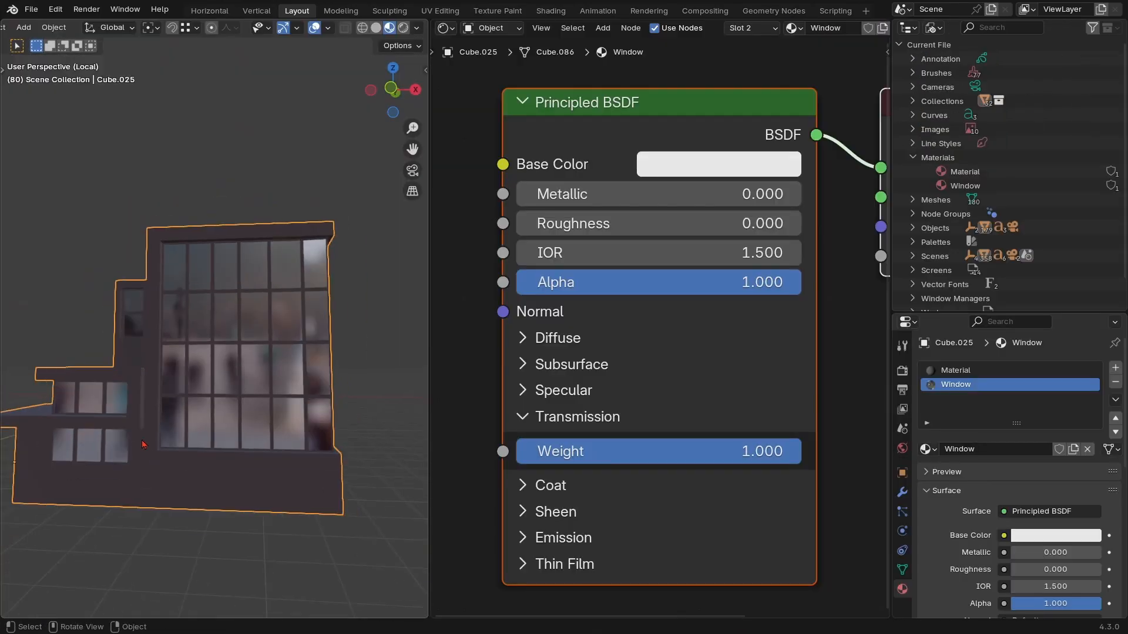
Set the compositor's Glare node type to Fog Glow
middle_click_drag(258, 440, 366, 440)
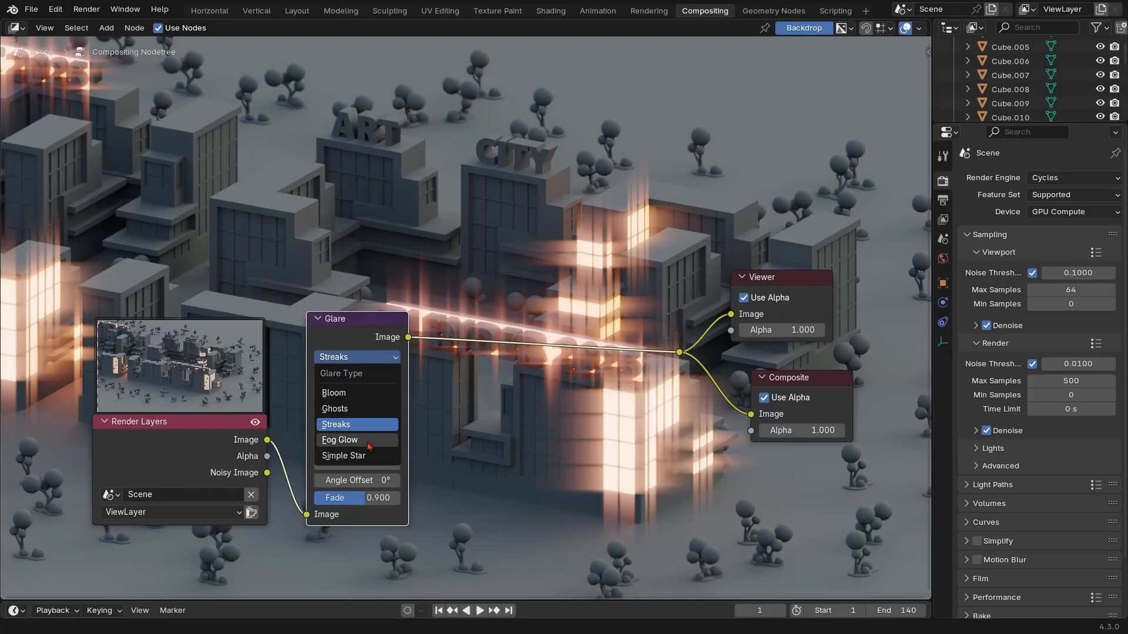
left_click(369, 442)
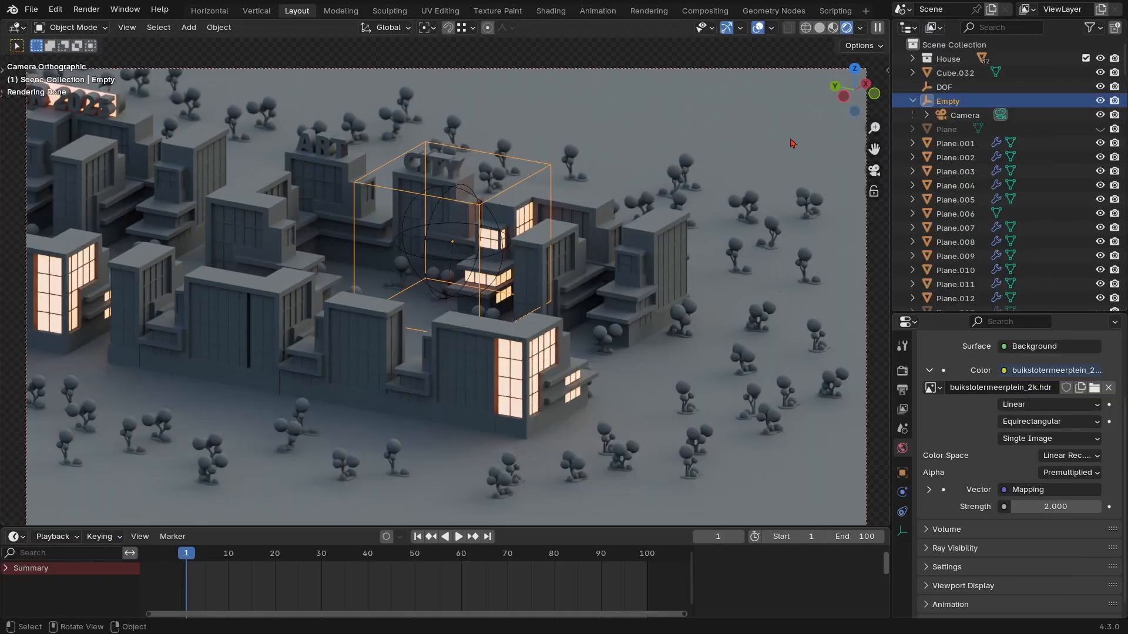
Switch the city scene's viewport to solid shading and shift the camera's parent Empty along the Y axis at frame 100
key("z")
left_click(516, 351)
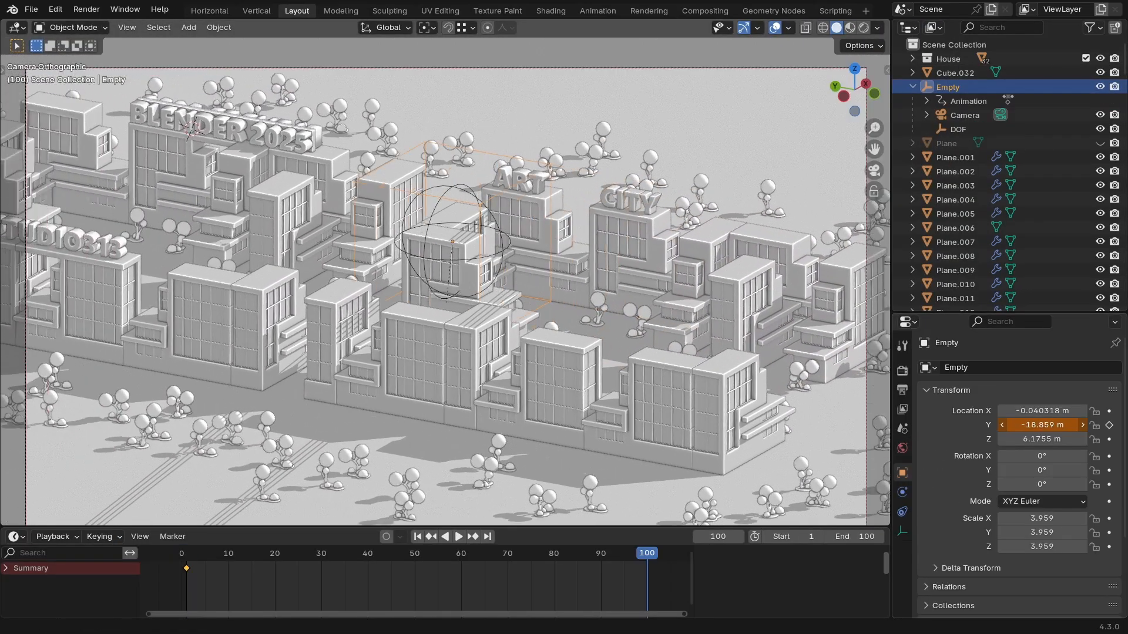
left_click_drag(1042, 425, 1087, 424)
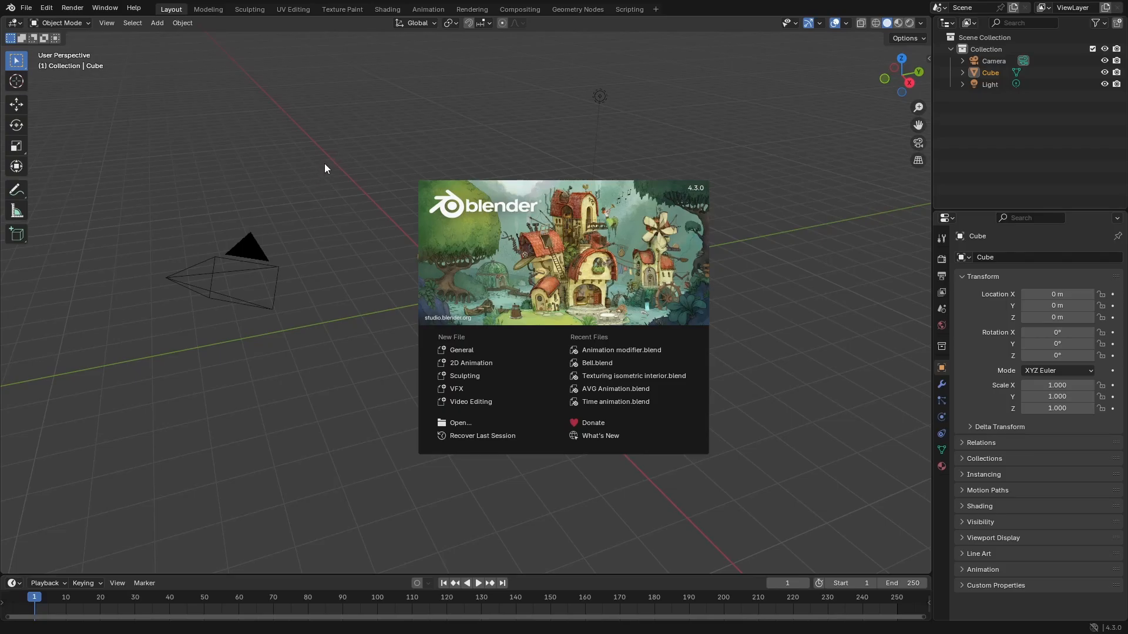
Create a new General file and view the default cube up close from another angle
left_click(462, 350)
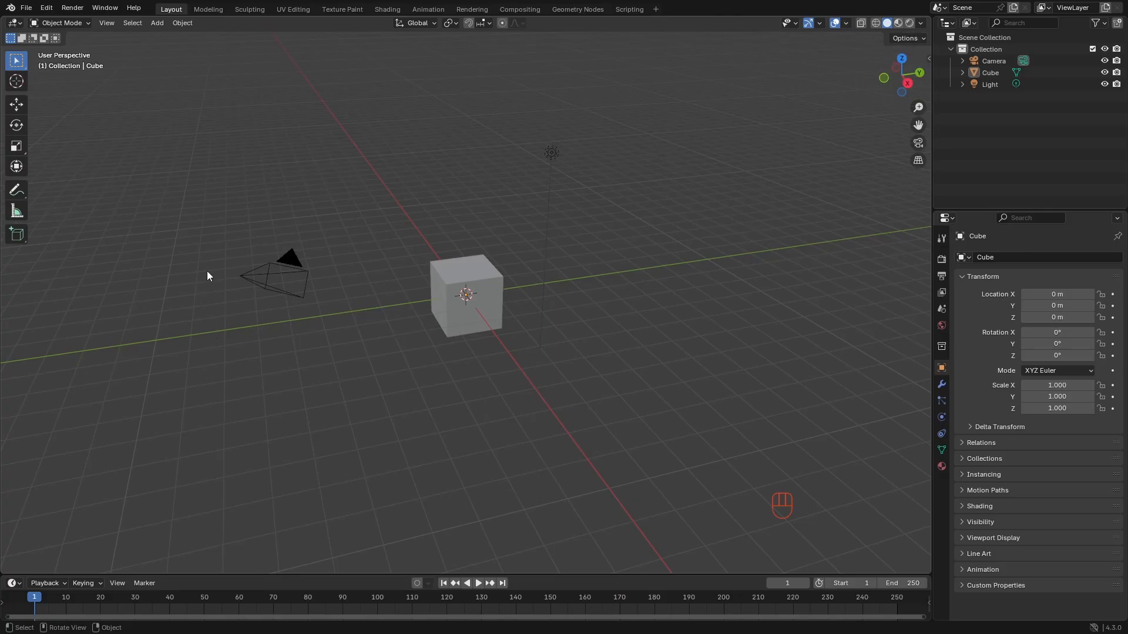
middle_click_drag(206, 276, 293, 104)
key("ctrl")
middle_click_drag(313, 178, 319, 206)
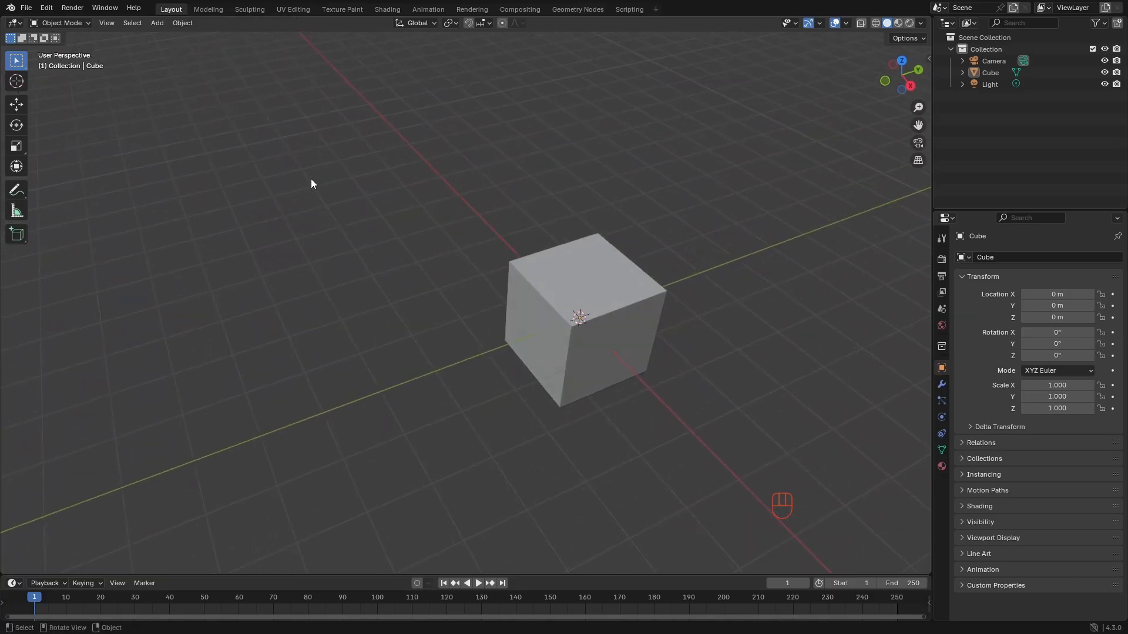
Compare the Modeling workspace with the Layout workspace, ending in Modeling
left_click(204, 9)
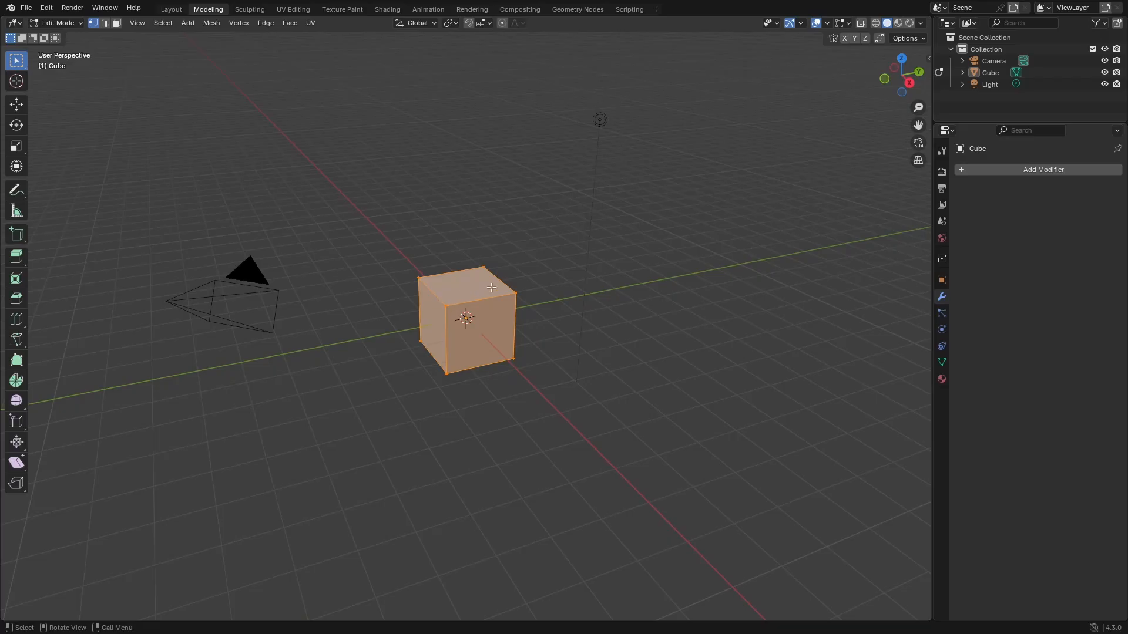
left_click(172, 10)
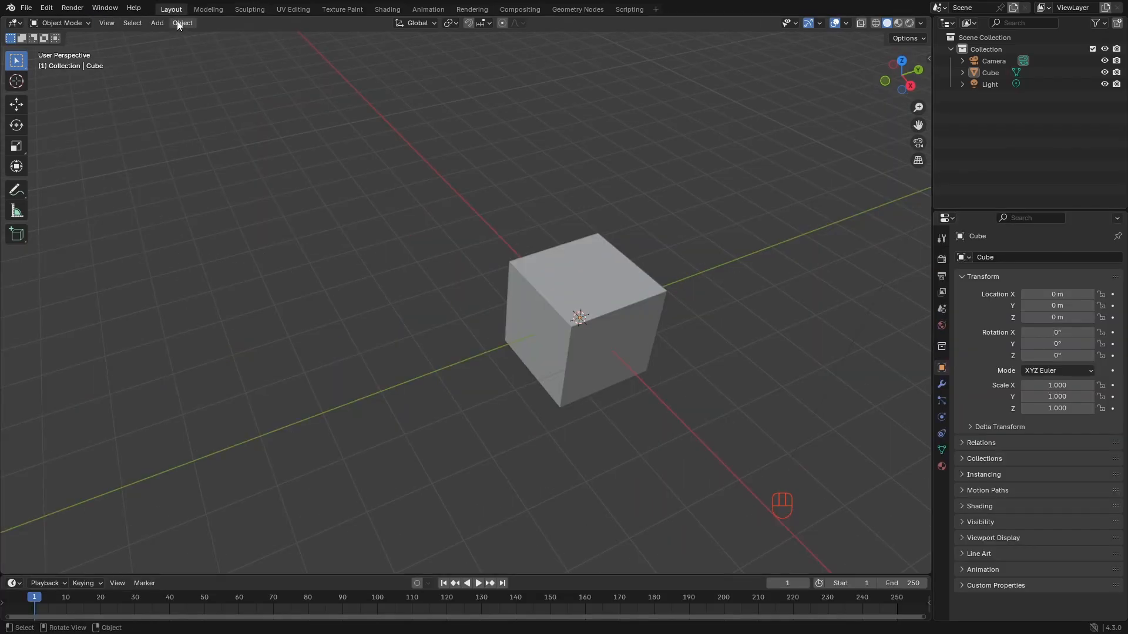
left_click(207, 9)
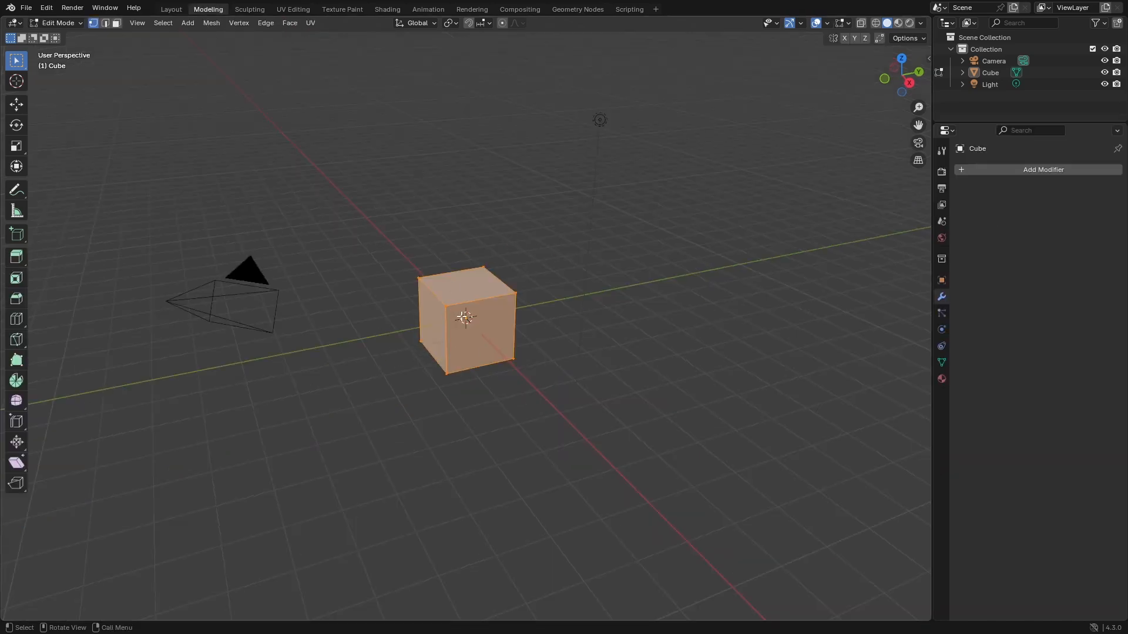
Select the cube's top four vertices and try scaling them down
left_click_drag(542, 247, 385, 330)
key("s")
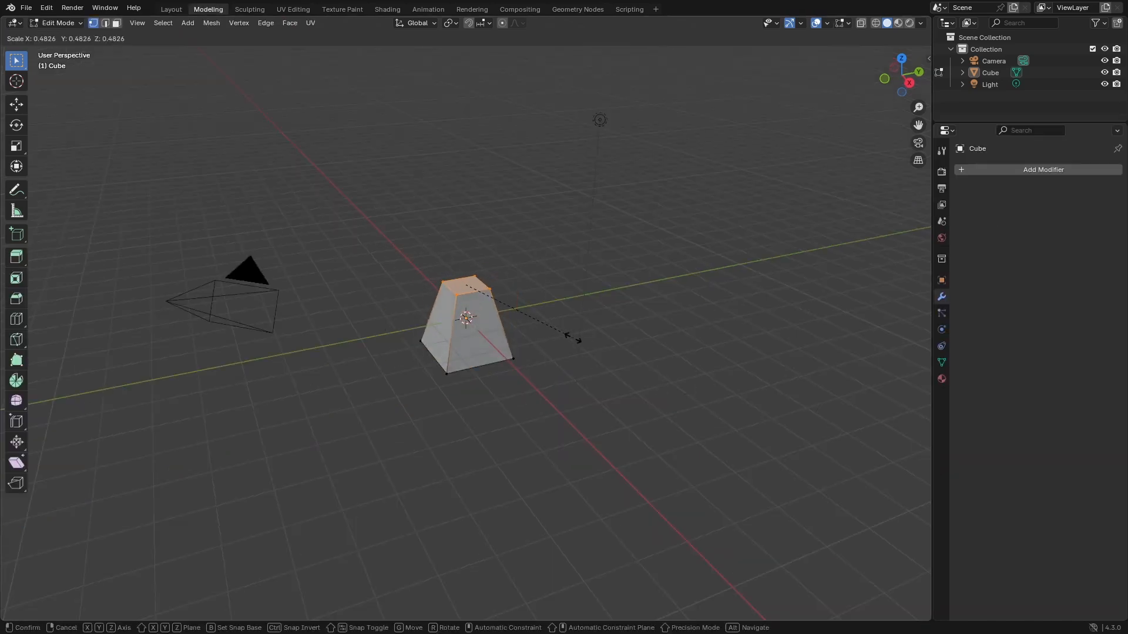
right_click(574, 338)
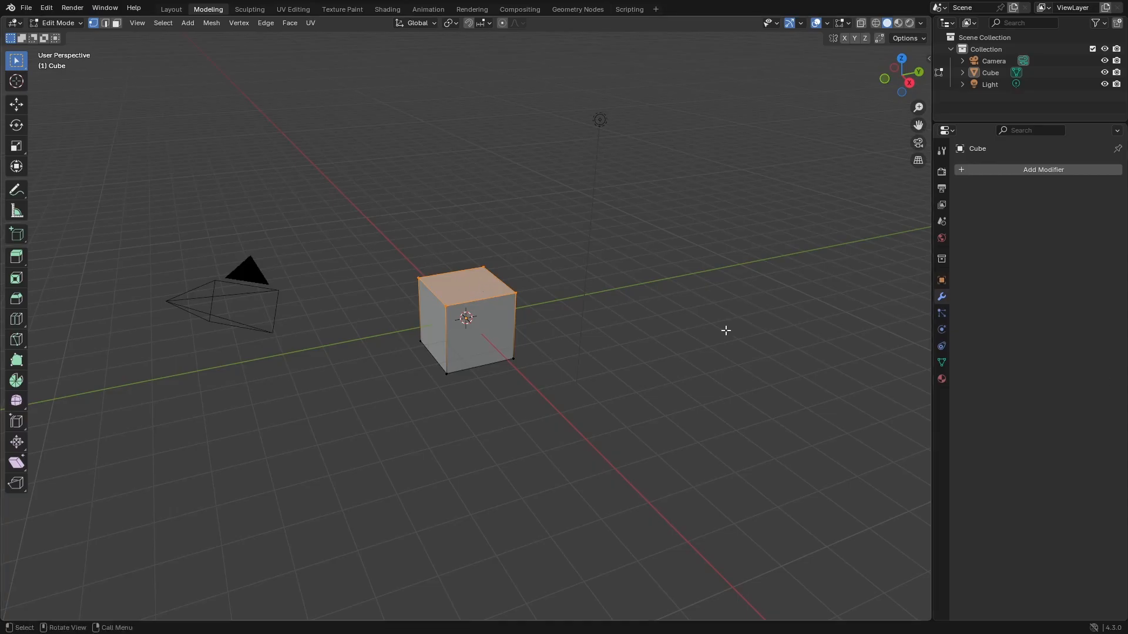
scroll(473, 261, "down", 2)
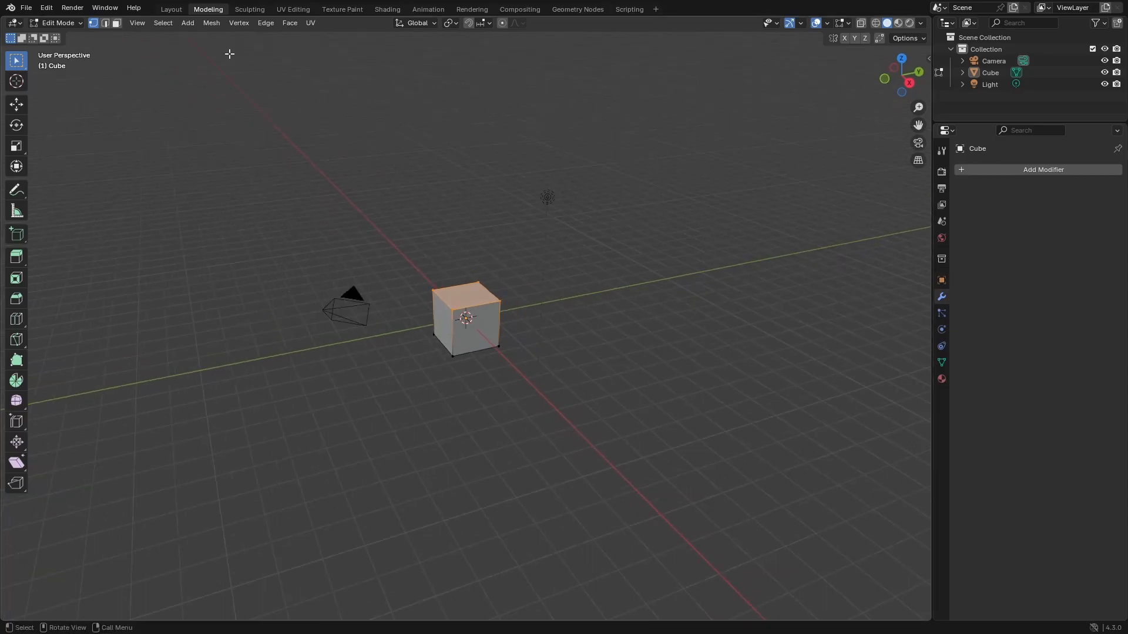
Open the Sculpting workspace and examine the cube there
left_click(255, 12)
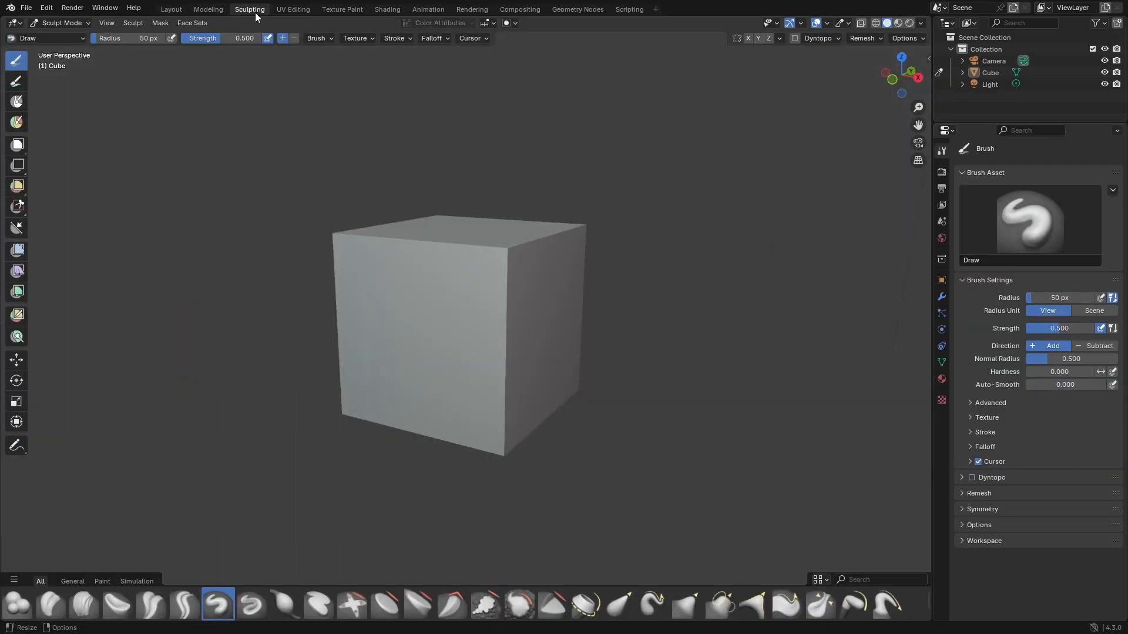
mouse_move(573, 278)
middle_mouse_down()
mouse_move(544, 327)
mouse_move(544, 273)
mouse_move(692, 317)
mouse_move(501, 319)
mouse_move(284, 10)
middle_mouse_up()
Select the cube's entire mesh in the UV Editing workspace and compare its UV layout with the 3D model
left_click(287, 10)
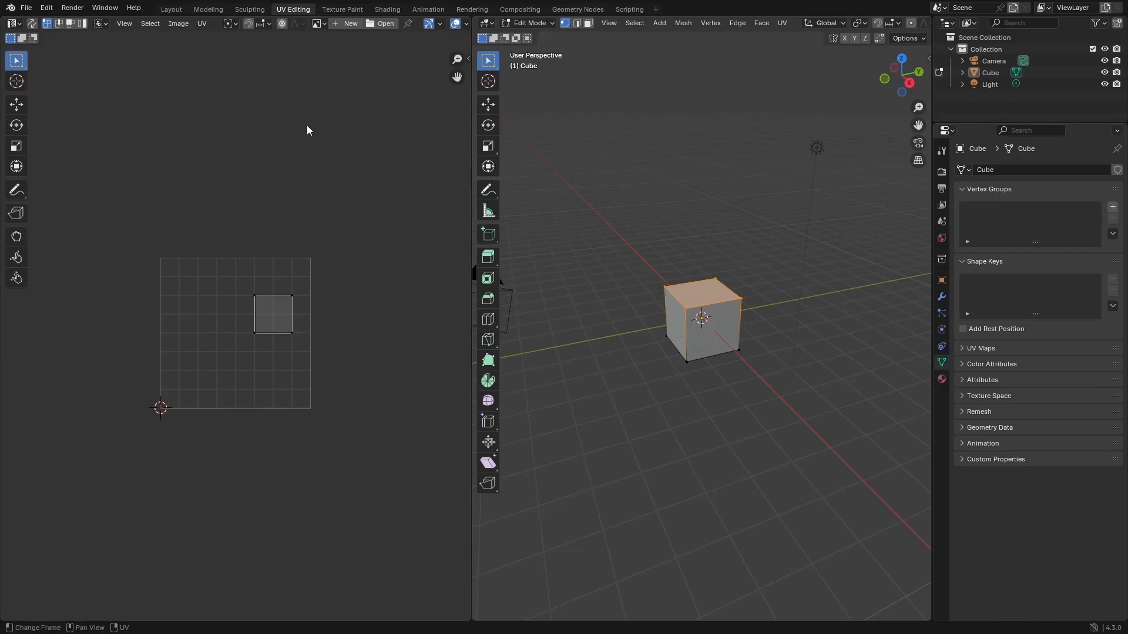
key("a")
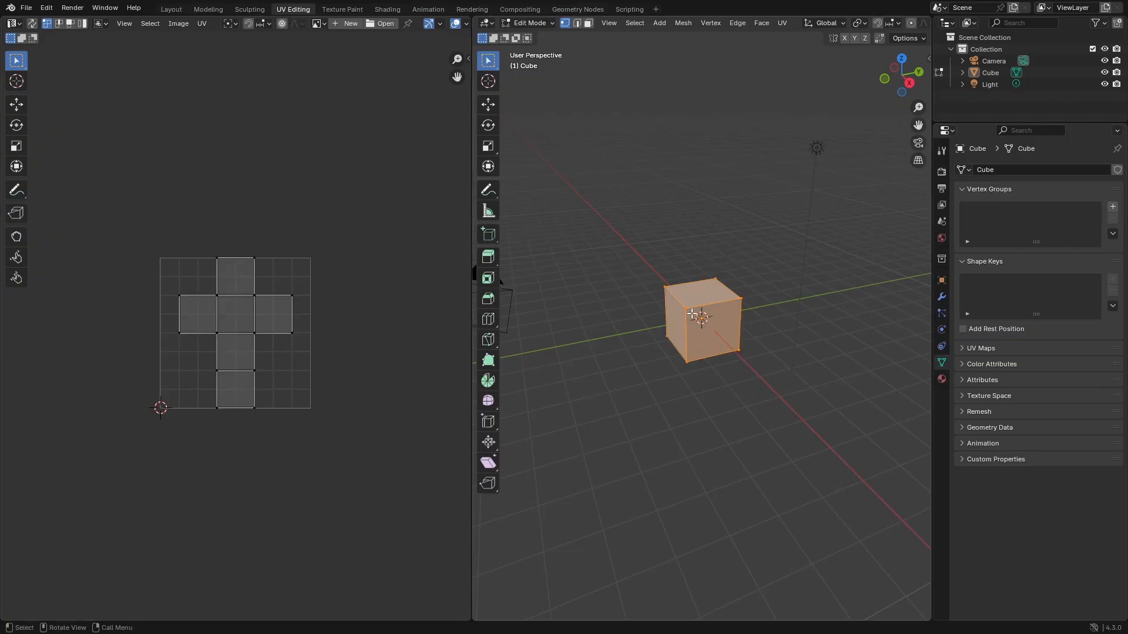
scroll(693, 313, "up", 6)
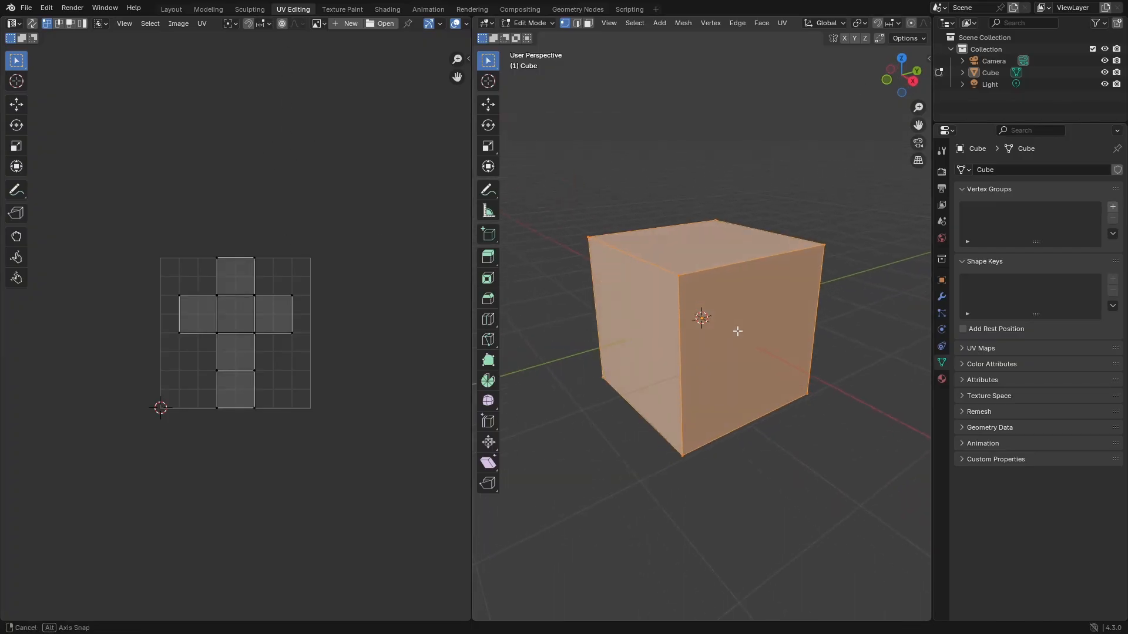
middle_click_drag(696, 317, 738, 335)
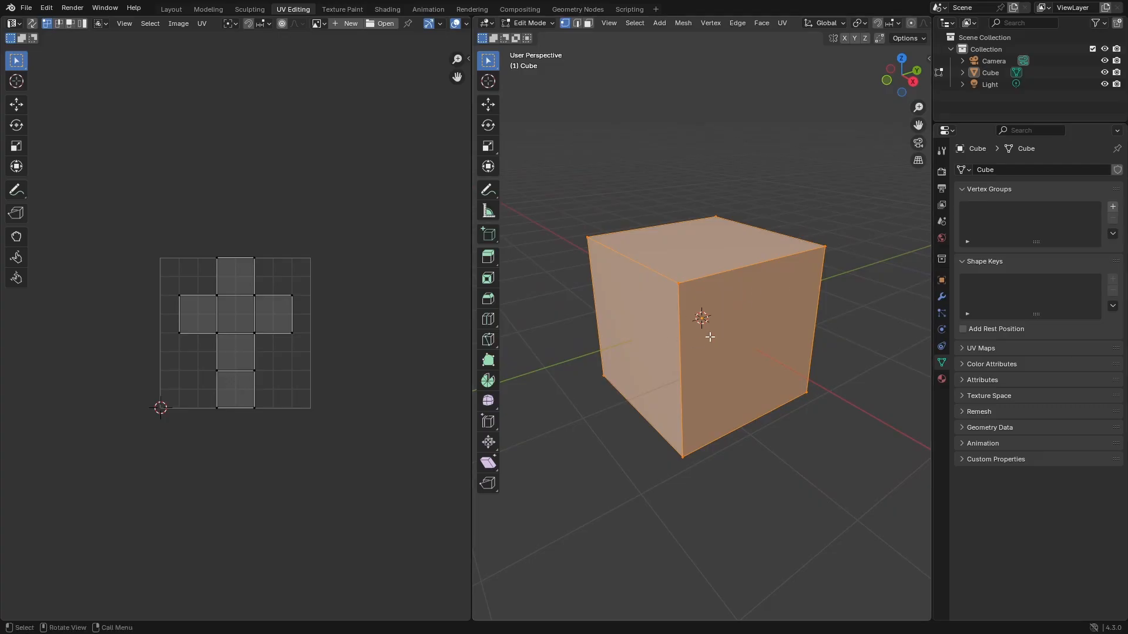
middle_click_drag(705, 333, 705, 288)
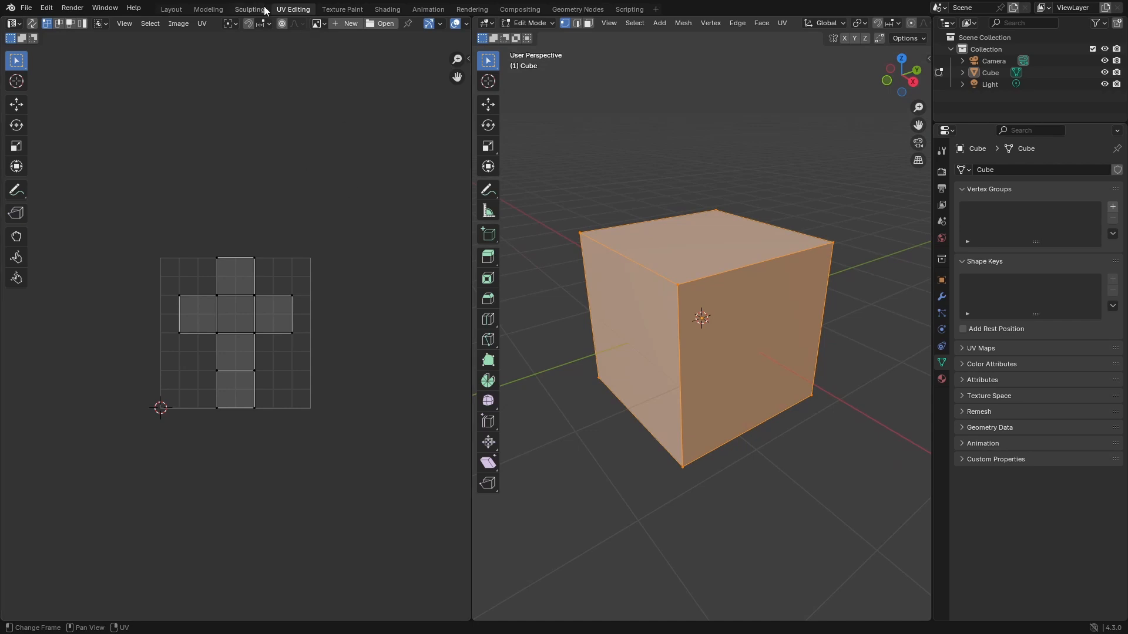
Open the Texture Paint workspace and inspect the cube and painting layout
left_click(347, 11)
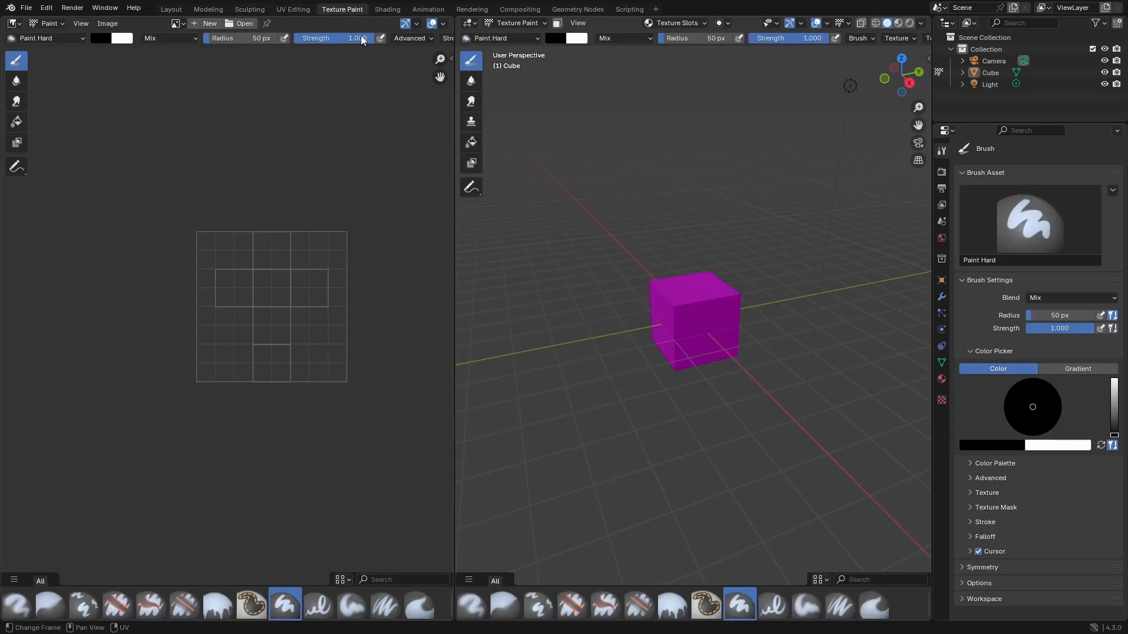
scroll(676, 423, "up", 1)
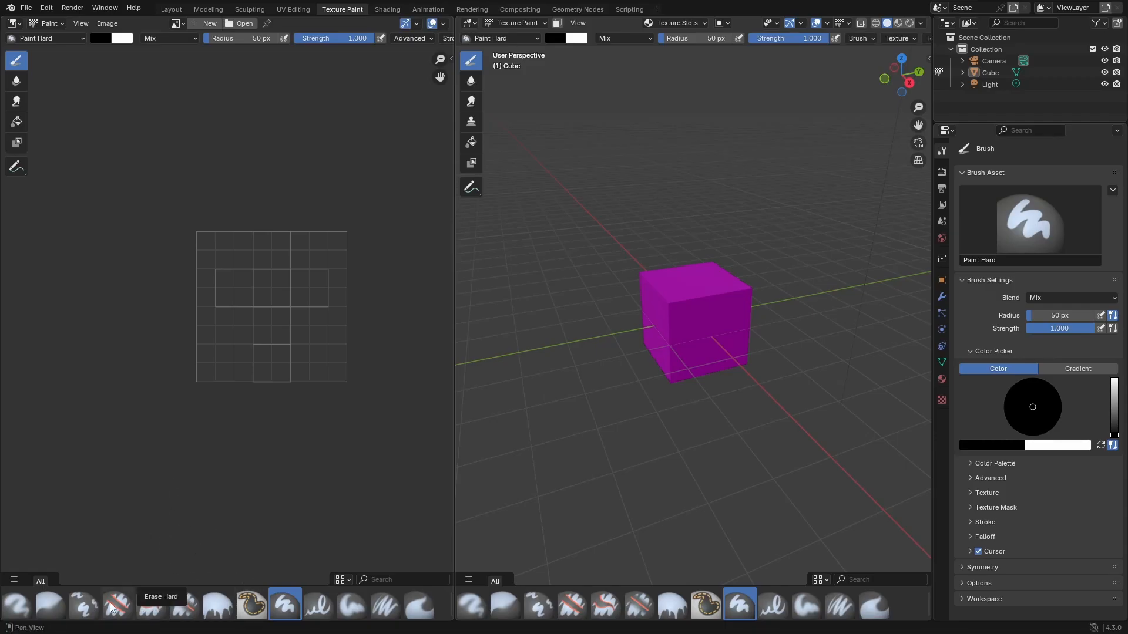
middle_click_drag(621, 326, 605, 321)
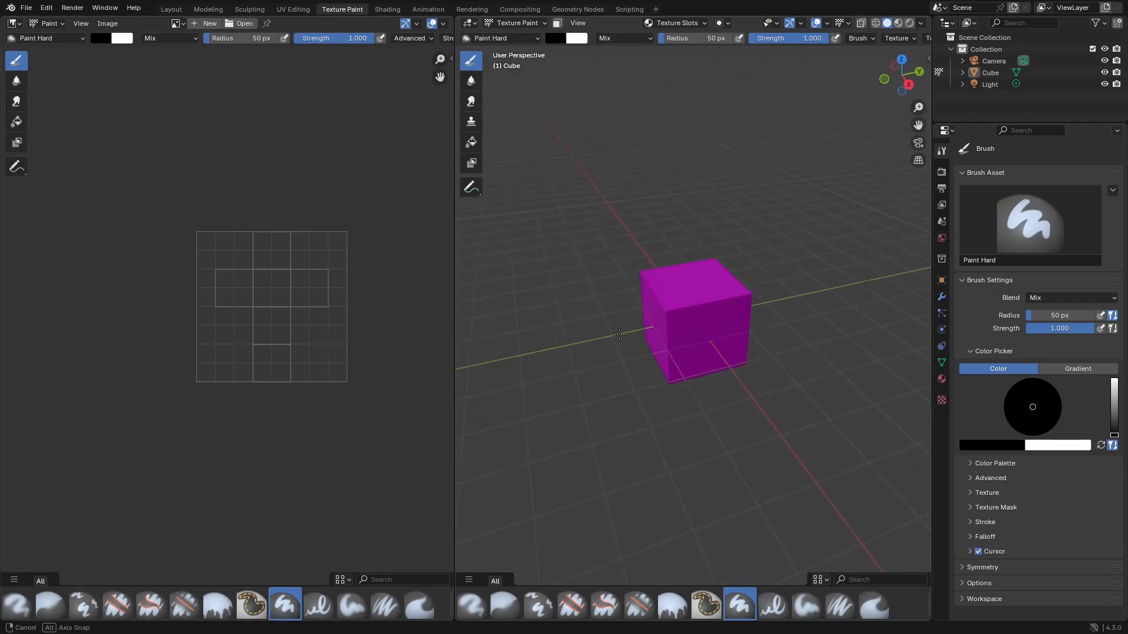
Open the Shading workspace and examine the cube in material preview along with its material nodes
left_click(386, 10)
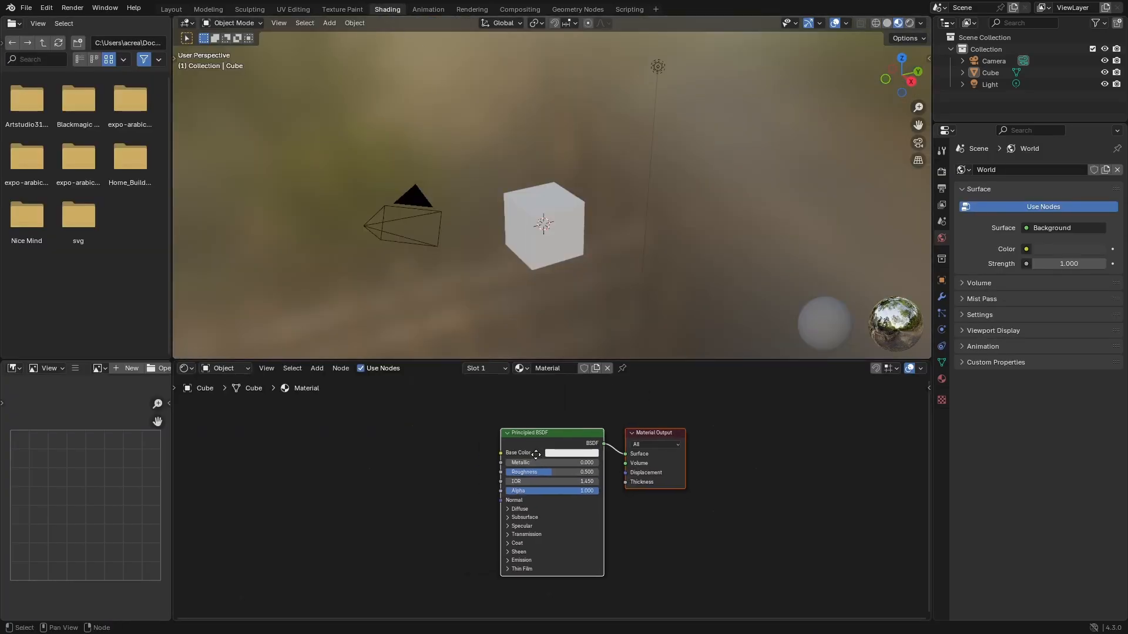
mouse_move(496, 469)
middle_mouse_down()
mouse_move(455, 444)
mouse_move(493, 450)
middle_mouse_up()
middle_click_drag(517, 220, 342, 225)
middle_click_drag(460, 226, 464, 215, "shift")
middle_click_drag(483, 224, 498, 187, "ctrl")
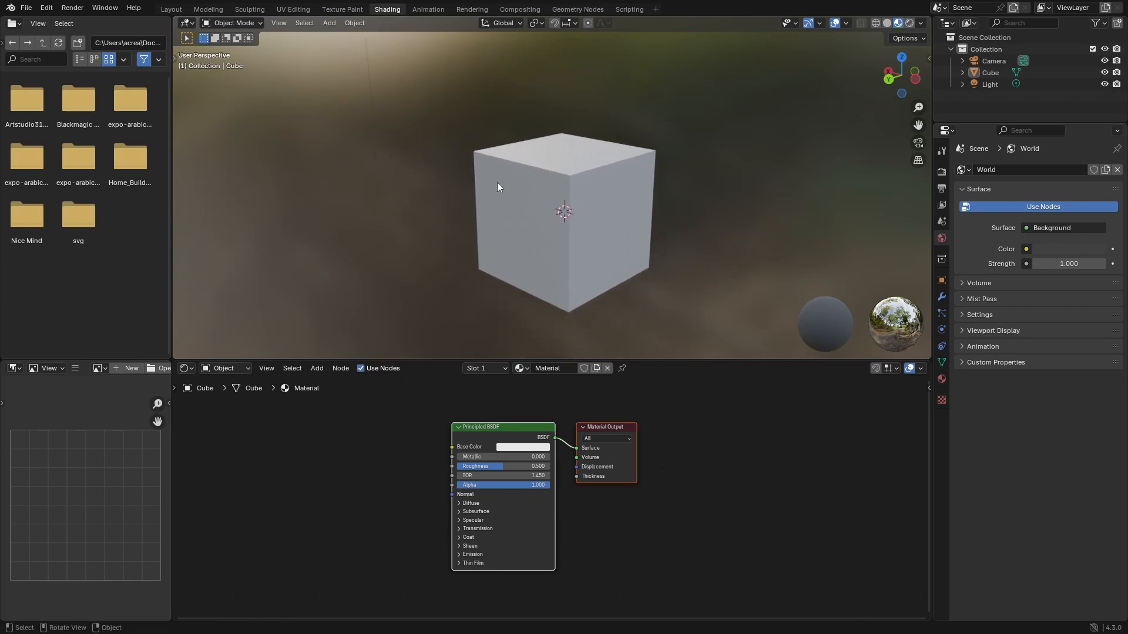
Open the Animation workspace and select the cube
left_click(431, 10)
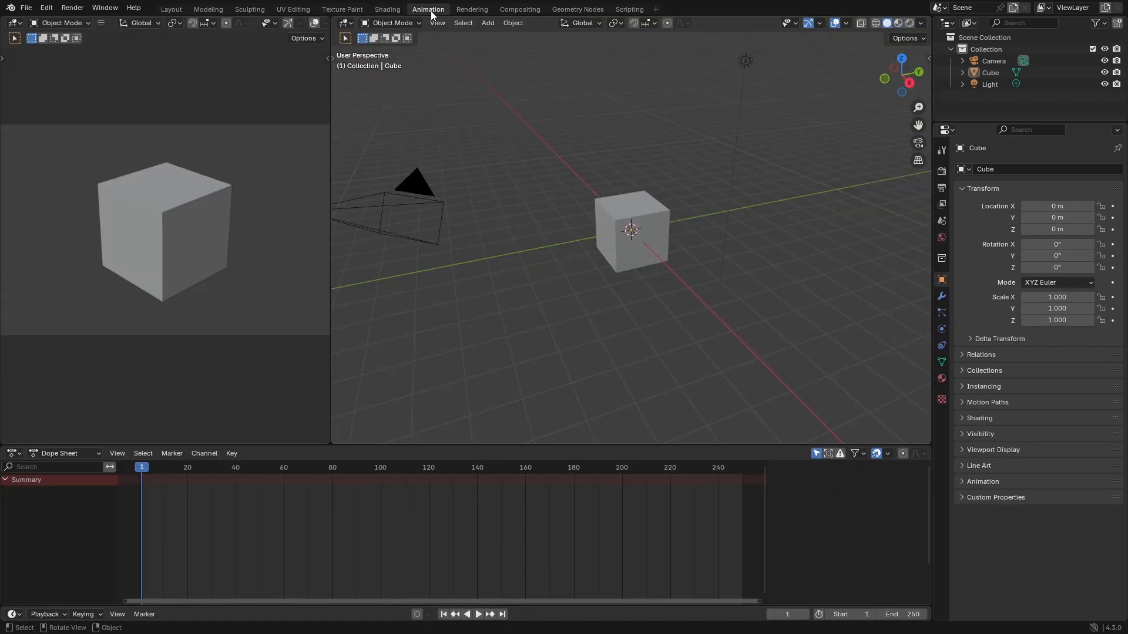
left_click(605, 246)
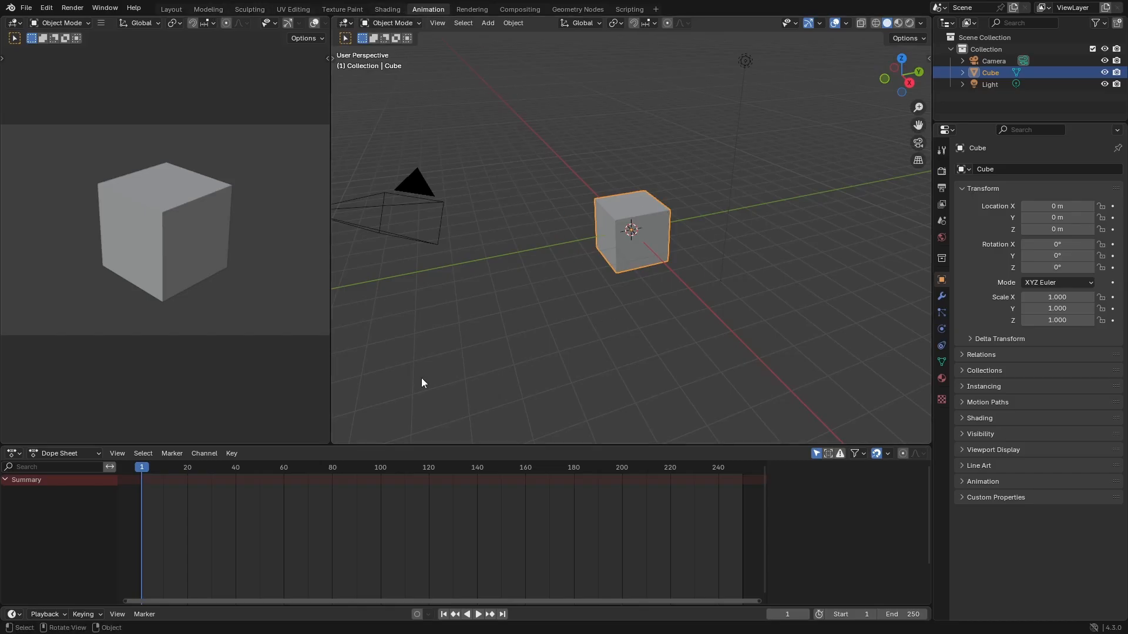
Look through the Rendering, Compositing and Geometry Nodes workspaces, and return to Layout
left_click(472, 9)
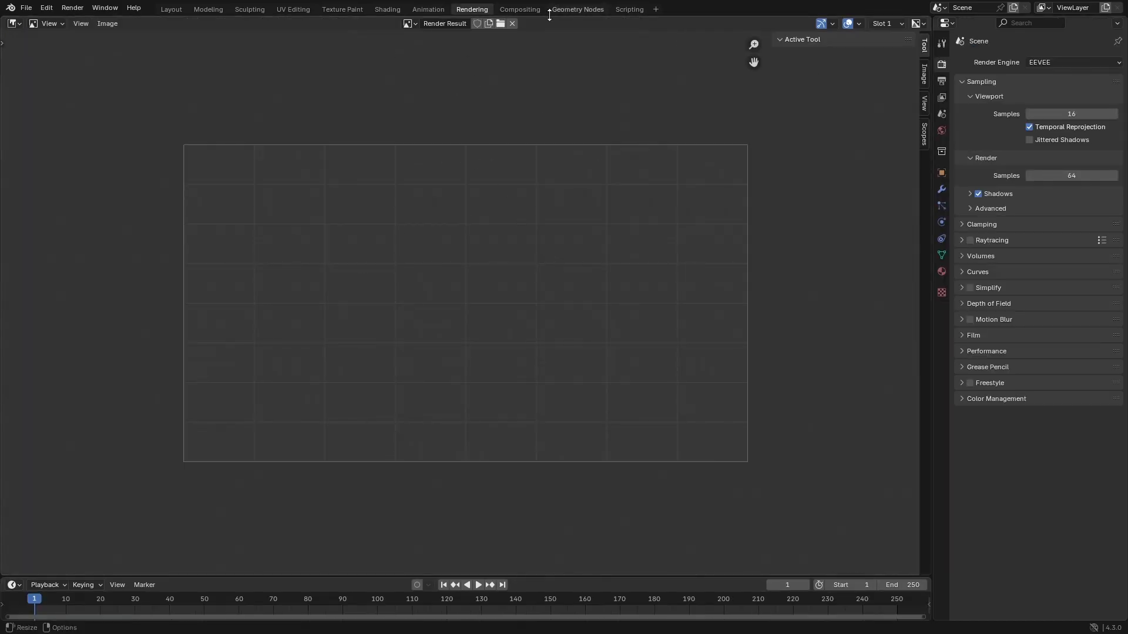
left_click(518, 8)
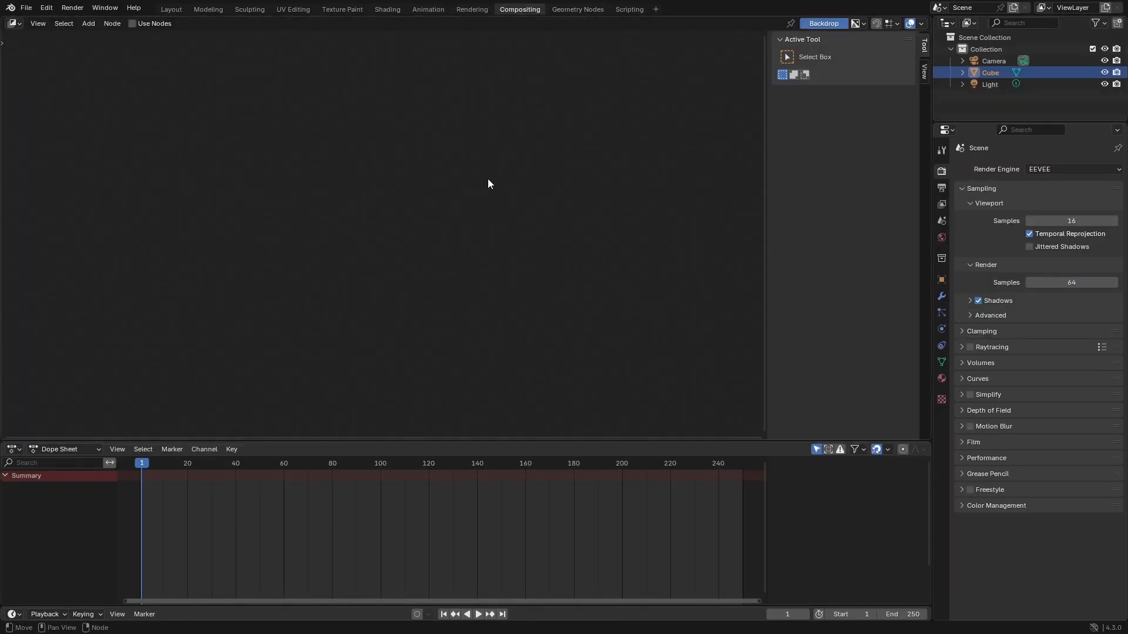
left_click(579, 10)
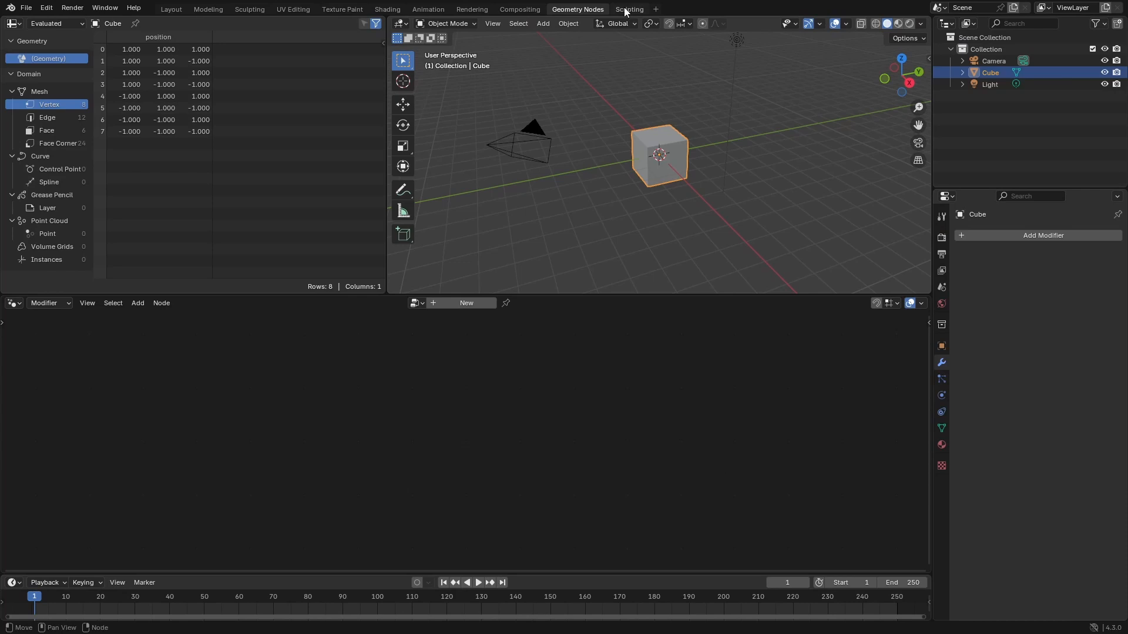
left_click(509, 11)
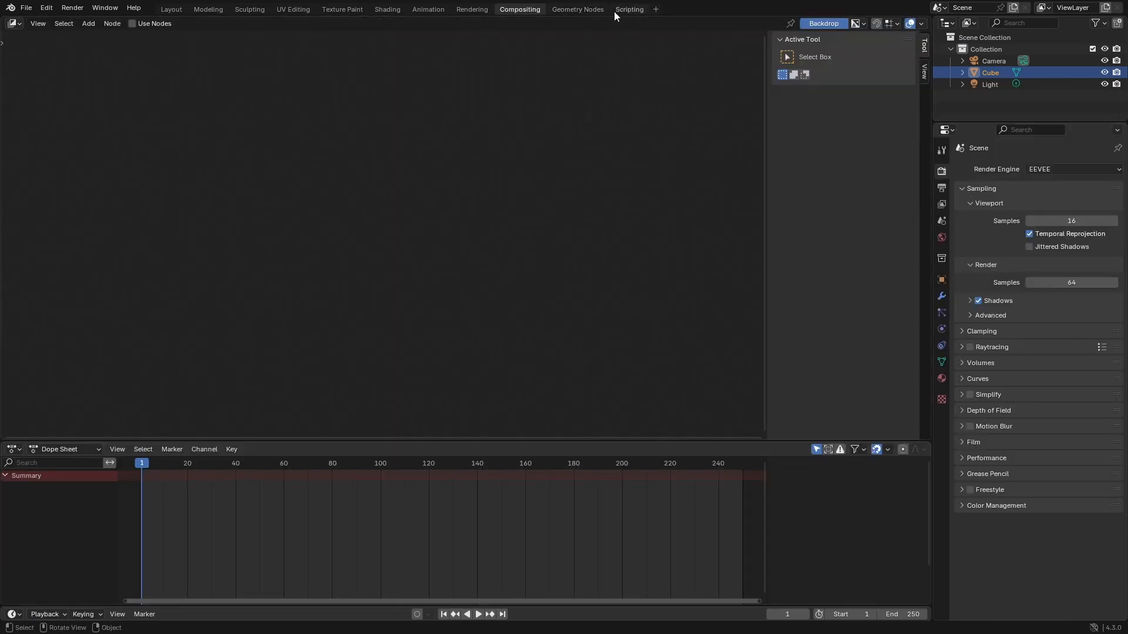
left_click(173, 11)
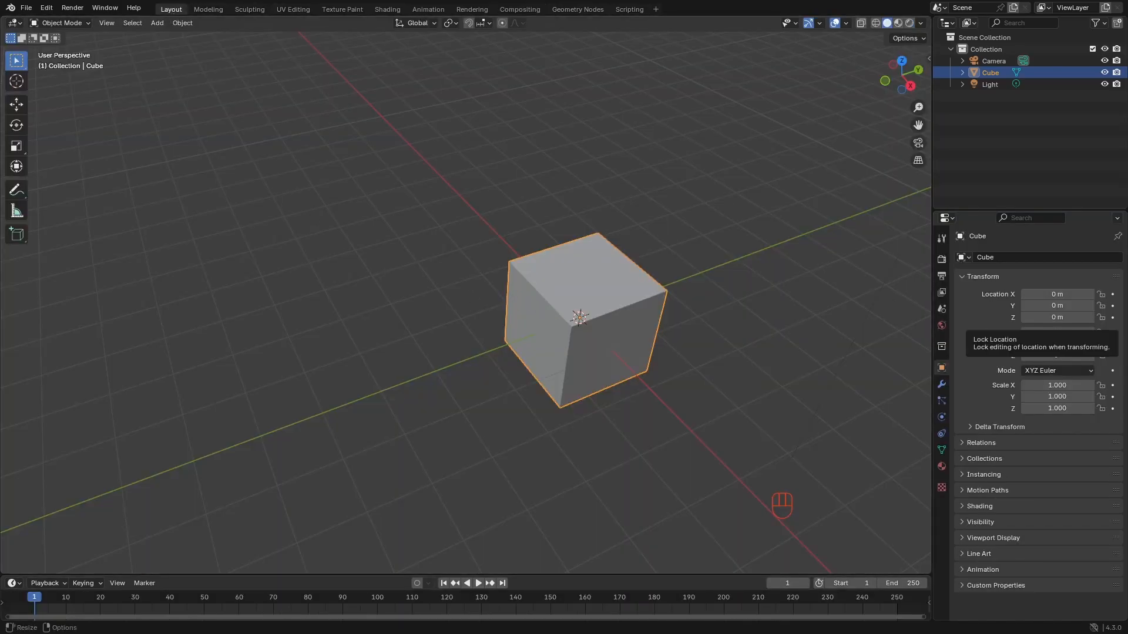
Change the Layout workspace's main 3D Viewport to the Shader Editor and hide its sidebar
middle_click_drag(502, 354, 456, 290)
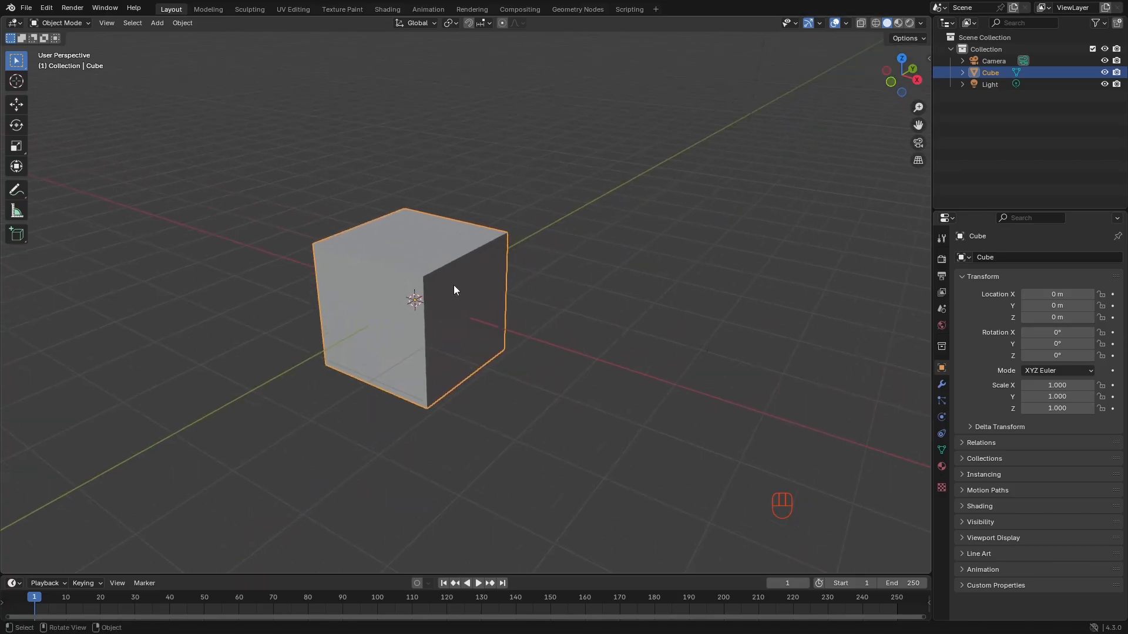
left_click(14, 24)
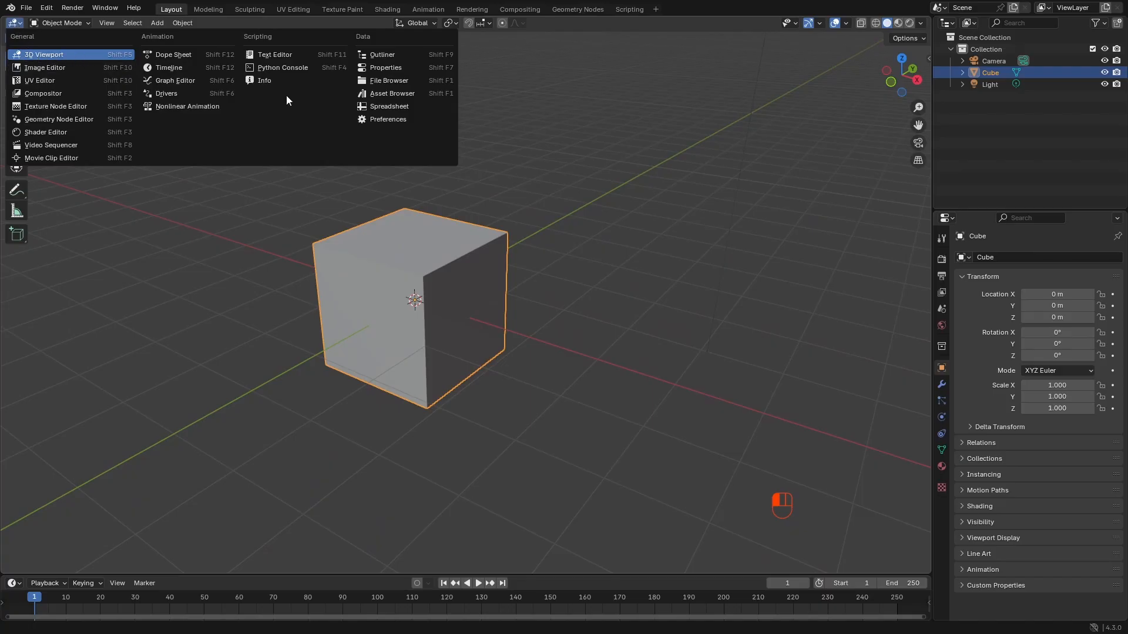
left_click(14, 23)
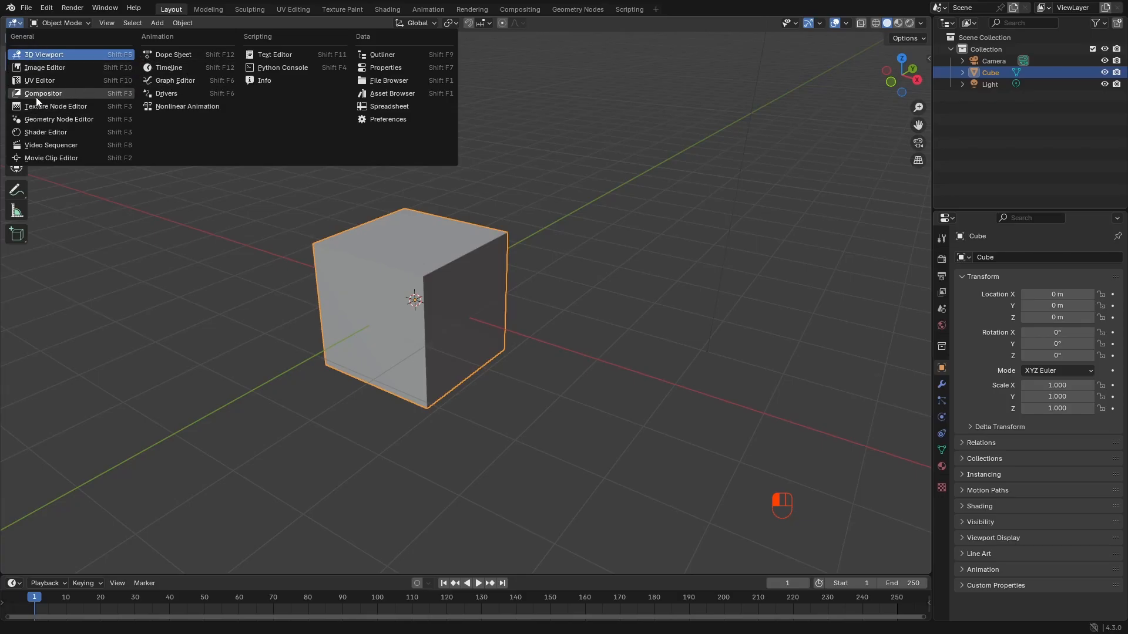
left_click(46, 131)
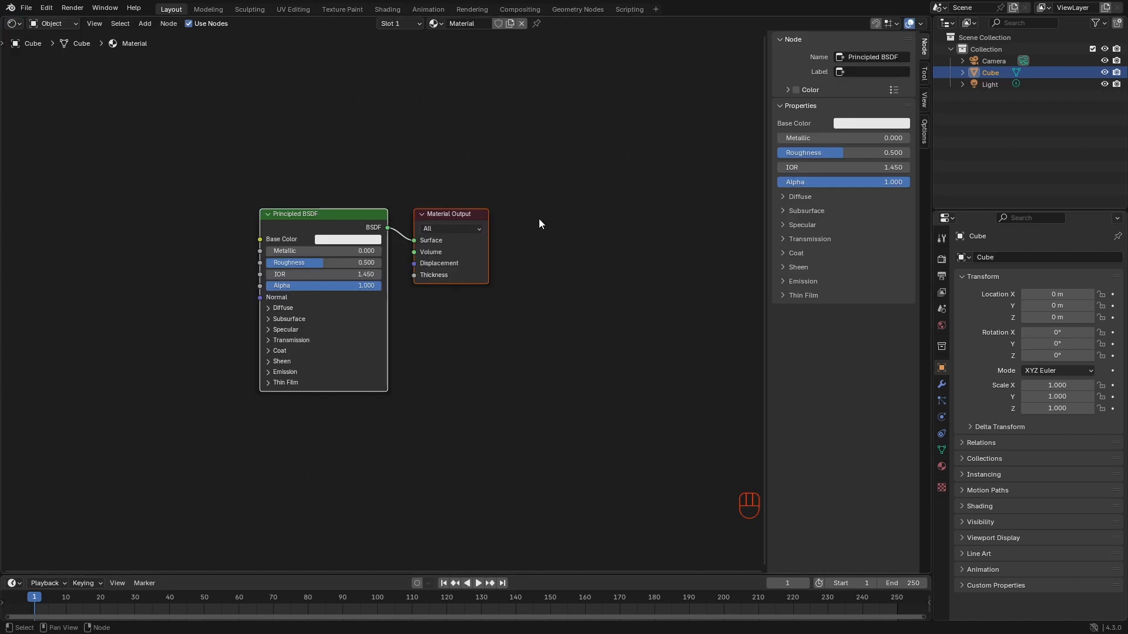
key("n")
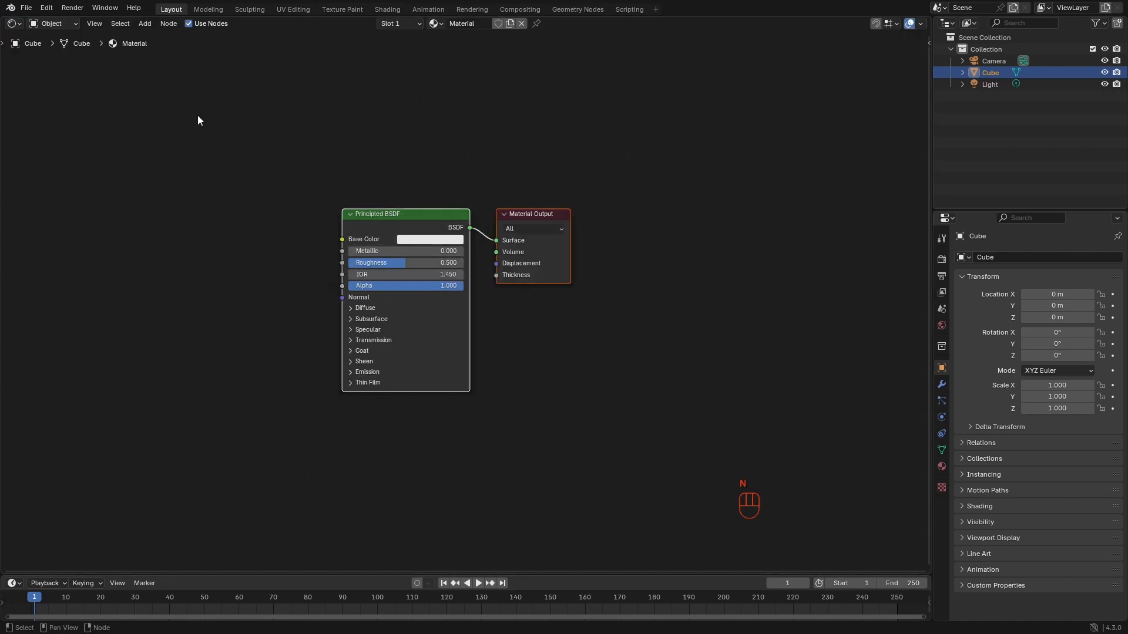
Return the main area to the 3D Viewport and display the cube in Wireframe and then Rendered shading
left_click(14, 24)
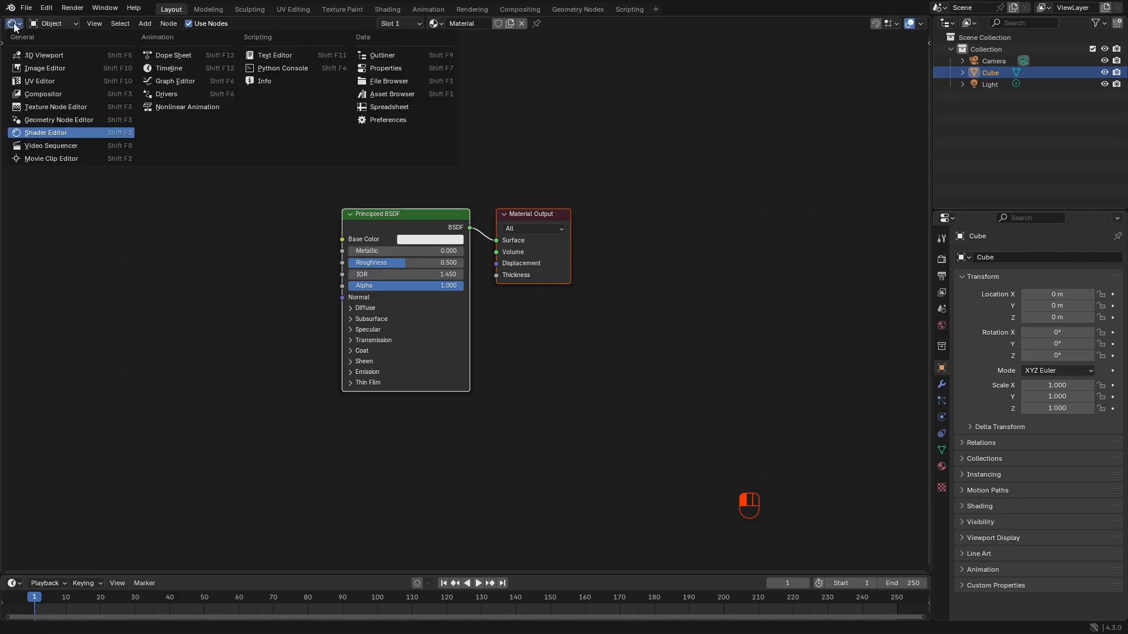
left_click(47, 56)
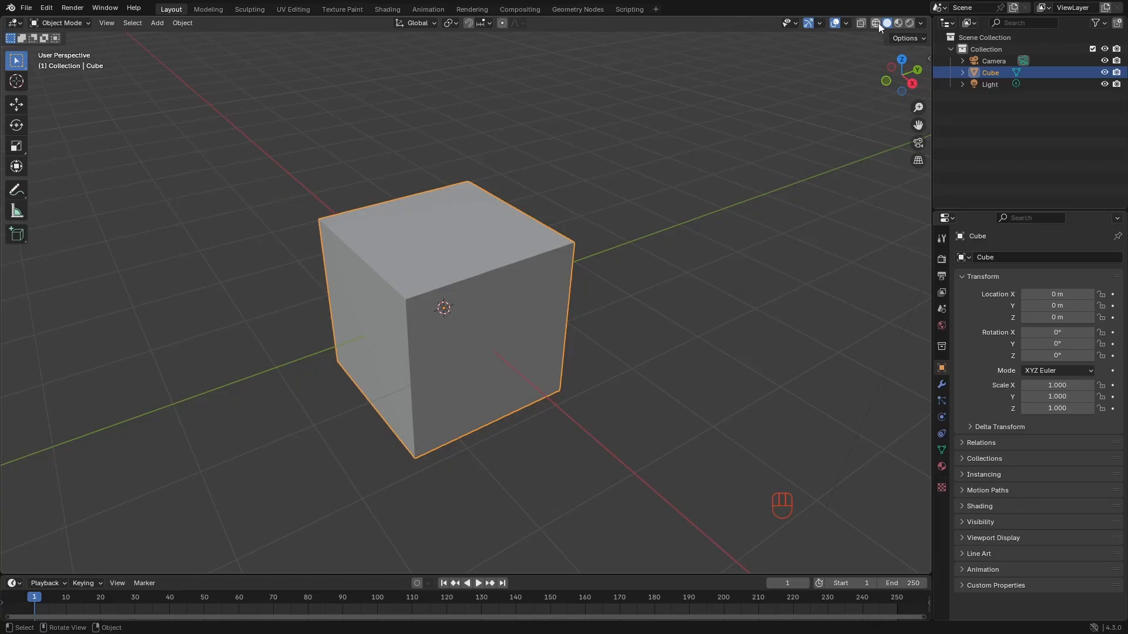
left_click(876, 22)
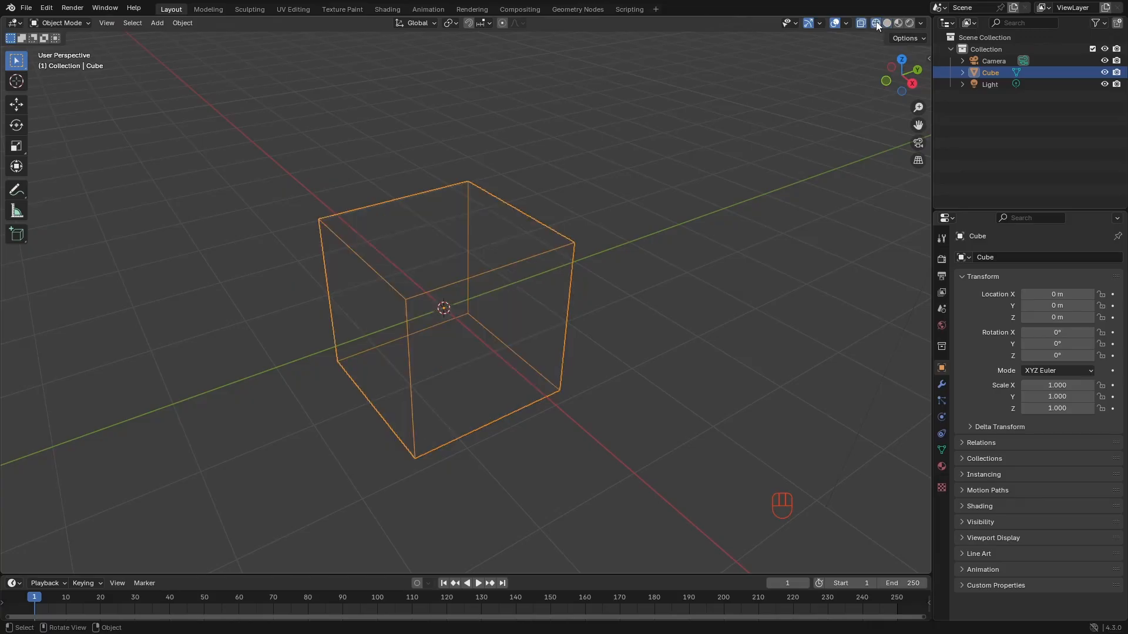
left_click(908, 22)
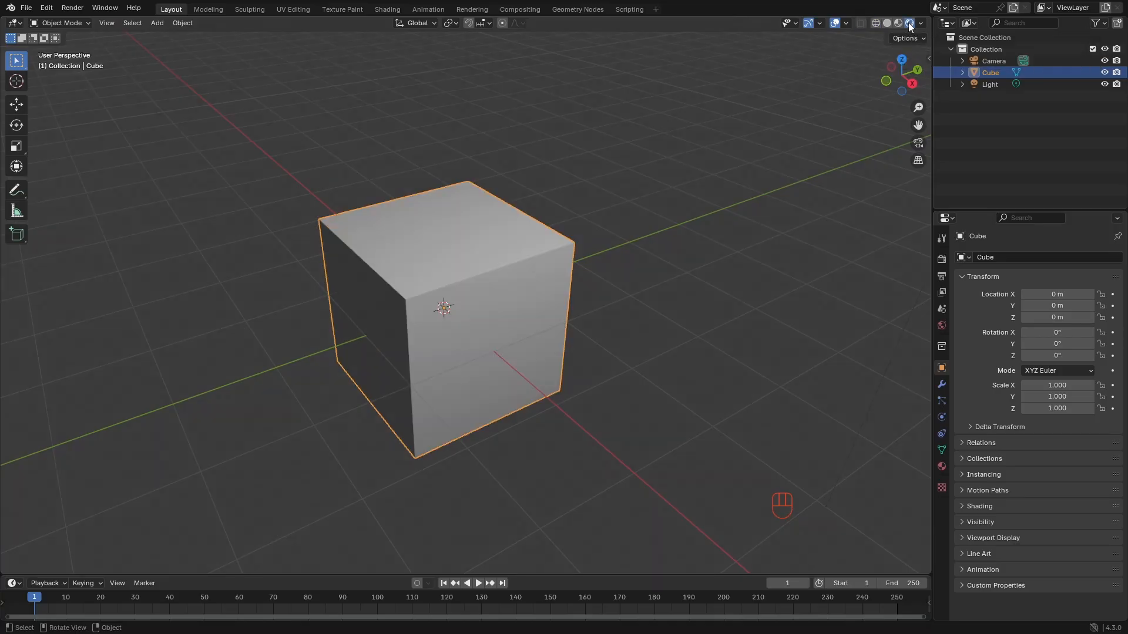
Set the scene's render engine to Cycles and view the rendered cube from another angle
left_click(942, 259)
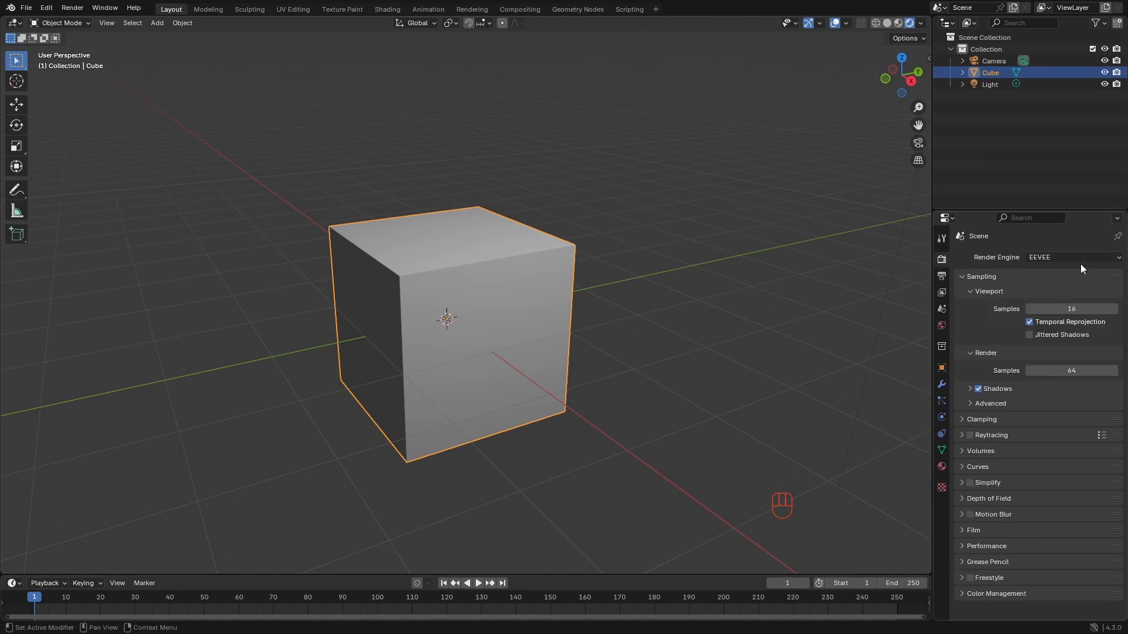
left_click(1048, 259)
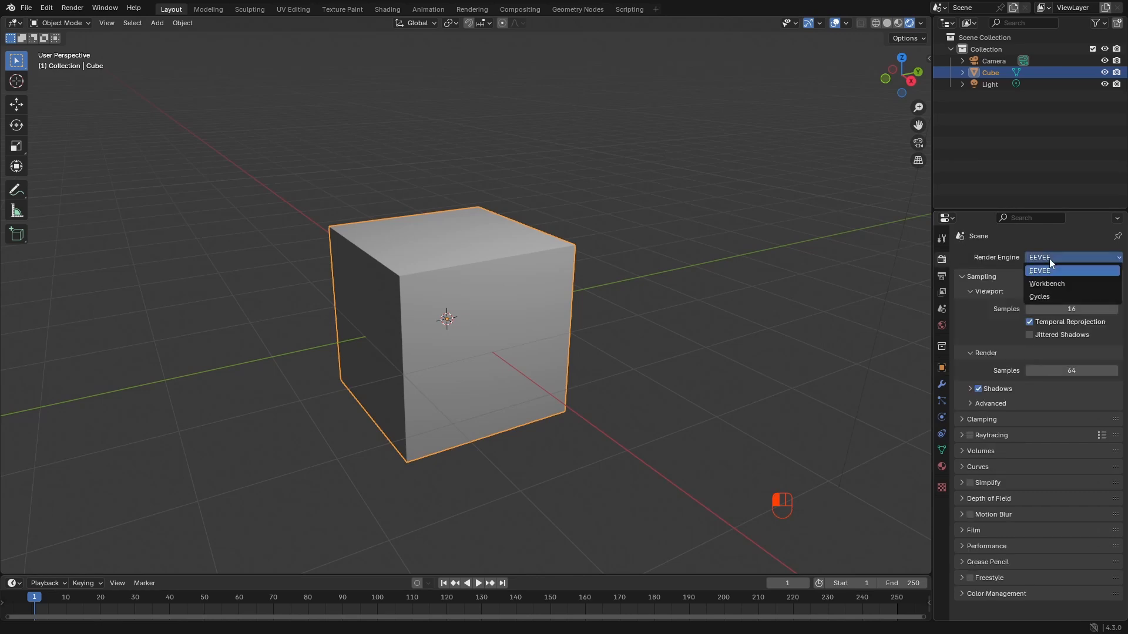
left_click(1037, 299)
middle_click_drag(617, 288, 581, 261)
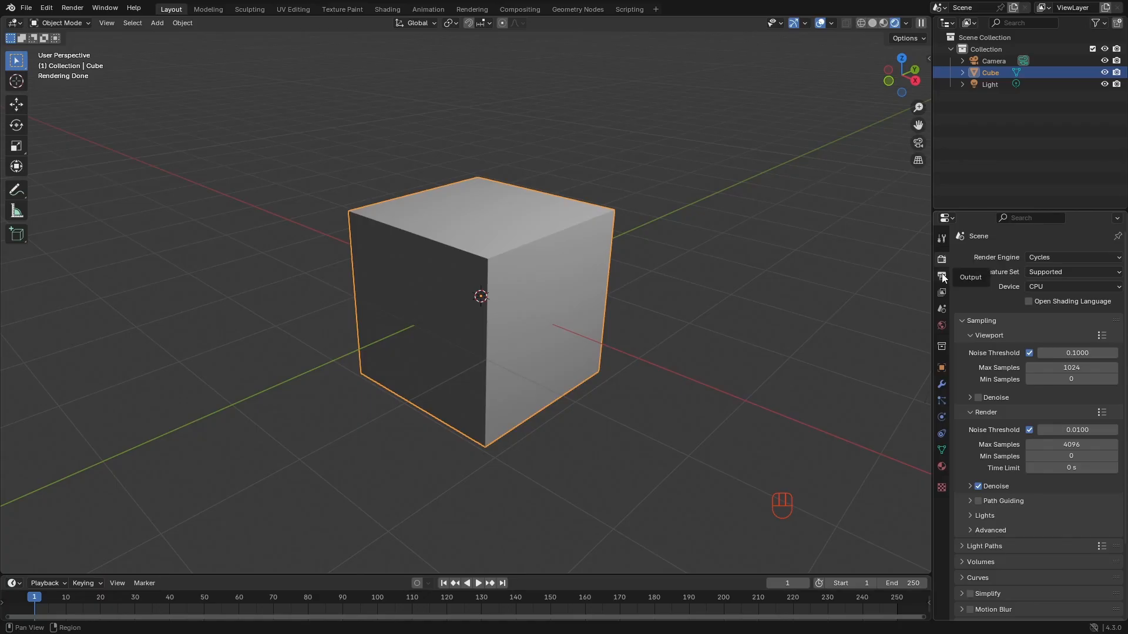
Add a Bevel modifier to the cube and set its amount to 0.62 m
left_click(940, 384)
left_click(1037, 258)
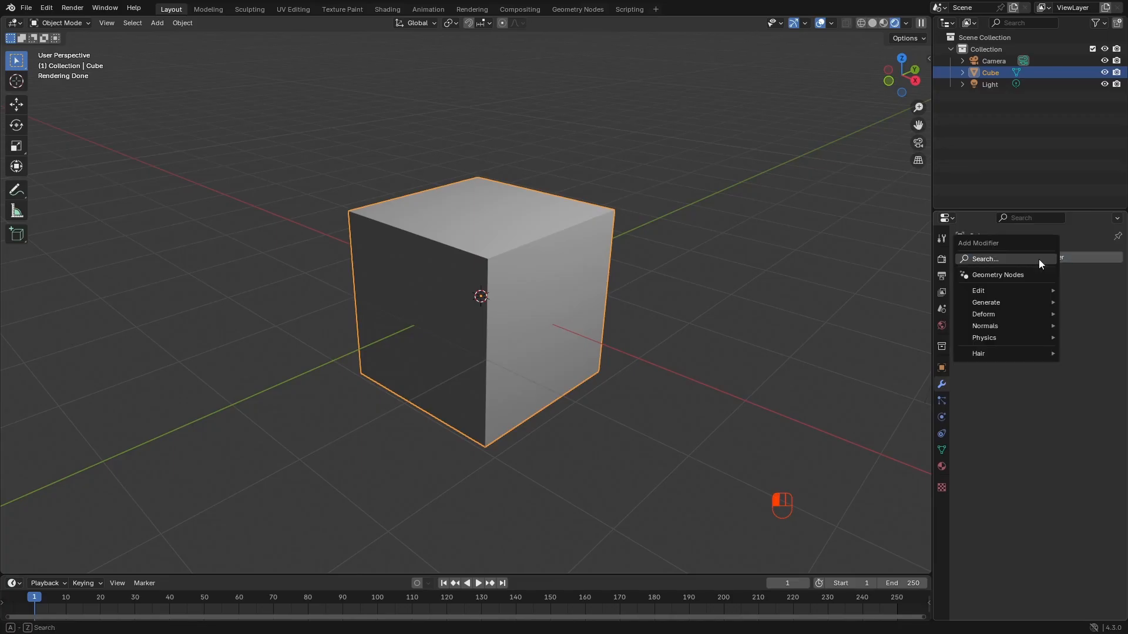
mouse_move(992, 302)
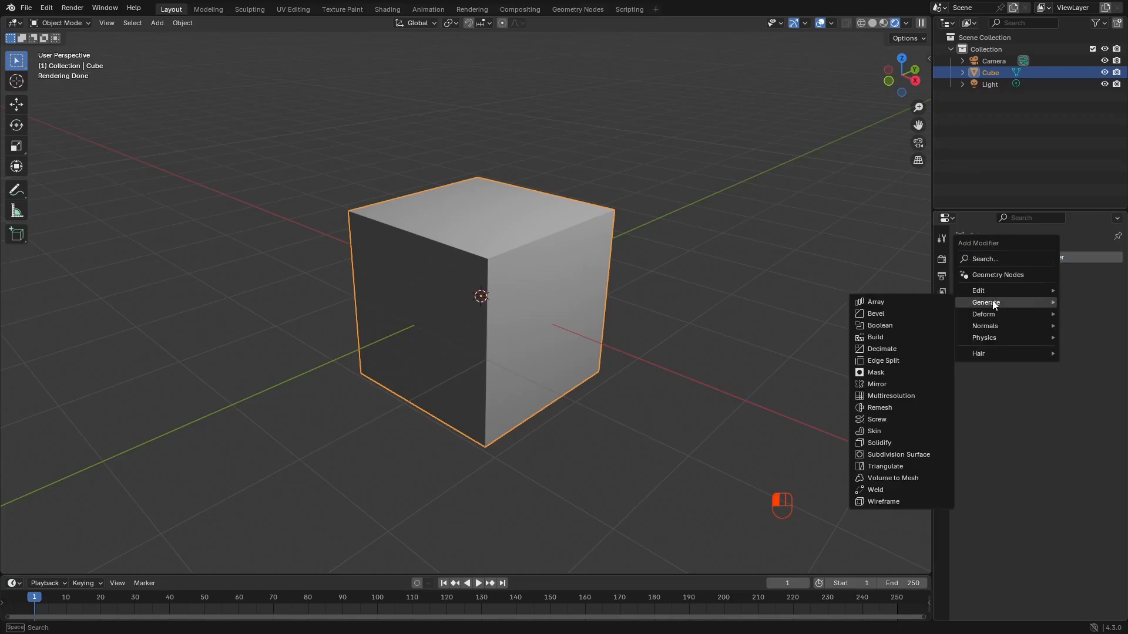
left_click(890, 316)
left_click_drag(1104, 324, 1053, 322)
Add an Array modifier to the cube with a count of 22 and a relative X offset factor of -1
left_click(1048, 261)
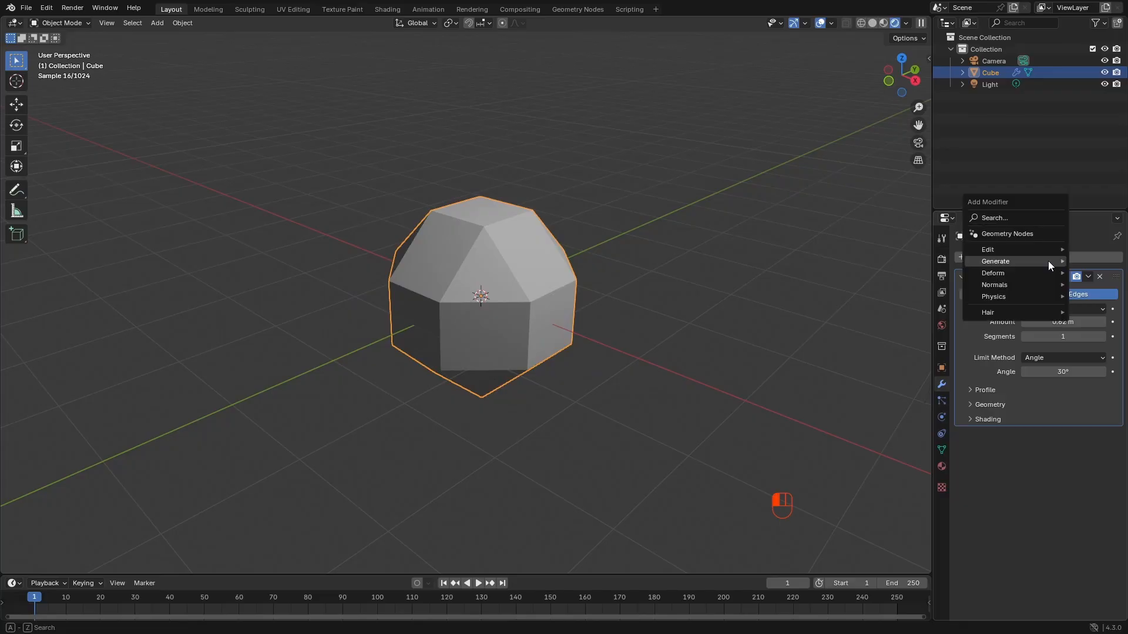
mouse_move(1048, 261)
left_click(908, 259)
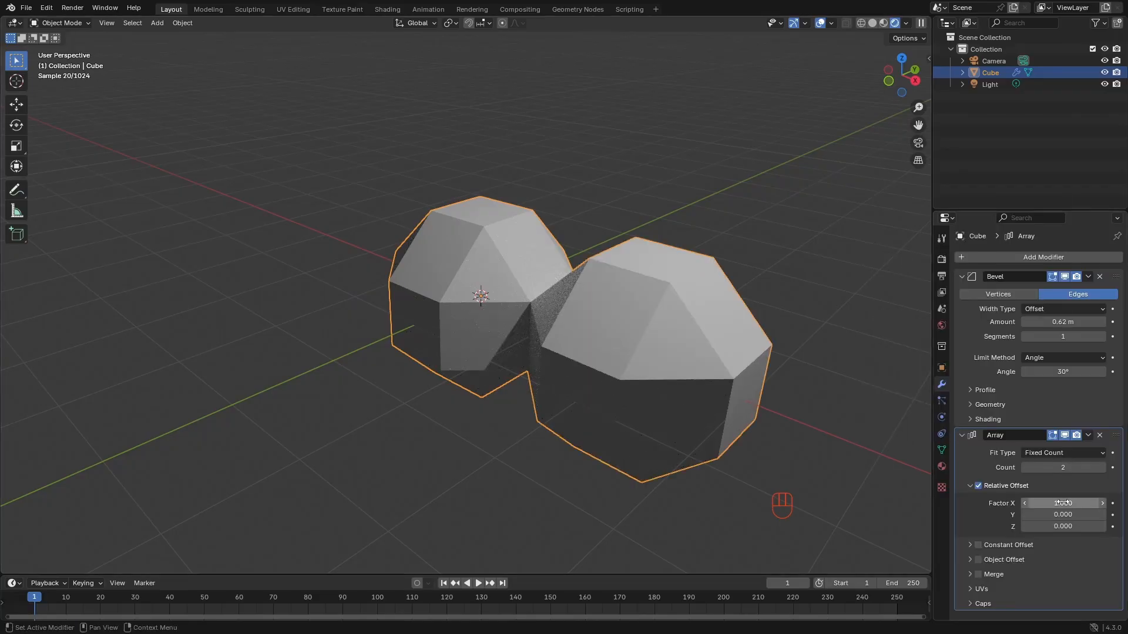
left_click_drag(1063, 503, 998, 503)
left_click_drag(1062, 468, 1116, 467)
left_click_drag(1063, 503, 999, 503, "ctrl")
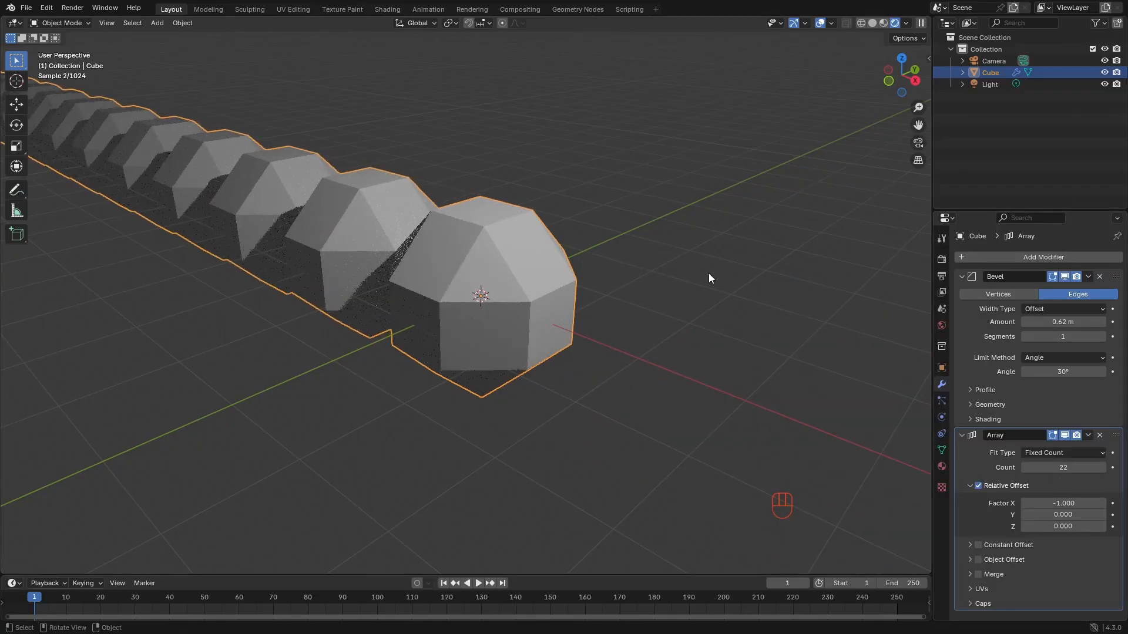
Remove the Array and Bevel modifiers from the cube
scroll(709, 273, "down", 2)
scroll(527, 336, "down", 2)
mouse_move(470, 285)
middle_mouse_down("shift")
mouse_move(526, 336)
mouse_move(512, 231)
mouse_move(541, 260)
middle_mouse_up("shift")
scroll(526, 329, "up", 2)
key("x")
key("x")
key("x")
scroll(555, 305, "up", 1)
scroll(512, 230, "up", 1)
scroll(527, 263, "down", 1)
scroll(526, 264, "down", 1)
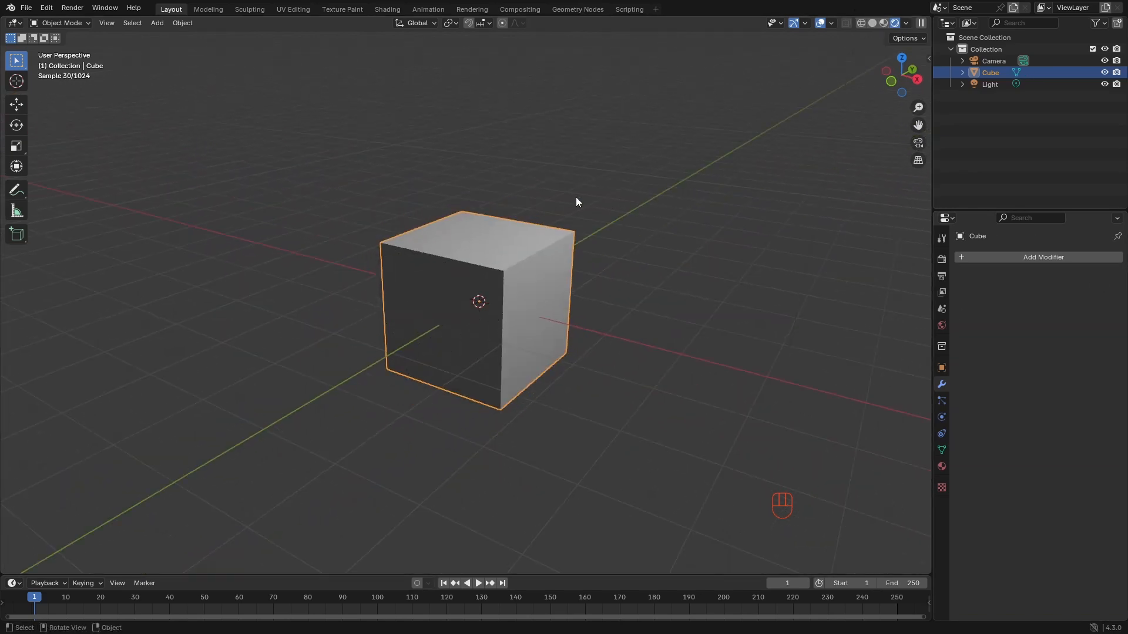
Switch the viewport shading to Solid and view the cube up close
key("z")
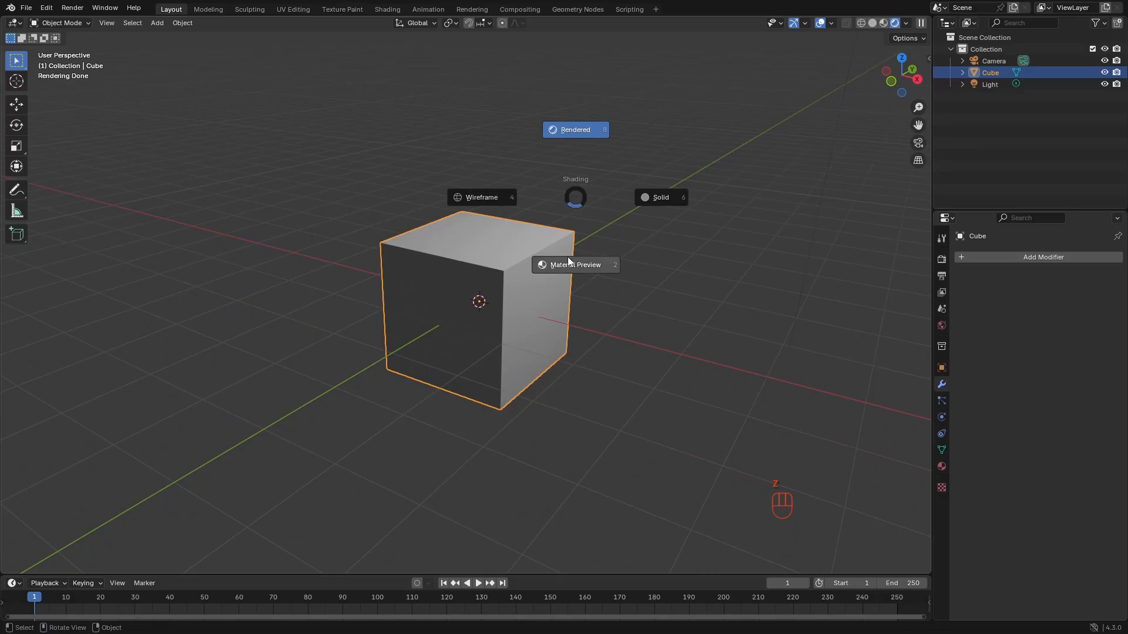
left_click(657, 200)
middle_click_drag(658, 199, 539, 204)
scroll(539, 203, "up", 1)
Resize the editors by widening the Outliner and Properties column and making the Outliner taller
left_click(952, 24)
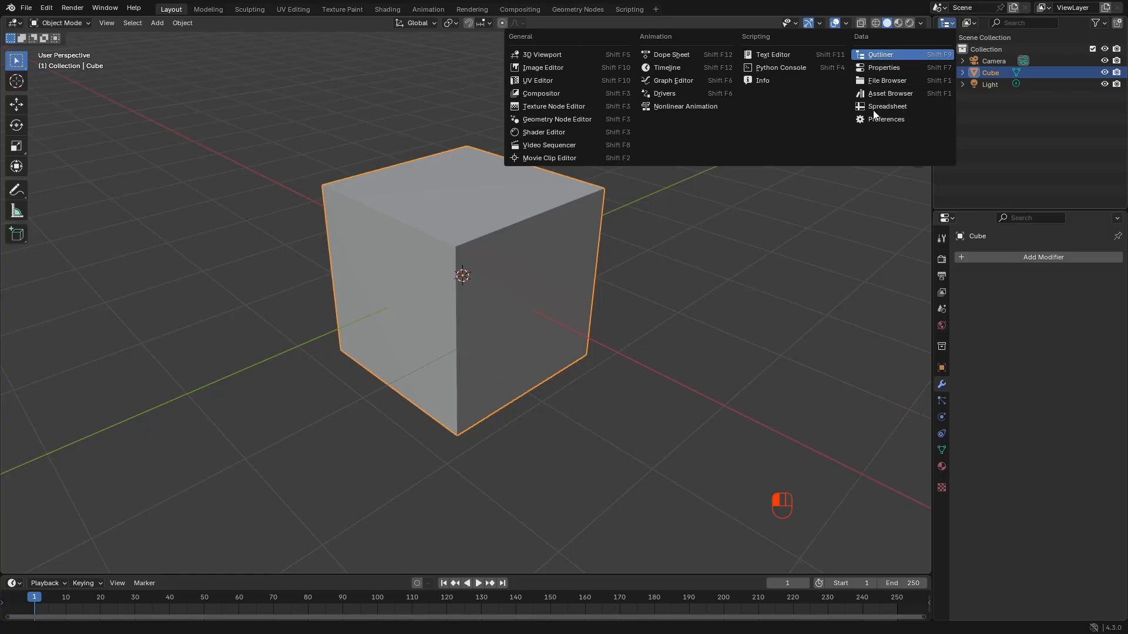
left_click_drag(933, 139, 773, 141)
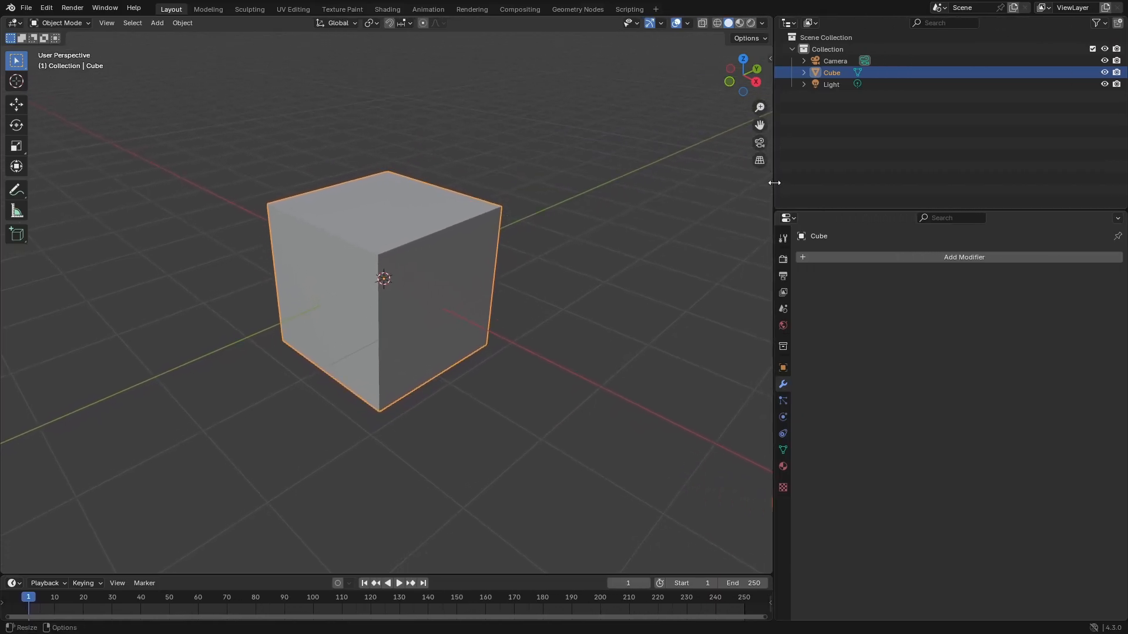
mouse_move(774, 183)
left_mouse_down()
mouse_move(744, 182)
mouse_move(828, 182)
mouse_move(697, 181)
mouse_move(852, 180)
mouse_move(770, 184)
left_mouse_up()
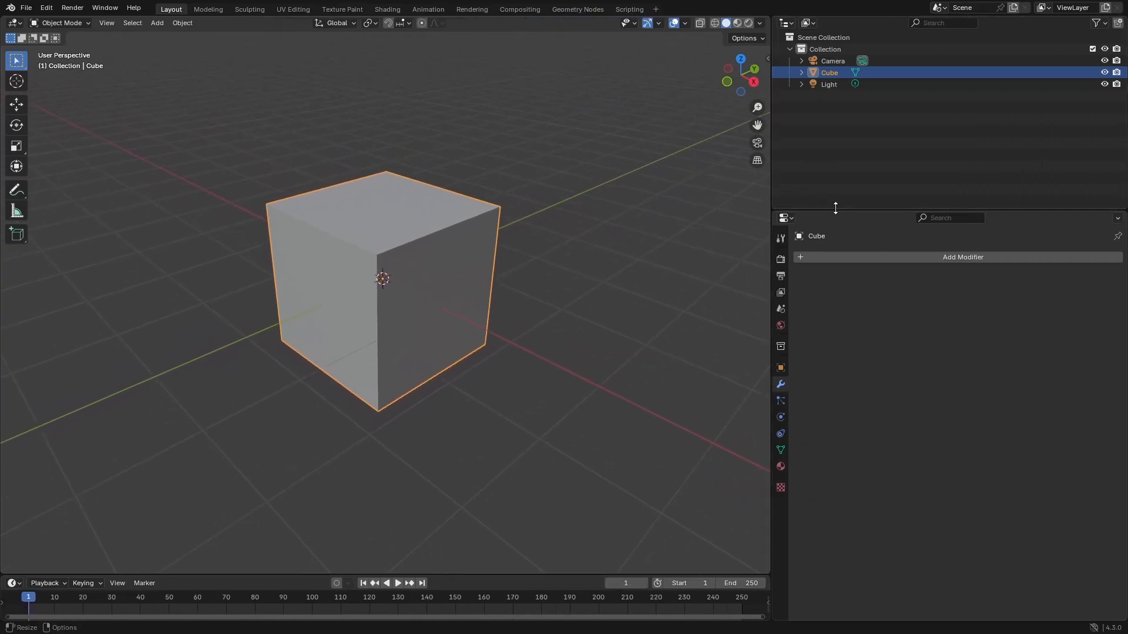
left_click_drag(836, 210, 888, 298)
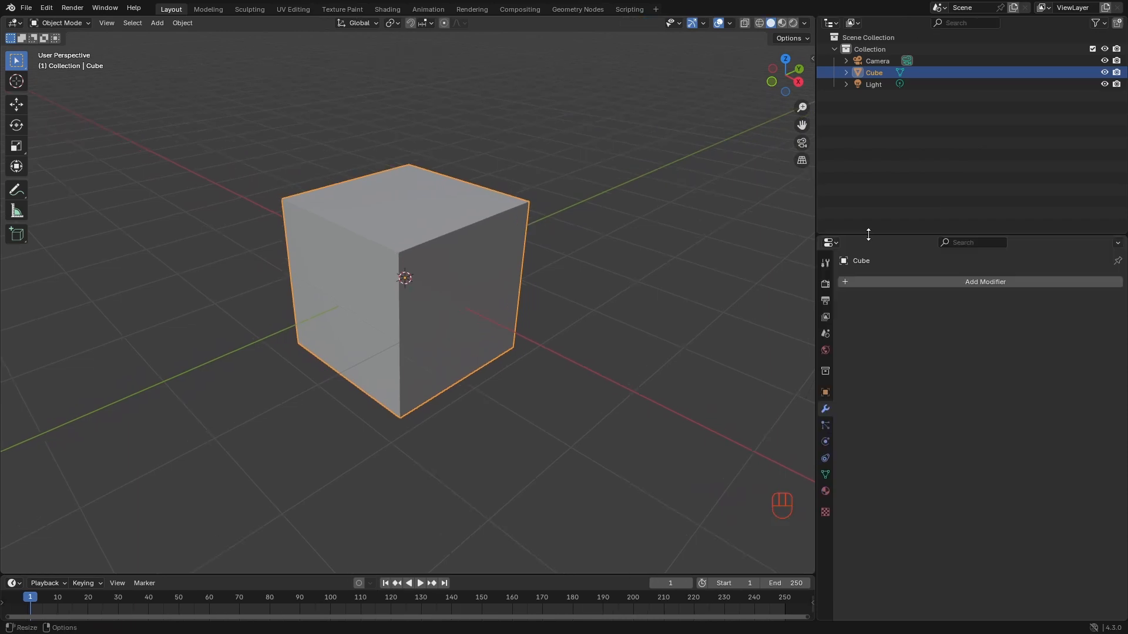
Join the Properties editor upward so that it takes over the Outliner's area
right_click(884, 235)
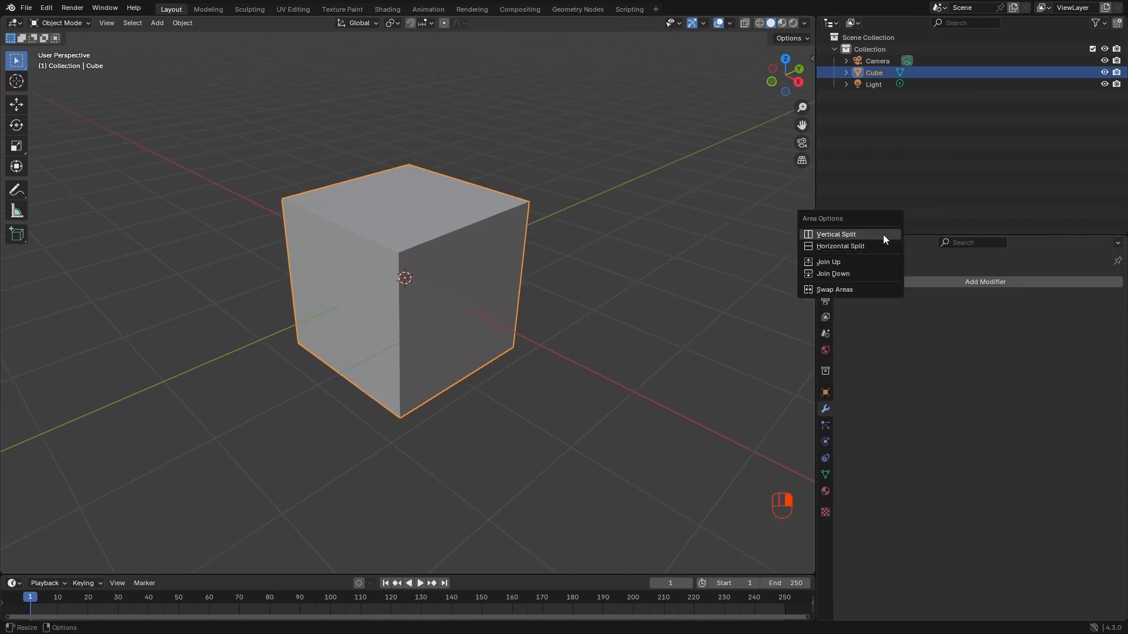
left_click(848, 262)
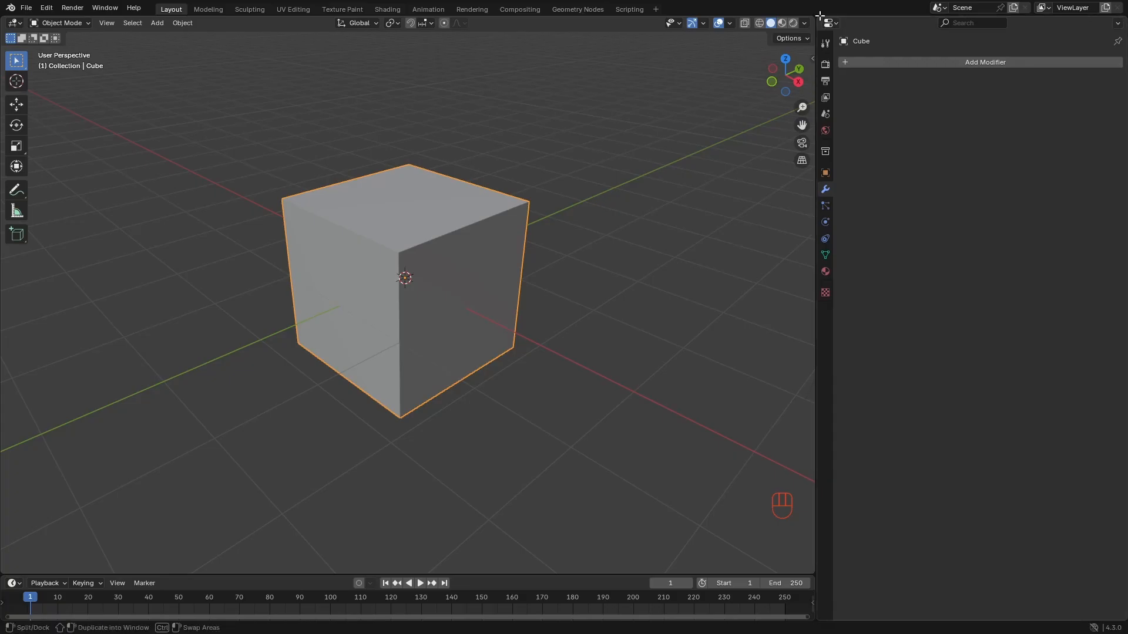
Split the Properties editor horizontally, change the upper half to an Outliner and narrow the column
left_click_drag(820, 14, 844, 259)
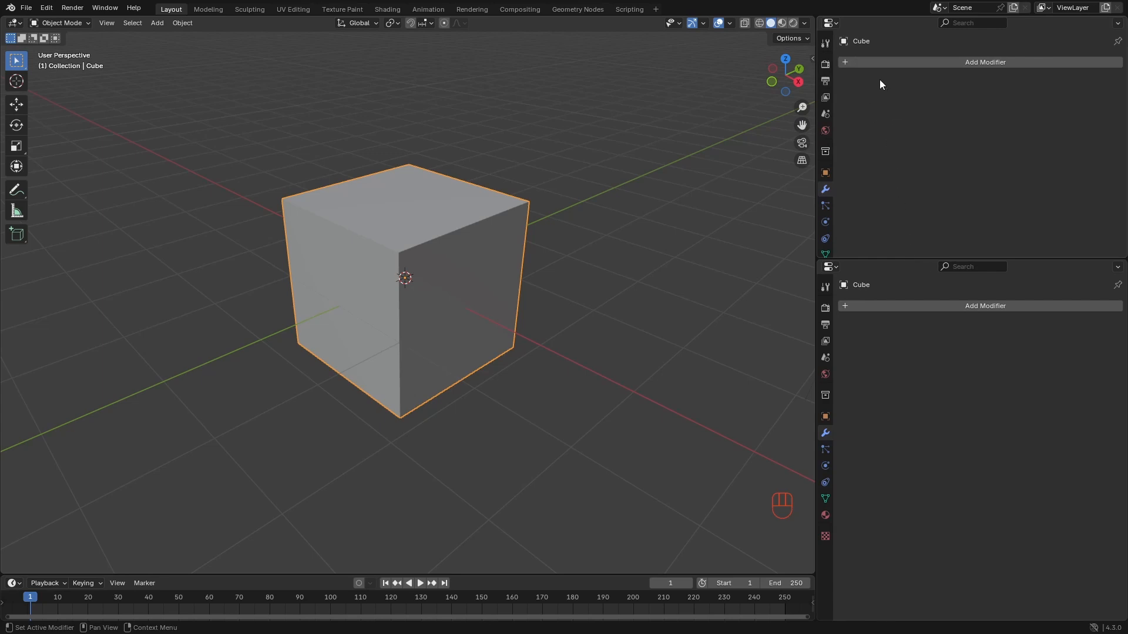
left_click(835, 25)
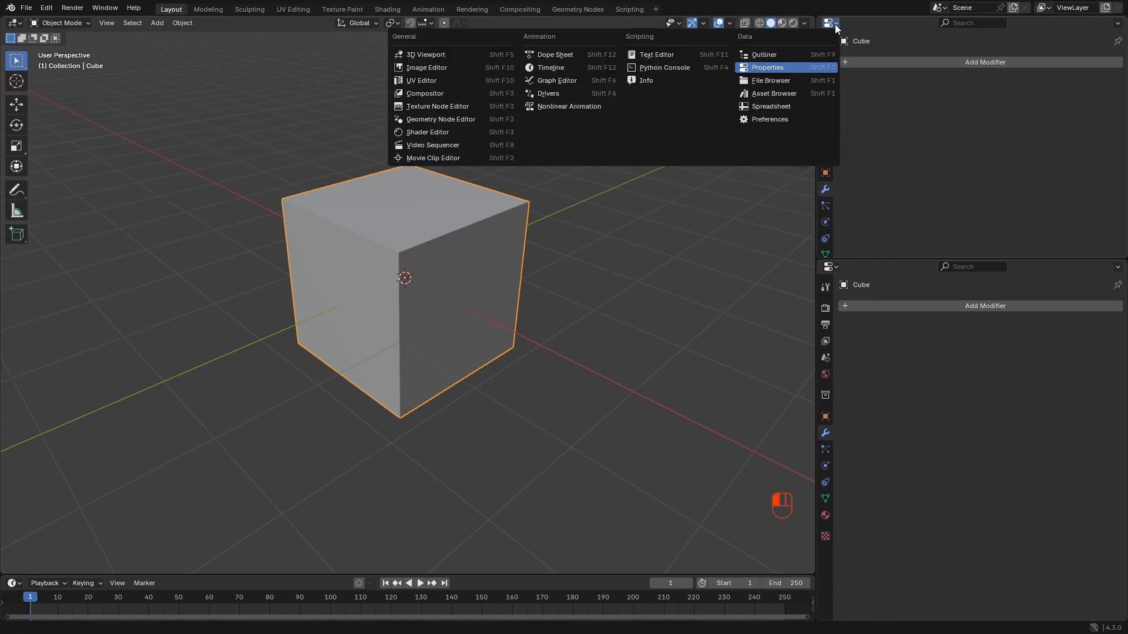
left_click(763, 53)
left_click_drag(816, 133, 957, 88)
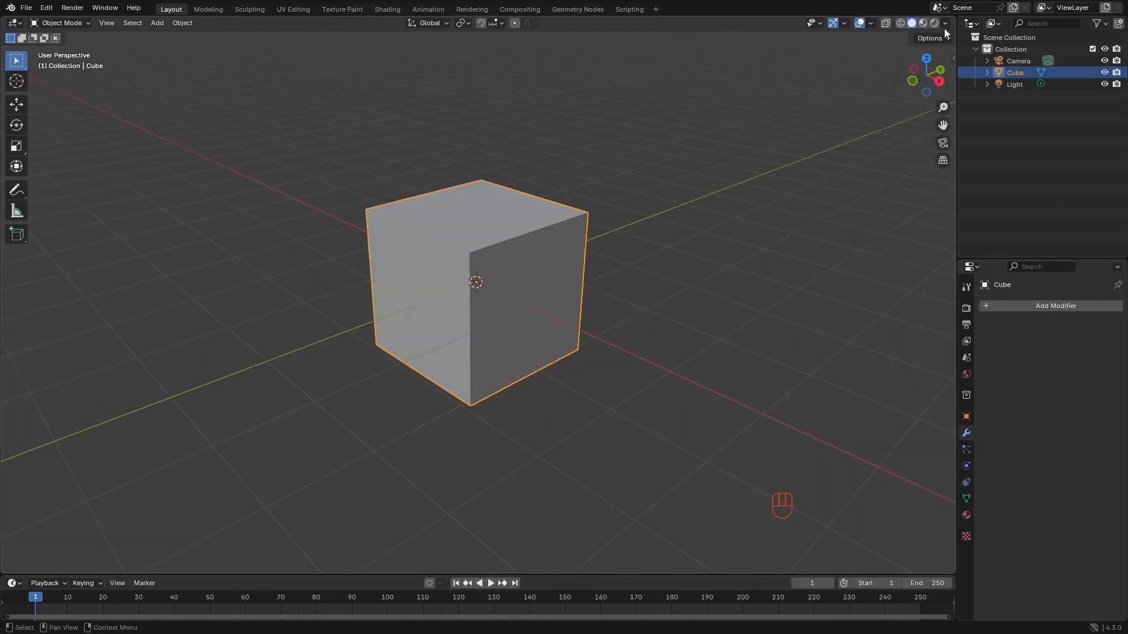
Try different Studio light presets for the viewport's Solid shading
left_click(947, 23)
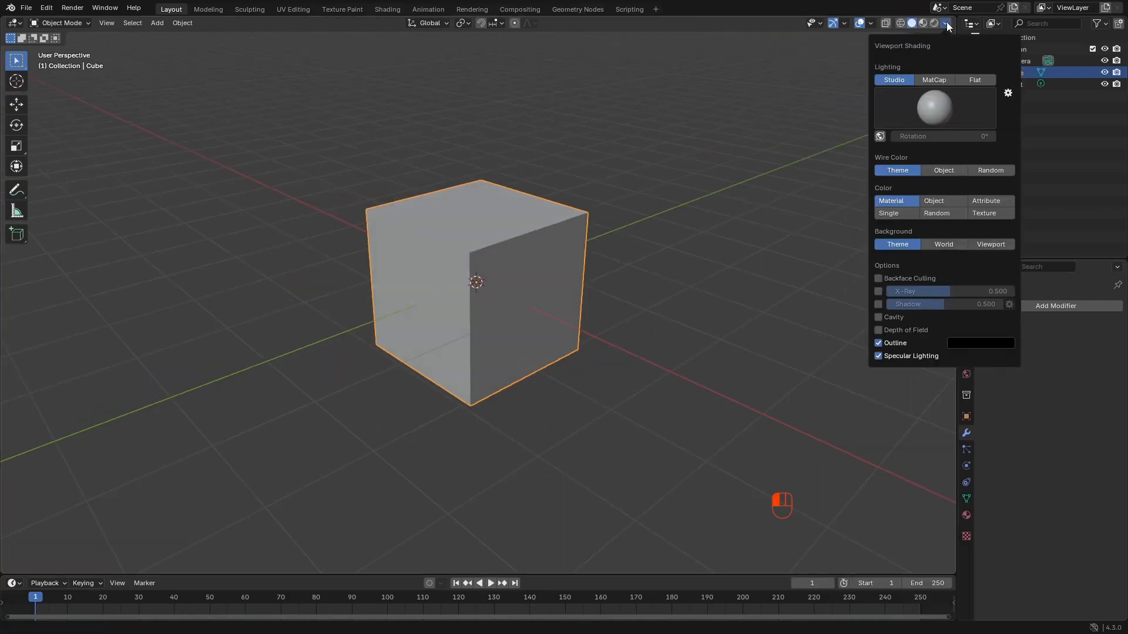
left_click(936, 106)
left_click(926, 140)
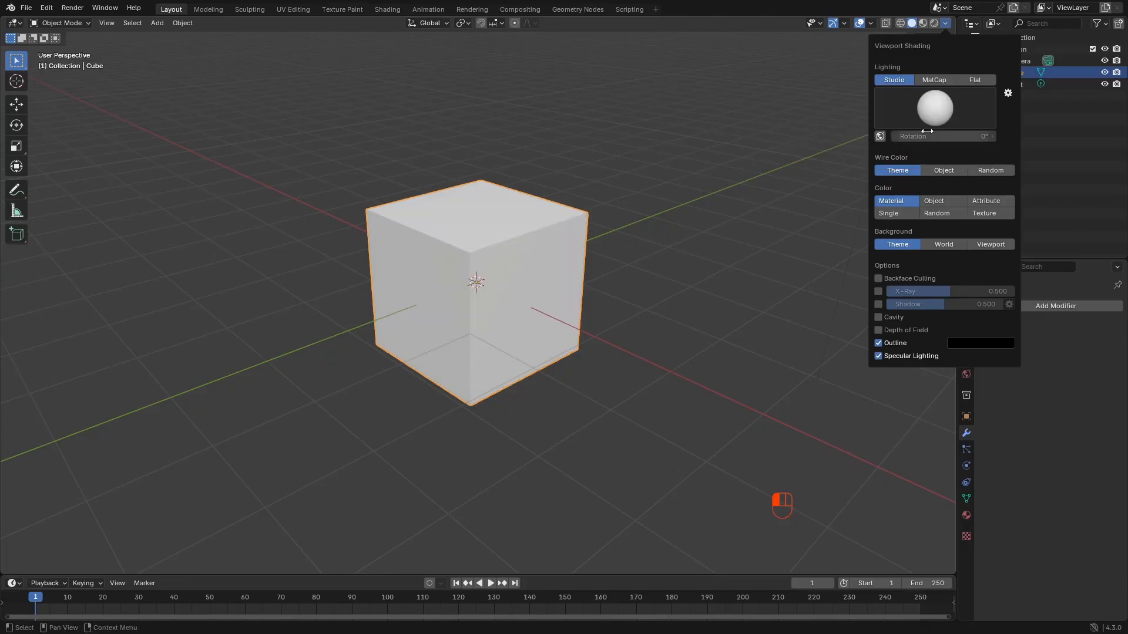
left_click(934, 112)
left_click(940, 150)
Change the viewport lighting to MatCap and try a striped metallic and a brown matcap on the cube
left_click(934, 79)
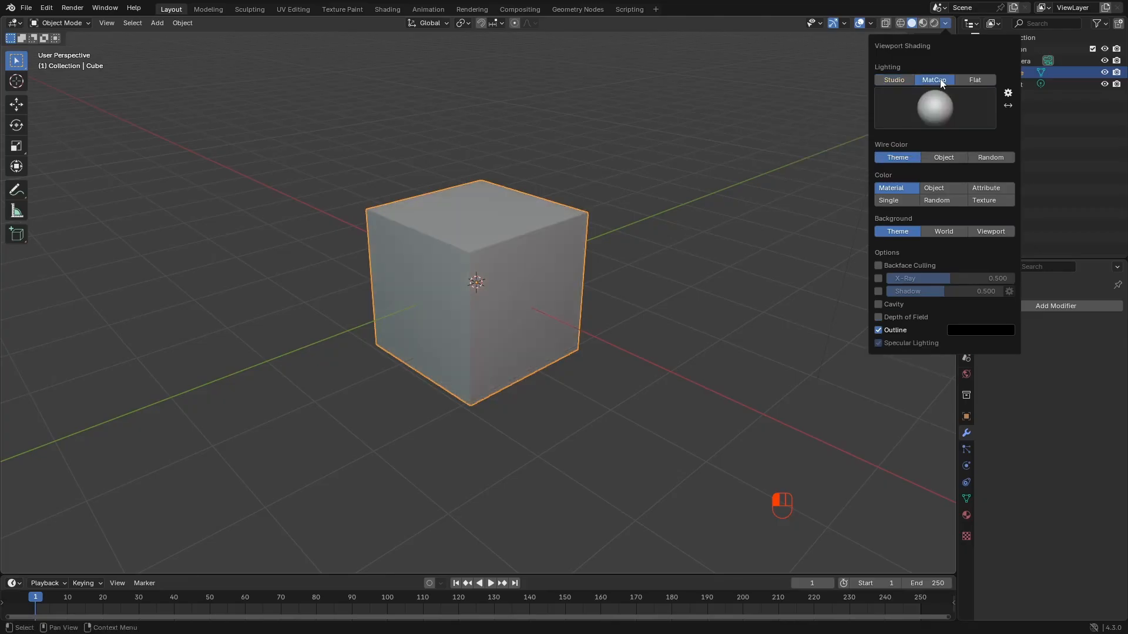
left_click(934, 108)
left_click(910, 190)
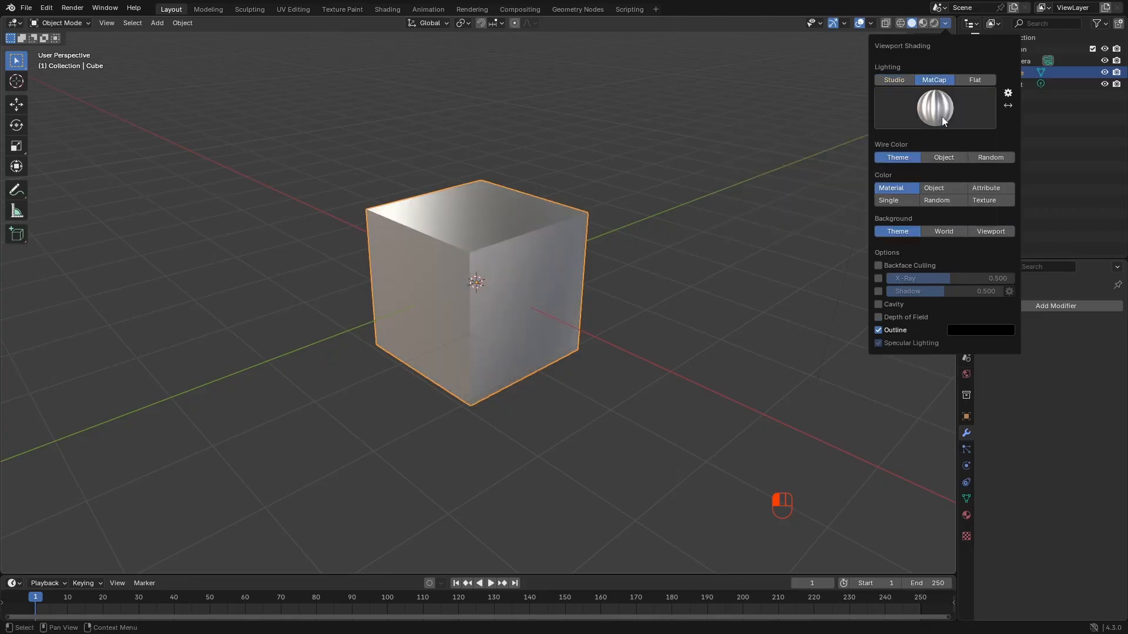
left_click(943, 116)
left_click(777, 148)
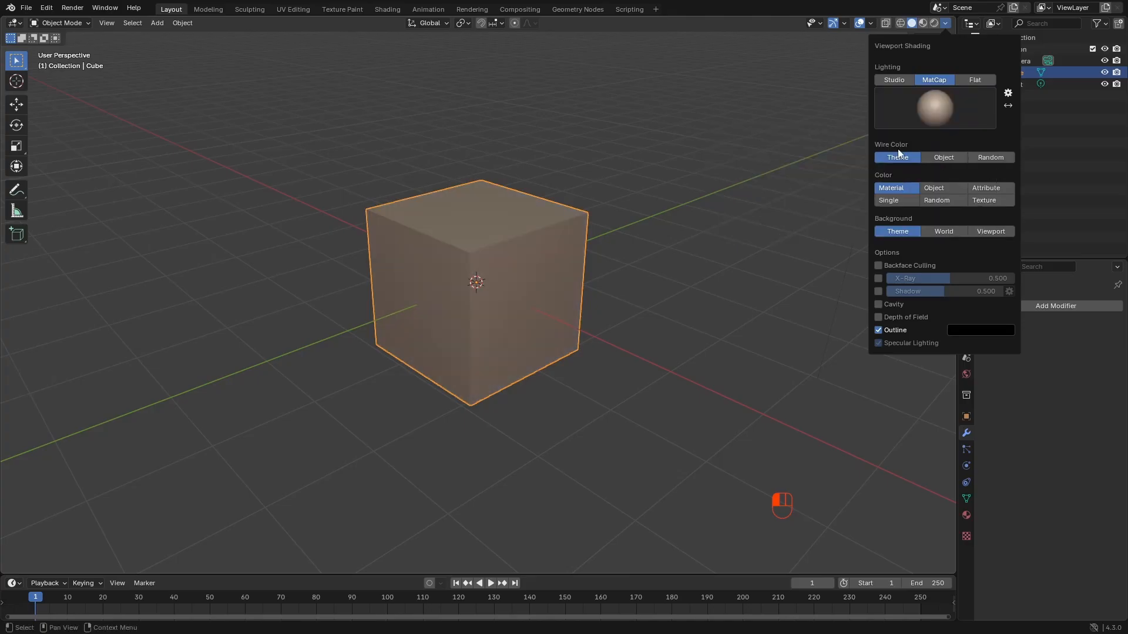
Set the viewport lighting to Flat and cycle through the wire colors, finishing on Object
left_click(971, 80)
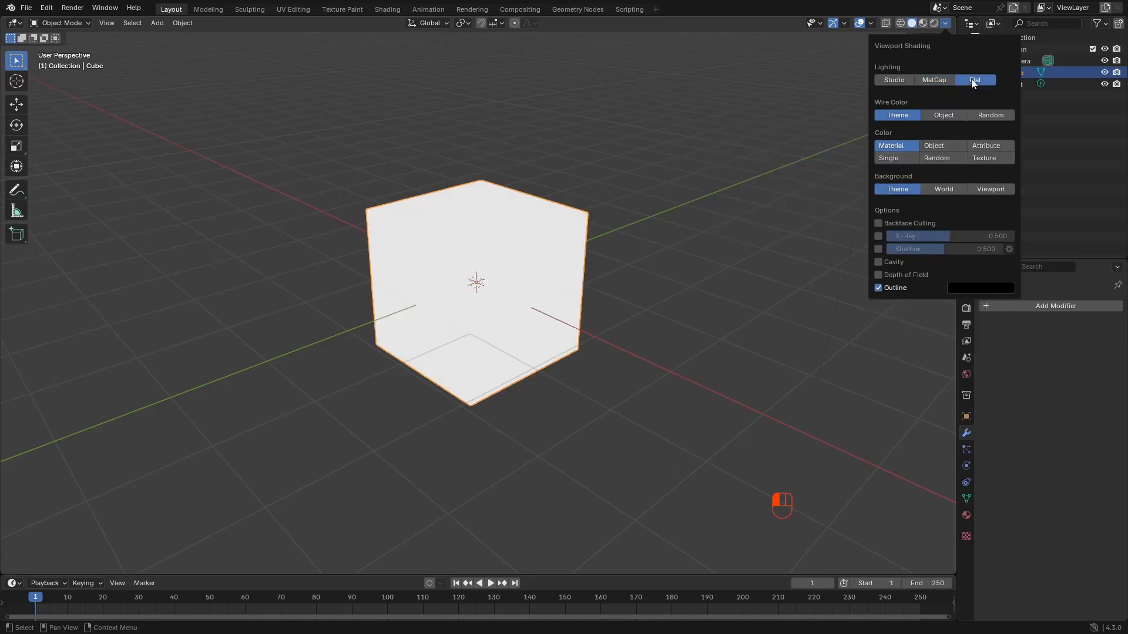
left_click(926, 114)
left_click(972, 115)
left_click(898, 112)
left_click(939, 116)
Enable the Wireframe geometry overlay, and switch all viewport overlays off and back on
left_click(873, 23)
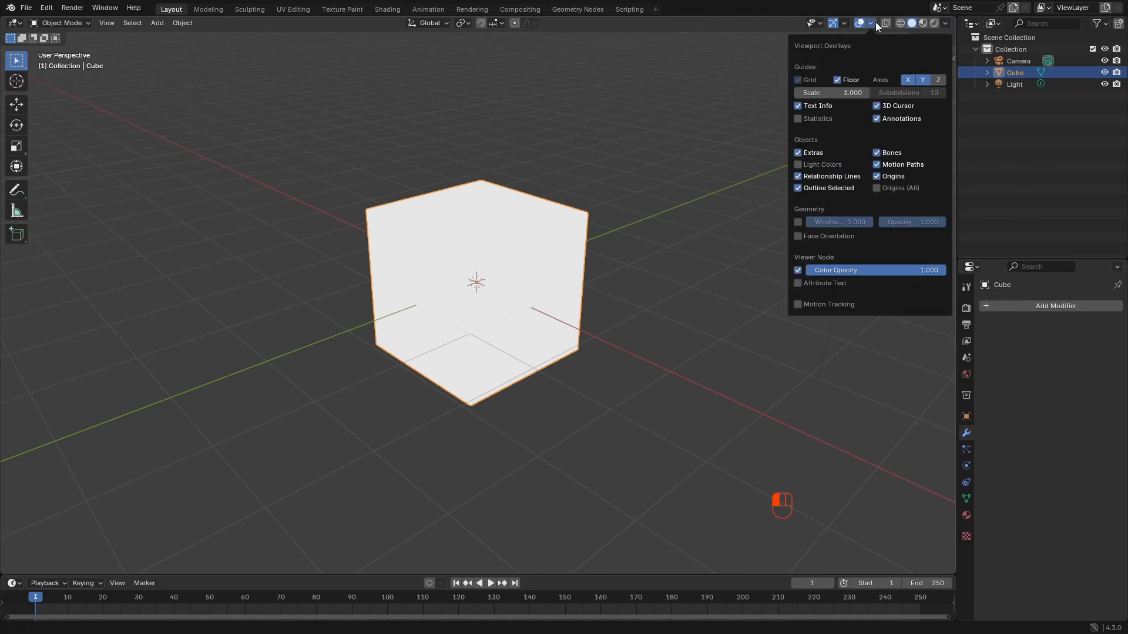
left_click(798, 222)
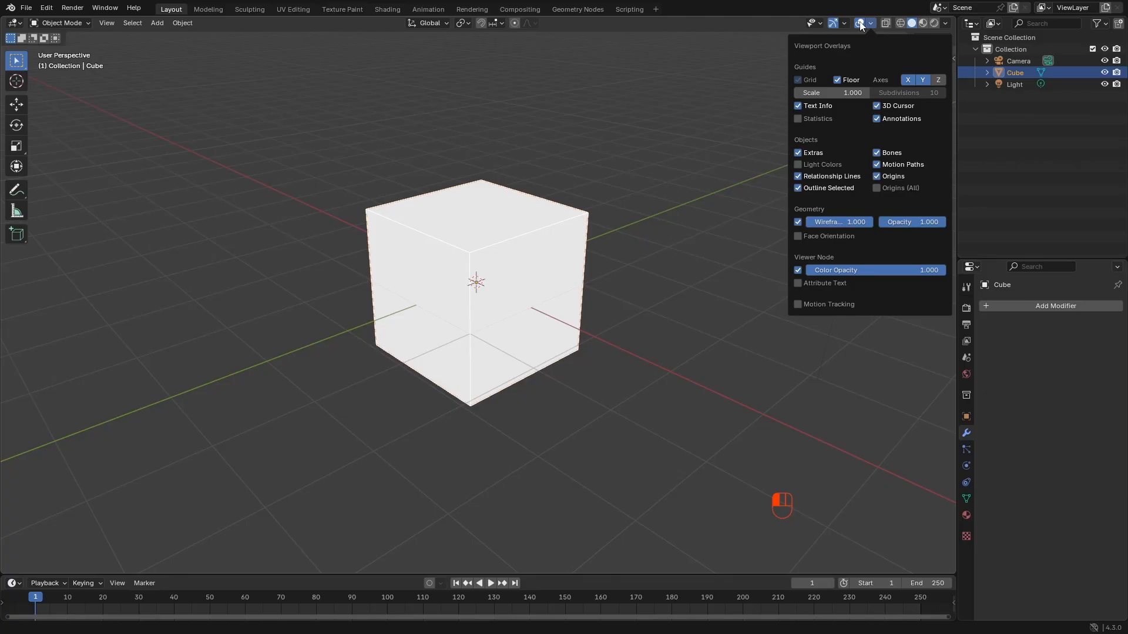
left_click(860, 23)
left_click(861, 23)
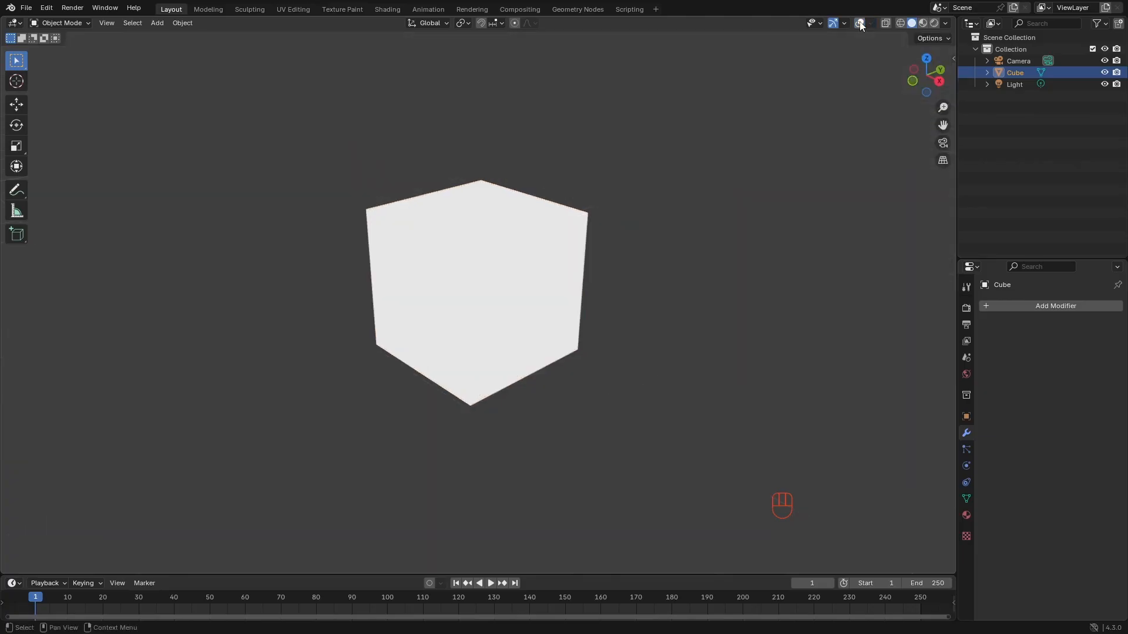
left_click(861, 24)
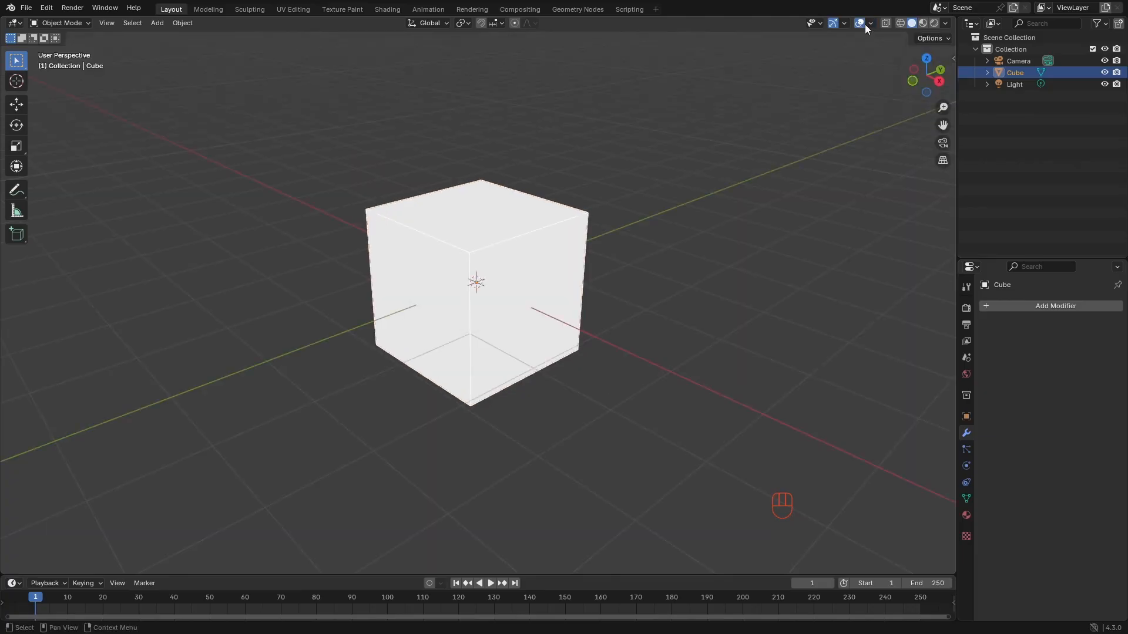
Toggle the X and Z axis guides in the viewport overlays, restoring each to its original setting
left_click(869, 23)
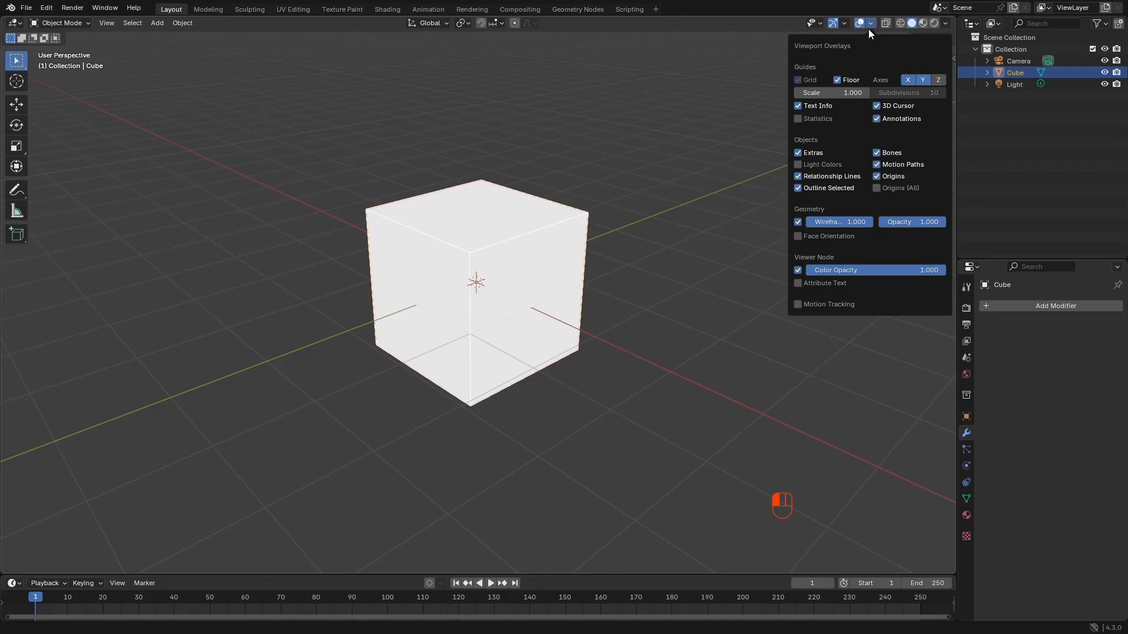
left_click(910, 80)
left_click(909, 79)
left_click(907, 79)
left_click(907, 79)
left_click(940, 79)
left_click(940, 80)
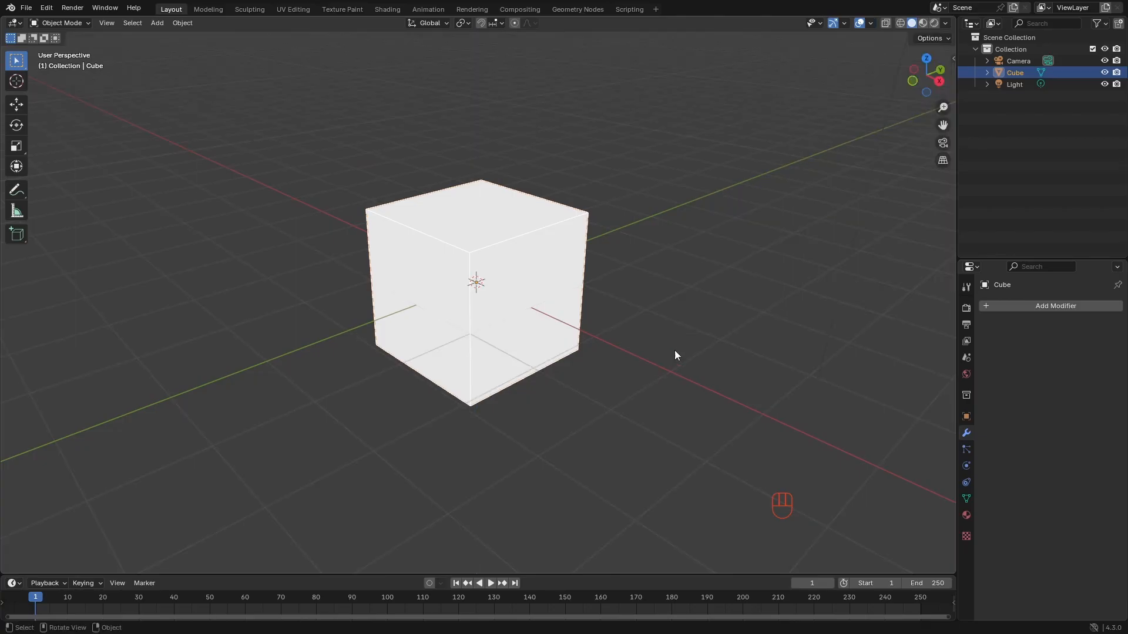
Toggle the Text Info overlay off and on, and the Statistics overlay on and off
left_click(872, 23)
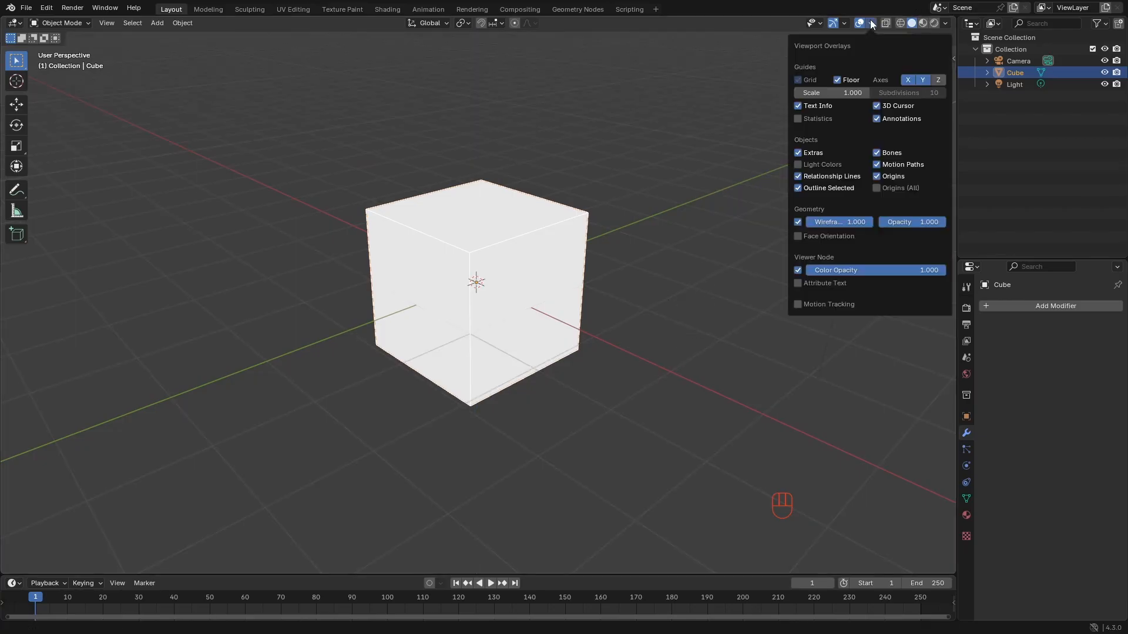
left_click(799, 106)
left_click(799, 106)
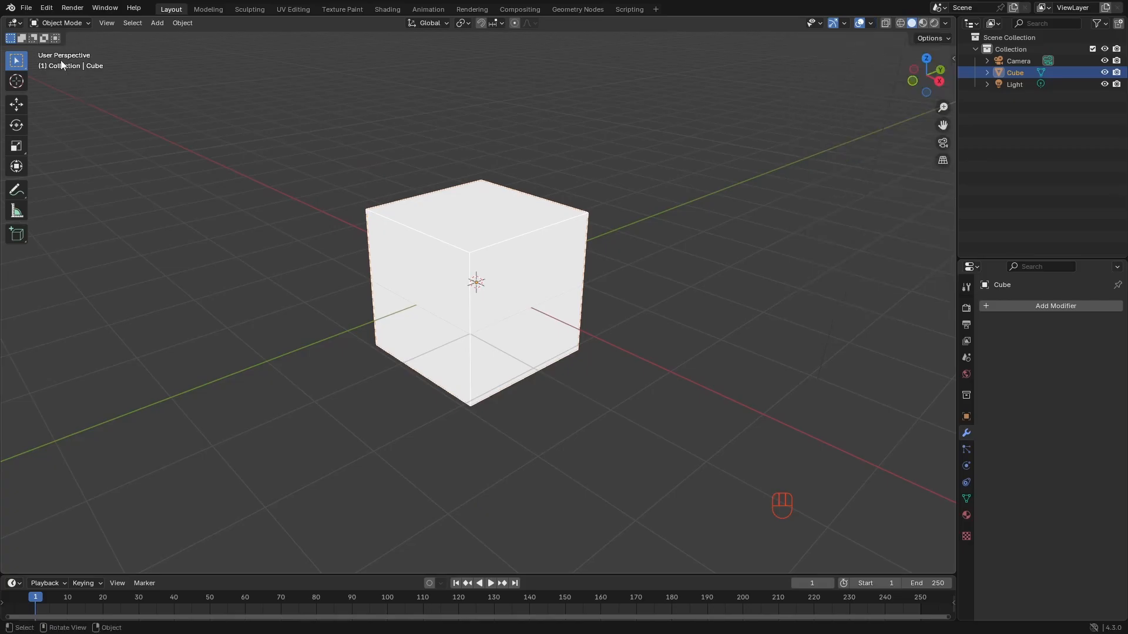
left_click(871, 25)
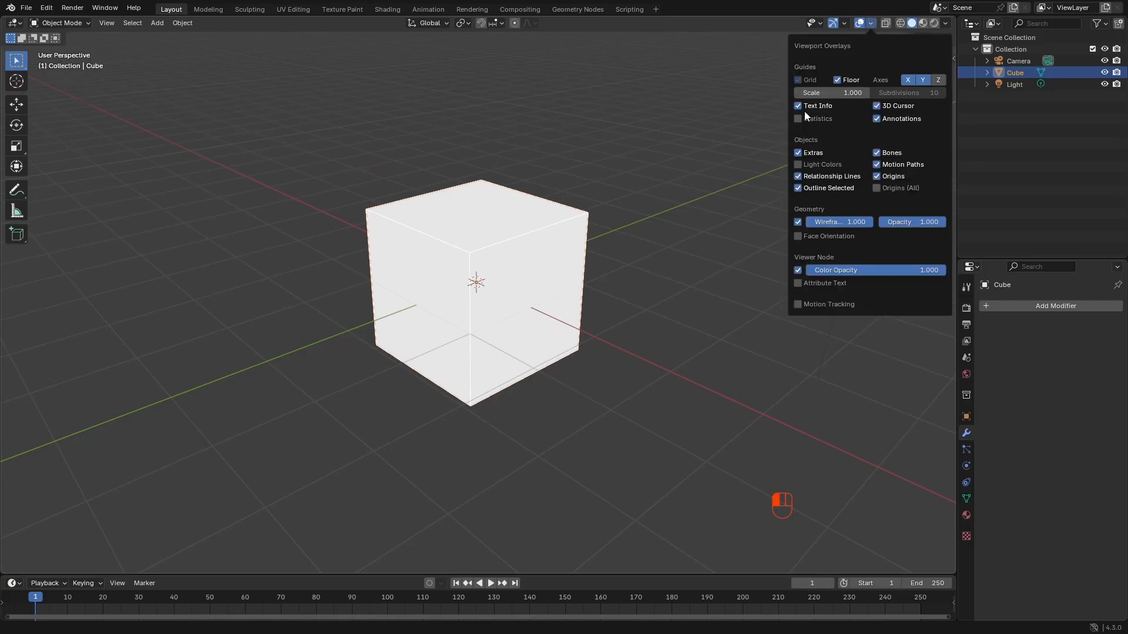
left_click(796, 108)
left_click(797, 107)
left_click(799, 119)
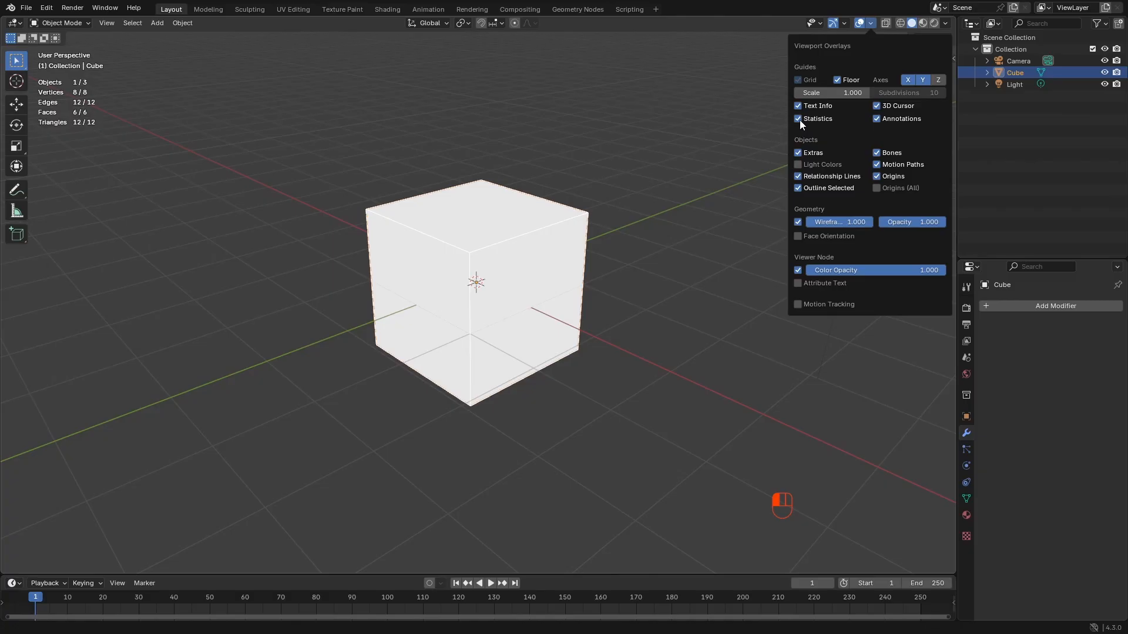
left_click(799, 120)
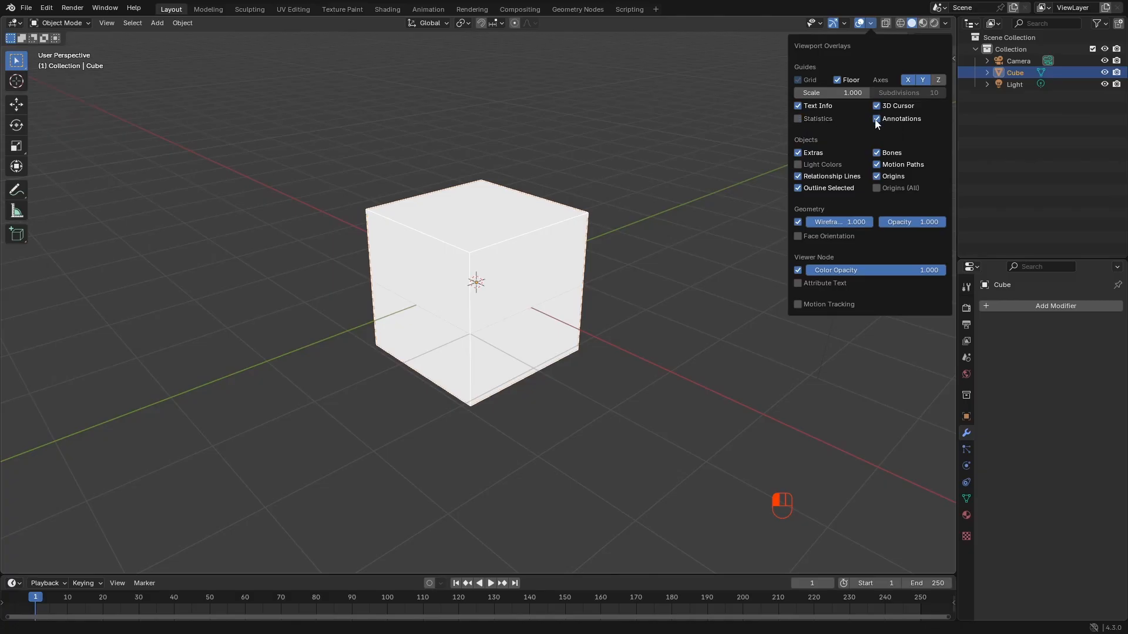
Draw looping freehand strokes over the cube with the Annotate tool, and undo them
middle_click_drag(558, 151, 568, 147)
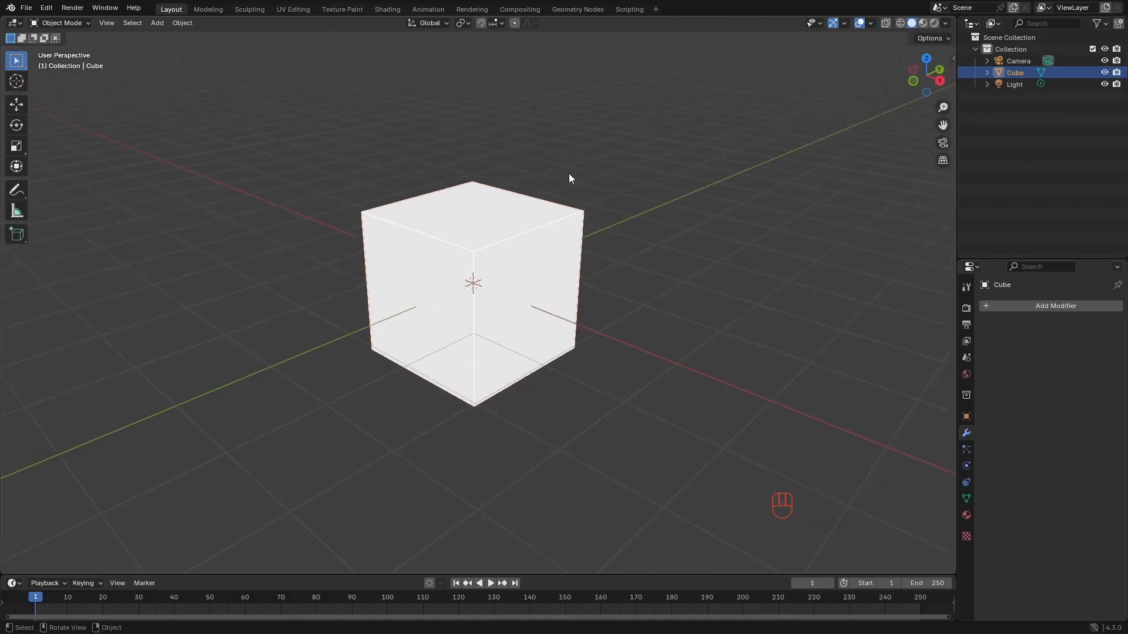
middle_click_drag(579, 199, 579, 184, "ctrl")
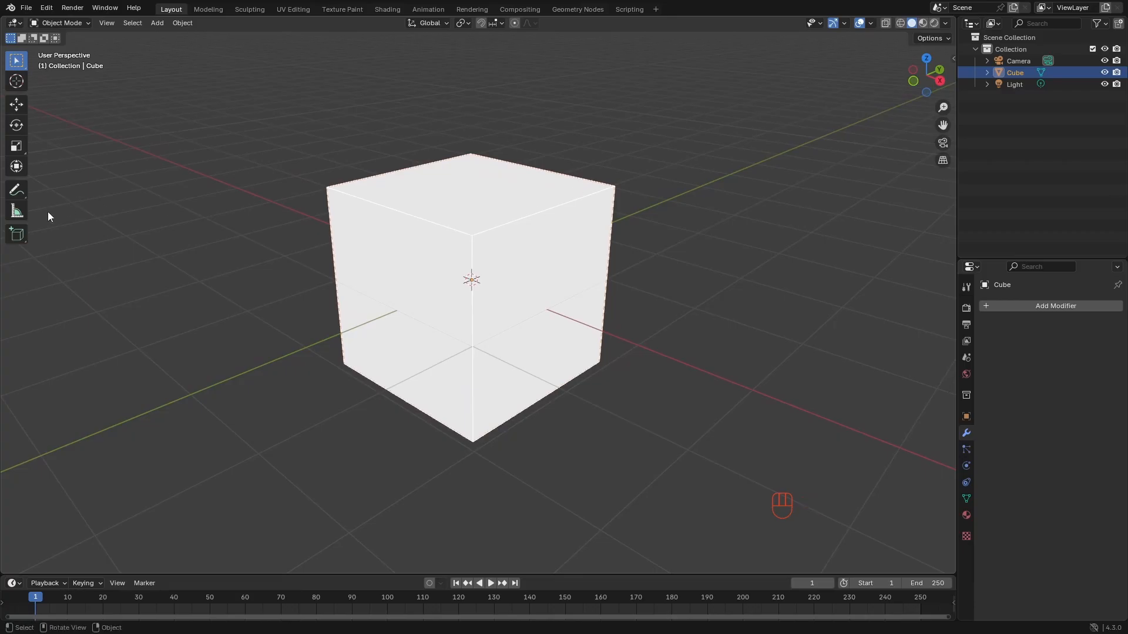
left_click(14, 191)
mouse_move(590, 180)
left_mouse_down()
mouse_move(566, 262)
mouse_move(360, 288)
left_mouse_up()
mouse_move(345, 275)
left_mouse_down()
mouse_move(314, 179)
mouse_move(518, 196)
left_mouse_up()
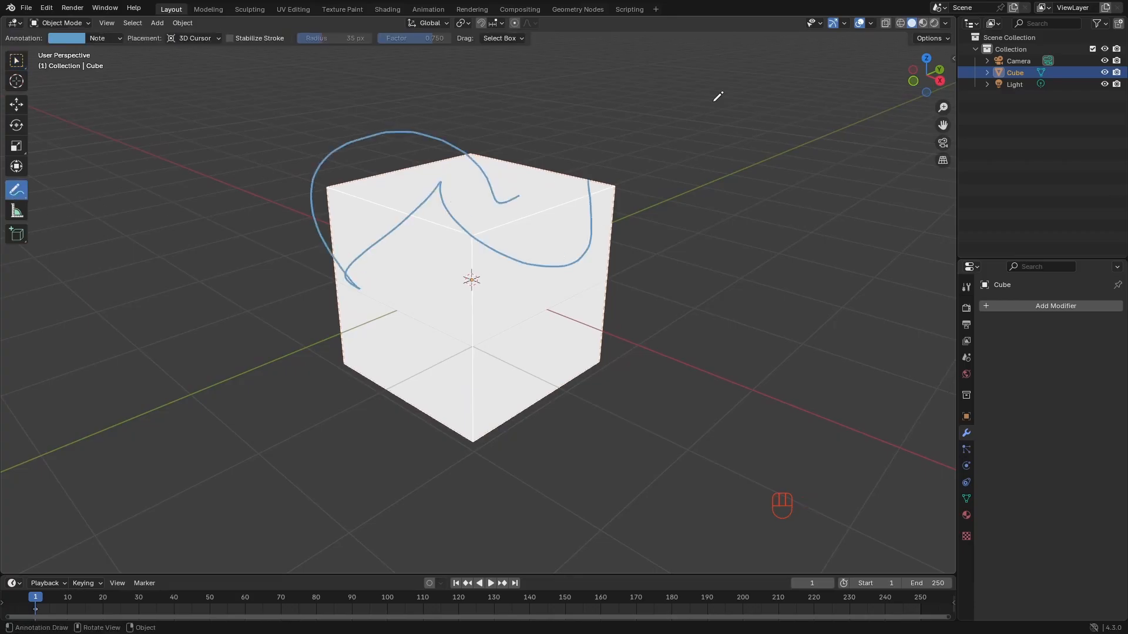
key("ctrl+z")
Draw two roughly parallel curved annotation strokes diagonally across the cube and view them from another angle
left_click_drag(626, 141, 337, 312)
left_click_drag(599, 216, 369, 335)
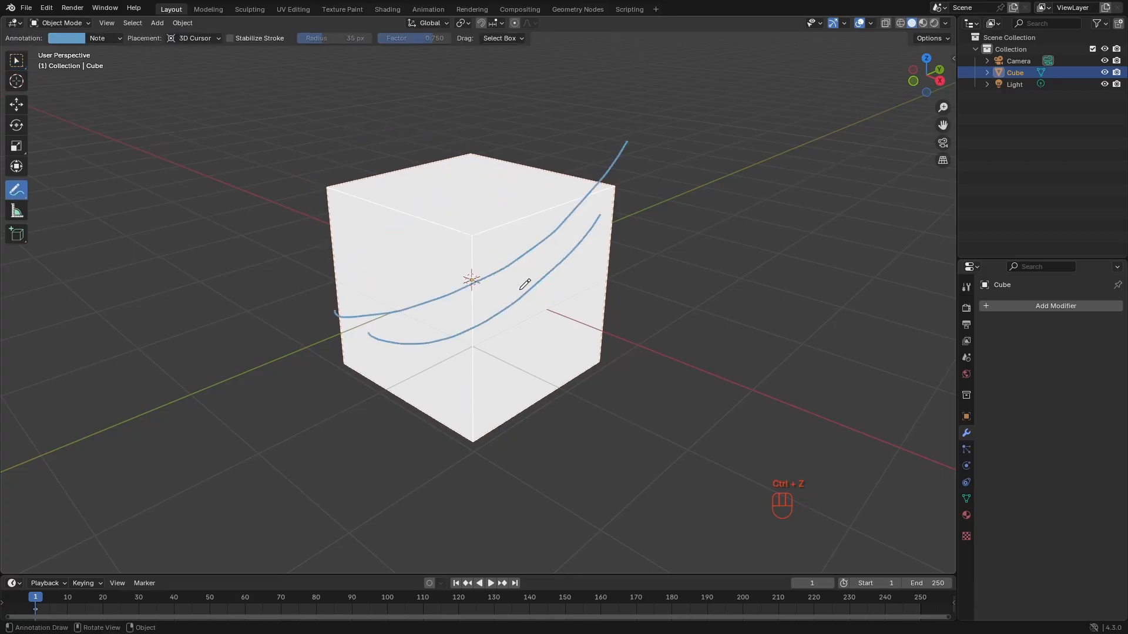
mouse_move(652, 154)
middle_mouse_down()
mouse_move(617, 212)
mouse_move(523, 219)
mouse_move(682, 157)
middle_mouse_up()
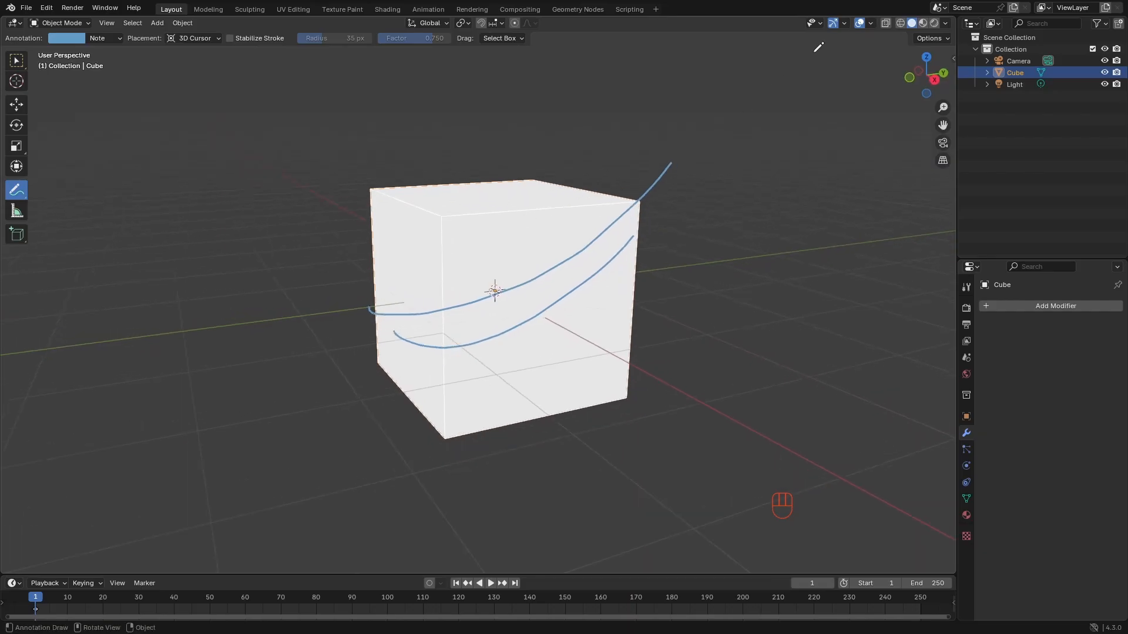
Toggle the Annotations overlay off and on, and delete the annotation layer with the two curved strokes
left_click(872, 23)
left_click(877, 119)
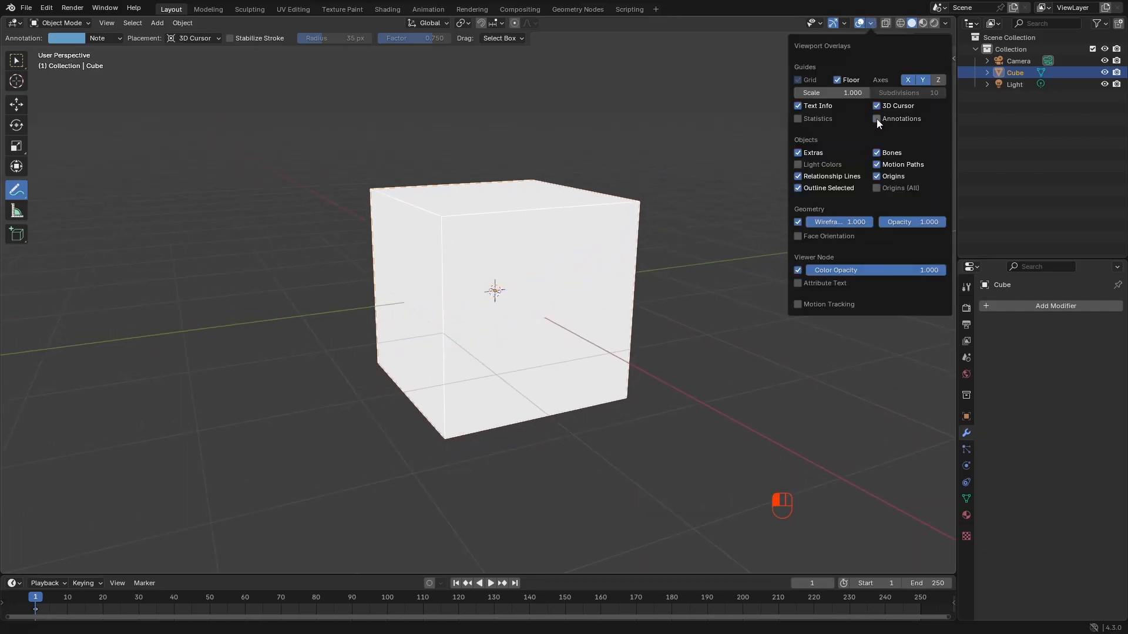
left_click(877, 119)
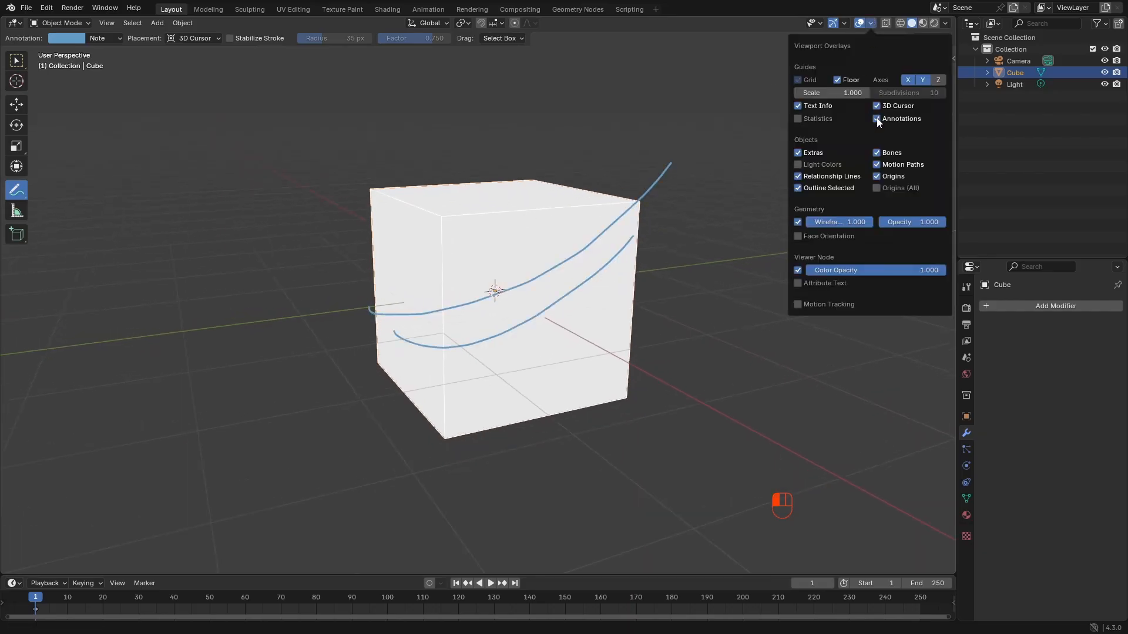
left_click(115, 38)
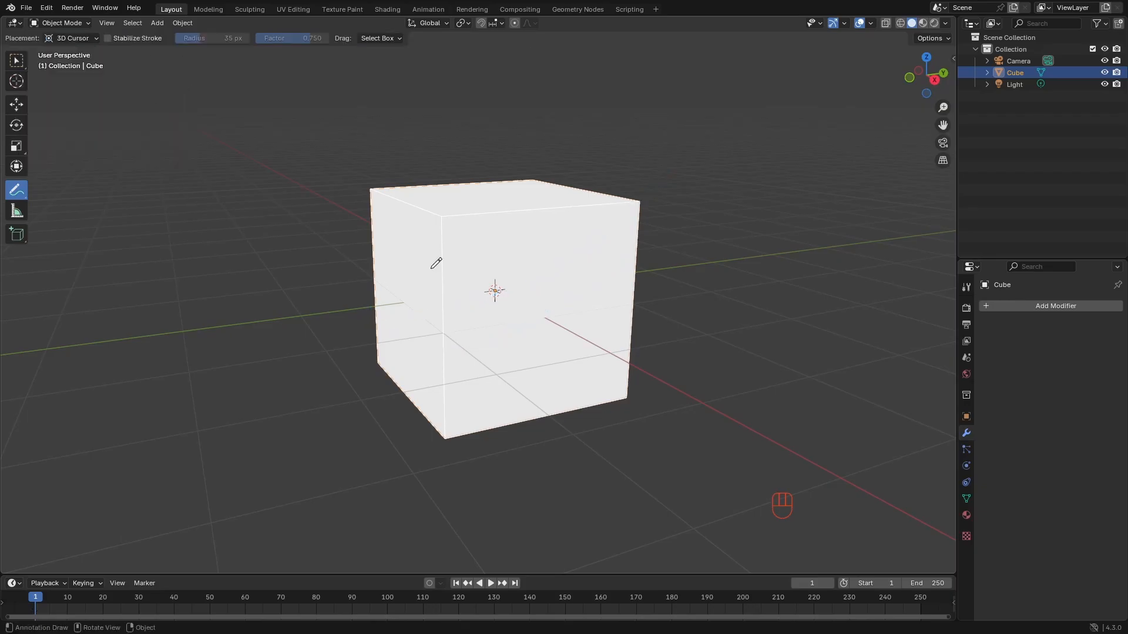
Toggle the Wireframe, Face Orientation and Origins viewport overlays, restoring each to its original setting
left_click(871, 23)
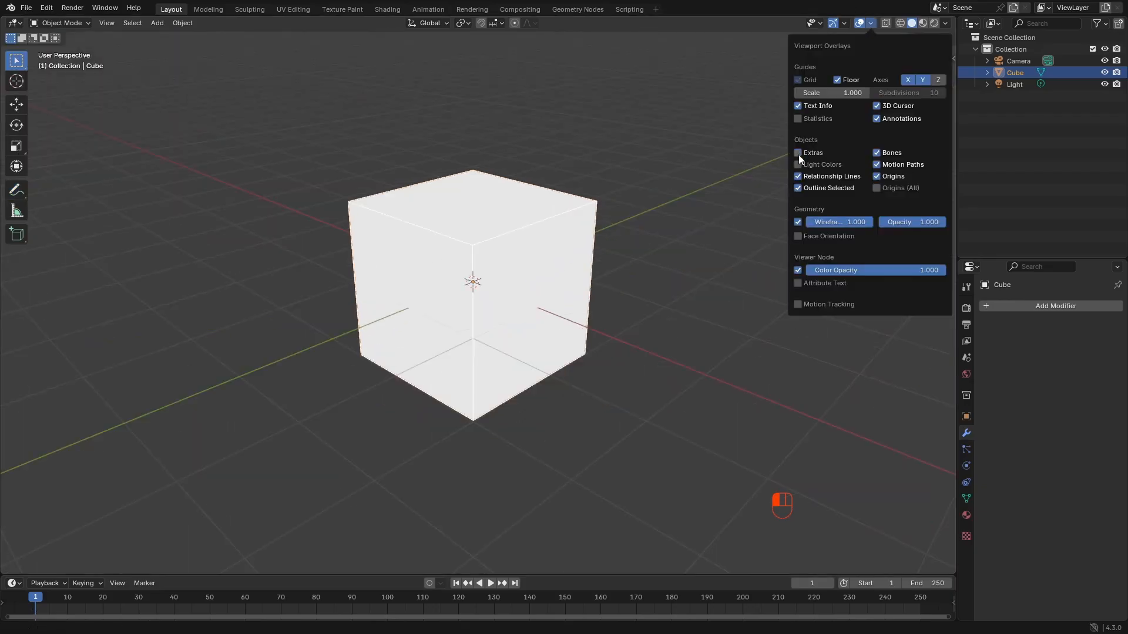
left_click(798, 221)
left_click(798, 222)
left_click(798, 236)
left_click(799, 236)
left_click(877, 177)
Move the cube upward so that its origin sits above the 3D cursor
middle_click_drag(480, 288, 499, 281)
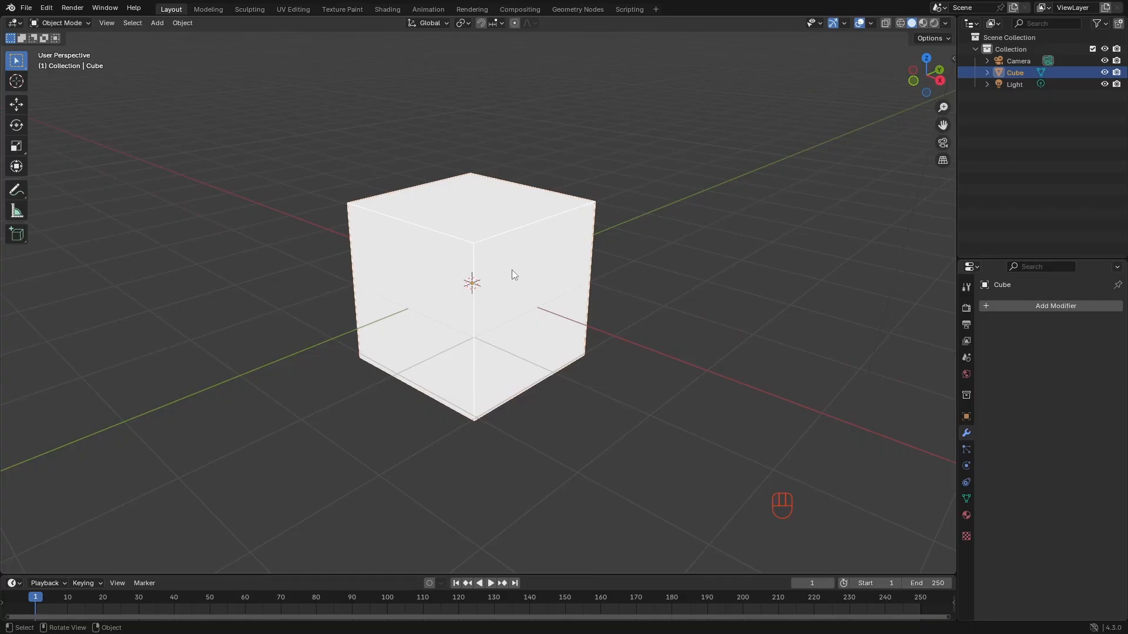
key("g")
left_click(580, 183)
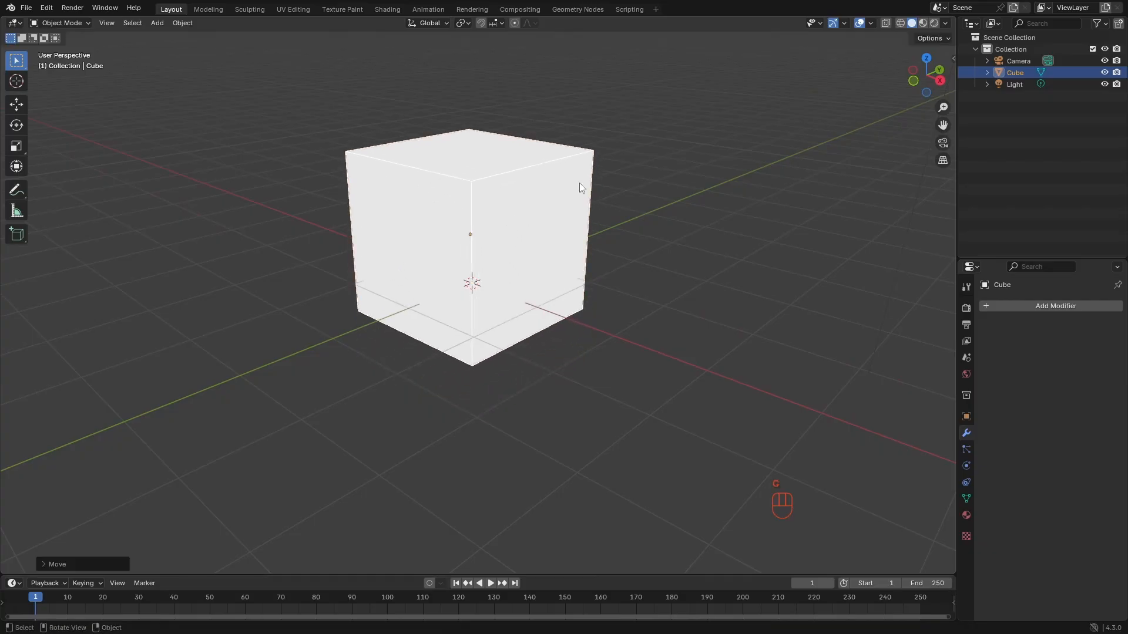
Show the origins of all objects through the Origins (All) overlay, and hide them again
left_click(872, 23)
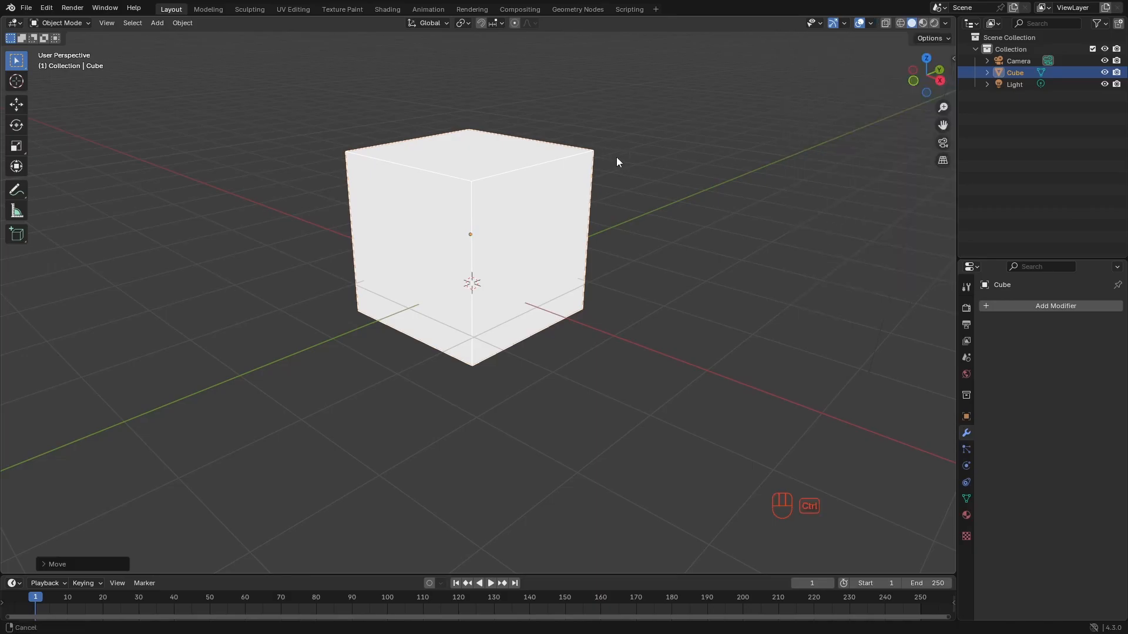
scroll(605, 188, "down", 5)
scroll(647, 109, "up", 1)
middle_click_drag(647, 109, 646, 163)
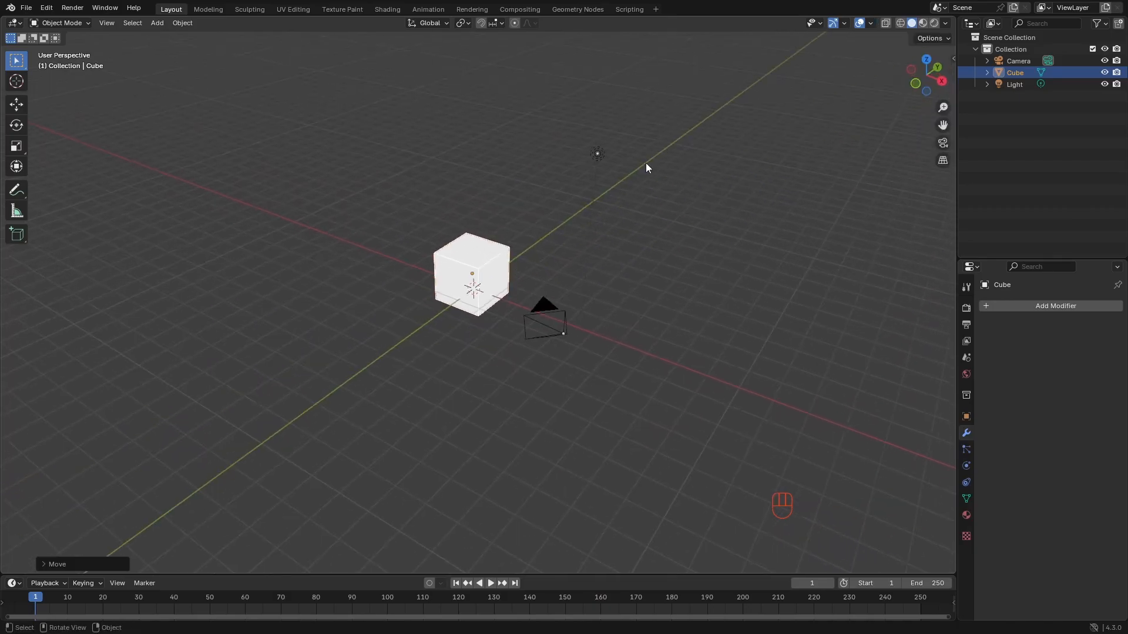
left_click(870, 22)
left_click(876, 188)
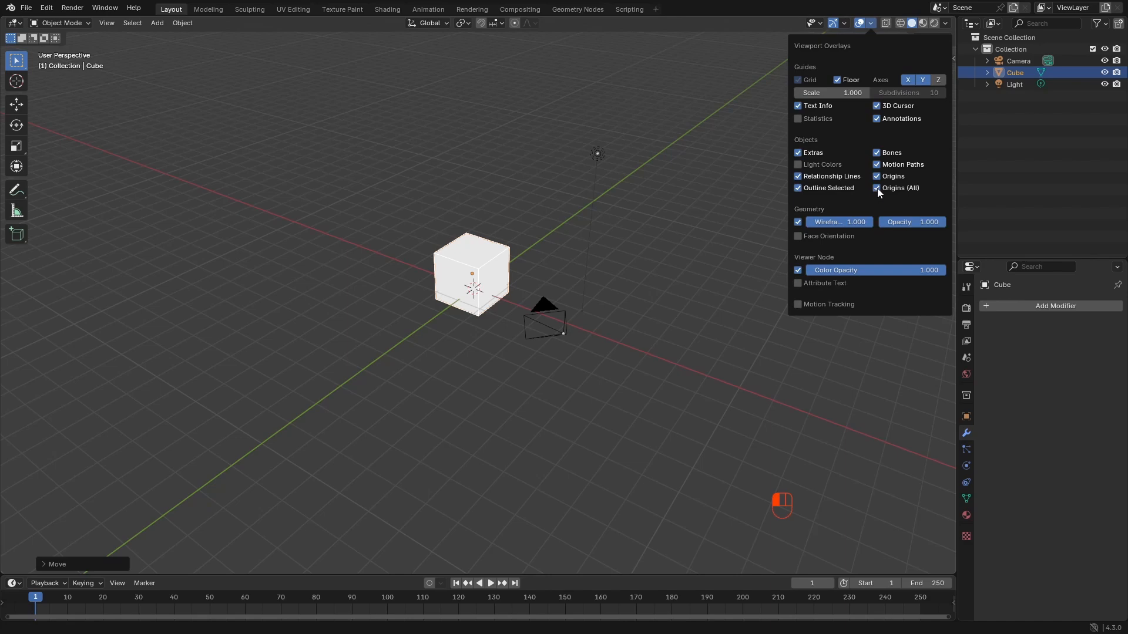
left_click(876, 189)
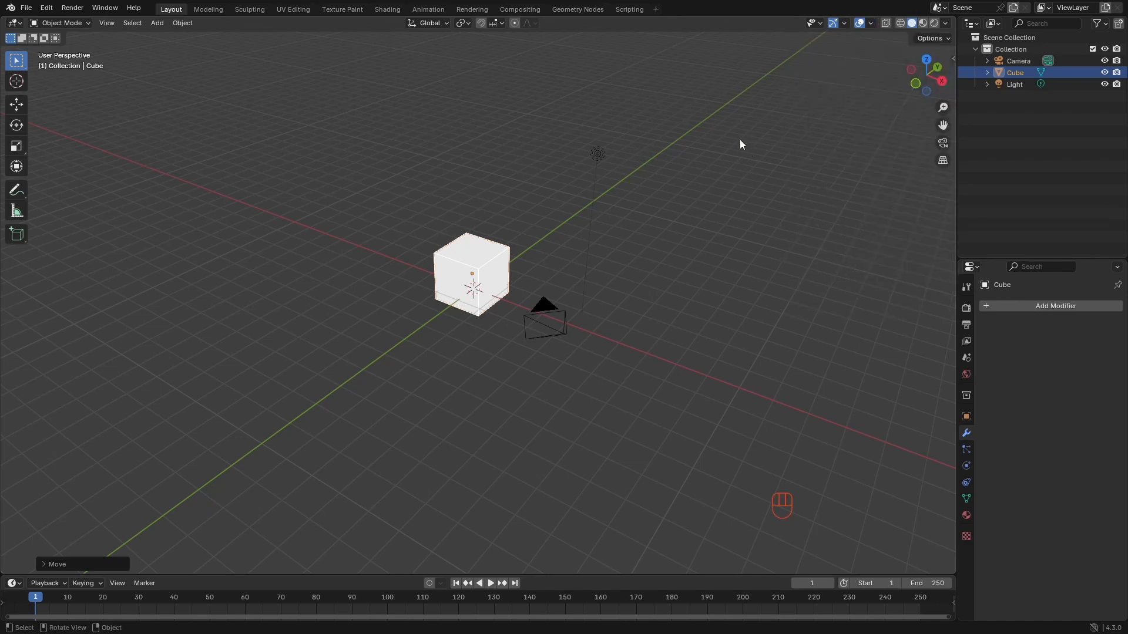
Toggle the Navigate viewport gizmo off and back on
left_click(844, 24)
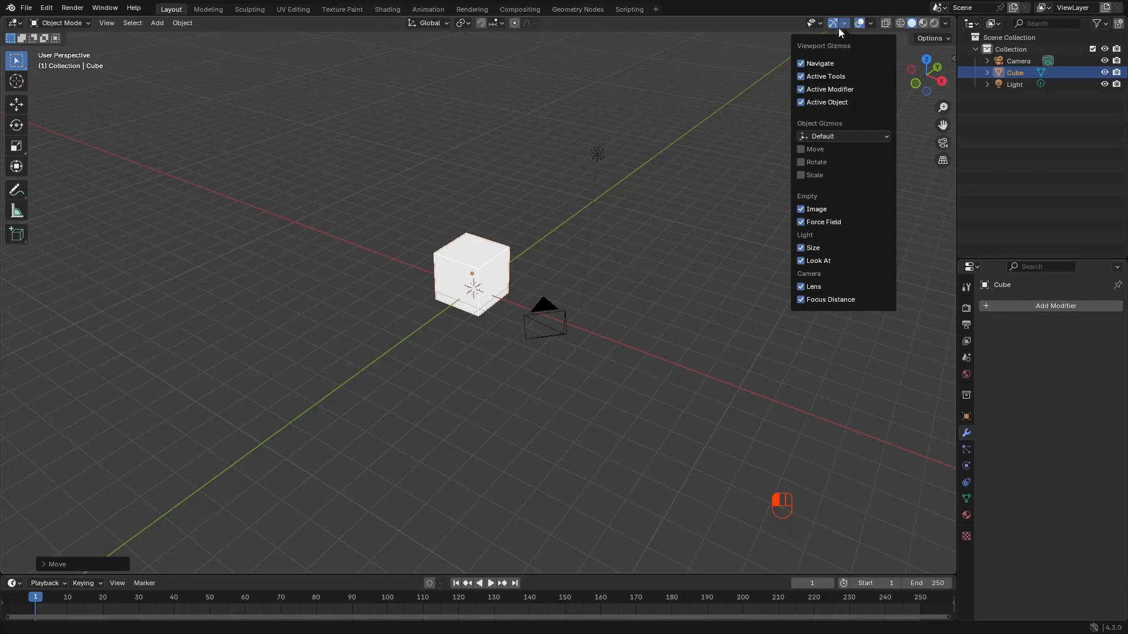
left_click(800, 64)
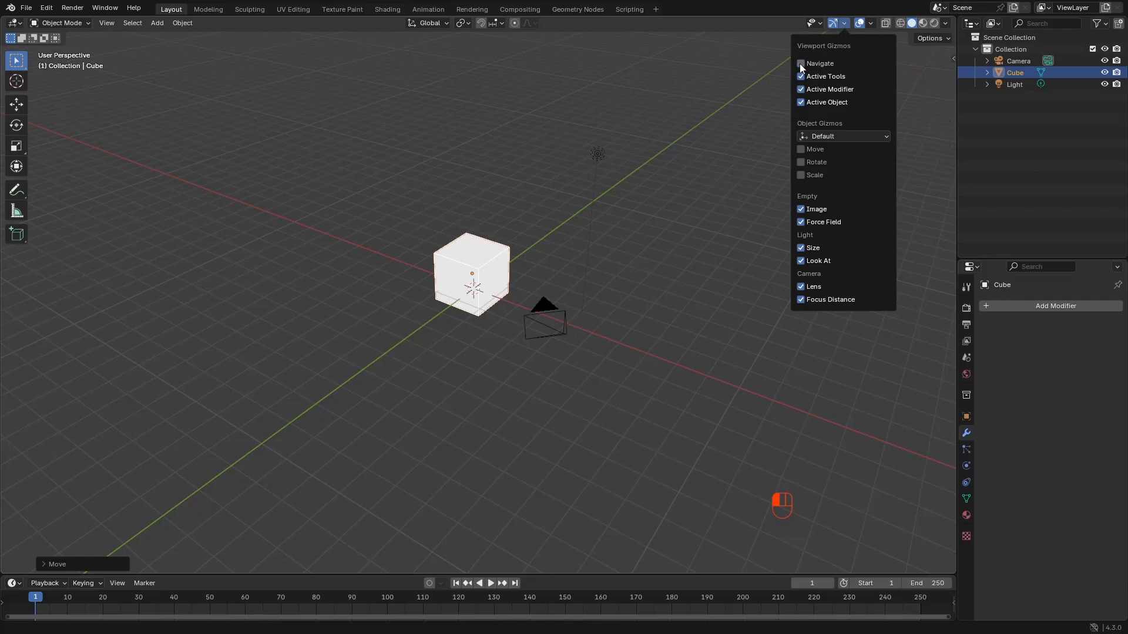
left_click(800, 64)
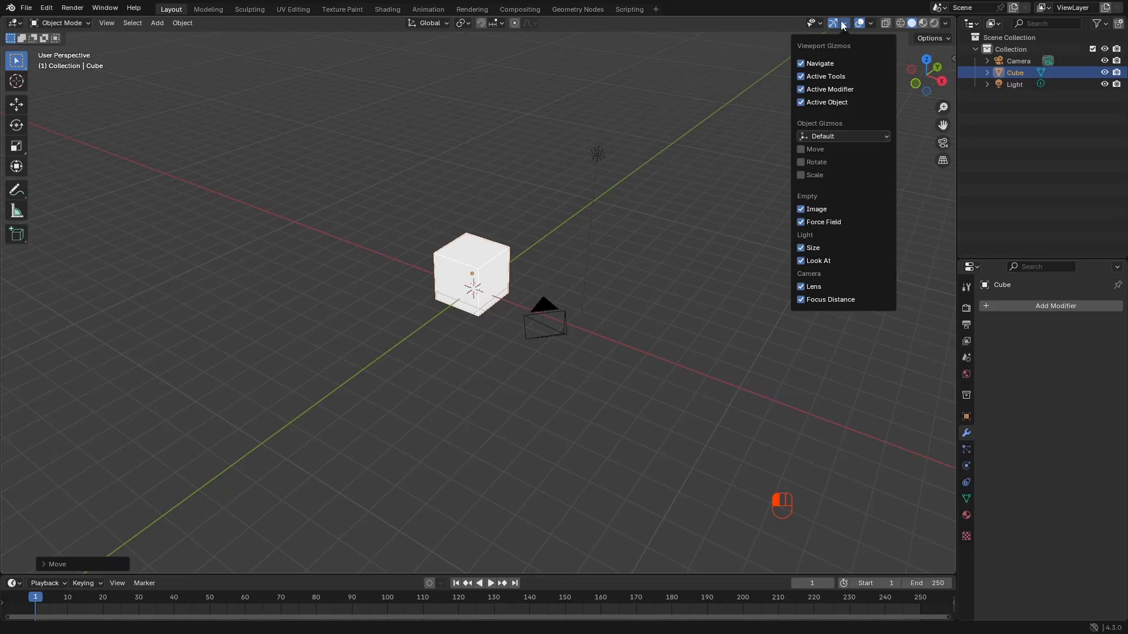
Hide all Mesh objects through the object type visibility settings, and show them again
left_click(820, 24)
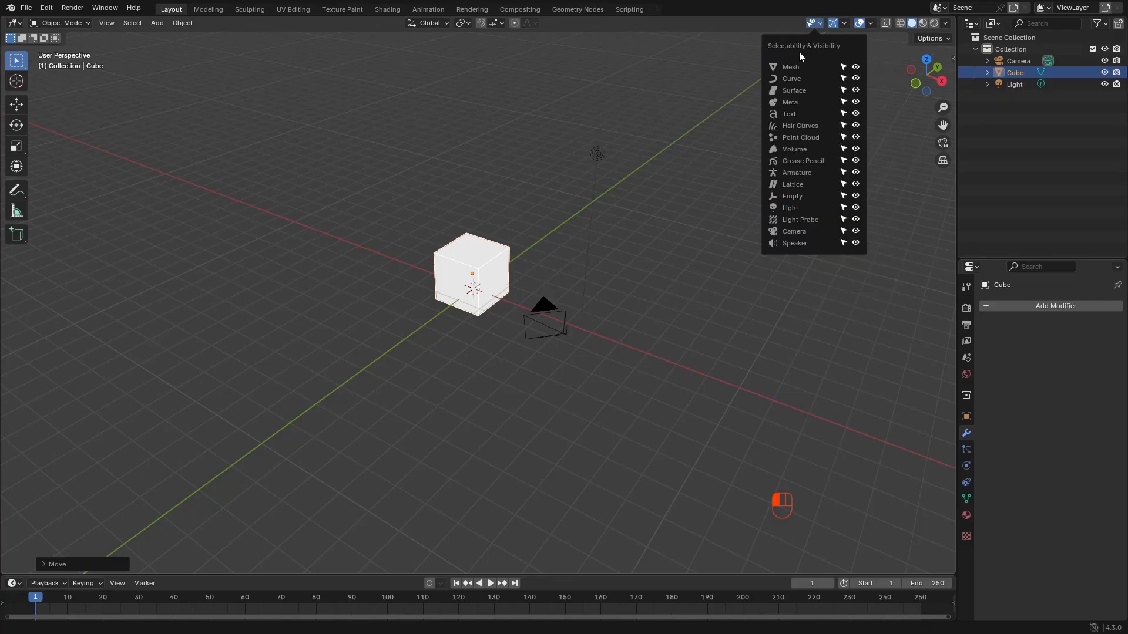
left_click(856, 68)
left_click(856, 67)
middle_click_drag(564, 253, 603, 199)
Test disabling selectability for Mesh objects by trying to select the cube in the viewport, and restore the setting
left_click(870, 25)
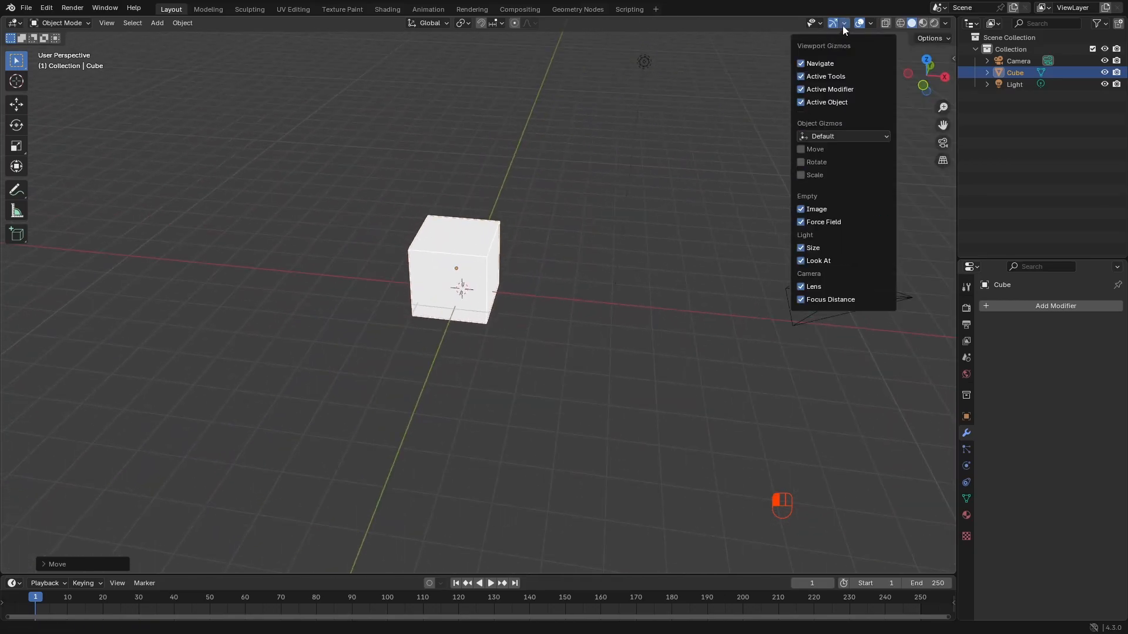
mouse_move(816, 23)
left_click(843, 67)
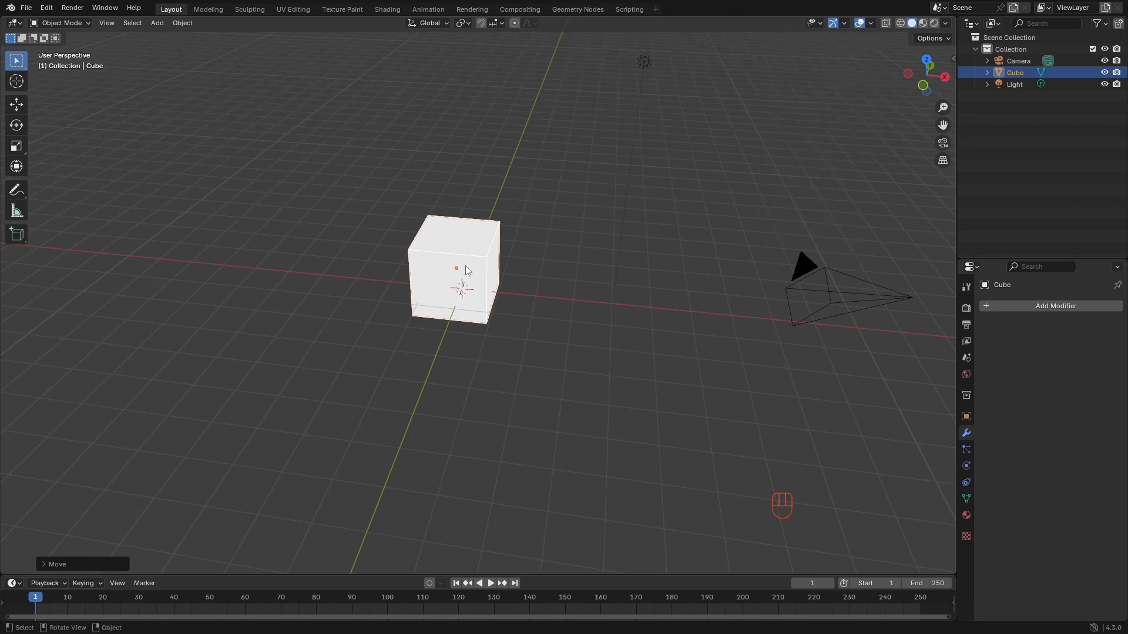
left_click(477, 259)
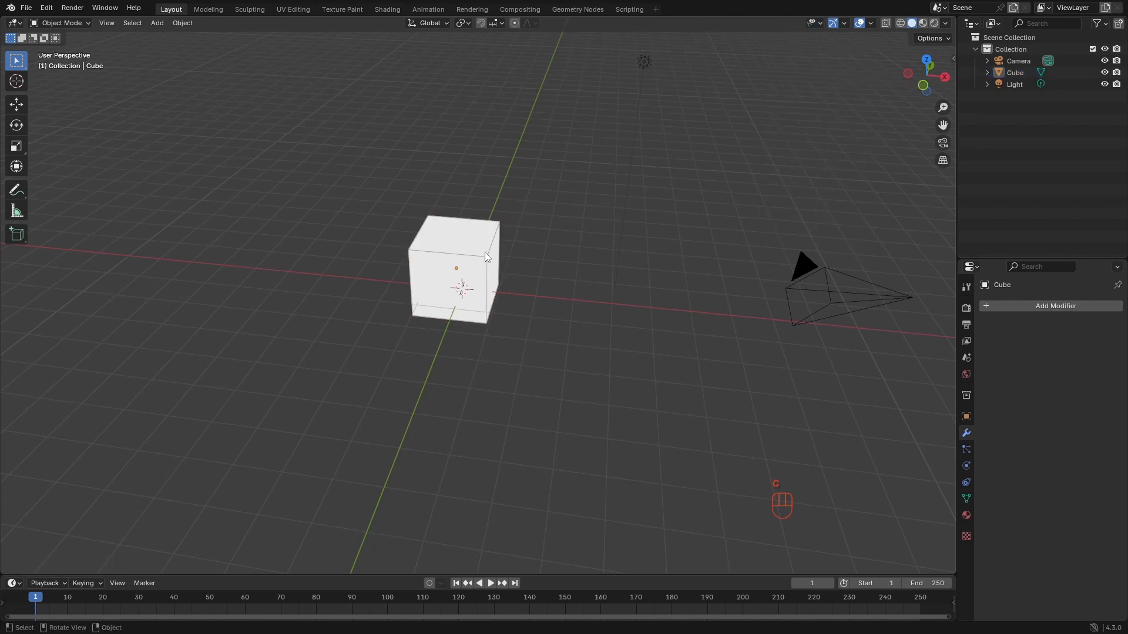
left_click(487, 255)
mouse_move(507, 259)
middle_mouse_down()
mouse_move(473, 249)
mouse_move(488, 247)
middle_mouse_up()
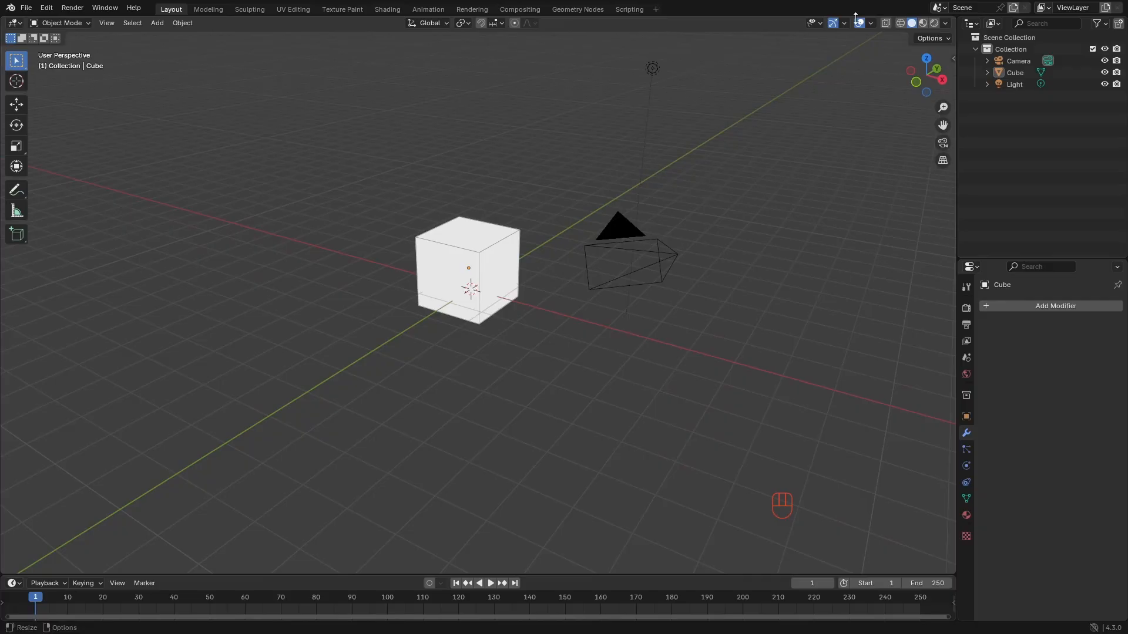
left_click(815, 23)
Turn on X-Ray display, inspect the see-through cube up close, and turn X-Ray off again
left_click(886, 22)
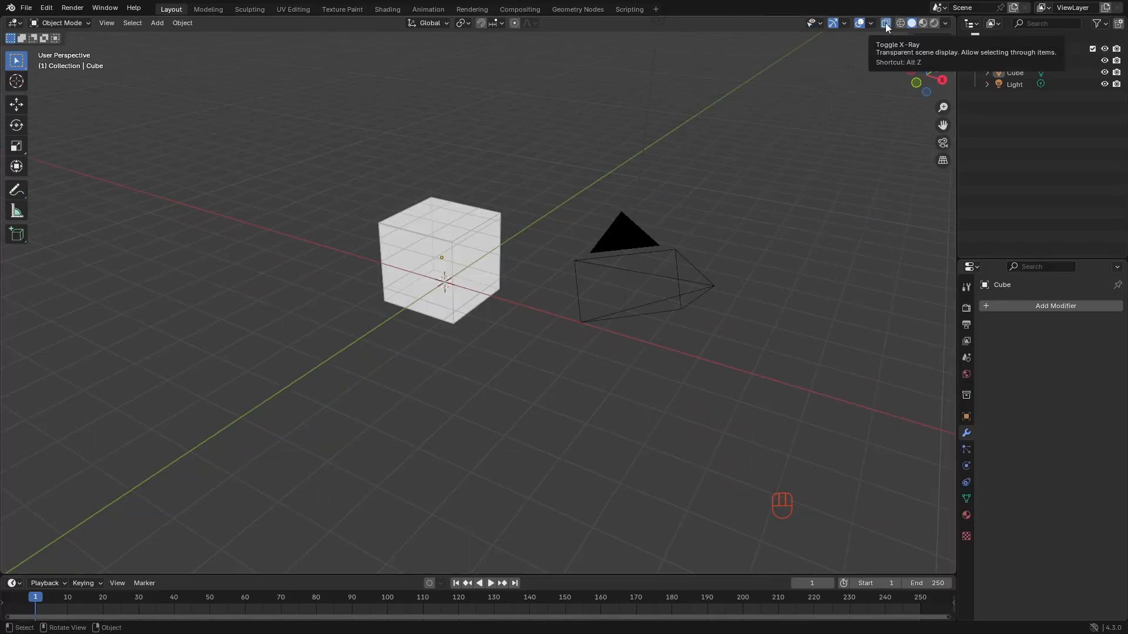
scroll(432, 266, "up", 4)
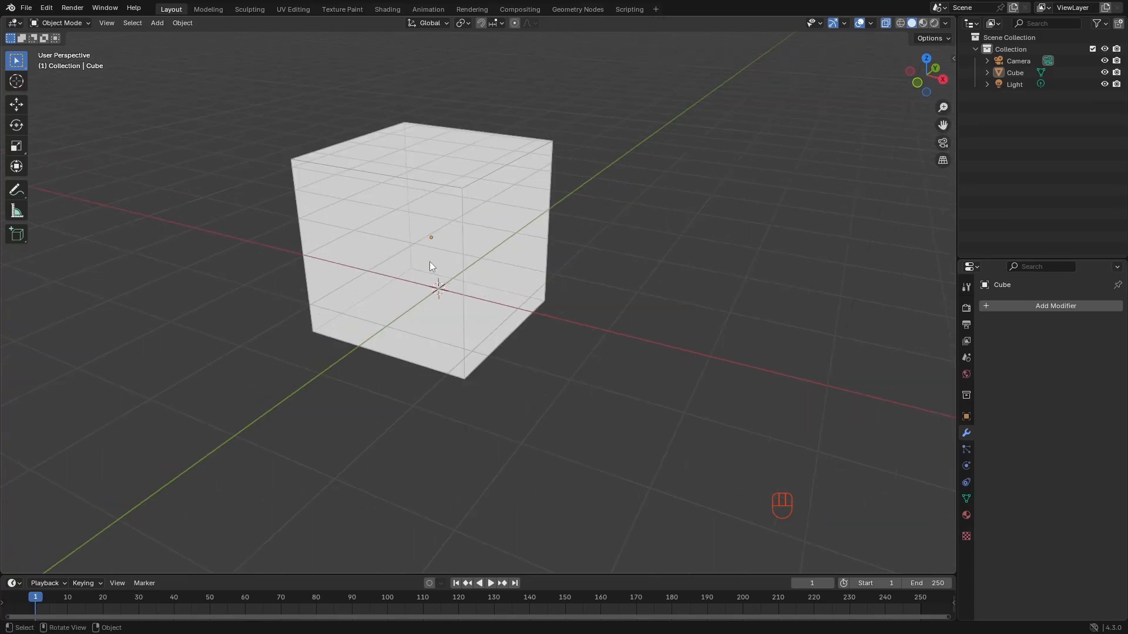
mouse_move(428, 260)
middle_mouse_down()
mouse_move(393, 272)
mouse_move(411, 268)
middle_mouse_up()
scroll(411, 268, "up", 2)
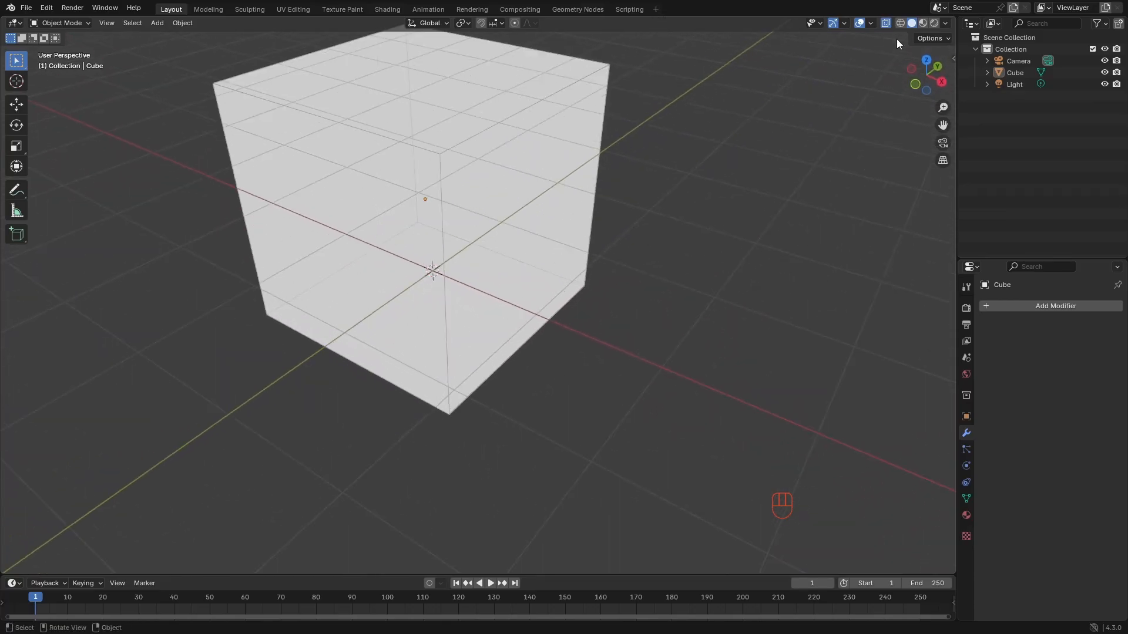
left_click(886, 23)
Set the viewport shading background to Viewport and tint its color to a dark olive
mouse_move(554, 197)
middle_mouse_down("ctrl")
mouse_move(516, 213)
mouse_move(516, 258)
middle_mouse_up("ctrl")
middle_click_drag(516, 257, 550, 238)
left_click(945, 23)
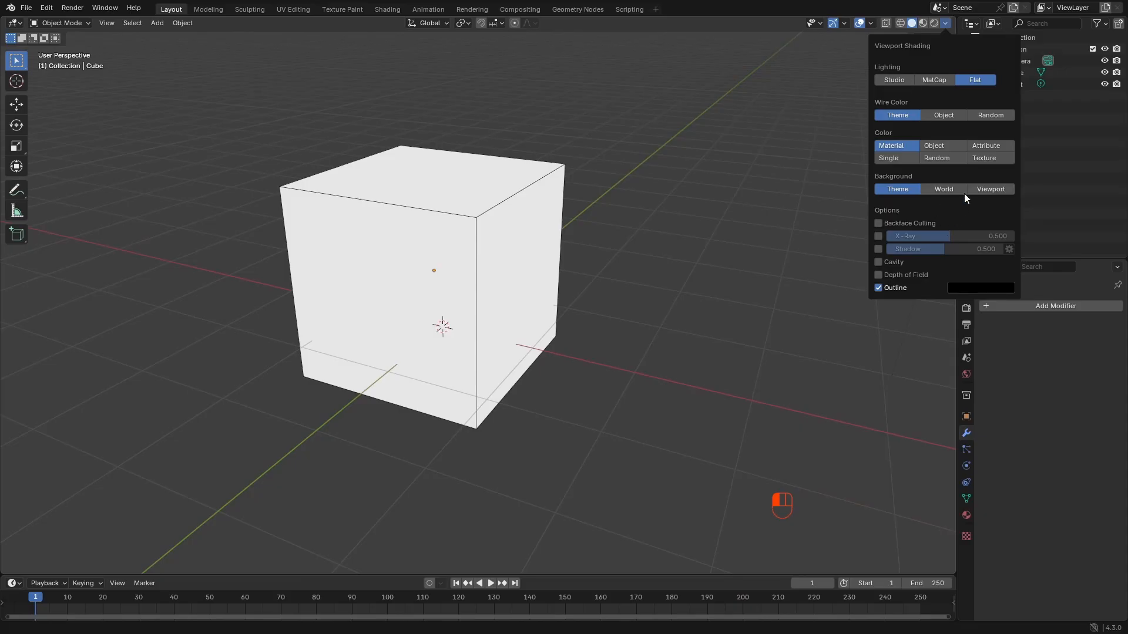
left_click(987, 189)
left_click(934, 203)
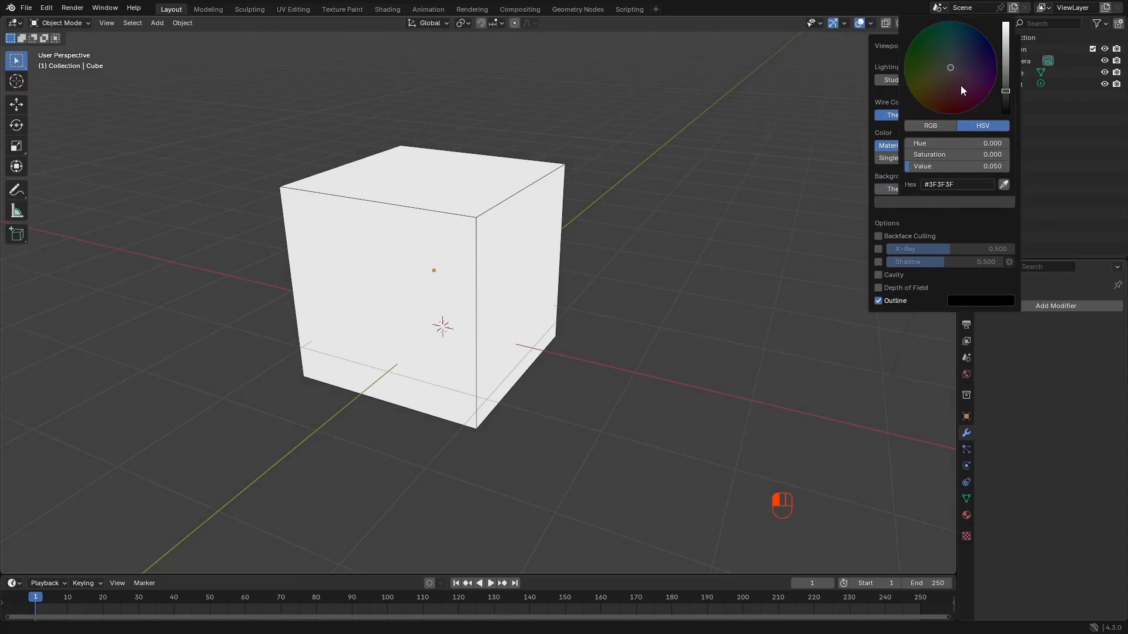
left_click_drag(961, 85, 954, 62)
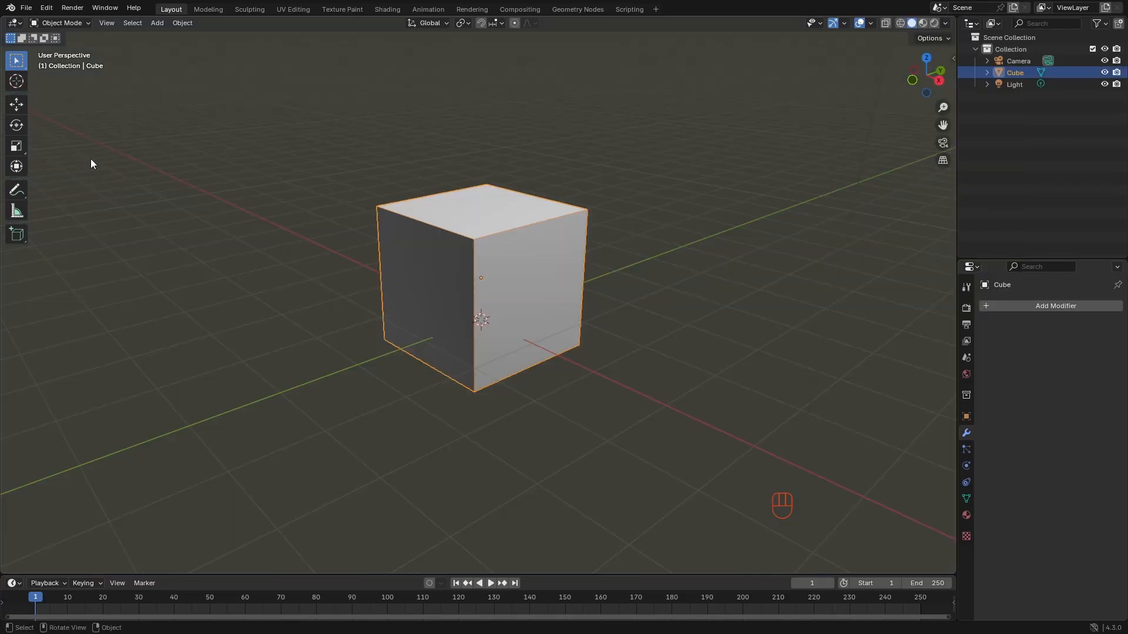
scroll(91, 159, "up", 1)
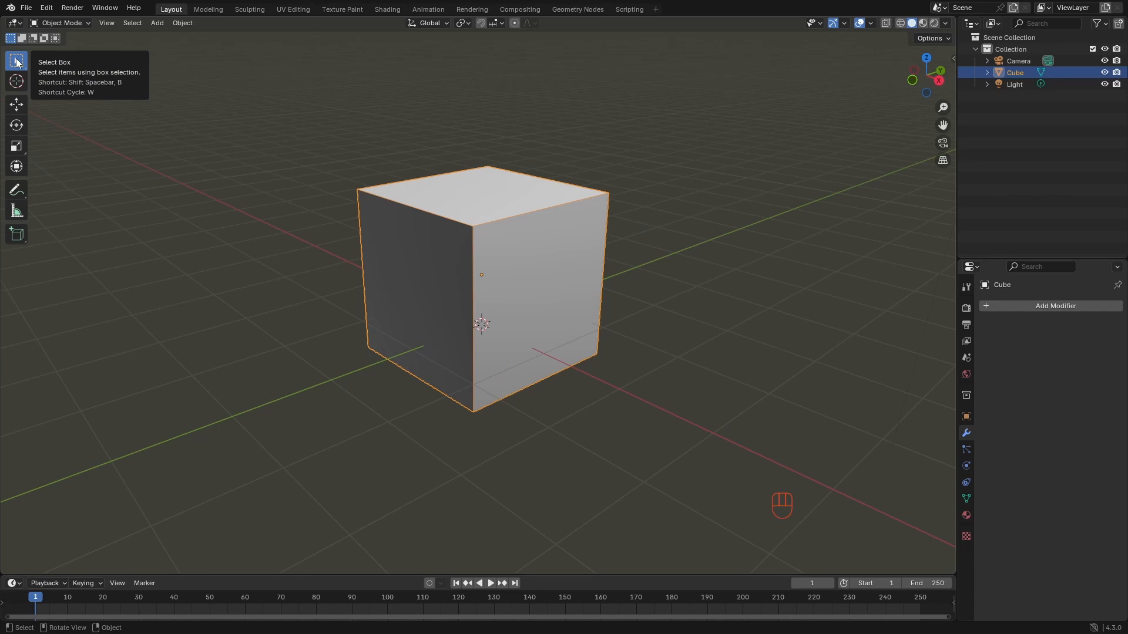
Switch the selection tool to Tweak, test it by moving the cube directly in the viewport, and undo the move
left_click_drag(16, 61, 15, 64)
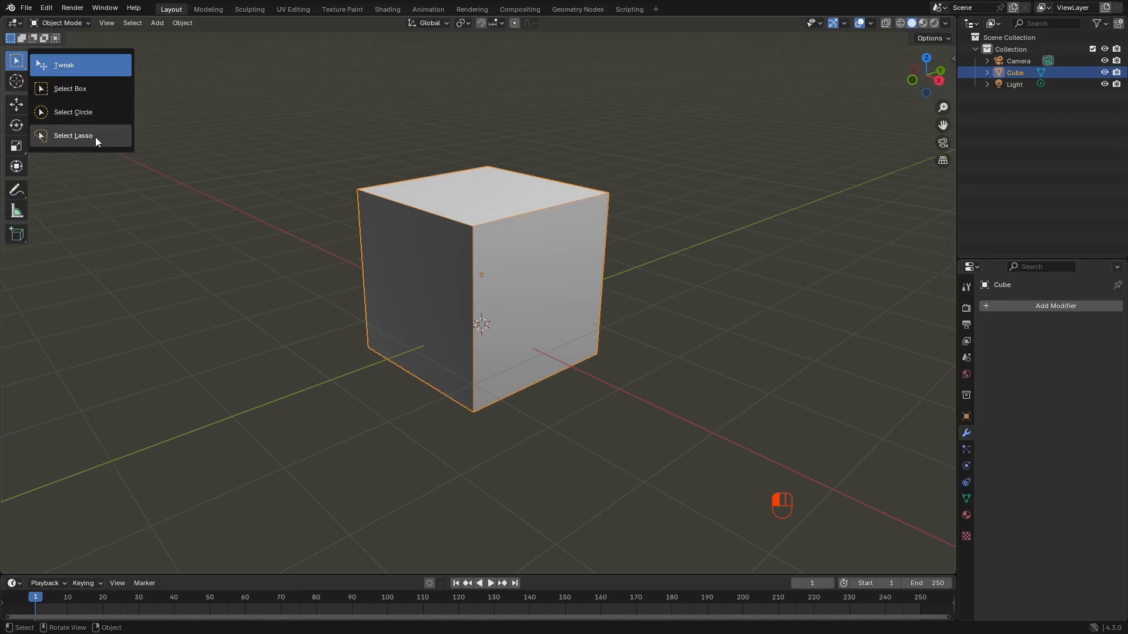
left_click(80, 66)
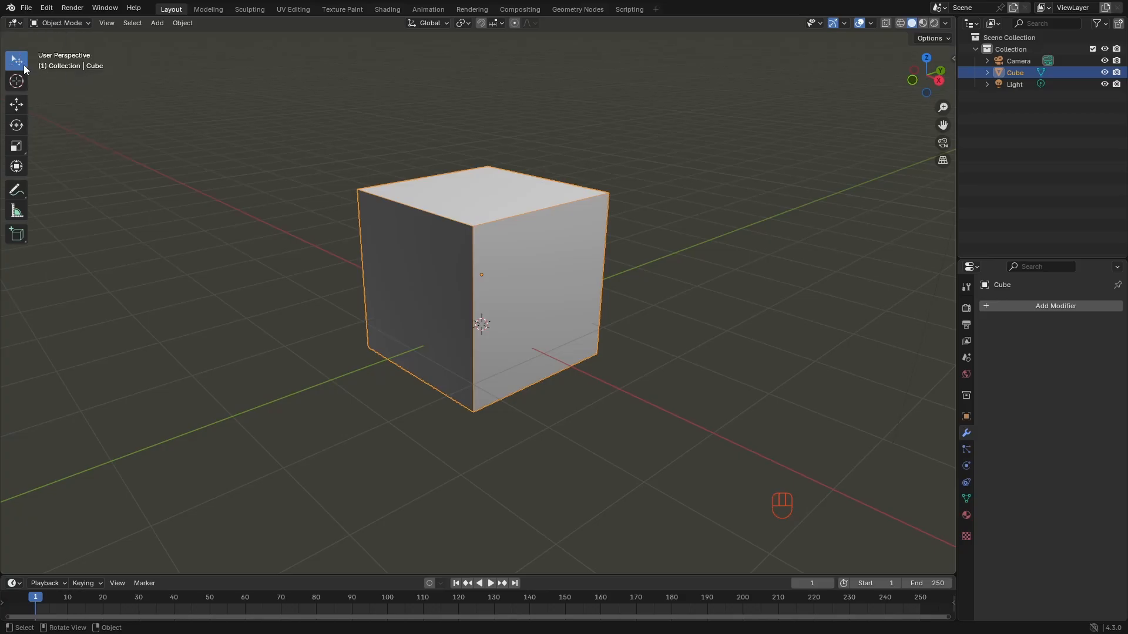
left_click_drag(475, 265, 491, 223)
key("ctrl+z")
scroll(618, 176, "down", 6)
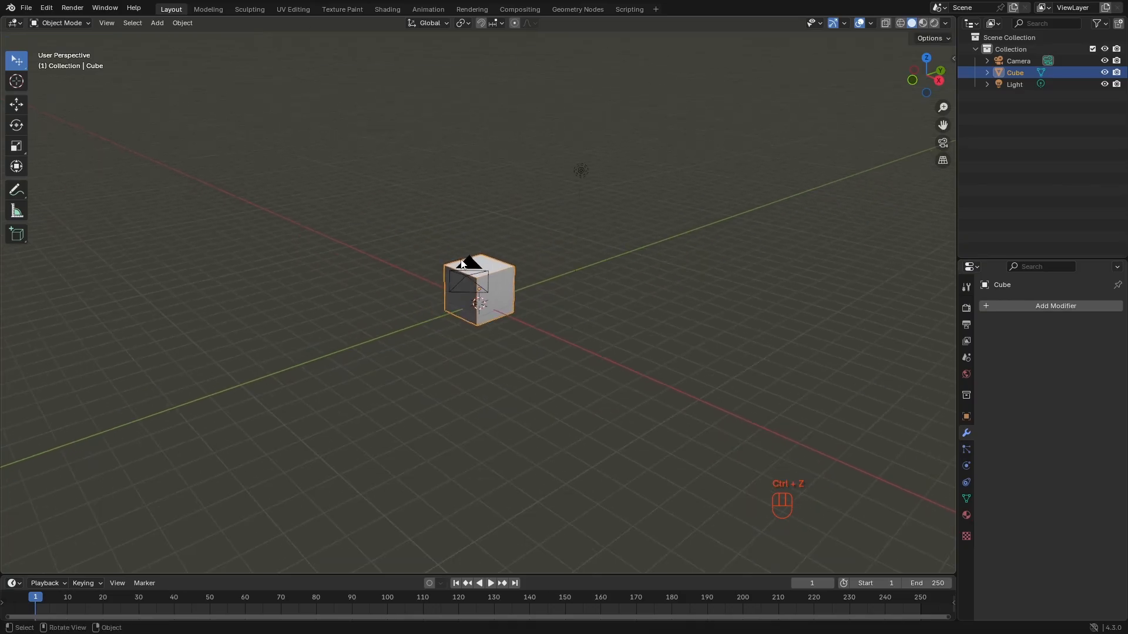
Test the Tweak tool on the light, undo the move, and make the cube the selected object again
mouse_move(583, 171)
left_mouse_down()
mouse_move(611, 158)
mouse_move(587, 178)
left_mouse_up()
key("ctrl+z")
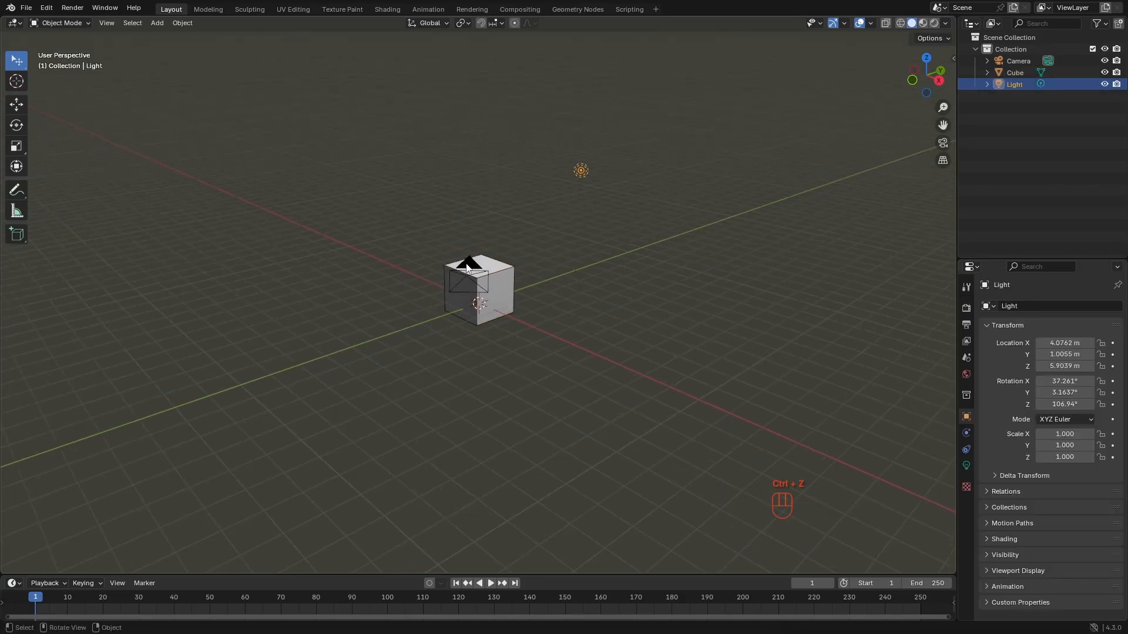
left_click_drag(471, 259, 481, 235)
middle_click_drag(482, 235, 570, 169, "ctrl")
left_click(570, 169)
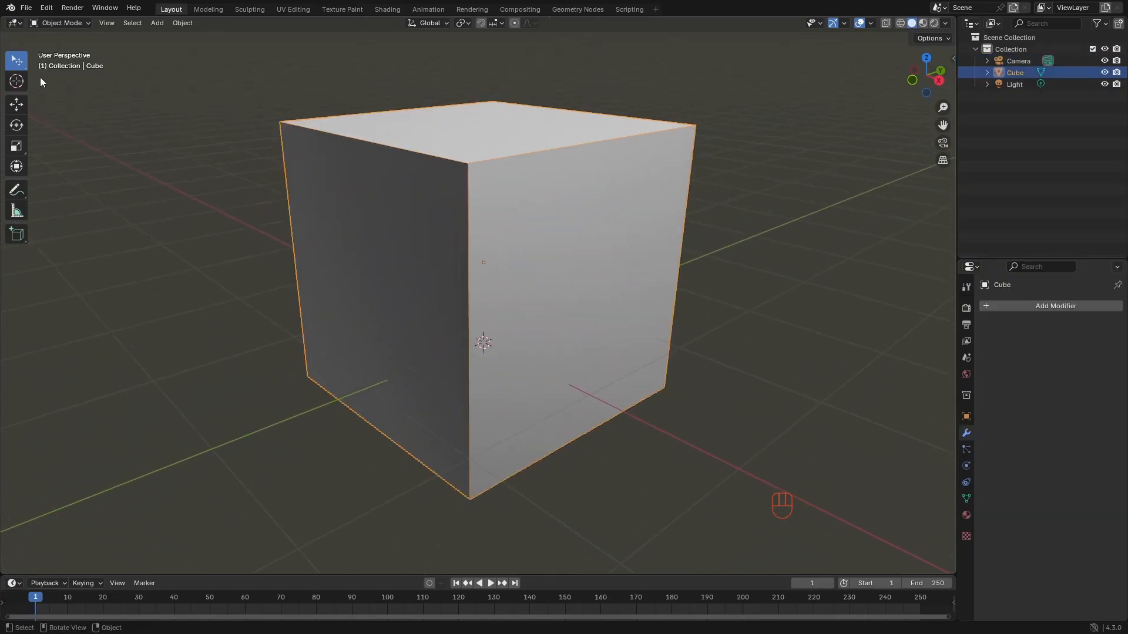
Review the selection tool variants, cycle through Select Box, Select Circle and Select Lasso, and return to Tweak
left_click(22, 67)
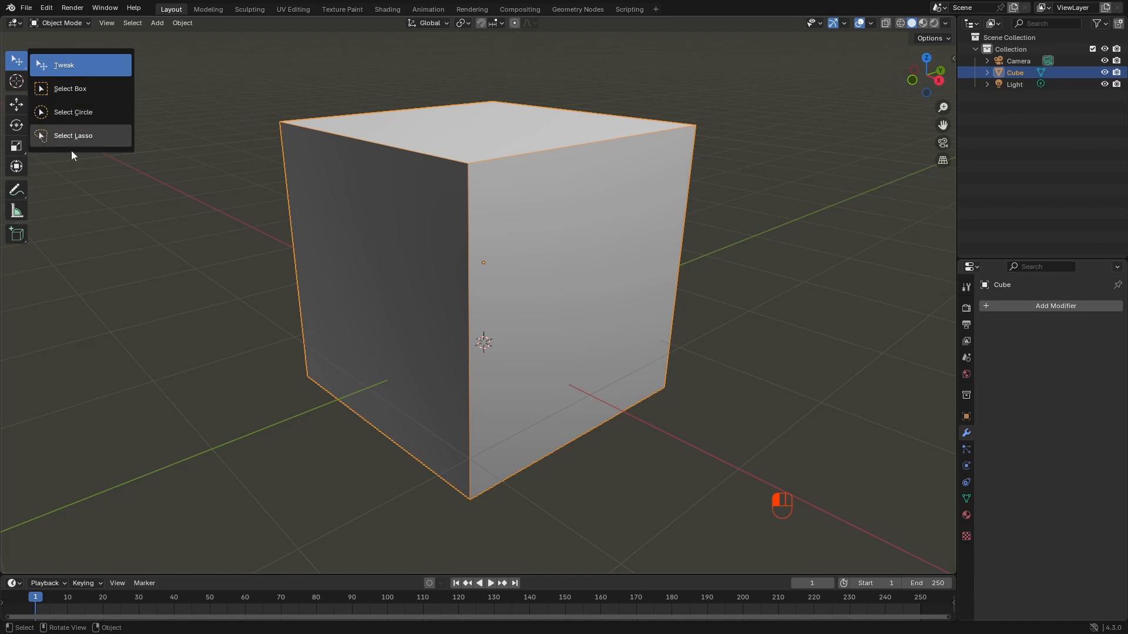
left_click_drag(83, 113, 176, 67)
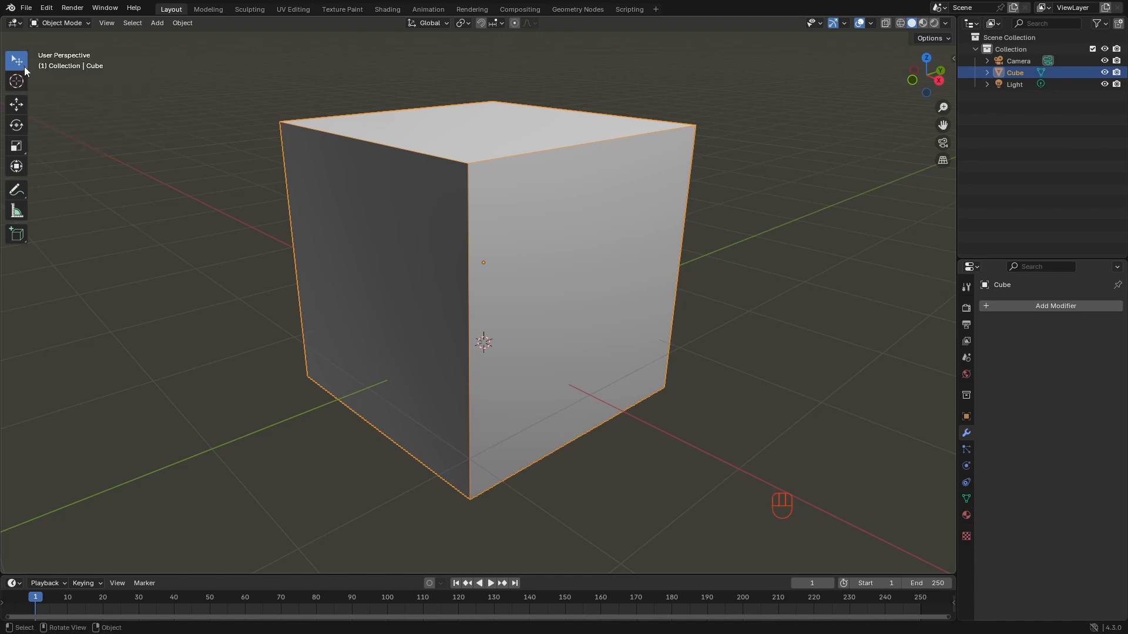
key("w")
key("w")
key("w")
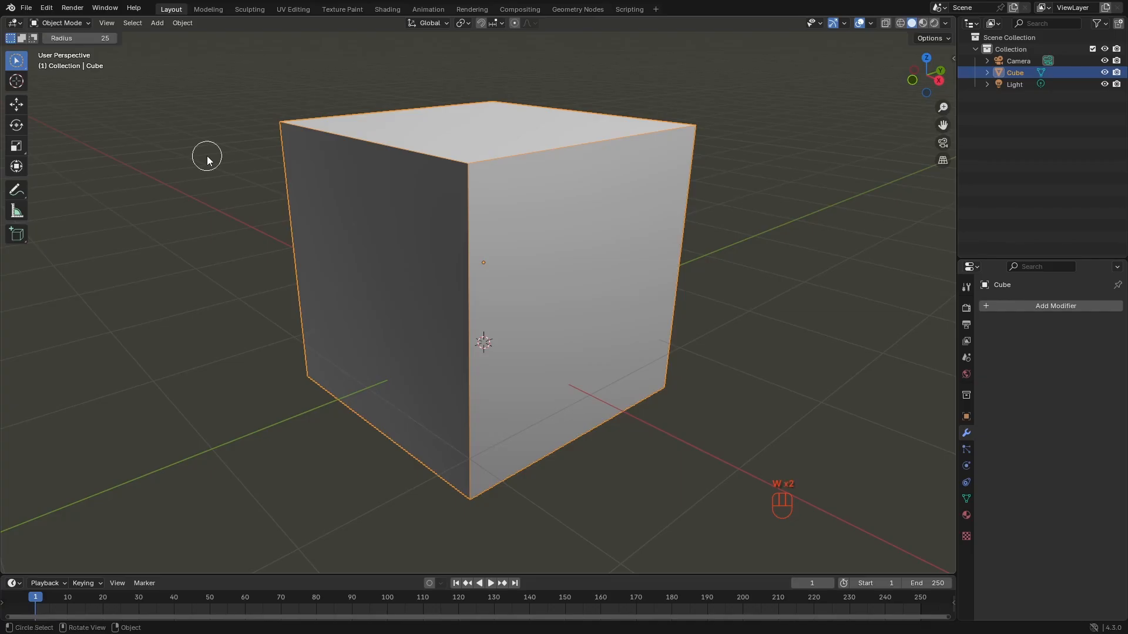
key("w")
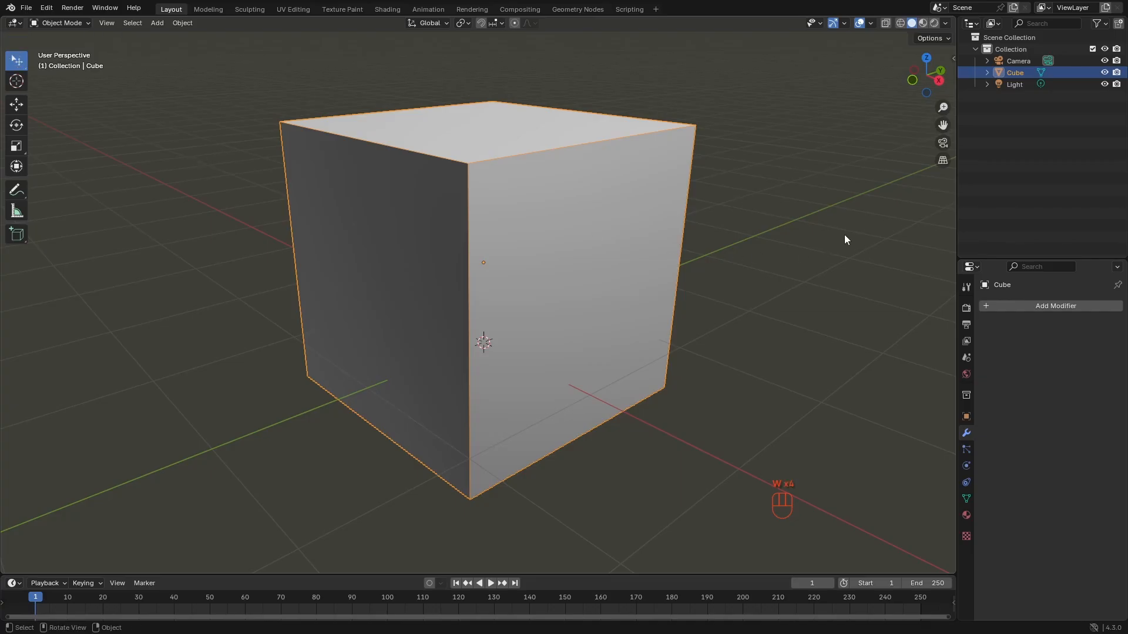
Change the Screencast Keys display color to yellow-orange
key("n")
left_click(851, 88)
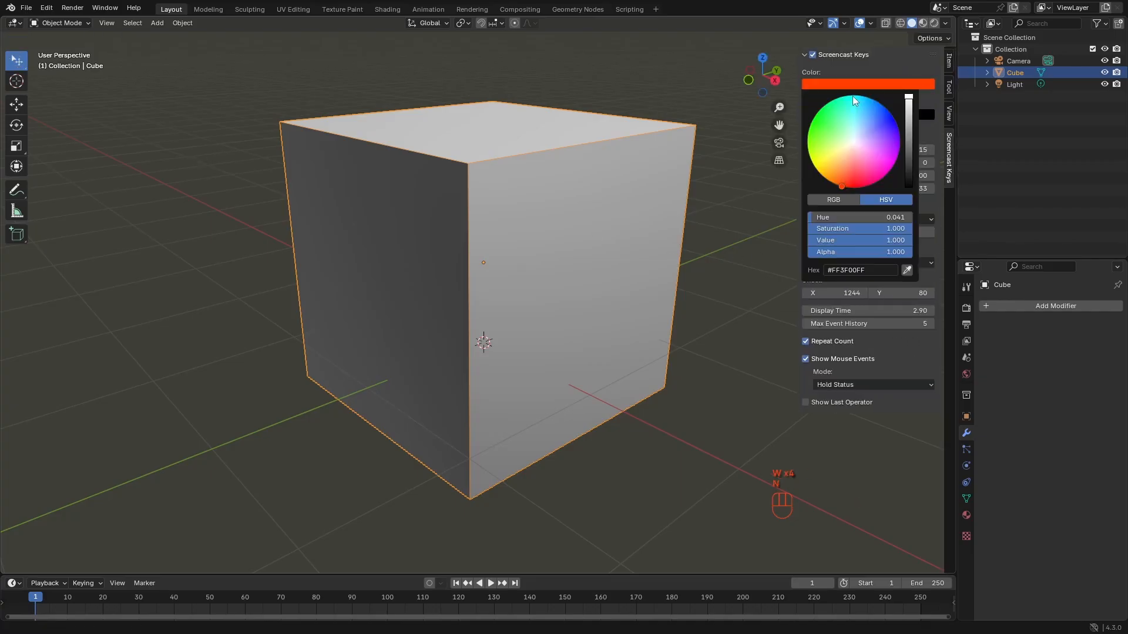
left_click(830, 169)
Activate the Move tool, try moving the cube along the Y axis with its gizmo, and undo the move
scroll(453, 230, "up", 1)
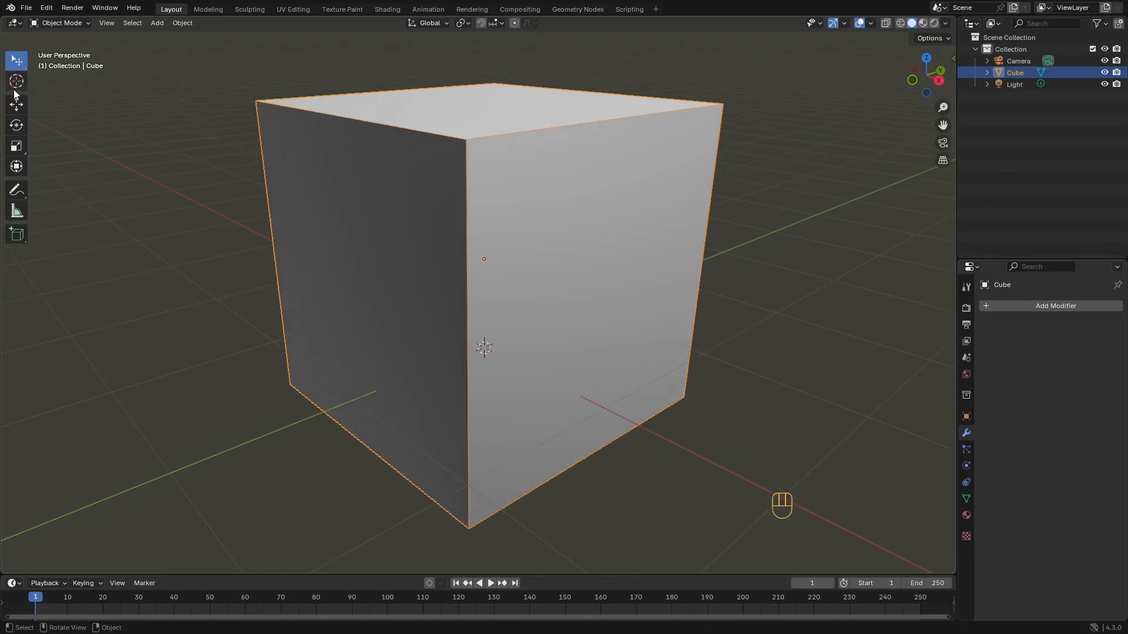
middle_click_drag(267, 175, 178, 151, "ctrl")
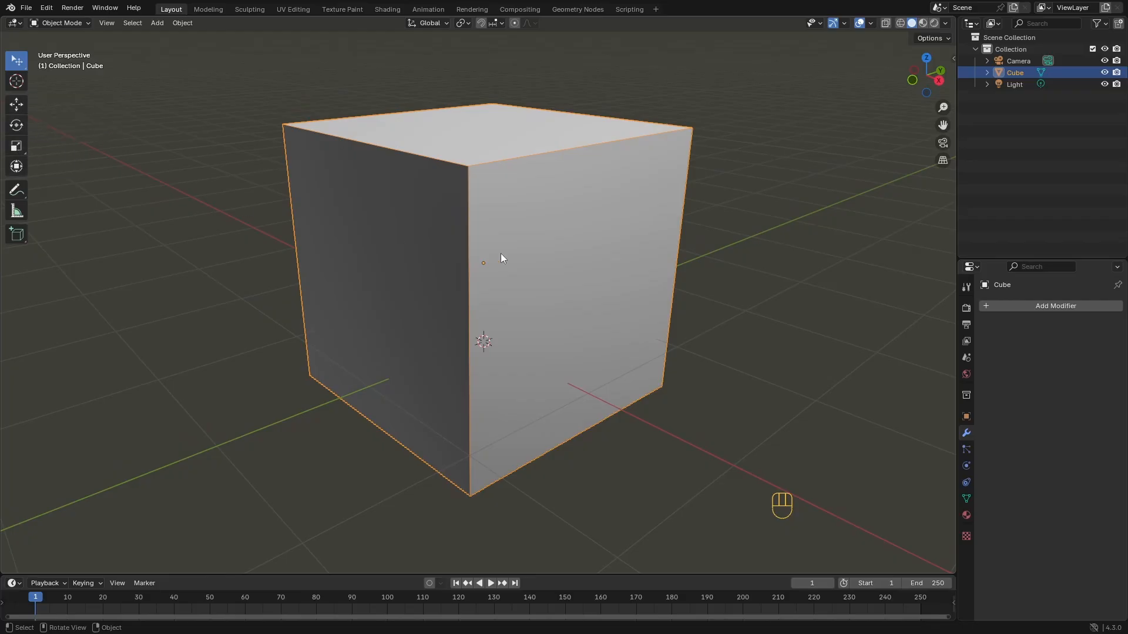
middle_click_drag(376, 205, 329, 188, "ctrl")
left_click(18, 106)
middle_click_drag(458, 194, 565, 272, "ctrl")
middle_click_drag(489, 274, 552, 247, "ctrl")
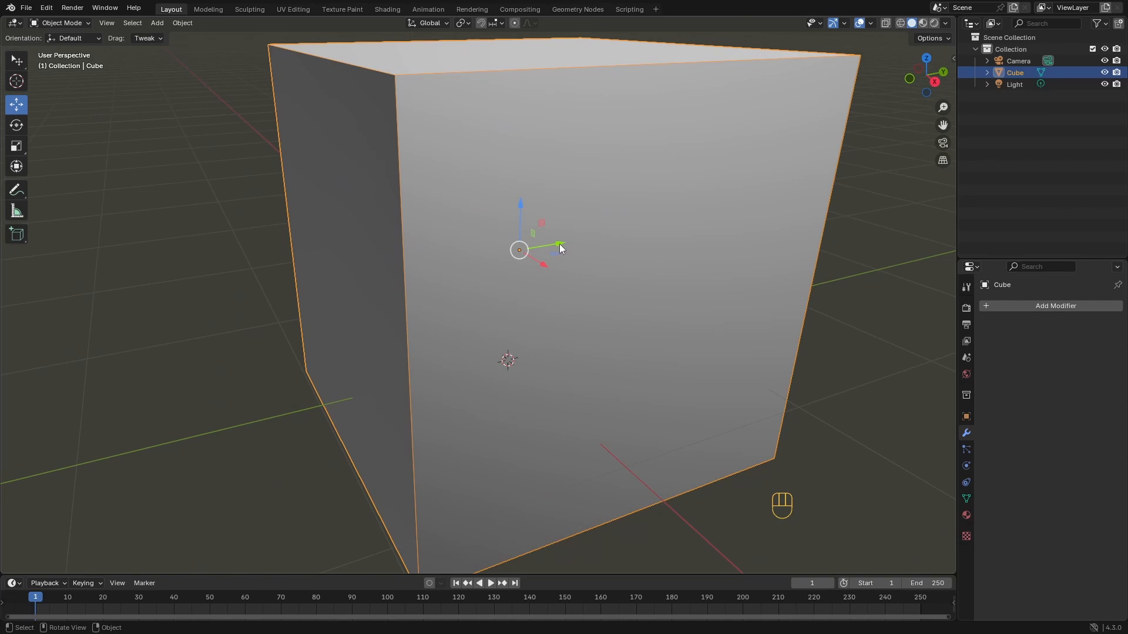
left_click_drag(559, 244, 511, 245)
key("ctrl+z")
middle_click_drag(511, 245, 516, 291, "ctrl")
key("ctrl+z")
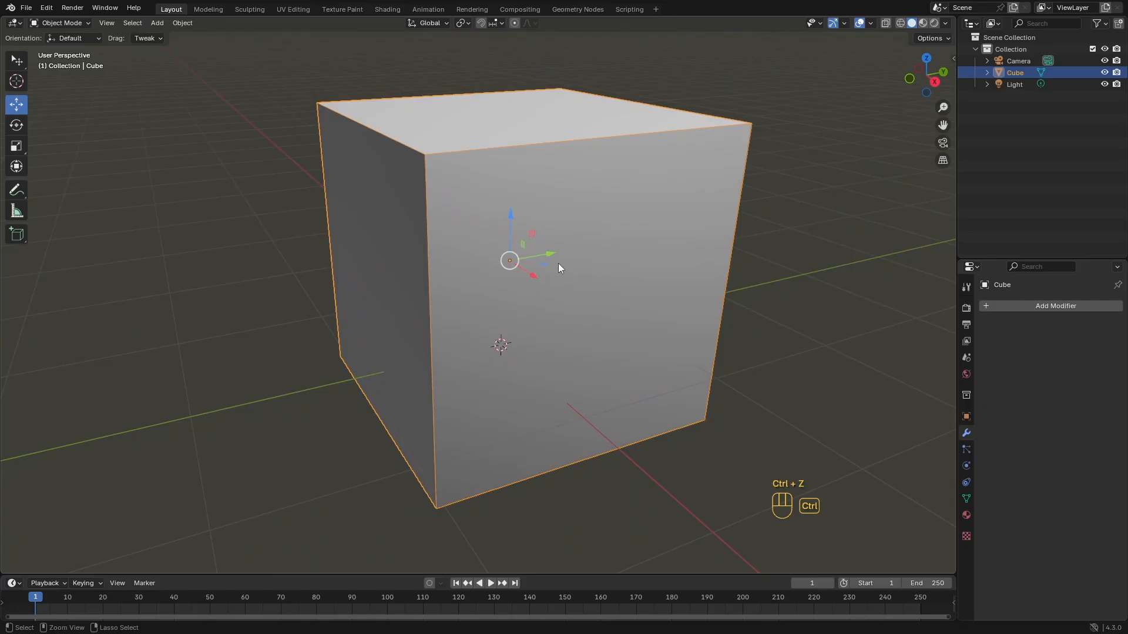
In the cube's object properties, change its location to about -0.045 m in Y and 0.136 m in Z
left_click(967, 417)
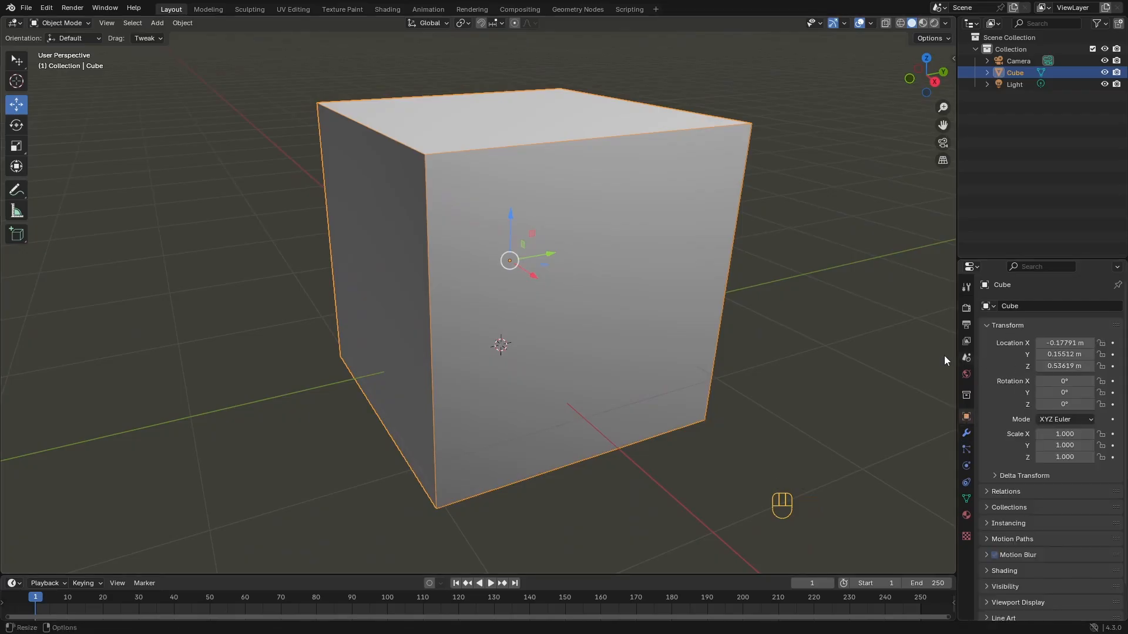
scroll(582, 354, "down", 3)
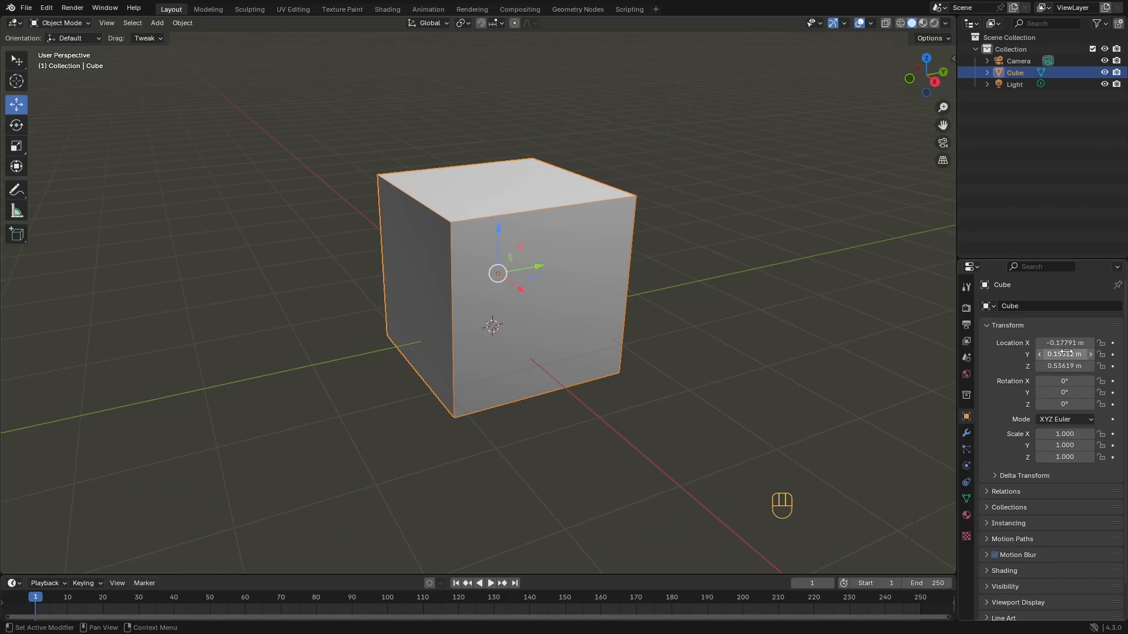
mouse_move(1067, 353)
left_mouse_down()
mouse_move(1002, 353)
mouse_move(1078, 352)
mouse_move(1052, 354)
mouse_move(1049, 366)
mouse_move(1066, 366)
left_mouse_up()
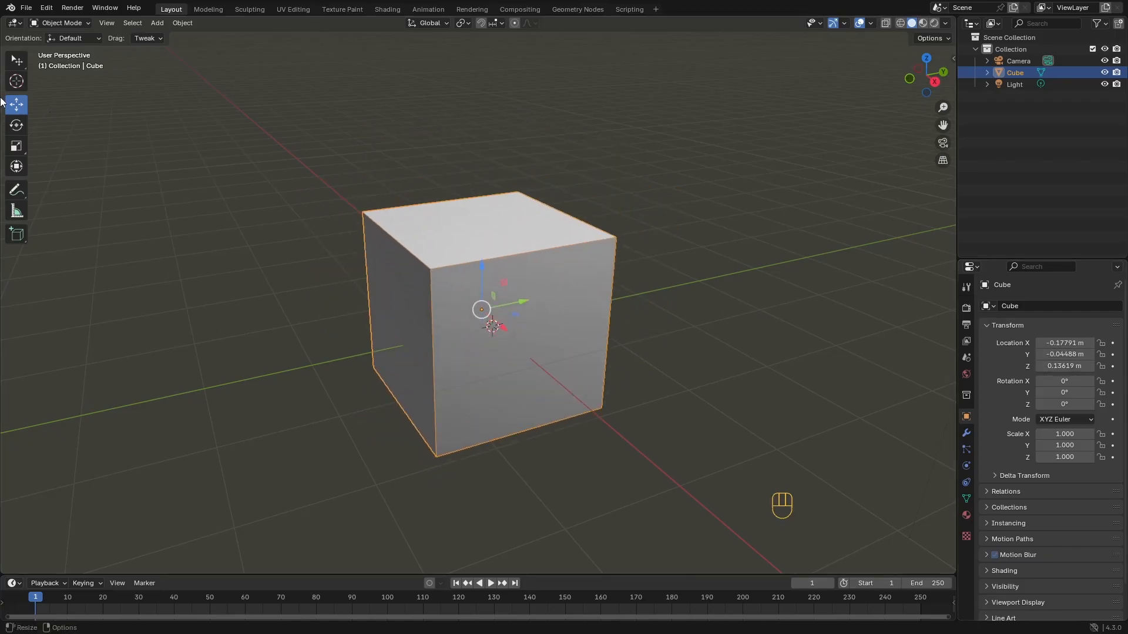
Try moving the cube freely with the Move gizmo and rotating it with the Rotate gizmo, undoing each change
left_click_drag(481, 314, 488, 278)
key("ctrl+z")
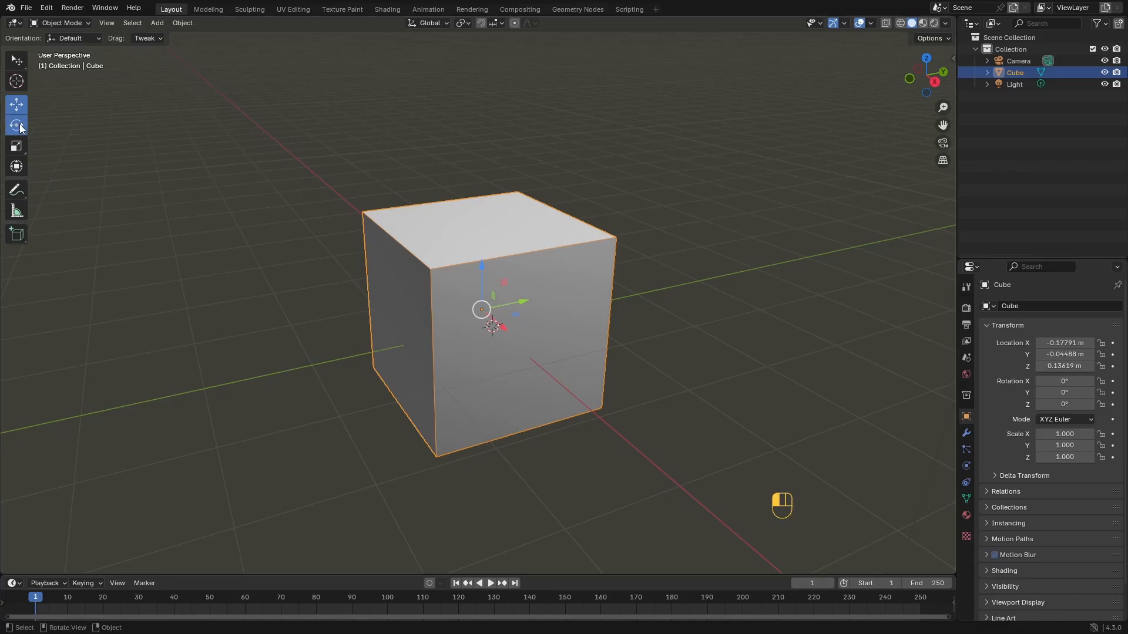
left_click(19, 126)
left_click_drag(471, 327, 493, 290)
key("ctrl+z")
key("ctrl+z")
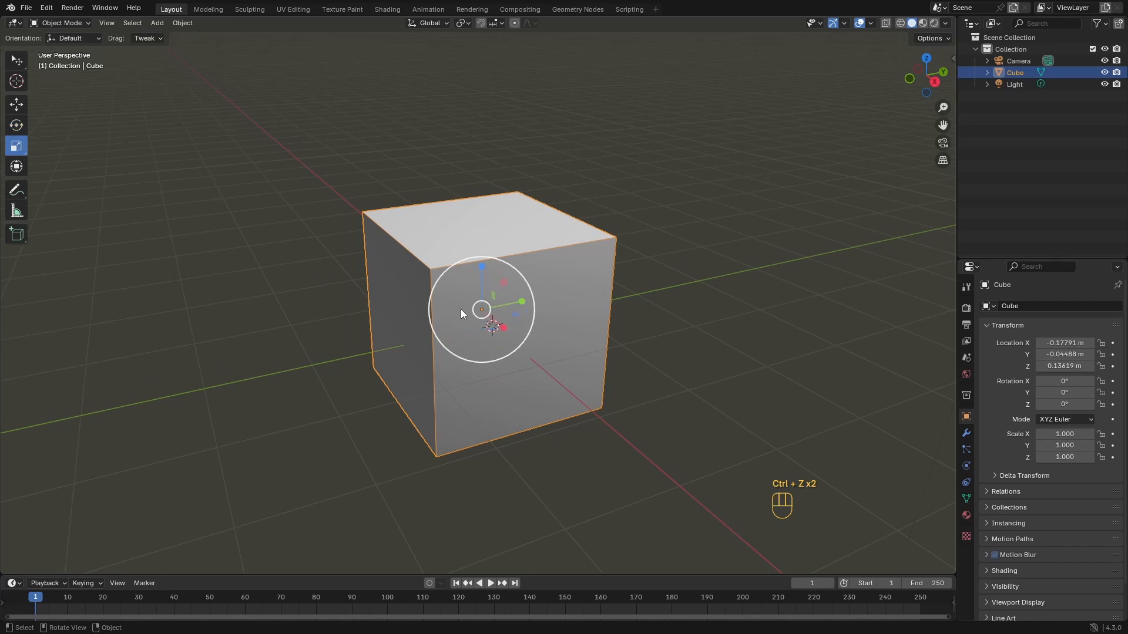
Try stretching the cube along the Y axis with the Scale gizmo and restore its original size
mouse_move(519, 302)
left_mouse_down()
mouse_move(580, 303)
mouse_move(524, 305)
left_mouse_up()
middle_click_drag(590, 316, 579, 309)
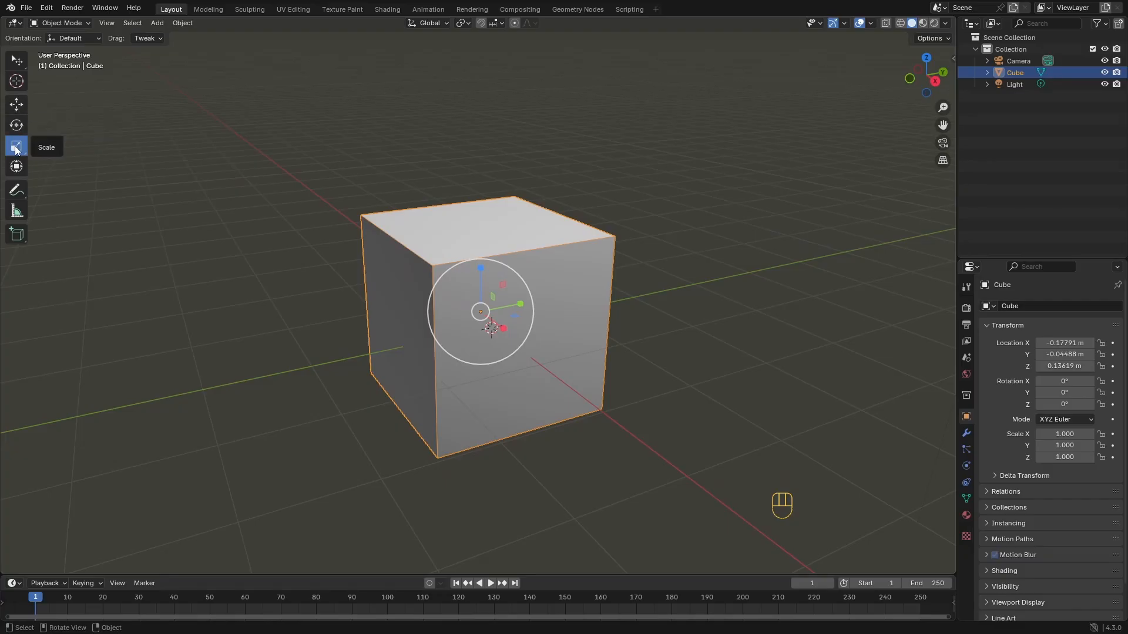
middle_click_drag(569, 270, 571, 265)
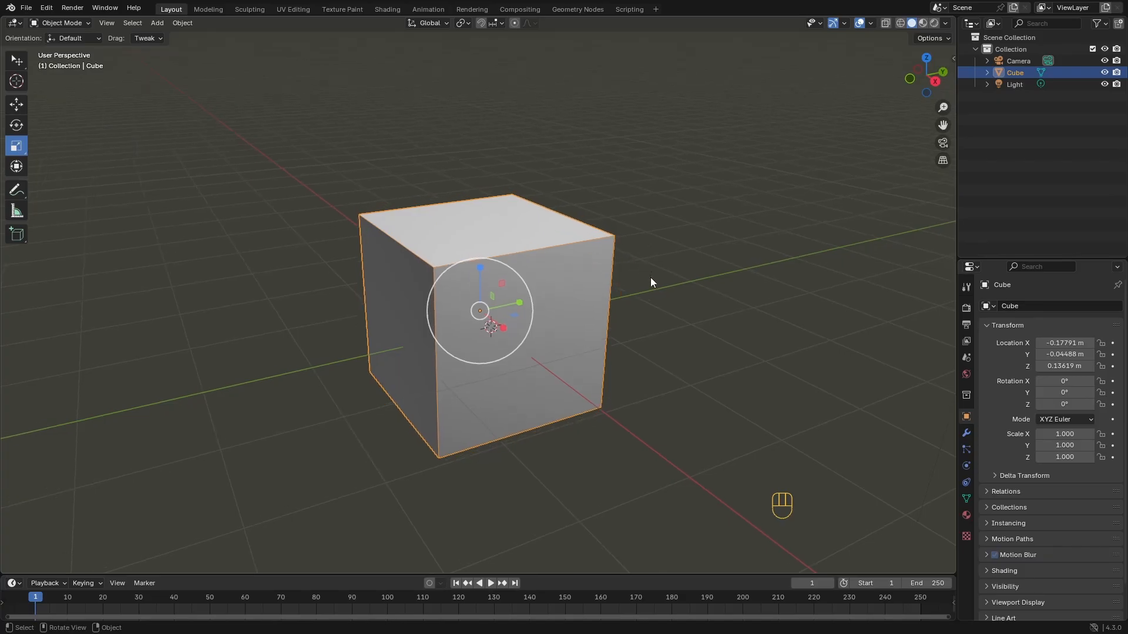
Reselect the cube, try moving it freely and constrained to the X, Y and Z axes, and cancel the move
left_click(607, 230)
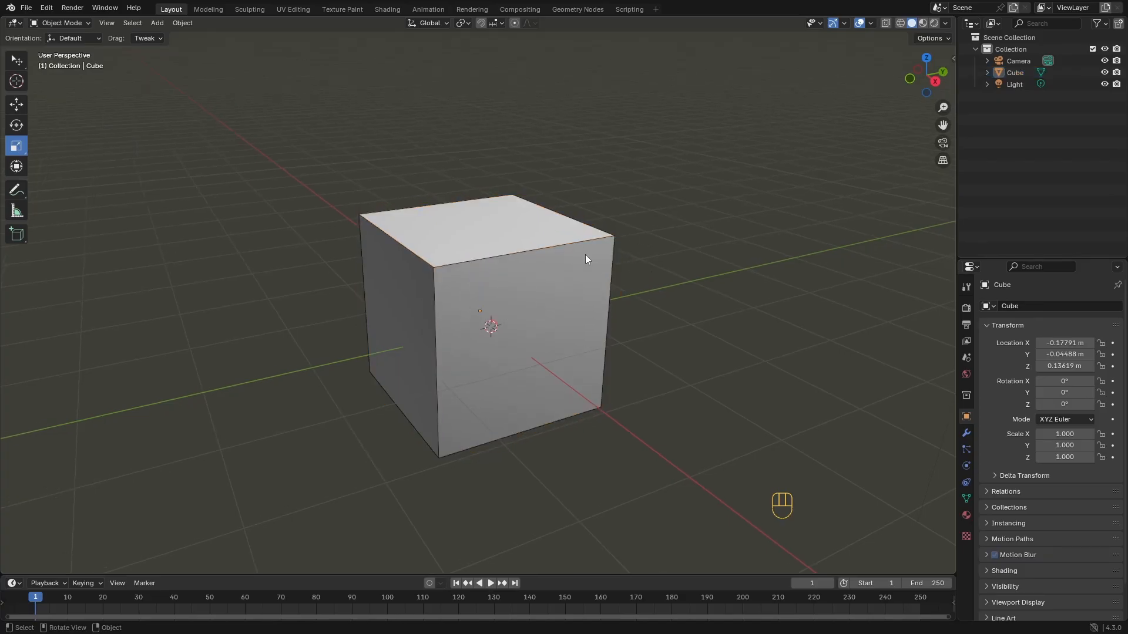
left_click(1024, 73)
key("g")
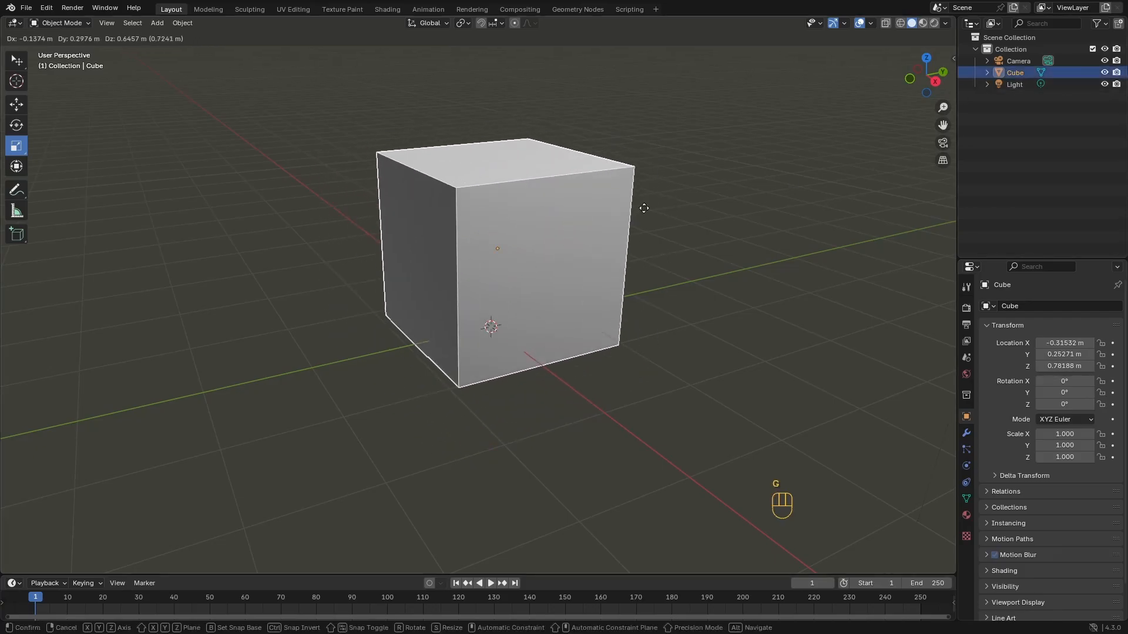
key("x")
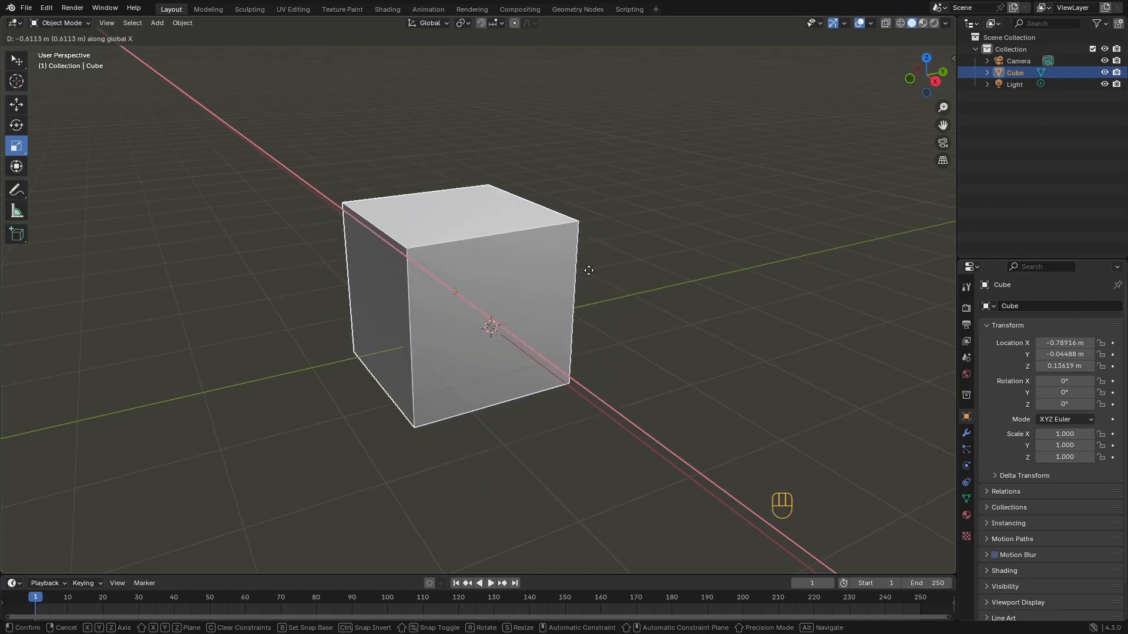
key("y")
key("z")
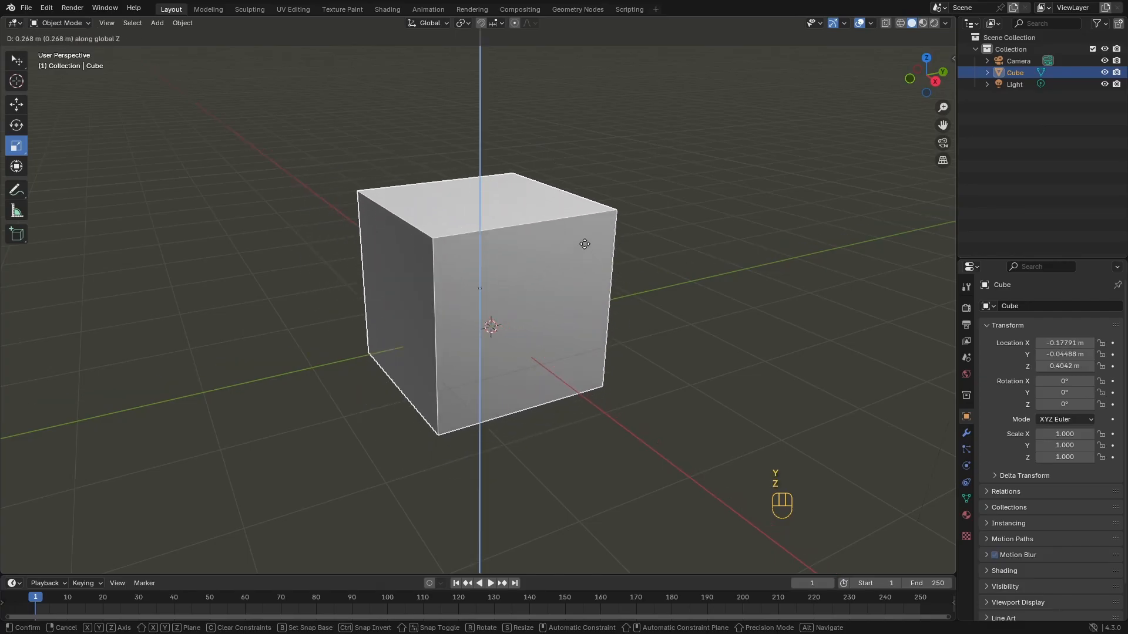
left_click(643, 287)
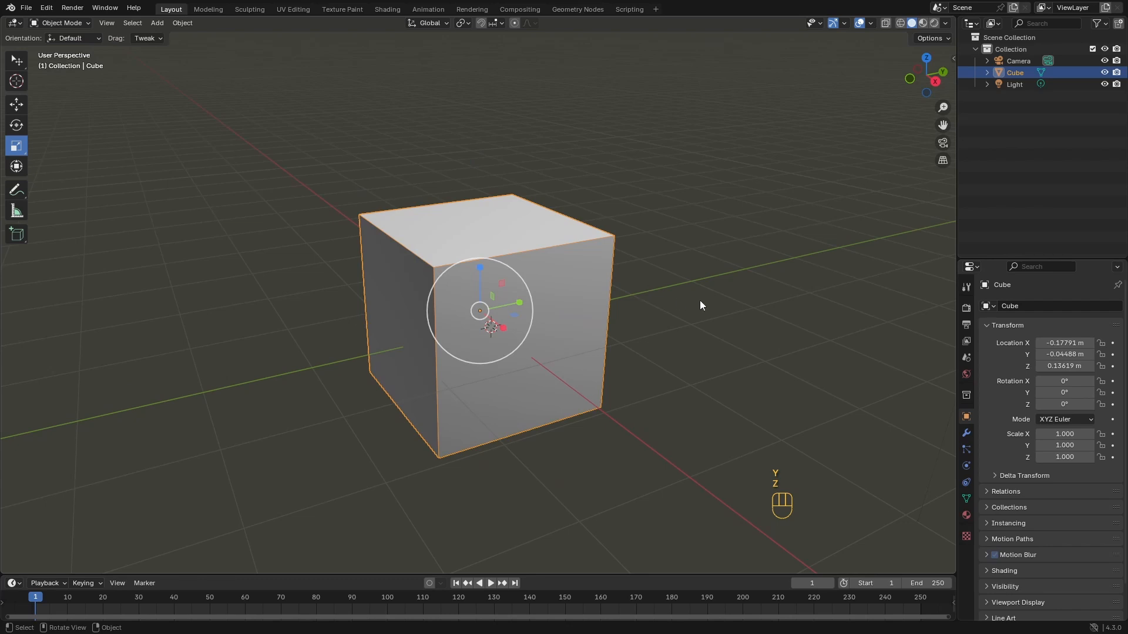
Try rotating the cube freely, about the Z axis, and about the X axis, cancelling each rotation
key("r")
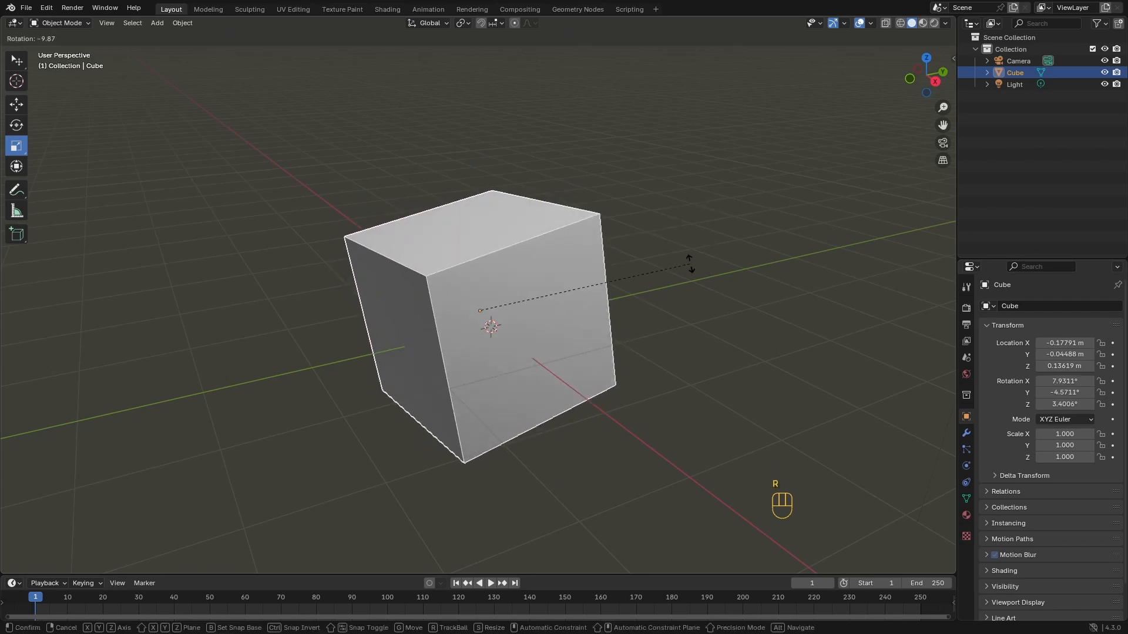
key("z")
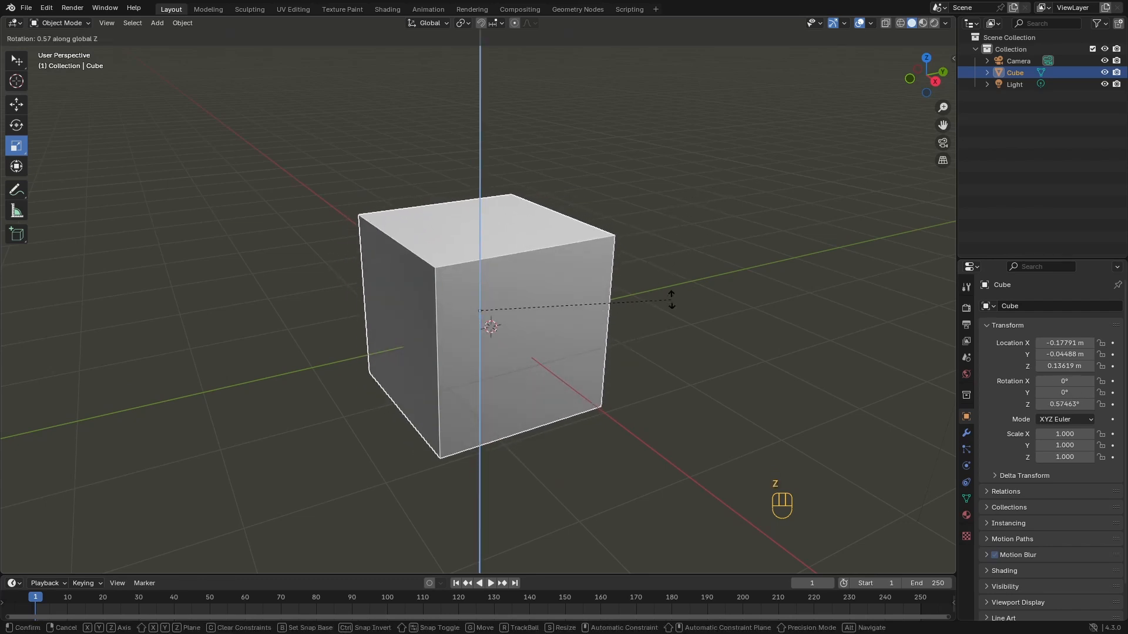
right_click(672, 300)
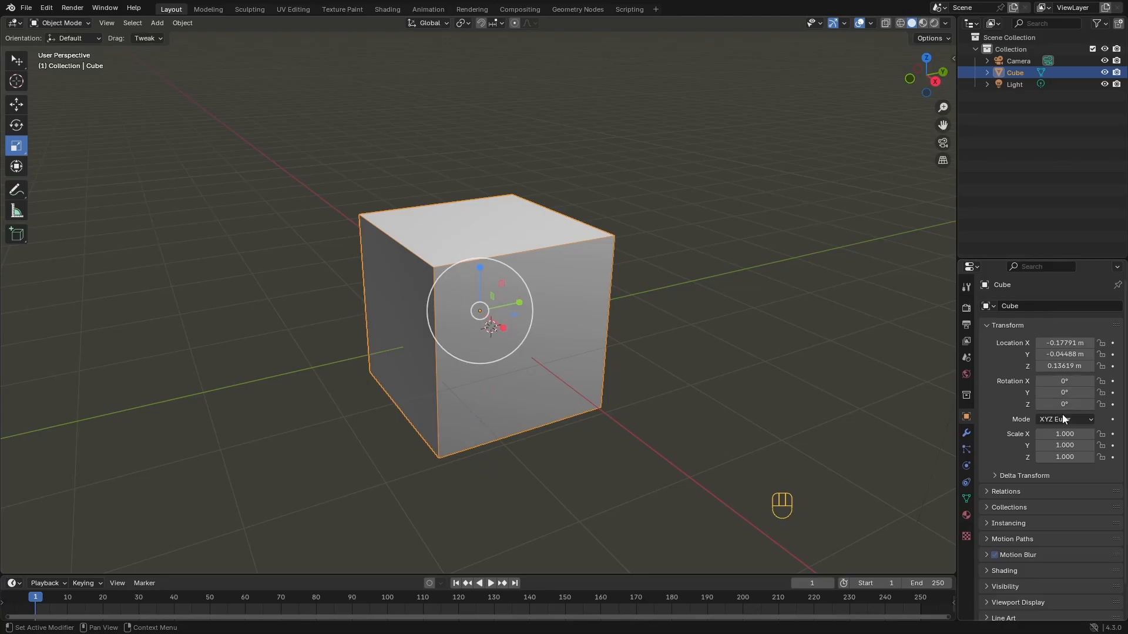
key("r")
key("x")
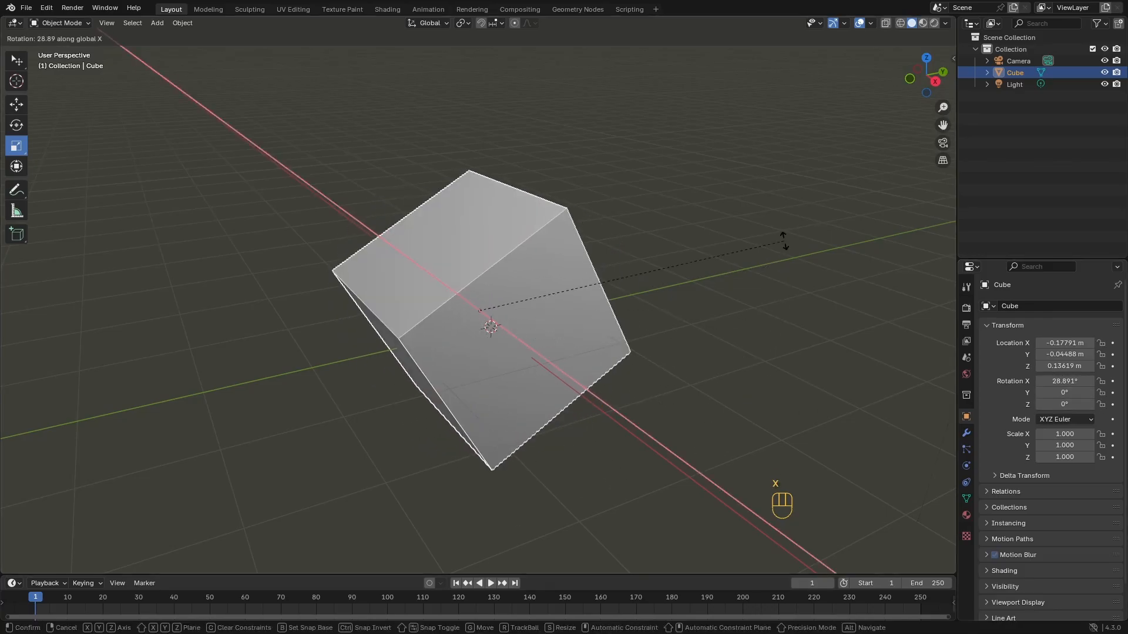
right_click(689, 337)
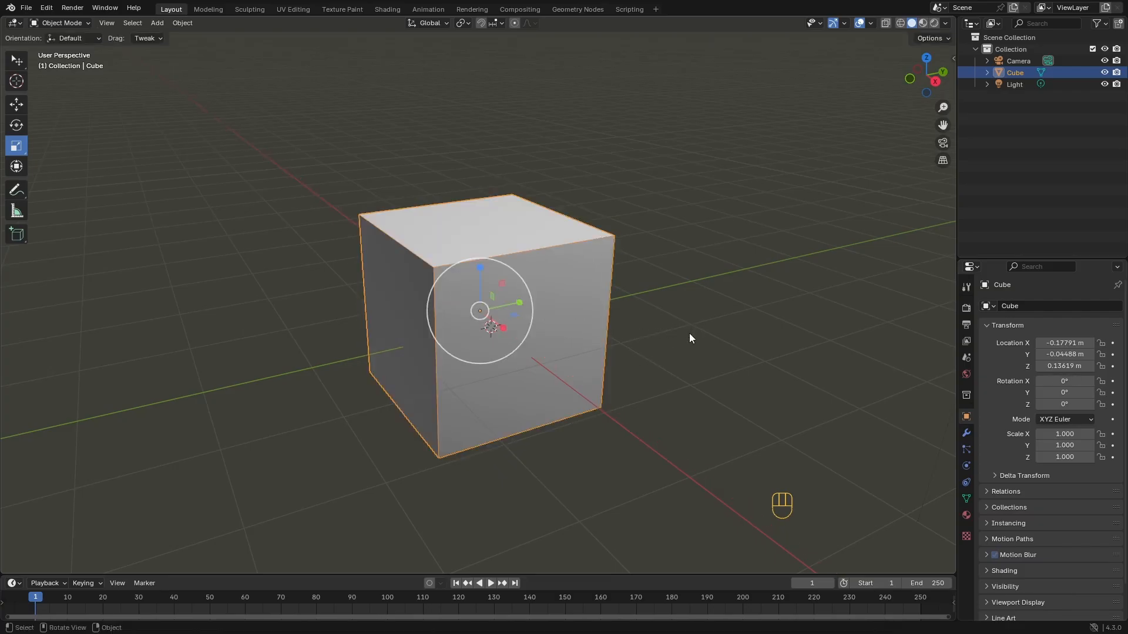
Try scaling the cube along the Z axis and cancel the scaling
key("s")
key("z")
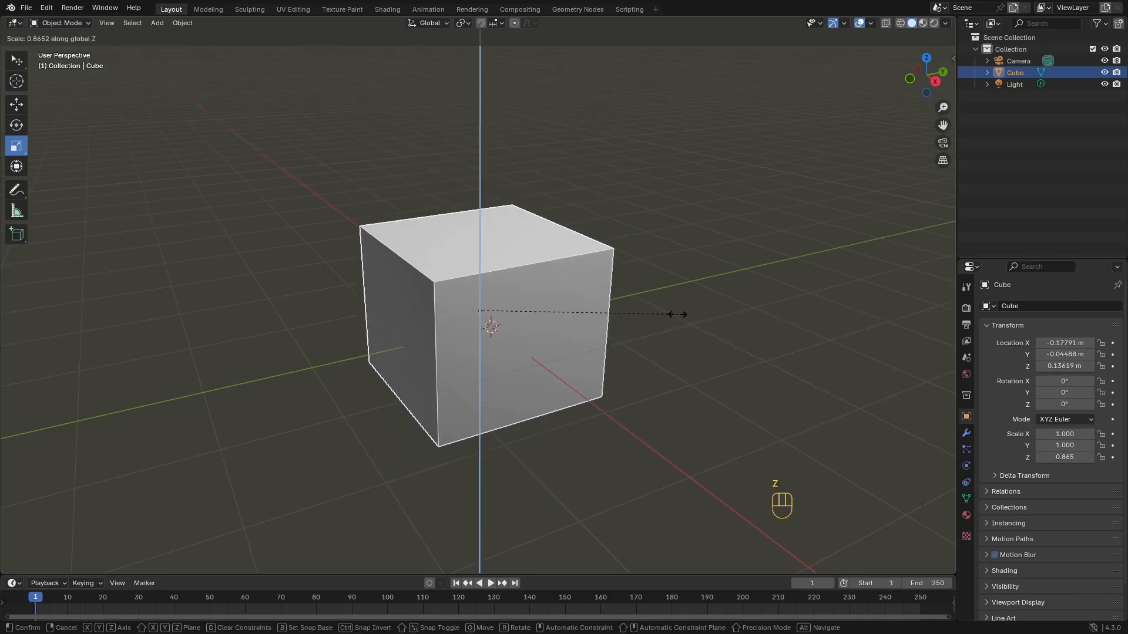
right_click(659, 313)
middle_click_drag(678, 293, 647, 328, "ctrl")
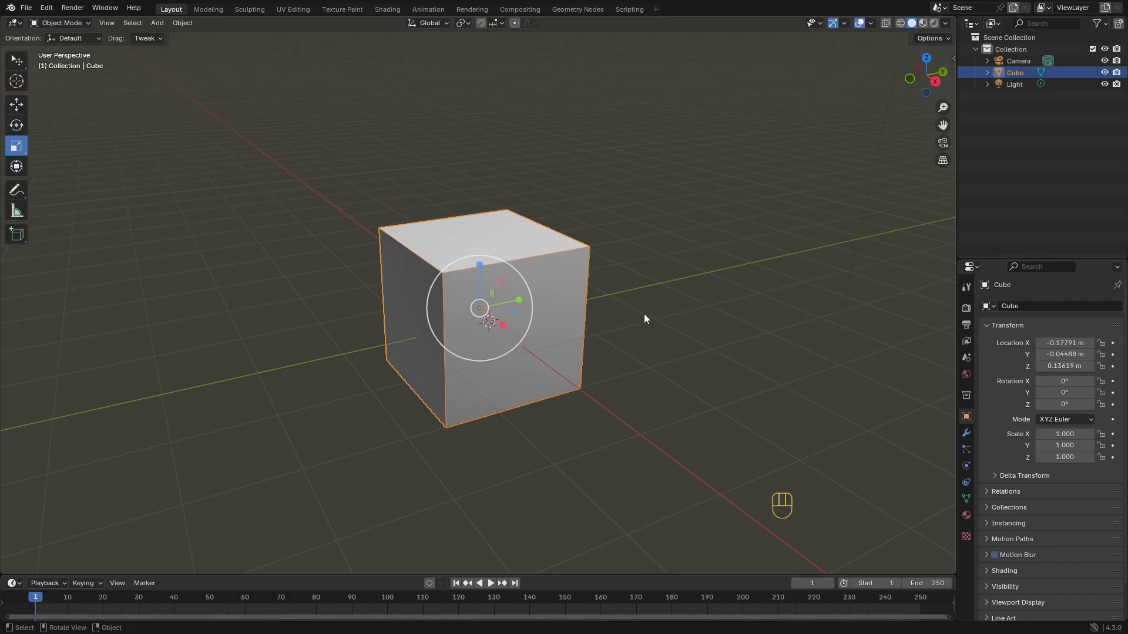
Try scaling the cube uniformly and along the X, Y and Z axes, and cancel the scaling
key("s")
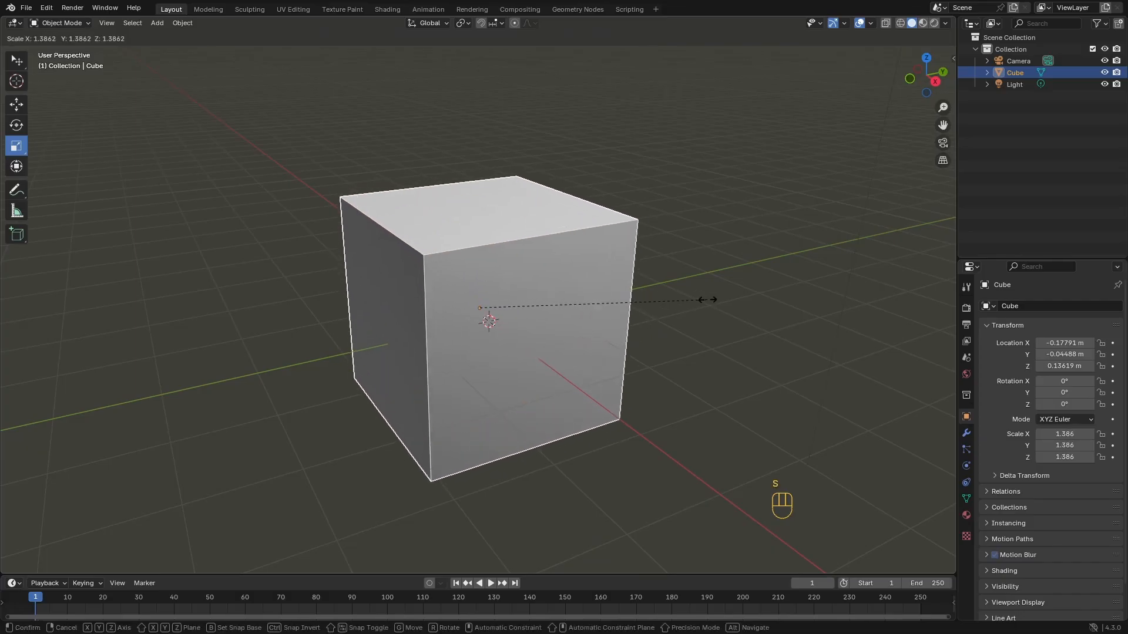
key("x")
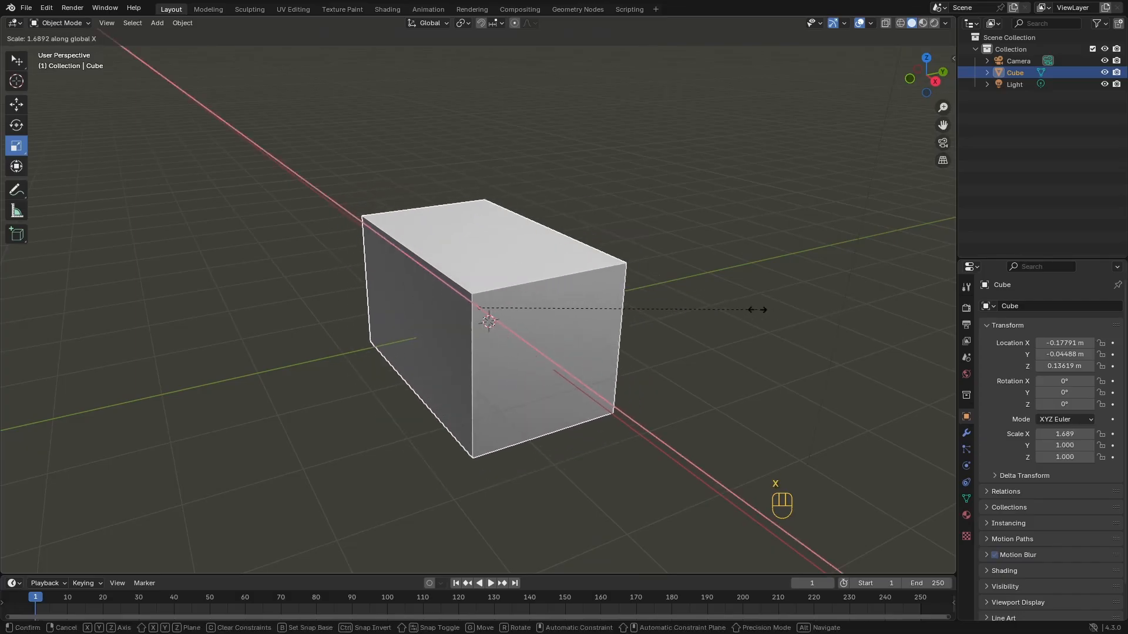
key("y")
key("z")
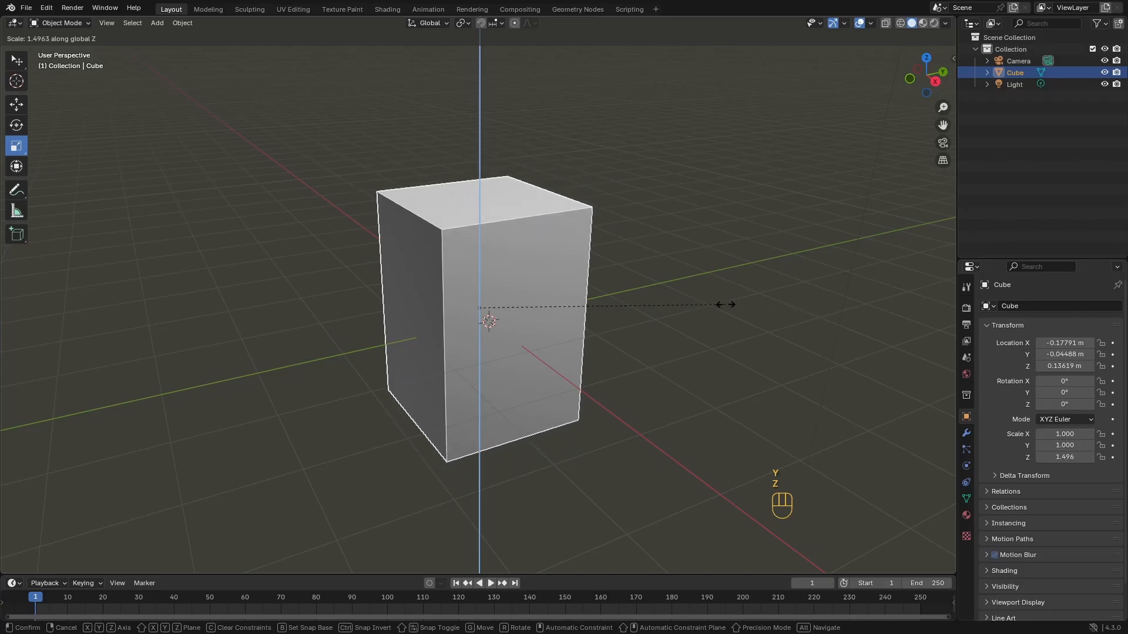
key("Escape")
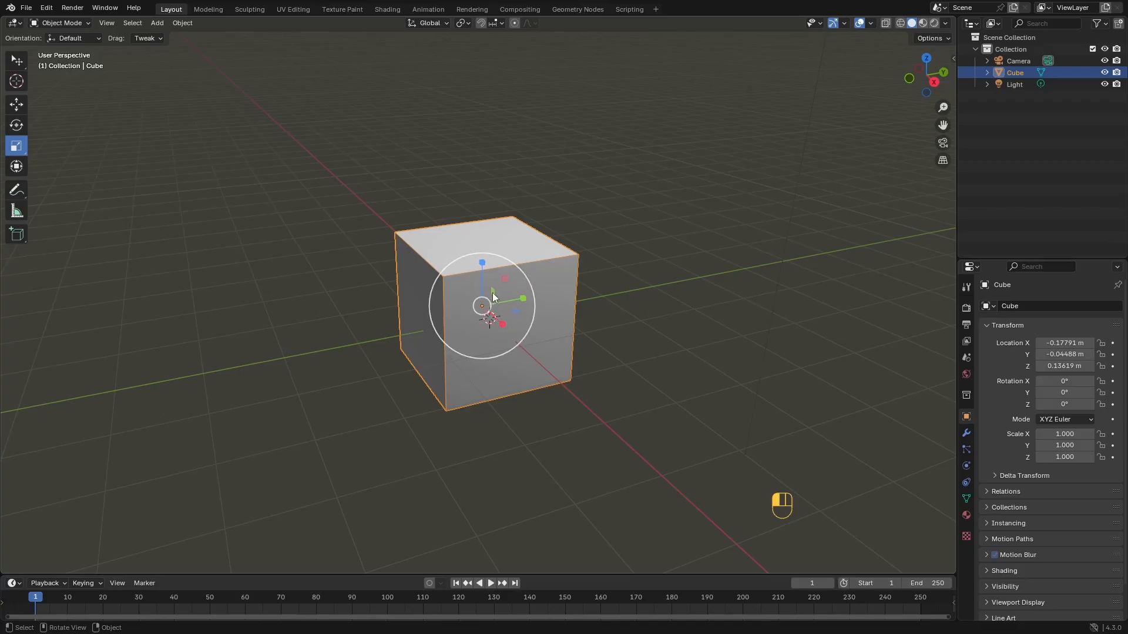
Try scaling the cube in the XZ plane with the Scale gizmo's plane handle and undo the resize
left_click_drag(492, 293, 538, 289)
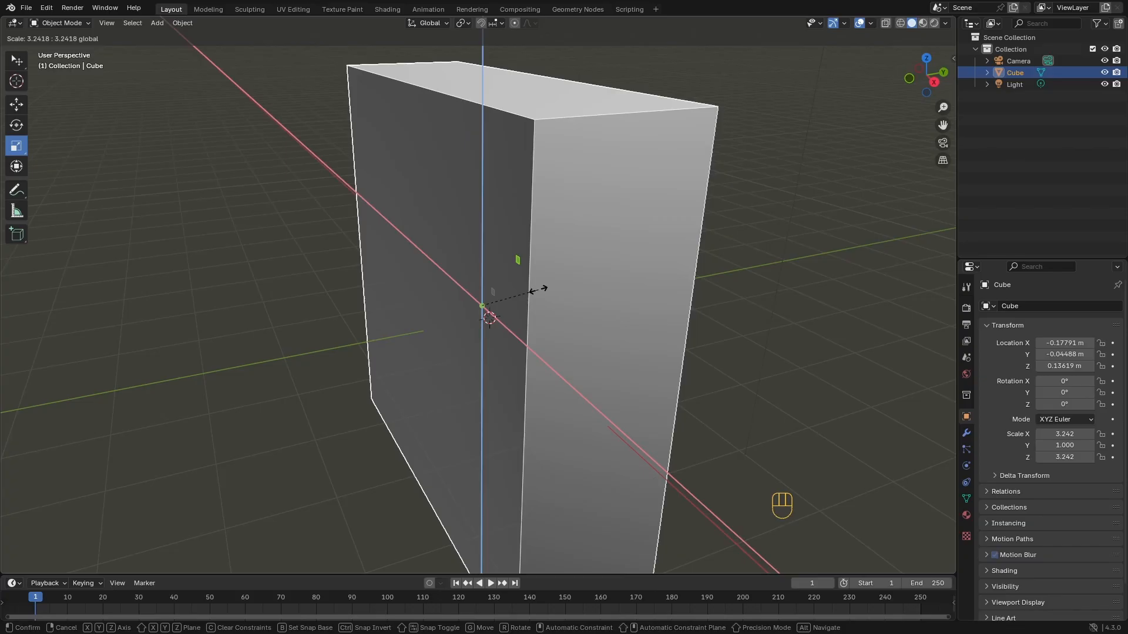
left_click_drag(538, 288, 622, 297)
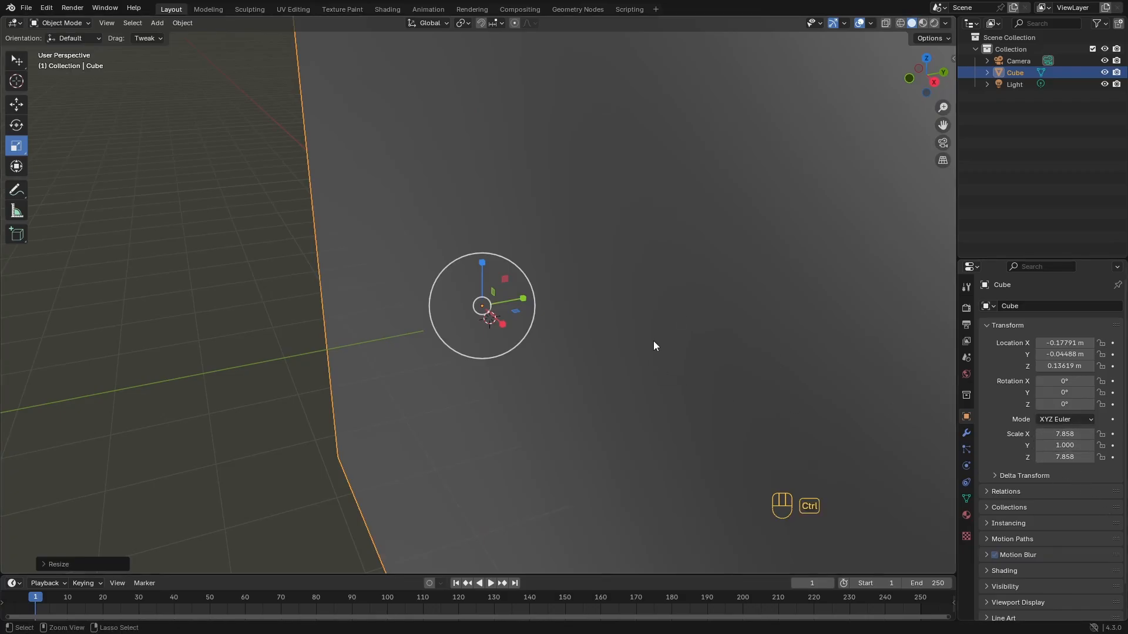
key("ctrl+z")
mouse_move(613, 313)
middle_mouse_down("ctrl")
mouse_move(617, 301)
mouse_move(605, 323)
middle_mouse_up("ctrl")
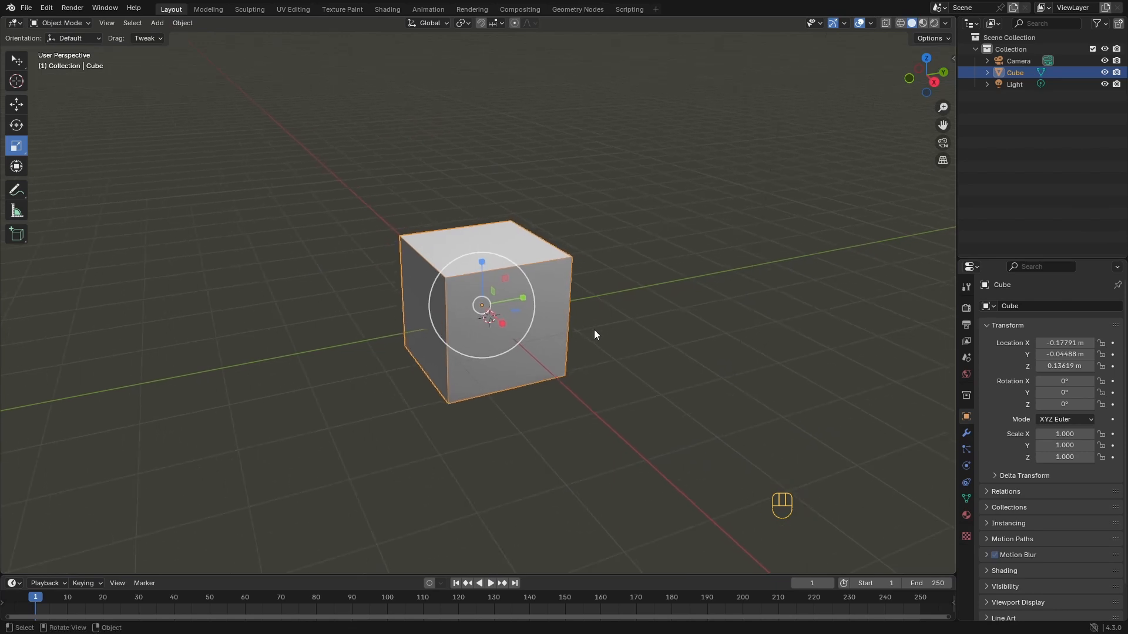
Try scaling the cube with the Z, X and Y axes locked out one after another, and cancel the scaling
scroll(594, 331, "up", 2)
key("s")
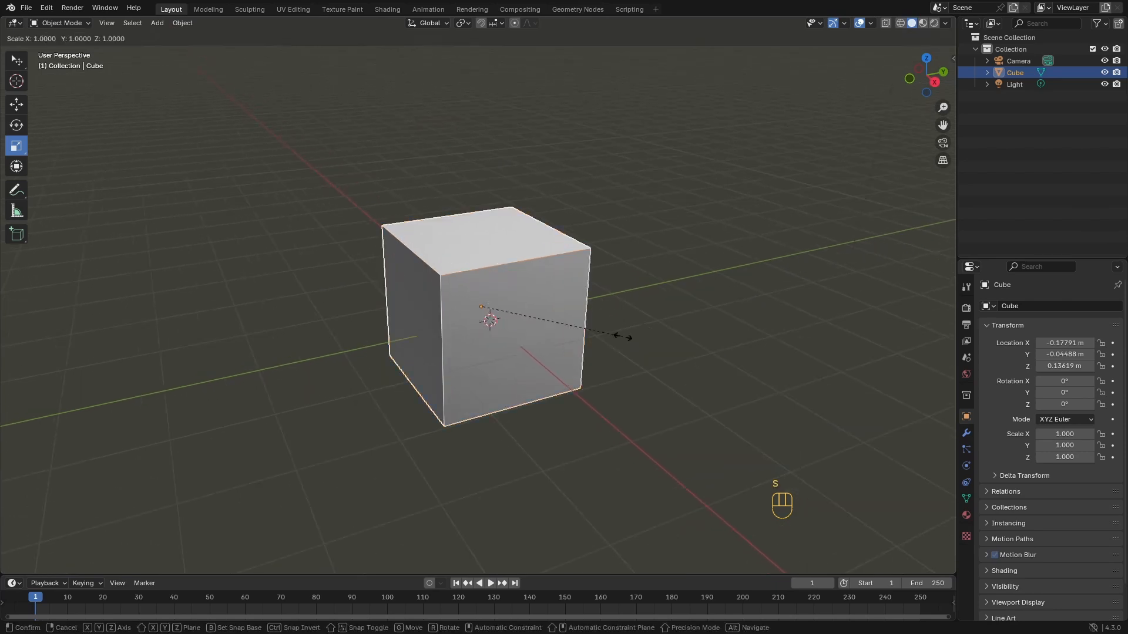
key("shift+z")
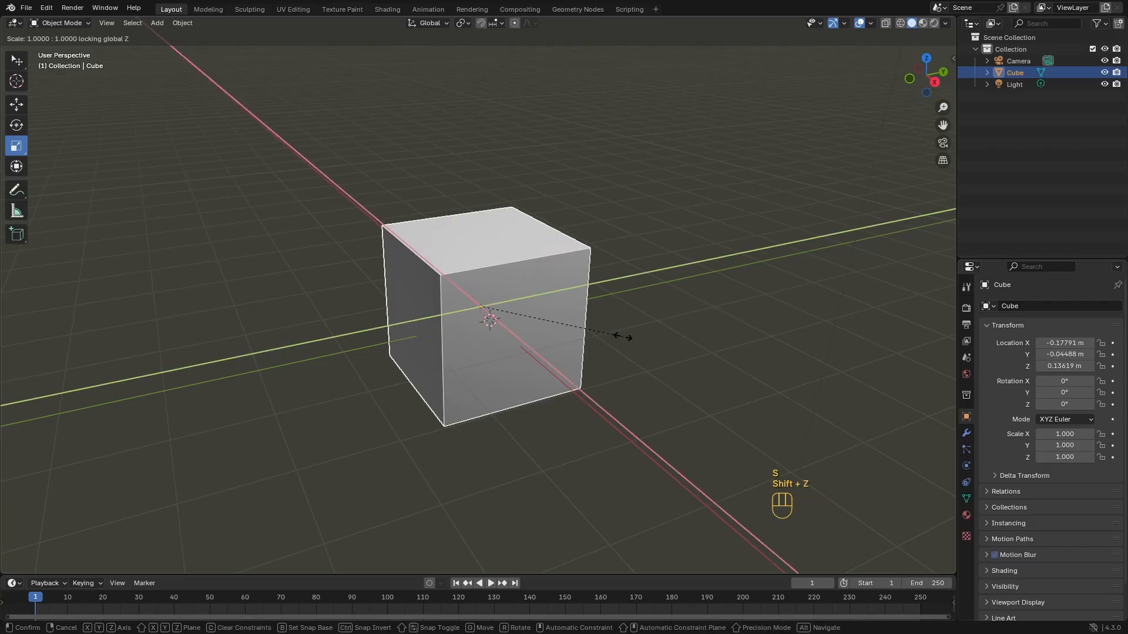
key("shift+x")
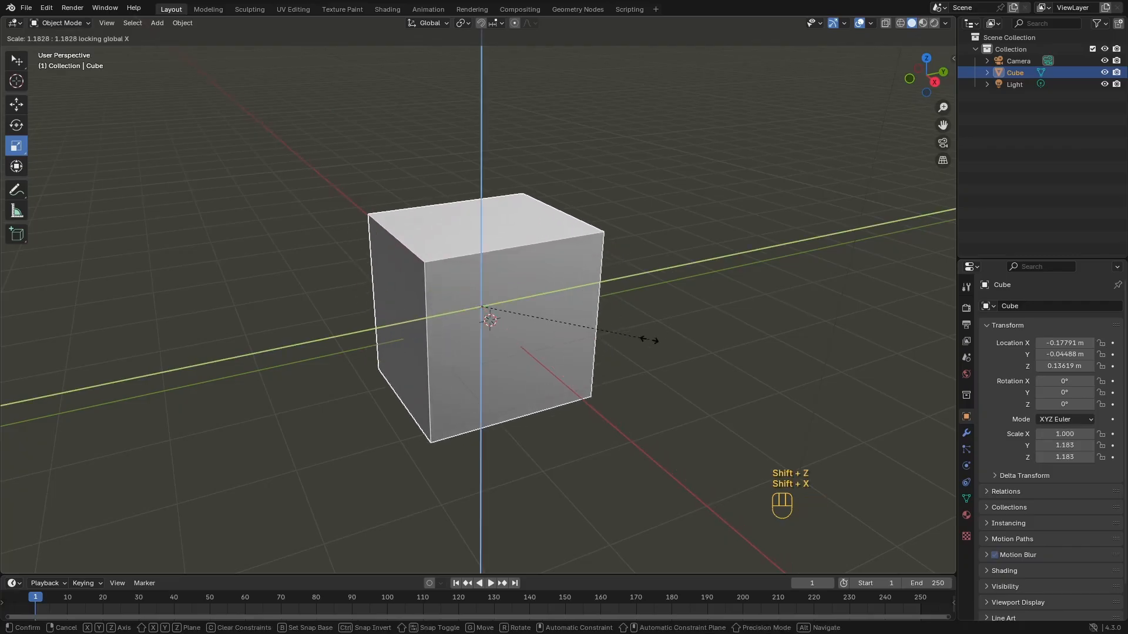
key("shift+y")
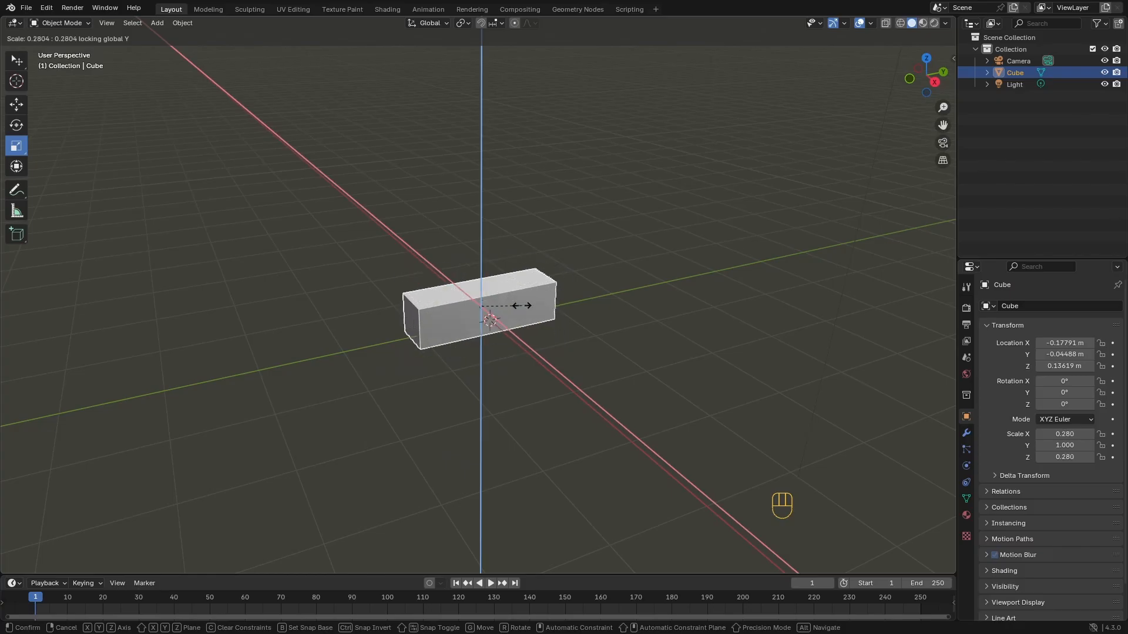
right_click(541, 309)
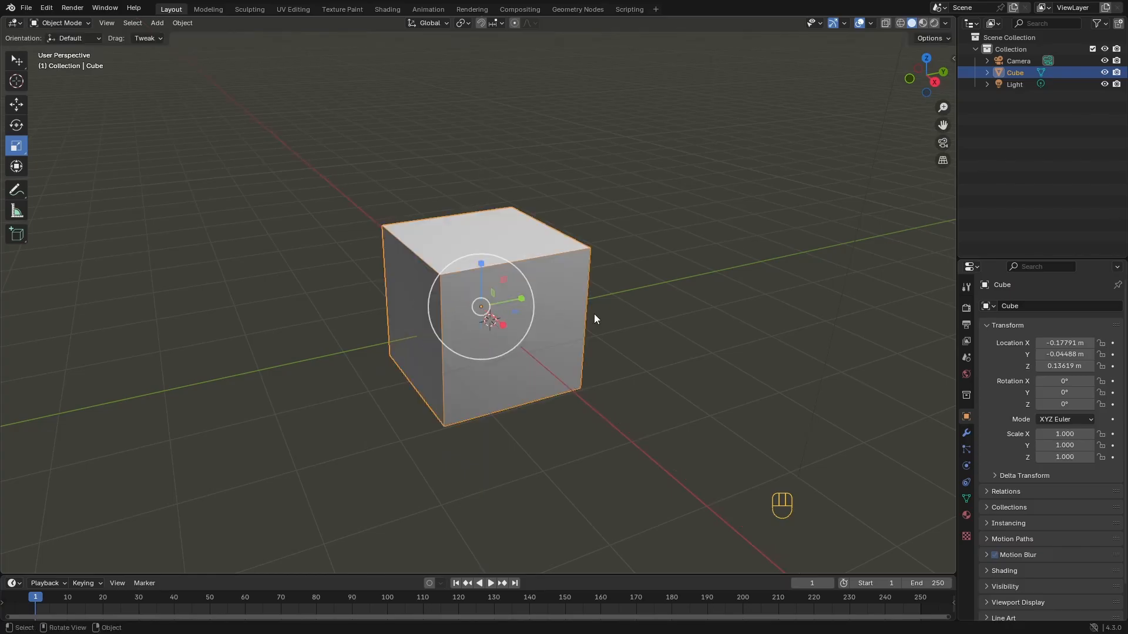
Try rotating the cube with the Z axis locked and with the X axis locked, and cancel the rotation
key("r")
key("shift+z")
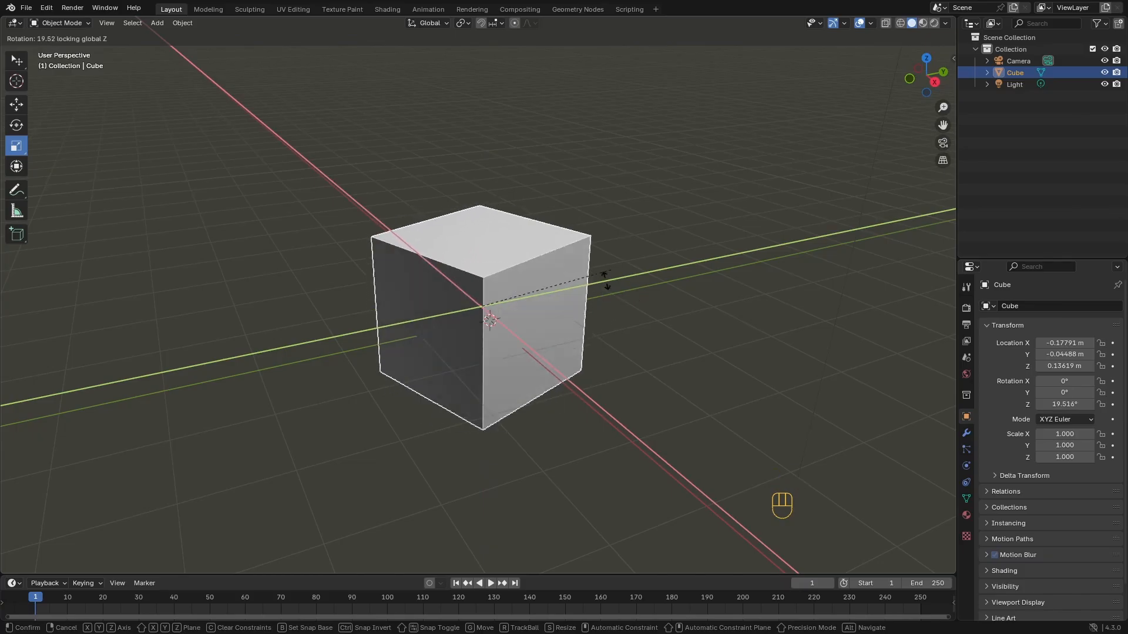
key("shift+x")
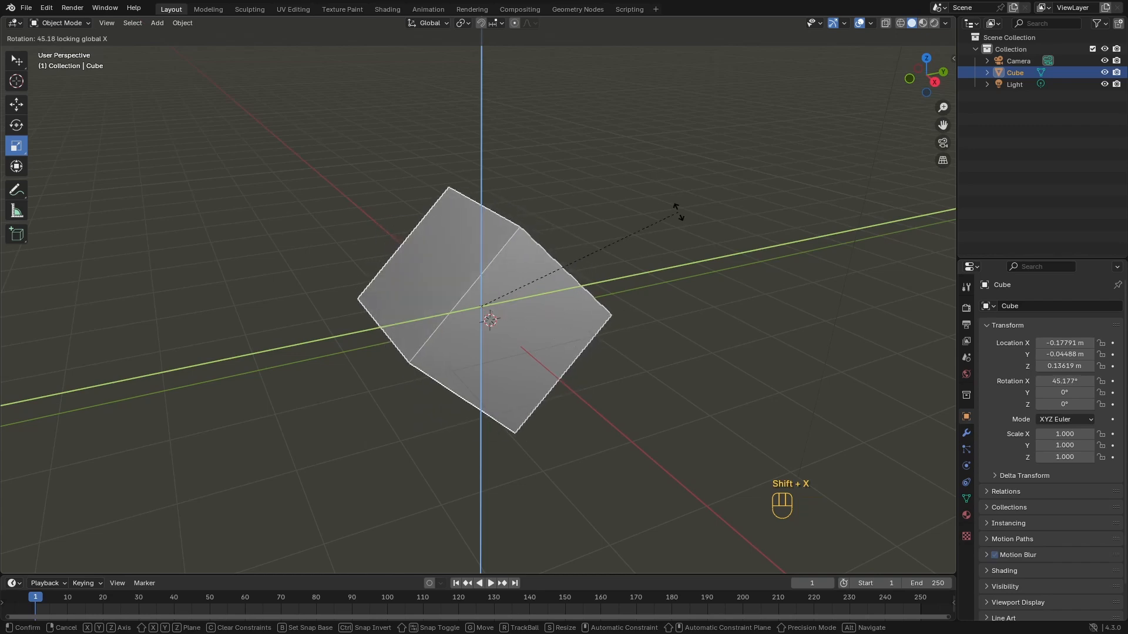
right_click(600, 312)
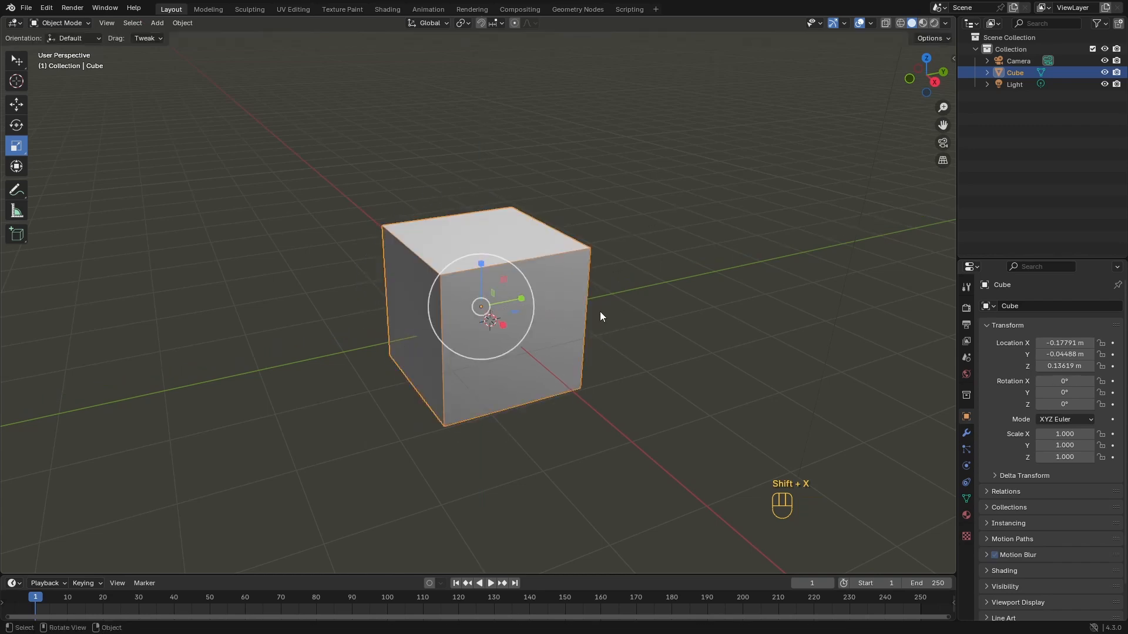
Try moving the cube in the XY plane with the Z axis locked, keeping its original location
key("g")
key("shift+z")
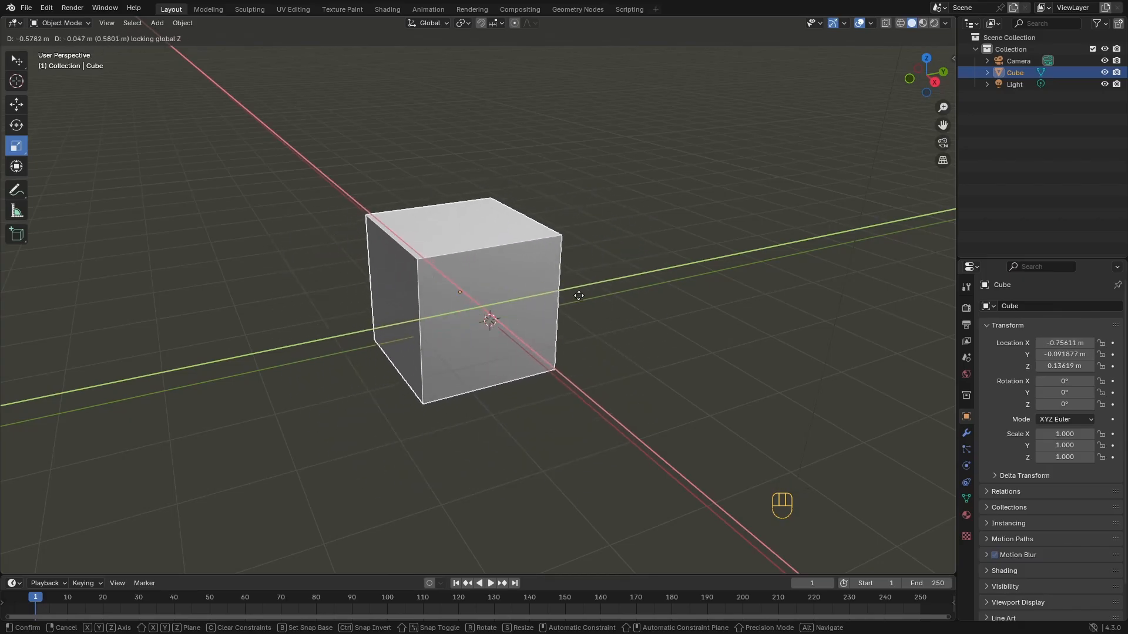
left_click(601, 262)
middle_click_drag(601, 261, 409, 328)
middle_click_drag(512, 334, 475, 298)
Switch the active selection tool from Tweak to Select Box
left_click(17, 106)
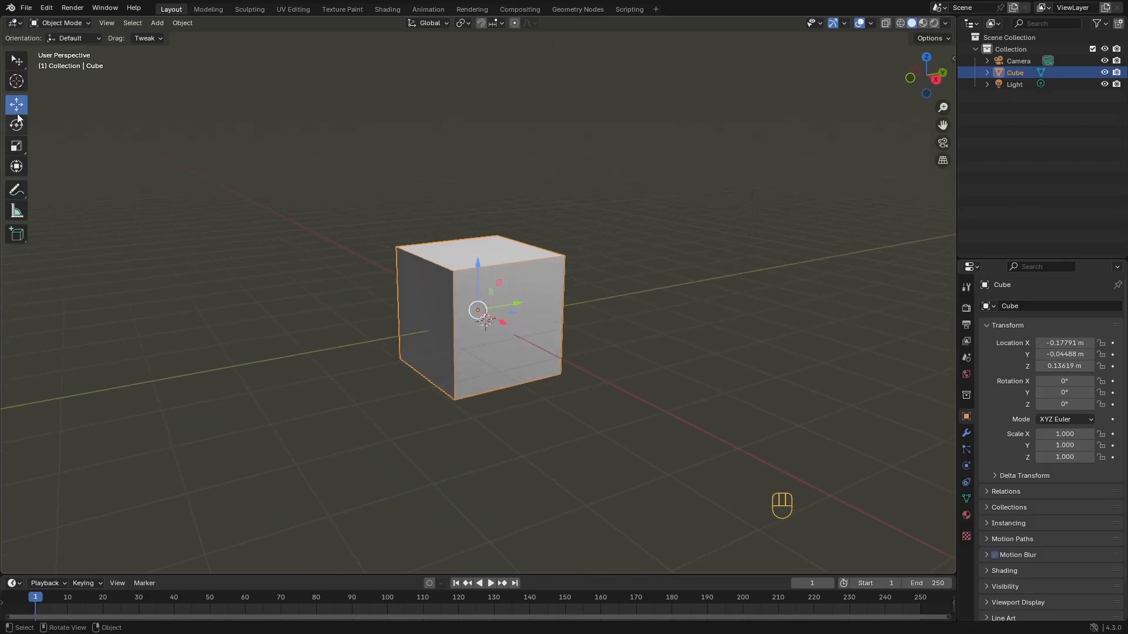
left_click(21, 62)
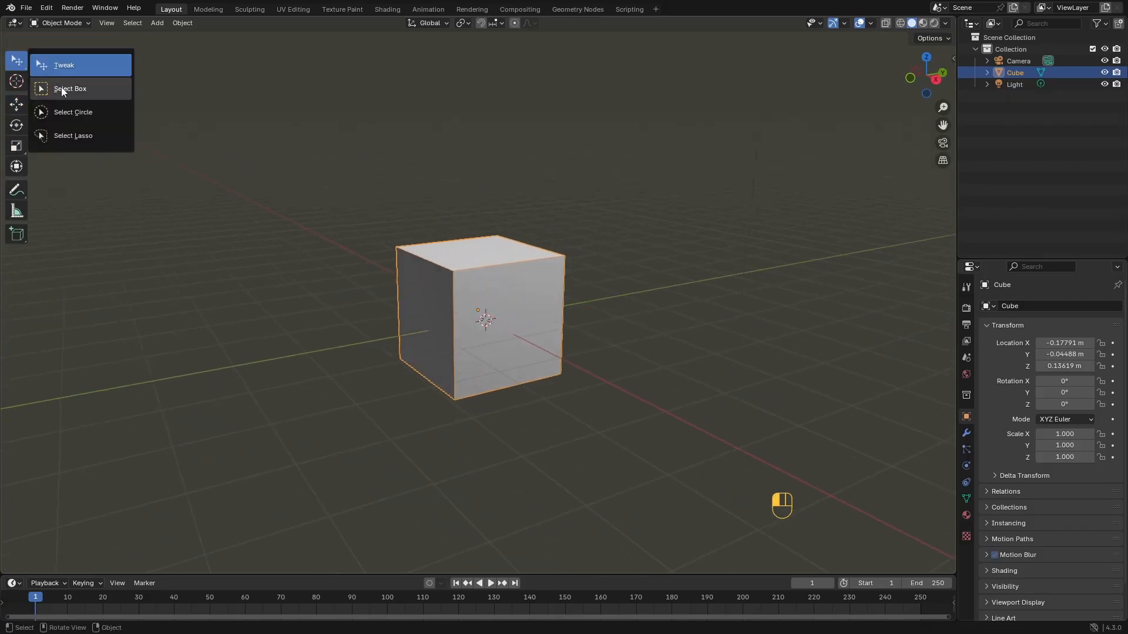
left_click(62, 88)
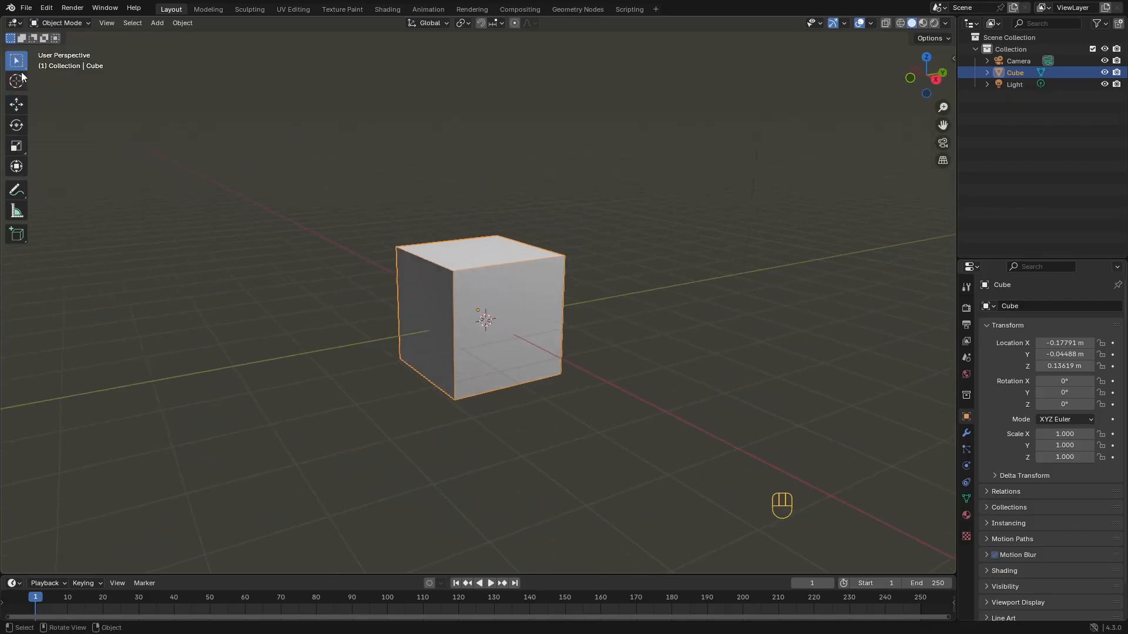
Activate the Rotate tool, try a free trackball rotation of the cube, and cancel it
left_click(12, 167)
middle_click_drag(544, 324, 492, 319)
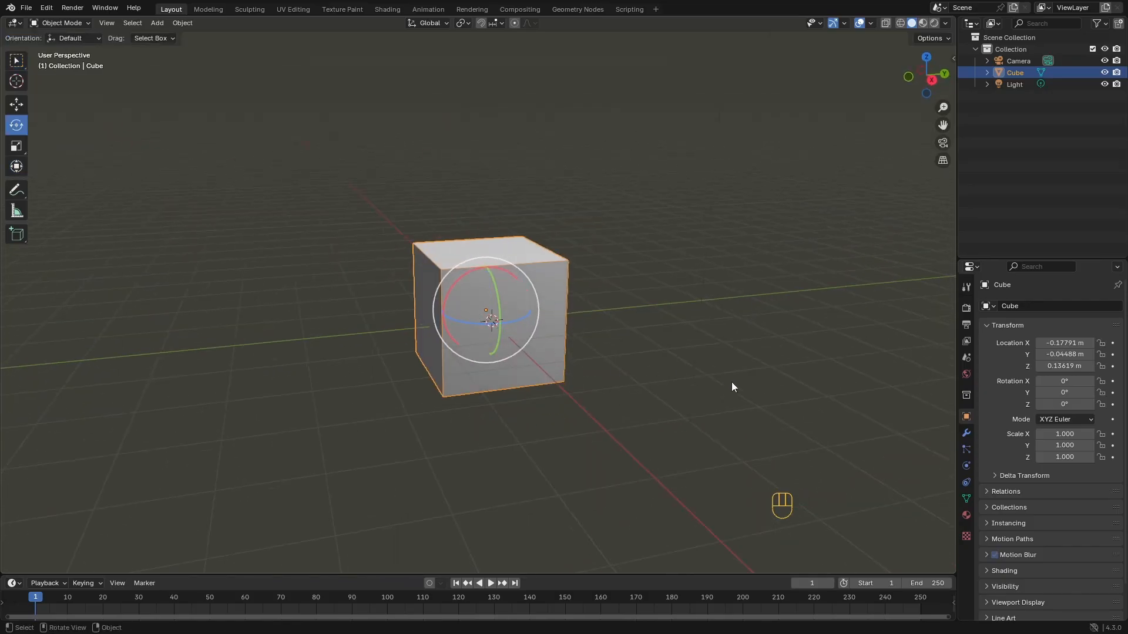
key("r")
key("r")
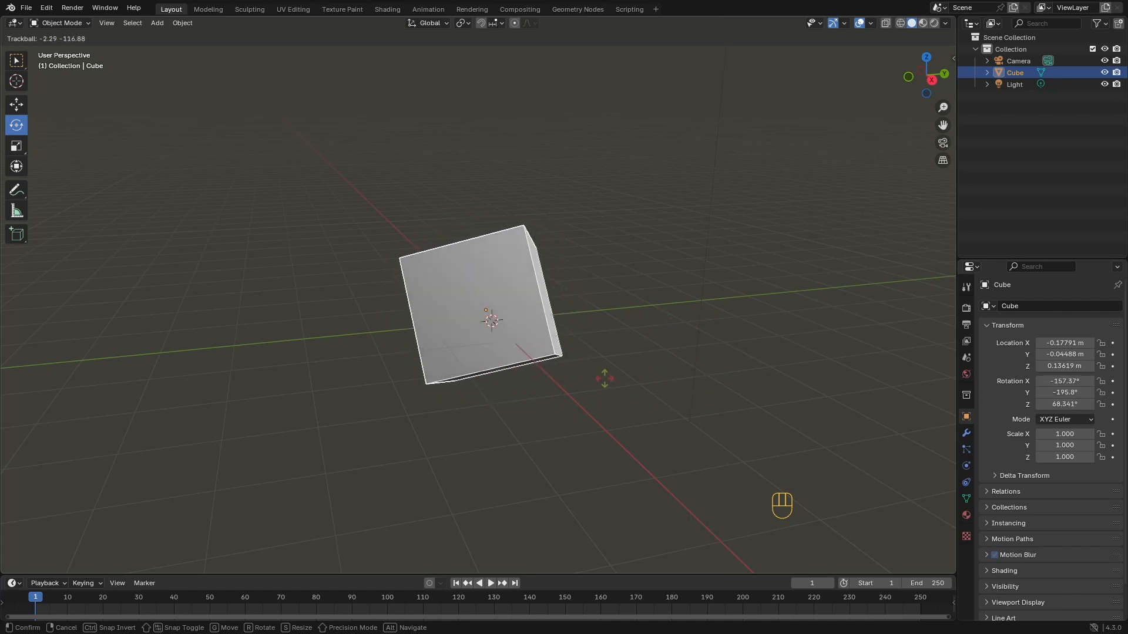
right_click(572, 378)
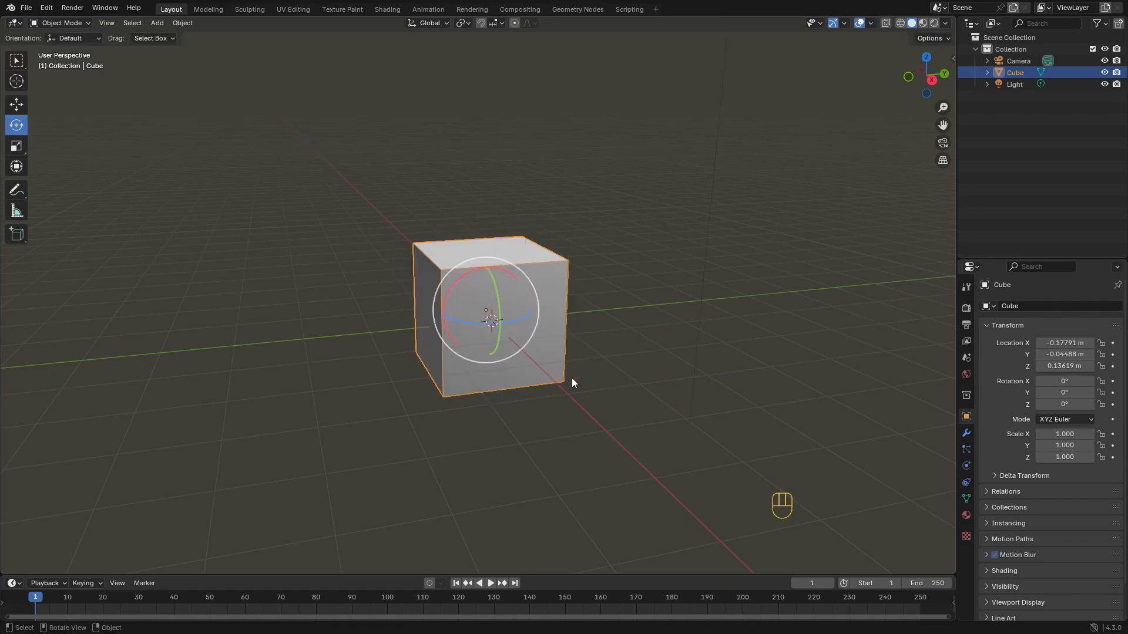
Handwrite the word "Note" beside the cube with the Annotate tool
left_click(16, 192)
mouse_move(25, 200)
left_mouse_down()
mouse_move(59, 195)
mouse_move(68, 220)
mouse_move(69, 204)
left_mouse_up()
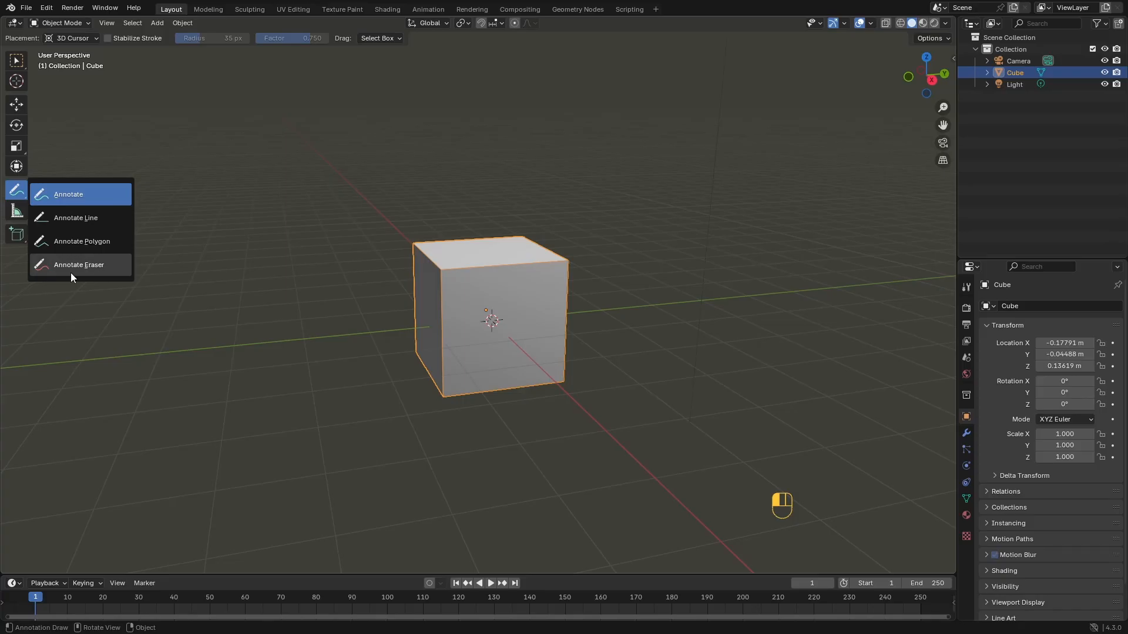
left_click(73, 196)
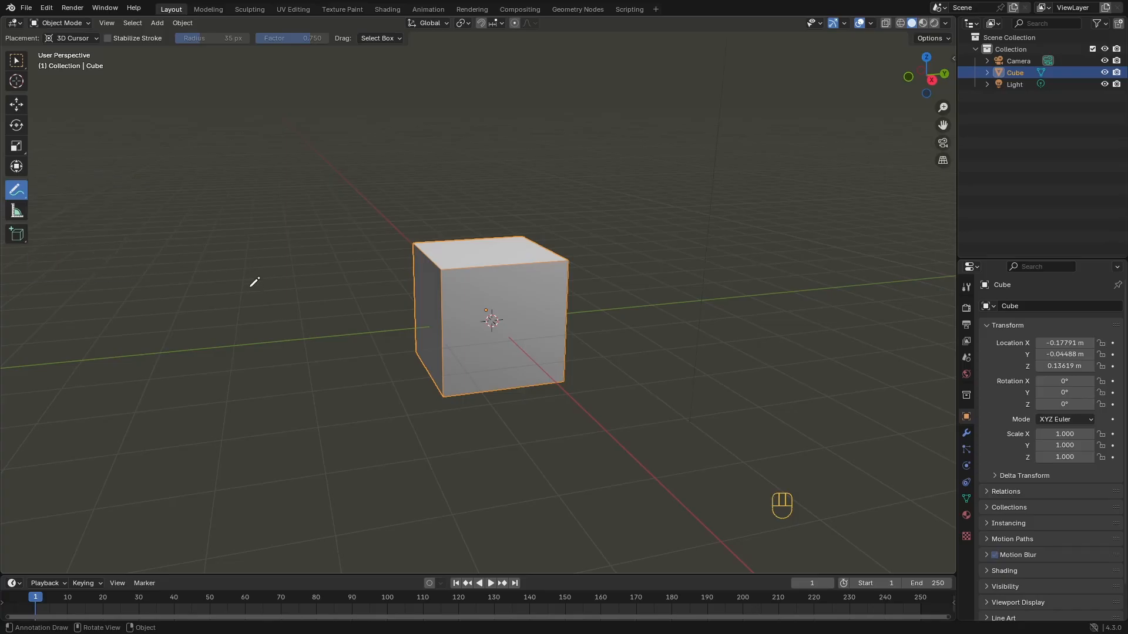
left_click_drag(142, 305, 235, 223)
left_click_drag(232, 265, 273, 255)
left_click_drag(252, 249, 237, 299)
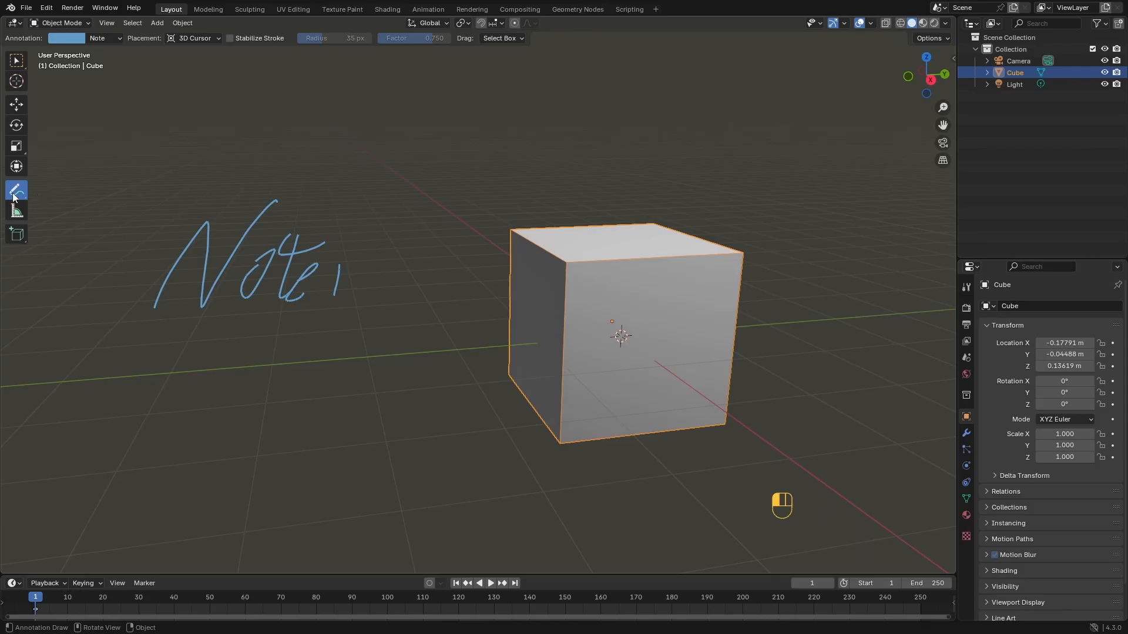
Draw one straight line above and one below the handwritten word with the Annotate Line tool
mouse_move(14, 198)
left_mouse_down()
mouse_move(95, 244)
mouse_move(65, 217)
left_mouse_up()
left_click_drag(347, 206, 183, 197)
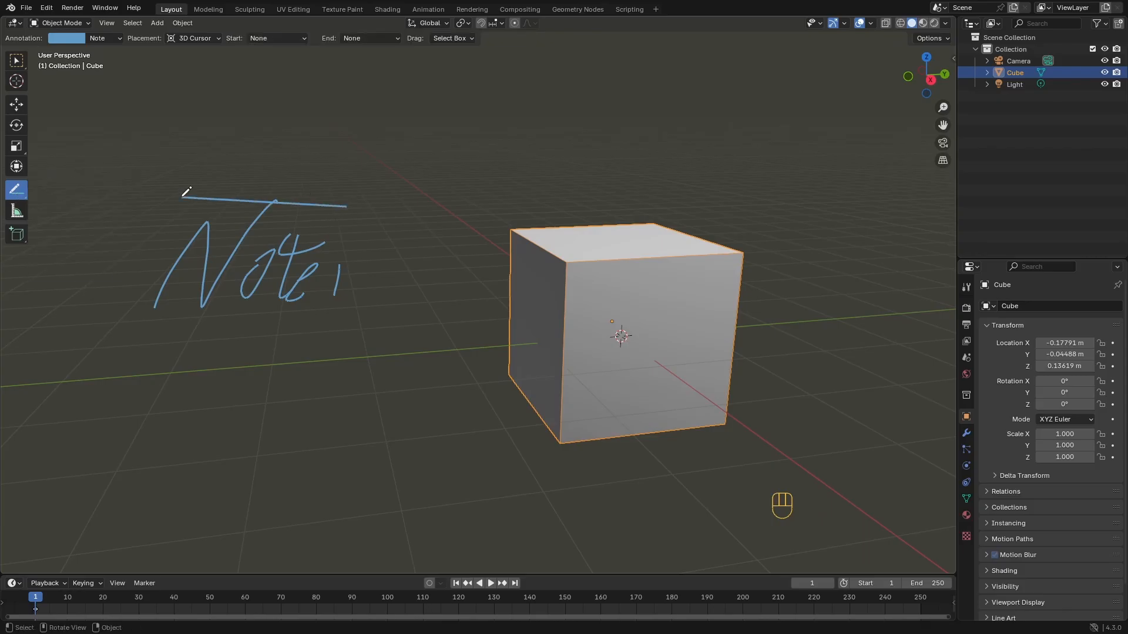
left_click_drag(148, 325, 351, 324)
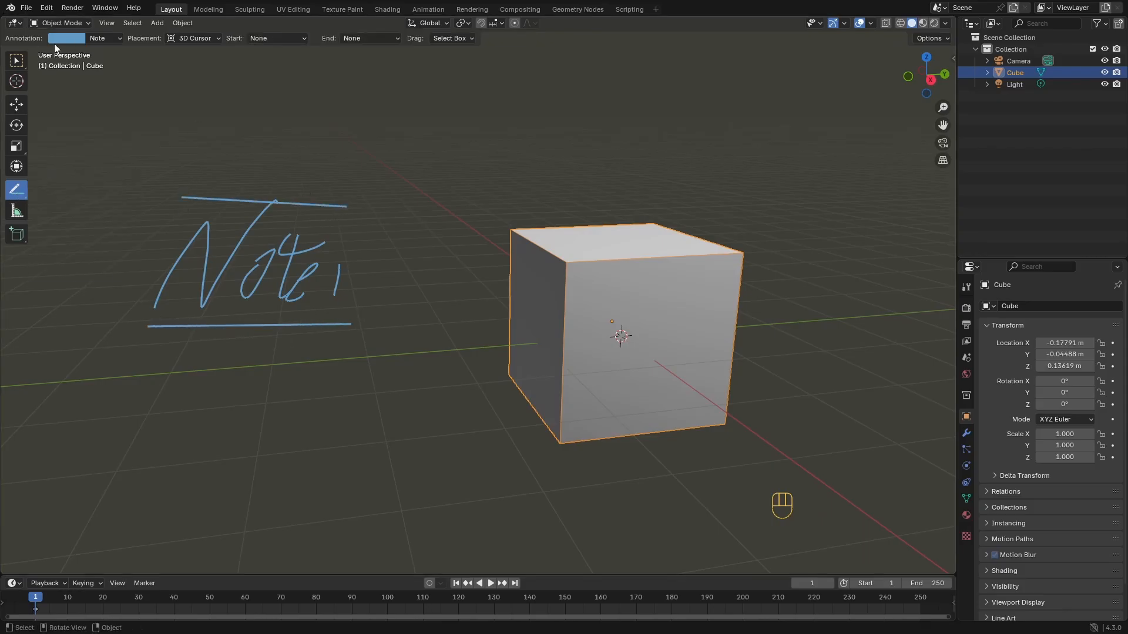
Recolor the handwritten note's annotation layer light green and the layer with the vertical side lines red
left_click(71, 39)
left_click(78, 94)
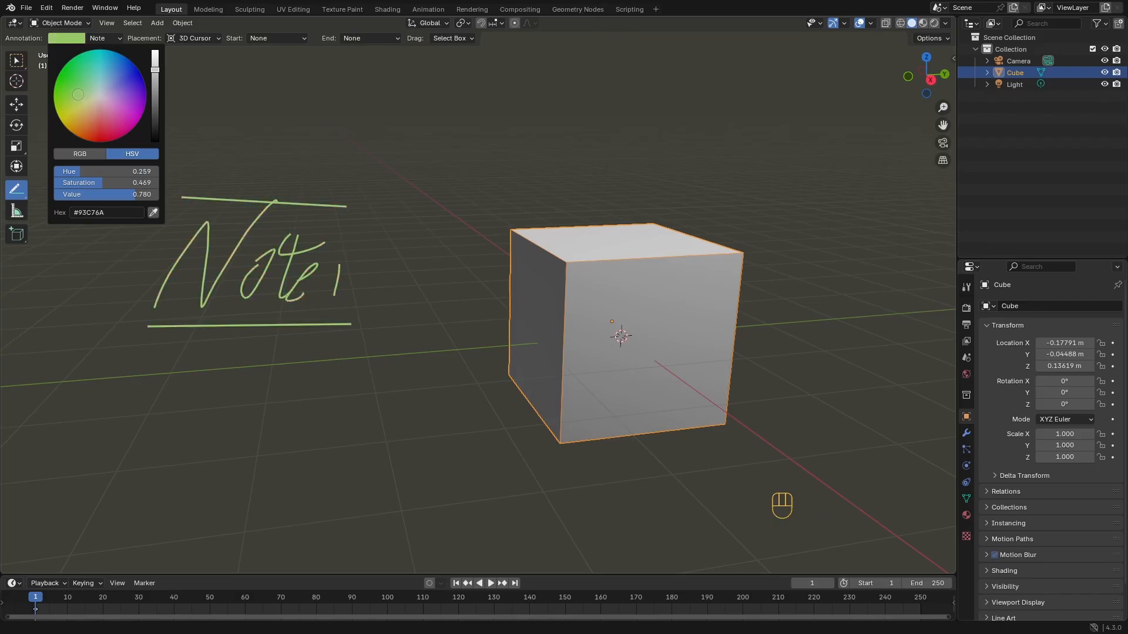
left_click(69, 41)
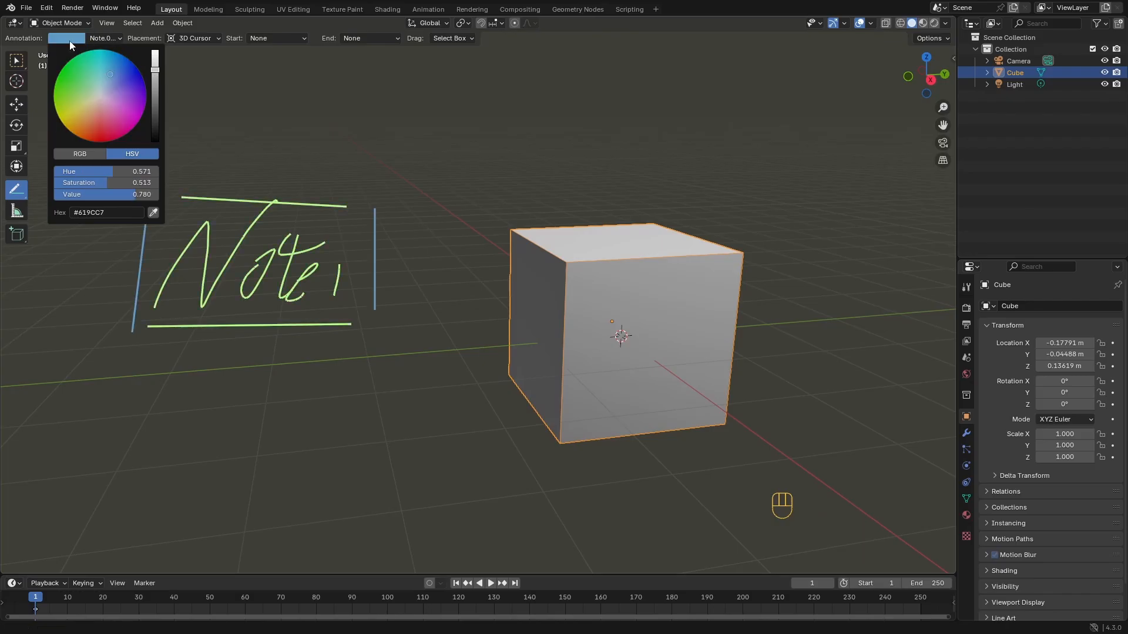
mouse_move(107, 105)
left_mouse_down()
mouse_move(103, 126)
mouse_move(124, 134)
mouse_move(111, 140)
left_mouse_up()
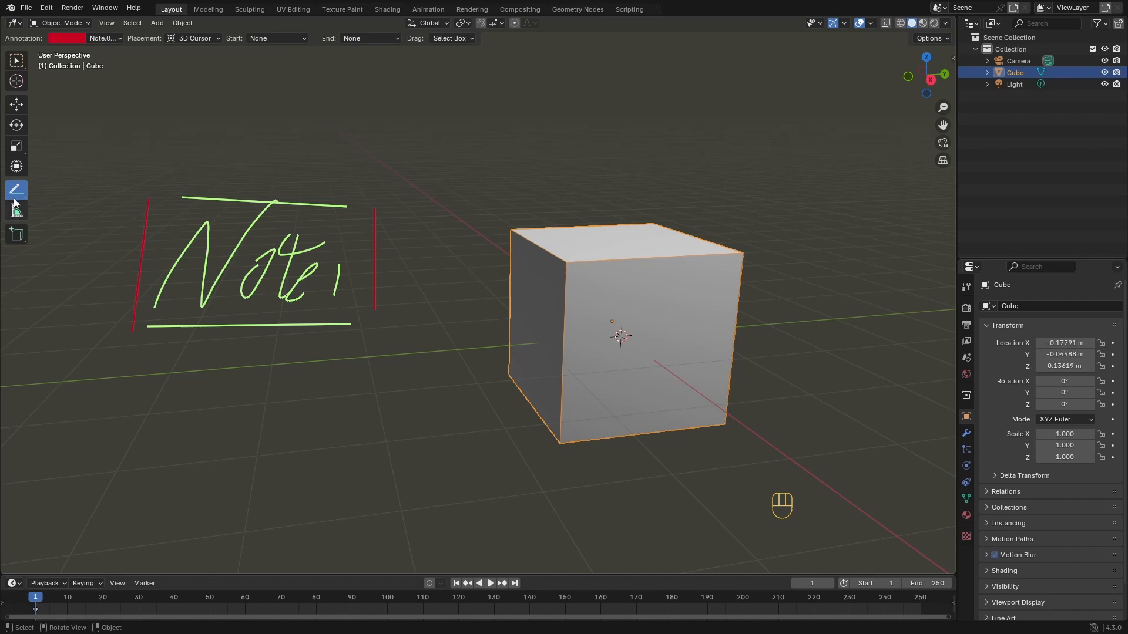
Erase the two red vertical lines beside the note with the Annotate Eraser
left_click_drag(16, 189, 65, 267)
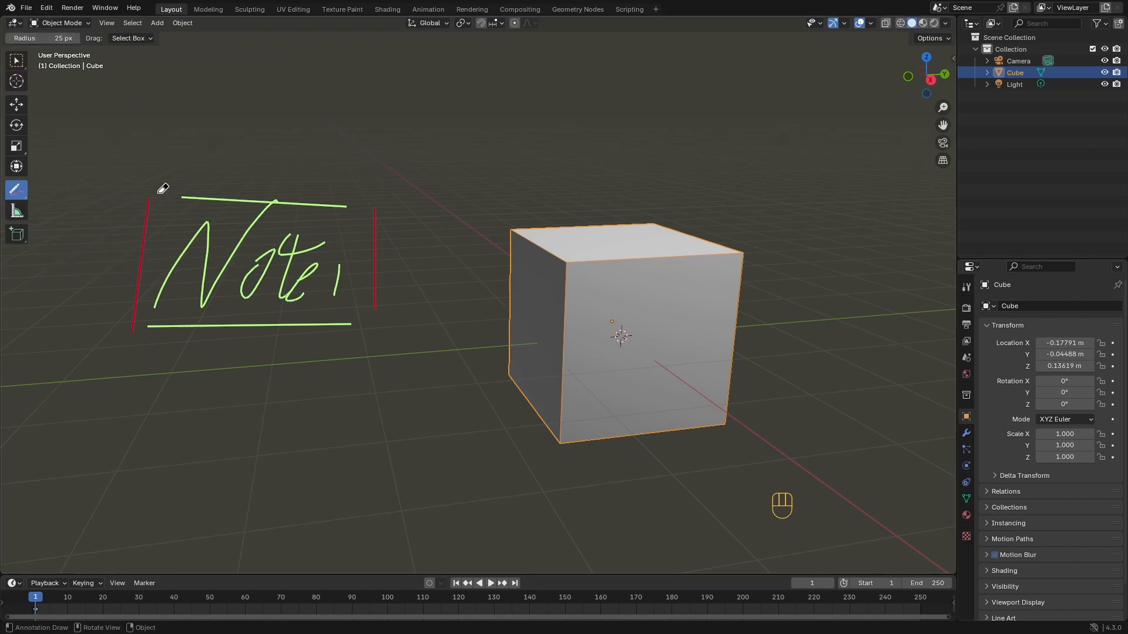
left_click_drag(147, 203, 137, 317)
left_click_drag(376, 197, 379, 306)
Return to the freehand Annotate tool, delete the red annotation layer, and remove the remaining annotation data
mouse_move(16, 191)
left_mouse_down()
mouse_move(102, 200)
mouse_move(64, 194)
left_mouse_up()
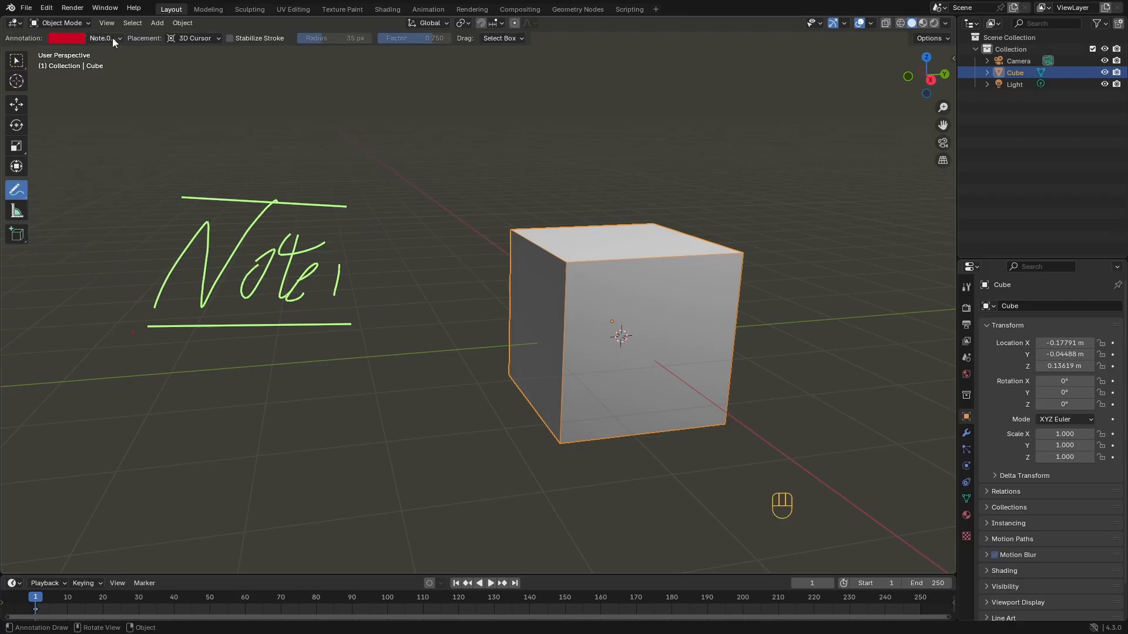
left_click(113, 39)
left_click(181, 87)
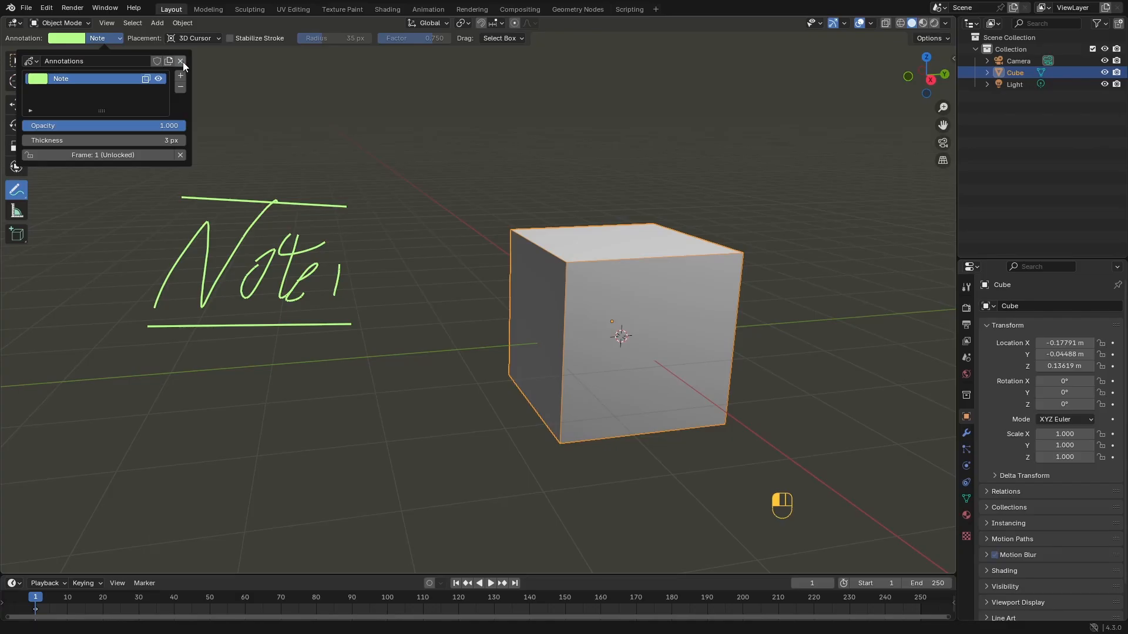
left_click(181, 61)
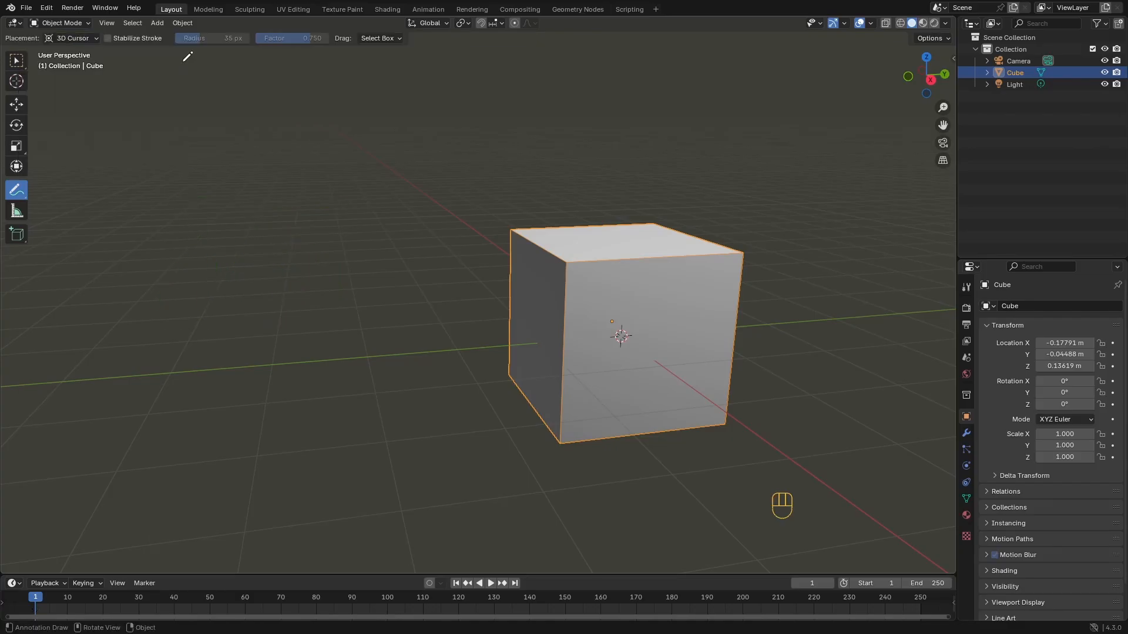
Measure one edge of the cube's top face with the Measure tool, snapping the ruler from corner to corner
left_click(17, 212)
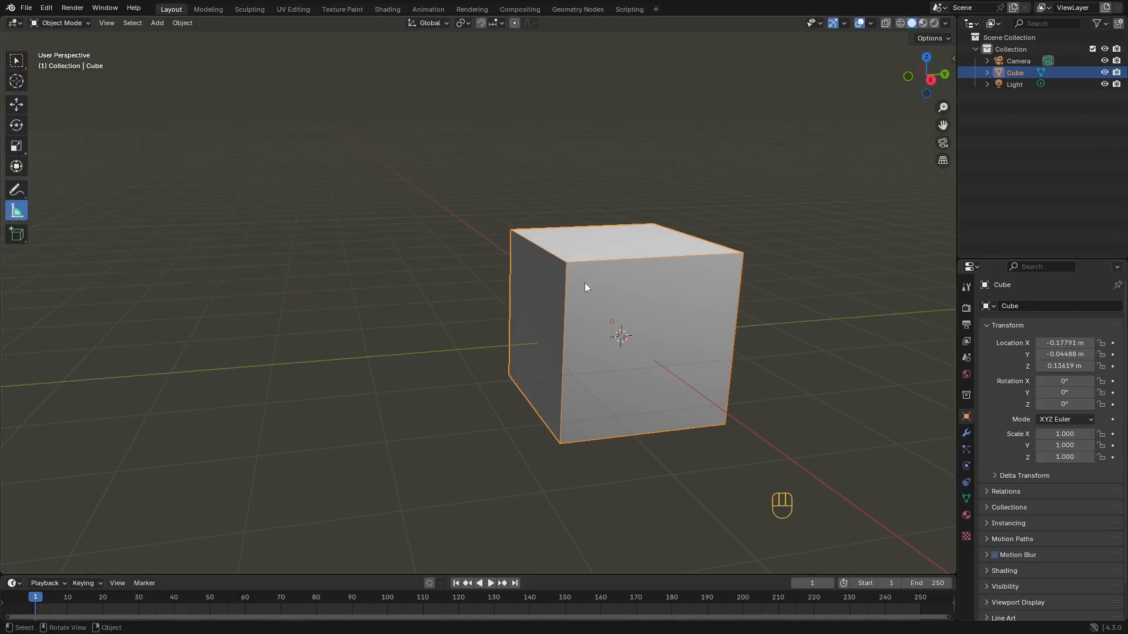
middle_click_drag(585, 287, 588, 292)
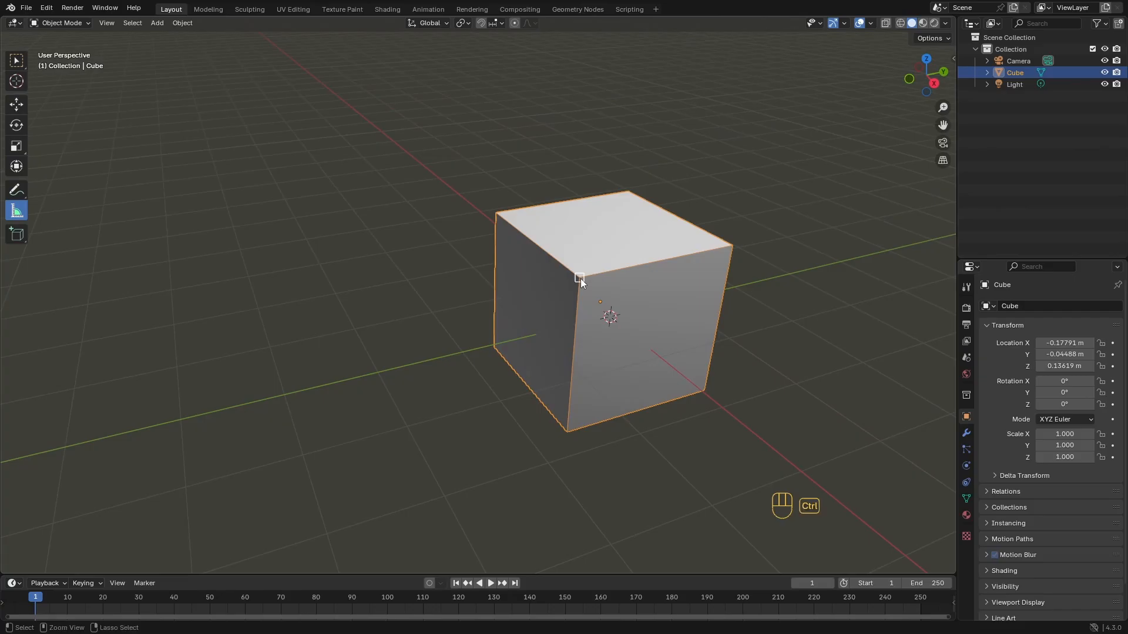
left_click_drag(581, 279, 730, 246)
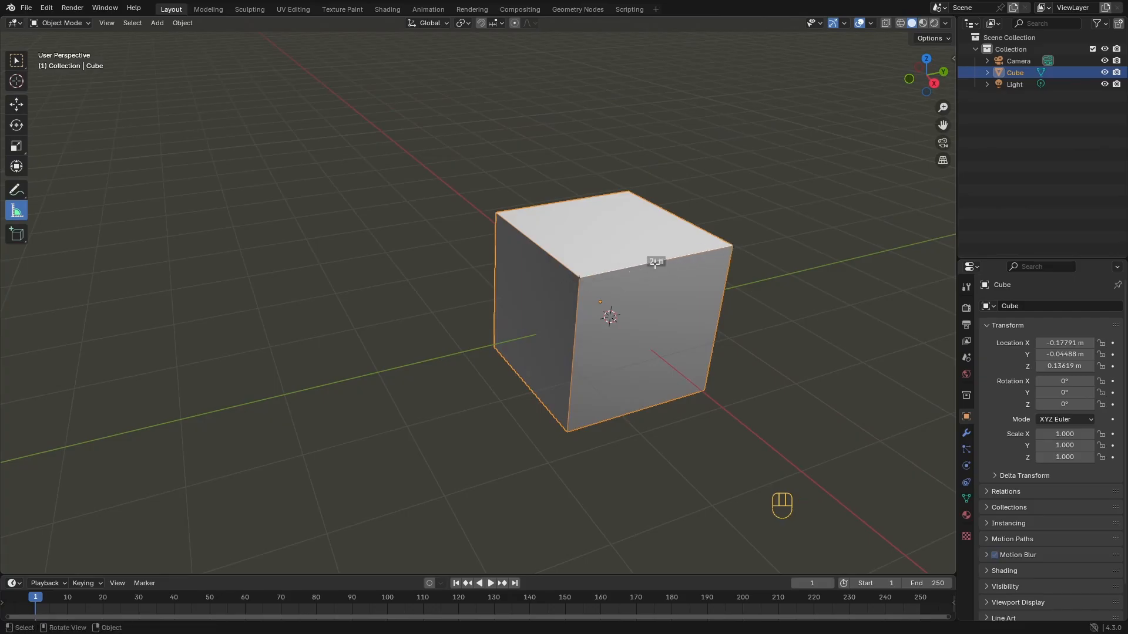
middle_click_drag(654, 268, 599, 267, "ctrl")
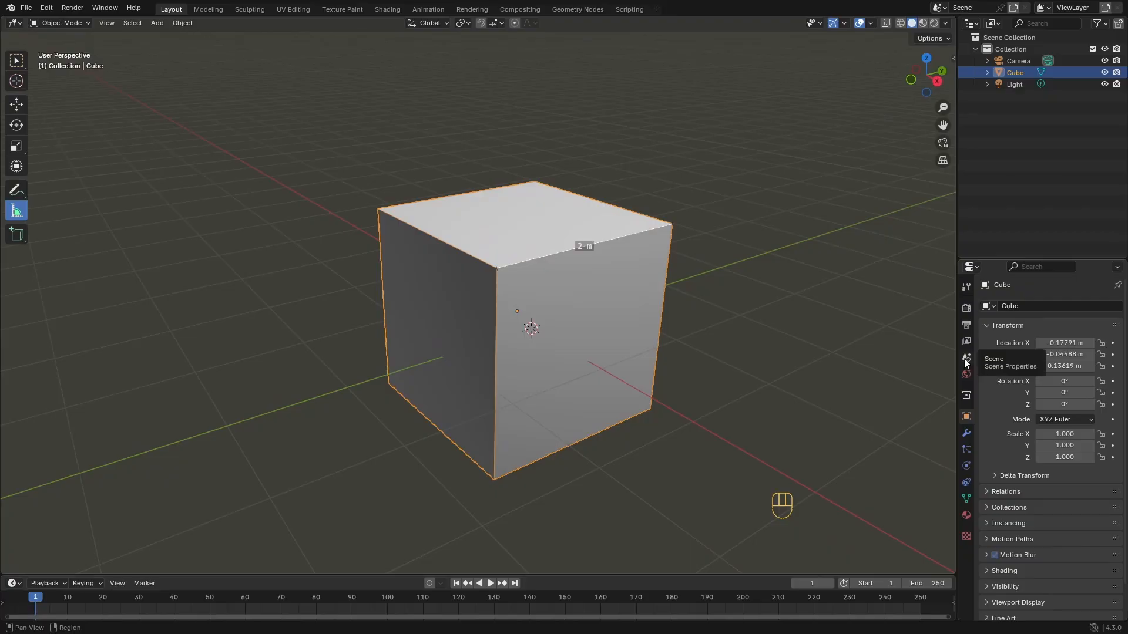
Examine the Units settings in the scene properties, including the unit system and length unit
left_click(966, 360)
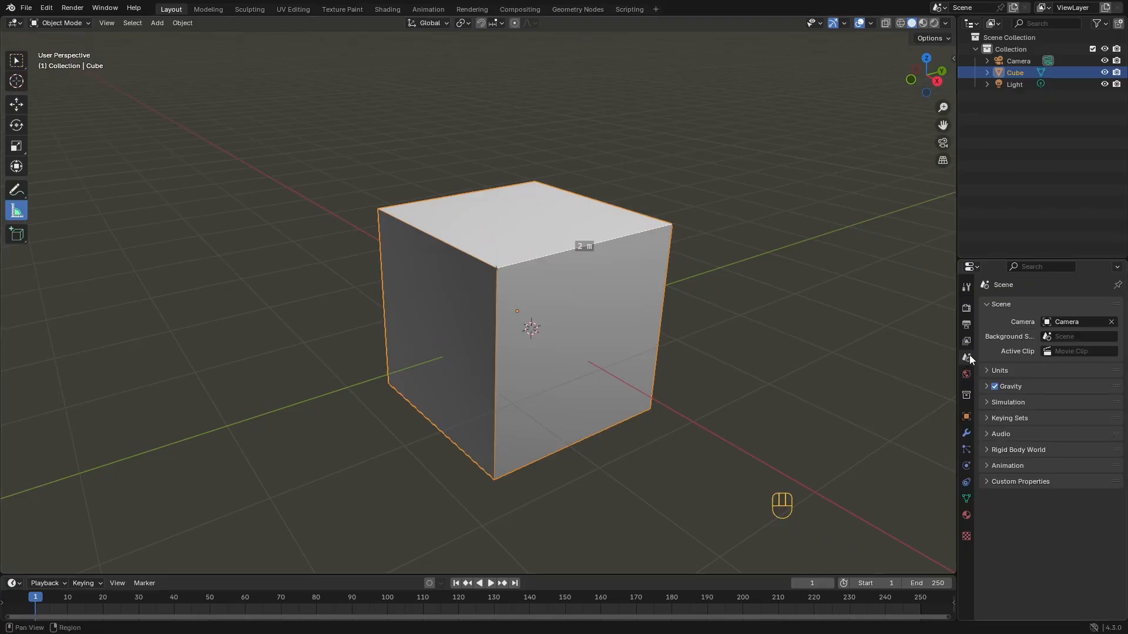
left_click(989, 371)
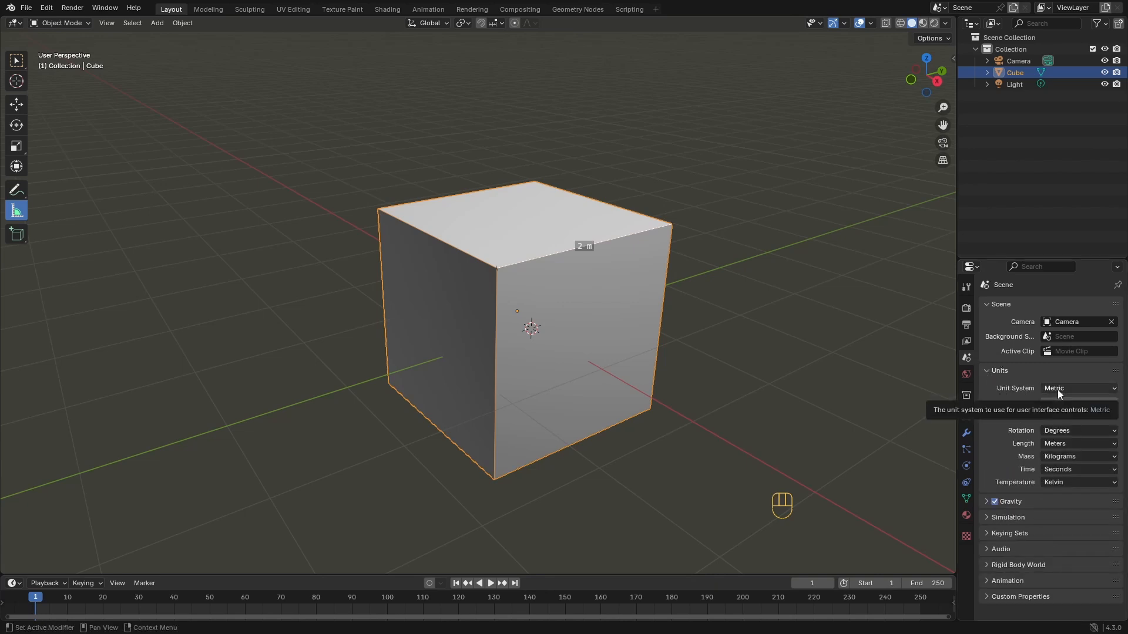
middle_click_drag(639, 316, 606, 360, "ctrl")
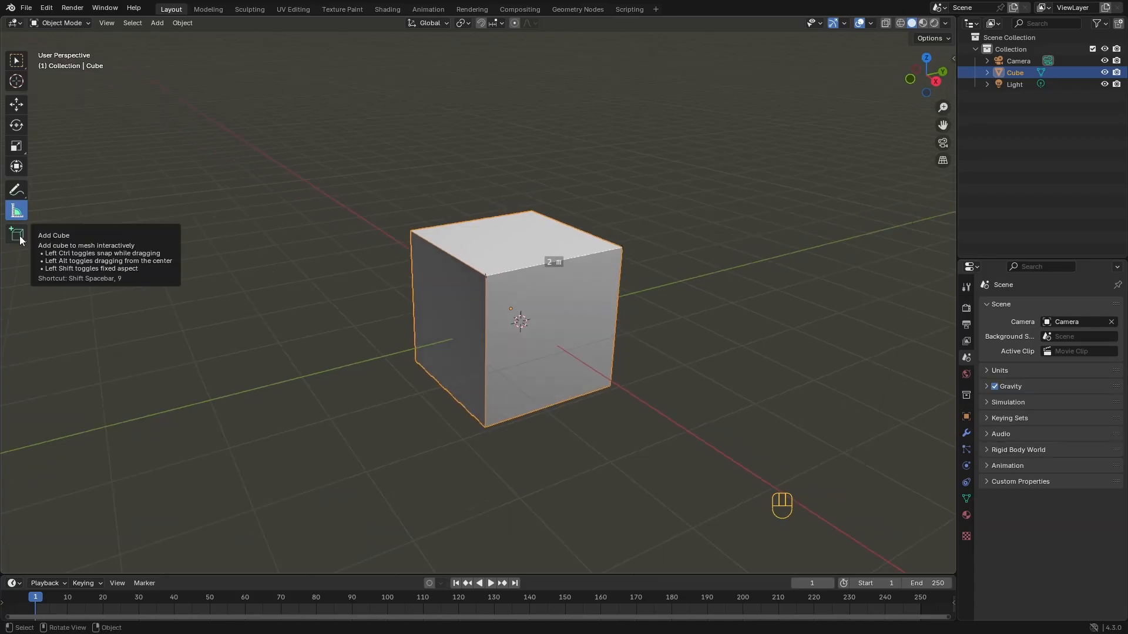
Draw a tall, narrow box on the floor beside the original cube with the Add Cube tool
left_click(20, 240)
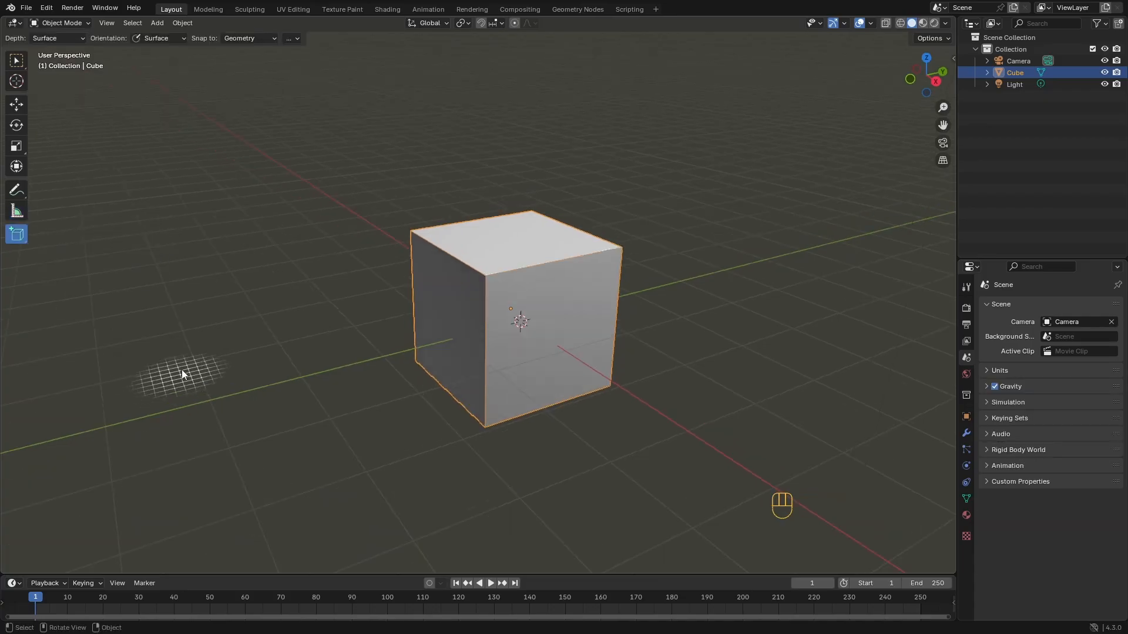
left_click_drag(183, 360, 285, 392)
left_click(251, 300)
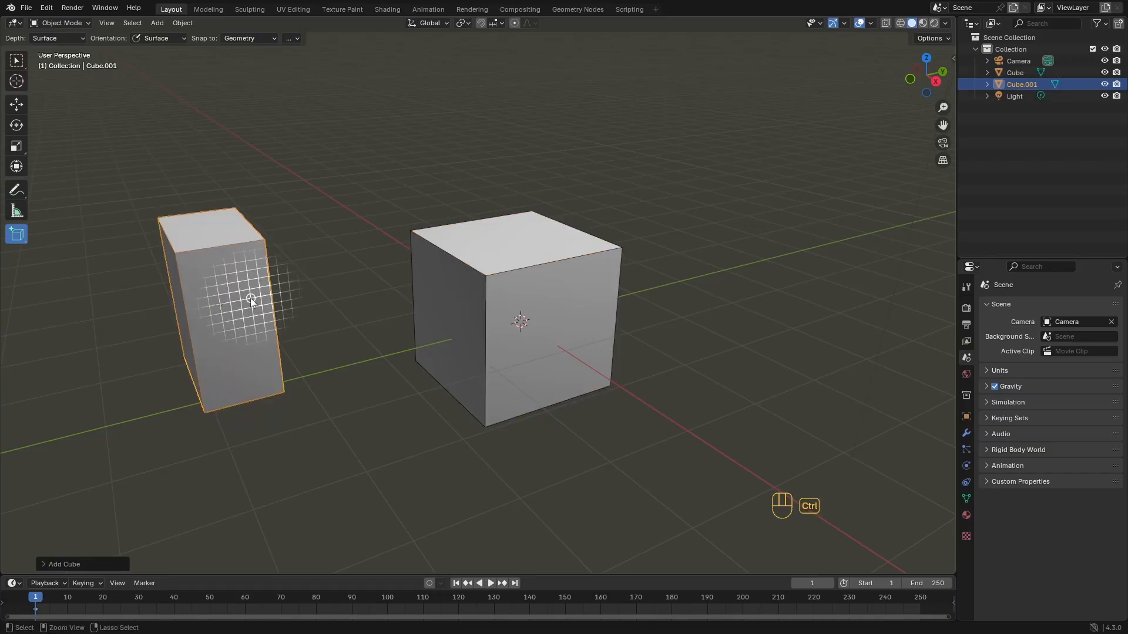
Draw an upright cylinder on the floor, on the other side of the original cube, with the Add Cylinder tool
middle_click_drag(251, 300, 291, 367)
left_click(11, 234)
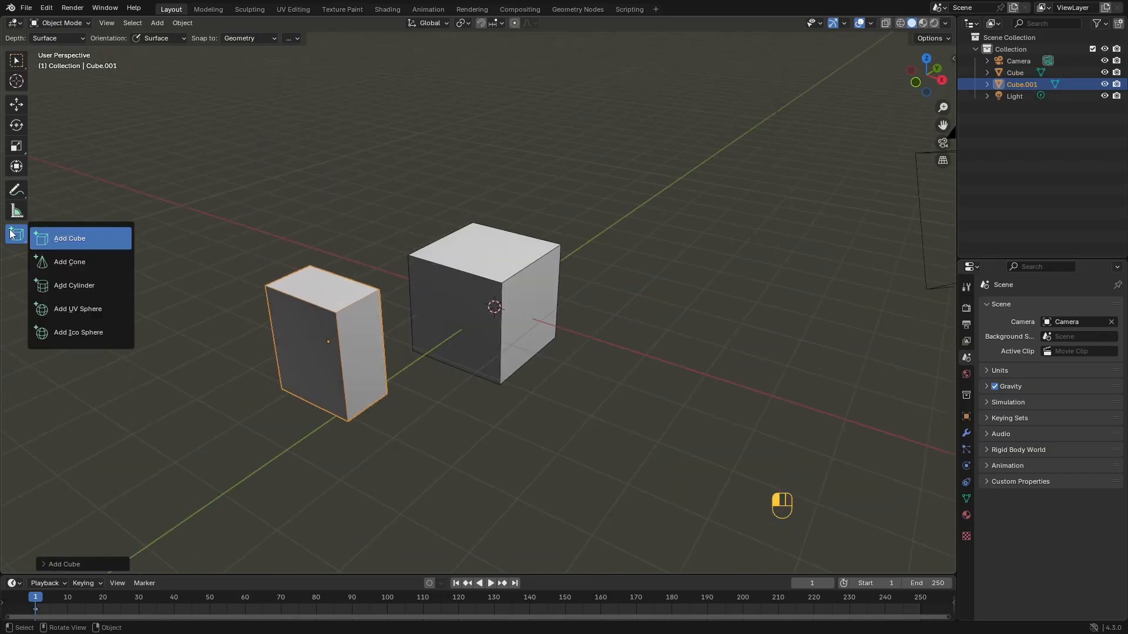
left_click_drag(12, 234, 108, 289)
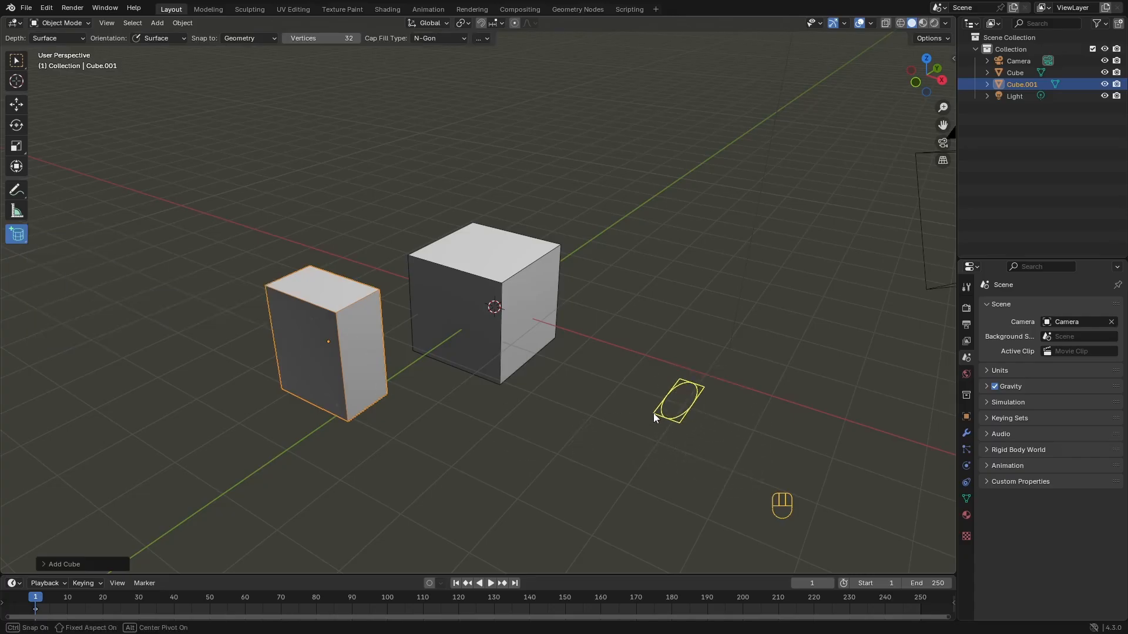
left_click_drag(650, 406, 641, 414)
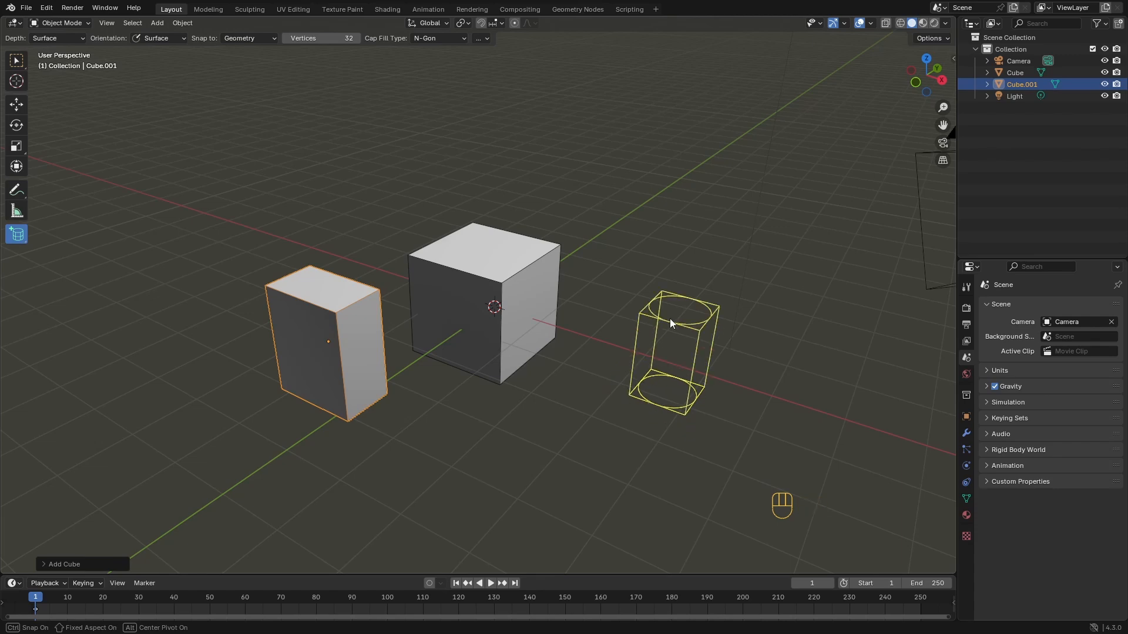
left_click(690, 302)
middle_click_drag(695, 302, 517, 405)
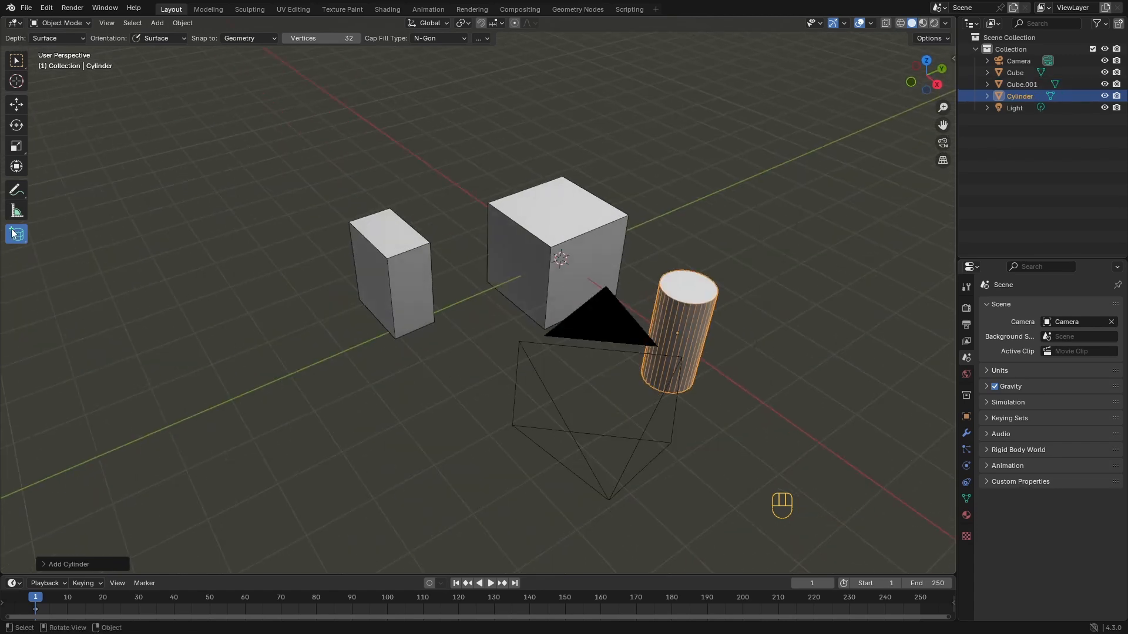
Draw a tall cone on the floor near the narrow box with the Add Cone tool
left_click_drag(17, 234, 74, 263)
left_click_drag(317, 401, 419, 424)
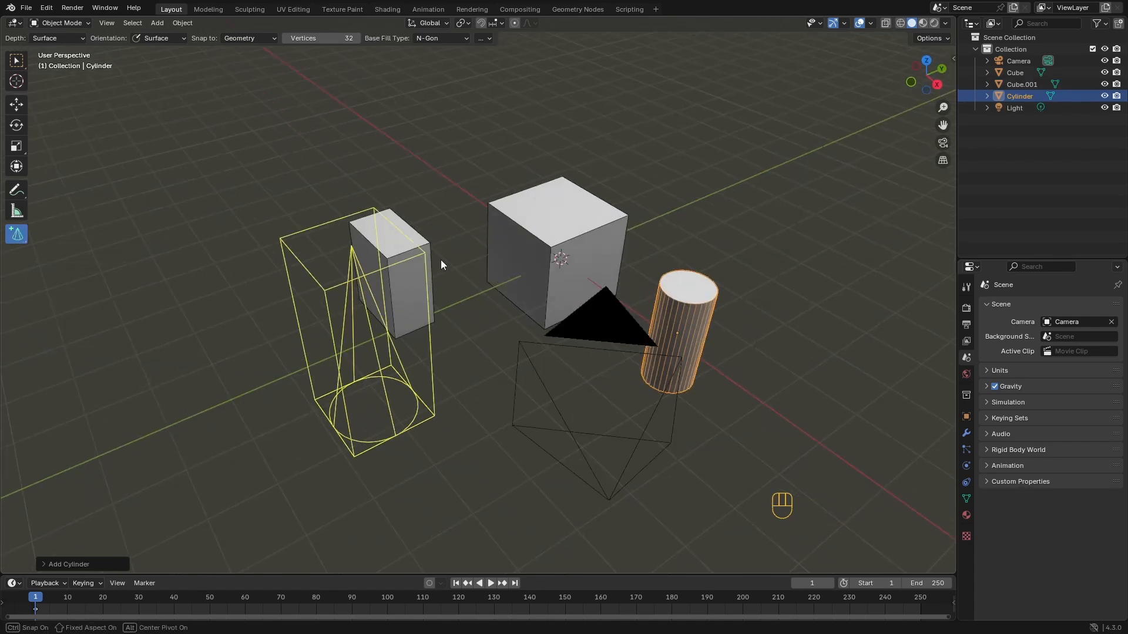
left_click(441, 260)
middle_click_drag(434, 307, 401, 354)
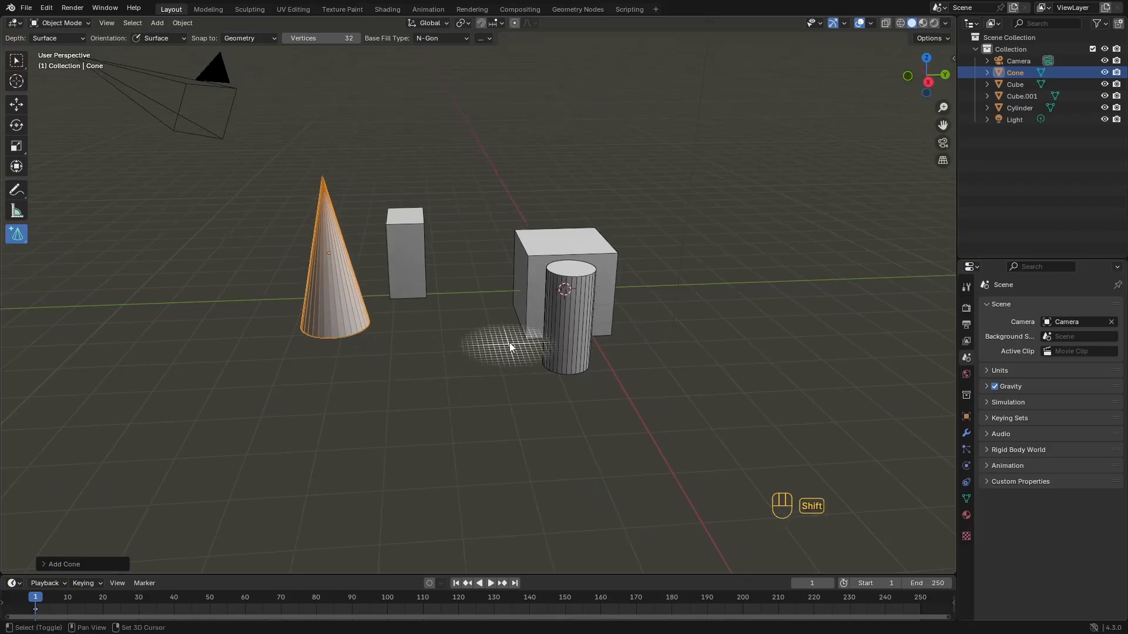
Draw a second box, larger and taller than the original cube, on the empty floor with the Add Cube tool
middle_click_drag(511, 345, 535, 369)
left_click(16, 235)
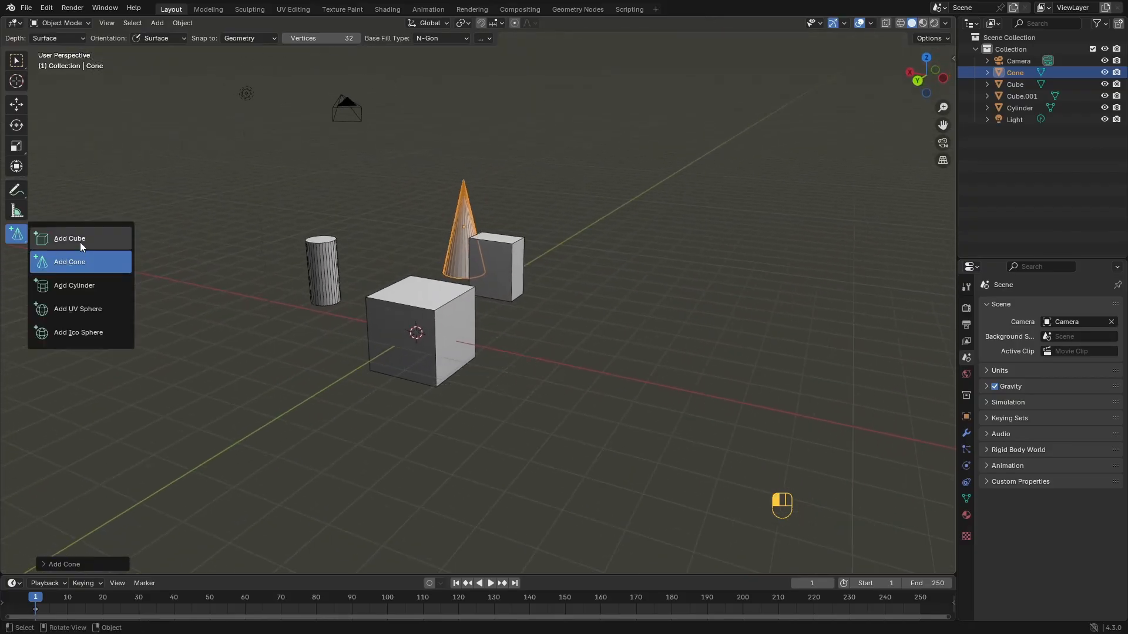
left_click(62, 239)
left_click_drag(660, 360, 561, 402)
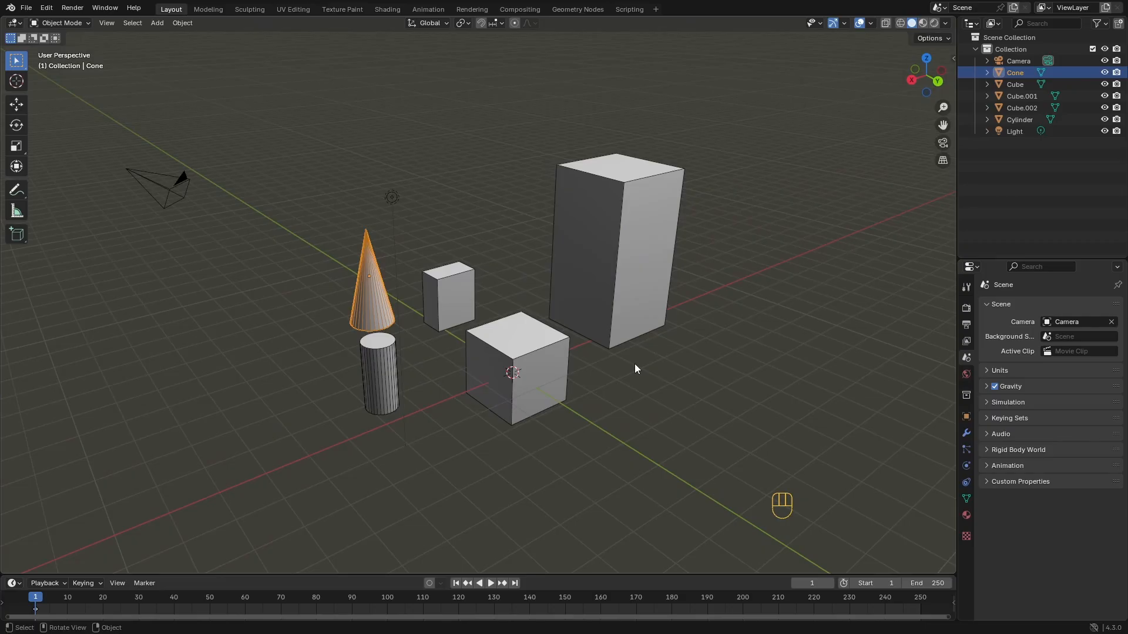
Delete every object in the scene and undo that deletion
middle_click_drag(635, 365, 579, 350)
middle_click_drag(543, 347, 531, 426, "ctrl")
middle_click_drag(618, 354, 638, 343, "ctrl")
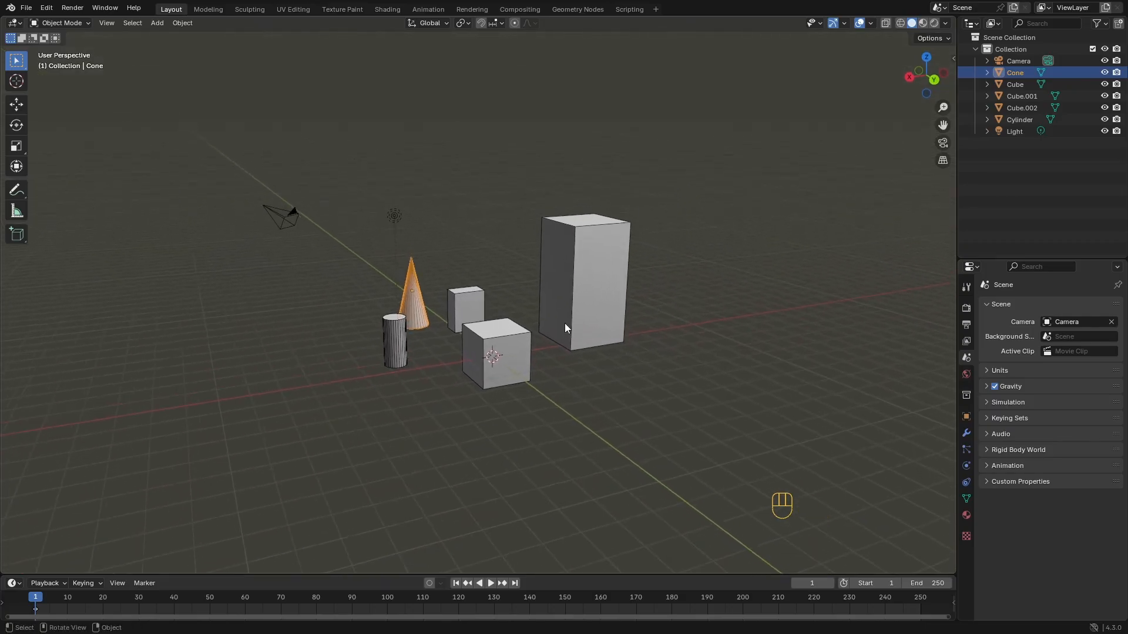
key("a")
key("x")
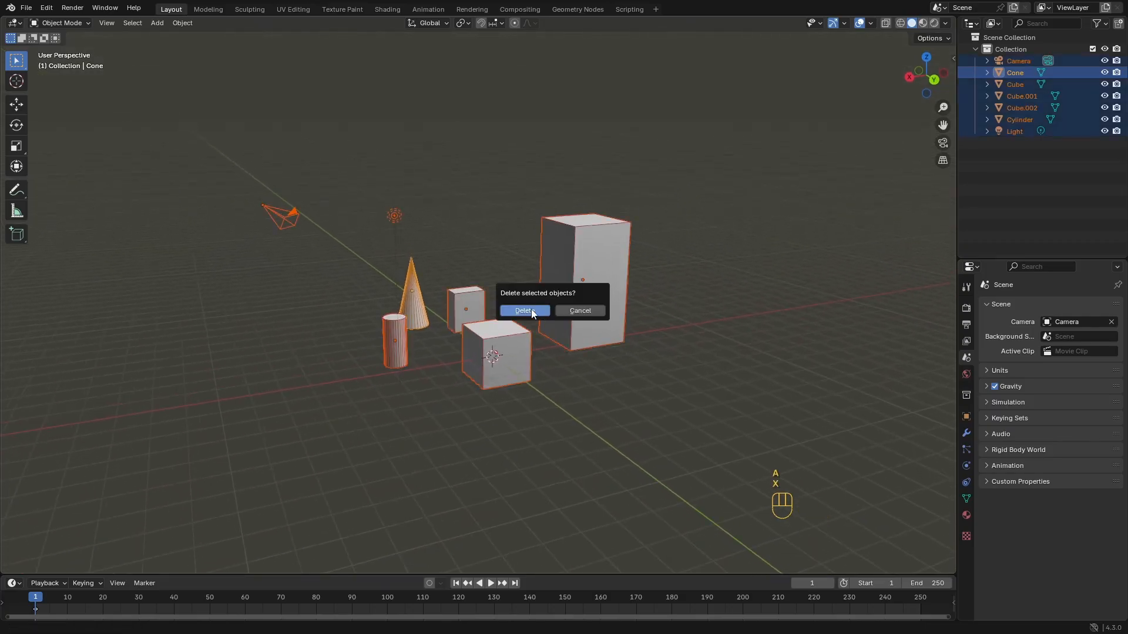
left_click(531, 310)
key("ctrl+z")
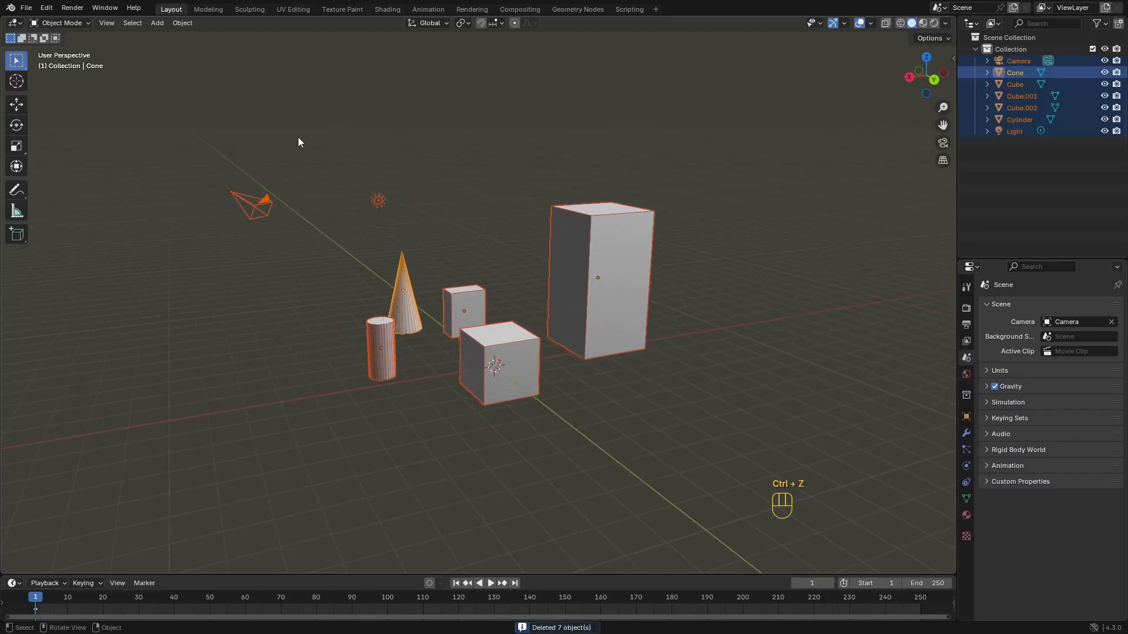
Examine the undo and redo commands and the Undo History list of past actions
left_click(46, 7)
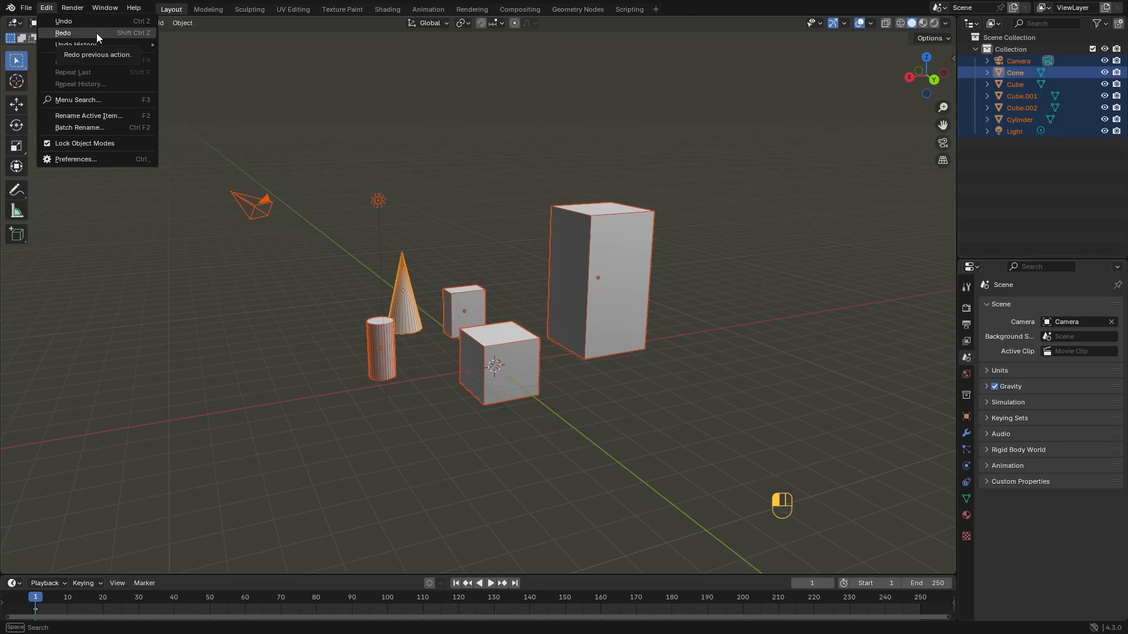
middle_click_drag(519, 279, 520, 273, "ctrl")
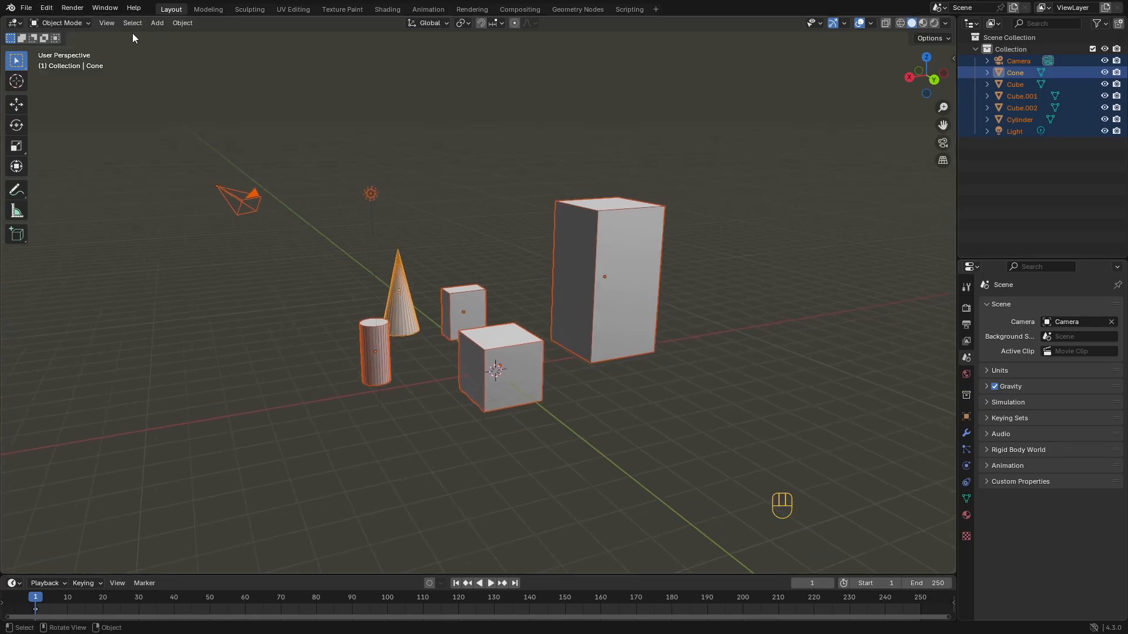
left_click(47, 9)
mouse_move(128, 44)
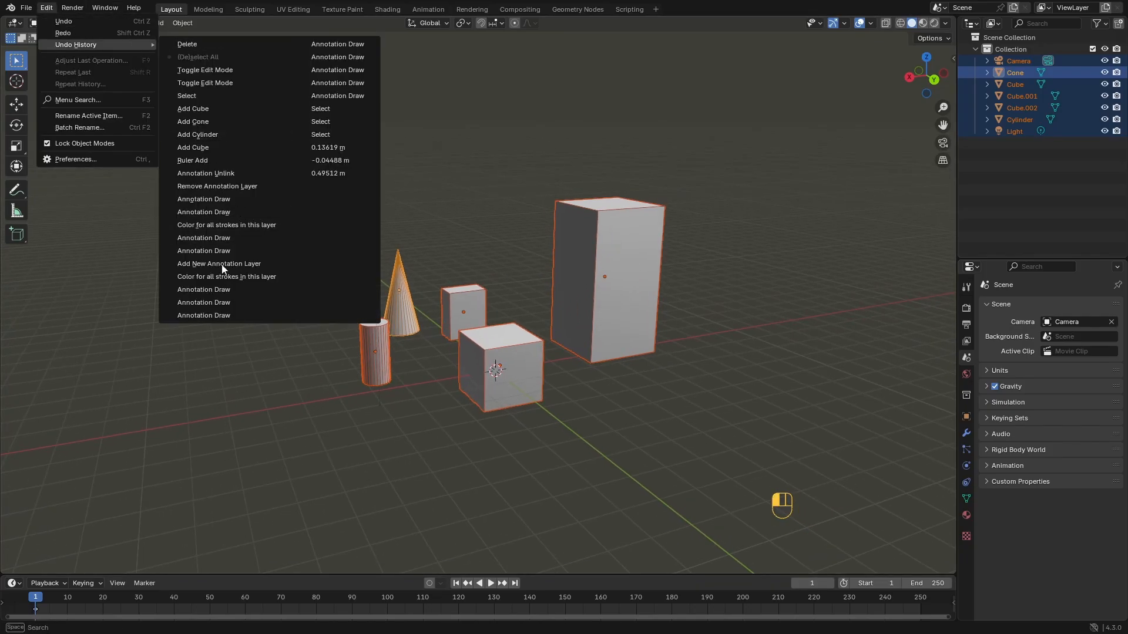
left_click(330, 173)
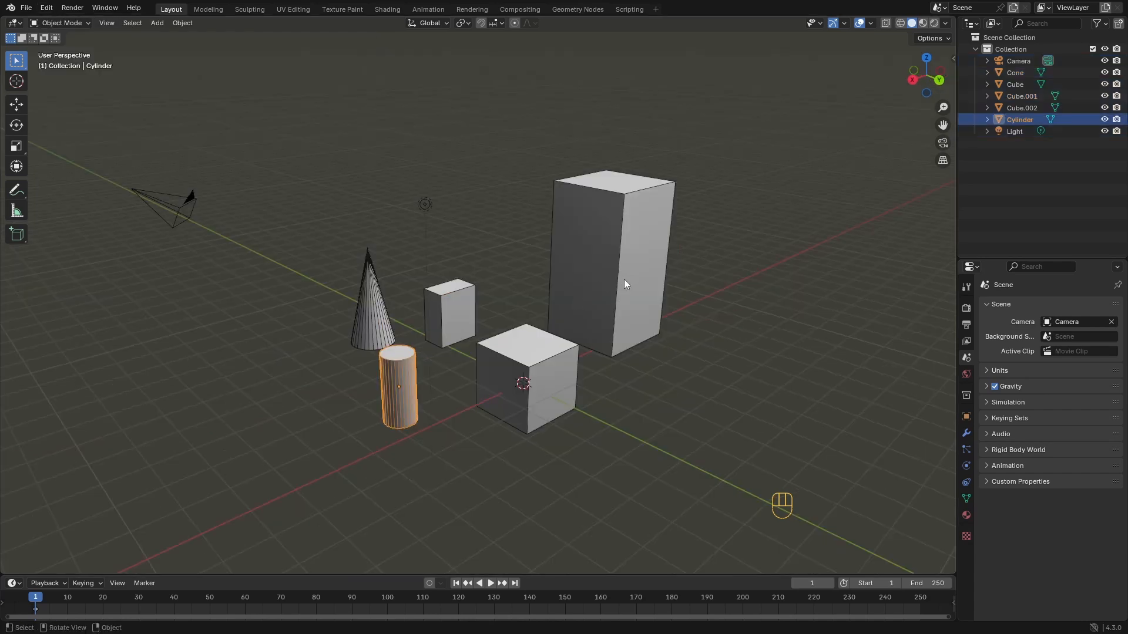
Delete the cylinder, the two added boxes and the light together, leaving the cone, original cube and camera
left_click(619, 265, "shift")
left_click(451, 311, "shift")
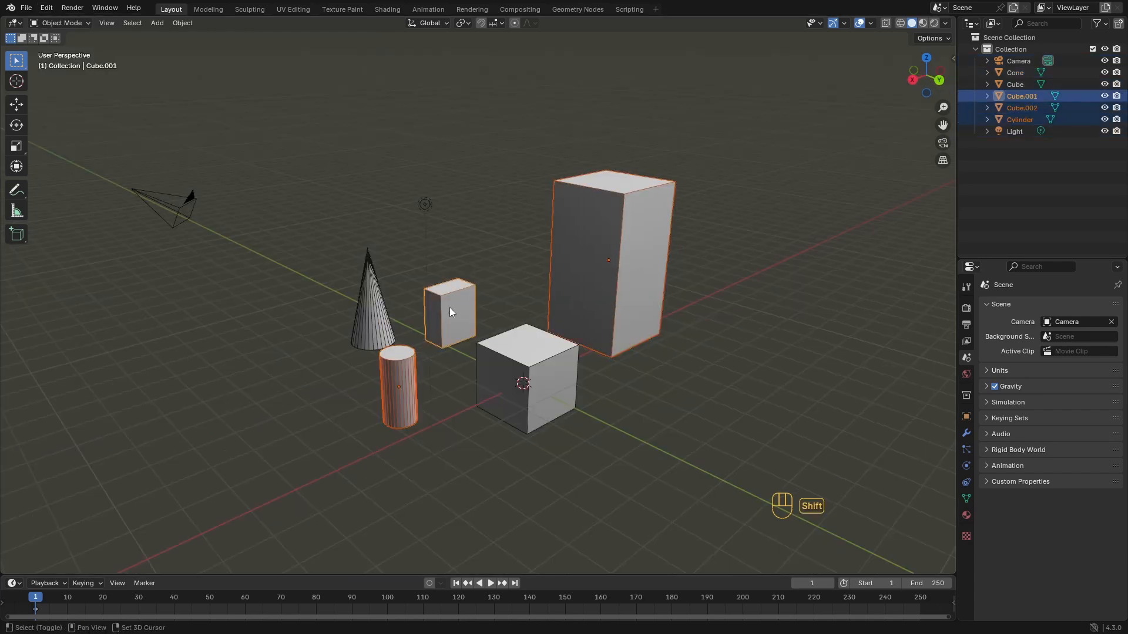
left_click(425, 206, "shift")
middle_click_drag(485, 267, 516, 354)
key("x")
left_click(473, 254)
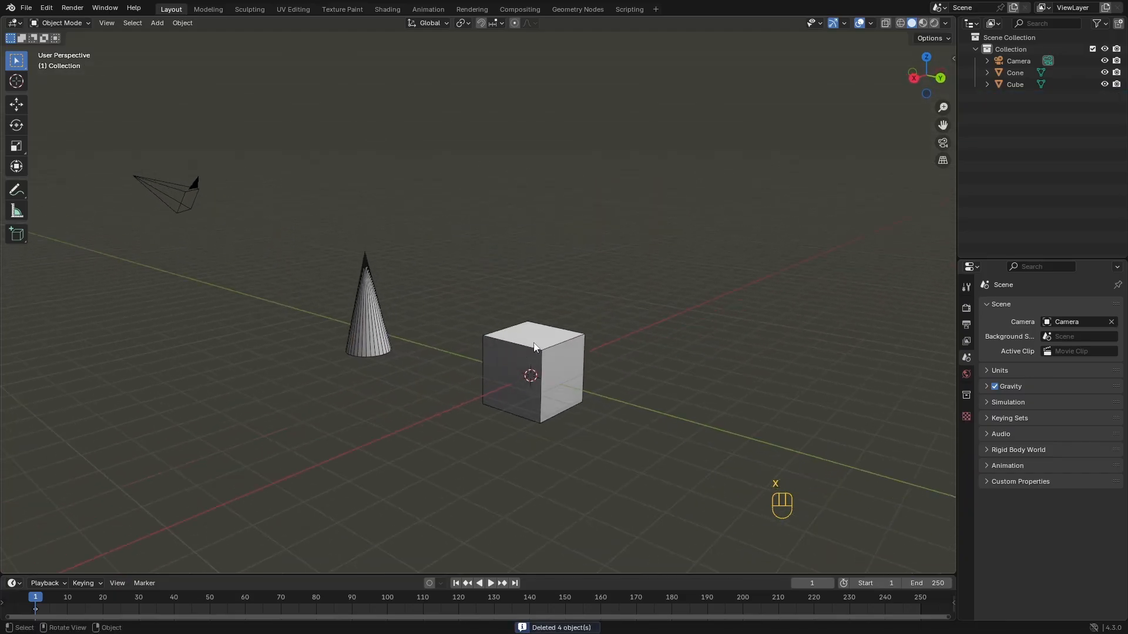
Select the cube, cone and camera, take the cone out with a subtractive box selection, and delete the rest
left_click(524, 346, "shift")
left_click(371, 290, "shift")
left_click(183, 197, "shift")
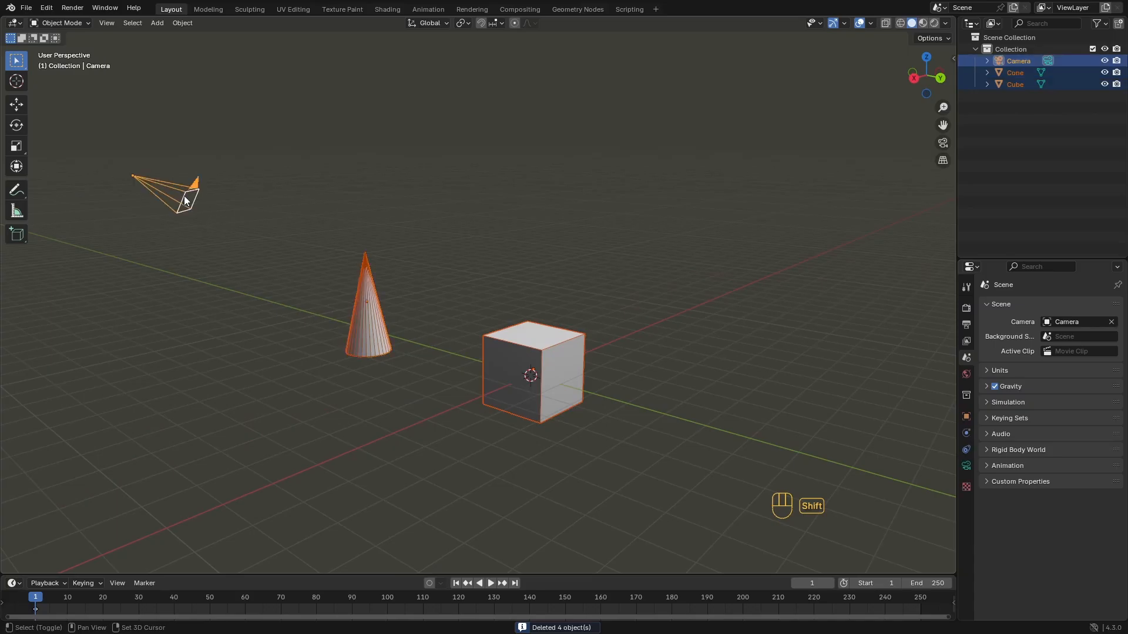
middle_click_drag(320, 248, 392, 249)
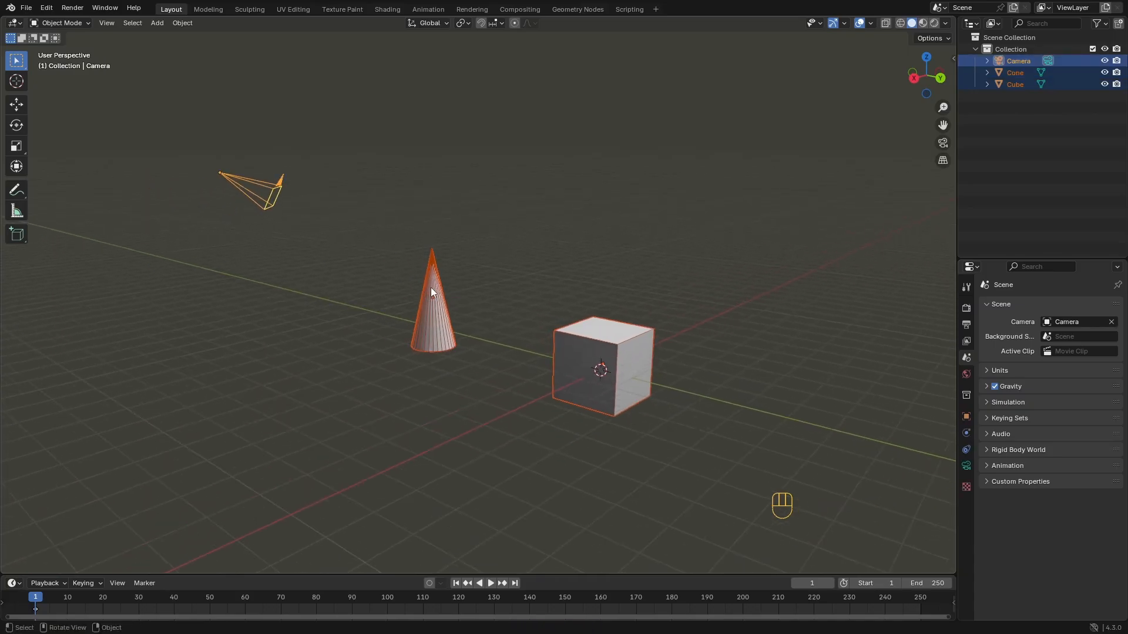
key("ctrl")
left_click_drag(475, 227, 397, 369, "ctrl")
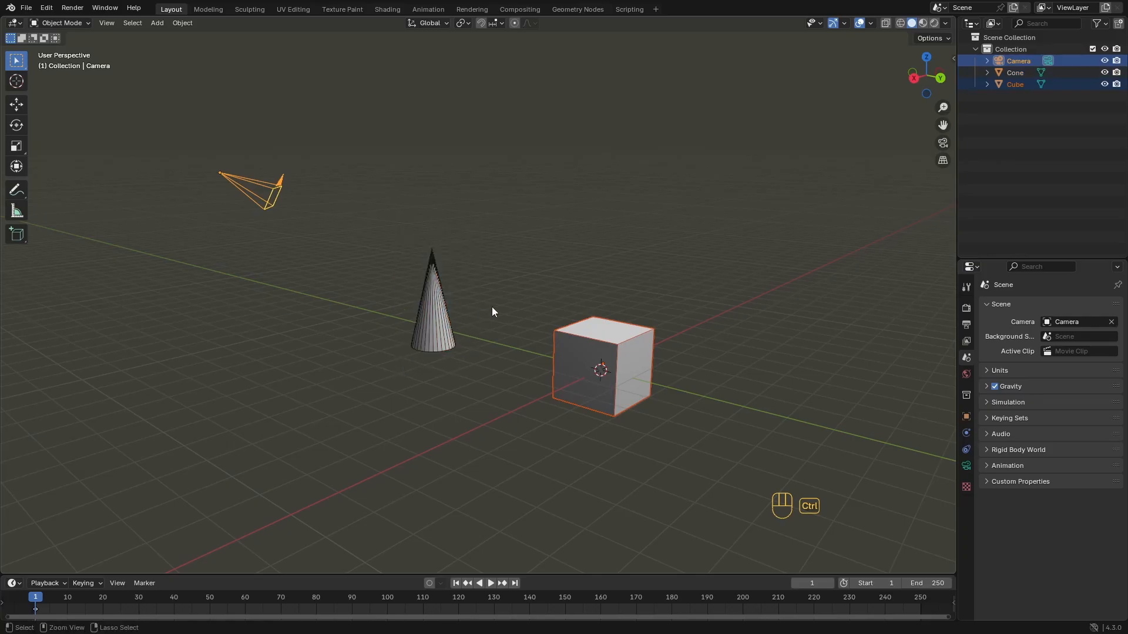
key("x")
left_click(538, 329)
Delete the remaining cone so that the scene collection is empty
left_click(426, 316)
key("x")
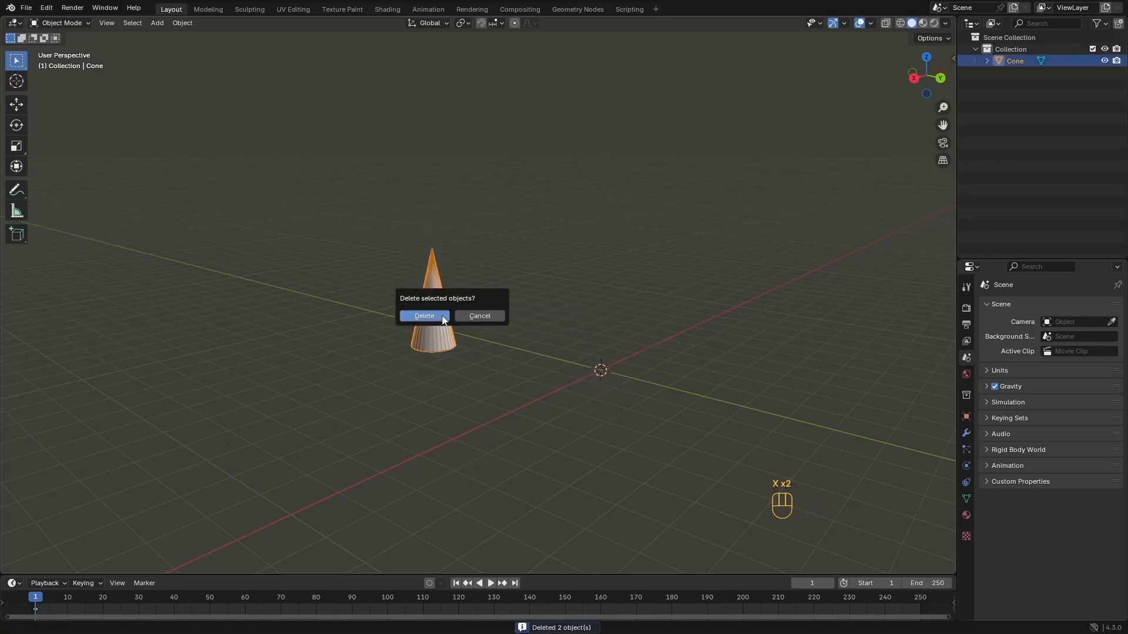
left_click(425, 316)
scroll(517, 308, "down", 2)
key("ctrl")
scroll(572, 310, "up", 1)
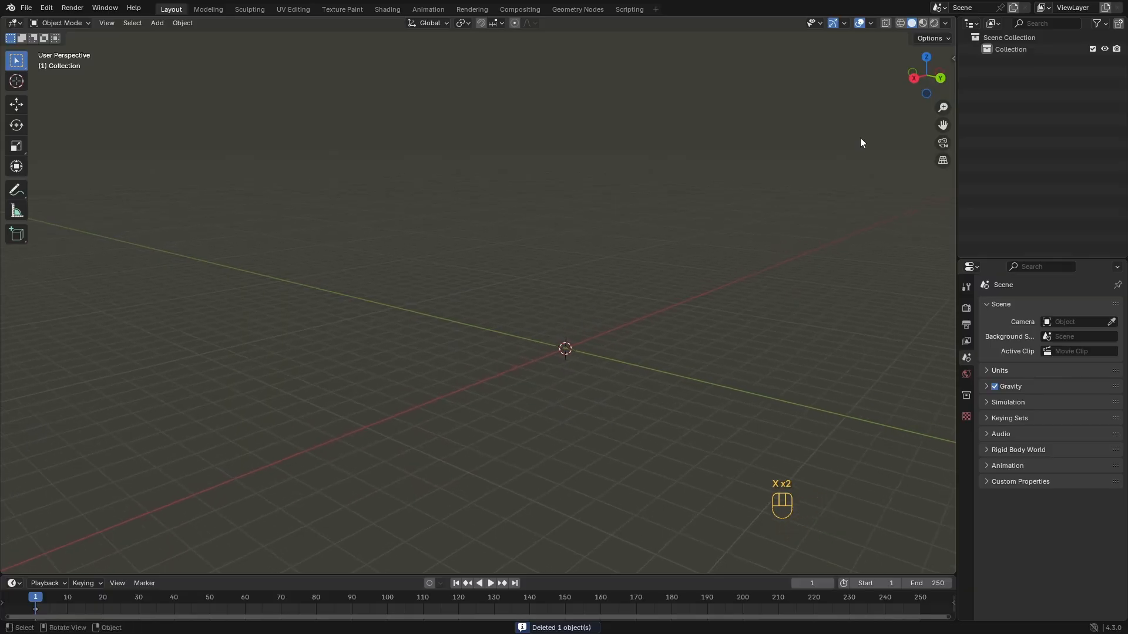
left_click(972, 25)
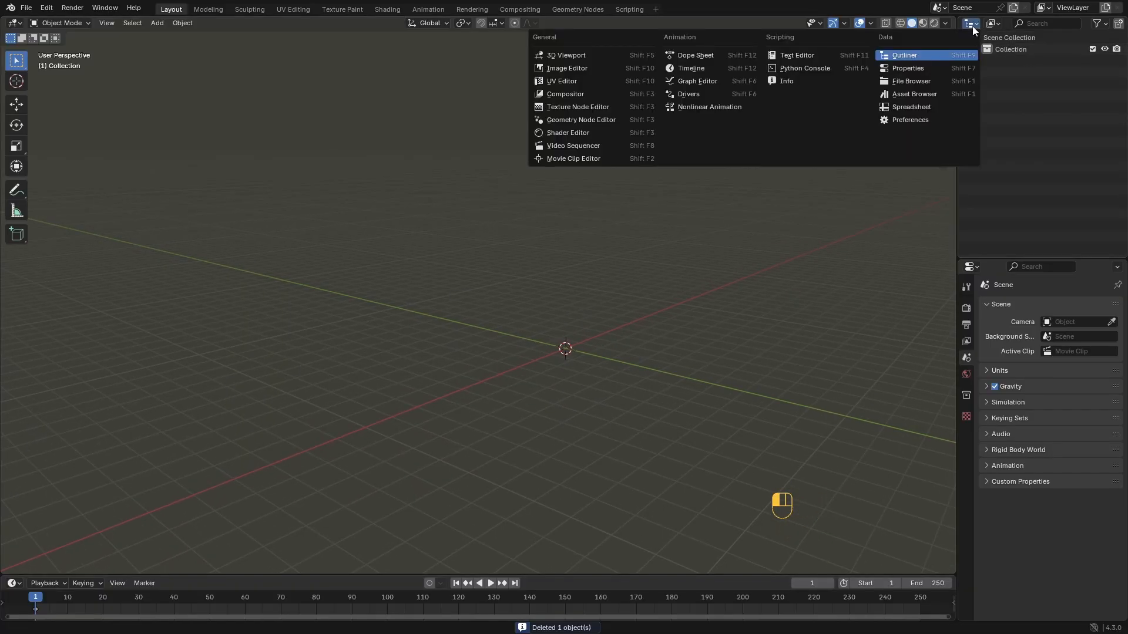
middle_click_drag(641, 282, 421, 256)
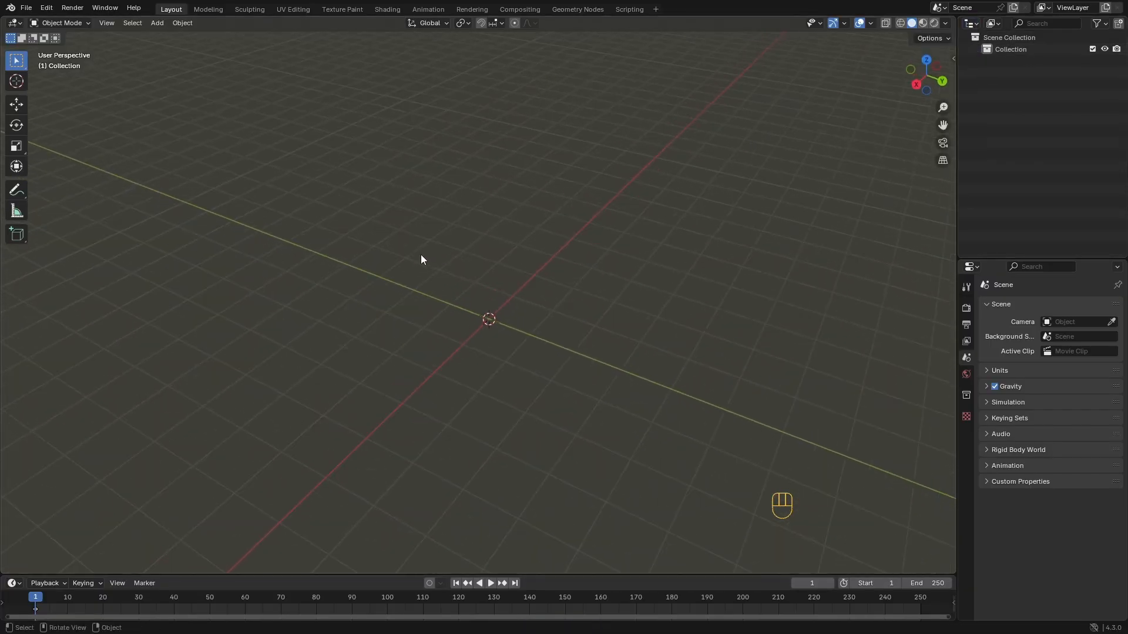
Add a mesh cube to the empty scene at the 3D cursor
left_click(157, 23)
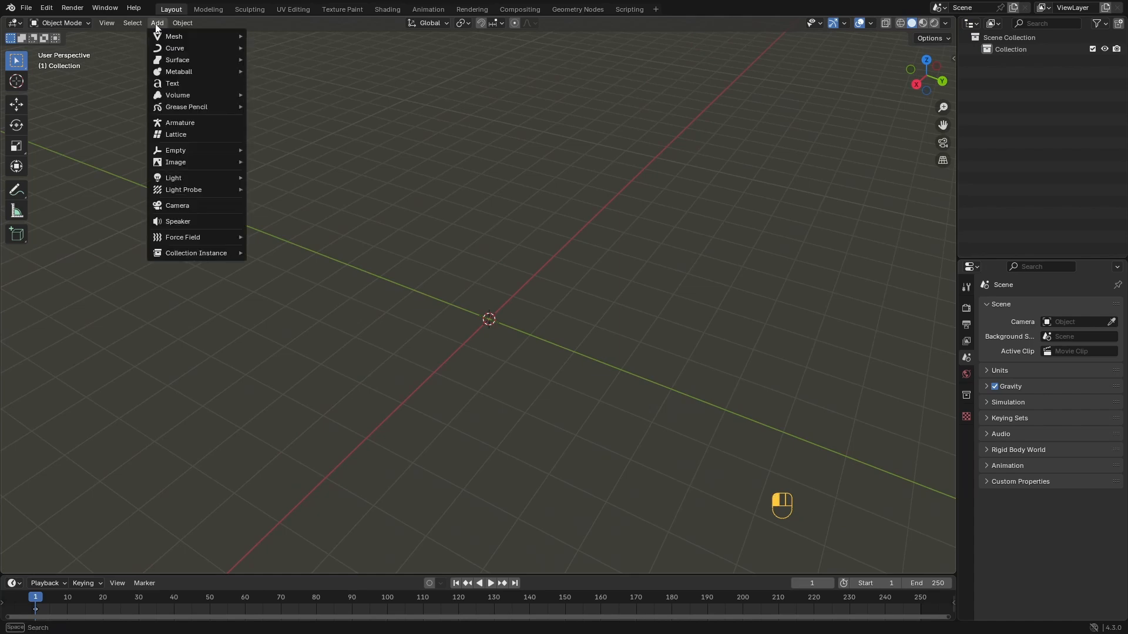
mouse_move(174, 38)
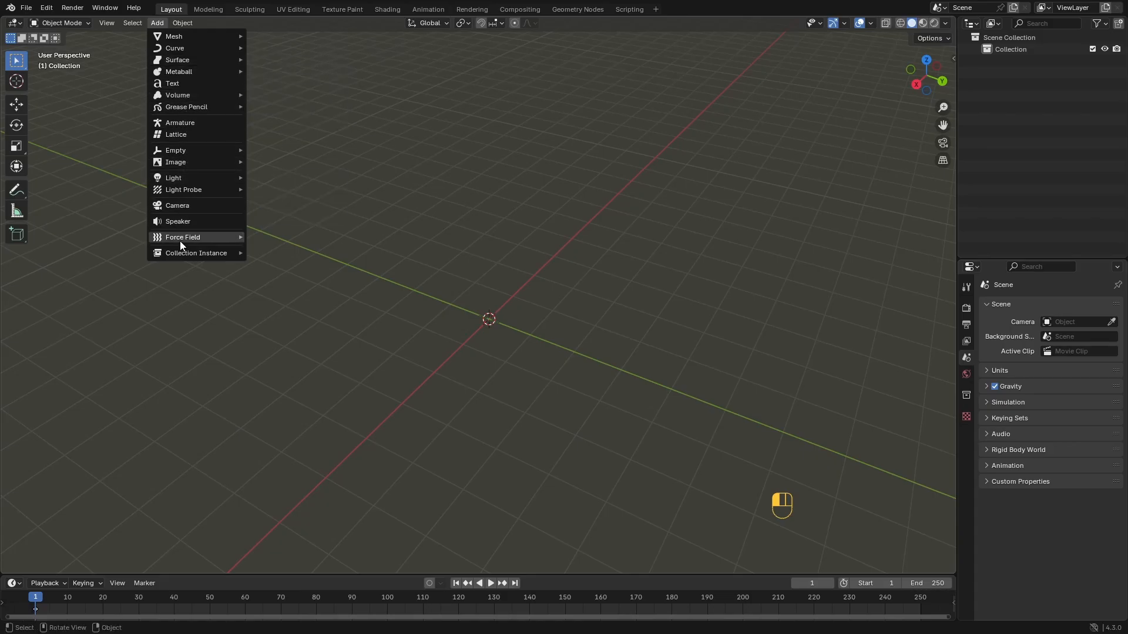
mouse_move(179, 181)
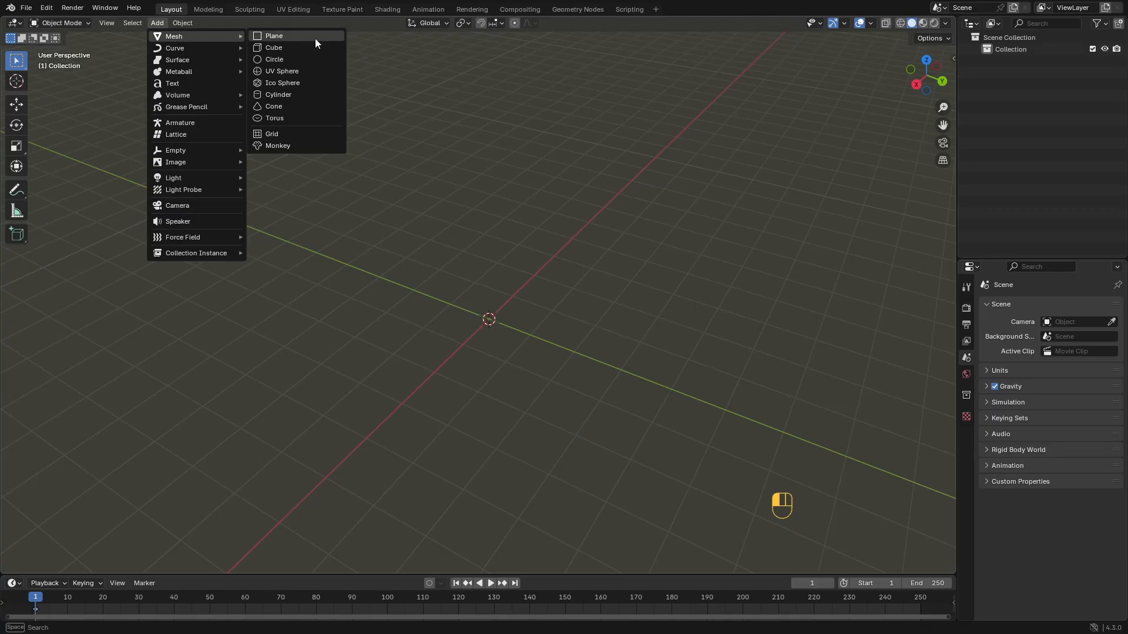
left_click(287, 47)
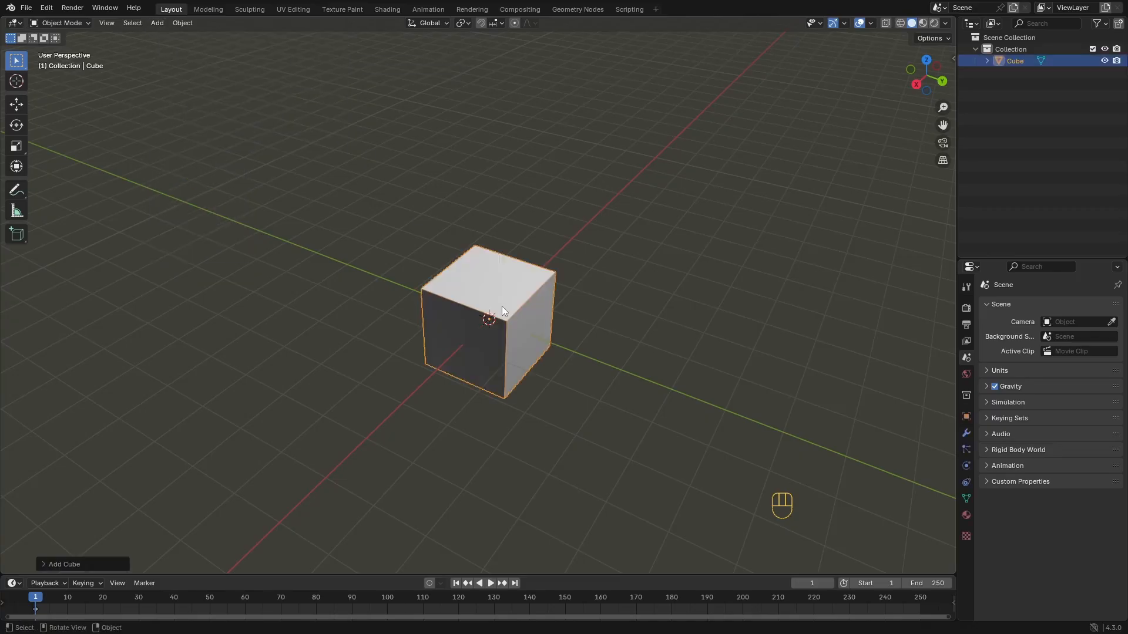
Frame the viewport on the selected cube, move the view away from it, and frame the cube again
middle_click_drag(502, 306, 460, 305)
key("KP_Decimal")
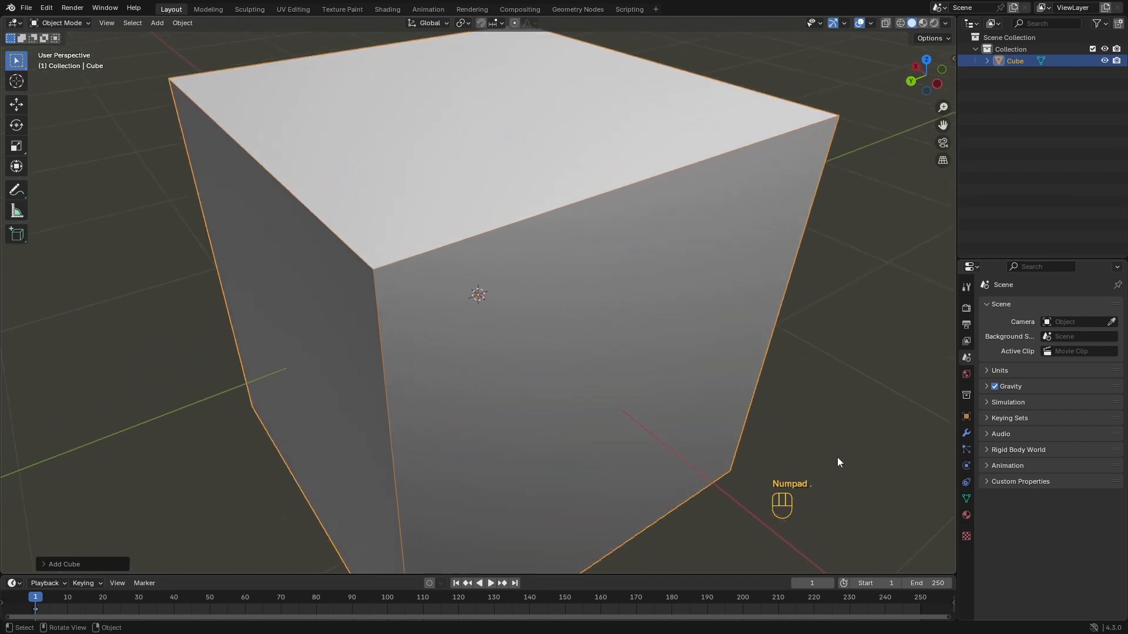
middle_click_drag(520, 252, 450, 318, "ctrl")
middle_click_drag(449, 317, 688, 387)
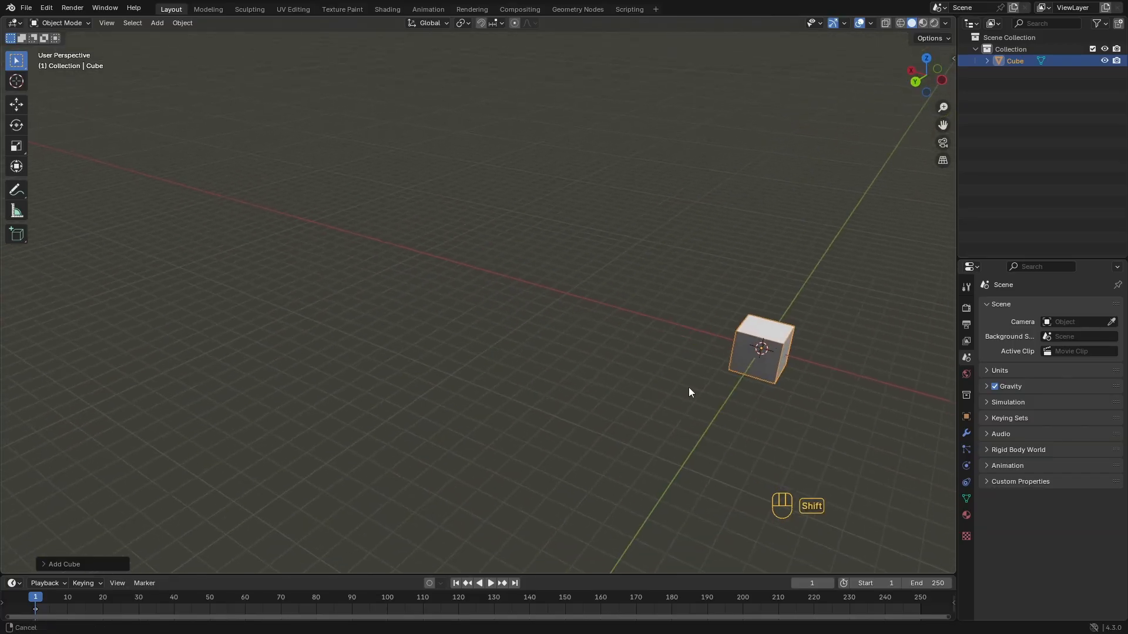
key("KP_Decimal")
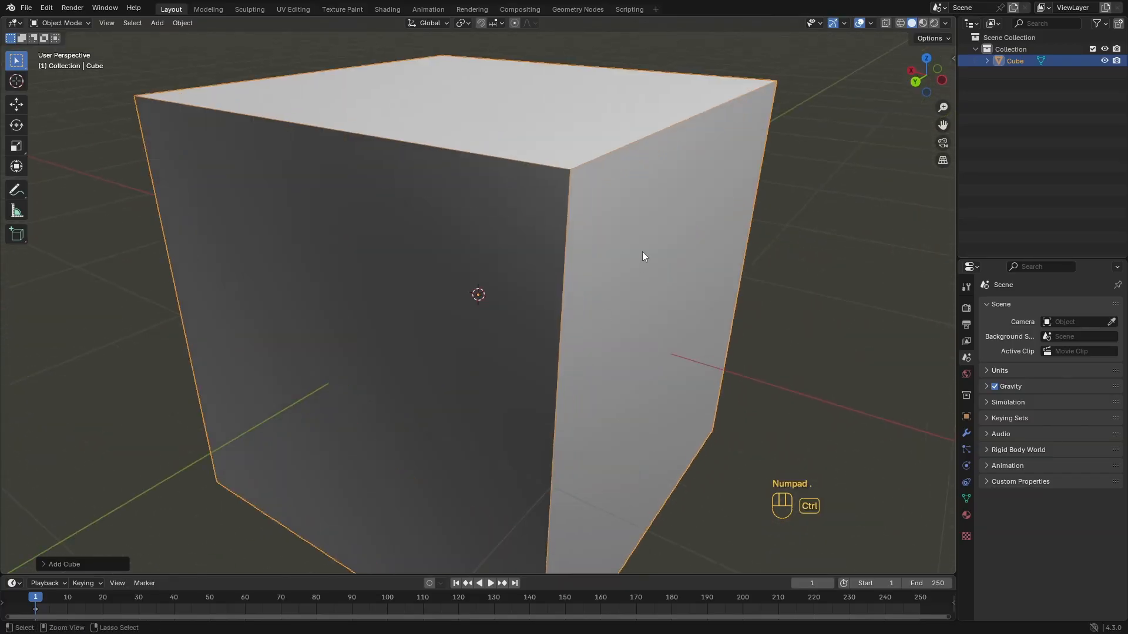
middle_click_drag(644, 252, 440, 365, "ctrl")
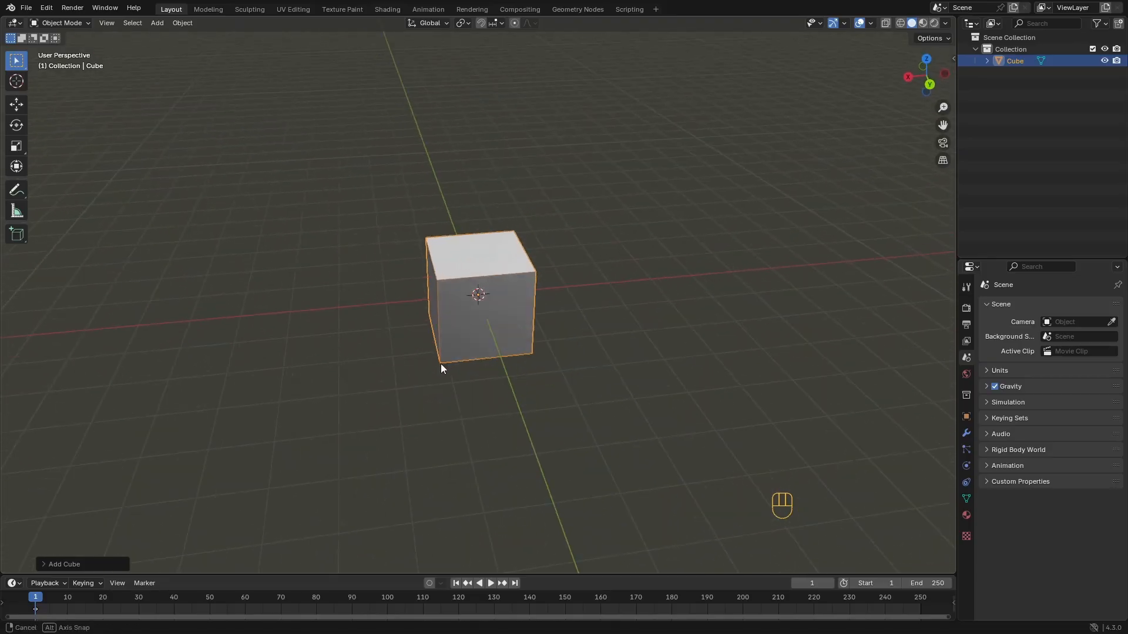
Duplicate the cube and place the copy away from the original along the global X axis
middle_click_drag(401, 324, 635, 329)
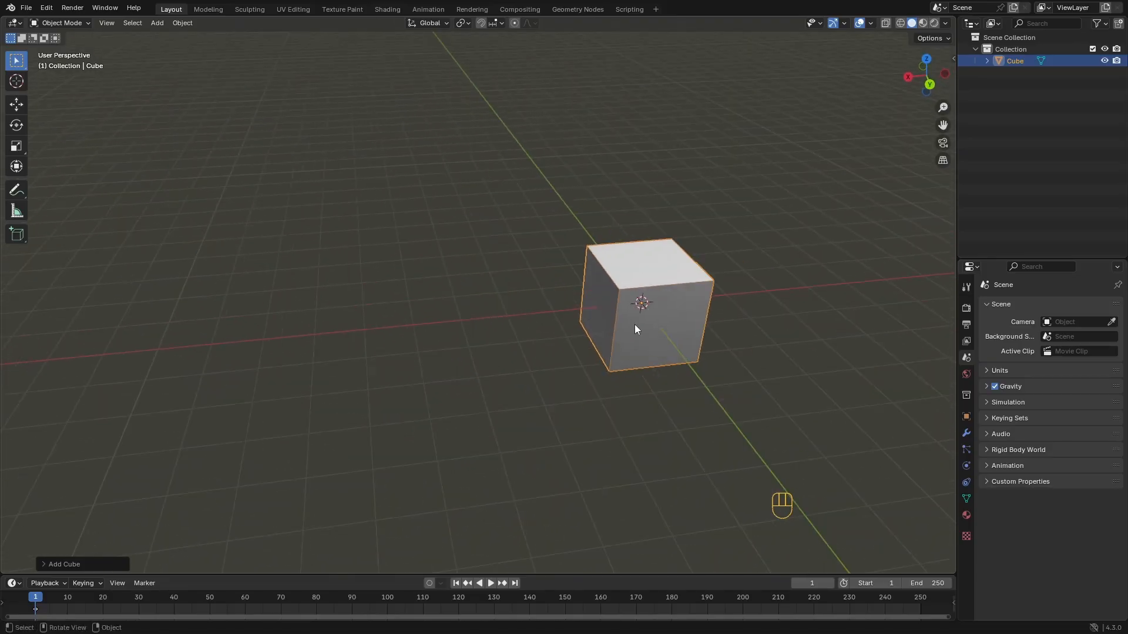
key("shift+d")
key("x")
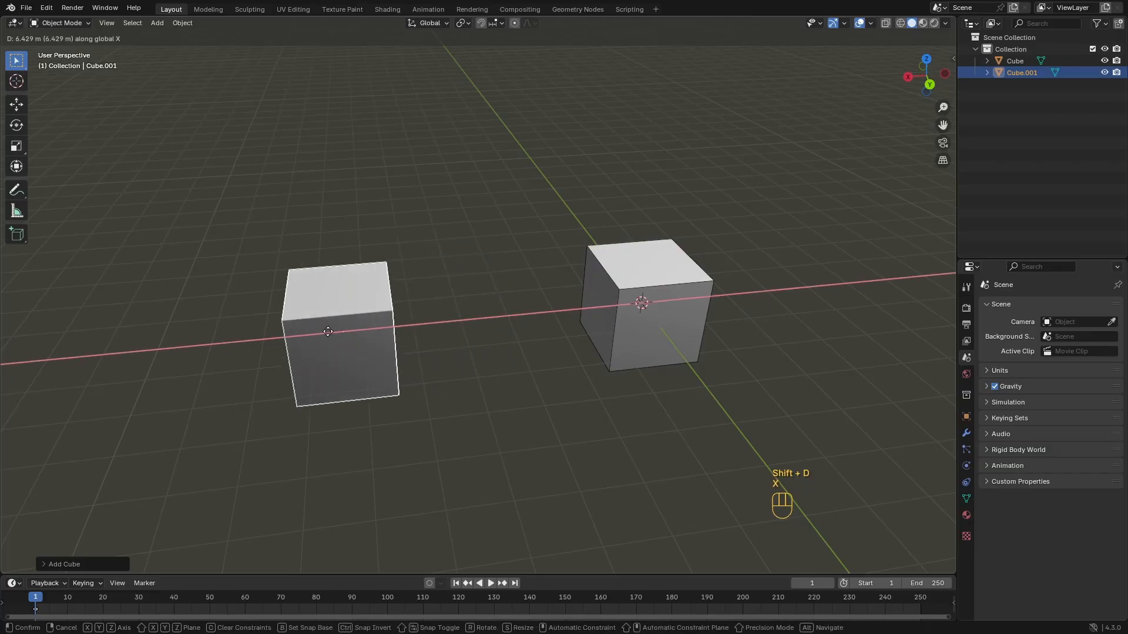
left_click(250, 344)
middle_click_drag(251, 344, 502, 286)
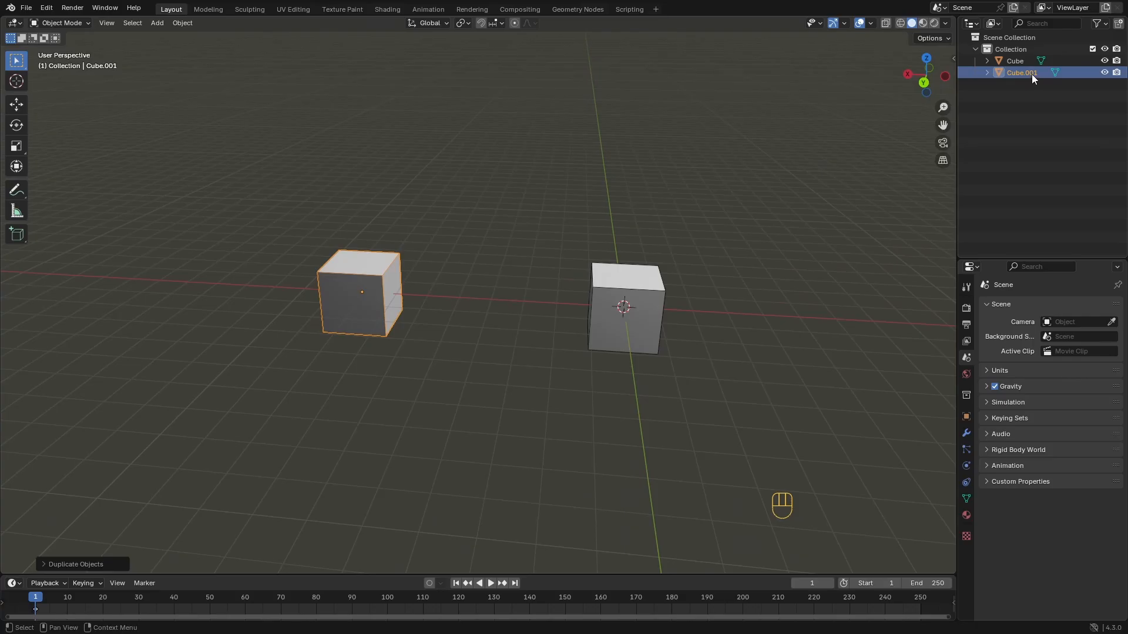
Select both cubes and duplicate them along the global Y axis to form a four-cube square
middle_click_drag(411, 315, 473, 314)
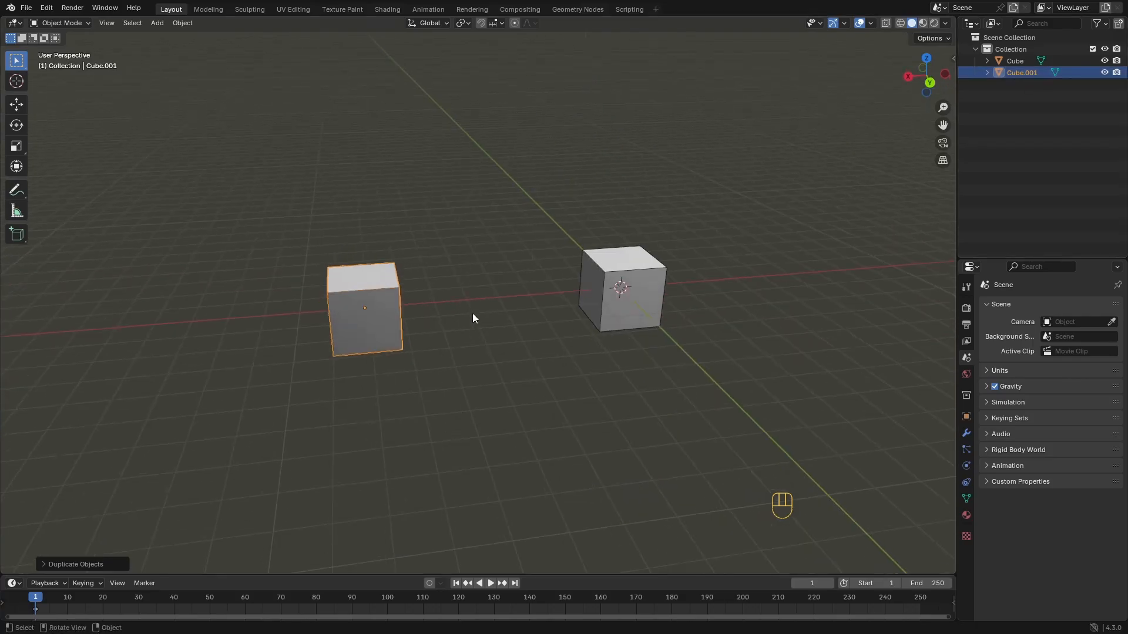
middle_click_drag(584, 319, 414, 362)
scroll(414, 361, "up", 2)
scroll(413, 362, "down", 1)
left_click_drag(649, 191, 423, 376)
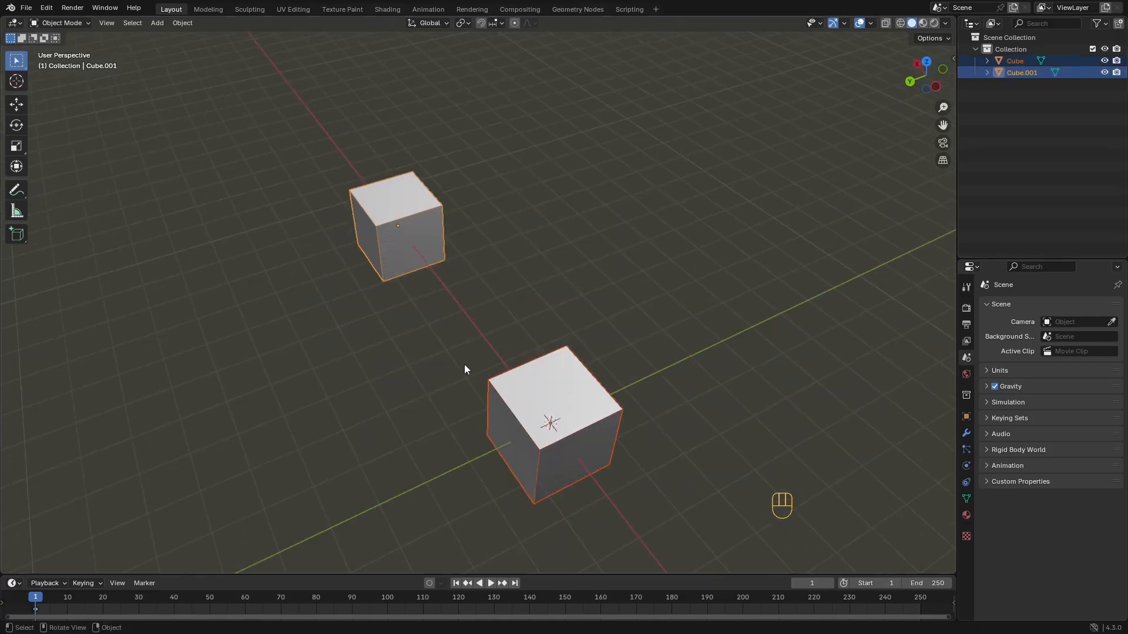
left_click_drag(644, 197, 290, 411)
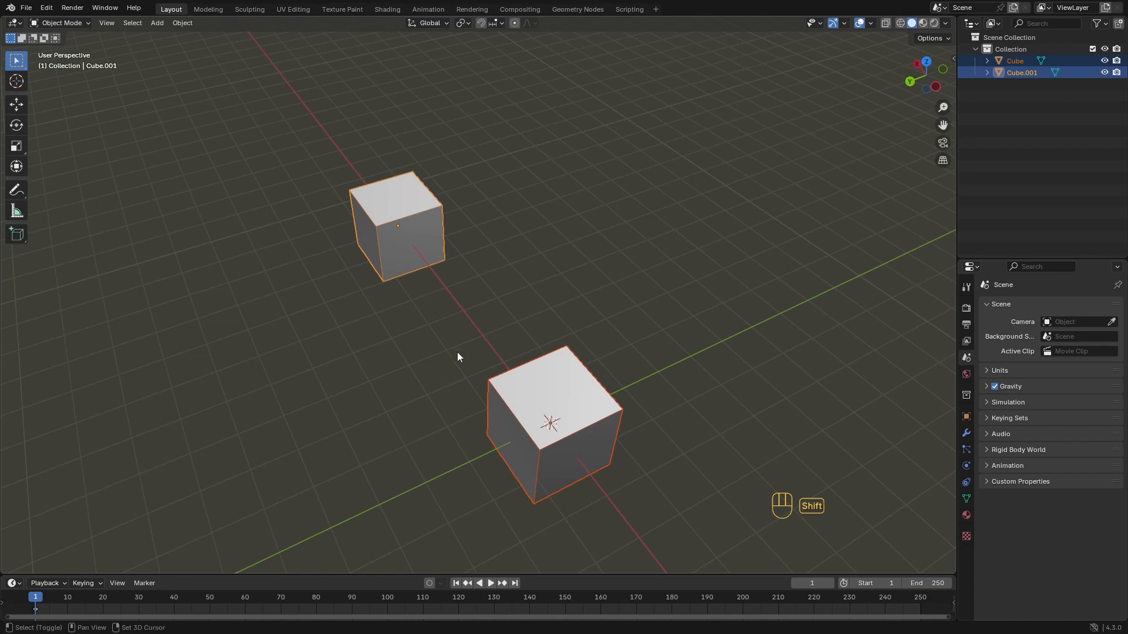
key("shift+d")
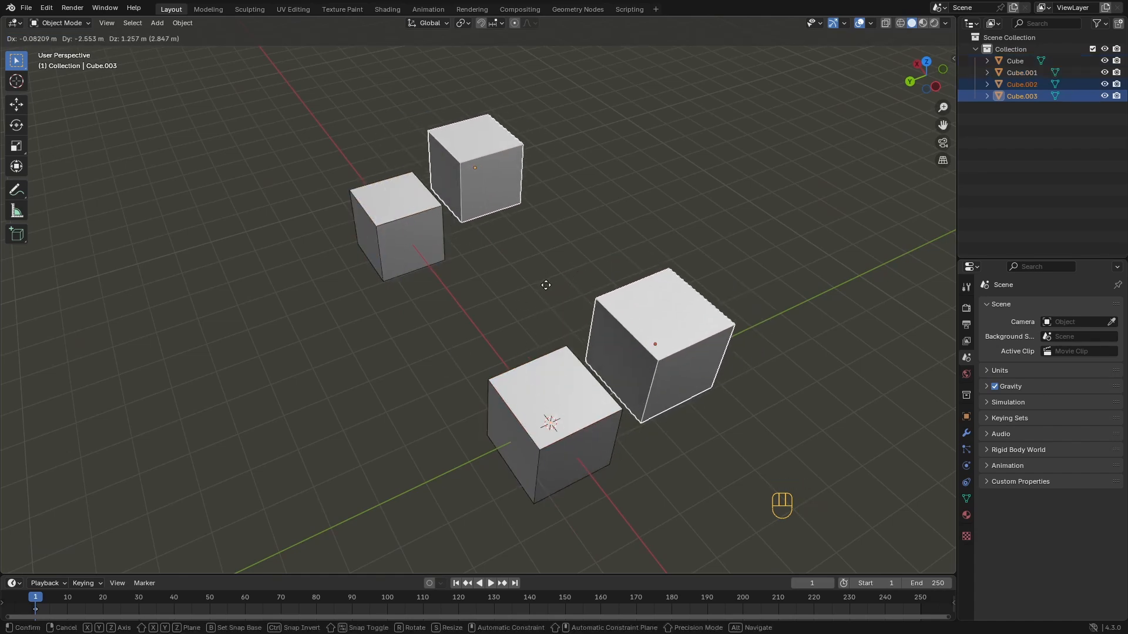
key("y")
left_click(664, 269)
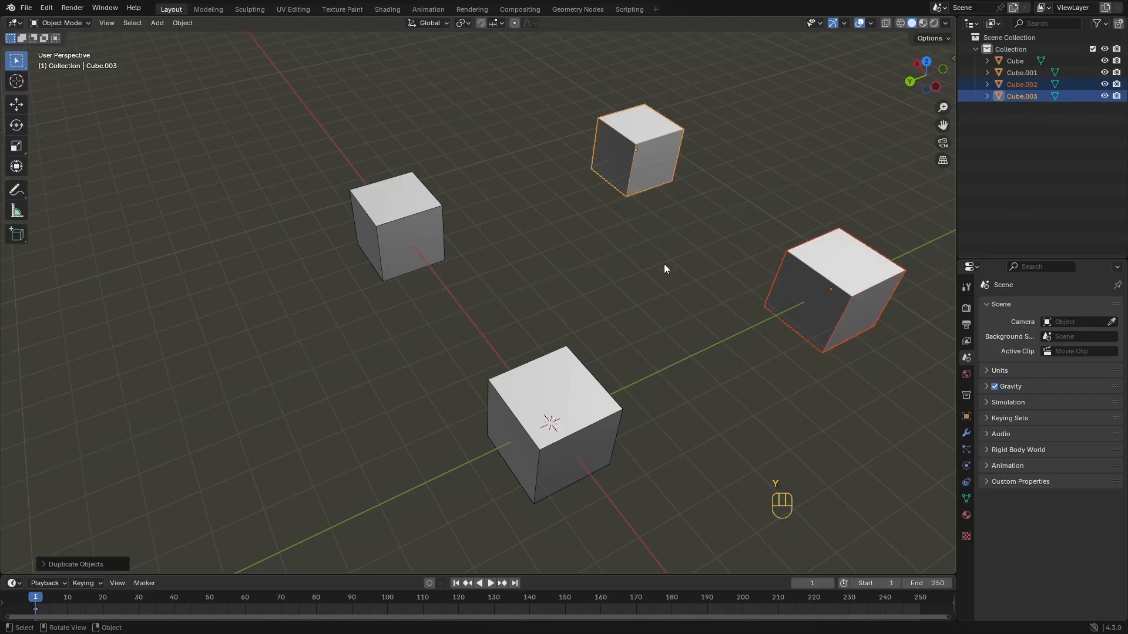
Frame the viewport on the original cube, and again on it together with the diagonally opposite cube, Cube.003
middle_click_drag(664, 269, 569, 347)
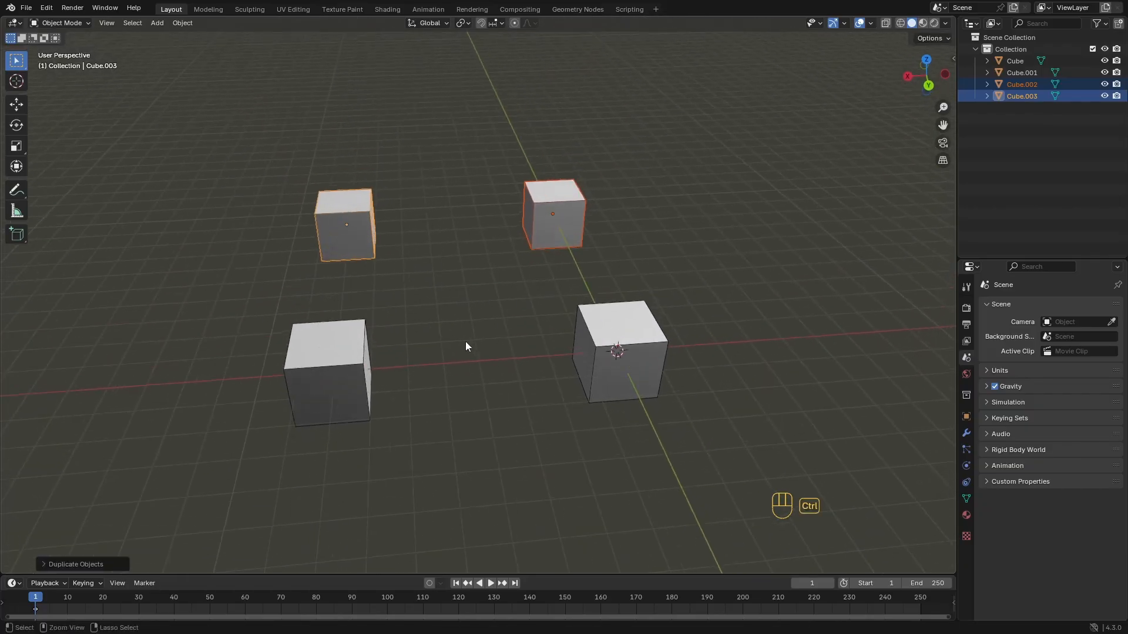
middle_click_drag(465, 346, 635, 340, "ctrl")
left_click(632, 340)
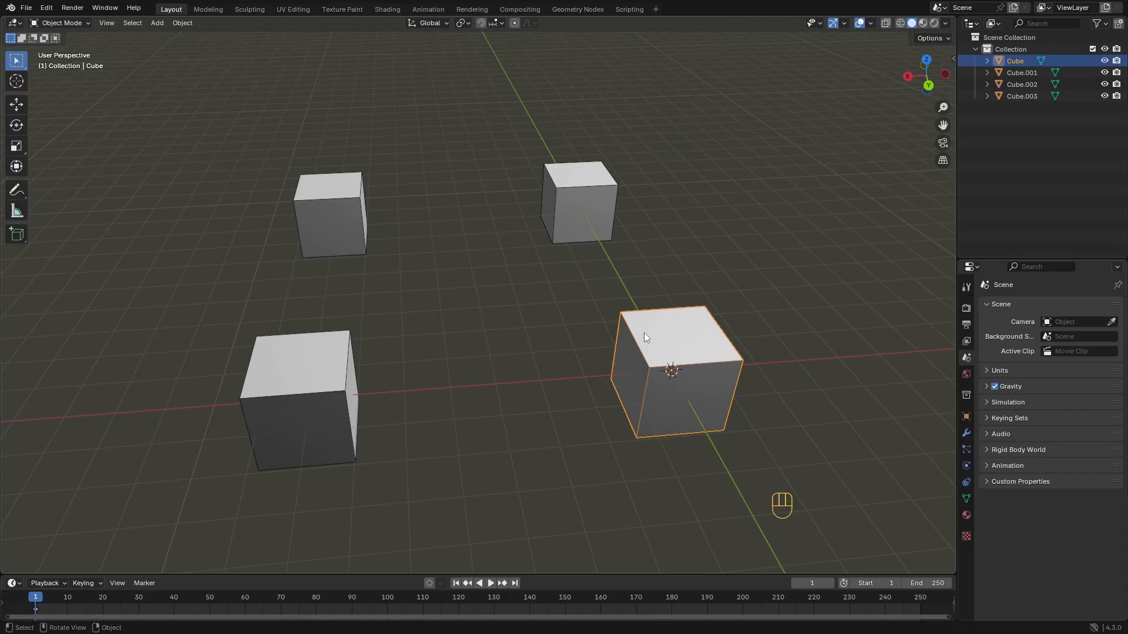
key("KP_Decimal")
middle_click_drag(643, 329, 527, 356, "ctrl")
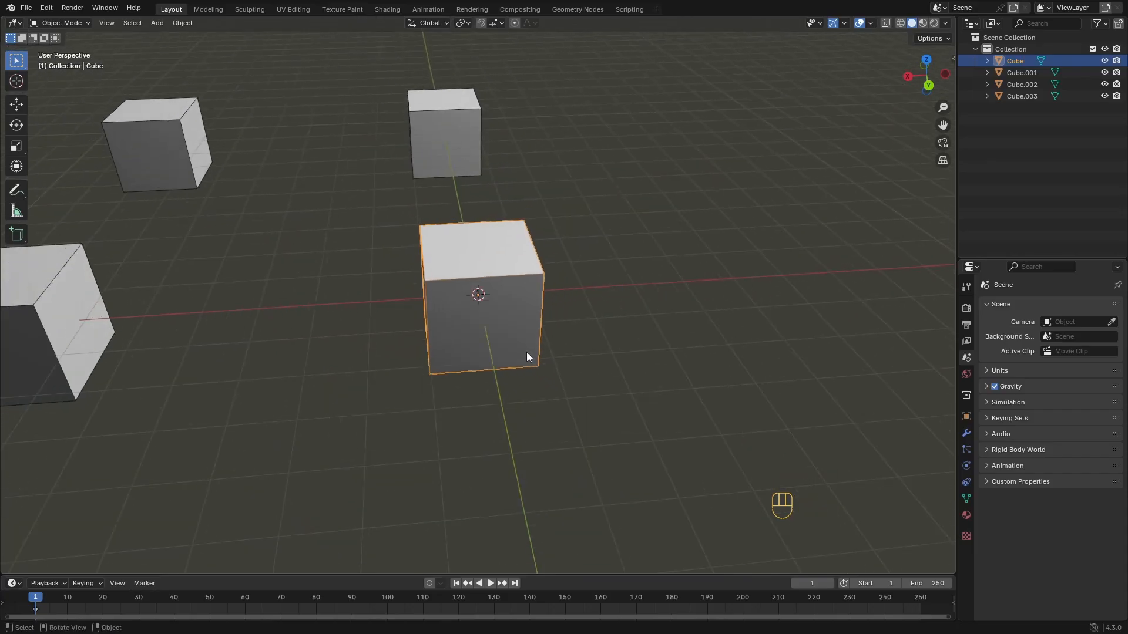
middle_click_drag(506, 332, 480, 345)
left_click_drag(386, 170, 537, 364)
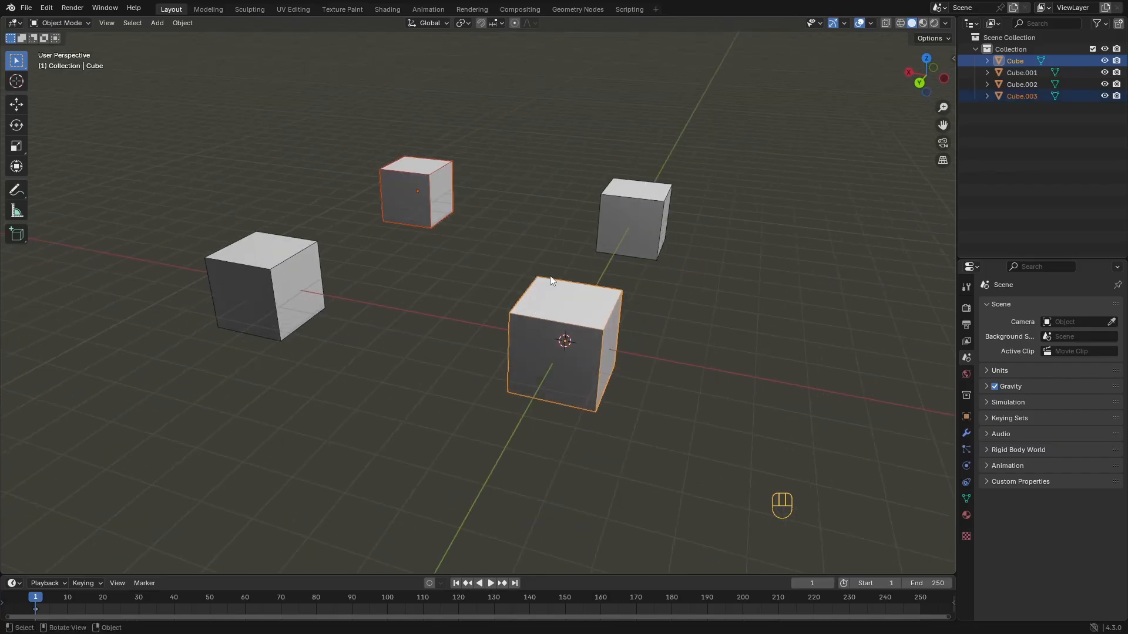
key("KP_Decimal")
Isolate Cube.003 by hiding all unselected objects, and frame the viewport on it
middle_click_drag(550, 277, 458, 300)
left_click(390, 261)
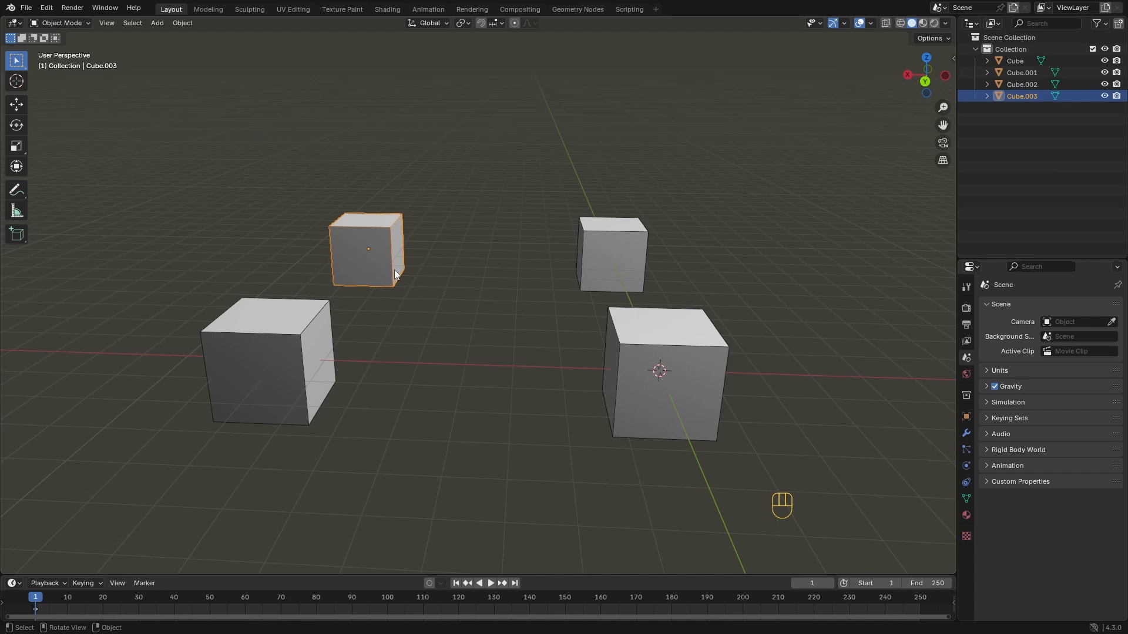
key("shift+h")
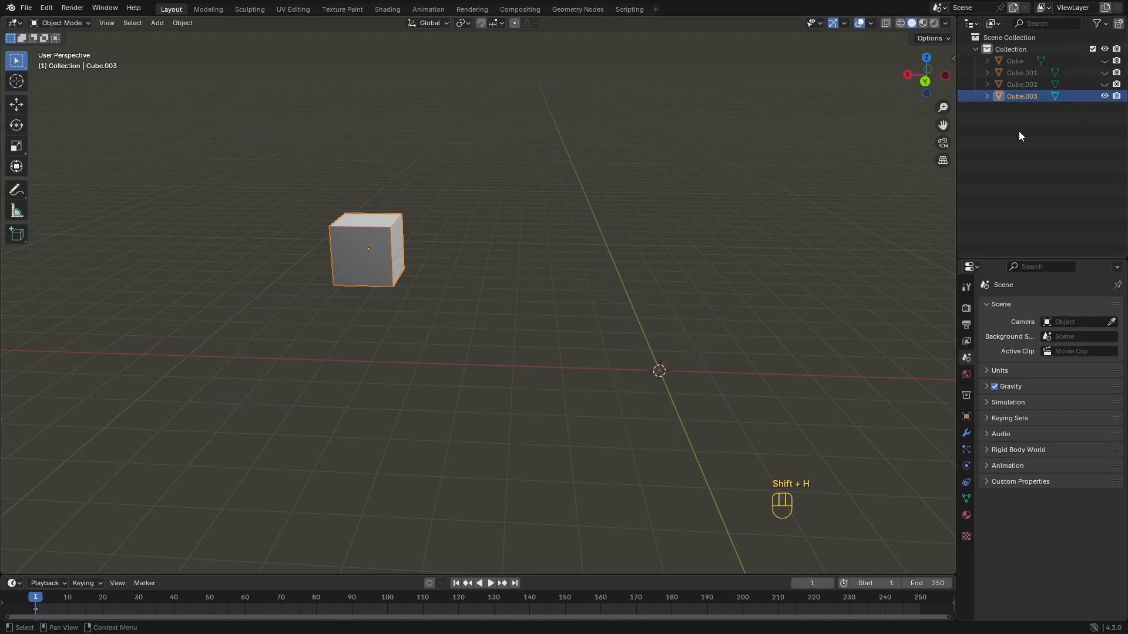
middle_click_drag(253, 265, 616, 258, "shift")
key("KP_Decimal")
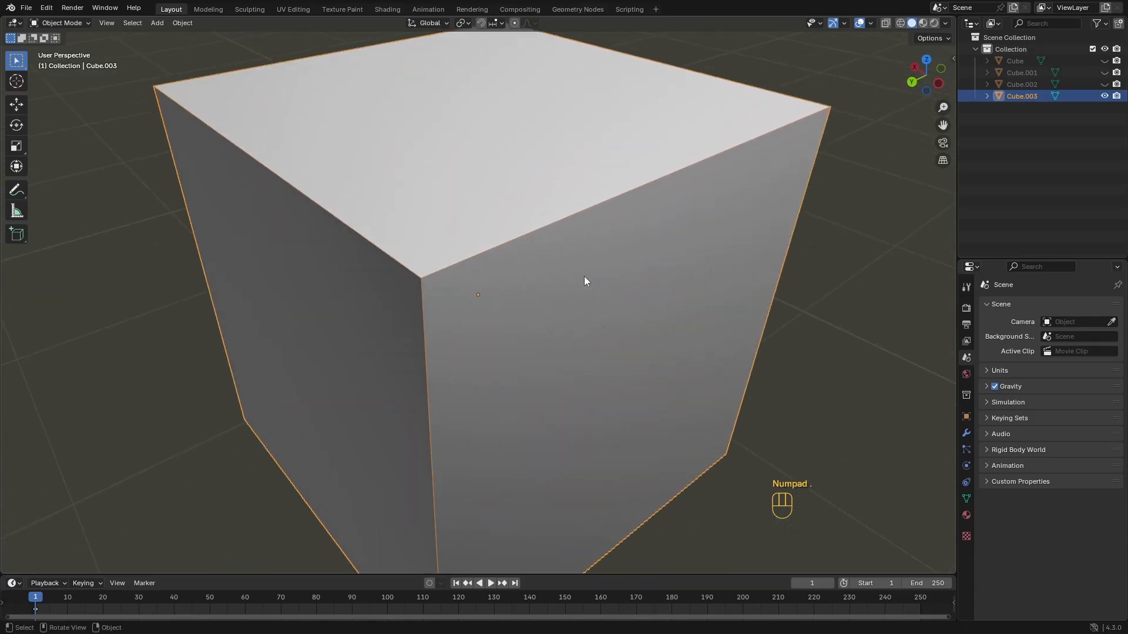
scroll(564, 329, "down", 3)
mouse_move(552, 370)
middle_mouse_down()
mouse_move(579, 352)
mouse_move(553, 357)
middle_mouse_up()
middle_click_drag(552, 335, 549, 361, "ctrl")
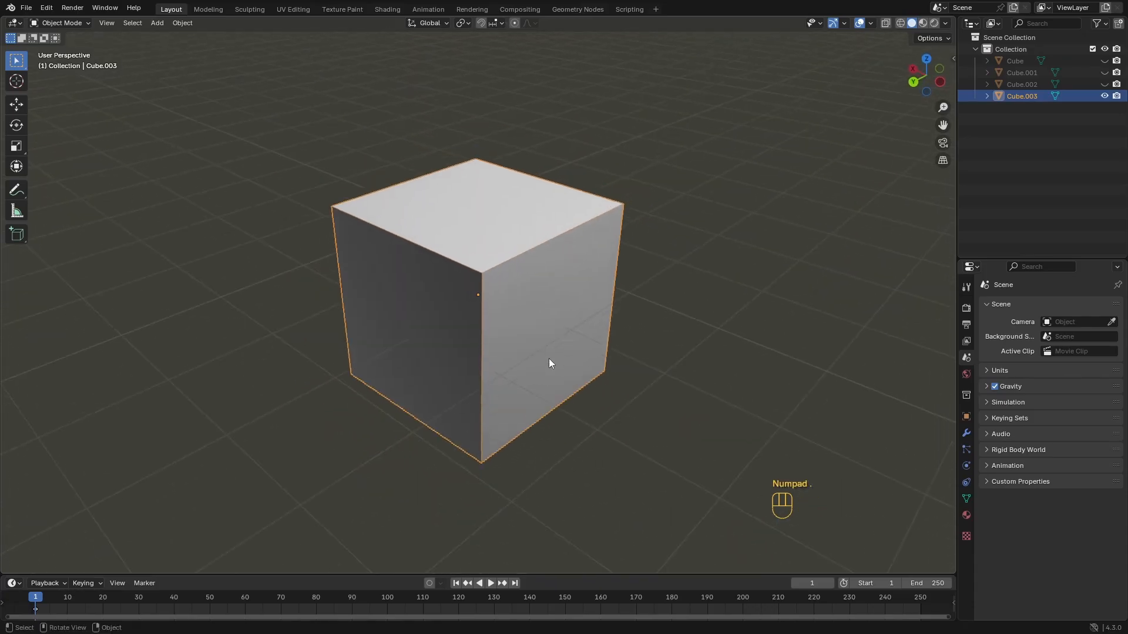
mouse_move(533, 274)
middle_mouse_down()
mouse_move(514, 301)
mouse_move(516, 385)
mouse_move(507, 370)
mouse_move(533, 284)
mouse_move(527, 295)
middle_mouse_up()
Reveal the hidden cubes, and undo both the reveal and the hiding of the unselected objects
key("alt+h")
key("ctrl+z")
key("ctrl+z")
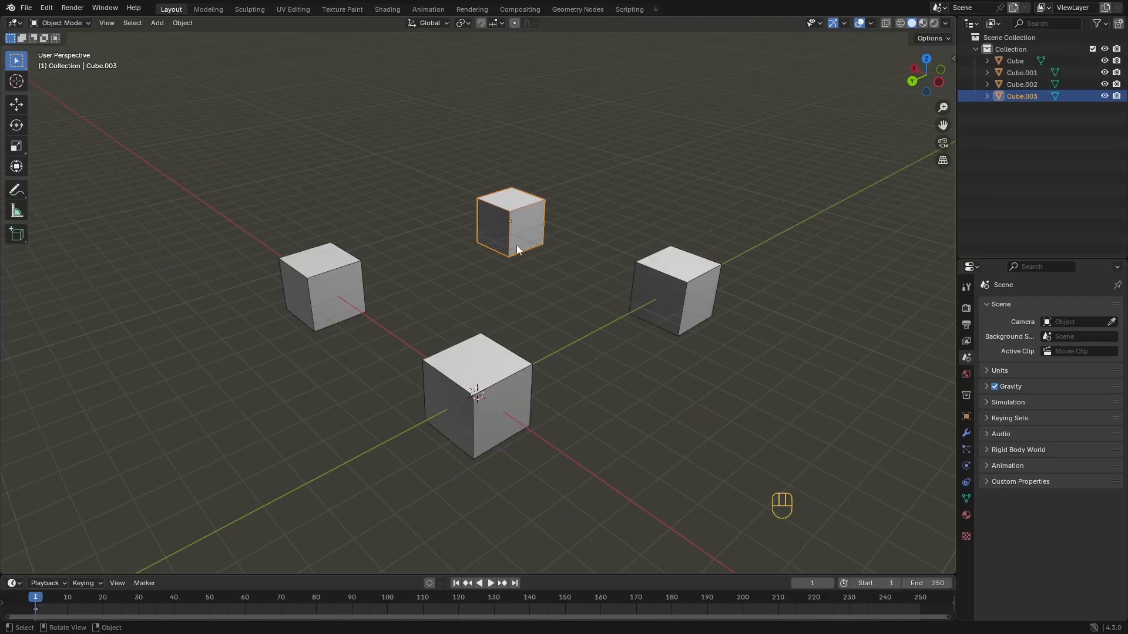
Hide Cube.003, Cube.002 and the original cube one after another, and reveal all hidden objects
mouse_move(509, 244)
middle_mouse_down()
mouse_move(534, 245)
mouse_move(520, 248)
middle_mouse_up()
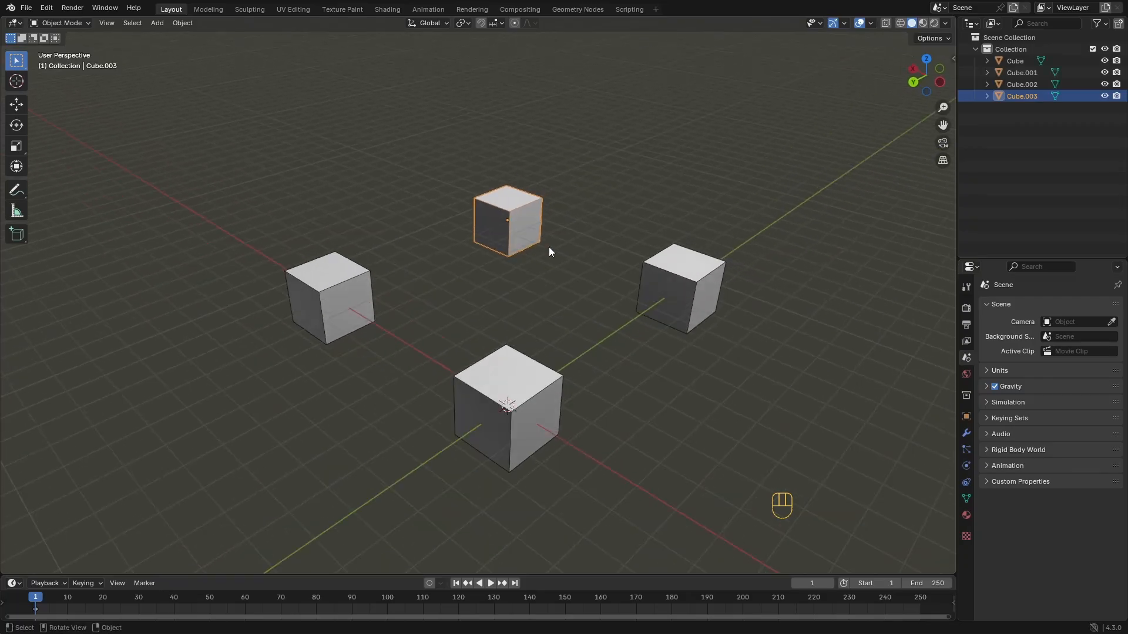
key("h")
left_click(696, 282)
key("h")
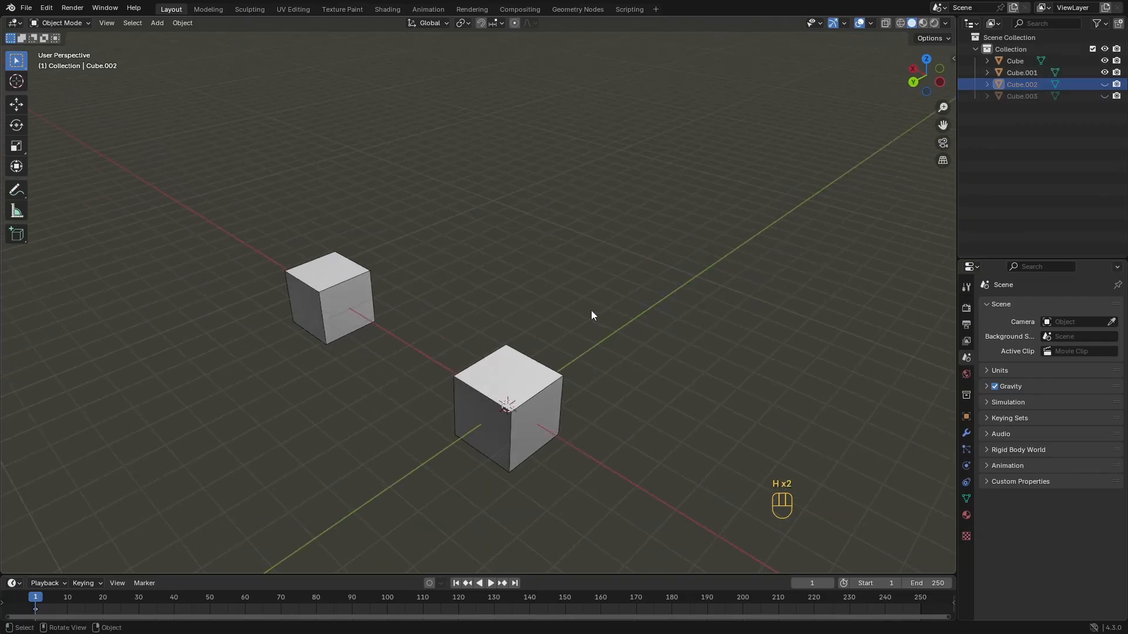
left_click(499, 372)
key("h")
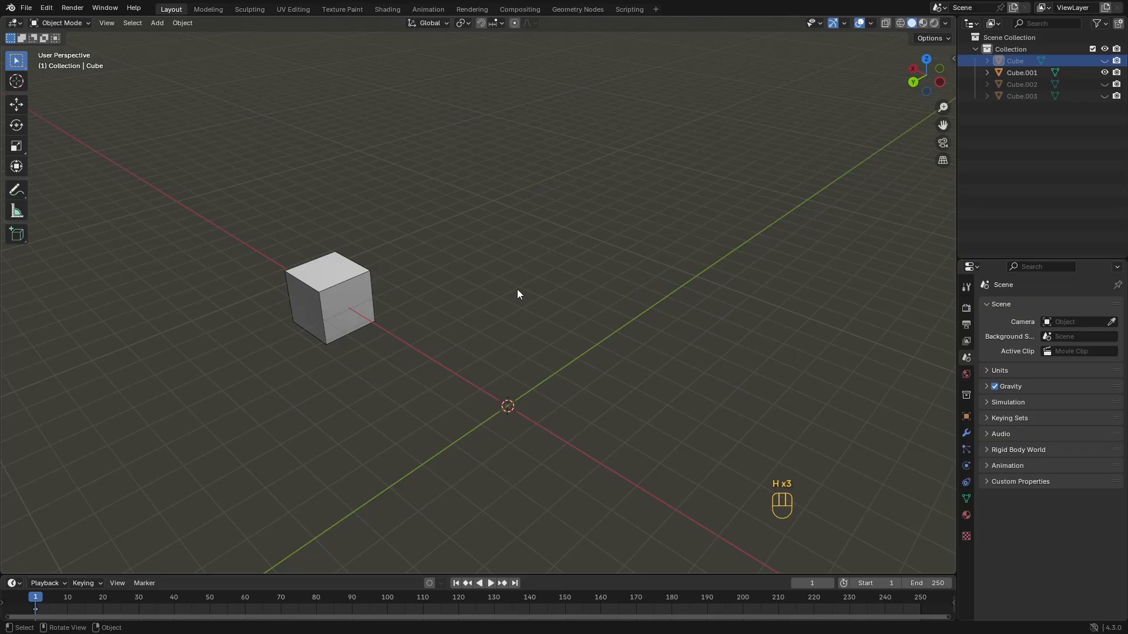
key("alt+h")
Delete the three duplicated cubes together, and frame the viewport on the original cube
mouse_move(526, 269)
middle_mouse_down("ctrl")
mouse_move(568, 276)
mouse_move(573, 258)
mouse_move(517, 265)
mouse_move(526, 254)
mouse_move(486, 284)
mouse_move(518, 282)
middle_mouse_up("ctrl")
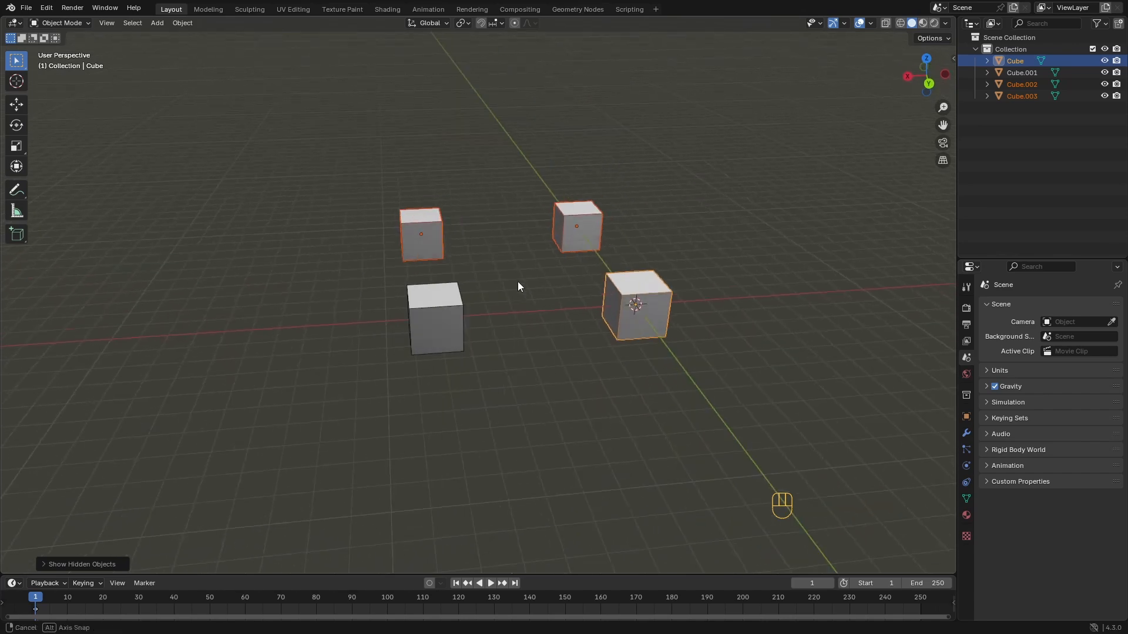
left_click(435, 322)
left_click(580, 227)
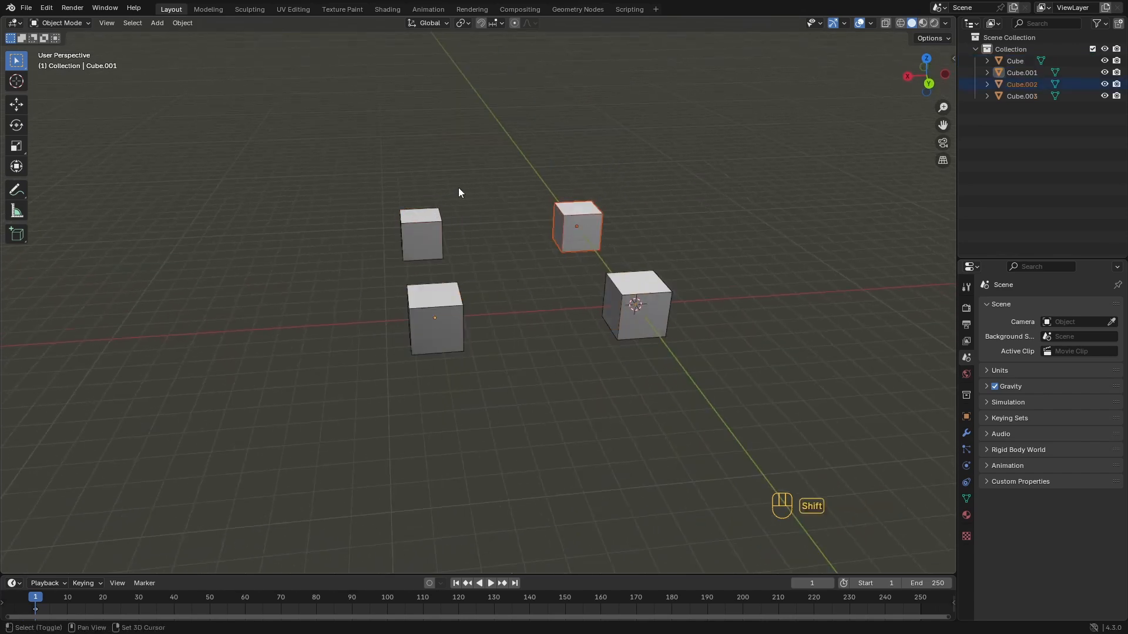
left_click(421, 235, "shift")
left_click(436, 312, "shift")
key("x")
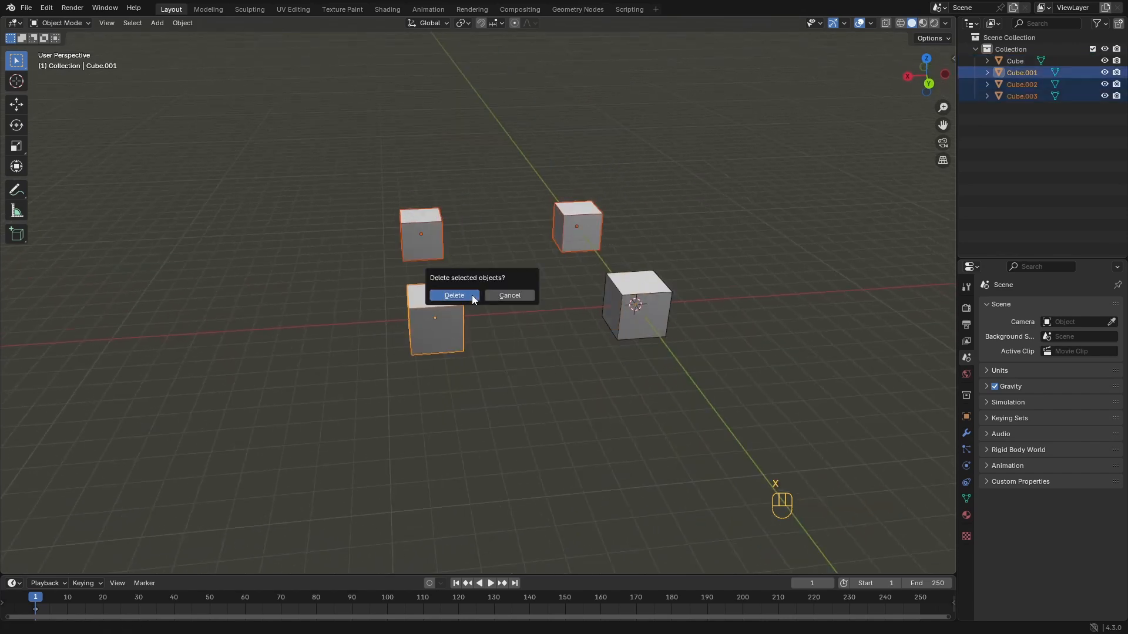
left_click(472, 297)
left_click(516, 305)
key("KP_Decimal")
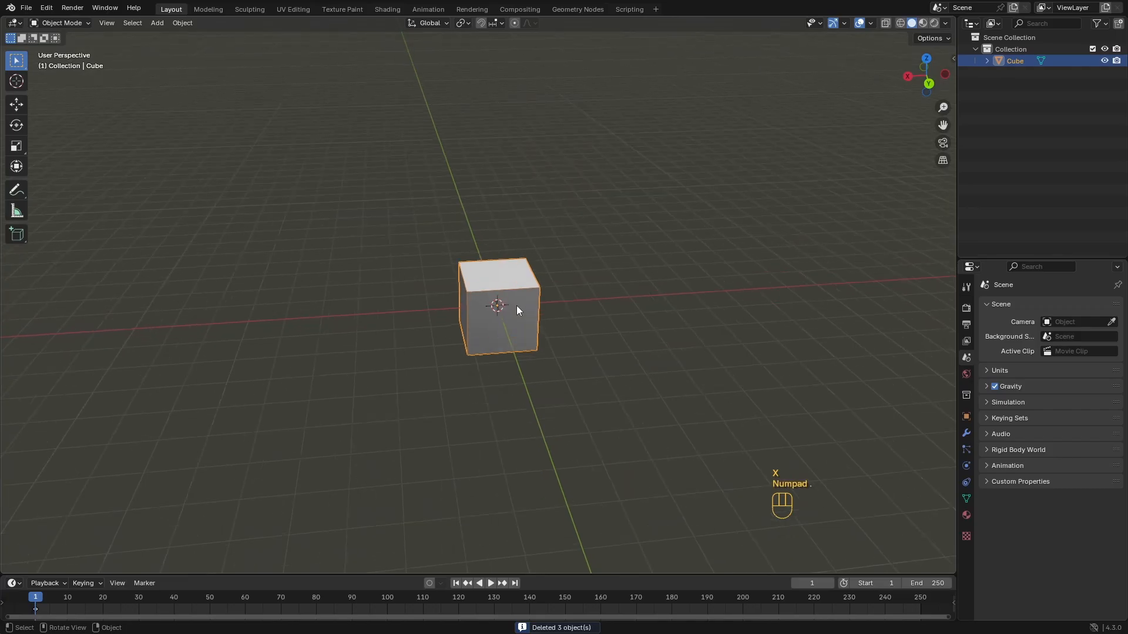
mouse_move(522, 306)
middle_mouse_down("ctrl")
mouse_move(510, 327)
mouse_move(410, 320)
mouse_move(498, 282)
mouse_move(482, 312)
mouse_move(519, 275)
mouse_move(509, 306)
middle_mouse_up("ctrl")
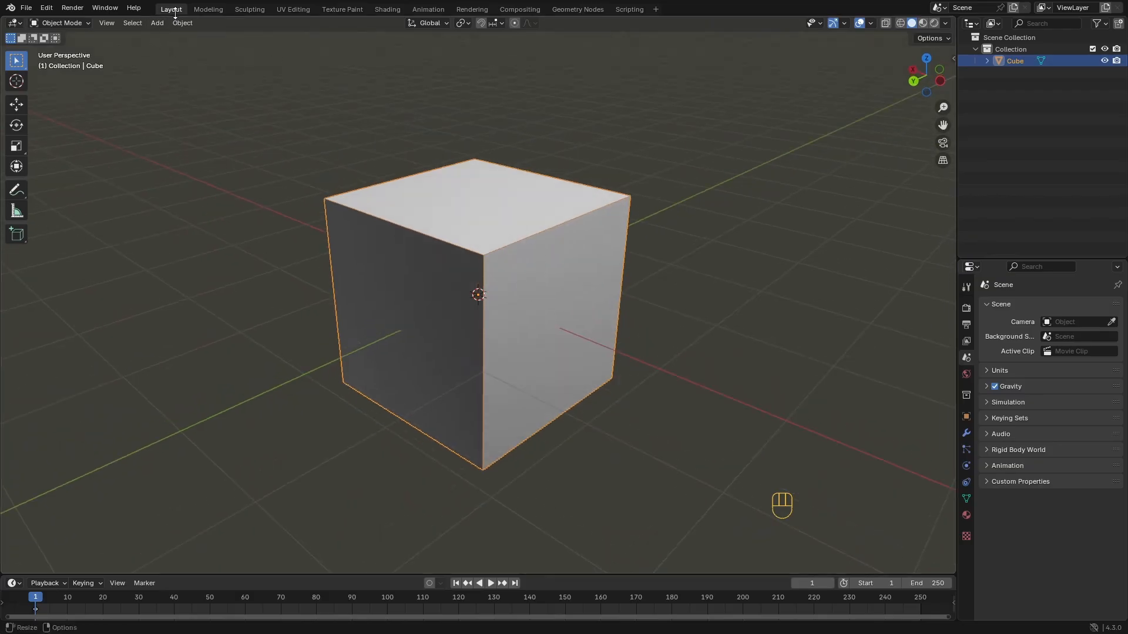
Look at the cube in the Modeling workspace and return to the Layout workspace
left_click(207, 9)
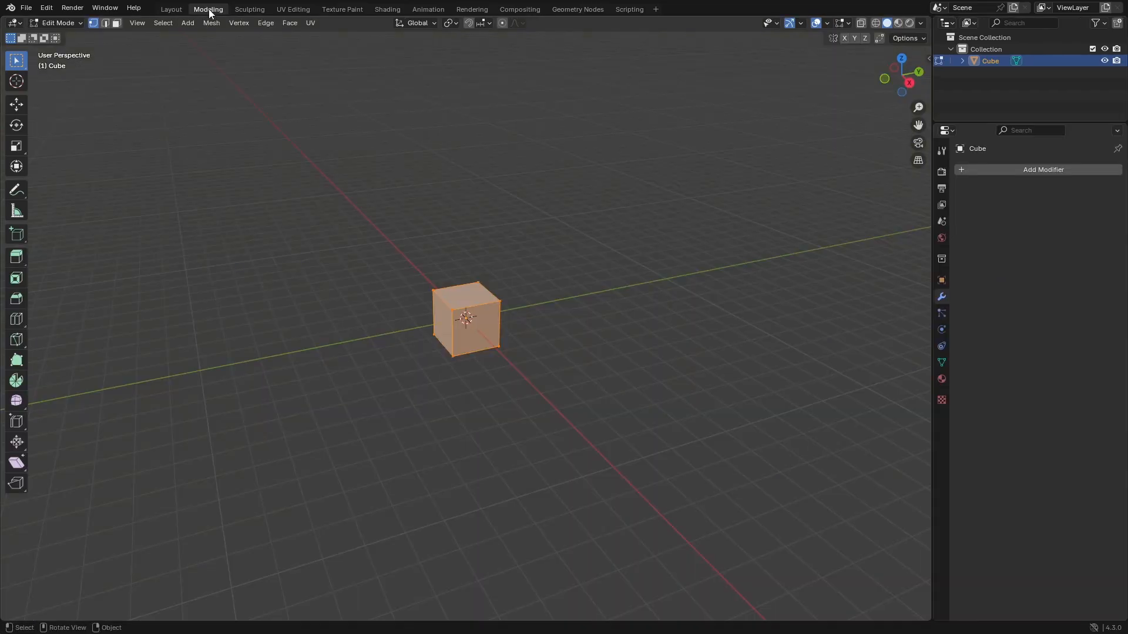
left_click(171, 9)
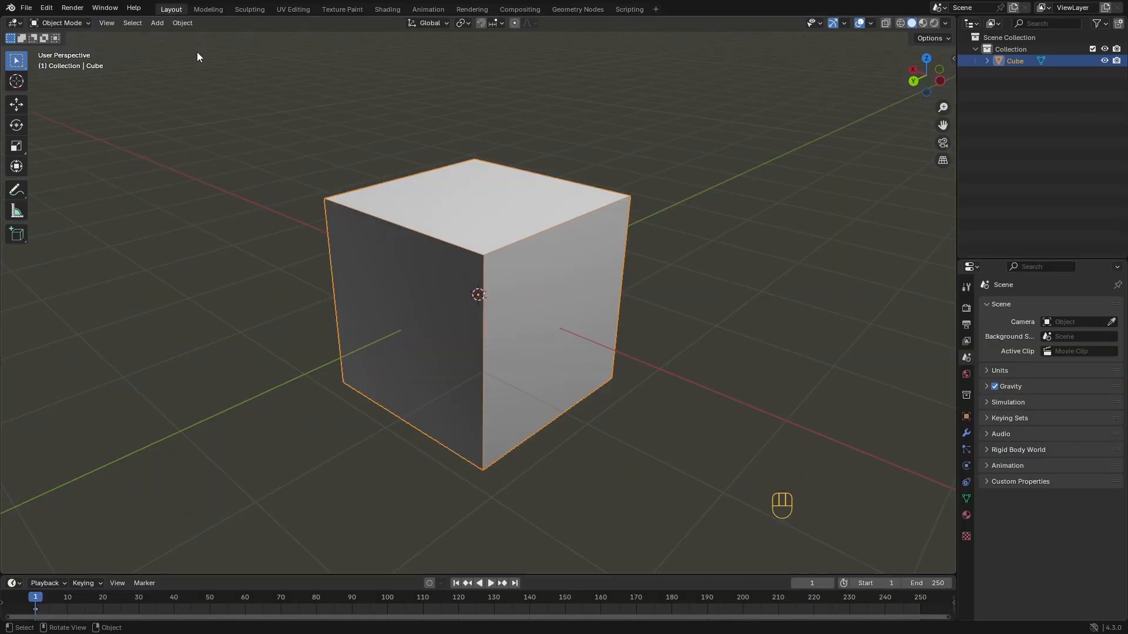
Switch the cube into Edit Mode and back to Object Mode
middle_click_drag(496, 242, 489, 238)
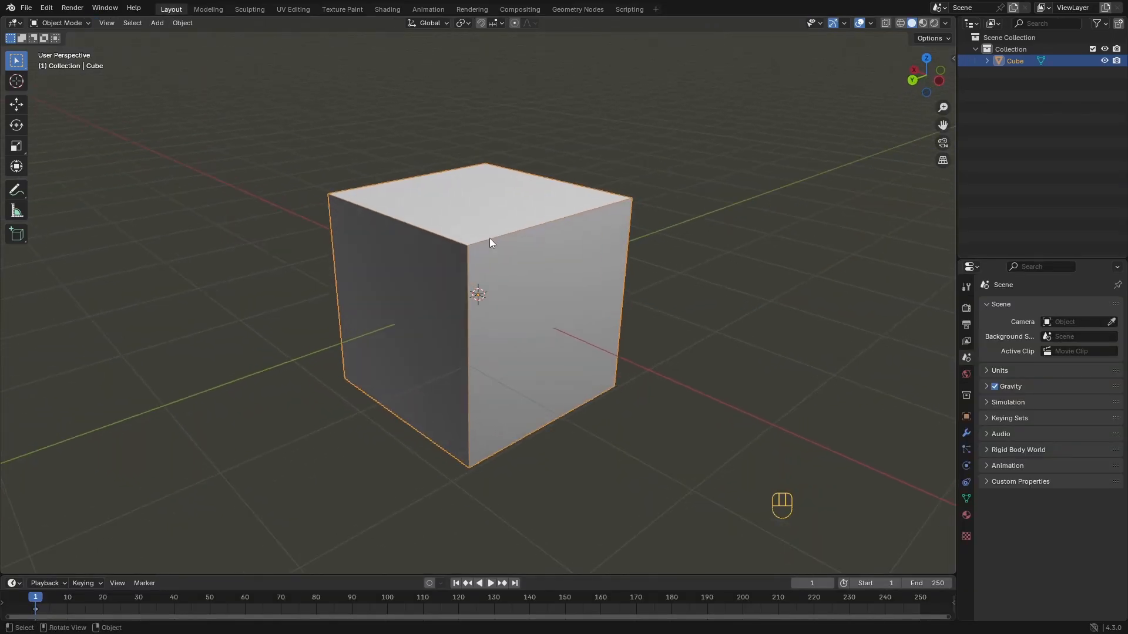
left_click(65, 23)
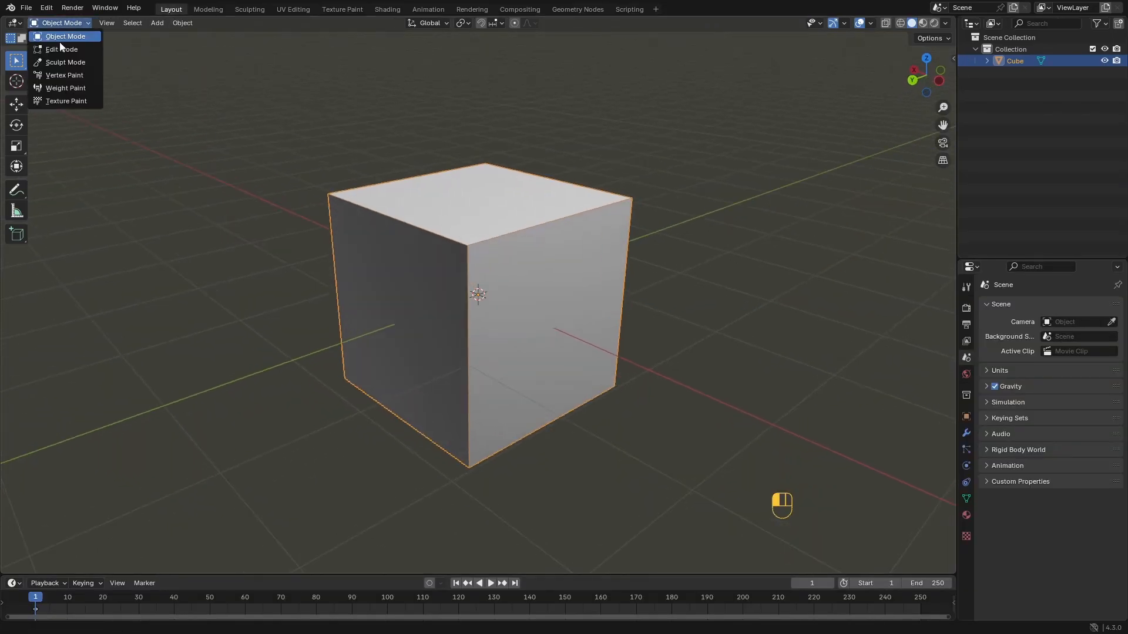
left_click(58, 51)
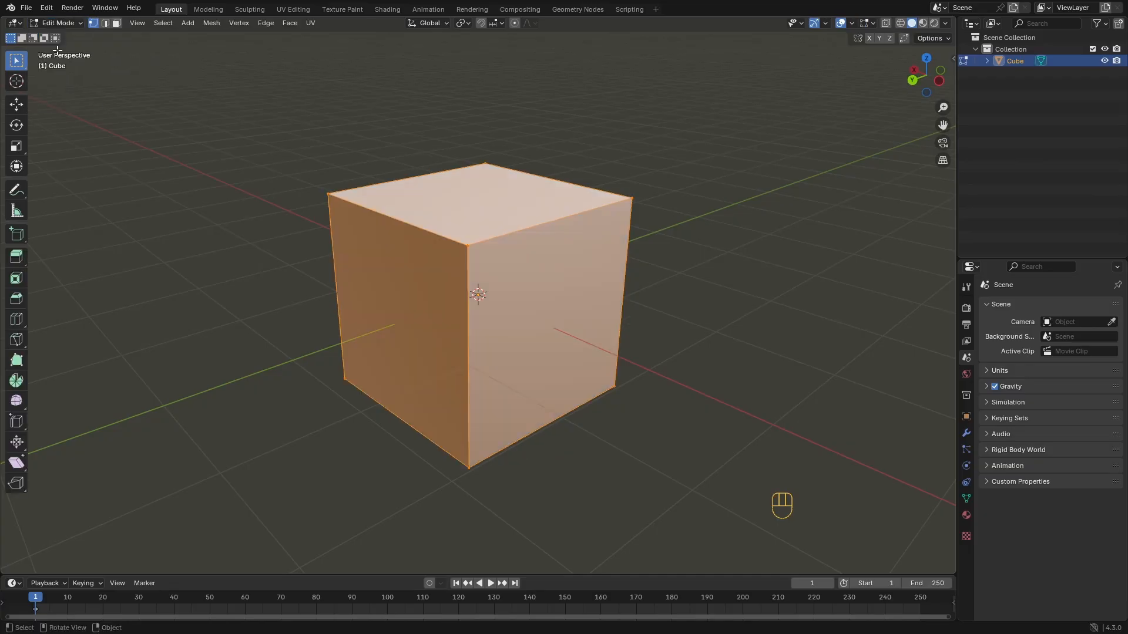
left_click(65, 24)
left_click(61, 36)
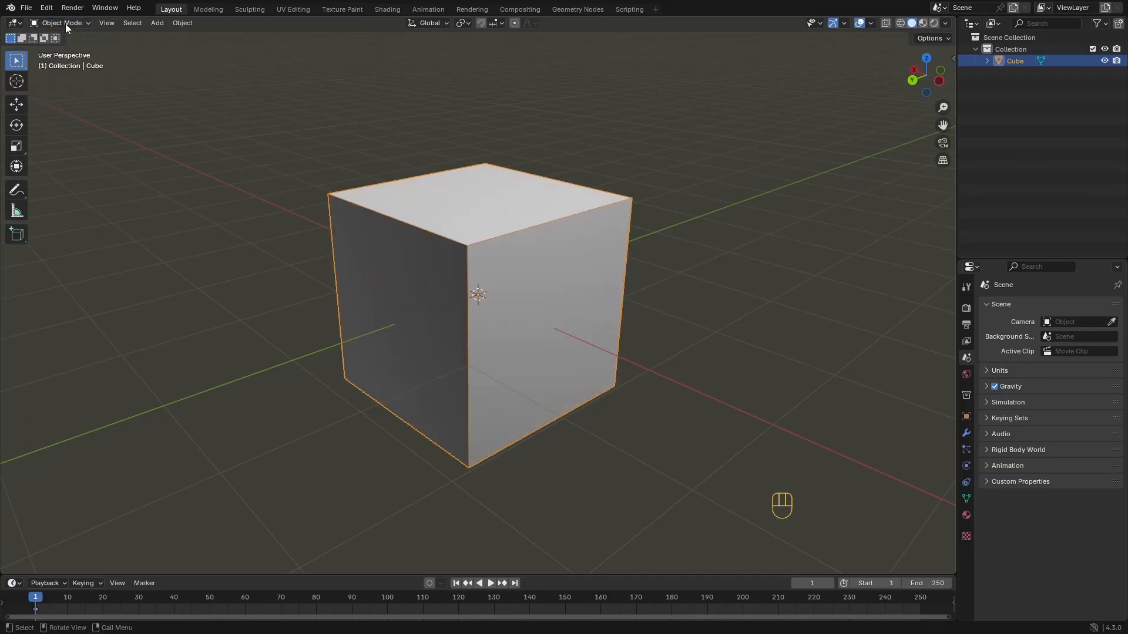
Enter Edit Mode on the cube and select its four top vertices
middle_click_drag(413, 241, 409, 246)
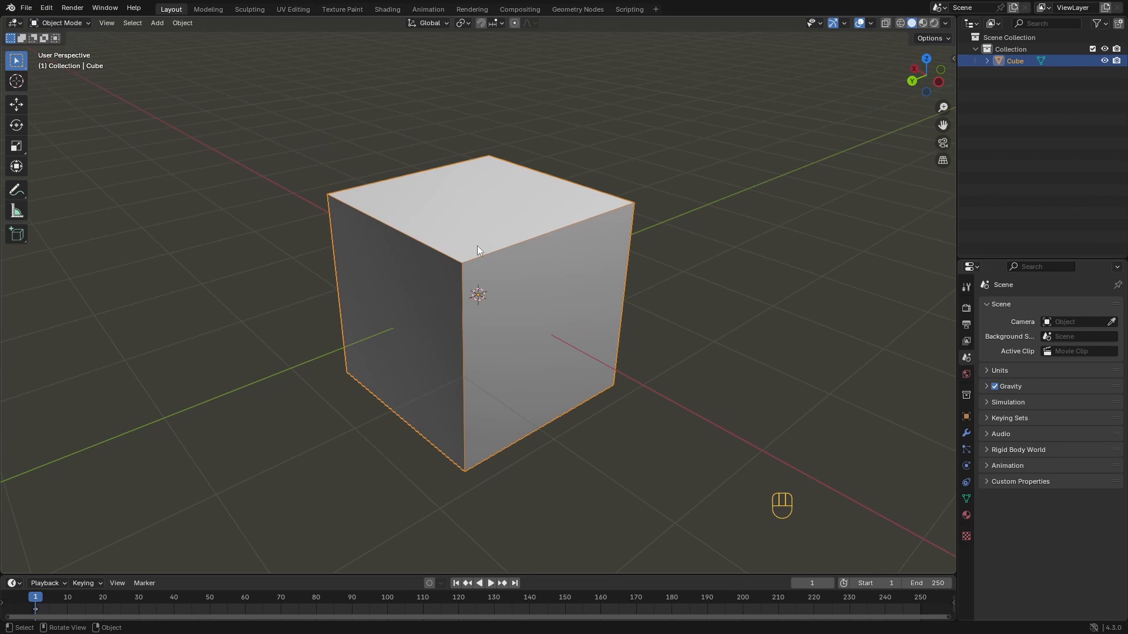
key("Tab")
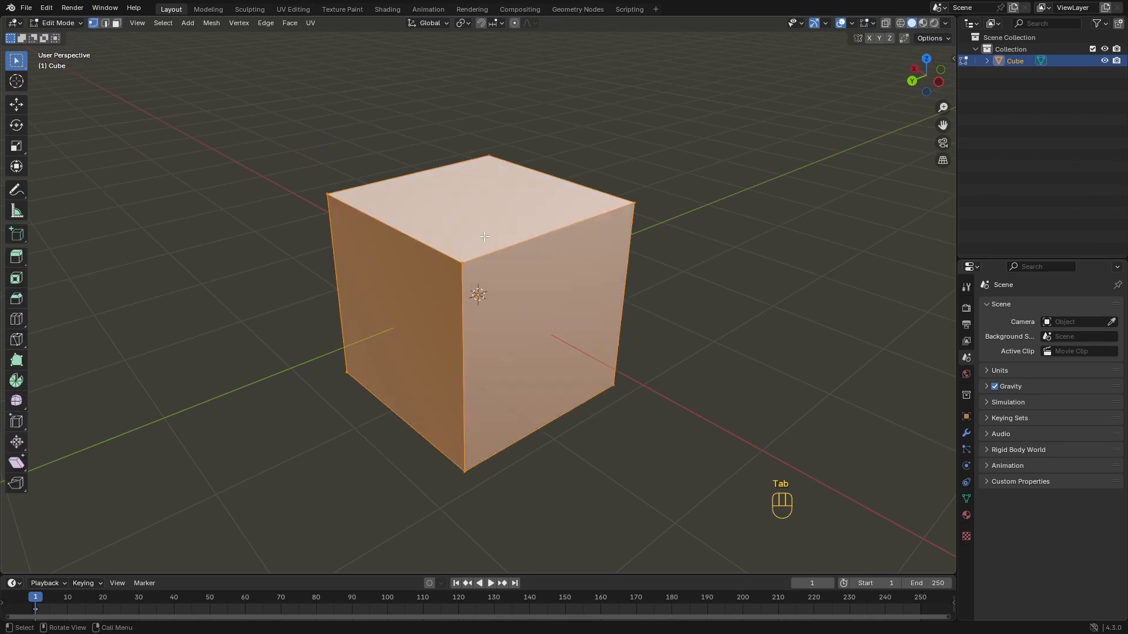
scroll(488, 236, "down", 2)
scroll(493, 235, "up", 3)
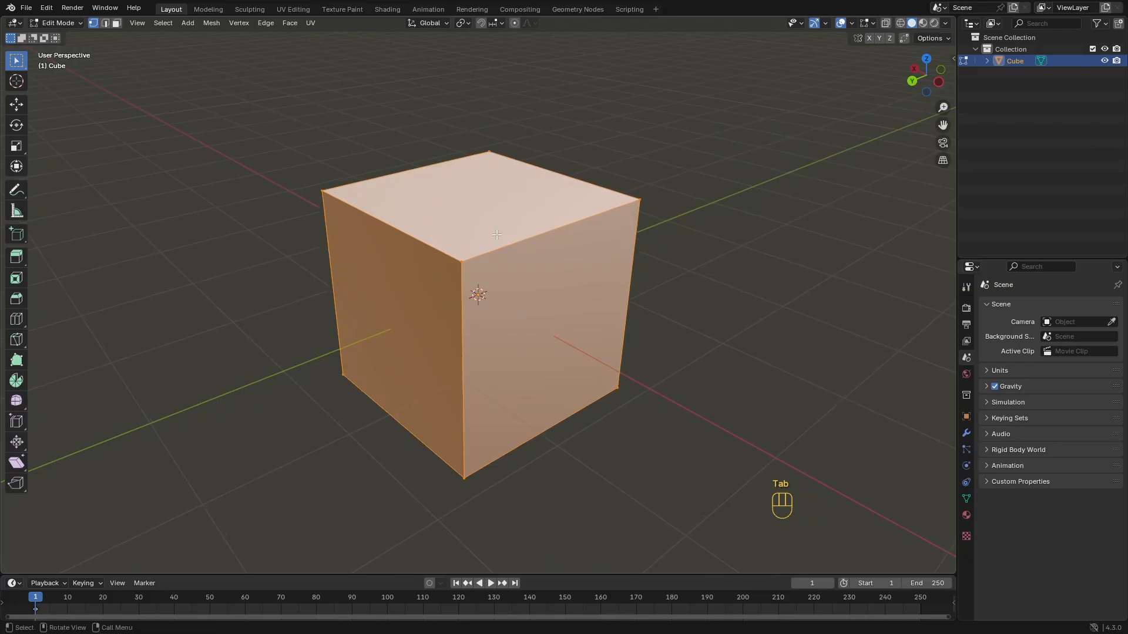
middle_click_drag(479, 254, 512, 268)
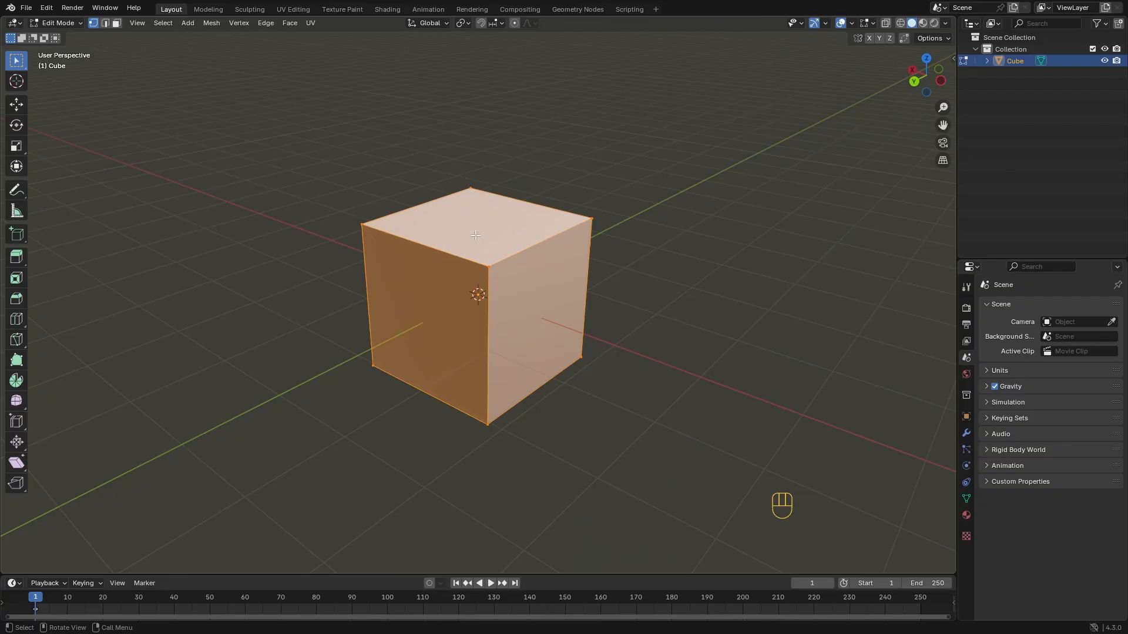
left_click_drag(640, 146, 336, 273)
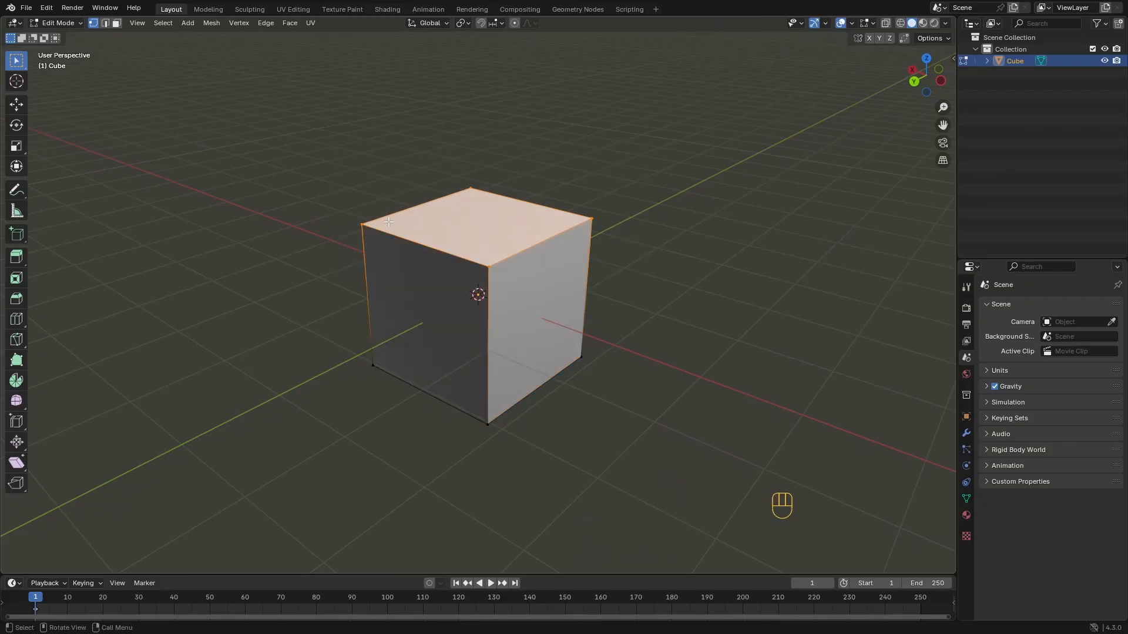
Switch to edge selection, select one of the cube's upper edges, and try moving it before cancelling
left_click(105, 23)
left_click(410, 239)
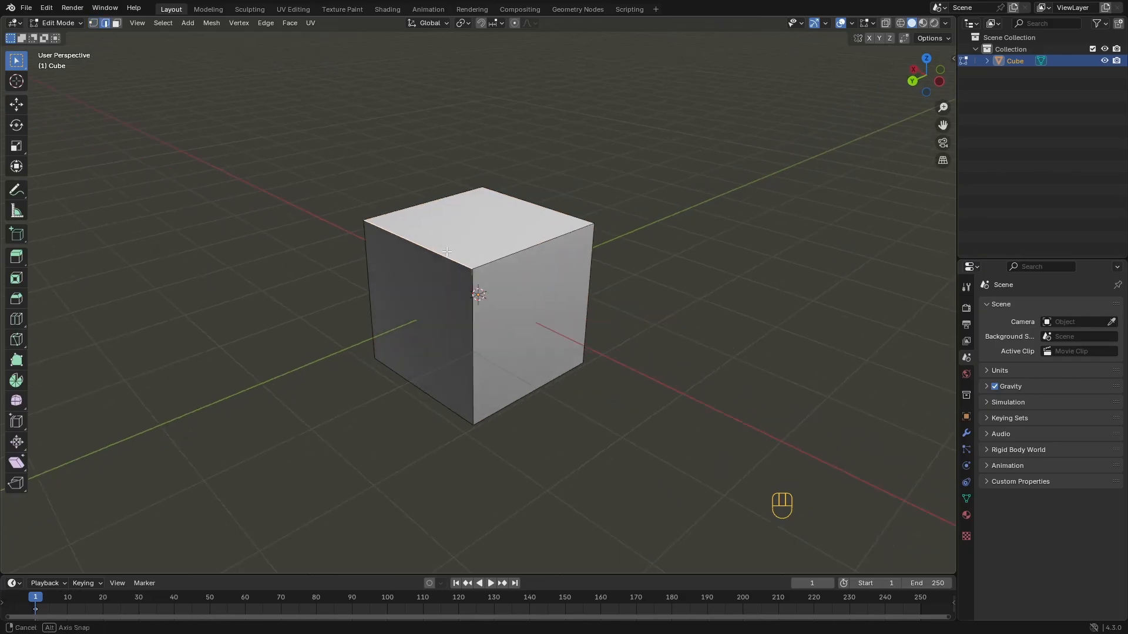
middle_click_drag(410, 239, 457, 237)
key("g")
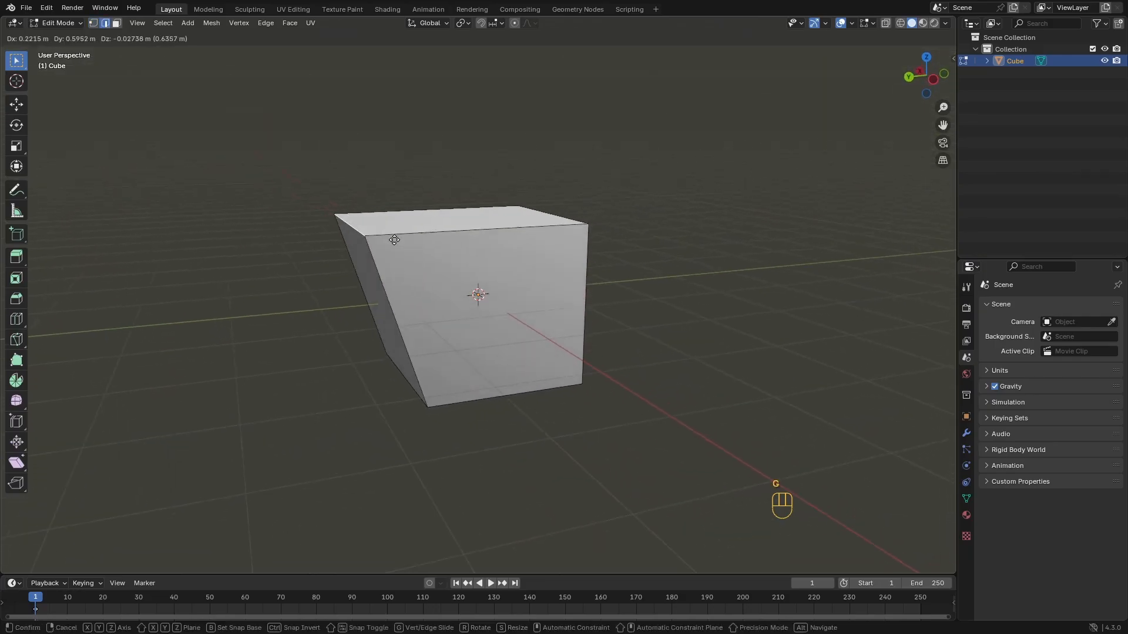
right_click(393, 241)
Switch to face selection, select one side face of the cube, and try moving it before cancelling
left_click(117, 23)
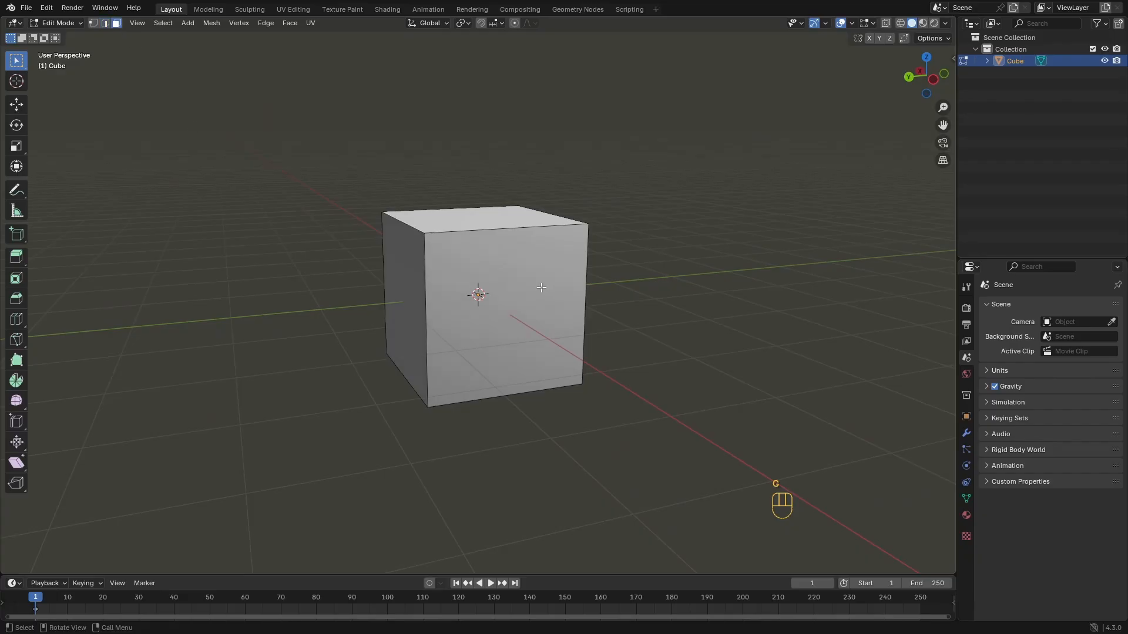
left_click(538, 286)
key("g")
right_click(539, 323)
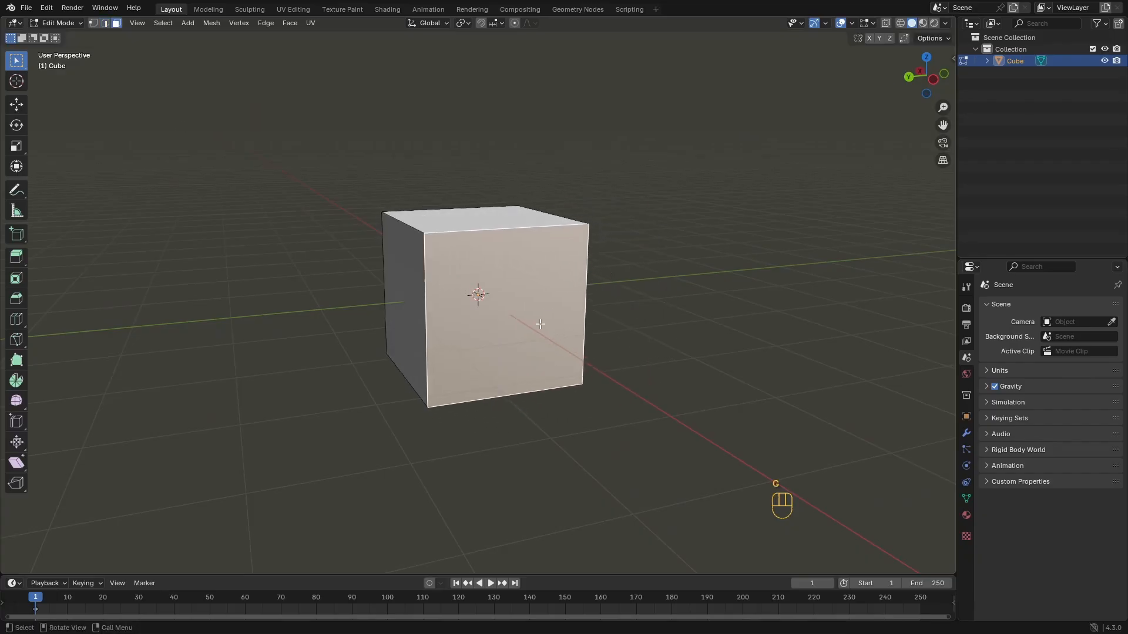
Switch between the vertex, edge and face selection modes and select the cube's top face
scroll(494, 319, "down", 2)
middle_click_drag(376, 282, 507, 302)
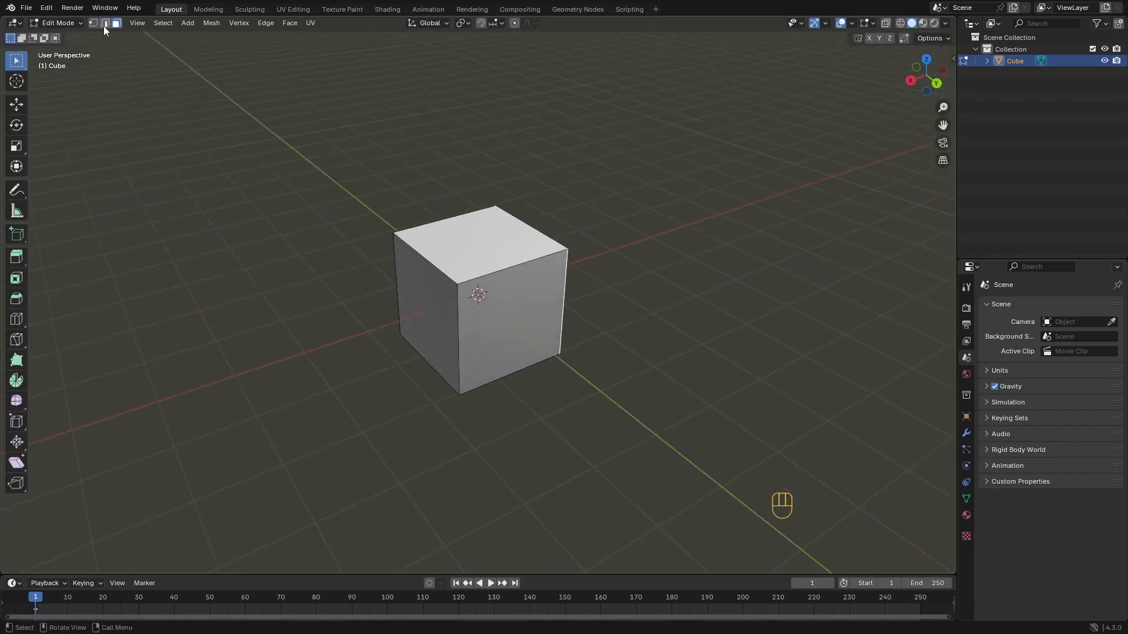
mouse_move(375, 239)
middle_mouse_down()
mouse_move(353, 226)
mouse_move(371, 232)
middle_mouse_up()
scroll(370, 232, "down", 3)
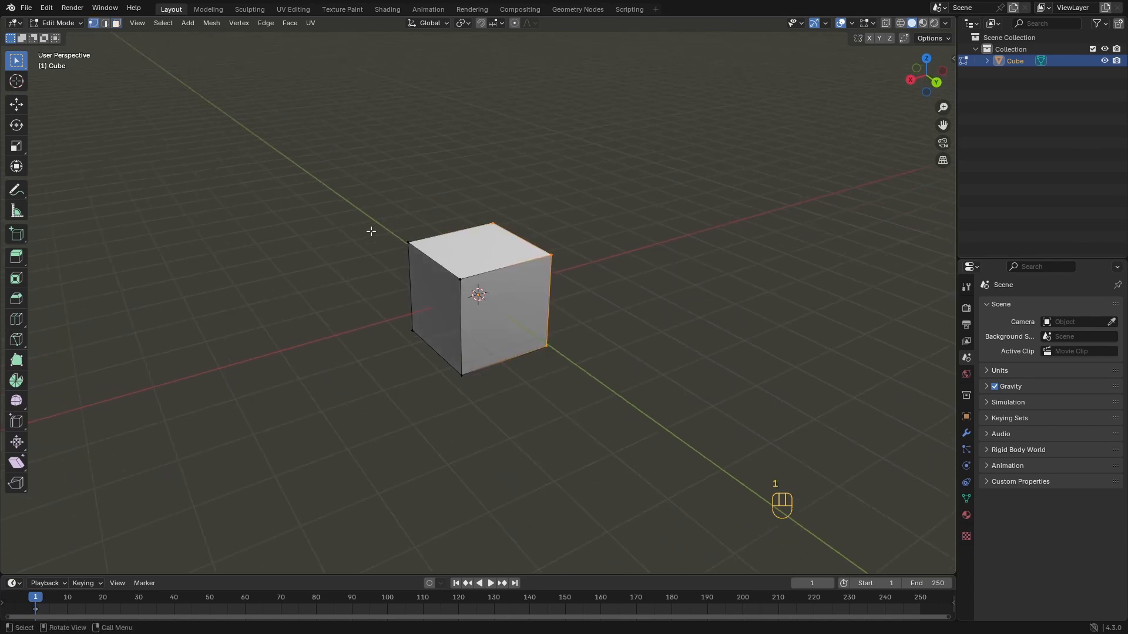
middle_click_drag(430, 282, 490, 283)
left_click(488, 274)
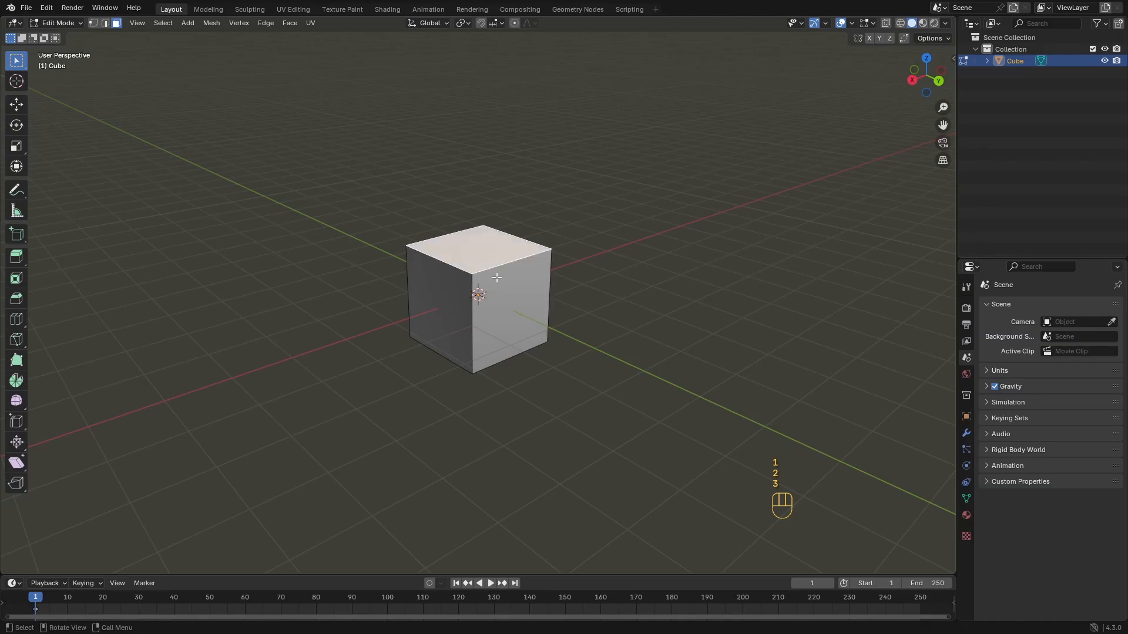
Cycle through vertex, edge and face selection with a side face selected, and return the cube to Object Mode
key("1")
key("2")
key("3")
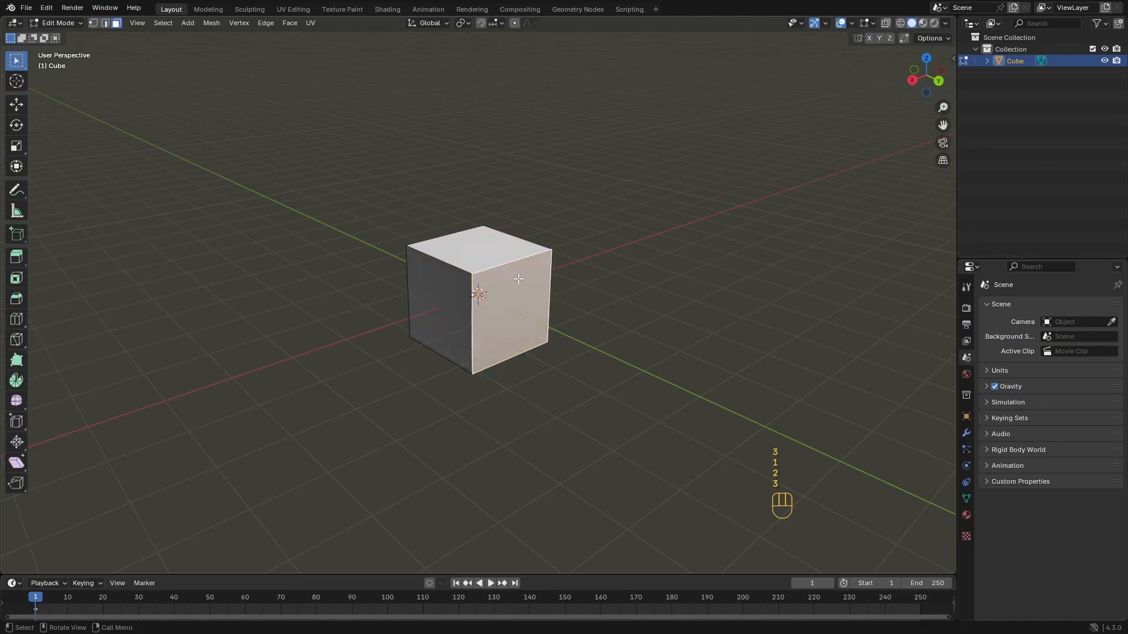
key("1")
key("3")
key("1")
scroll(549, 372, "up", 5)
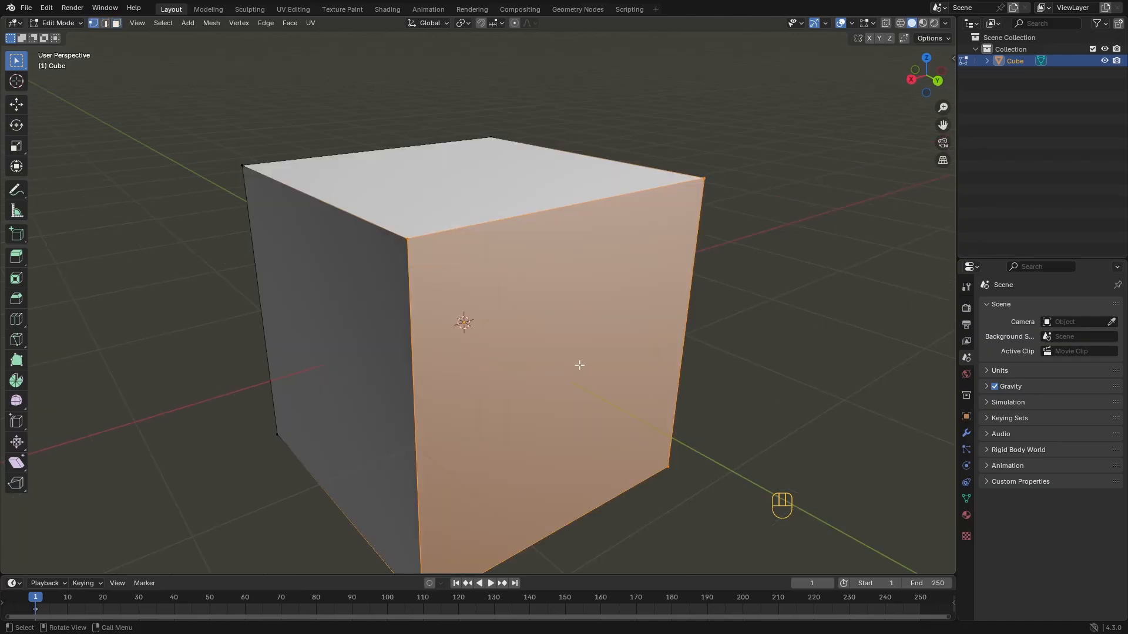
key("Tab")
middle_click_drag(606, 373, 407, 319, "ctrl")
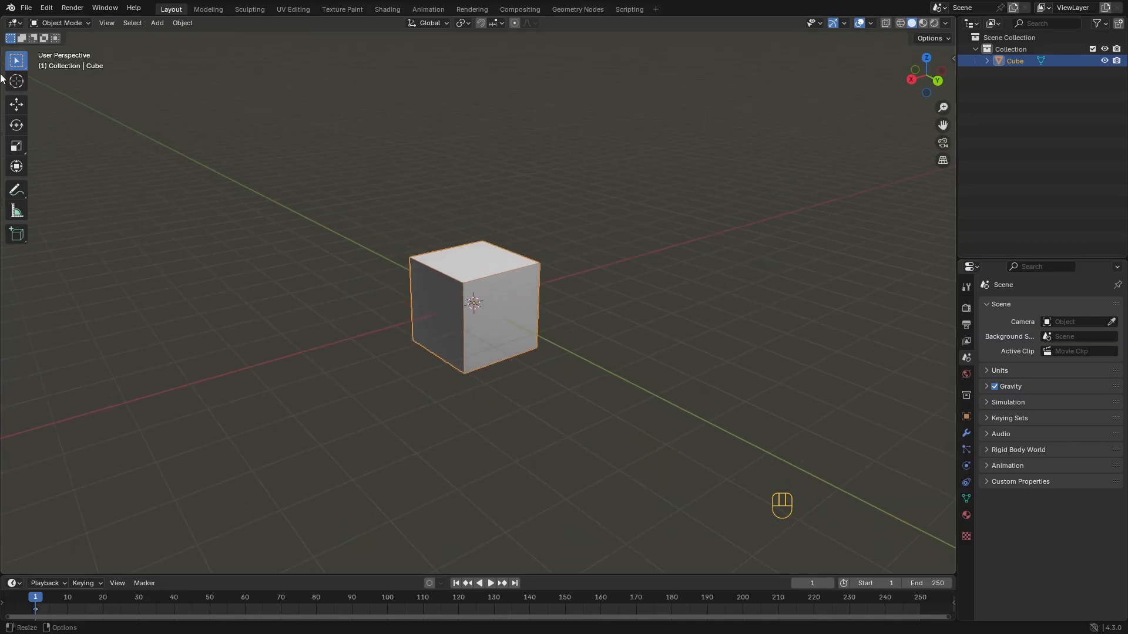
Activate the Cursor tool and place the 3D cursor at several spots around the cube, ending on the empty grid beside it
middle_click_drag(469, 267, 453, 287)
left_click(18, 84)
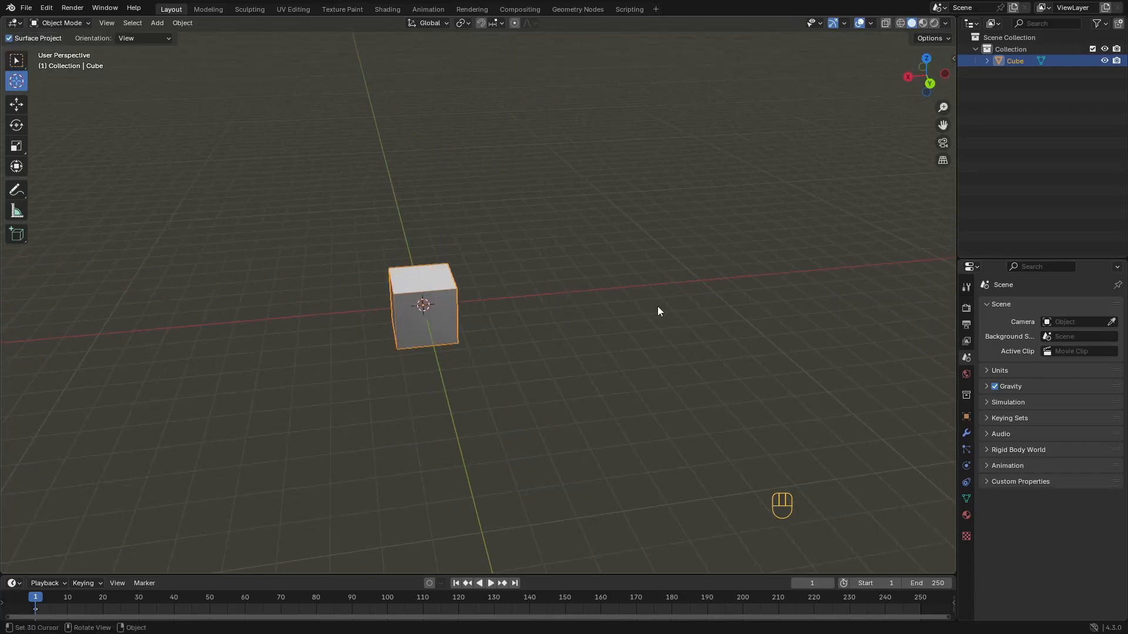
left_click(631, 292)
middle_click_drag(631, 292, 558, 276)
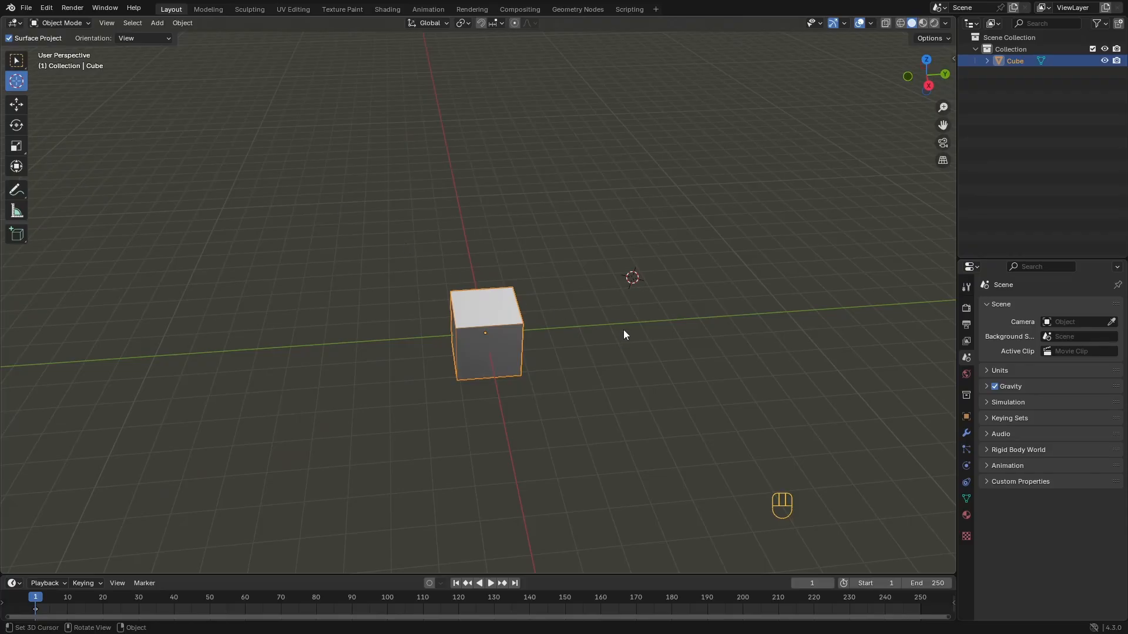
middle_click_drag(624, 335, 669, 323)
left_click_drag(670, 323, 386, 361)
middle_click_drag(388, 363, 517, 338)
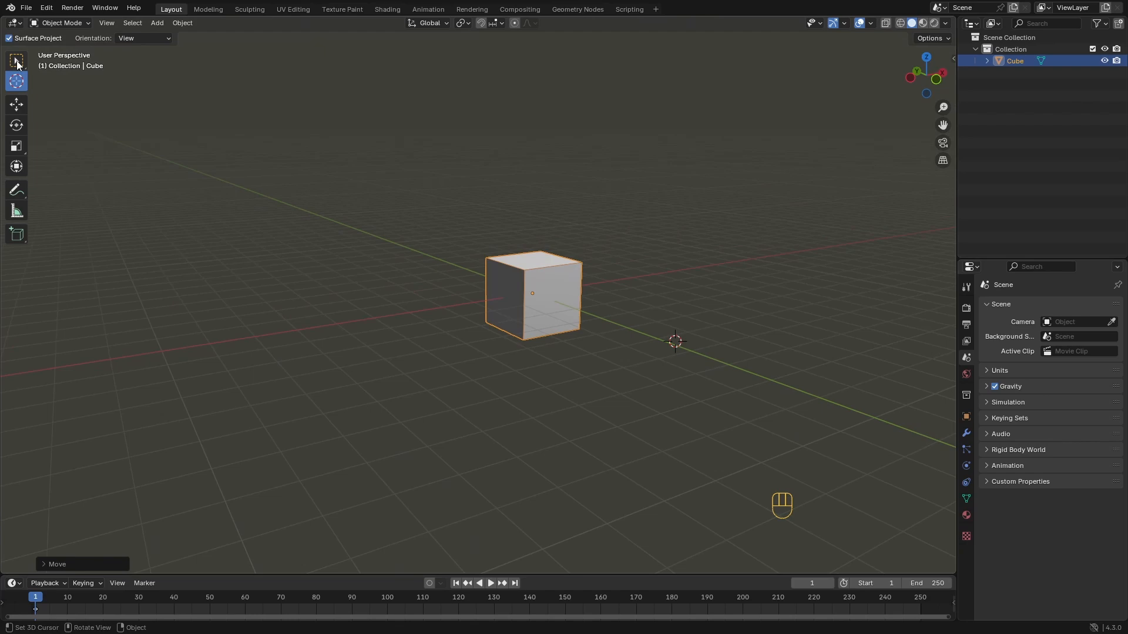
mouse_move(692, 324)
middle_mouse_down()
mouse_move(693, 370)
mouse_move(602, 334)
mouse_move(612, 323)
mouse_move(587, 308)
mouse_move(678, 317)
middle_mouse_up()
left_click(710, 305)
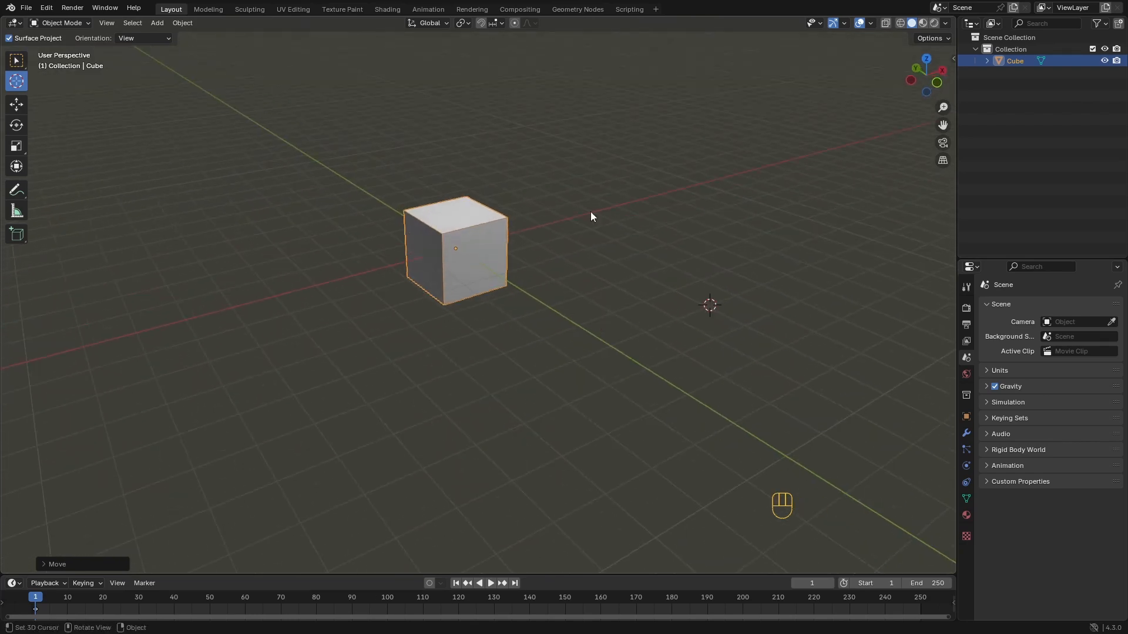
Add a Monkey mesh at the 3D cursor
left_click(155, 23)
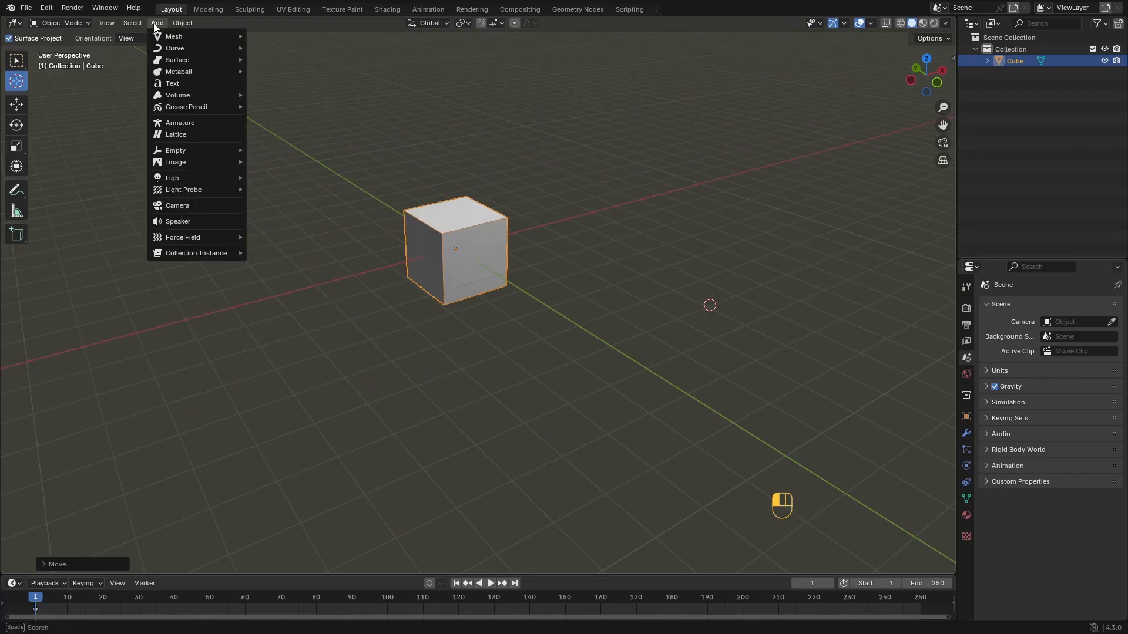
mouse_move(165, 39)
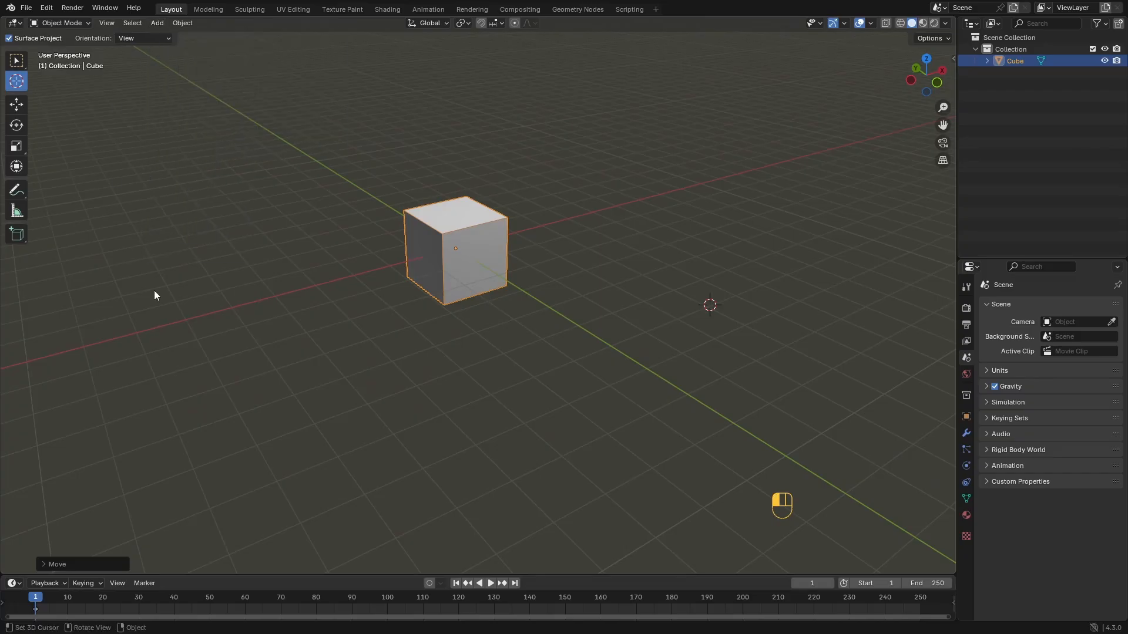
key("shift+a")
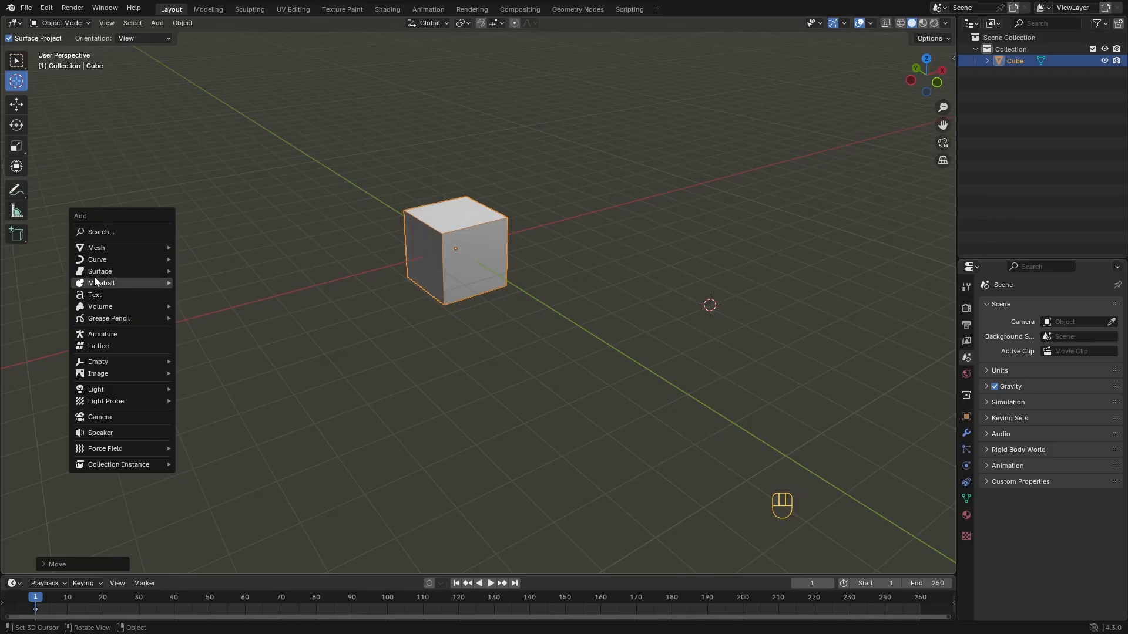
mouse_move(103, 248)
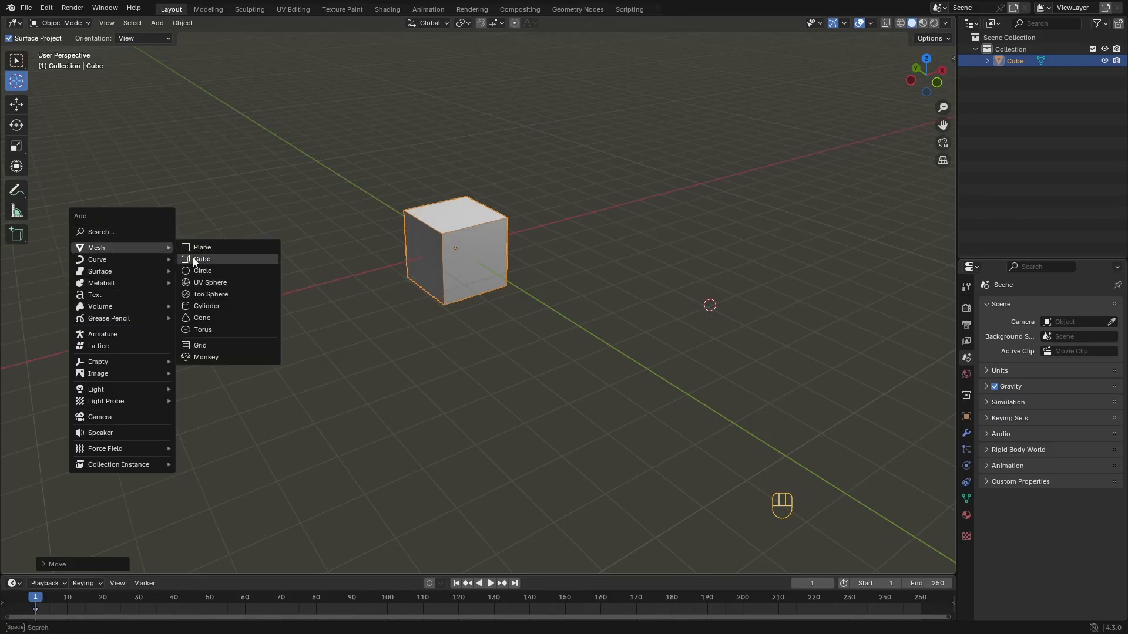
left_click(212, 357)
Turn off the Wireframe viewport overlay and view the monkey beside the cube
middle_click_drag(239, 347, 743, 339)
left_click(872, 24)
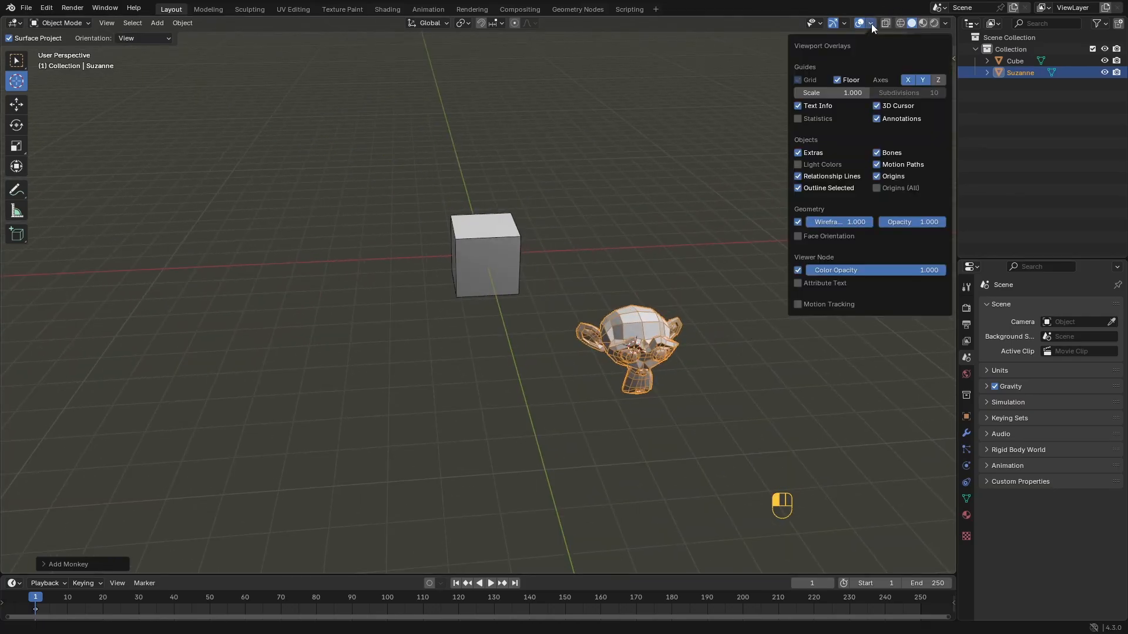
left_click(798, 223)
middle_click_drag(706, 262, 676, 250, "ctrl")
middle_click_drag(675, 250, 518, 302, "ctrl")
key("s")
left_click(629, 222)
scroll(610, 239, "up", 1)
scroll(605, 240, "down", 1)
Reposition the 3D cursor with its shortcut, first between the cube and the monkey and then on the cube's other side
key("shift")
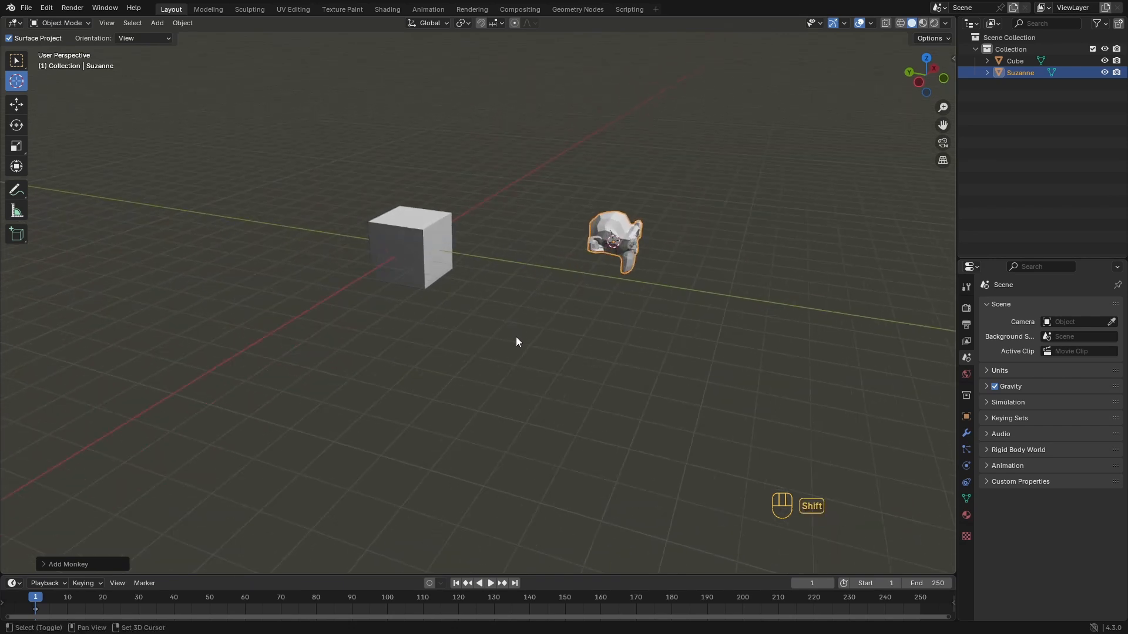
mouse_move(515, 340)
right_mouse_down("shift")
mouse_move(524, 327)
mouse_move(504, 341)
right_mouse_up("shift")
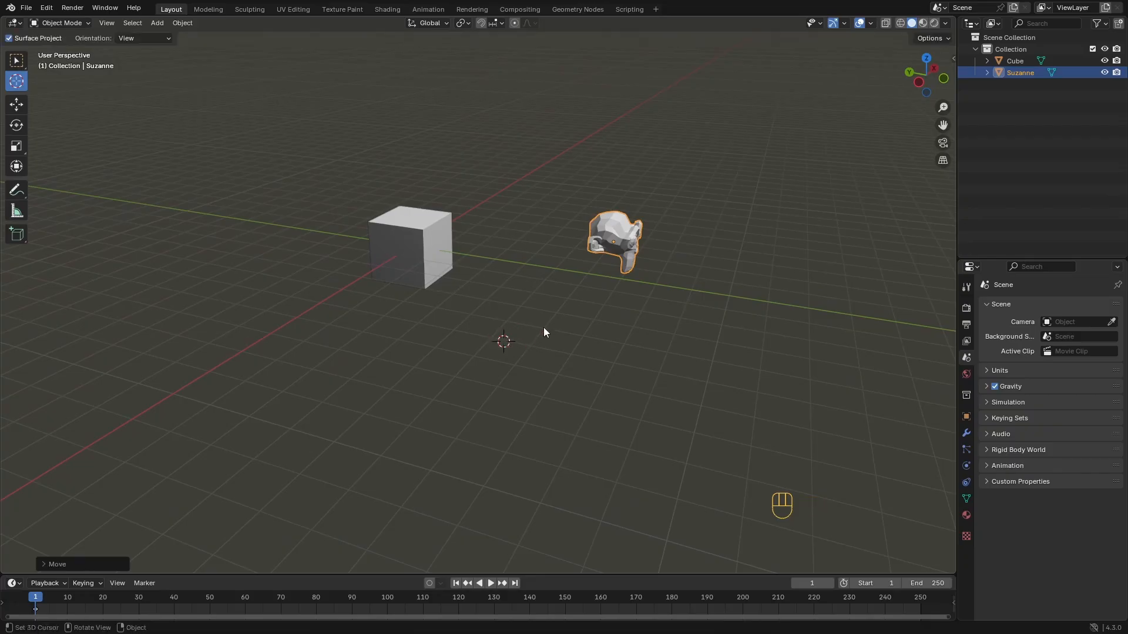
middle_click_drag(544, 326, 347, 326)
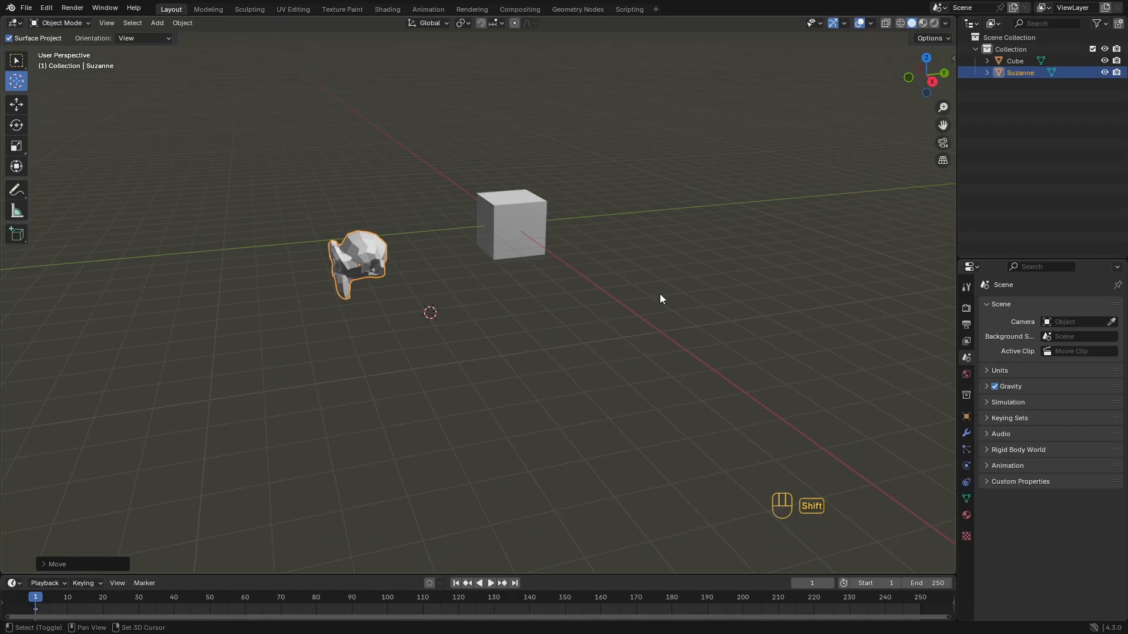
right_click(660, 294, "shift")
middle_click_drag(685, 302, 650, 331)
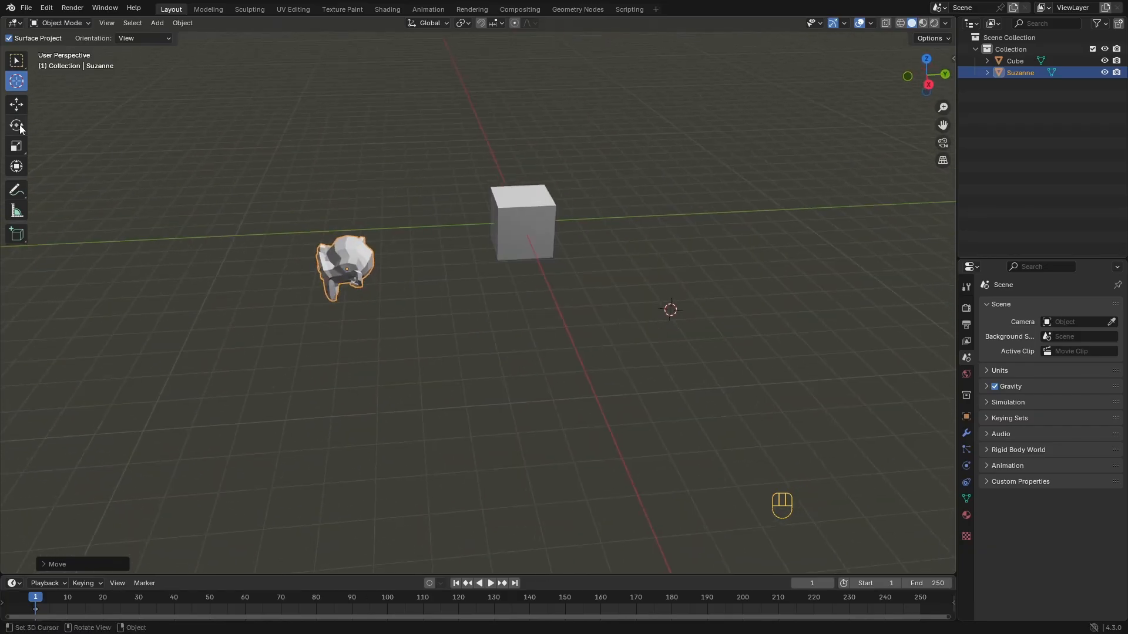
Switch to the Select Box tool and place the 3D cursor on the grid in front of the cube and the monkey
left_click(21, 64)
middle_click_drag(562, 290, 594, 315)
right_click(581, 312, "shift")
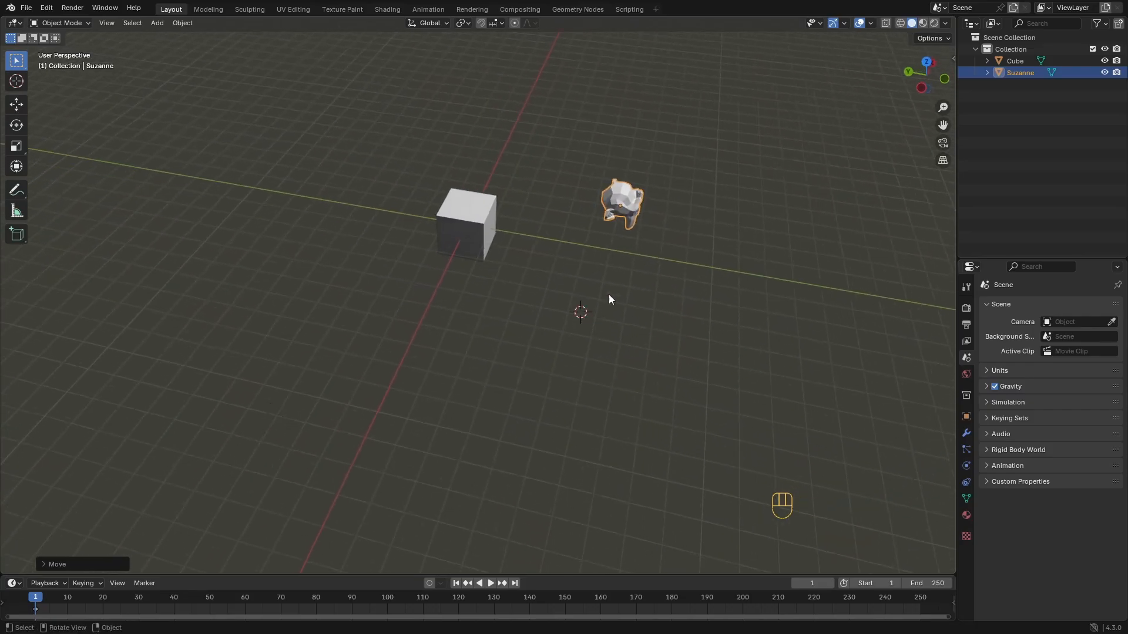
Add a Torus mesh at the 3D cursor
key("shift+a")
mouse_move(206, 144)
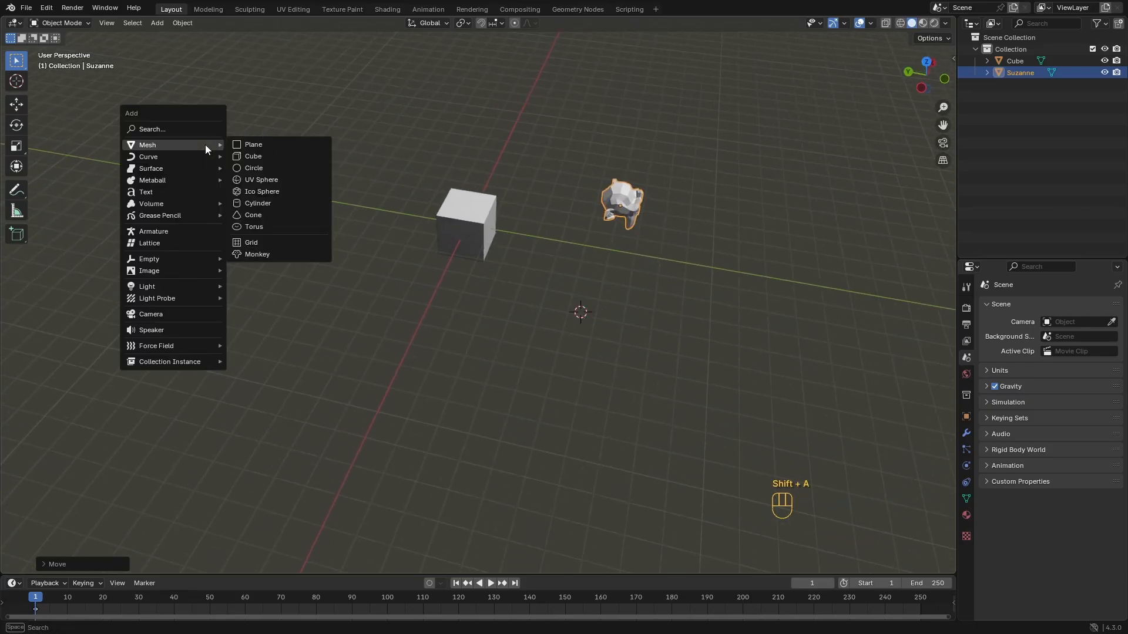
left_click(272, 229)
scroll(631, 344, "up", 3)
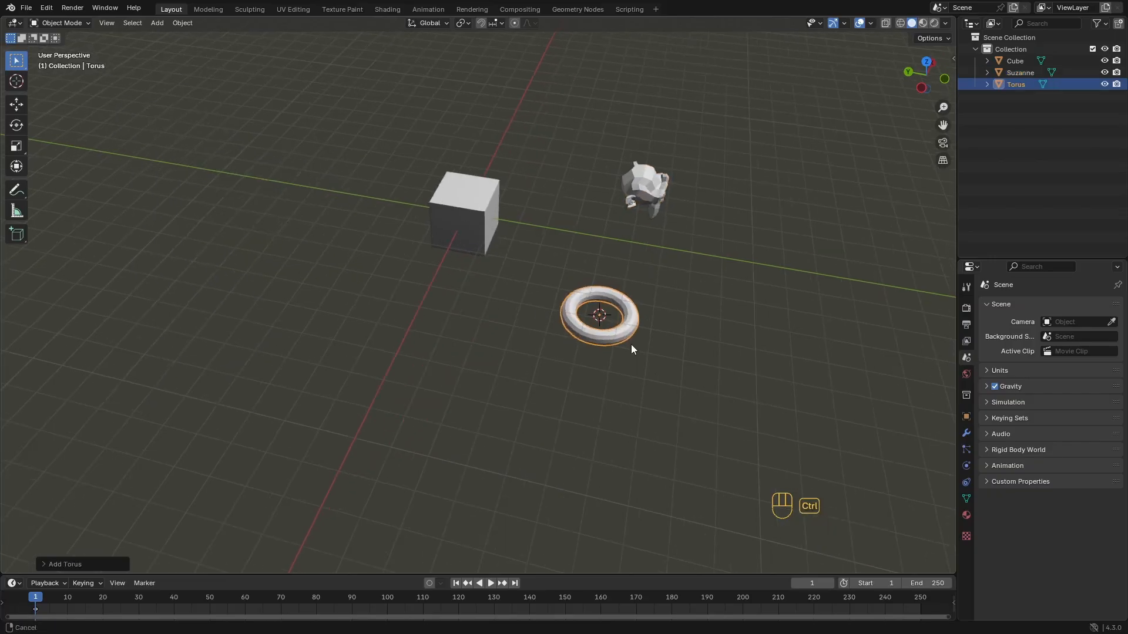
Select the monkey together with the torus and delete both objects
scroll(624, 316, "up", 3)
middle_click_drag(643, 290, 569, 338)
left_click(764, 268, "shift")
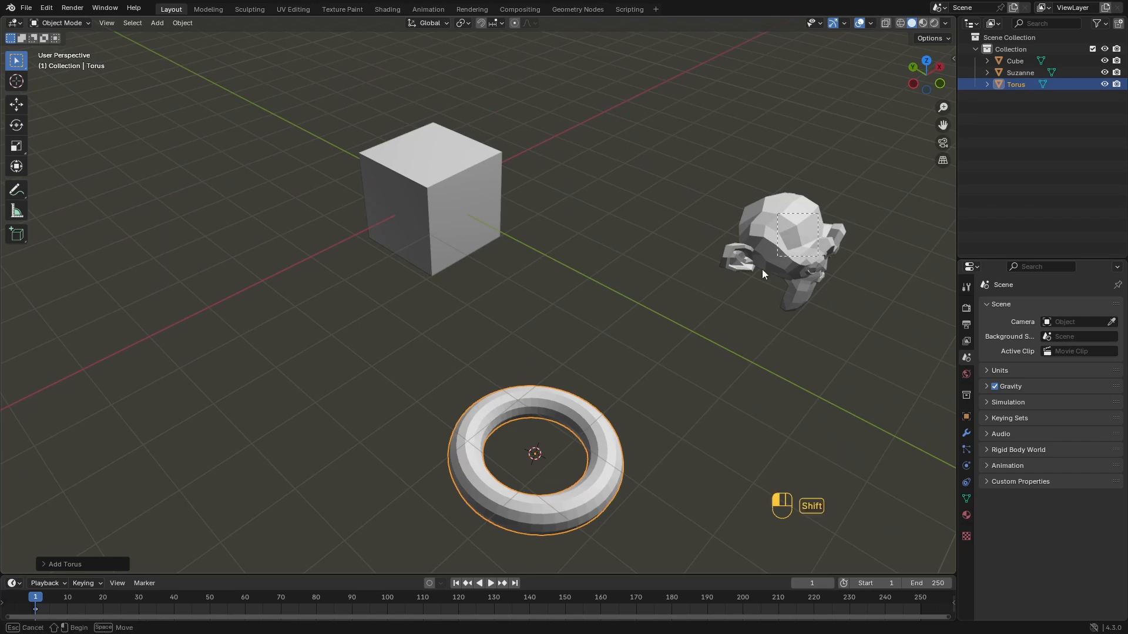
key("x")
left_click(641, 376)
Select the cube and place the 3D cursor on the grid some distance away from it, close to the green Y axis
left_click(461, 211)
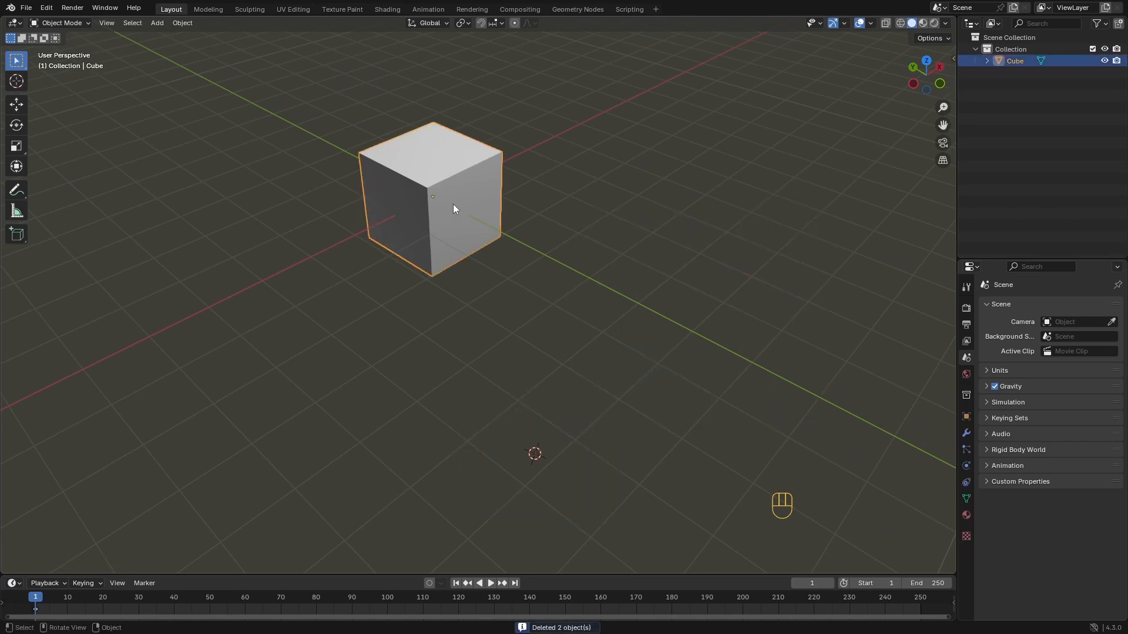
key("Tab")
scroll(456, 188, "up", 2)
middle_click_drag(456, 188, 486, 219, "shift")
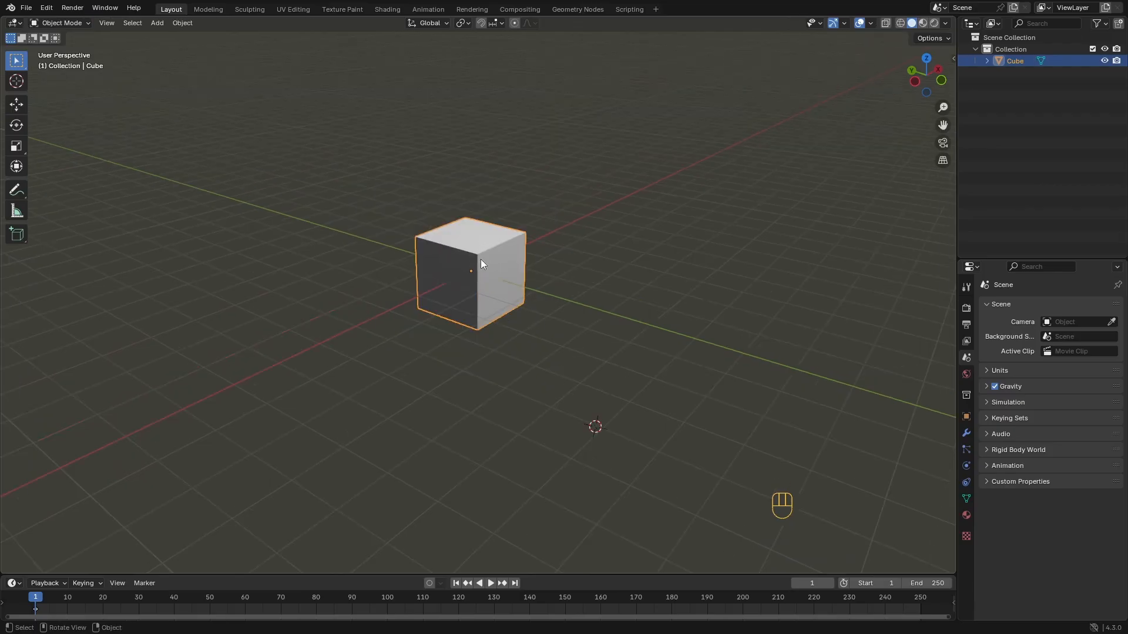
middle_click_drag(480, 259, 491, 280)
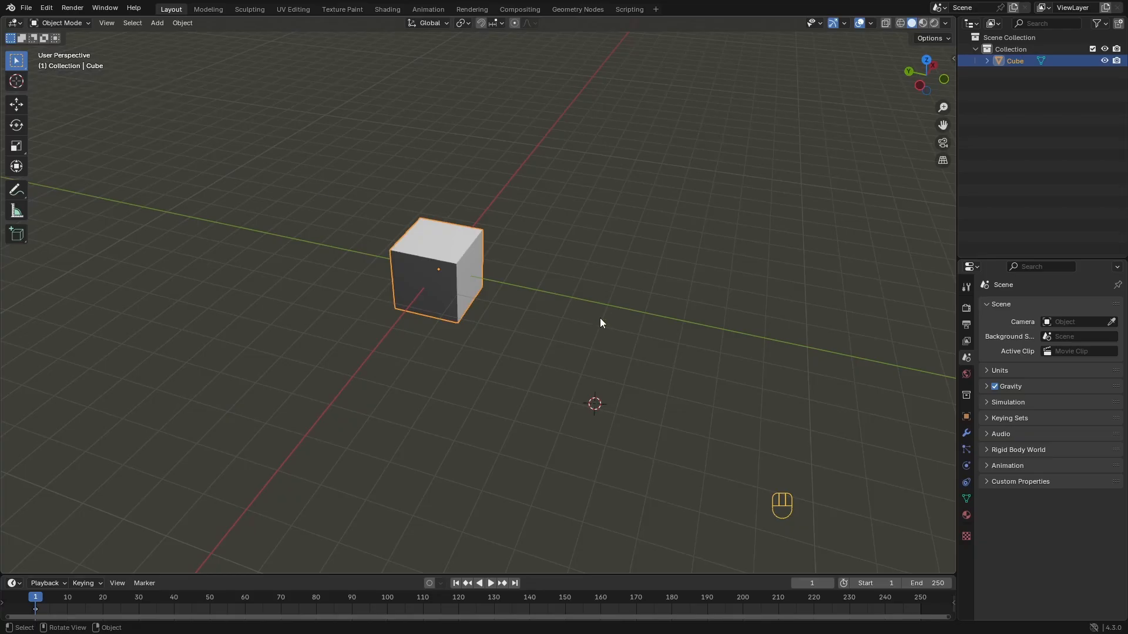
middle_click_drag(599, 319, 613, 301)
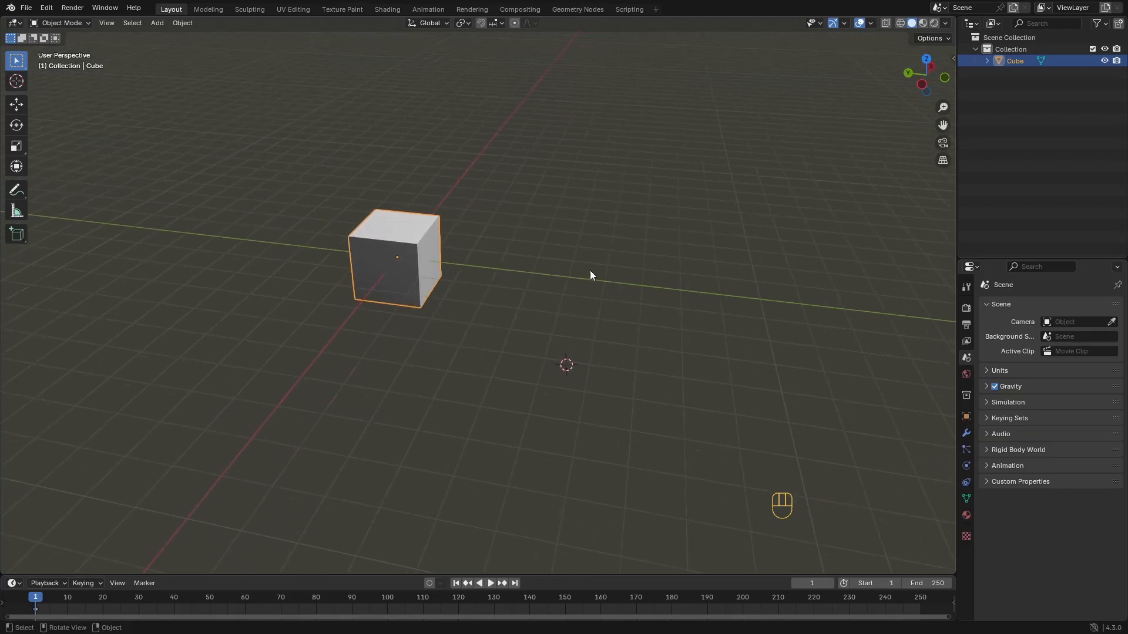
key("shift")
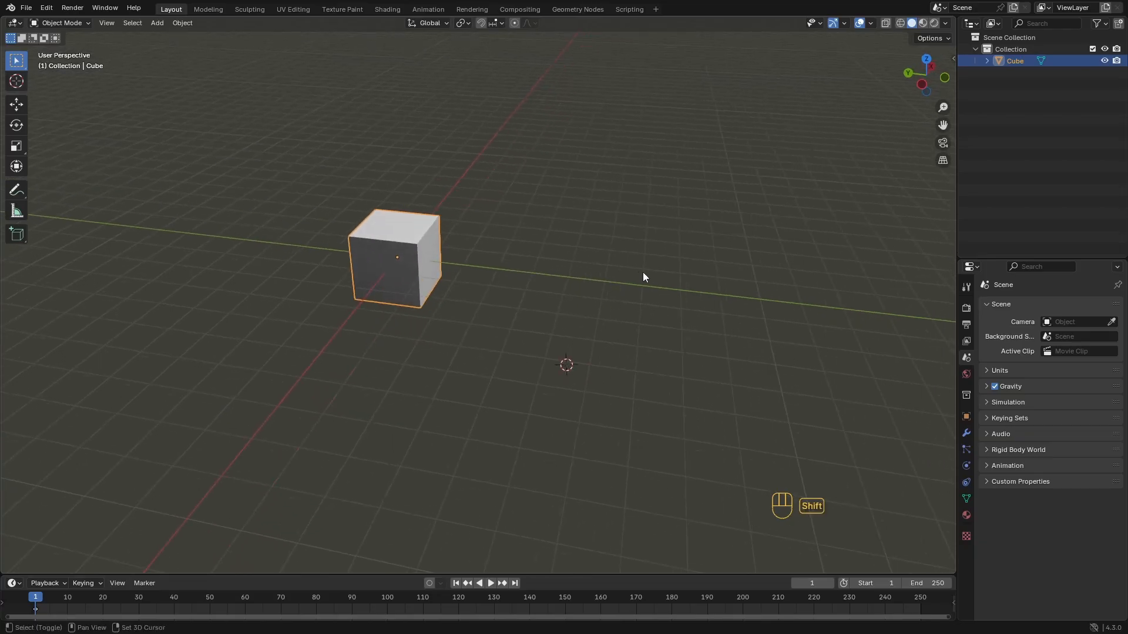
right_click_drag(644, 276, 634, 284, "shift")
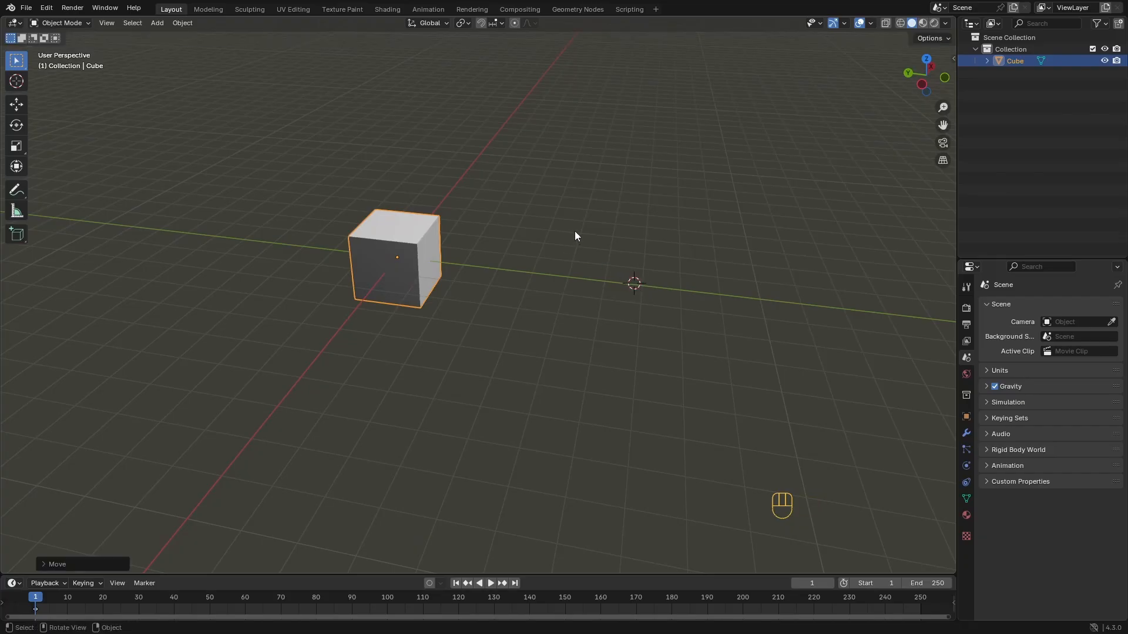
Snap the selected cube to the 3D cursor with Selection to Cursor
key("shift+a")
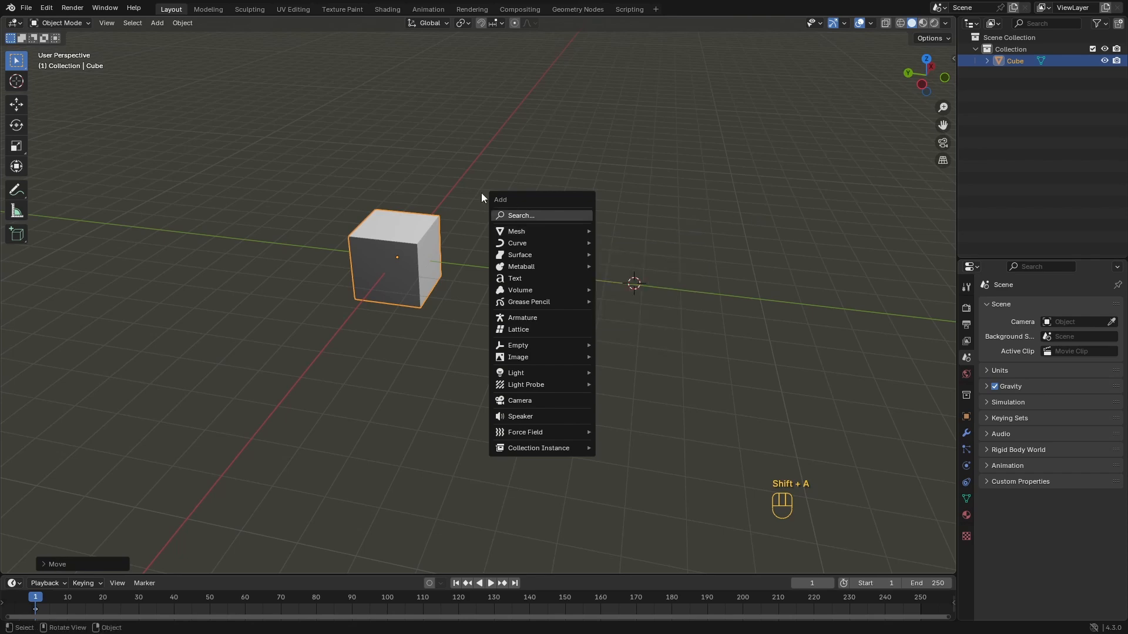
key("shift+s")
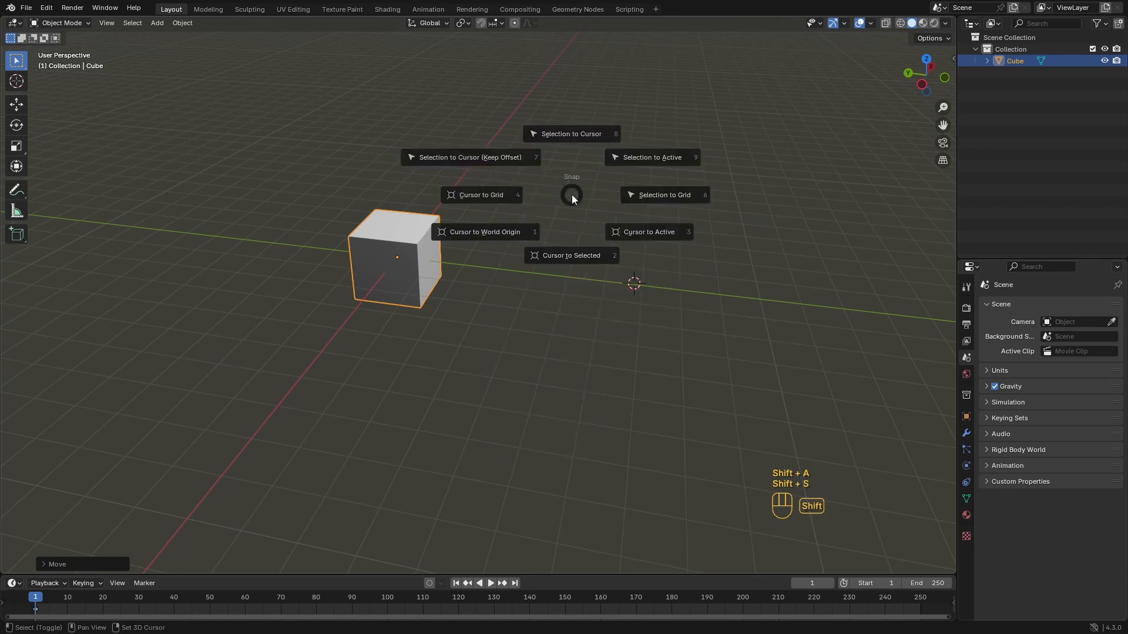
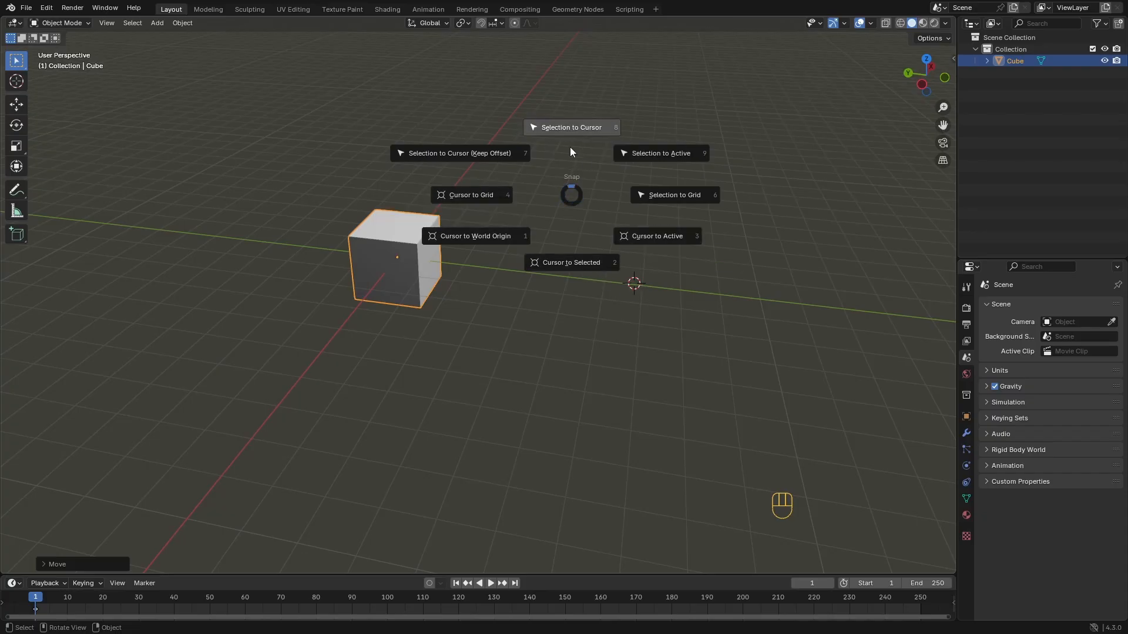
left_click(577, 132)
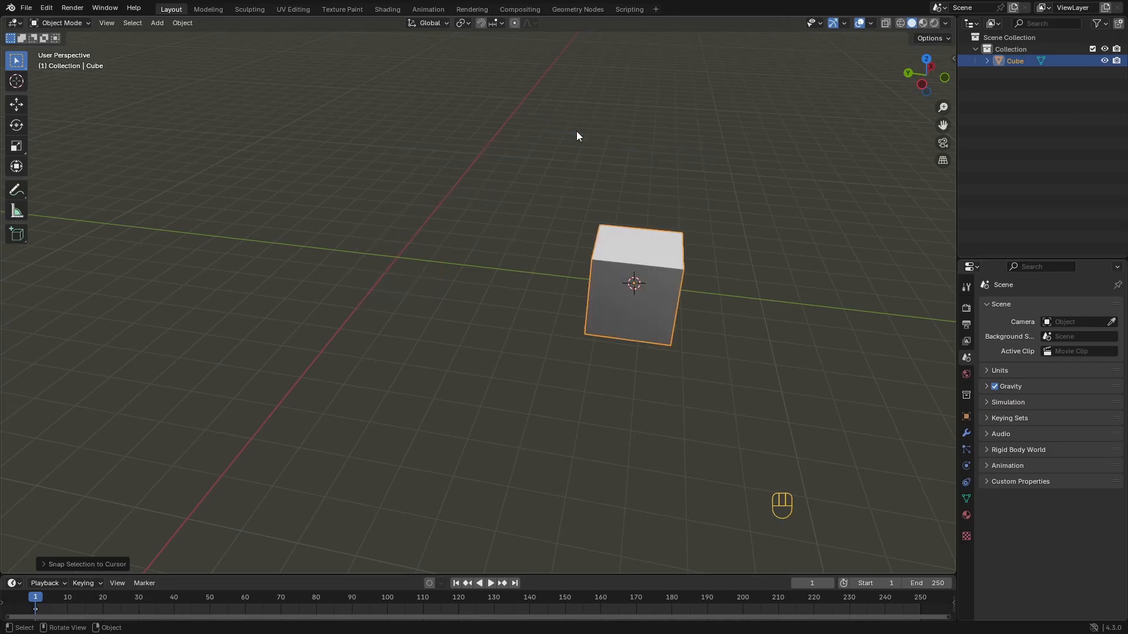
Place the 3D cursor across the red X axis from the cube and snap it back with Cursor to Selected
middle_click_drag(562, 214, 427, 238)
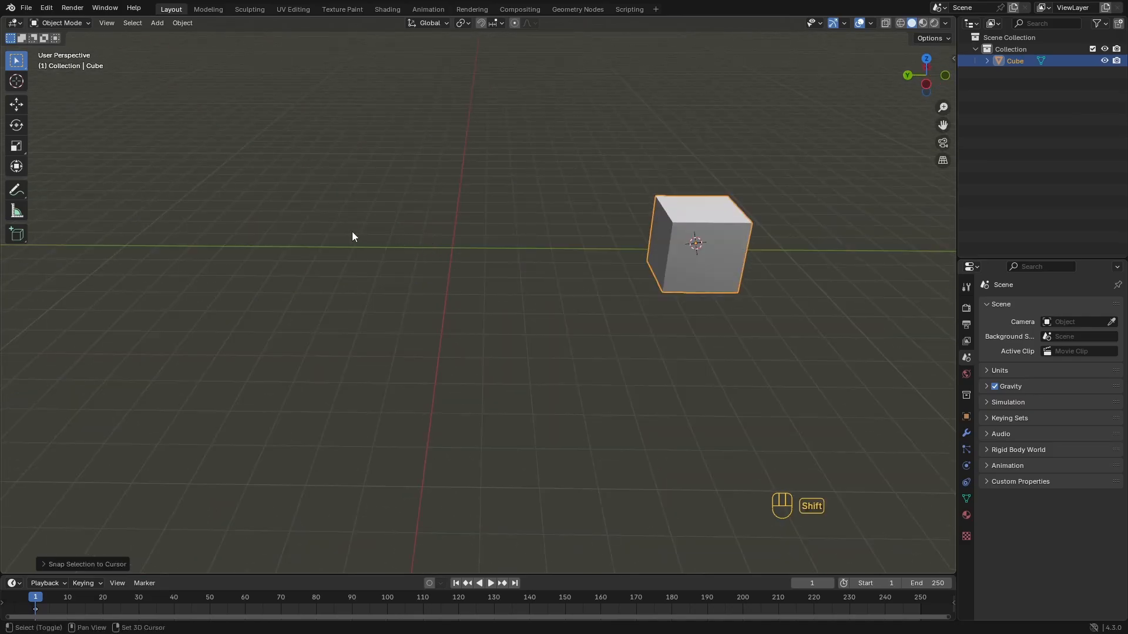
right_click_drag(352, 232, 317, 242, "shift")
middle_click_drag(327, 224, 358, 248)
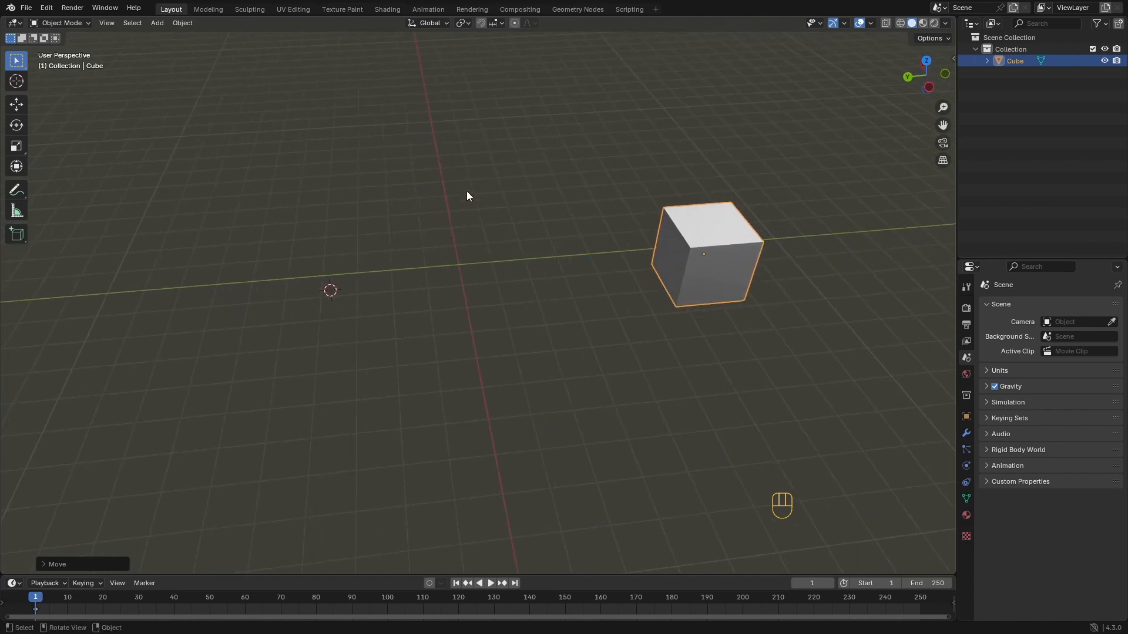
key("shift")
key("shift+s")
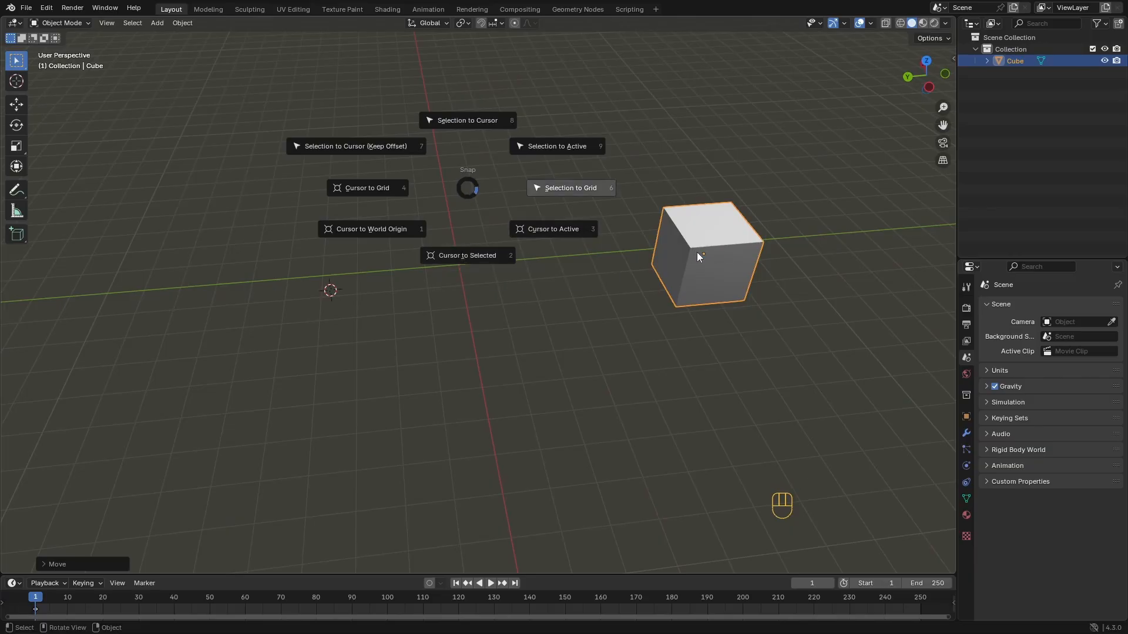
left_click(454, 260)
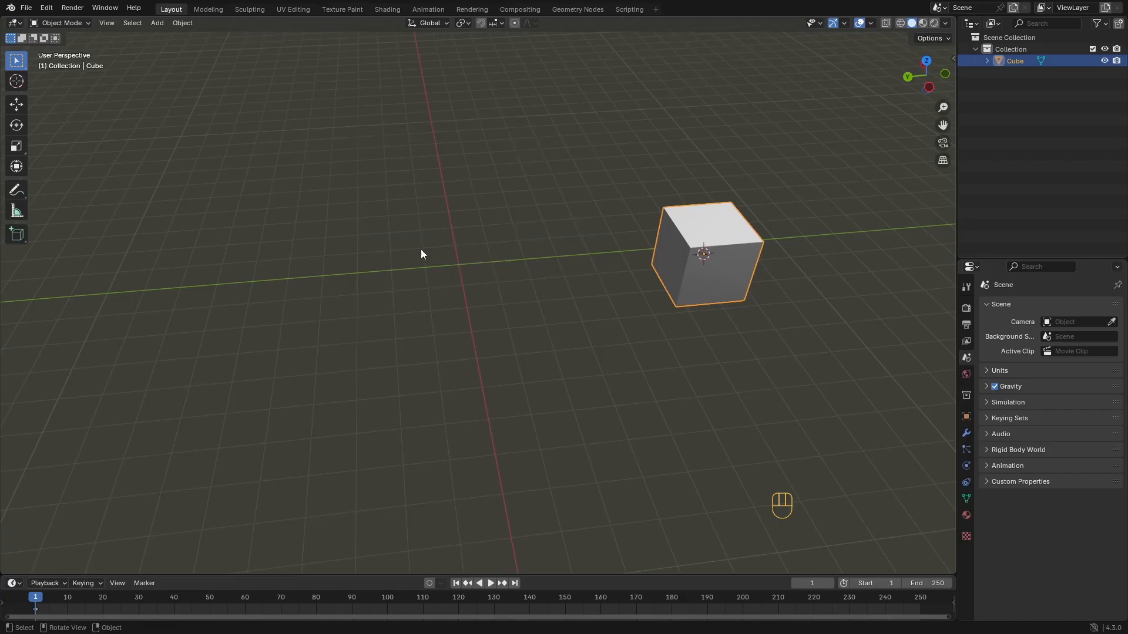
middle_click_drag(307, 174, 524, 204)
middle_click_drag(629, 225, 380, 207)
key("shift+a")
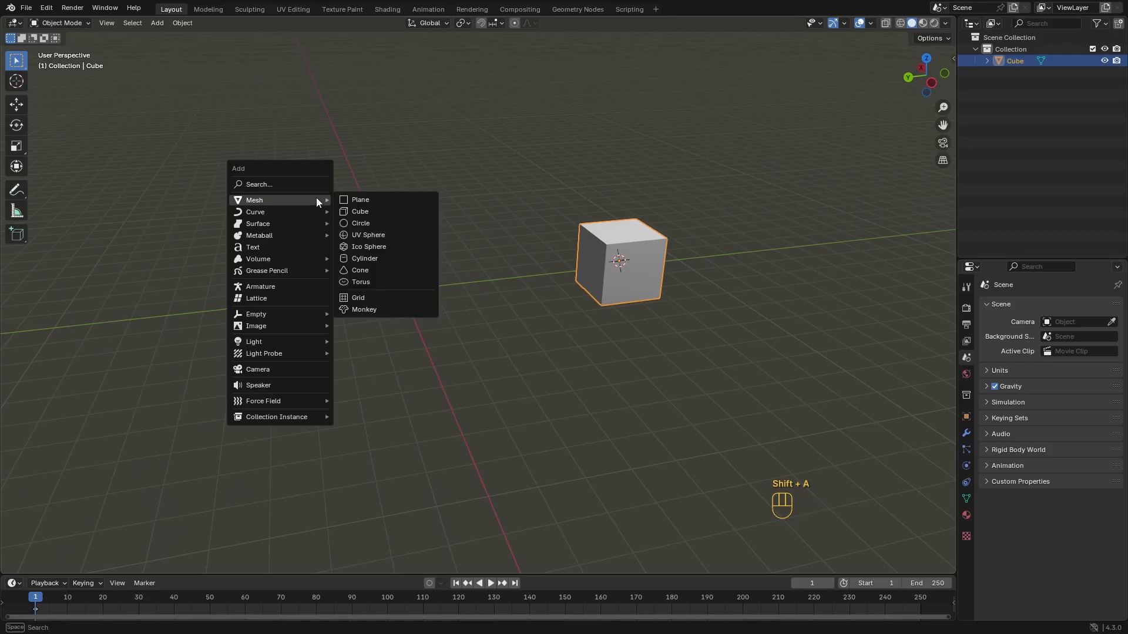
key("shift+s")
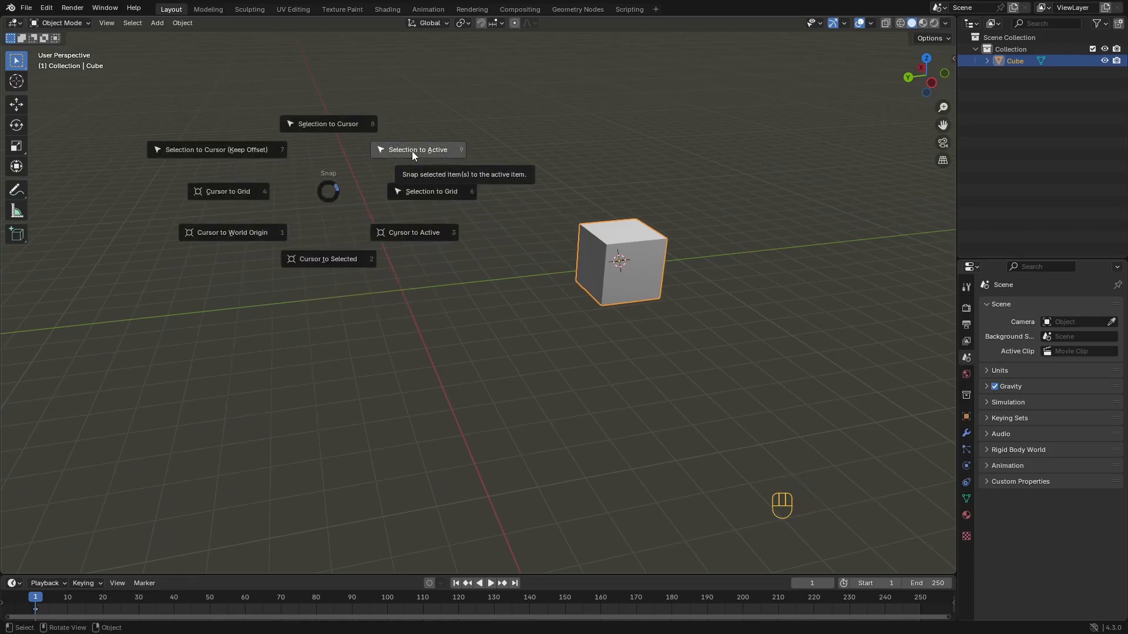
Duplicate the cube twice, spacing the copies in a row roughly along the Y axis, and select all three cubes
left_click(658, 262)
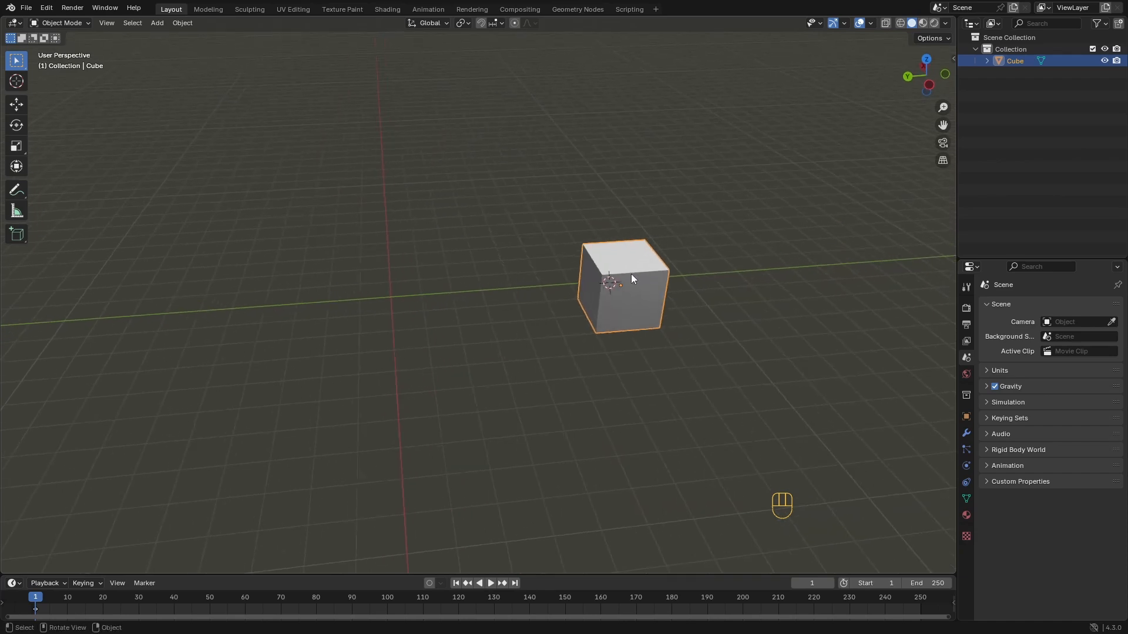
key("shift+d")
left_click(492, 284)
key("shift+d")
left_click(317, 266)
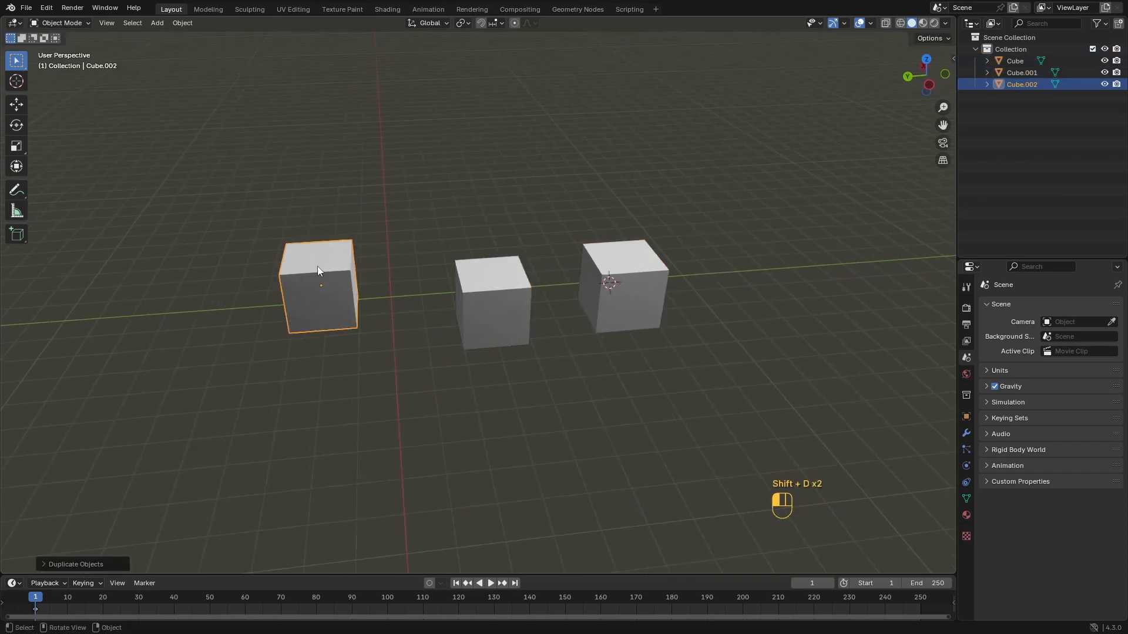
middle_click_drag(318, 266, 538, 266)
key("a")
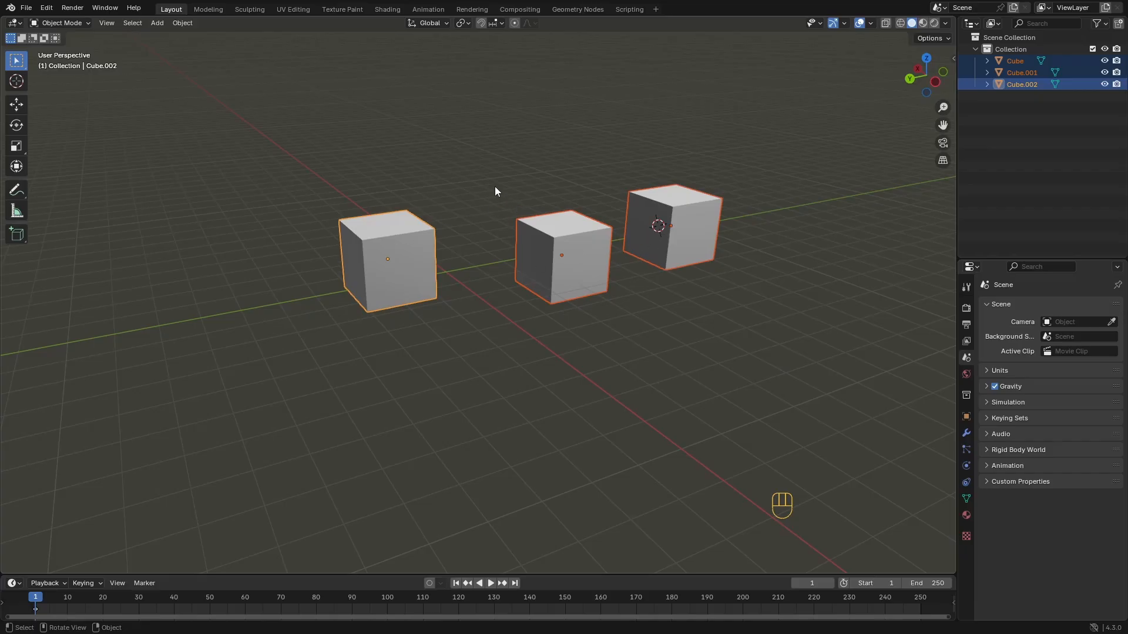
Snap the selected sphere and torus to the active cube with Selection to Active
key("shift+s")
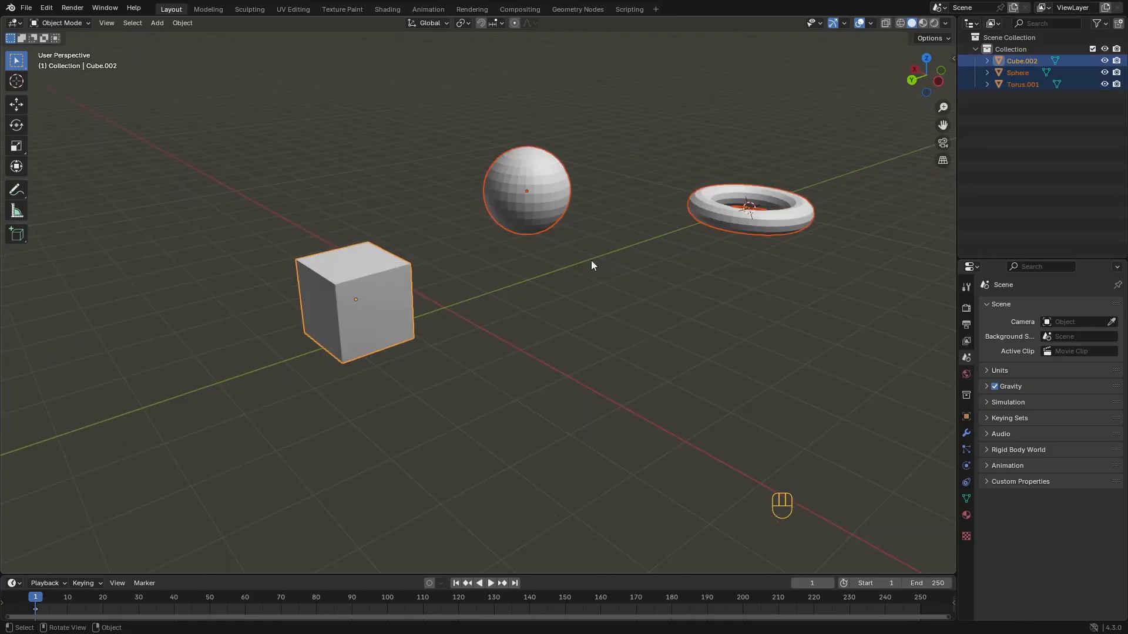
key("shift+s")
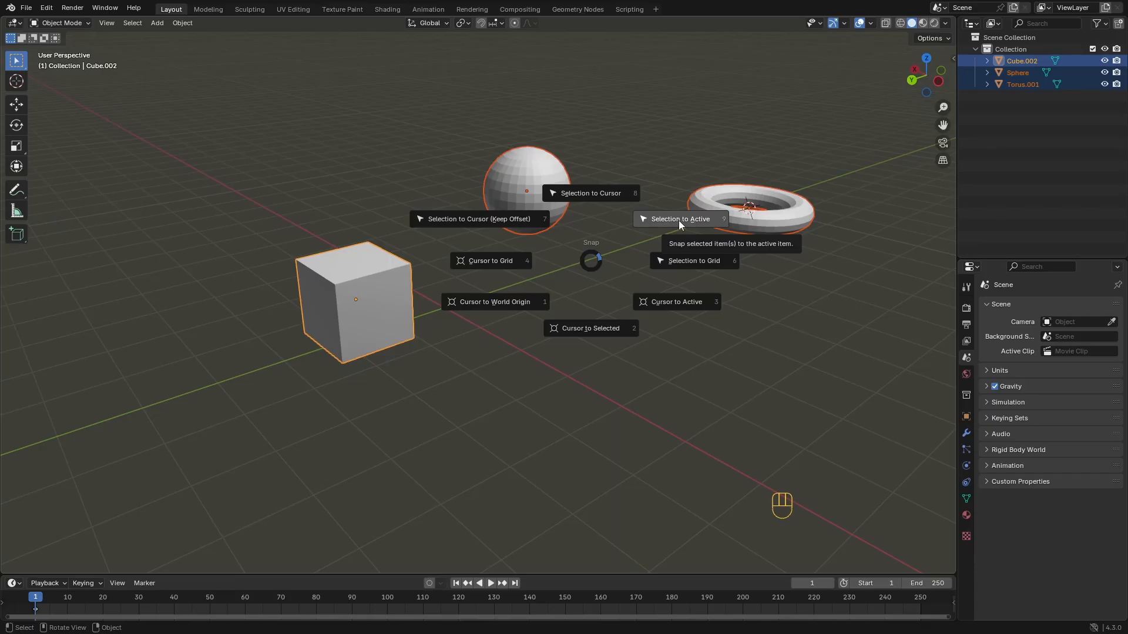
left_click(679, 220)
middle_click_drag(399, 337, 479, 312, "shift")
scroll(509, 284, "up", 3)
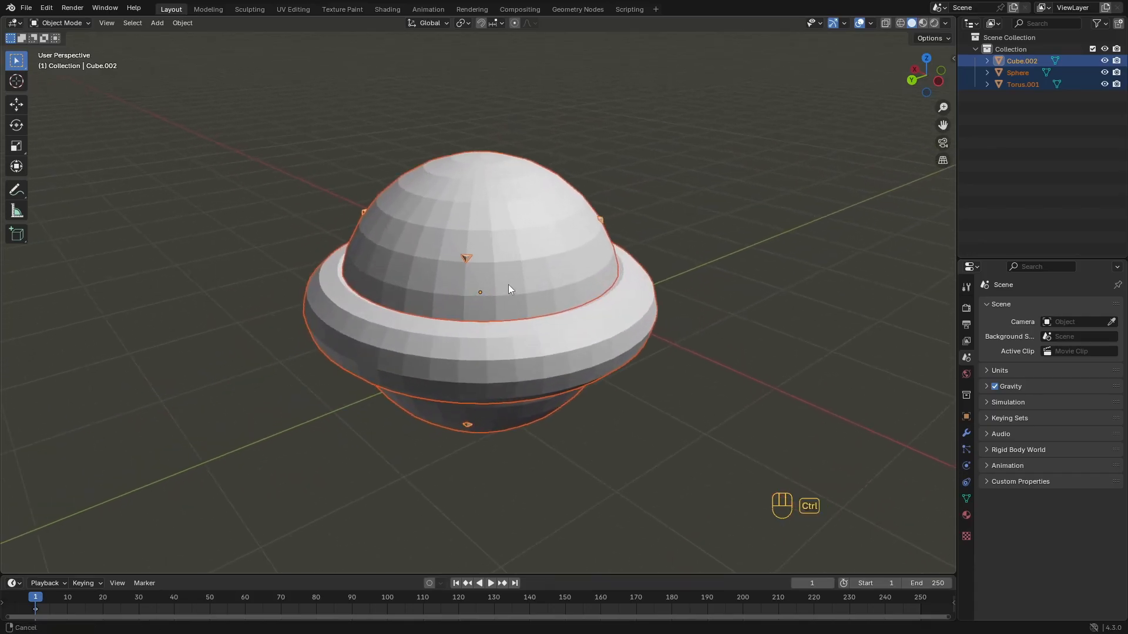
Select only the cube and scale it up to about 1.17 so its corners protrude from the sphere
left_click(464, 256)
key("s")
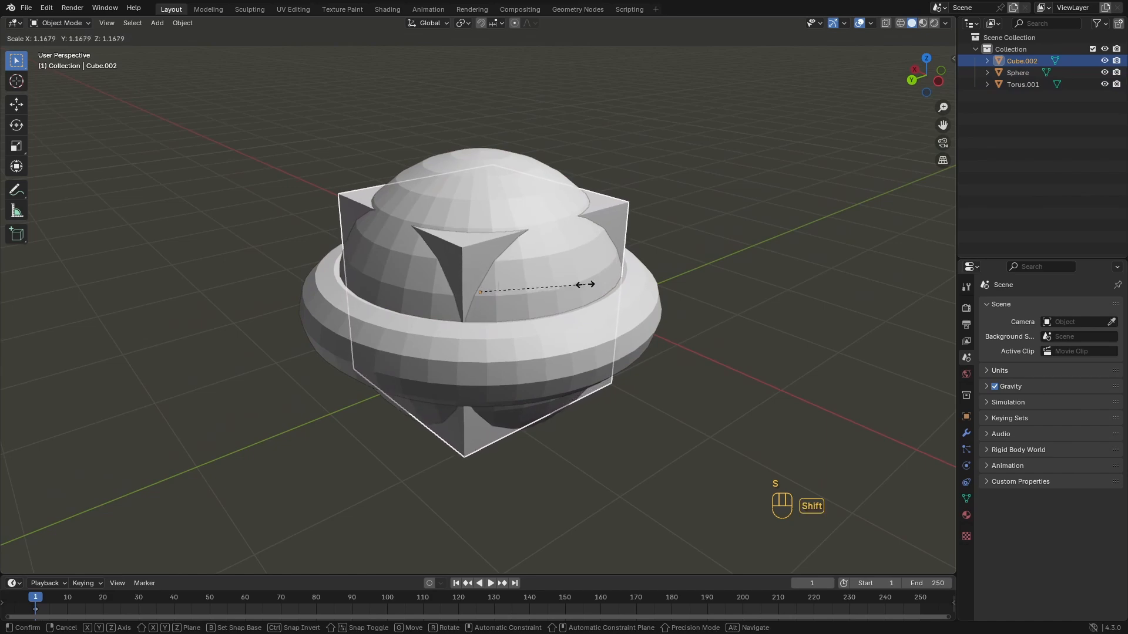
left_click(589, 285)
scroll(523, 321, "down", 2)
middle_click_drag(523, 321, 584, 280)
key("KP_Decimal")
scroll(607, 244, "down", 4)
scroll(470, 298, "down", 3)
Undo the cube's scaling and the snap to the active object, back to three separate selected objects
key("shift+a")
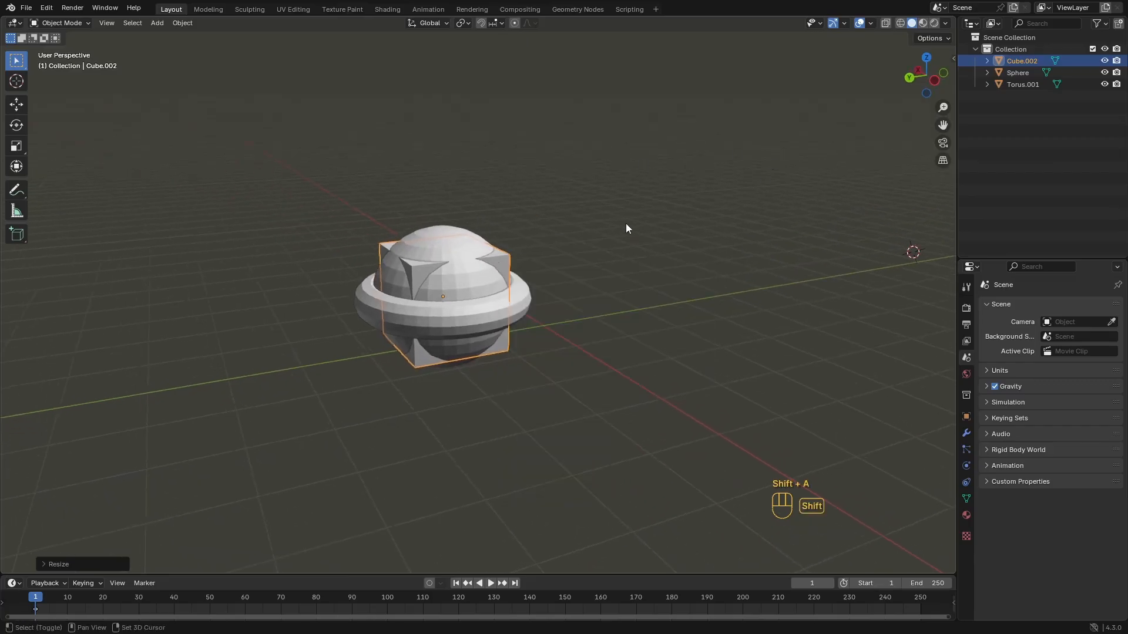
key("shift+s")
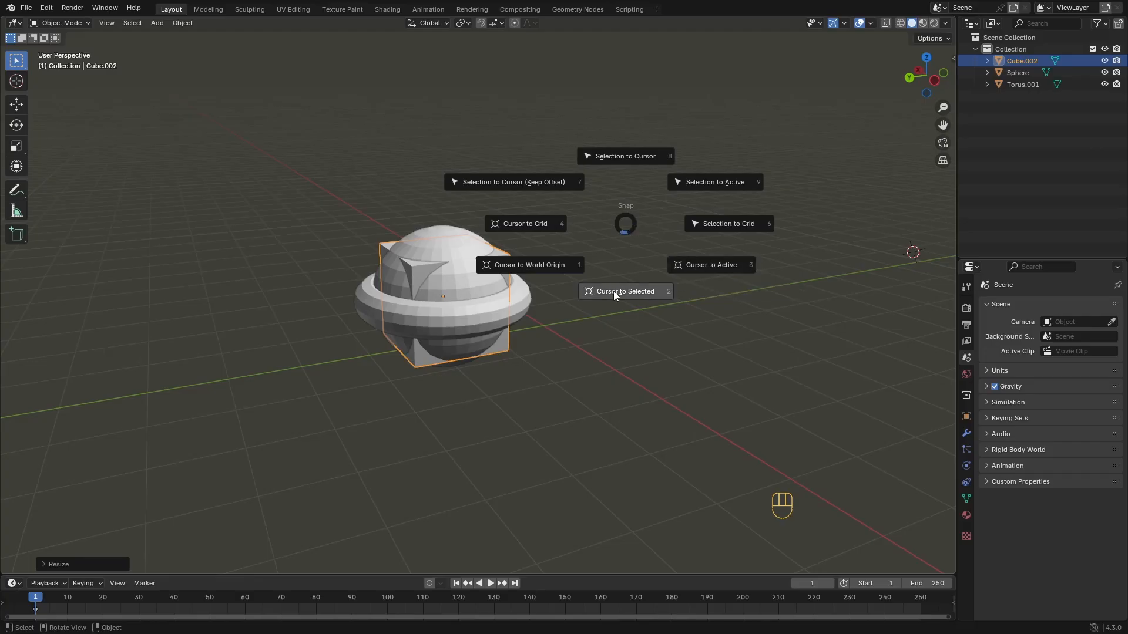
key("ctrl+z")
key("ctrl+z")
key("ctrl+z")
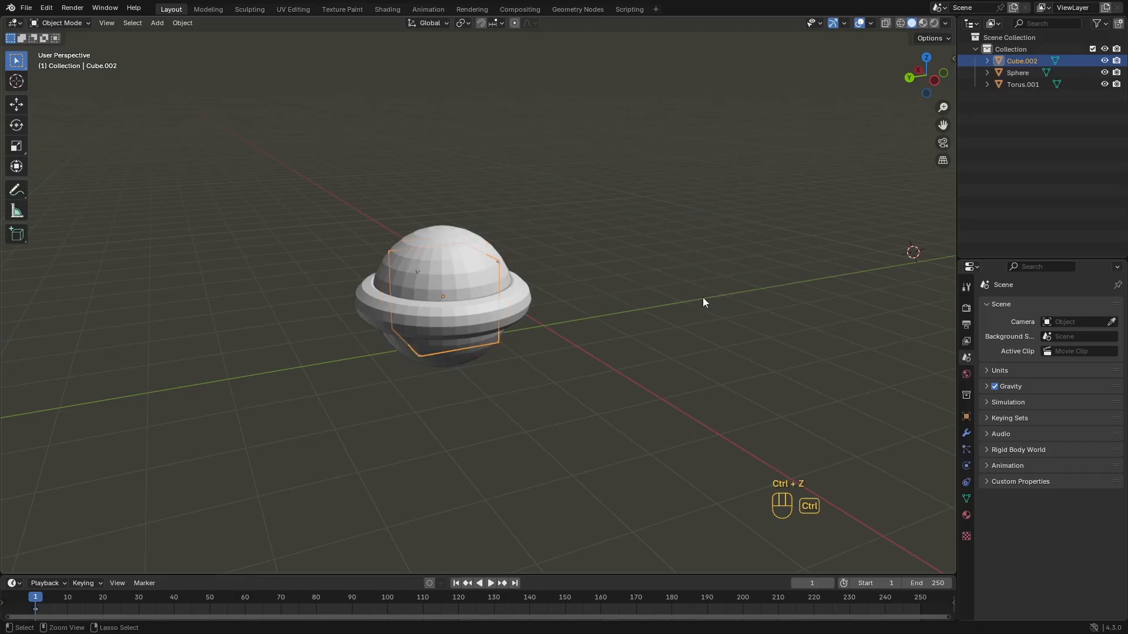
Make the sphere the active object among the three selected ones and snap the 3D cursor to it with Cursor to Active
middle_click_drag(704, 293, 608, 303, "shift")
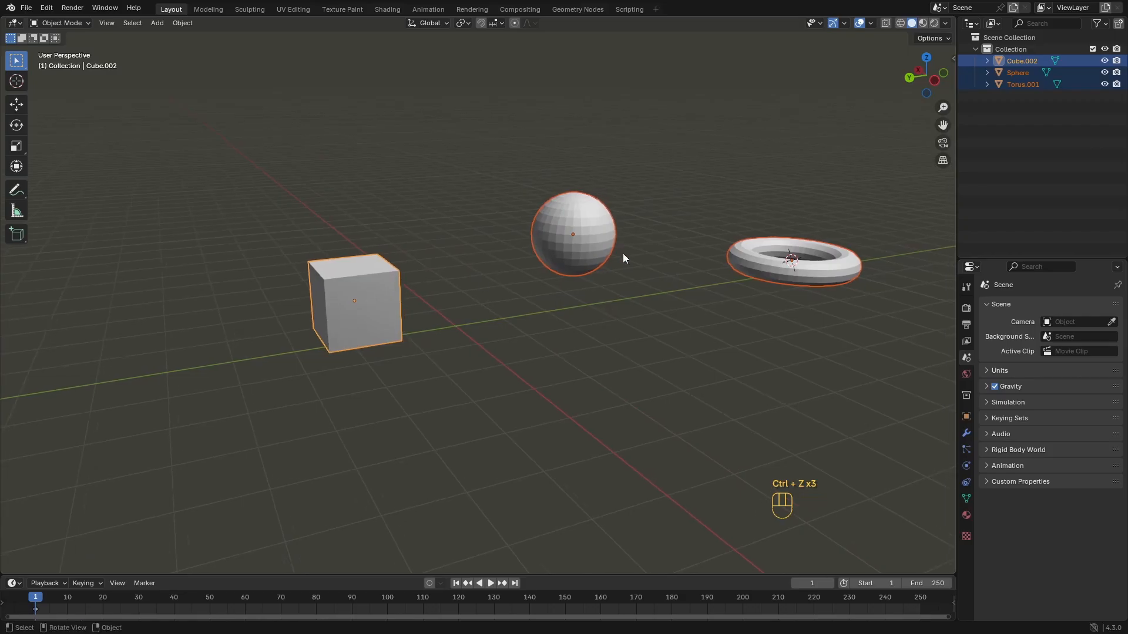
left_click(584, 242, "shift")
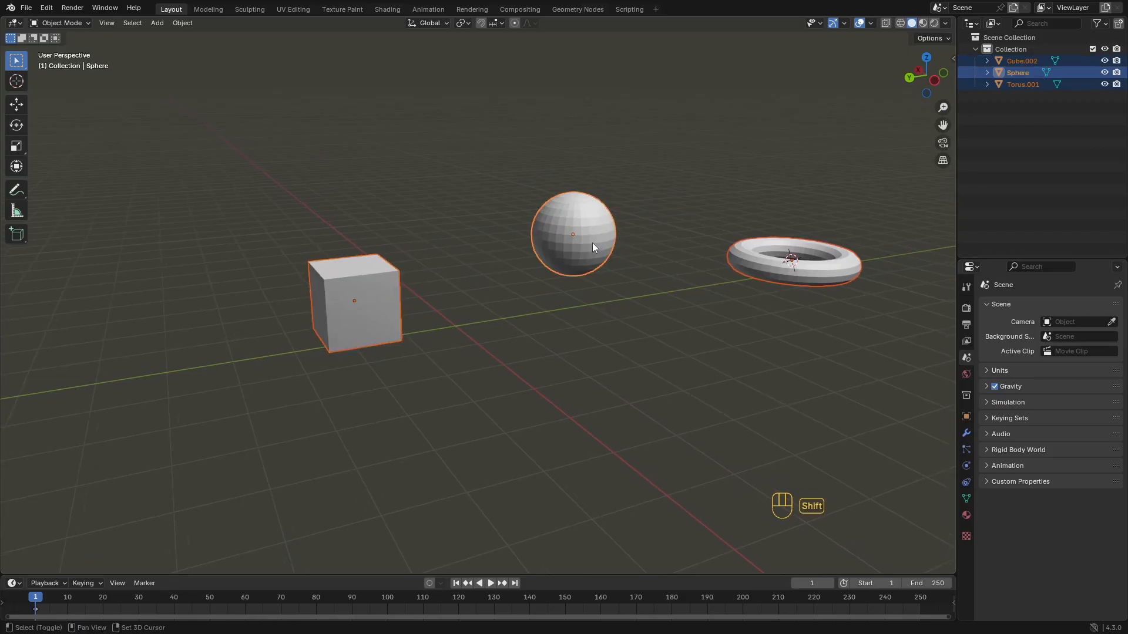
middle_click_drag(579, 246, 614, 270)
key("shift+s")
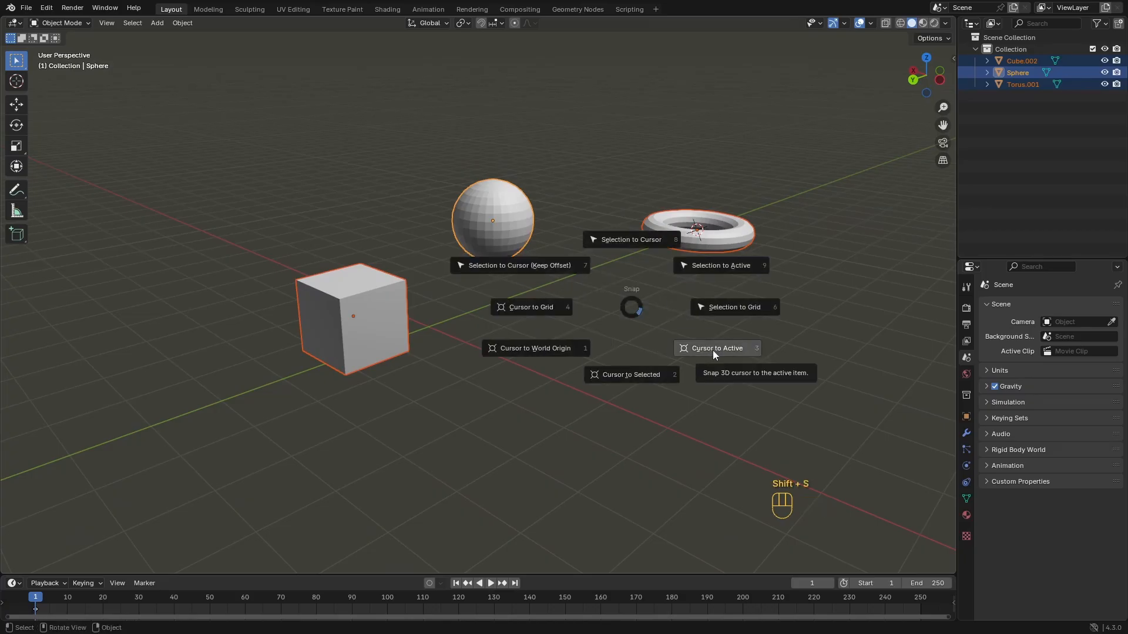
left_click(713, 350)
middle_click_drag(494, 221, 528, 232)
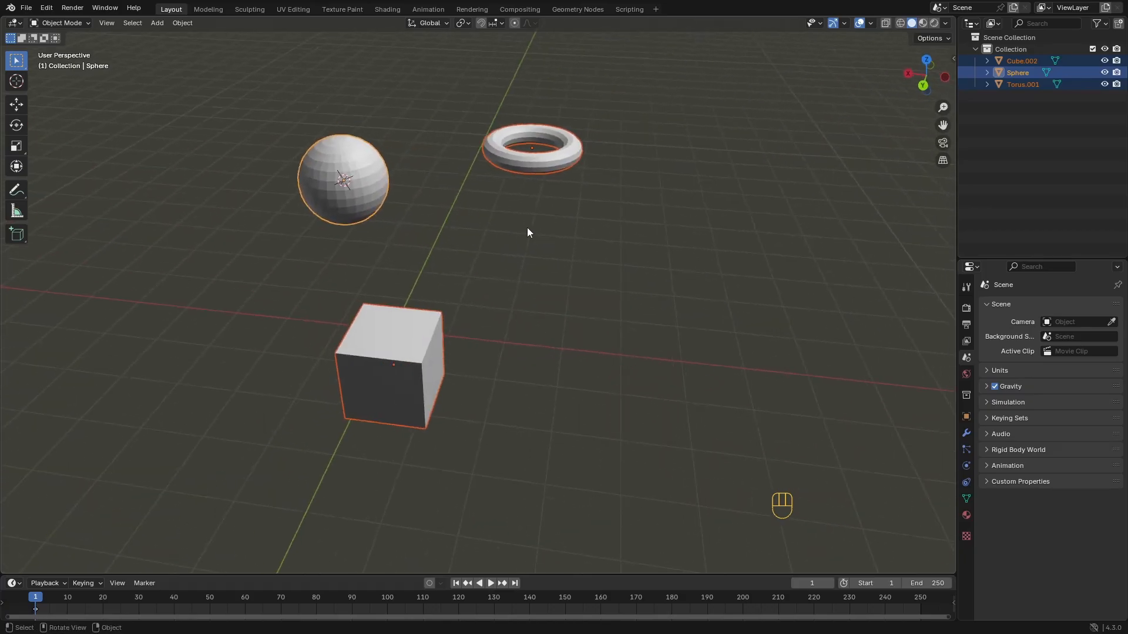
middle_click_drag(347, 166, 387, 200)
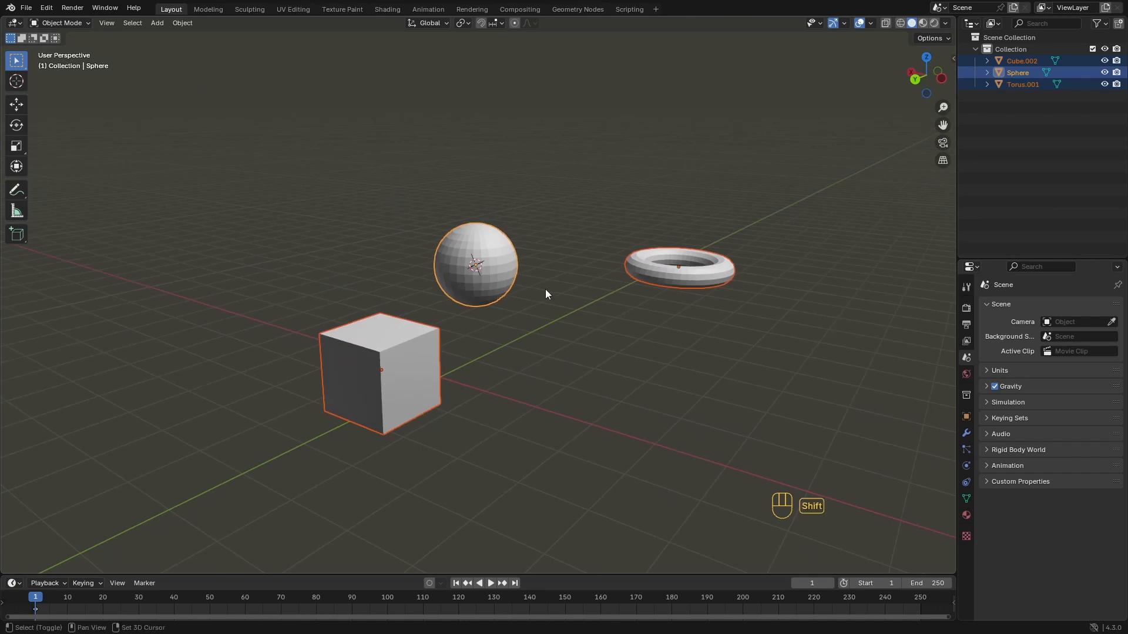
Return the 3D cursor to the centre of the scene with Cursor to World Origin
key("shift+a")
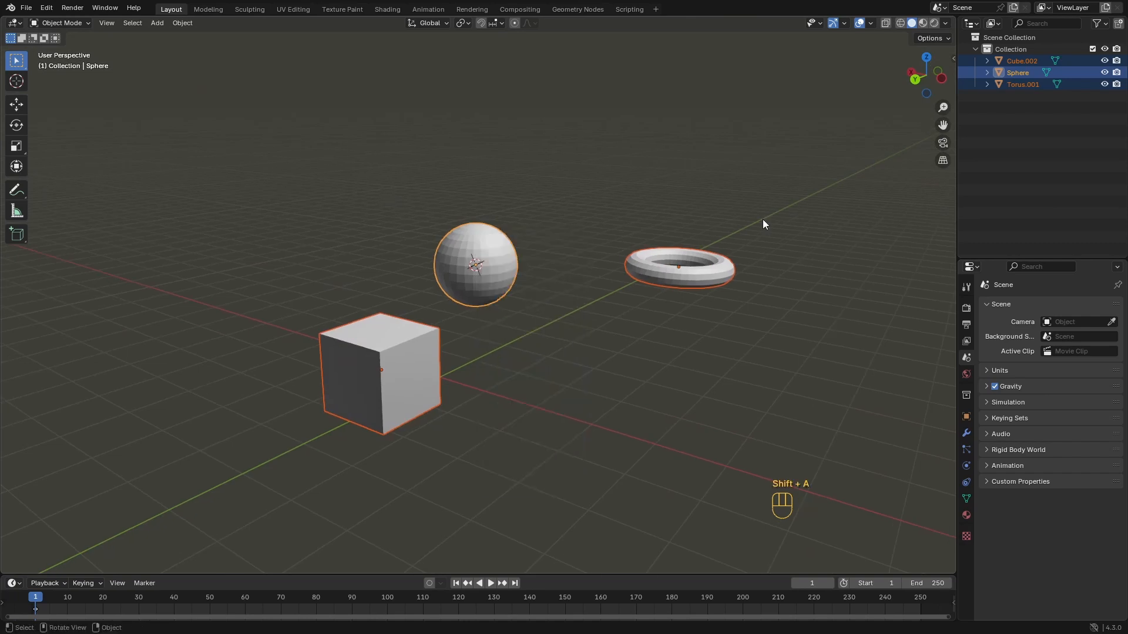
key("shift+s")
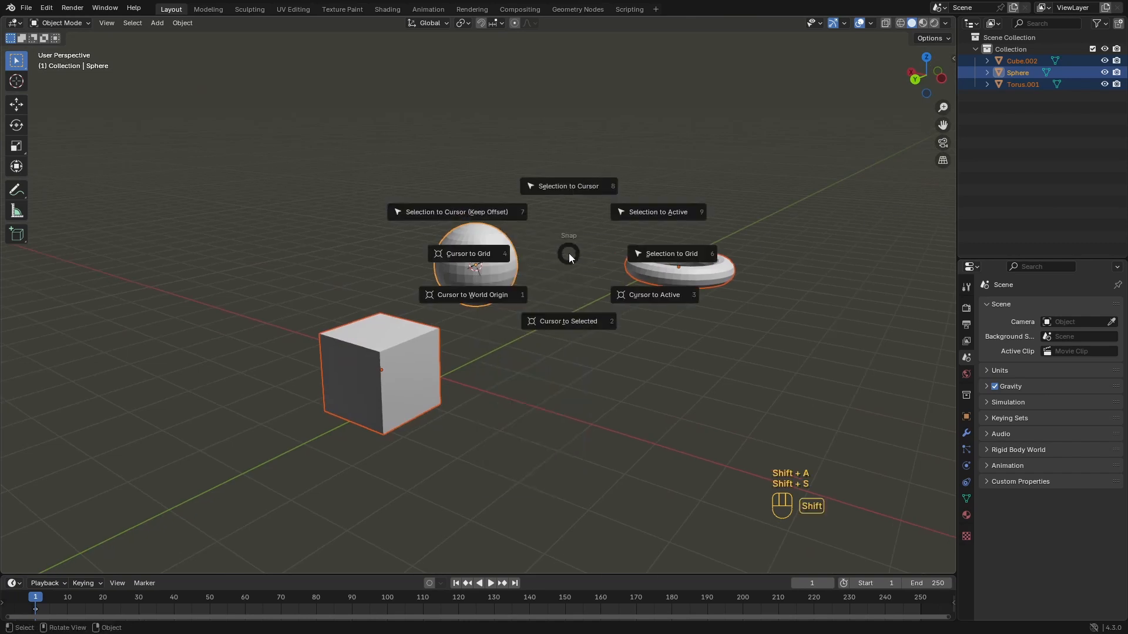
left_click(470, 298)
Add a UV Sphere mesh at the world origin and frame the view on it
mouse_move(470, 298)
middle_mouse_down()
mouse_move(428, 348)
mouse_move(411, 331)
mouse_move(517, 351)
mouse_move(474, 316)
middle_mouse_up()
key("shift+a")
mouse_move(523, 310)
key("KP_Decimal")
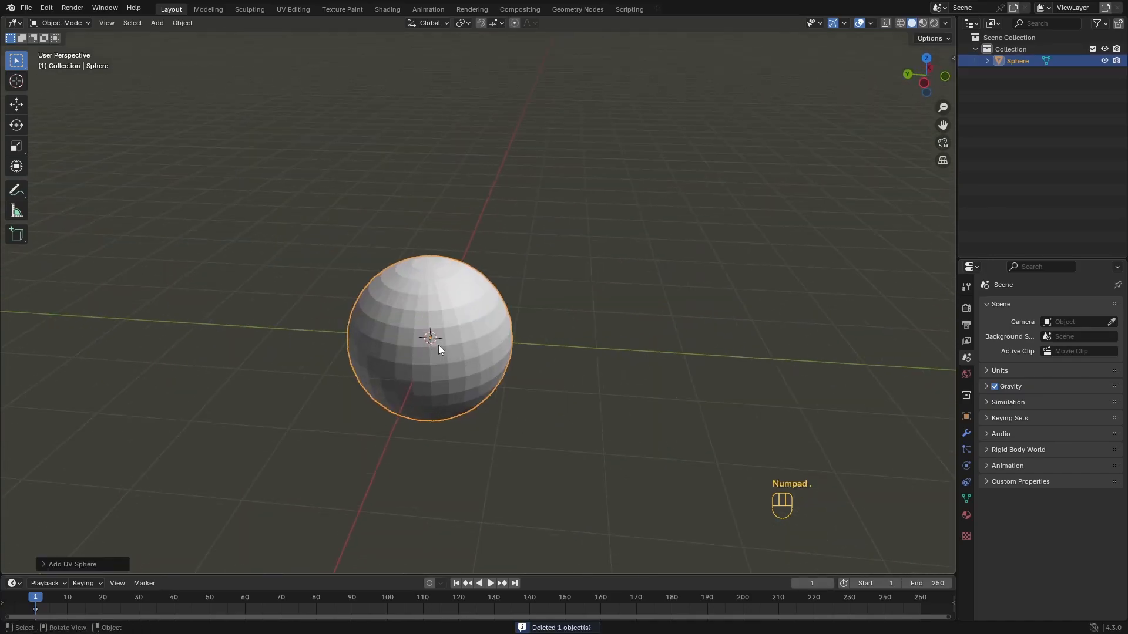
Duplicate the sphere and place the copy about 5.3 m away along the X axis
scroll(439, 344, "down", 3)
middle_click_drag(477, 343, 415, 327)
scroll(510, 347, "up", 1)
scroll(510, 346, "down", 4)
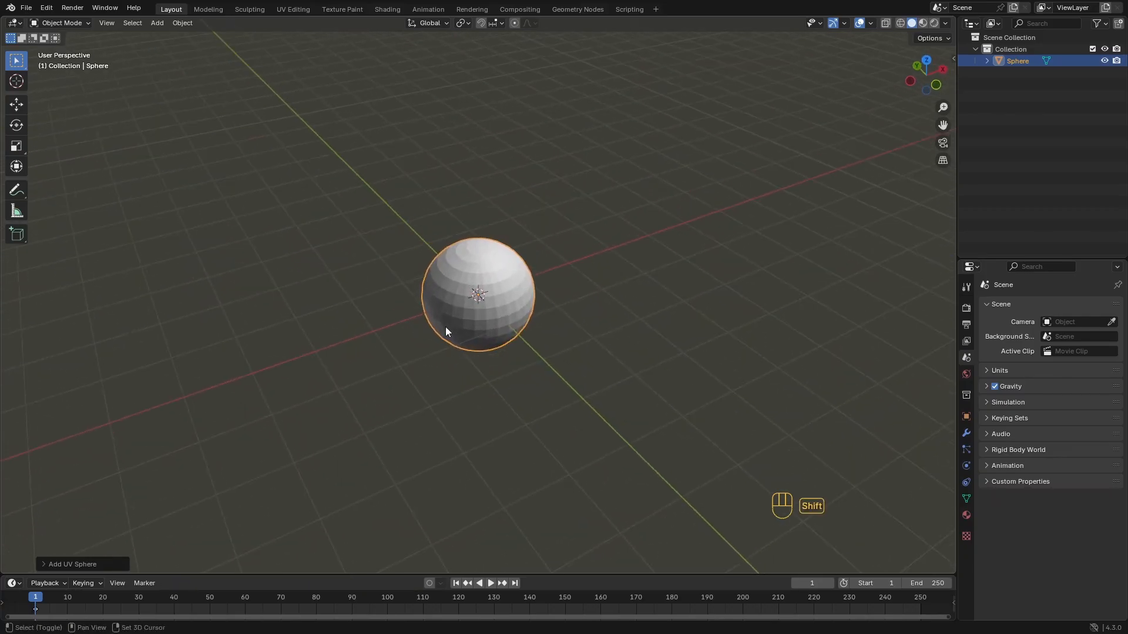
key("shift+d")
key("z")
key("x")
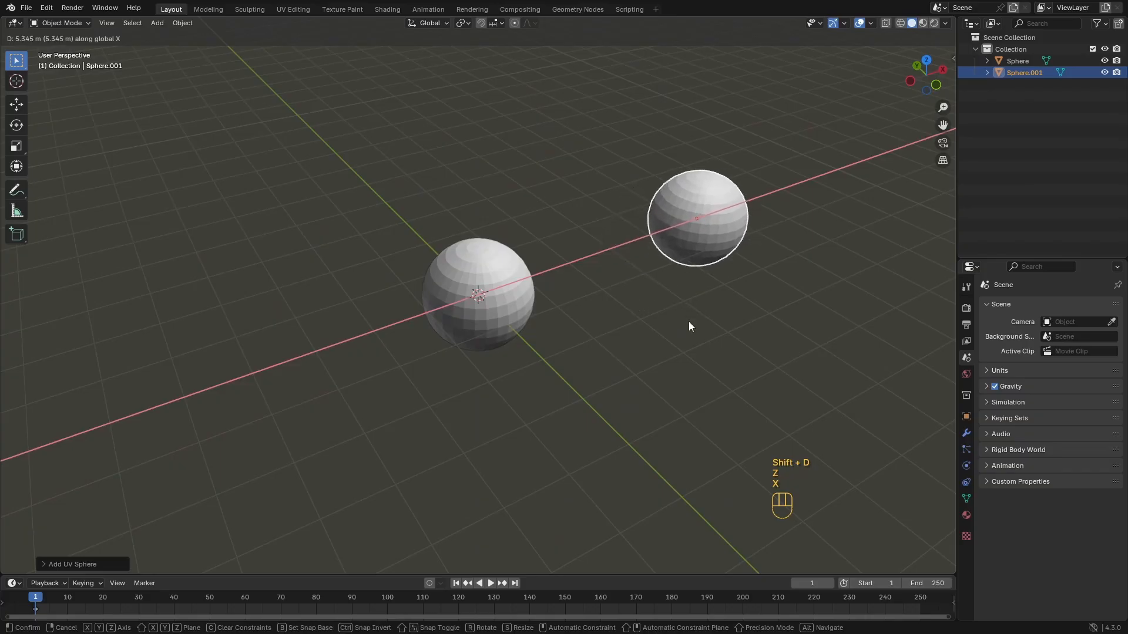
left_click(690, 325)
Duplicate the second sphere and place the new copy freely below it
middle_click_drag(690, 324, 617, 290)
key("shift+d")
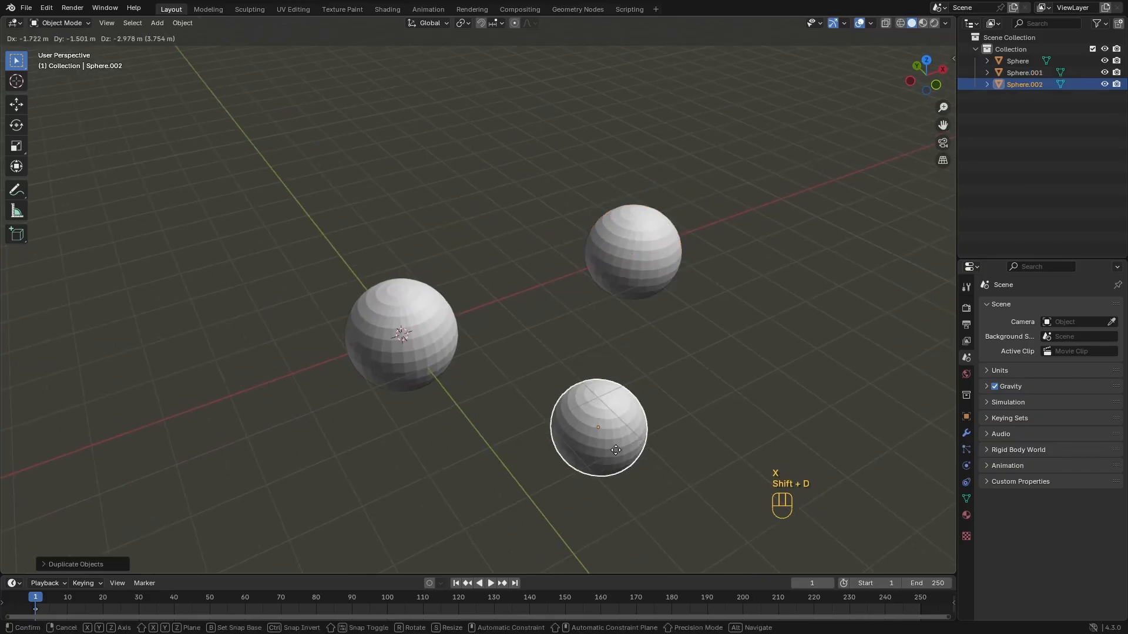
left_click(626, 449)
middle_click_drag(625, 450, 637, 315)
Hide every object except the first duplicated sphere on the X axis, and undo the hiding
left_click(647, 296)
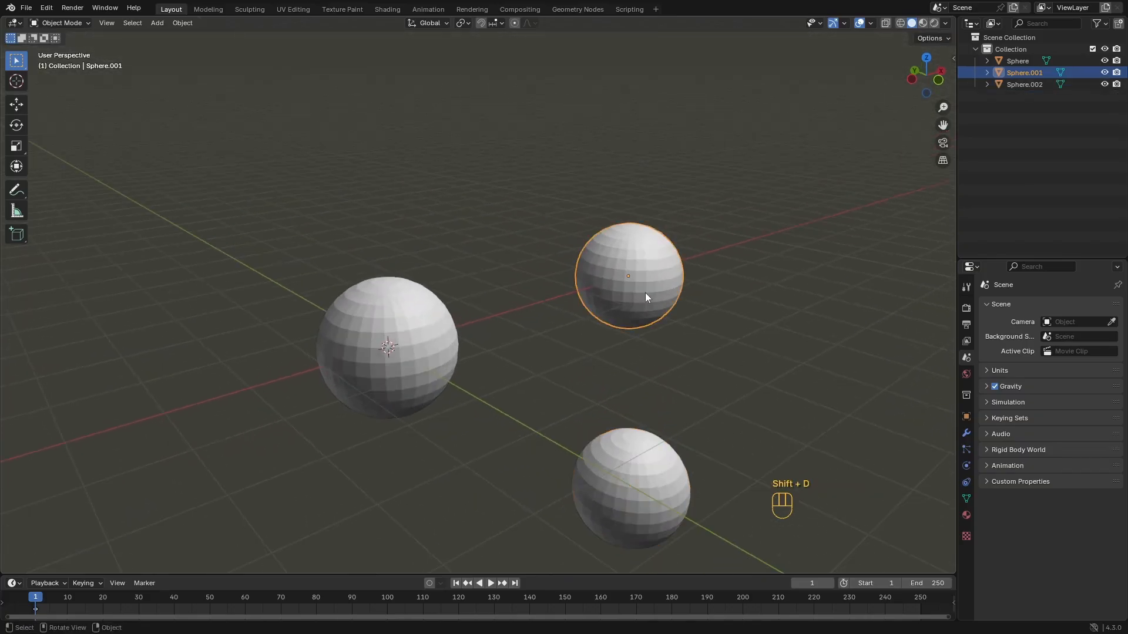
key("shift+h")
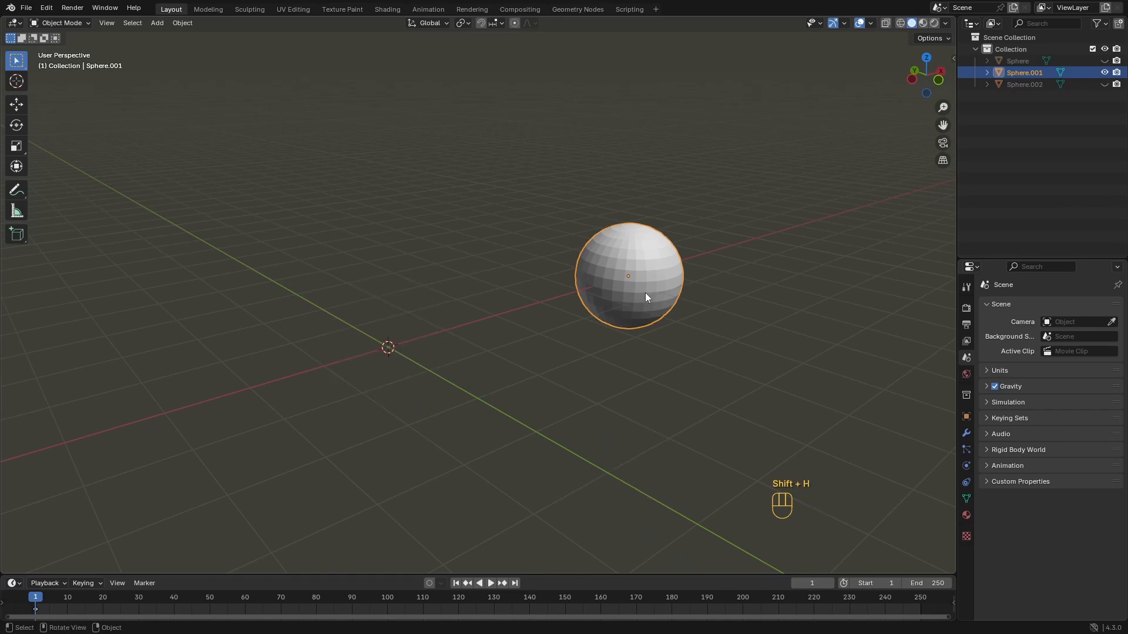
key("ctrl+z")
Isolate the selected sphere in Local View, inspect it from several angles and return to the full scene
key("KP_Divide")
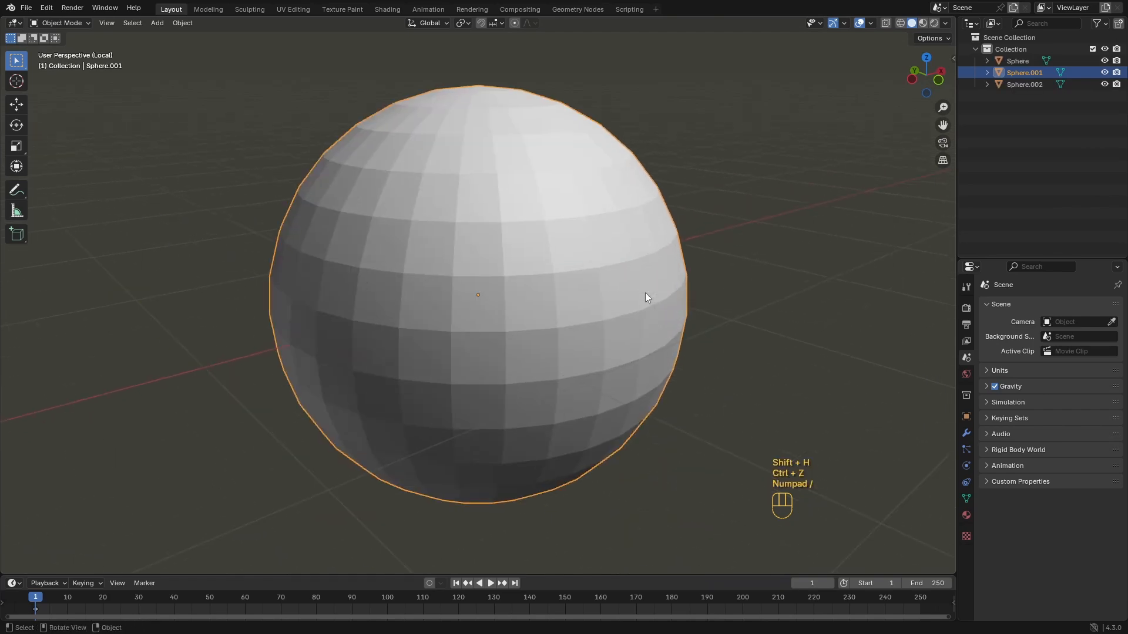
scroll(703, 330, "down", 2)
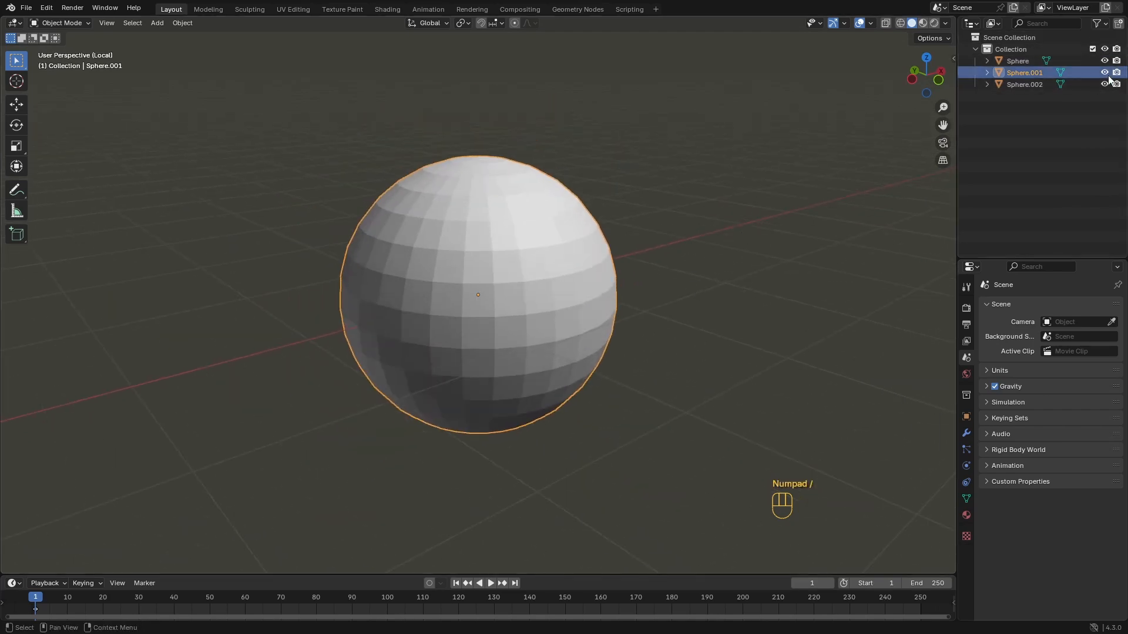
scroll(574, 311, "up", 3)
middle_click_drag(559, 308, 522, 329)
mouse_move(523, 329)
middle_mouse_down("ctrl")
mouse_move(506, 402)
mouse_move(488, 413)
mouse_move(524, 364)
mouse_move(536, 313)
middle_mouse_up("ctrl")
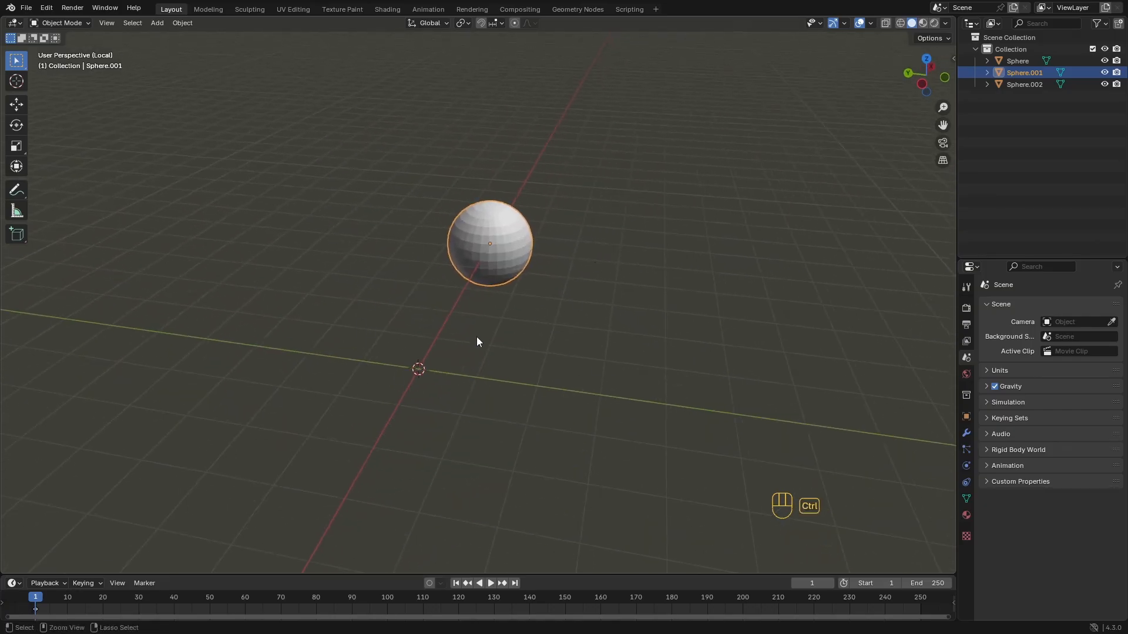
middle_click_drag(477, 337, 501, 268, "ctrl")
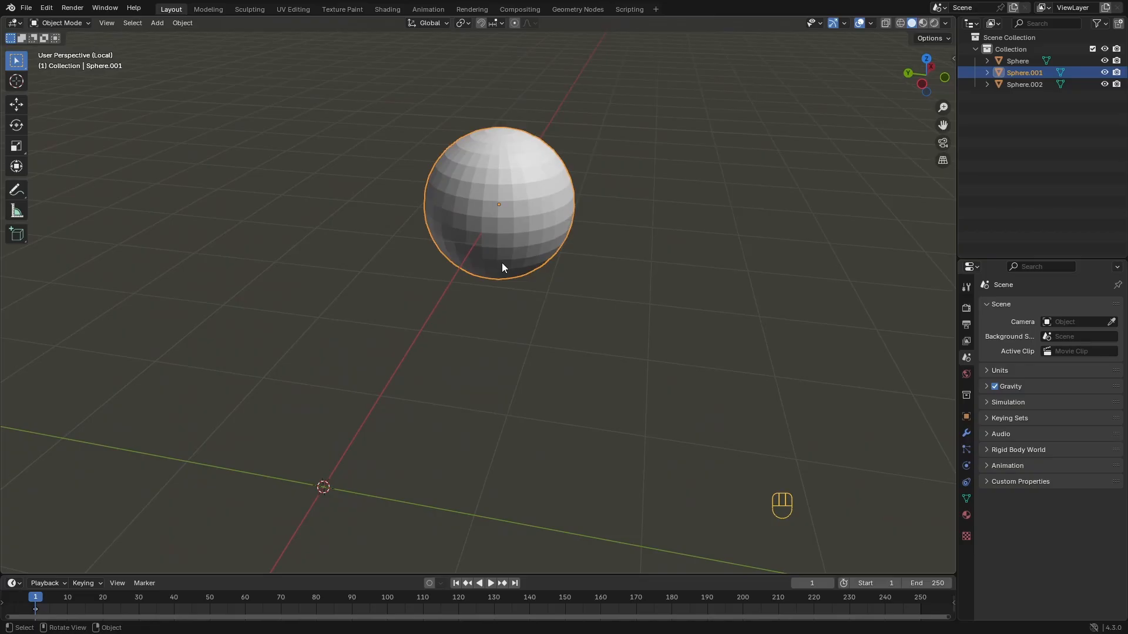
key("KP_Divide")
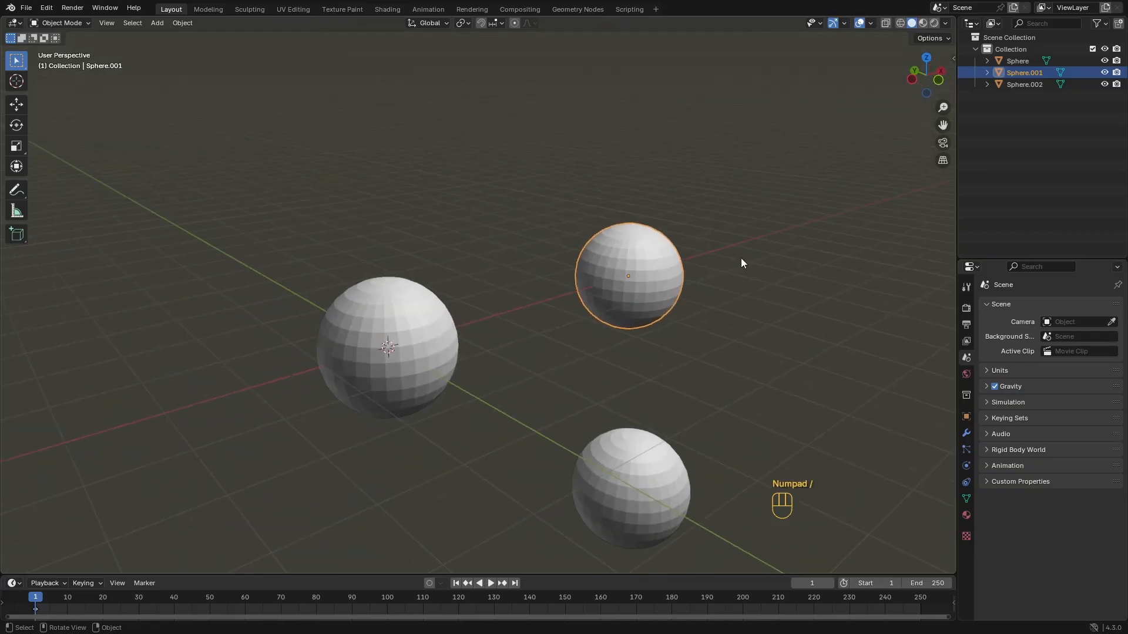
Box-select the two duplicated spheres and delete them
left_click_drag(745, 199, 588, 499)
key("x")
left_click(608, 435)
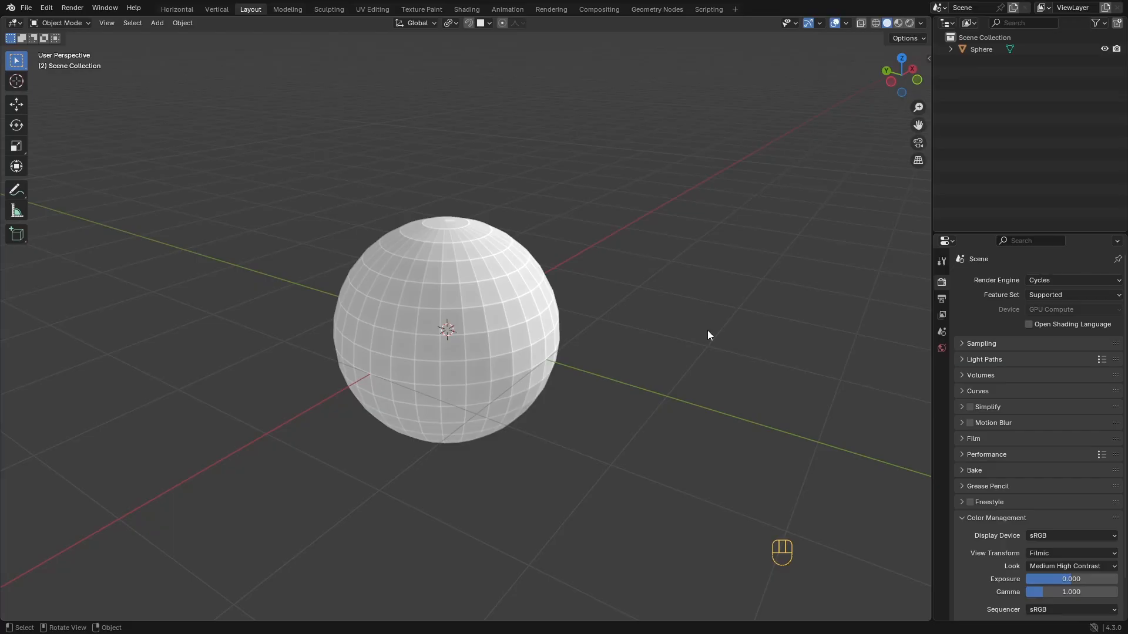
Add a Cone mesh at the world origin inside the sphere
scroll(411, 306, "up", 4)
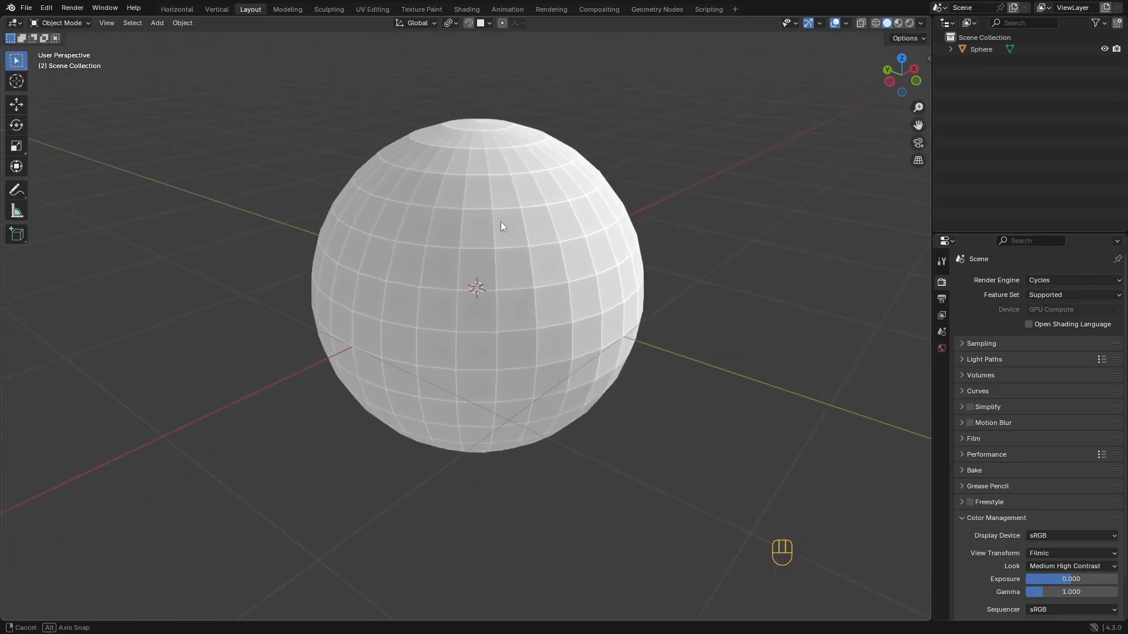
scroll(501, 221, "down", 3)
middle_click_drag(501, 221, 481, 267)
left_click(494, 256)
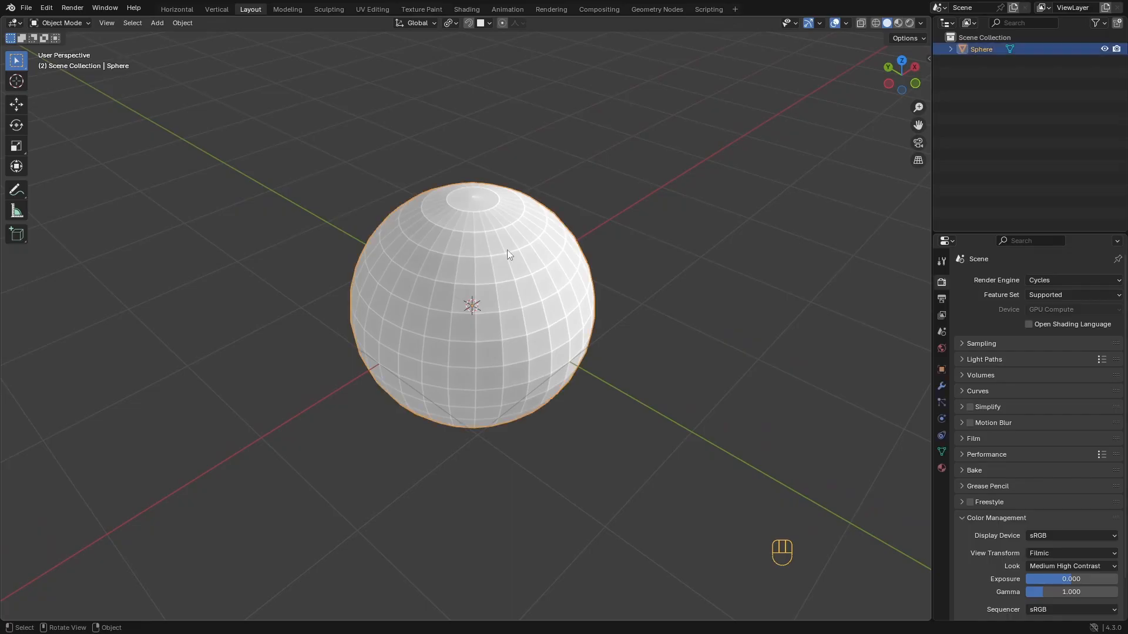
key("shift+a")
mouse_move(485, 255)
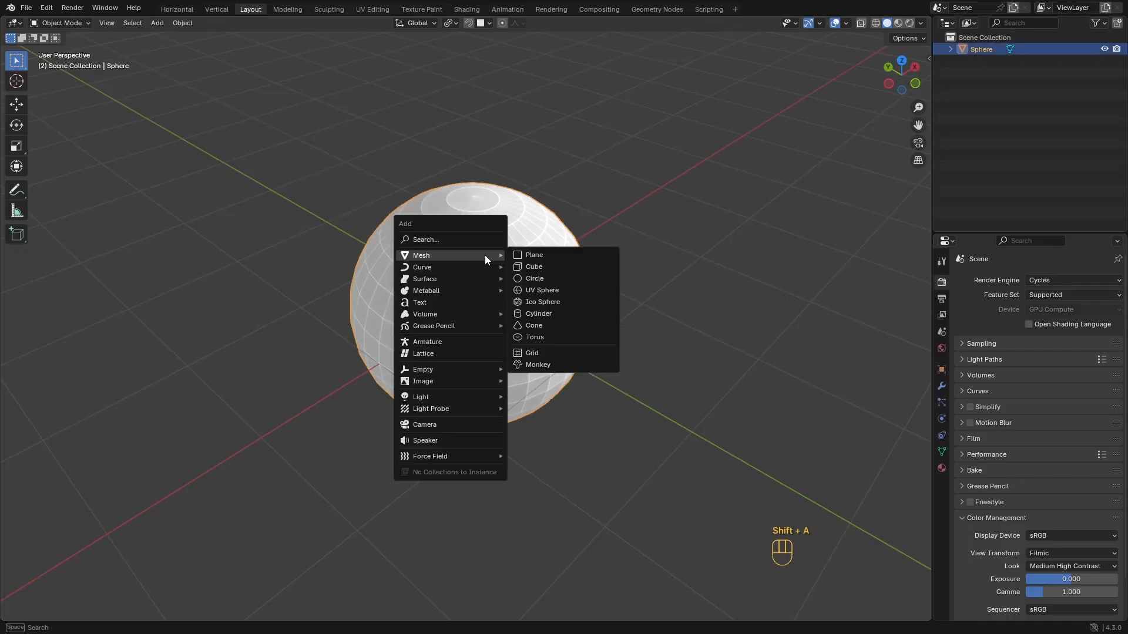
left_click(544, 326)
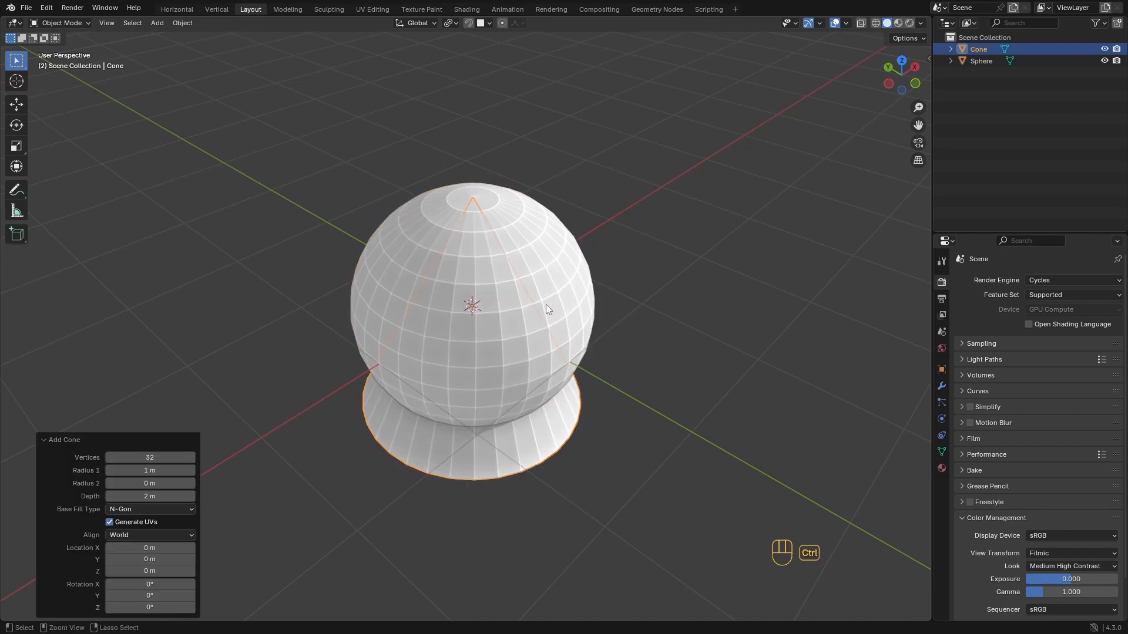
Enter Edit Mode on the cone in wireframe display and scale its mesh down to about 0.156
scroll(546, 300, "up", 3)
middle_click_drag(558, 281, 545, 238)
scroll(524, 284, "down", 2)
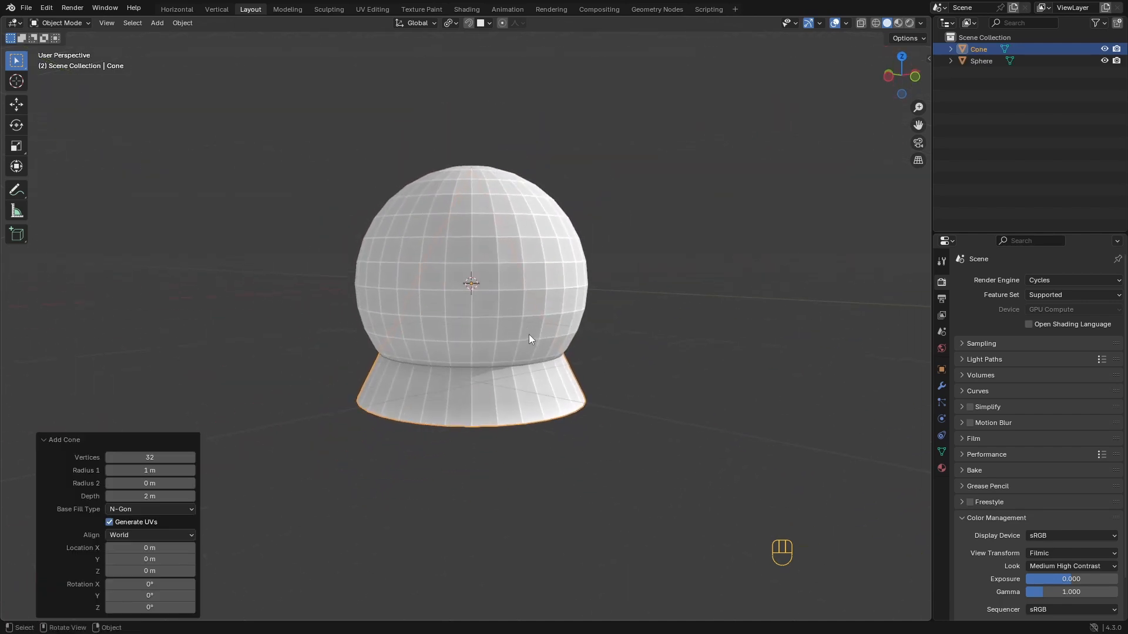
key("Tab")
key("z")
key("s")
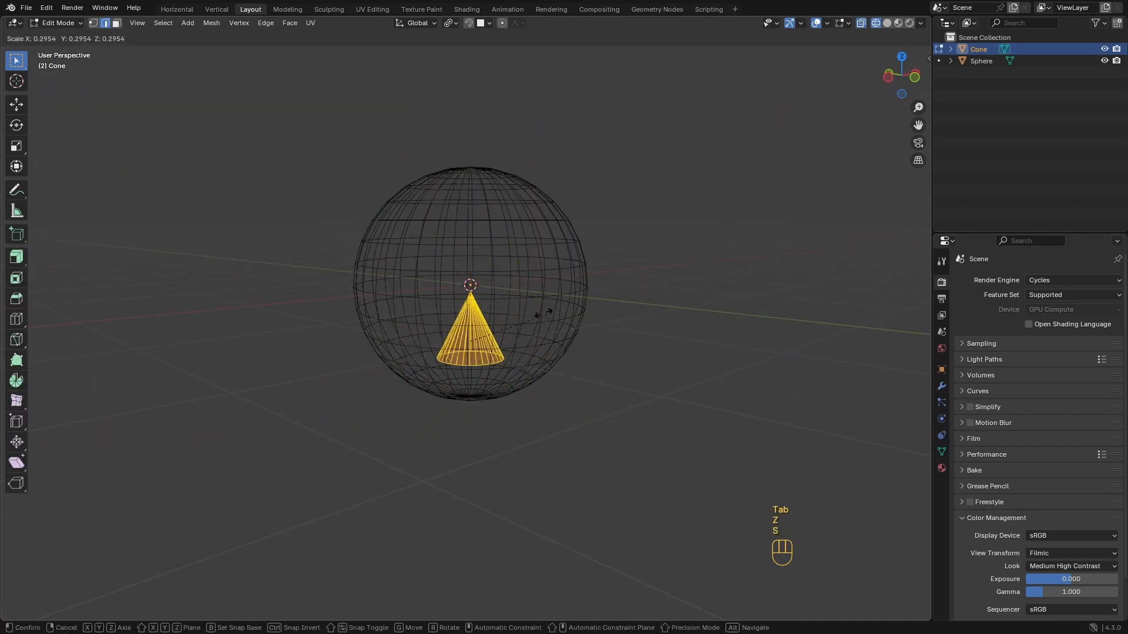
left_click(494, 316)
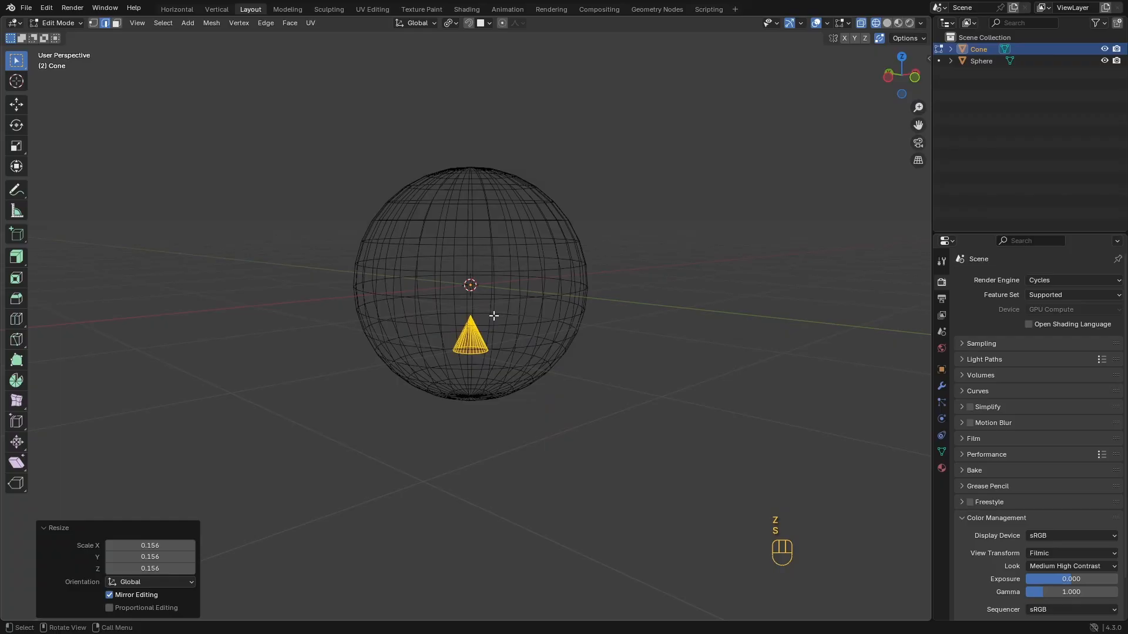
In front view, raise the cone's mesh about 0.579 m along Z to bring its base to the object origin
key("KP_1")
scroll(487, 328, "up", 4)
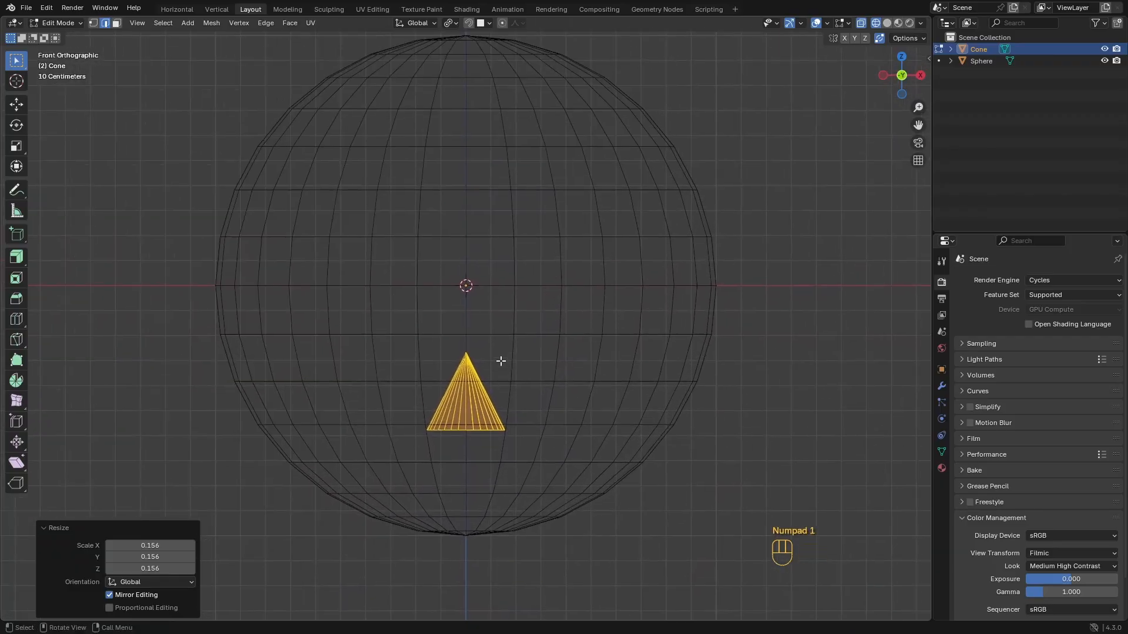
key("g")
key("z")
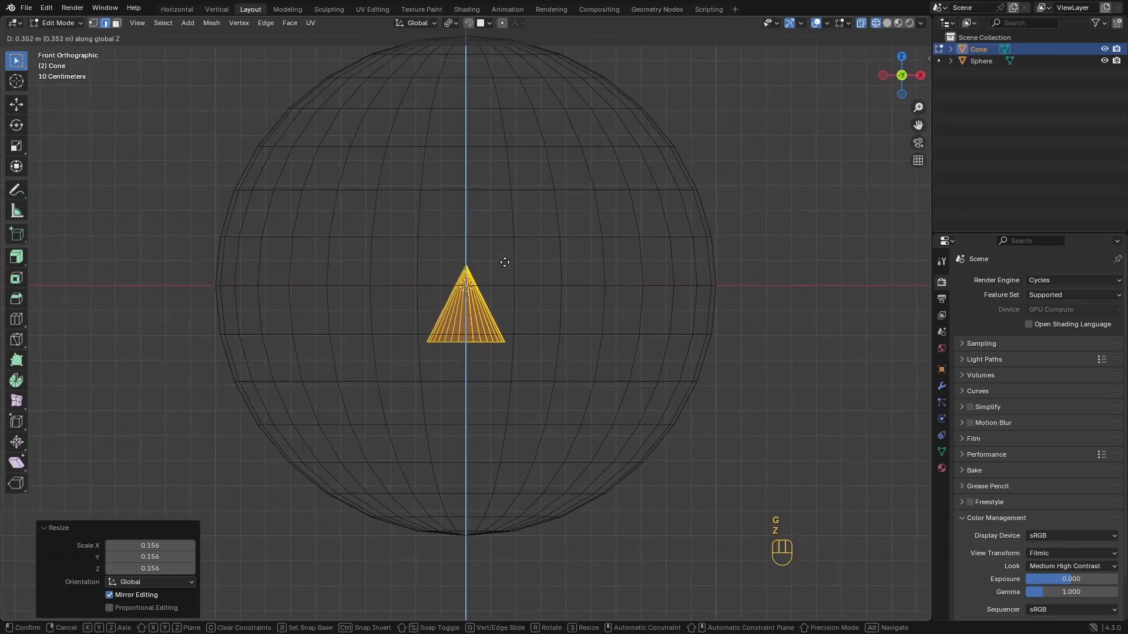
key("shift")
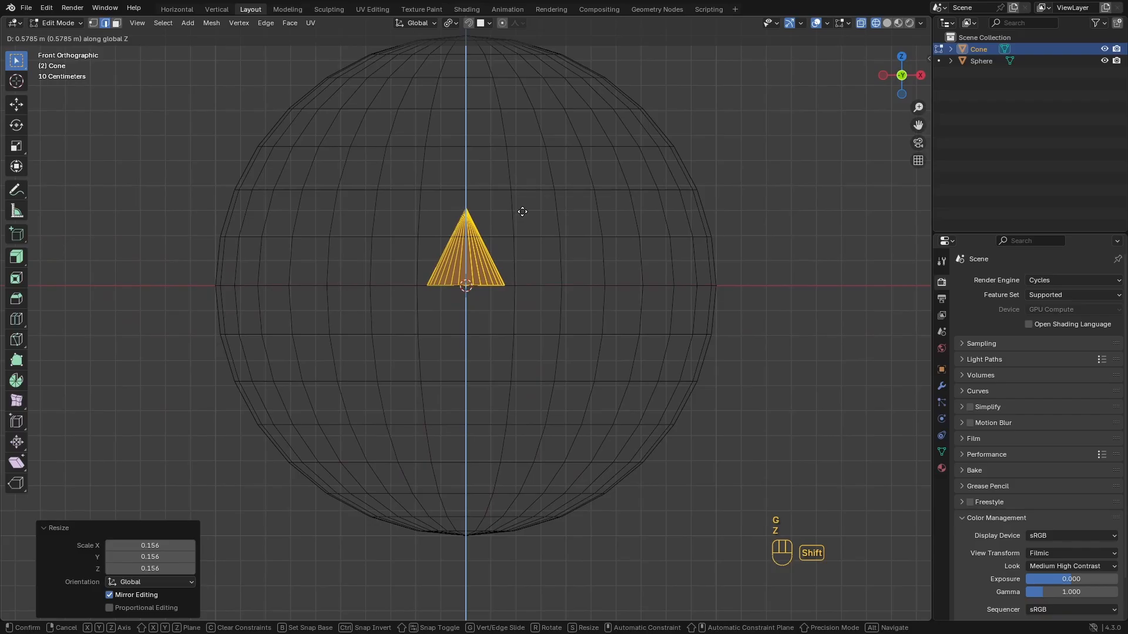
left_click(522, 211)
Fine-tune the cone's mesh by lowering it about 0.001 m along Z, aligning its base exactly with the origin
scroll(517, 247, "up", 8)
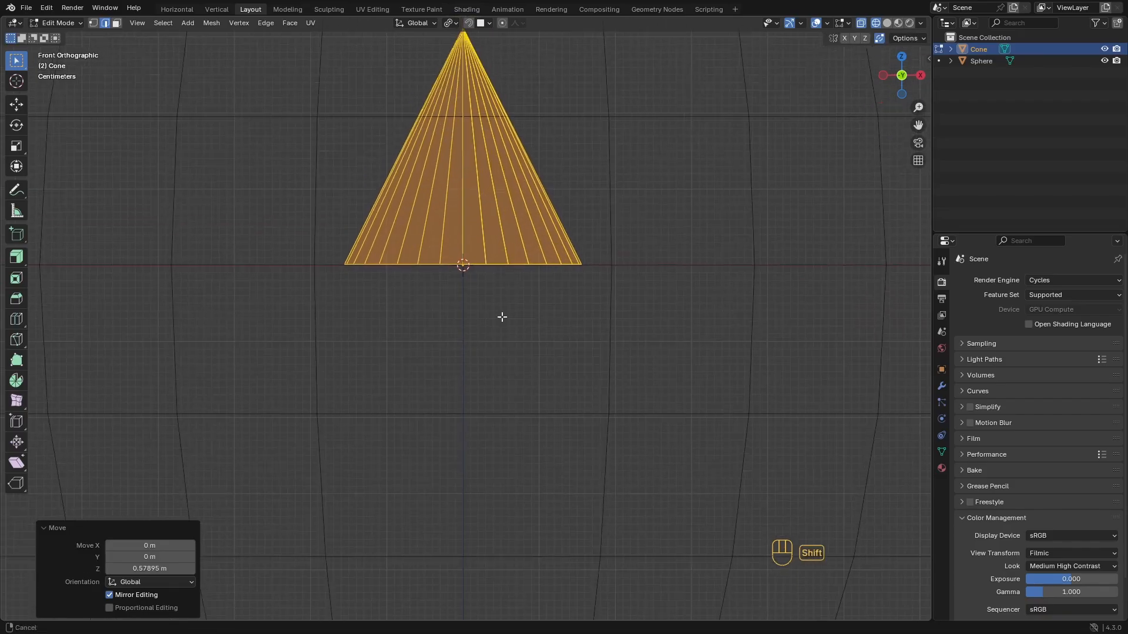
scroll(516, 274, "up", 8)
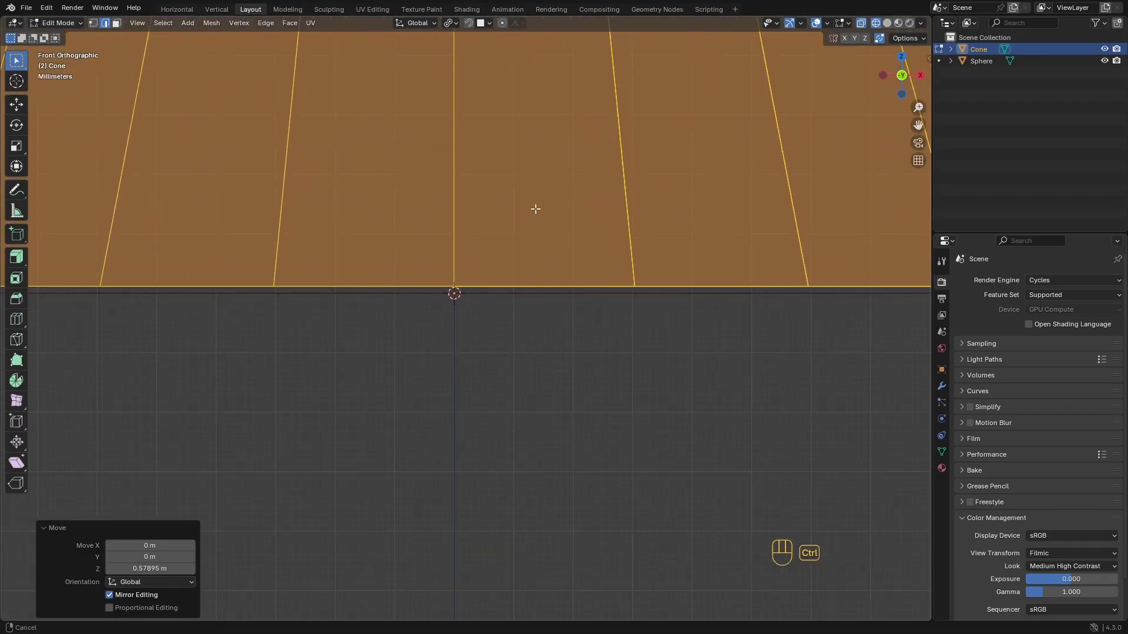
key("g")
key("z")
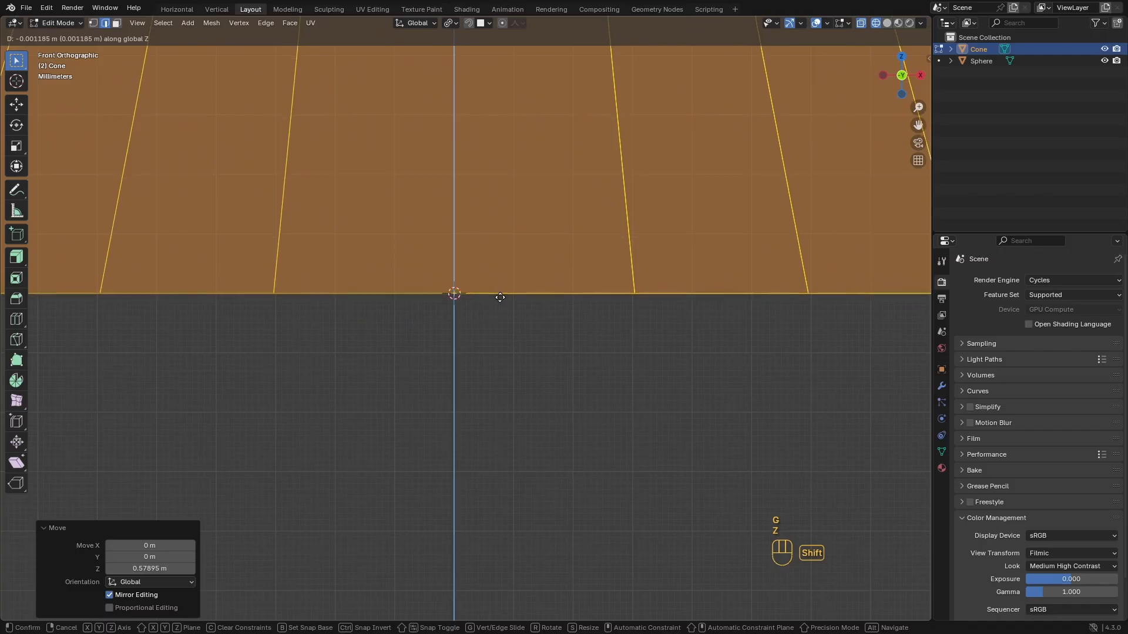
left_click(501, 299, "ctrl")
Return to Object Mode with solid shading and move the cone out of the sphere, about 1.58 m along X
middle_click_drag(501, 299, 421, 357, "ctrl")
mouse_move(493, 206)
middle_mouse_down("ctrl")
mouse_move(448, 360)
mouse_move(451, 347)
middle_mouse_up("ctrl")
key("Tab")
key("z")
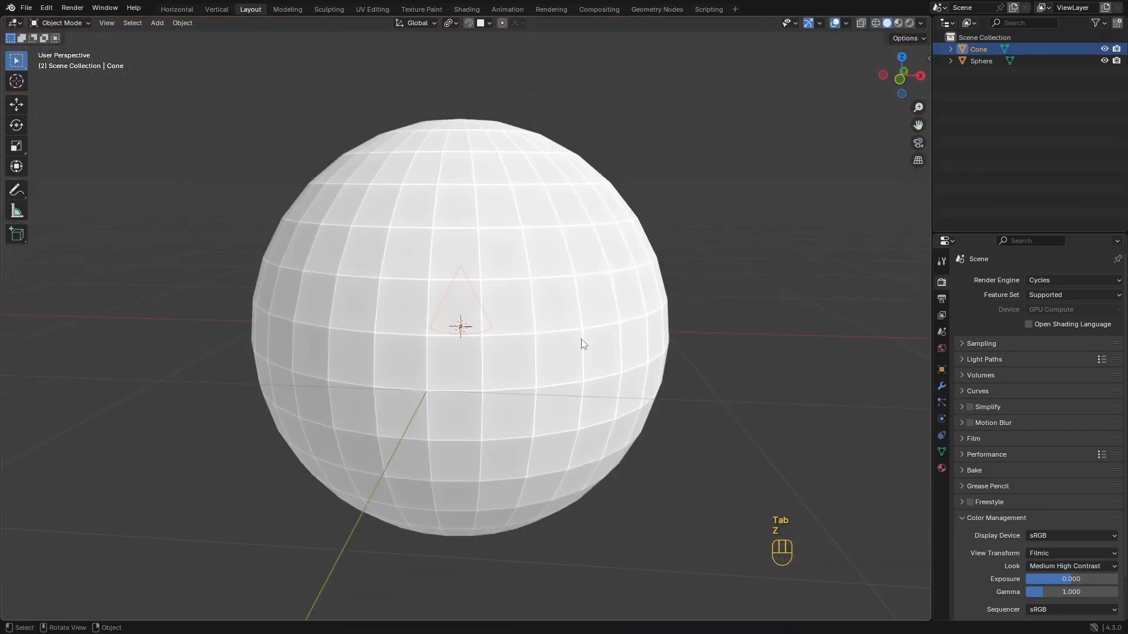
key("g")
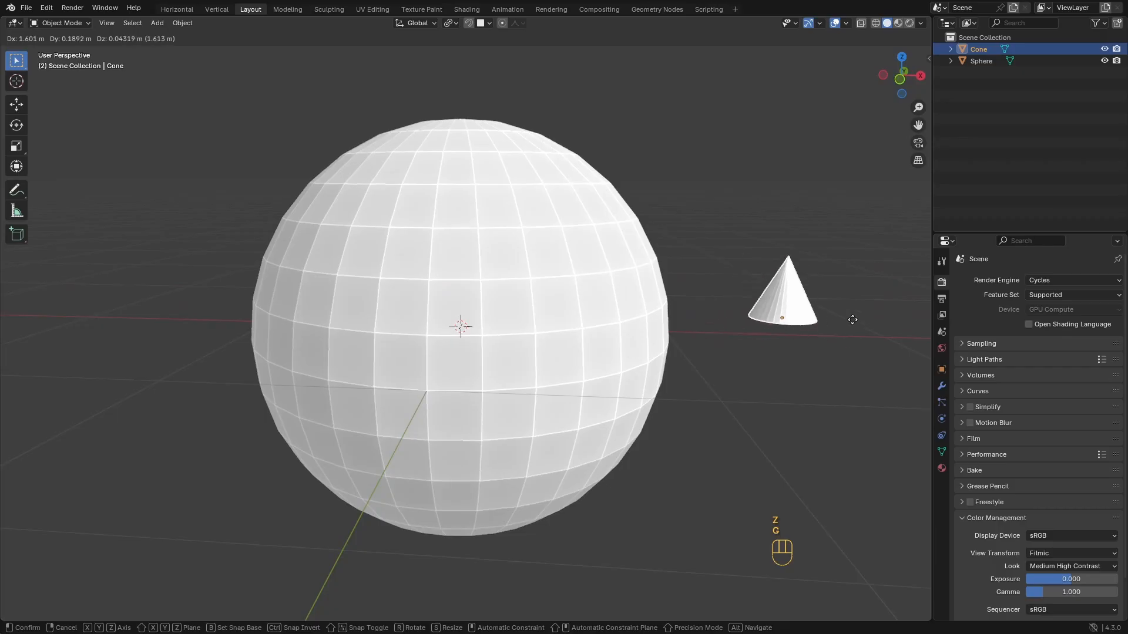
left_click(819, 314, "ctrl")
Turn on snapping during transforms and set the snap target to Increment
middle_click_drag(820, 314, 544, 346, "ctrl")
middle_click_drag(544, 346, 531, 365, "ctrl")
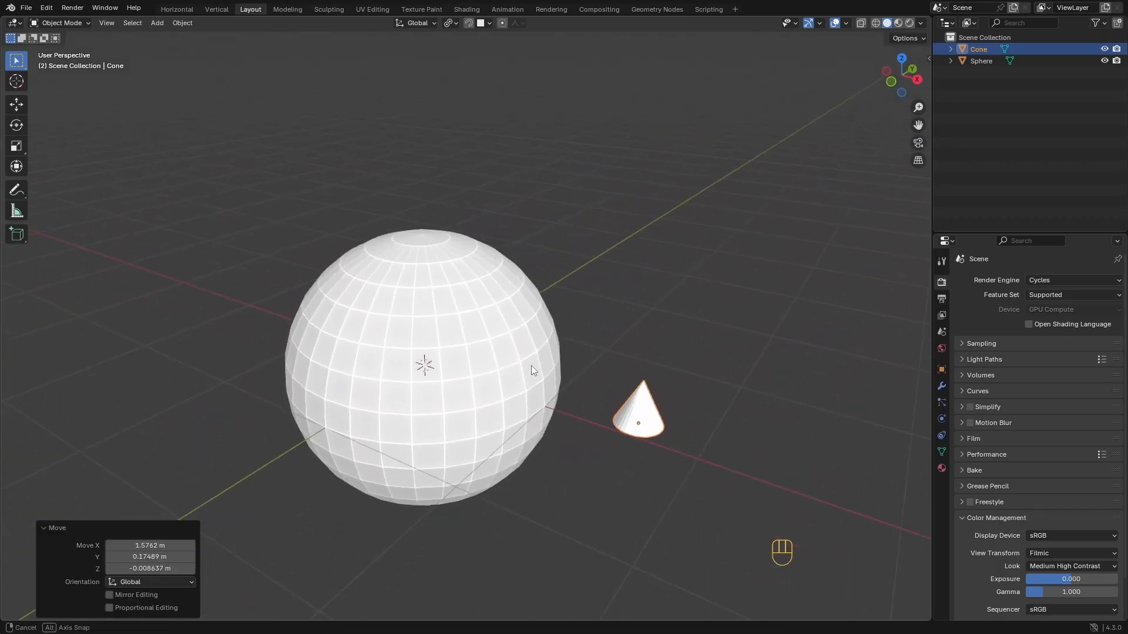
scroll(531, 366, "up", 1)
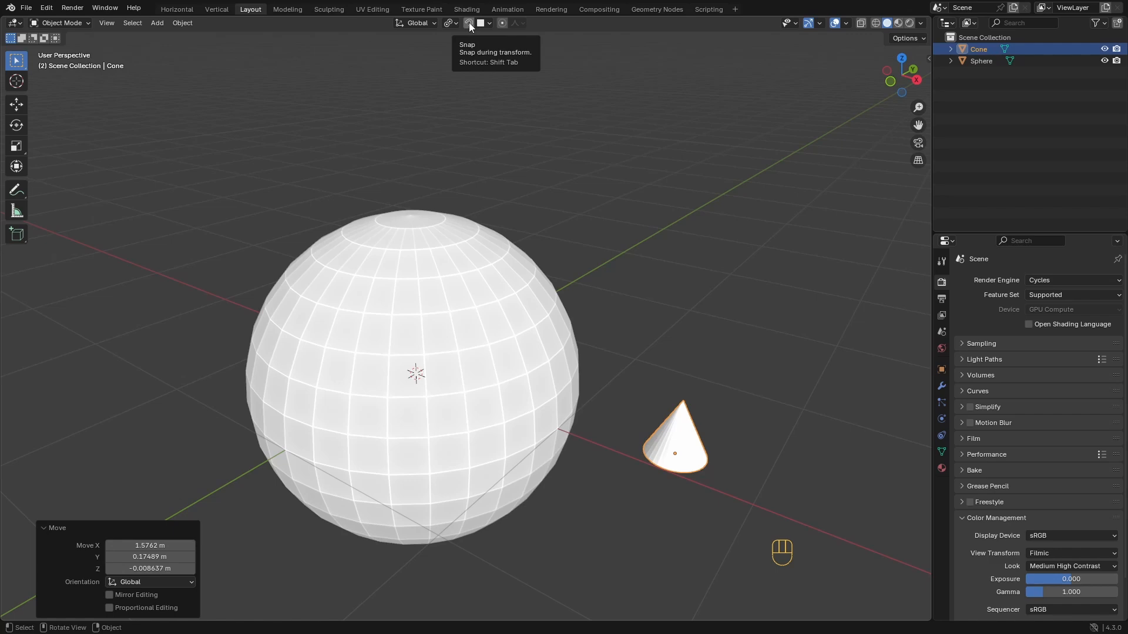
left_click(469, 22)
key("n")
key("n")
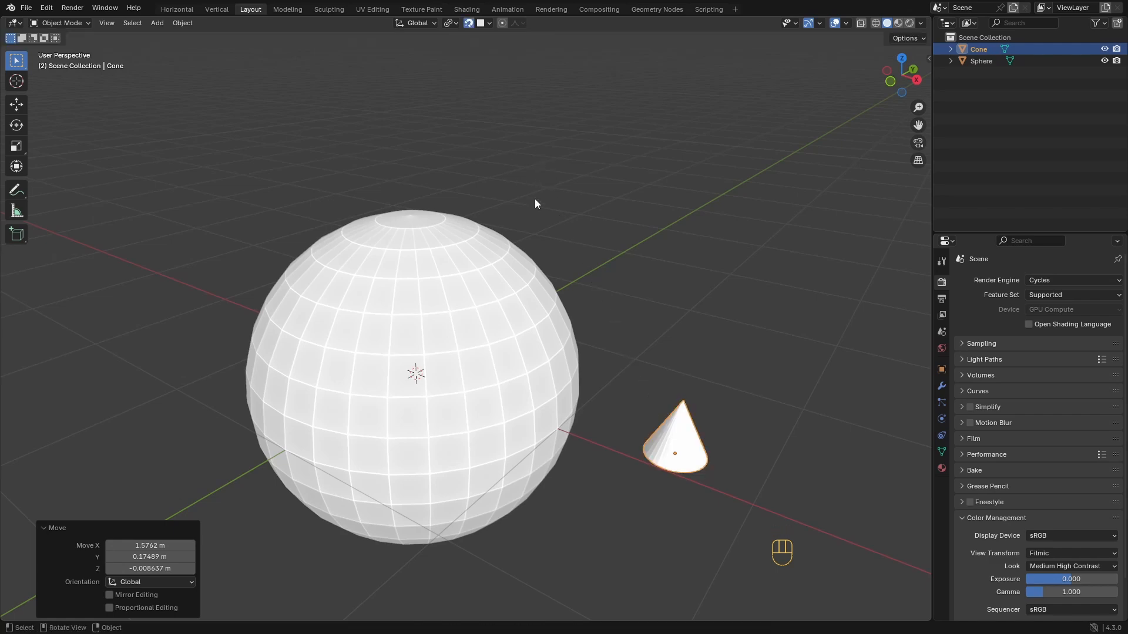
key("shift+Tab")
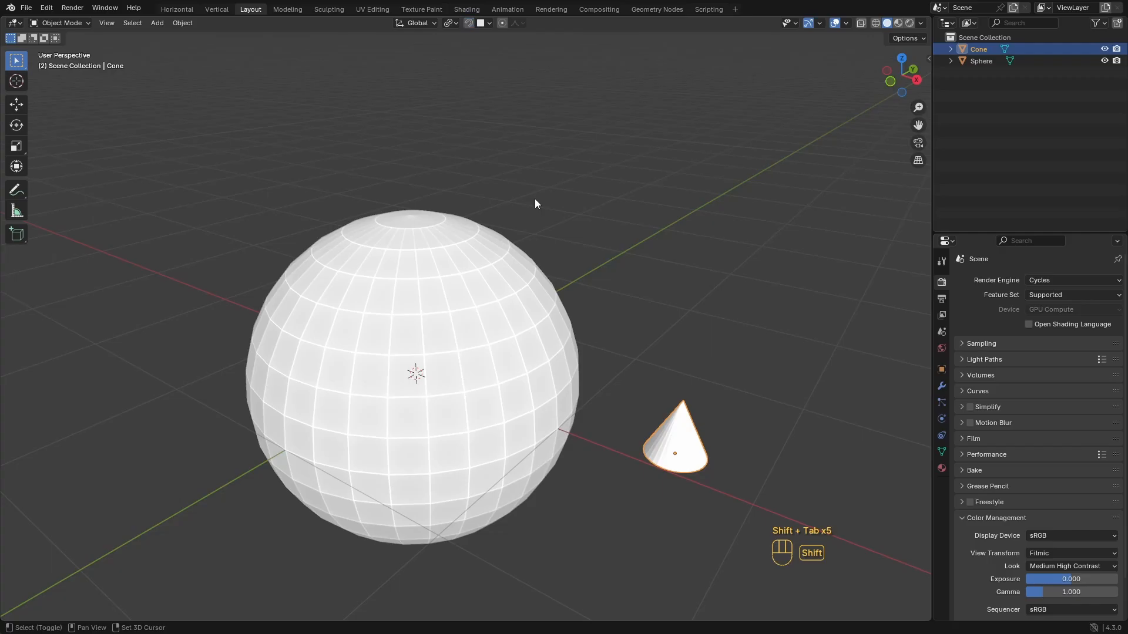
key("shift+Tab")
left_click(479, 23)
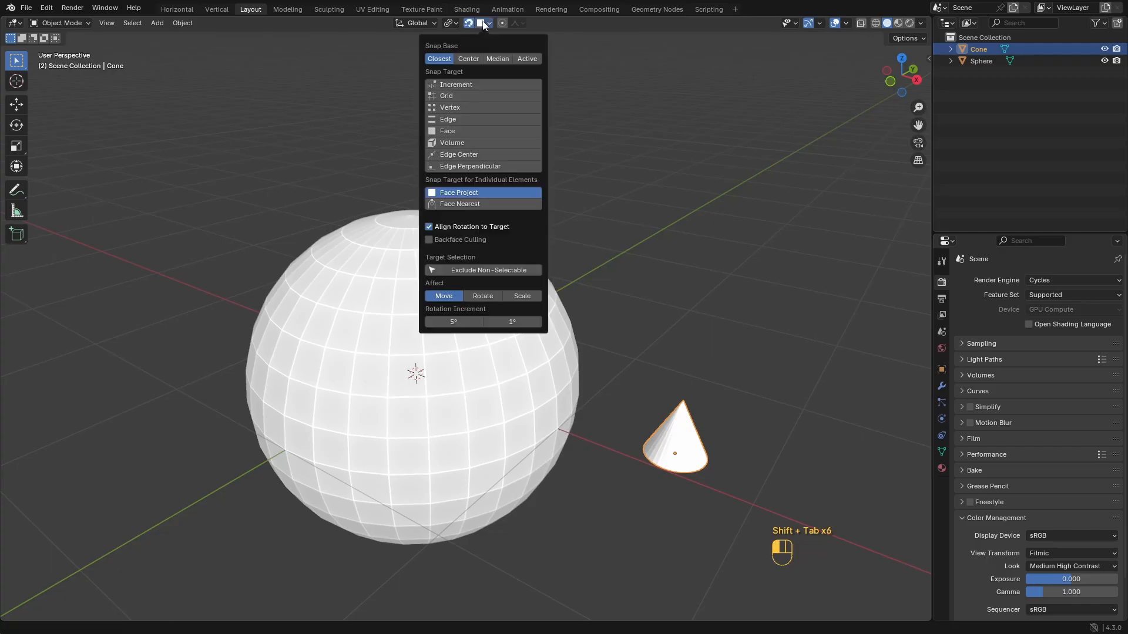
left_click(456, 85)
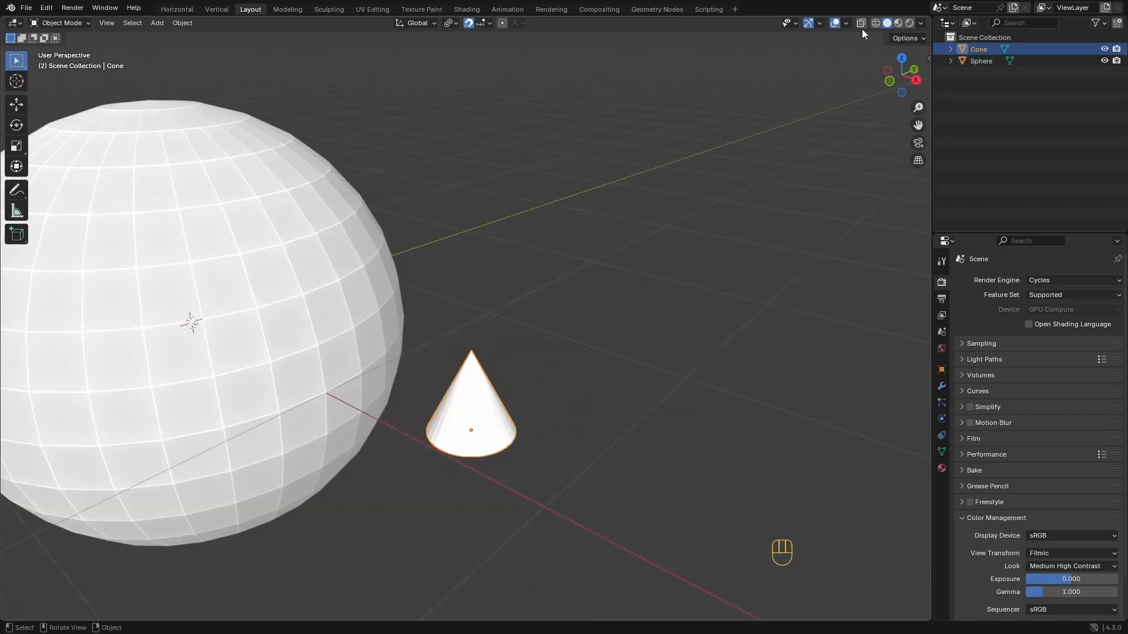
Try a smaller floor grid scale of about 0.221 in the viewport overlays
left_click(847, 21)
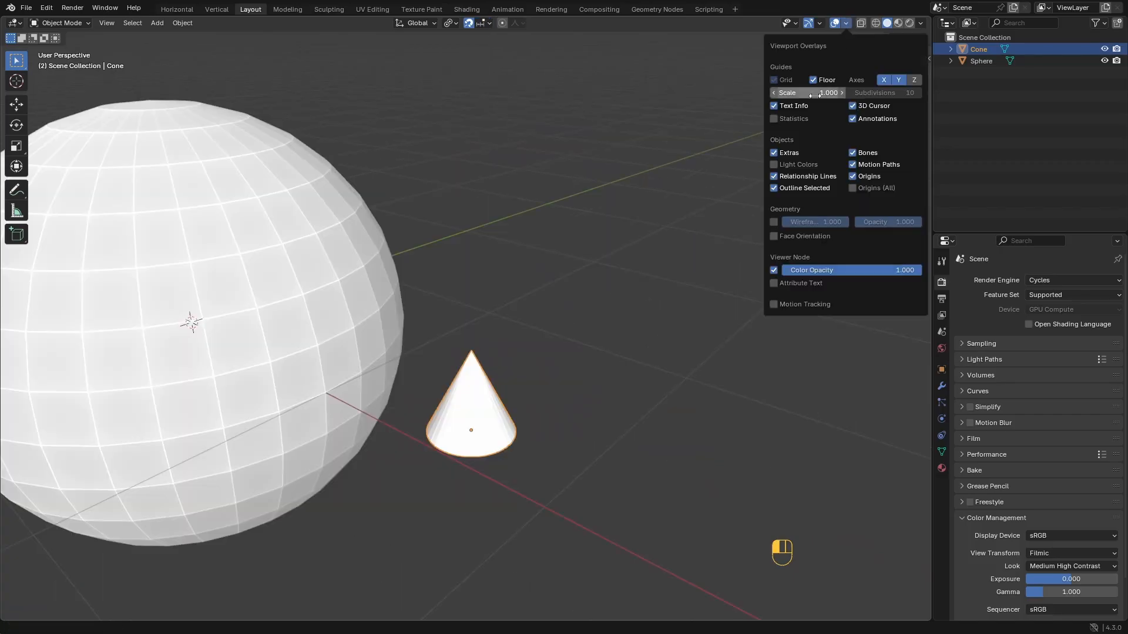
mouse_move(808, 93)
left_mouse_down()
mouse_move(818, 93)
mouse_move(790, 92)
mouse_move(805, 93)
left_mouse_up()
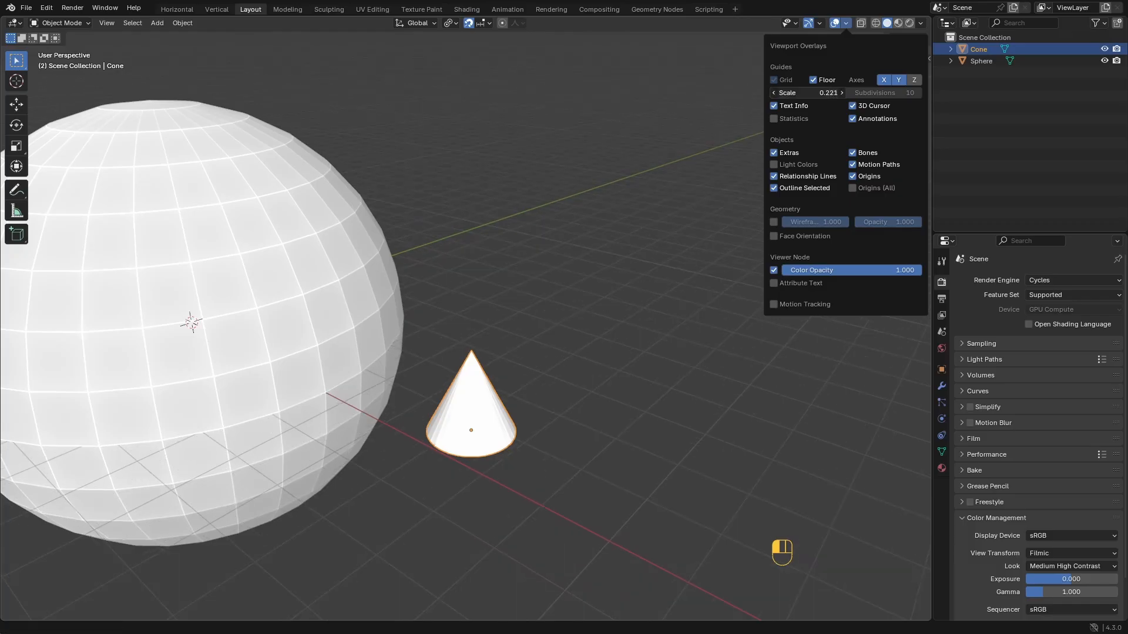
key("Return")
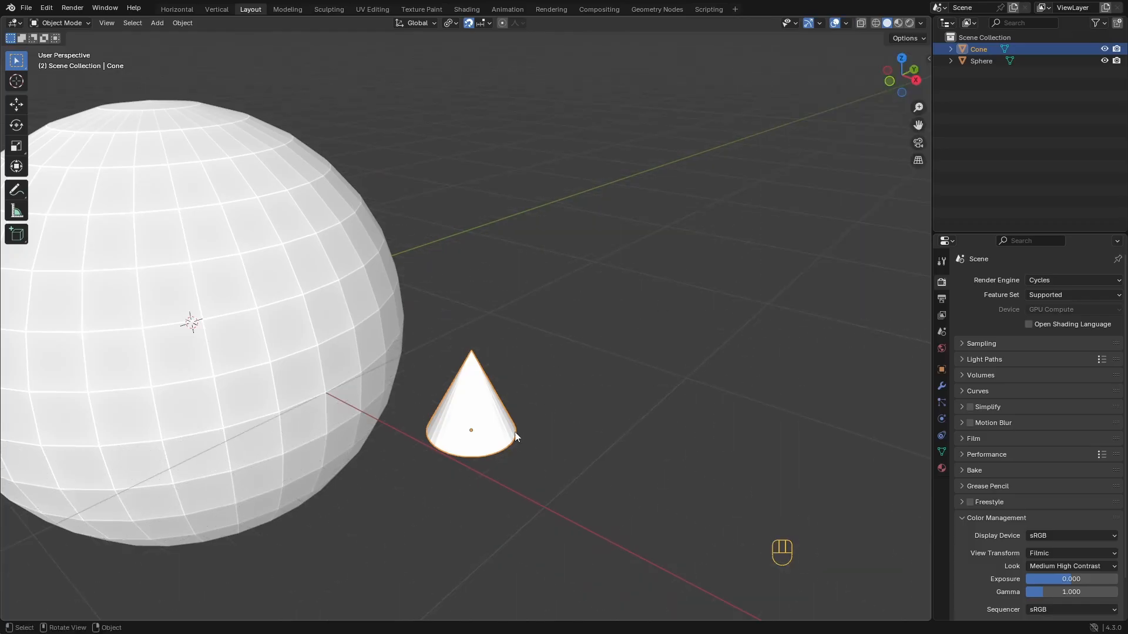
Try moving the cone with Increment snapping, first locked to the horizontal plane and again in the top view
key("g")
key("shift+z")
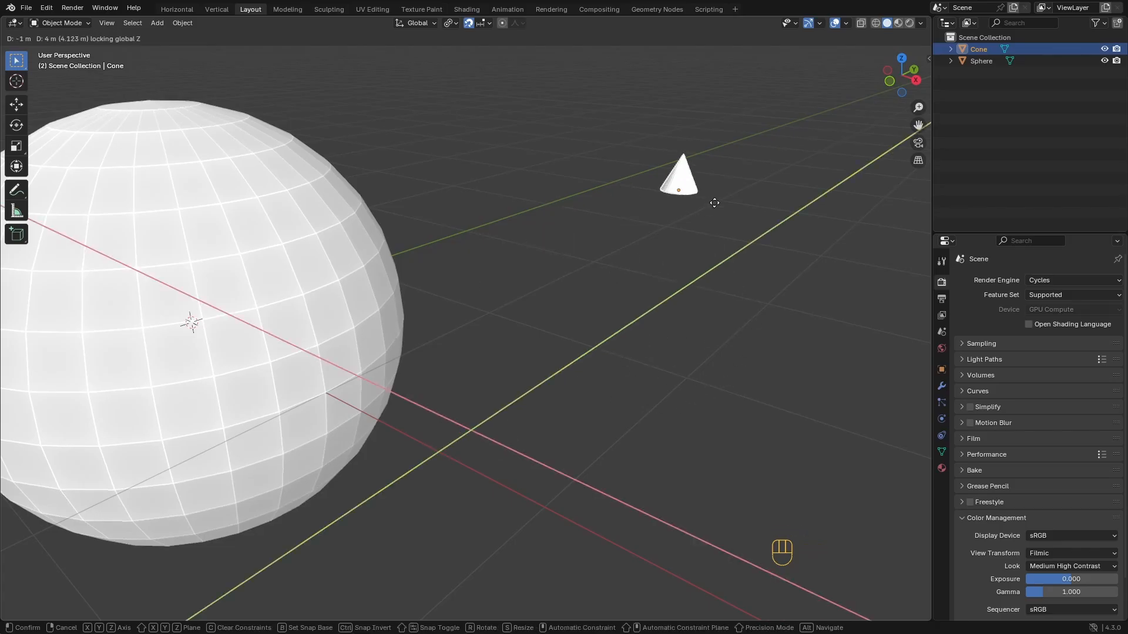
key("Escape")
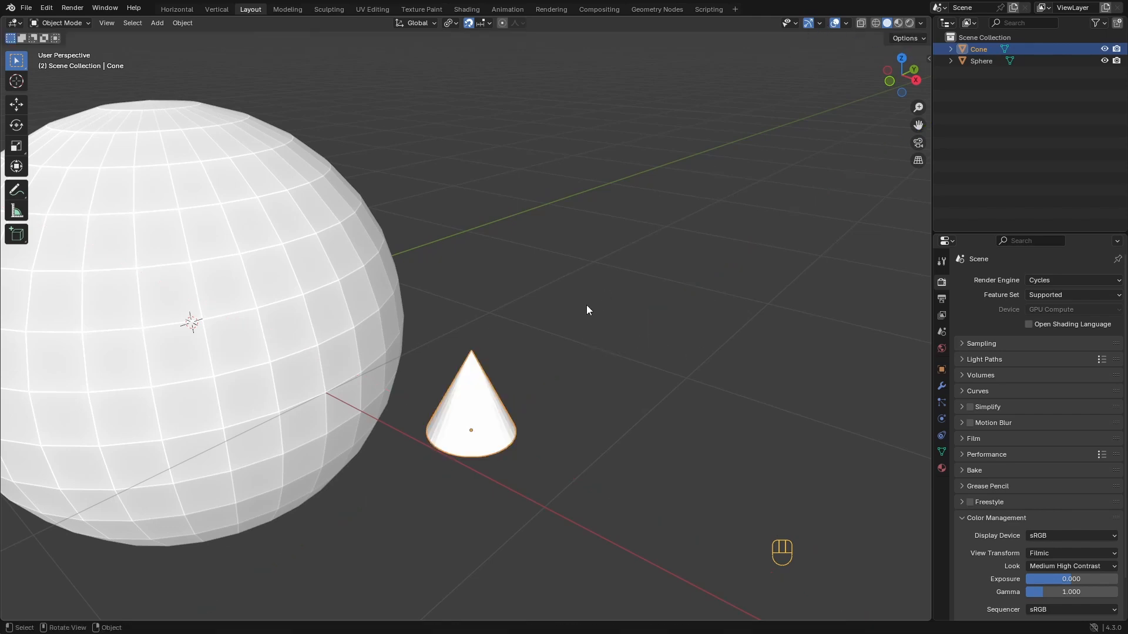
key("KP_7")
middle_click_drag(605, 411, 592, 276, "ctrl")
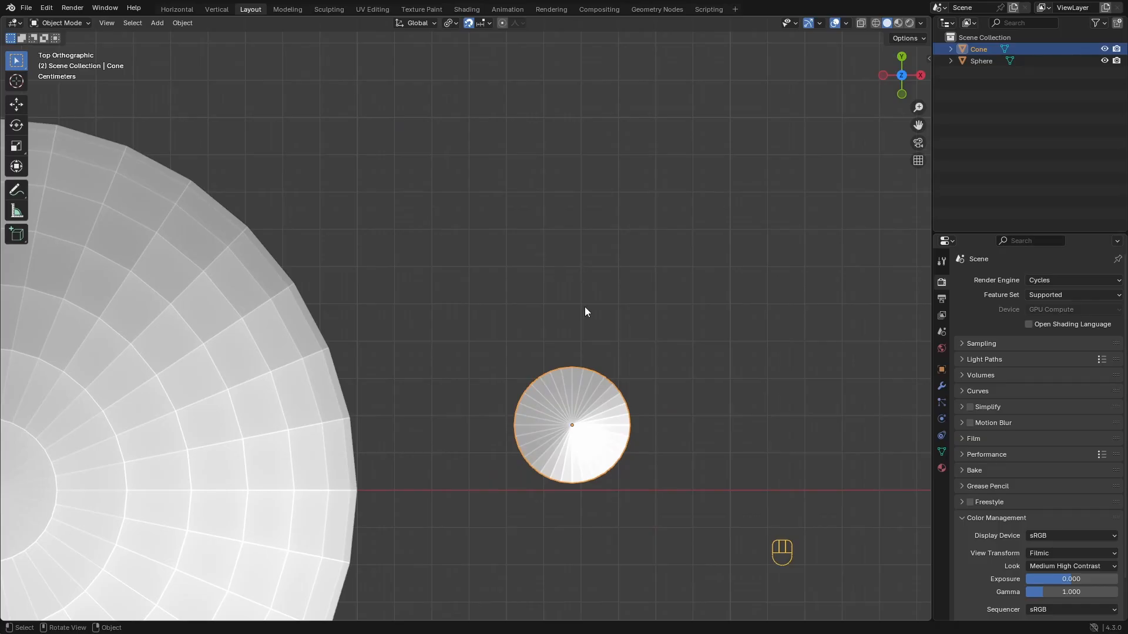
key("g")
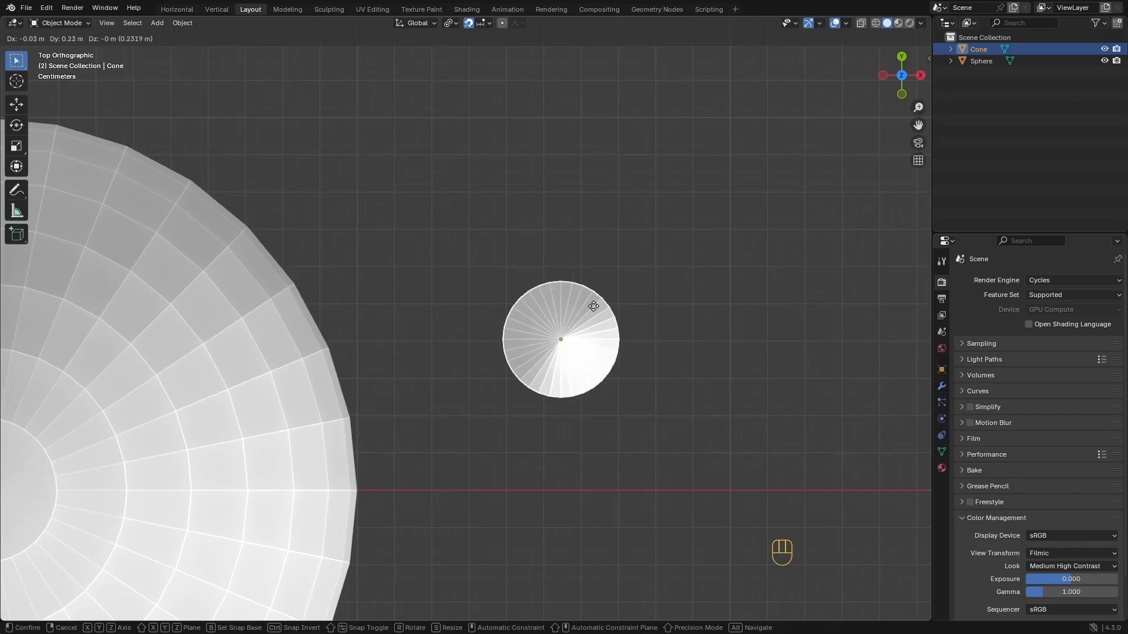
key("Escape")
Set the snap target to Grid and try moving the cone in both the top and perspective views
left_click(488, 26)
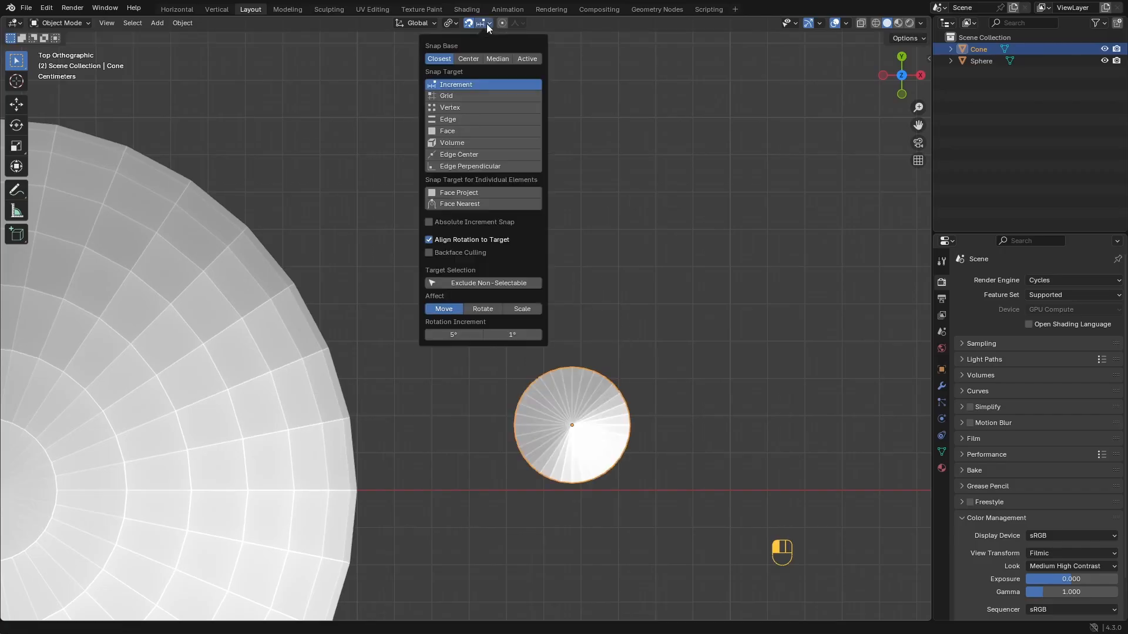
left_click(450, 98)
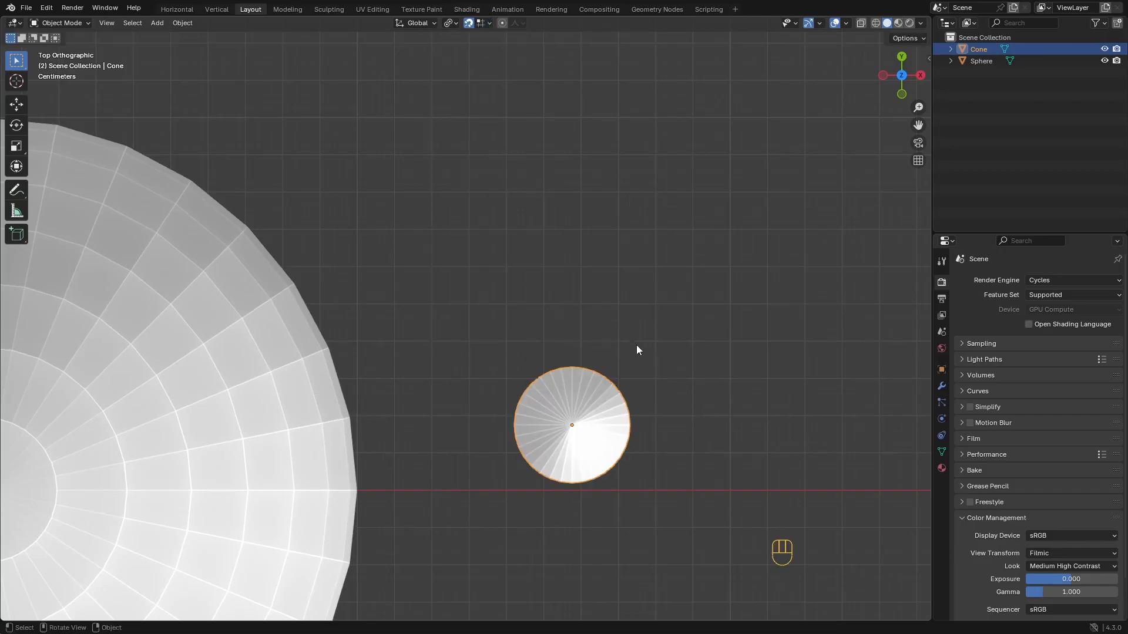
key("g")
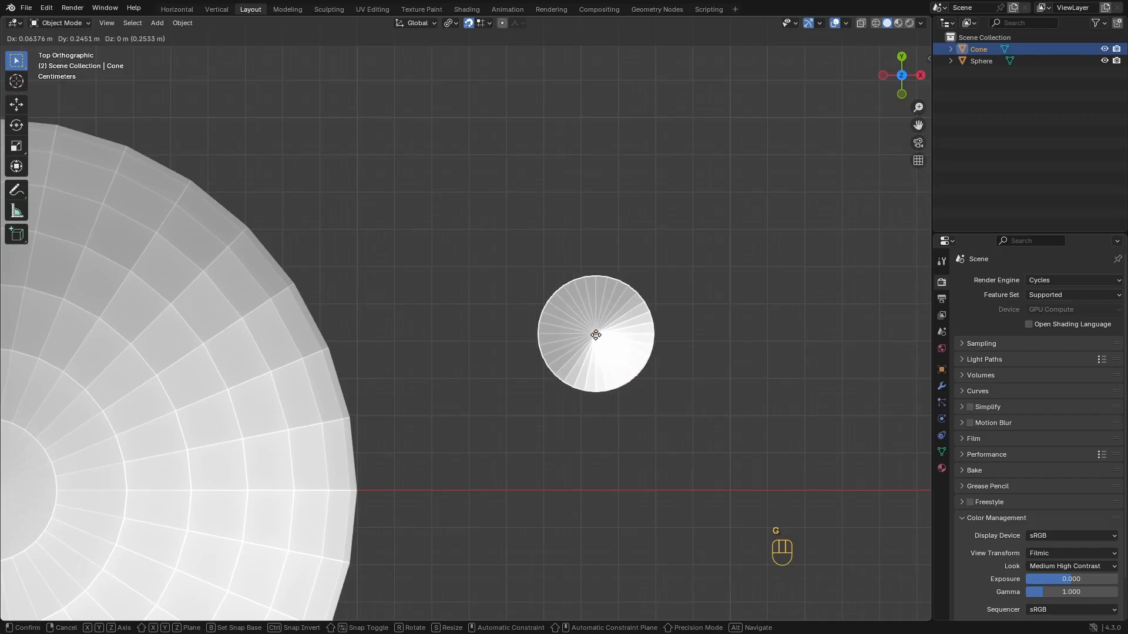
middle_click_drag(583, 335, 613, 396)
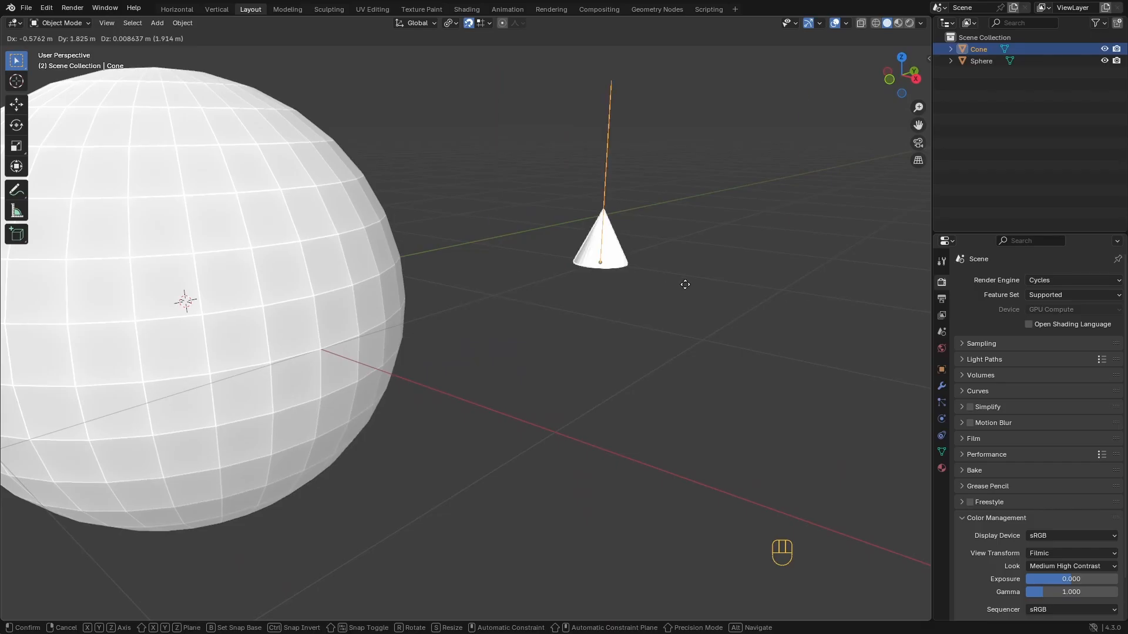
right_click(716, 293)
Make snapping affect Rotate and try rotating the cone freely and about the X, Y and Z axes
left_click(485, 23)
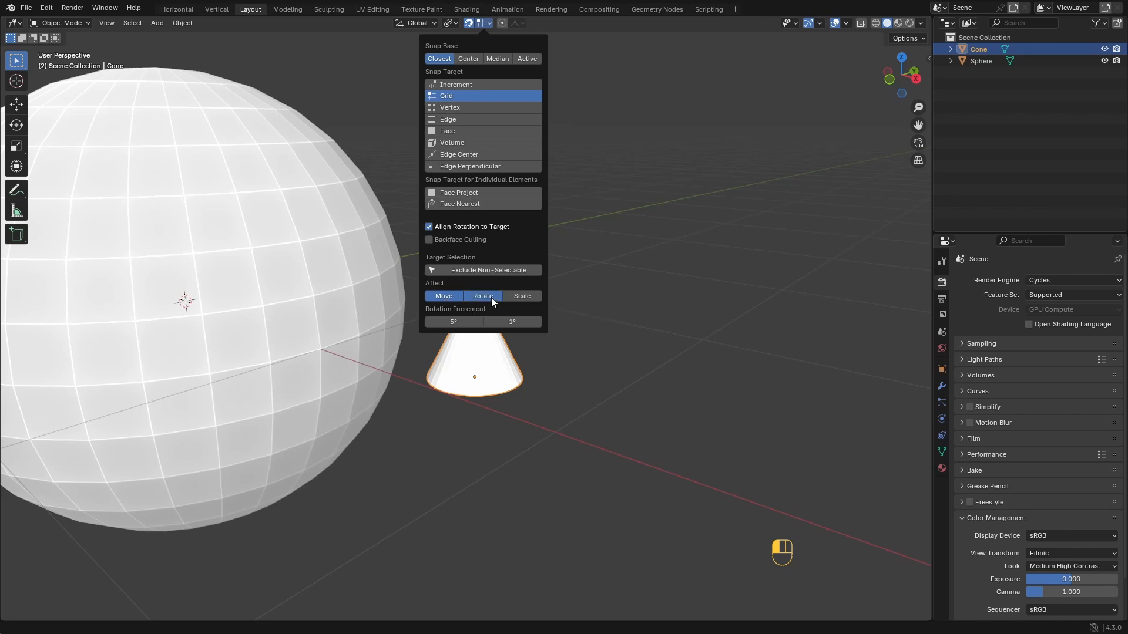
key("r")
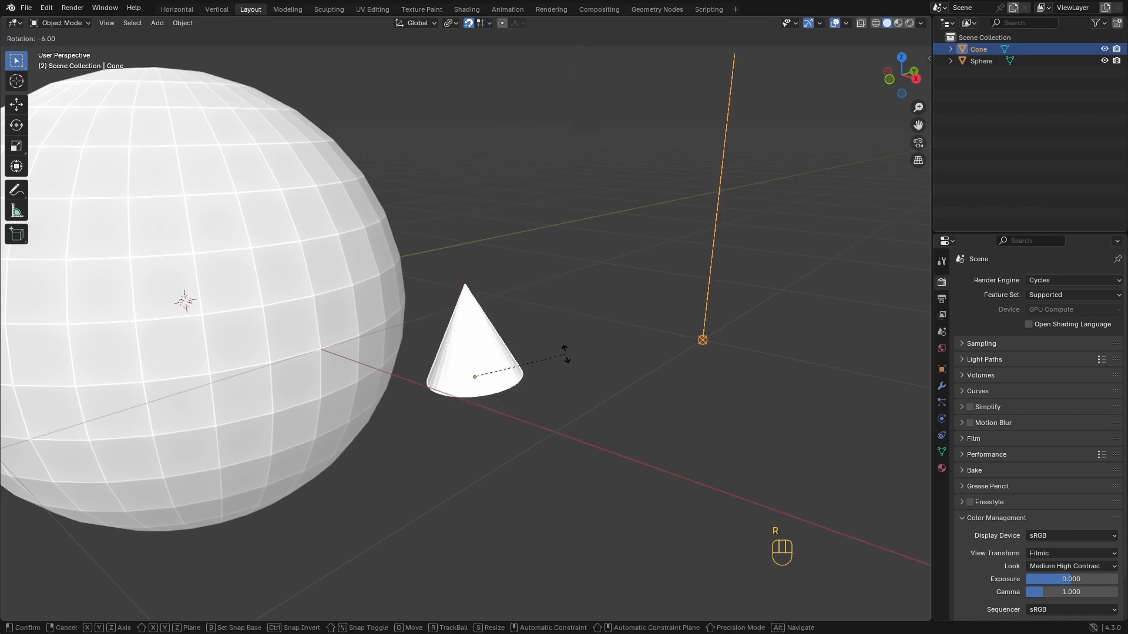
right_click(495, 460)
left_click(489, 22)
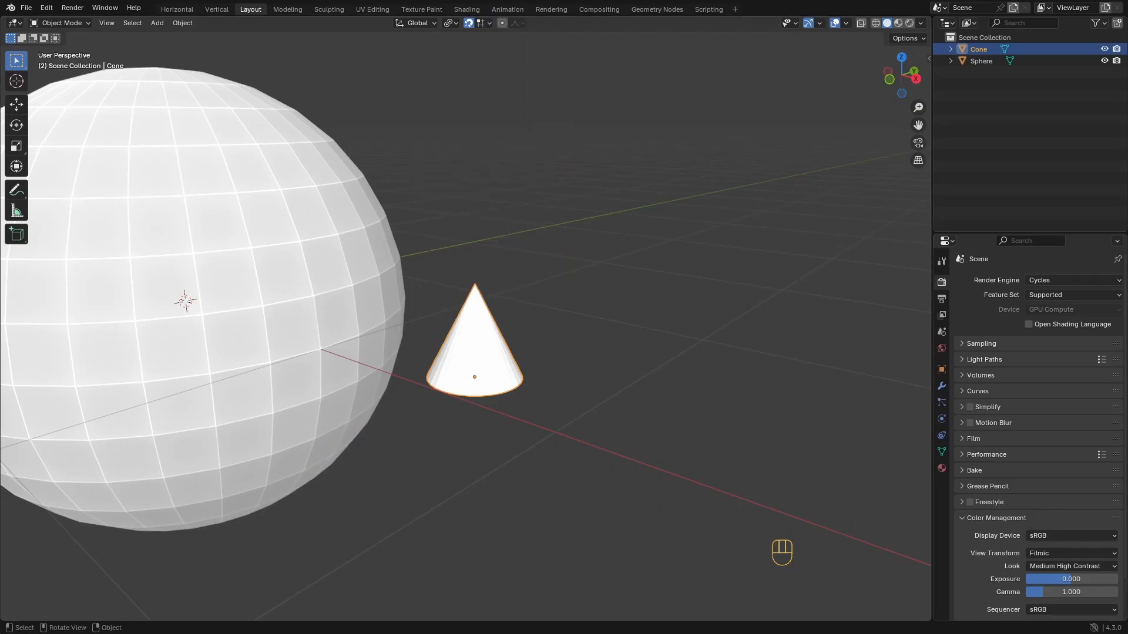
key("r")
key("x")
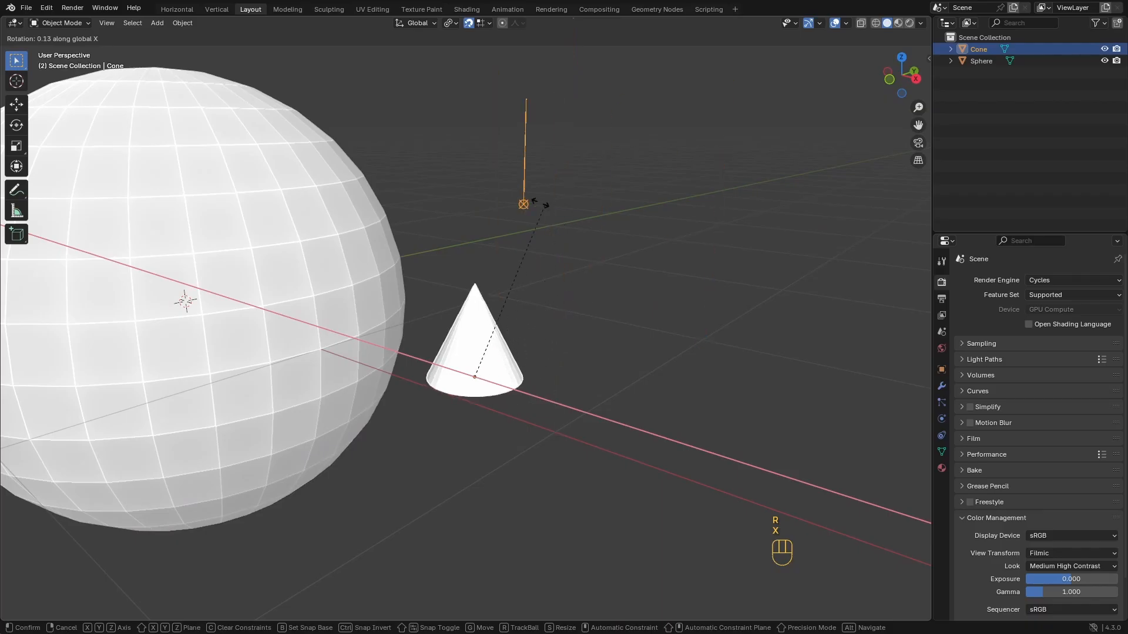
key("z")
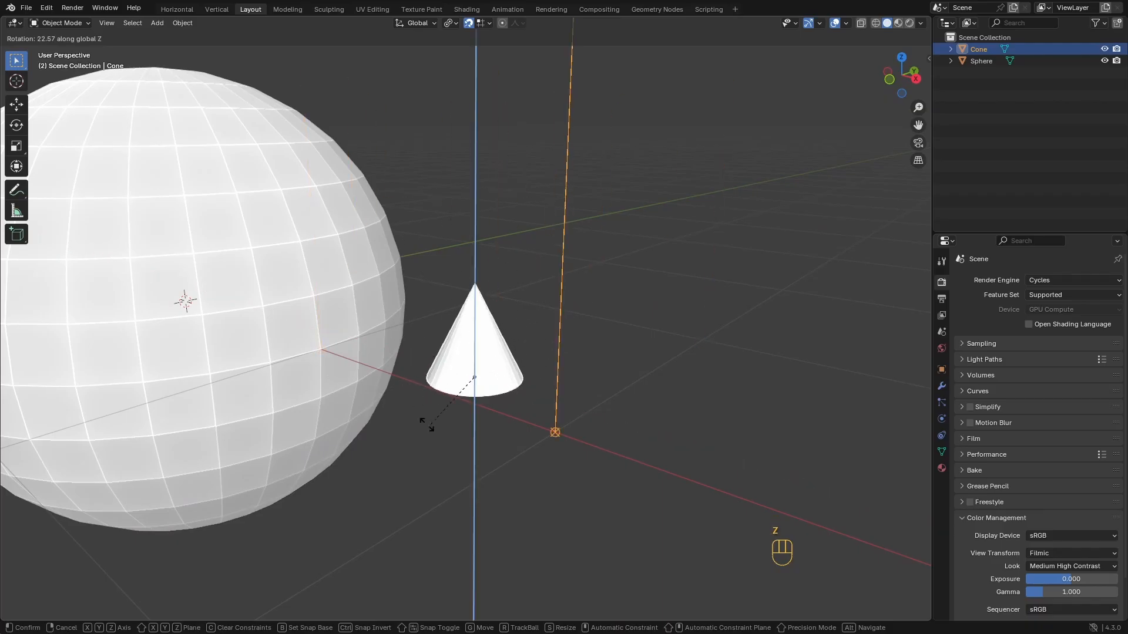
key("x")
key("y")
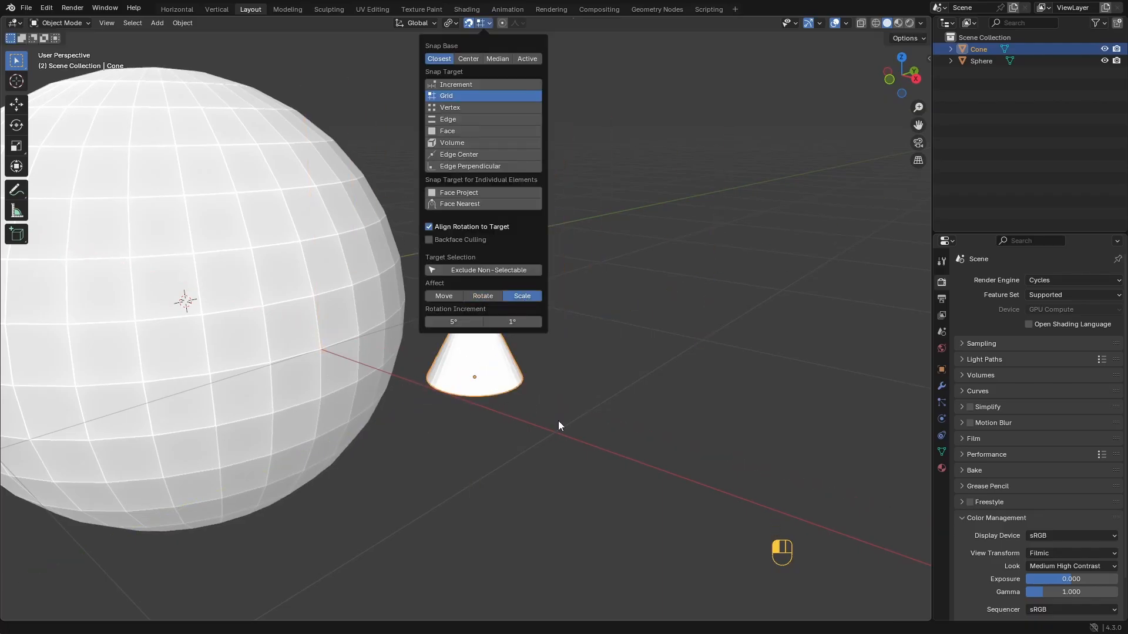
Make snapping affect only Scale and try scaling the cone
key("s")
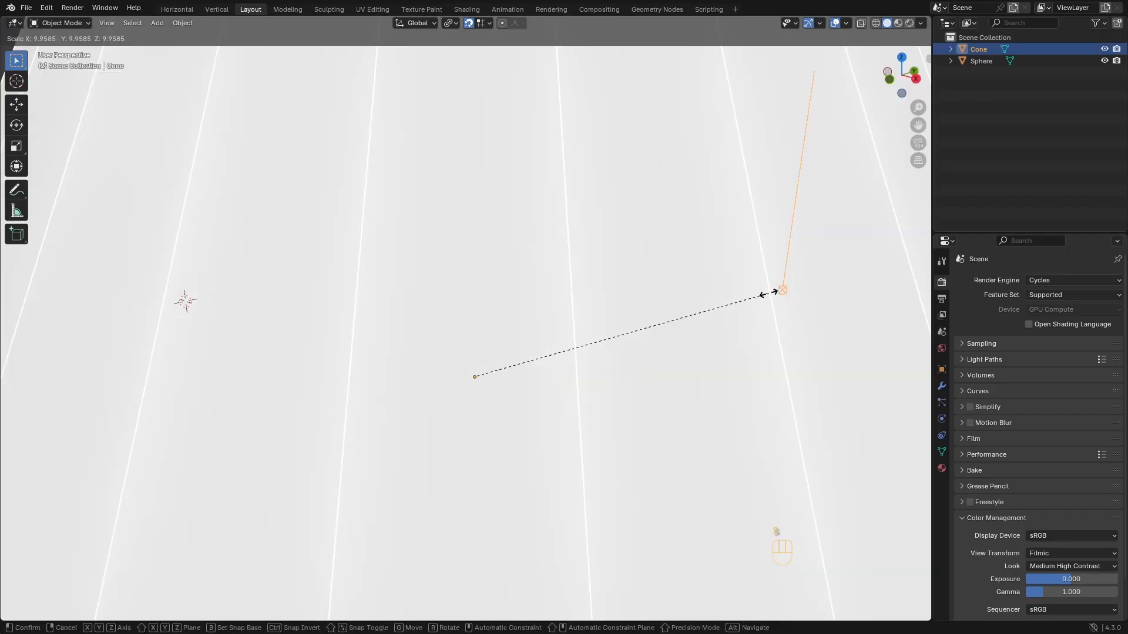
key("Escape")
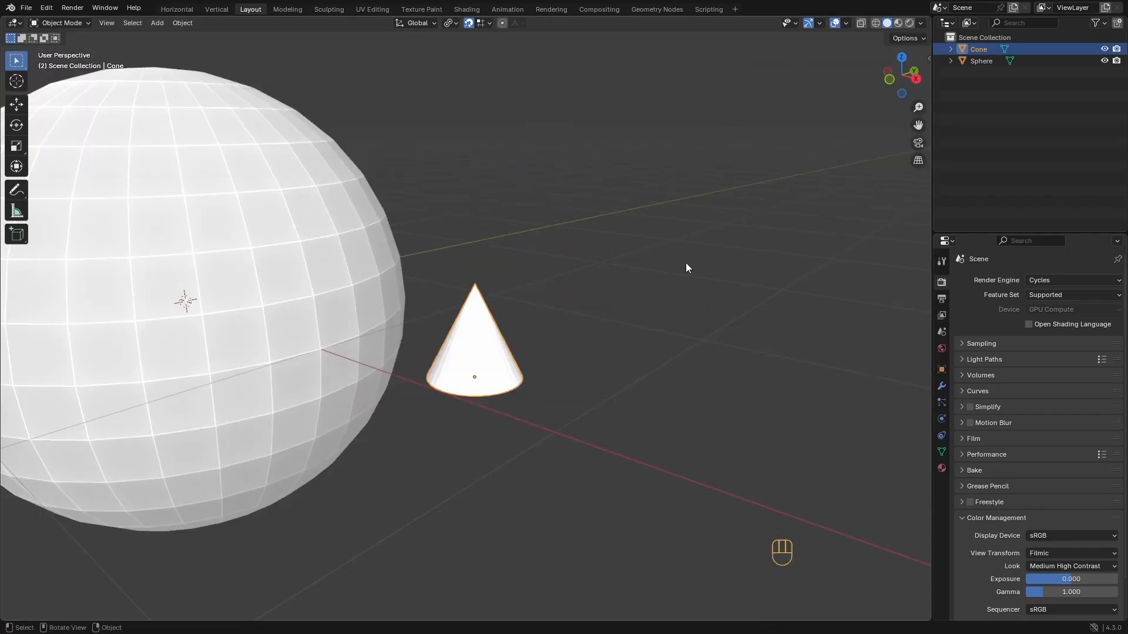
left_click(488, 23)
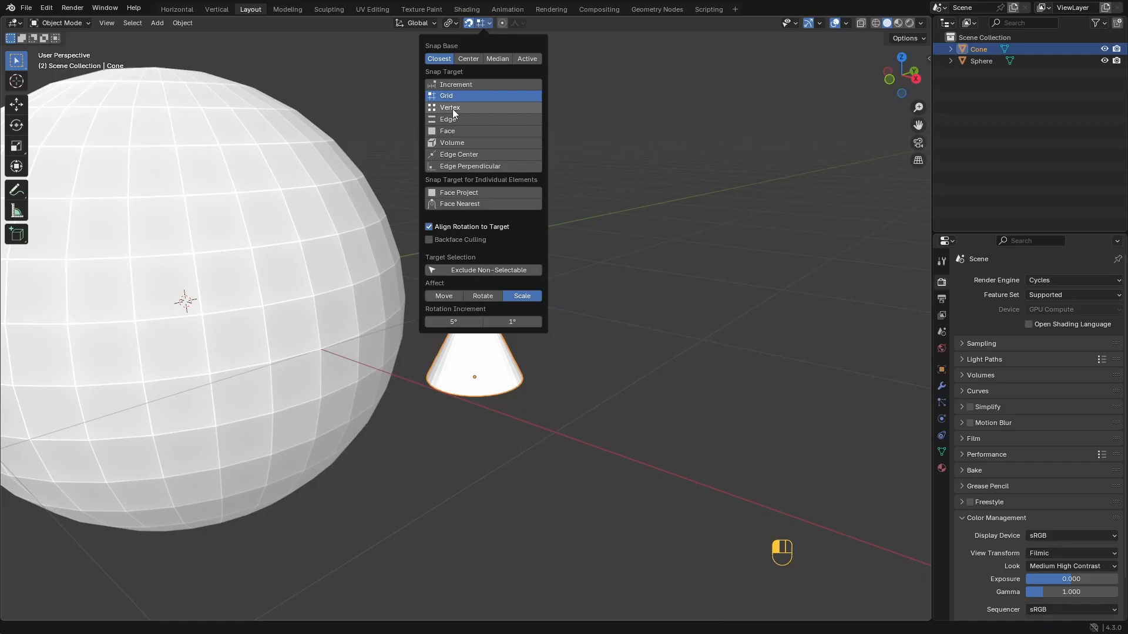
Set the snap target to Vertex and preview the sphere's vertex, edge and face selection modes in Edit Mode, returning to Object Mode
left_click(486, 23)
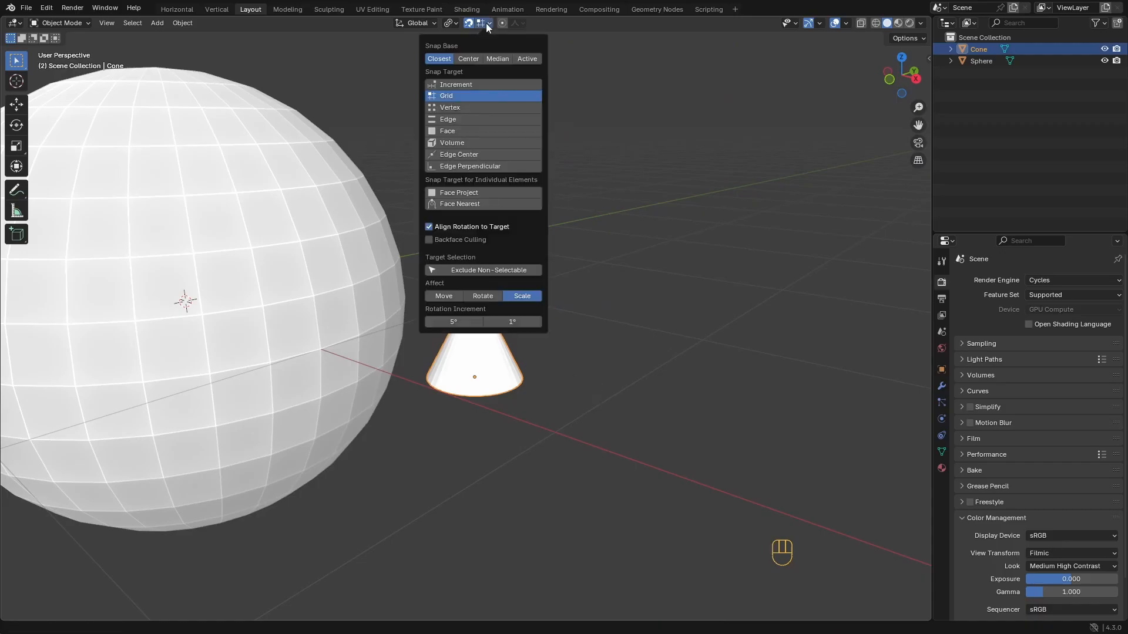
left_click(456, 108)
middle_click_drag(534, 393, 409, 347)
left_click(391, 256)
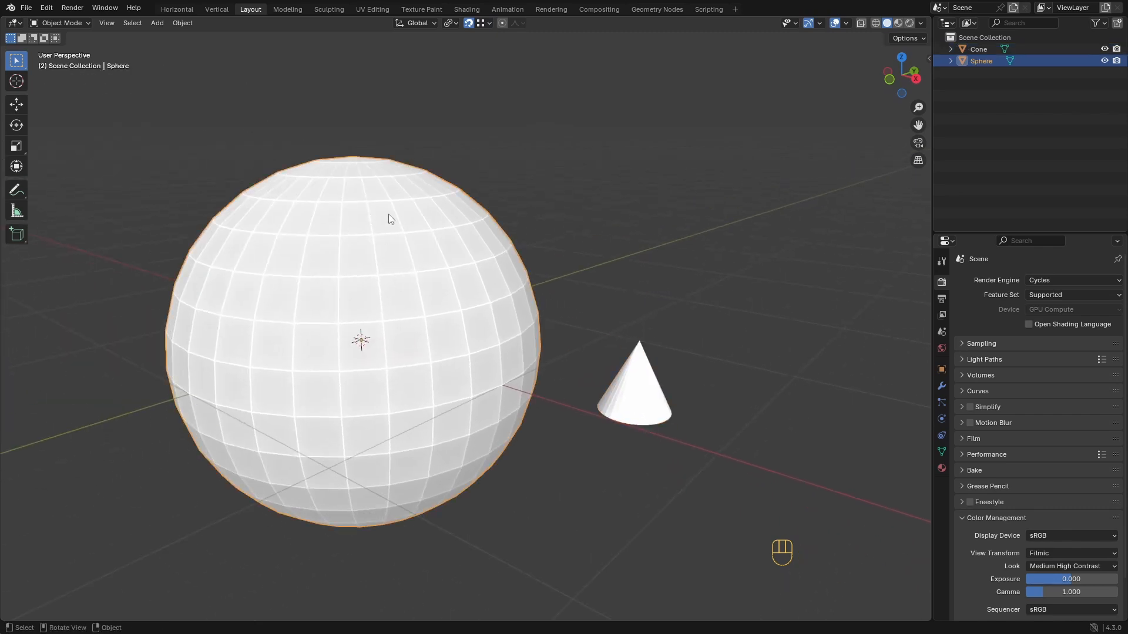
key("Tab")
key("1")
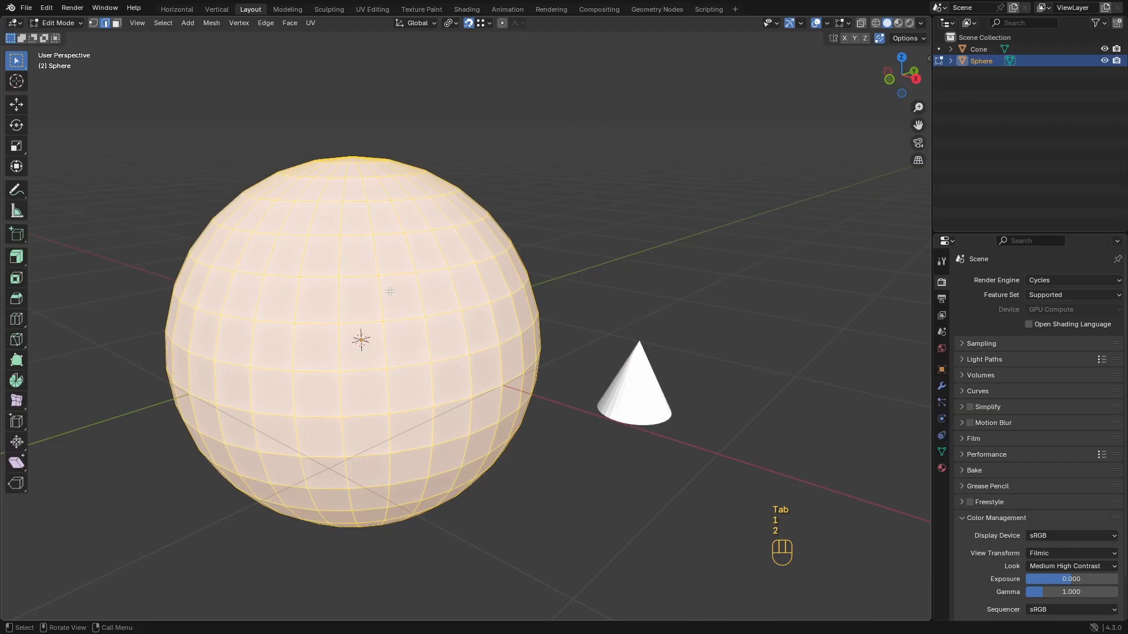
key("2")
key("3")
key("Tab")
Select the cone beside the sphere and try moving it toward the sphere with the Vertex snap target
left_click(485, 25)
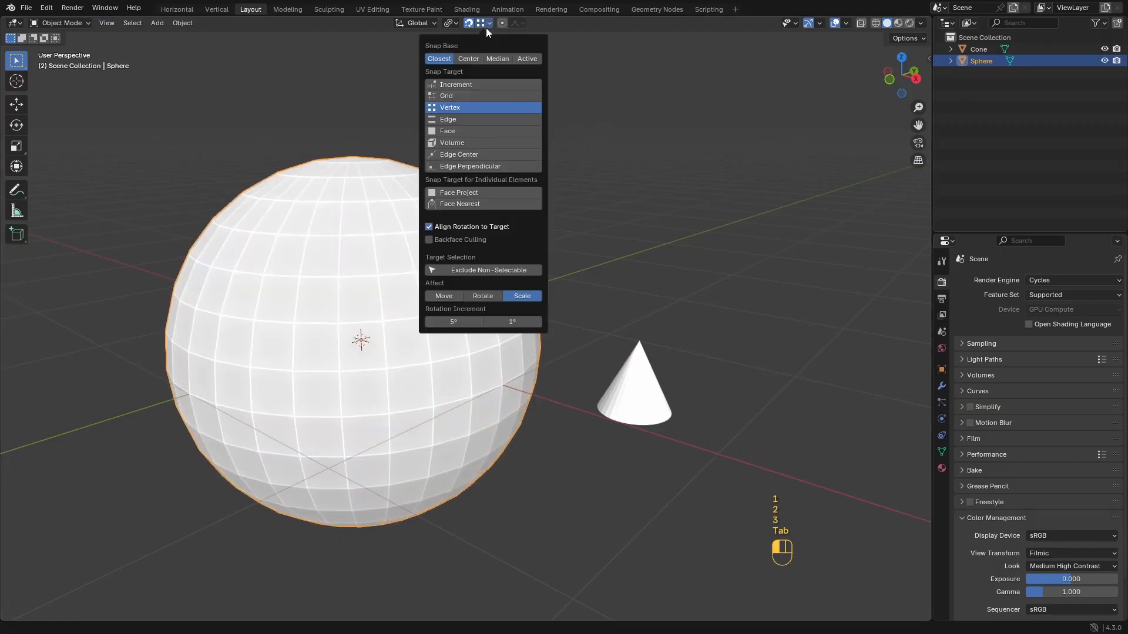
left_click(652, 400)
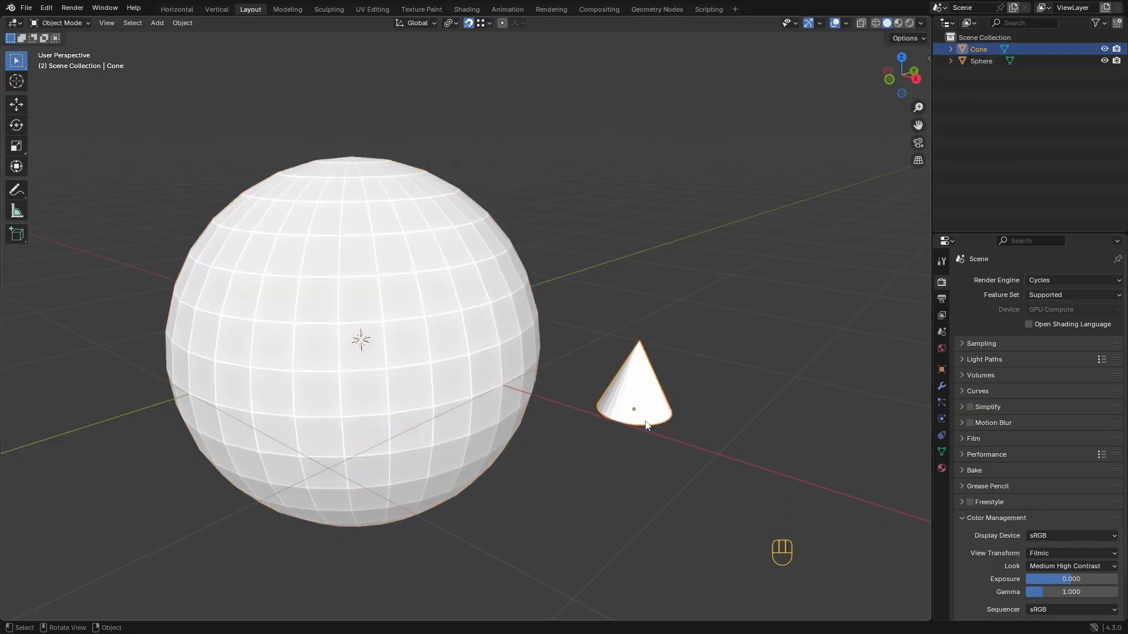
middle_click_drag(652, 400, 585, 376)
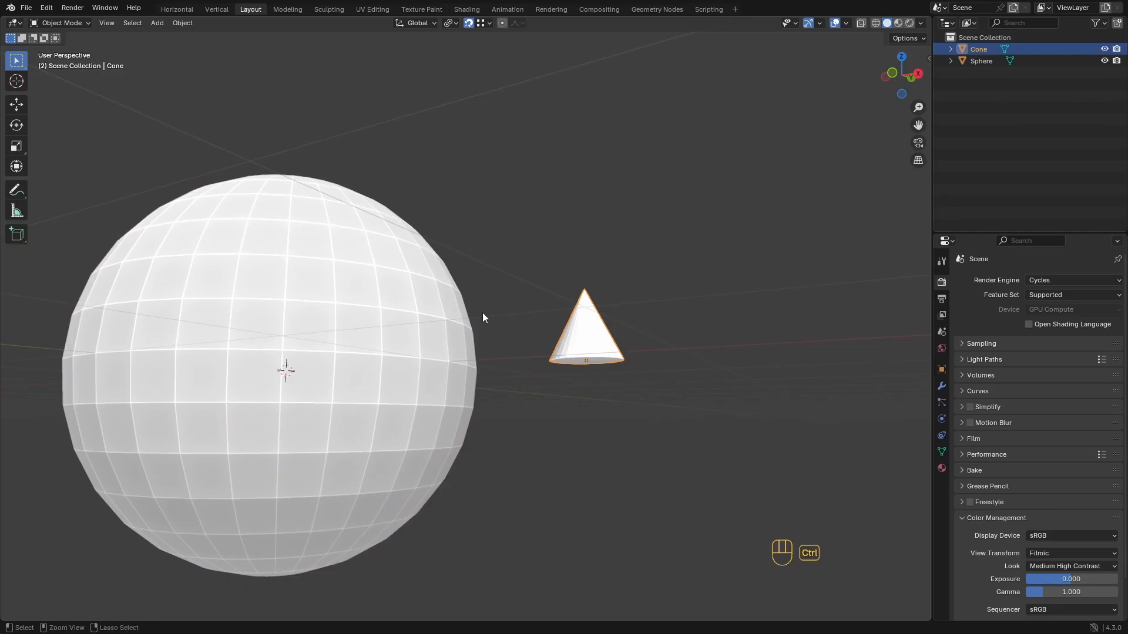
middle_click_drag(483, 318, 361, 272)
left_click(360, 272)
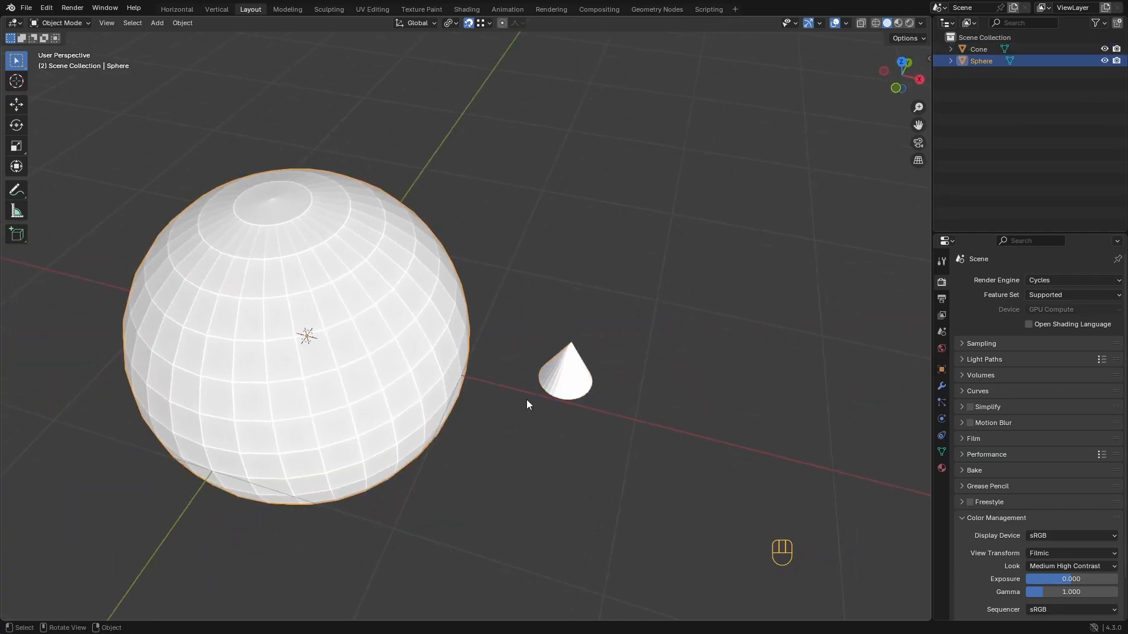
left_click(564, 382)
middle_click_drag(564, 382, 591, 426)
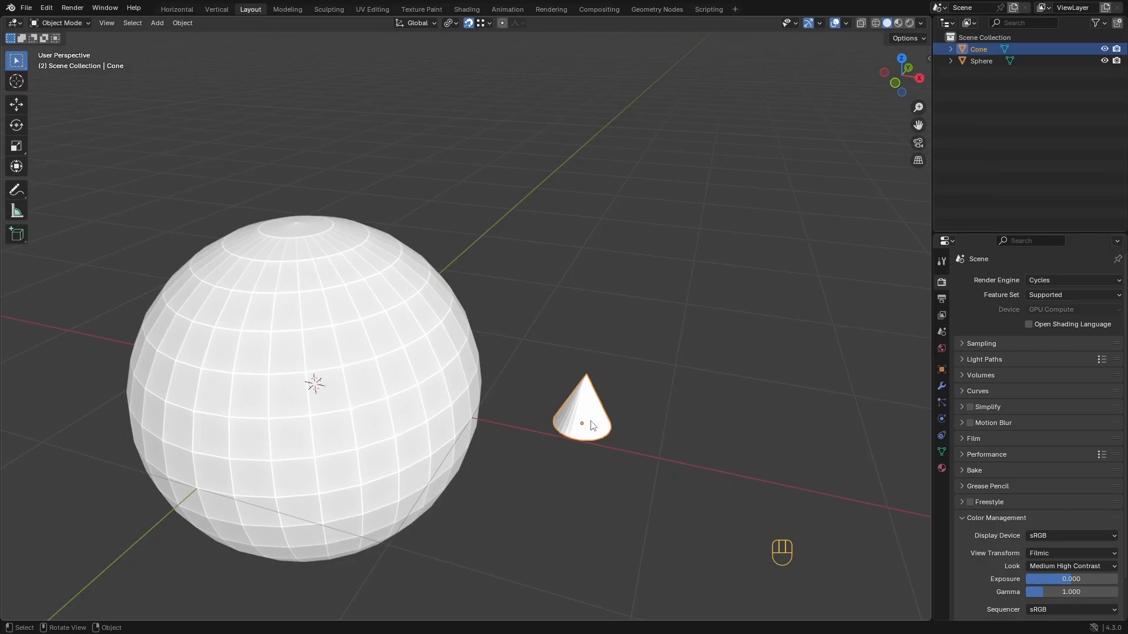
key("g")
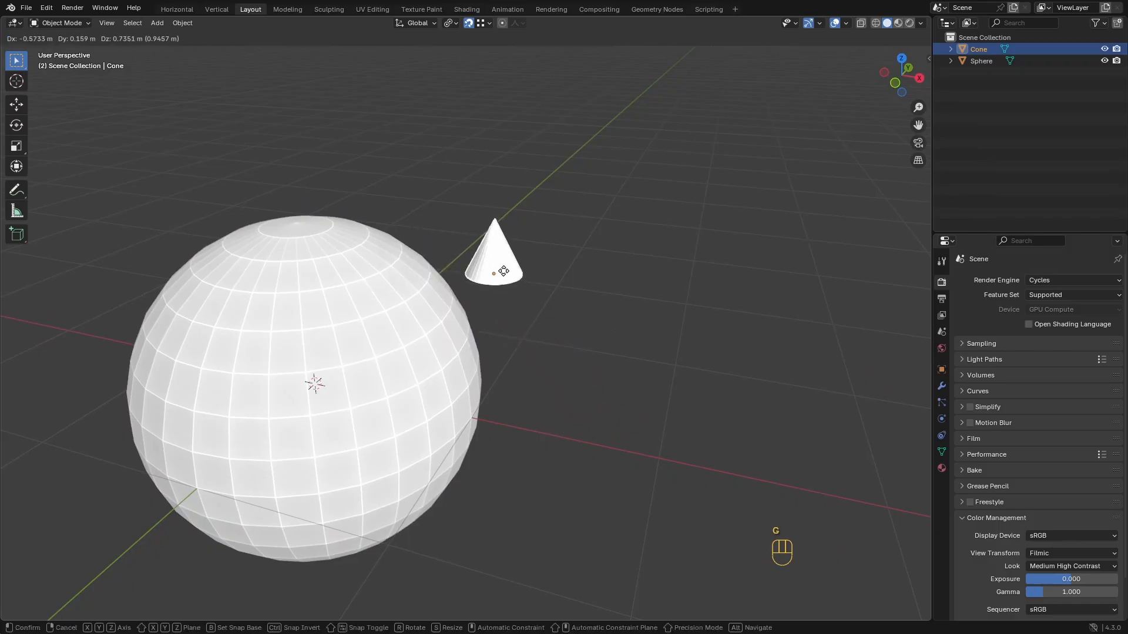
right_click(529, 199)
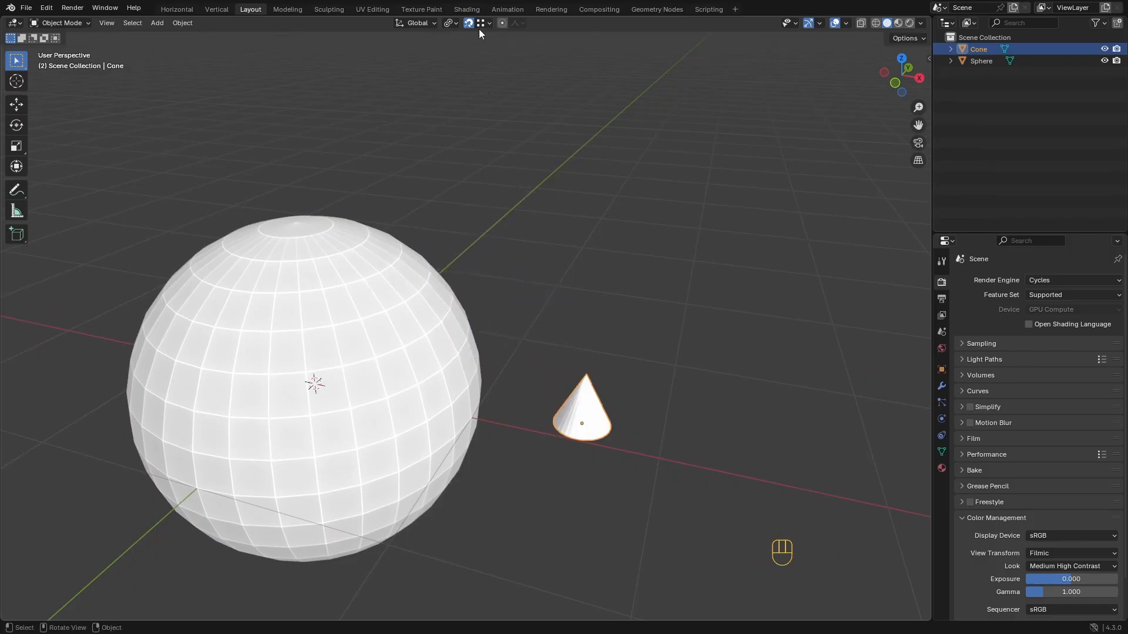
Make vertex snapping affect only Move and reposition the cone on the sphere's upper side, about -0.934, 0.074 and 0.836 m along X, Y and Z
left_click(486, 24)
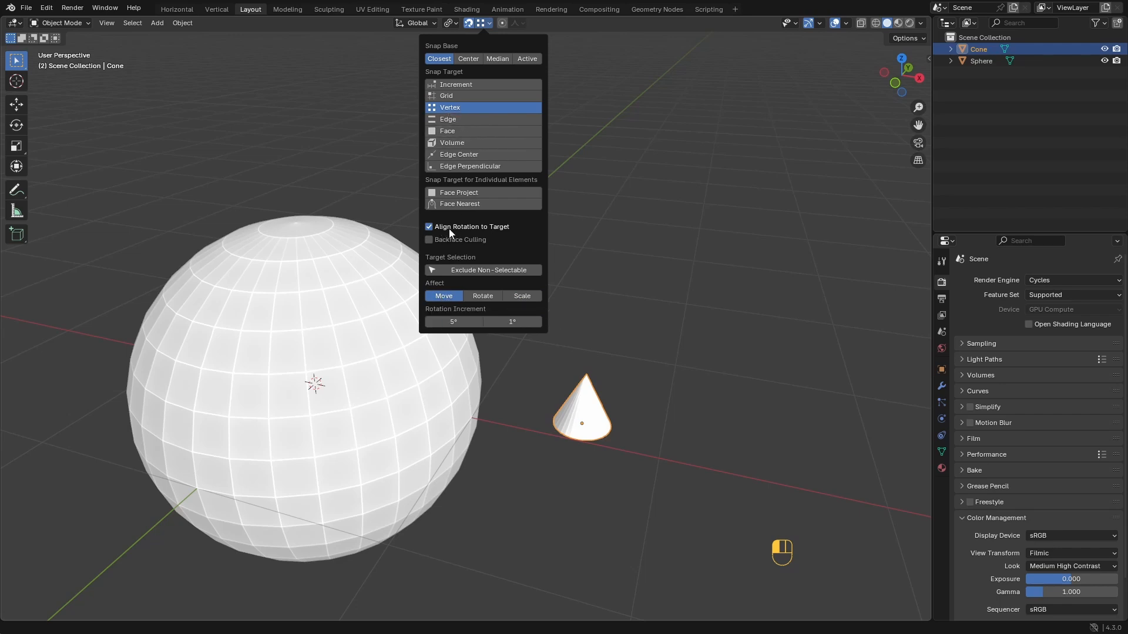
key("g")
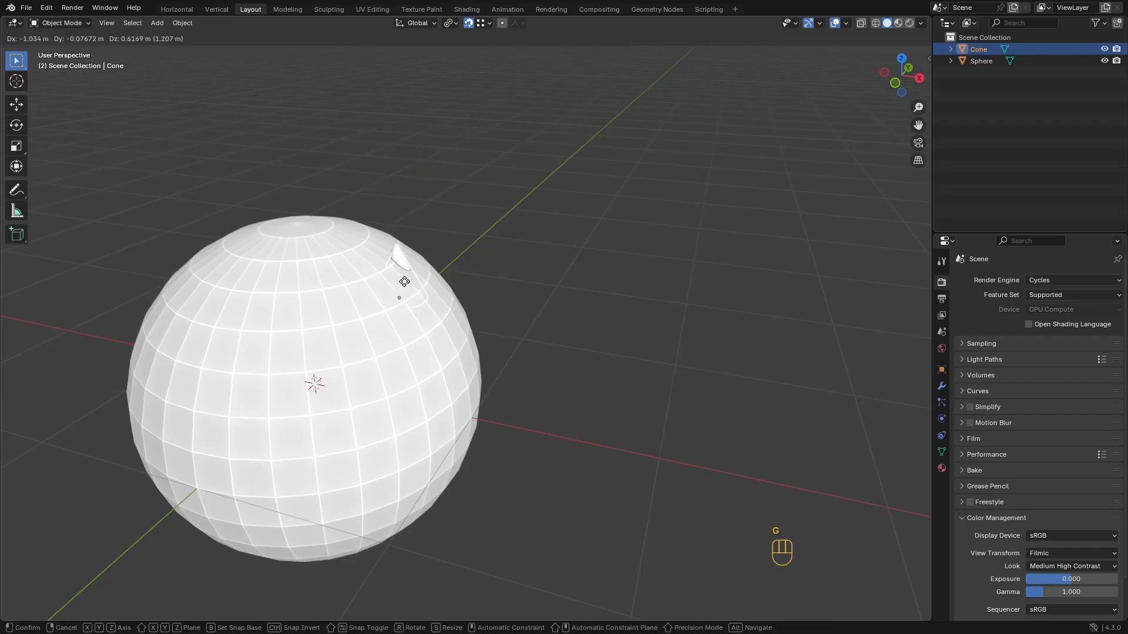
left_click(431, 242)
scroll(428, 247, "up", 3)
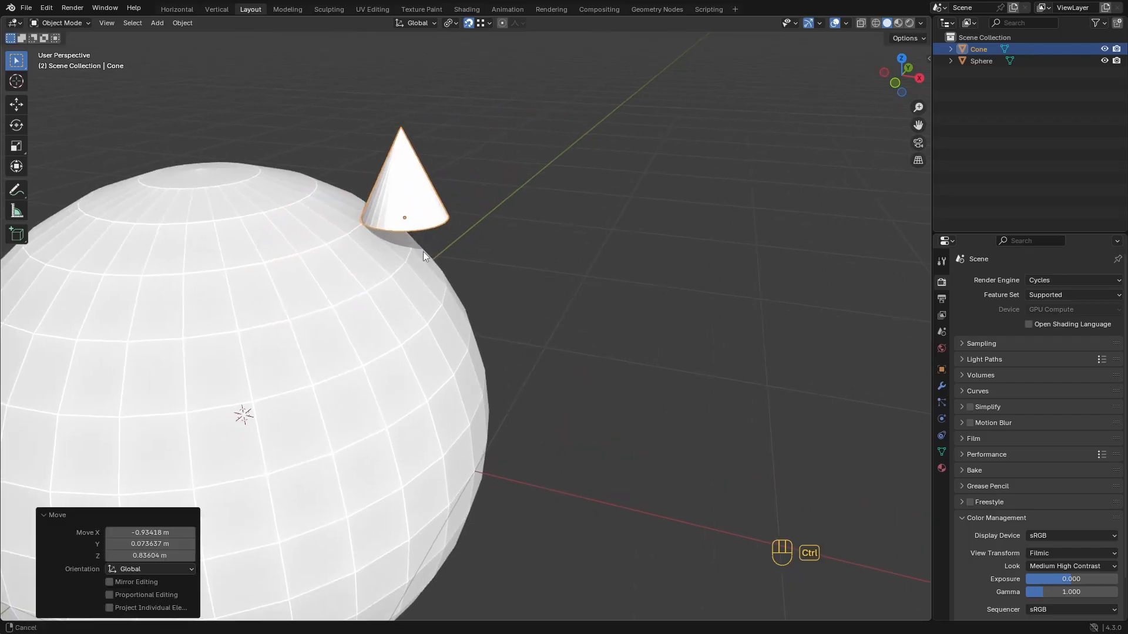
key("g")
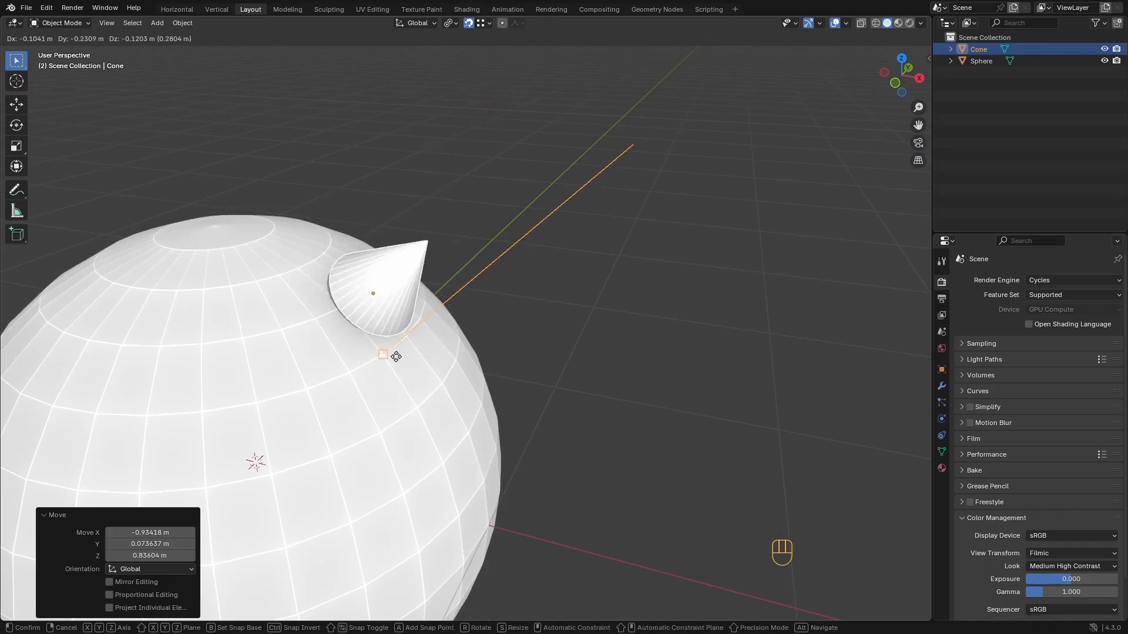
Place the cone on the sphere's upper surface and mark four of the sphere's vertices with annotation crosses
left_click(357, 375)
mouse_move(358, 375)
middle_mouse_down()
mouse_move(320, 322)
mouse_move(352, 289)
middle_mouse_up()
left_click(17, 191)
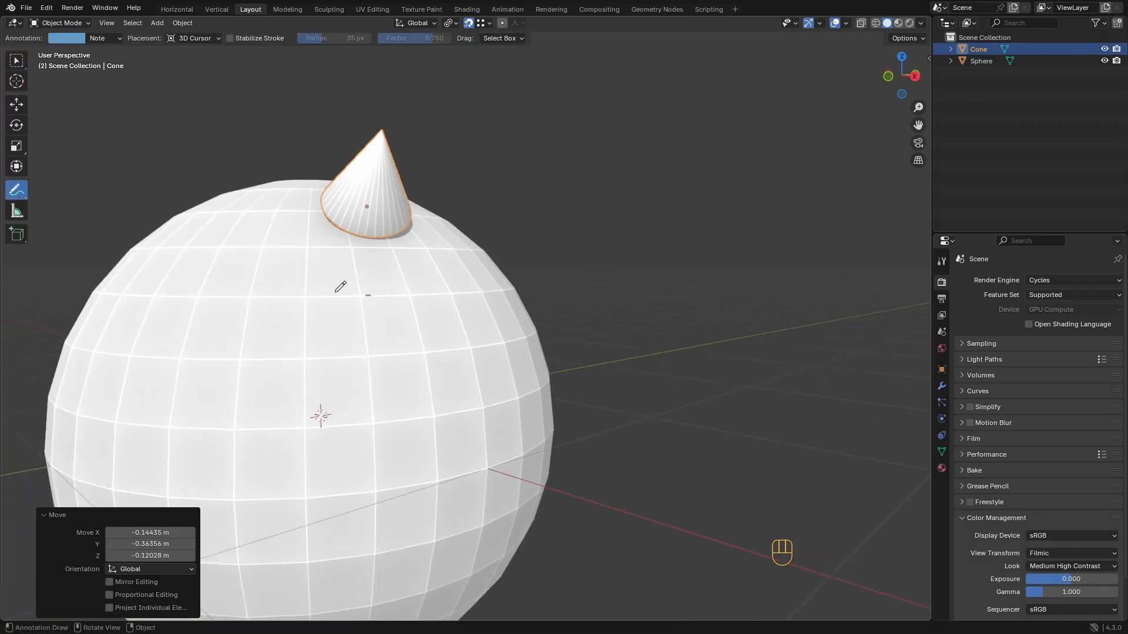
left_click_drag(333, 291, 370, 295)
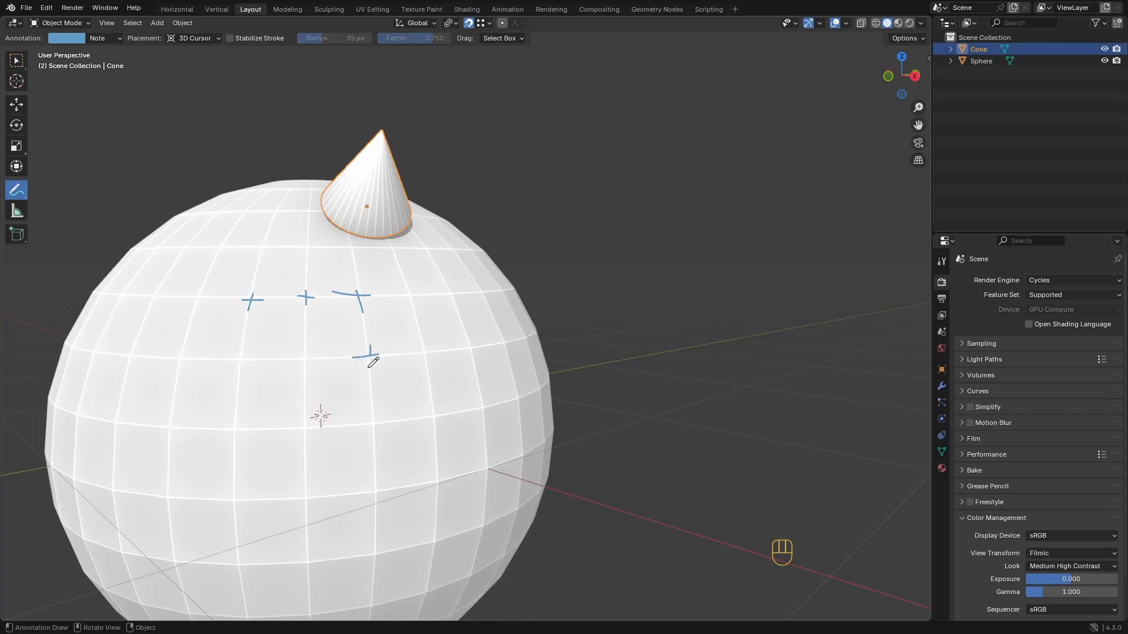
left_click(16, 60)
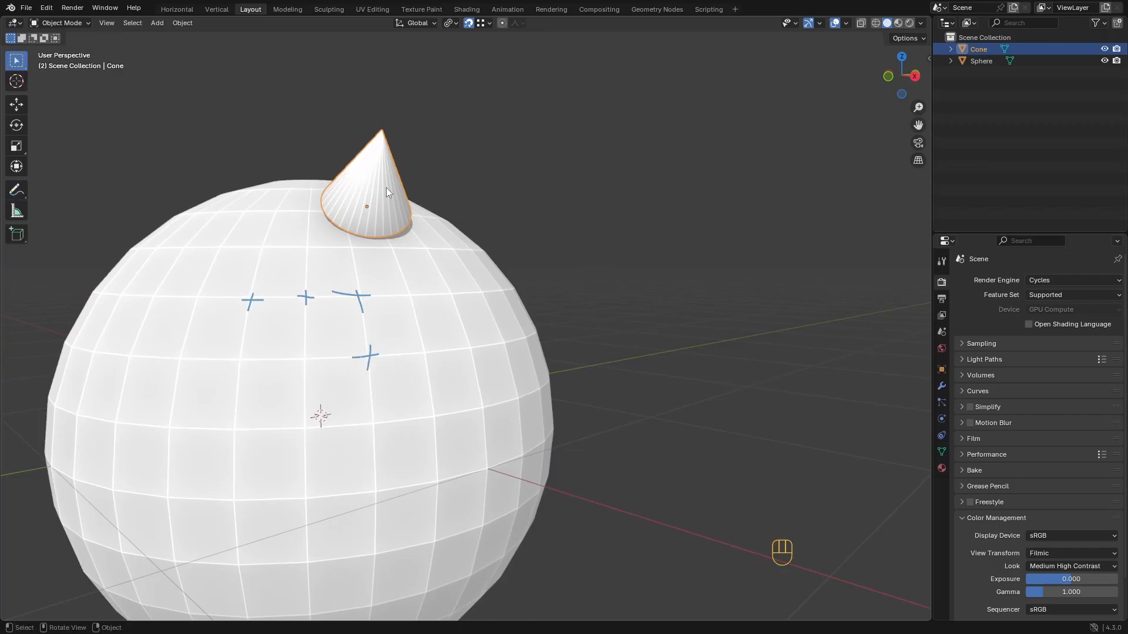
Snap the cone near the lower marked vertex, and with the snap base set to Center, move it onto the middle marked vertex
key("g")
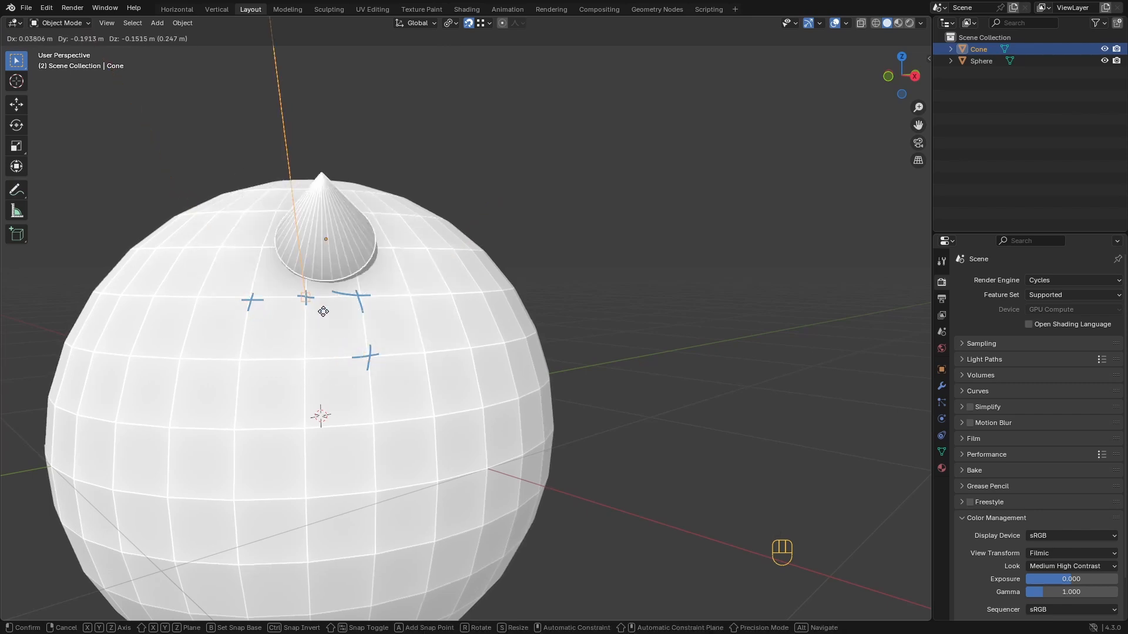
left_click(369, 360)
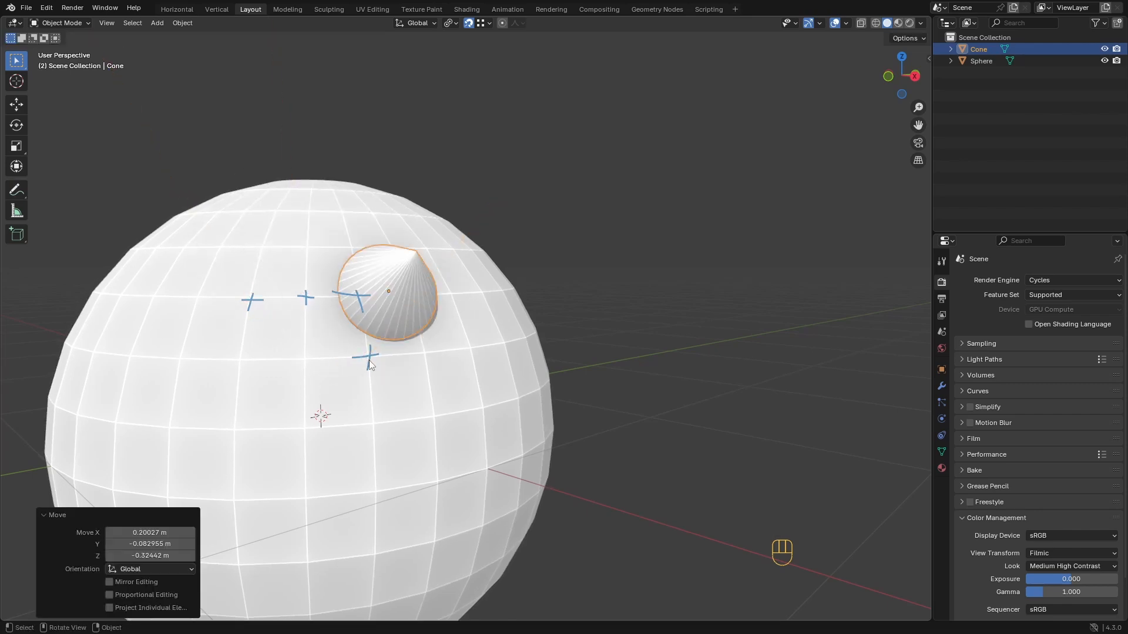
left_click(482, 23)
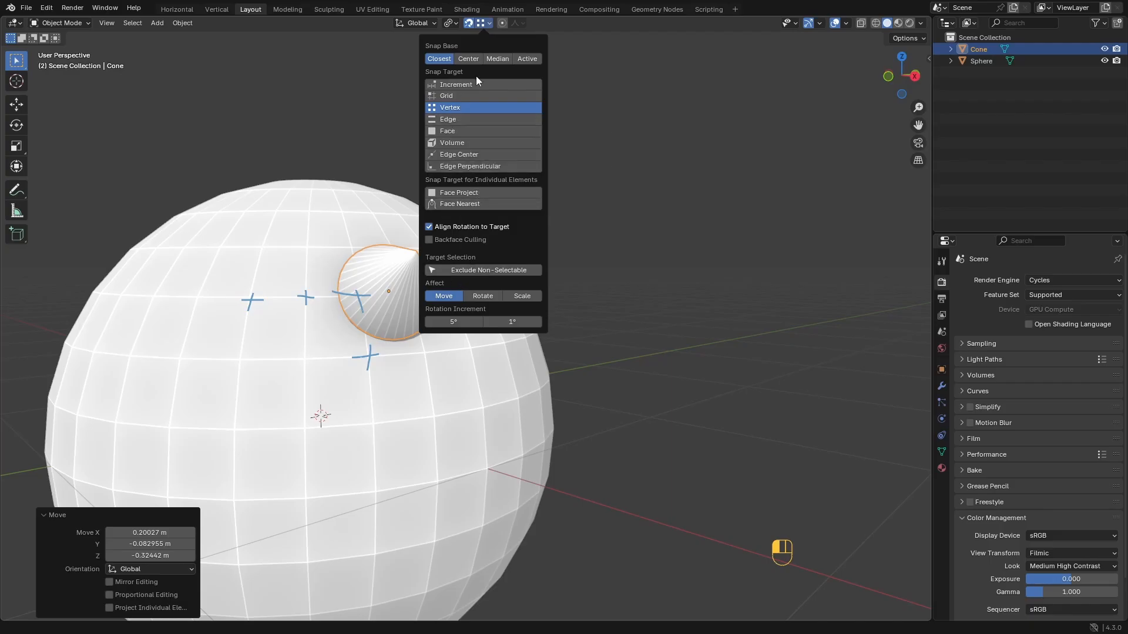
left_click(474, 60)
key("g")
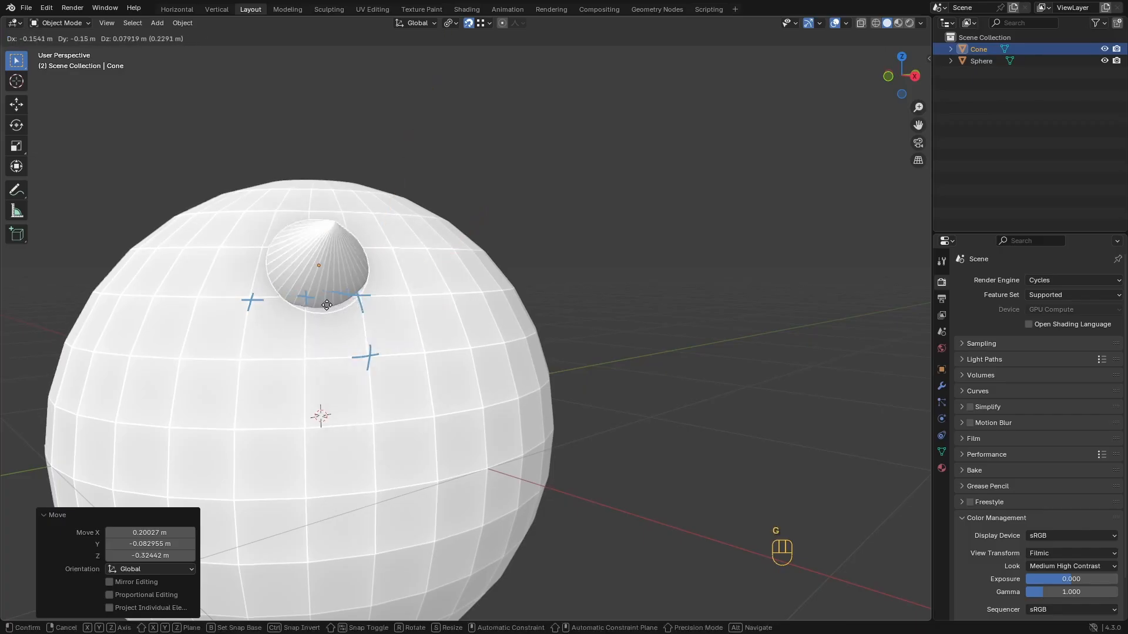
left_click(304, 305)
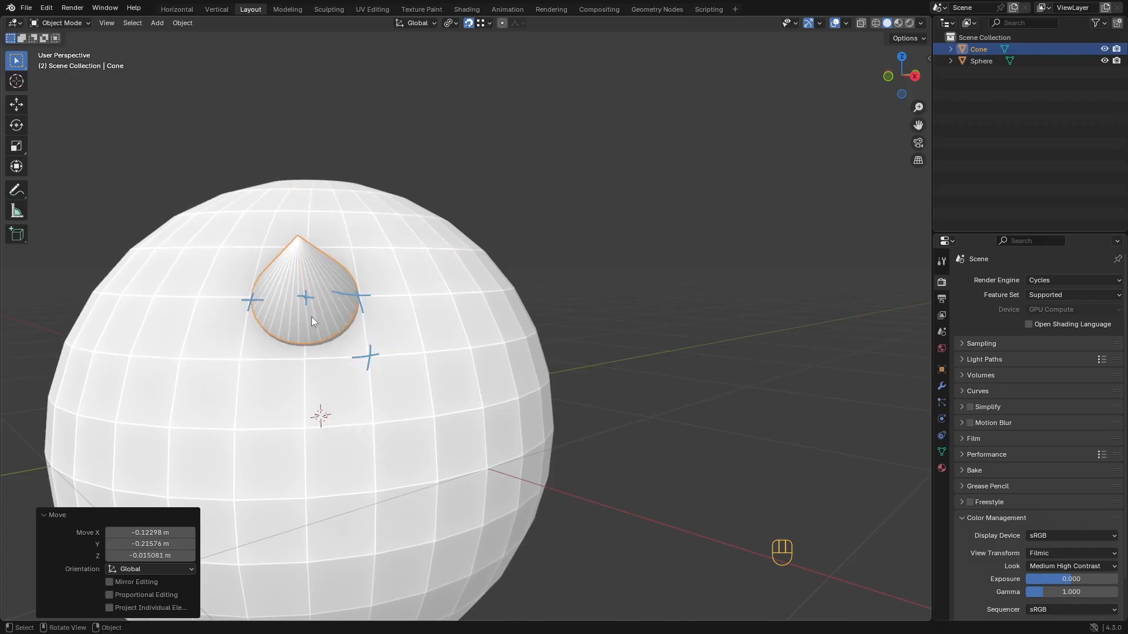
Try moving the cone over the sphere with its center snapping to other vertices
middle_click_drag(312, 317, 342, 320)
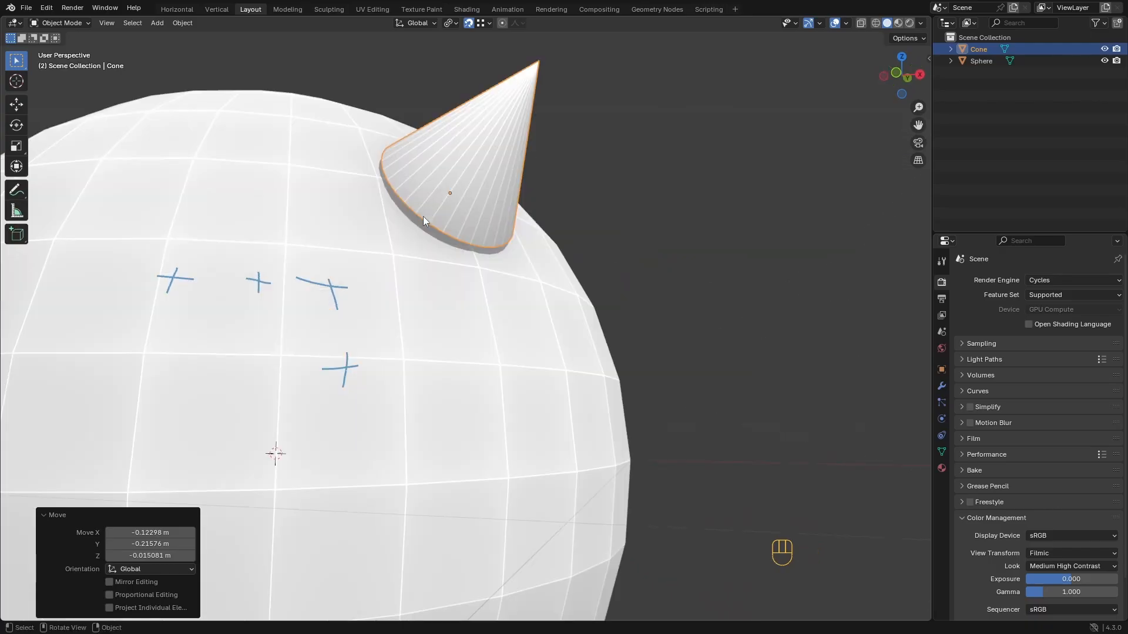
middle_click_drag(423, 220, 436, 259)
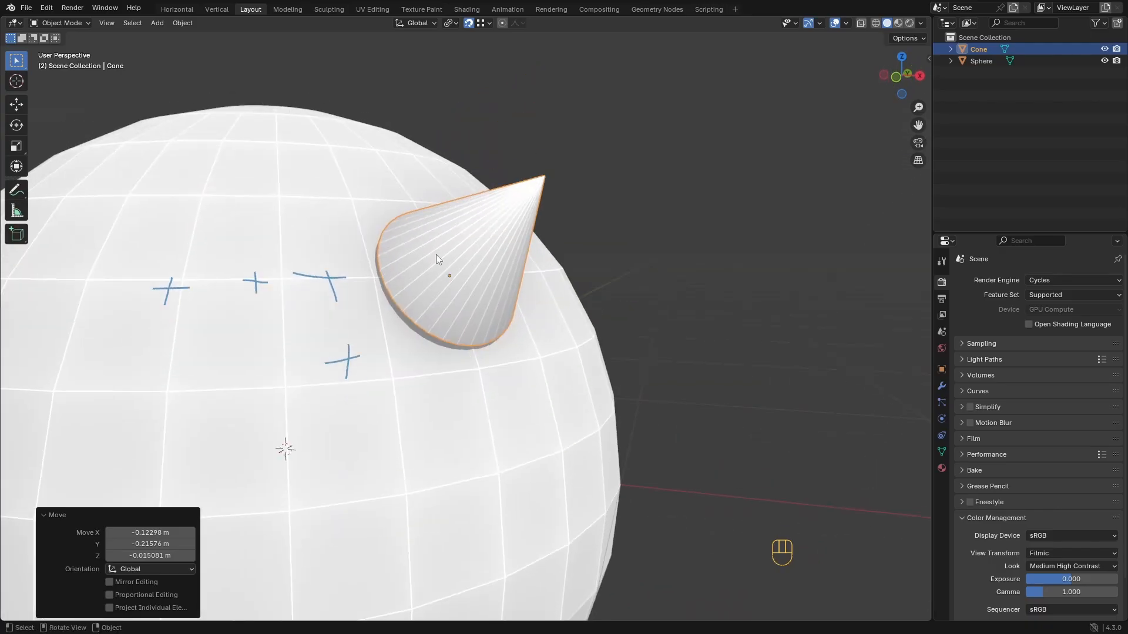
left_click(481, 23)
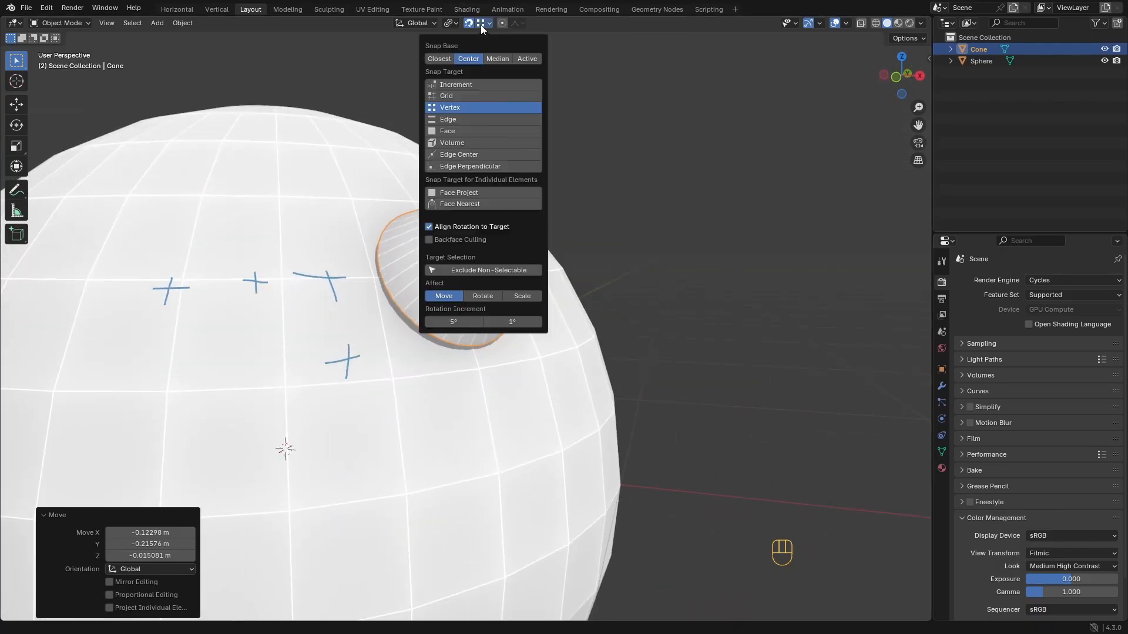
mouse_move(446, 352)
middle_mouse_down()
mouse_move(449, 366)
mouse_move(416, 370)
mouse_move(436, 346)
middle_mouse_up()
key("g")
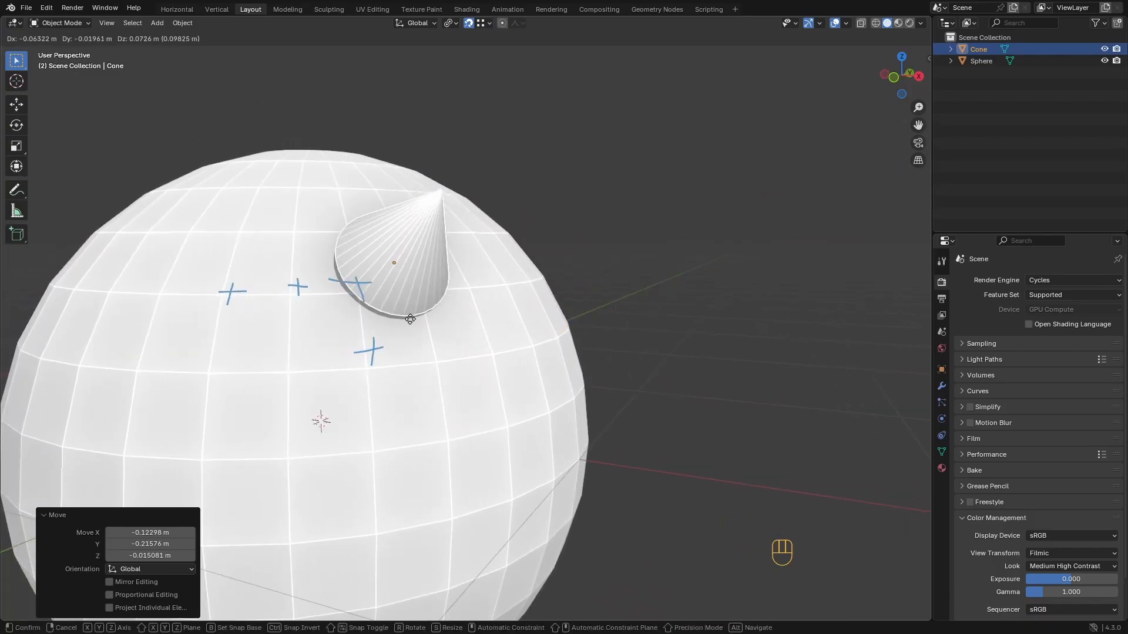
left_click(414, 297)
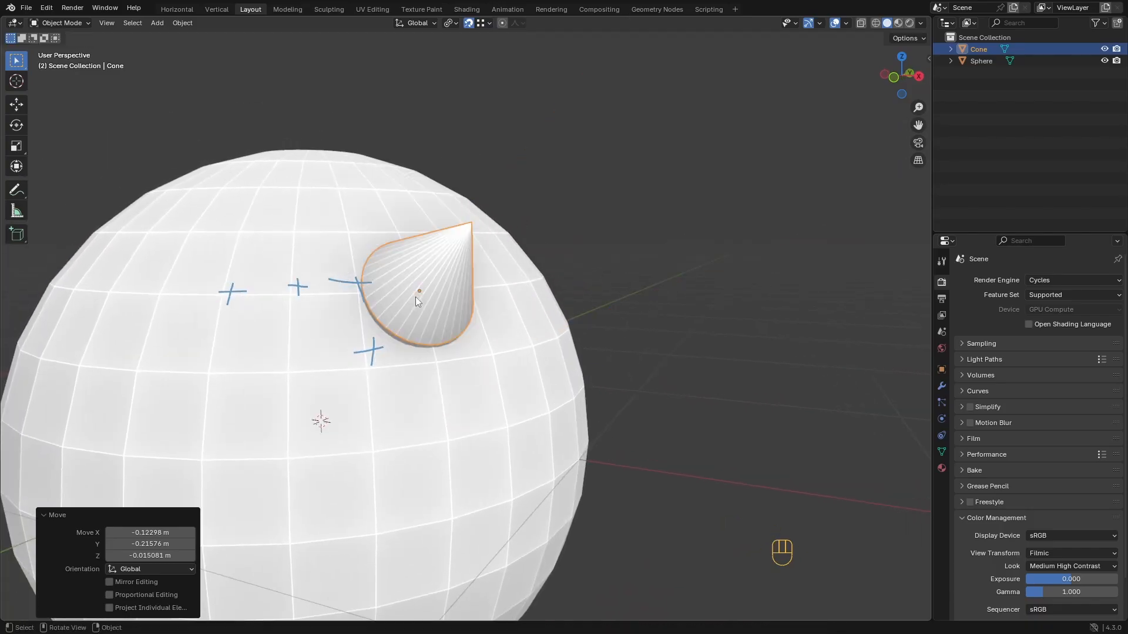
left_click(481, 23)
key("g")
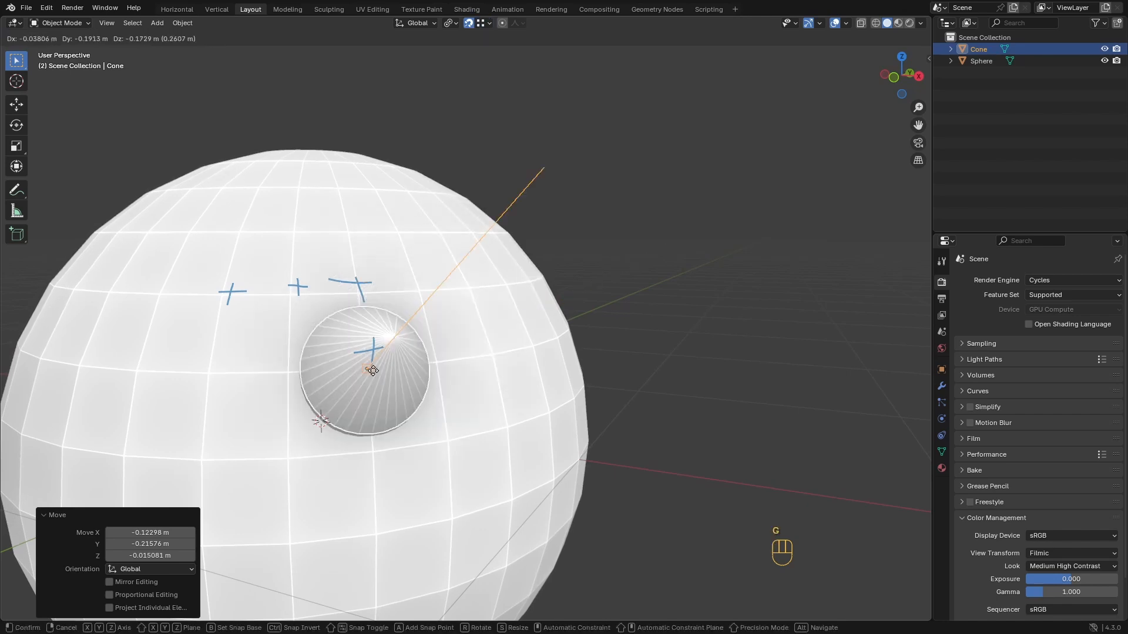
left_click(444, 331)
Set the snap target to Edge and try moving the cone along the sphere's edges
left_click(482, 23)
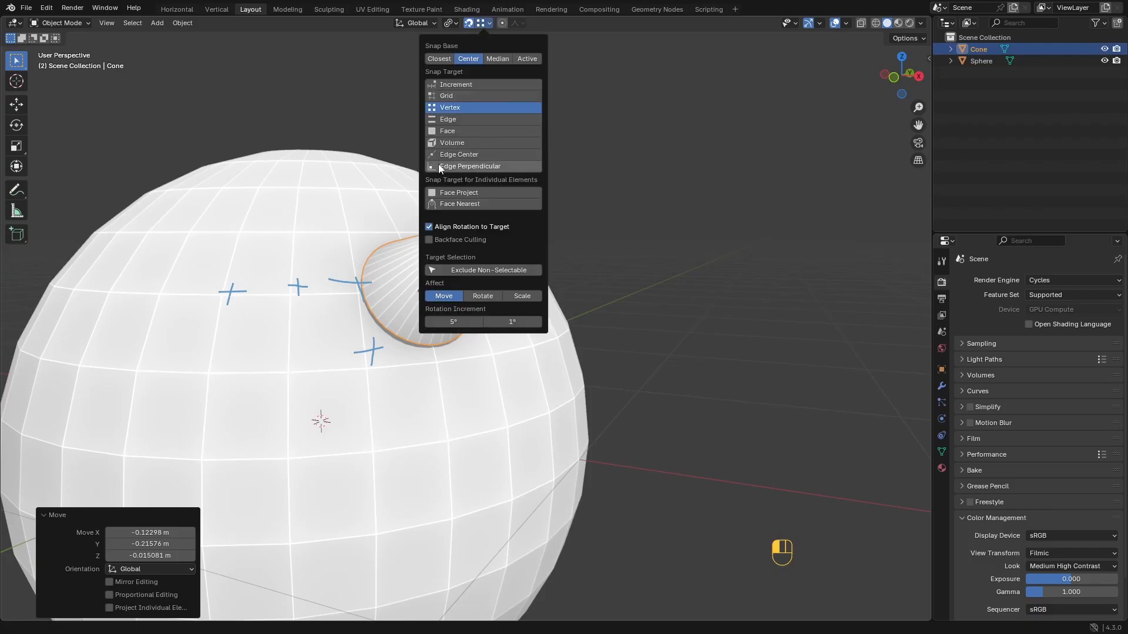
left_click(451, 118)
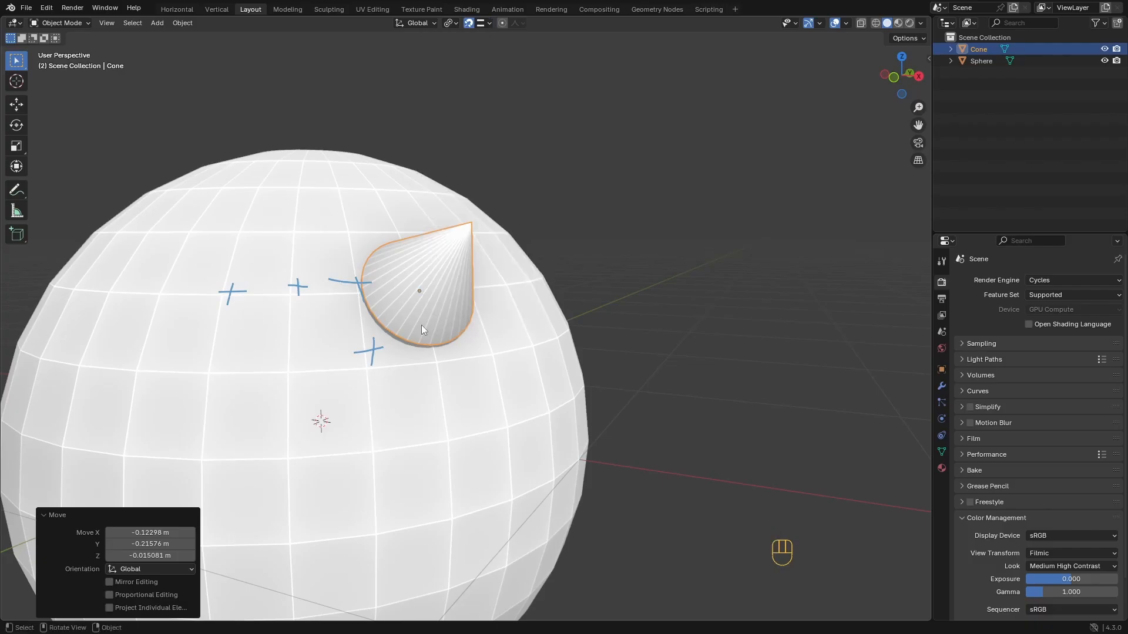
key("g")
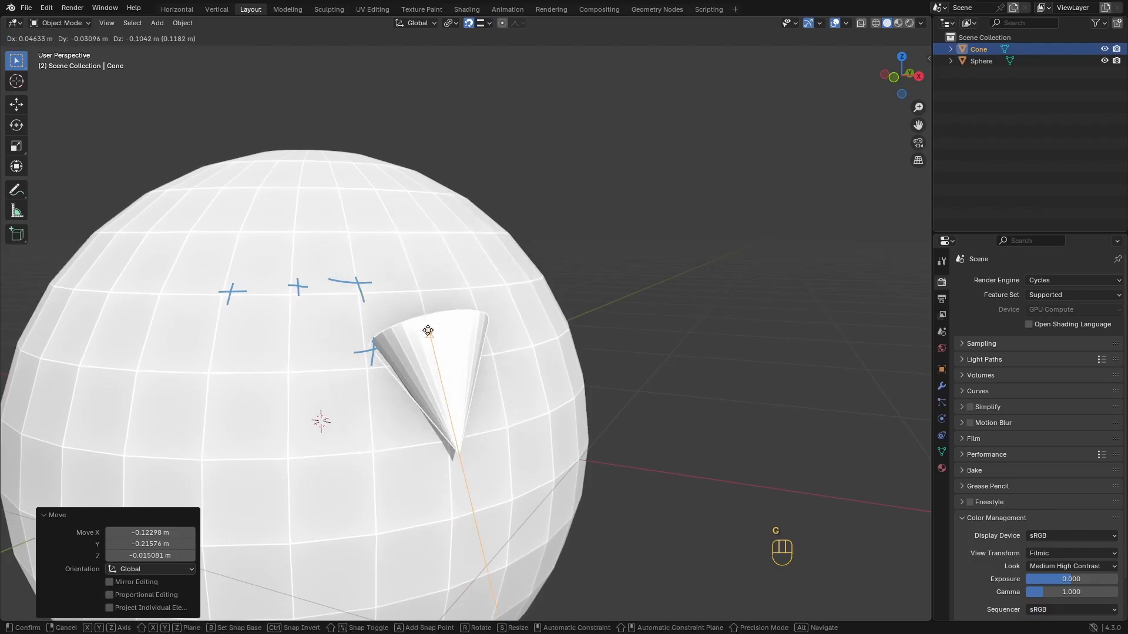
key("z")
right_click(419, 286)
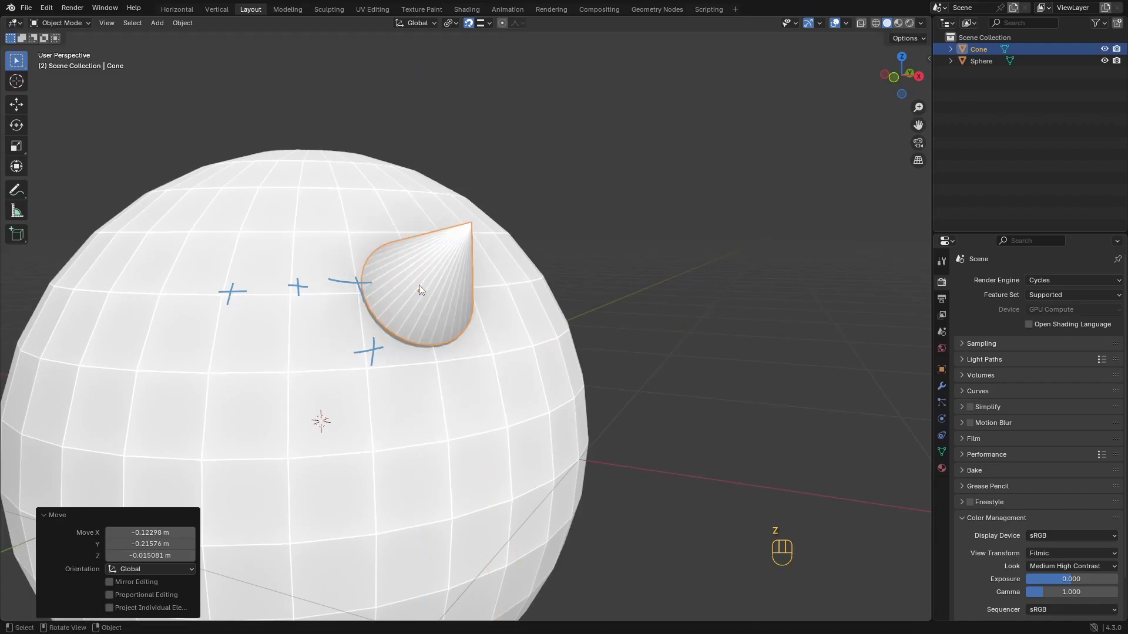
Set snapping to Face Project and try moving the cone across the sphere's faces
left_click(488, 24)
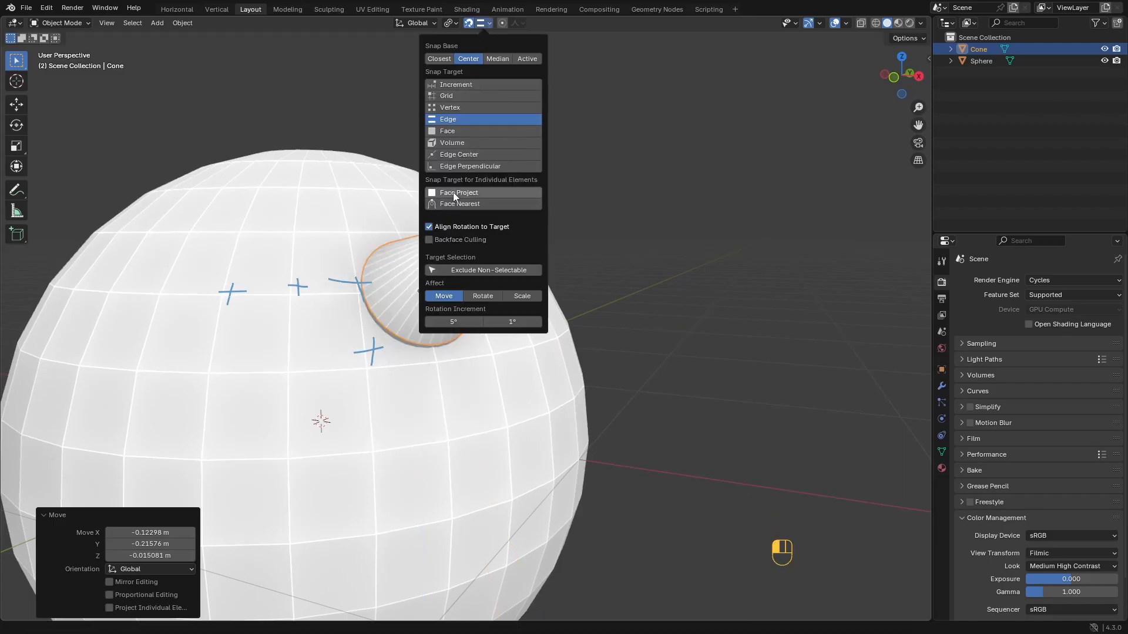
left_click(447, 130)
left_click(456, 192)
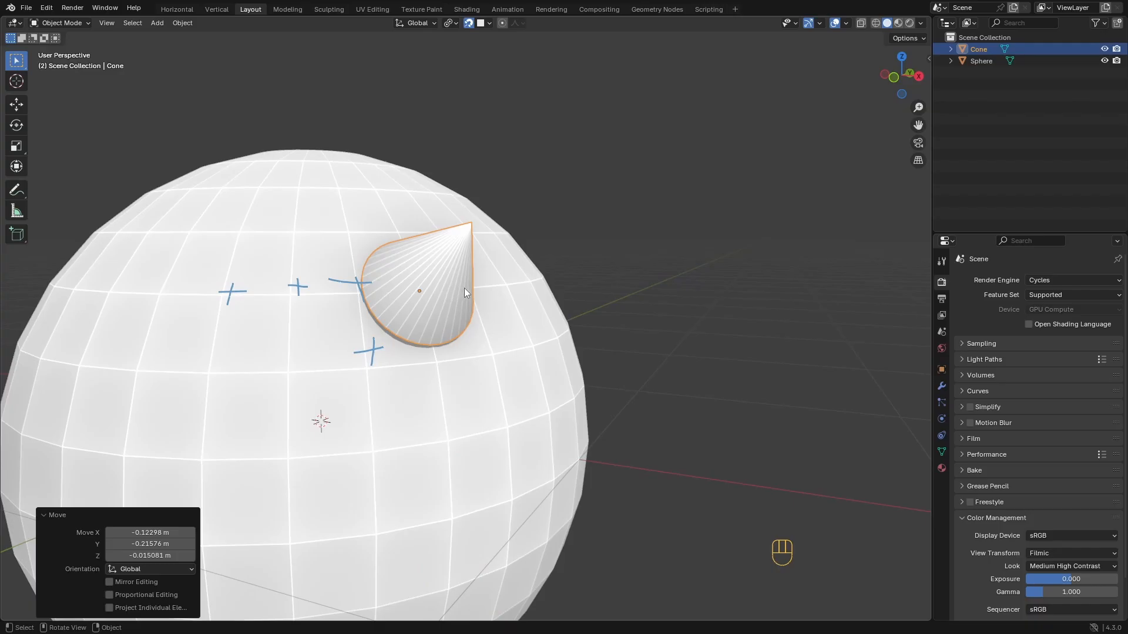
key("g")
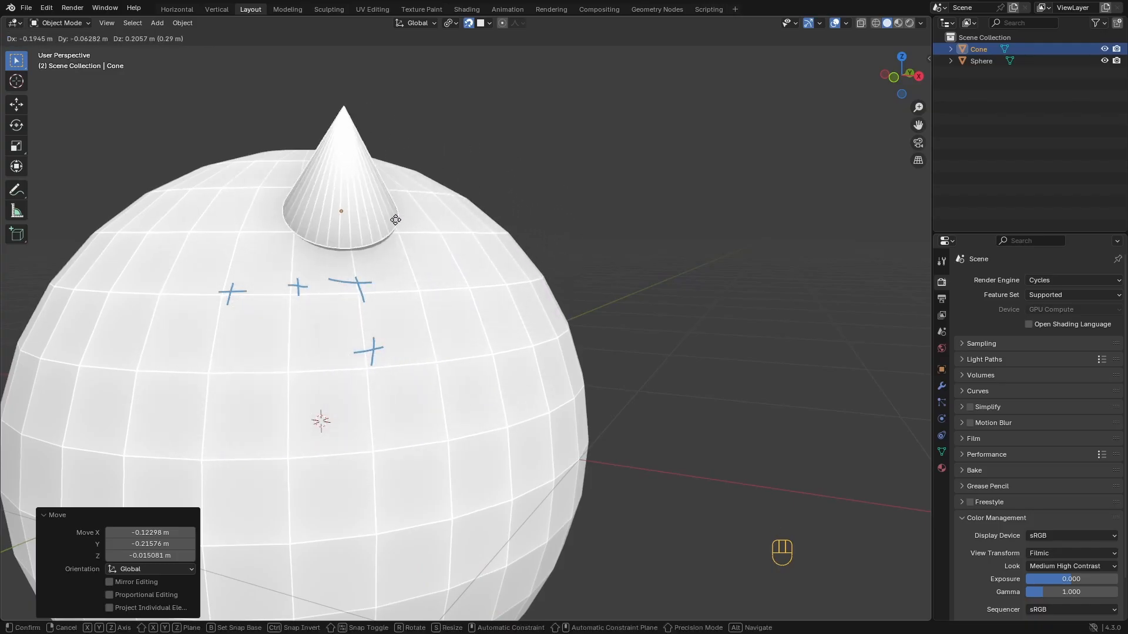
right_click(399, 220)
Duplicate the cone four times, placing each copy at a different spot on the sphere's upper surface
middle_click_drag(472, 214, 446, 306, "ctrl")
middle_click_drag(446, 305, 363, 328)
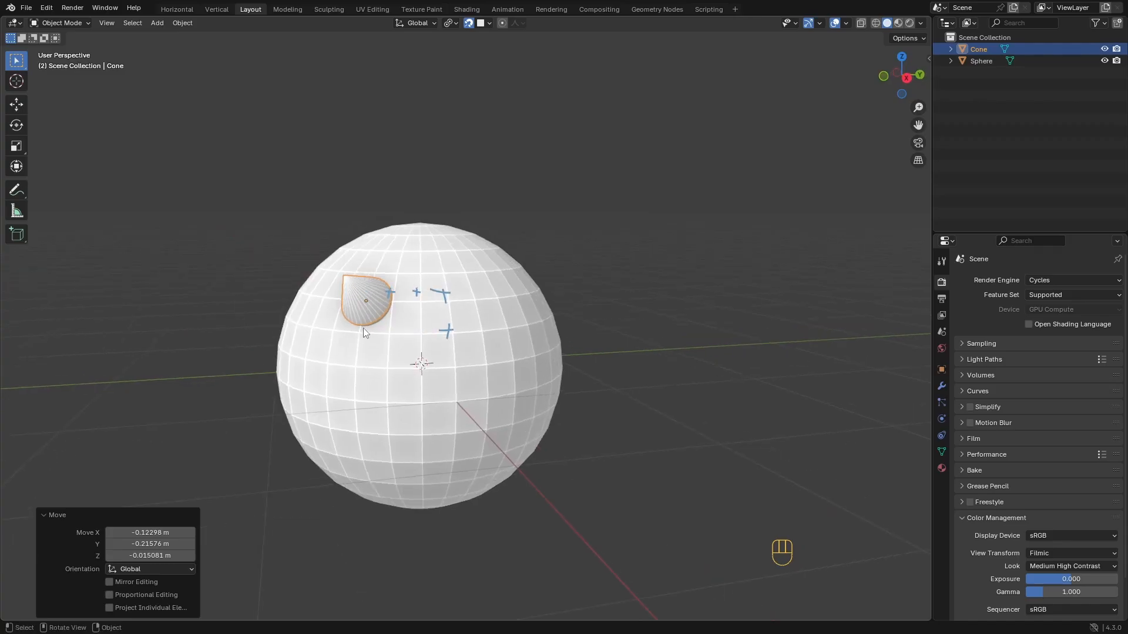
key("shift+d")
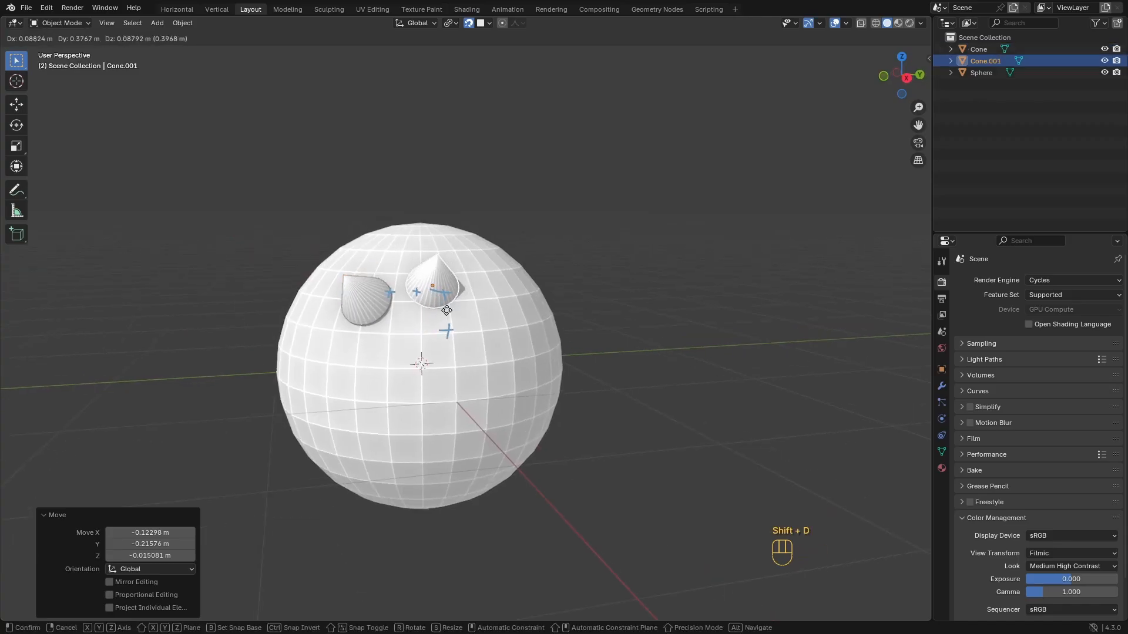
left_click(459, 305)
key("shift+d")
left_click(520, 343)
middle_click_drag(520, 343, 453, 358)
key("shift+d")
left_click(510, 301)
key("shift+d")
left_click(584, 327)
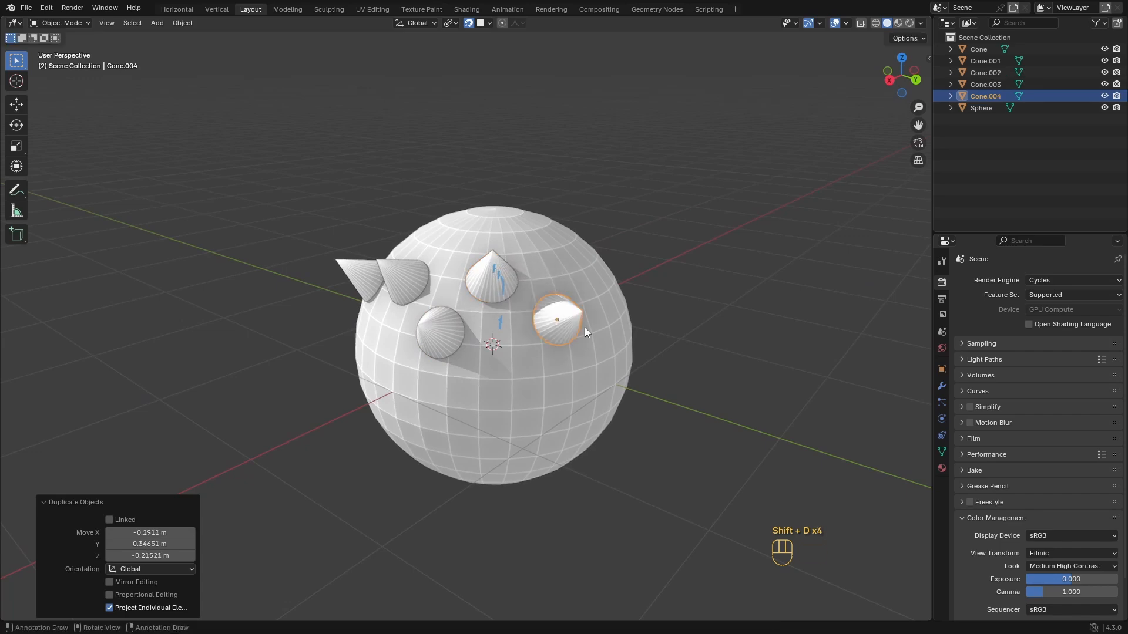
Keep duplicating the cone and spread the copies around the whole sphere until there are 20 copies
key("shift+d")
left_click(582, 317)
middle_click_drag(581, 317, 541, 345)
left_click(557, 316)
key("shift+d")
left_click(464, 357)
key("shift+d")
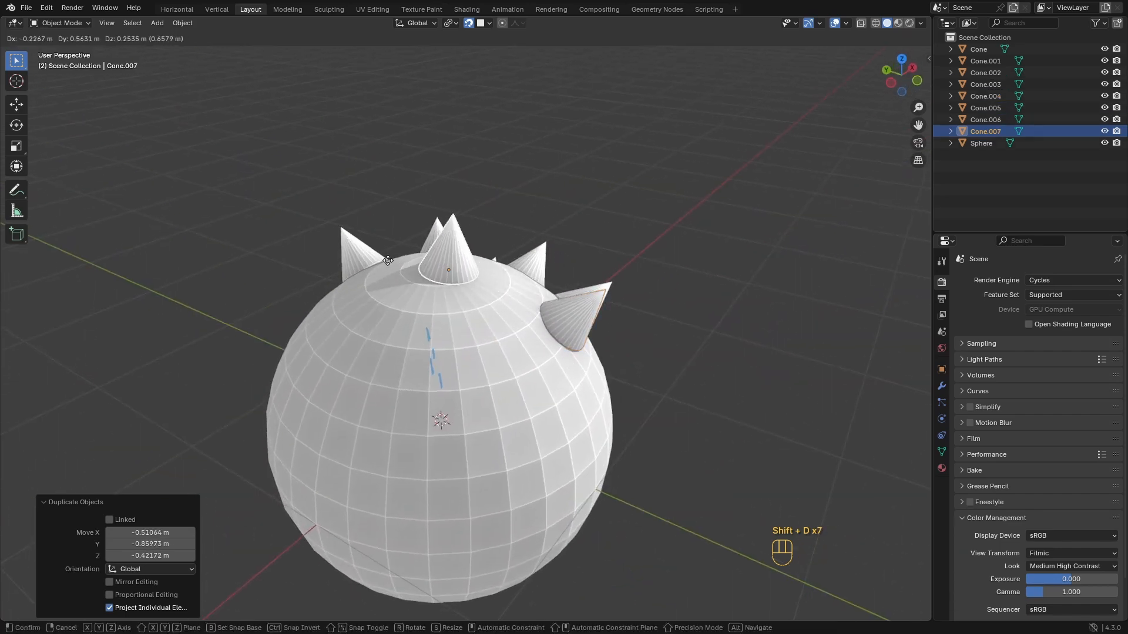
left_click(421, 269)
key("shift+d")
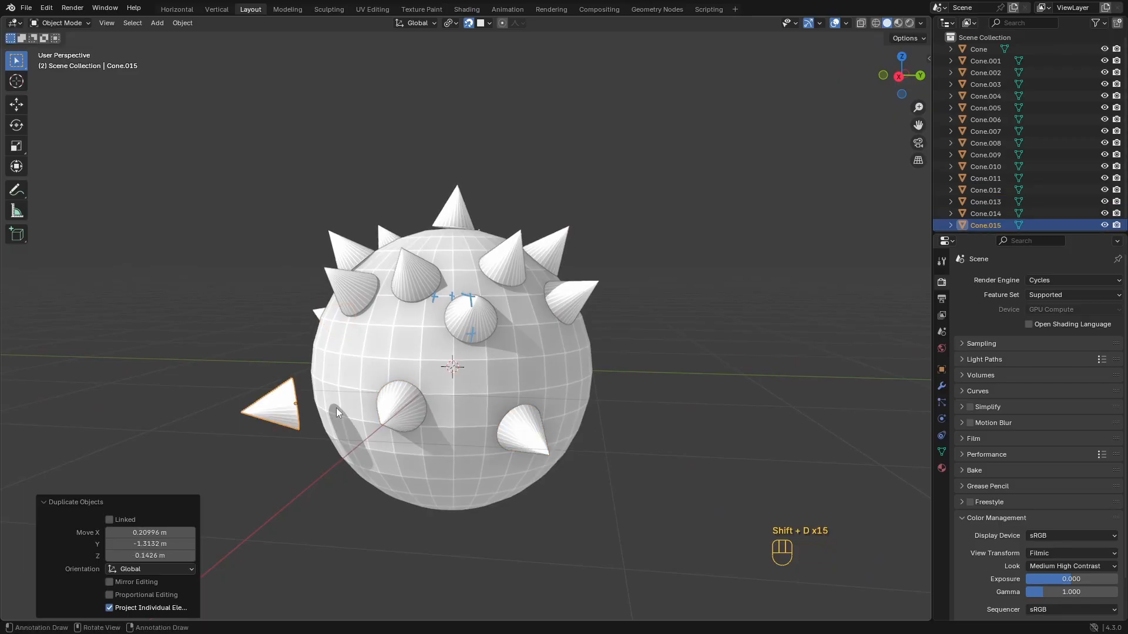
middle_click_drag(509, 361, 555, 408)
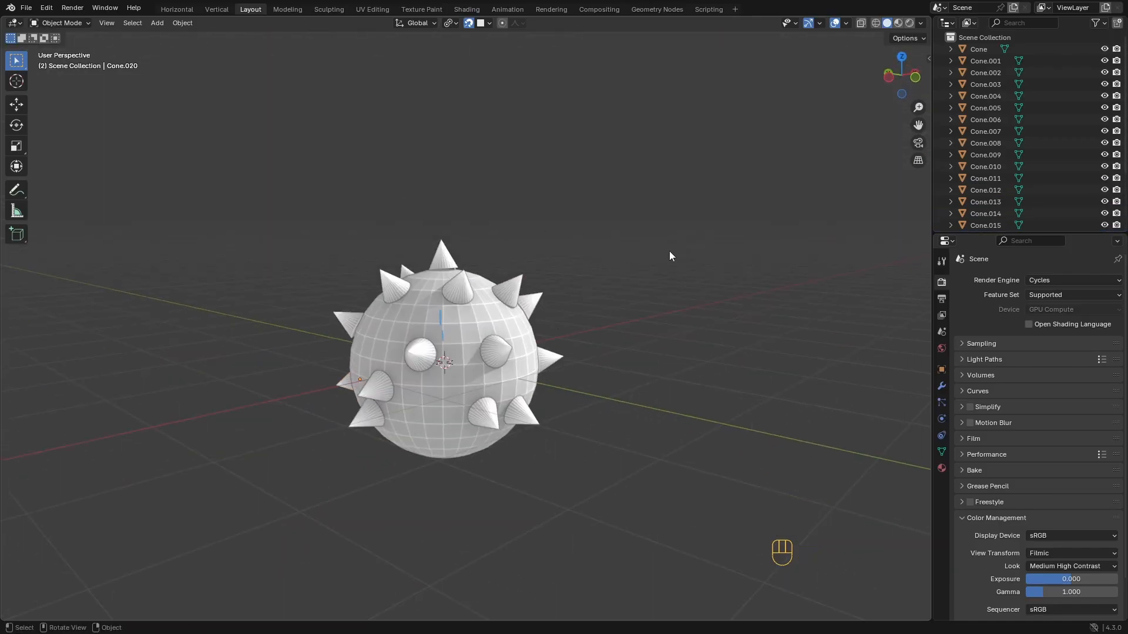
Delete the Note annotation layer holding the cross marks
key("n")
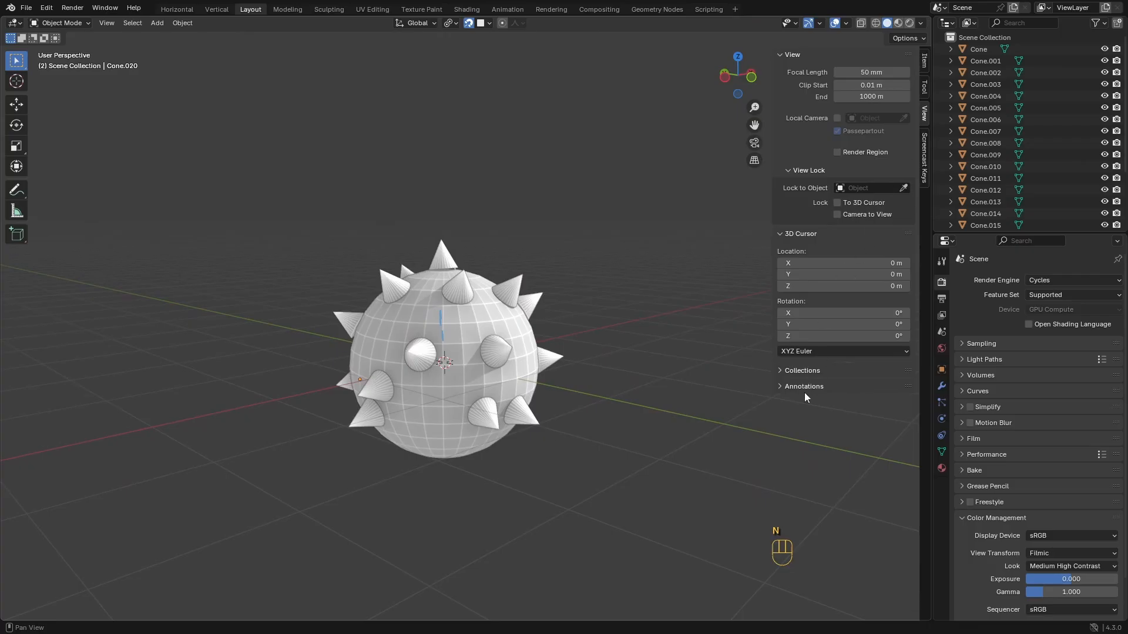
left_click(781, 386)
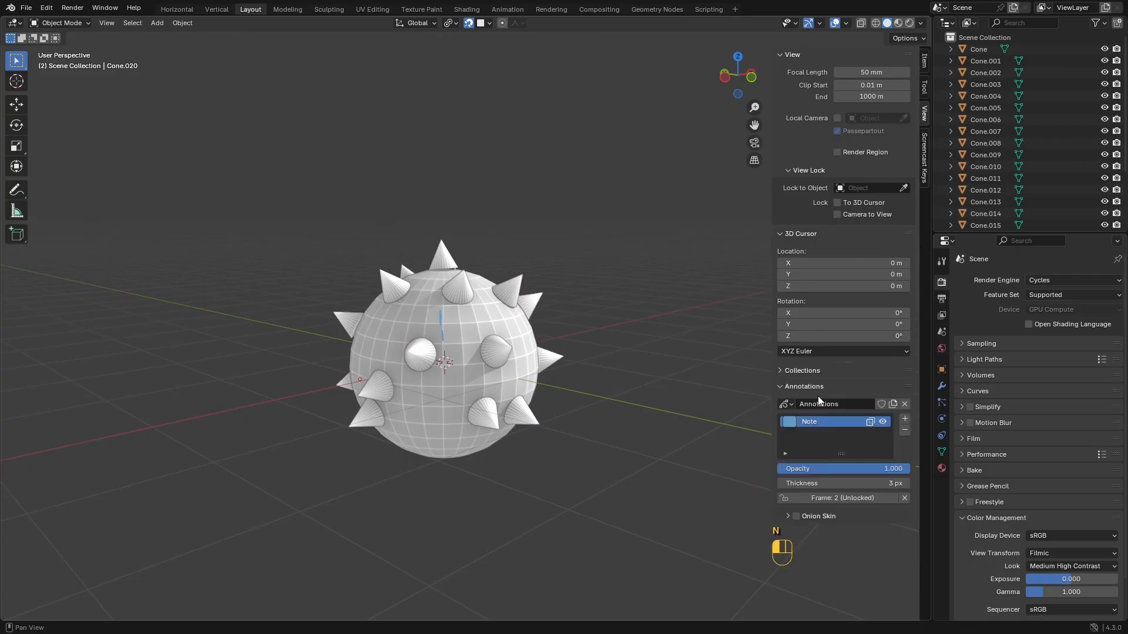
left_click(905, 431)
key("n")
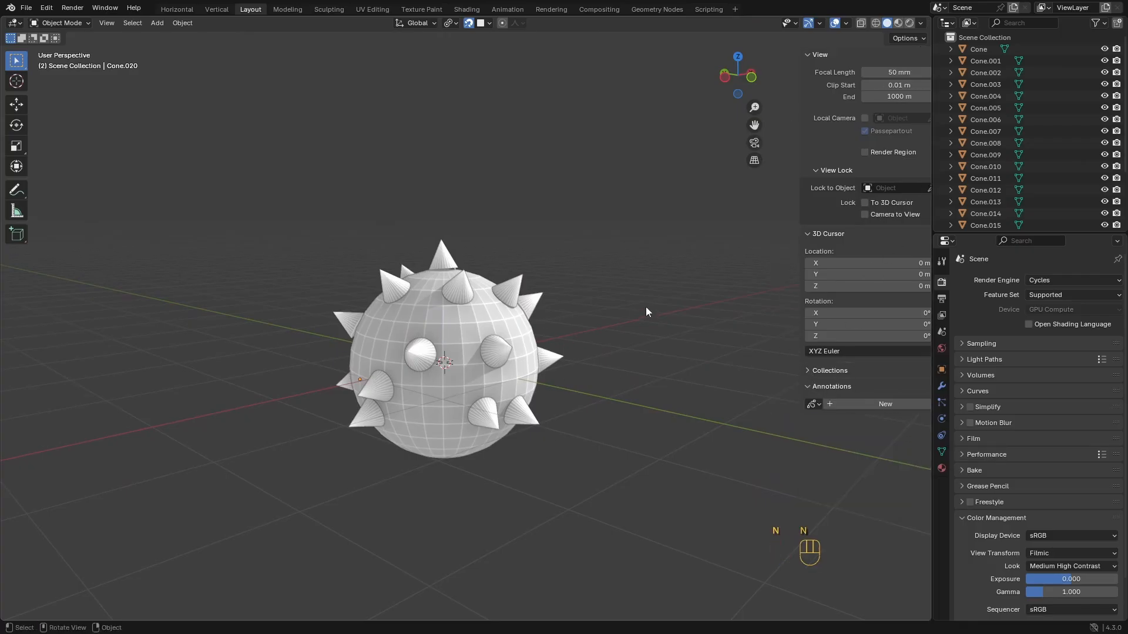
Turn off snapping and duplicate a front cone onto the sphere's upper surface, using temporary snapping to seat the copy
middle_click_drag(461, 295, 525, 271)
middle_click_drag(474, 239, 435, 197, "ctrl")
middle_click_drag(435, 198, 481, 122, "ctrl")
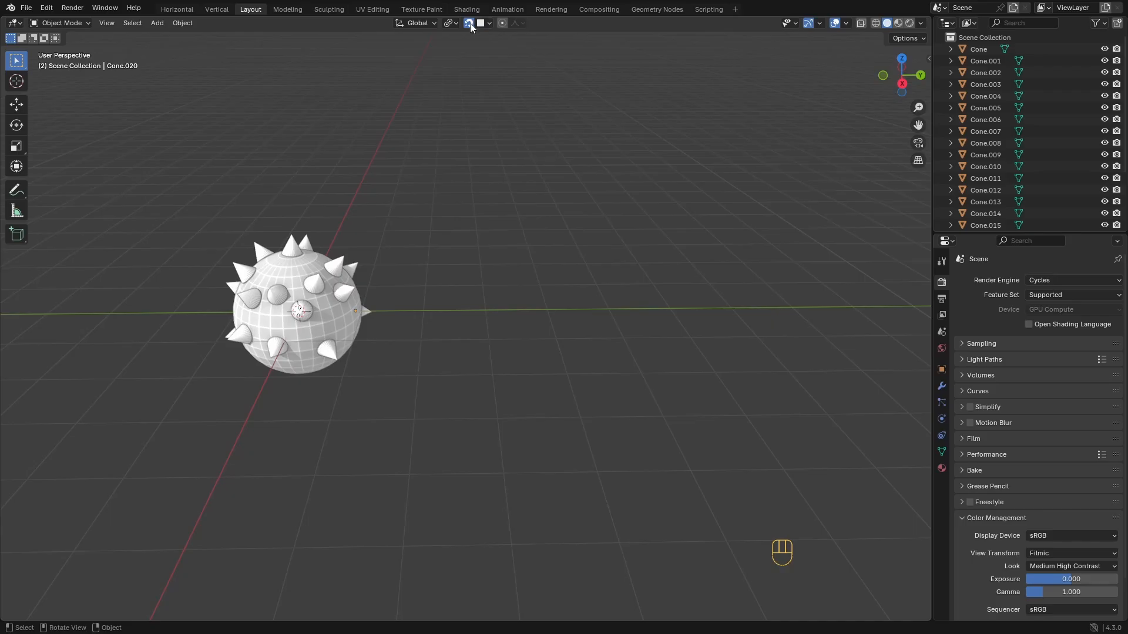
middle_click_drag(409, 226, 598, 215, "shift")
middle_click_drag(596, 235, 594, 186, "ctrl")
middle_click_drag(541, 129, 488, 160, "shift")
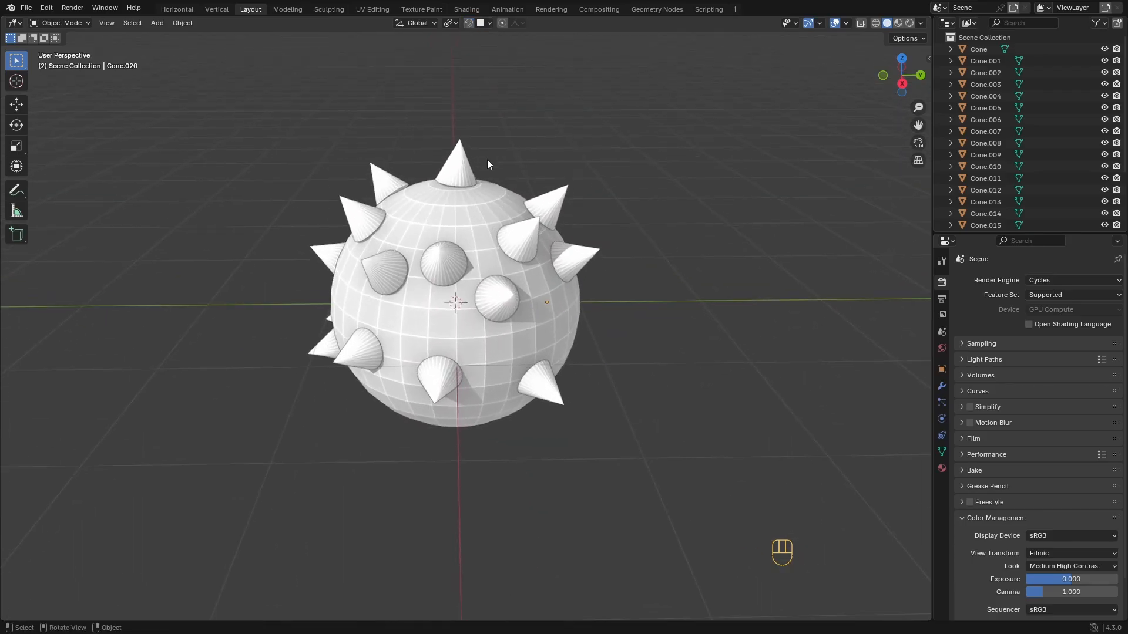
middle_click_drag(474, 297, 474, 264, "ctrl")
left_click(499, 301)
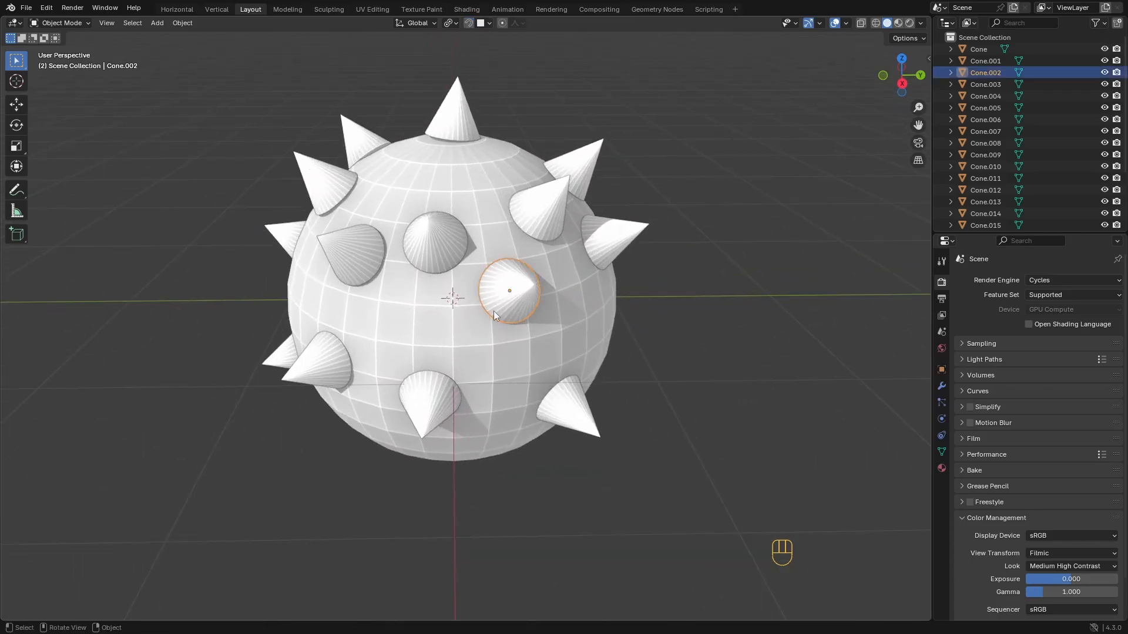
key("shift+d")
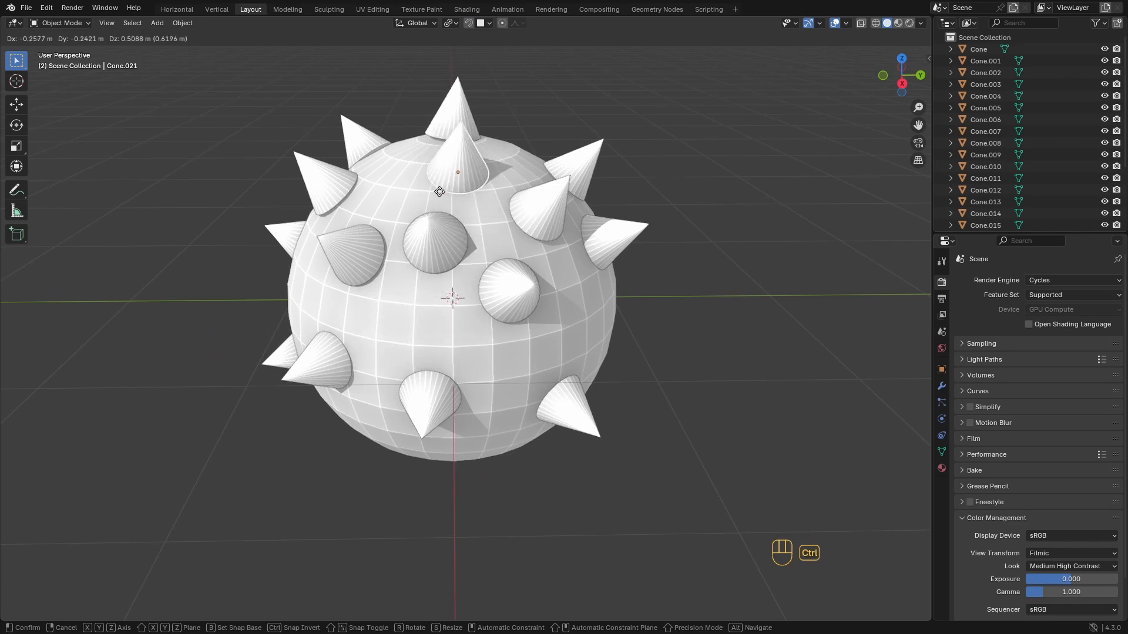
left_click(403, 192)
scroll(404, 278, "down", 2)
middle_click_drag(403, 278, 467, 276)
left_click(449, 24)
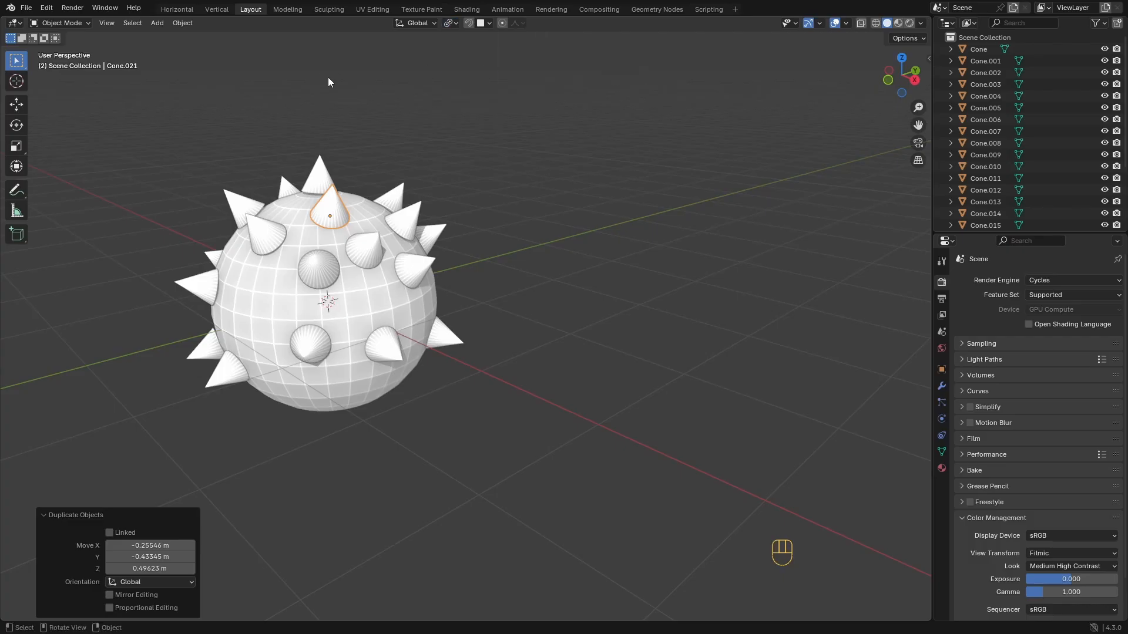
Select the four cones around the sphere's top and try scaling them down together
middle_click_drag(441, 219, 424, 210)
left_click_drag(483, 171, 431, 234)
middle_click_drag(385, 165, 421, 146)
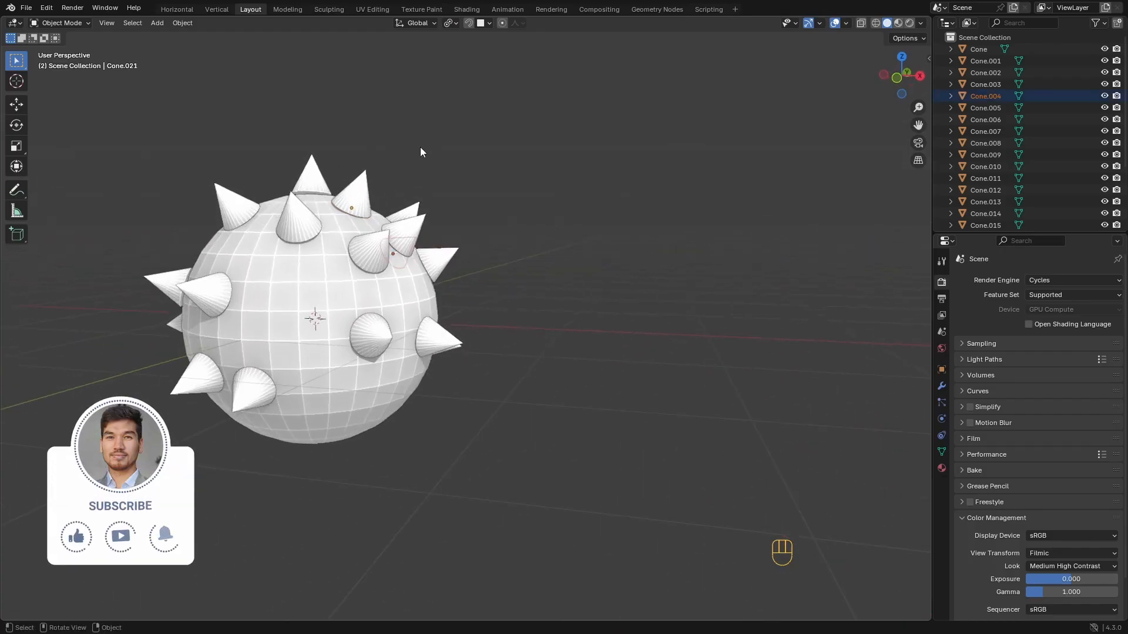
left_click_drag(395, 151, 288, 159)
middle_click_drag(263, 175, 267, 158)
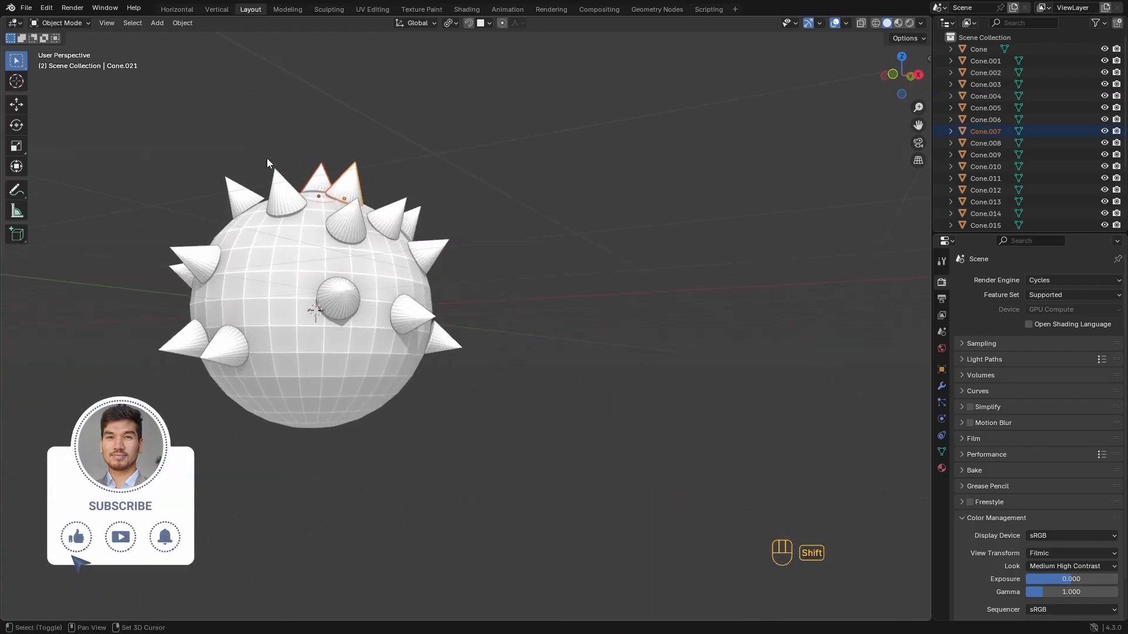
middle_click_drag(209, 186, 356, 208)
key("s")
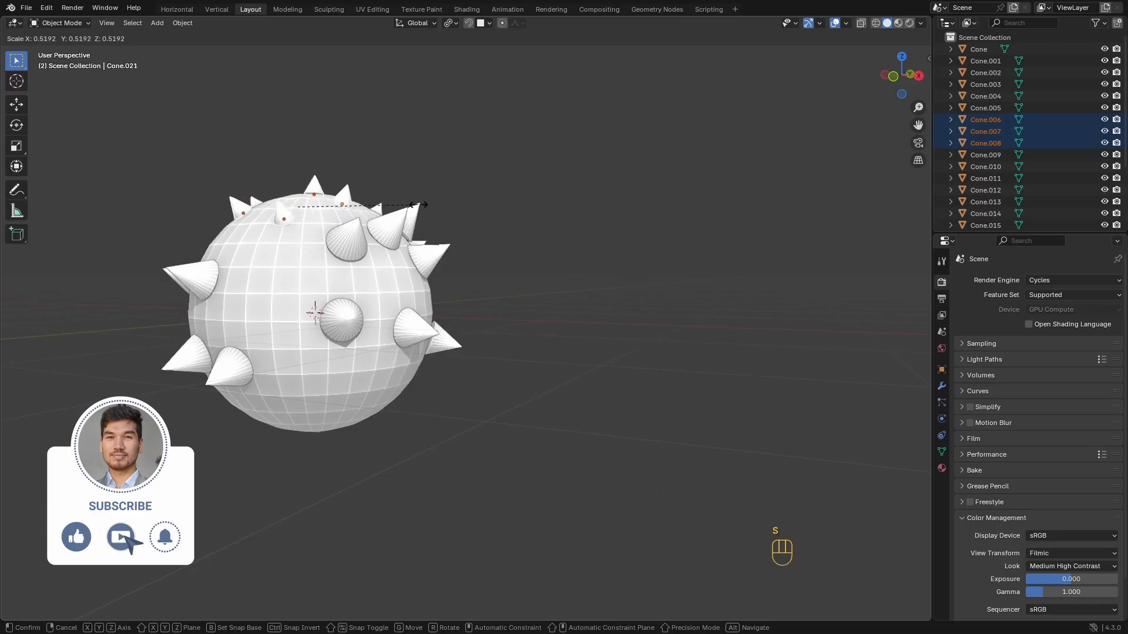
right_click(382, 191)
key("s")
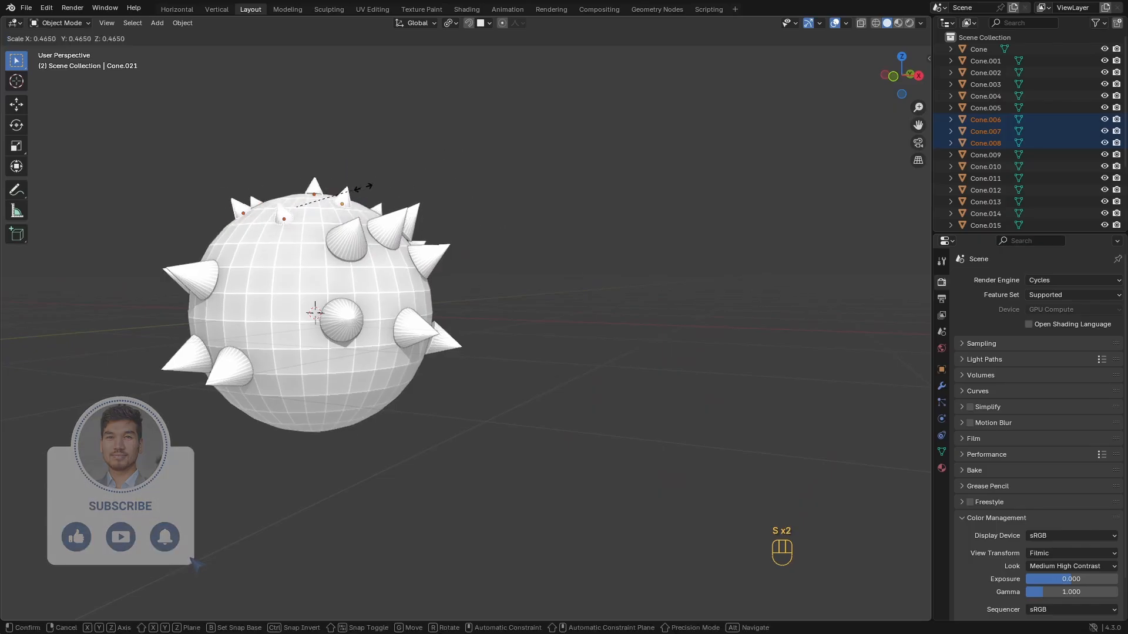
right_click(373, 187)
Set the transform pivot point to Individual Origins and try scaling the four selected cones
left_click(457, 23)
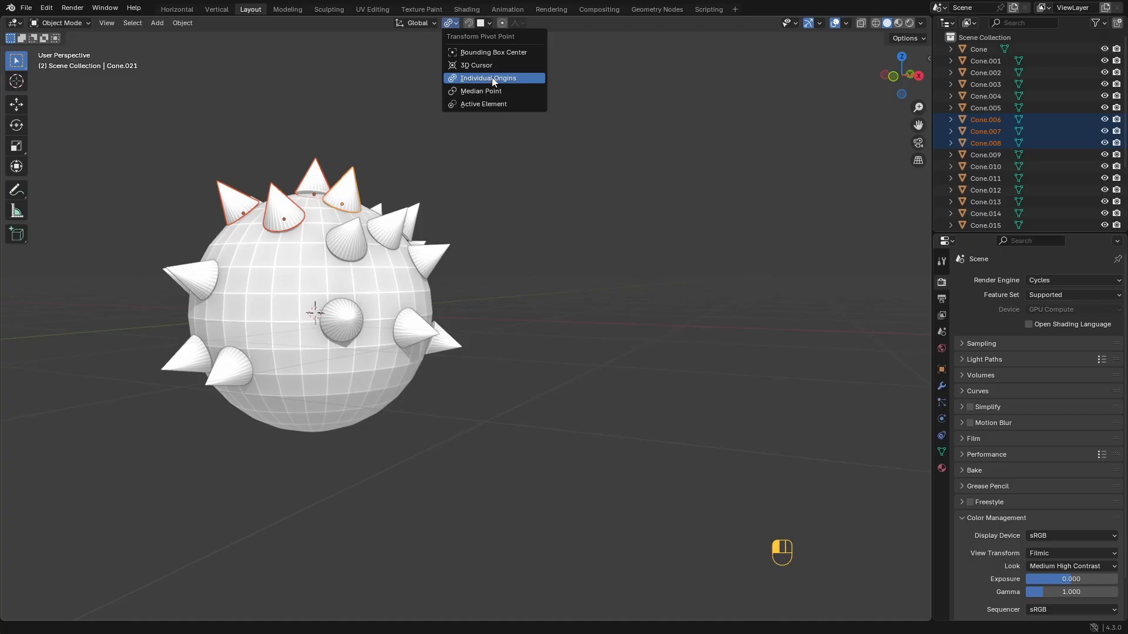
middle_click_drag(382, 234, 437, 263)
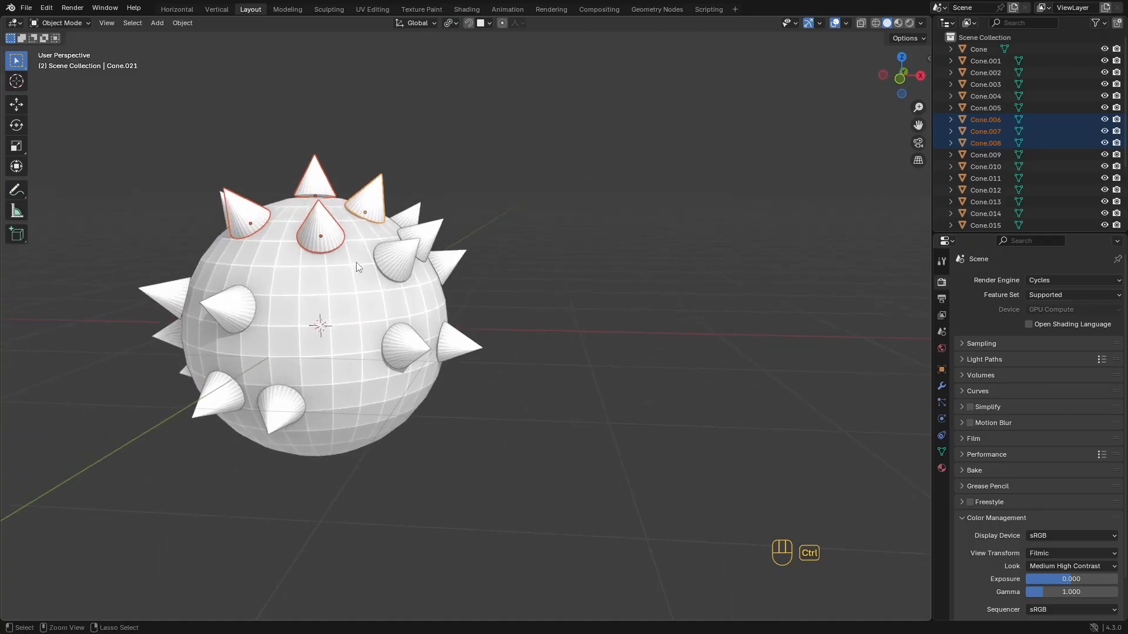
middle_click_drag(356, 262, 356, 228, "ctrl")
middle_click_drag(356, 228, 481, 280, "shift")
middle_click_drag(458, 277, 411, 232, "ctrl")
middle_click_drag(360, 200, 402, 237, "shift")
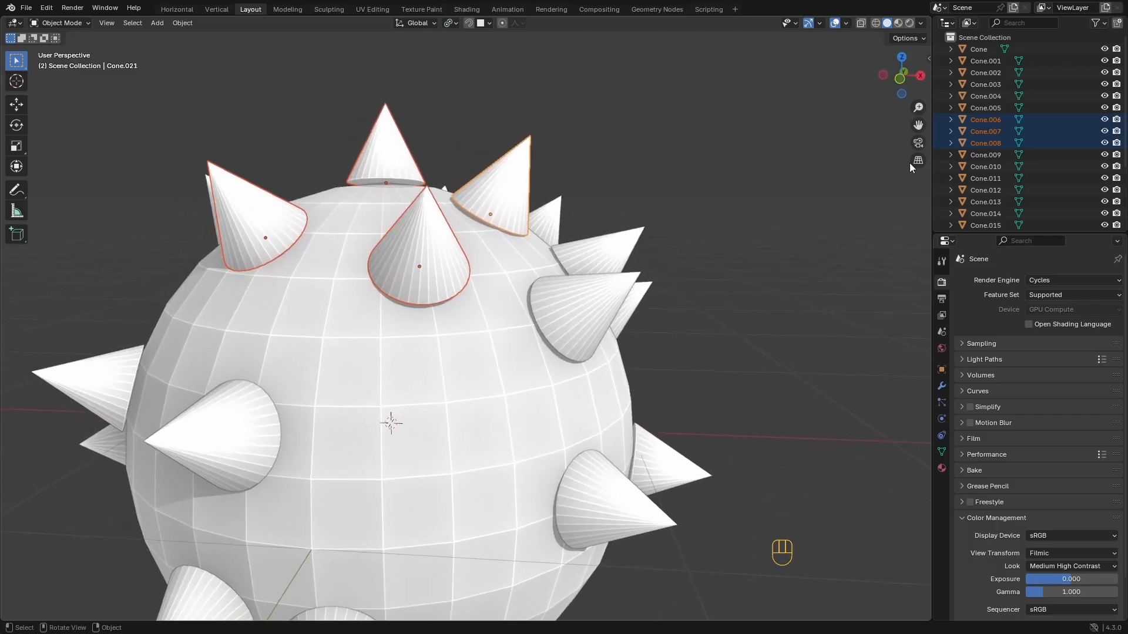
scroll(394, 266, "down", 3)
key("s")
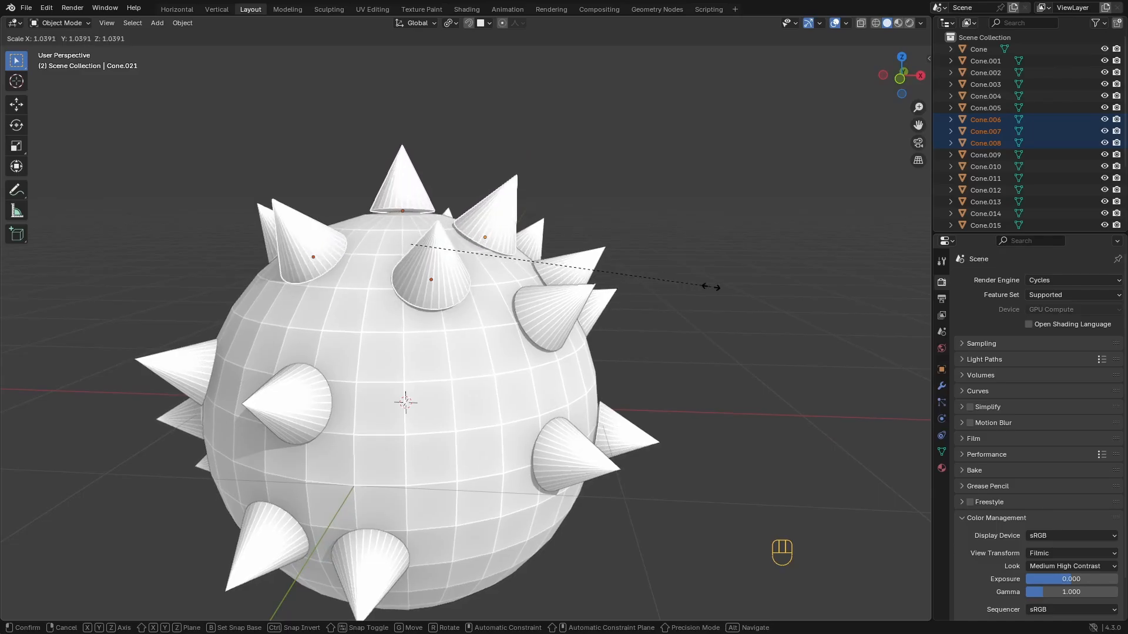
left_click(505, 147)
Switch the pivot point to Bounding Box Center and try scaling the four selected cones
left_click(449, 23)
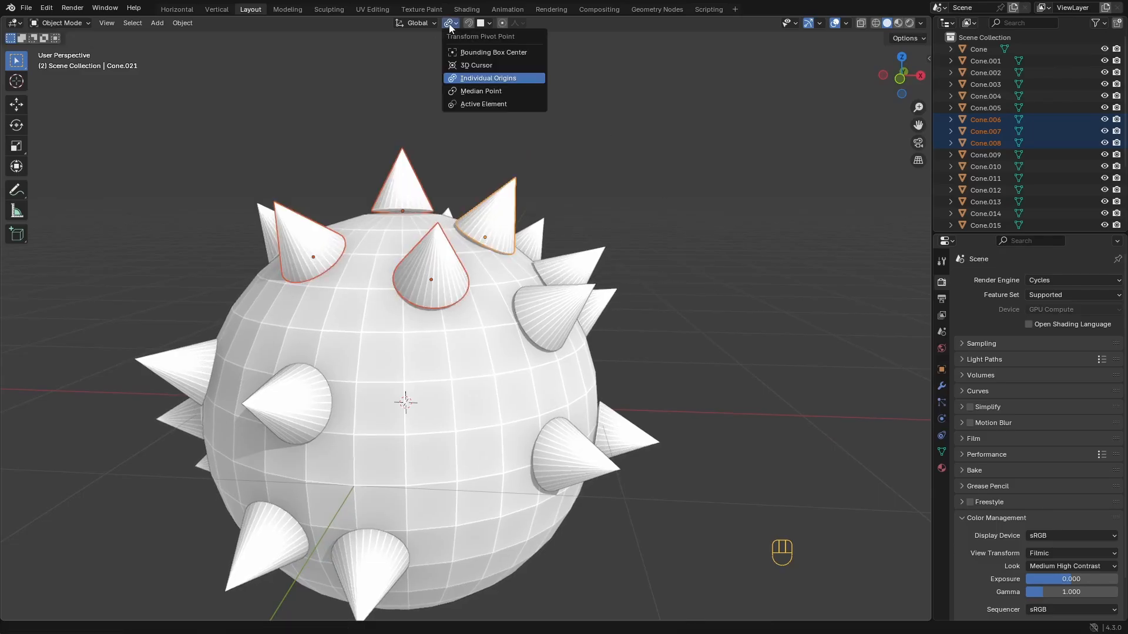
left_click(487, 52)
key("s")
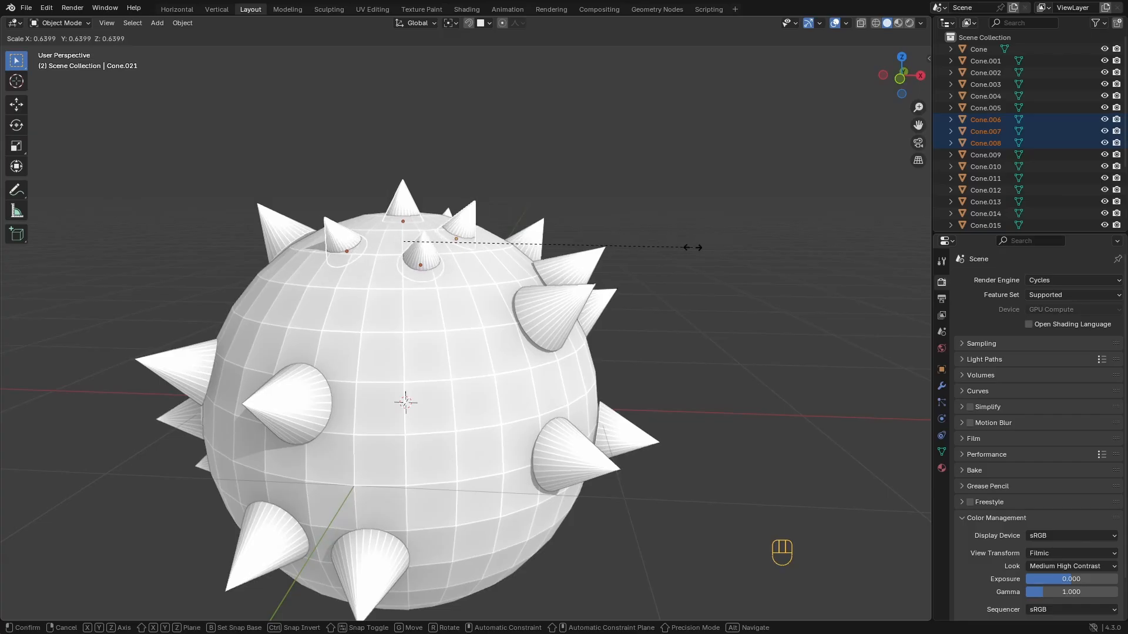
key("Escape")
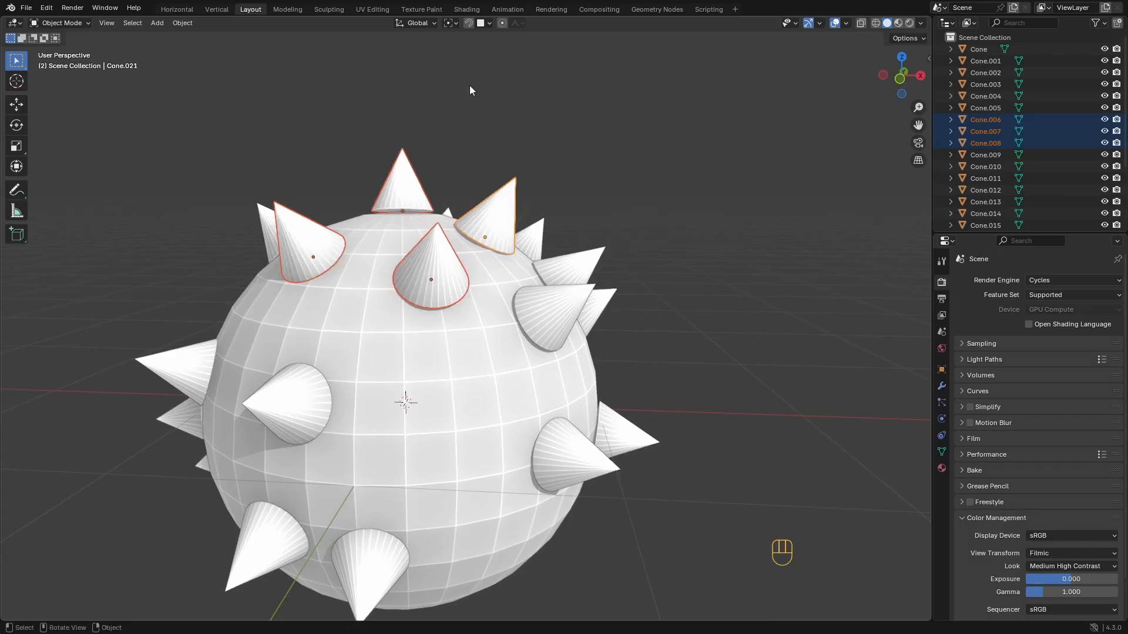
middle_click_drag(445, 218, 646, 220)
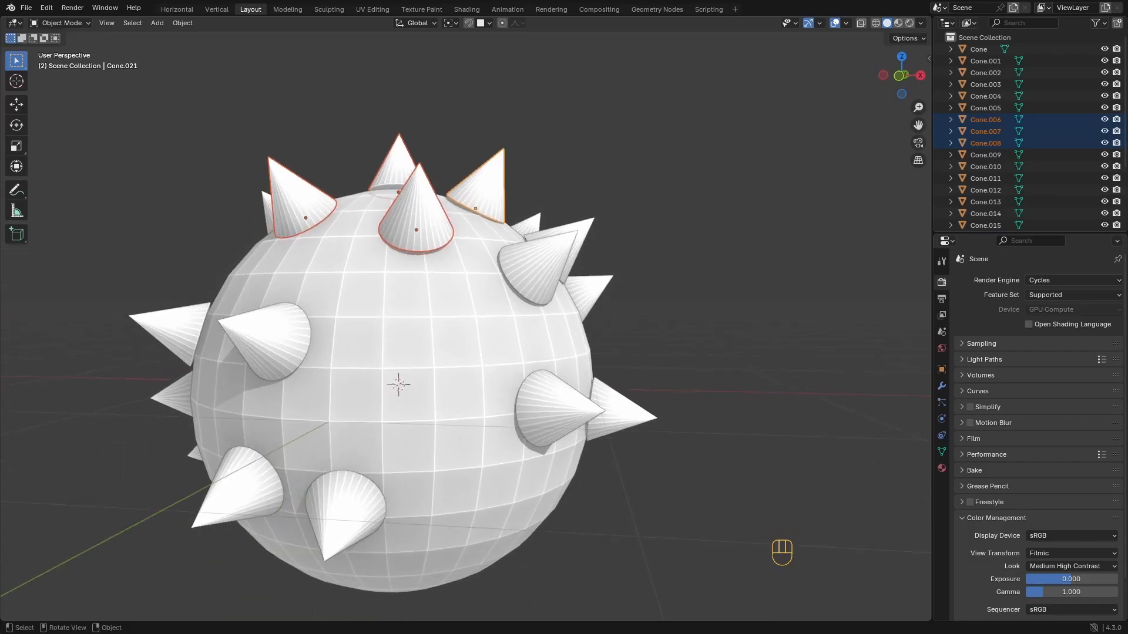
key("s")
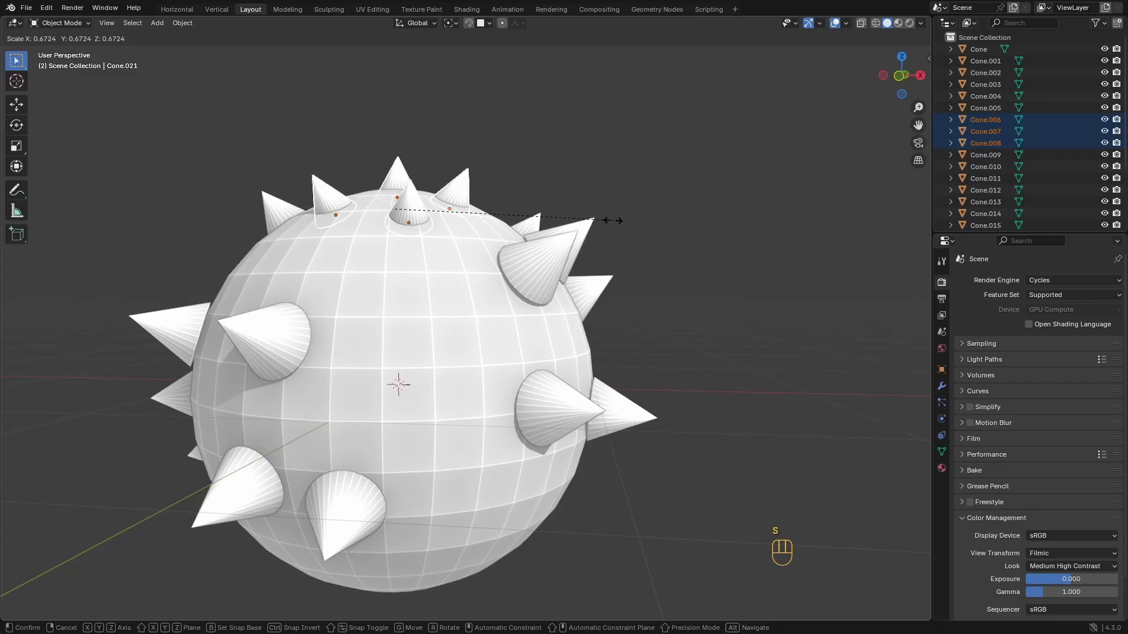
key("Escape")
Set the transform pivot point to 3D Cursor
left_click(446, 23)
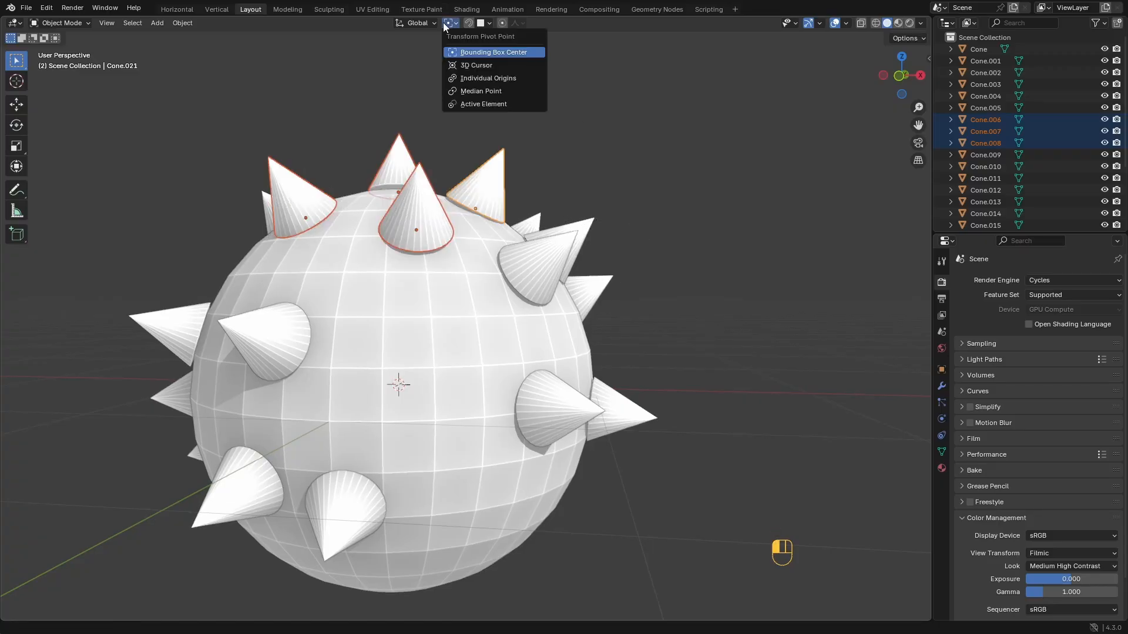
left_click(474, 66)
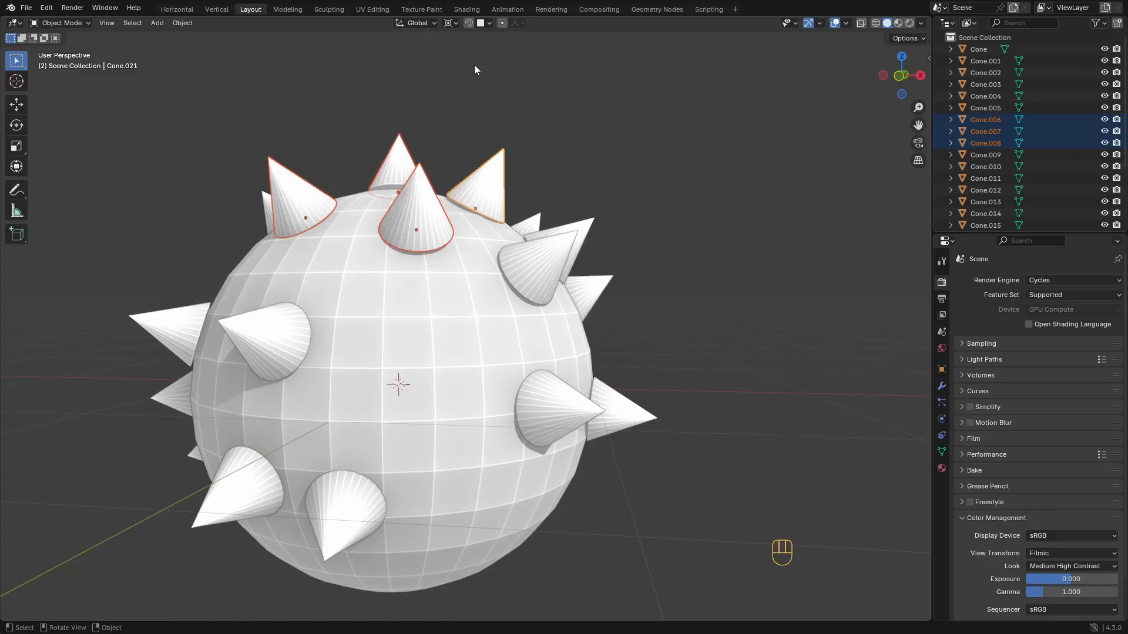
left_click(450, 23)
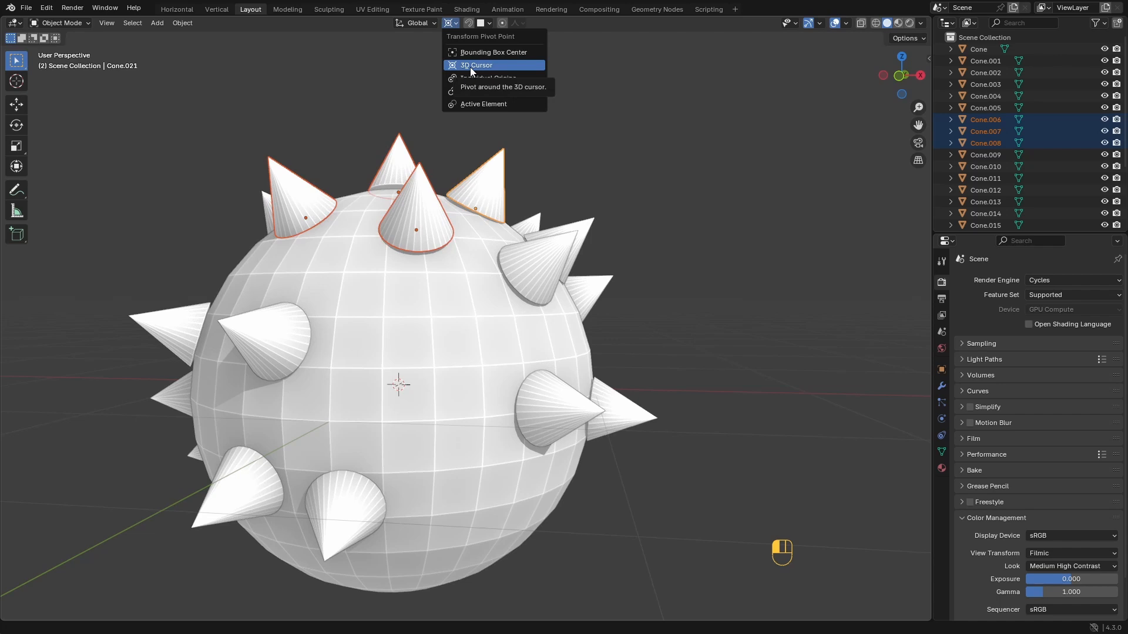
left_click(470, 65)
Select the topmost cone and the one in front of it, and try scaling them about the 3D cursor
scroll(486, 364, "down", 3)
middle_click_drag(486, 364, 453, 374)
left_click(453, 374)
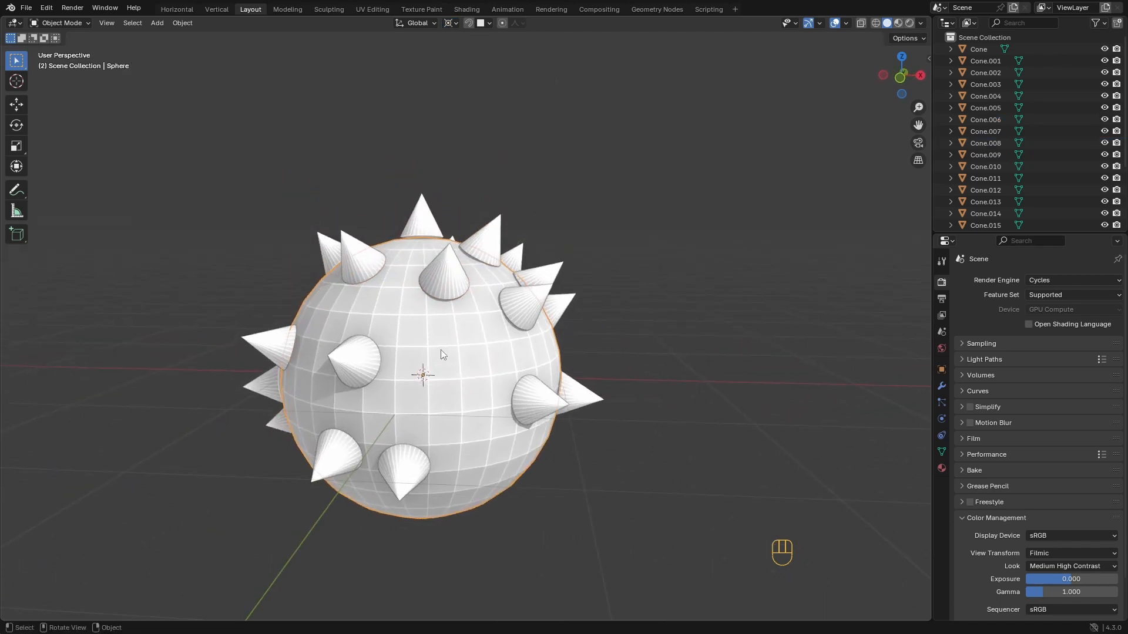
left_click_drag(495, 184, 409, 234)
middle_click_drag(445, 272, 436, 246, "shift")
left_click(436, 246, "shift")
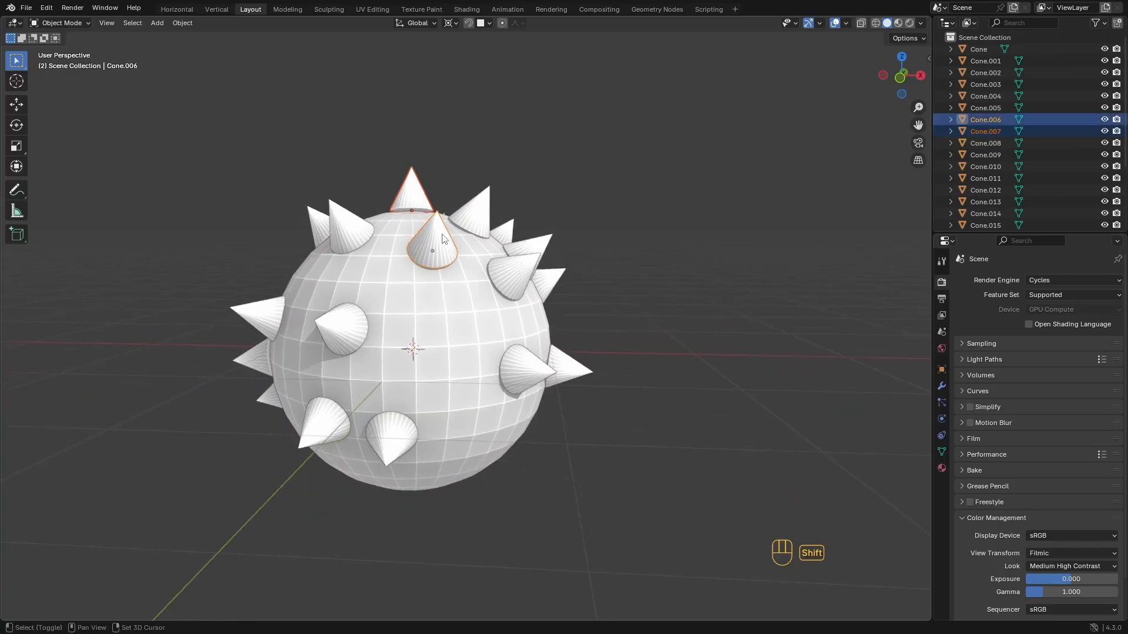
middle_click_drag(574, 287, 578, 291)
key("s")
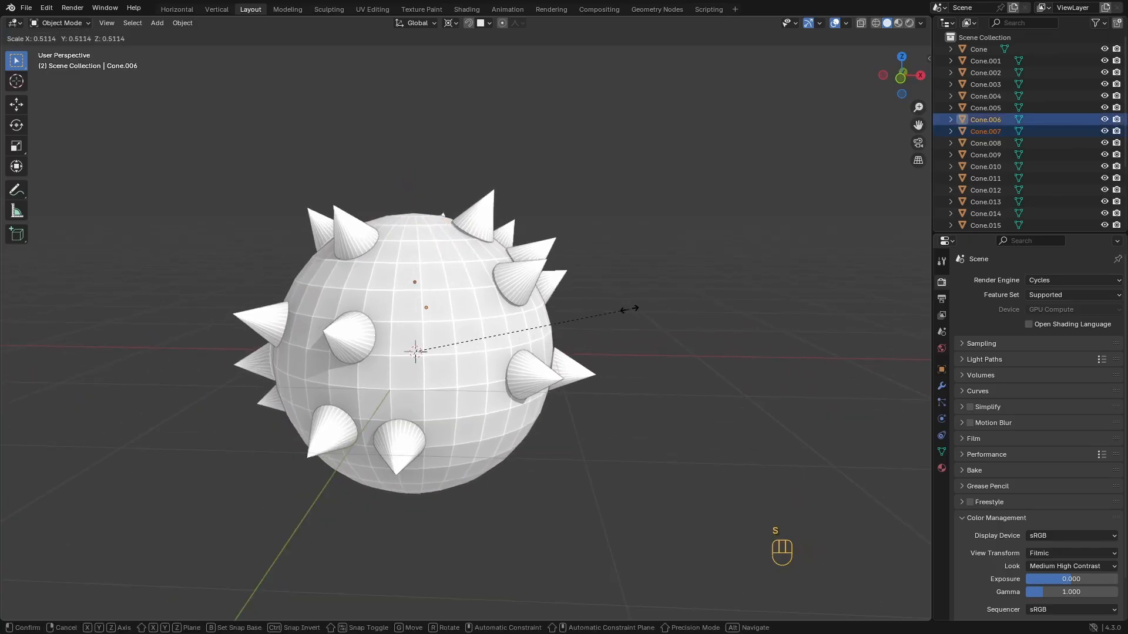
right_click(442, 339)
middle_click_drag(442, 339, 439, 342)
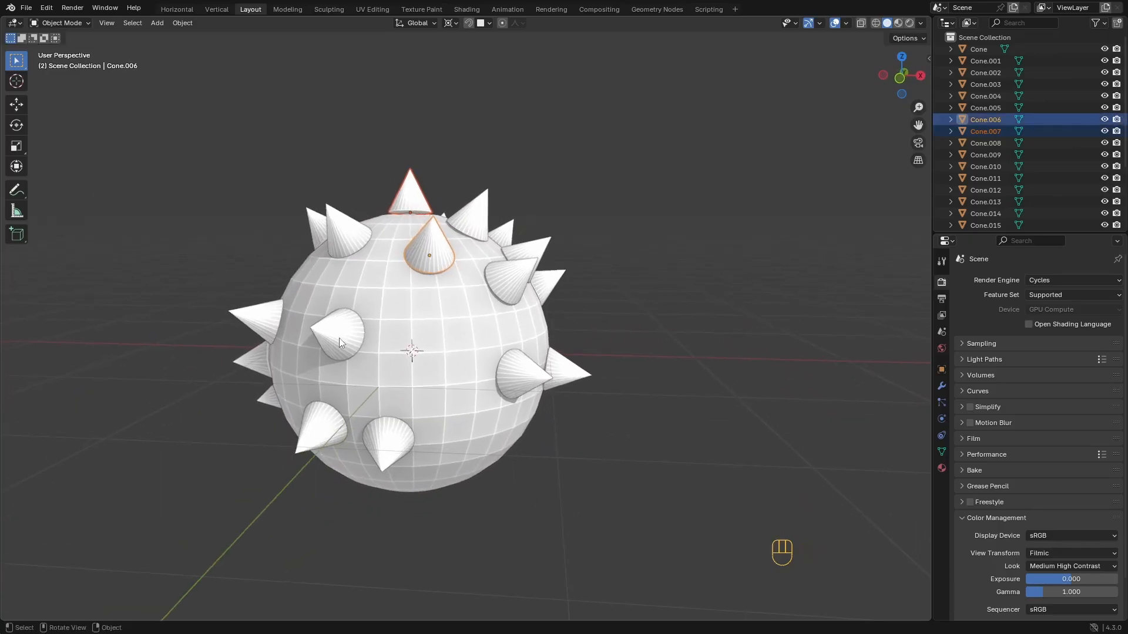
Look through the transform orientation options and select the sphere
left_click(415, 23)
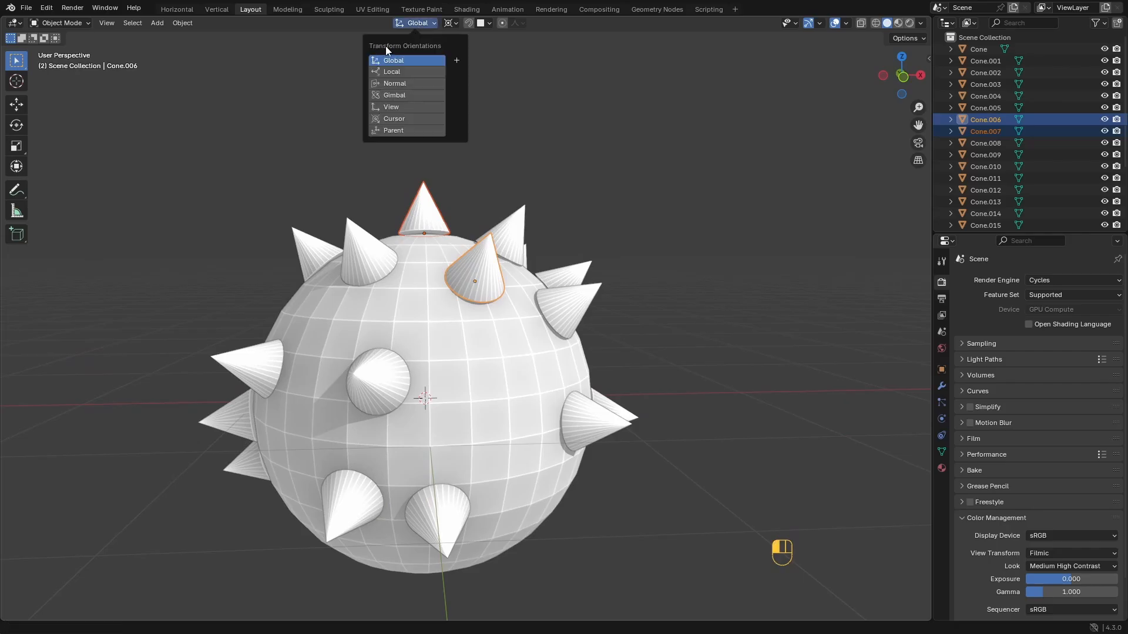
middle_click_drag(499, 77, 489, 330, "ctrl")
left_click(449, 305)
scroll(488, 330, "up", 1)
left_click(426, 25)
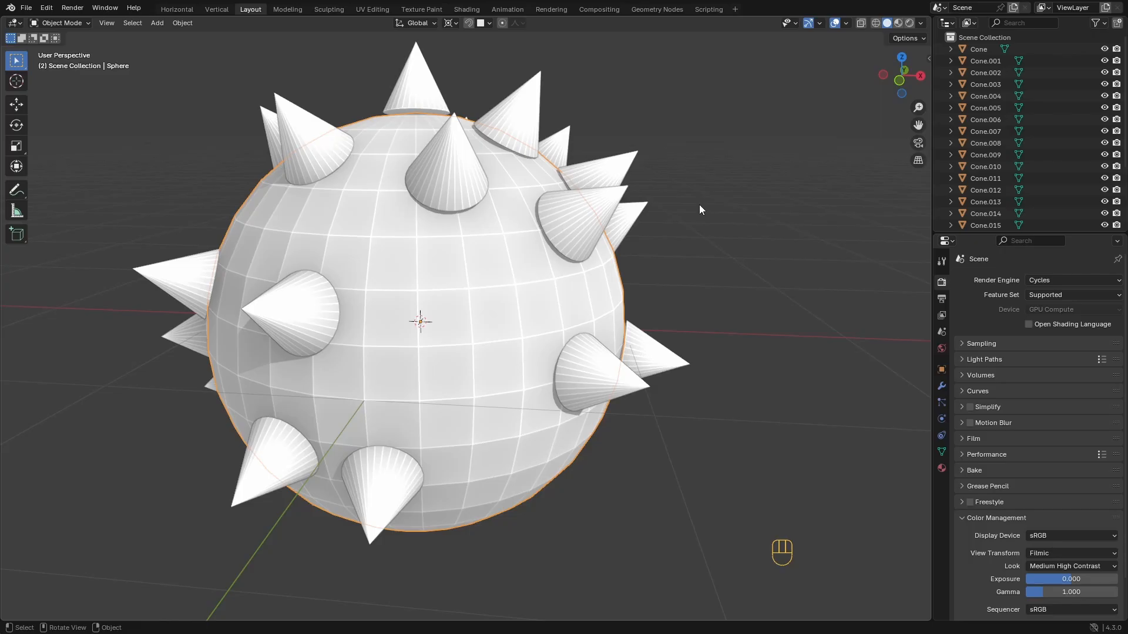
mouse_move(699, 204)
middle_mouse_down()
mouse_move(675, 199)
mouse_move(698, 230)
mouse_move(712, 226)
mouse_move(675, 241)
mouse_move(680, 215)
middle_mouse_up()
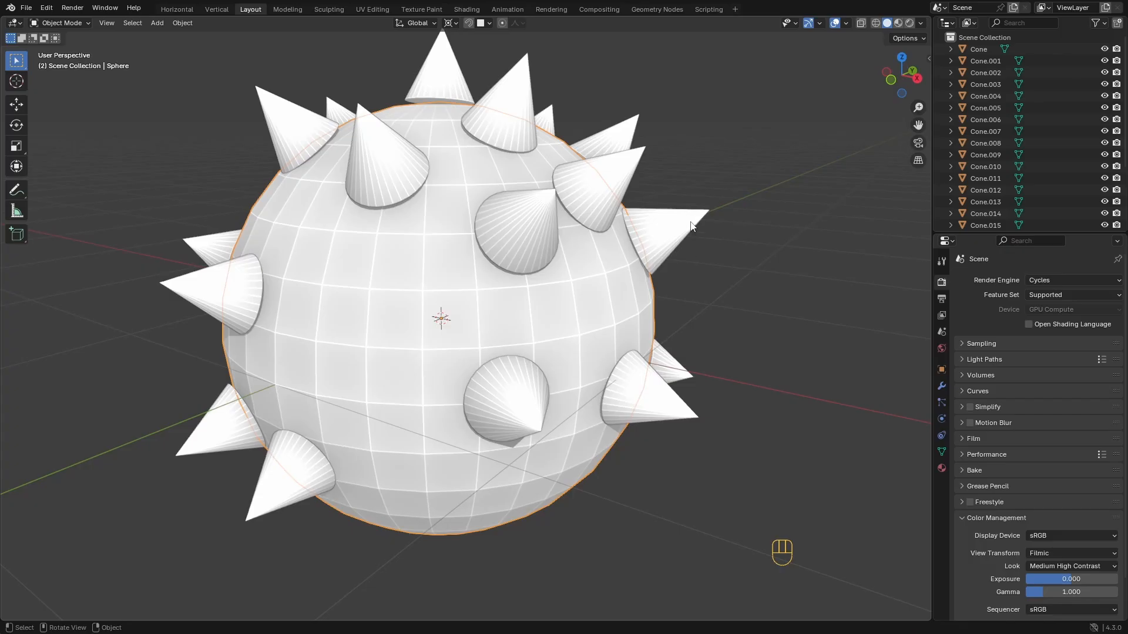
middle_click_drag(686, 219, 666, 213)
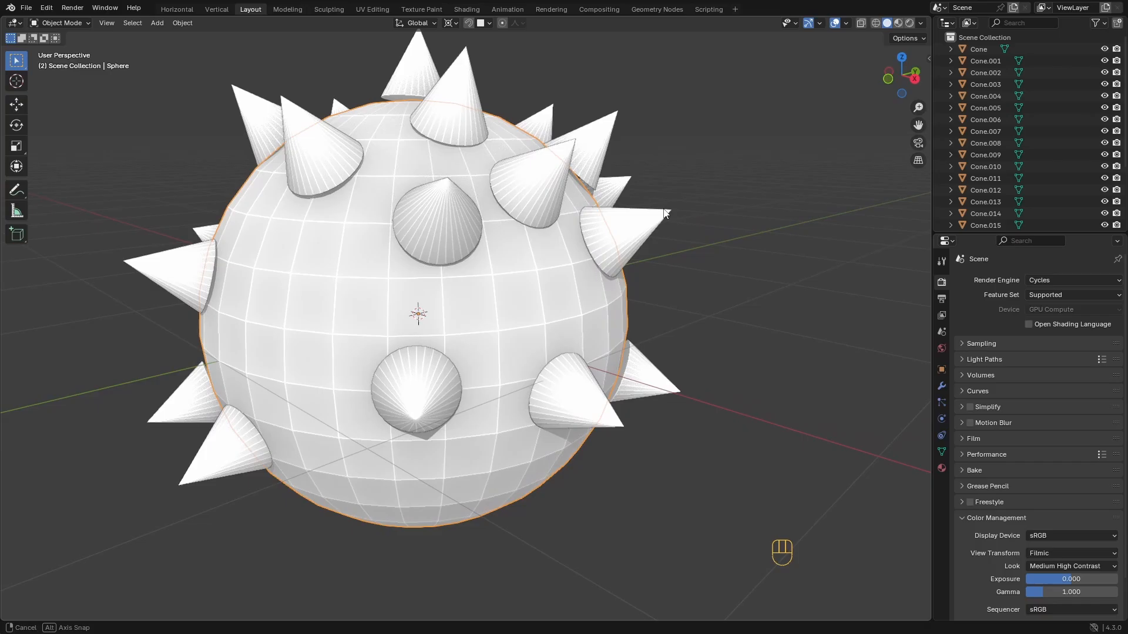
middle_click_drag(666, 214, 673, 220)
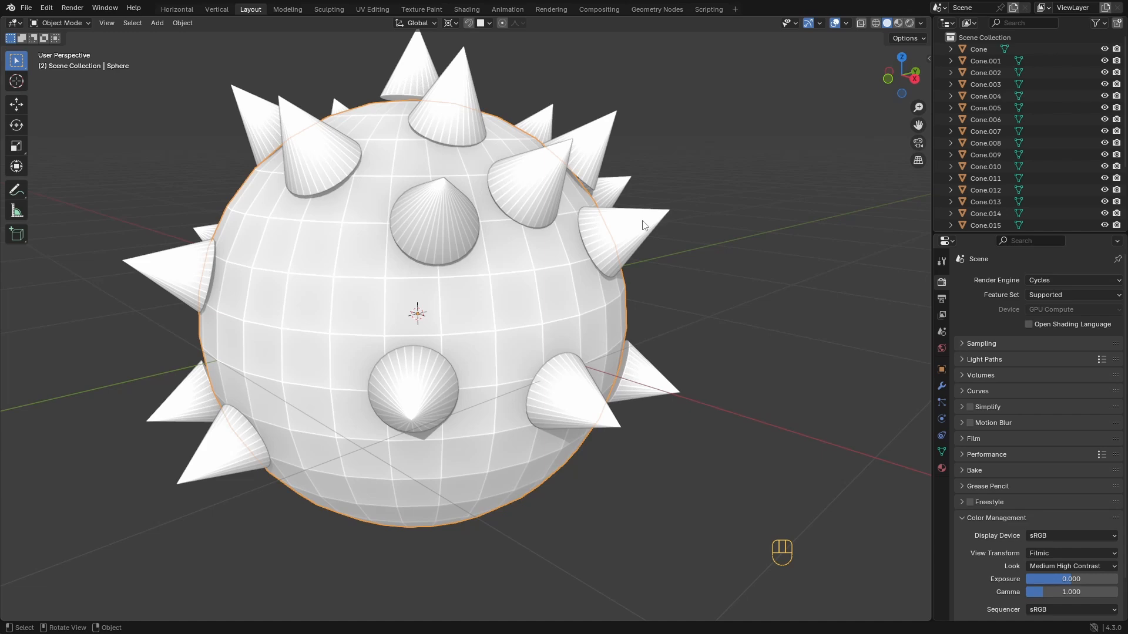
scroll(632, 245, "down", 4)
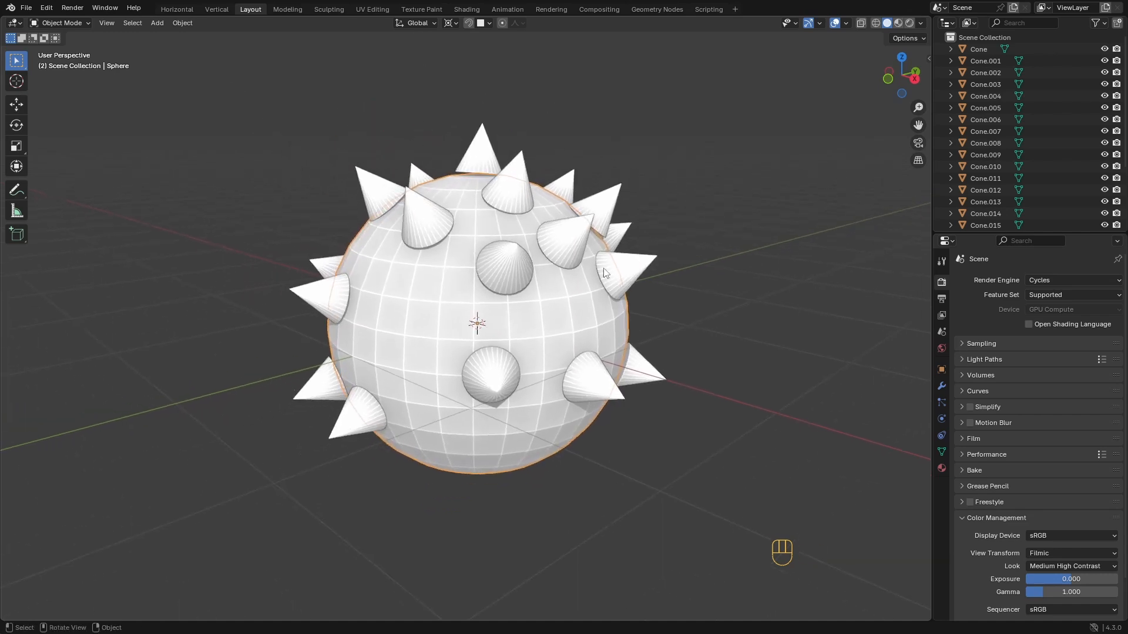
Restrict transforms to affect only Origins and Locations, and try scaling the sphere
left_click(921, 39)
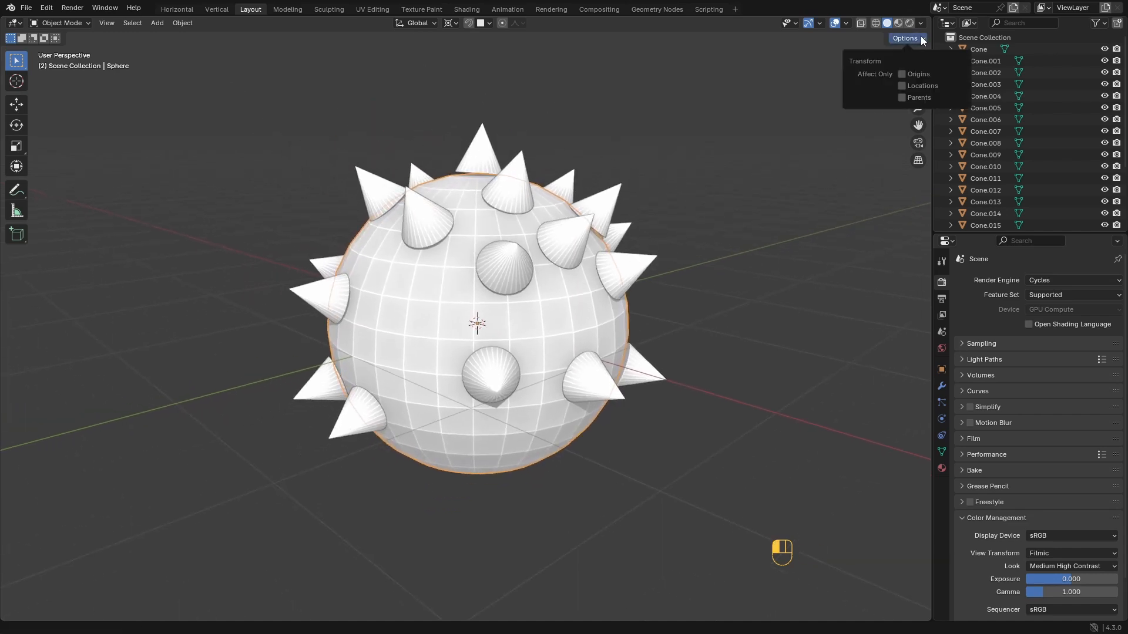
left_click(901, 75)
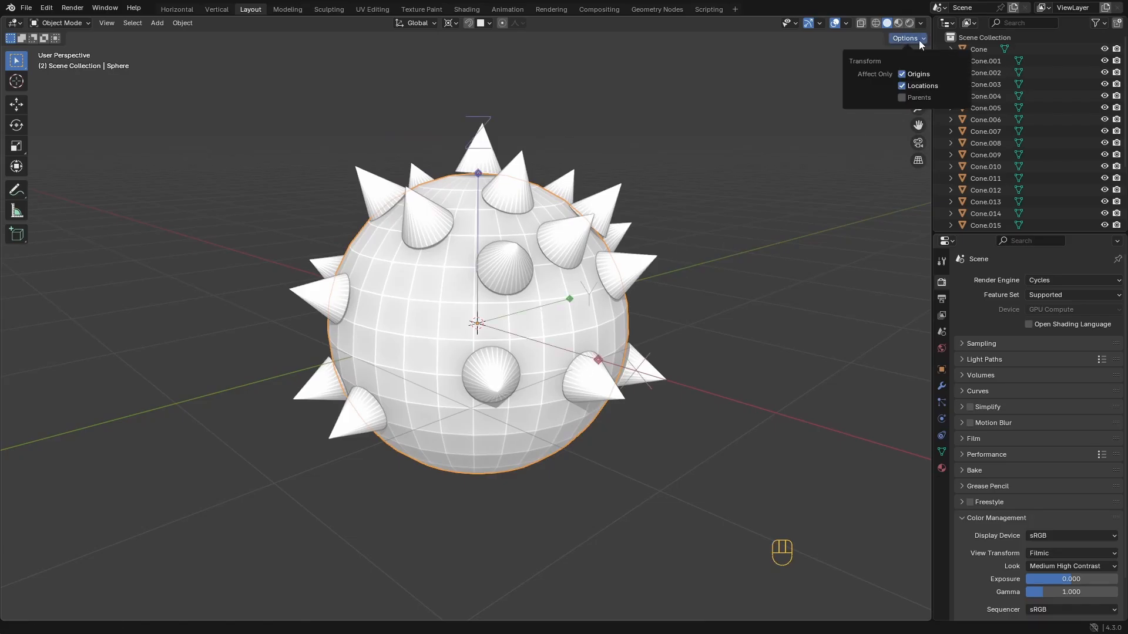
key("s")
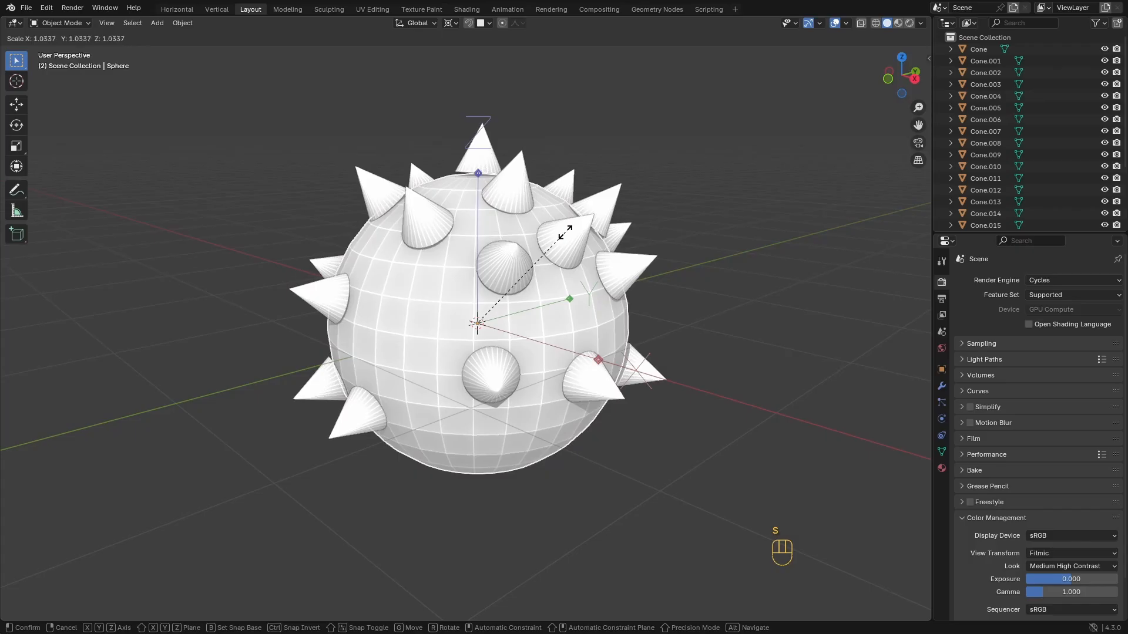
left_click(565, 233)
Reveal the selected sphere in the Outliner and enlarge the Outliner area
middle_click_drag(484, 187, 411, 189)
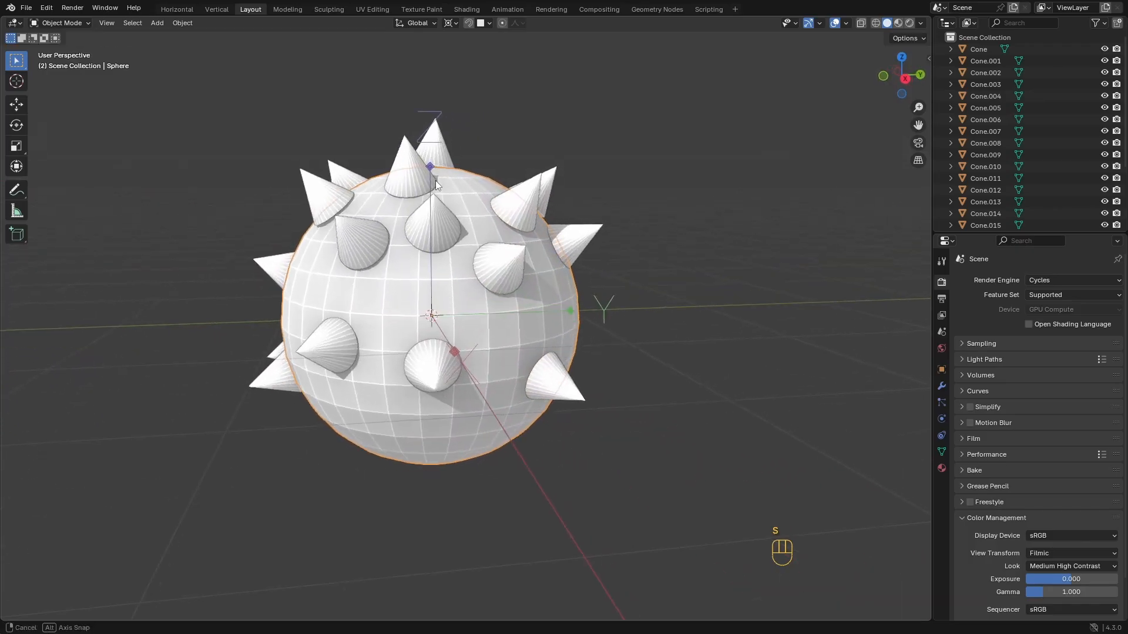
key("KP_Decimal")
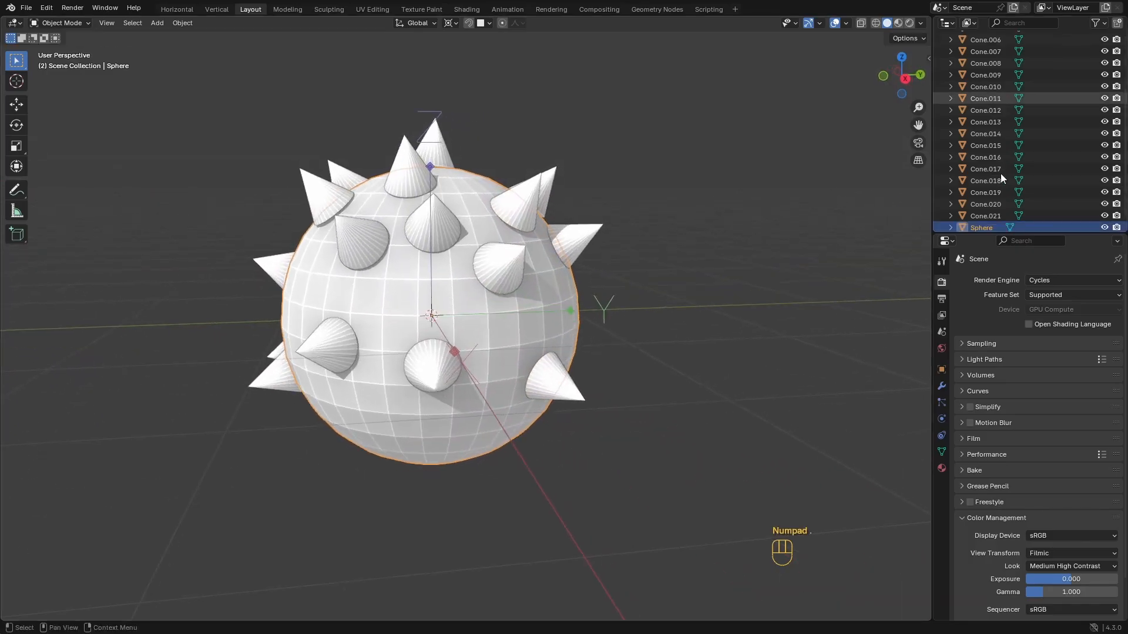
left_click_drag(974, 238, 974, 274)
middle_click_drag(504, 247, 509, 210)
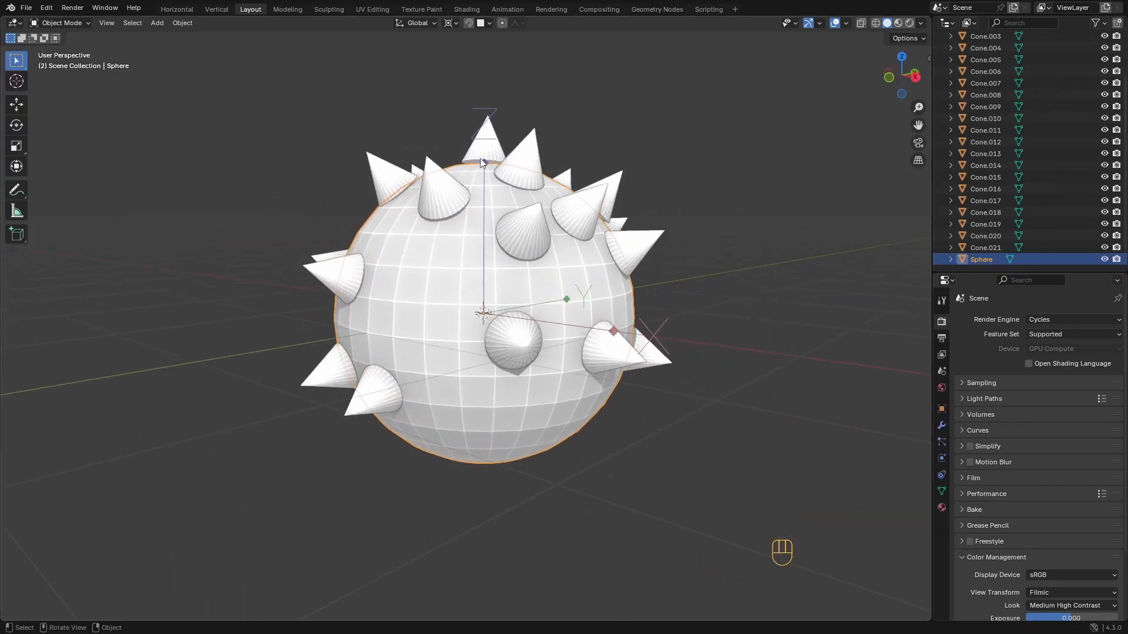
Show the Z axis line in the viewport overlays
middle_click_drag(484, 147, 483, 172)
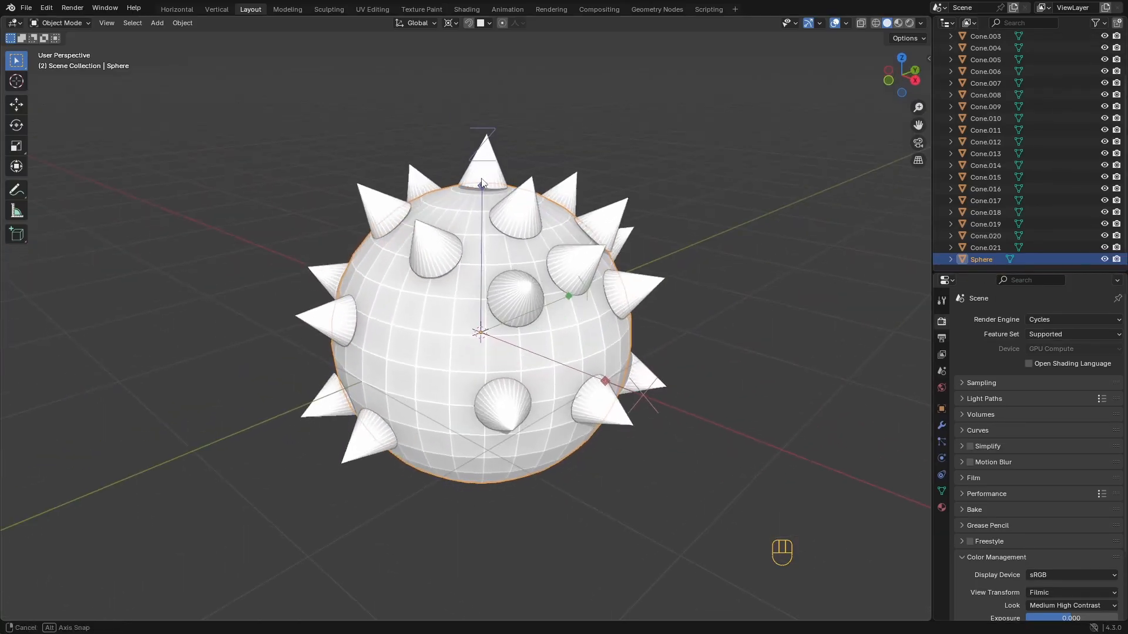
left_click(843, 23)
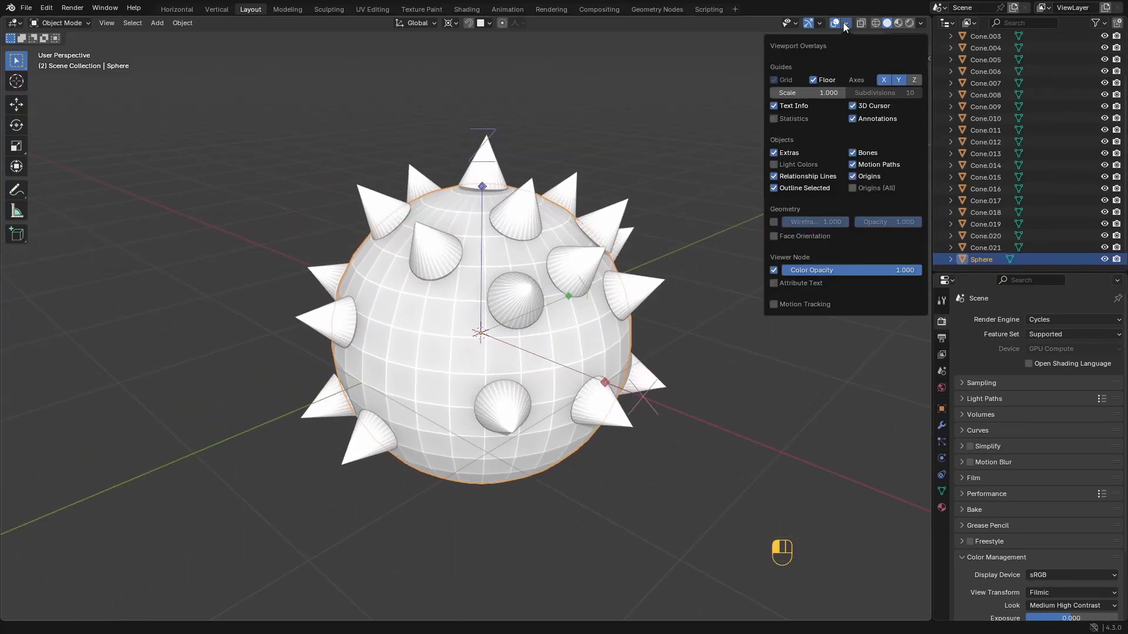
left_click(914, 81)
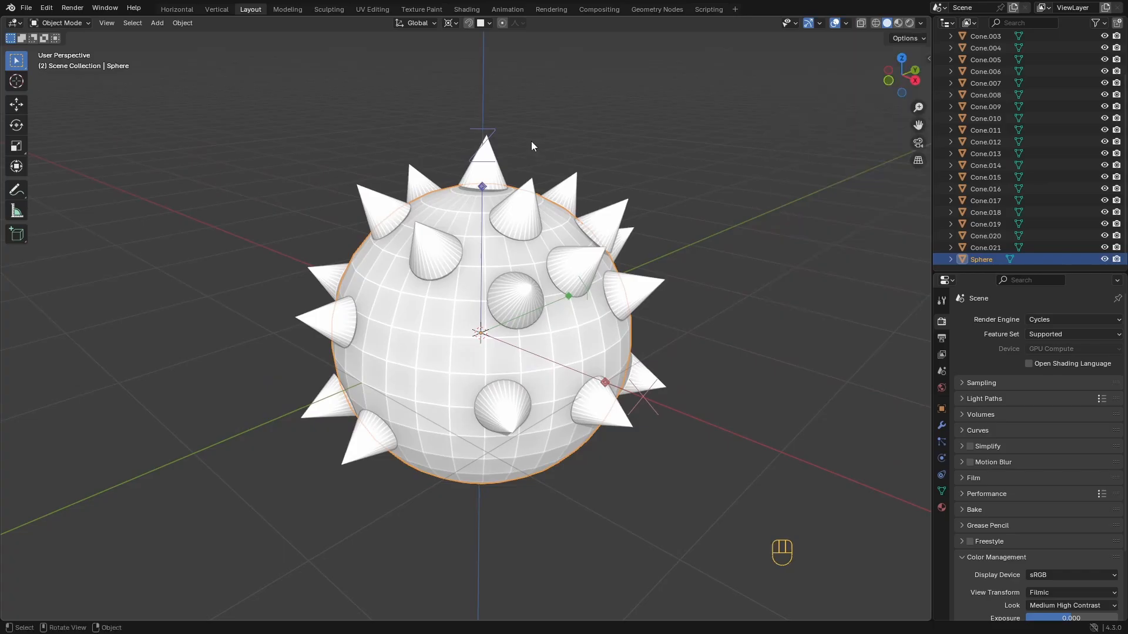
Inspect the sphere's origin axes from several angles, and select two cones in turn to compare their axis directions
middle_click_drag(531, 141, 455, 86)
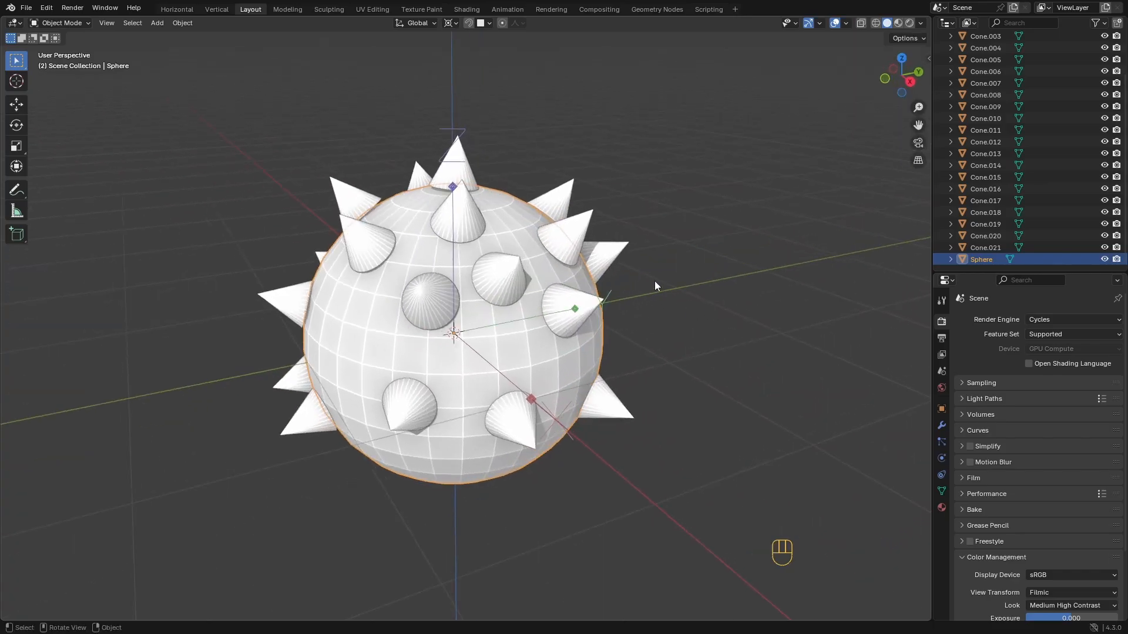
middle_click_drag(478, 295, 514, 319)
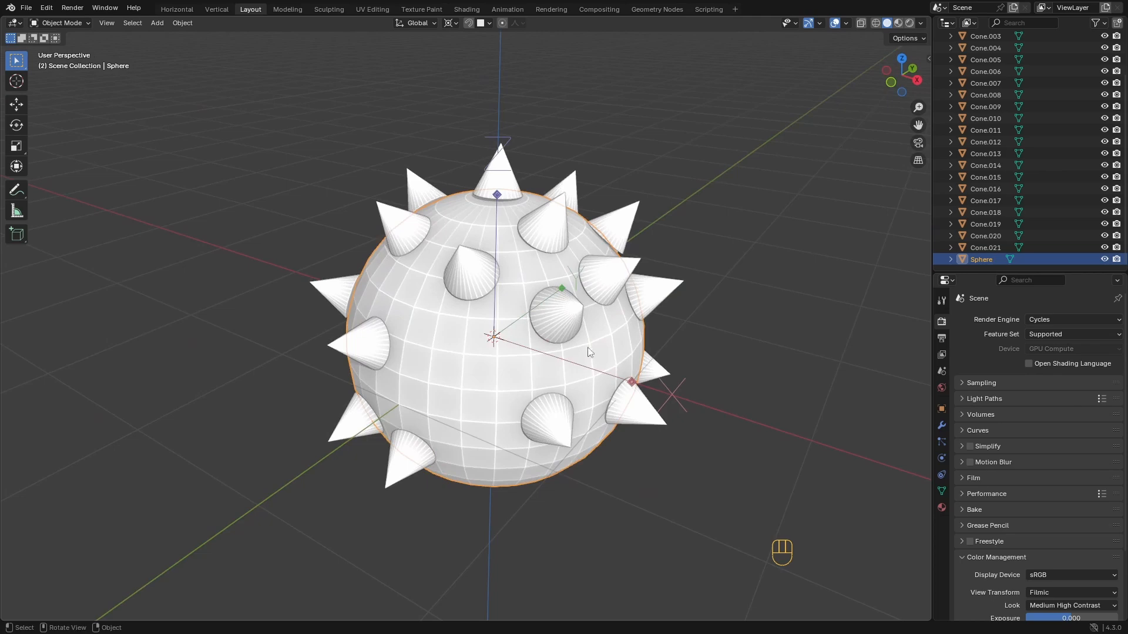
middle_click_drag(589, 352, 540, 326)
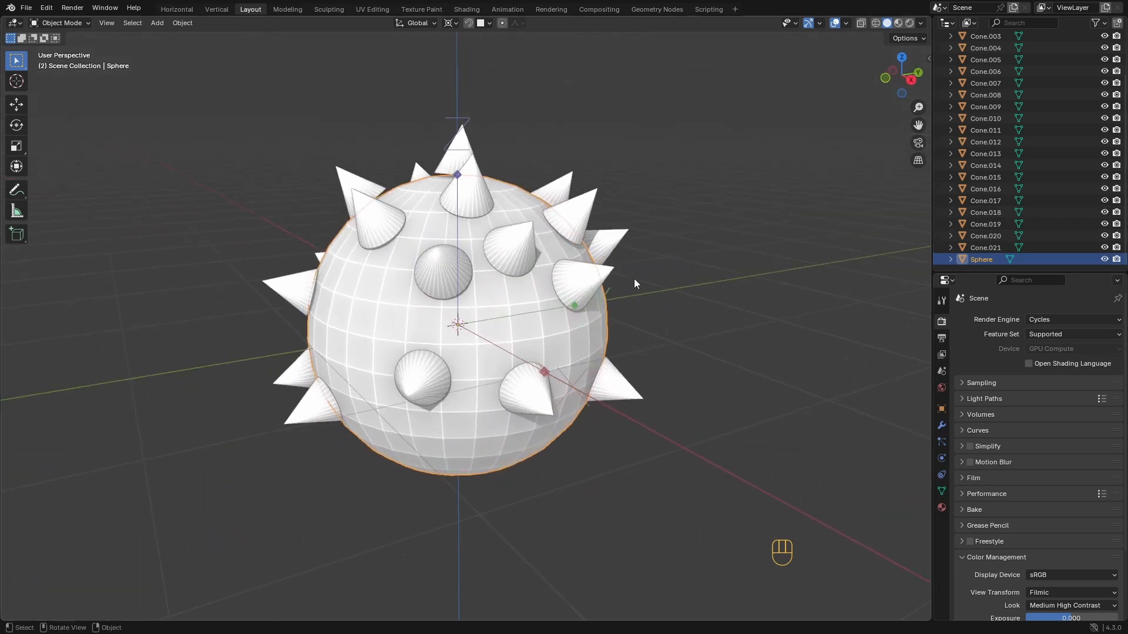
middle_click_drag(710, 279, 669, 301)
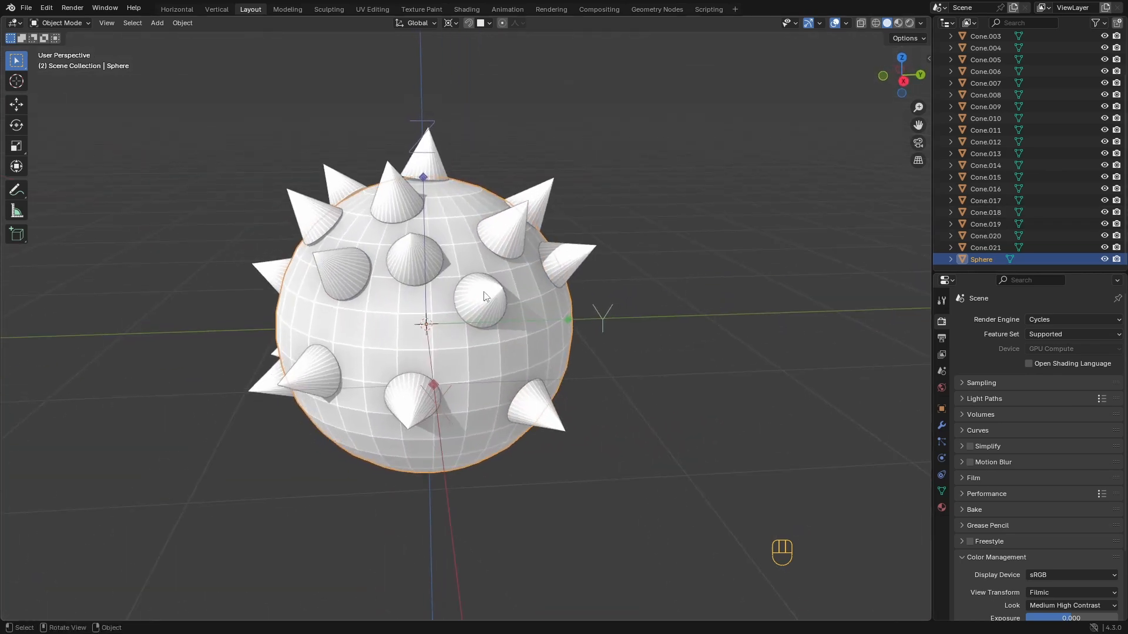
middle_click_drag(429, 325, 464, 327)
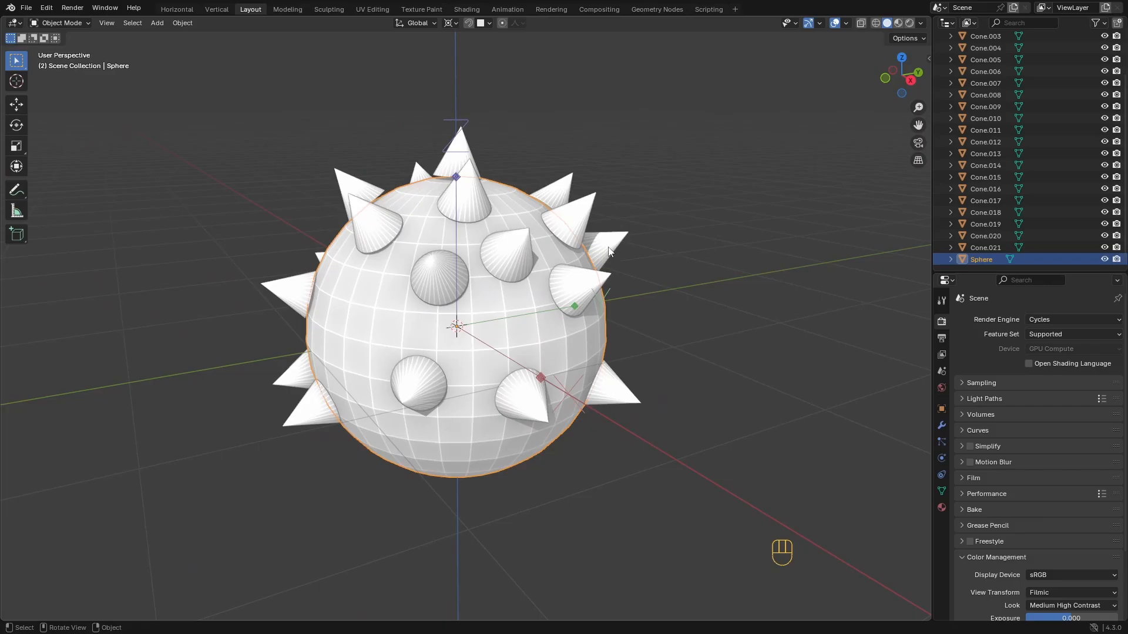
left_click(520, 250)
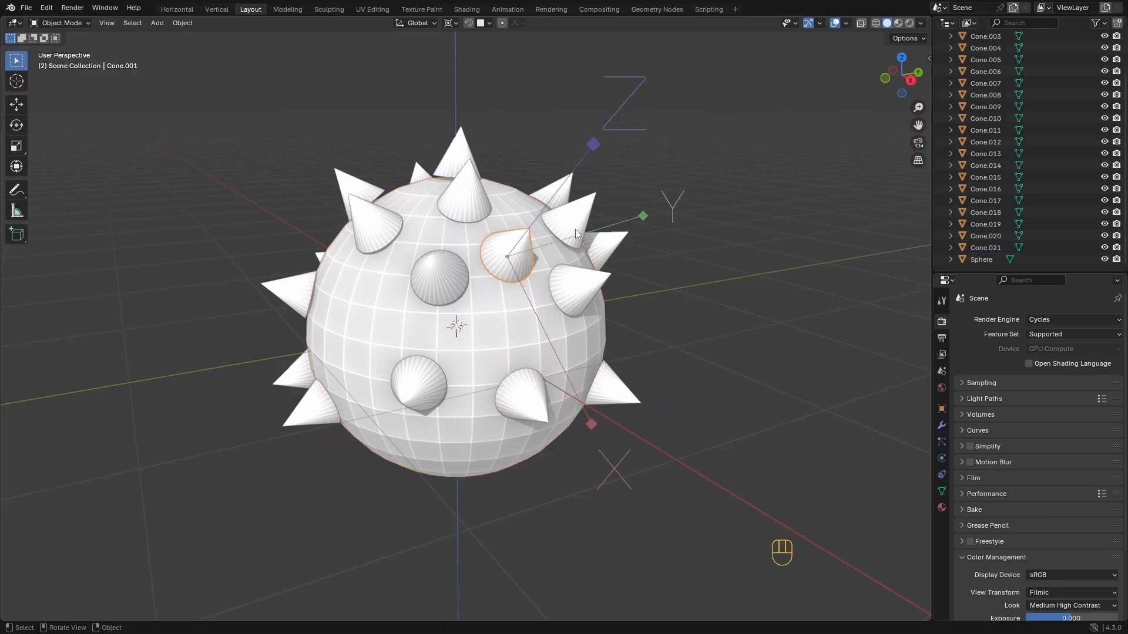
middle_click_drag(576, 229, 541, 224)
left_click(597, 226)
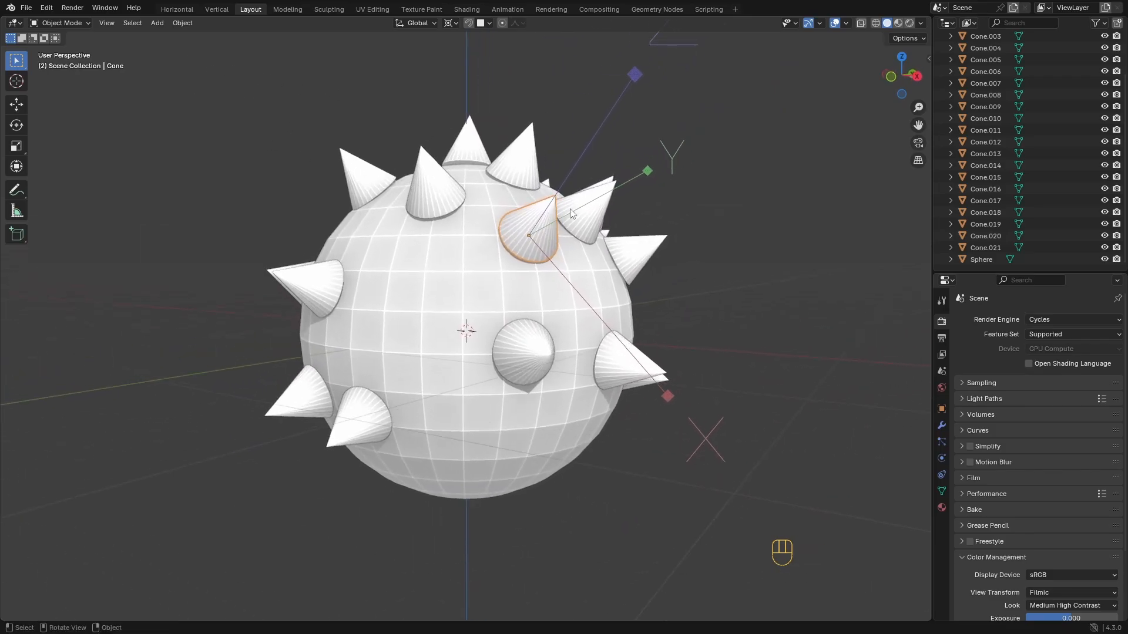
Switch the transform orientation from Global to Local with a cone selected
middle_click_drag(534, 224, 399, 146)
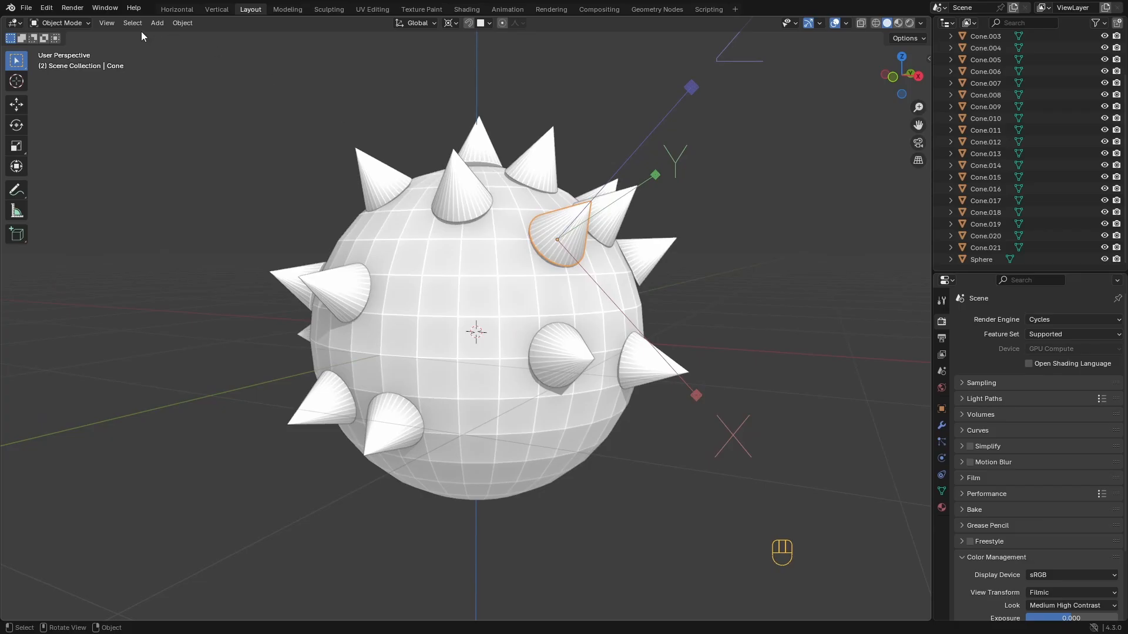
left_click(416, 23)
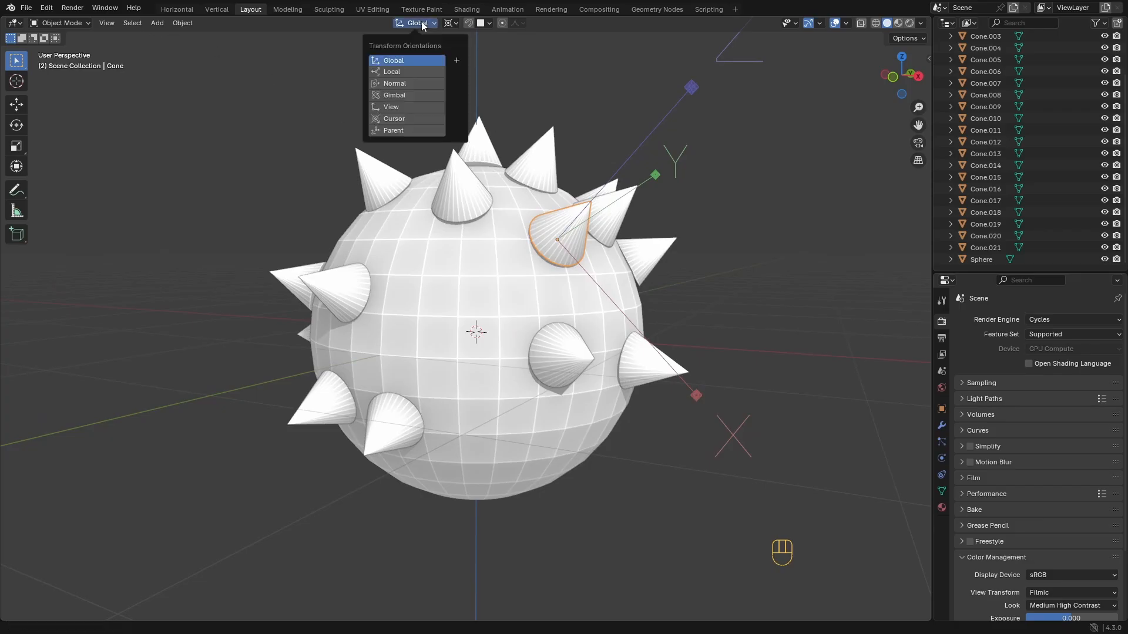
left_click(394, 73)
Show the selected cone's item transform values and examine its tilted local axes from different angles
middle_click_drag(618, 241, 551, 242, "ctrl")
scroll(567, 246, "up", 1)
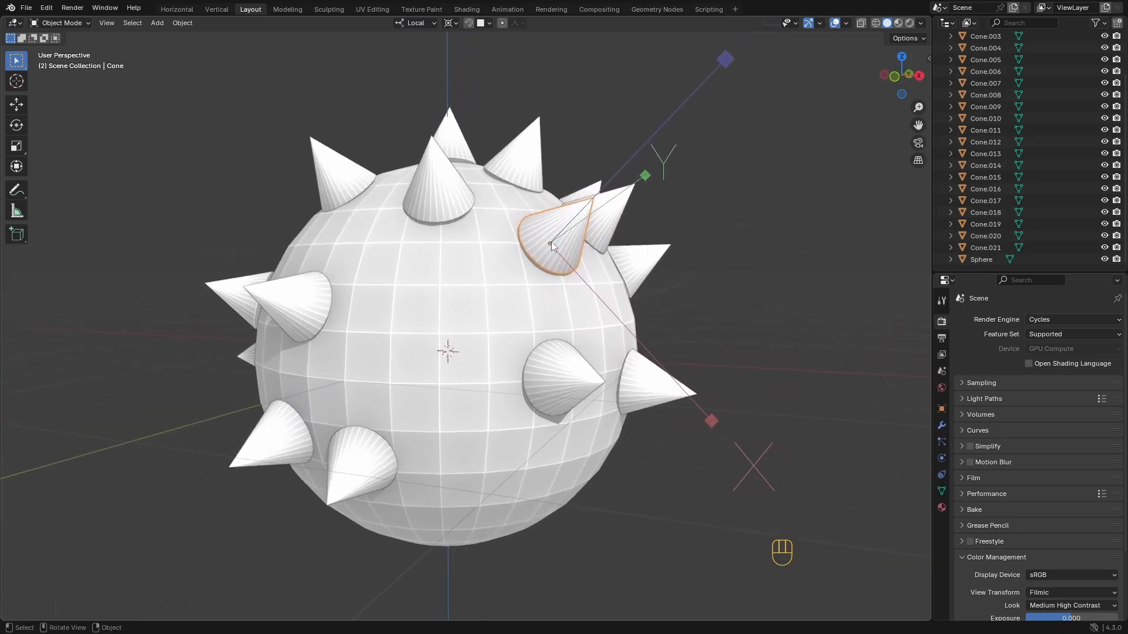
key("n")
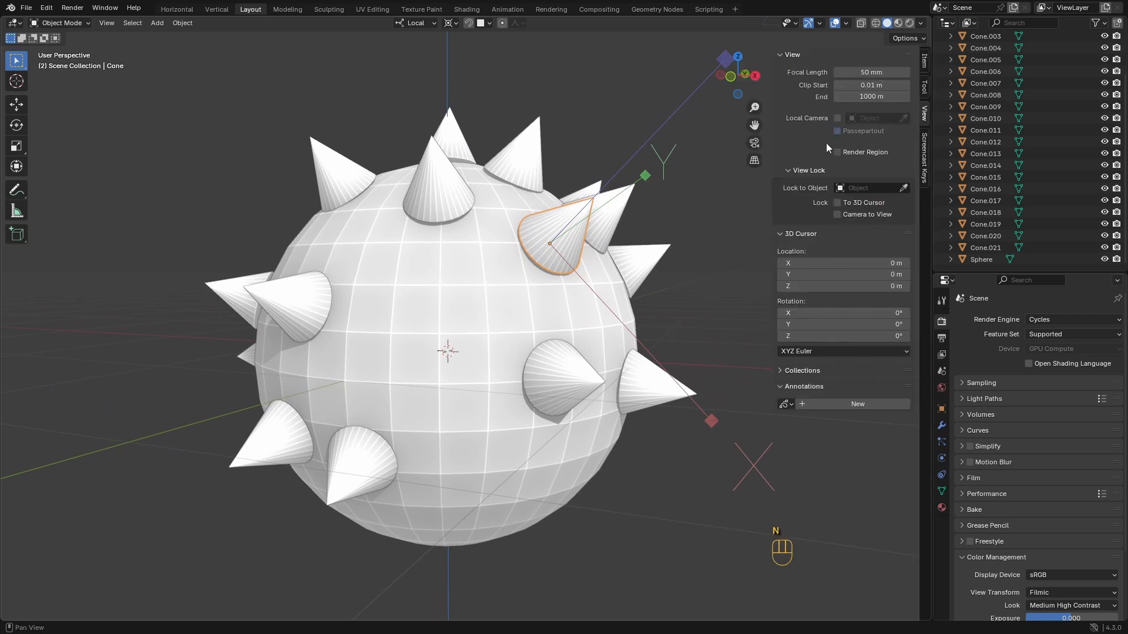
left_click(924, 61)
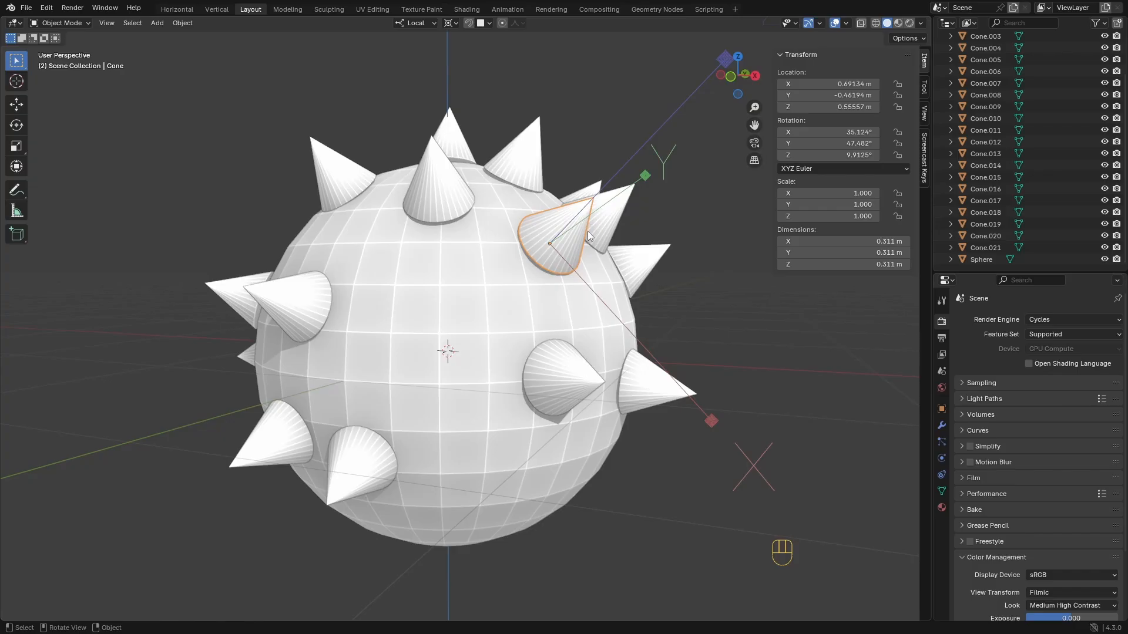
middle_click_drag(590, 224, 461, 263, "ctrl")
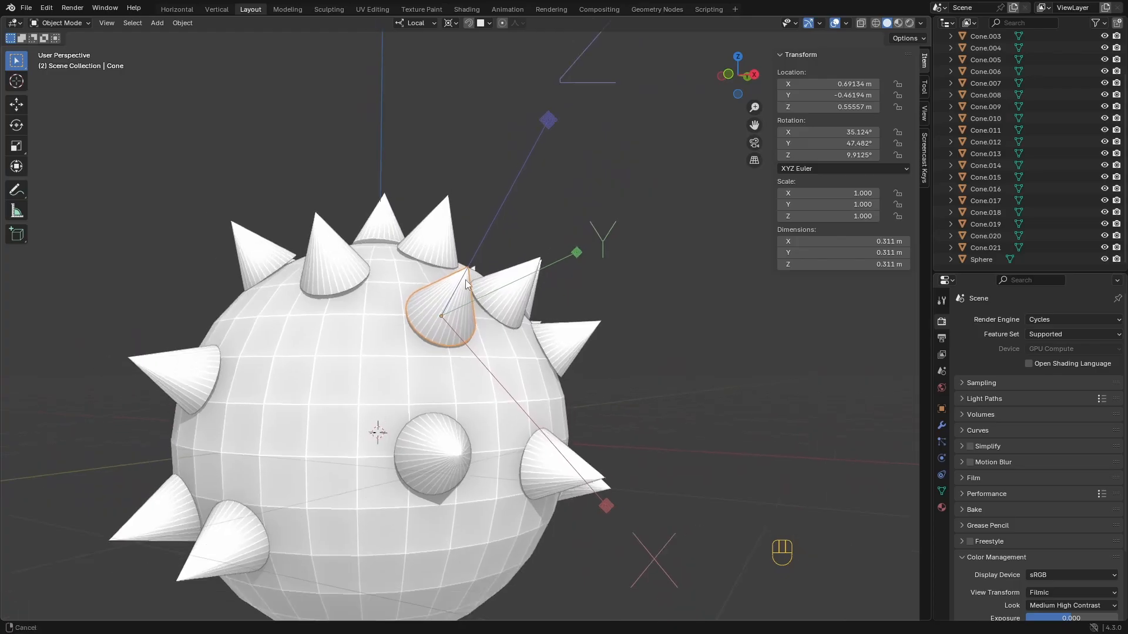
scroll(458, 296, "down", 5)
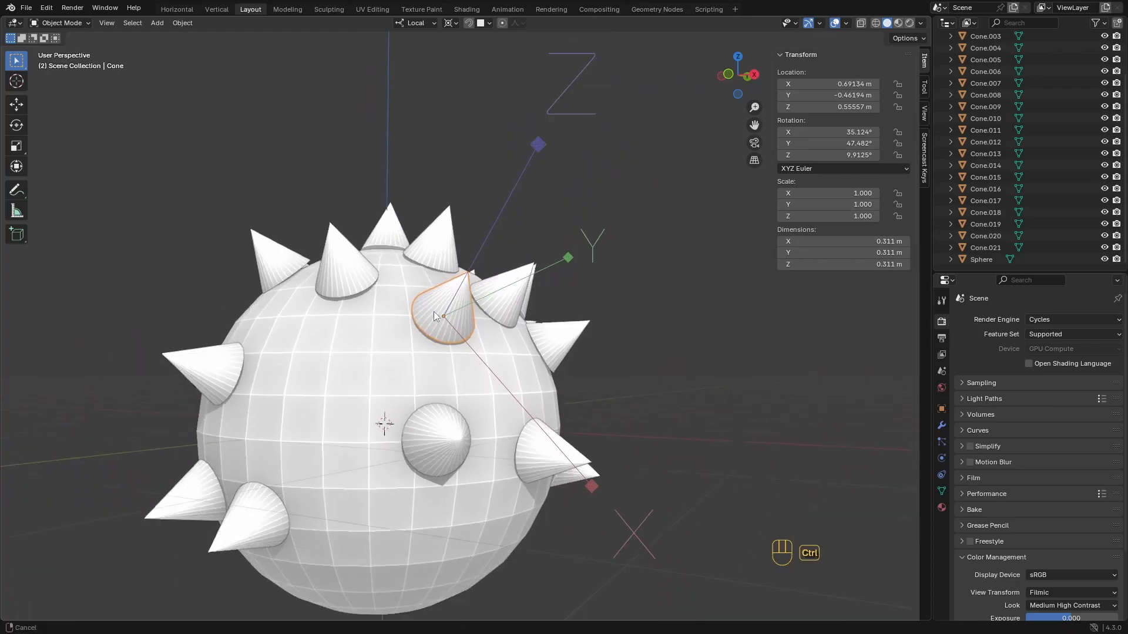
mouse_move(433, 312)
middle_mouse_down()
mouse_move(480, 358)
mouse_move(535, 224)
mouse_move(491, 295)
mouse_move(435, 310)
middle_mouse_up()
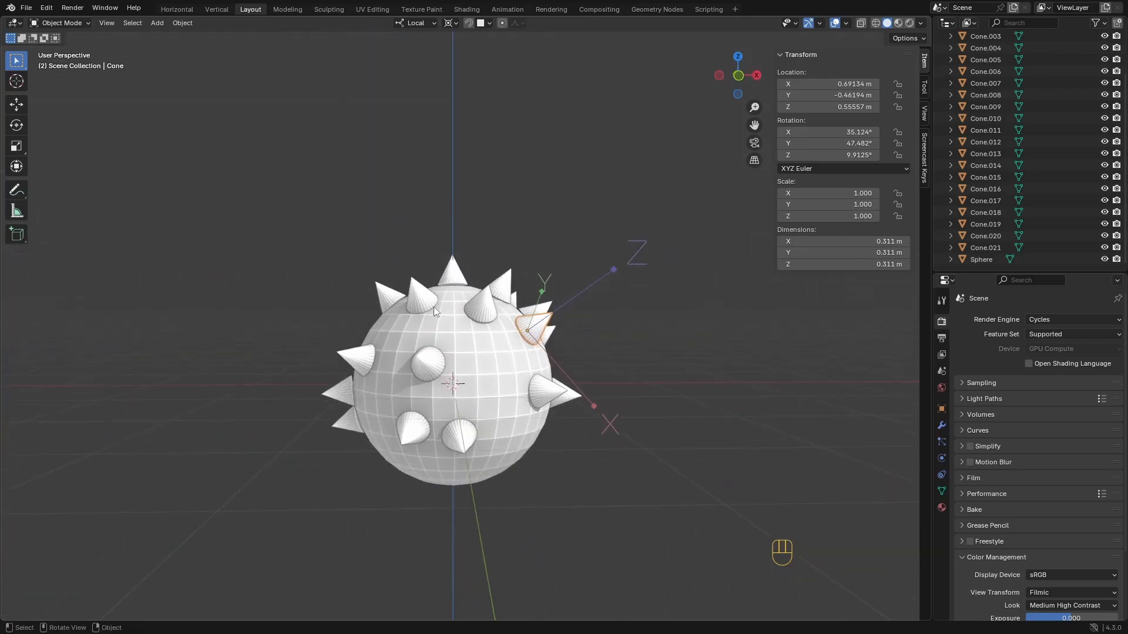
middle_click_drag(460, 383, 458, 325)
scroll(458, 325, "down", 2)
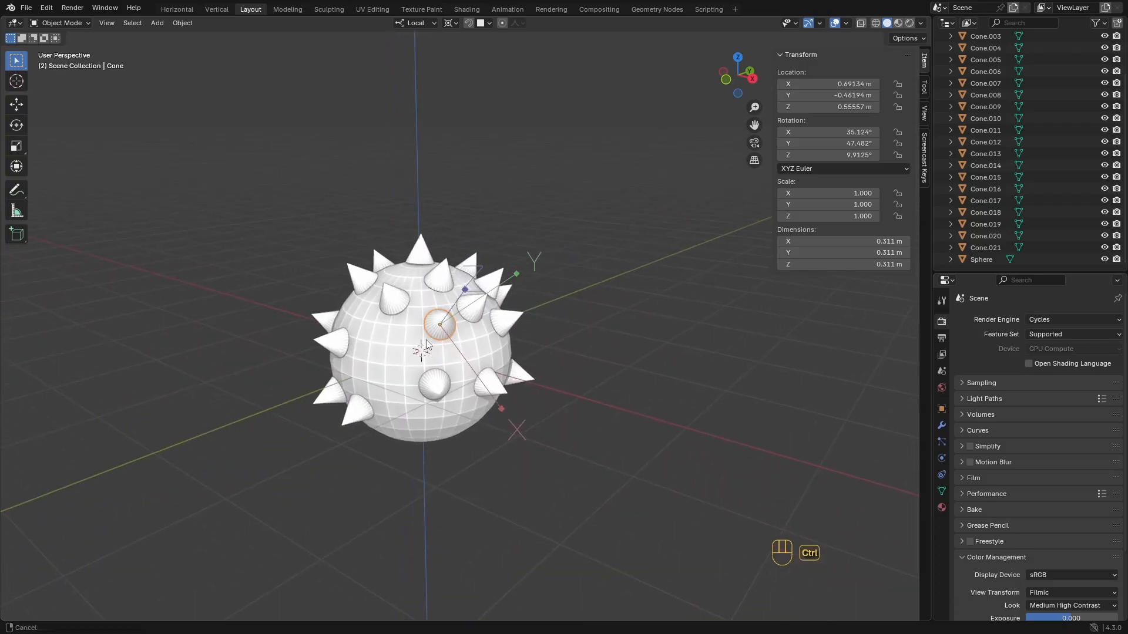
Select other cones around the sphere and then the sphere itself to compare their local axes and rotation values
scroll(399, 347, "up", 2)
left_click(361, 290, "shift")
left_click(330, 277)
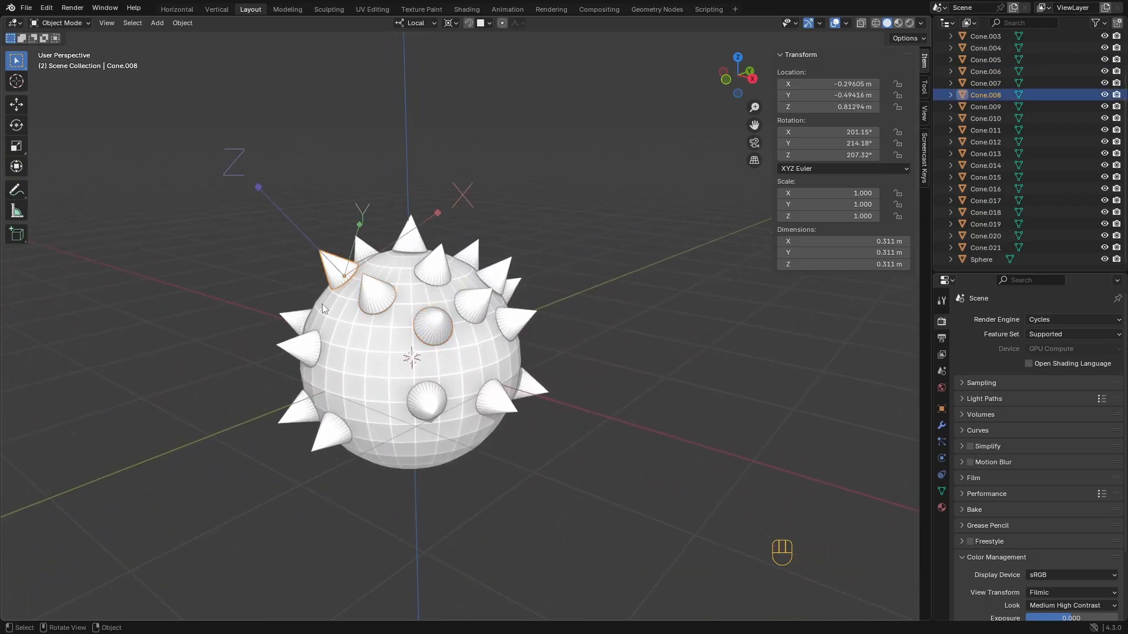
left_click(309, 347)
middle_click_drag(311, 347, 382, 357)
left_click(439, 355)
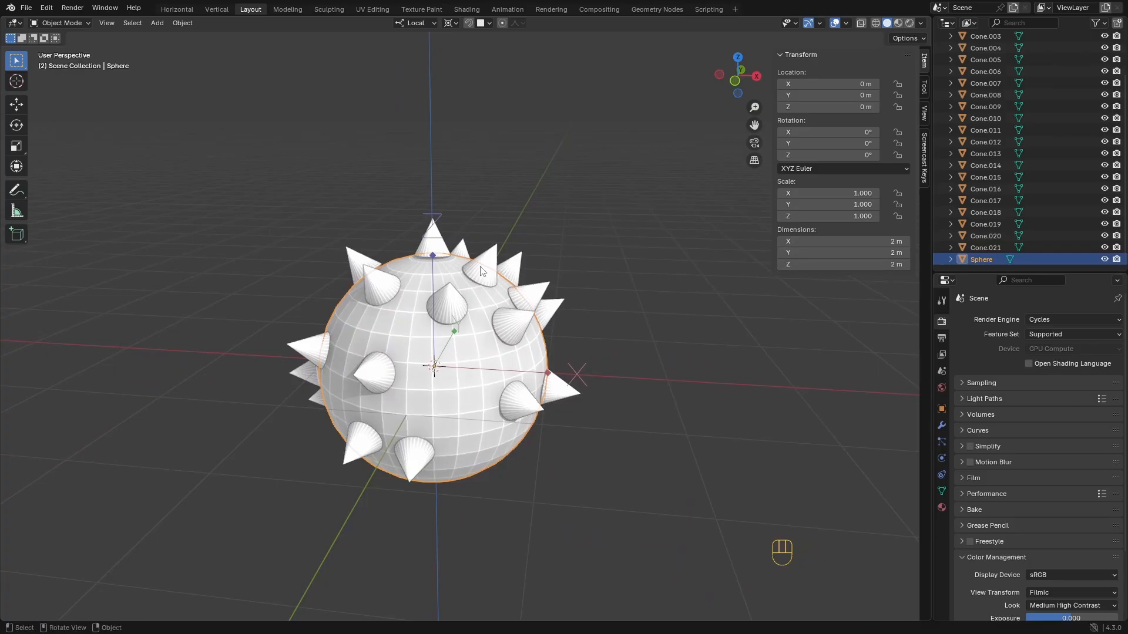
middle_click_drag(463, 268, 419, 231)
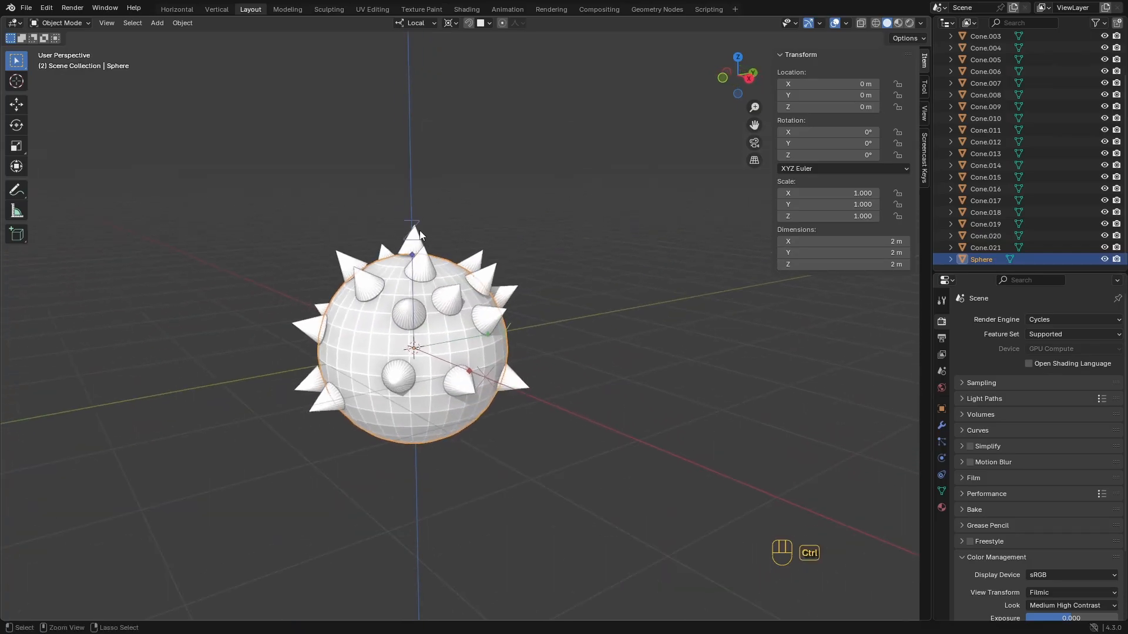
Set the transform orientation back to Global and turn off the option that restricts transforms to Origins
left_click(411, 24)
left_click(392, 60)
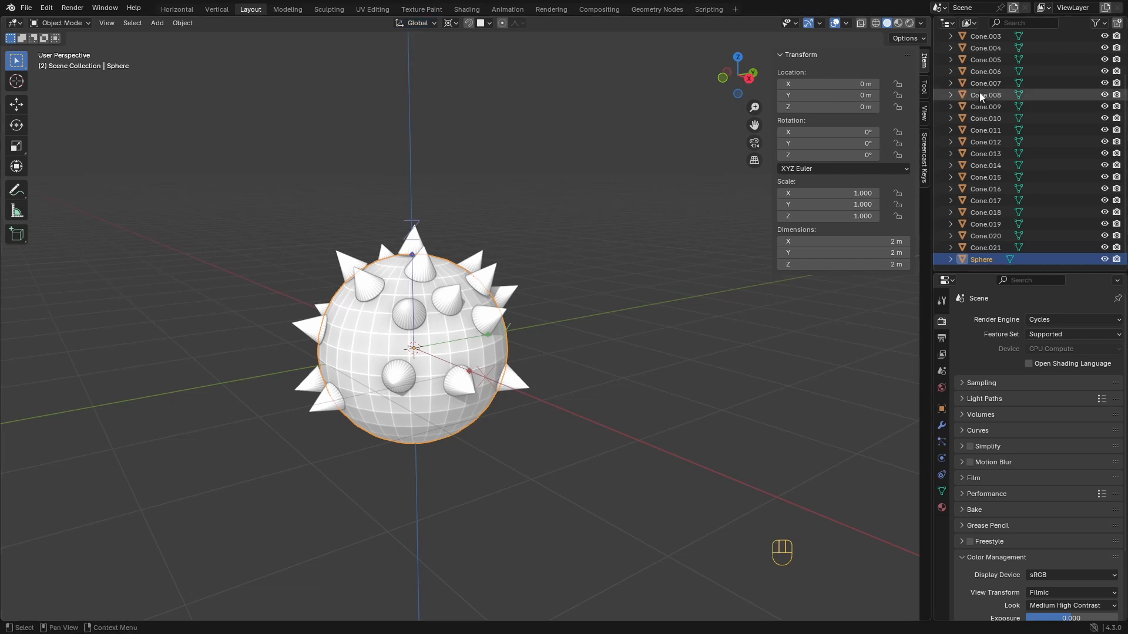
left_click(905, 38)
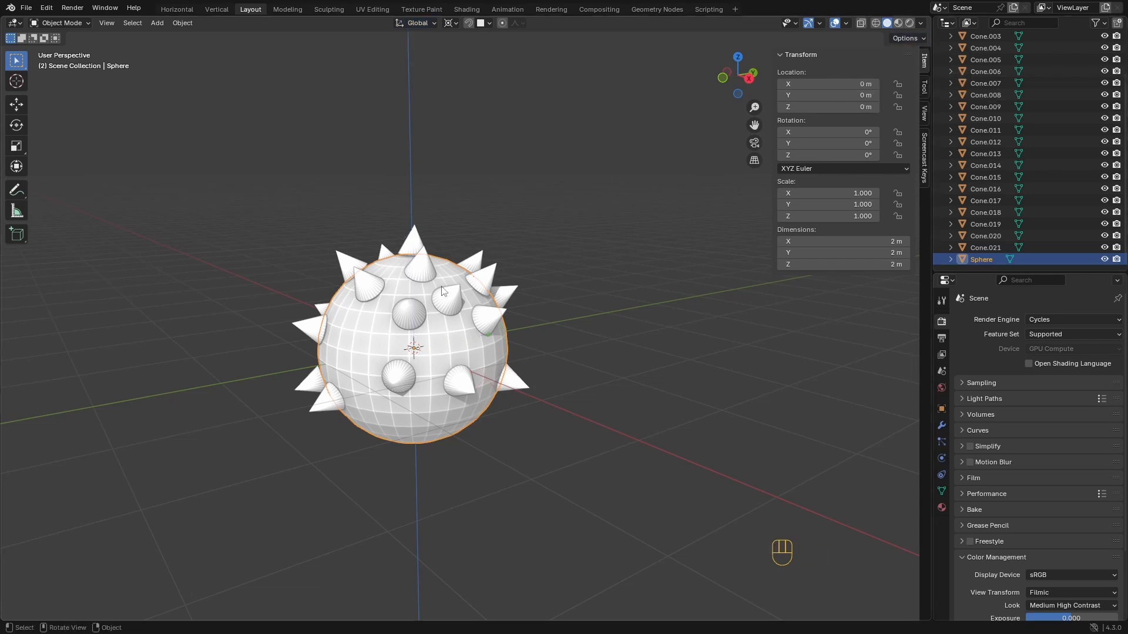
Try rotating the sphere around the global Z axis and then around its local Z axis
middle_click_drag(429, 276, 486, 337)
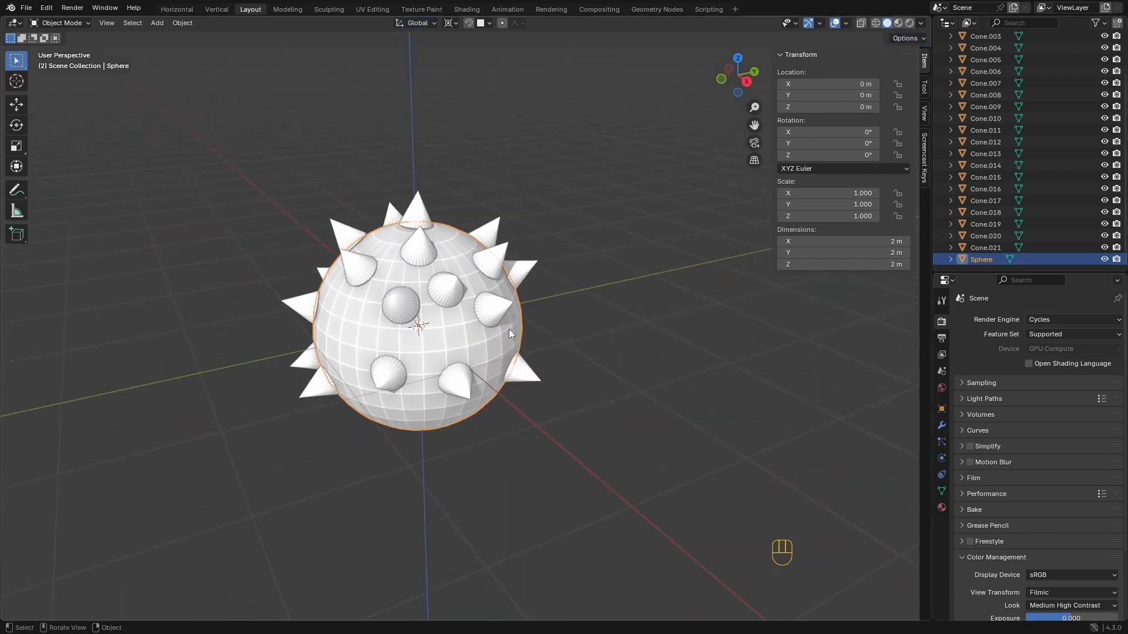
key("r")
key("z")
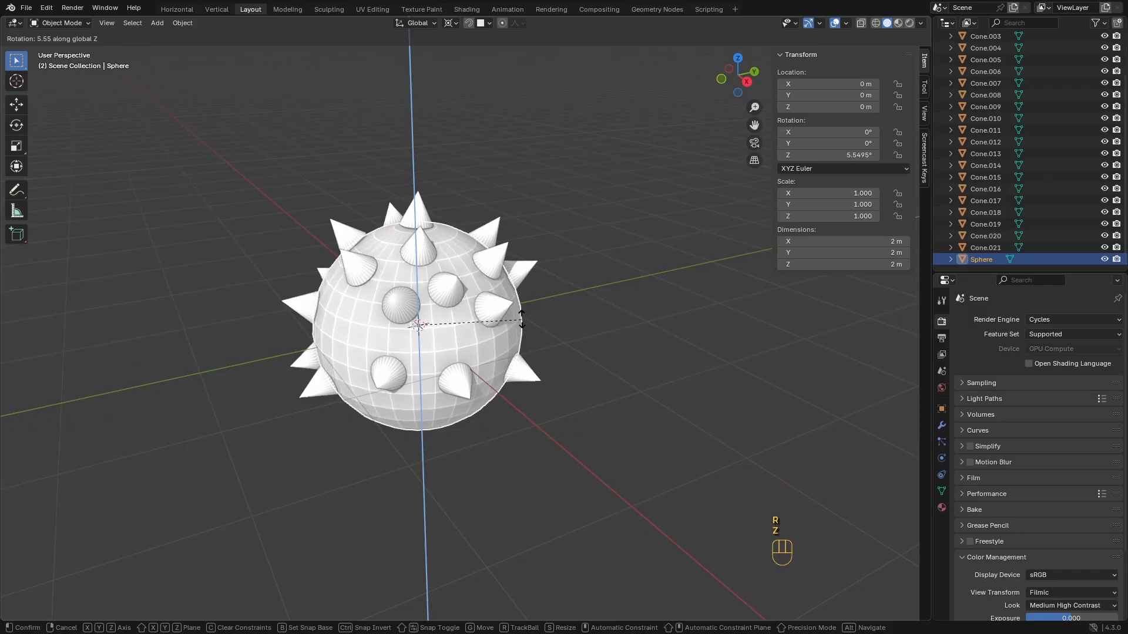
key("z")
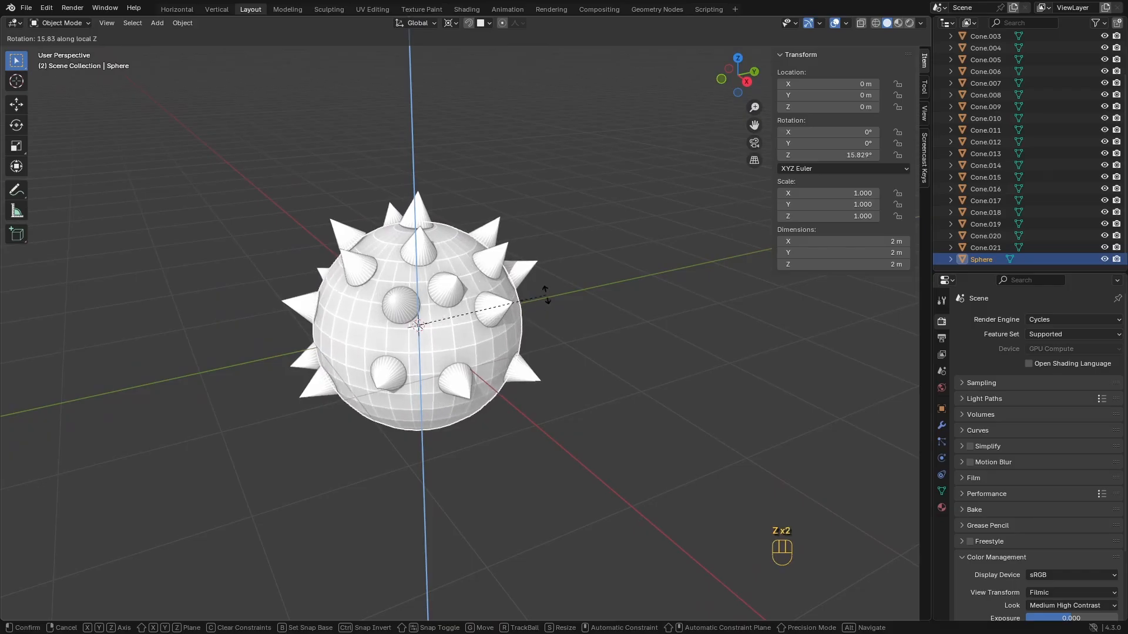
right_click(442, 262)
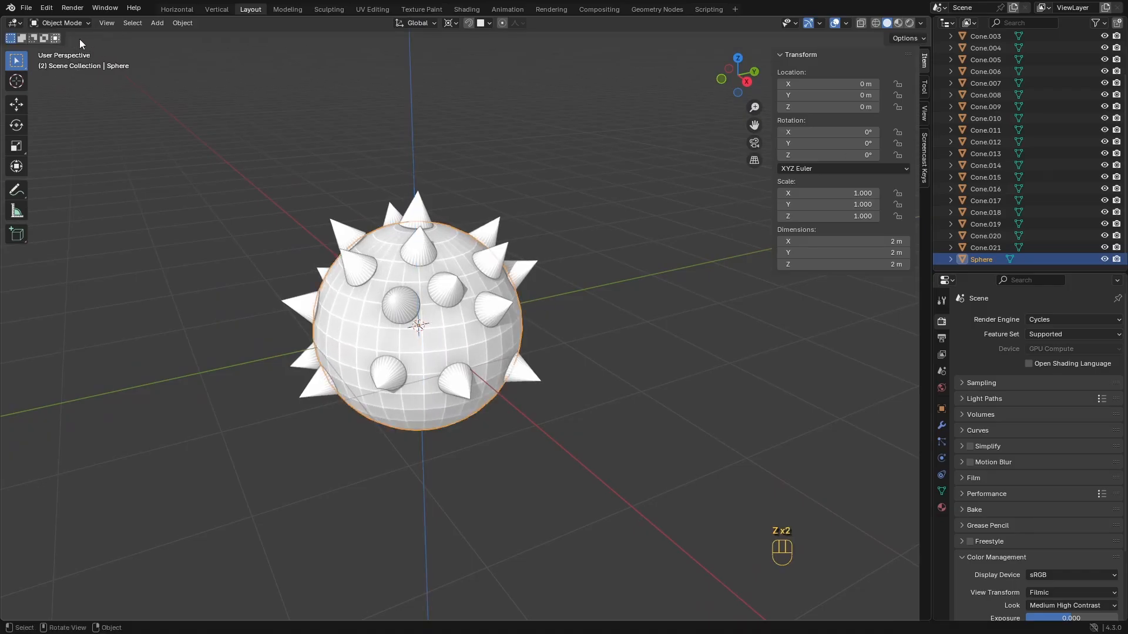
key("r")
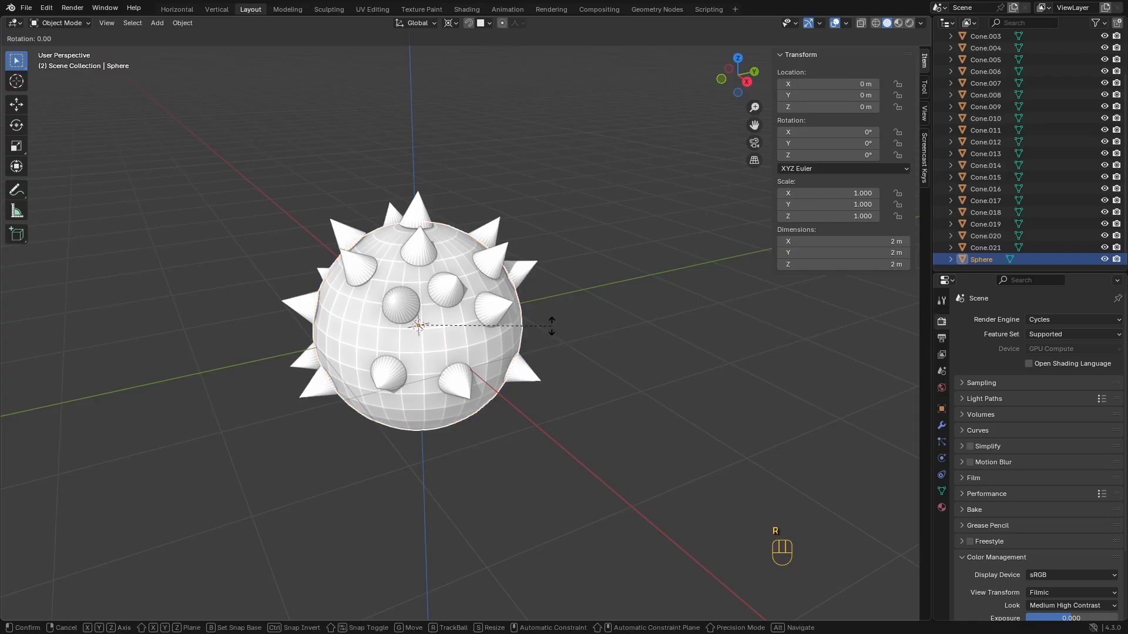
key("z")
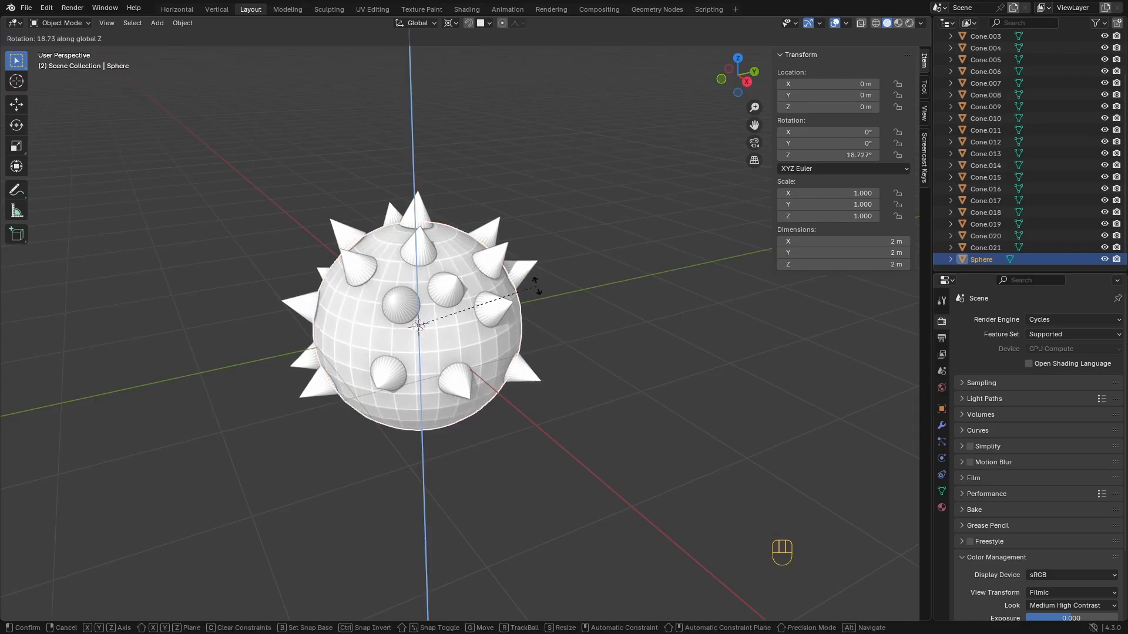
key("z")
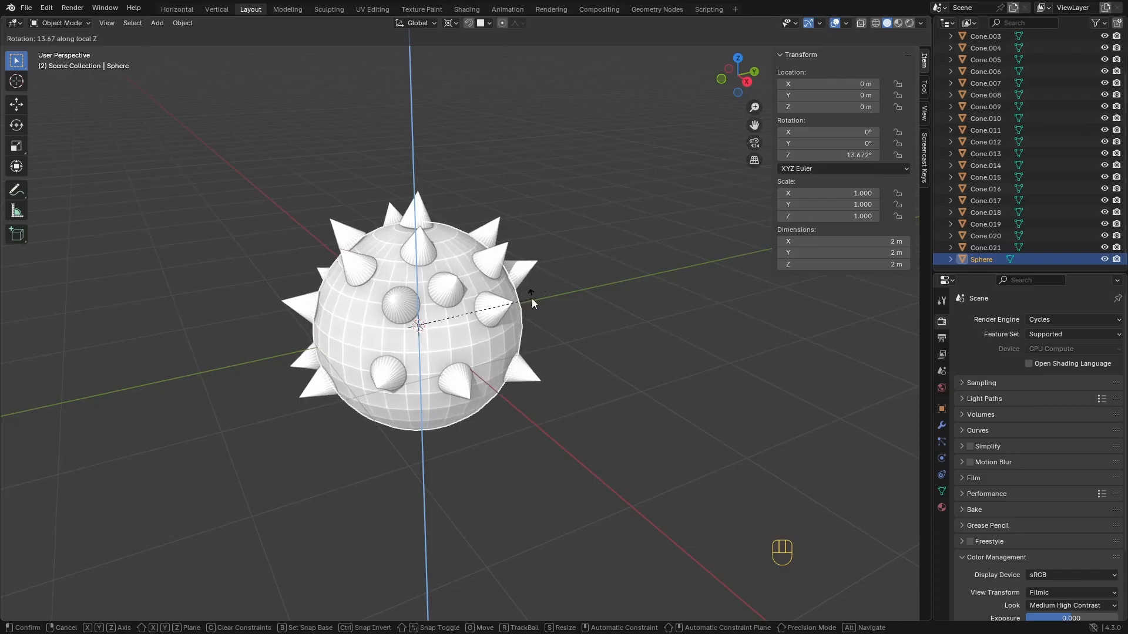
key("Escape")
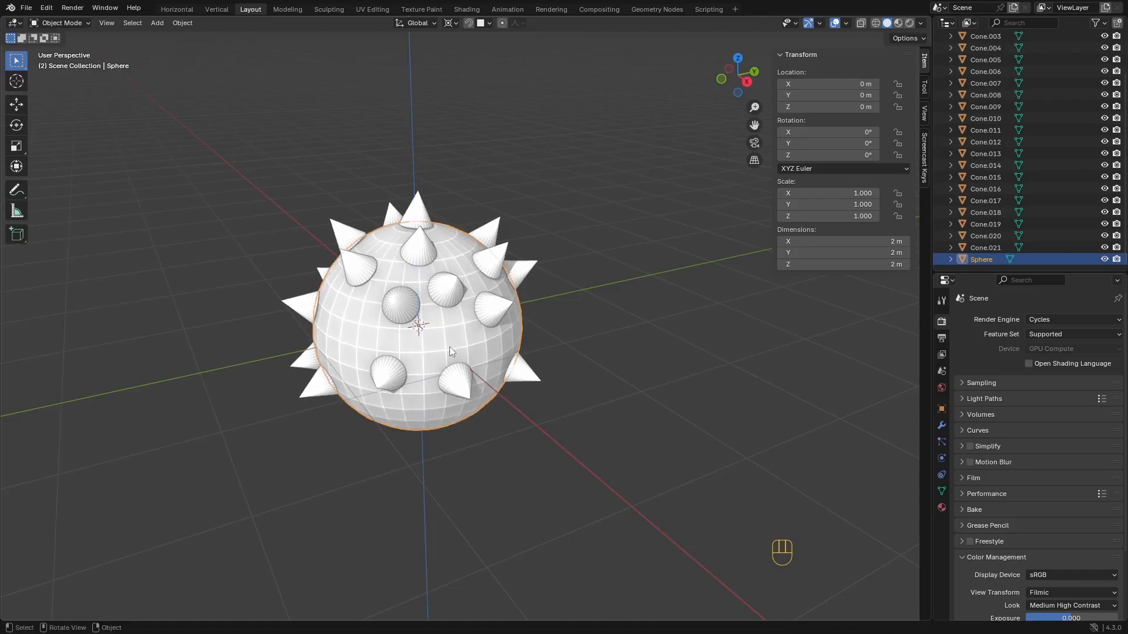
Try moving the sphere along the global and local Z axes, and try moving it freely
middle_click_drag(484, 280, 439, 319)
left_click(386, 320)
left_click(438, 319)
key("g")
key("z")
key("z")
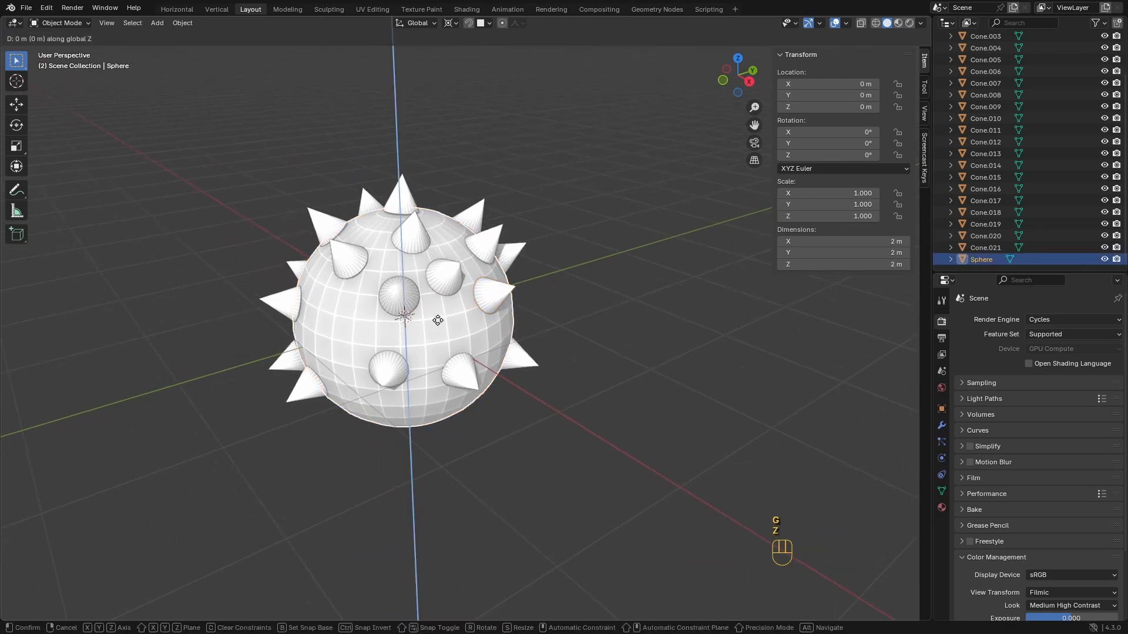
right_click(439, 315)
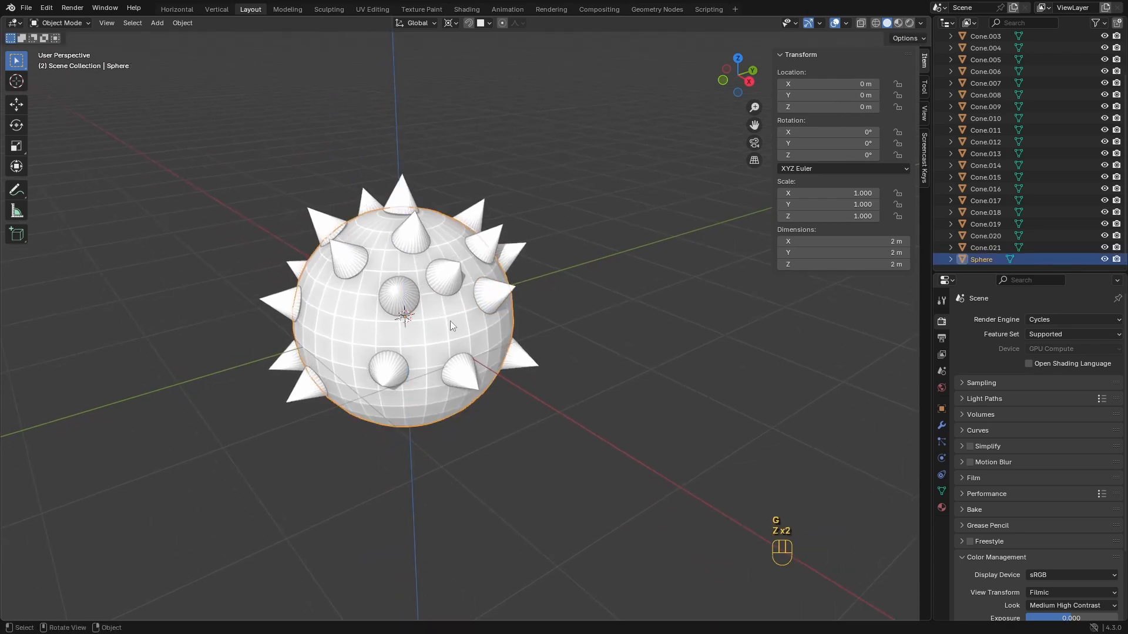
key("g")
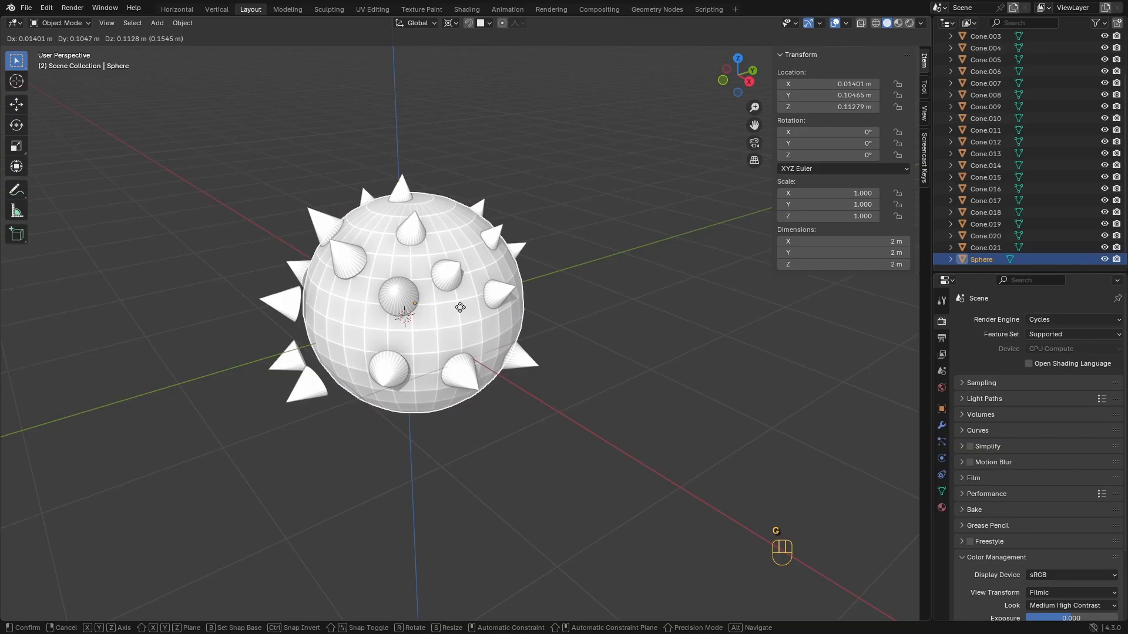
right_click(460, 308)
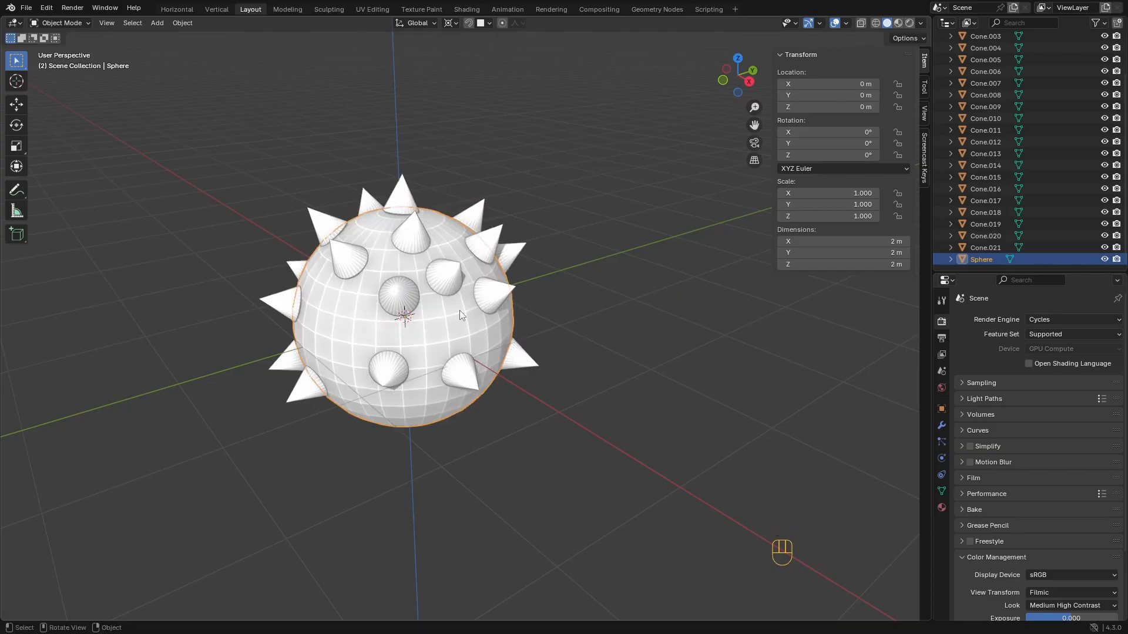
Try moving the sphere along the global Z axis and compare with its local Z axis, leaving it in place
key("g")
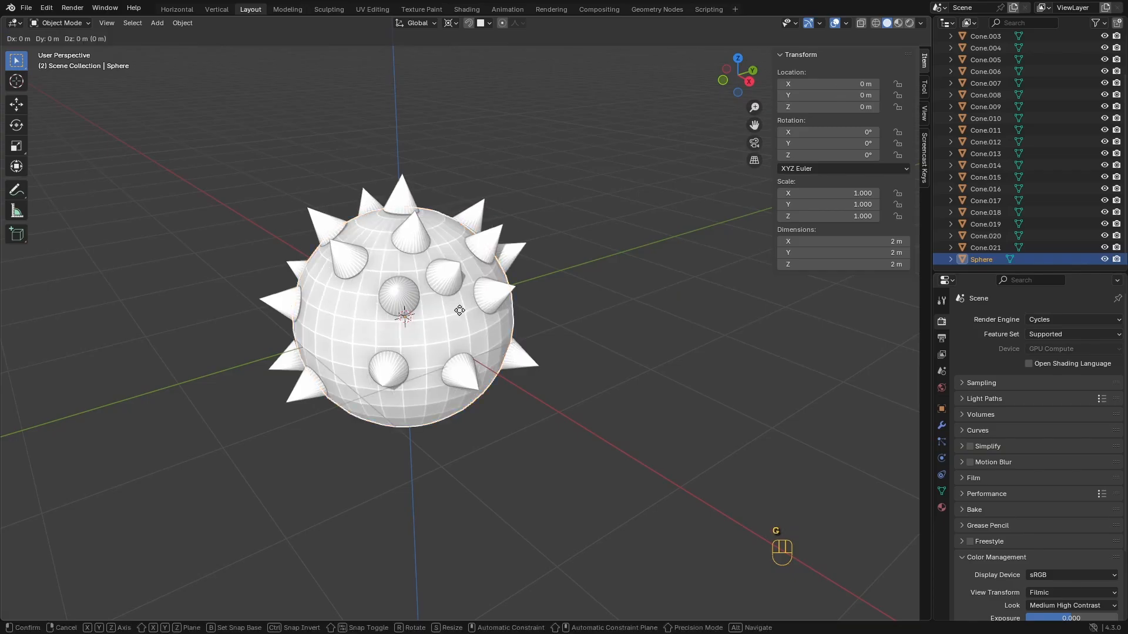
key("z")
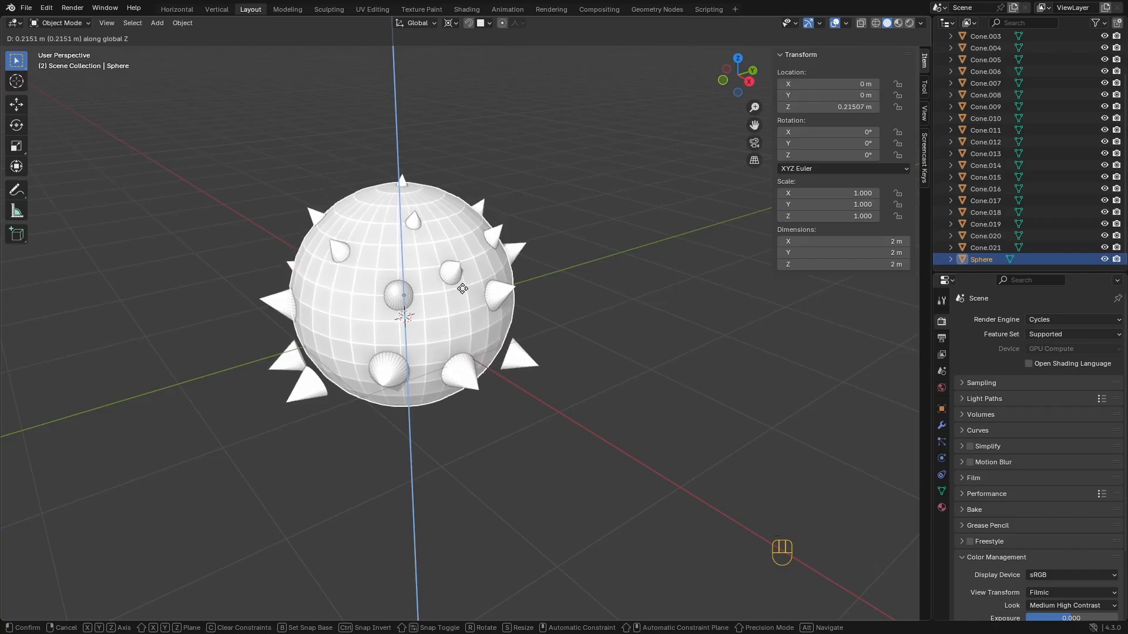
key("z")
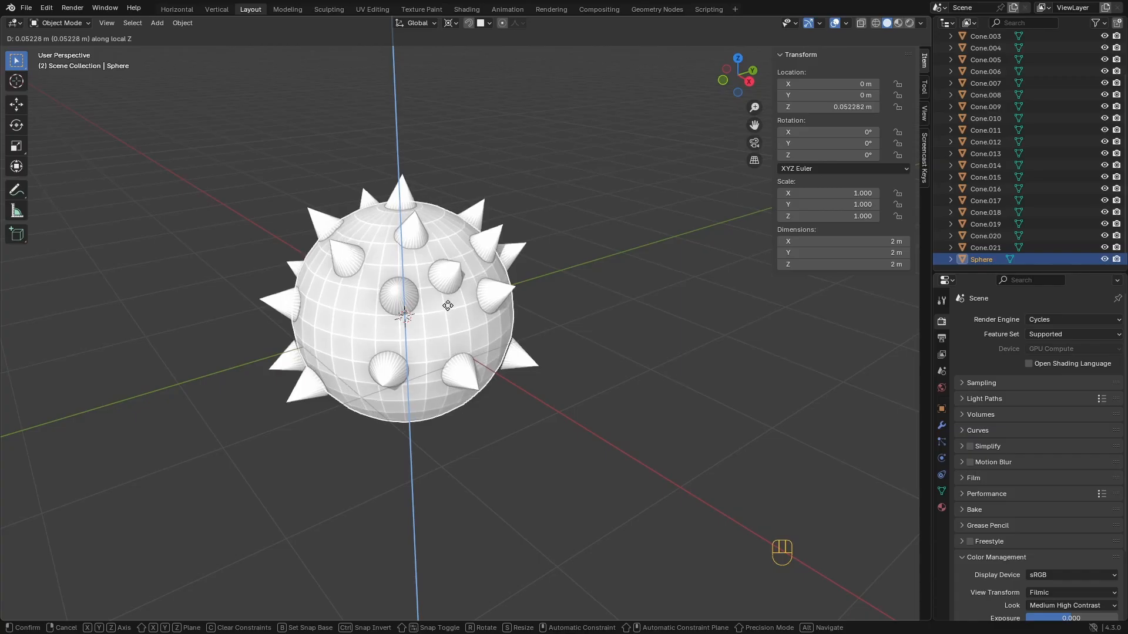
right_click(447, 306)
Select the tilted cone Cone.001 and try moving it along the global Z axis and along its local Z axis
left_click(451, 276)
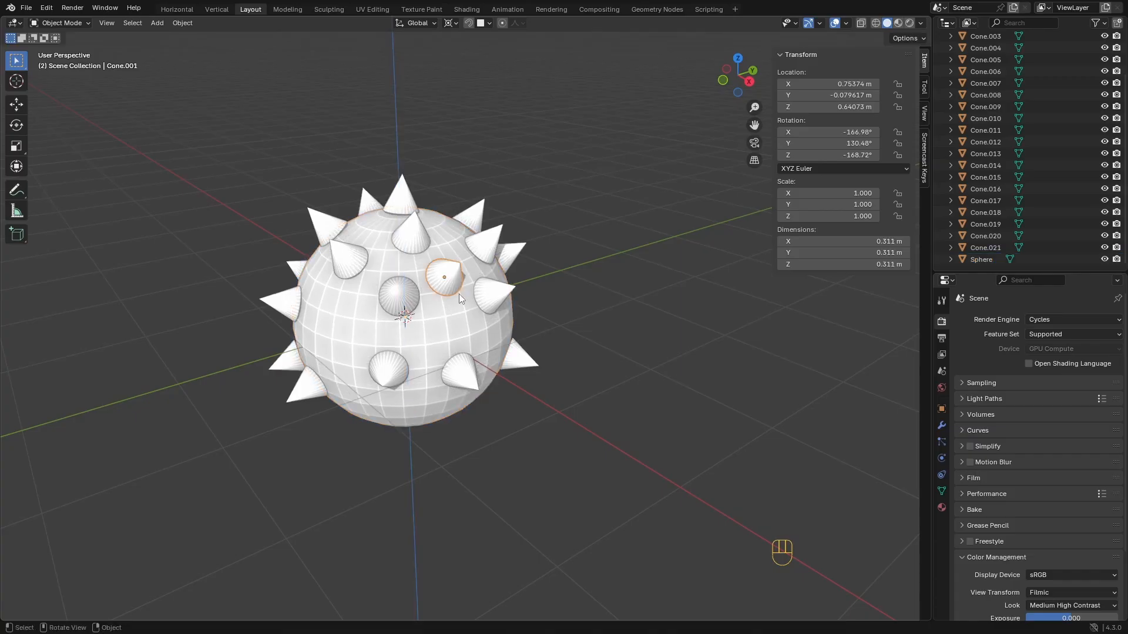
scroll(460, 288, "up", 3)
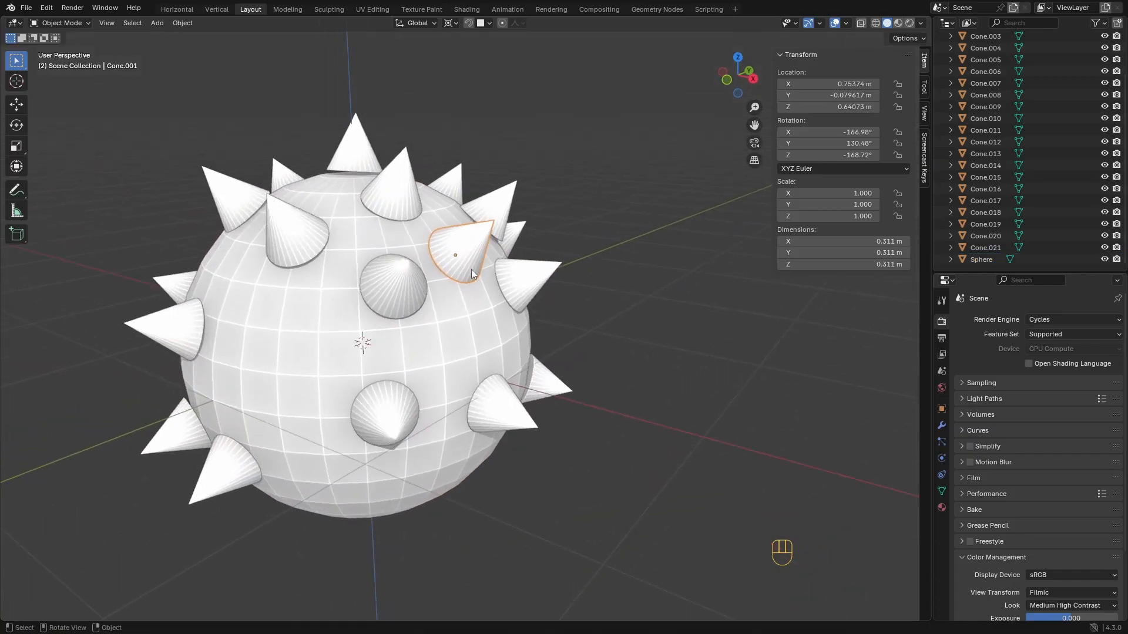
key("g")
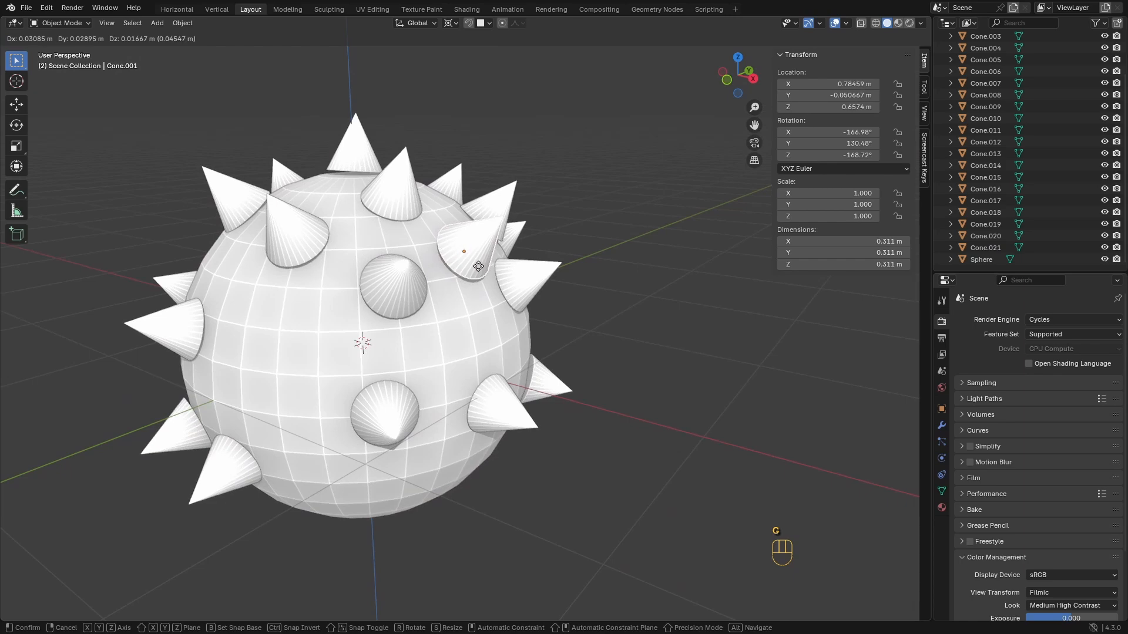
key("z")
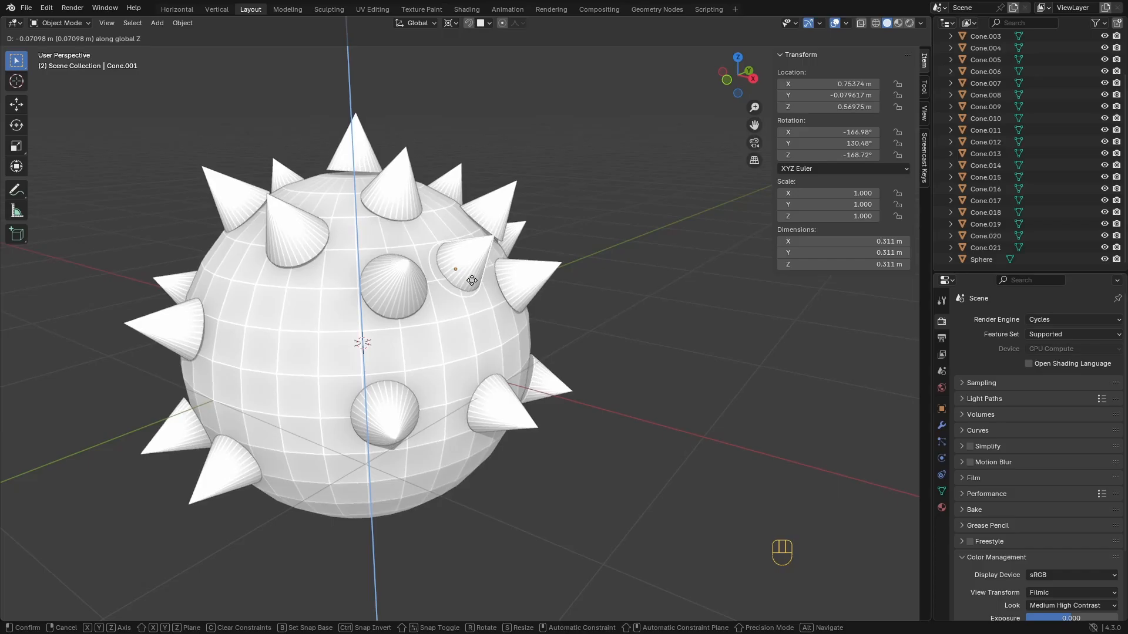
key("z")
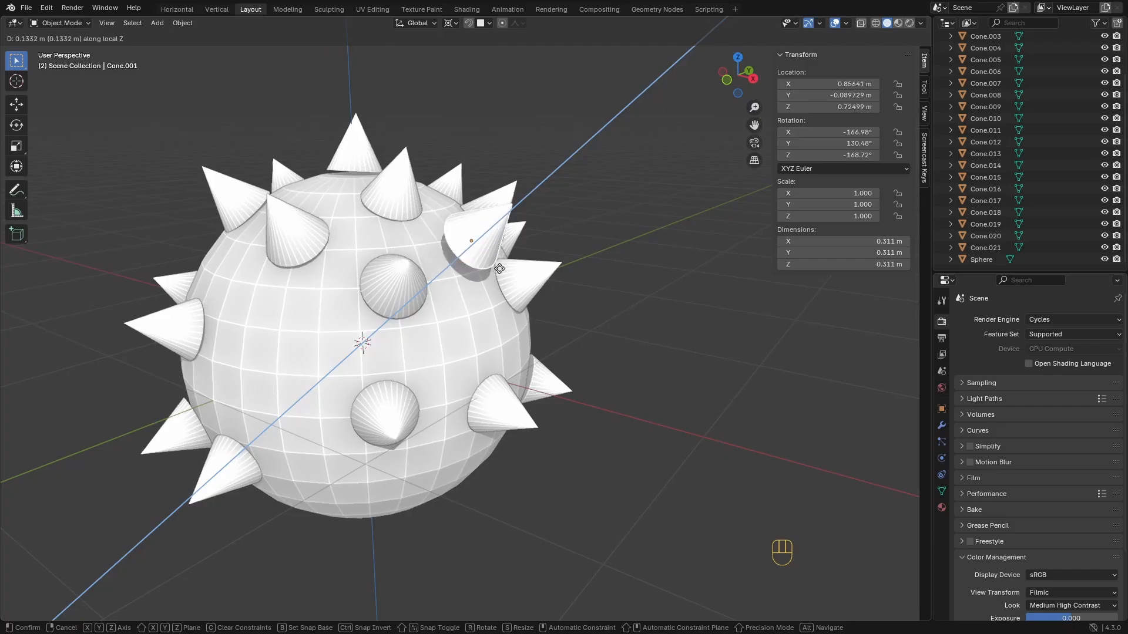
key("shift")
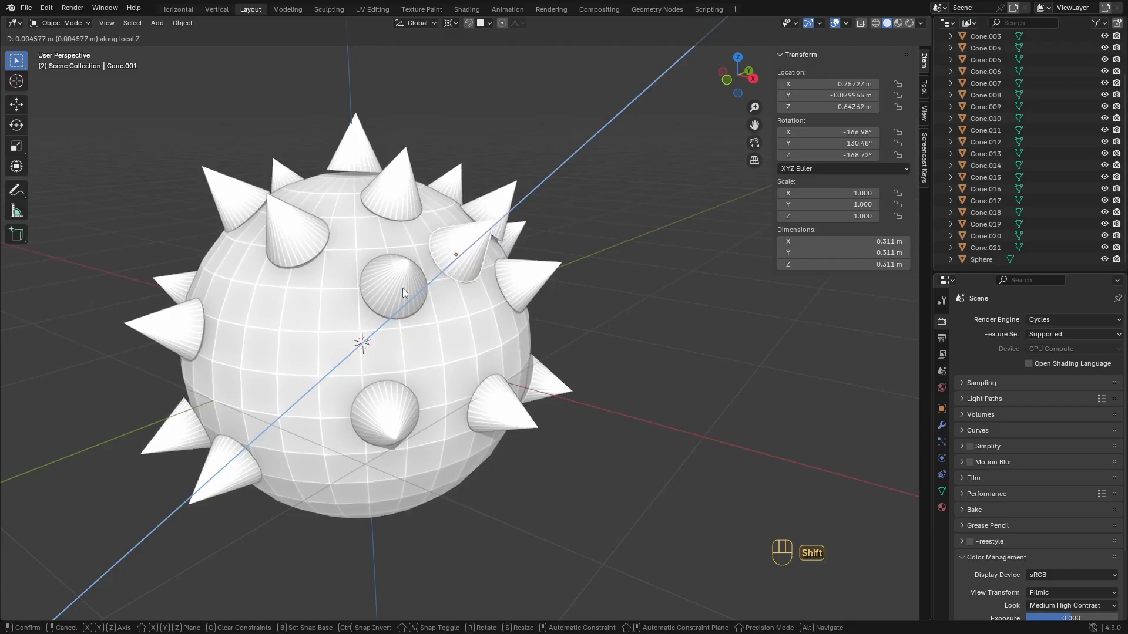
right_click(403, 288)
Select the cone Cone.003 and try moving it along the global and local Z axes
middle_click_drag(437, 264, 442, 334, "ctrl")
mouse_move(446, 302)
middle_mouse_down()
mouse_move(364, 296)
mouse_move(366, 249)
mouse_move(460, 315)
middle_mouse_up()
middle_click_drag(459, 314, 464, 243, "ctrl")
left_click(464, 243)
key("g")
key("z")
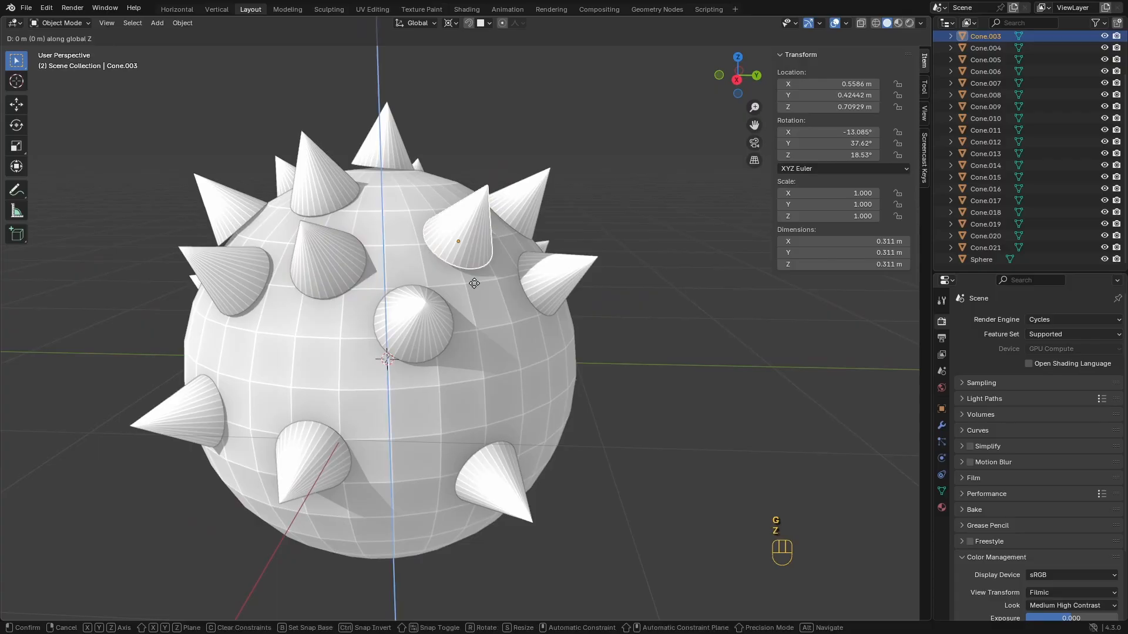
key("z")
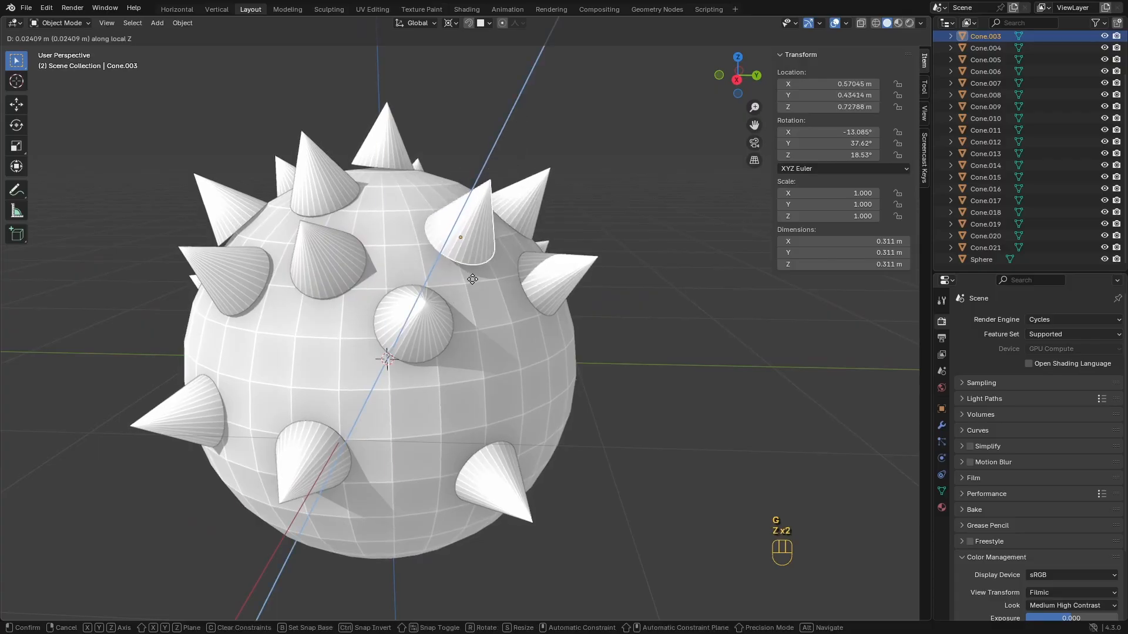
right_click(472, 280)
Select the cone Cone.012 and try moving it along its X axis, switching between global and local orientation
middle_click_drag(439, 305, 486, 333, "ctrl")
middle_click_drag(428, 372, 423, 379, "ctrl")
middle_click_drag(411, 360, 440, 338, "shift")
middle_click_drag(364, 317, 352, 339, "ctrl")
middle_click_drag(353, 339, 396, 316, "shift")
left_click(389, 301)
key("g")
key("x")
key("x")
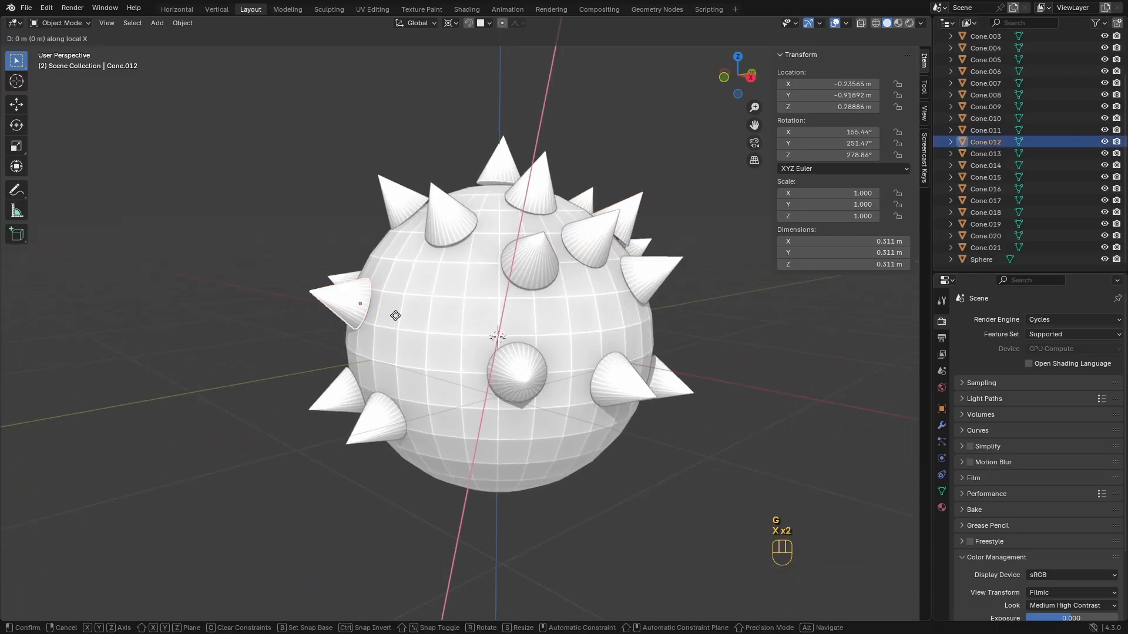
key("x")
key("x")
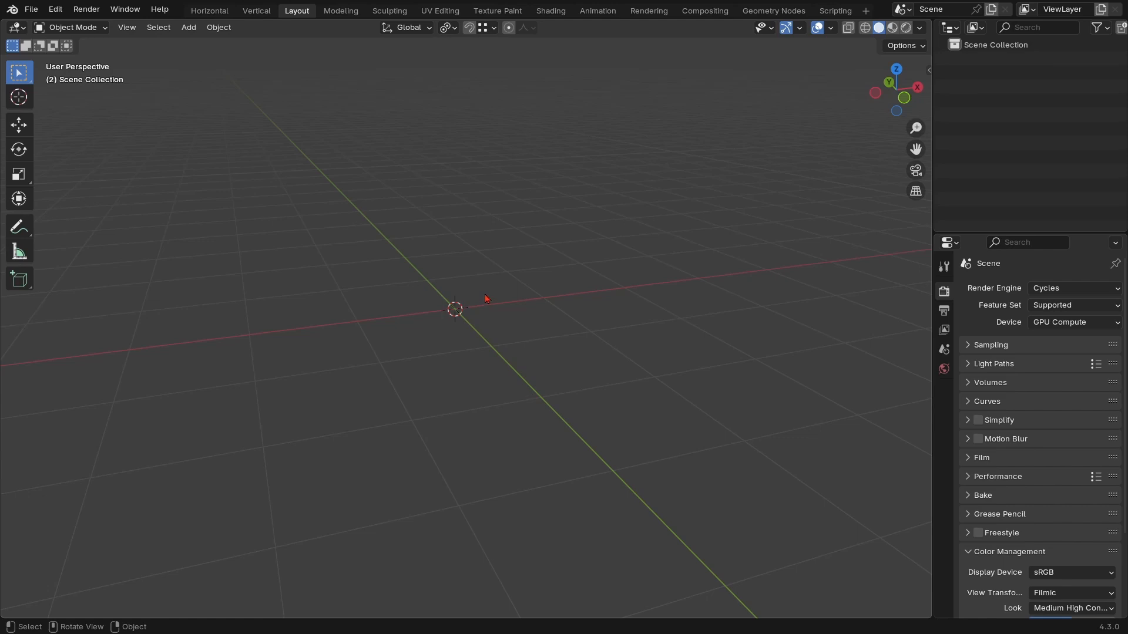
Add a cube mesh at the world origin of the empty scene
middle_click_drag(495, 300, 460, 259)
key("shift+a")
mouse_move(460, 260)
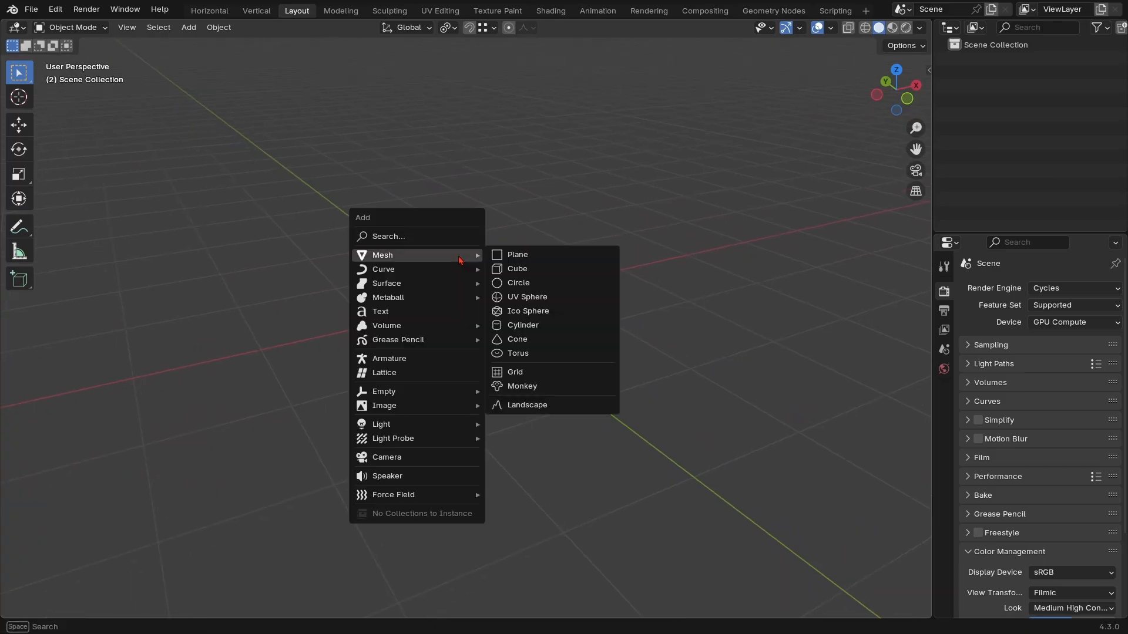
left_click(540, 270)
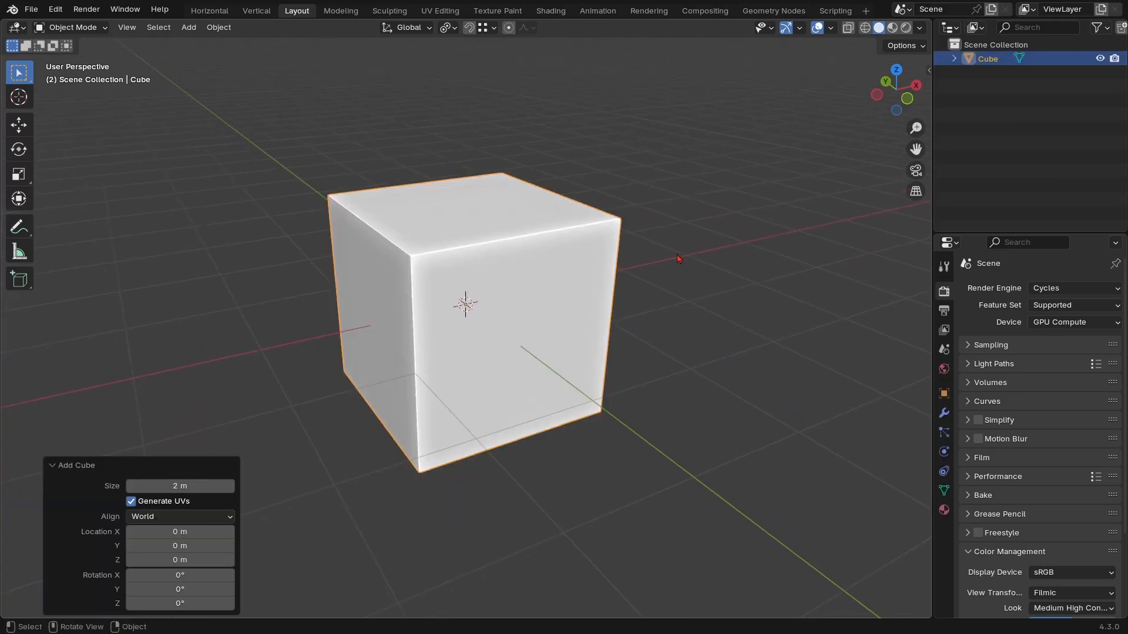
middle_click_drag(540, 273, 729, 411)
Show the cube's modifier settings, and deselect and reselect the cube
left_click(943, 414)
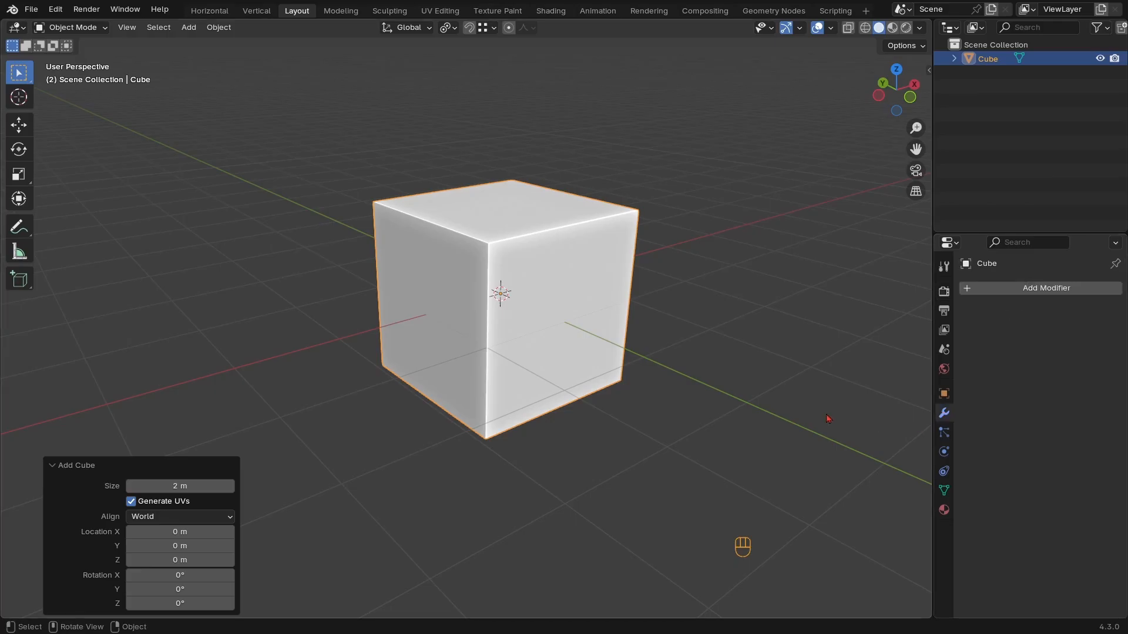
middle_click_drag(554, 287, 554, 261, "ctrl")
left_click(355, 396)
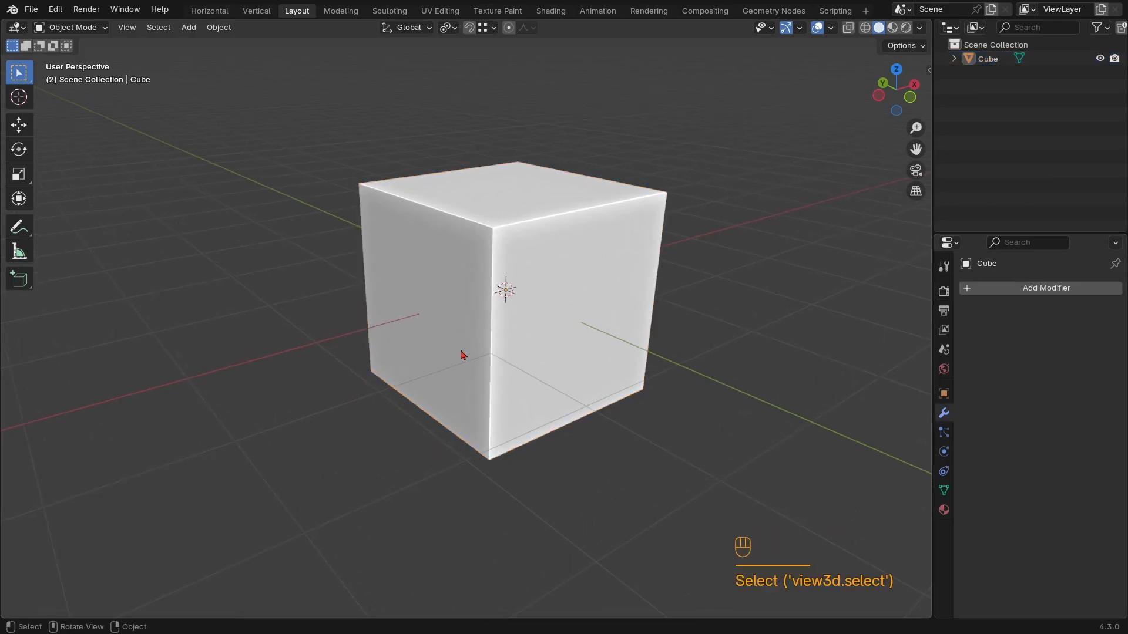
left_click(544, 347)
middle_click_drag(503, 305, 562, 242)
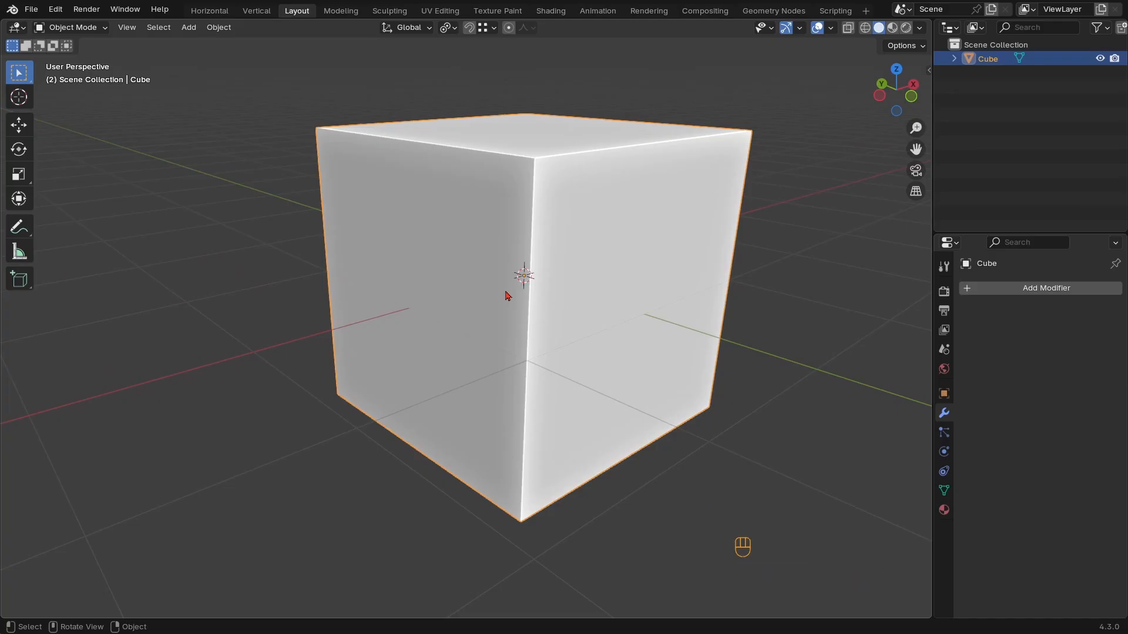
scroll(505, 292, "down", 2)
middle_click_drag(541, 296, 542, 315)
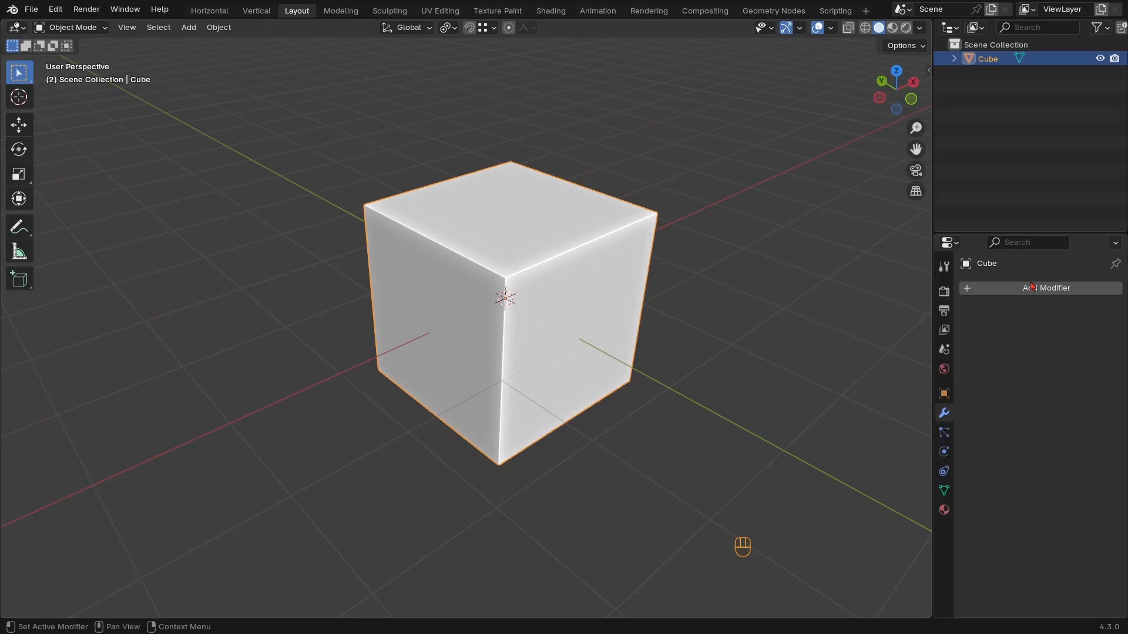
Add an Array modifier from the Generate category to the cube
left_click(1058, 290)
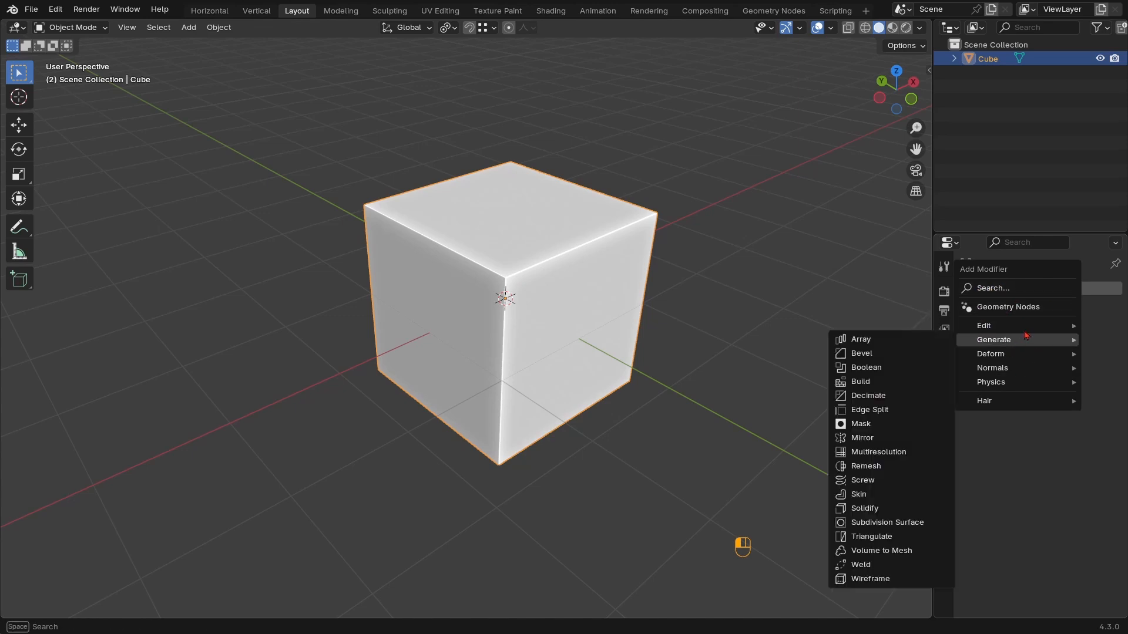
mouse_move(1008, 327)
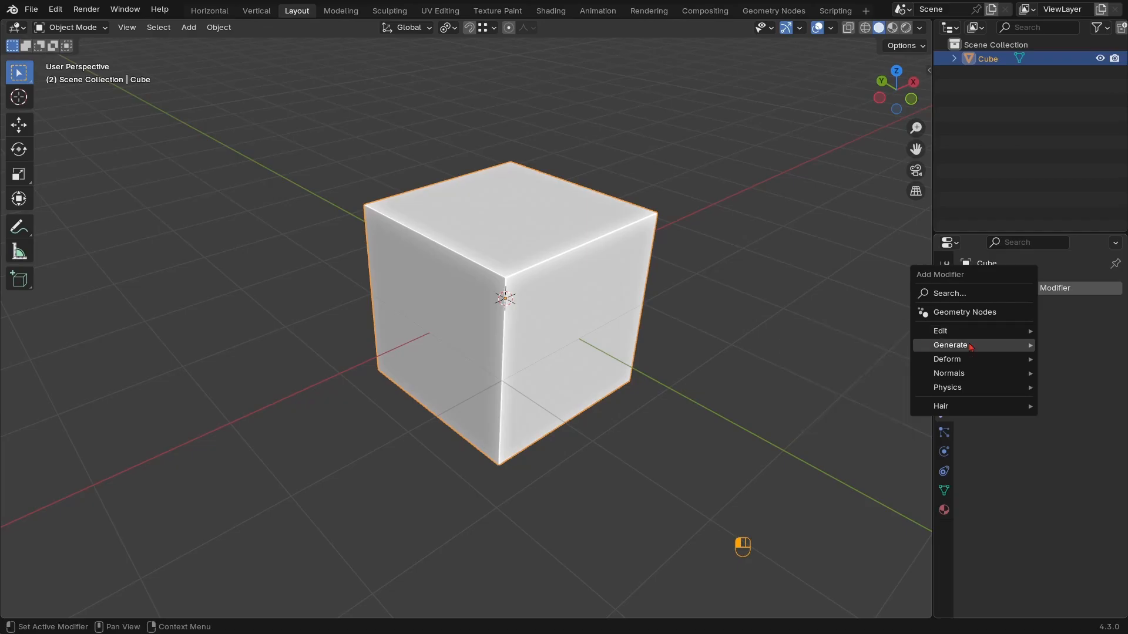
mouse_move(979, 346)
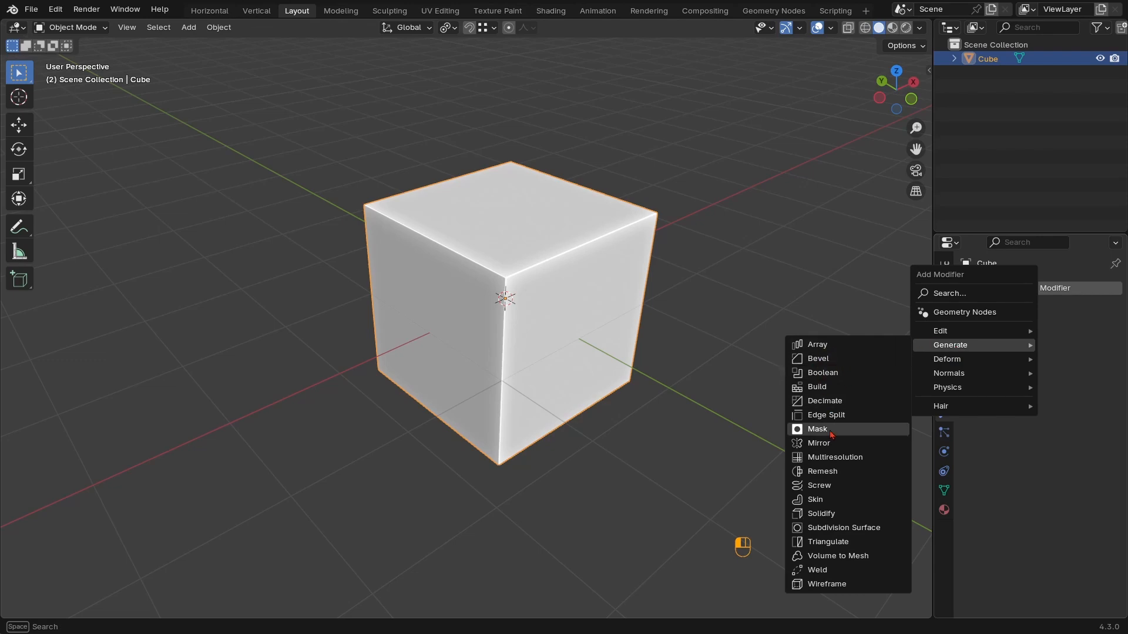
left_click(818, 344)
middle_click_drag(541, 264, 612, 312, "ctrl")
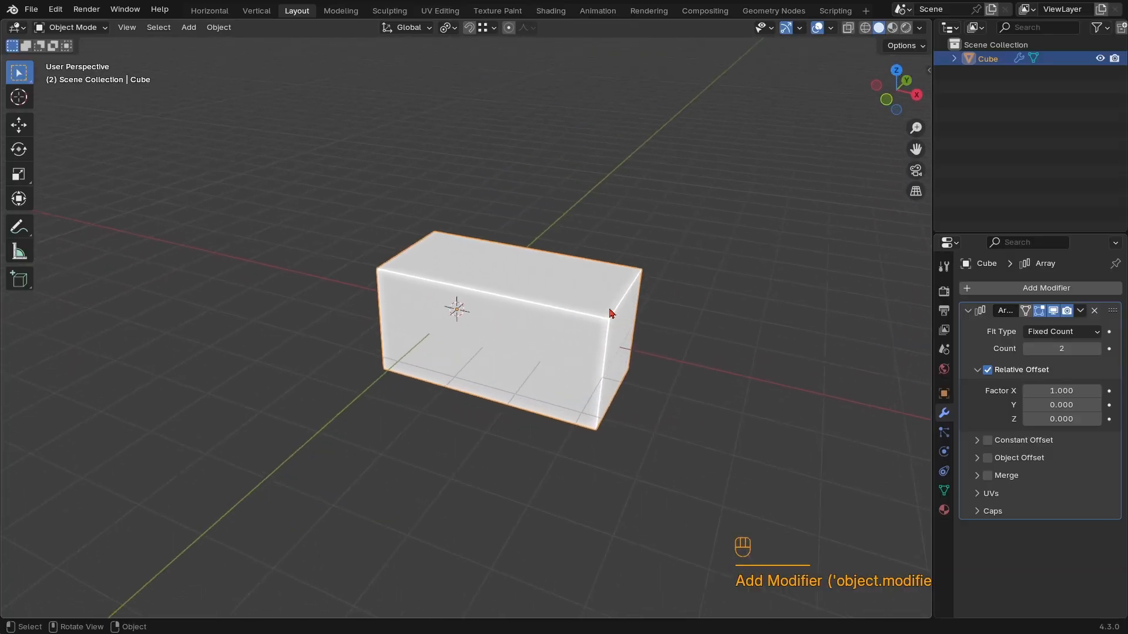
Set the Array modifier's count to 4
left_click(1097, 349)
left_click(1097, 349)
scroll(647, 366, "down", 3)
middle_click_drag(647, 366, 641, 329, "shift")
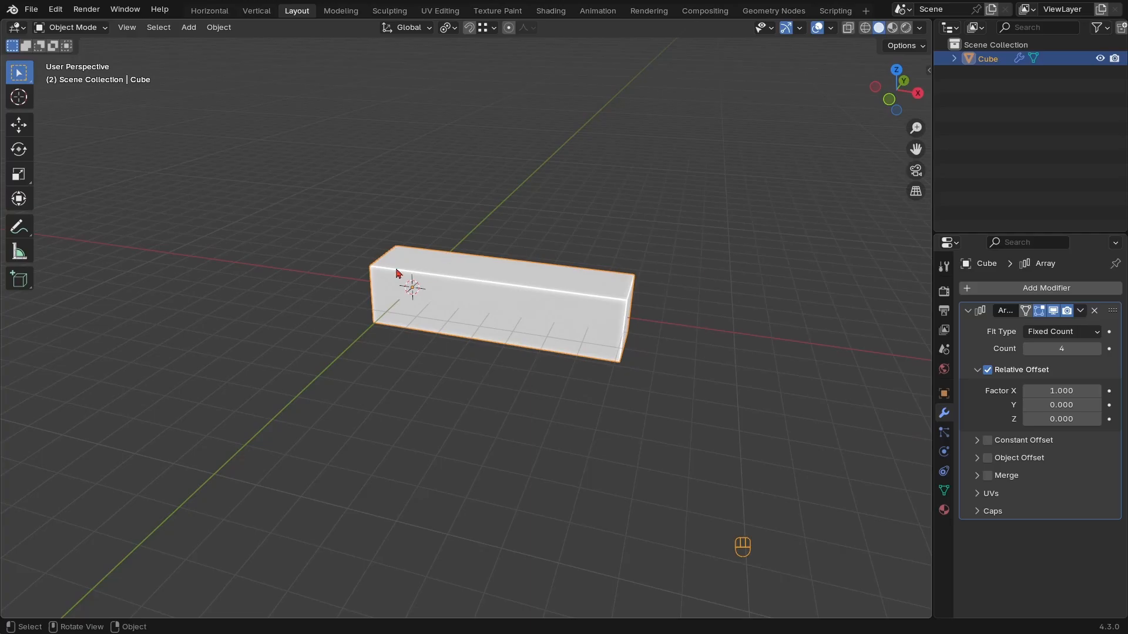
middle_click_drag(397, 273, 439, 297)
scroll(413, 275, "down", 2)
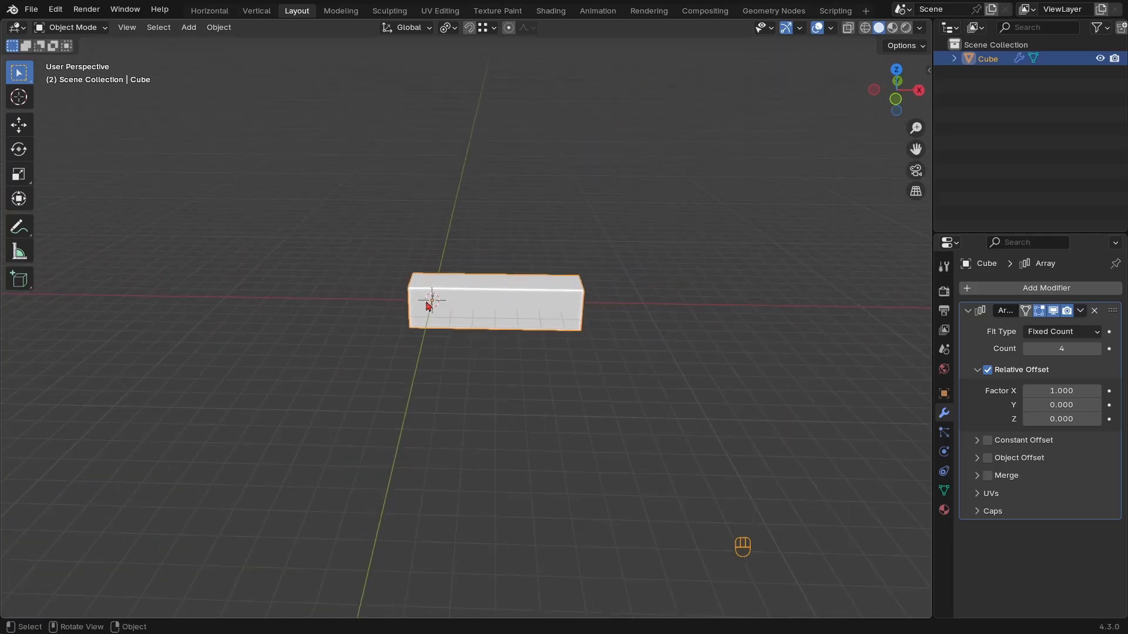
Scale the original cube's geometry in Edit Mode and return to Object Mode
key("Tab")
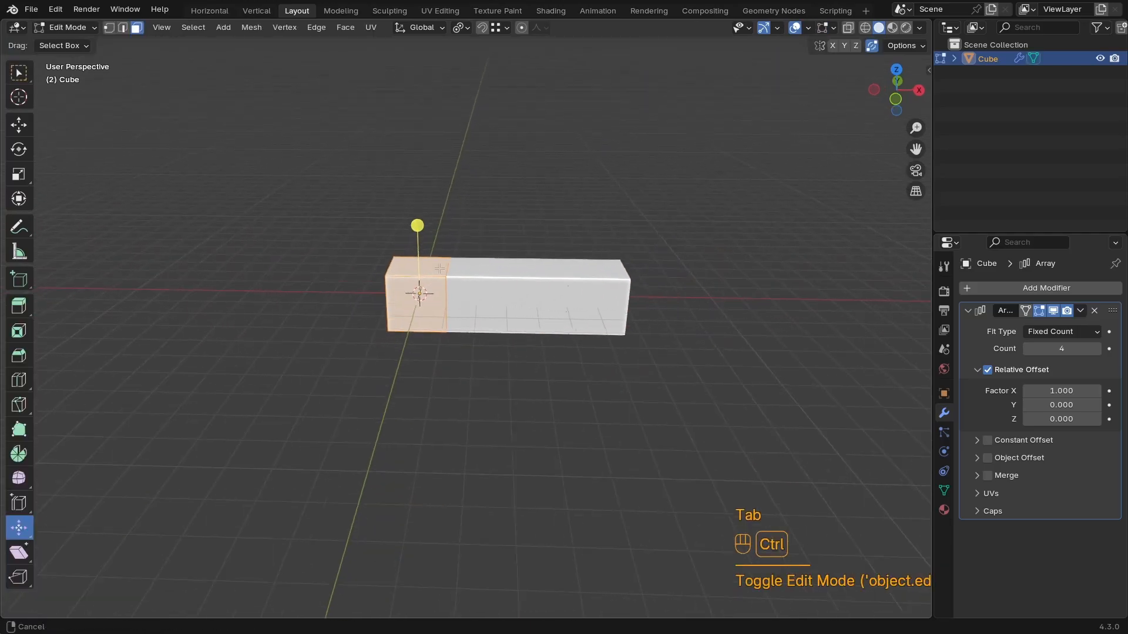
key("s")
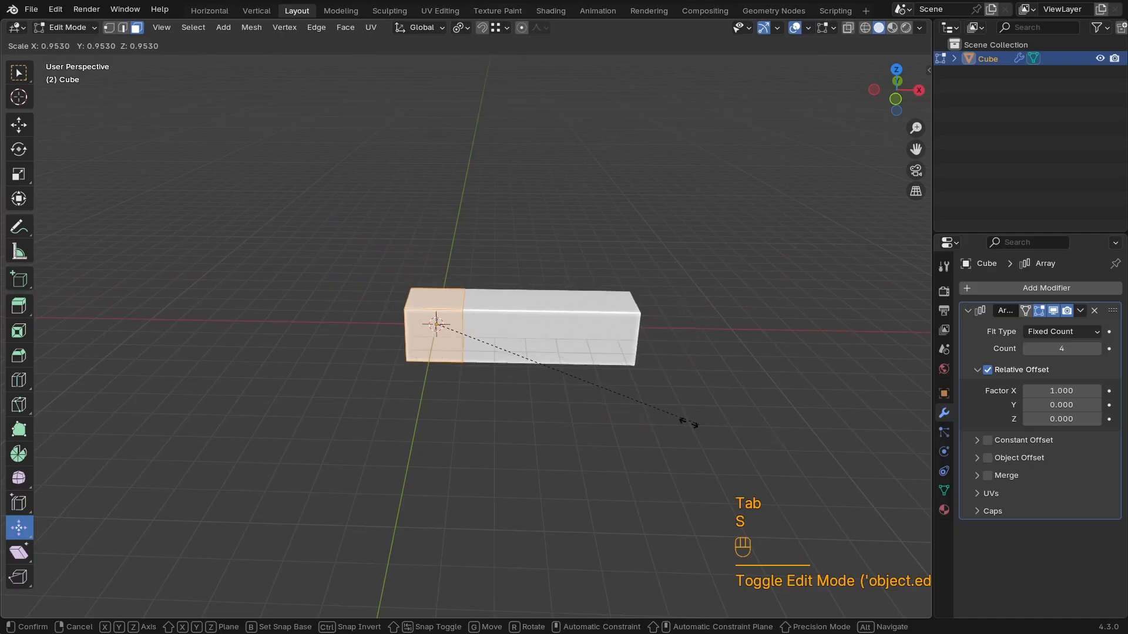
left_click(647, 411)
middle_click_drag(569, 383, 468, 347)
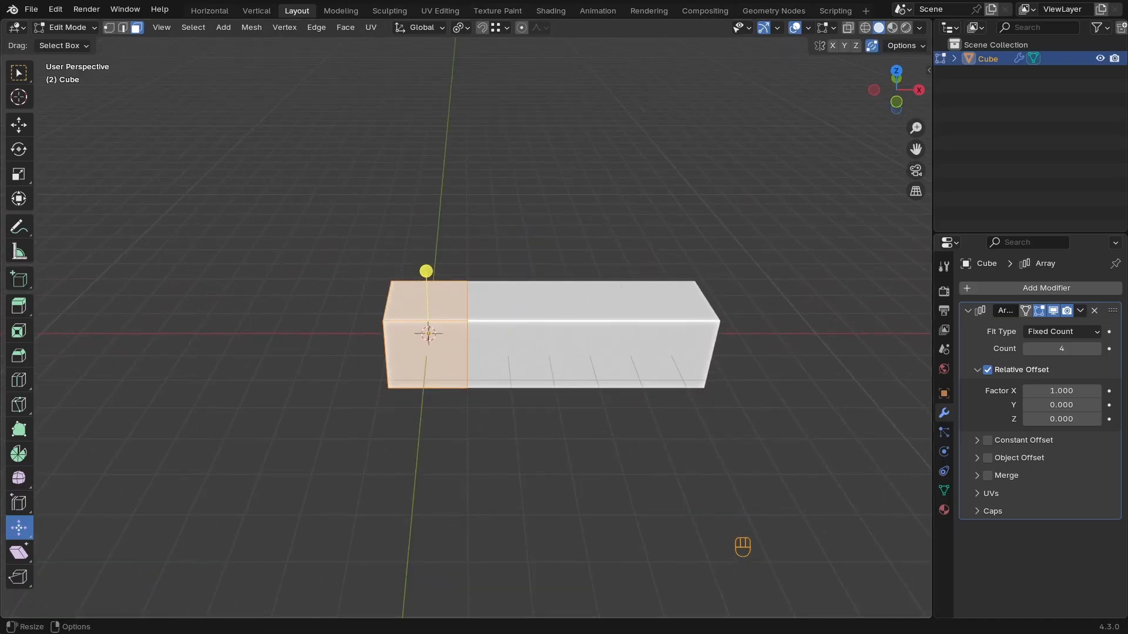
key("Tab")
middle_click_drag(543, 357, 487, 309)
key("Tab")
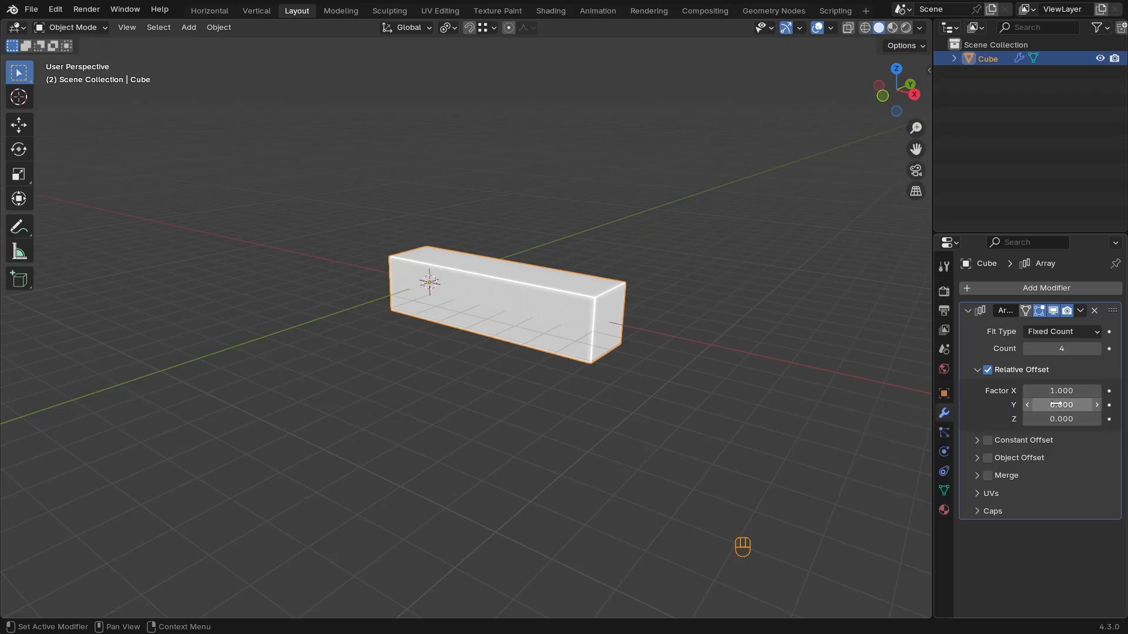
Try a relative offset Y factor of 1 in the Array modifier, and replace it with Y 0 and Z 0.5 for a staircase
key("Return")
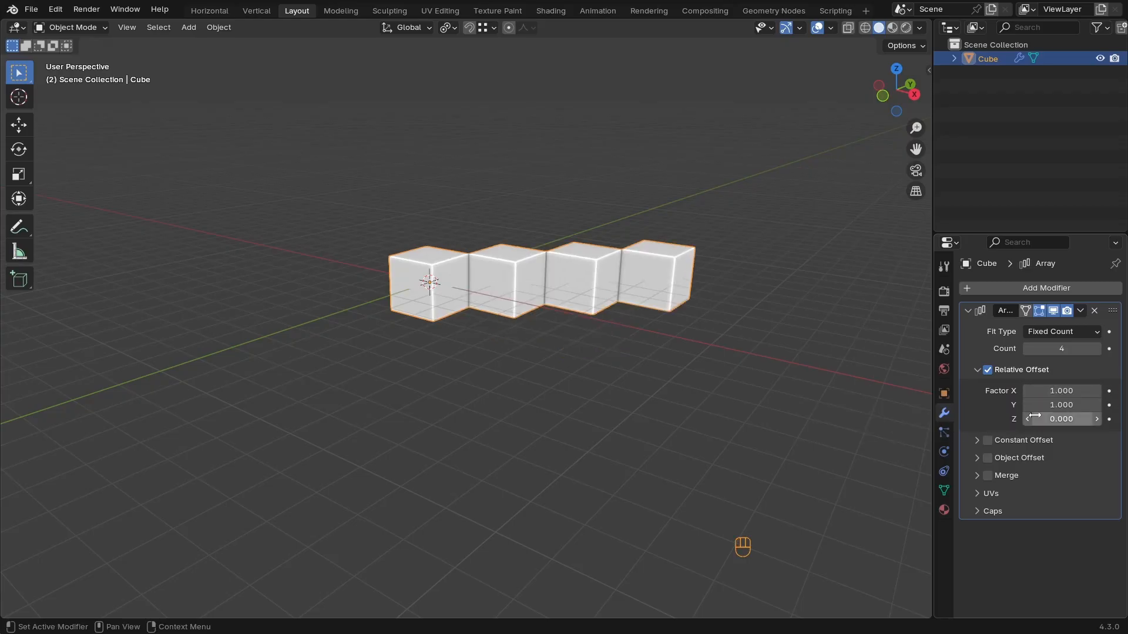
middle_click_drag(734, 322, 705, 283)
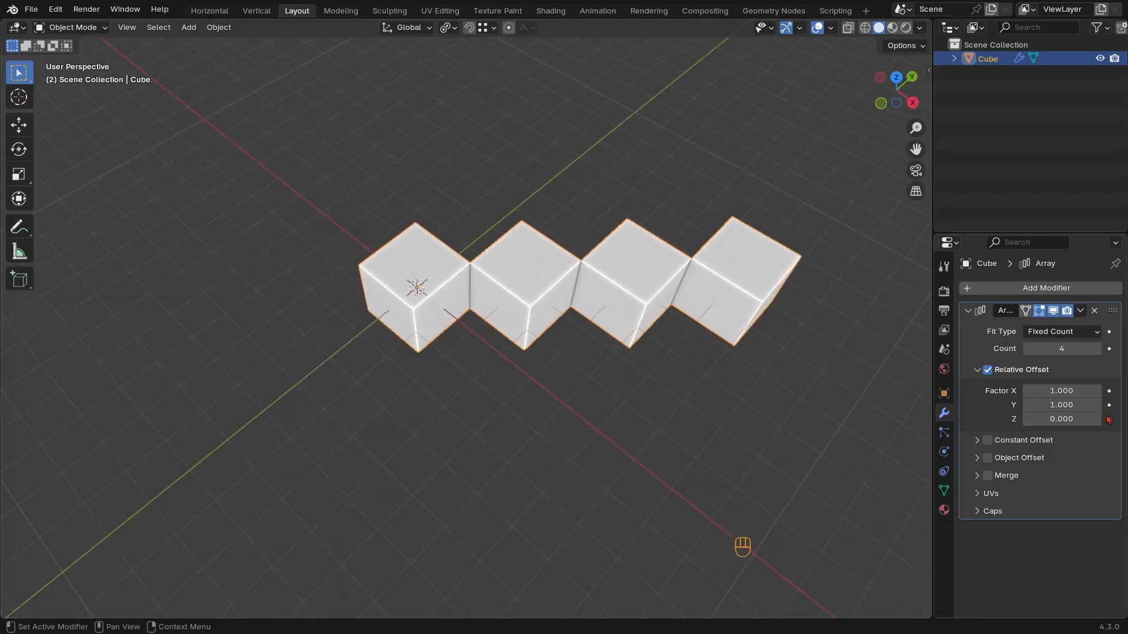
left_click_drag(1062, 405, 934, 405, "shift")
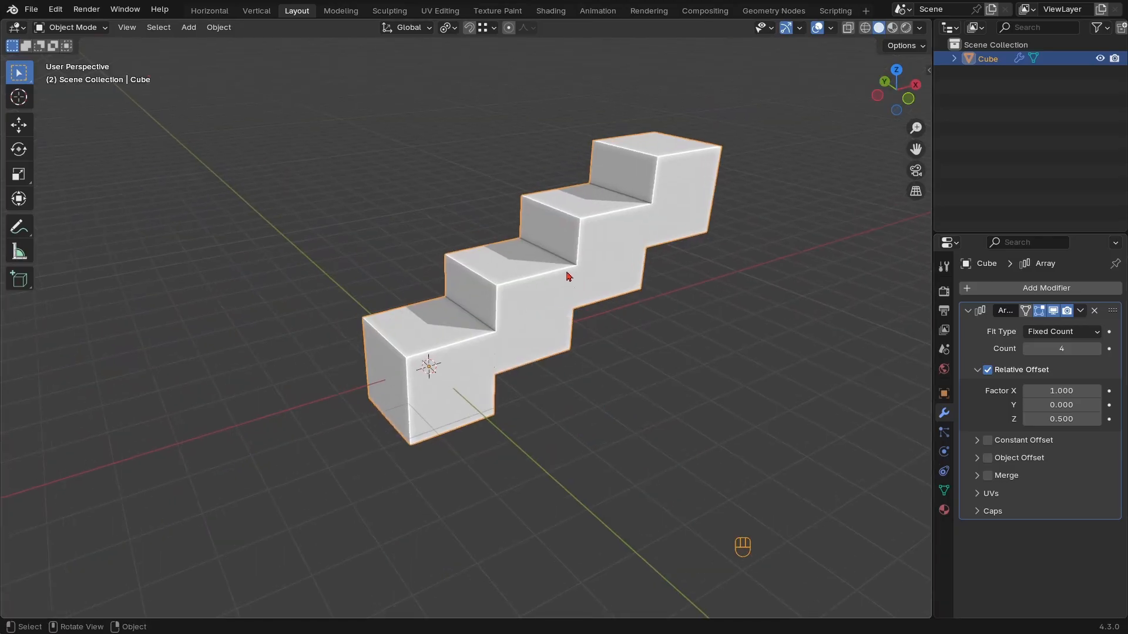
middle_click_drag(605, 303, 605, 294, "ctrl")
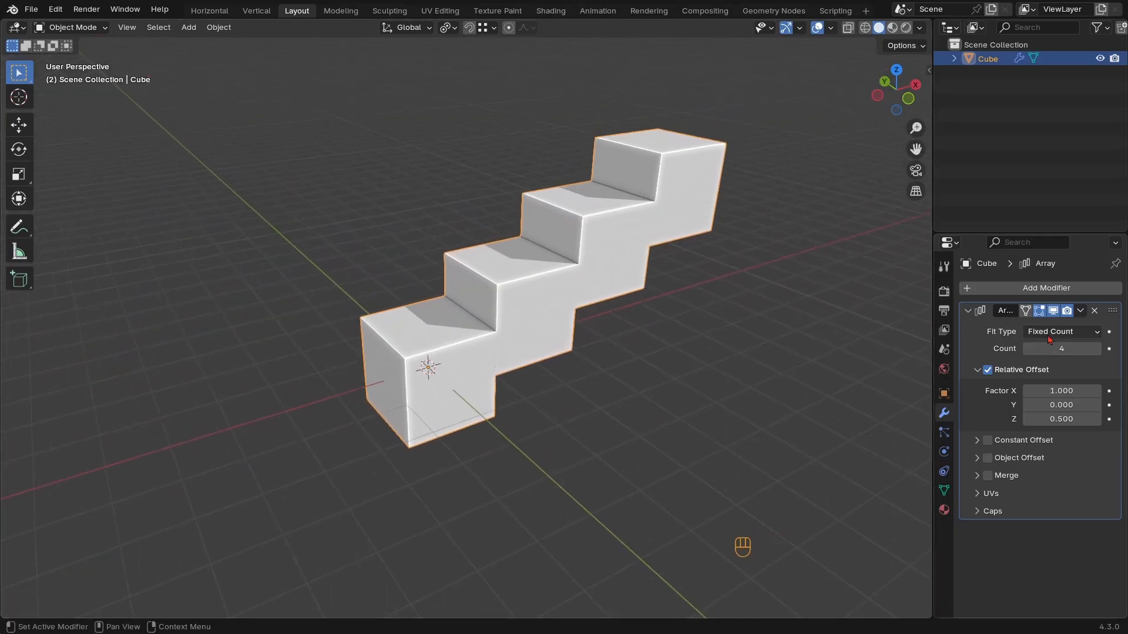
Collapse the Array modifier's settings and turn off its display in the viewport
left_click(1055, 288)
left_click(967, 312)
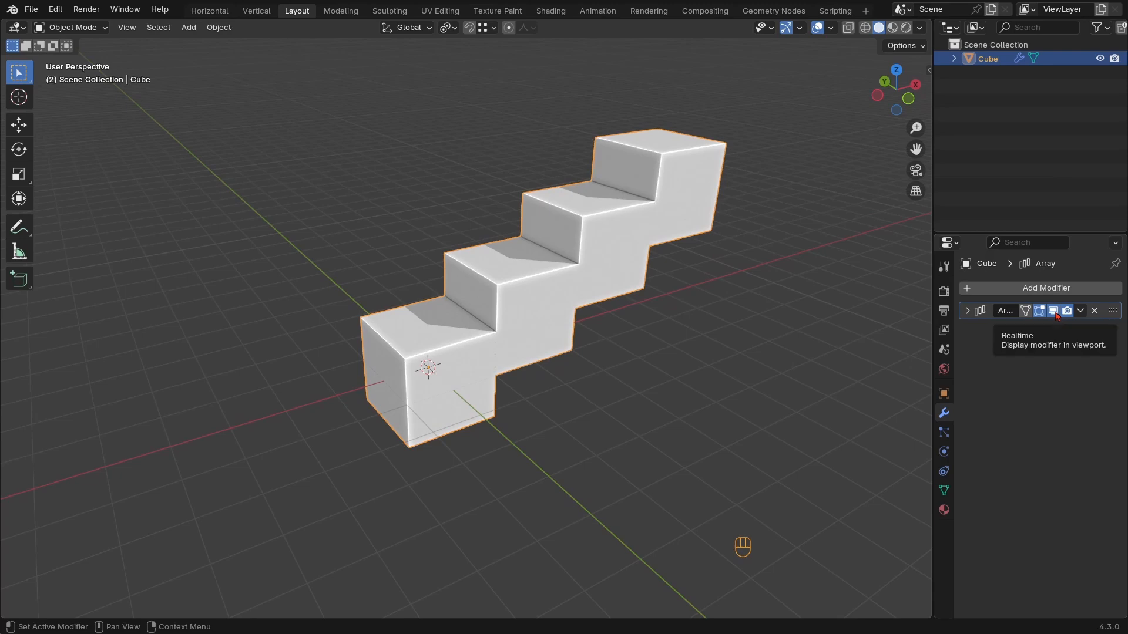
left_click(1053, 311)
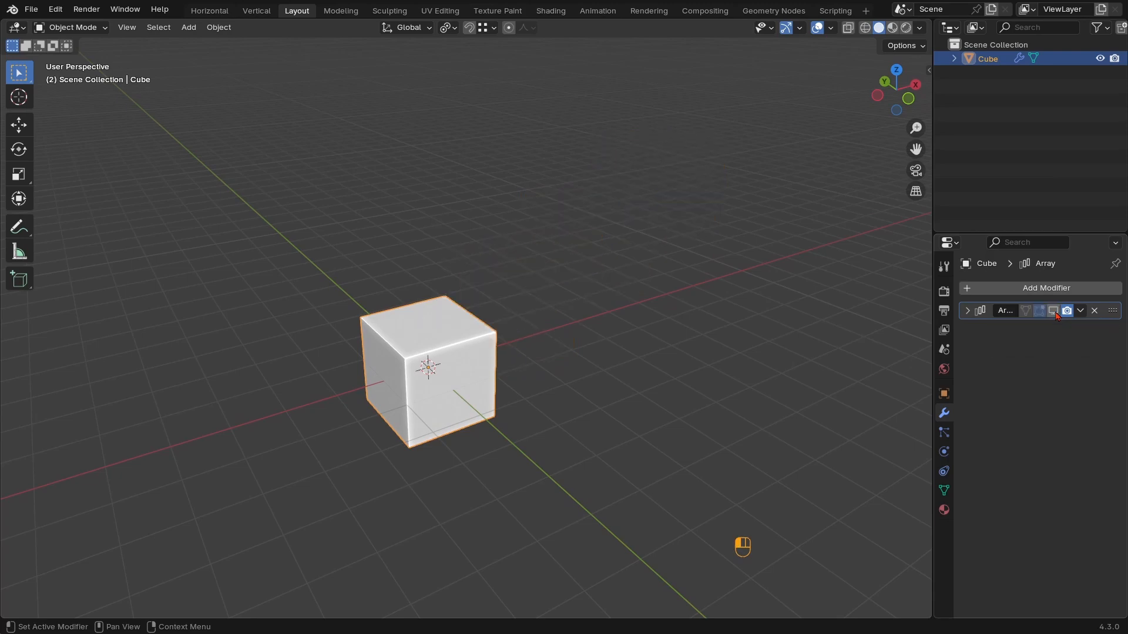
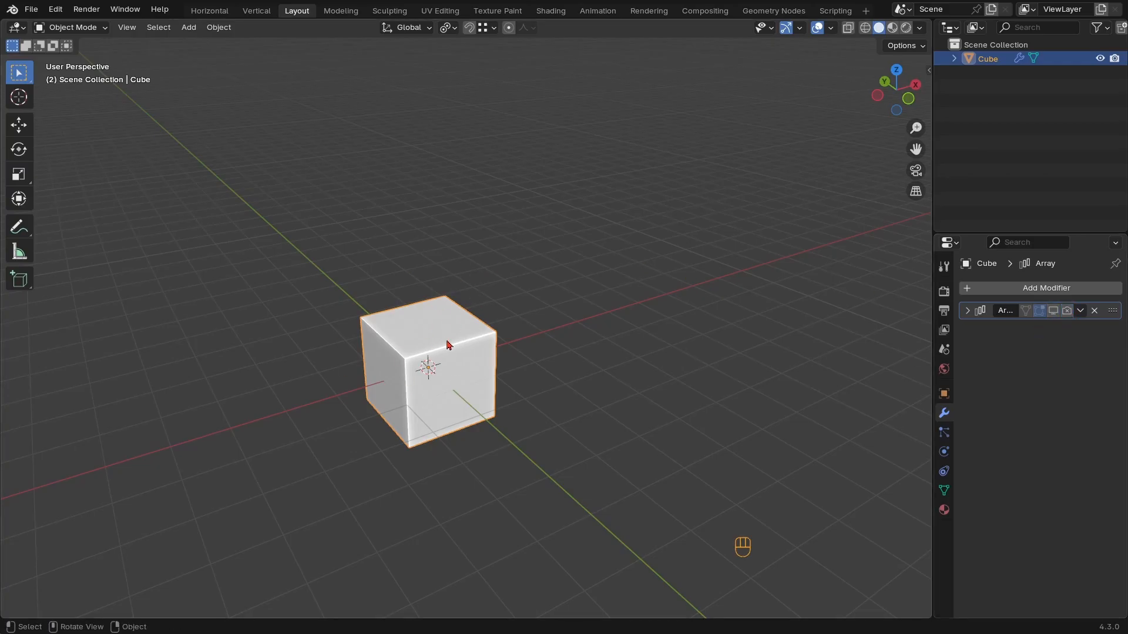
Add a Bevel modifier to the cube
left_click(87, 9)
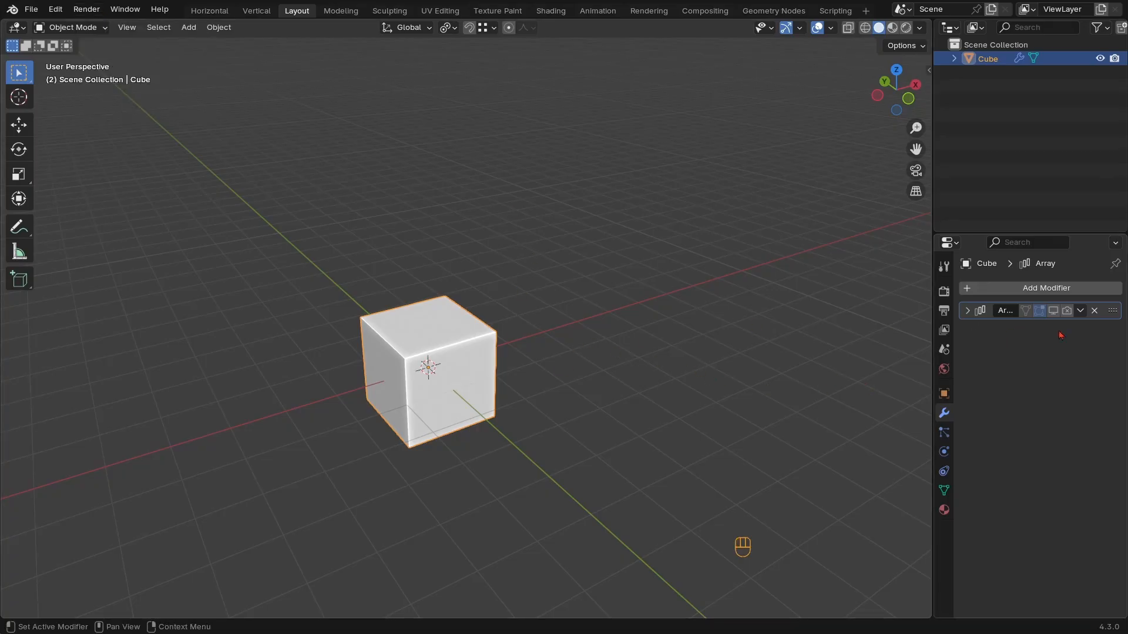
left_click(993, 288)
mouse_move(976, 287)
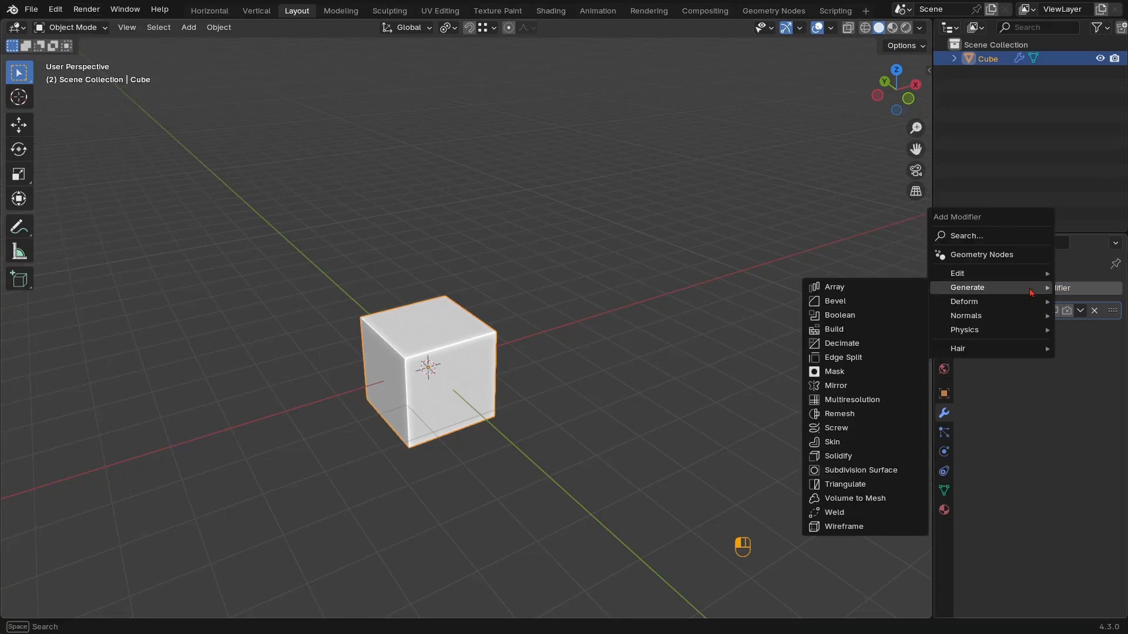
left_click(846, 302)
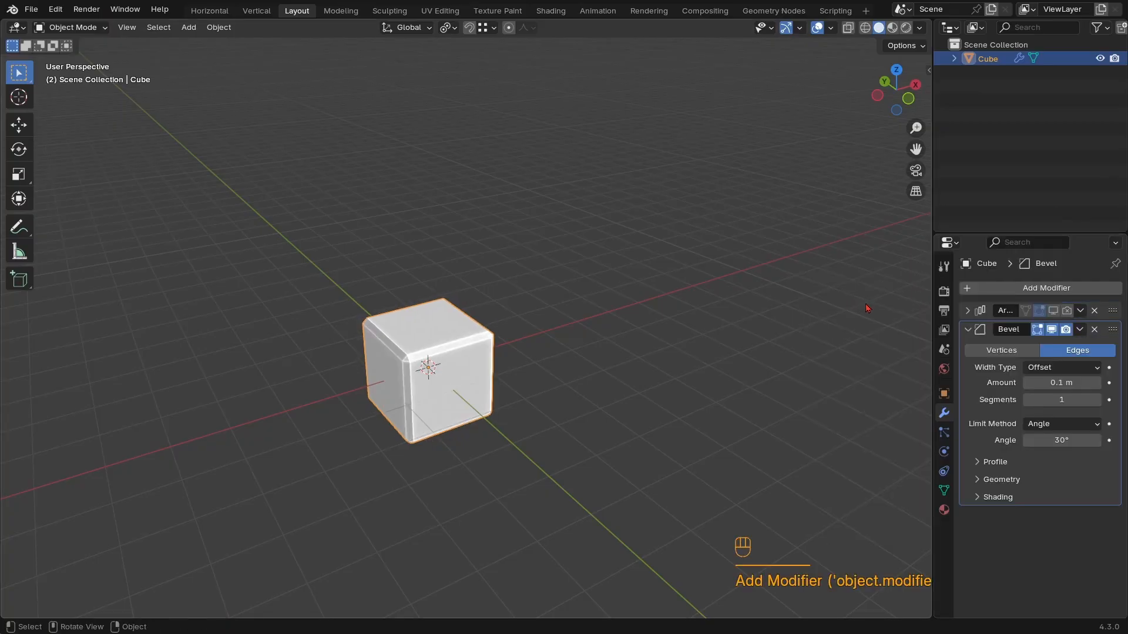
middle_click_drag(543, 371, 535, 375, "ctrl")
middle_click_drag(523, 381, 580, 317, "shift")
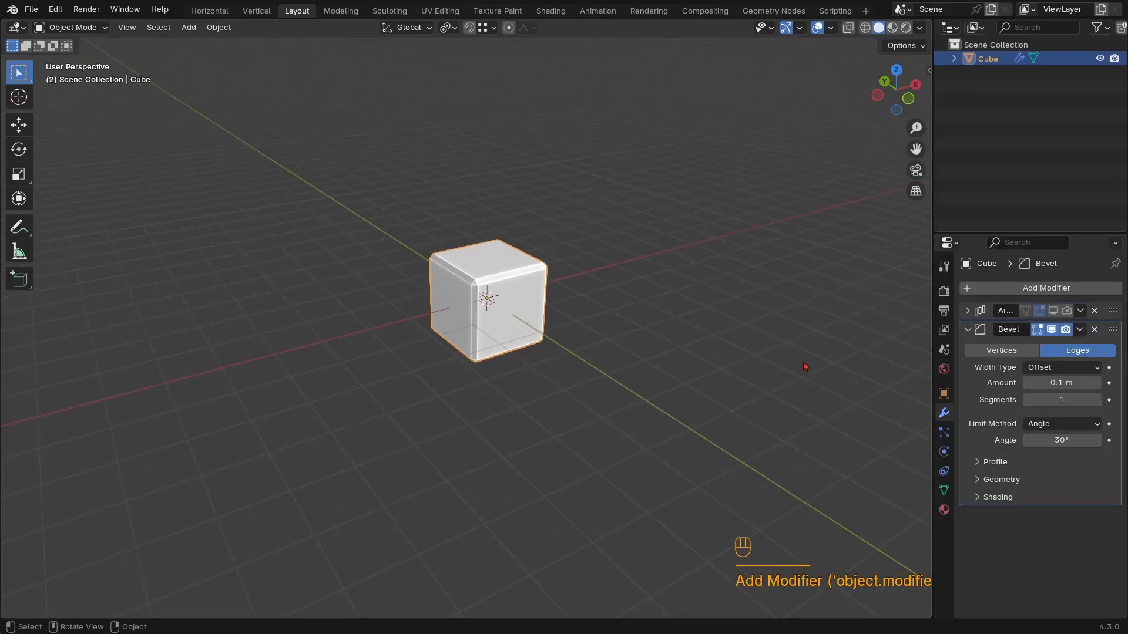
middle_click_drag(448, 338, 455, 293, "ctrl")
middle_click_drag(539, 327, 528, 298, "ctrl")
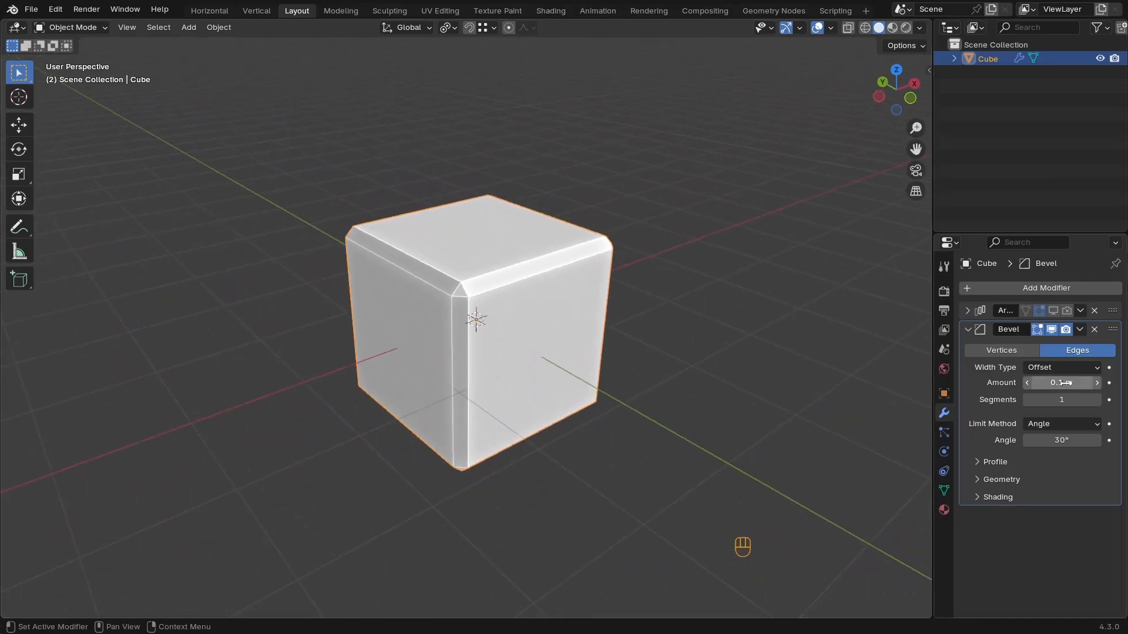
Try a Bevel amount of 0.434 m, and reduce it to 0.21 m
mouse_move(1065, 382)
left_mouse_down("shift")
mouse_move(1103, 383)
mouse_move(1086, 383)
left_mouse_up("shift")
middle_click_drag(421, 284, 494, 329)
middle_click_drag(493, 329, 495, 282, "ctrl")
middle_click_drag(494, 306, 512, 337)
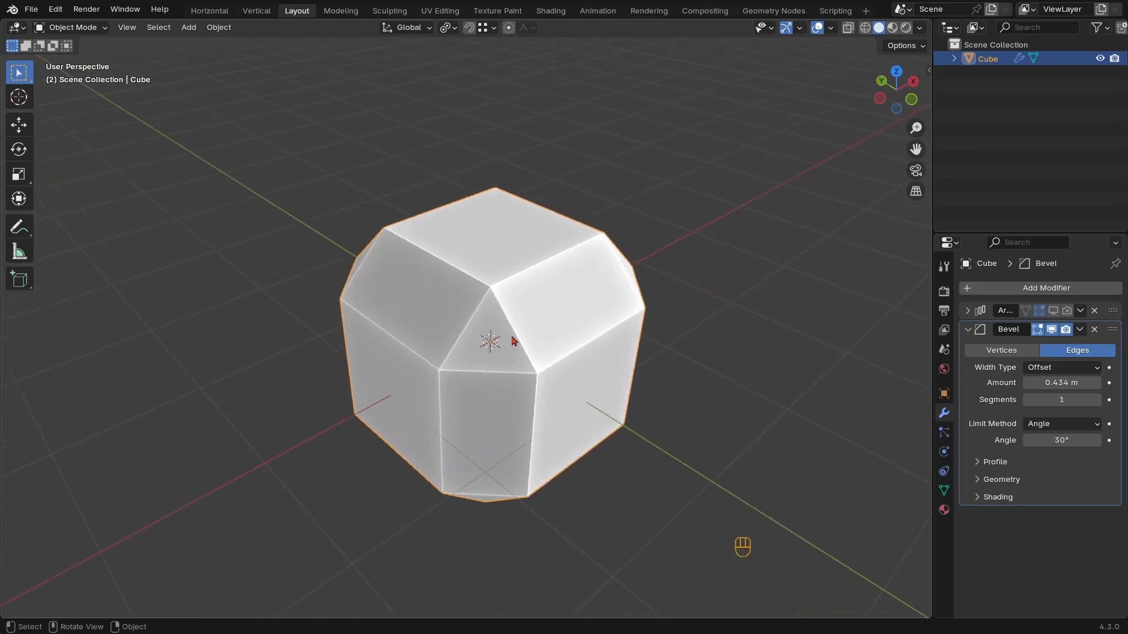
left_click_drag(1087, 382, 1087, 418, "shift")
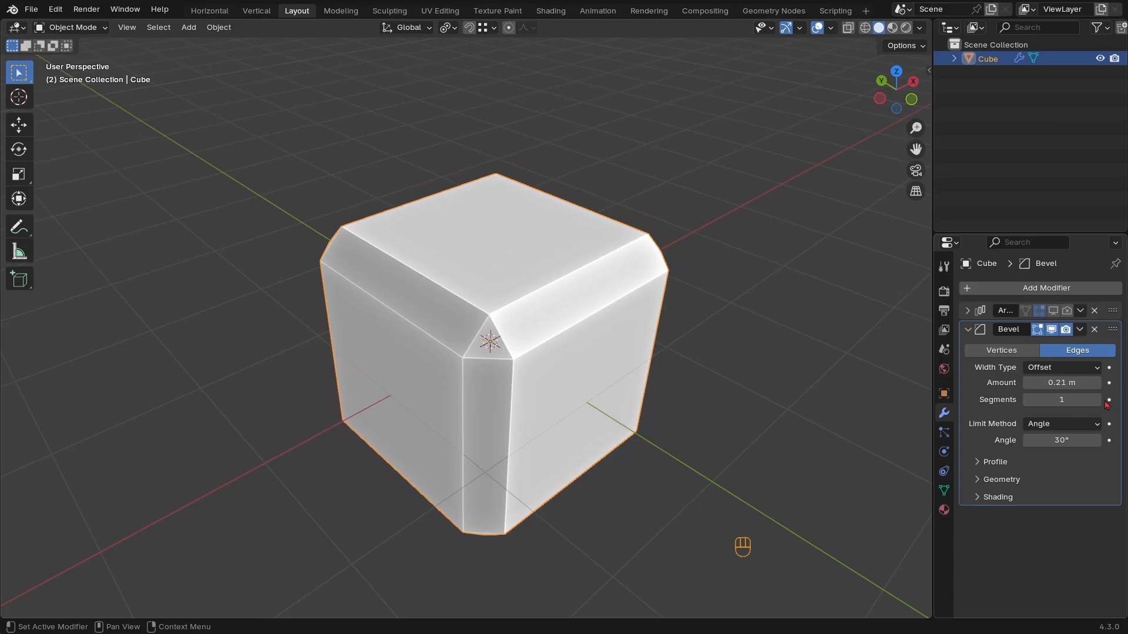
Set the Bevel modifier to 5 segments and increase its amount for rounder edges
left_click(1098, 401)
left_click(1097, 400)
left_click(1097, 401)
left_click(1097, 401)
middle_click_drag(501, 296, 470, 391, "ctrl")
middle_click_drag(470, 390, 460, 359)
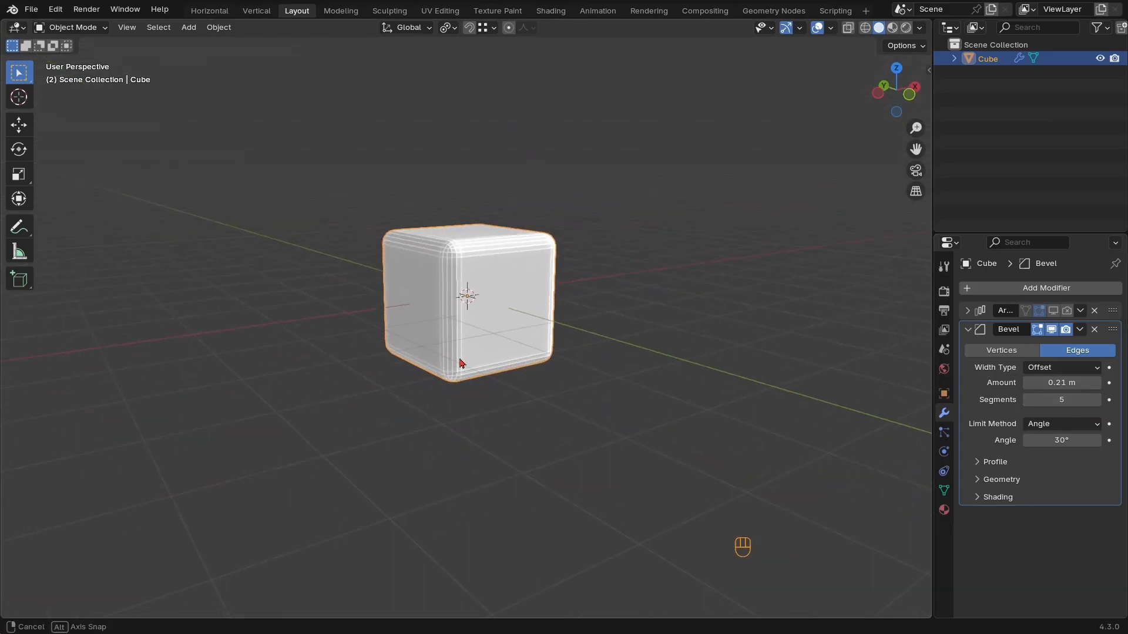
mouse_move(1057, 383)
left_mouse_down("shift")
mouse_move(1116, 382)
mouse_move(1057, 384)
left_mouse_up("shift")
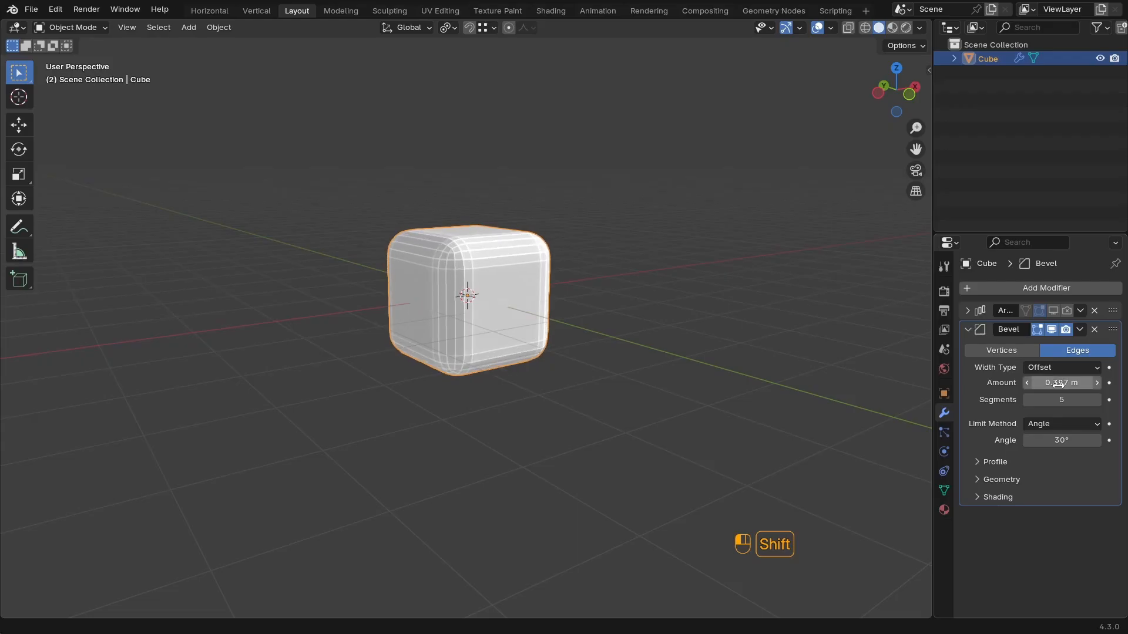
Collapse the Bevel settings and turn the Array modifier's viewport and render display back on
left_click(967, 330)
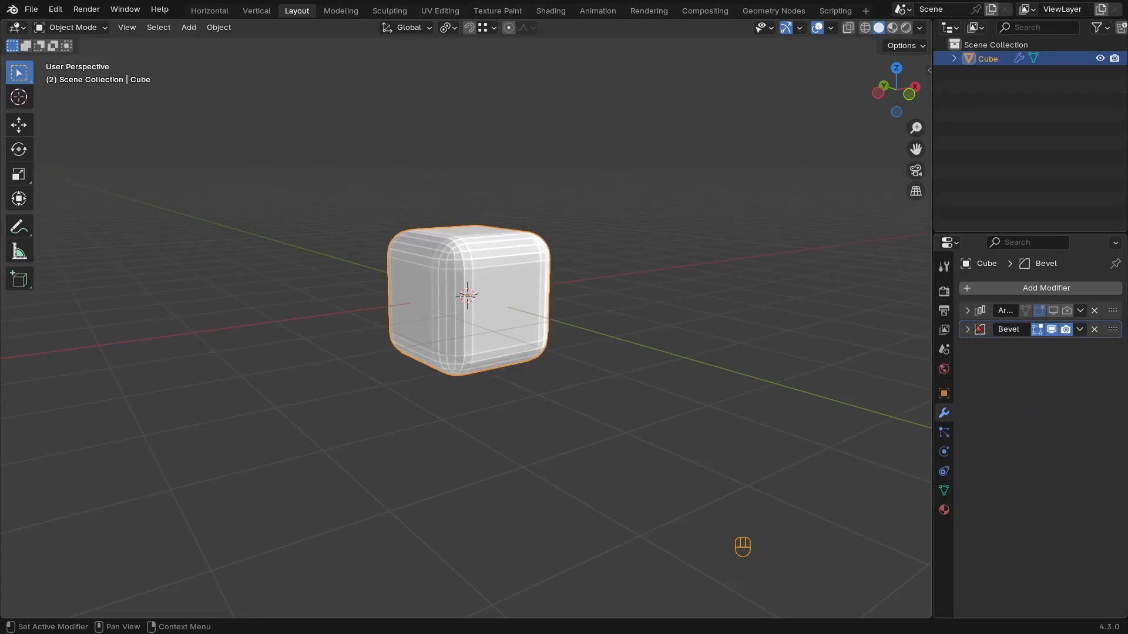
left_click(1053, 310)
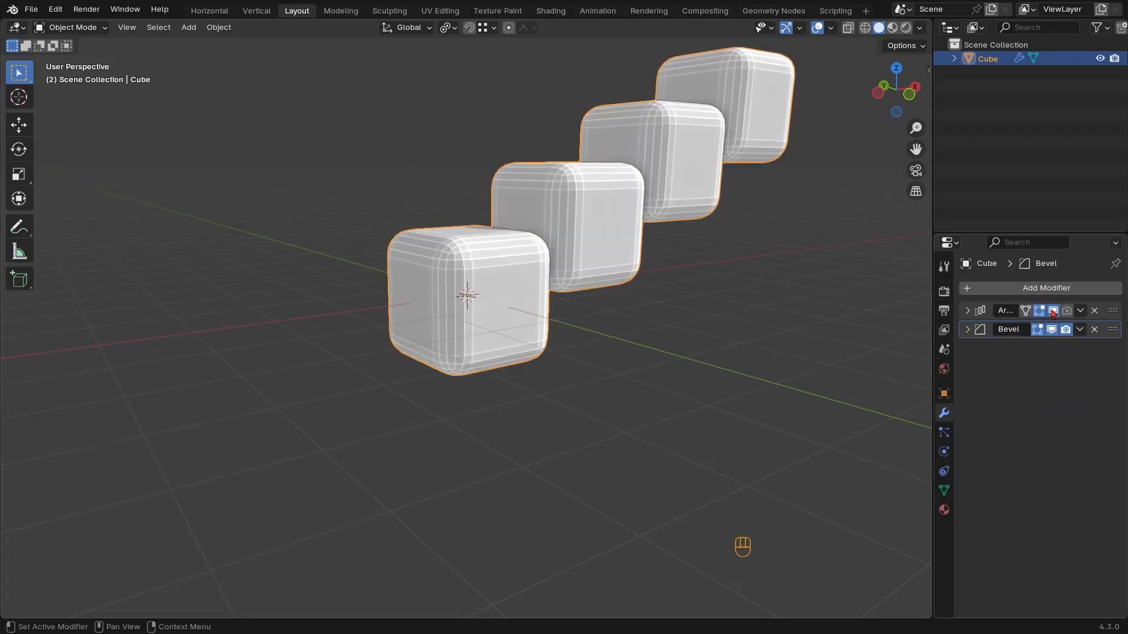
scroll(642, 262, "down", 2)
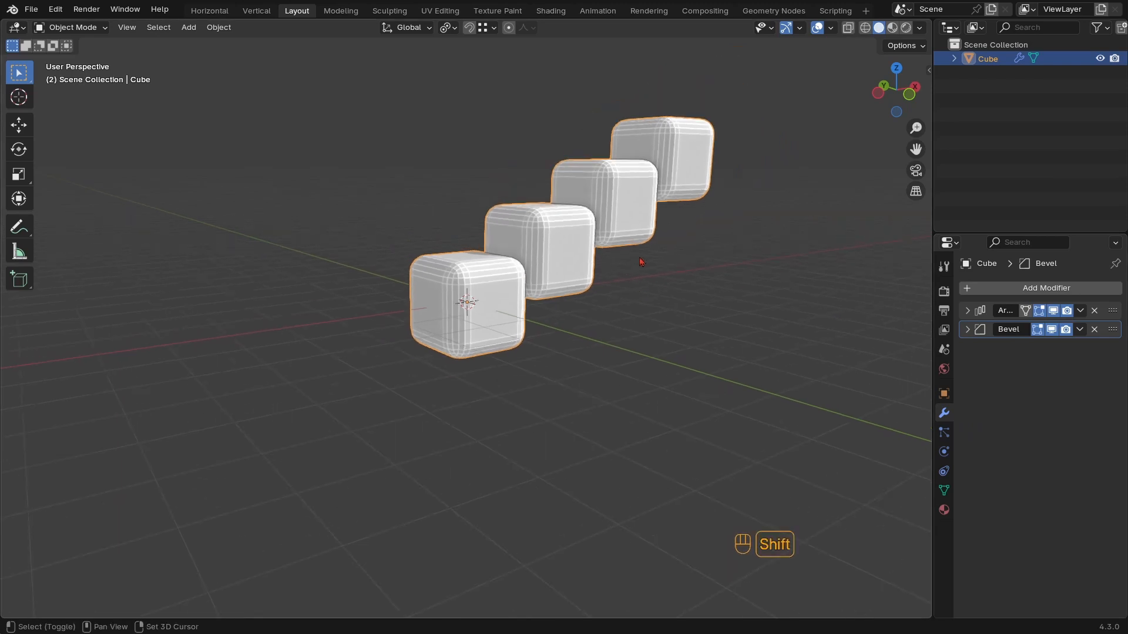
middle_click_drag(642, 262, 596, 293, "shift")
middle_click_drag(596, 293, 559, 303)
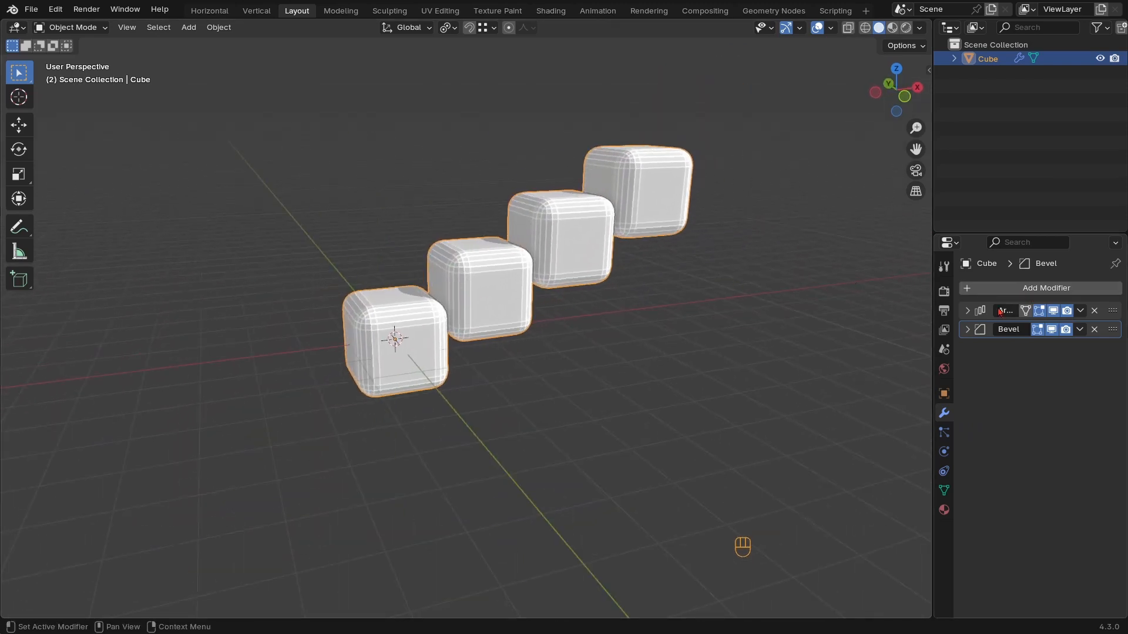
Set the Array modifier's relative offset X factor to 1.06 and collapse its settings
left_click(969, 313)
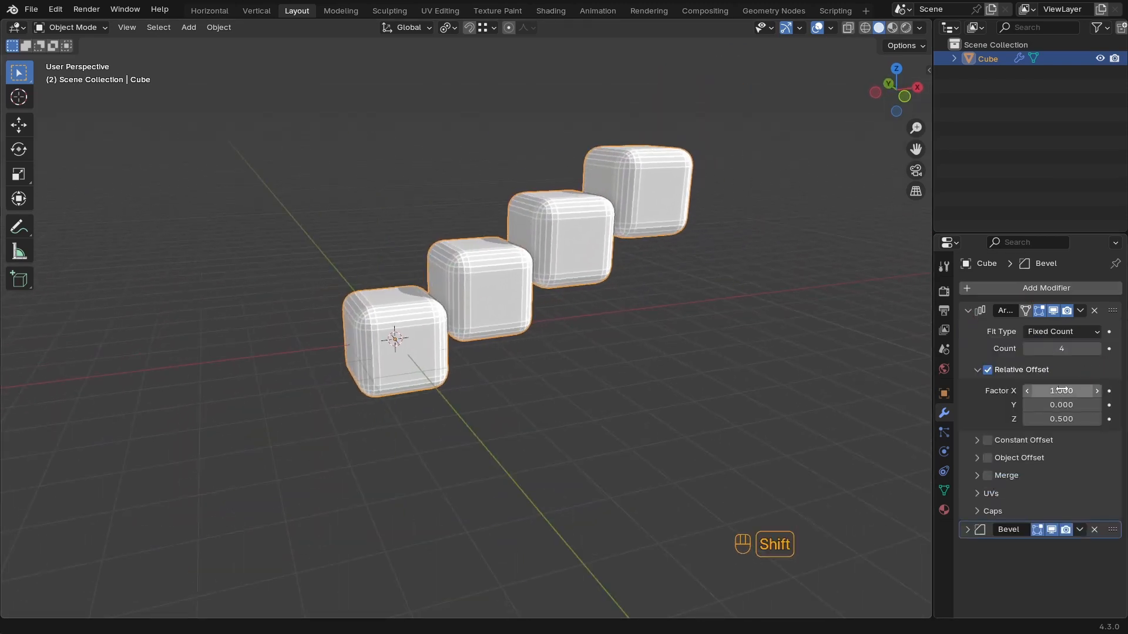
mouse_move(1062, 390)
left_mouse_down("shift")
mouse_move(1081, 391)
mouse_move(1060, 390)
left_mouse_up("shift")
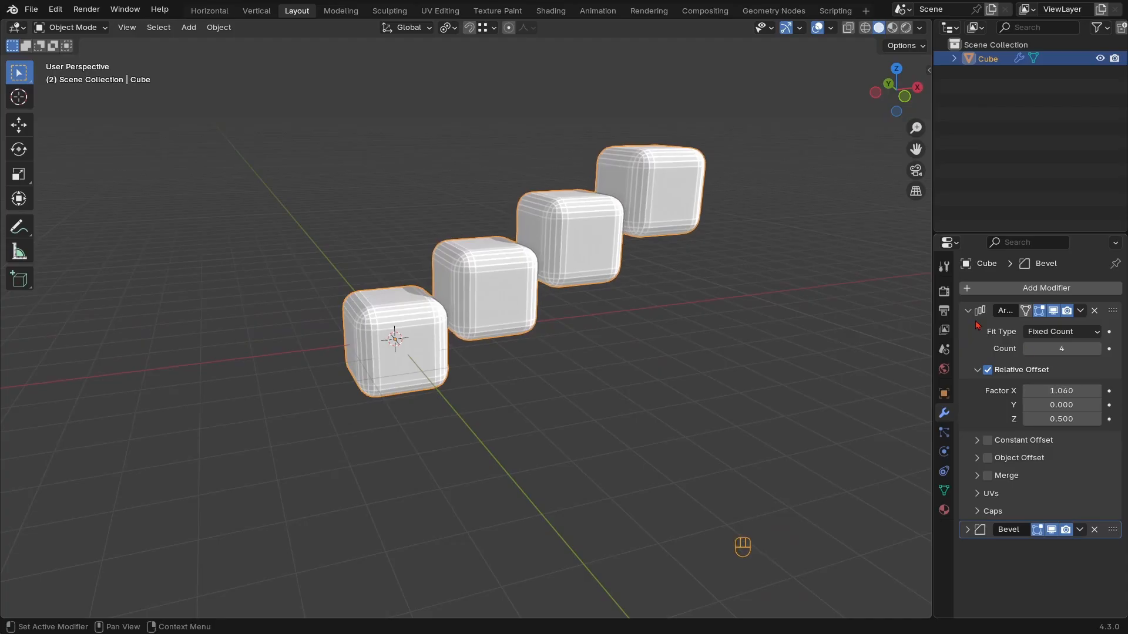
left_click(969, 311)
Duplicate the Array modifier on the cube
left_click(1081, 312)
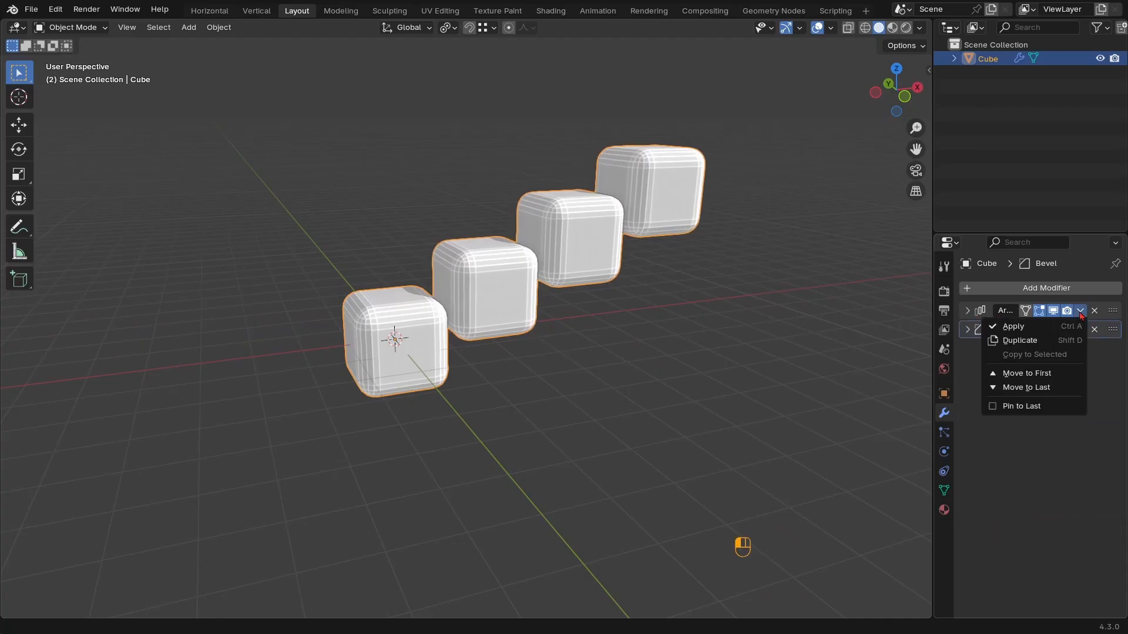
left_click(1023, 342)
middle_click_drag(710, 345, 684, 268)
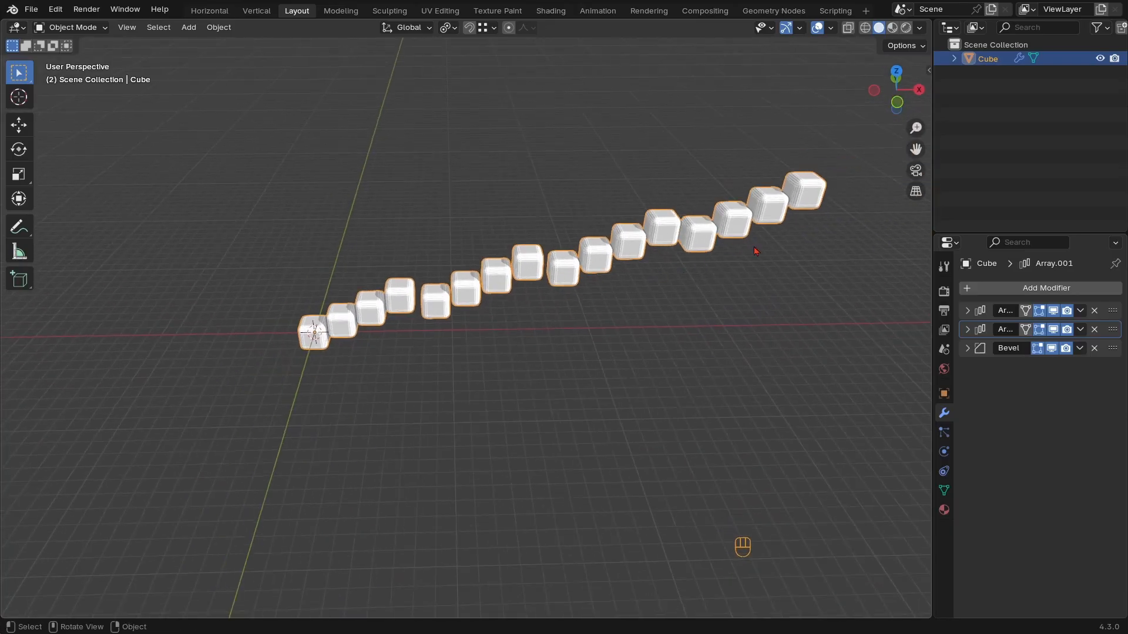
middle_click_drag(757, 252, 517, 255)
Try a relative offset X factor of 1 in the duplicated Array modifier, and replace it with 0
left_click(967, 330)
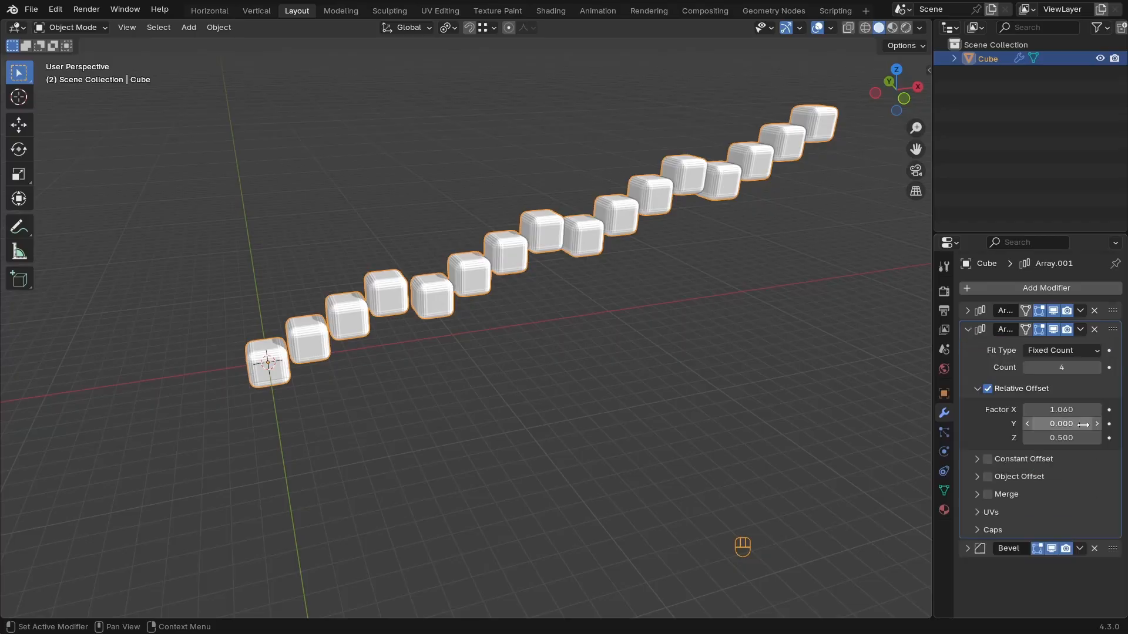
left_click(1072, 411)
type("1")
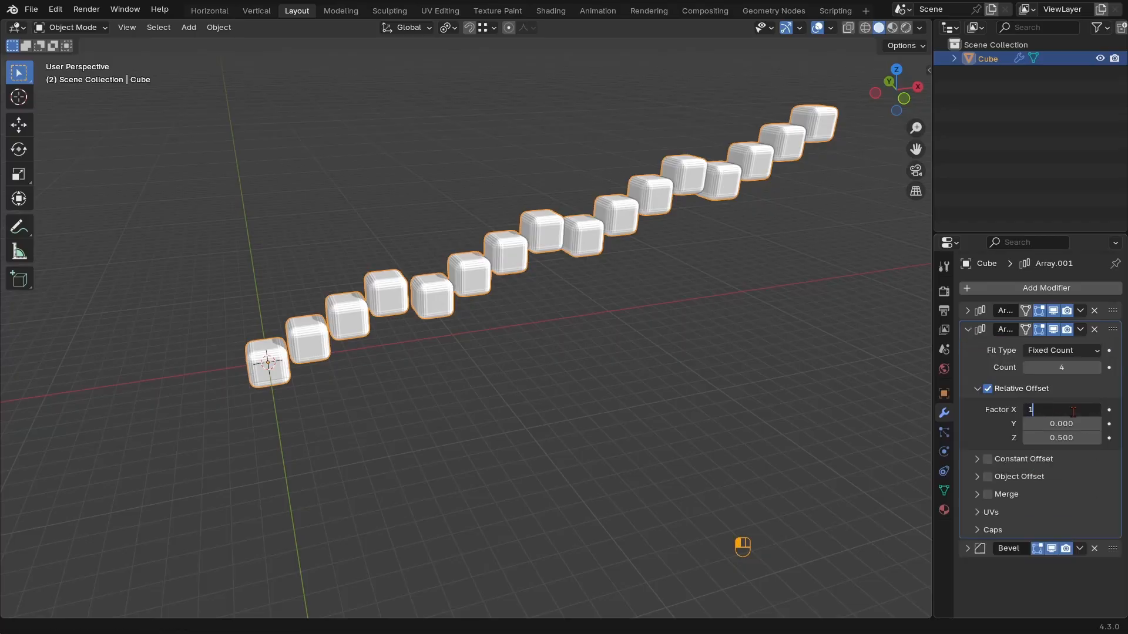
key("Return")
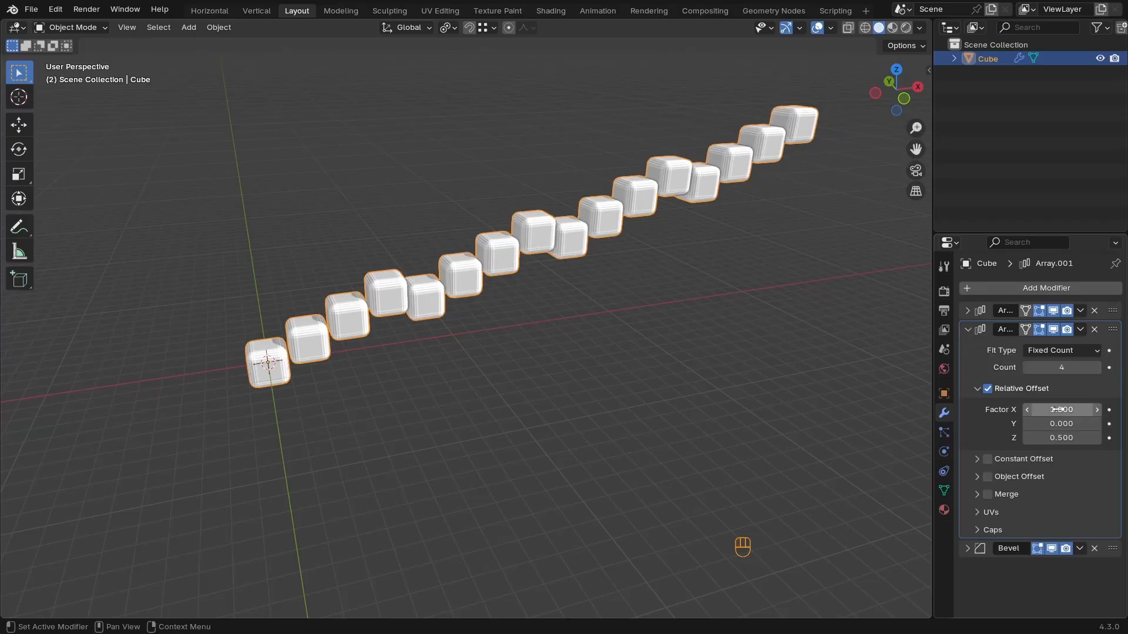
left_click(1058, 409)
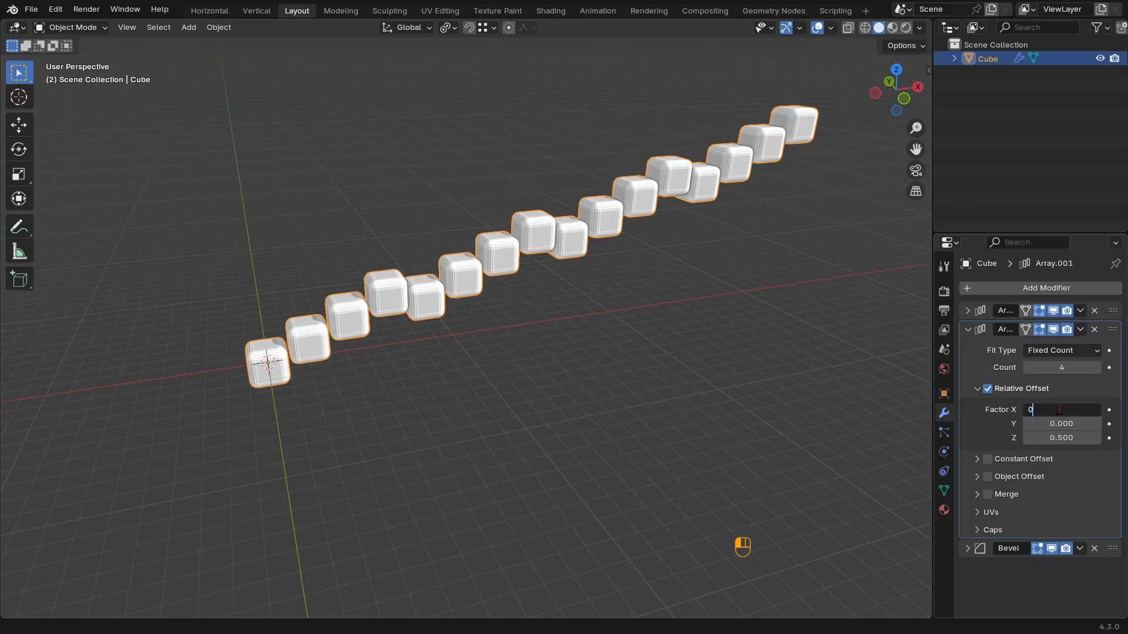
type("0")
key("Return")
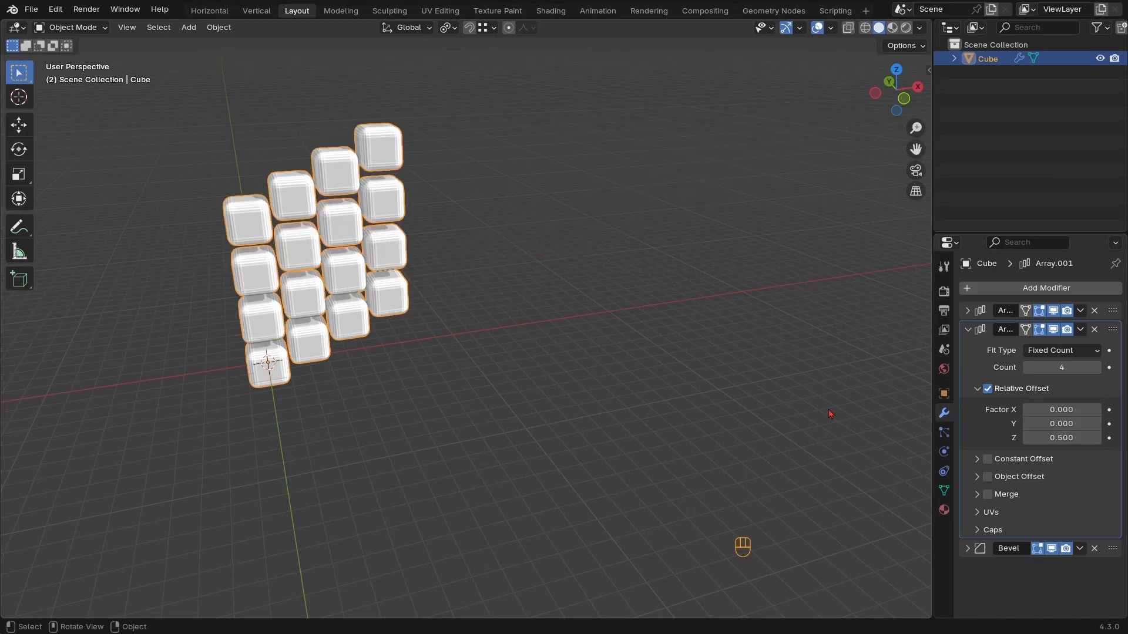
Set the duplicated Array's relative offset factors to about 1 in Y and 0 in Z, and collapse its settings
mouse_move(1062, 439)
left_mouse_down("shift")
mouse_move(1077, 438)
mouse_move(1064, 438)
mouse_move(1066, 424)
left_mouse_up("shift")
left_click(1067, 423)
key("Return")
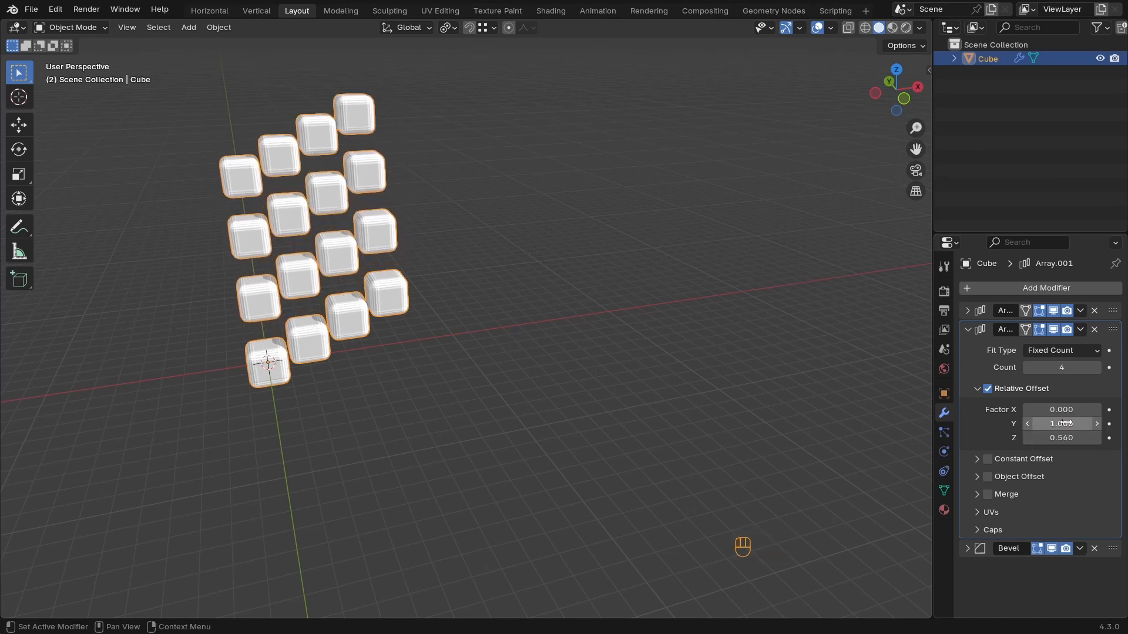
left_click(1064, 437)
type("0")
key("Return")
middle_click_drag(411, 370, 634, 347)
scroll(635, 347, "up", 1)
middle_click_drag(678, 404, 617, 365, "shift")
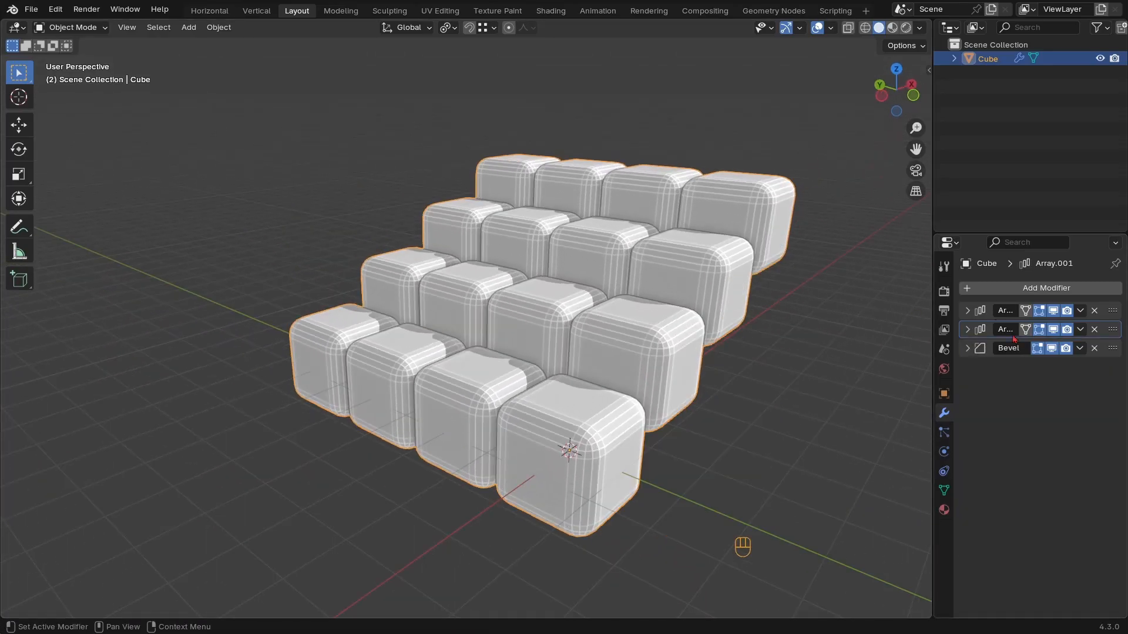
left_click(1018, 288)
mouse_move(1020, 287)
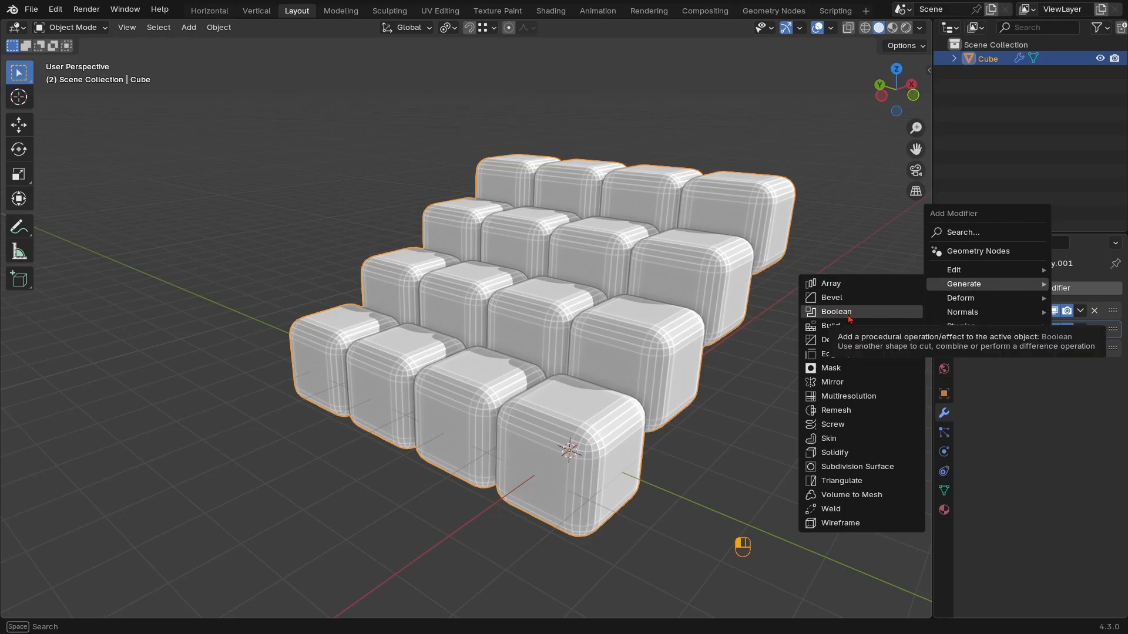
middle_click_drag(713, 265, 556, 348, "ctrl")
key("Tab")
middle_click_drag(556, 348, 638, 317, "ctrl")
middle_click_drag(638, 318, 623, 329, "shift")
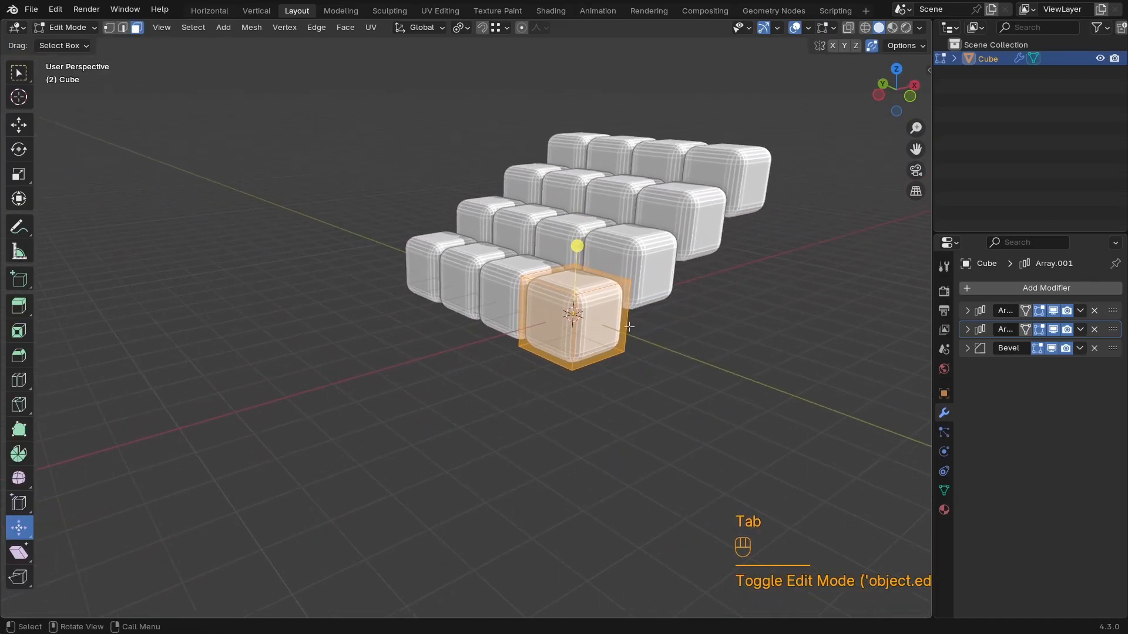
key("Tab")
Add a UV sphere at the origin and scale it by 0.578
key("shift+a")
mouse_move(613, 315)
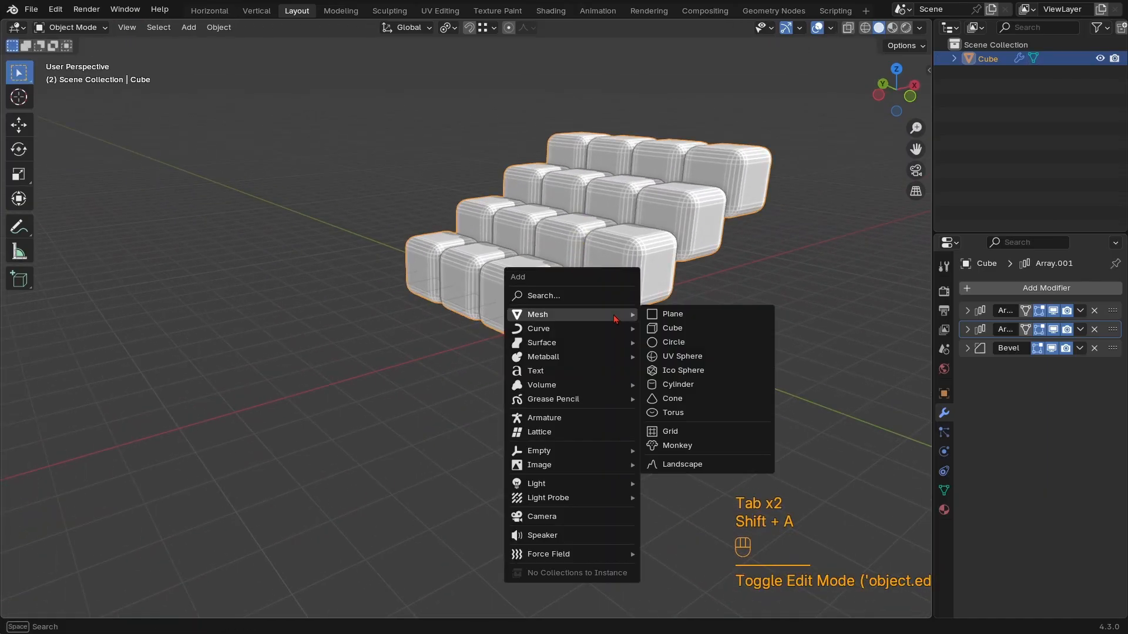
left_click(679, 358)
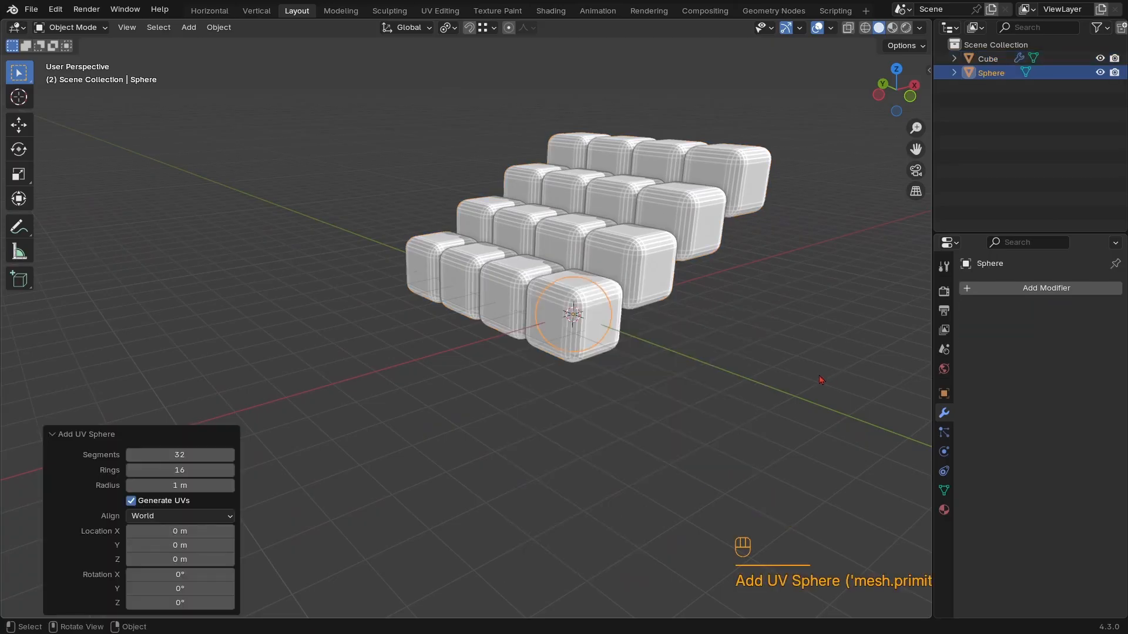
key("s")
left_click(718, 351)
Try to move the sphere about -1.35 m along the global Y axis, and undo the move
key("g")
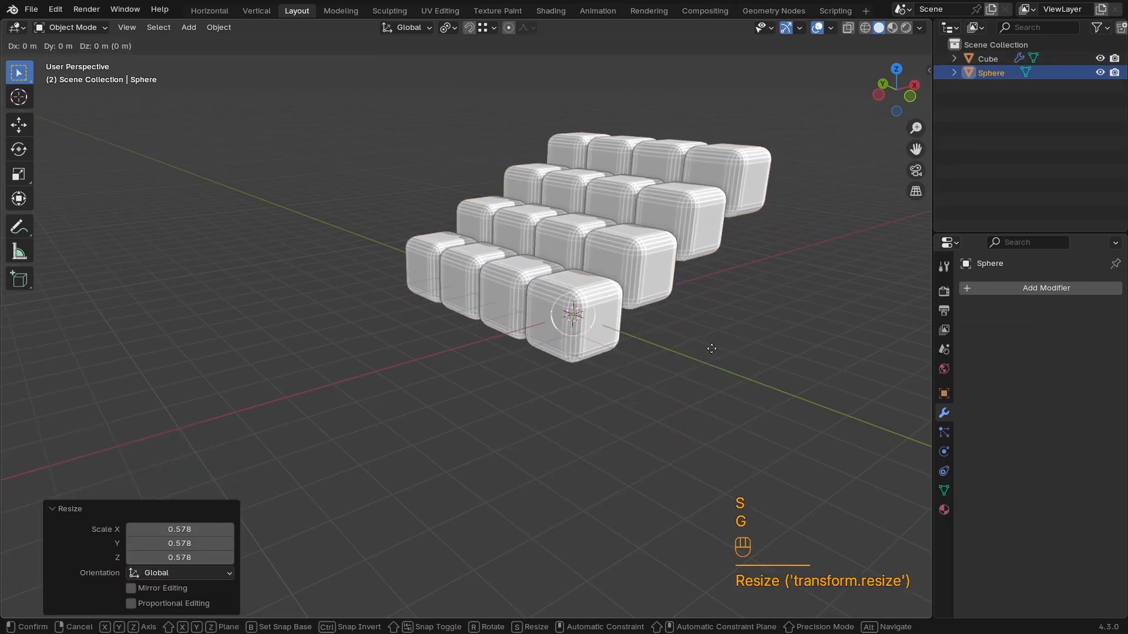
key("y")
left_click(749, 363)
middle_click_drag(749, 367, 630, 391, "ctrl")
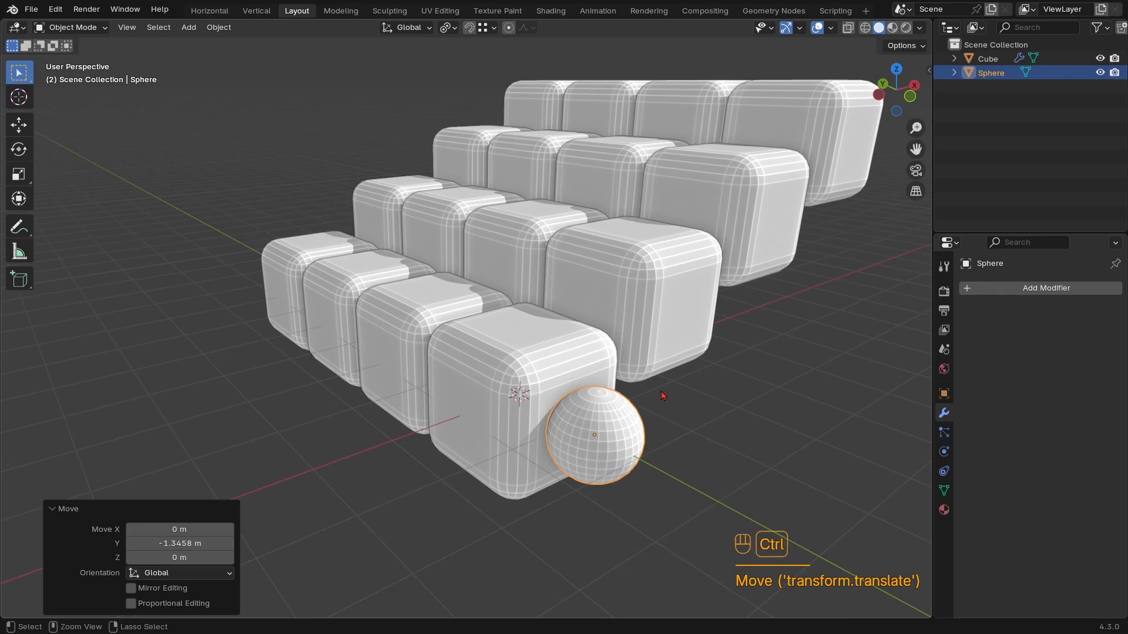
key("ctrl+z")
Move the sphere up about 1.18 m along the global Z axis so it intersects the first cube's upper face
key("g")
key("z")
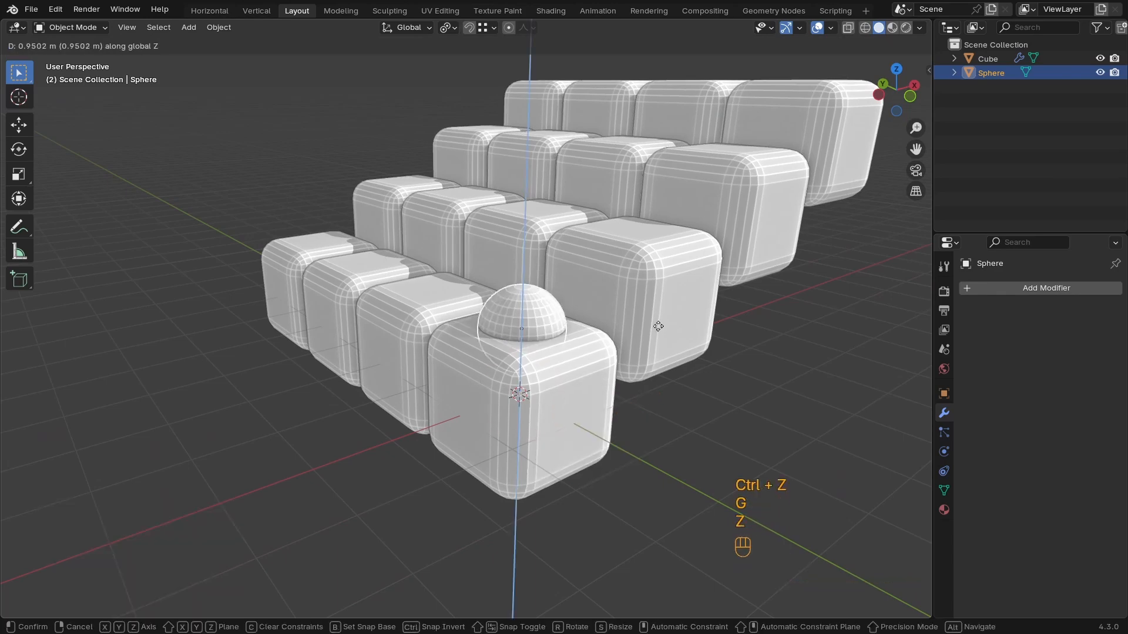
left_click(664, 313)
middle_click_drag(664, 312, 611, 337, "ctrl")
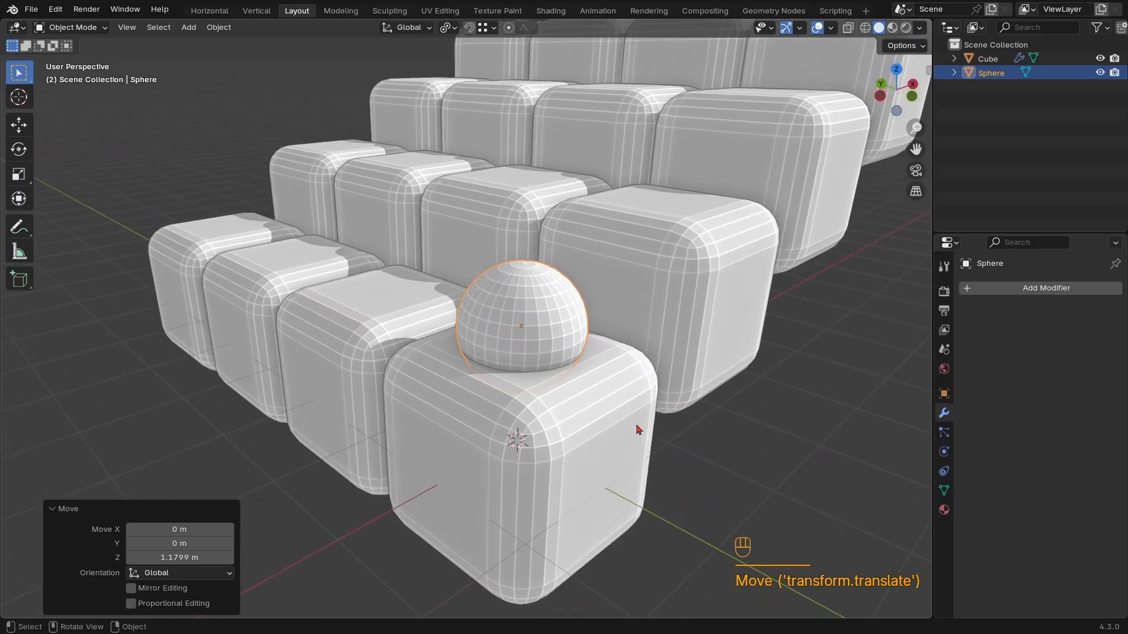
Add a Boolean modifier set to Difference to the arrayed cube and pick the sphere as its object
left_click(611, 438)
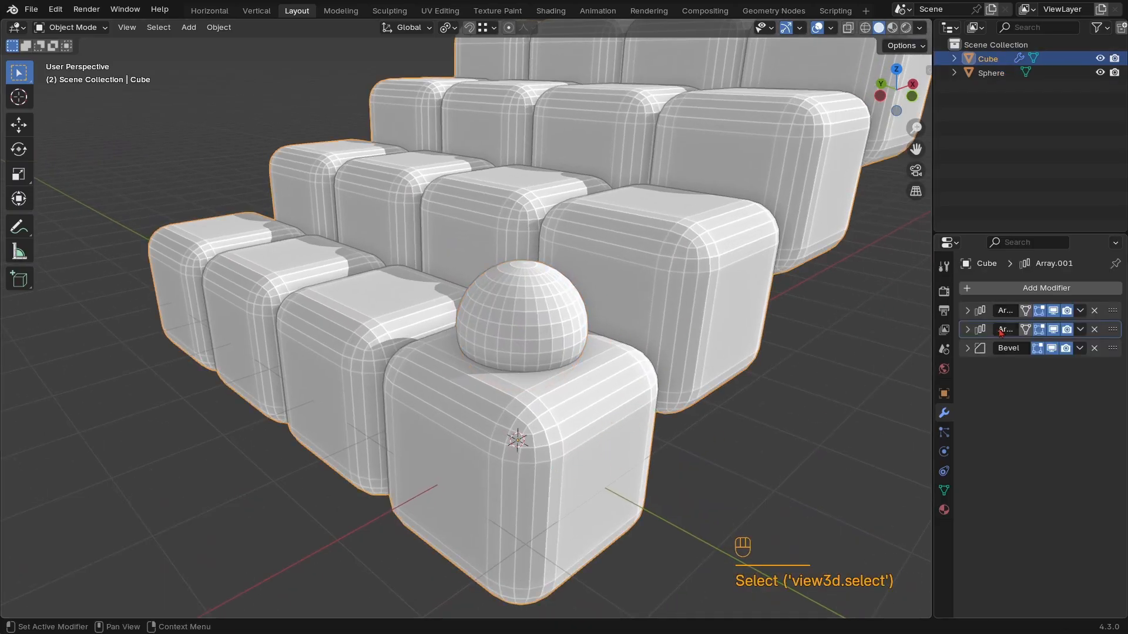
left_click(1034, 288)
mouse_move(1037, 286)
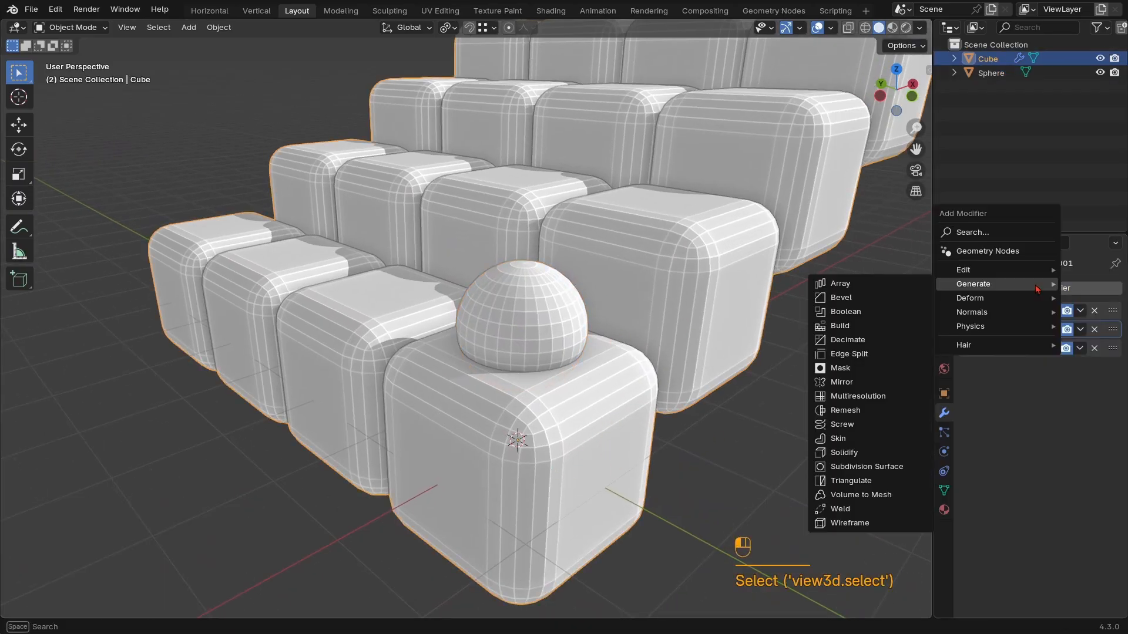
left_click(852, 313)
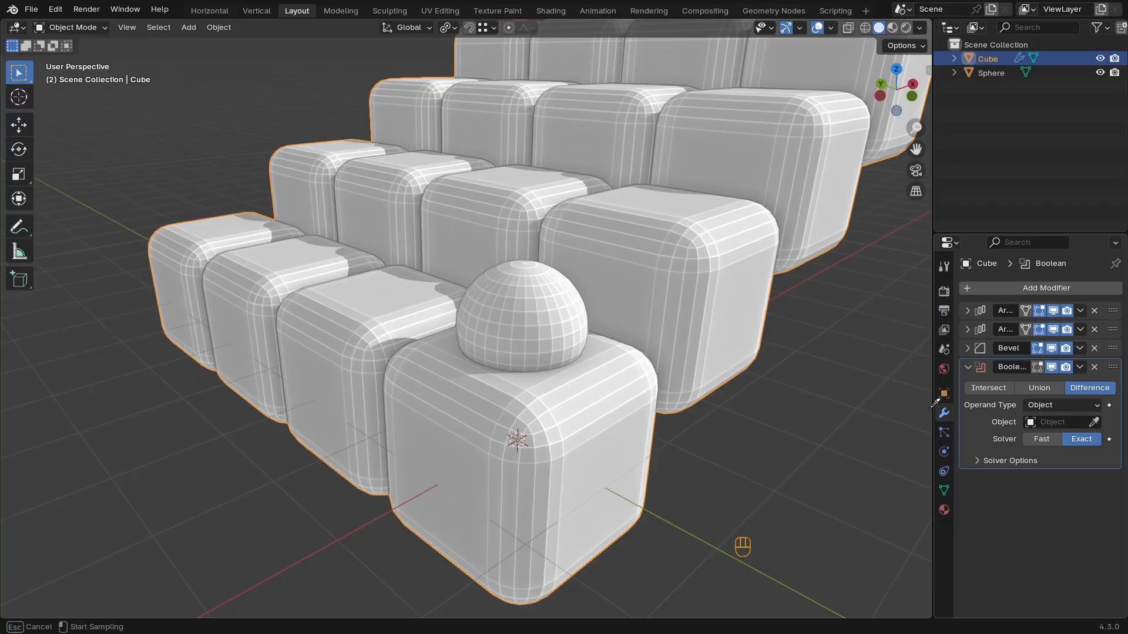
left_click(532, 295)
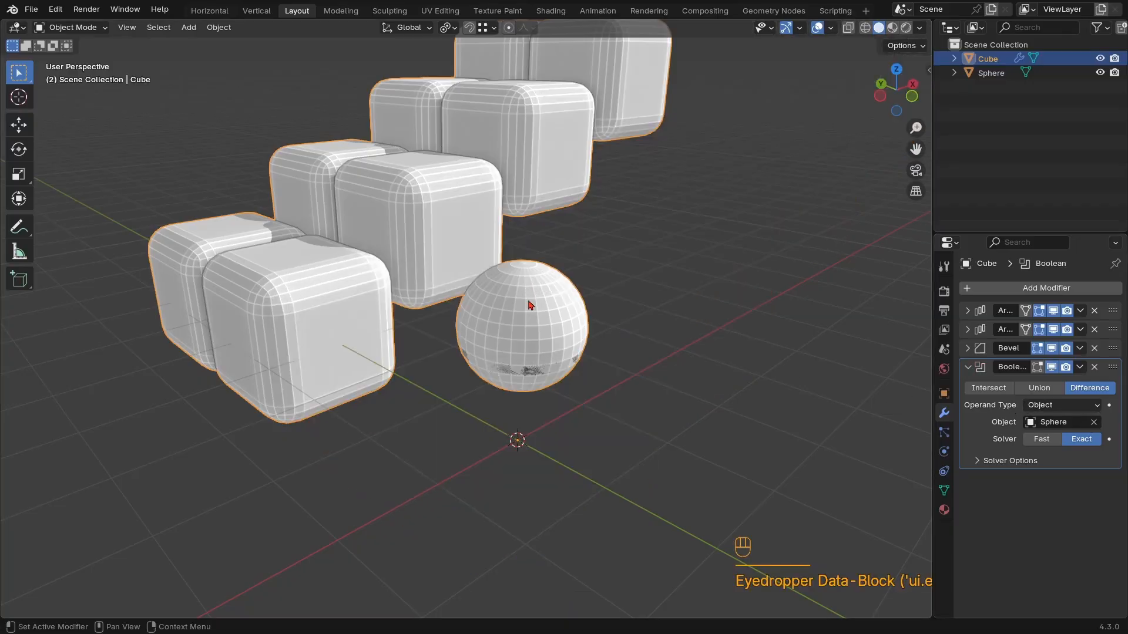
Set the Boolean modifier's solver to Fast
scroll(583, 345, "down", 3)
mouse_move(583, 344)
middle_mouse_down()
mouse_move(566, 386)
mouse_move(582, 376)
mouse_move(554, 373)
mouse_move(573, 353)
middle_mouse_up()
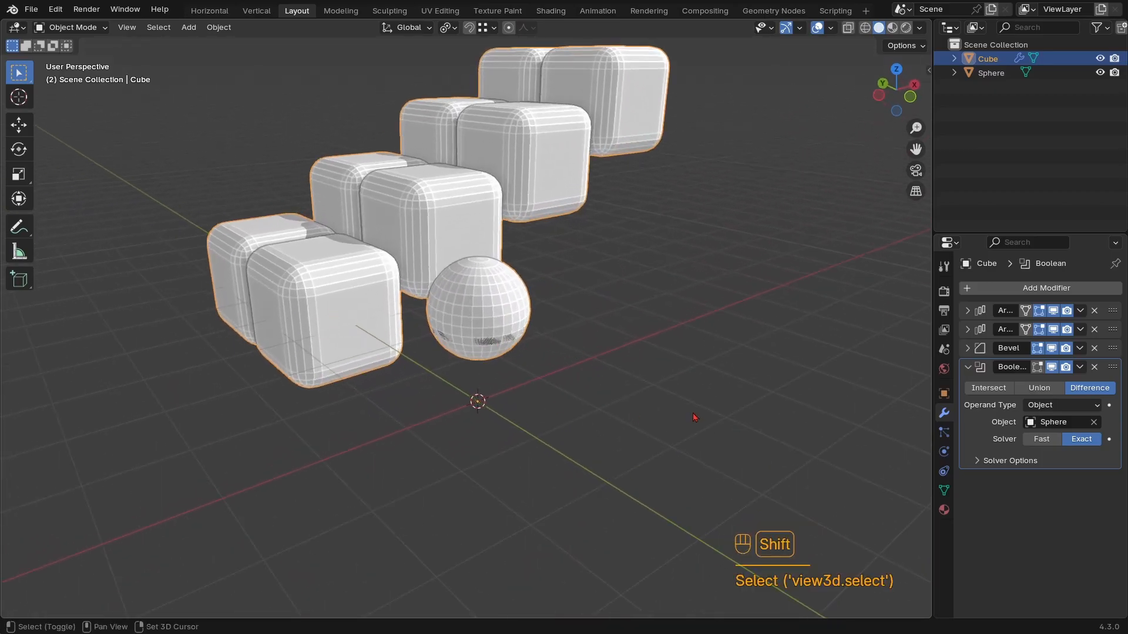
middle_click_drag(313, 348, 348, 316, "shift")
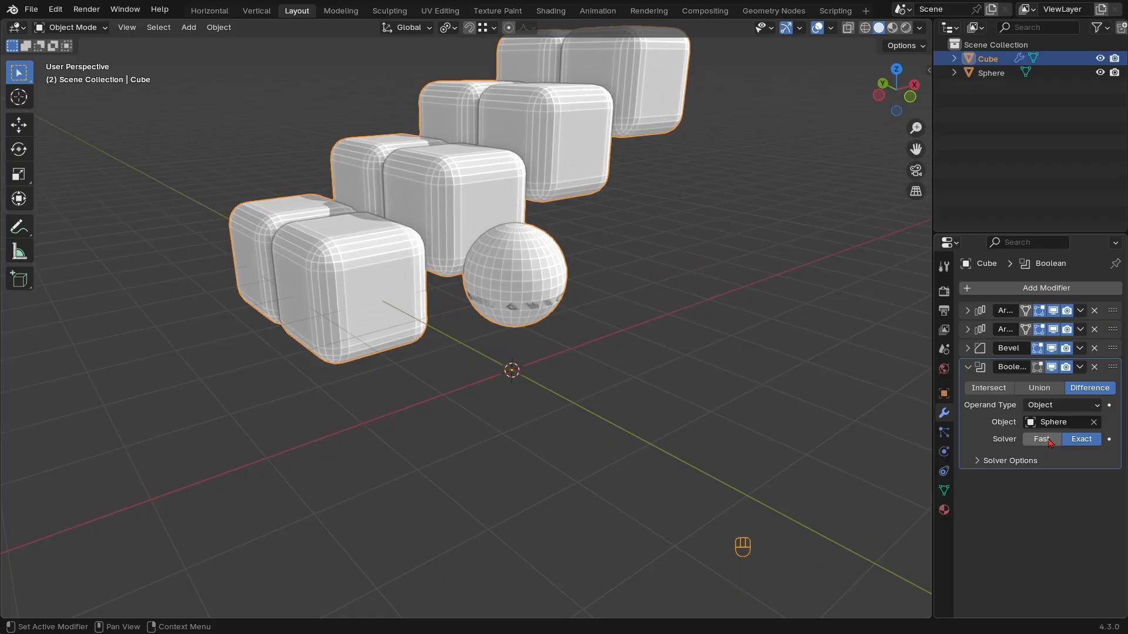
left_click(1042, 439)
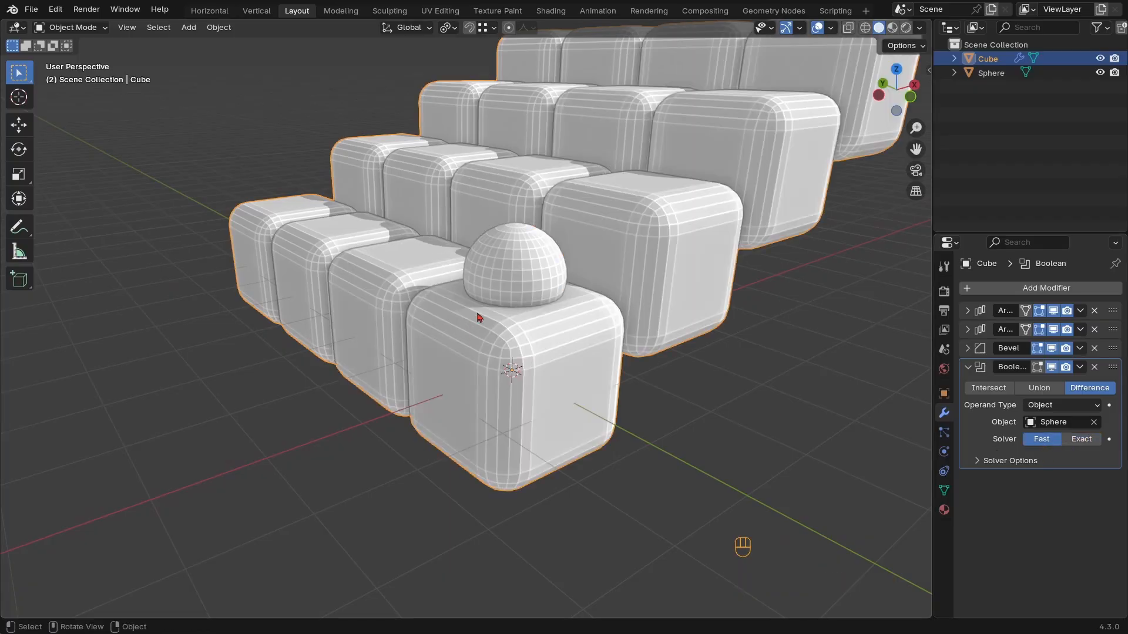
Inspect the sphere's cut in the first cube in wireframe shading, and return to solid shading
key("shift+z")
middle_click_drag(573, 352, 660, 360)
key("shift+z")
key("shift+z")
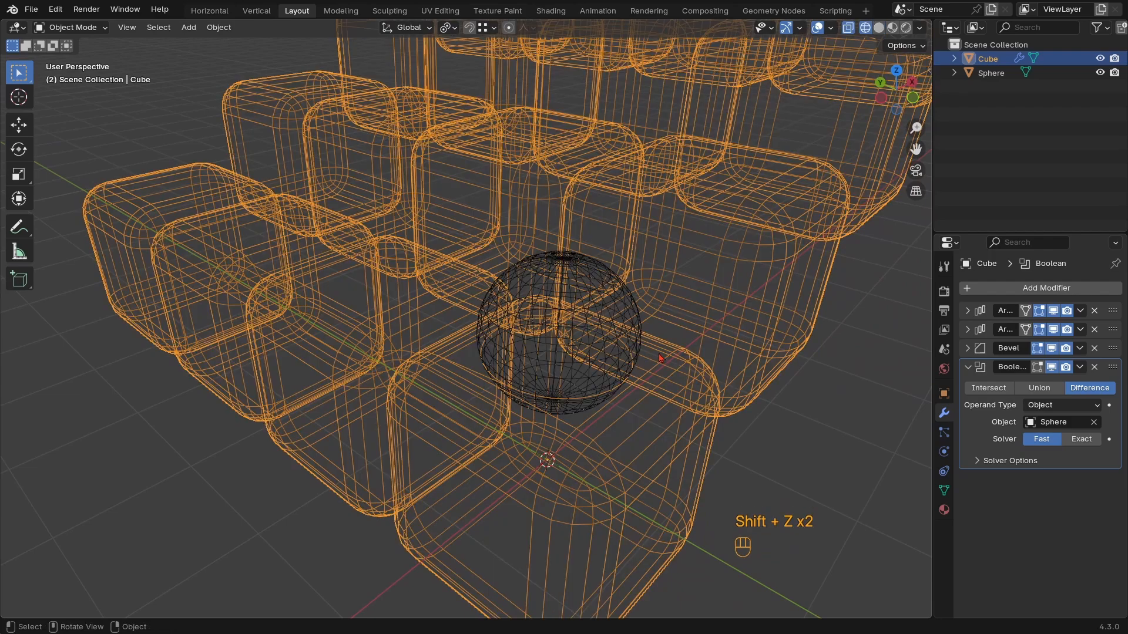
mouse_move(569, 400)
middle_mouse_down("ctrl")
mouse_move(596, 378)
mouse_move(570, 369)
middle_mouse_up("ctrl")
key("z")
Set the sphere's viewport display to Wire so the cut beneath it can be seen
left_click(594, 332)
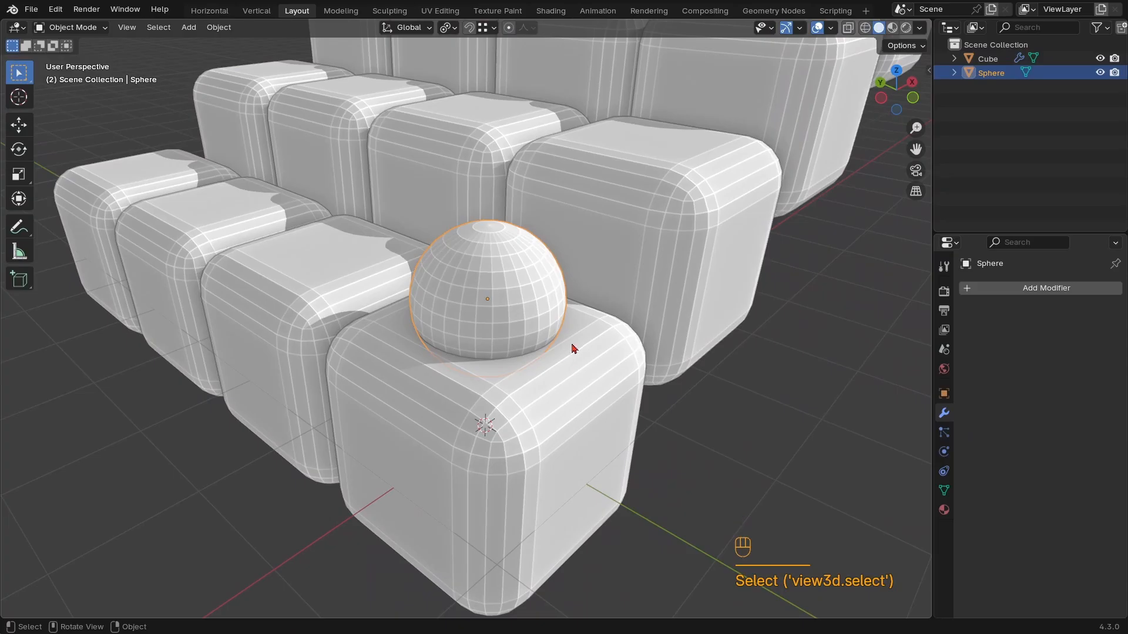
middle_click_drag(517, 312, 535, 314, "shift")
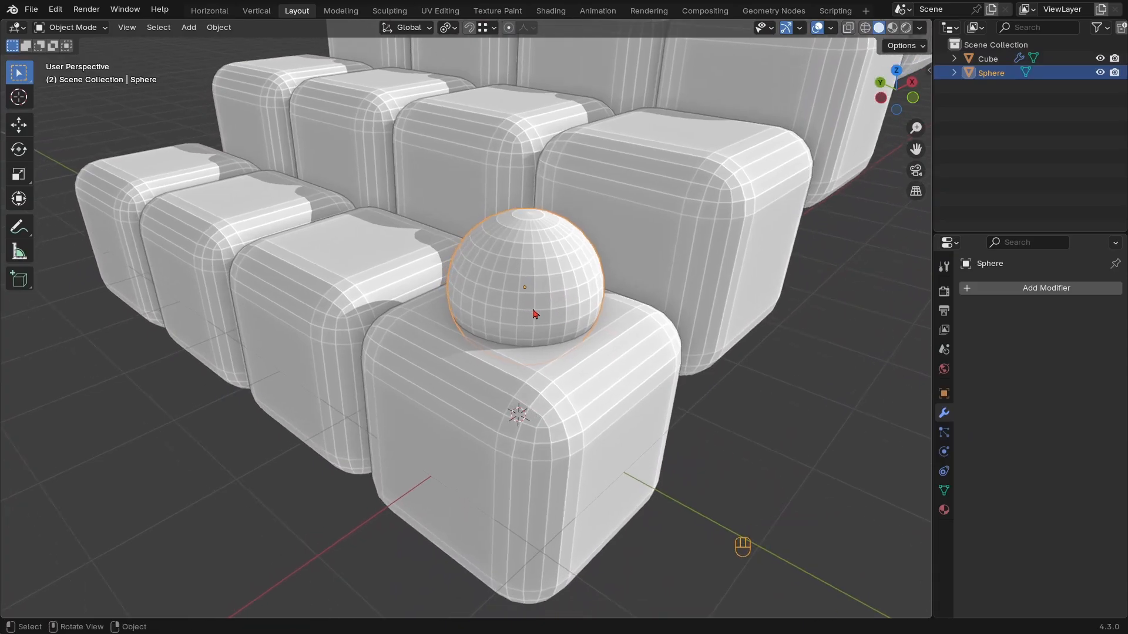
left_click(945, 395)
scroll(984, 485, "down", 5)
left_click(997, 460)
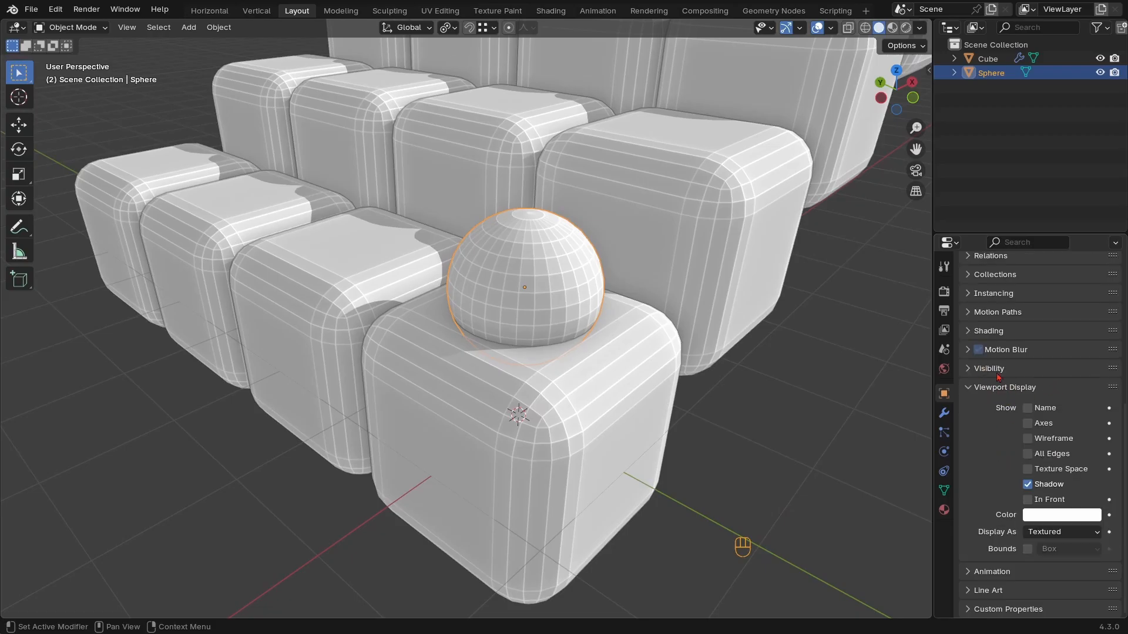
left_click(1057, 534)
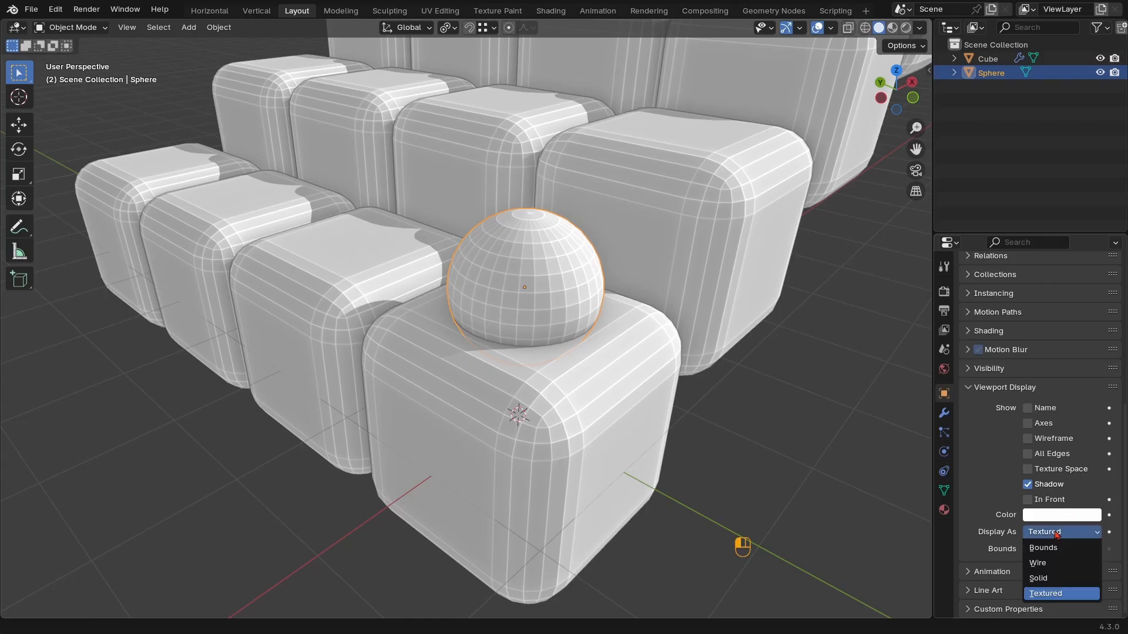
left_click(1052, 564)
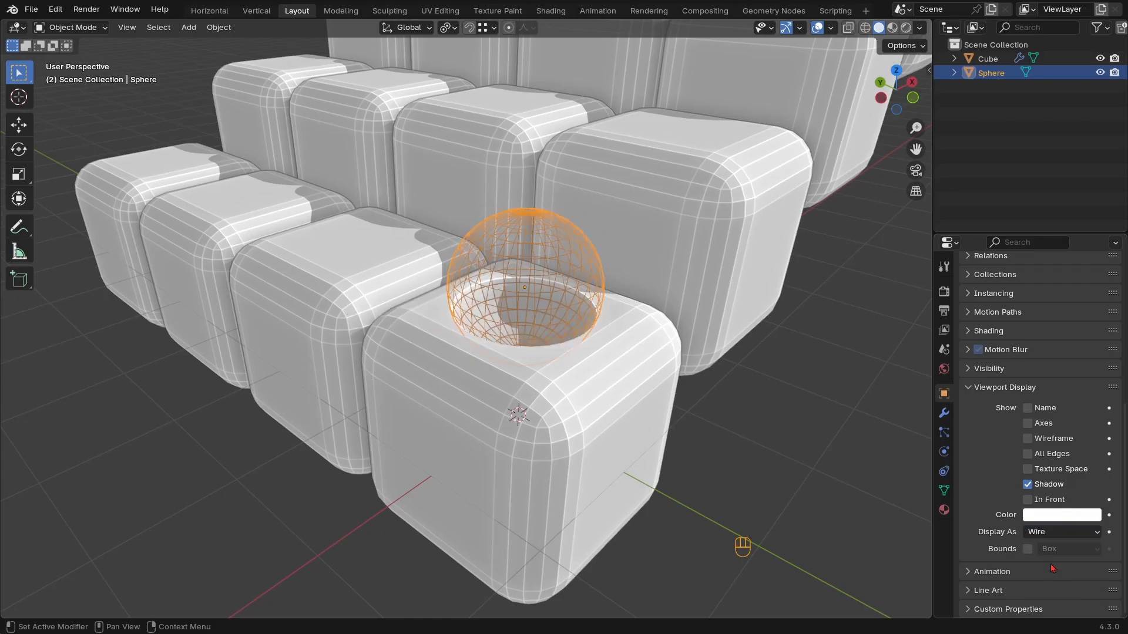
Move the cube's Boolean modifier to the start of the stack, ahead of both Arrays and the Bevel
middle_click_drag(510, 253, 581, 342)
scroll(689, 390, "up", 2)
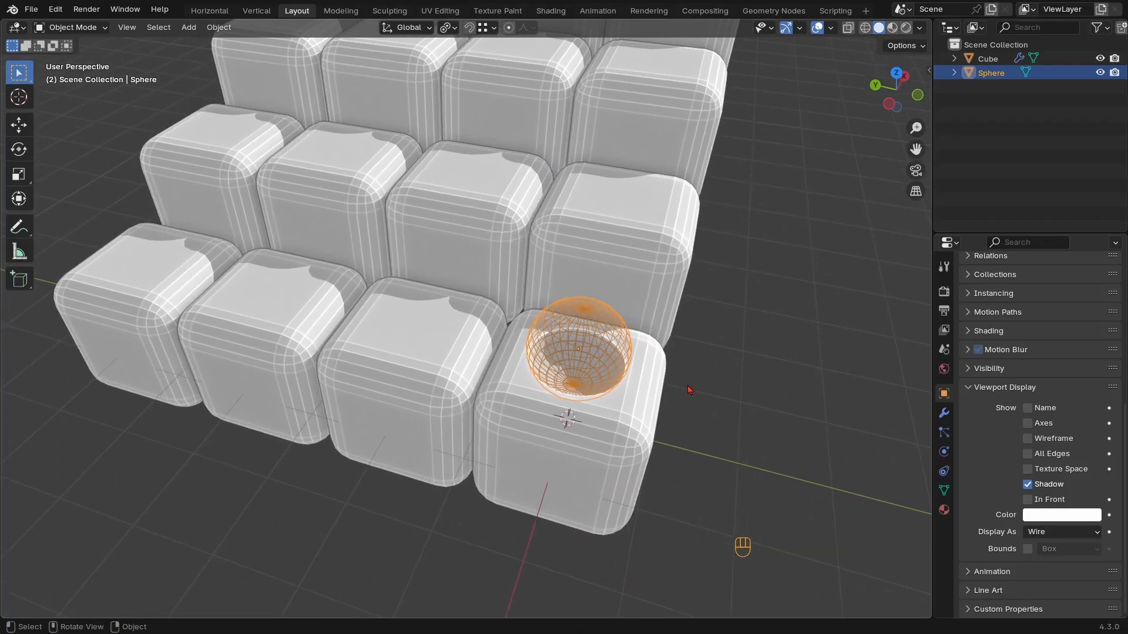
left_click(618, 431)
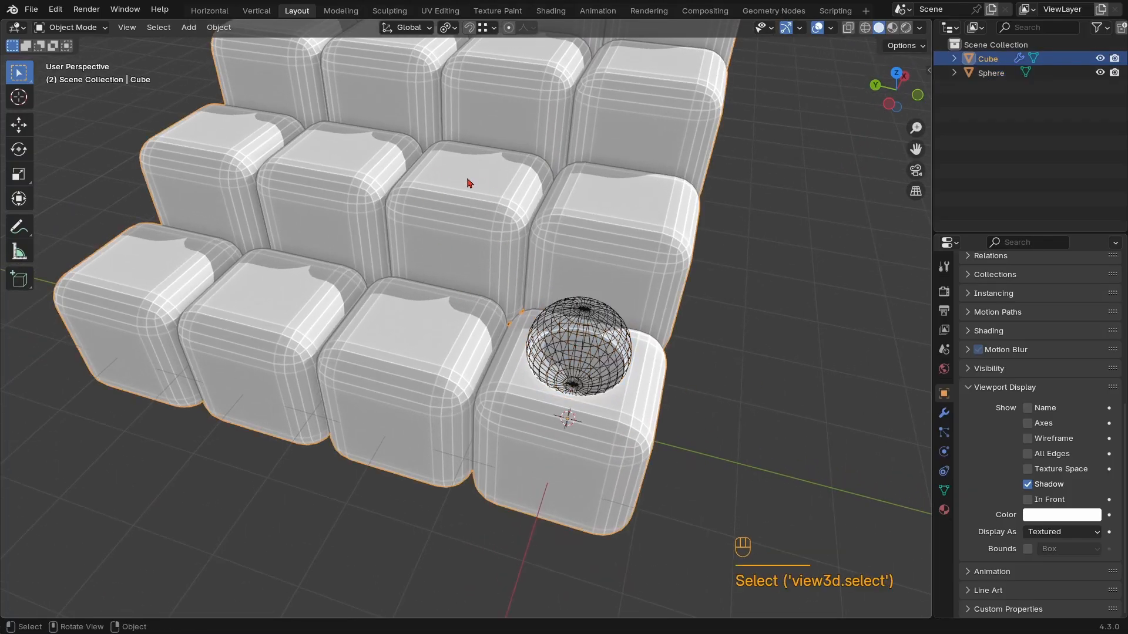
left_click(944, 413)
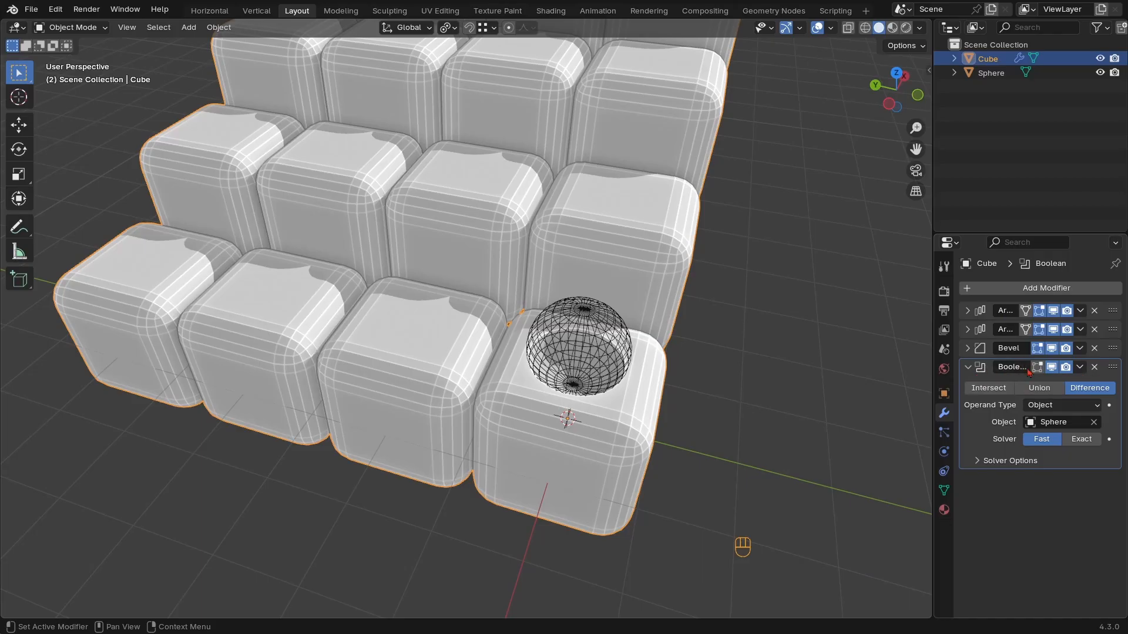
left_click_drag(1113, 368, 1115, 305)
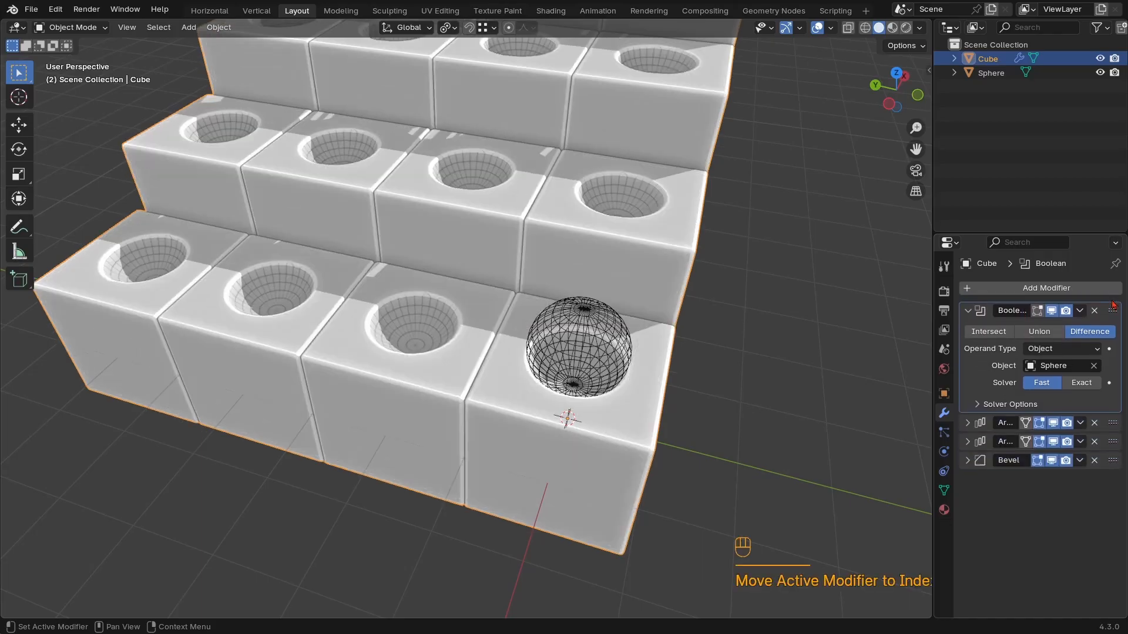
scroll(531, 265, "down", 3)
middle_click_drag(530, 265, 579, 314)
scroll(562, 363, "up", 3)
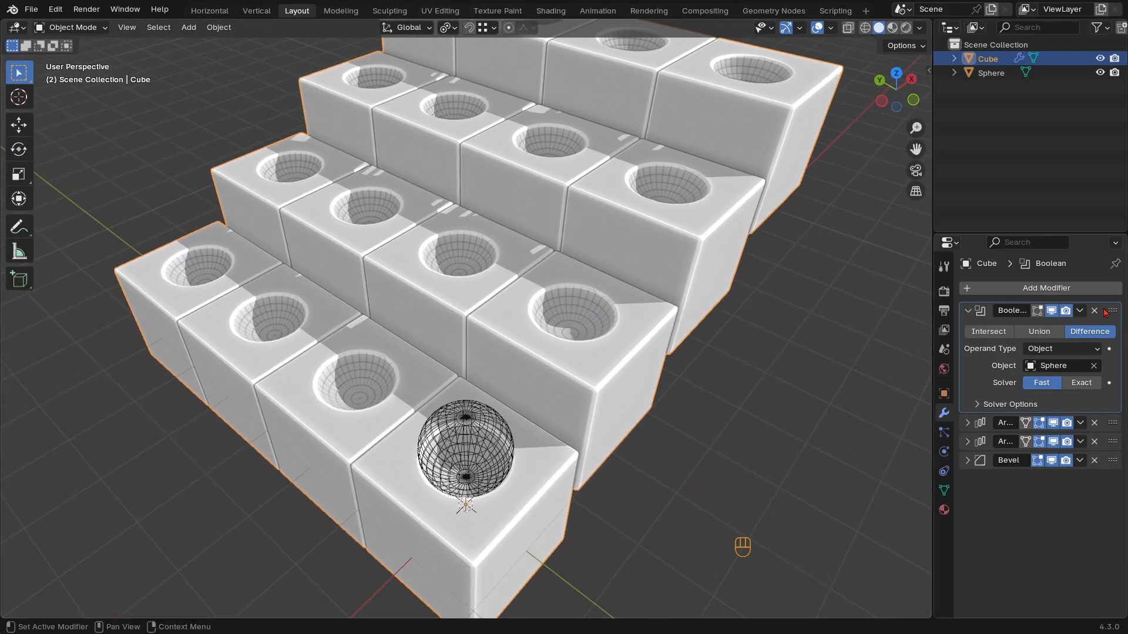
Move the Bevel modifier to the start of the cube's stack, ahead of the Boolean
left_click_drag(1117, 468, 1108, 310)
middle_click_drag(474, 457, 532, 446, "ctrl")
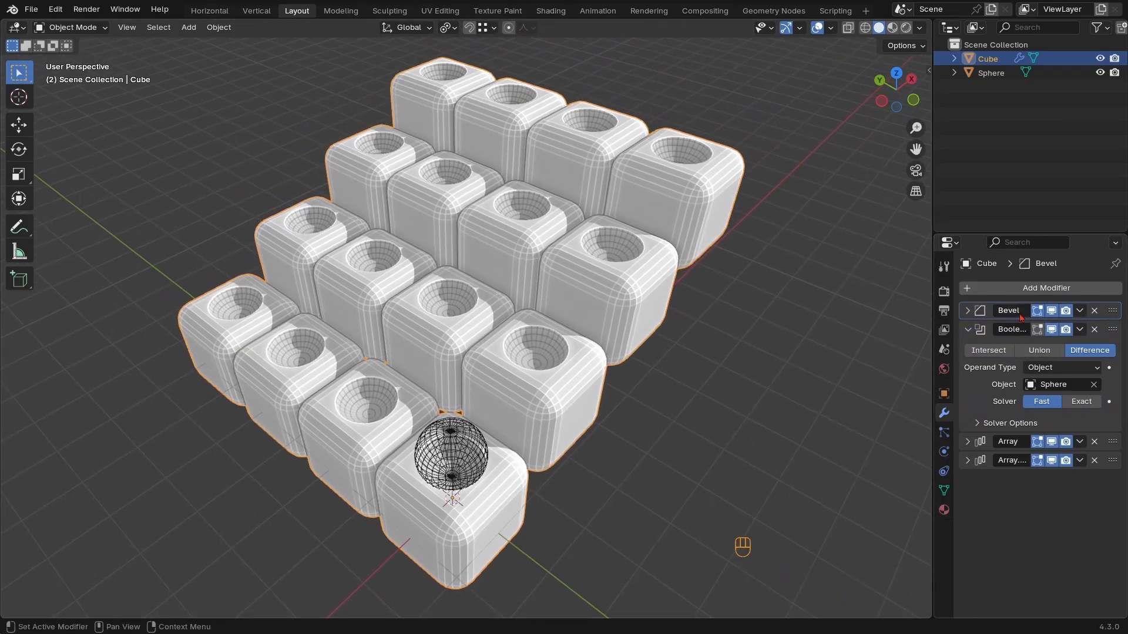
middle_click_drag(583, 300, 523, 317, "ctrl")
middle_click_drag(522, 318, 532, 337, "ctrl")
middle_click_drag(532, 336, 611, 314)
middle_click_drag(611, 314, 609, 379, "shift")
mouse_move(610, 379)
middle_mouse_down("ctrl")
mouse_move(610, 345)
mouse_move(642, 362)
mouse_move(608, 358)
middle_mouse_up("ctrl")
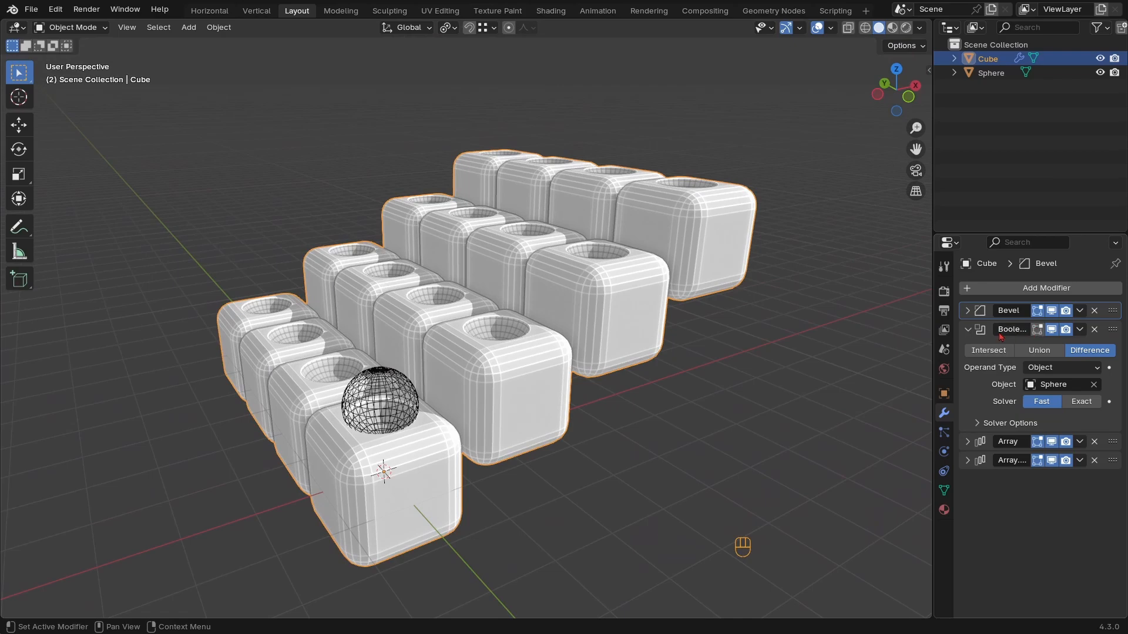
middle_click_drag(730, 318, 534, 354, "ctrl")
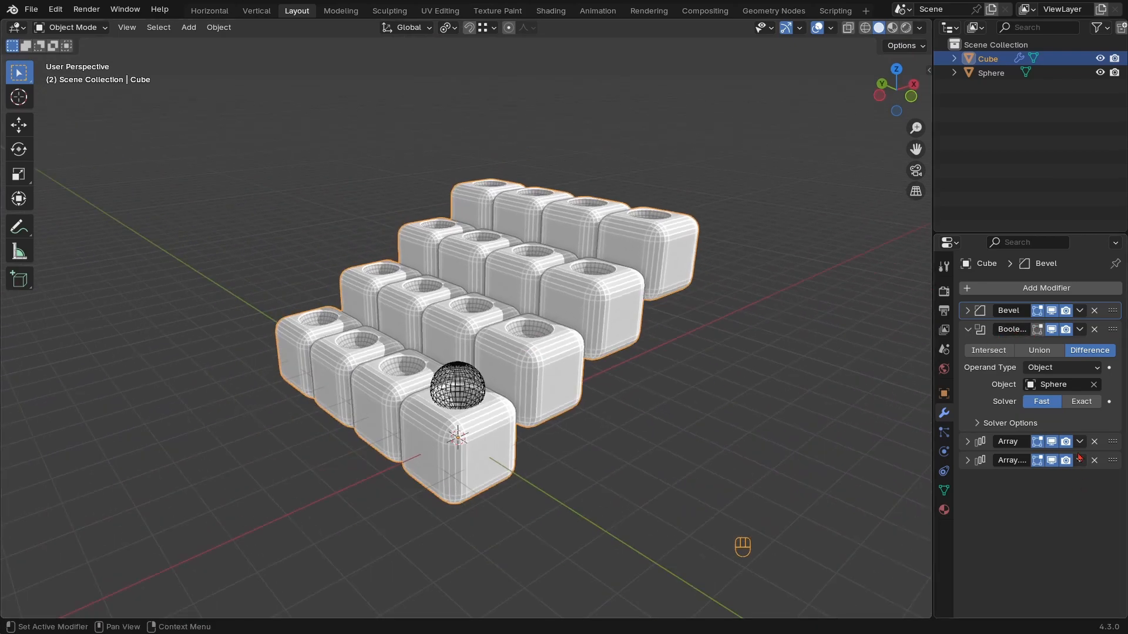
Hide the first Array modifier in the viewport and show it again
middle_click_drag(428, 371, 523, 351)
left_click(1052, 442)
left_click(1052, 441)
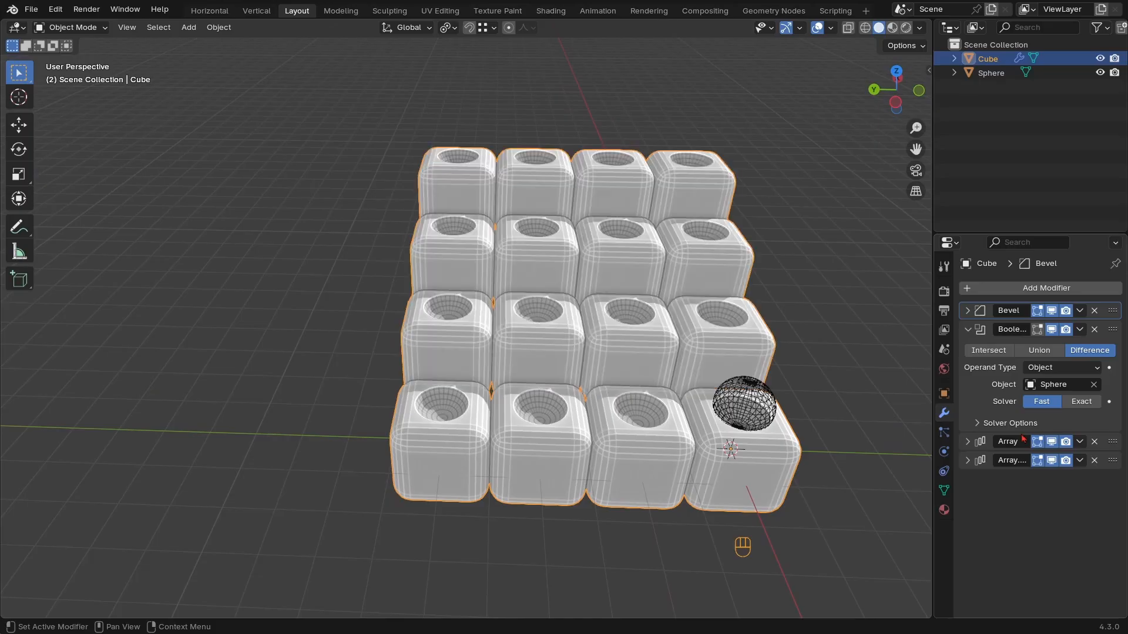
Add a cylinder at the origin inside the sphere's mesh in Edit Mode and scale it by 0.678
middle_click_drag(619, 351, 599, 331)
left_click(422, 356)
key("Tab")
key("shift+s")
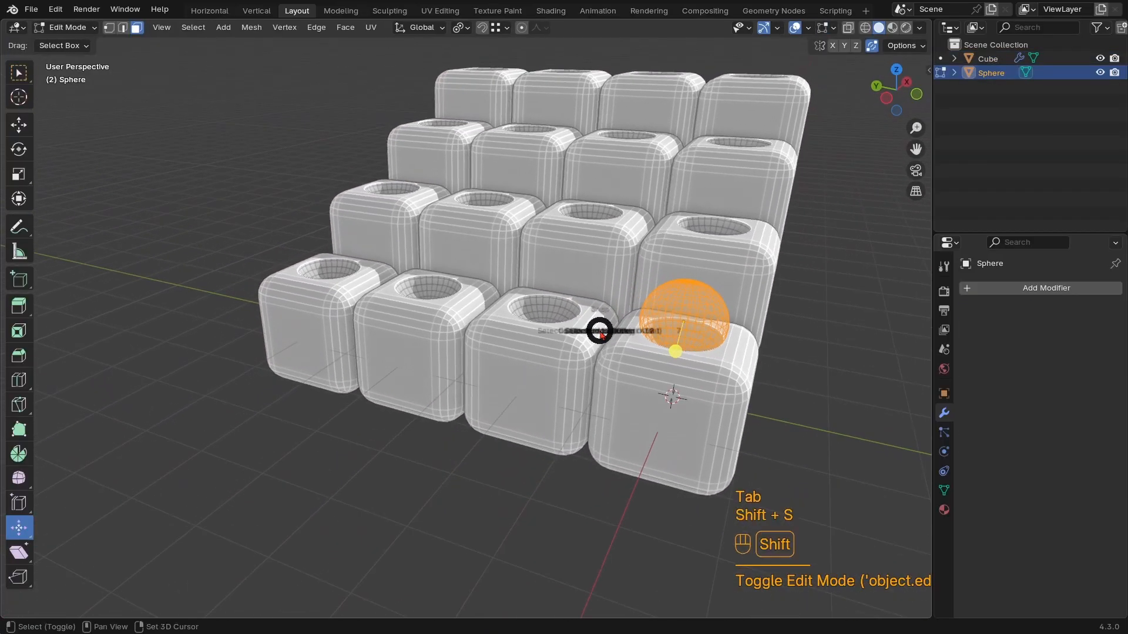
key("shift+a")
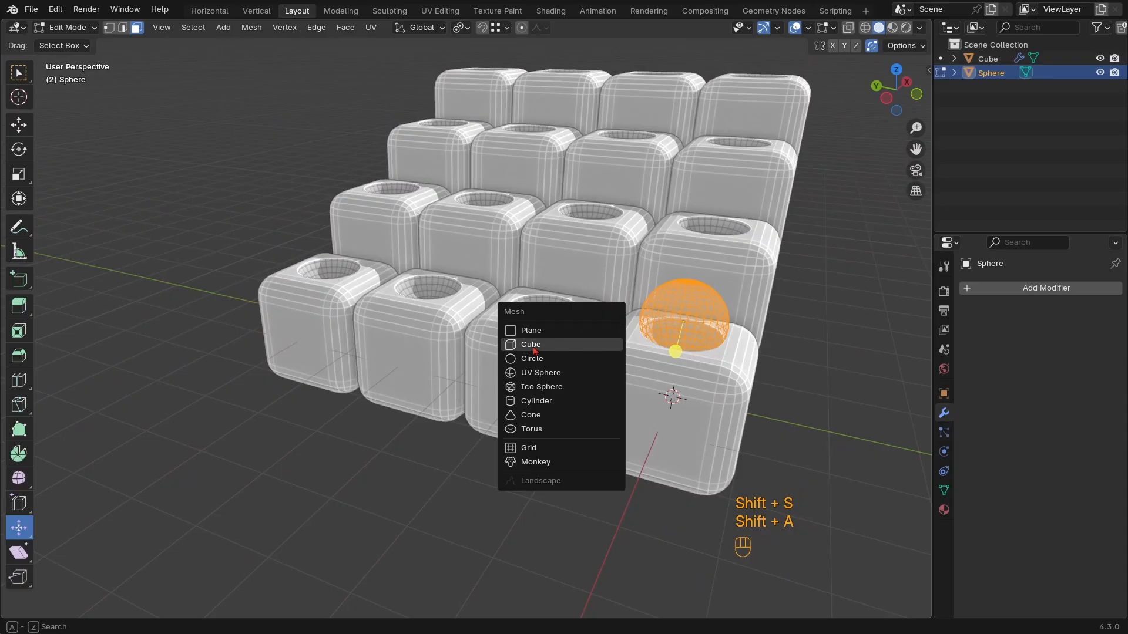
left_click(548, 402)
key("s")
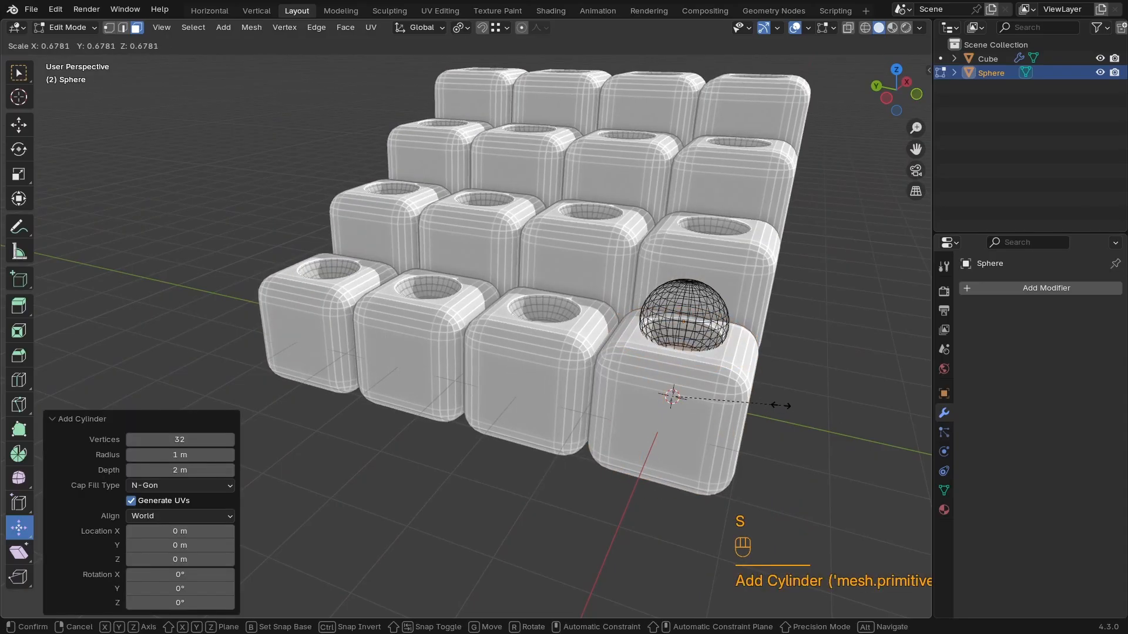
left_click(639, 365)
Move the cylinder about -1.66 m along the global Y axis, out past the first cube's side
key("g")
key("x")
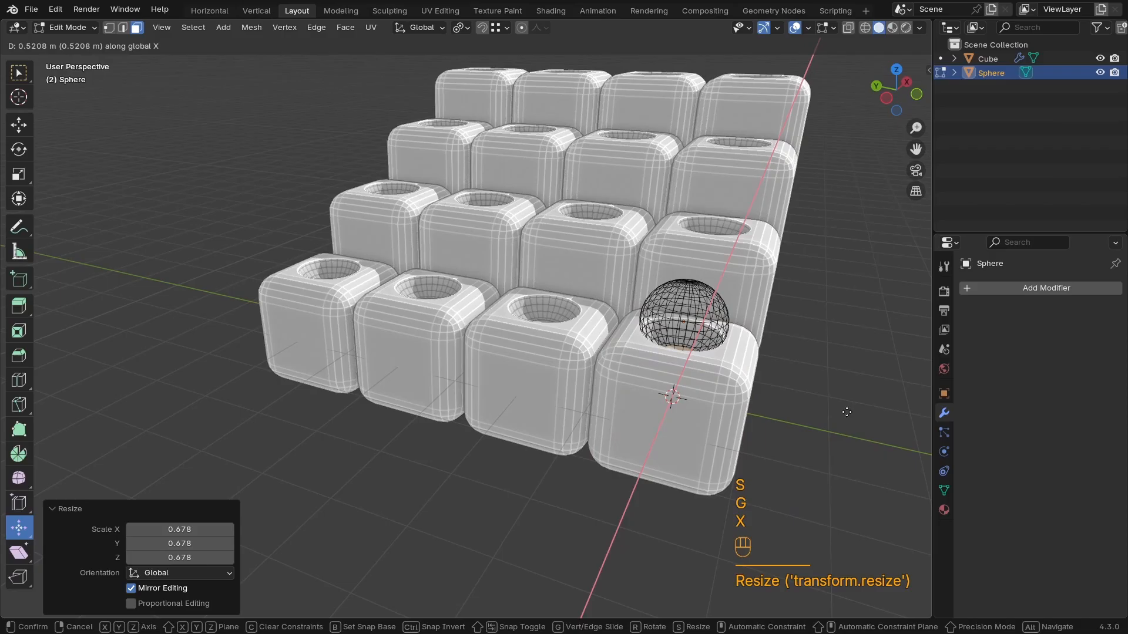
key("y")
left_click(907, 416)
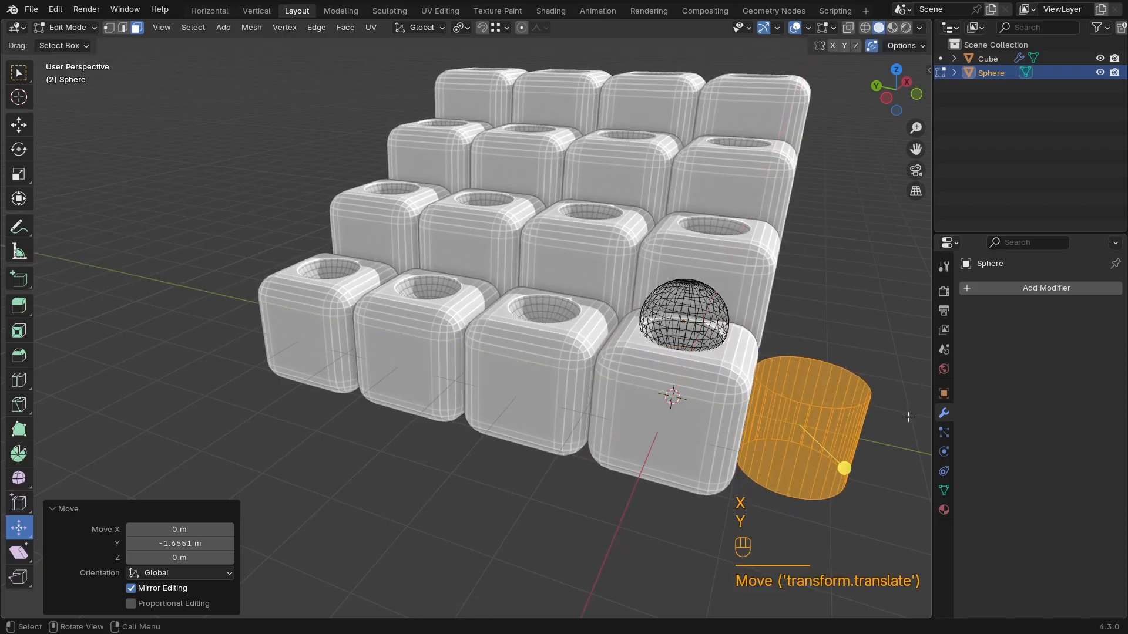
Rotate the cylinder 90° about the global X axis
key("r")
key("x")
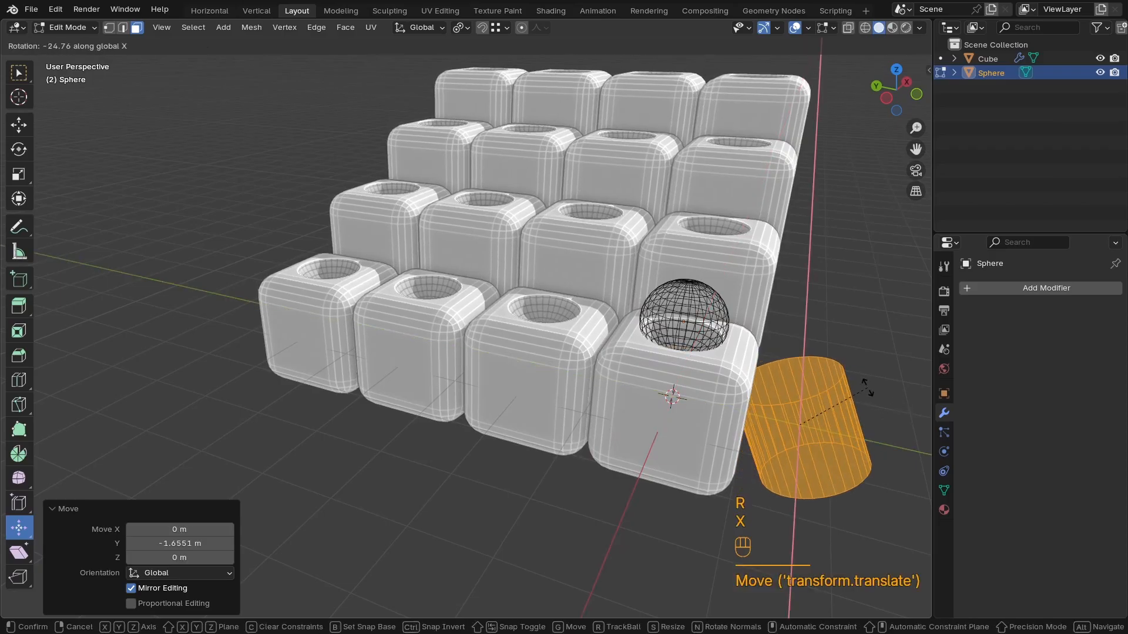
key("9")
key("0")
left_click(857, 404)
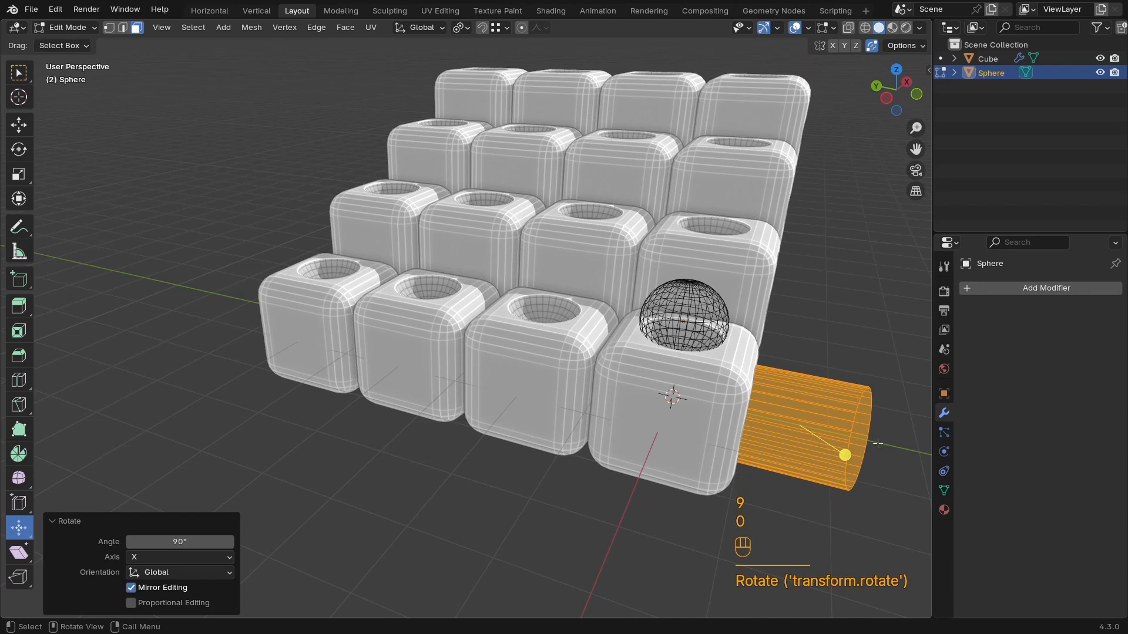
Move the cylinder about 0.67 m along the global Y axis into the first cube, and scale it by 0.770
key("g")
key("y")
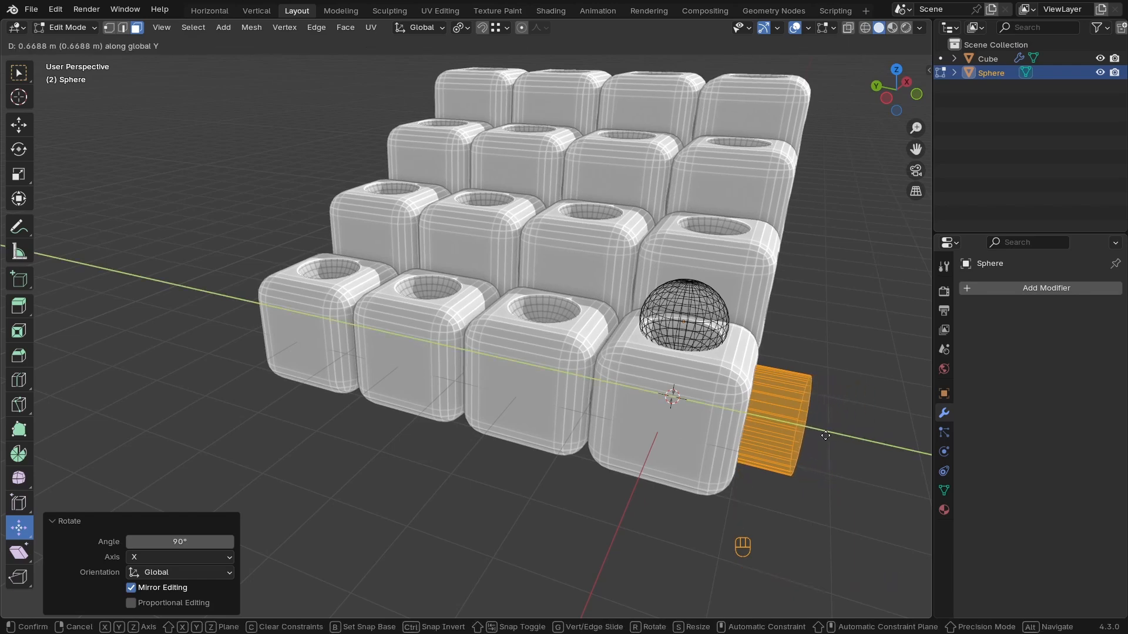
left_click(825, 435)
middle_click_drag(801, 430, 608, 430)
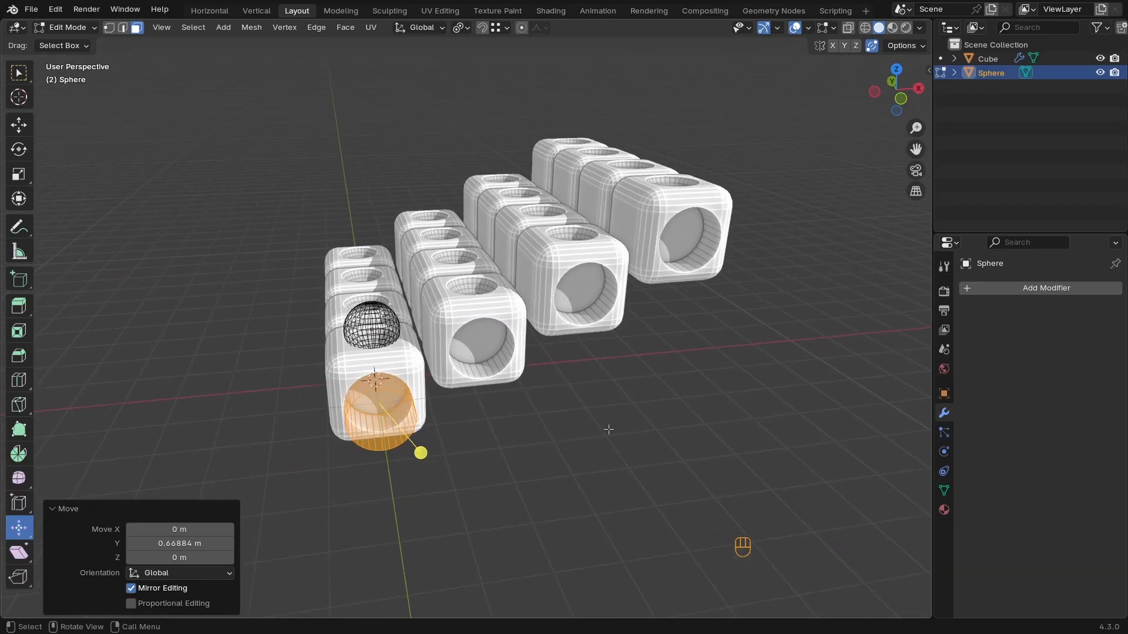
key("s")
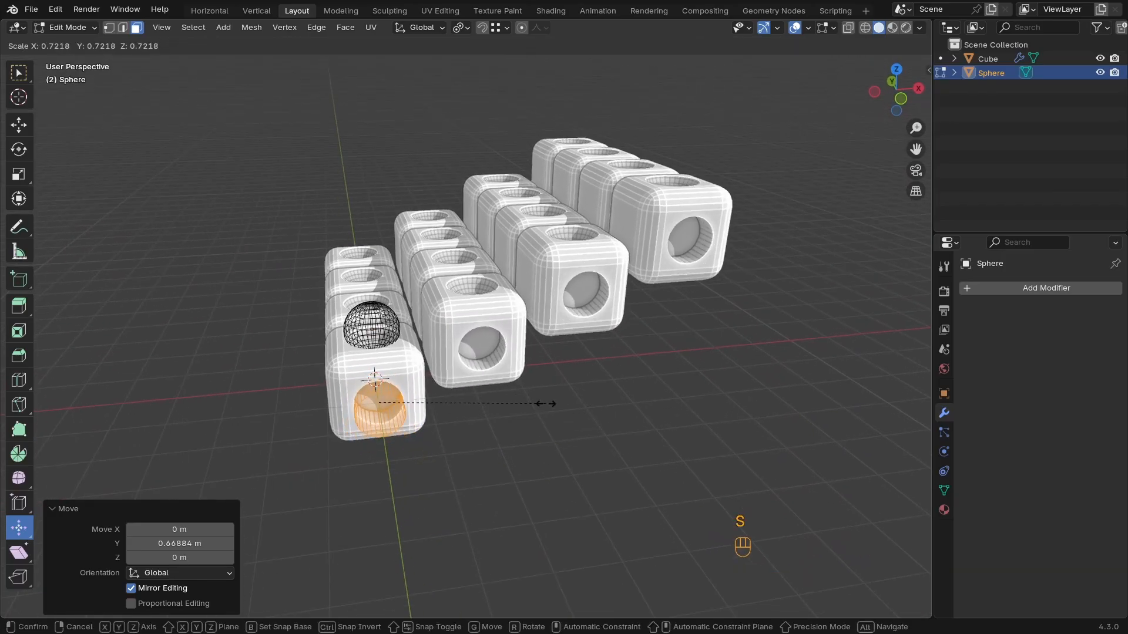
left_click(549, 404)
Try to duplicate the cylinder and rotate the copy 90° about the global Z axis, and undo both operations
middle_click_drag(550, 403, 547, 434)
key("shift+d")
key("r")
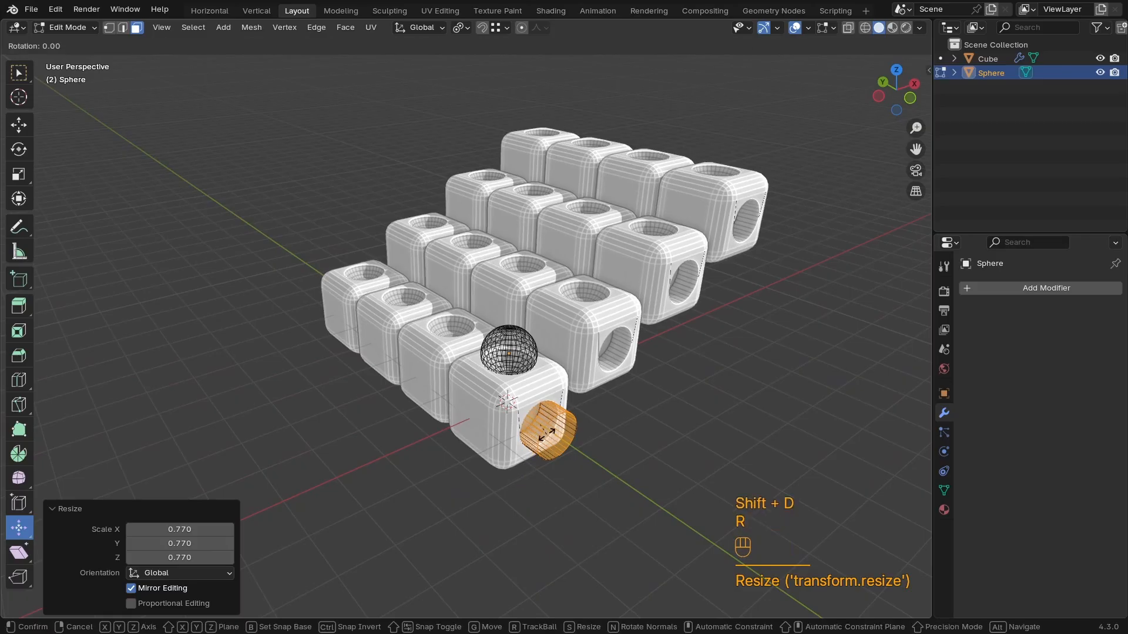
type("z")
type("90")
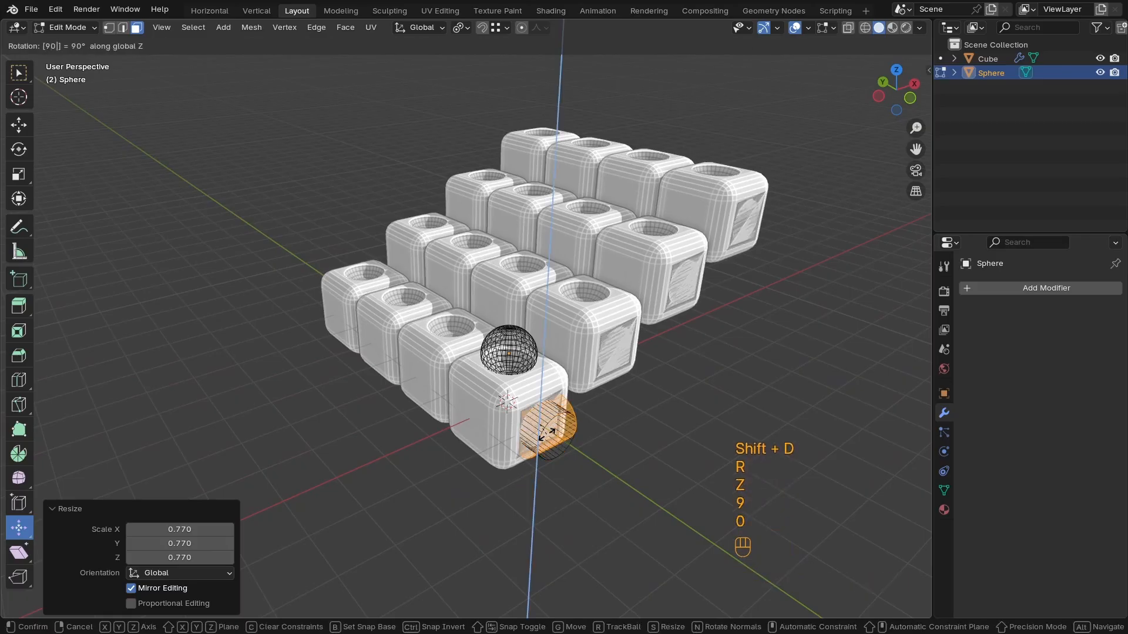
left_click(547, 434)
key("ctrl+z")
key("ctrl+z")
scroll(652, 411, "up", 4)
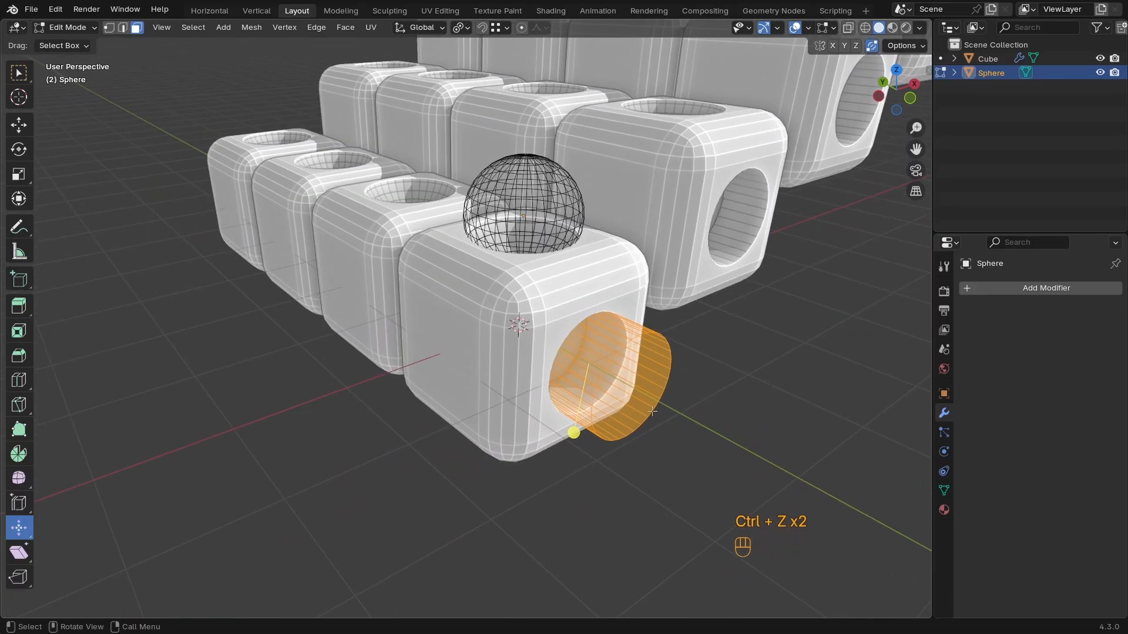
Duplicate the cylinder, place the copy about -1.66 m along the global X axis, and rotate it 90° about the global Z axis
key("shift+d")
key("x")
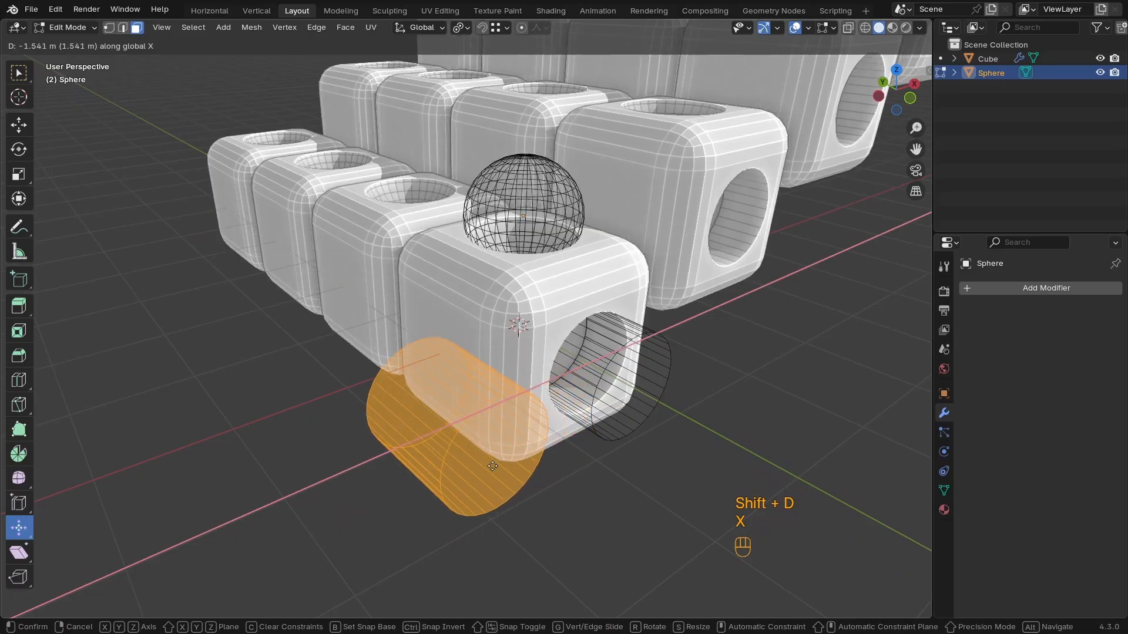
left_click(483, 468)
type("r90")
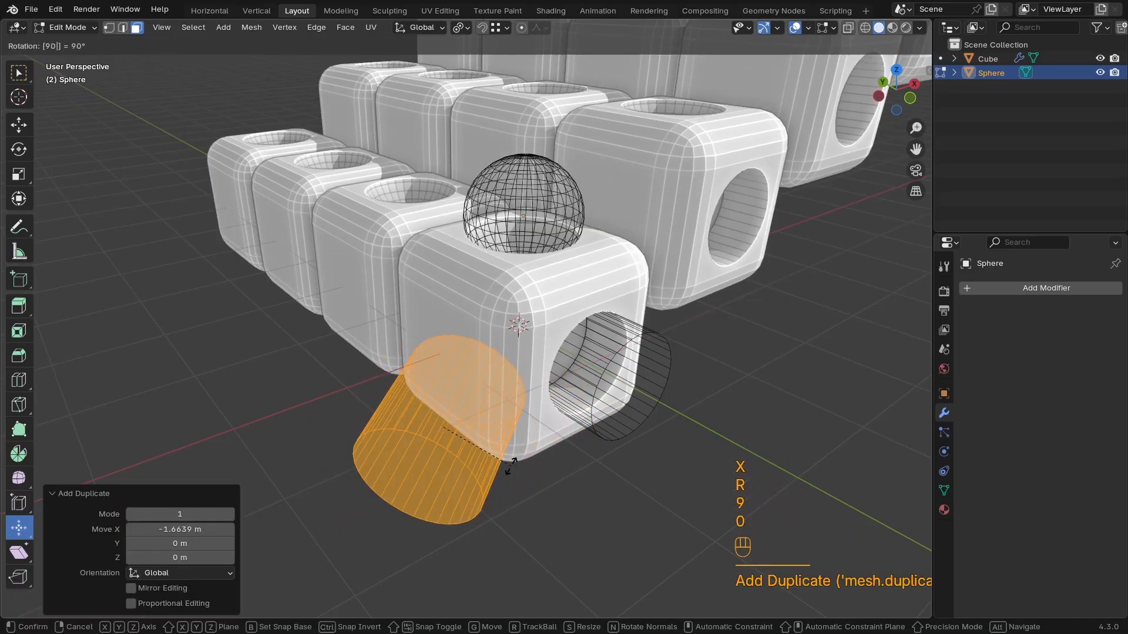
type("z")
left_click(378, 452)
Move the duplicate cylinder about 0.67 m along global Y and about 0.43 m along global X into the first cube's side
key("g")
key("y")
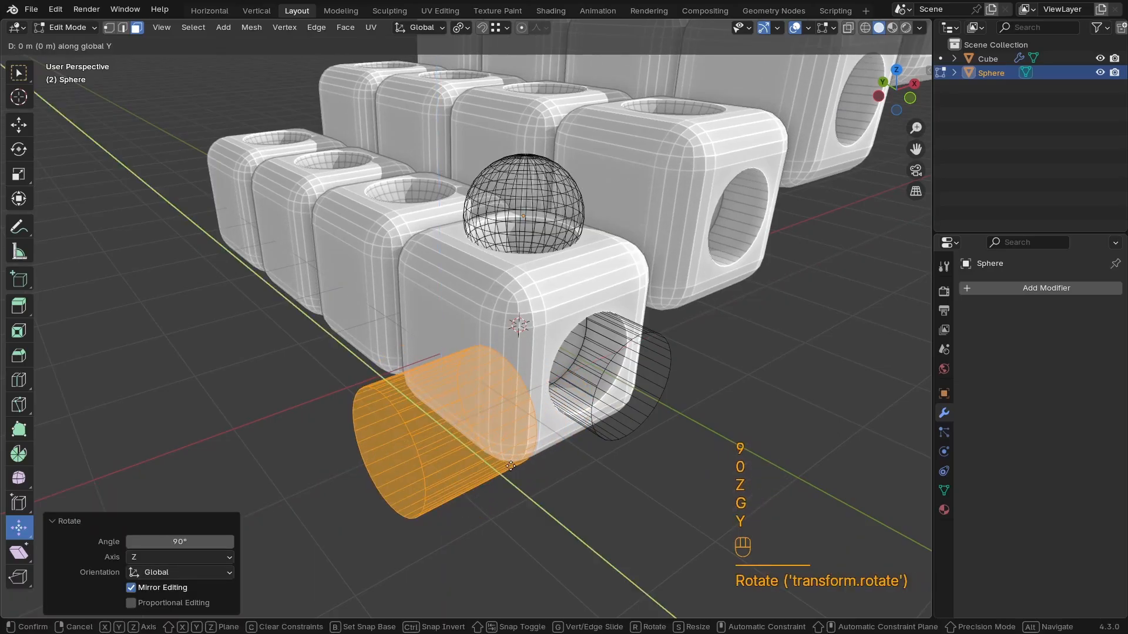
left_click(330, 418)
key("g")
key("x")
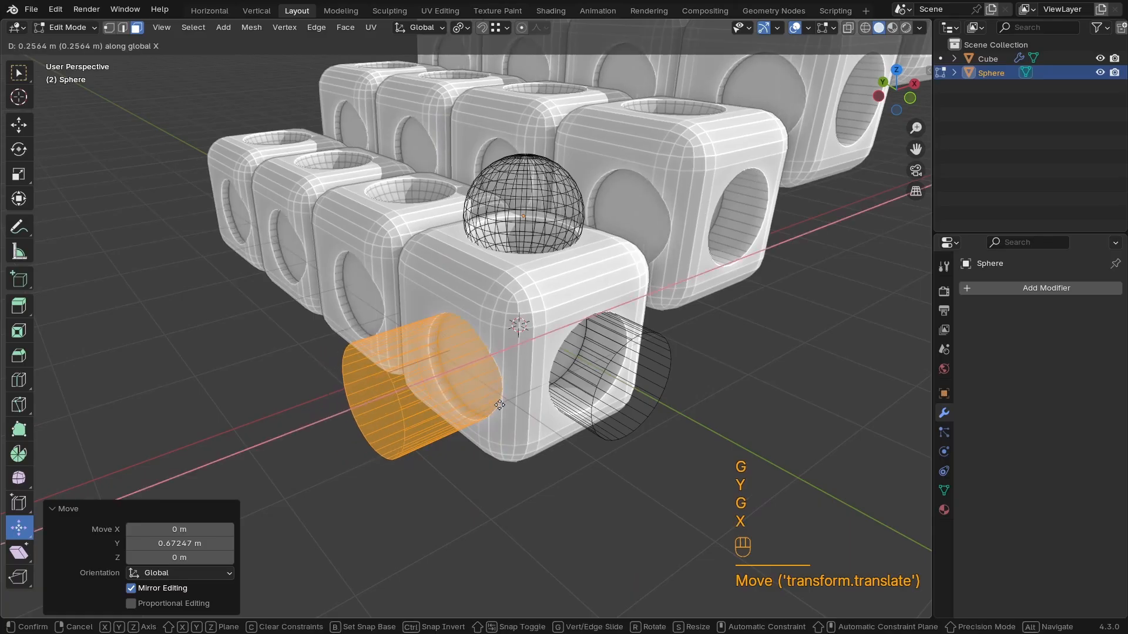
left_click(522, 392)
From the left orthographic view, centre the duplicate cylinder on the first cube by moving it about 0.28 m along global Y
middle_click_drag(521, 376, 564, 439, "ctrl")
key("KP_1")
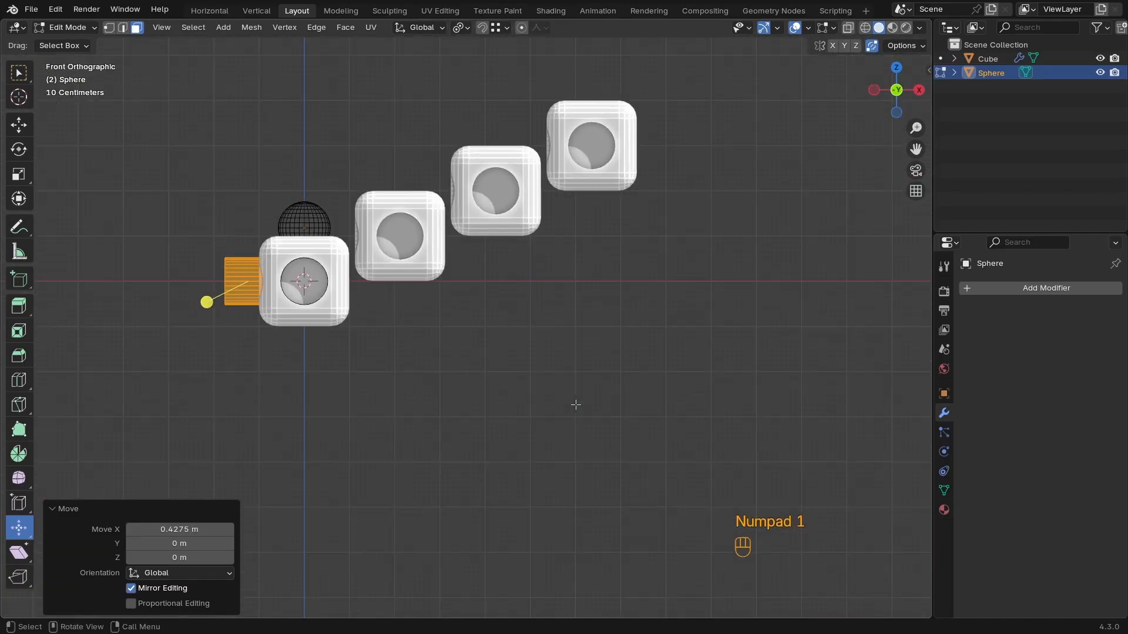
key("KP_3")
key("ctrl+KP_3")
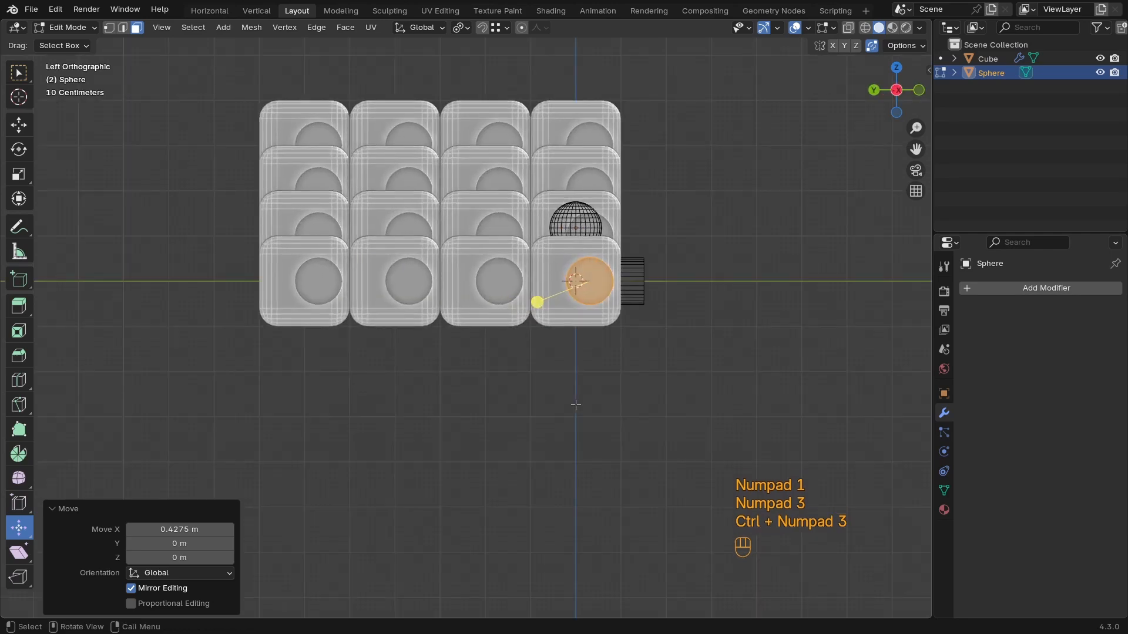
middle_click_drag(576, 403, 643, 312, "ctrl")
key("g")
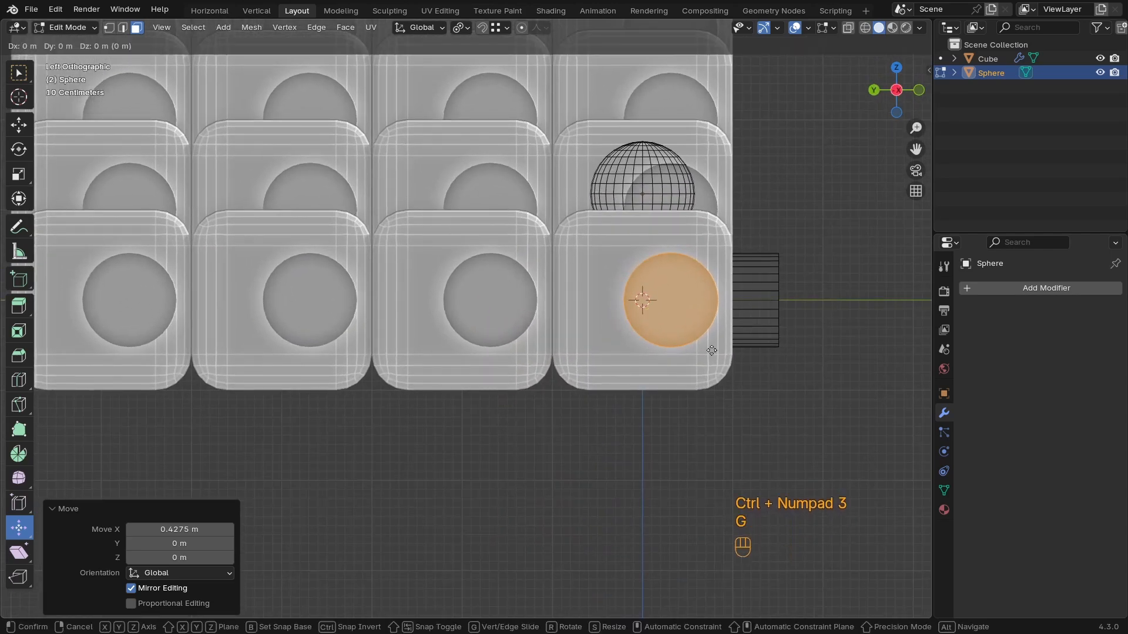
key("x")
key("y")
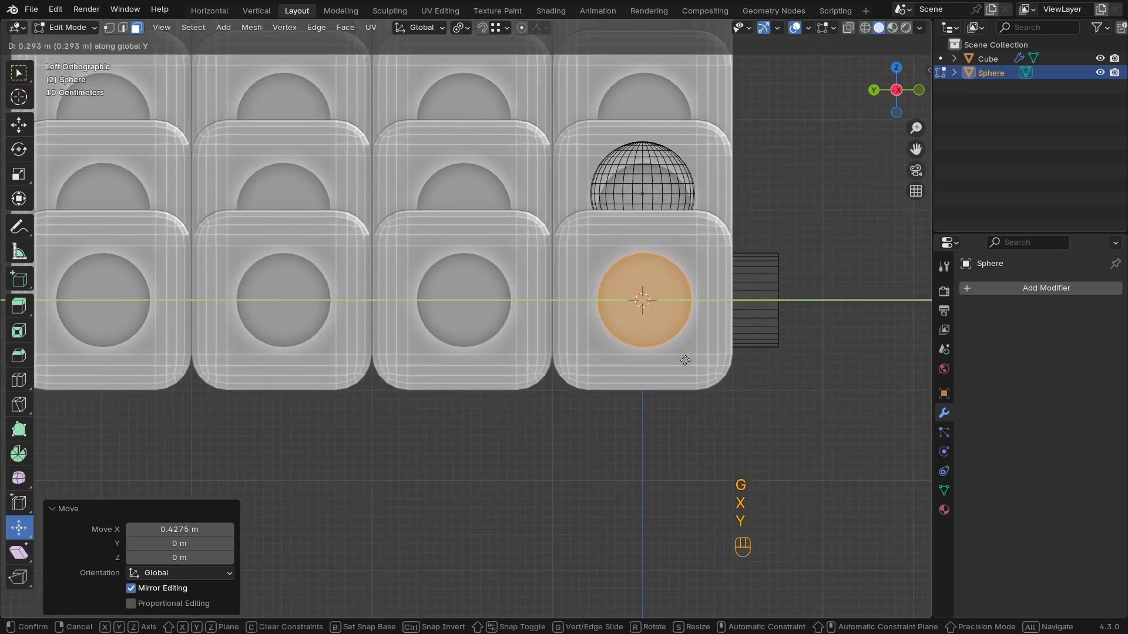
left_click(685, 360)
Scale down the duplicate cylinder's inner end face so the cutter tapers into the first cube, and return to Object Mode
middle_click_drag(685, 360, 616, 361, "ctrl")
middle_click_drag(616, 360, 598, 398, "ctrl")
scroll(521, 438, "down", 5)
middle_click_drag(521, 438, 541, 335, "shift")
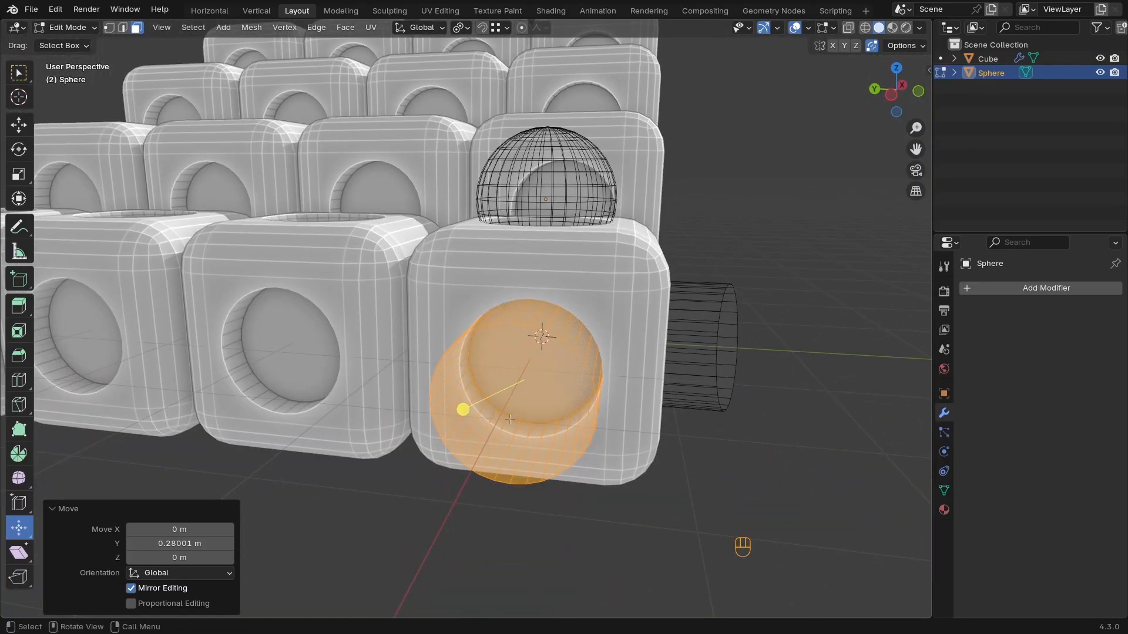
key("z")
left_click(482, 355)
left_click(542, 341)
key("z")
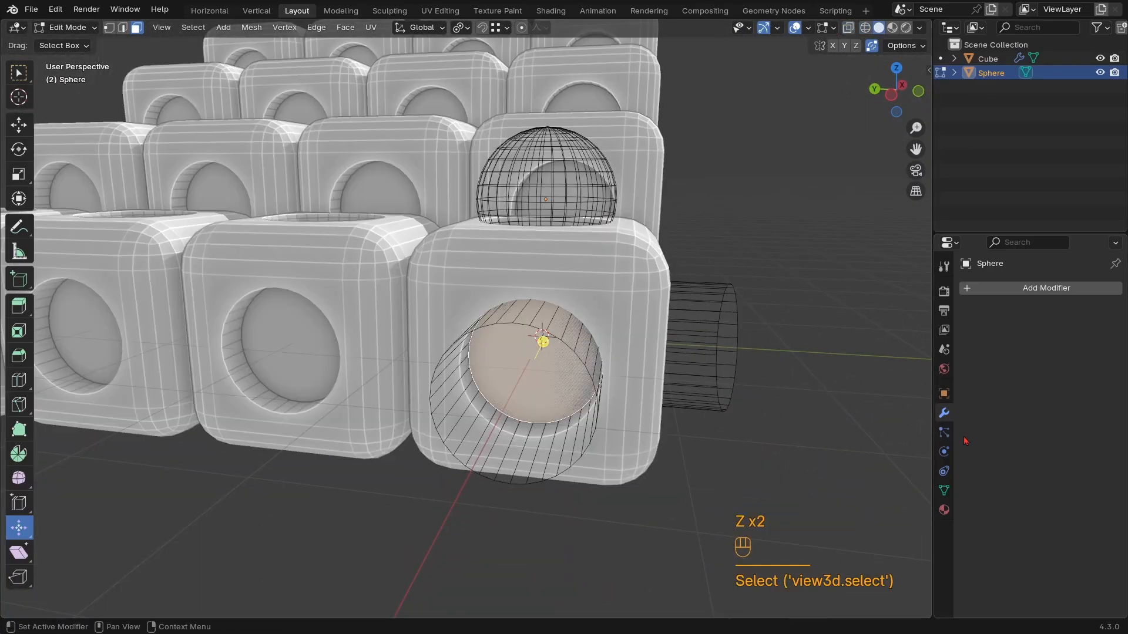
middle_click_drag(692, 422, 695, 422)
middle_click_drag(702, 414, 700, 412)
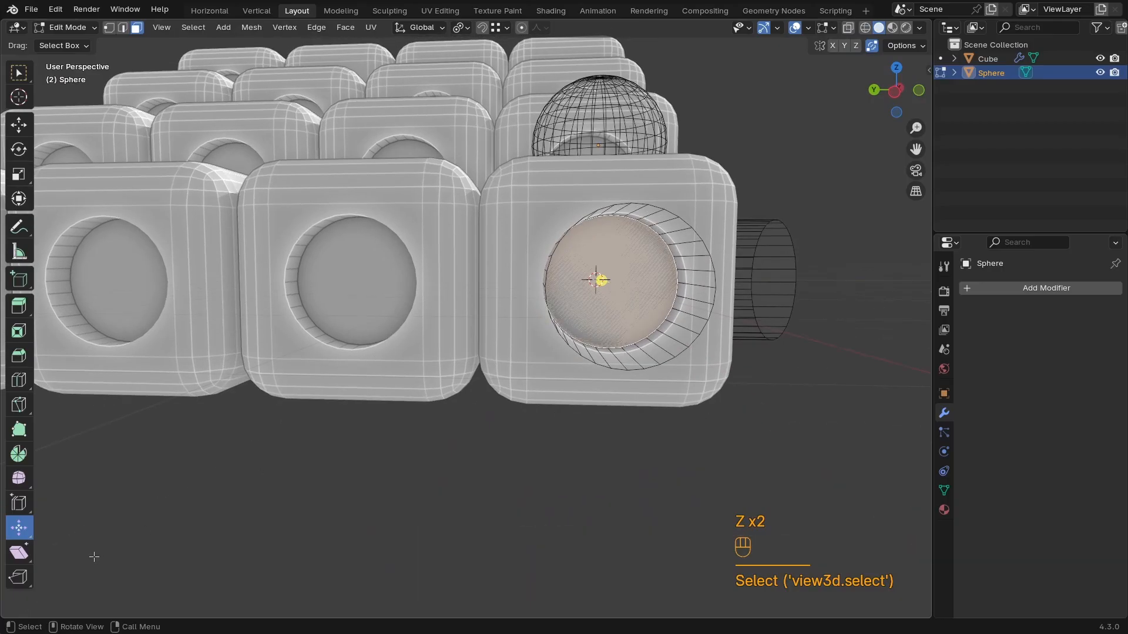
key("s")
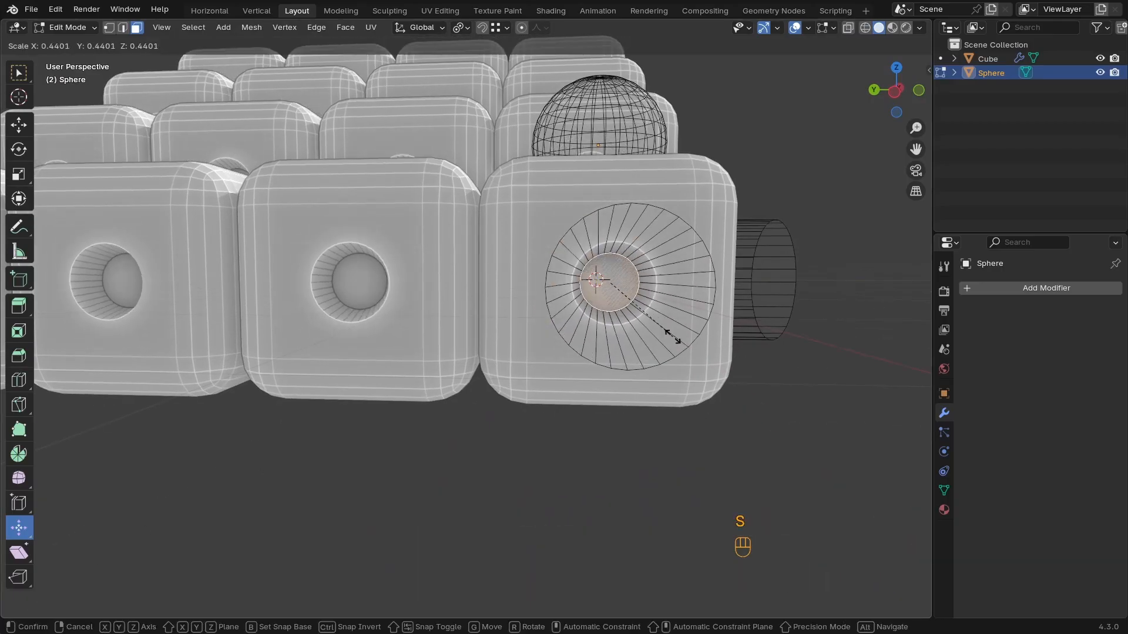
left_click(723, 330)
key("Tab")
Examine the tapered and straight holes across the arrayed cubes from several angles
scroll(678, 362, "down", 3)
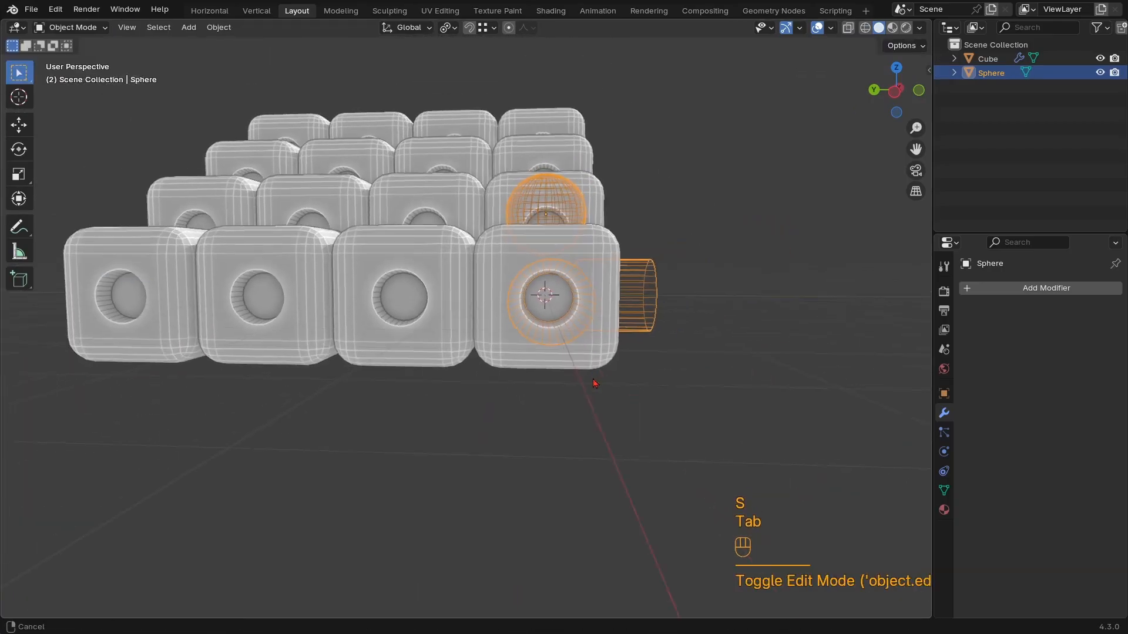
middle_click_drag(591, 360, 629, 392)
scroll(635, 379, "up", 2)
scroll(623, 376, "down", 2)
middle_click_drag(617, 338, 585, 413, "shift")
scroll(583, 387, "down", 1)
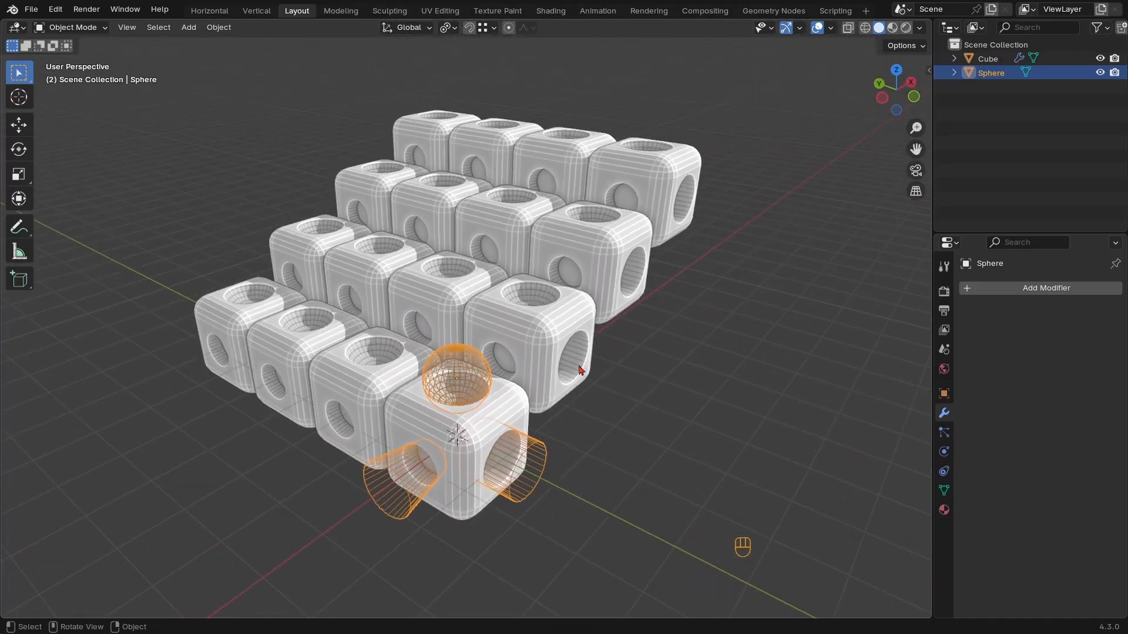
middle_click_drag(580, 334, 644, 314, "shift")
left_click(636, 366)
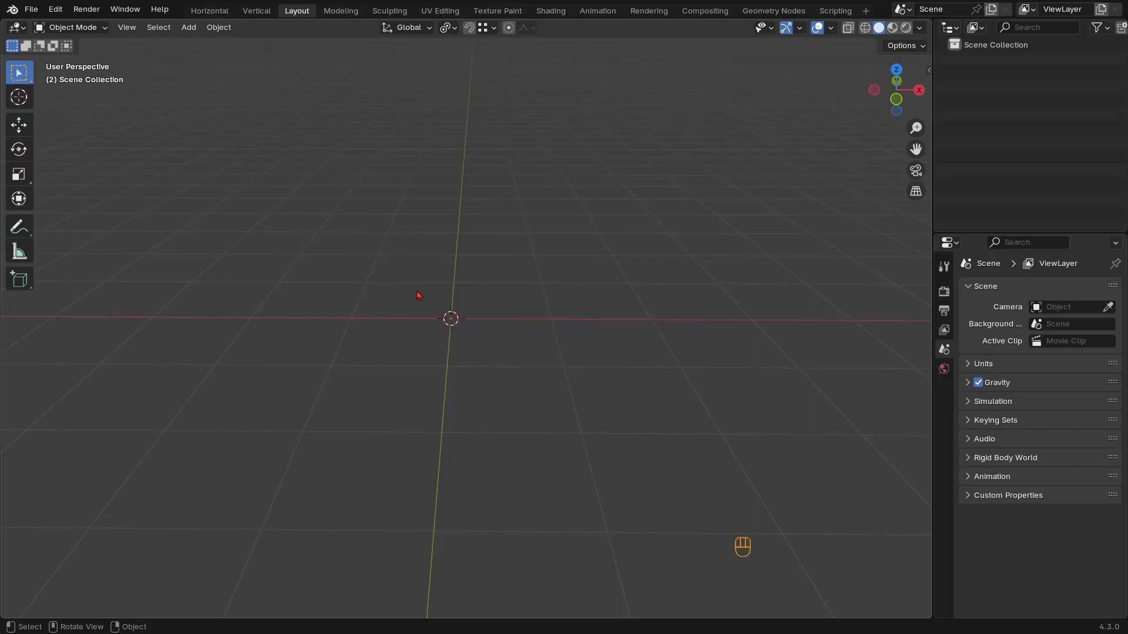
Add a cylinder mesh at the origin of the empty scene and set it to 12 vertices
key("shift+a")
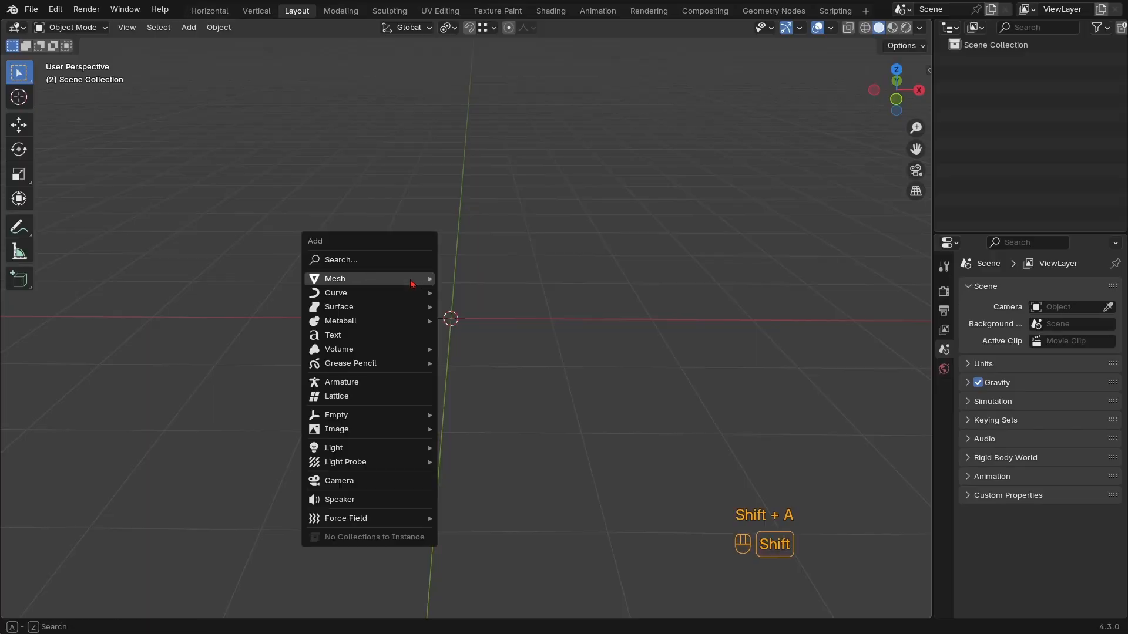
mouse_move(411, 283)
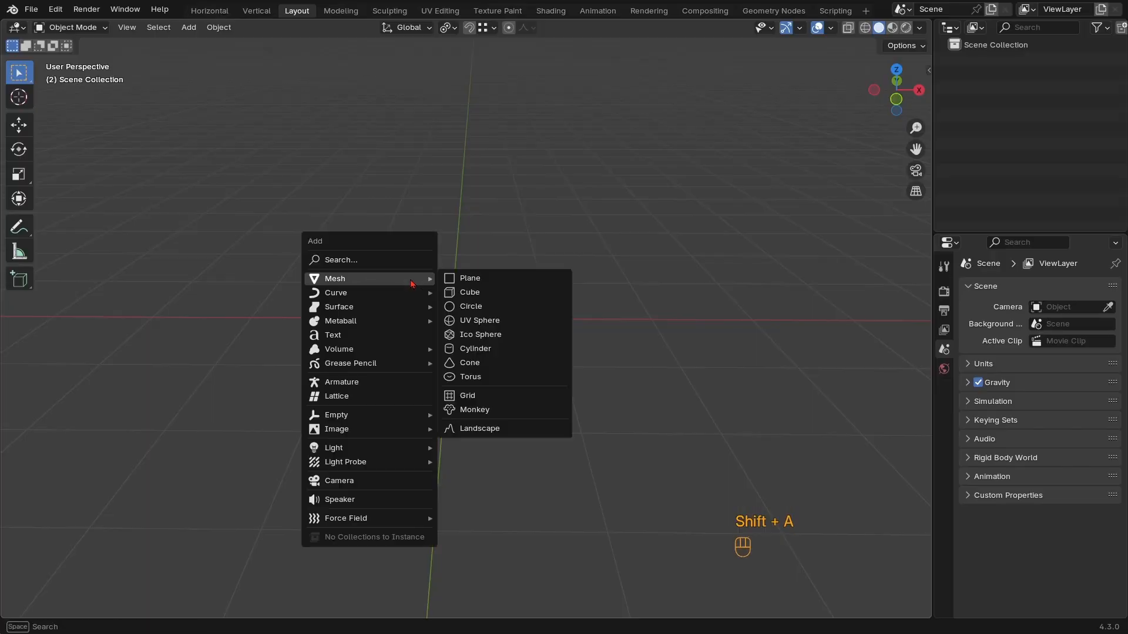
left_click(464, 350)
middle_click_drag(481, 347, 539, 269, "ctrl")
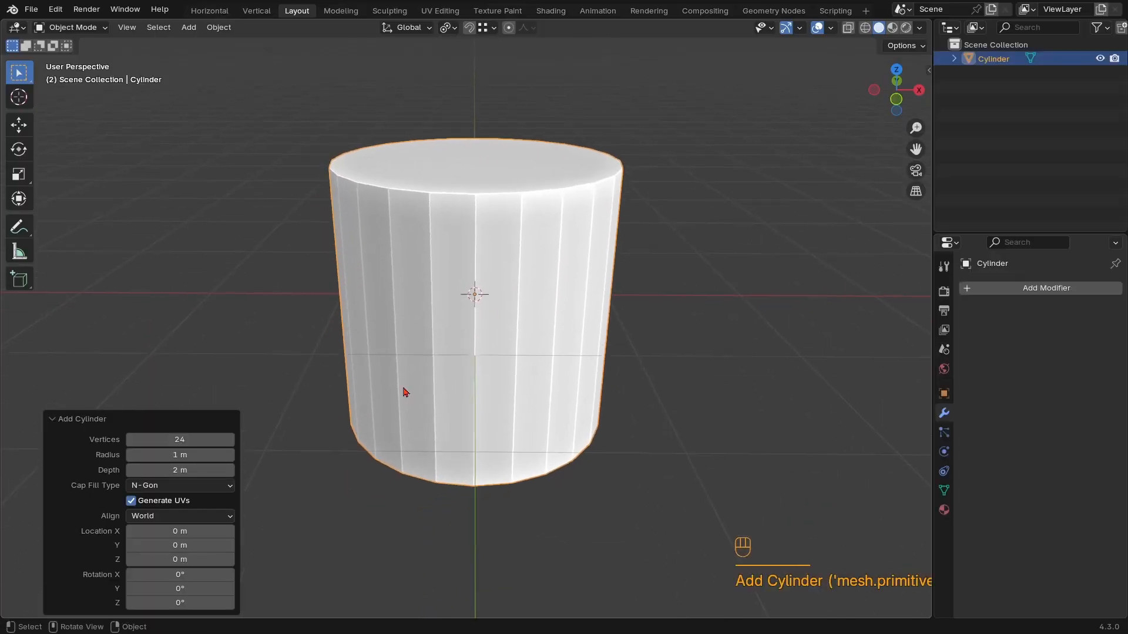
left_click(182, 441)
type("12")
key("Return")
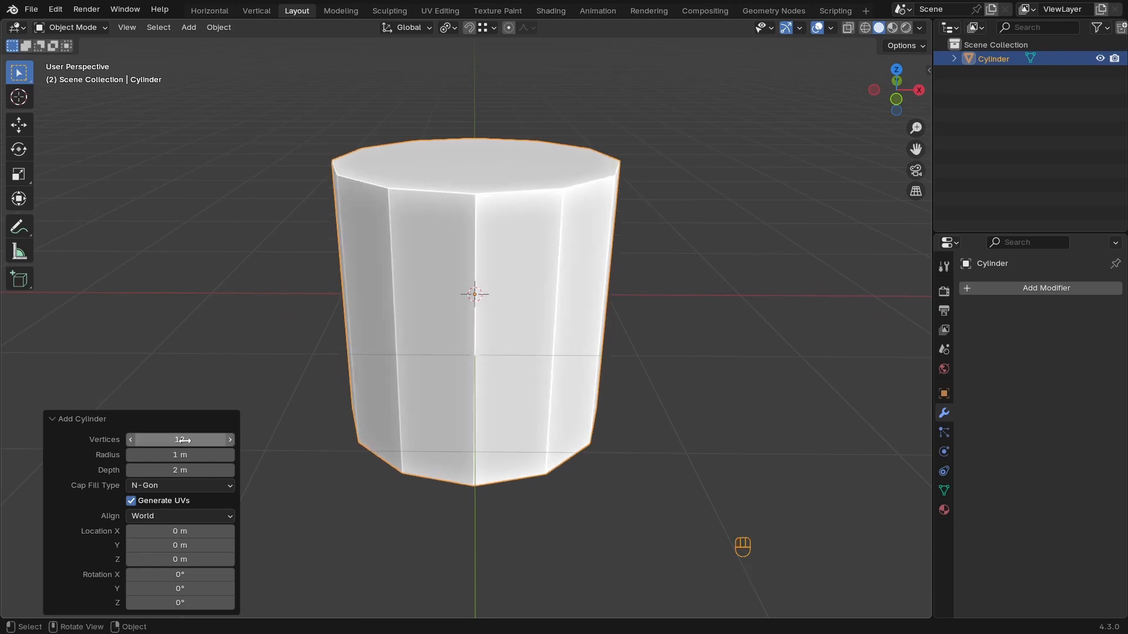
Switch the cylinder between Object Mode and Edit Mode, finishing in Edit Mode with all its geometry selected
middle_click_drag(456, 343, 485, 244, "ctrl")
key("Tab")
left_click(477, 234)
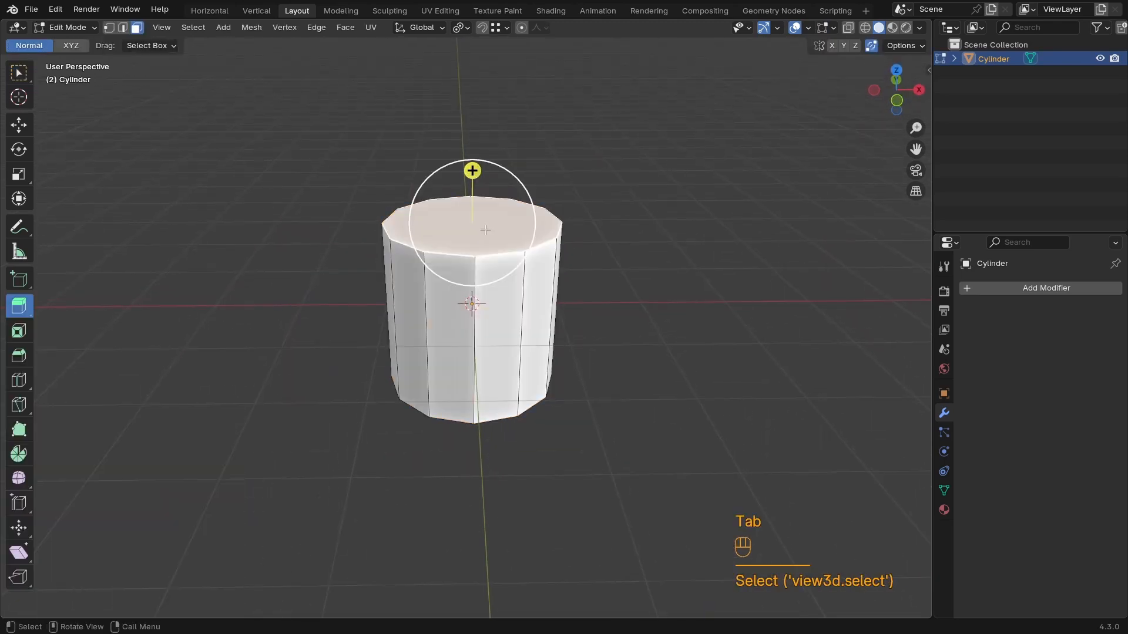
key("Tab")
middle_click_drag(488, 229, 520, 326)
key("Tab")
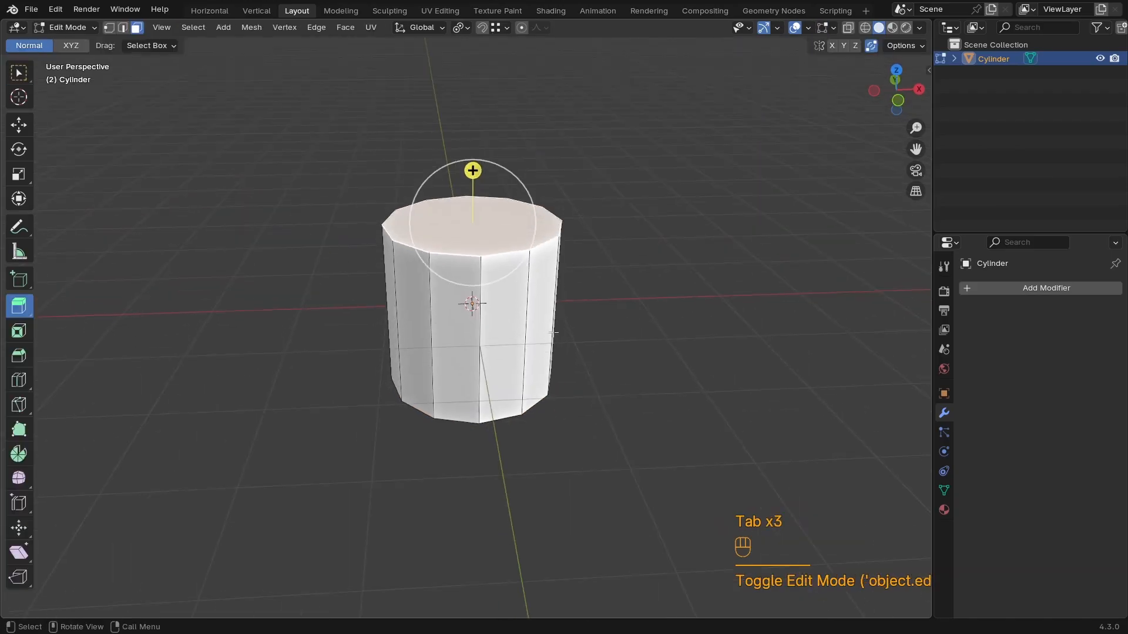
key("a")
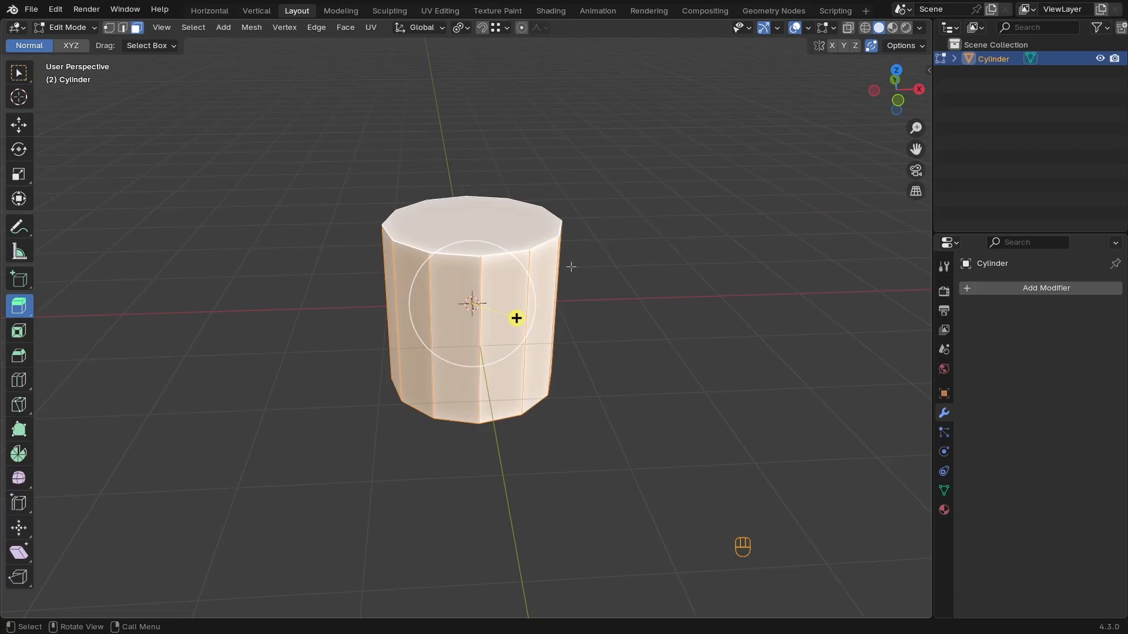
Cycle the mesh selection mode through vertex, edge and face twice, ending on face selection
left_click(110, 28)
left_click(123, 28)
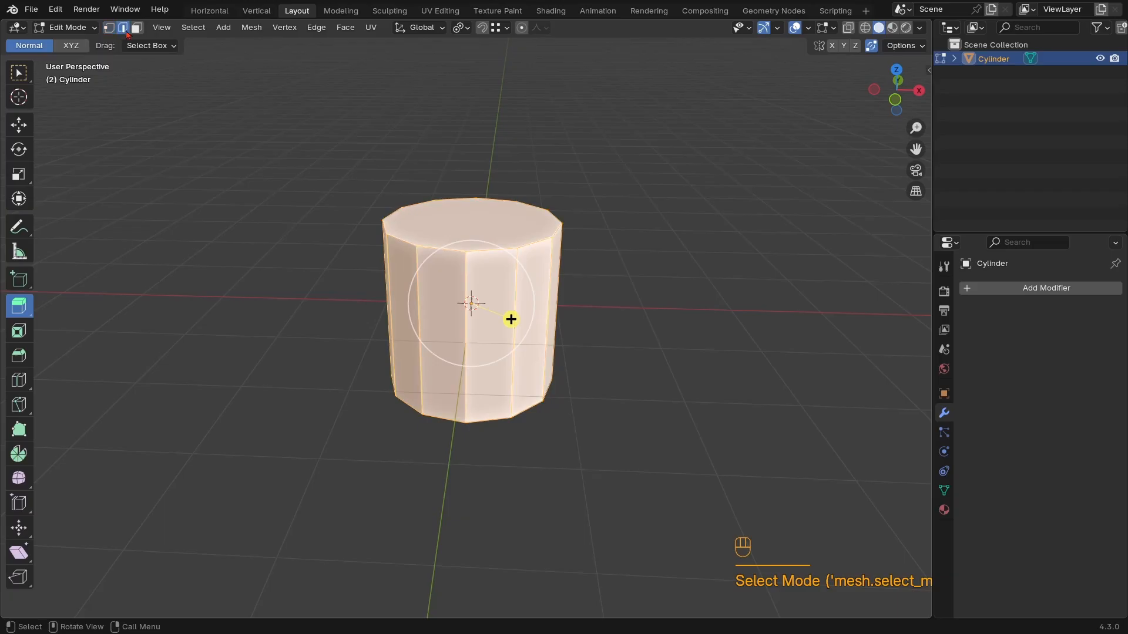
left_click(137, 27)
scroll(425, 305, "up", 2)
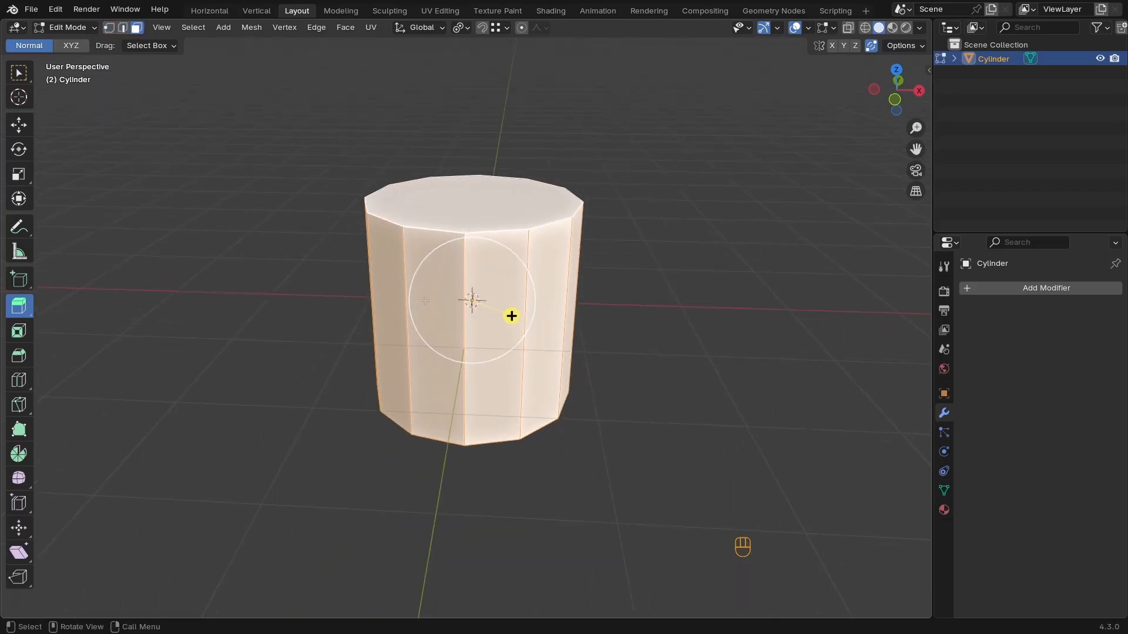
key("1")
key("2")
key("3")
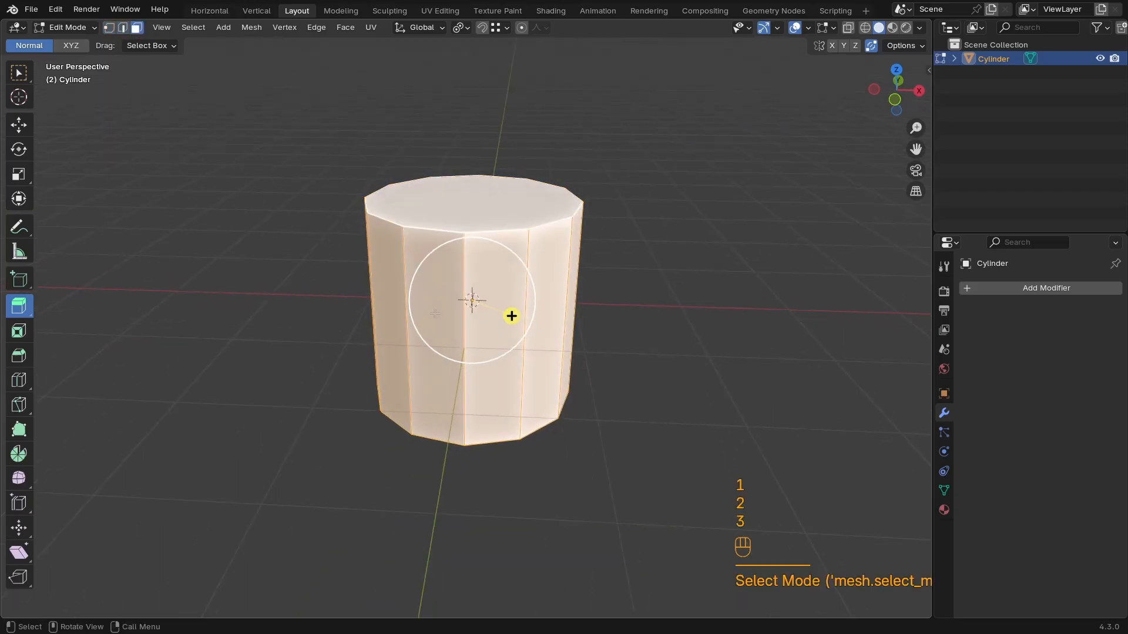
scroll(482, 204, "up", 3)
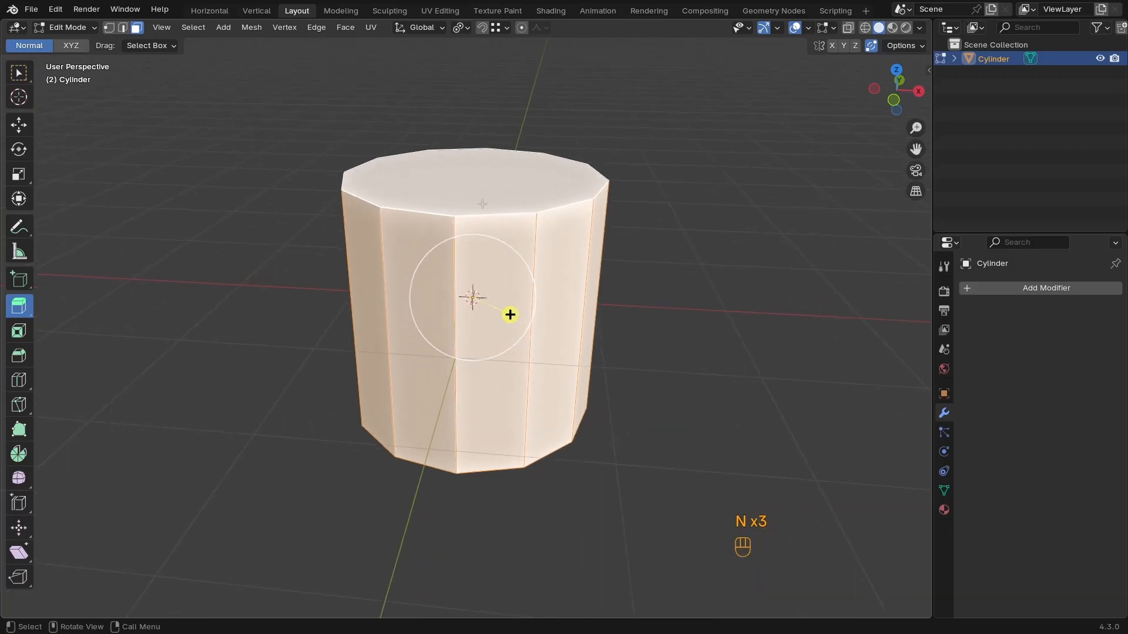
Select the cylinder's top face, show the mesh in wireframe, and grow the selection by one step
left_click(466, 189)
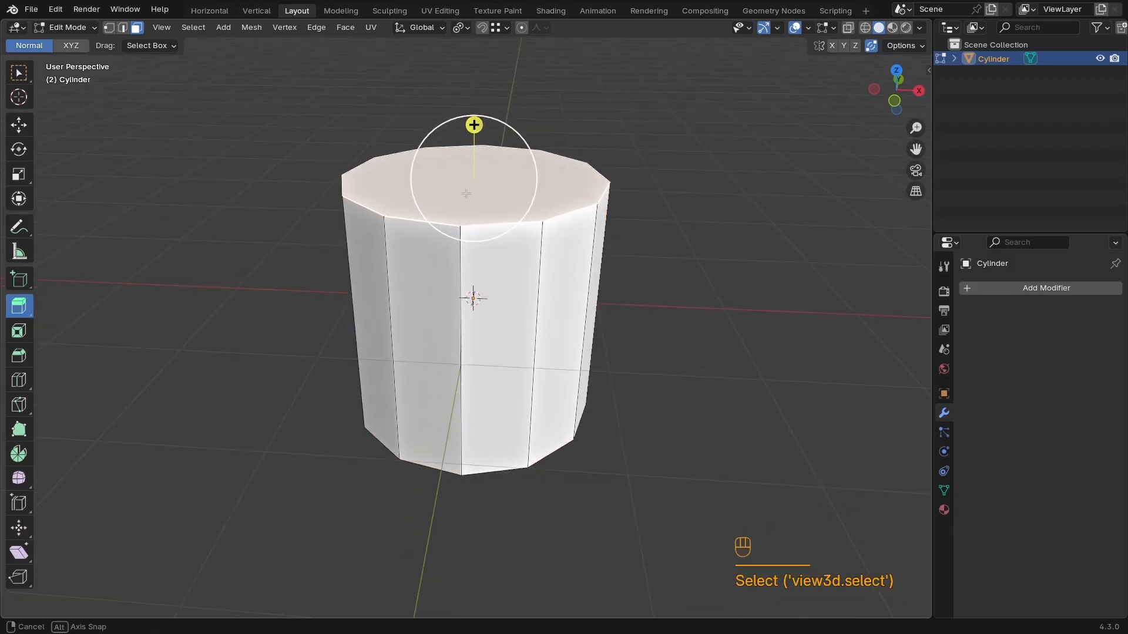
key("z")
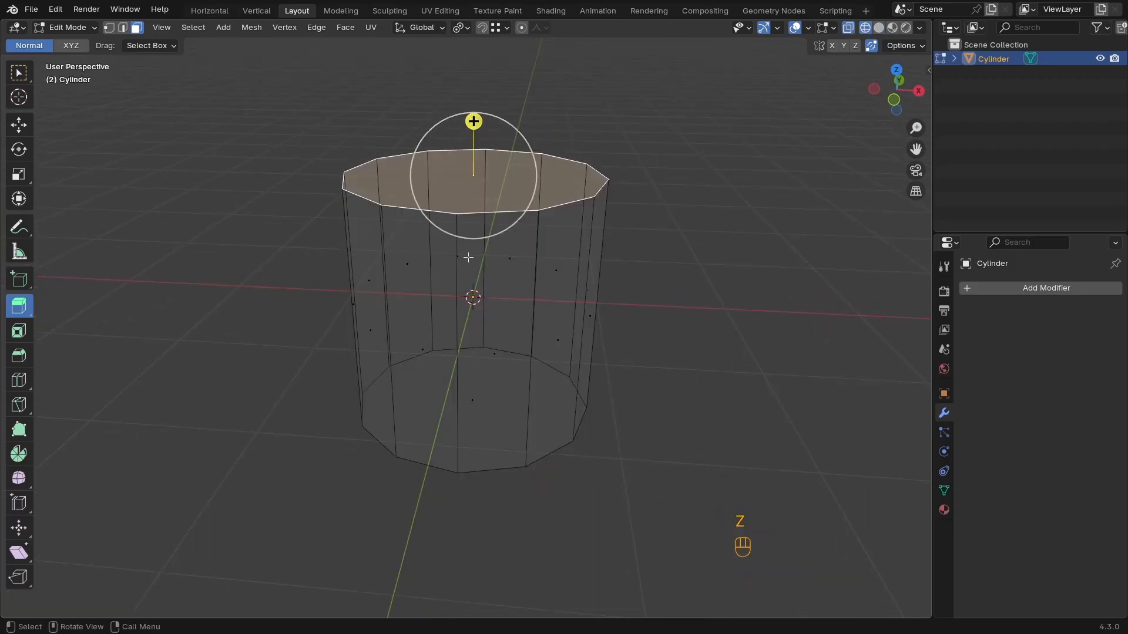
key("ctrl+KP_Add")
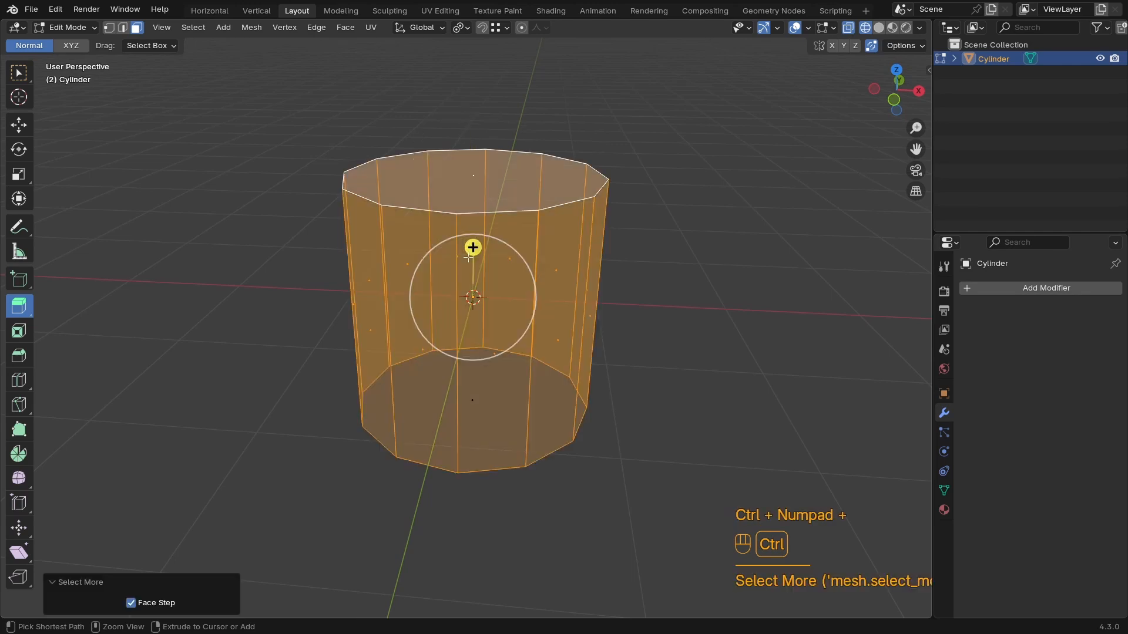
middle_click_drag(584, 365, 605, 350)
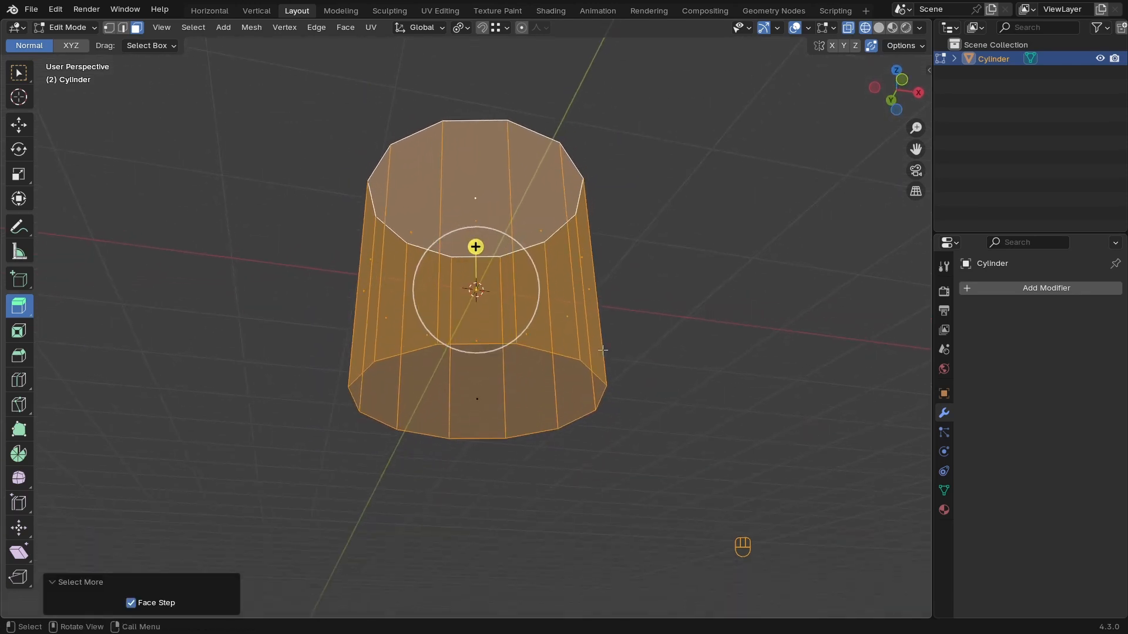
Shrink the face selection by one step, back to the cylinder's top face
key("ctrl")
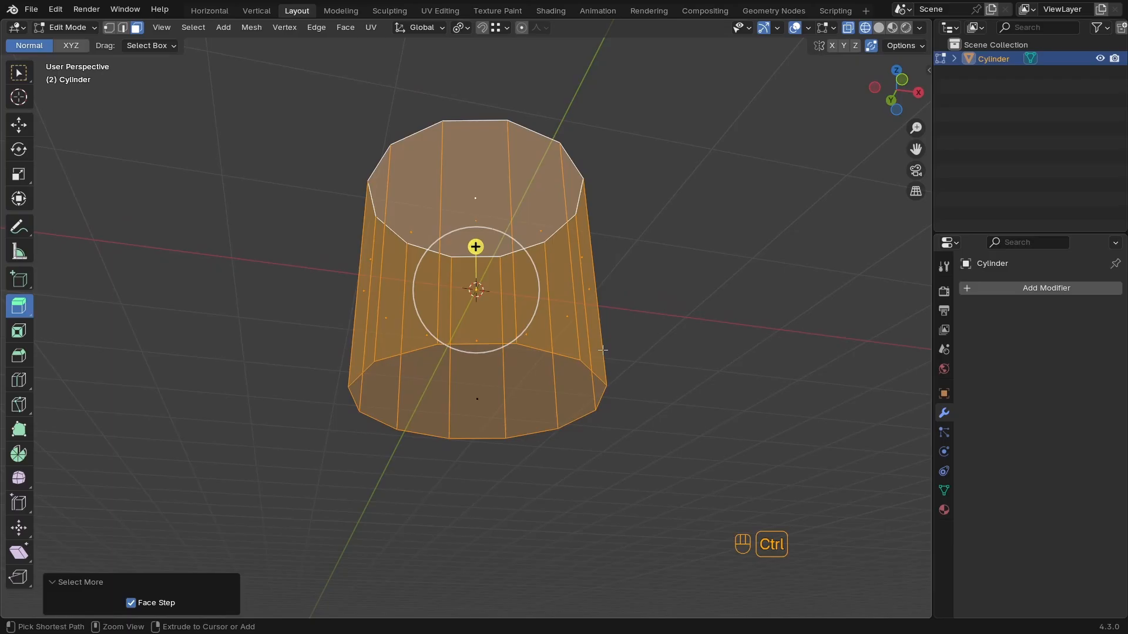
key("ctrl+minus")
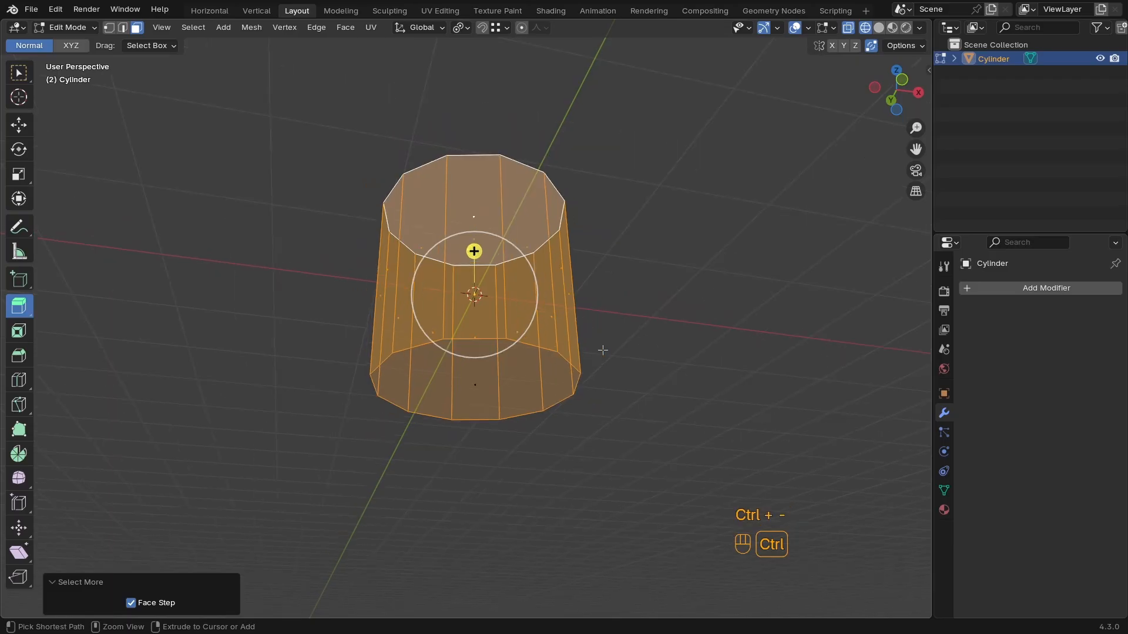
key("ctrl+KP_Subtract")
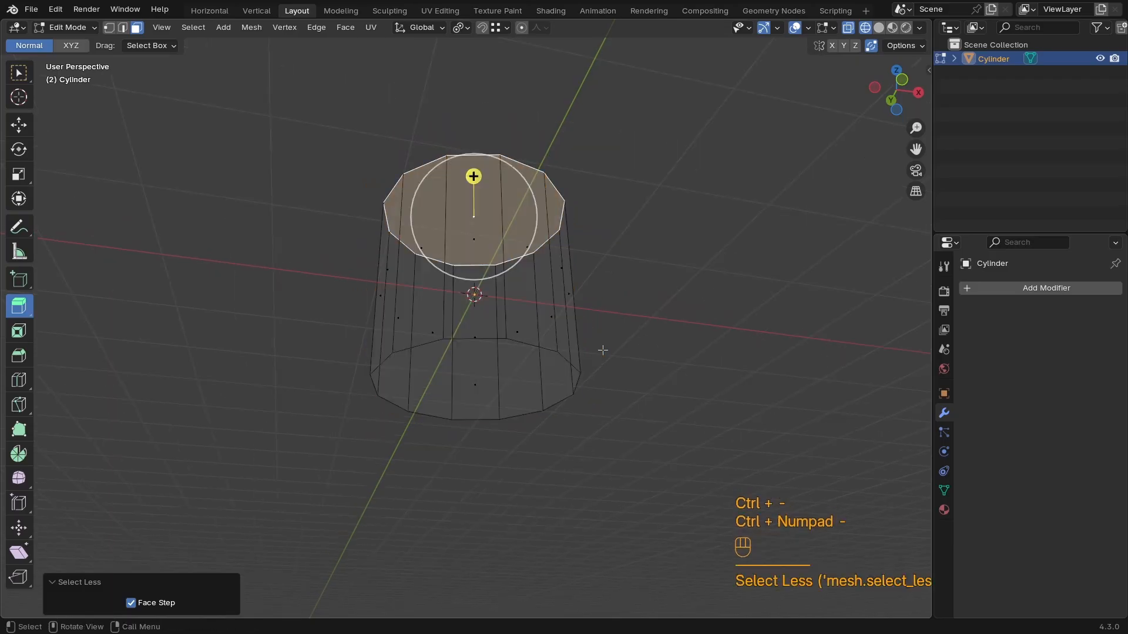
mouse_move(599, 350)
middle_mouse_down()
mouse_move(554, 360)
mouse_move(566, 441)
mouse_move(571, 316)
middle_mouse_up()
Return the view to solid shading and grow the face selection by one step from the cylinder's top face
key("z")
left_click(622, 413)
scroll(579, 347, "up", 1)
key("ctrl+KP_Add")
Delete the selected top and side faces, and select the remaining bottom face
key("x")
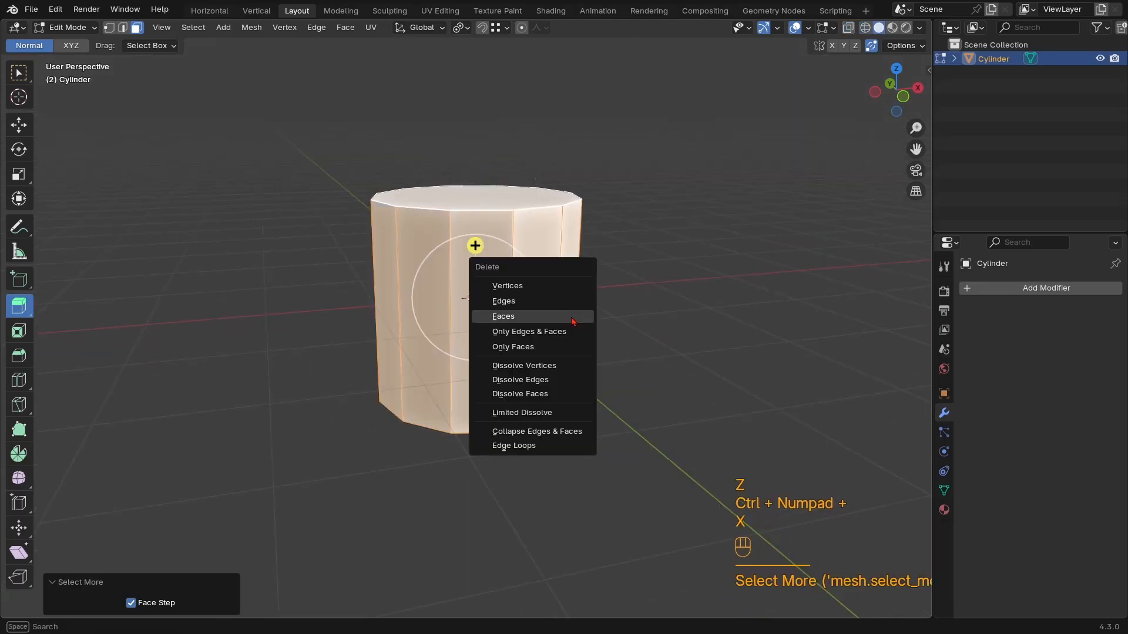
key("x")
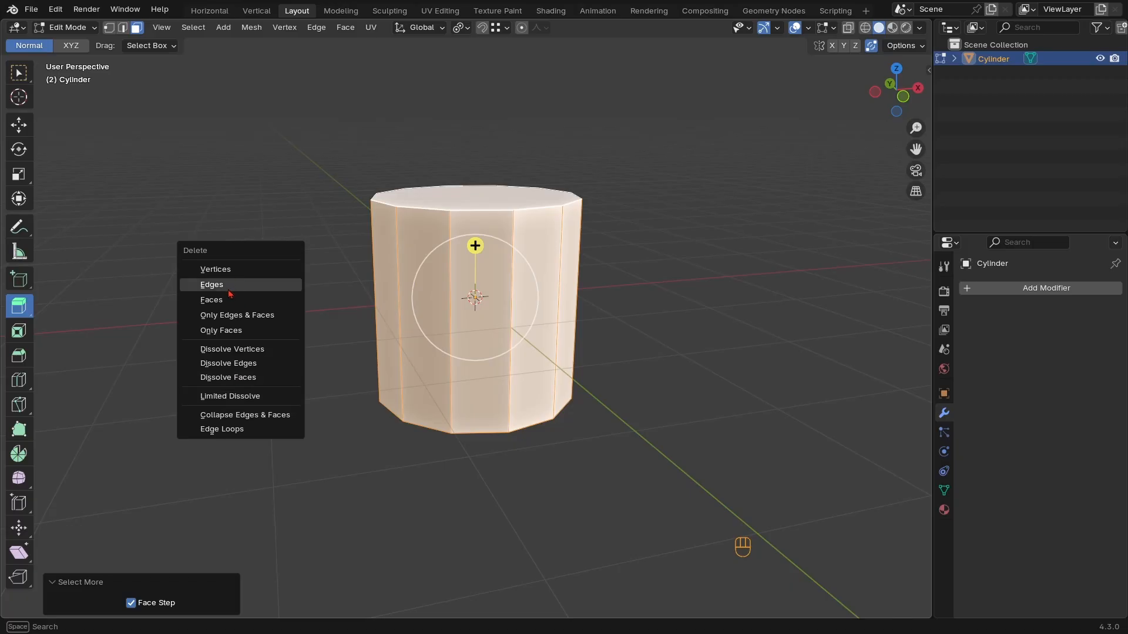
left_click(216, 306)
middle_click_drag(528, 298, 514, 348, "ctrl")
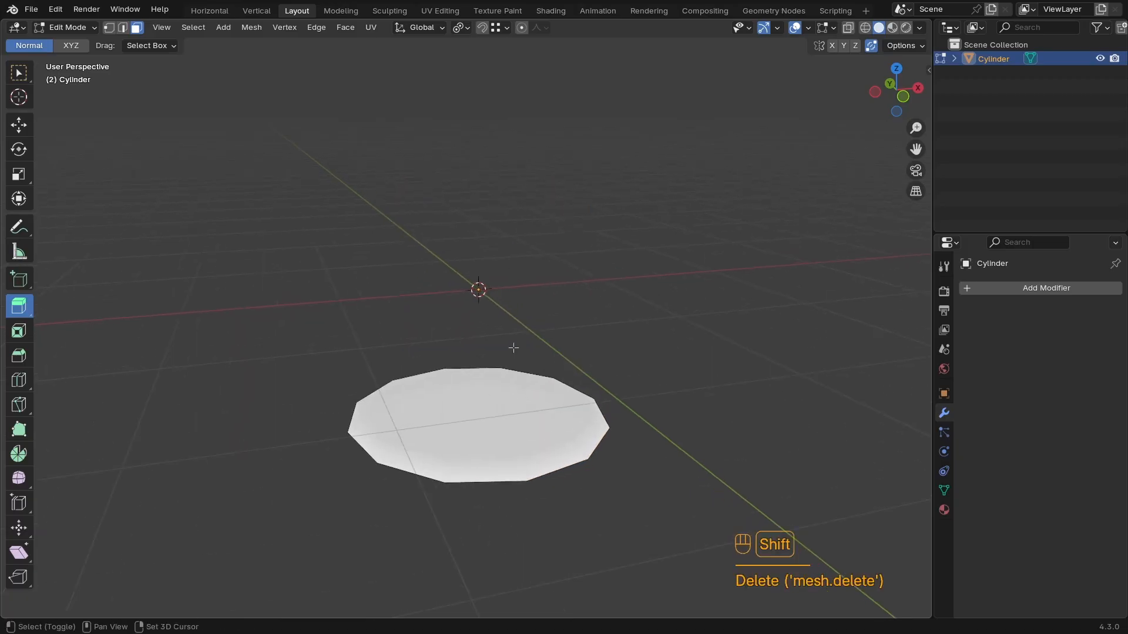
left_click(551, 427)
middle_click_drag(551, 427, 524, 379, "shift")
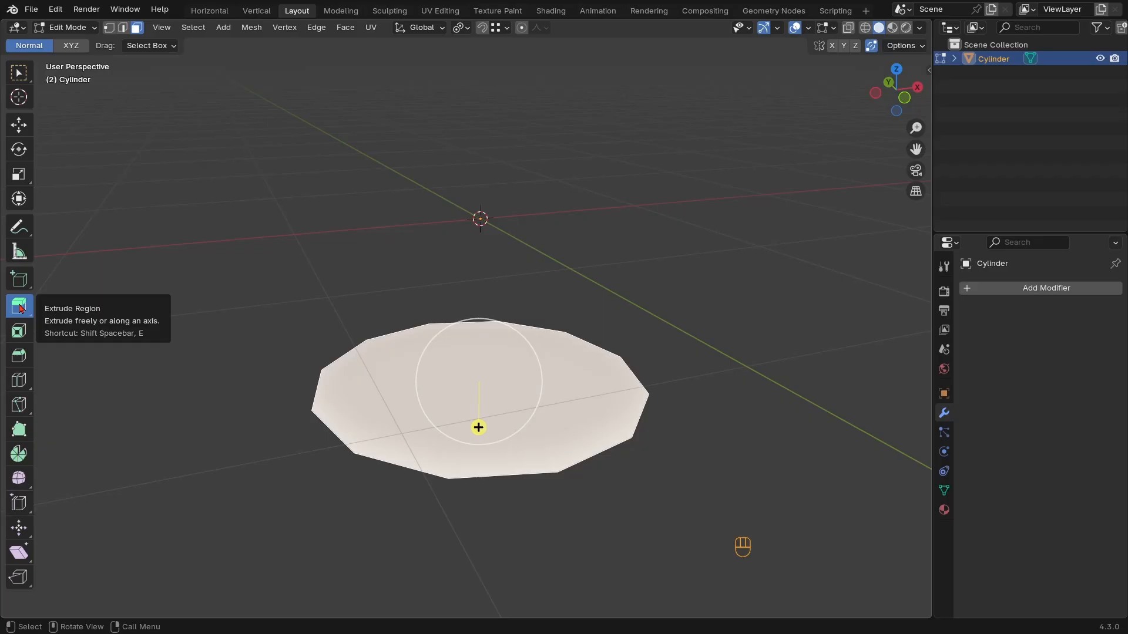
Look through the variants of the selection and extrude tools, keep Extrude Region active, and examine the extrude options for the selected face
left_click(30, 84)
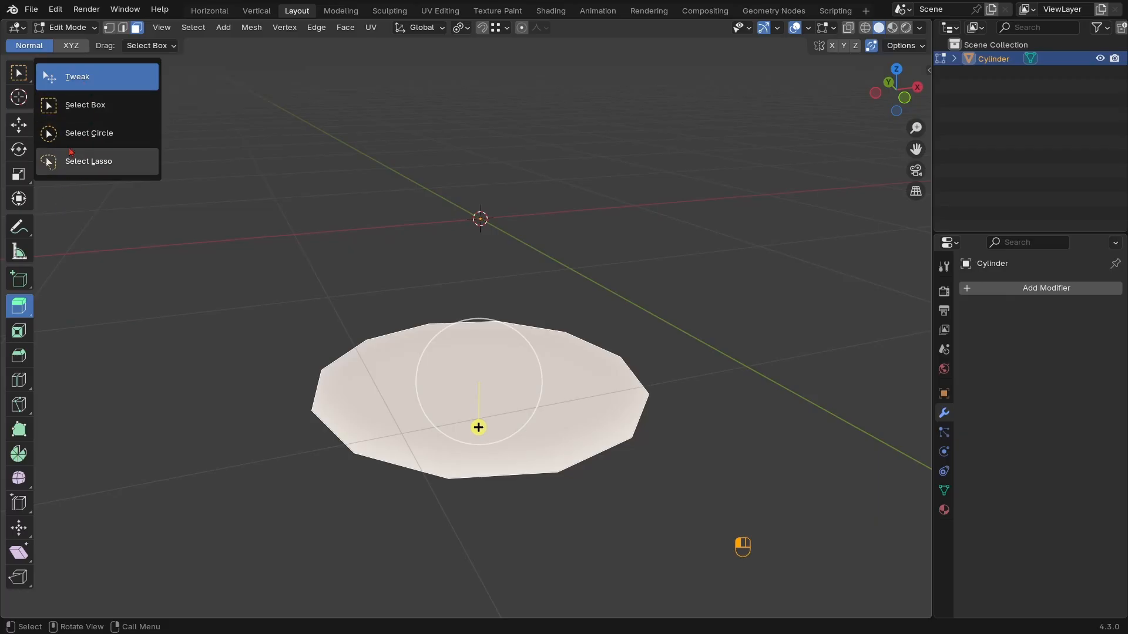
left_click(26, 81)
left_click(26, 81)
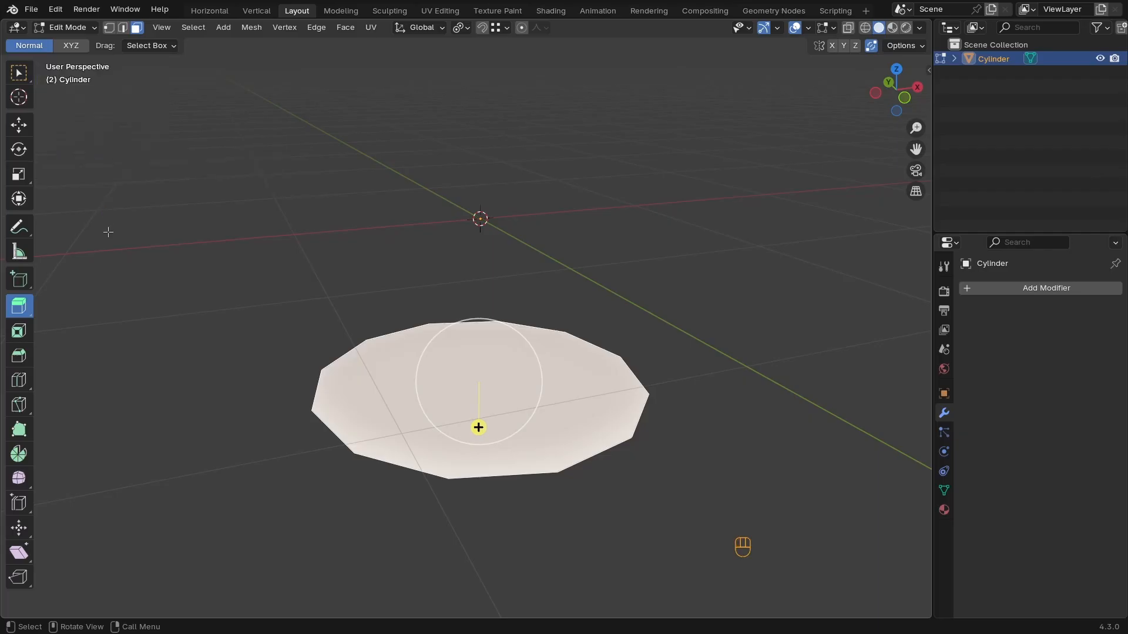
left_click(29, 318)
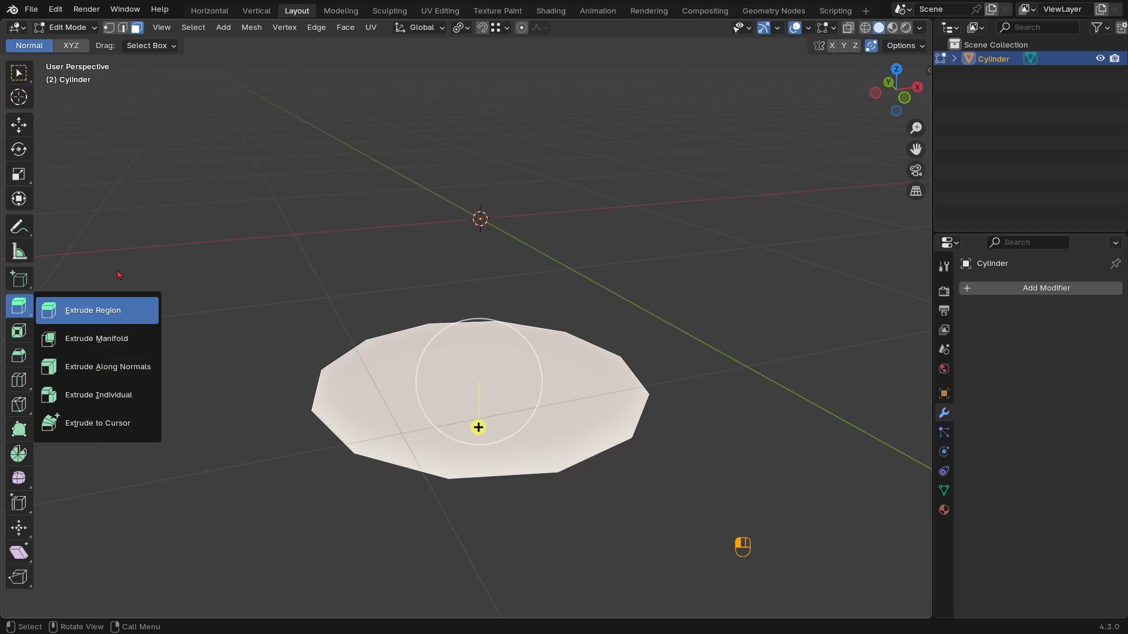
left_click(85, 312)
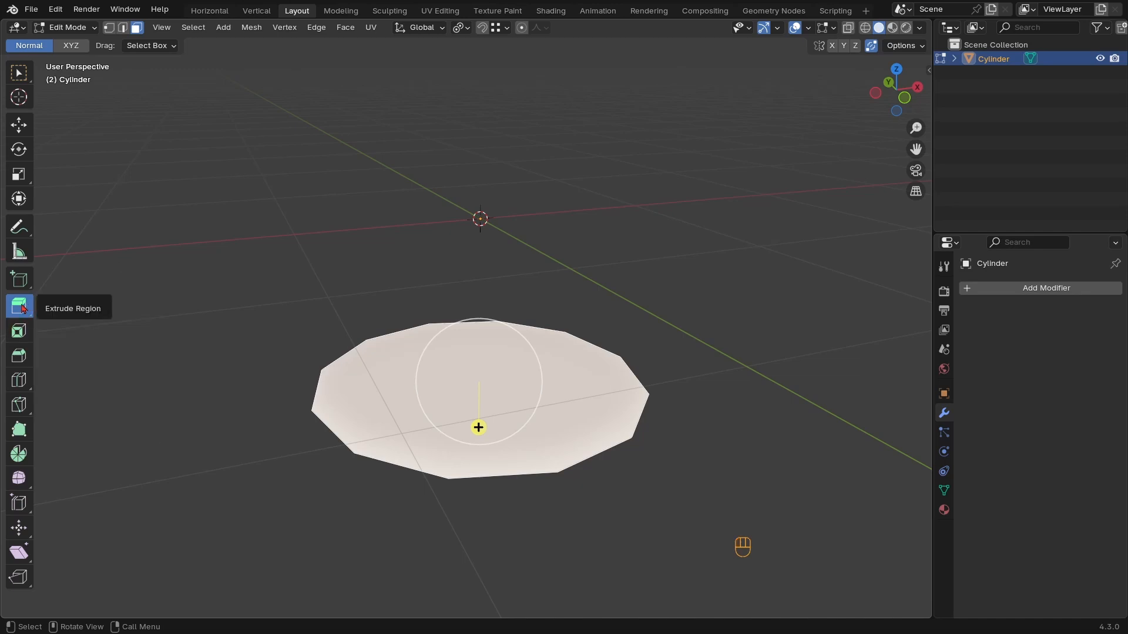
left_click(22, 309)
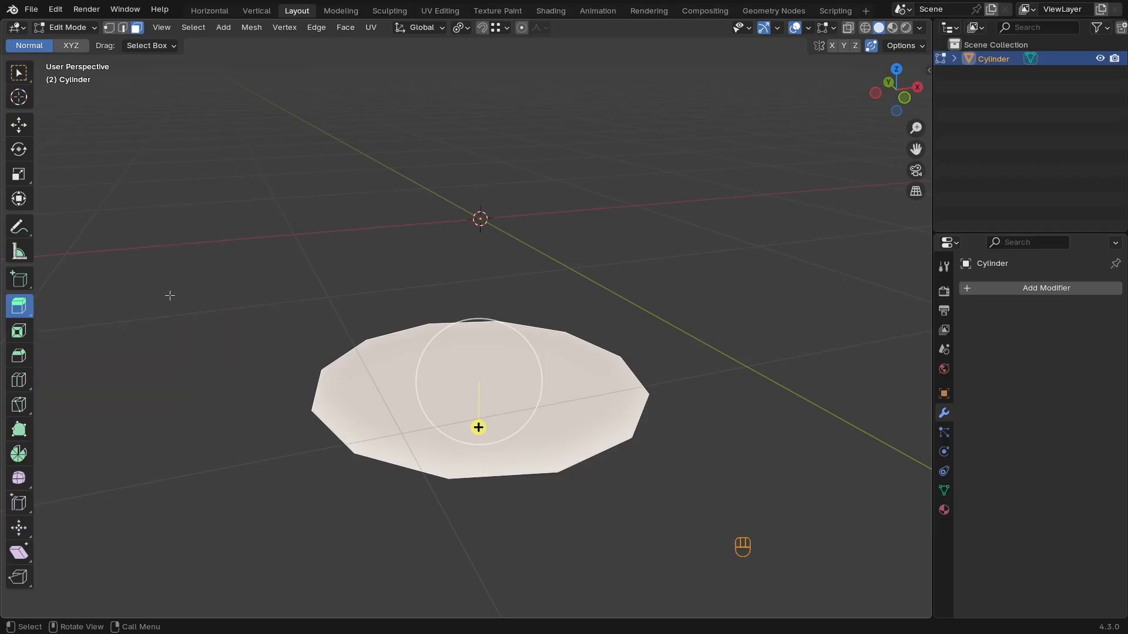
key("alt+e")
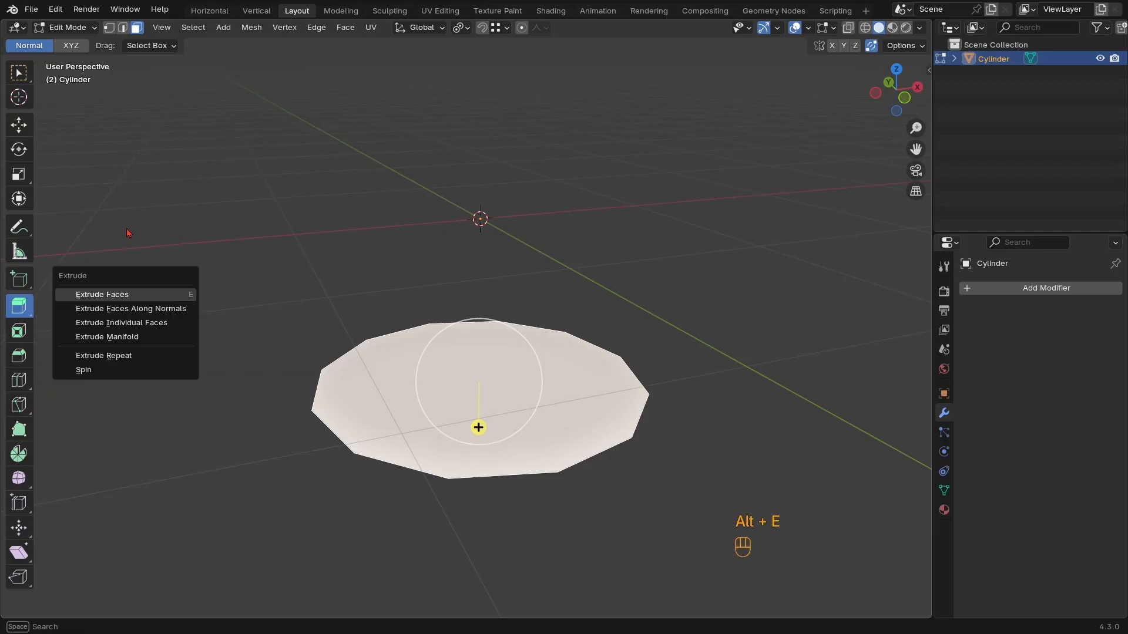
left_click(418, 394)
Extrude the selected face upward three times in succession, by about 0.39 m, 1.28 m and 0.5 m
middle_click_drag(419, 393, 394, 377)
key("e")
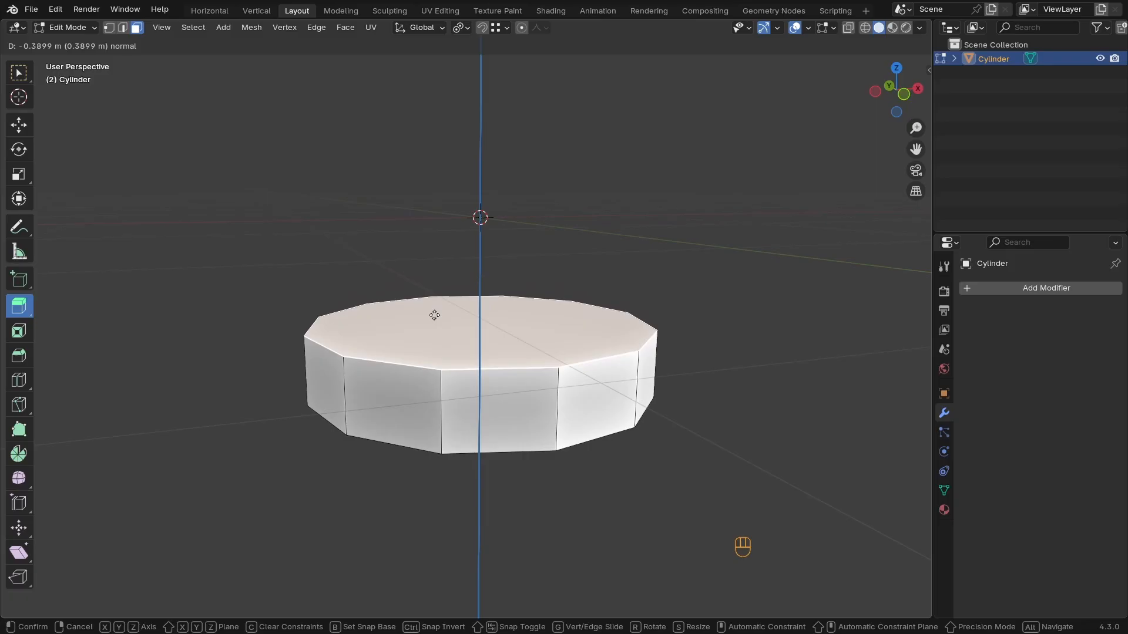
left_click(434, 315)
key("e")
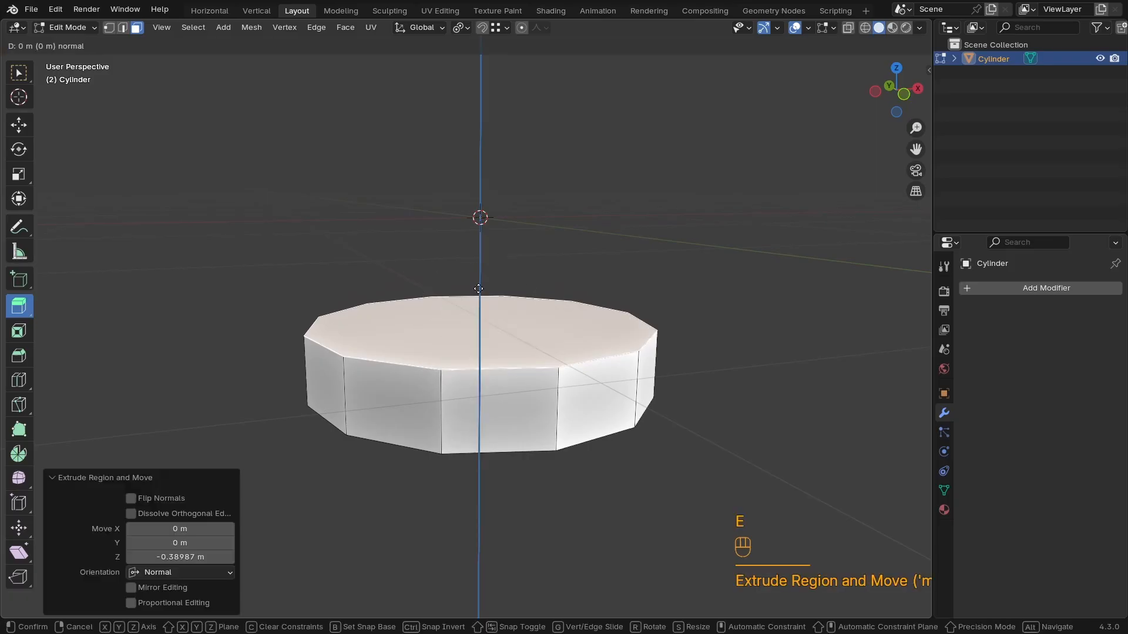
left_click(480, 148)
scroll(480, 148, "down", 3)
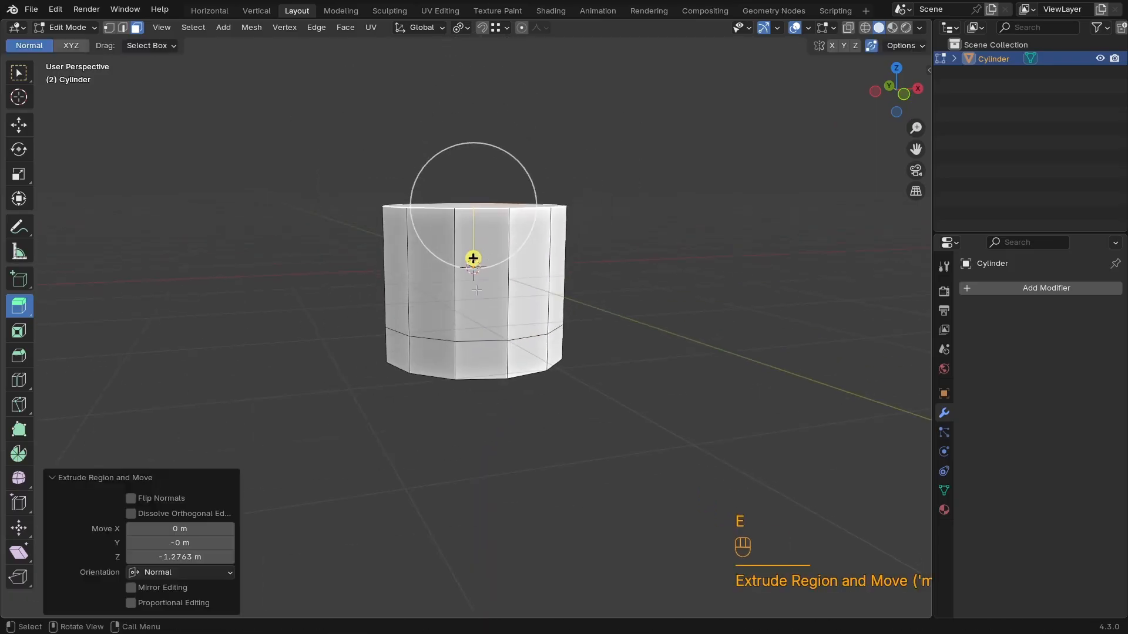
key("e")
left_click(503, 208)
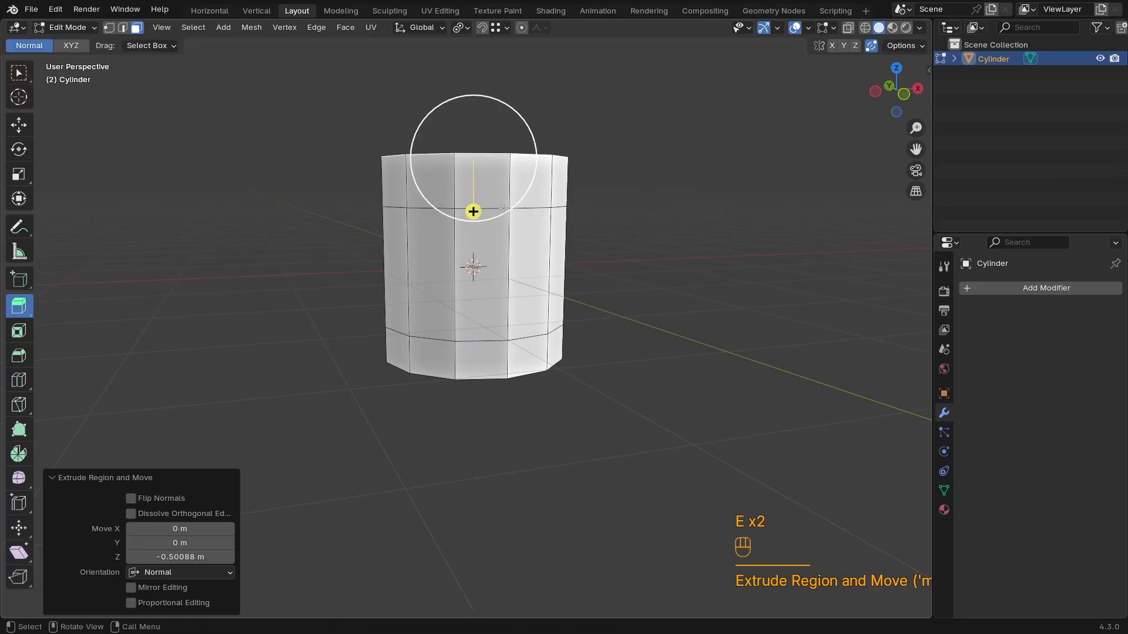
Deselect the cylinder's top face and examine which extrude options are offered with nothing selected
scroll(504, 209, "down", 1)
middle_click_drag(503, 209, 489, 266, "shift")
middle_click_drag(489, 266, 455, 267)
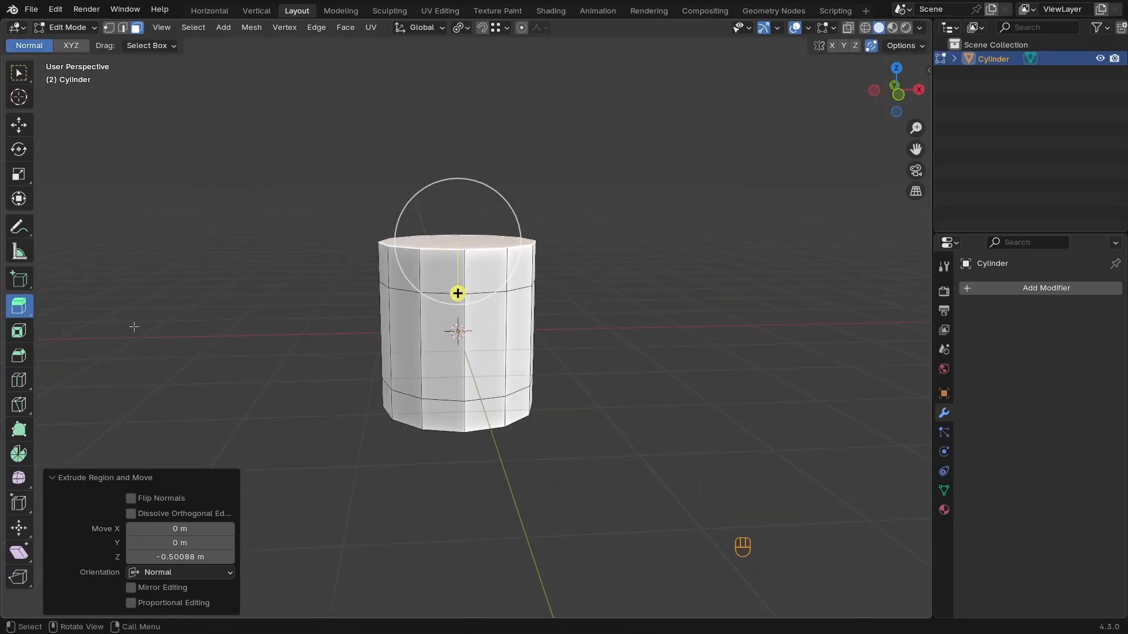
key("alt+e")
left_click(224, 390)
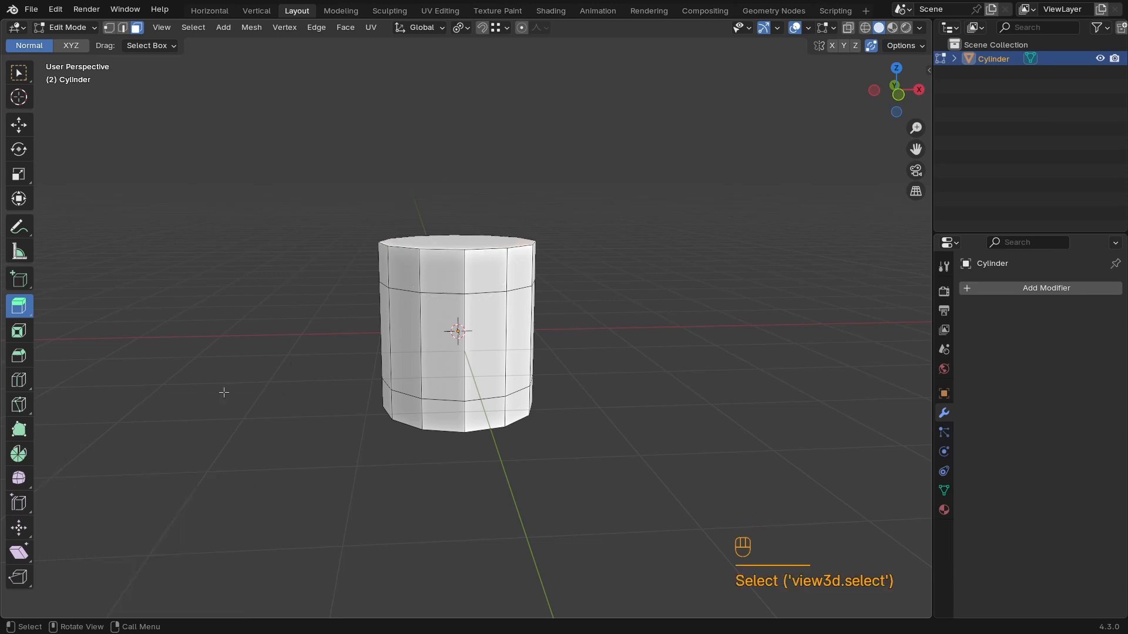
middle_click_drag(224, 390, 281, 383)
middle_click_drag(281, 383, 285, 329, "ctrl")
middle_click_drag(254, 363, 284, 340, "shift")
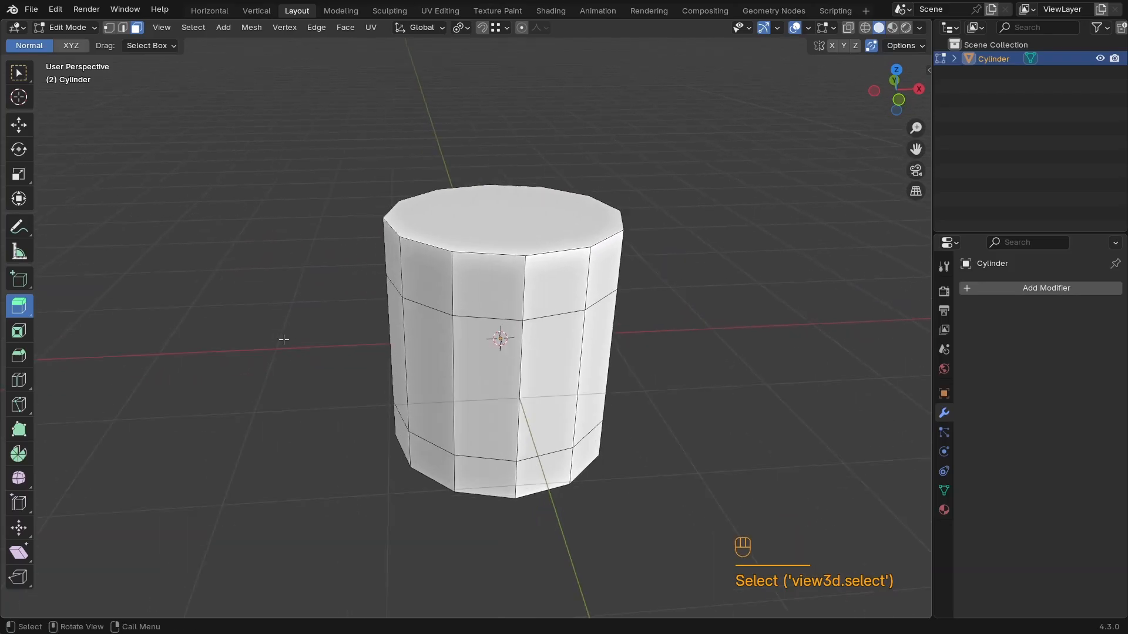
middle_click_drag(293, 446, 268, 389, "ctrl")
key("alt+e")
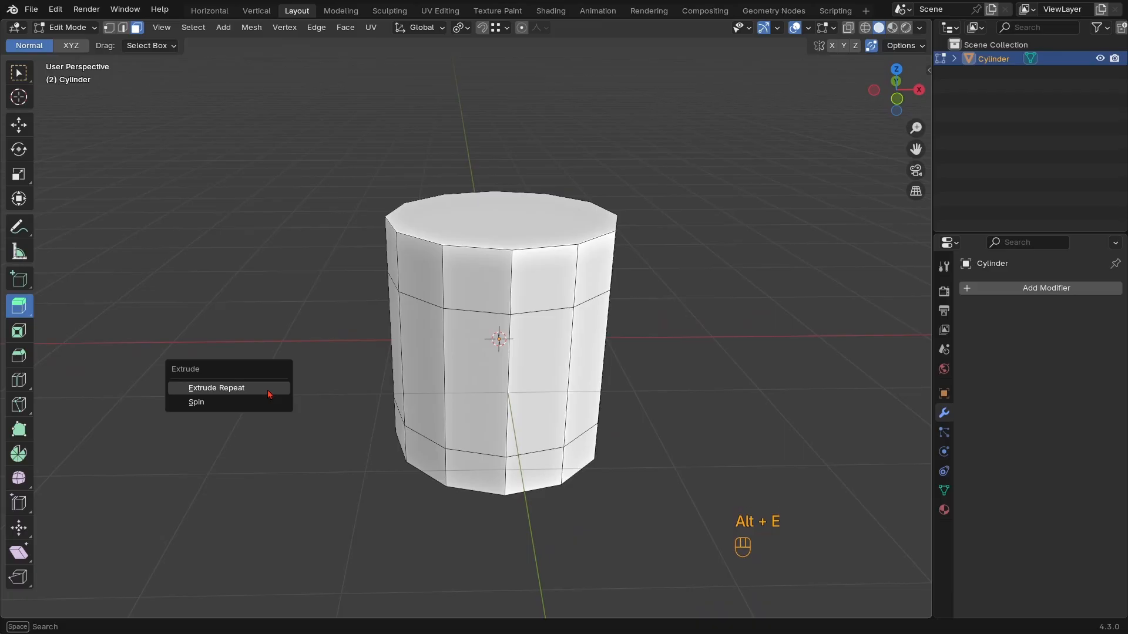
Select the cylinder's top face and examine the extrude options offered for a selected face
left_click(502, 217)
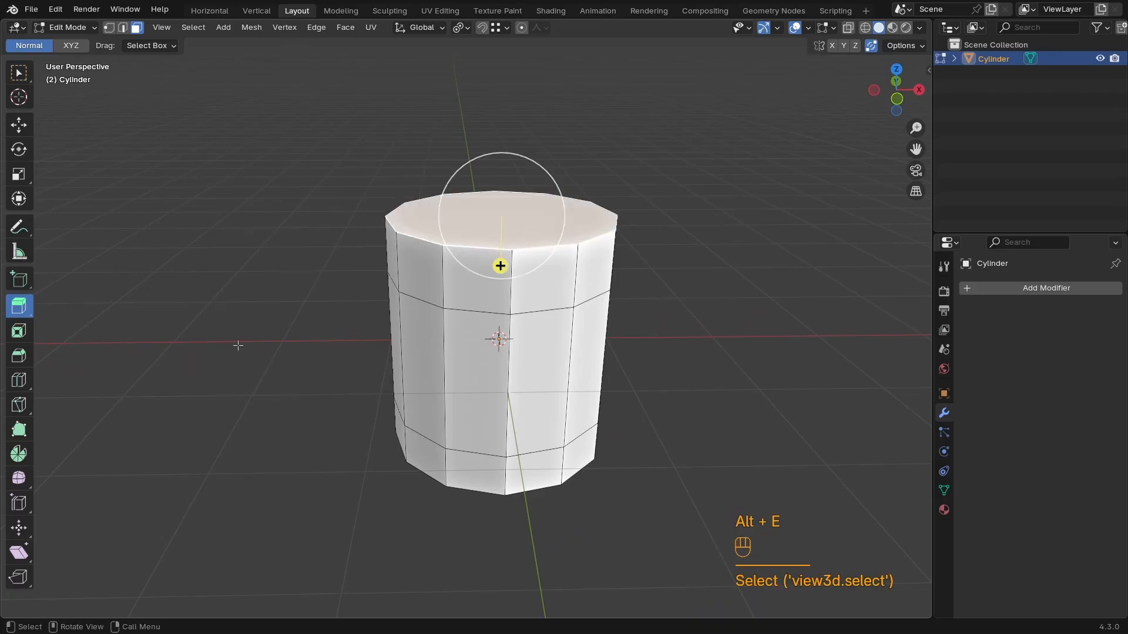
key("alt+e")
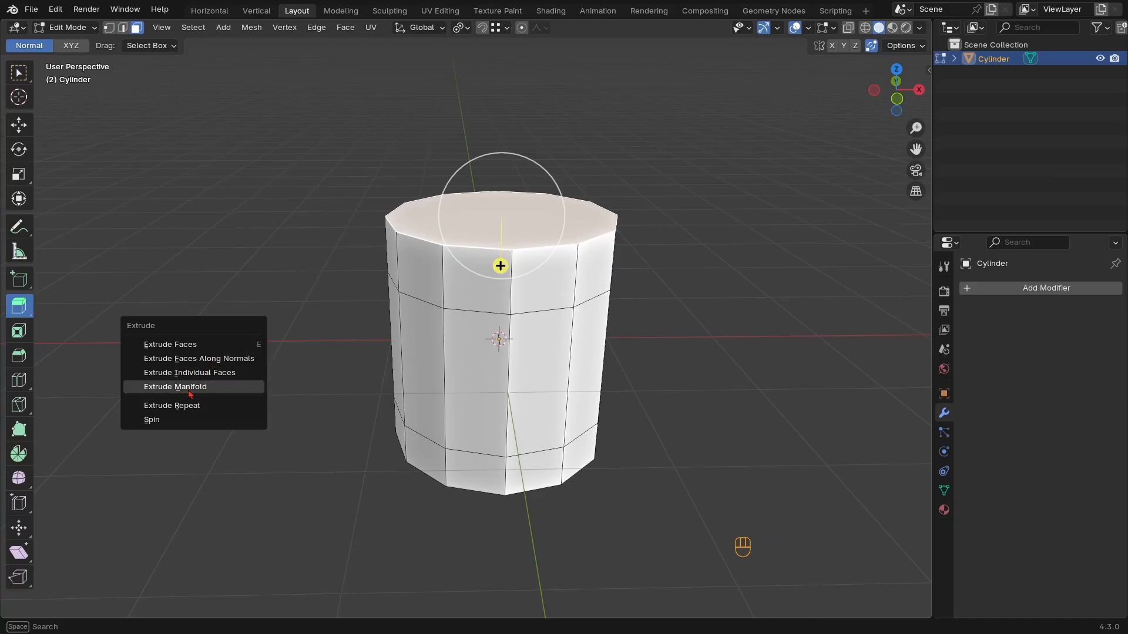
middle_click_drag(554, 353, 488, 320)
key("alt+e")
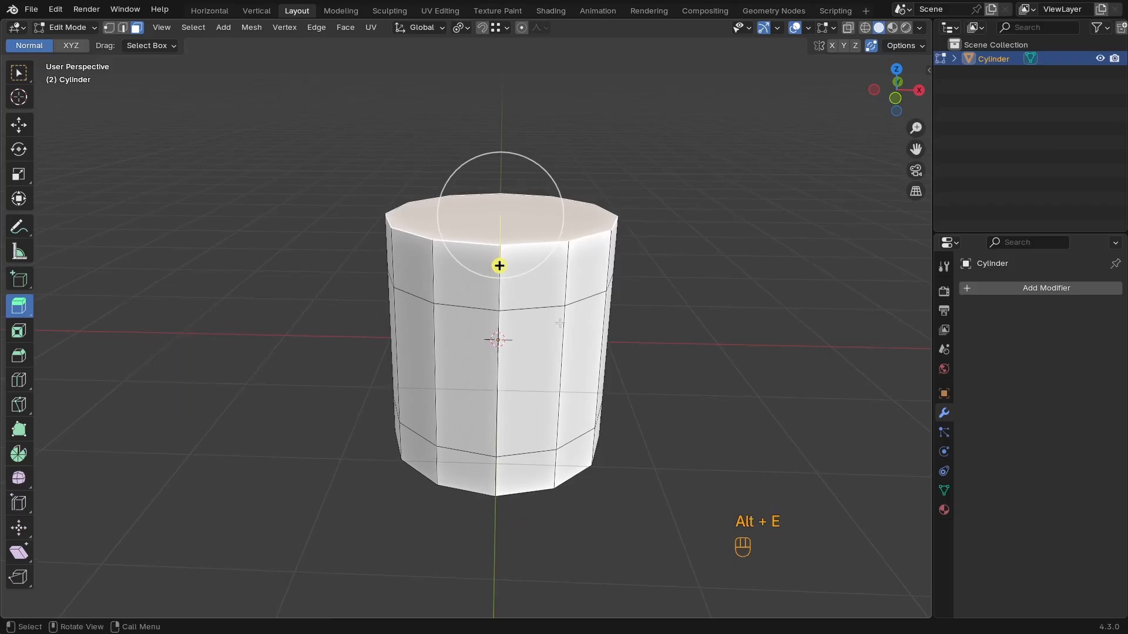
Select one side face in the cylinder's middle band and display the face normals at size 2.00
left_click(514, 362)
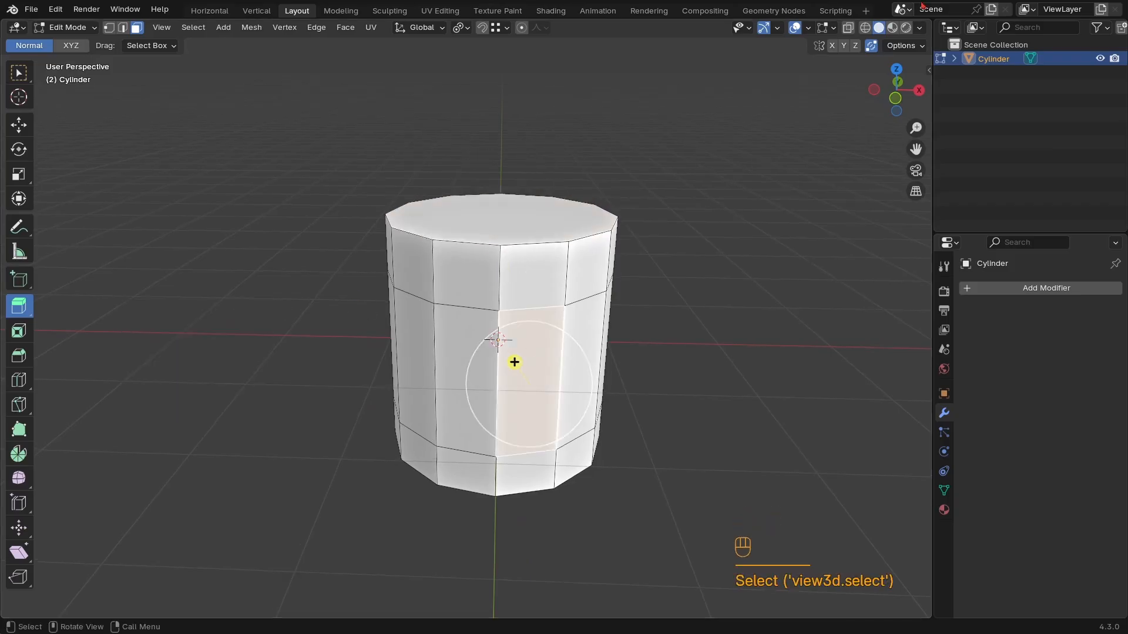
left_click(833, 28)
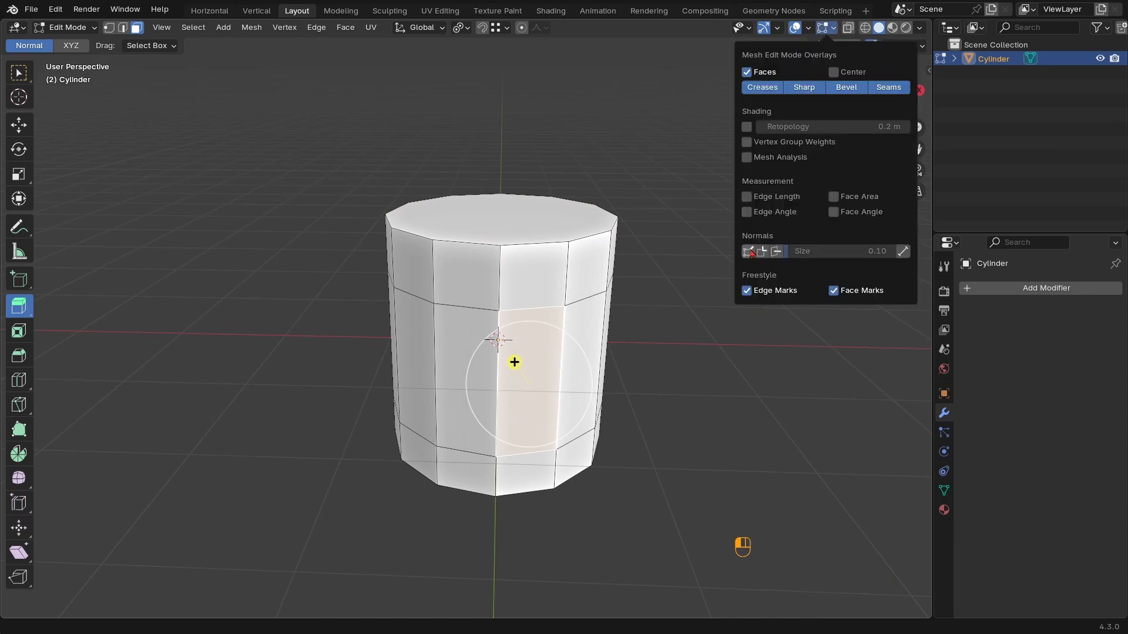
left_click(776, 251)
left_click_drag(791, 251, 897, 252)
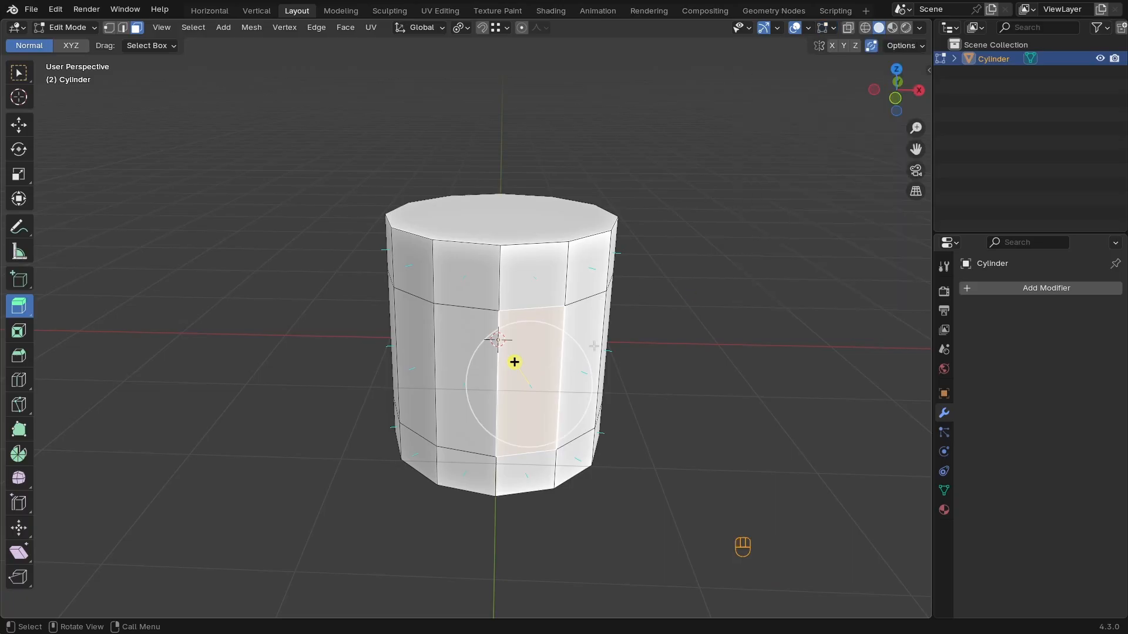
middle_click_drag(513, 363, 662, 414)
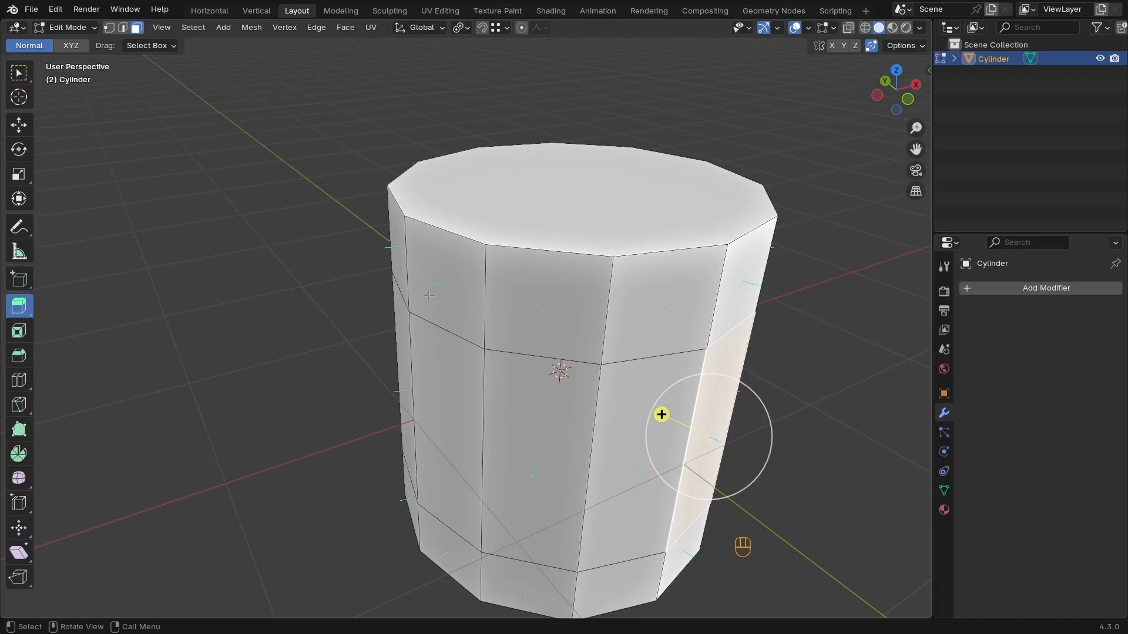
Hide the face normals and preview the split normals and vertex normals, leaving all normal displays off
left_click(835, 28)
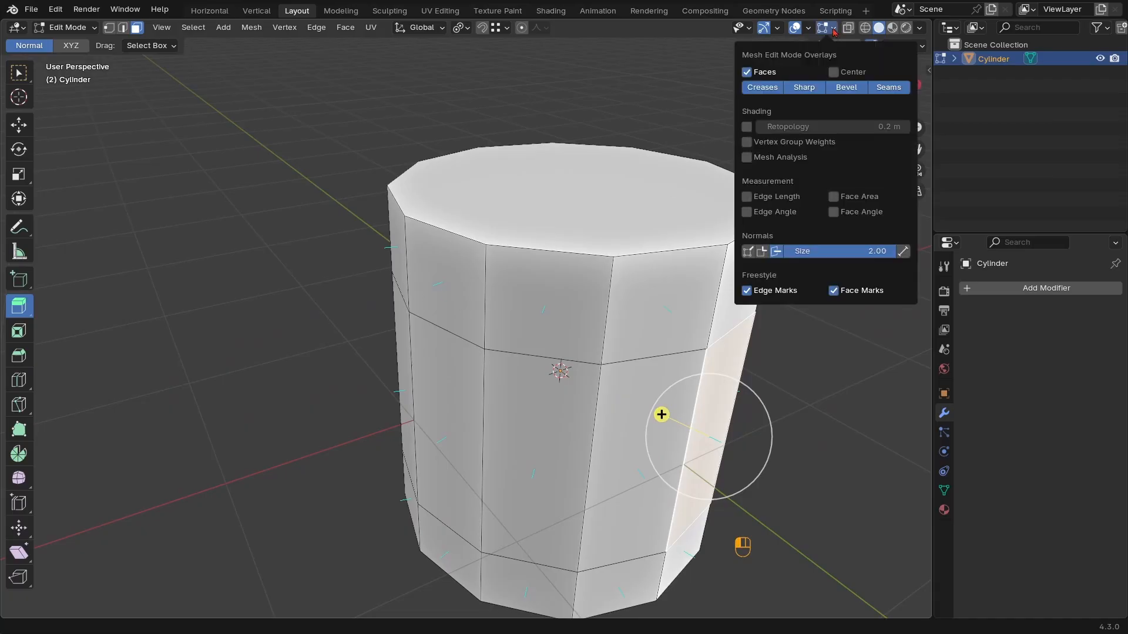
left_click(777, 251)
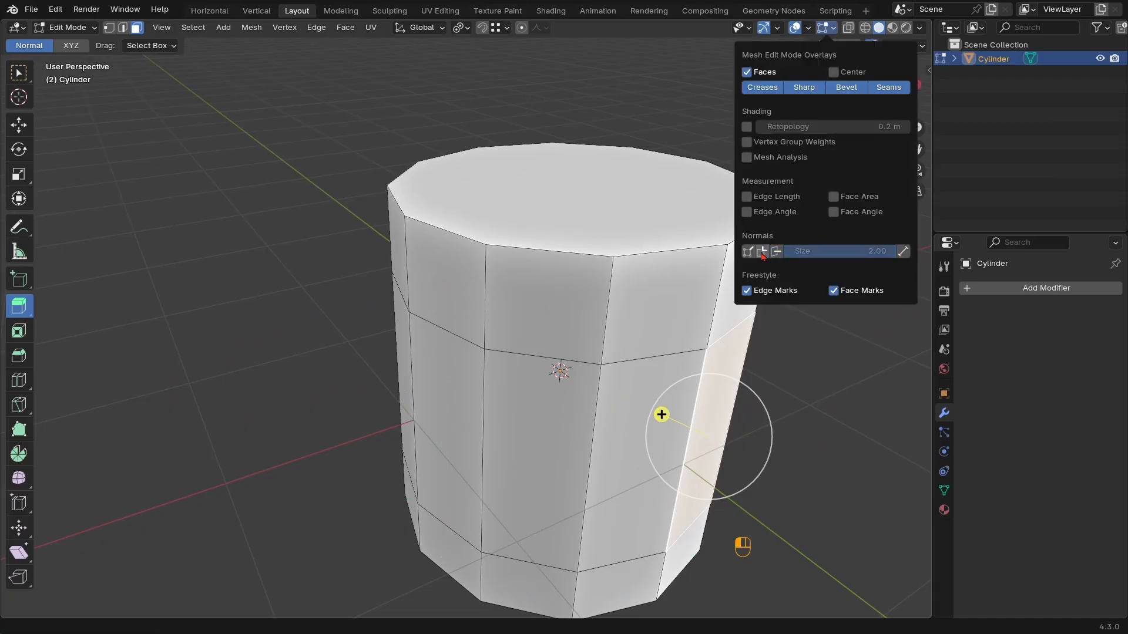
left_click(762, 251)
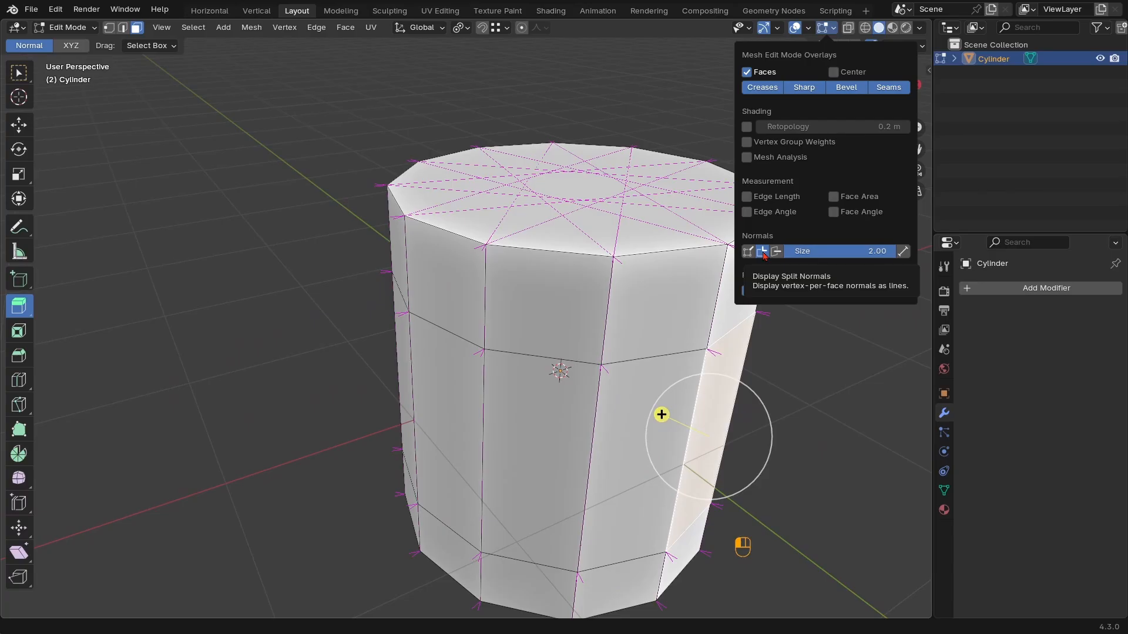
left_click(762, 251)
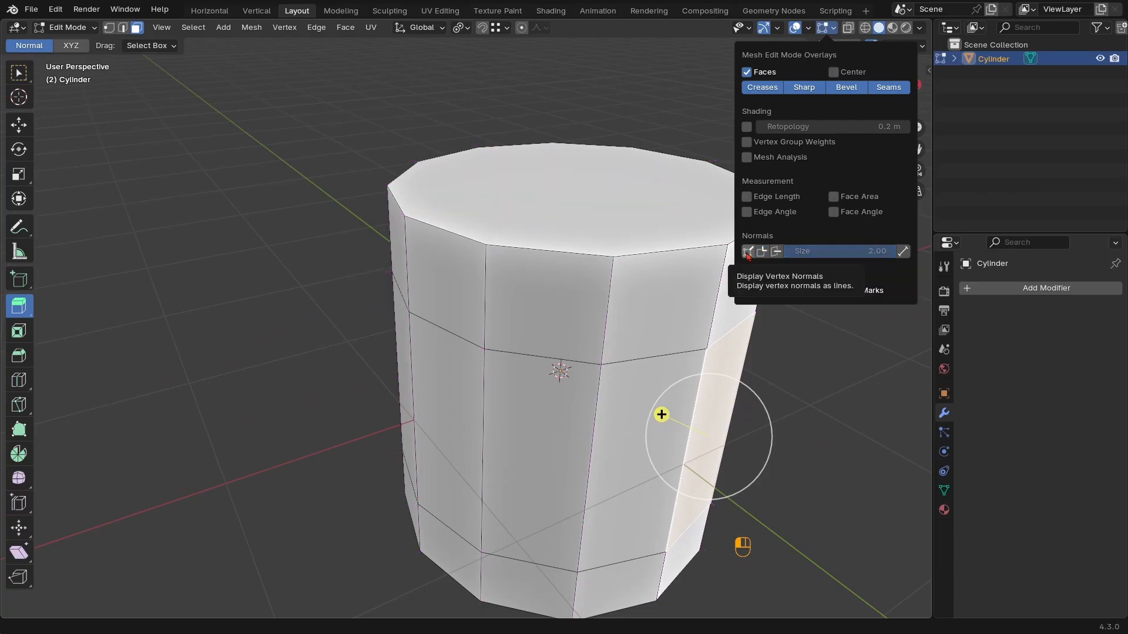
left_click(748, 252)
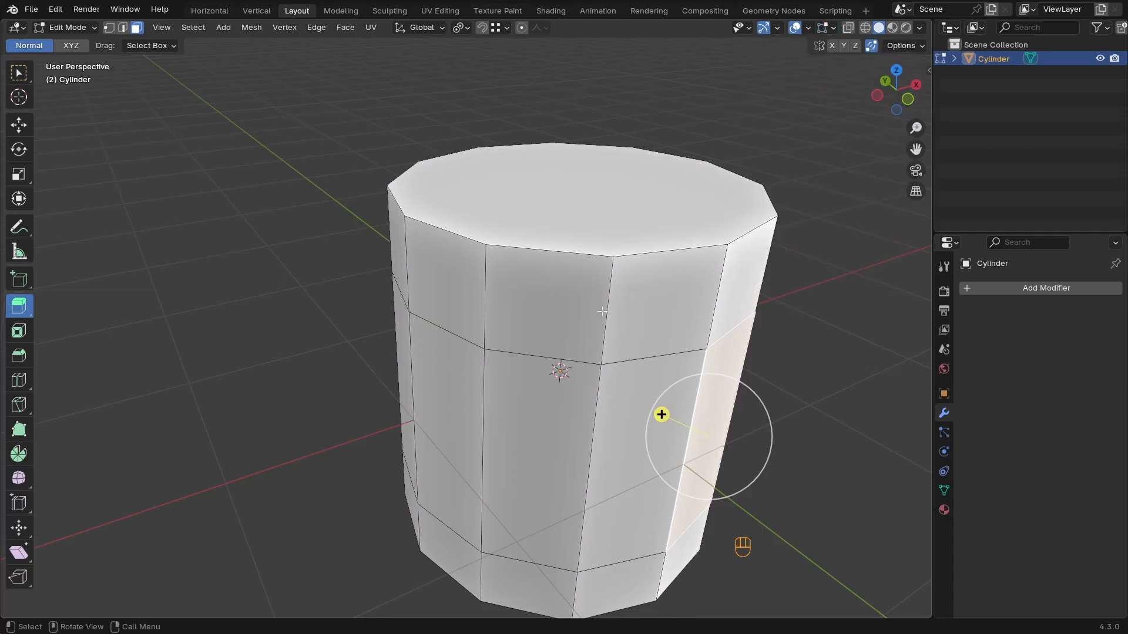
Add two more middle-band side faces to the selection, leaving one unselected face between neighbouring selected ones
middle_click_drag(661, 414, 533, 413)
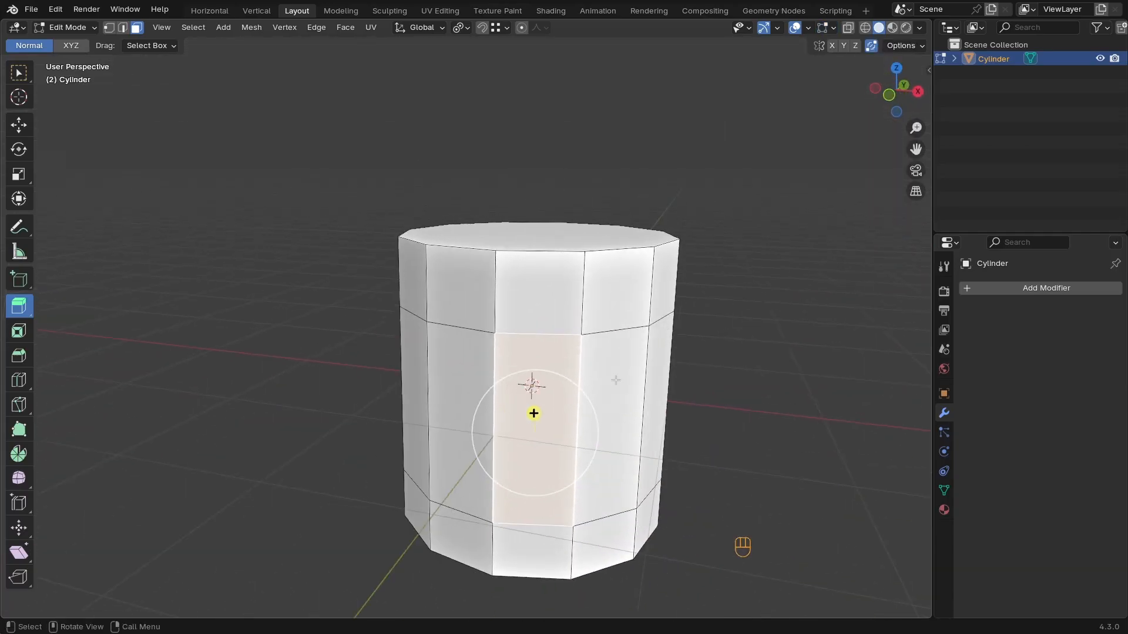
middle_click_drag(647, 378, 674, 382)
left_click(511, 397, "shift")
middle_click_drag(423, 377, 505, 376)
left_click(499, 378, "shift")
middle_click_drag(742, 358, 689, 358)
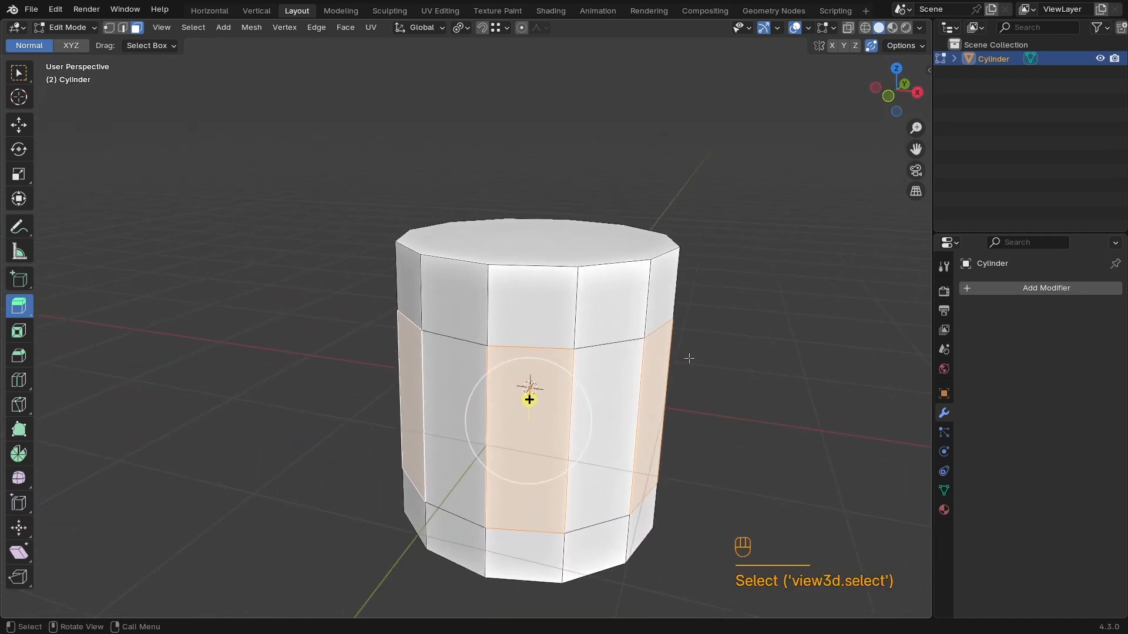
Try extruding the three selected side faces outward along their normals by about 0.3 m, and undo the extrusion
key("alt+e")
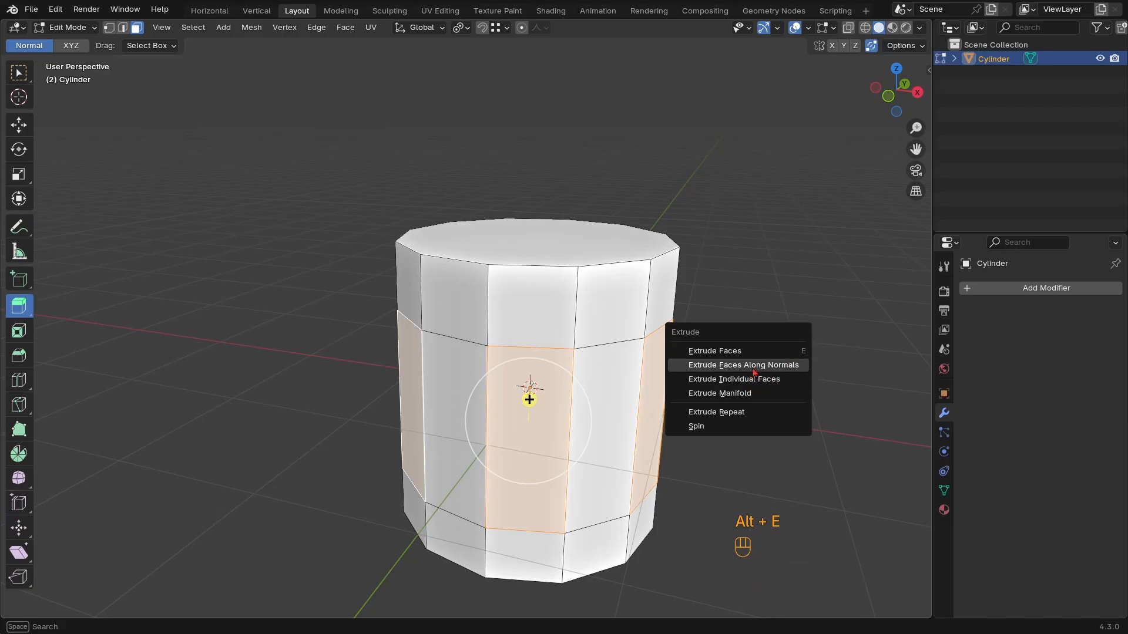
left_click(758, 365)
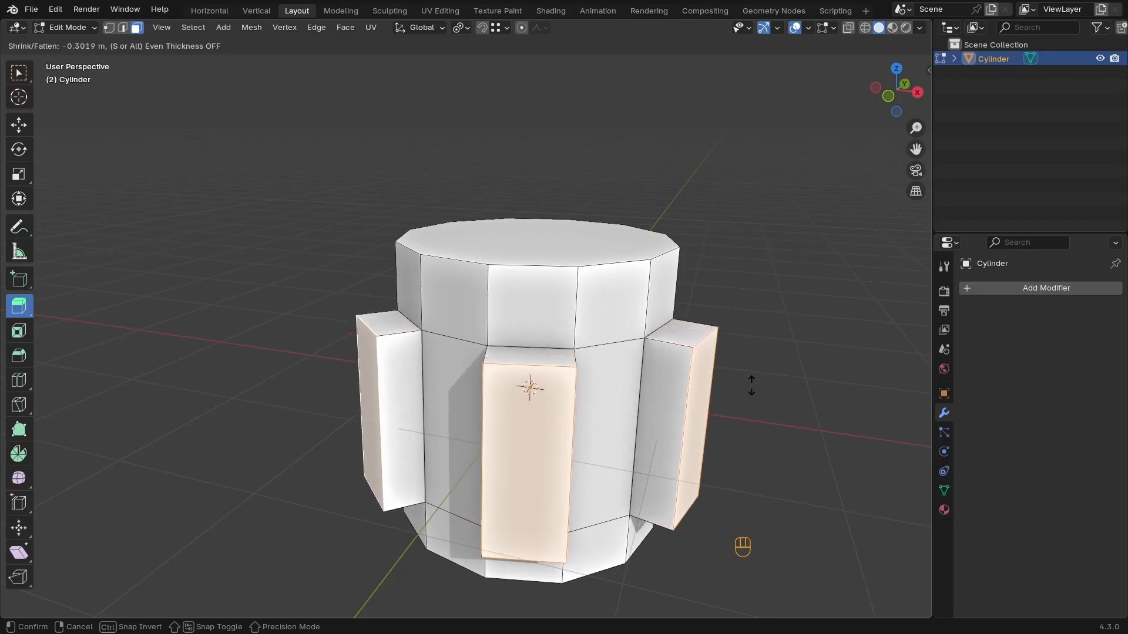
left_click(529, 421)
middle_click_drag(528, 421, 481, 343)
key("ctrl+z")
Try extruding the three selected side faces as individual faces by about 0.81 m outward, and undo the extrusion
key("alt+e")
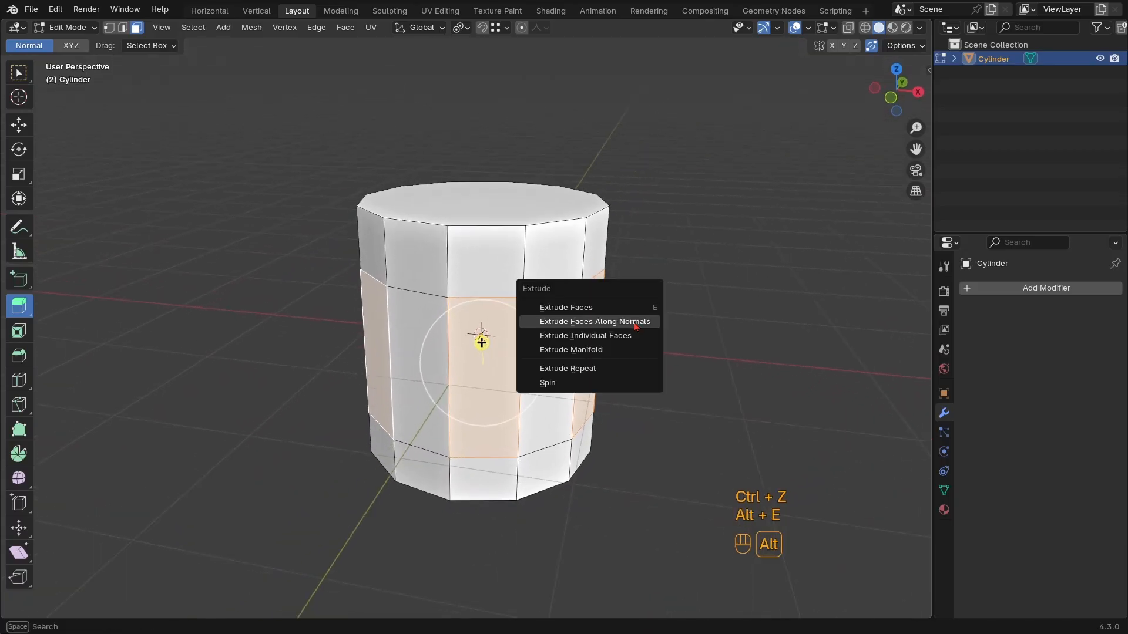
left_click(590, 337)
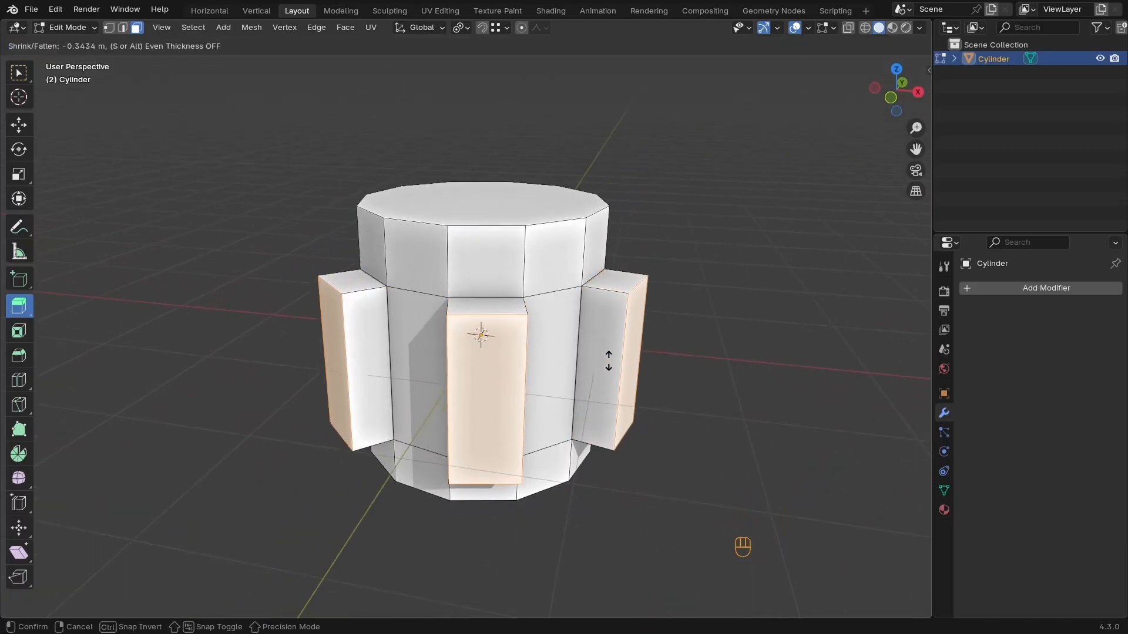
left_click(620, 389)
mouse_move(481, 371)
middle_mouse_down()
mouse_move(492, 332)
mouse_move(477, 353)
middle_mouse_up()
middle_click_drag(554, 453, 545, 443)
key("s")
right_click(685, 441)
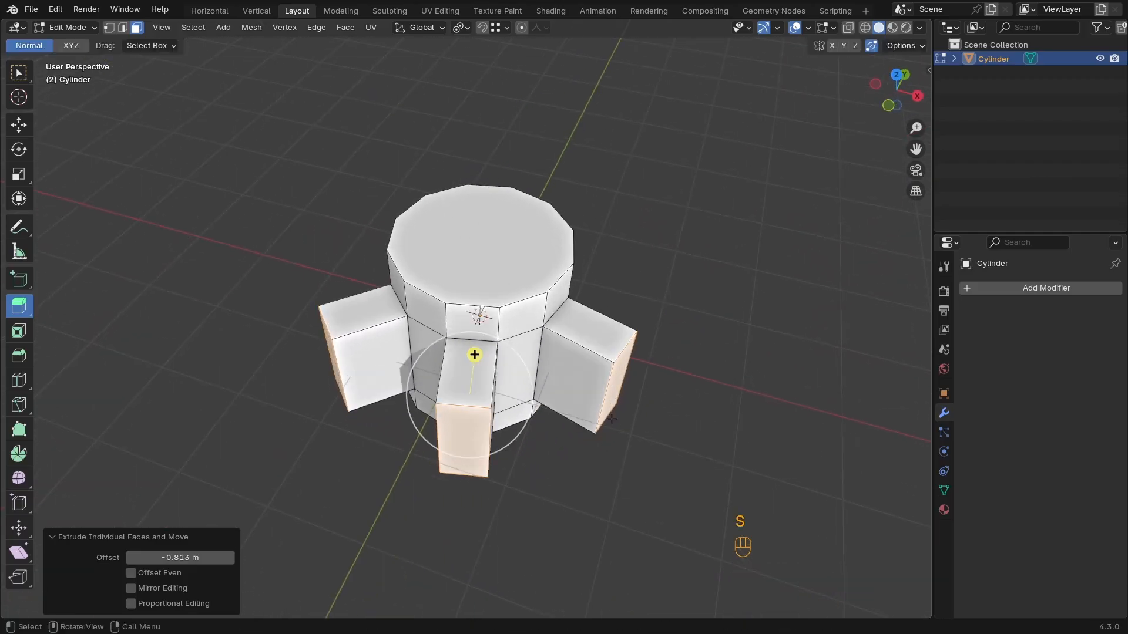
key("ctrl+z")
key("ctrl+z")
Try box-selecting middle-band side faces through the mesh in the front wireframe view, and return to solid shading
middle_click_drag(589, 370, 591, 320)
key("KP_1")
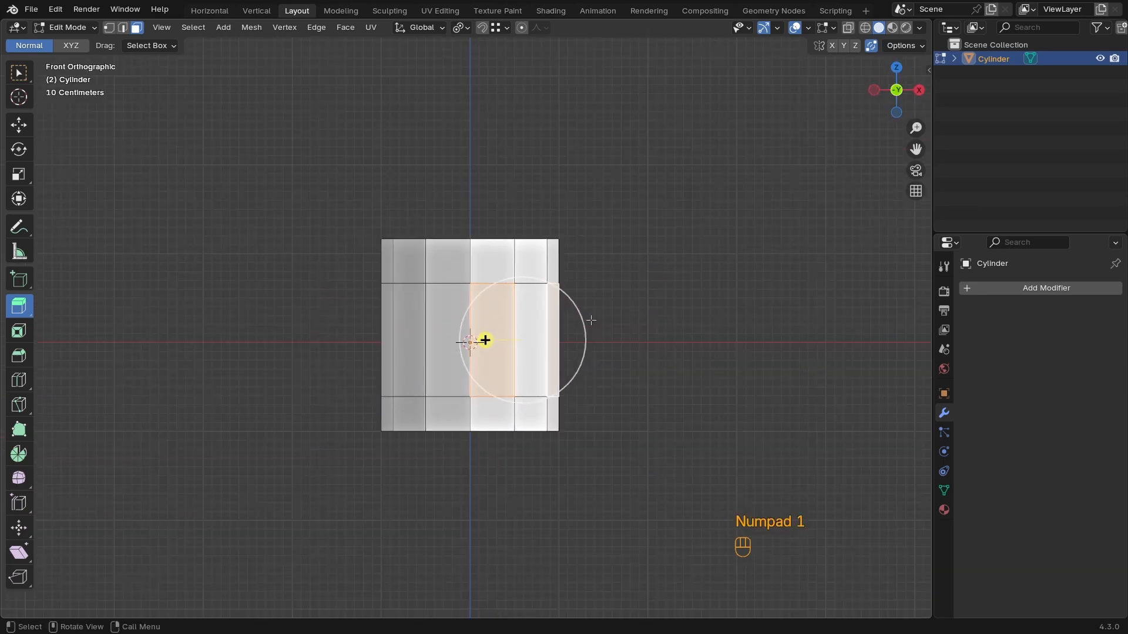
key("z")
left_click(461, 375)
middle_click_drag(488, 353, 481, 331, "ctrl")
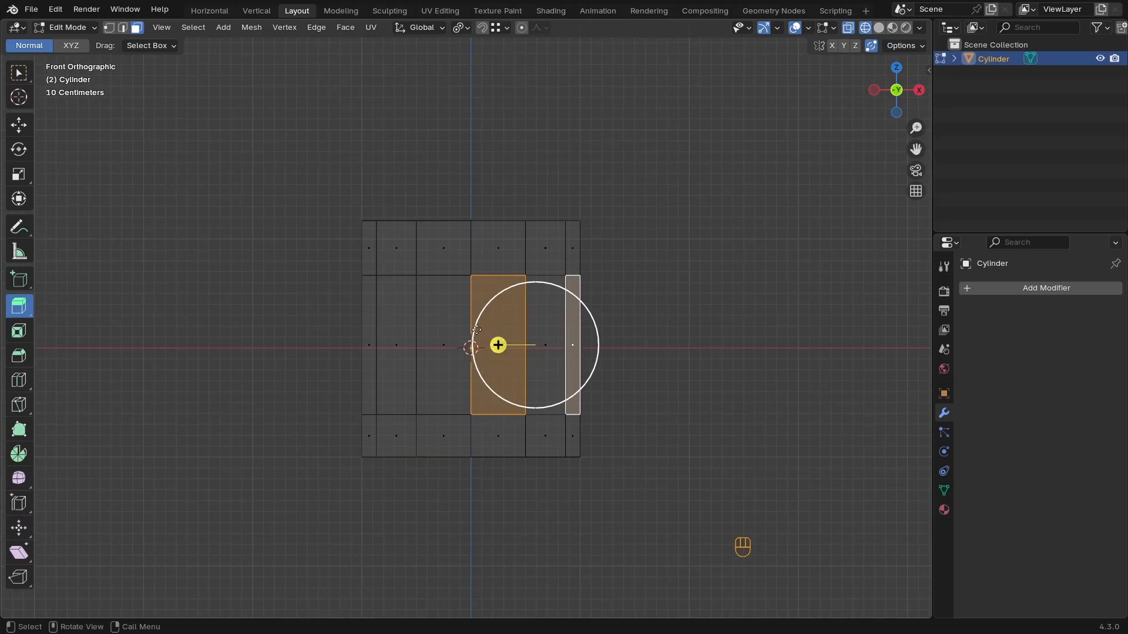
left_click(17, 72)
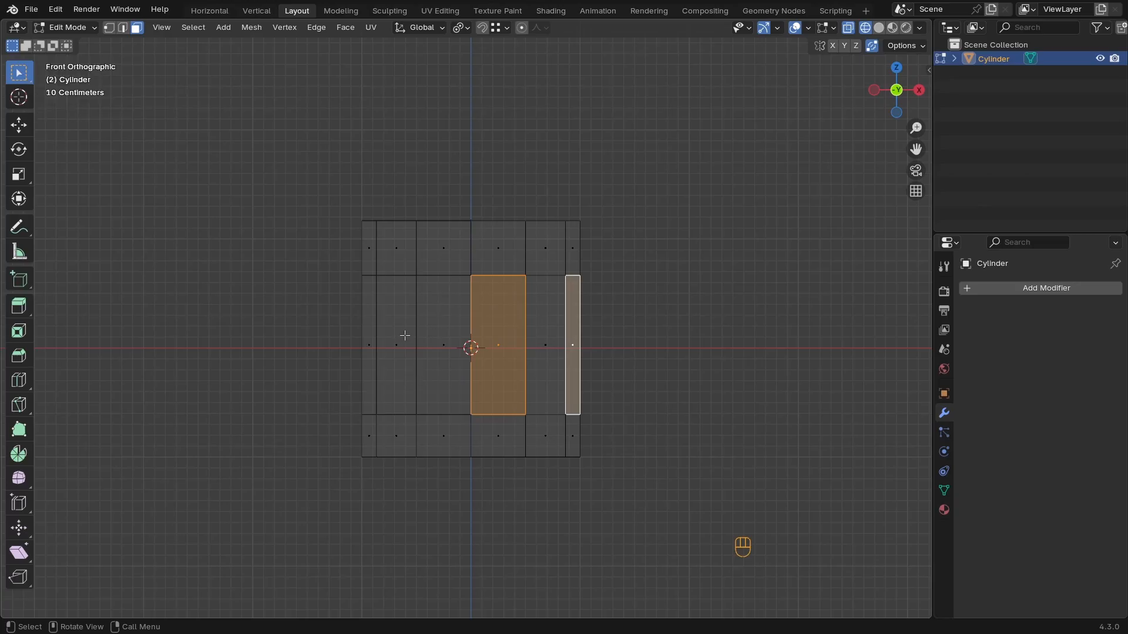
left_click_drag(405, 335, 388, 375)
left_click_drag(511, 329, 493, 365, "shift")
middle_click_drag(562, 372, 502, 395)
key("z")
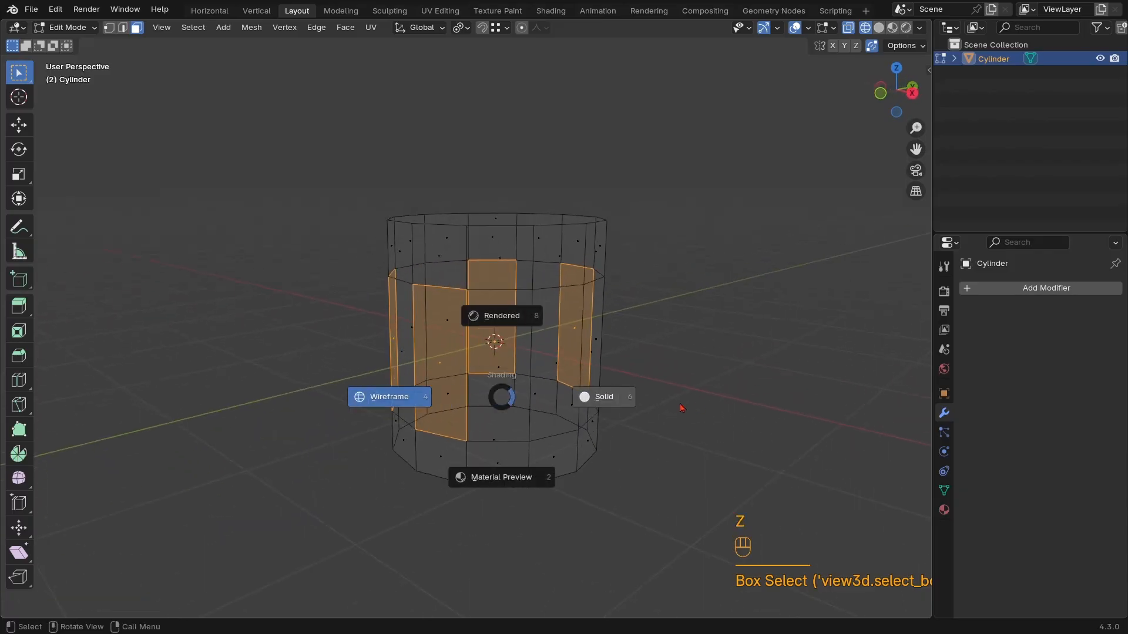
left_click(563, 387)
Extend the selection around the cylinder to every second middle-band side face, six faces in all
middle_click_drag(585, 388, 458, 395)
left_click(461, 380, "shift")
middle_click_drag(629, 393, 462, 385)
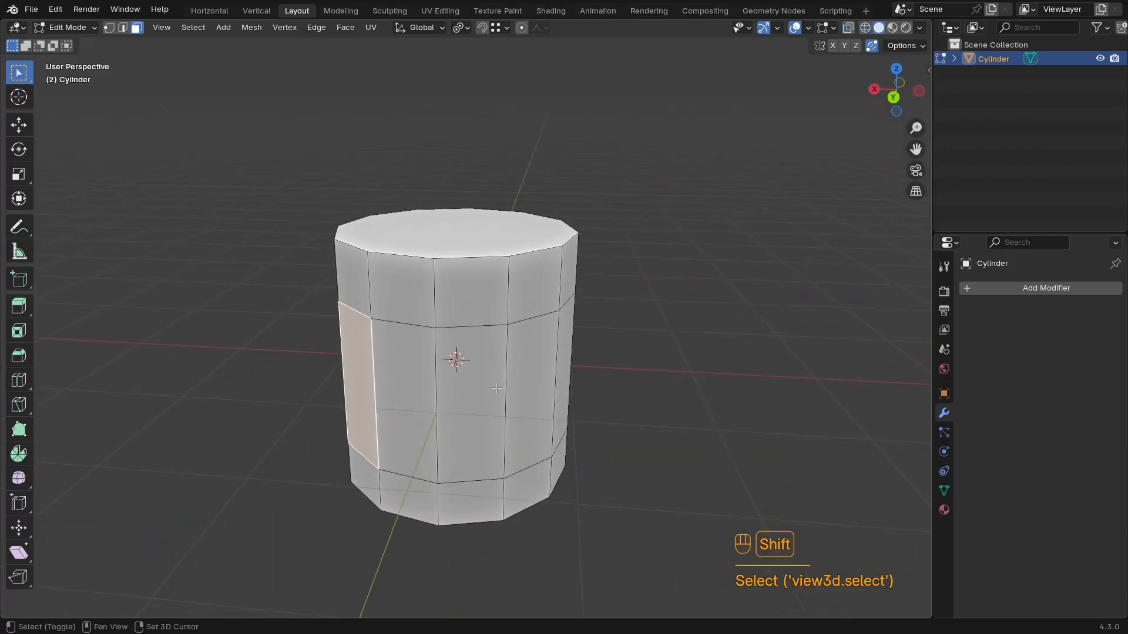
left_click(462, 385, "shift")
middle_click_drag(599, 390, 460, 365)
left_click(452, 384, "shift")
left_click(444, 334, "shift")
left_click(460, 364, "shift")
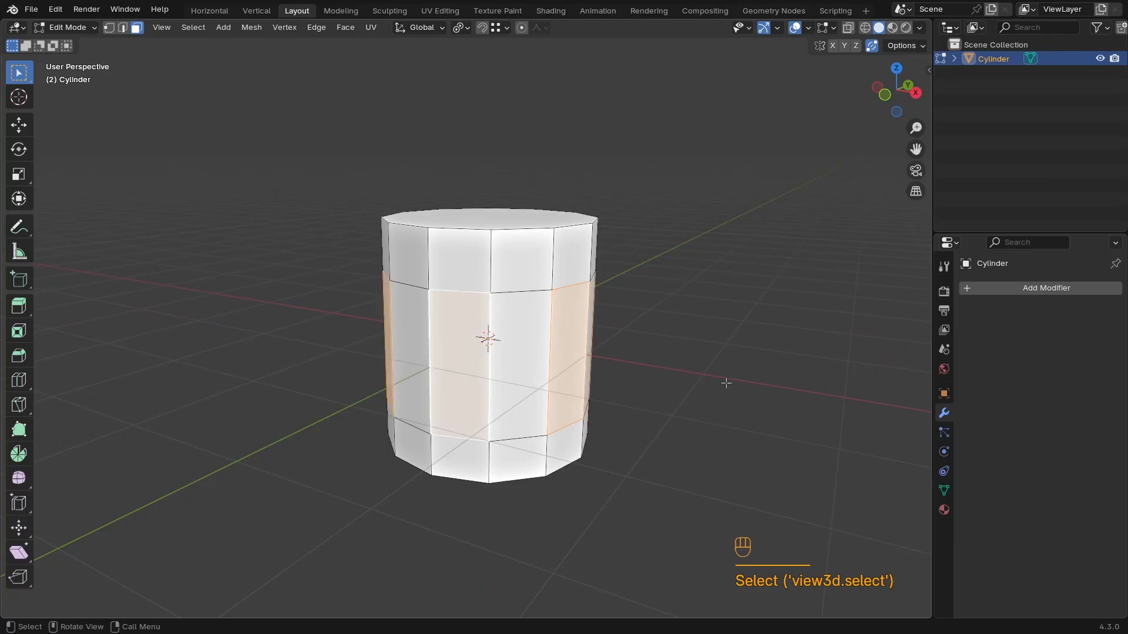
Inset the six selected side faces by about 0.036 m
middle_click_drag(725, 382, 667, 411)
scroll(721, 400, "up", 3)
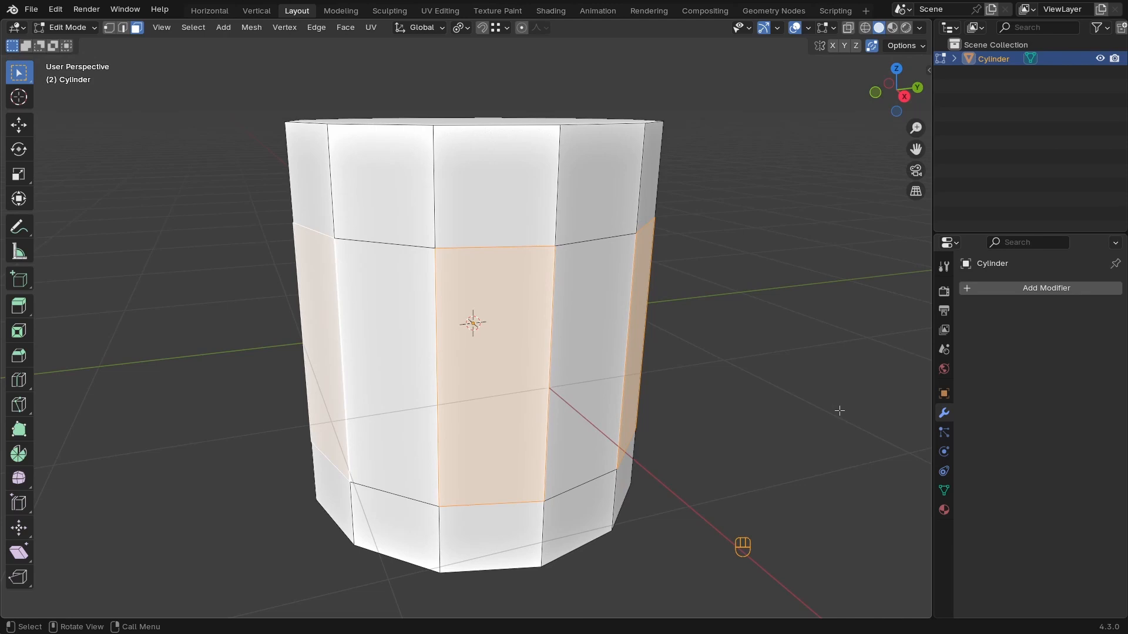
key("i")
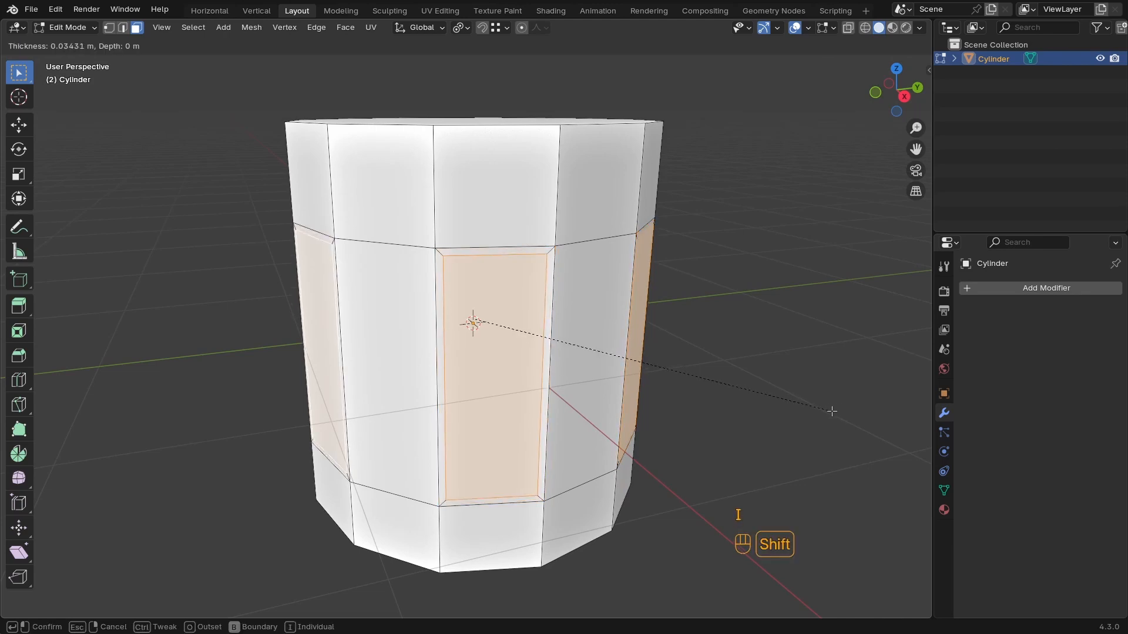
left_click(824, 411)
Extrude the six inset faces inward along their normals by about 0.05 m
key("alt+e")
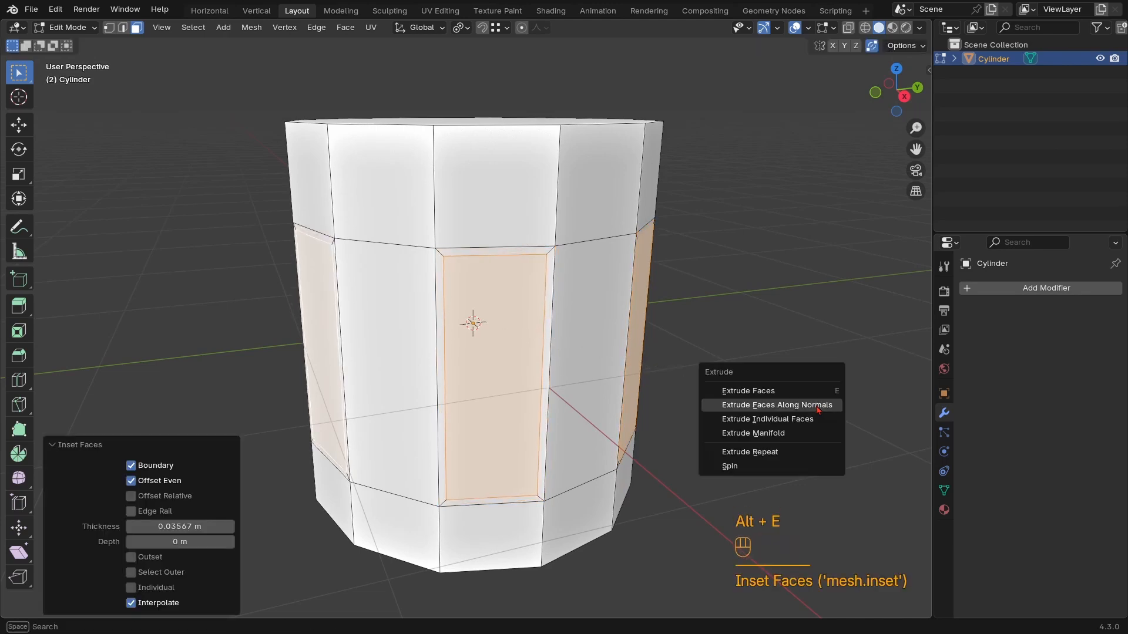
left_click(819, 411)
key("shift")
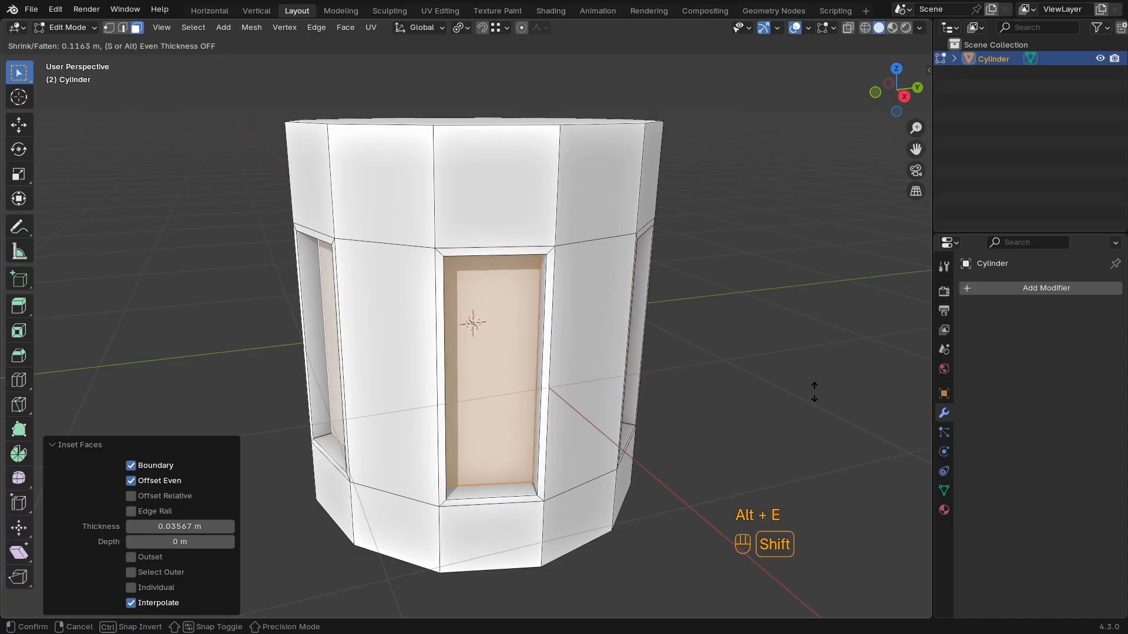
left_click(823, 447)
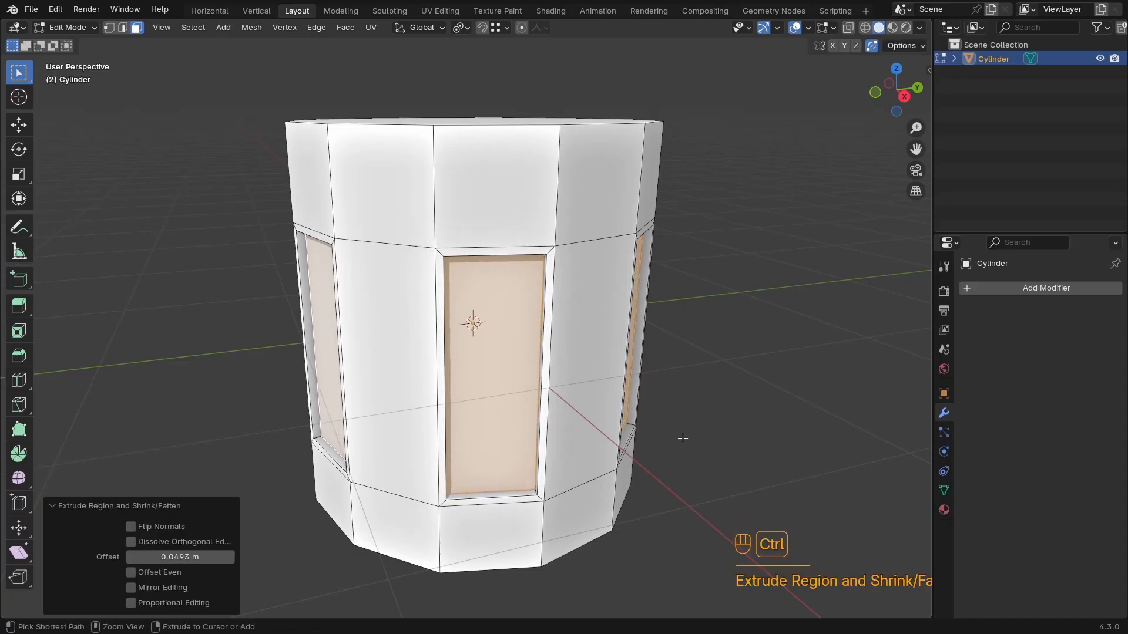
Extrude the same six faces a further 0.207 m or so inward along their normals to deepen the recesses
middle_click_drag(682, 438, 681, 406, "ctrl")
middle_click_drag(681, 405, 682, 376, "shift")
middle_click_drag(682, 376, 749, 460, "shift")
key("alt+e")
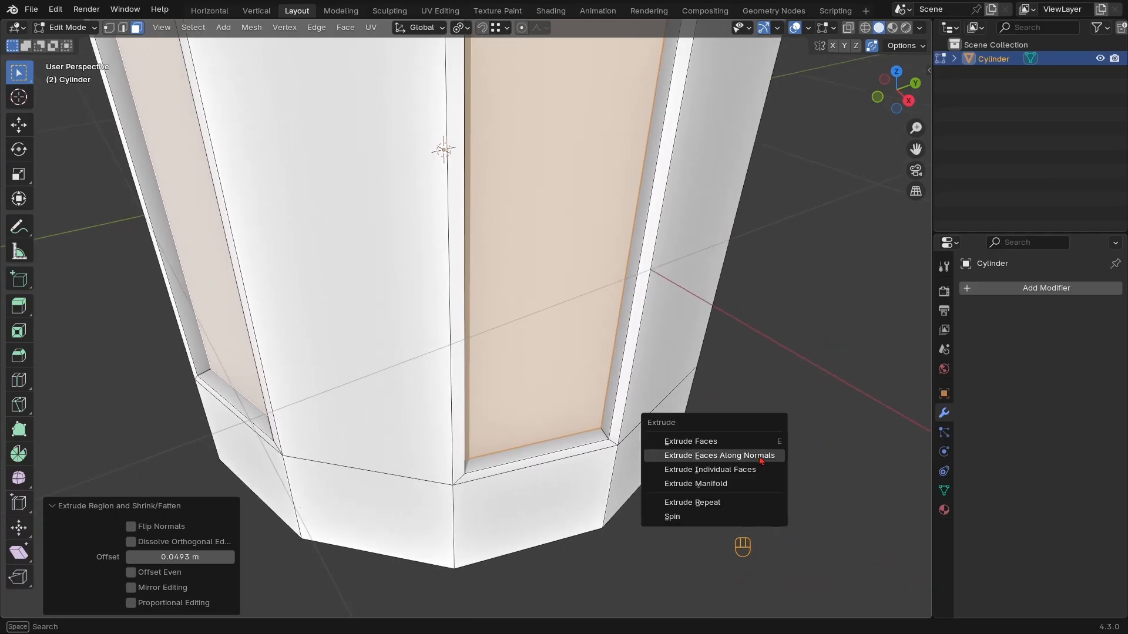
left_click(758, 455)
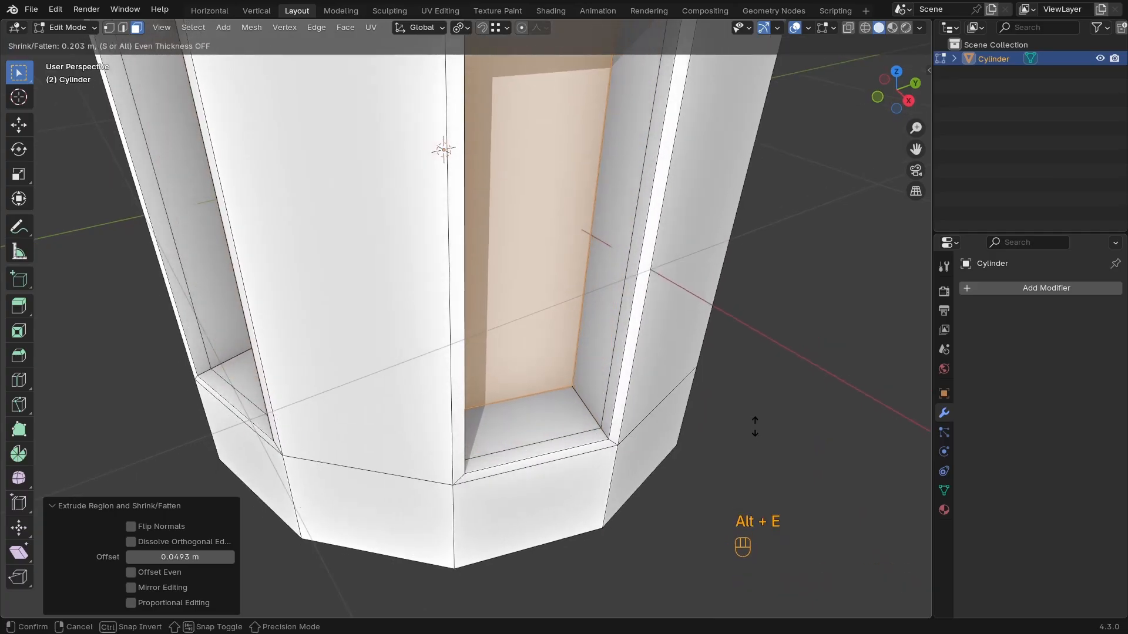
left_click(755, 426)
Inset the back faces of the six recesses twice, by about 0.026 m and about 0.09 m
mouse_move(783, 433)
middle_mouse_down()
mouse_move(755, 403)
mouse_move(746, 420)
mouse_move(775, 424)
middle_mouse_up()
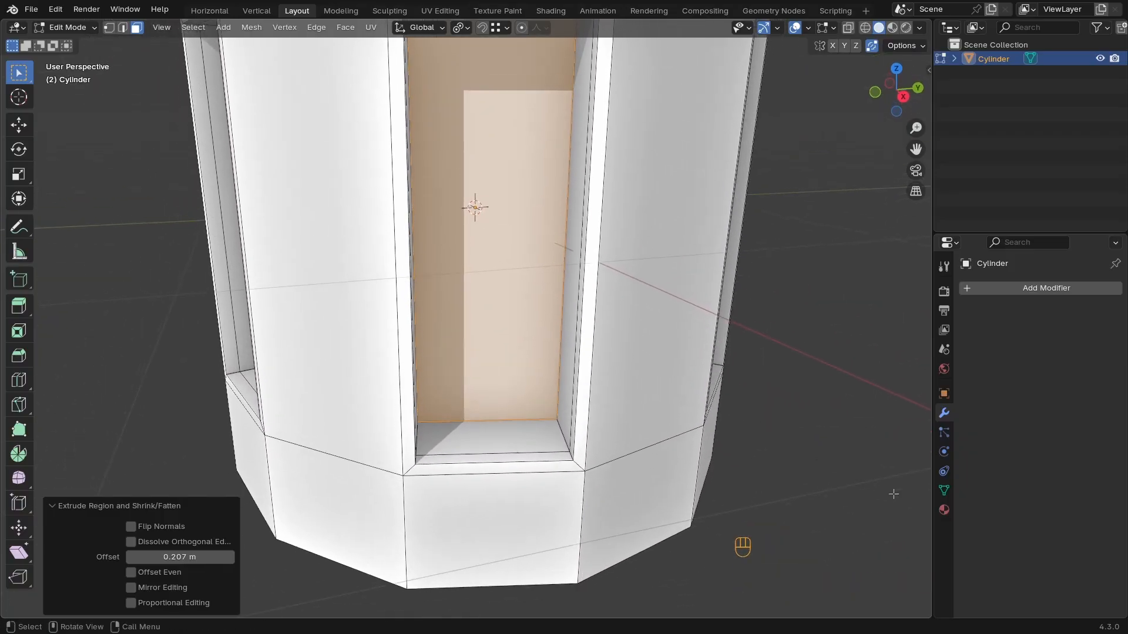
key("i")
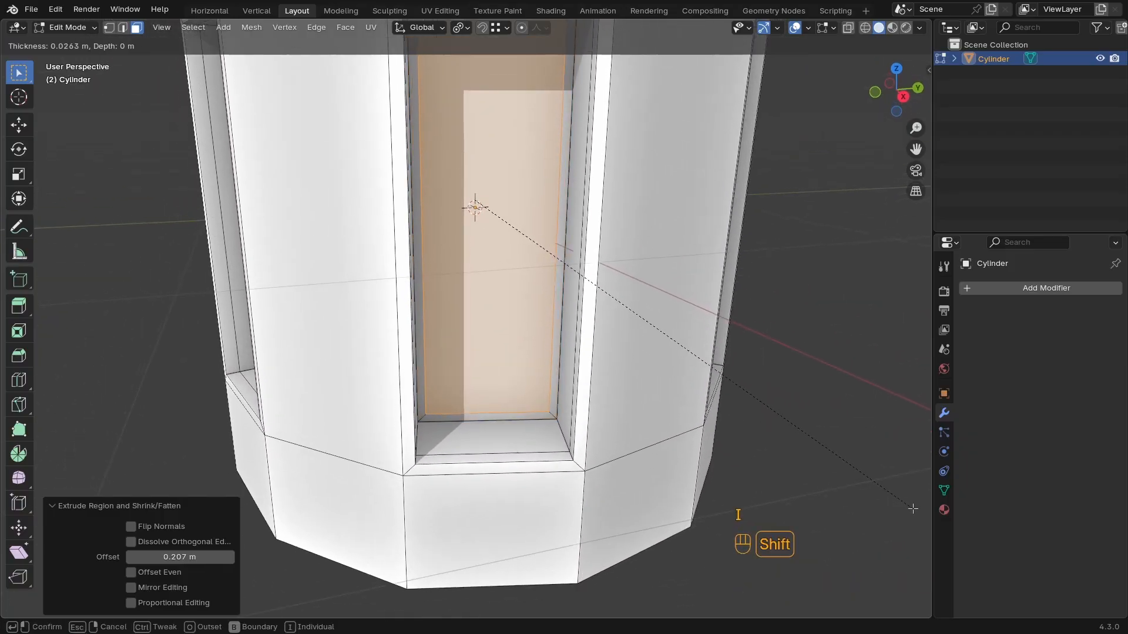
left_click(913, 508)
scroll(846, 470, "down", 3)
middle_click_drag(758, 448, 651, 412)
key("i")
left_click(753, 441)
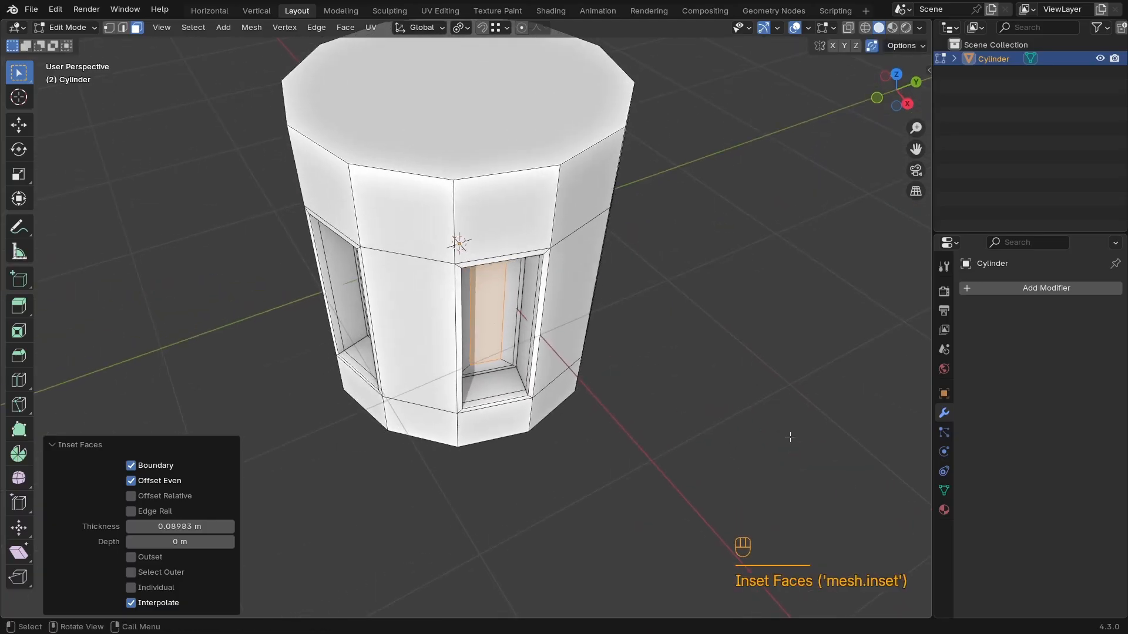
Try scaling the six recess back faces around the Bounding Box Center in top wireframe view, and undo the scaling
key("s")
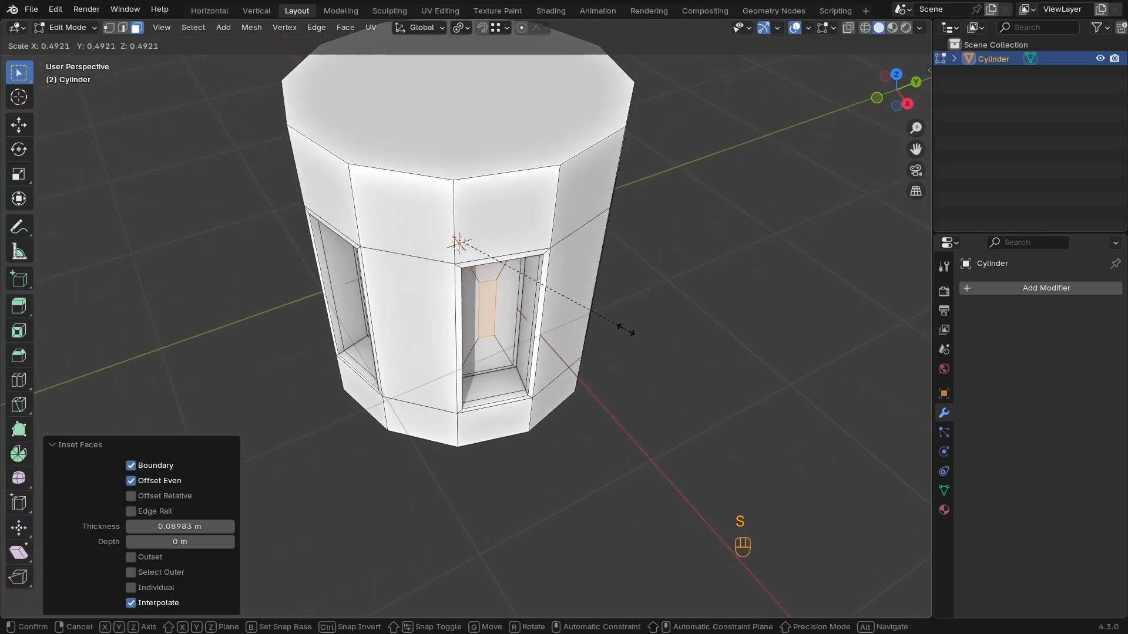
right_click(708, 360)
left_click(461, 27)
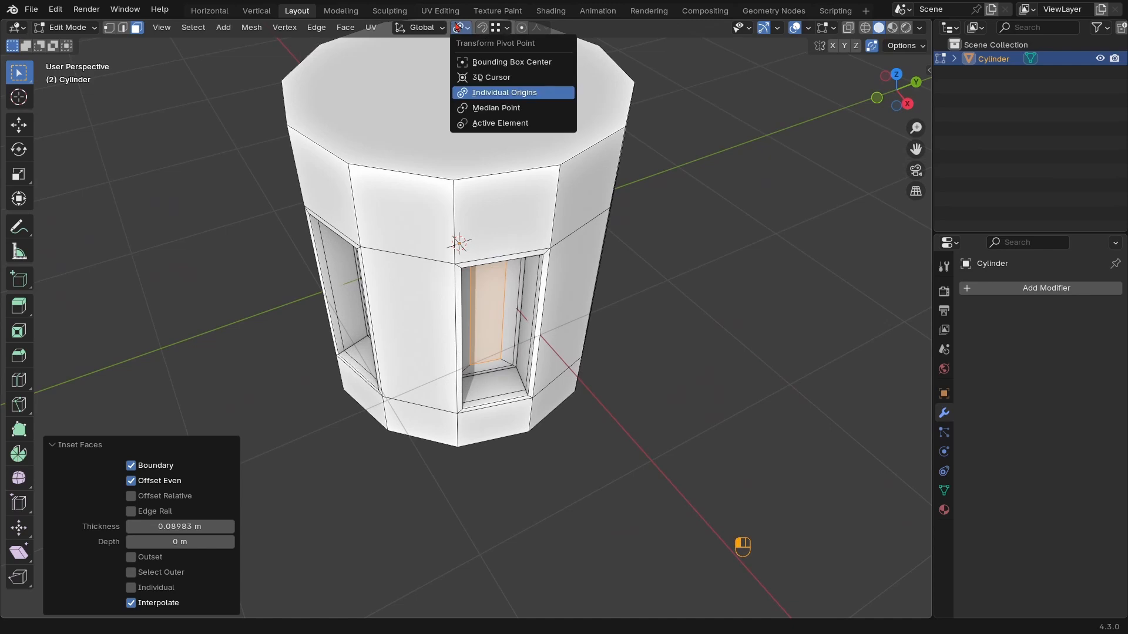
left_click(501, 63)
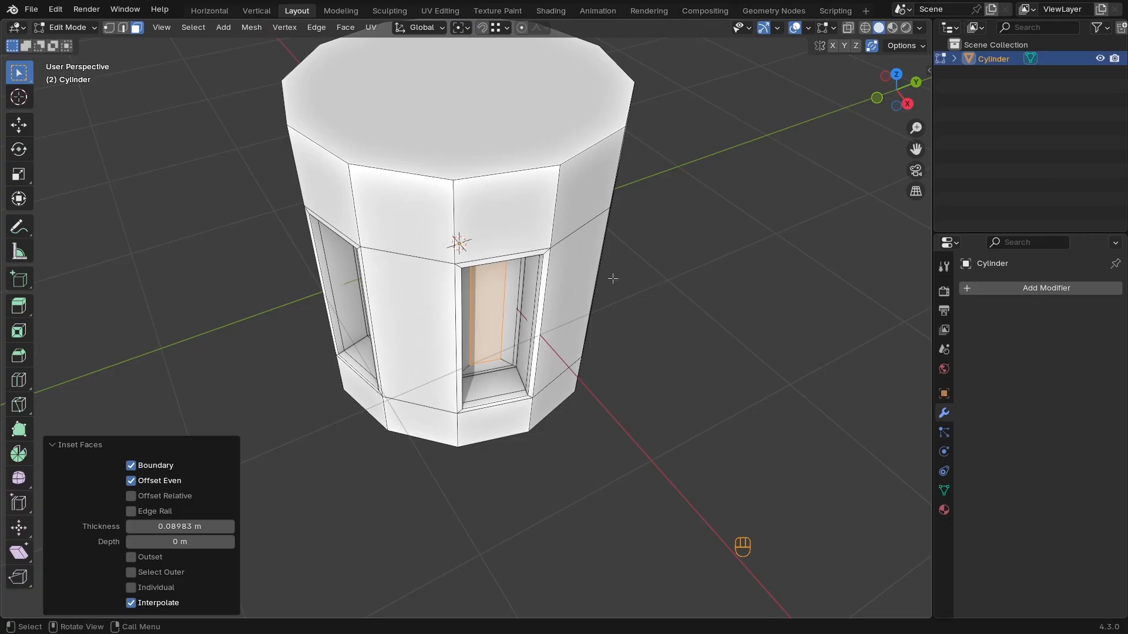
key("KP_7")
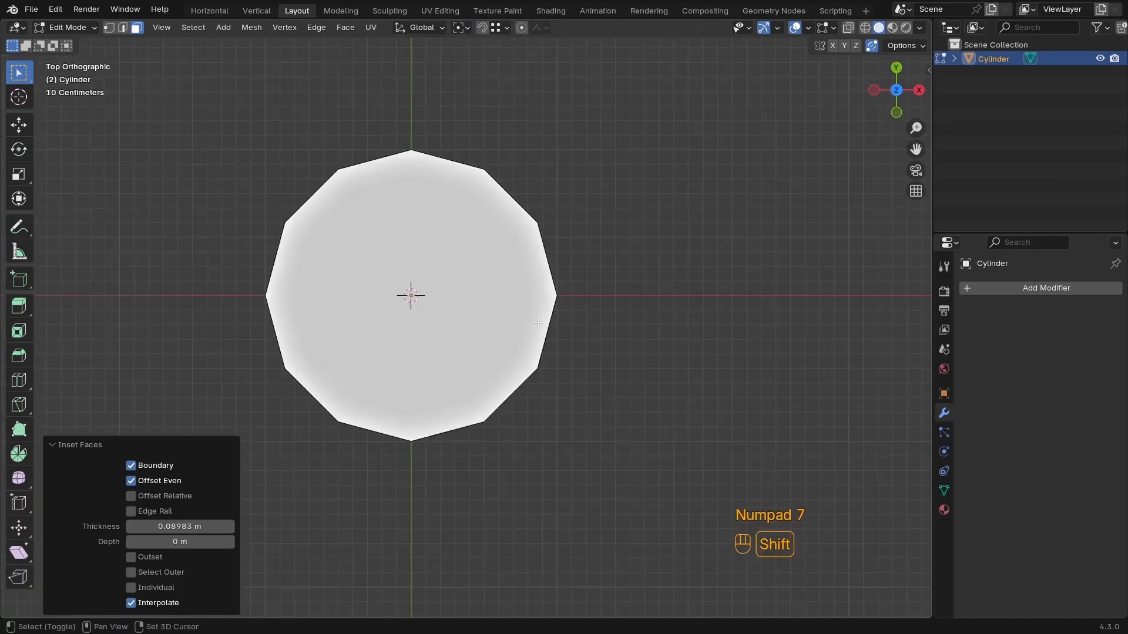
key("shift+z")
key("s")
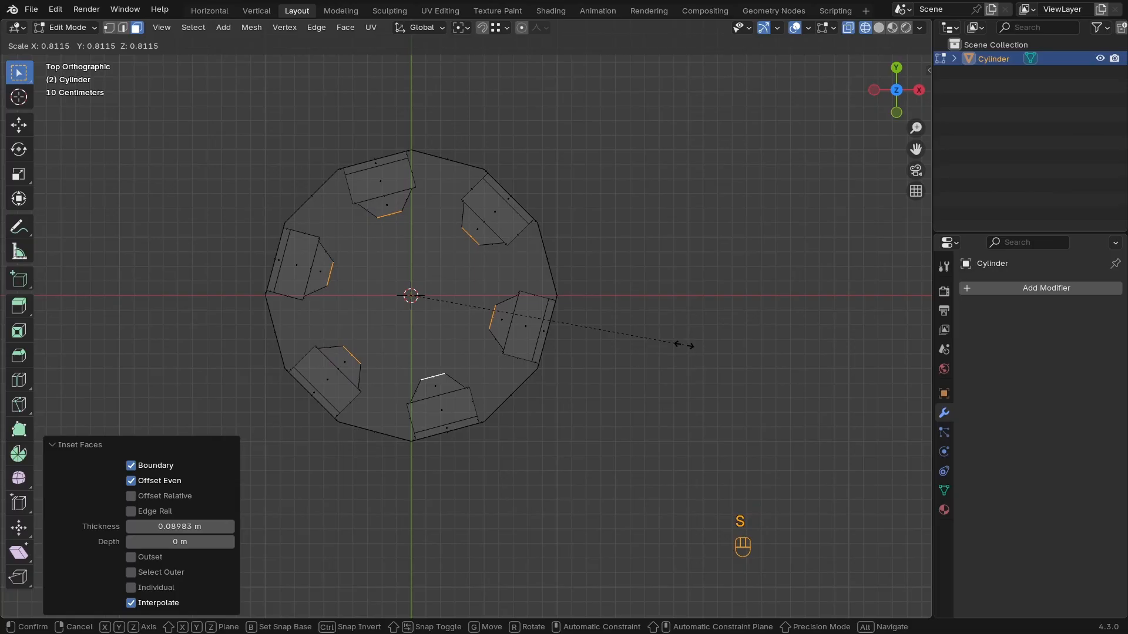
left_click(710, 330)
key("ctrl+z")
Try scaling the recess back faces with the pivot point set to Individual Origins, and cancel the scaling
left_click(461, 28)
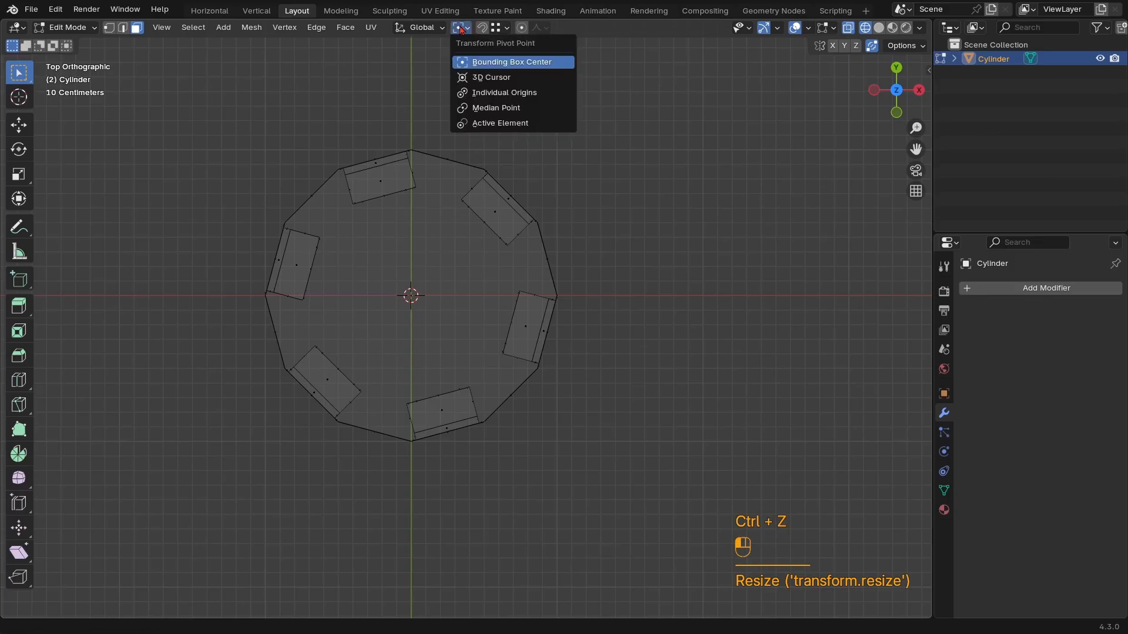
left_click(504, 92)
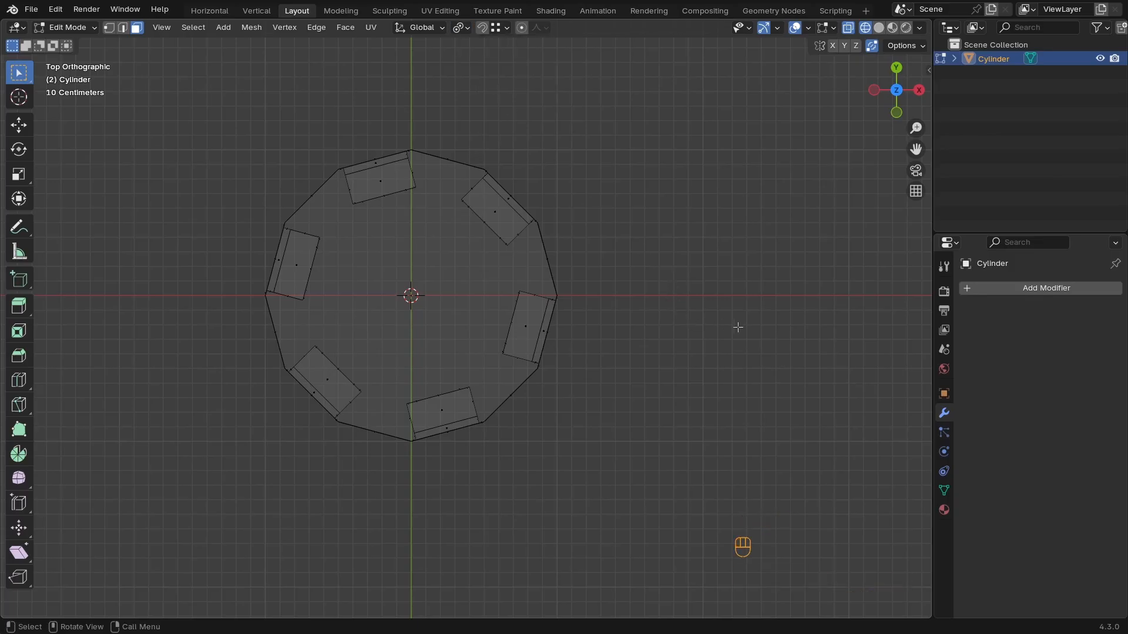
key("s")
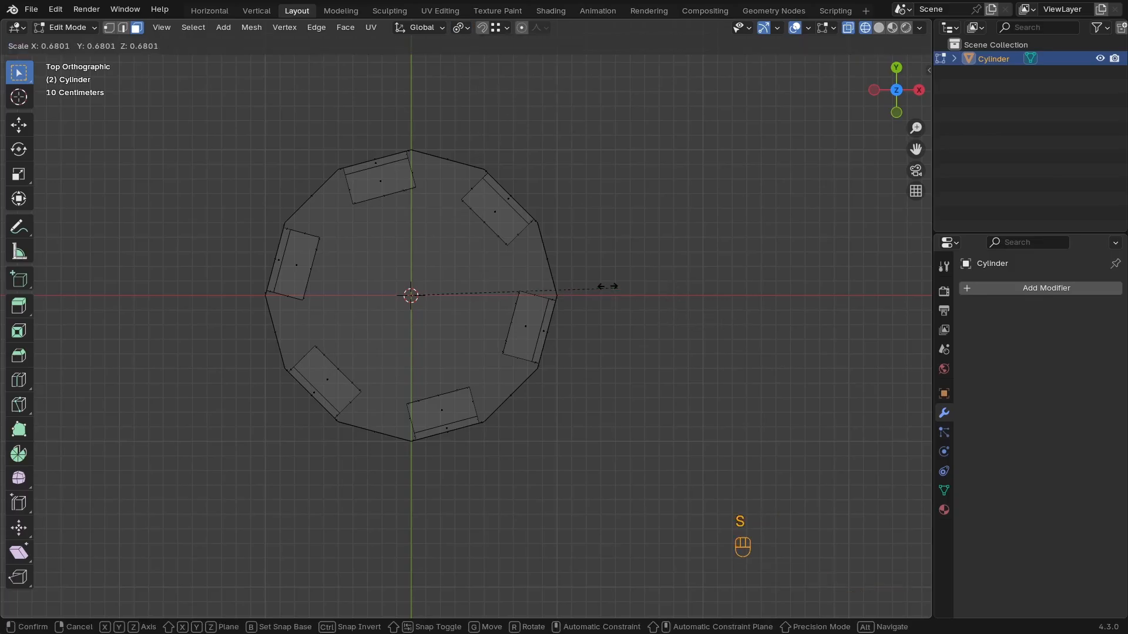
right_click(544, 277)
middle_click_drag(544, 277, 431, 205)
key("s")
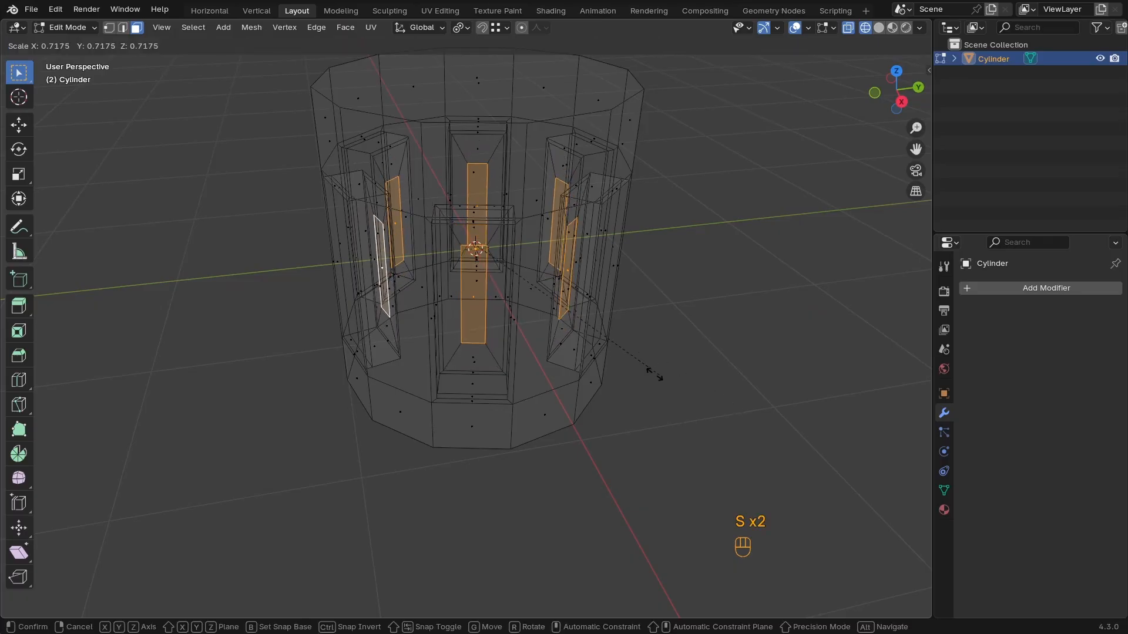
right_click(602, 337)
Set the pivot point to Bounding Box Center and scale the six recess back faces toward the cylinder's centre in top view
key("KP_7")
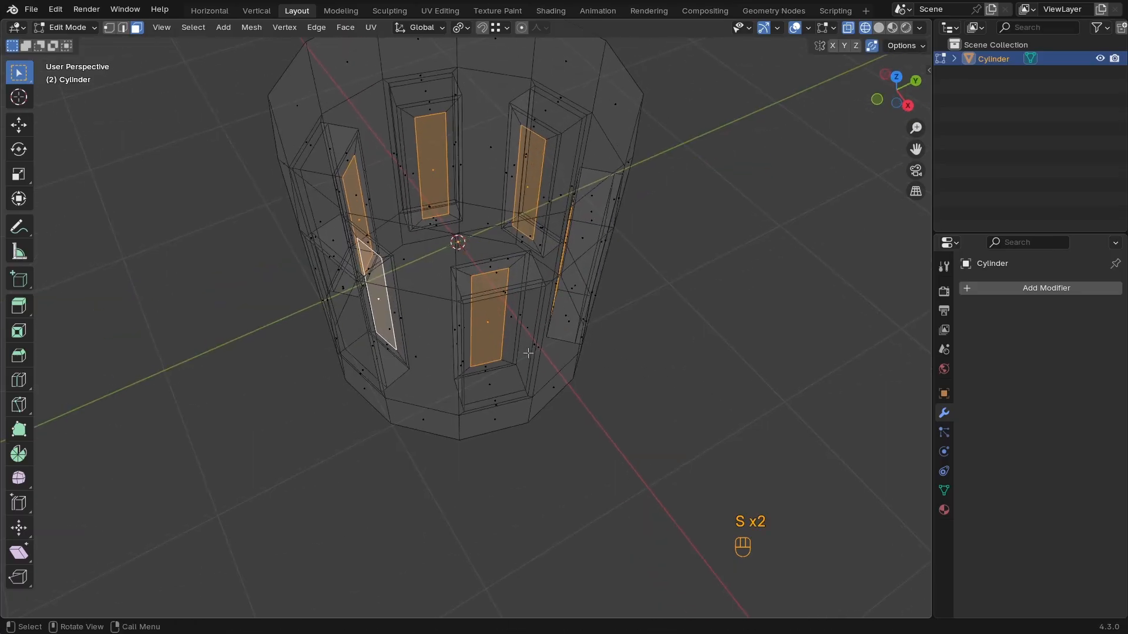
left_click(457, 27)
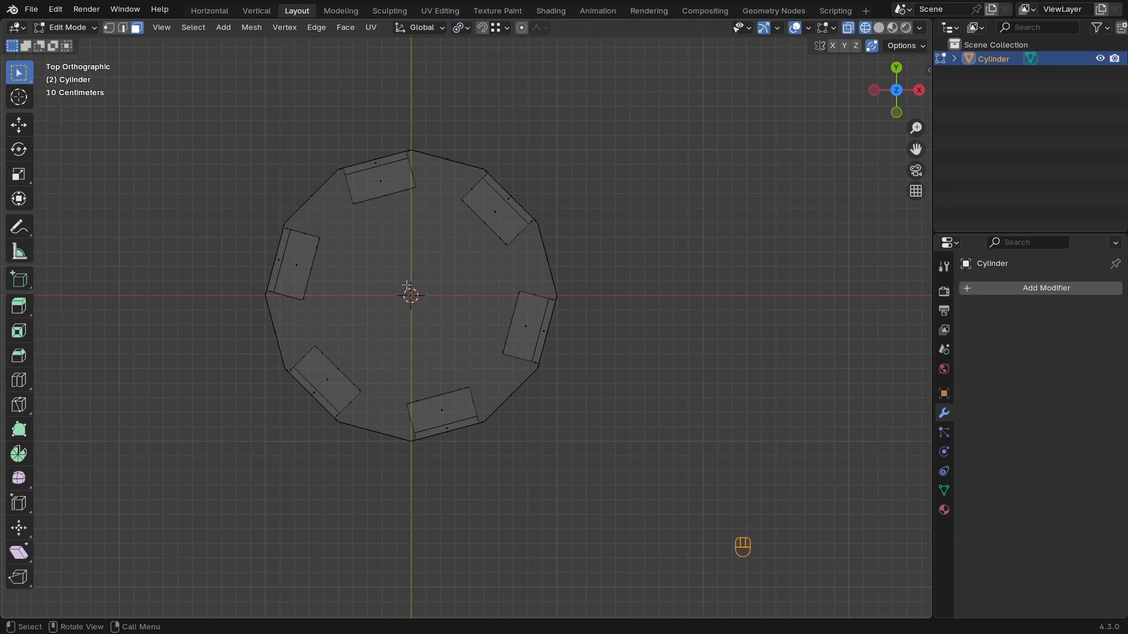
left_click(460, 27)
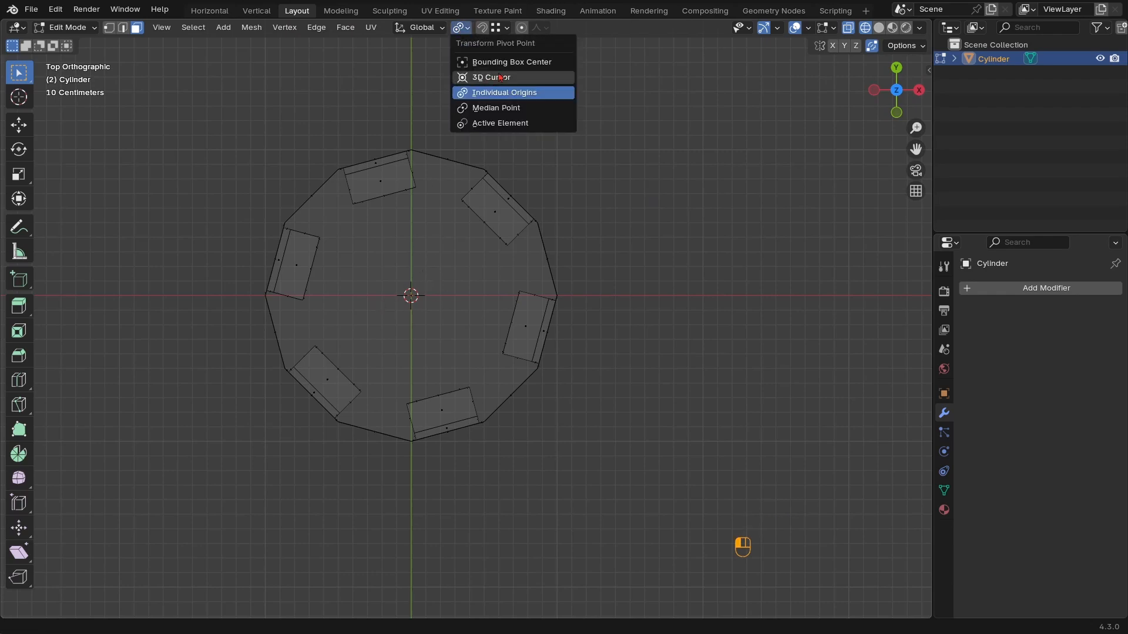
left_click(507, 61)
key("s")
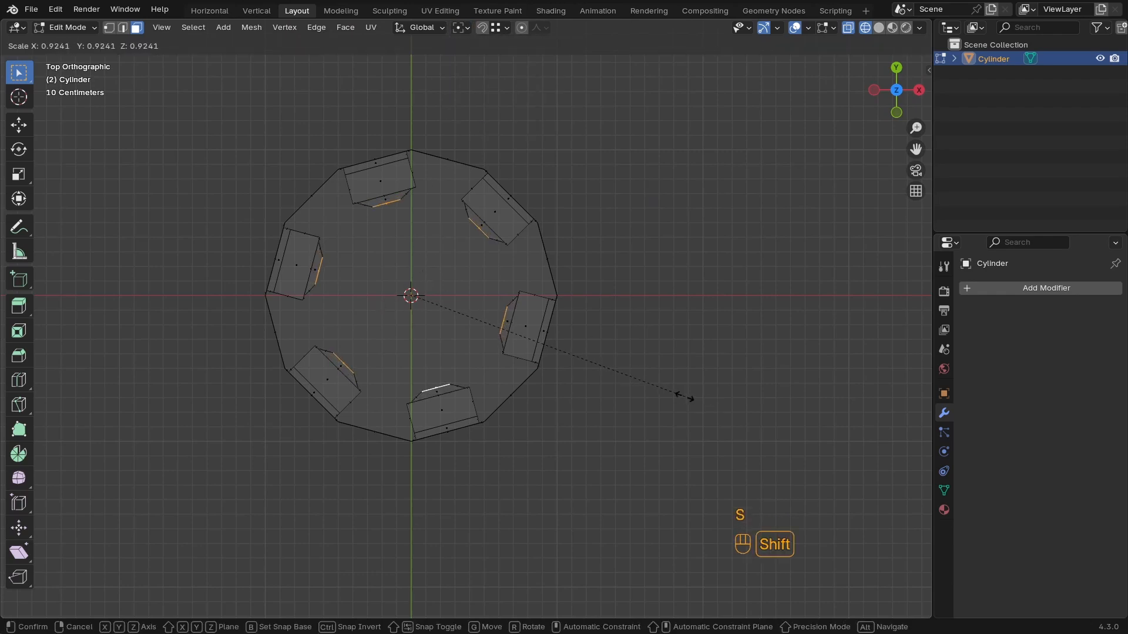
left_click(559, 415)
Return to solid shading and examine the recessed cylinder in Object Mode
middle_click_drag(559, 416, 640, 340)
key("z")
scroll(647, 388, "down", 3)
key("Tab")
mouse_move(517, 400)
middle_mouse_down()
mouse_move(451, 357)
mouse_move(496, 382)
mouse_move(521, 378)
mouse_move(530, 403)
mouse_move(516, 393)
mouse_move(510, 405)
middle_mouse_up()
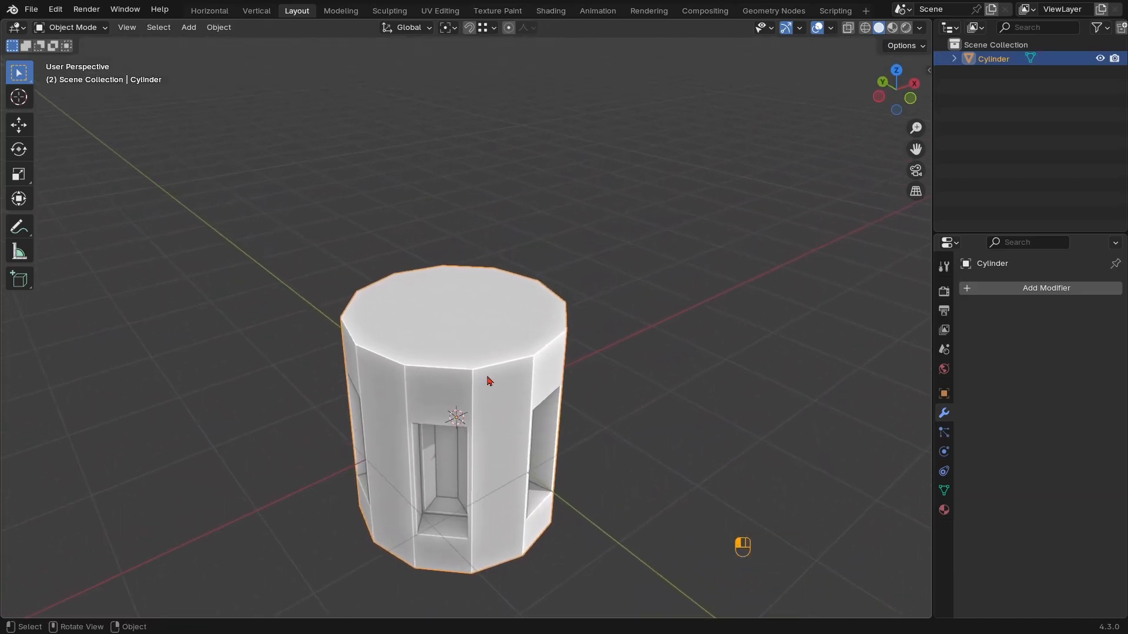
Select the cylinder's bottom face in Edit Mode and bevel its edges by about 0.159 m with 1 segment
key("Tab")
left_click(464, 315)
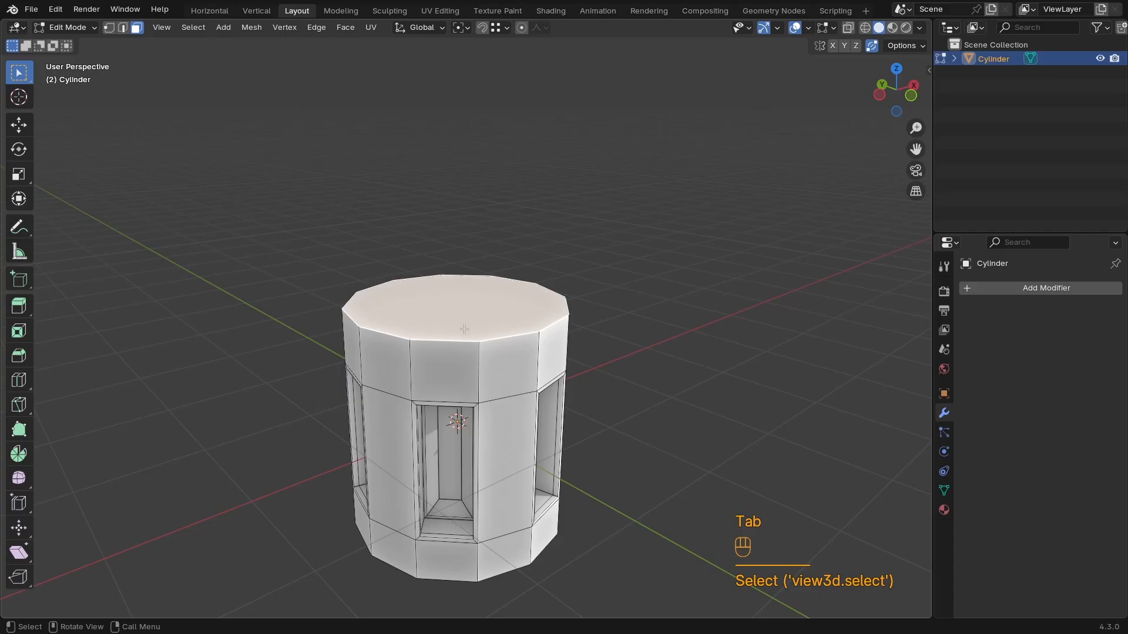
middle_click_drag(464, 330, 473, 274, "ctrl")
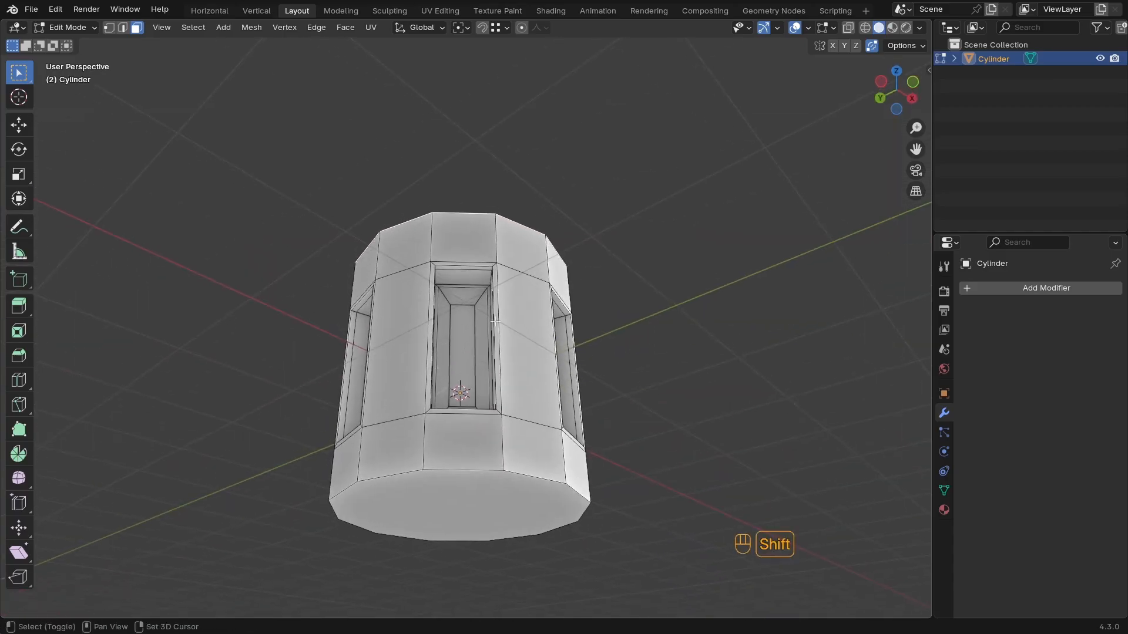
middle_click_drag(458, 485, 272, 387, "shift")
left_click(477, 413)
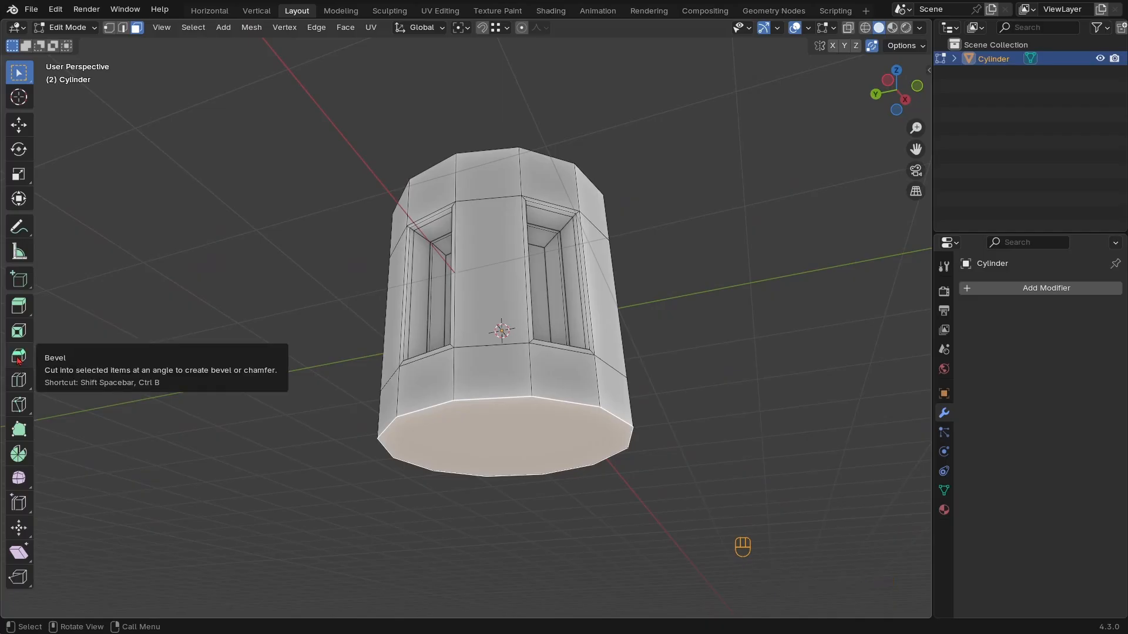
middle_click_drag(517, 376, 587, 390)
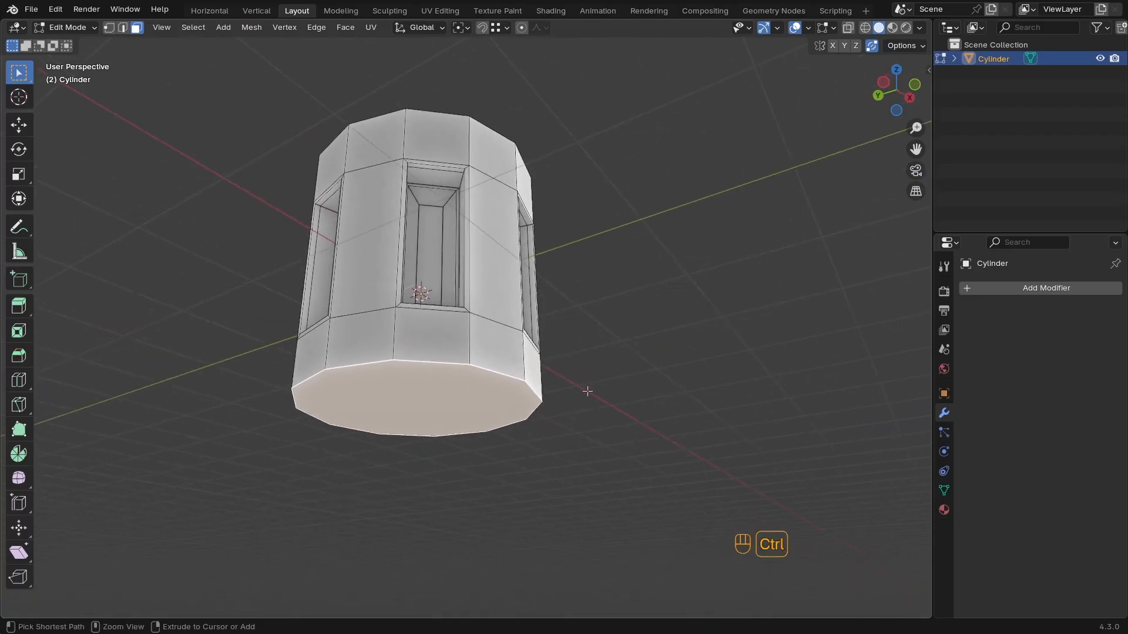
key("ctrl+b")
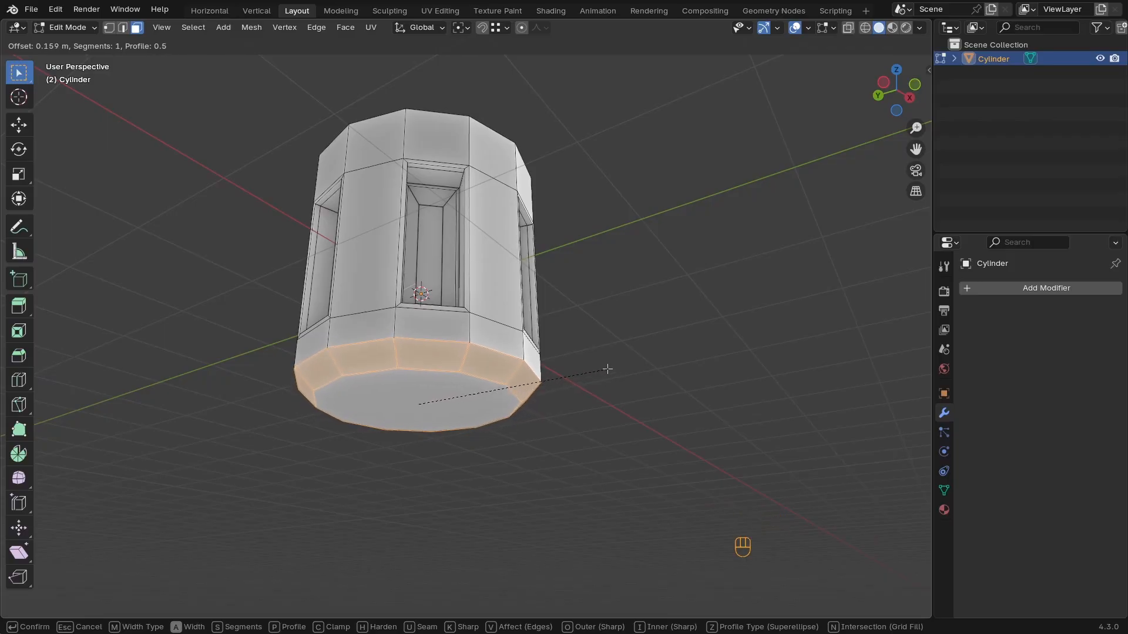
left_click(608, 369)
middle_click_drag(607, 369, 462, 370)
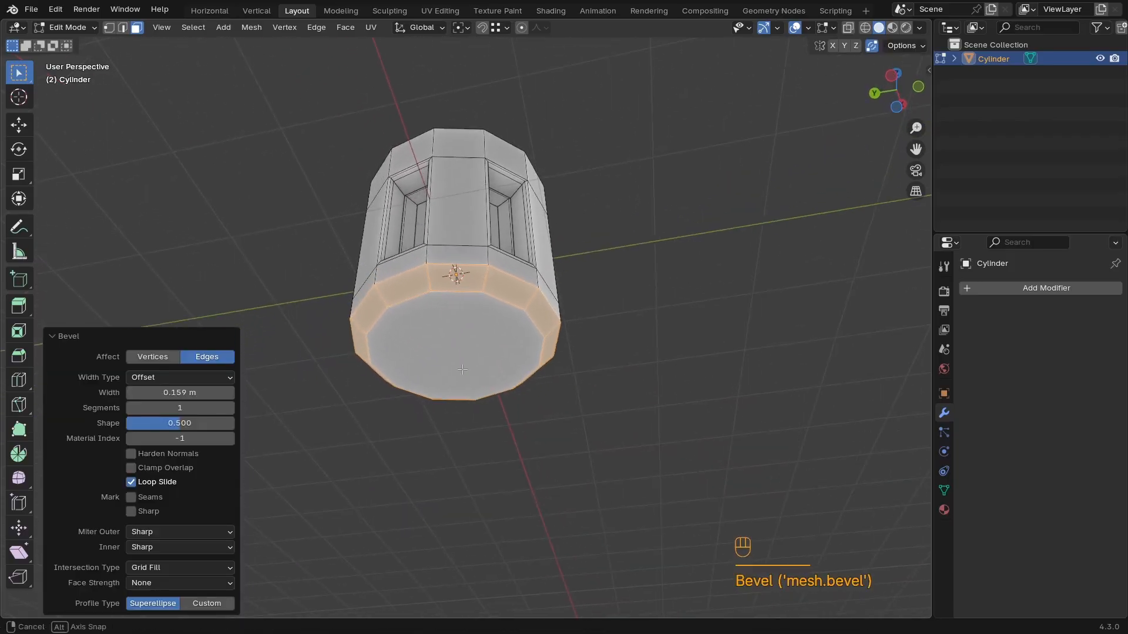
Inset the bottom face by about 0.33 m, move the inner face along Z, and check the base in Object Mode
left_click(462, 369)
key("i")
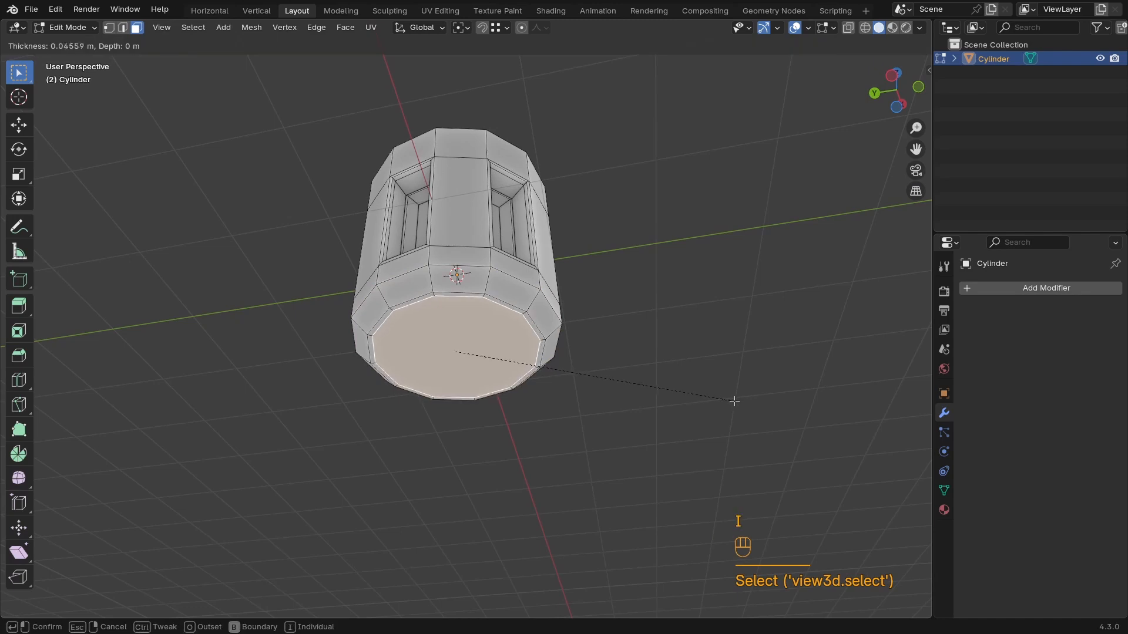
left_click(704, 401)
key("g")
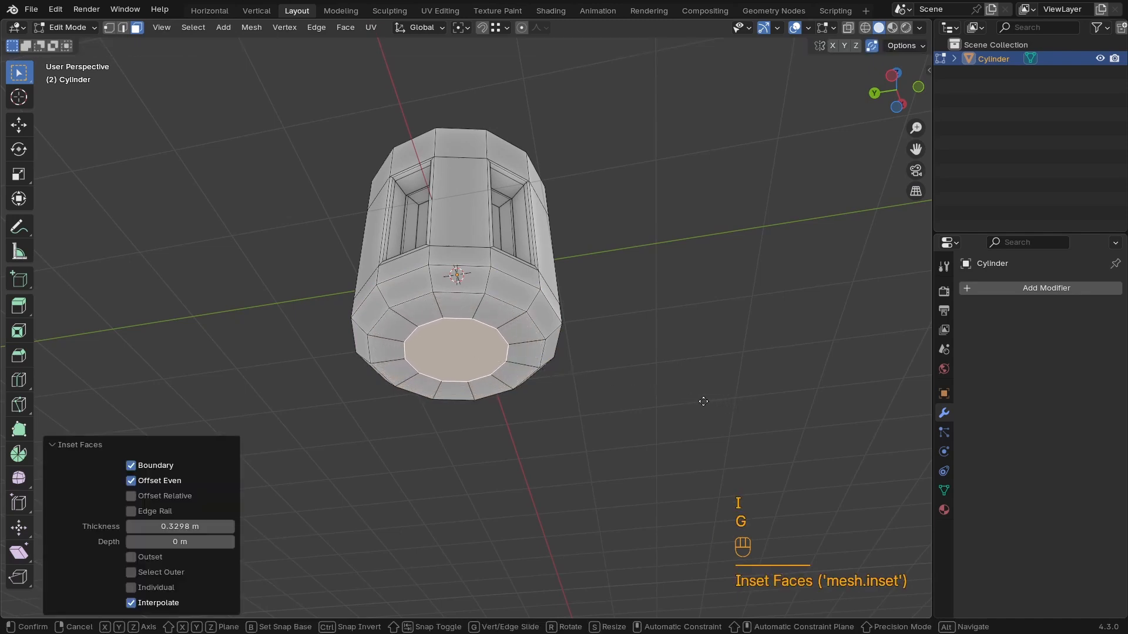
key("z")
left_click(696, 463)
middle_click_drag(552, 370, 470, 423)
key("Tab")
middle_click_drag(431, 390, 531, 365)
Inset the cylinder's top face by about 0.094 m in Edit Mode and extrude it upward by about 0.46 m
left_click(408, 250)
key("Tab")
left_click(434, 298, "shift")
middle_click_drag(531, 365, 505, 343, "shift")
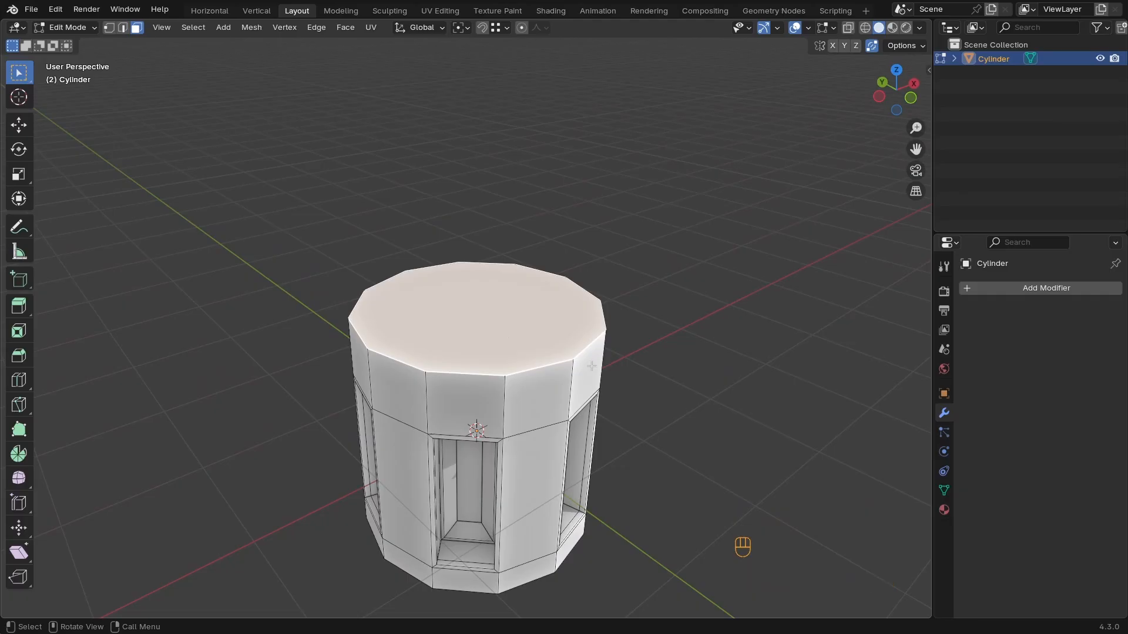
middle_click_drag(591, 366, 604, 382)
key("i")
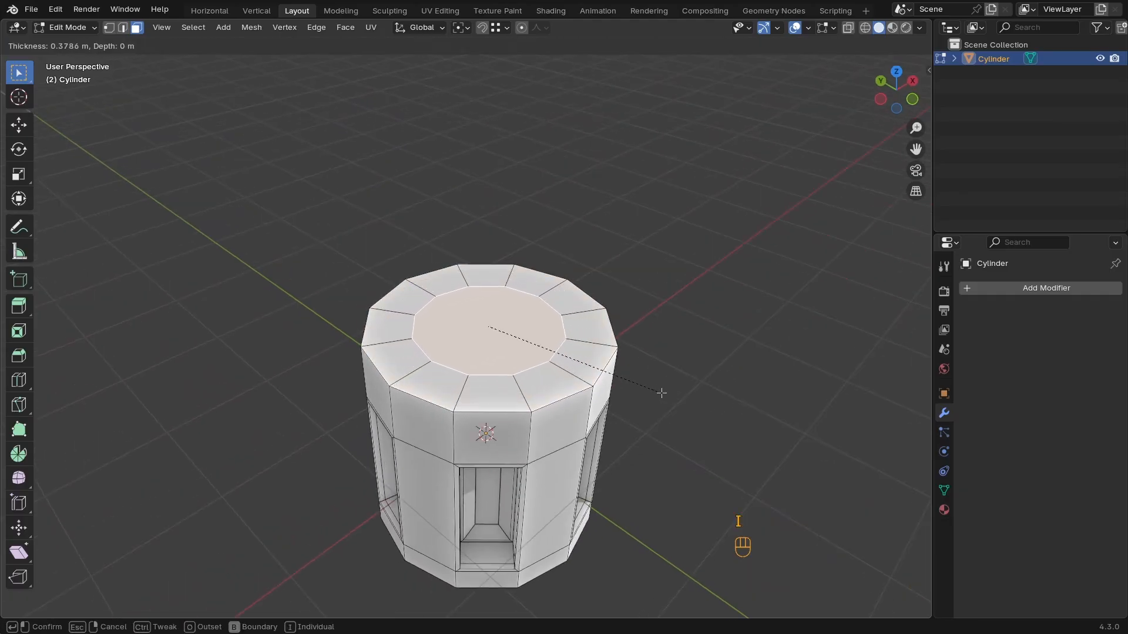
left_click(696, 406)
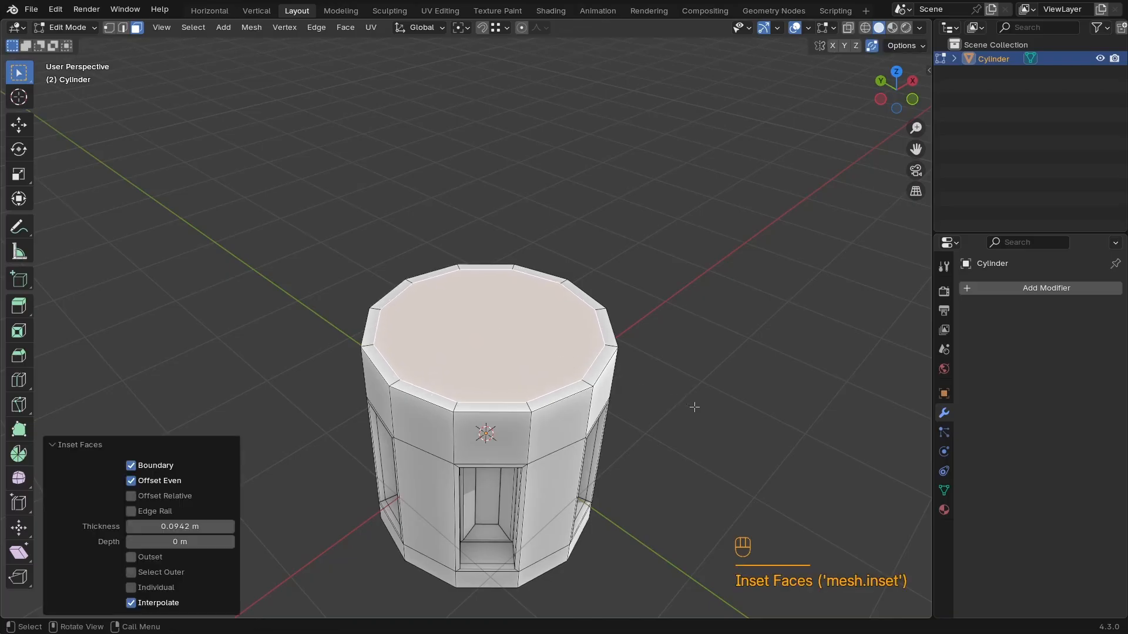
key("e")
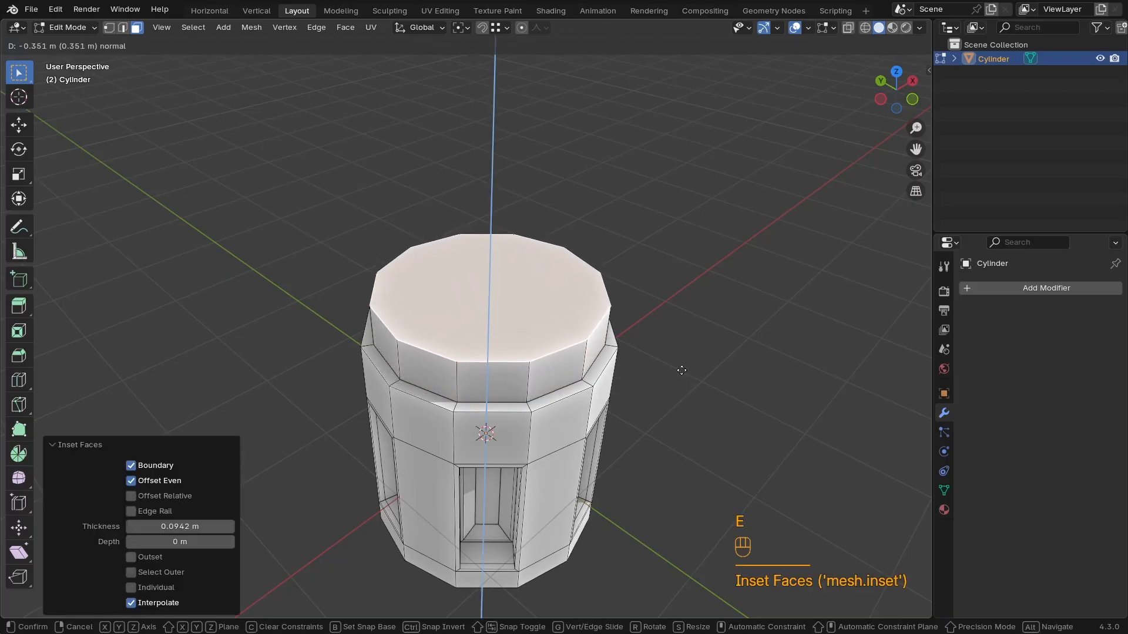
left_click(746, 390)
Inset the raised top face by about 0.33 m and extrude it upward twice, by about 0.26 m and about 0.52 m
key("i")
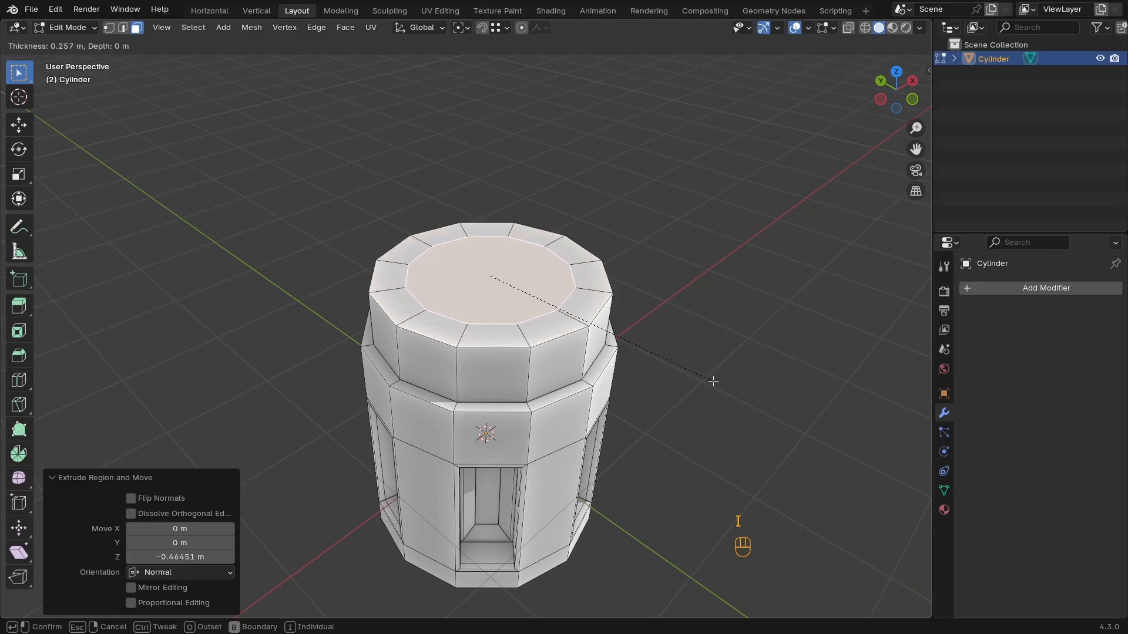
left_click(701, 382)
key("e")
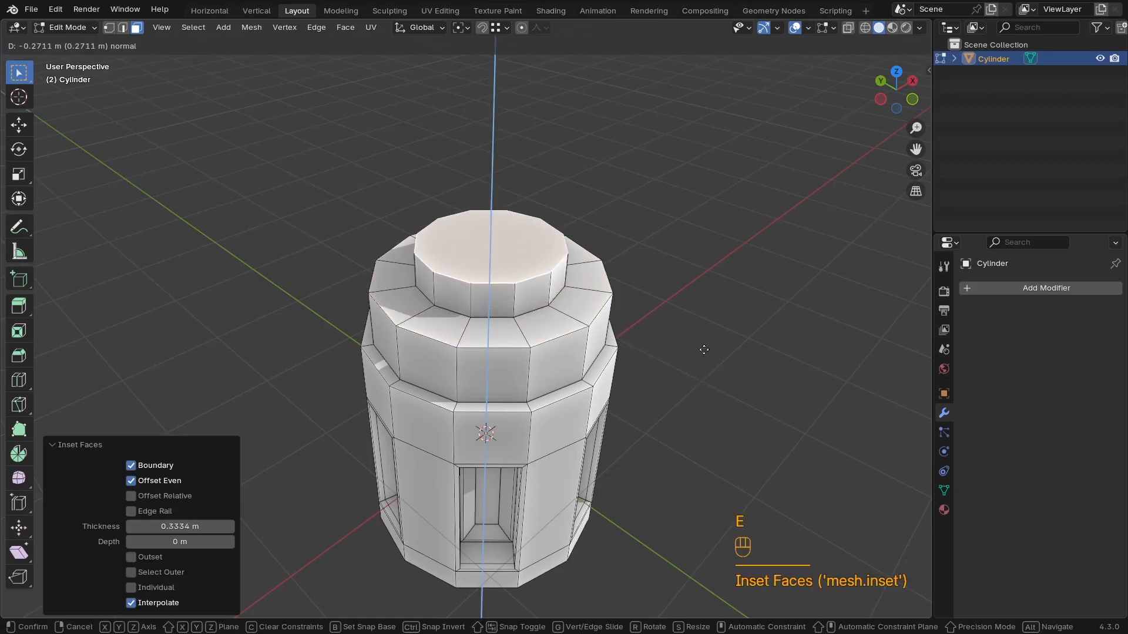
left_click(705, 350)
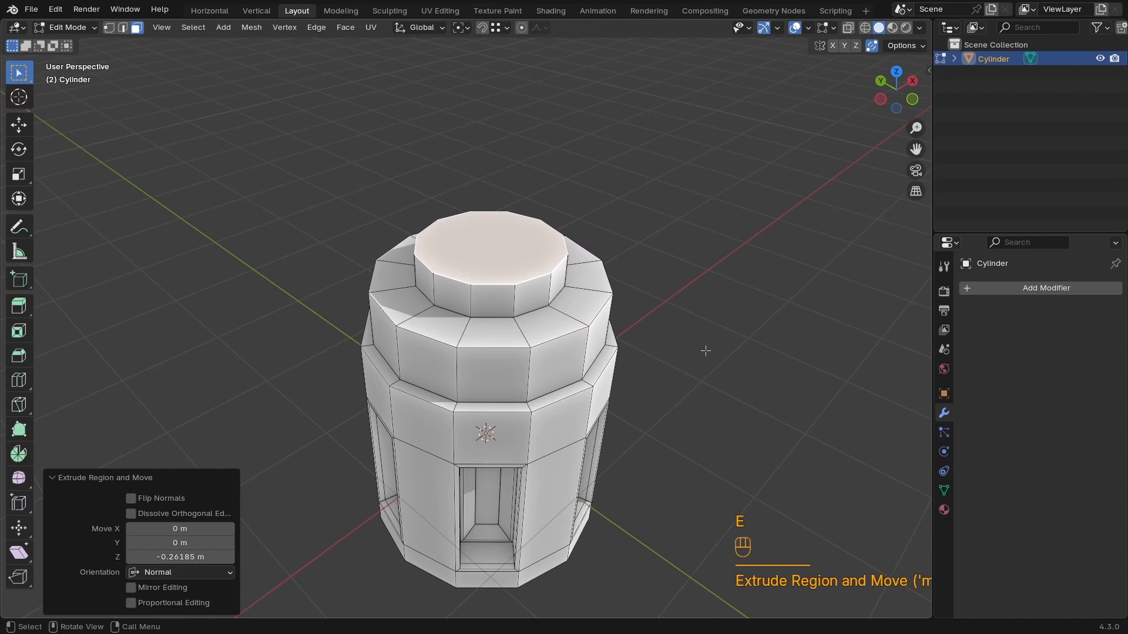
key("e")
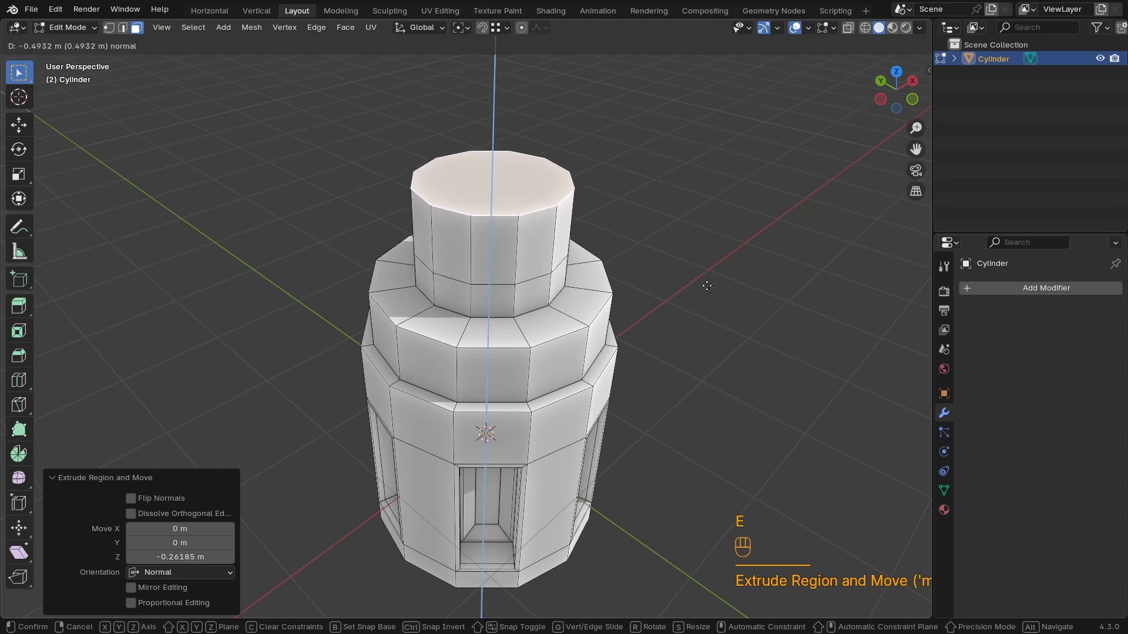
left_click(706, 282)
middle_click_drag(637, 353, 593, 288)
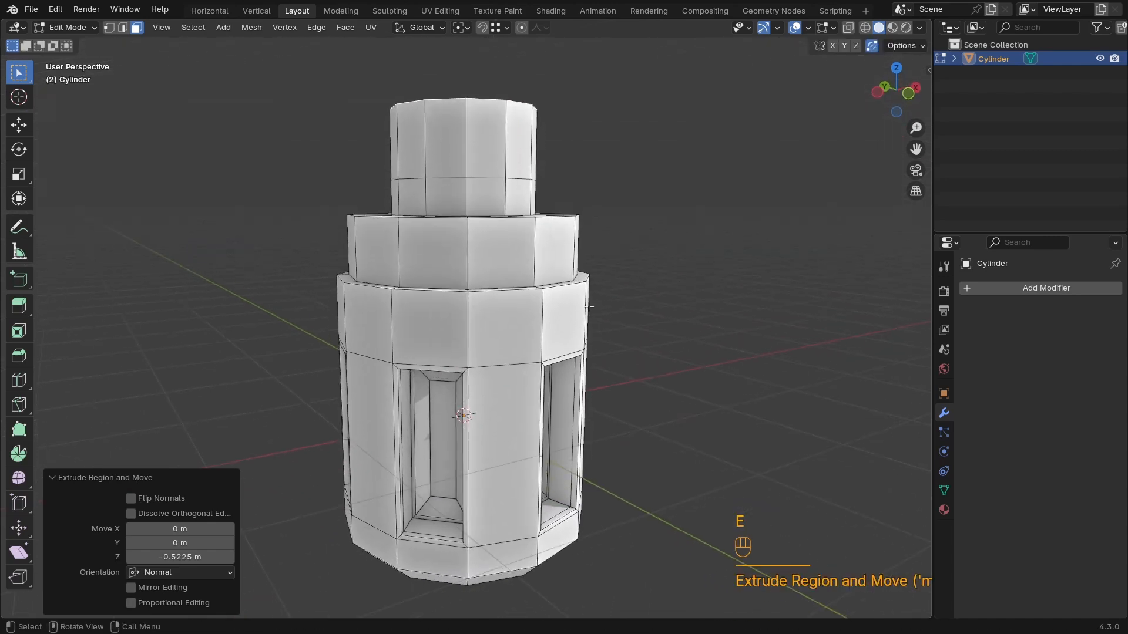
Select the loop of side faces around the uppermost section of the narrow column
middle_click_drag(529, 208, 541, 308, "shift")
mouse_move(531, 308)
middle_mouse_down("ctrl")
mouse_move(516, 240)
mouse_move(547, 292)
mouse_move(518, 316)
middle_mouse_up("ctrl")
left_click(537, 228, "alt")
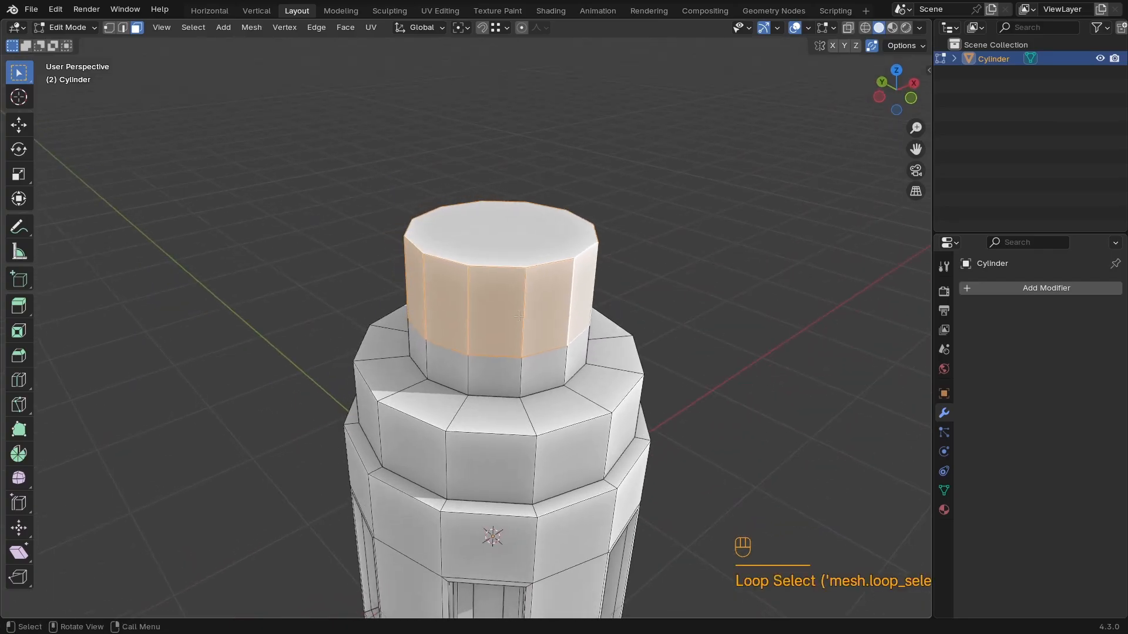
Try extruding the selected ring as individual faces outward by about 0.174 m, and undo the extrusion
key("alt+e")
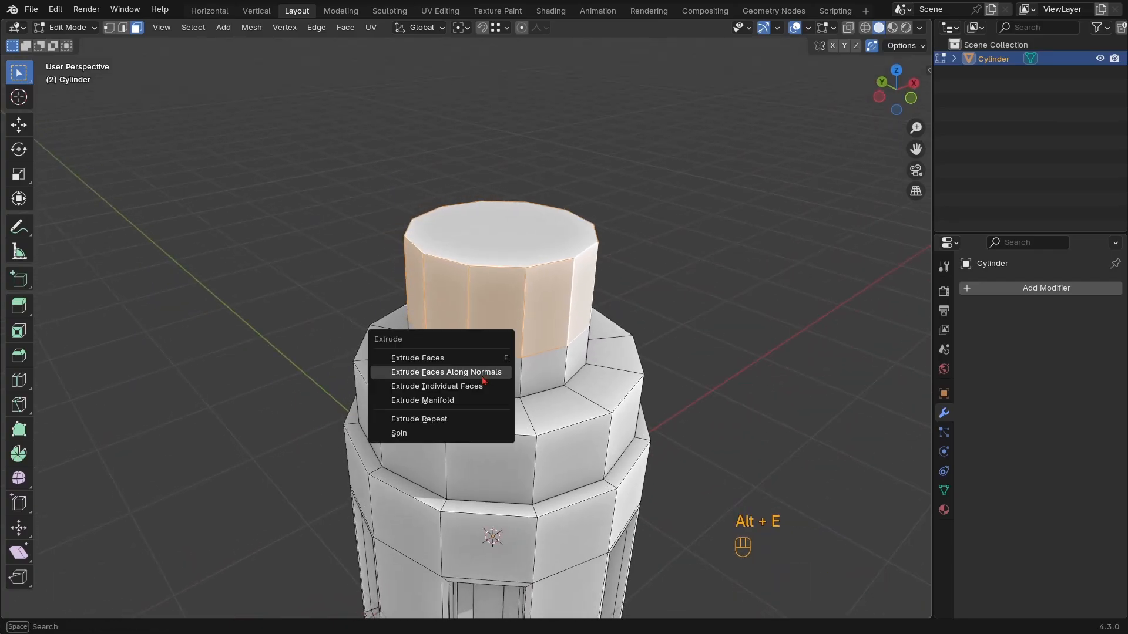
left_click(456, 389)
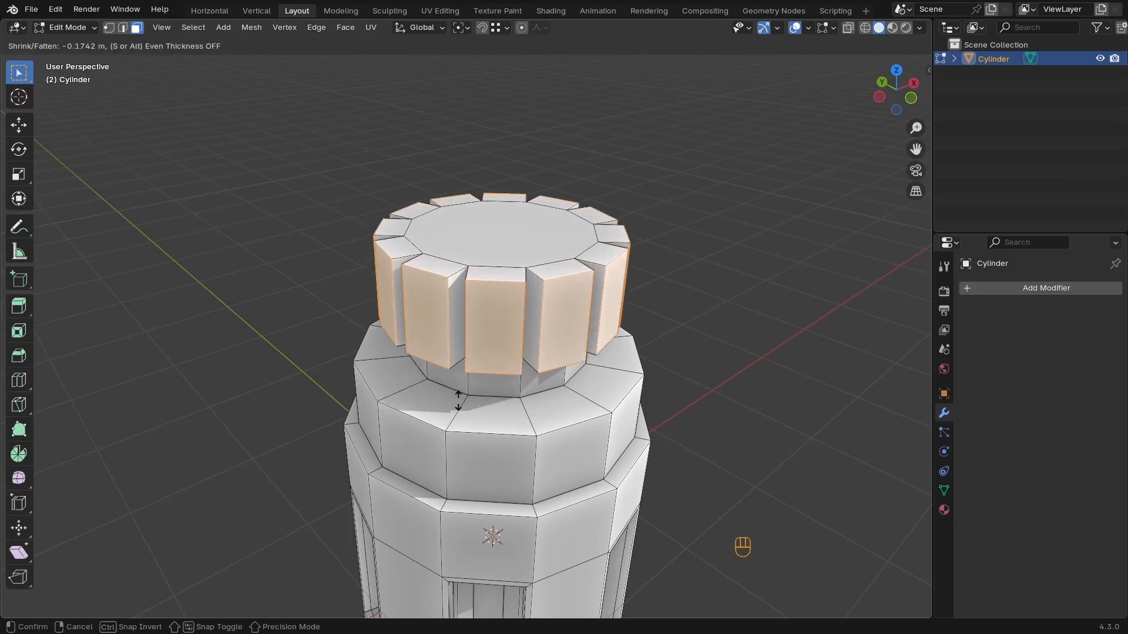
left_click(469, 392)
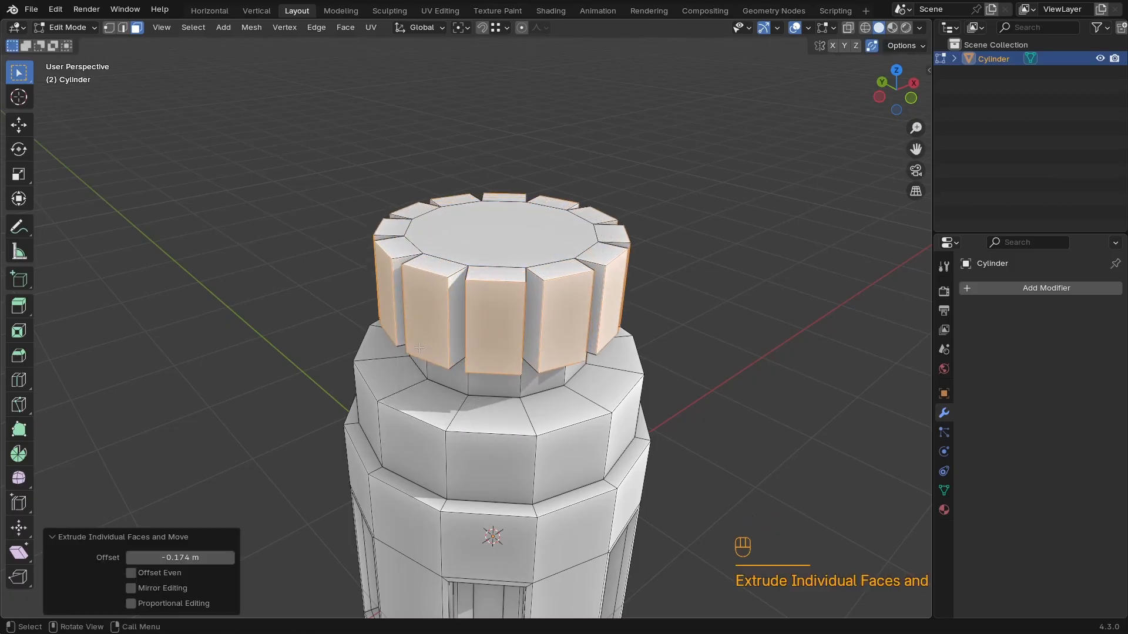
middle_click_drag(419, 348, 467, 322)
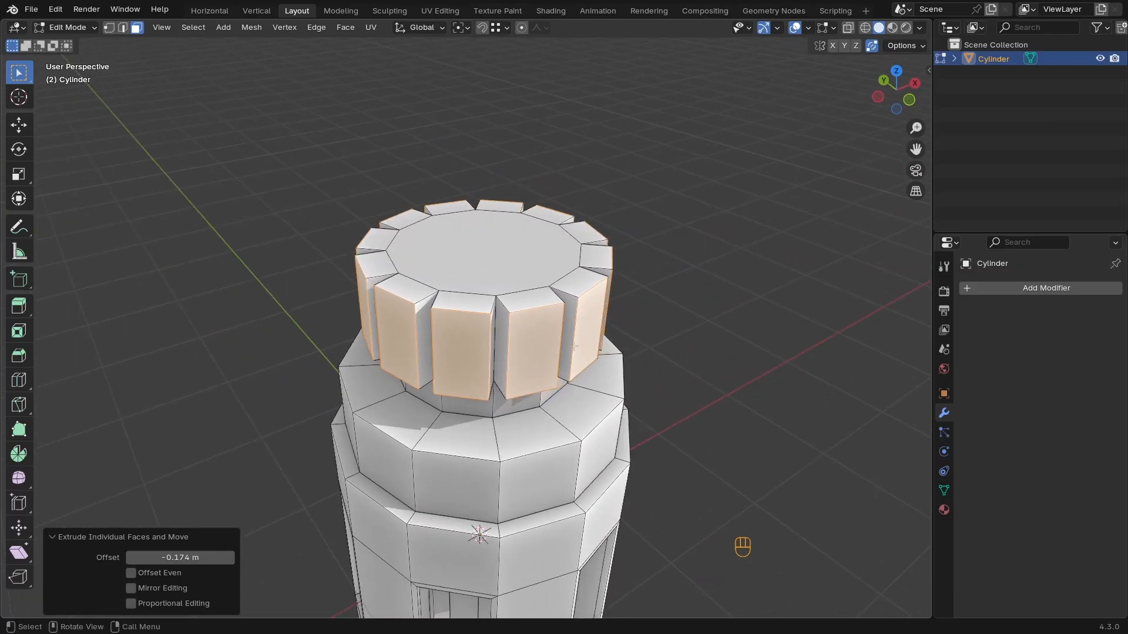
middle_click_drag(505, 341, 523, 341)
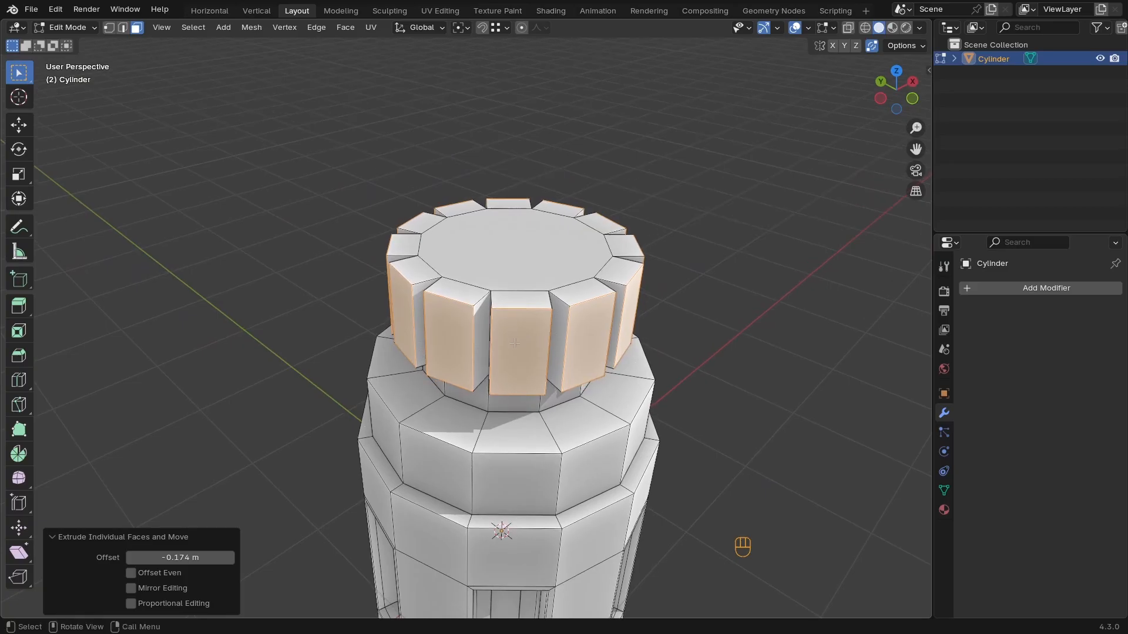
key("ctrl+z")
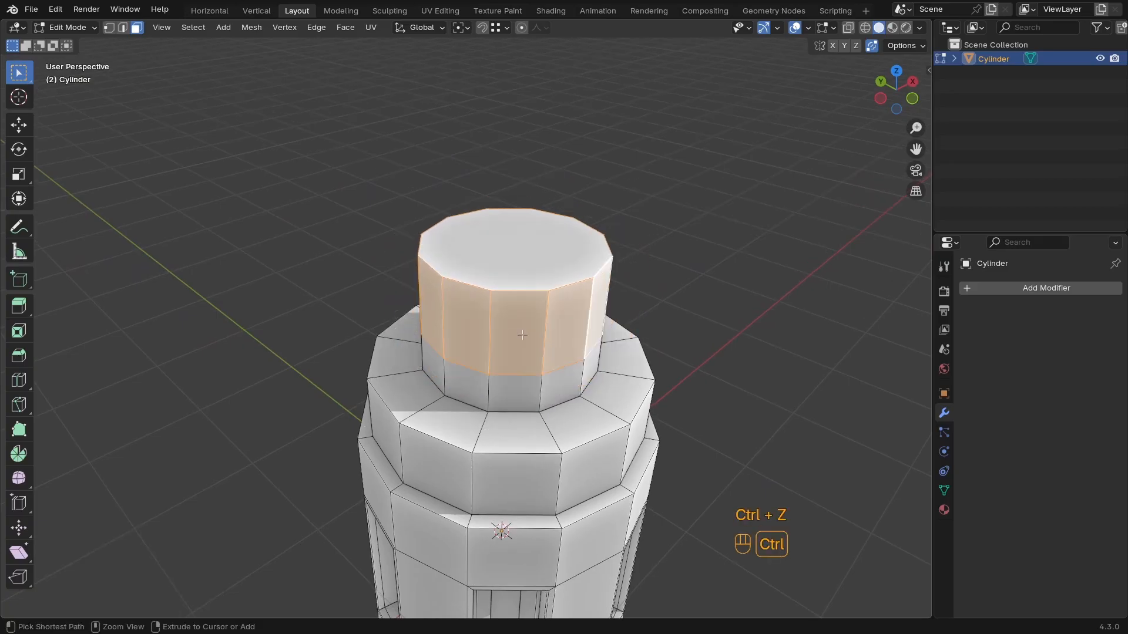
Extrude the selected ring of faces outward along normals by about 0.327 m and view it from the front
key("s")
left_click(566, 340)
key("alt+e")
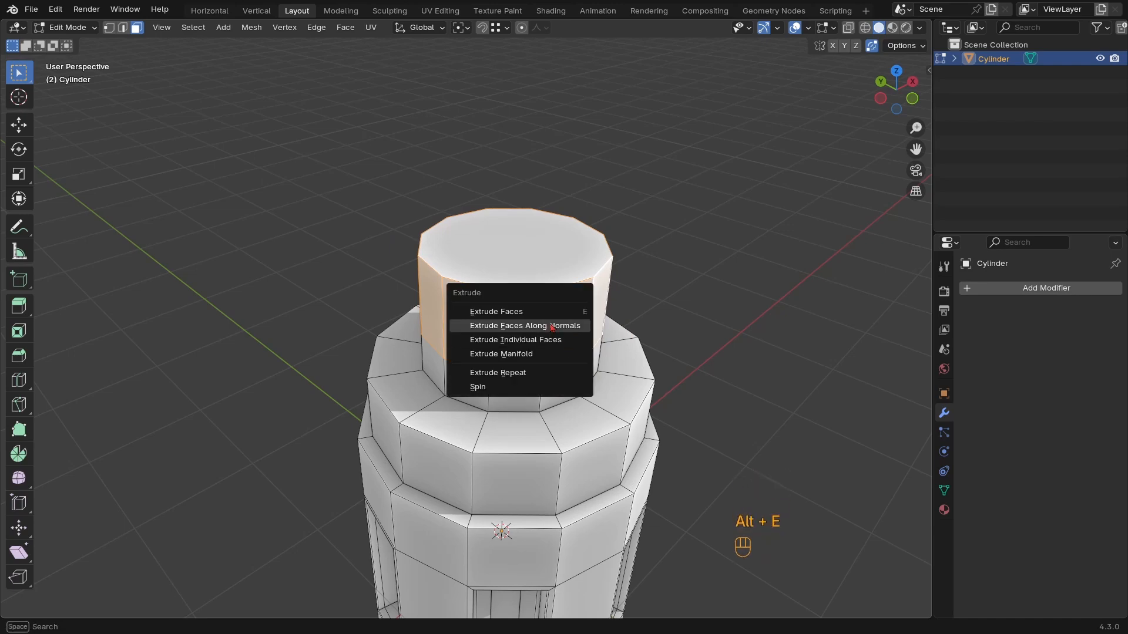
left_click(551, 327)
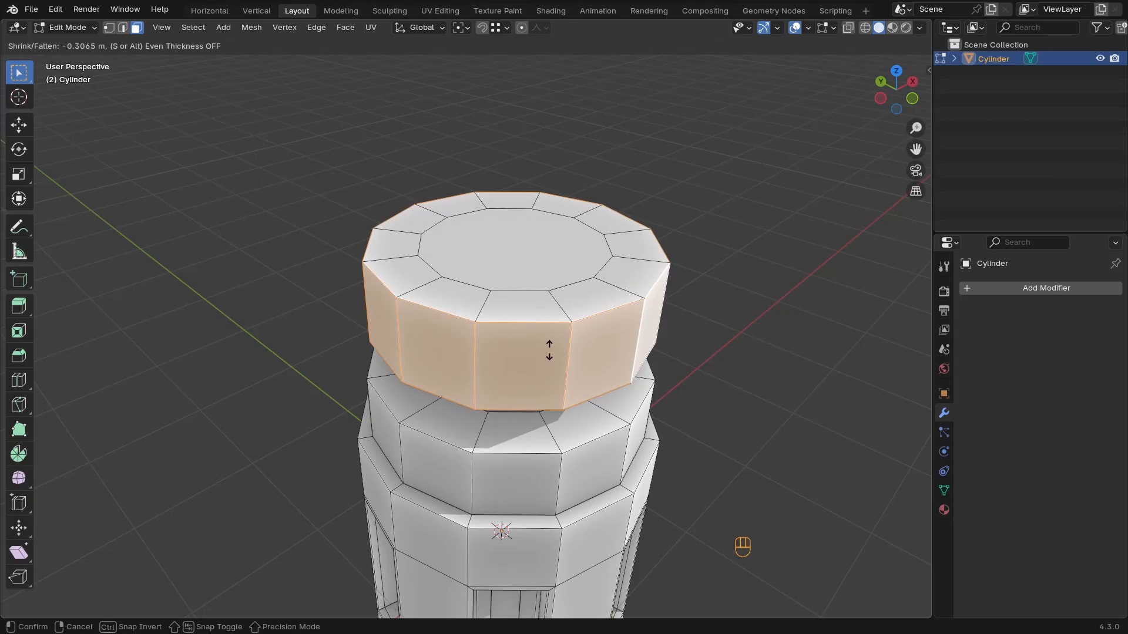
left_click(550, 350)
key("KP_1")
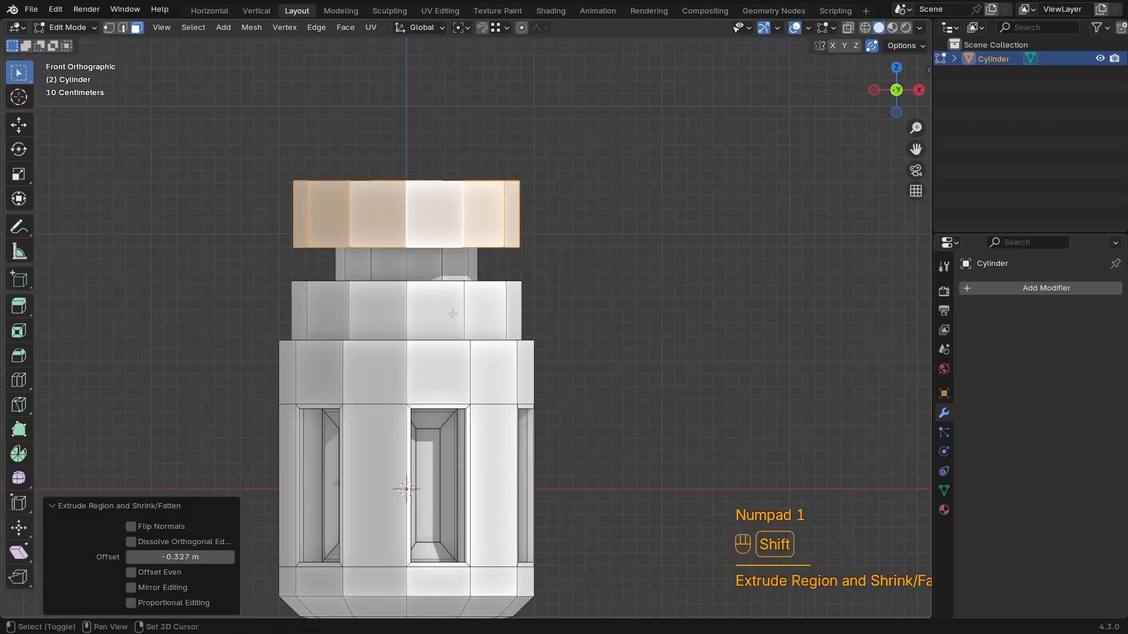
Scale the innermost top face to about 0.51 and extrude it upward by about 1.26 m as a thin column
middle_click_drag(452, 314, 474, 351)
scroll(514, 374, "up", 2)
left_click(475, 351)
key("s")
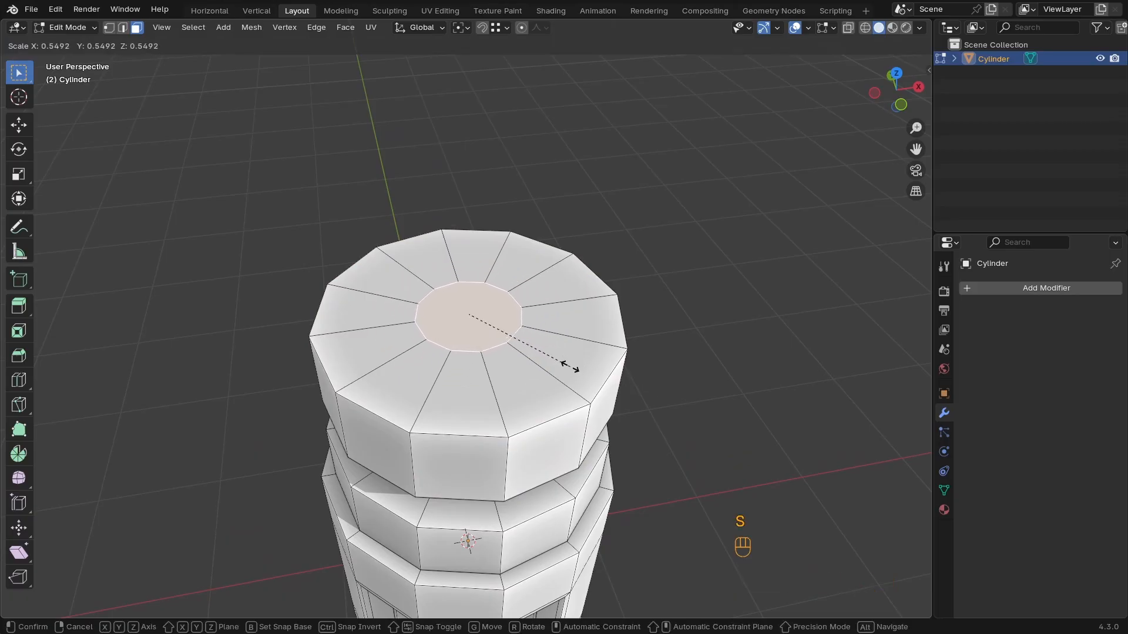
left_click(559, 369)
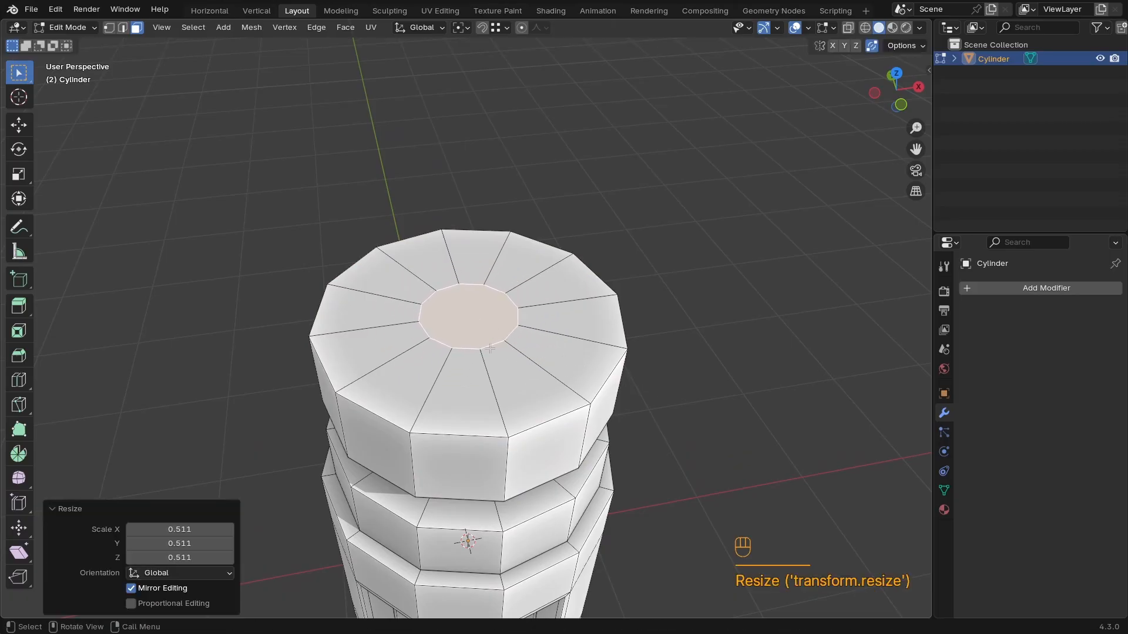
key("e")
left_click(508, 152, "ctrl")
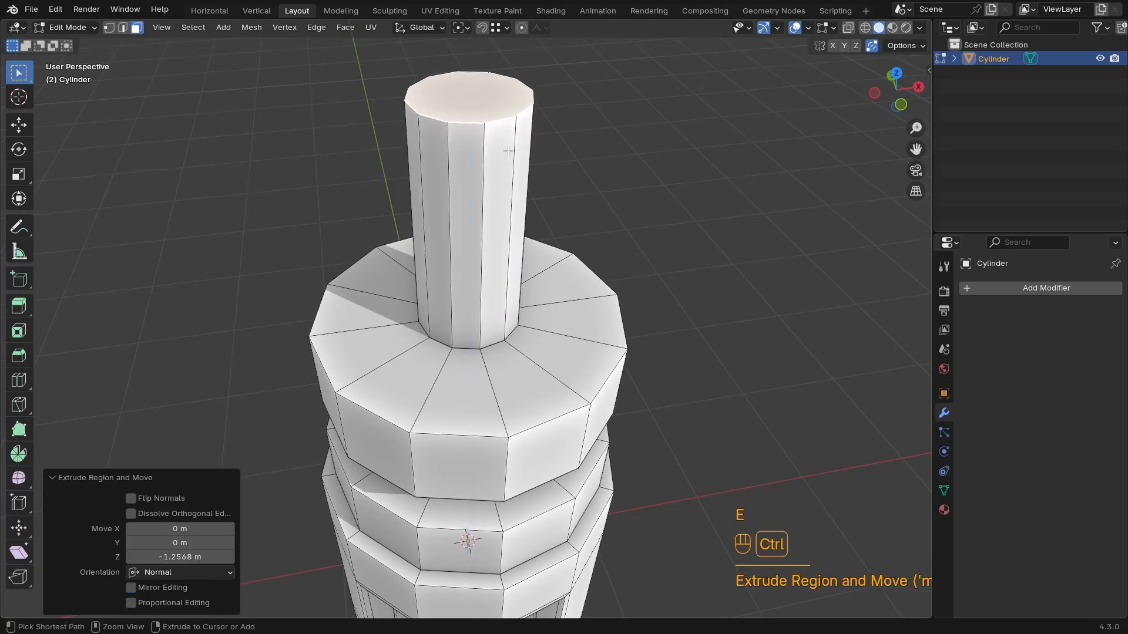
key("ctrl+z")
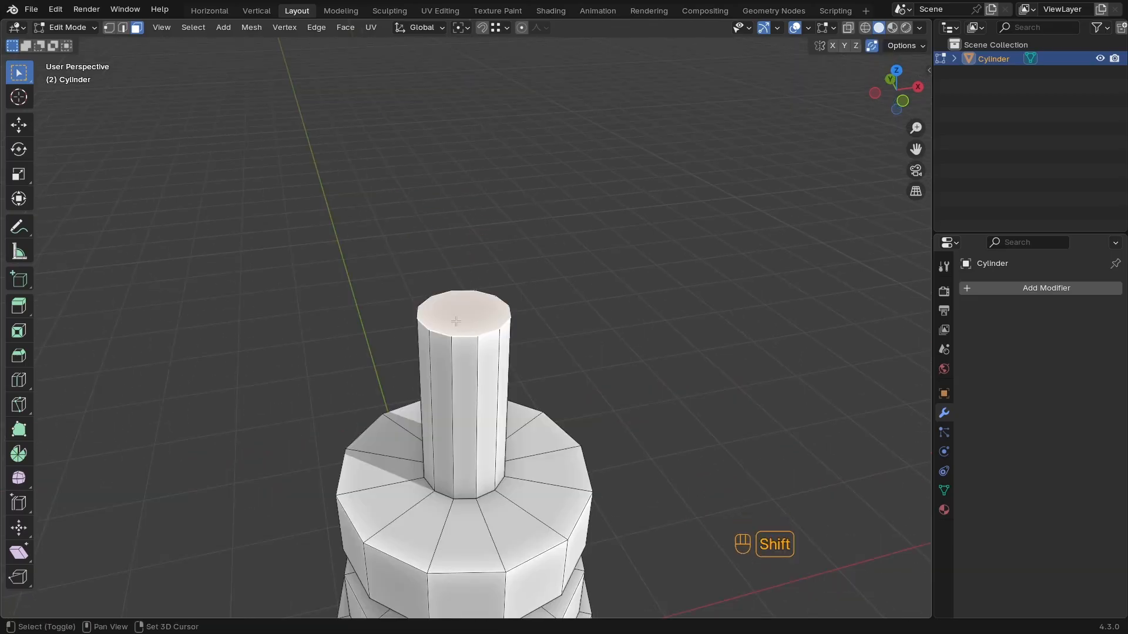
Duplicate the thin column's top face and place the copy about 0.52 m higher along Z
key("shift+d")
key("z")
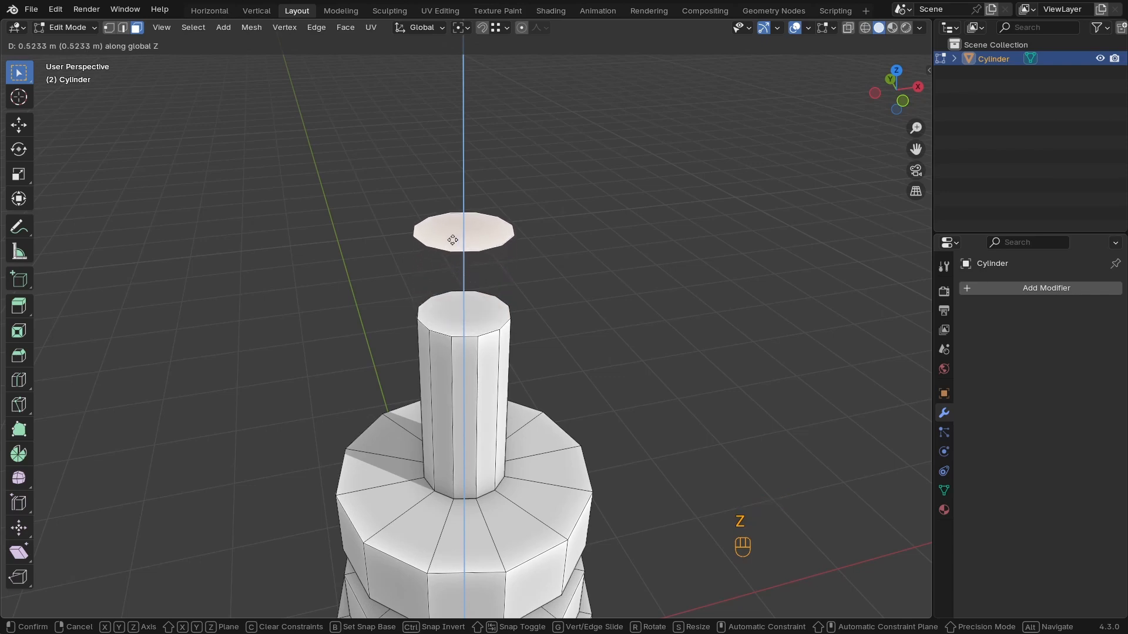
left_click(452, 239)
middle_click_drag(452, 239, 475, 303)
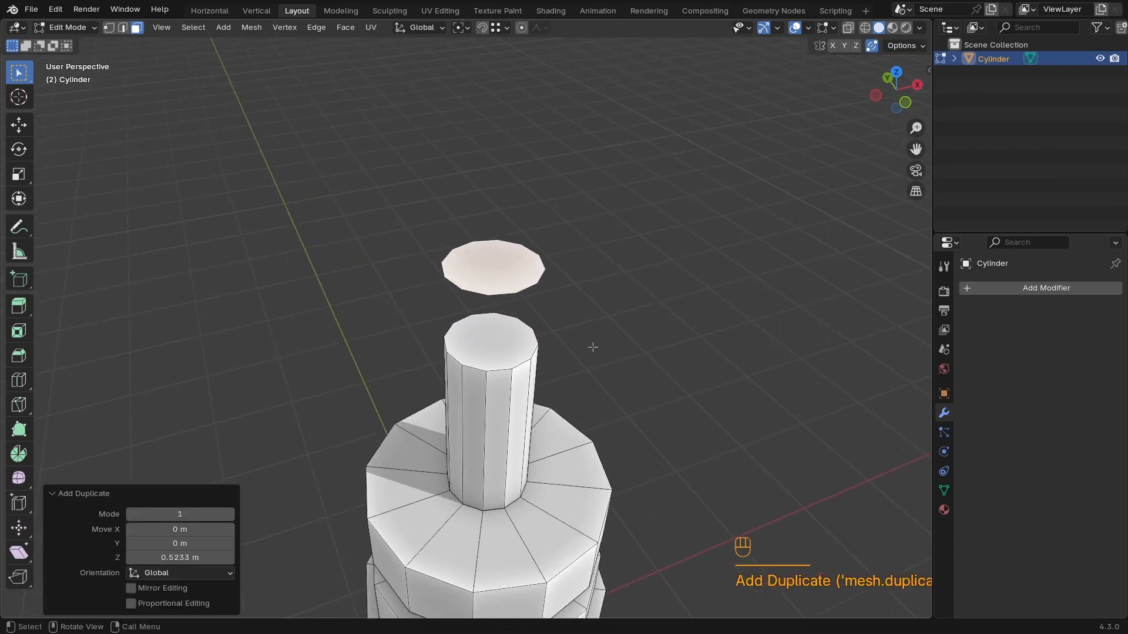
Flatten the duplicated face above the column by scaling it to about 0.29 along Y
key("s")
key("g")
key("y")
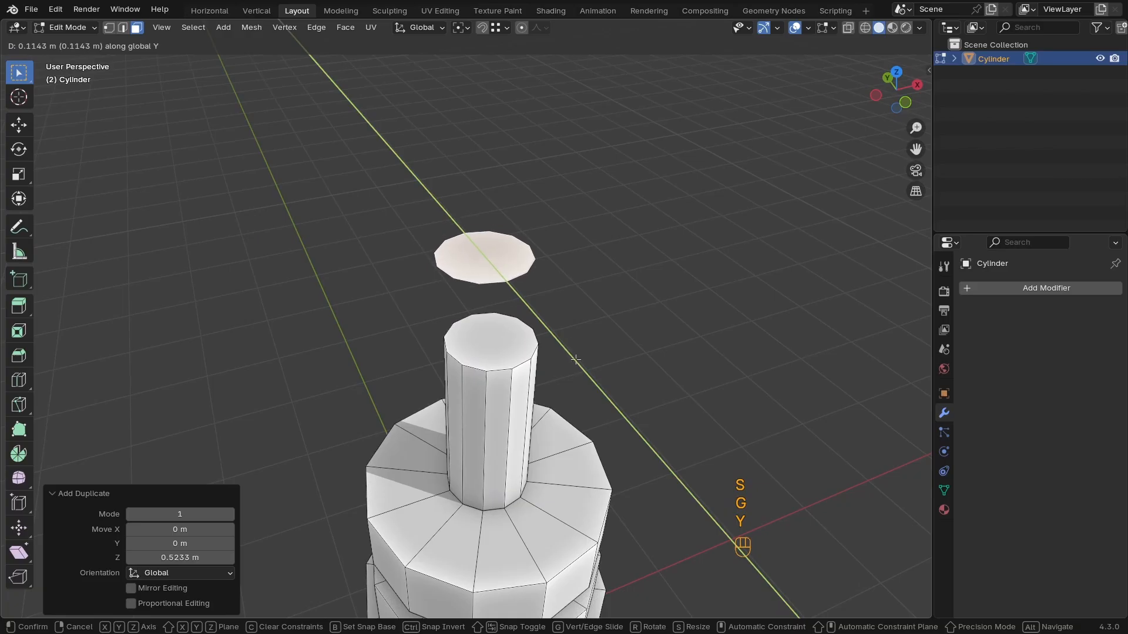
key("s")
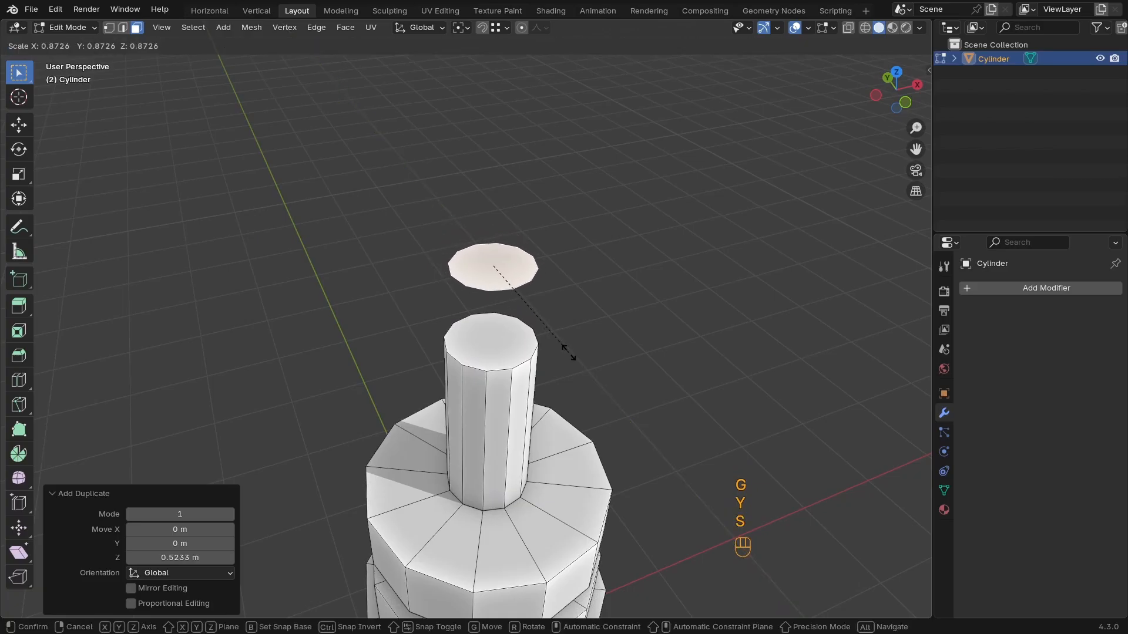
key("x")
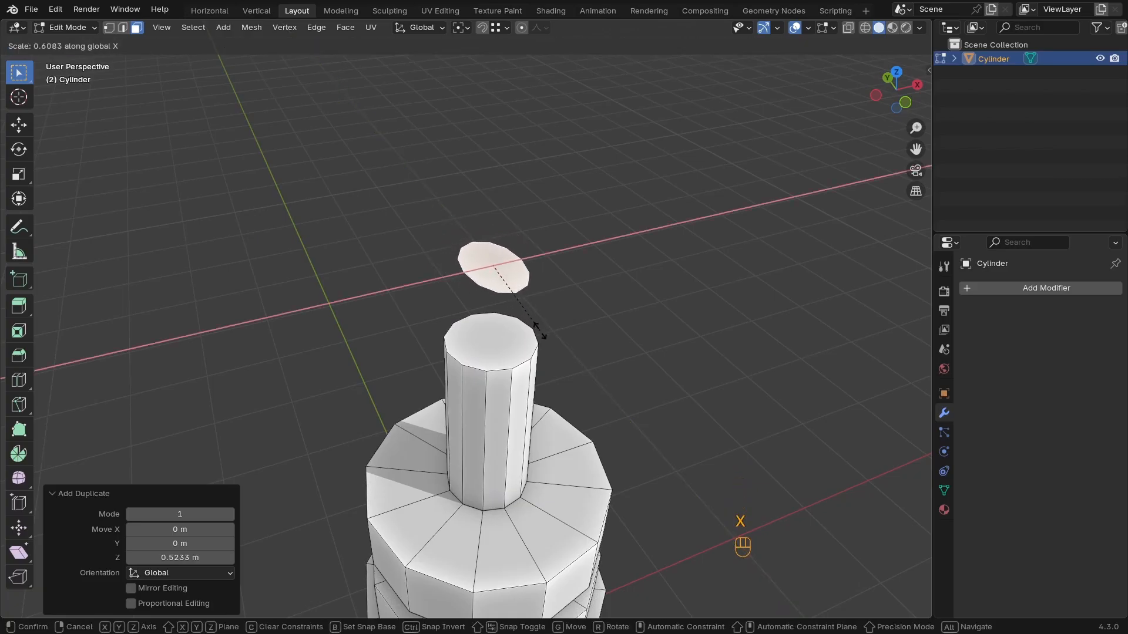
key("y")
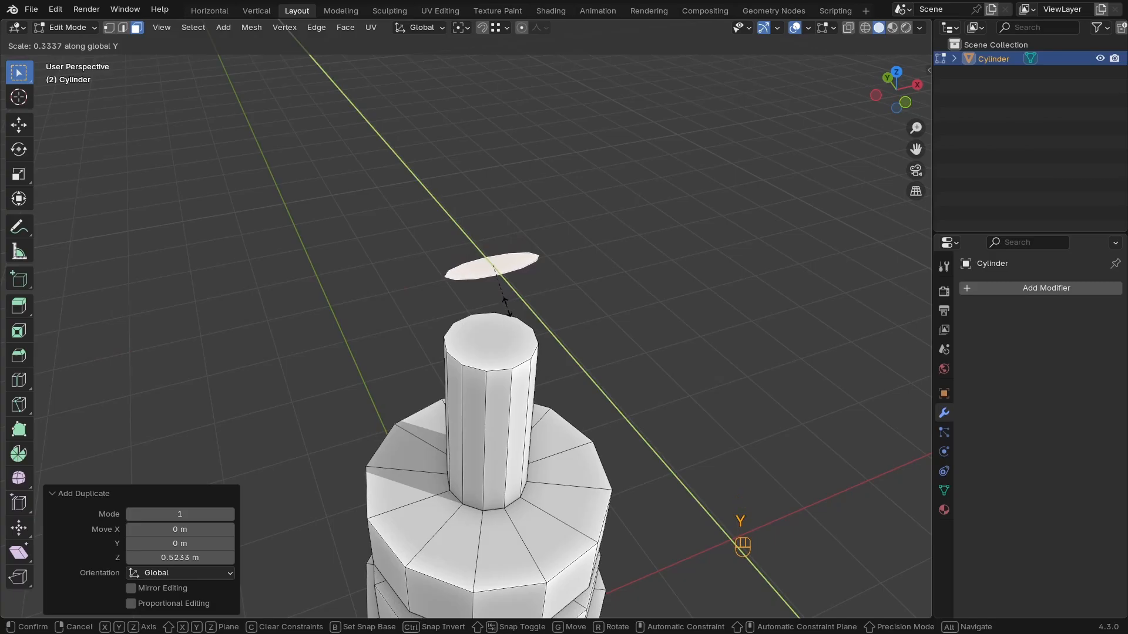
left_click(501, 303)
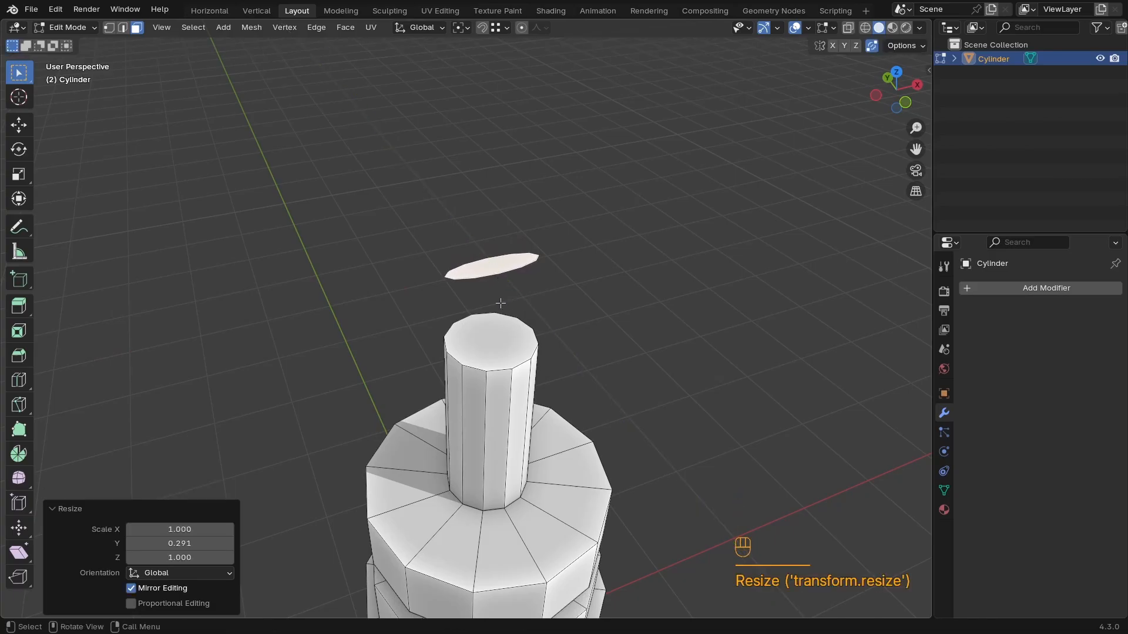
In wireframe shading, extrude the flattened face downward by about 0.34 m along Z
mouse_move(500, 303)
middle_mouse_down()
mouse_move(424, 218)
mouse_move(467, 298)
mouse_move(506, 291)
middle_mouse_up()
key("z")
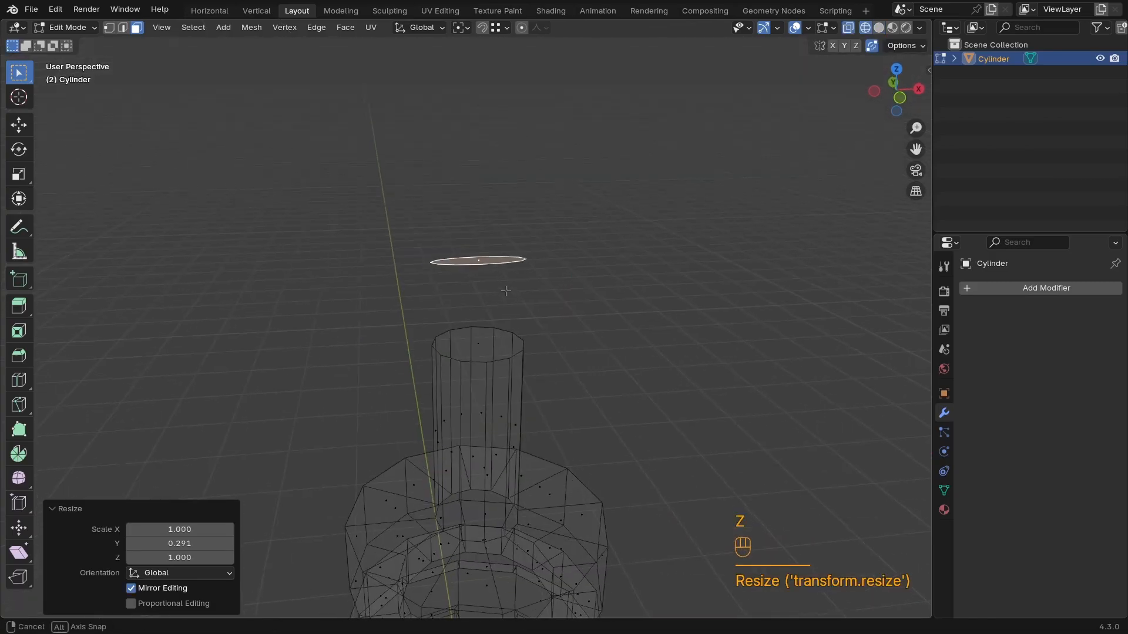
key("e")
key("z")
key("z")
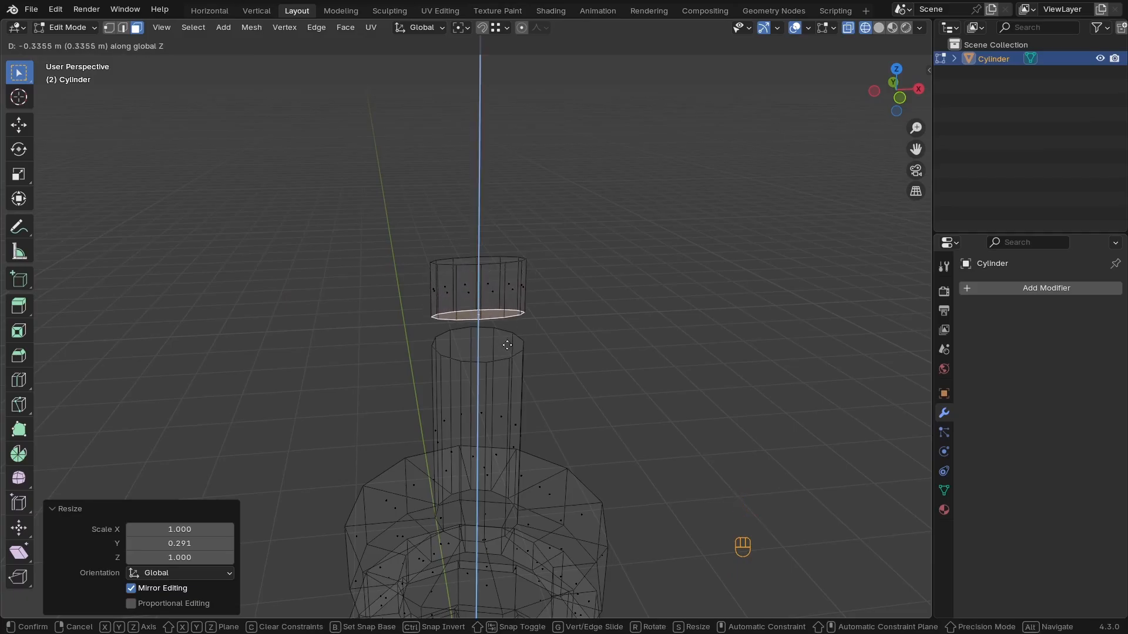
left_click(507, 345)
Raise the floating piece's top face by about 0.115 m along Z and restore solid shading
left_click(477, 263)
key("g")
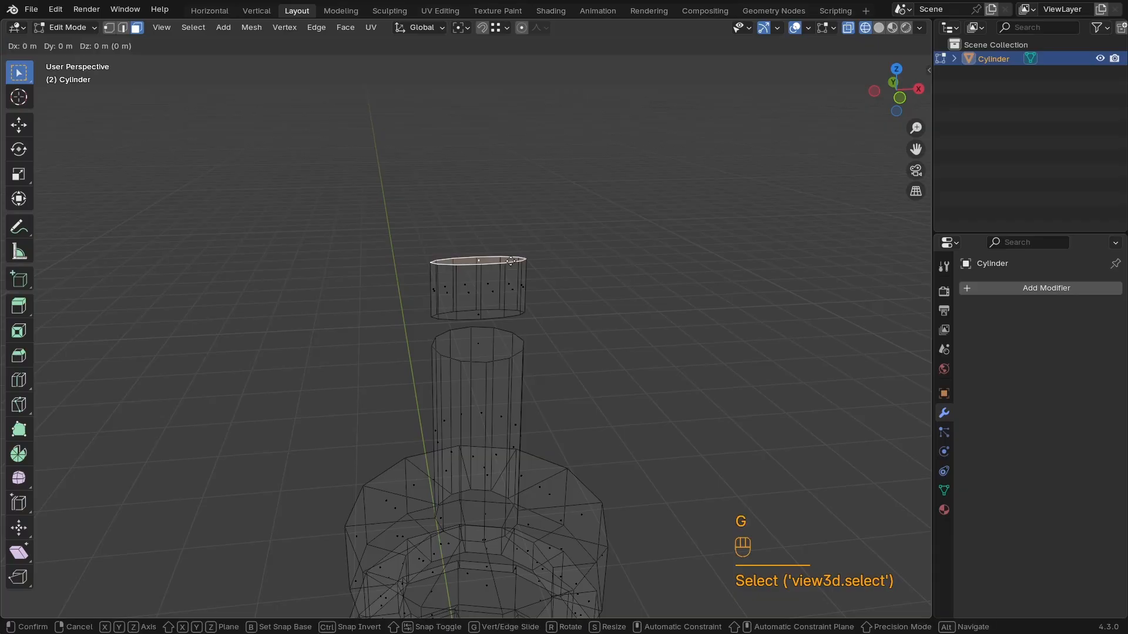
key("z")
left_click(510, 241)
key("z")
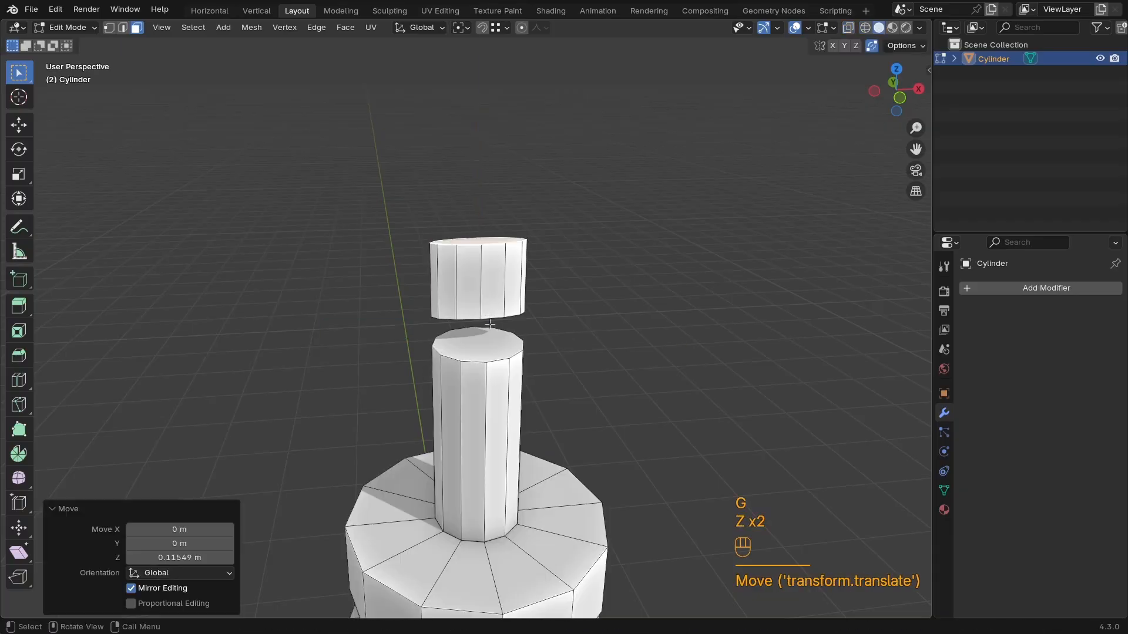
Bridge the floating piece's bottom face to the thin column's top face
middle_click_drag(490, 323, 564, 247, "ctrl")
middle_click_drag(564, 247, 557, 367, "shift")
left_click(537, 268)
middle_click_drag(557, 367, 541, 291, "shift")
left_click(511, 379, "shift")
middle_click_drag(511, 379, 588, 329, "ctrl")
right_click(657, 308)
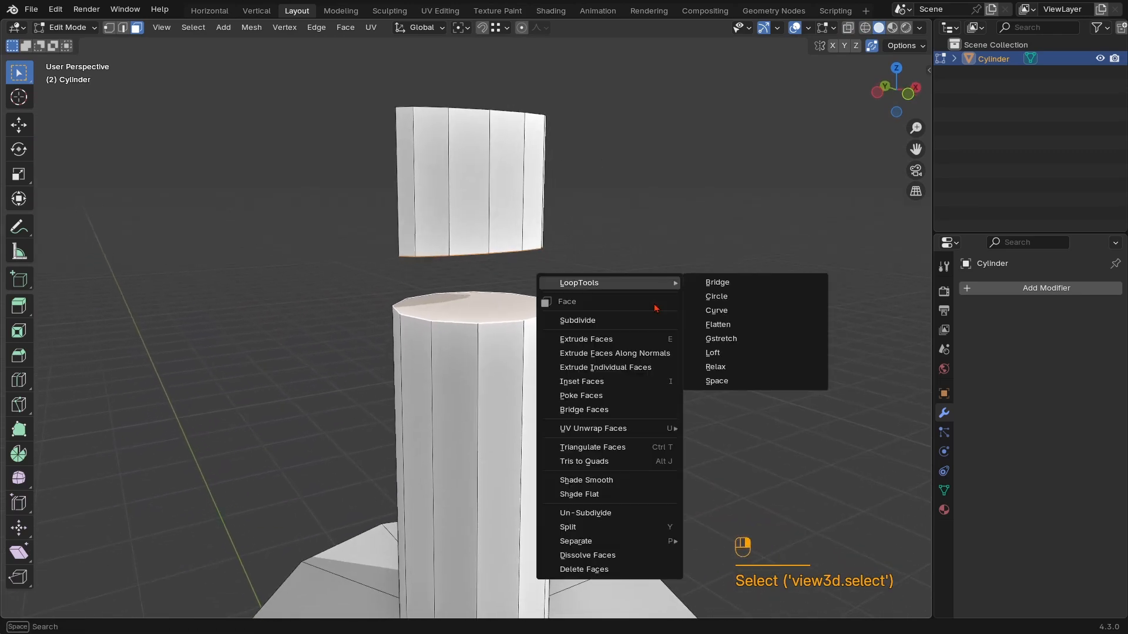
left_click(592, 413)
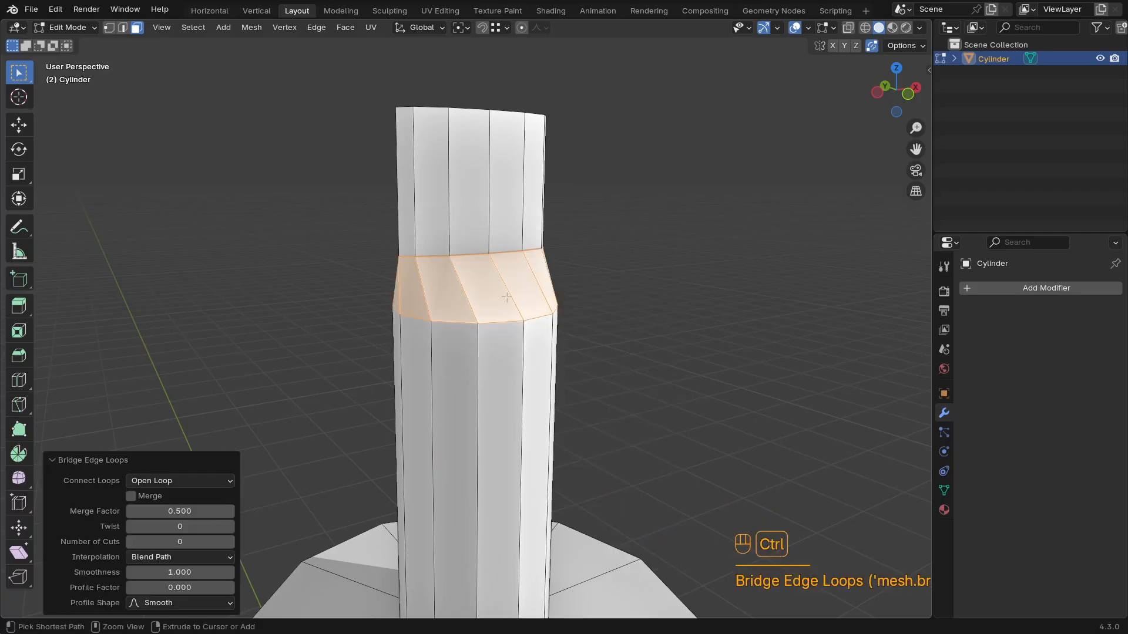
Inset the flattened tip's top face by about 0.026 m and raise the inner face by about 0.087 m along Z
middle_click_drag(509, 299, 624, 432, "ctrl")
key("Tab")
key("Tab")
left_click(522, 366)
key("i")
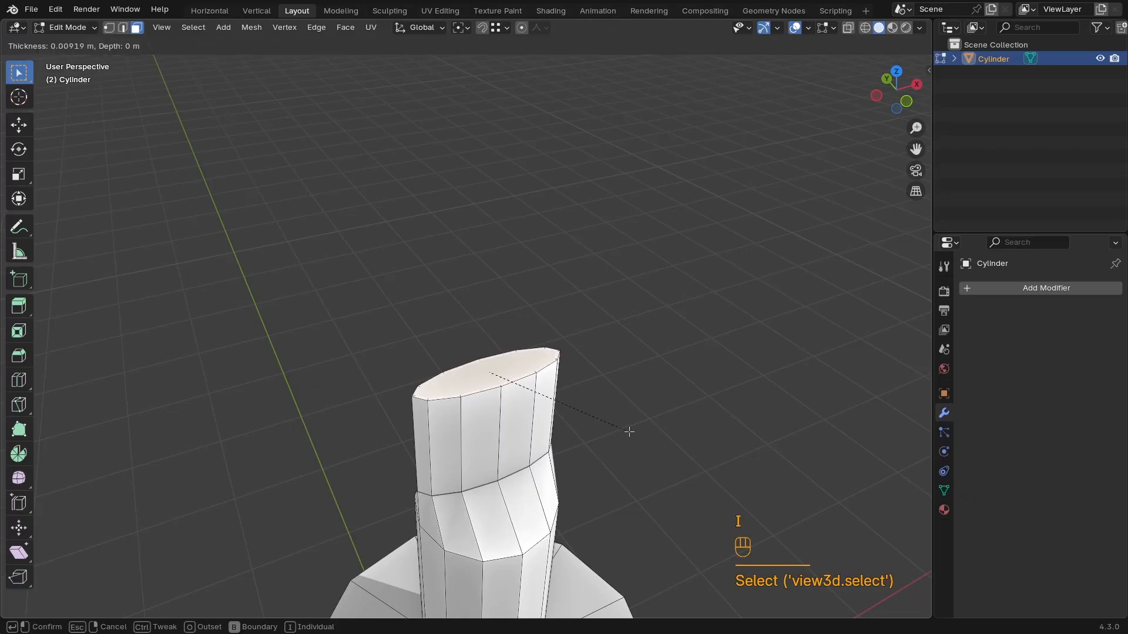
left_click(623, 433)
key("g")
key("z")
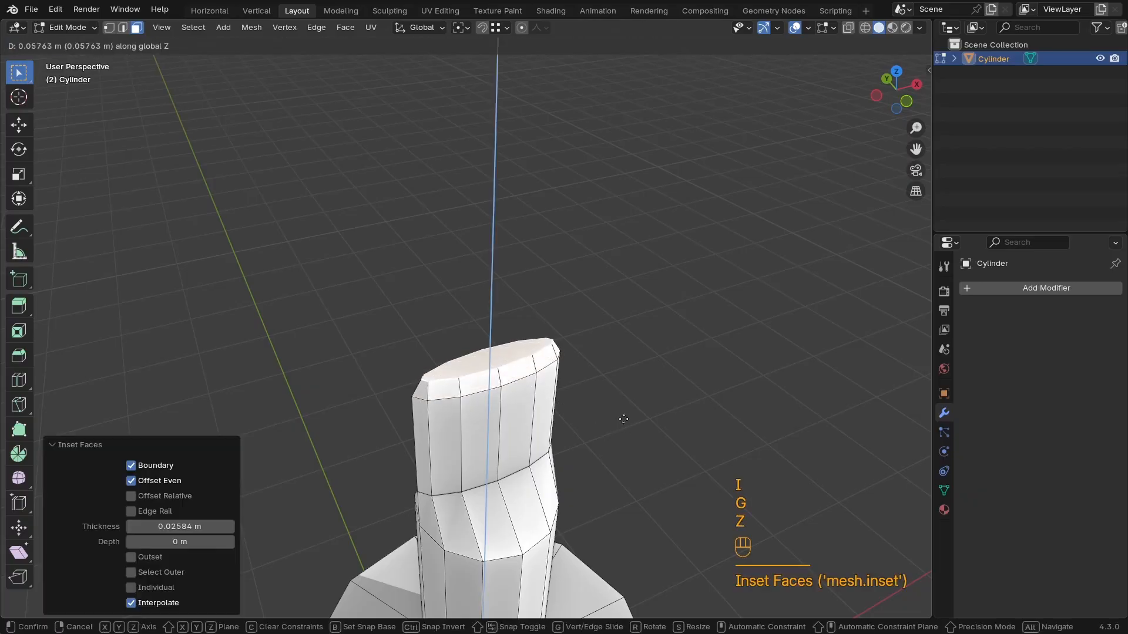
left_click(682, 406)
Scale the tip's top face to about 0.78 and raise it by about 0.067 m along Z
key("s")
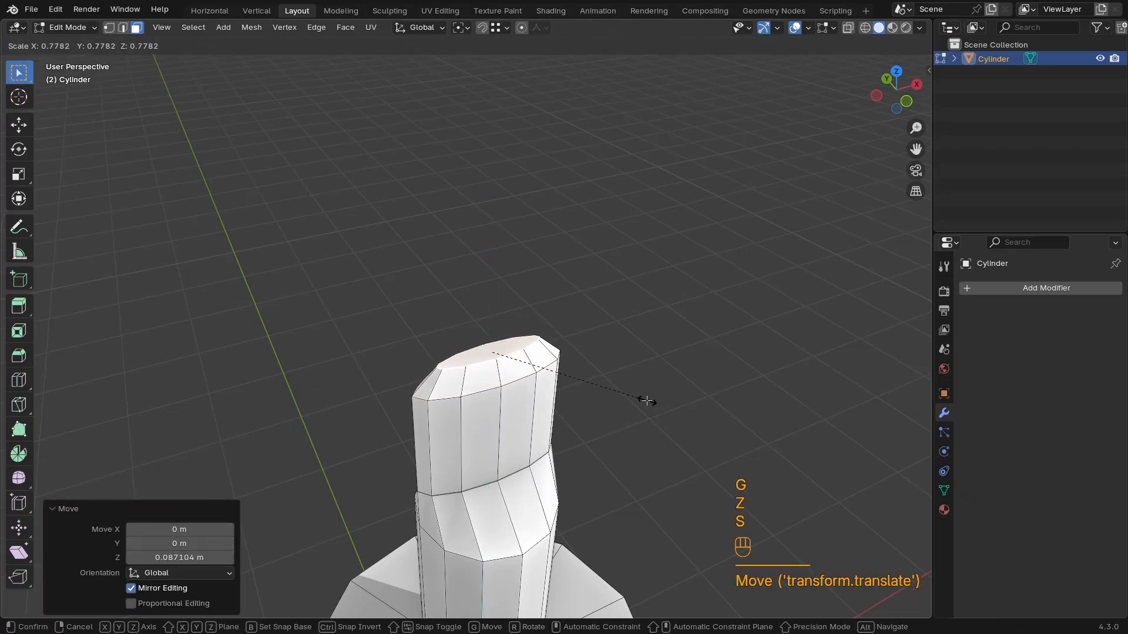
left_click(646, 401)
key("g")
key("z")
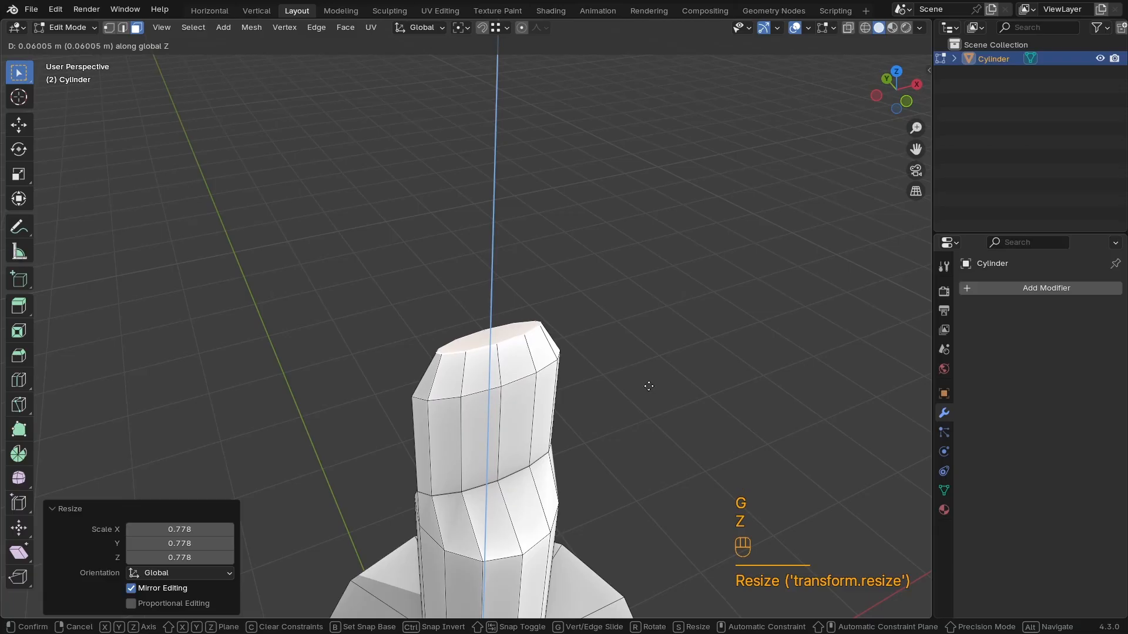
left_click(648, 384)
Add one centred loop cut around the tip's sloped band and scale the new loop to about 1.06
key("ctrl+r")
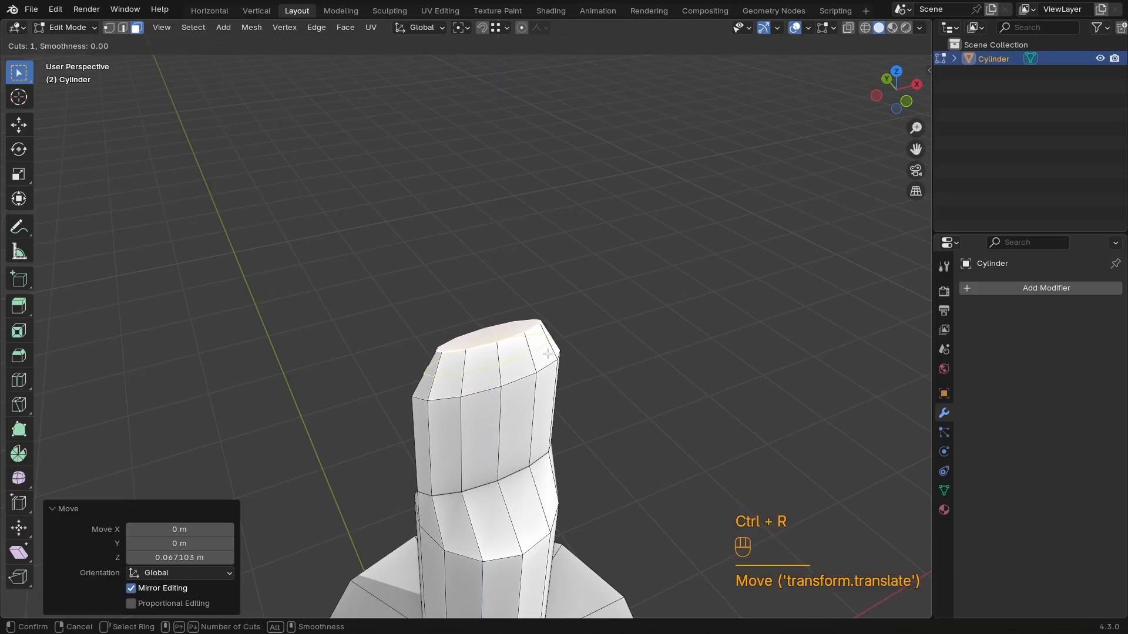
right_click(702, 308)
middle_click_drag(702, 308, 471, 364)
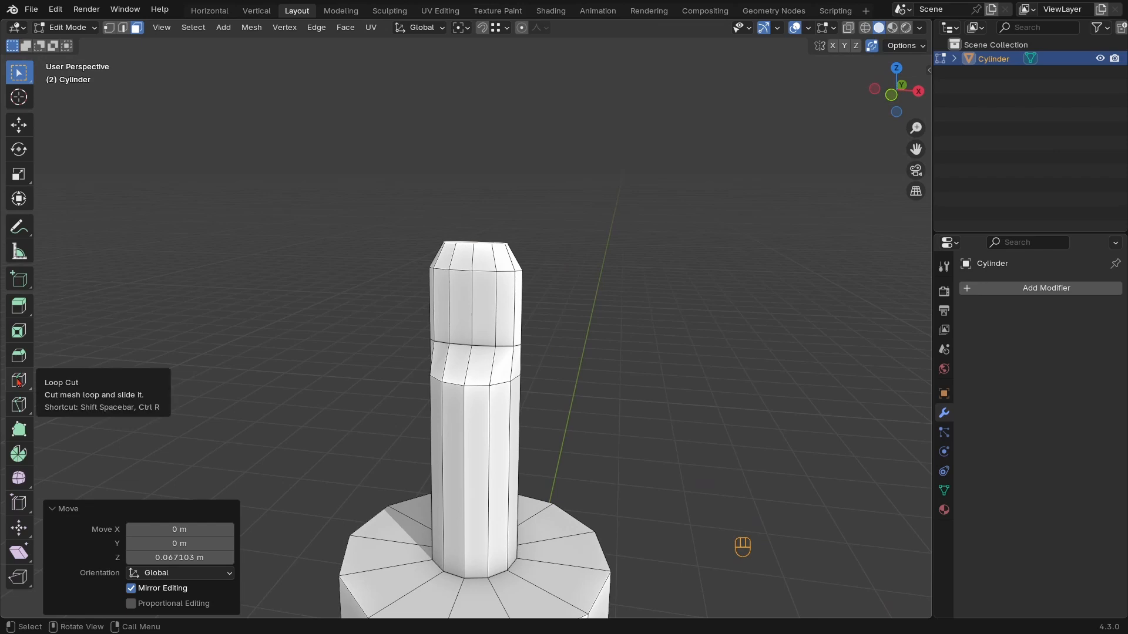
middle_click_drag(519, 322, 584, 353, "ctrl")
key("ctrl+r")
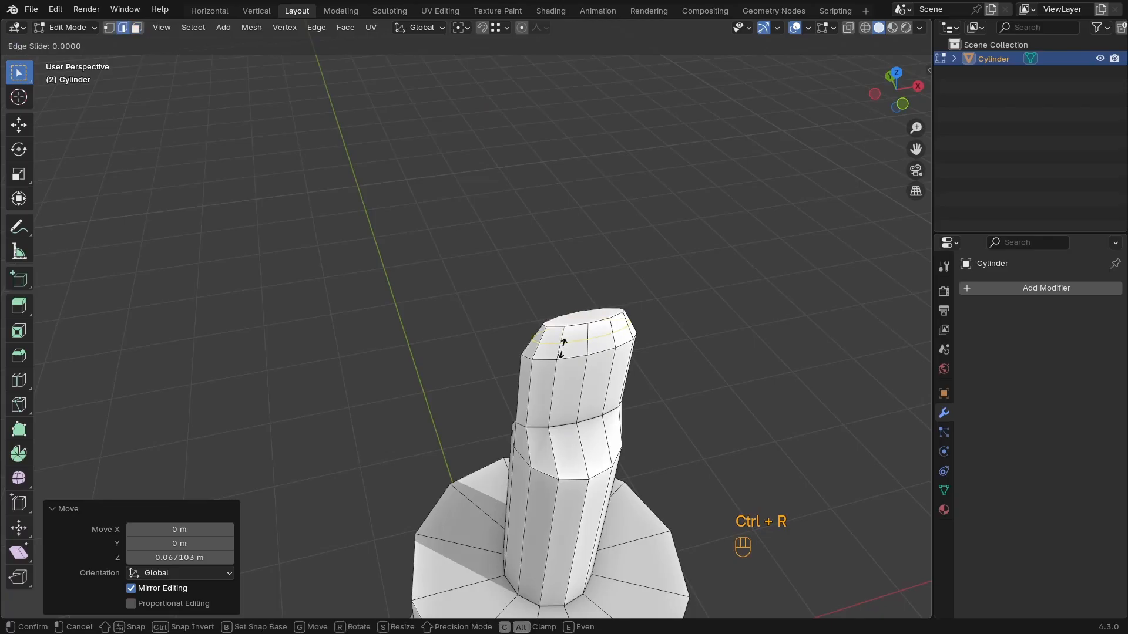
left_click(584, 353)
key("s")
key("shift")
left_click(836, 328)
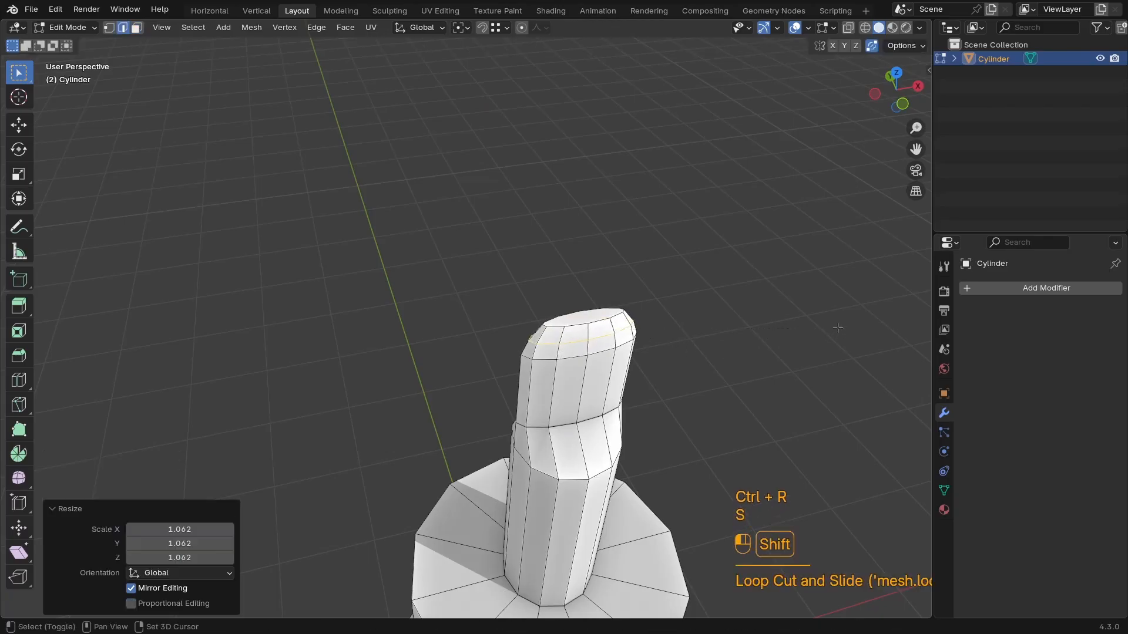
In front wireframe view, add one centred loop cut around the flattened section just beneath the sloped tip
middle_click_drag(626, 383, 750, 394, "ctrl")
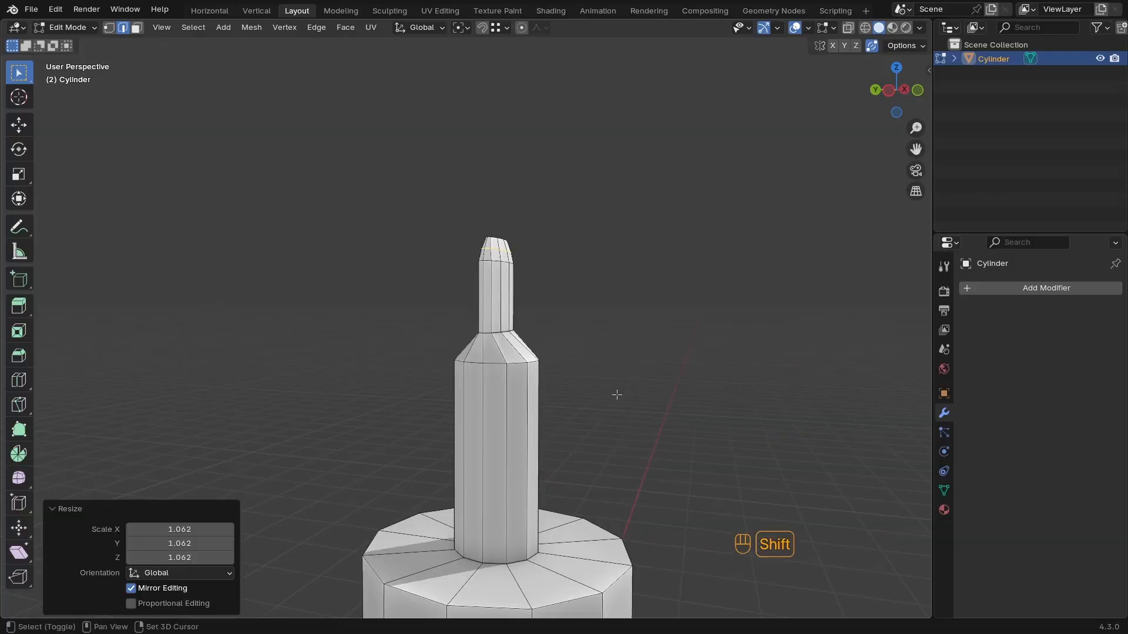
middle_click_drag(616, 393, 625, 363, "shift")
scroll(635, 375, "up", 3)
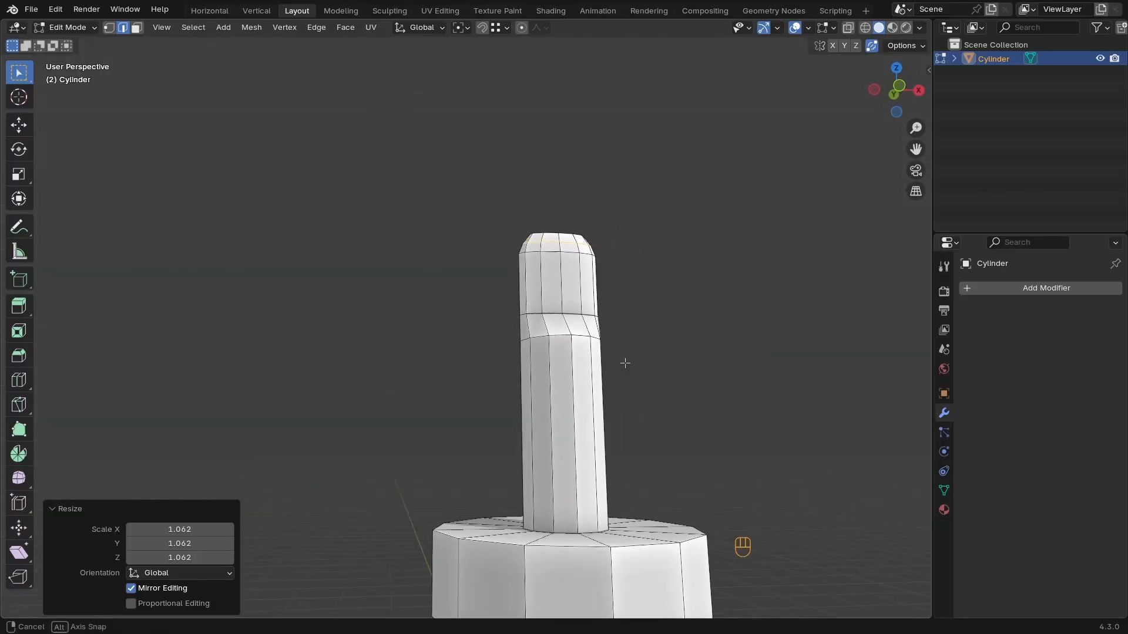
key("KP_1")
key("z")
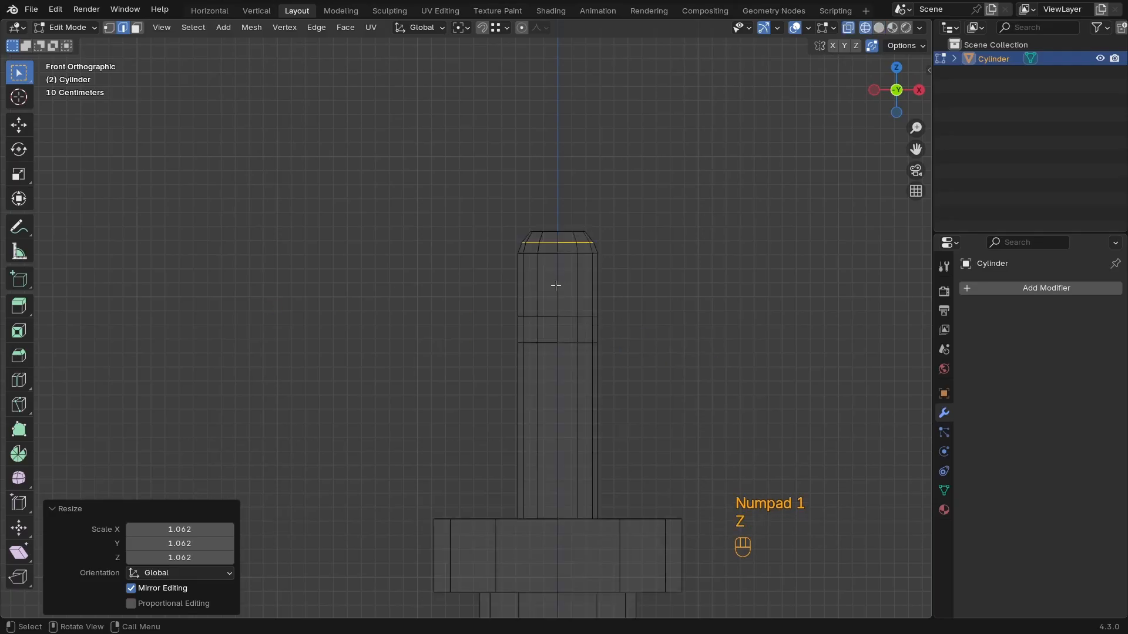
key("ctrl+r")
left_click(606, 280)
left_click(607, 279)
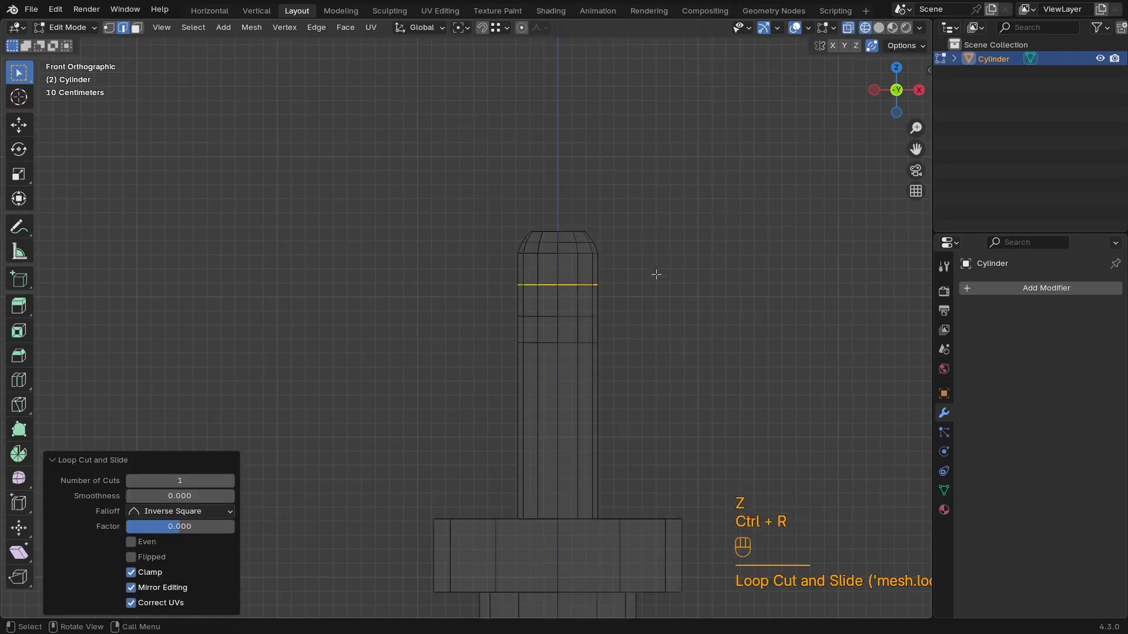
Select the whole tip above the new loop and scale it to about 0.86, restoring solid shading
left_click_drag(636, 219, 483, 270)
key("s")
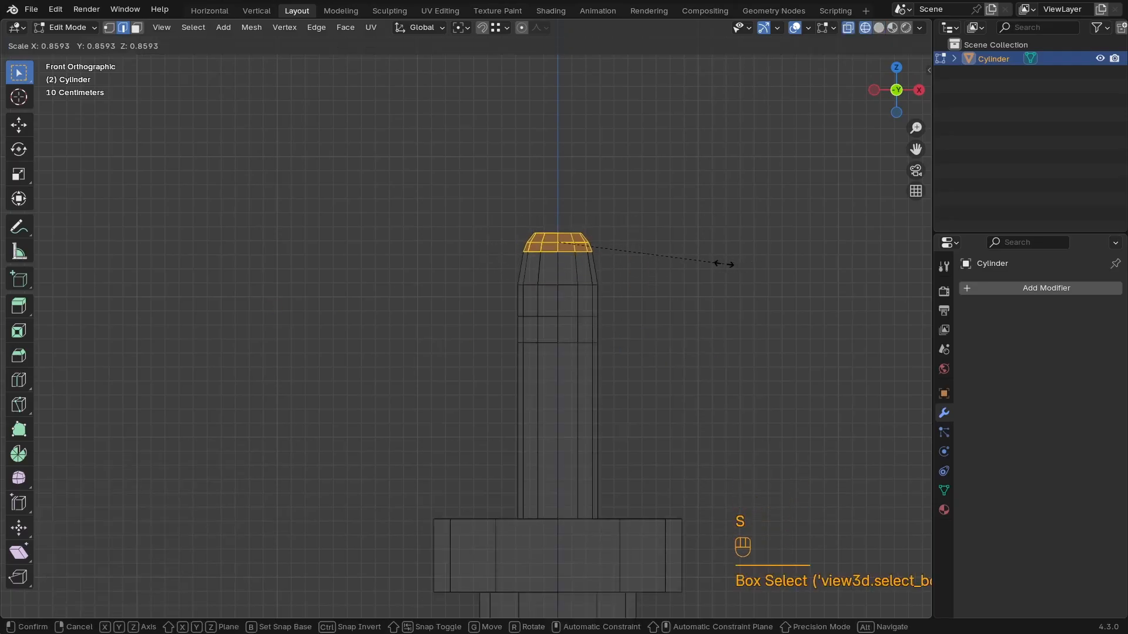
left_click(732, 265)
key("z")
Slide the edge loop at the tip's base by a factor of -0.295 and scale it to about 1.05 along X
mouse_move(637, 411)
middle_mouse_down()
mouse_move(531, 455)
mouse_move(617, 433)
mouse_move(552, 353)
middle_mouse_up()
left_click(547, 340, "alt")
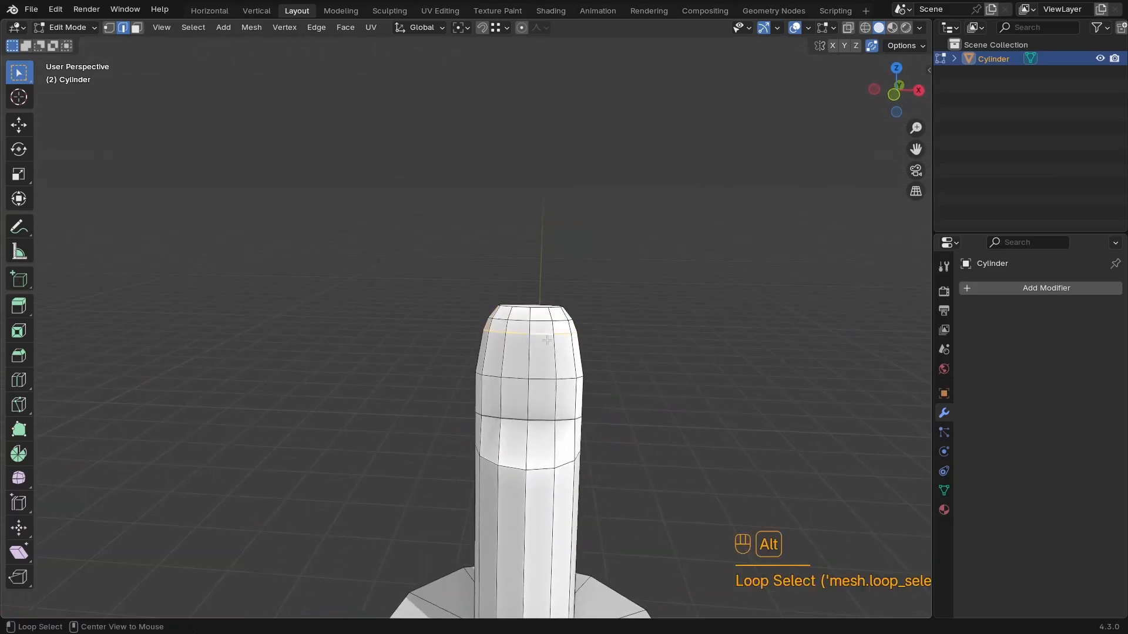
key("g")
key("g")
left_click(631, 372)
key("s")
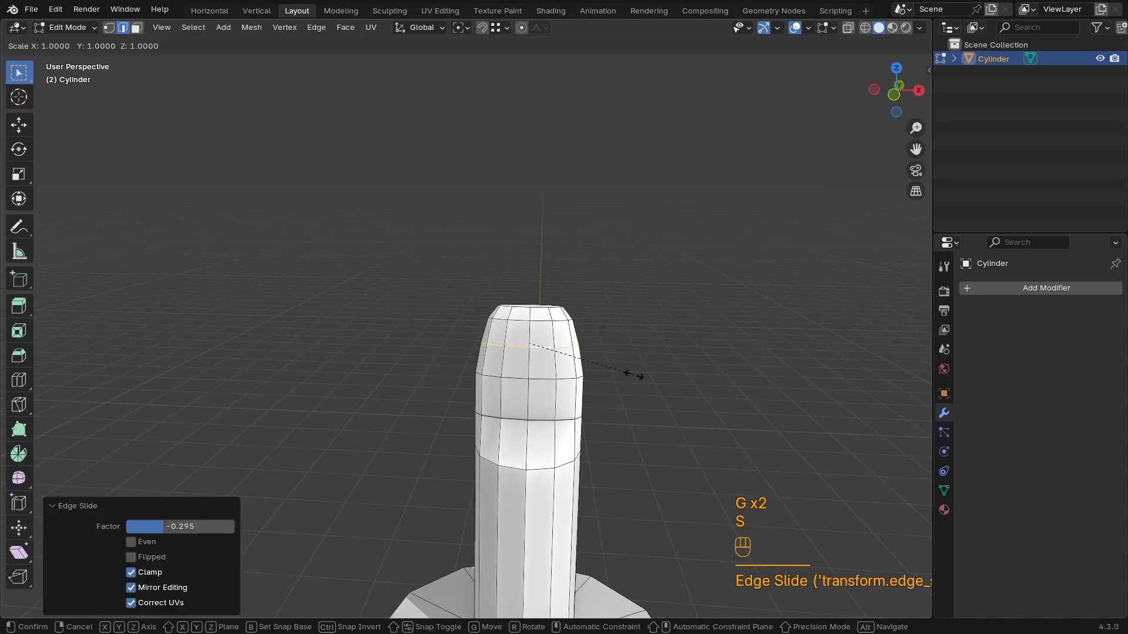
key("z")
key("x")
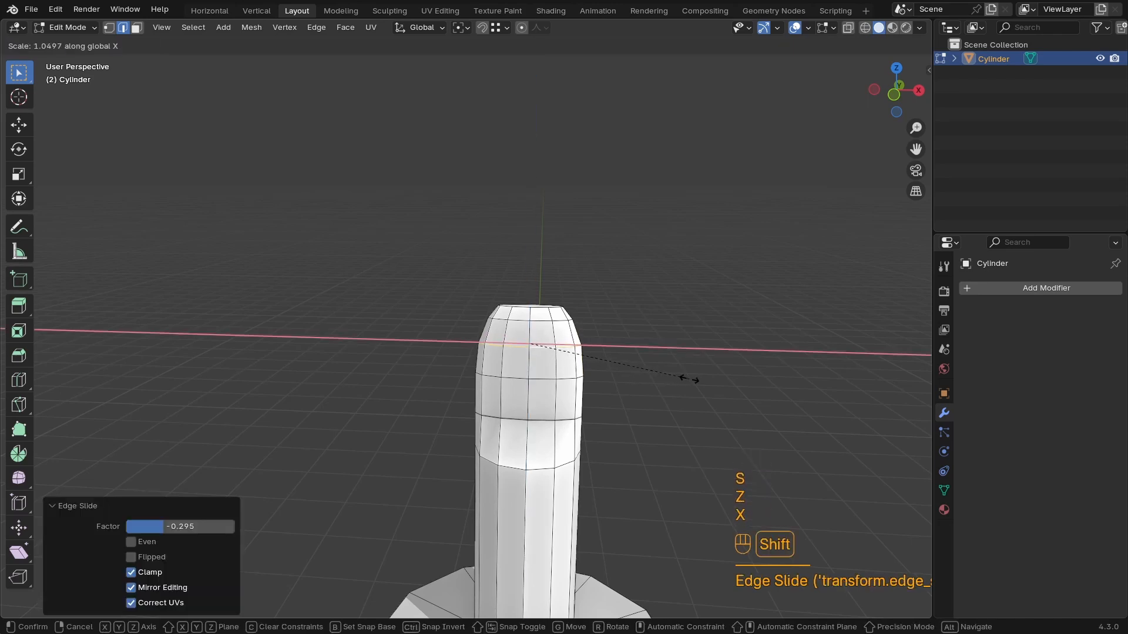
left_click(682, 377)
Return to Object Mode and add a Subdivision Surface modifier to the cylinder
key("Tab")
middle_click_drag(622, 372, 541, 411, "ctrl")
middle_click_drag(541, 412, 522, 441)
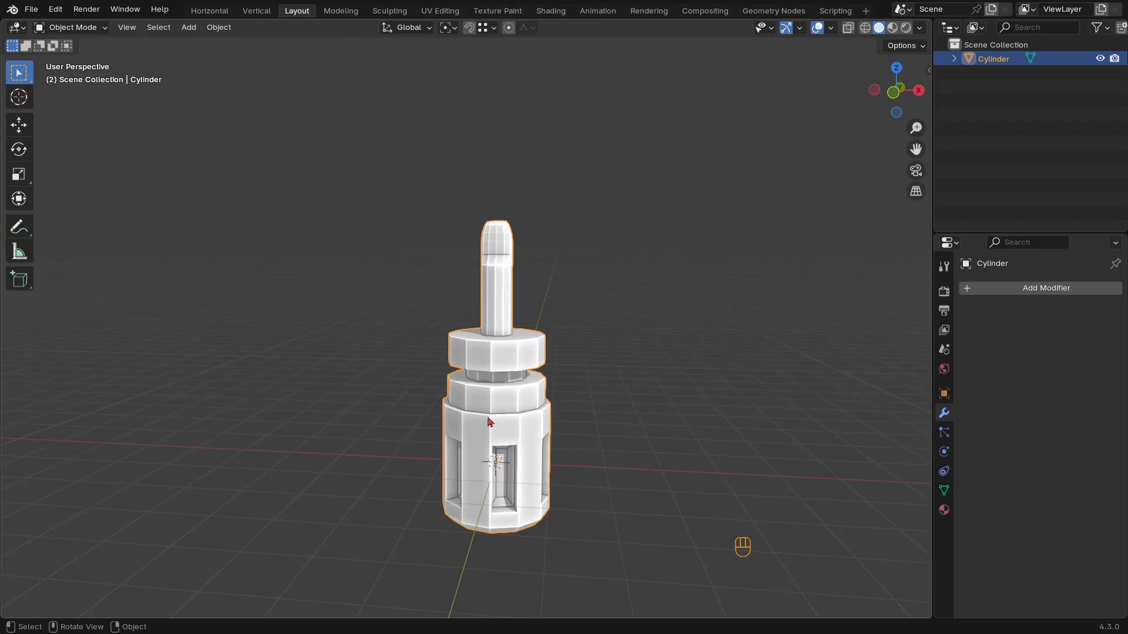
middle_click_drag(489, 421, 552, 337, "ctrl")
left_click(1068, 289)
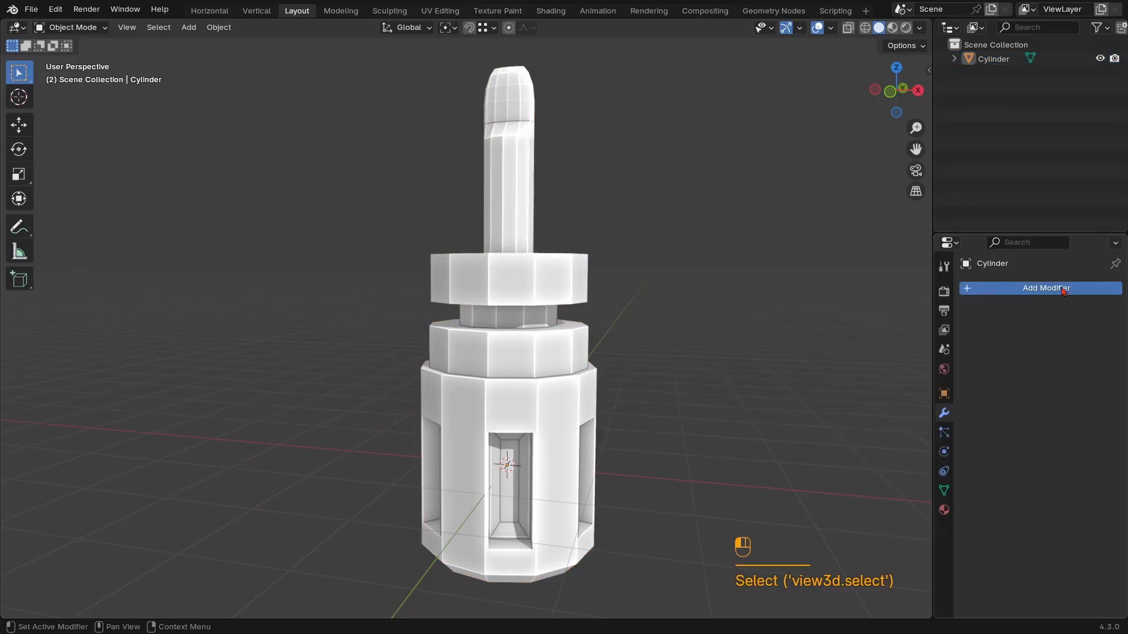
left_click(1063, 289)
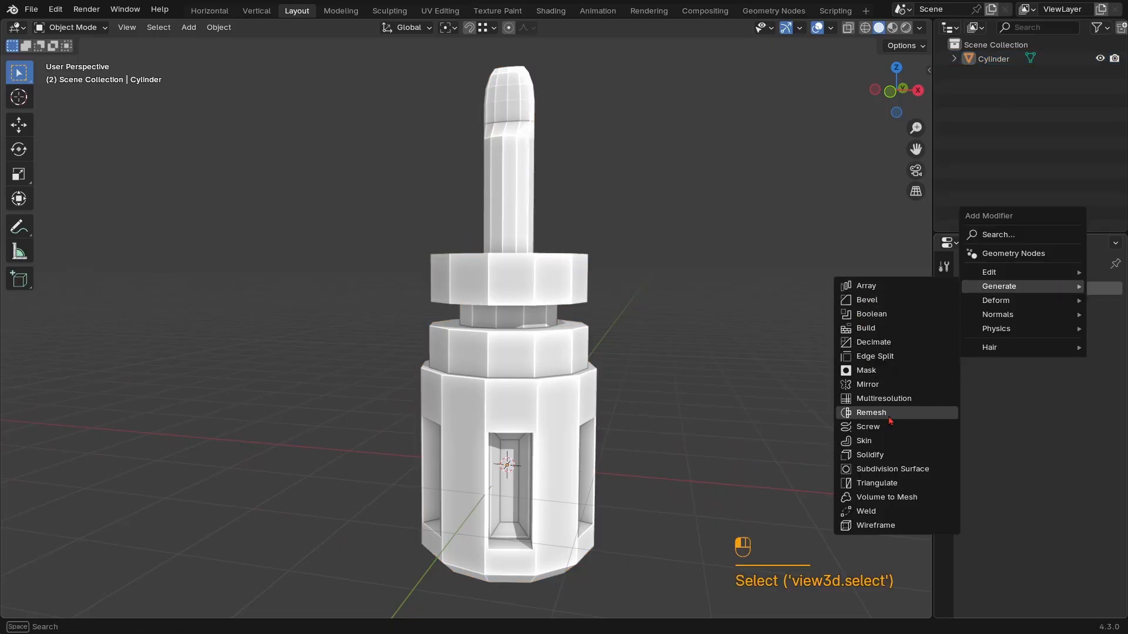
left_click(890, 469)
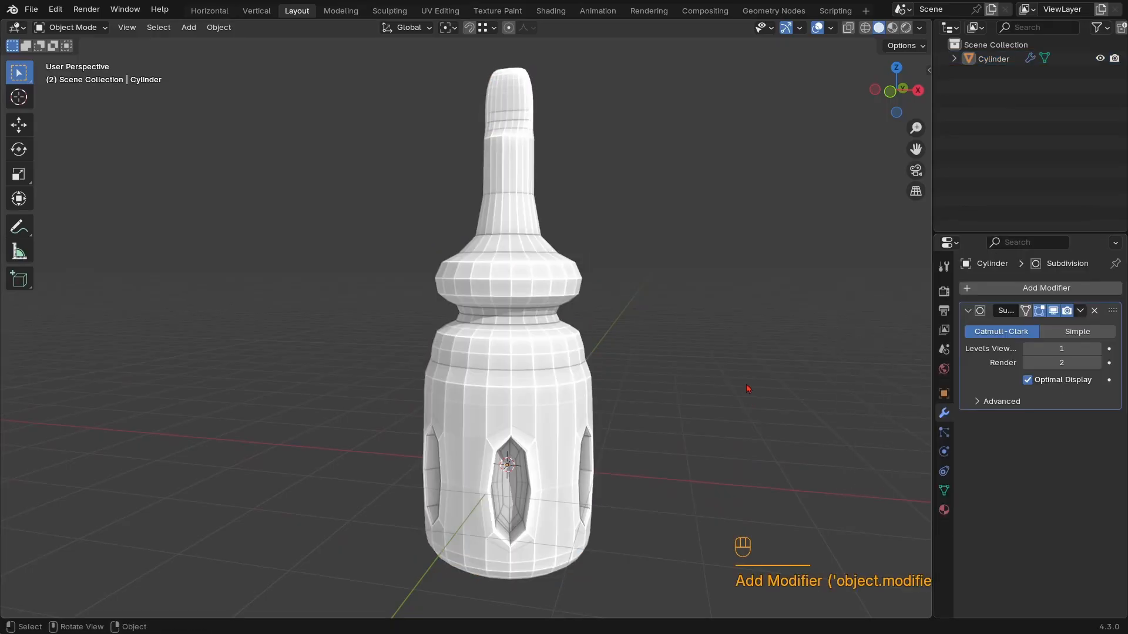
Disable Show Last Operator in the Screencast Keys settings
key("n")
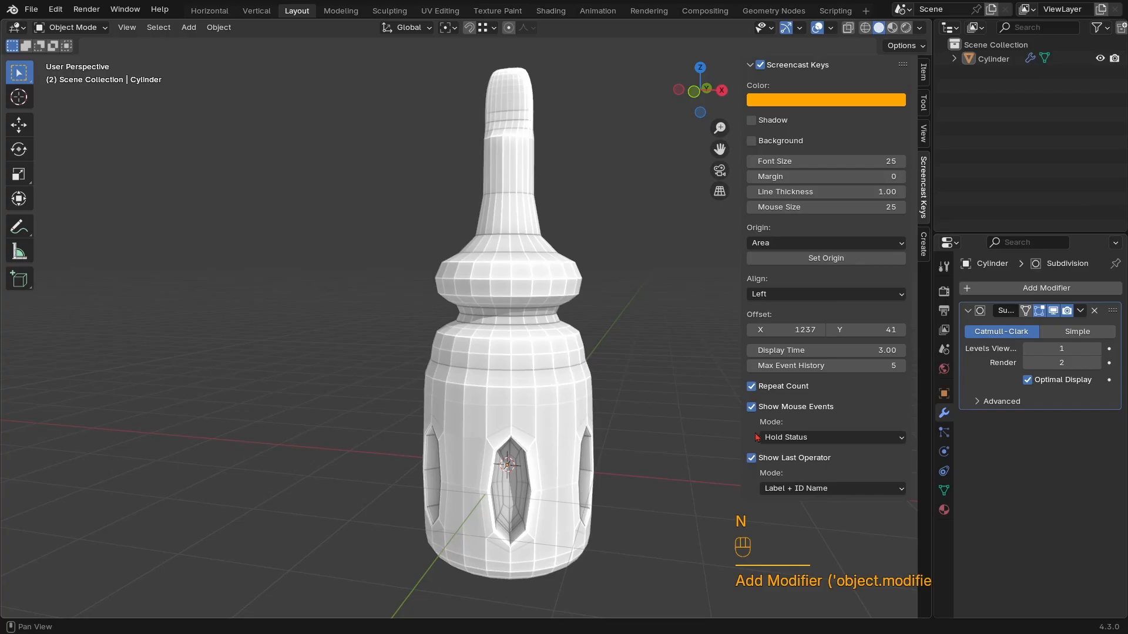
left_click(752, 457)
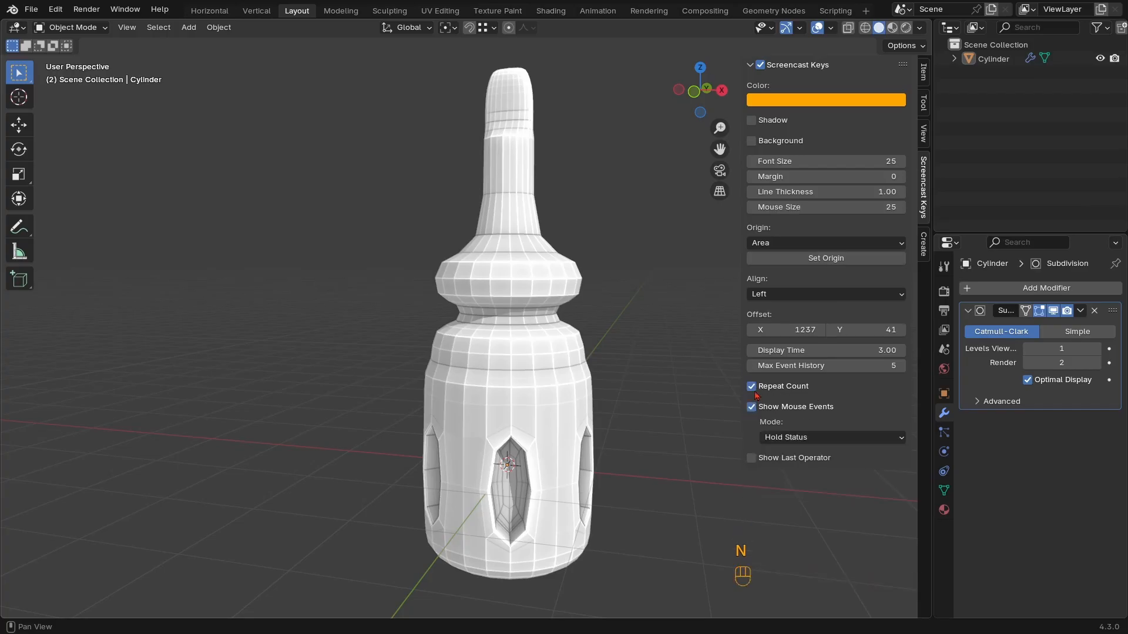
key("n")
Set the subdivision modifier's viewport level to 2
middle_click_drag(672, 441, 607, 407)
middle_click_drag(607, 406, 582, 322, "ctrl")
middle_click_drag(558, 382, 560, 333, "ctrl")
middle_click_drag(560, 333, 552, 376, "shift")
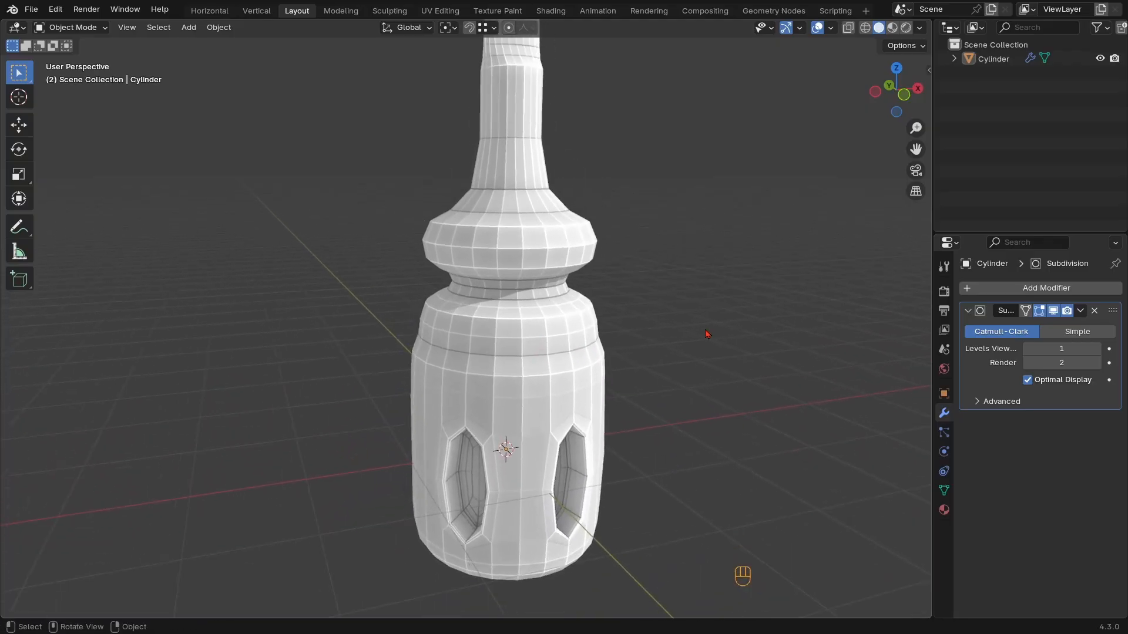
left_click(1096, 351)
In Edit Mode, add a loop cut around the thin column below the bridged section
middle_click_drag(547, 329, 483, 275, "ctrl")
key("Tab")
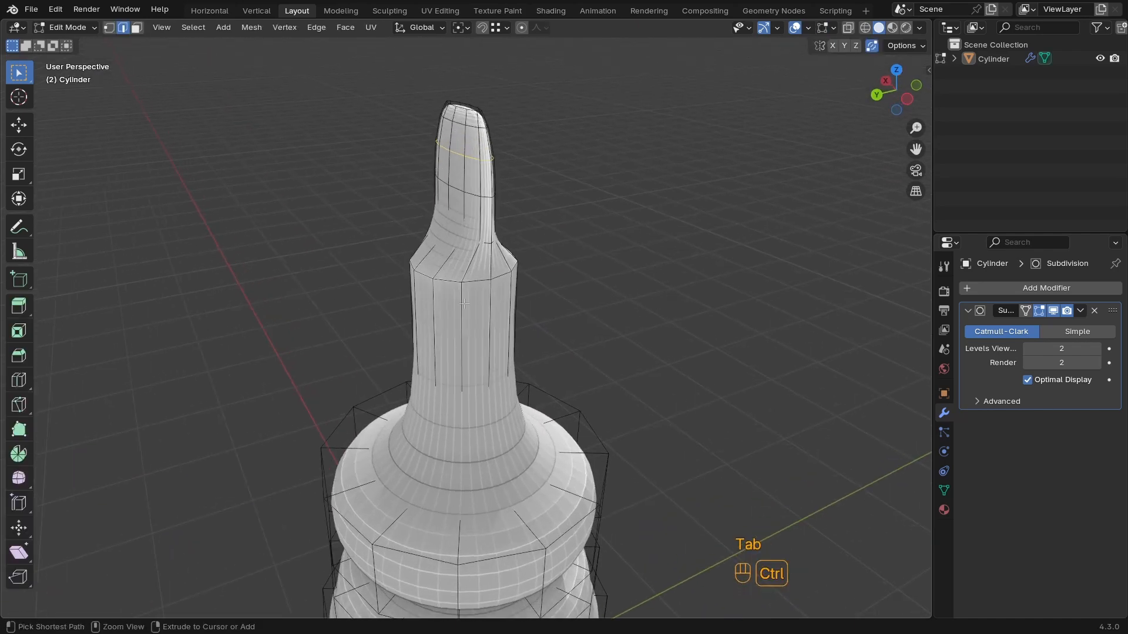
key("ctrl+r")
left_click(467, 283)
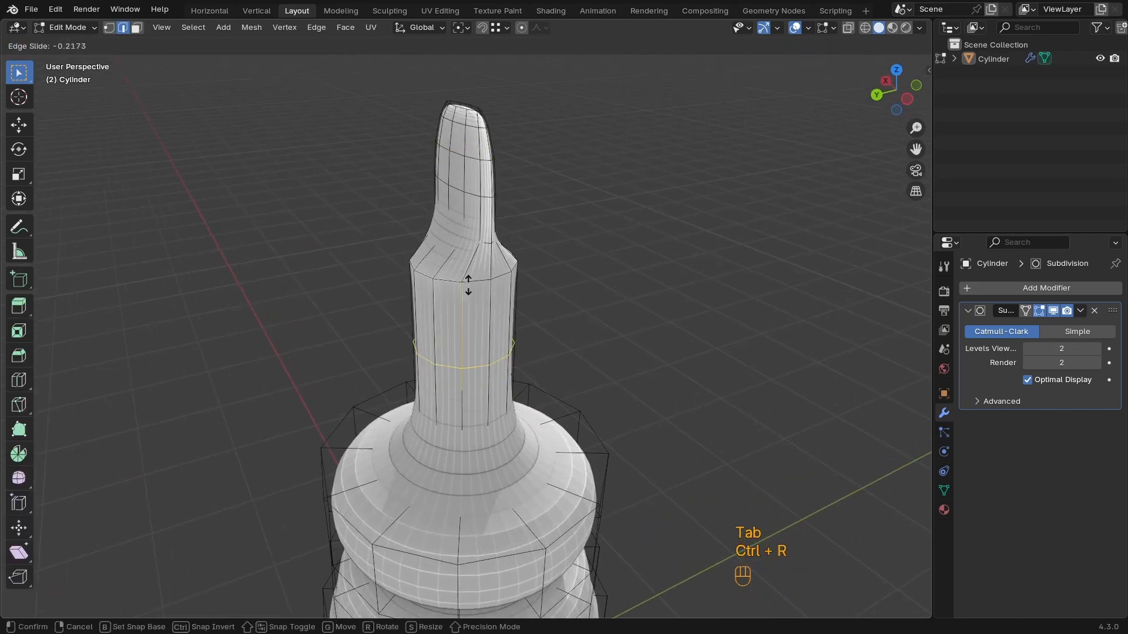
Place the loop cut just below the shaft's shoulder, then scale the shoulder edge loop along Y to about 0.73
left_click(475, 246)
left_click(476, 280, "alt")
middle_click_drag(740, 347, 672, 350)
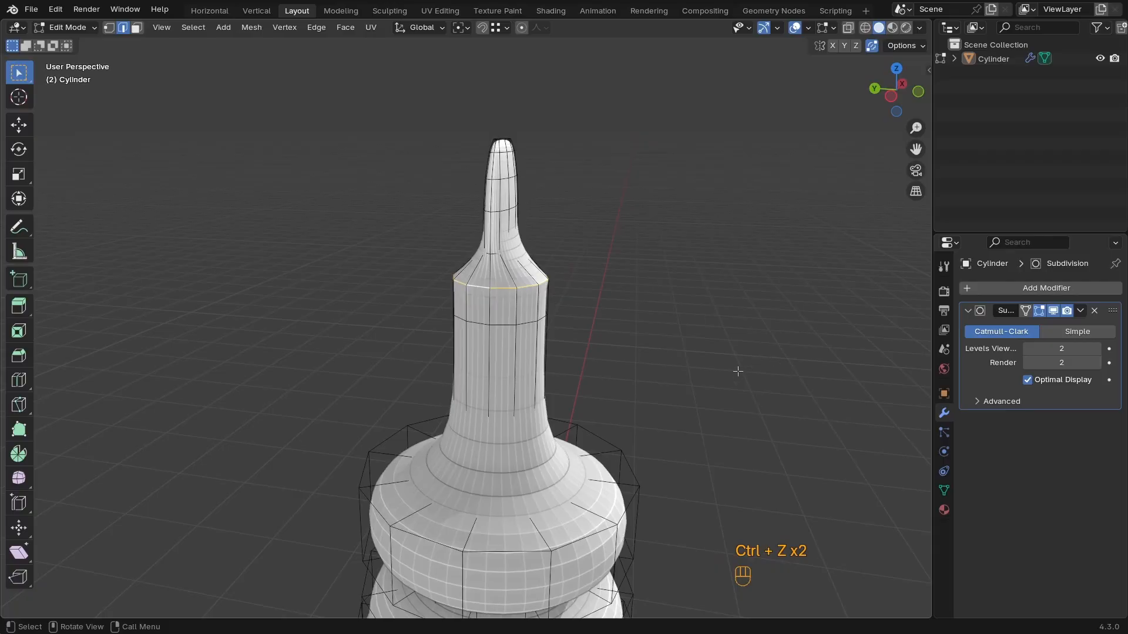
key("s")
key("x")
key("y")
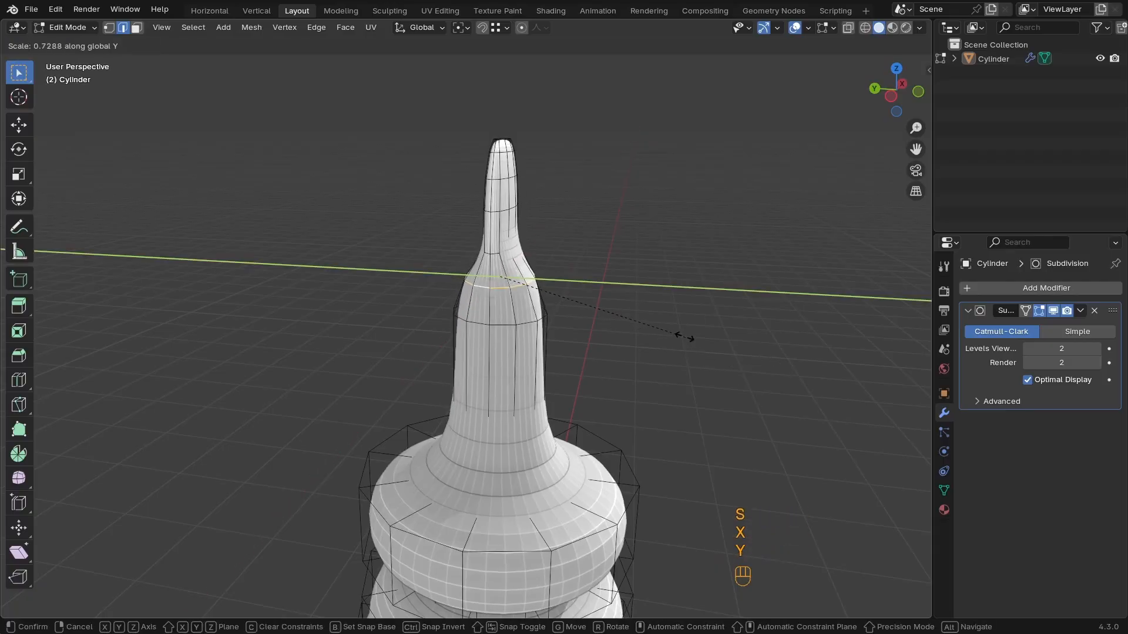
left_click(679, 333)
key("Tab")
middle_click_drag(675, 327, 475, 368)
middle_click_drag(591, 406, 556, 391, "ctrl")
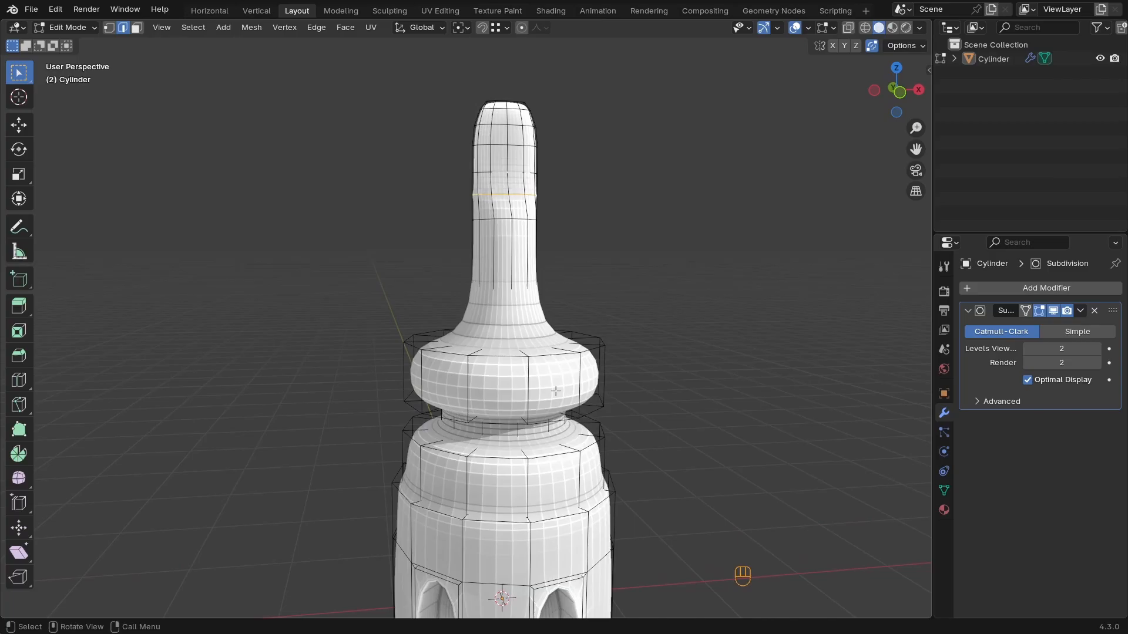
Return to solid shading and turn off the Subdivision modifier's display in the viewport
middle_click_drag(515, 358, 514, 367)
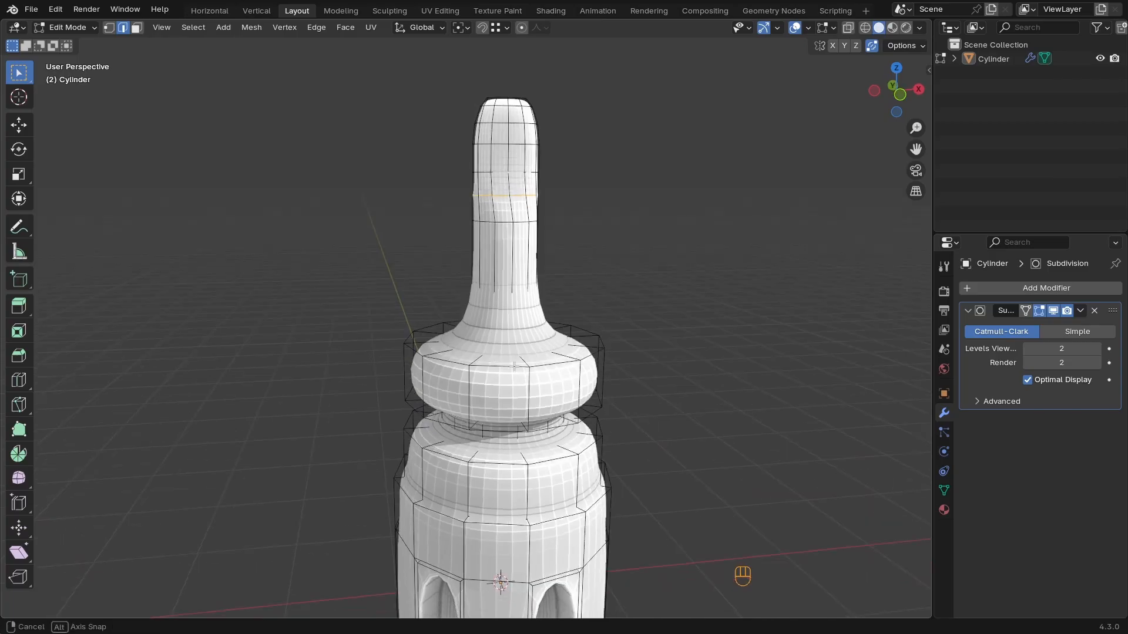
key("z")
key("z")
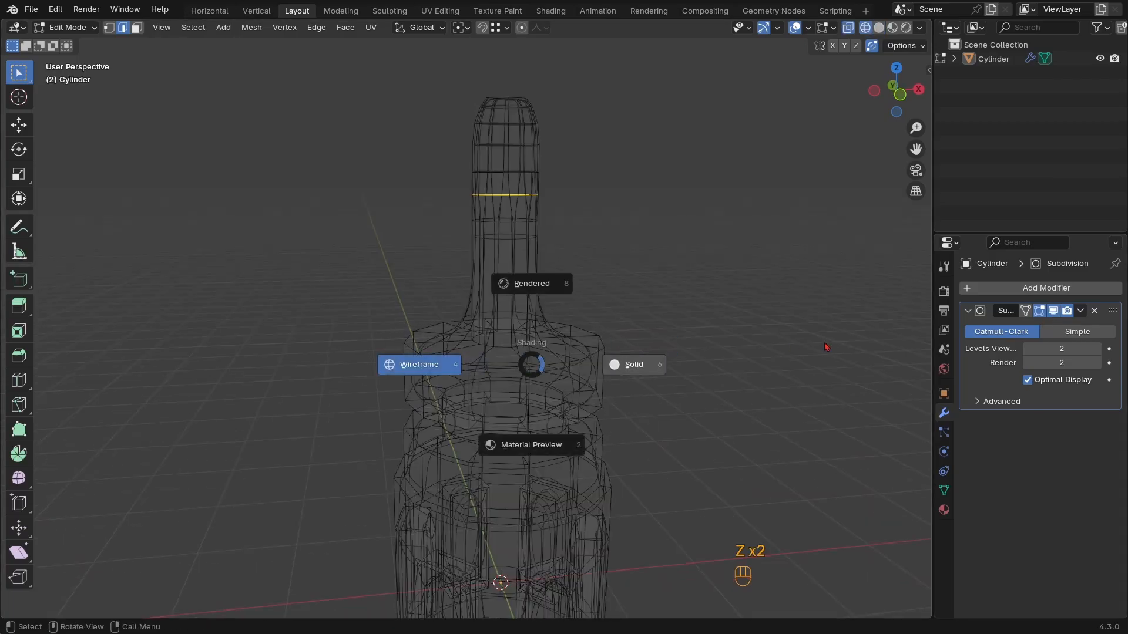
left_click(630, 365)
left_click(1054, 311)
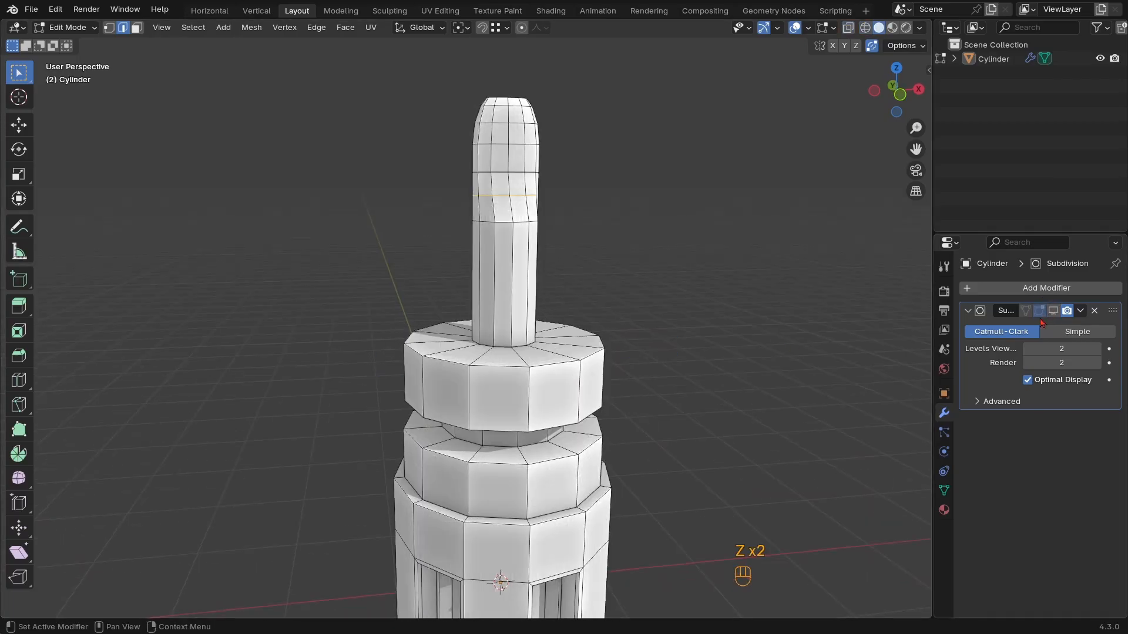
Add supporting edge loops on both sides of the shaft's base, at factors 0.872 on the shaft and 0.724 on the collar top
middle_click_drag(543, 388, 560, 323, "ctrl")
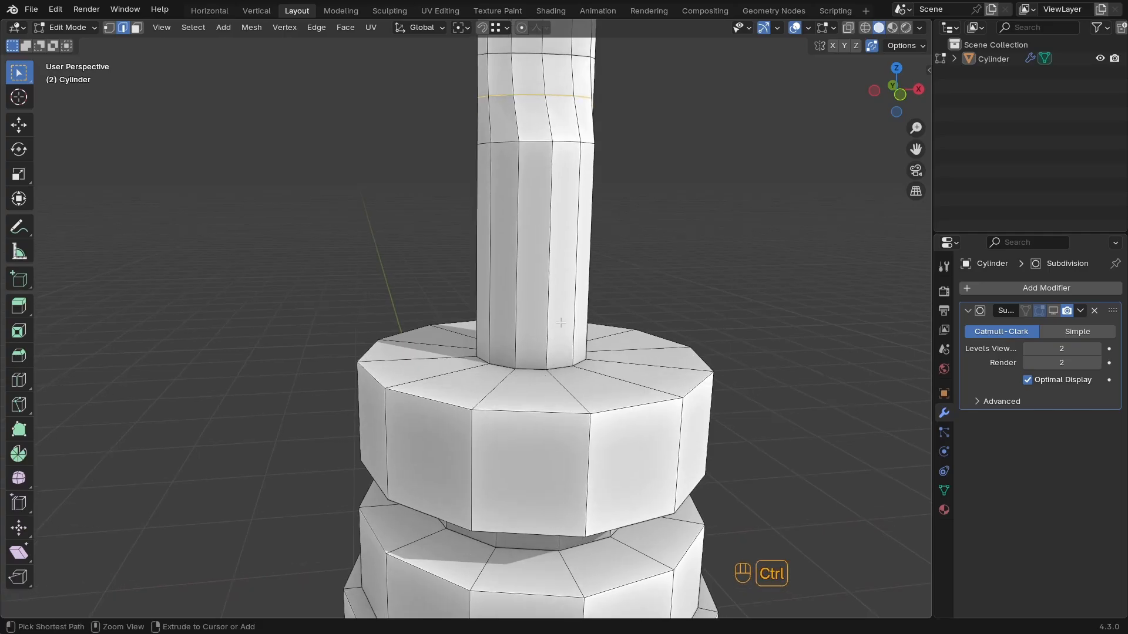
key("ctrl+r")
left_click(558, 313)
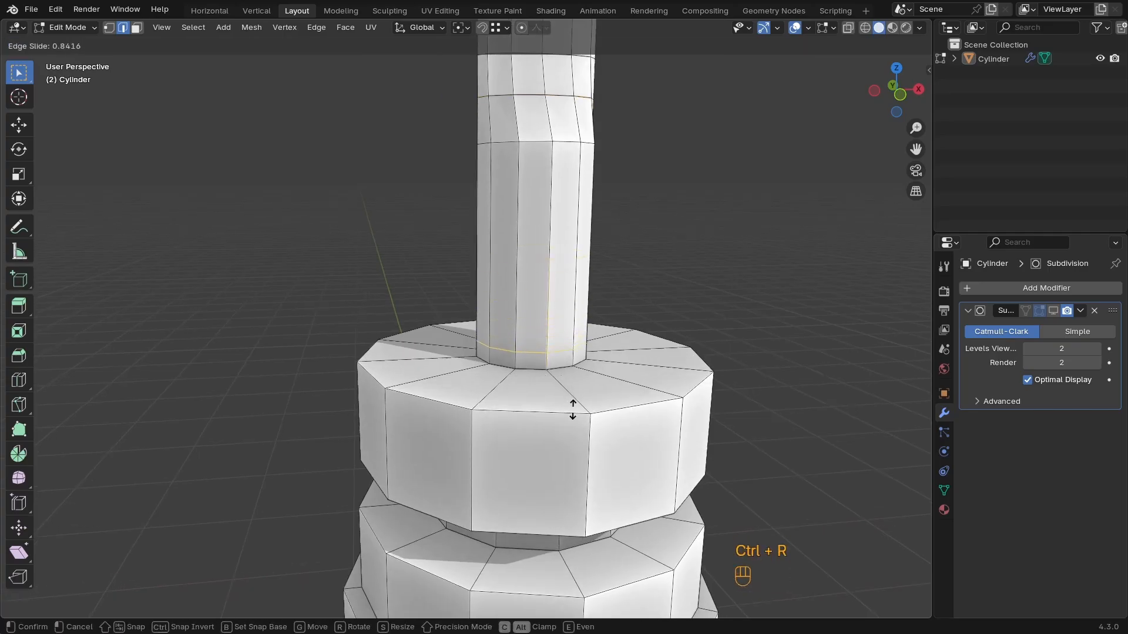
left_click(575, 413)
key("ctrl+r")
left_click(565, 388)
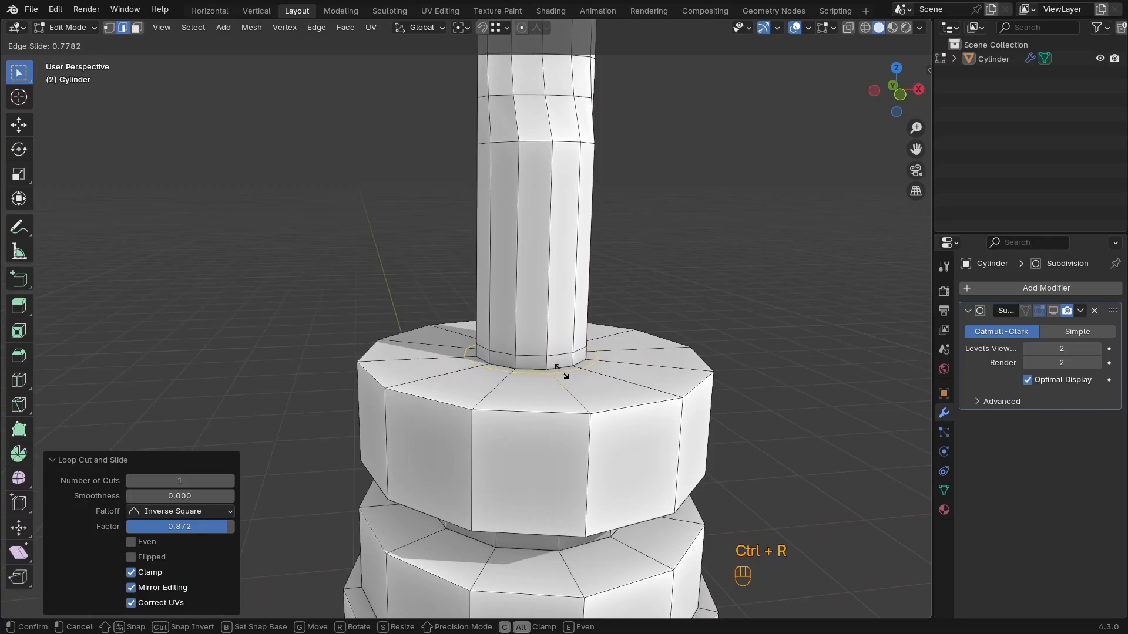
left_click(561, 373)
Add an edge loop near the outer rim of the upper collar's top face at factor -0.656
middle_click_drag(562, 373, 569, 394)
key("ctrl+r")
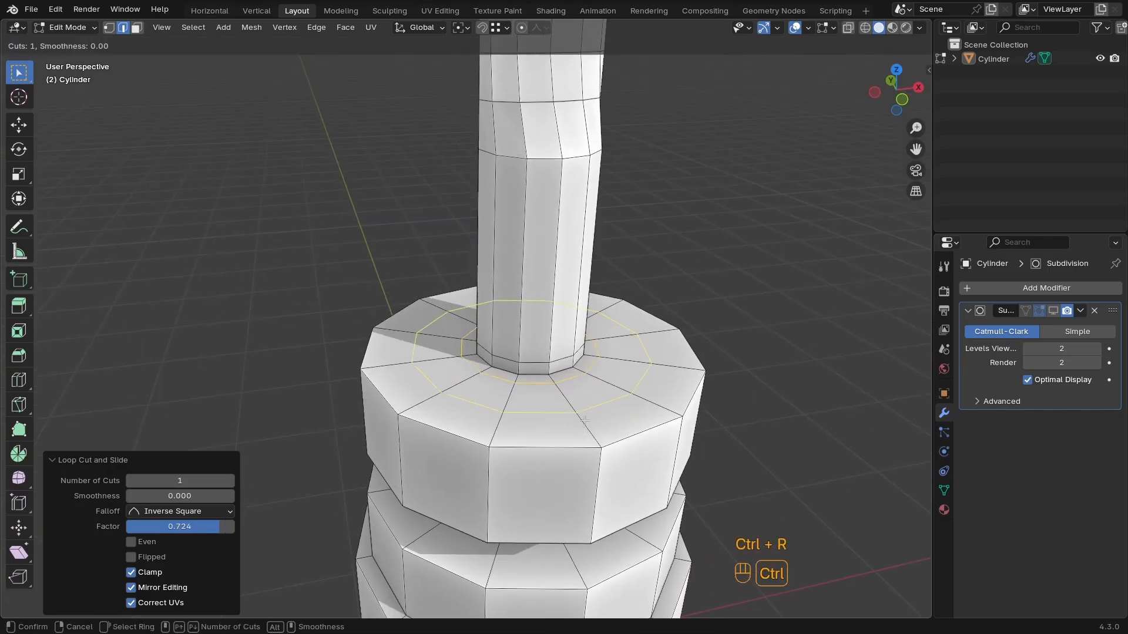
left_click(571, 407)
left_click(593, 441)
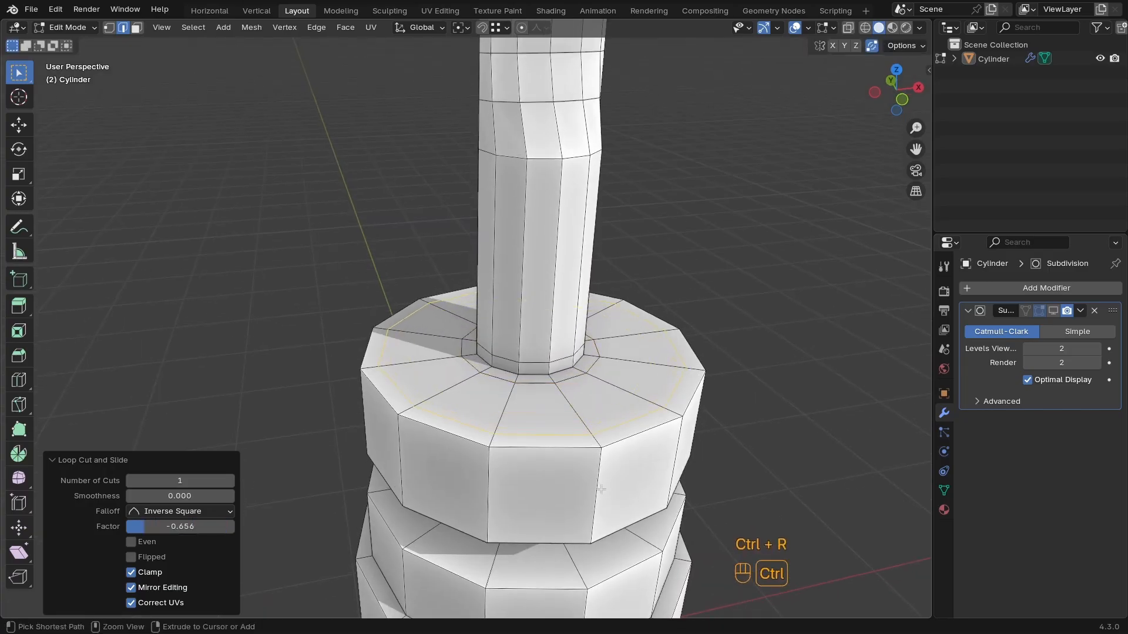
Add a centred edge loop around the upper collar's side and bevel it 0.215 m into two supporting loops
key("ctrl+r")
left_click(601, 488)
left_click(601, 487)
middle_click_drag(600, 487, 565, 401, "shift")
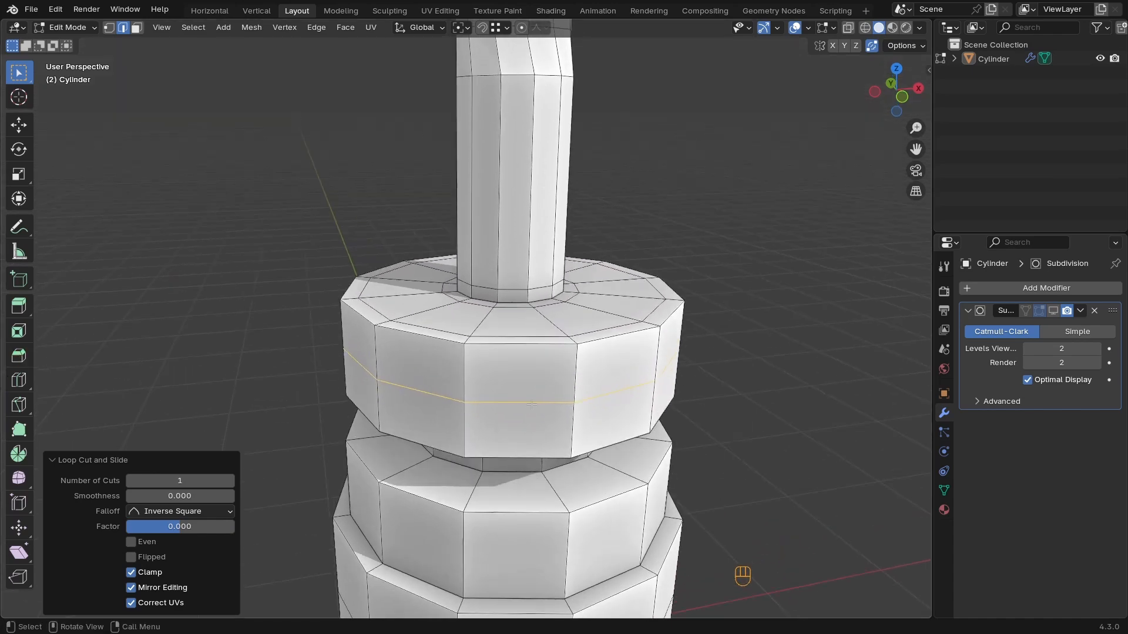
left_click(536, 405)
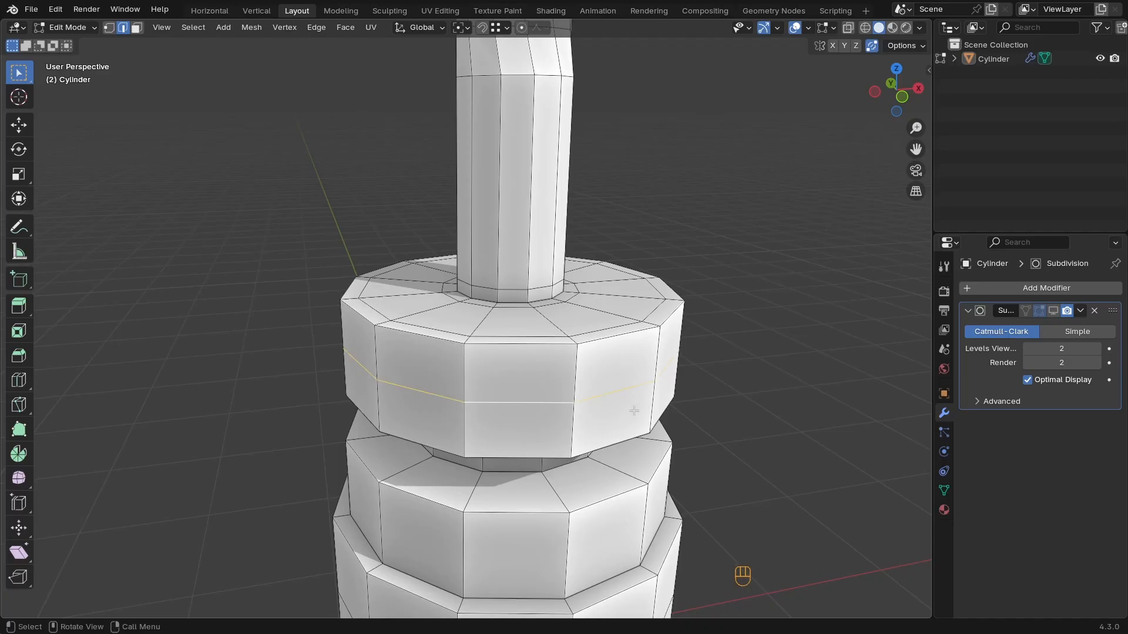
key("ctrl")
key("ctrl+b")
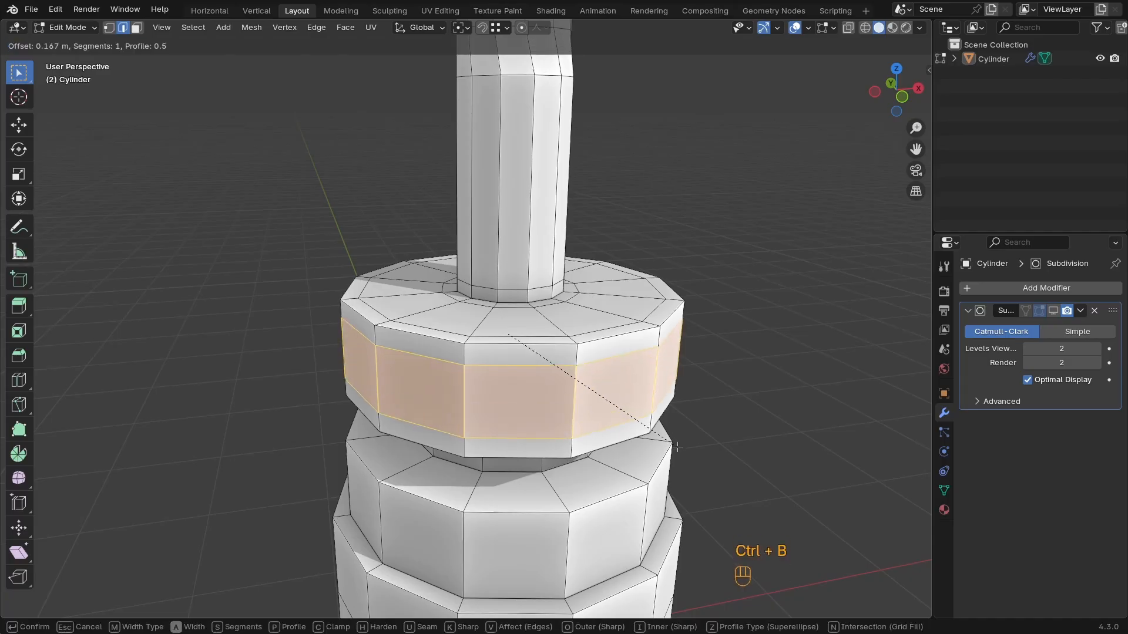
key("shift")
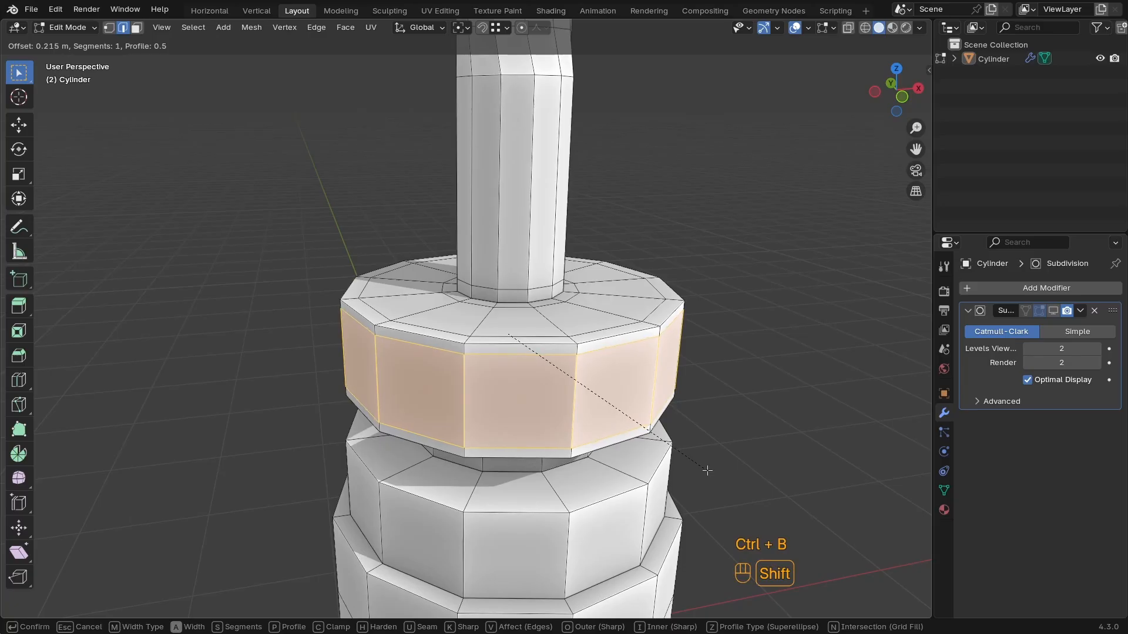
left_click(707, 471)
Add a centred edge loop on the upper collar's underside and bevel it to a width of 0.122 m
middle_click_drag(706, 471, 576, 390)
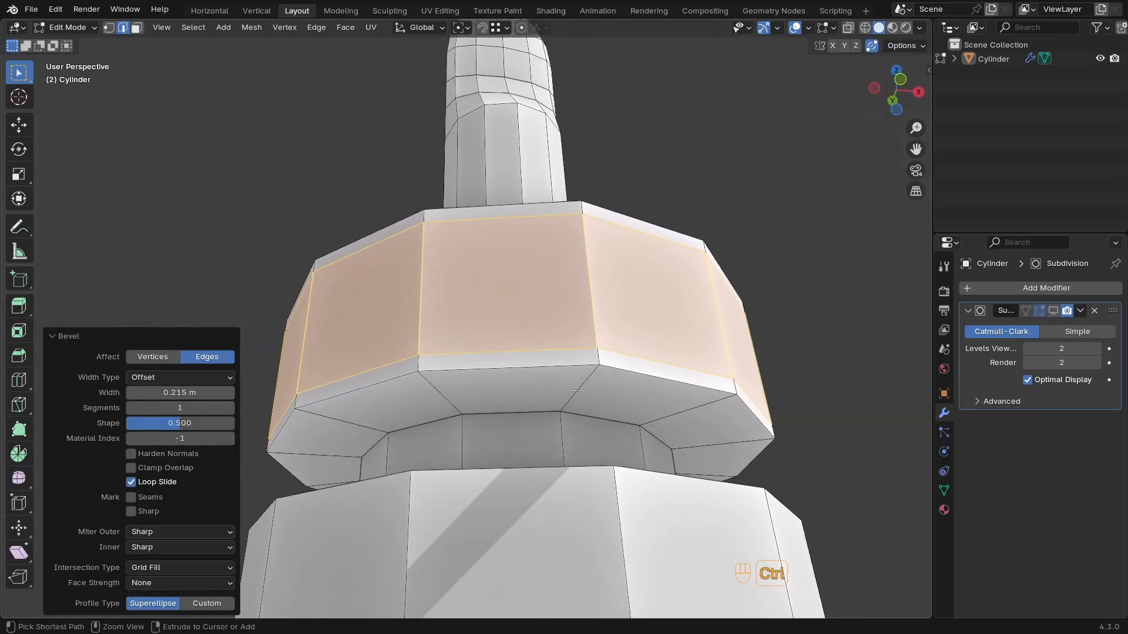
key("ctrl+r")
left_click(576, 390)
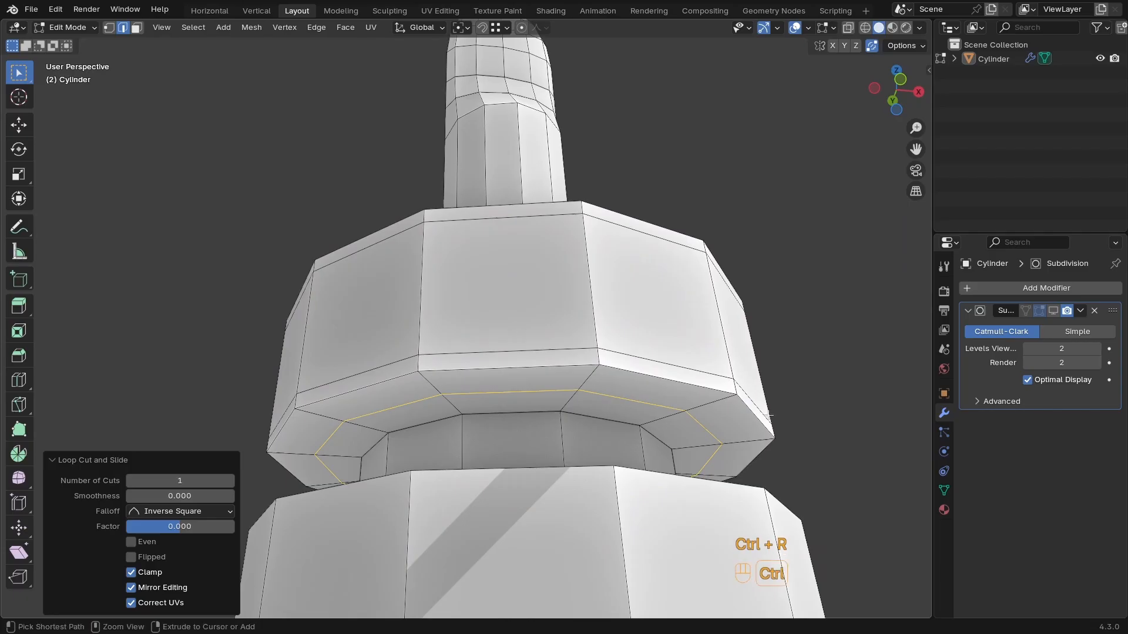
key("ctrl+b")
left_click(805, 403)
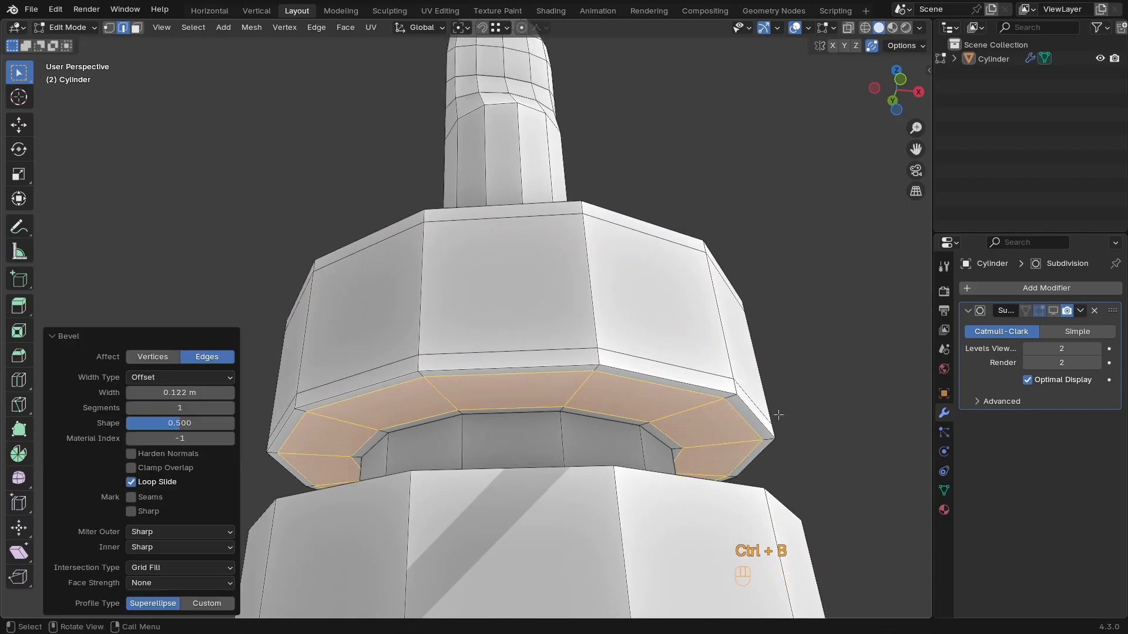
Add a centred edge loop around the narrow neck below the upper collar and bevel it 0.11 m
middle_click_drag(805, 403, 612, 418)
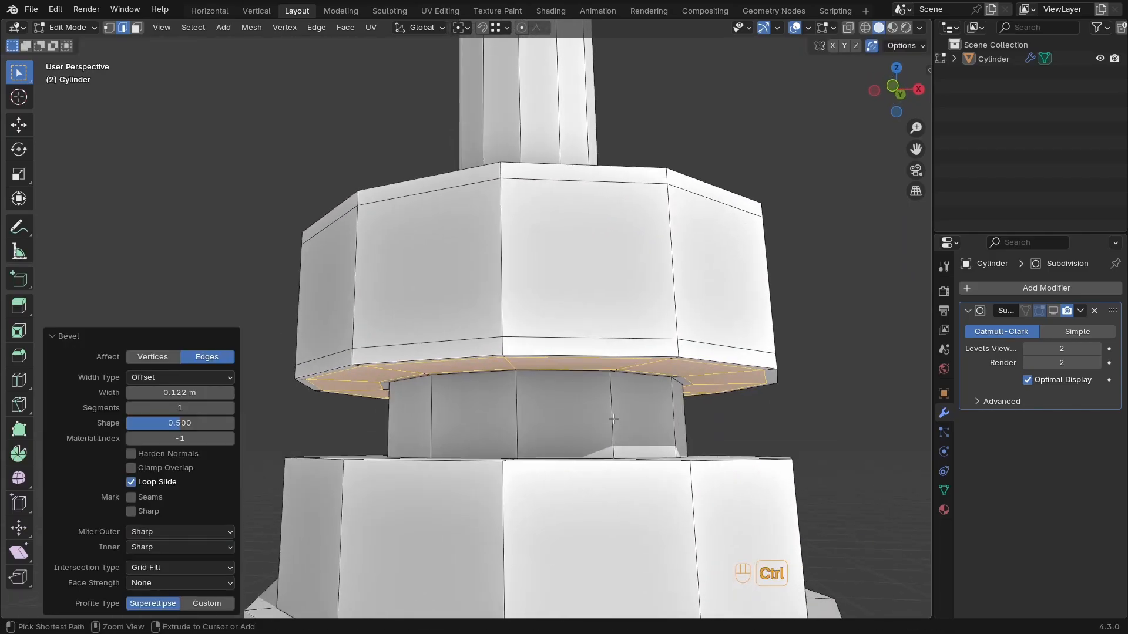
key("ctrl+r")
left_click(612, 418)
right_click(612, 419)
key("ctrl+b")
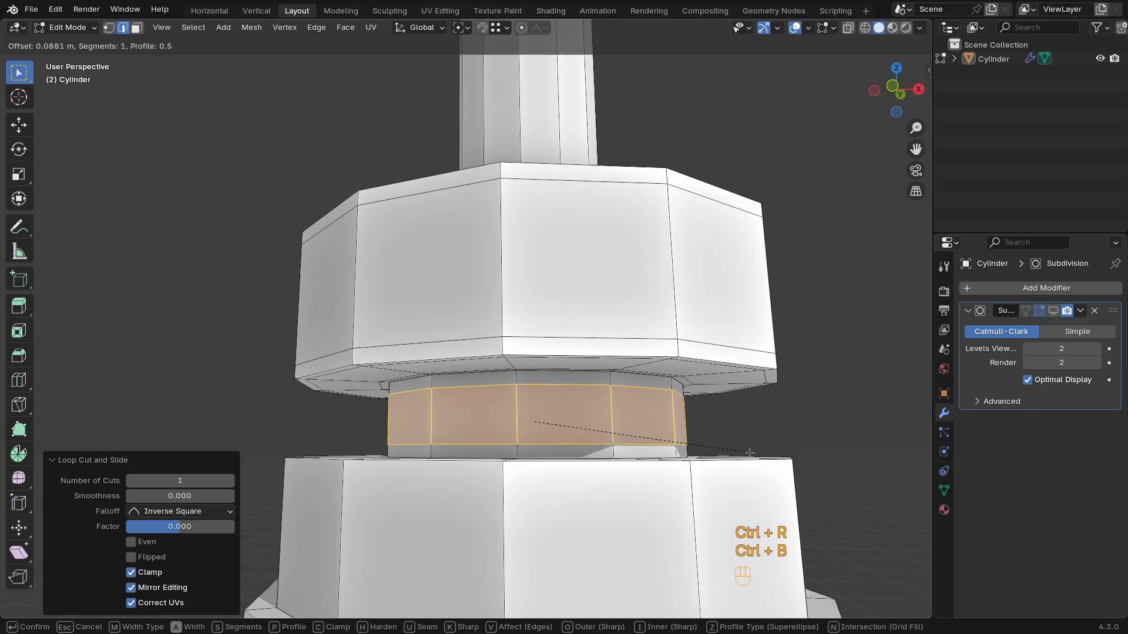
left_click(755, 455)
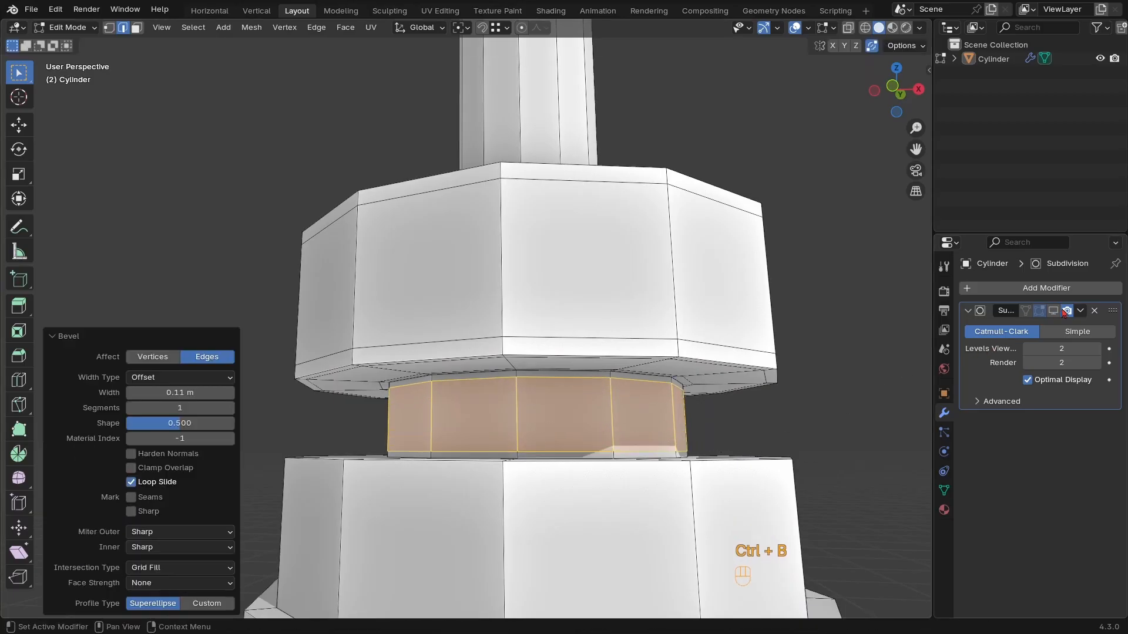
Add a centred edge loop on the top face of the second ring and bevel it 0.135 m
mouse_move(636, 408)
middle_mouse_down()
mouse_move(627, 453)
mouse_move(628, 428)
middle_mouse_up()
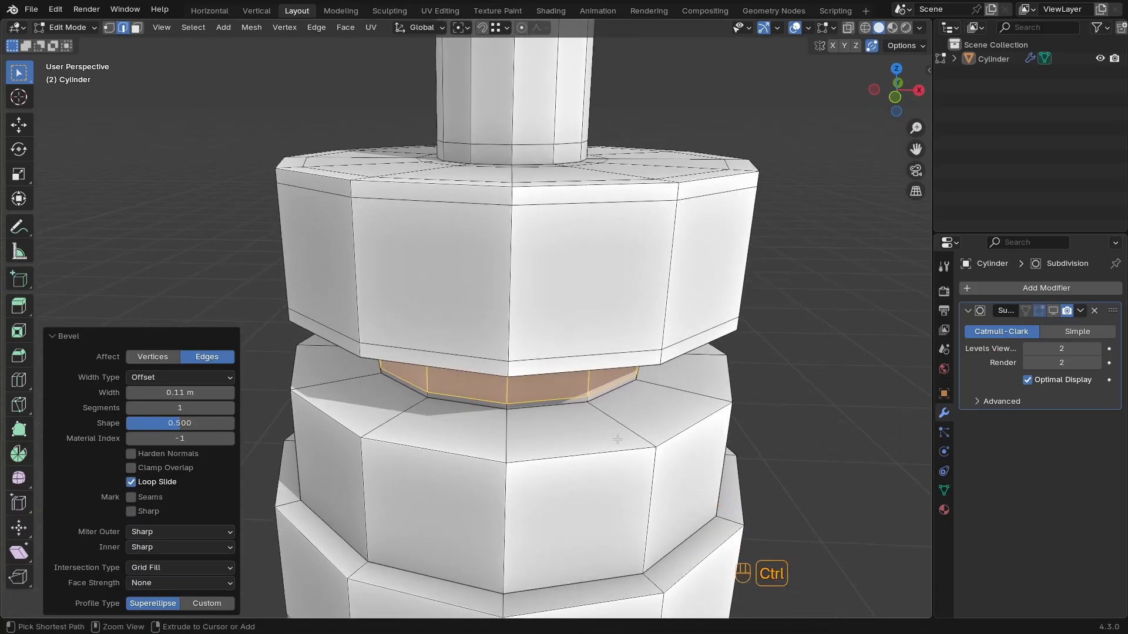
key("ctrl+r")
left_click(628, 428)
right_click(628, 428)
key("ctrl+b")
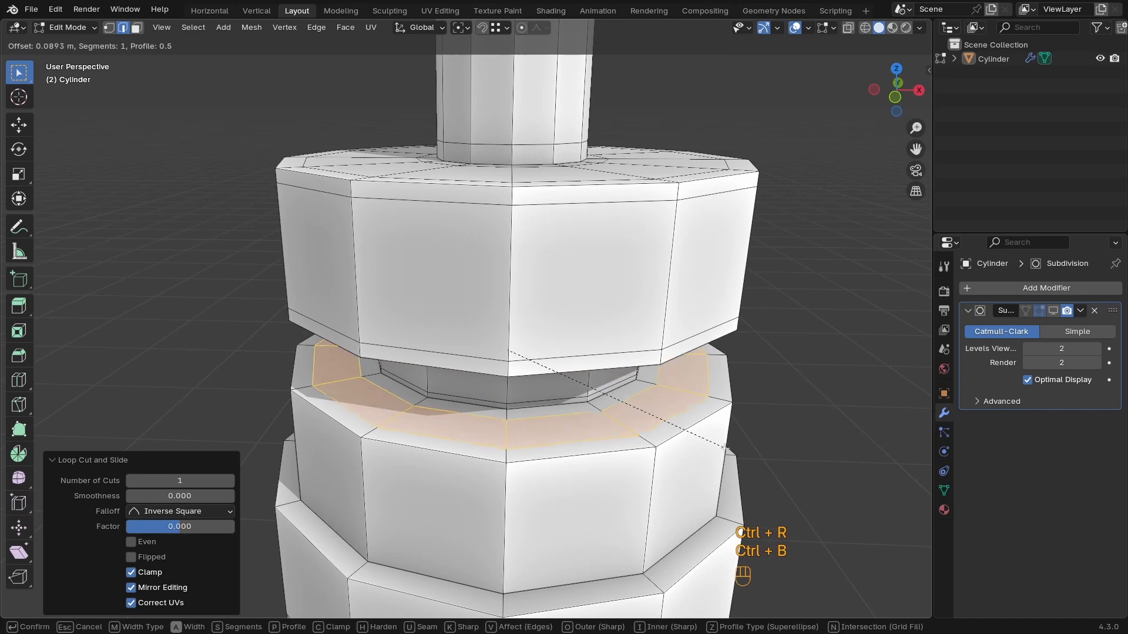
left_click(735, 453)
scroll(675, 479, "up", 2)
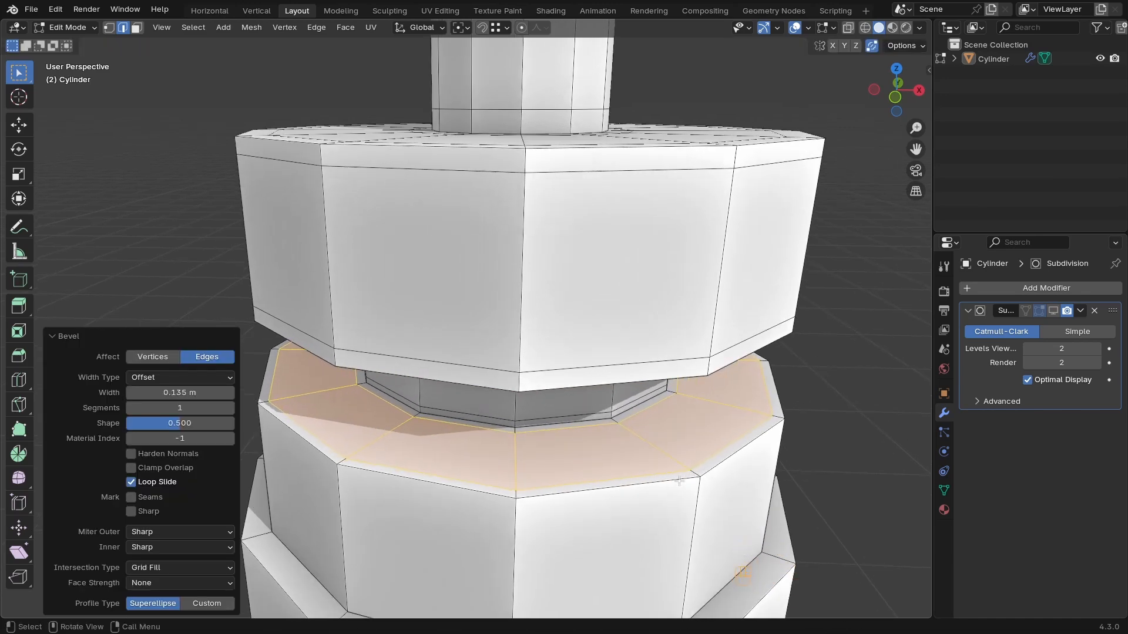
key("alt+a")
scroll(654, 465, "down", 2)
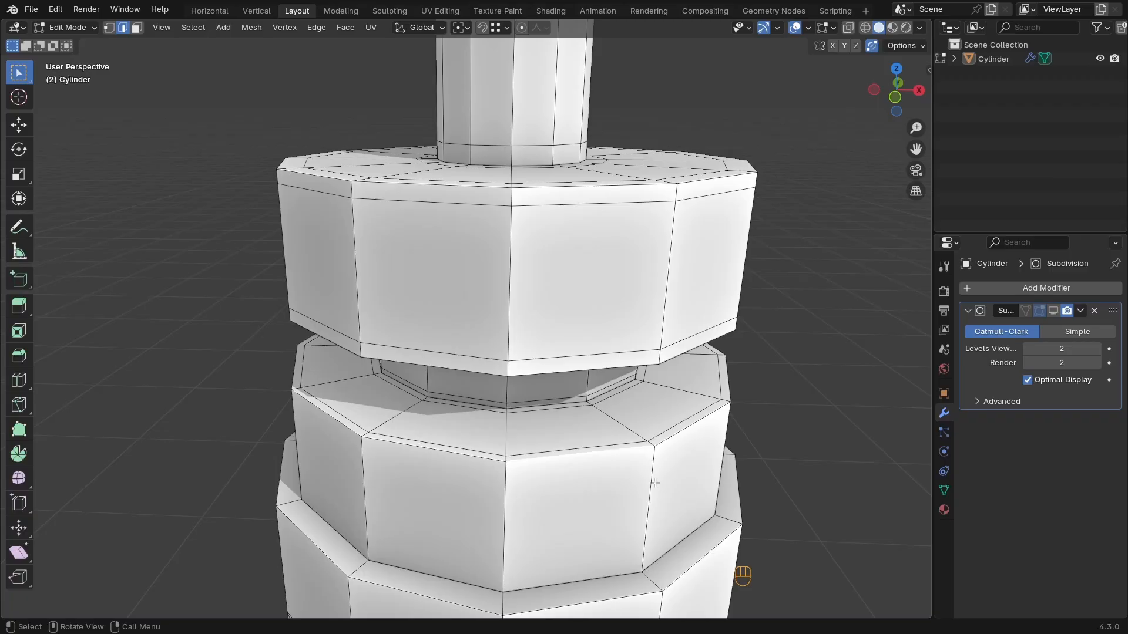
middle_click_drag(655, 483, 614, 411, "shift")
left_click(669, 503, "alt")
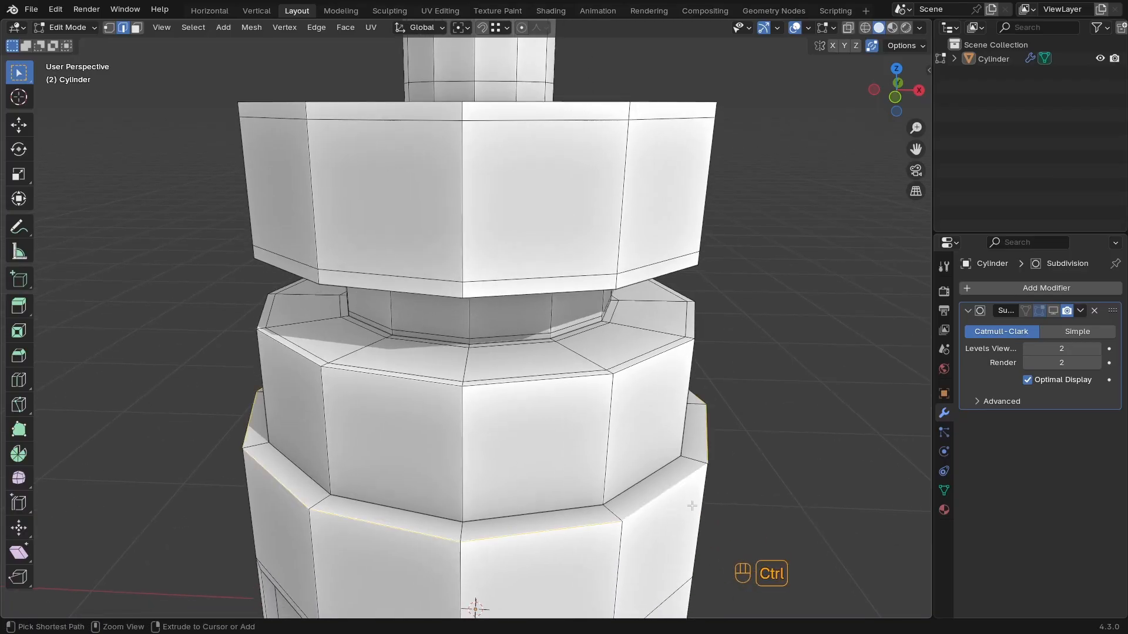
key("ctrl+b")
right_click(704, 520)
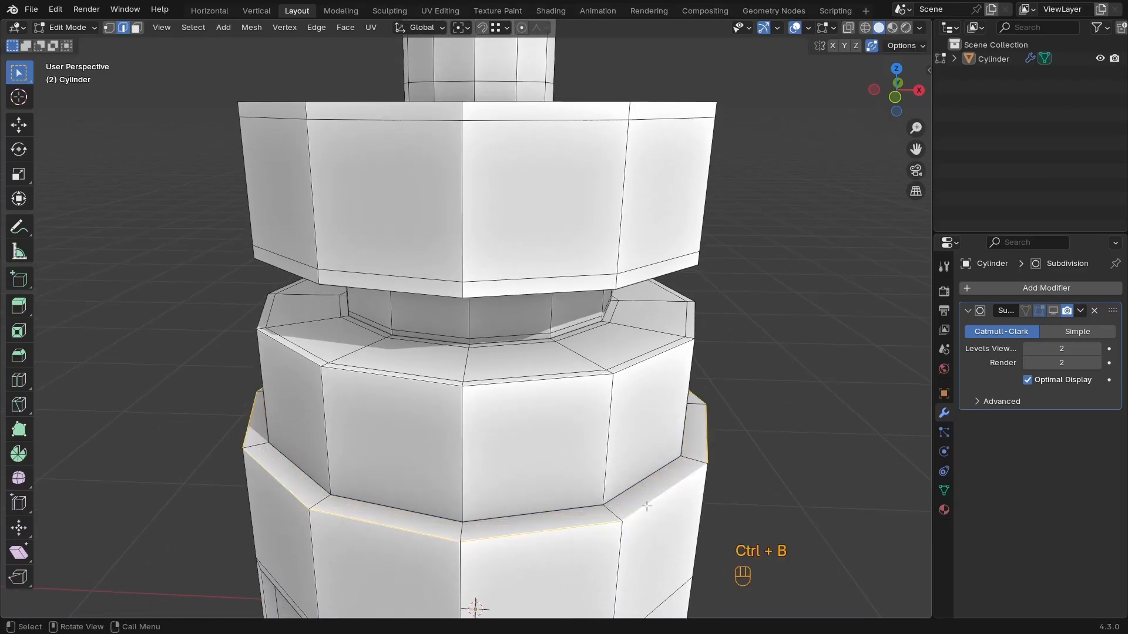
Add a centred edge loop around the second ring's side and bevel it 0.174 m
key("ctrl+r")
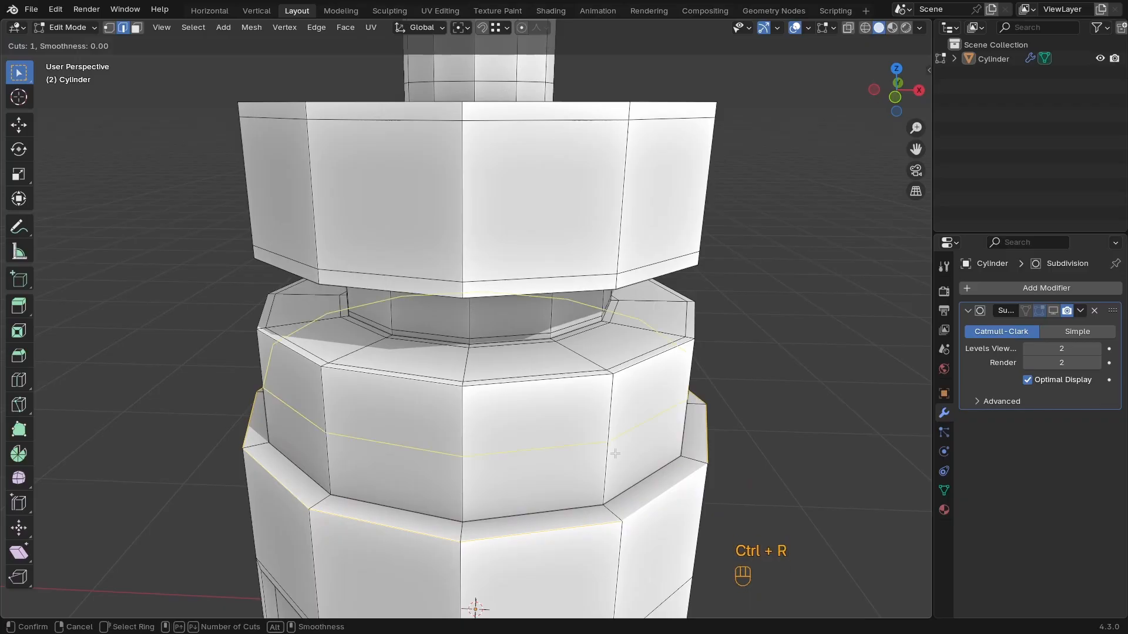
left_click(617, 479)
right_click(617, 479)
key("ctrl+b")
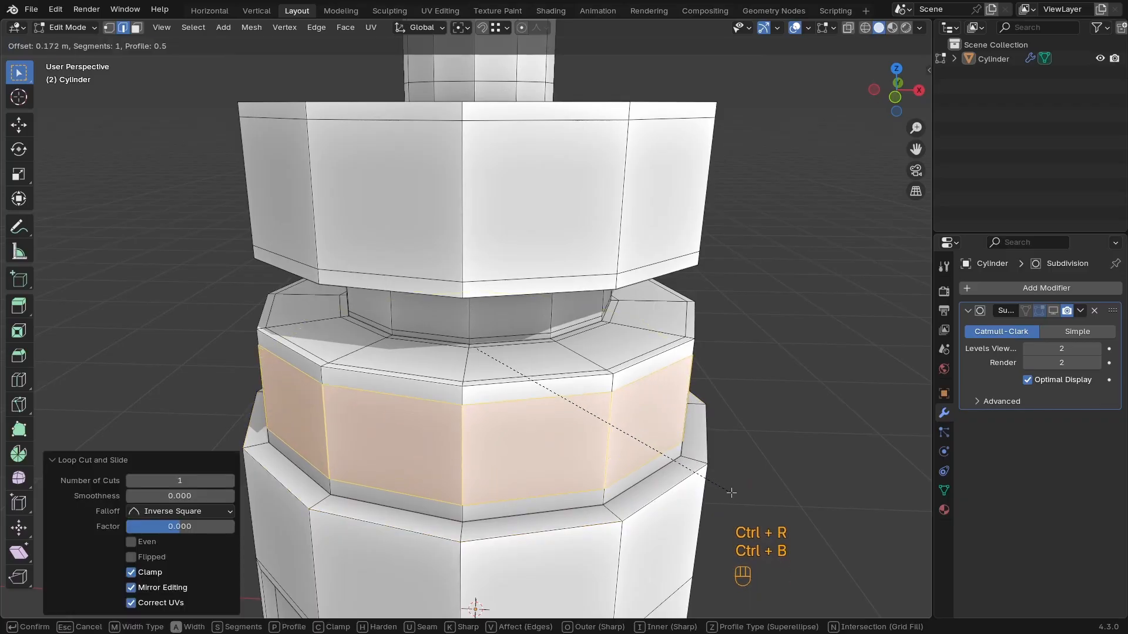
left_click(730, 494)
Add an edge loop just below the main body's upper rim at factor -0.775
middle_click_drag(640, 405, 623, 470, "ctrl")
middle_click_drag(622, 470, 605, 428, "shift")
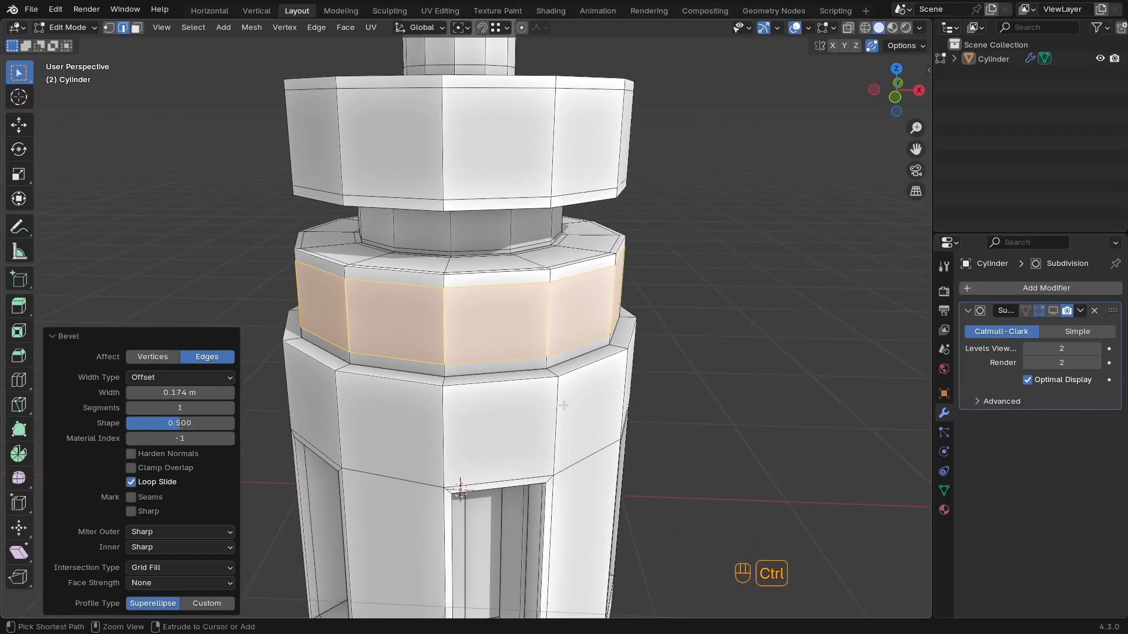
key("ctrl+r")
left_click(552, 411)
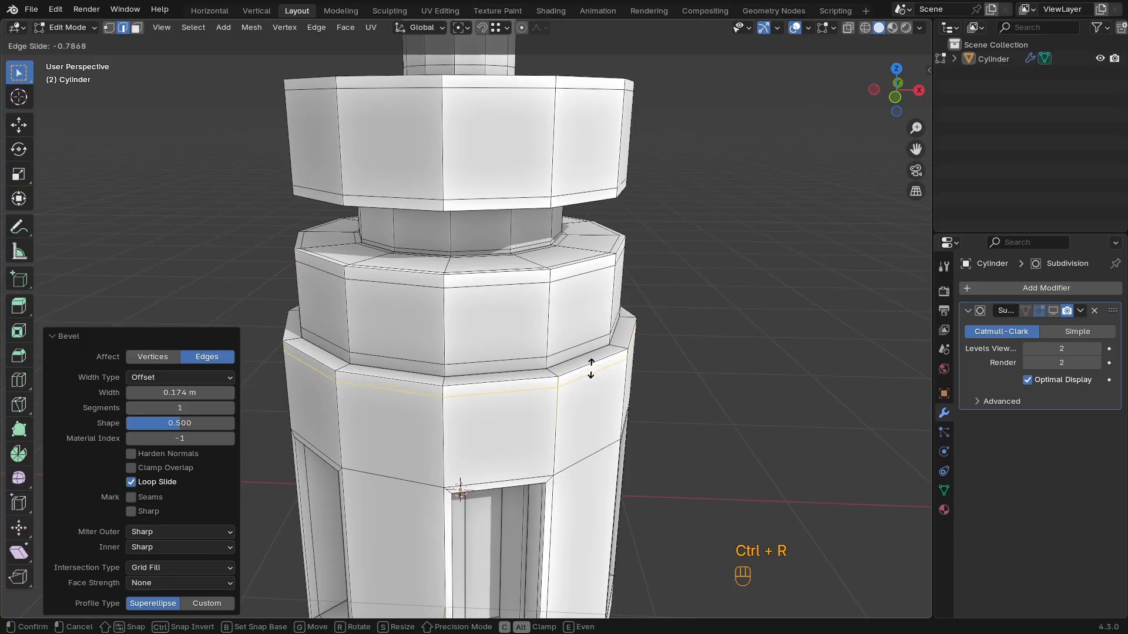
left_click(591, 369)
Turn the Subdivision modifier's viewport display back on and inspect the smoothed model in Object Mode
left_click(1053, 310)
scroll(558, 347, "down", 3)
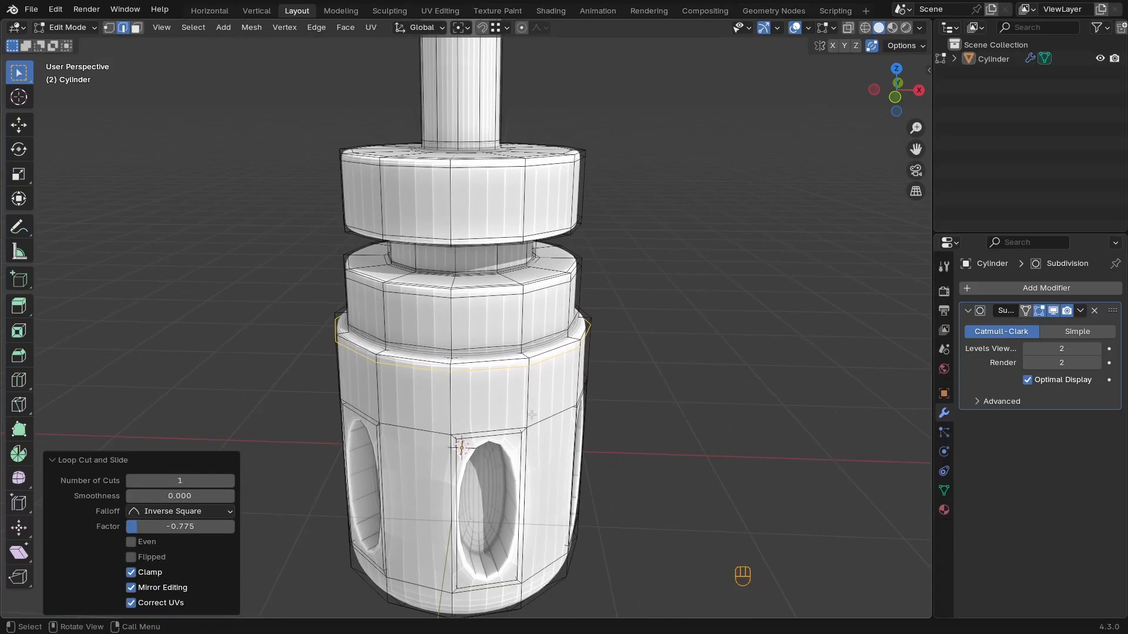
key("Tab")
scroll(497, 370, "down", 3)
middle_click_drag(495, 367, 483, 405)
middle_click_drag(483, 428, 535, 534)
middle_click_drag(534, 535, 473, 435, "shift")
key("Tab")
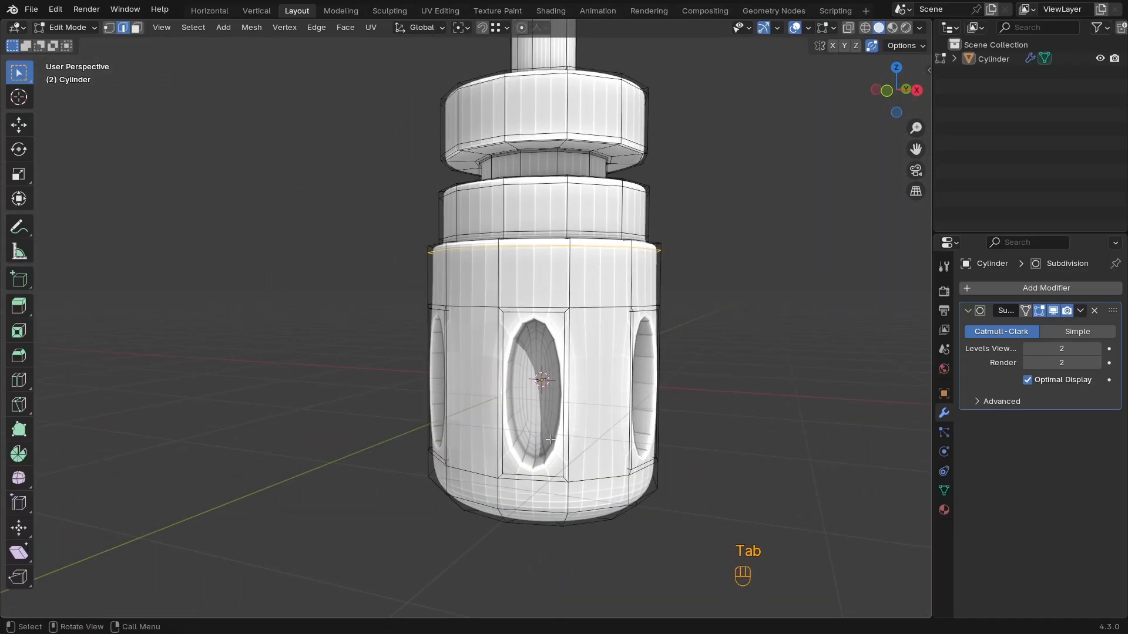
Turn off the Subdivision modifier's viewport display to expose the base mesh inside the main body's window recess
middle_click_drag(629, 482, 578, 315, "ctrl")
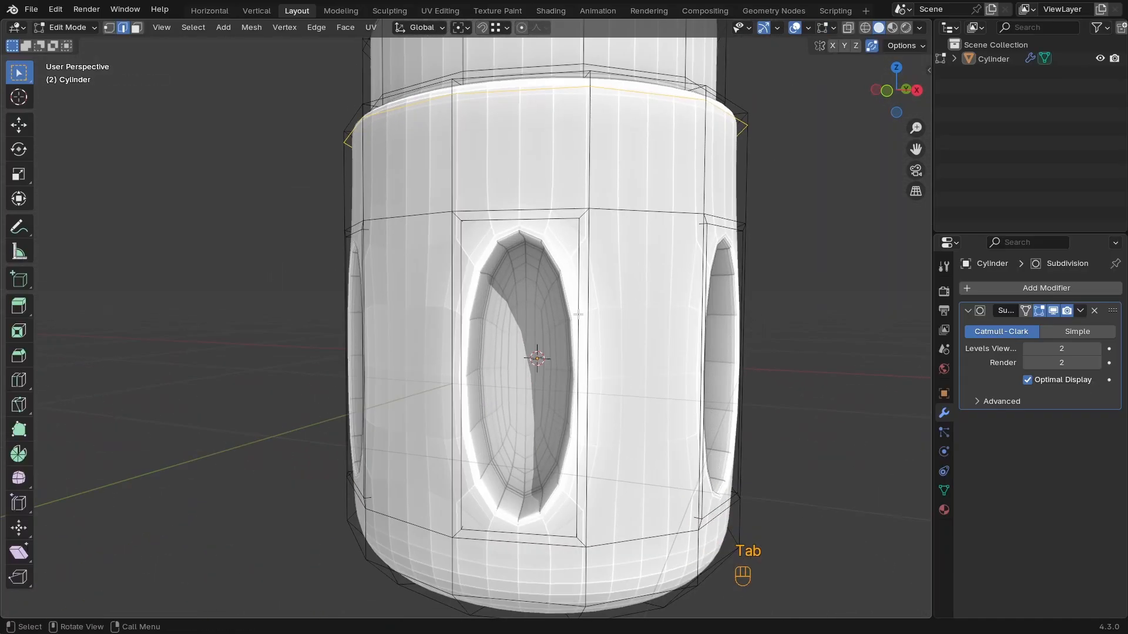
left_click(1054, 312)
middle_click_drag(511, 382, 552, 317)
middle_click_drag(552, 317, 473, 456, "shift")
middle_click_drag(506, 498, 564, 412)
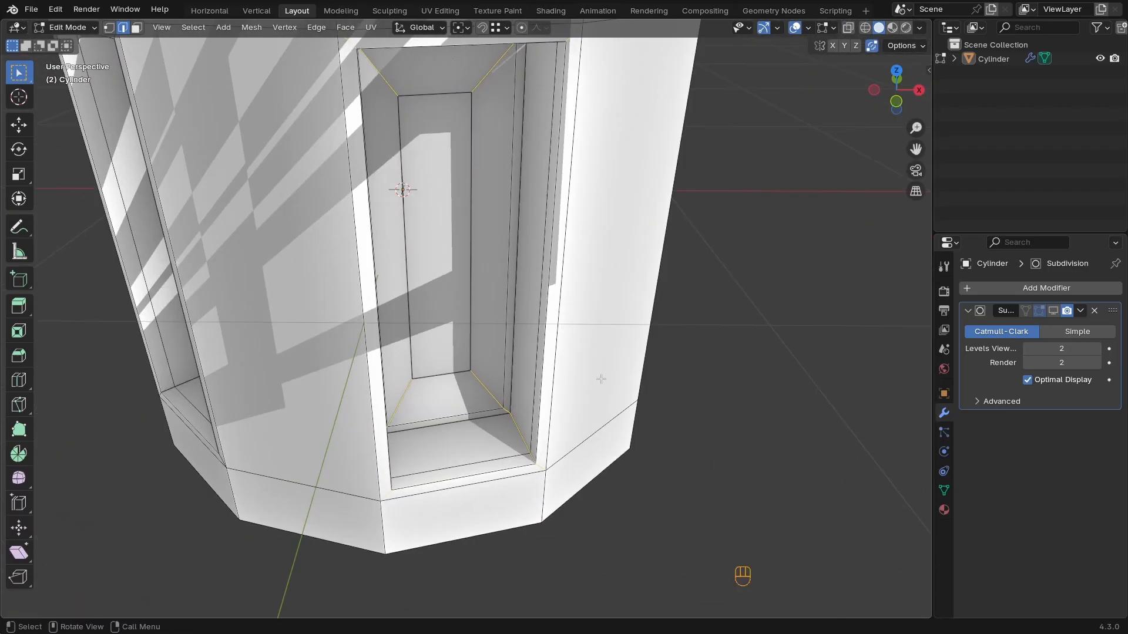
Try beveling the recess's corner edges 0.0346 m and check the smoothed result in Object Mode with the Subdivision display on
key("ctrl+b")
left_click(582, 421)
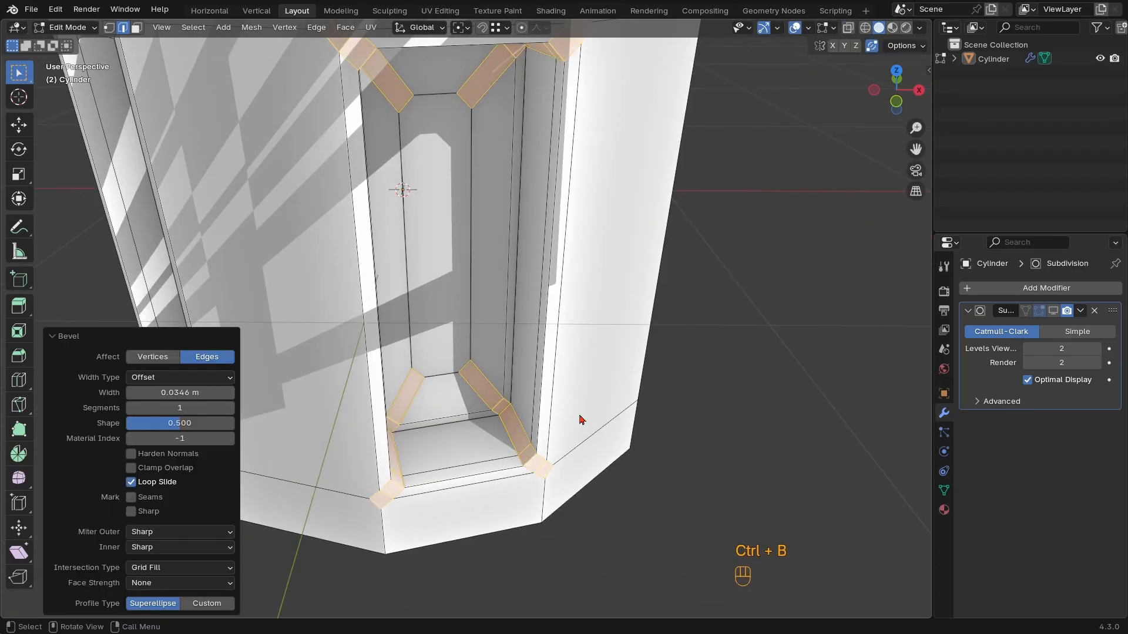
key("Tab")
left_click(1053, 310)
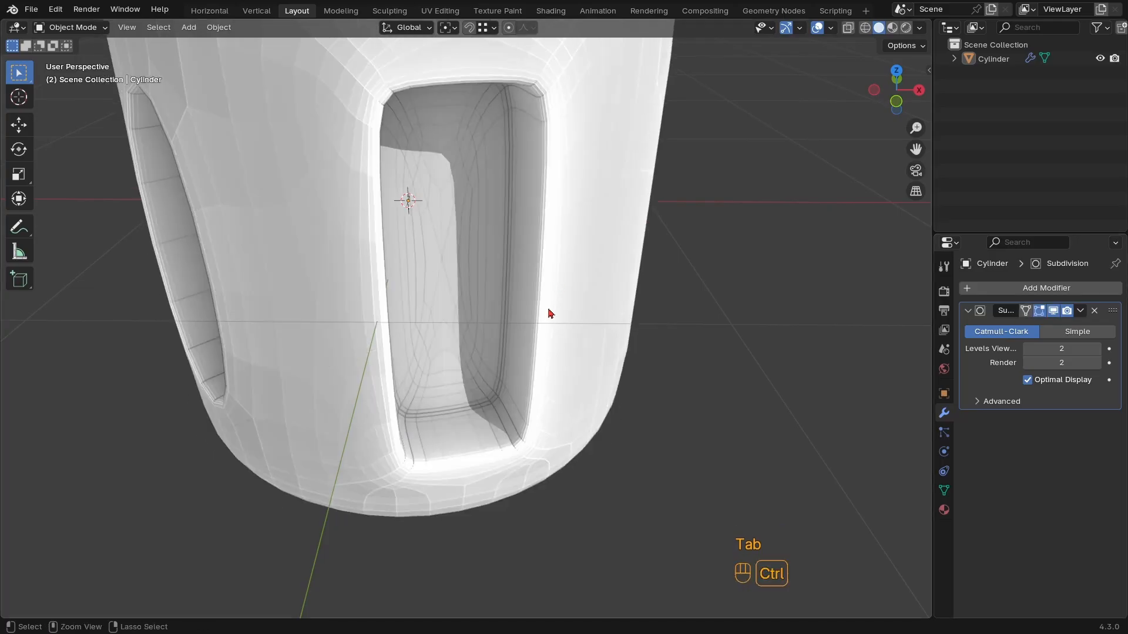
middle_click_drag(549, 311, 517, 352, "ctrl")
middle_click_drag(517, 352, 483, 396)
Undo the bevel on the window recess's corner edges
key("ctrl+z")
key("ctrl+z")
key("Tab")
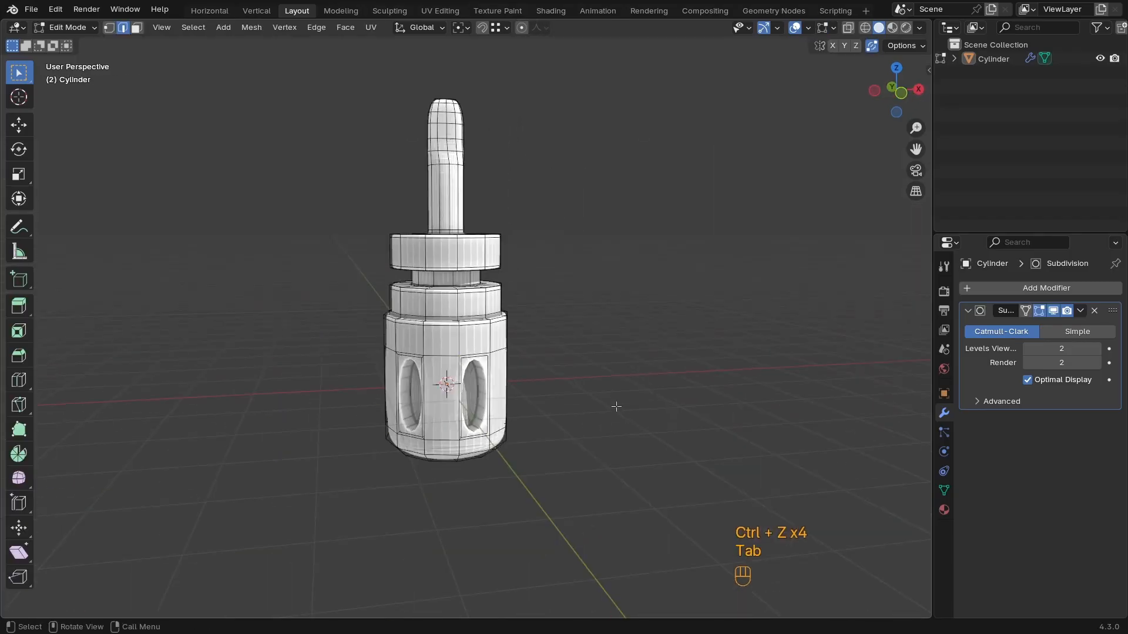
Select the screwdriver-like cylinder in Object Mode and hide it from the viewport
key("Tab")
middle_click_drag(612, 408, 532, 392)
middle_click_drag(547, 352, 562, 382, "shift")
middle_click_drag(558, 456, 540, 347, "shift")
left_click(545, 382)
key("Tab")
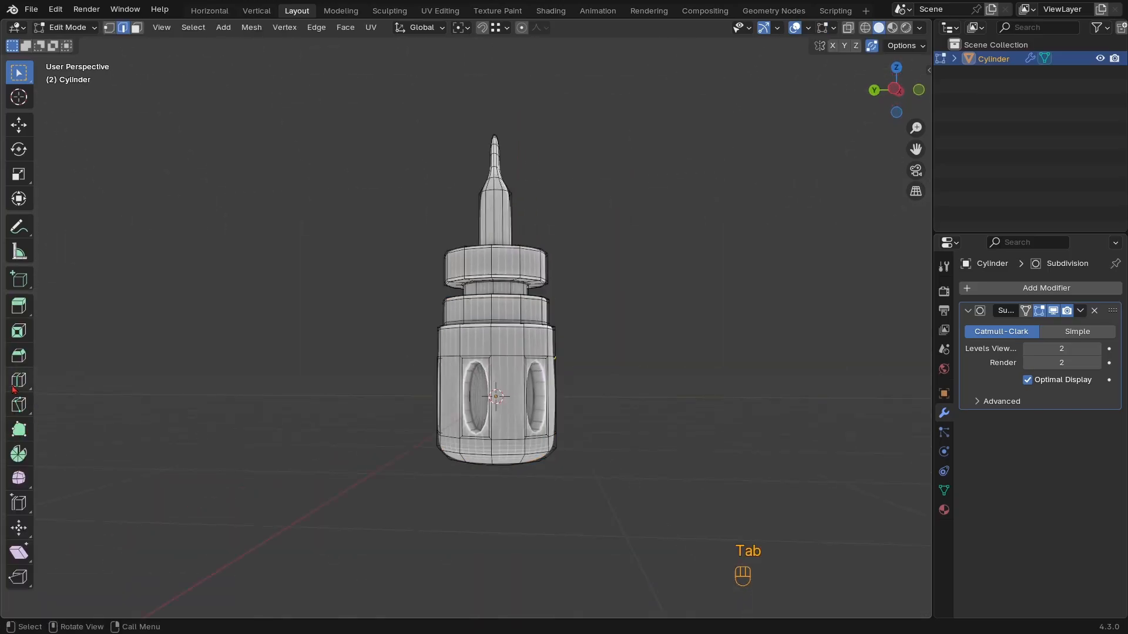
middle_click_drag(517, 435, 476, 345, "shift")
key("Tab")
key("h")
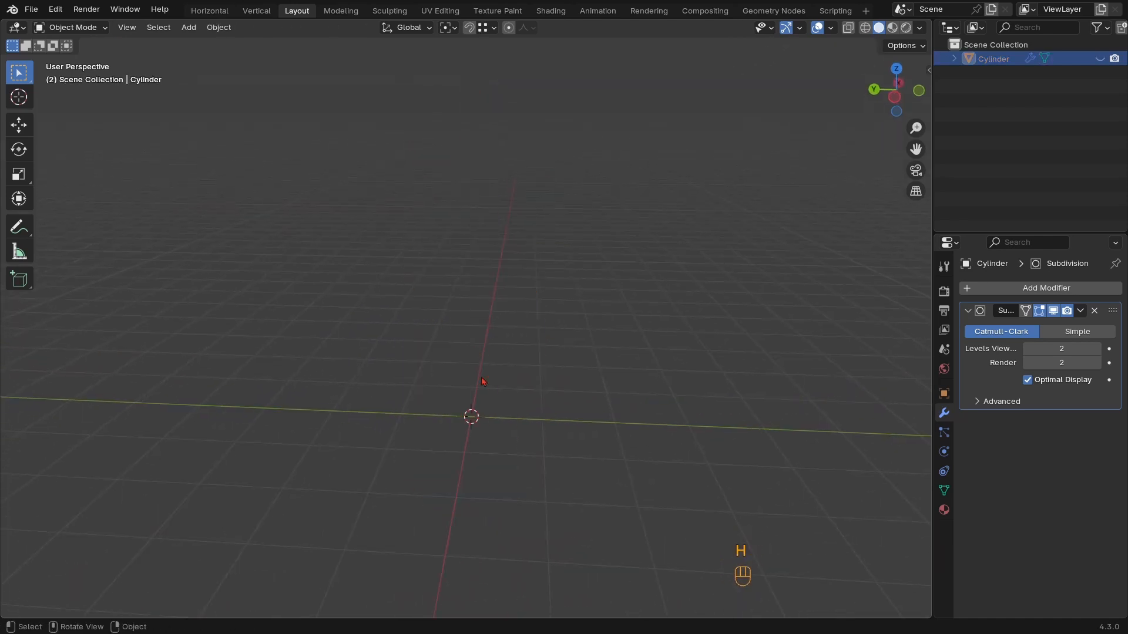
Add a 2 m plane mesh at the world origin
middle_click_drag(495, 407, 496, 370, "shift")
key("shift+a")
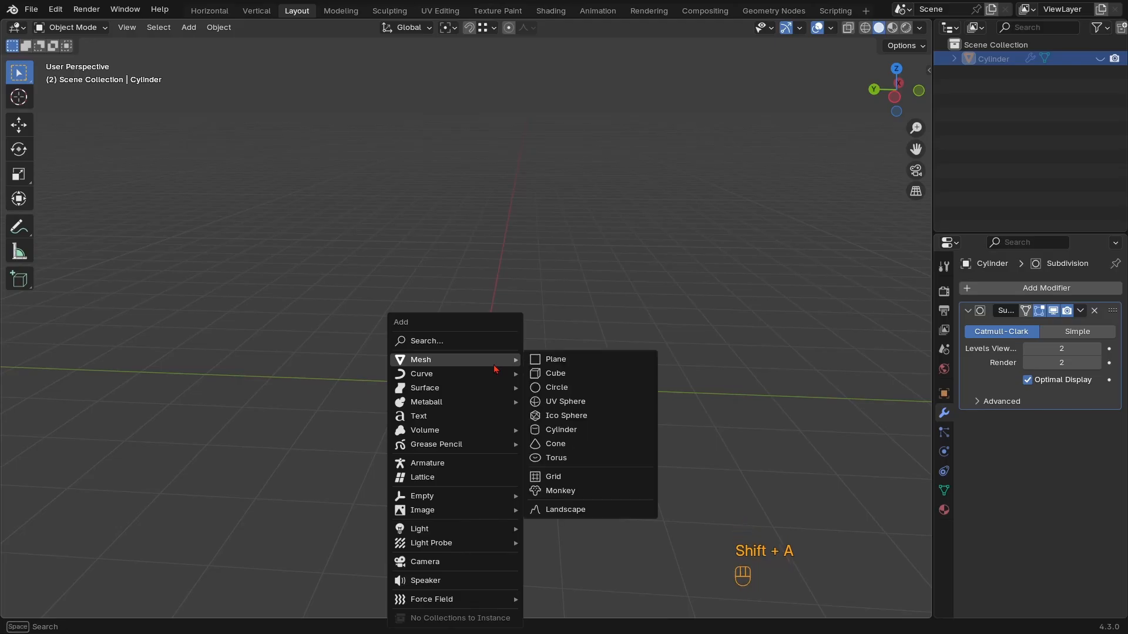
left_click(579, 361)
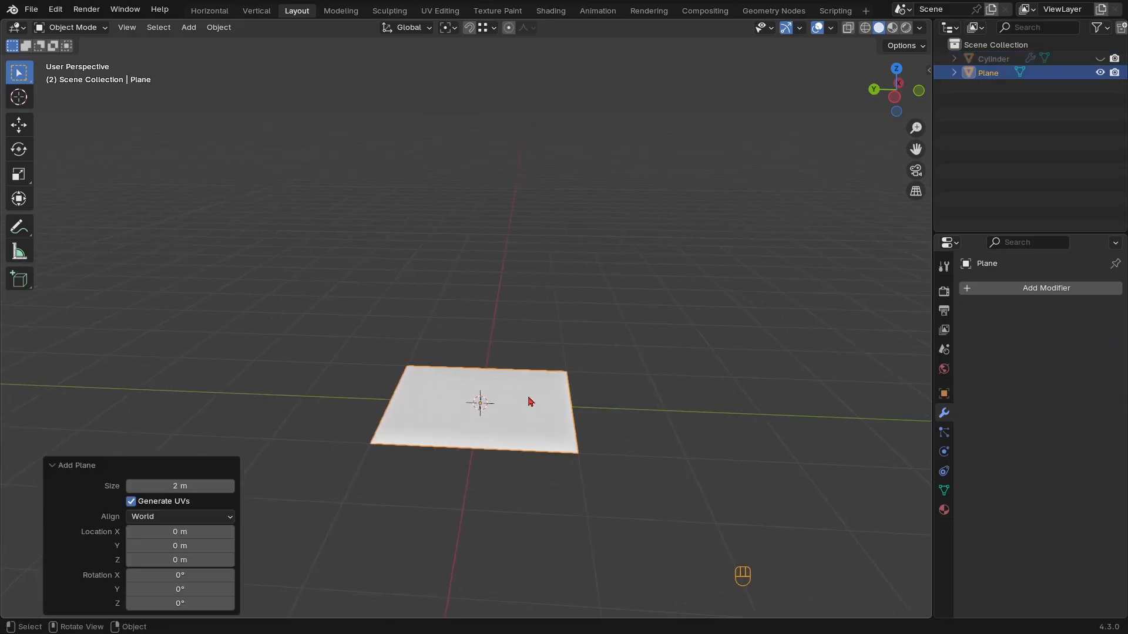
Open the plane in Edit Mode and show it from the top in wireframe shading
key("Tab")
middle_click_drag(519, 402, 498, 376, "shift")
key("KP_7")
key("z")
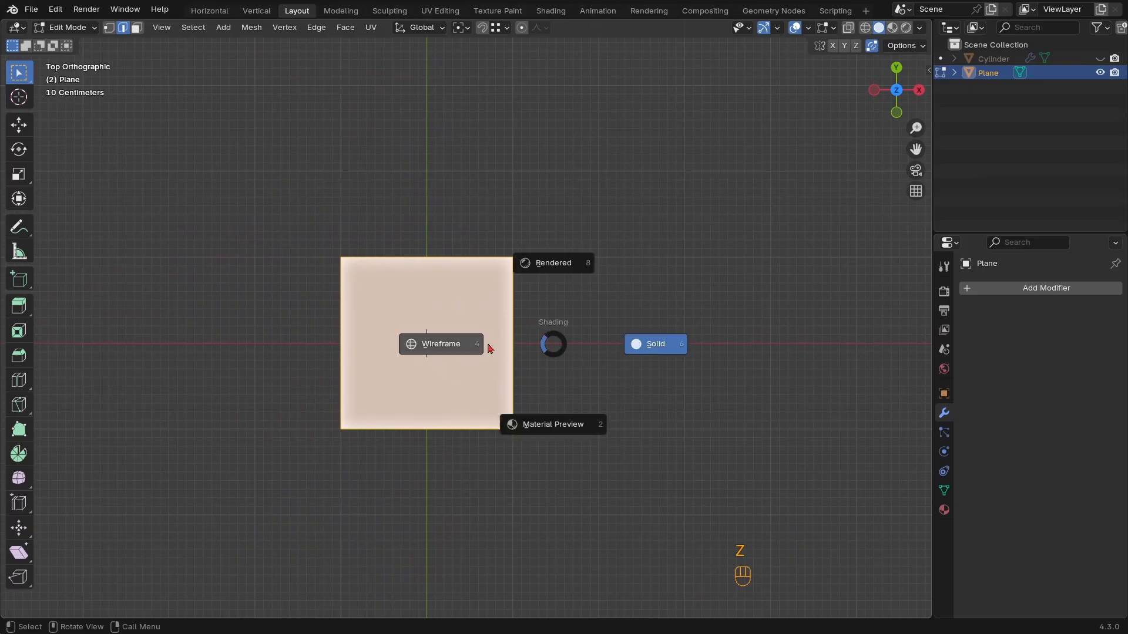
left_click(488, 347)
Extrude the plane's +X edge about 2.23 m along the X axis
left_click(526, 353)
middle_click_drag(560, 343, 400, 353, "shift")
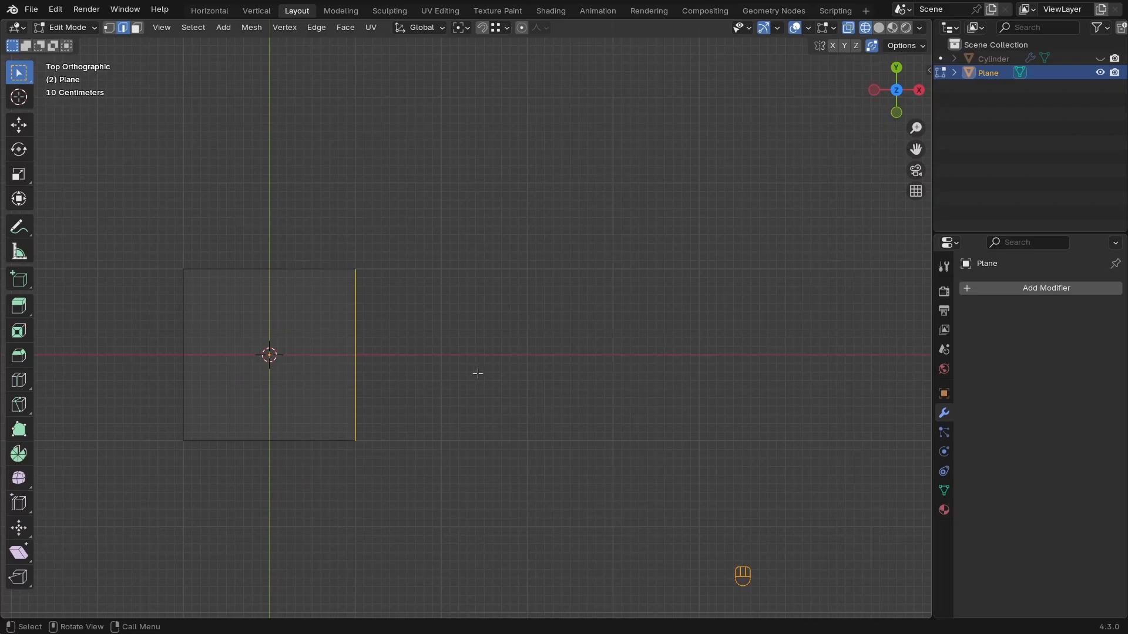
key("e")
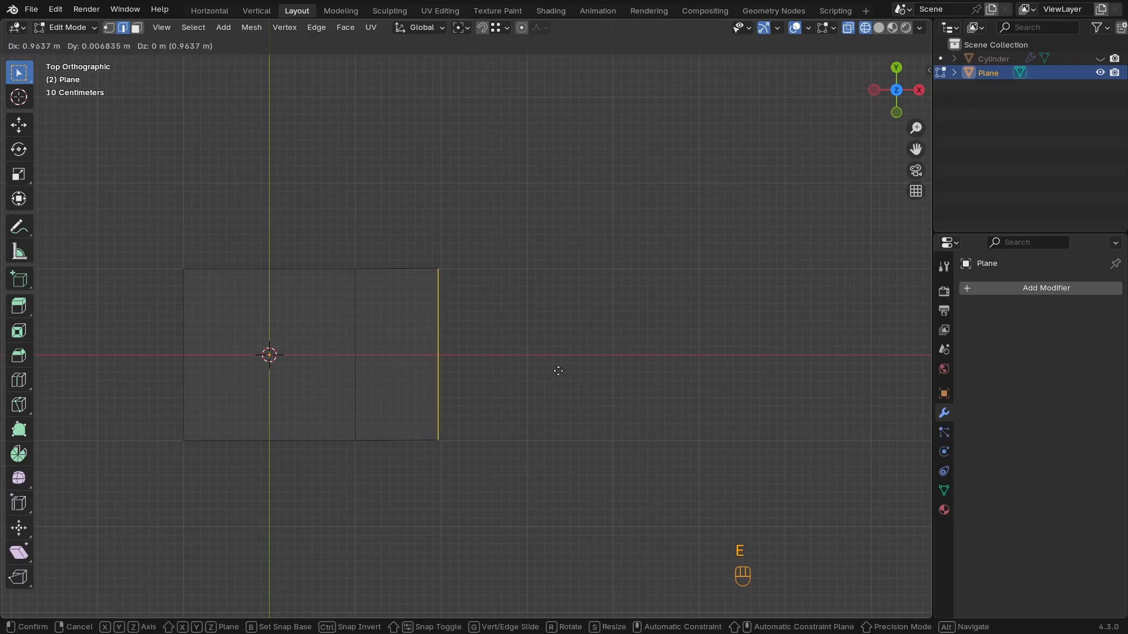
key("x")
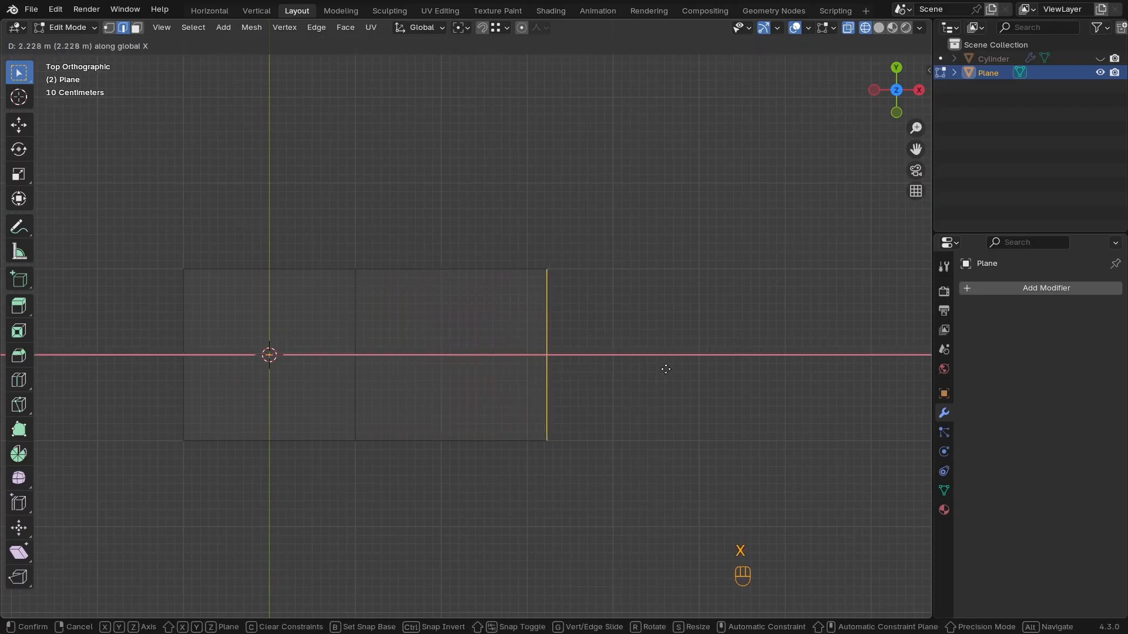
left_click(666, 369)
mouse_move(664, 370)
middle_mouse_down("shift")
mouse_move(562, 382)
mouse_move(650, 372)
middle_mouse_up("shift")
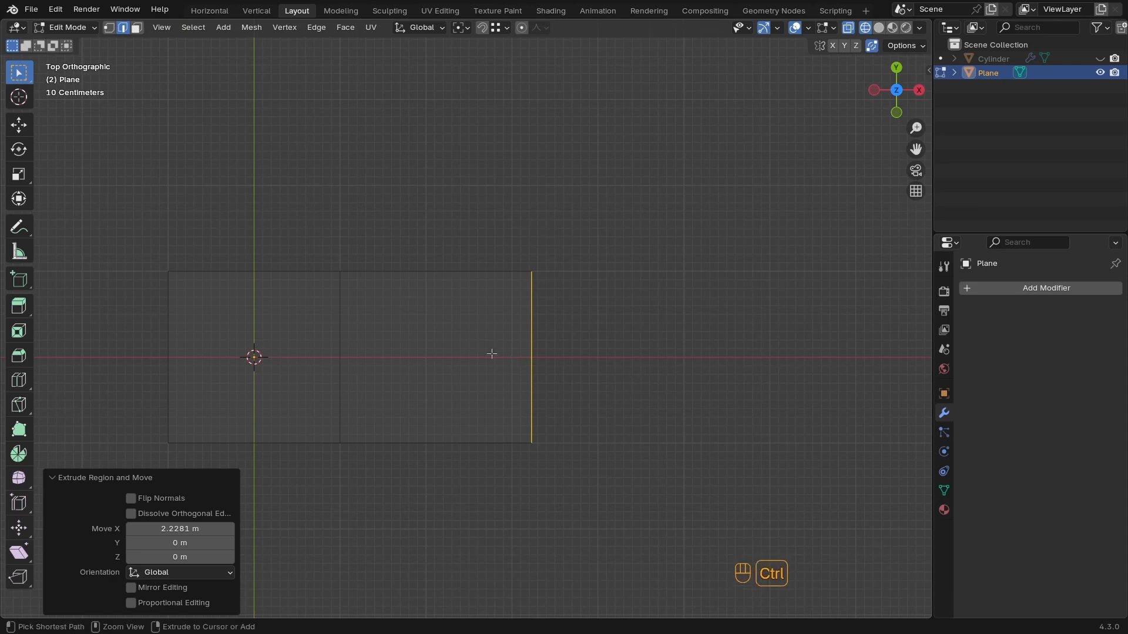
Cut a centred edge loop along the plane's length and another across the extruded section, slightly past its middle toward the +X end
key("ctrl+r")
left_click(529, 354)
right_click(529, 355)
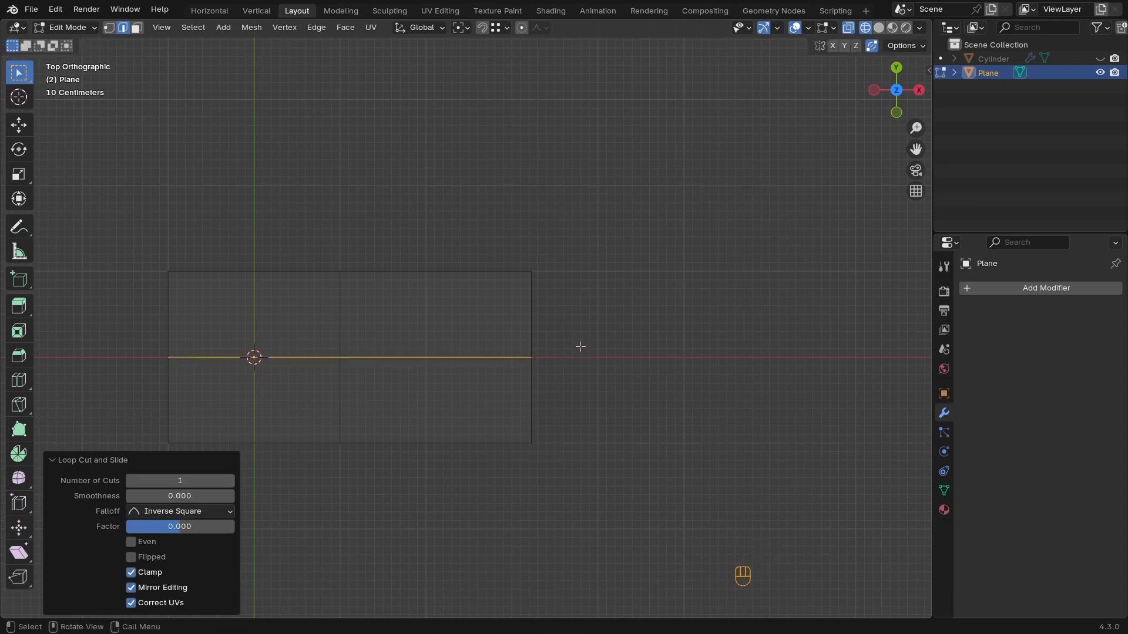
key("ctrl+r")
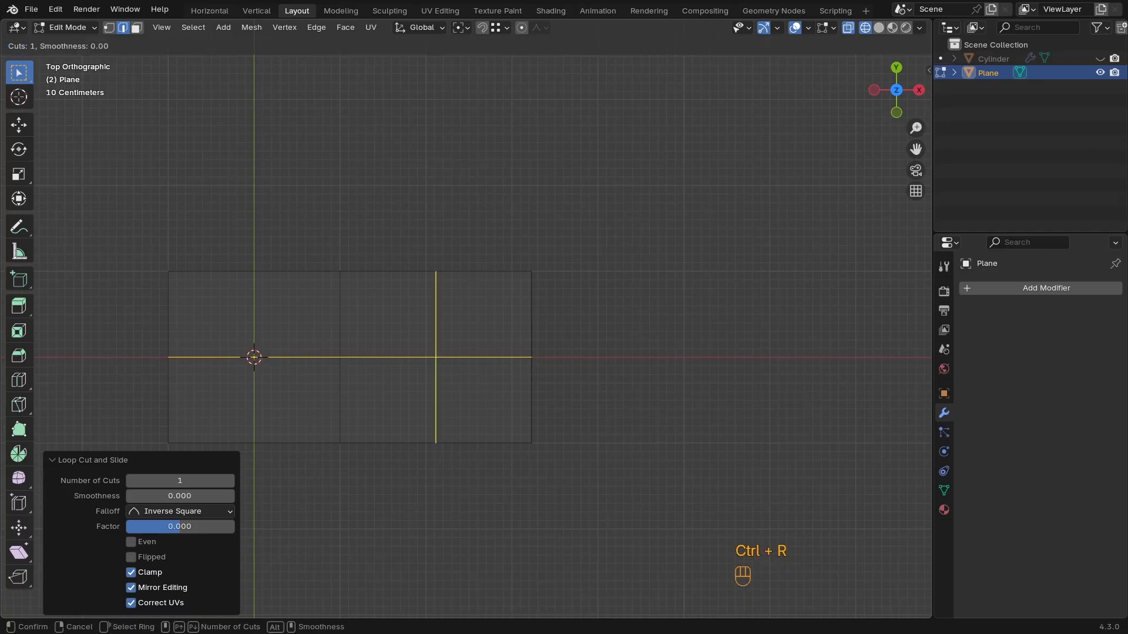
left_click(479, 270)
left_click(496, 270)
Extrude the two outer side edges of the +X end section and scale them outward along Y by about 1.6
left_click(496, 271)
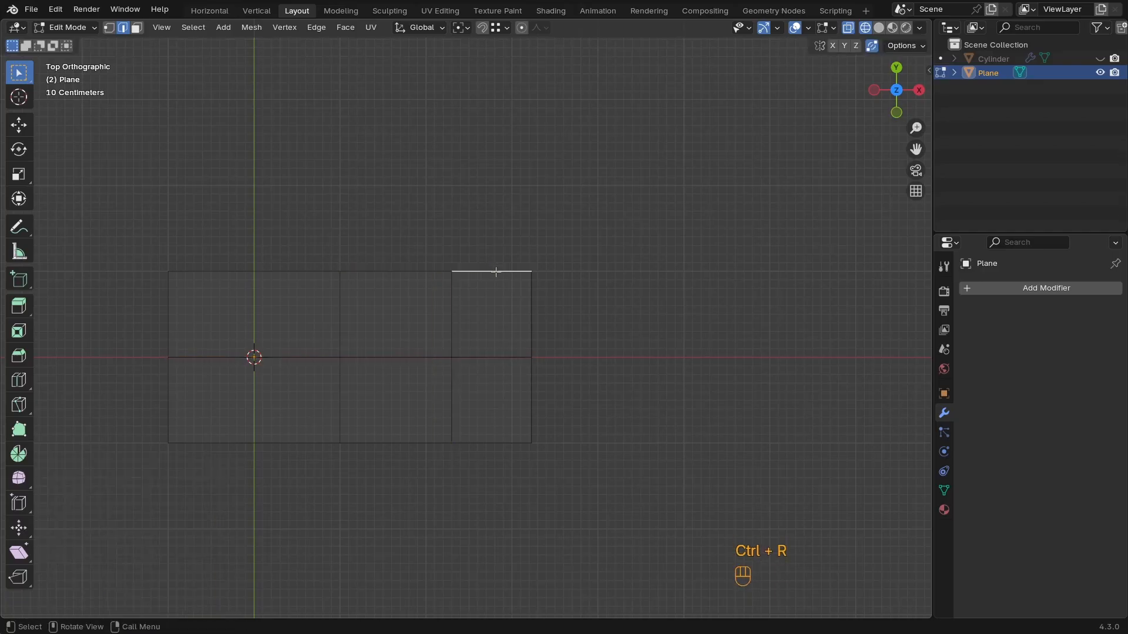
left_click(504, 443, "shift")
scroll(532, 433, "down", 1)
middle_click_drag(520, 341, 535, 308, "shift")
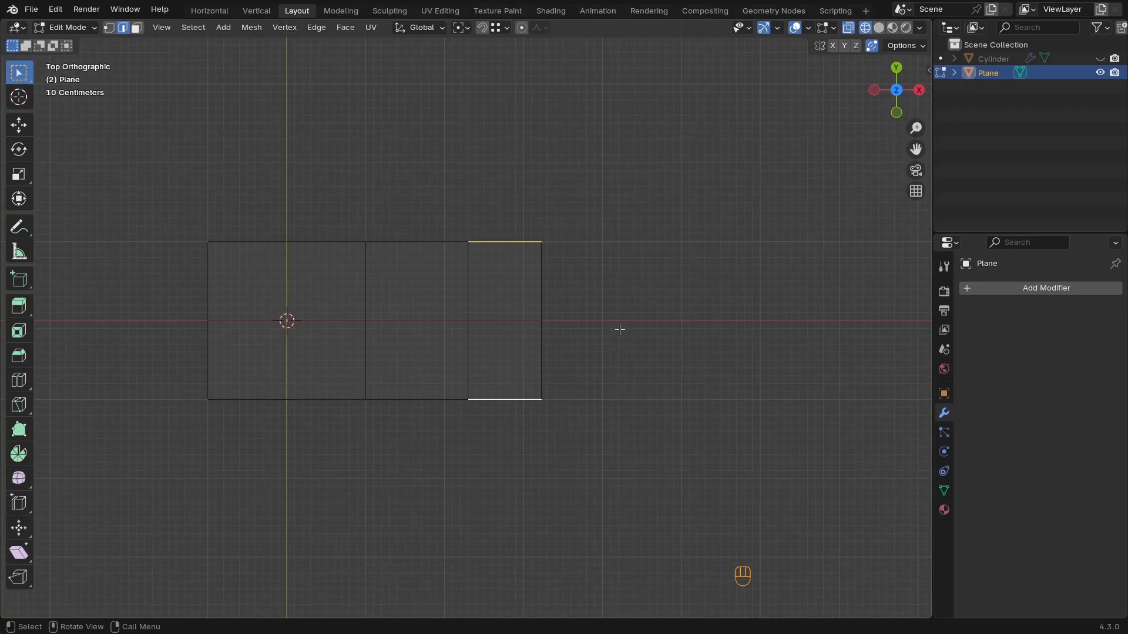
key("e")
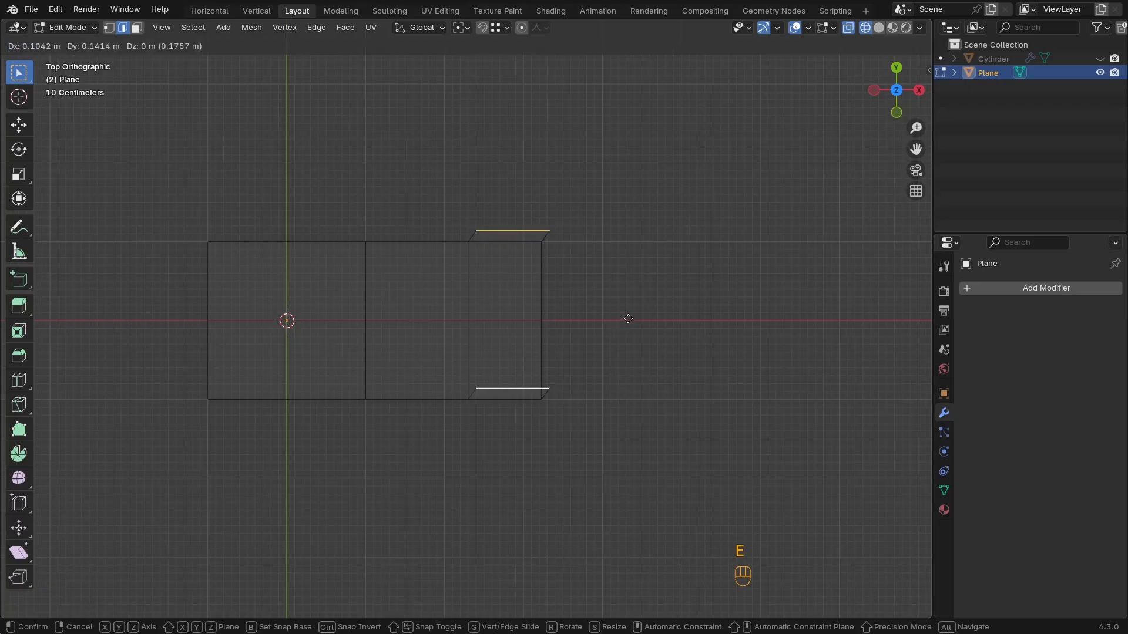
right_click(635, 325)
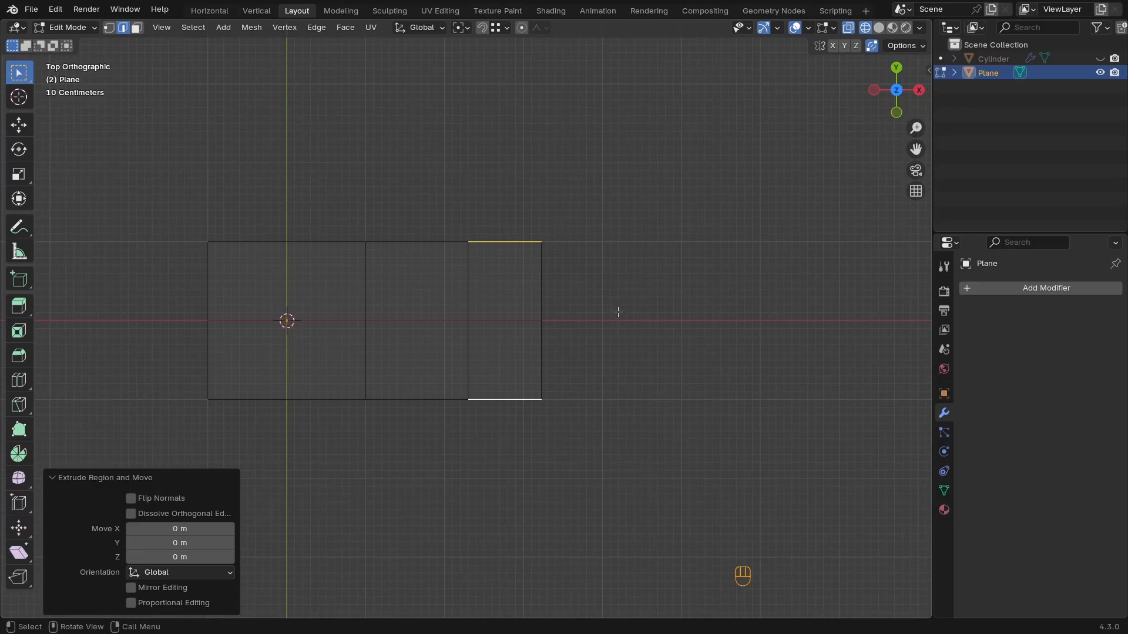
key("s")
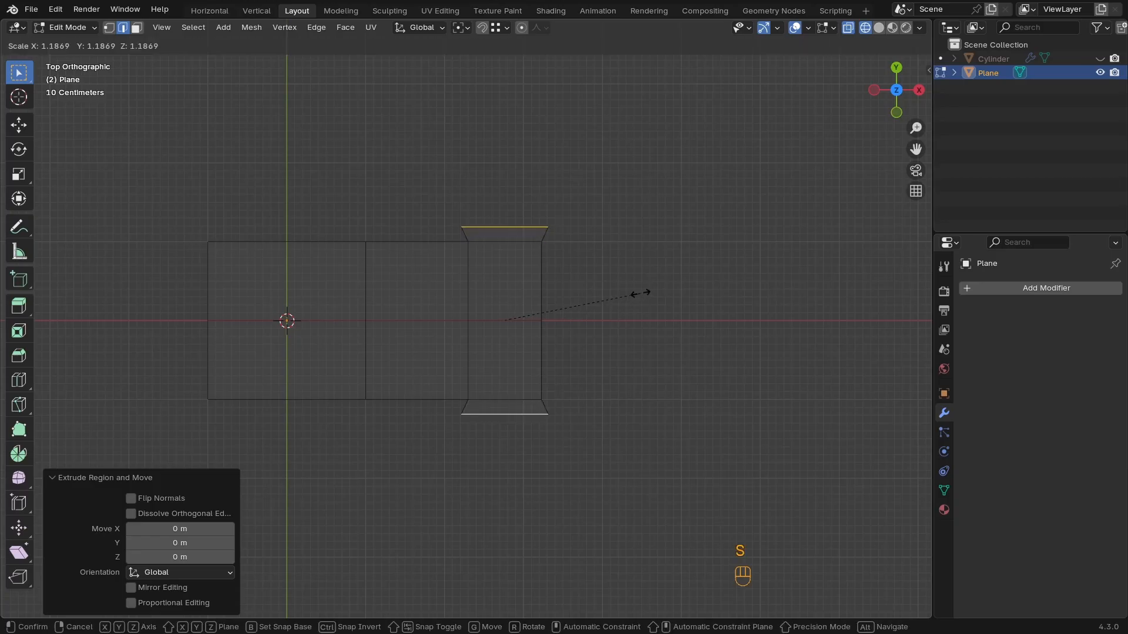
key("y")
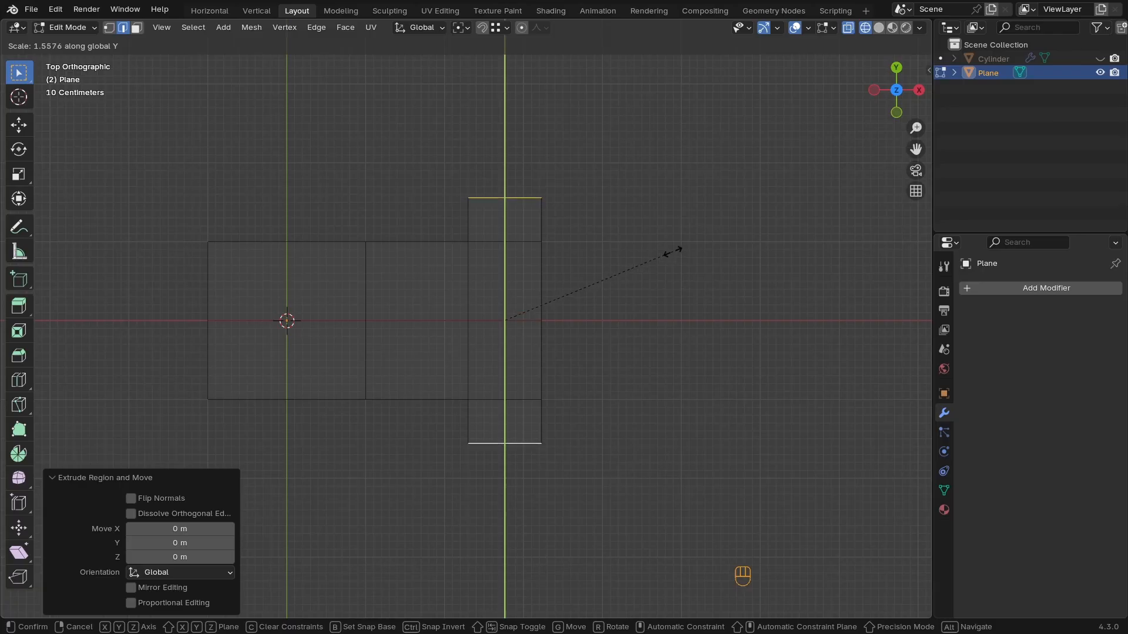
left_click(676, 247)
Select all edges of the +X end side and move them about 0.171 m along X
left_click(561, 232)
left_click(534, 312, "shift")
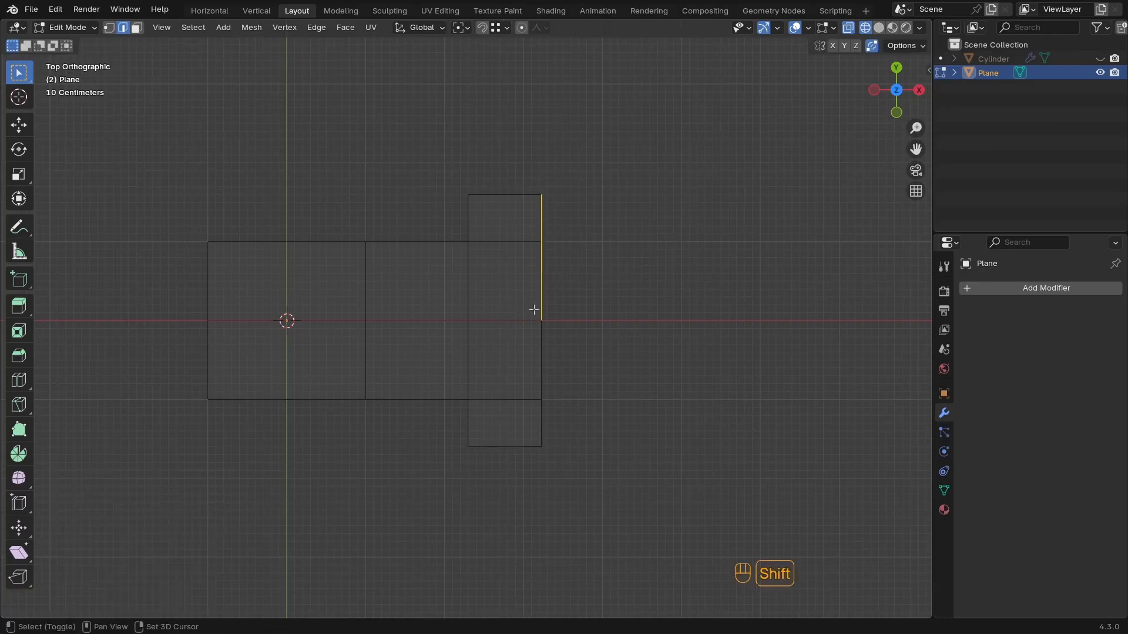
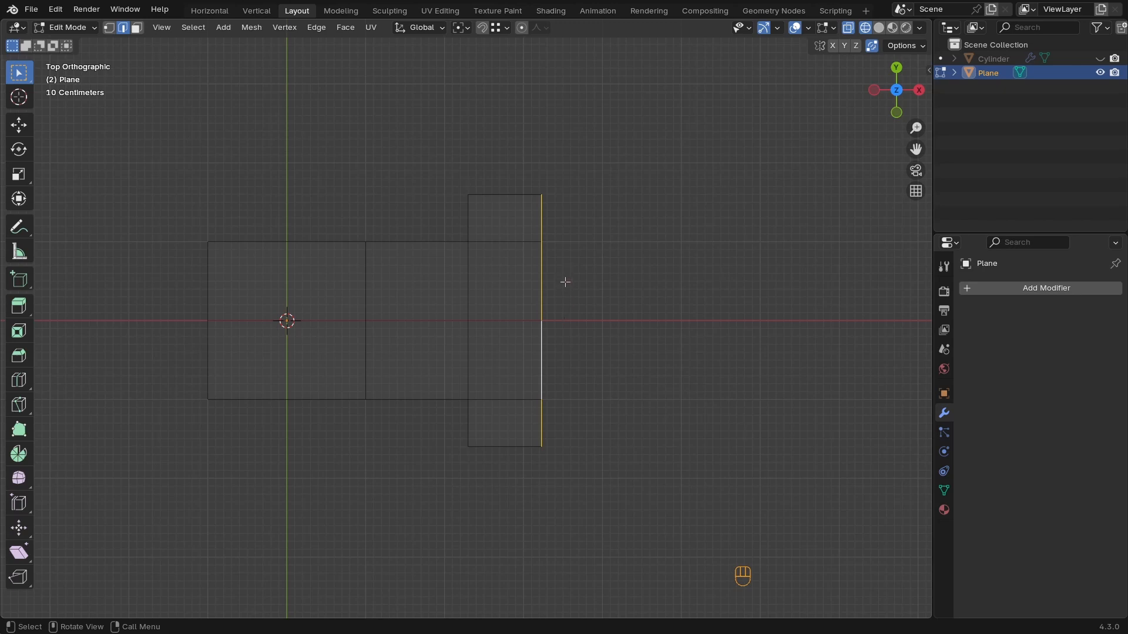
key("g")
key("y")
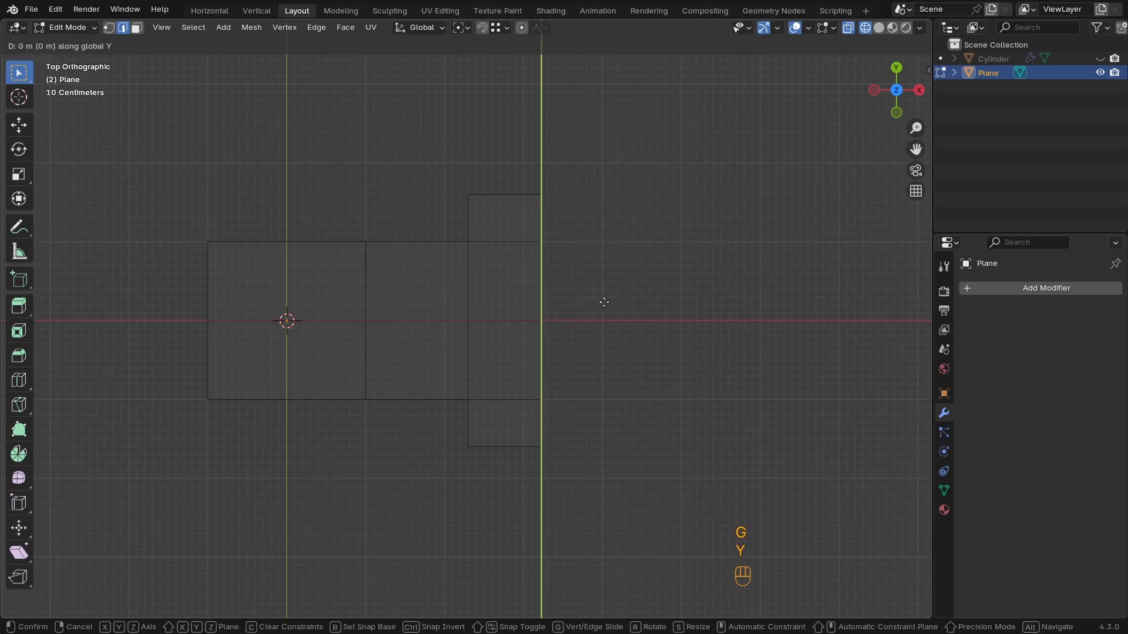
key("x")
left_click(598, 298)
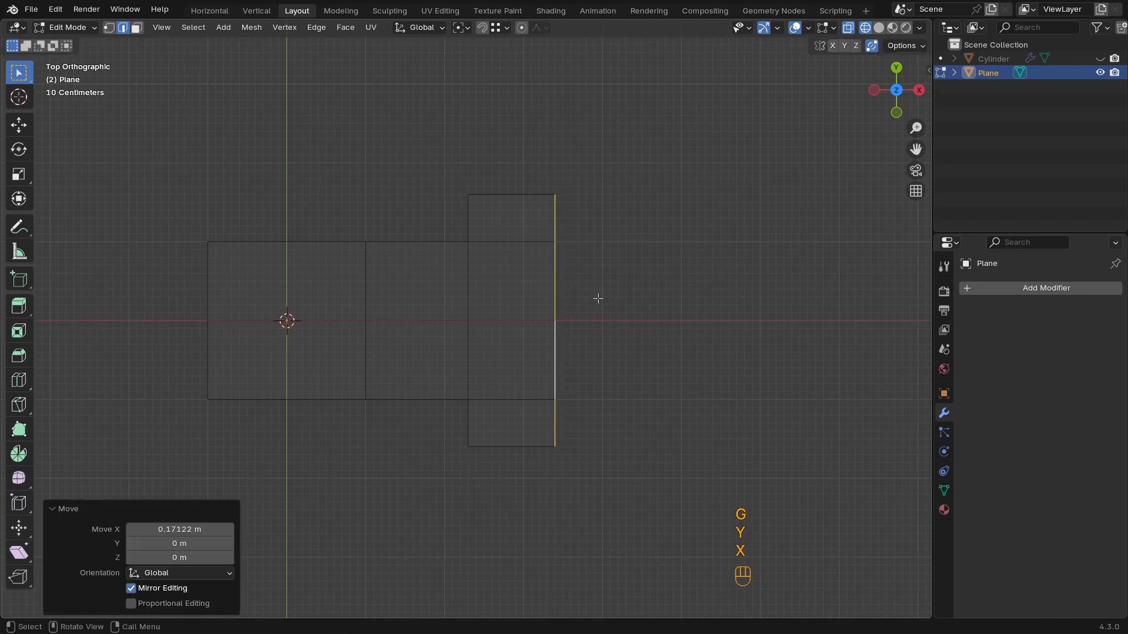
Scale the outer edges of the two side arms apart along Y by 1.19
left_click(547, 302)
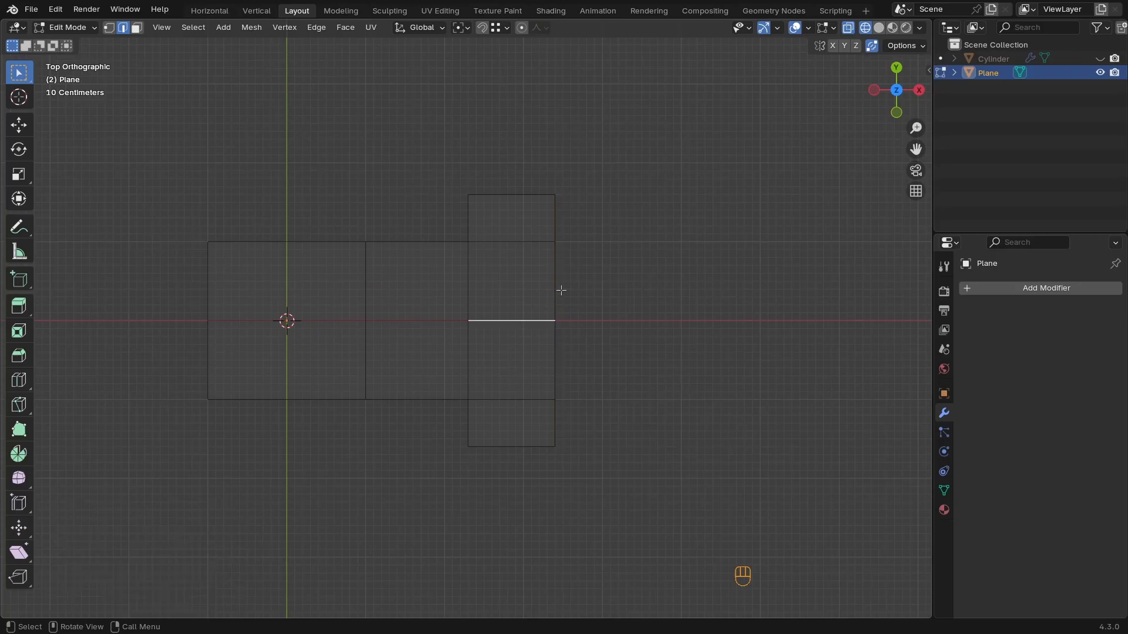
key("ctrl")
left_click(512, 187)
key("shift")
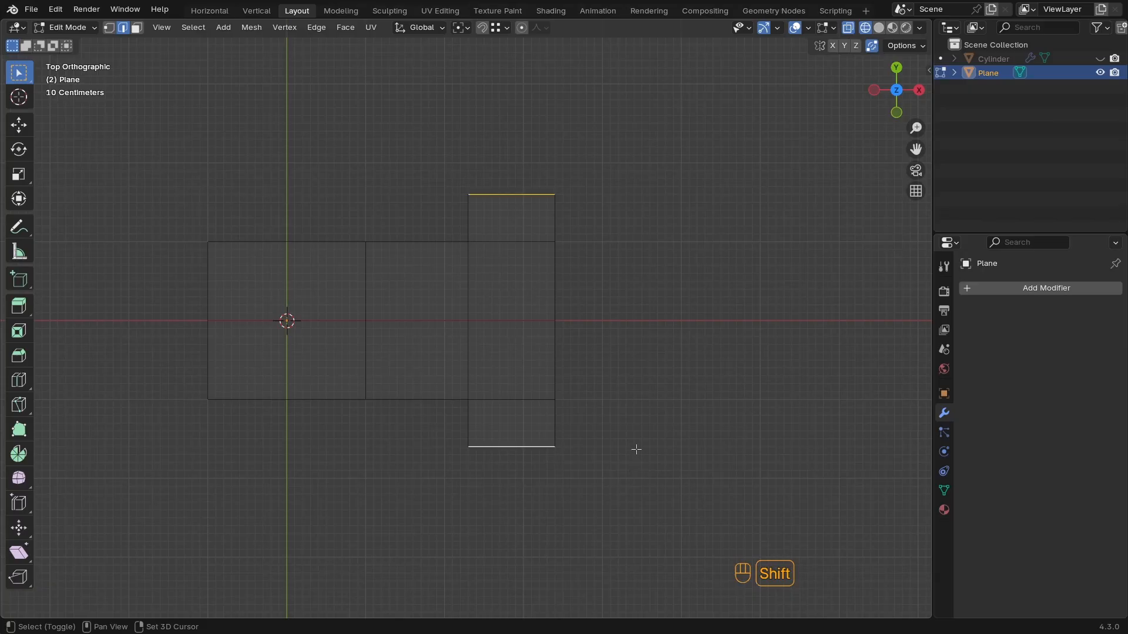
key("s")
key("y")
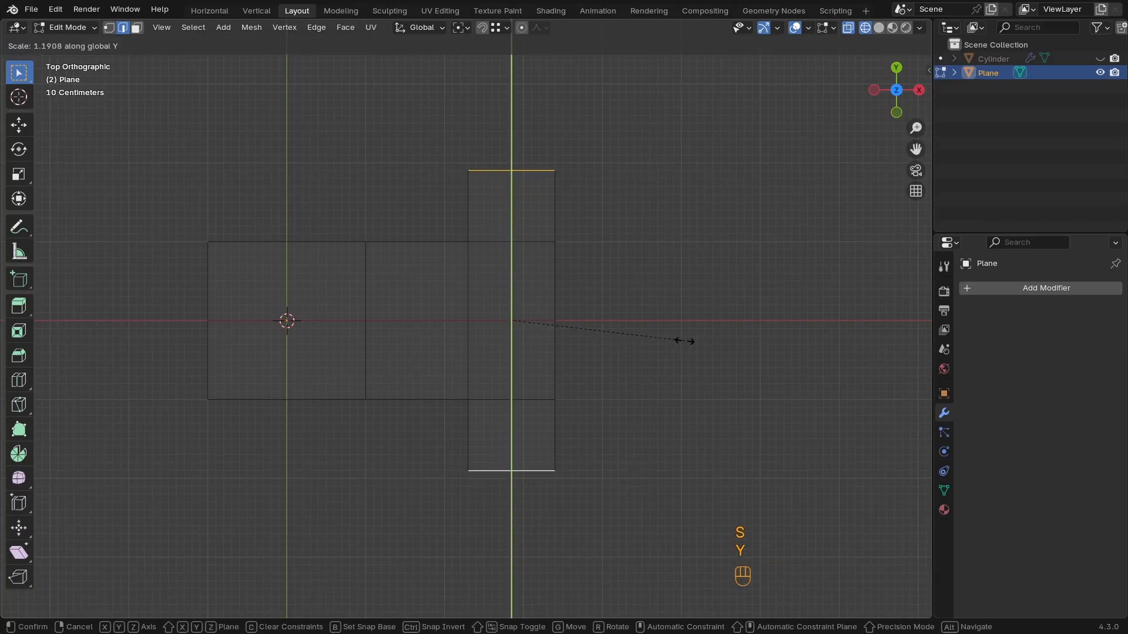
left_click(685, 335)
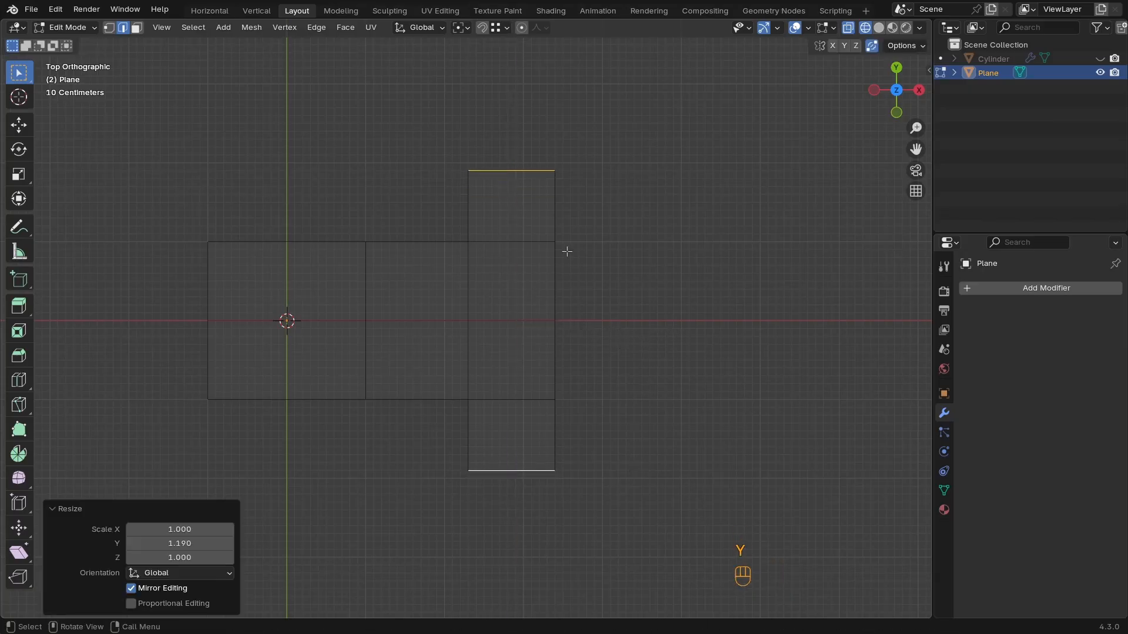
Slide the +X end vertex of the +Y arm's base about a quarter of its edge toward the centre line
left_click(556, 227)
key("shift")
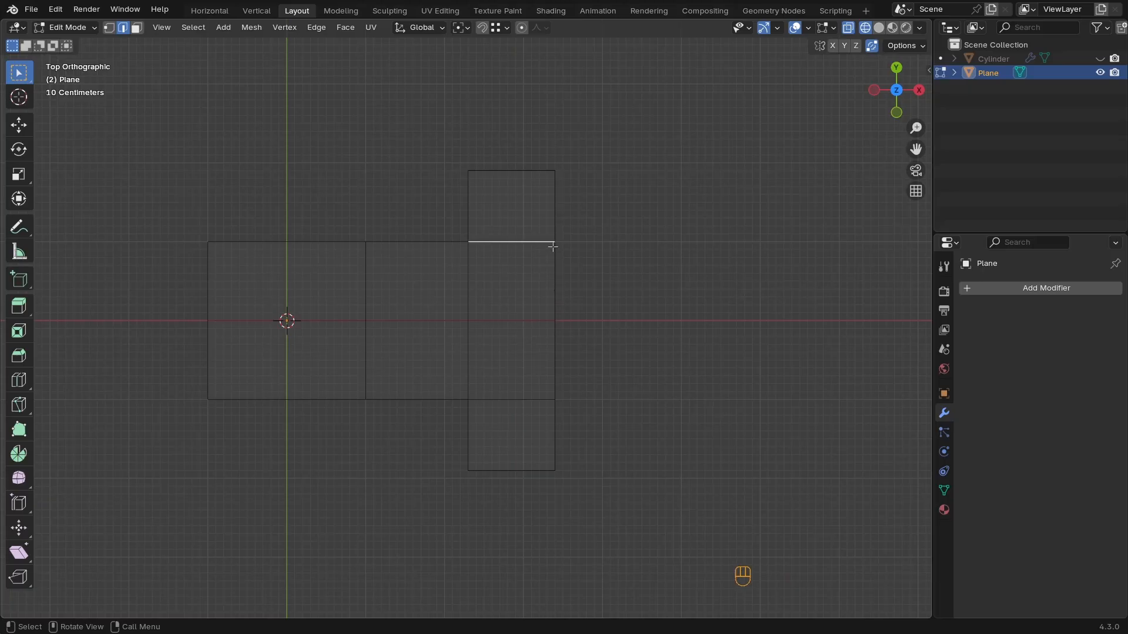
key("1")
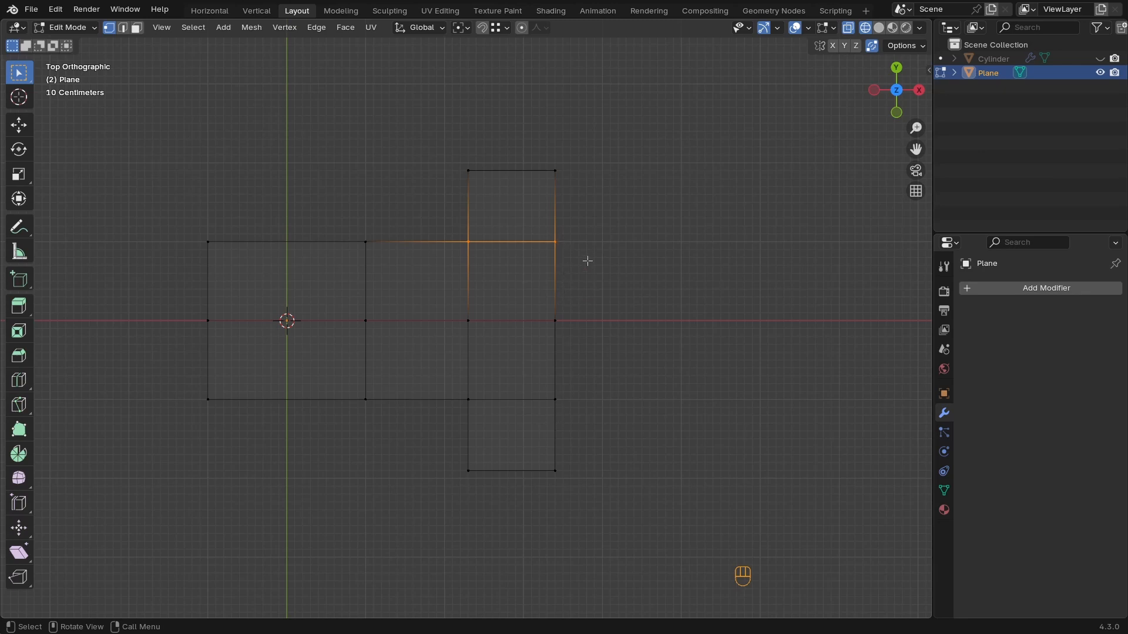
key("g")
key("g")
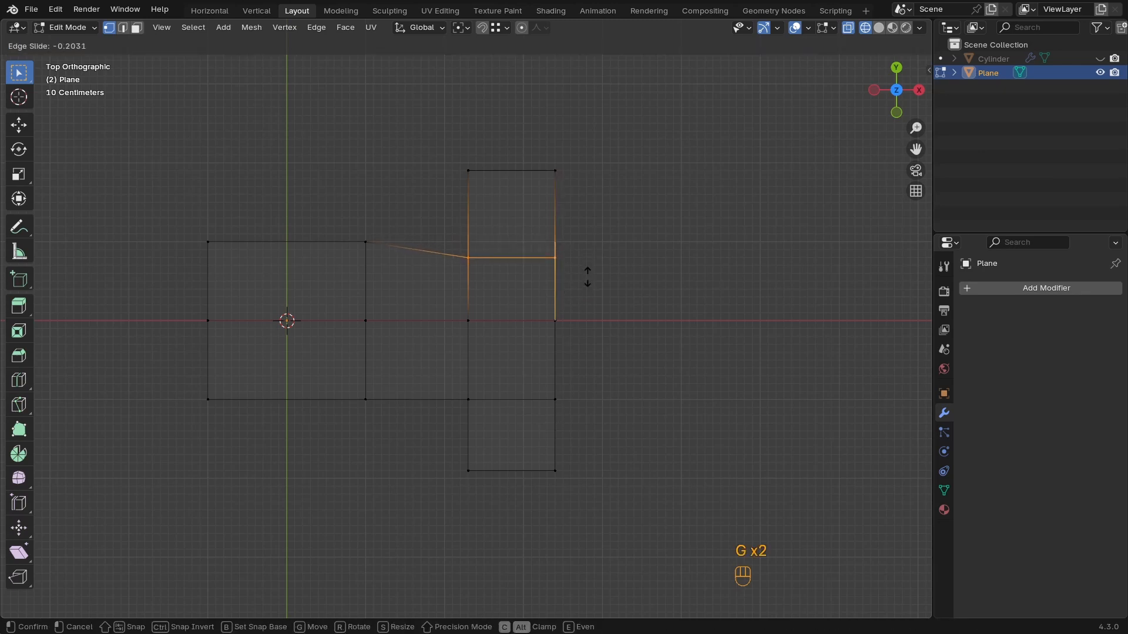
right_click(587, 276)
key("g")
key("g")
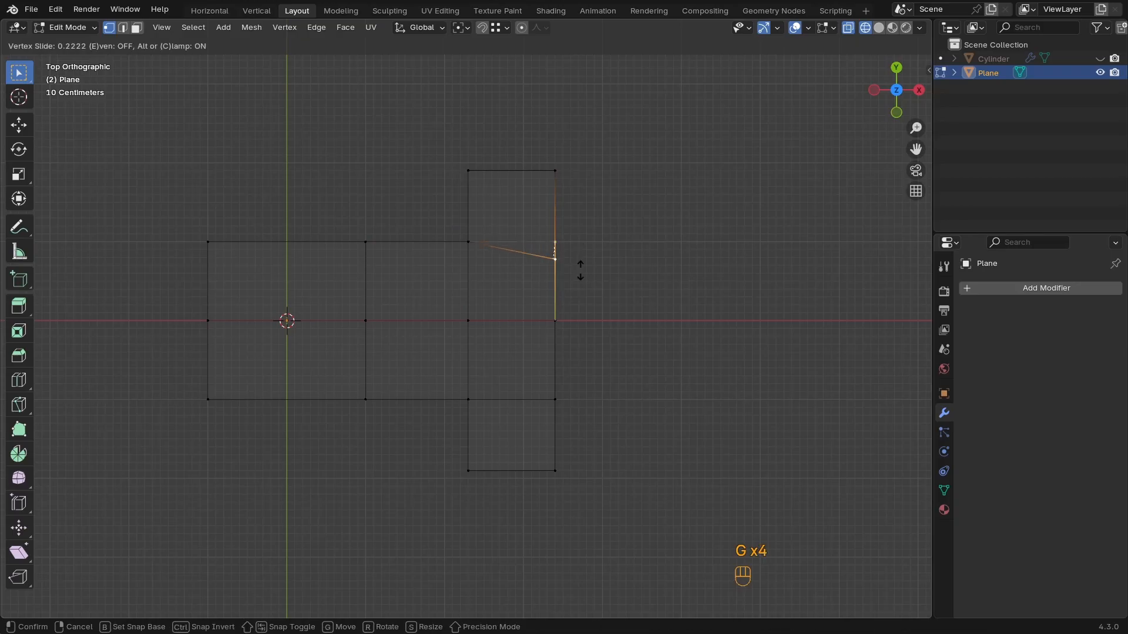
left_click(580, 275)
Slide the matching vertex of the -Y arm's base toward the centre line by factor 0.306 and leave vertex selection
left_click(554, 409)
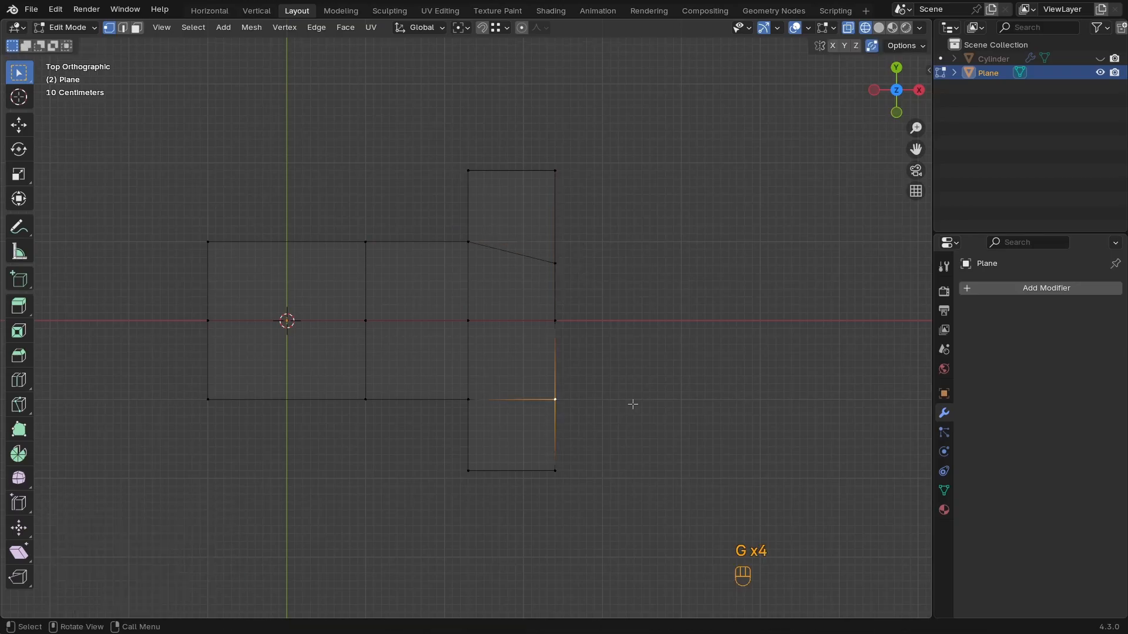
key("g")
key("g")
left_click(629, 382)
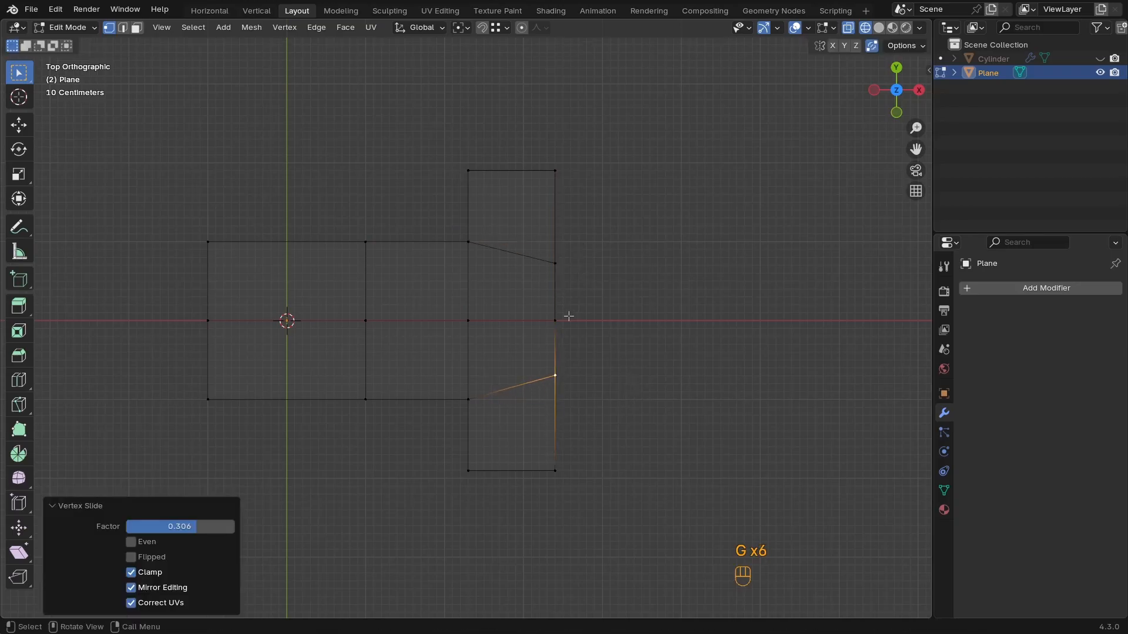
key("3")
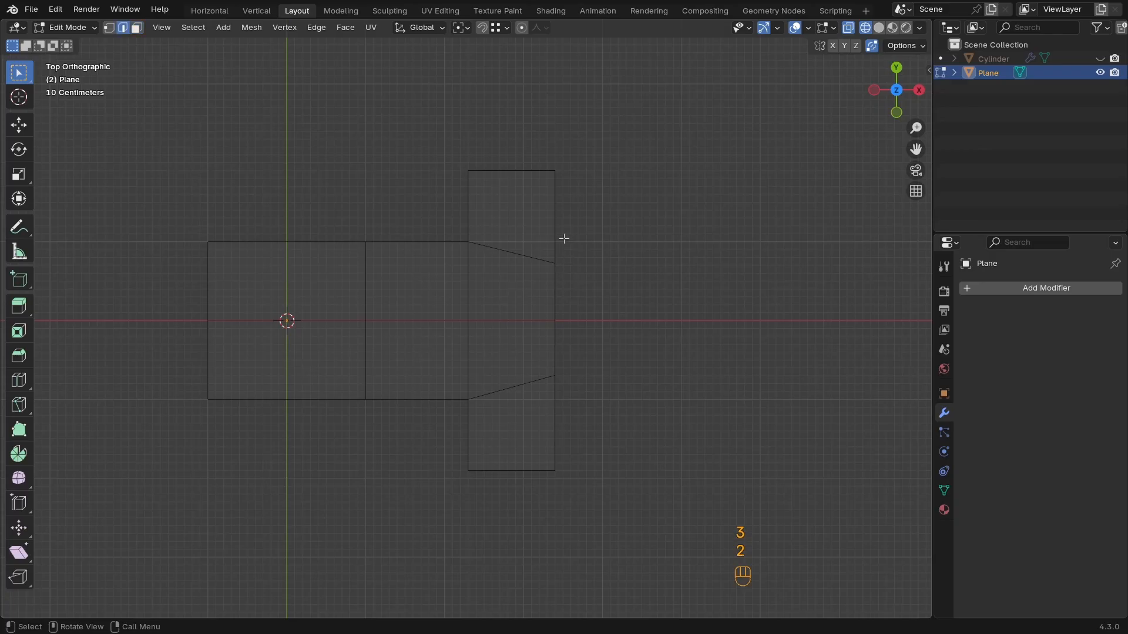
Extrude the +X edges of both side arms along X by nearly the length of the original square
left_click(558, 412, "shift")
key("e")
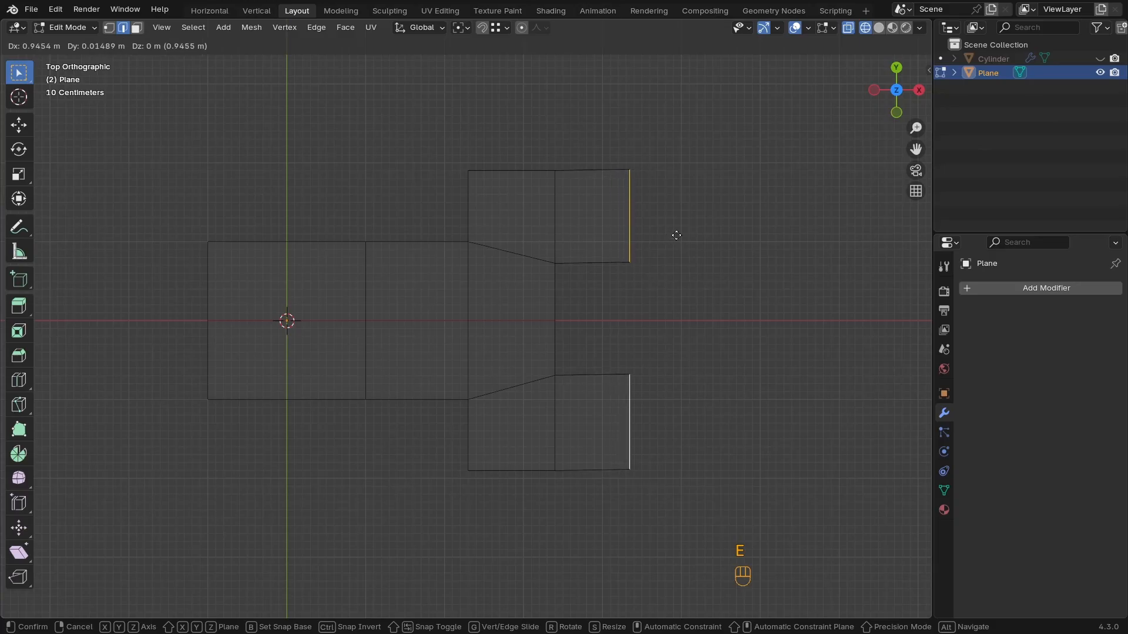
key("x")
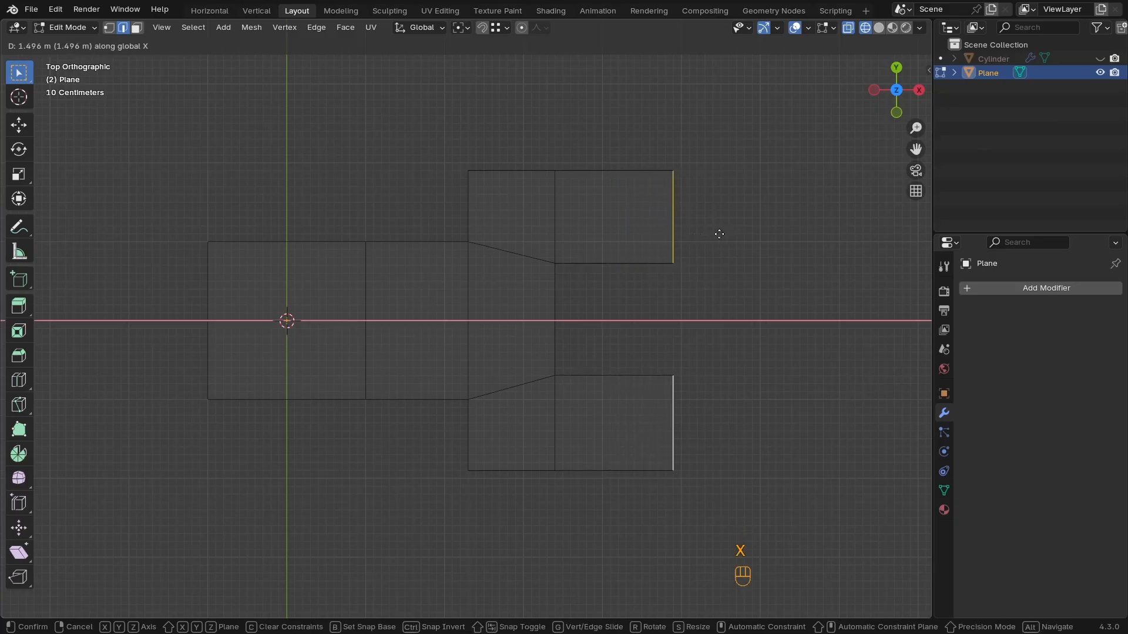
left_click(750, 233)
In vertex selection, move the two inner corner vertices at the base of the prongs about 0.672 m along X
middle_click_drag(628, 277, 579, 296, "shift")
left_click(574, 305)
left_click(605, 322, "shift")
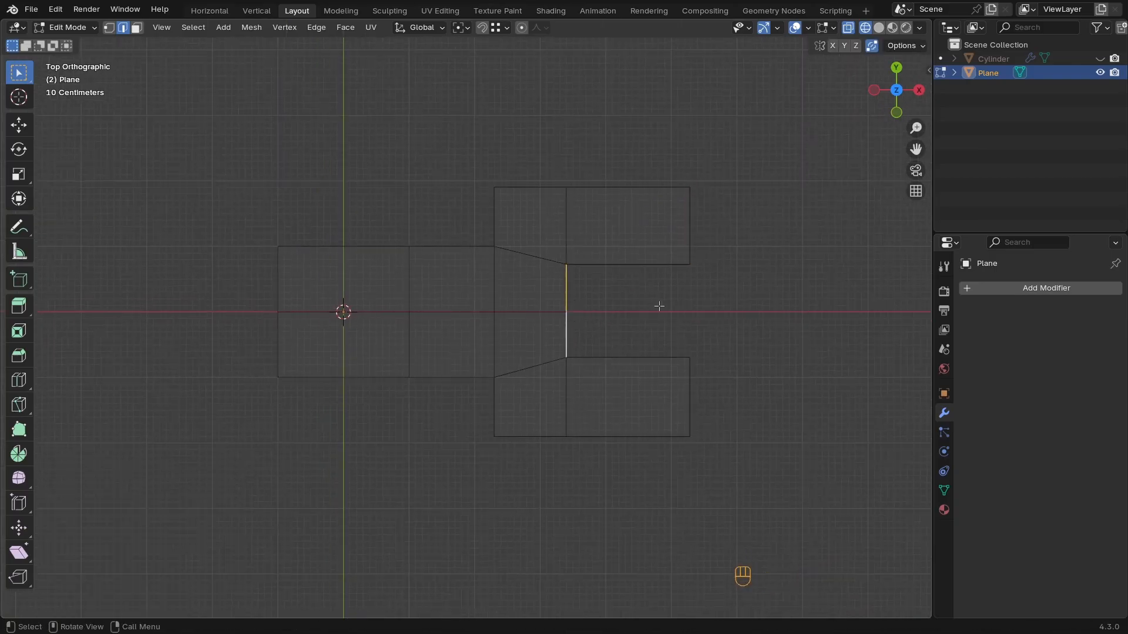
key("1")
left_click(577, 262)
left_click(626, 367, "shift")
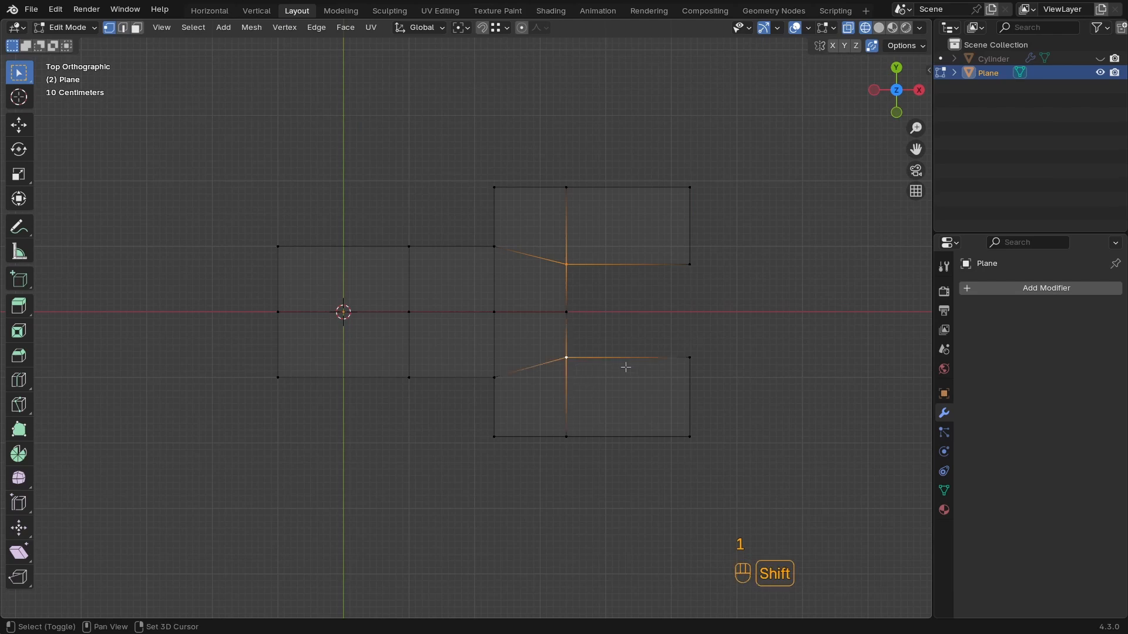
key("s")
right_click(760, 360)
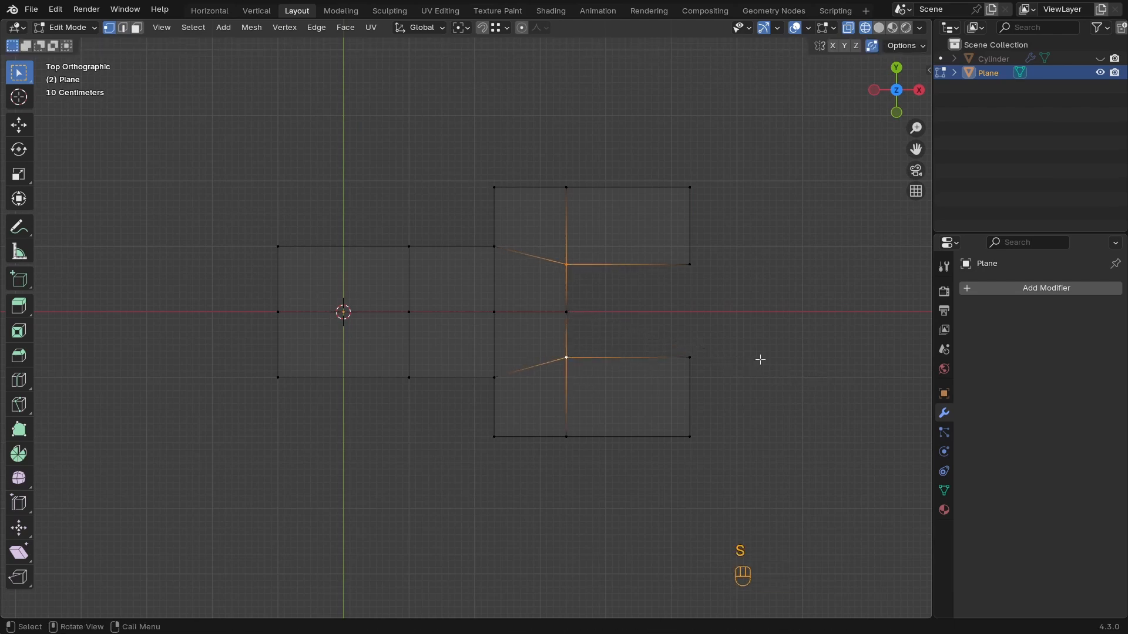
key("g")
key("y")
key("x")
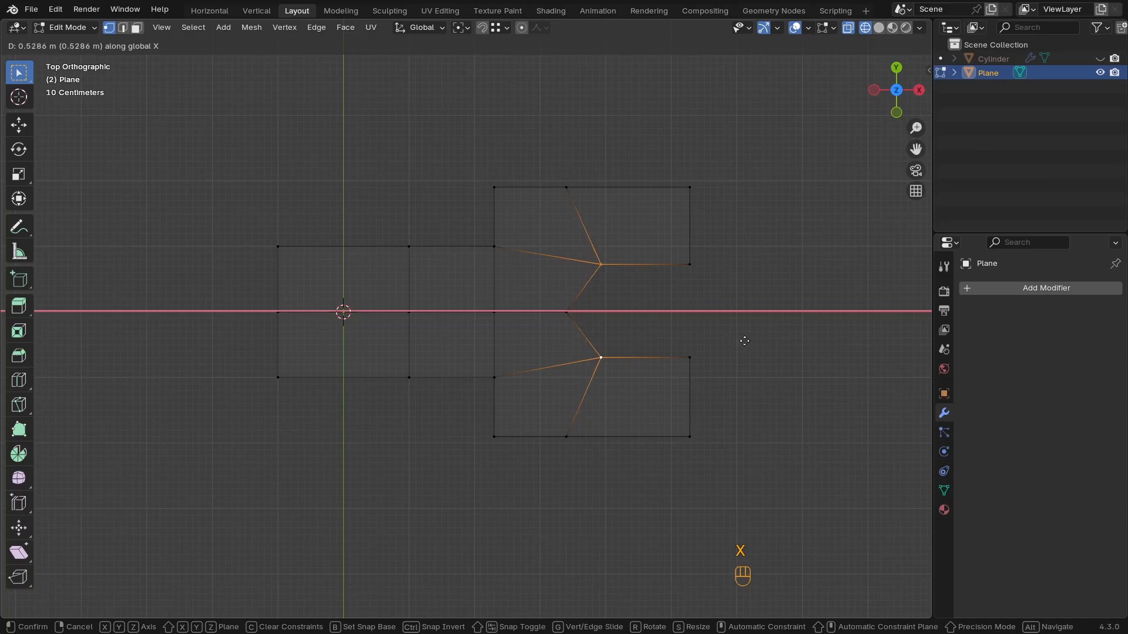
left_click(754, 340)
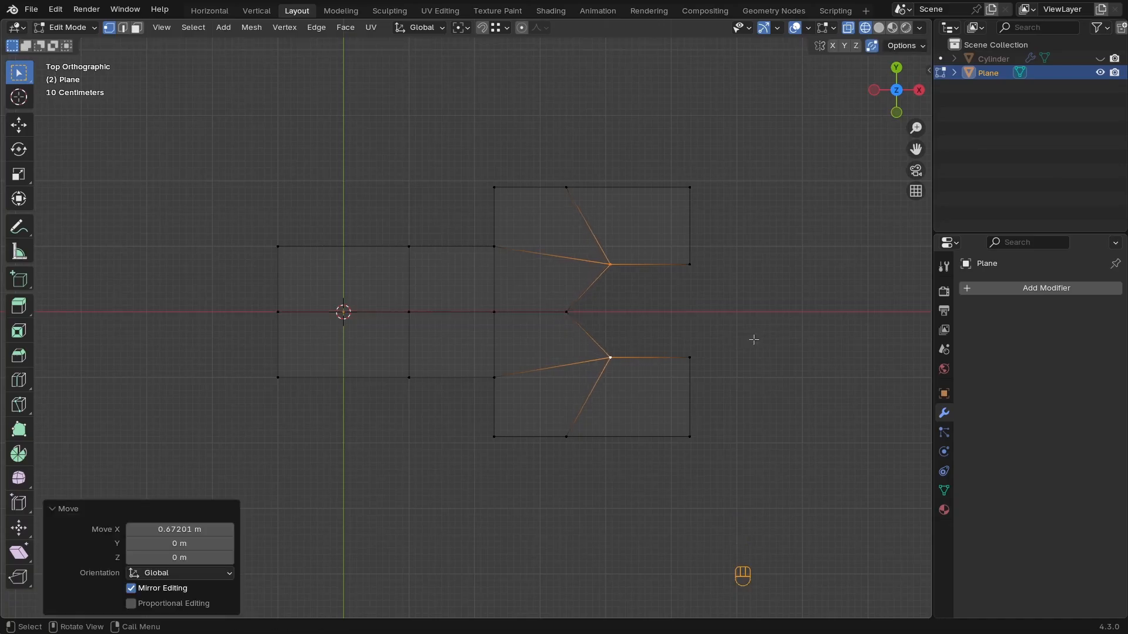
Select the +X ends of both prongs and extrude them about 0.735 m along X
middle_click_drag(661, 239, 607, 245, "shift")
left_click_drag(724, 166, 624, 479)
key("e")
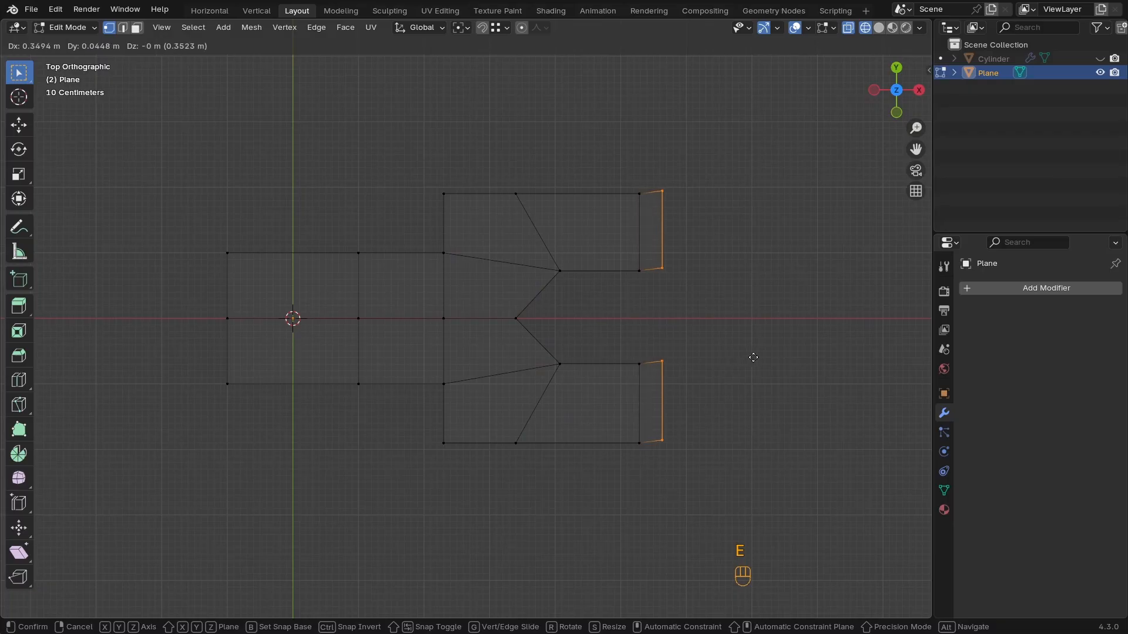
key("x")
left_click(779, 357)
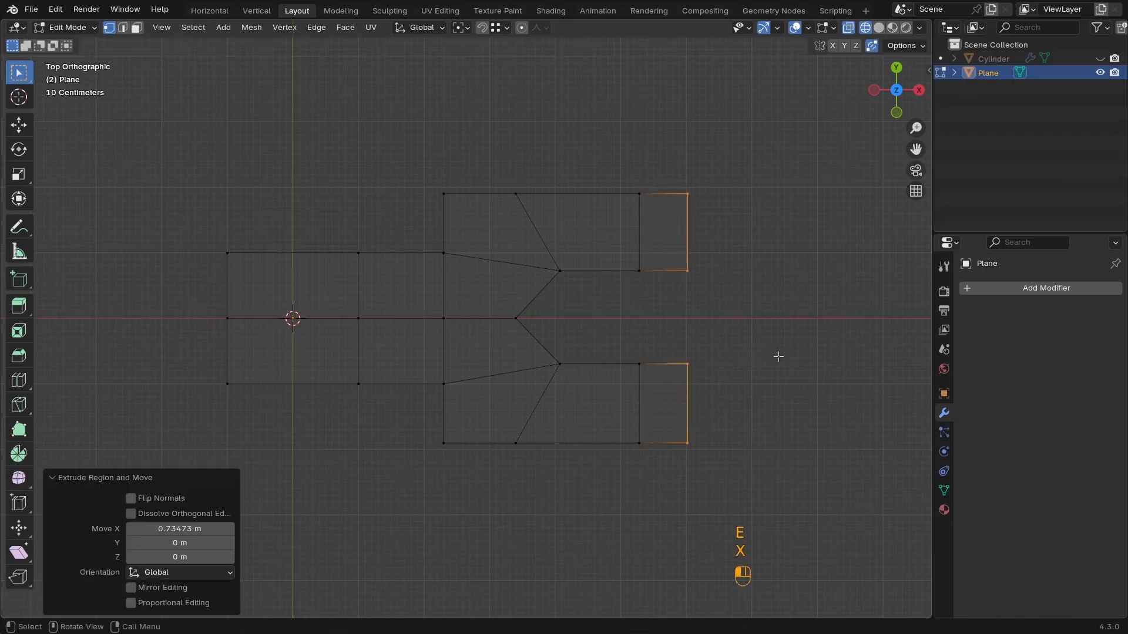
Scale the outer corner vertices of the prong tips together by 0.794 and move them about -0.188 m along X
left_click(689, 195)
left_click(688, 443, "shift")
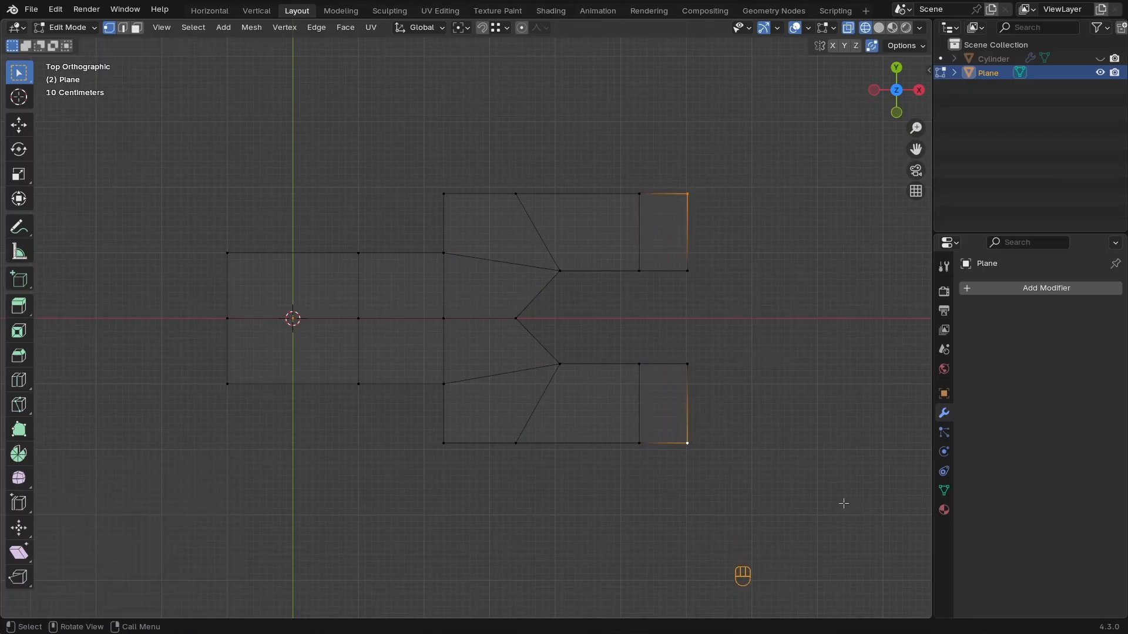
key("s")
left_click(813, 462)
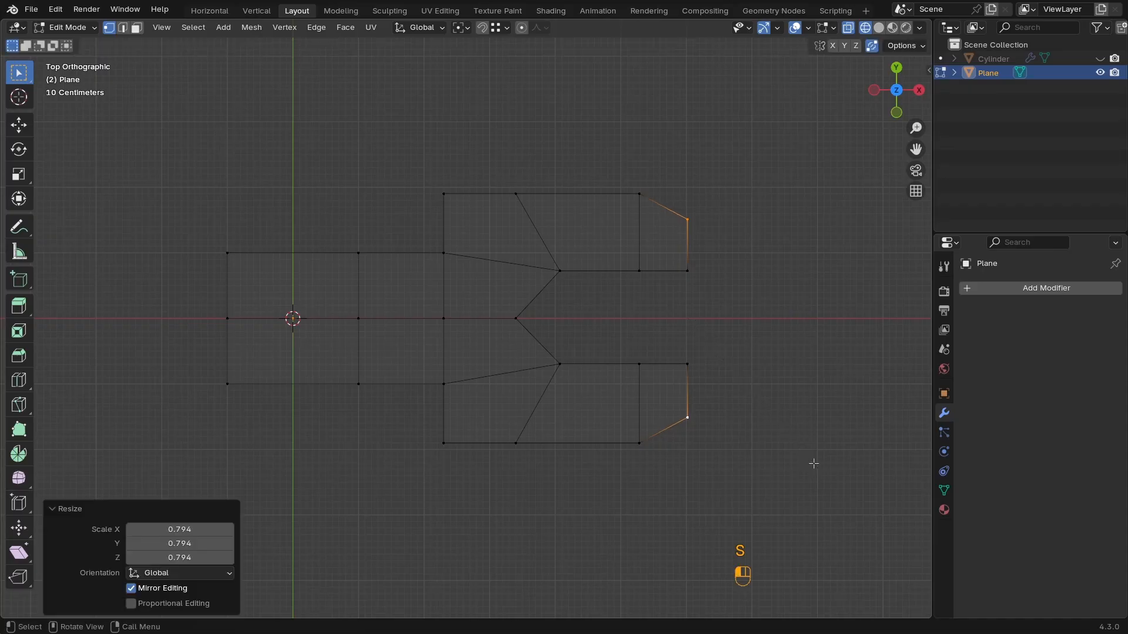
key("g")
key("x")
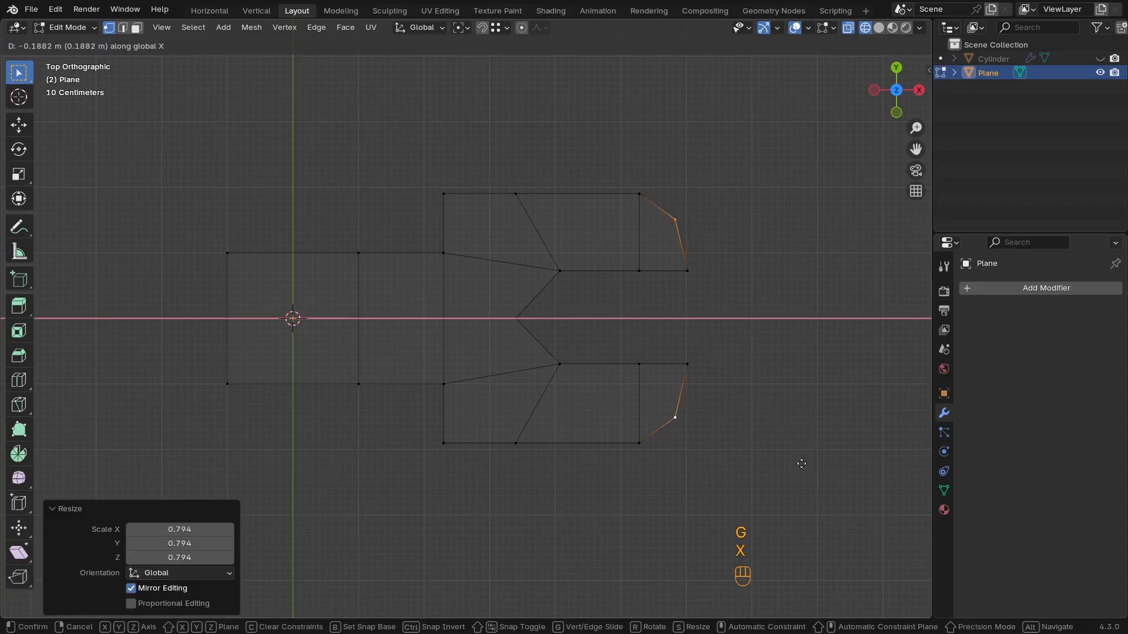
left_click(802, 465)
Move the outer vertices where both tip segments begin about -0.421 m along X
left_click(634, 445)
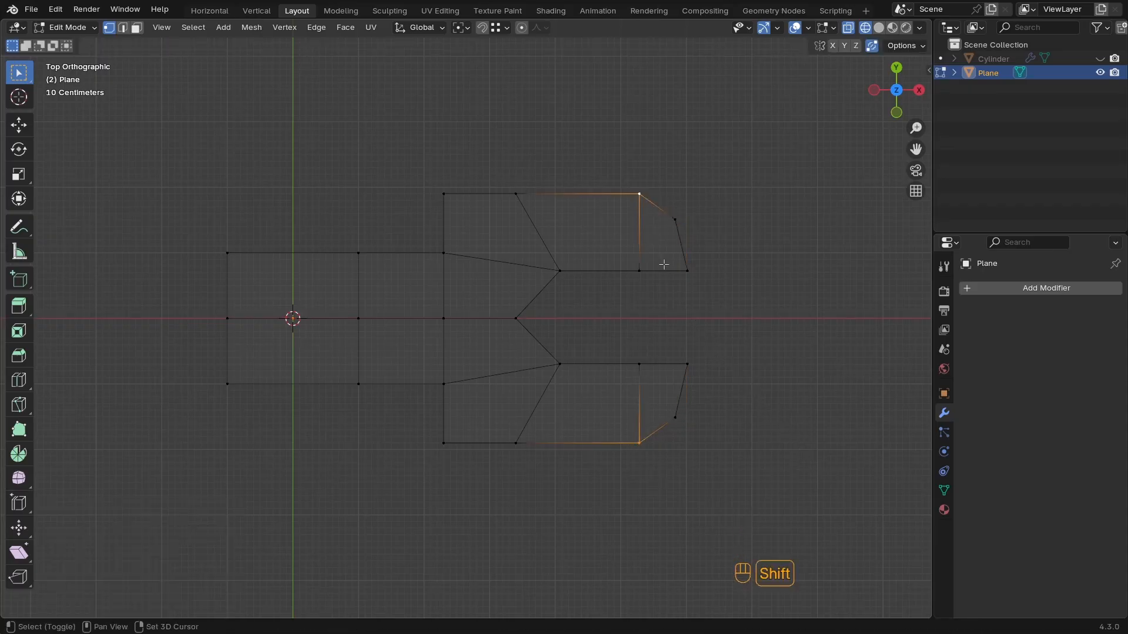
key("g")
key("x")
left_click(663, 296)
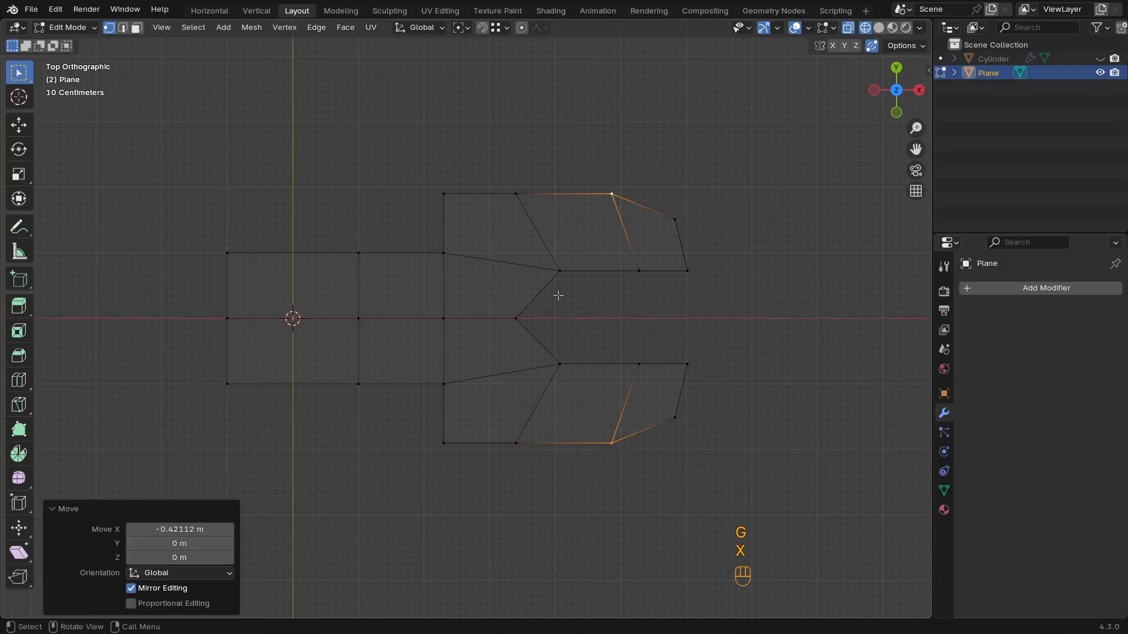
Scale the outer -X corner vertices of the two arms together by 0.856 and move them about 0.426 m along X
middle_click_drag(559, 296, 555, 291, "ctrl")
left_click(441, 178)
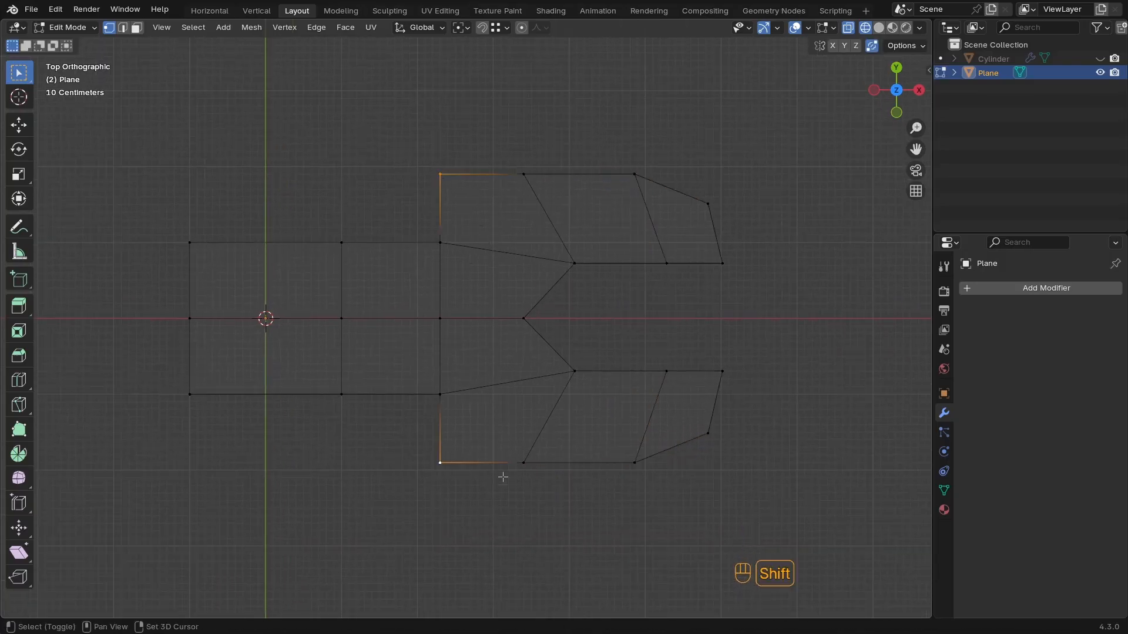
key("s")
left_click(807, 523)
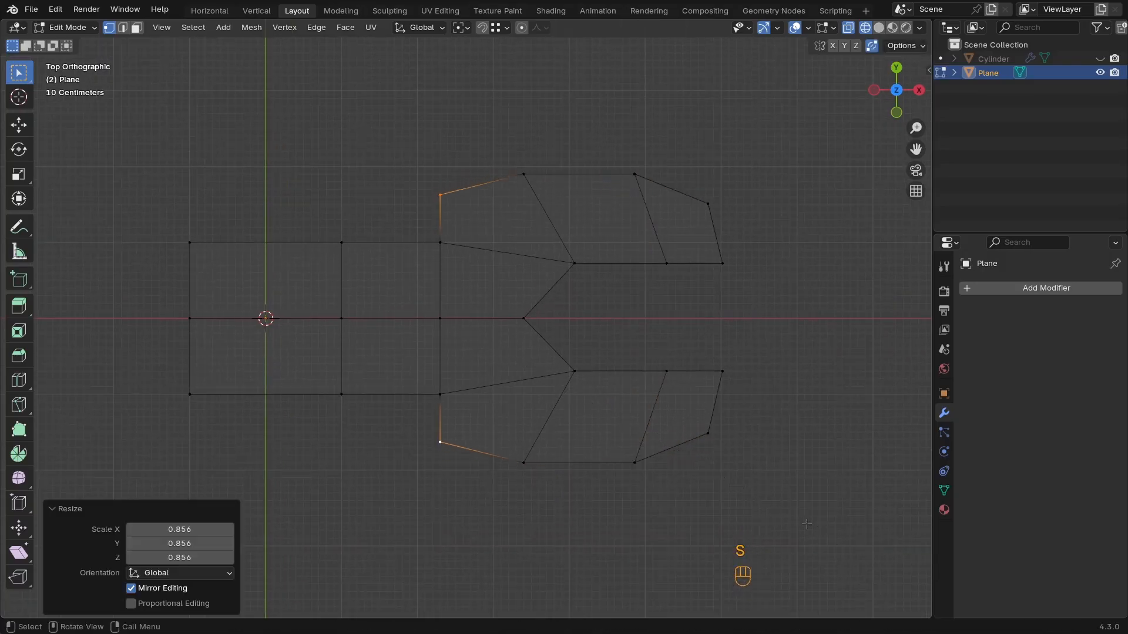
key("g")
key("y")
key("x")
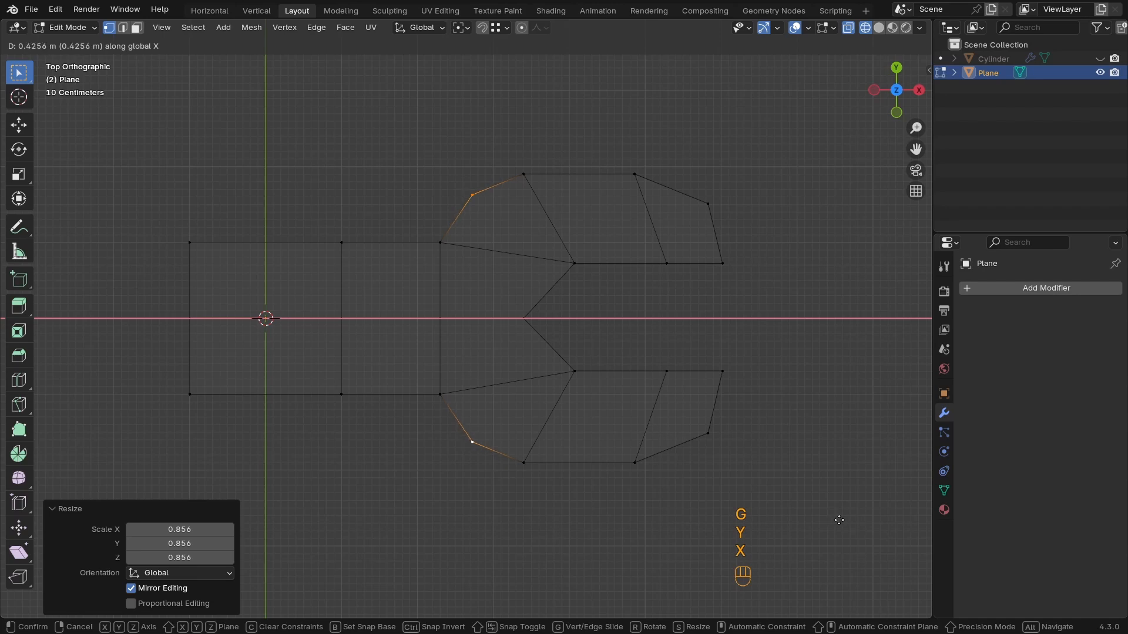
left_click(839, 520)
middle_click_drag(809, 443, 746, 432, "ctrl")
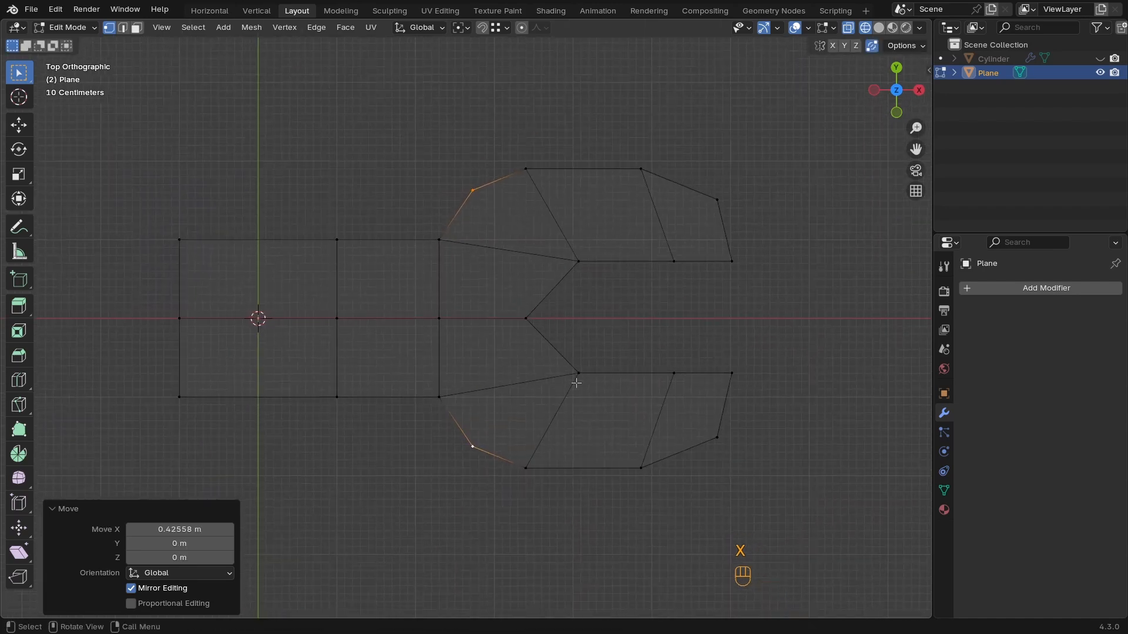
Bevel the edge loop along the centre line with a width of about 0.341 m and one segment
left_click(454, 318, "alt")
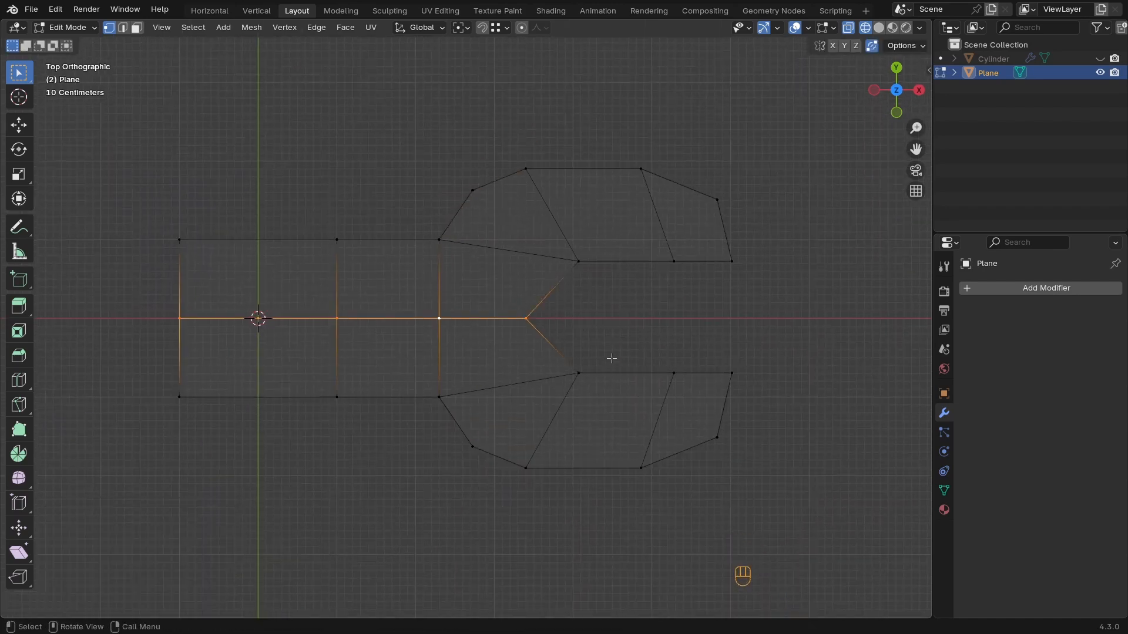
key("2")
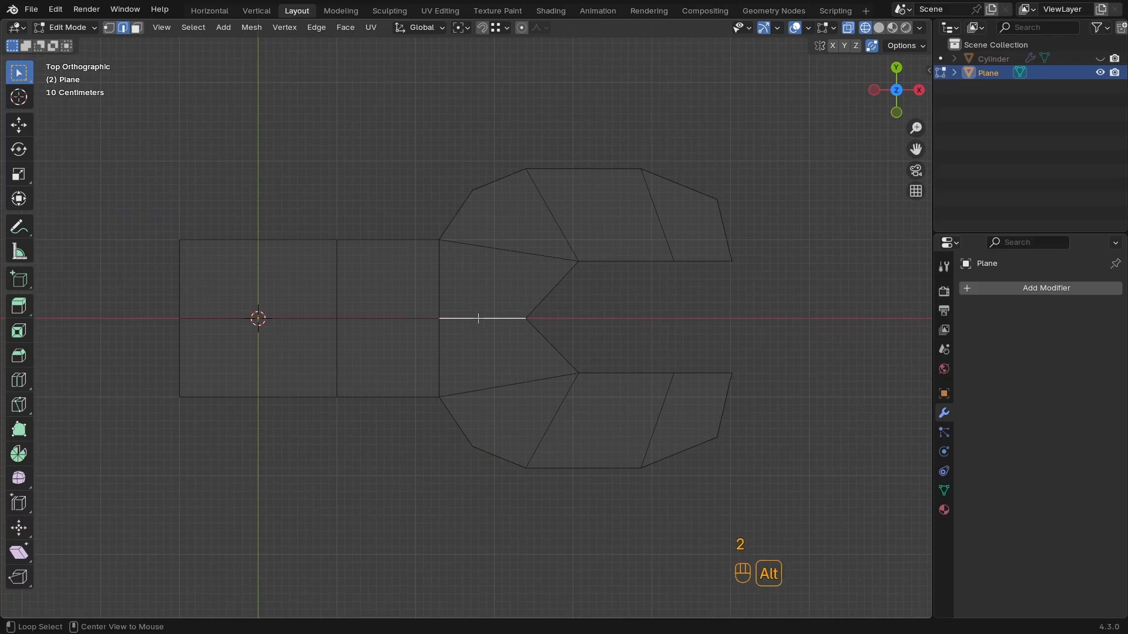
key("ctrl+b")
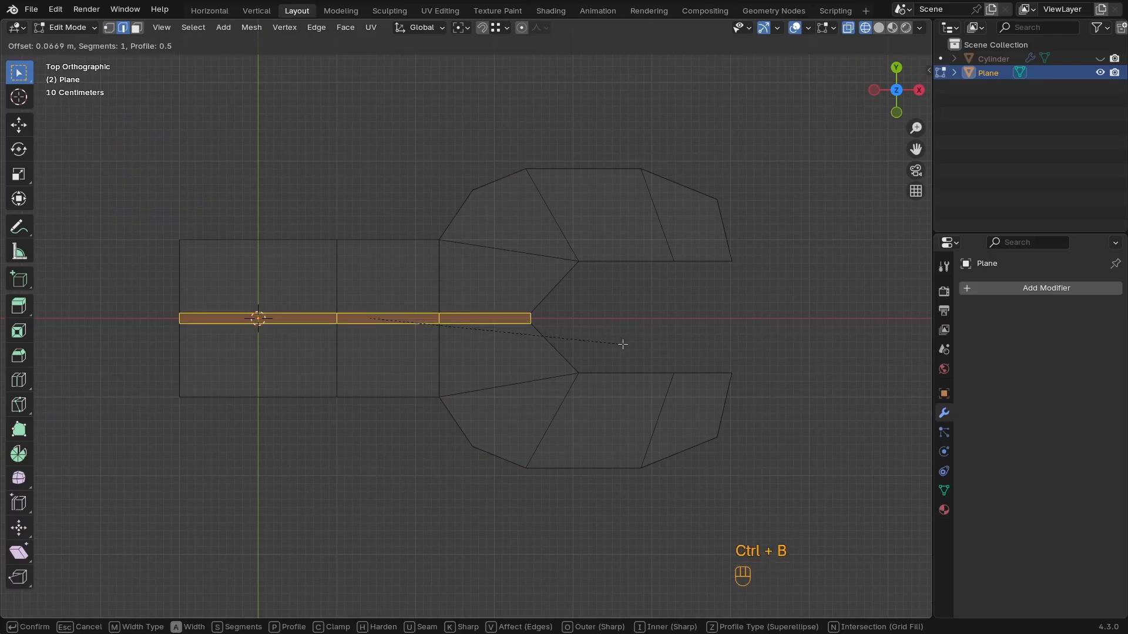
left_click(640, 375)
mouse_move(611, 305)
middle_mouse_down("ctrl")
mouse_move(551, 312)
mouse_move(599, 312)
middle_mouse_up("ctrl")
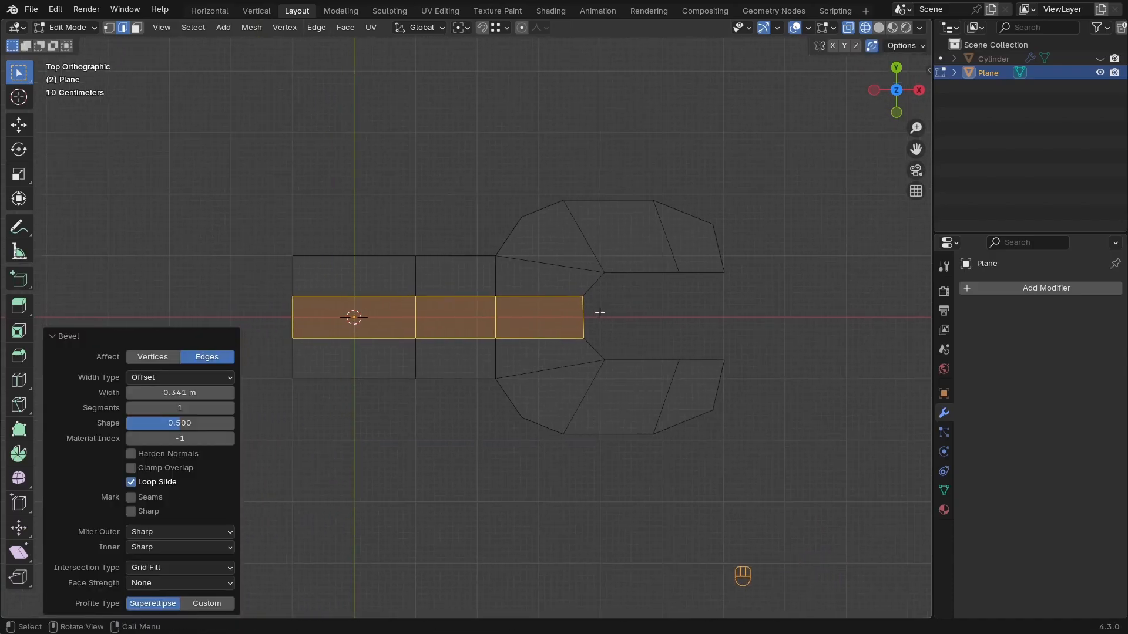
In vertex selection, move the two outer corner vertices of the -X end about 0.344 m along X
key("1")
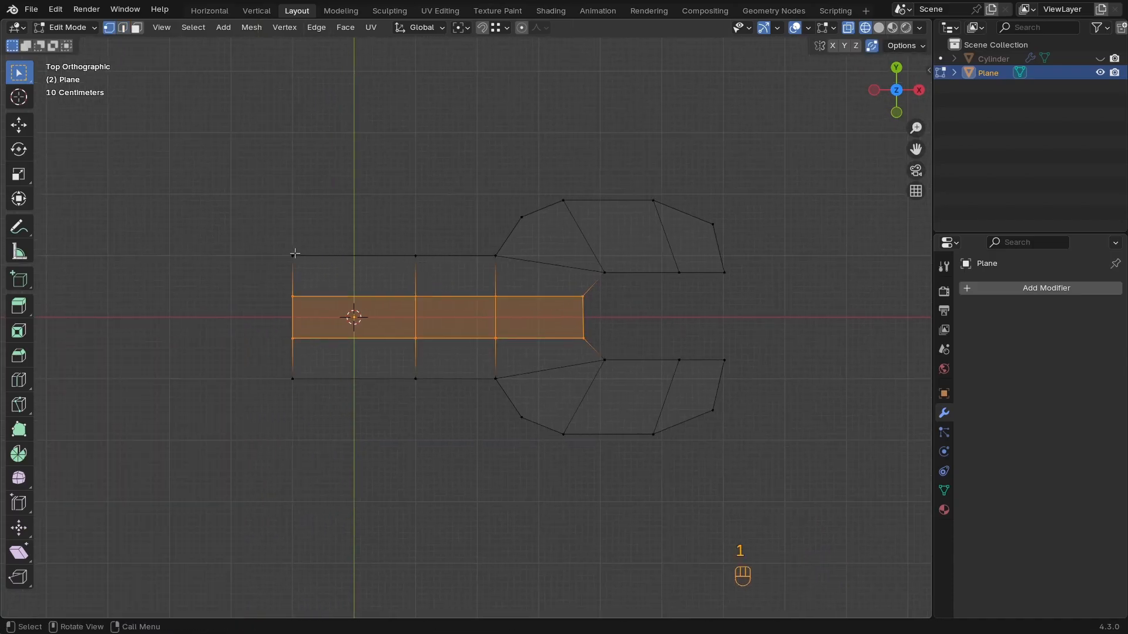
middle_click_drag(300, 255, 361, 255, "shift")
left_click(373, 232)
left_click(376, 407, "shift")
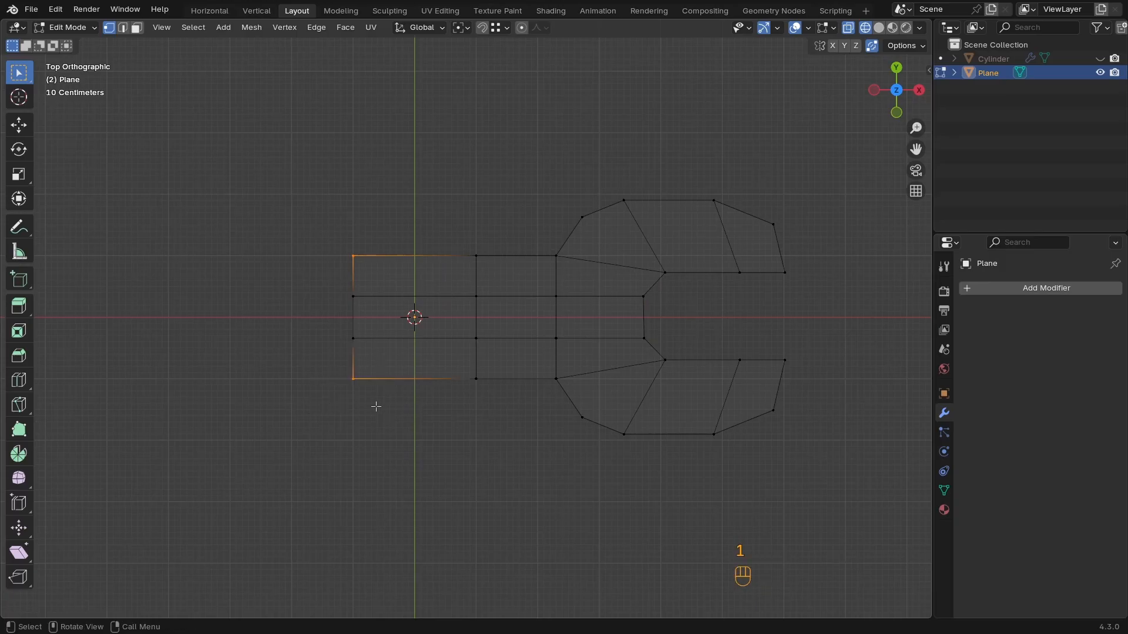
key("g")
key("y")
key("x")
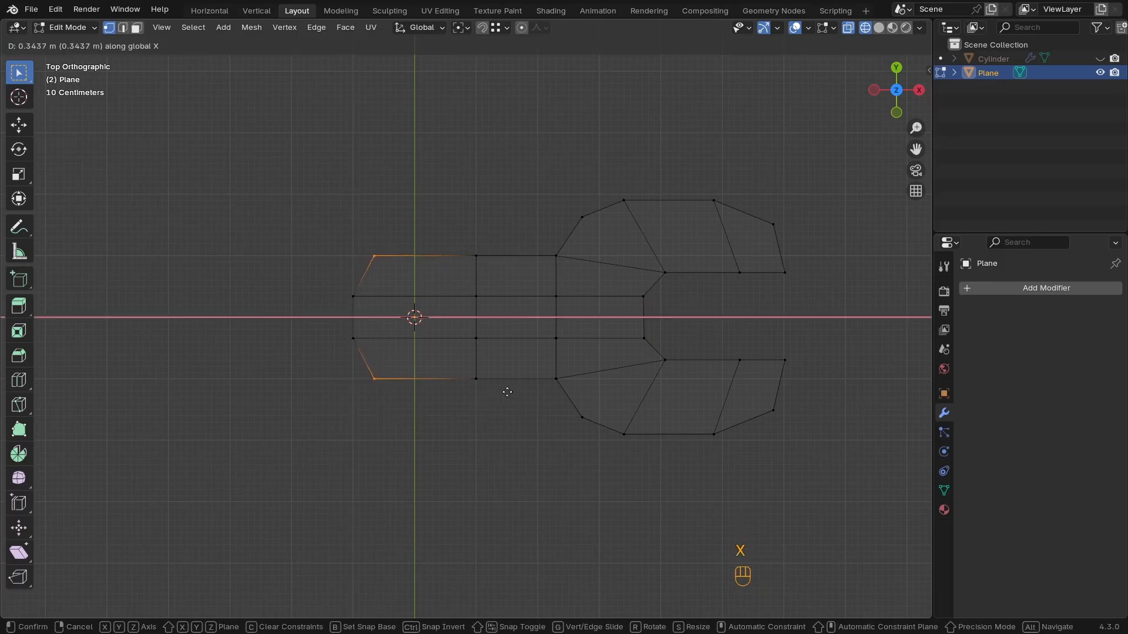
left_click(508, 391)
Add a loop cut across the -X end section of the handle, near its middle
key("ctrl+r")
left_click(434, 374)
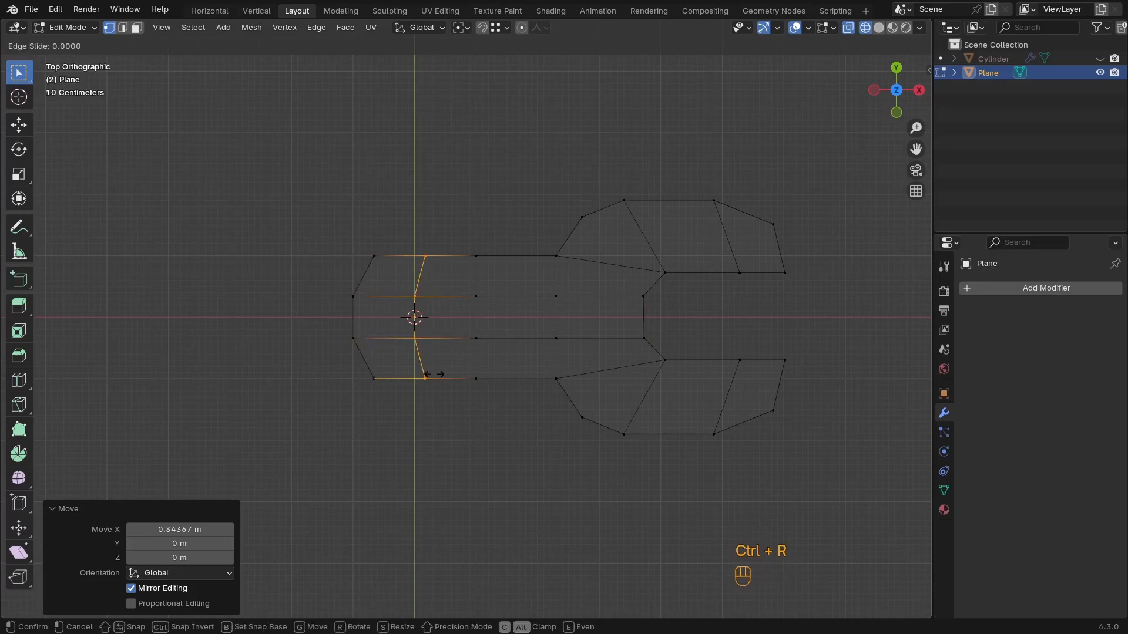
left_click(429, 381)
Scale the two outer corner vertices of the -X end toward each other by 0.903
left_click(371, 376)
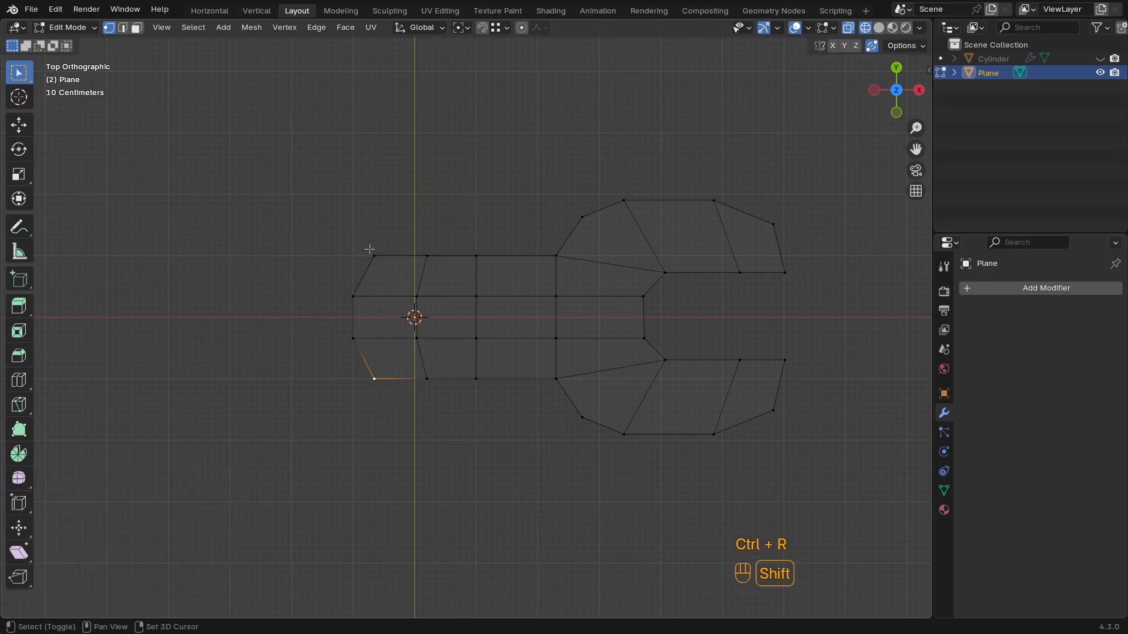
left_click(371, 252, "shift")
key("s")
left_click(532, 323)
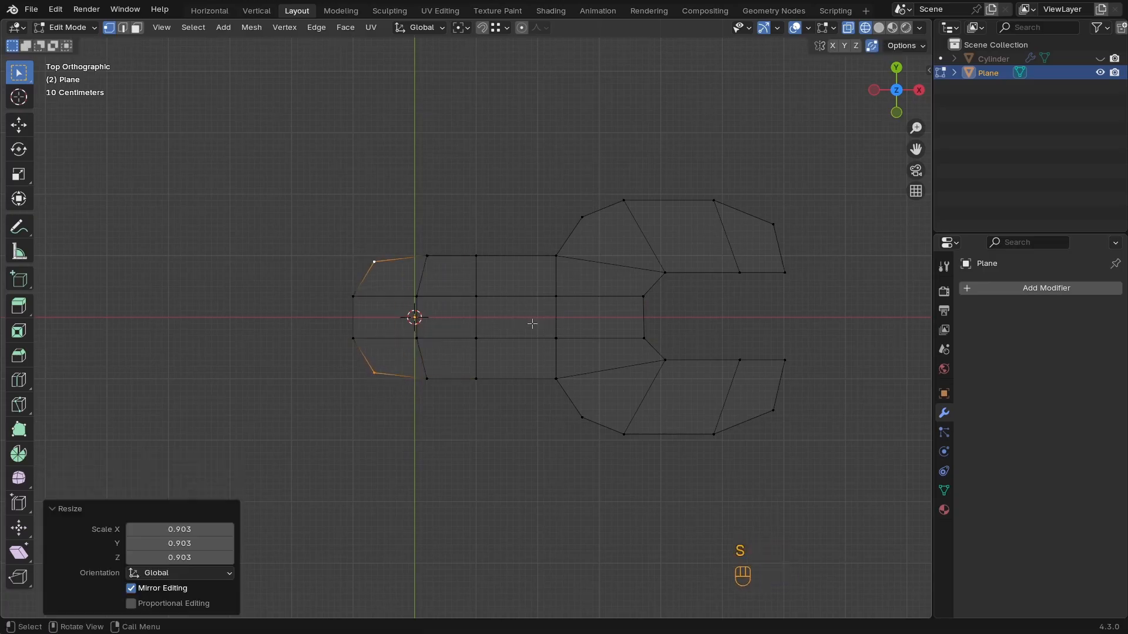
Return to object mode and show the wrench shape in solid shading from a perspective angle
mouse_move(537, 364)
middle_mouse_down("shift")
mouse_move(486, 370)
mouse_move(562, 370)
mouse_move(517, 321)
middle_mouse_up("shift")
key("Tab")
key("z")
middle_click_drag(605, 411, 529, 348, "ctrl")
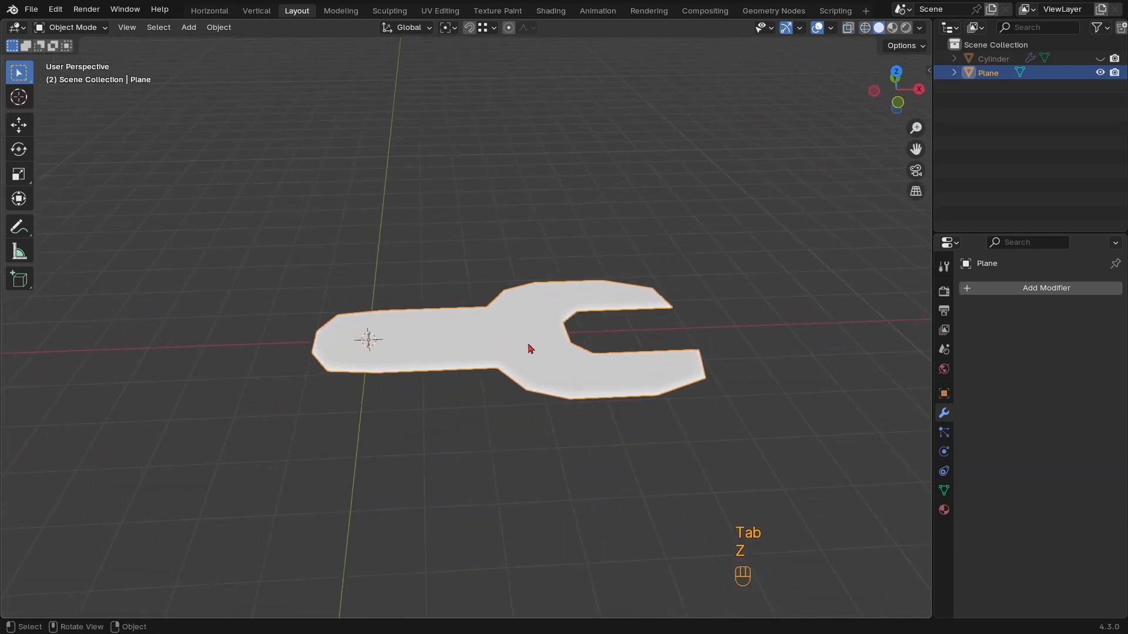
mouse_move(483, 387)
middle_mouse_down("shift")
mouse_move(457, 369)
mouse_move(478, 359)
middle_mouse_up("shift")
middle_click_drag(478, 359, 552, 385, "shift")
key("Tab")
key("a")
key("e")
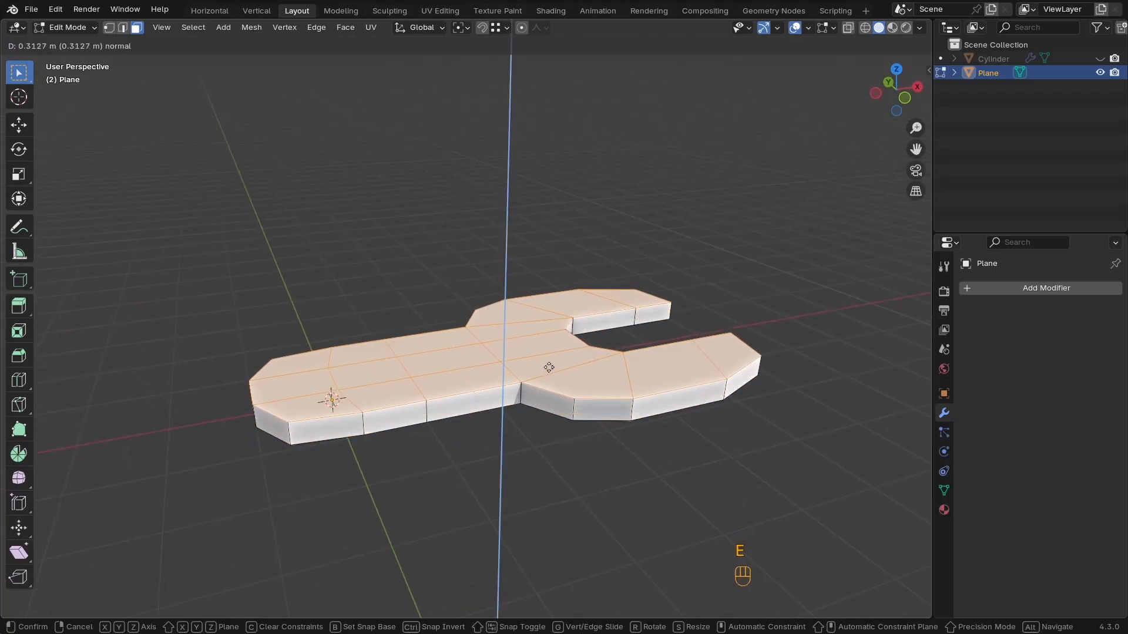
right_click(549, 358)
key("ctrl+z")
key("ctrl+z")
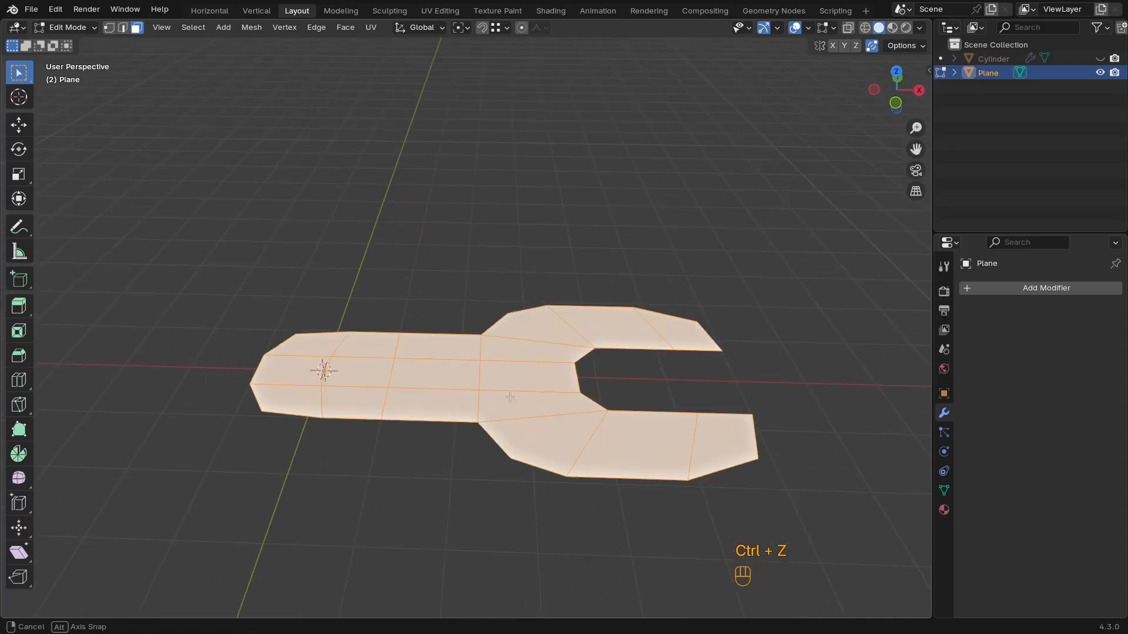
In object mode, add a Solidify modifier to the plane and set its thickness to -0.425 m
key("Tab")
left_click(1037, 289)
mouse_move(1039, 291)
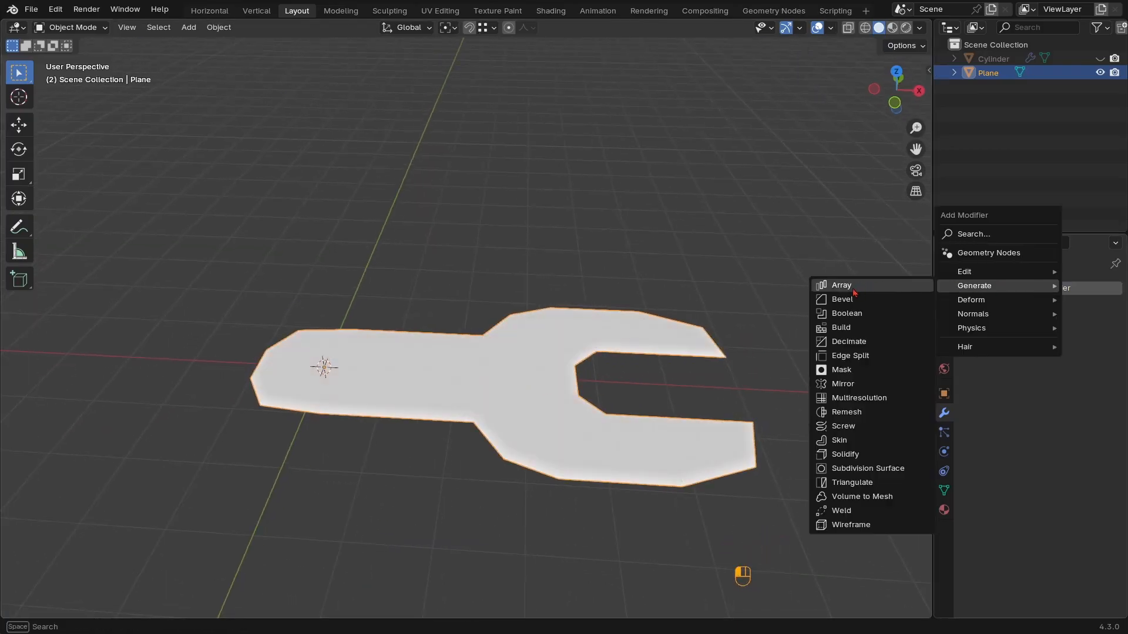
left_click(845, 455)
middle_click_drag(670, 397, 578, 384)
left_click_drag(1061, 348, 943, 348, "shift")
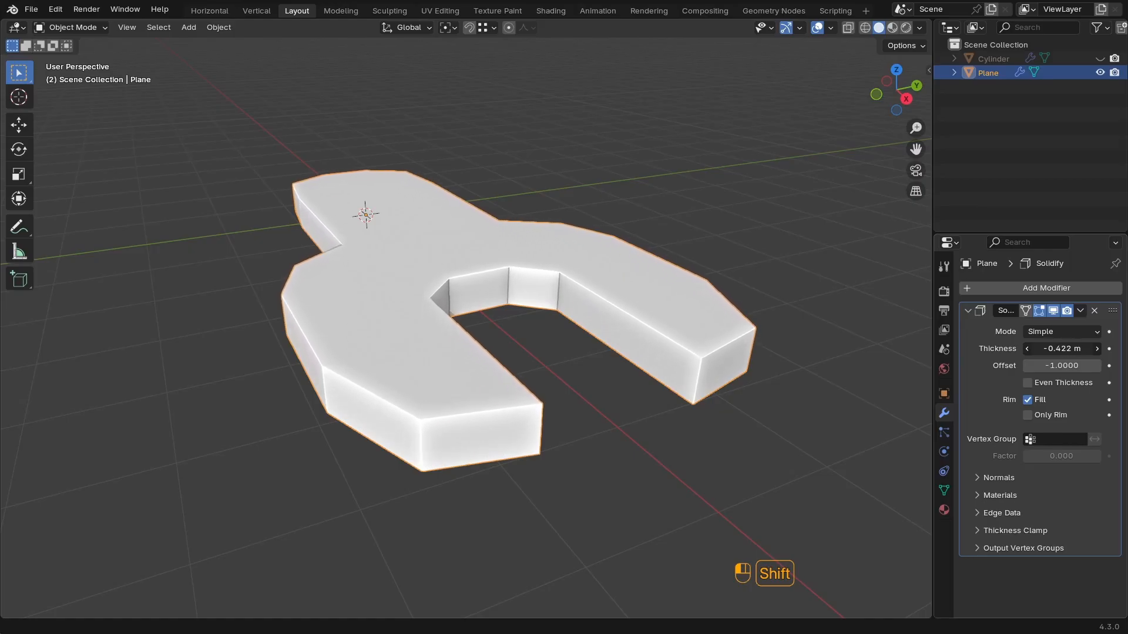
scroll(414, 351, "down", 3)
mouse_move(414, 351)
middle_mouse_down()
mouse_move(501, 360)
mouse_move(412, 351)
middle_mouse_up()
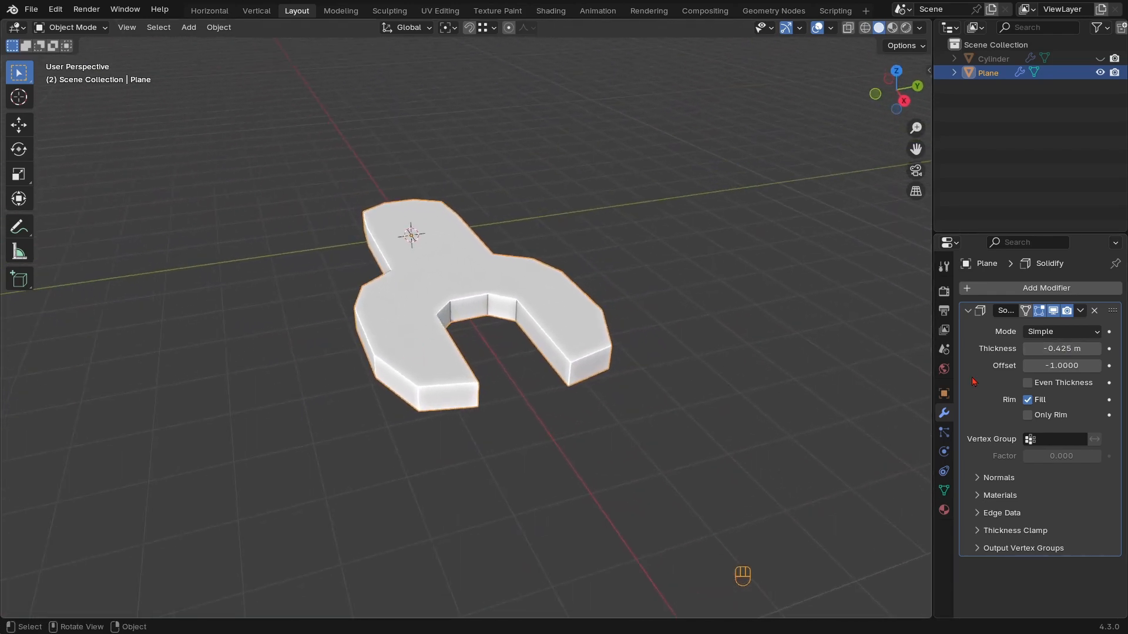
Add a Subdivision Surface modifier to the wrench and set its viewport level to 2
left_click(967, 310)
left_click(989, 289)
mouse_move(991, 294)
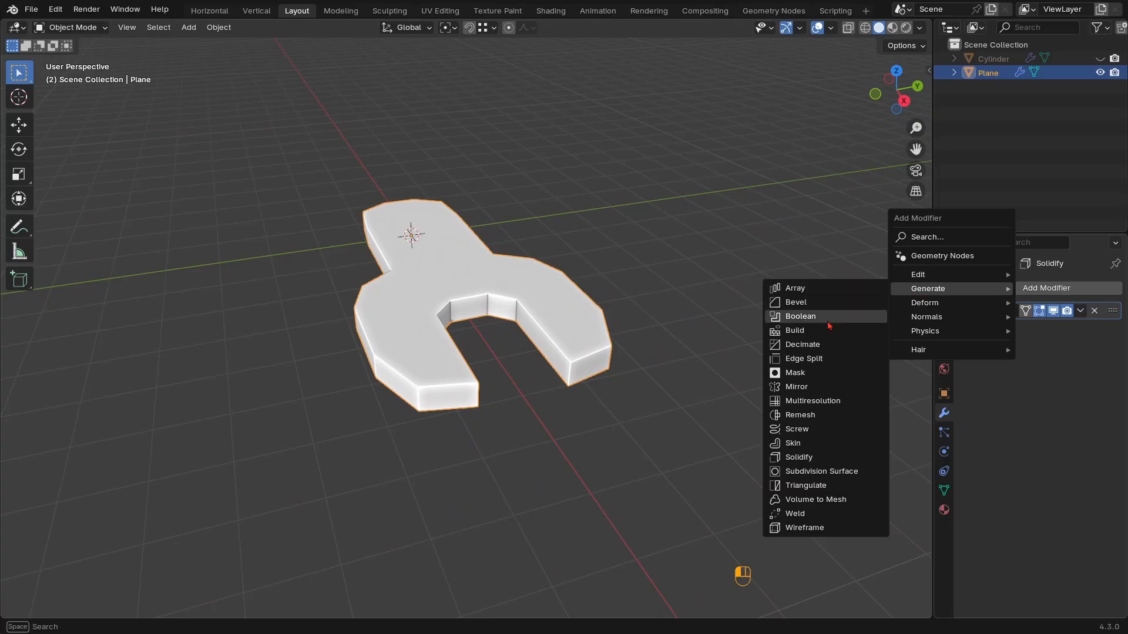
left_click(805, 472)
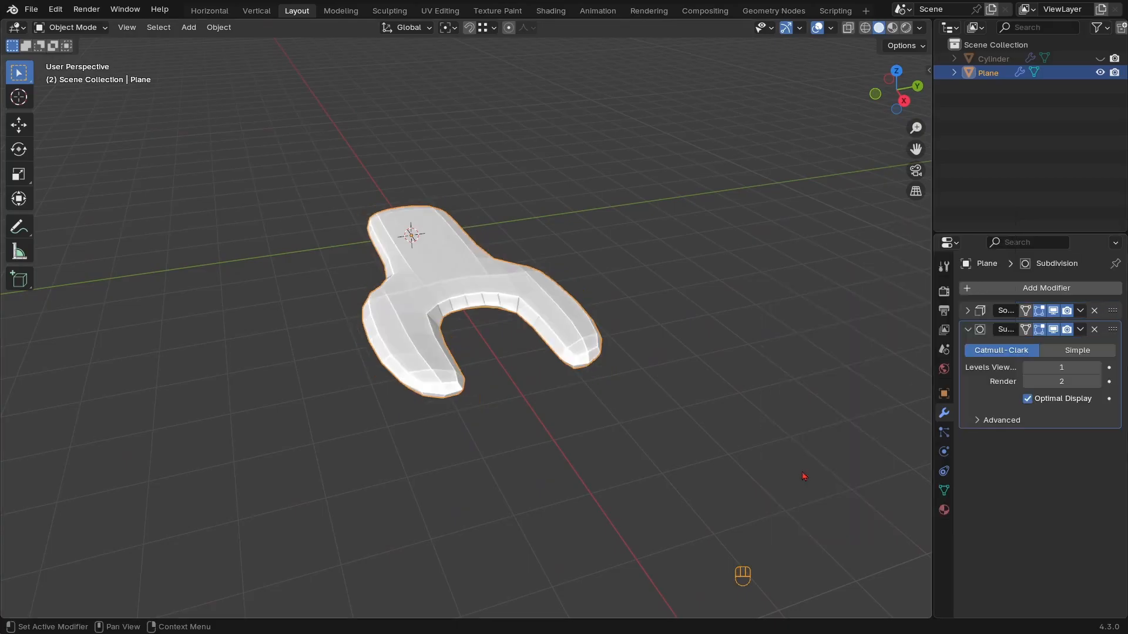
middle_click_drag(435, 326, 705, 347)
left_click(1096, 367)
left_click(968, 331)
key("Tab")
key("Tab")
mouse_move(513, 352)
middle_mouse_down()
mouse_move(526, 398)
mouse_move(529, 336)
middle_mouse_up()
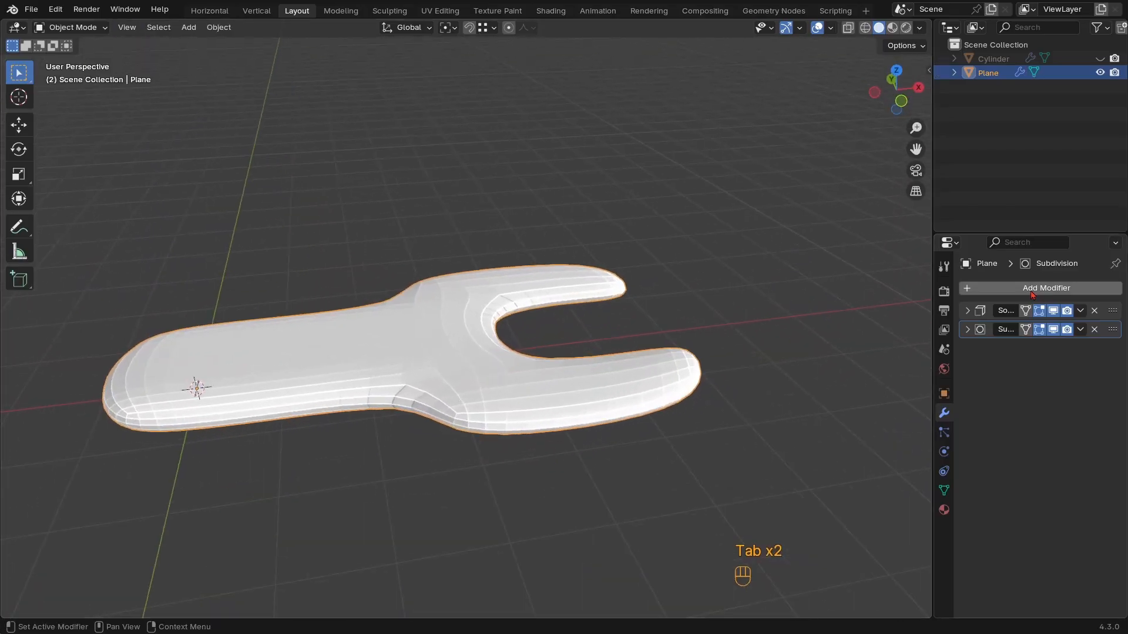
Add a Bevel modifier to the wrench and place it between the Solidify and Subdivision modifiers
left_click(1032, 289)
mouse_move(1033, 293)
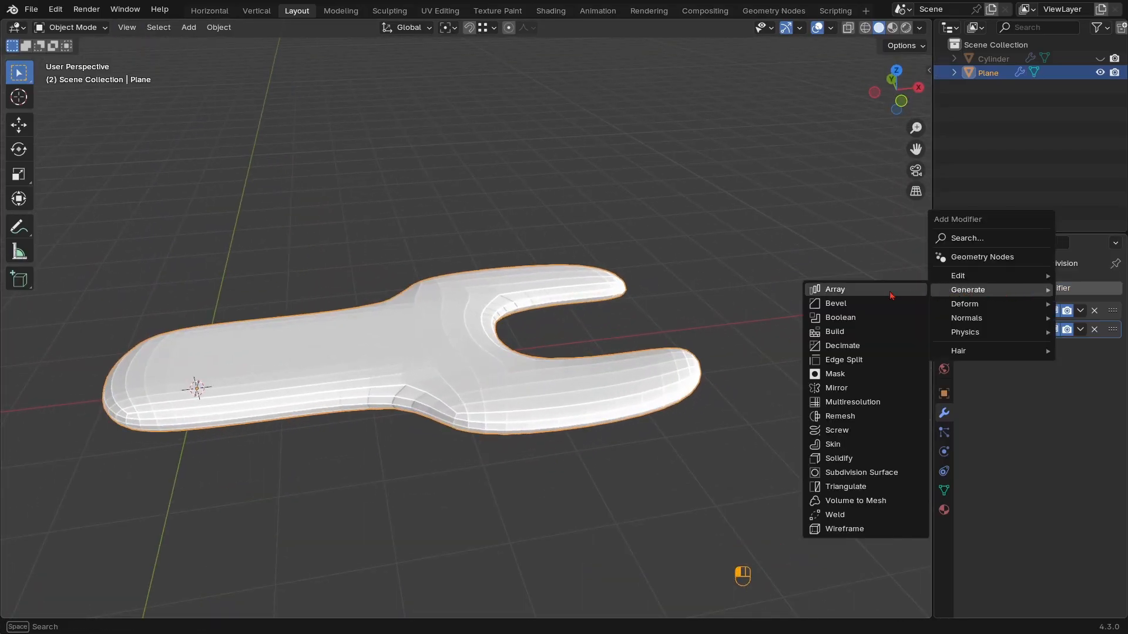
left_click(837, 305)
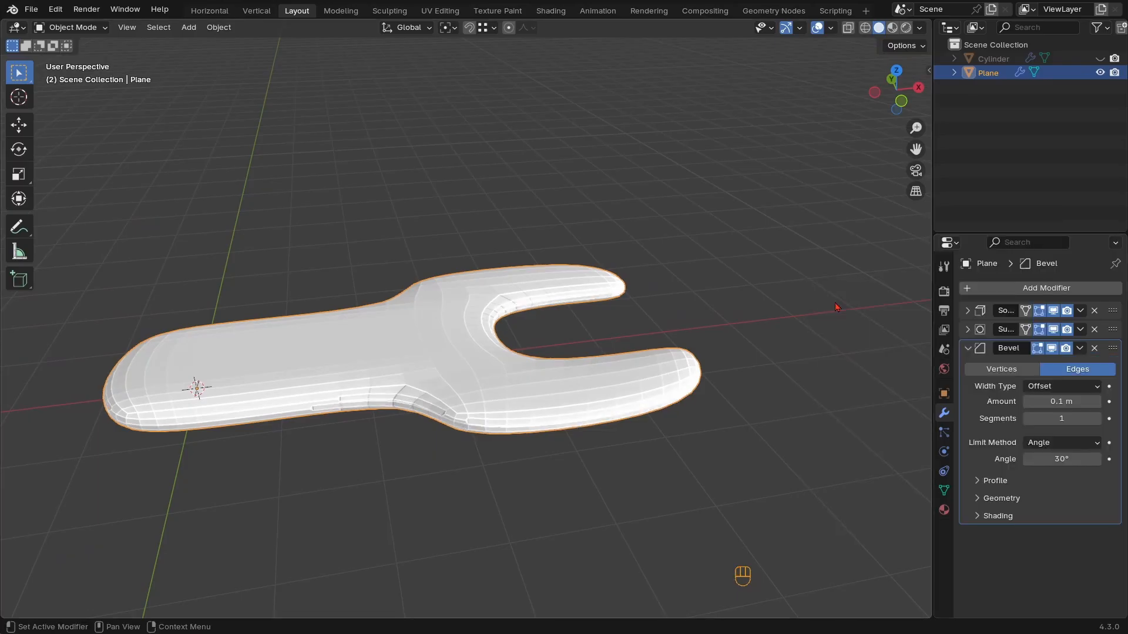
mouse_move(1112, 349)
left_mouse_down()
mouse_move(1113, 257)
mouse_move(1109, 540)
mouse_move(1112, 333)
left_mouse_up()
middle_click_drag(772, 370, 593, 320)
Set both the viewport and render levels of the Subdivision modifier to 1
left_click(968, 516)
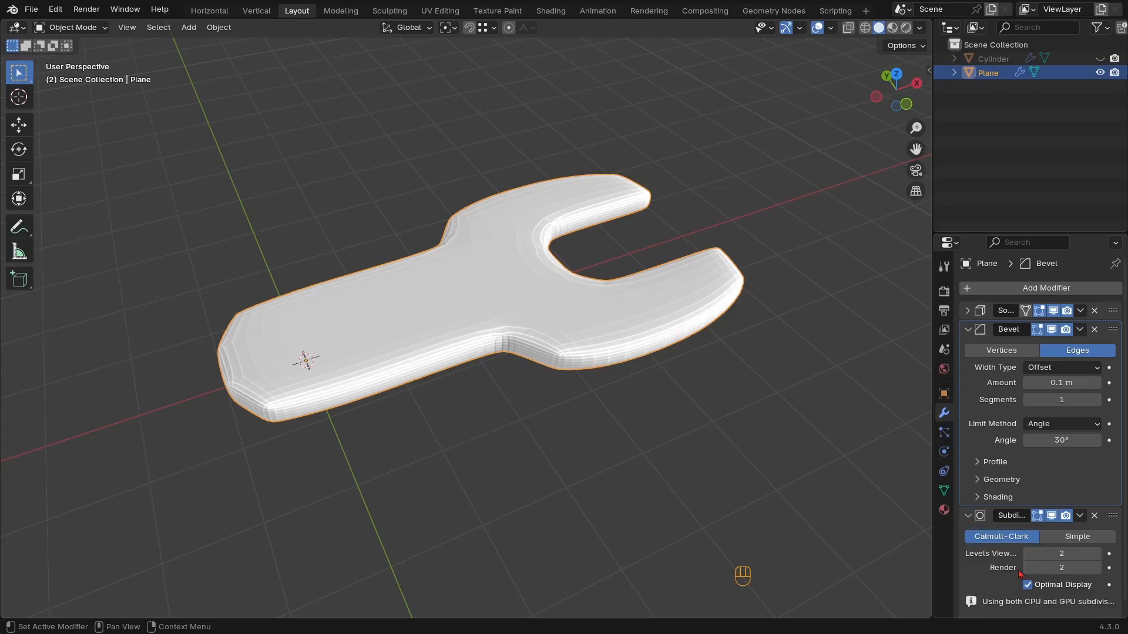
left_click(1030, 553)
left_click(1027, 568)
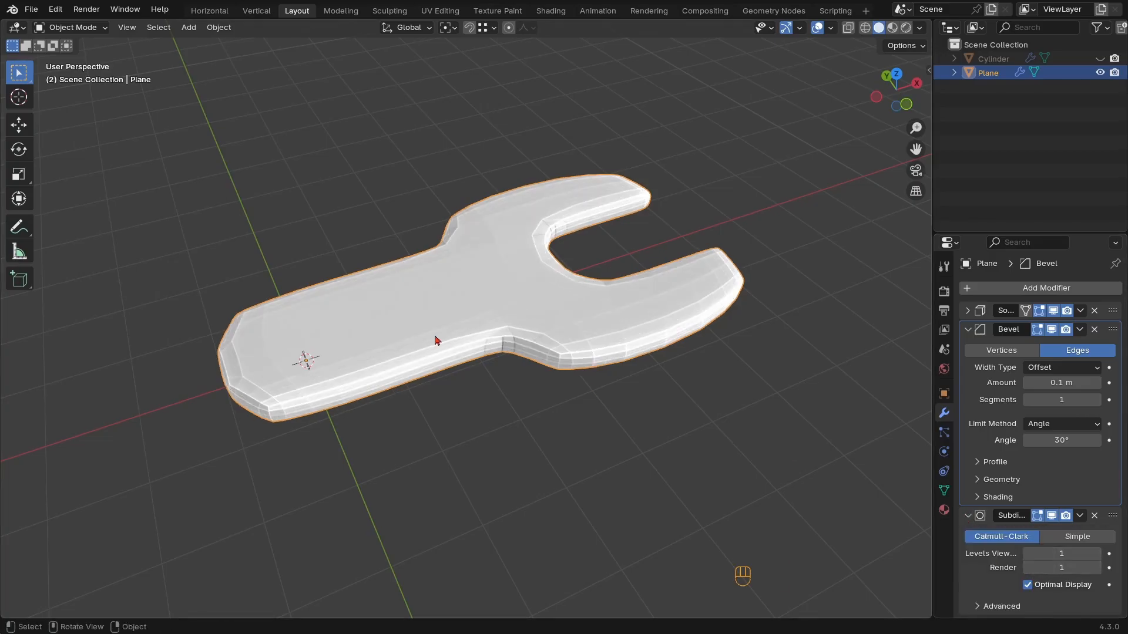
middle_click_drag(433, 337, 458, 311)
middle_click_drag(458, 312, 504, 372, "shift")
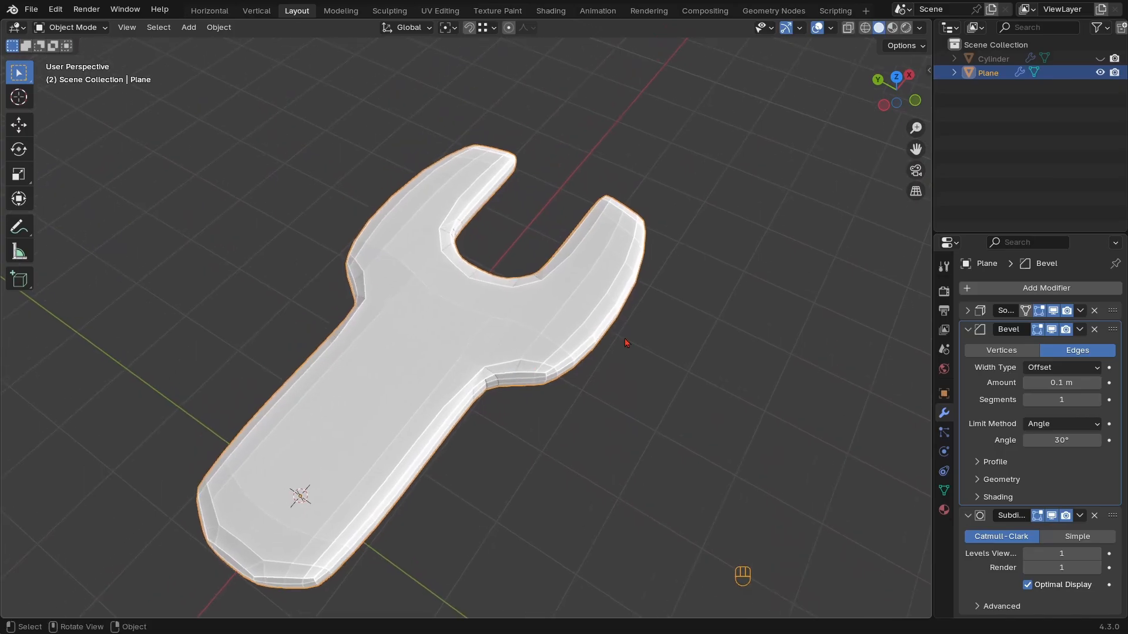
Collapse the Bevel and Subdivision settings and turn off viewport display for the Solidify, Bevel and Subdivision modifiers
left_click(967, 332)
left_click(968, 348)
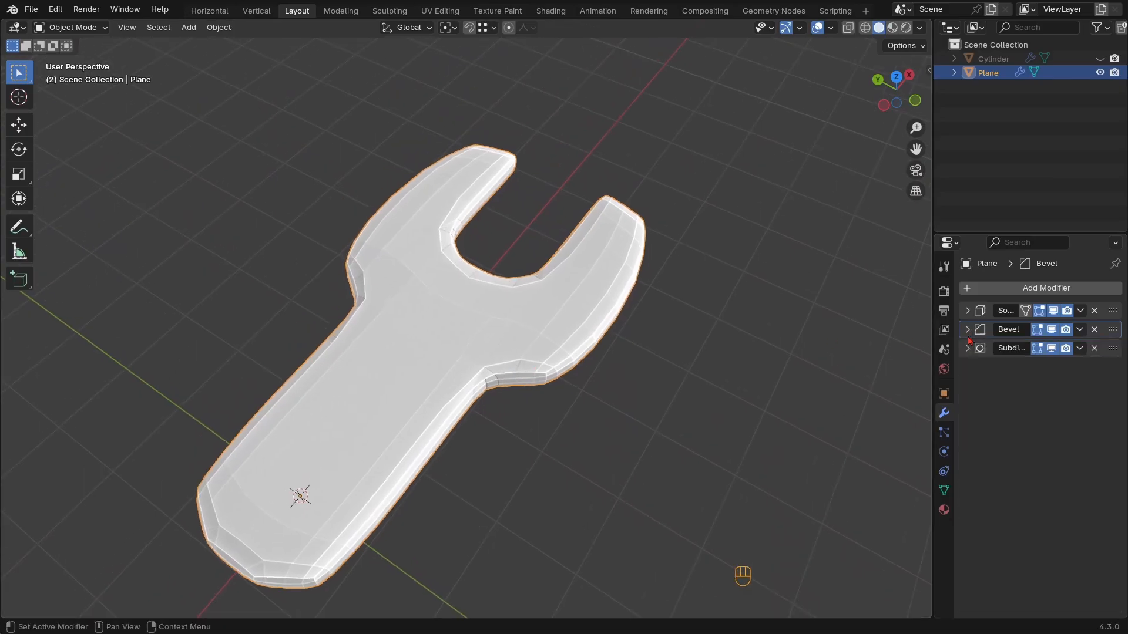
left_click(1053, 311)
left_click(1053, 349)
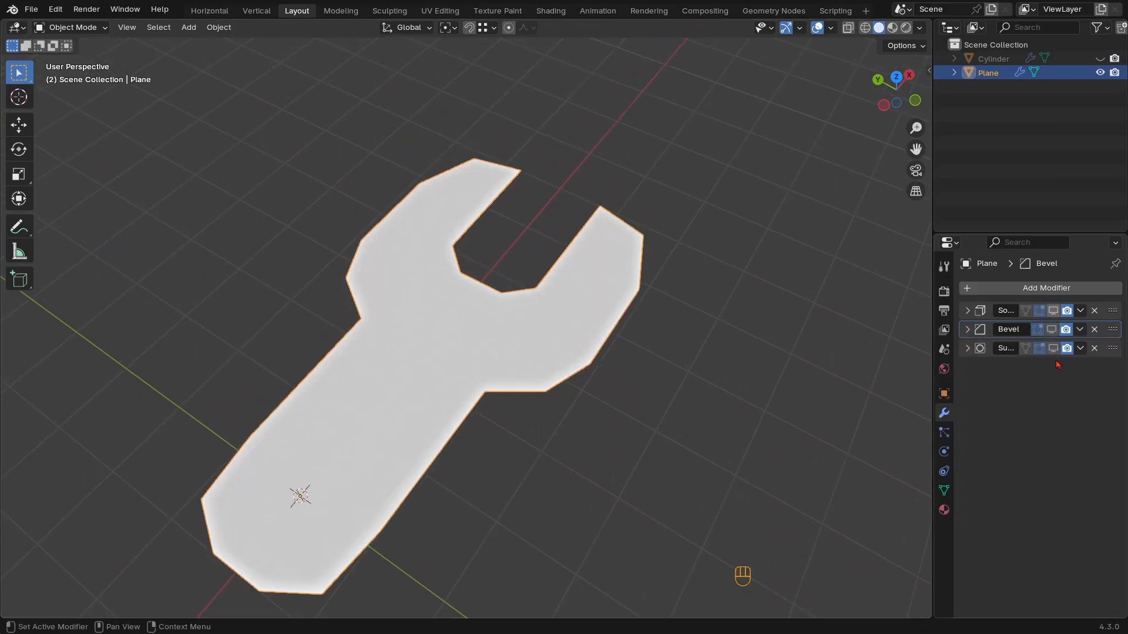
In edit mode, extrude the entire flat wrench face about 1.096 m upward along its normal
scroll(740, 380, "down", 2)
middle_click_drag(740, 381, 776, 381)
key("Tab")
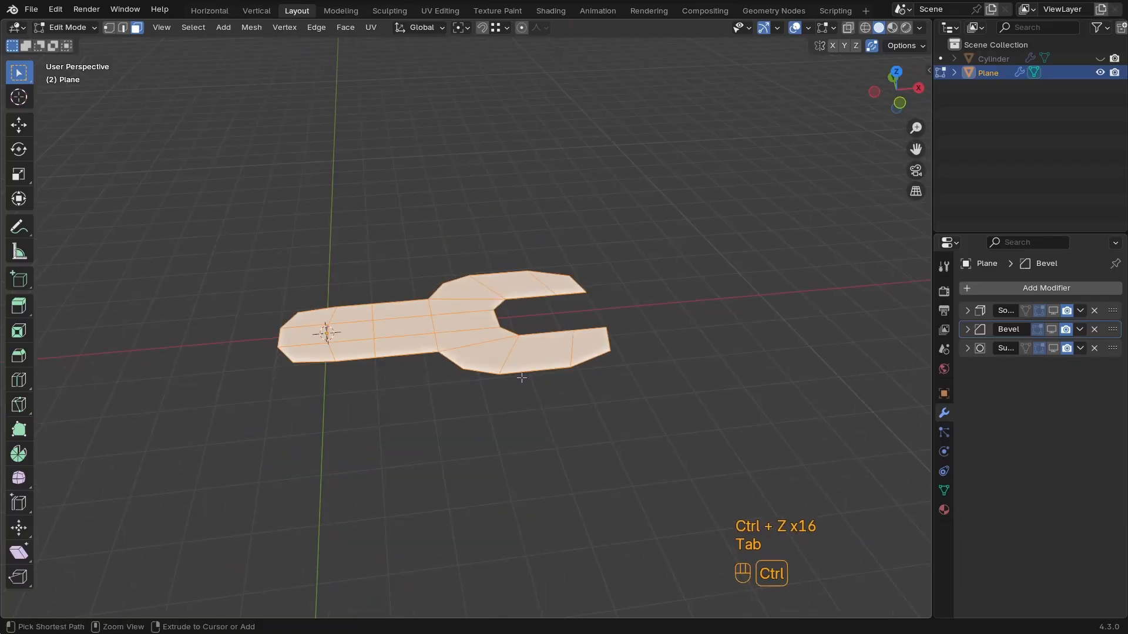
middle_click_drag(521, 377, 561, 353, "ctrl")
middle_click_drag(561, 378, 605, 344, "shift")
key("e")
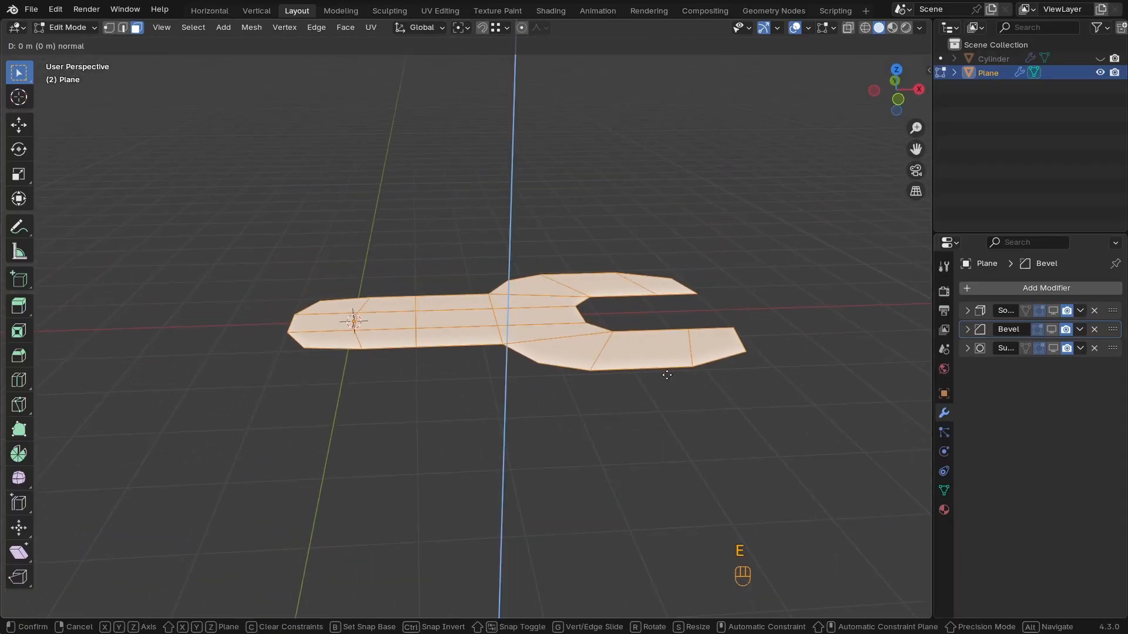
left_click(671, 312)
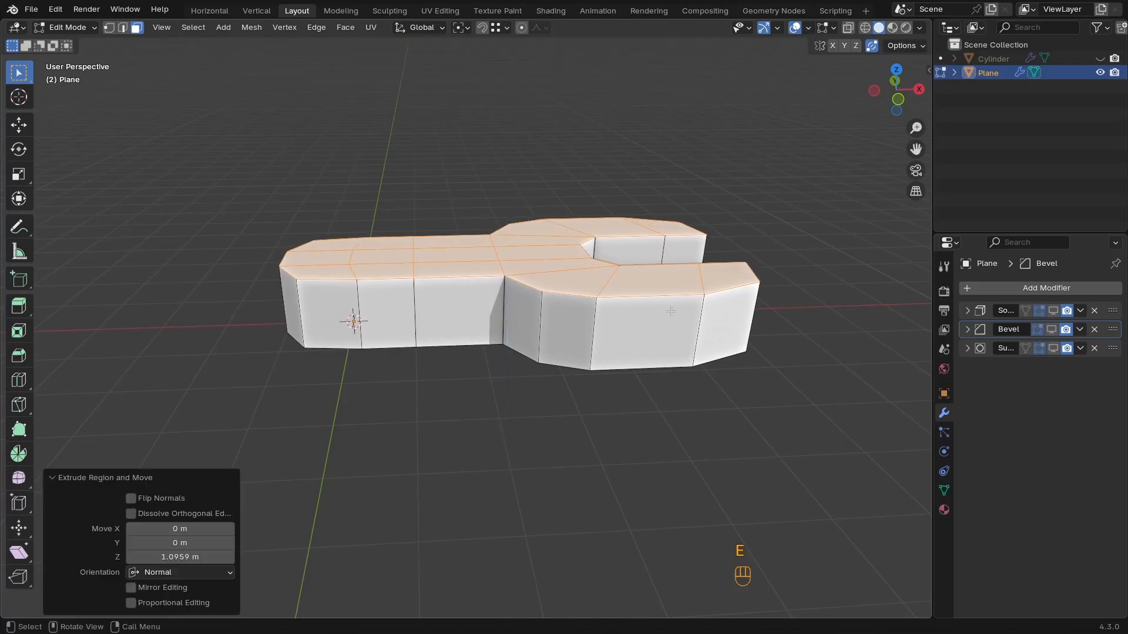
Add a loop cut around the wrench's side walls, bevel it with a width of 0.462 m, and return to object mode
key("ctrl+r")
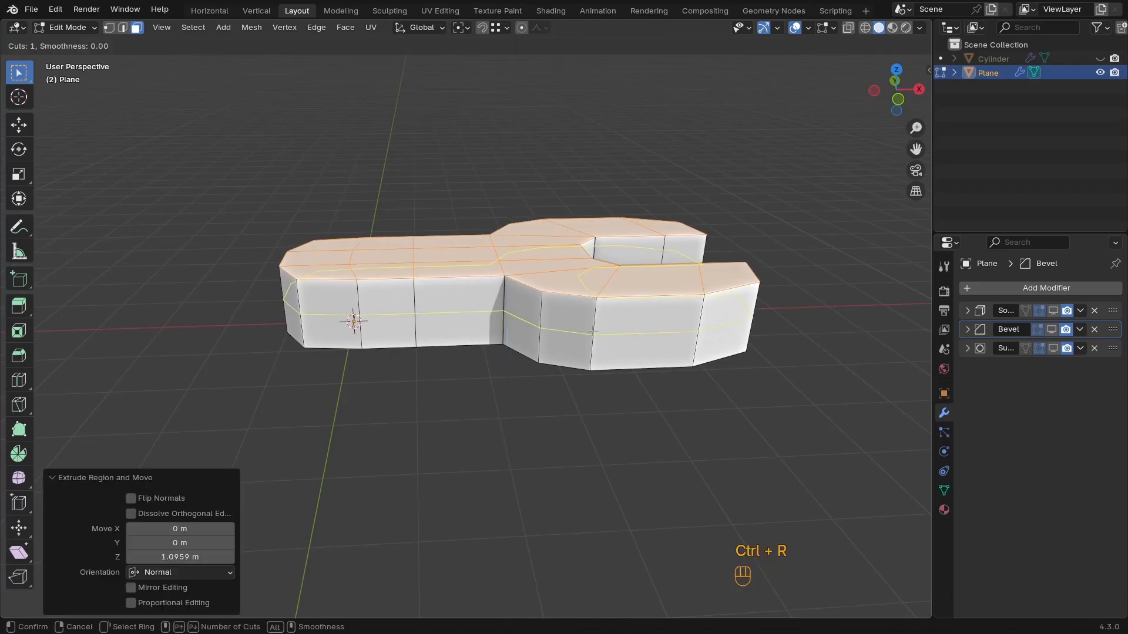
left_click(594, 332)
left_click(594, 333)
key("ctrl+b")
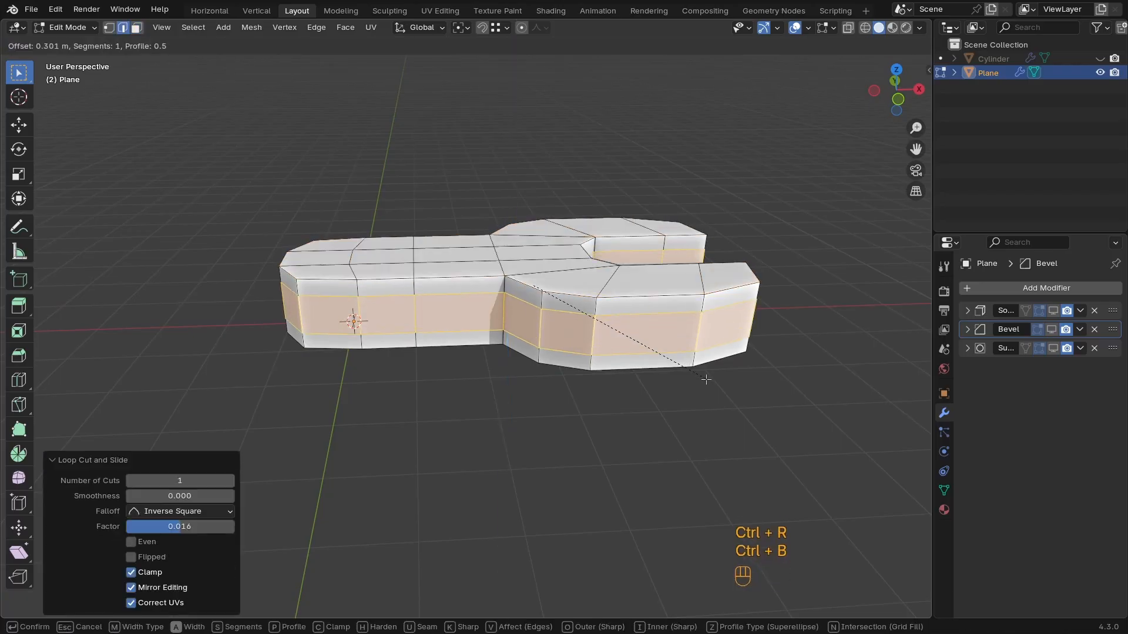
left_click(709, 384)
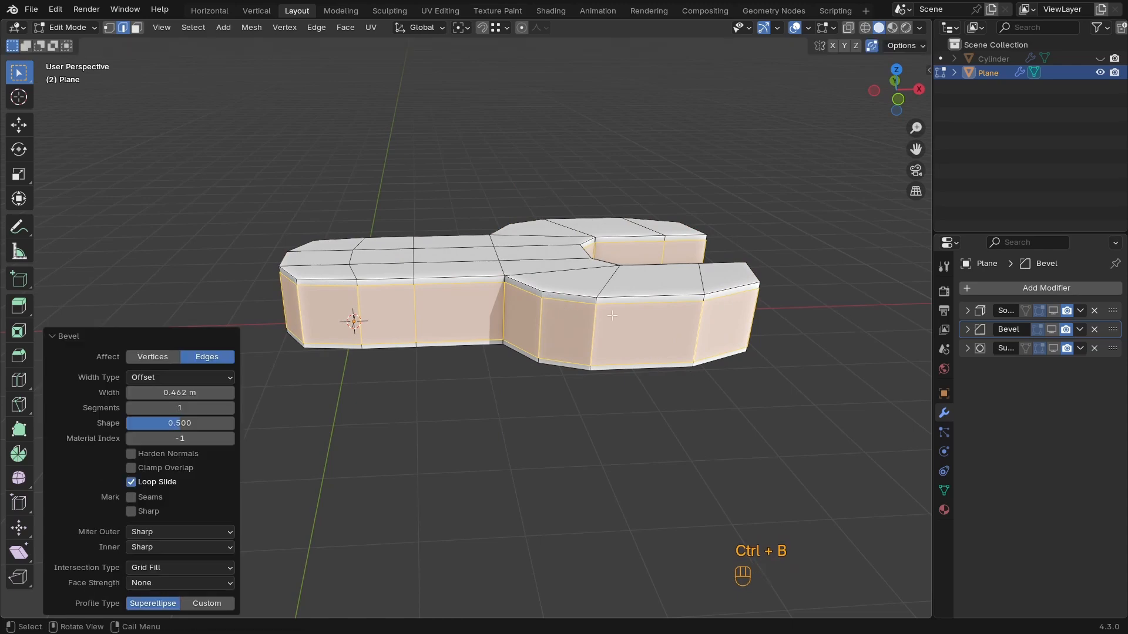
middle_click_drag(708, 385, 533, 320)
key("Tab")
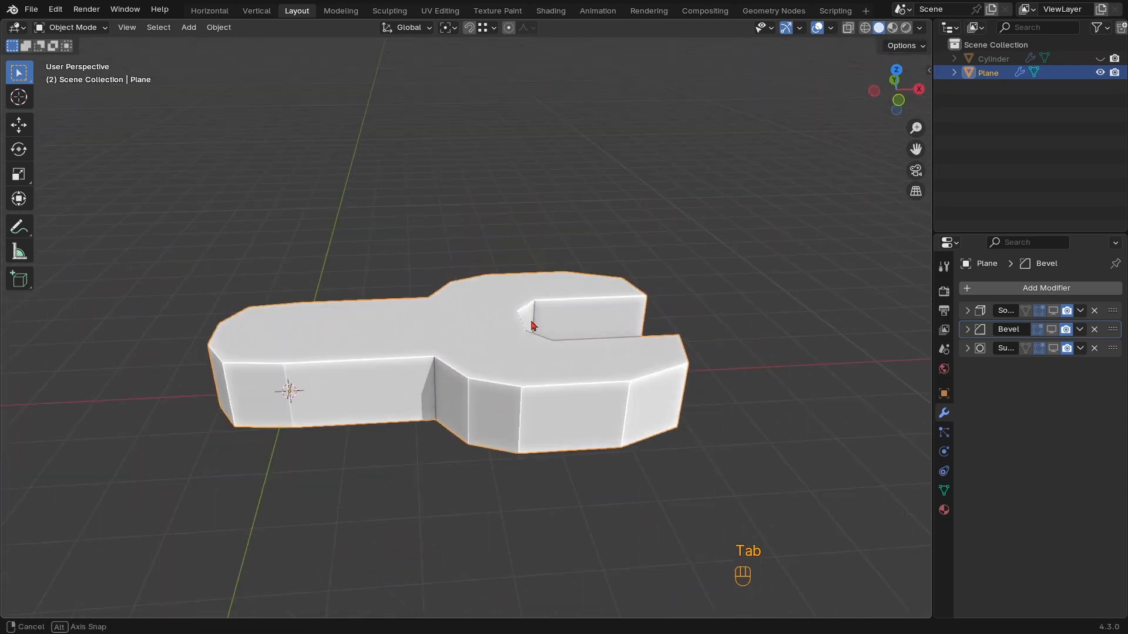
Turn the viewport display of the Solidify and Subdivision modifiers back on, leaving Bevel off, and inspect the wrench
left_click(1055, 311)
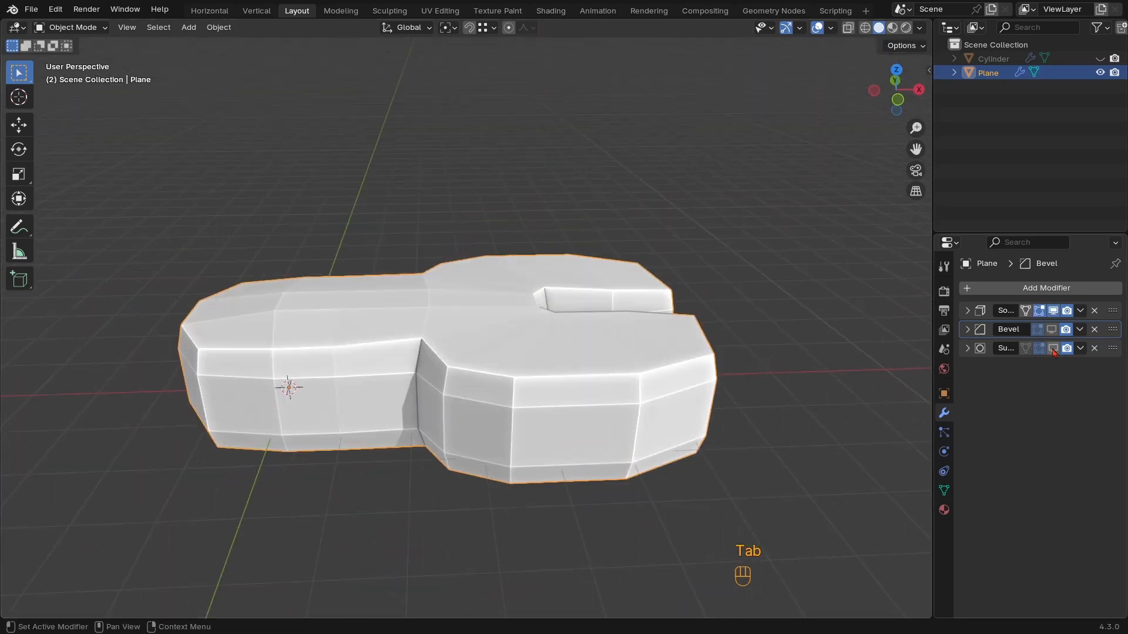
left_click(1053, 349)
middle_click_drag(728, 358, 743, 371)
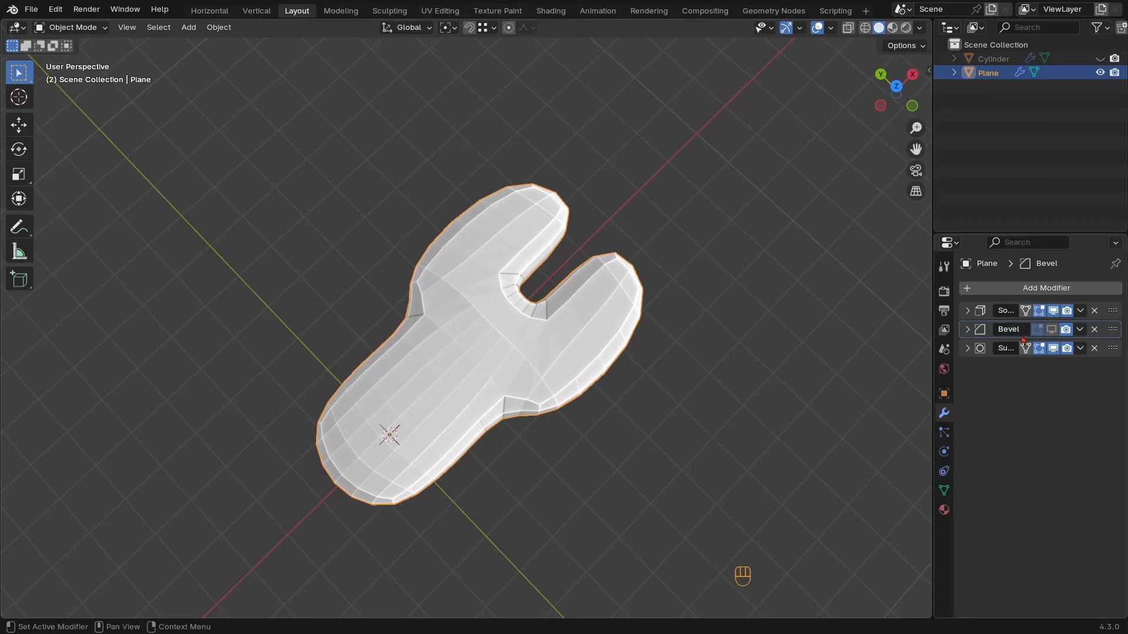
scroll(481, 378, "down", 1)
middle_click_drag(480, 377, 624, 315)
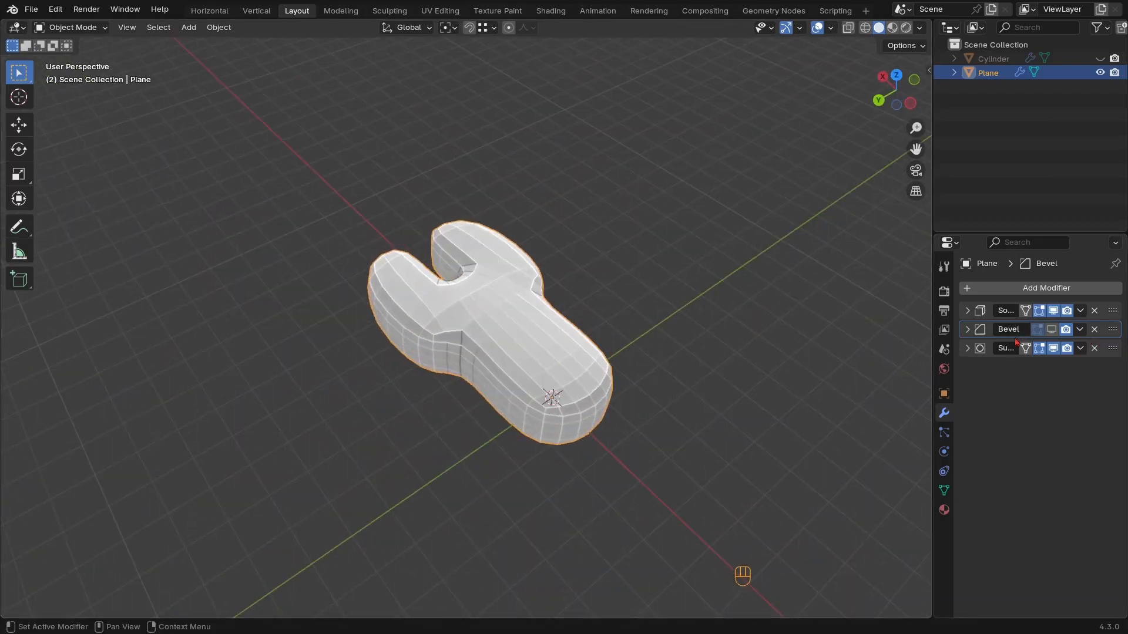
Set the Subdivision viewport level to 2 and apply Shade Auto Smooth to the wrench with a 30° angle
left_click(968, 348)
left_click(1094, 386)
scroll(479, 358, "up", 2)
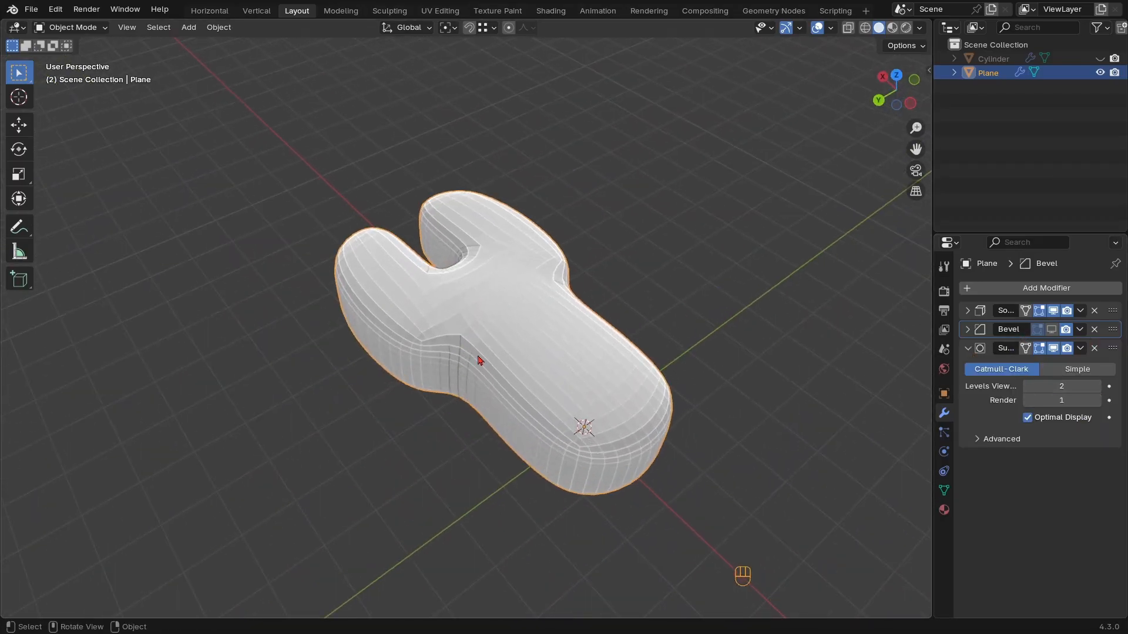
middle_click_drag(480, 360, 538, 332)
right_click(516, 335)
left_click(480, 335)
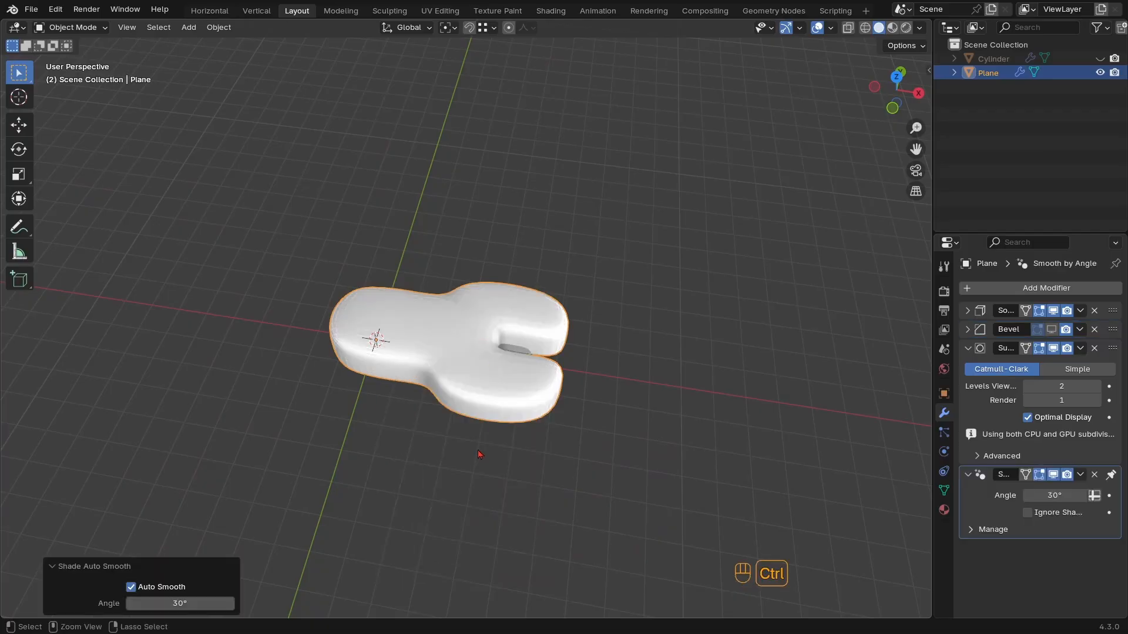
middle_click_drag(478, 453, 679, 388)
In top wireframe view, scale the outer corner vertices of the handle end apart along Y by 1.119
key("Tab")
key("KP_7")
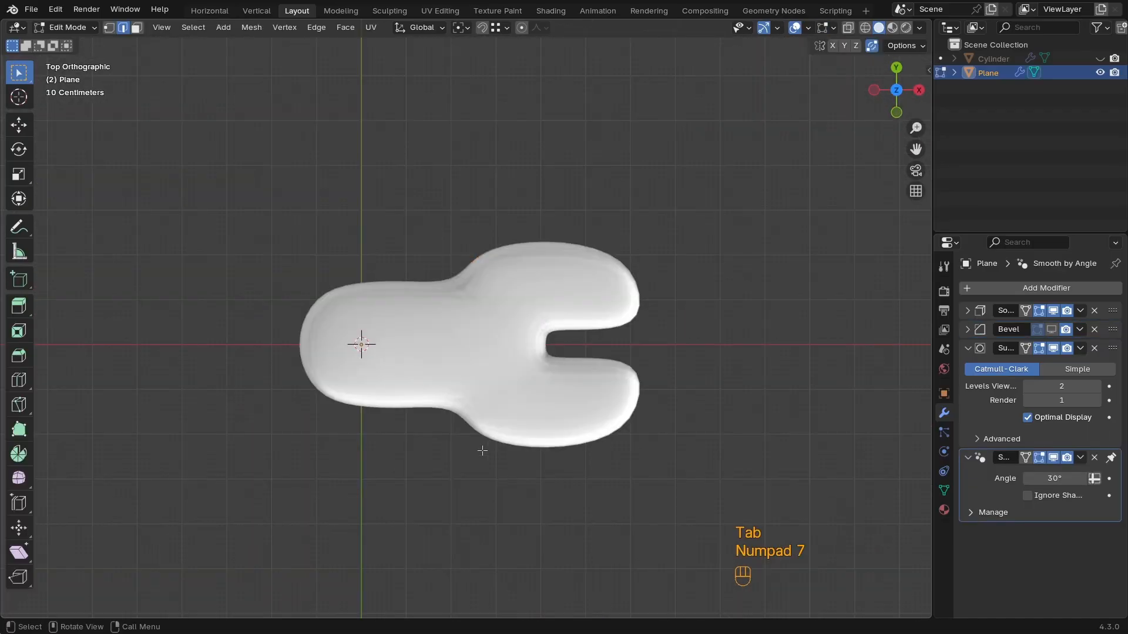
key("z")
middle_click_drag(378, 357, 493, 382, "shift")
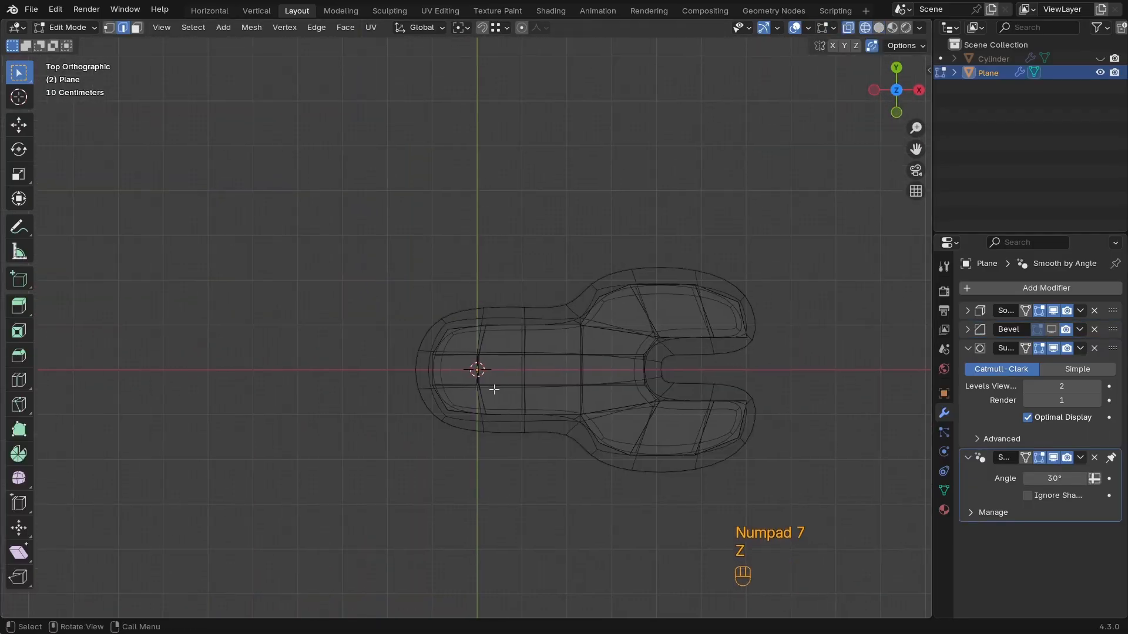
left_click_drag(466, 298, 402, 444)
scroll(443, 373, "up", 3)
middle_click_drag(445, 333, 497, 306, "shift")
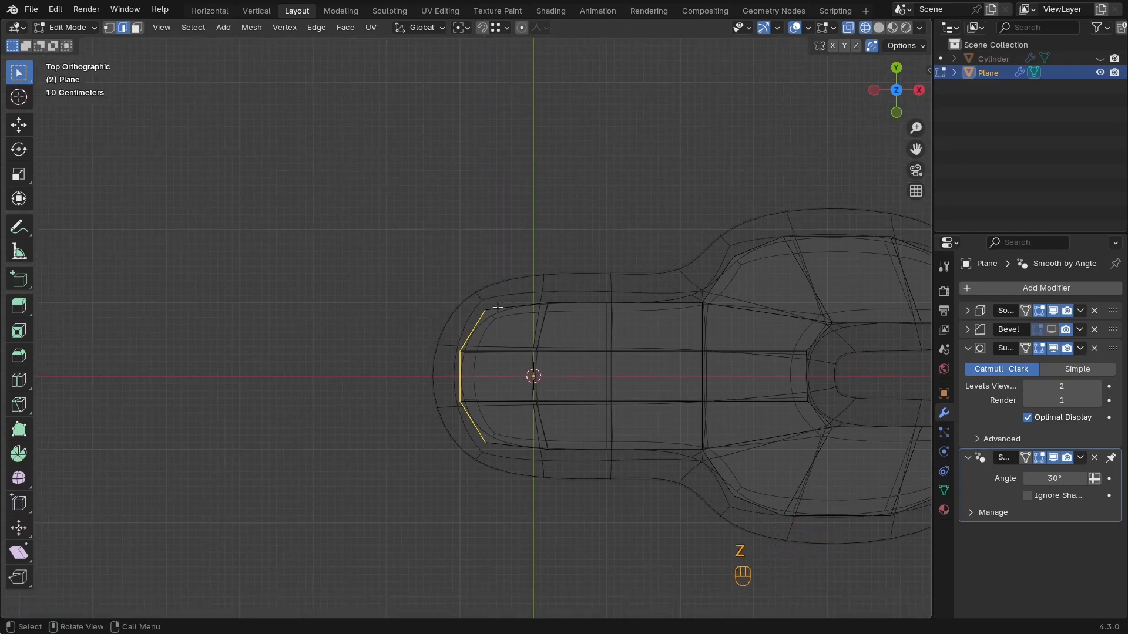
left_click(506, 315)
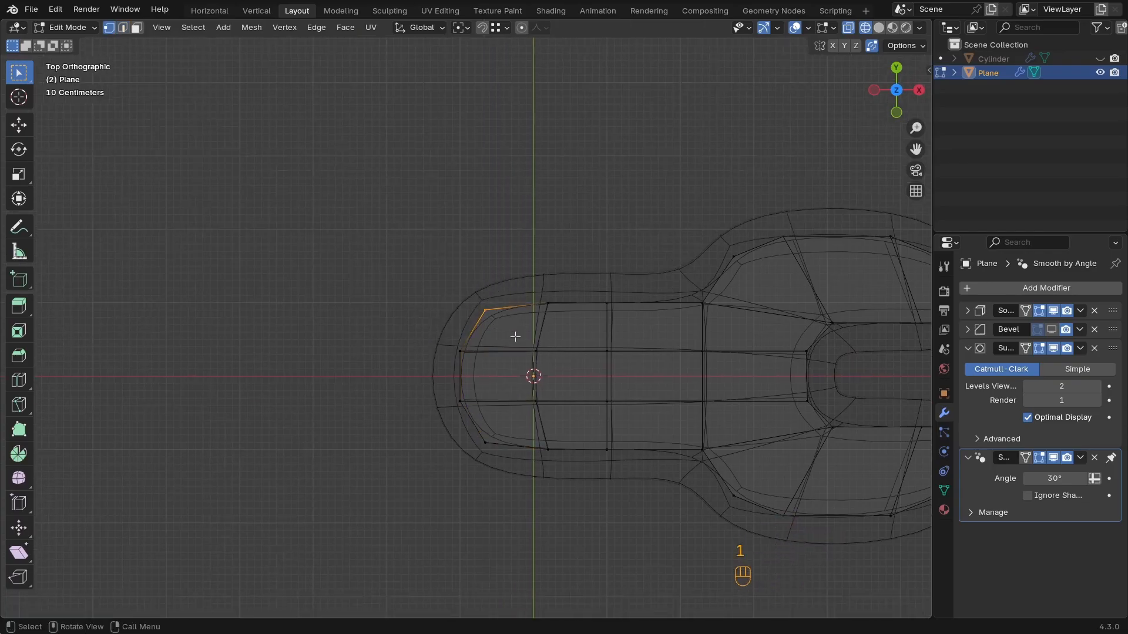
left_click_drag(511, 435, 444, 475, "shift")
key("s")
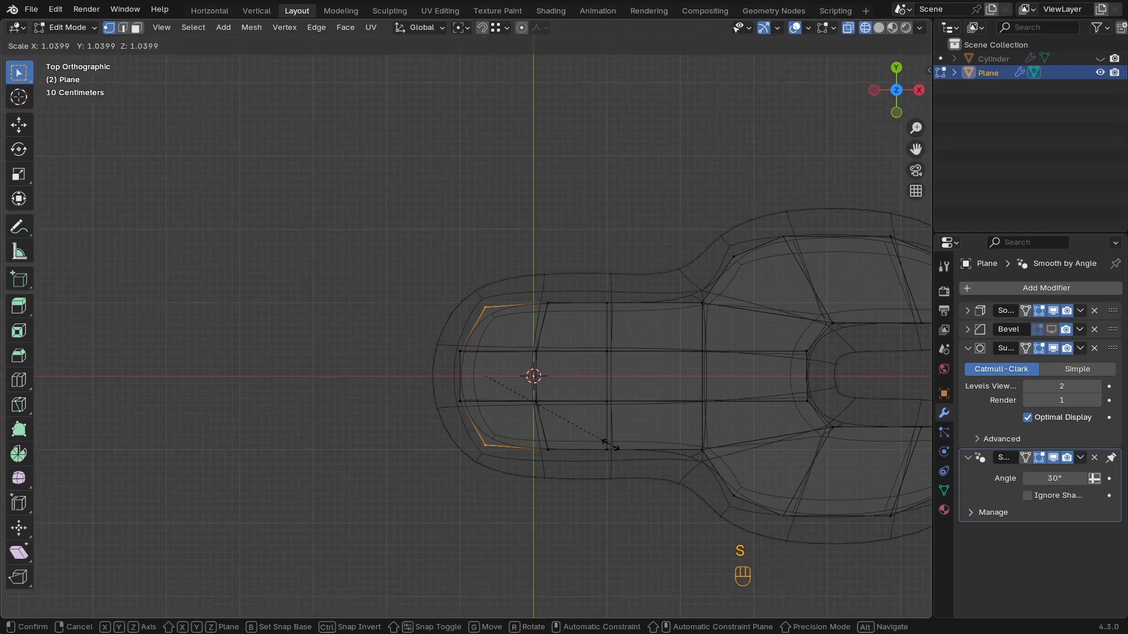
key("y")
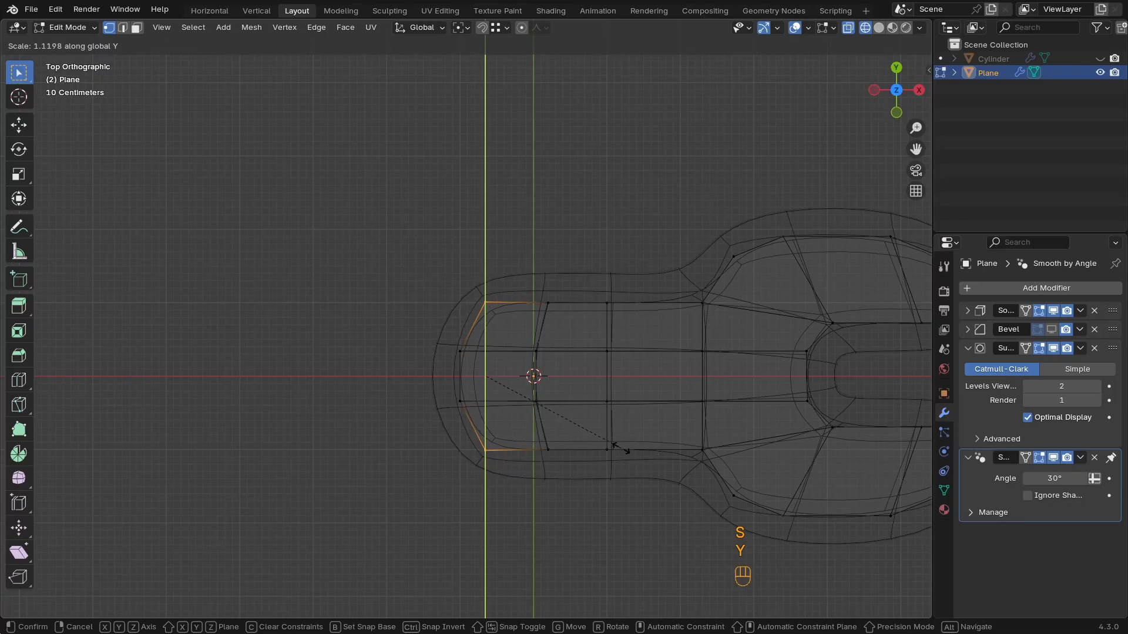
left_click(622, 445)
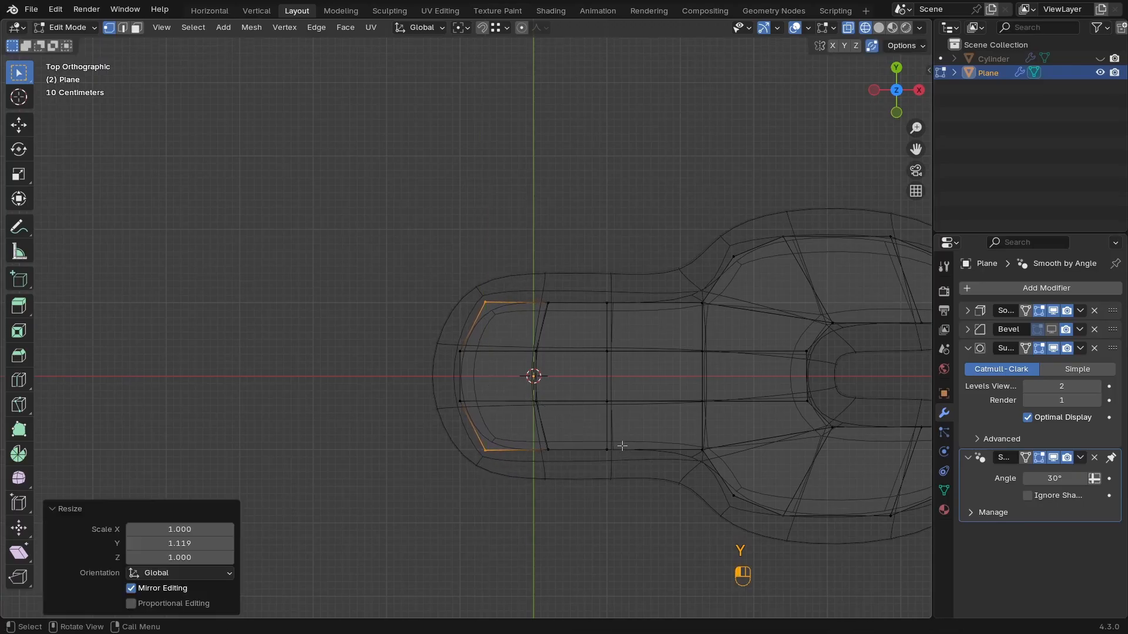
Move the handle-end corner vertices about 0.23 m toward -X, and show the wrench in object mode with solid shading
key("g")
key("y")
key("x")
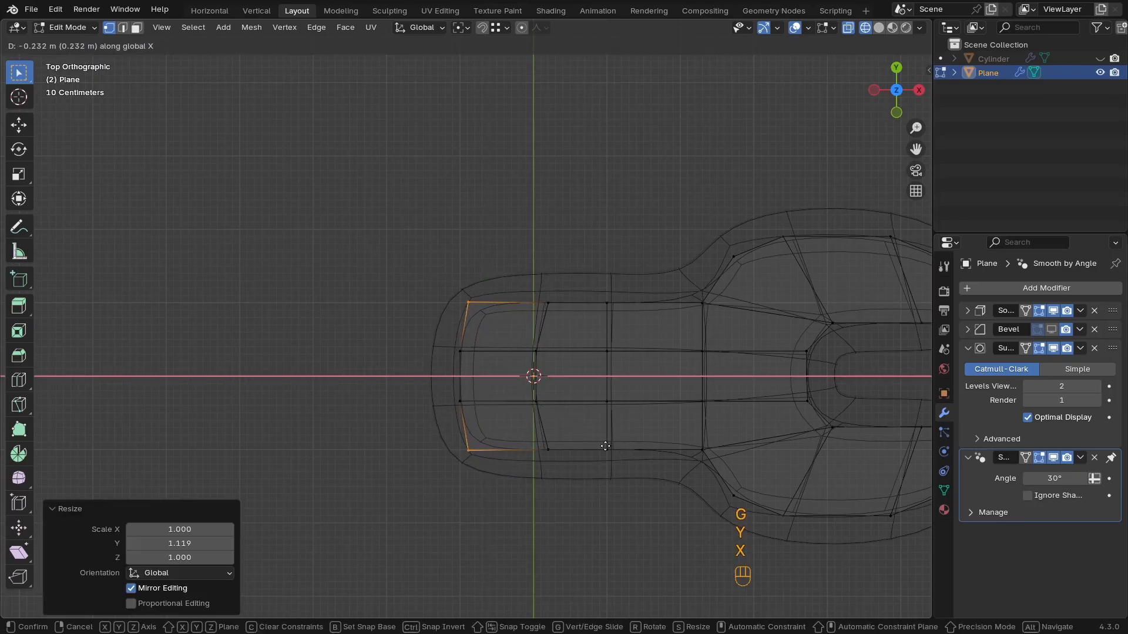
left_click(604, 447)
key("Tab")
key("z")
left_click(502, 450)
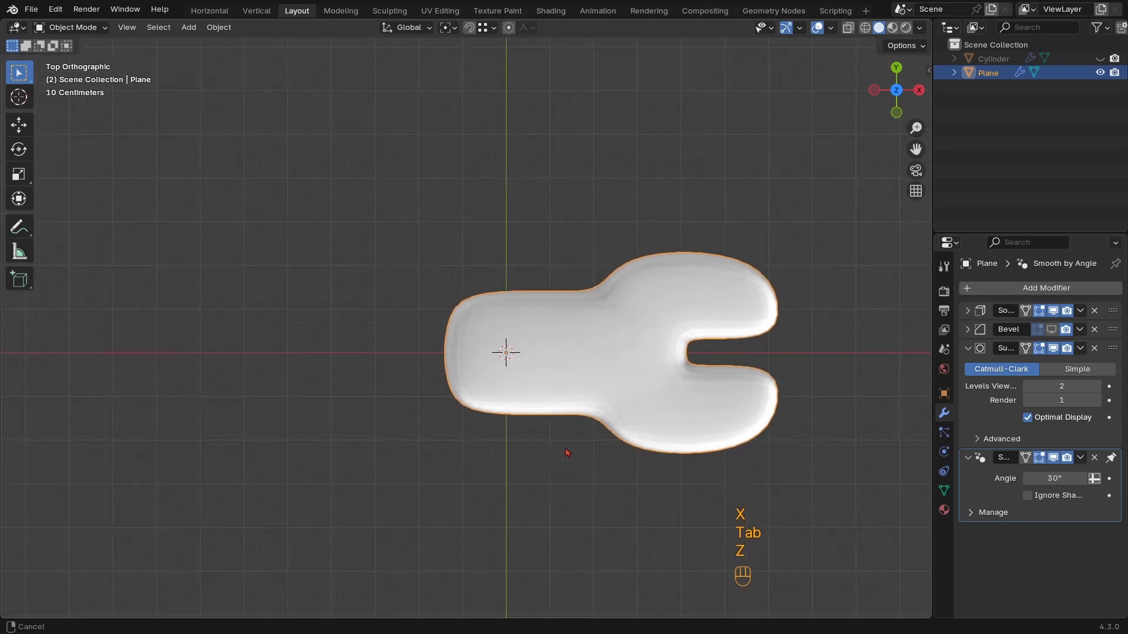
In top wireframe edit view, scale the outer corner vertices of the two jaw tips apart along Y by 1.225
scroll(502, 450, "up", 2)
middle_click_drag(611, 410, 632, 394)
key("Tab")
key("KP_7")
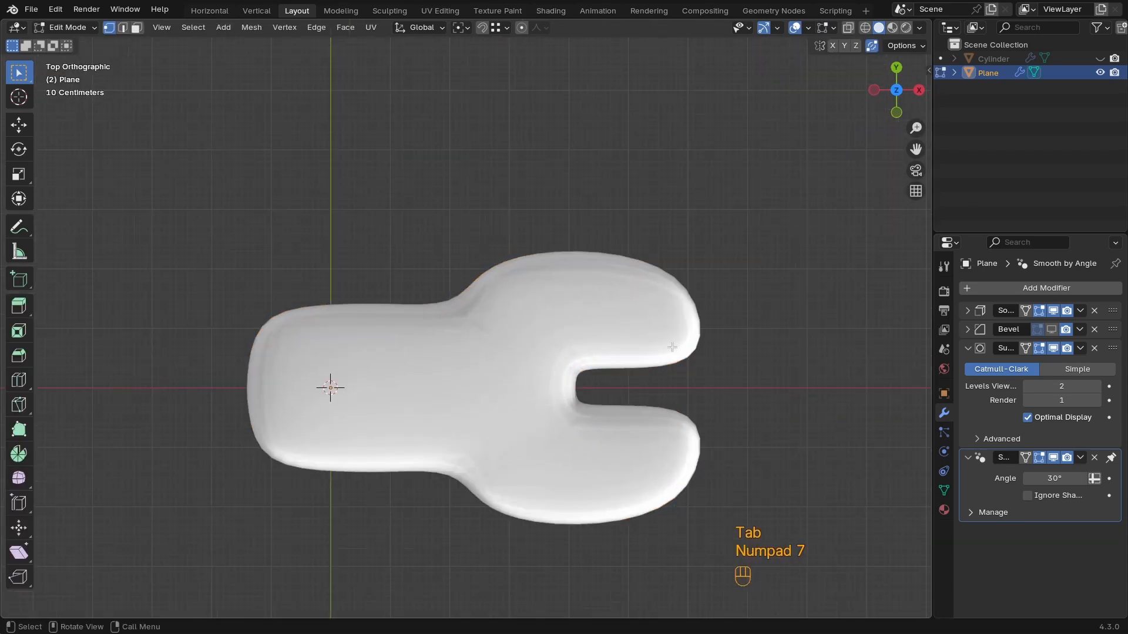
key("z")
left_click(682, 346)
middle_click_drag(682, 346, 612, 338, "shift")
left_click_drag(579, 253, 657, 302)
left_click_drag(635, 457, 600, 481, "shift")
key("s")
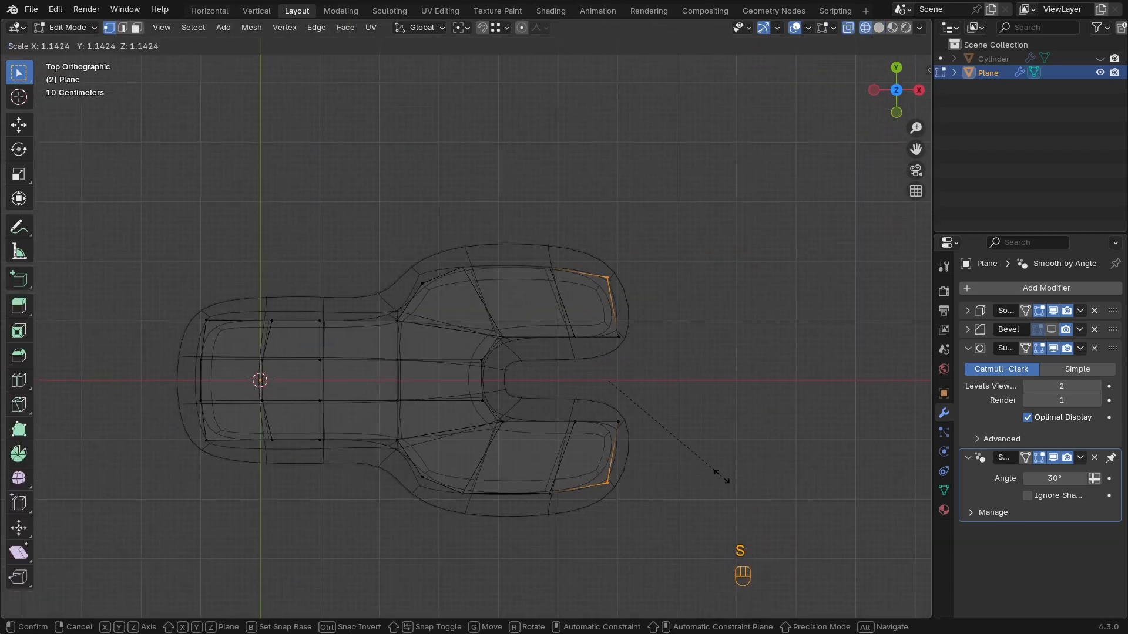
key("y")
left_click(732, 481)
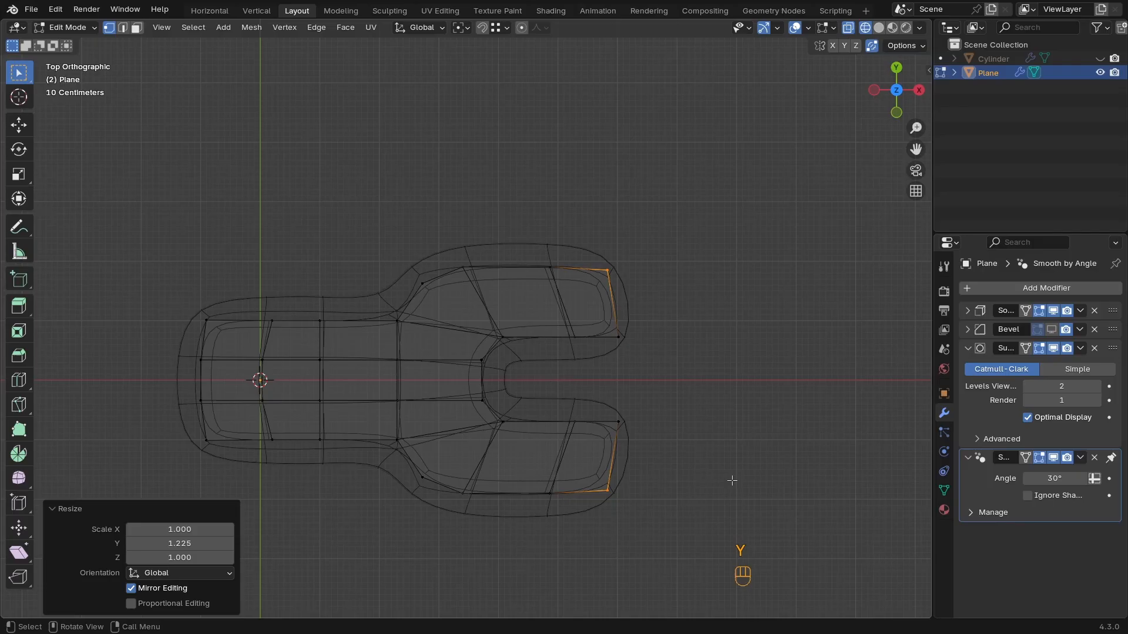
Move the outer corner vertices of the jaw tips outward along X and return to object mode
key("g")
key("y")
key("x")
left_click(714, 512)
key("Tab")
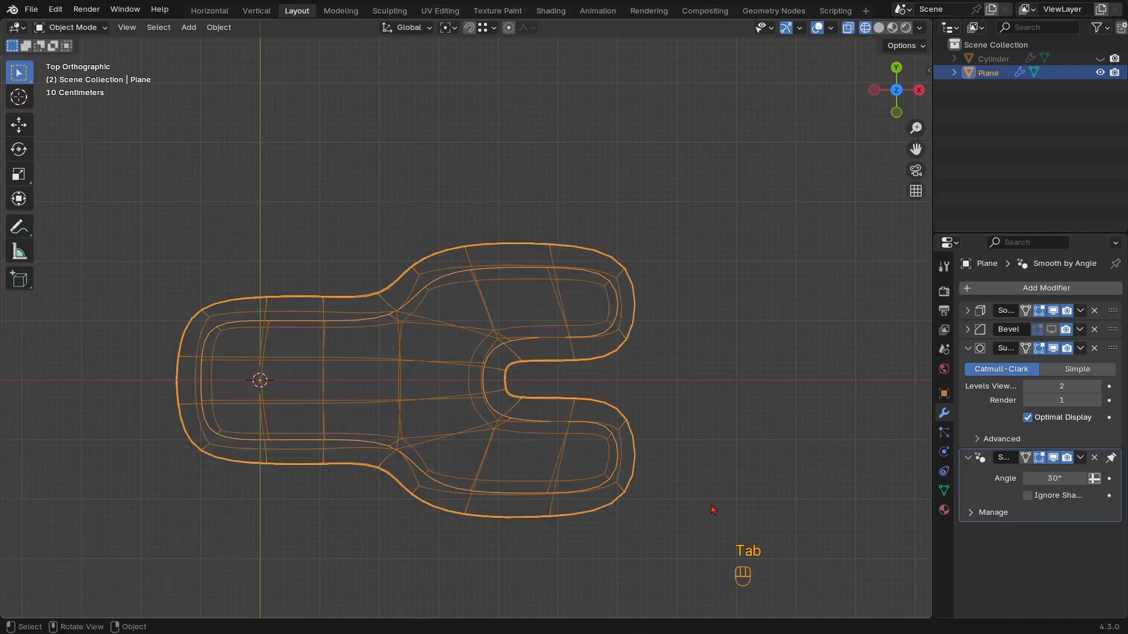
Inspect the wrench in solid shading from a perspective view and hide it
key("z")
scroll(539, 423, "down", 1)
mouse_move(540, 423)
middle_mouse_down()
mouse_move(540, 322)
mouse_move(541, 341)
middle_mouse_up()
middle_click_drag(541, 340, 611, 335, "shift")
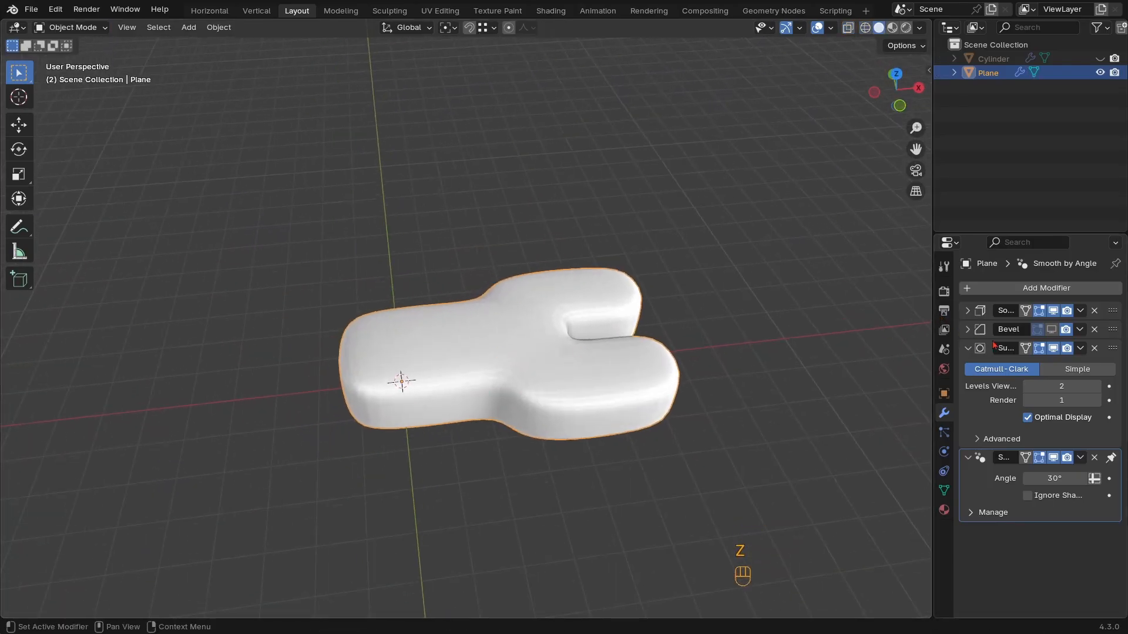
middle_click_drag(536, 367, 527, 331, "ctrl")
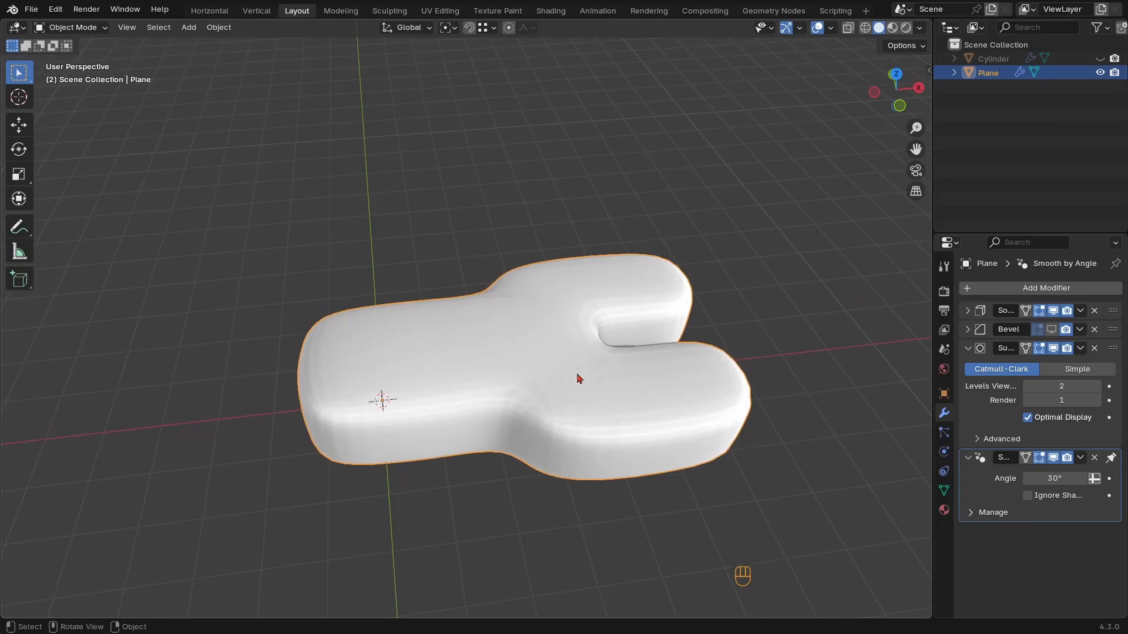
middle_click_drag(579, 379, 592, 352, "shift")
scroll(511, 345, "down", 1)
key("h")
middle_click_drag(499, 353, 433, 323, "shift")
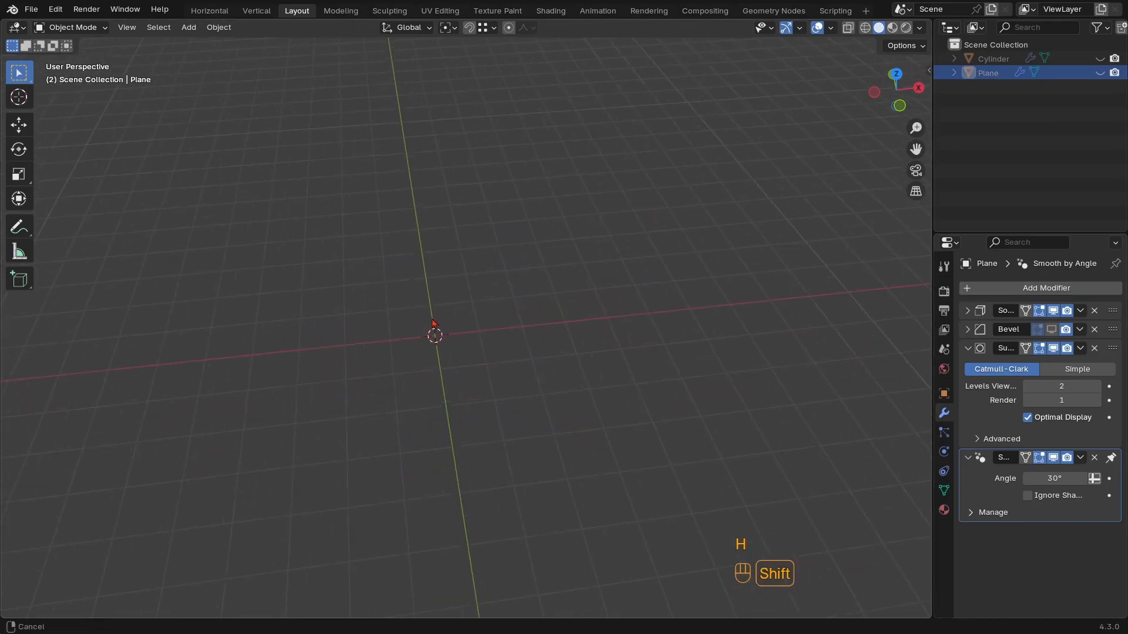
Add a 12-sided cylinder at the origin and scale its mesh along Z by 0.196
key("shift+a")
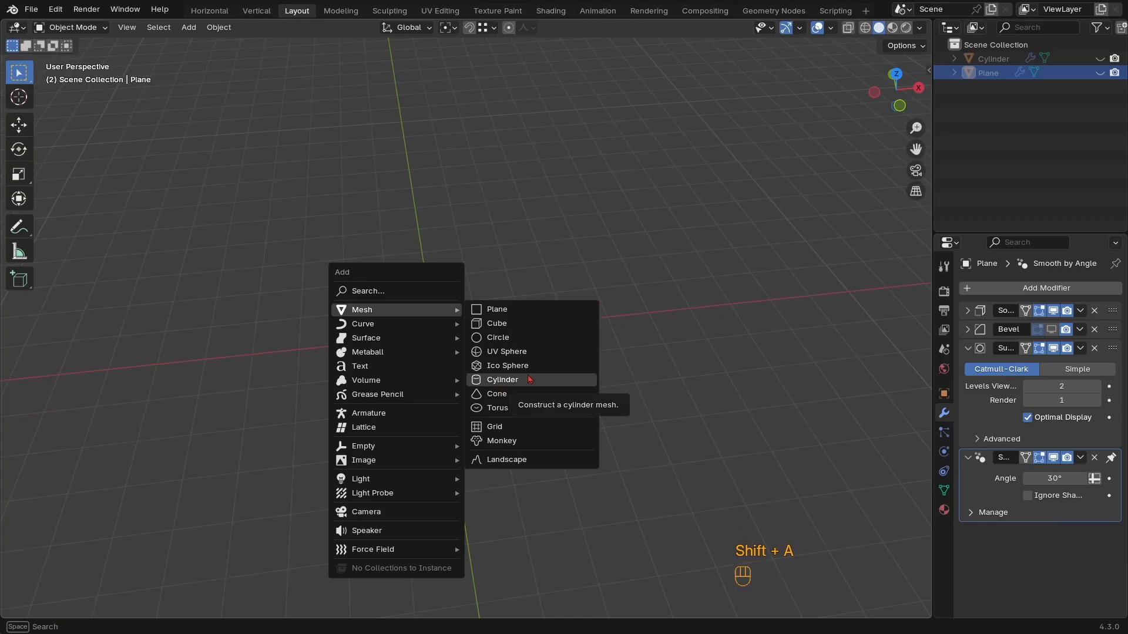
middle_click_drag(517, 371, 478, 320, "shift")
key("Tab")
key("a")
key("s")
key("z")
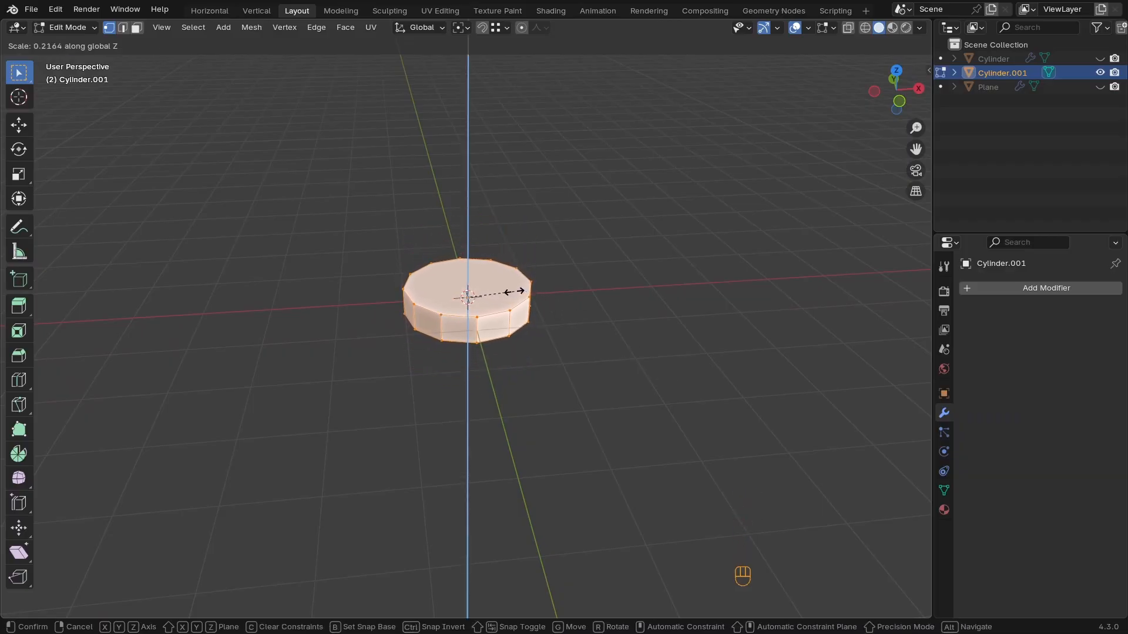
left_click(510, 290)
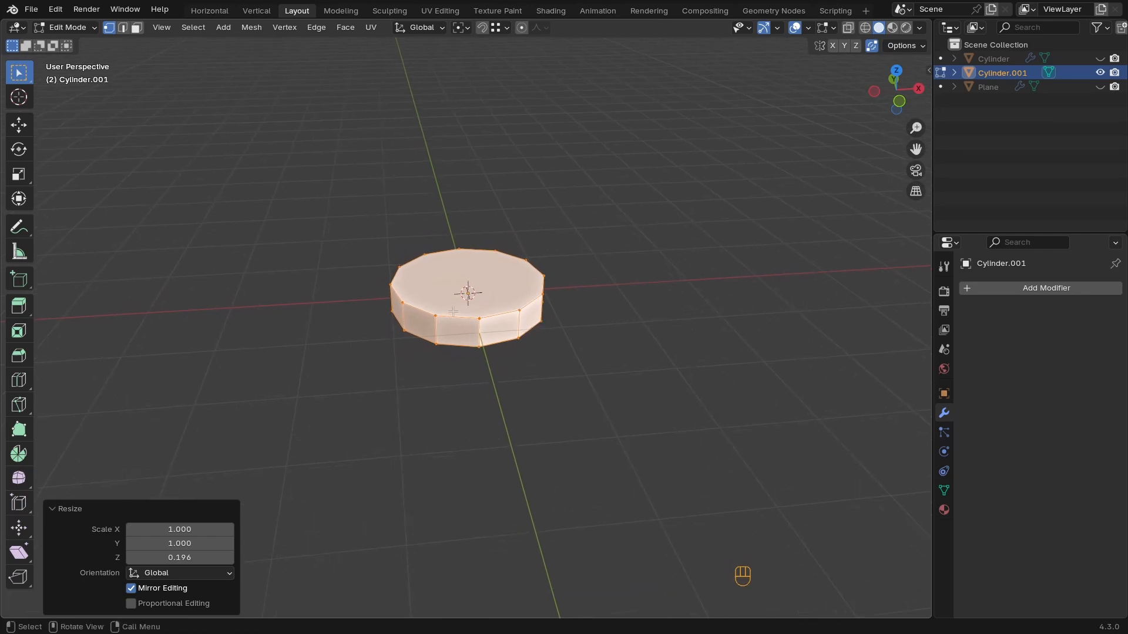
Extrude the cylinder's top and bottom cap faces in place and scale them apart along Z by 1.578
key("KP_7")
key("z")
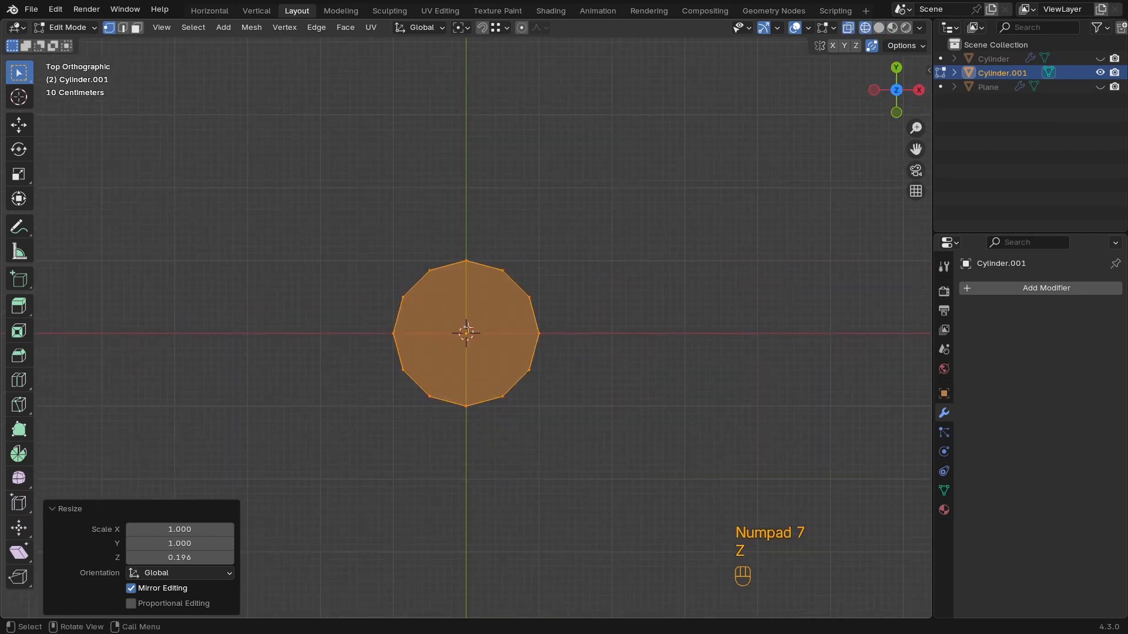
key("3")
left_click_drag(454, 351, 454, 351)
key("z")
mouse_move(722, 474)
middle_mouse_down()
mouse_move(634, 347)
mouse_move(591, 340)
middle_mouse_up()
middle_click_drag(590, 341, 593, 322, "ctrl")
middle_click_drag(593, 322, 599, 377, "shift")
scroll(599, 378, "up", 1)
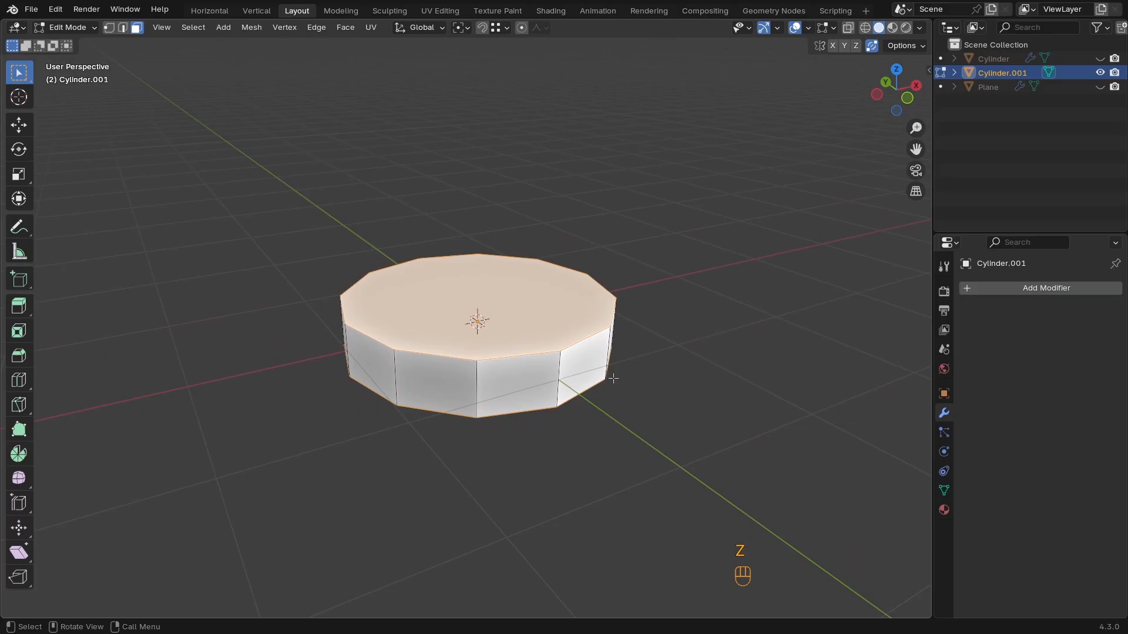
key("e")
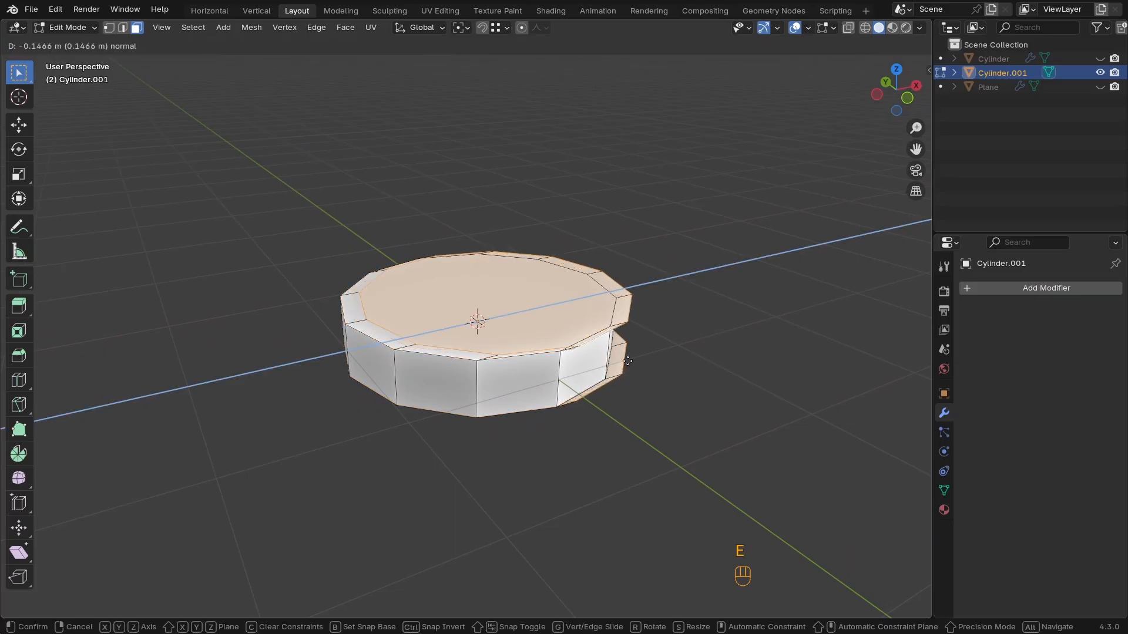
key("z")
right_click(628, 361)
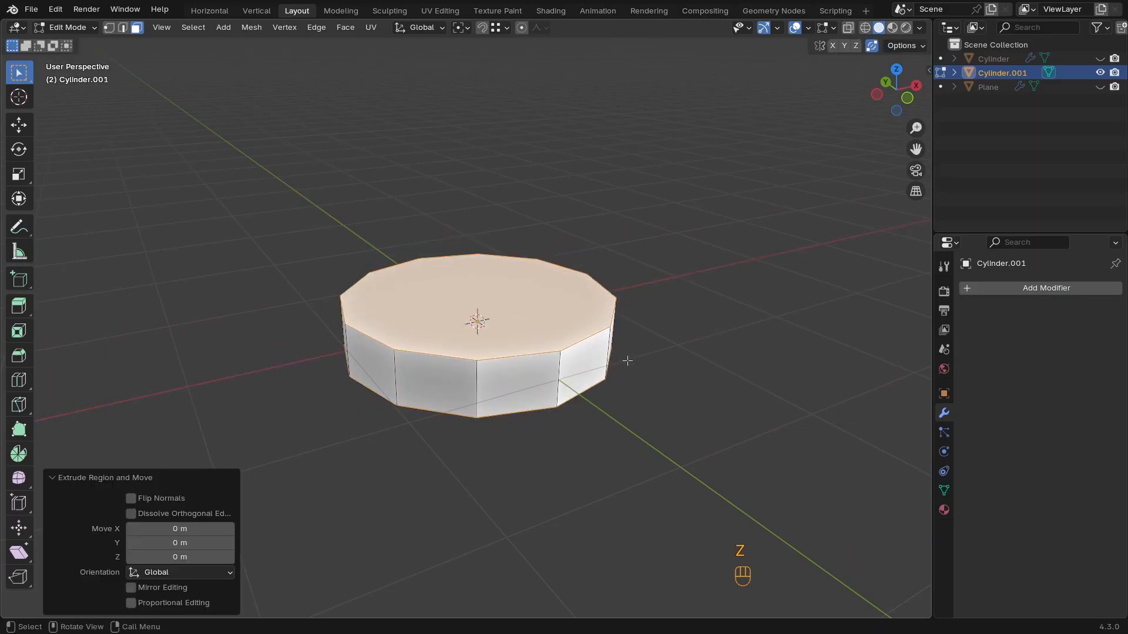
key("s")
key("z")
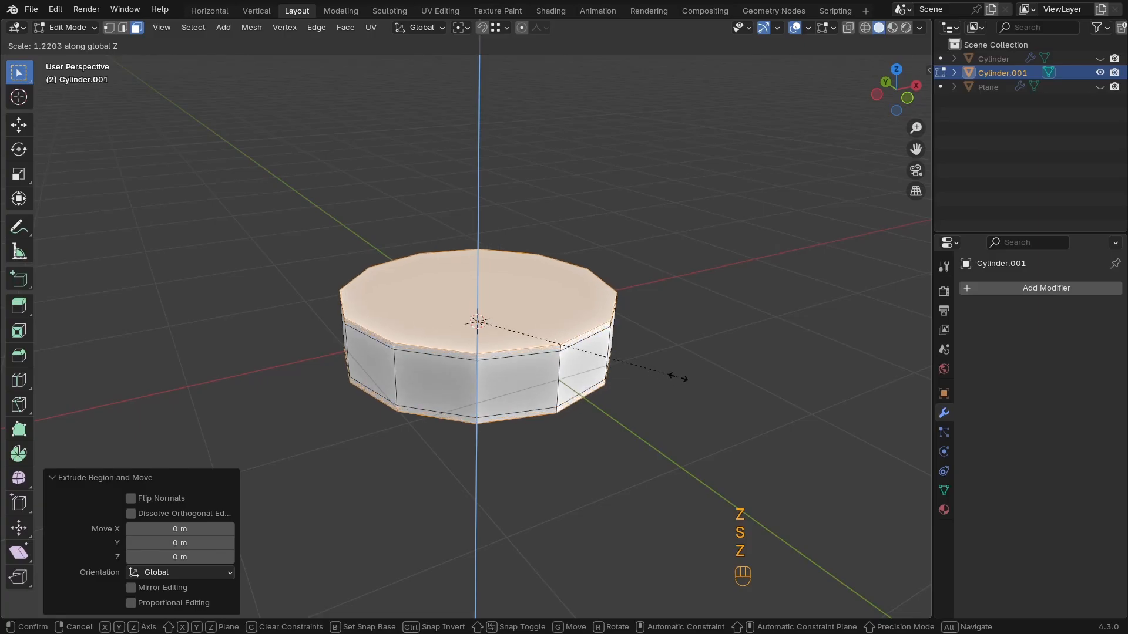
left_click(744, 356)
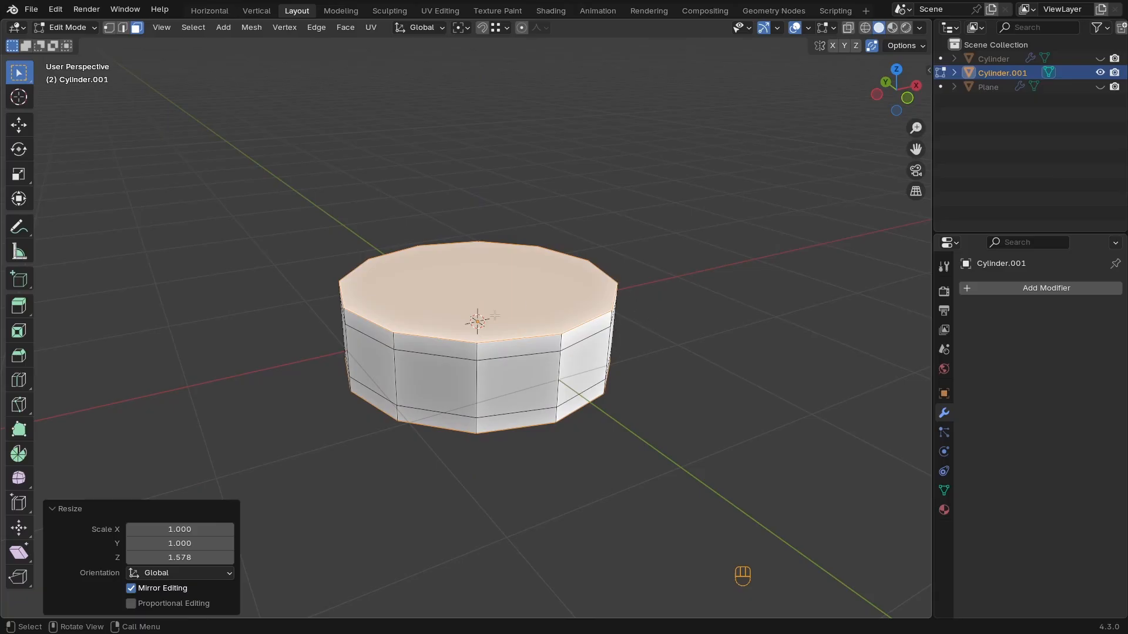
Scale the top and bottom cap faces further apart along Z by 1.292
mouse_move(545, 333)
middle_mouse_down()
mouse_move(466, 315)
mouse_move(543, 319)
middle_mouse_up()
key("s")
key("z")
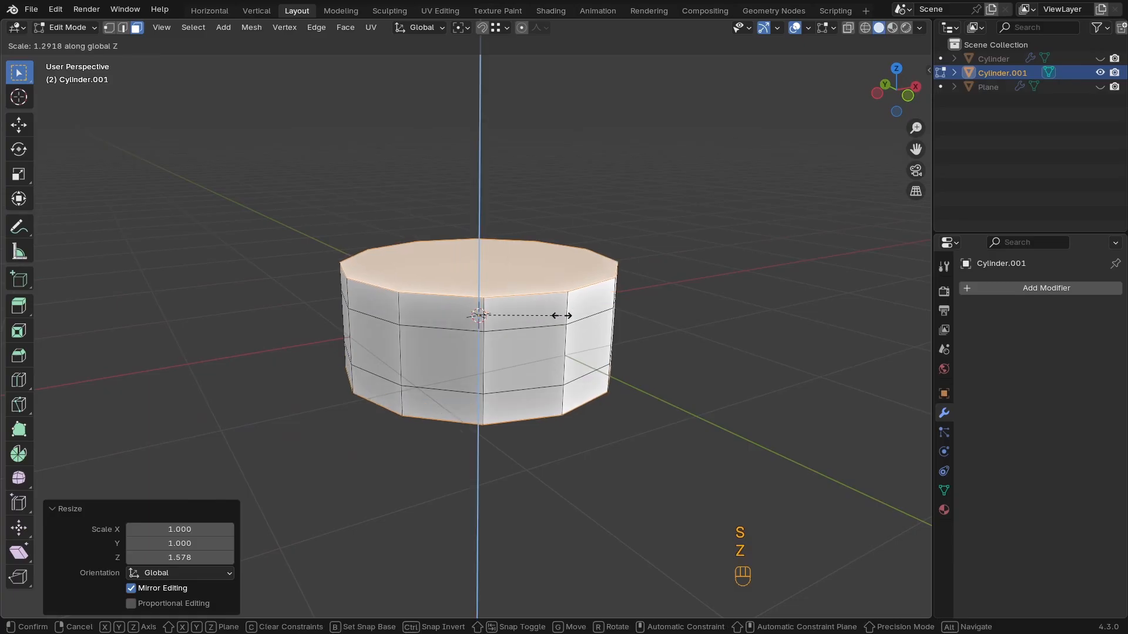
left_click(561, 315)
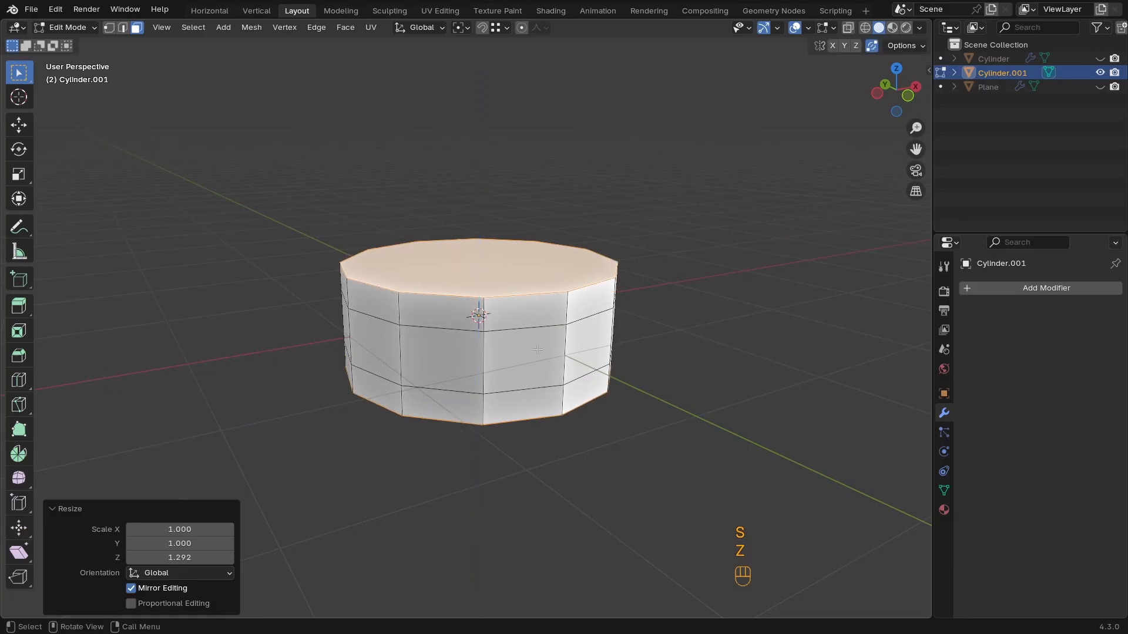
Inset every second side face in the cylinder's middle band by about 0.058 m
key("KP_1")
key("z")
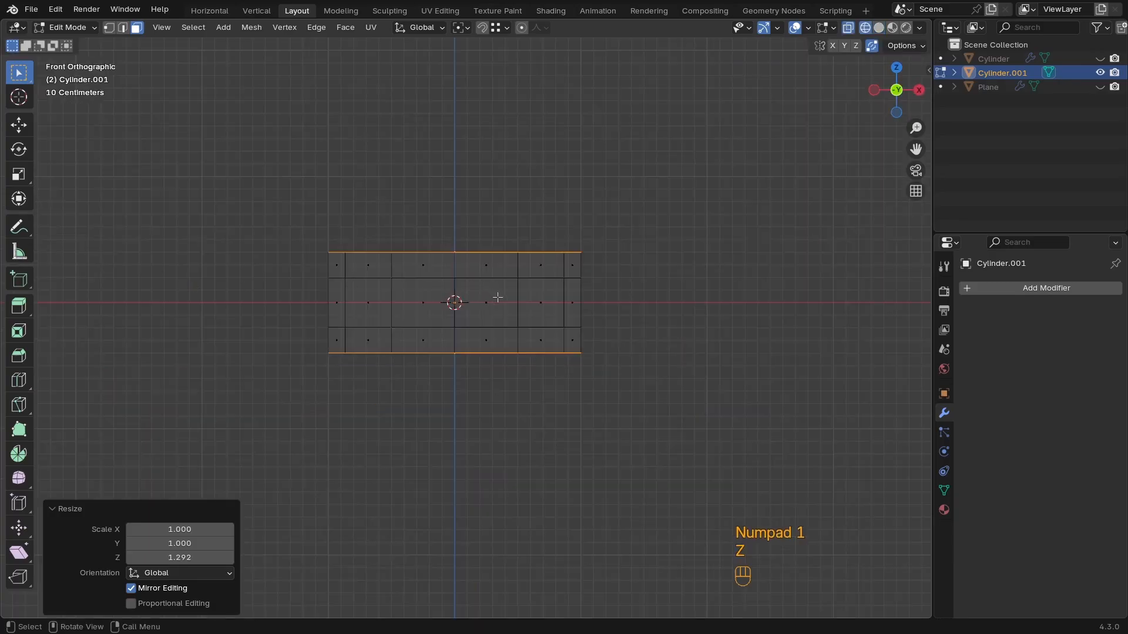
key("z")
left_click(475, 309)
middle_click_drag(542, 322, 454, 331)
left_click(454, 331, "shift")
middle_click_drag(588, 332, 465, 323)
left_click(455, 317, "shift")
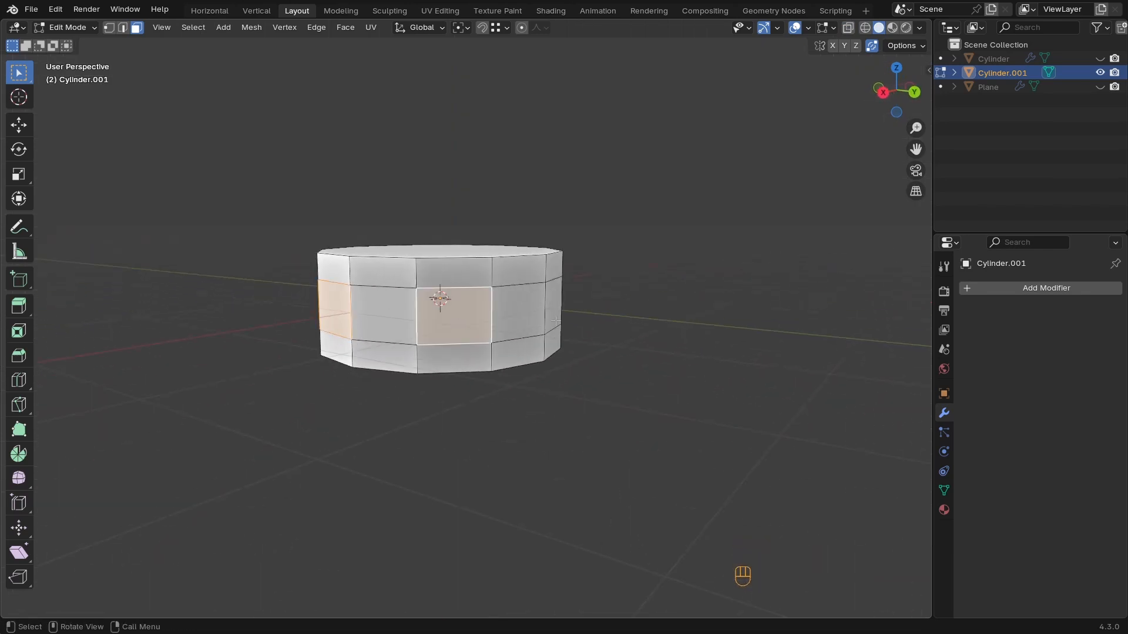
middle_click_drag(550, 317, 401, 316)
left_click(458, 311, "shift")
left_click(591, 310, "shift")
middle_click_drag(591, 310, 592, 369)
left_click(430, 329, "shift")
scroll(638, 361, "up", 1)
key("i")
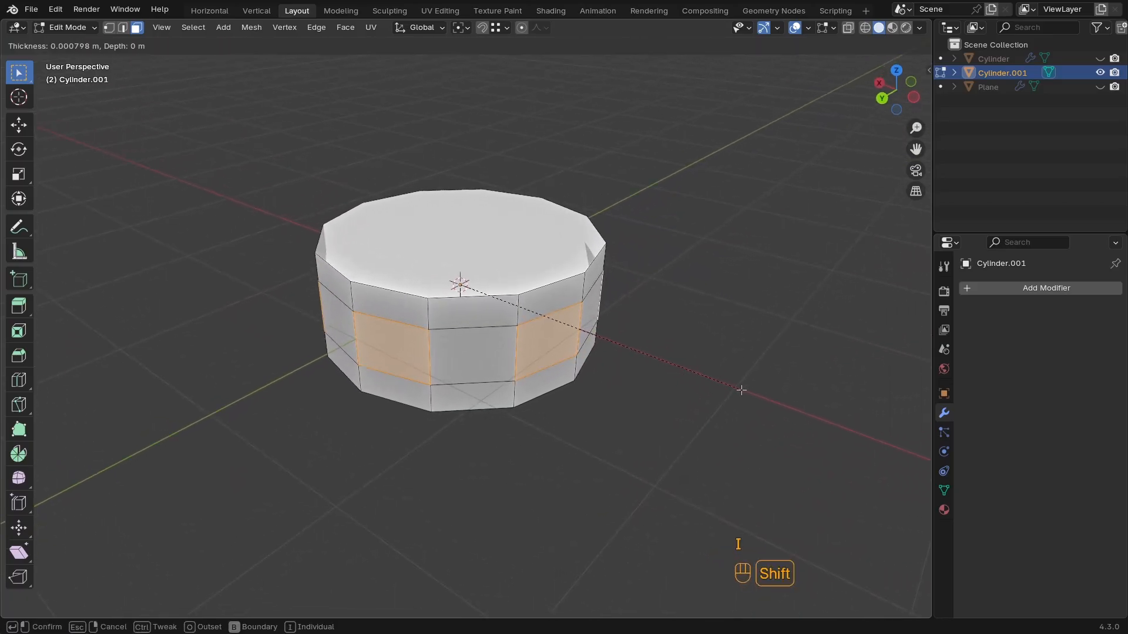
left_click(671, 367)
Extrude the six inset side faces along their normals three times, by about 0.078 m, 0.293 m and 0.141 m
key("alt+e")
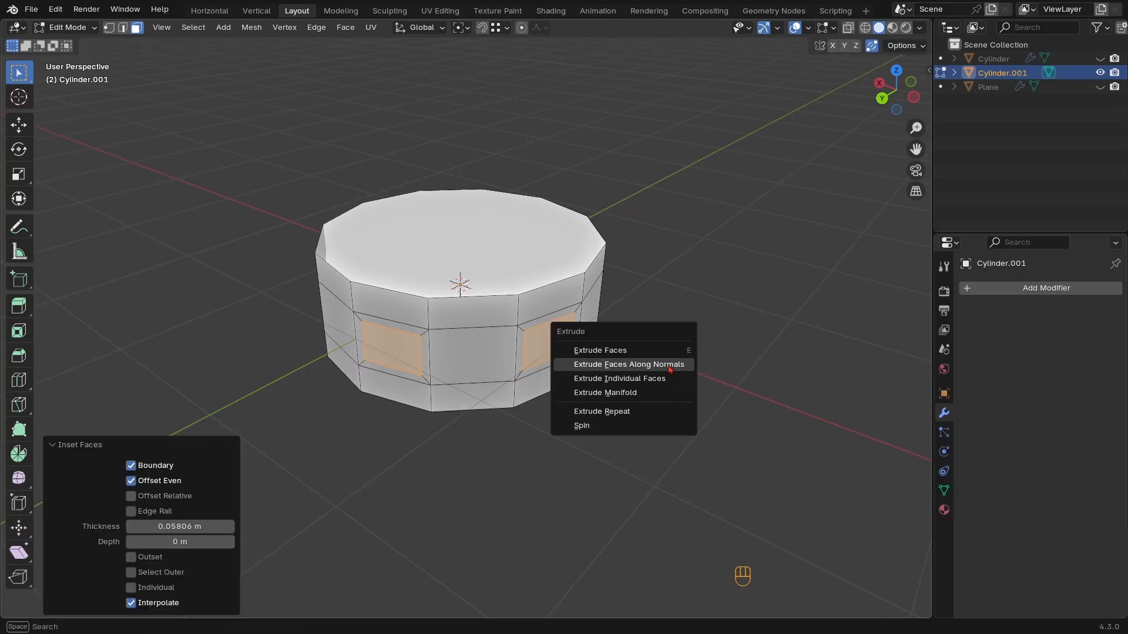
left_click(670, 365)
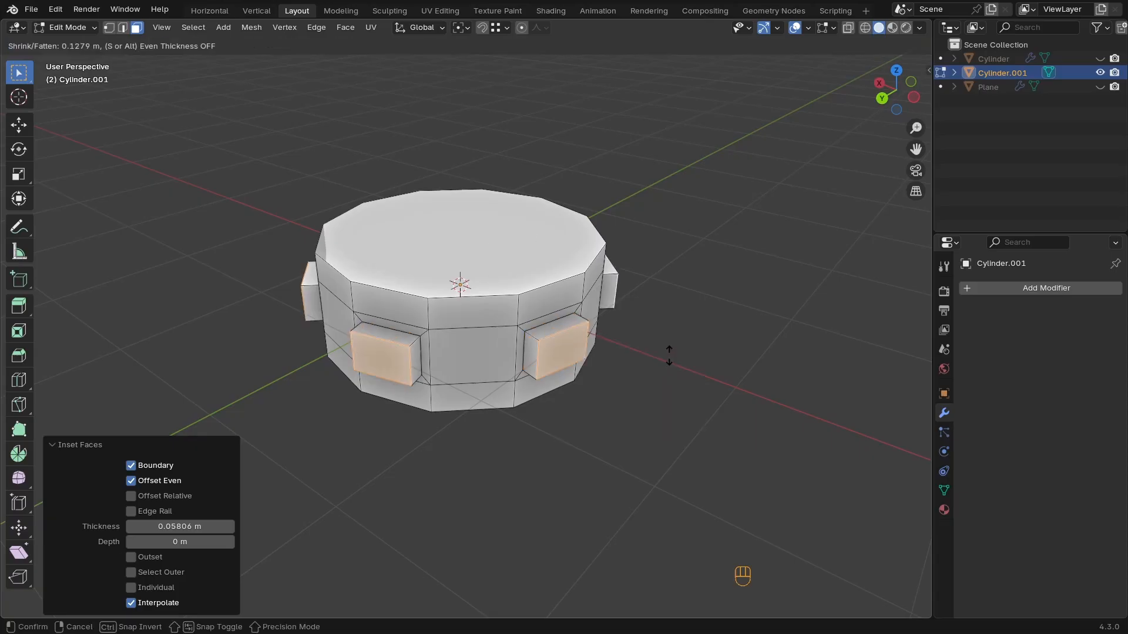
left_click(665, 397)
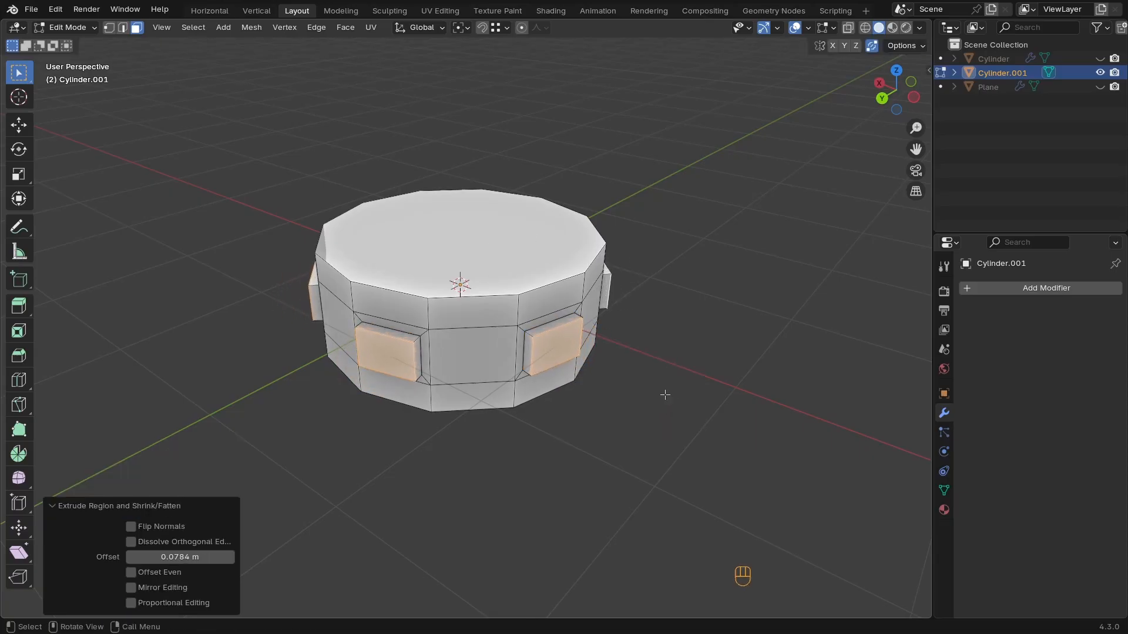
key("alt+e")
left_click(667, 396)
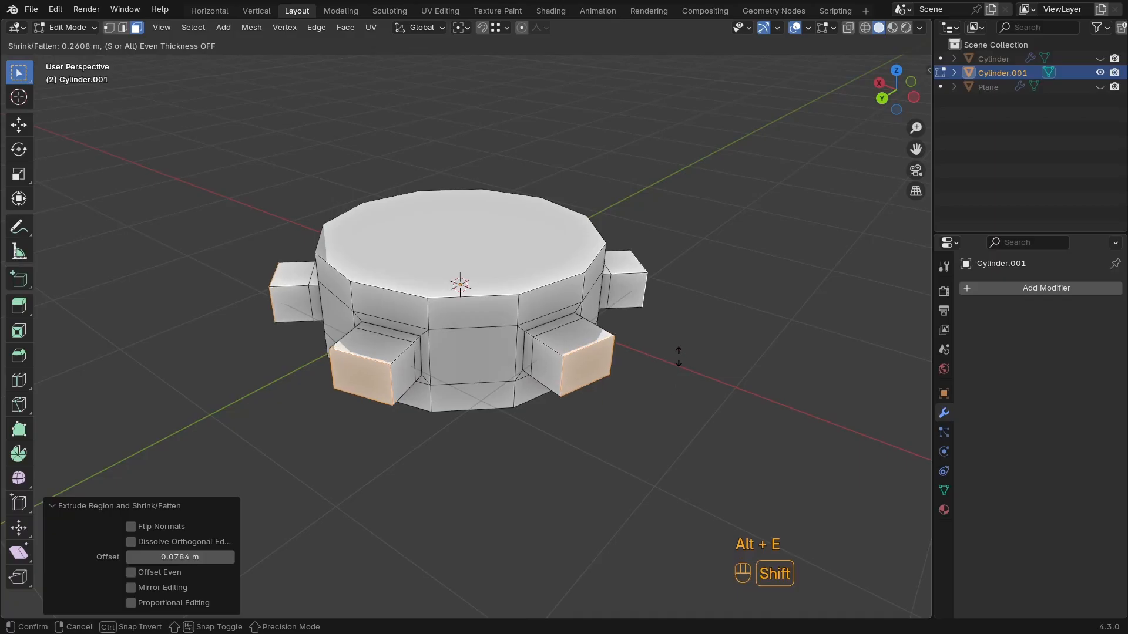
left_click(684, 341)
key("alt+e")
left_click(684, 395)
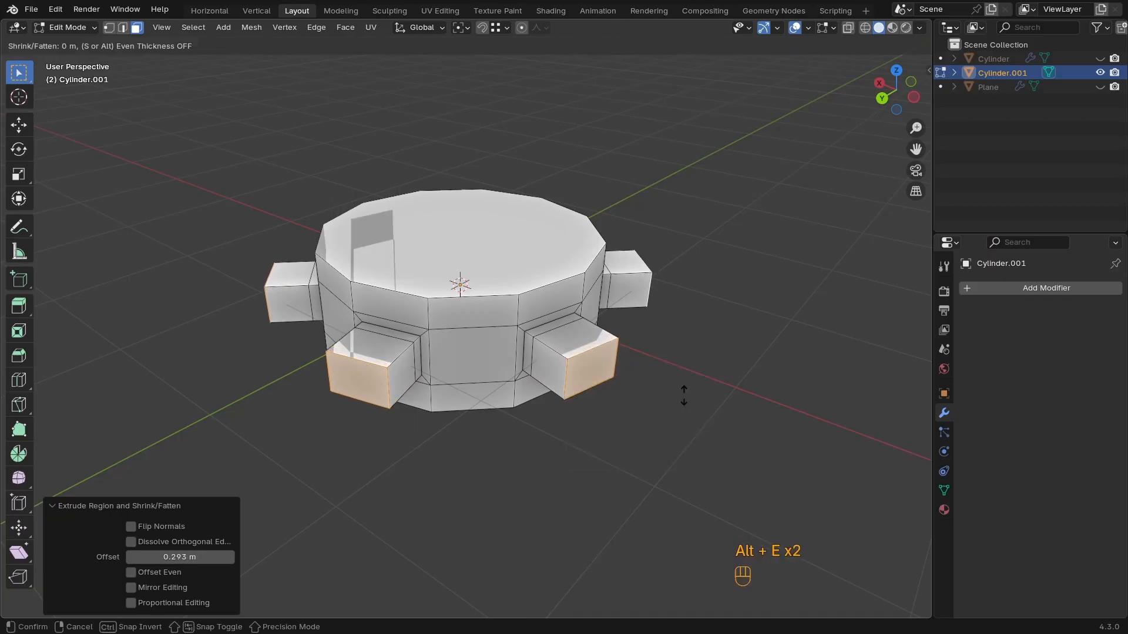
left_click(686, 315)
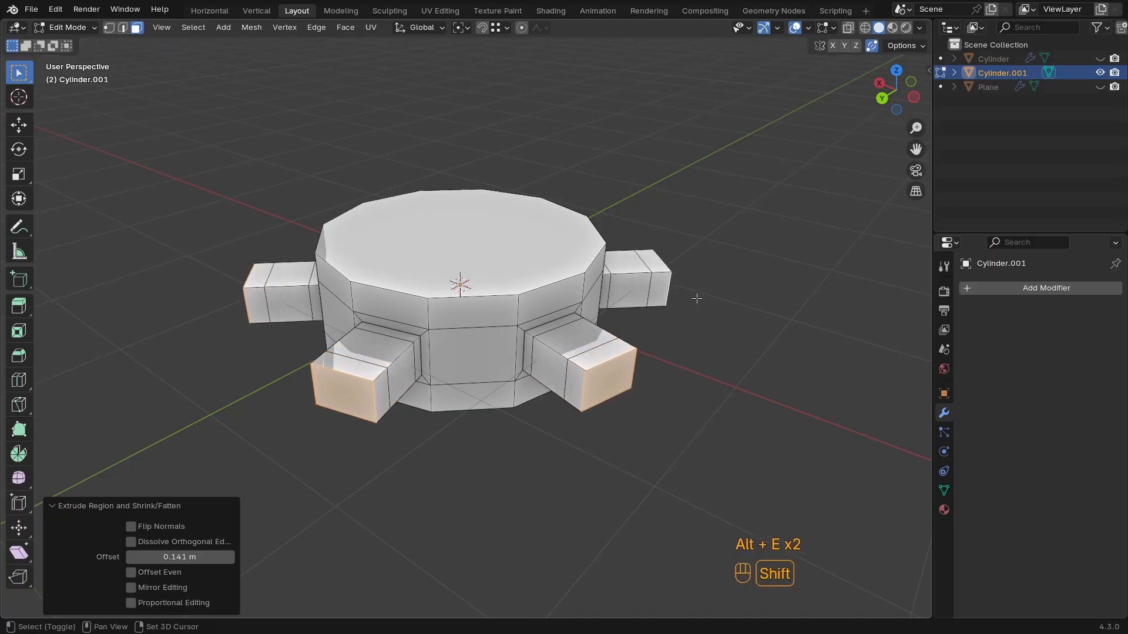
Add one centred loop cut around the cylinder's upper side band and one around its lower side band
middle_click_drag(641, 363, 498, 317)
key("ctrl+r")
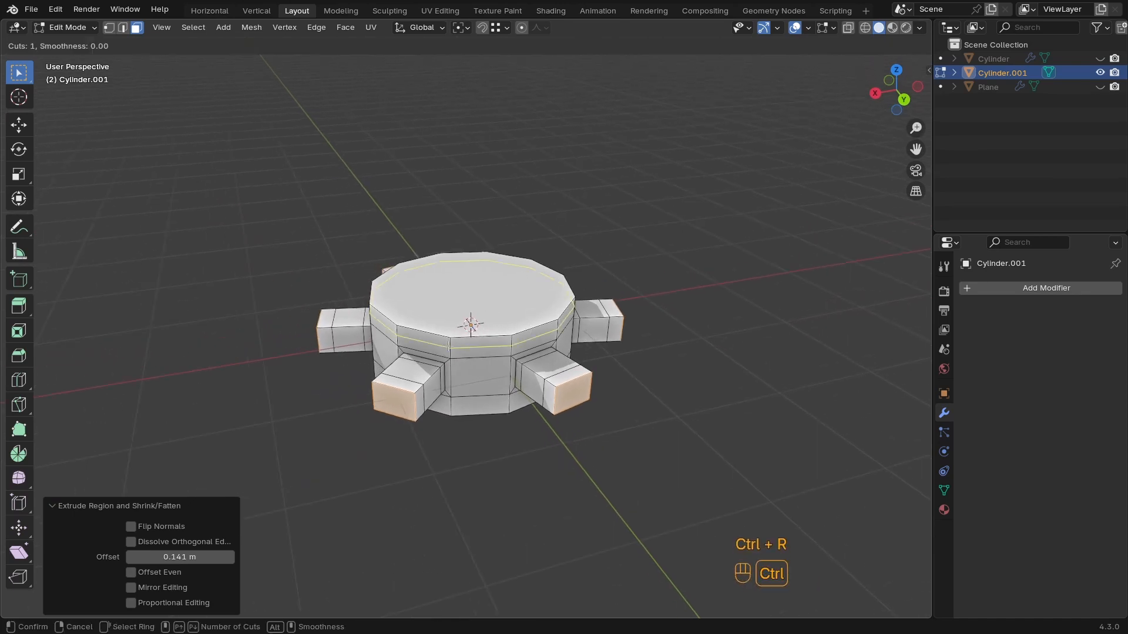
left_click(449, 346)
left_click(448, 344)
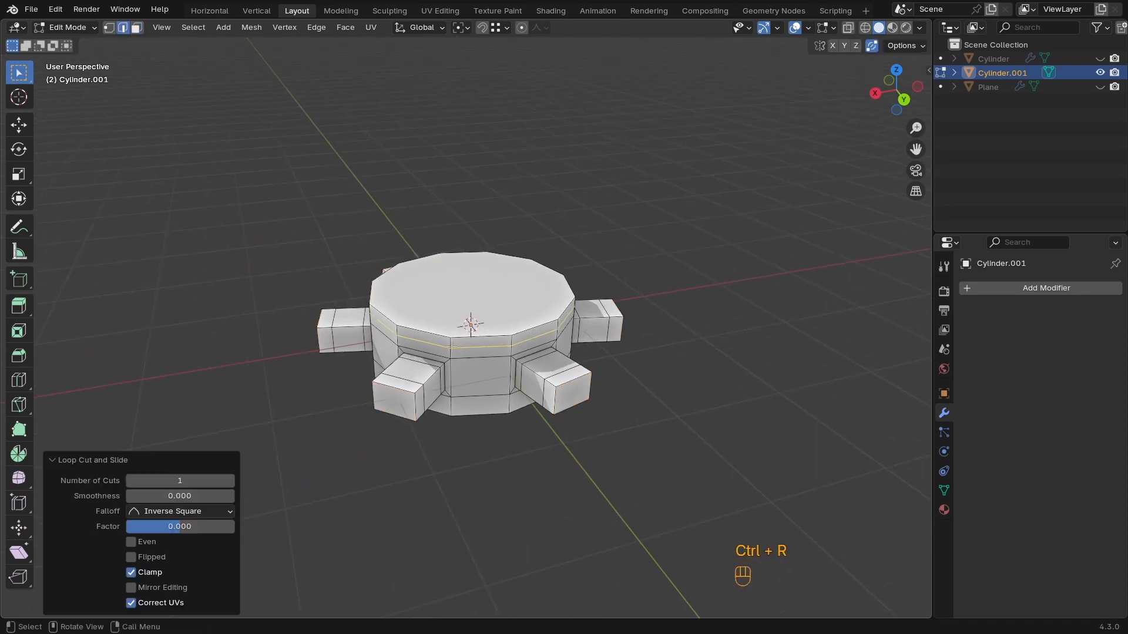
middle_click_drag(449, 345, 485, 376)
key("ctrl+r")
left_click(485, 376)
right_click(486, 376)
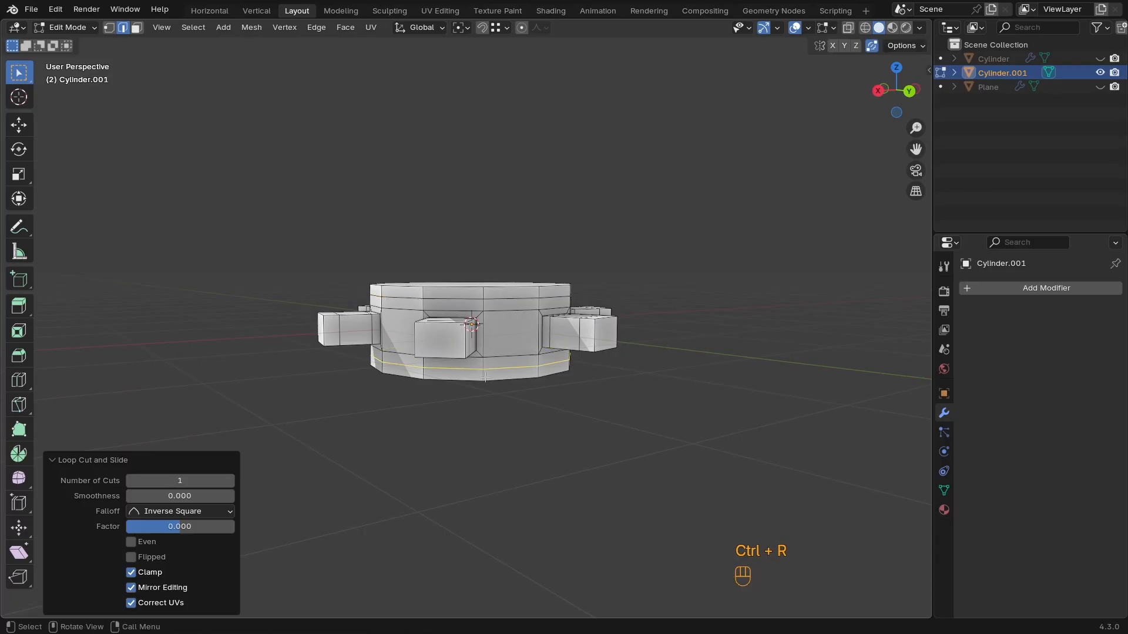
In top wireframe view, inset the top and bottom cap faces by about 0.055 m and inset them again toward the centre
key("KP_7")
middle_click_drag(519, 456, 502, 357)
key("KP_7")
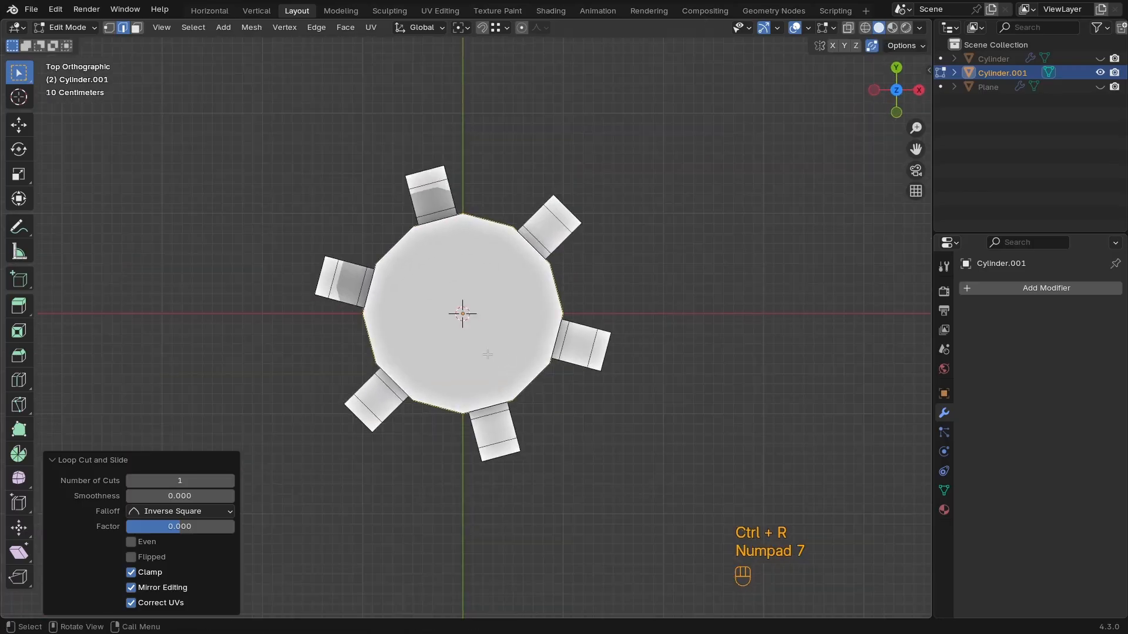
key("z")
key("3")
left_click_drag(490, 294, 424, 353)
key("i")
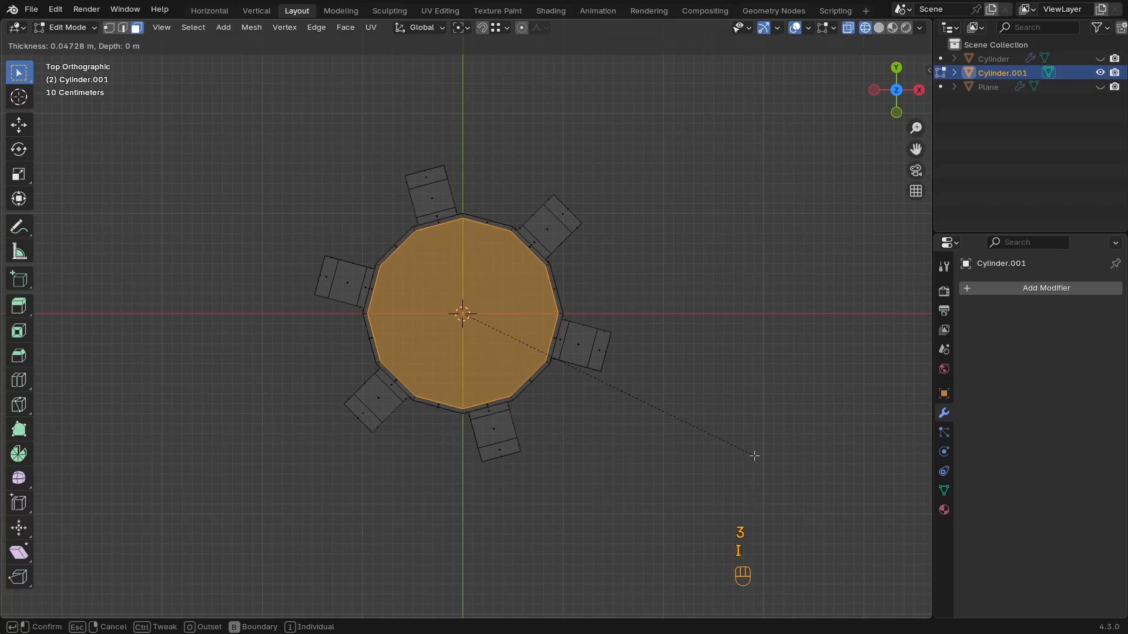
left_click(758, 457)
key("i")
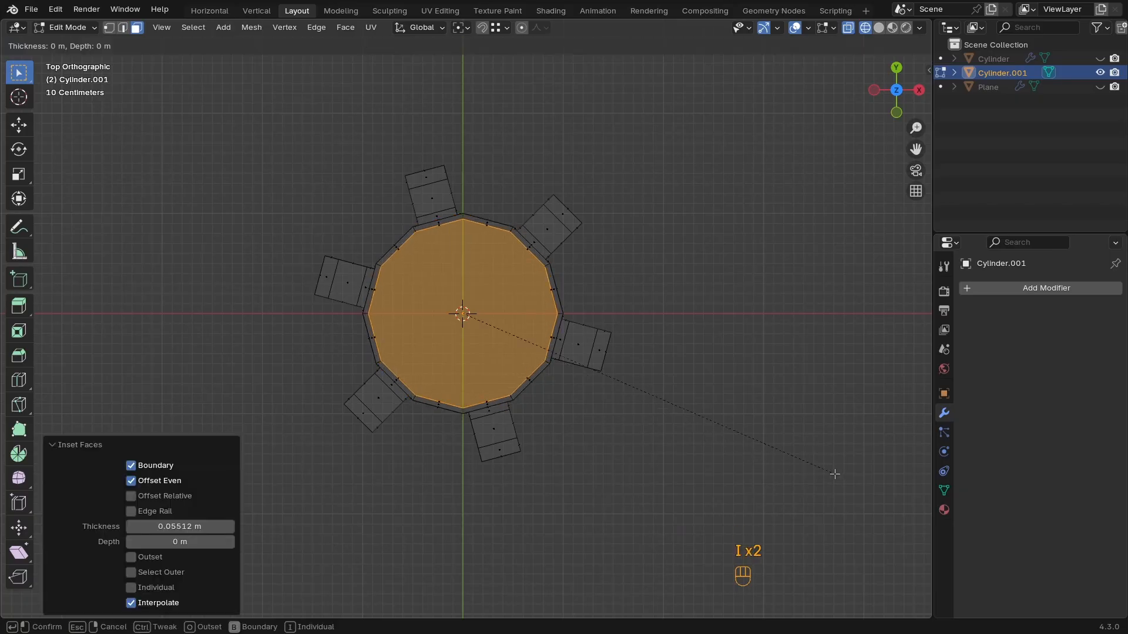
left_click(647, 468)
Return to object mode with solid shading and add a Subdivision Surface modifier with viewport level 2 to the new cylinder
key("Tab")
mouse_move(647, 468)
middle_mouse_down()
mouse_move(576, 302)
mouse_move(556, 380)
middle_mouse_up()
key("z")
key("z")
left_click(811, 413)
mouse_move(637, 393)
middle_mouse_down()
mouse_move(657, 410)
mouse_move(641, 402)
middle_mouse_up()
middle_click_drag(641, 402, 602, 388, "shift")
scroll(602, 388, "down", 1)
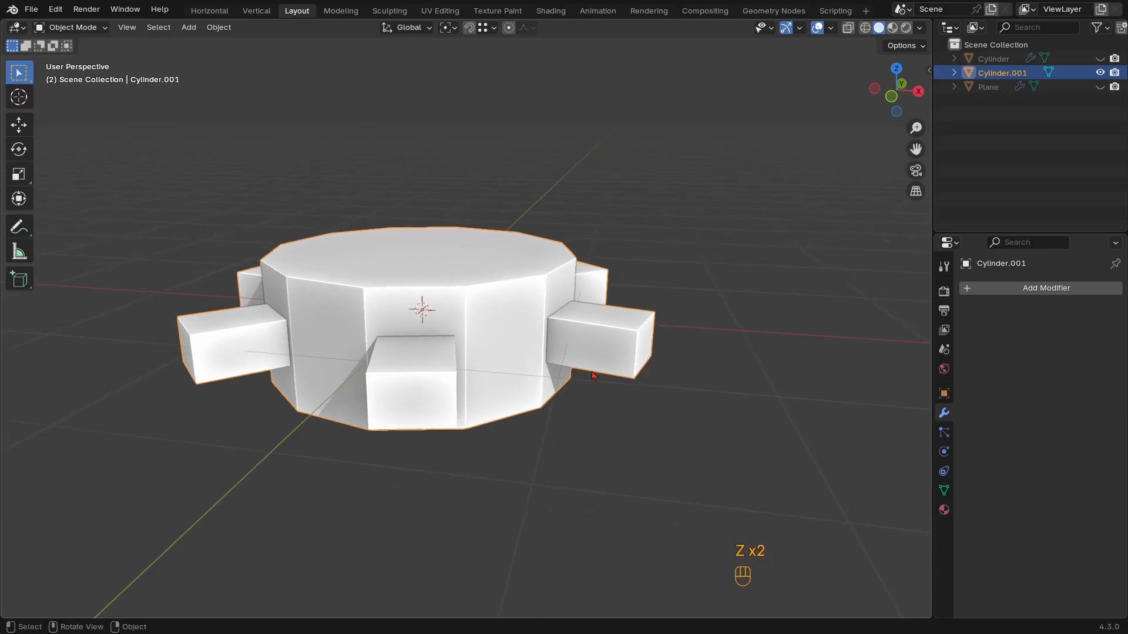
left_click(1041, 288)
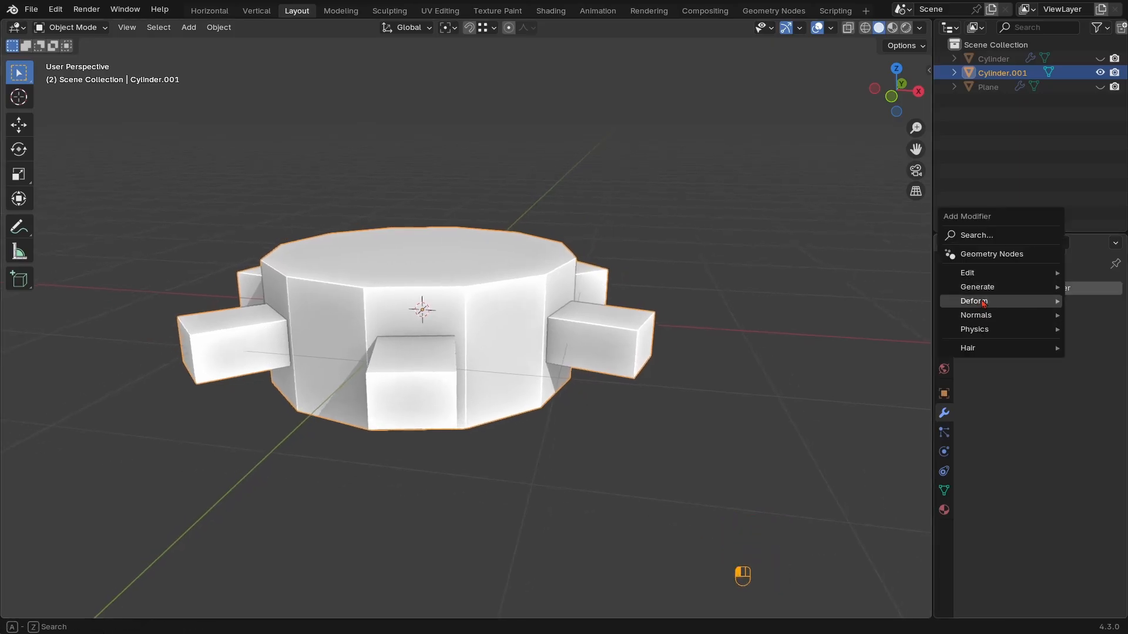
mouse_move(973, 287)
left_click(872, 471)
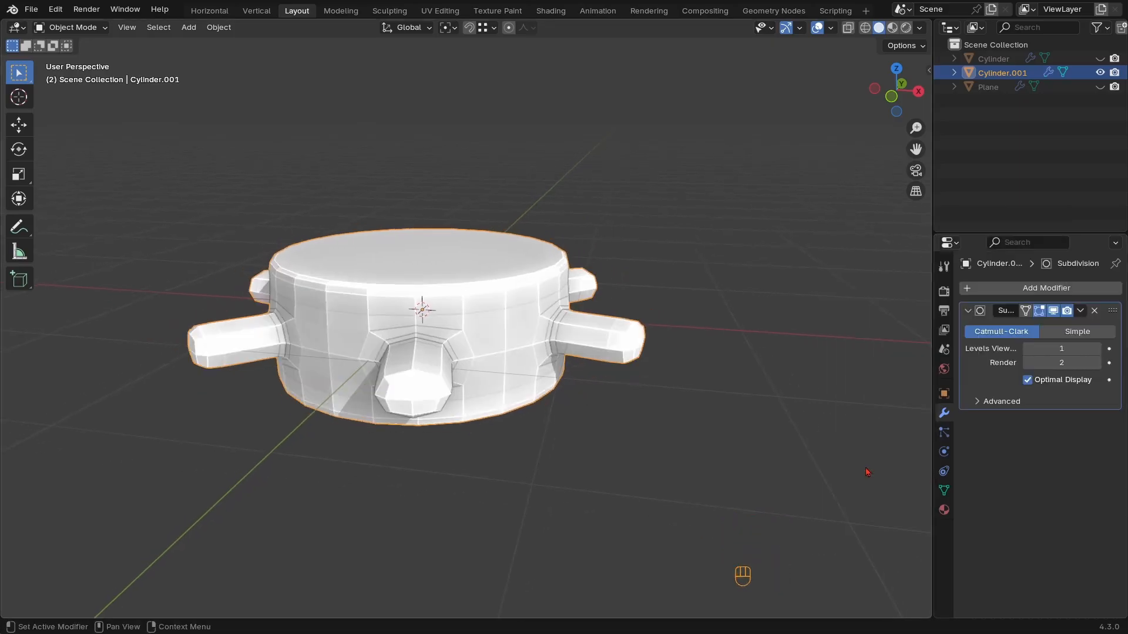
mouse_move(587, 376)
middle_mouse_down("ctrl")
mouse_move(584, 408)
mouse_move(593, 393)
middle_mouse_up("ctrl")
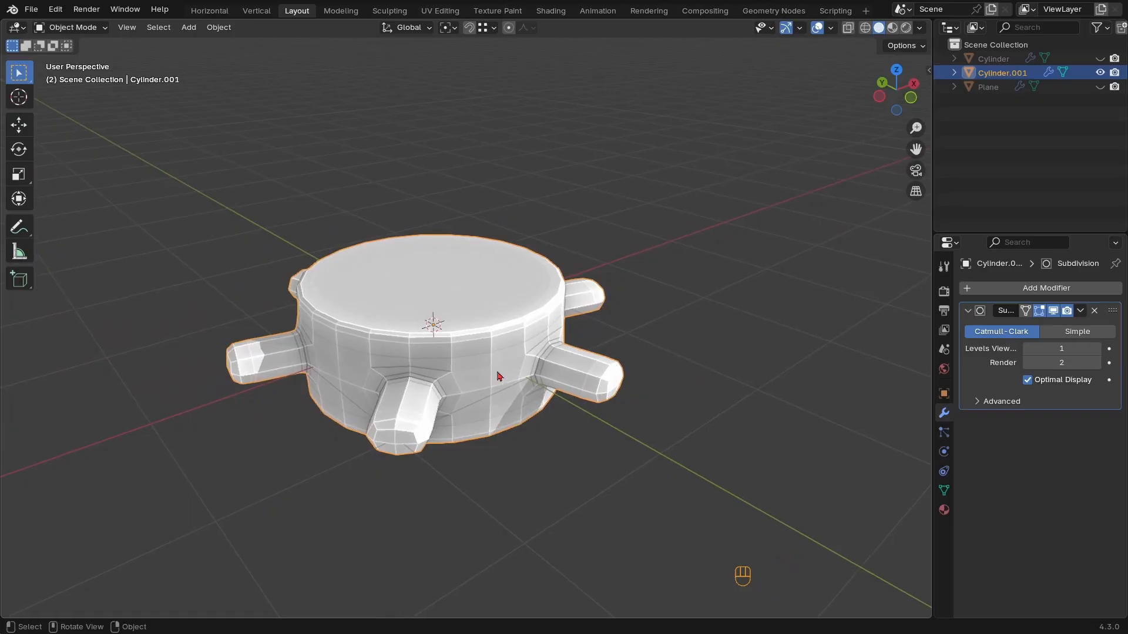
middle_click_drag(496, 378, 455, 368, "shift")
left_click(1097, 349)
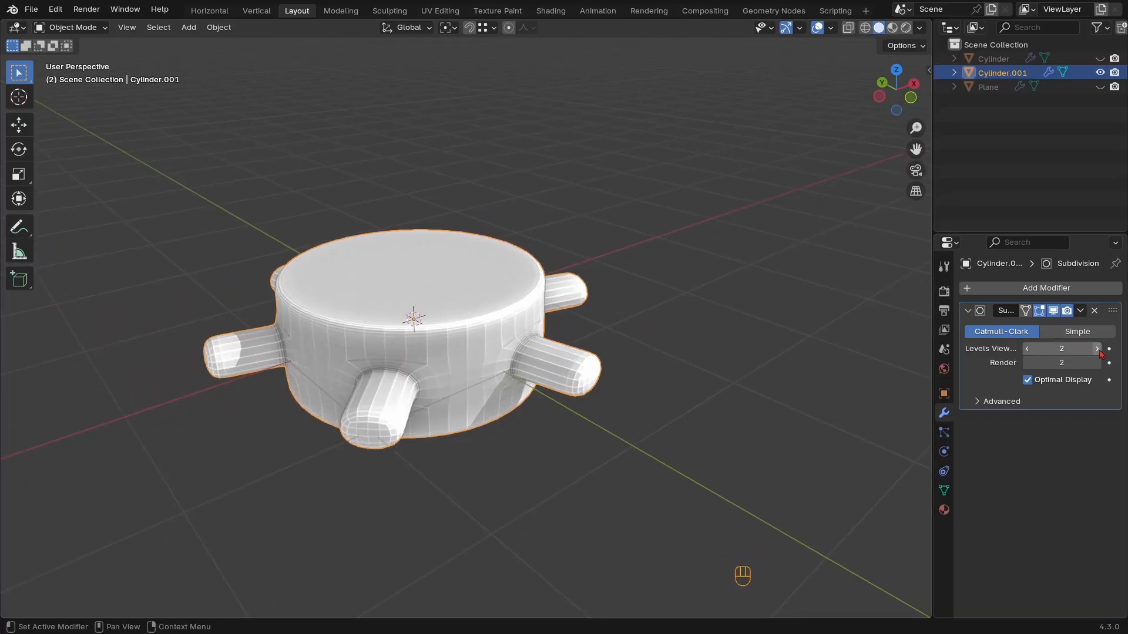
In top wireframe view in edit mode, bridge the gear's inner top and bottom cap faces to open a central hole
mouse_move(529, 356)
middle_mouse_down("ctrl")
mouse_move(528, 376)
mouse_move(528, 338)
mouse_move(525, 410)
mouse_move(570, 392)
mouse_move(544, 393)
mouse_move(500, 364)
mouse_move(497, 303)
mouse_move(507, 296)
middle_mouse_up("ctrl")
key("Tab")
key("KP_7")
key("z")
left_click(419, 389)
middle_click_drag(506, 296, 513, 350, "ctrl")
right_click(704, 296)
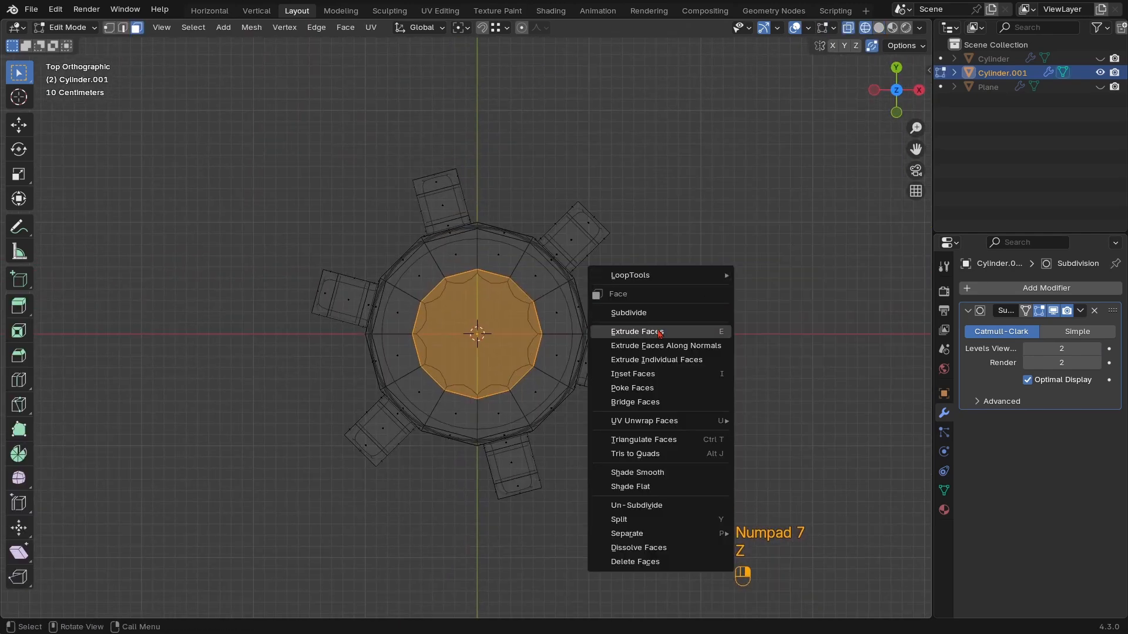
left_click(641, 403)
With solid shading restored, add one centred horizontal loop cut around the inner wall of the gear's hole
mouse_move(517, 382)
middle_mouse_down("ctrl")
mouse_move(496, 345)
mouse_move(588, 317)
middle_mouse_up("ctrl")
key("Tab")
key("z")
left_click(677, 298)
middle_click_drag(678, 301, 513, 309)
key("Tab")
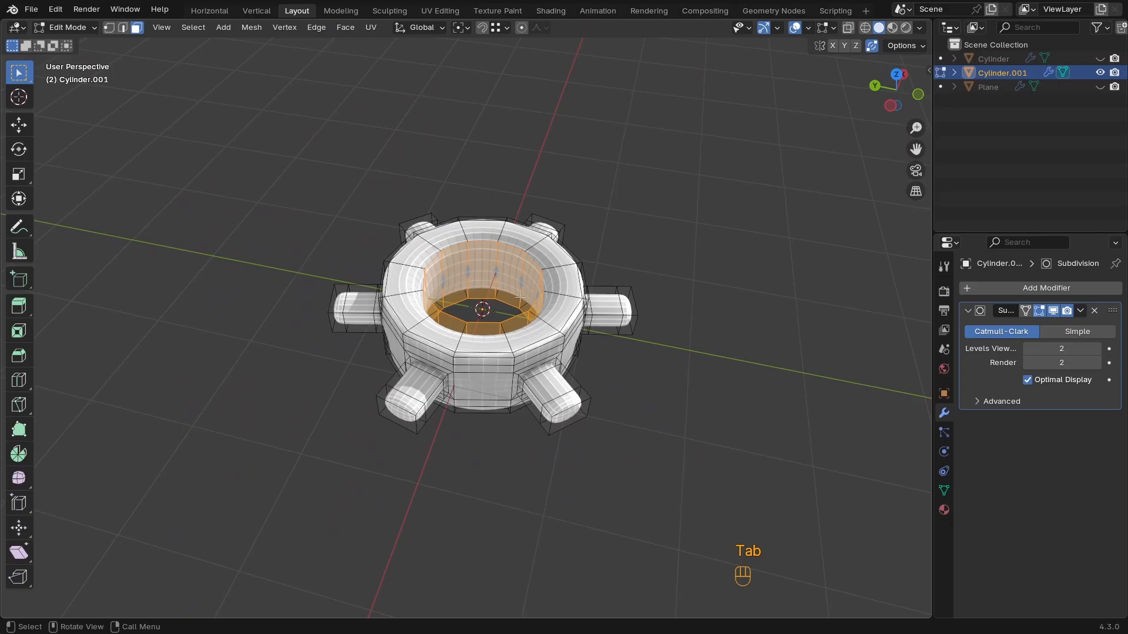
key("ctrl+r")
left_click(514, 278)
right_click(514, 277)
key("Tab")
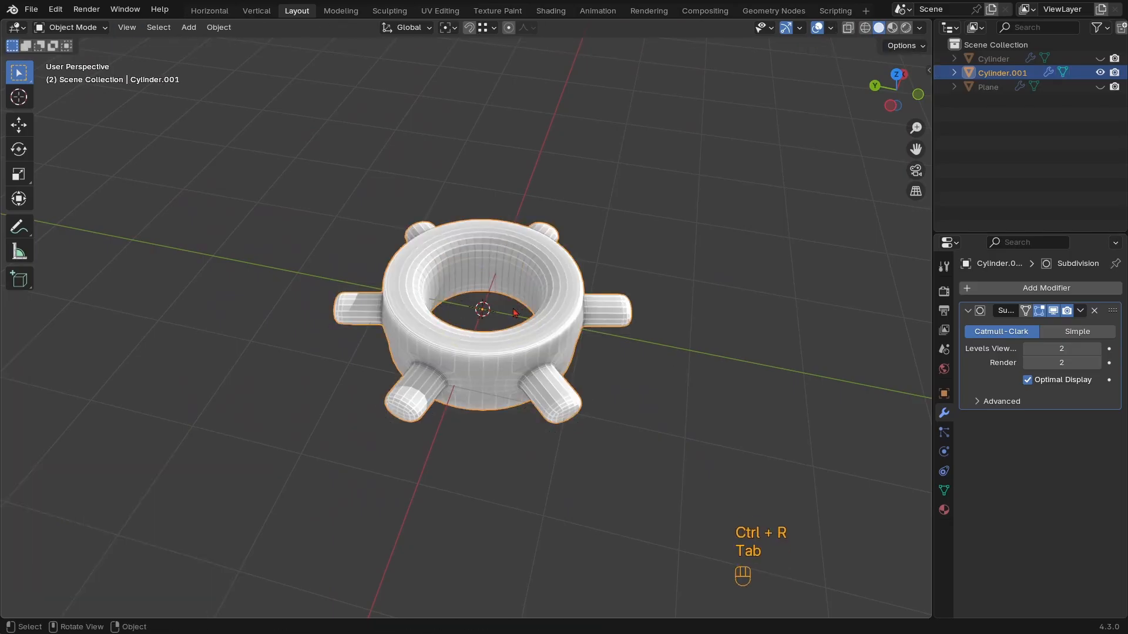
Bevel the hole's loop cut by about 0.15 m with one segment and return to object mode
key("Tab")
key("ctrl+b")
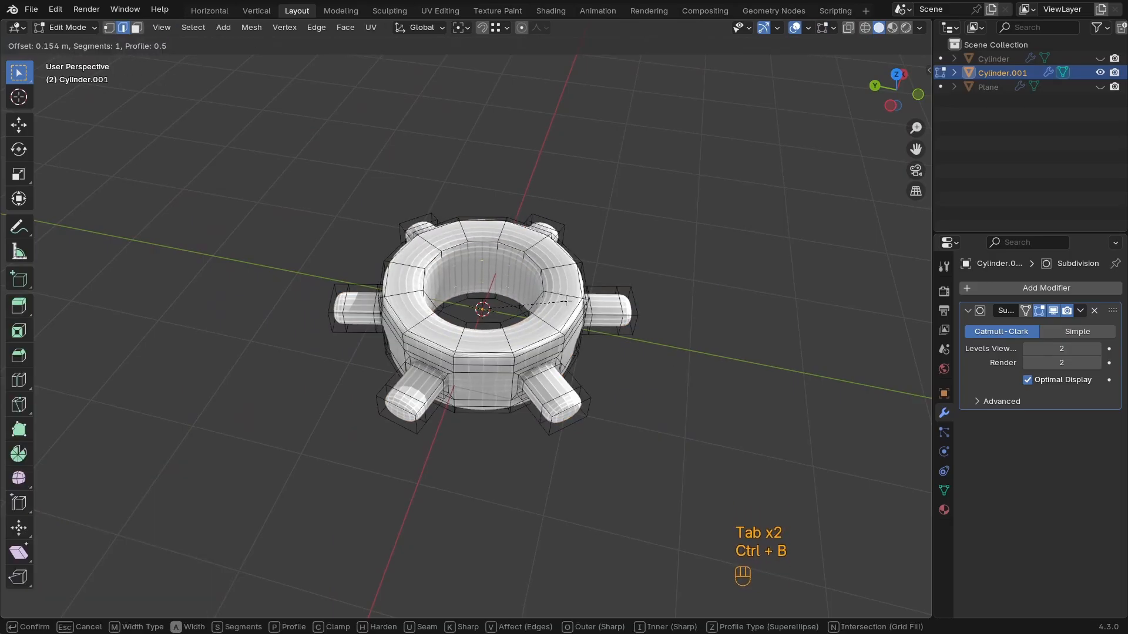
left_click(576, 303)
key("Tab")
Hide the finished gear and add a new mesh cube at the origin
middle_click_drag(560, 310, 235, 412)
key("Tab")
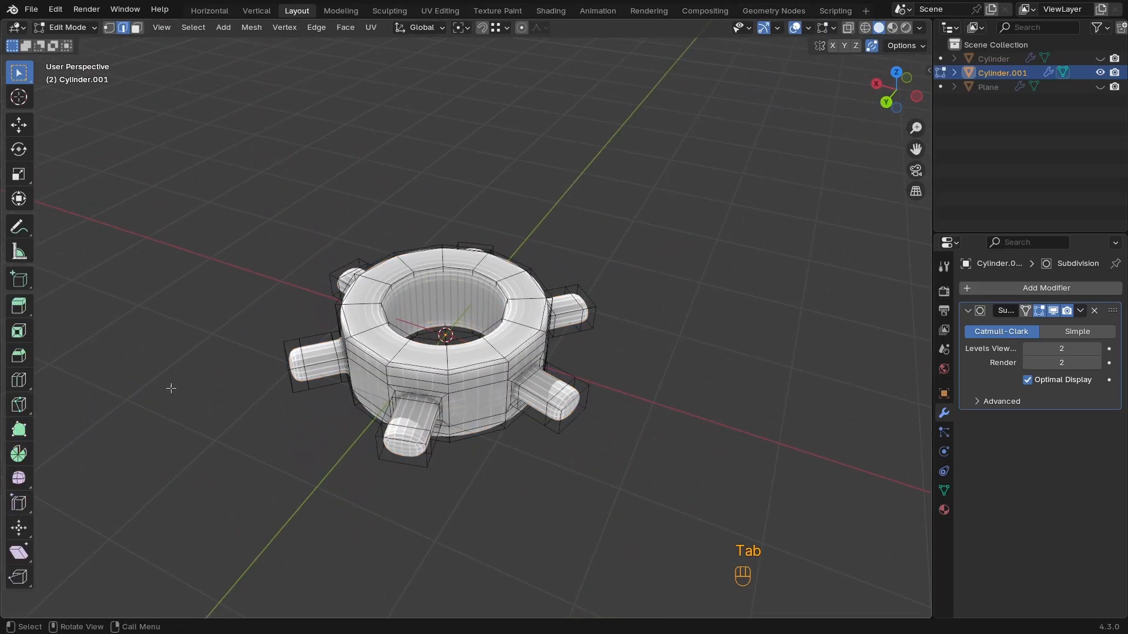
key("Tab")
middle_click_drag(497, 348, 531, 374)
key("h")
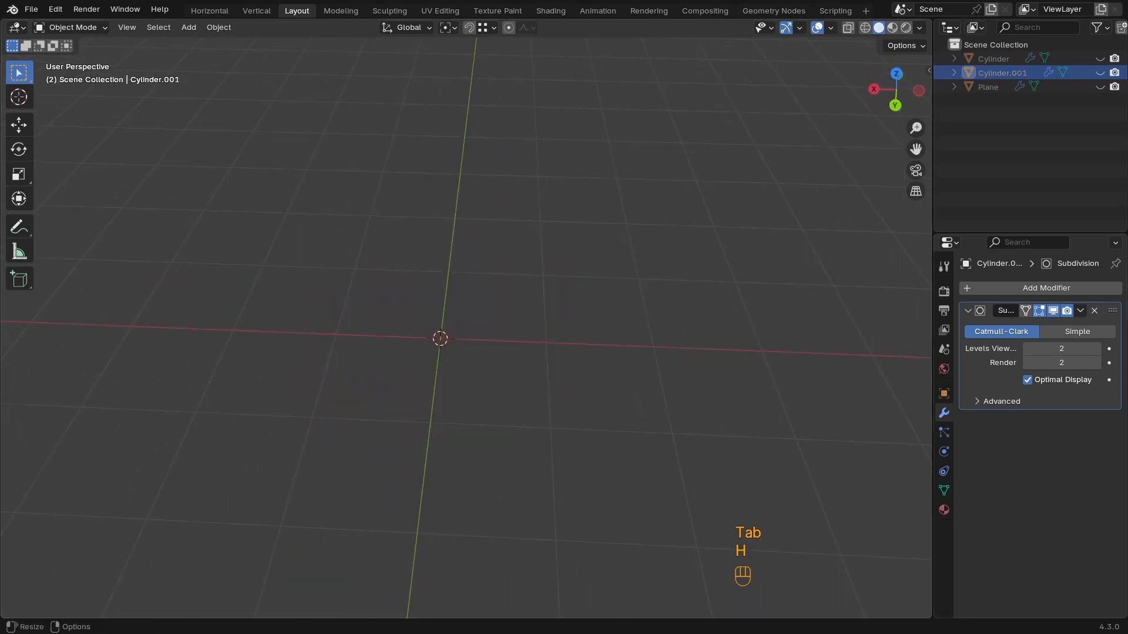
middle_click_drag(483, 276, 494, 247, "shift")
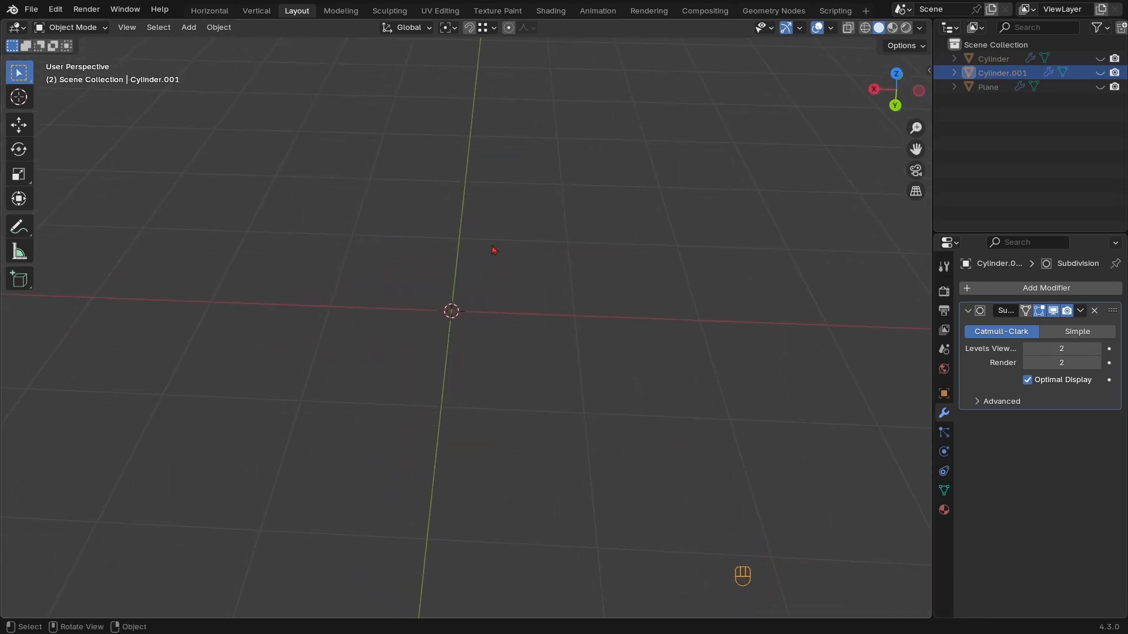
key("shift+a")
mouse_move(460, 286)
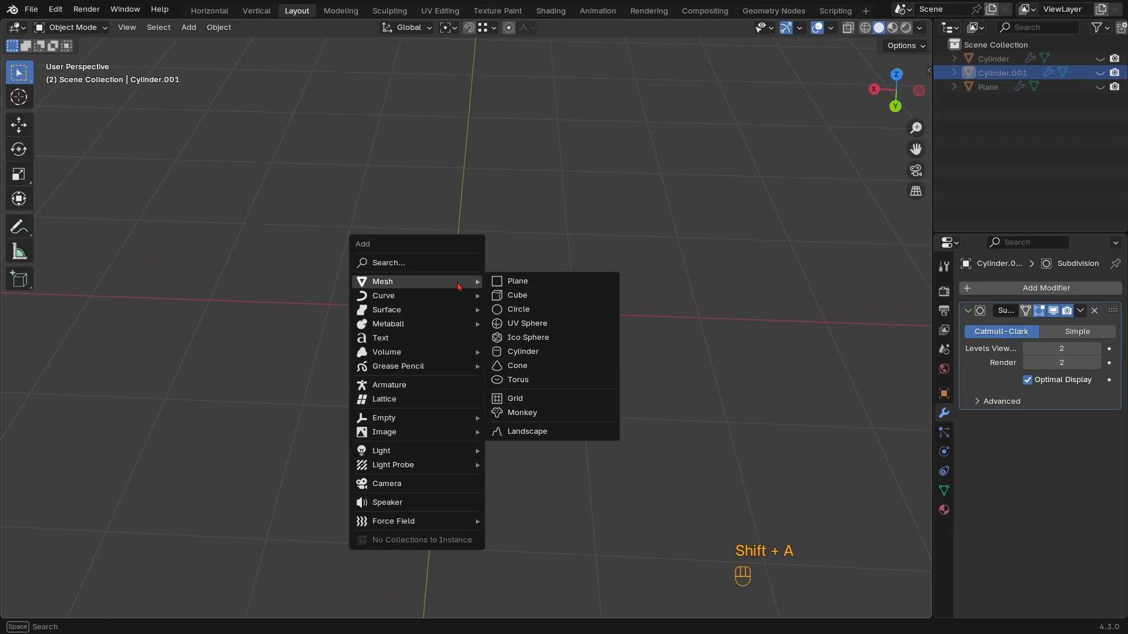
left_click(546, 300)
In edit mode with face selection, lower the cube's top face by about 1.2 m along Z
key("Tab")
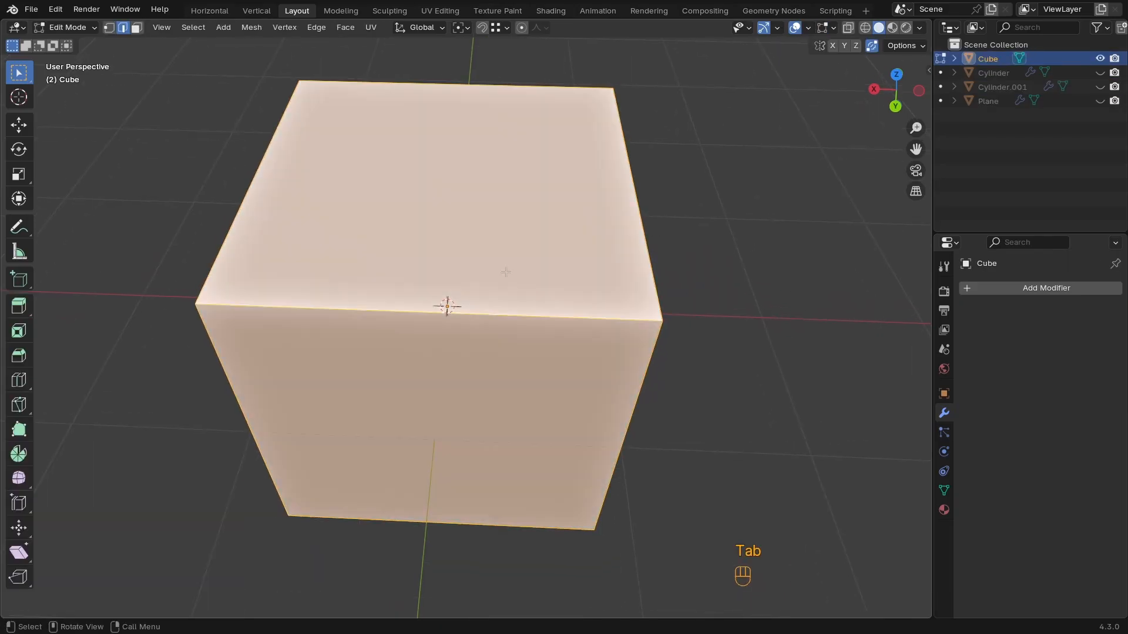
left_click(448, 272)
middle_click_drag(447, 272, 522, 235)
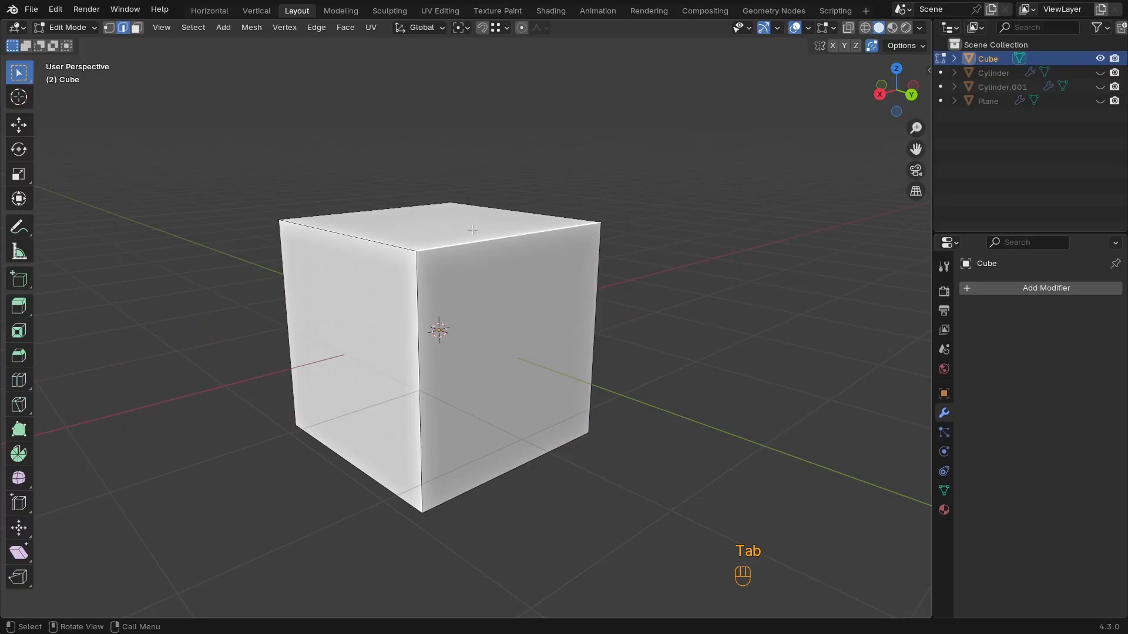
key("g")
key("z")
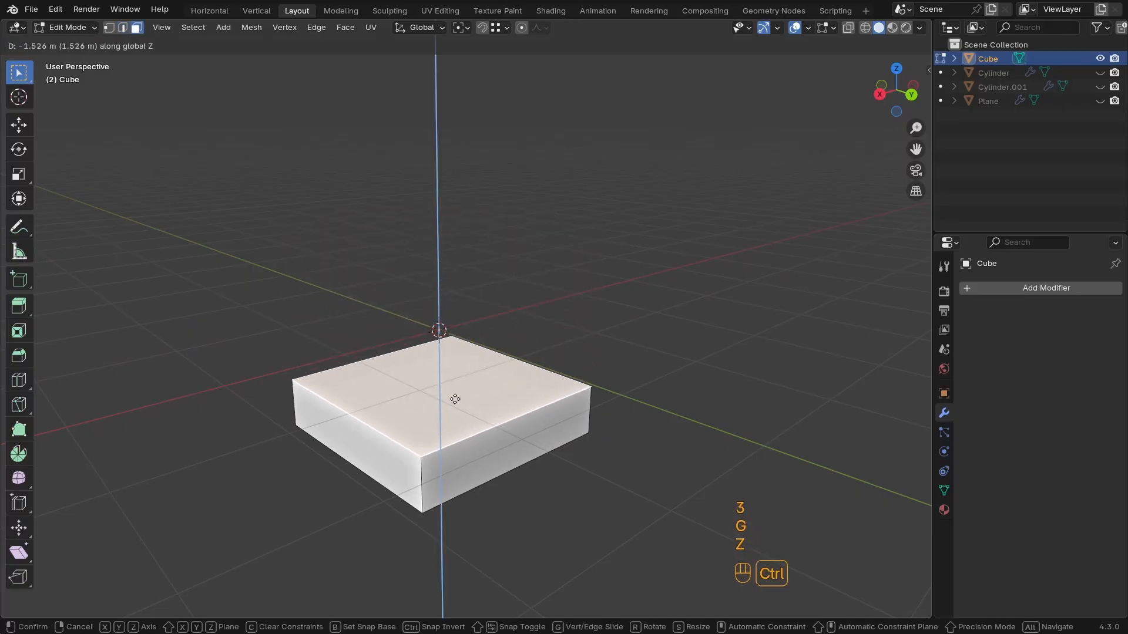
left_click(459, 366)
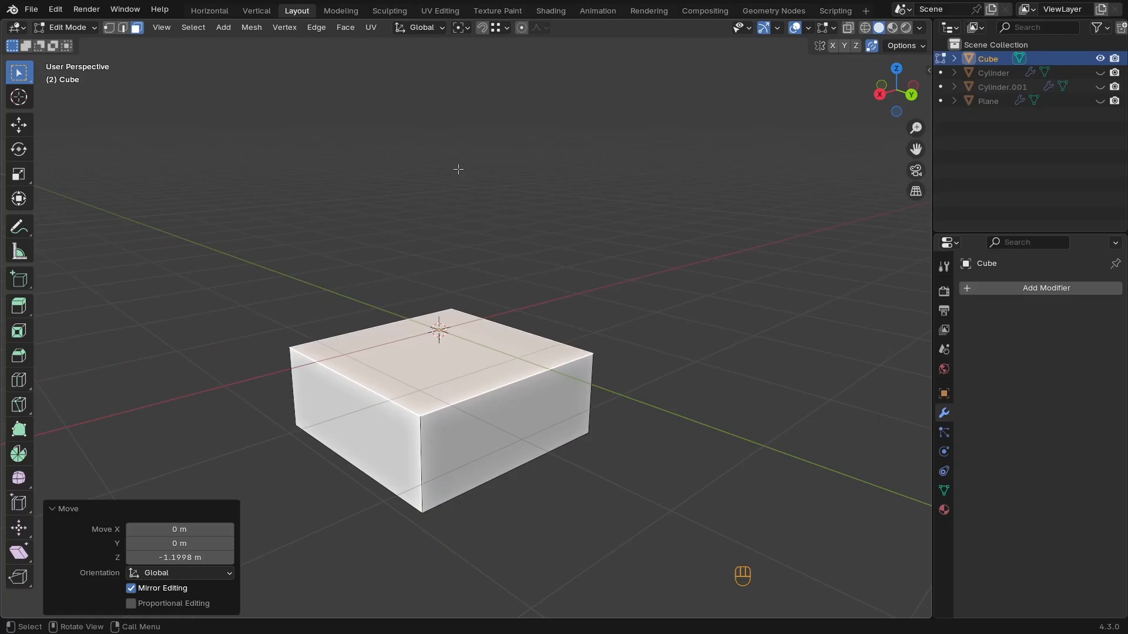
Use Increment as the snap target and lower the top face by another 0.1 m along Z with fine snapping
left_click(507, 28)
left_click(469, 102)
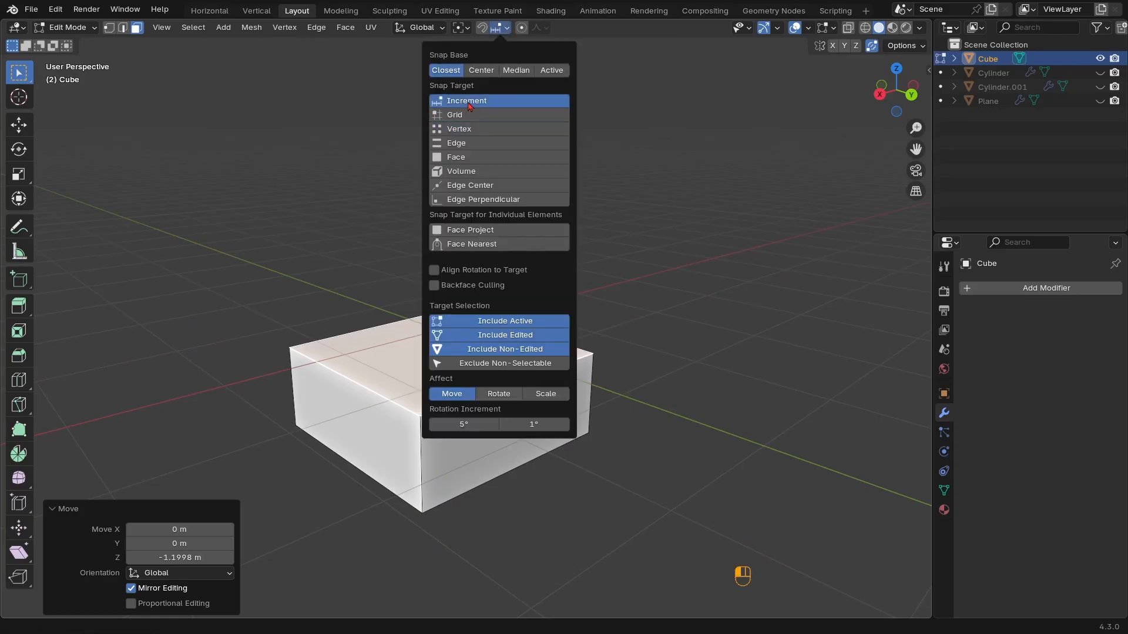
key("g")
key("z")
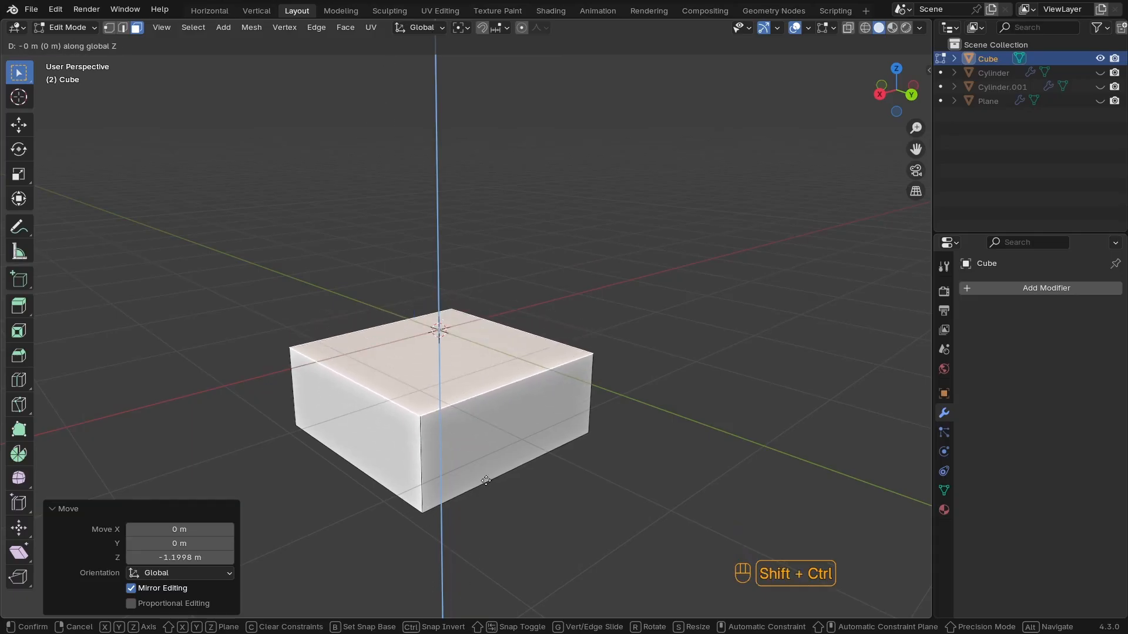
left_click(480, 603)
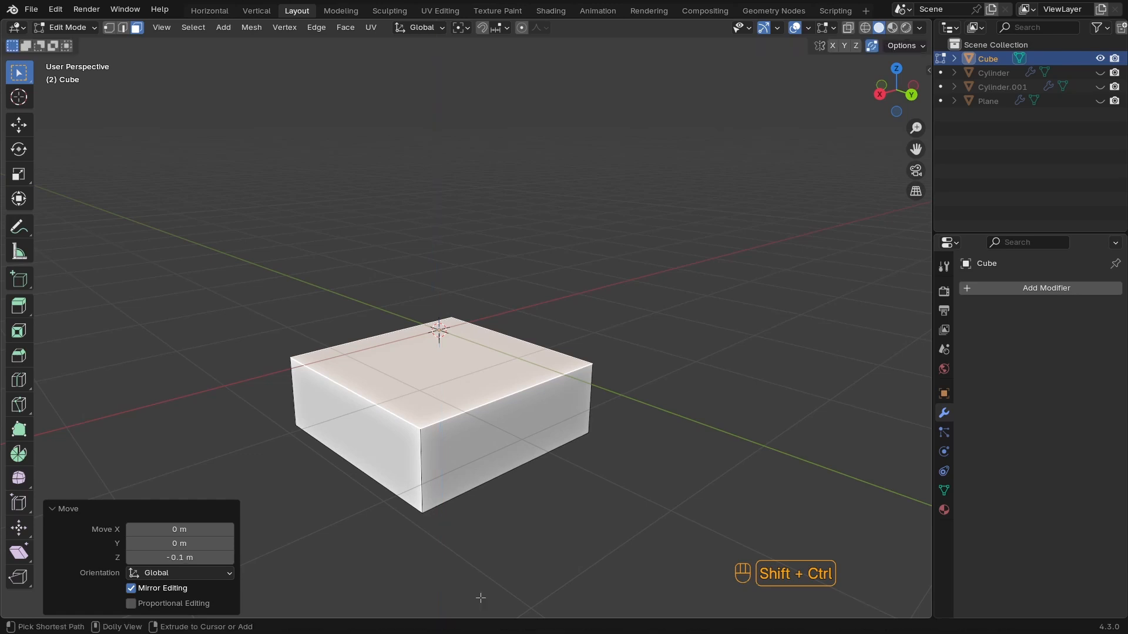
In front wireframe view with edge selection, select the four vertical corner edges of the box
middle_click_drag(481, 600, 465, 364, "ctrl")
key("KP_1")
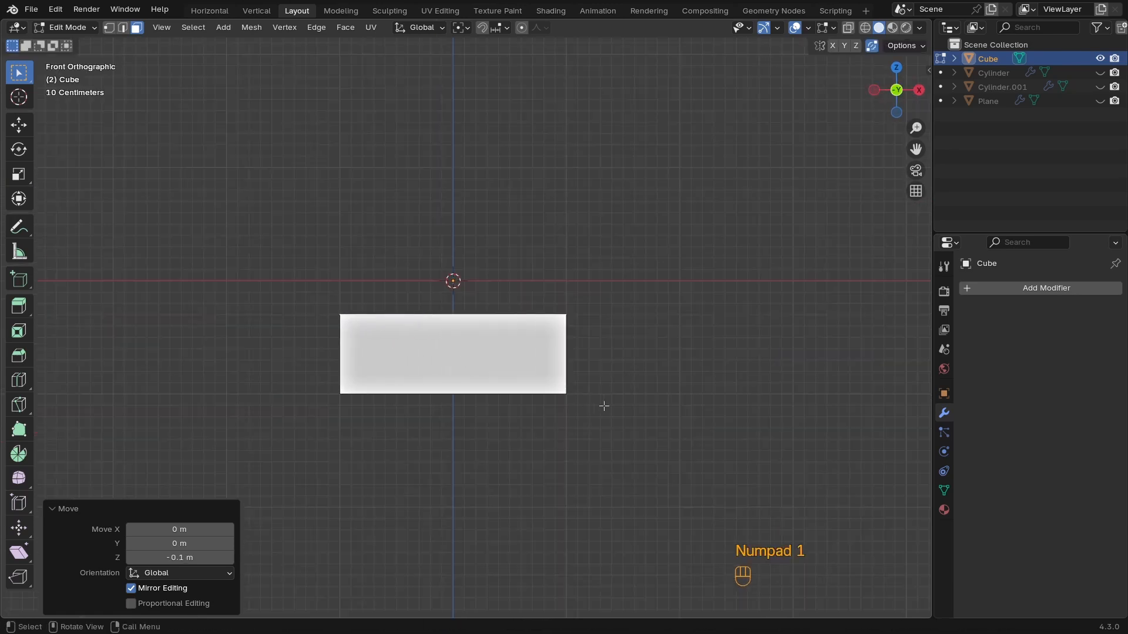
key("z")
key("2")
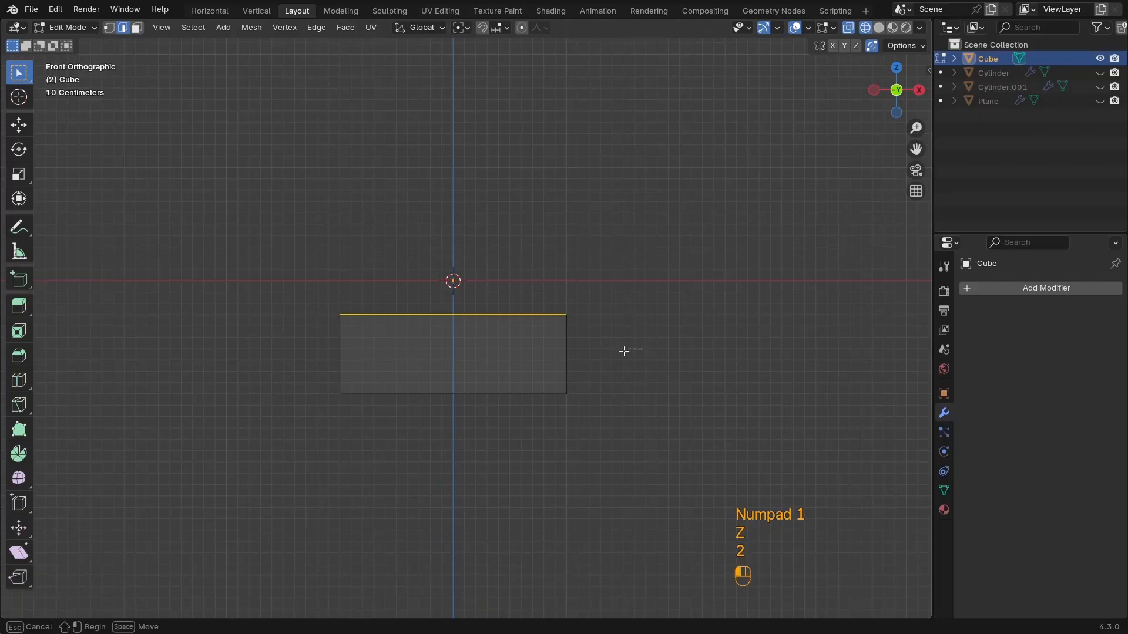
left_click_drag(641, 349, 282, 360)
mouse_move(505, 383)
middle_mouse_down()
mouse_move(534, 416)
mouse_move(514, 434)
mouse_move(551, 364)
mouse_move(512, 372)
middle_mouse_up()
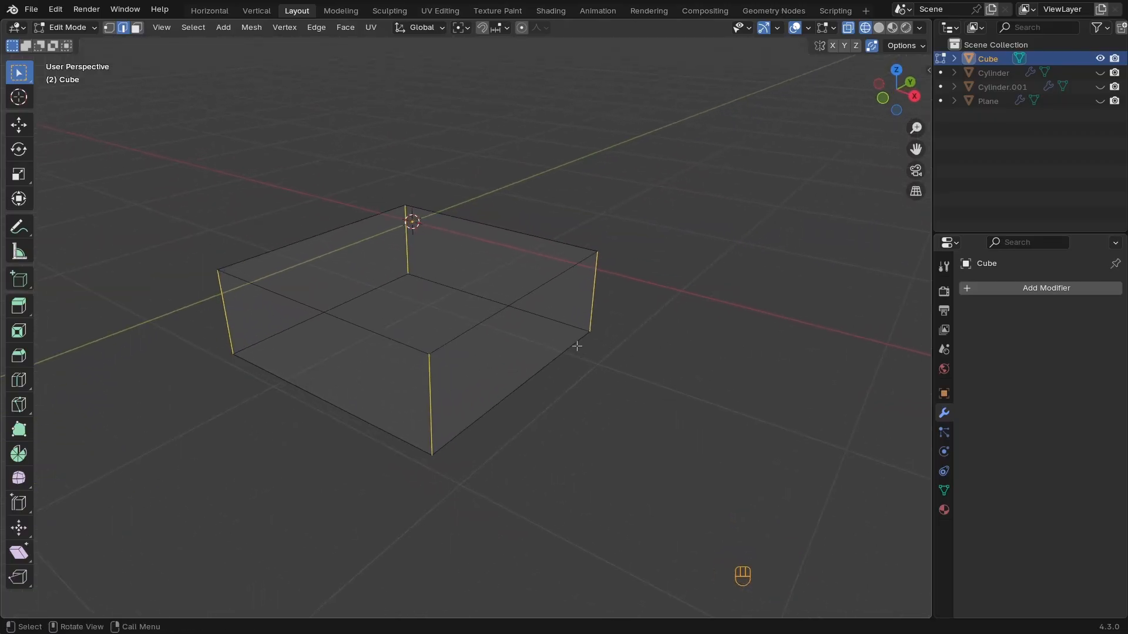
Try a Subdivision Surface modifier on the box and view it in edit mode
key("Tab")
left_click(999, 288)
mouse_move(958, 289)
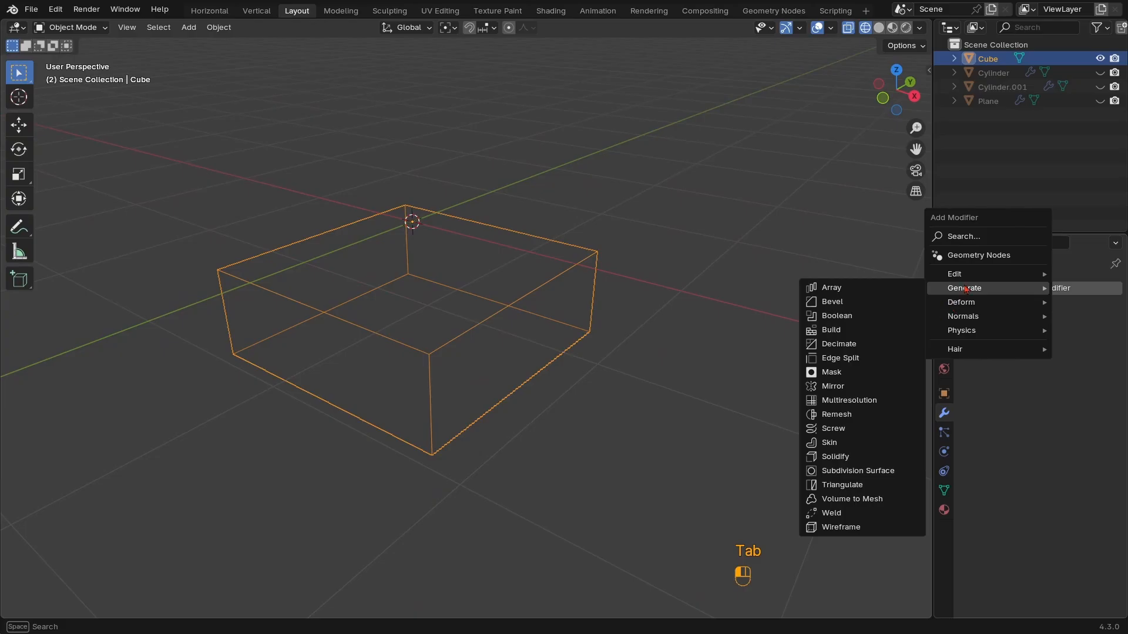
left_click(853, 473)
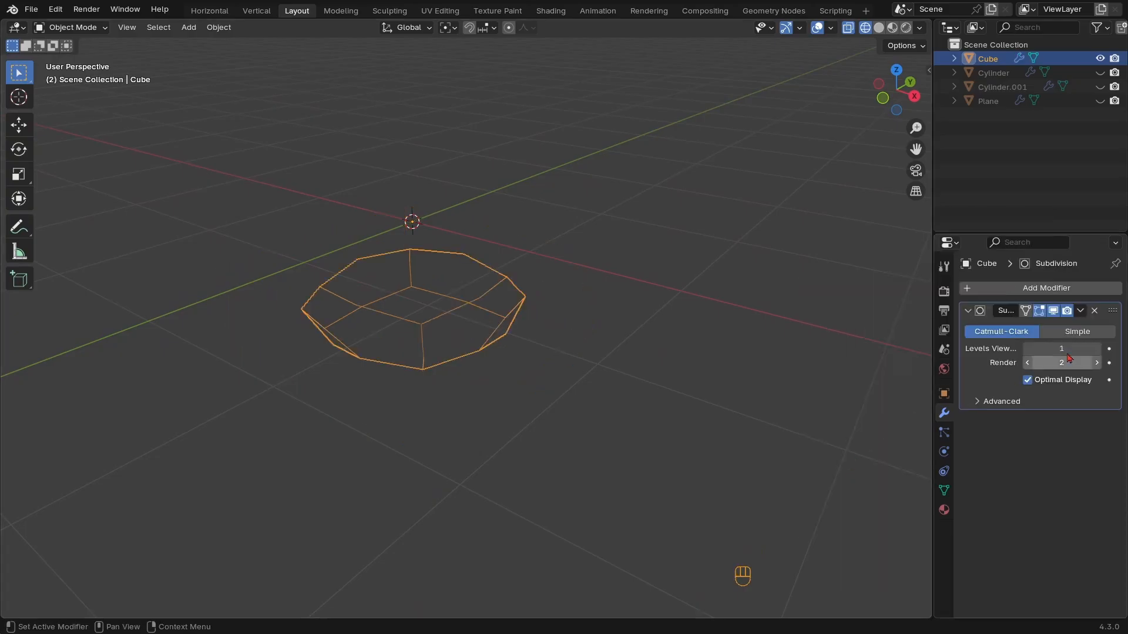
key("Tab")
mouse_move(498, 342)
middle_mouse_down()
mouse_move(509, 353)
mouse_move(511, 333)
middle_mouse_up()
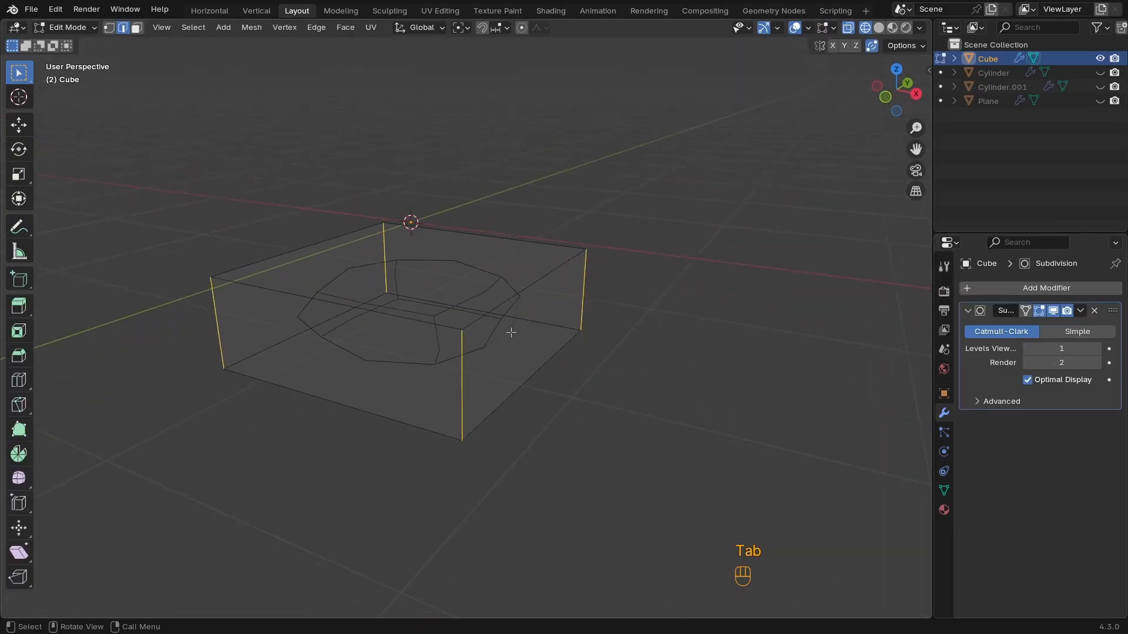
Show the item transform properties and replace the box's Subdivision Surface modifier with a Bevel modifier
key("n")
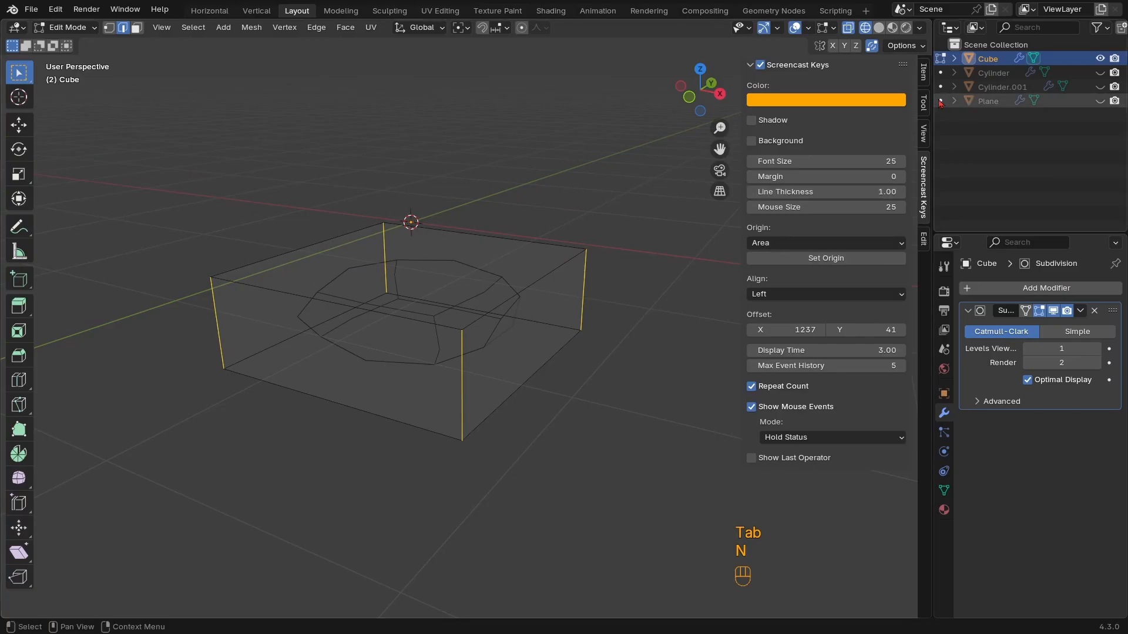
left_click(925, 71)
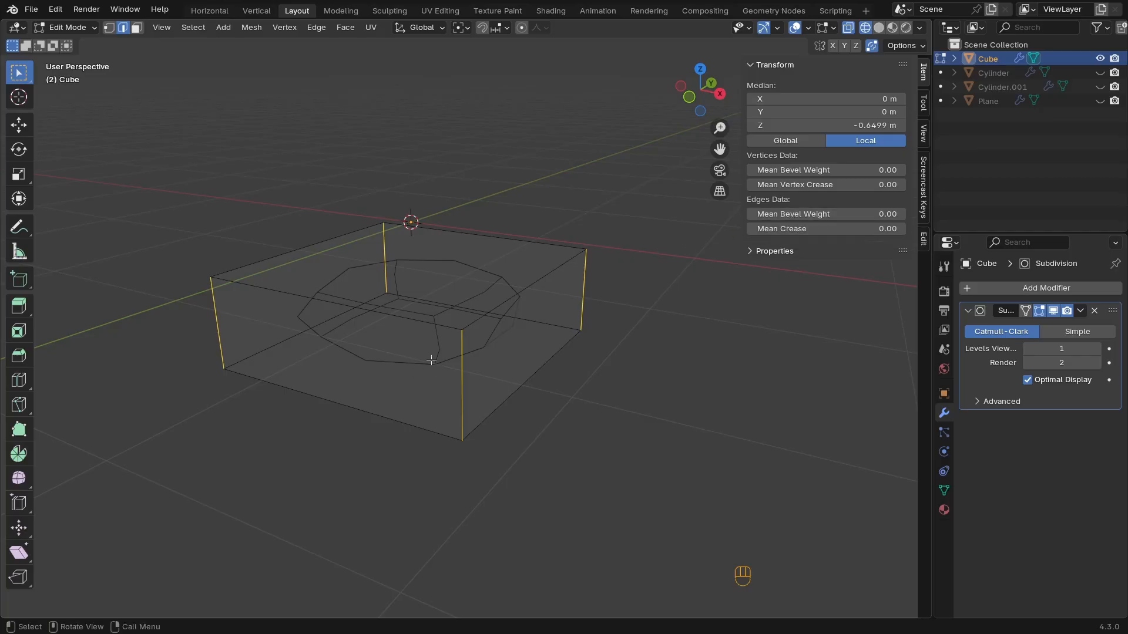
key("Tab")
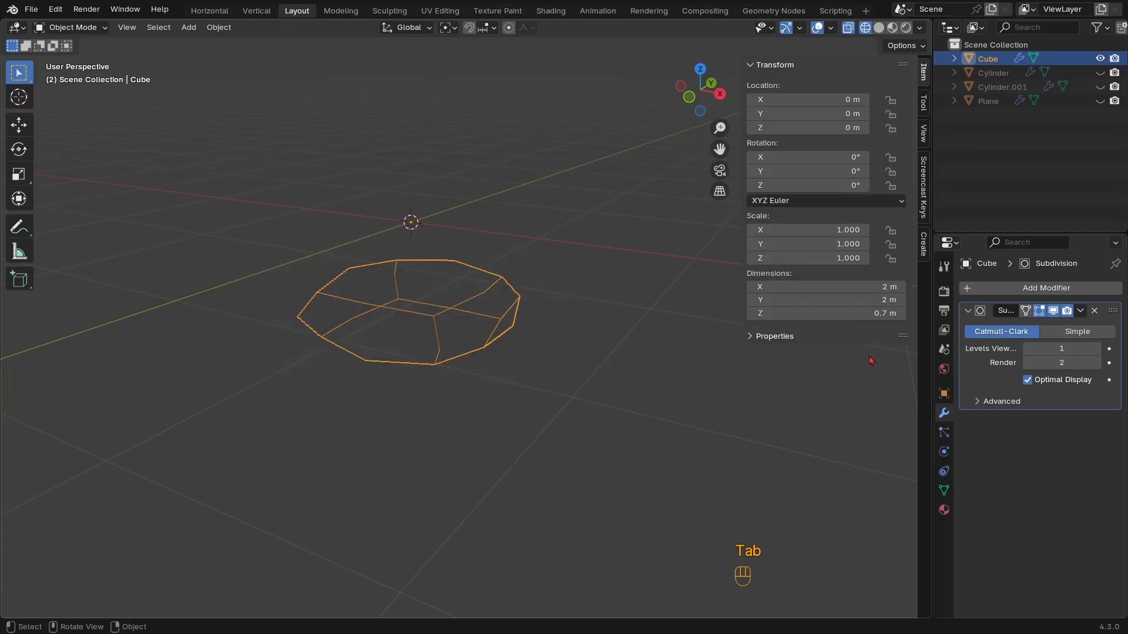
left_click(1095, 312)
left_click(1068, 290)
mouse_move(1068, 292)
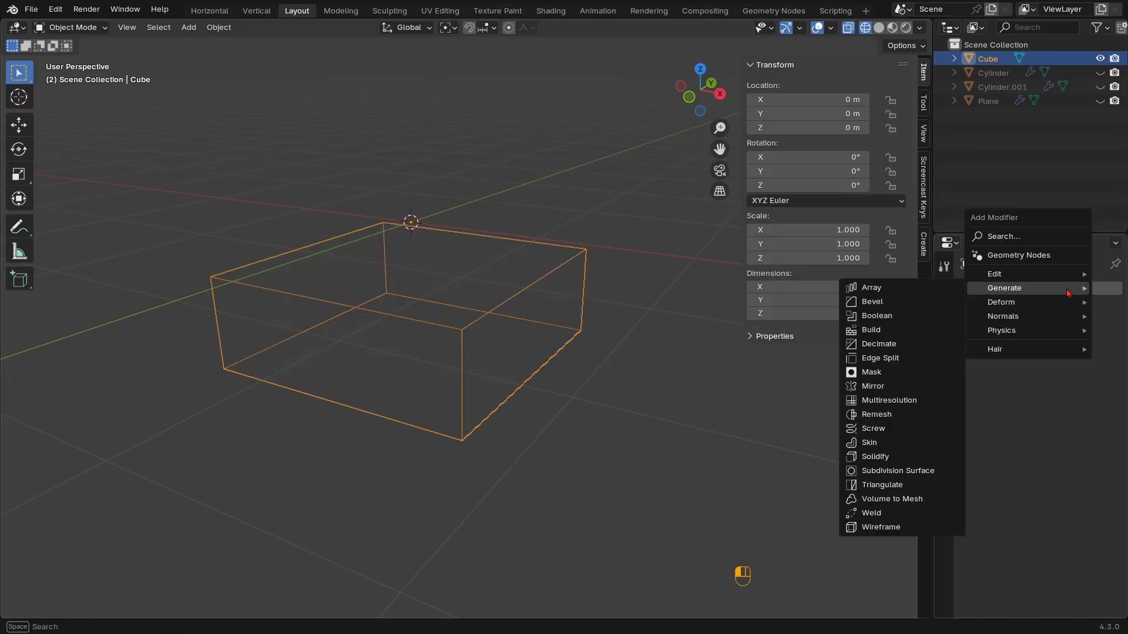
left_click(876, 302)
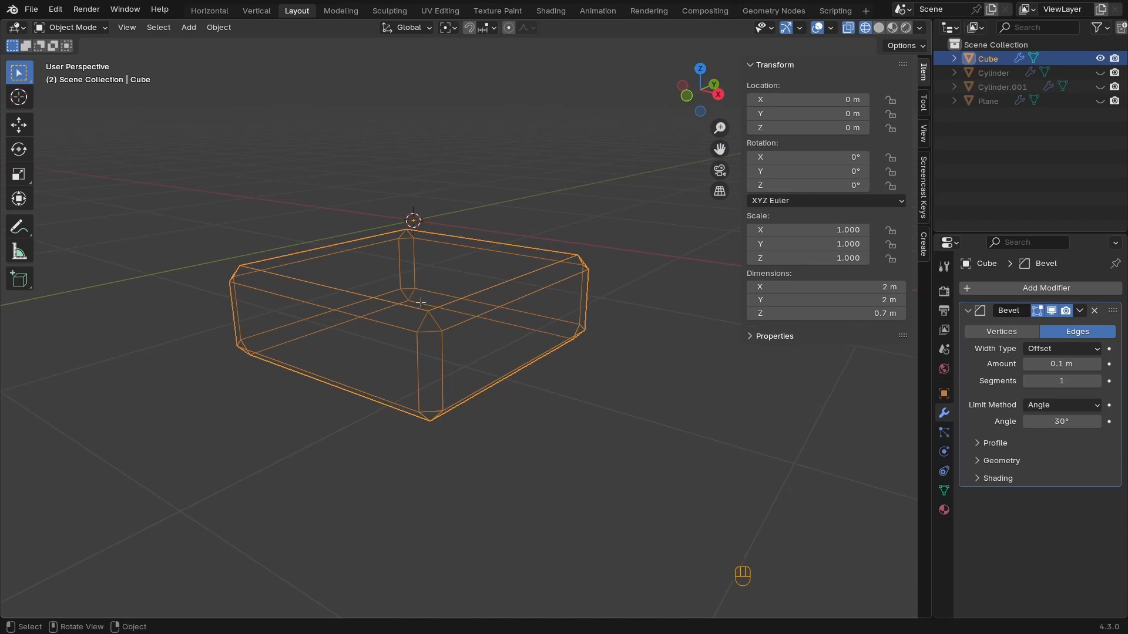
Set the vertical edges' mean edge bevel weight to 1.00 and the Bevel modifier's limit method to Weight
key("Tab")
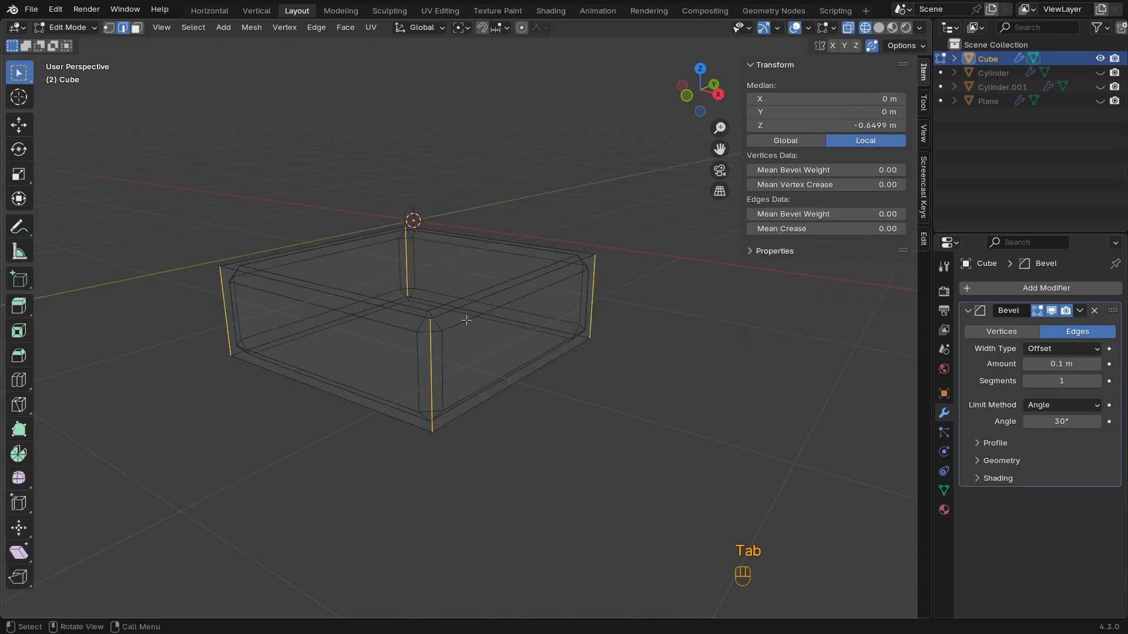
left_click(832, 216)
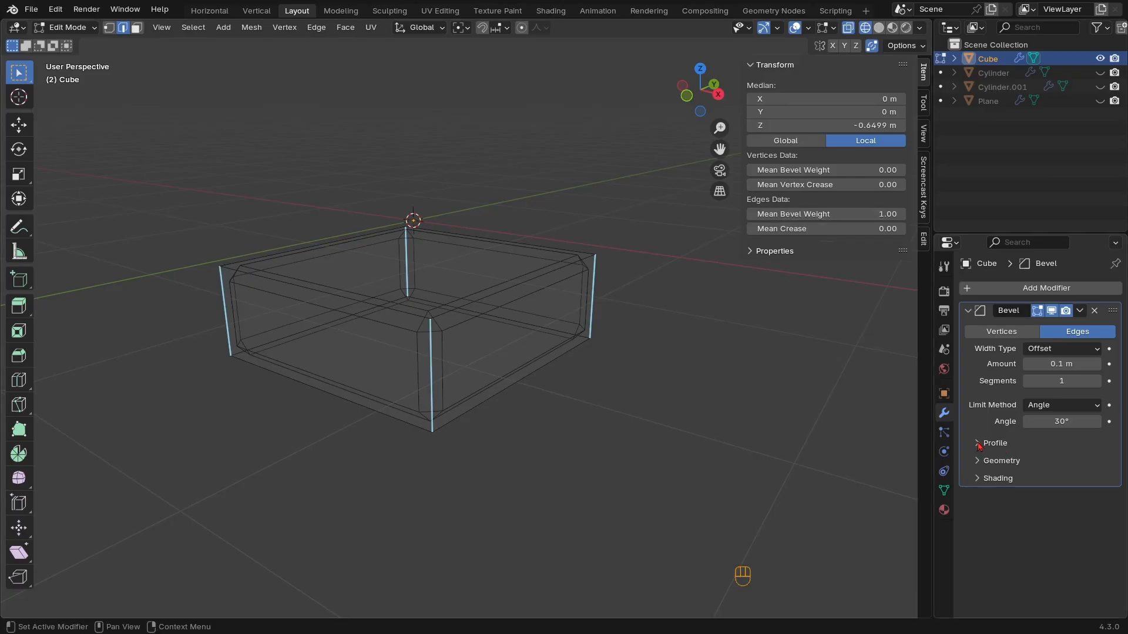
left_click(1040, 406)
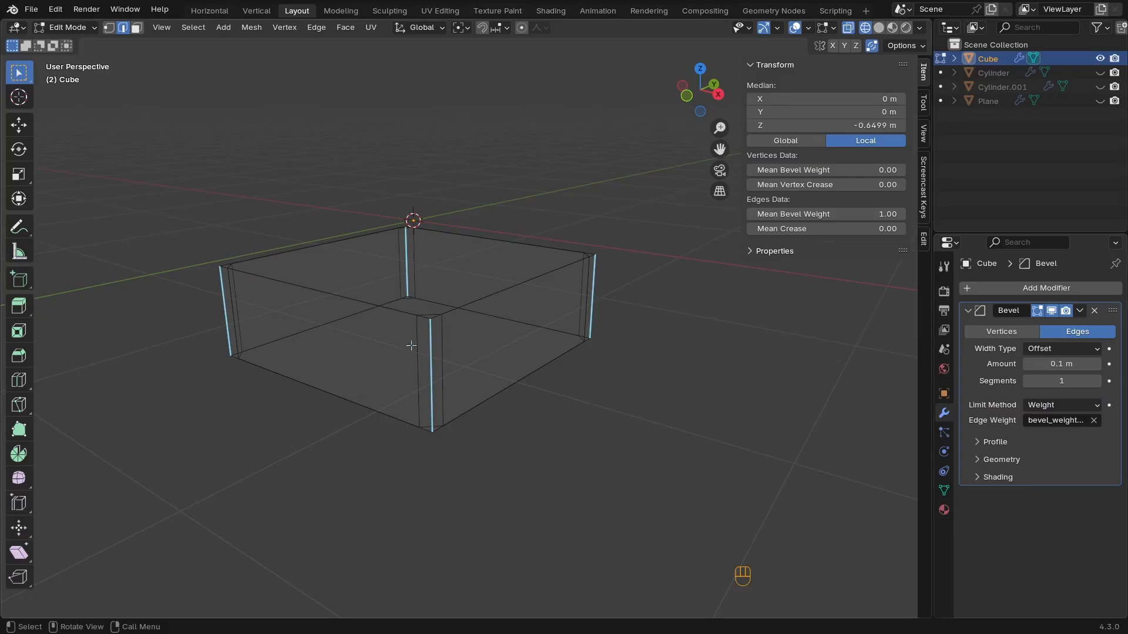
With solid shading, set the Bevel modifier's amount to 0.35 m and its segments to 12
key("z")
key("Tab")
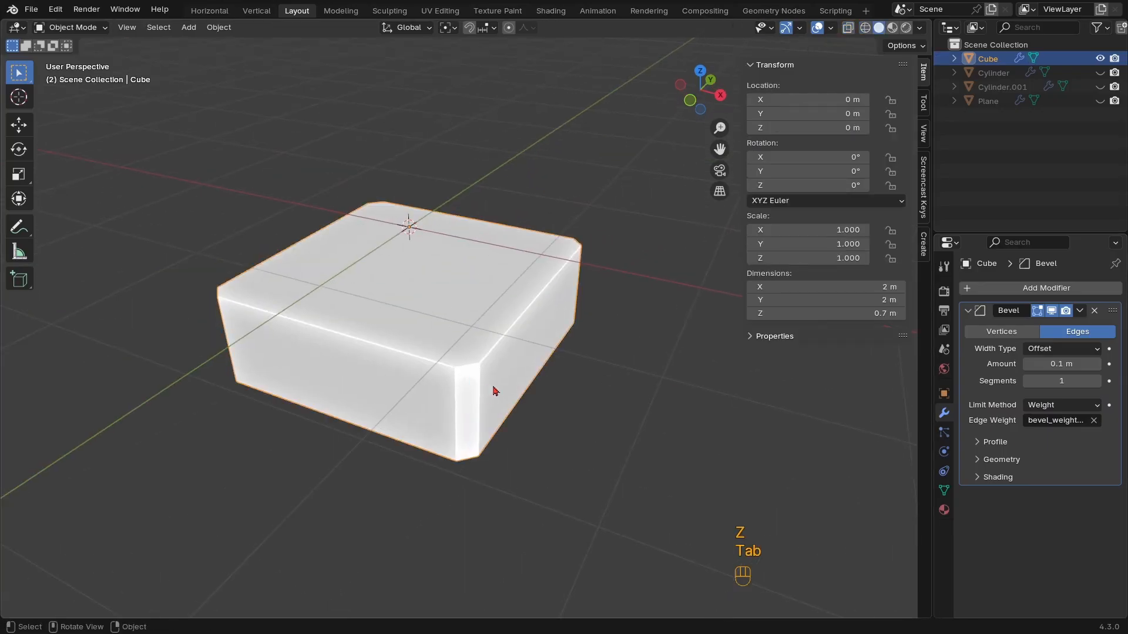
key("Tab")
scroll(523, 382, "up", 1)
middle_click_drag(523, 382, 571, 359)
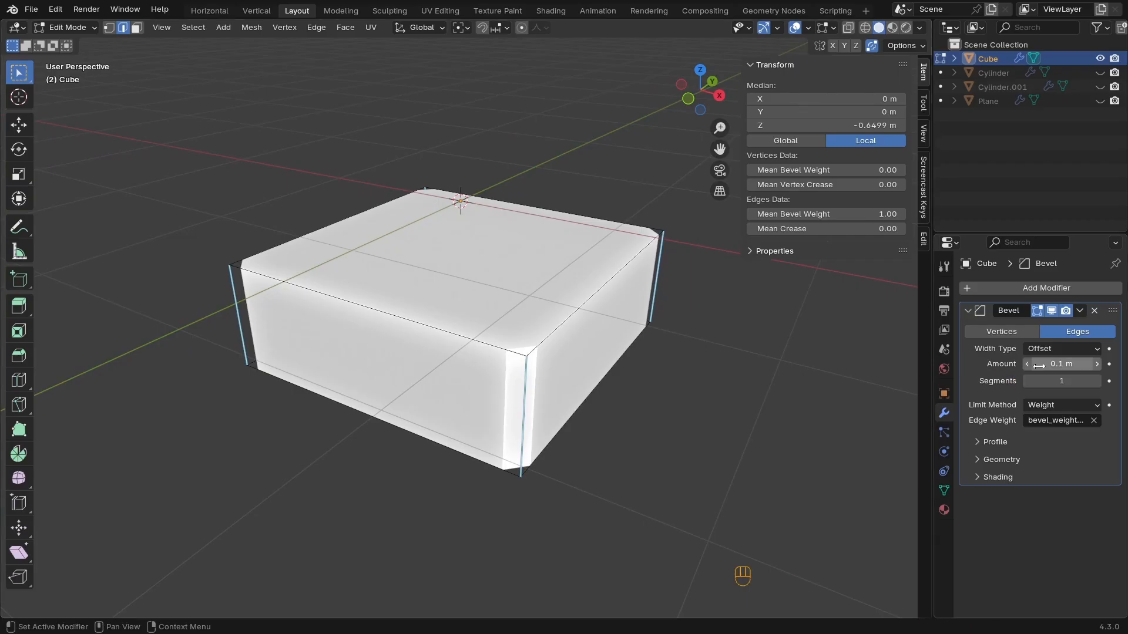
left_click_drag(1039, 366, 1068, 364)
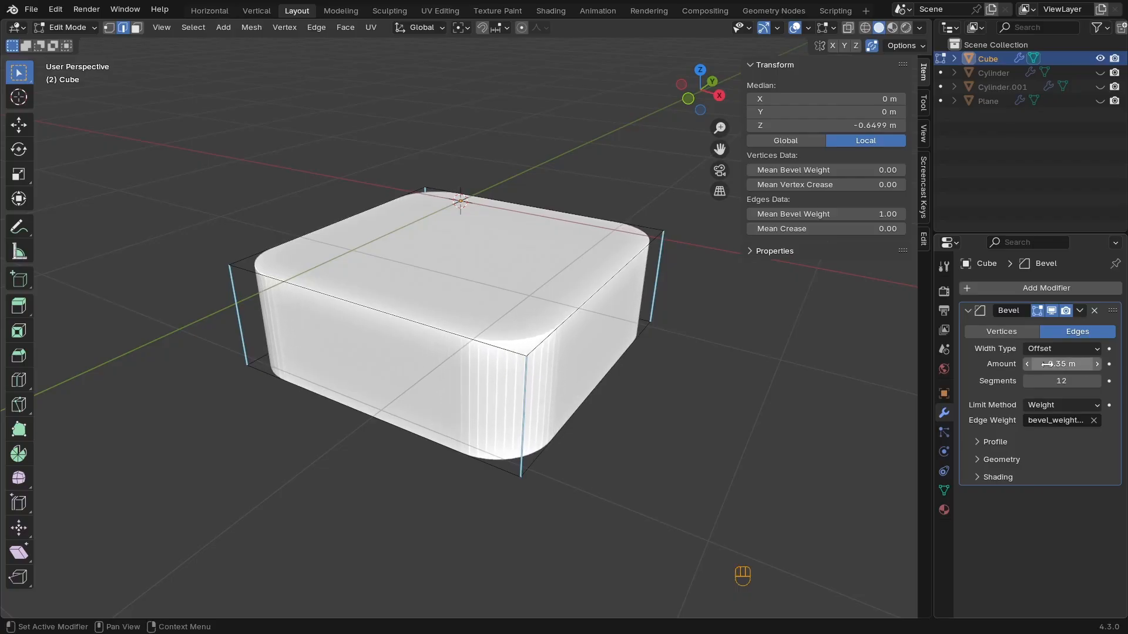
Lower the box's top face so the box is about 0.45 m high and return to object mode
middle_click_drag(485, 253, 485, 278, "ctrl")
key("3")
left_click(522, 296)
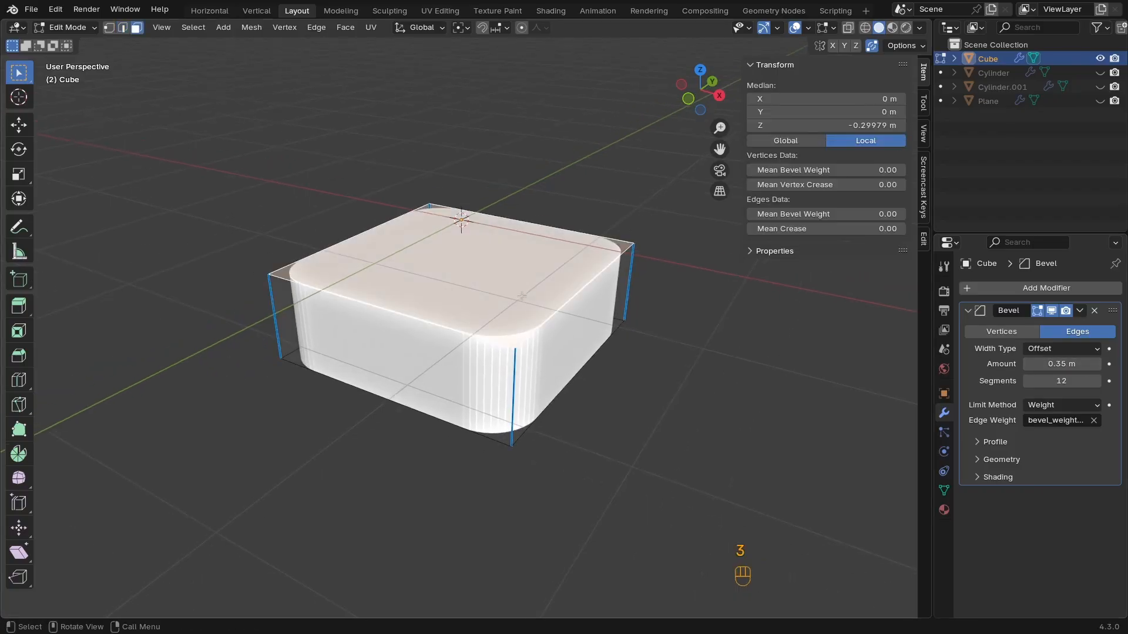
key("ctrl+KP_Add")
key("ctrl+KP_Add")
key("x")
key("Tab")
Duplicate the rounded box about 0.46 m upward along Z and scale the copy to 0.88
key("shift+d")
key("z")
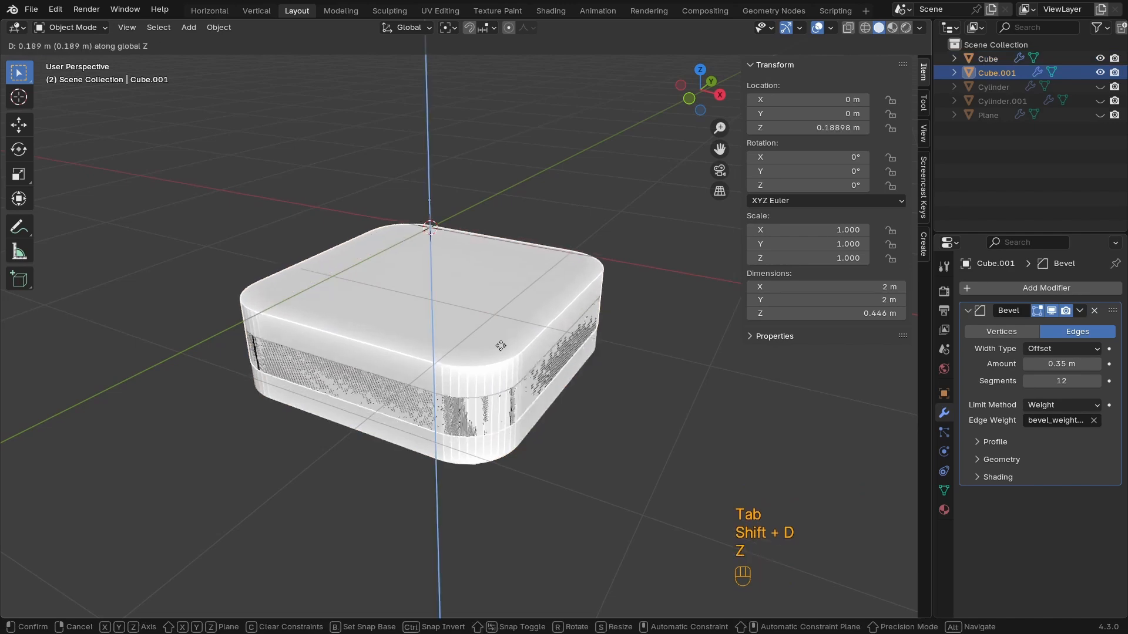
left_click(519, 305)
middle_click_drag(519, 305, 508, 357, "ctrl")
key("s")
left_click(624, 388)
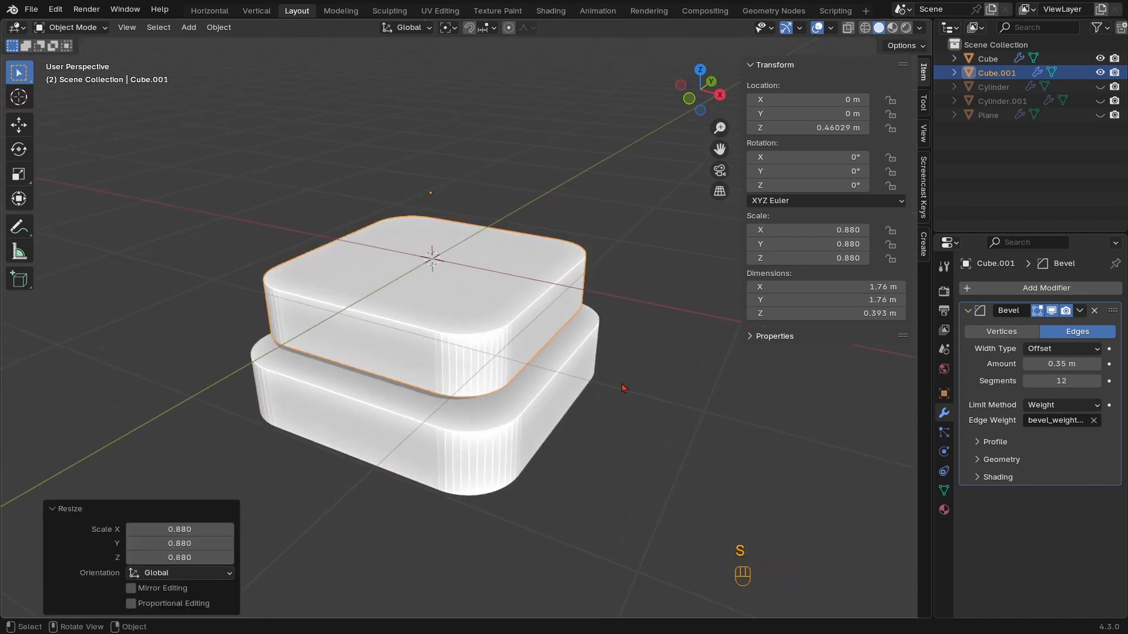
In front view, lower the upper rounded box along Z until it sits just above the lower box
key("KP_1")
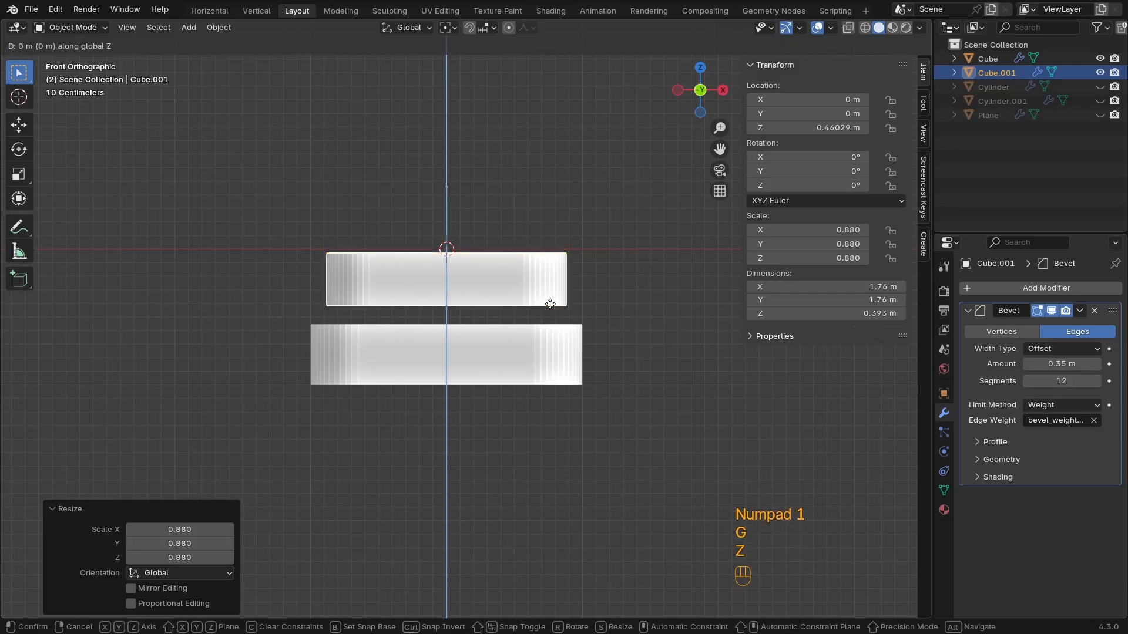
key("g")
key("z")
left_click(554, 466)
Lower the upper box's top face about 0.32 m along Z to make a thin slab, and return to object mode
key("Tab")
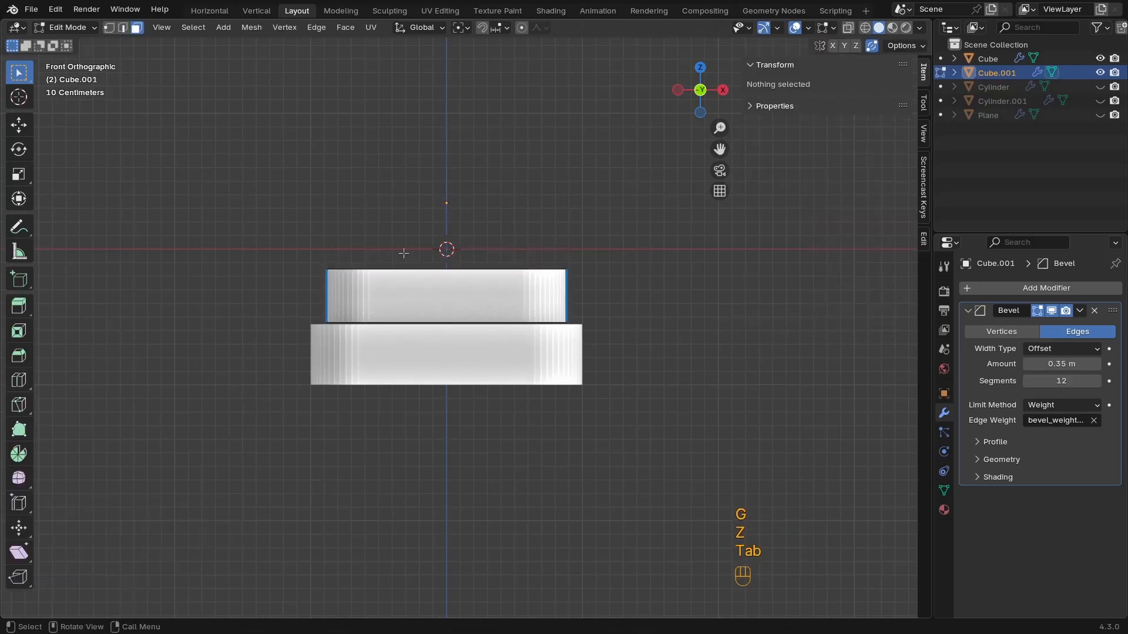
key("z")
left_click_drag(232, 247, 622, 282)
key("z")
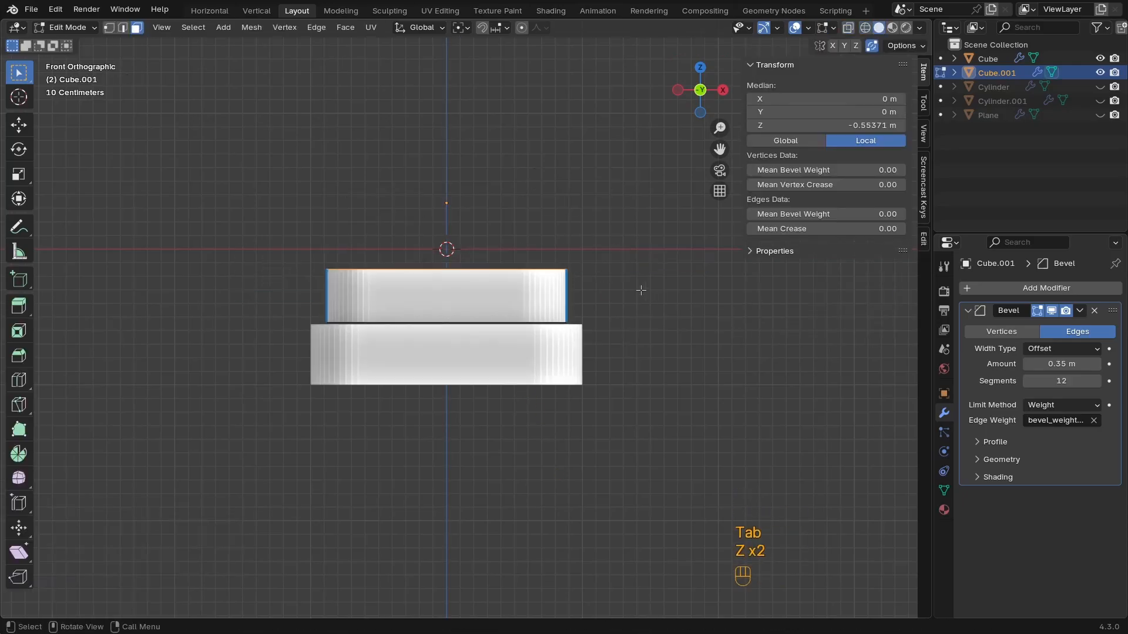
key("g")
key("z")
key("shift")
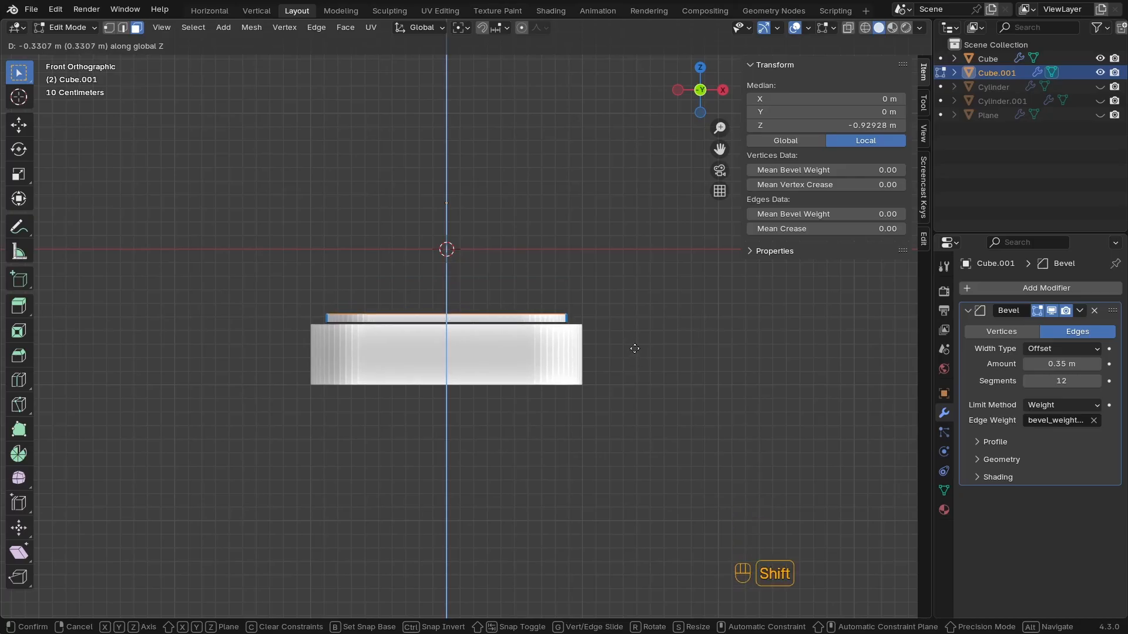
left_click(635, 338)
middle_click_drag(640, 327, 492, 382)
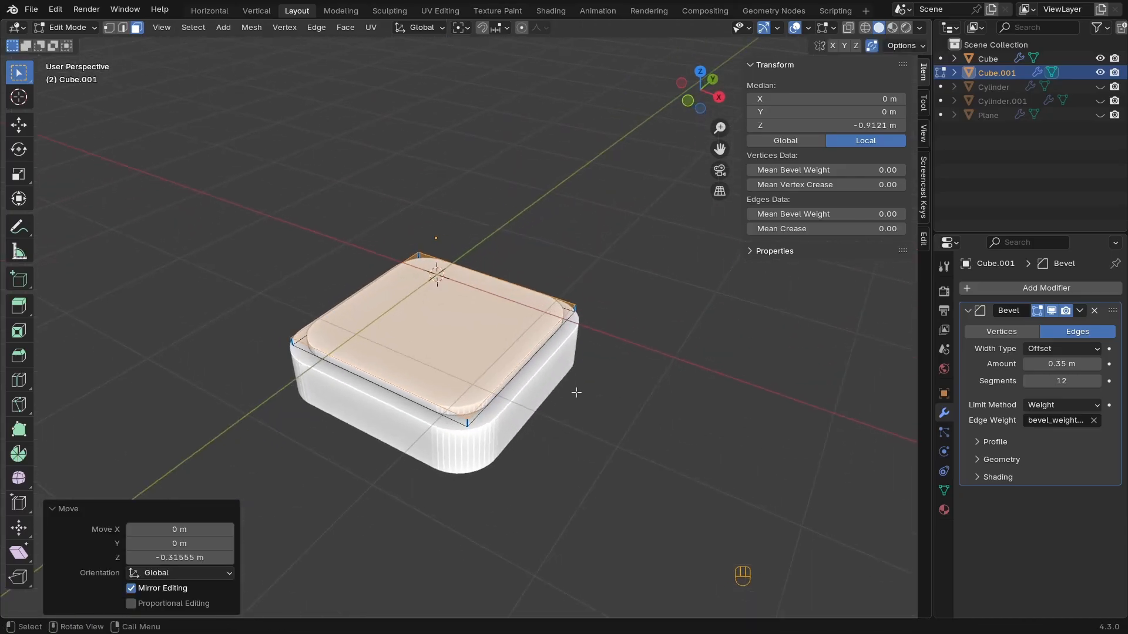
key("Tab")
Set the upper slab's Bevel modifier amount to about 0.404 m
middle_click_drag(595, 370, 636, 340, "shift")
scroll(392, 406, "up", 1)
left_click(511, 423)
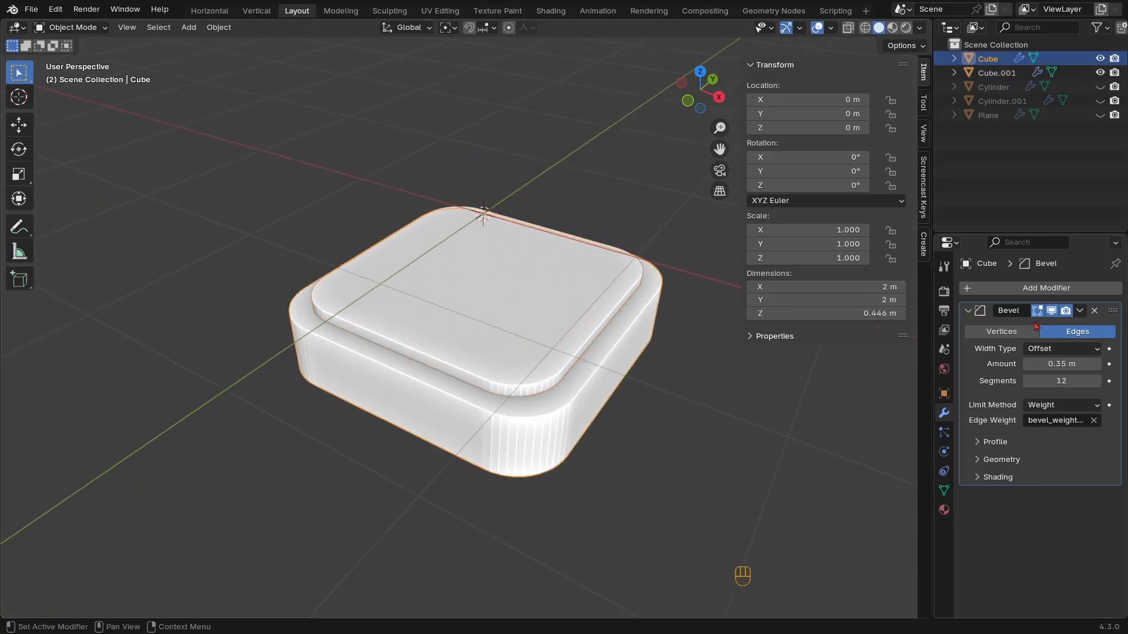
left_click(547, 355)
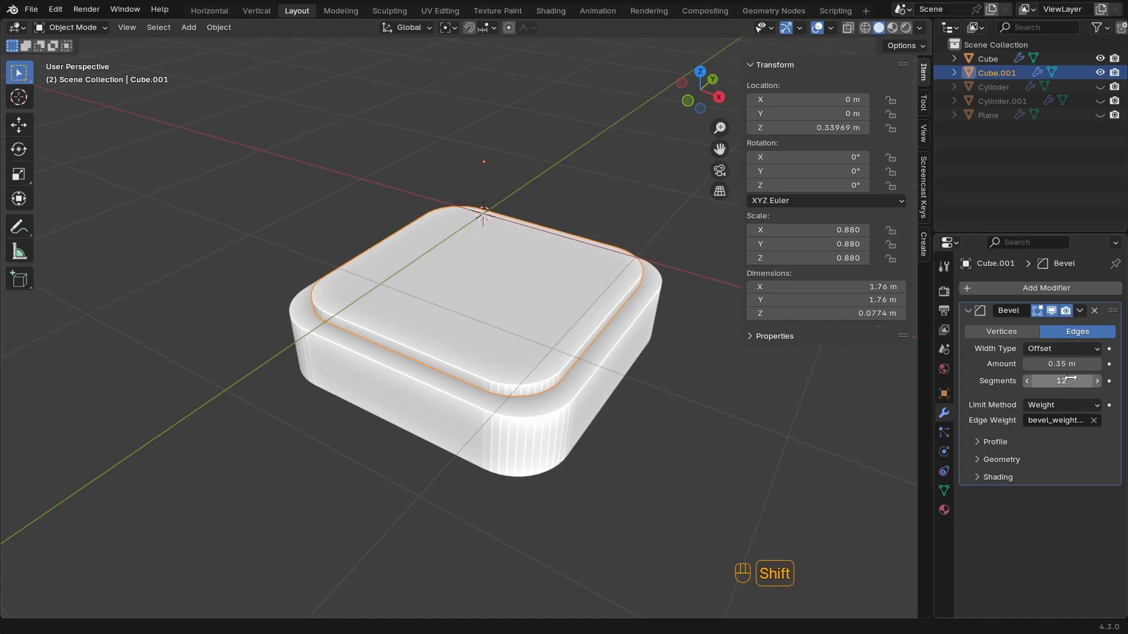
mouse_move(1061, 364)
left_mouse_down("shift")
mouse_move(1036, 364)
mouse_move(1046, 364)
left_mouse_up("shift")
Set the upper slab's origin to its geometry
middle_click_drag(405, 329, 511, 289)
key("s")
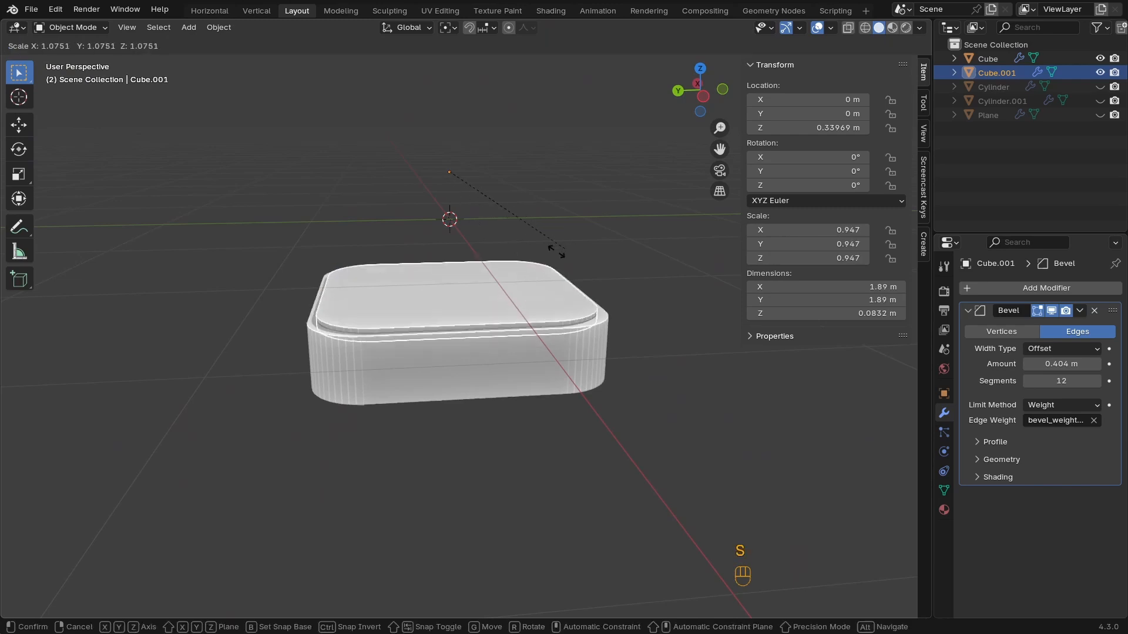
right_click(560, 242)
right_click(523, 284)
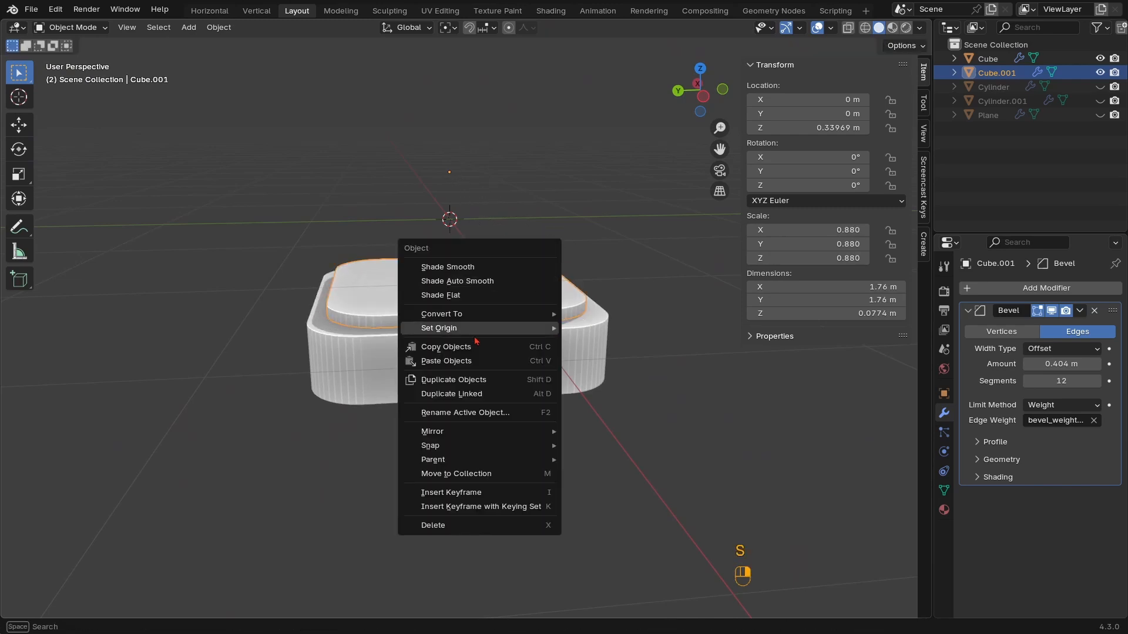
mouse_move(482, 332)
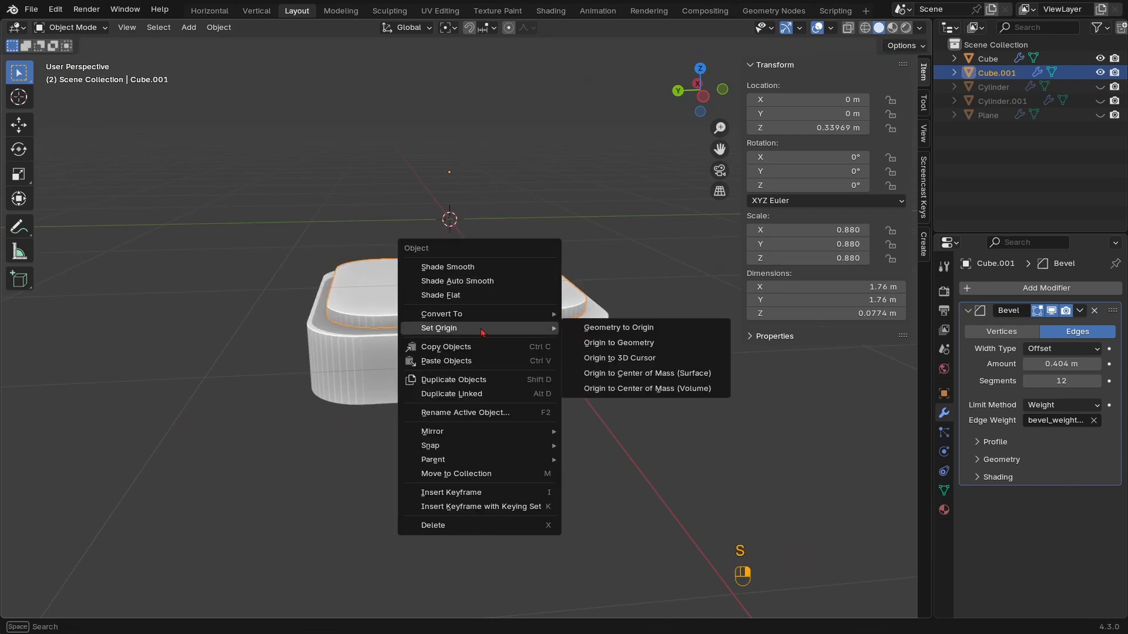
left_click(644, 347)
key("s")
right_click(575, 313)
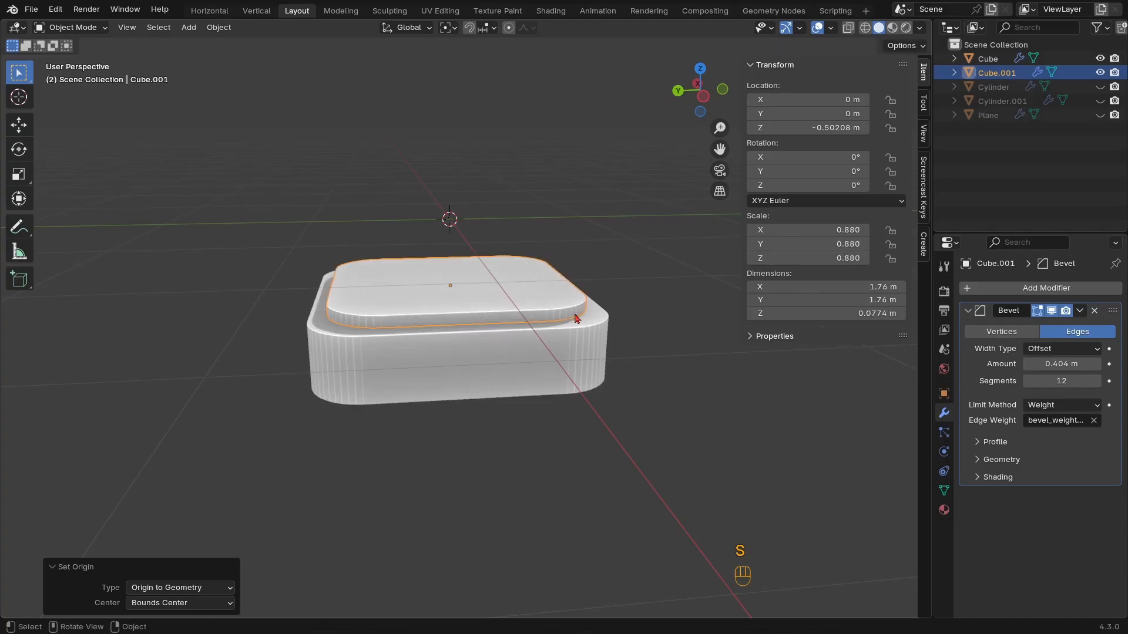
Place the 3D cursor near a corner of the upper slab's top and add a mesh circle with 24 vertices there
middle_click_drag(575, 313, 447, 320, "ctrl")
middle_click_drag(447, 320, 396, 383)
left_click(486, 318)
left_click(456, 315)
middle_click_drag(396, 383, 493, 291, "ctrl")
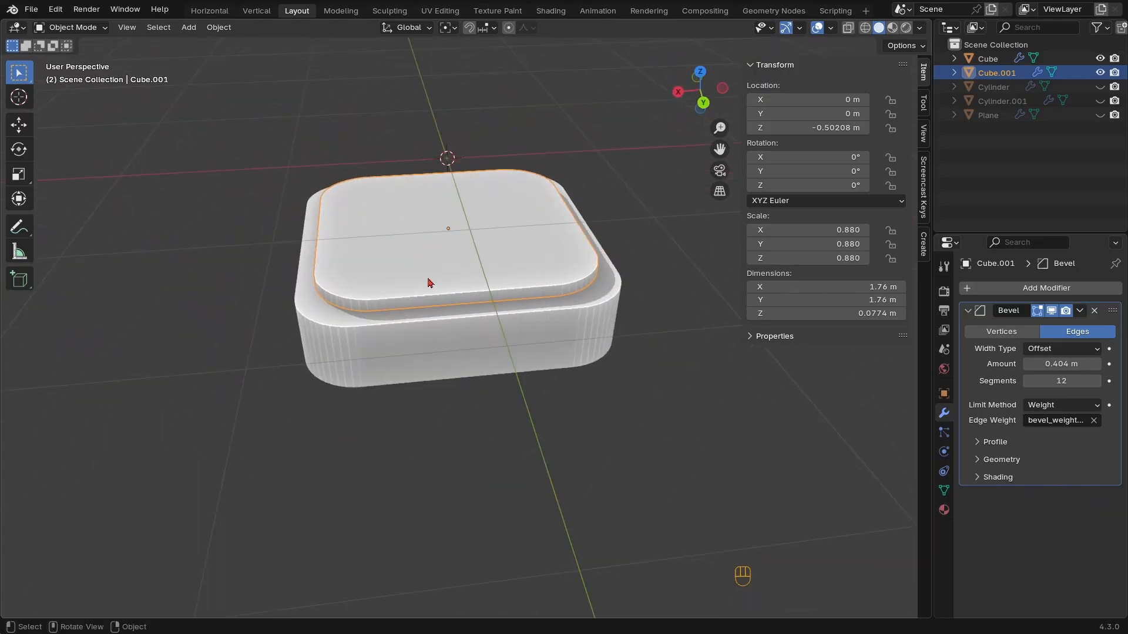
middle_click_drag(481, 323, 531, 302)
right_click(533, 293, "shift")
key("shift+a")
mouse_move(495, 292)
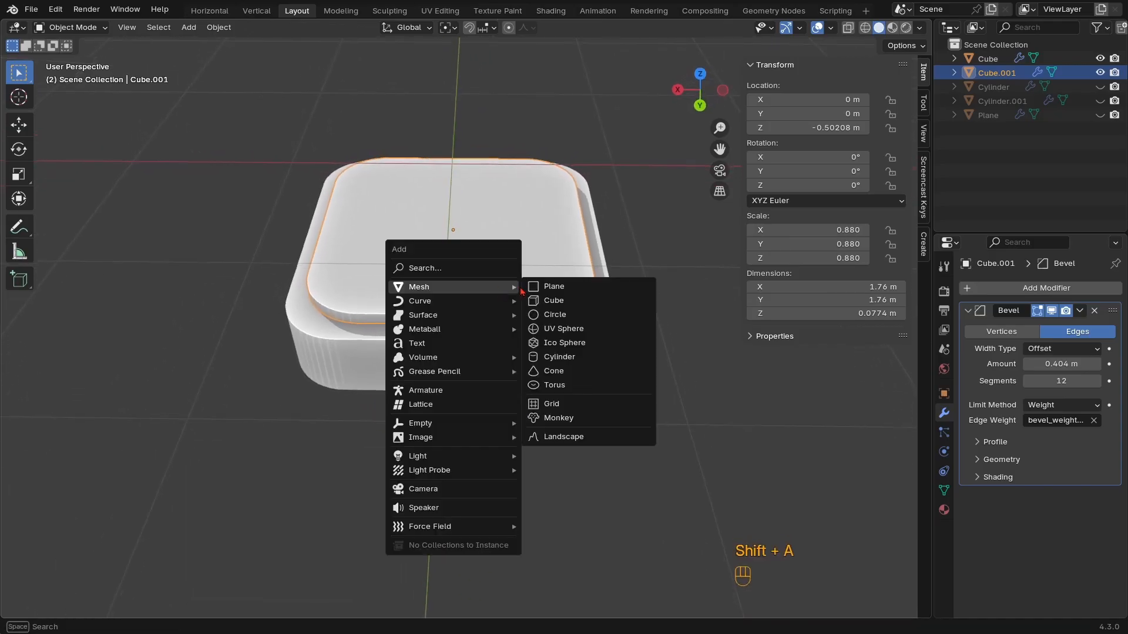
left_click(585, 317)
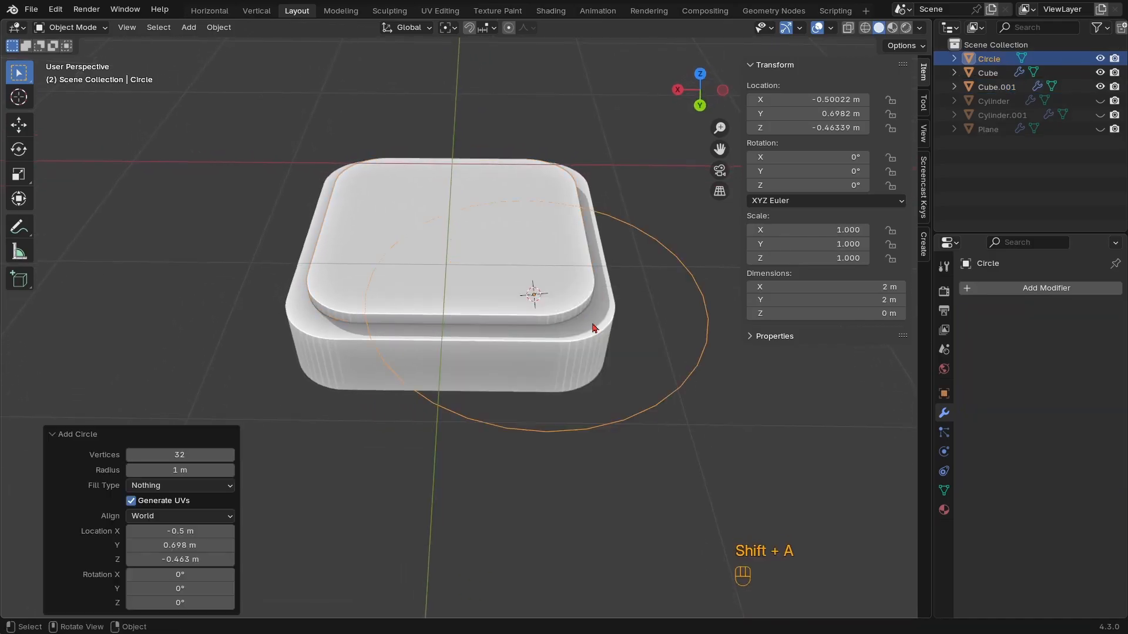
left_click(198, 452)
type("24")
key("Return")
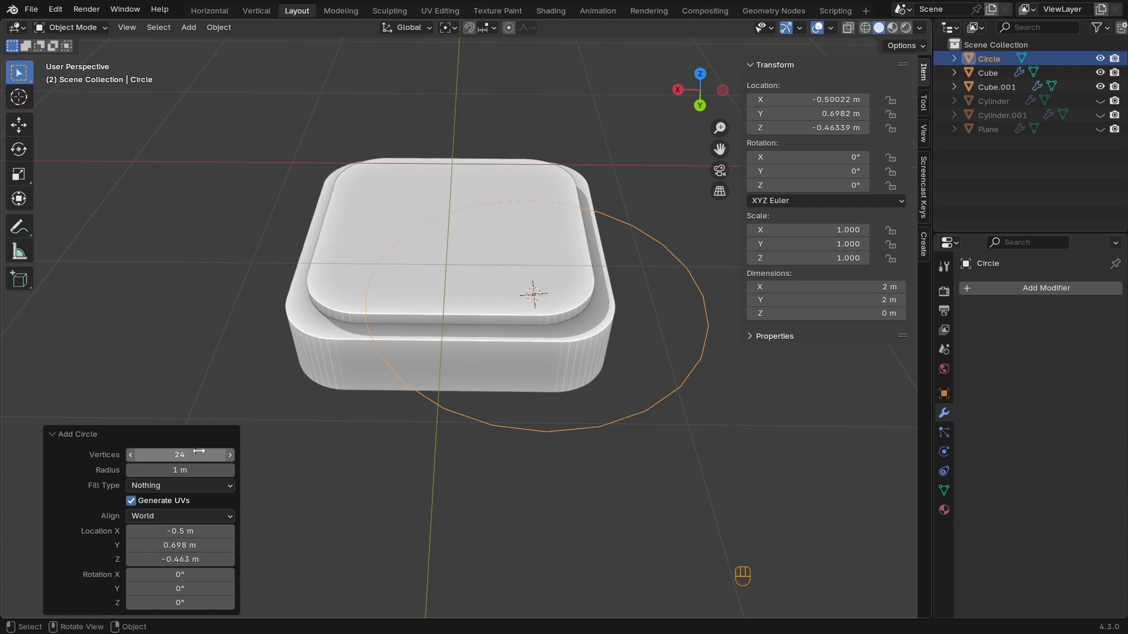
Scale the circle to 0.136 and move it about -0.10 m along Y in top view
key("s")
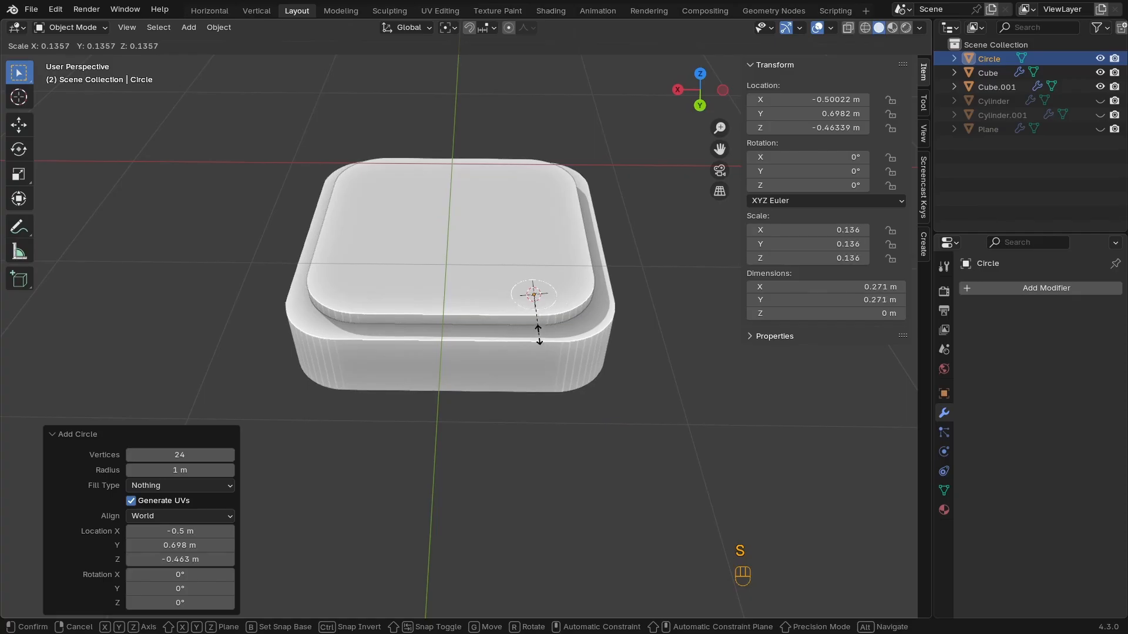
left_click(538, 333)
key("KP_7")
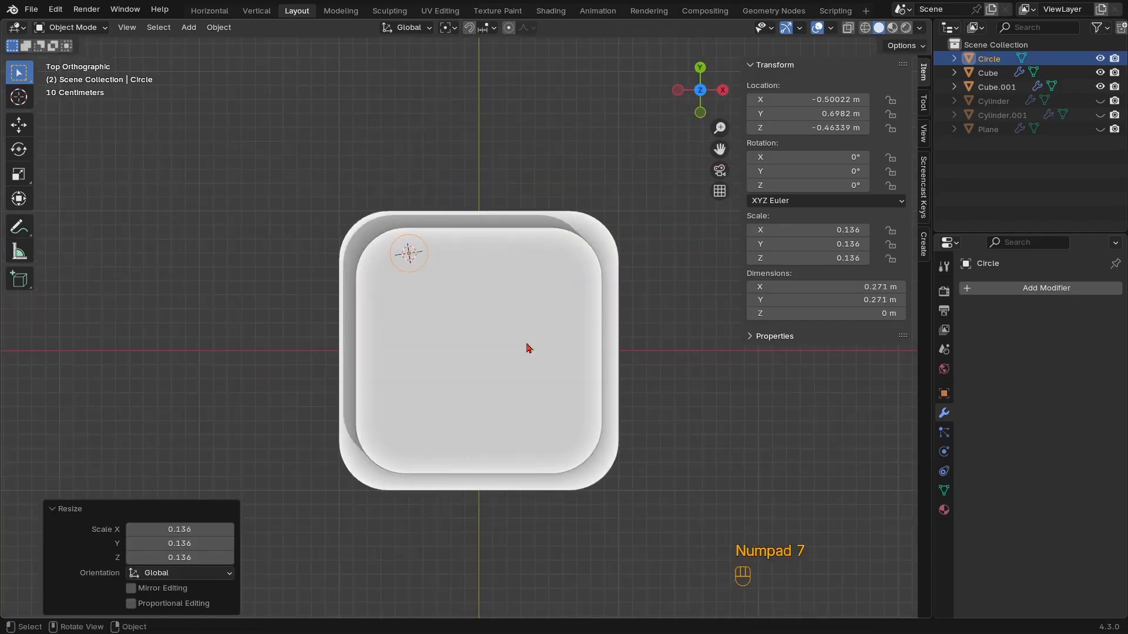
key("g")
key("y")
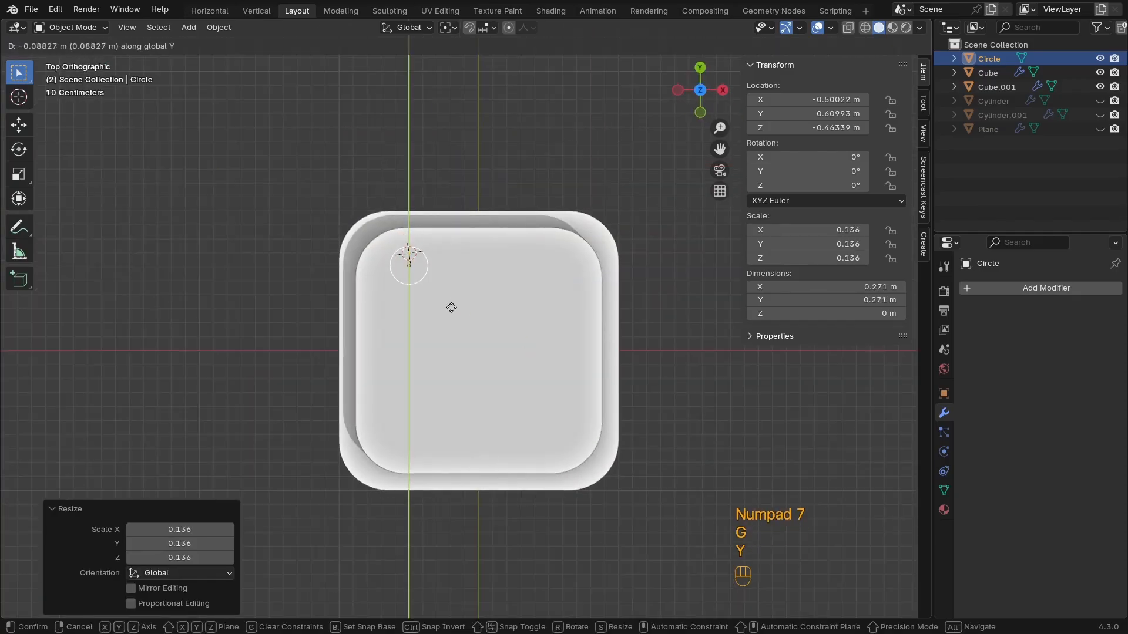
left_click(455, 310)
In edit mode, raise the whole circle about 0.02 m along Z above the slab and fill it with a face
middle_click_drag(397, 355, 625, 282)
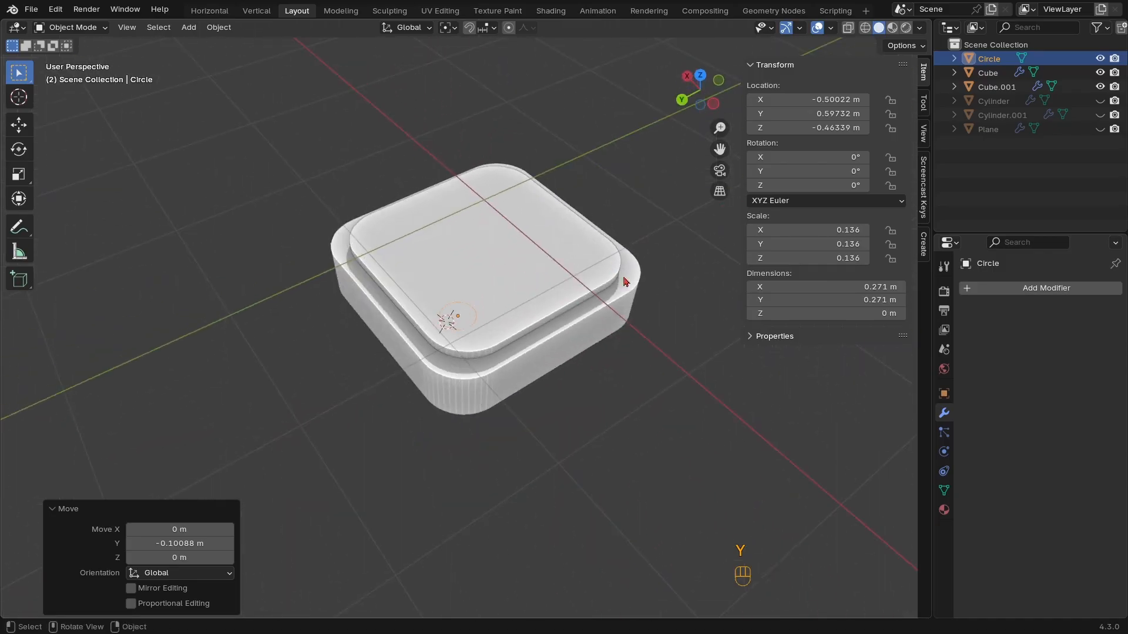
middle_click_drag(506, 416, 558, 332, "ctrl")
middle_click_drag(552, 350, 557, 322, "ctrl")
key("Tab")
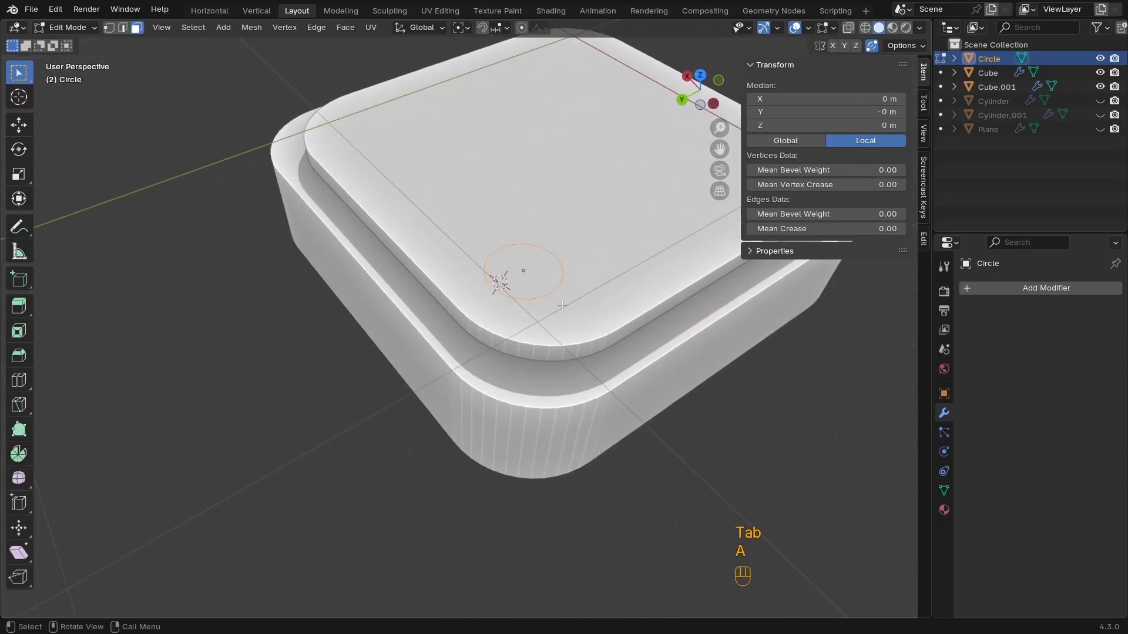
key("g")
key("z")
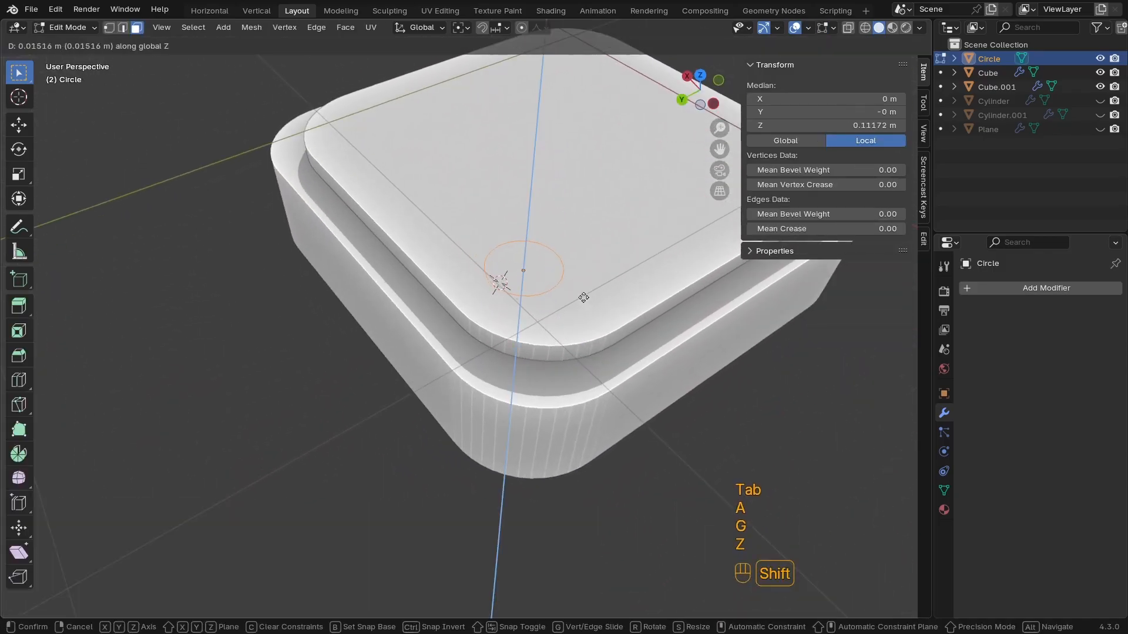
left_click(588, 287)
key("f")
Activate the Spin tool with 12 steps and the X axis for the disc
middle_click_drag(569, 287, 345, 279, "ctrl")
key("KP_1")
key("KP_3")
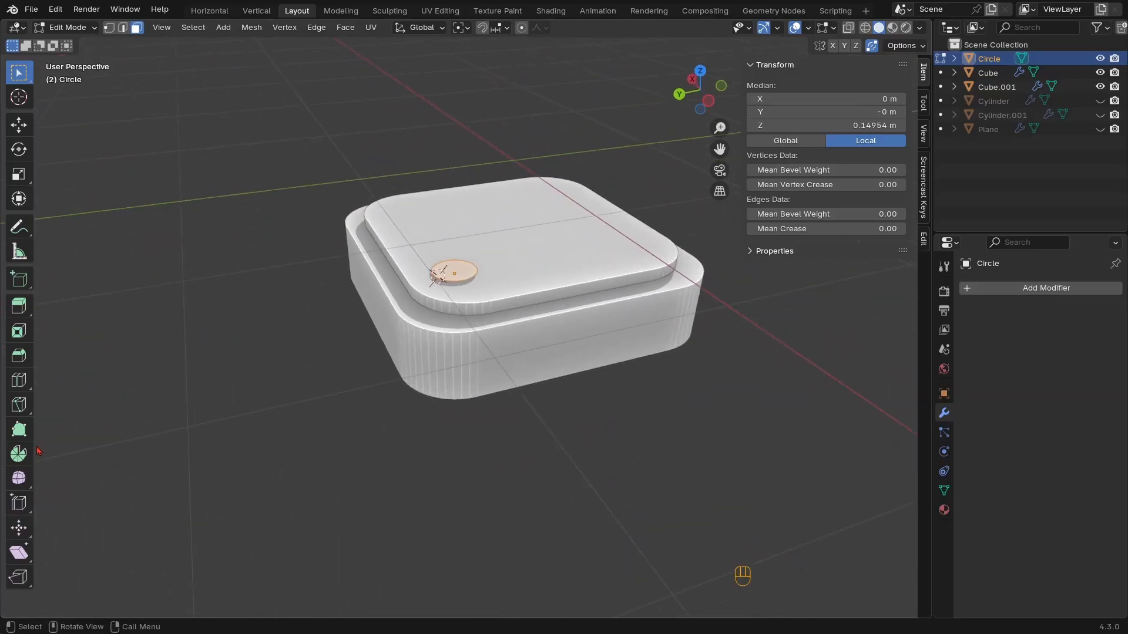
left_click(19, 453)
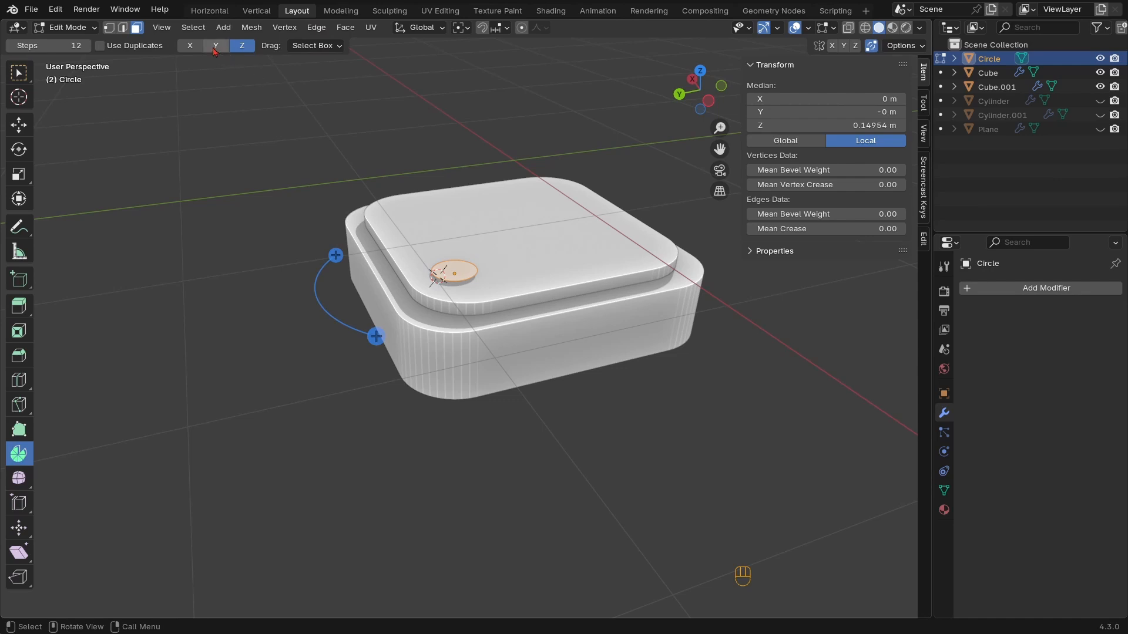
middle_click_drag(340, 217, 440, 222)
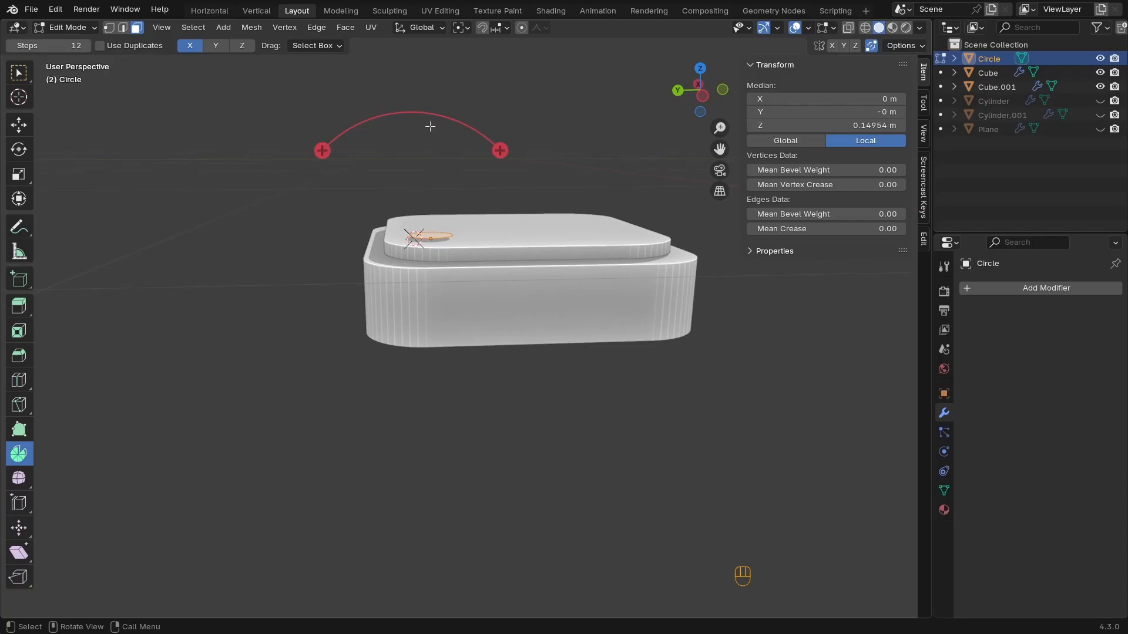
Try spinning the disc about the X axis around the 3D cursor, and undo the spin
left_click_drag(322, 150, 332, 397)
key("ctrl+z")
middle_click_drag(457, 247, 427, 262)
In object mode, select both rounded boxes and snap the 3D cursor to the selection
key("KP_1")
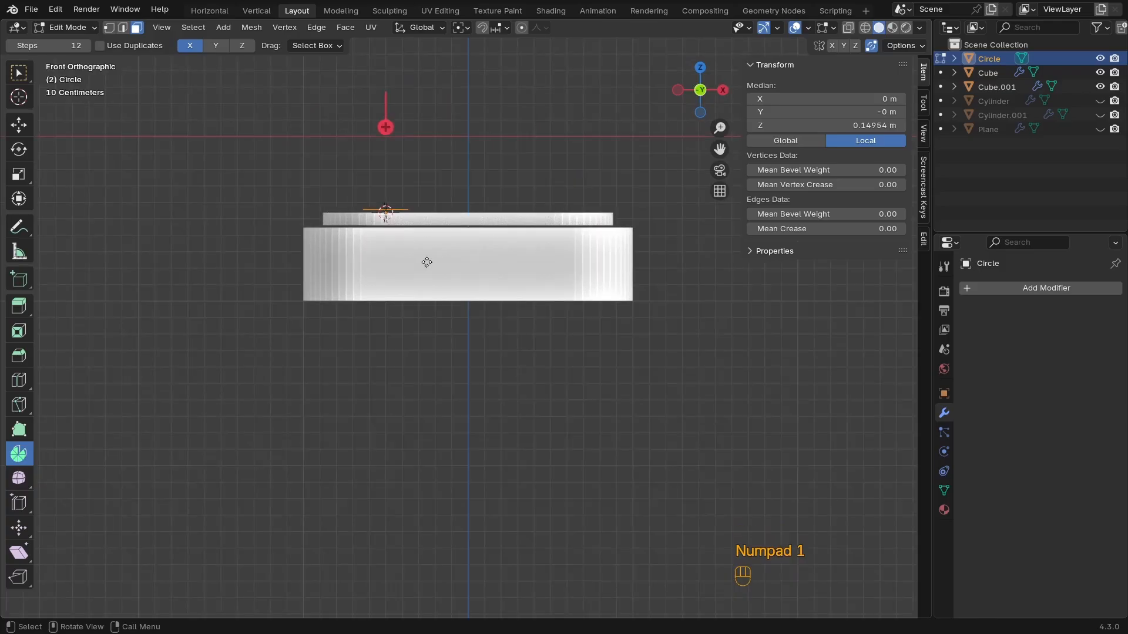
key("KP_3")
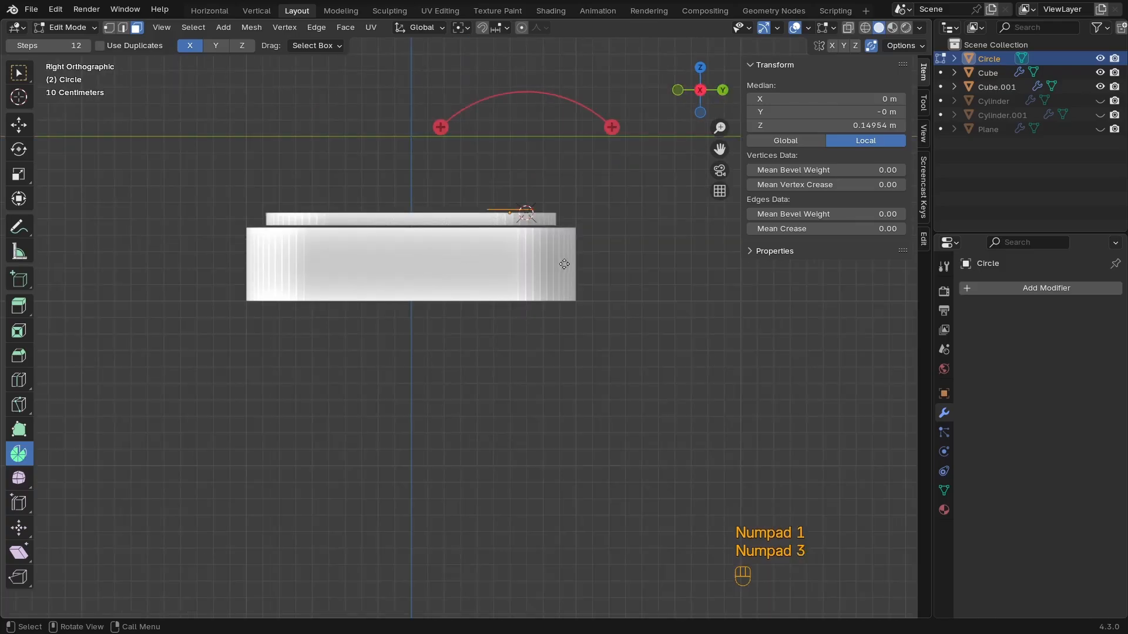
key("Tab")
left_click(530, 217)
left_click(546, 252, "shift")
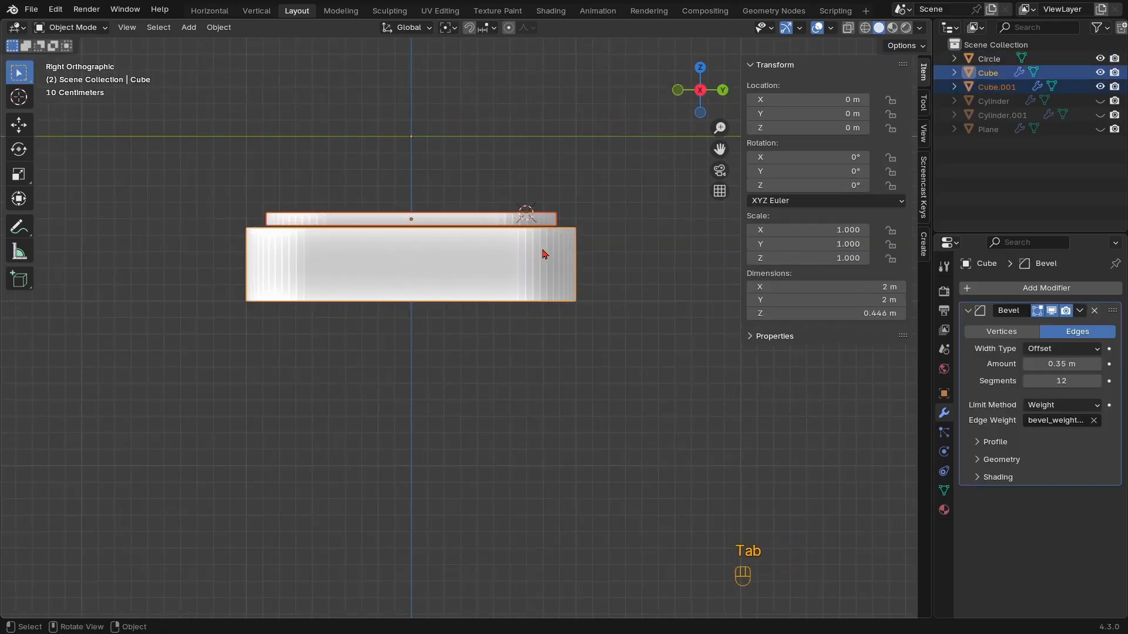
key("shift+s")
left_click(523, 374)
In edit mode, select the X-side faces of both boxes and snap the 3D cursor to them
key("Tab")
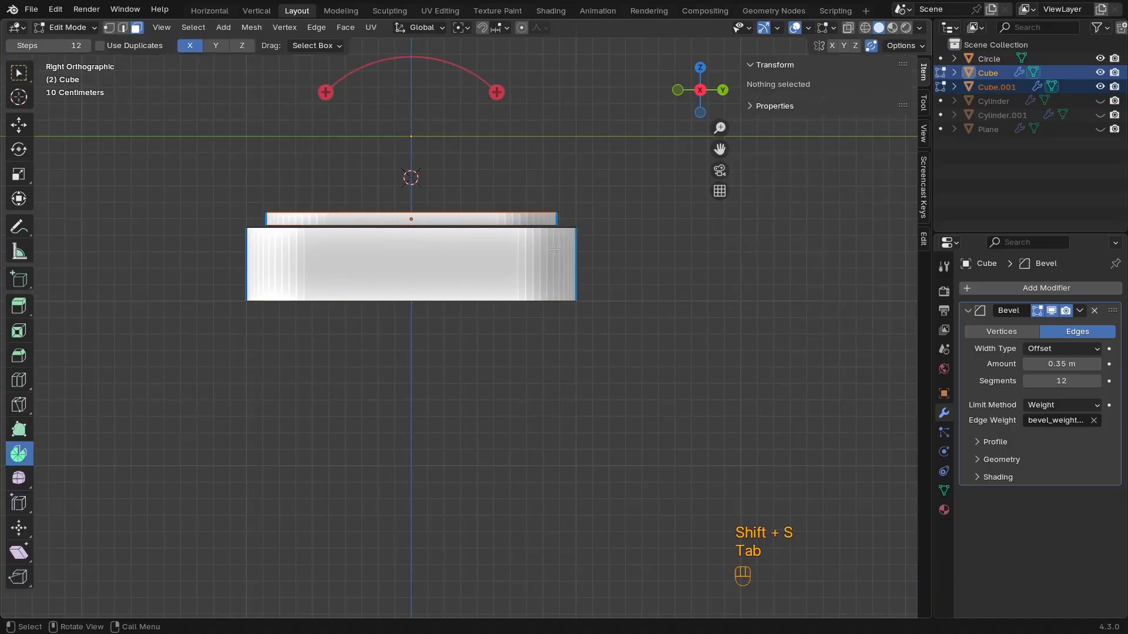
left_click_drag(611, 187, 550, 280, "shift")
key("shift+s")
left_click(522, 408)
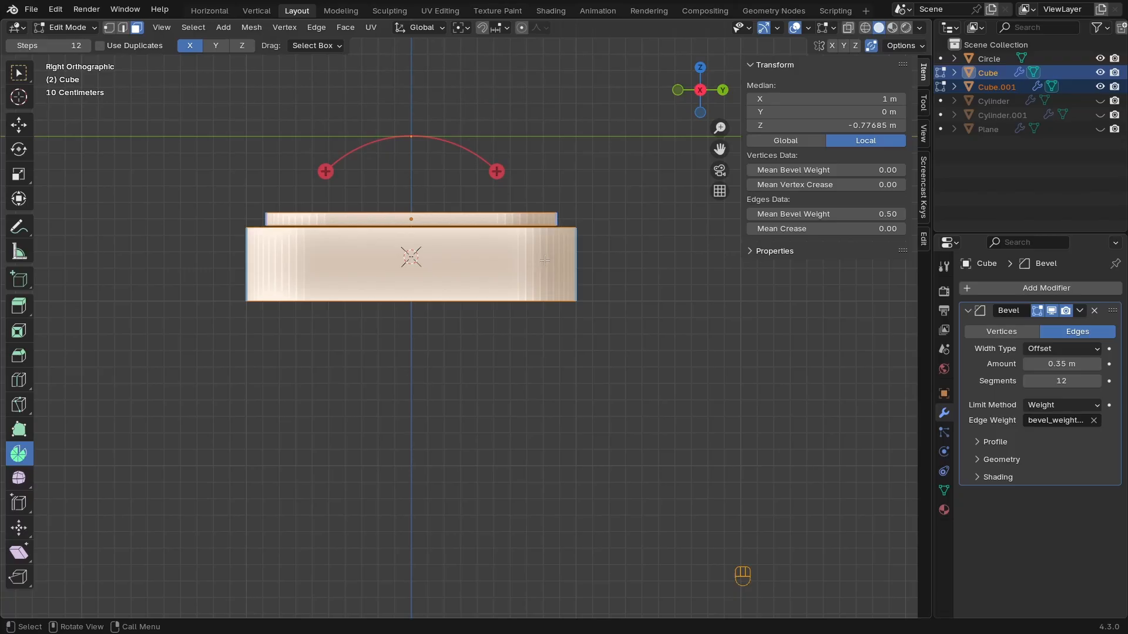
middle_click_drag(540, 259, 441, 289)
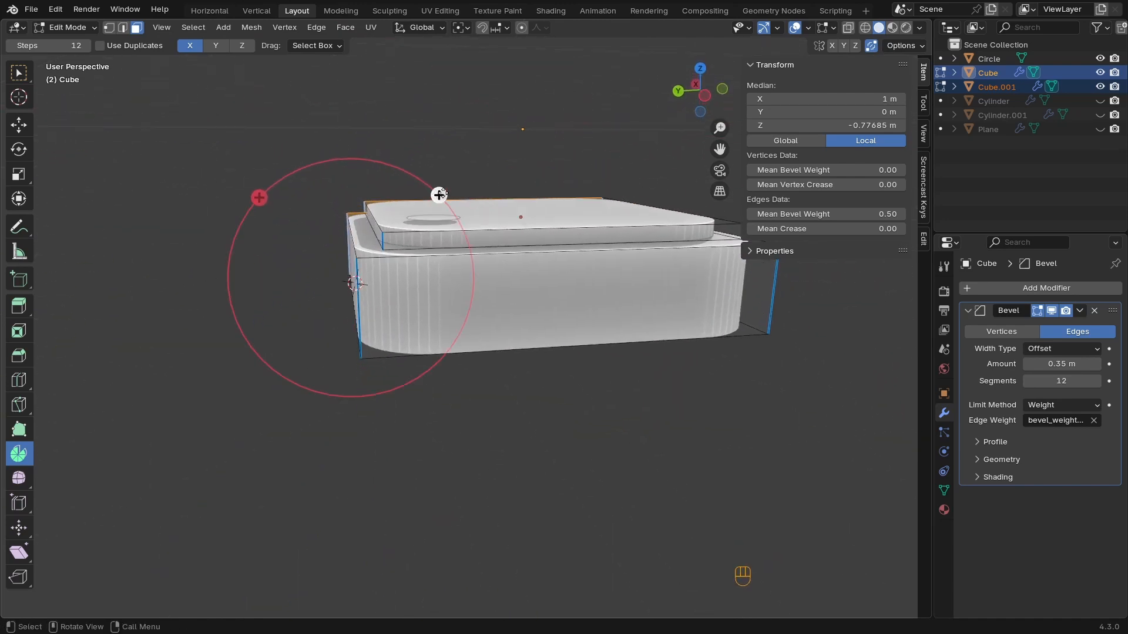
Leave the boxes' edit mode and open the disc on the upper slab for mesh editing
key("Tab")
left_click(437, 224)
key("Tab")
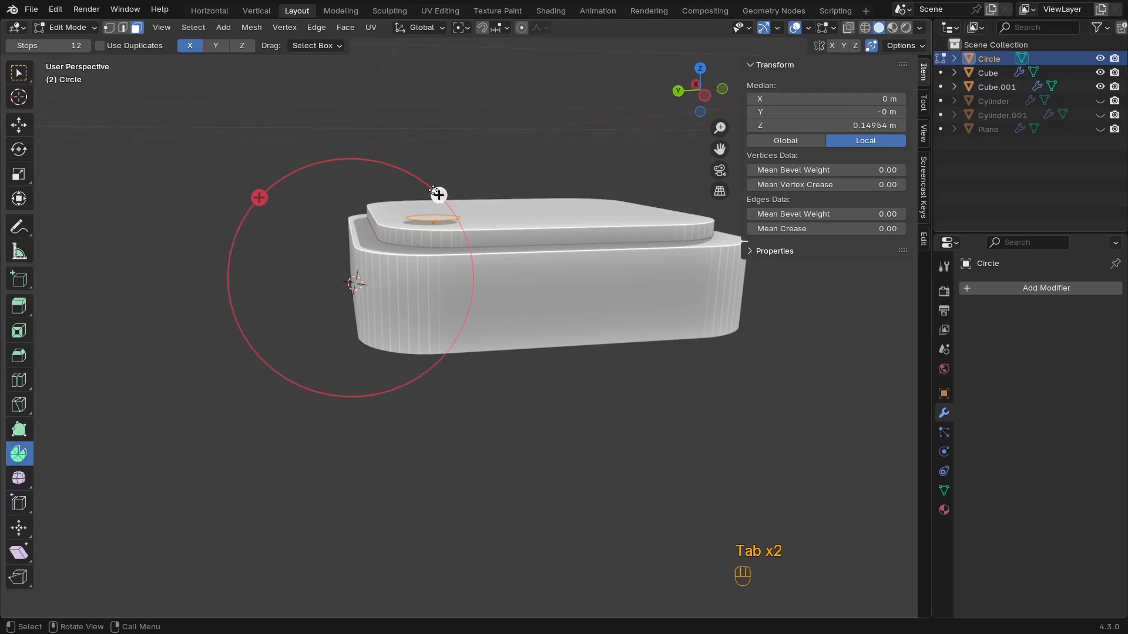
Try a 12-step spin of the disc around the 3D cursor on the box's side, and undo it
left_click_drag(438, 194, 557, 328)
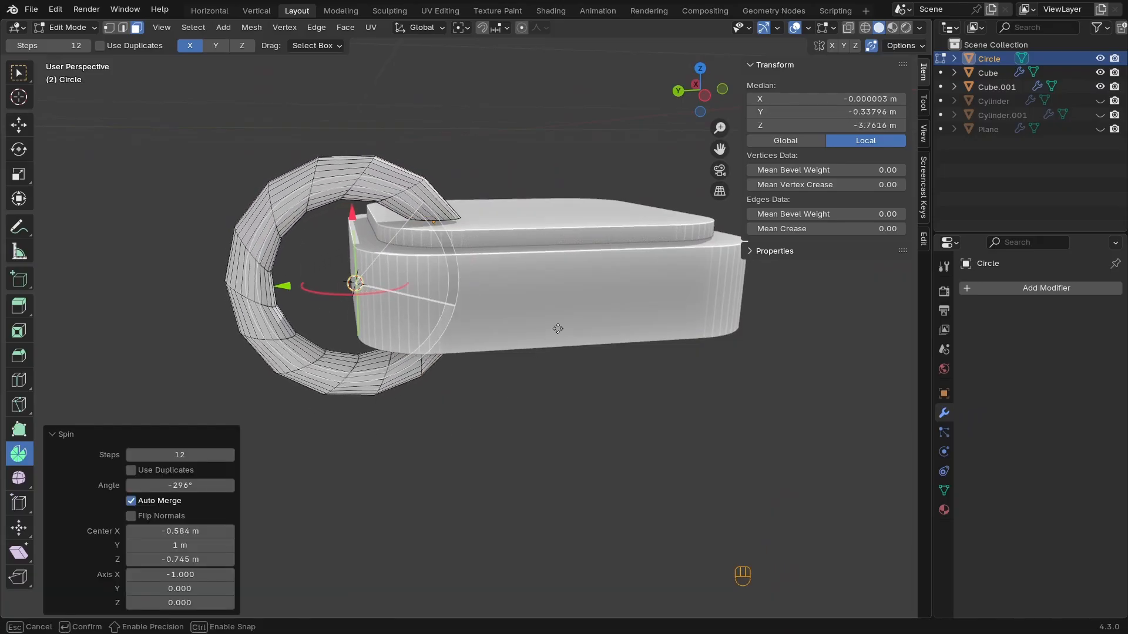
middle_click_drag(527, 317, 464, 358, "ctrl")
middle_click_drag(464, 359, 446, 325)
key("ctrl+z")
Scale the disc's face down to 0.752
middle_click_drag(447, 325, 511, 403, "shift")
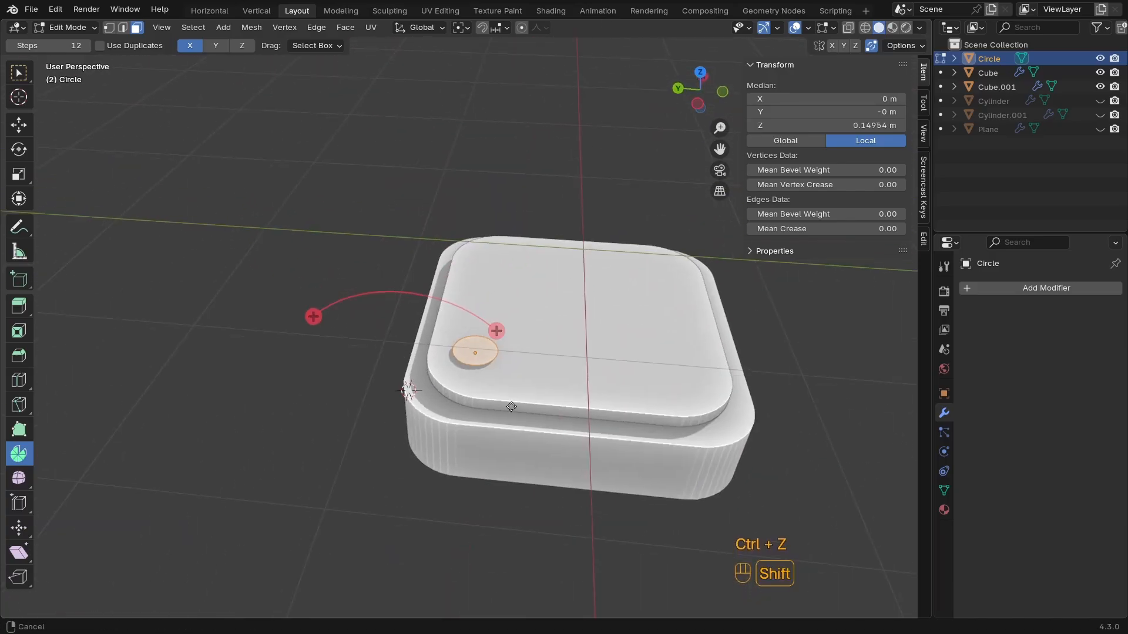
key("s")
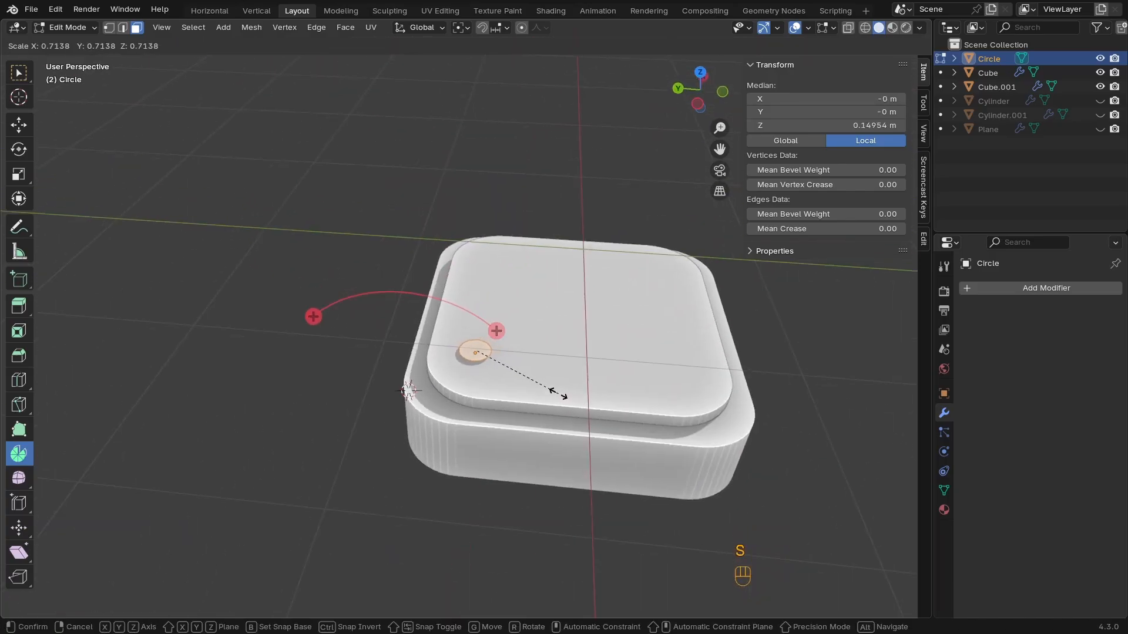
left_click(563, 394)
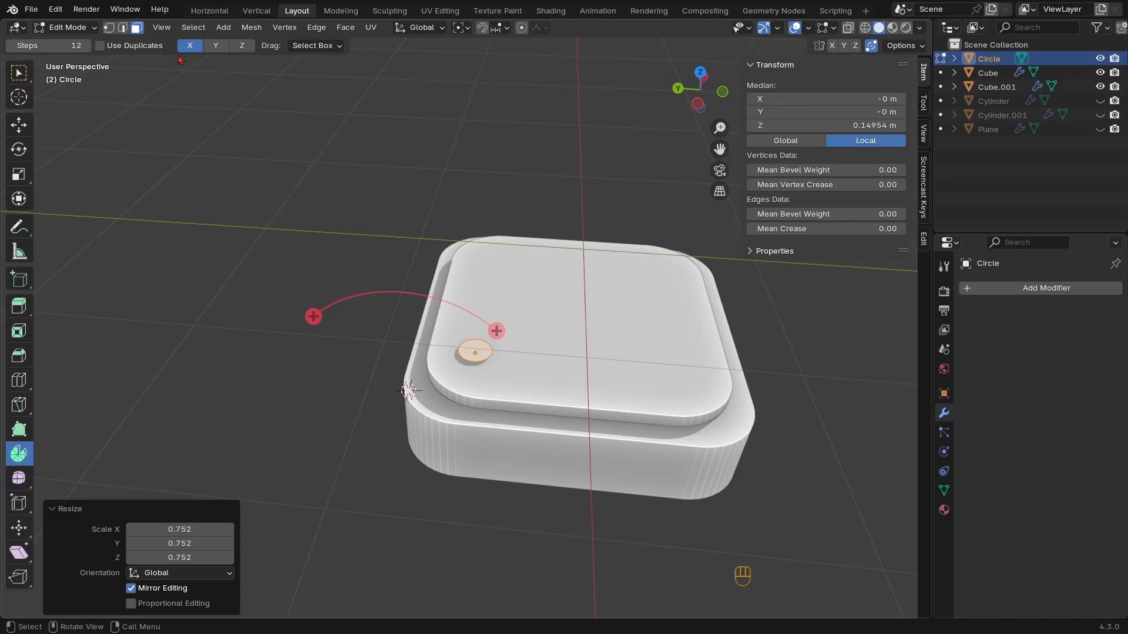
Set the Spin tool to 34 steps, try a spin of the disc around the 3D cursor, and undo the spin
left_click_drag(53, 42, 52, 42)
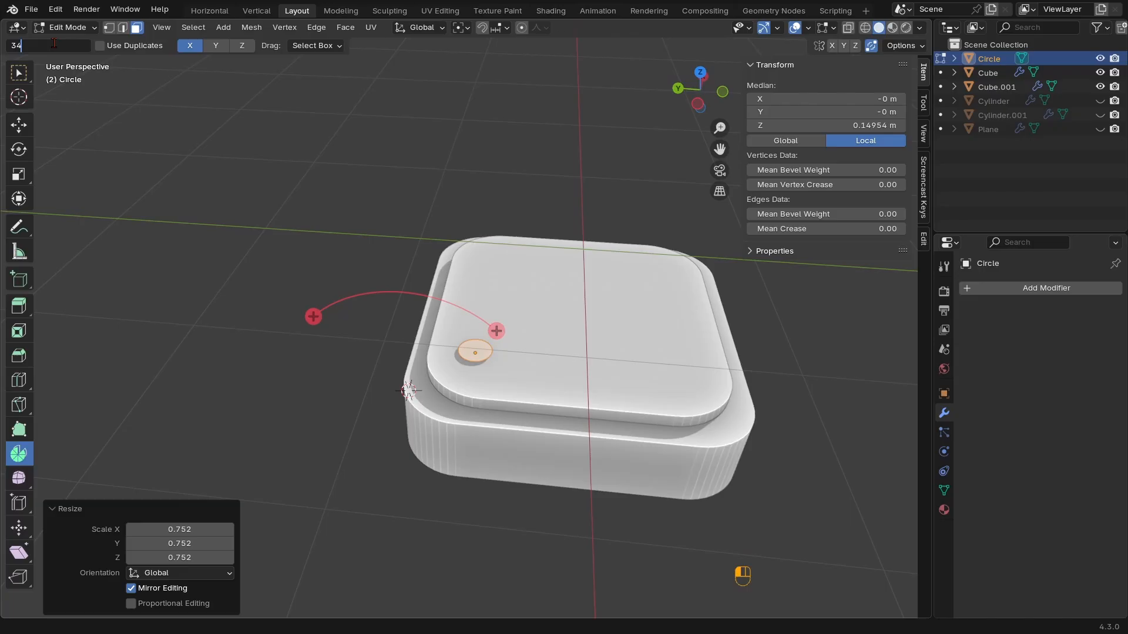
key("Return")
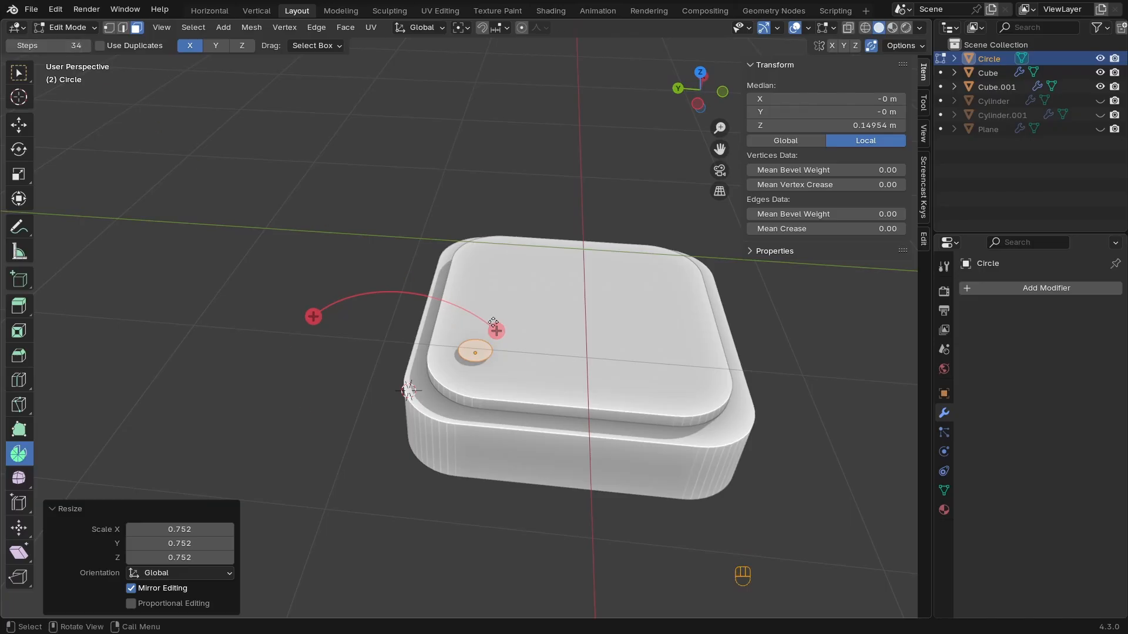
left_click_drag(495, 331, 529, 442)
middle_click_drag(529, 442, 523, 315)
key("Tab")
key("ctrl+z")
key("ctrl+z")
Switch to wireframe, leave the disc's edit mode and duplicate the disc about 0.415 m down along Z
key("z")
middle_click_drag(494, 372, 445, 382)
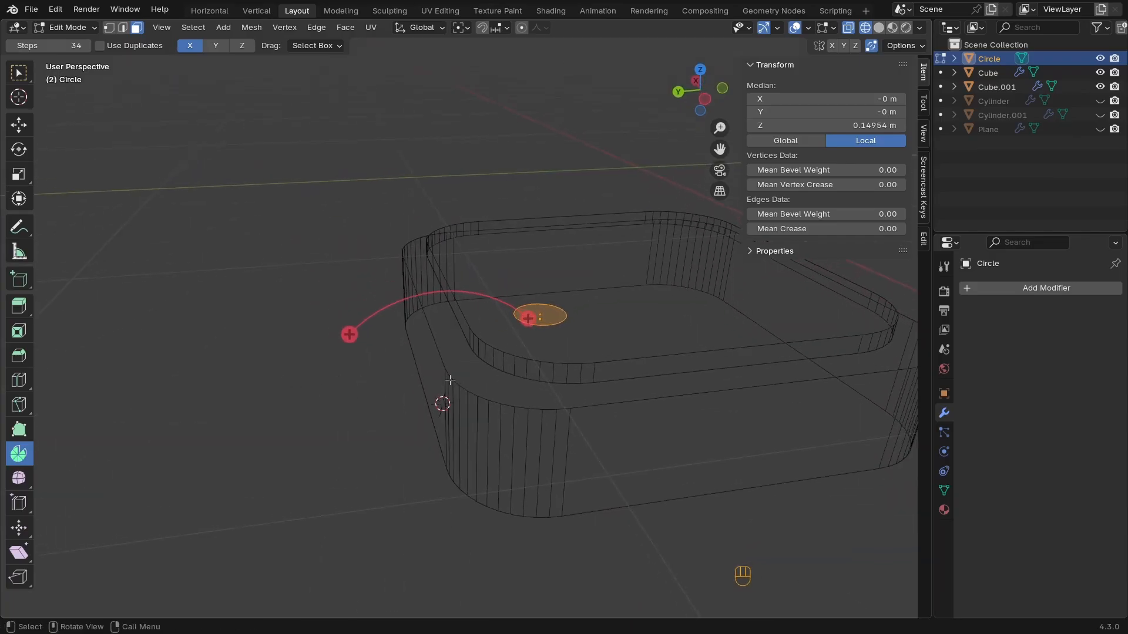
key("Tab")
key("shift+a")
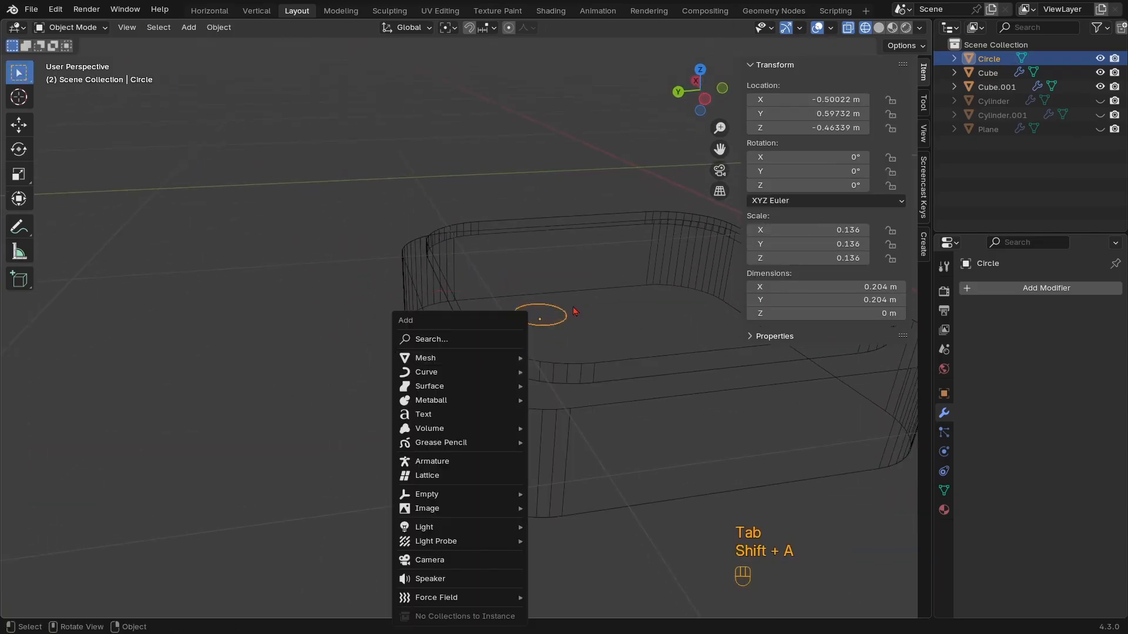
key("shift+d")
key("z")
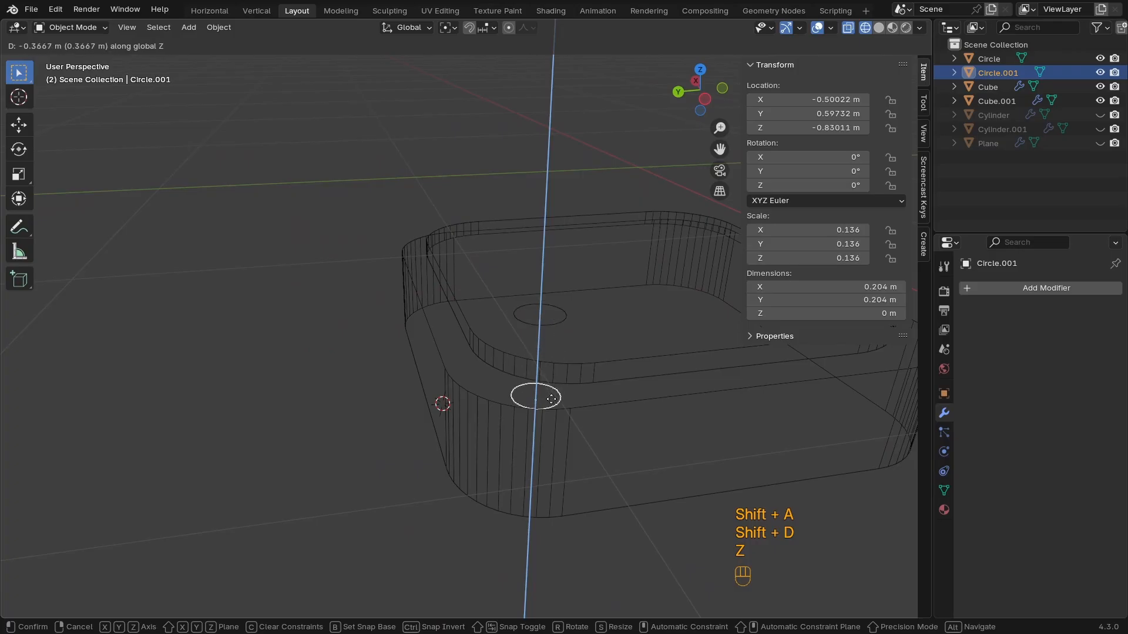
left_click(553, 413)
In the front view, move the duplicate disc up about 0.115 m along Z to the lower box's mid-height
key("KP_3")
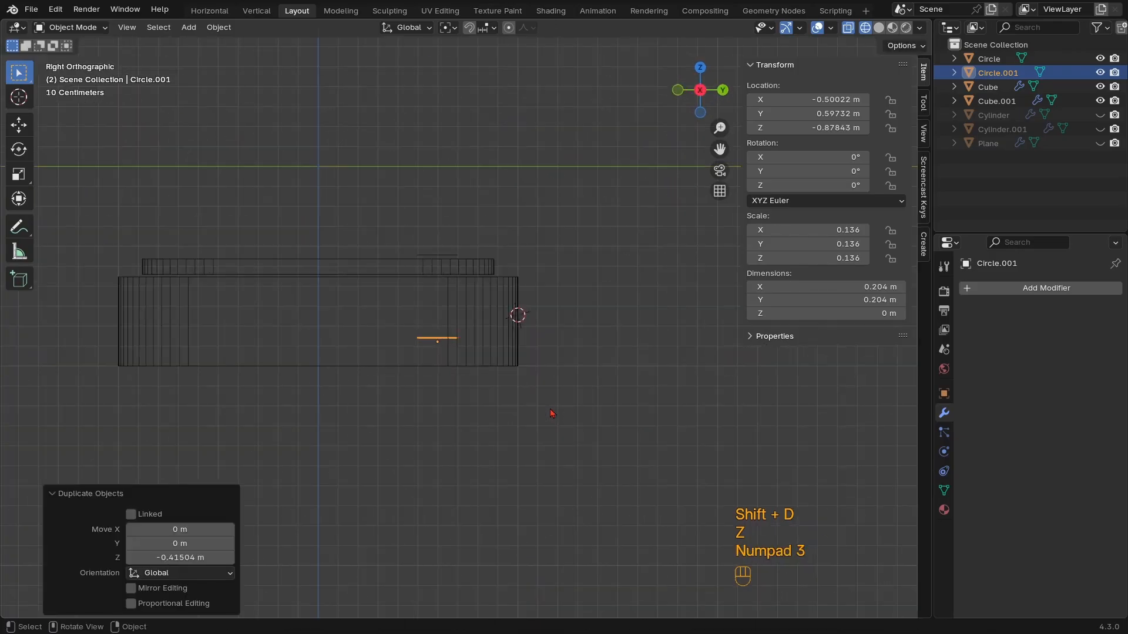
key("KP_1")
middle_click_drag(351, 368, 352, 295, "ctrl")
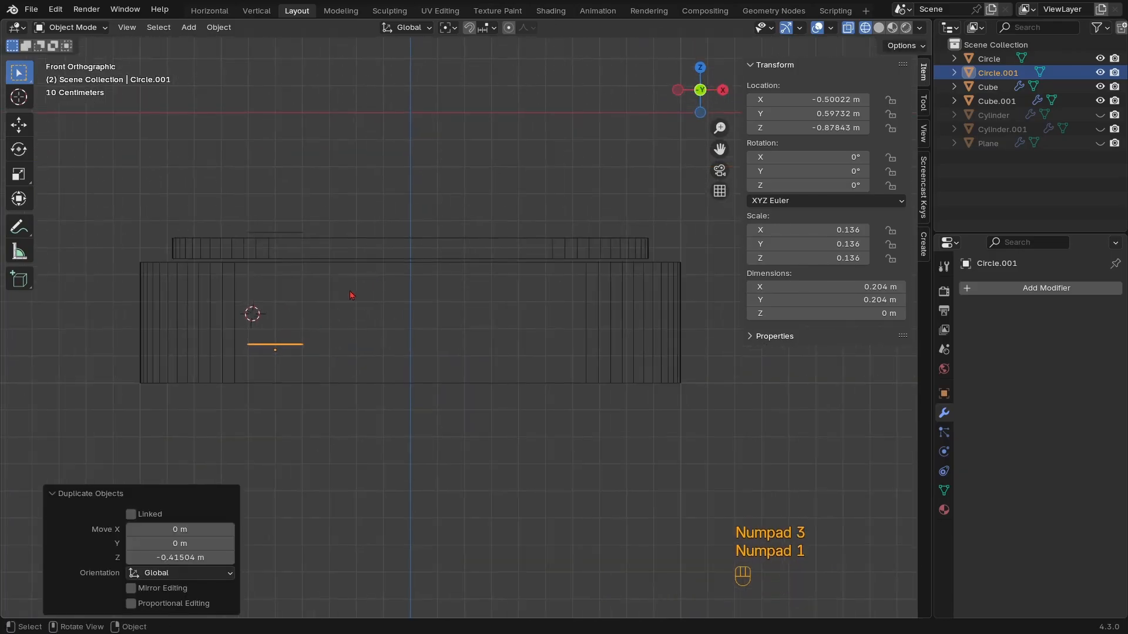
middle_click_drag(288, 335, 421, 346, "shift")
key("g")
key("z")
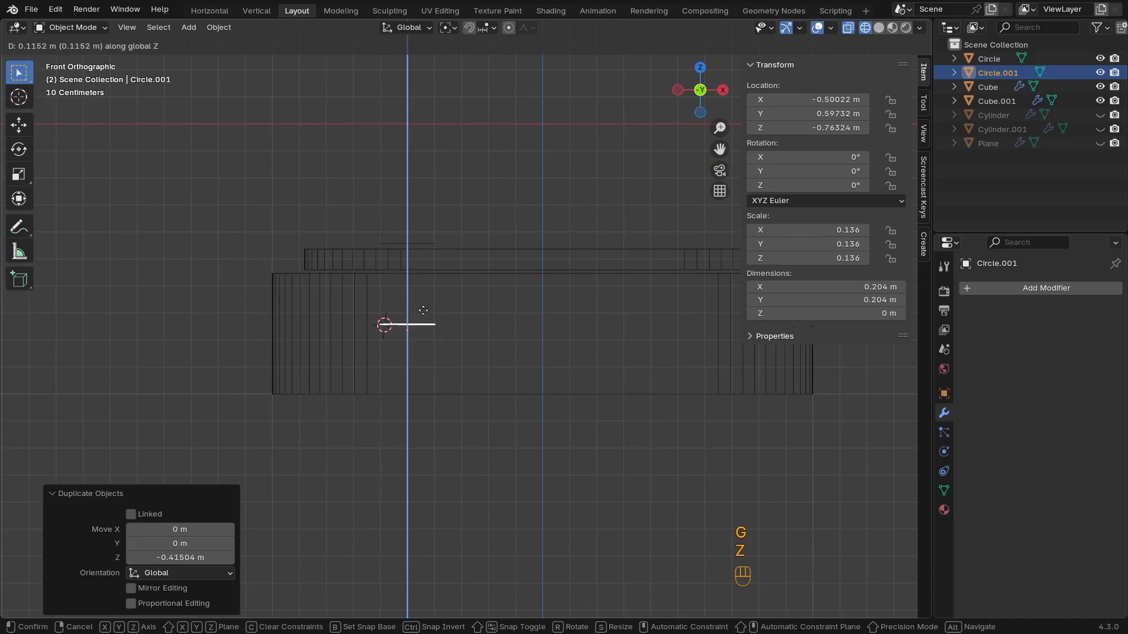
left_click(423, 310)
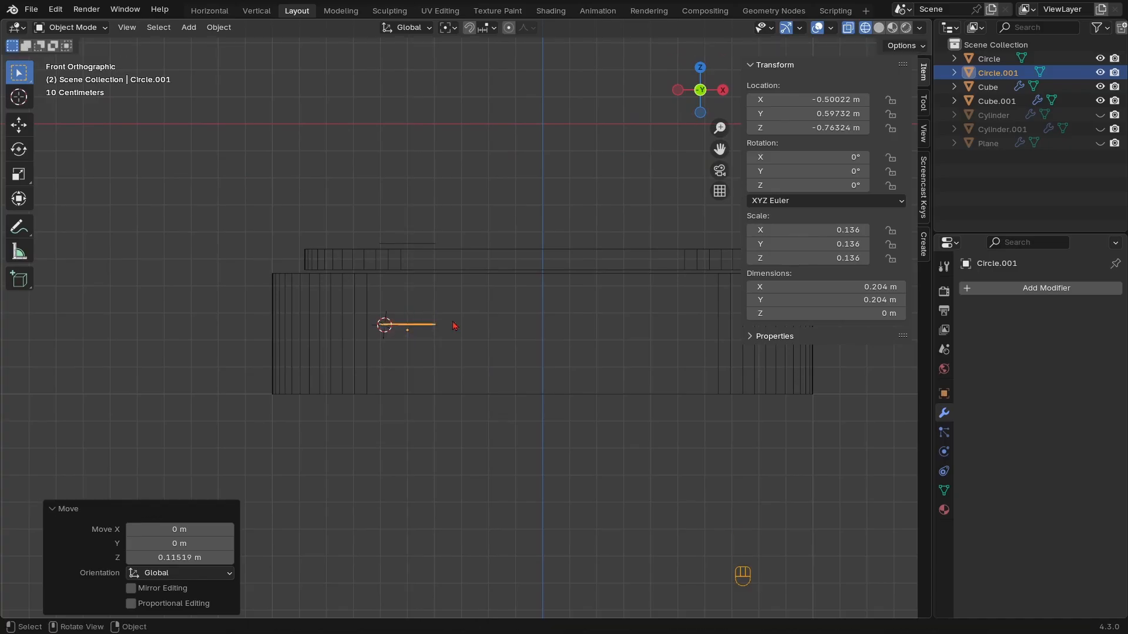
Try shifting the duplicate disc about 0.087 m along X and using it as the 3D cursor position
key("g")
key("x")
left_click(476, 317)
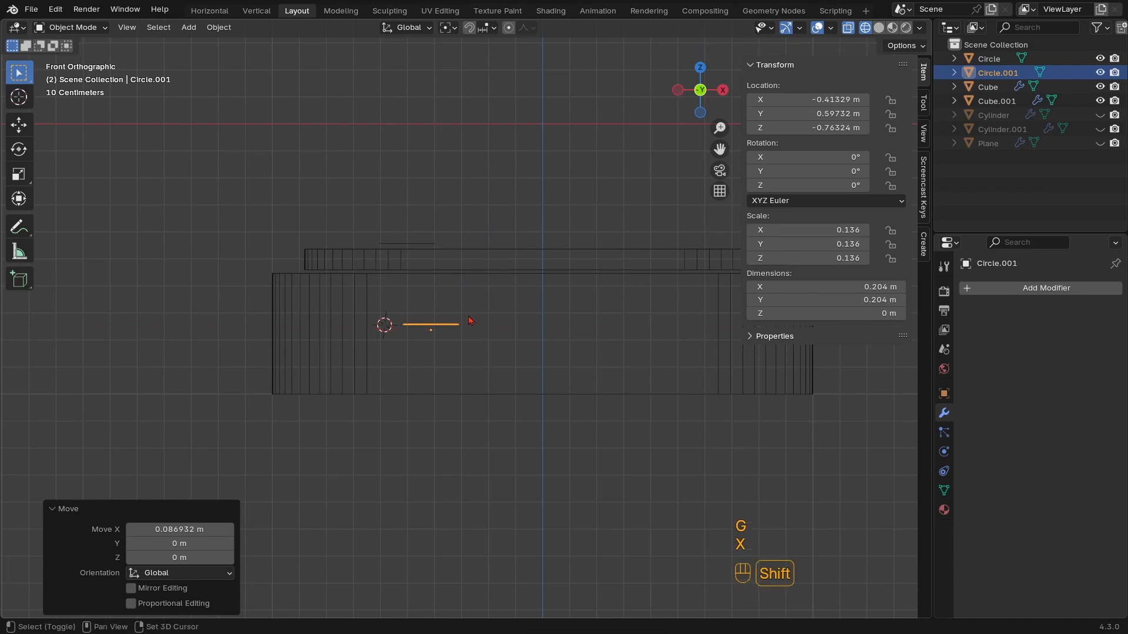
key("shift+s")
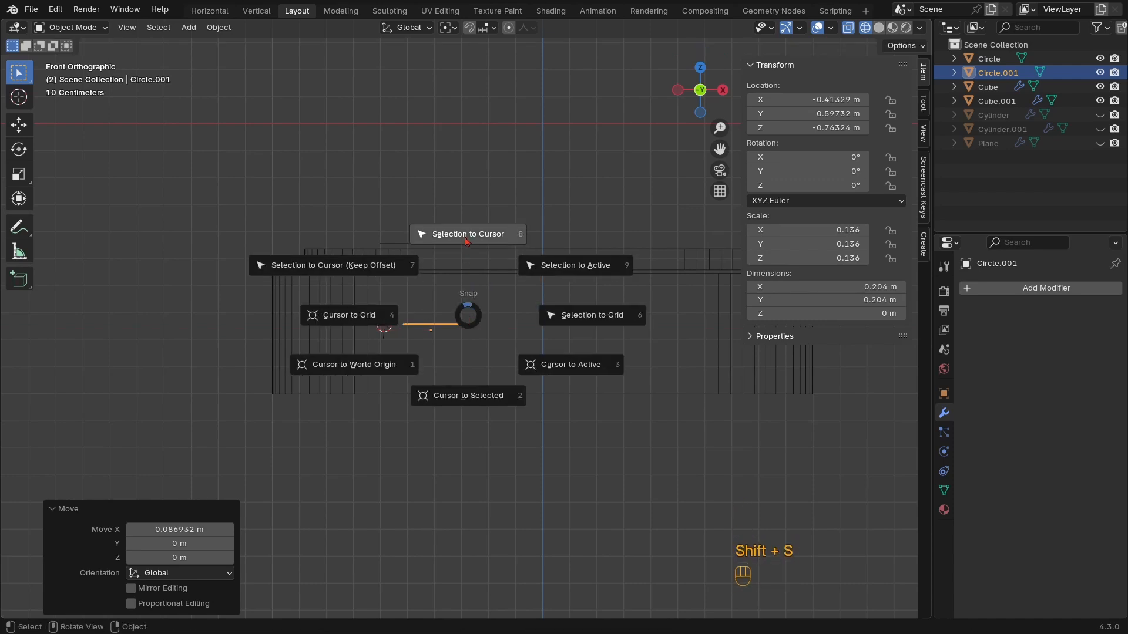
left_click(469, 402)
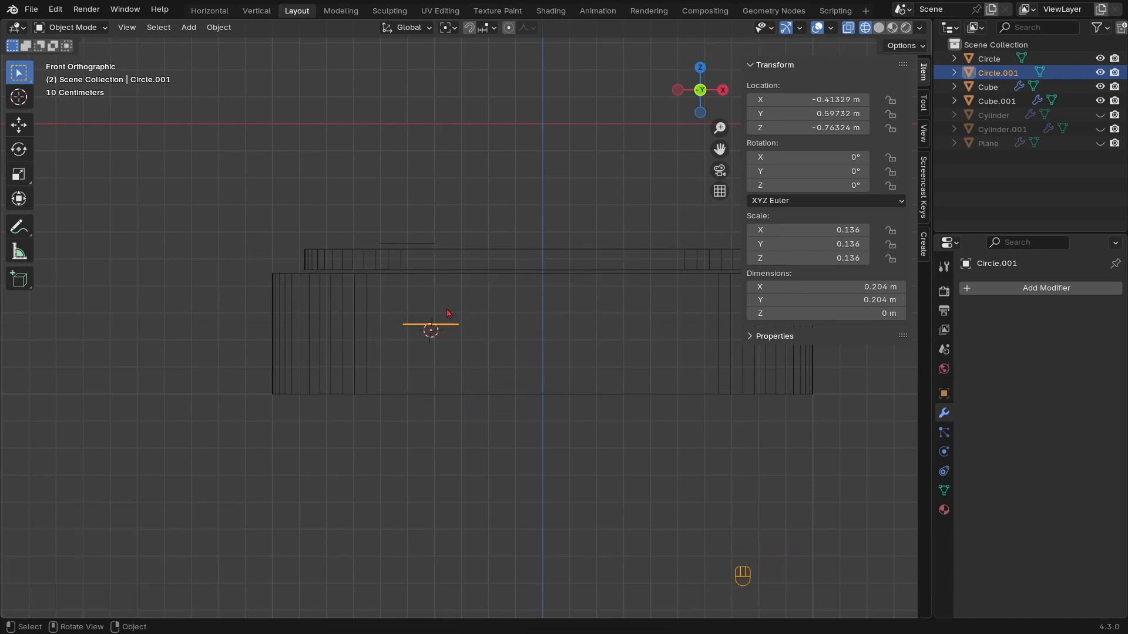
left_click(420, 245)
key("Tab")
scroll(461, 302, "down", 1)
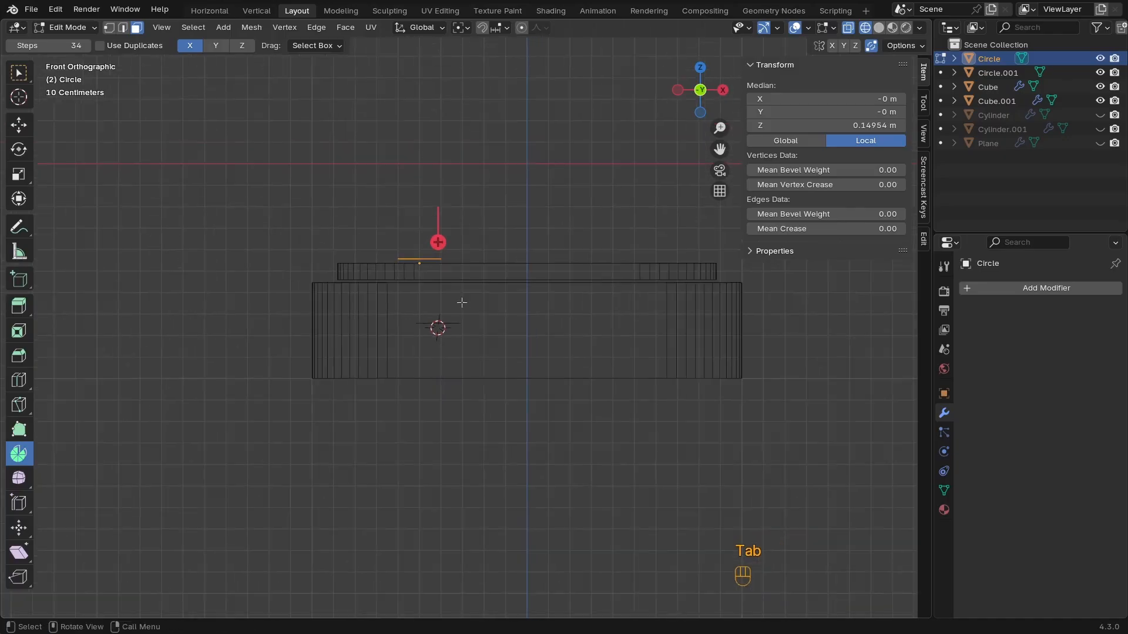
key("ctrl+z")
key("ctrl+z")
In the top view, align the duplicate disc with the original disc and shift it about 0.31 m along Y toward the box's edge
key("KP_7")
key("g")
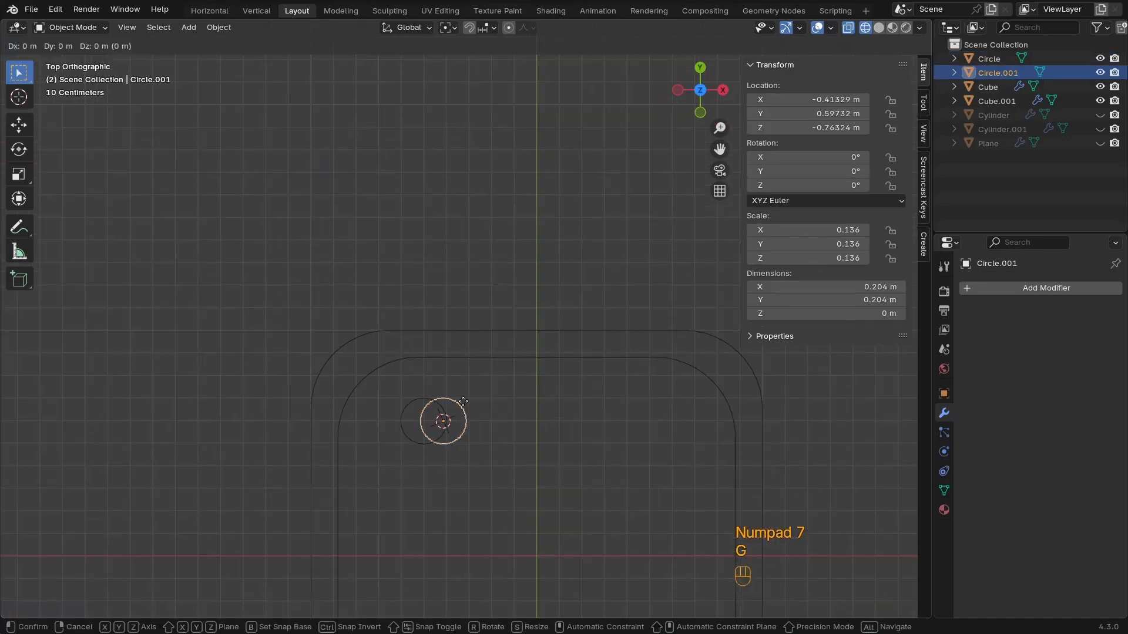
key("shift")
left_click(260, 405)
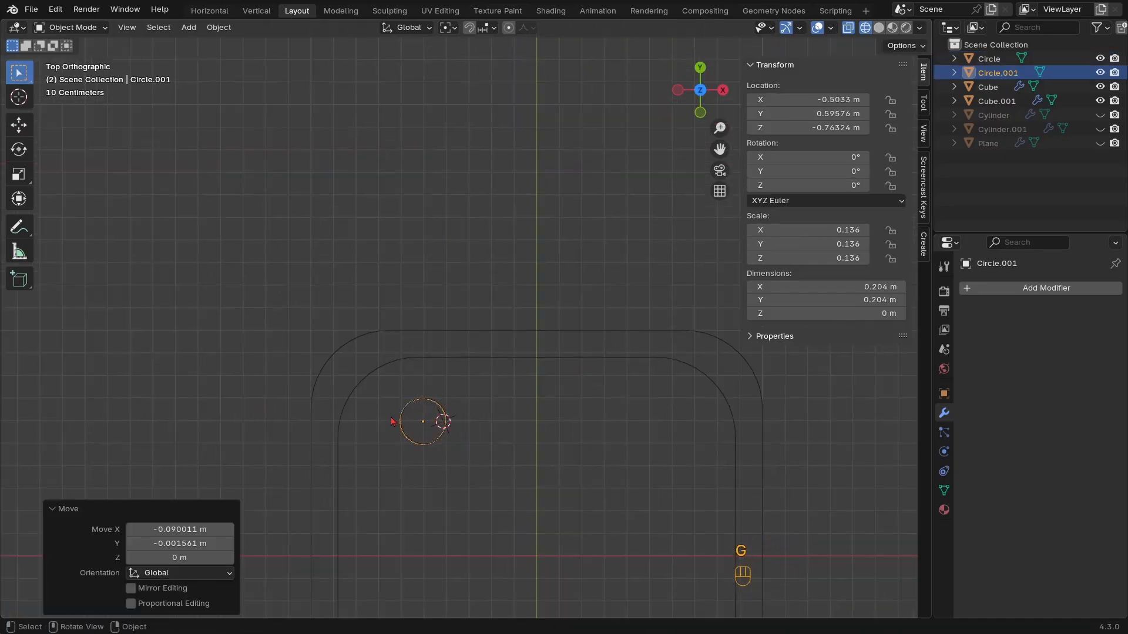
key("g")
key("y")
left_click(397, 351)
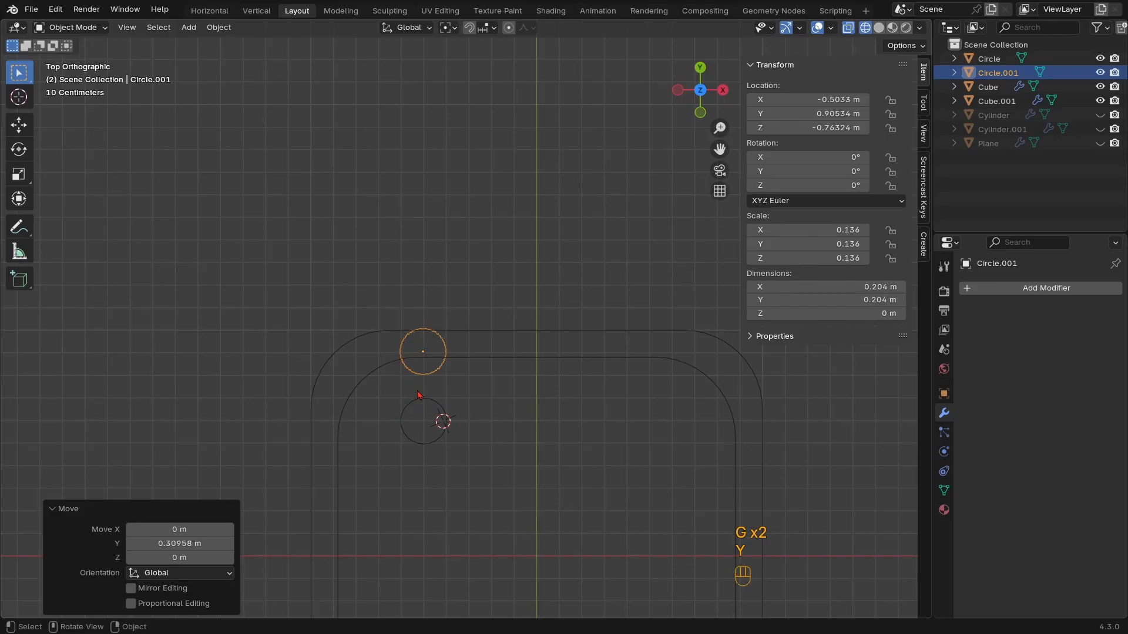
Snap the 3D cursor to the duplicate disc and open the original disc for mesh editing
middle_click_drag(420, 395, 535, 359)
key("shift+s")
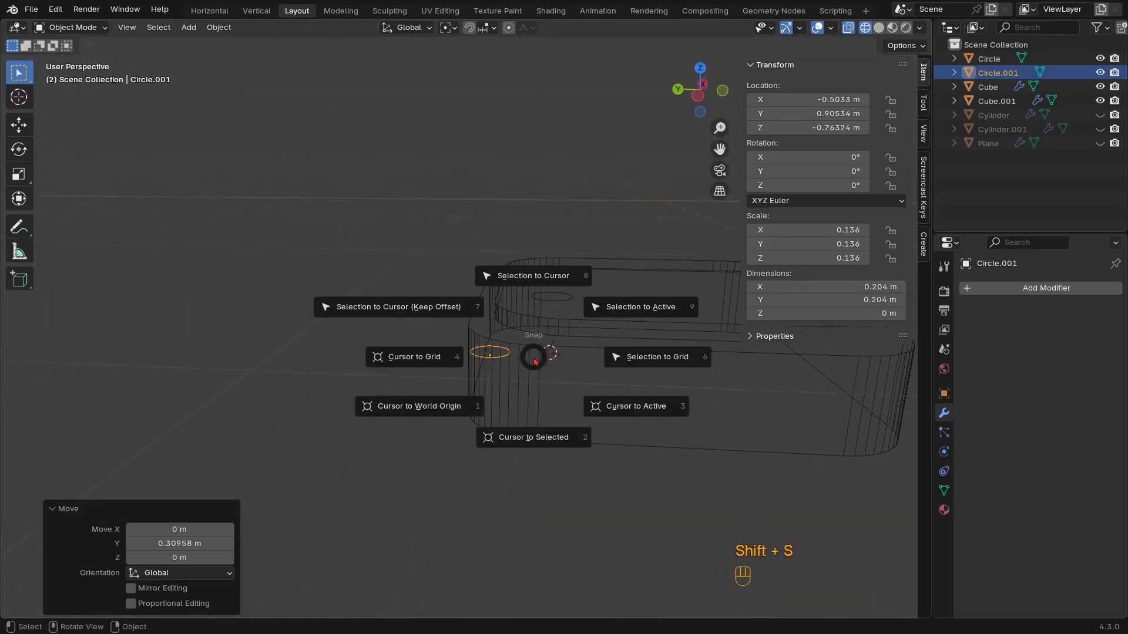
left_click(541, 457)
left_click(562, 298)
key("Tab")
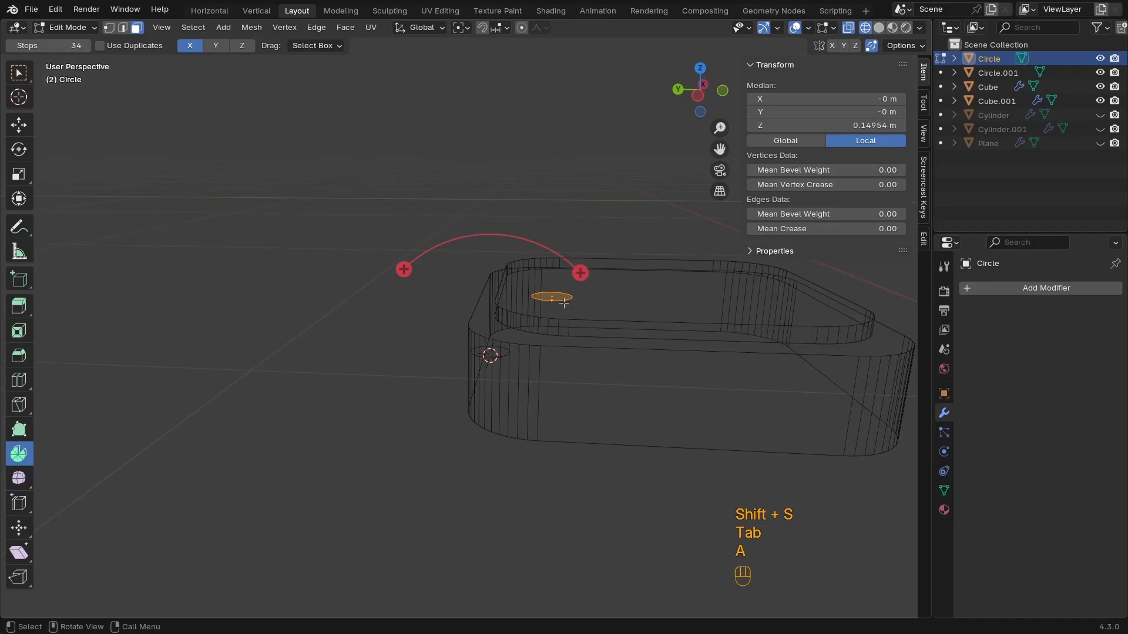
Spin the disc around the 3D cursor about X in 34 steps with an angle of -360°, viewing it in solid shading
mouse_move(580, 273)
left_mouse_down()
mouse_move(517, 253)
mouse_move(382, 376)
mouse_move(470, 499)
mouse_move(593, 505)
mouse_move(623, 430)
left_mouse_up()
key("z")
left_click(655, 433)
mouse_move(626, 449)
middle_mouse_down()
mouse_move(562, 436)
mouse_move(575, 392)
mouse_move(528, 305)
middle_mouse_up()
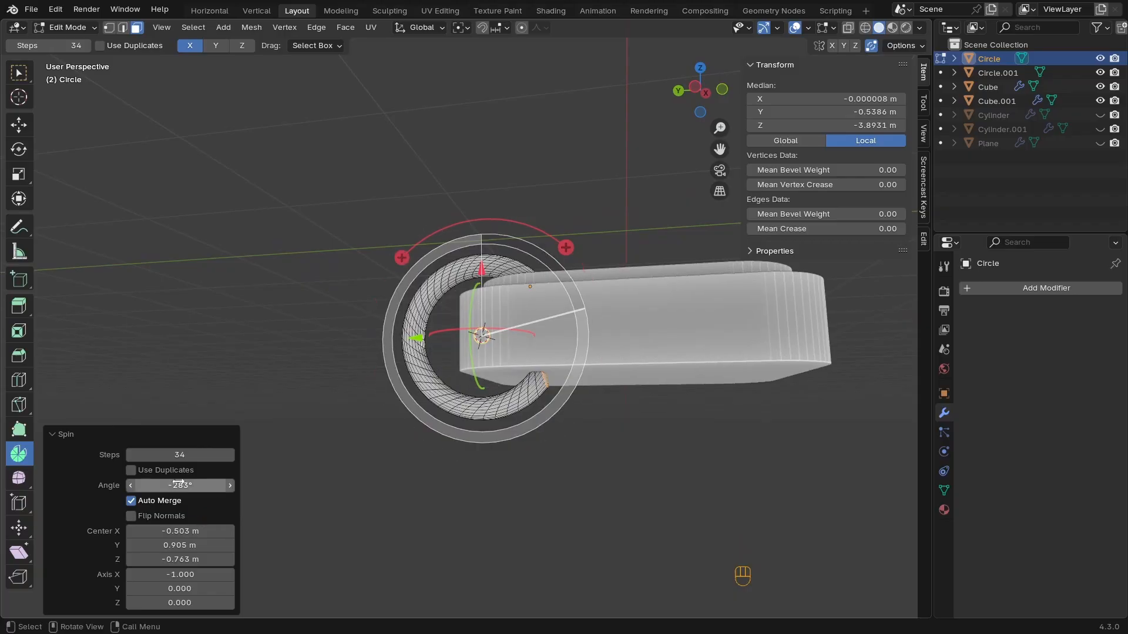
left_click_drag(179, 483, 179, 483)
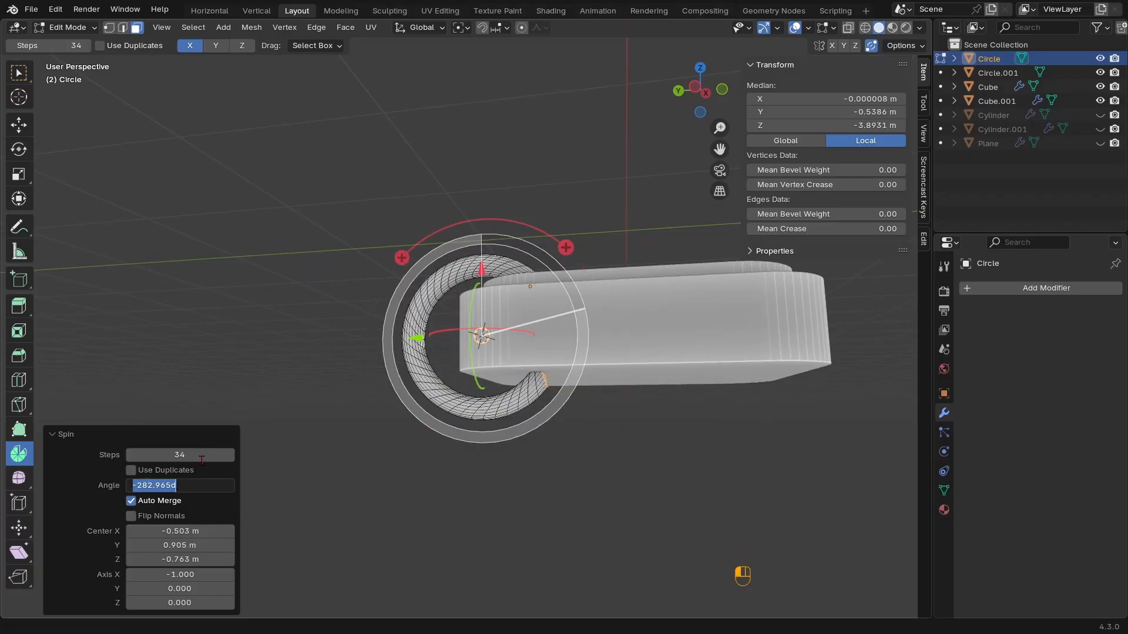
type("-283")
key("Return")
key("Return")
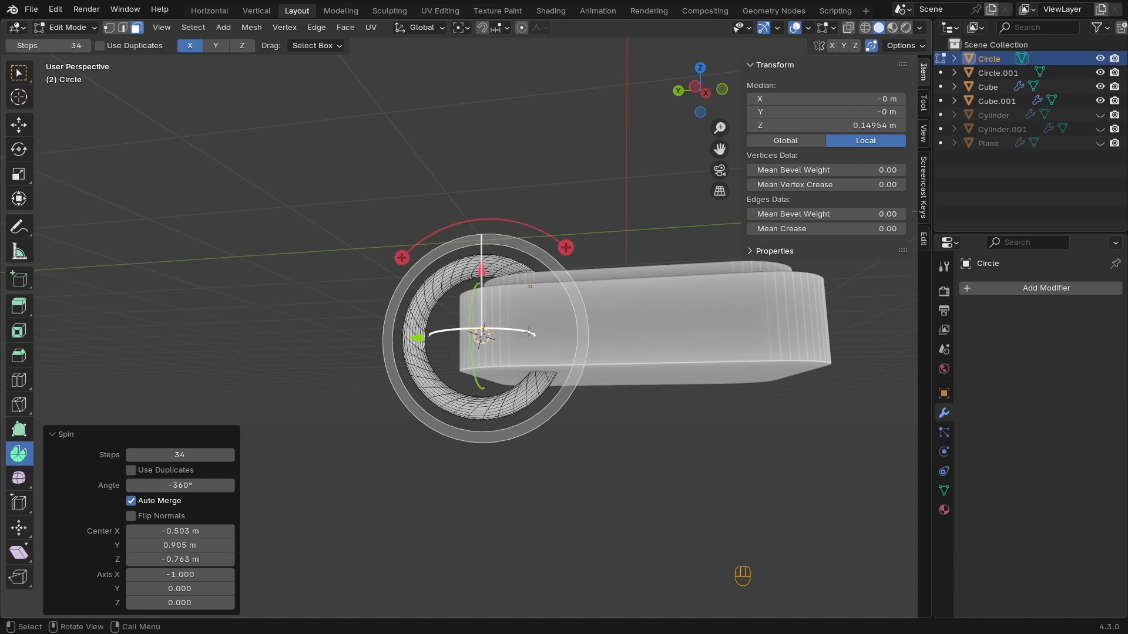
Leave the ring's edit mode and add an Array modifier with a count of 3 and a relative X offset of 1.920
key("Tab")
middle_click_drag(565, 379, 577, 405)
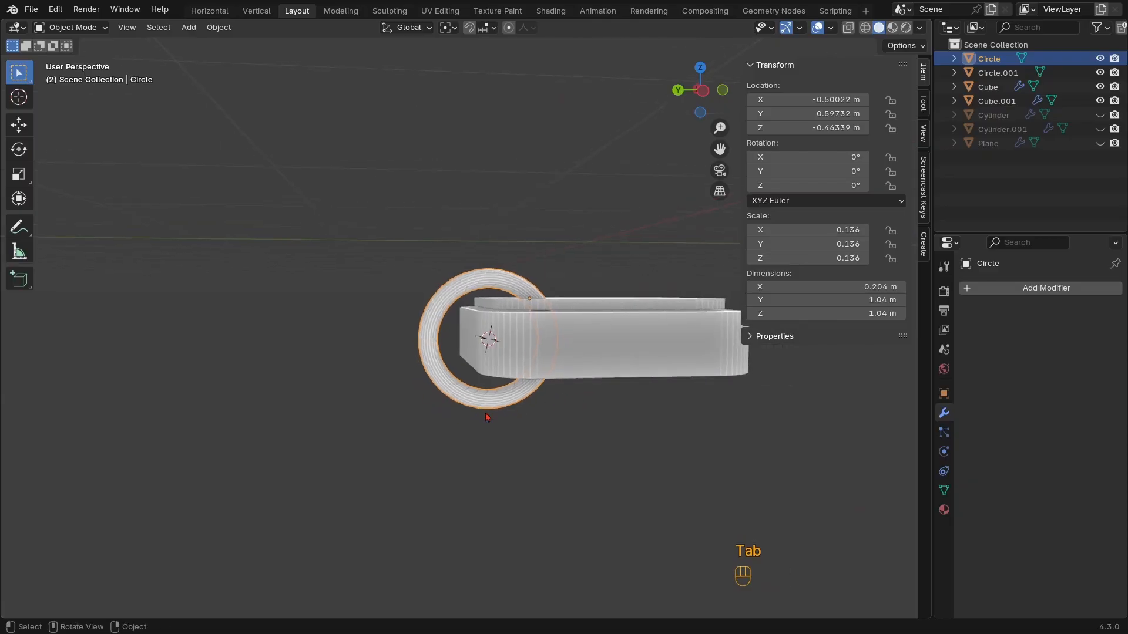
key("s")
right_click(453, 395)
middle_click_drag(453, 395, 581, 338)
middle_click_drag(469, 332, 569, 328, "ctrl")
left_click(1029, 291)
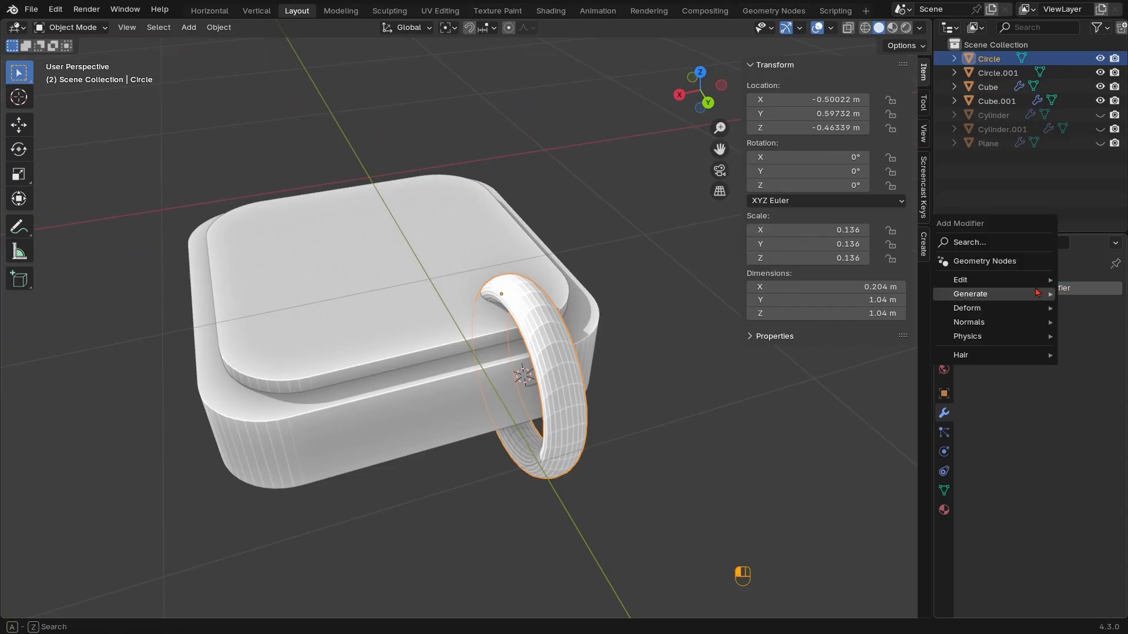
mouse_move(1028, 294)
left_click(854, 295)
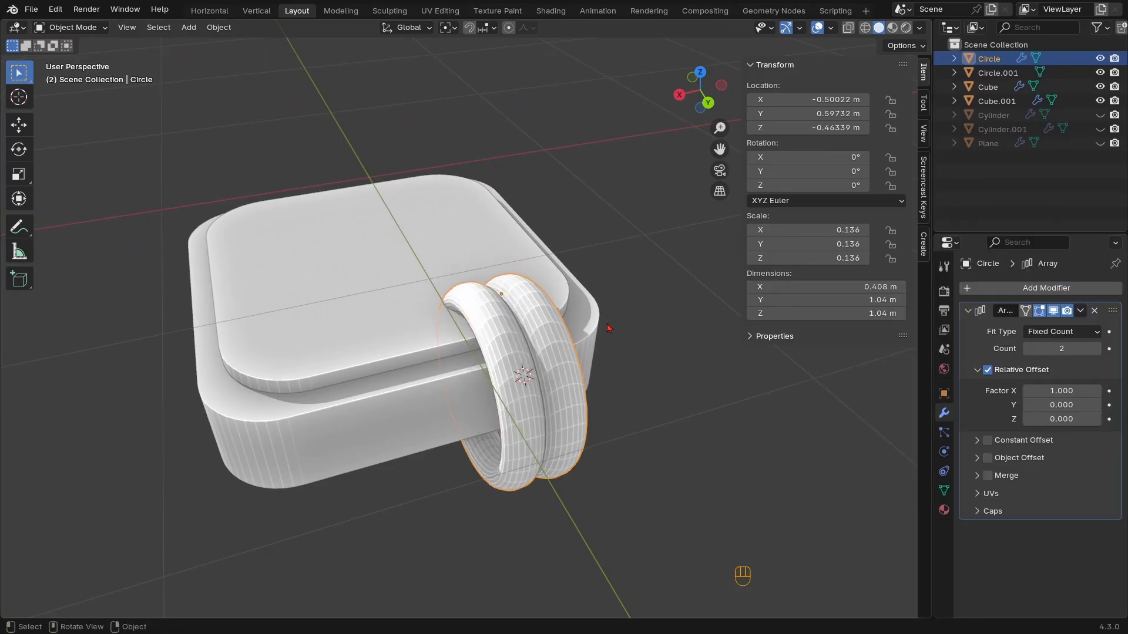
left_click(1096, 349)
mouse_move(1061, 391)
left_mouse_down("shift")
mouse_move(1104, 391)
mouse_move(1063, 391)
left_mouse_up("shift")
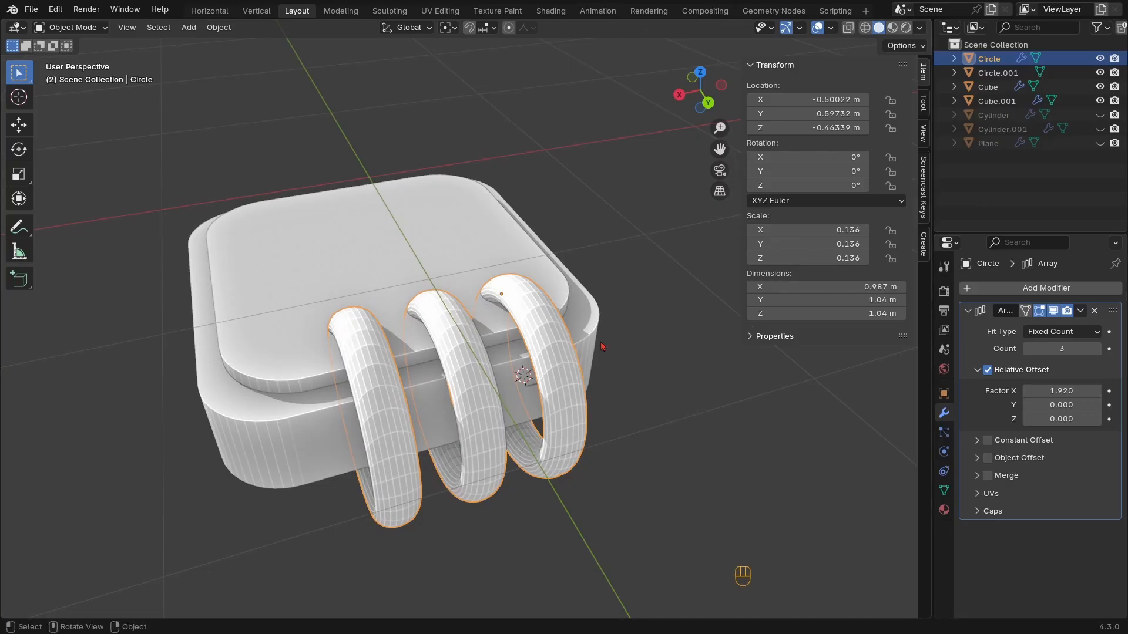
Move the three rings about 0.16 m along X and outward along Y, away from the upper slab's centre
key("g")
key("y")
key("x")
left_click(574, 352)
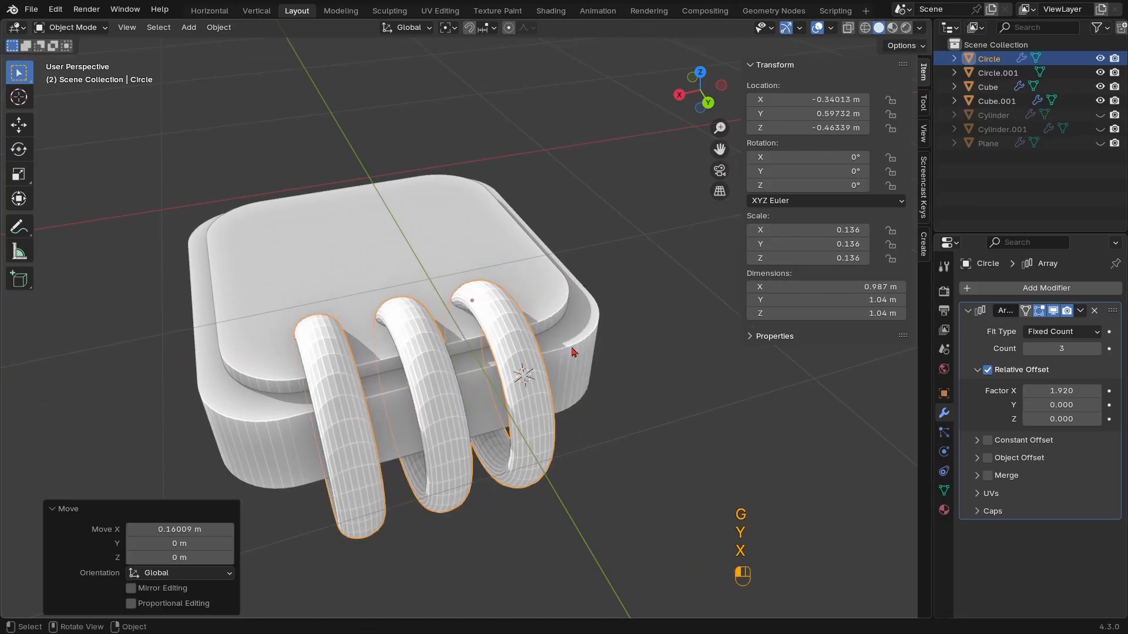
middle_click_drag(574, 352, 485, 374)
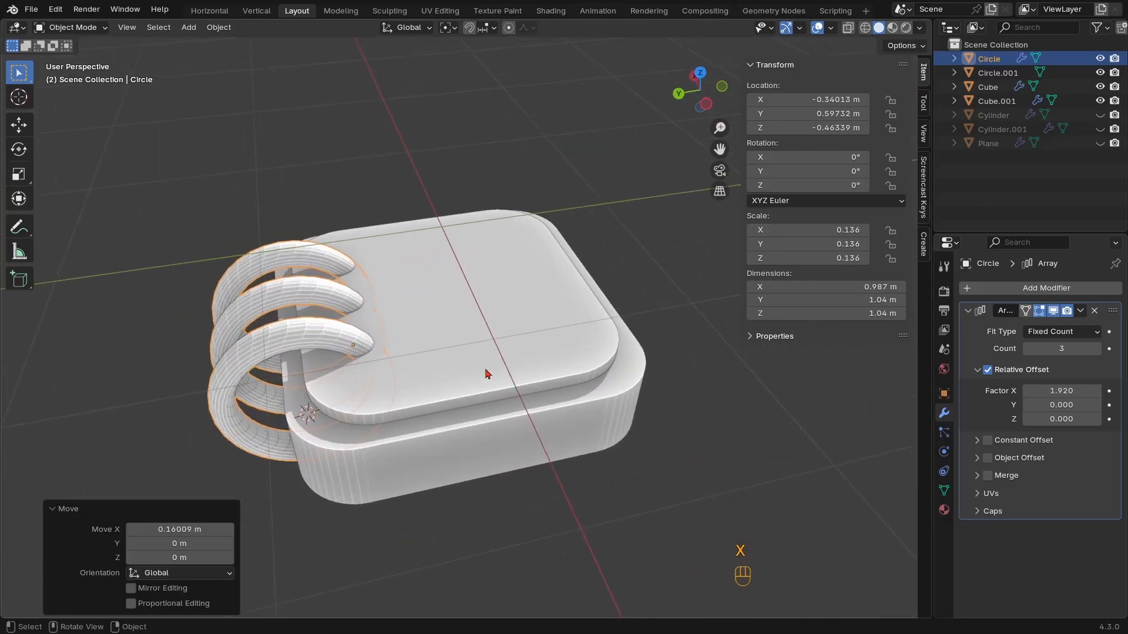
key("g")
key("y")
key("x")
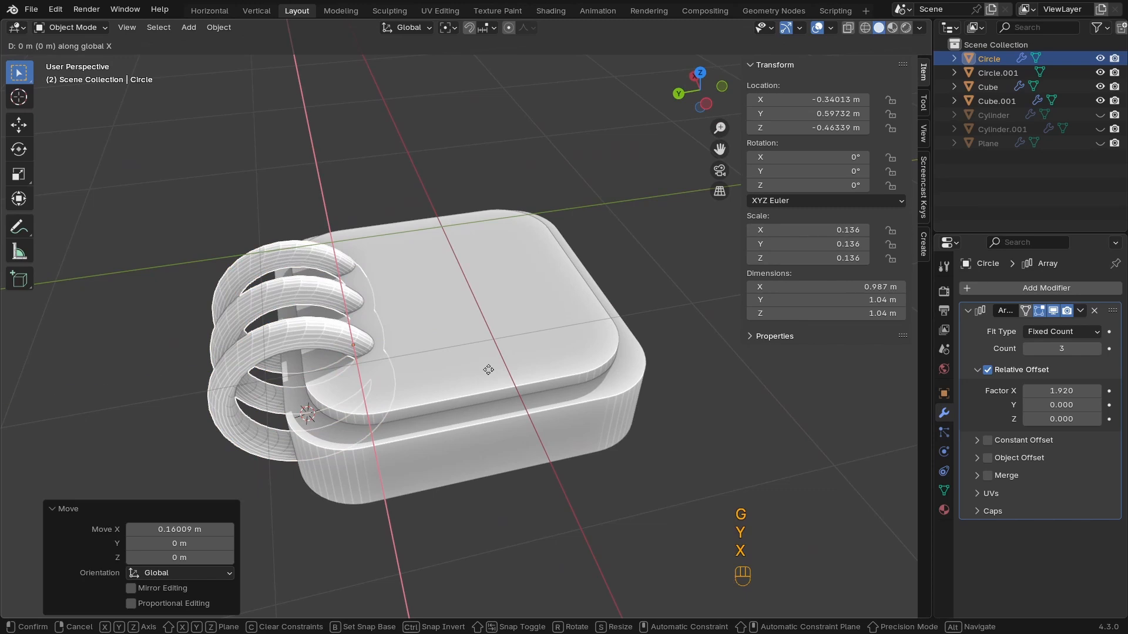
key("y")
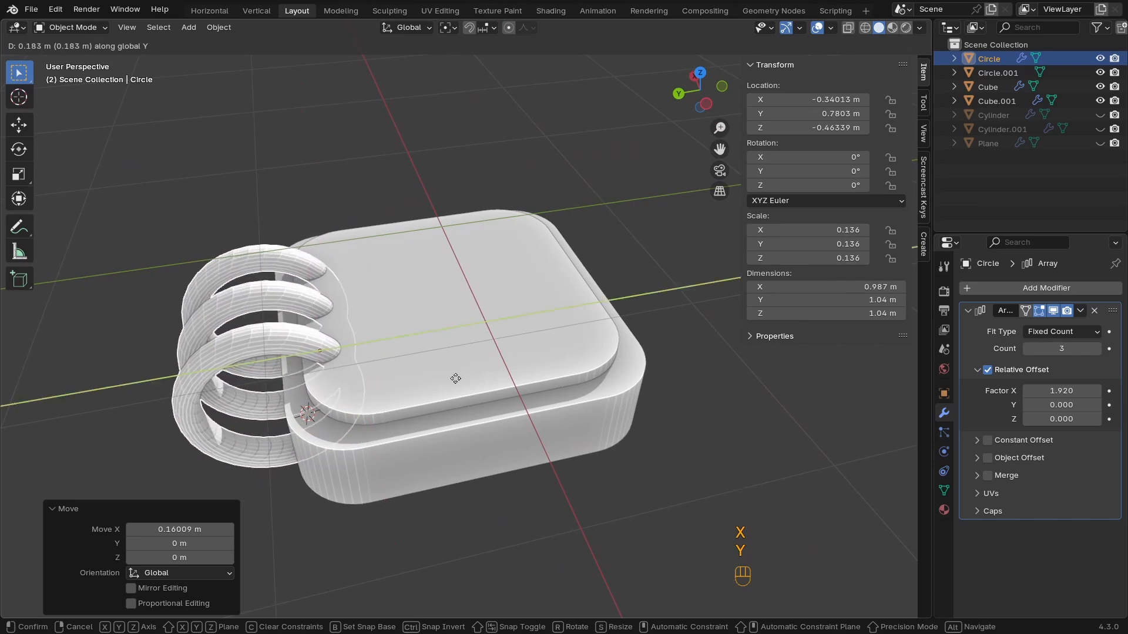
left_click(462, 379)
middle_click_drag(470, 380, 503, 404, "ctrl")
Add a second Bevel modifier with 3 segments to the upper slab
left_click(513, 368)
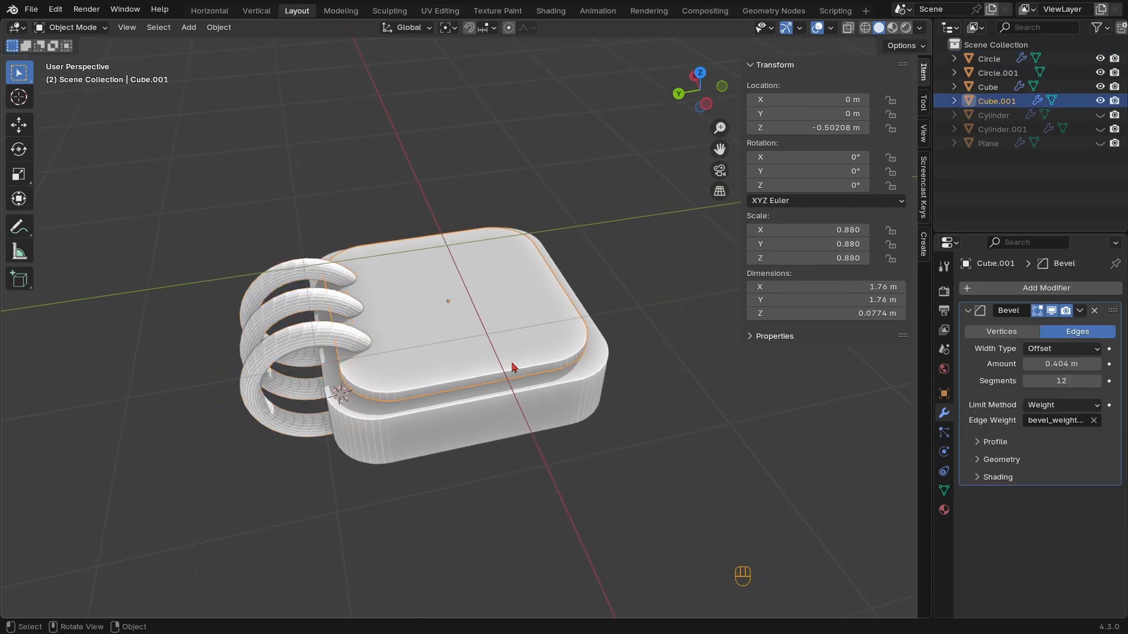
scroll(512, 368, "up", 2)
left_click(968, 312)
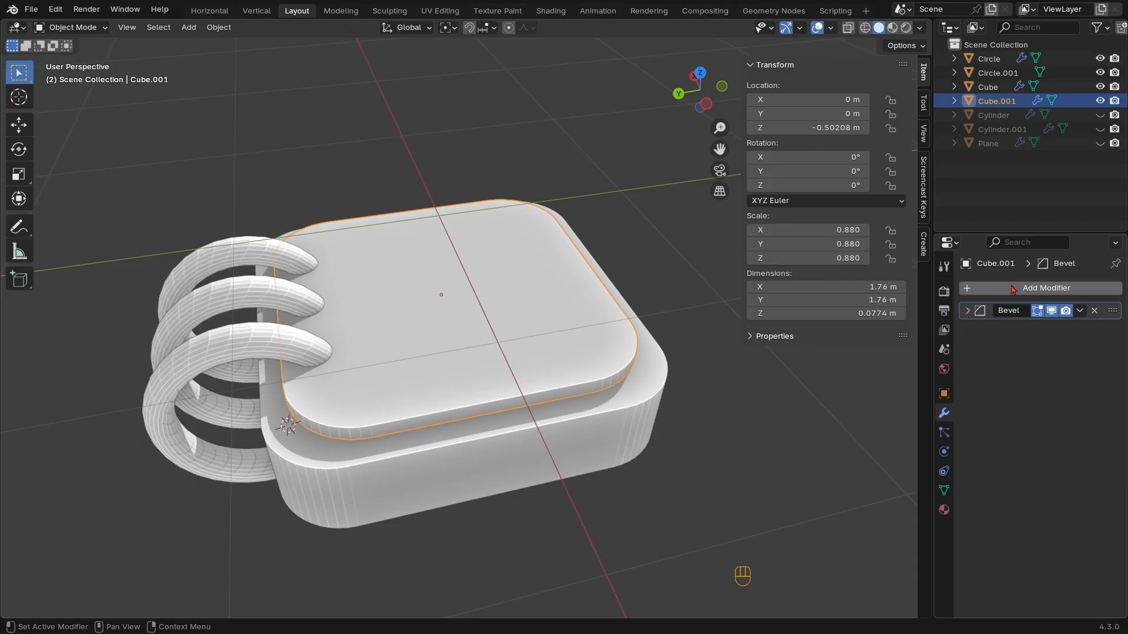
left_click(969, 287)
mouse_move(969, 284)
left_click(855, 299)
middle_click_drag(640, 396, 611, 352, "ctrl")
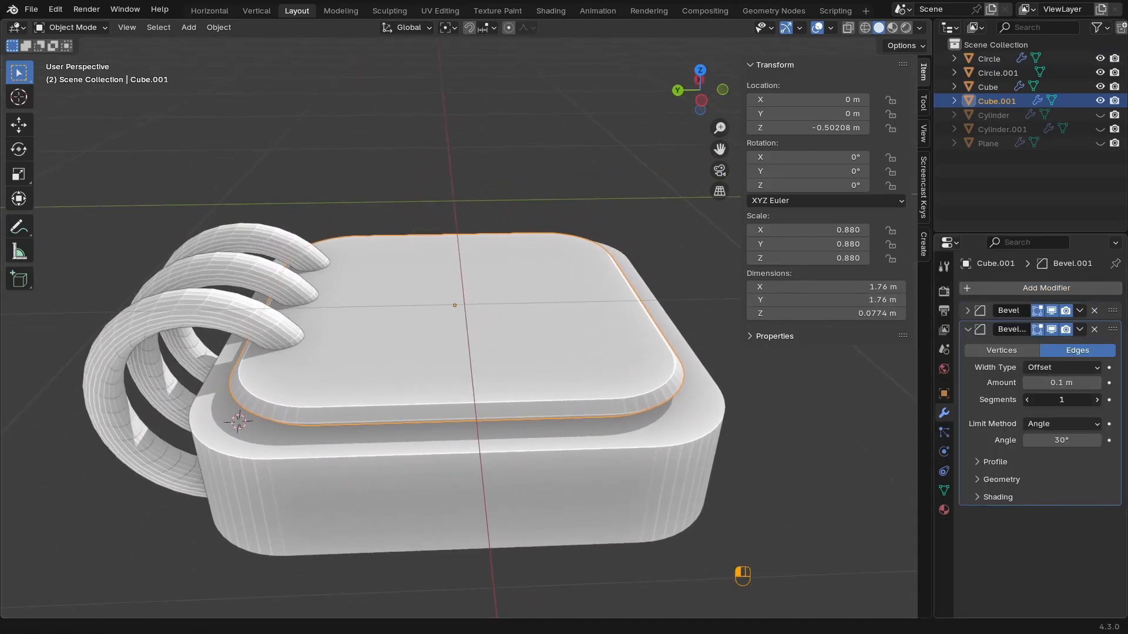
left_click(1096, 399)
left_click(1097, 399)
middle_click_drag(612, 433, 594, 463)
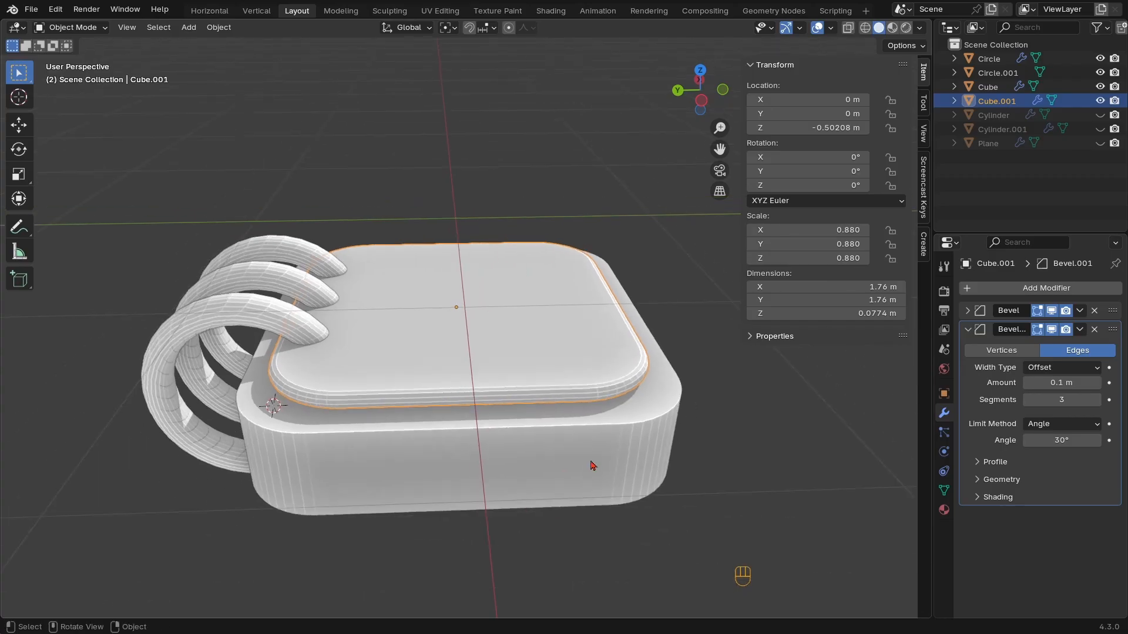
Add a second Bevel modifier to the lower box
left_click(594, 464)
left_click(987, 288)
mouse_move(986, 294)
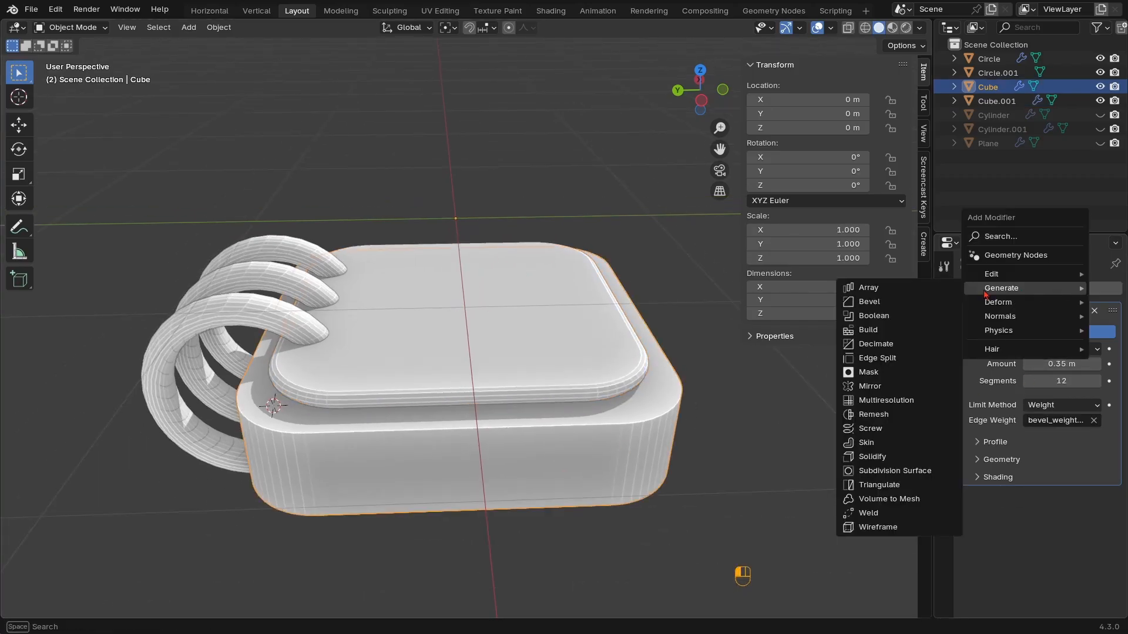
left_click(890, 303)
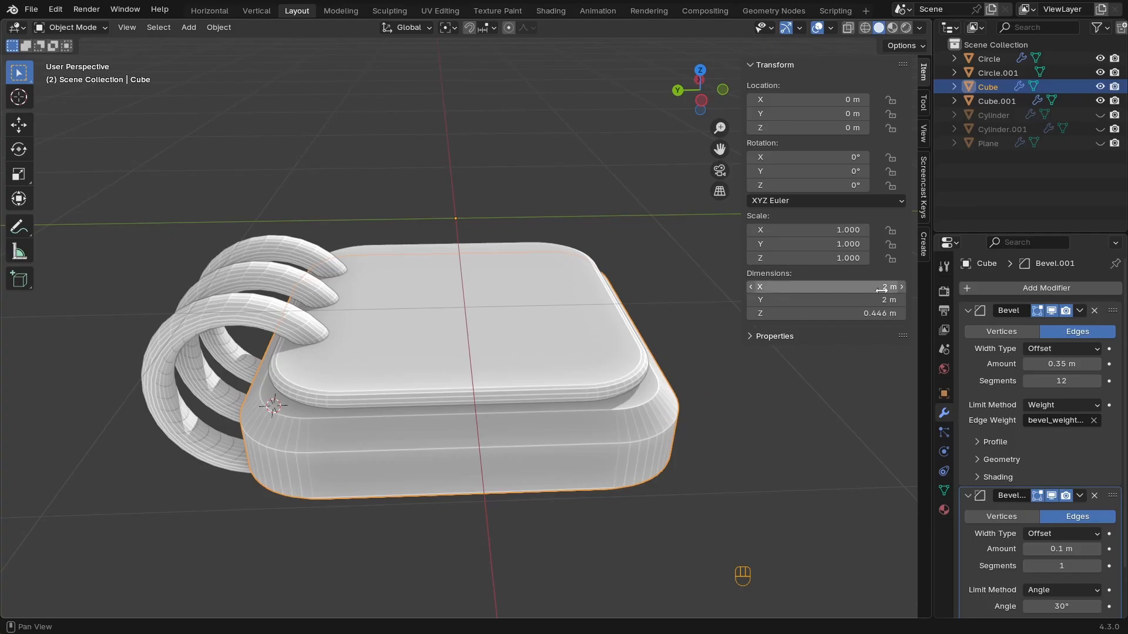
Set the lower box's second Bevel modifier to 4 segments and an amount of 0.067 m
left_click(968, 311)
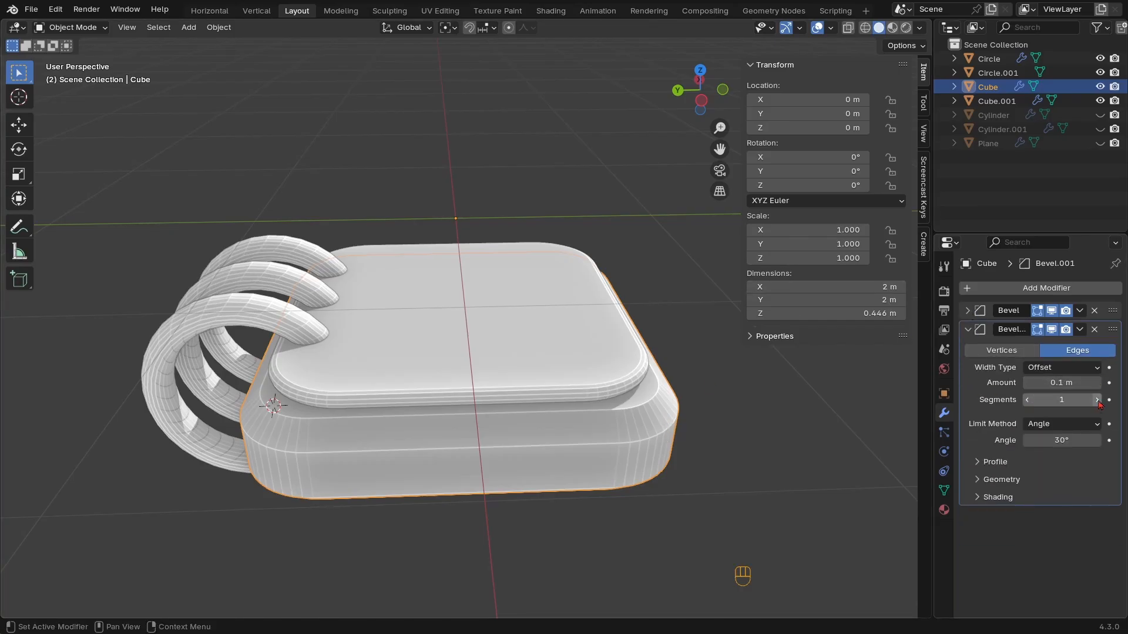
left_click_drag(1096, 401, 1054, 383)
Select the two boxes and the rings and move them to a new collection named NoteBook
scroll(376, 305, "down", 4)
middle_click_drag(358, 299, 465, 326)
left_click_drag(476, 203, 314, 286)
key("m")
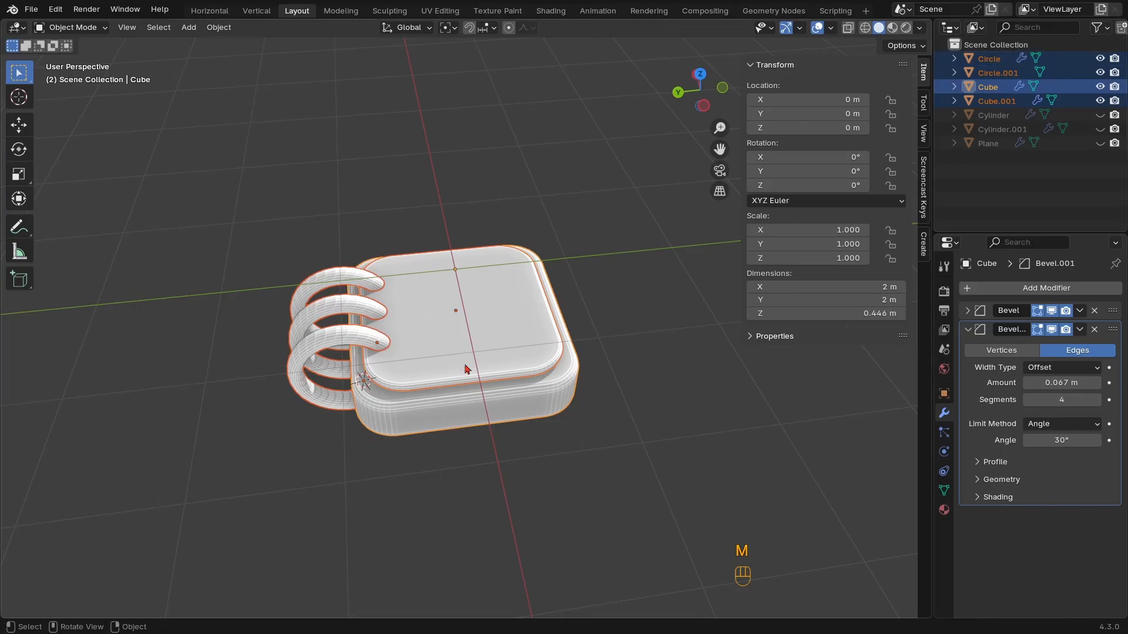
middle_click_drag(470, 368, 479, 353)
key("m")
left_click(481, 349)
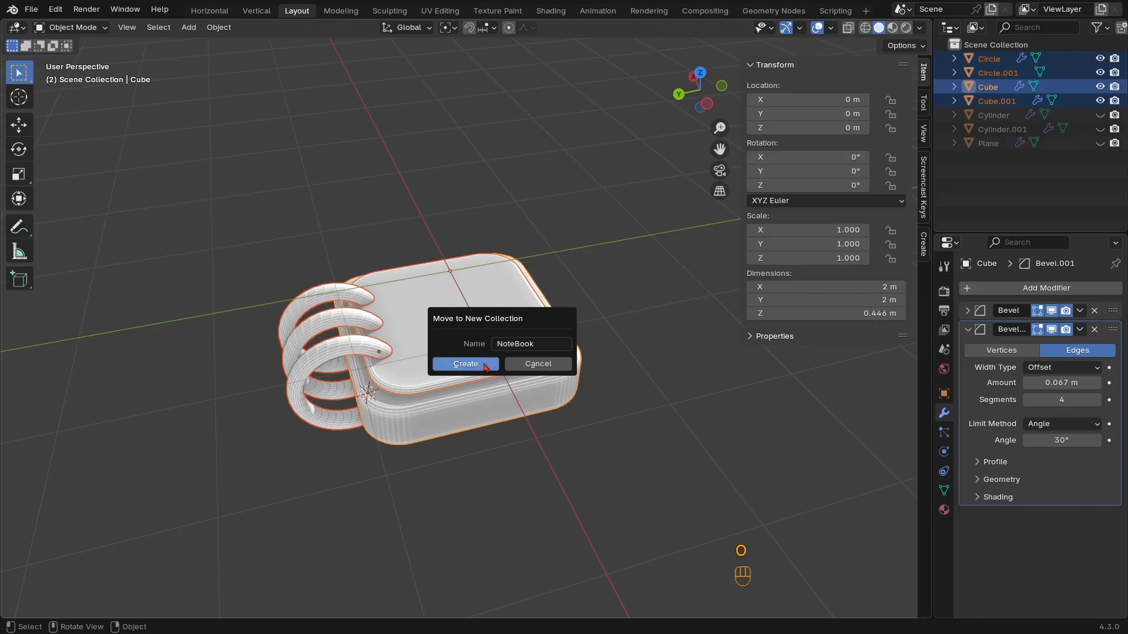
left_click(484, 365)
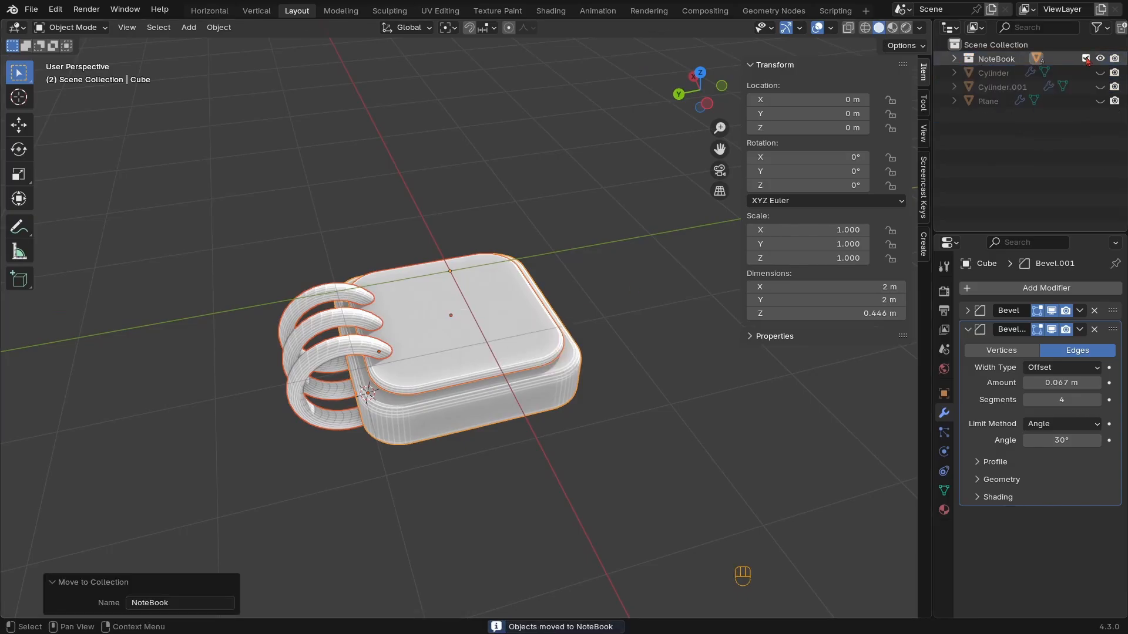
Exclude the NoteBook collection from the view layer and unhide Cylinder, Cylinder.001 and Plane
left_click(1085, 58)
left_click(1100, 72)
left_click(1100, 87)
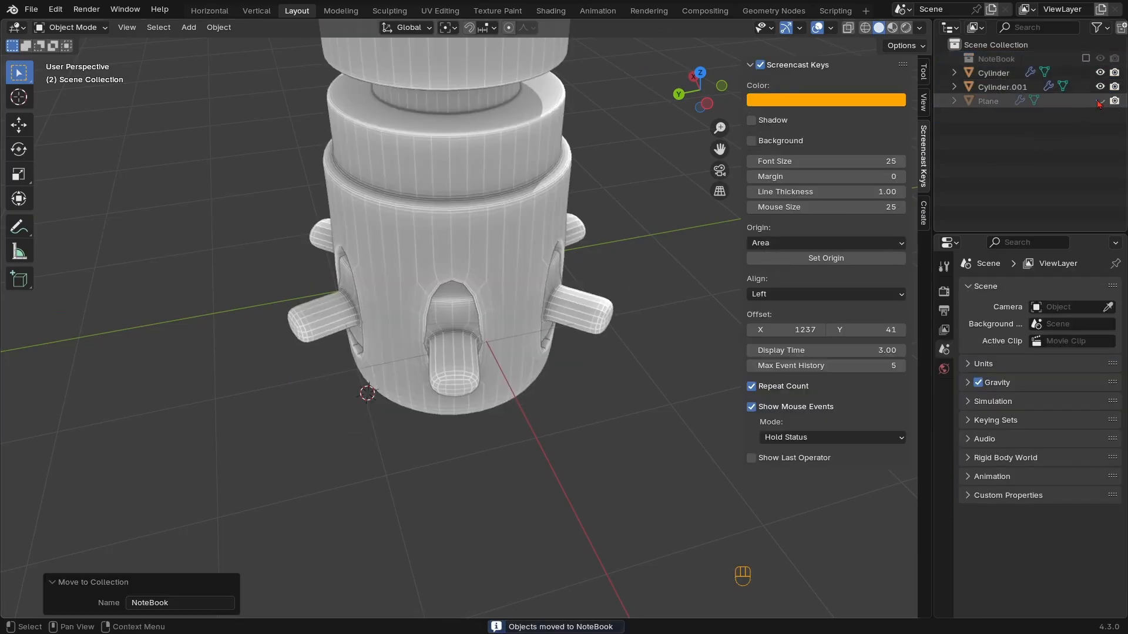
left_click(1100, 101)
Scale the Plane object to 0.625 and move it horizontally clear of the cylinder models
middle_click_drag(478, 294, 491, 357, "ctrl")
left_click(488, 311)
key("s")
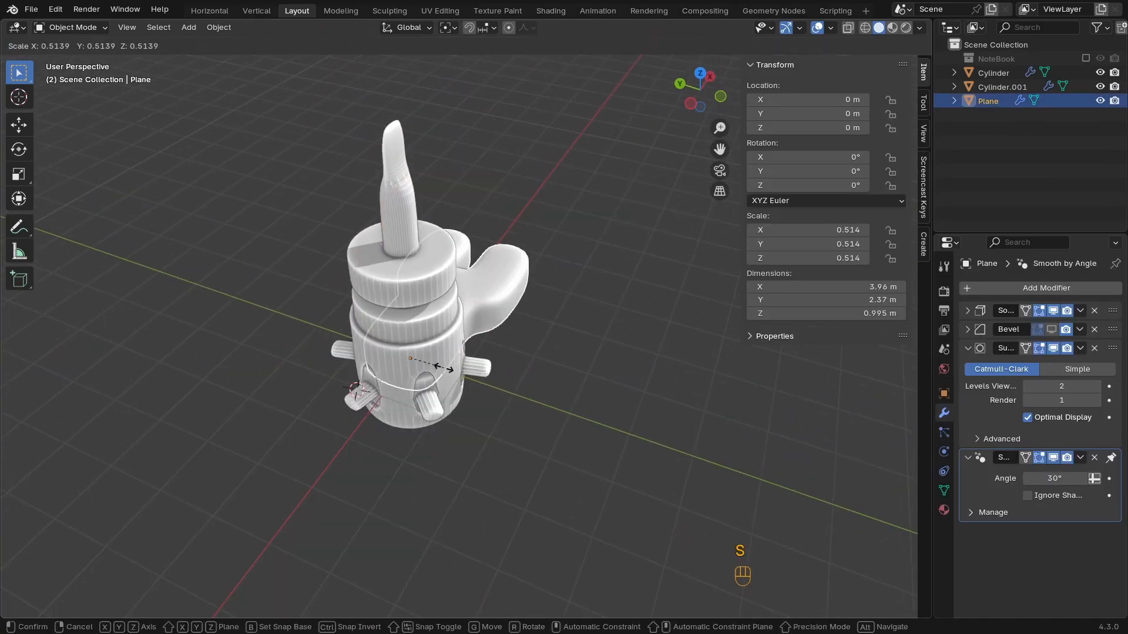
key("s")
left_click(584, 400)
key("g")
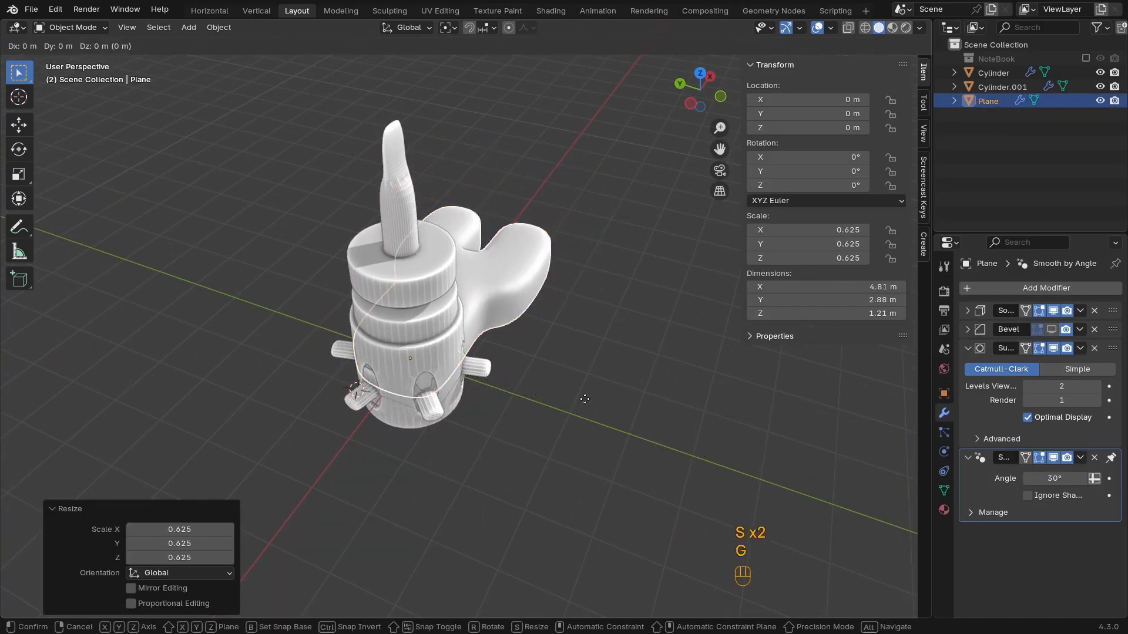
key("shift+z")
left_click(754, 448)
Move the spoked ring horizontally by about -0.38 m in X and 4.72 m in Y, and scale it to about 1.972
left_click(443, 415)
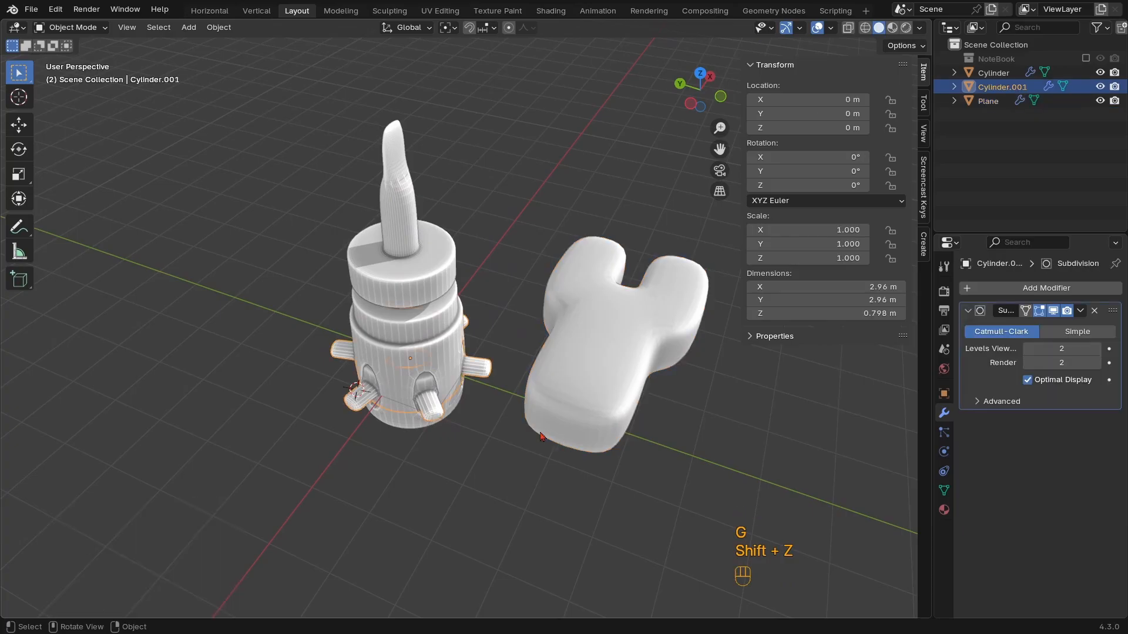
key("g")
key("shift+z")
left_click(247, 367)
key("s")
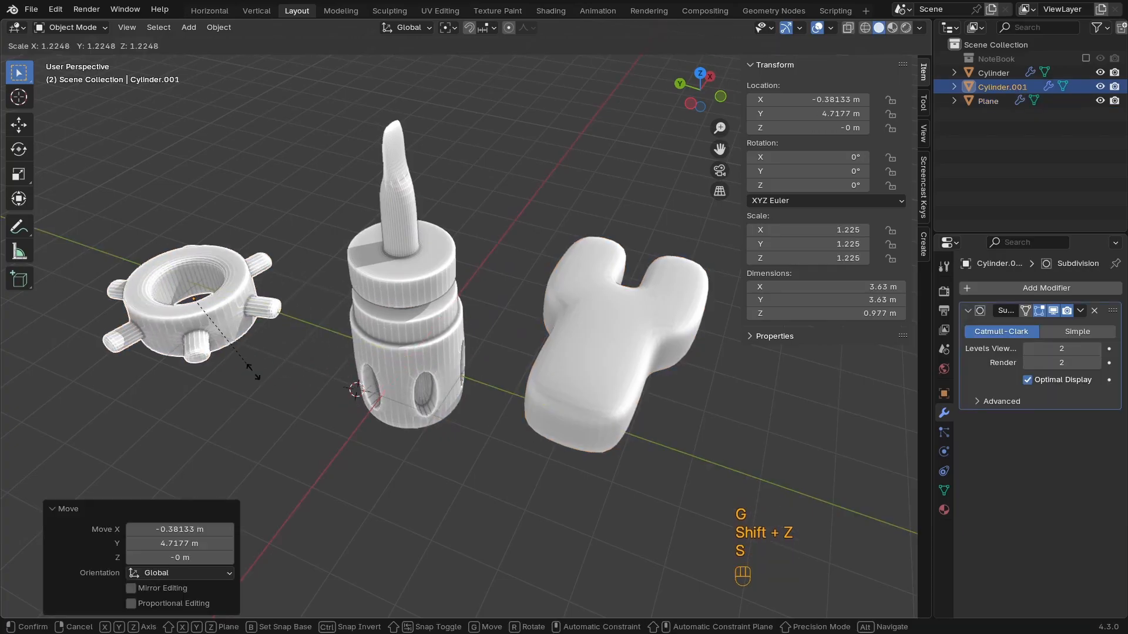
left_click(282, 425)
Select all three visible models and move them to a new collection named Porps
middle_click_drag(282, 425, 290, 442, "shift")
scroll(583, 458, "down", 2)
left_click_drag(583, 451, 306, 341)
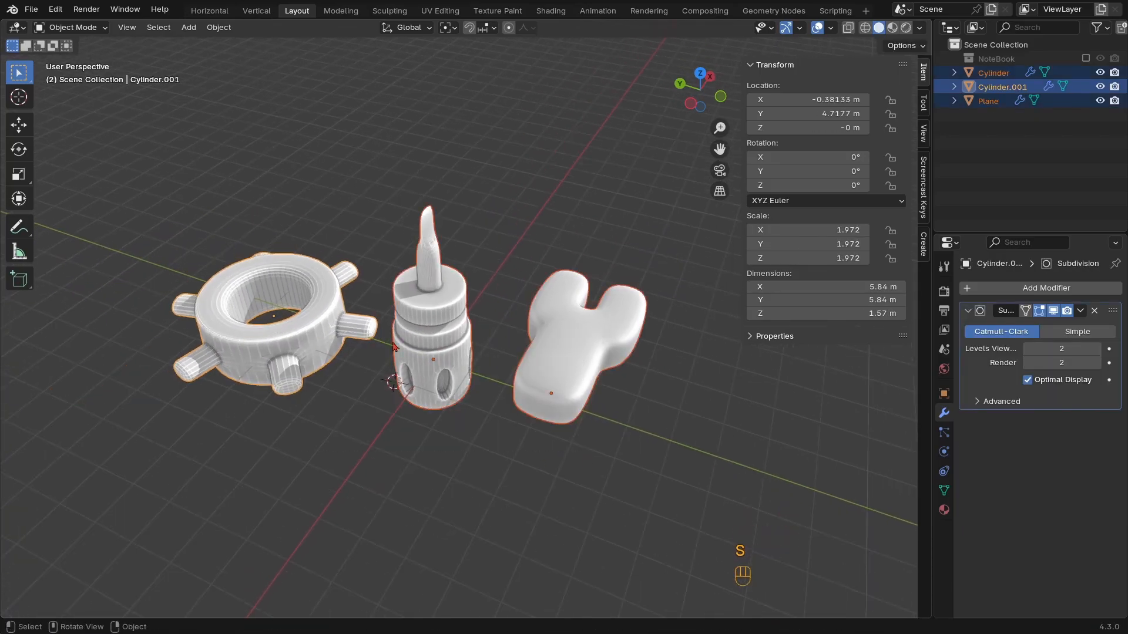
key("m")
left_click(438, 343)
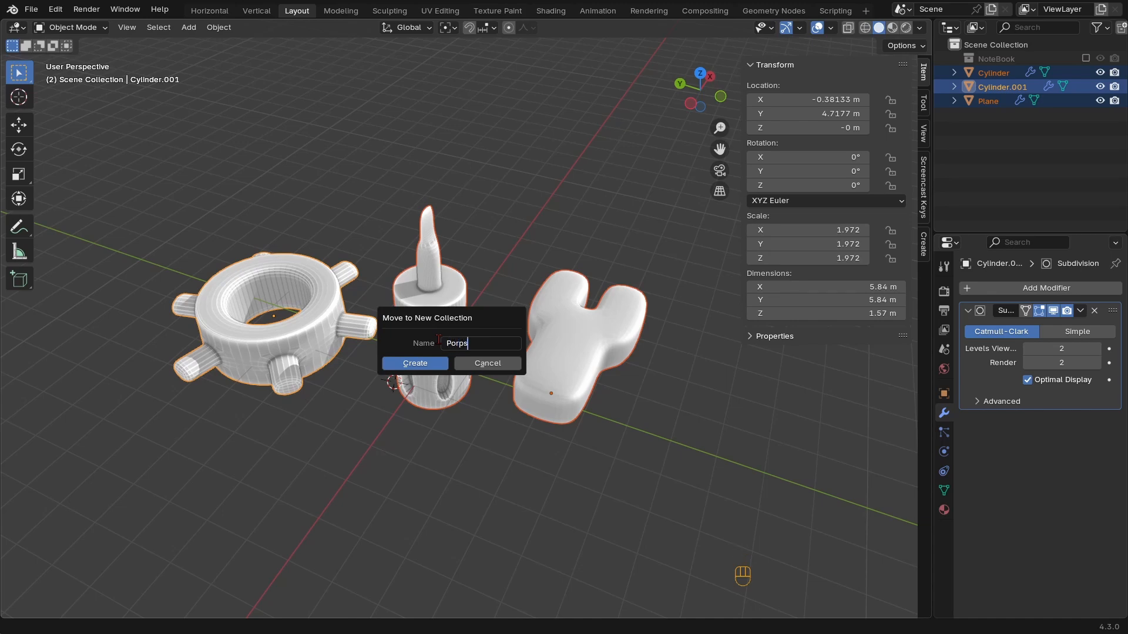
left_click(390, 363)
Collapse and exclude the Porps collection, hide the sidebar, and return the 3D cursor to the world origin
middle_click_drag(556, 322, 573, 317, "ctrl")
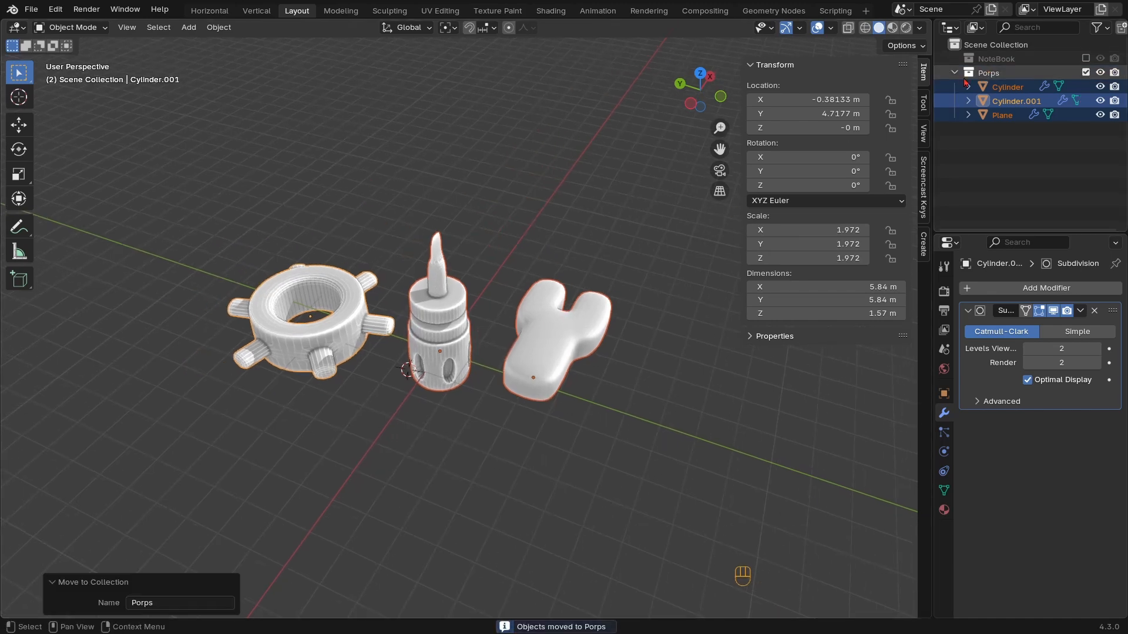
left_click(955, 73)
left_click(1087, 73)
middle_click_drag(474, 272, 472, 246, "ctrl")
key("n")
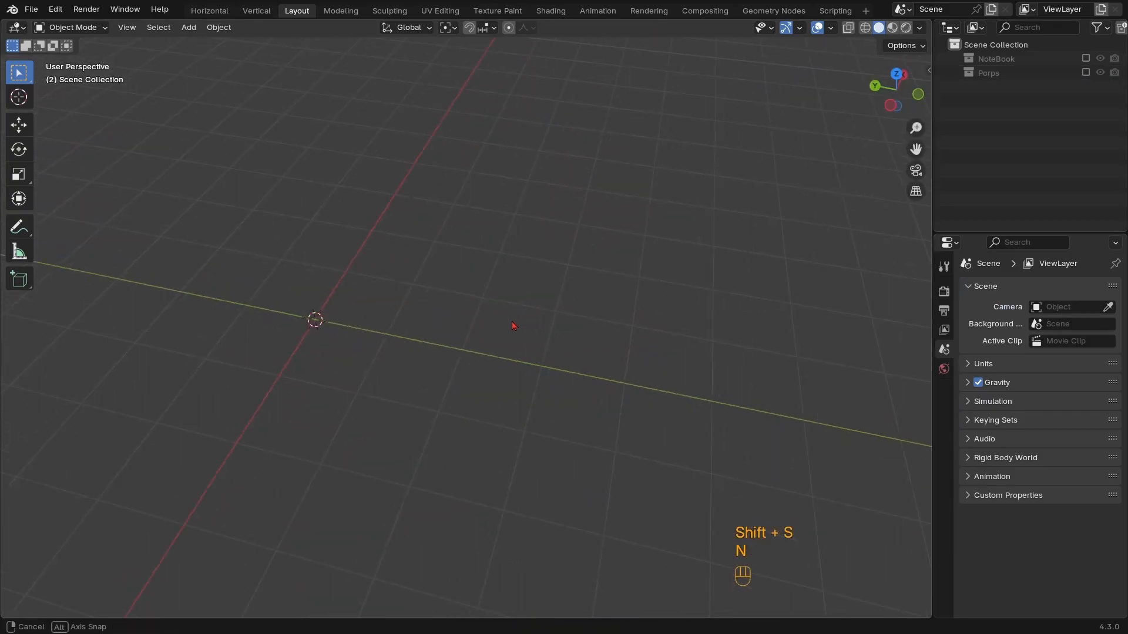
Add a cube at the world origin and scale its mesh to about 0.306 in edit mode
middle_click_drag(514, 325, 494, 297)
key("shift+a")
mouse_move(494, 296)
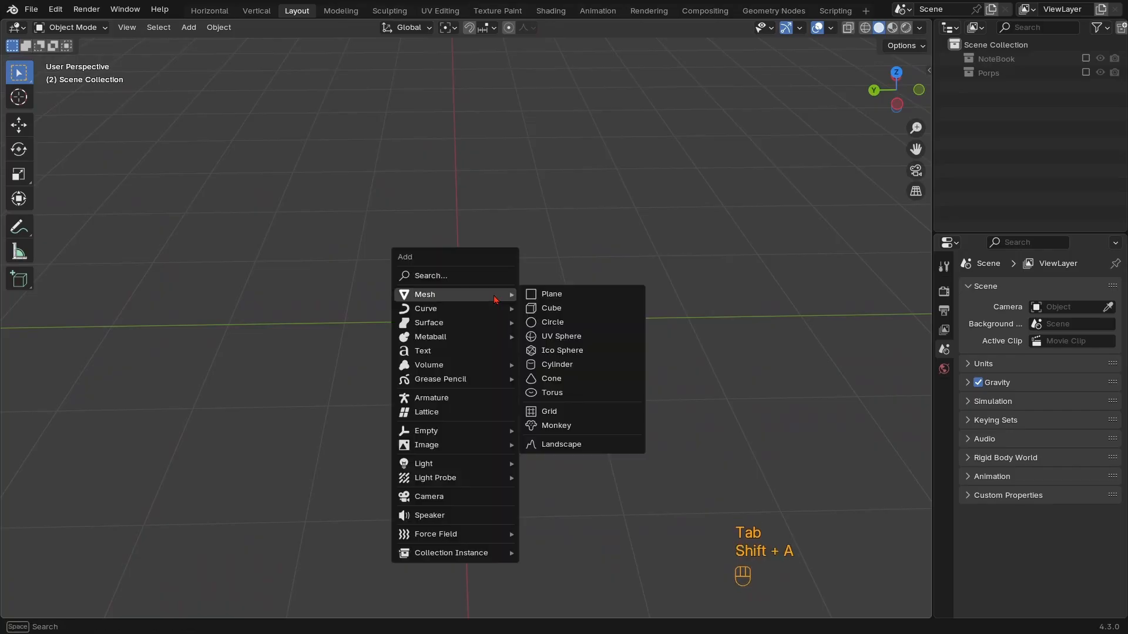
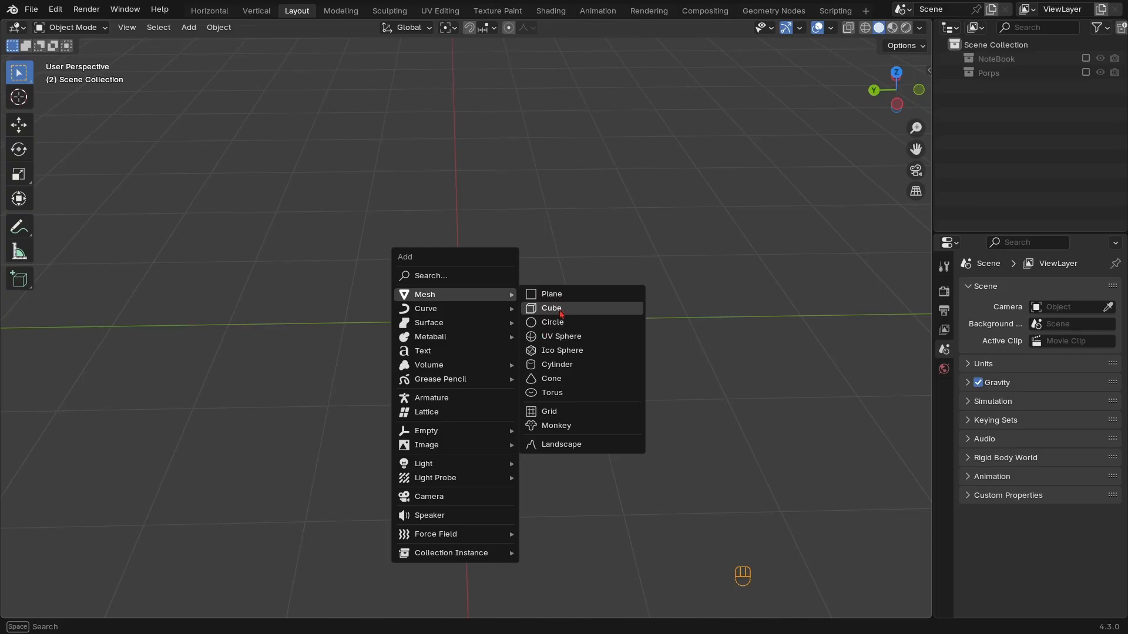
left_click(561, 307)
key("Tab")
key("s")
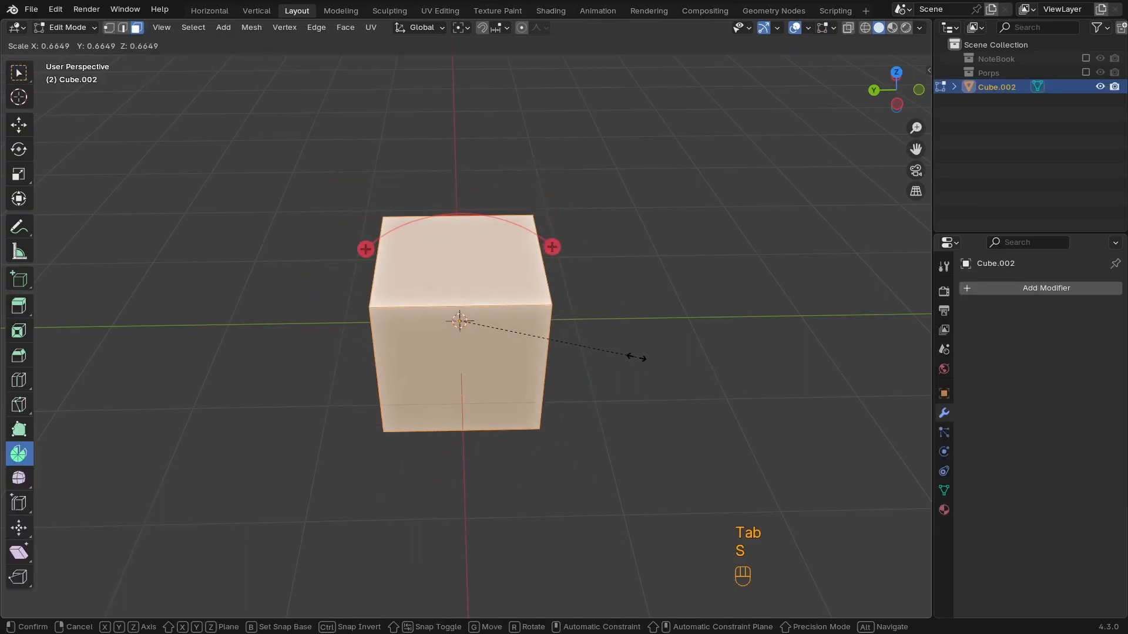
key("s")
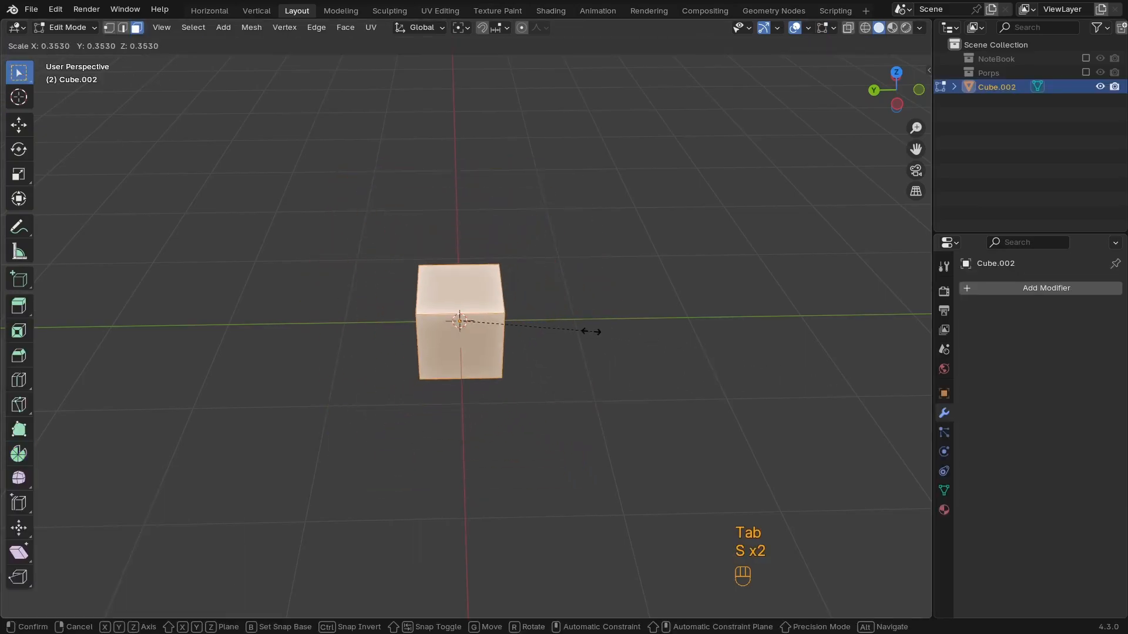
left_click(590, 343)
key("s")
key("z")
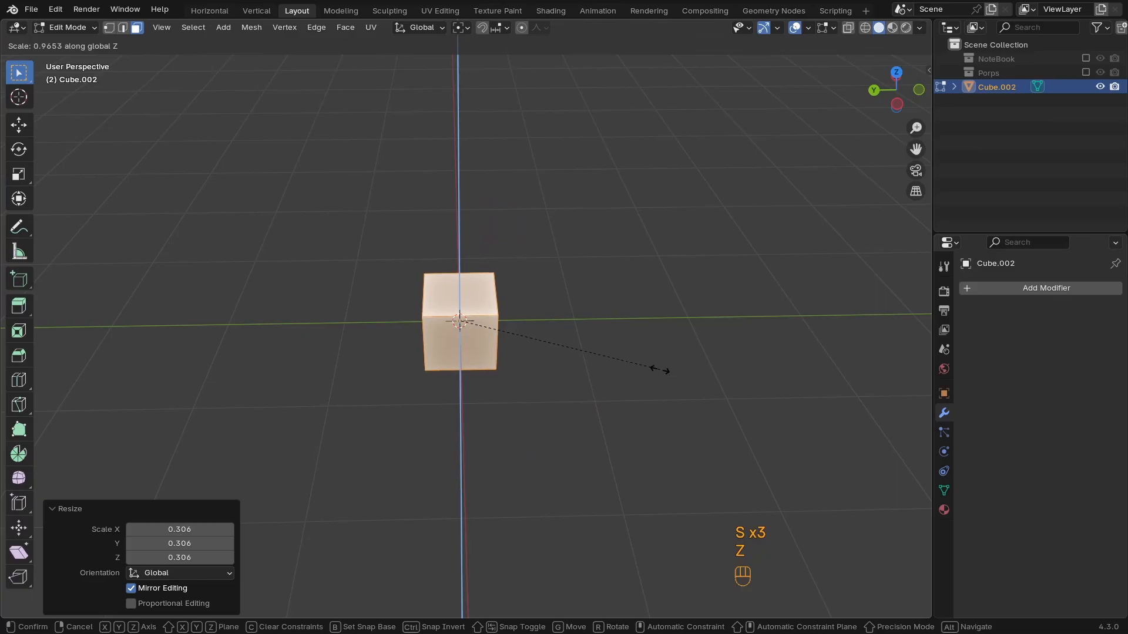
right_click(658, 368)
Extrude the cube's positive X face about 1.40 m, and extrude it again to add a shorter end segment
middle_click_drag(633, 351, 673, 380)
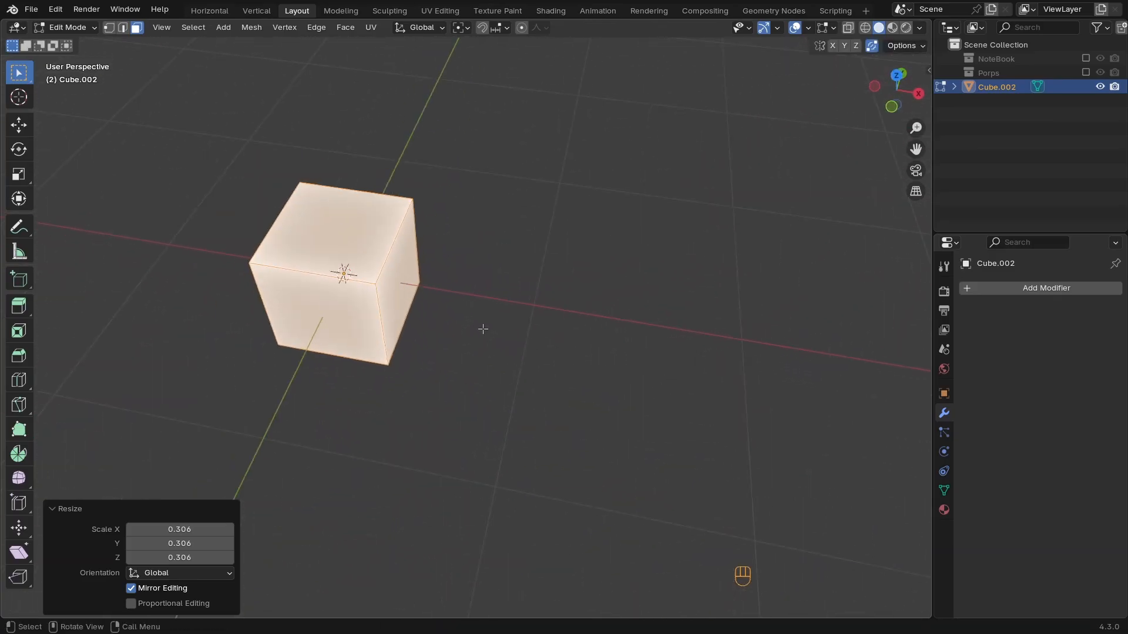
middle_click_drag(482, 329, 420, 312)
left_click(406, 265)
middle_click_drag(421, 253, 443, 292, "ctrl")
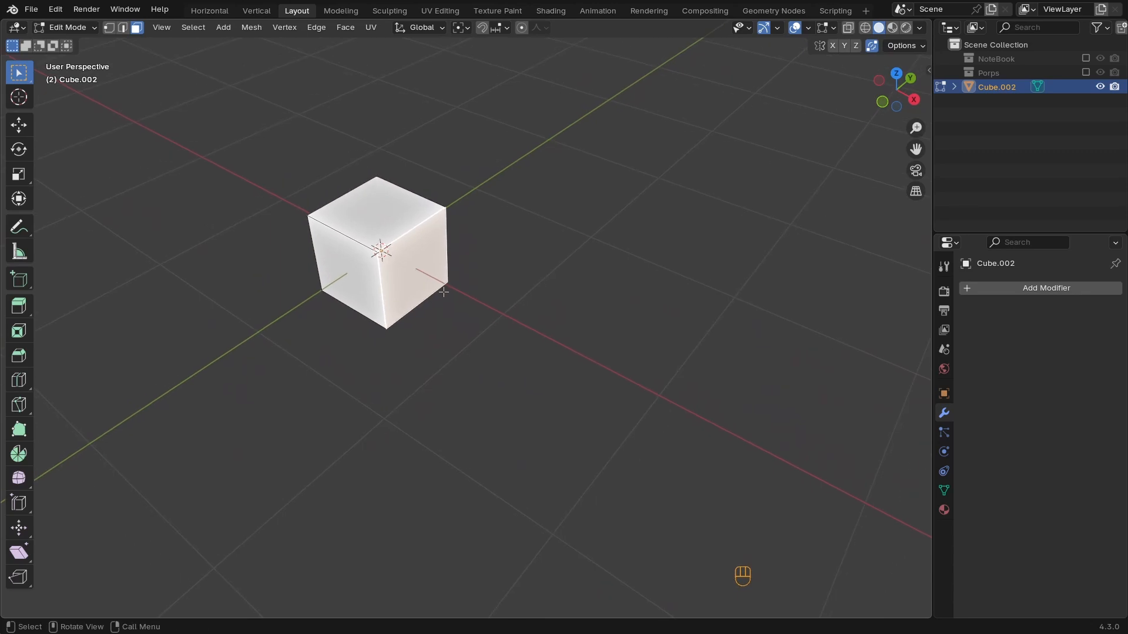
key("e")
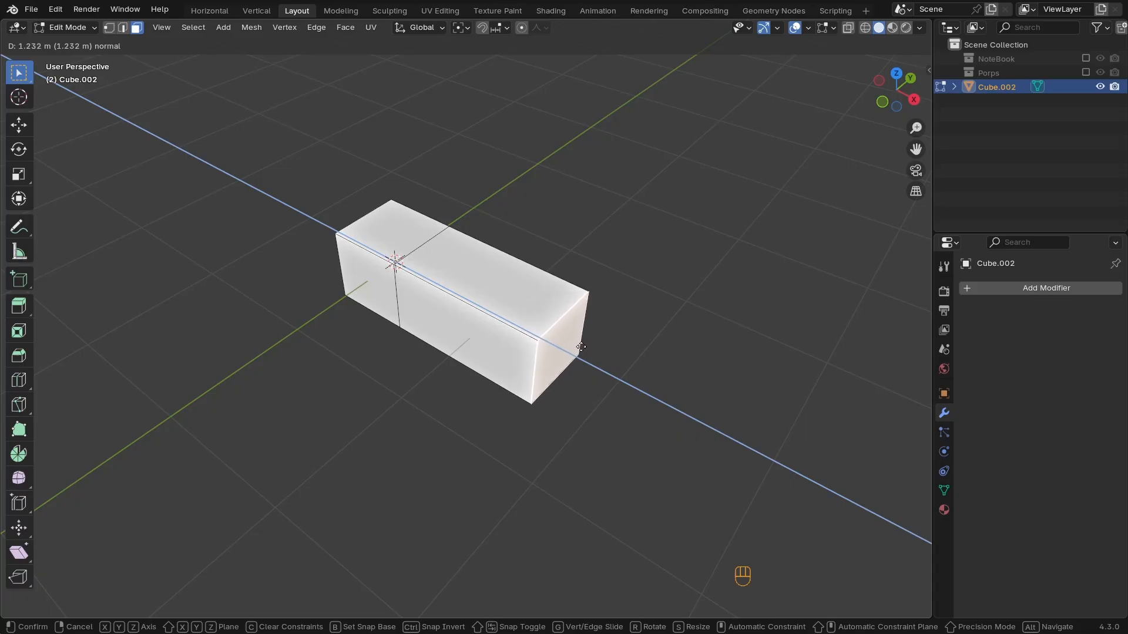
left_click(601, 353)
key("e")
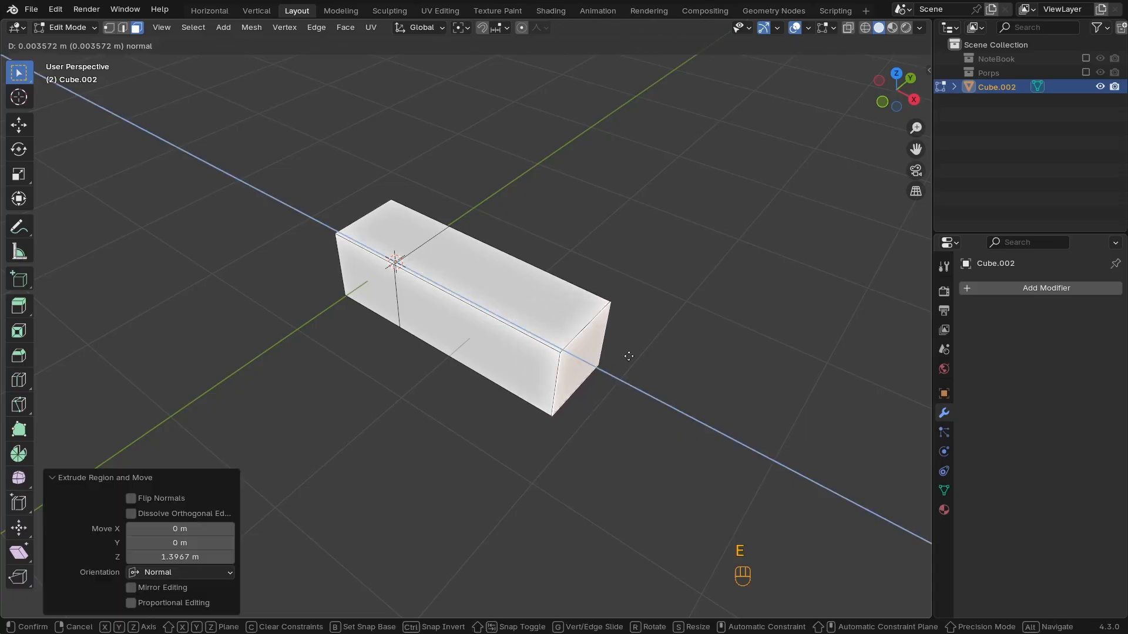
left_click(698, 389)
Select the end segment's ring of side faces and extrude it along normals by 0.953 m with even offset
left_click(569, 372)
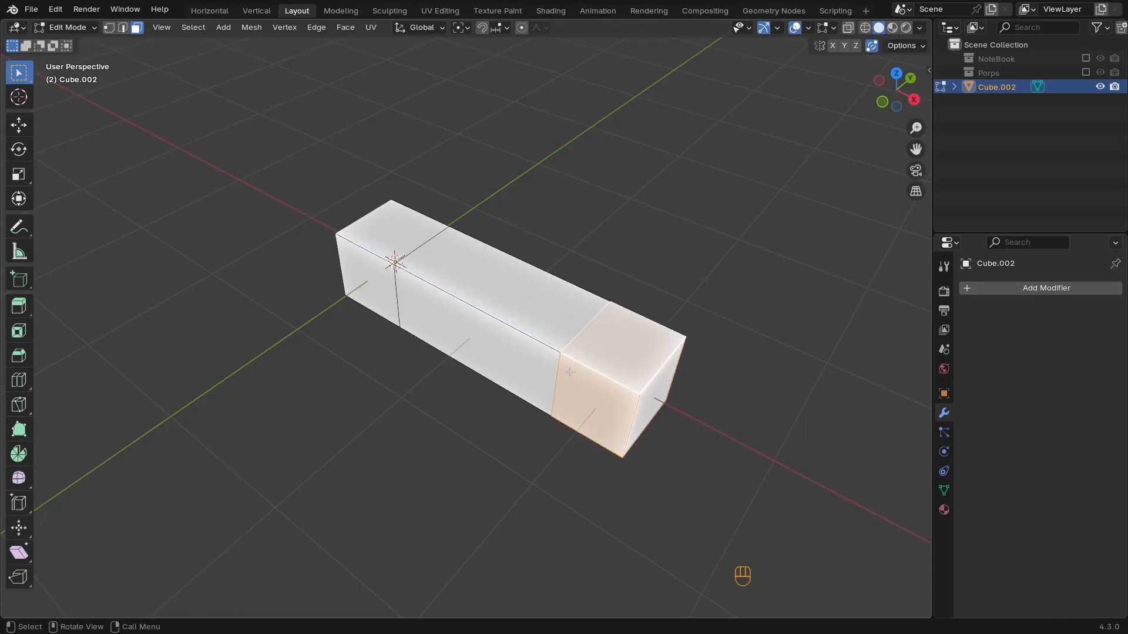
key("alt+e")
left_click(617, 370)
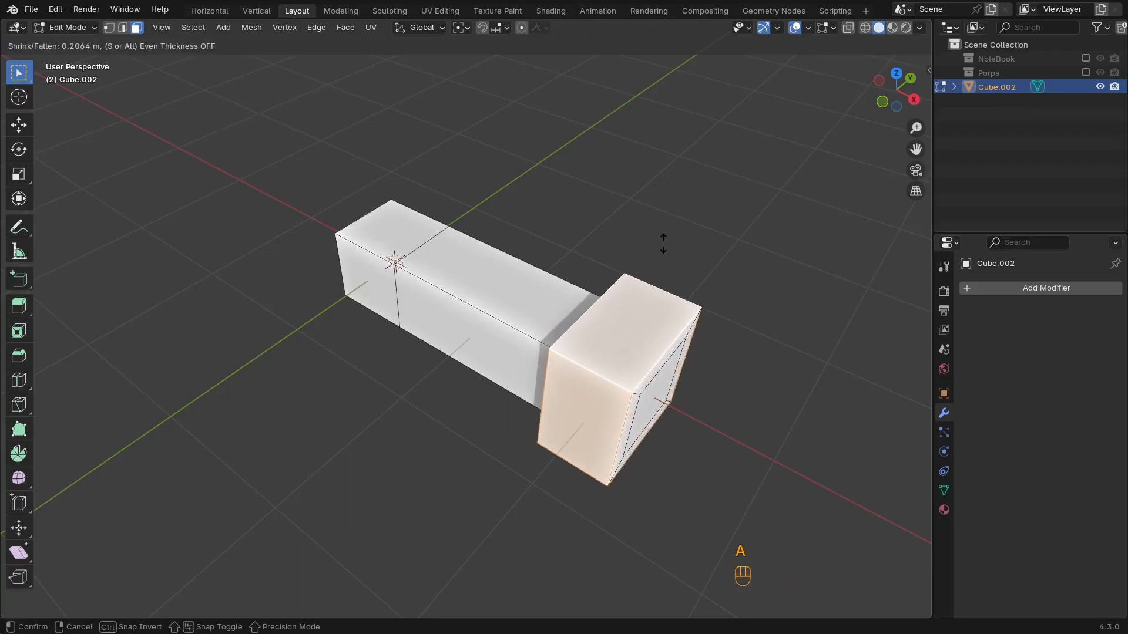
key("a")
key("a")
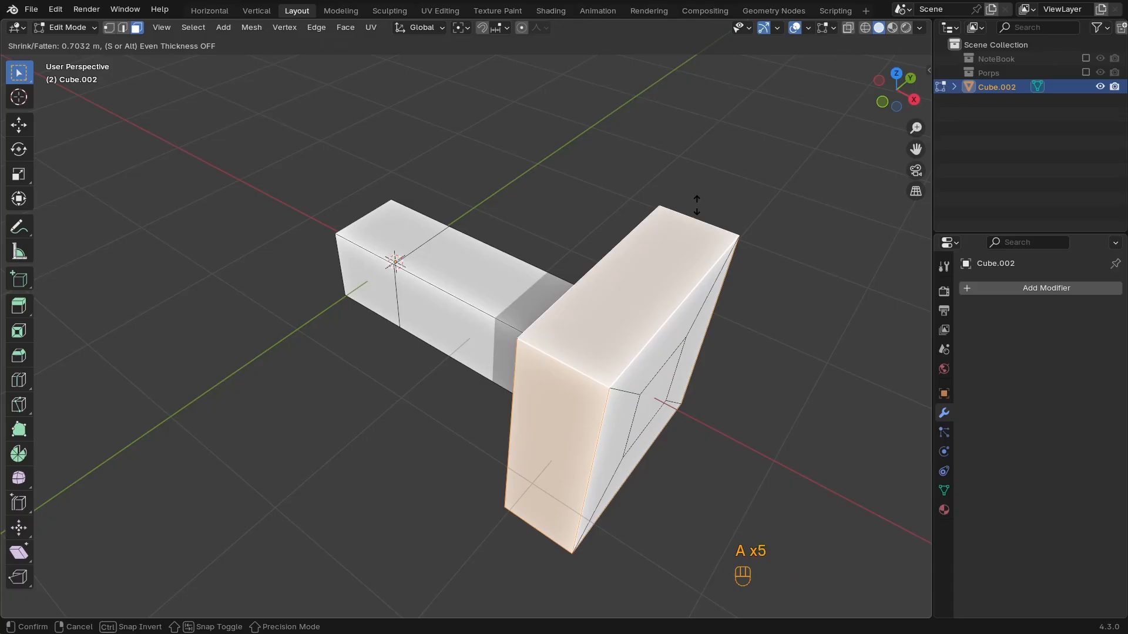
left_click(697, 204)
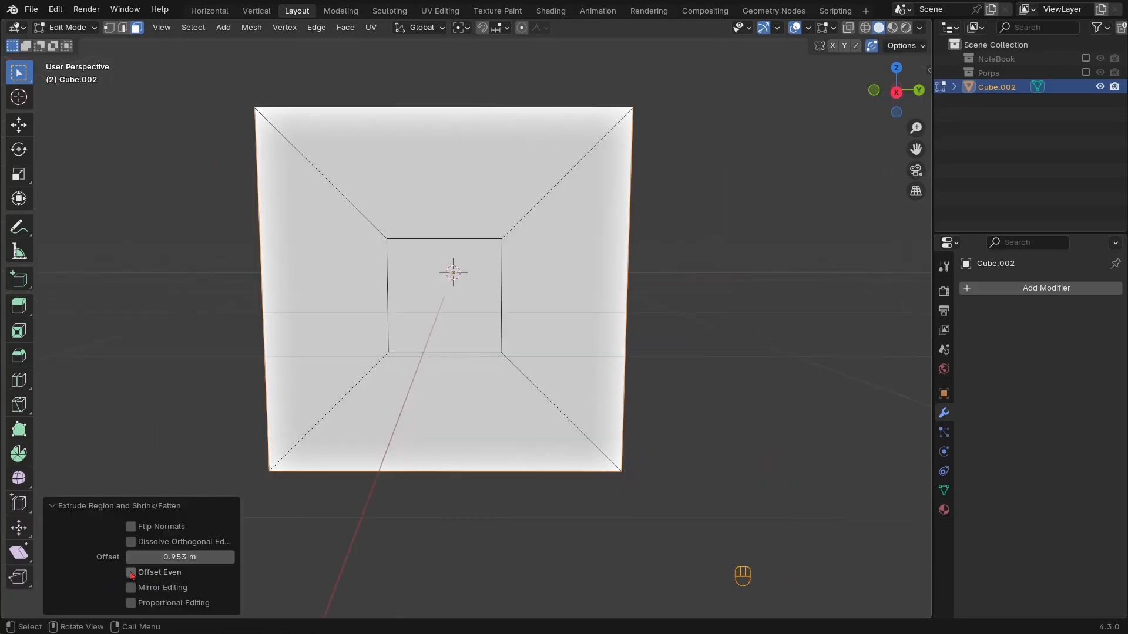
left_click(131, 573)
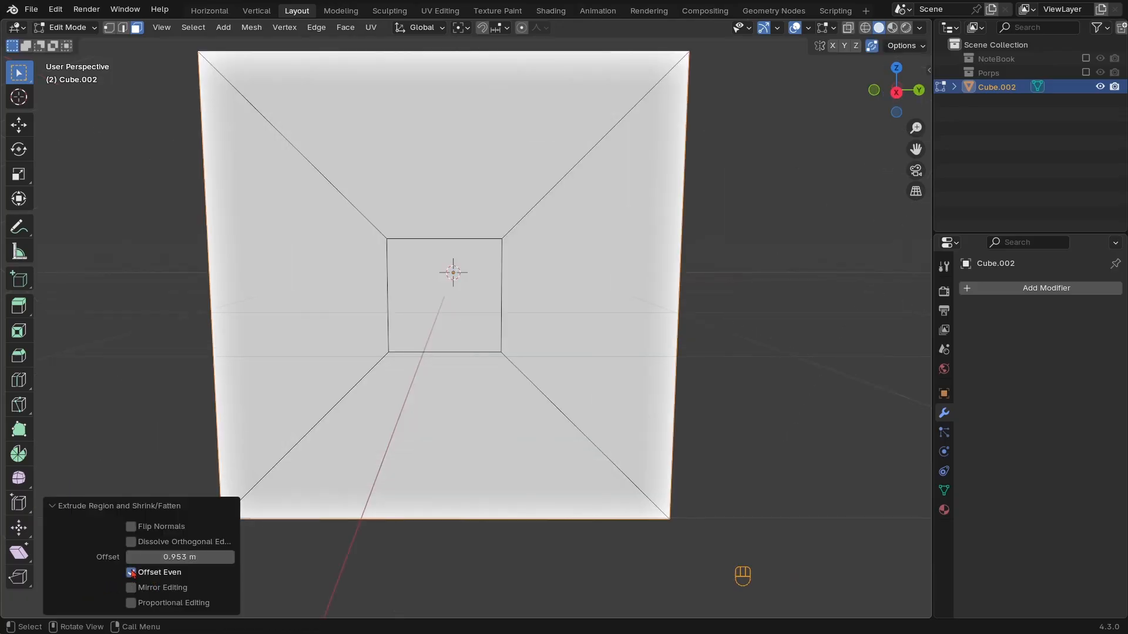
Reduce the offset of the end segment's outward extrusion to form a smaller head
key("s")
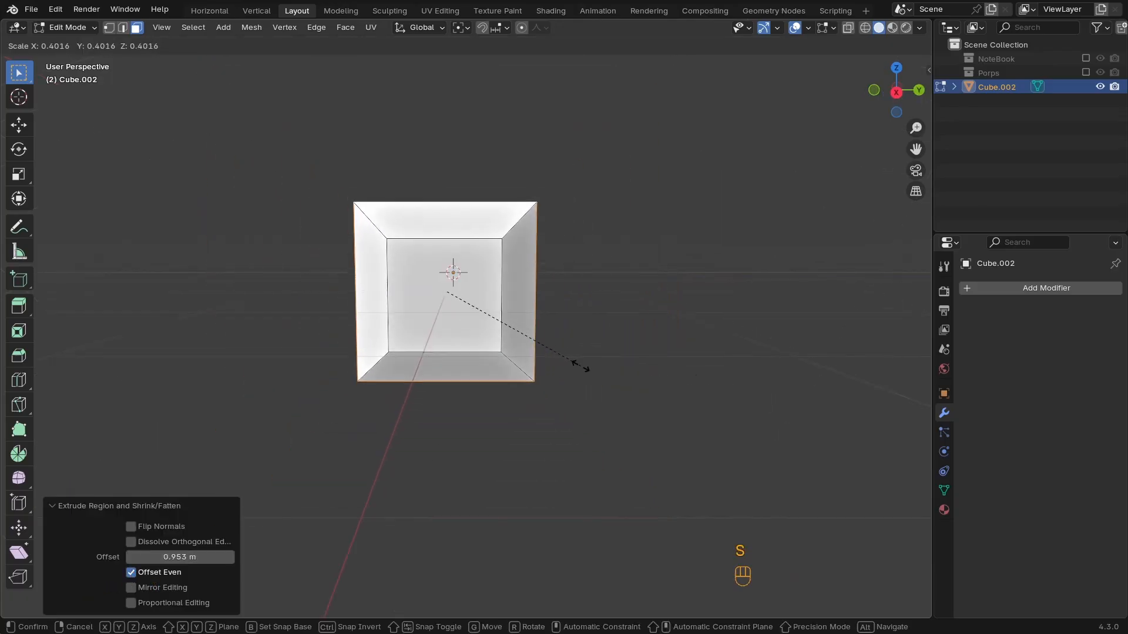
key("Escape")
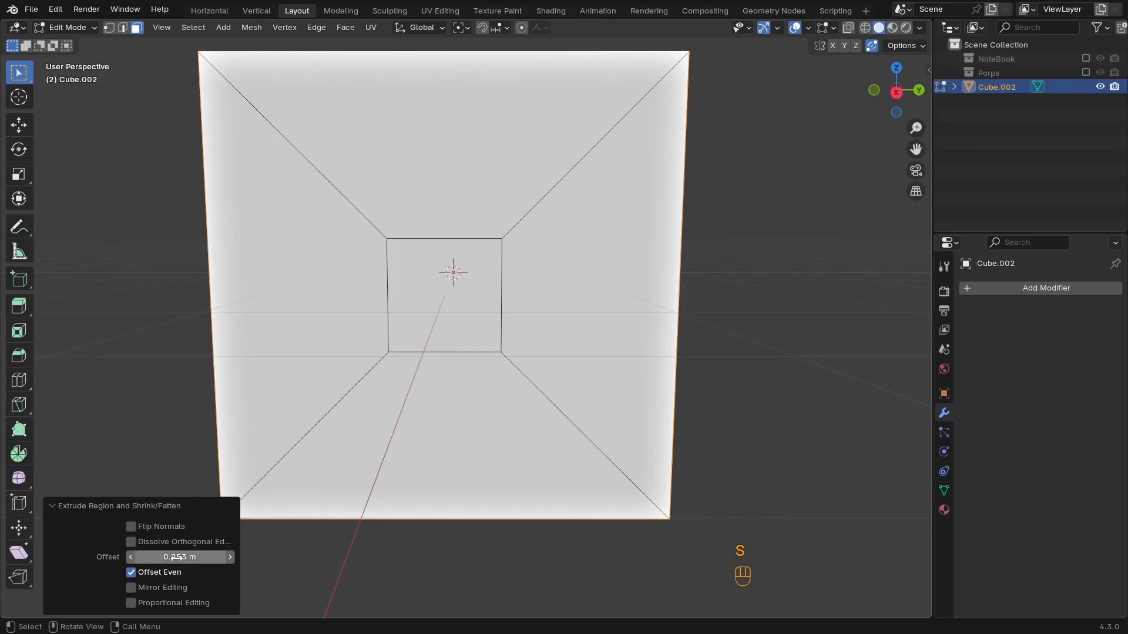
mouse_move(176, 558)
left_mouse_down("shift")
mouse_move(150, 558)
mouse_move(164, 558)
left_mouse_up("shift")
Add a centred loop cut lengthwise around the bar and head, and bevel it to a width of 0.191 m
middle_click_drag(562, 339, 605, 294)
left_click(604, 286)
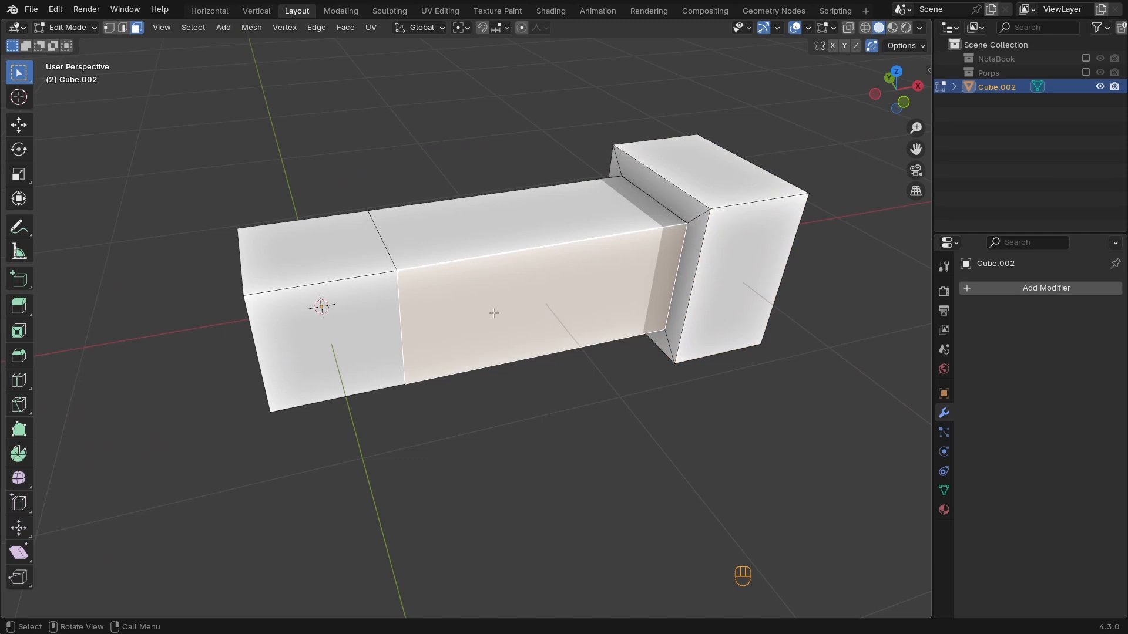
scroll(508, 311, "down", 1)
key("ctrl+r")
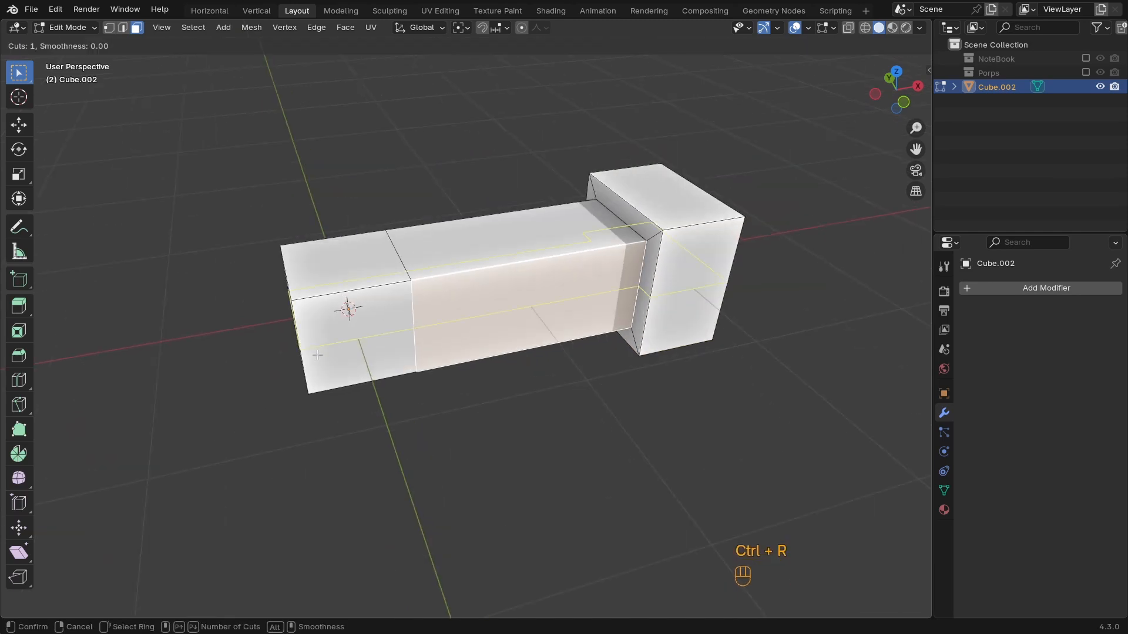
left_click(312, 354)
right_click(312, 354)
key("ctrl+b")
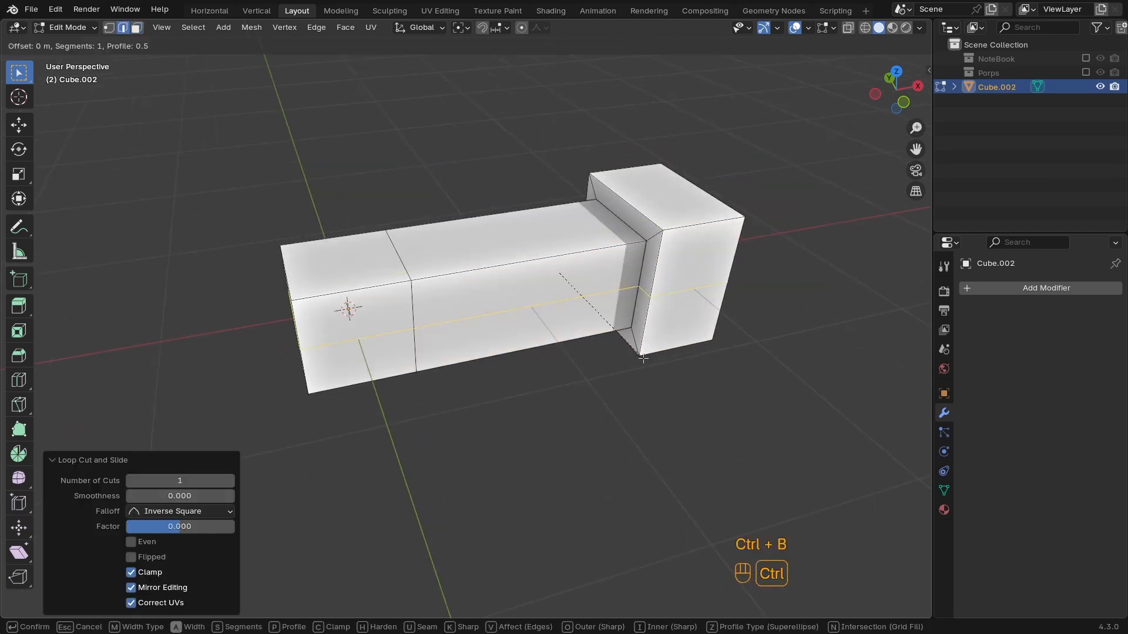
left_click(657, 392)
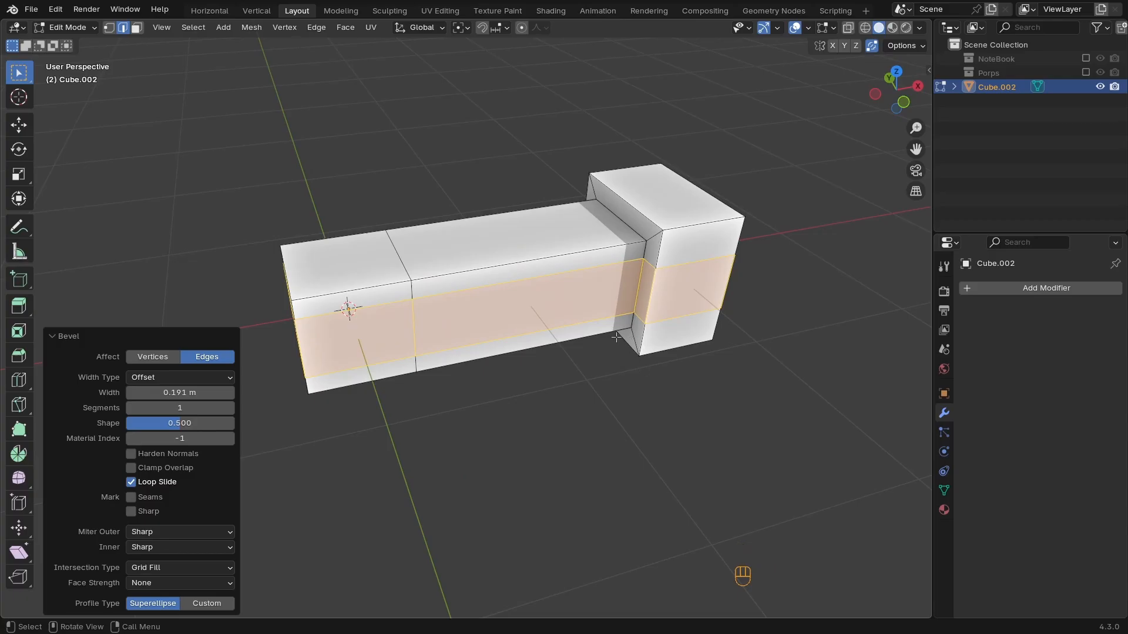
Extrude the middle face on the bar's long side outward by about 0.825 m and scale it 1.458 along Z
key("3")
left_click(561, 308)
middle_click_drag(562, 308, 567, 311)
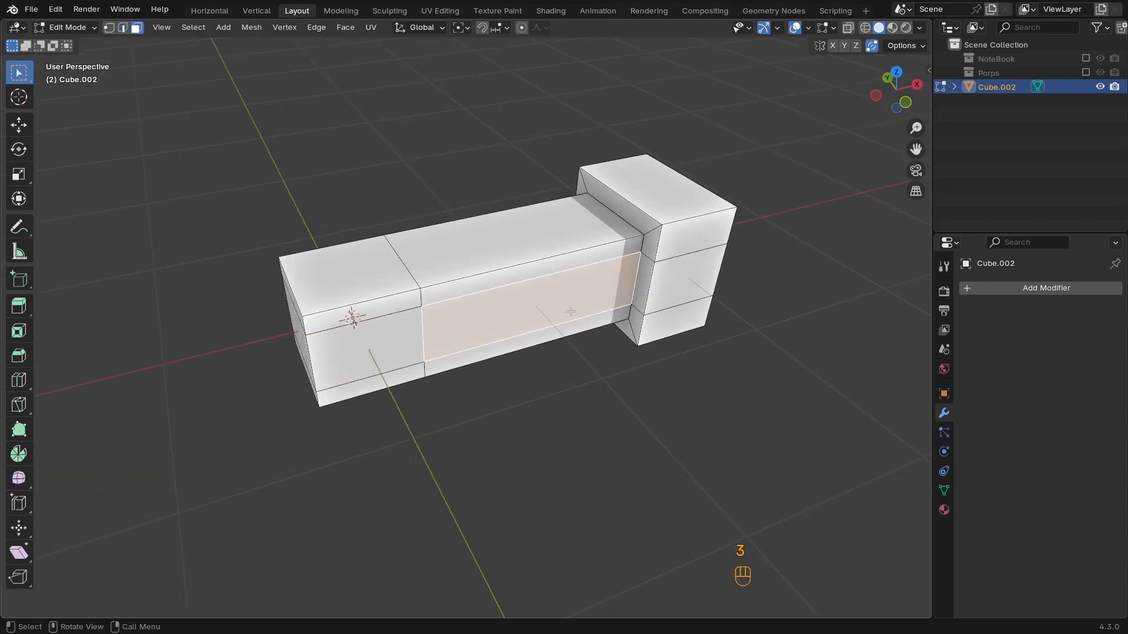
key("e")
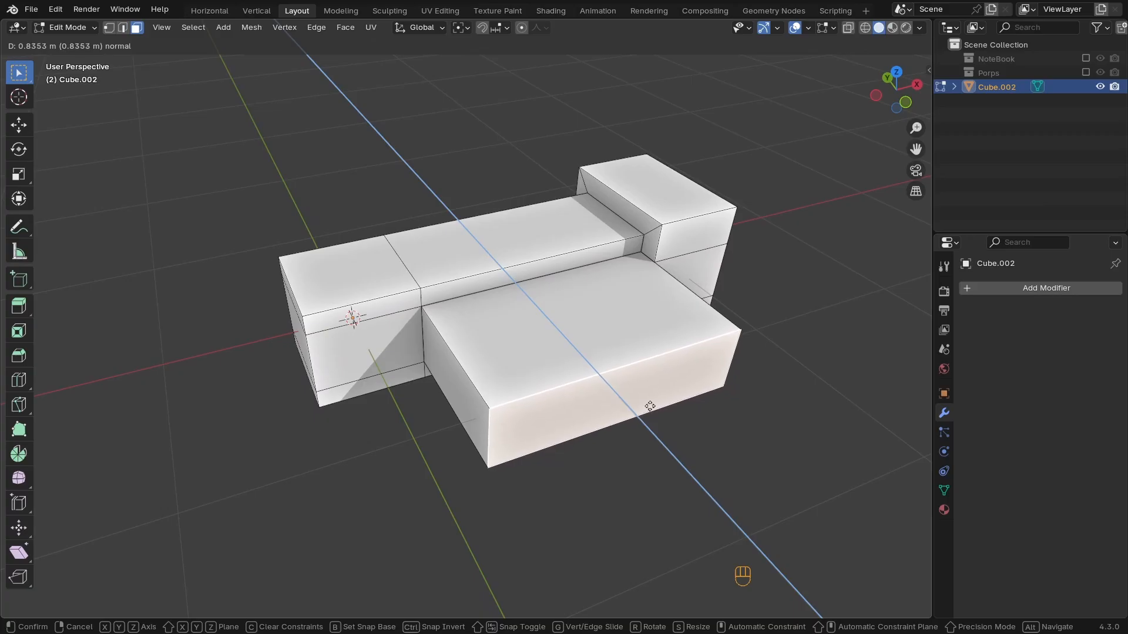
left_click(650, 405)
key("s")
key("z")
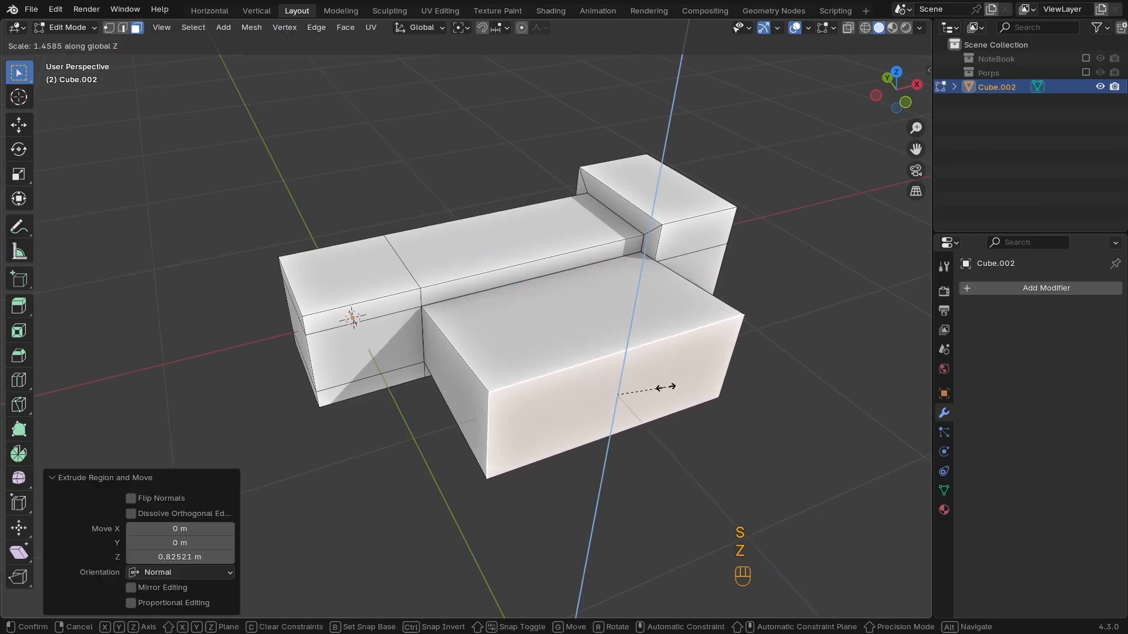
left_click(666, 387)
Add a centred loop cut across the bar and side block, and bevel it to divide the block into three similar sections
middle_click_drag(666, 388, 573, 374)
key("ctrl+r")
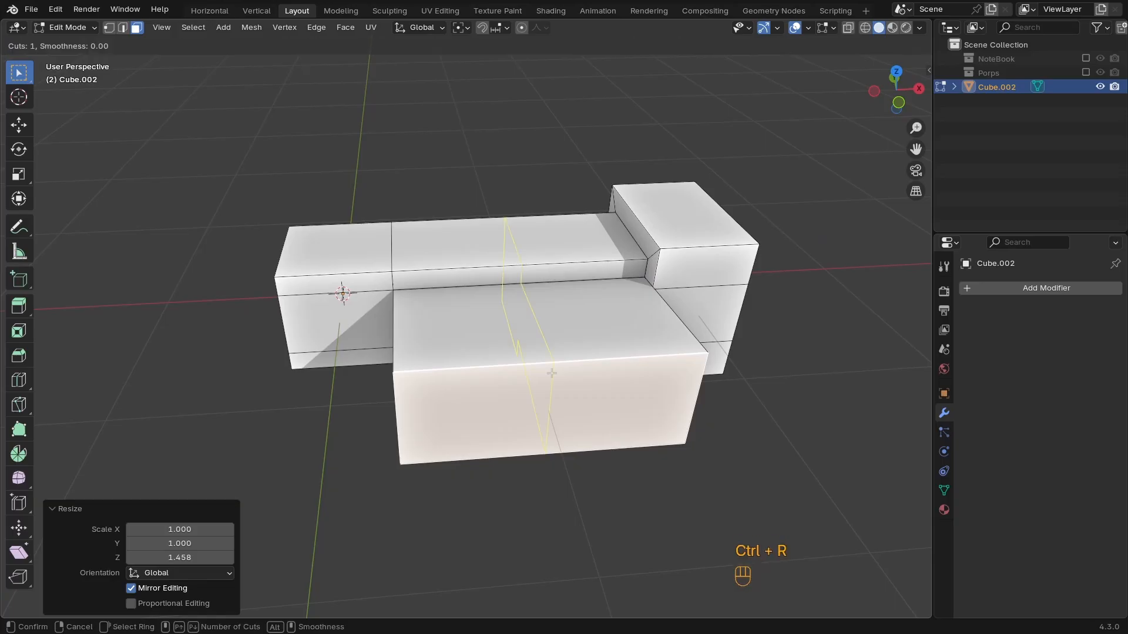
left_click(551, 373)
right_click(551, 373)
key("ctrl+b")
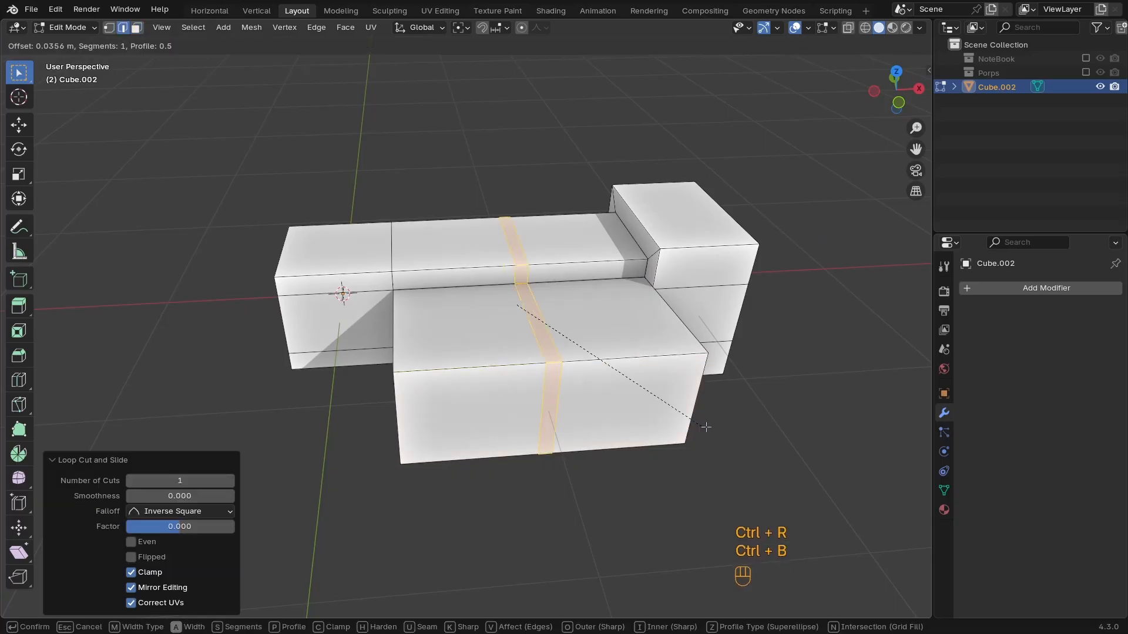
Select the side block's three end faces and move them about 0.357 m along Y toward the bar
left_click(640, 390, "shift")
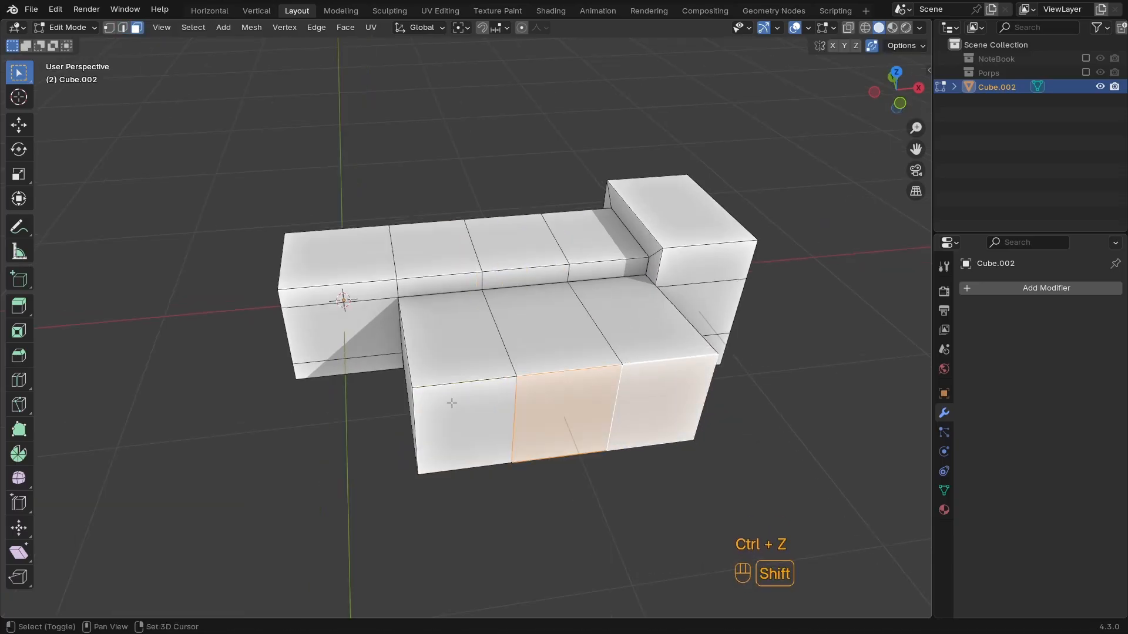
left_click(464, 411, "shift")
key("g")
key("y")
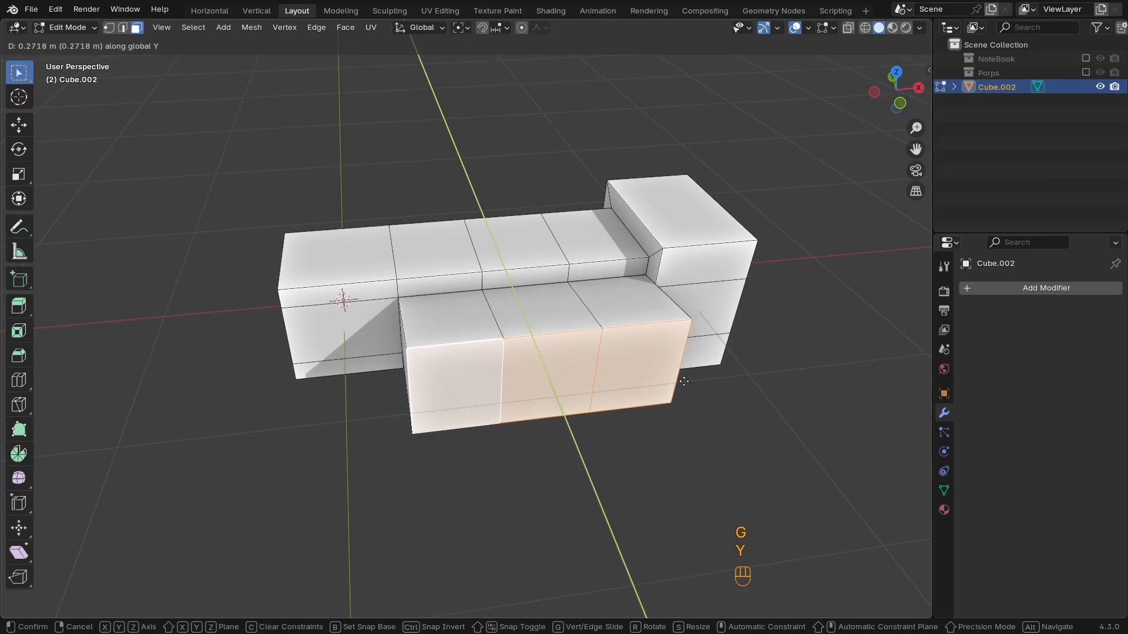
left_click(682, 370)
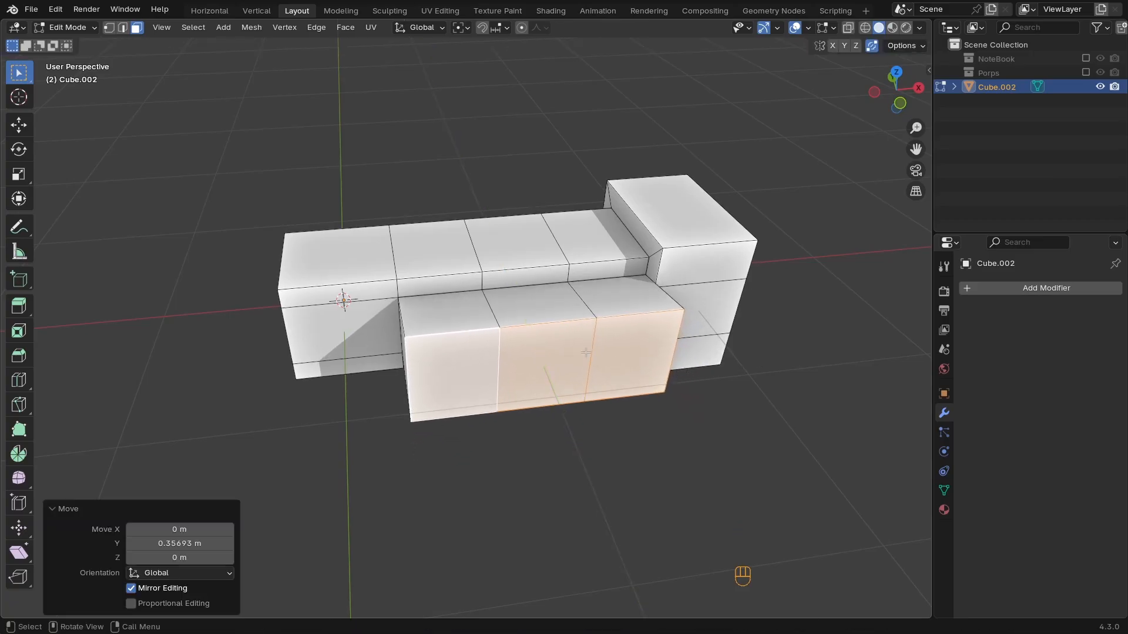
Extrude the side block's two outer end faces by about 0.464 m to form a pair of legs
left_click(620, 358)
left_click(470, 376, "shift")
middle_click_drag(588, 370, 615, 378)
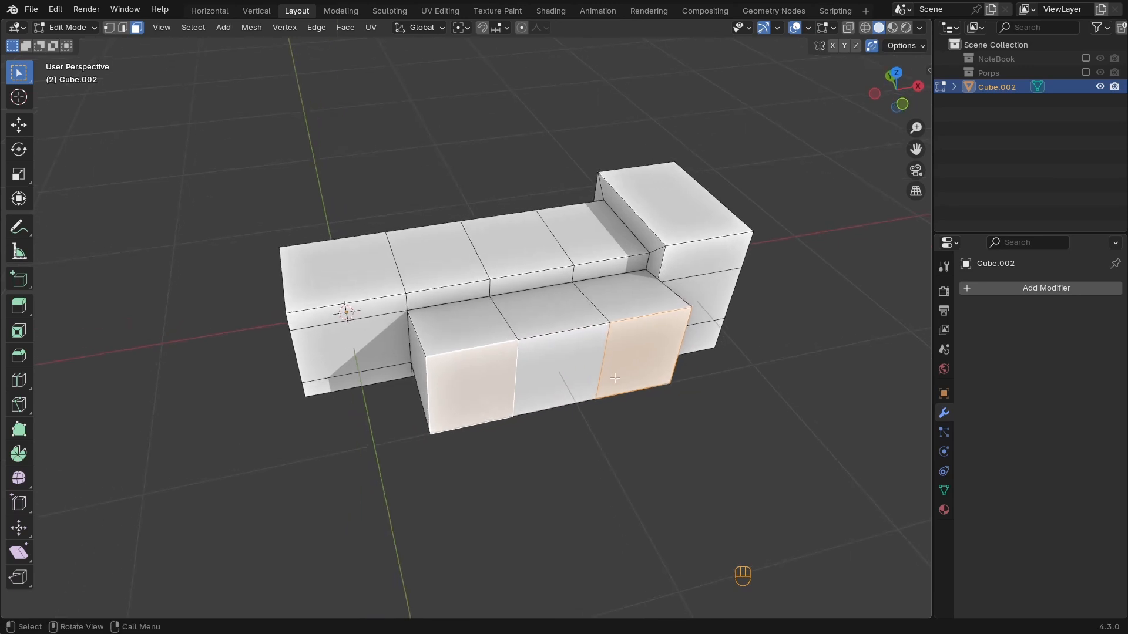
key("e")
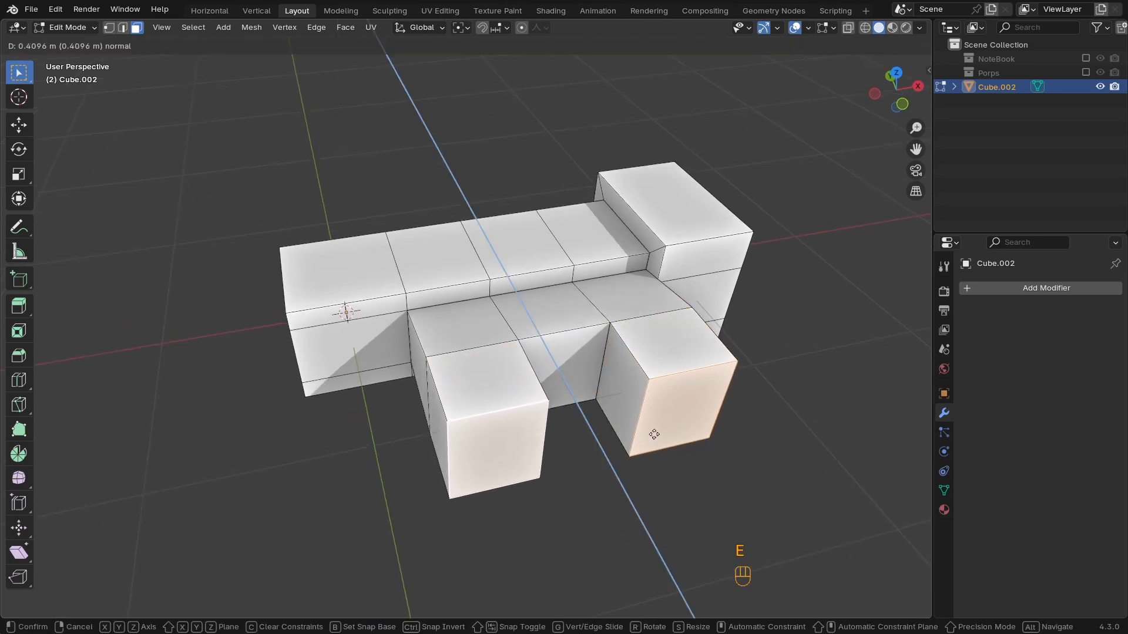
left_click(657, 445)
scroll(620, 444, "down", 2)
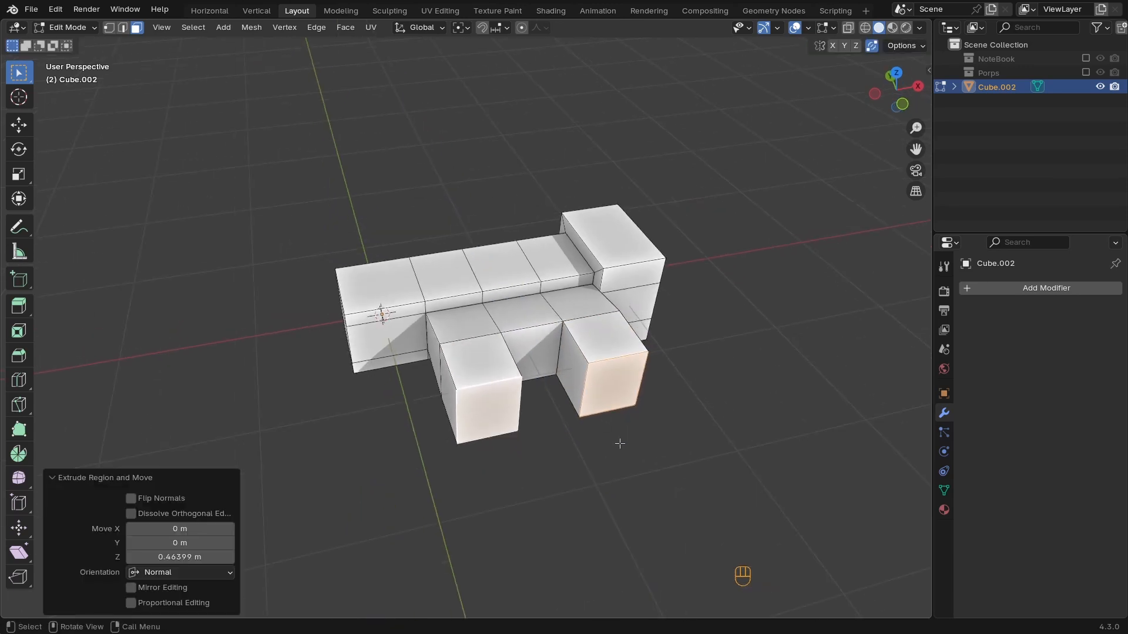
Select the edge loop where the legs meet the side block and scale it to about 0.80 along Z
middle_click_drag(620, 444, 722, 382)
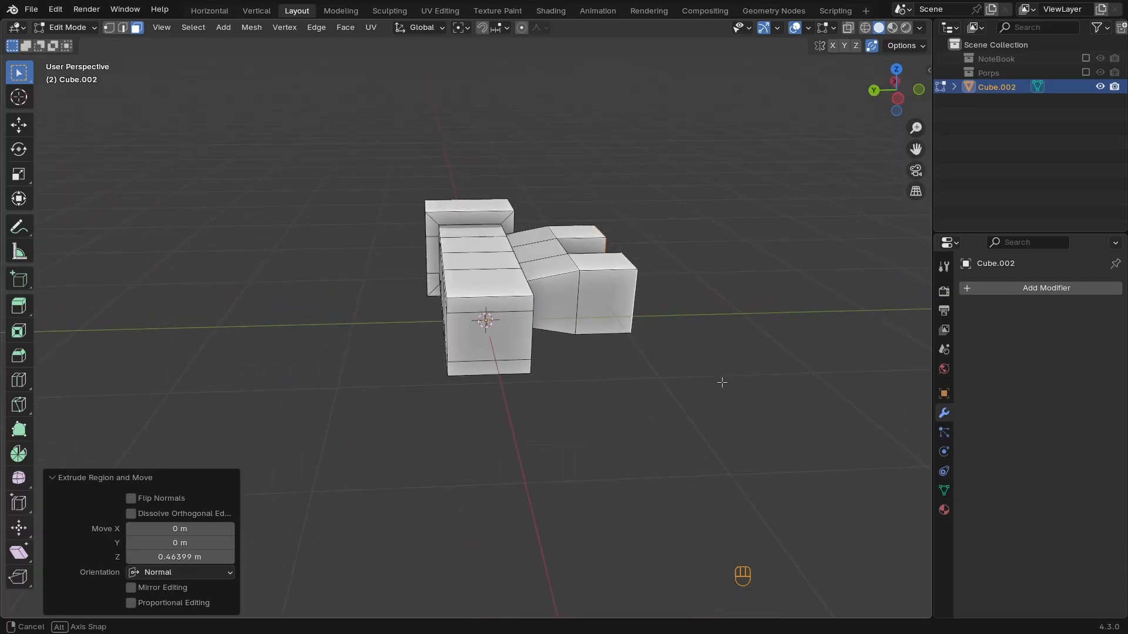
key("2")
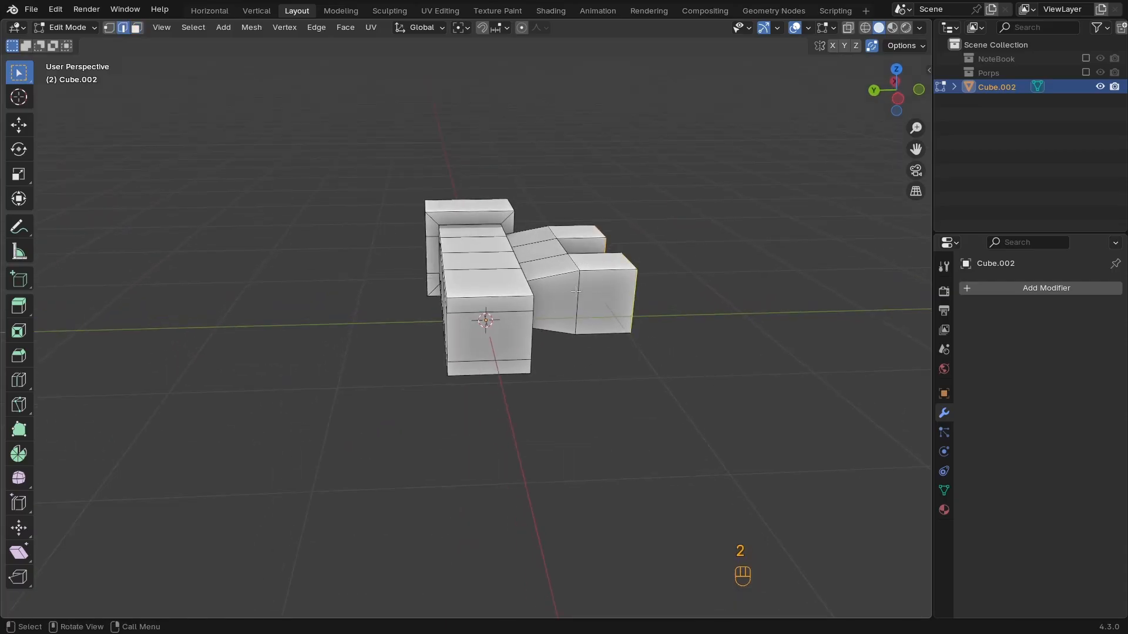
key("KP_1")
key("KP_3")
key("KP_7")
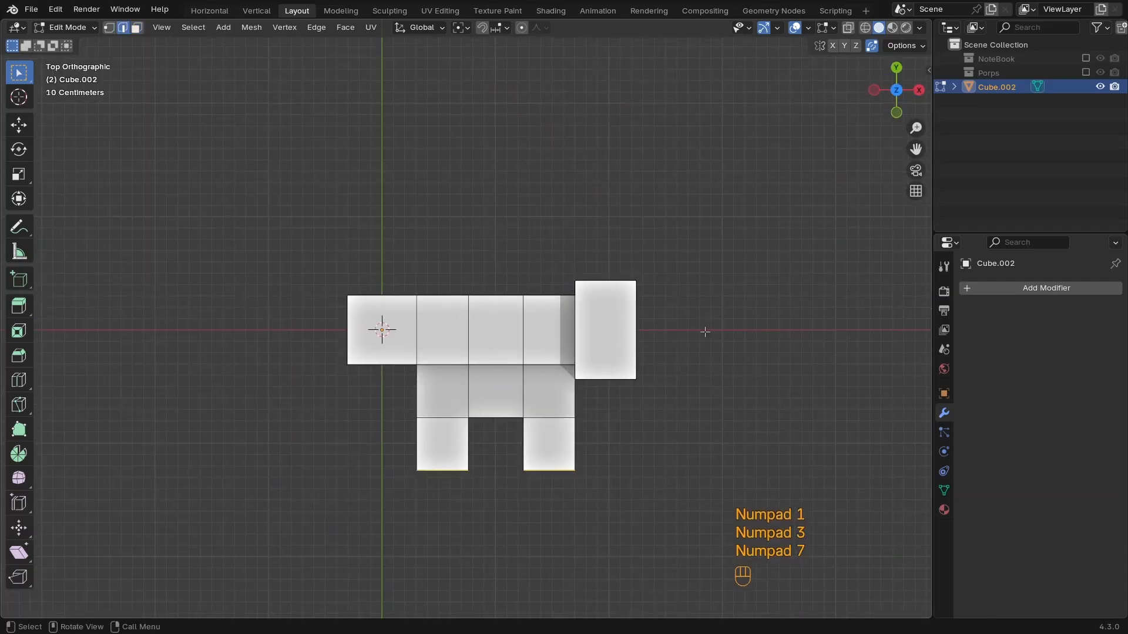
key("z")
left_click(505, 432, "alt")
middle_click_drag(506, 432, 675, 513)
key("s")
key("z")
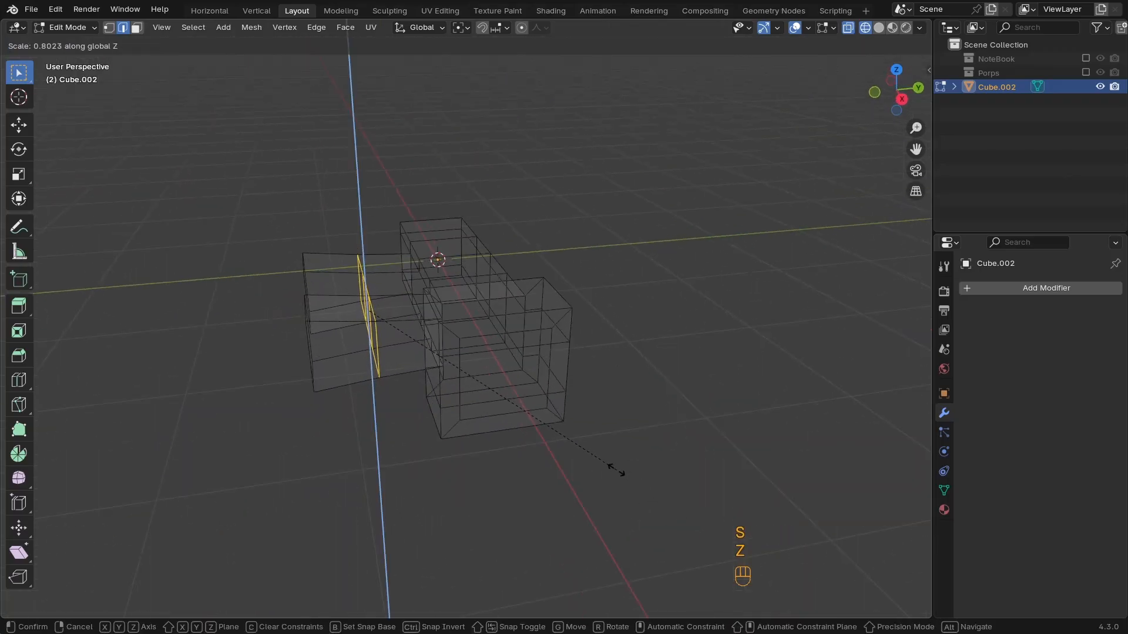
left_click(615, 470)
key("z")
middle_click_drag(432, 424, 425, 458, "ctrl")
key("z")
mouse_move(433, 403)
middle_mouse_down()
mouse_move(614, 400)
mouse_move(711, 382)
mouse_move(692, 350)
mouse_move(645, 449)
mouse_move(459, 450)
mouse_move(486, 423)
mouse_move(599, 470)
mouse_move(597, 428)
mouse_move(637, 366)
mouse_move(637, 390)
mouse_move(524, 368)
mouse_move(506, 403)
mouse_move(553, 390)
mouse_move(522, 398)
middle_mouse_up()
key("Tab")
key("Tab")
Select the three inner faces on the front end of the head
key("3")
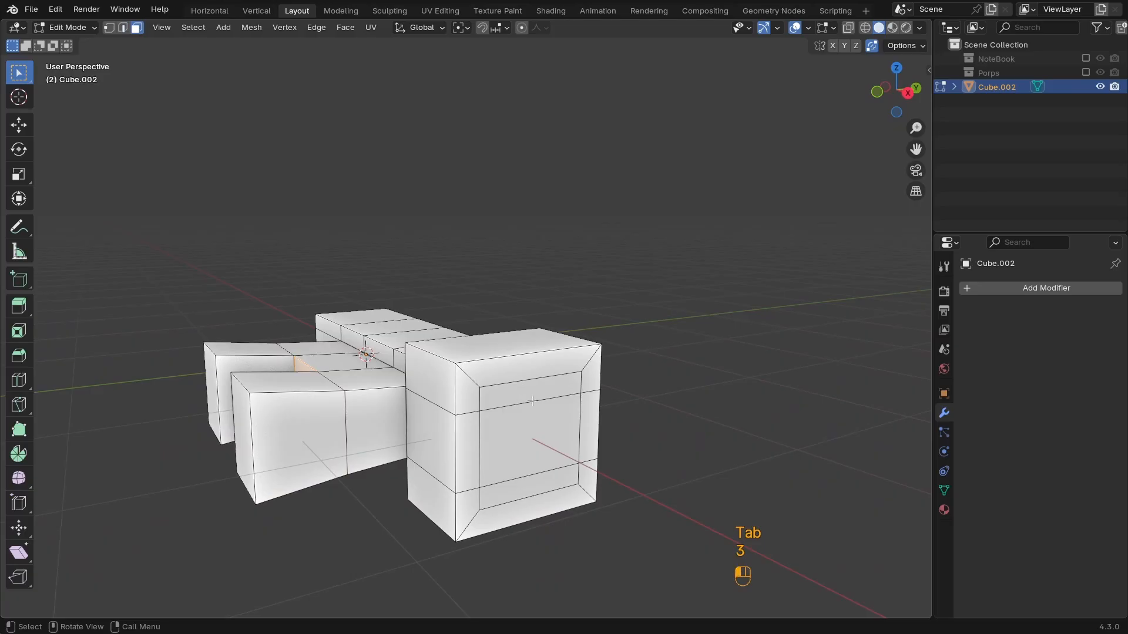
left_click_drag(532, 402, 540, 476)
middle_click_drag(541, 476, 538, 517, "ctrl")
middle_click_drag(538, 517, 494, 485, "shift")
middle_click_drag(493, 485, 554, 373, "ctrl")
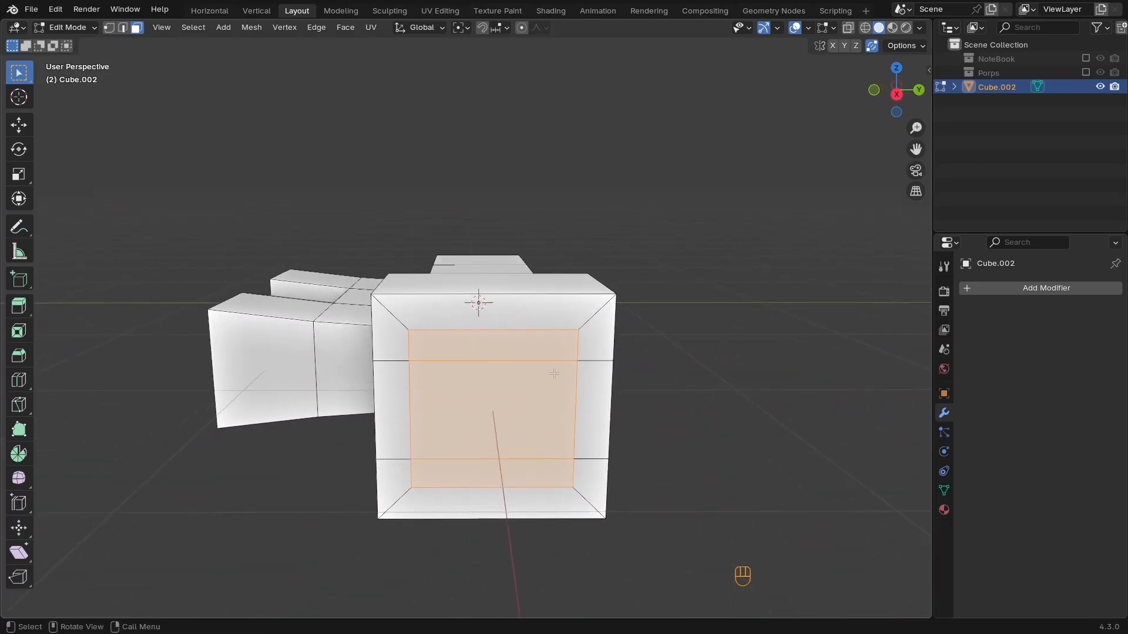
Try the To Sphere tool on the selected head faces with factor 1, and undo it
left_click(26, 555)
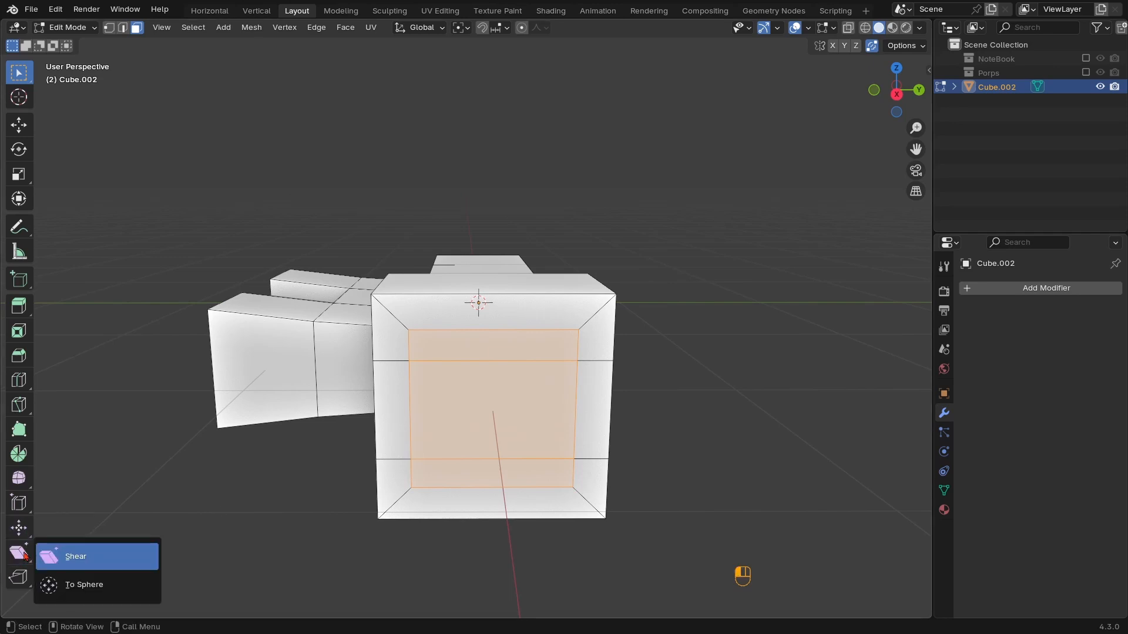
left_click(82, 585)
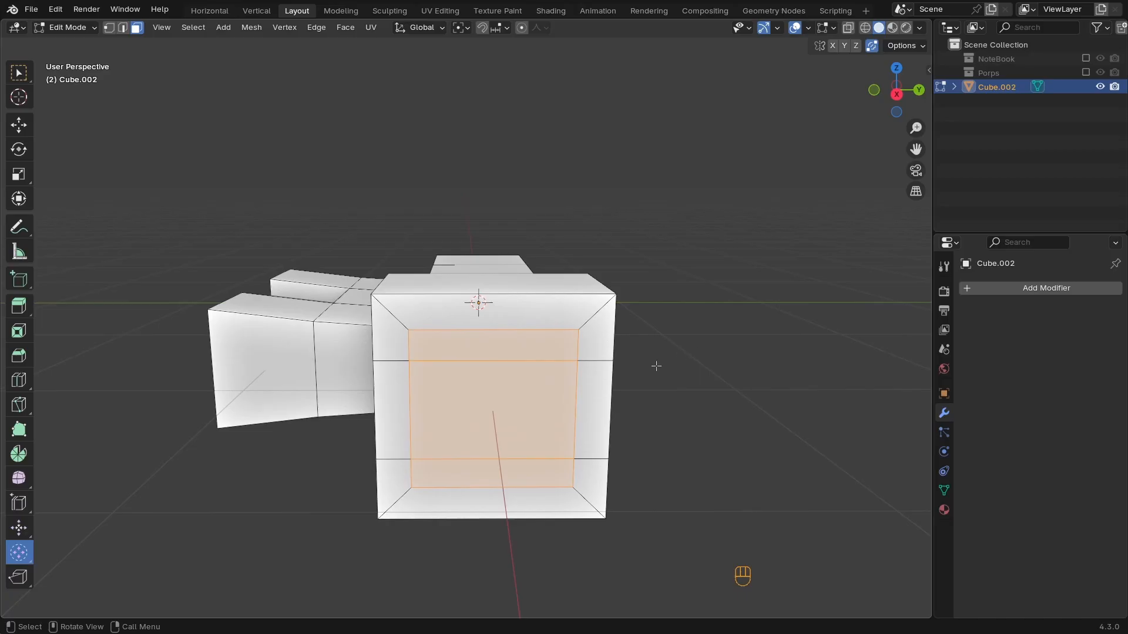
left_click_drag(714, 369, 249, 358)
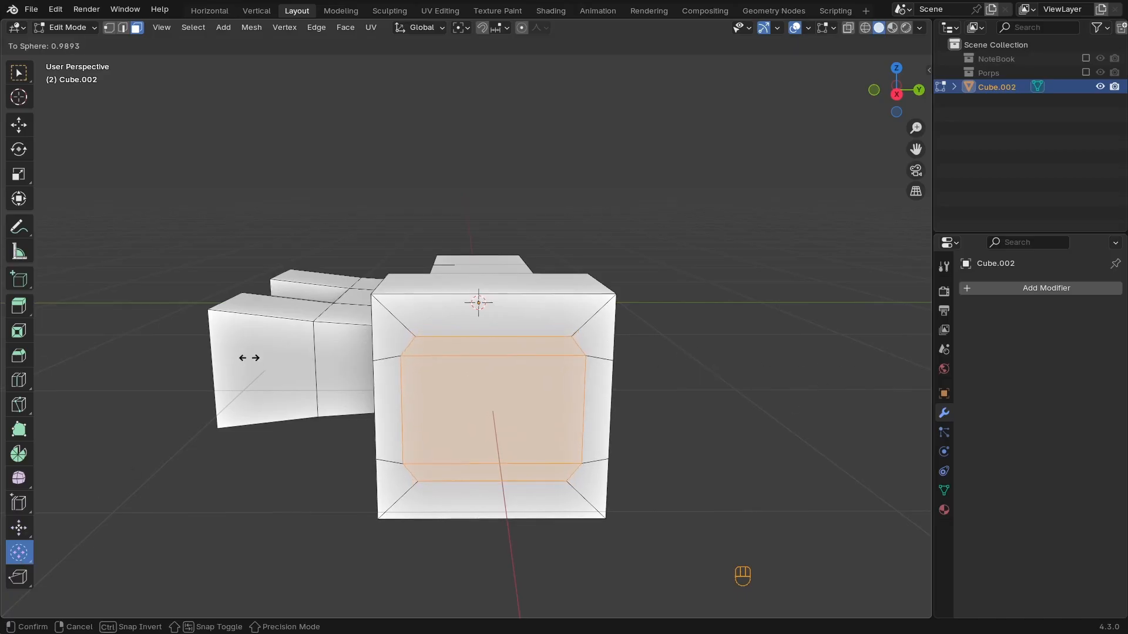
left_click_drag(445, 377, 118, 559)
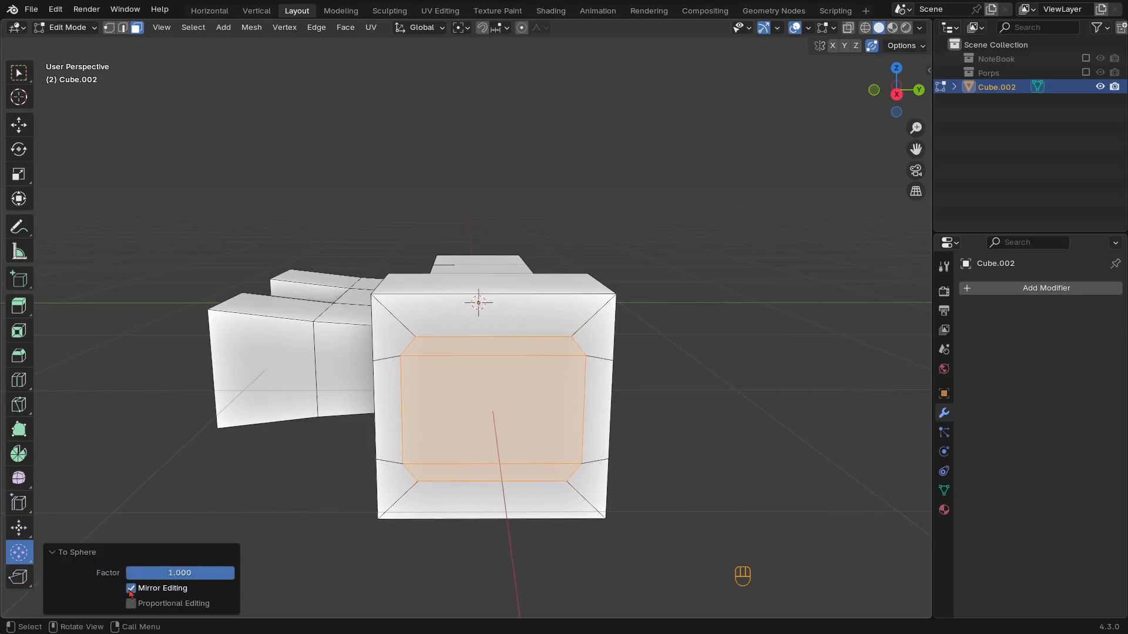
key("ctrl+z")
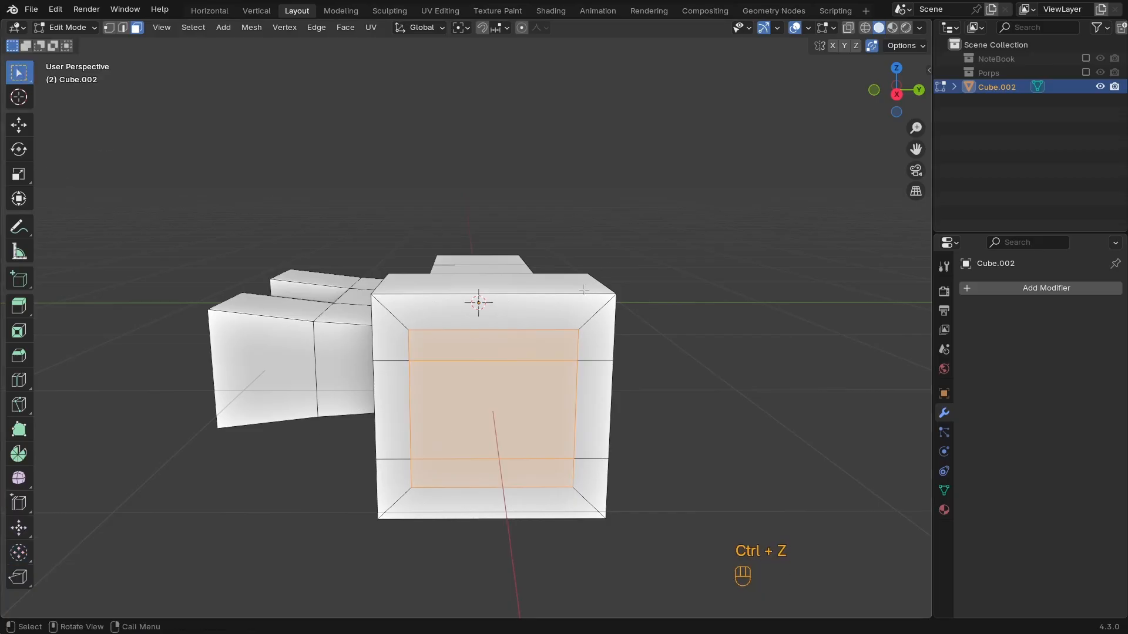
Try the LoopTools Circle operation on the selected head faces, and undo it
middle_click_drag(447, 194, 664, 156)
key("ctrl+f")
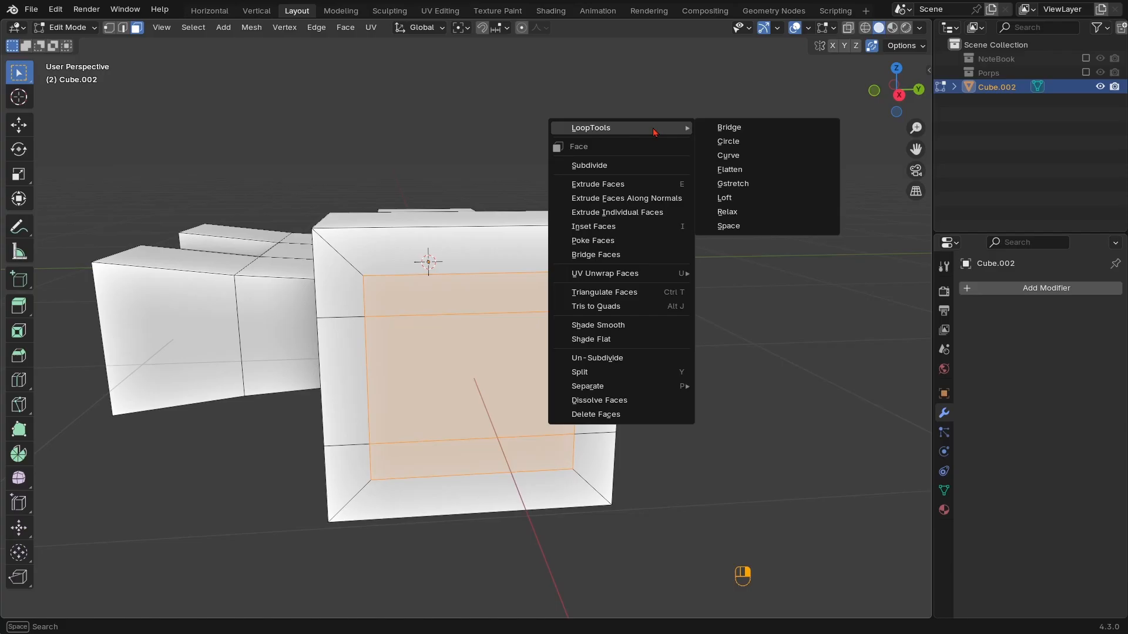
left_click(753, 141)
middle_click_drag(760, 174, 573, 299, "ctrl")
key("ctrl+z")
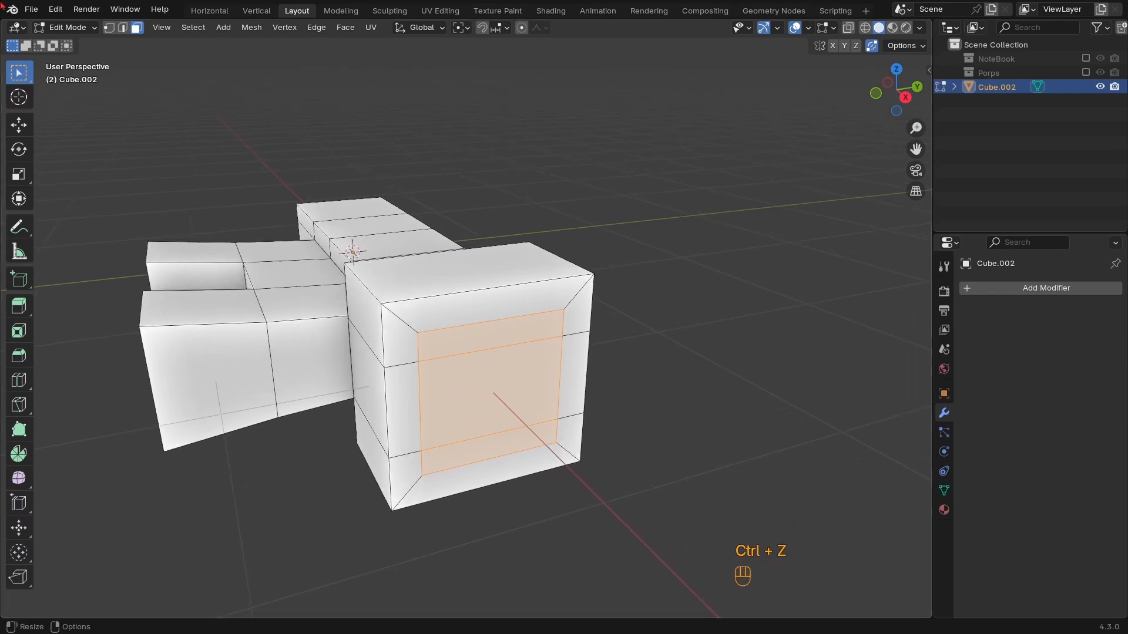
Open the preferences and search the add-ons for "loo" to check that LoopTools is enabled
key("Tab")
left_click(56, 10)
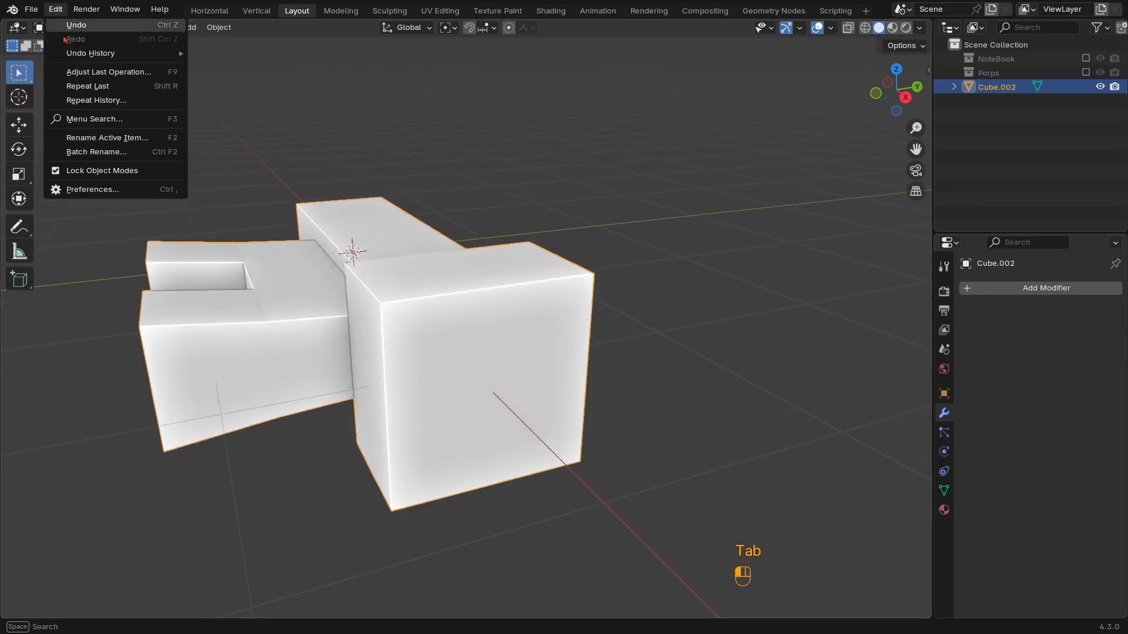
left_click(85, 190)
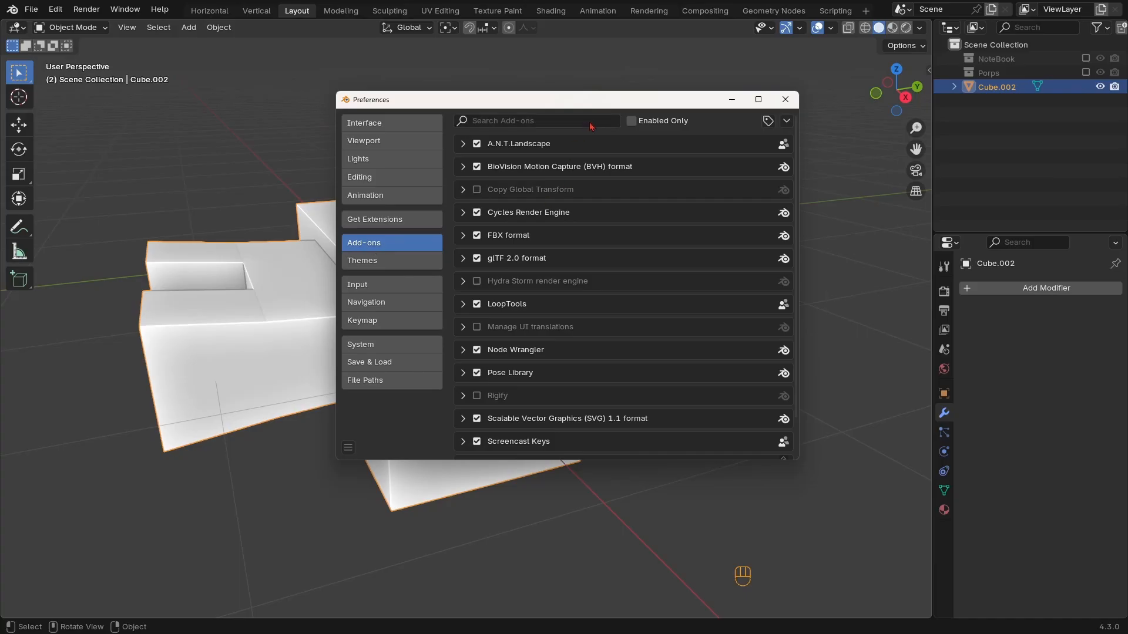
left_click(590, 121)
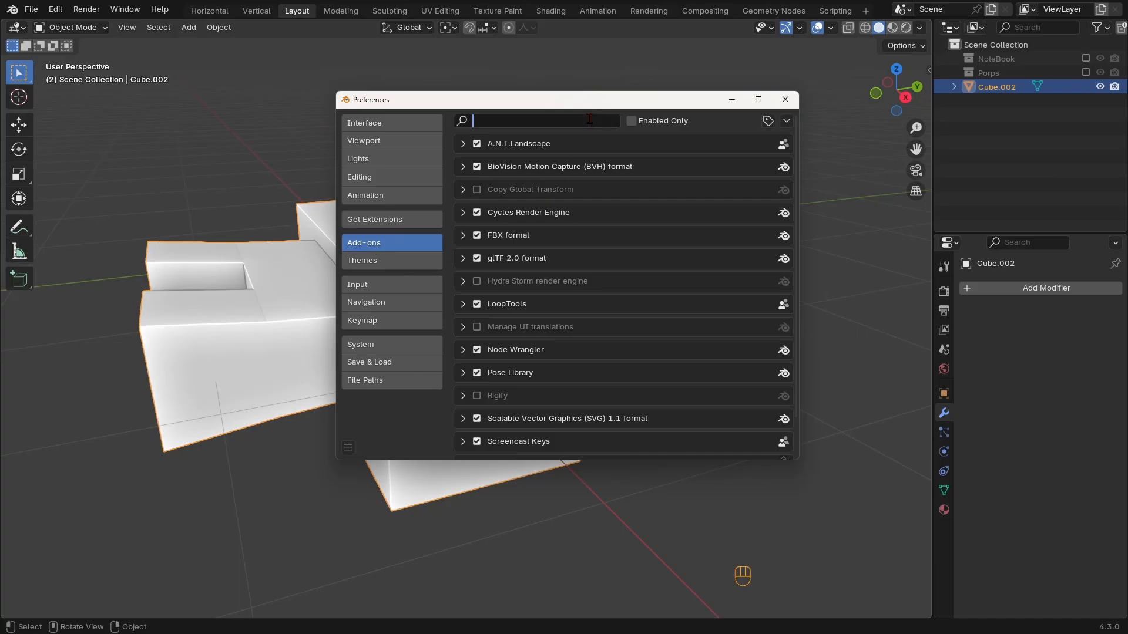
type("loo")
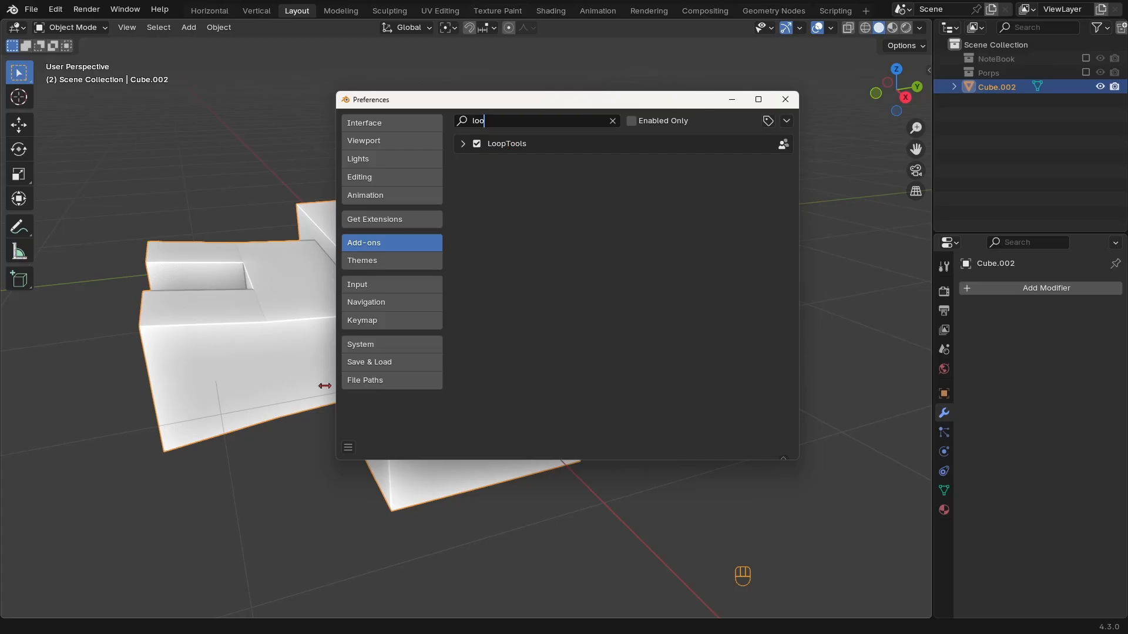
Search the available extensions for "loop", revisit the LoopTools entry among the add-ons, and close the preferences
left_click(389, 220)
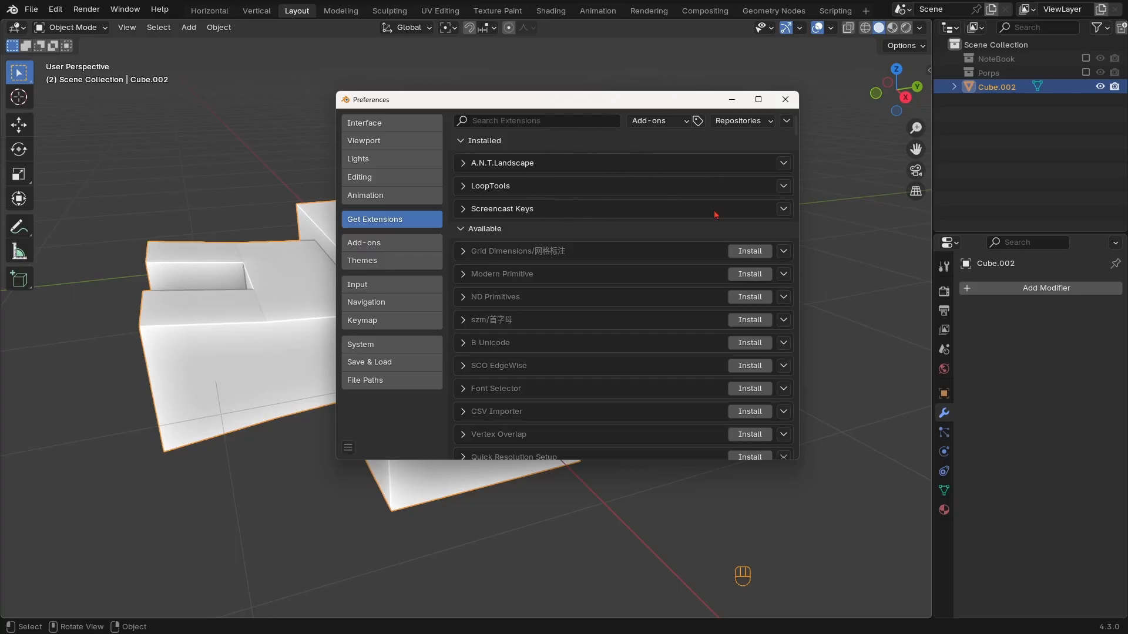
left_click_drag(795, 134, 786, 105)
left_click(579, 122)
type("loop")
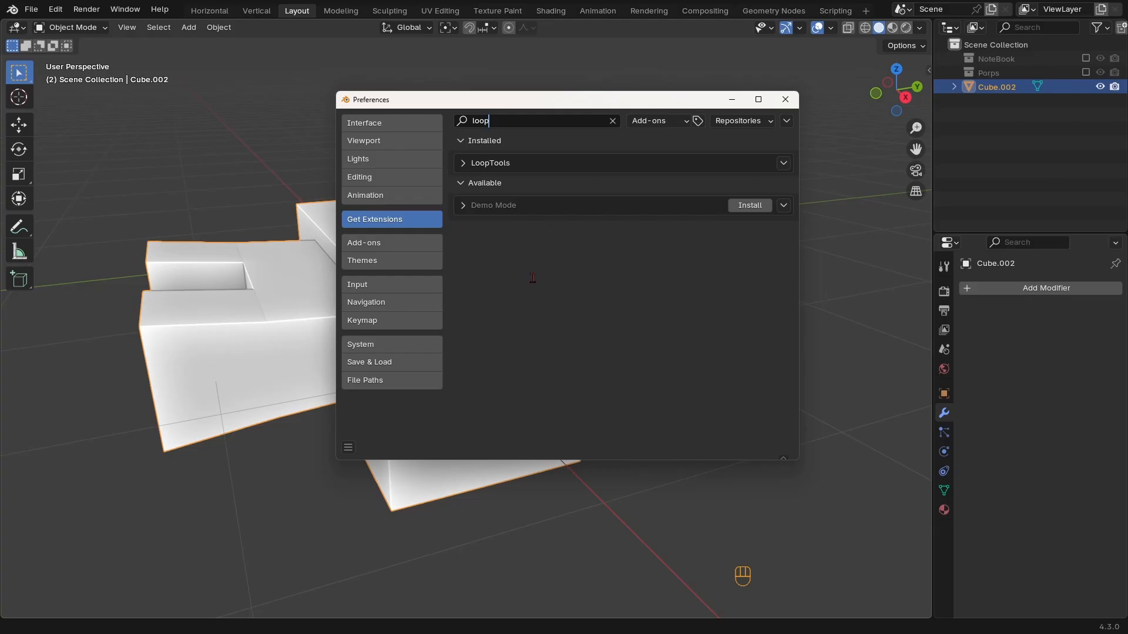
left_click(362, 245)
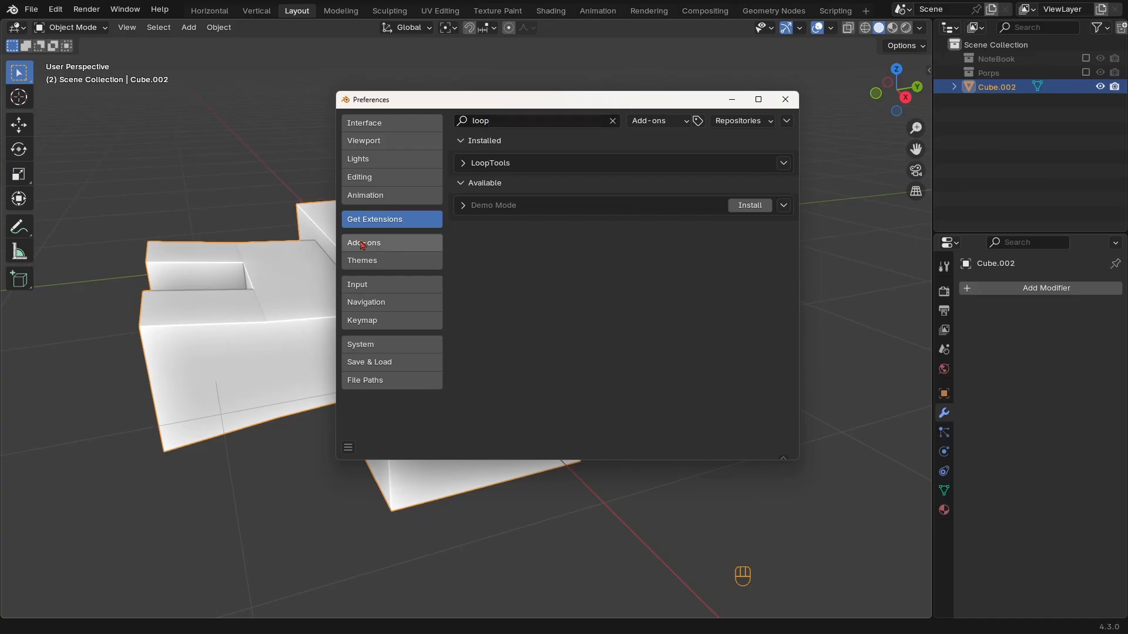
left_click(390, 246)
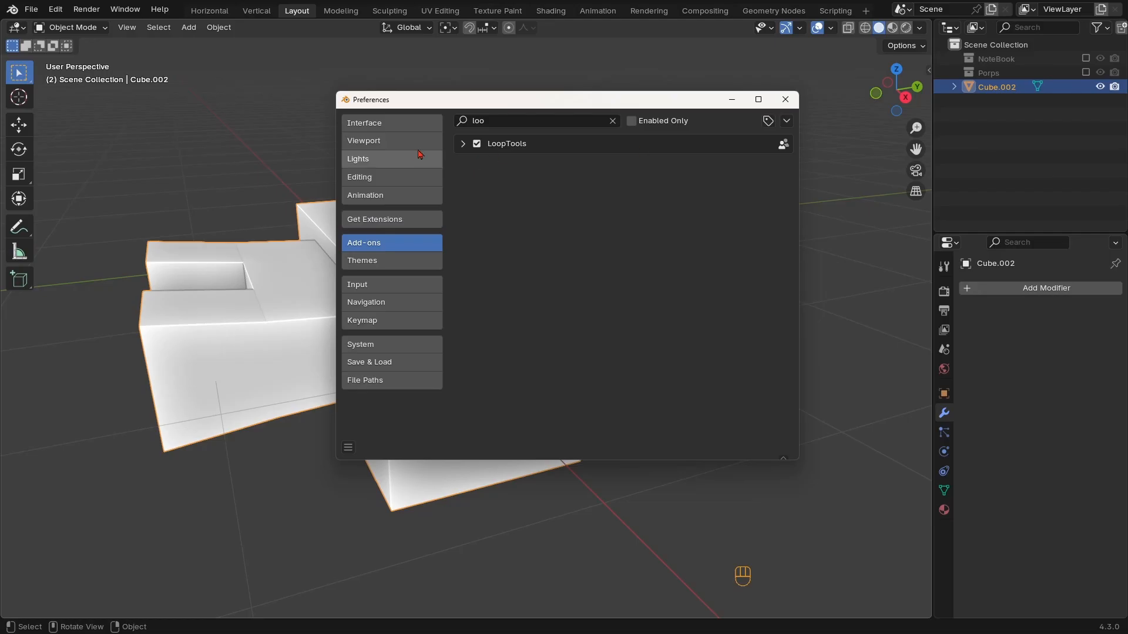
left_click(786, 99)
Reshape the head's selected inner faces into a circle with LoopTools Circle in edit mode
scroll(517, 327, "down", 1)
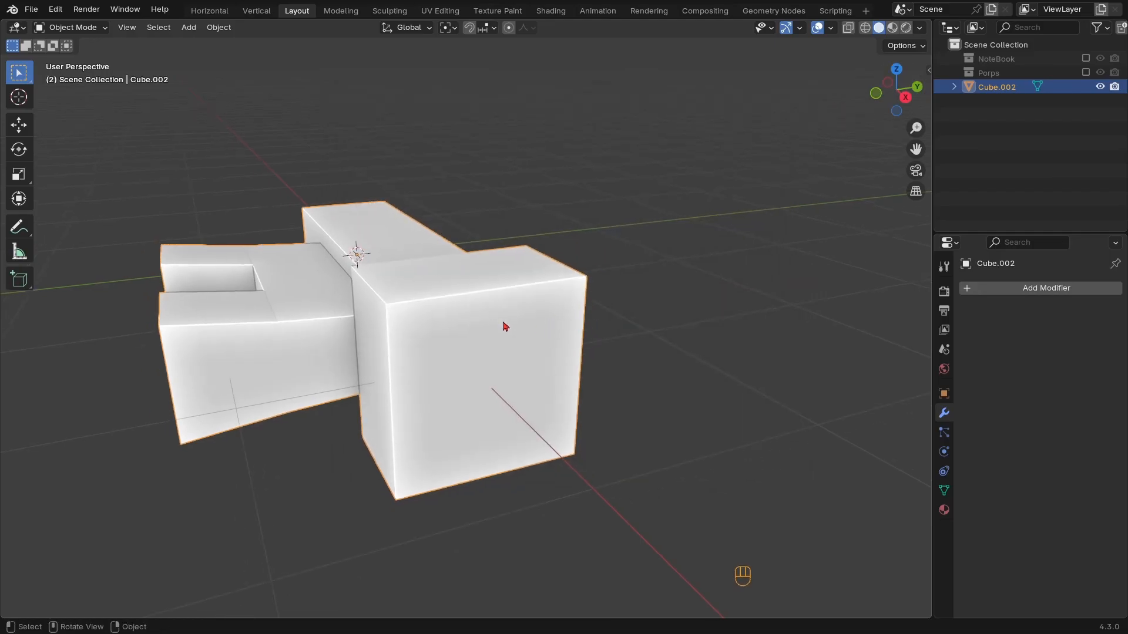
key("Tab")
middle_click_drag(504, 345, 501, 287)
right_click(706, 183)
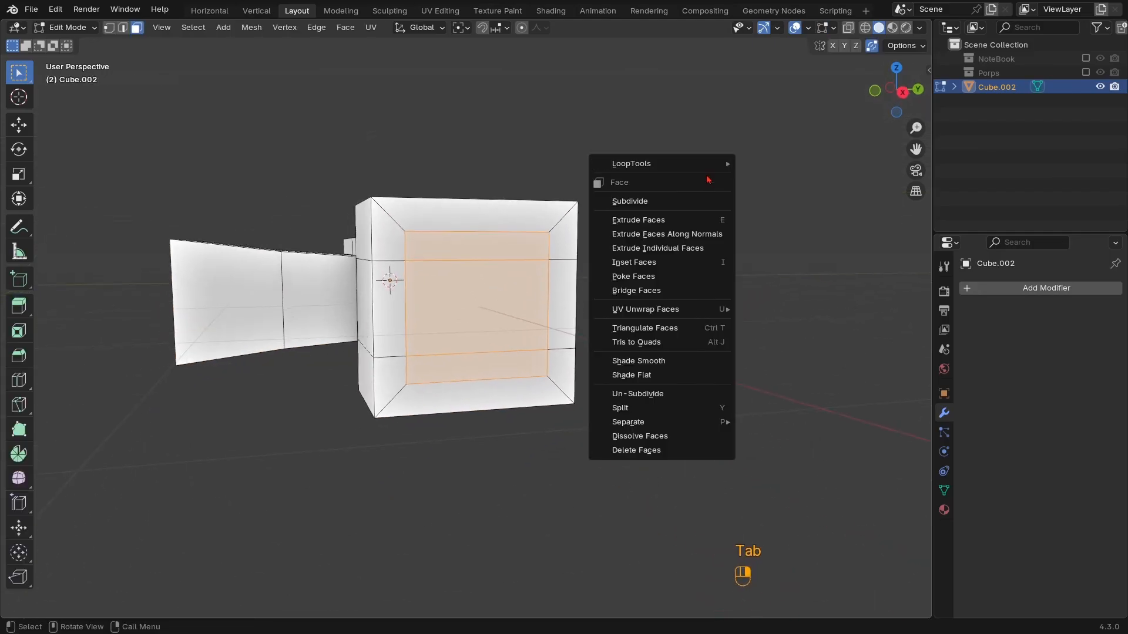
mouse_move(723, 157)
left_click(764, 179)
middle_click_drag(686, 261, 627, 299, "ctrl")
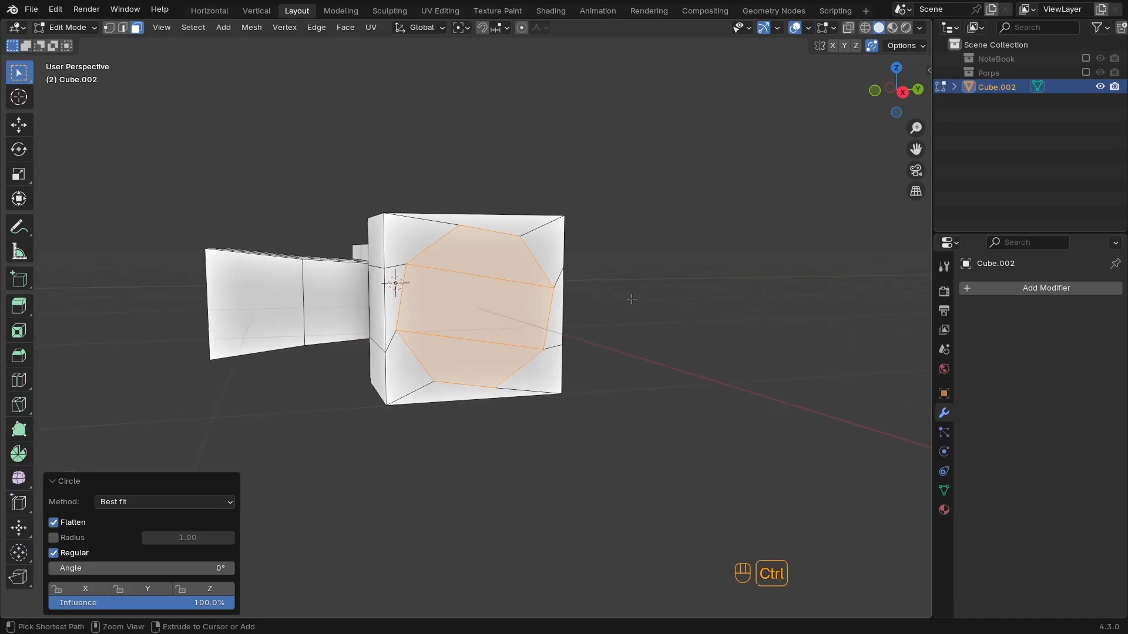
Scale the head's circular face region to 0.93 and rotate it 10.5° around the global X axis
key("s")
left_click(687, 305)
key("r")
key("z")
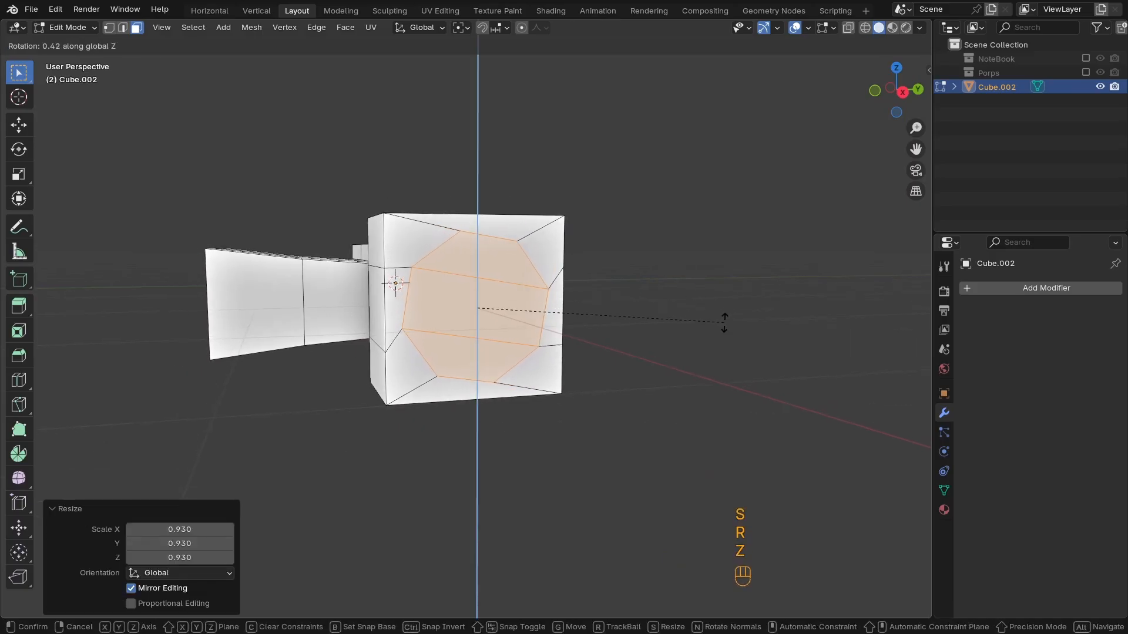
key("x")
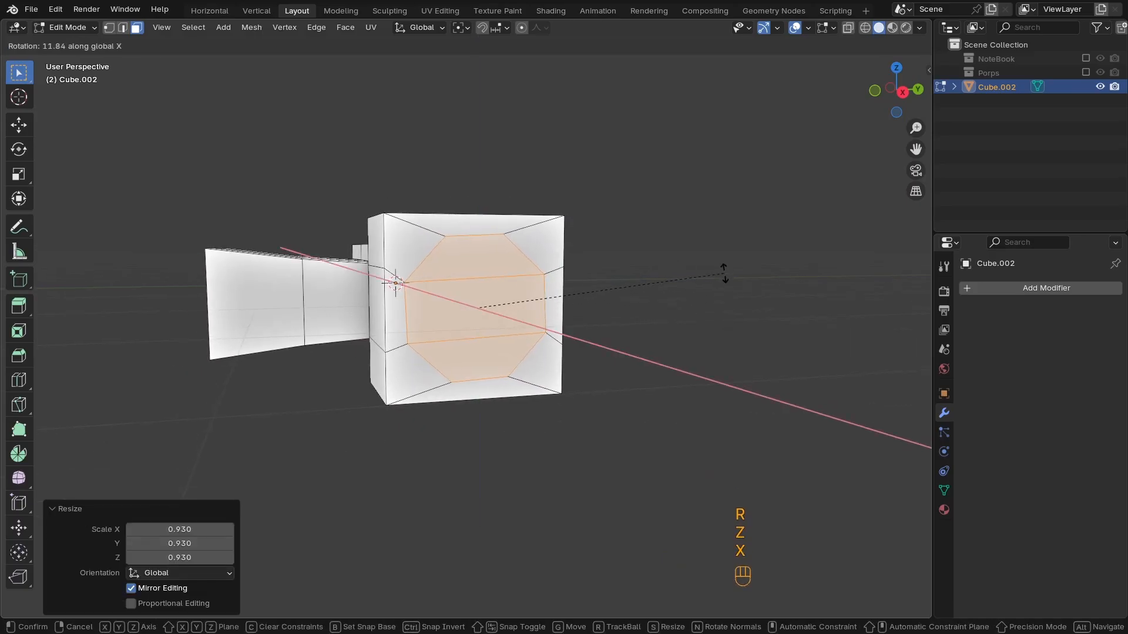
left_click(724, 279)
scroll(630, 293, "down", 1)
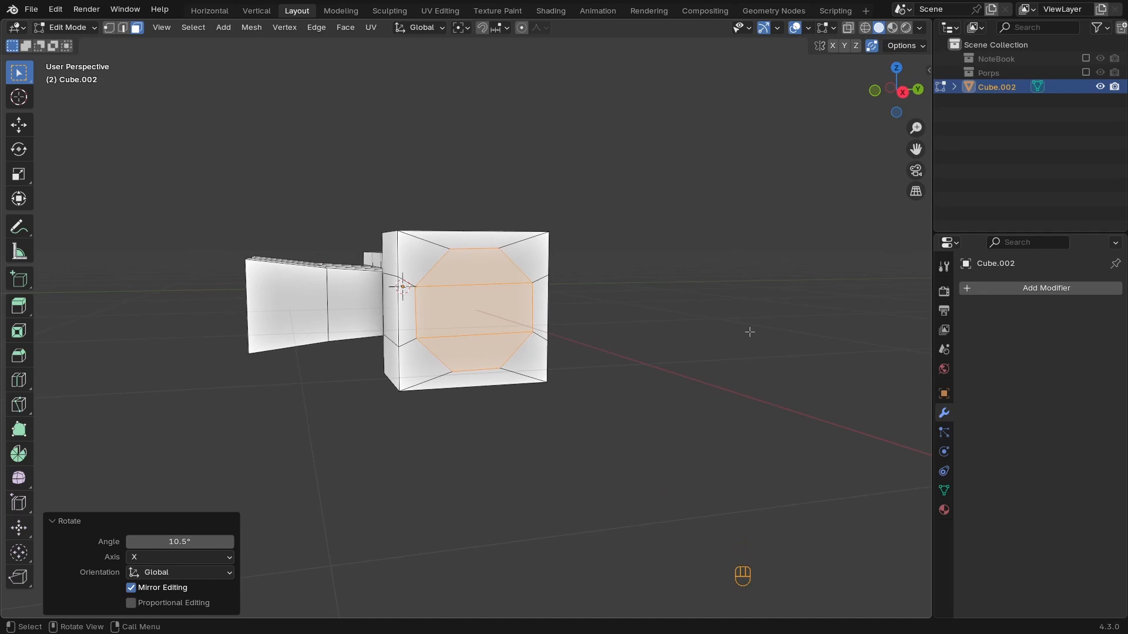
Scale the circular face region by 0.863 and extrude it about 1.32 m outward from the head as a shaft
key("s")
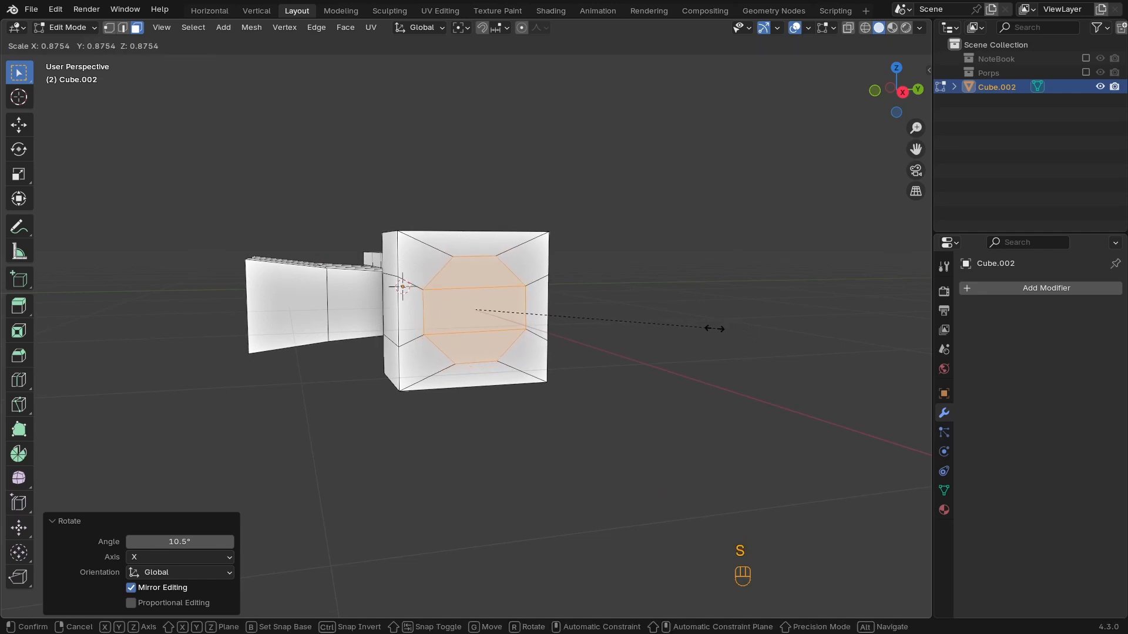
left_click(710, 327)
scroll(637, 332, "down", 1)
middle_click_drag(637, 332, 562, 304, "shift")
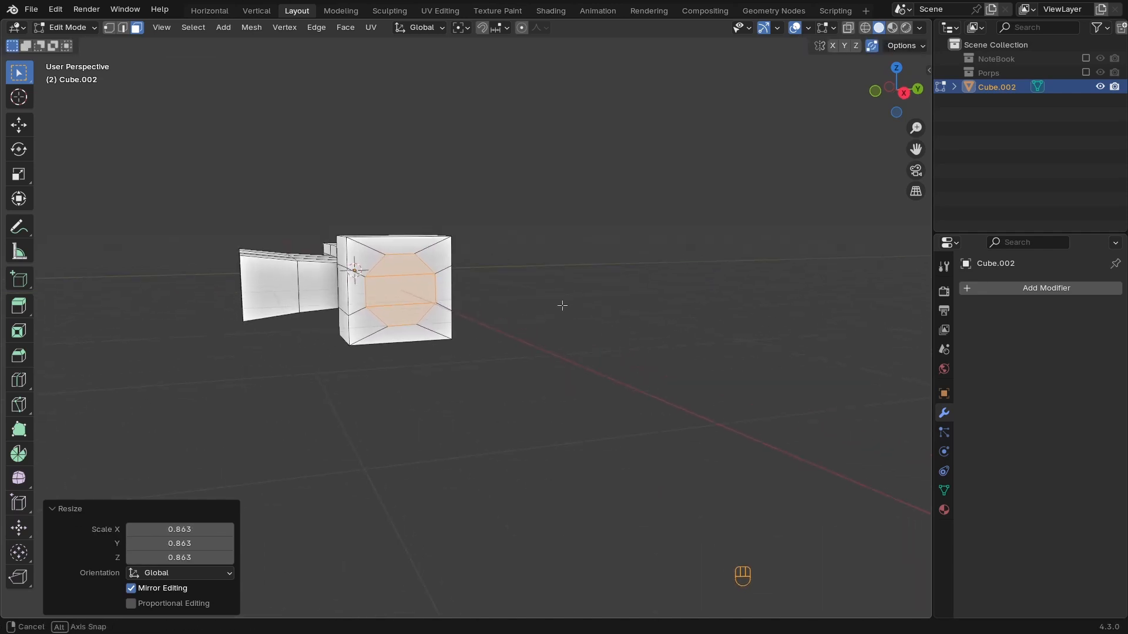
key("e")
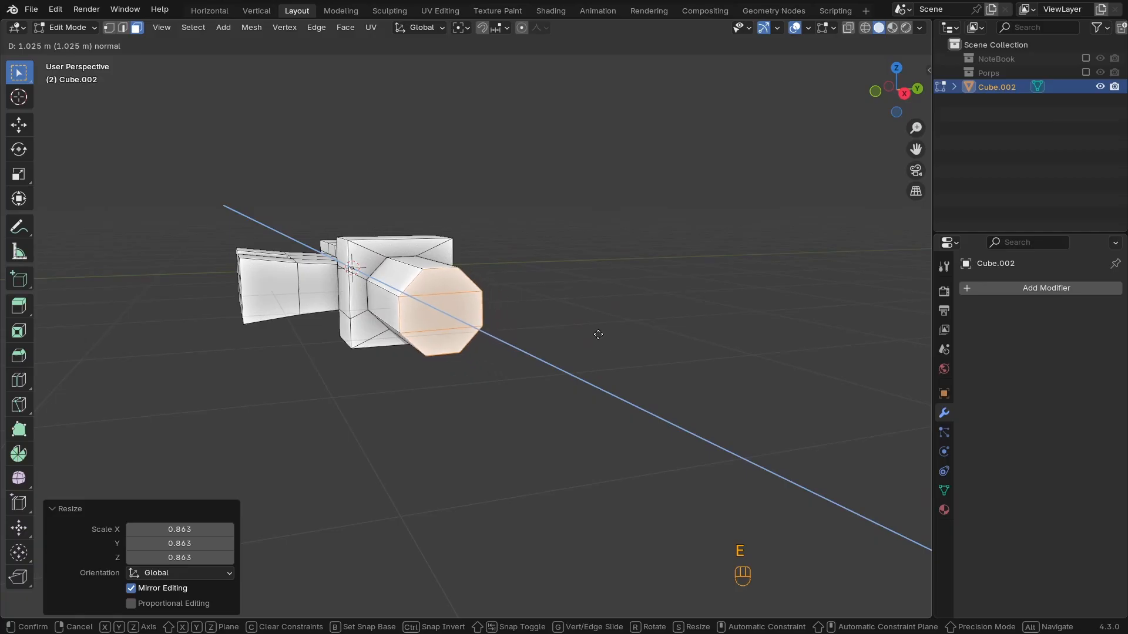
left_click(611, 343)
middle_click_drag(611, 342, 584, 318)
middle_click_drag(584, 317, 588, 288, "ctrl")
middle_click_drag(617, 300, 581, 290, "shift")
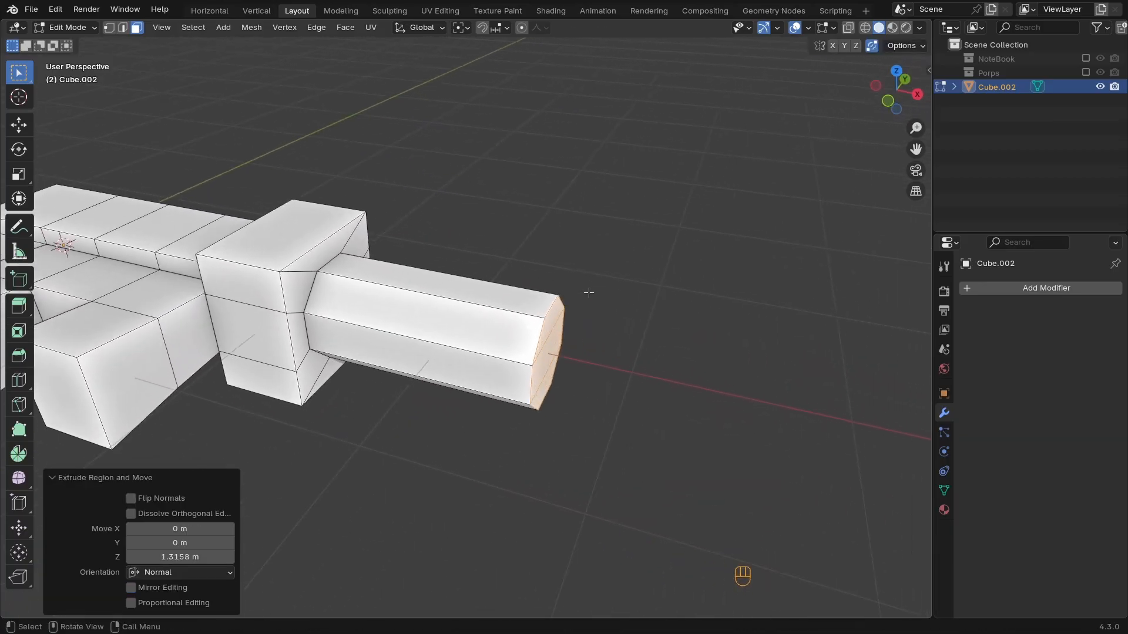
Extrude the shaft's end about 0.32 m and extrude the new ring of side faces outward along their normals into a wider cap
key("e")
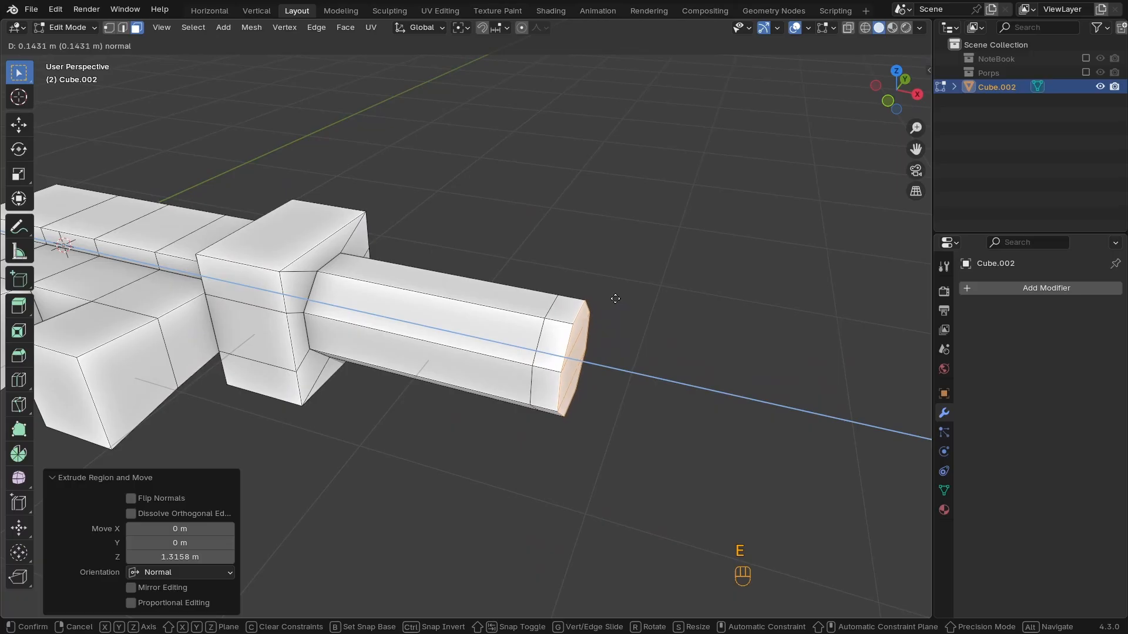
left_click(649, 306)
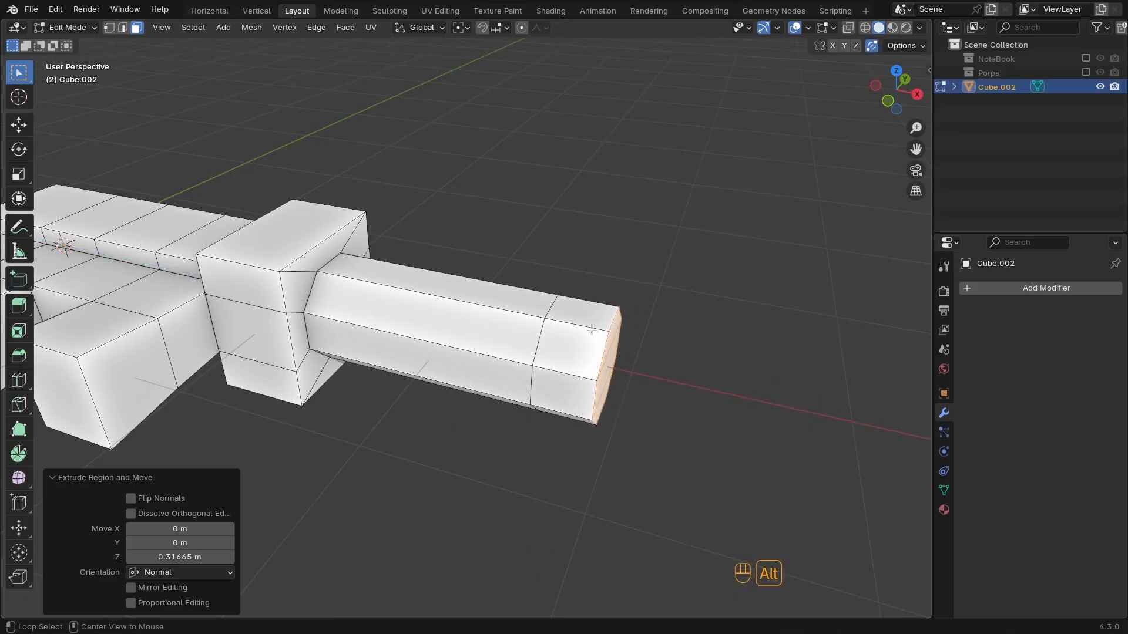
left_click(591, 331, "alt")
key("alt+e")
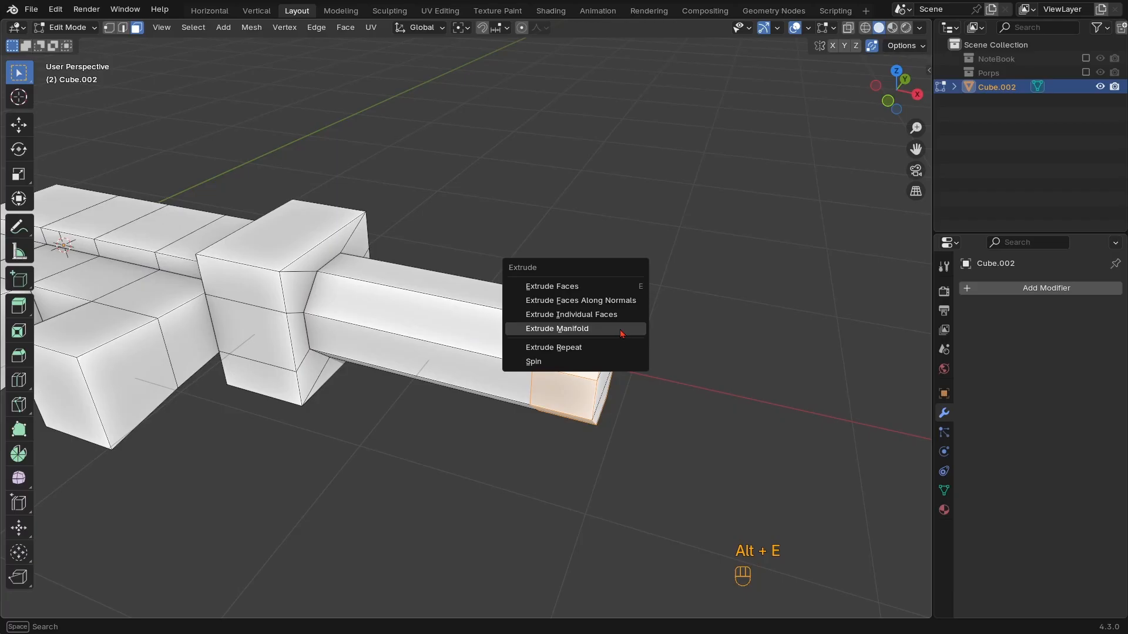
left_click(616, 300)
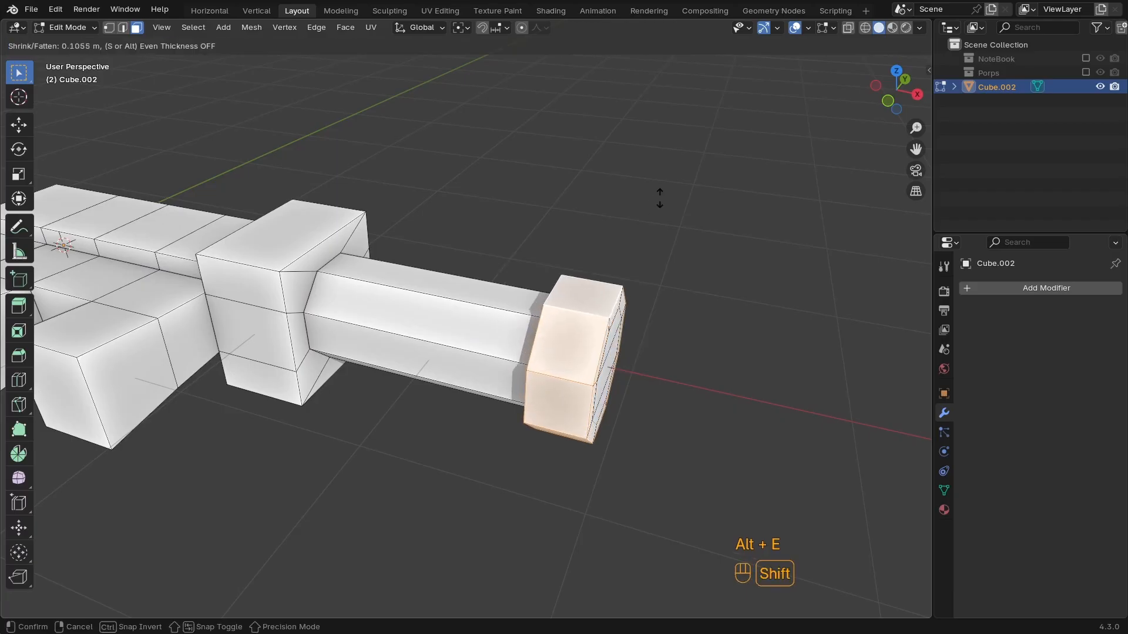
left_click(670, 178)
middle_click_drag(670, 178, 560, 373)
Move the end face of the side arm farthest from the head about -0.116 m along the Y axis
left_click(535, 395)
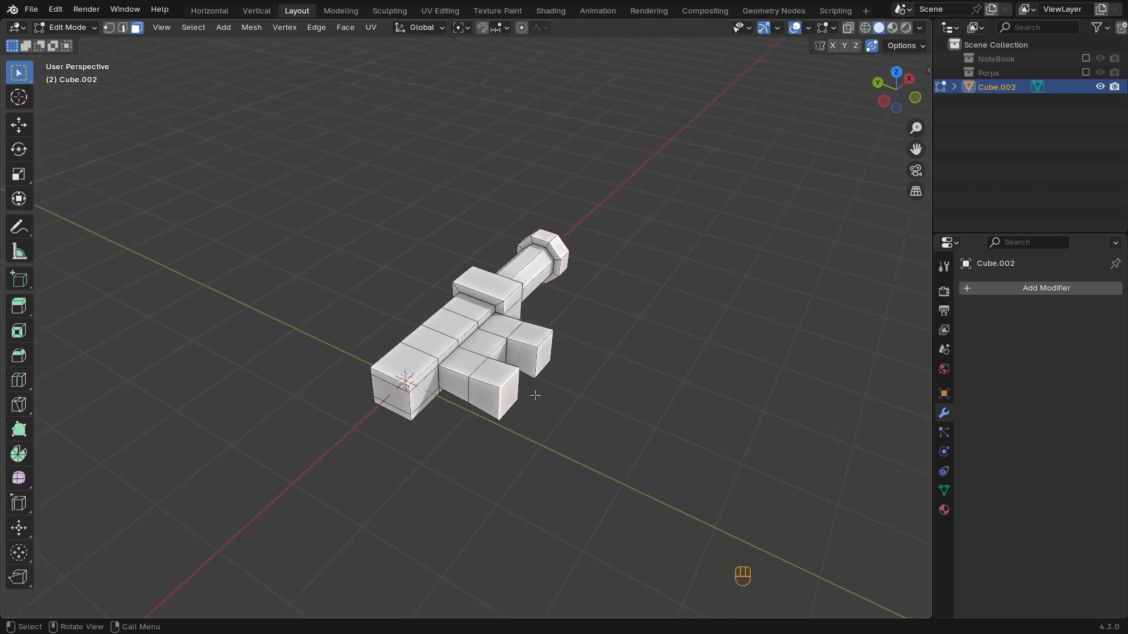
key("g")
key("y")
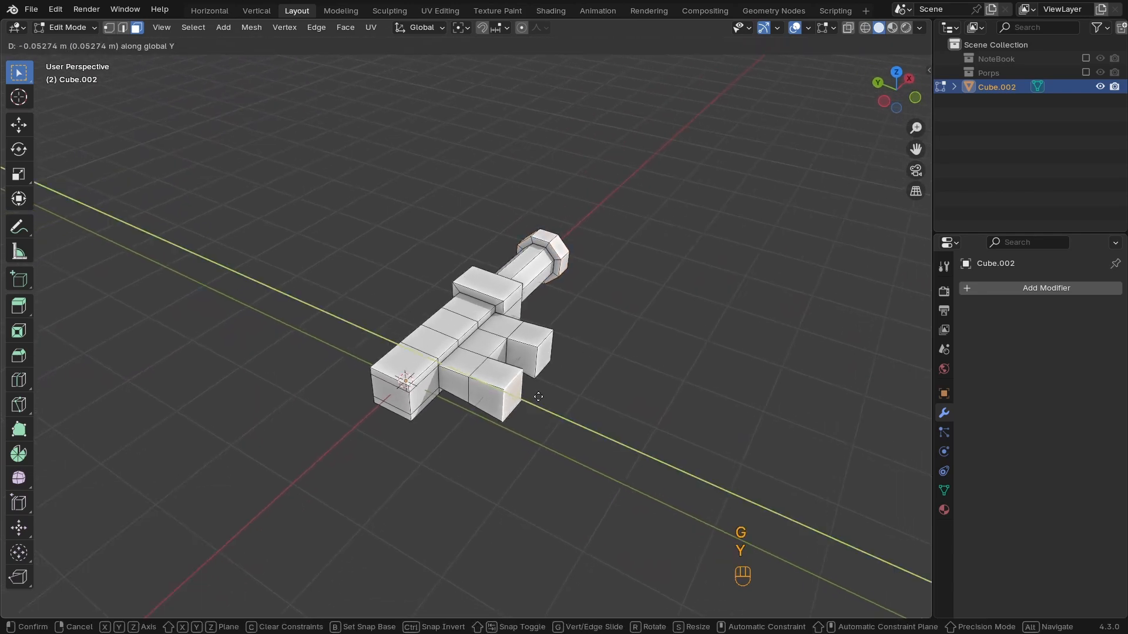
left_click(544, 398)
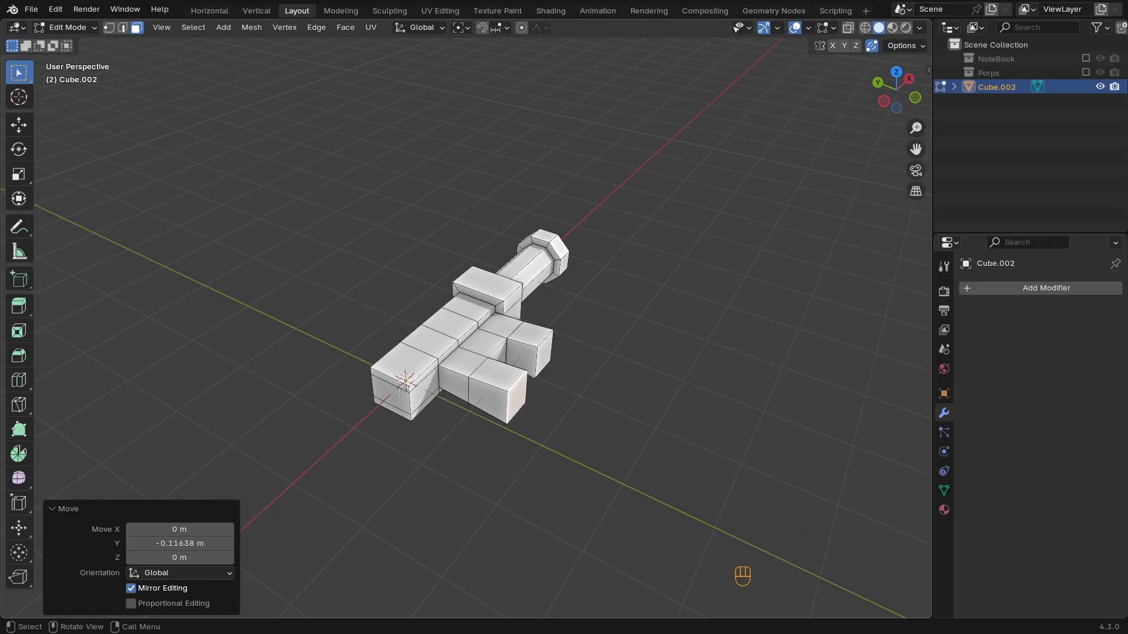
Scale the narrow lower face on the body's rear end to 0.779, and adjust its scale once more
middle_click_drag(400, 392, 474, 390)
left_click(475, 391)
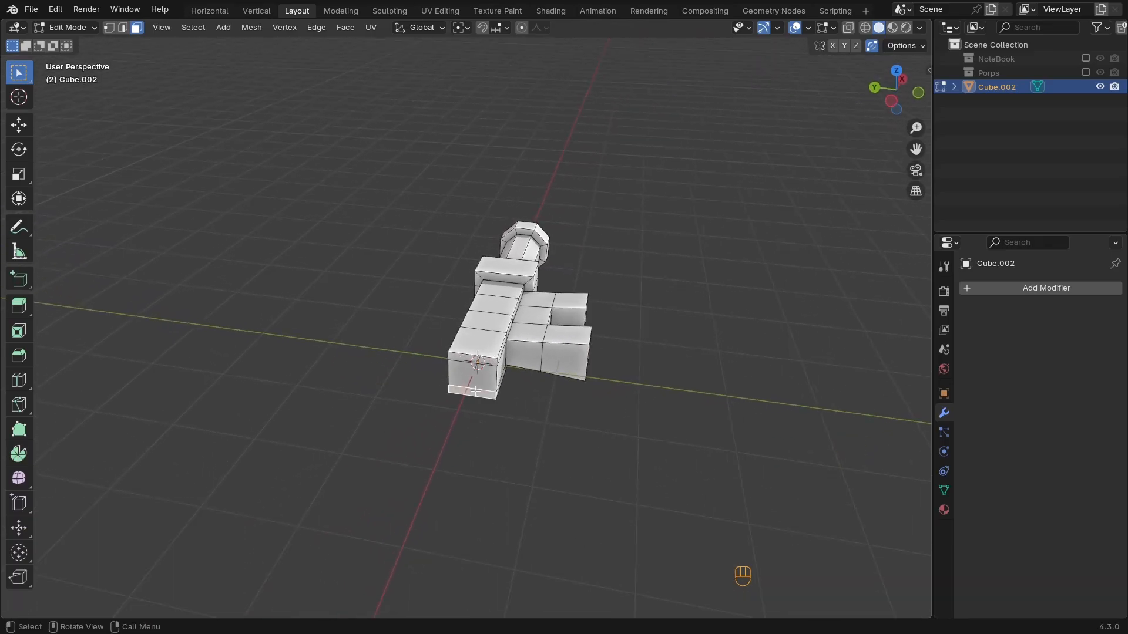
key("s")
left_click(580, 417)
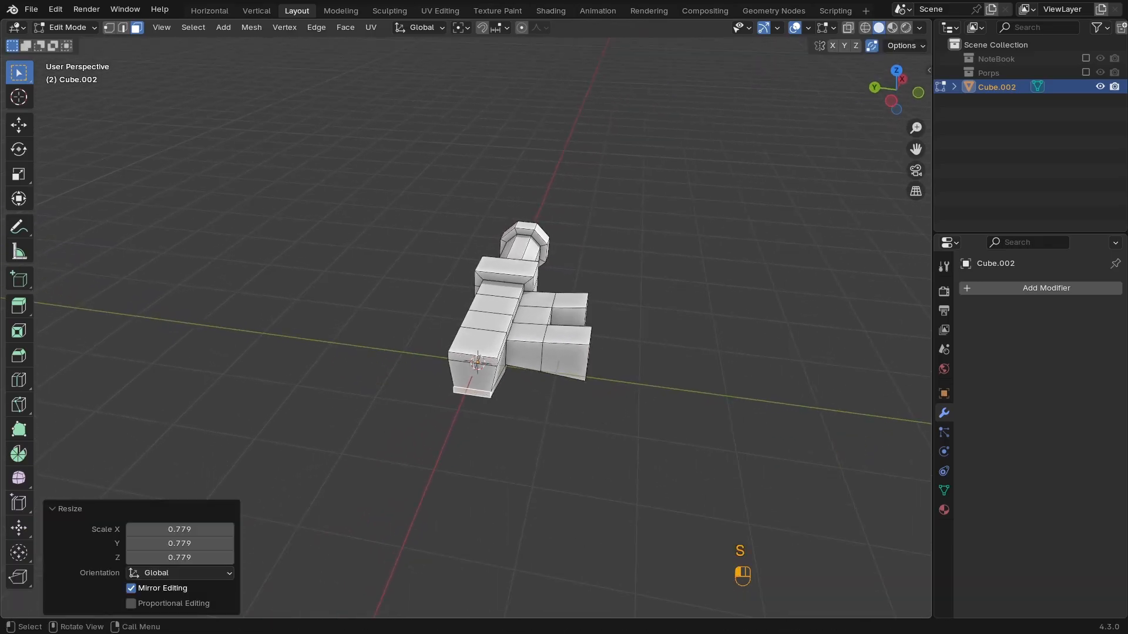
key("s")
left_click(493, 368)
Select two stacked faces on the plain side of the body and scale them to 0.886 along the Z axis
middle_click_drag(493, 367, 565, 326)
key("Tab")
key("Tab")
left_click(565, 326, "shift")
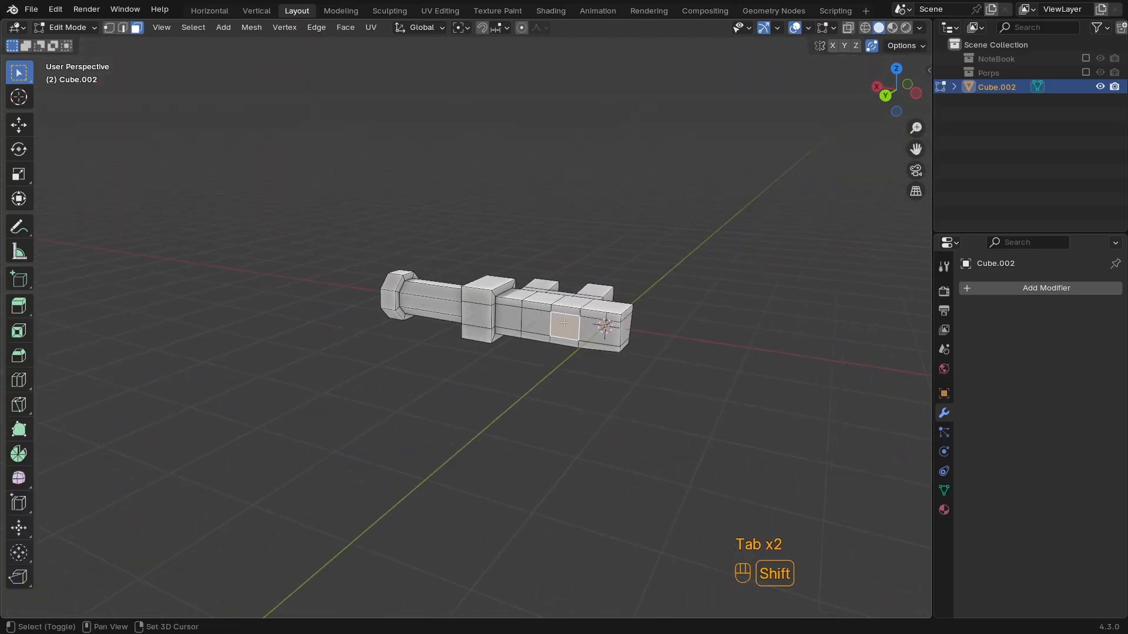
key("s")
key("z")
left_click(653, 399)
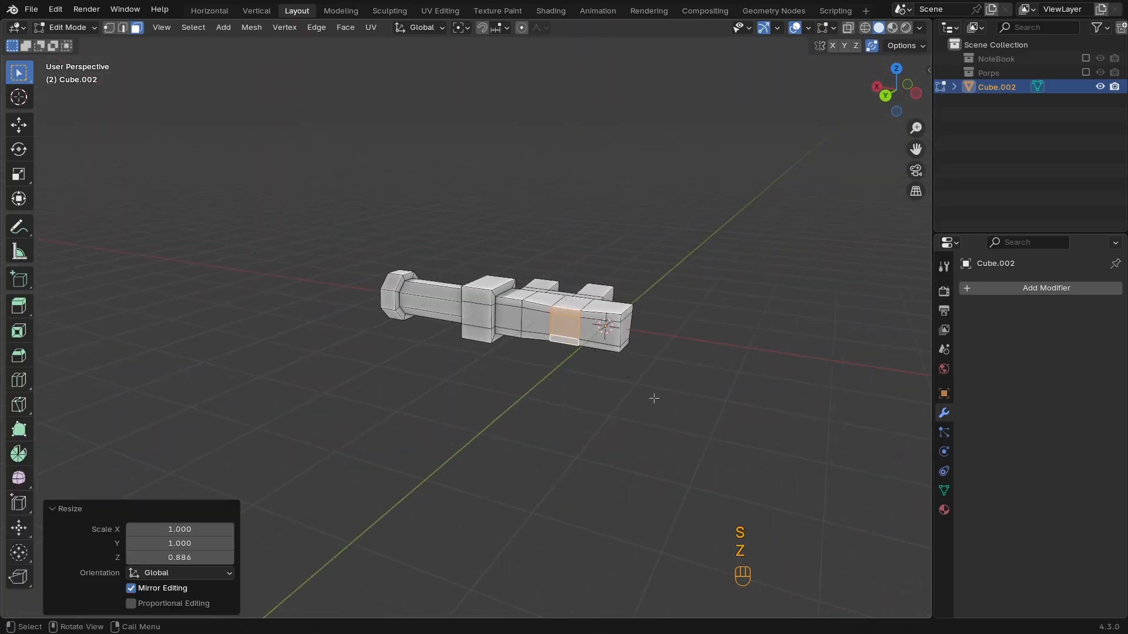
Select the upper side face next to the head and shift it along the X axis, returning to Object Mode
left_click(514, 311)
key("g")
right_click(515, 312)
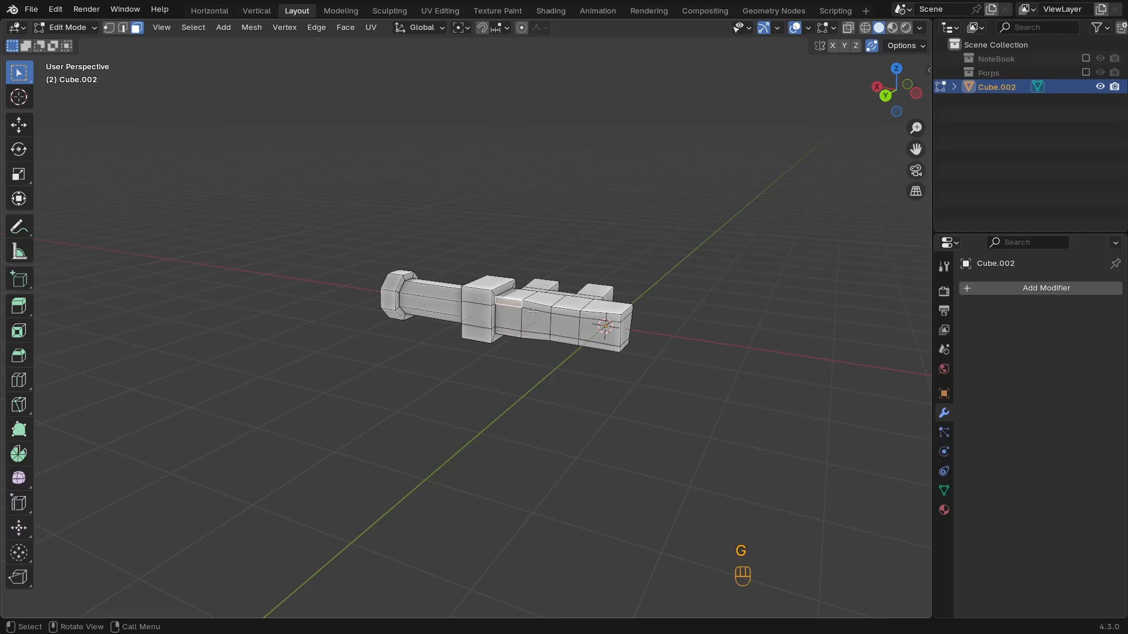
key("g")
key("x")
left_click(538, 312)
key("Tab")
Snap the 3D cursor to the selected face on the end of the cap and return to Object Mode
middle_click_drag(539, 312, 605, 360)
middle_click_drag(435, 297, 446, 346, "shift")
middle_click_drag(484, 408, 589, 418)
middle_click_drag(538, 418, 510, 339, "shift")
middle_click_drag(510, 340, 476, 310)
key("Tab")
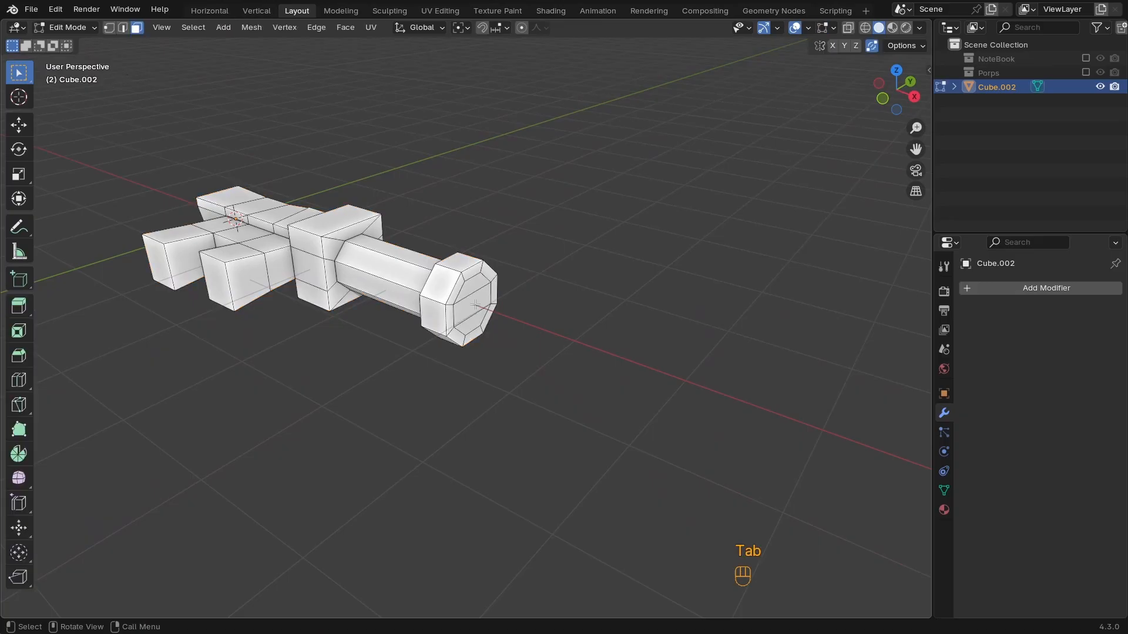
key("shift+s")
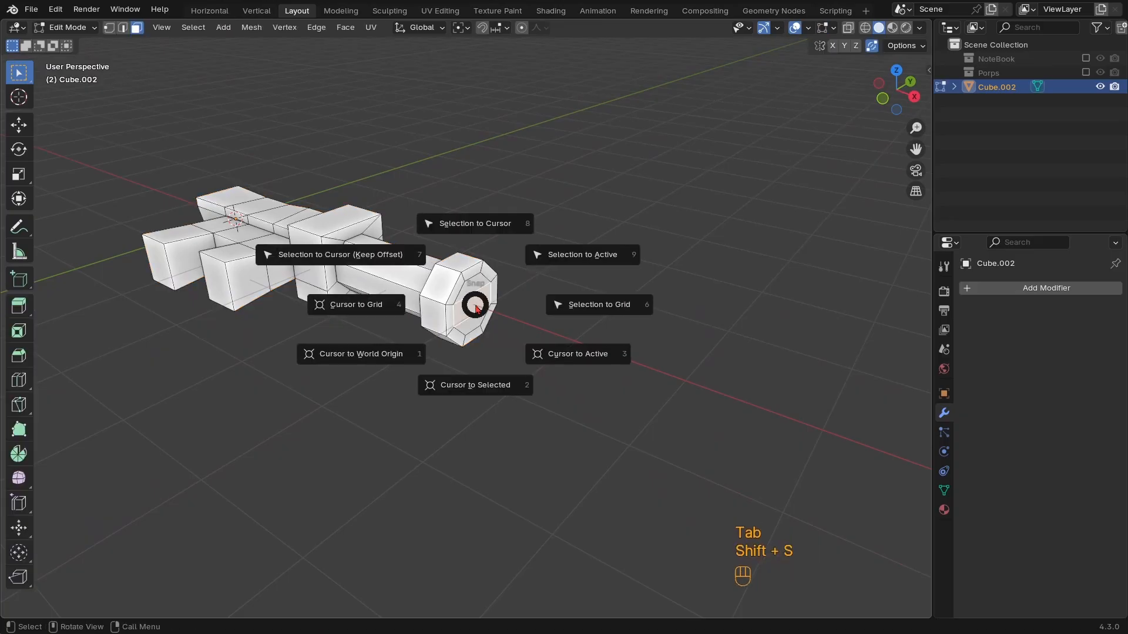
left_click(494, 383)
key("Tab")
middle_click_drag(512, 355, 435, 310, "shift")
key("Tab")
key("Tab")
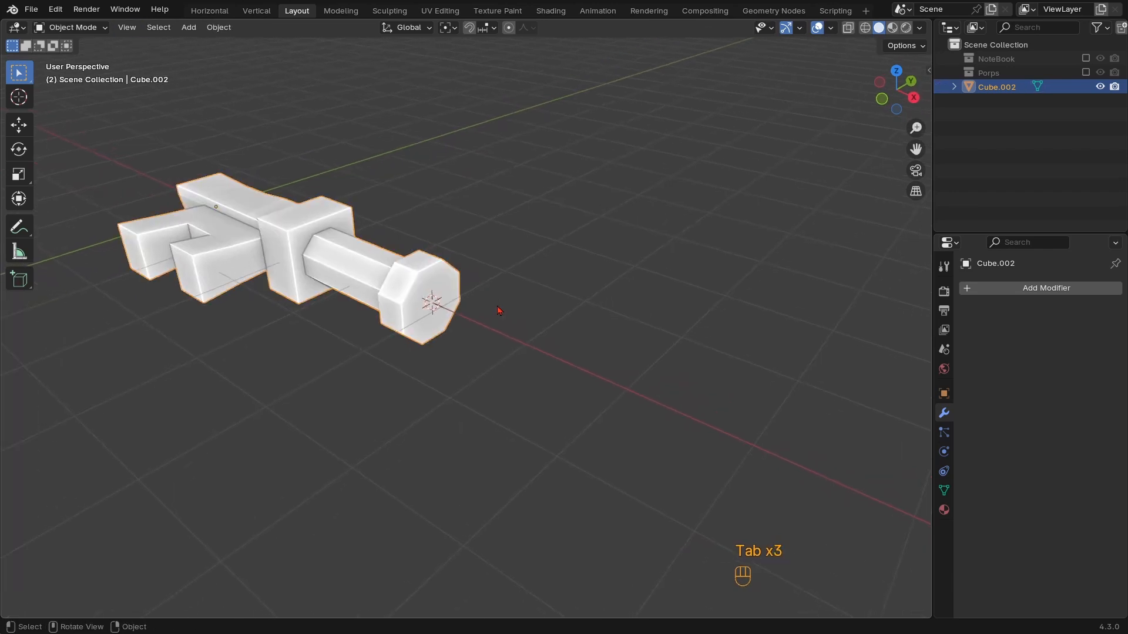
Add a plane at the 3D cursor and scale it to 0.713
key("shift+a")
left_click(531, 304)
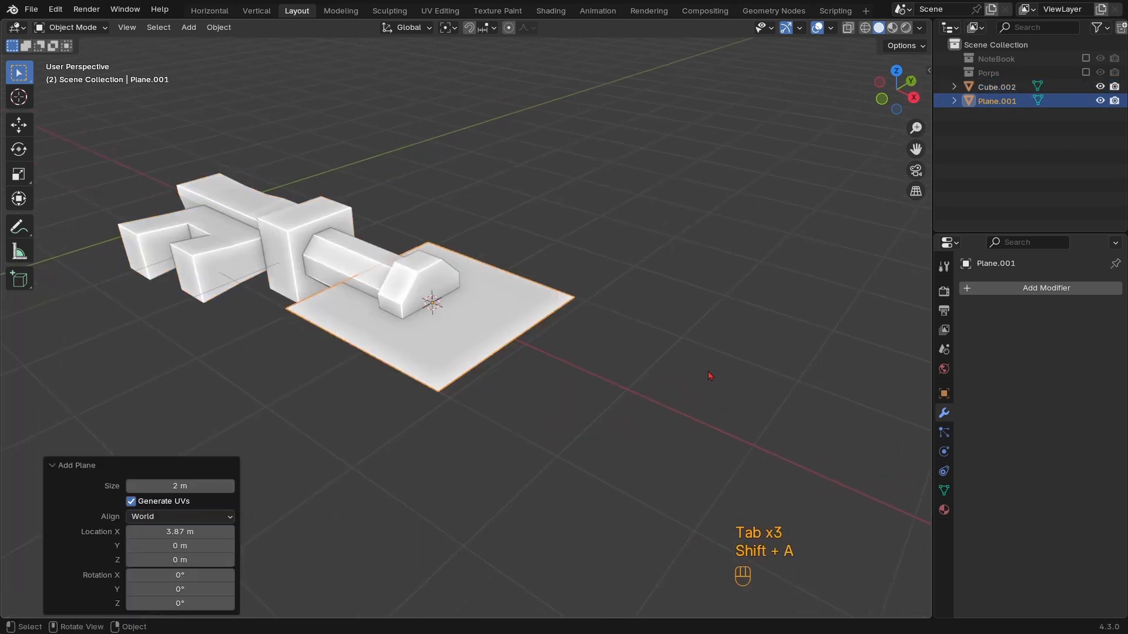
key("s")
left_click(642, 359)
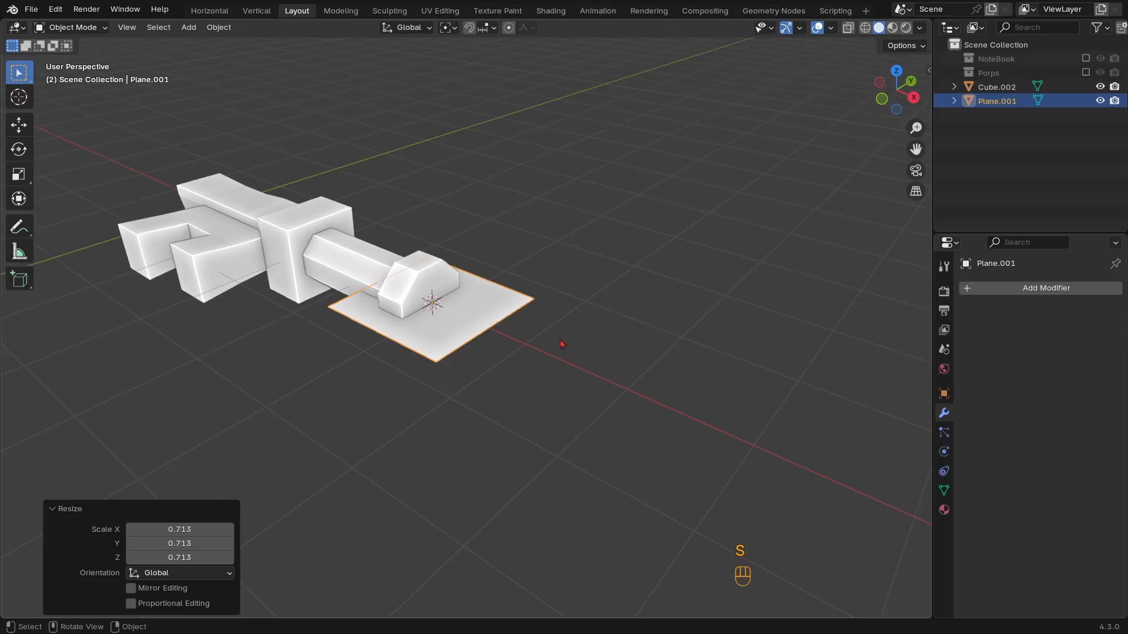
Move the plane along X until it clears the cap, and scale its face by 1.802 in Edit Mode from the top view
key("g")
key("y")
key("x")
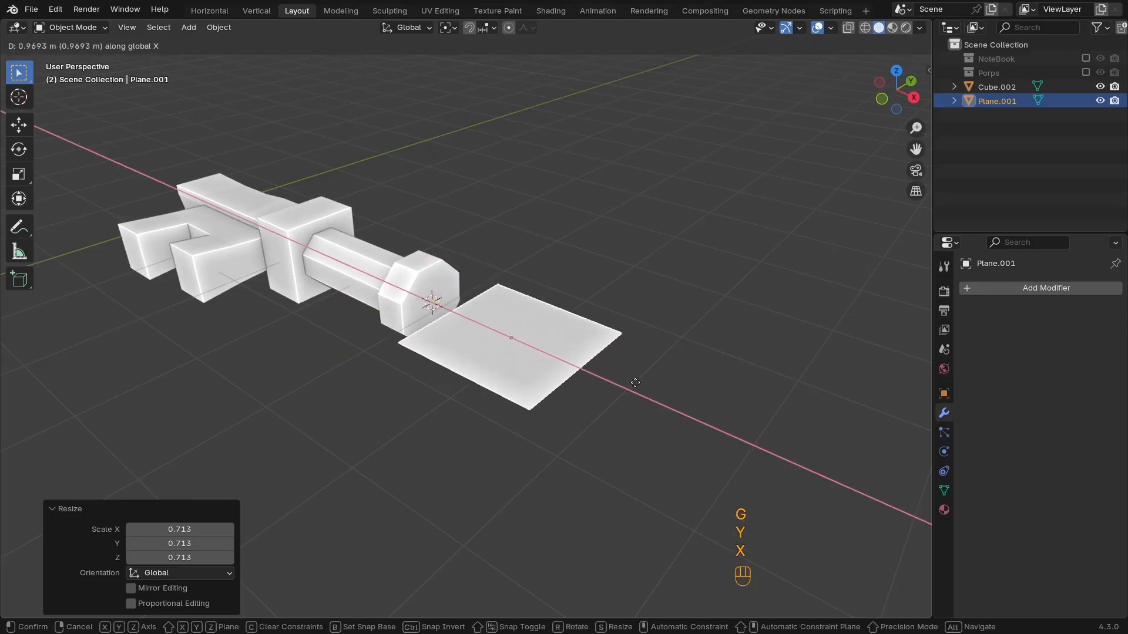
key("Tab")
key("s")
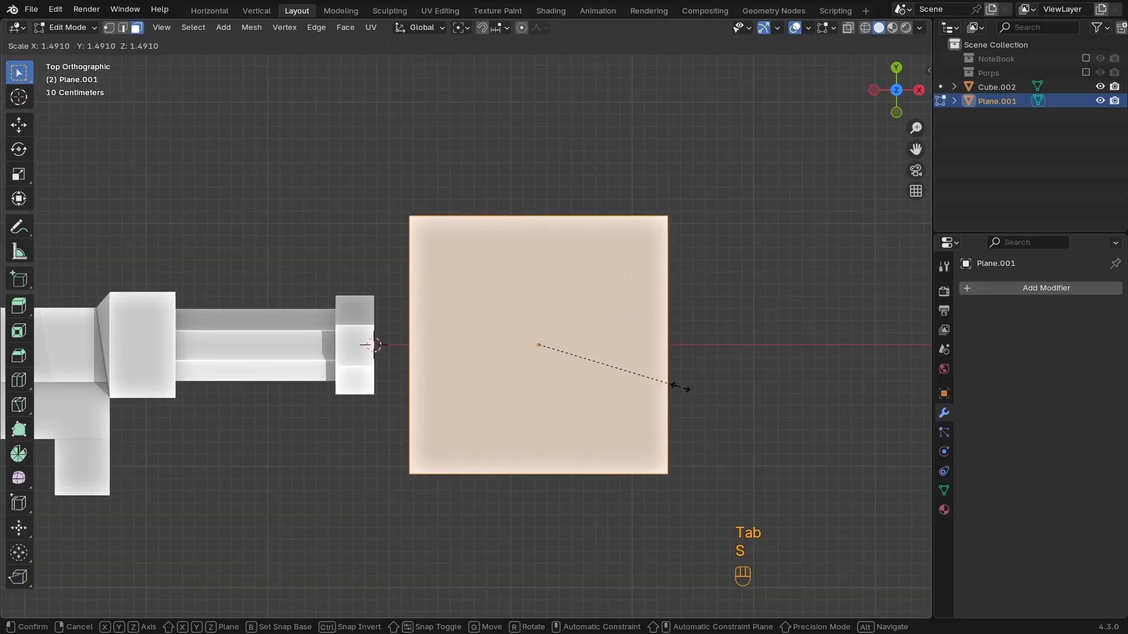
middle_click_drag(398, 410, 448, 336, "ctrl")
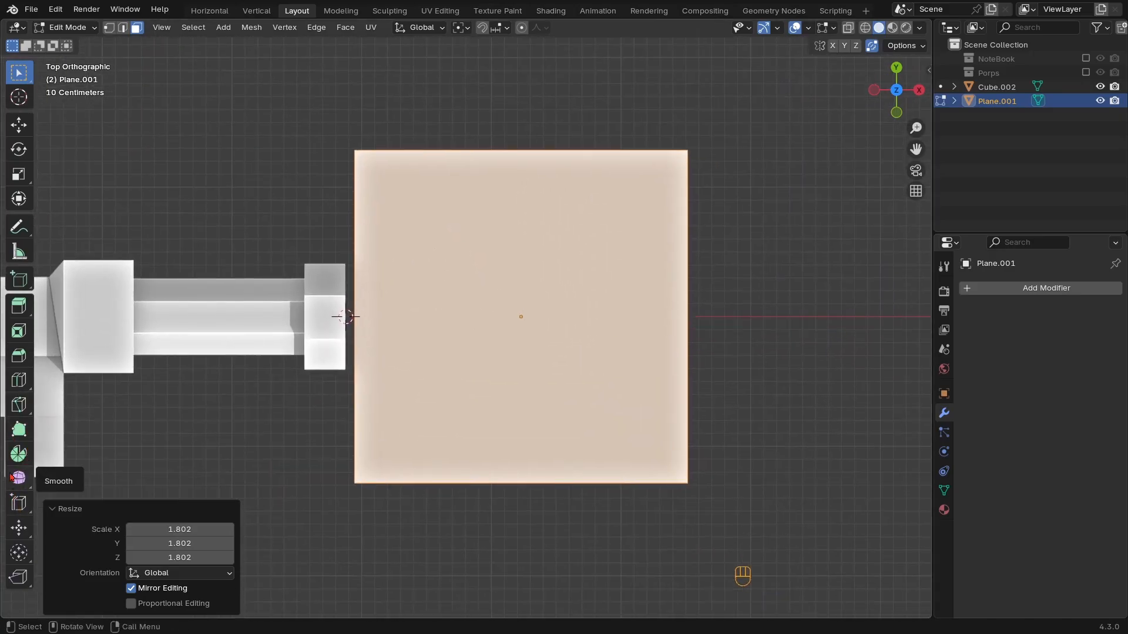
Activate the Knife tool for cutting the plane and frame the plane in top view
left_click(25, 406)
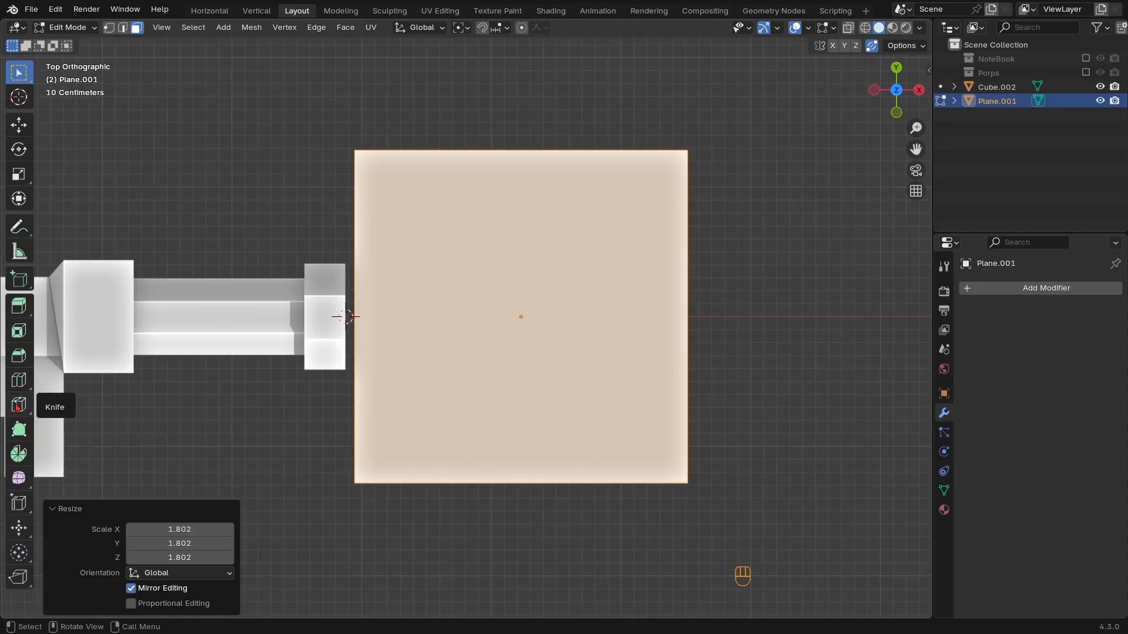
left_click(18, 406)
middle_click_drag(574, 272, 659, 247, "ctrl")
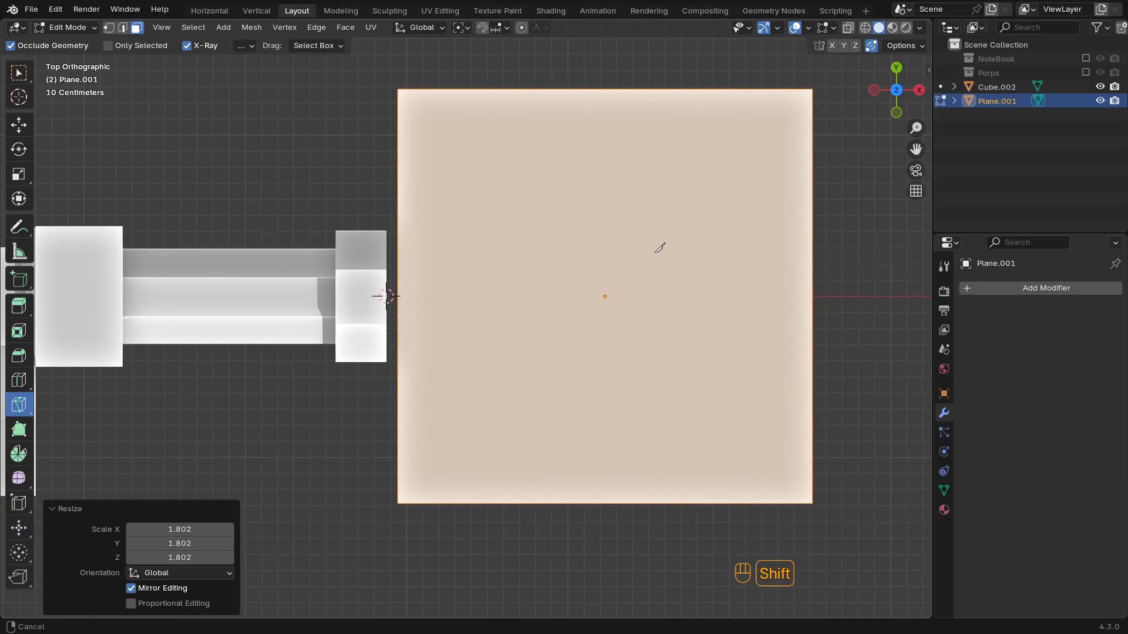
key("KP_7")
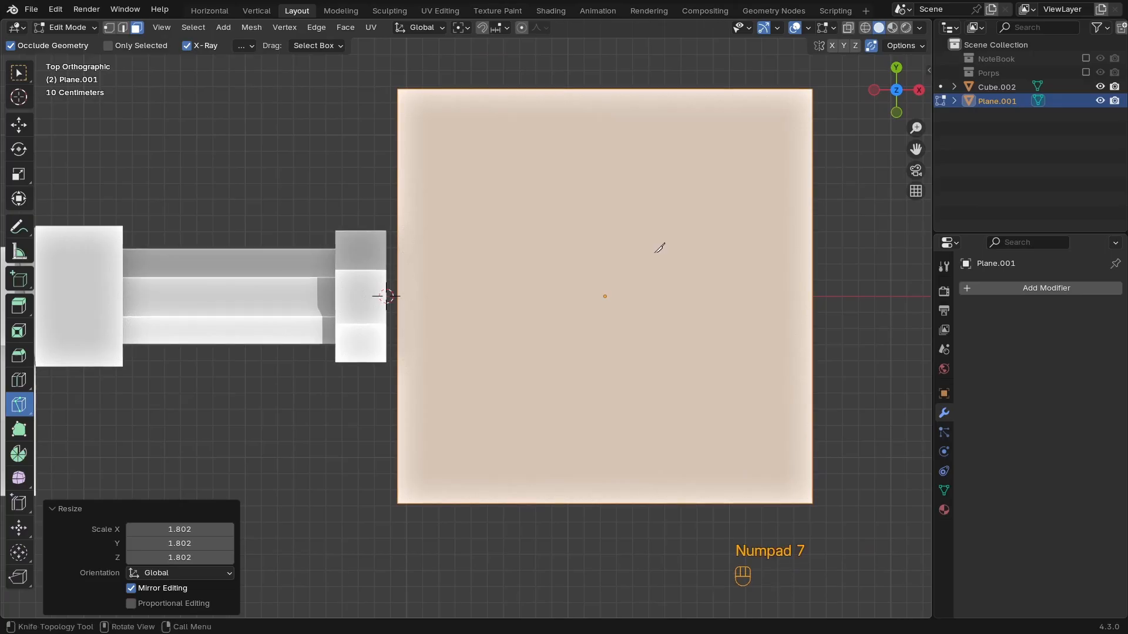
Turn the top view a quarter turn so the square plane stands centred above the handle
key("KP_4")
key("KP_4")
key("KP_4")
key("KP_4")
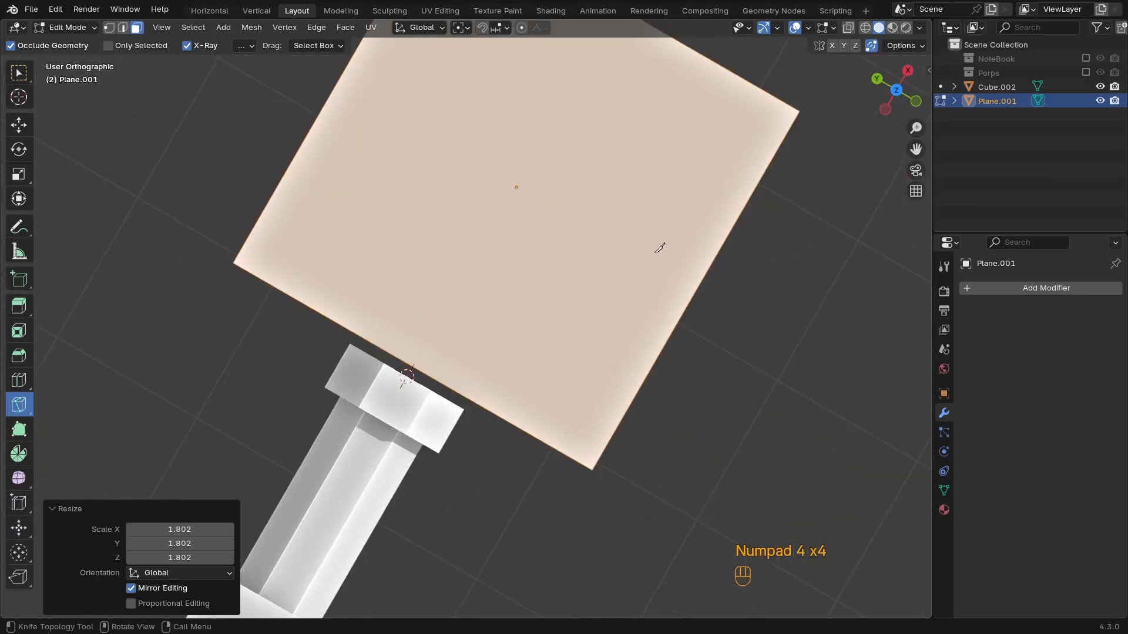
key("KP_4")
key("KP_4")
key("KP_4")
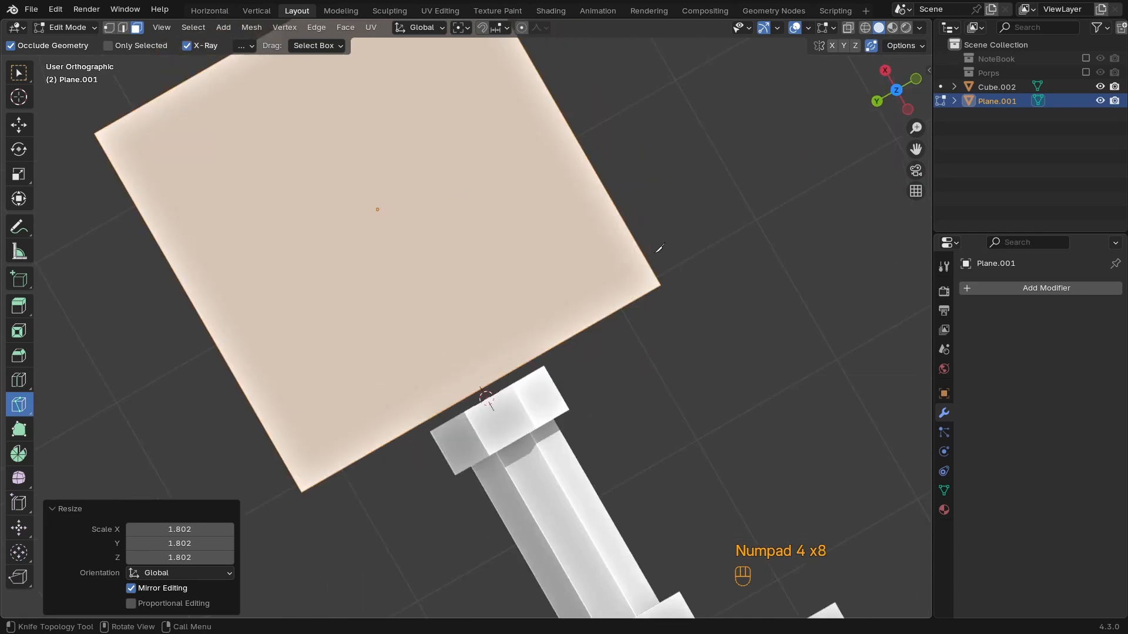
key("KP_6")
key("KP_6")
key("KP_6")
key("KP_6")
key("KP_6")
key("KP_6")
key("KP_4")
key("KP_4")
key("KP_4")
key("KP_4")
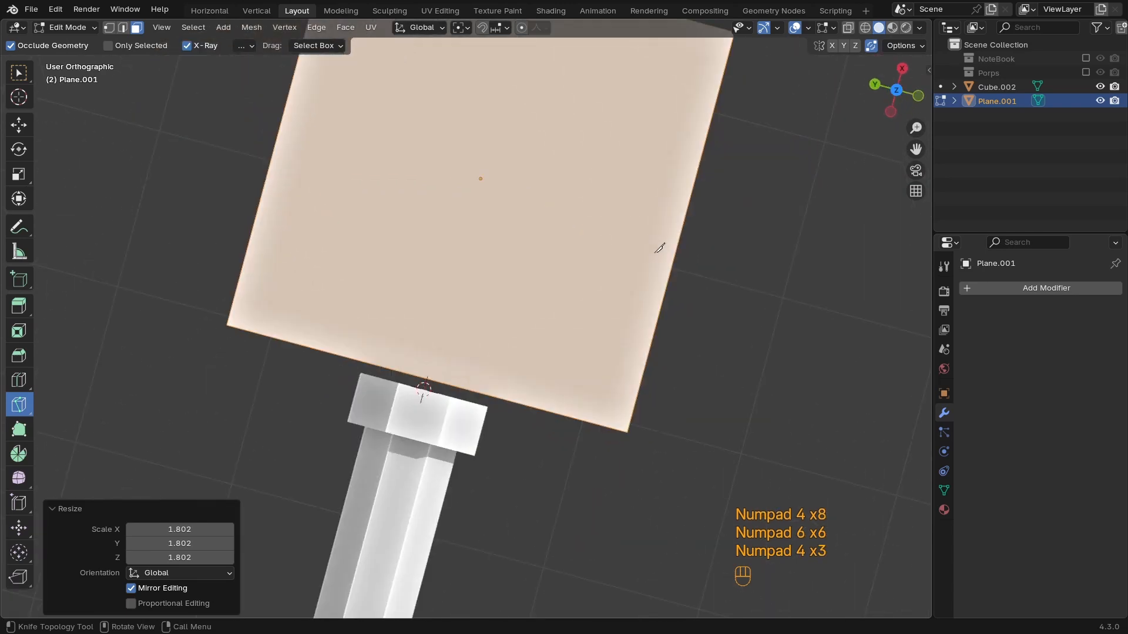
middle_click_drag(461, 192, 575, 305, "shift")
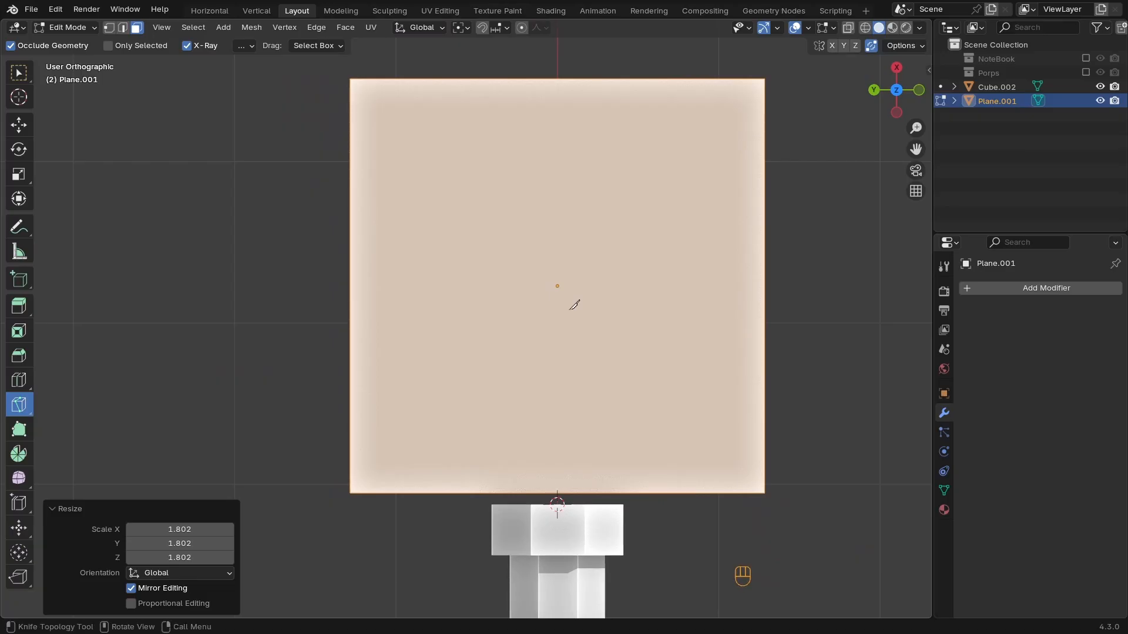
Examine how the plane sits relative to the handle's end collar from tilted angles and from straight above
key("KP_8")
key("KP_8")
key("KP_8")
key("KP_2")
key("KP_2")
key("KP_2")
key("KP_2")
key("KP_2")
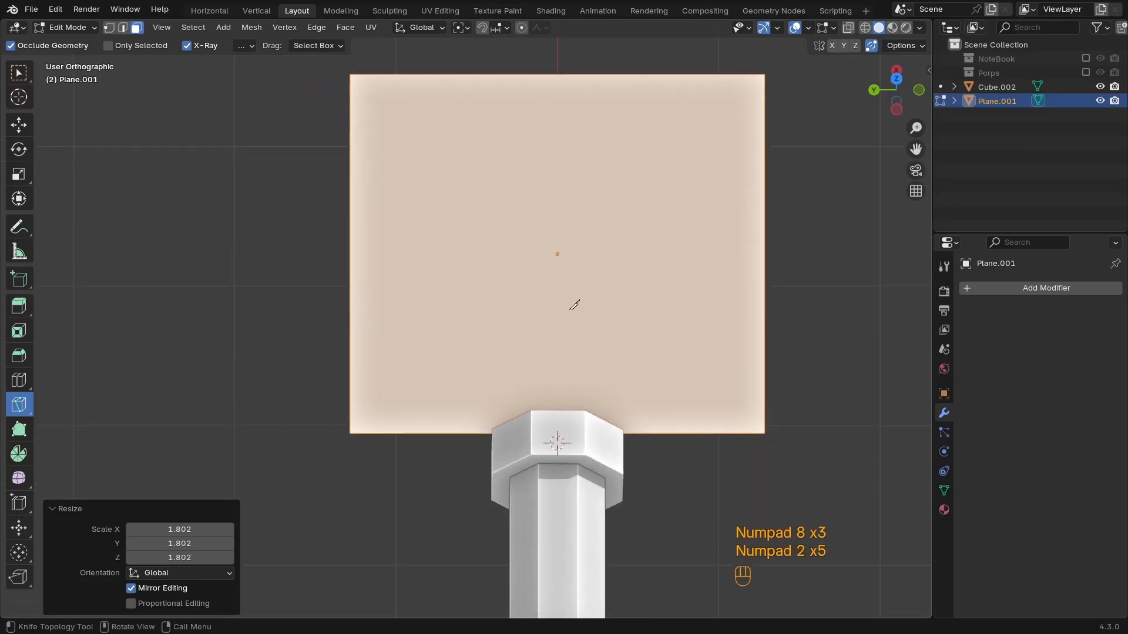
key("KP_2")
key("KP_2")
key("KP_2")
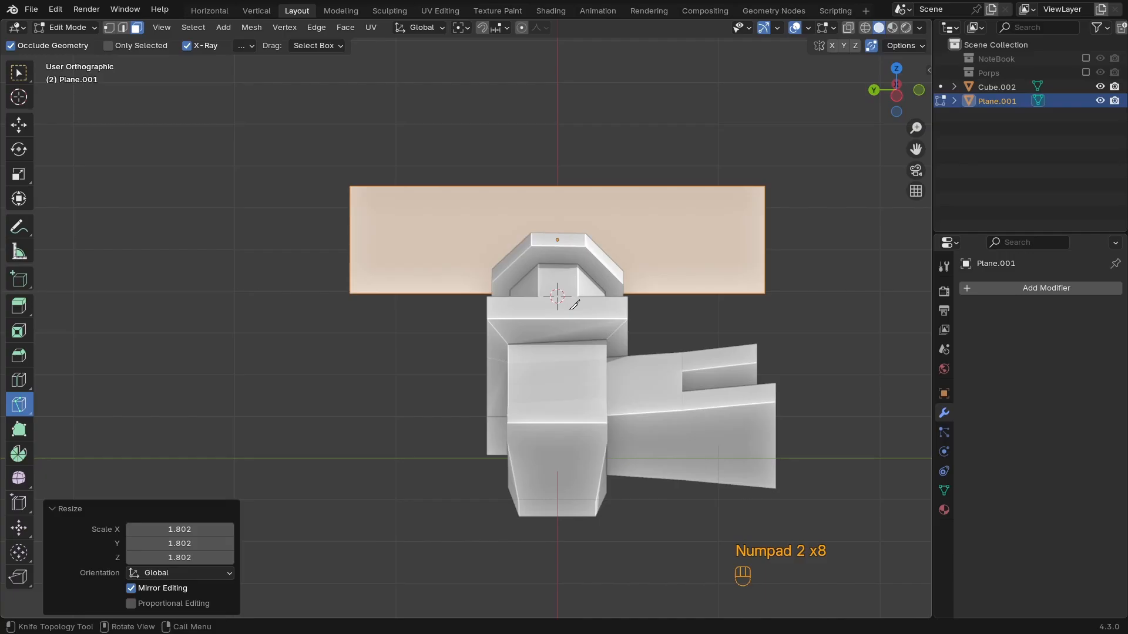
key("KP_8")
key("KP_8")
key("KP_8")
key("KP_8")
key("KP_8")
key("KP_8")
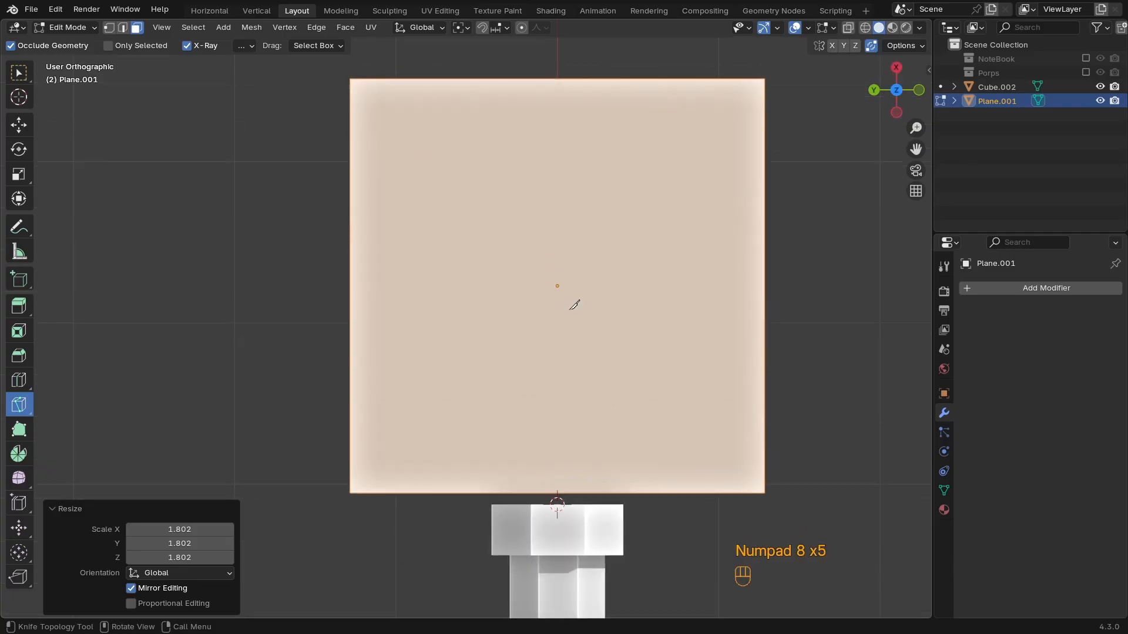
key("KP_2")
Widen the plane along the Y axis by a scale factor of about 1.34
middle_click_drag(652, 194, 621, 227, "ctrl")
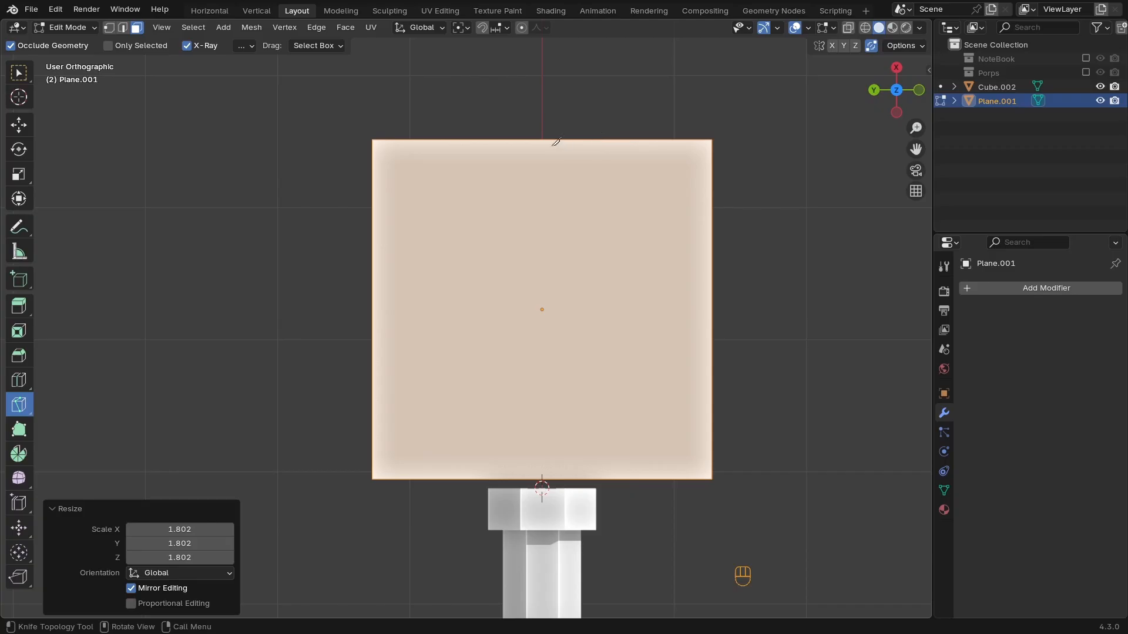
key("s")
key("x")
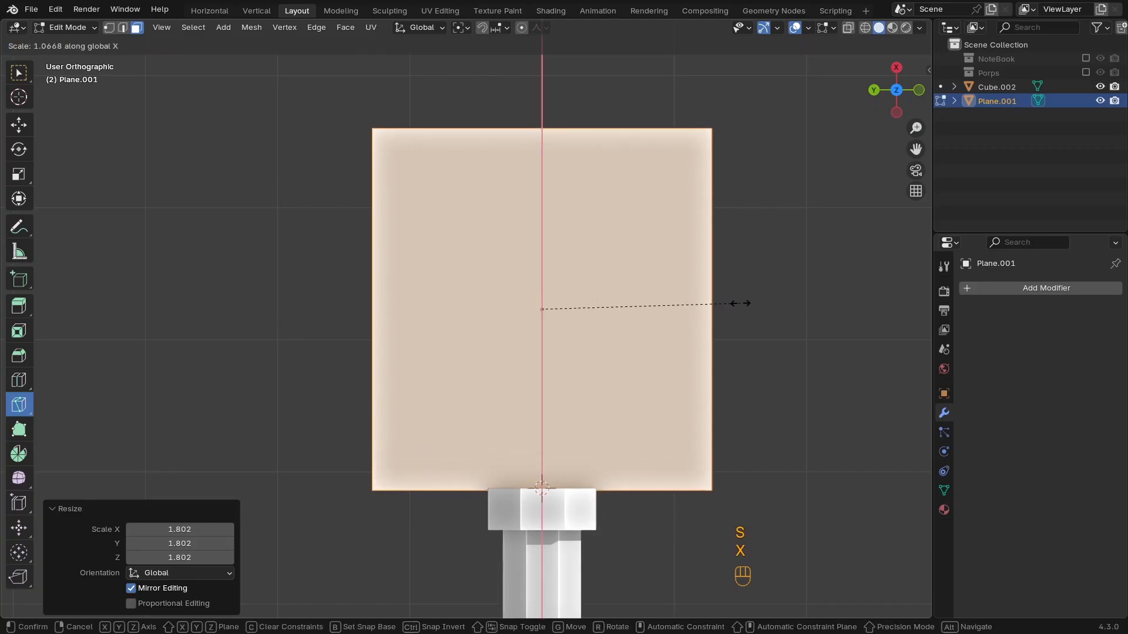
key("y")
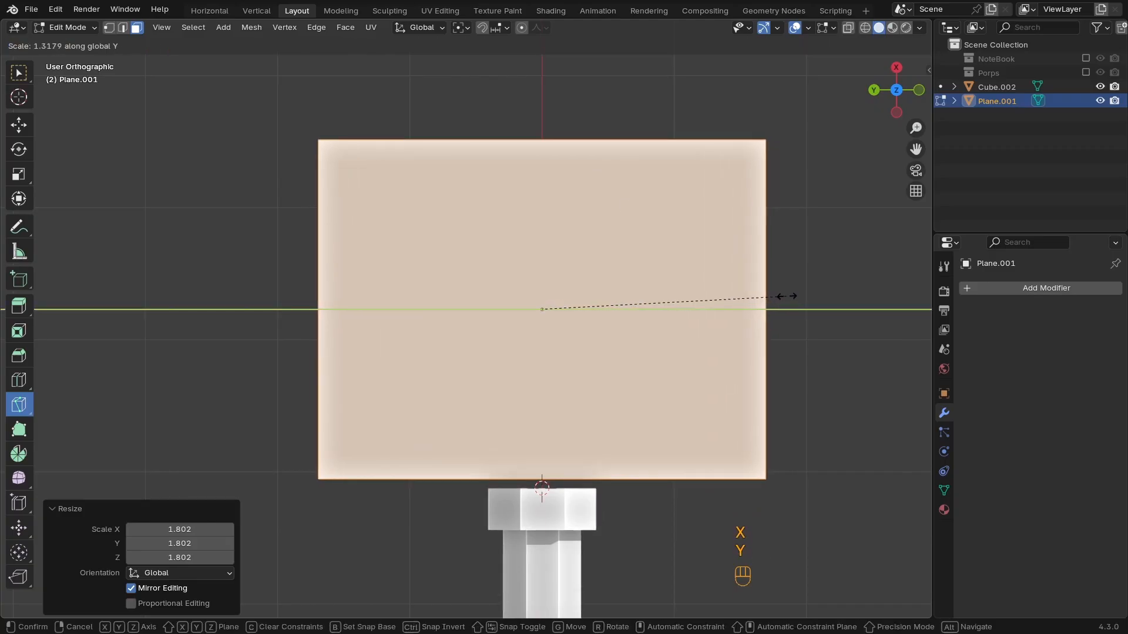
left_click(795, 292)
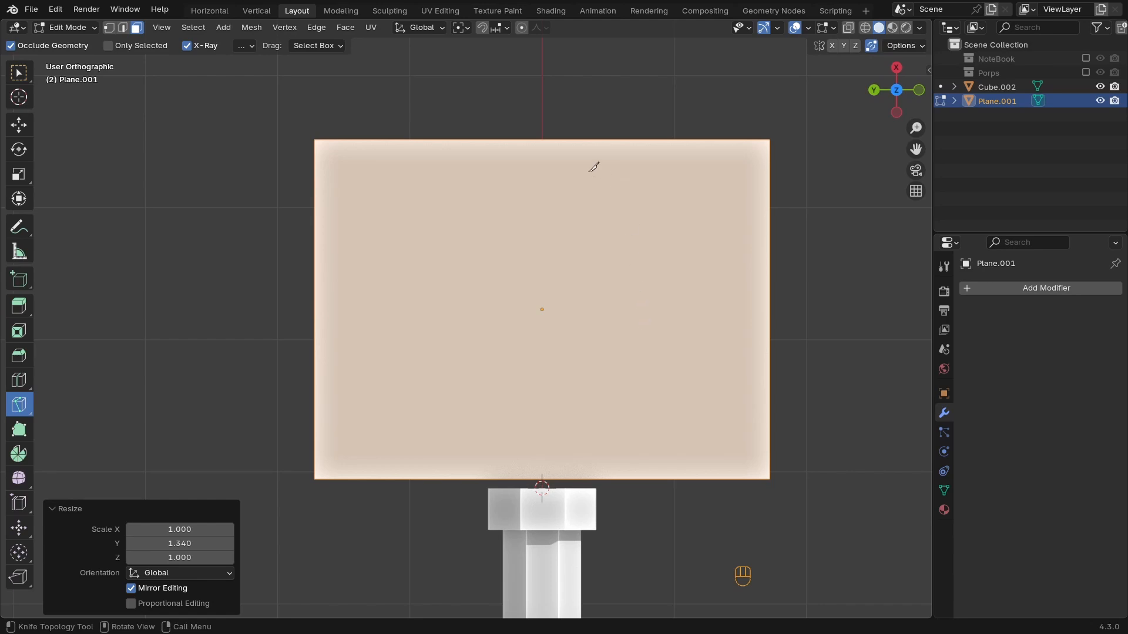
Split the plane with one centred loop cut along X and delete the face on the positive Y side
key("ctrl+r")
left_click(549, 148)
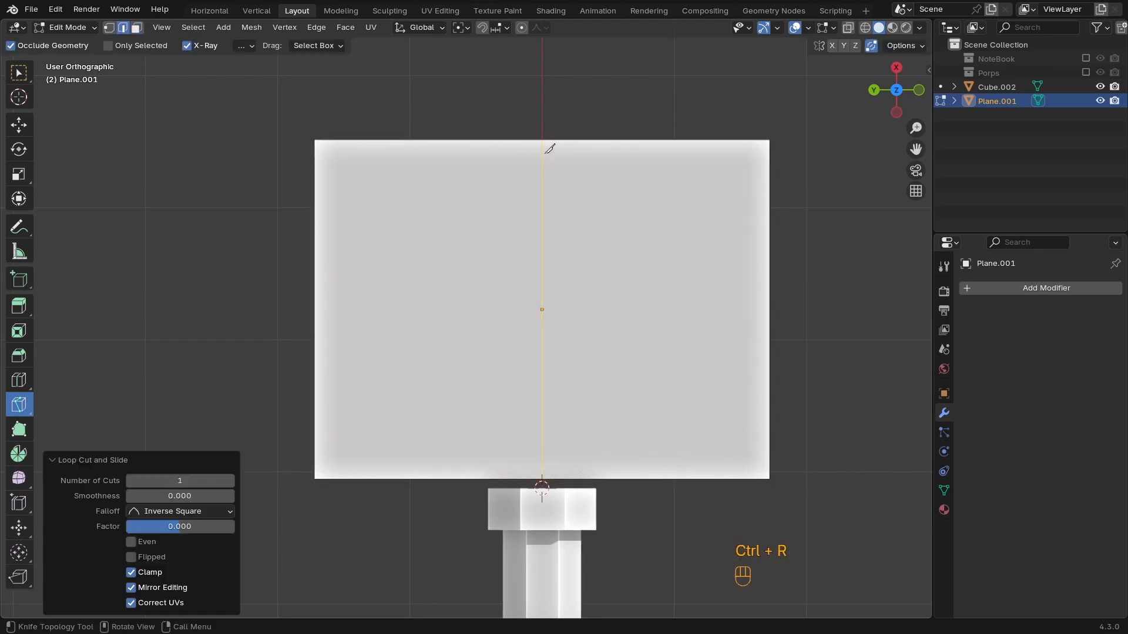
left_click(31, 82)
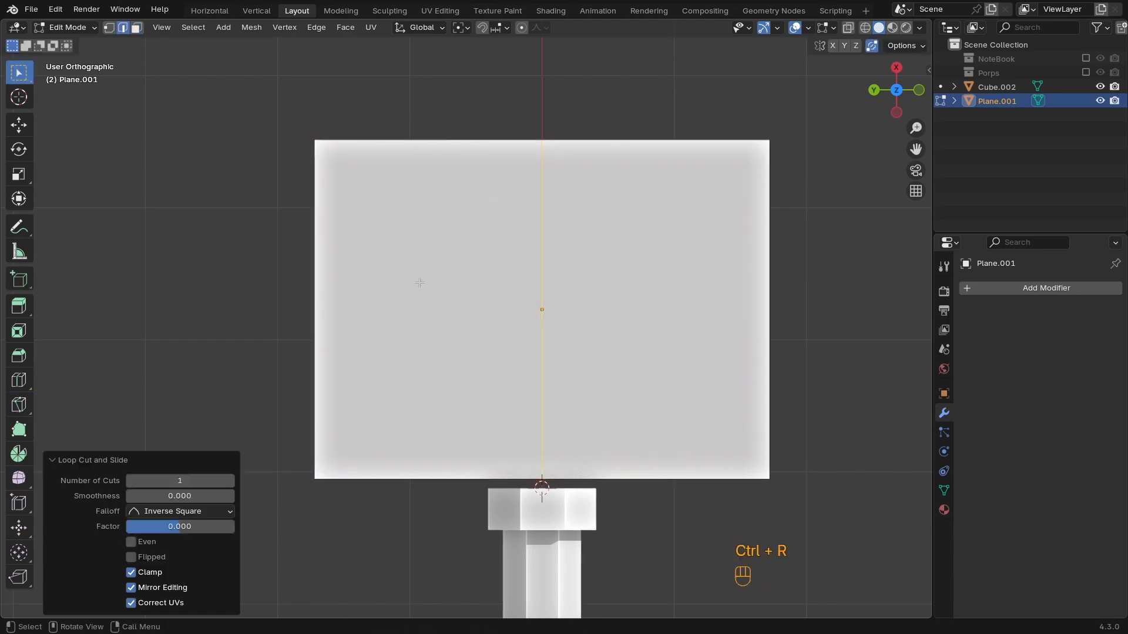
left_click(427, 280)
key("3")
left_click(439, 274)
key("x")
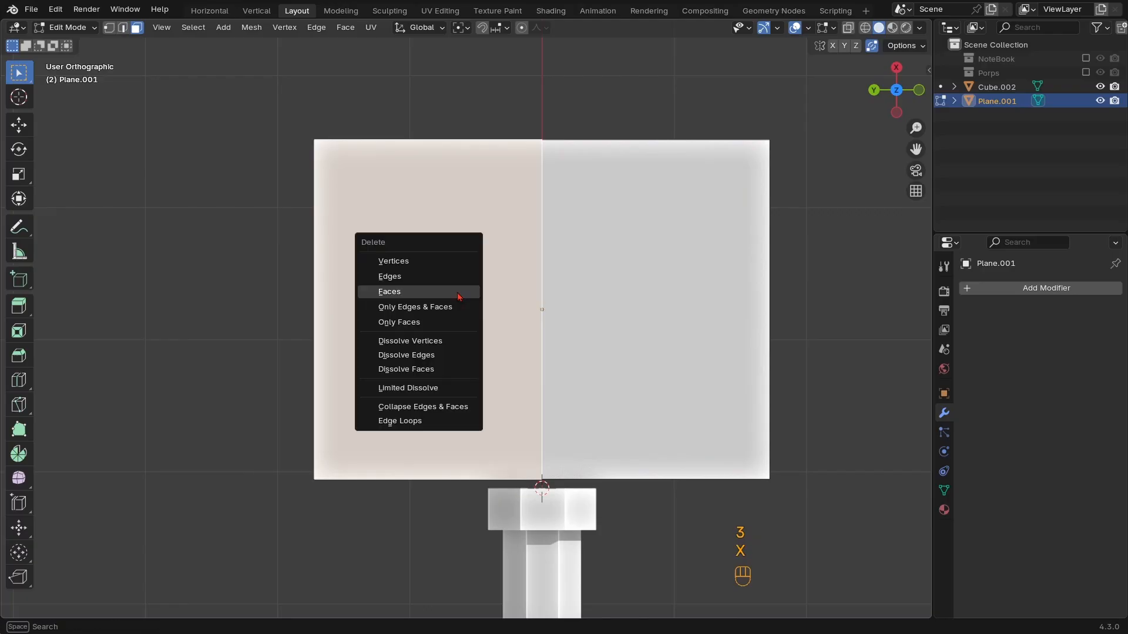
left_click(439, 292)
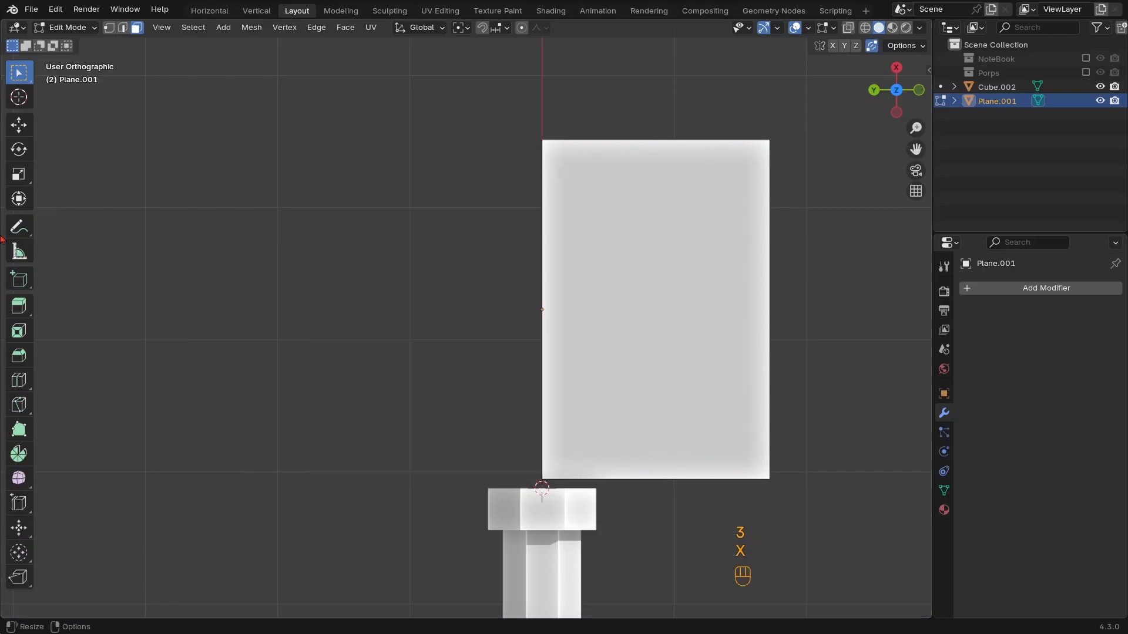
Knife-cut the ornament's half outline from the plane's far edge through a pointed side spike and rounded lobe to the centre edge
key("k")
middle_click_drag(580, 317, 582, 347, "ctrl")
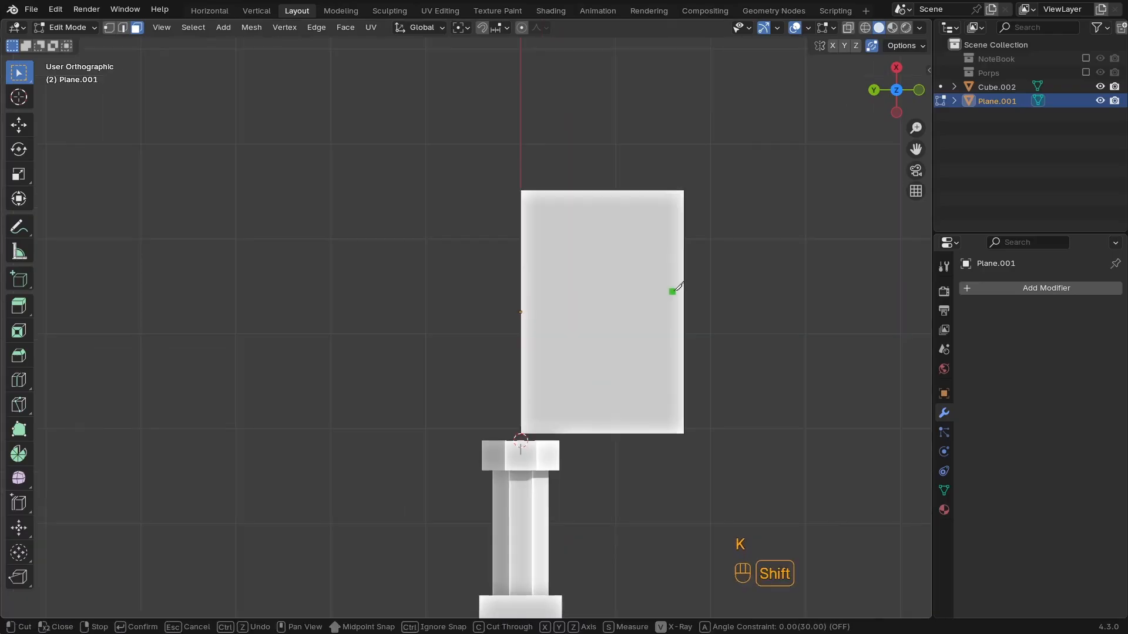
middle_click_drag(675, 292, 587, 247, "shift")
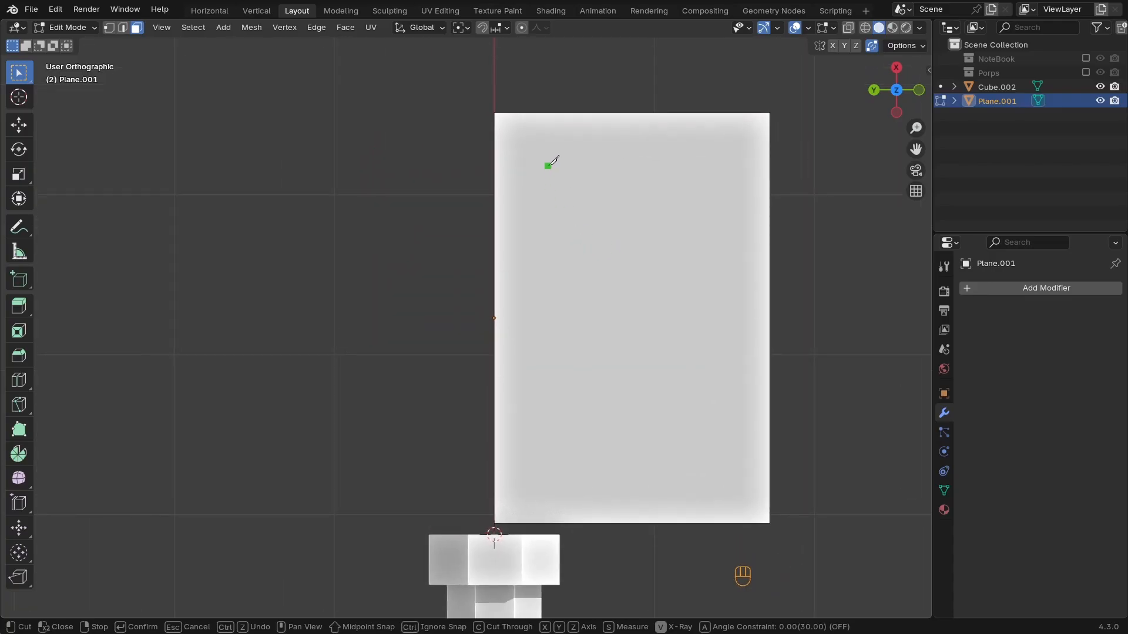
left_click(623, 112)
left_click(646, 136, "ctrl")
left_click(666, 168)
left_click(669, 239)
left_click(708, 226)
left_click(728, 236)
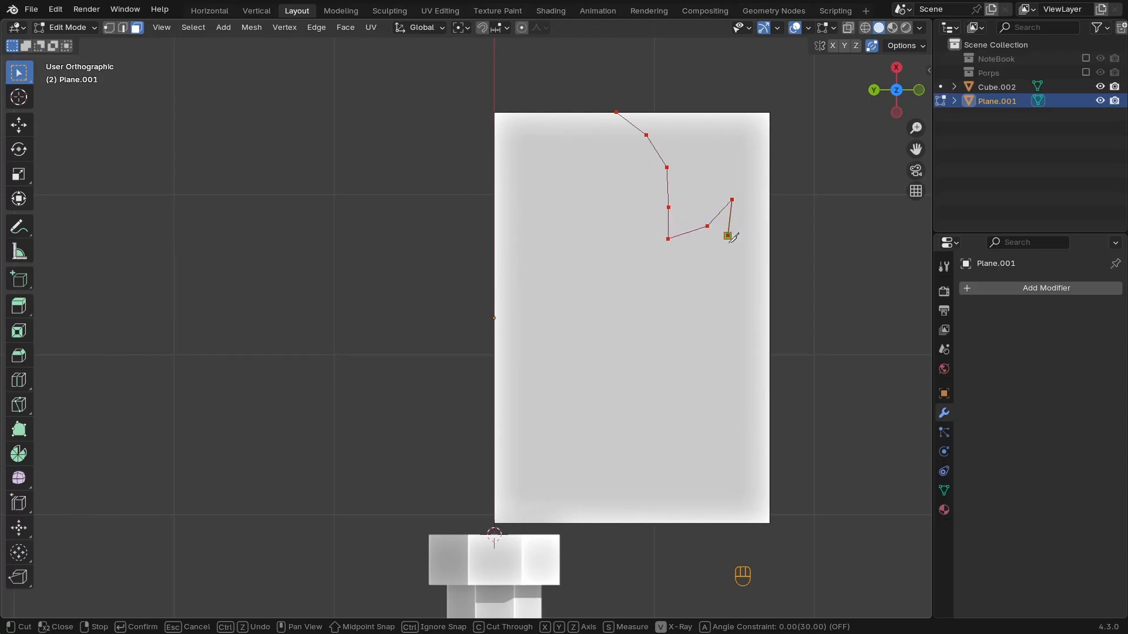
left_click(710, 262)
left_click(710, 278)
left_click(734, 298)
left_click(732, 325)
left_click(717, 348)
left_click(683, 356)
left_click(646, 356)
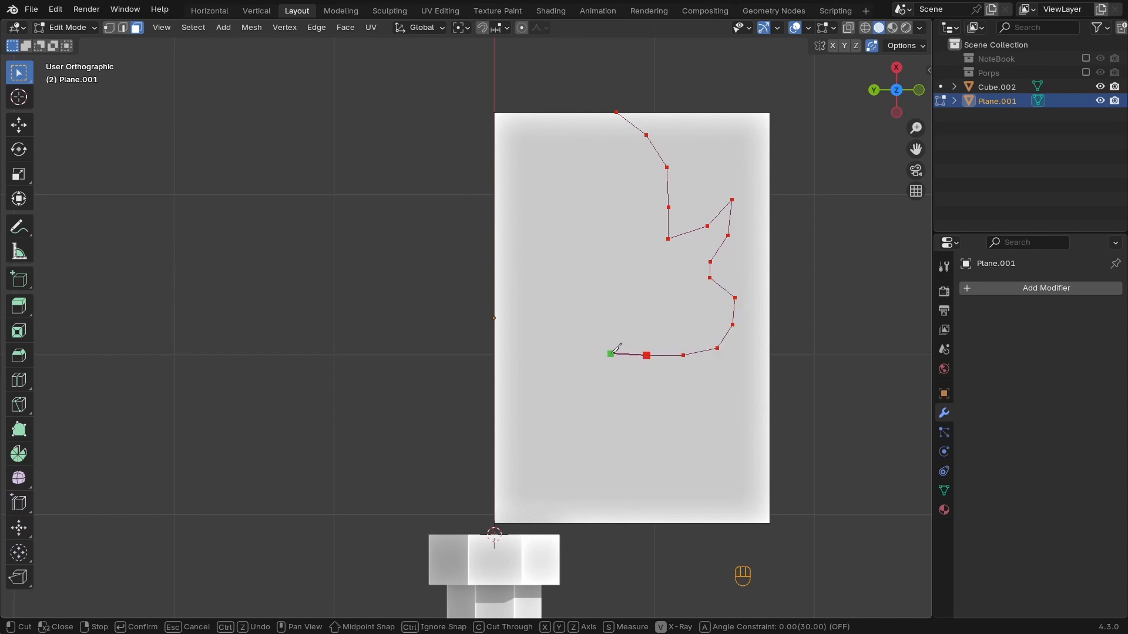
left_click(608, 349)
left_click(582, 389)
left_click(495, 393)
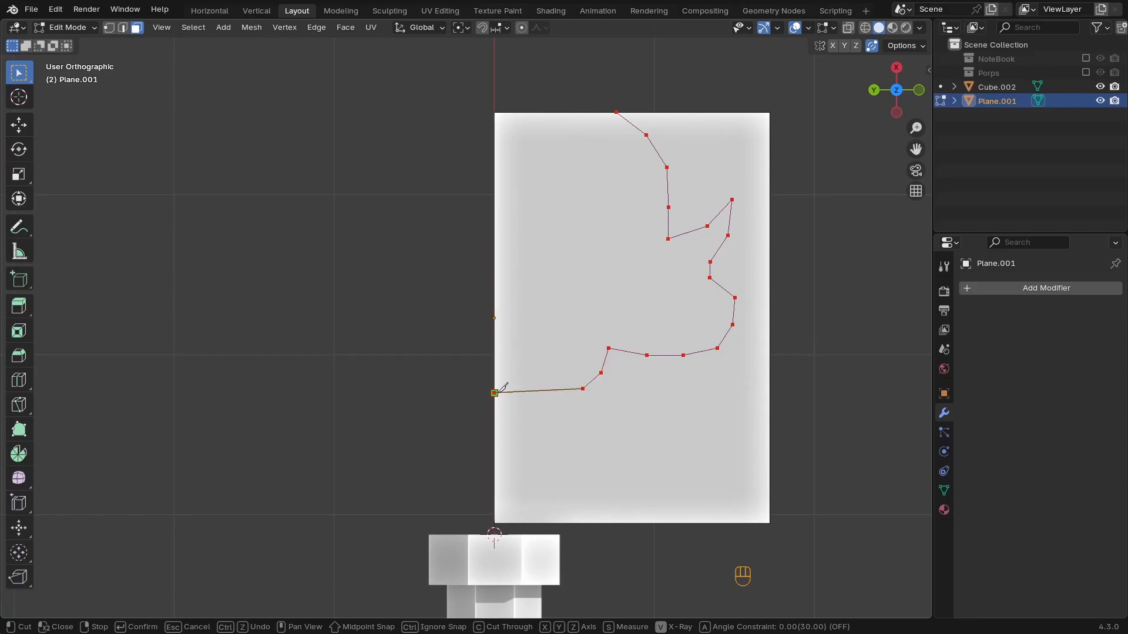
key("Return")
Knife-cut a rounded half opening inside the outline, starting and ending on the plane's centre edge
middle_click_drag(612, 231, 554, 268, "ctrl")
scroll(551, 257, "up", 2)
scroll(551, 257, "down", 2)
key("k")
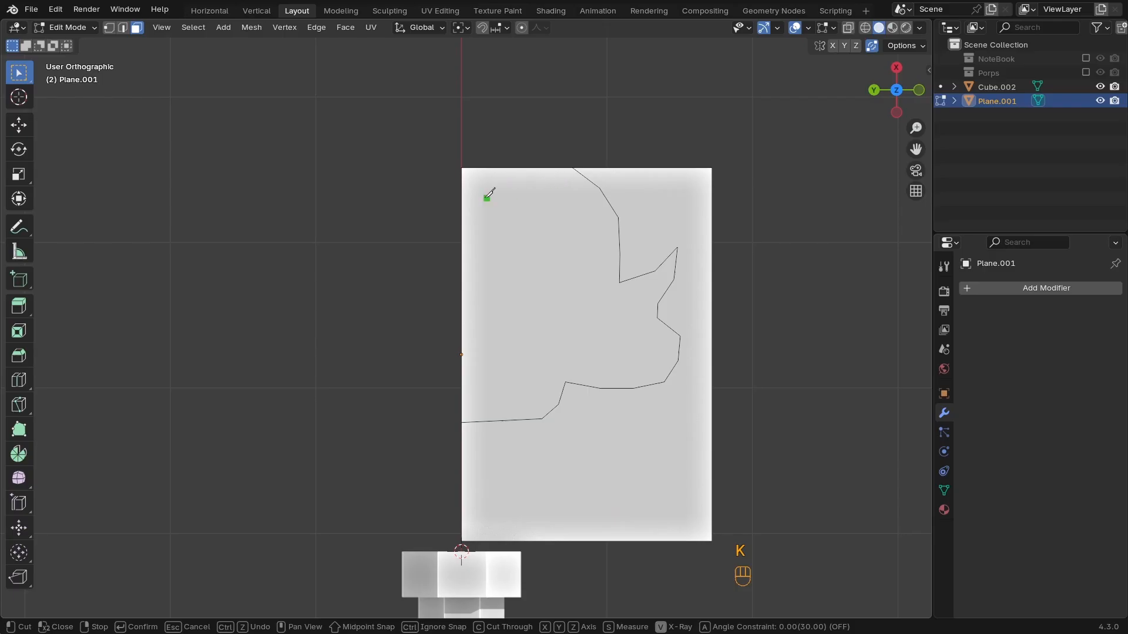
left_click(462, 210)
left_click(502, 216)
left_click(527, 240)
left_click(539, 290)
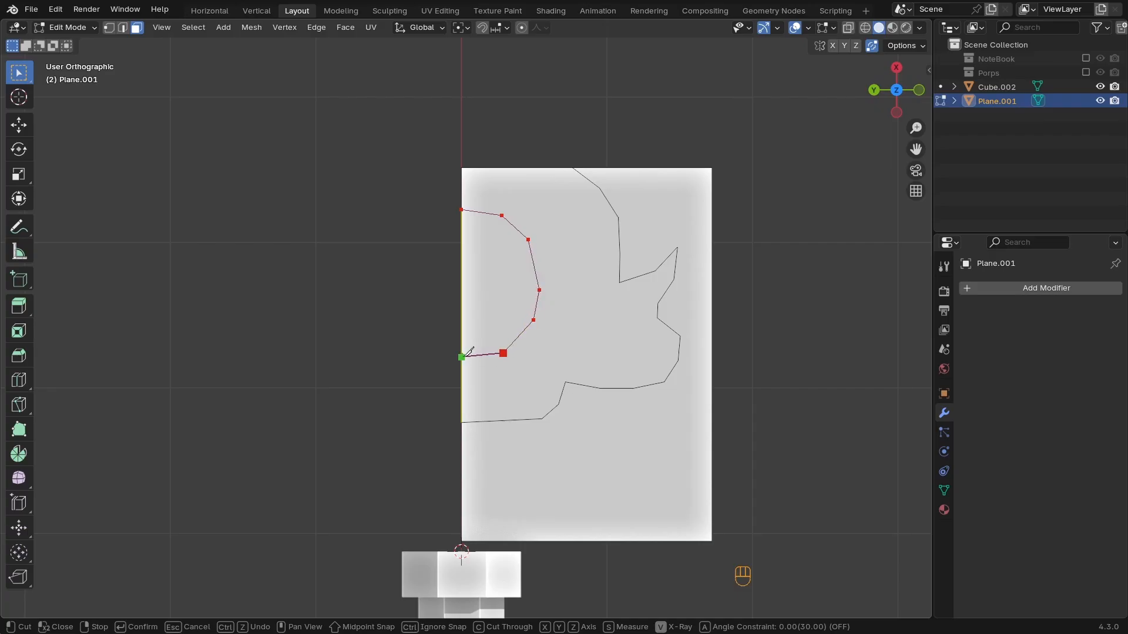
left_click(464, 353)
key("Return")
Delete the face inside the half opening and the surplus face outside the ornament's outline
key("3")
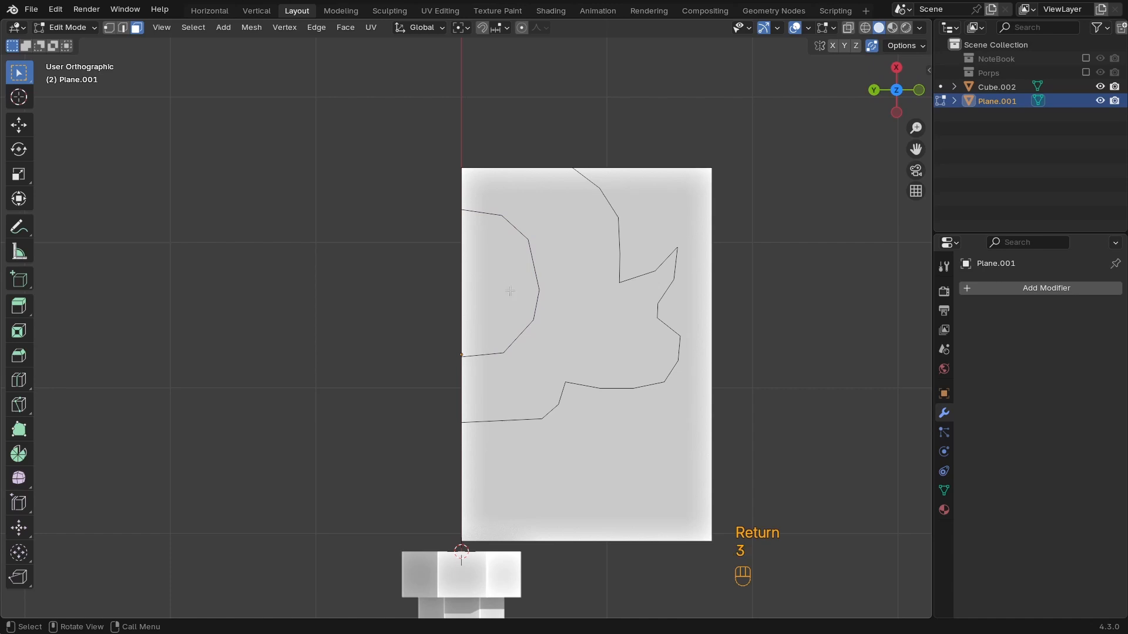
left_click(519, 298)
left_click(719, 379, "shift")
key("x")
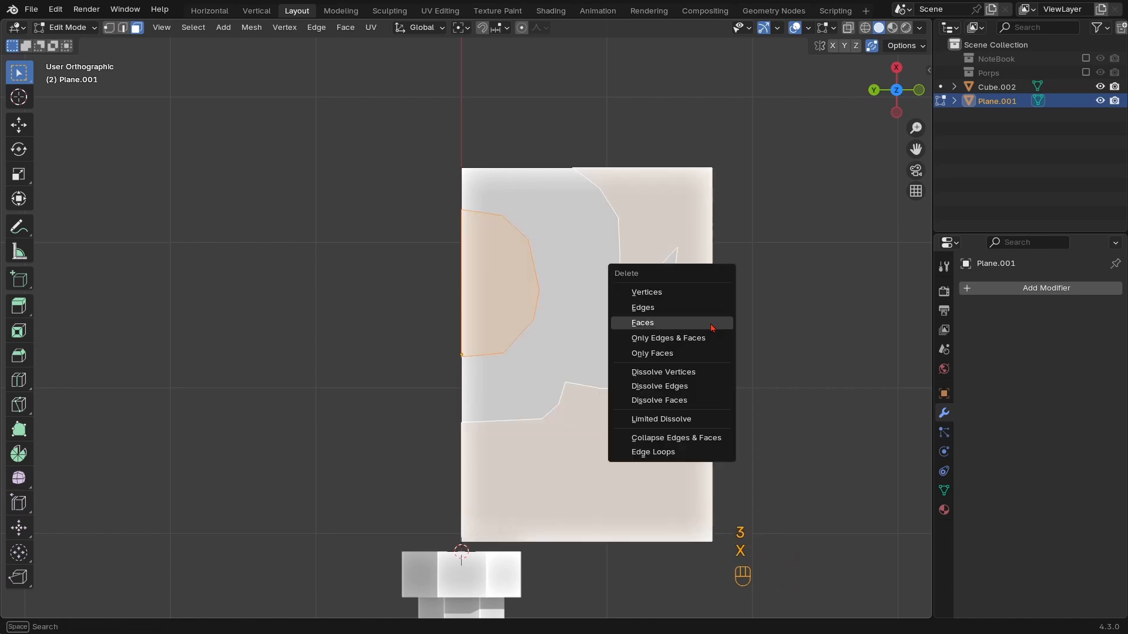
left_click(700, 324)
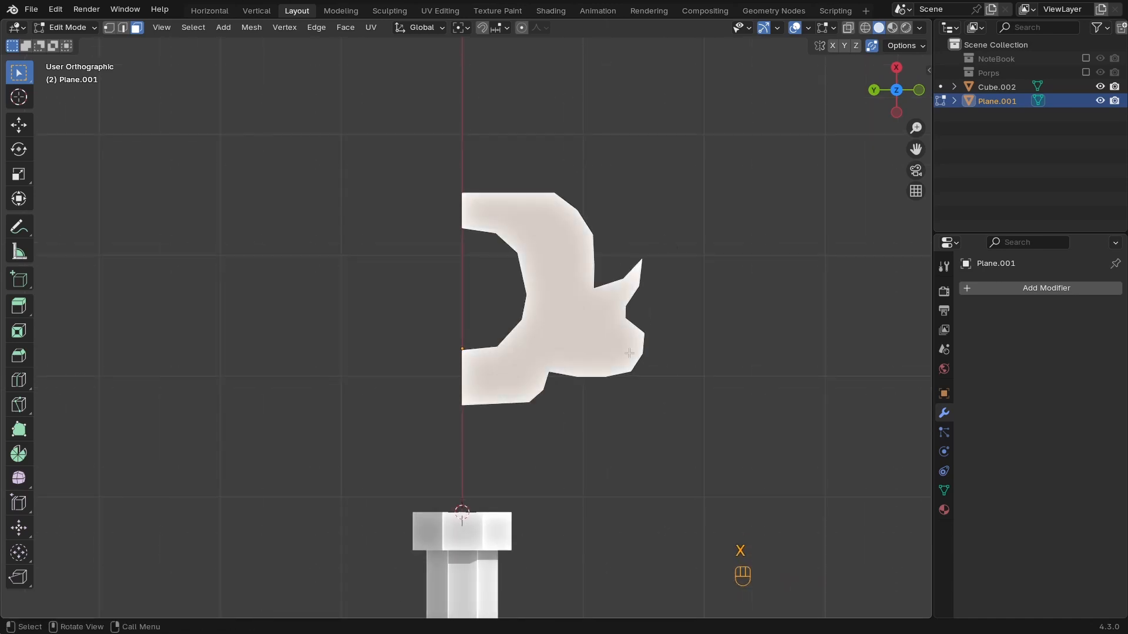
Extrude the remaining half-ornament face upward by about 0.41 m
mouse_move(574, 310)
middle_mouse_down()
mouse_move(512, 289)
mouse_move(568, 294)
middle_mouse_up()
key("e")
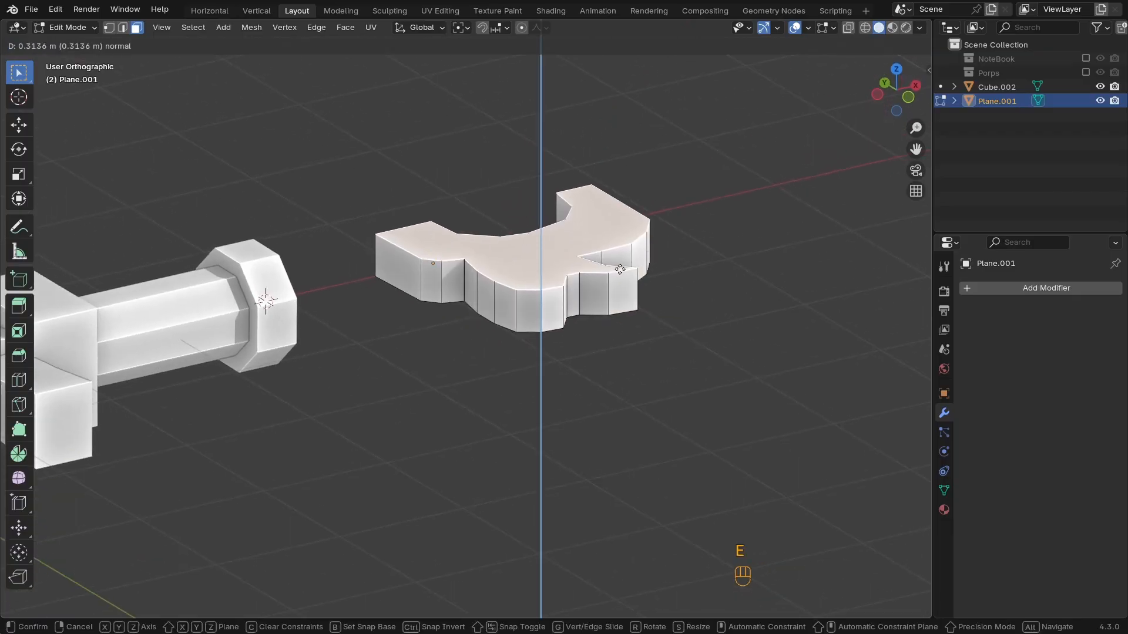
left_click(620, 256)
Scale the half ornament's underside face to about 0.97 and move it about 0.04 m along Y towards the centre line
middle_click_drag(620, 256, 572, 228)
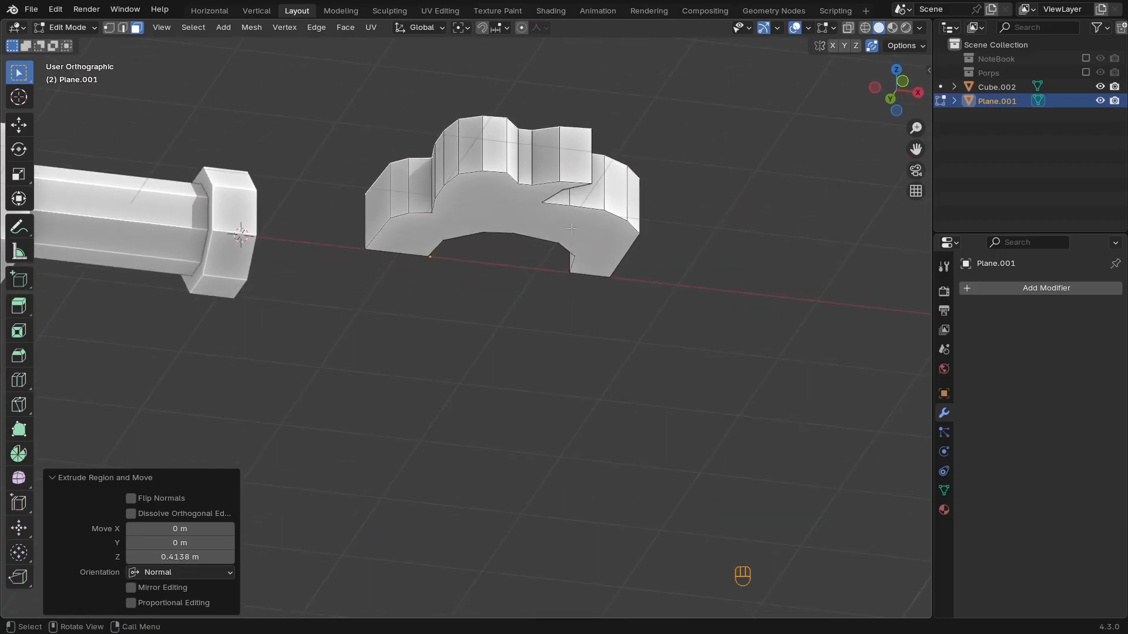
key("s")
right_click(767, 306)
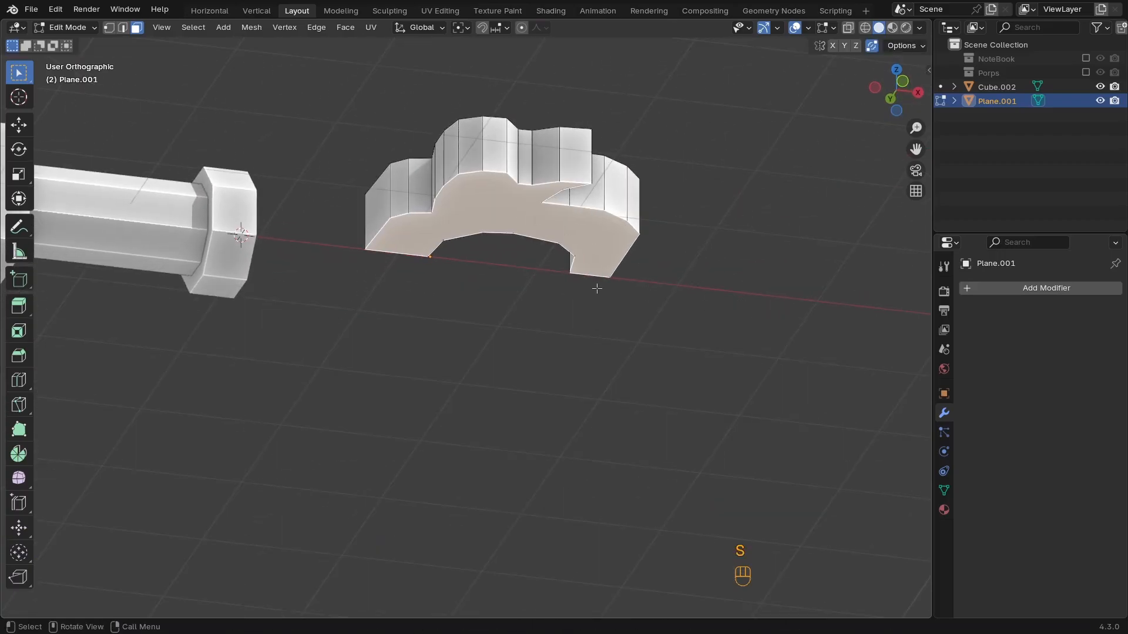
key("s")
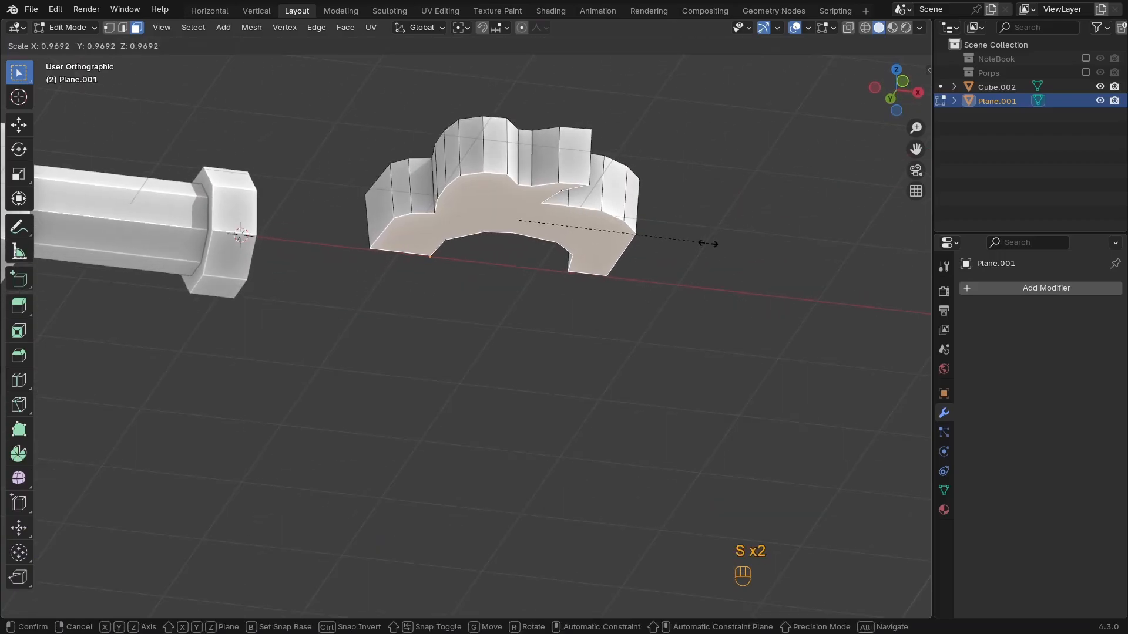
left_click(708, 244)
key("g")
key("y")
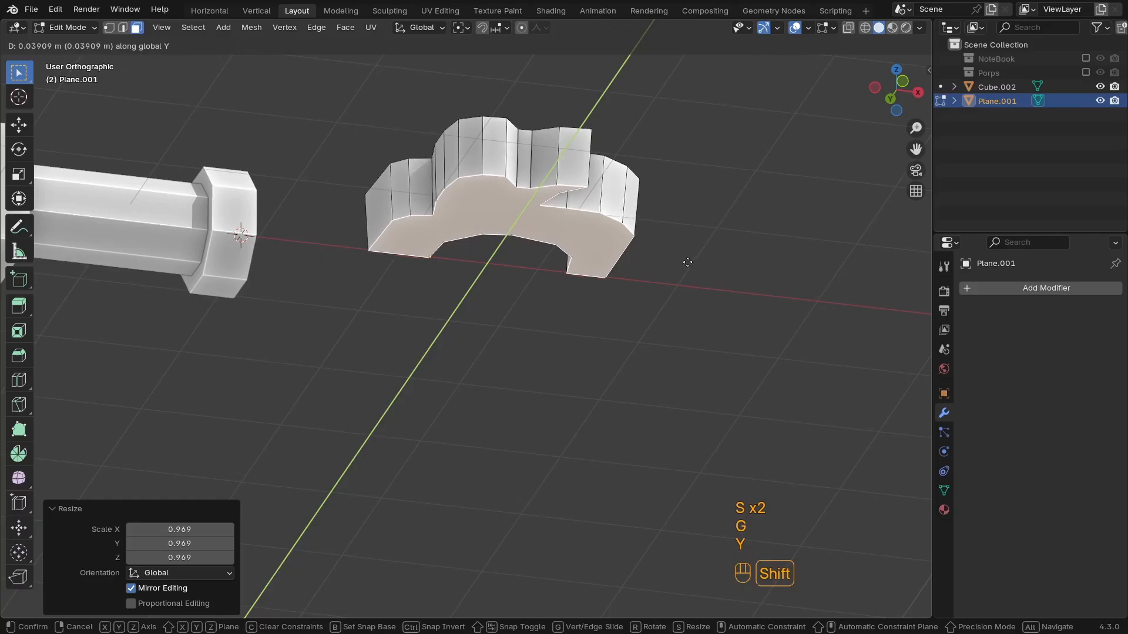
left_click(686, 264)
Delete the half ornament's end faces lying along the centre line and return to Object Mode
middle_click_drag(491, 267, 585, 276)
middle_click_drag(585, 276, 569, 412, "shift")
key("Tab")
middle_click_drag(569, 411, 570, 452, "ctrl")
middle_click_drag(570, 452, 635, 388)
key("Tab")
left_click(411, 306, "shift")
key("x")
left_click(499, 338)
key("Tab")
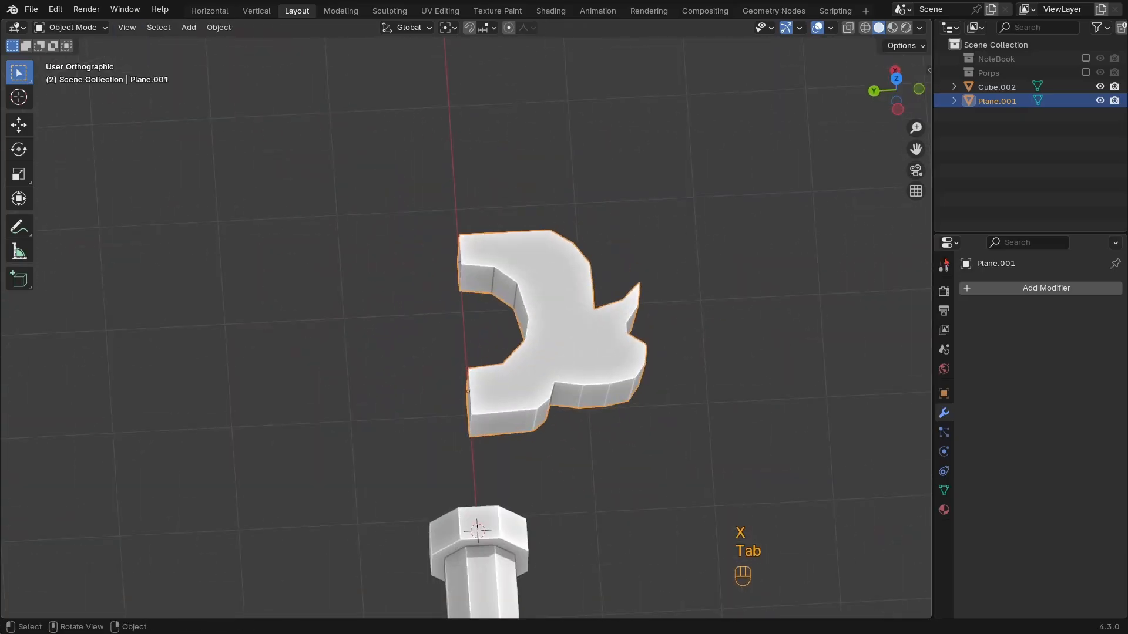
Add a Mirror modifier to the half ornament and mirror it across the Y axis only
left_click(1027, 288)
mouse_move(1027, 289)
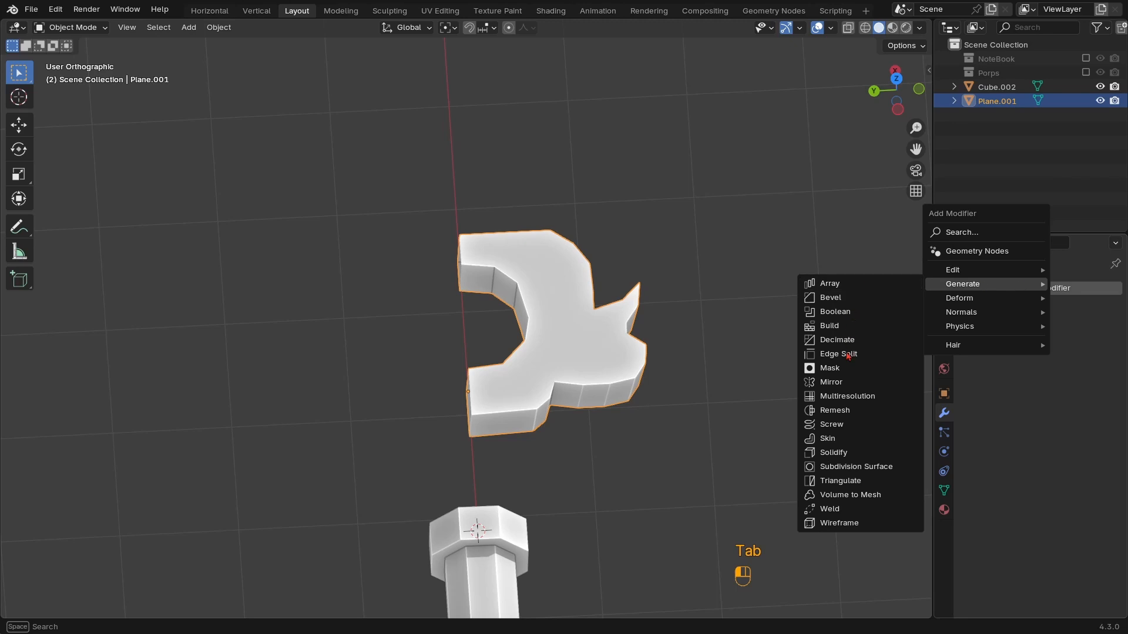
left_click(850, 383)
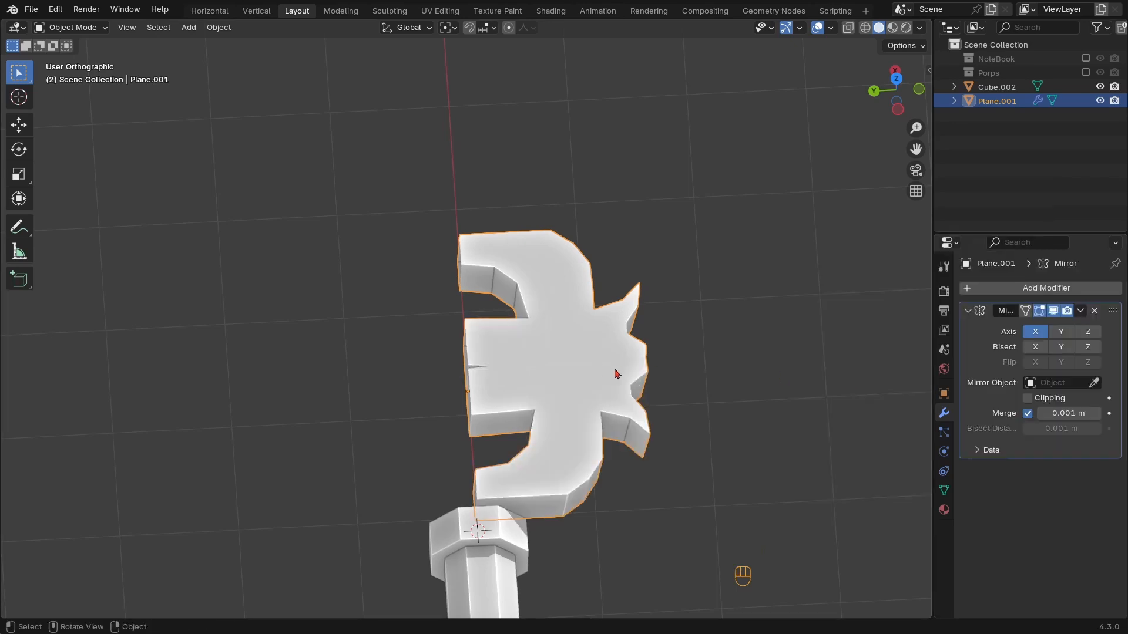
left_click(1036, 332)
left_click(1061, 333)
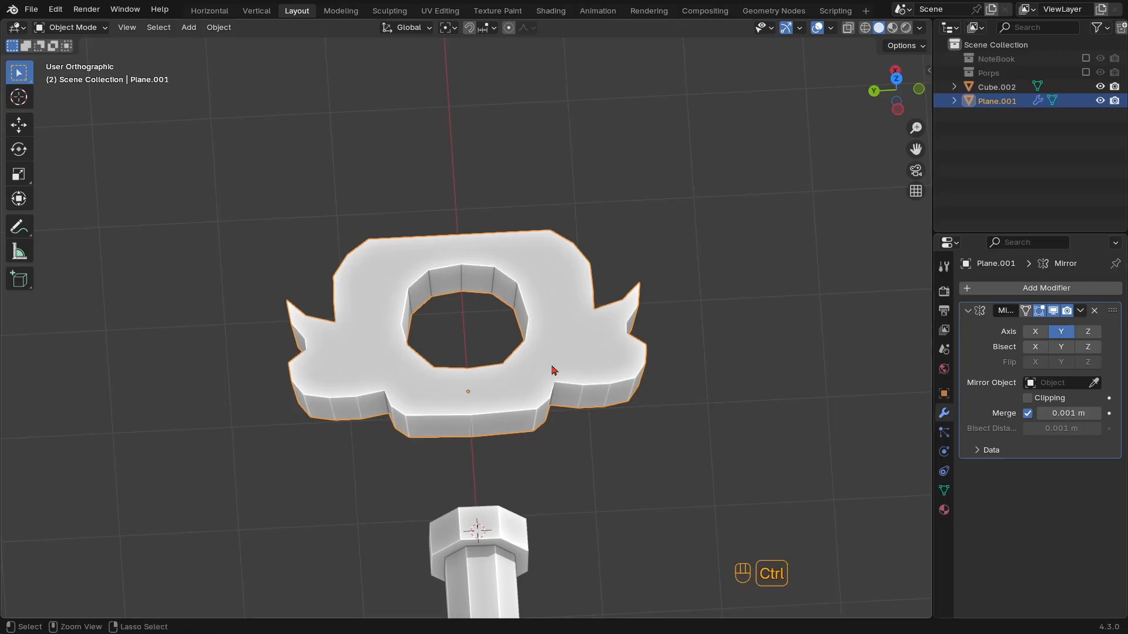
Align the ornament's centre-line vertices to one flat plane by scaling them to 0 along Y, and return to solid shading in Object Mode
key("KP_7")
key("Tab")
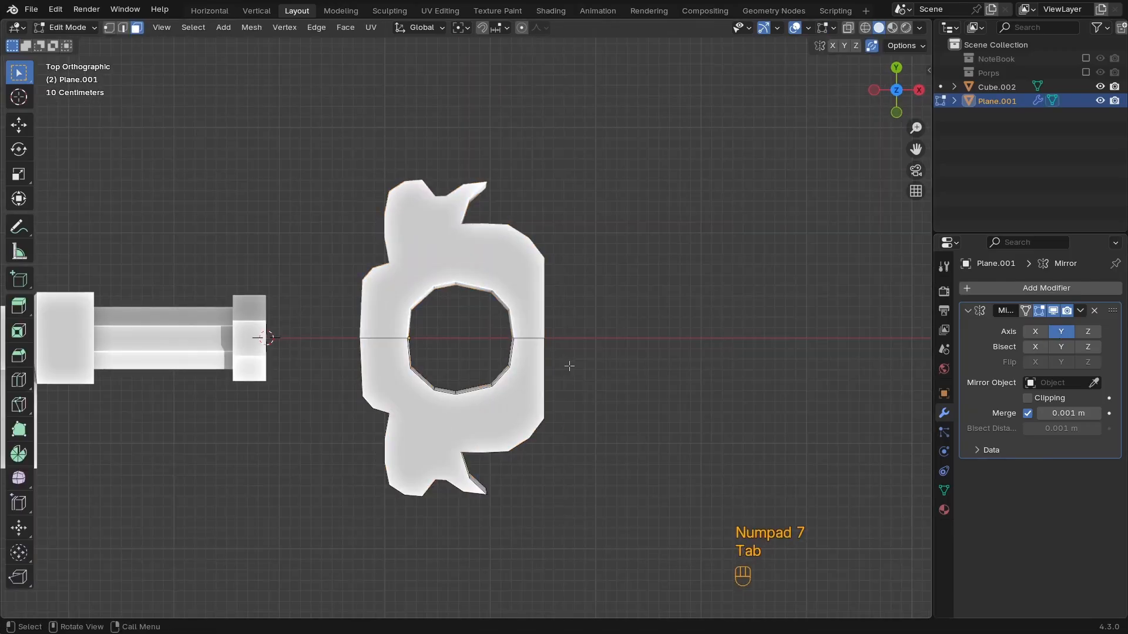
key("z")
left_click_drag(627, 325, 323, 361)
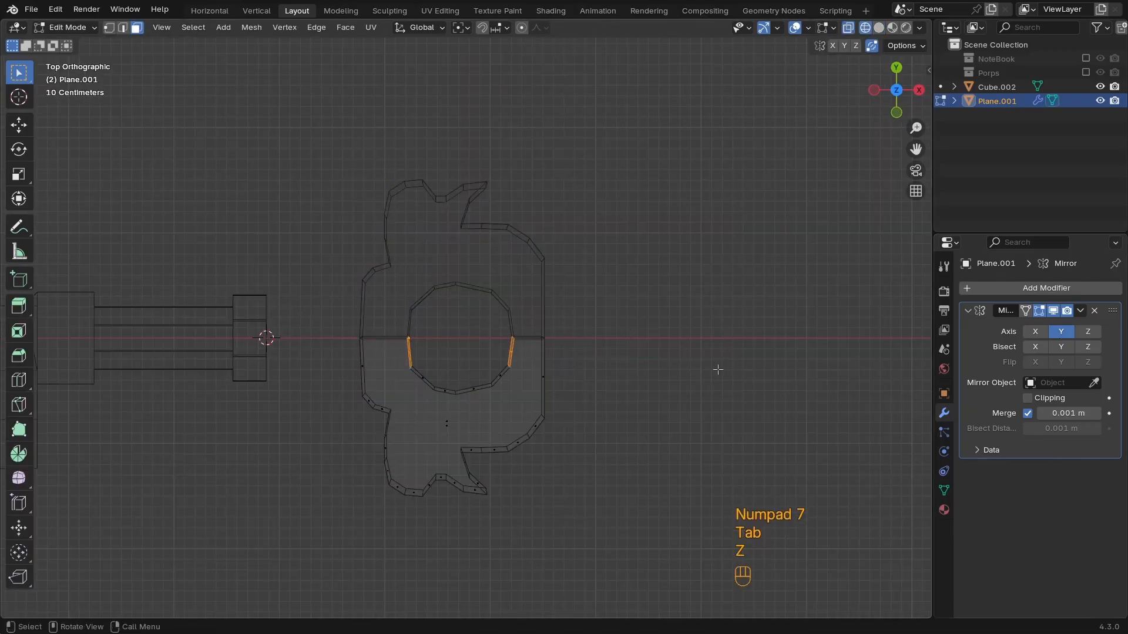
key("s")
right_click(797, 380)
key("1")
left_click_drag(641, 325, 341, 359)
key("s")
key("z")
key("x")
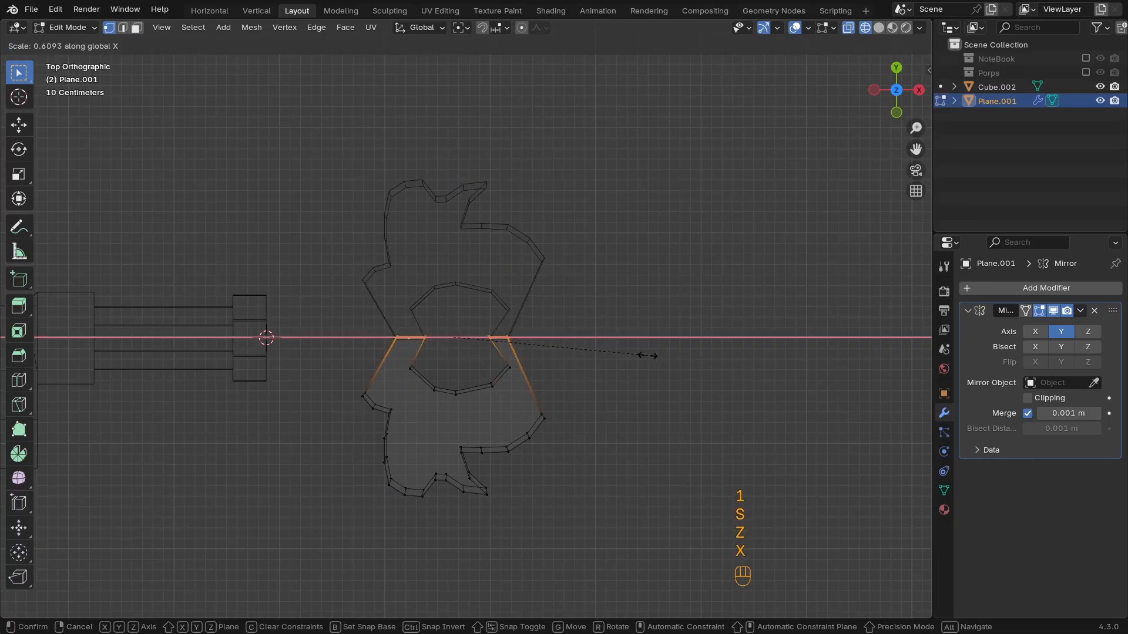
type("y")
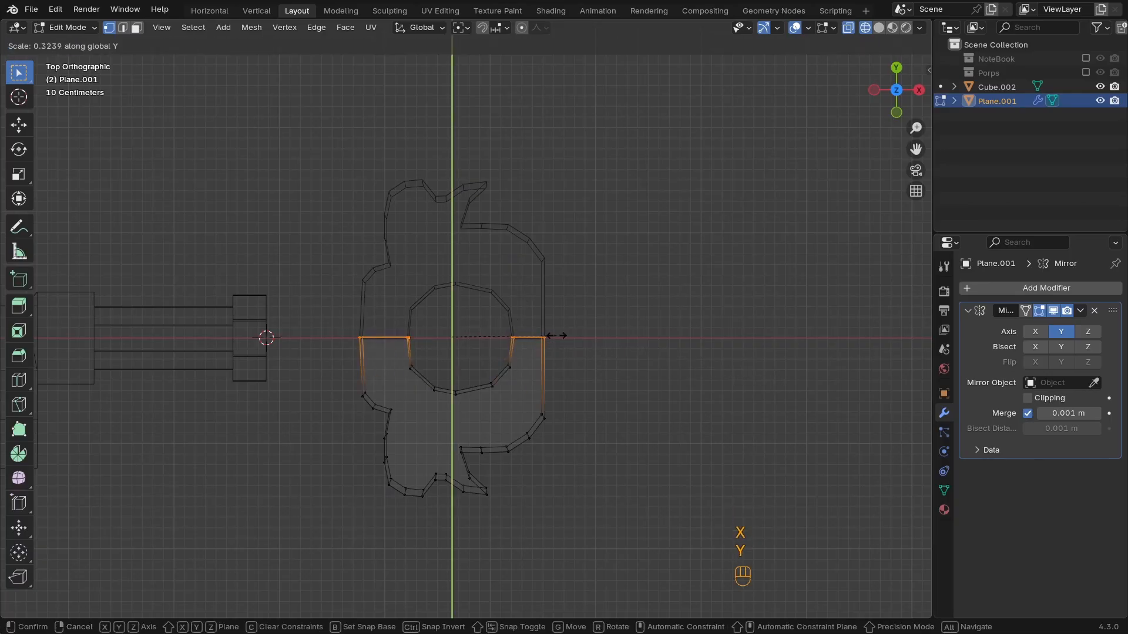
type("0")
left_click(556, 335)
key("Tab")
middle_click_drag(382, 447, 524, 380)
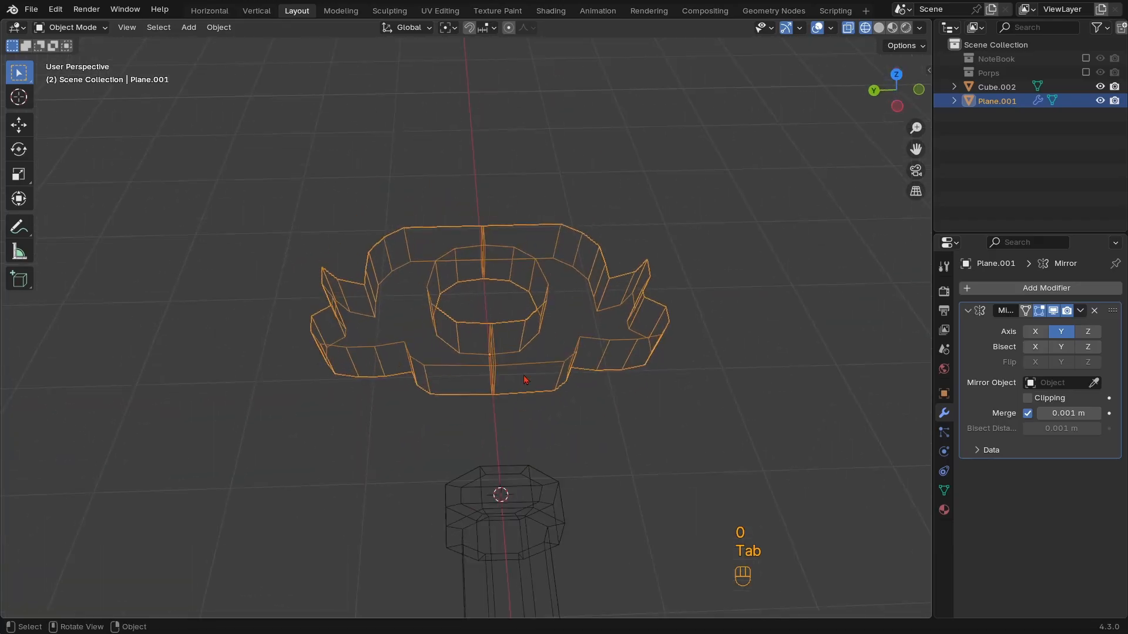
key("z")
Move the ornament's front side face nearest the handle about 0.06 m along X towards the handle
mouse_move(601, 355)
middle_mouse_down("ctrl")
mouse_move(597, 334)
mouse_move(567, 373)
middle_mouse_up("ctrl")
middle_click_drag(568, 372, 534, 335, "shift")
mouse_move(535, 335)
middle_mouse_down()
mouse_move(529, 355)
mouse_move(520, 341)
middle_mouse_up()
key("Tab")
key("Tab")
key("3")
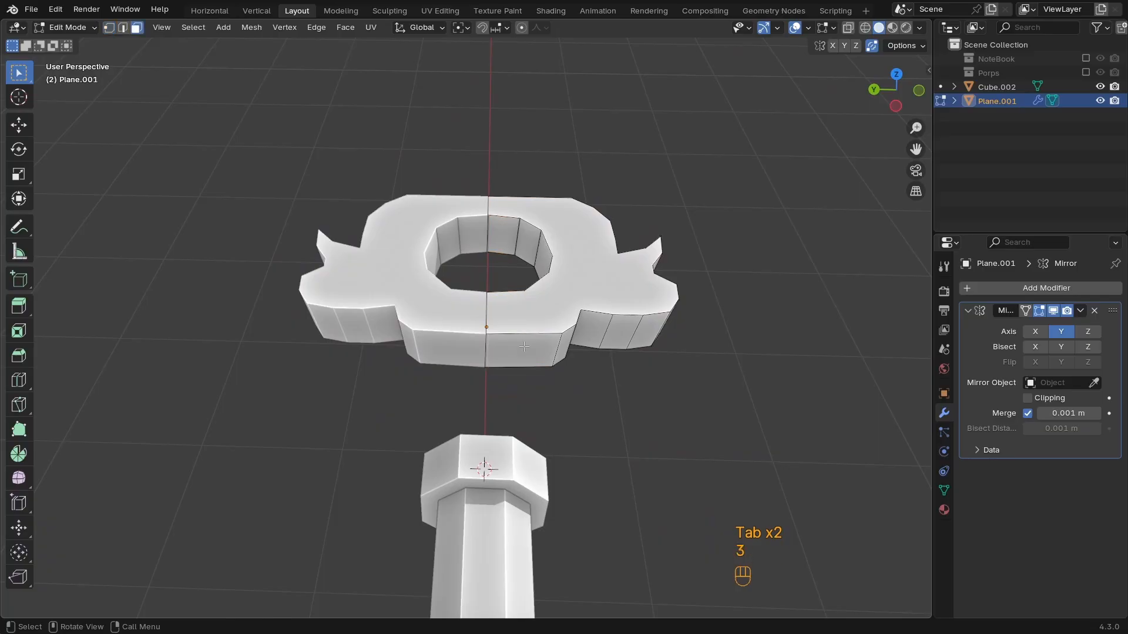
left_click(530, 354)
key("g")
key("y")
key("x")
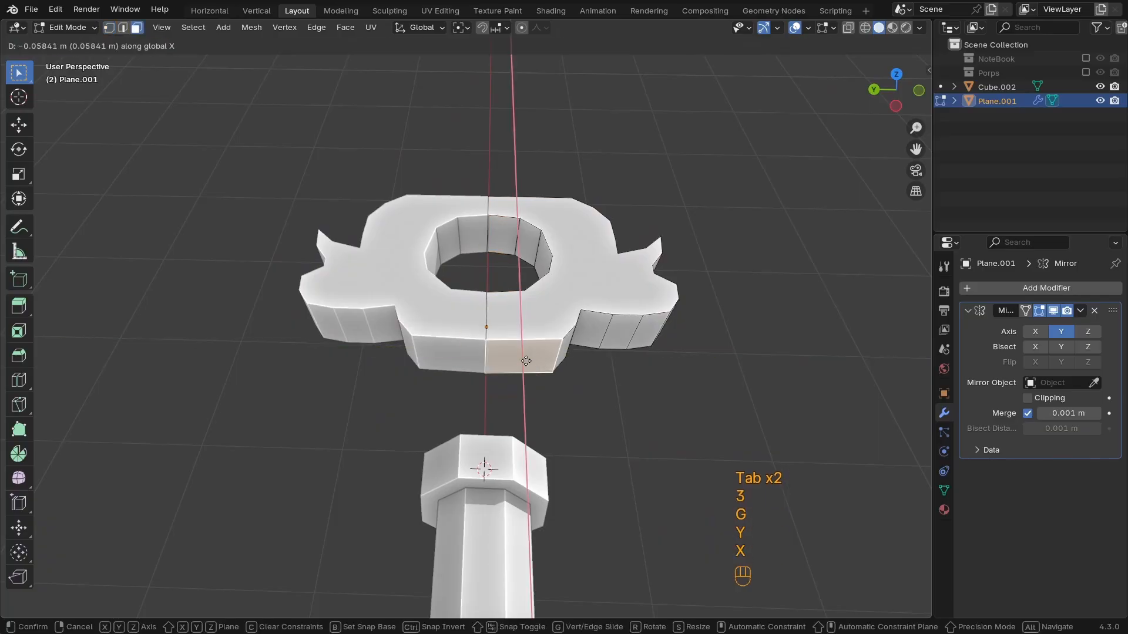
left_click(527, 362)
Edge-slide the outer vertical edge of the handle-side face by about 0.26 towards the centre line and leave Edit Mode
key("2")
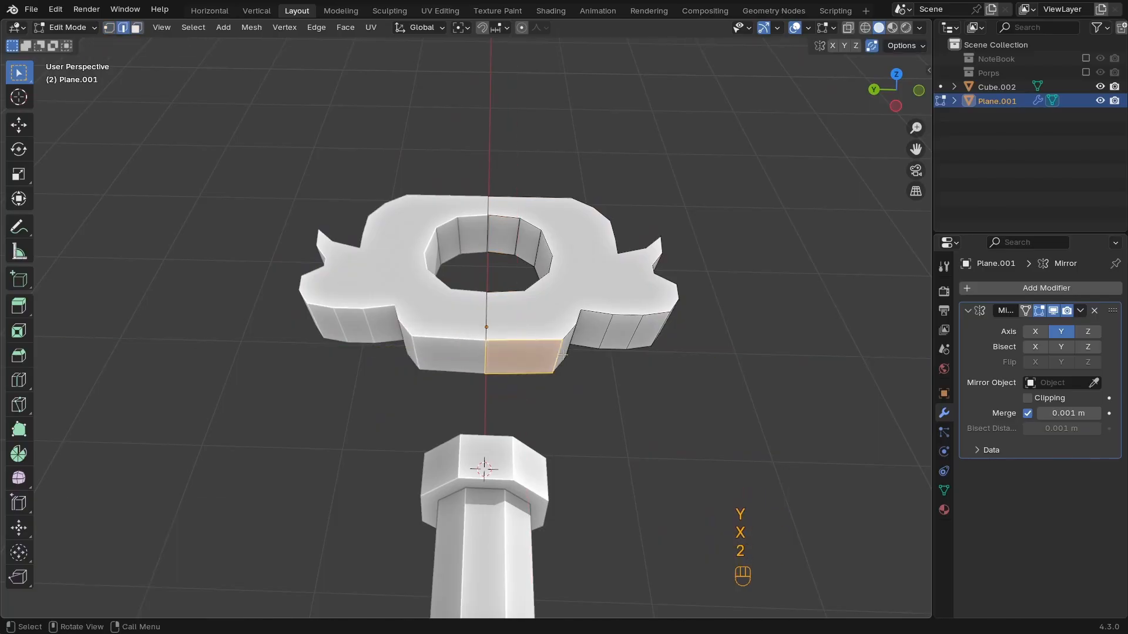
key("g")
key("g")
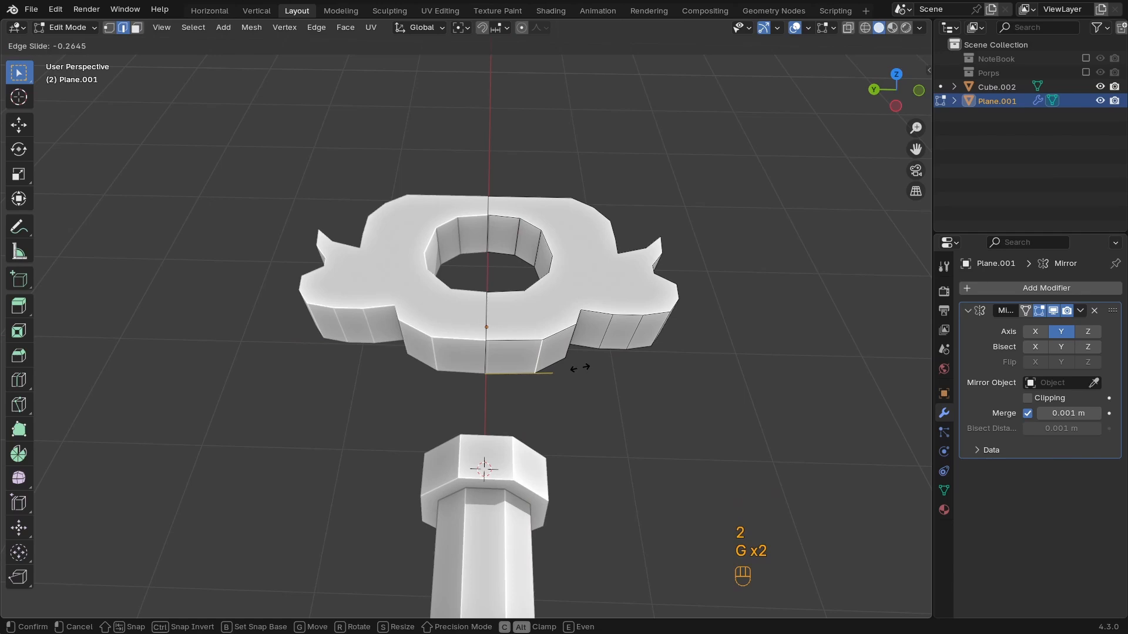
left_click(579, 367)
key("Tab")
Add a centred loop cut in the ornament's flat side wall at the end away from the handle
middle_click_drag(579, 368, 515, 390)
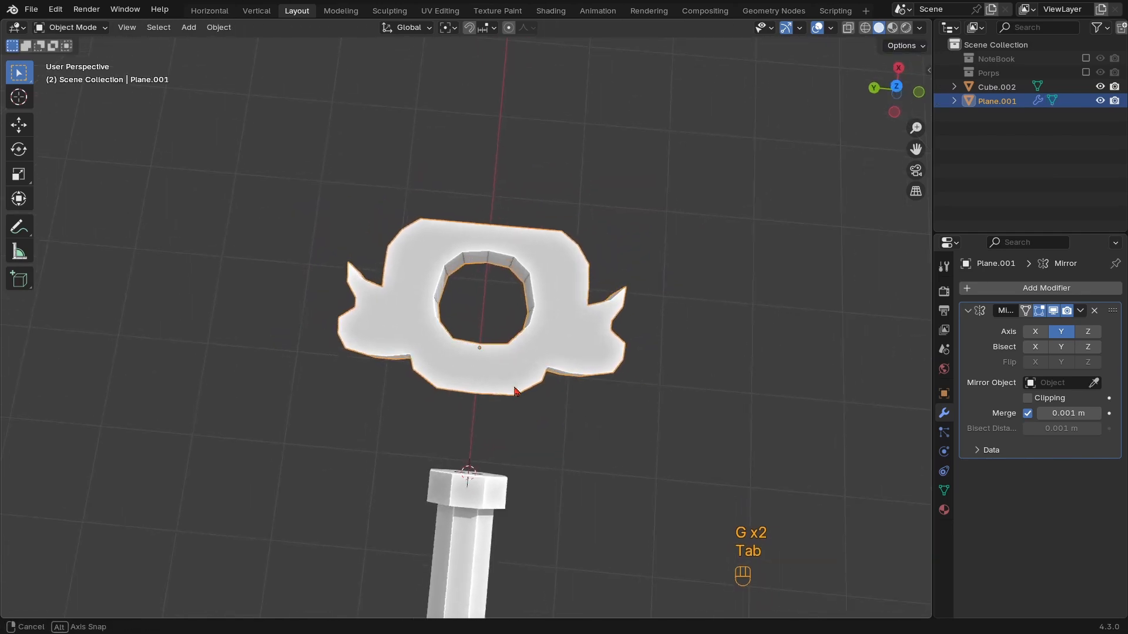
key("KP_7")
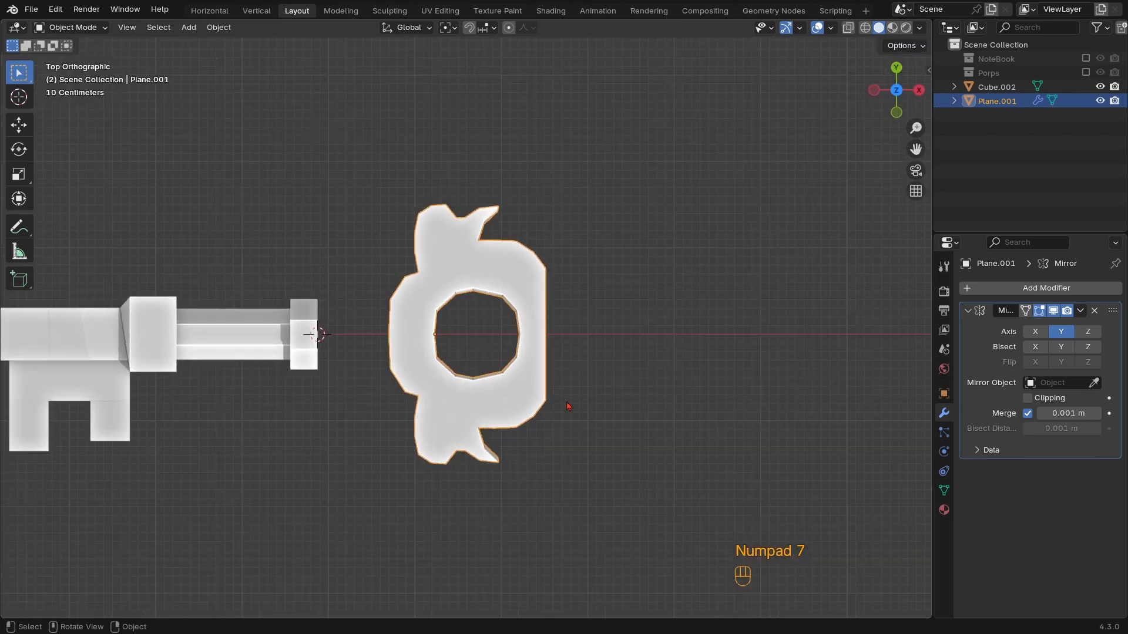
key("Tab")
key("z")
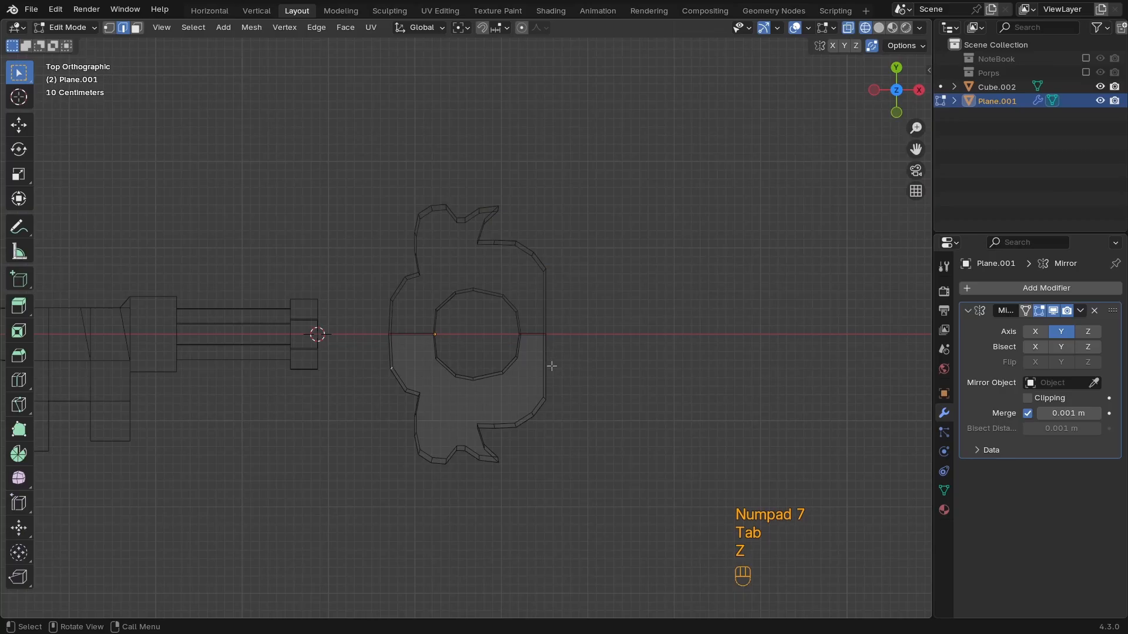
key("ctrl+r")
left_click(540, 364)
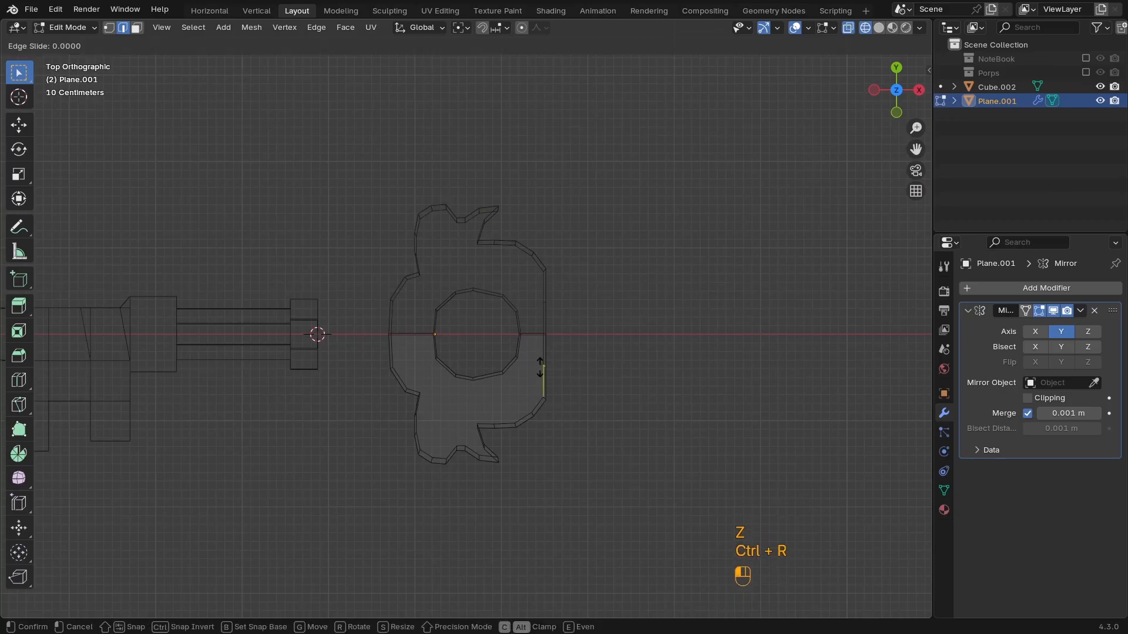
right_click(540, 364)
Move the wall section beside the centre line at the far end about 0.17 m outward along X
left_click_drag(582, 330, 539, 378)
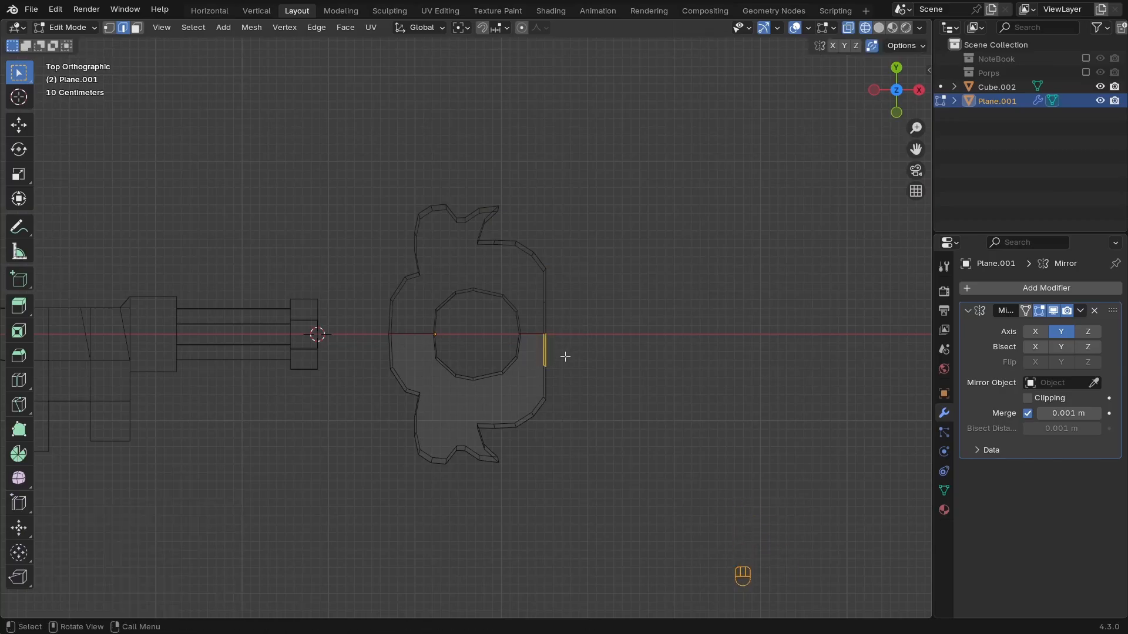
key("g")
key("y")
key("x")
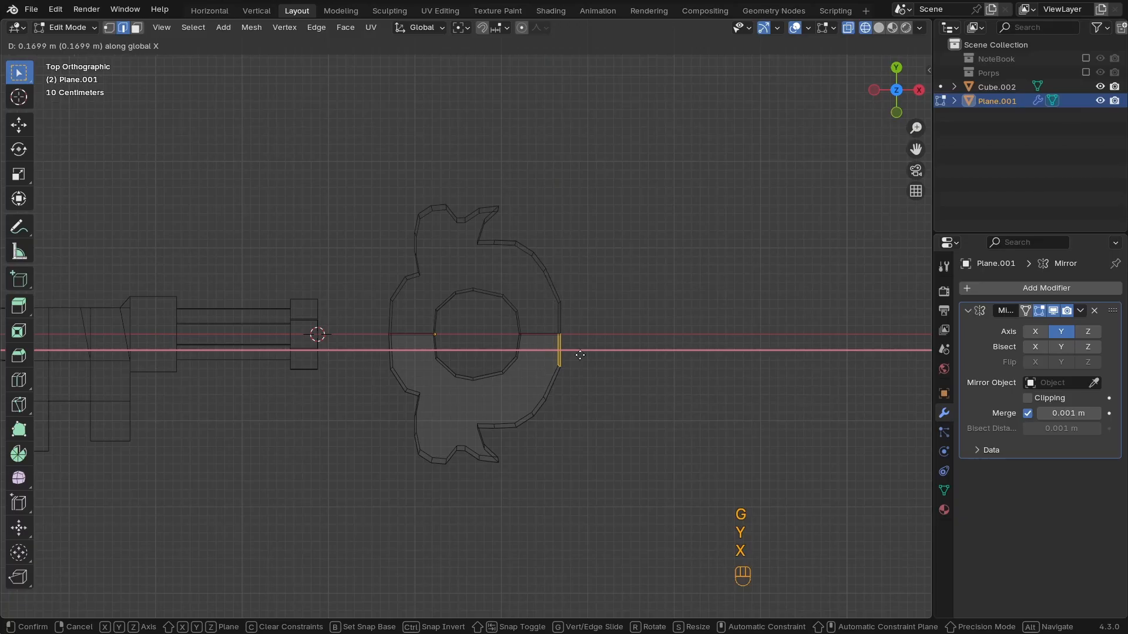
left_click(586, 341)
Move the far end's outer centre-line vertices about 0.02 m outward along X and return to Object Mode
key("1")
left_click(579, 337)
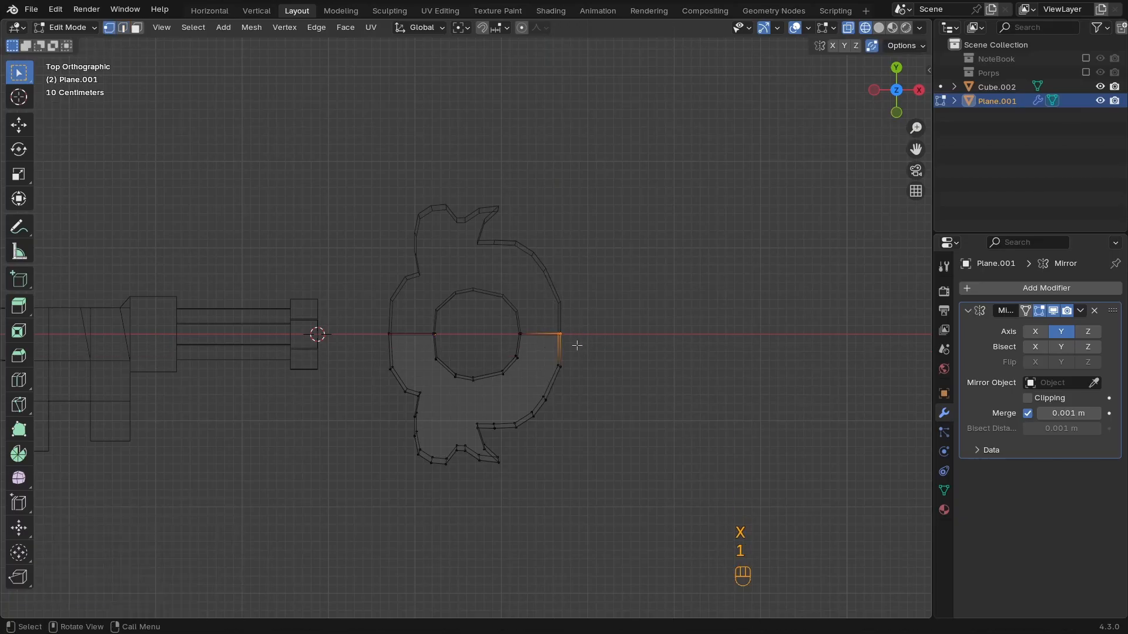
key("g")
key("x")
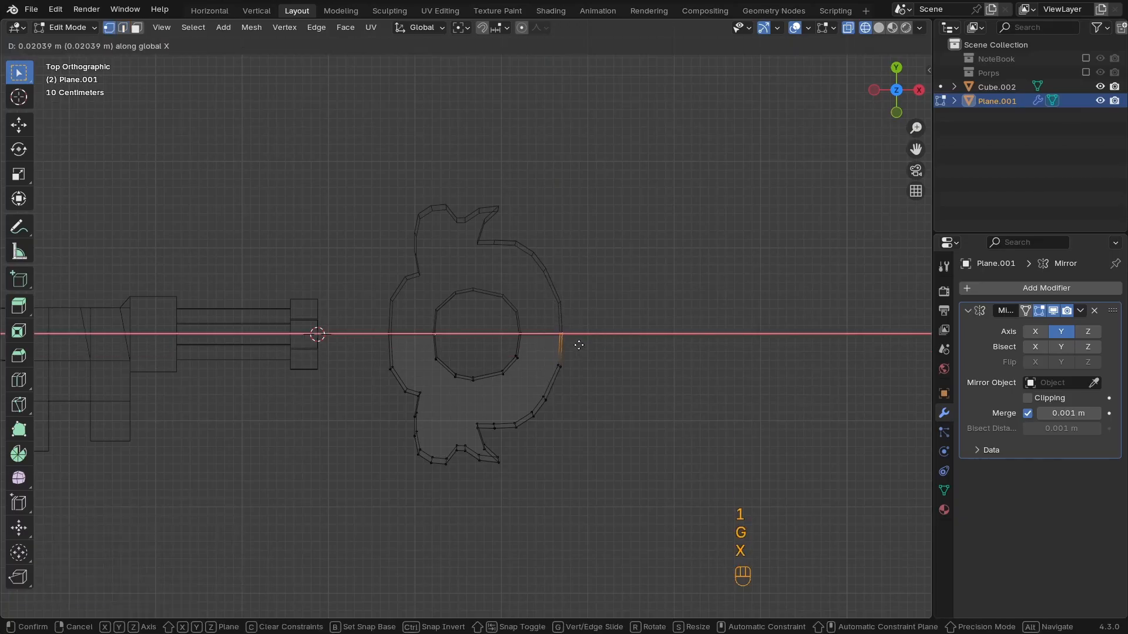
left_click(579, 345)
key("Tab")
Move the ornament about 0.86 m along X against the handle's end collar and restore solid shading
middle_click_drag(513, 407, 397, 350, "ctrl")
middle_click_drag(397, 350, 510, 348, "shift")
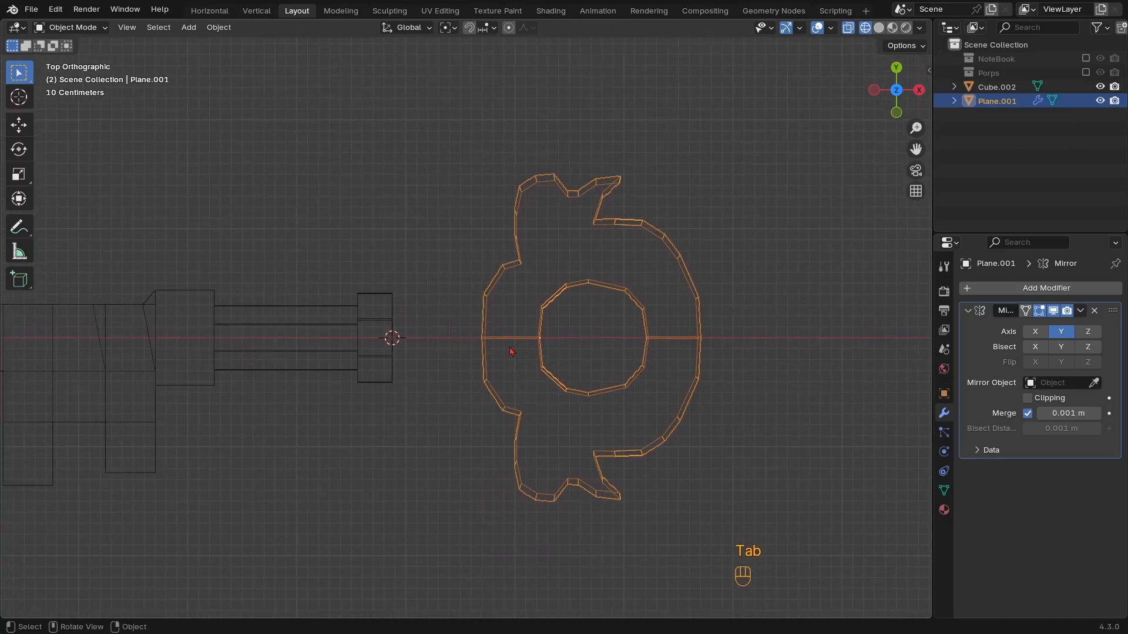
key("g")
key("x")
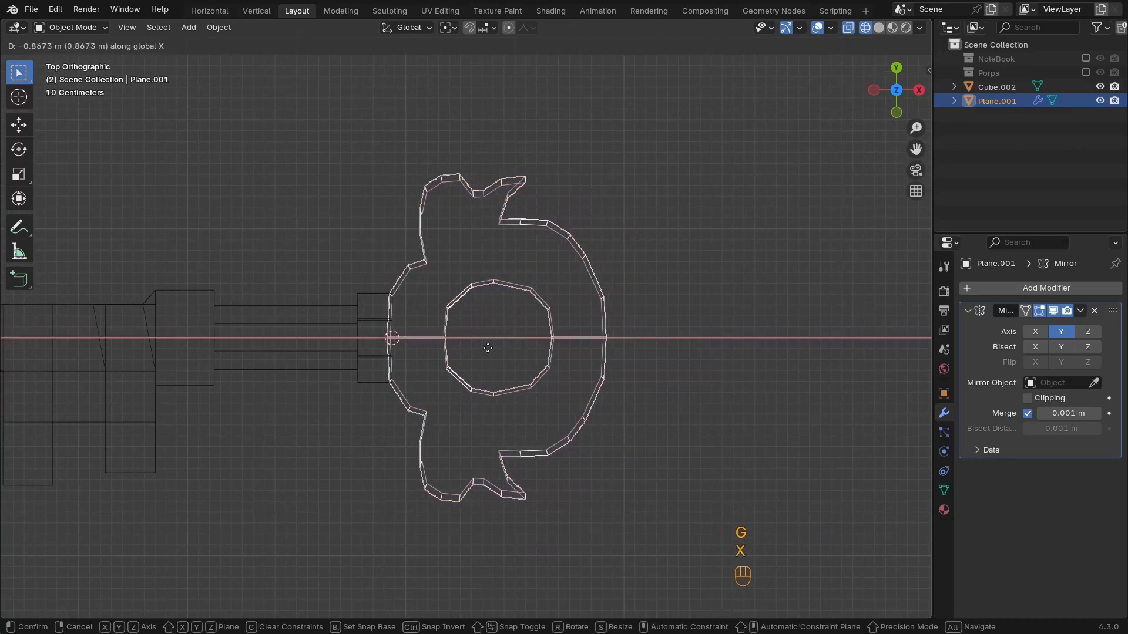
left_click(491, 353)
key("shift+z")
Lower the ornament along Z towards the middle height of the handle's end collar
mouse_move(448, 386)
middle_mouse_down()
mouse_move(456, 327)
mouse_move(557, 259)
mouse_move(496, 234)
middle_mouse_up()
key("g")
key("z")
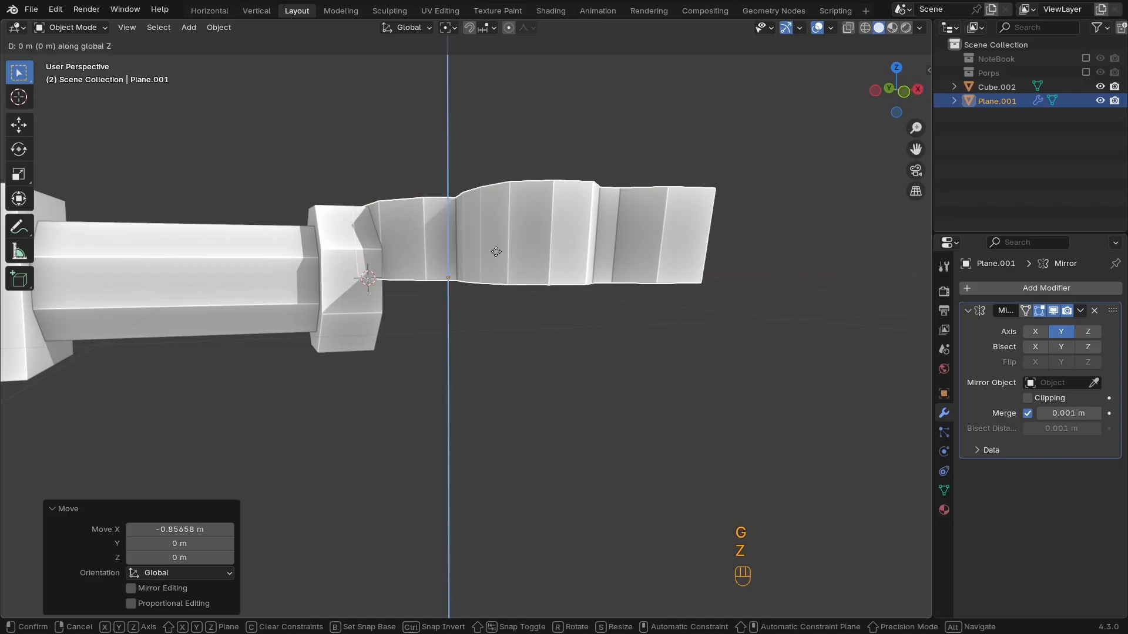
left_click(466, 544)
Thicken the whole ornament mesh by scaling it along Z, and lower the object about 0.05 m to centre it on the handle
key("Tab")
key("a")
key("s")
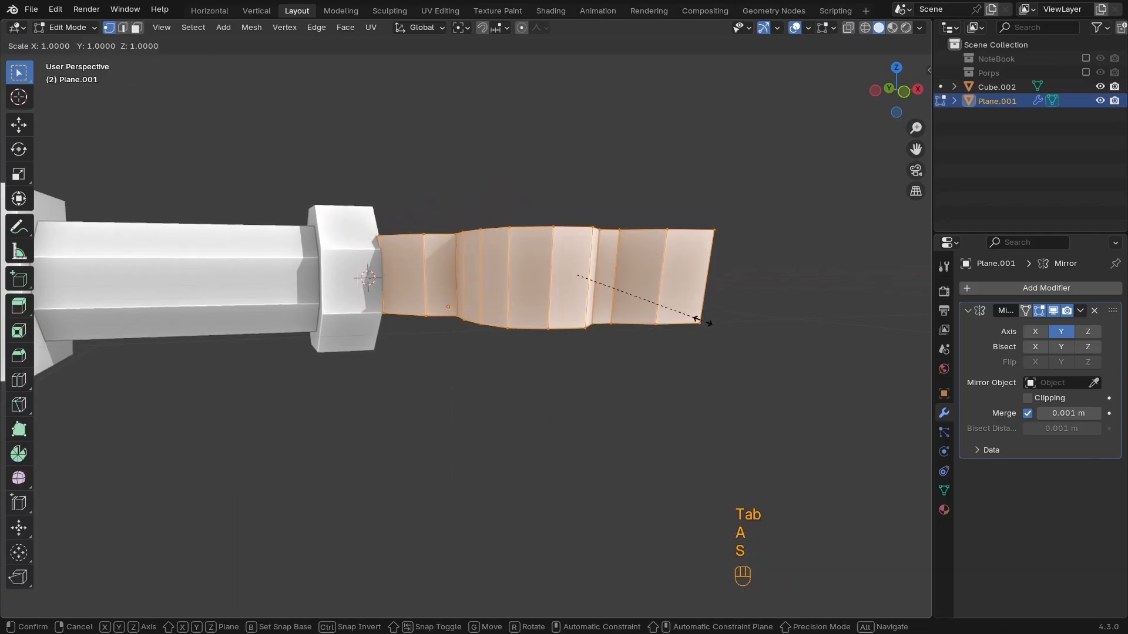
key("z")
left_click(747, 319)
key("Tab")
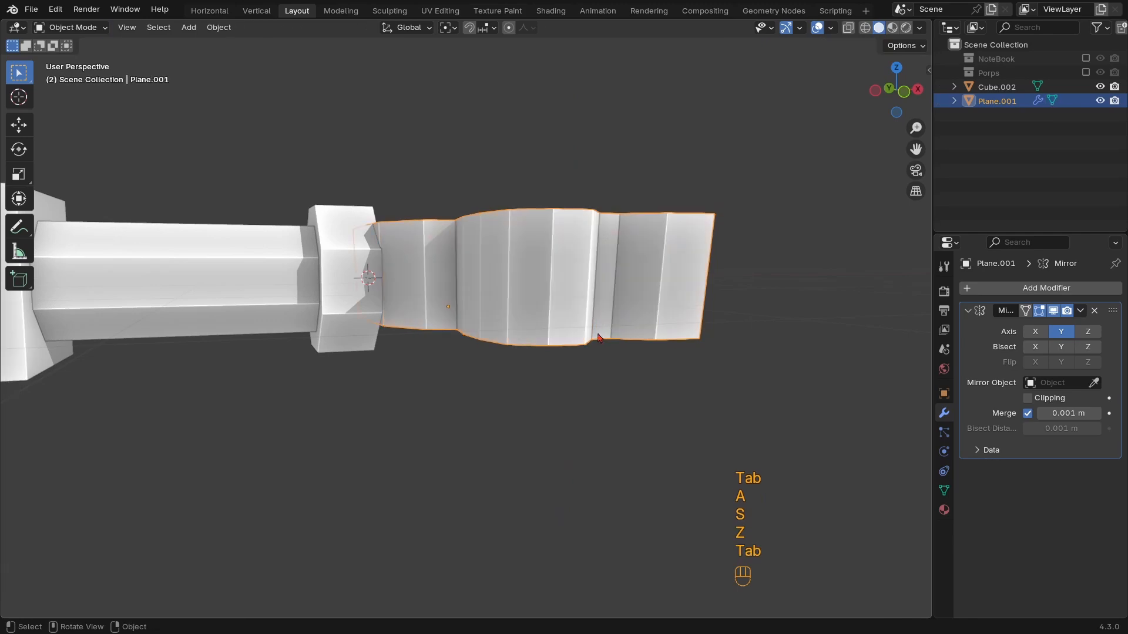
key("g")
key("z")
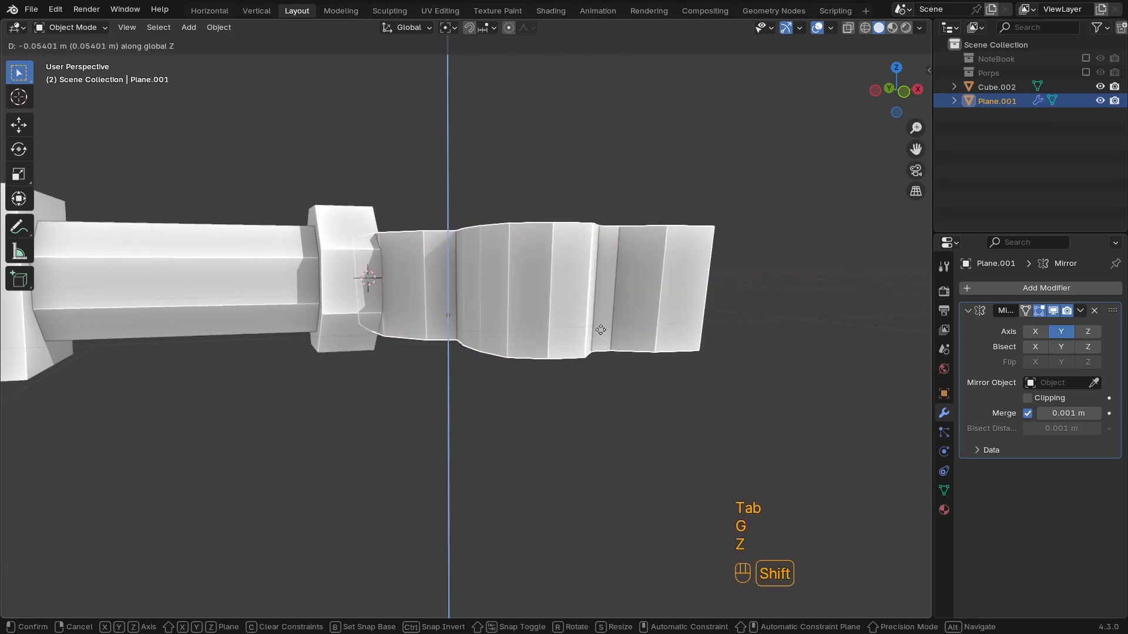
left_click(600, 330)
Move the handle-side corner vertices about 0.12 m along Y towards the centre line, and nudge them about 0.02 m in both X and Y
middle_click_drag(470, 358, 597, 456)
scroll(564, 435, "up", 2)
middle_click_drag(536, 413, 534, 408)
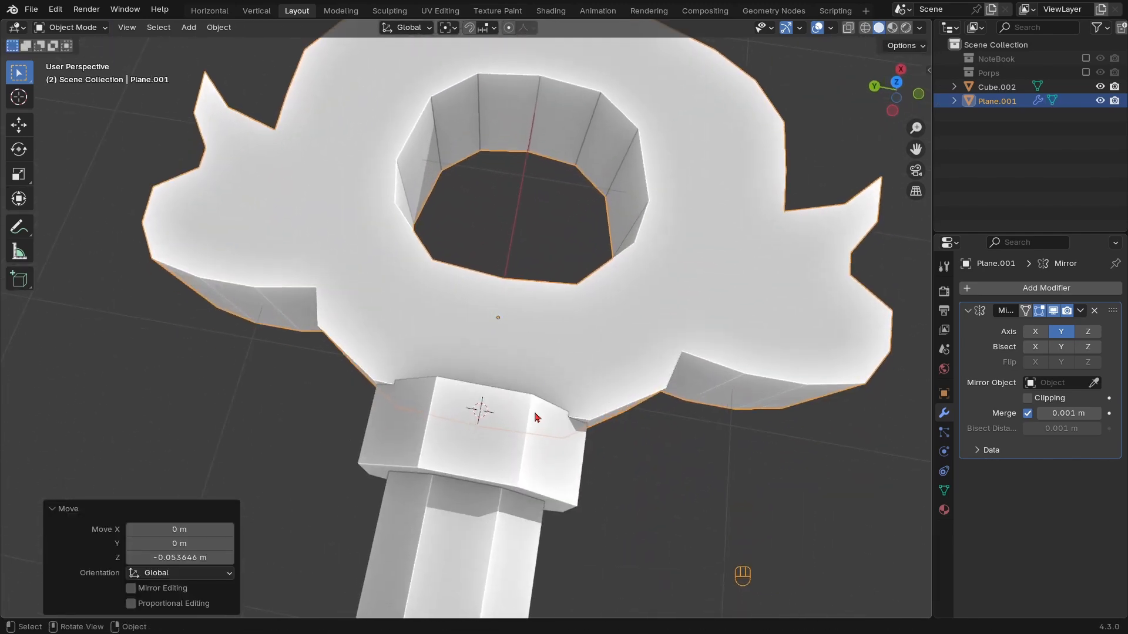
key("KP_7")
key("Tab")
key("z")
left_click(331, 264)
left_click_drag(355, 248, 384, 418)
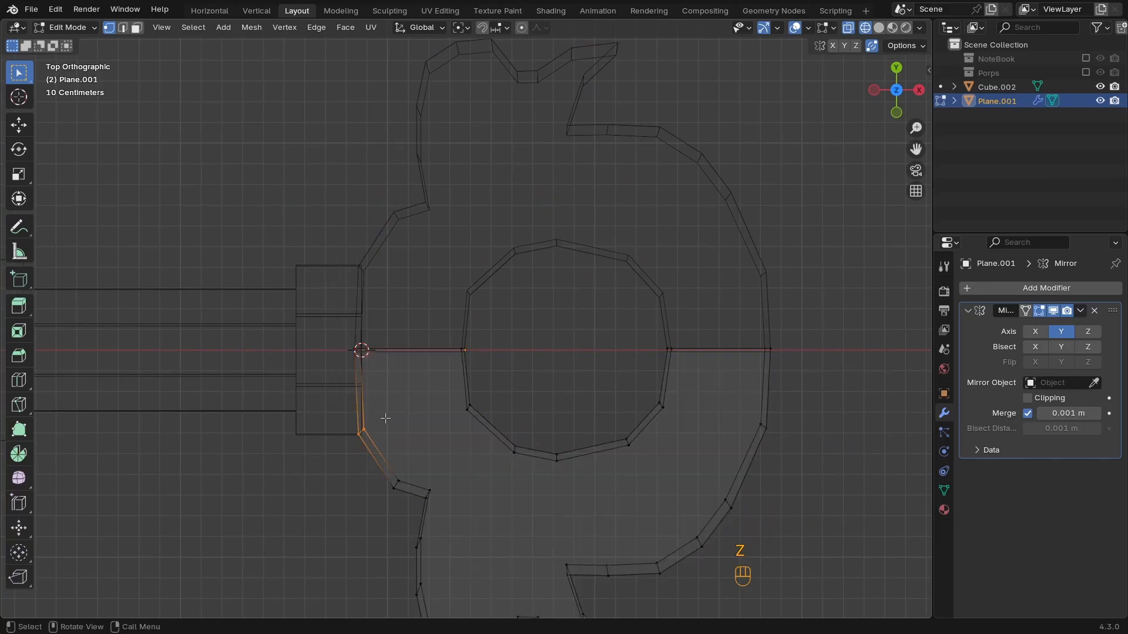
key("g")
key("y")
left_click(374, 401)
key("g")
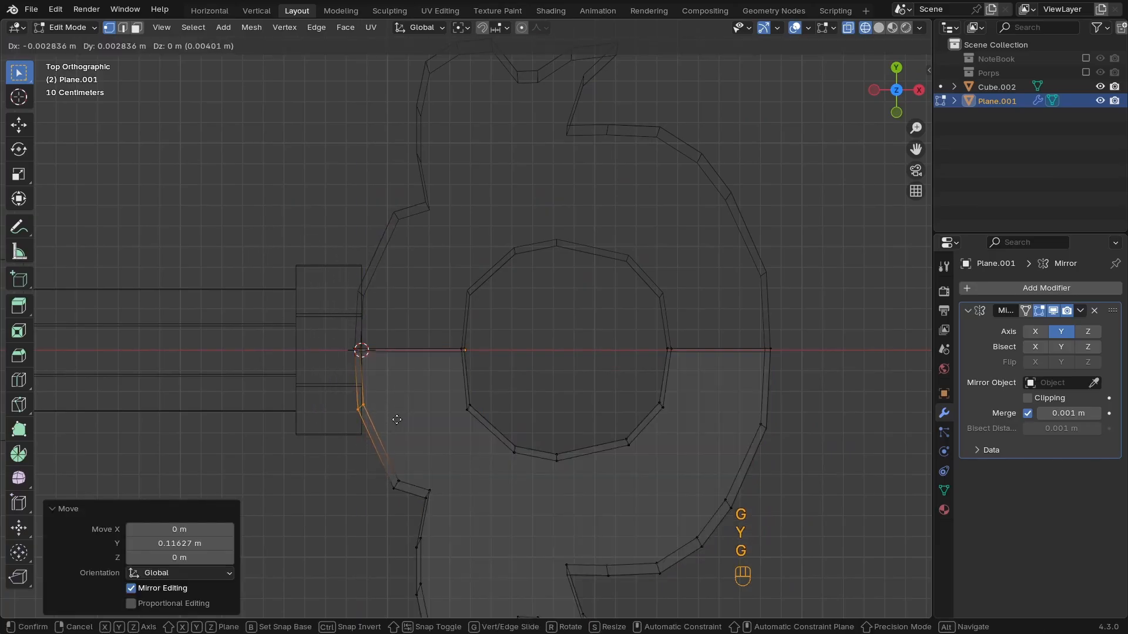
left_click(404, 407)
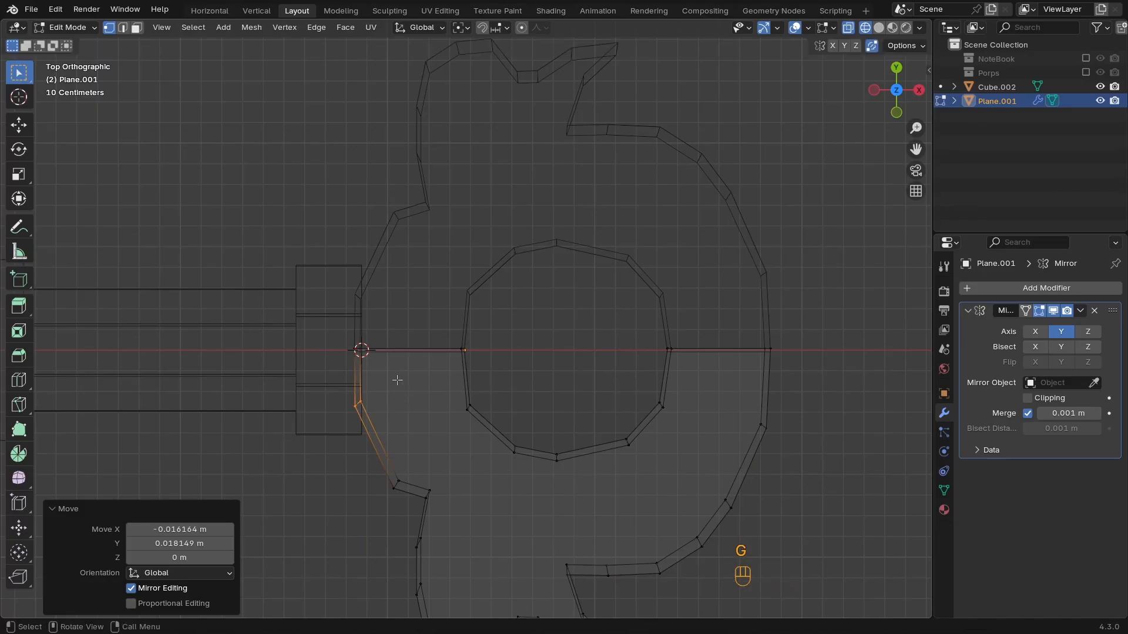
Move all handle-side end vertices about 0.03 m along X to meet the collar's face, and return to solid shading in Object Mode
left_click_drag(393, 287, 326, 429)
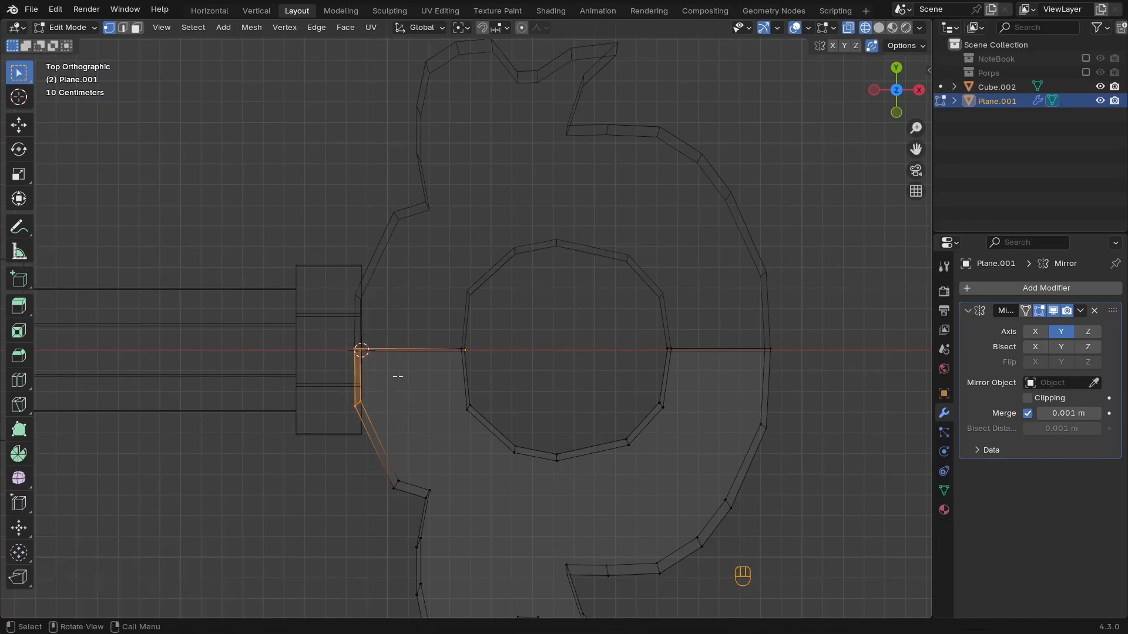
key("g")
key("y")
key("x")
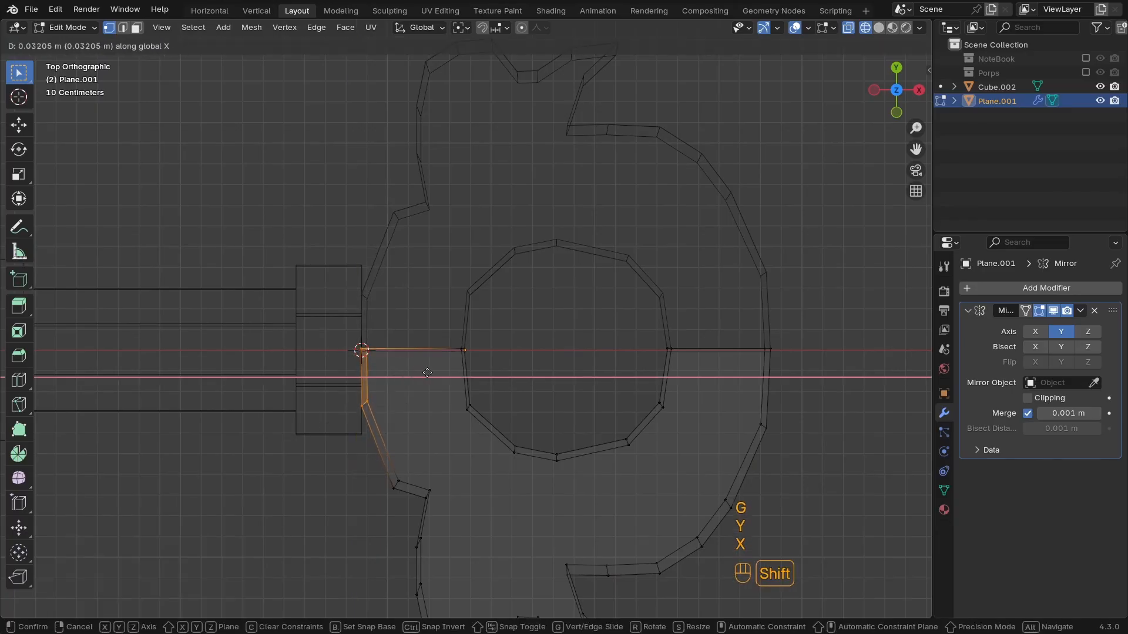
left_click(427, 373)
key("z")
key("Tab")
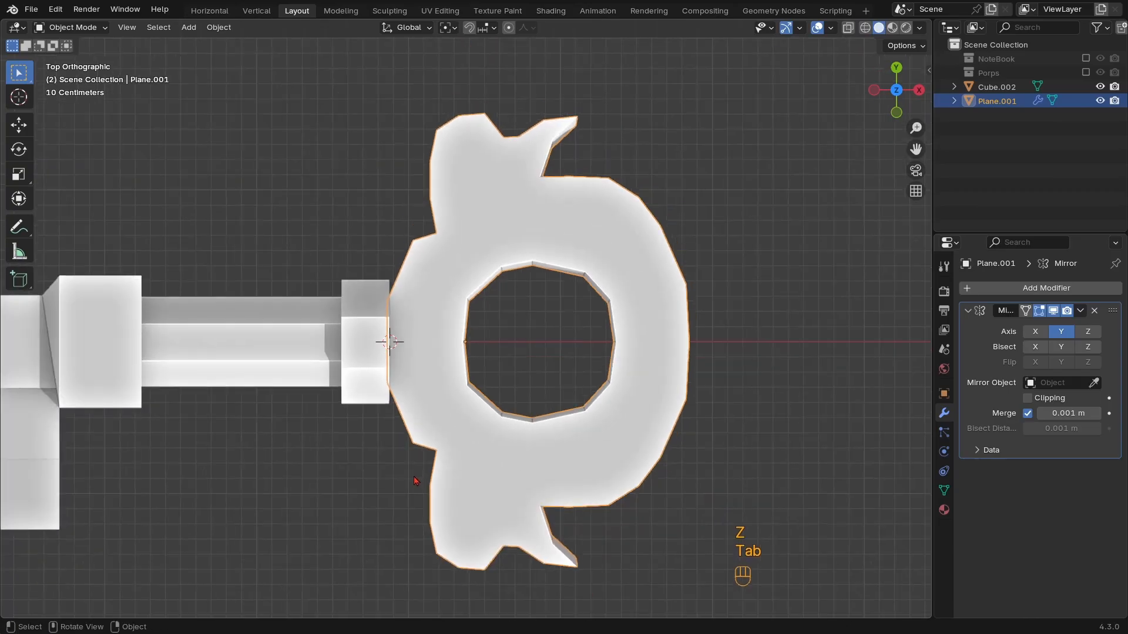
Connect the opening's rim vertex beside the centre line to the outer edge vertex across the upper face at the far end
middle_click_drag(414, 480, 544, 431)
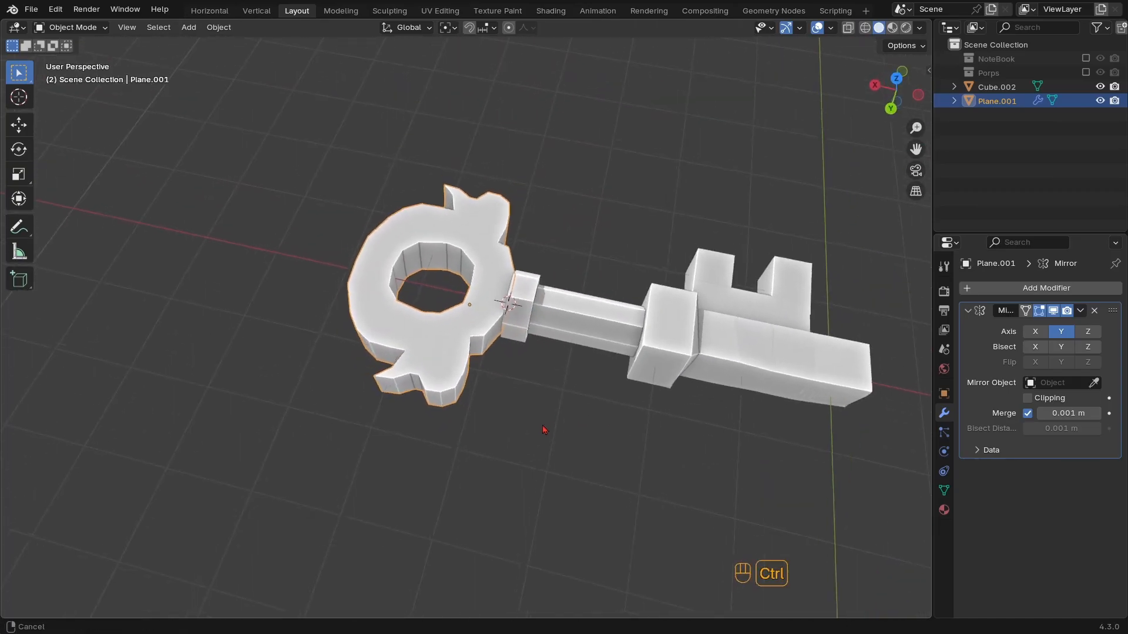
middle_click_drag(475, 326, 447, 405, "ctrl")
key("Tab")
scroll(376, 412, "up", 2)
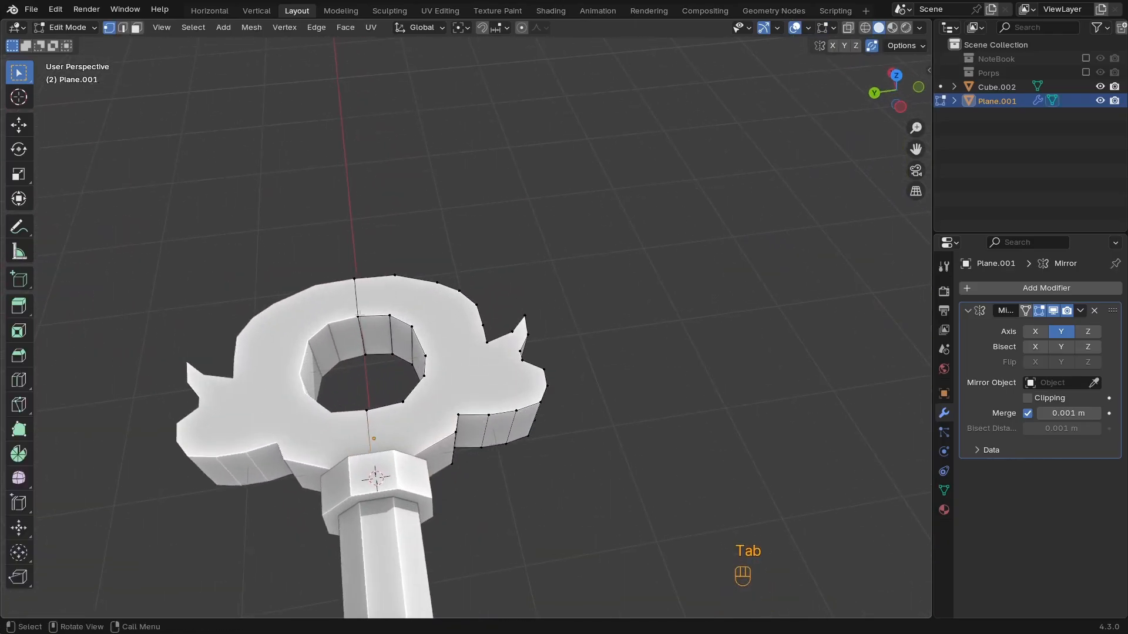
middle_click_drag(358, 315, 431, 376, "shift")
middle_click_drag(431, 376, 463, 402, "ctrl")
left_click(468, 345, "shift")
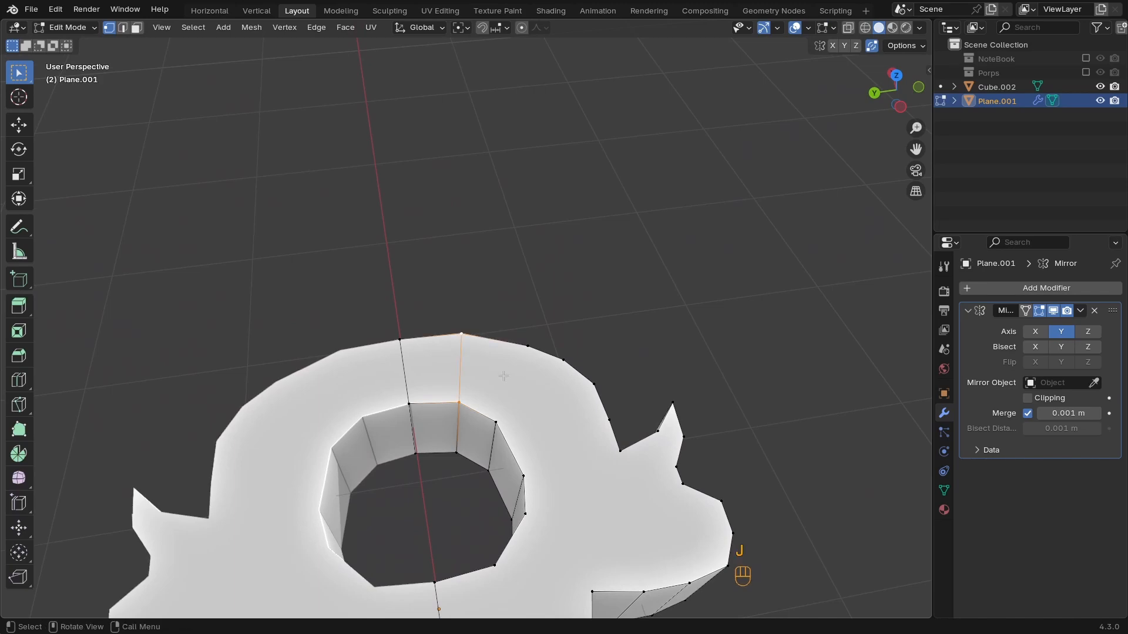
Connect the matching outer edge and opening rim vertices across the ornament's underside at the far end
middle_click_drag(504, 376, 461, 467)
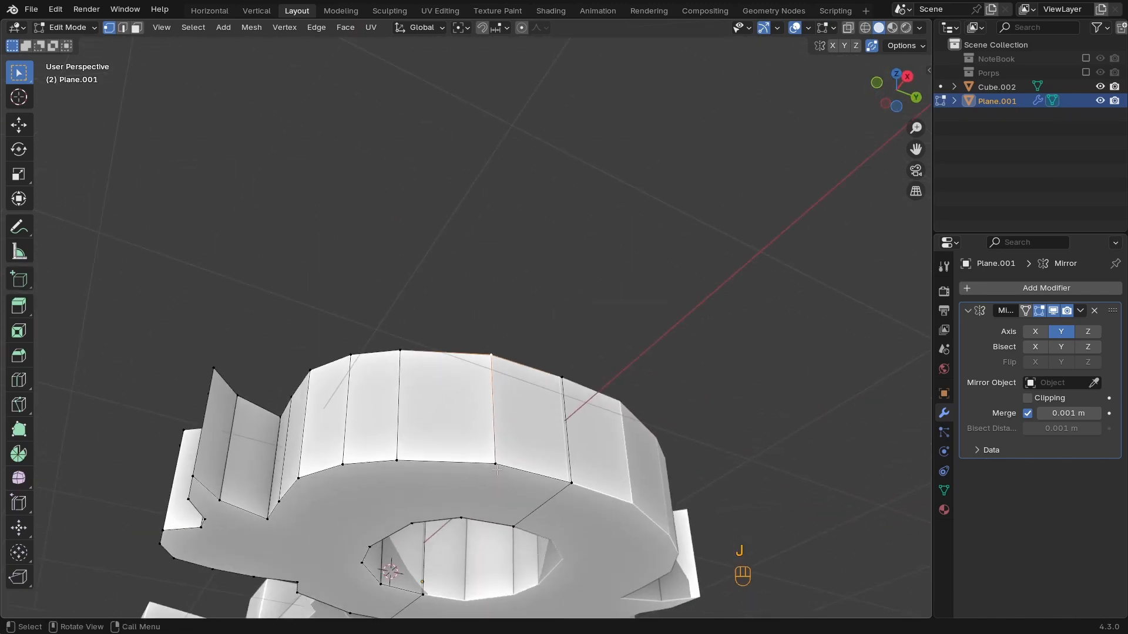
left_click(496, 470, "shift")
left_click(465, 511, "shift")
middle_click_drag(503, 515, 511, 478)
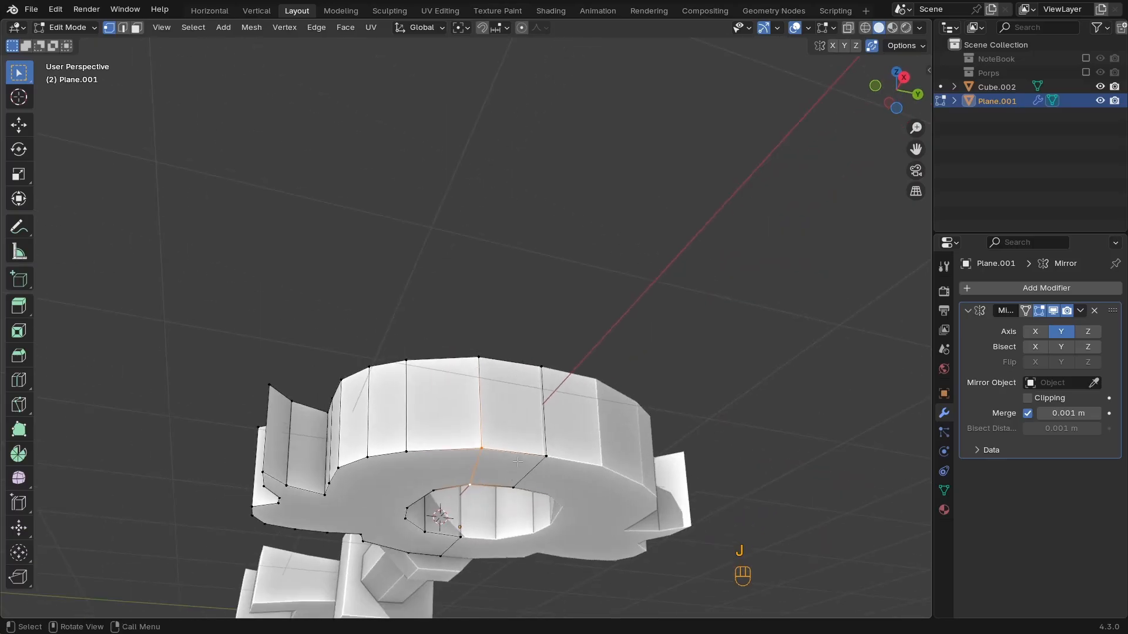
Extrude the loop of faces around the head's far-end segment beside the centre line about 0.37 m along the normals, and return to Object Mode
key("3")
left_click(520, 445)
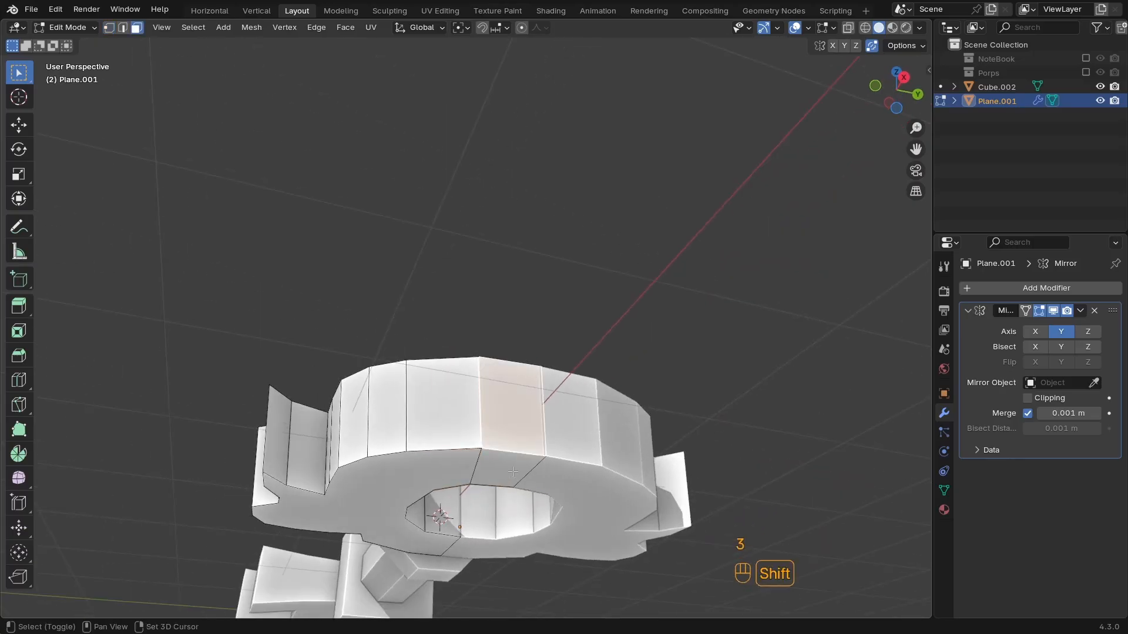
left_click(512, 470, "shift")
middle_click_drag(511, 472, 708, 526)
left_click(431, 395, "alt+shift")
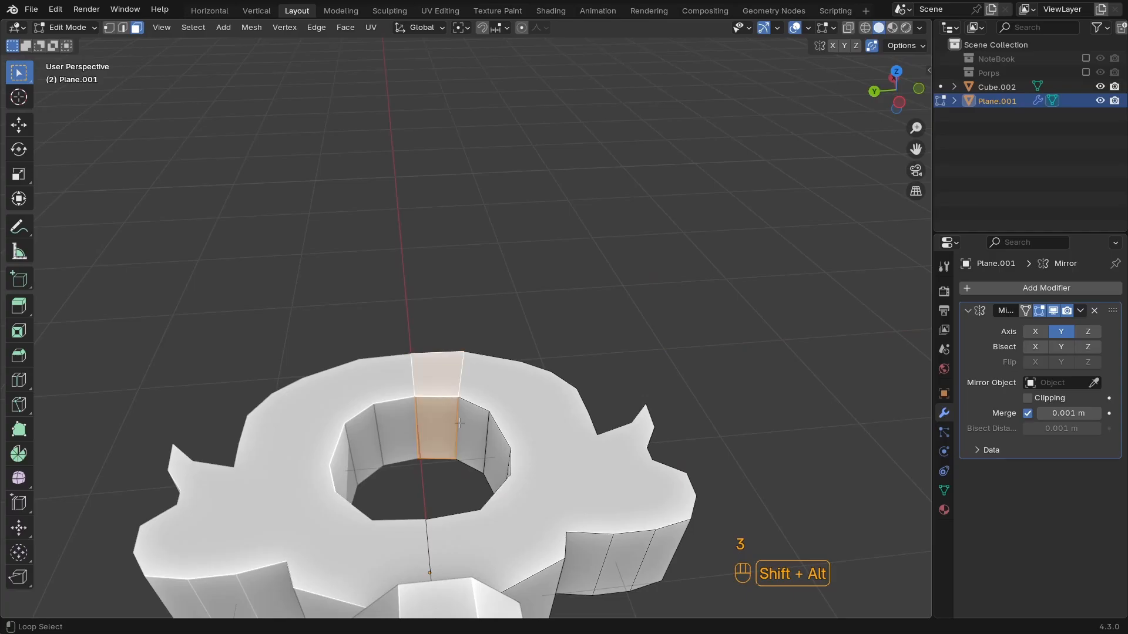
key("alt+e")
left_click(491, 450)
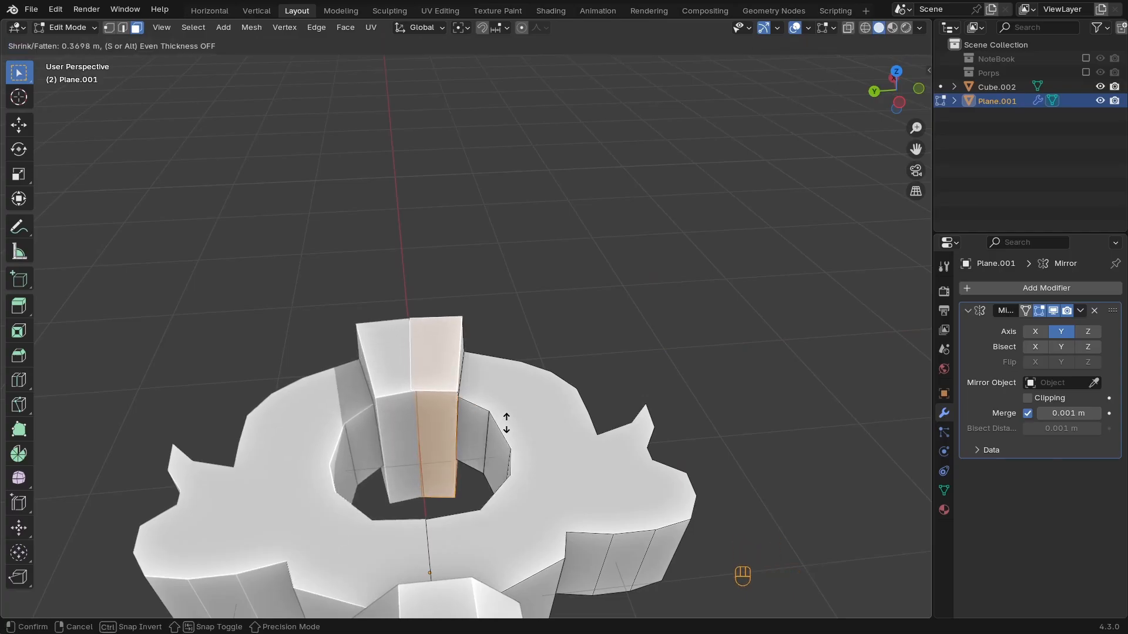
left_click(507, 423)
middle_click_drag(441, 456, 397, 473)
key("KP_7")
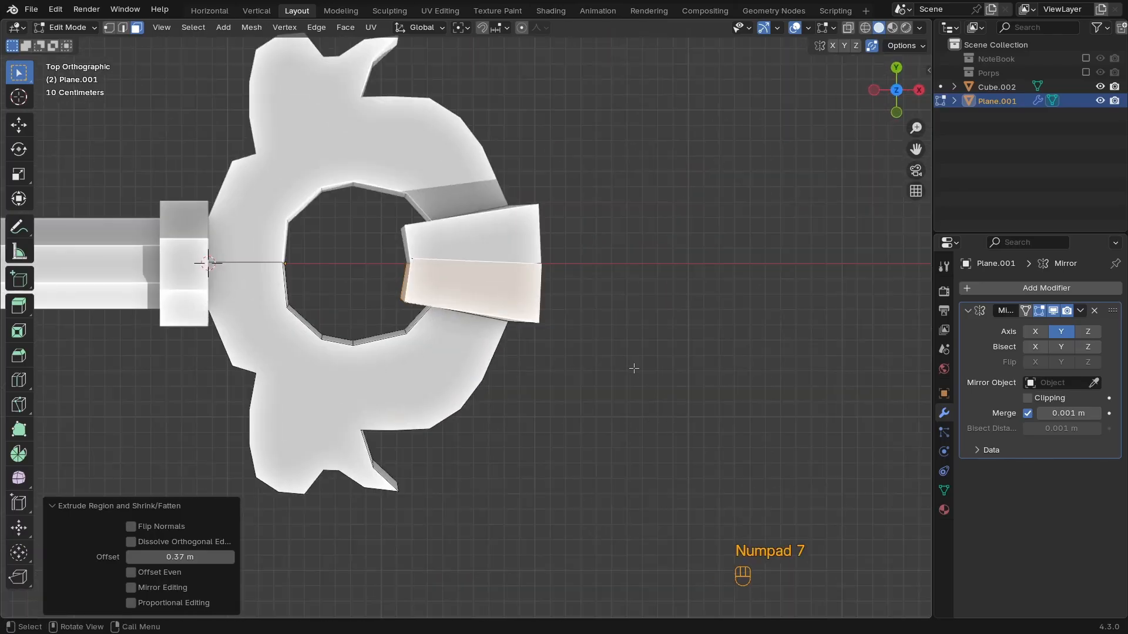
key("Tab")
middle_click_drag(592, 318, 564, 406, "ctrl")
key("KP_7")
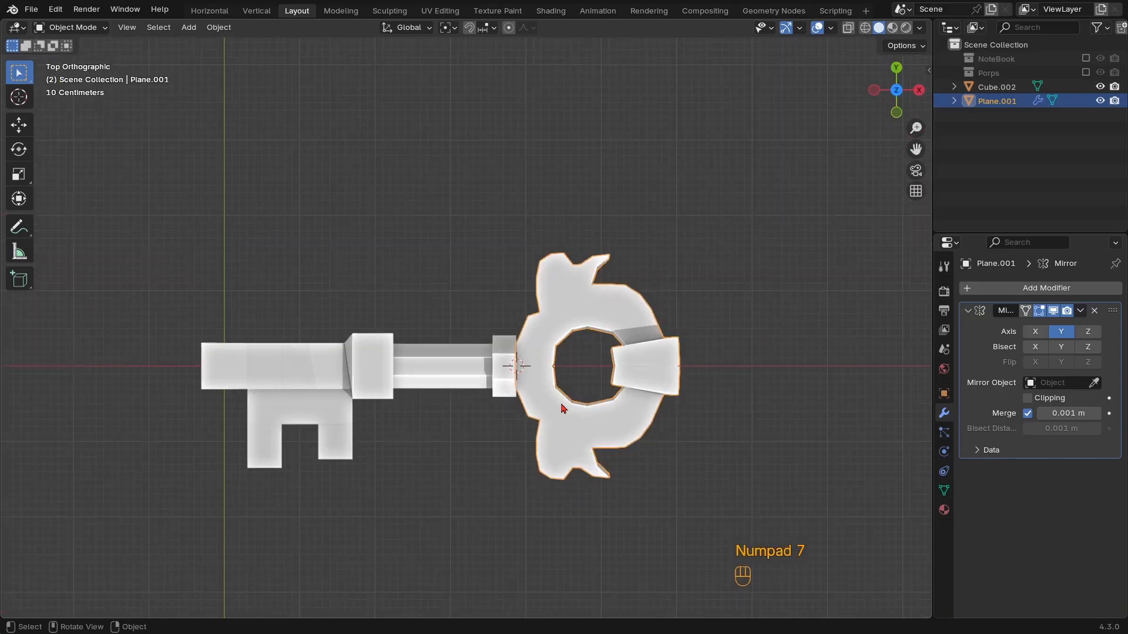
Snap the 3D cursor to the head's centre-line vertex at the collar, and set the head's origin to the 3D cursor
key("Tab")
key("shift+z")
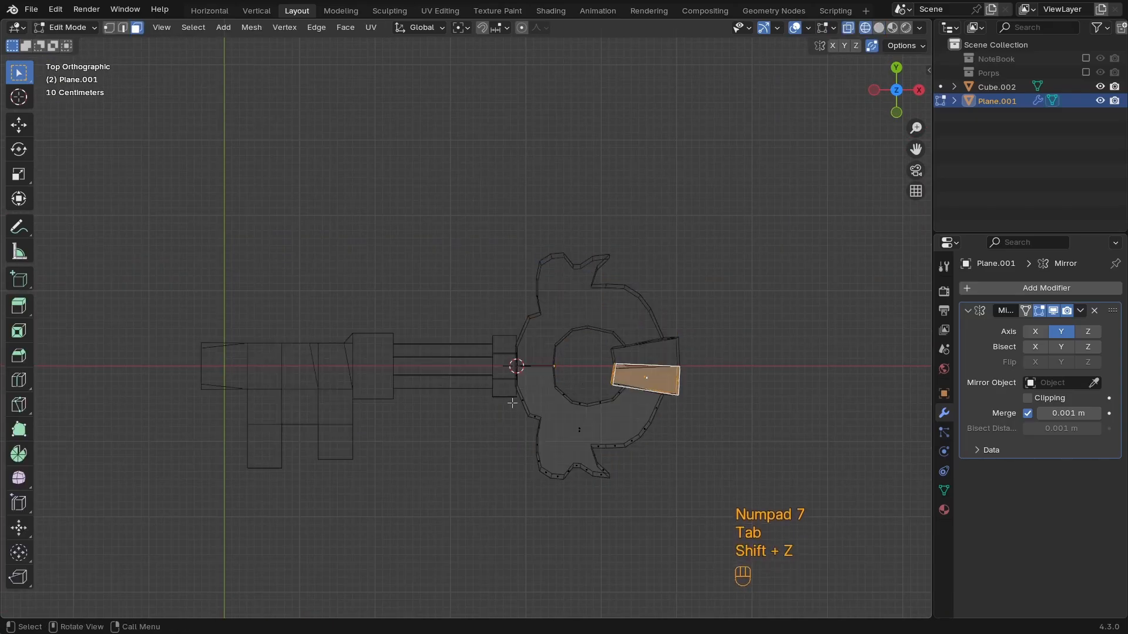
scroll(621, 407, "up", 3)
key("1")
left_click(573, 419)
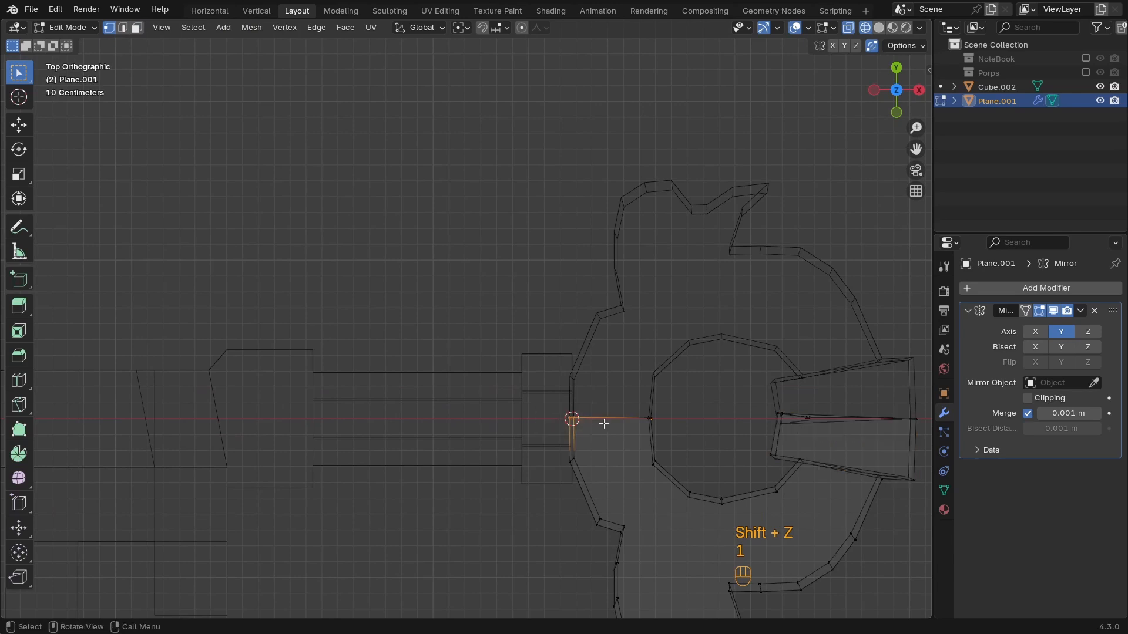
key("shift+s")
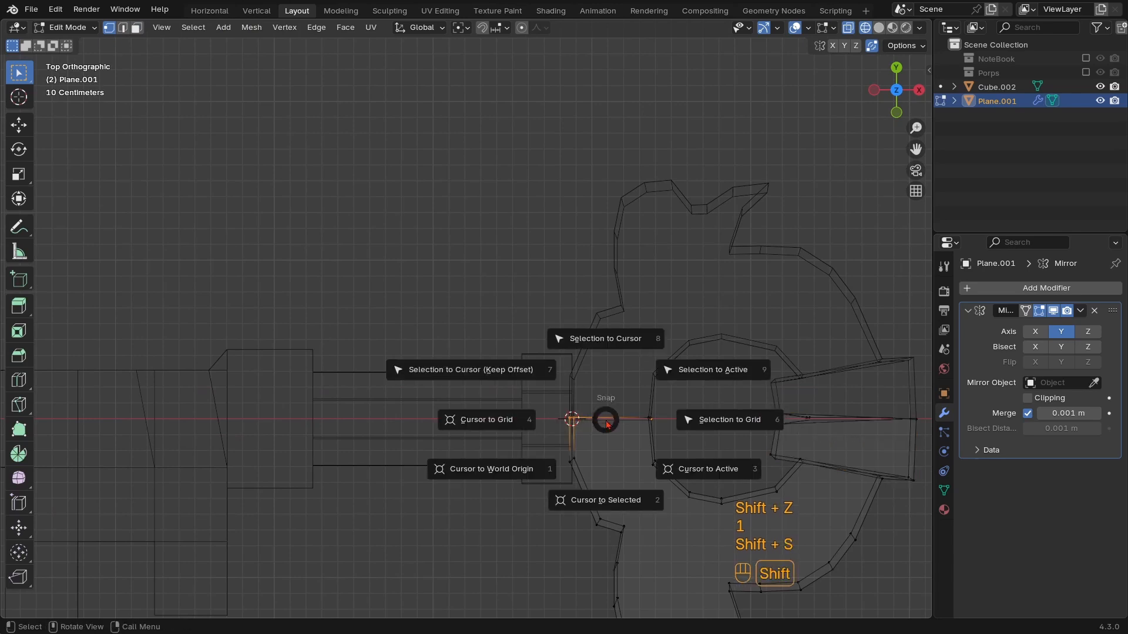
left_click(588, 504)
key("Tab")
right_click(645, 438)
mouse_move(650, 423)
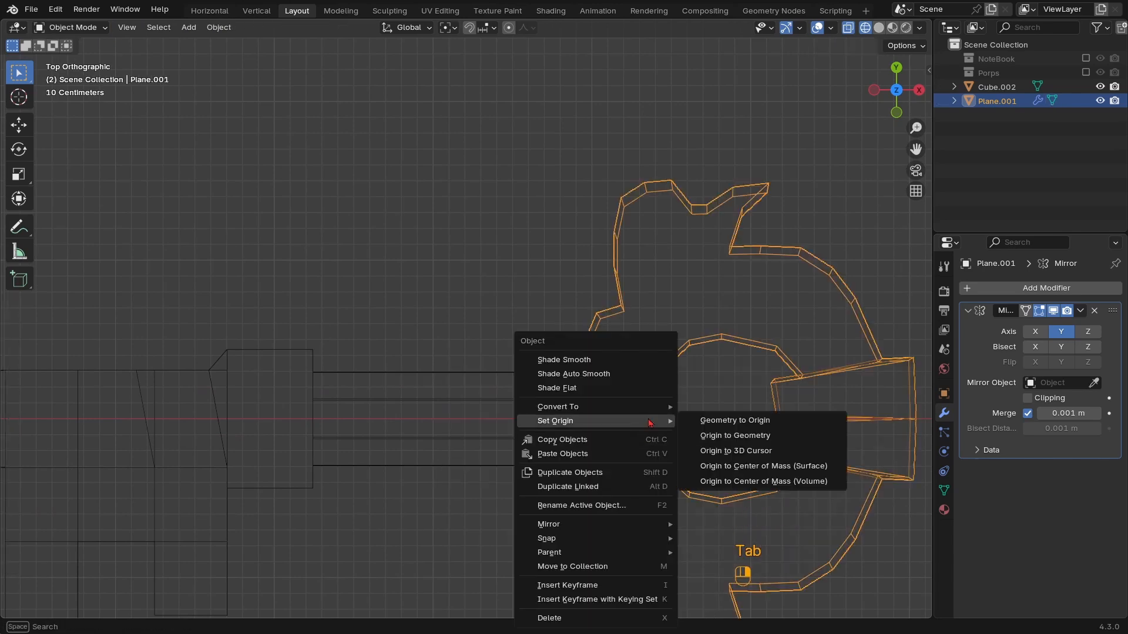
left_click(736, 451)
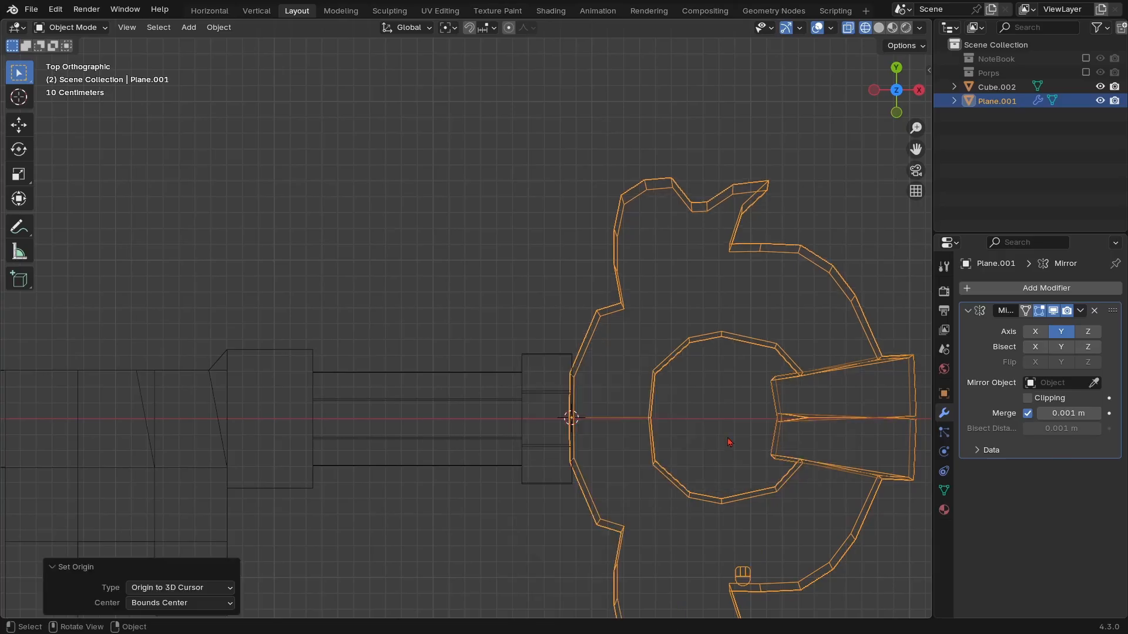
Scale the head up uniformly by about 1.4 from its origin at the collar, and return to solid shading
middle_click_drag(723, 452, 679, 478, "ctrl")
key("s")
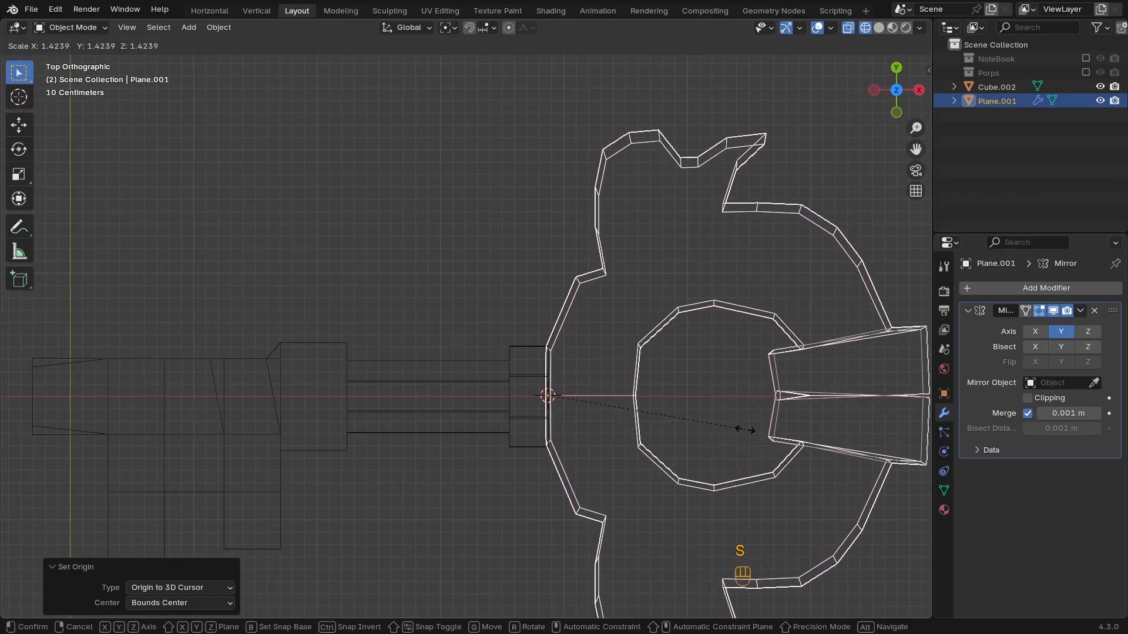
left_click(745, 435)
scroll(580, 477, "down", 2)
key("z")
mouse_move(710, 453)
middle_mouse_down()
mouse_move(552, 370)
mouse_move(627, 428)
mouse_move(504, 403)
mouse_move(496, 385)
mouse_move(659, 508)
middle_mouse_up()
Flatten the centre-line vertices of the extruded far-end block by scaling them to 0 along Y
key("Tab")
key("KP_7")
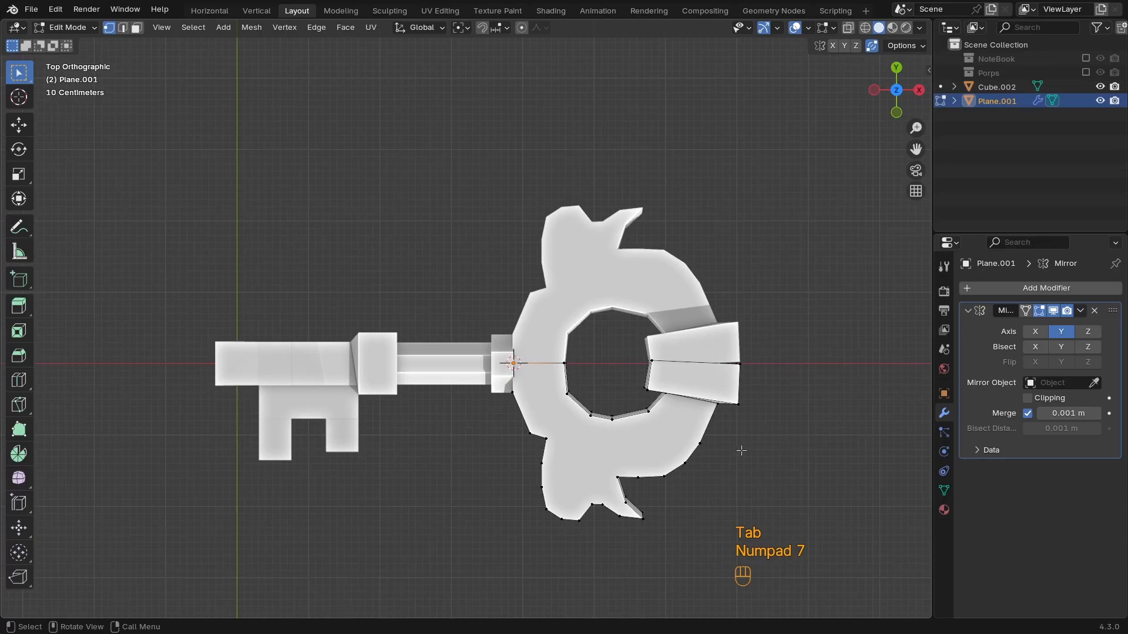
key("z")
middle_click_drag(730, 387, 582, 405, "shift")
left_click_drag(635, 376, 456, 391)
key("s")
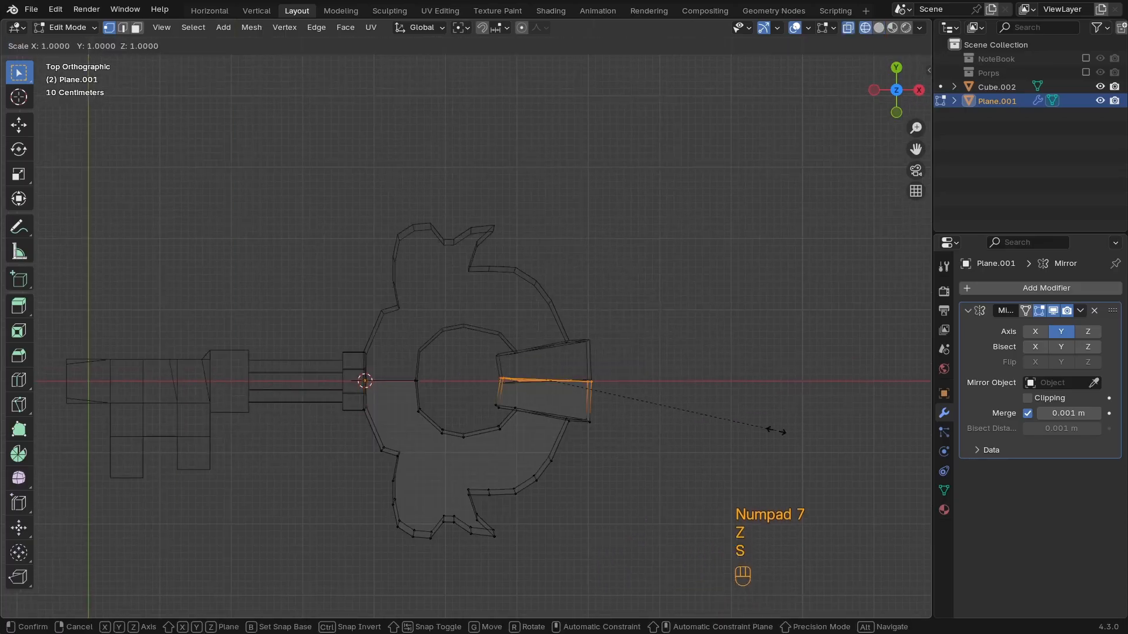
key("y")
key("0")
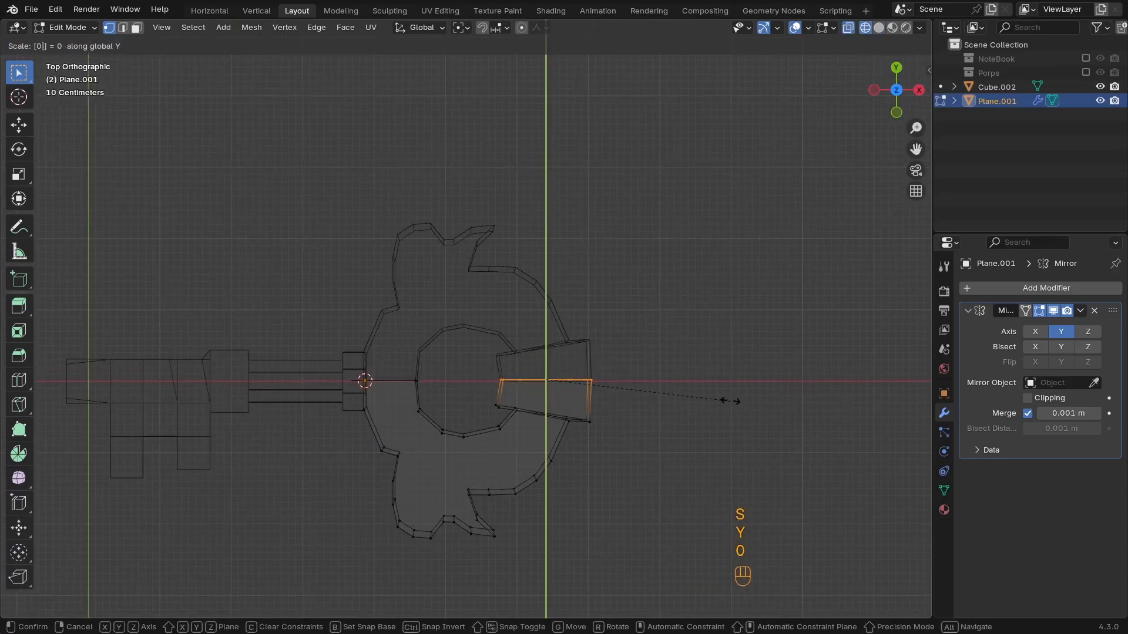
left_click(730, 395)
Move the block's inner centre-line vertices about 0.016 m along negative X
middle_click_drag(730, 396, 570, 405, "ctrl")
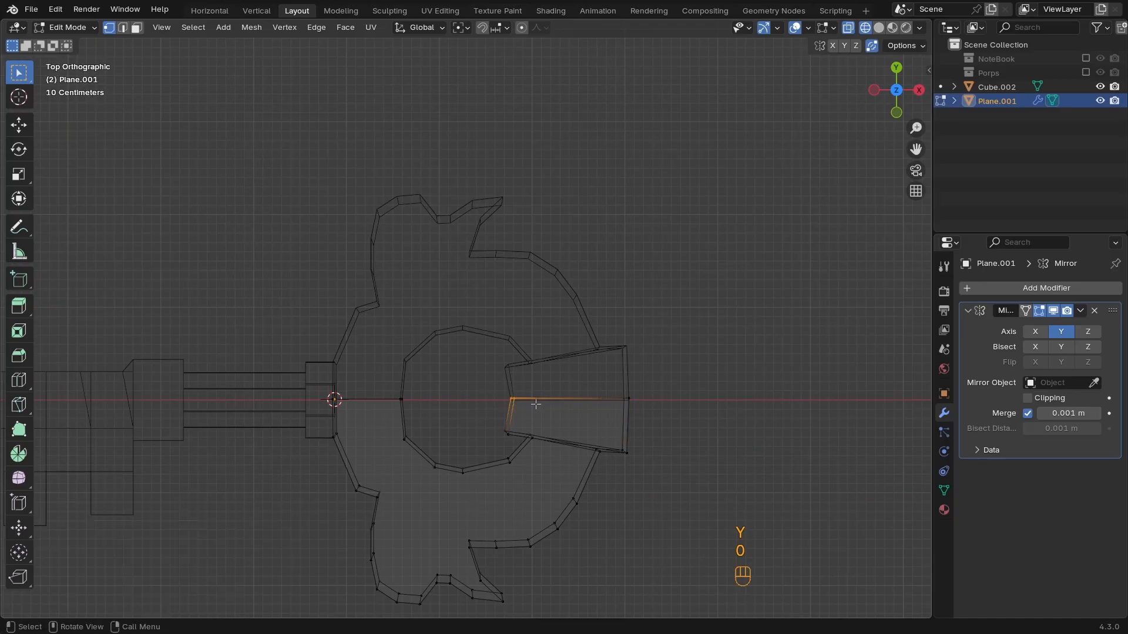
key("g")
key("y")
key("x")
key("shift")
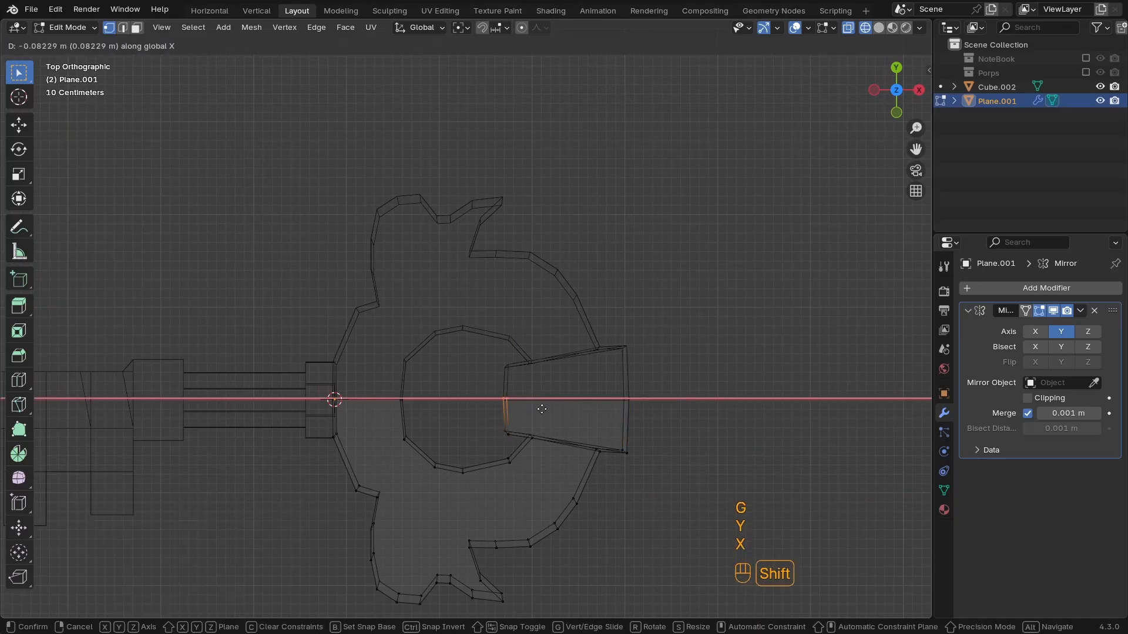
left_click(645, 410)
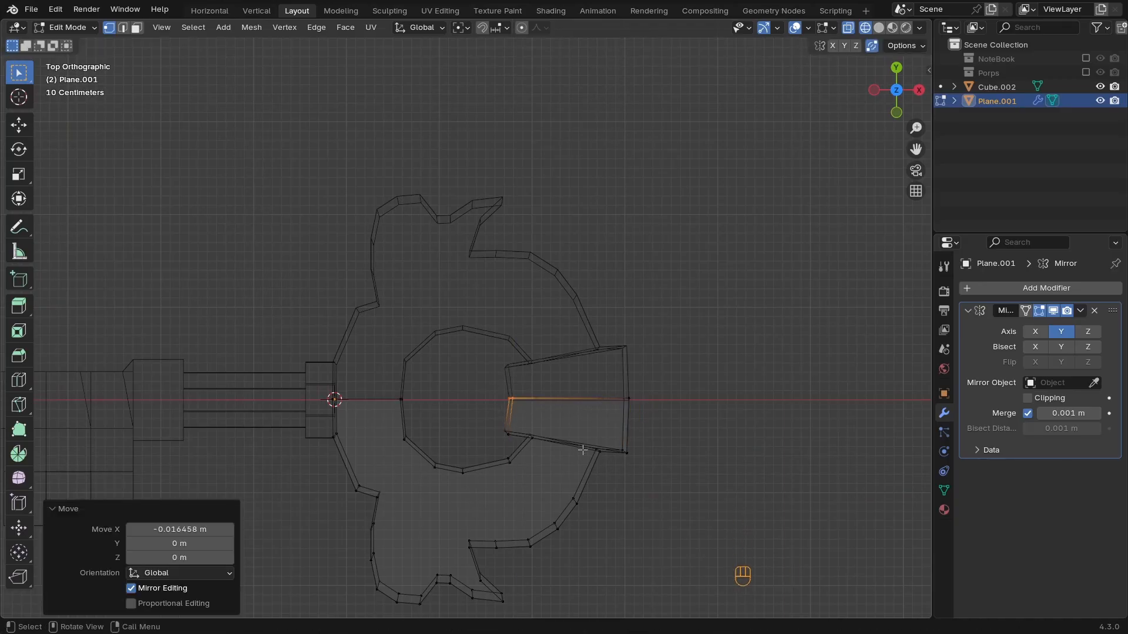
Rotate the block's outer corner vertices about -6.5° in top view, shift them slightly, and return to Object Mode
left_click_drag(656, 465, 605, 437)
key("r")
left_click(722, 467)
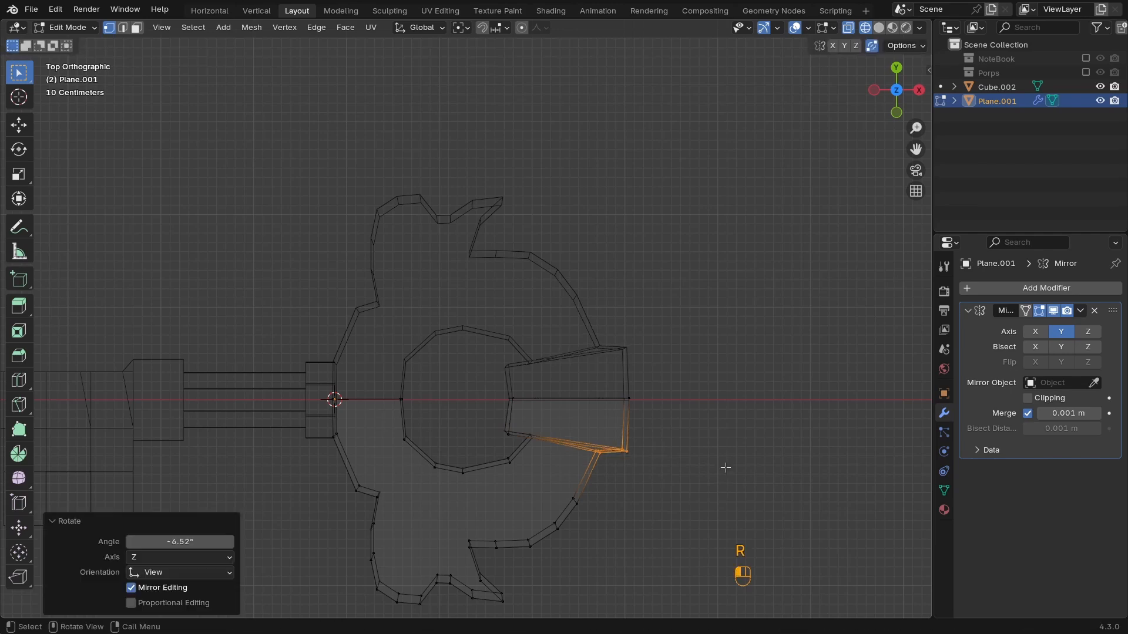
key("g")
left_click(727, 455)
key("Tab")
middle_click_drag(727, 455, 510, 481)
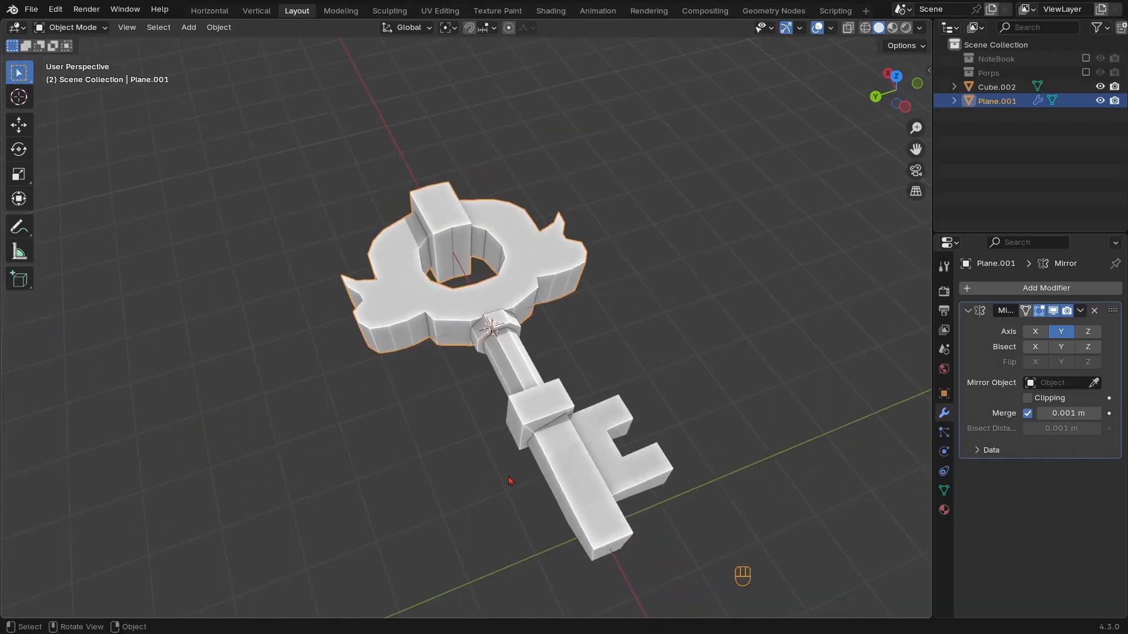
Apply the head's Mirror modifier, and join the key's shaft and head into one object
left_click(1081, 311)
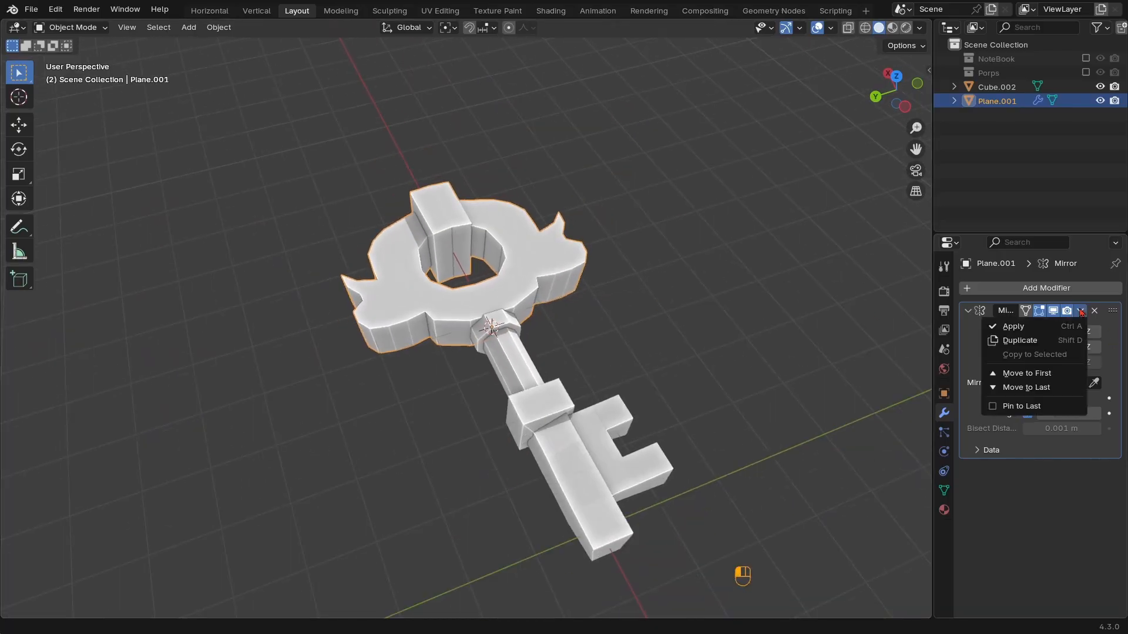
left_click(1030, 329)
left_click(543, 424)
middle_click_drag(574, 445, 531, 373)
left_click(520, 354, "shift")
key("ctrl+j")
Merge all vertices of the joined key by distance at 0.0001 m
middle_click_drag(532, 373, 510, 304, "shift")
key("Tab")
key("Tab")
key("Tab")
key("a")
scroll(510, 303, "down", 1)
key("m")
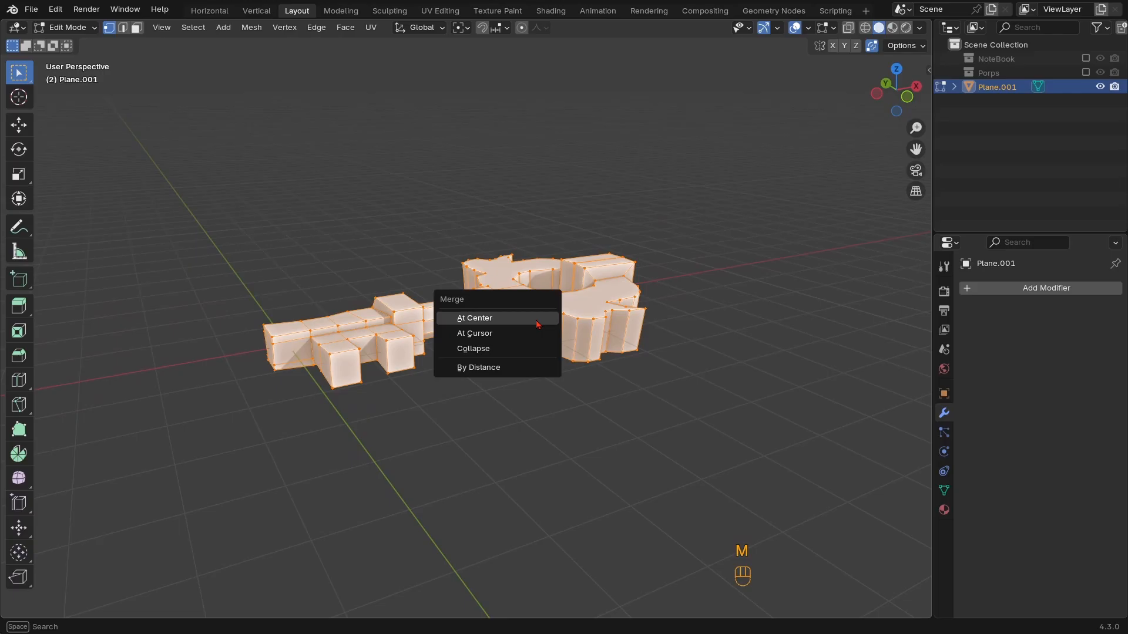
left_click(490, 368)
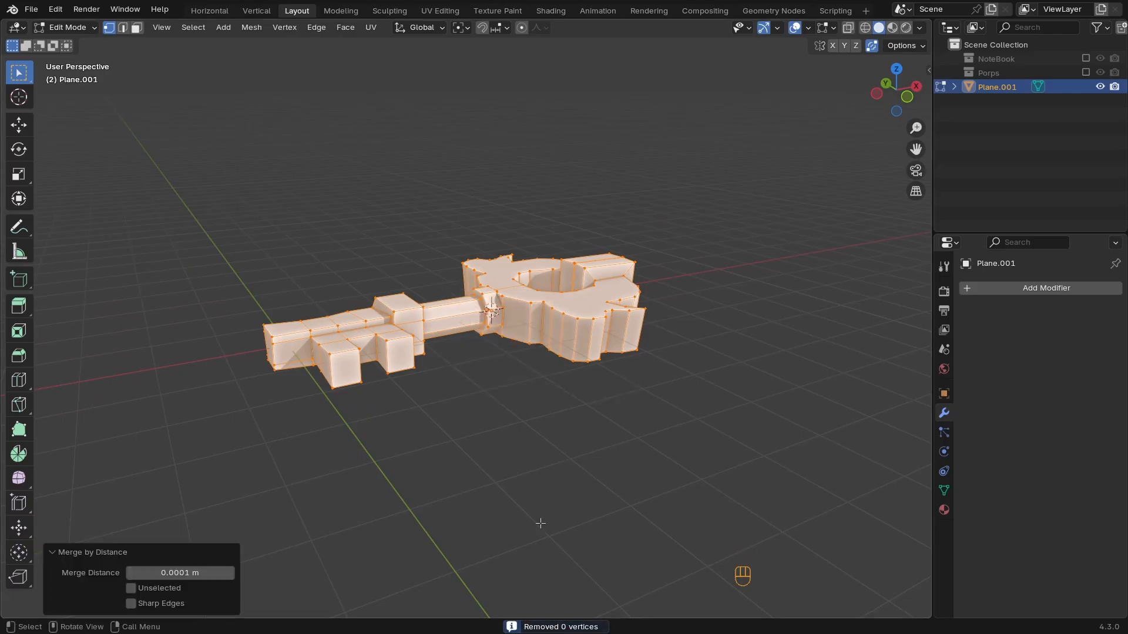
middle_click_drag(540, 355, 531, 379)
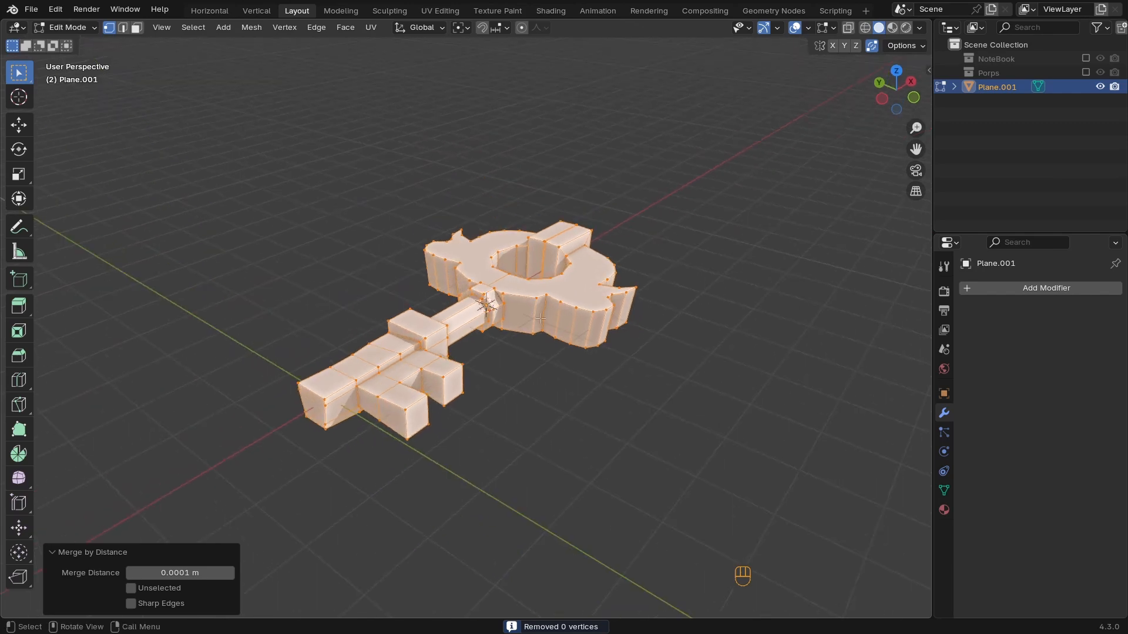
Return to Object Mode and rename the joined key object
key("Tab")
middle_click_drag(528, 323, 493, 353, "ctrl")
middle_click_drag(493, 352, 519, 287, "ctrl")
middle_click_drag(470, 303, 537, 347)
middle_click_drag(489, 351, 776, 345, "shift")
scroll(526, 270, "down", 1)
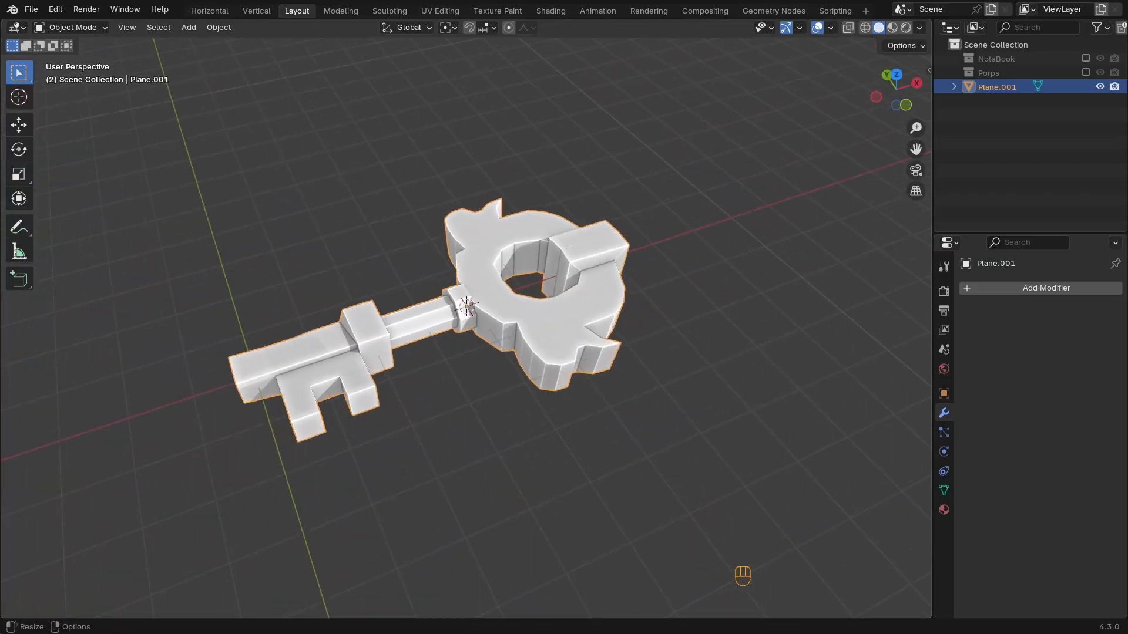
middle_click_drag(470, 326, 443, 321)
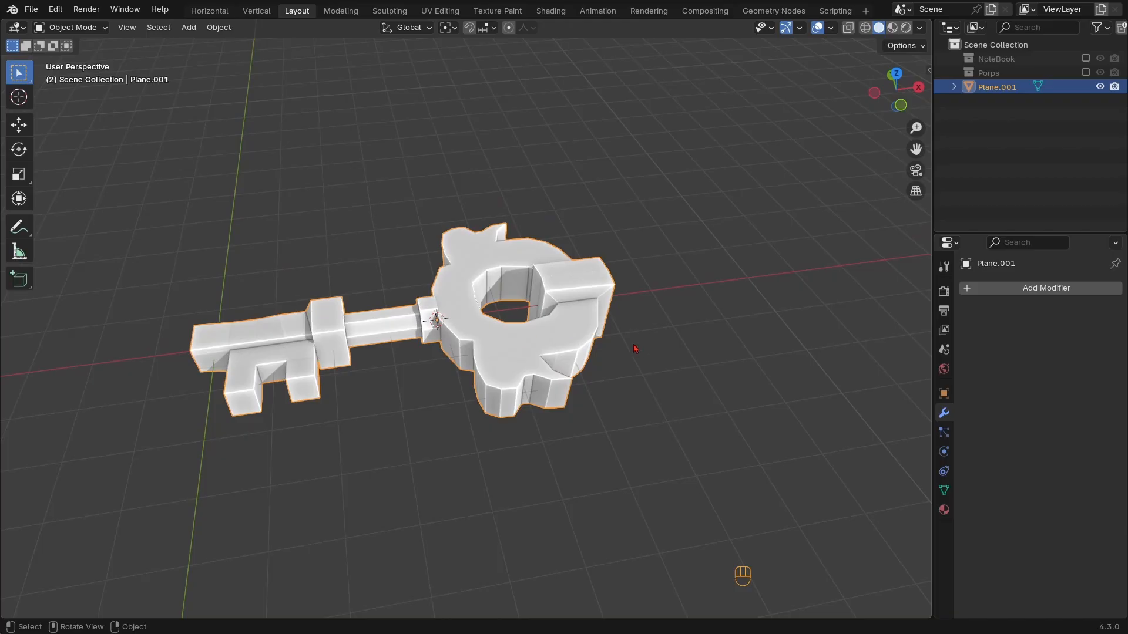
key("F2")
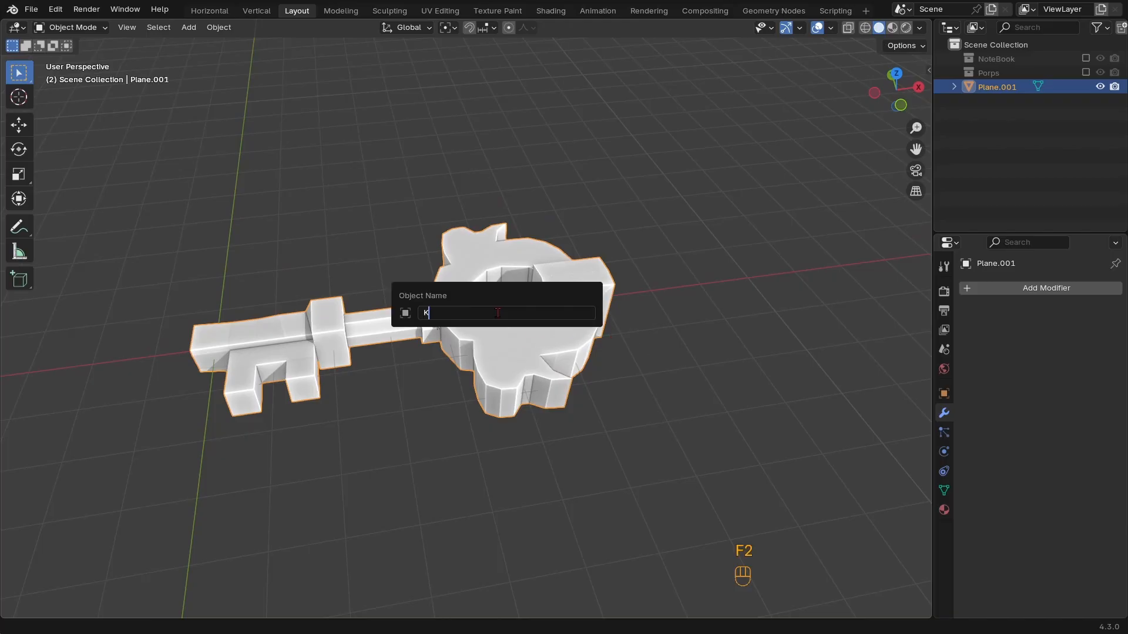
key("Return")
middle_click_drag(498, 318, 547, 276)
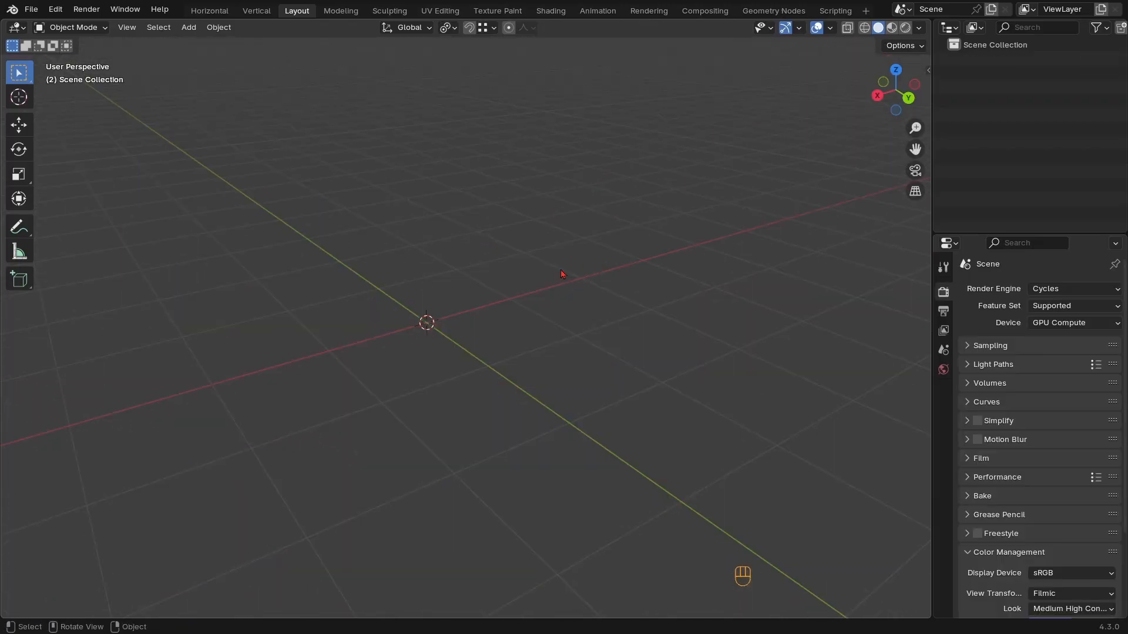
middle_click_drag(332, 290, 459, 290)
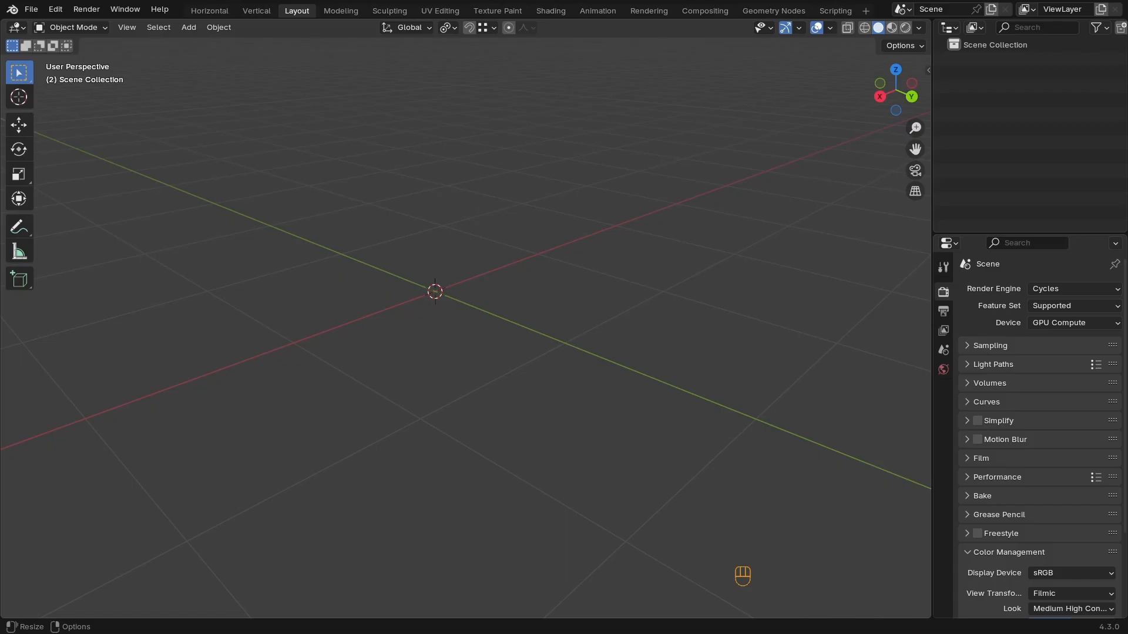
middle_click_drag(467, 323, 477, 273, "ctrl")
scroll(180, 198, "down", 1)
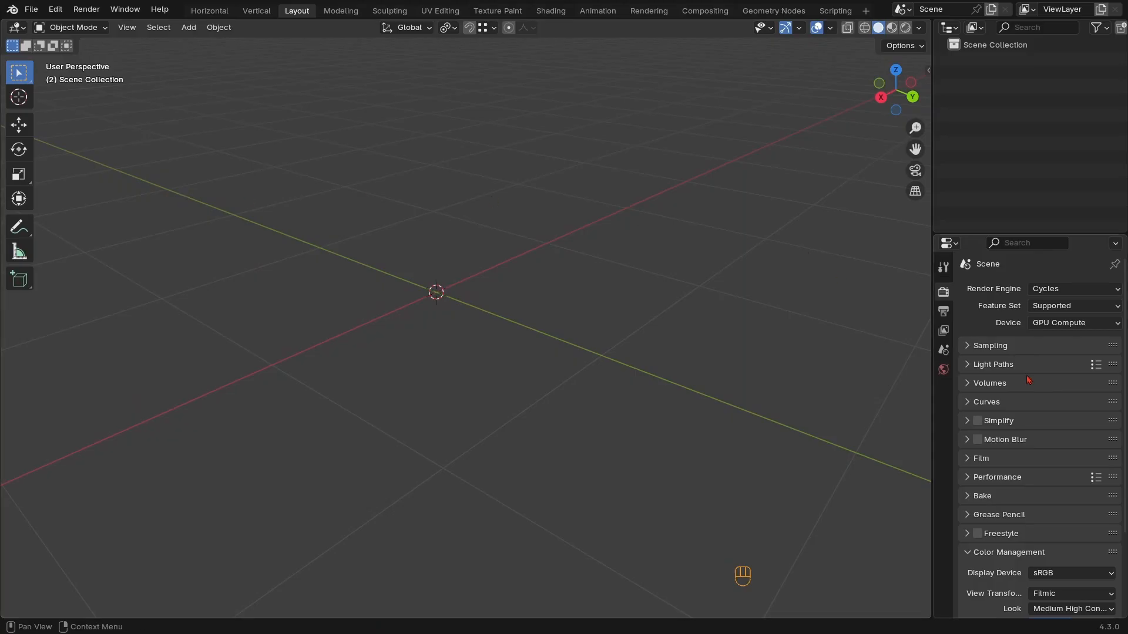
middle_click_drag(489, 301, 470, 339)
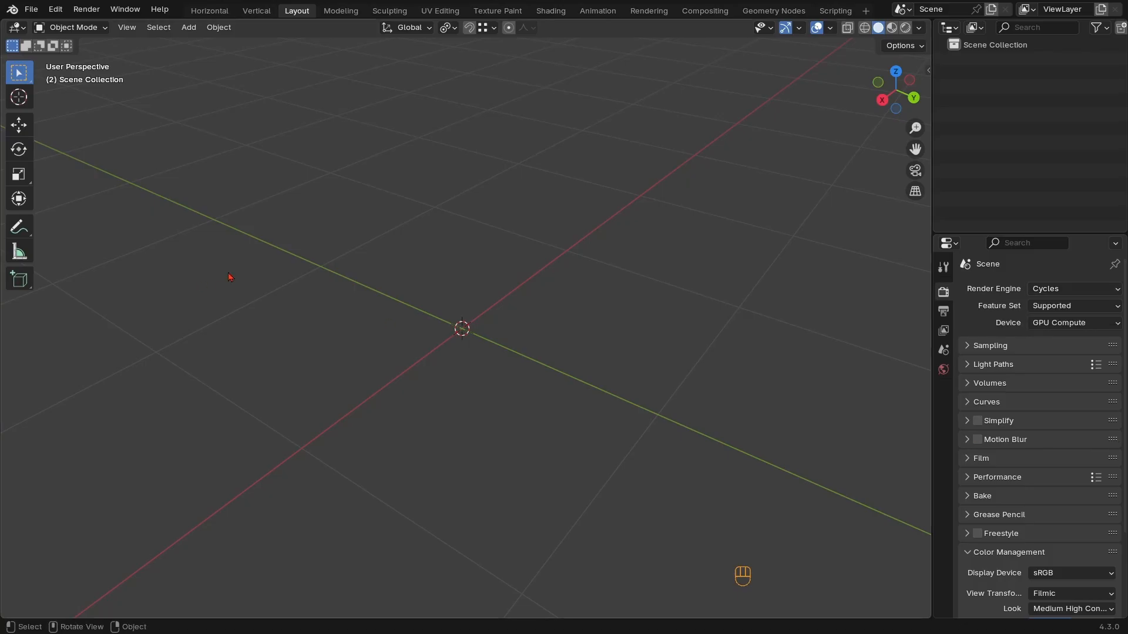
Add a 2 m cube mesh at the origin of the empty scene, and frame it
key("shift+a")
mouse_move(473, 315)
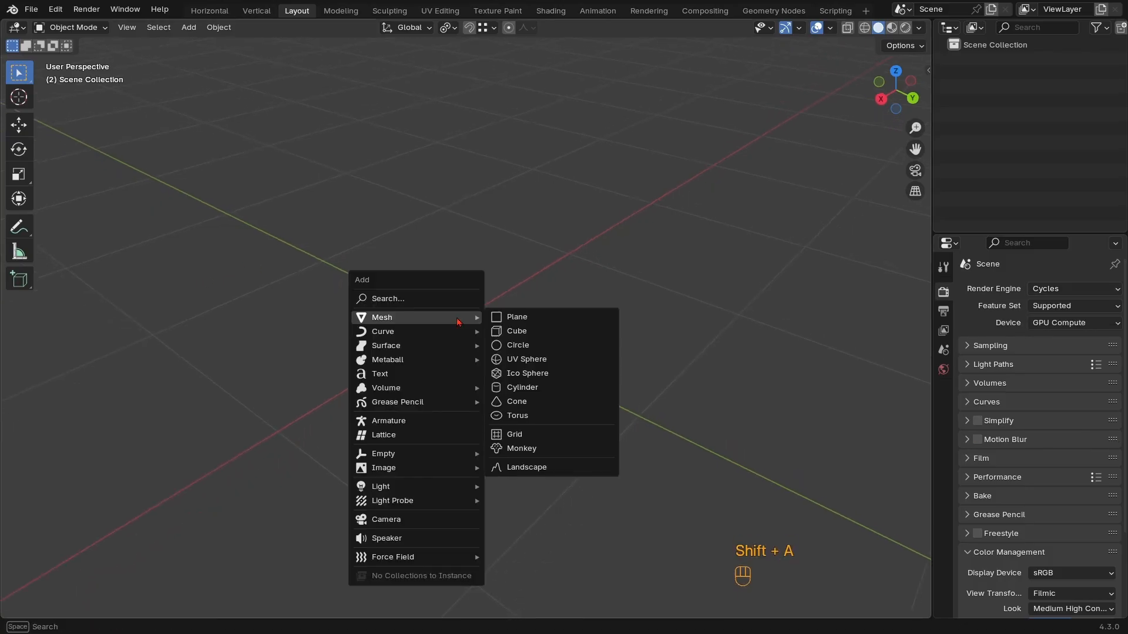
left_click(505, 331)
middle_click_drag(508, 330, 499, 362, "ctrl")
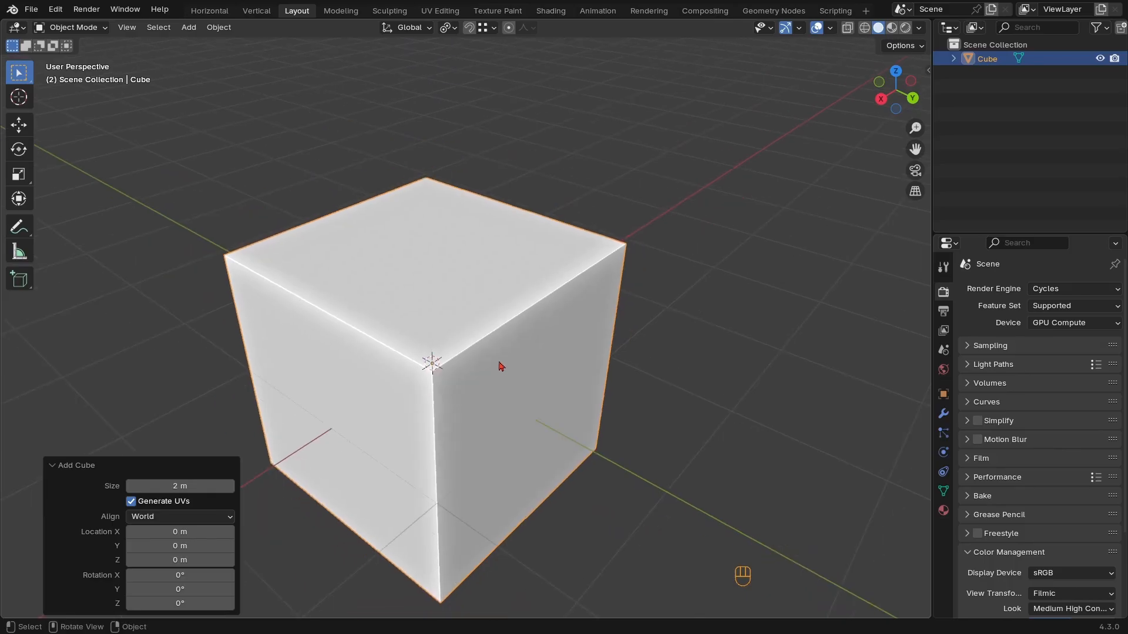
key("KP_Decimal")
middle_click_drag(550, 324, 508, 328, "ctrl")
In Edit Mode, move the cube's top face up 2 m along the global Z axis
key("Tab")
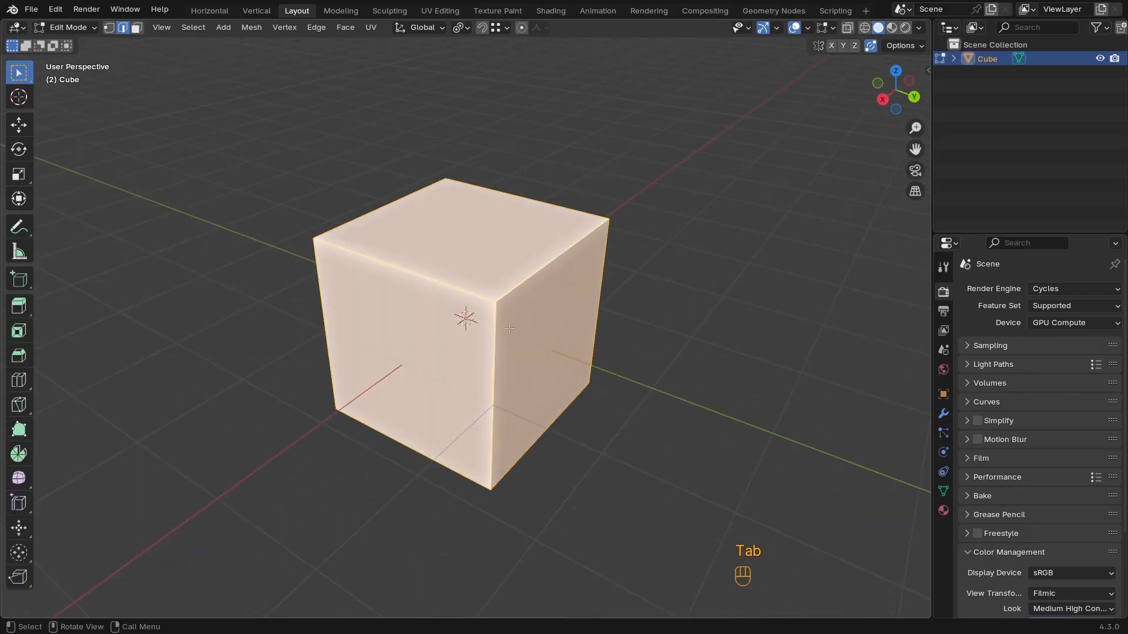
key("alt+a")
key("3")
left_click(480, 241)
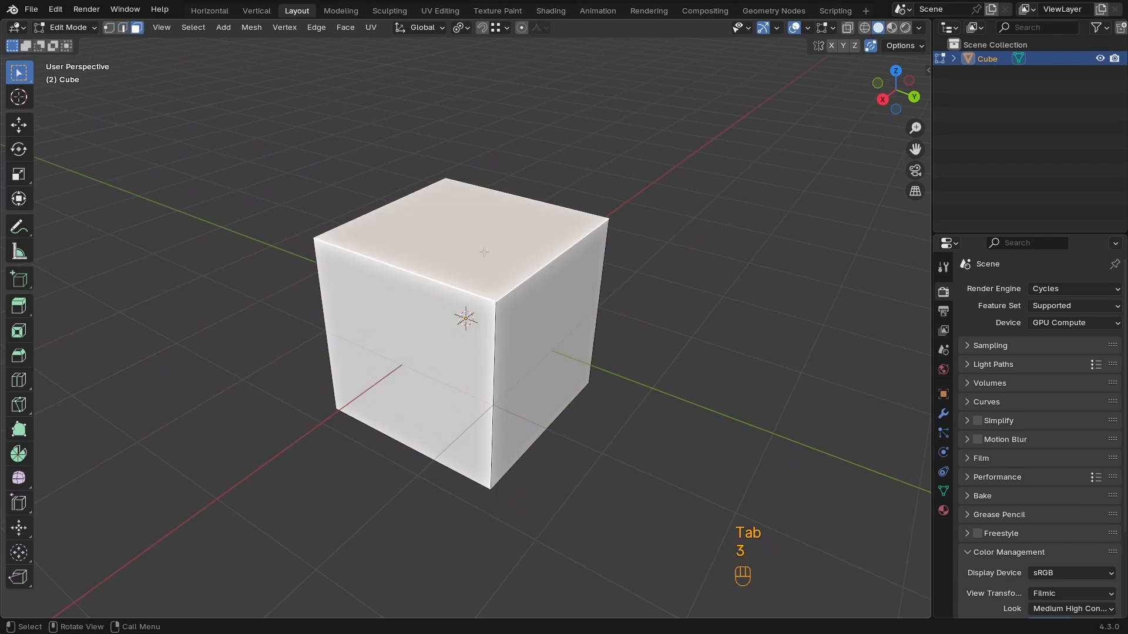
middle_click_drag(480, 241, 541, 473, "ctrl")
key("3")
key("g")
key("z")
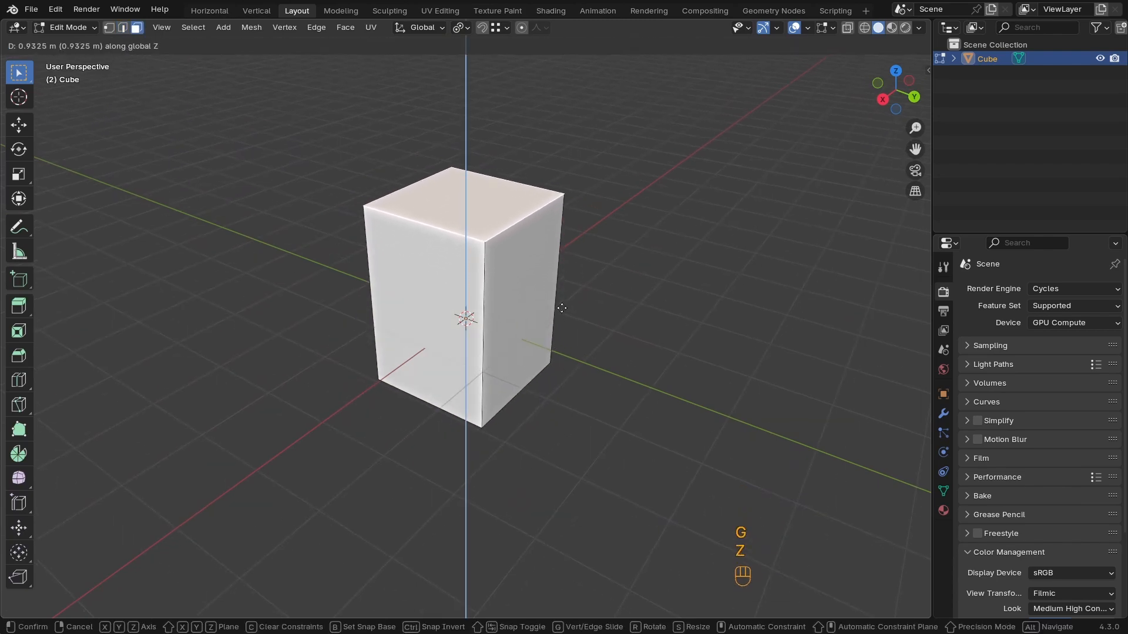
key("2")
left_click(518, 319)
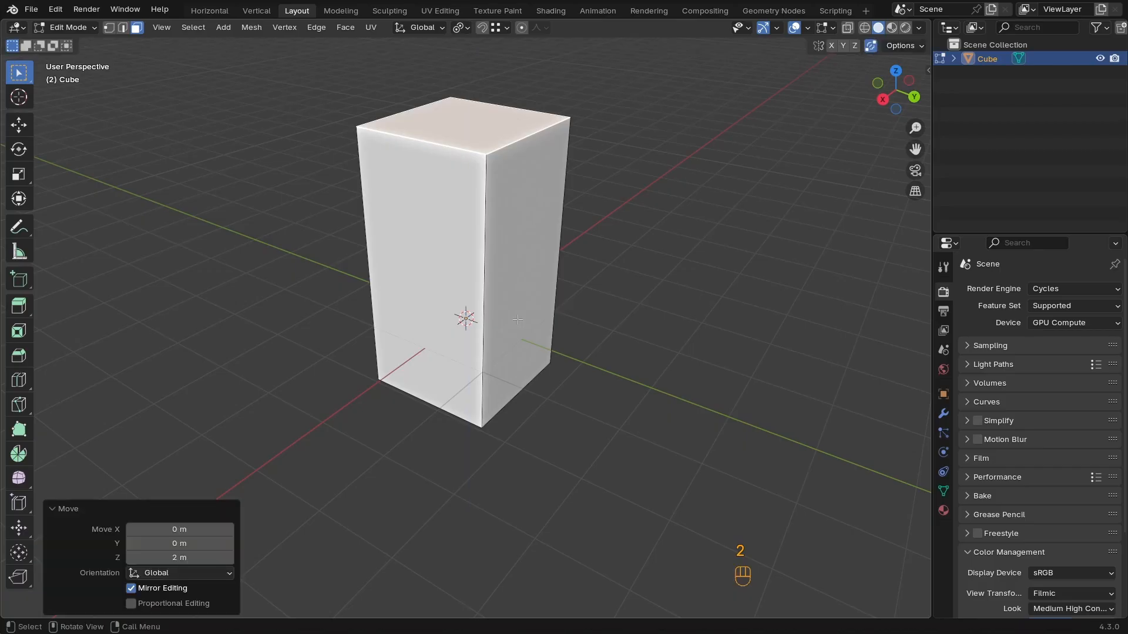
Measure the height of the tall block along its front vertical edge, and return to Object Mode with the selection tool
left_click(19, 252)
left_click(486, 294)
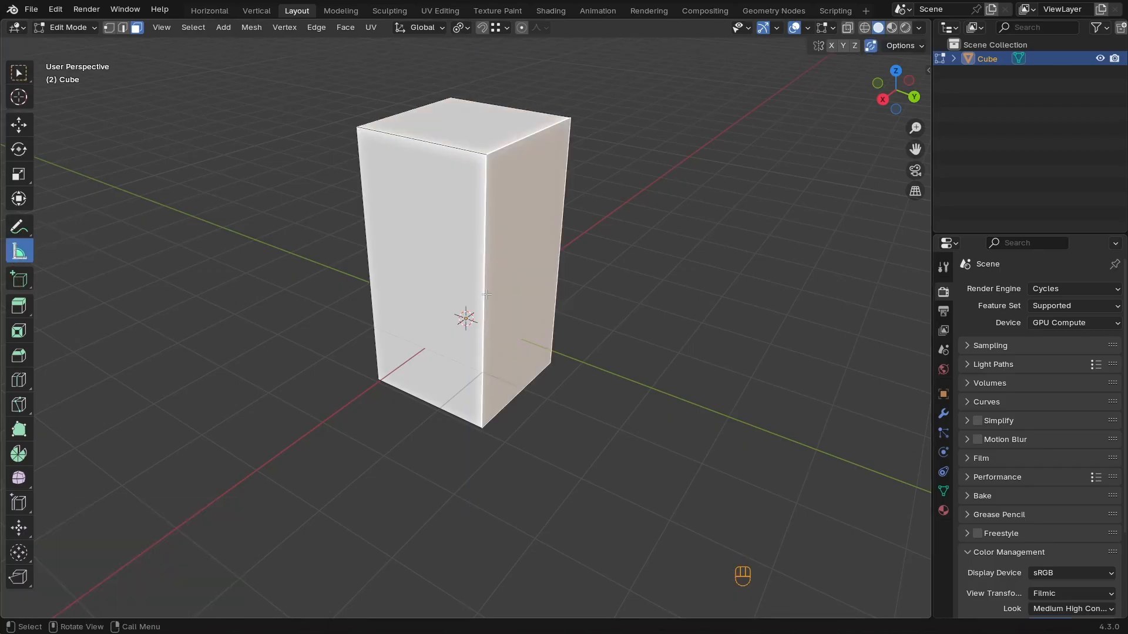
left_click_drag(487, 158, 485, 430, "ctrl")
left_click(19, 72)
middle_click_drag(470, 282, 462, 360, "ctrl")
middle_click_drag(461, 360, 458, 329, "ctrl")
middle_click_drag(458, 377, 458, 349, "shift")
middle_click_drag(457, 349, 487, 321, "ctrl")
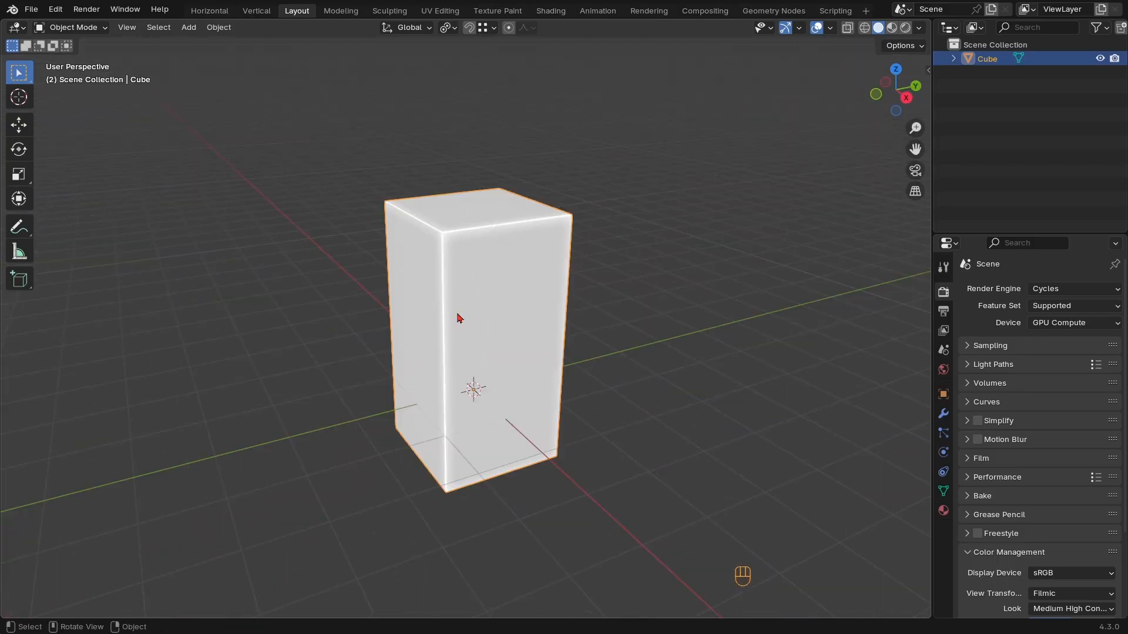
Add a second 2 m cube and move it about 3.5 m along negative Y, away from the tall block
key("shift+a")
mouse_move(395, 299)
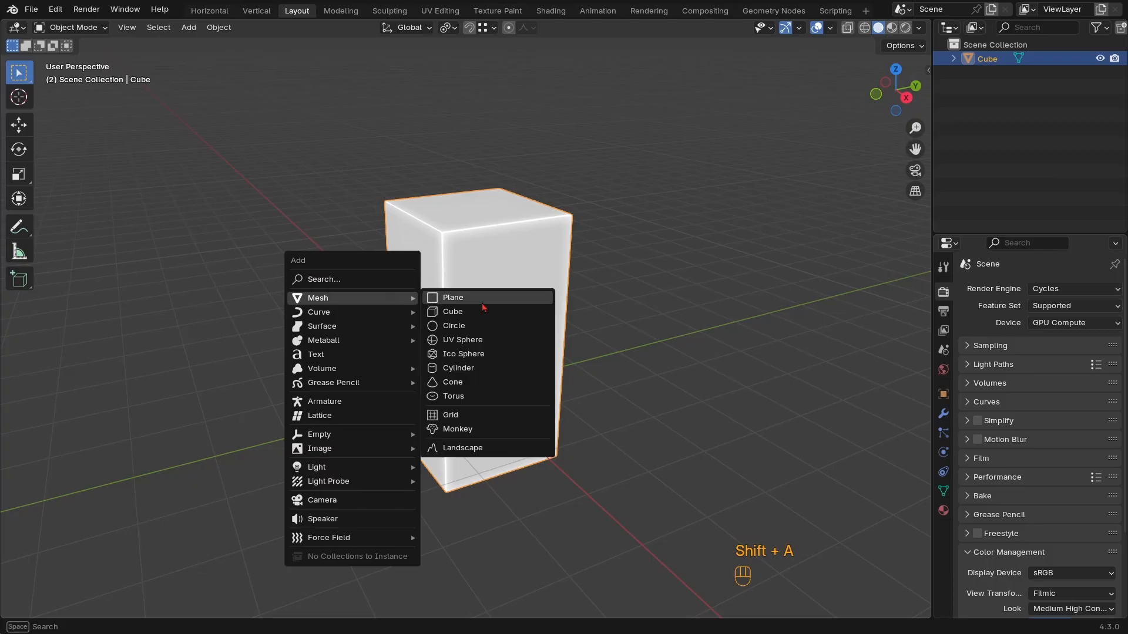
left_click(470, 312)
scroll(458, 379, "down", 2)
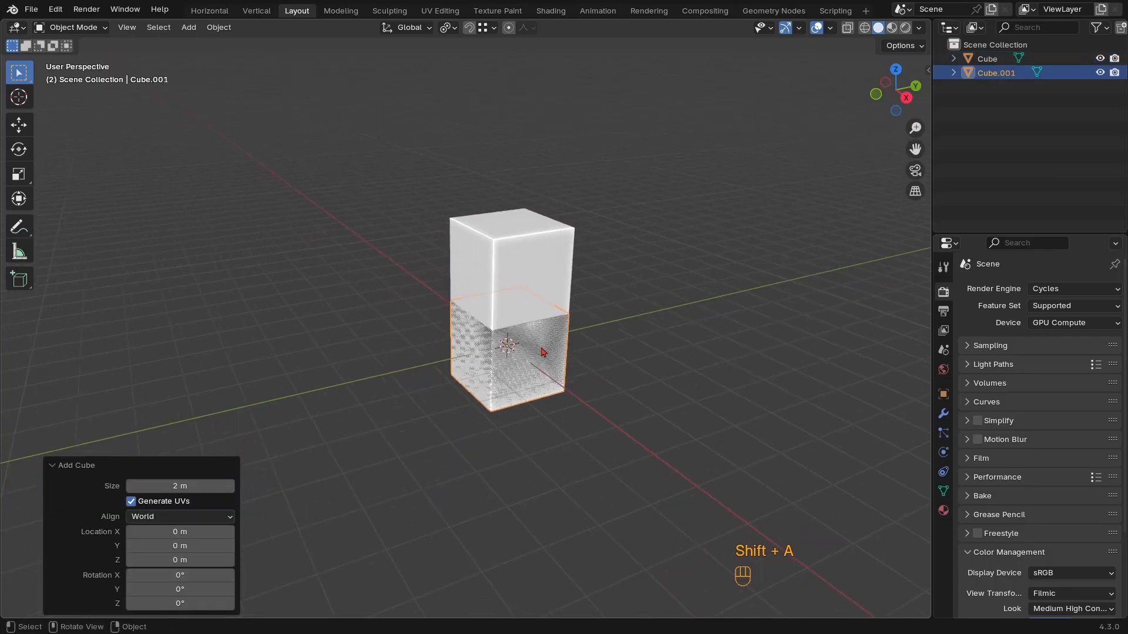
key("g")
key("y")
left_click(411, 382)
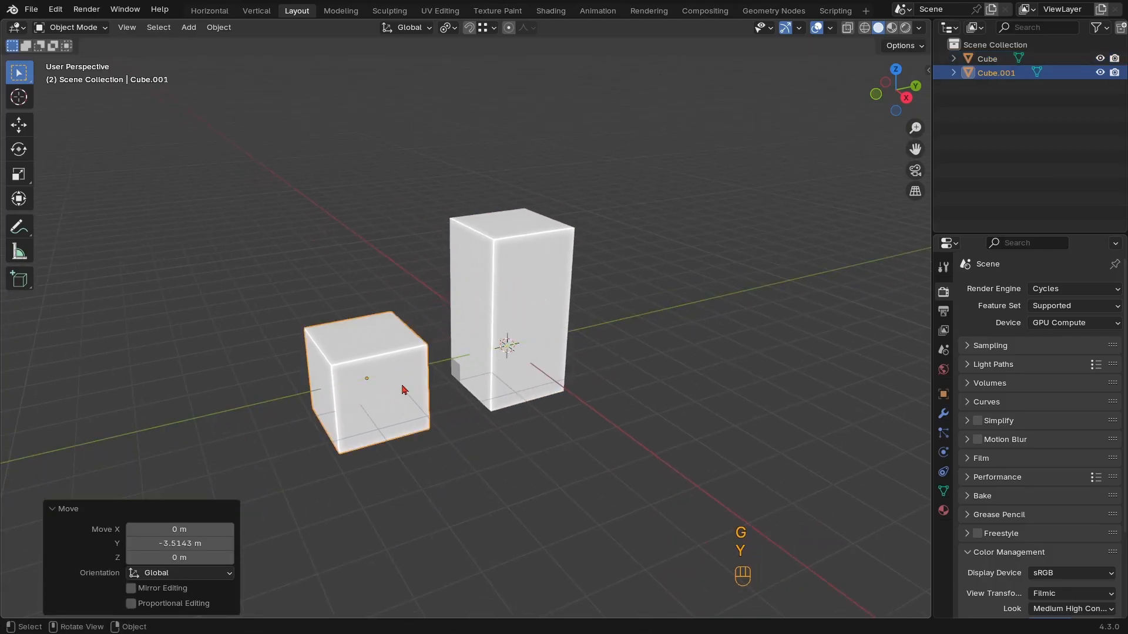
Shift the second cube about 0.33 m farther along negative Y
middle_click_drag(406, 385, 464, 334, "ctrl")
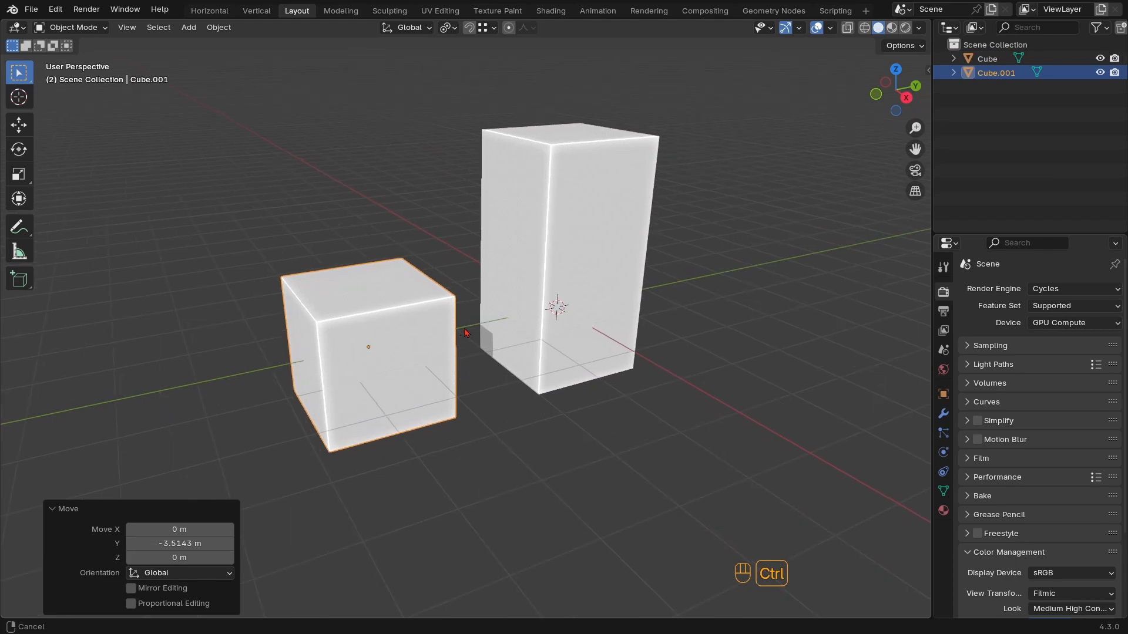
middle_click_drag(488, 370, 468, 375)
key("g")
key("y")
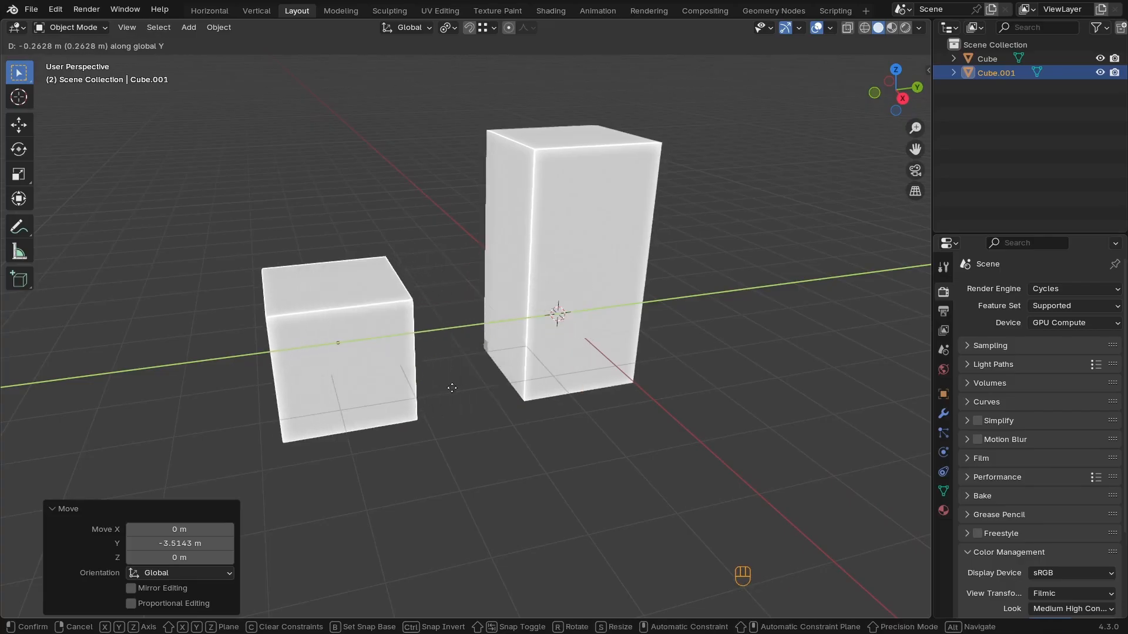
left_click(447, 386)
middle_click_drag(446, 386, 385, 388)
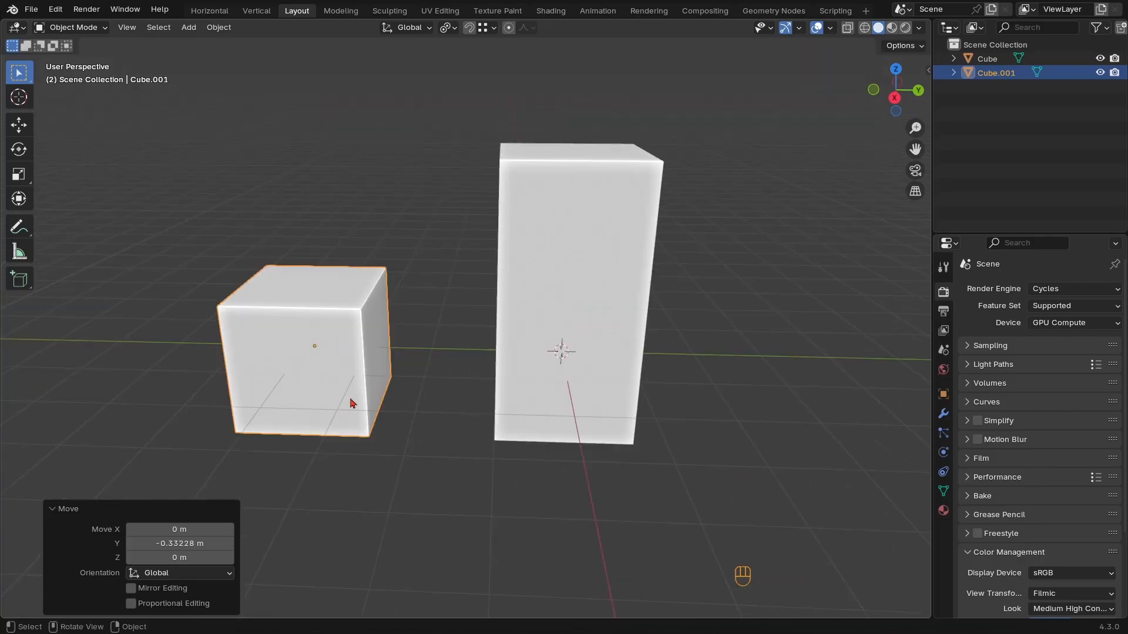
Snap the second cube flush against the tall block along Y, using Vertex snapping with the Closest snap base
left_click(489, 28)
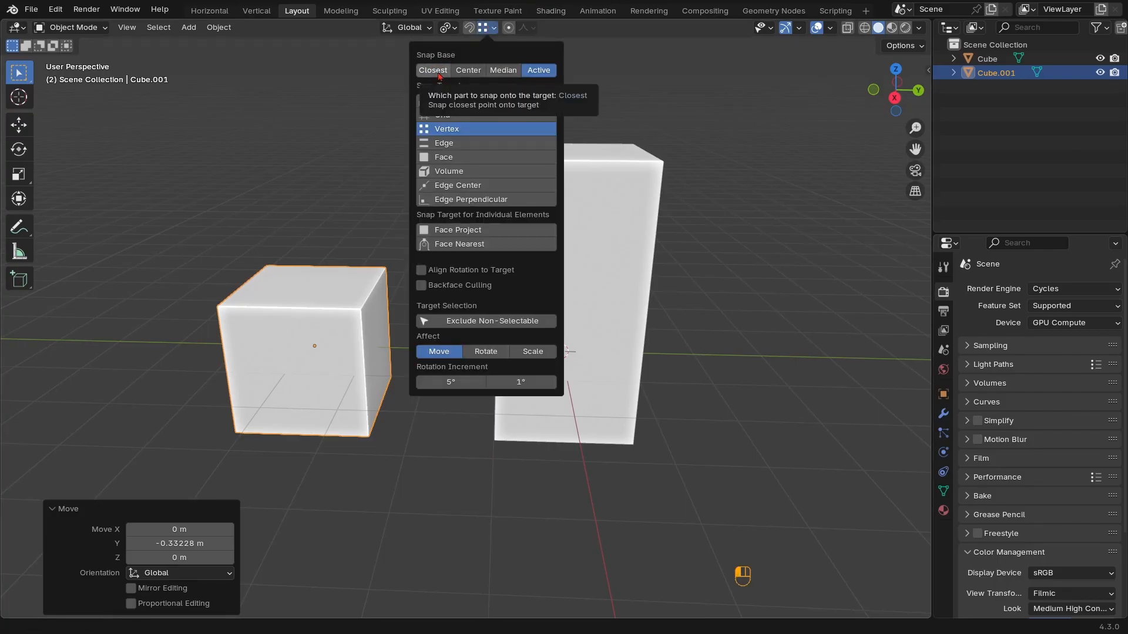
key("g")
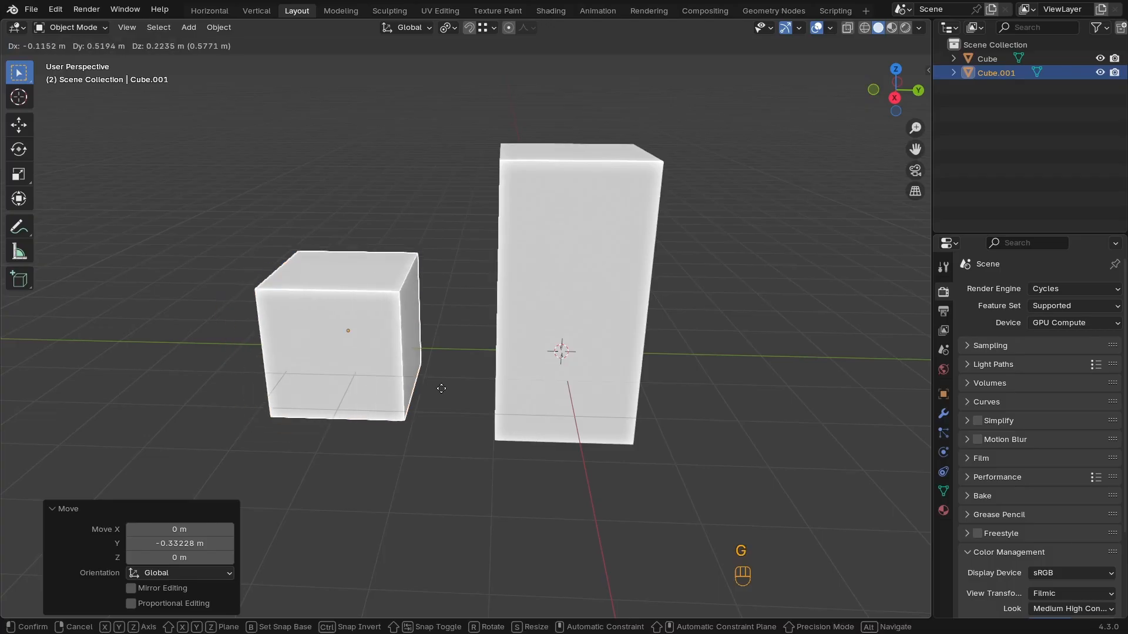
key("y")
key("ctrl")
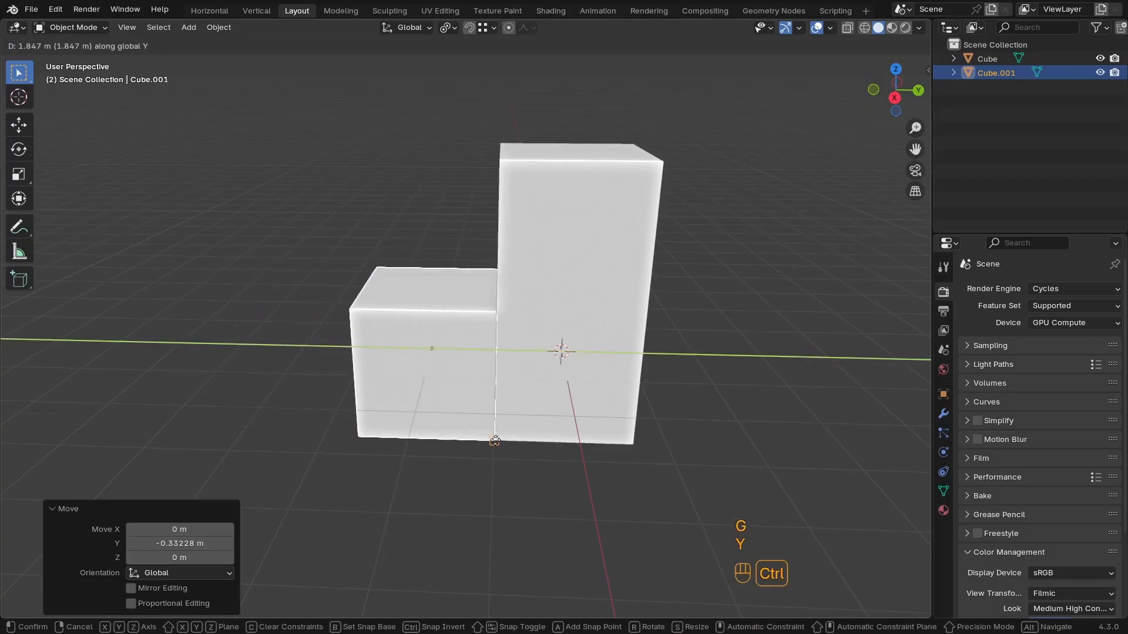
left_click(495, 441)
middle_click_drag(495, 441, 560, 424)
middle_click_drag(560, 424, 529, 440, "shift")
middle_click_drag(430, 397, 440, 373)
middle_click_drag(441, 374, 509, 332, "shift")
middle_click_drag(509, 333, 458, 378, "shift")
middle_click_drag(457, 378, 450, 405, "ctrl")
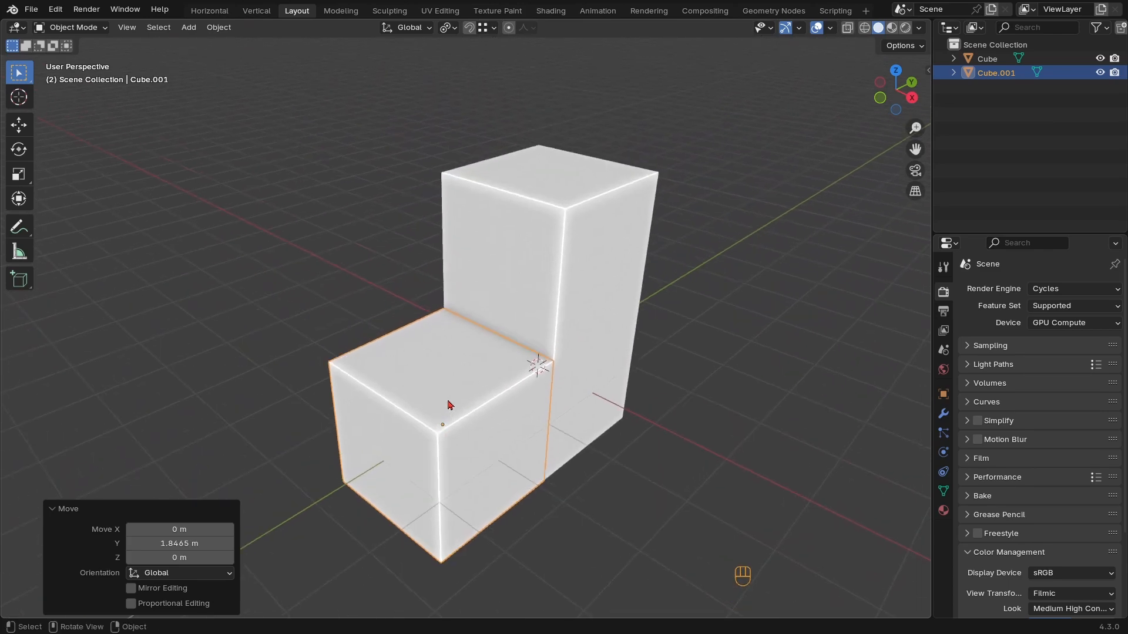
Draw a tall box on the low cube's top face with the Add Cube tool, beside the tall block
left_click(22, 281)
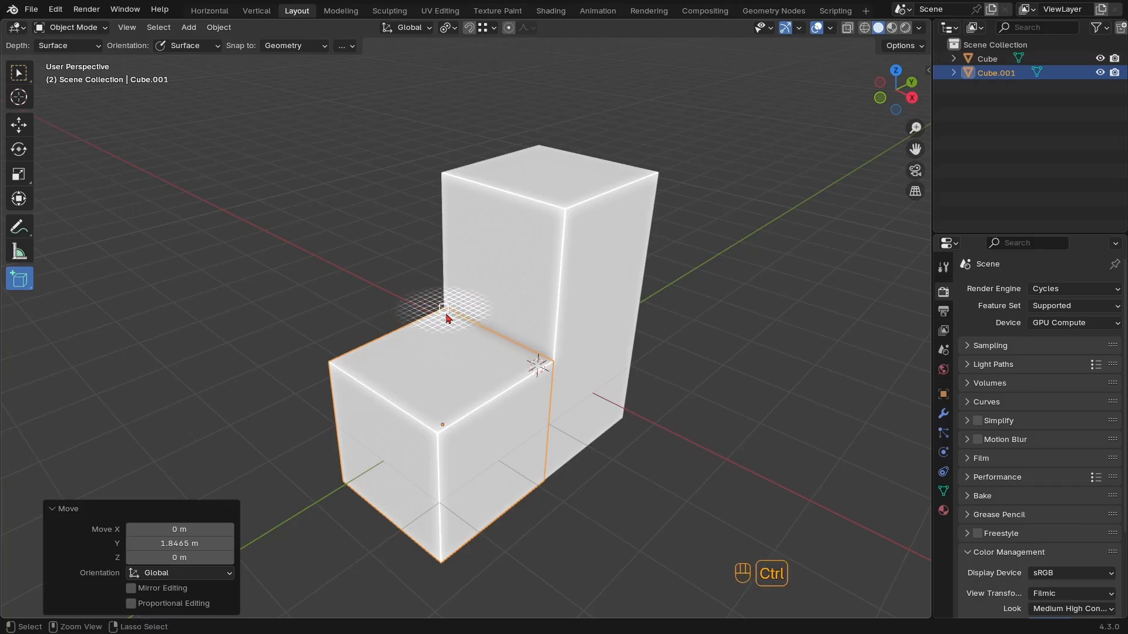
left_click_drag(450, 323, 456, 331)
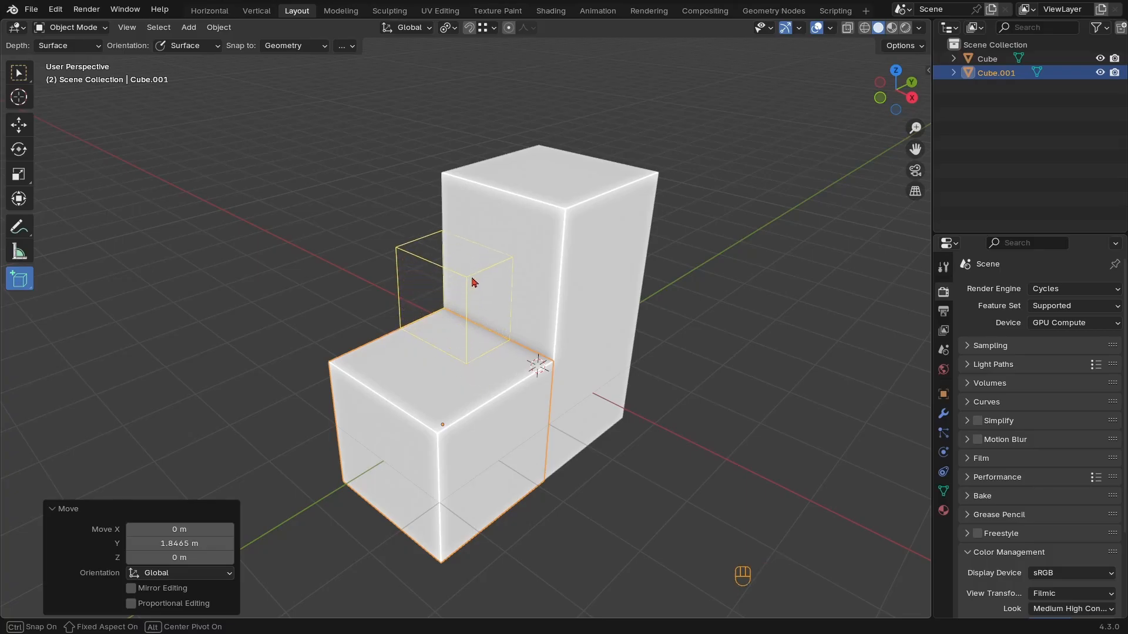
left_click(497, 244)
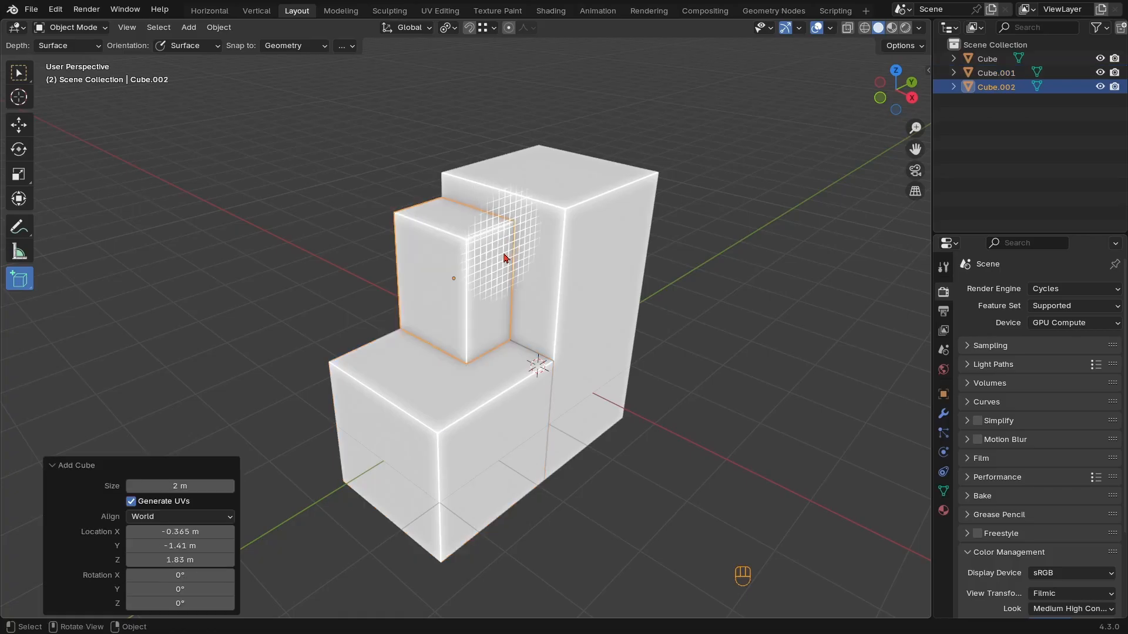
Draw a thin ledge box projecting from the low cube's side face along its upper edge, snapping to the corners
middle_click_drag(501, 289, 467, 339, "ctrl")
middle_click_drag(494, 344, 478, 280, "ctrl")
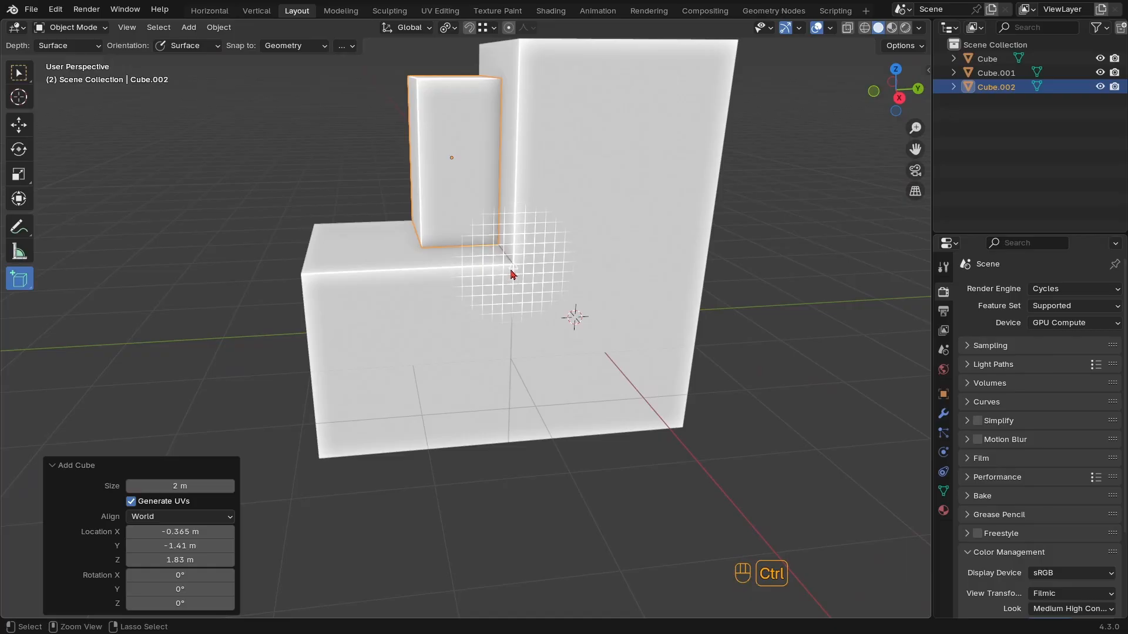
left_click_drag(513, 272, 485, 282, "ctrl")
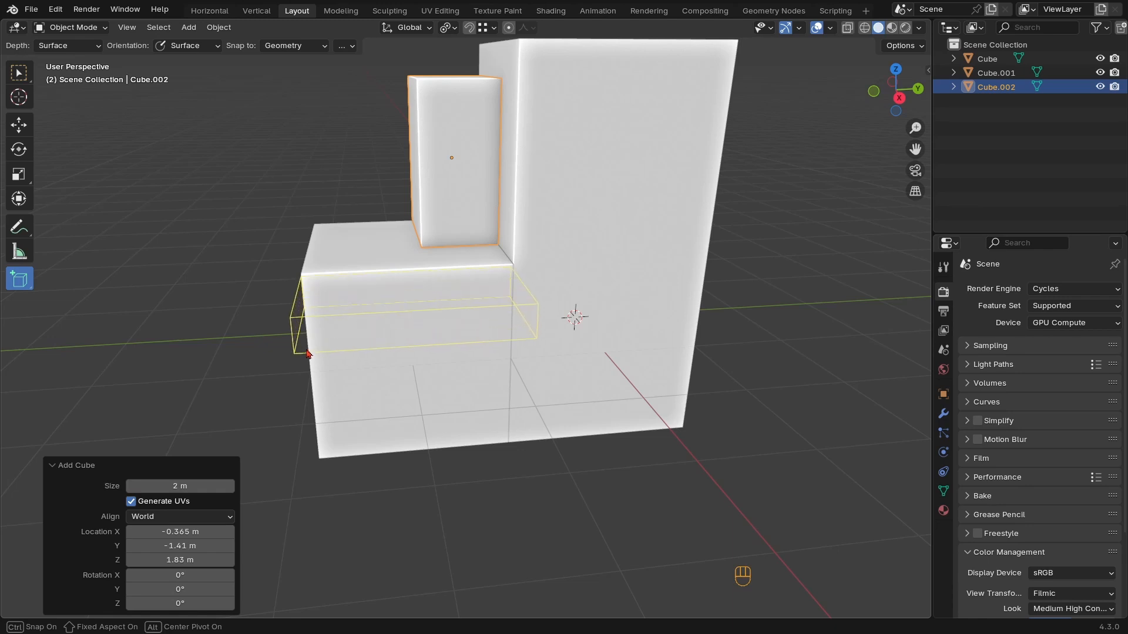
left_click(306, 339)
Delete the ledge box just drawn on the low cube's side
middle_click_drag(329, 317, 262, 354)
scroll(438, 254, "up", 5)
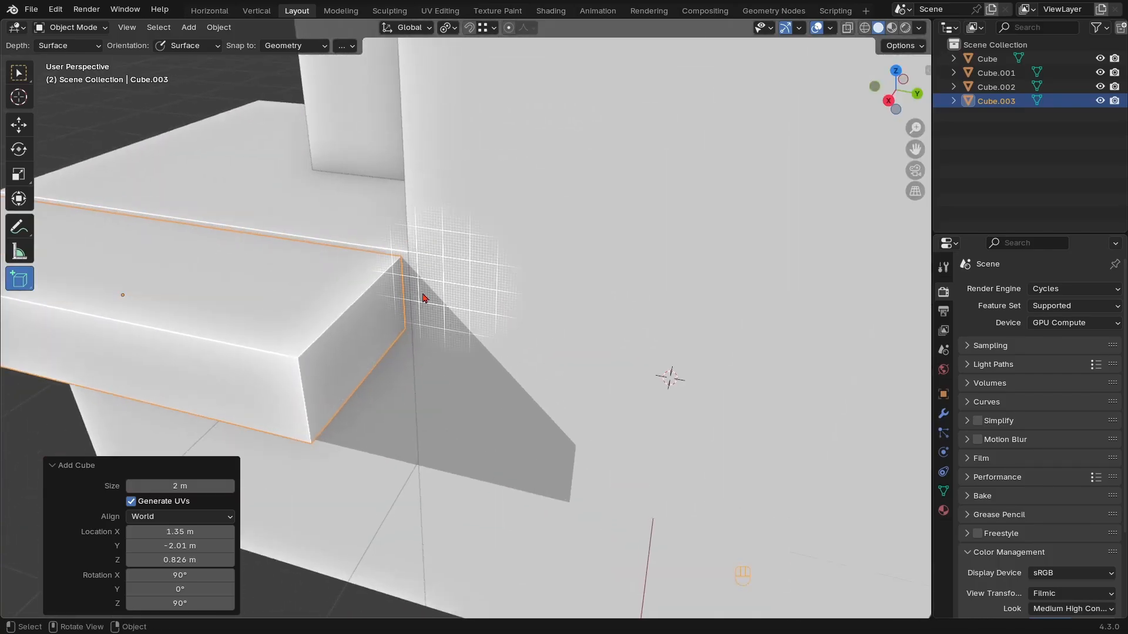
middle_click_drag(364, 240, 550, 395, "shift")
key("x")
left_click(531, 386)
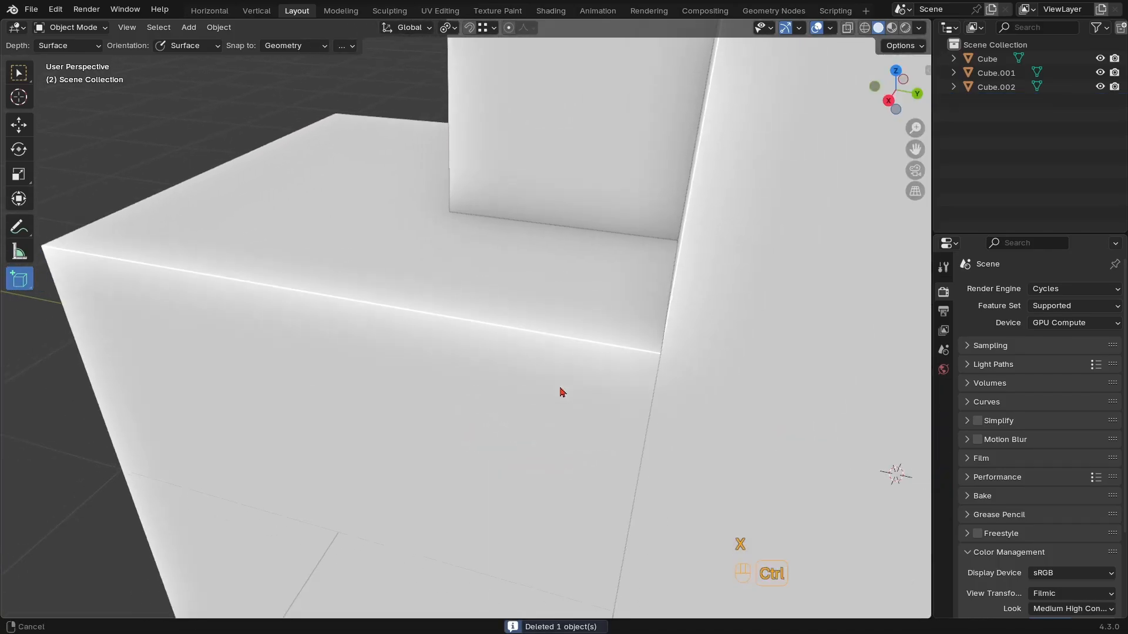
Redraw the ledge box along the full upper edge of the low cube's side face, snapped to both corners
left_click_drag(660, 361, 452, 385)
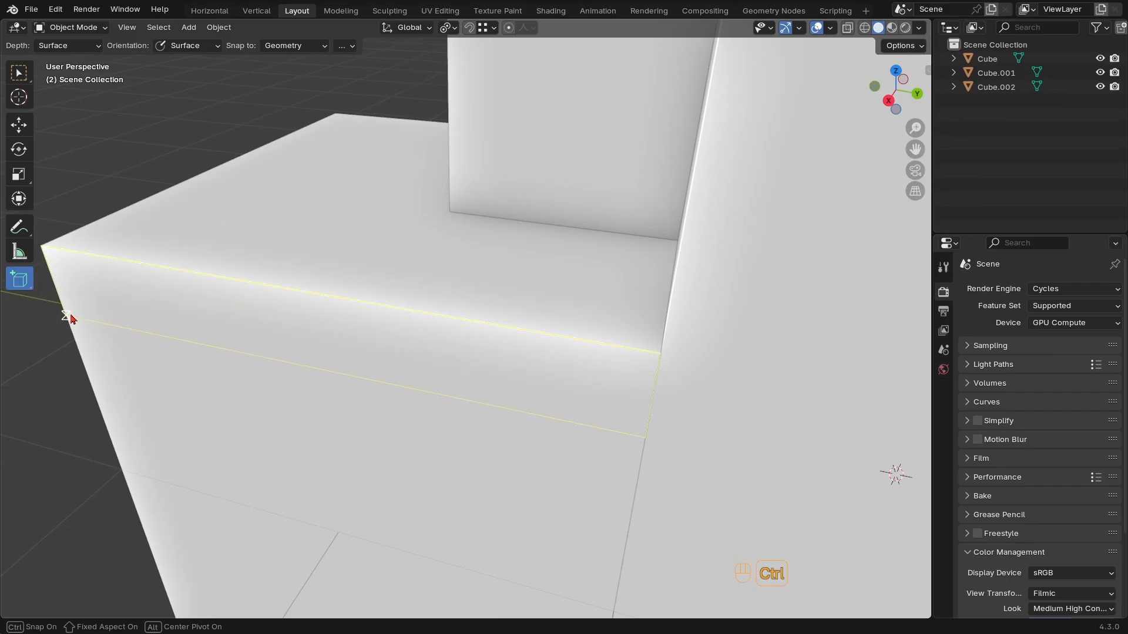
left_click_drag(69, 394, 284, 352)
left_click(285, 353)
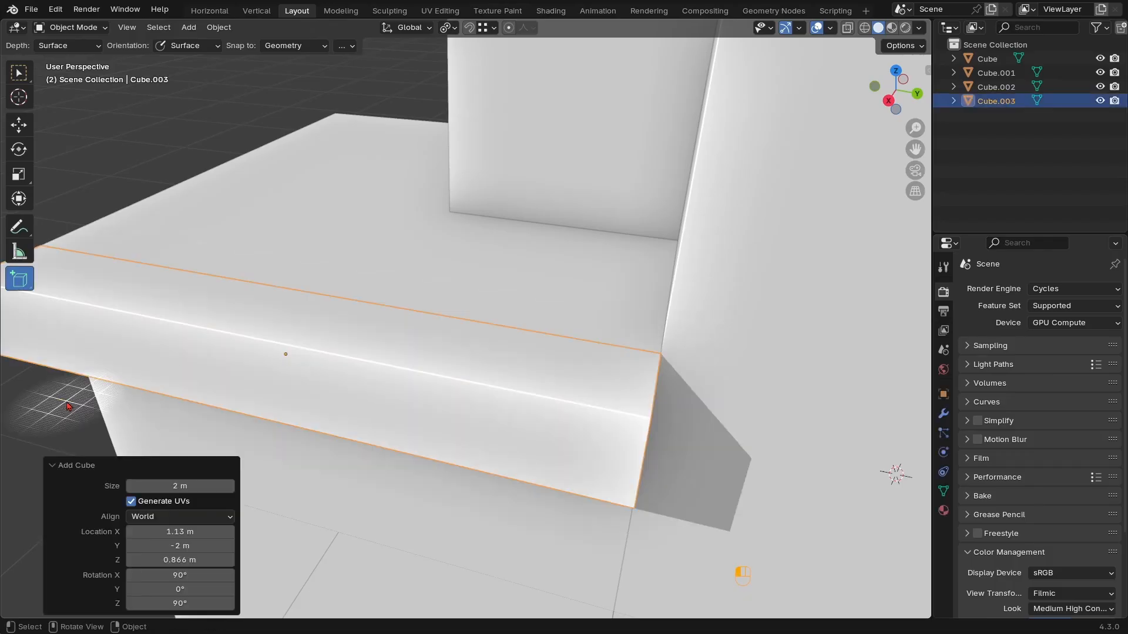
Select the low cube and add one centred horizontal loop cut around it in Edit Mode
middle_click_drag(284, 353, 498, 366)
scroll(493, 369, "down", 2)
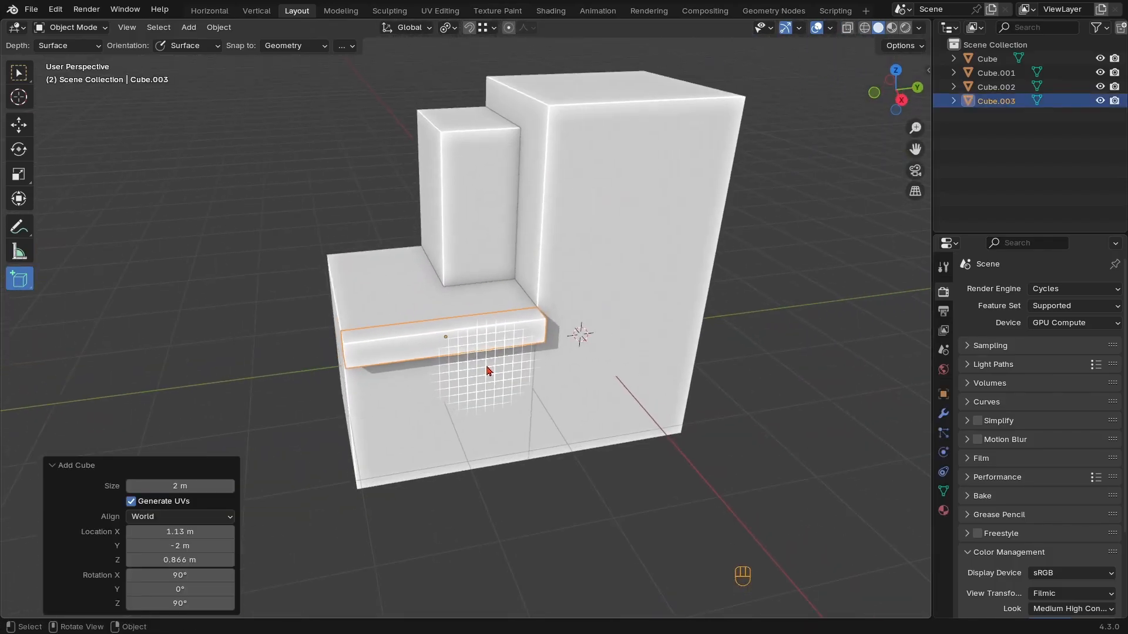
mouse_move(527, 319)
middle_mouse_down("shift")
mouse_move(509, 357)
mouse_move(487, 348)
mouse_move(501, 358)
mouse_move(501, 327)
mouse_move(517, 333)
middle_mouse_up("shift")
scroll(488, 363, "down", 1)
middle_click_drag(470, 382, 503, 318, "shift")
scroll(469, 363, "up", 1)
middle_click_drag(468, 362, 541, 329, "shift")
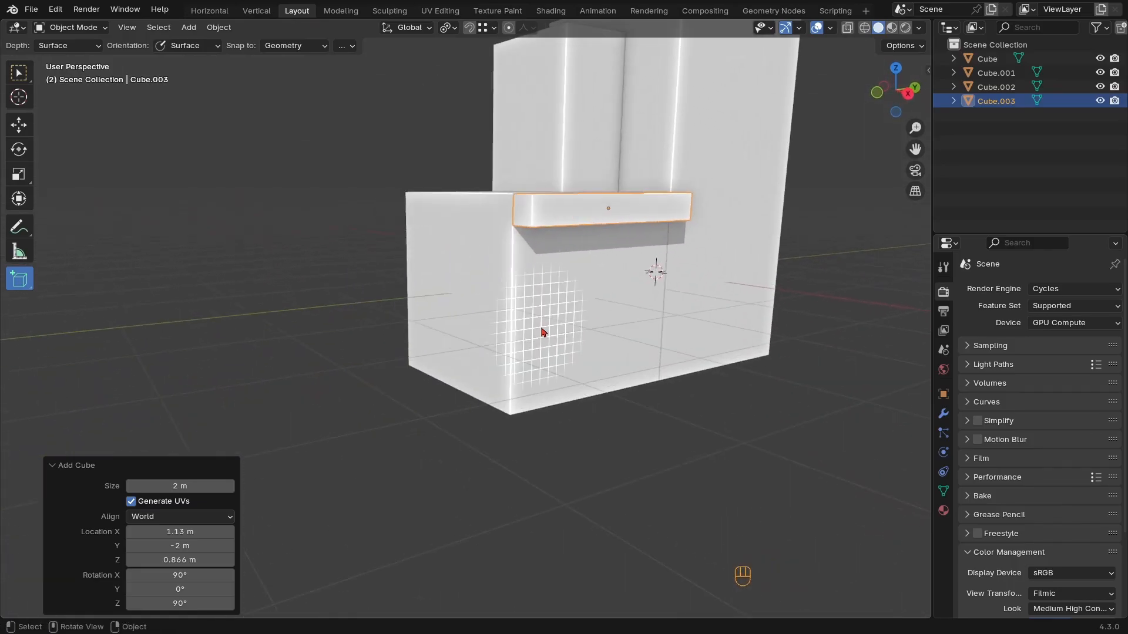
middle_click_drag(527, 380, 478, 360)
left_click(18, 71)
left_click(529, 378)
key("Tab")
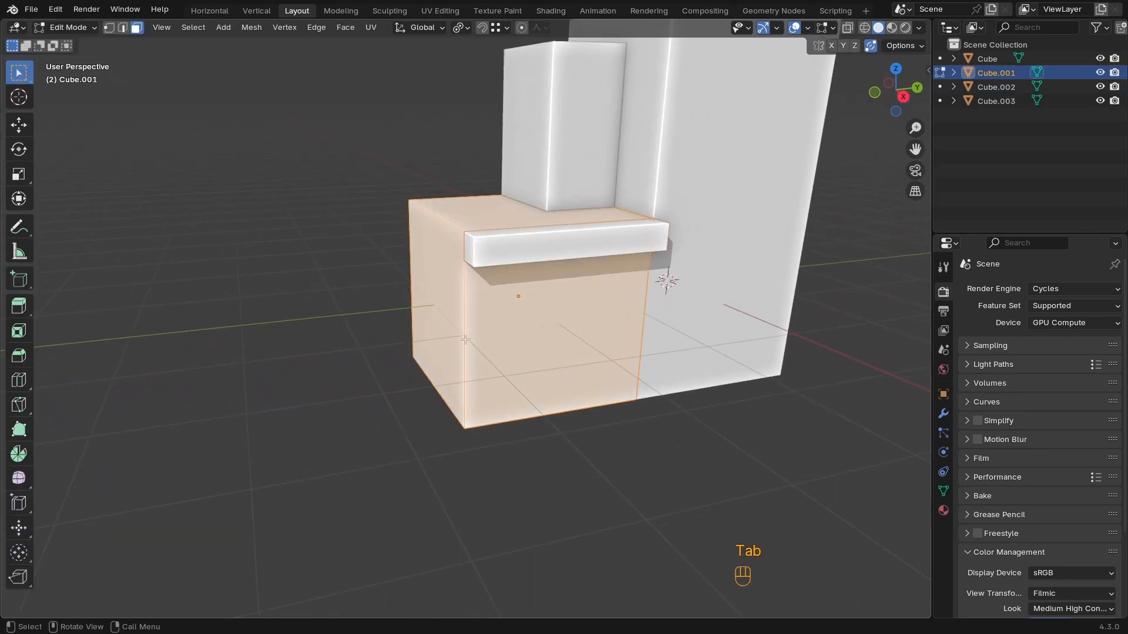
key("ctrl+r")
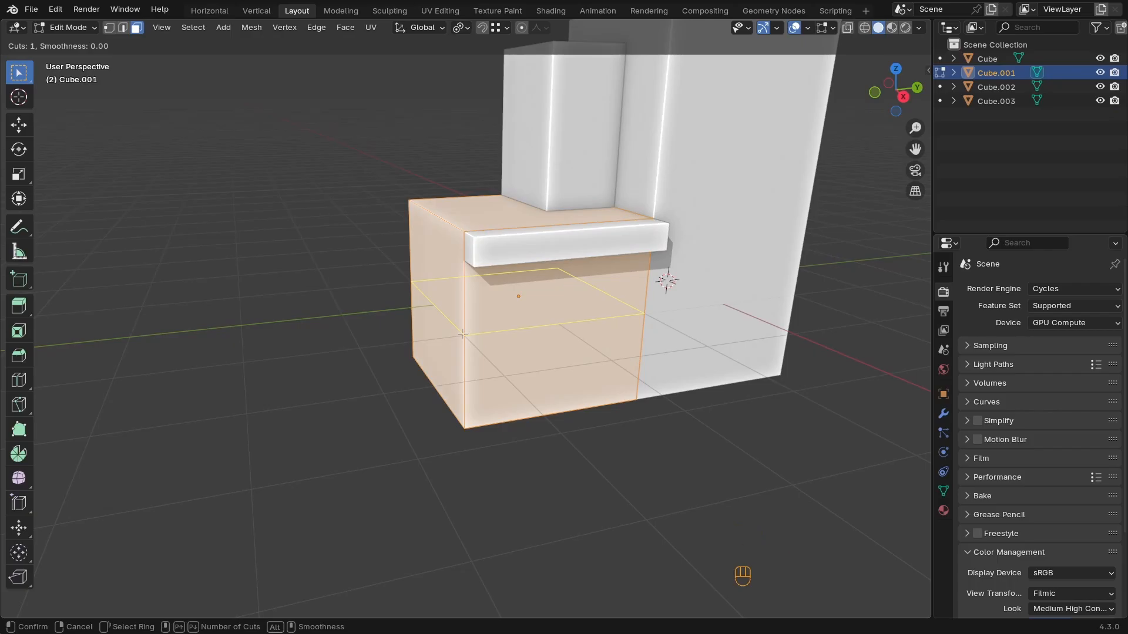
left_click(463, 333)
right_click(463, 333)
Extrude the low cube's lower front face outward about 0.7 m to form a step, and return to Object Mode
key("3")
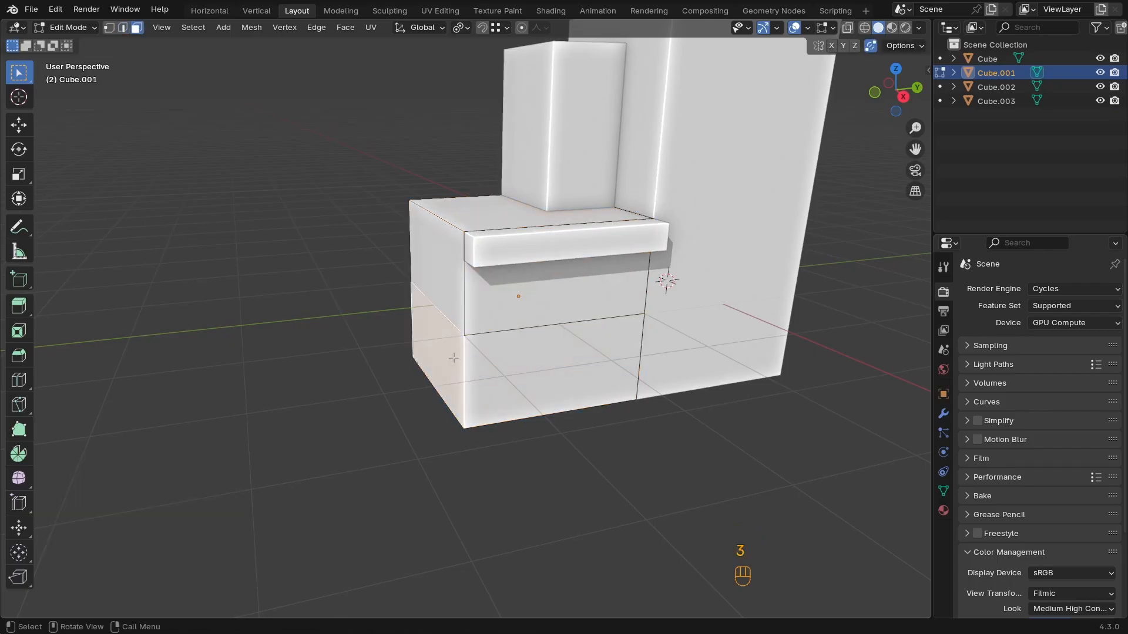
key("e")
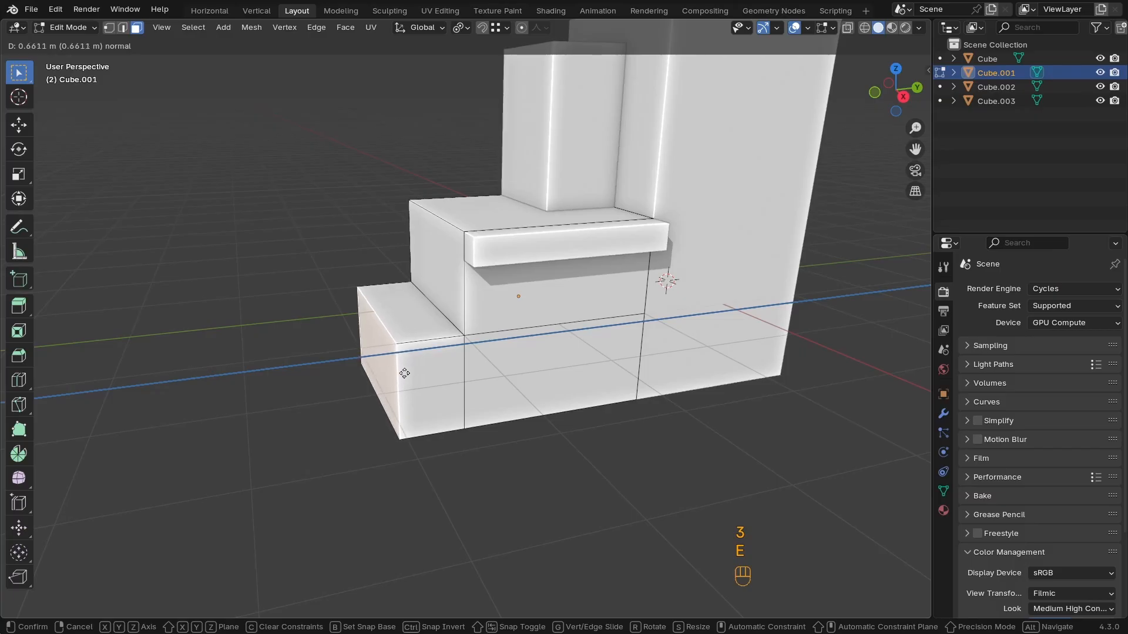
left_click(400, 372)
middle_click_drag(399, 373, 496, 391, "shift")
key("Tab")
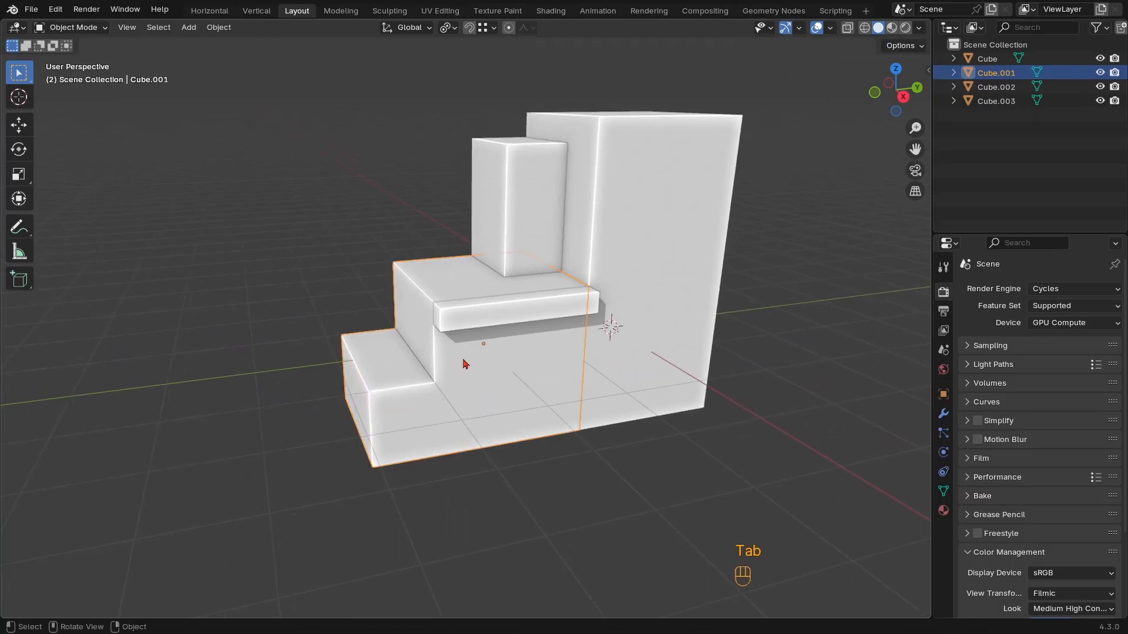
Select the ledge and extrude its end face a short distance past the low cube's corner in Edit Mode
middle_click_drag(466, 352, 569, 346, "ctrl")
left_click(604, 312)
middle_click_drag(569, 346, 653, 415)
key("Tab")
key("e")
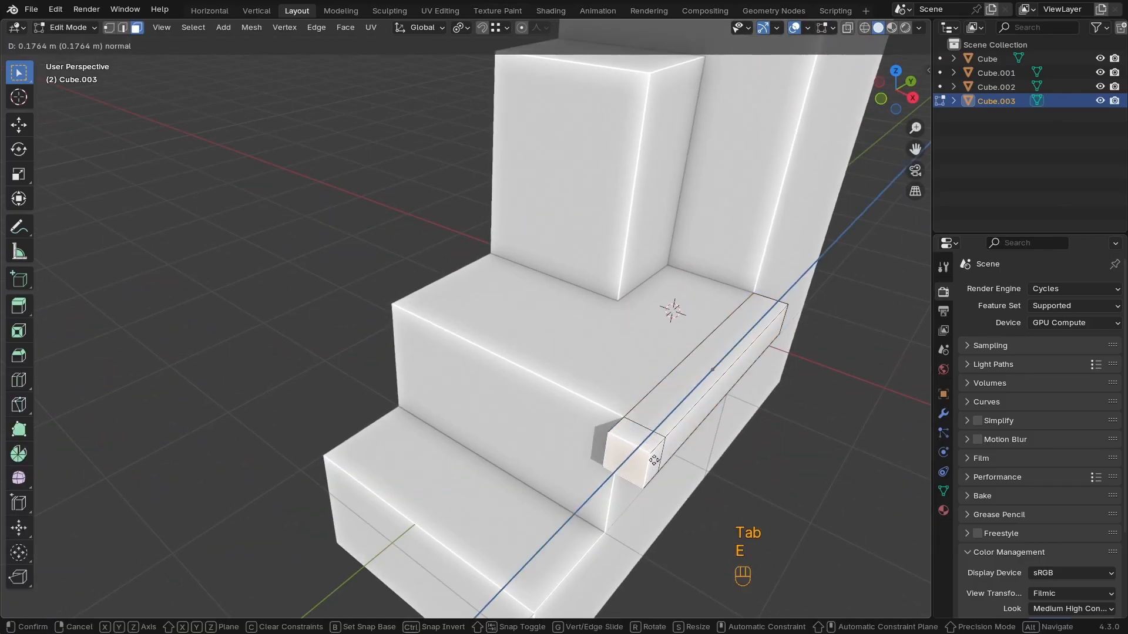
left_click(648, 470)
Extrude the new corner section's inner face 2 m along the low cube's front, snapping it to the opposite corner
middle_click_drag(648, 470, 720, 407)
key("e")
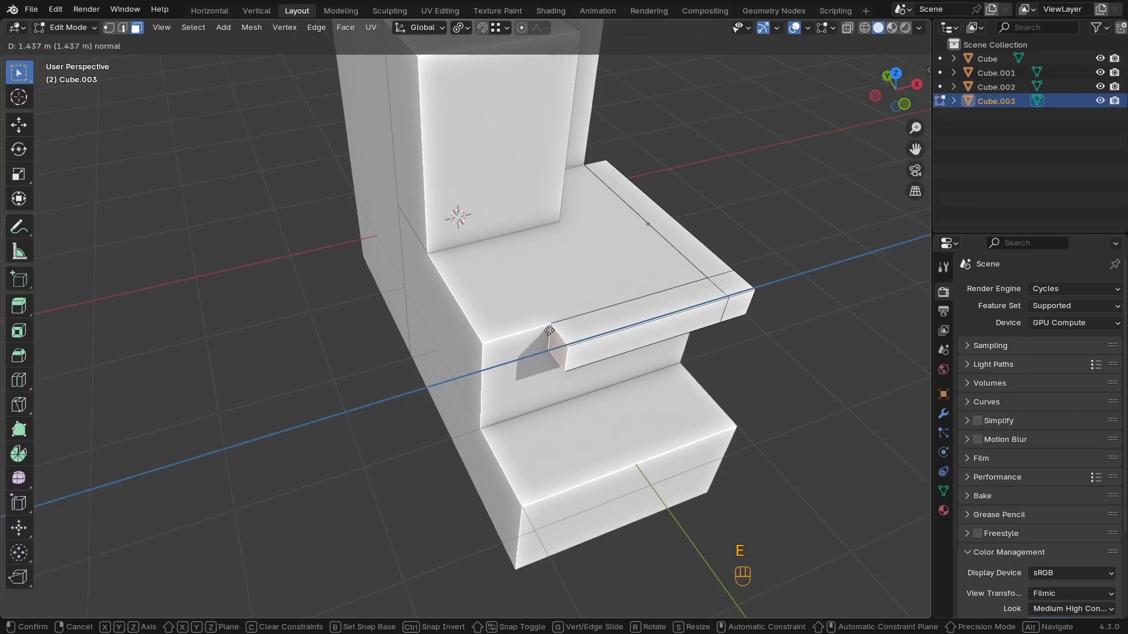
key("ctrl")
left_click(487, 345)
Add one loop cut across the ledge's side arm, sliding it close to the end that meets the tall block
middle_click_drag(486, 345, 567, 411)
middle_click_drag(567, 411, 528, 389)
key("ctrl+r")
left_click(561, 297)
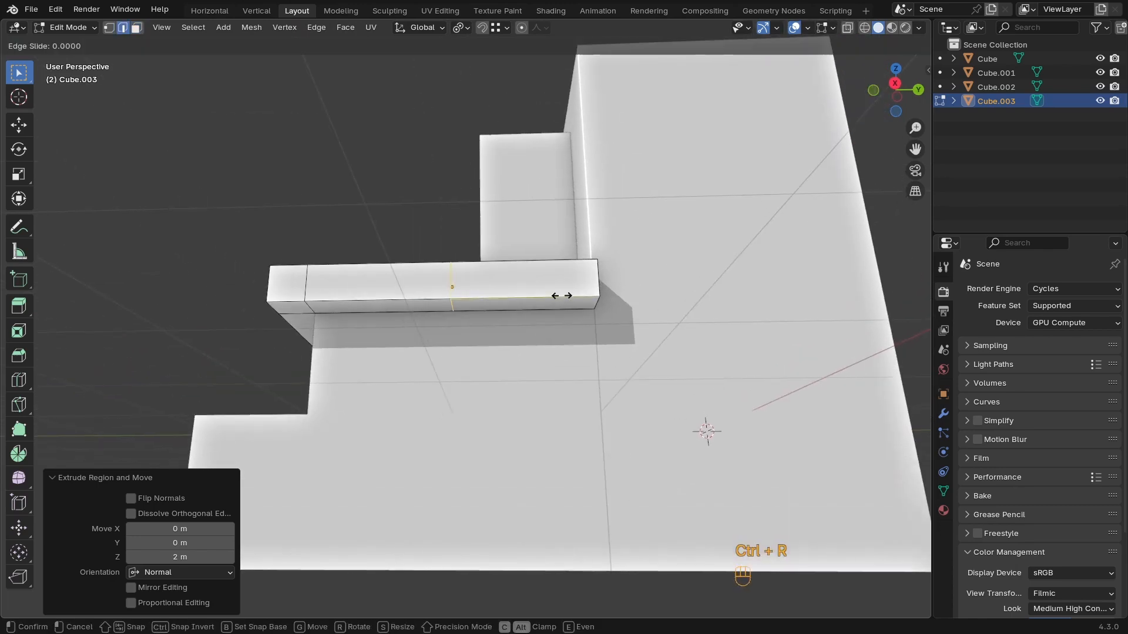
left_click(653, 291)
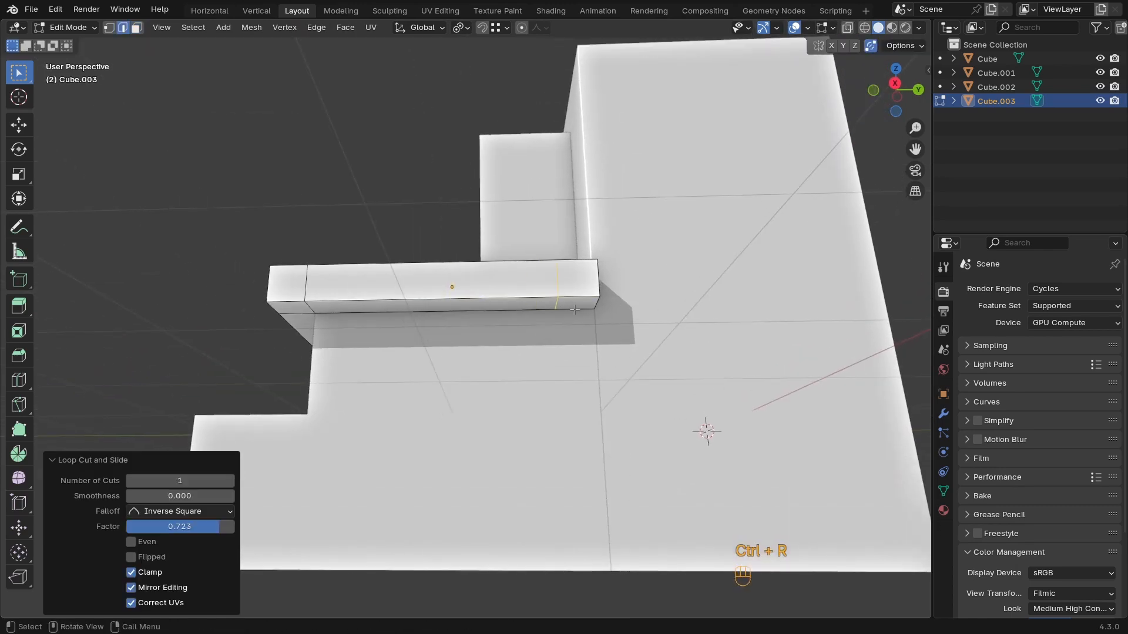
Extrude the underside of the ledge's narrow end section down about 0.65 m to form a vertical leg
key("3")
left_click(579, 302)
key("e")
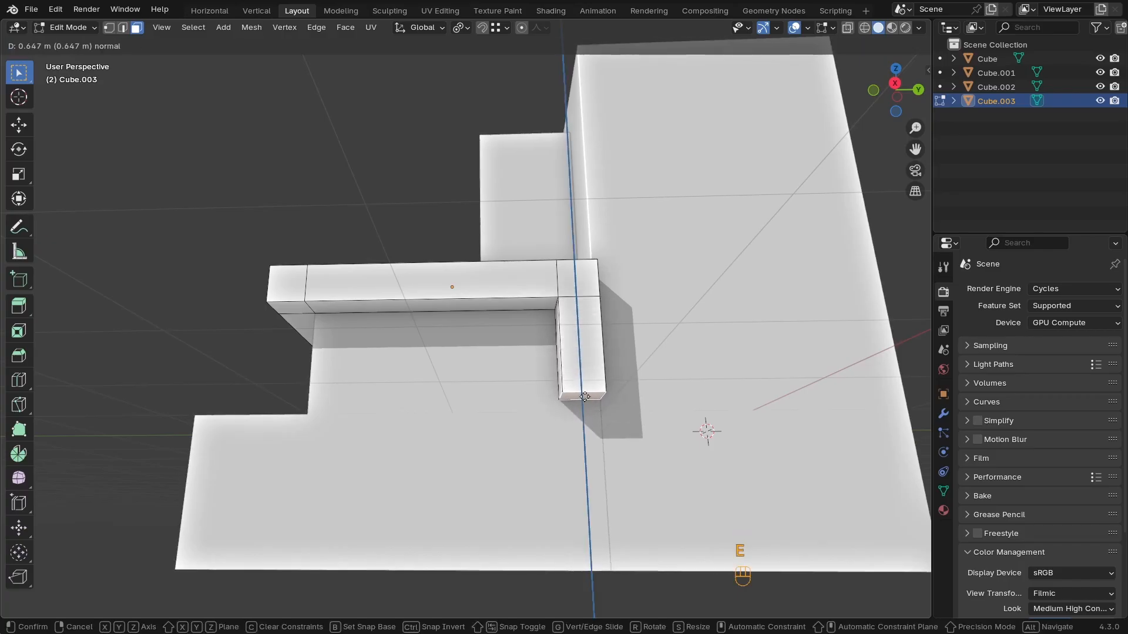
left_click(585, 397)
key("e")
key("ctrl")
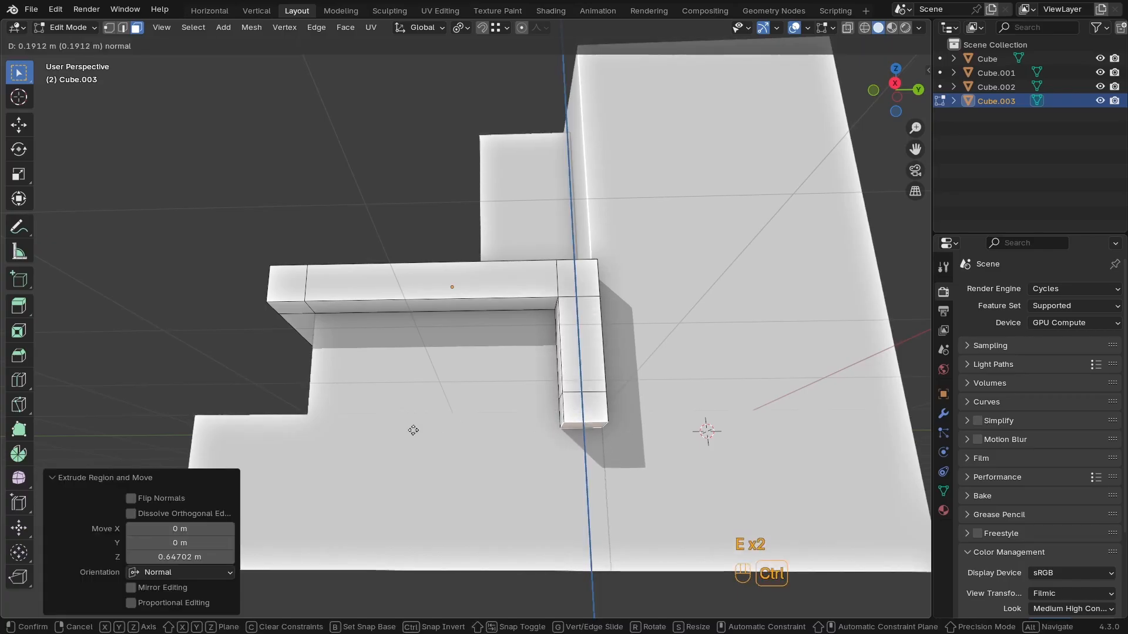
right_click(315, 425)
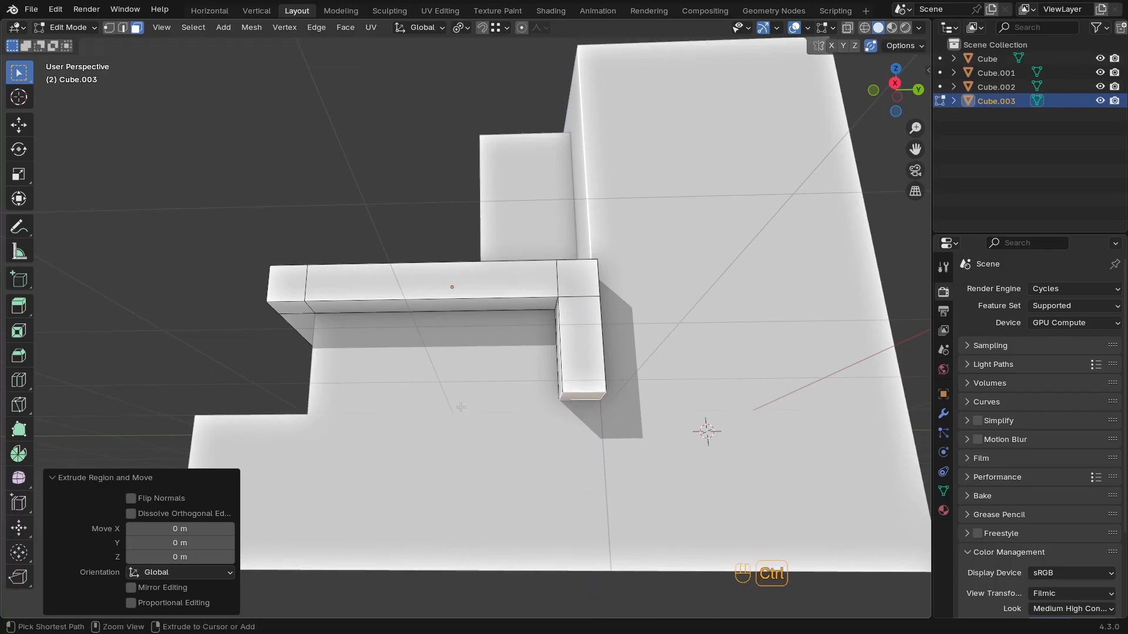
key("ctrl+z")
Move the leg's bottom face down about 0.08 m along Z, snapping it to the level of the step's top
key("g")
key("z")
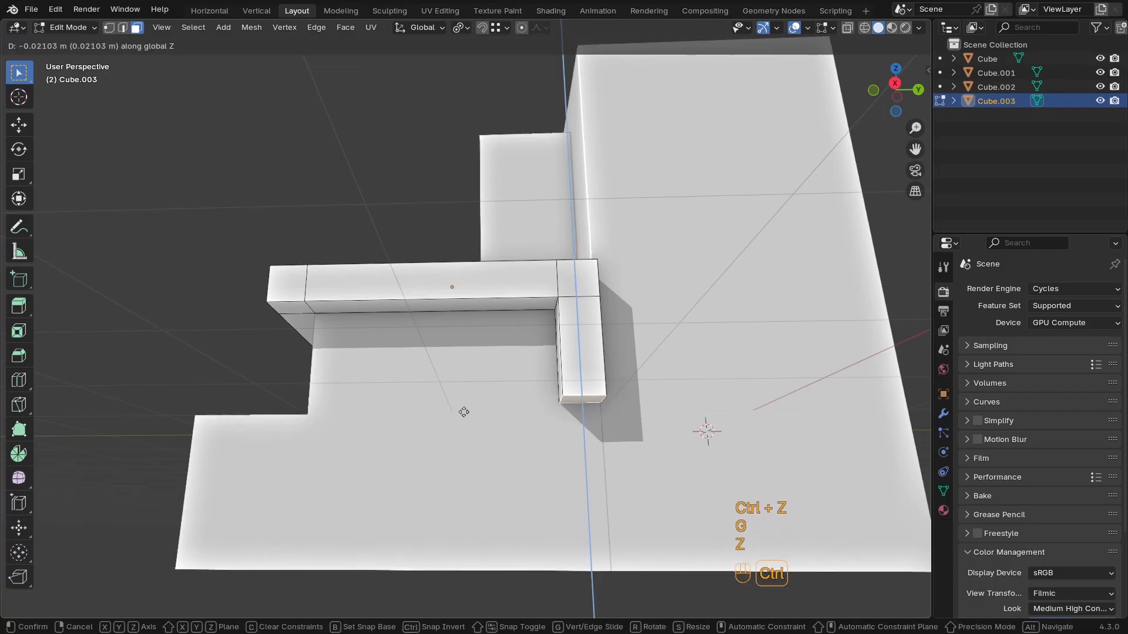
key("ctrl")
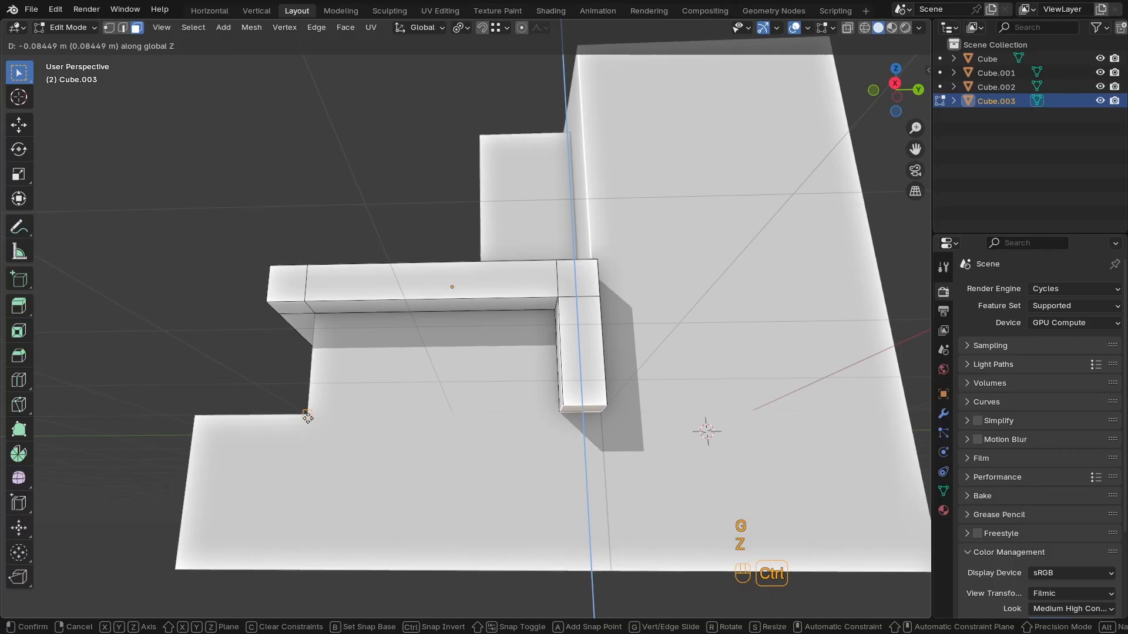
left_click(307, 413)
Extrude the leg's bottom face down about 0.2 m to add a lower corner section
middle_click_drag(307, 413, 411, 456)
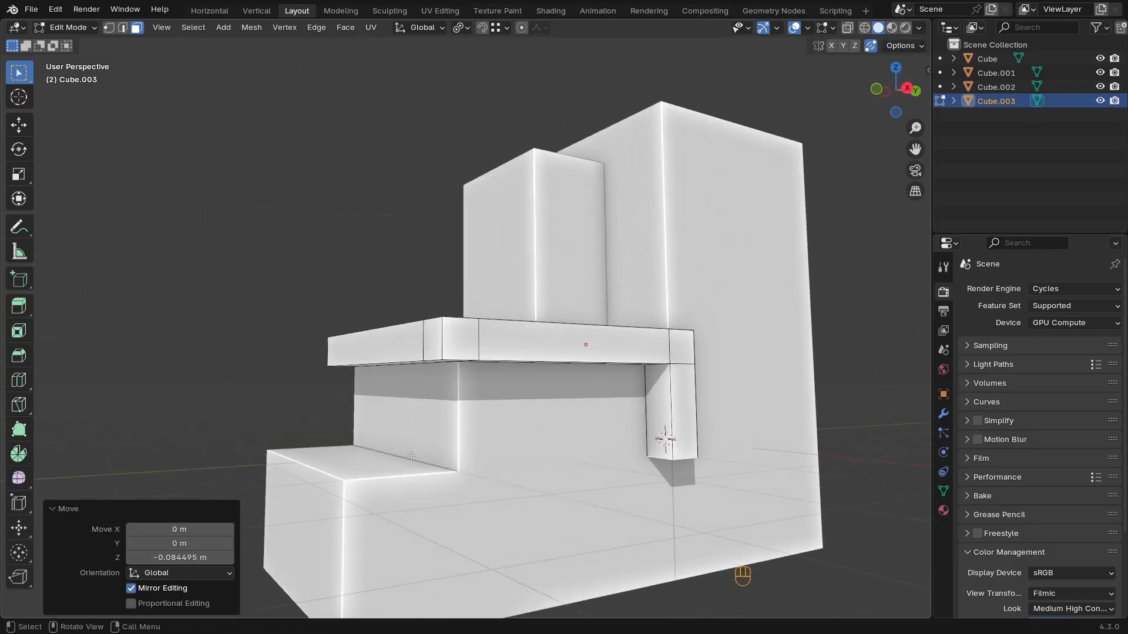
middle_click_drag(658, 489, 329, 300, "shift")
middle_click_drag(329, 299, 304, 283, "shift")
key("e")
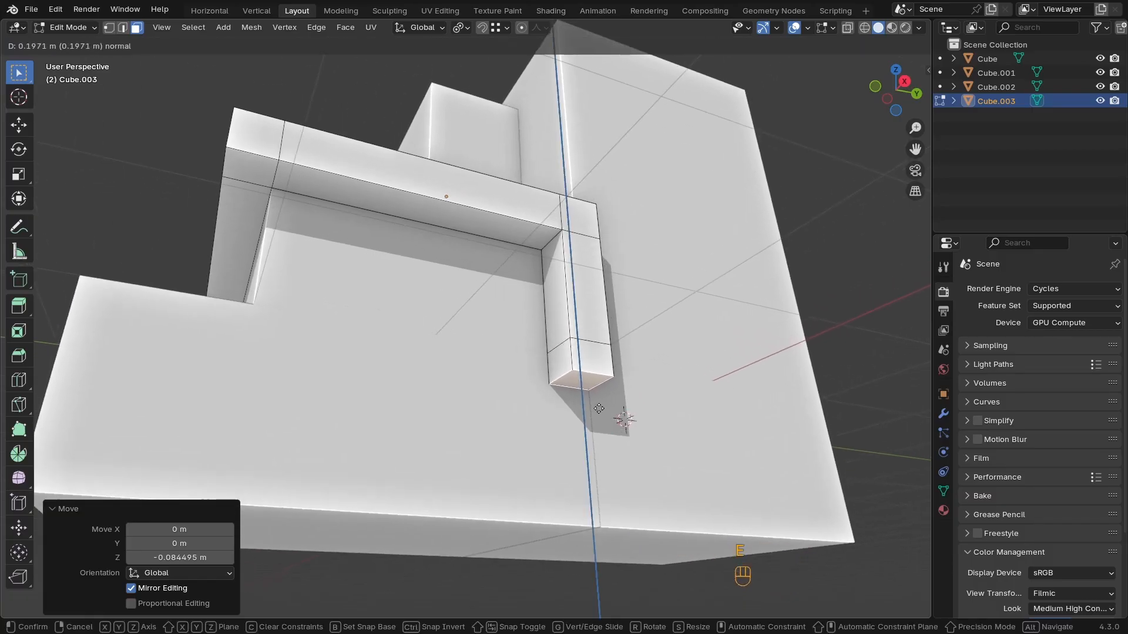
left_click(599, 408)
Extrude the lower section's front-facing side 2.513 m along the step, snapping it to the step's front corner
middle_click_drag(599, 408, 596, 432, "ctrl")
middle_click_drag(545, 392, 579, 401)
left_click(579, 401)
key("e")
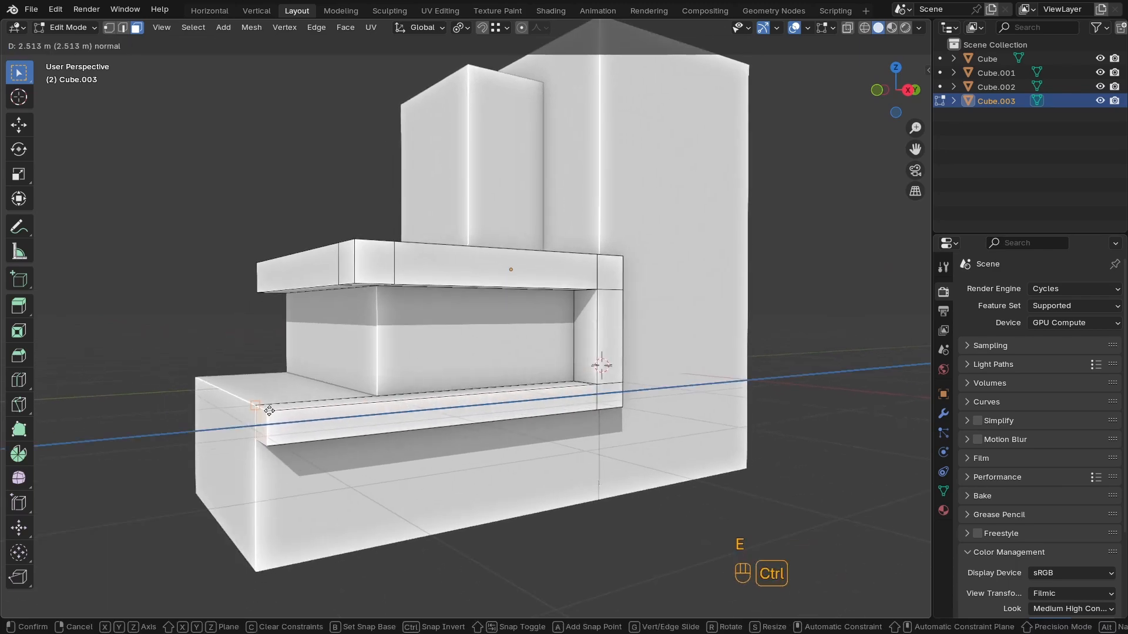
left_click(259, 412)
Extrude the lower ledge's end face outward beyond the step's front corner
middle_click_drag(411, 412, 558, 426)
middle_click_drag(587, 441, 524, 383, "shift")
key("e")
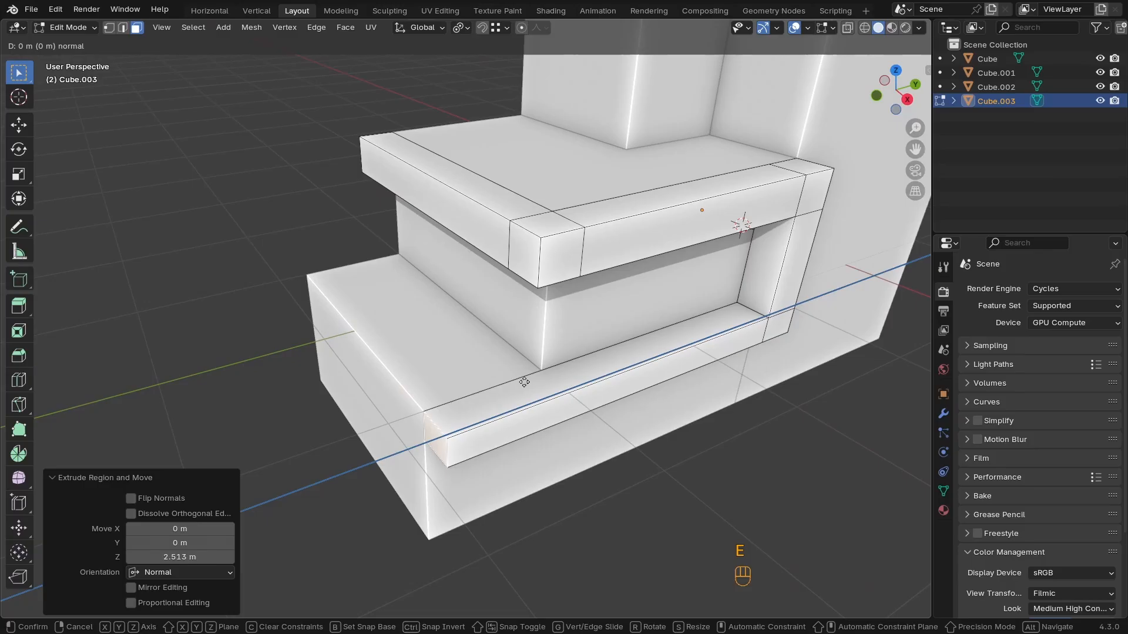
left_click(416, 411)
Extrude the new corner section's inner face 2 m across the step's front, snapping it to the opposite corner
middle_click_drag(416, 412, 760, 368)
key("e")
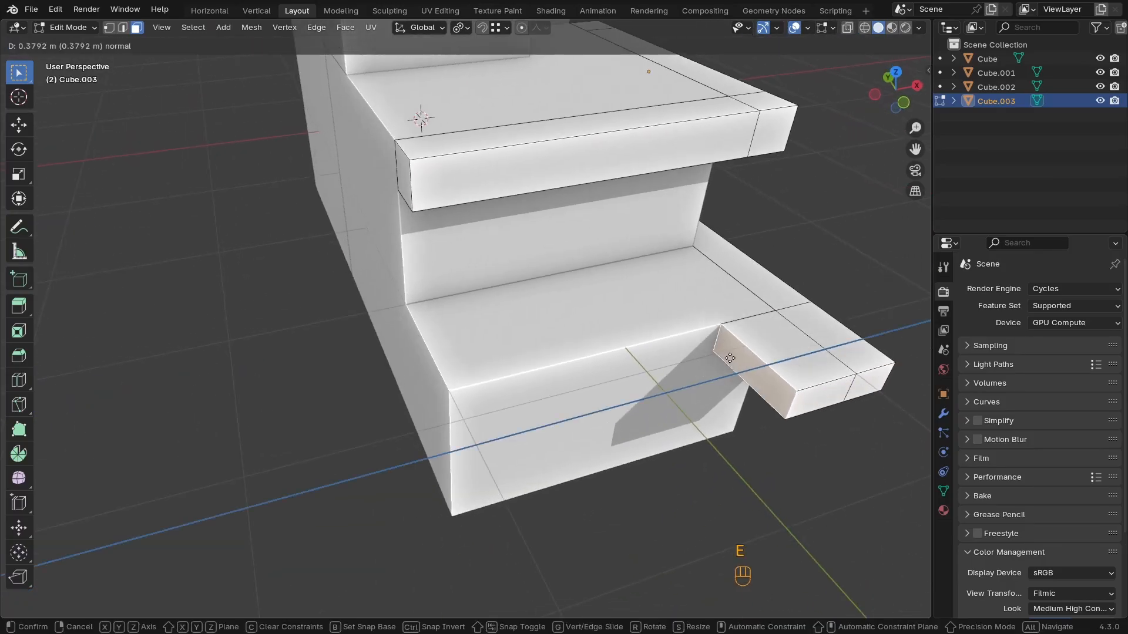
left_click(481, 374, "ctrl")
Select the end faces of both front ledges on the opposite side and extrude them outward past the wall
scroll(483, 375, "down", 5)
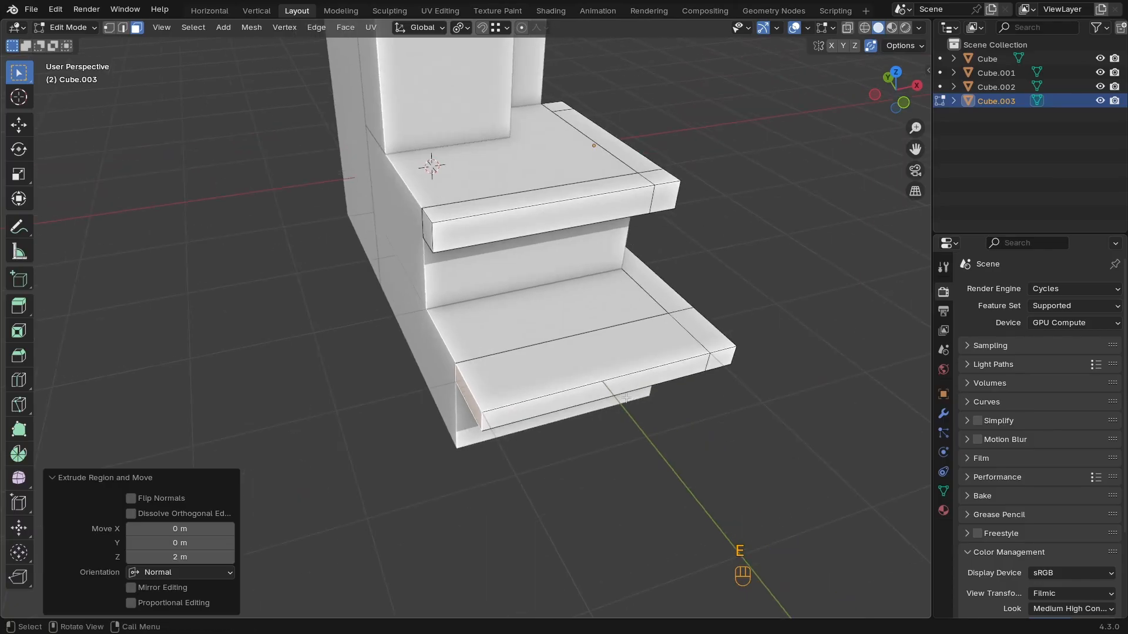
middle_click_drag(482, 374, 770, 398)
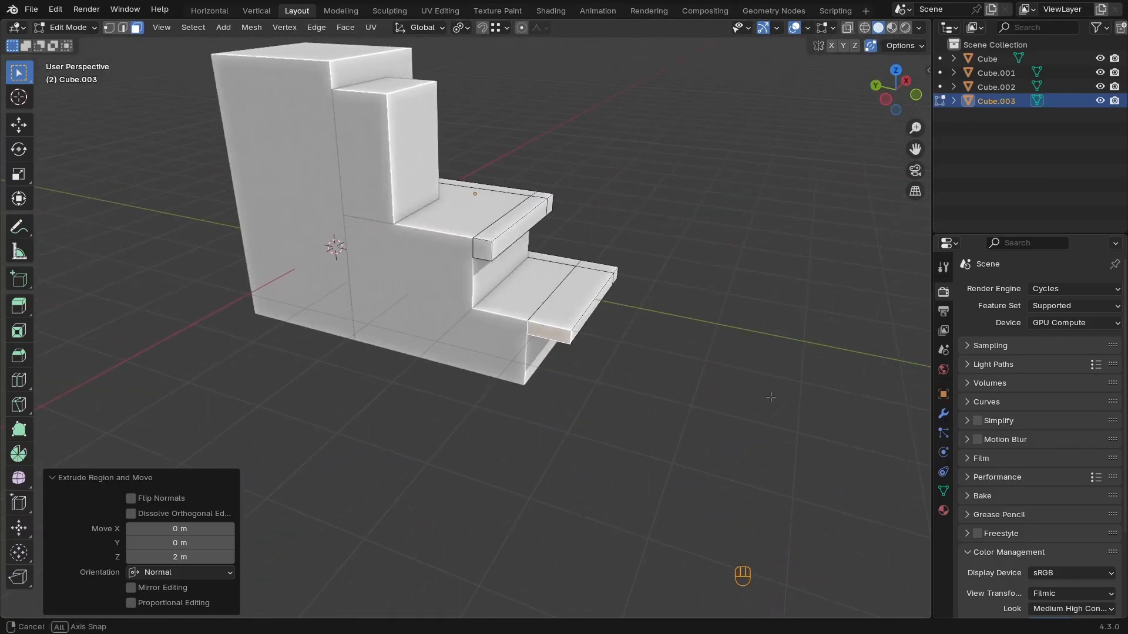
scroll(770, 397, "up", 1)
middle_click_drag(621, 284, 509, 316, "shift")
left_click(509, 316)
left_click(606, 460, "shift")
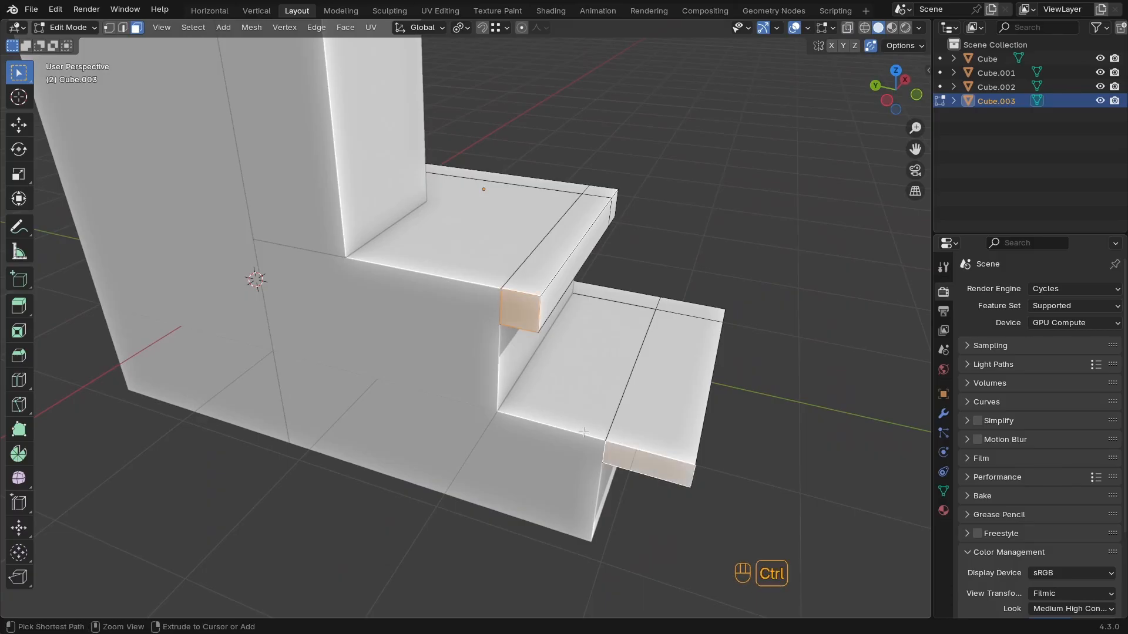
middle_click_drag(605, 460, 727, 442, "ctrl")
key("e")
left_click(538, 466)
Extrude the rear-facing faces of both new corner sections 2 m along the wall, snapping the upper one to the tall block's seam
left_click(737, 450)
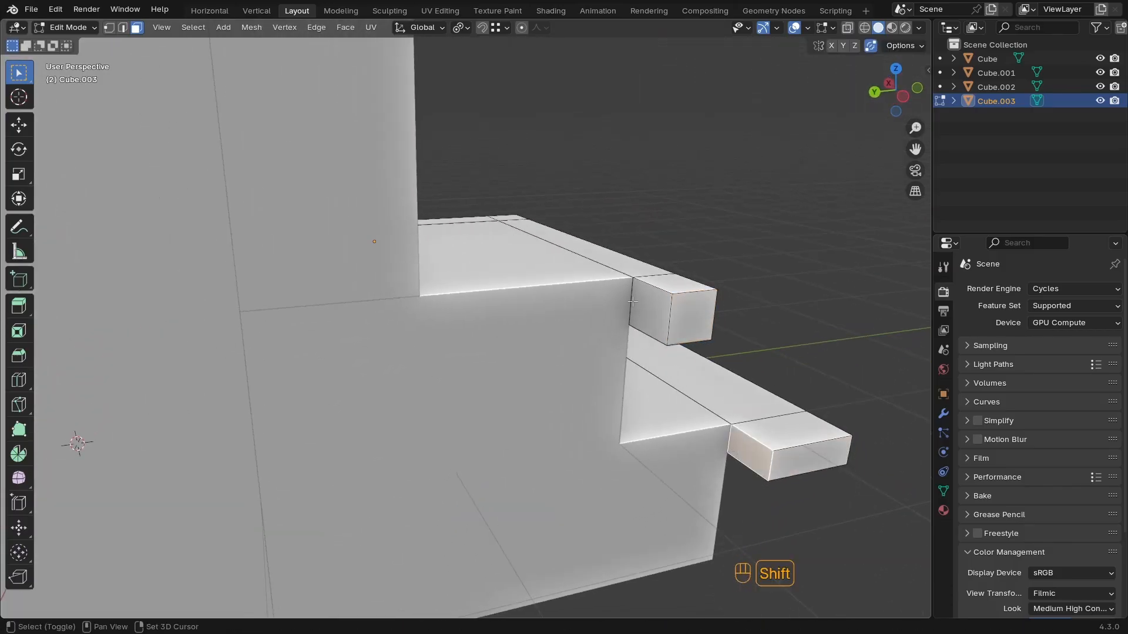
left_click(641, 306, "shift")
key("e")
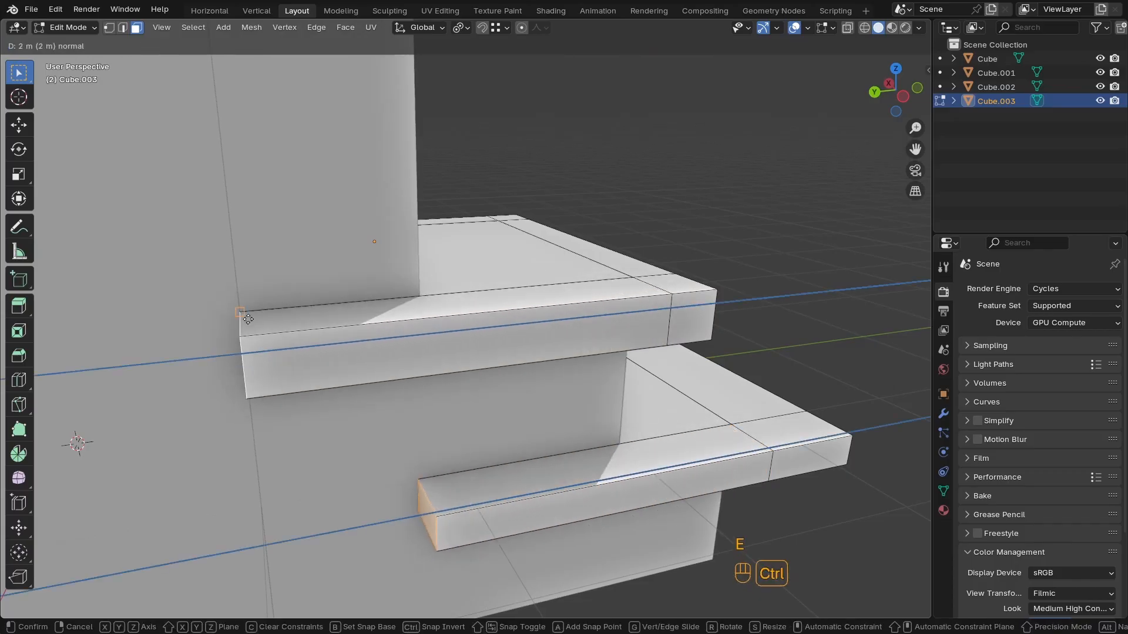
left_click(248, 319, "ctrl")
Extrude the lower ledge's end face further back to the tall block's seam with snapping, and return to Object Mode
middle_click_drag(444, 432, 444, 466, "ctrl")
key("e")
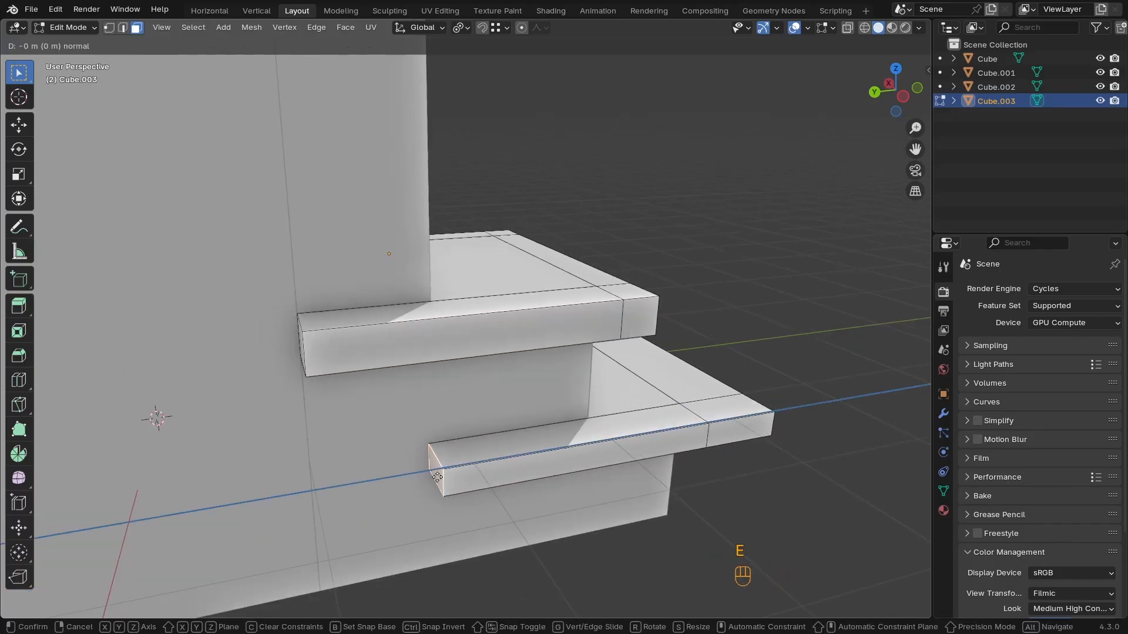
left_click(303, 390, "ctrl")
middle_click_drag(303, 390, 303, 446, "ctrl")
key("Tab")
middle_click_drag(799, 305, 399, 376)
key("Tab")
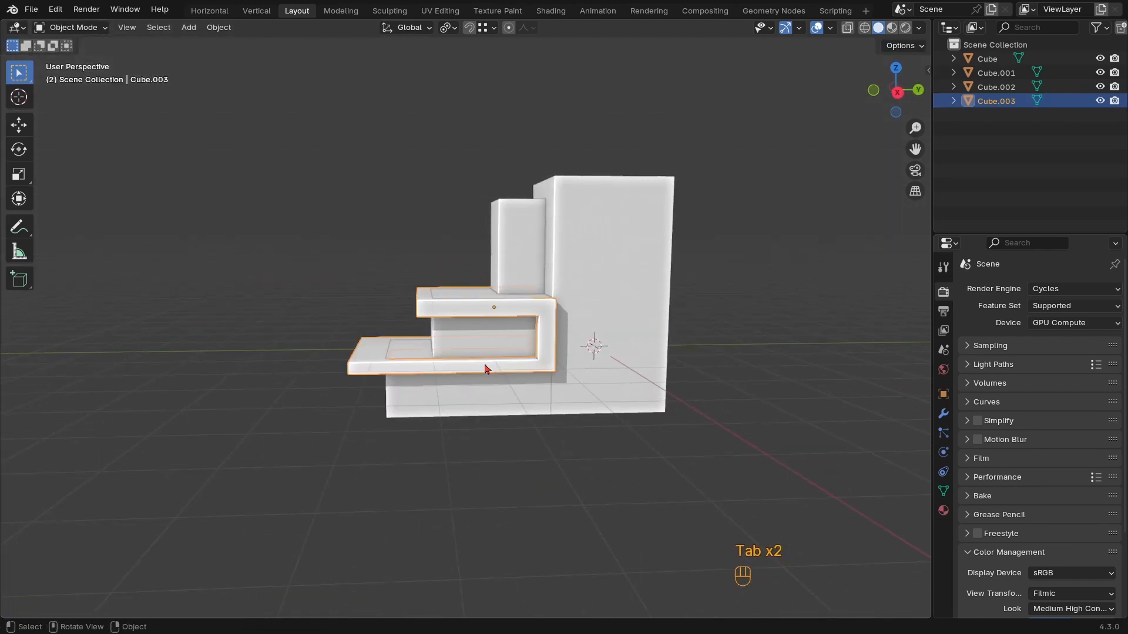
Select both ledges' rear end faces in Edit Mode and extrude them 2 m, snapping to the tall block's back edge
middle_click_drag(486, 370, 486, 346, "ctrl")
middle_click_drag(486, 346, 488, 370)
middle_click_drag(488, 370, 518, 414, "ctrl")
middle_click_drag(518, 414, 787, 406)
key("Tab")
middle_click_drag(427, 329, 453, 256, "ctrl")
left_click(483, 335, "shift")
middle_click_drag(480, 389, 464, 411, "ctrl")
middle_click_drag(447, 401, 497, 404, "shift")
key("e")
left_click(348, 579, "ctrl")
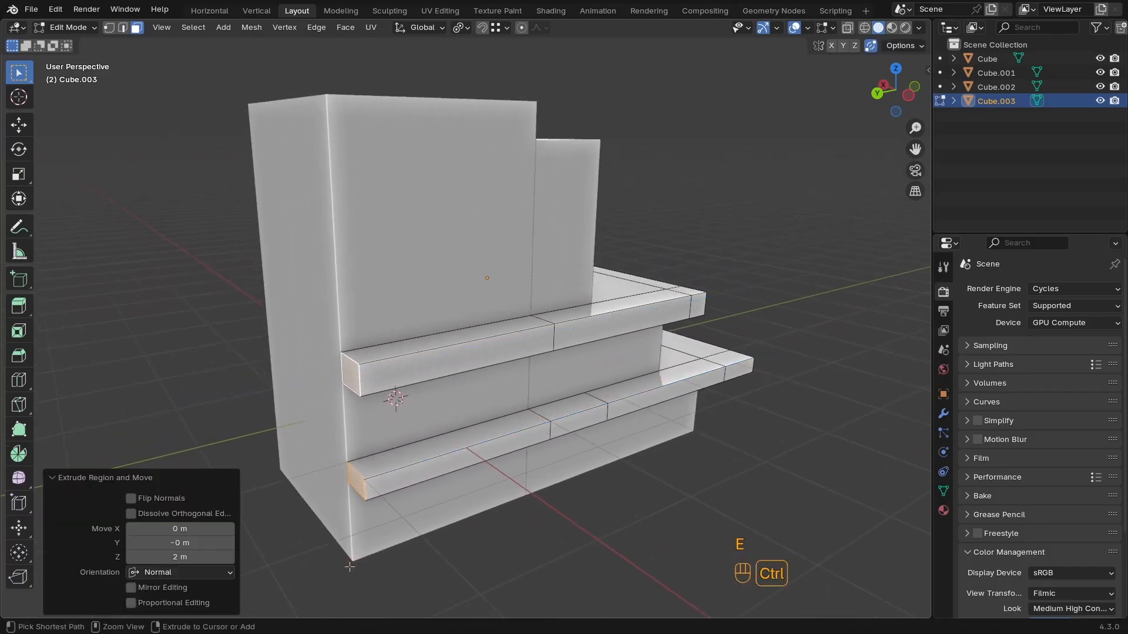
Return to Object Mode and deselect the ledge object
key("Tab")
middle_click_drag(633, 365, 887, 405, "ctrl")
left_click(793, 408)
middle_click_drag(555, 392, 566, 425, "shift")
middle_click_drag(566, 424, 586, 372, "ctrl")
scroll(543, 398, "down", 1)
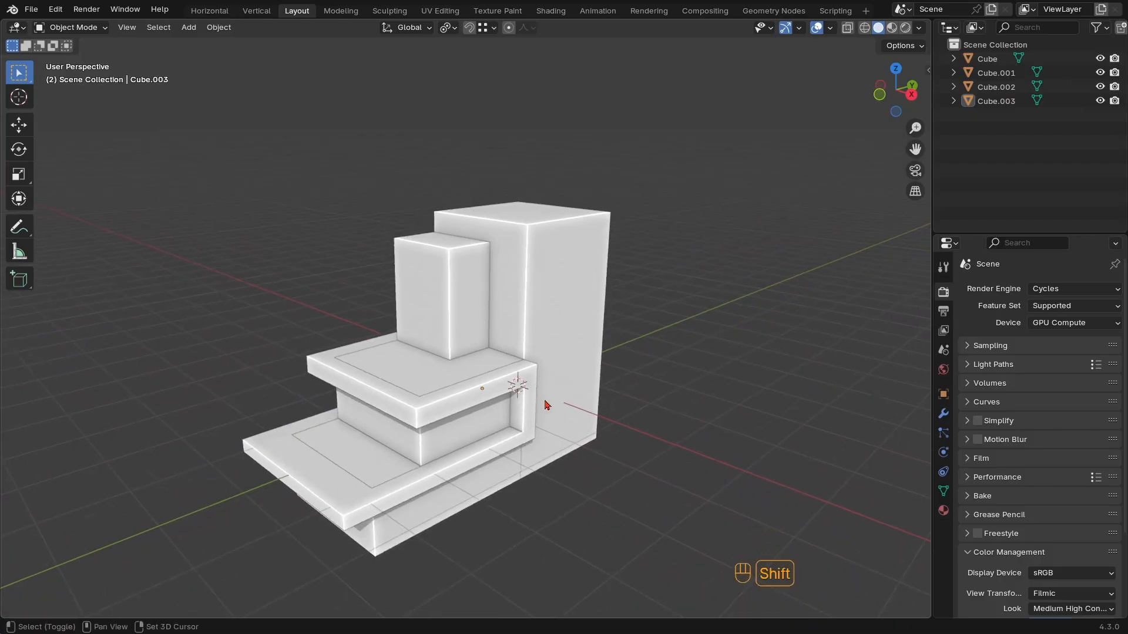
middle_click_drag(542, 397, 546, 361, "shift")
middle_click_drag(546, 360, 473, 372, "ctrl")
Try to lower the lower ledge's underside slightly along Z, box-selecting it in the right X-ray view
key("KP_3")
left_click(468, 378)
key("Tab")
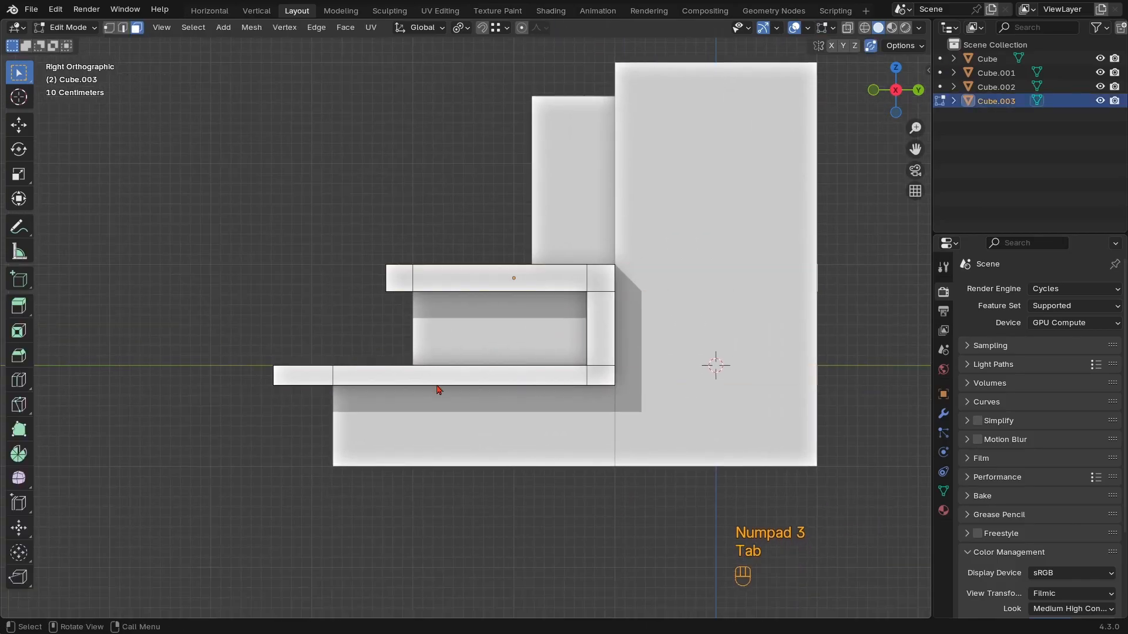
key("alt+z")
left_click_drag(659, 407, 174, 382)
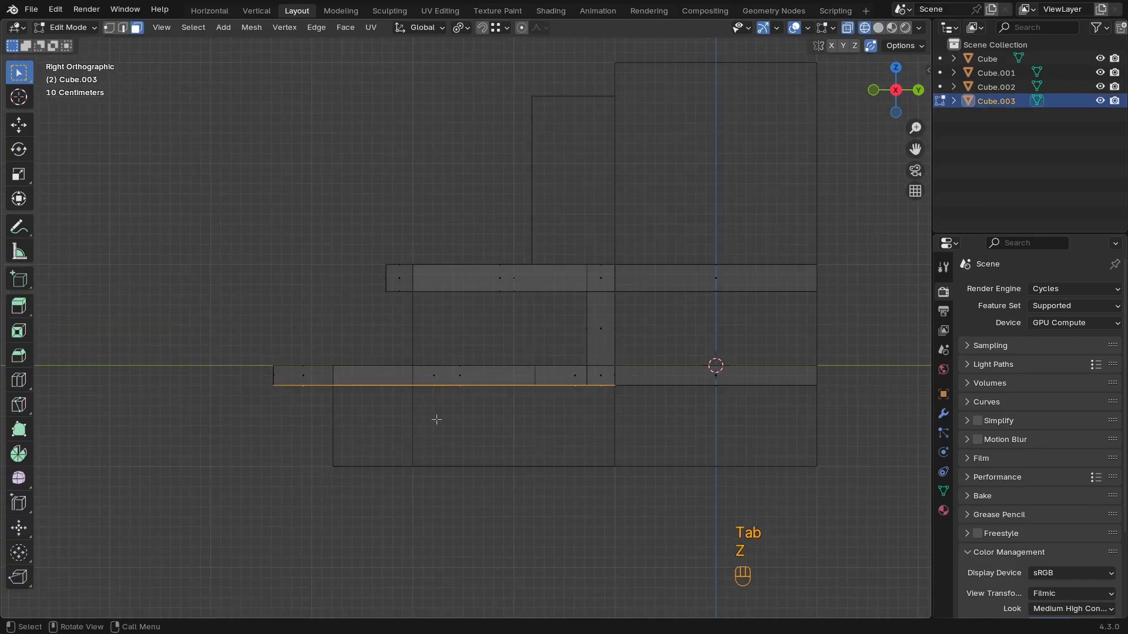
key("g")
key("z")
left_click(457, 439)
key("Tab")
key("alt+z")
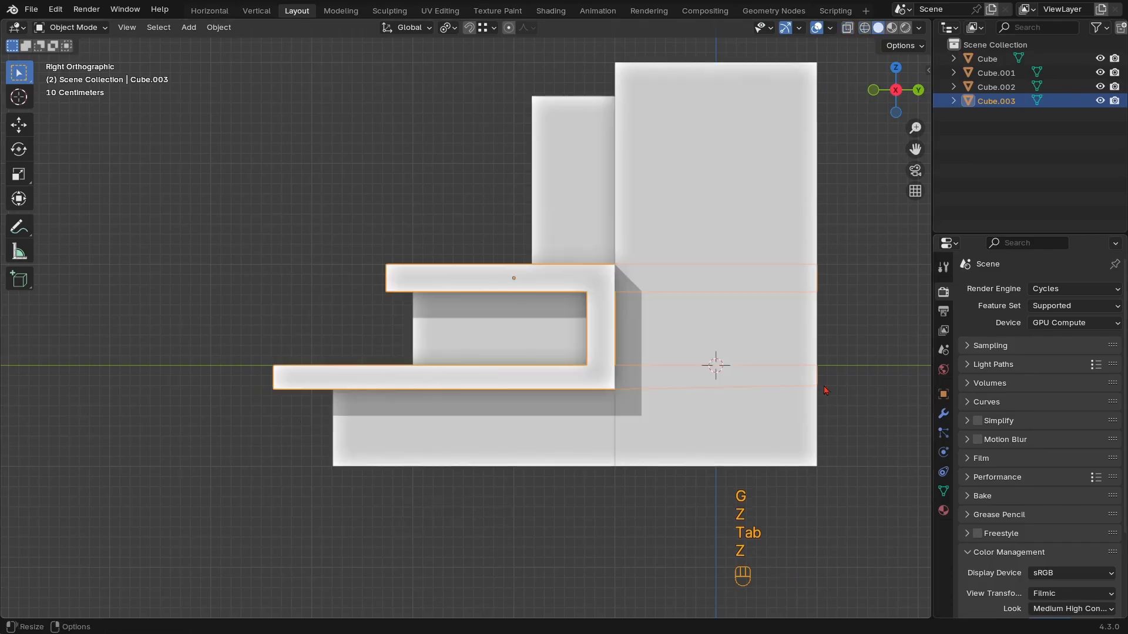
Undo the last move of the lower ledge's underside and get back to editing the ledge mesh
mouse_move(464, 438)
middle_mouse_down()
mouse_move(897, 400)
mouse_move(627, 382)
mouse_move(345, 383)
mouse_move(335, 399)
mouse_move(395, 398)
mouse_move(450, 354)
middle_mouse_up()
key("Tab")
key("ctrl+z")
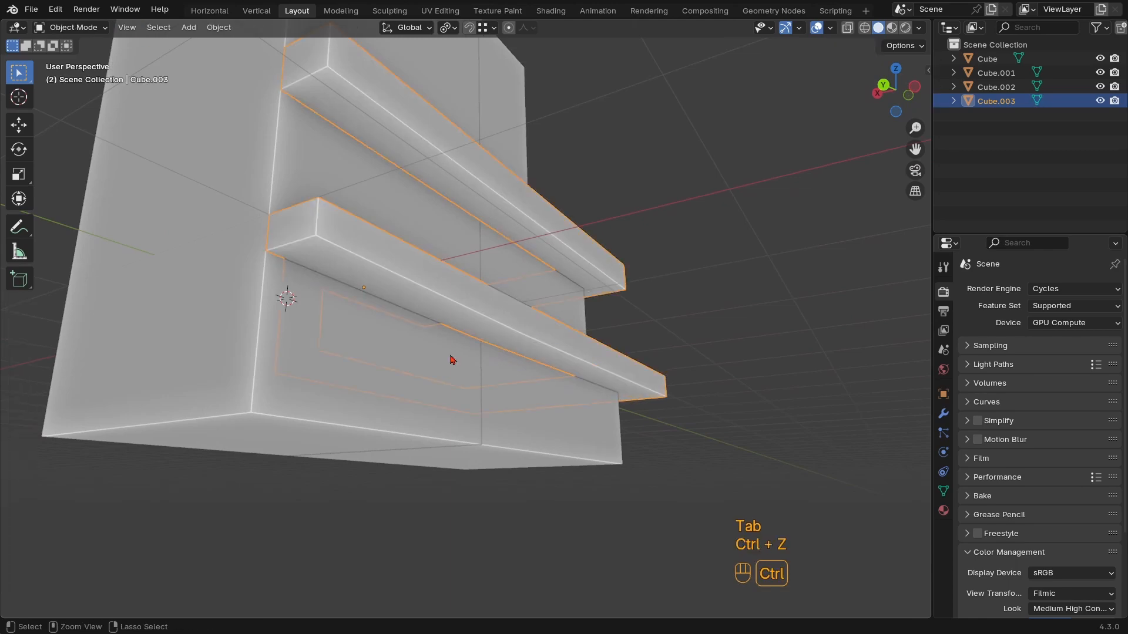
key("ctrl+z")
key("ctrl+z")
Box-select the lower ledge's entire underside in the front X-ray view, move it down about 0.04 m, and return to Object Mode
key("KP_1")
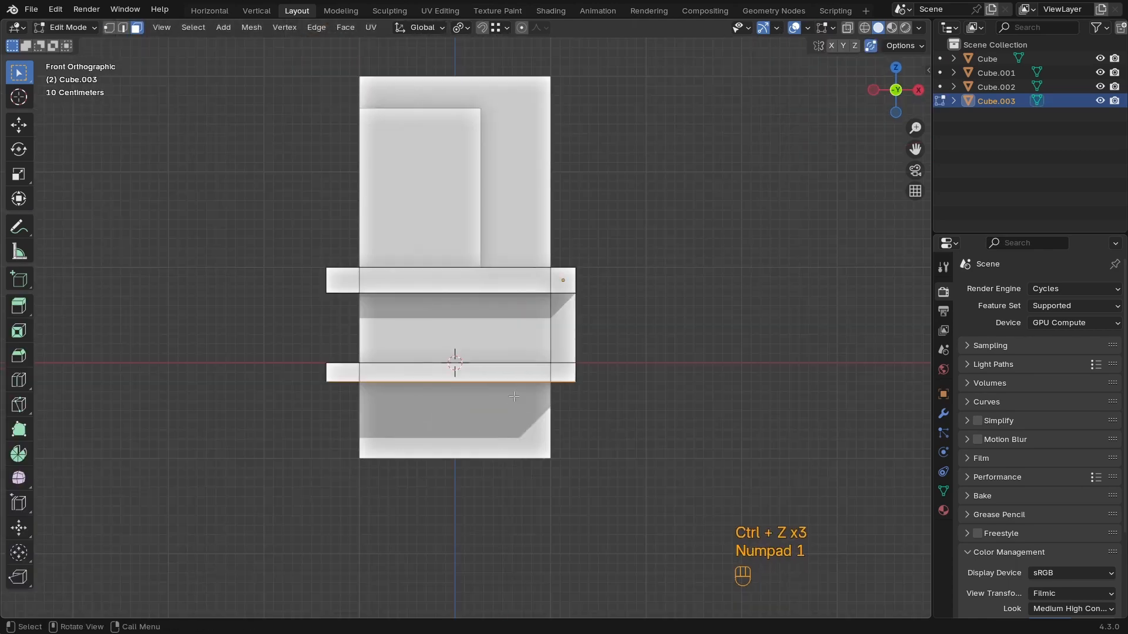
key("z")
left_click_drag(708, 441, 248, 378)
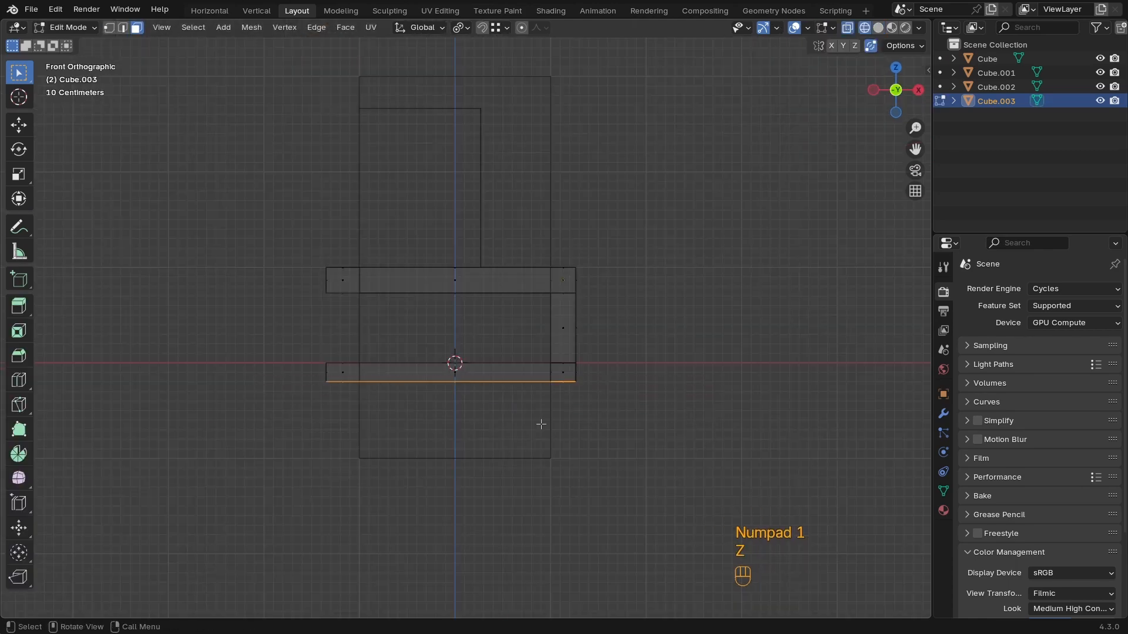
key("g")
key("z")
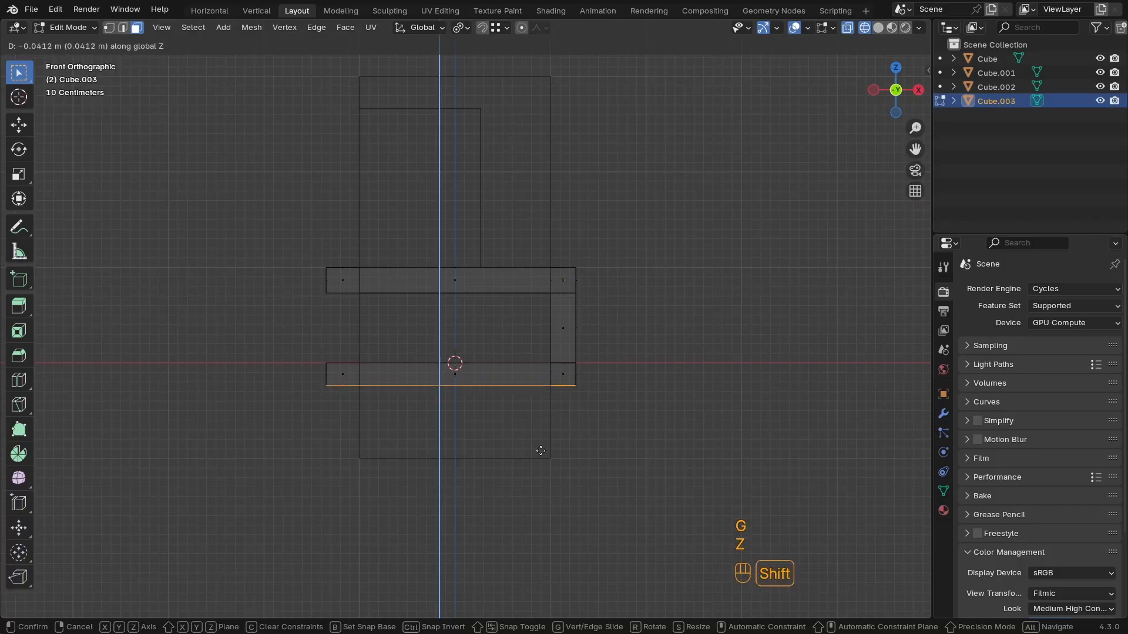
left_click(539, 452)
key("Tab")
key("z")
Select the low cube and add one loop cut around its upper part in Edit Mode, sliding it up to the upper ledge's underside
mouse_move(523, 423)
middle_mouse_down()
mouse_move(547, 423)
mouse_move(481, 421)
mouse_move(440, 370)
mouse_move(447, 393)
mouse_move(479, 340)
mouse_move(495, 352)
middle_mouse_up()
left_click(471, 354)
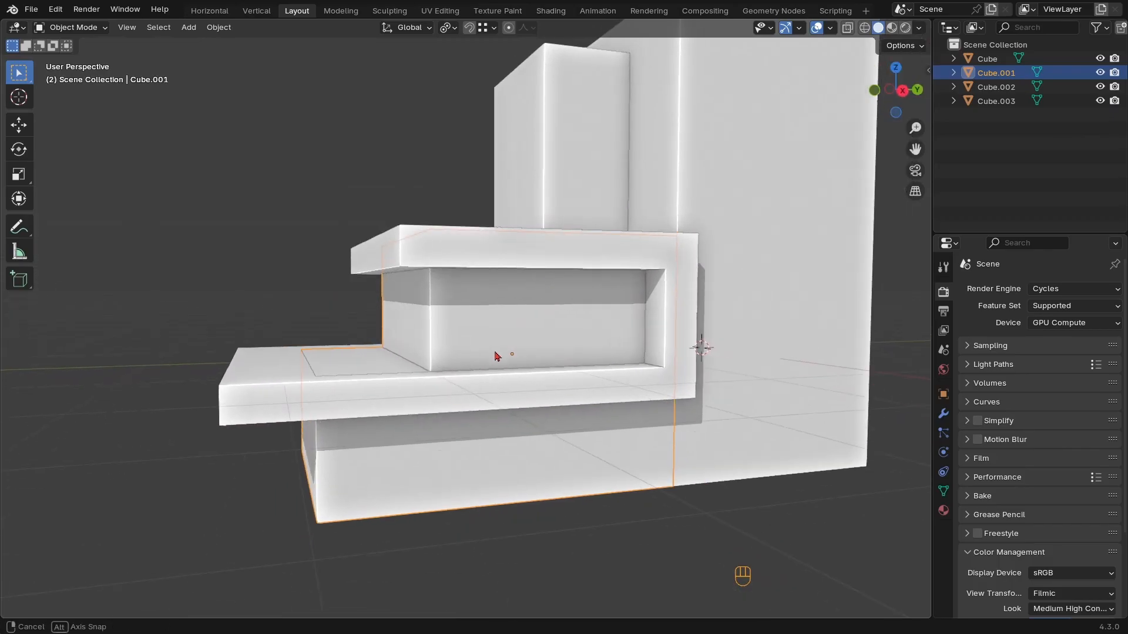
key("g")
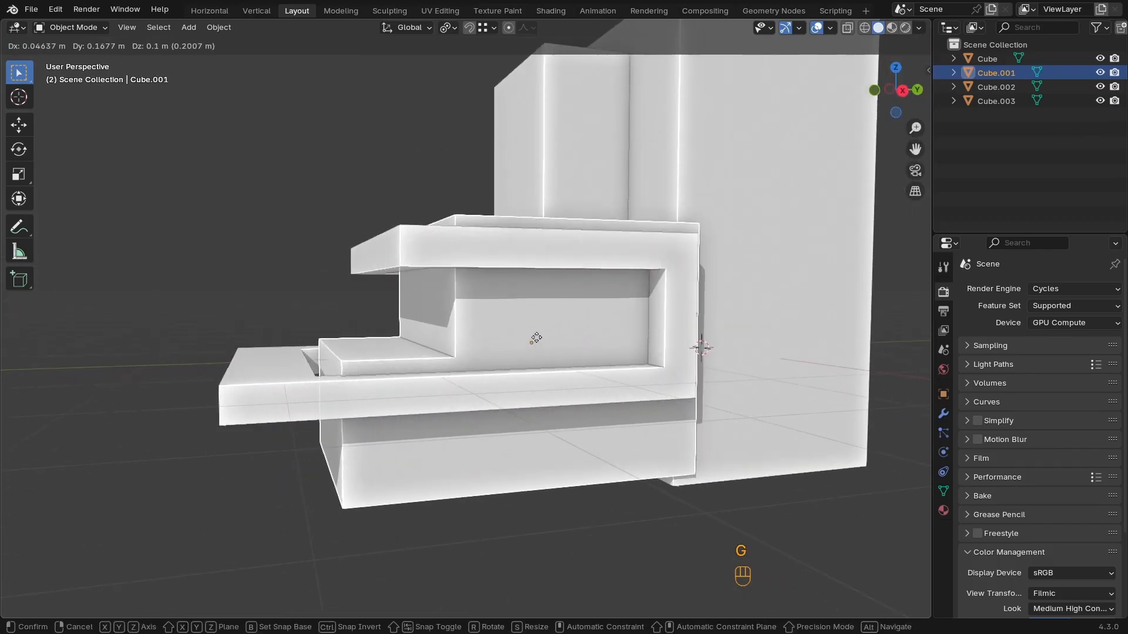
right_click(536, 340)
key("Tab")
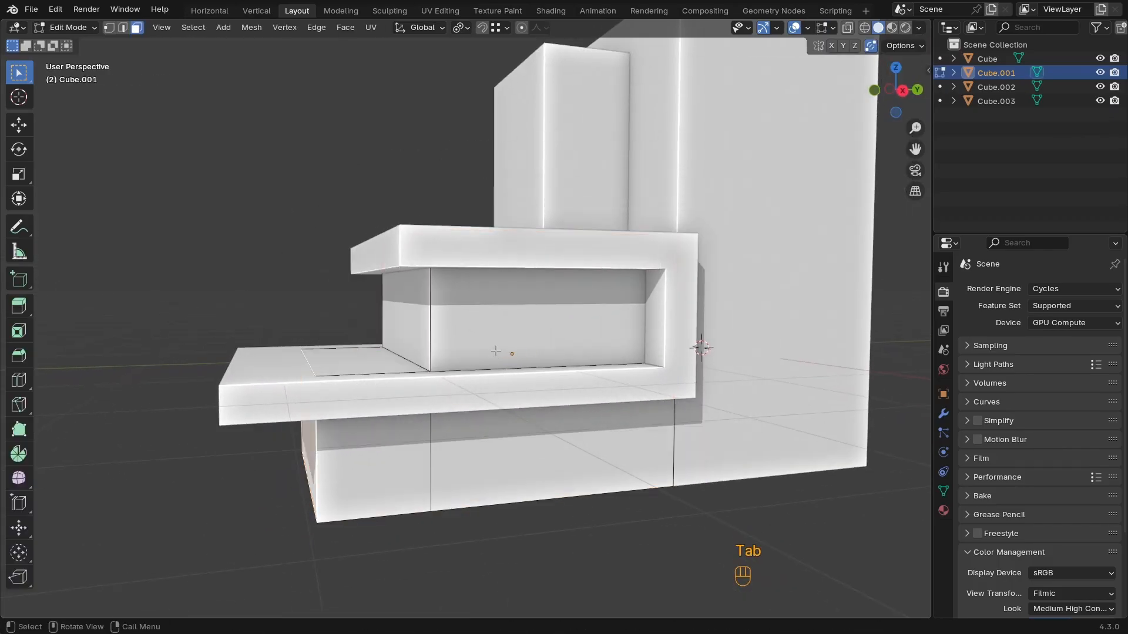
middle_click_drag(496, 350, 486, 339)
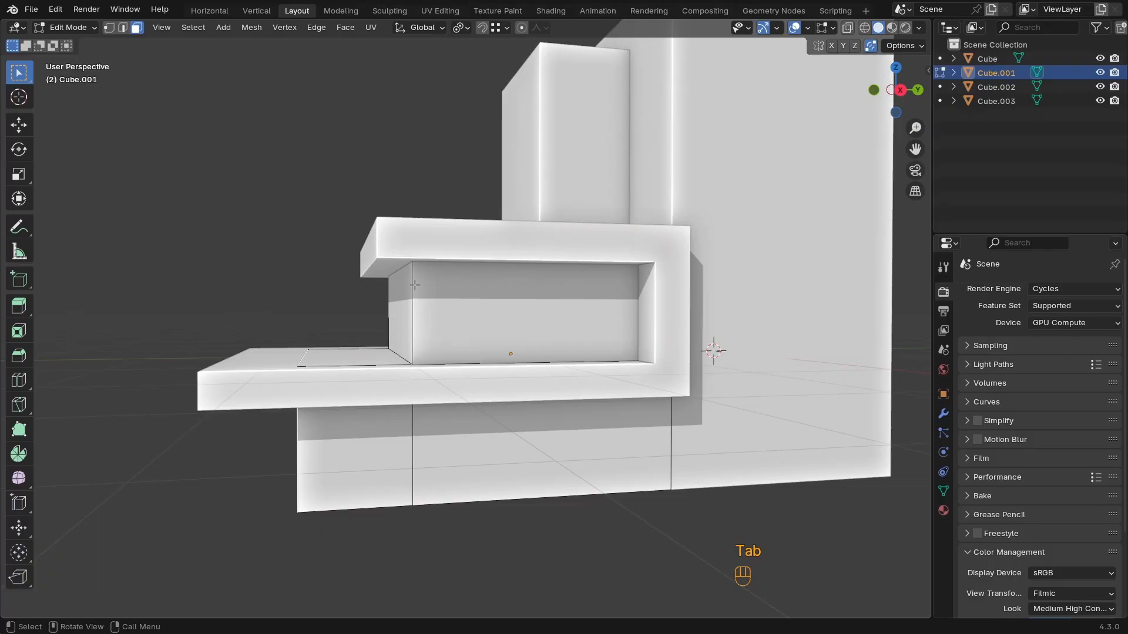
middle_click_drag(403, 272, 473, 302, "ctrl")
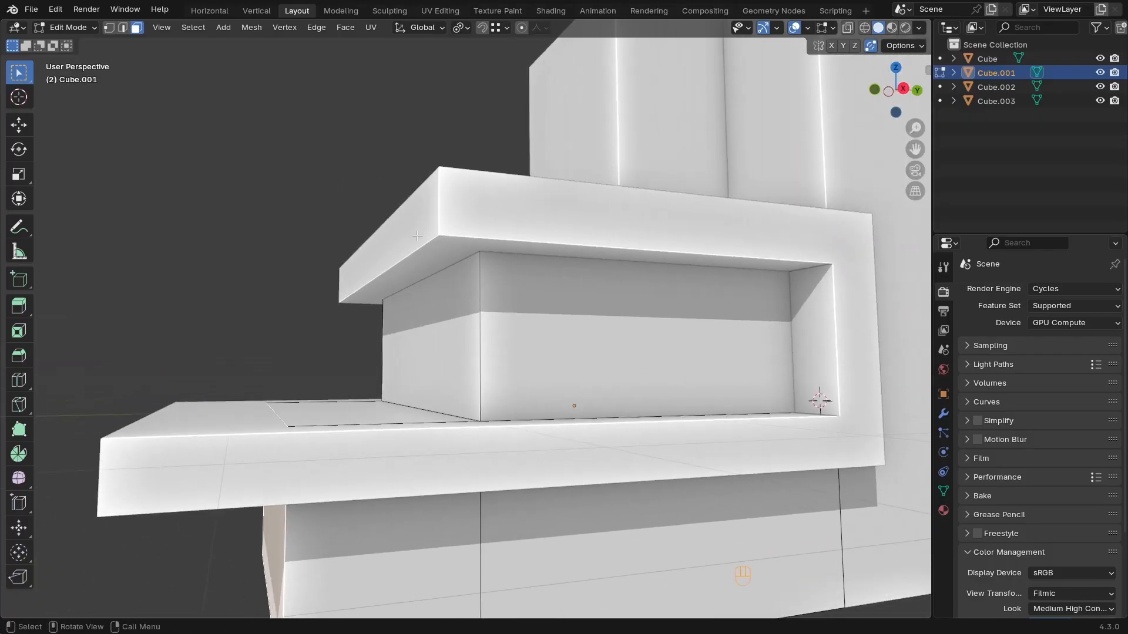
key("ctrl+r")
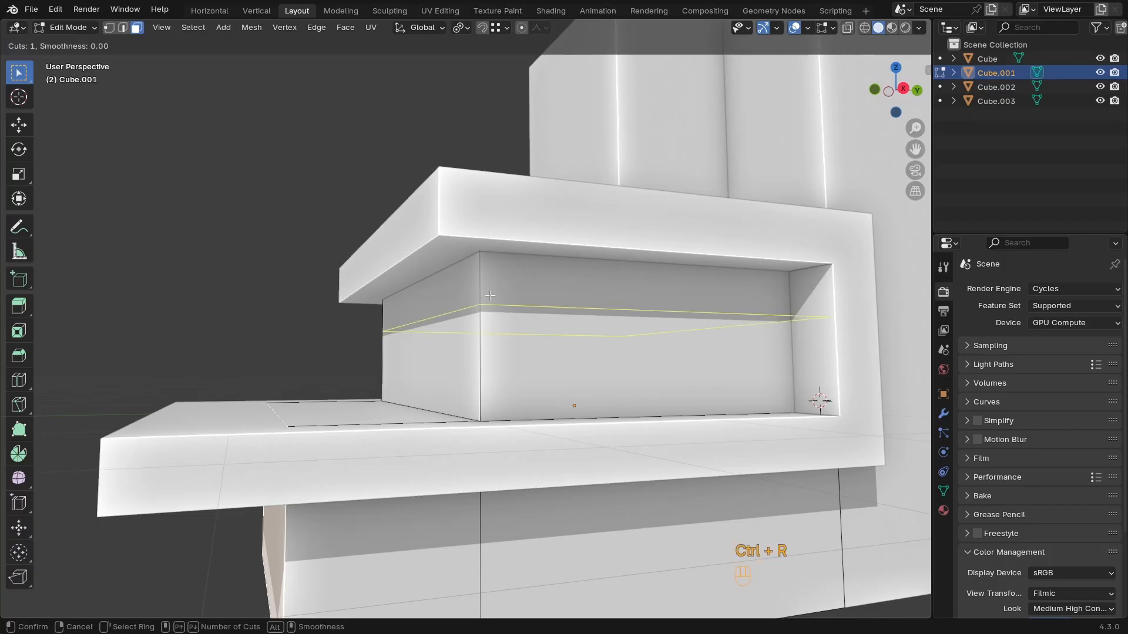
left_click(488, 288)
left_click(476, 257)
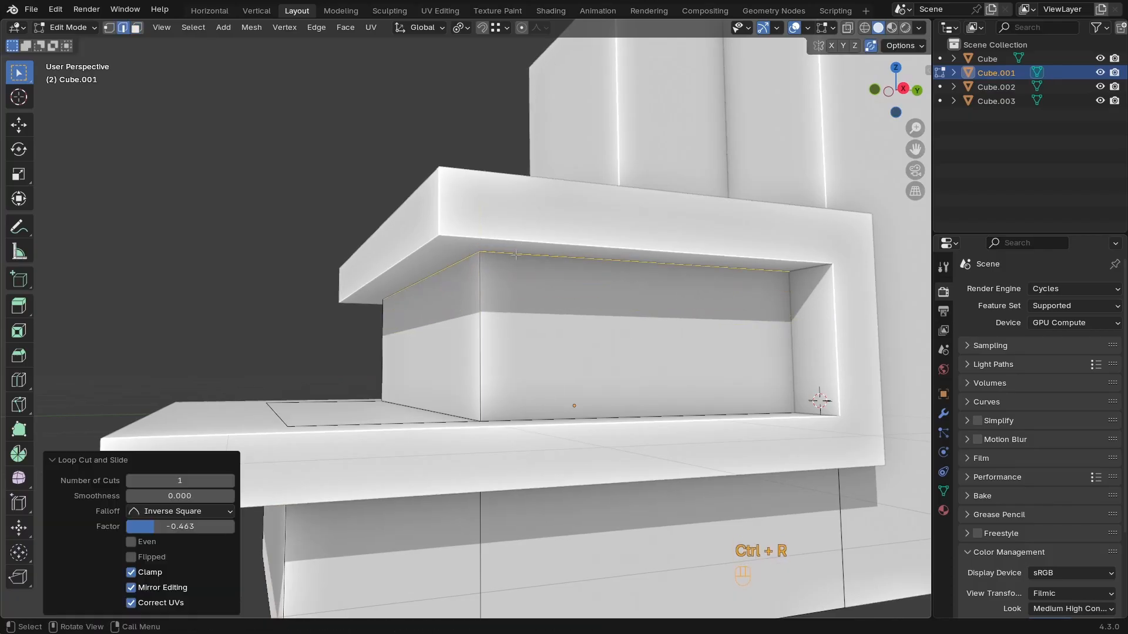
Add one loop cut around the low cube's lower part, slid up to the lower ledge's underside, and return to Object Mode
middle_click_drag(475, 257, 392, 390)
key("ctrl+r")
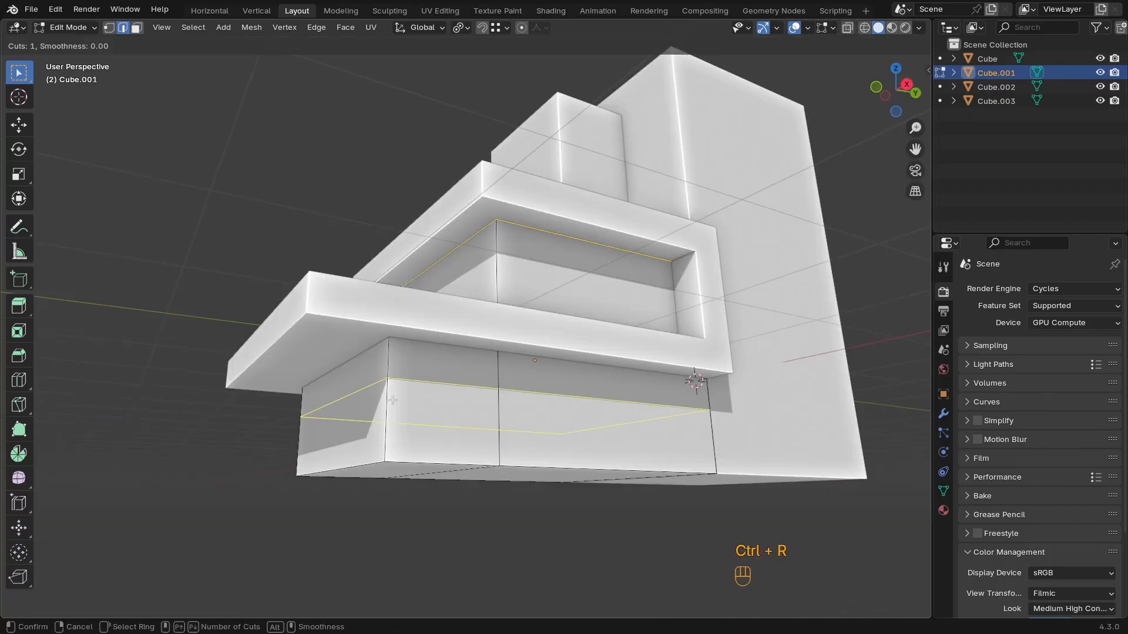
left_click(392, 385)
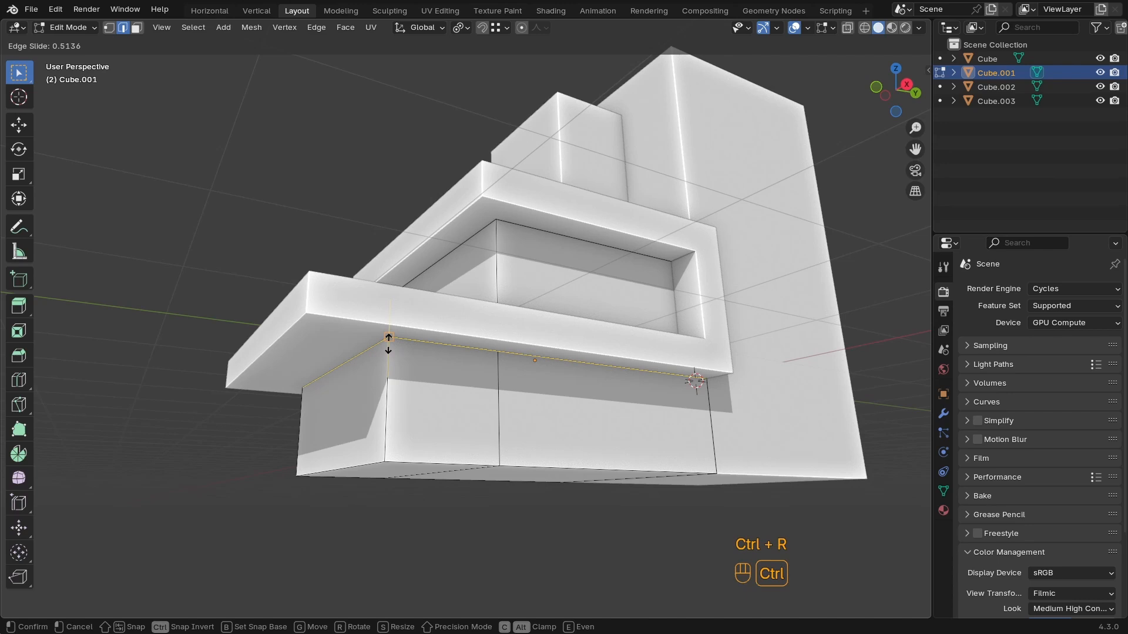
left_click(388, 344)
key("Tab")
middle_click_drag(388, 344, 536, 394)
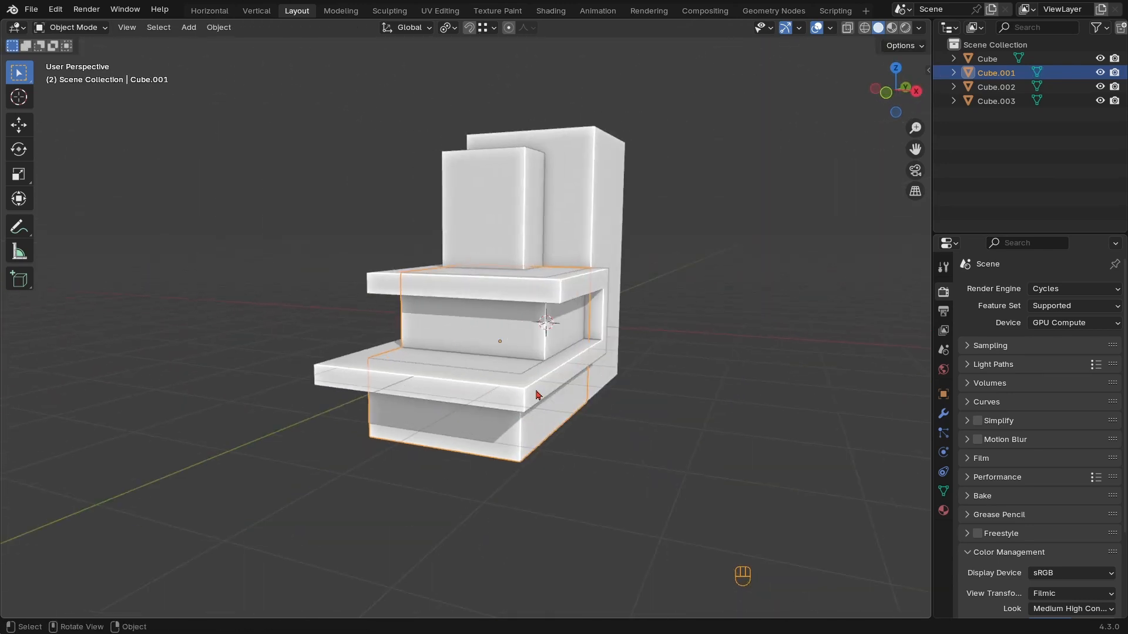
key("g")
right_click(383, 337)
Enable the Wireframe overlay so the edges of all objects are drawn in the viewport
left_click(830, 29)
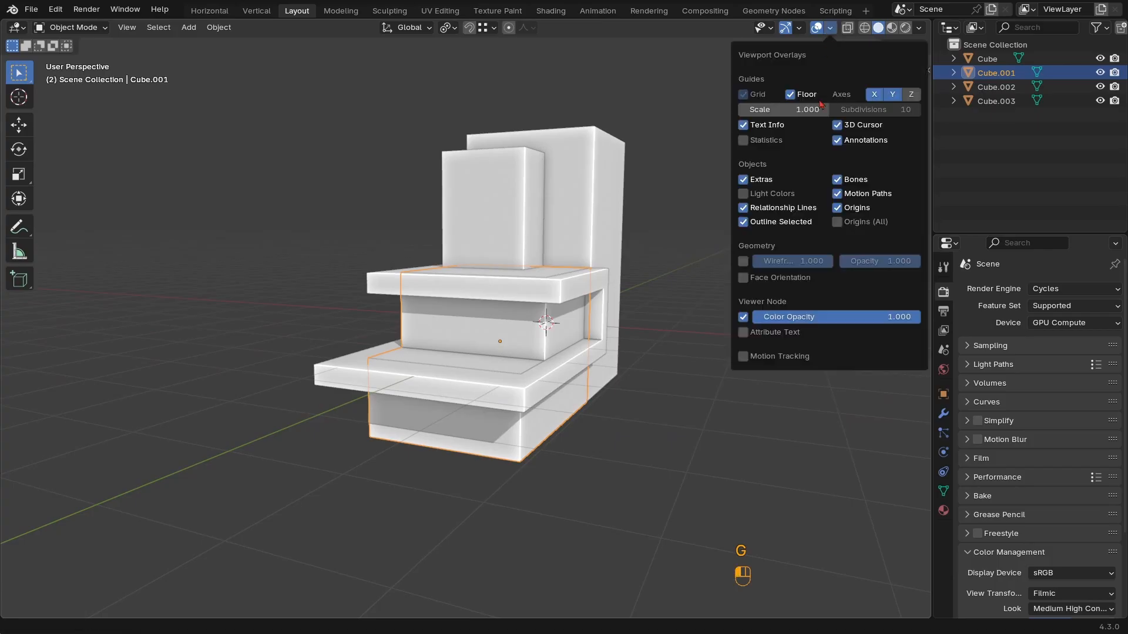
left_click(743, 261)
mouse_move(529, 372)
middle_mouse_down()
mouse_move(511, 393)
mouse_move(540, 351)
mouse_move(491, 368)
mouse_move(527, 387)
middle_mouse_up()
Hide every object except the low cube to examine its loop cuts, and unhide everything again
key("shift+h")
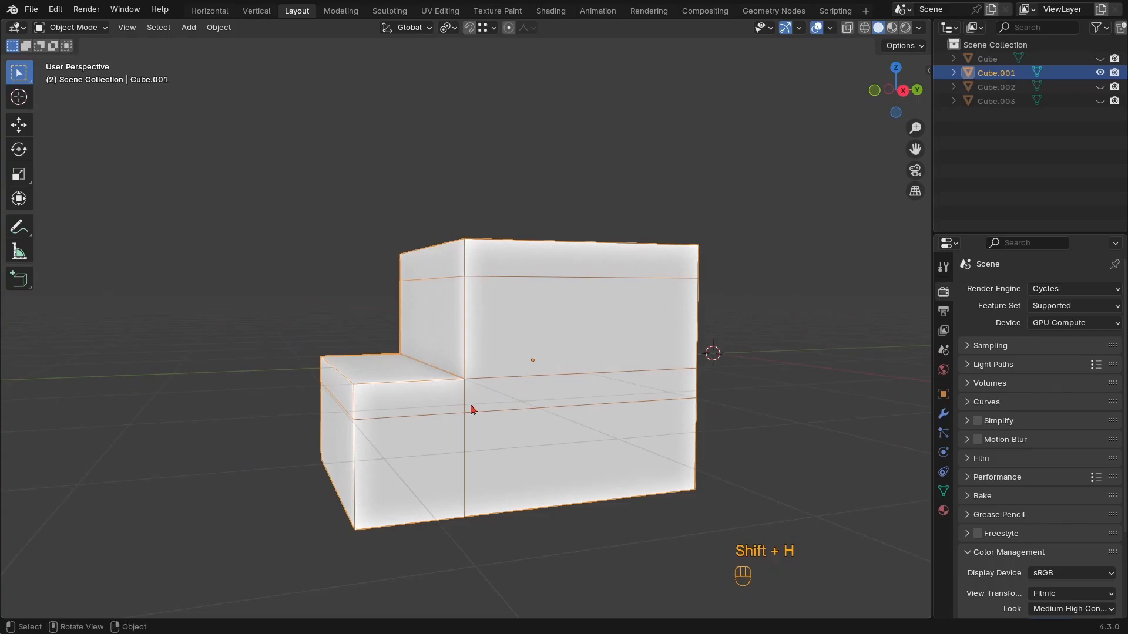
middle_click_drag(382, 415, 497, 410)
key("alt+h")
mouse_move(514, 360)
middle_mouse_down()
mouse_move(552, 378)
mouse_move(530, 362)
middle_mouse_up()
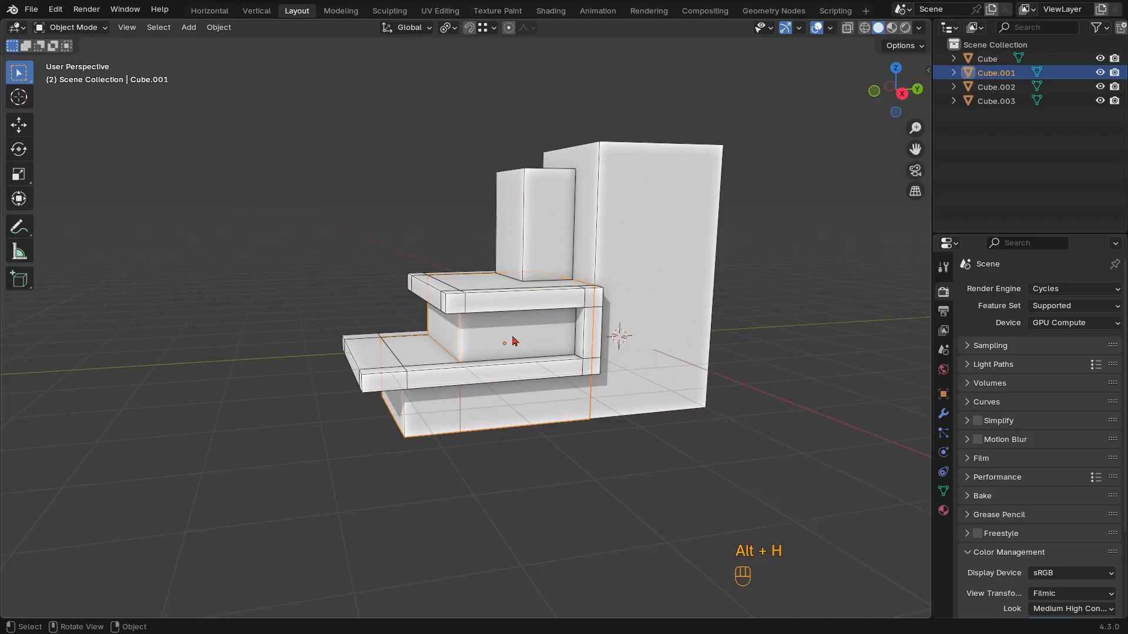
Isolate the low cube in local view to examine its edge layout from several sides, and leave local view
key("KP_Divide")
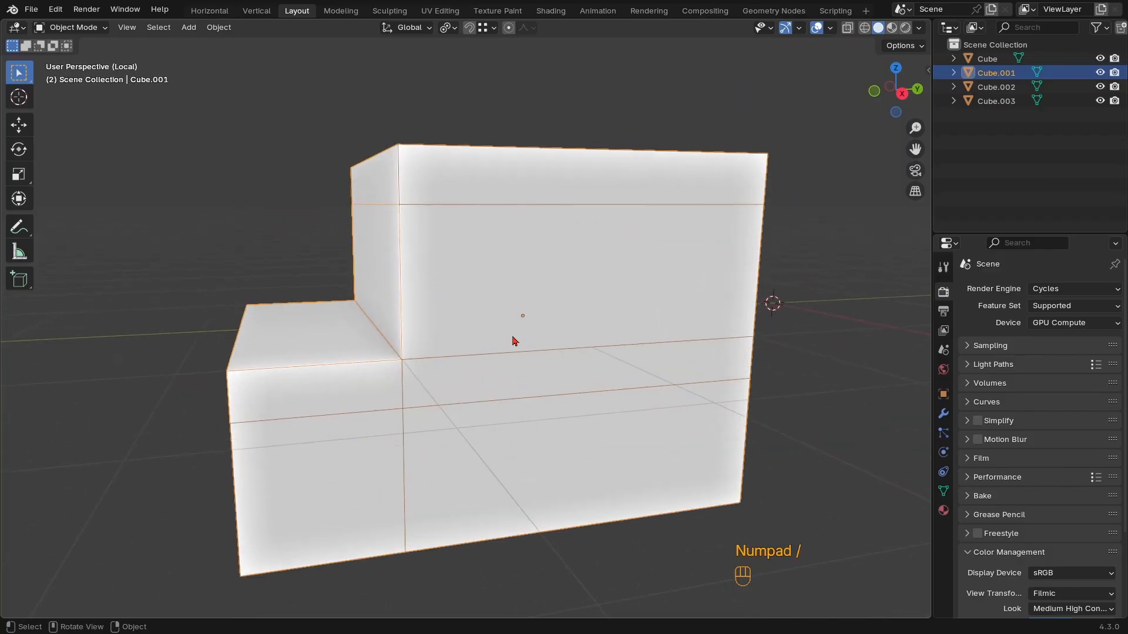
middle_click_drag(513, 337, 512, 388, "ctrl")
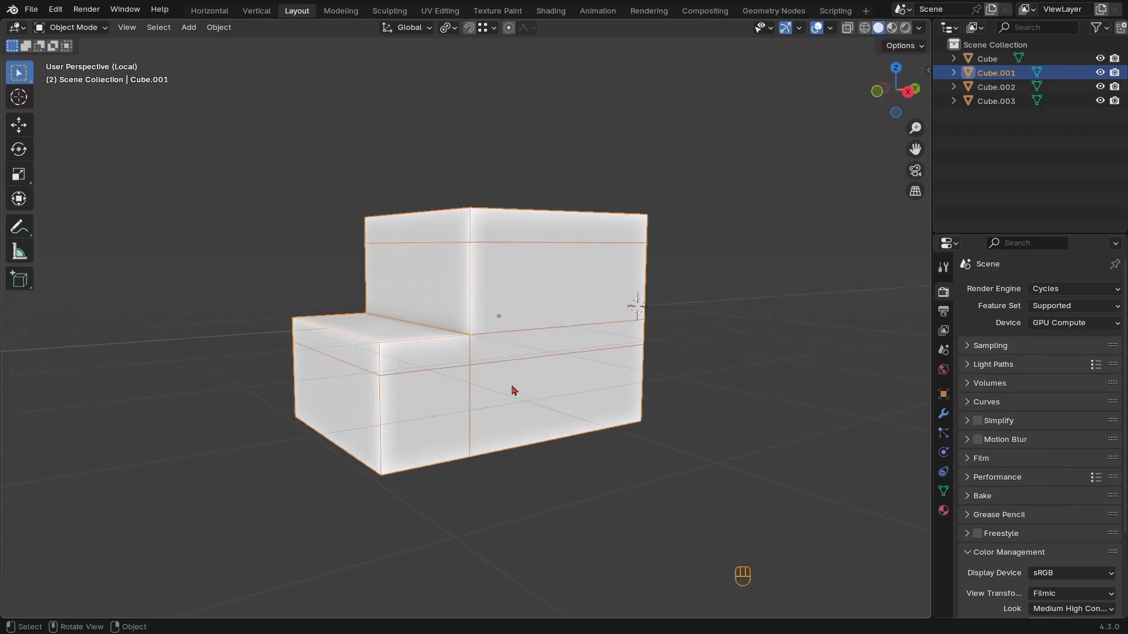
scroll(480, 348, "down", 1)
middle_click_drag(480, 351, 491, 383, "ctrl")
key("KP_Divide")
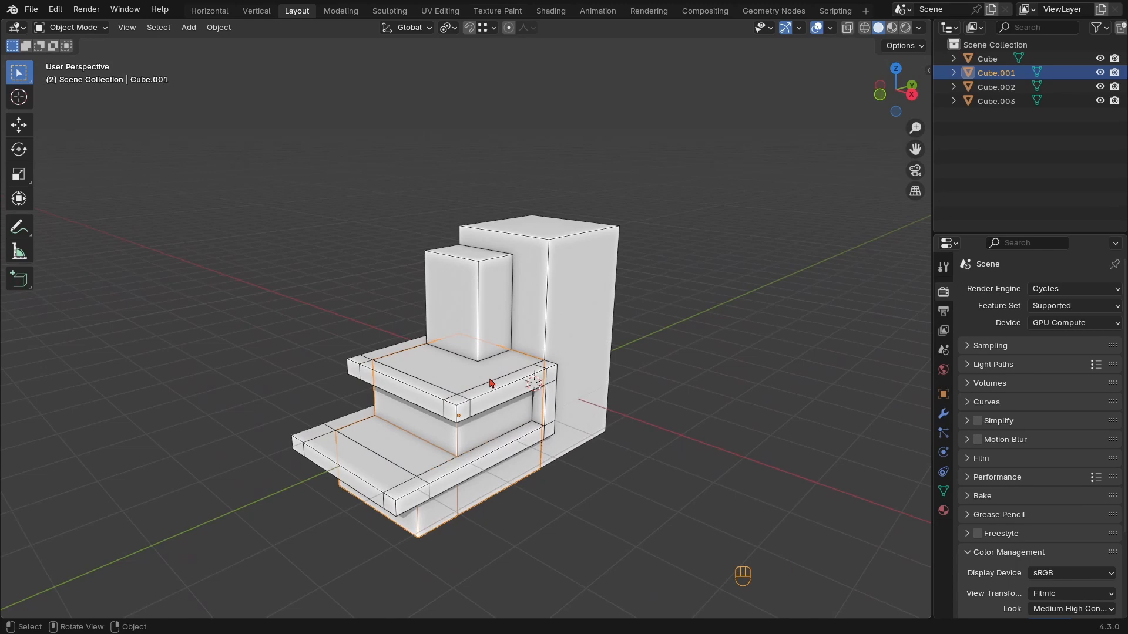
Select the tall block and, in Edit Mode, move its top face up about 1 m along Z
mouse_move(491, 383)
middle_mouse_down("ctrl")
mouse_move(567, 383)
mouse_move(533, 358)
mouse_move(488, 393)
middle_mouse_up("ctrl")
scroll(491, 393, "up", 1)
left_click(493, 393)
scroll(493, 393, "down", 2)
key("Tab")
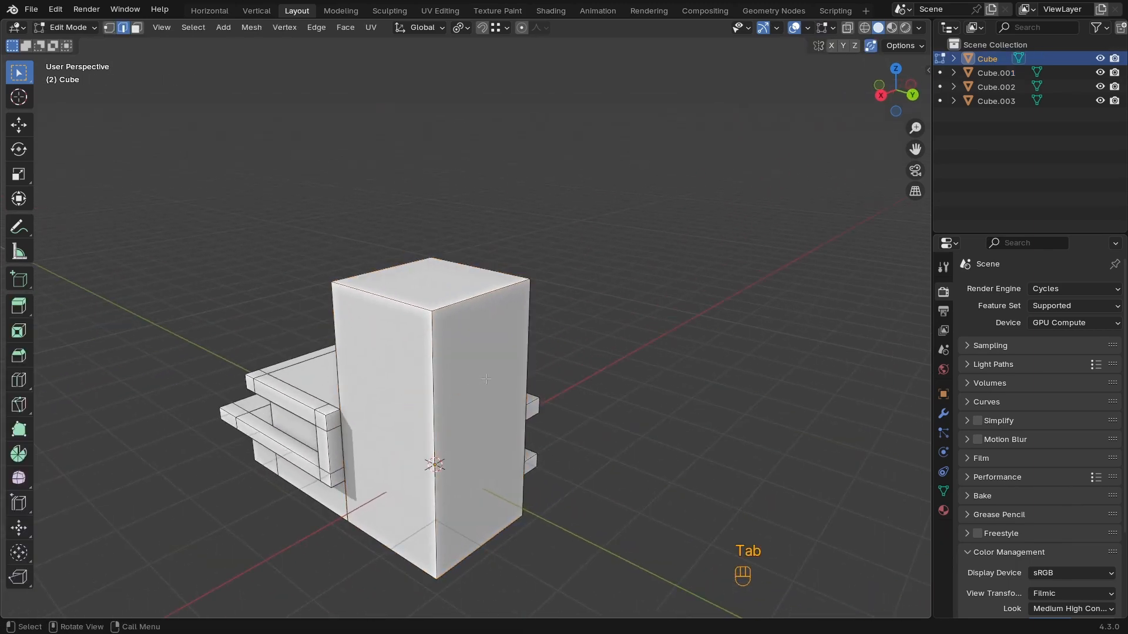
middle_click_drag(405, 395, 530, 335)
key("g")
key("z")
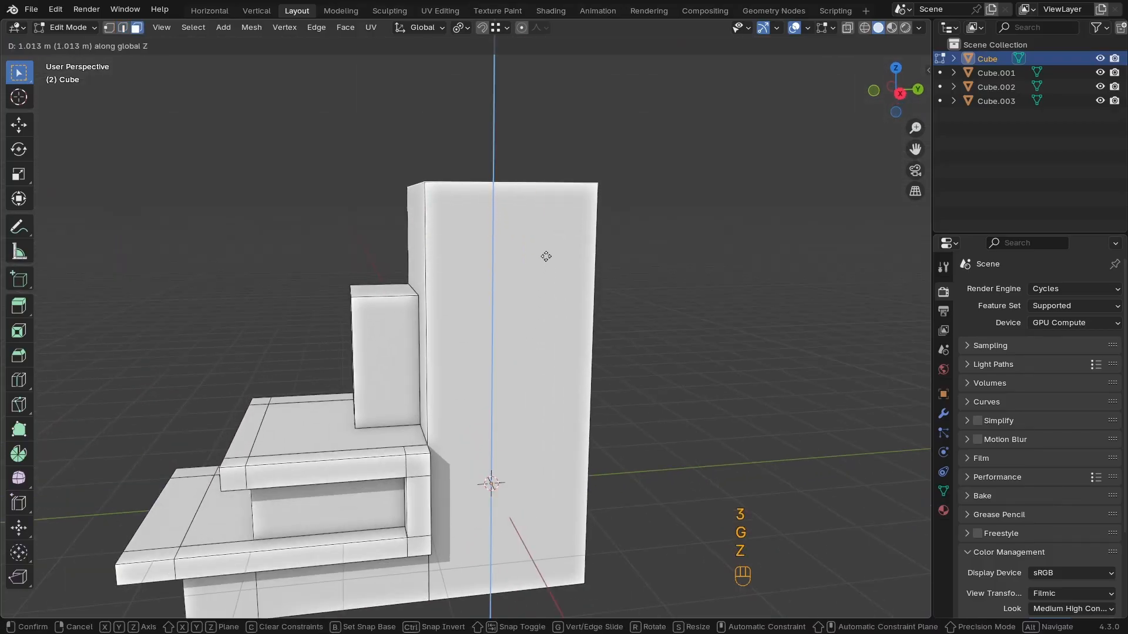
left_click(546, 255)
Select the tall block's two adjacent side faces meeting at the outer corner and inset them together by about 0.3 m
middle_click_drag(491, 470, 427, 398)
left_click(500, 392)
left_click(431, 388, "shift")
middle_click_drag(611, 376, 611, 400, "ctrl")
middle_click_drag(611, 399, 644, 403, "shift")
middle_click_drag(714, 390, 564, 450)
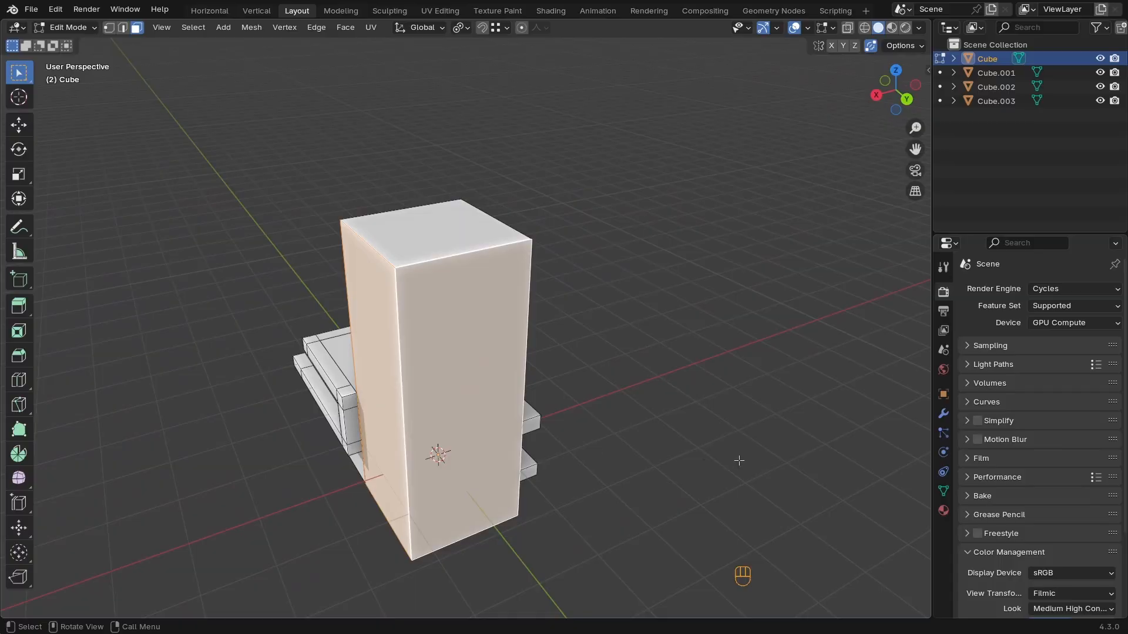
key("i")
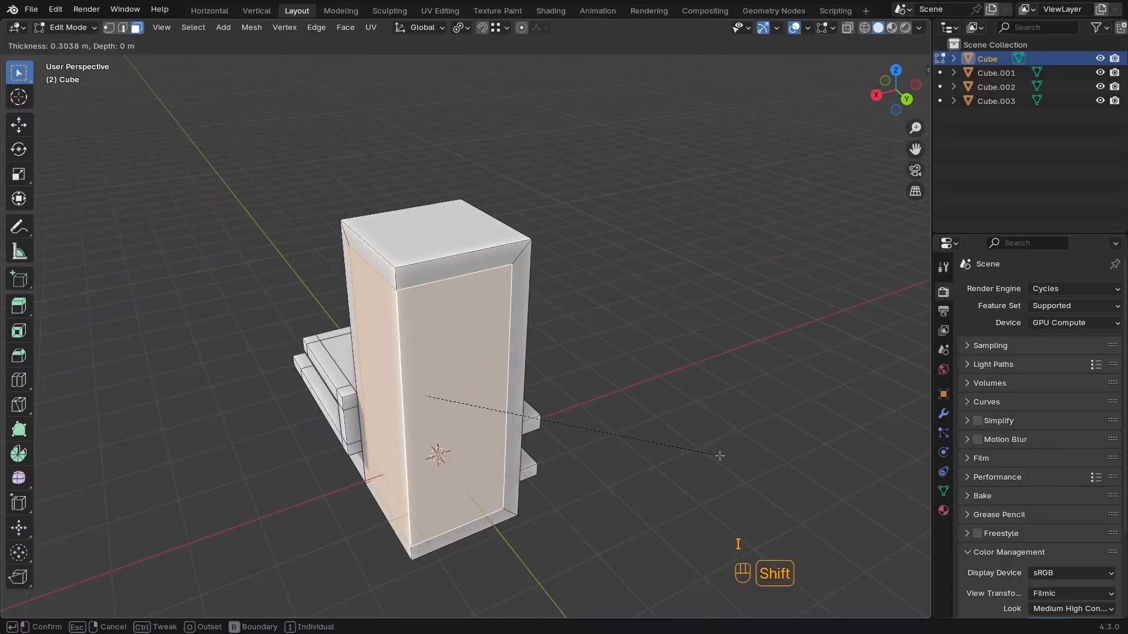
left_click(720, 456)
Box-select the tall block's end facing away from the ledges in X-ray and extrude it outward, roughly doubling the block's depth
middle_click_drag(720, 456, 752, 405)
left_click_drag(577, 187, 503, 545)
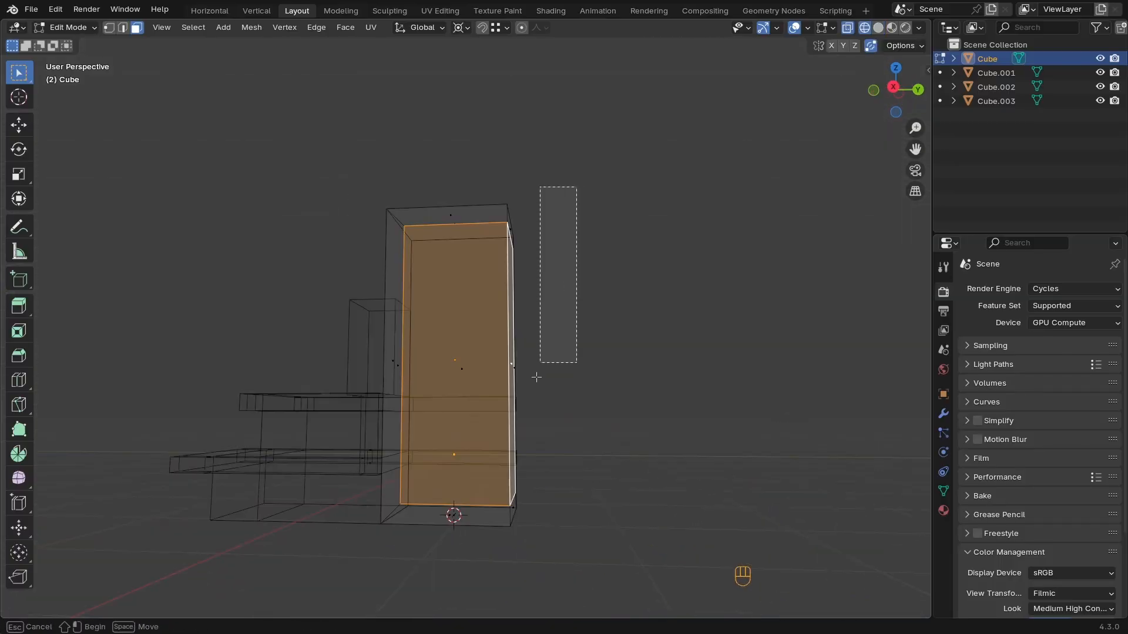
key("z")
left_click(650, 494)
mouse_move(605, 335)
middle_mouse_down()
mouse_move(552, 382)
mouse_move(522, 339)
mouse_move(532, 367)
middle_mouse_up()
scroll(533, 367, "down", 1)
key("e")
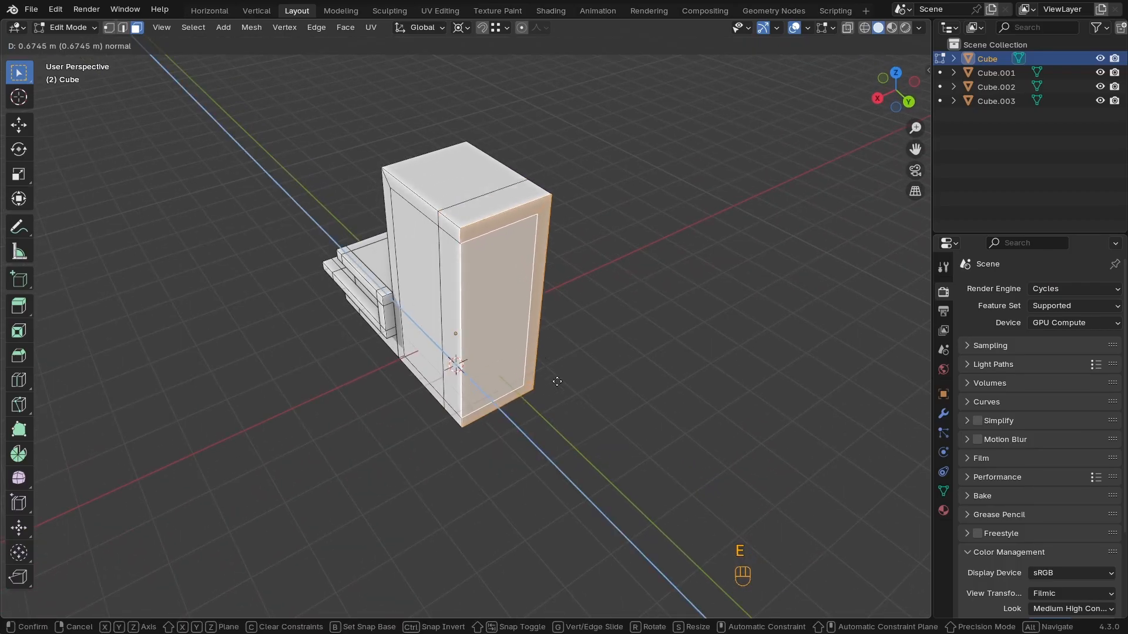
key("2")
left_click(566, 390)
Undo the last change and add one centred horizontal loop cut around the tall block
middle_click_drag(565, 391, 519, 332)
key("ctrl+z")
scroll(519, 332, "up", 1)
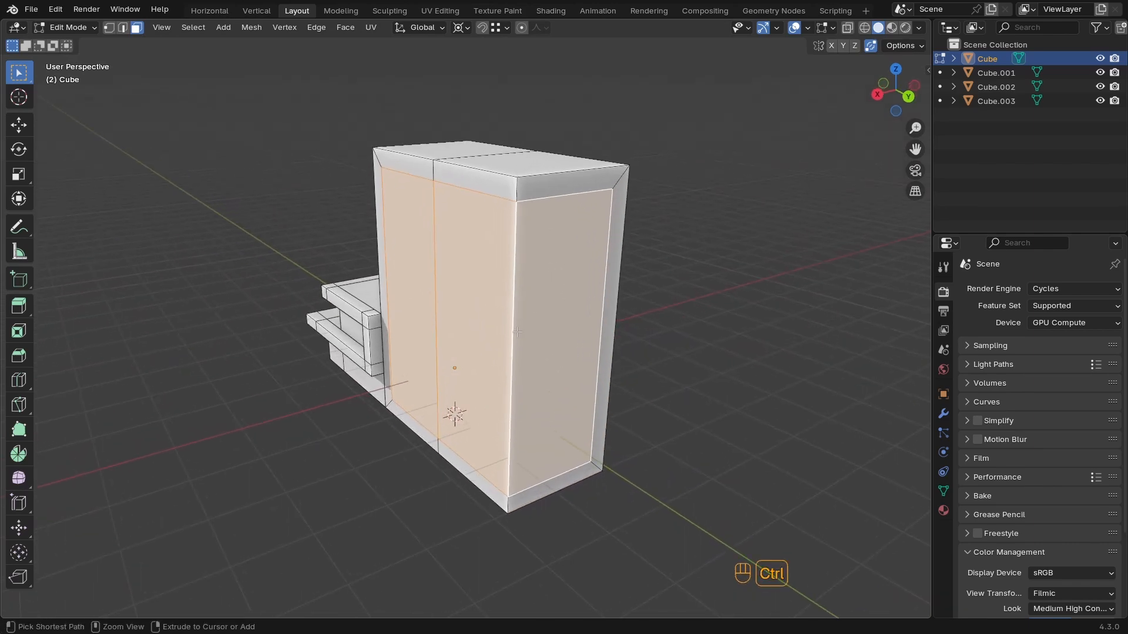
key("ctrl+r")
left_click(516, 327)
right_click(516, 327)
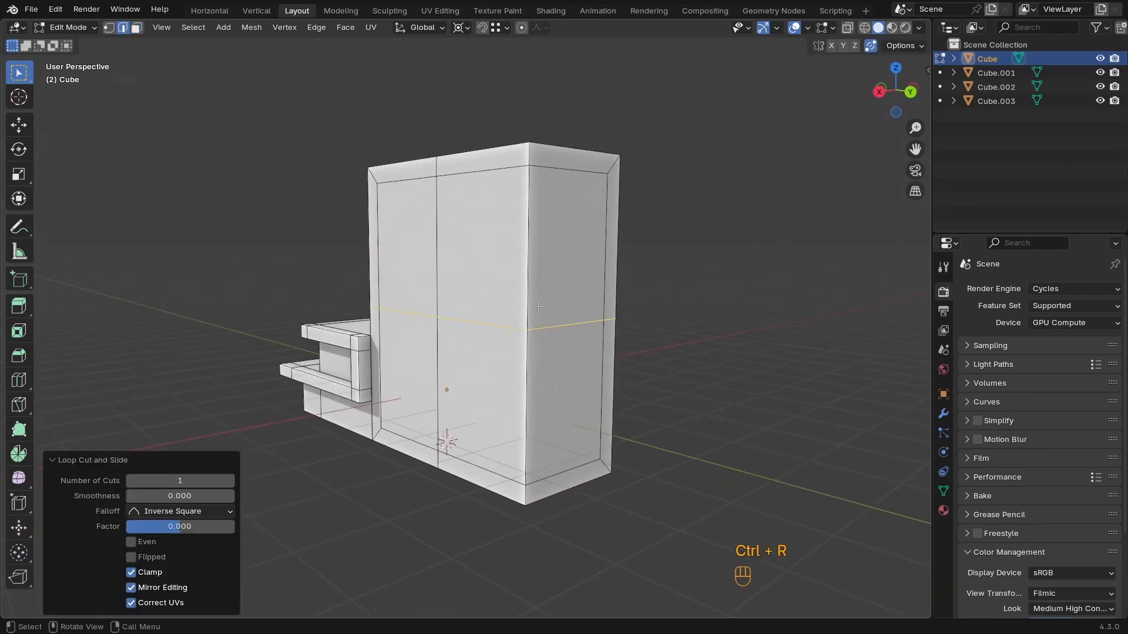
Select all the framed panel faces on the tall block's two sides and subdivide them with one cut
key("3")
left_click_drag(445, 348, 445, 347)
right_click(807, 328)
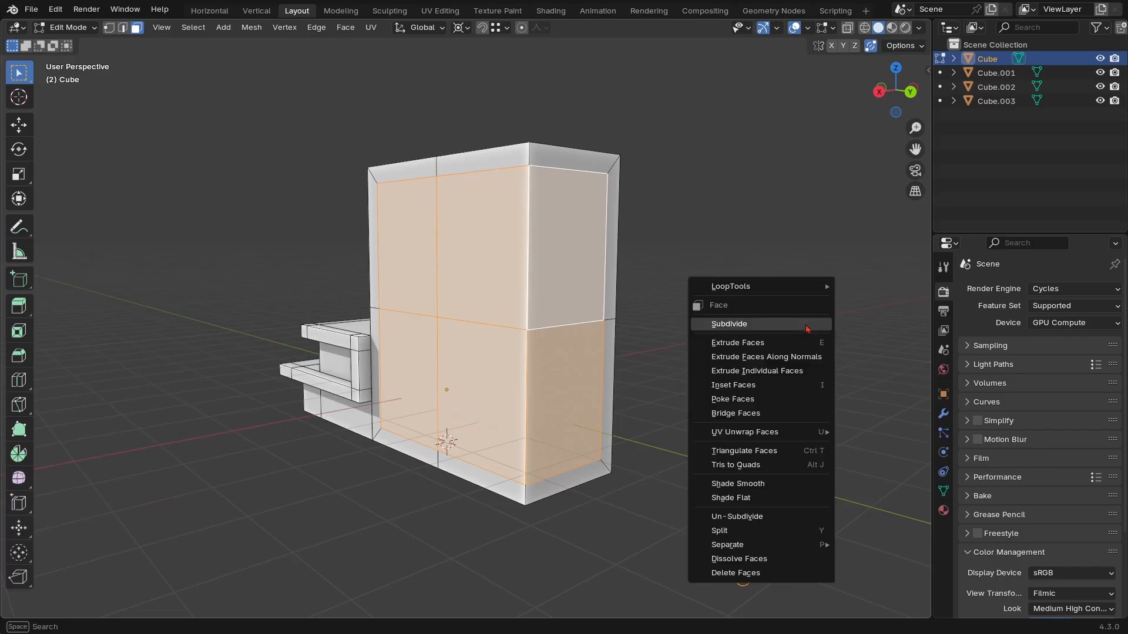
left_click(785, 326)
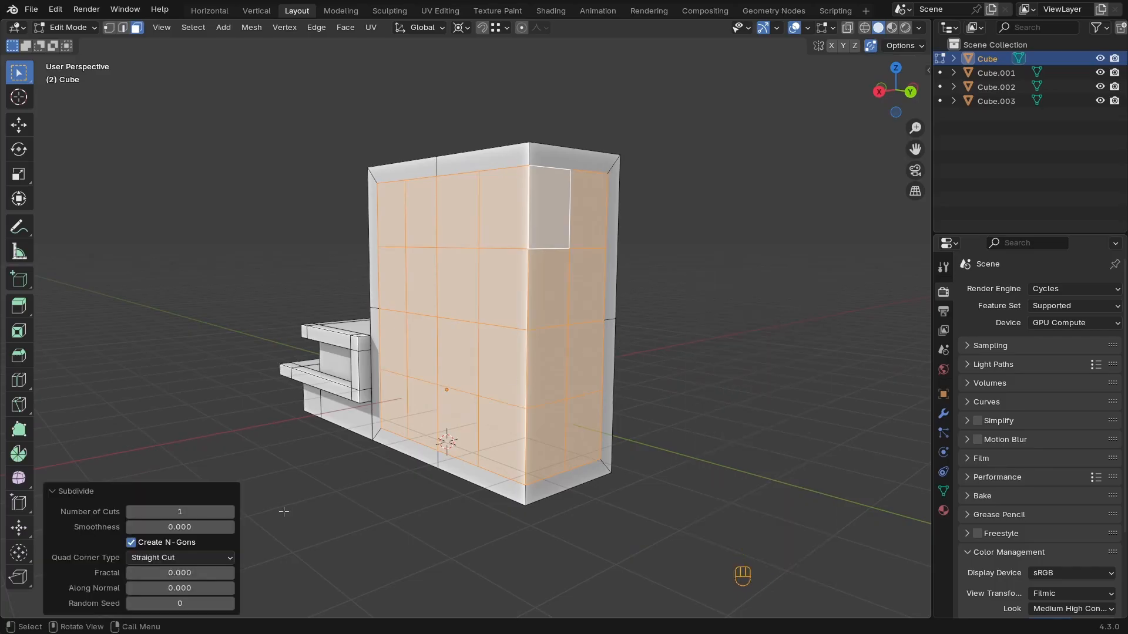
mouse_move(624, 364)
middle_mouse_down()
mouse_move(579, 360)
mouse_move(650, 359)
mouse_move(641, 361)
middle_mouse_up()
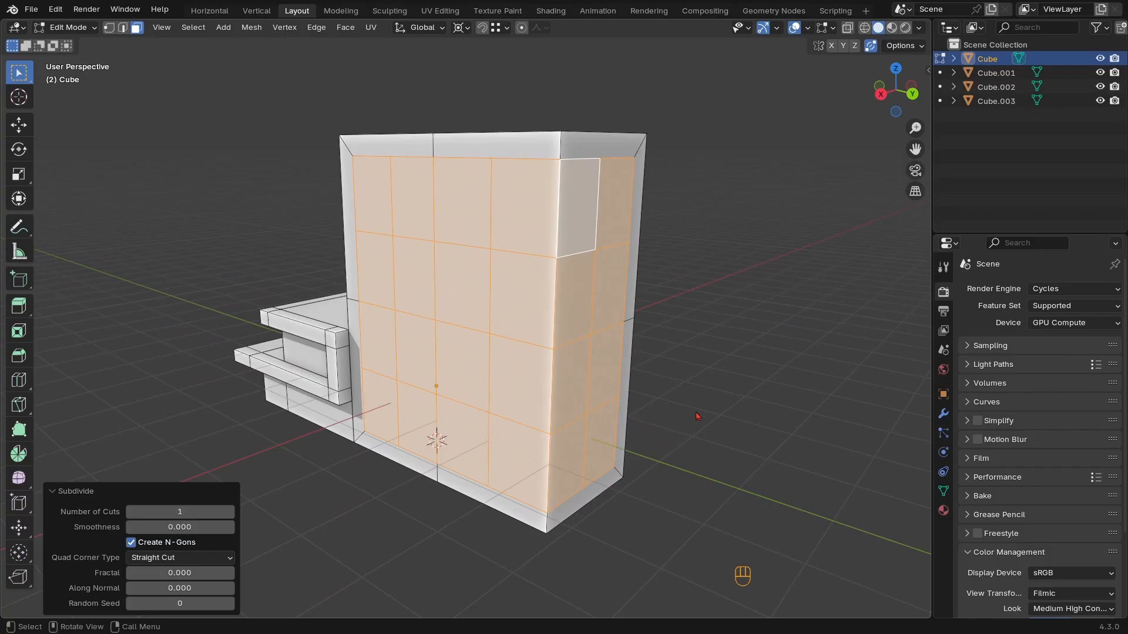
Inset the selected panel faces by about 0.036 m with Individual enabled
key("i")
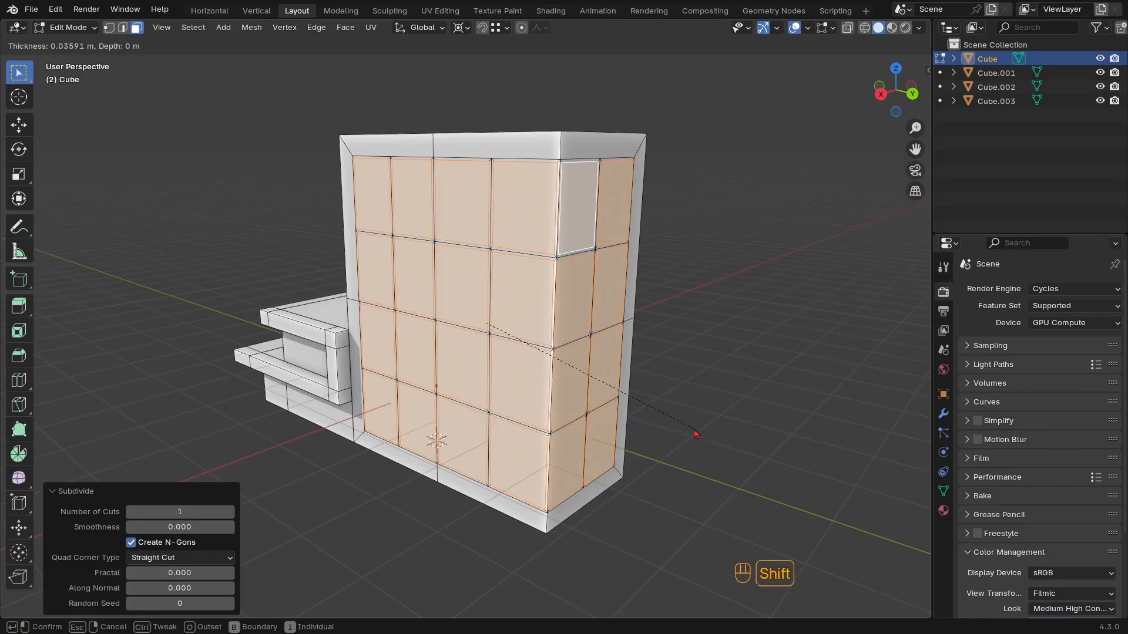
left_click(695, 434)
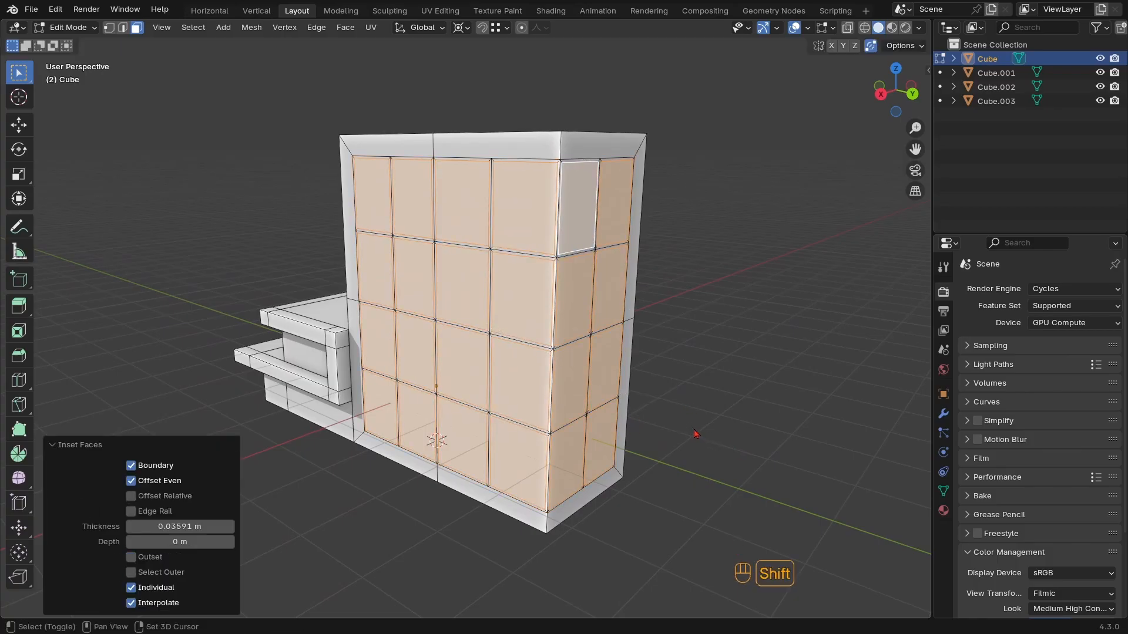
left_click(132, 590)
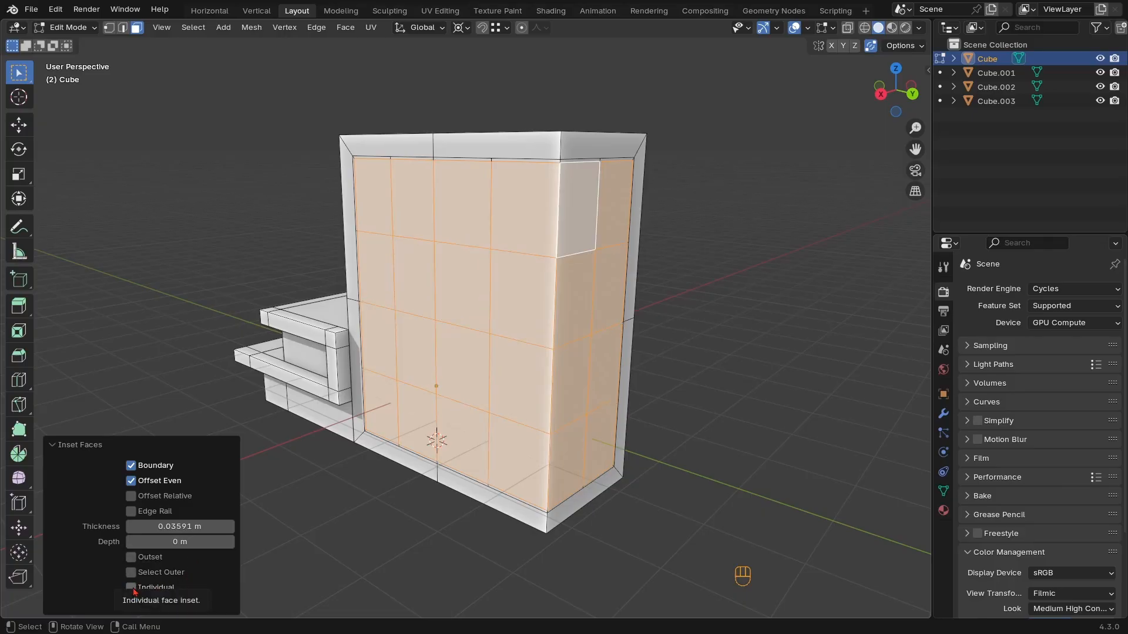
left_click(132, 588)
Extrude the inset panel faces along their normals to recess them, and inspect the window grid in Object Mode
middle_click_drag(611, 270, 509, 344, "ctrl")
key("alt+e")
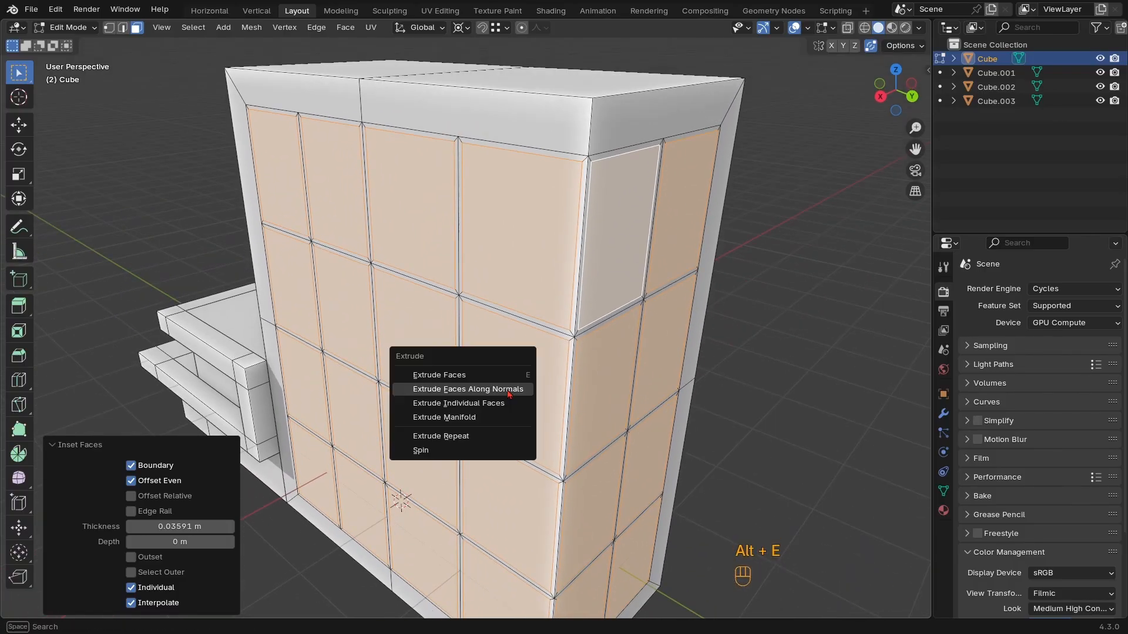
left_click(509, 394)
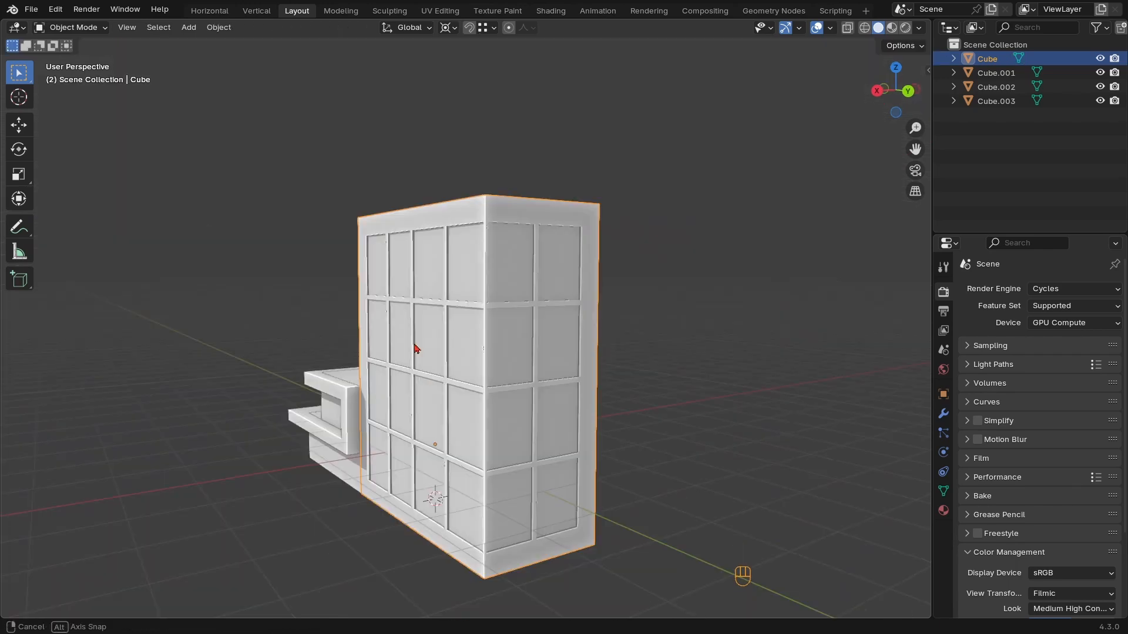
middle_click_drag(416, 348, 532, 420, "ctrl")
middle_click_drag(532, 420, 582, 341, "ctrl")
middle_click_drag(630, 390, 575, 388, "shift")
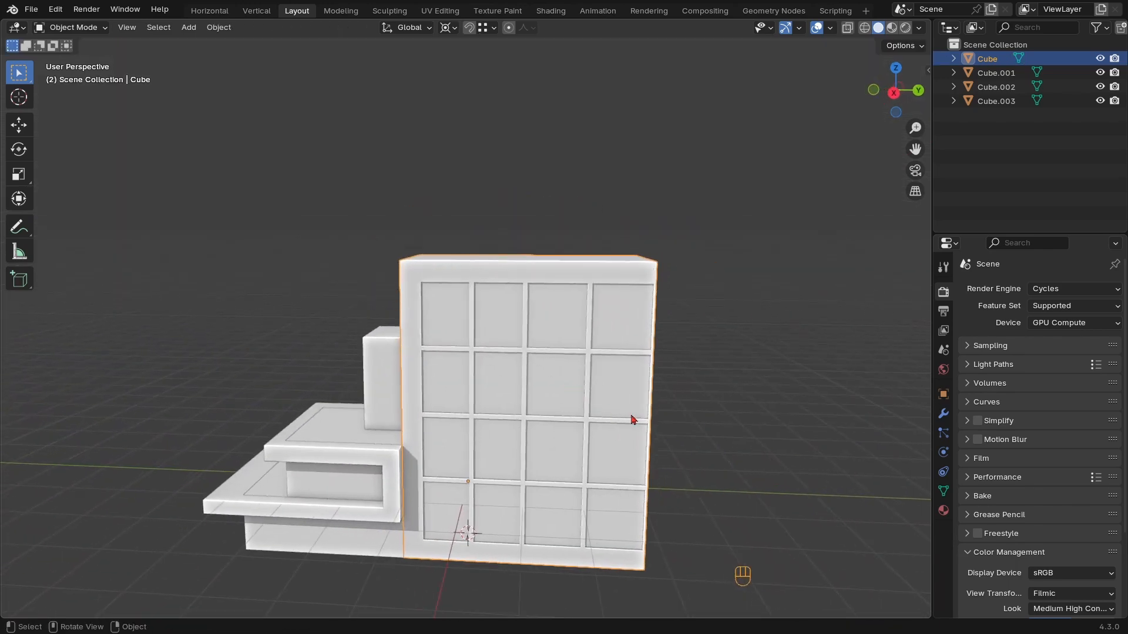
middle_click_drag(632, 420, 613, 408)
Undo the panel extrusion and individual inset, going back to the subdivided faces
key("ctrl+z")
key("ctrl+z")
key("ctrl+z")
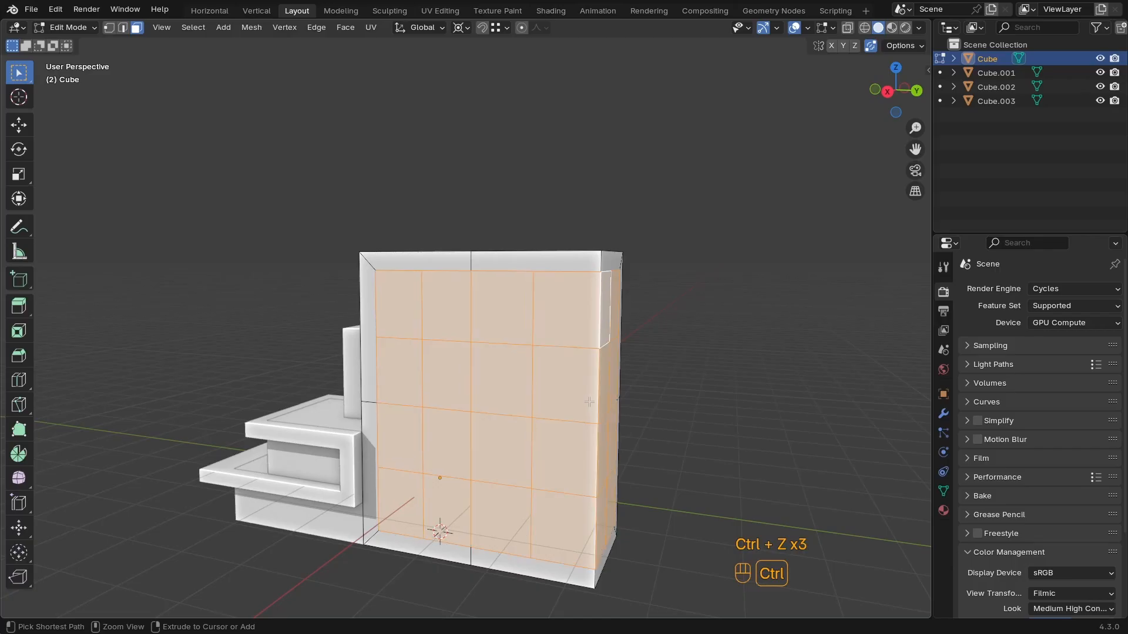
middle_click_drag(537, 369, 531, 362)
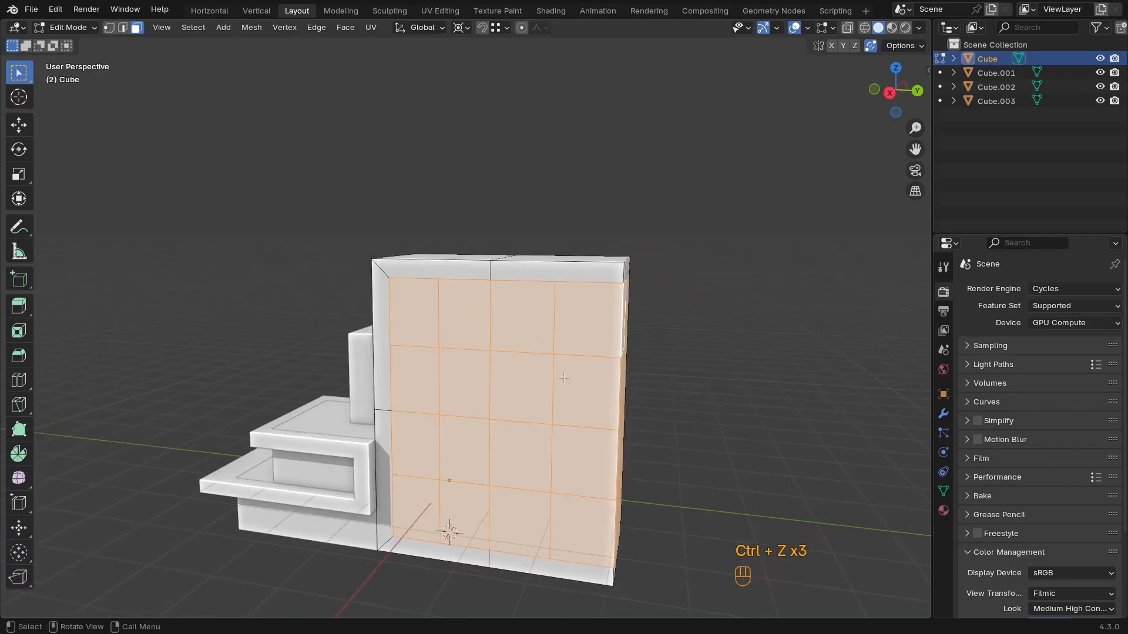
Bevel the vertical edge line in the half of the wide panel farther from the ledges, with a width of about 0.35 m
key("2")
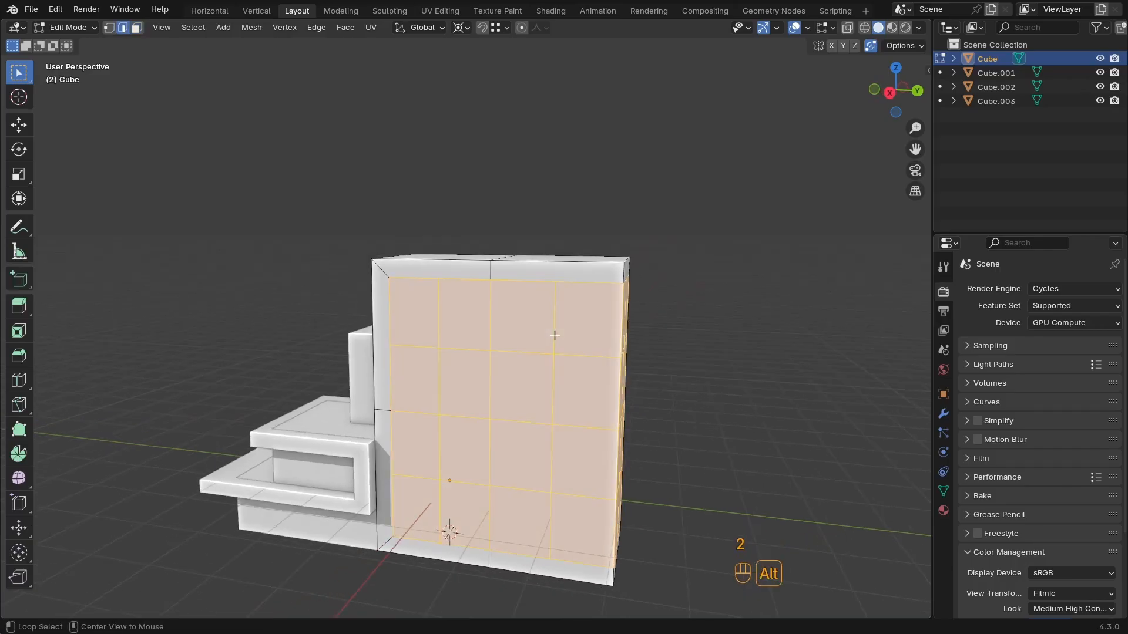
left_click(571, 383, "alt")
key("ctrl+b")
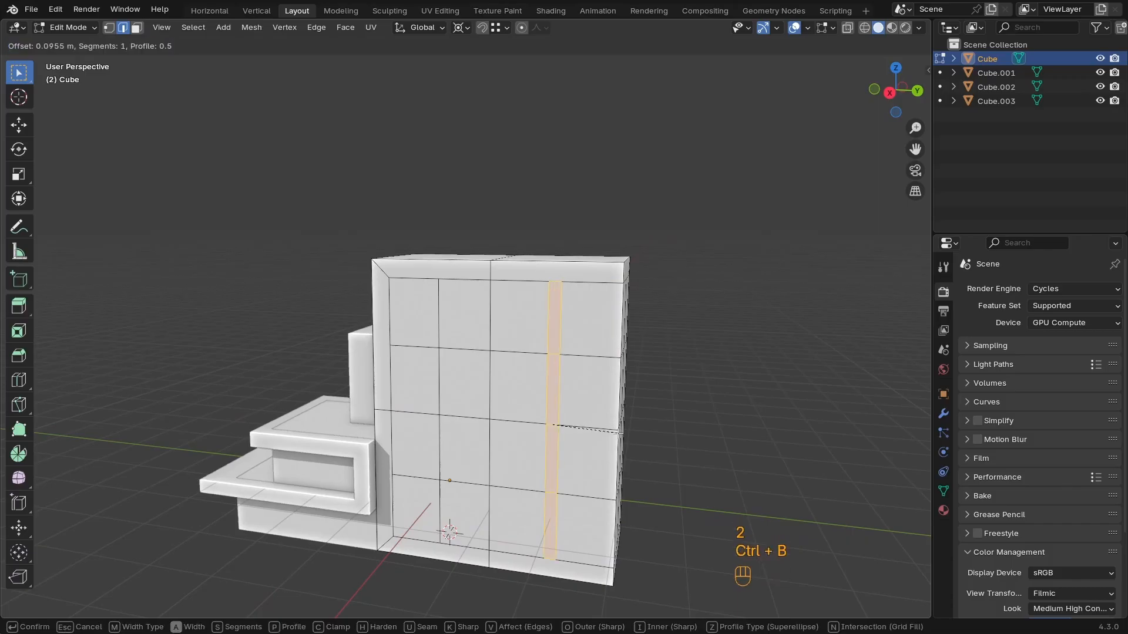
left_click(631, 448)
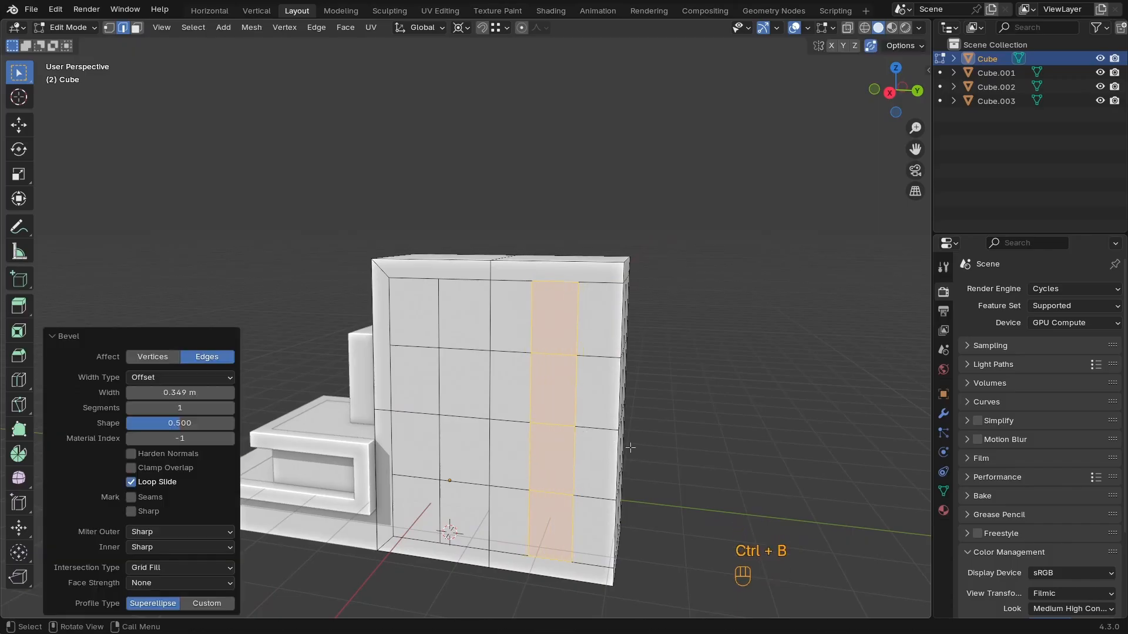
key("Tab")
key("Tab")
Bevel the vertical edge line in the panel half nearer the ledges, with a width of about 0.28 m
middle_click_drag(605, 421, 508, 387)
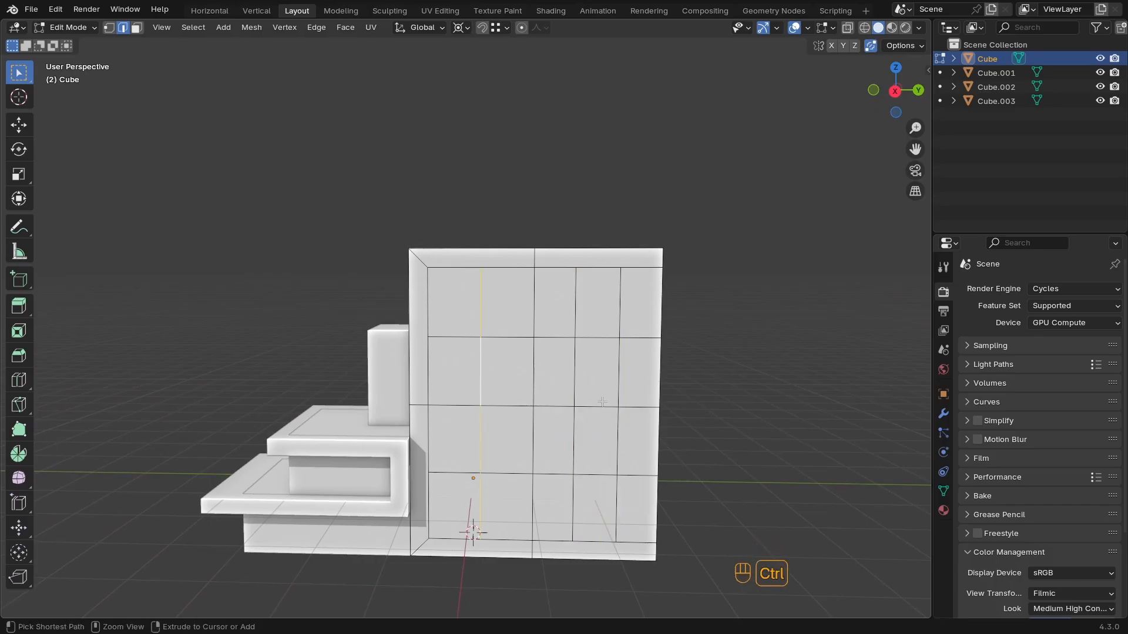
key("ctrl+b")
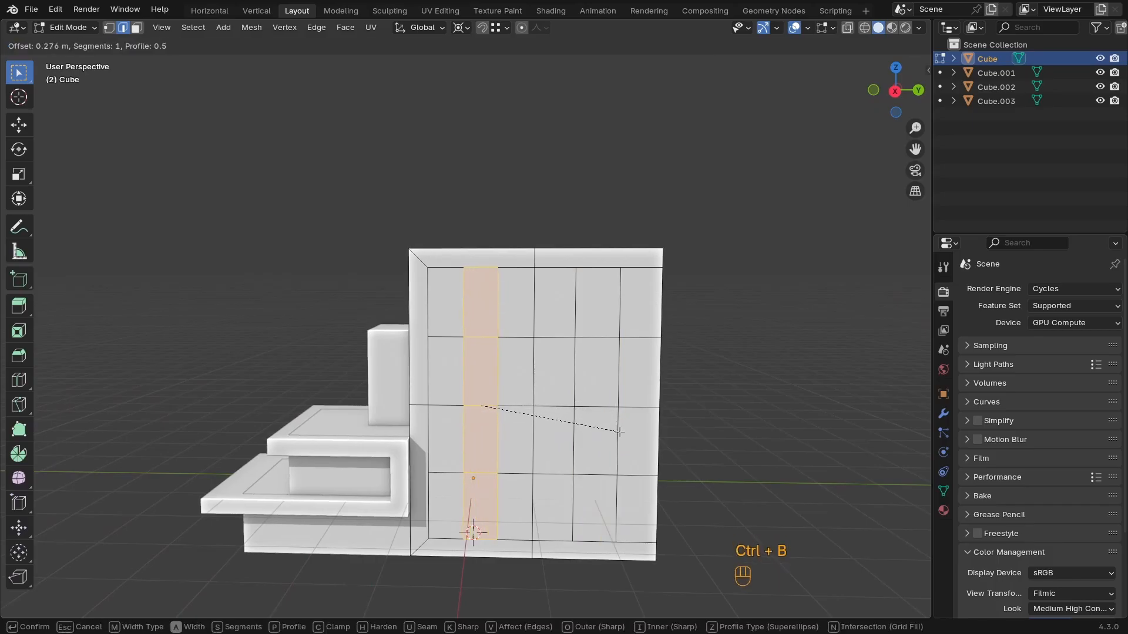
left_click(620, 431)
middle_click_drag(620, 432, 545, 389)
Select the subdivided panel faces on both sides of the tall block and extrude them inward along their normals by about 0.165 m
key("3")
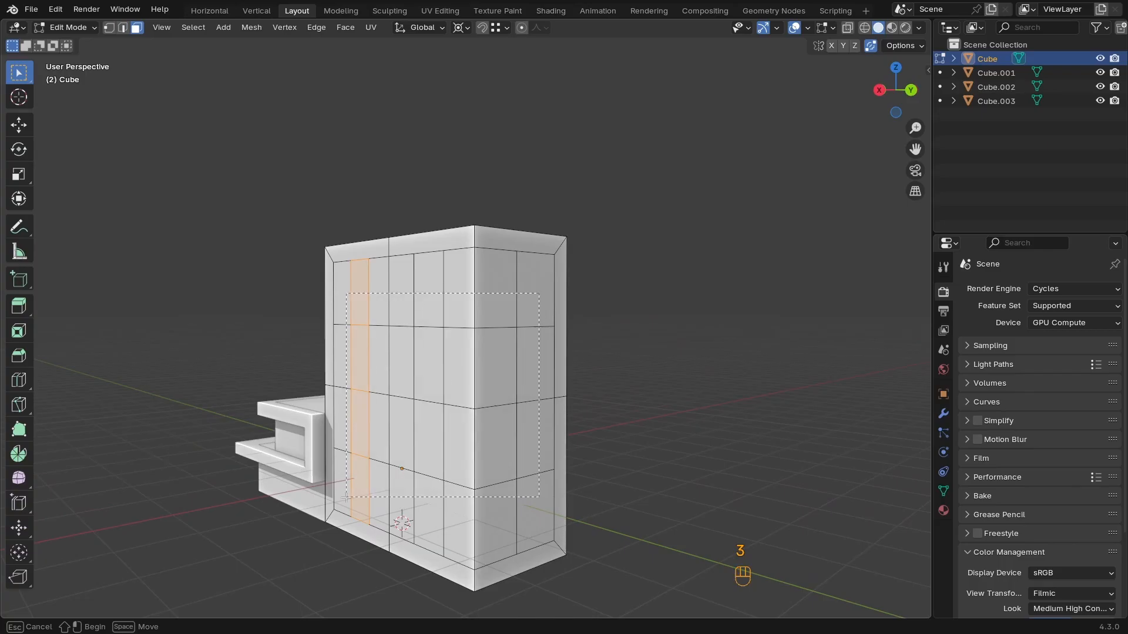
left_click_drag(347, 498, 346, 497)
middle_click_drag(540, 473, 550, 488)
key("alt+e")
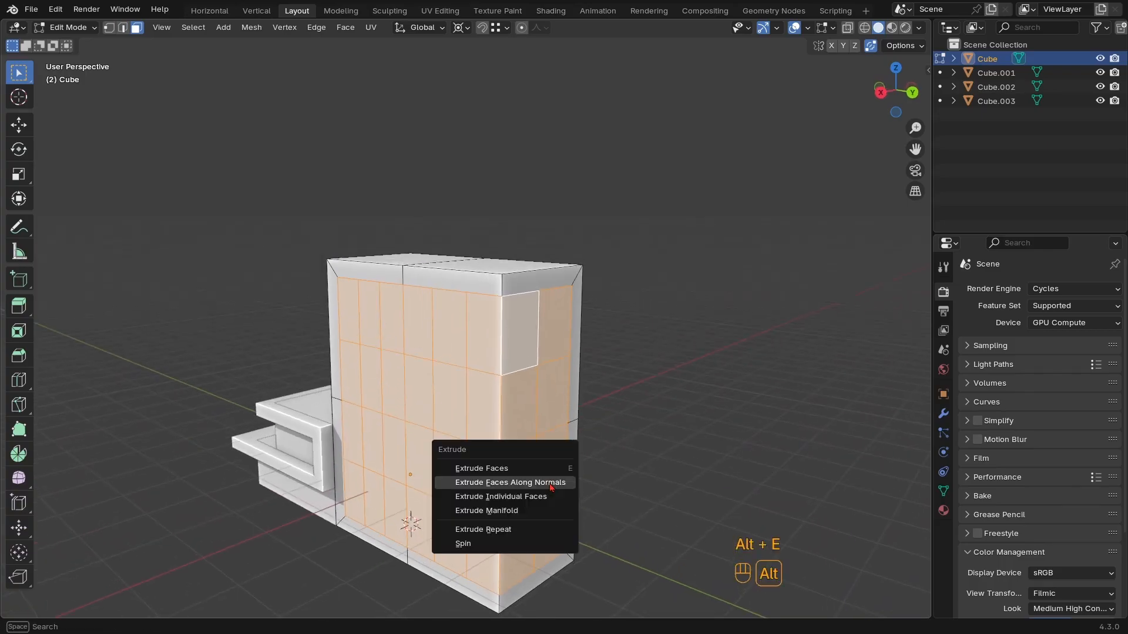
left_click(551, 483)
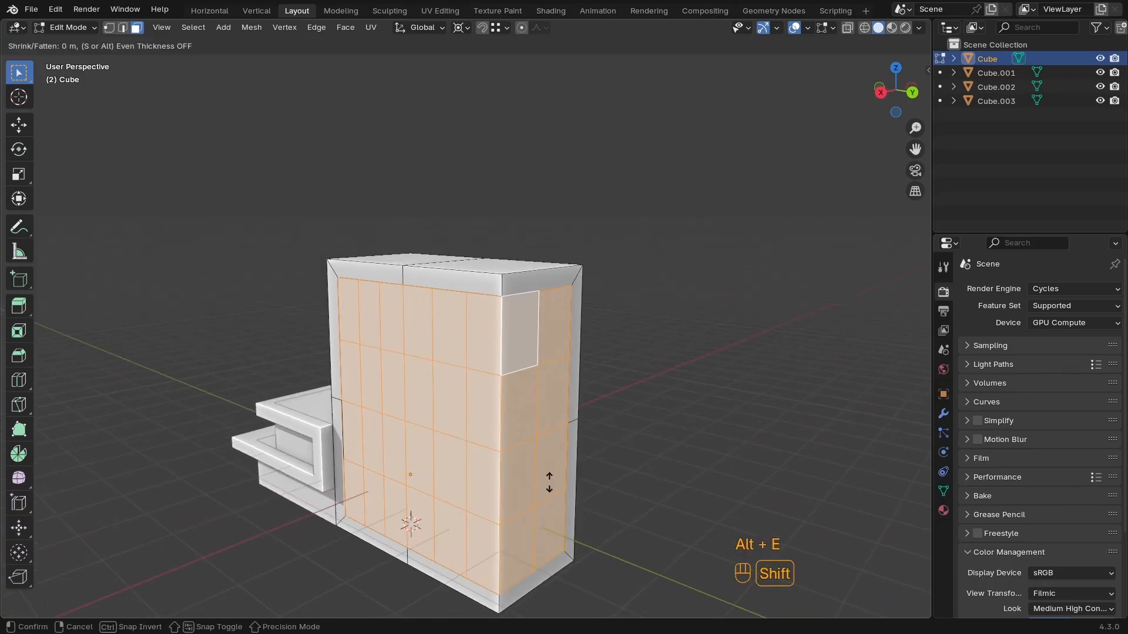
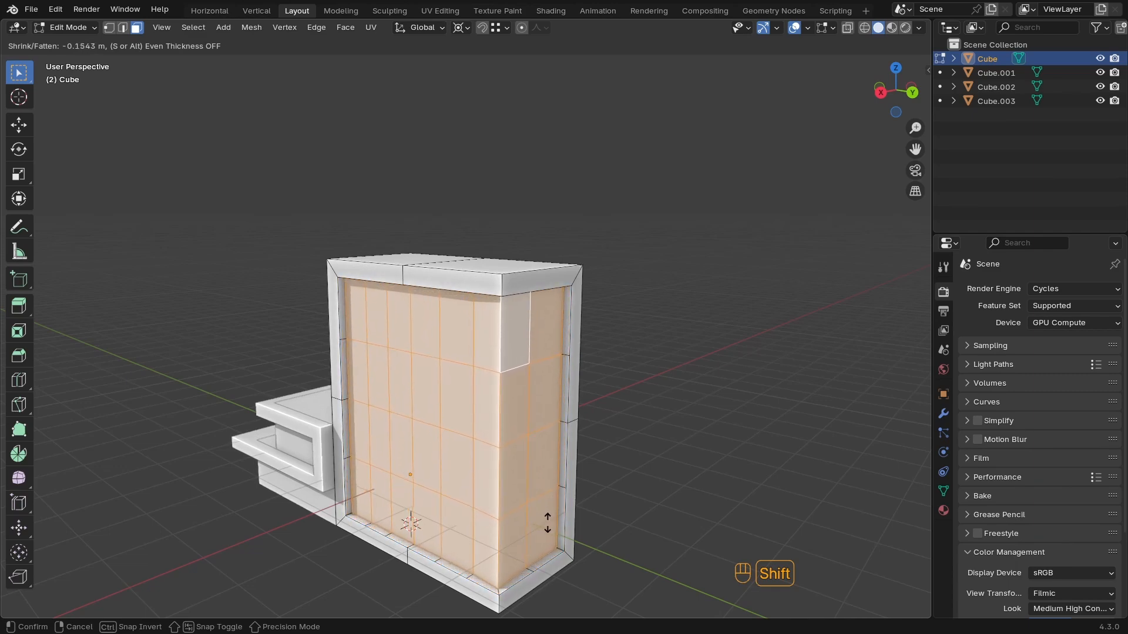
left_click(549, 527)
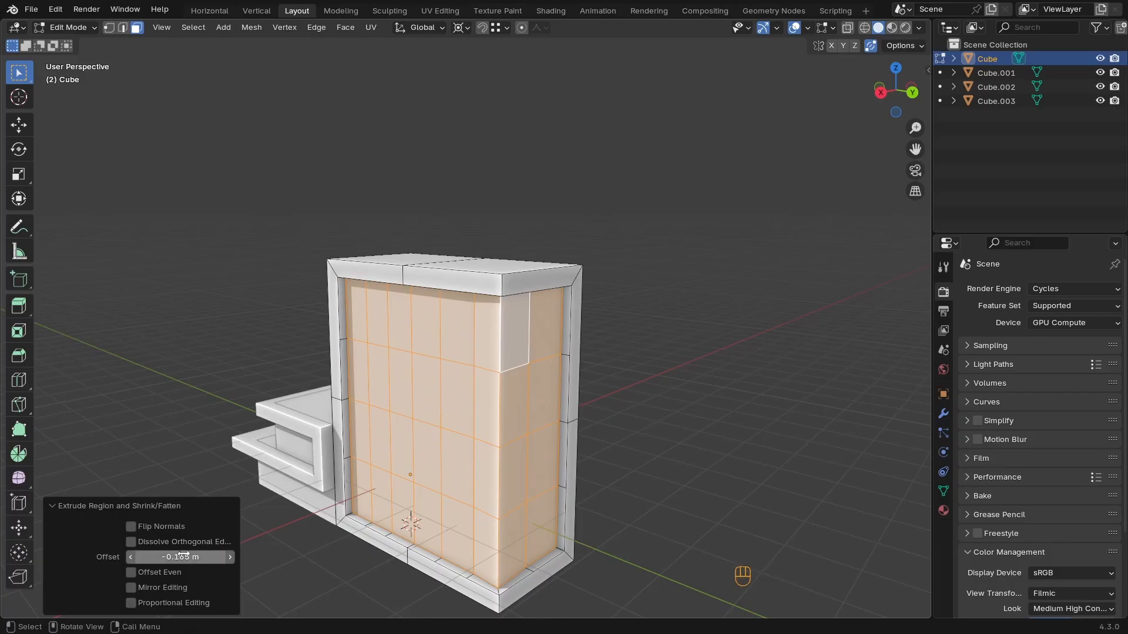
Inset the selected panel faces individually with a thickness of about 0.036 m
middle_click_drag(525, 466, 512, 470)
key("i")
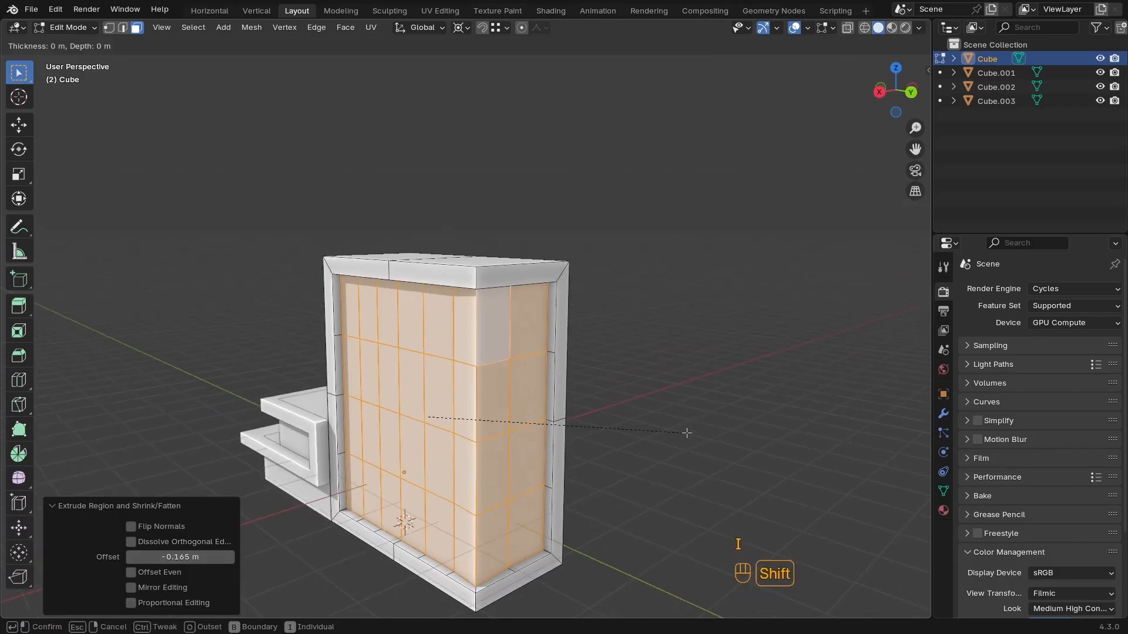
left_click(664, 433)
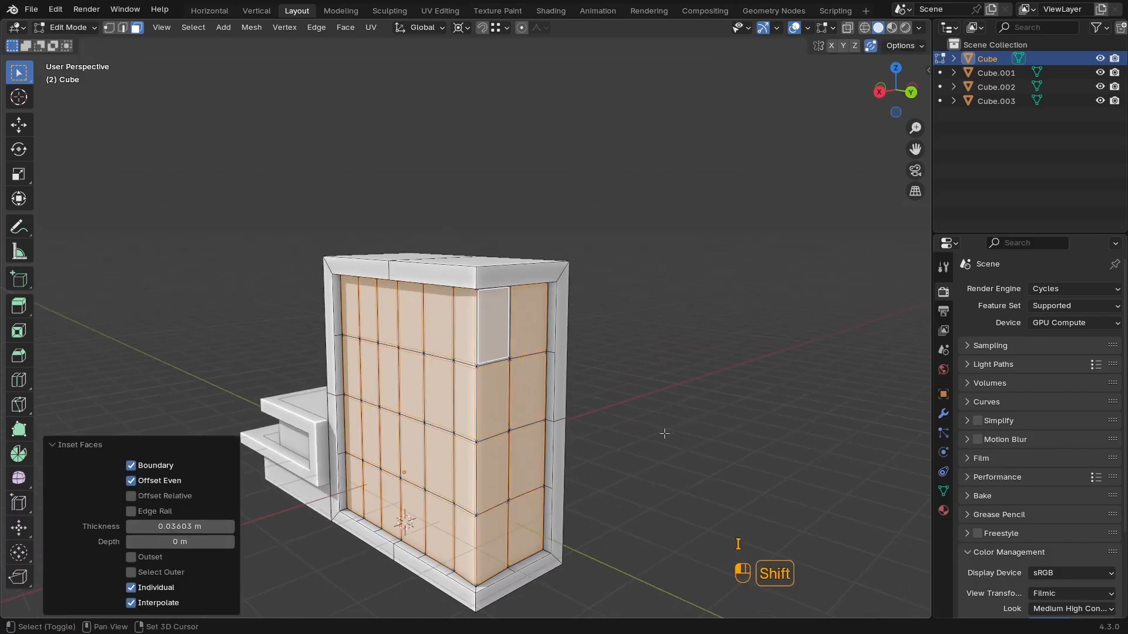
Extrude the inset panes inward along their normals by about 0.03 m and return to Object Mode
middle_click_drag(462, 447, 463, 426, "ctrl")
left_click(477, 435)
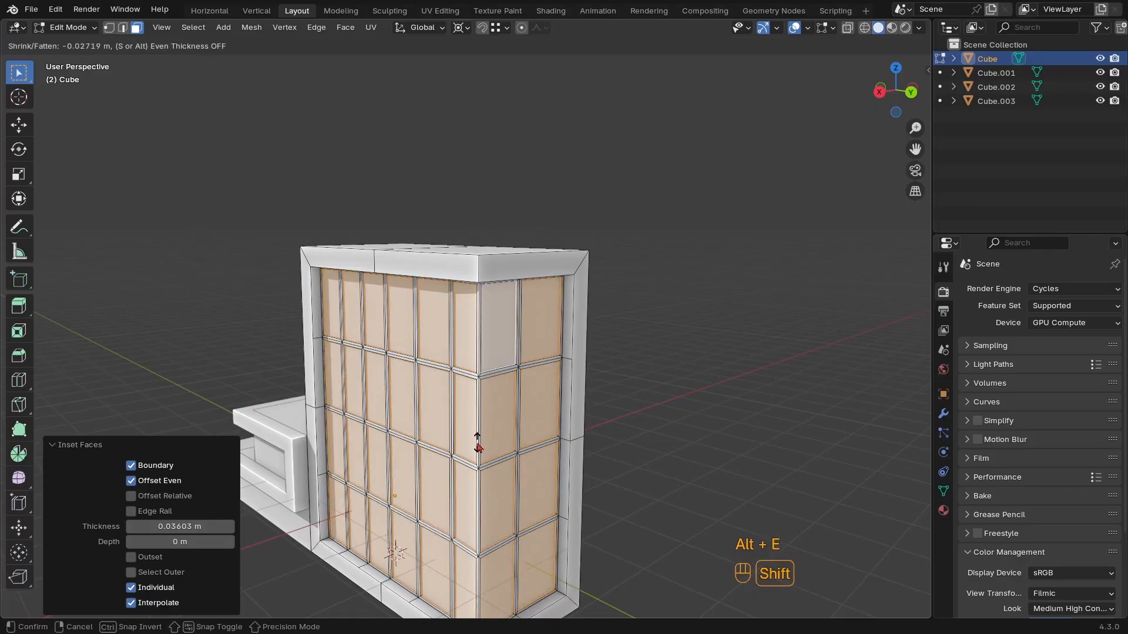
left_click(477, 446)
key("Tab")
middle_click_drag(477, 446, 543, 354)
Edit the small block standing on the upper ledge and raise its top face along Z by about 0.31 m
middle_click_drag(509, 400, 508, 325, "ctrl")
left_click(517, 320)
key("Tab")
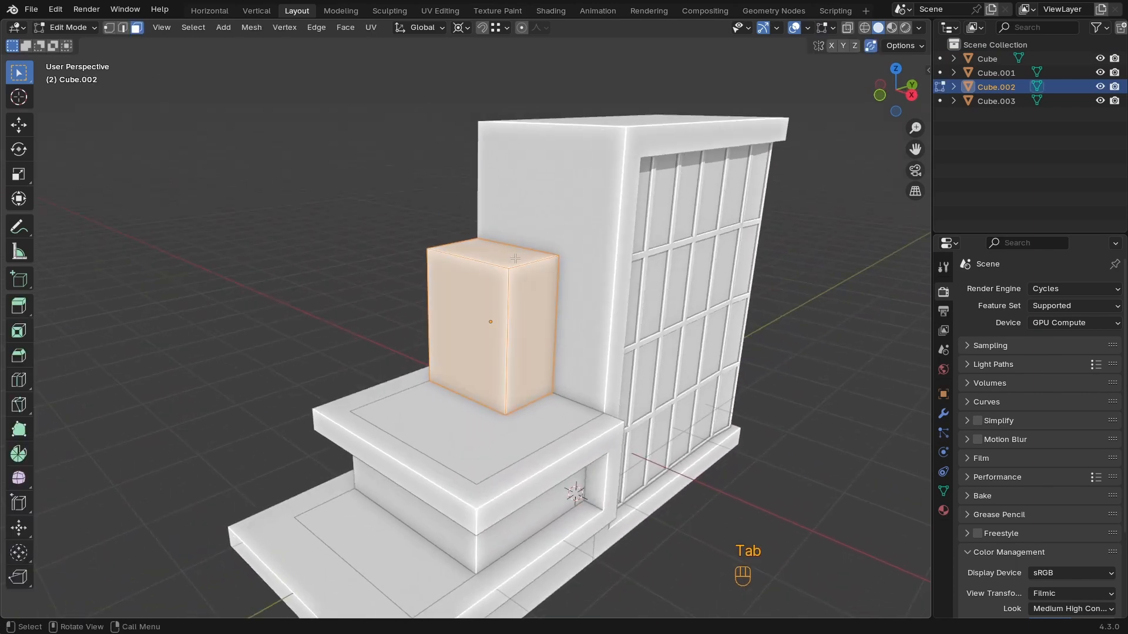
key("g")
key("z")
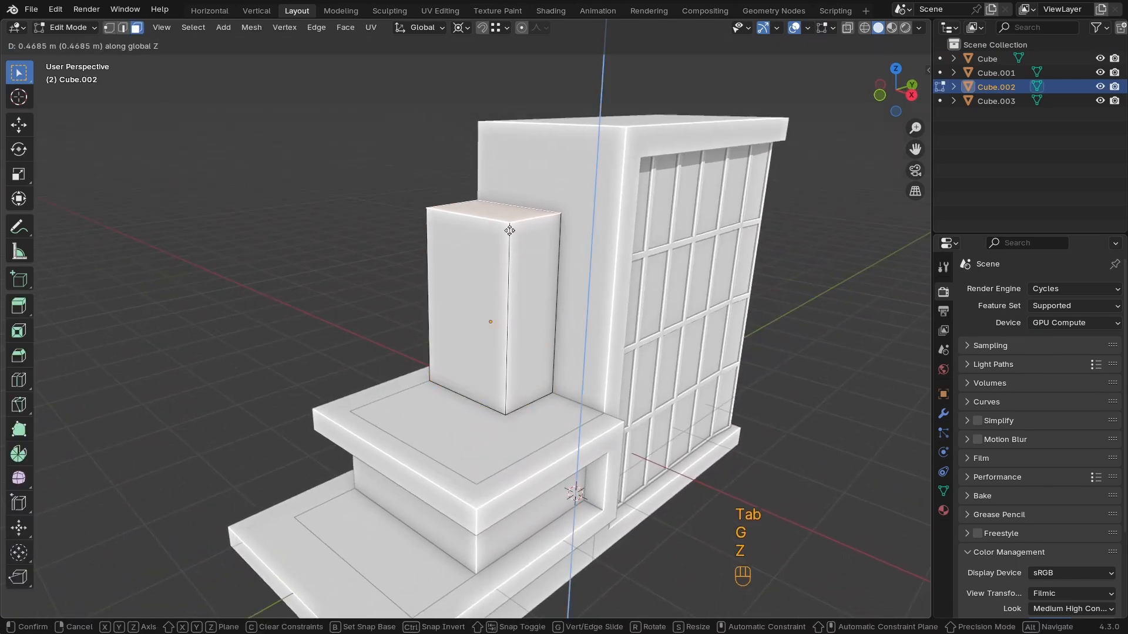
left_click(510, 239)
Move the small block's side face outward along X by about 0.14 m
scroll(510, 240, "up", 3)
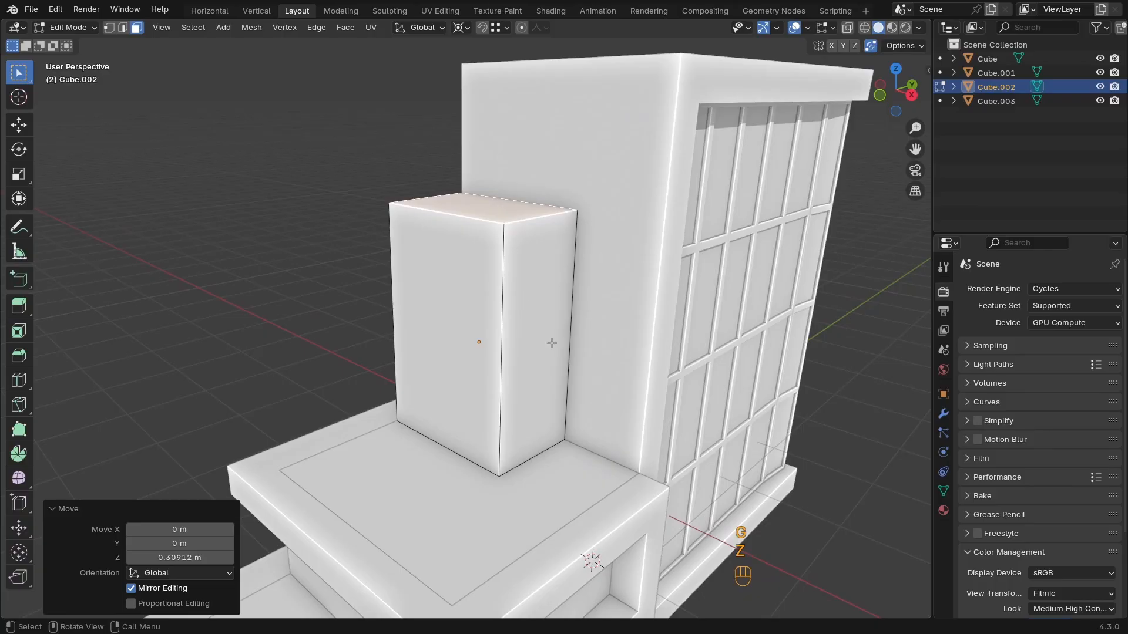
left_click(552, 343)
middle_click_drag(551, 343, 547, 377)
key("g")
key("y")
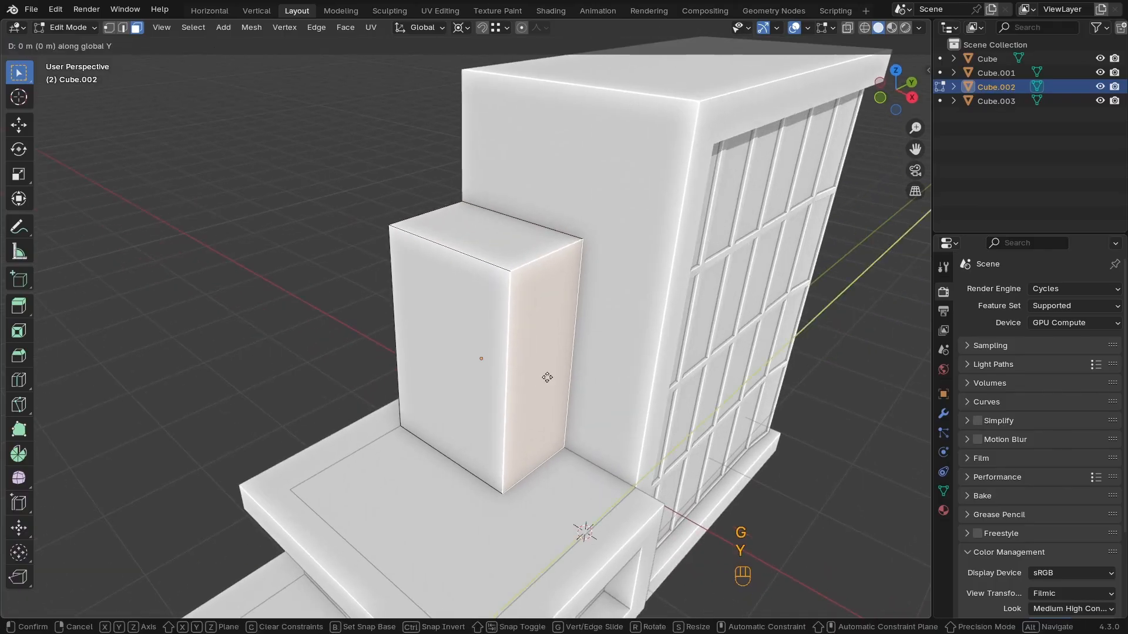
key("x")
left_click(574, 353)
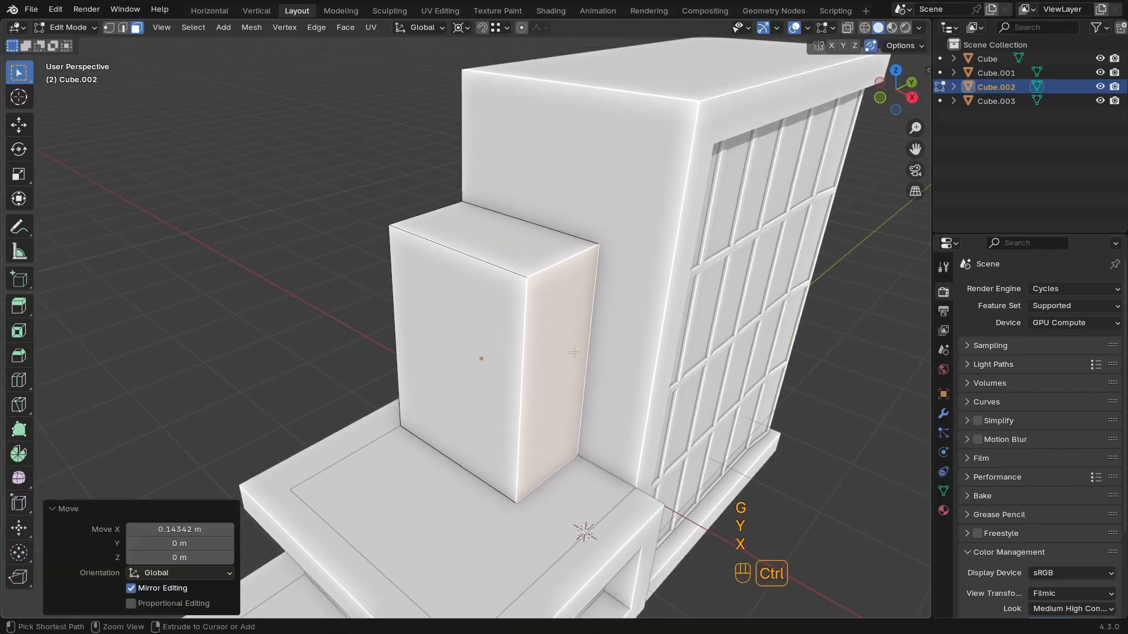
Move the same side face farther out along X by about 0.59 m and check it in Object Mode
middle_click_drag(574, 352, 532, 400, "ctrl")
key("g")
key("x")
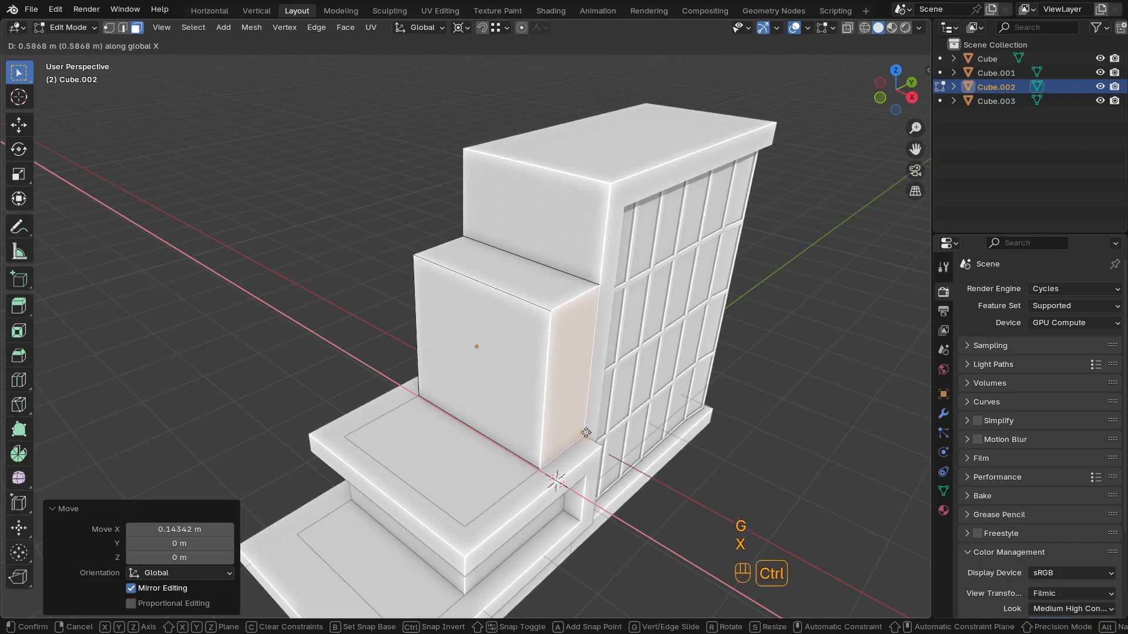
left_click(585, 433)
middle_click_drag(586, 433, 494, 383, "ctrl")
key("Tab")
key("Tab")
Pull the small block's side face back along X so it sits behind the tall block's edge, and return to Object Mode
key("g")
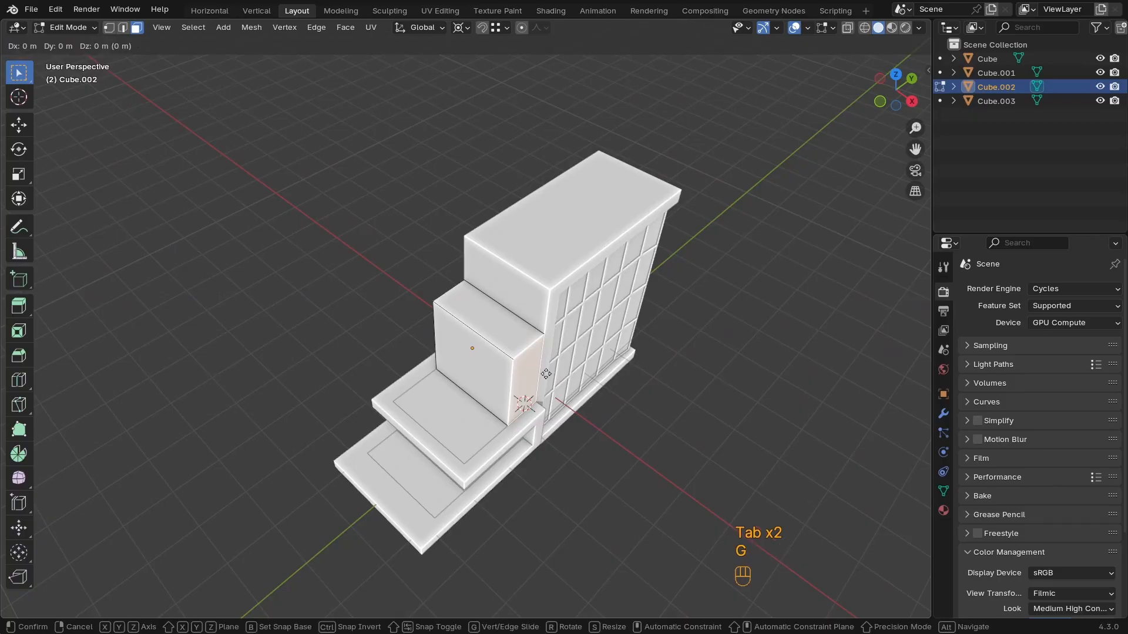
key("x")
left_click(537, 359)
key("Tab")
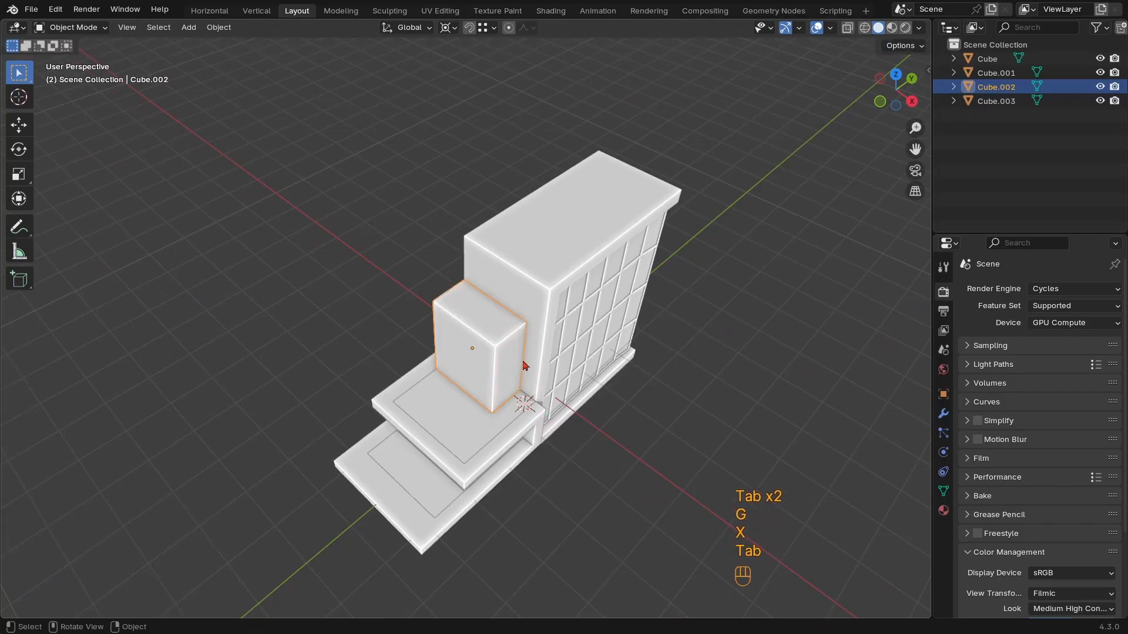
Add a centred horizontal loop cut around the small block
middle_click_drag(523, 365, 559, 320)
middle_click_drag(558, 320, 561, 375, "ctrl")
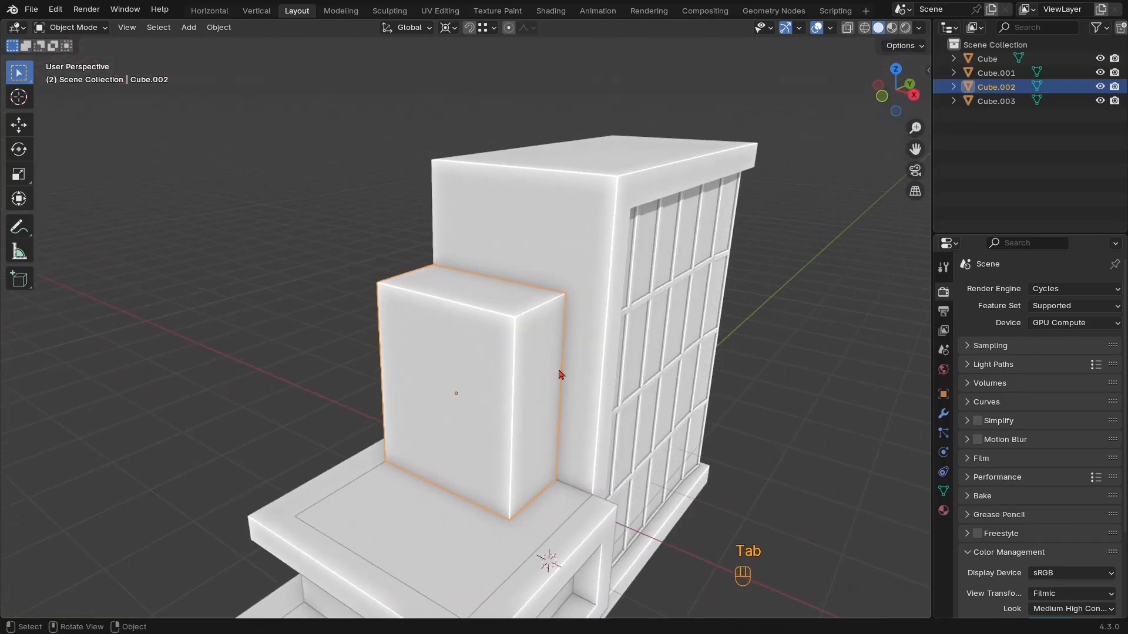
middle_click_drag(539, 426, 490, 345, "shift")
key("Tab")
key("ctrl+r")
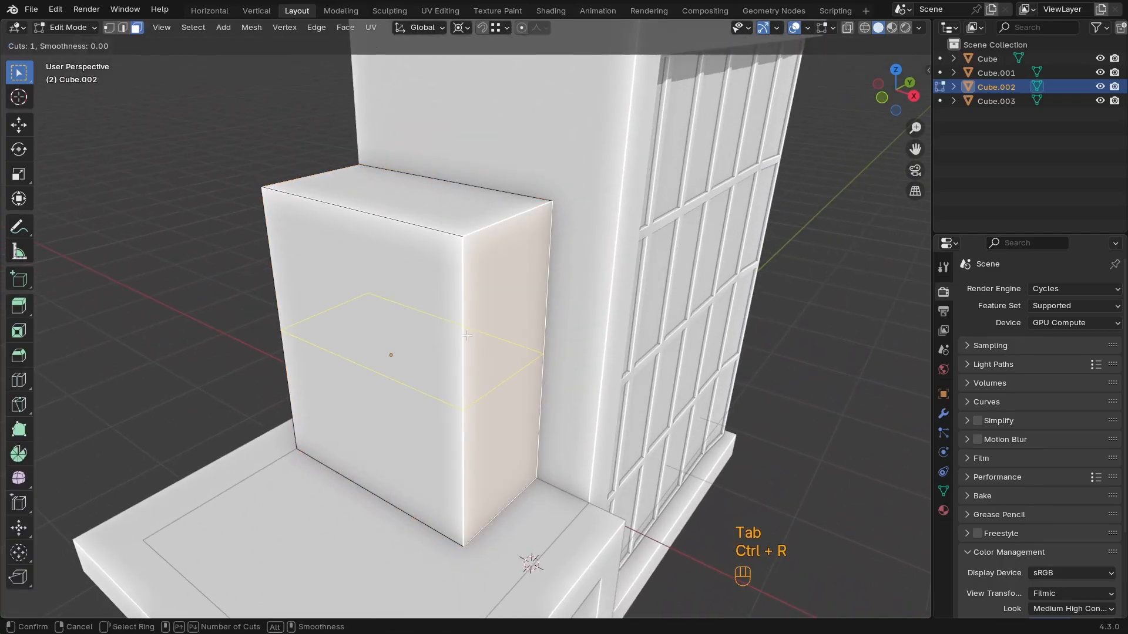
left_click(468, 335)
right_click(467, 336)
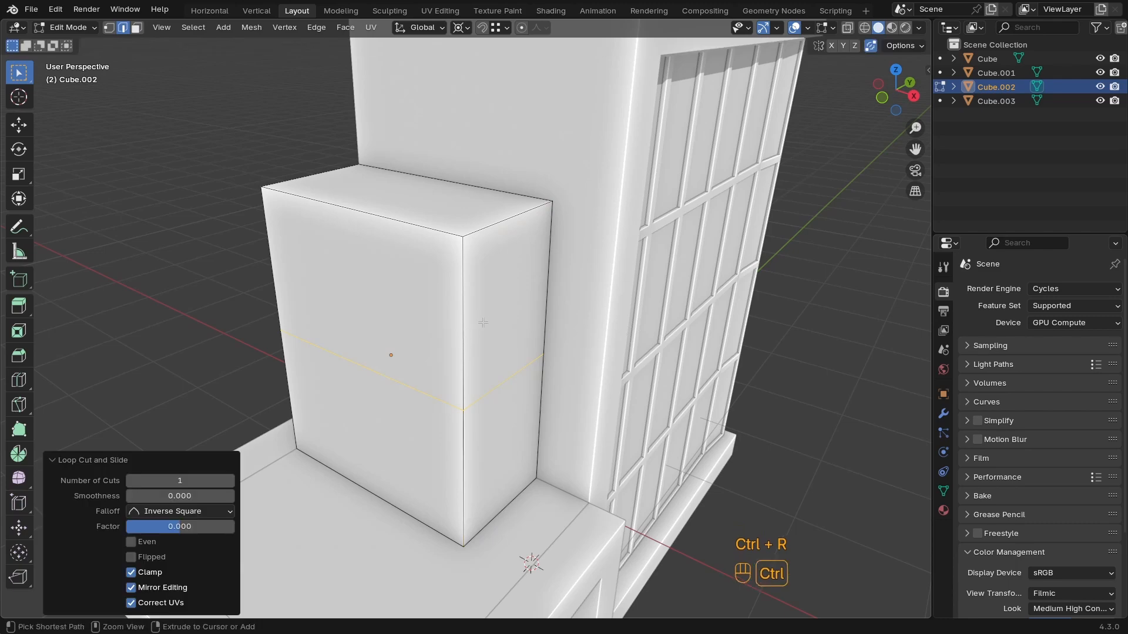
Bevel the horizontal loop cut into a wide band around the middle of the small block
middle_click_drag(467, 336, 469, 382, "ctrl")
middle_click_drag(468, 382, 455, 350)
key("ctrl+b")
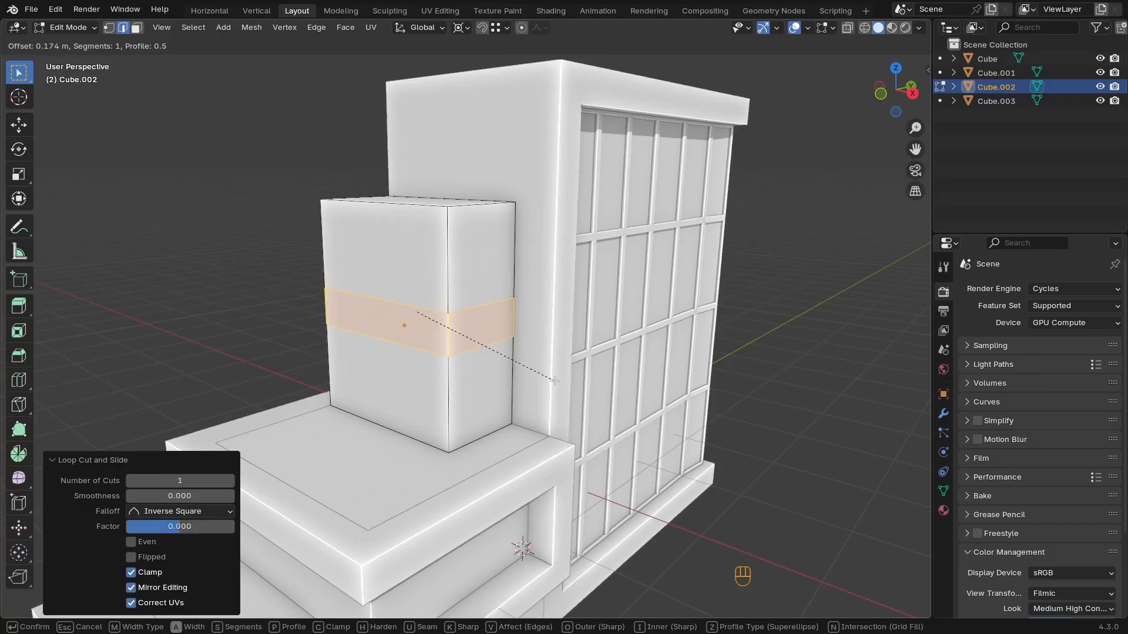
left_click(468, 330)
Slide the band's upper edge loop toward the top of the small block by a factor of about 0.72
left_click(473, 290, "alt")
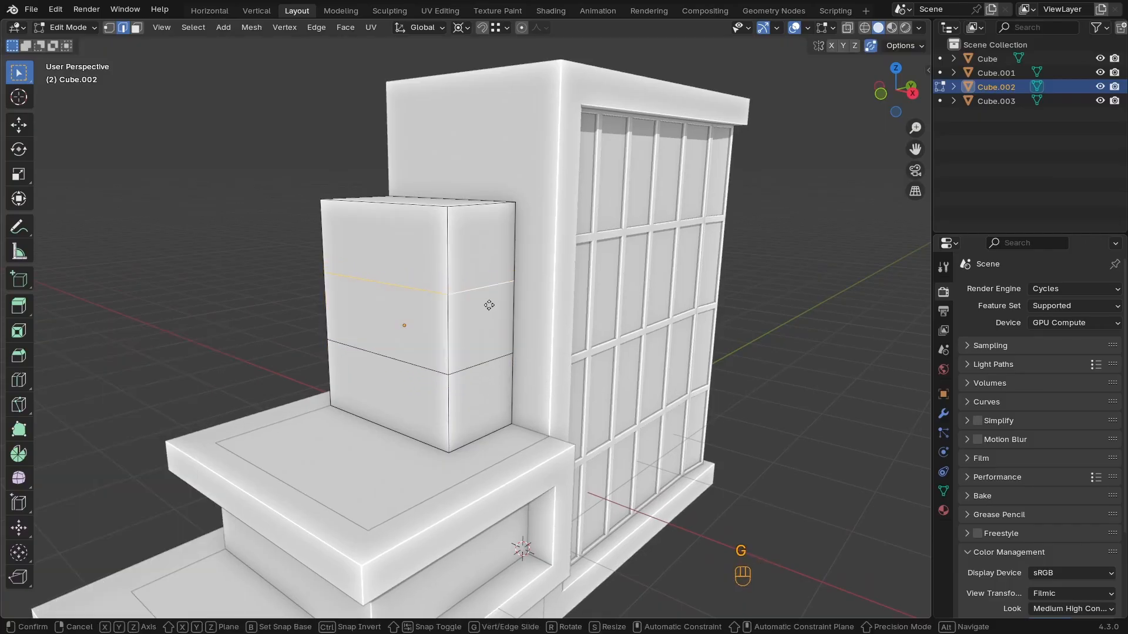
key("g")
key("g")
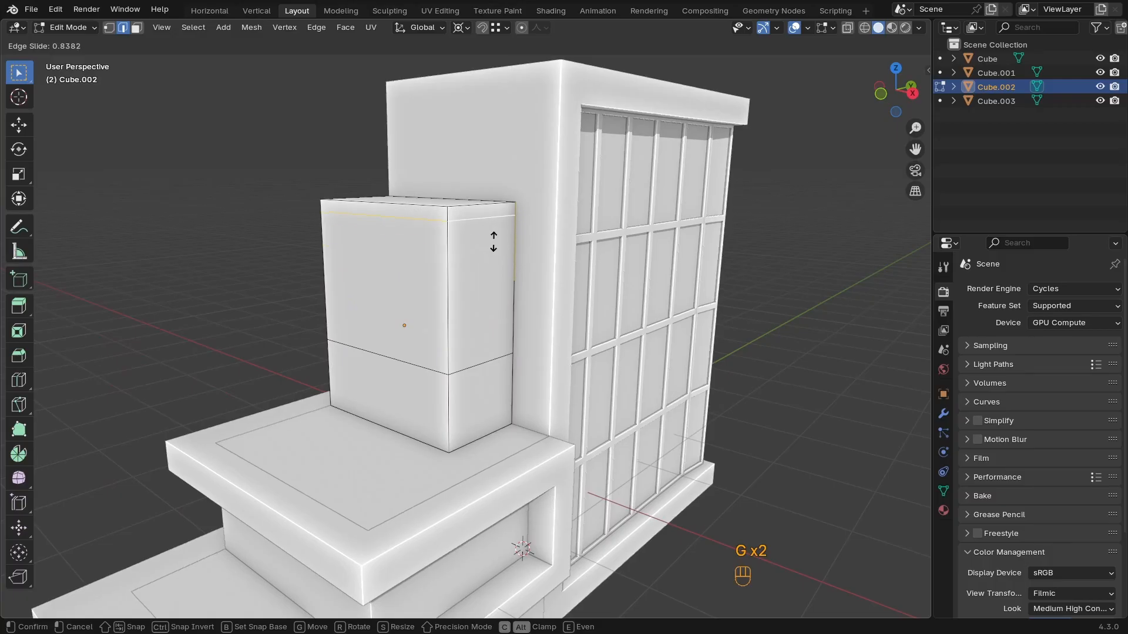
left_click(488, 254)
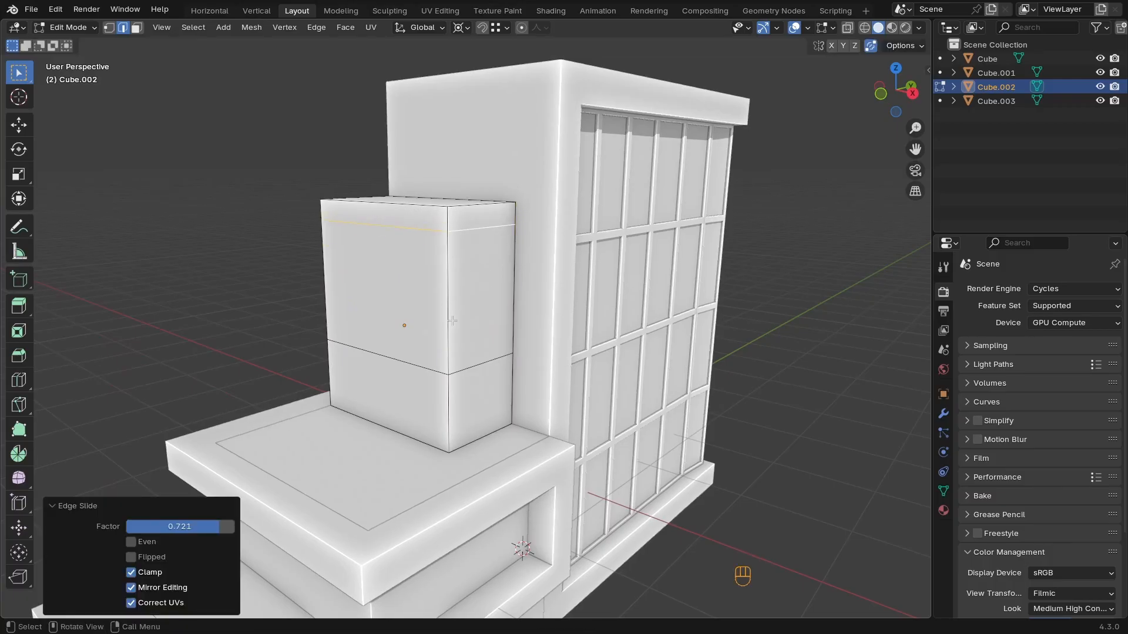
Add two vertical loop cuts to the small block's front face, one near its far edge at factor -0.619 and one centred in the remaining part
key("ctrl+r")
left_click(381, 223)
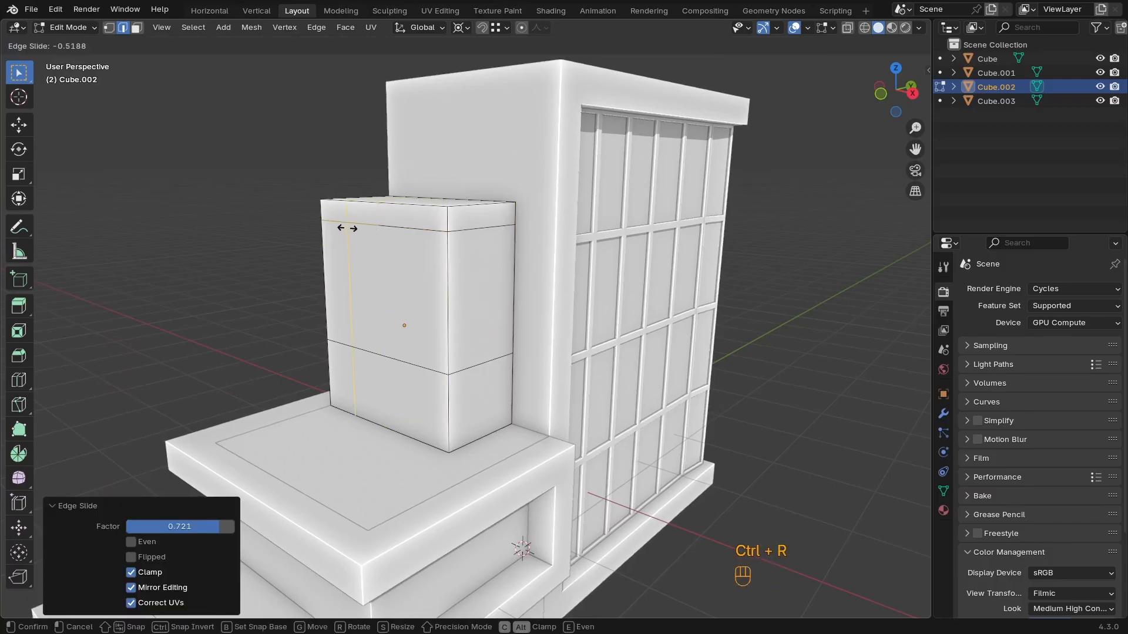
left_click(341, 229)
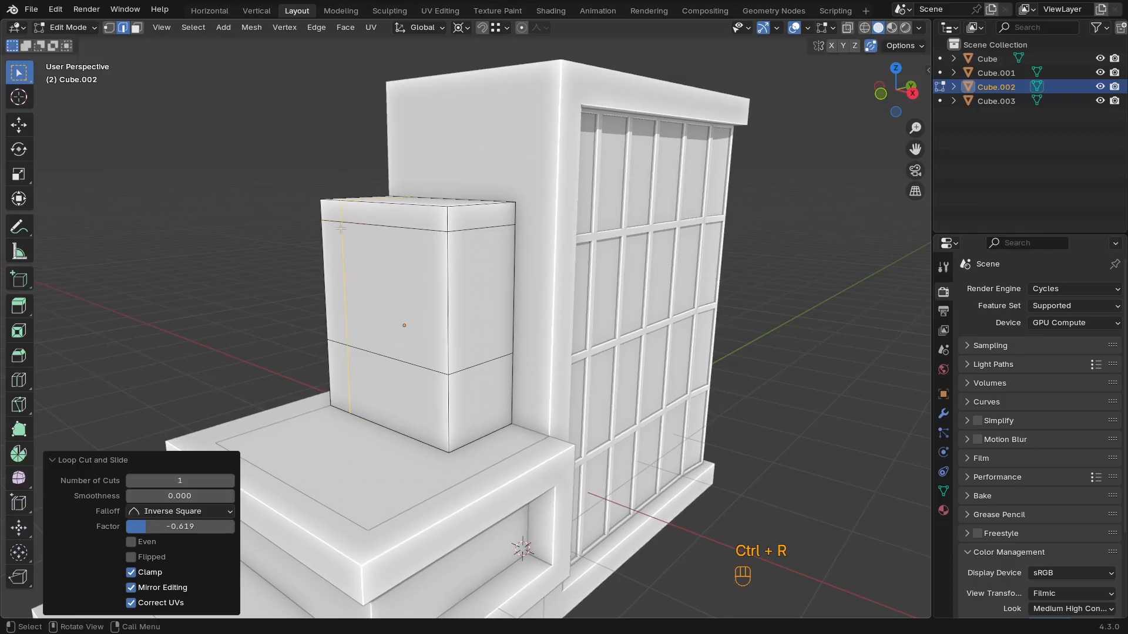
key("ctrl+r")
left_click(421, 247)
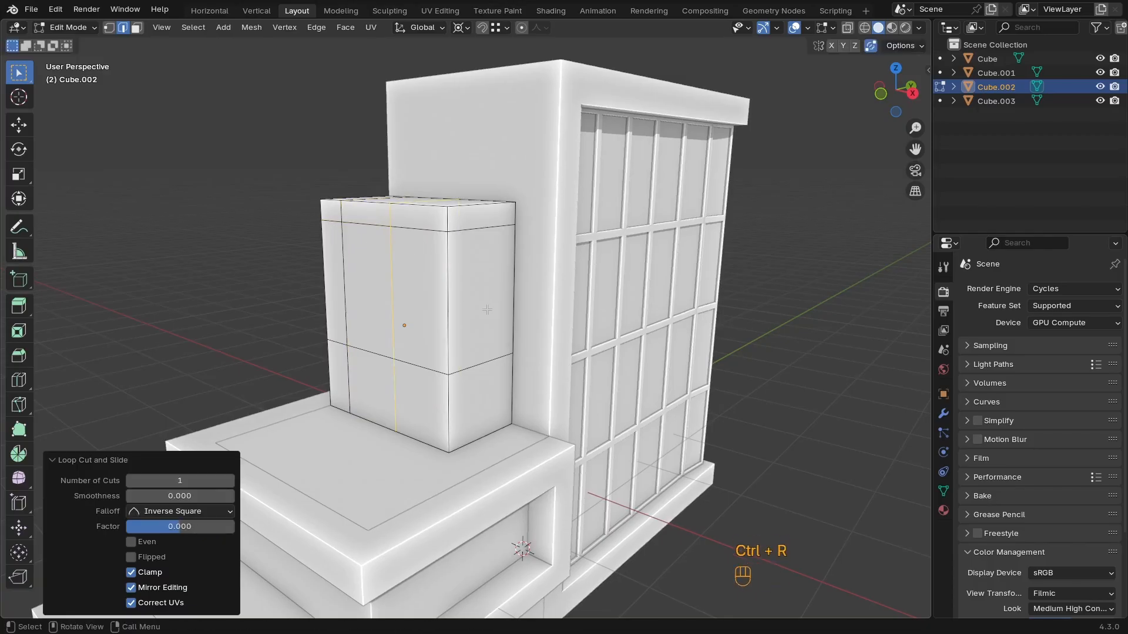
Select the small block's window-band faces and add a centred horizontal loop cut through the band
key("3")
left_click_drag(384, 323, 384, 323)
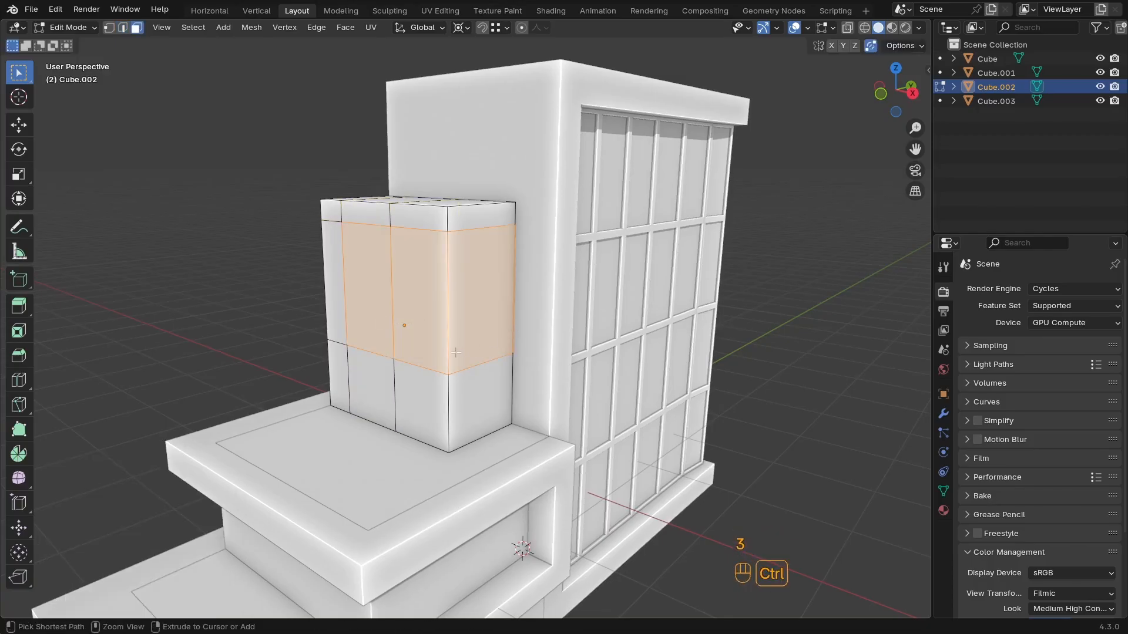
middle_click_drag(435, 358, 446, 317, "ctrl")
middle_click_drag(470, 329, 488, 356, "shift")
middle_click_drag(491, 356, 503, 327, "ctrl")
key("ctrl+r")
left_click(503, 326)
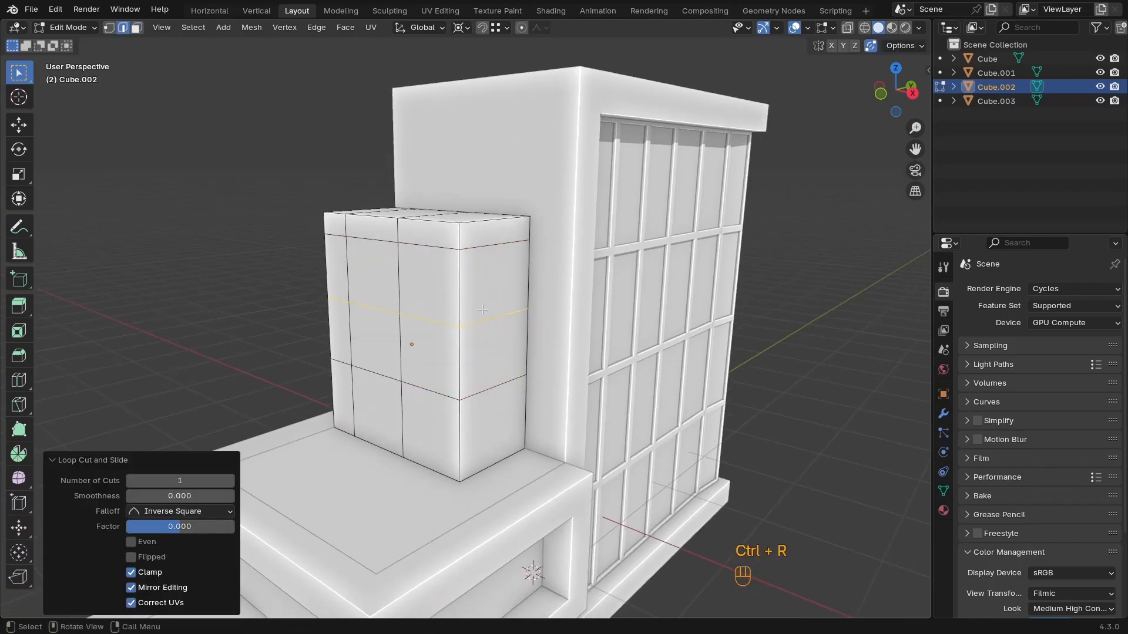
Add a vertical loop cut on the small block's side face and slide it close to the tall block
key("ctrl+r")
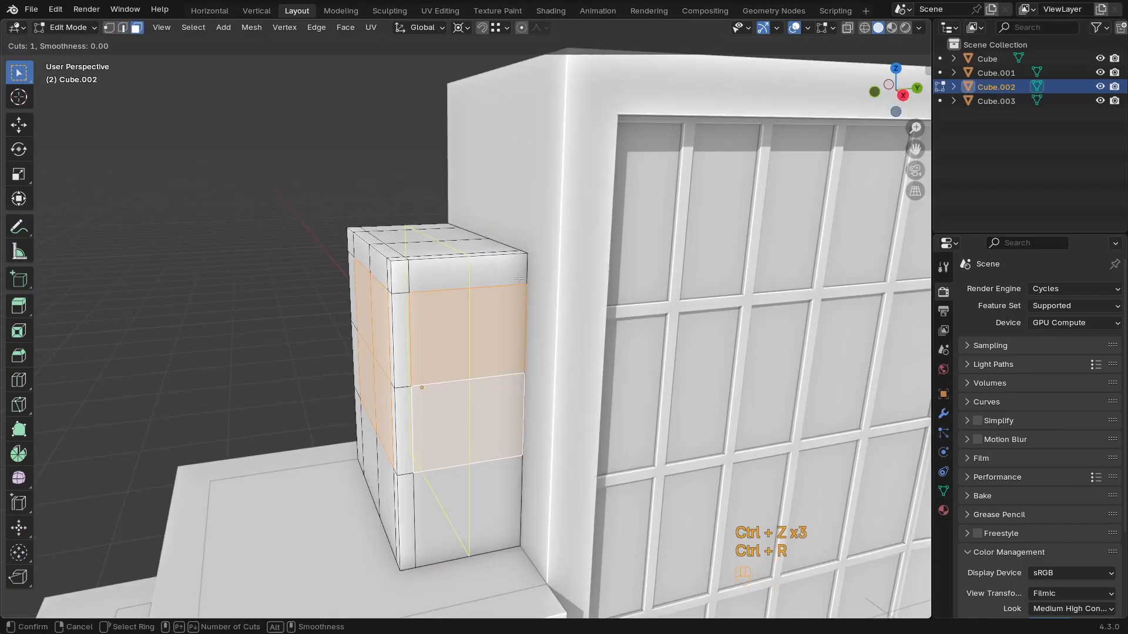
left_click(517, 283)
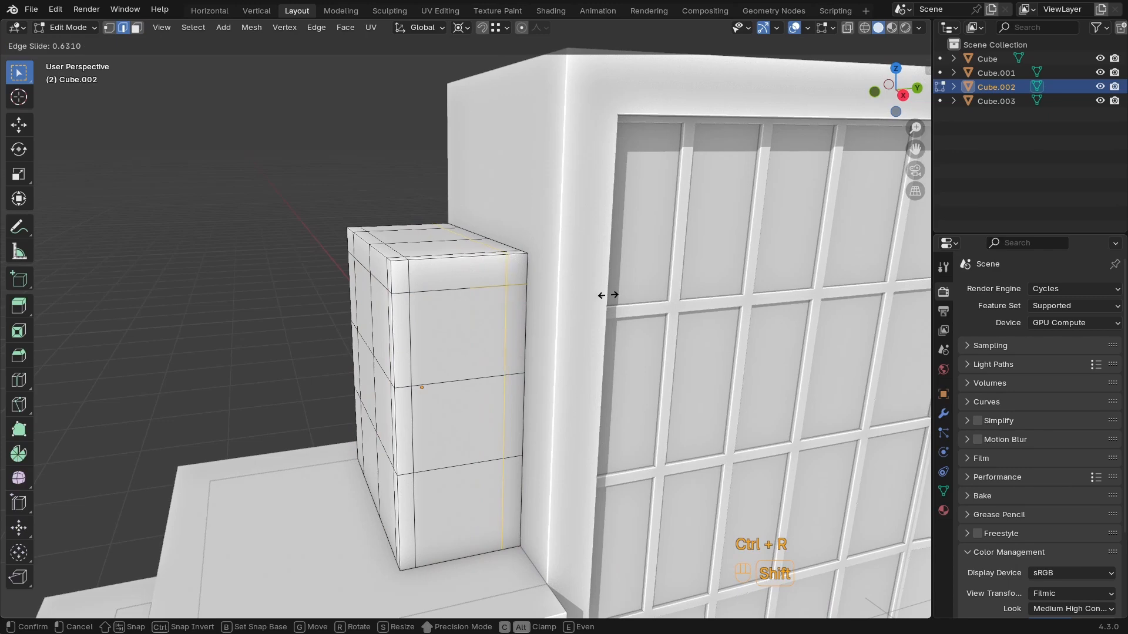
left_click(579, 305)
middle_click_drag(464, 345, 491, 437, "shift")
middle_click_drag(491, 436, 515, 383, "ctrl")
key("3")
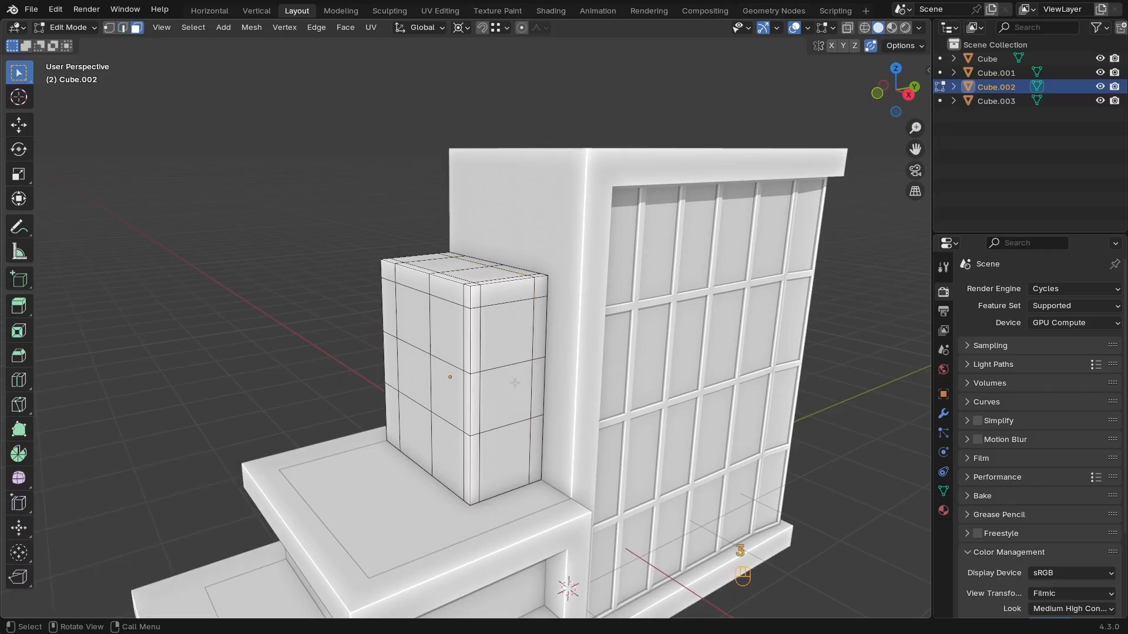
left_click(517, 349)
left_click(503, 387, "shift")
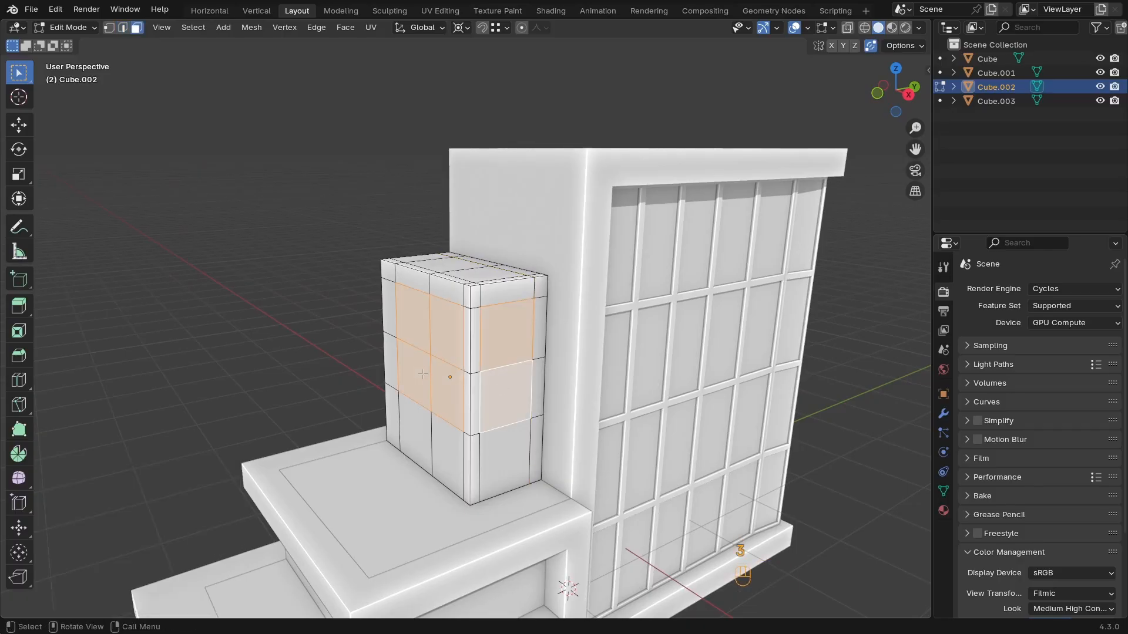
Slide the front face's outermost vertical edge loop toward the block's far edge by a factor of about 0.35
middle_click_drag(423, 374, 505, 368)
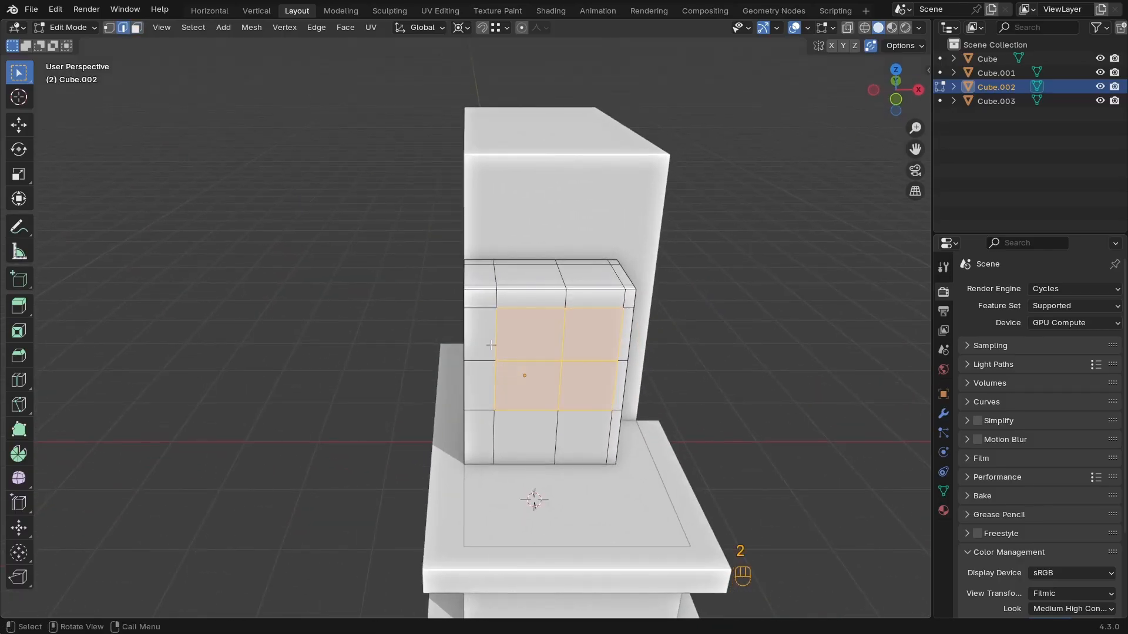
left_click(492, 345, "alt")
key("g")
key("g")
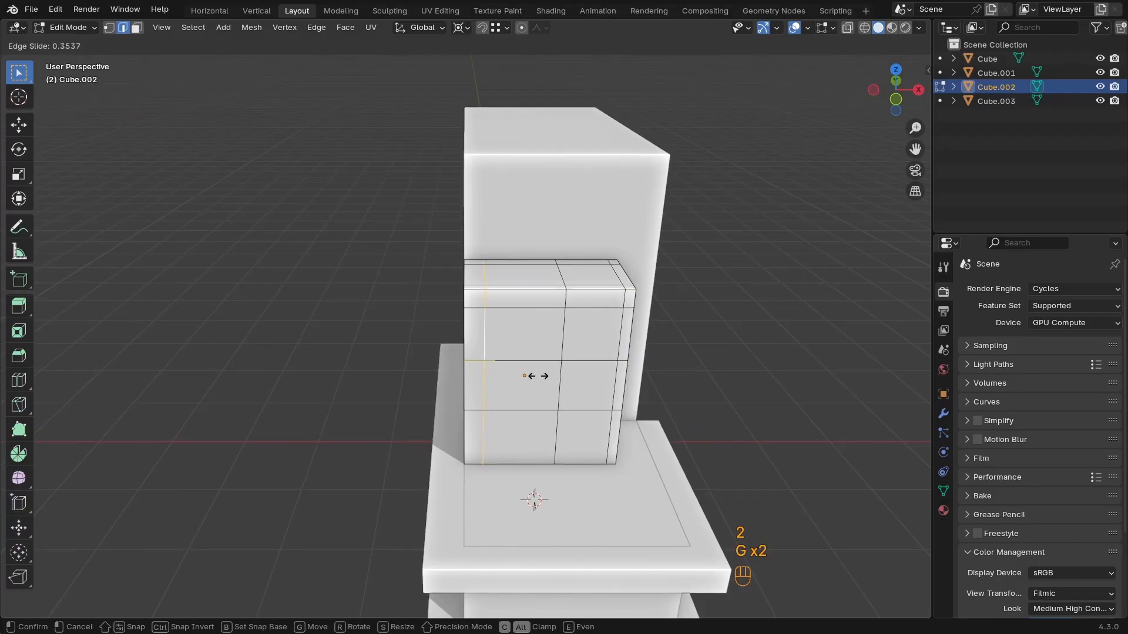
left_click(524, 377)
Slide the small block's side-face vertical edge loop nearest the outer corner by a factor of 0.034
middle_click_drag(523, 374, 461, 383)
scroll(420, 370, "up", 3)
left_click(414, 358, "alt")
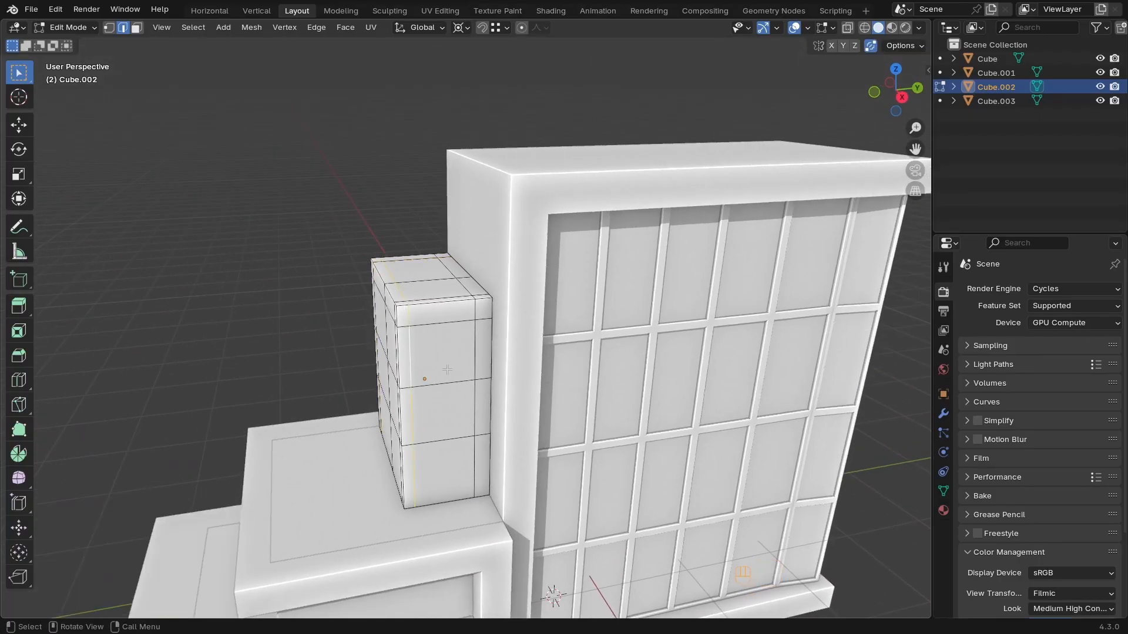
key("g")
key("g")
left_click(424, 376)
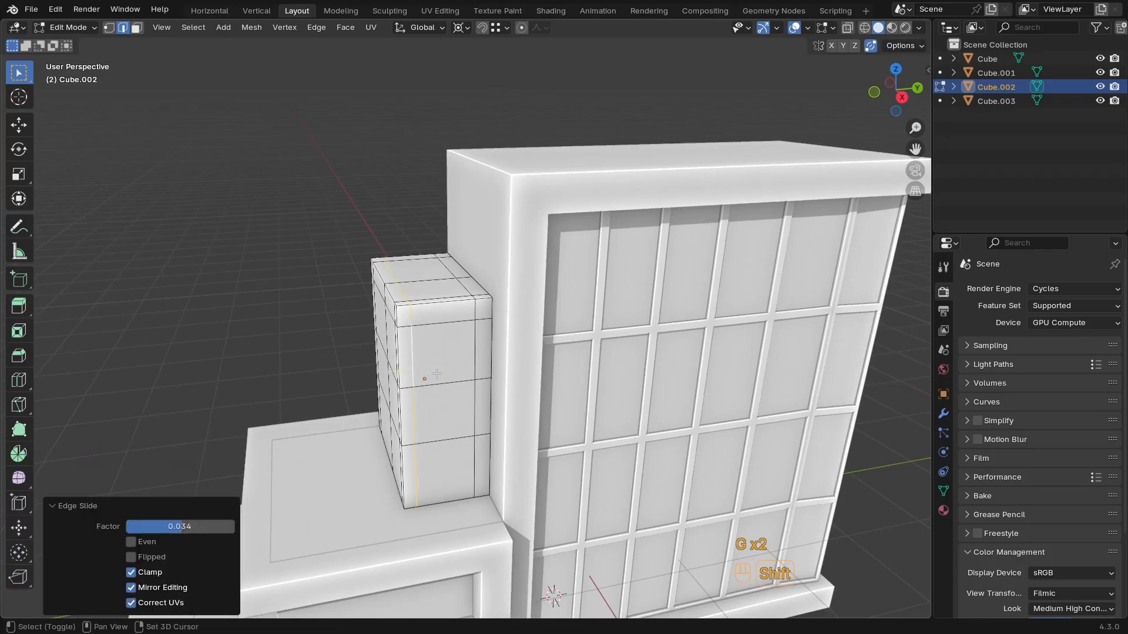
Slide the small block's front-face vertical edge loop nearest the shared corner slightly inward to widen the corner pillar
middle_click_drag(424, 376, 515, 368)
left_click(544, 347, "alt")
key("g")
key("g")
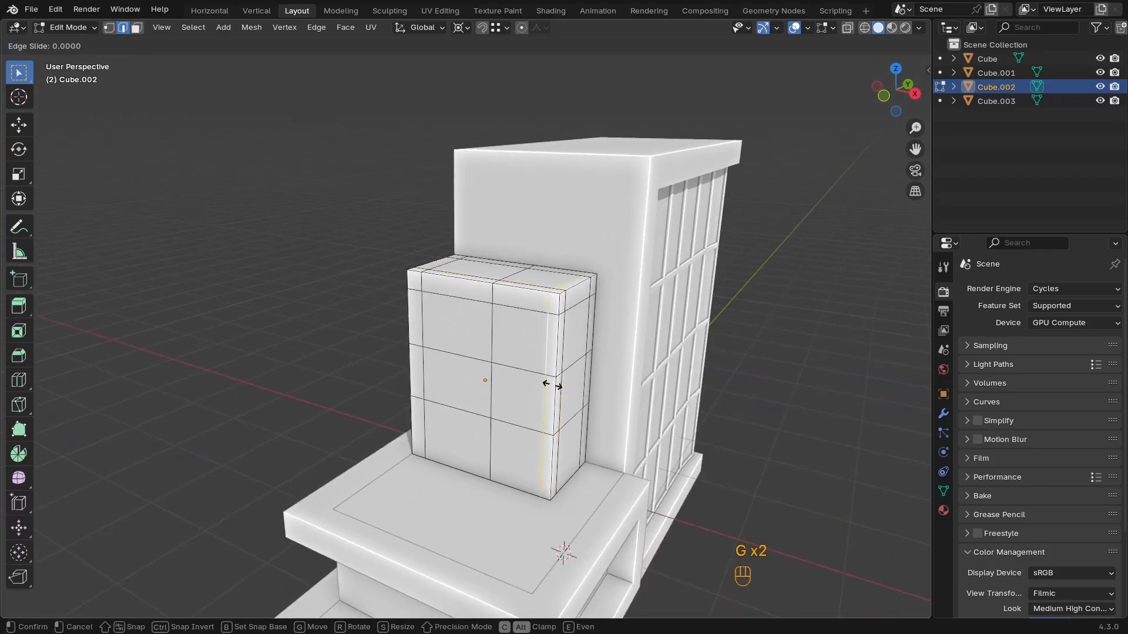
left_click(519, 385)
Select the small block's window faces on the front and side and extrude them inward along their normals by 0.0774 m
key("3")
left_click_drag(505, 355, 482, 375)
middle_click_drag(529, 364, 480, 355)
left_click_drag(480, 355, 459, 411, "shift")
middle_click_drag(458, 411, 516, 388)
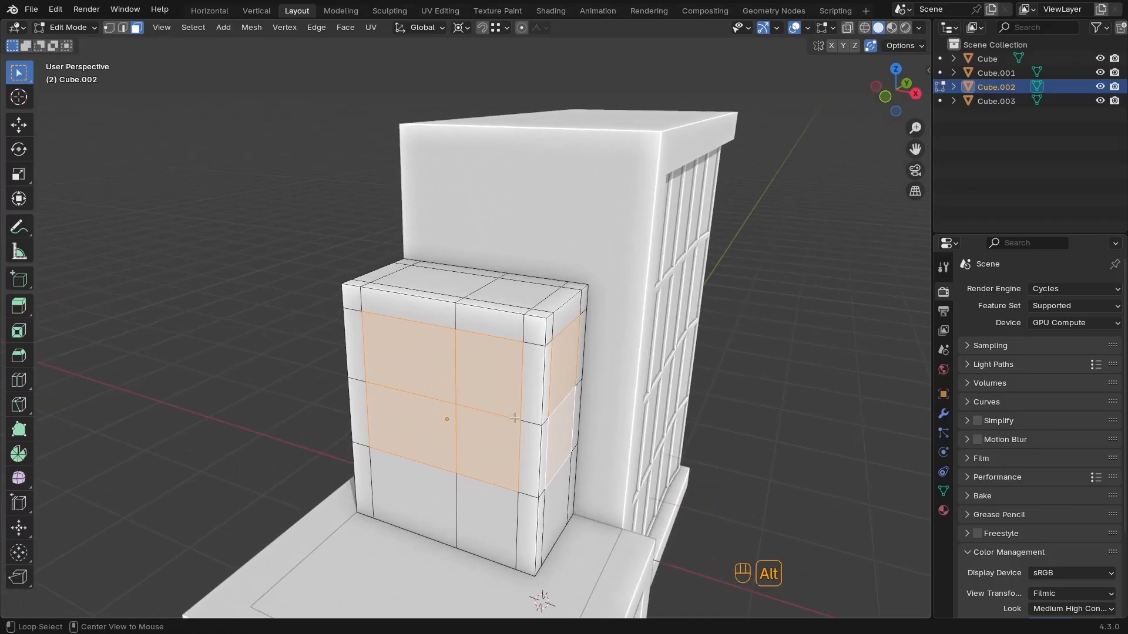
key("alt+e")
left_click(476, 418)
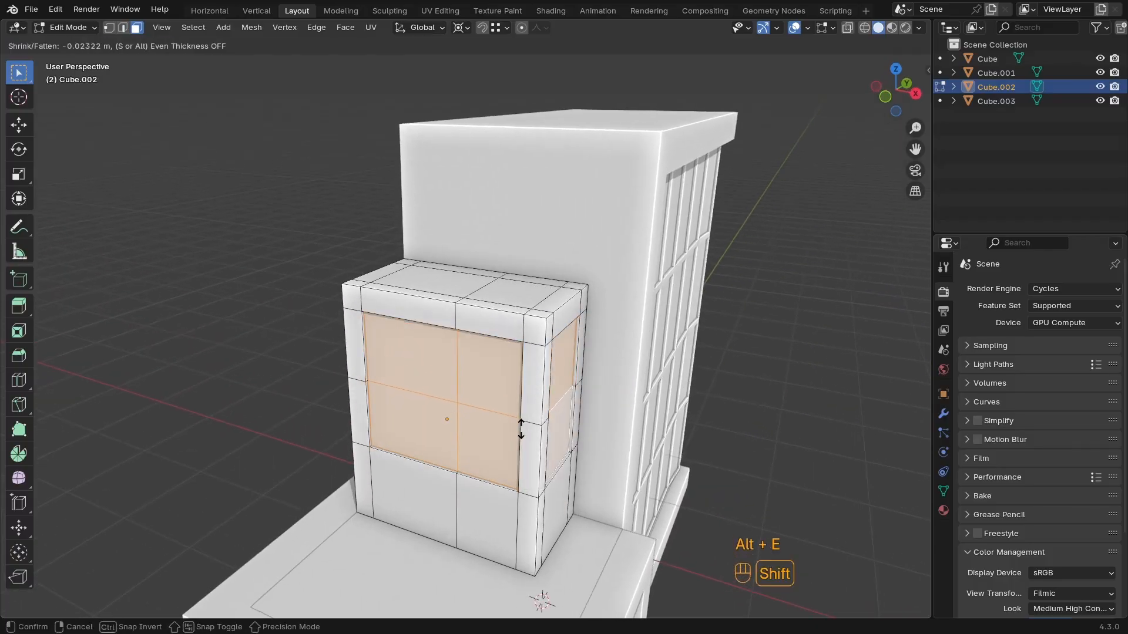
left_click(521, 457)
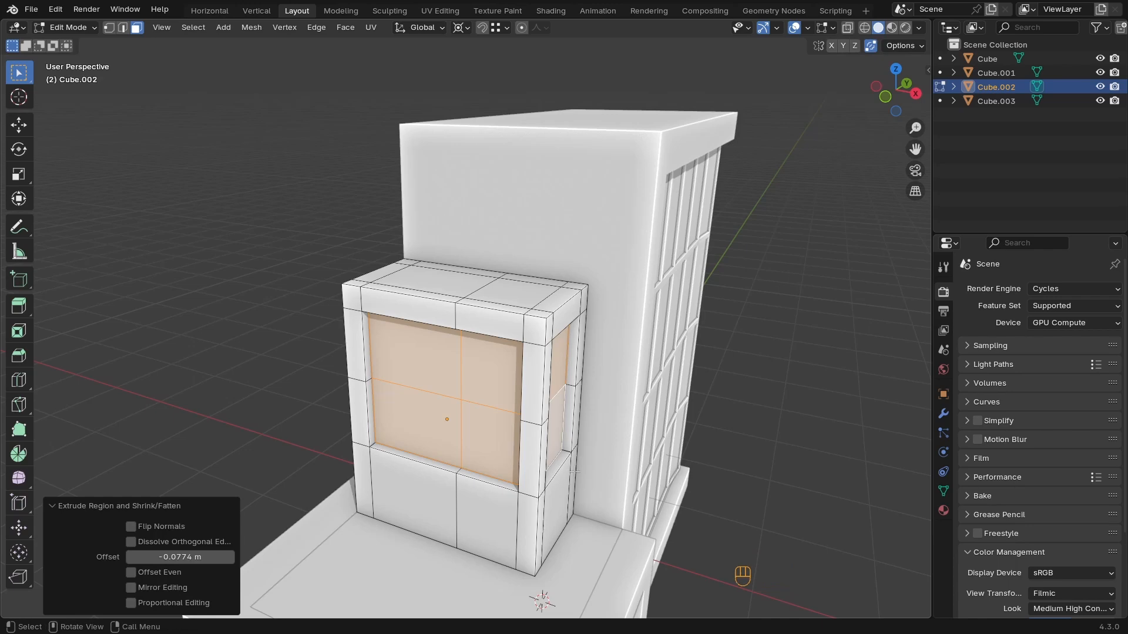
Inset the selected window faces individually by 0.03256 m, extrude them inward about 0.05 m, and leave Edit Mode
key("i")
left_click(547, 434)
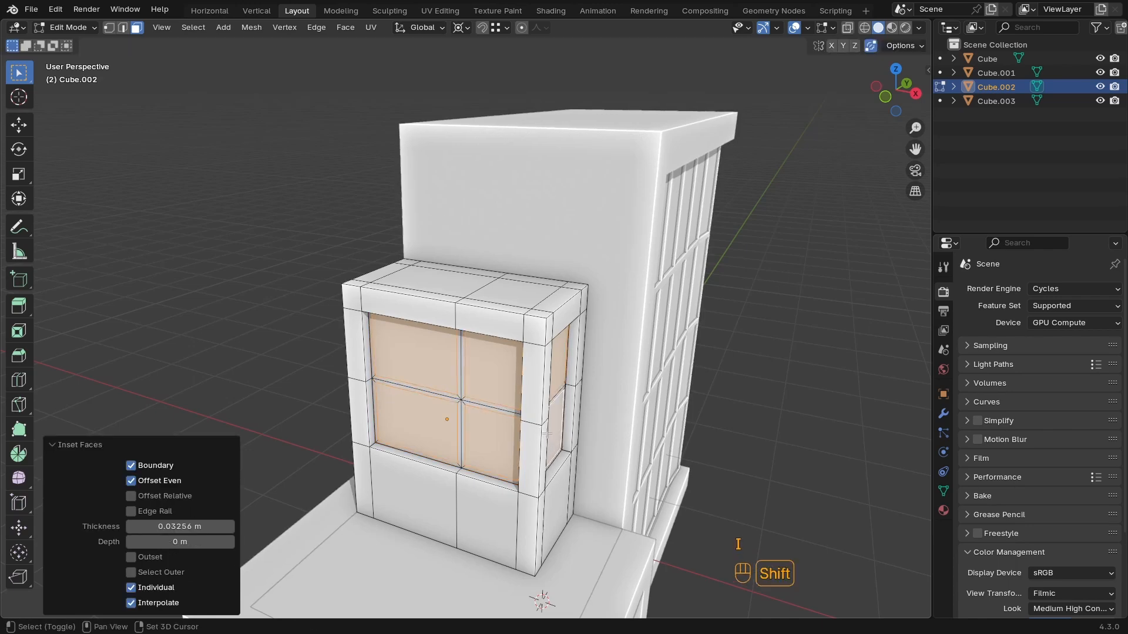
key("e")
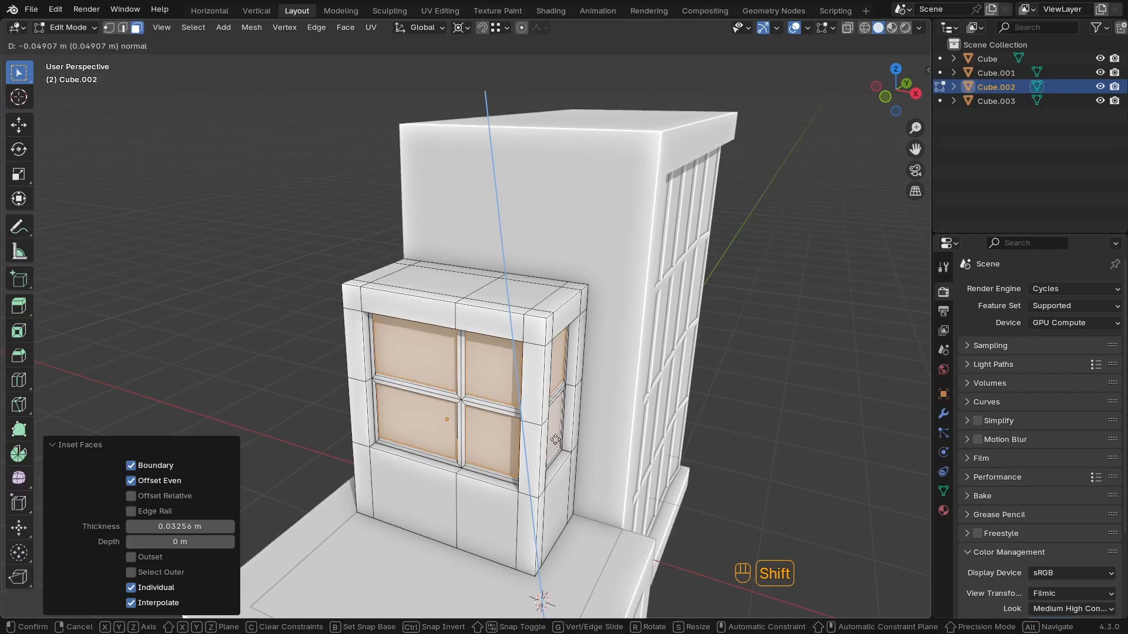
left_click(555, 440)
scroll(555, 440, "down", 2)
key("Tab")
Open the ledged lower block for editing and add a vertical loop cut through its long side at factor 0.162
middle_click_drag(528, 440, 463, 343)
left_click(481, 373)
key("Tab")
key("Tab")
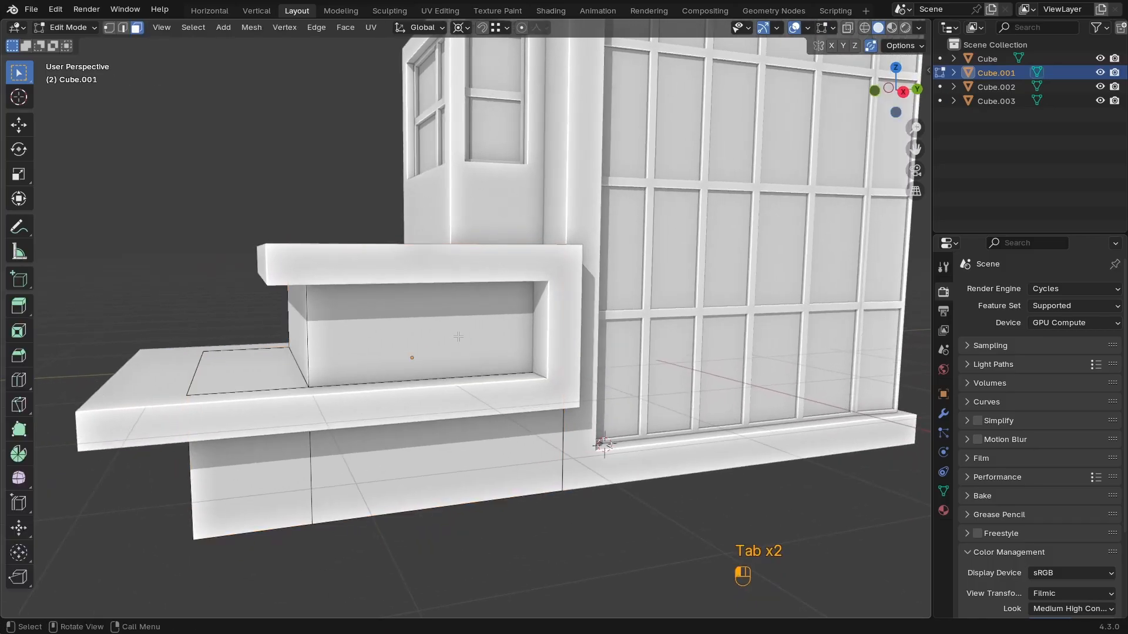
key("ctrl+r")
left_click(425, 357)
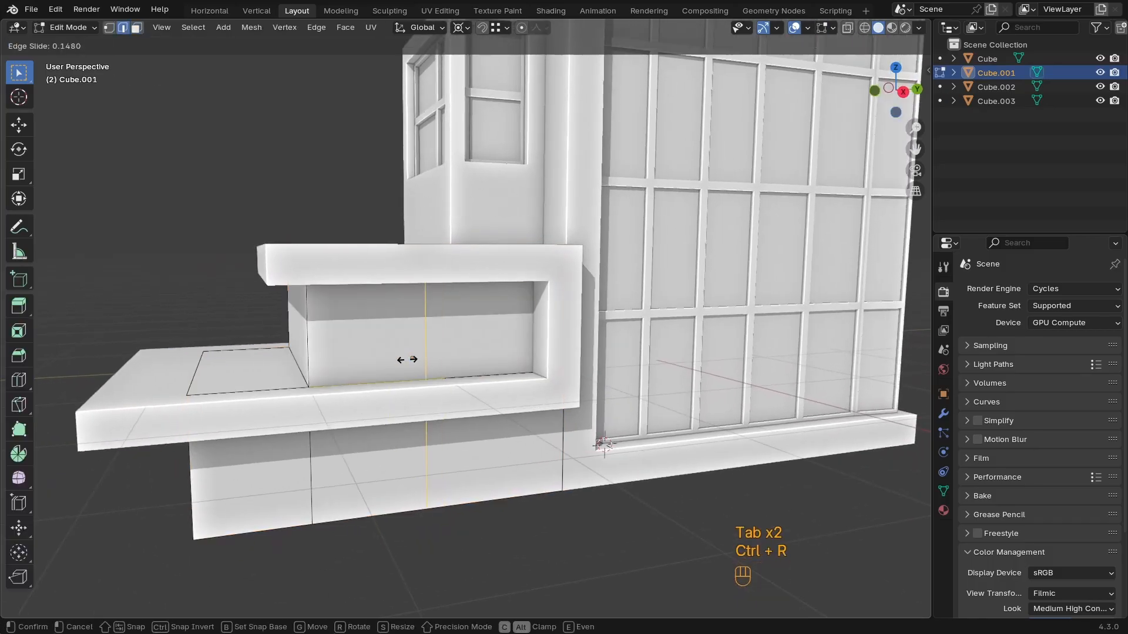
left_click(410, 358)
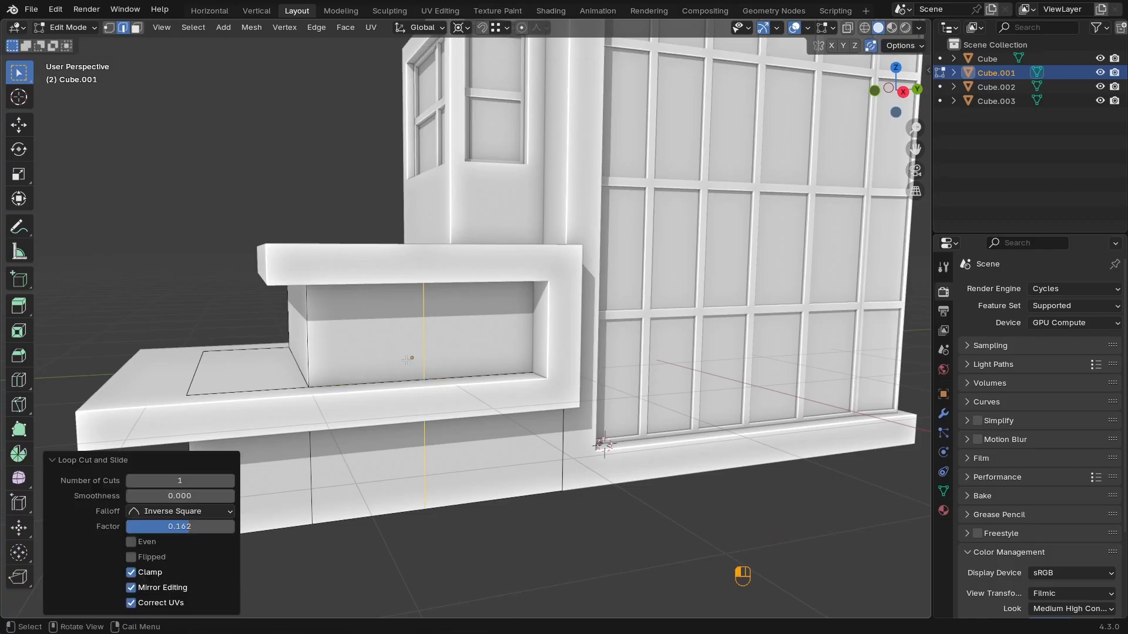
Add a centred vertical loop cut through the lower block's end face
middle_click_drag(410, 357, 362, 369)
key("ctrl+r")
left_click(504, 370)
left_click(505, 371)
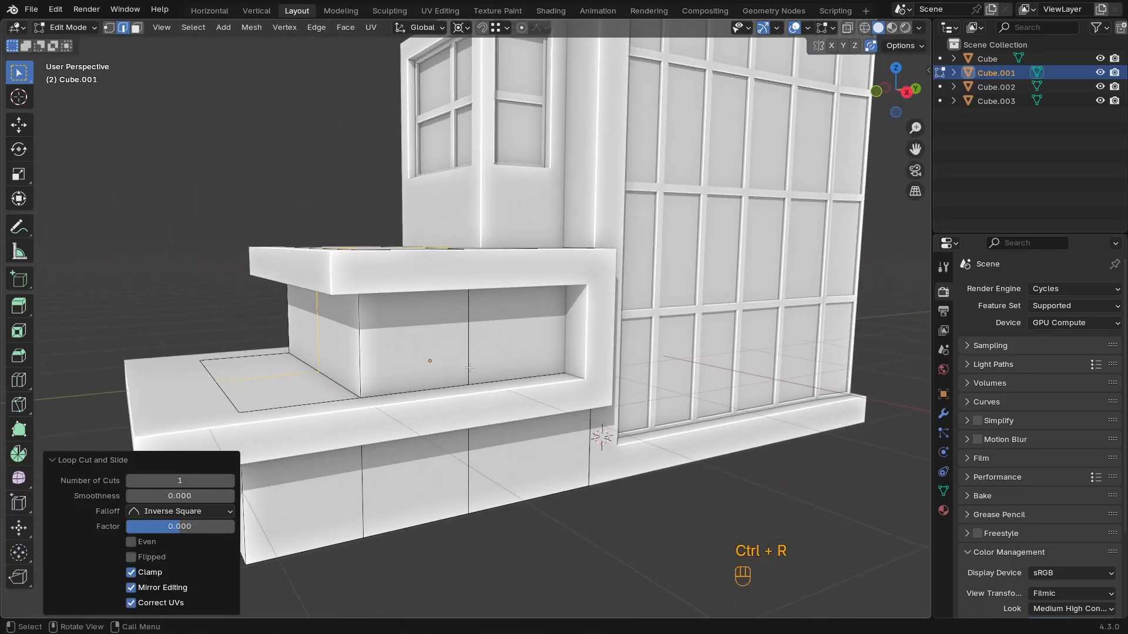
Add a vertical loop cut on the lower block's long side at factor 0.523, aligned with the ledge's inner edge
key("3")
left_click(540, 317)
middle_click_drag(540, 317, 474, 403)
key("ctrl+r")
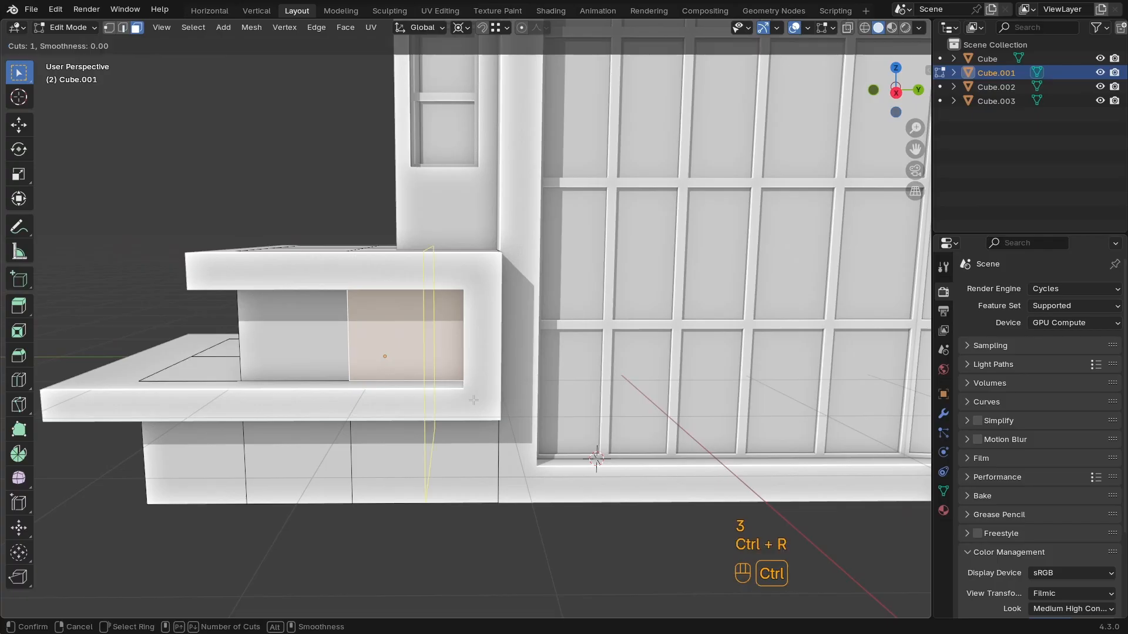
left_click(471, 397)
left_click(462, 382)
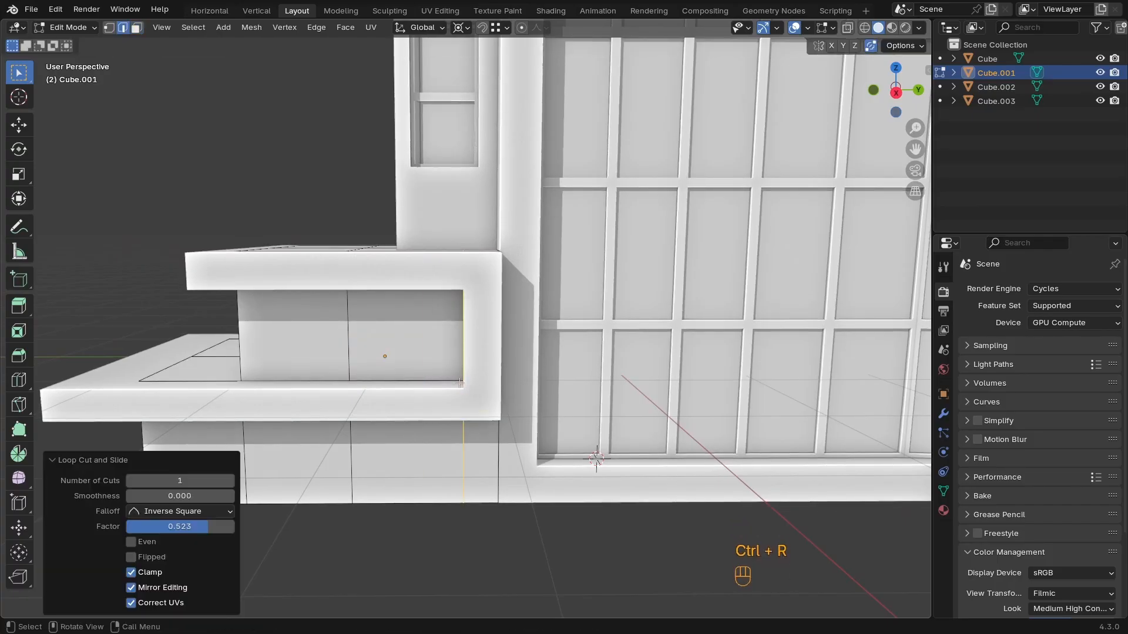
middle_click_drag(461, 382, 540, 376)
Undo the last three changes on the lower block
key("ctrl+z")
key("ctrl+z")
key("ctrl+z")
Bevel the lower block's middle vertical edge loops on the long side and end face, splitting each wall into three panels
key("2")
left_click(480, 389, "alt")
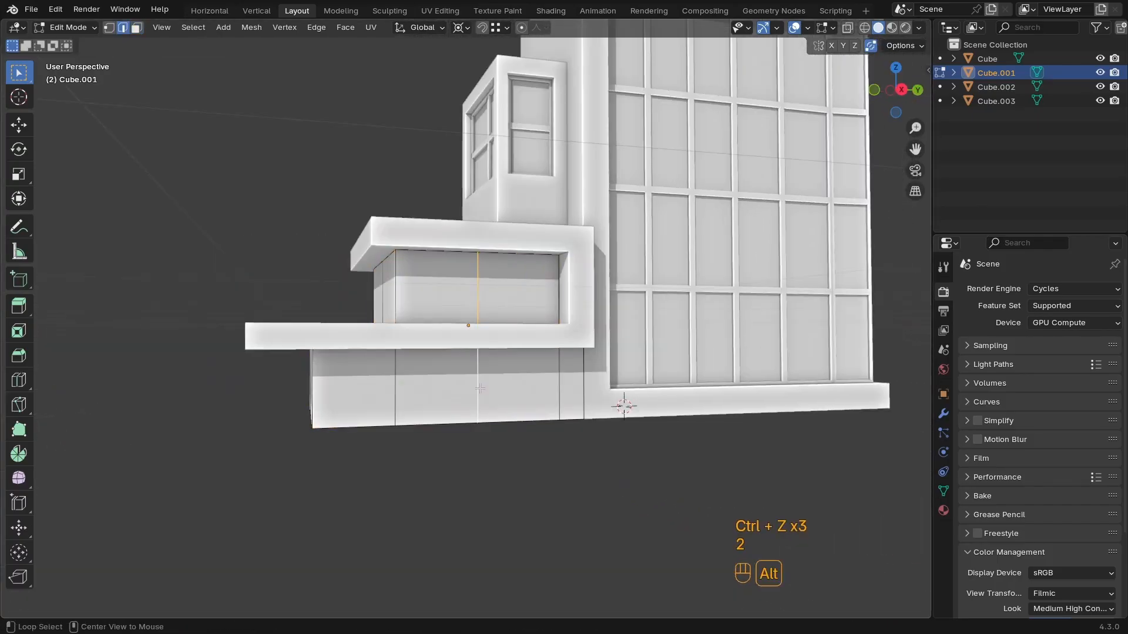
key("ctrl+b")
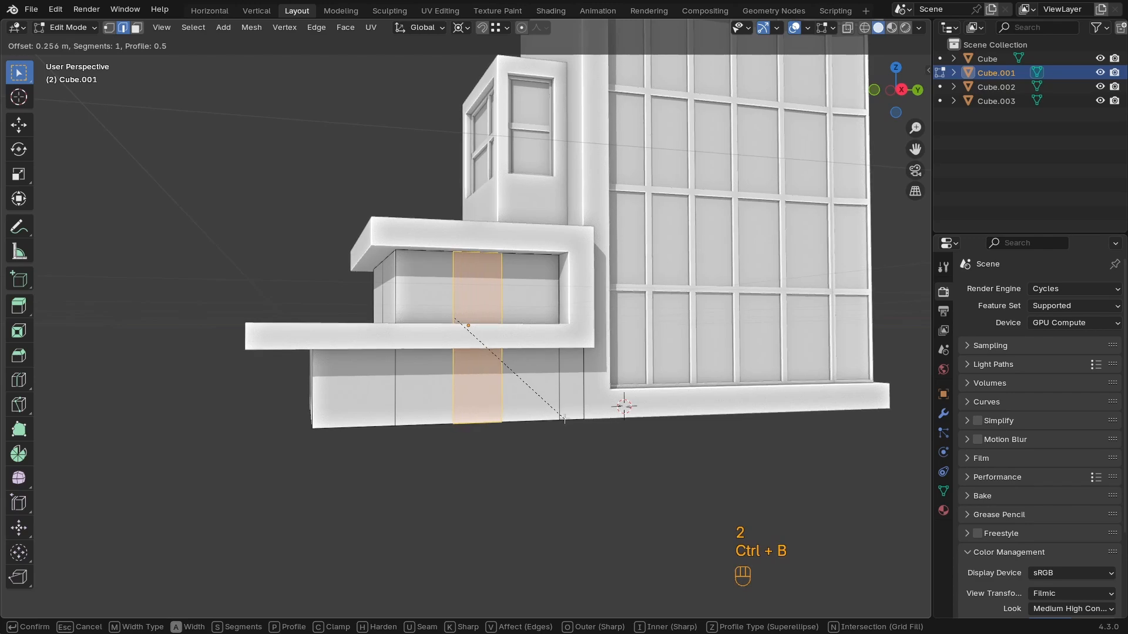
left_click(610, 436)
middle_click_drag(381, 312, 543, 323)
left_click(542, 324, "alt")
key("ctrl+b")
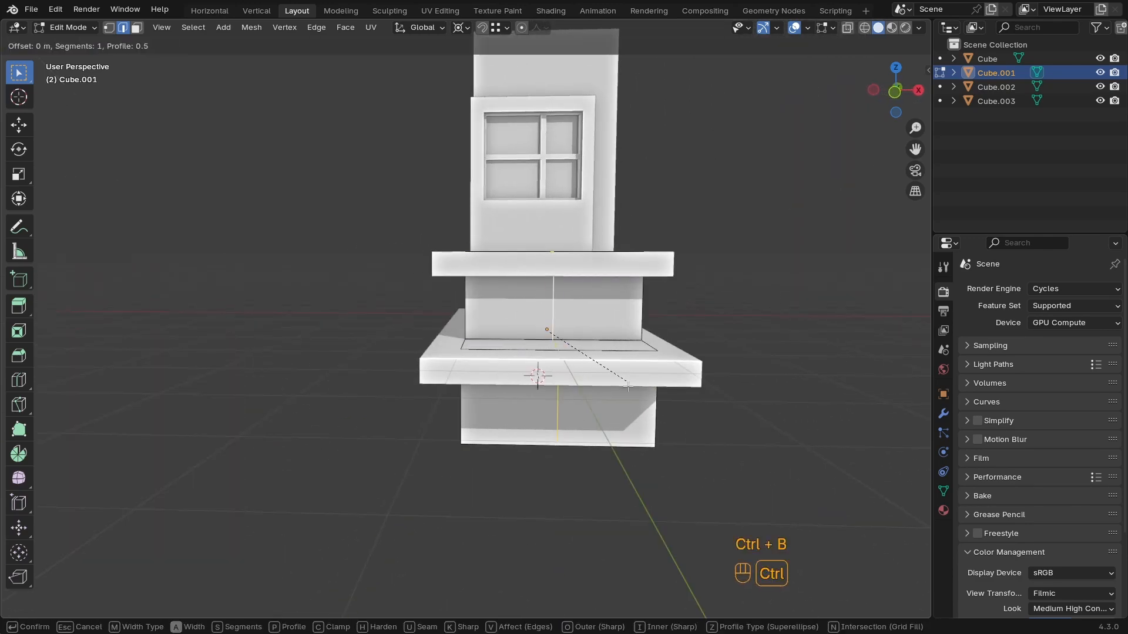
left_click(642, 412)
Select the lower block's window panel faces on both levels along its long side, end and back
middle_click_drag(529, 346, 505, 361)
key("3")
left_click(498, 341)
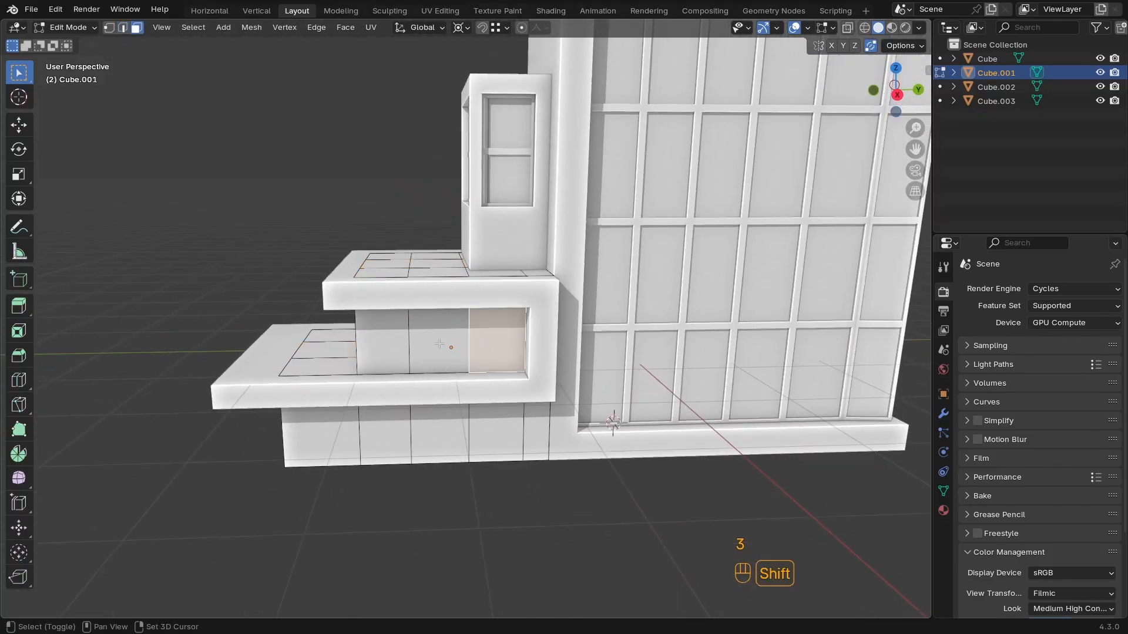
left_click(438, 347, "shift")
left_click(496, 426, "shift")
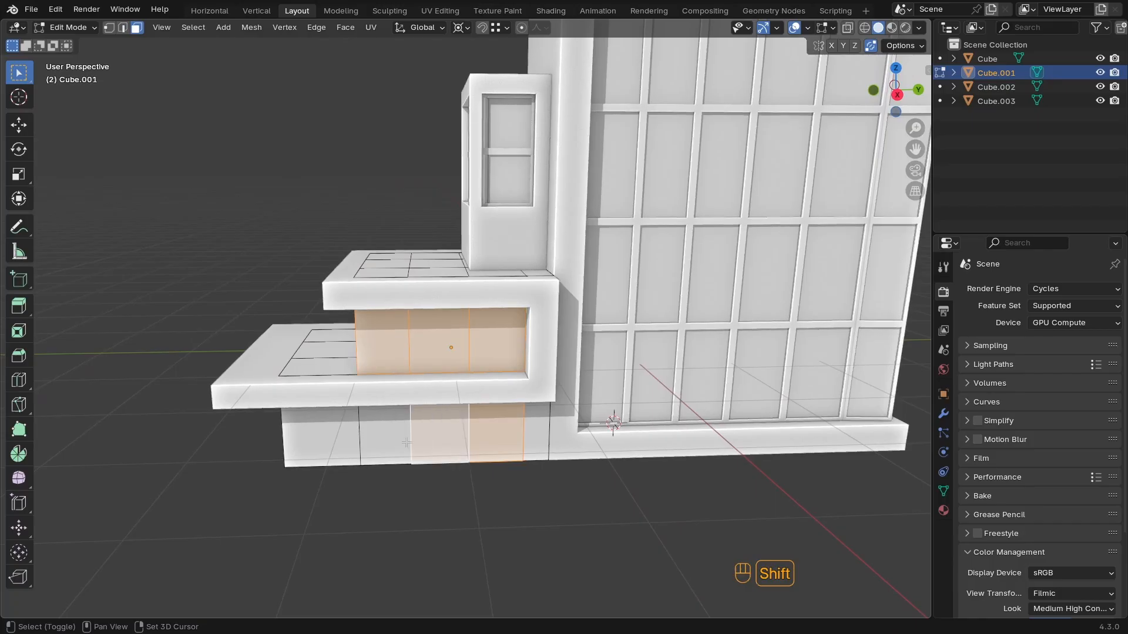
left_click(386, 432, "shift")
middle_click_drag(386, 433, 603, 352)
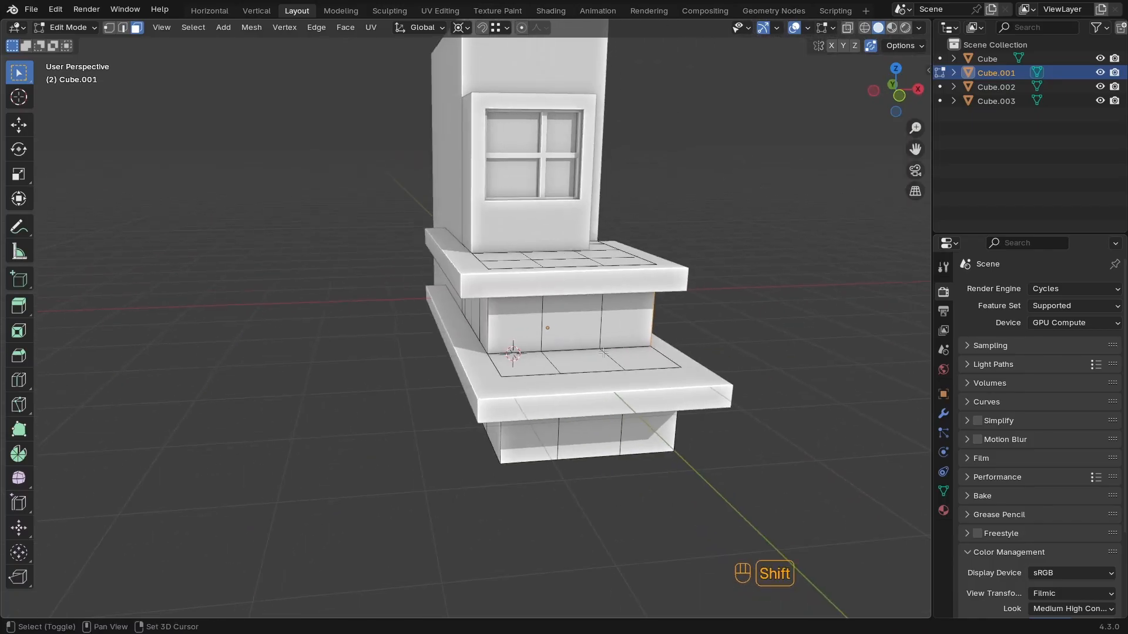
middle_click_drag(548, 377, 799, 338)
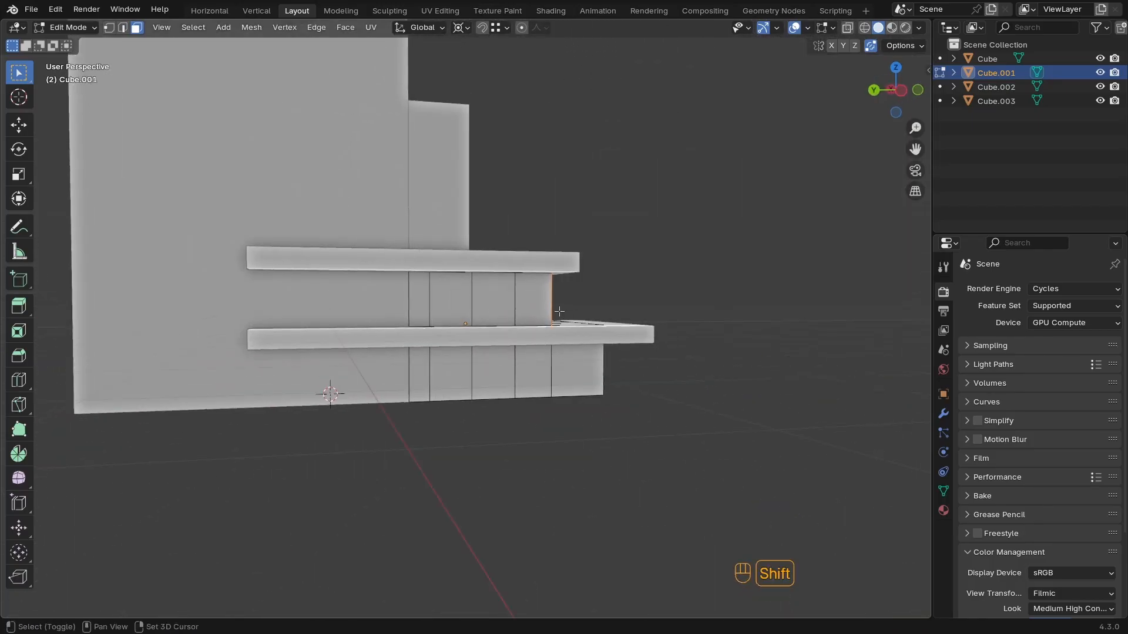
middle_click_drag(465, 320, 491, 370)
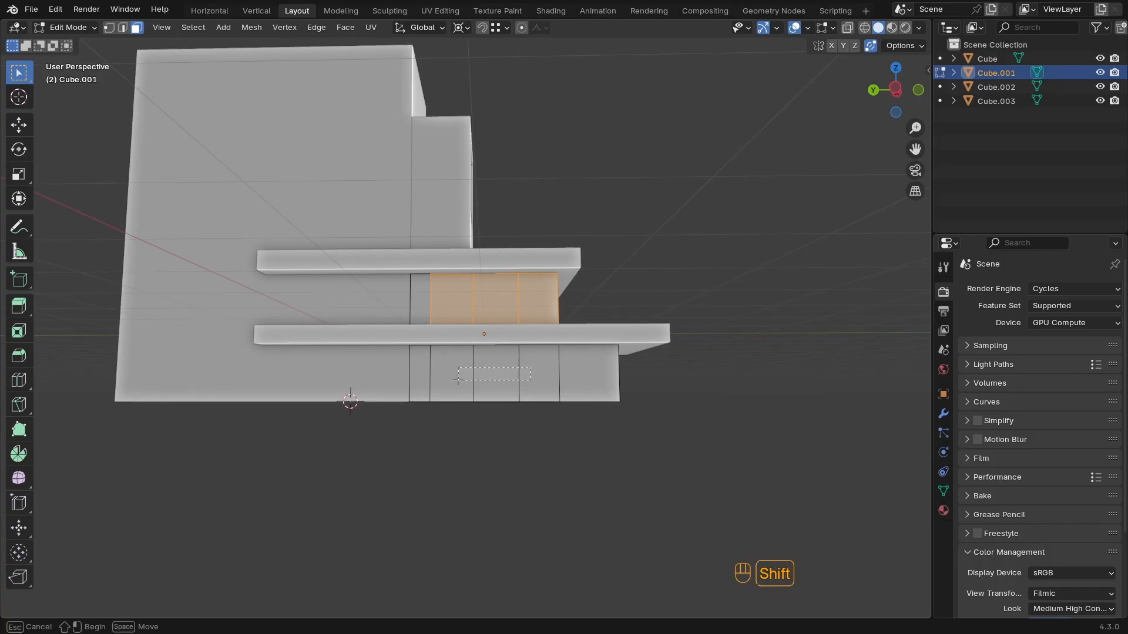
left_click_drag(458, 380, 412, 387, "shift")
Extrude the inset window panels inward along their normals by 0.0276 m and leave Edit Mode
middle_click_drag(411, 388, 615, 426)
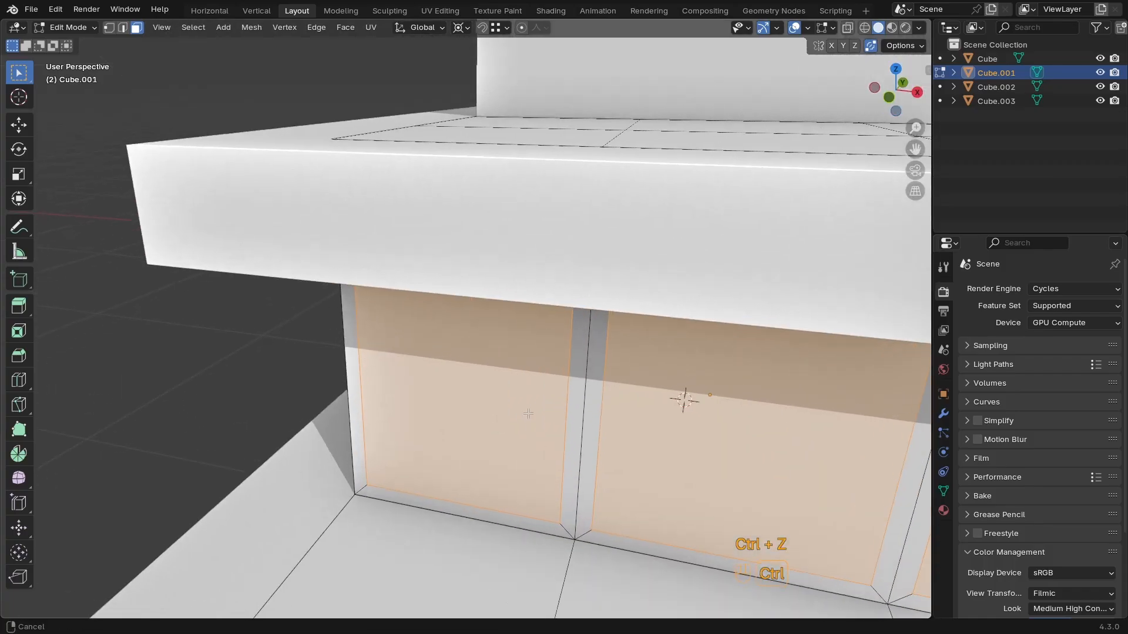
middle_click_drag(520, 464, 527, 447)
key("alt+e")
left_click(526, 447)
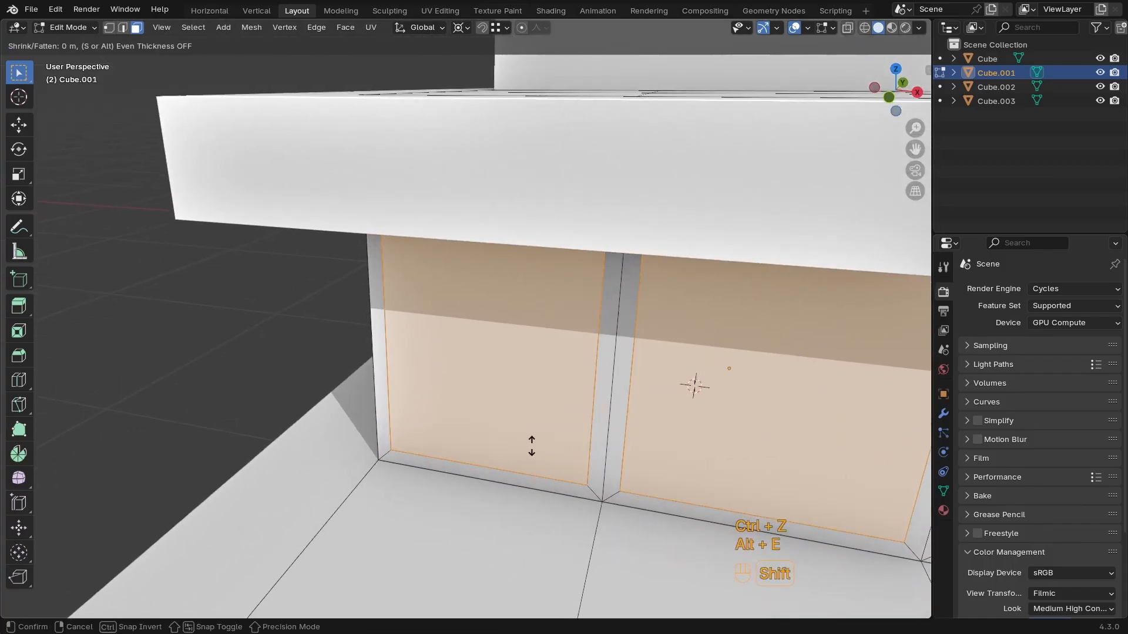
left_click(526, 461, "ctrl")
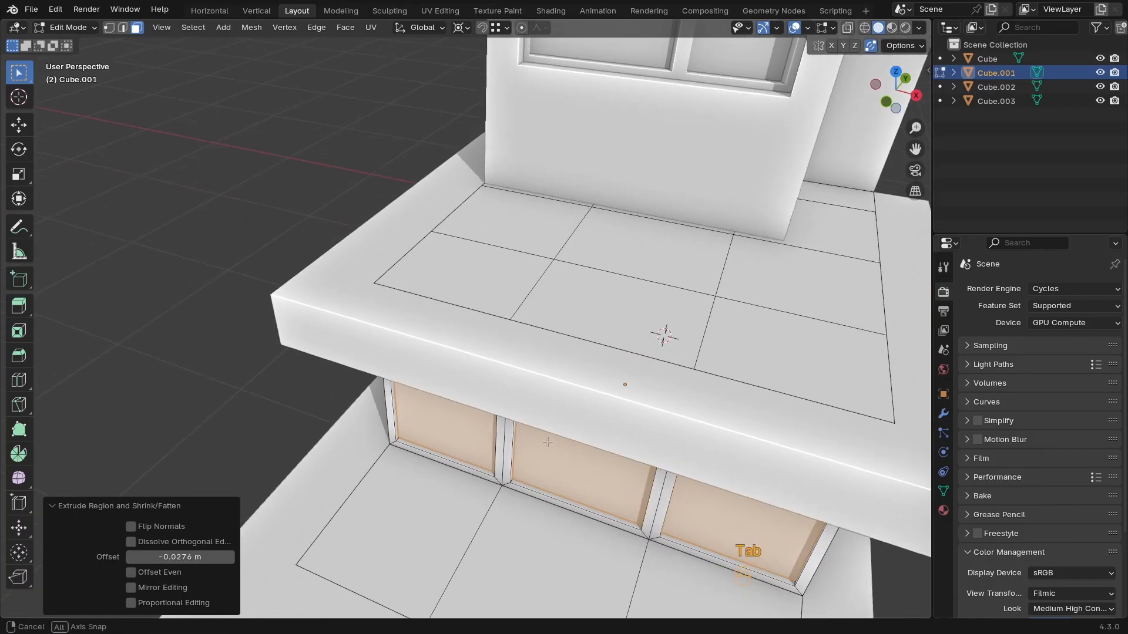
key("Tab")
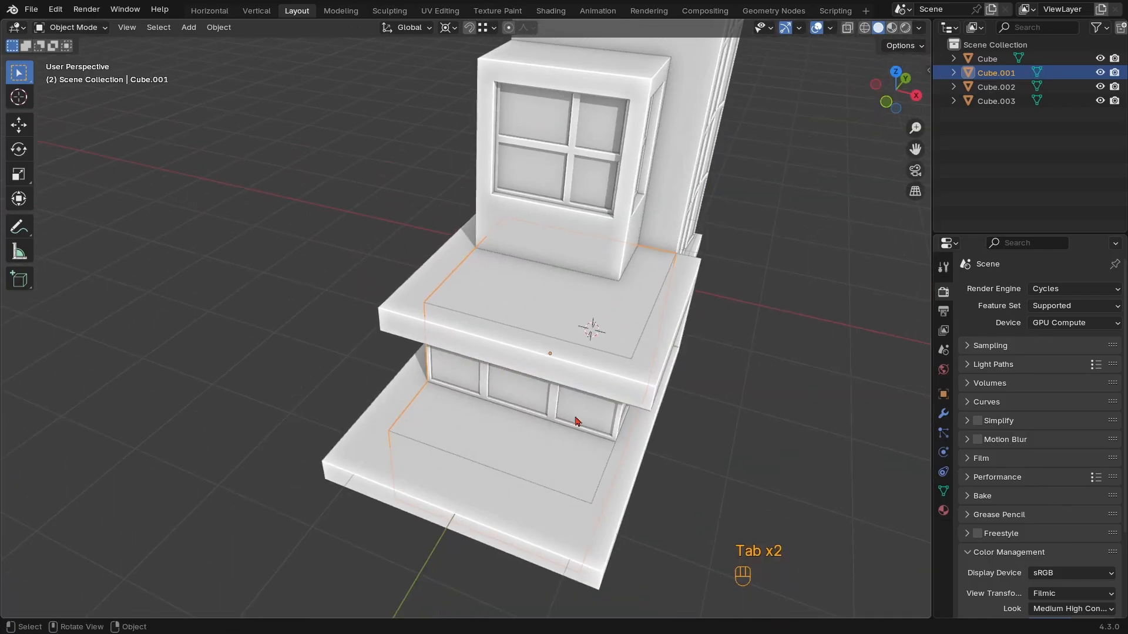
Select the tall block and open its mesh for editing at the plain back wall
middle_click_drag(633, 454, 502, 446)
scroll(504, 400, "down", 3)
middle_click_drag(502, 446, 502, 453, "ctrl")
middle_click_drag(502, 419, 511, 447, "shift")
middle_click_drag(470, 446, 523, 435, "shift")
middle_click_drag(493, 435, 470, 438)
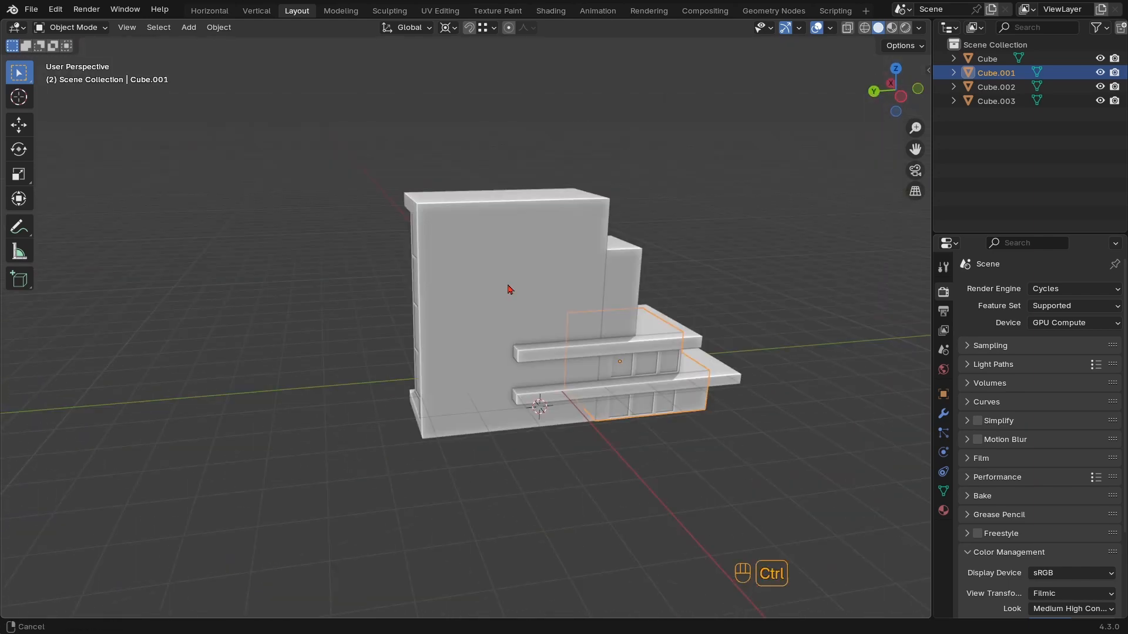
left_click(519, 280)
middle_click_drag(509, 290, 483, 351, "ctrl")
middle_click_drag(483, 351, 426, 308, "ctrl")
key("Tab")
Undo the last twenty trial changes on the tall block
key("ctrl+z")
key("ctrl+z")
key("ctrl+z")
key("ctrl+z")
key("ctrl+z")
key("ctrl+z")
key("ctrl+z")
key("ctrl+z")
key("ctrl+z")
key("ctrl+z")
key("ctrl+z")
key("ctrl+z")
key("ctrl+z")
key("ctrl+z")
key("ctrl+z")
key("ctrl+z")
key("ctrl+z")
key("ctrl+z")
key("ctrl+z")
key("ctrl+z")
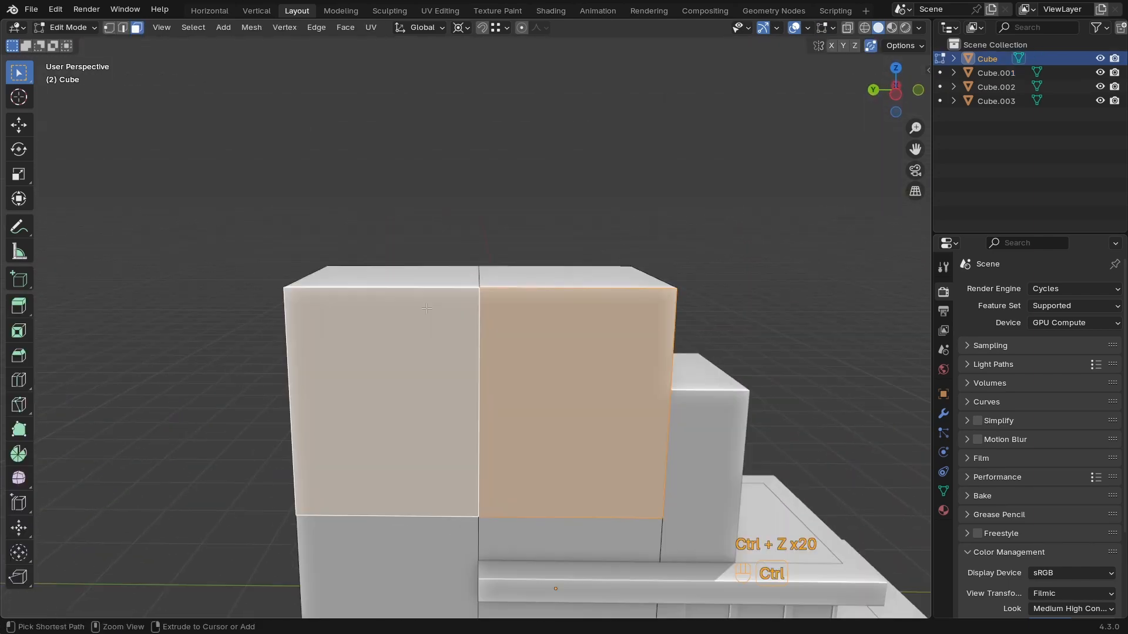
Add a centred vertical loop cut through the half of the tall block's back wall away from the small block
key("ctrl+r")
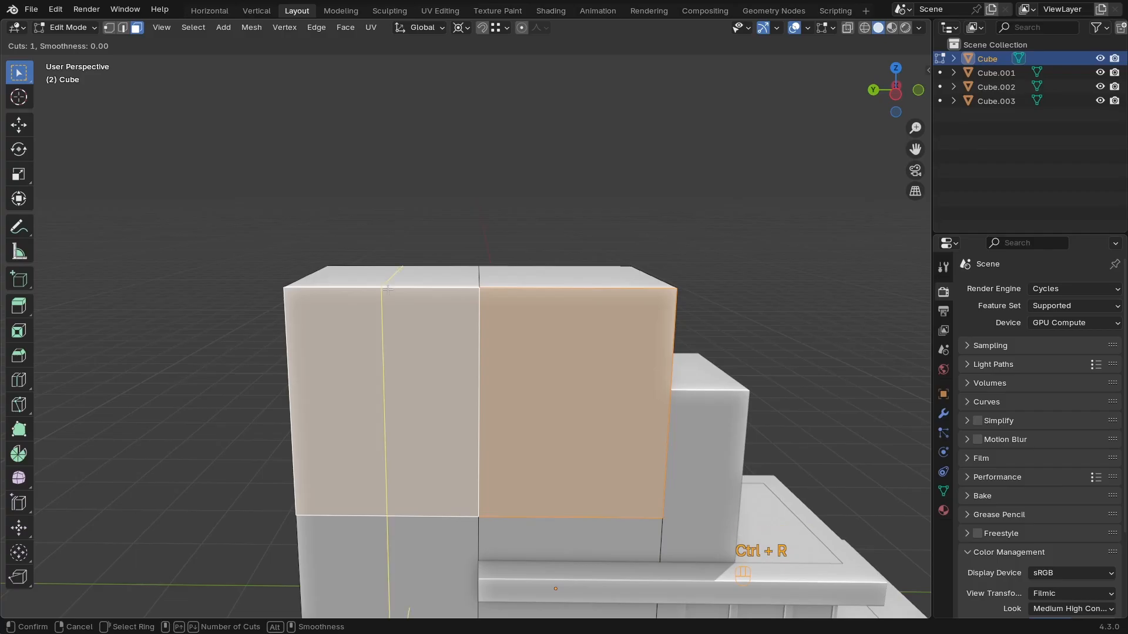
left_click(388, 290)
right_click(388, 289)
middle_click_drag(388, 289, 500, 360, "ctrl")
Add horizontal loop cuts near the middle of the back wall's upper and lower halves, dividing its height into four rows
key("ctrl+r")
left_click(437, 353)
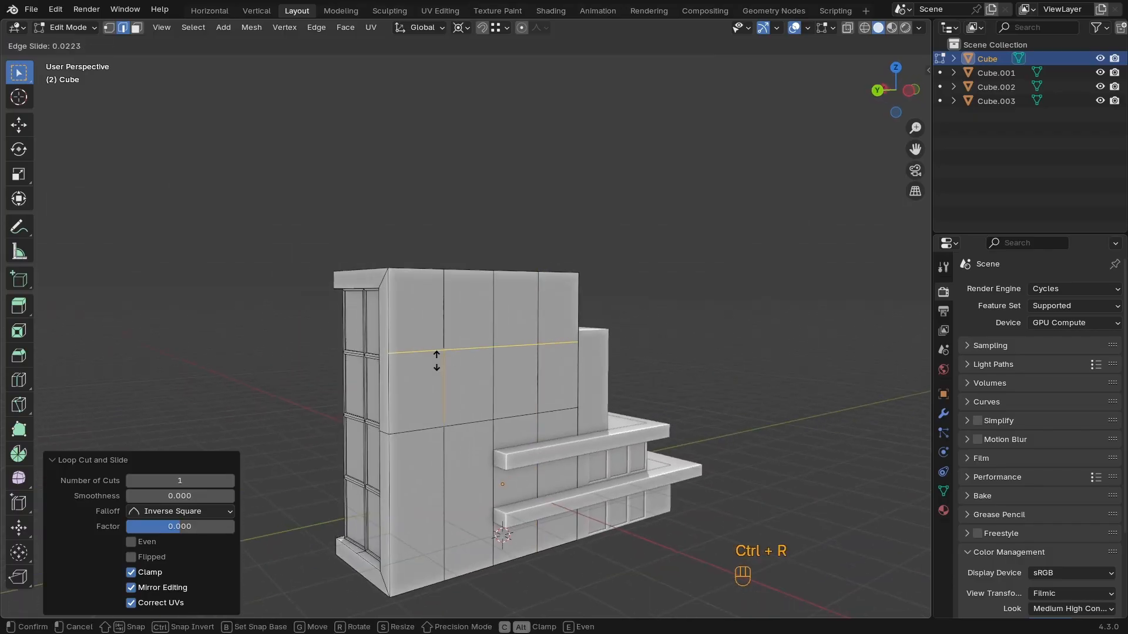
left_click(435, 366)
middle_click_drag(430, 458, 510, 408)
key("ctrl+r")
left_click(441, 461)
left_click(442, 457)
Select the tall block's back wall faces that lie above and beside the ledges
key("3")
left_click_drag(508, 352, 508, 355)
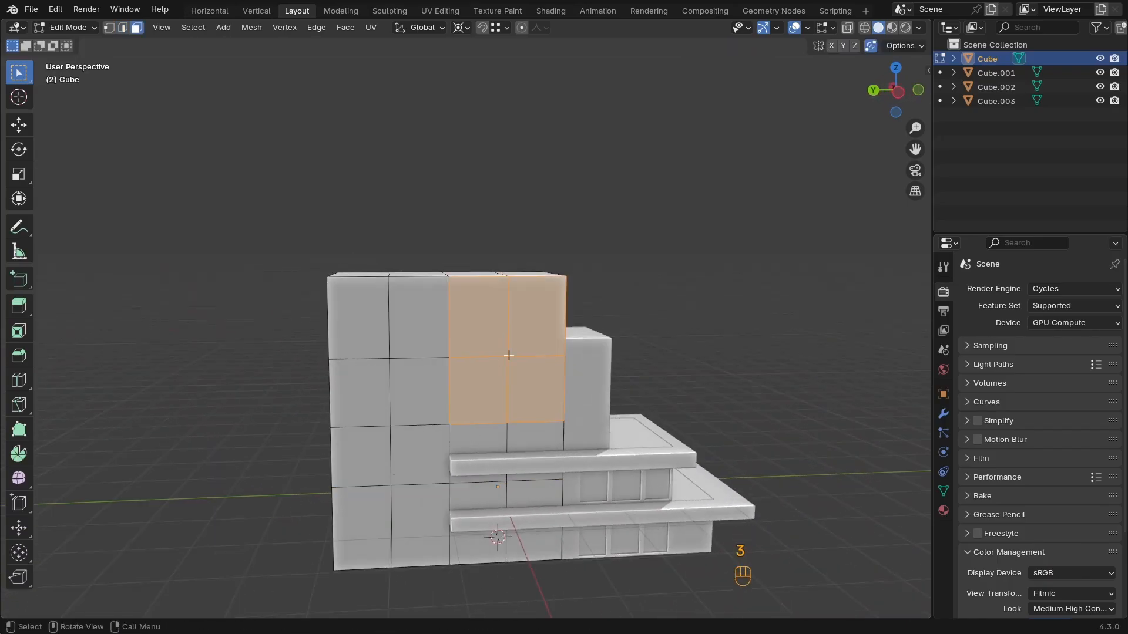
left_click_drag(391, 364, 385, 353, "shift")
middle_click_drag(407, 457, 404, 329)
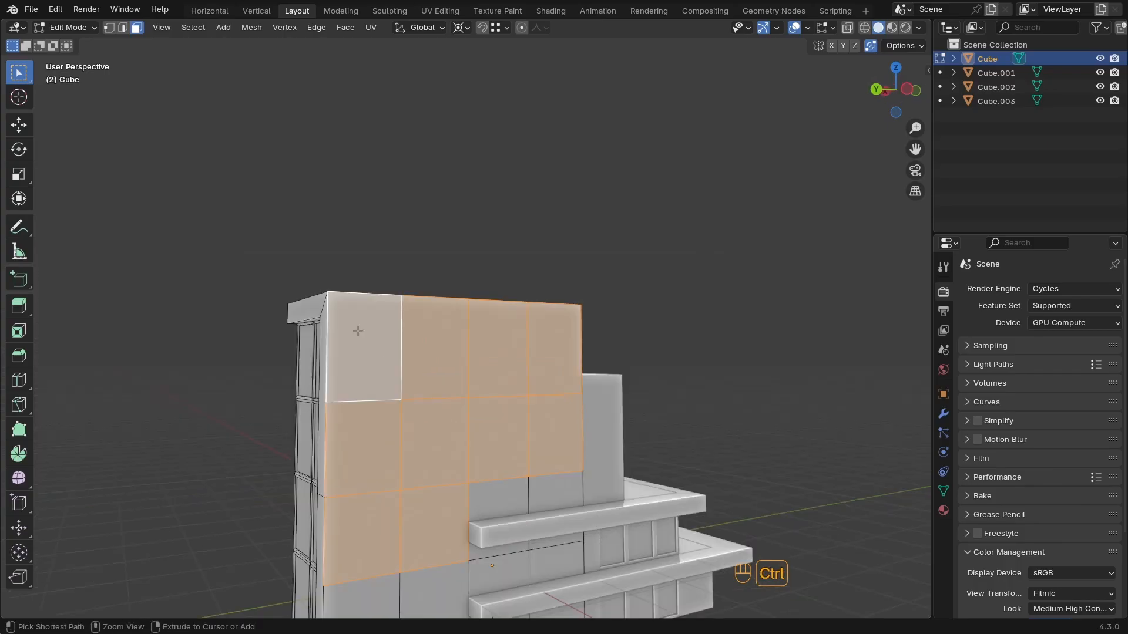
Add margin loop cuts near the back wall's top and outer edge, the vertical at factor -0.304, and select the upper eight window faces
key("ctrl+r")
left_click(403, 306)
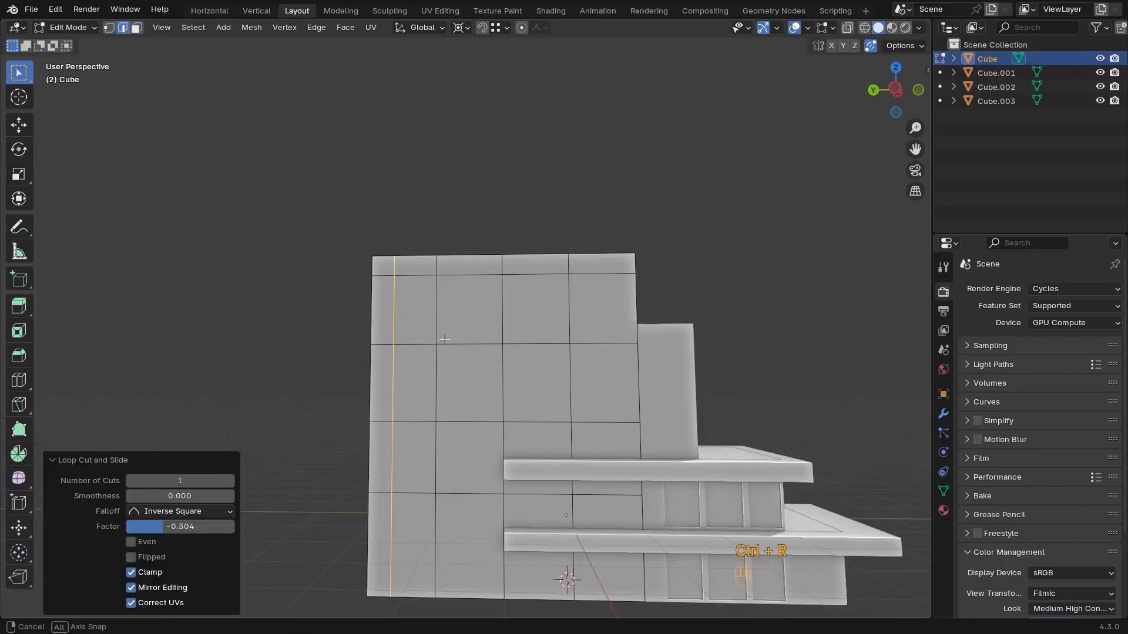
key("3")
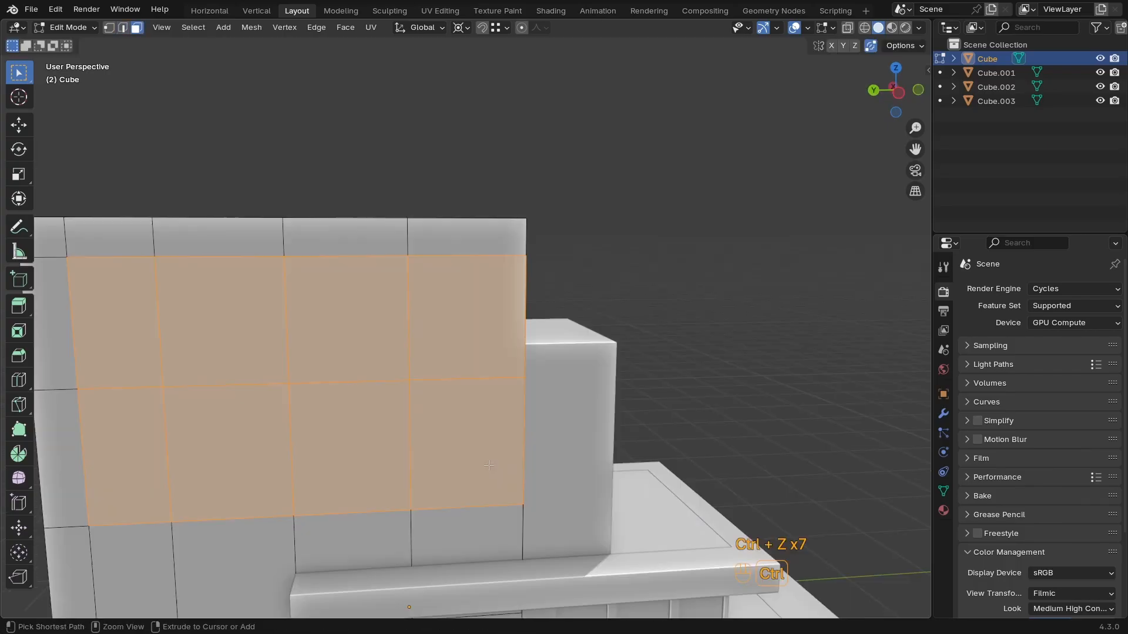
scroll(214, 429, "down", 1)
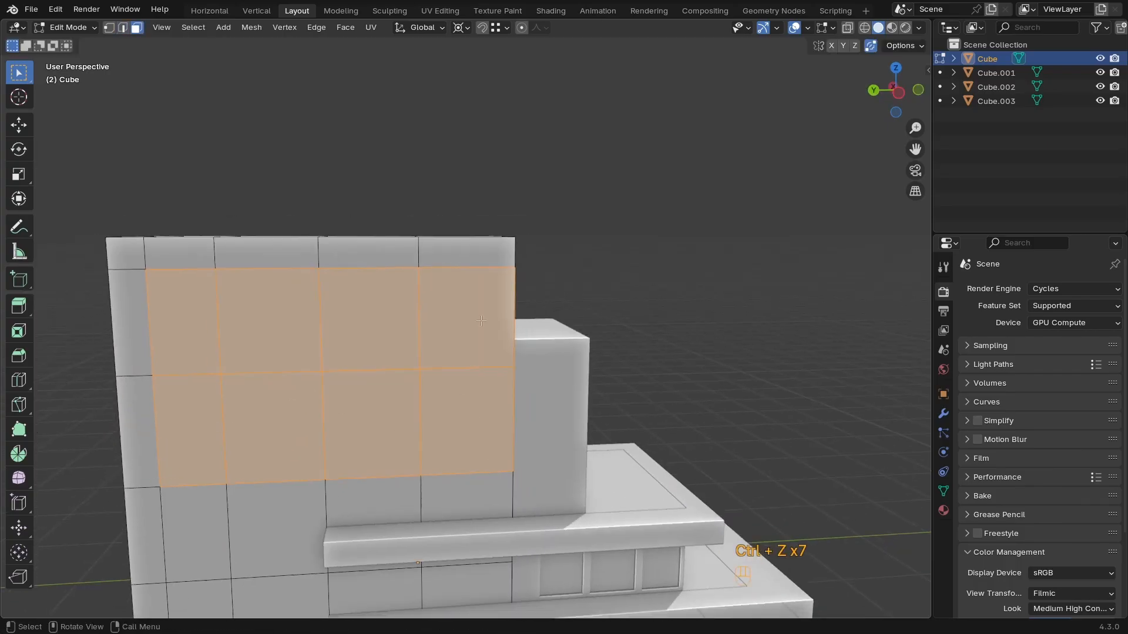
Add a vertical margin loop cut near the back wall's edge on the small block's side, at factor -0.195
key("ctrl+r")
left_click(499, 267)
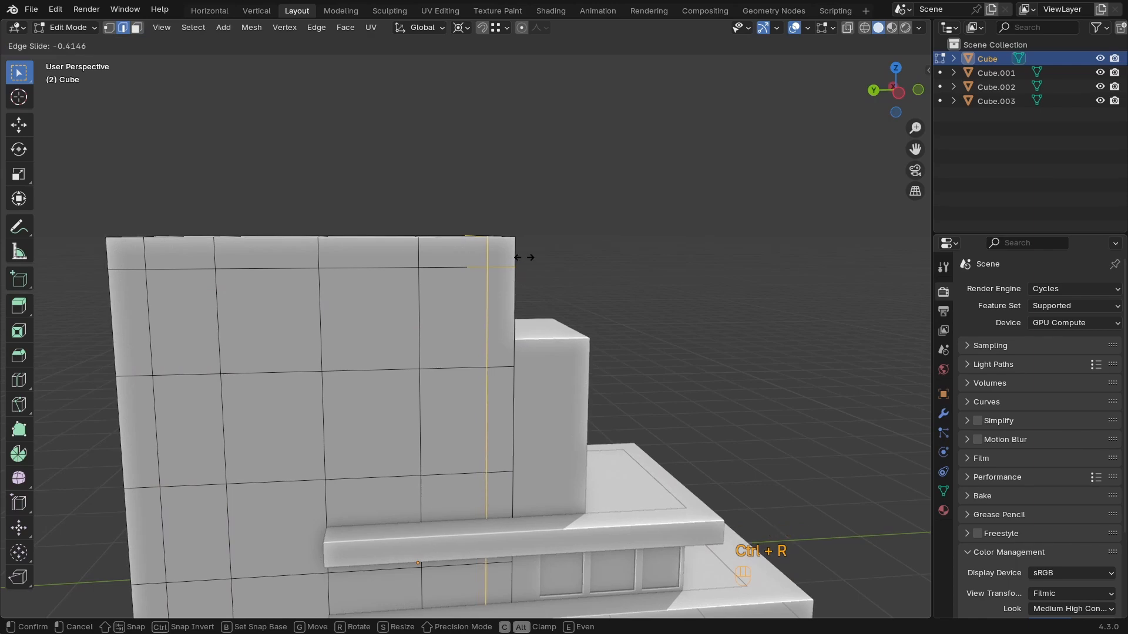
left_click(513, 263)
scroll(347, 383, "down", 1)
middle_click_drag(344, 384, 446, 367, "shift")
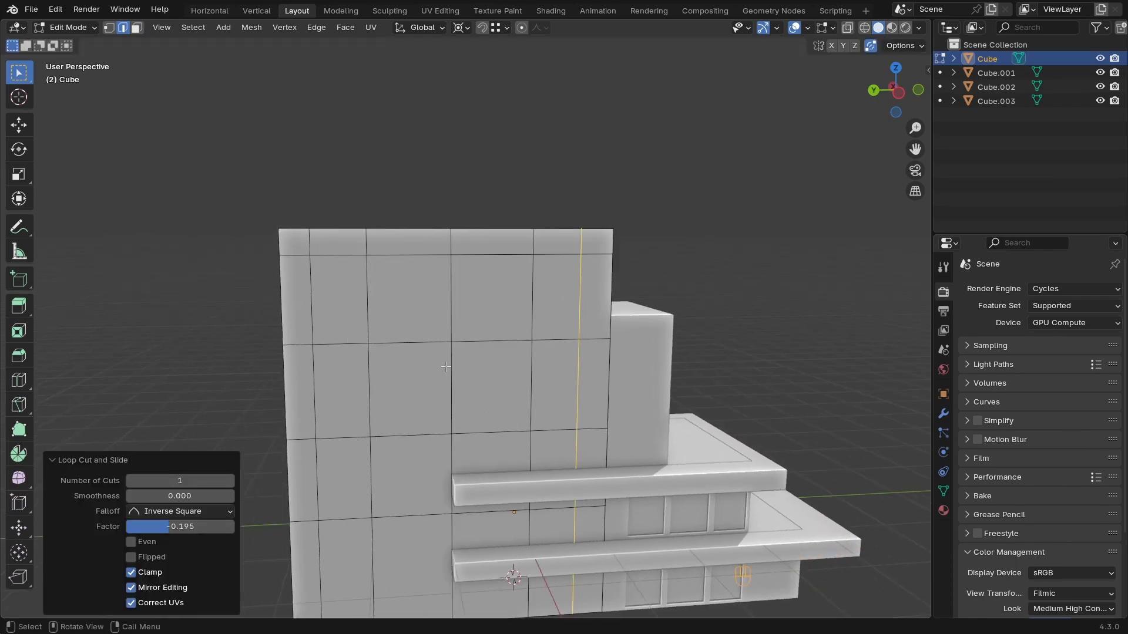
Bevel the tall block's central vertical edge loop by 0.3 m with one segment
left_click(452, 322)
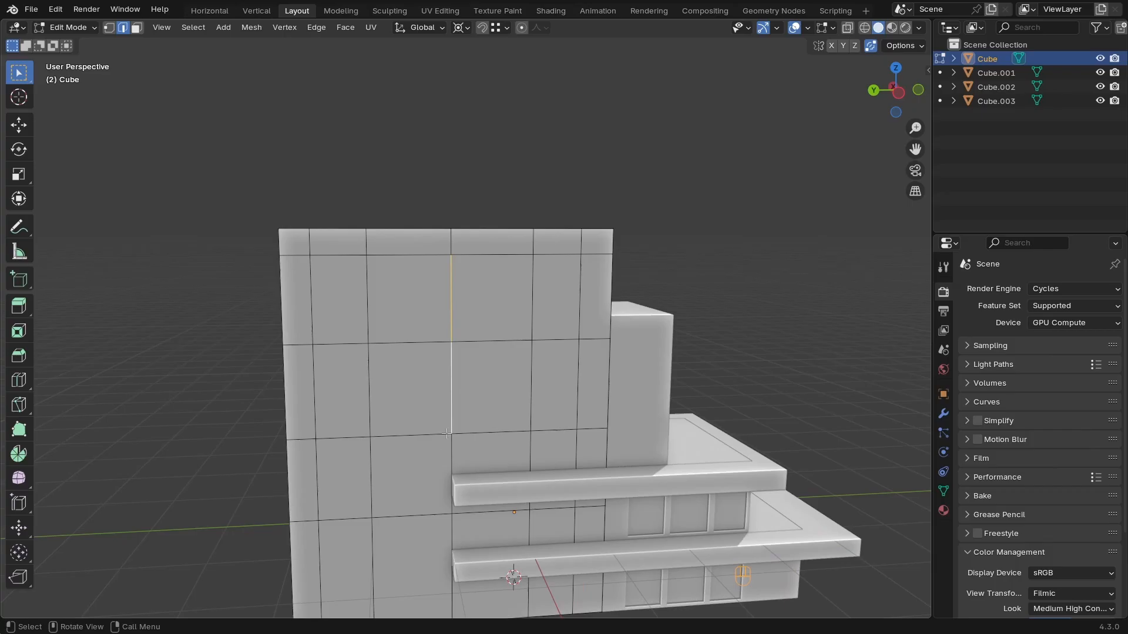
middle_click_drag(458, 454, 473, 485)
key("ctrl+b")
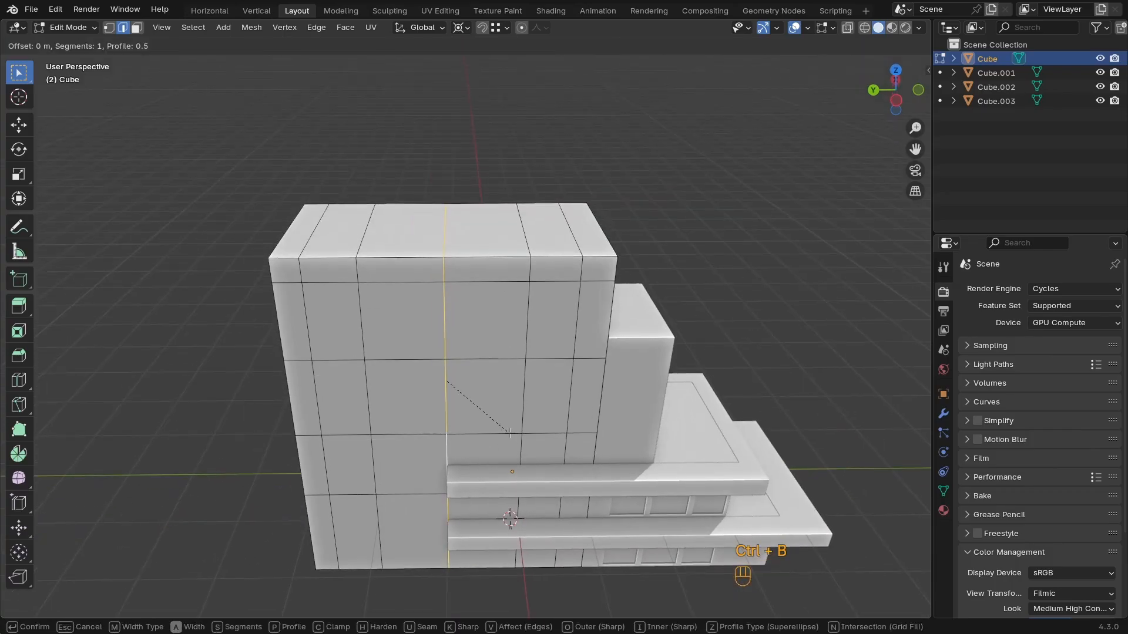
key("shift")
left_click(525, 445)
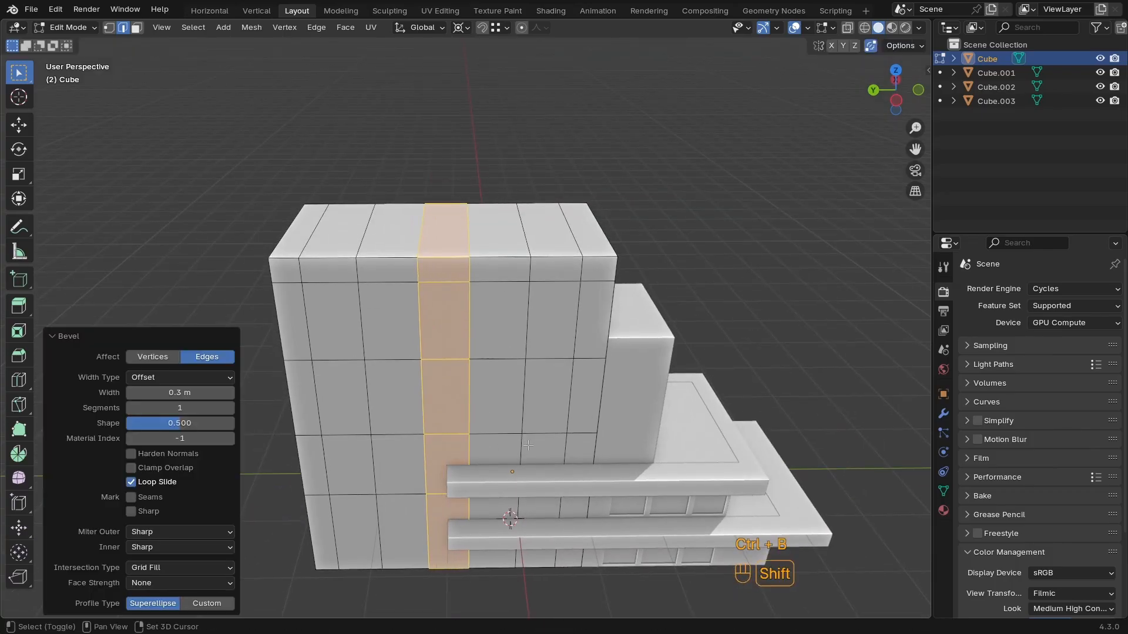
Select the tall block's back wall faces inside the margins, above the ledges and down the side beside them
middle_click_drag(526, 444, 482, 353)
key("3")
left_click(558, 305)
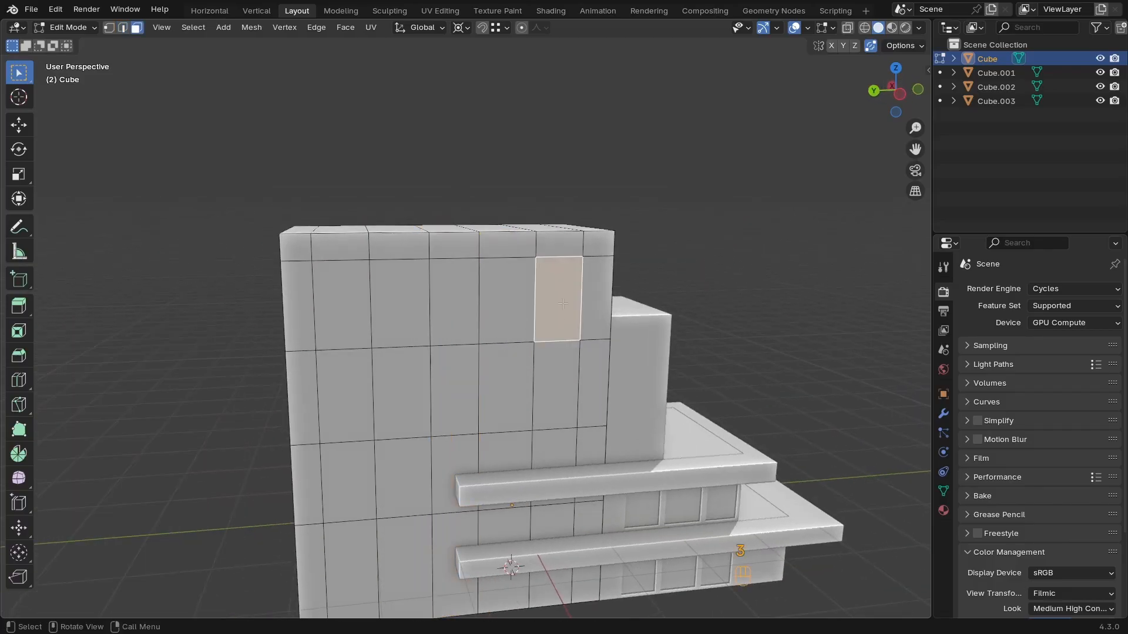
left_click_drag(359, 386, 326, 423, "shift")
middle_click_drag(373, 498, 510, 441)
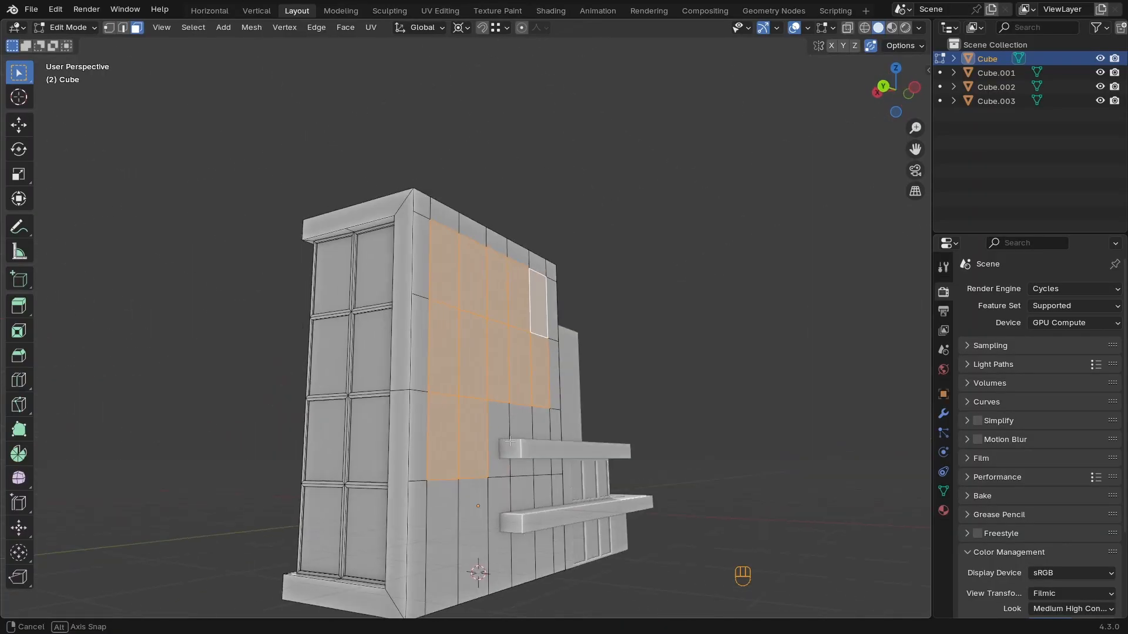
left_click_drag(469, 521, 440, 550, "shift")
Try to recess the selected back wall faces with an inward extrusion that reaches down to the wall's base
middle_click_drag(690, 470, 622, 499)
middle_click_drag(622, 499, 652, 446, "ctrl")
middle_click_drag(652, 446, 614, 474, "shift")
key("i")
middle_click_drag(457, 432, 493, 436, "shift")
key("e")
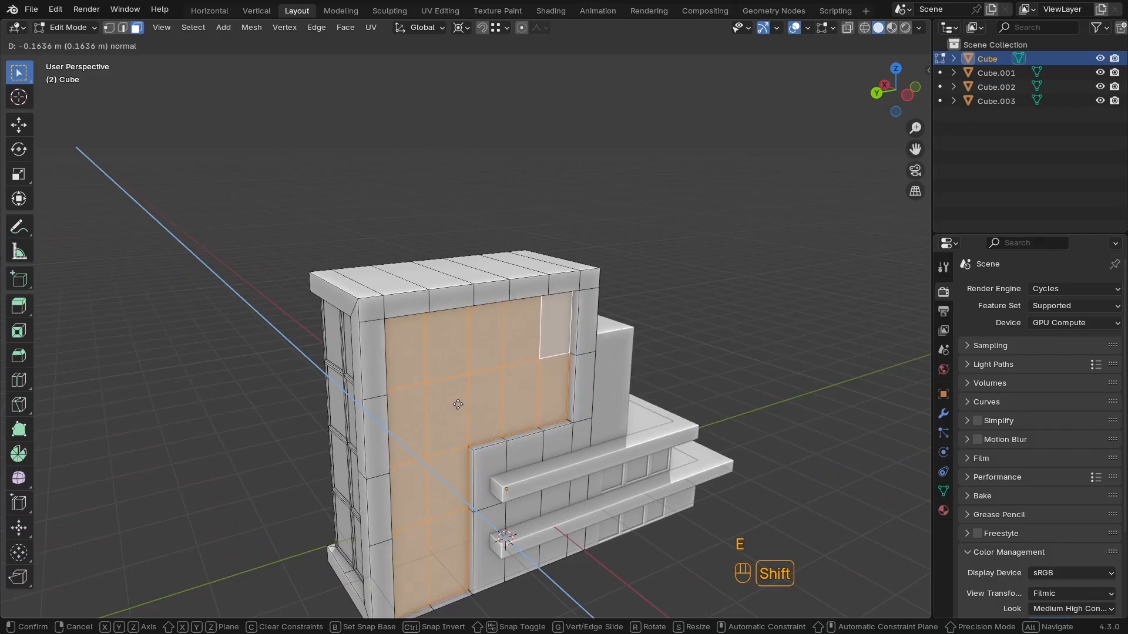
left_click(457, 402)
key("ctrl+z")
Add a horizontal margin loop cut near the base of the tall block, at factor 0.578
middle_click_drag(457, 402, 452, 470)
key("ctrl+r")
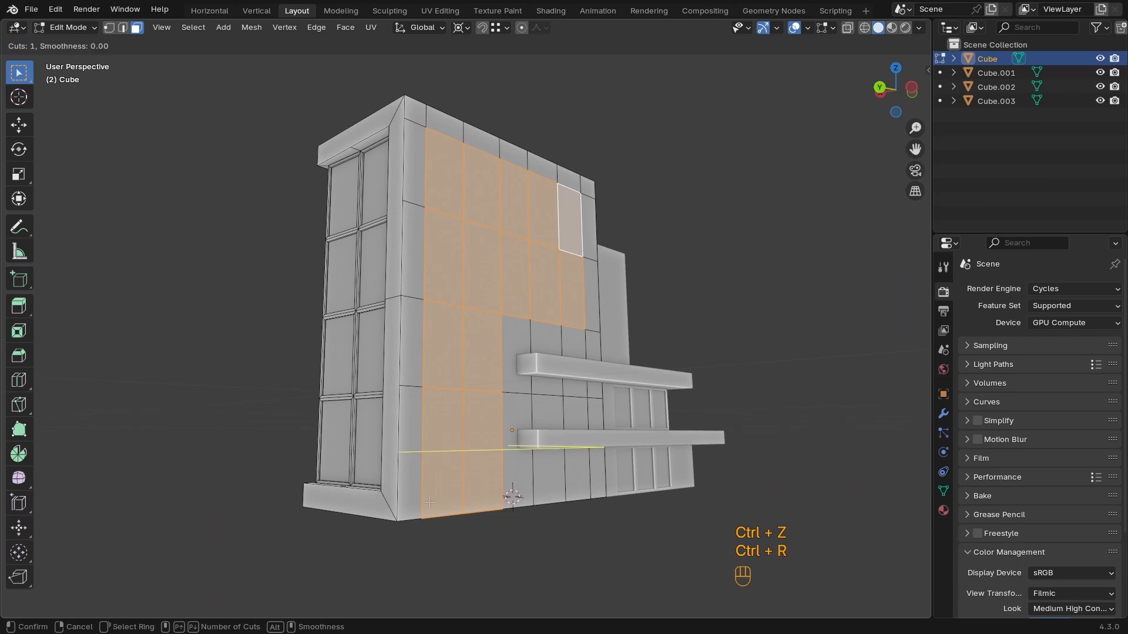
left_click(441, 504)
left_click(446, 540)
middle_click_drag(445, 540, 400, 469)
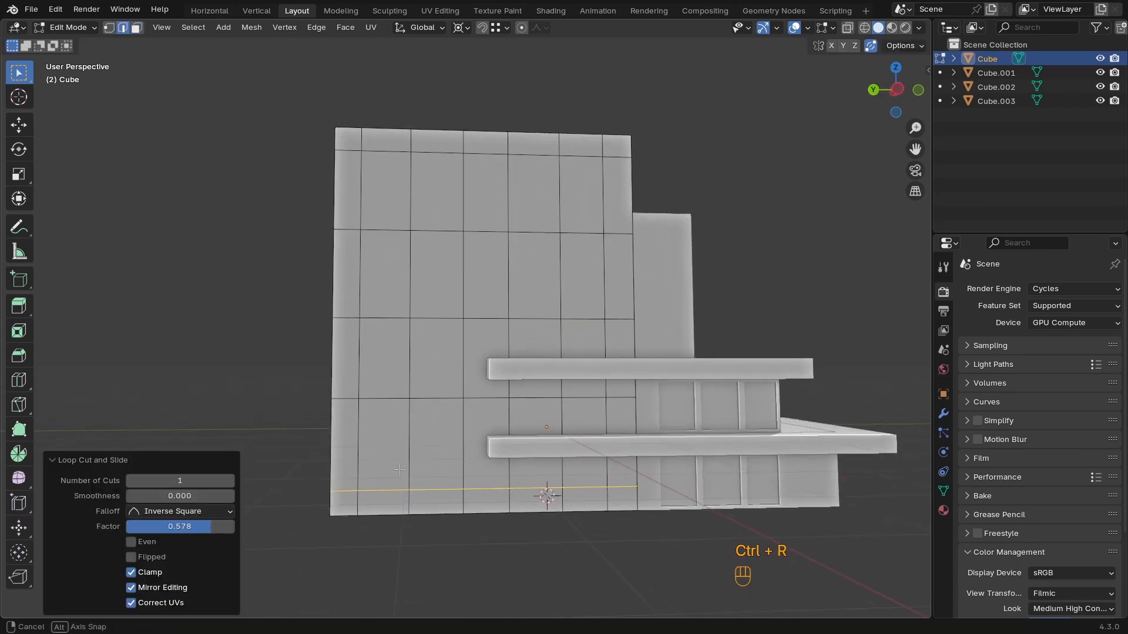
Select the back wall's window faces inside all margins and extrude them inward about 0.196 m
key("3")
left_click_drag(586, 204, 416, 252)
left_click_drag(437, 378, 381, 441, "shift")
middle_click_drag(440, 430, 584, 427)
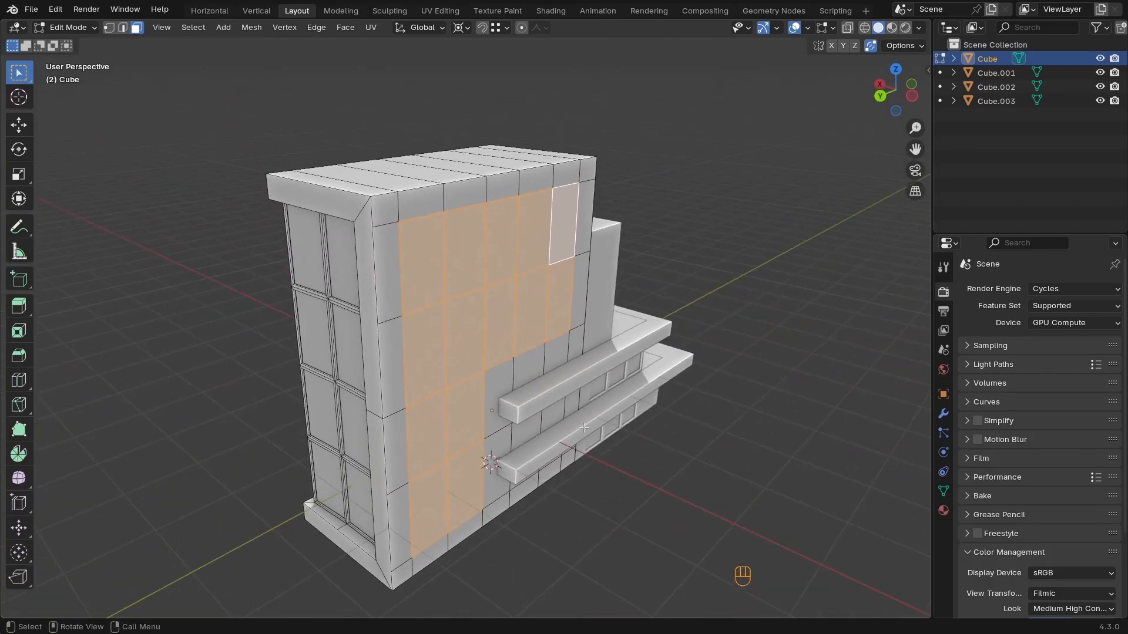
key("e")
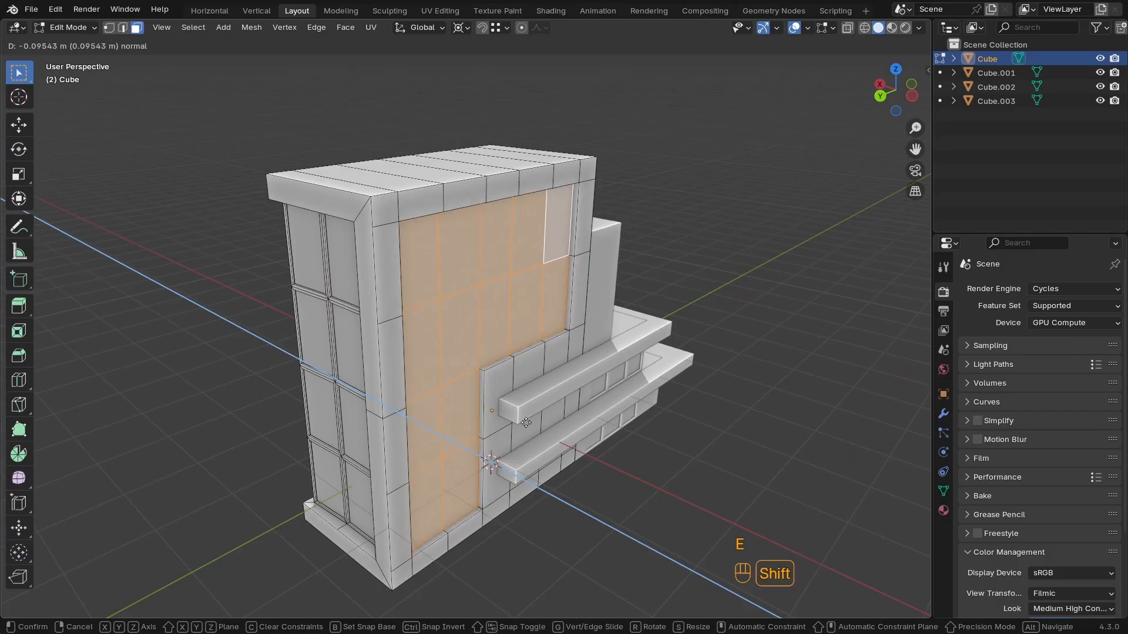
left_click(491, 404)
middle_click_drag(491, 404, 478, 422)
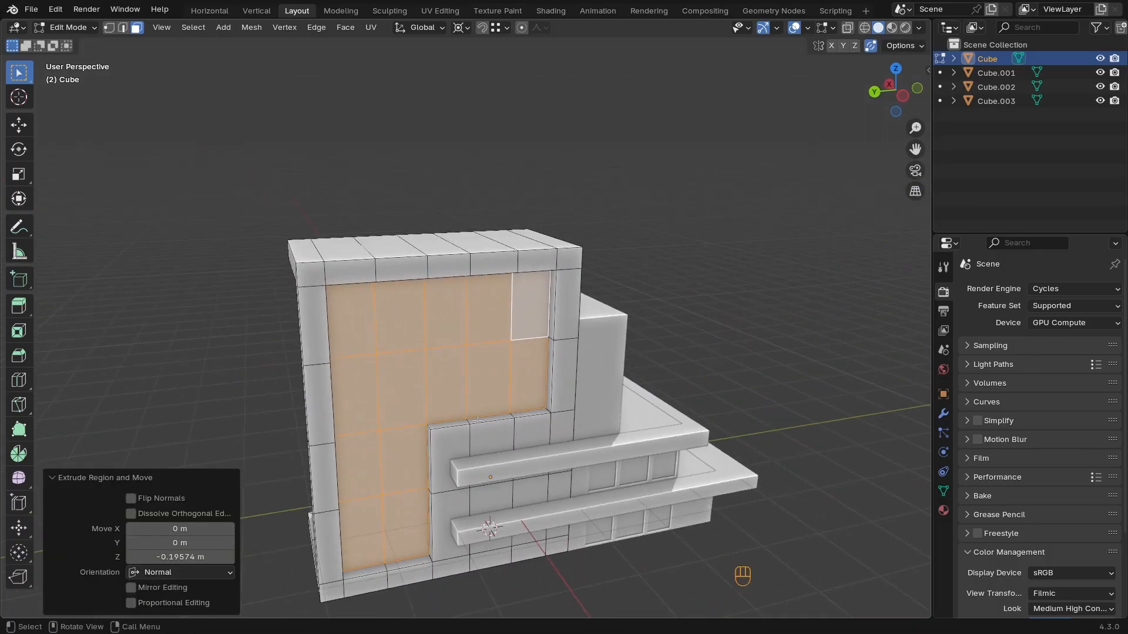
Inset the window faces individually by about 0.051 m and extrude them inward about 0.052 m
key("i")
key("i")
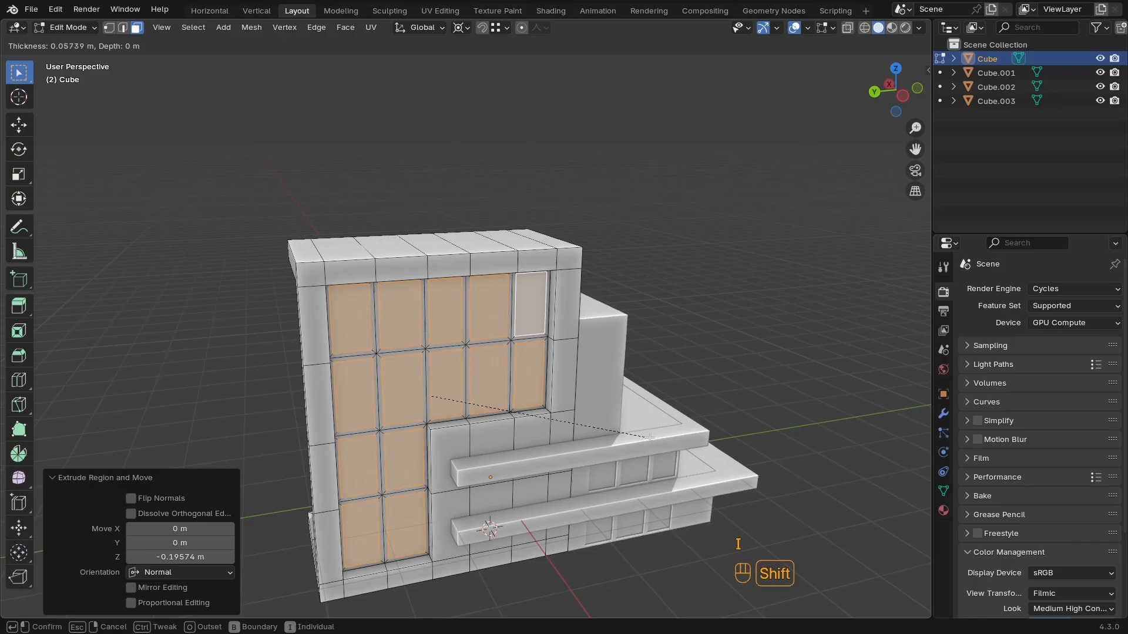
left_click(648, 438)
scroll(549, 414, "up", 3)
key("e")
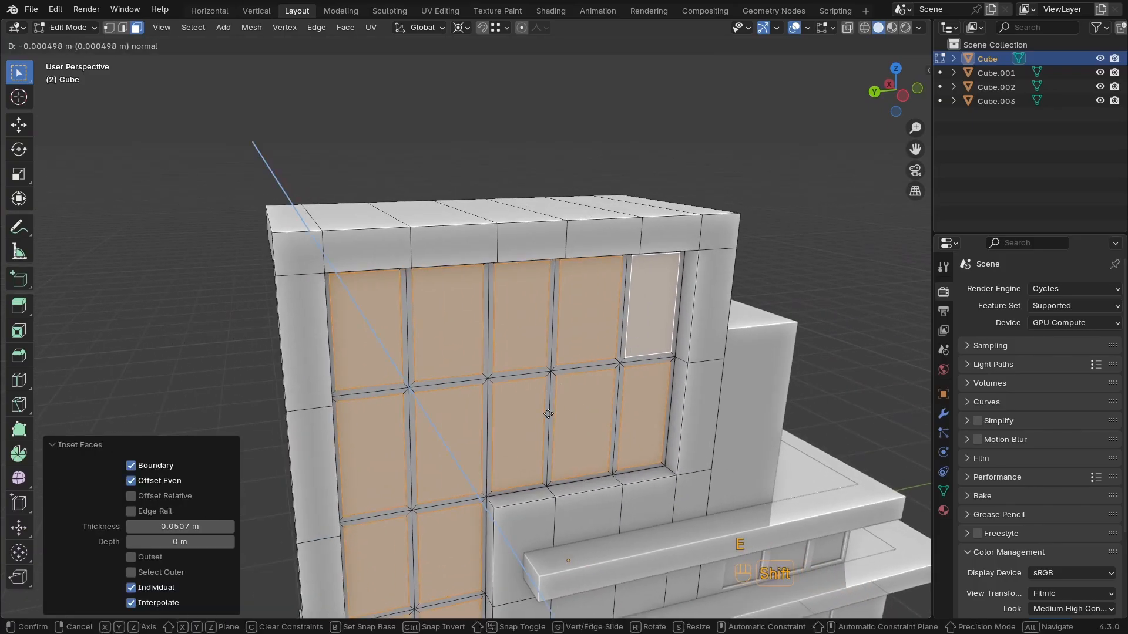
left_click(519, 391)
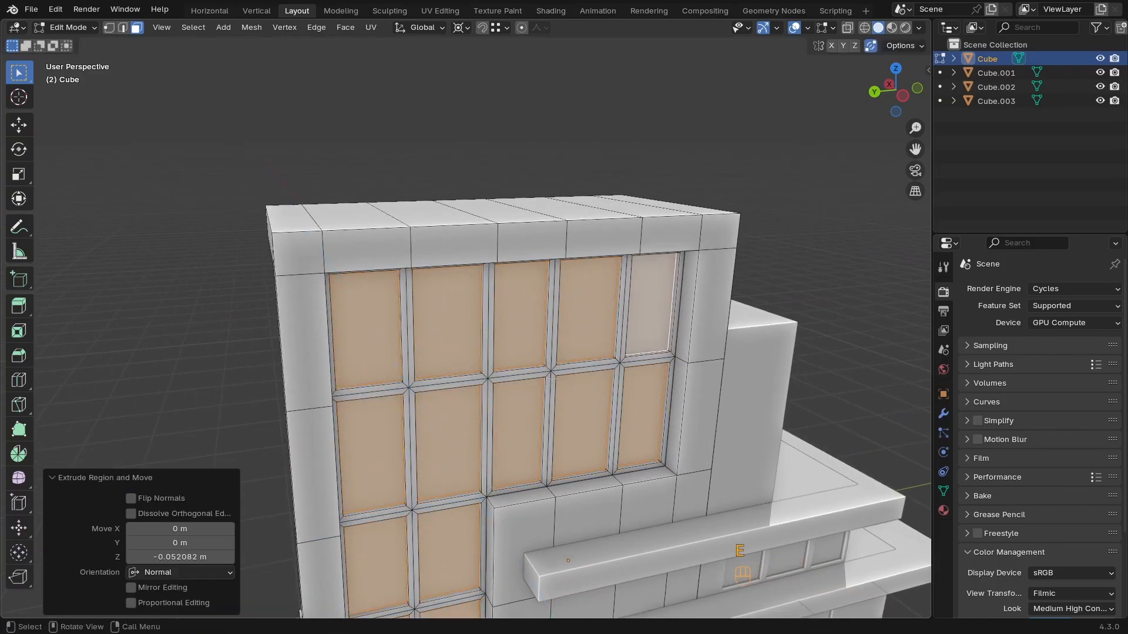
Check the back windows on the whole building and undo the last pane inset and extrusion
key("Tab")
scroll(549, 415, "down", 5)
middle_click_drag(548, 415, 519, 361)
scroll(519, 360, "up", 1)
key("ctrl+z")
key("ctrl+z")
key("ctrl+z")
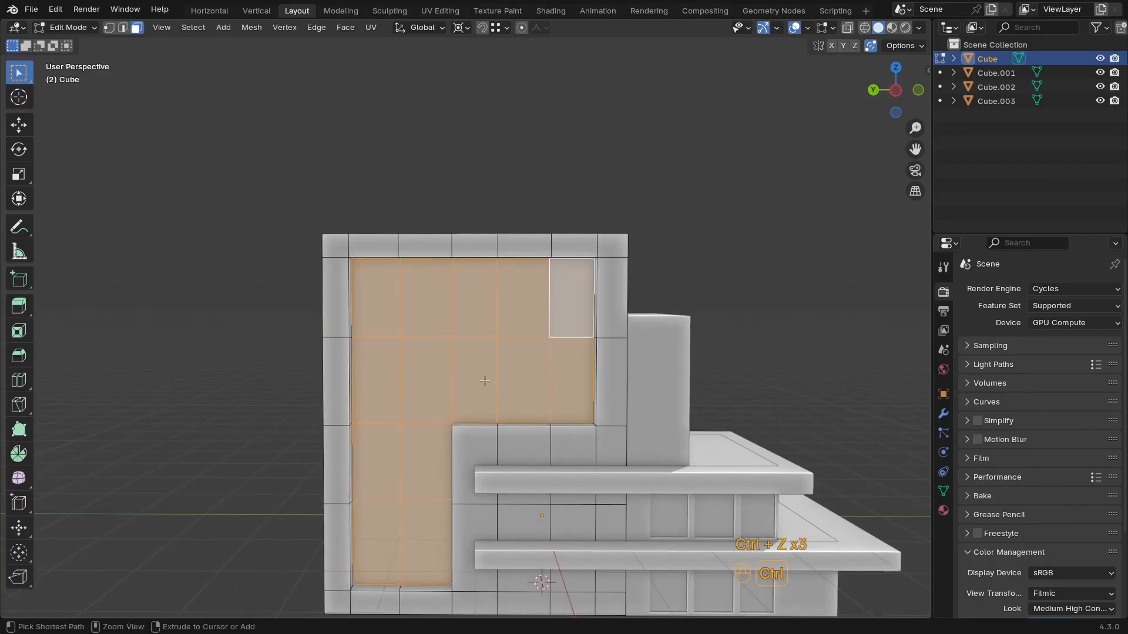
Inset the back window faces individually by about 0.027 m, extrude the panes slightly inward and leave mesh editing
scroll(520, 361, "up", 3)
key("i")
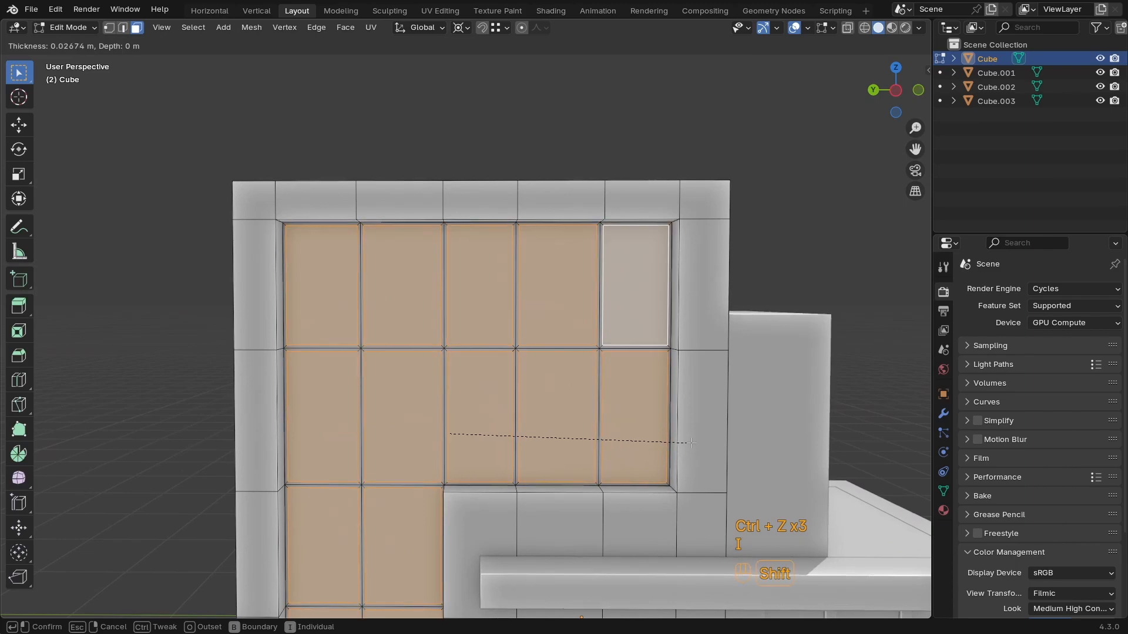
left_click(691, 443)
middle_click_drag(550, 418, 585, 451)
key("e")
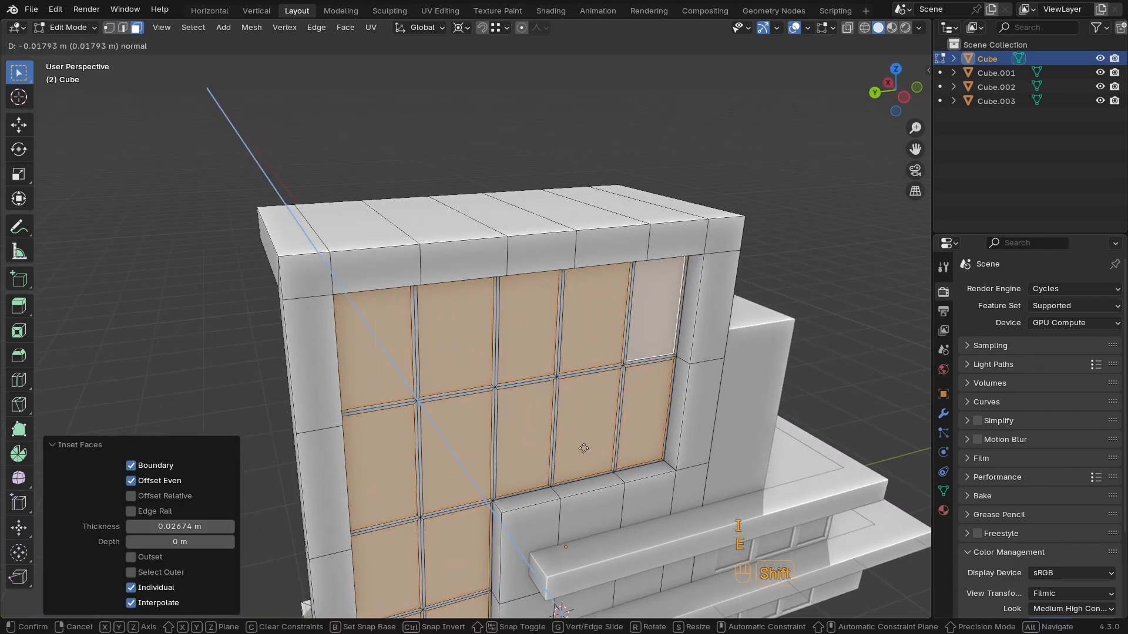
left_click(557, 434)
key("Tab")
scroll(570, 441, "down", 3)
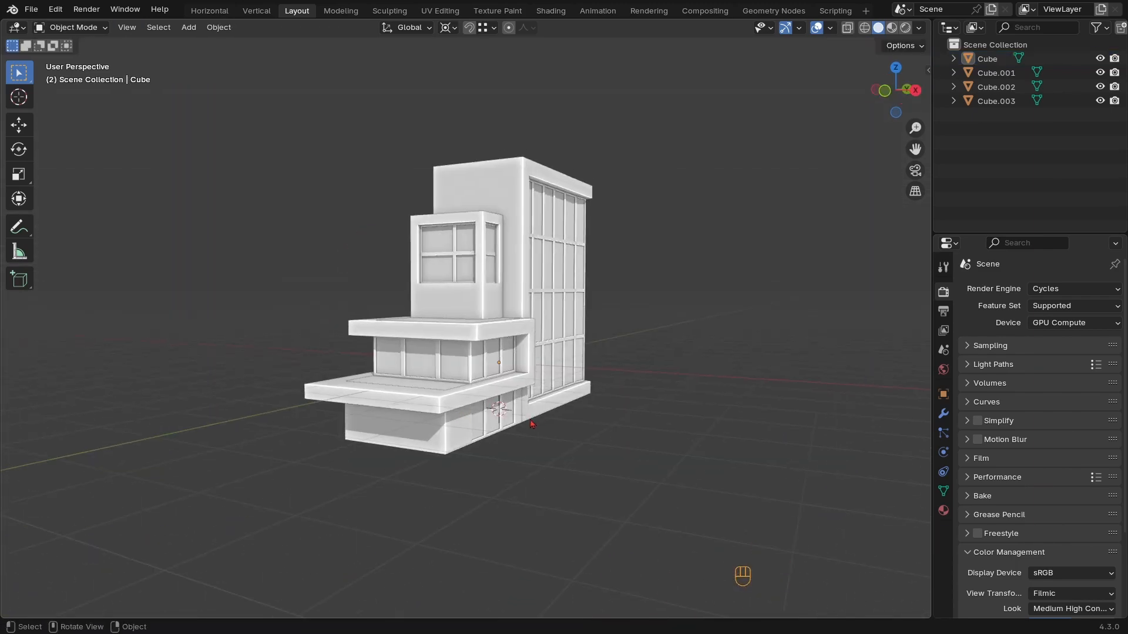
middle_click_drag(544, 426, 491, 435)
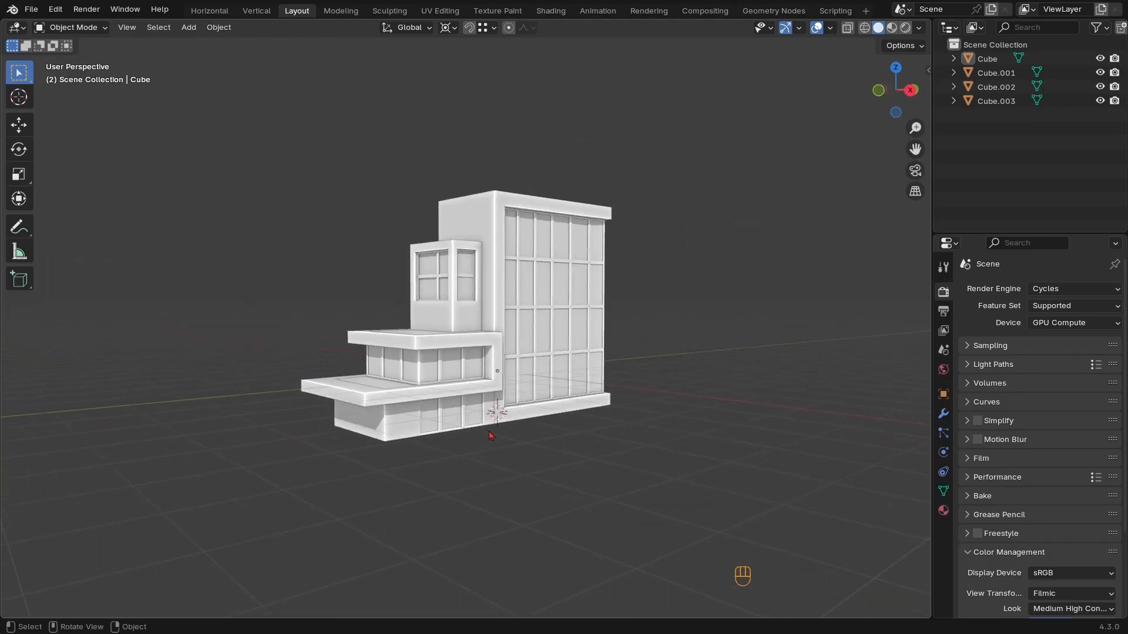
Select all the building's blocks in wireframe and move them to a new collection named House
middle_click_drag(507, 404, 552, 352, "ctrl")
middle_click_drag(552, 353, 506, 388, "shift")
key("shift+z")
key("a")
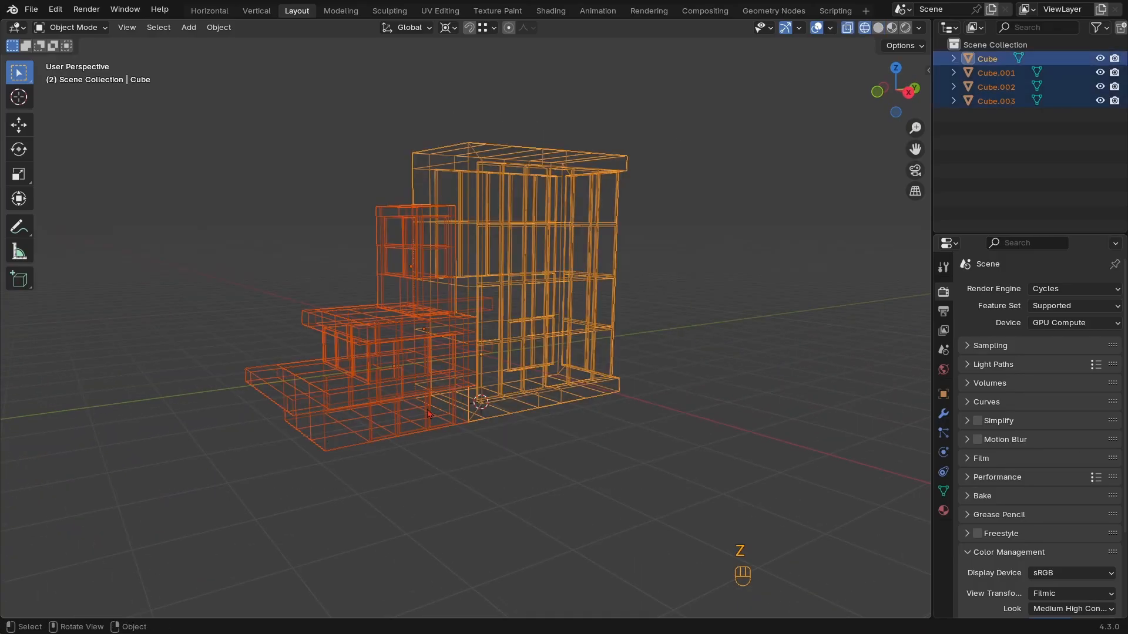
key("m")
left_click(551, 385)
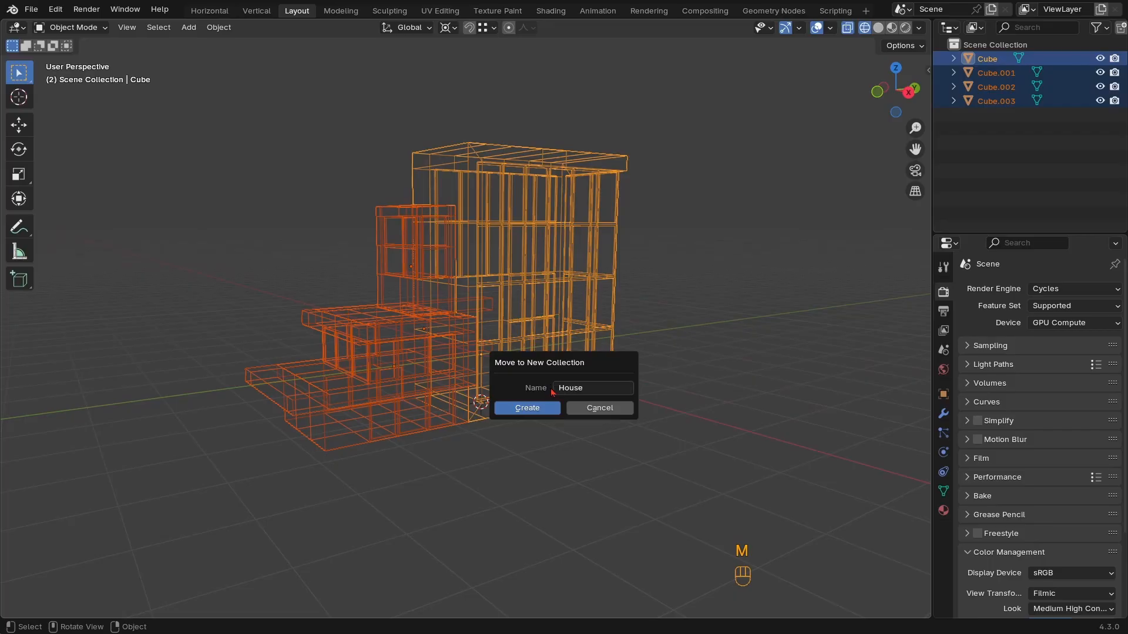
left_click(546, 409)
Move the selected building blocks up along Z in front view so the base rests on the ground line
key("KP_1")
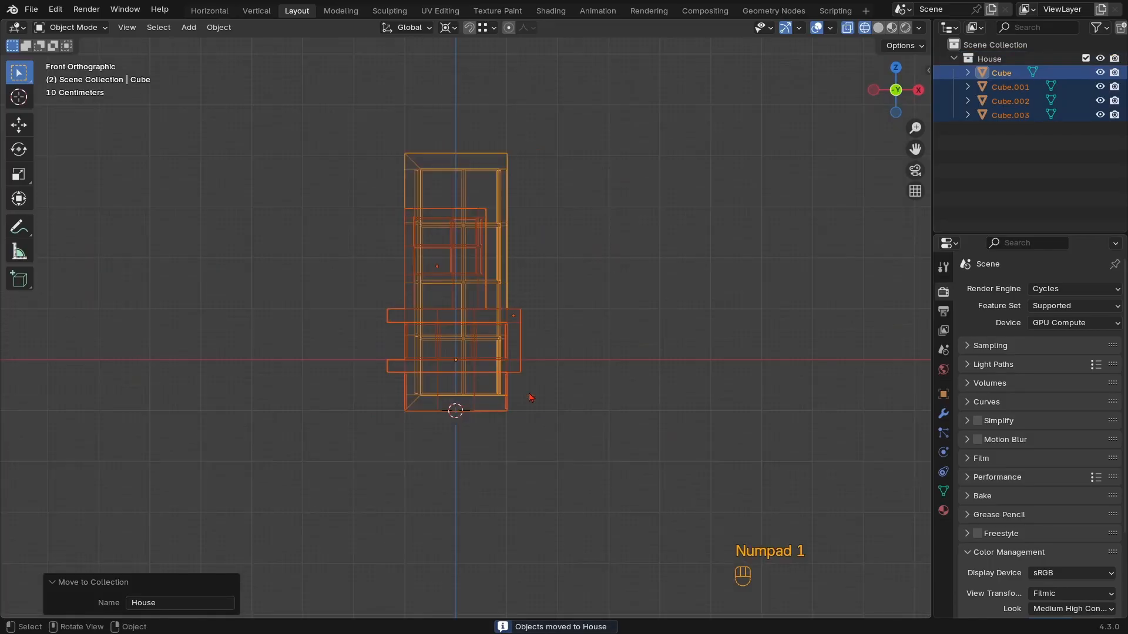
scroll(445, 439, "up", 3)
middle_click_drag(445, 439, 475, 377, "shift")
key("g")
key("z")
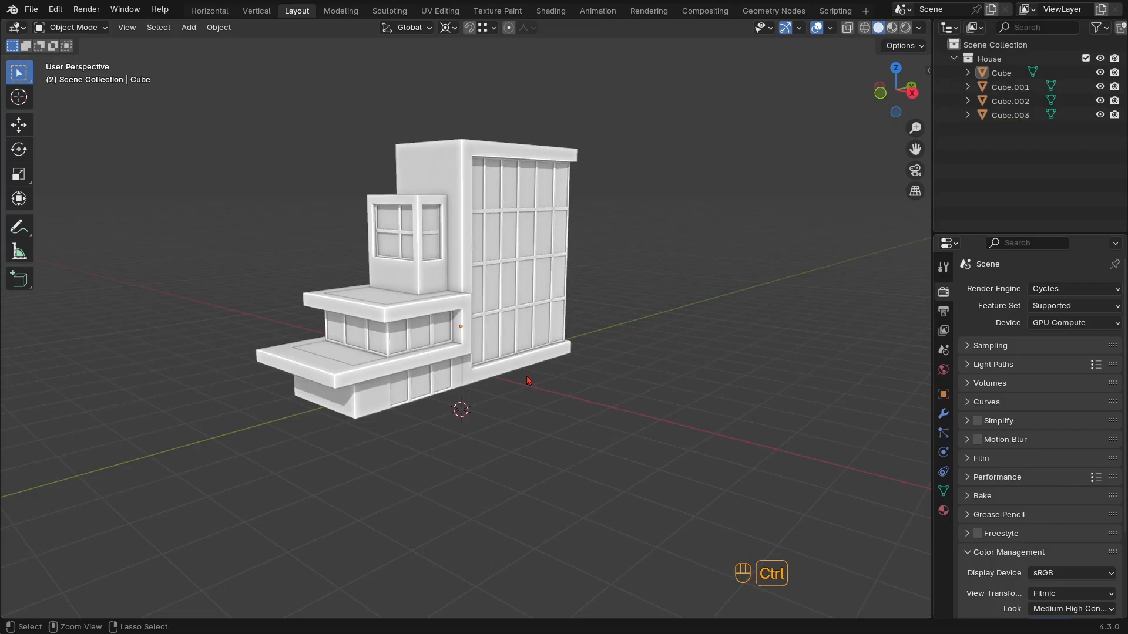
Save the file as House Props.blend in the Blender course folder
key("ctrl+s")
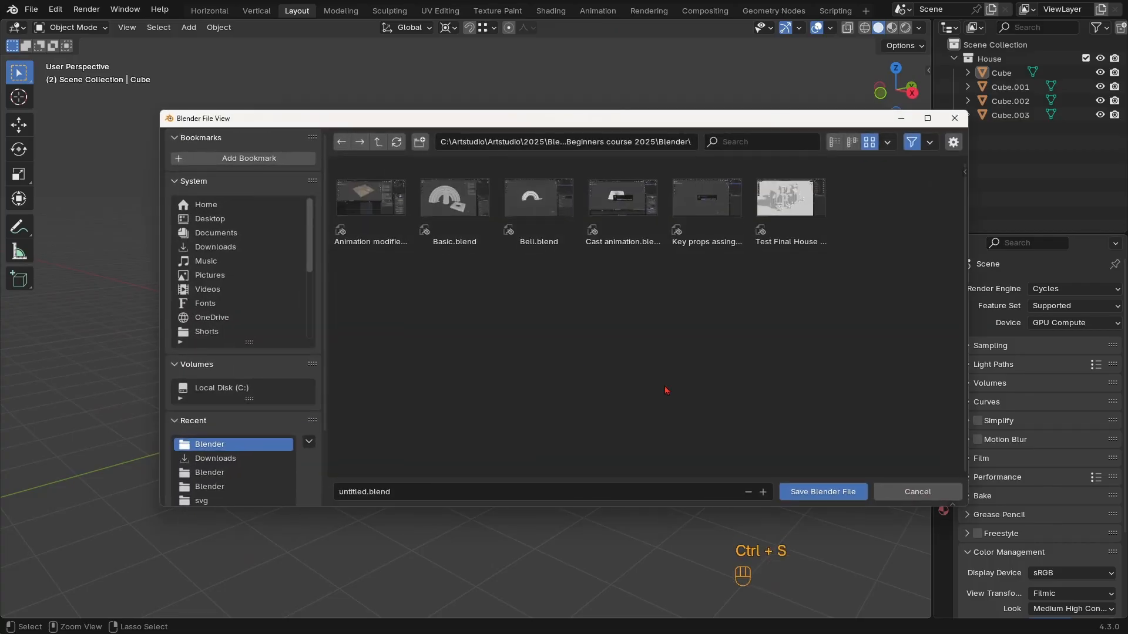
left_click(435, 492)
type("House Props")
key("Return")
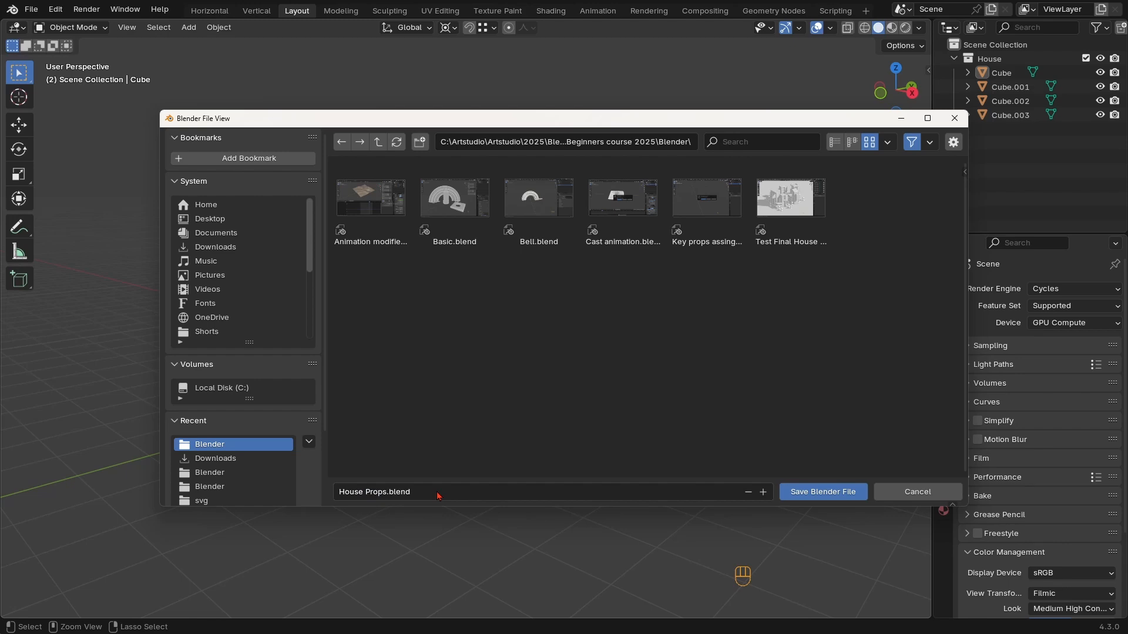
key("Return")
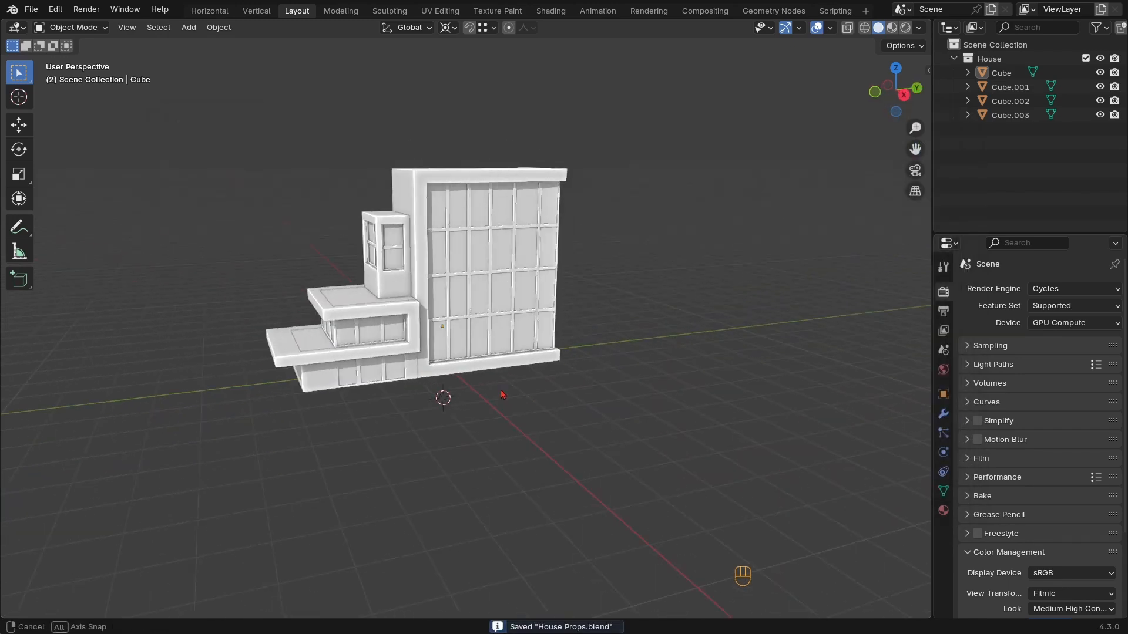
Reset the 3D cursor to the world origin
middle_click_drag(502, 394, 471, 370)
key("shift+s")
left_click(355, 432)
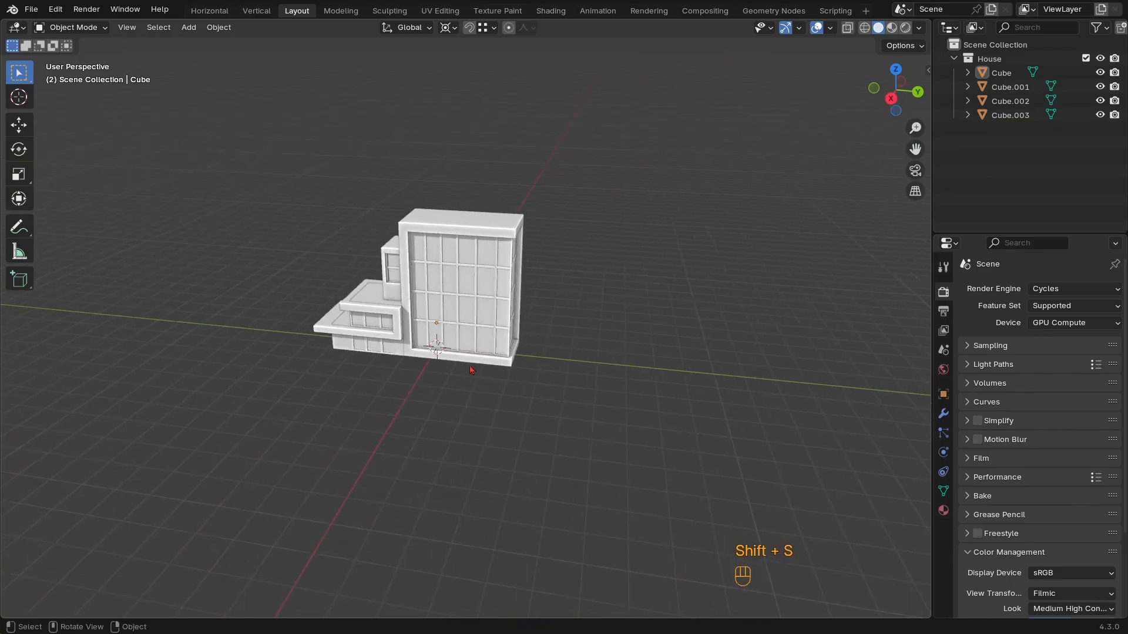
Add a 2 m plane at the world origin and scale it by about 12.171 as the ground
key("shift+a")
left_click(523, 340)
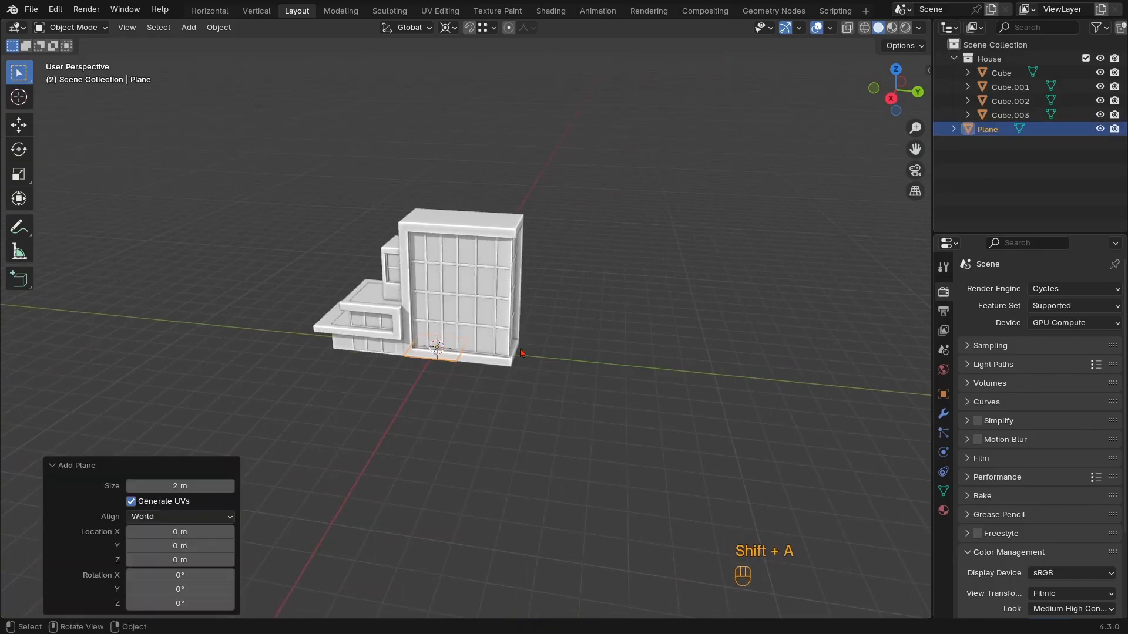
key("s")
left_click(352, 374)
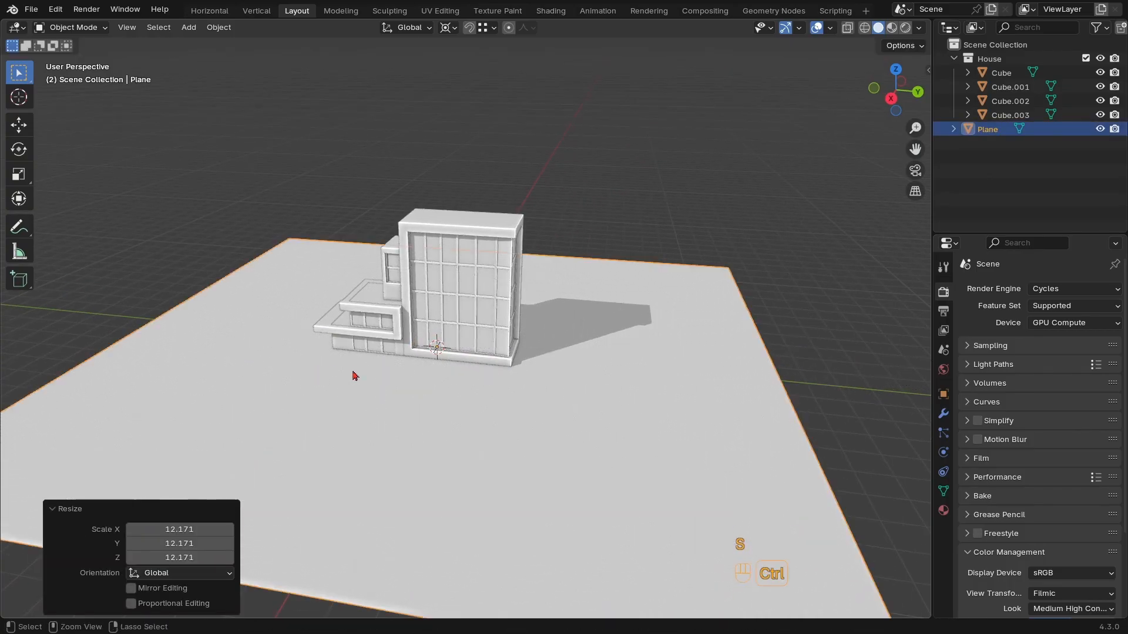
Add all the house blocks to the selected ground plane in top view and place a duplicate beside the original along X
scroll(440, 330, "up", 4)
middle_click_drag(441, 330, 433, 390)
key("shift+z")
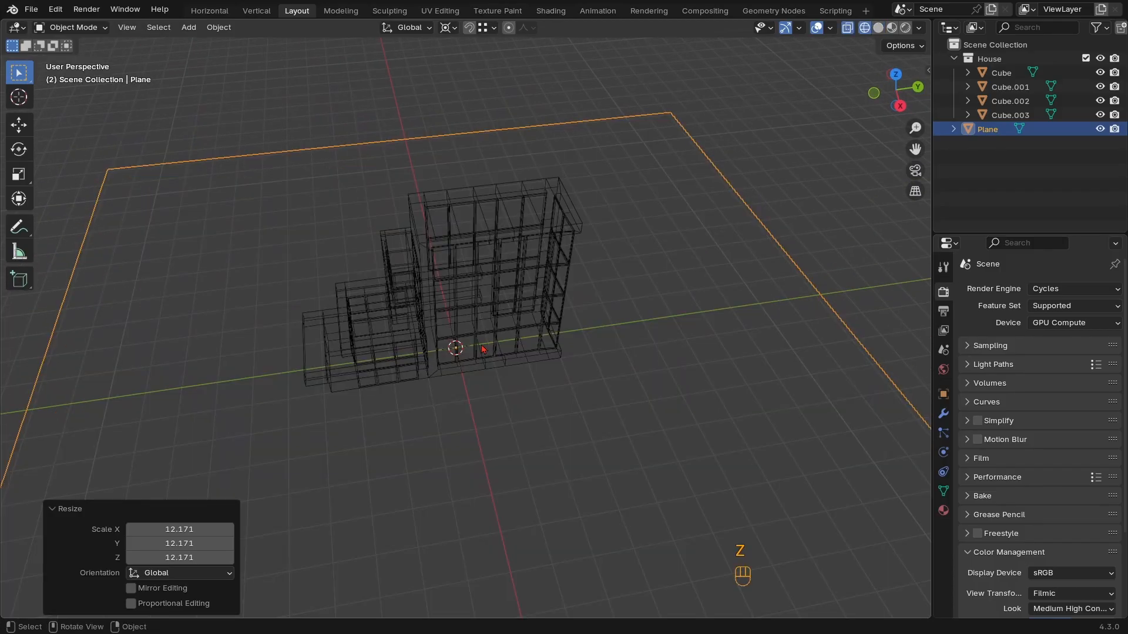
key("KP_7")
left_click_drag(580, 213, 450, 477)
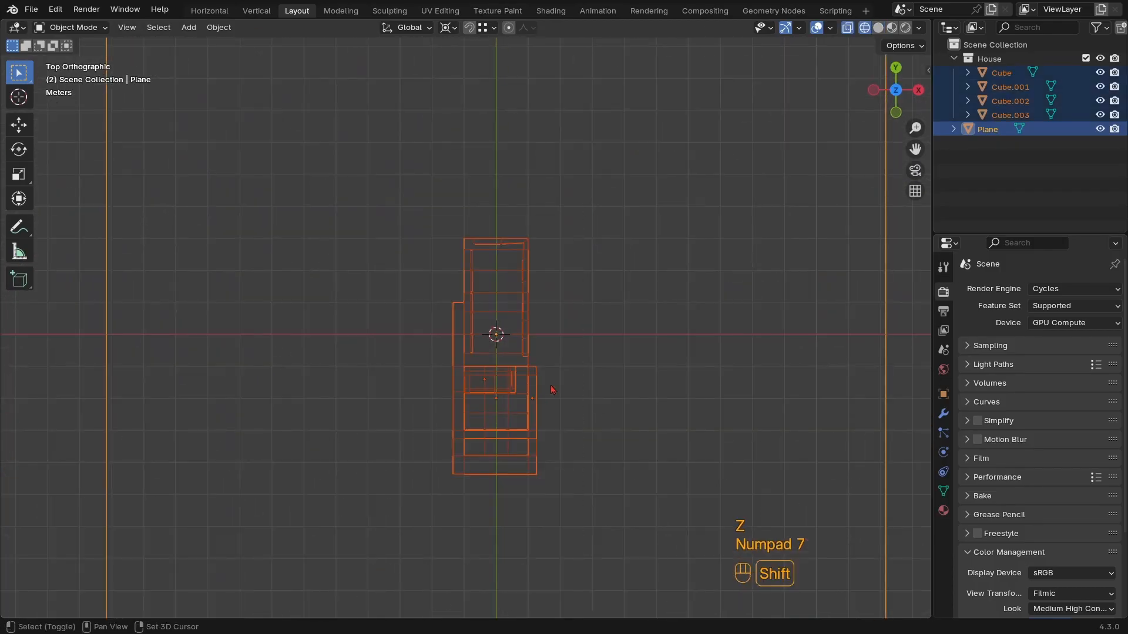
key("shift+d")
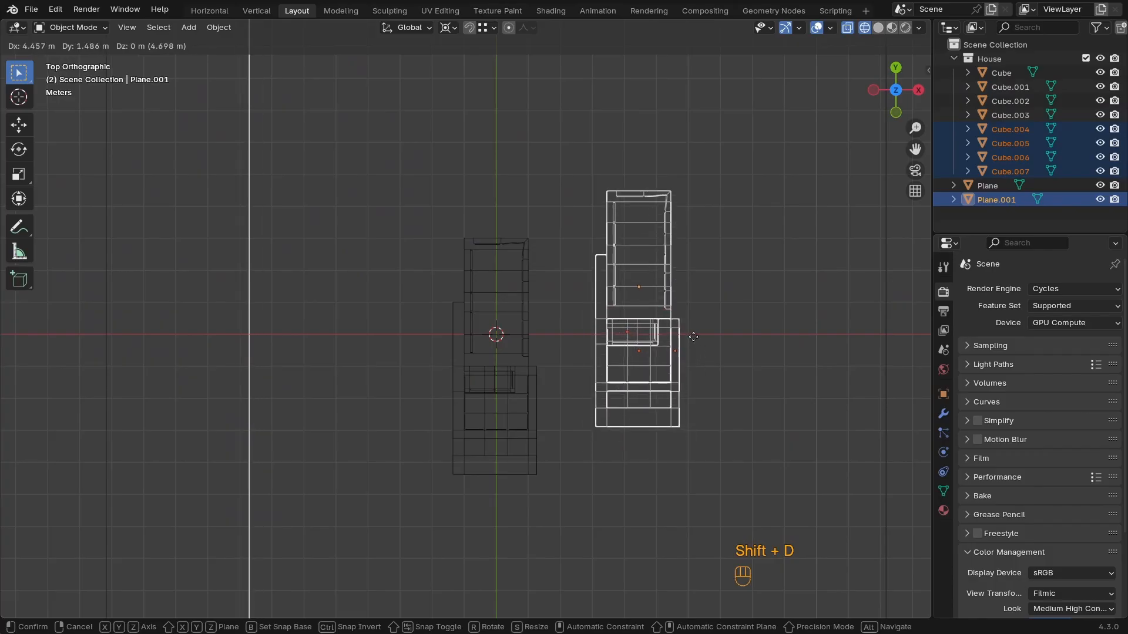
left_click(736, 353)
Place the duplicate house beside the original and delete the duplicated ground plane
scroll(656, 378, "down", 2)
scroll(657, 378, "down", 1)
left_click(748, 393)
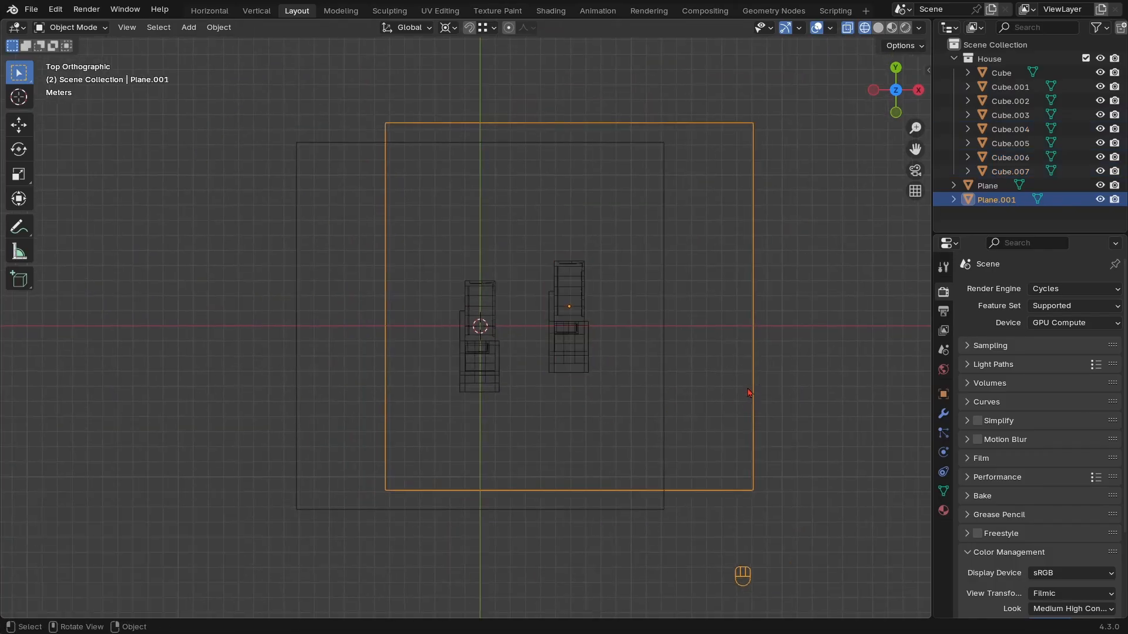
key("Delete")
Hide the original ground plane and return the viewport to solid shading
key("z")
mouse_move(720, 383)
middle_mouse_down()
mouse_move(602, 386)
mouse_move(624, 330)
mouse_move(617, 317)
middle_mouse_up()
left_click(700, 388)
key("z")
left_click(542, 335)
left_click(662, 423)
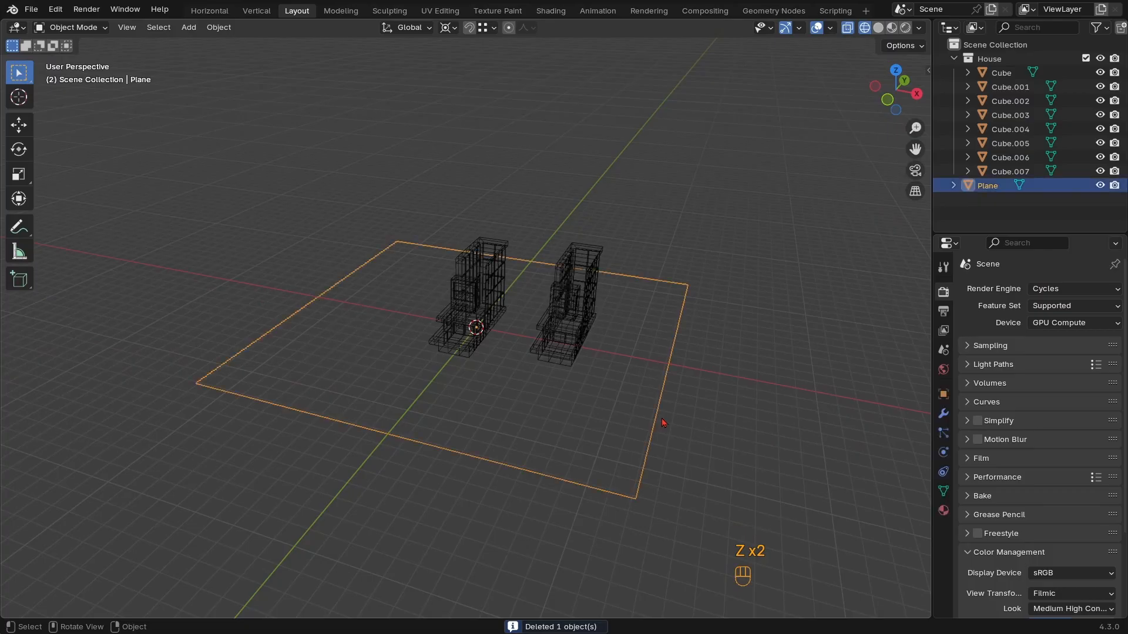
key("h")
key("z")
Select all four blocks of the duplicate house and join them into one object
left_click(582, 406)
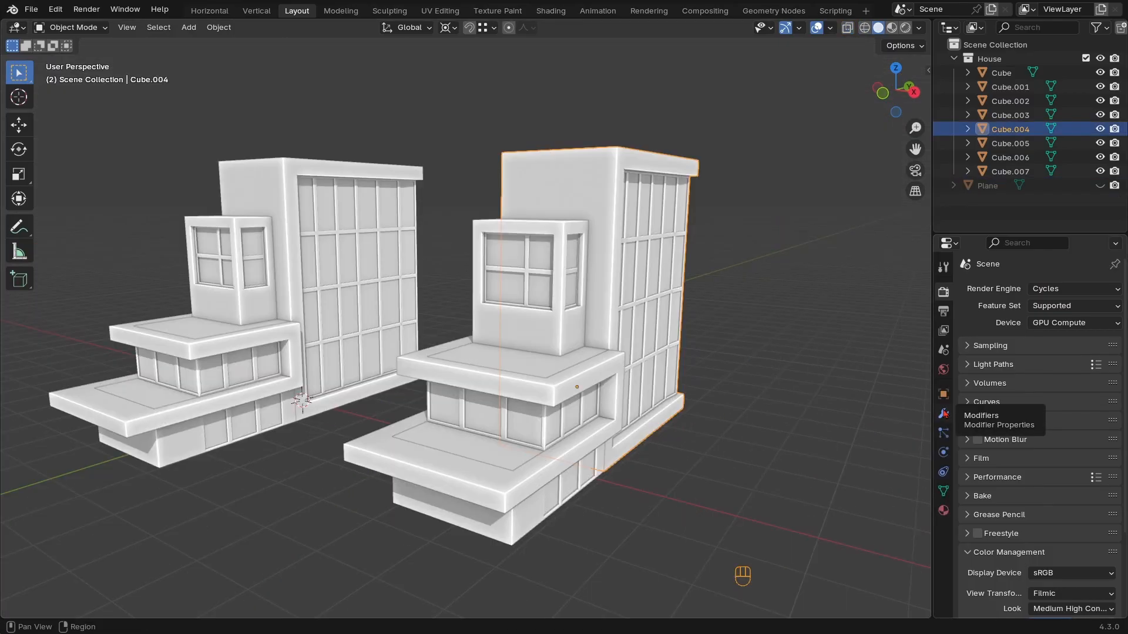
left_click(943, 414)
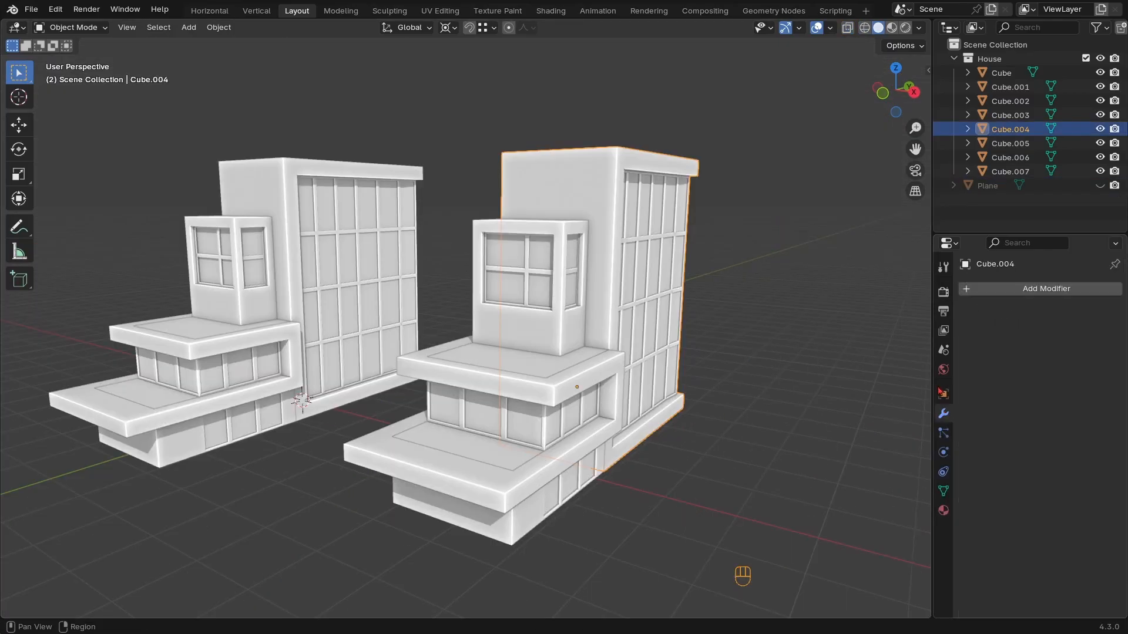
left_click(572, 315)
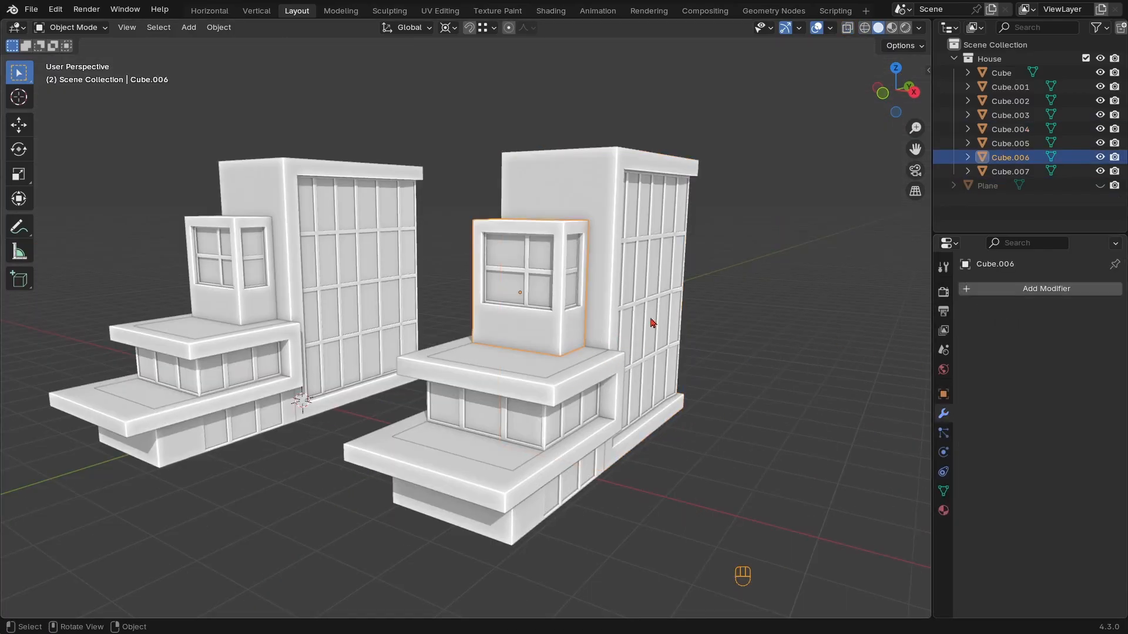
left_click_drag(651, 322, 602, 454, "shift")
key("ctrl+j")
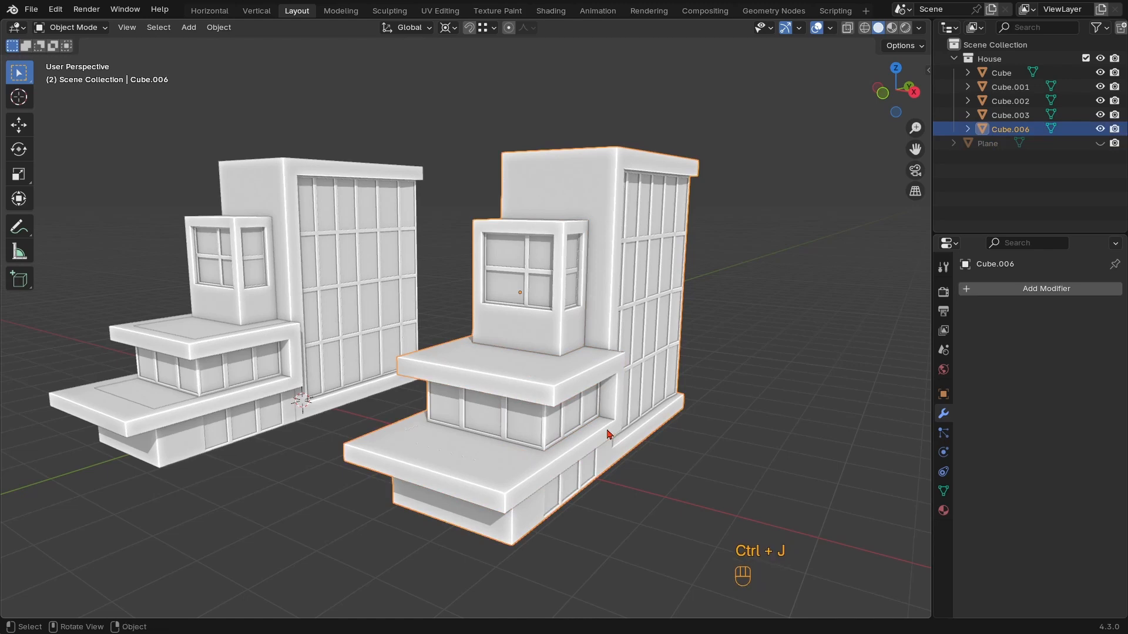
Merge all vertices of the joined house by distance at 0.0001 m and return to Object Mode
key("Tab")
key("a")
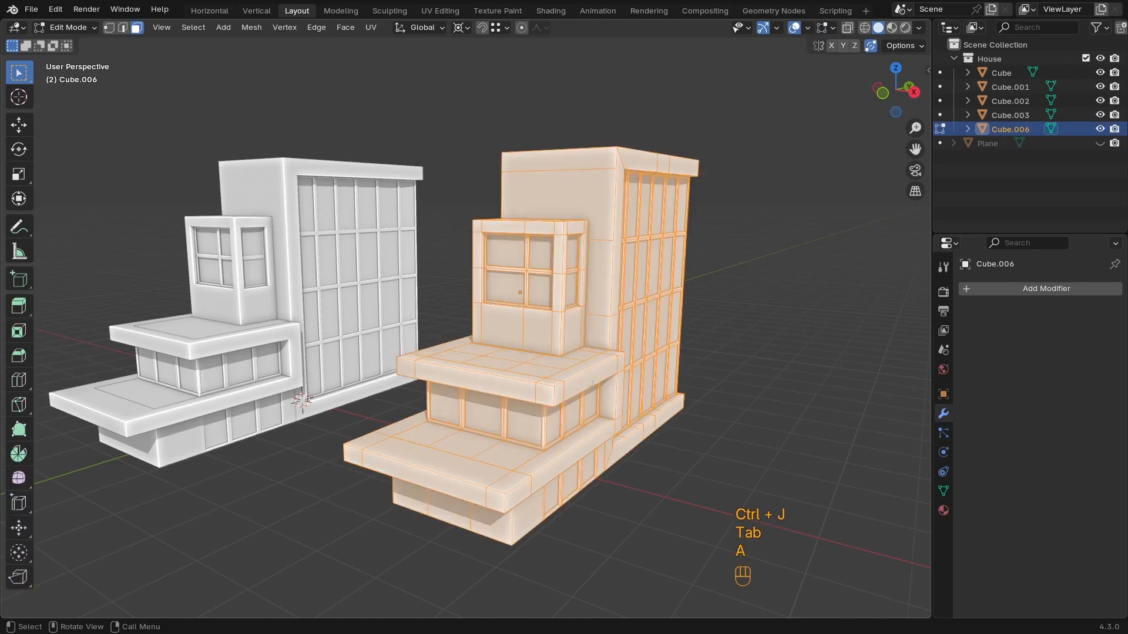
key("m")
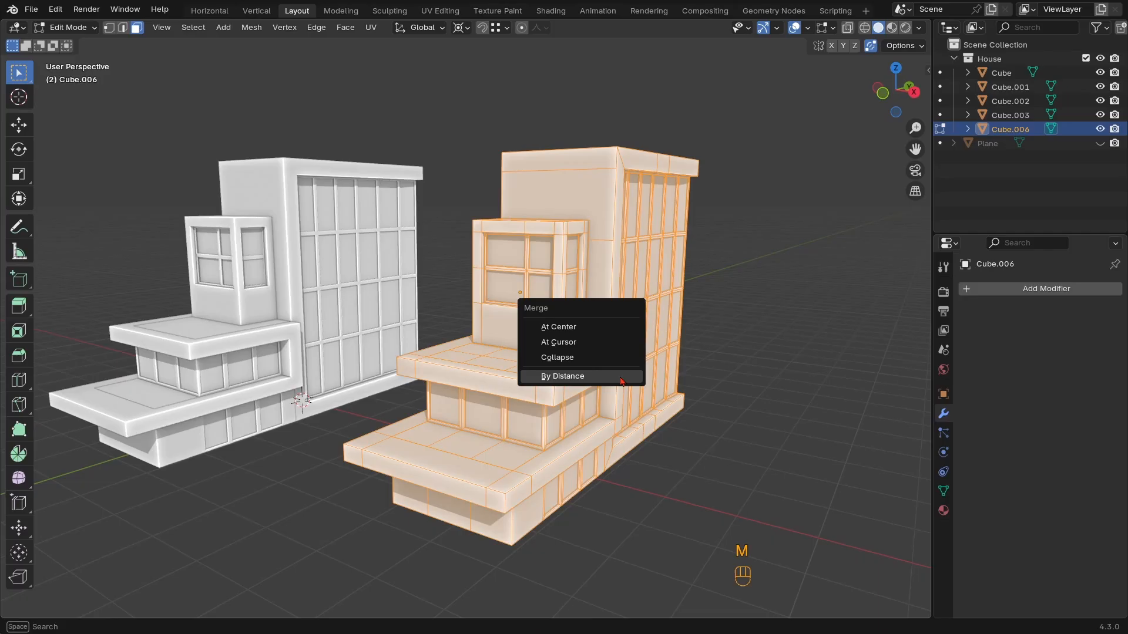
left_click(622, 381)
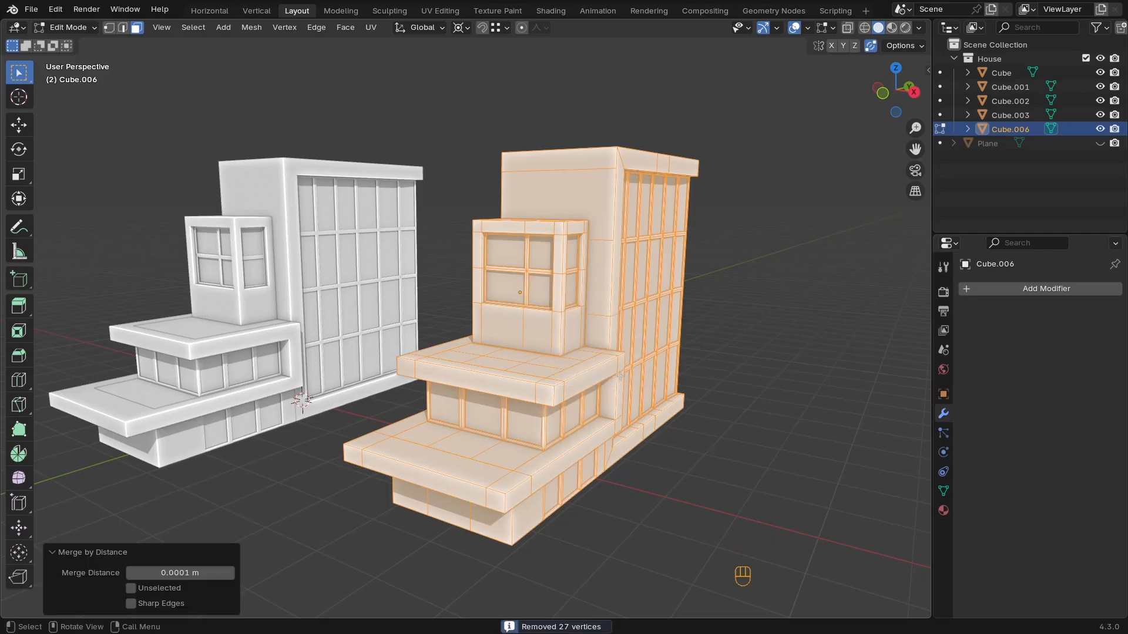
key("m")
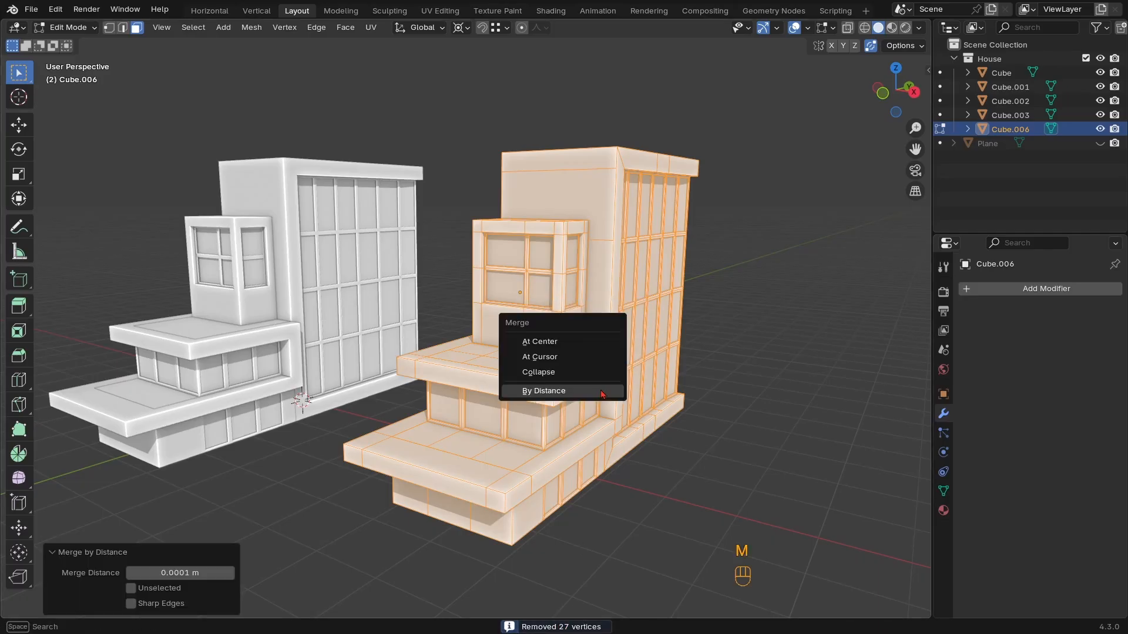
left_click(546, 390)
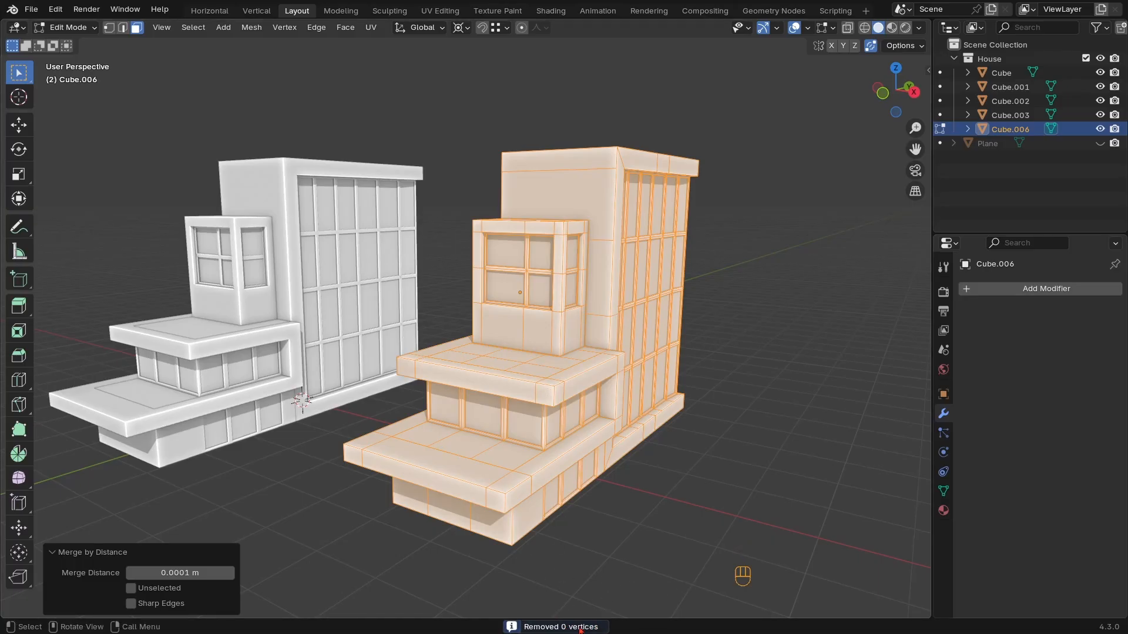
middle_click_drag(579, 317, 579, 379, "ctrl")
mouse_move(579, 379)
middle_mouse_down()
mouse_move(548, 382)
mouse_move(509, 437)
mouse_move(499, 373)
mouse_move(660, 372)
mouse_move(564, 373)
middle_mouse_up()
key("Tab")
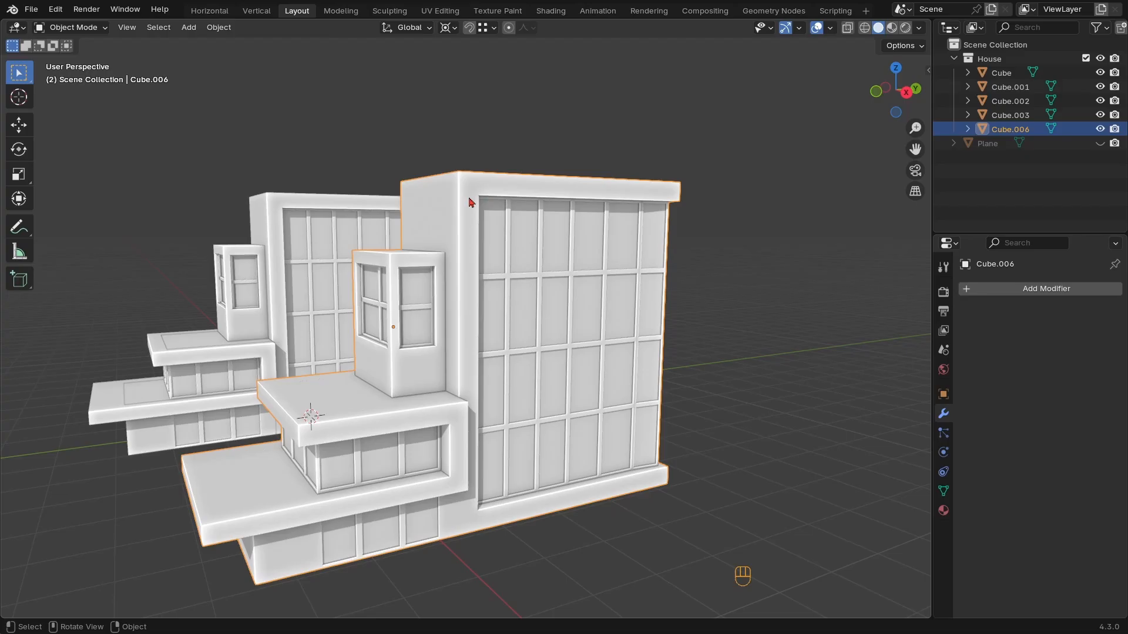
Save the House Props.blend file
middle_click_drag(470, 202, 611, 308)
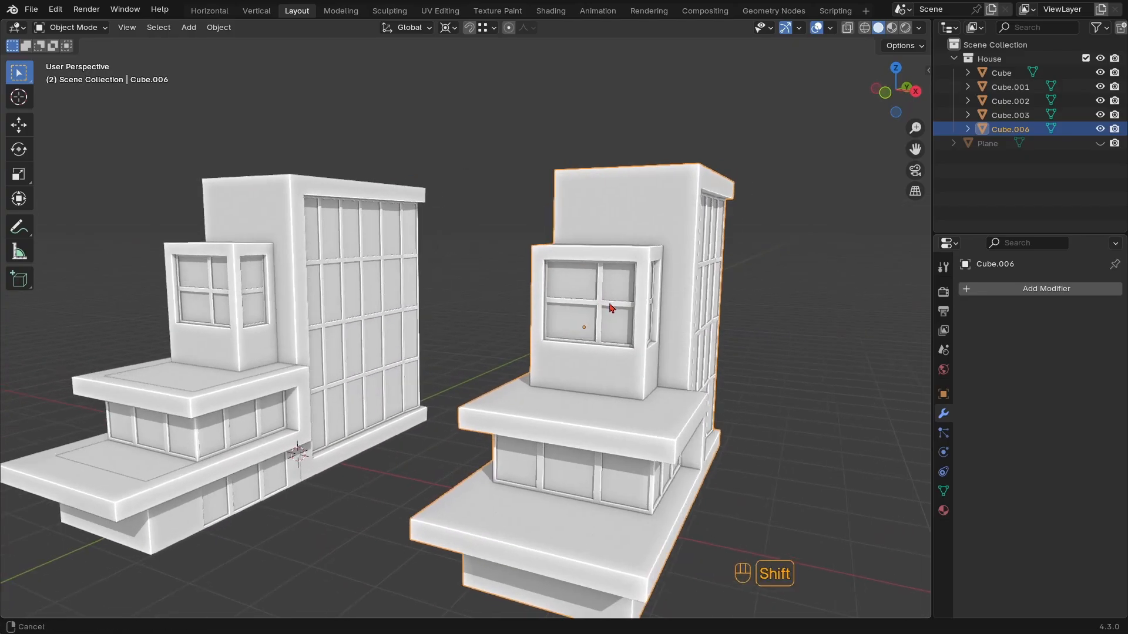
scroll(611, 308, "down", 4)
middle_click_drag(574, 383, 491, 434)
key("ctrl+s")
Hide the four separate blocks of the original house
middle_click_drag(371, 331, 383, 329)
left_click_drag(382, 330, 313, 400)
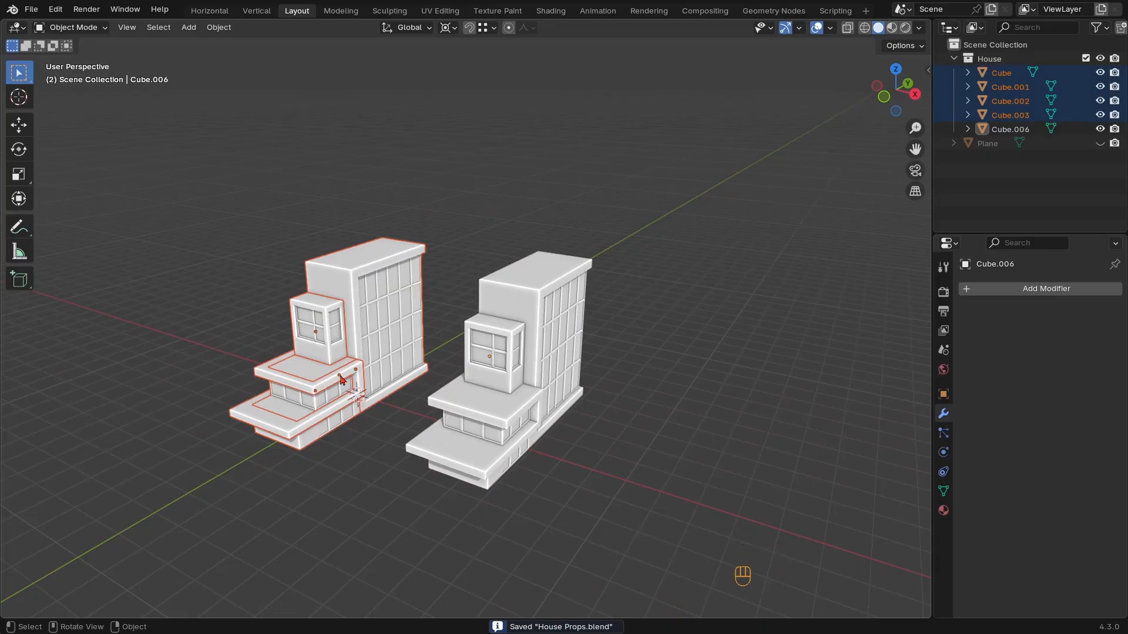
key("h")
Add a 2 m plane at the 3D cursor in front of the joined house and raise it along Z above the ground
left_click(504, 383)
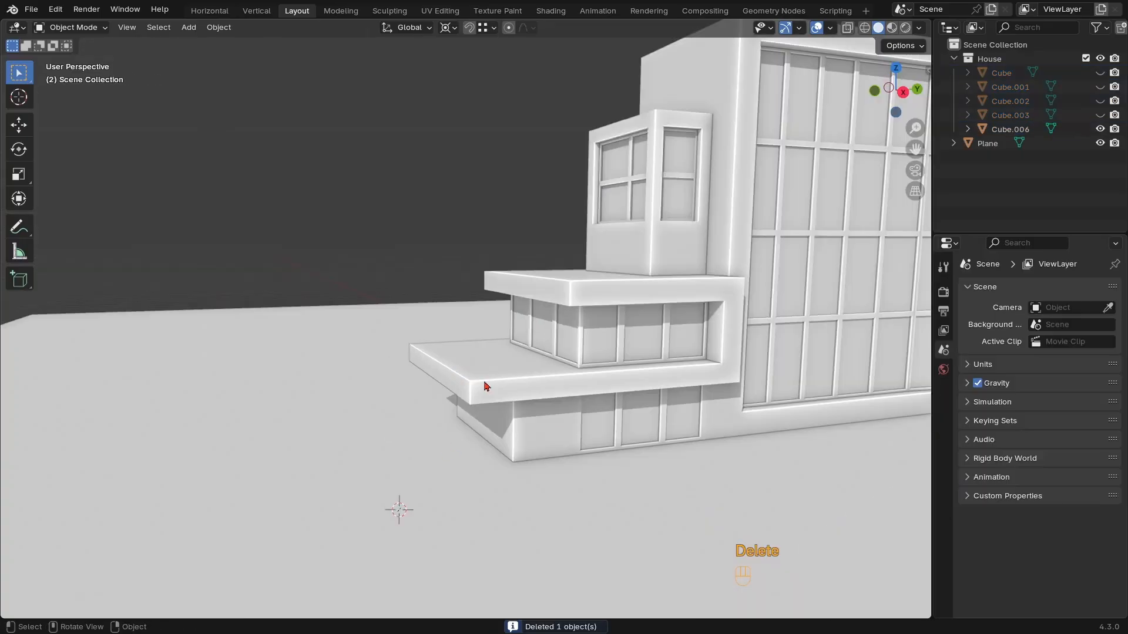
middle_click_drag(486, 388, 441, 429)
key("shift+a")
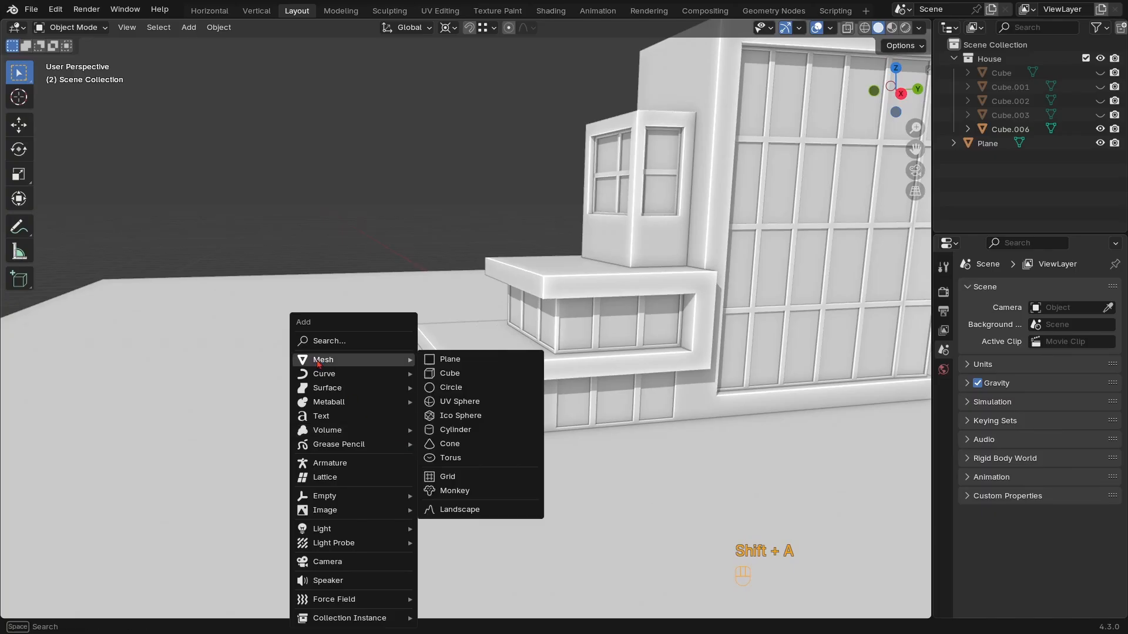
mouse_move(332, 360)
left_click(450, 359)
scroll(446, 460, "up", 3)
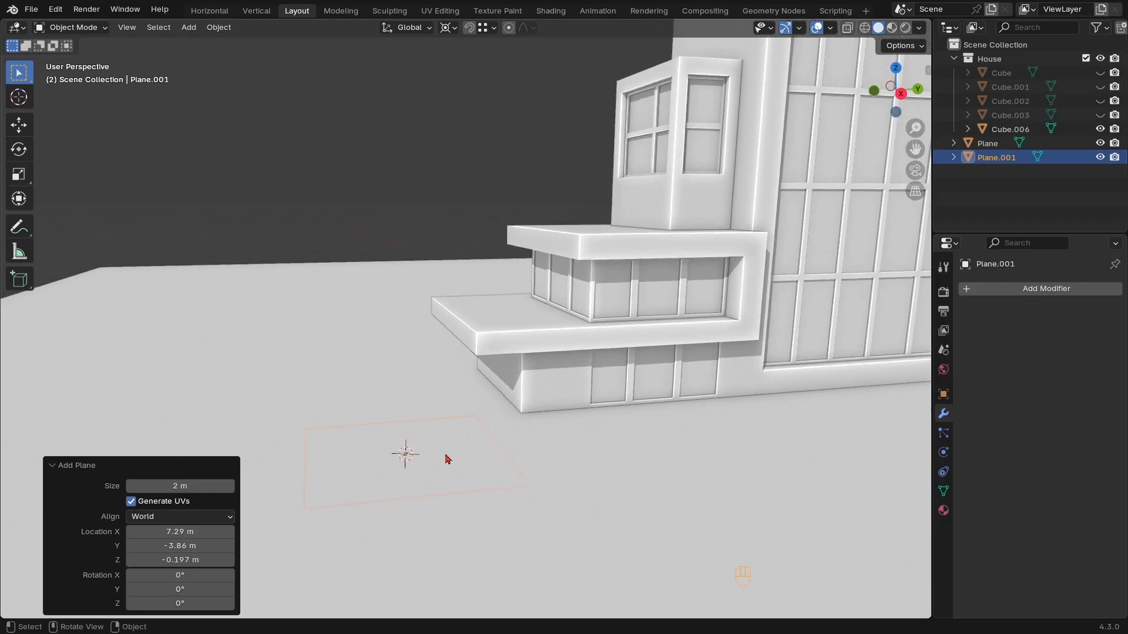
key("g")
key("z")
left_click(436, 423)
Delete three vertices of the new plane, leaving a single corner vertex
key("Tab")
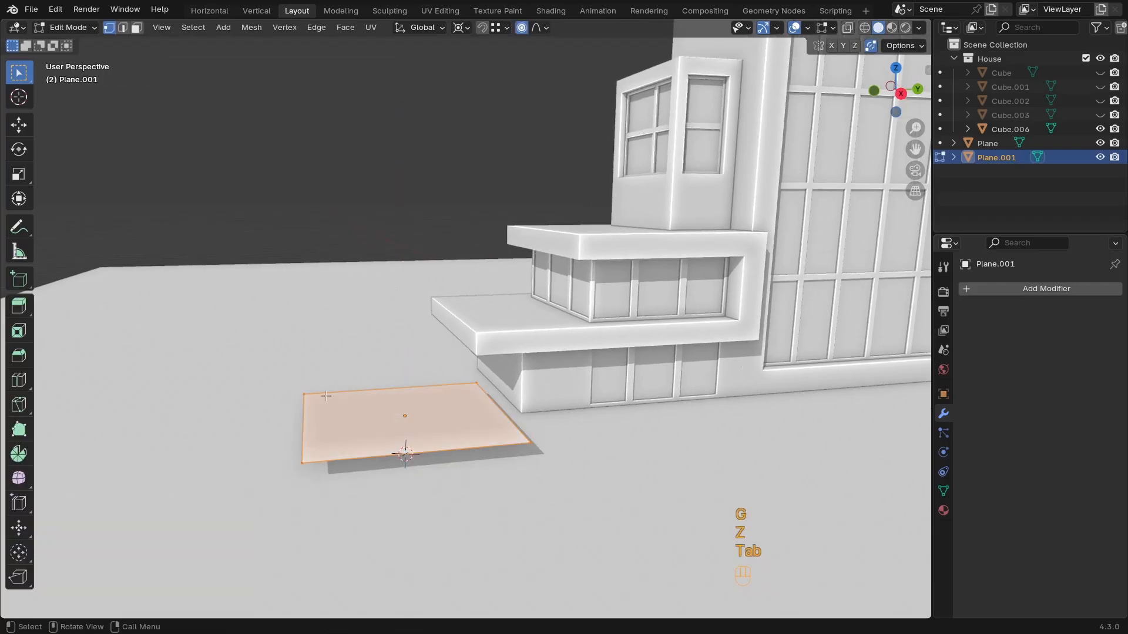
key("ctrl+i")
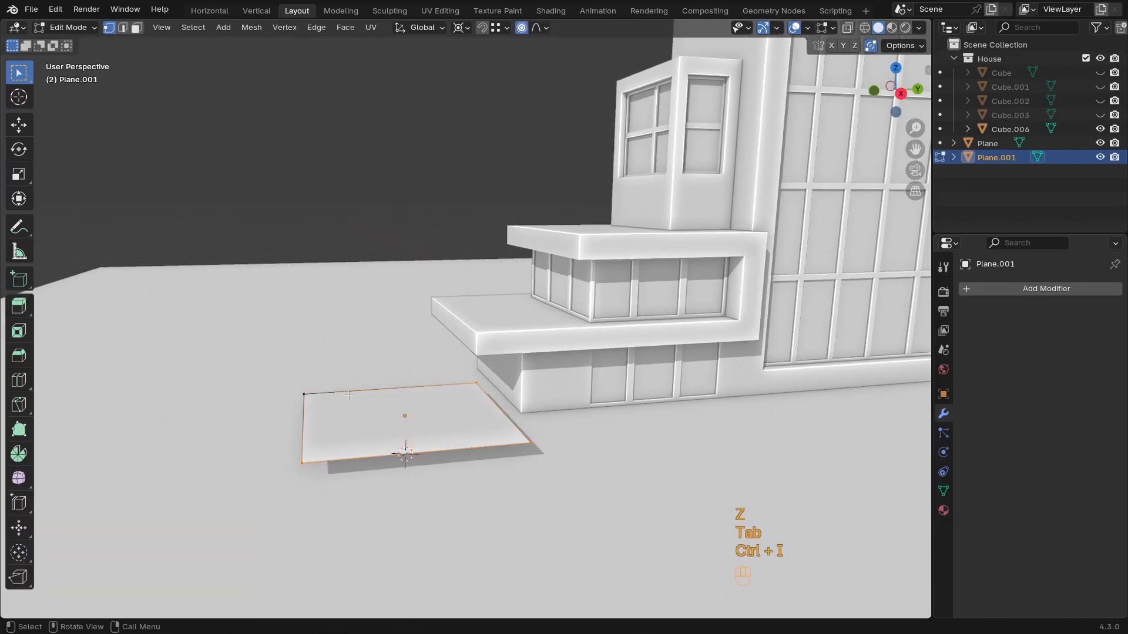
key("x")
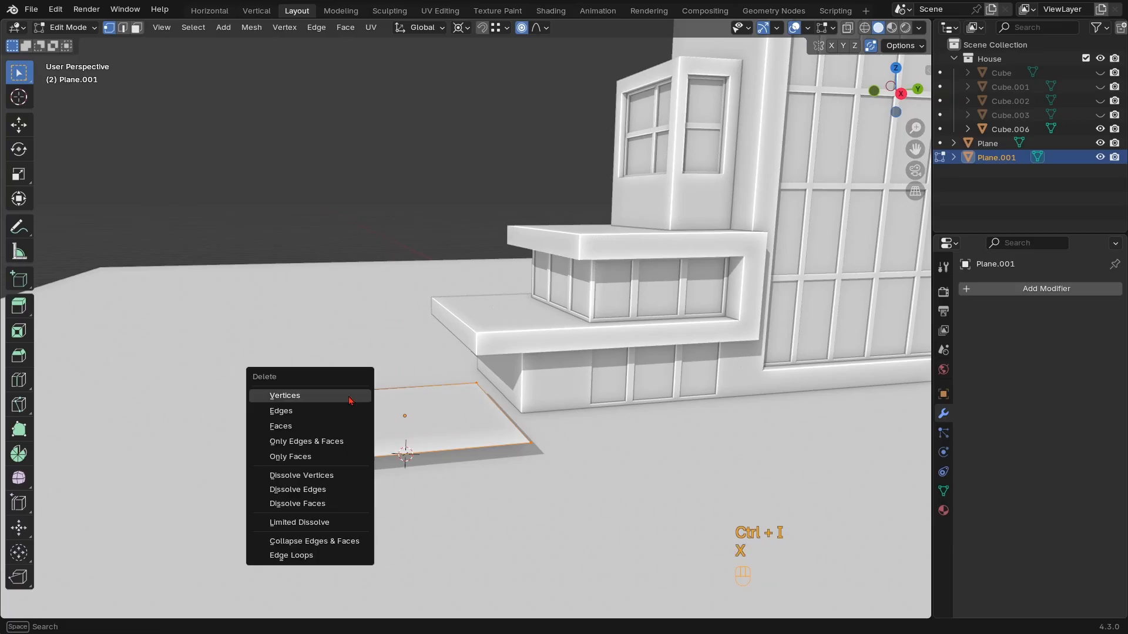
left_click(350, 399)
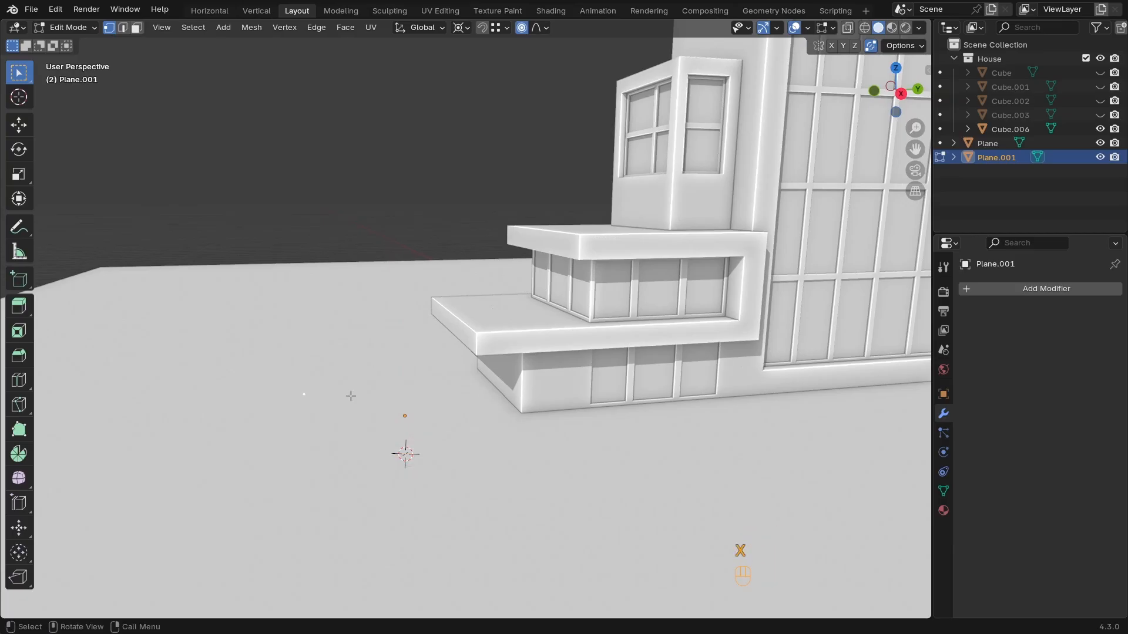
Extrude the remaining vertex into a rising zigzag trunk and start a second branch from its fork vertex
mouse_move(392, 404)
middle_mouse_down("ctrl")
mouse_move(332, 382)
mouse_move(407, 390)
middle_mouse_up("ctrl")
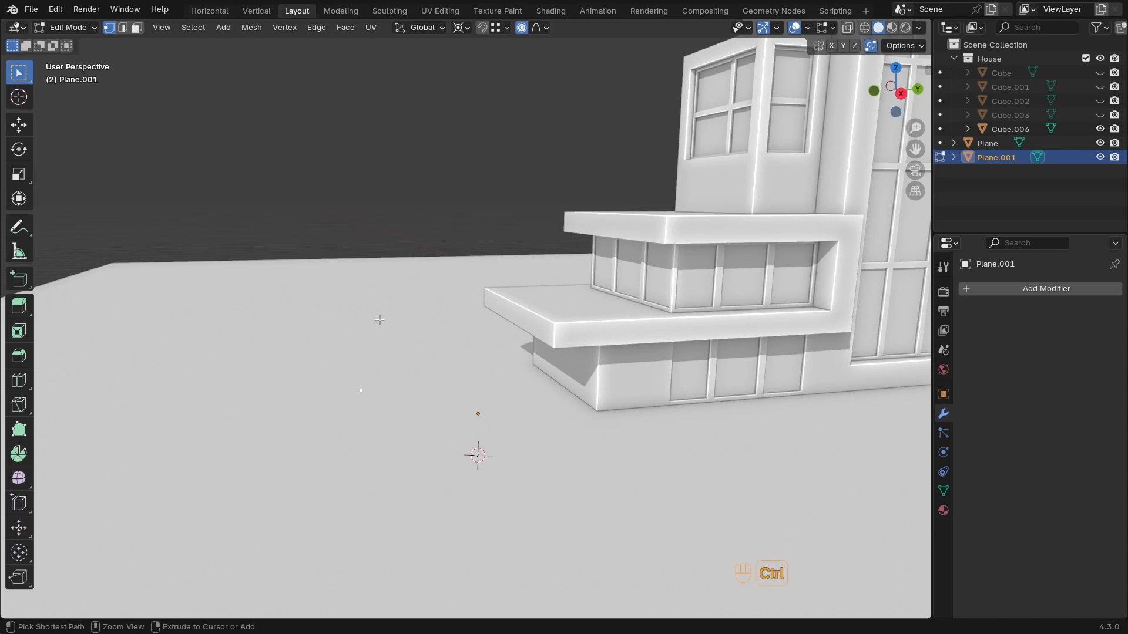
left_click(385, 303, "ctrl")
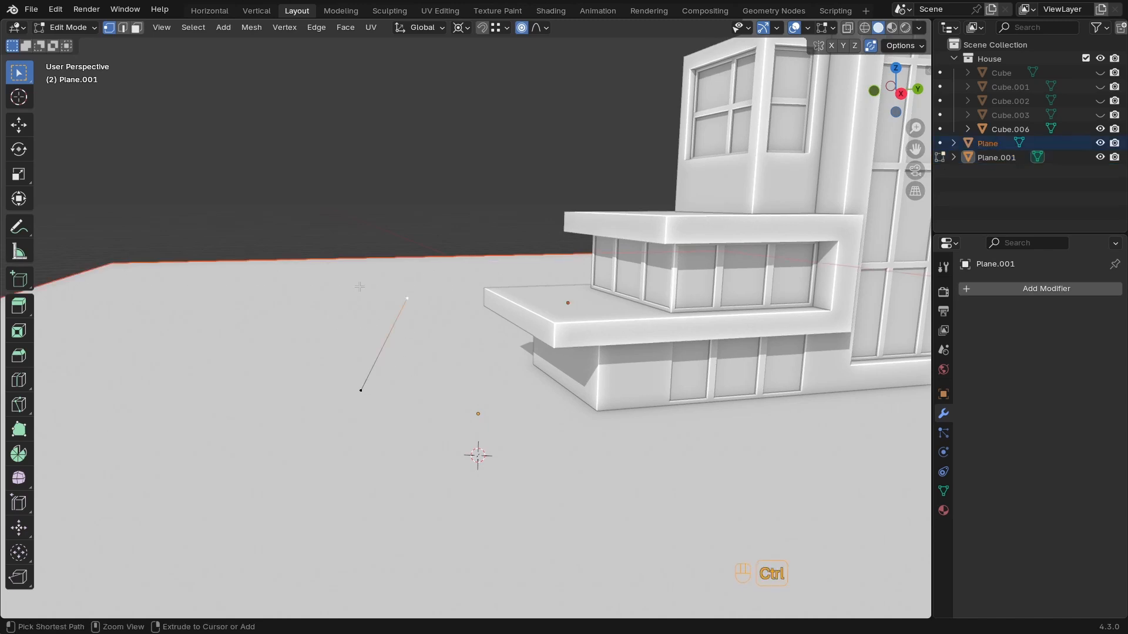
middle_click_drag(360, 286, 403, 303)
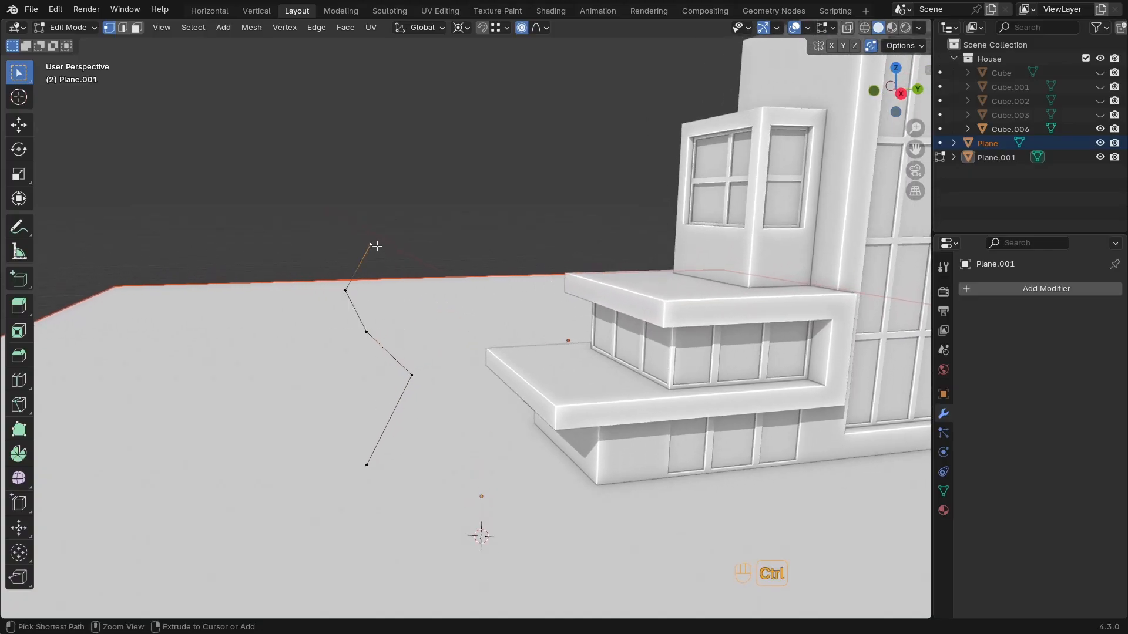
middle_click_drag(377, 247, 405, 368)
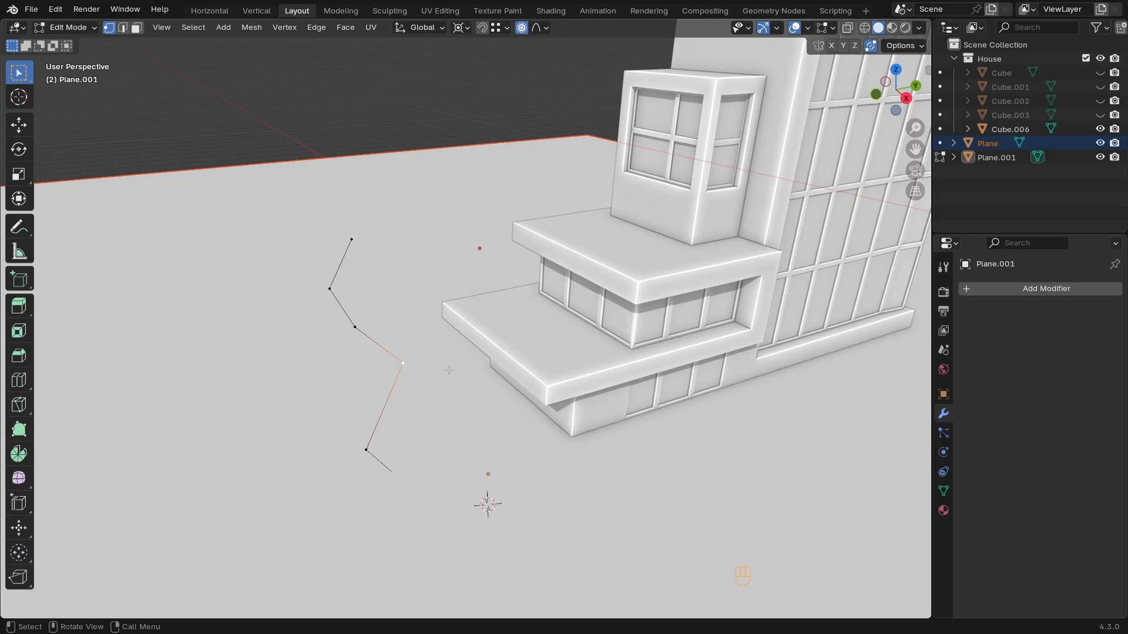
middle_click_drag(484, 335, 679, 372)
middle_click_drag(408, 273, 445, 284)
Move the second branch's lower vertex toward the house with proportional editing turned off
left_click(430, 371)
key("g")
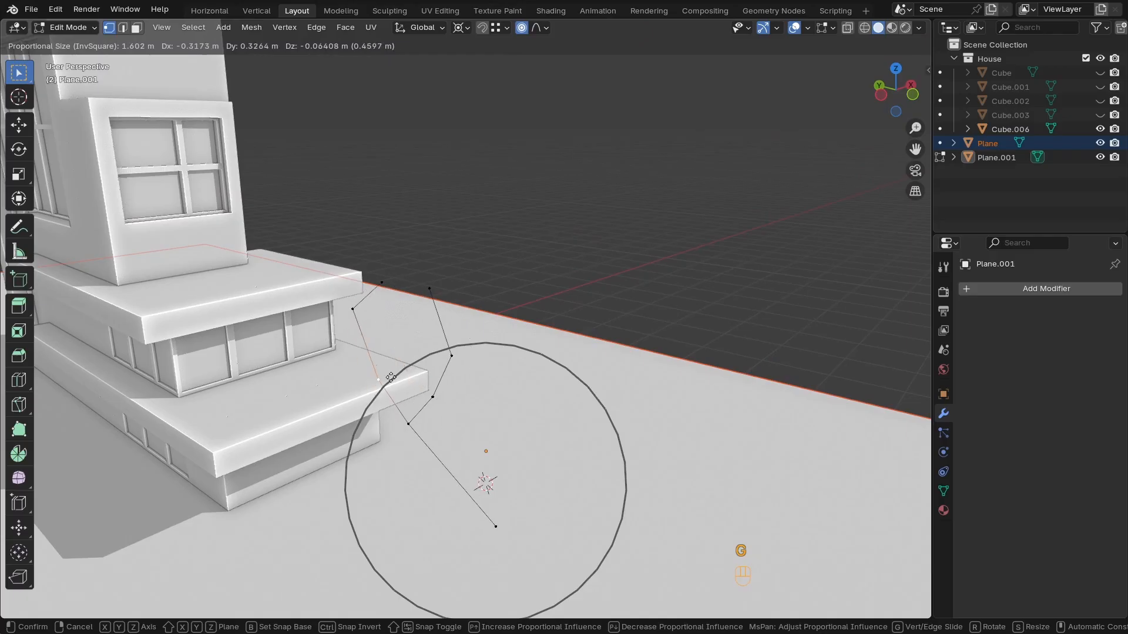
right_click(382, 376)
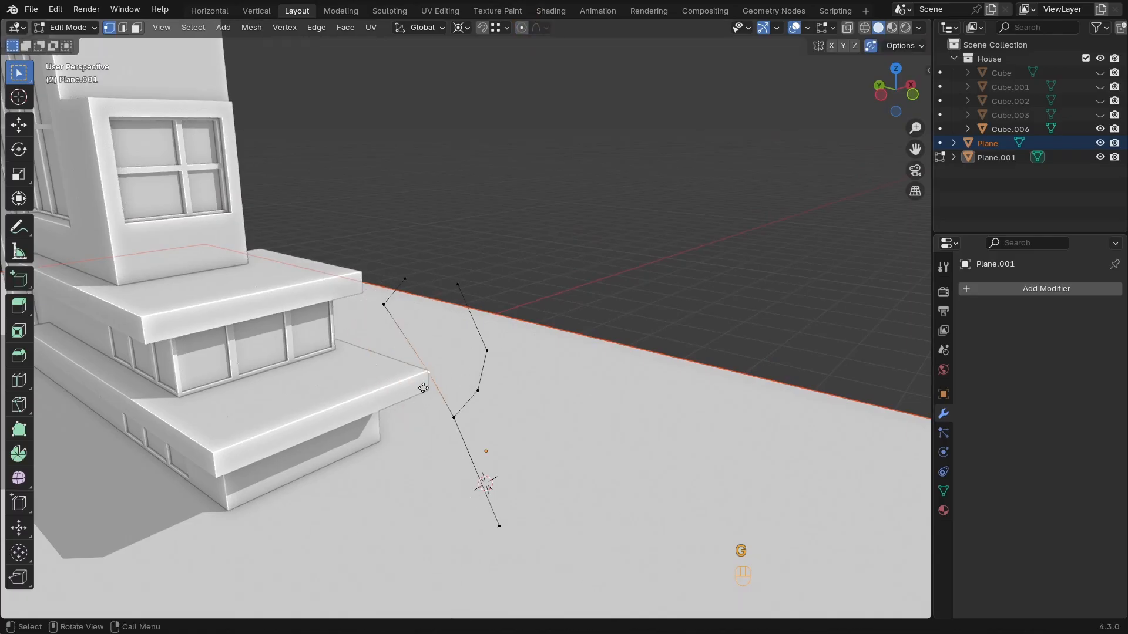
key("g")
left_click(390, 379)
Reposition two vertices of the second branch and the first branch's lower vertex to reshape the fork
middle_click_drag(390, 379, 516, 362)
left_click(455, 332)
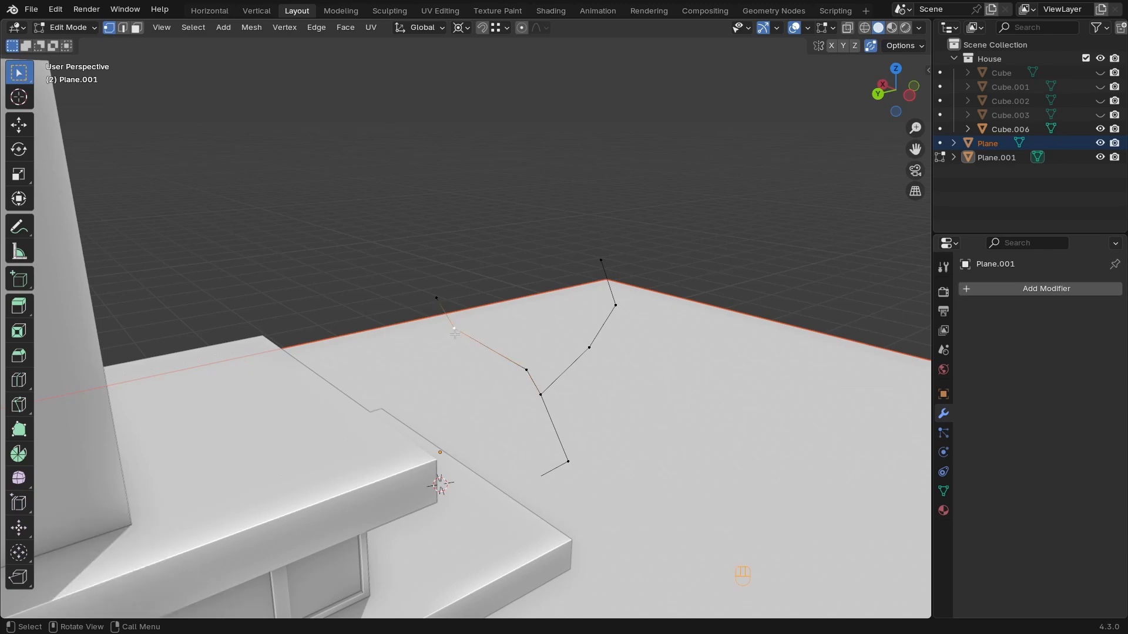
key("g")
left_click(498, 311)
left_click(528, 367)
key("g")
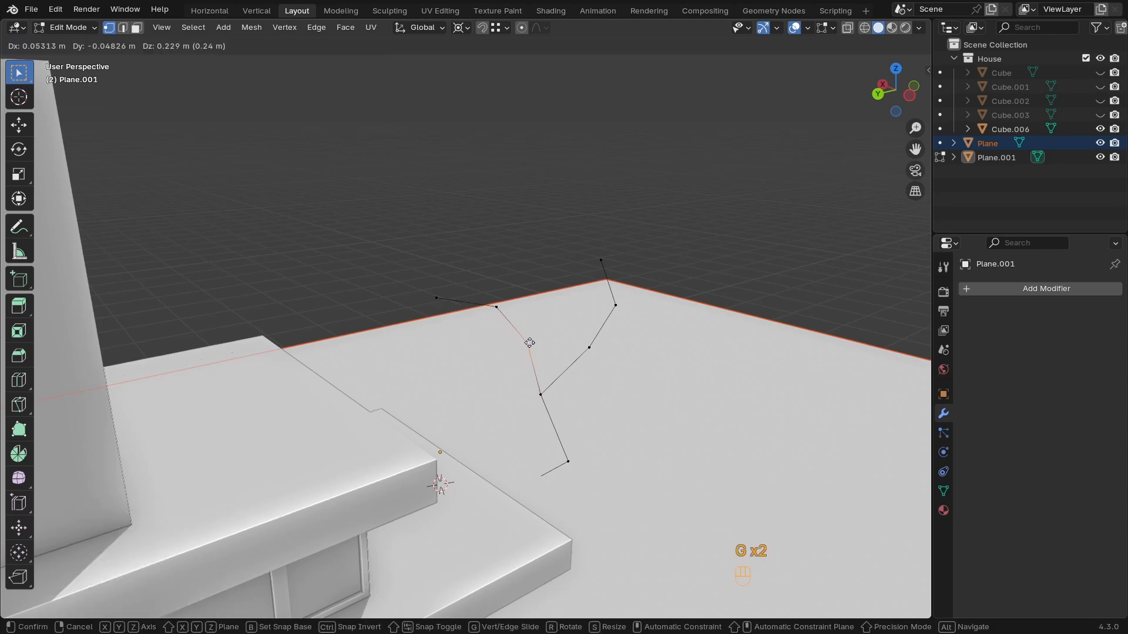
left_click(528, 337)
key("g")
left_click(585, 323)
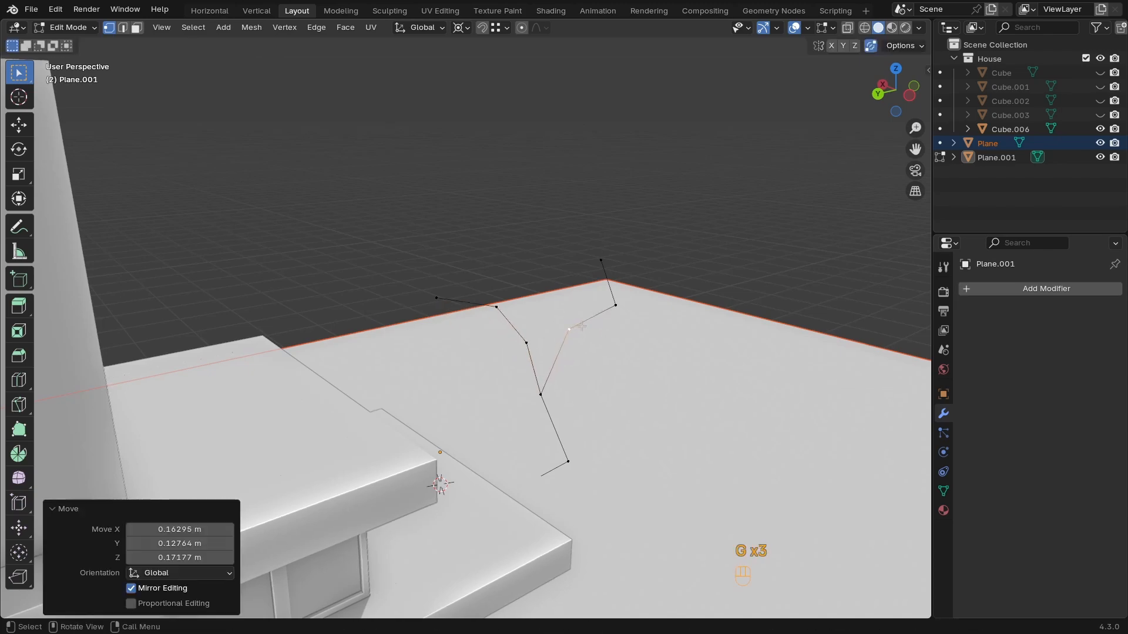
Extrude a third branch upward in three segments from the first branch's lower vertex
middle_click_drag(585, 323, 288, 367)
middle_click_drag(288, 368, 346, 400, "shift")
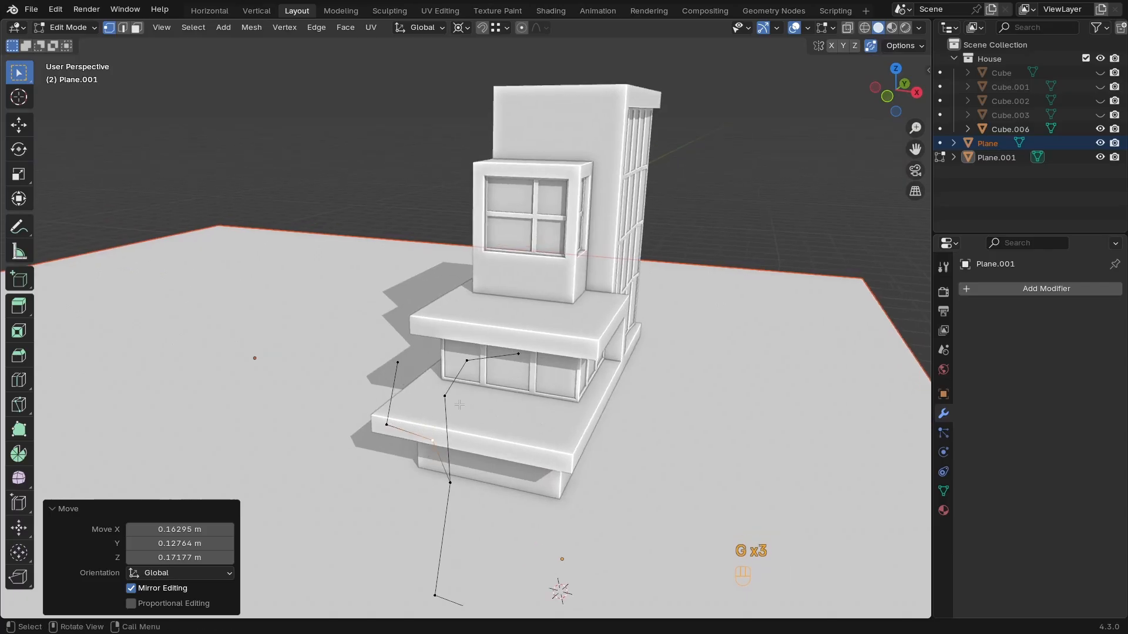
middle_click_drag(511, 423, 464, 452)
middle_click_drag(464, 452, 435, 440)
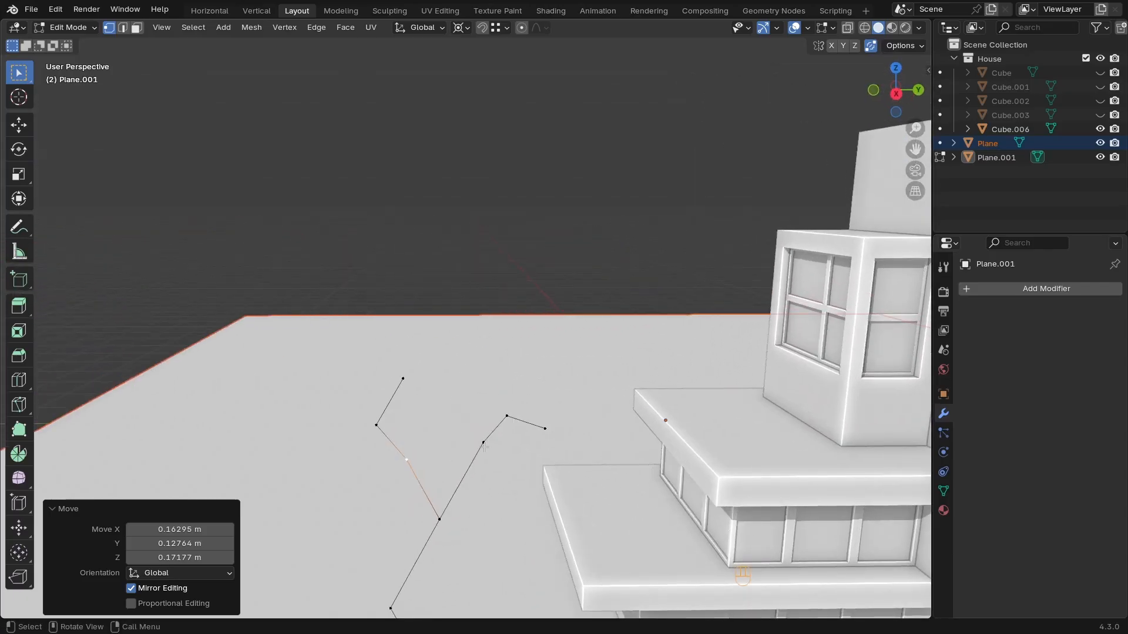
left_click(484, 441)
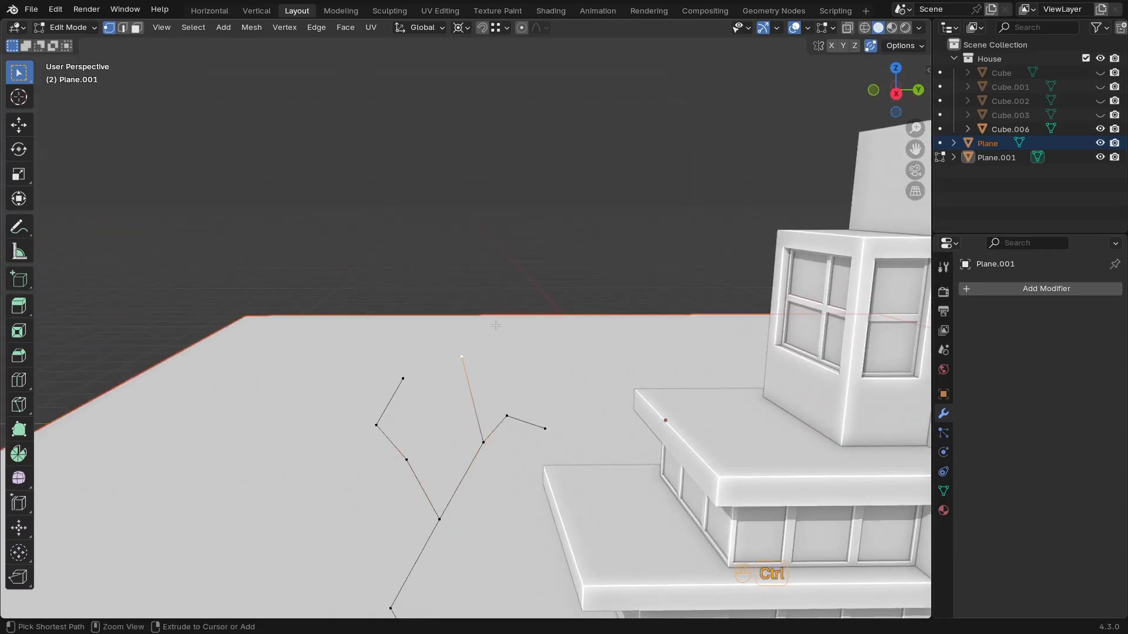
middle_click_drag(496, 326, 718, 398)
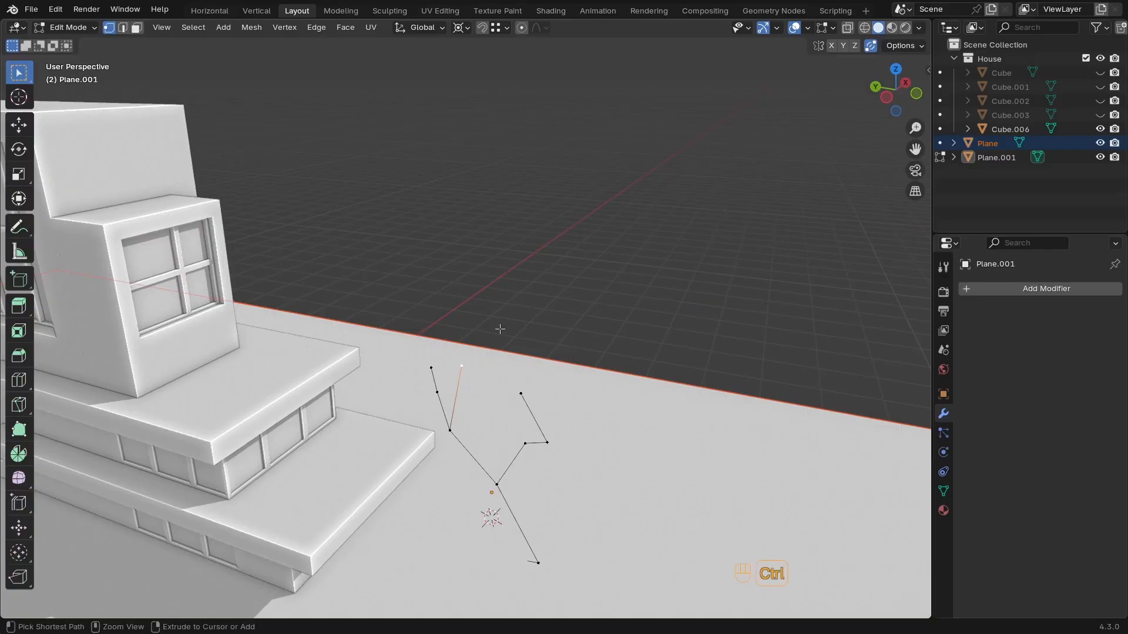
middle_click_drag(533, 321, 477, 302)
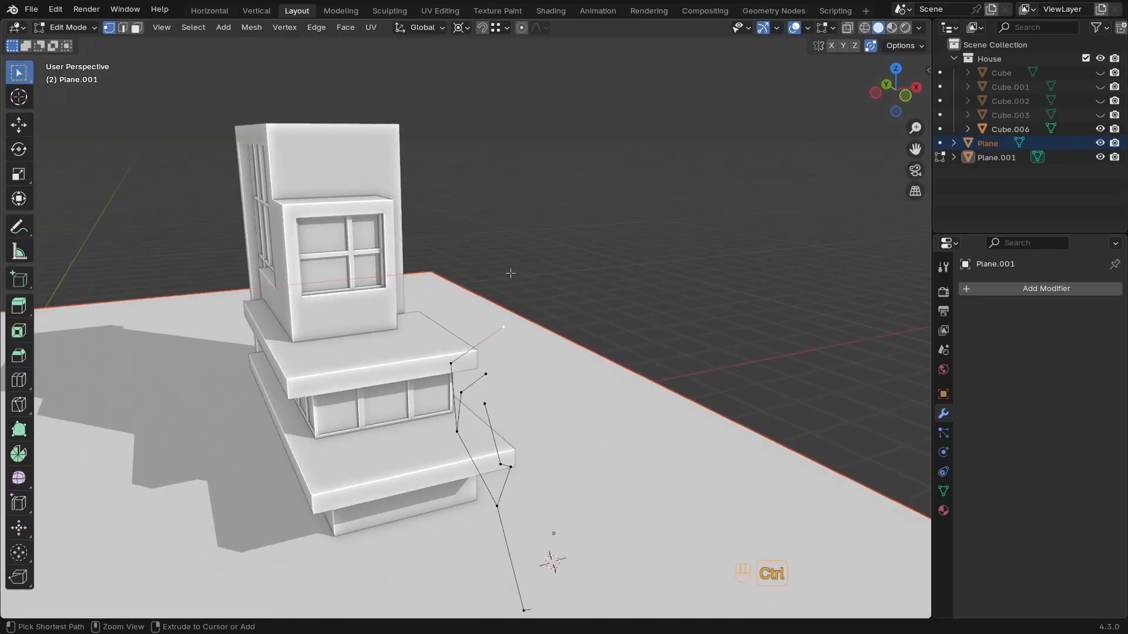
Move a vertex of the third branch and reposition the trunk's fork vertex to reshape the tree
middle_click_drag(578, 324, 645, 456)
key("g")
left_click(386, 393)
left_click(498, 520)
key("g")
left_click(515, 504)
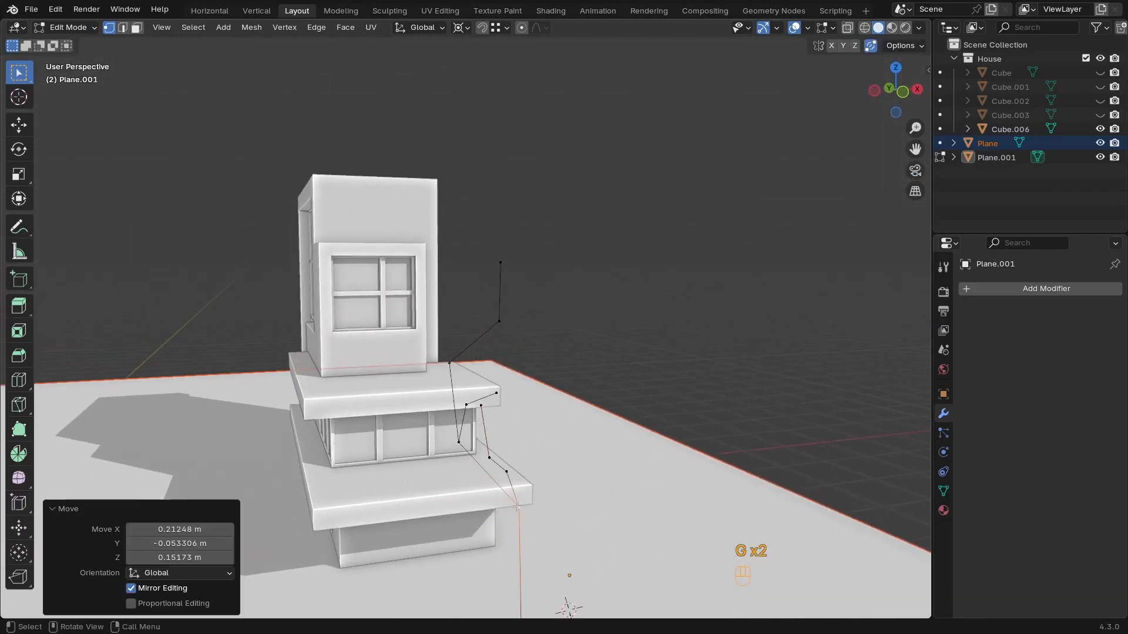
middle_click_drag(511, 505, 411, 596)
key("g")
left_click(405, 535)
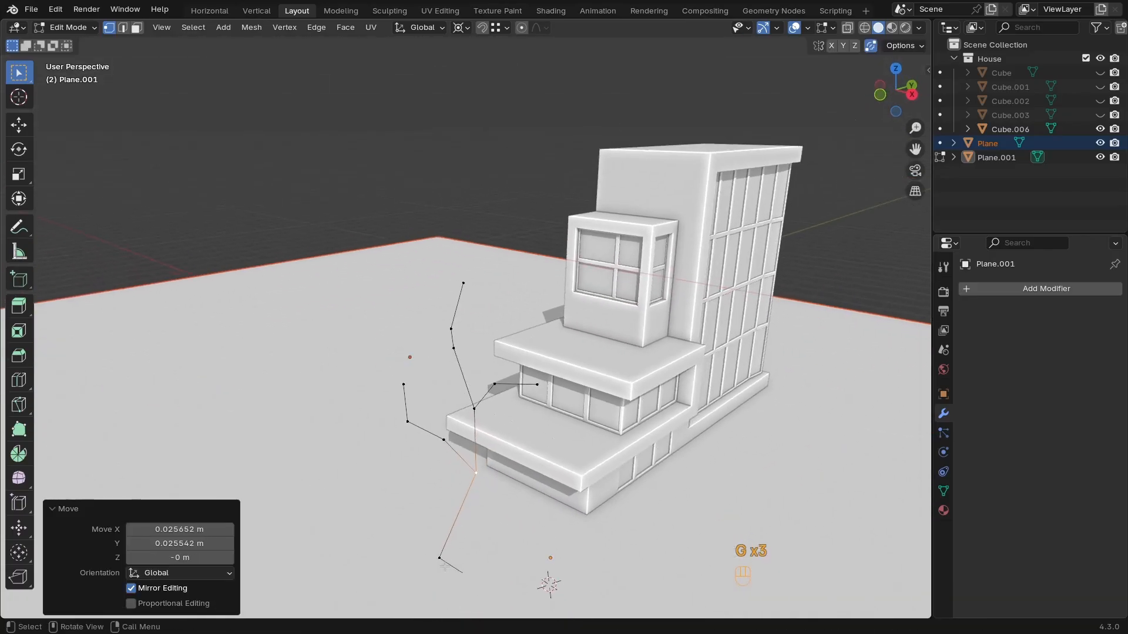
Slide the trunk's lower vertex toward the fork by a factor of 0.440 and nudge it into position
left_click(442, 557)
key("g")
key("g")
left_click(463, 513)
key("g")
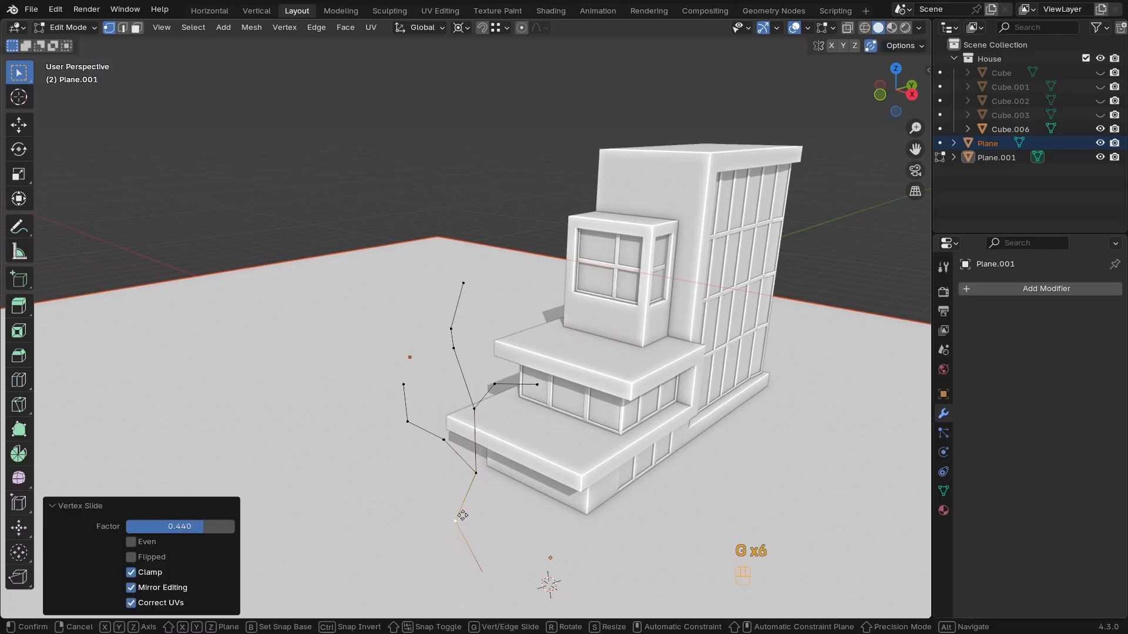
left_click(457, 510)
Reposition an outer branch vertex and extend the house-side branch with one more upward segment
middle_click_drag(458, 510, 459, 542, "ctrl")
middle_click_drag(473, 494, 420, 468)
left_click(422, 356)
key("g")
left_click(405, 356)
middle_click_drag(491, 377, 491, 400, "ctrl")
middle_click_drag(491, 399, 489, 347)
left_click(475, 451)
middle_click_drag(483, 437, 492, 485)
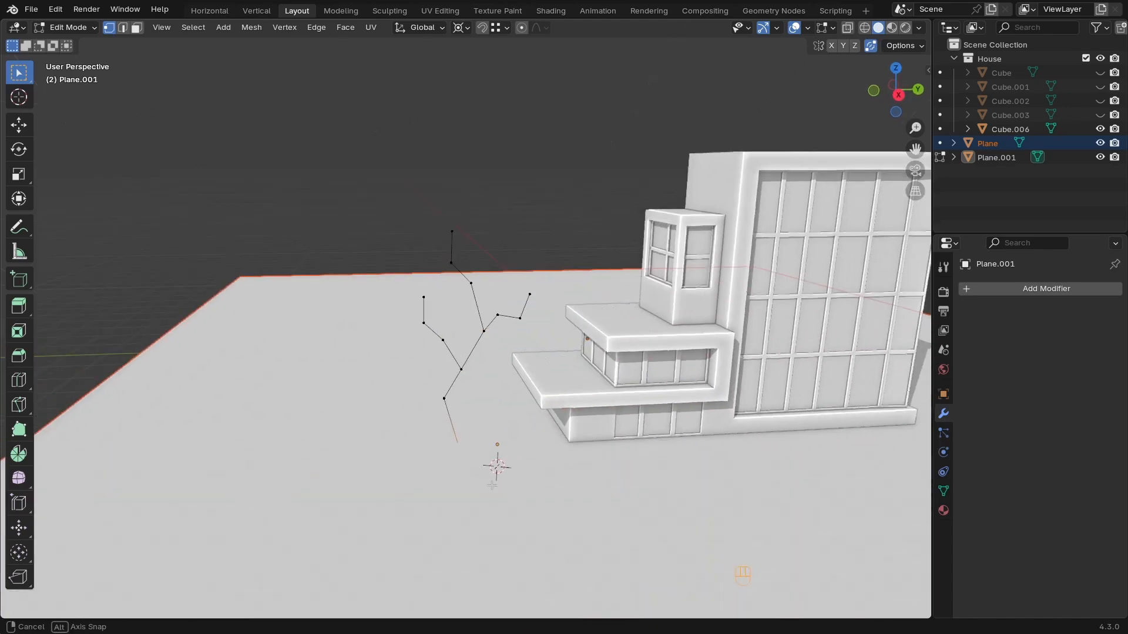
Raise the whole tree skeleton about 0.41 m along Z and return to Object Mode
key("g")
key("z")
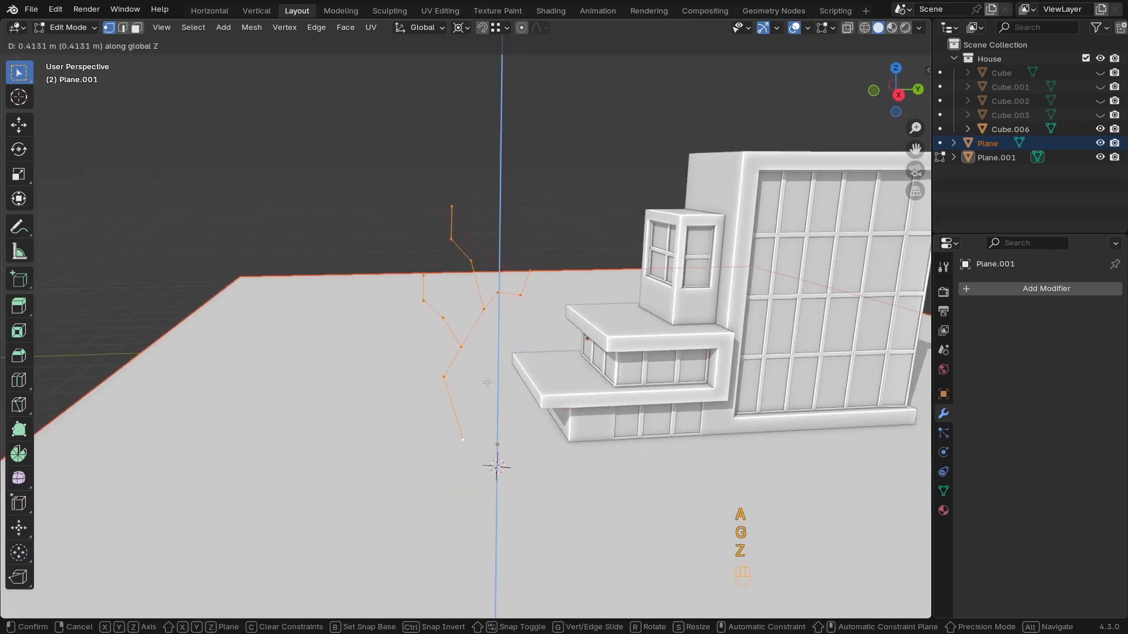
left_click(487, 383)
mouse_move(487, 383)
middle_mouse_down()
mouse_move(576, 468)
mouse_move(487, 371)
mouse_move(487, 382)
middle_mouse_up()
middle_click_drag(441, 488, 470, 311, "ctrl")
key("Tab")
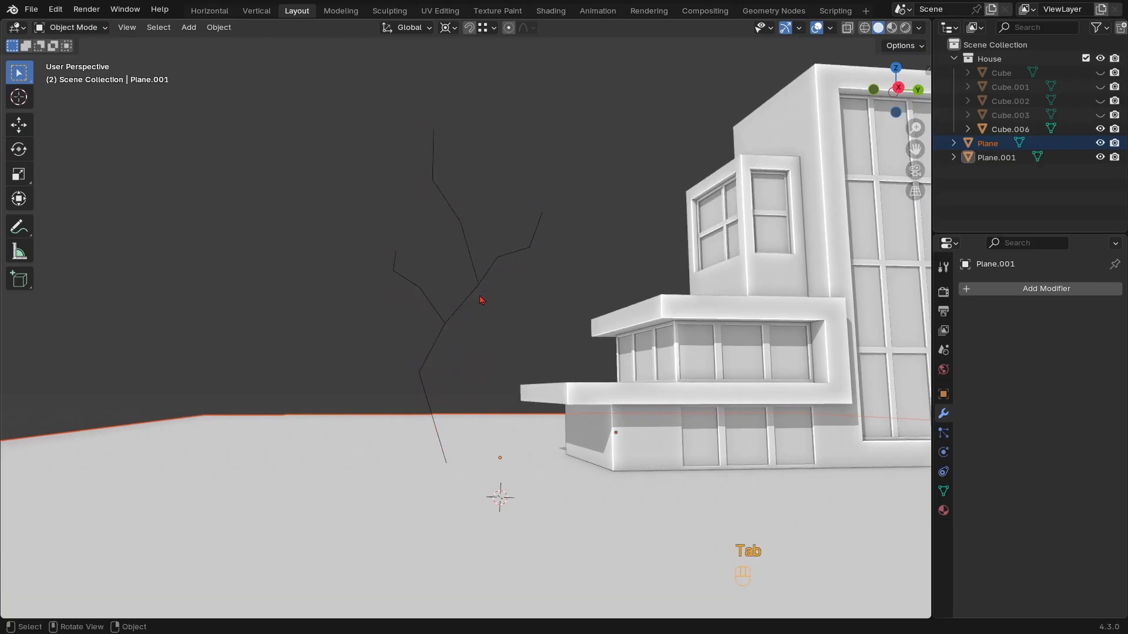
Add a Skin modifier and a Subdivision Surface modifier to the tree skeleton
left_click(480, 290)
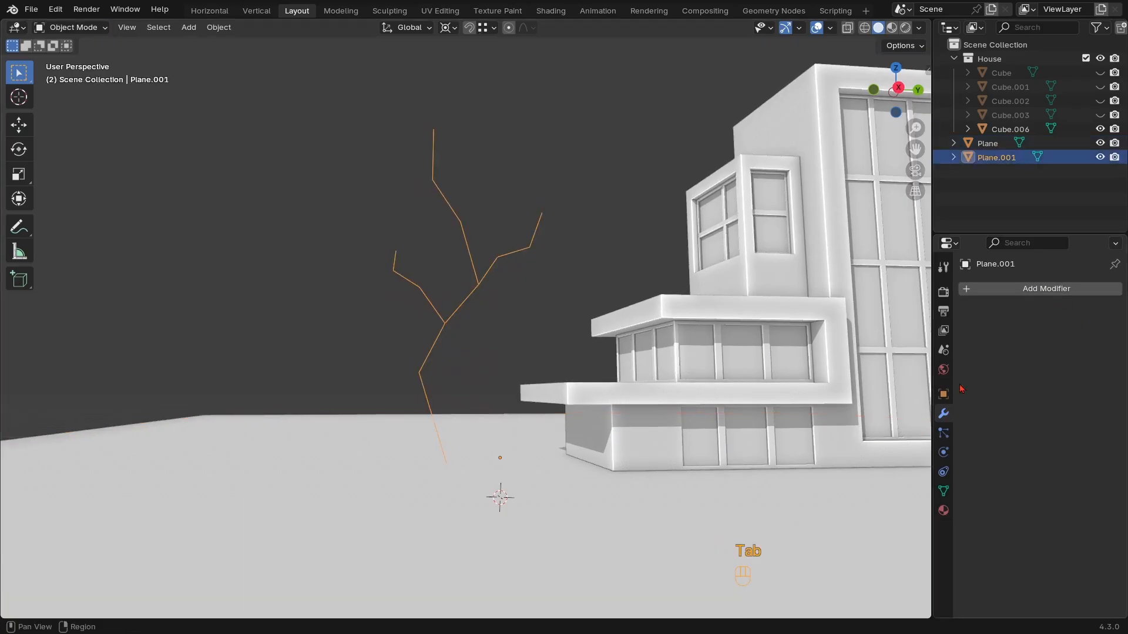
left_click(1035, 290)
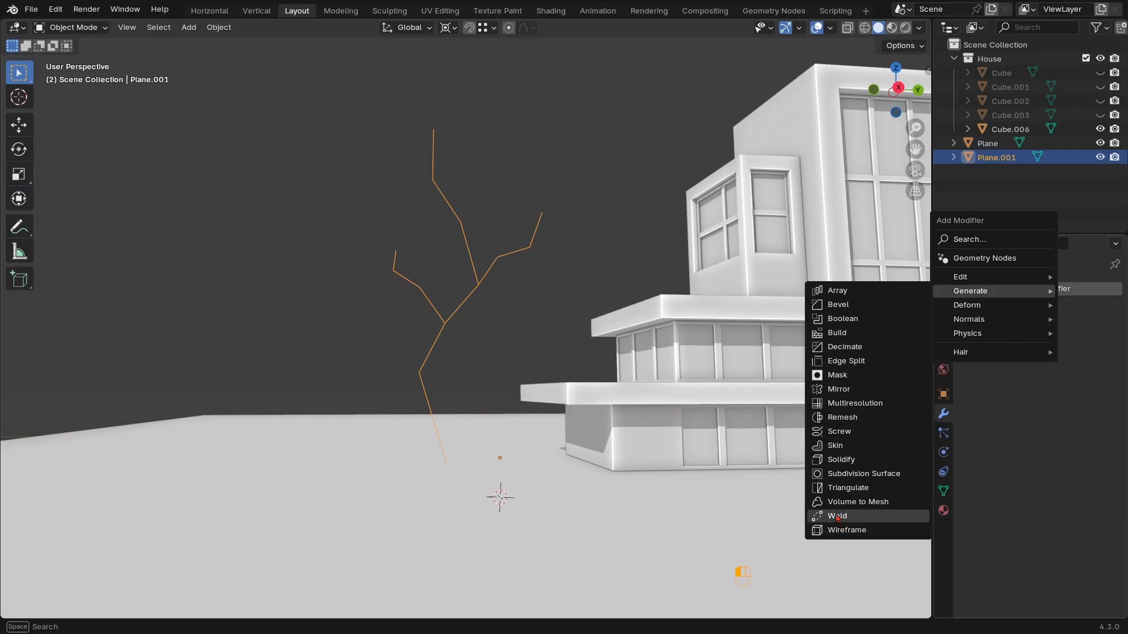
left_click(830, 447)
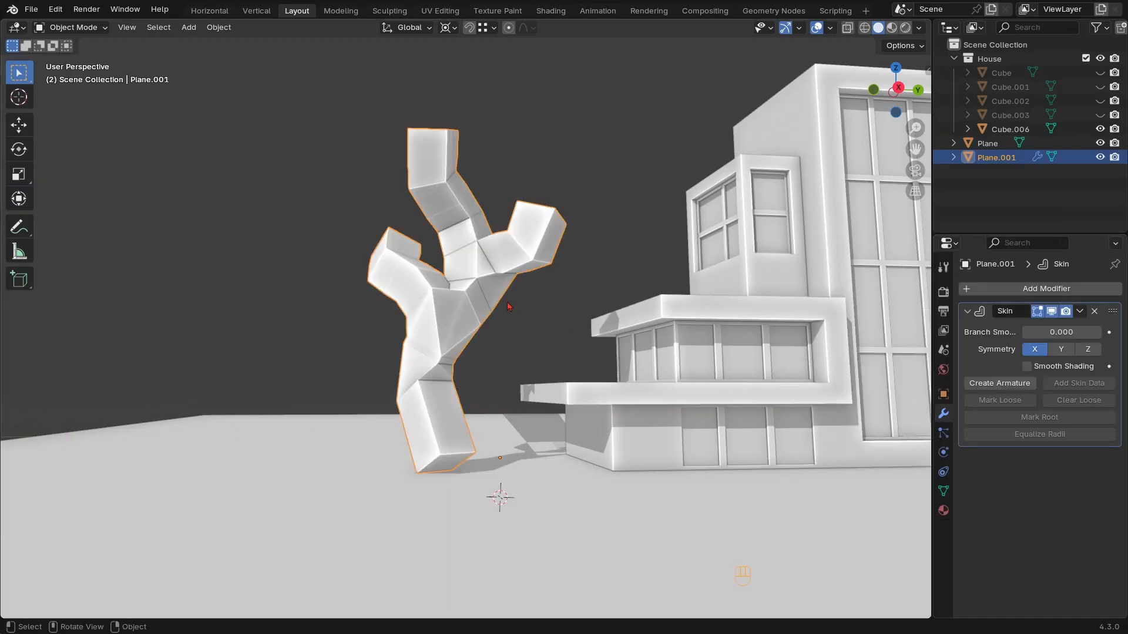
middle_click_drag(508, 306, 449, 331)
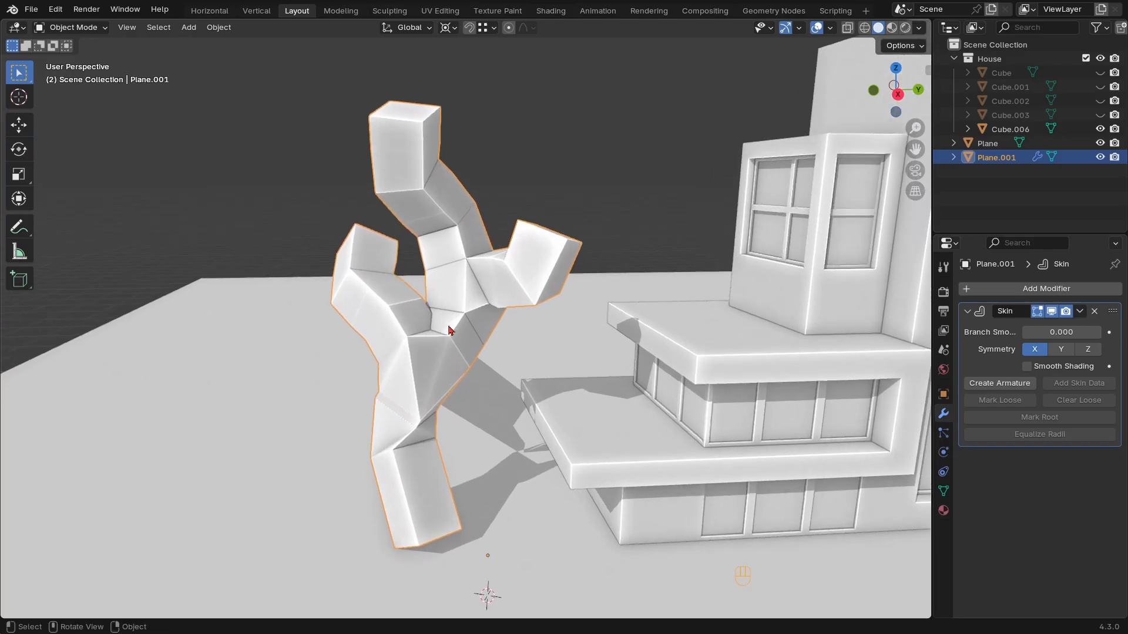
left_click(1036, 289)
mouse_move(1036, 296)
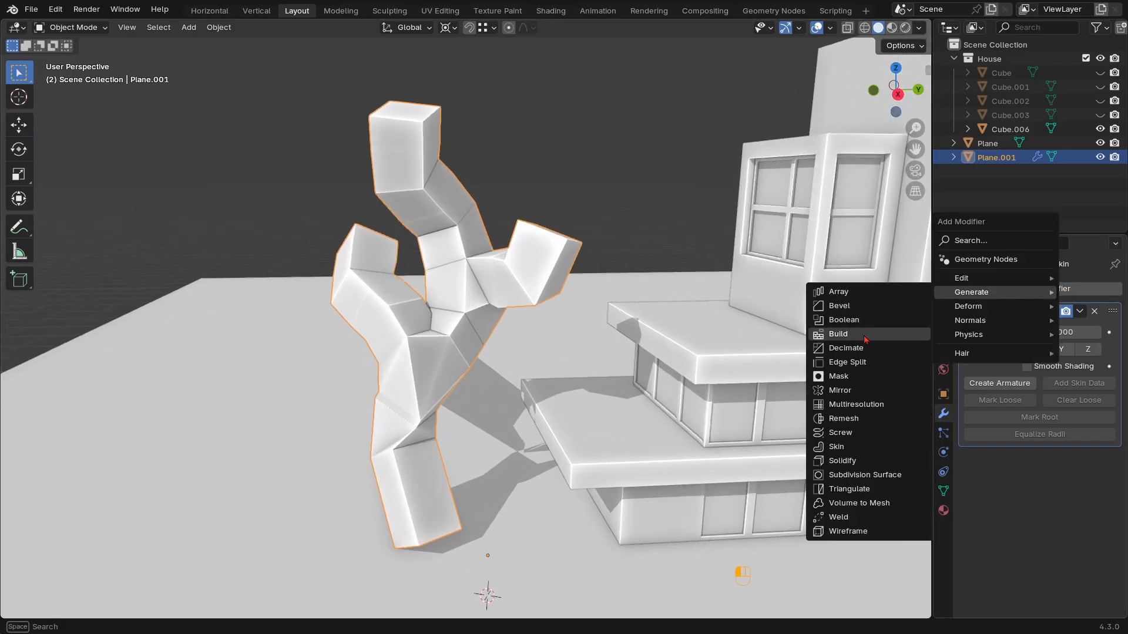
left_click(862, 474)
middle_click_drag(517, 352, 552, 301)
Show the tree in wireframe in Edit Mode and select its three branch tip vertices
key("Tab")
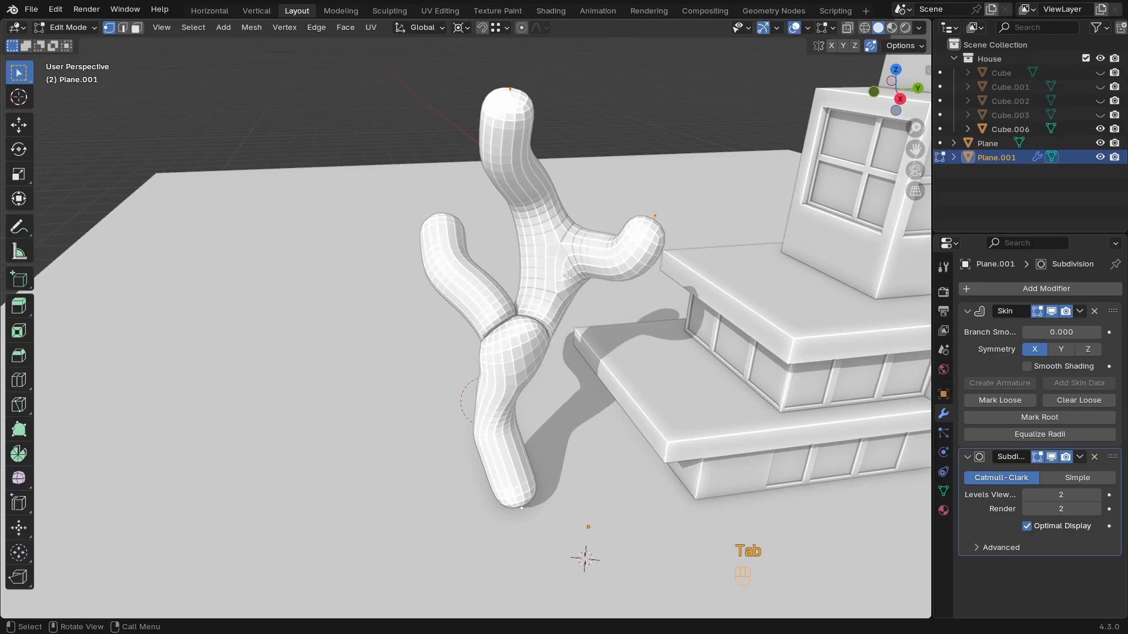
key("shift+z")
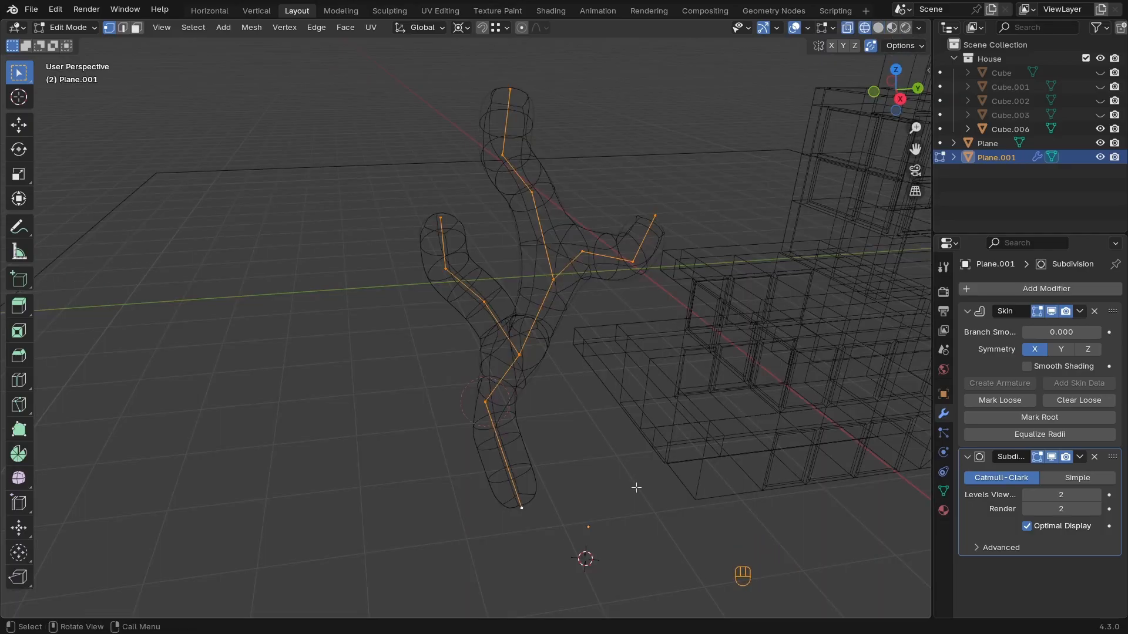
key("shift+z")
key("shift+z")
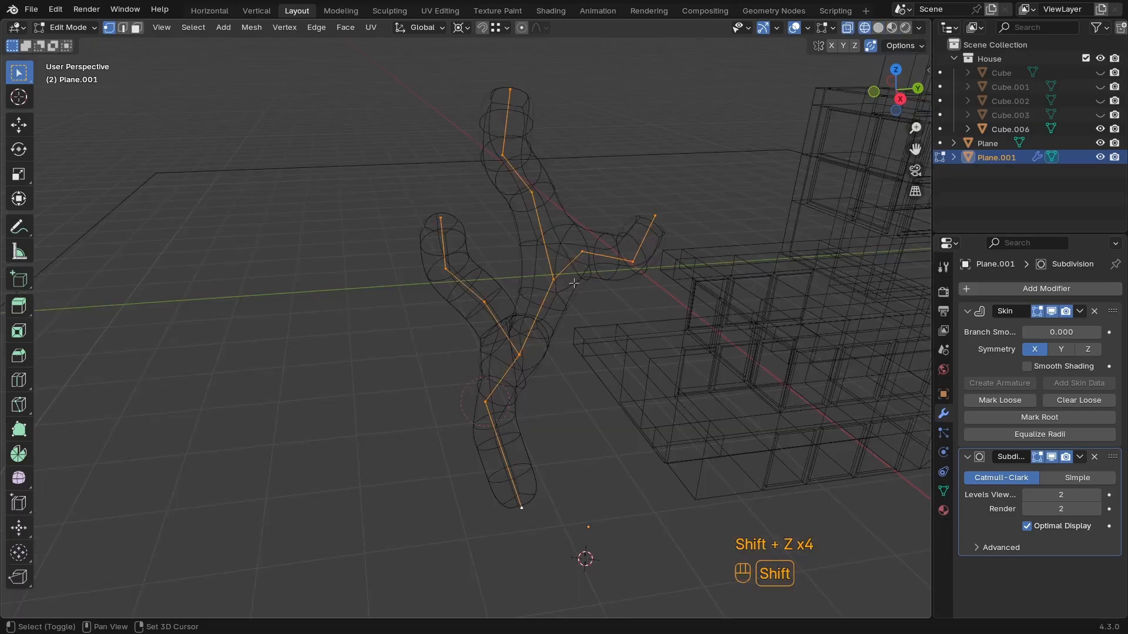
key("shift+z")
key("shift+z")
middle_click_drag(574, 283, 558, 332, "ctrl")
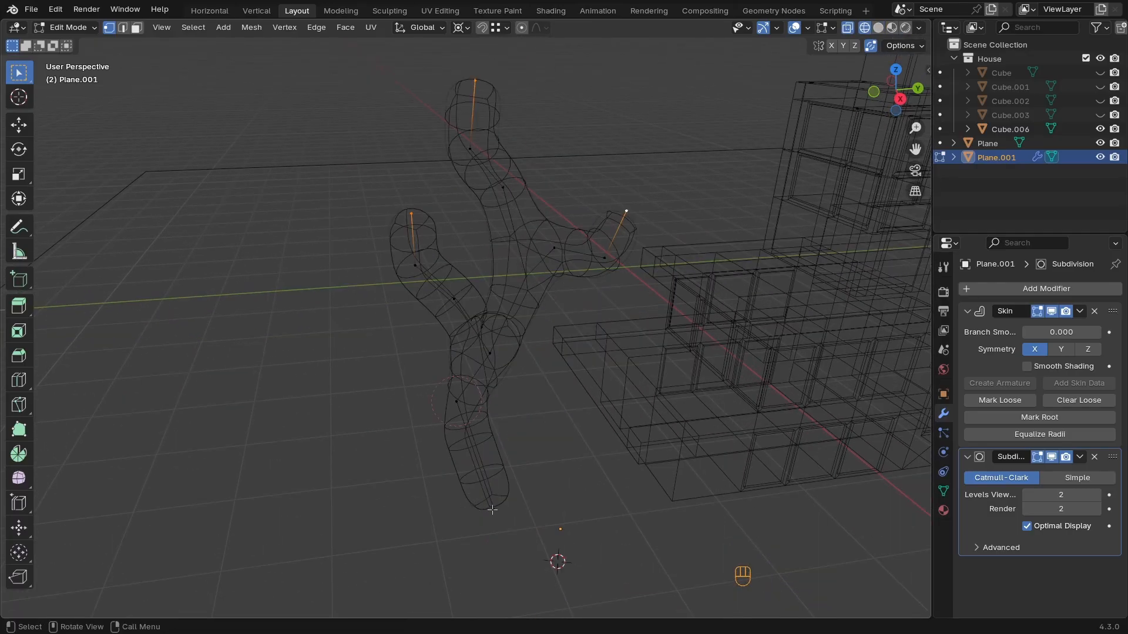
middle_click_drag(515, 497, 452, 400)
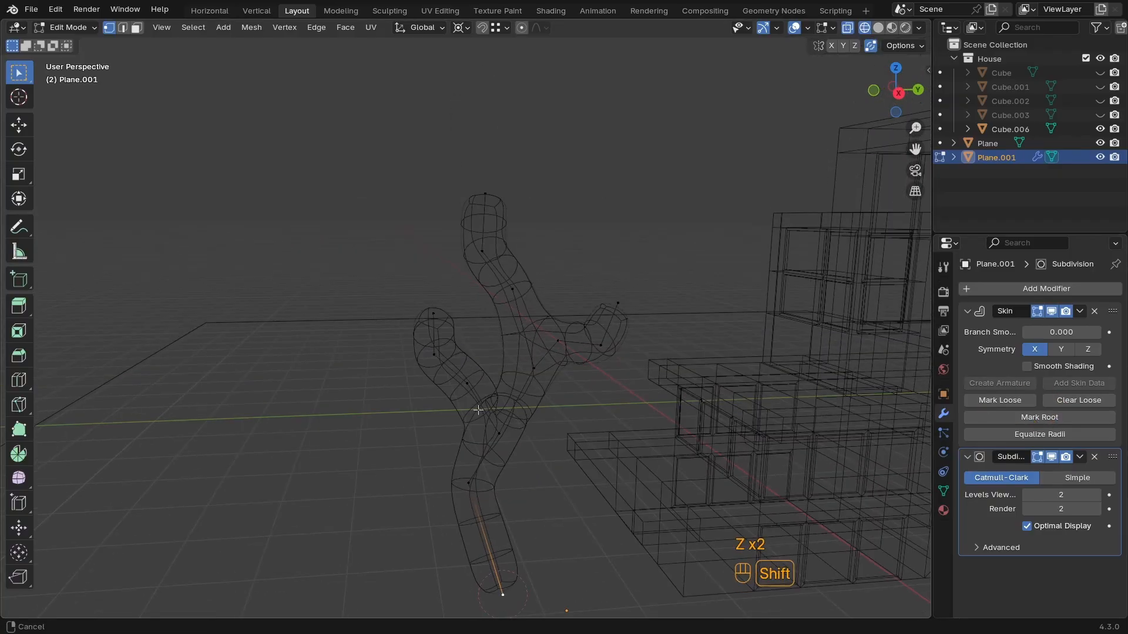
scroll(443, 320, "up", 2)
left_click(424, 313, "shift")
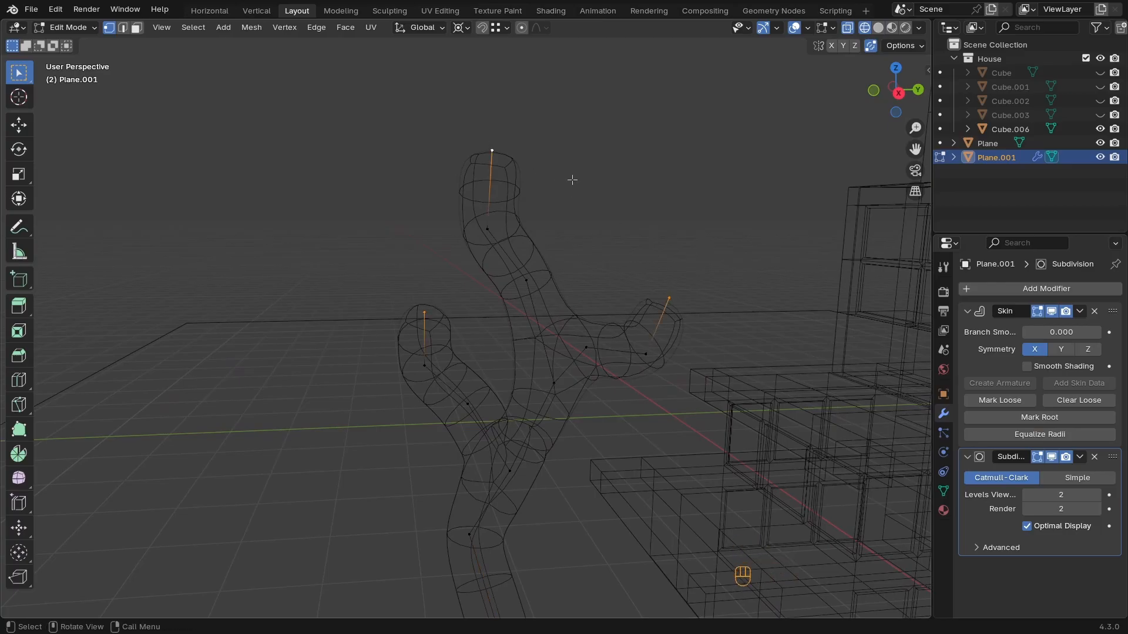
middle_click_drag(573, 180, 835, 56)
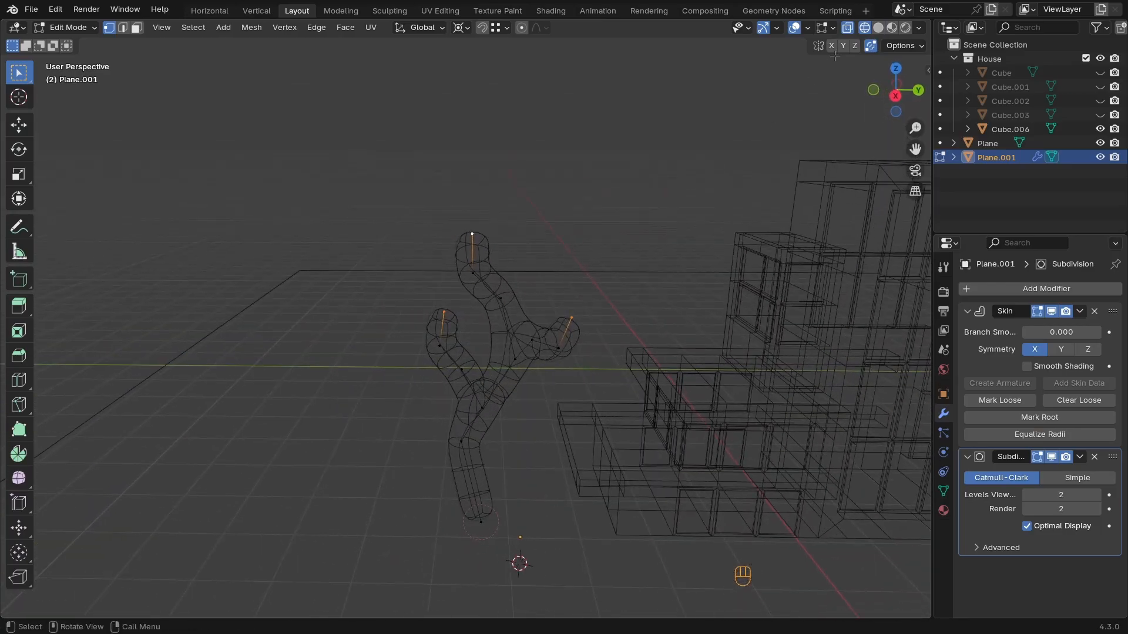
Turn on proportional editing and try scaling the three selected branch tips
left_click(537, 29)
key("s")
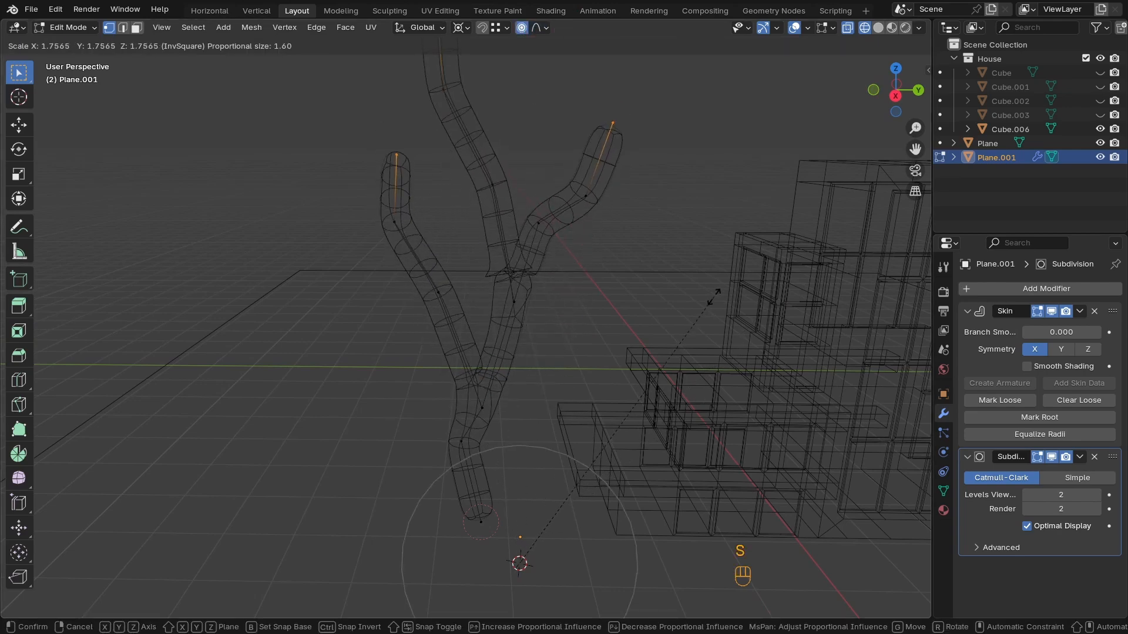
left_click(645, 427)
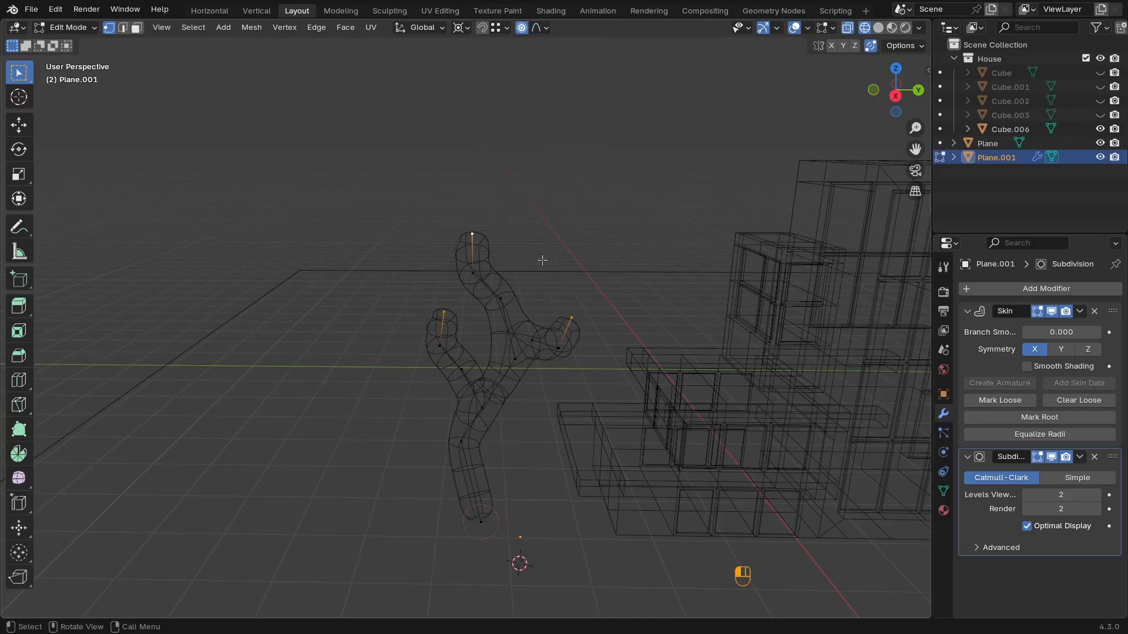
left_click(541, 29)
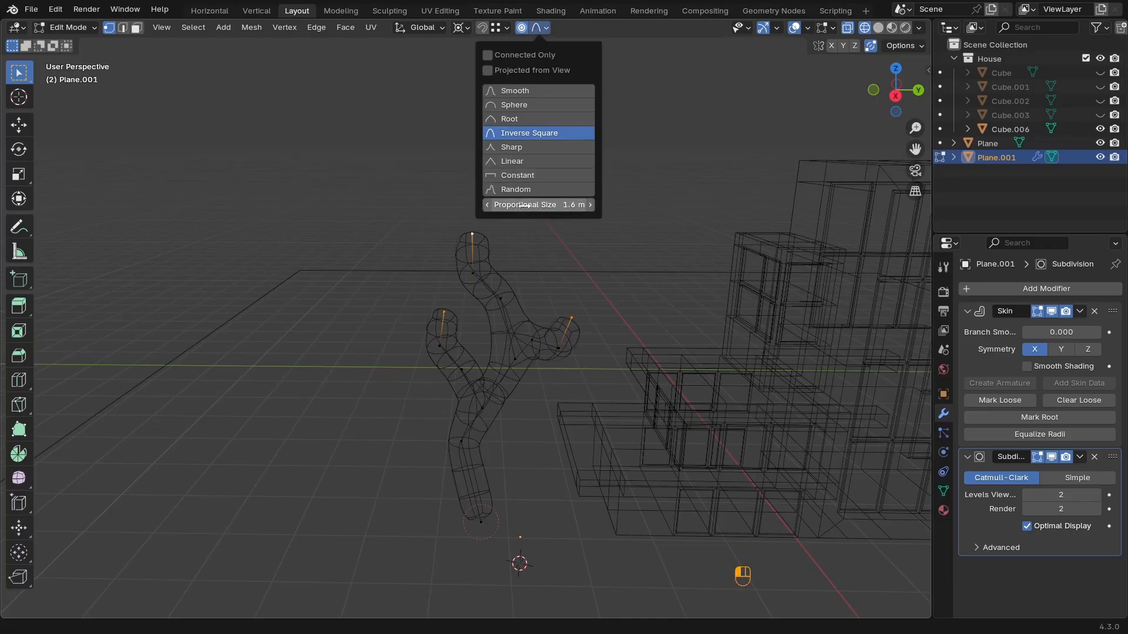
scroll(558, 343, "down", 2)
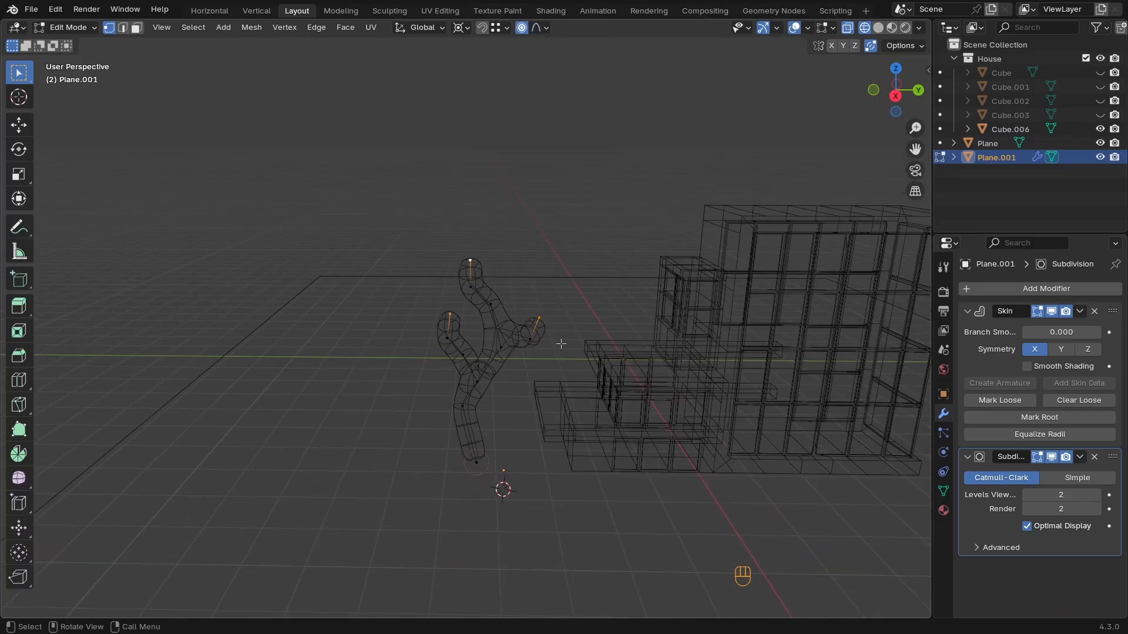
Return to Object Mode, add a UV sphere and isolate it in local view
middle_click_drag(559, 344, 583, 363)
key("Tab")
middle_click_drag(442, 340, 493, 335, "shift")
key("shift+a")
left_click(438, 333)
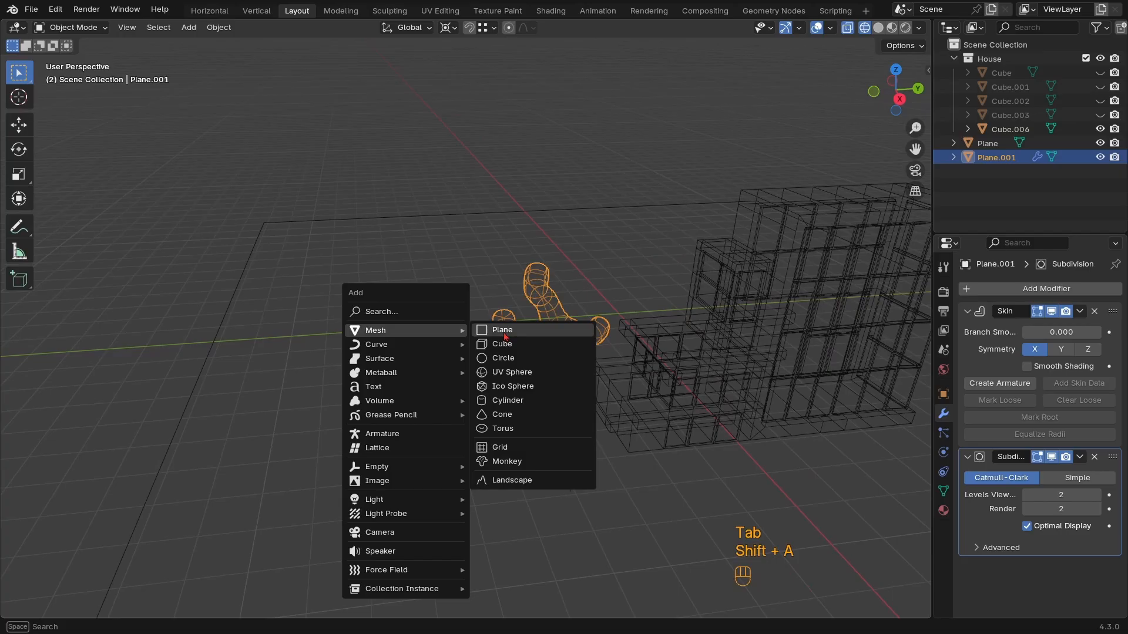
left_click(511, 373)
middle_click_drag(512, 376, 547, 329)
key("KP_Divide")
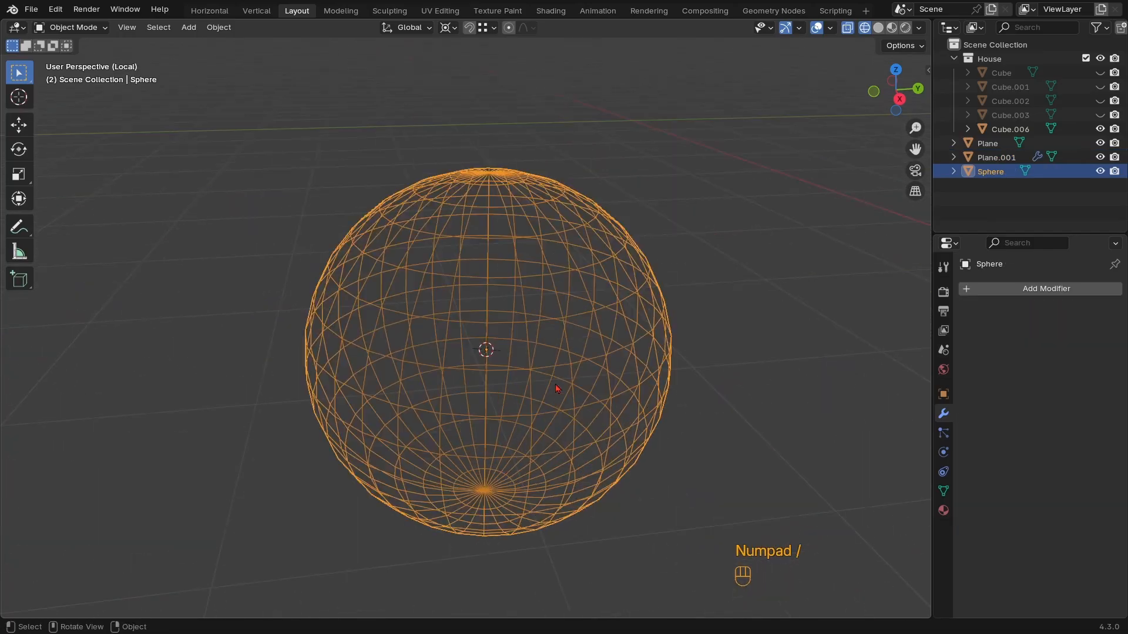
Enter Edit Mode on the sphere in solid shading and select one vertex on its side
scroll(588, 202, "down", 3)
key("Tab")
key("z")
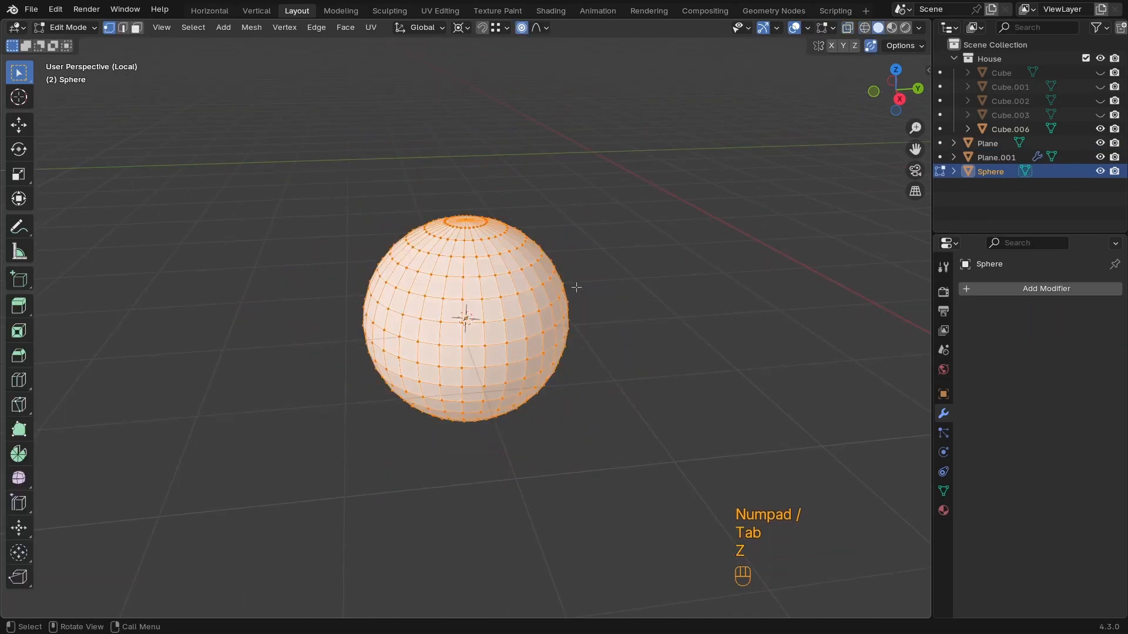
middle_click_drag(575, 285, 470, 263)
left_click(515, 332)
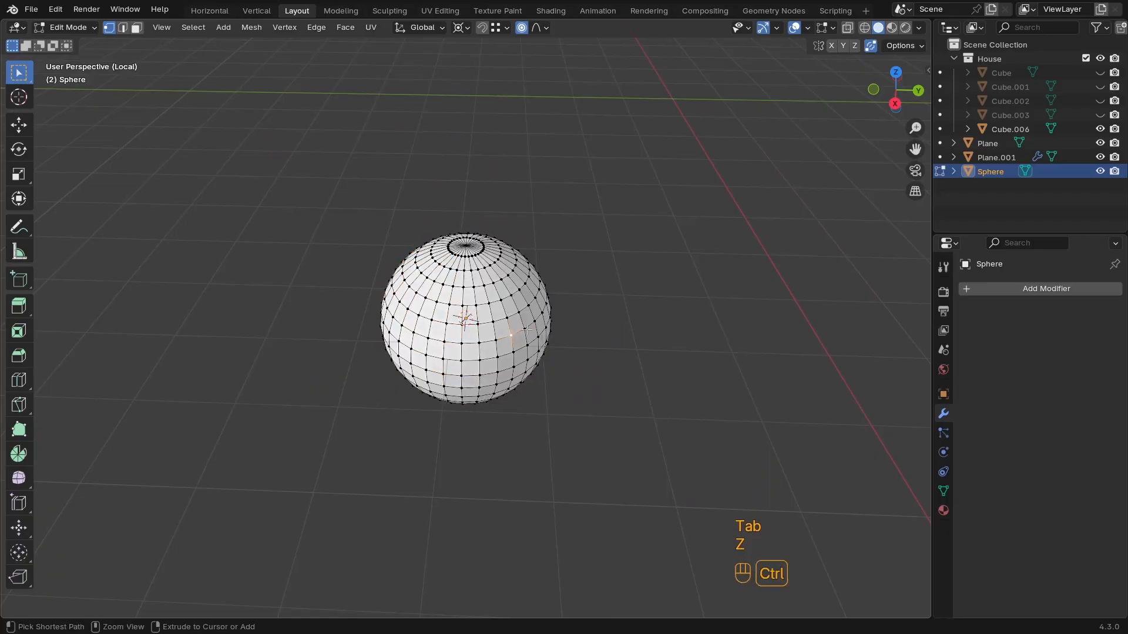
middle_click_drag(517, 336, 523, 282, "ctrl")
middle_click_drag(542, 369, 561, 318, "shift")
middle_click_drag(560, 318, 558, 340, "ctrl")
middle_click_drag(558, 341, 561, 328, "shift")
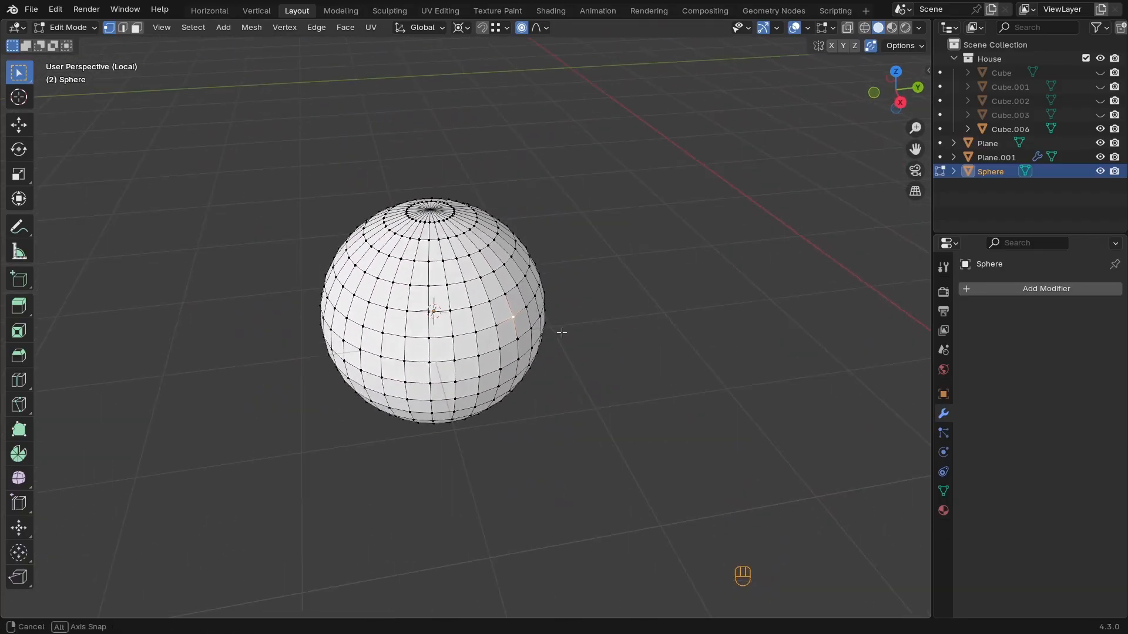
Try moving the selected sphere vertex with the Inverse Square proportional falloff
key("g")
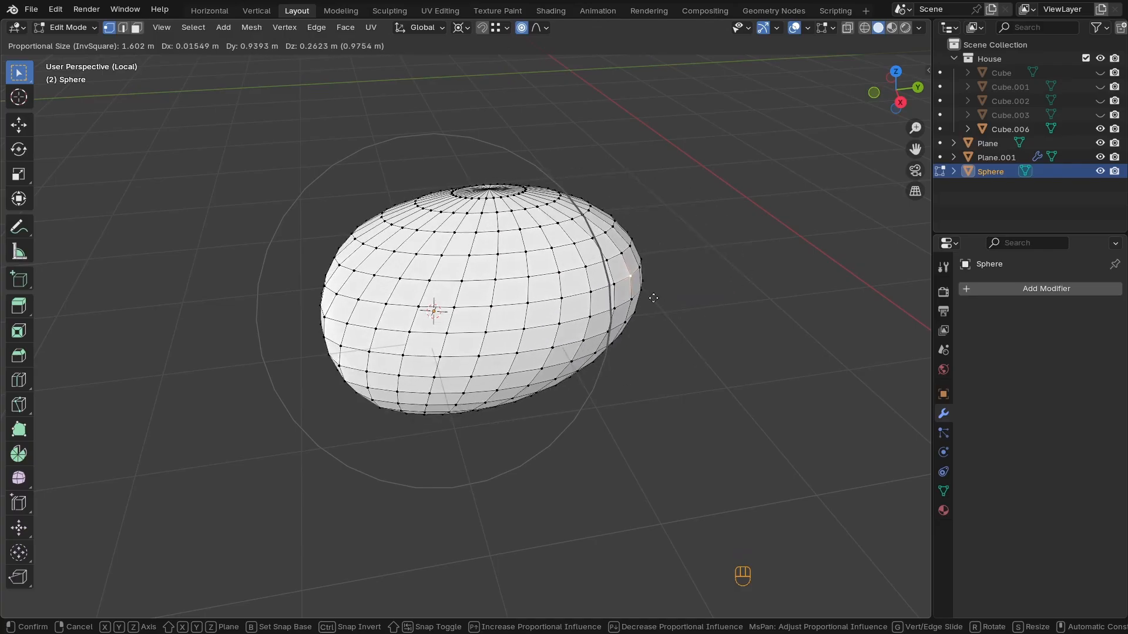
right_click(584, 309)
middle_click_drag(584, 310, 726, 302)
key("g")
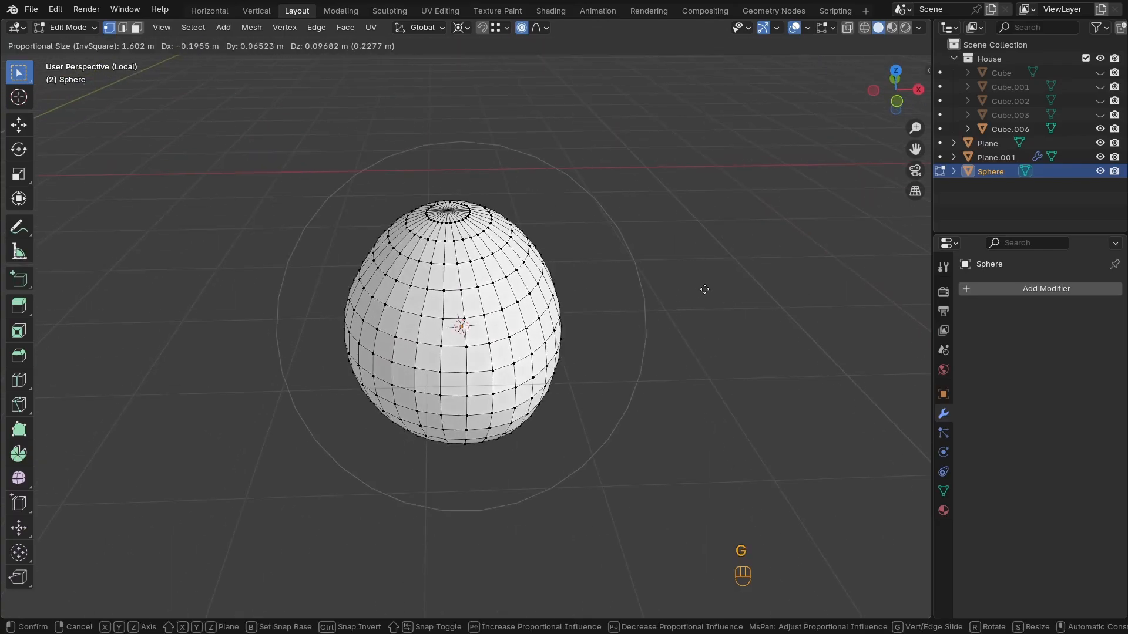
right_click(584, 69)
middle_click_drag(588, 269, 543, 36)
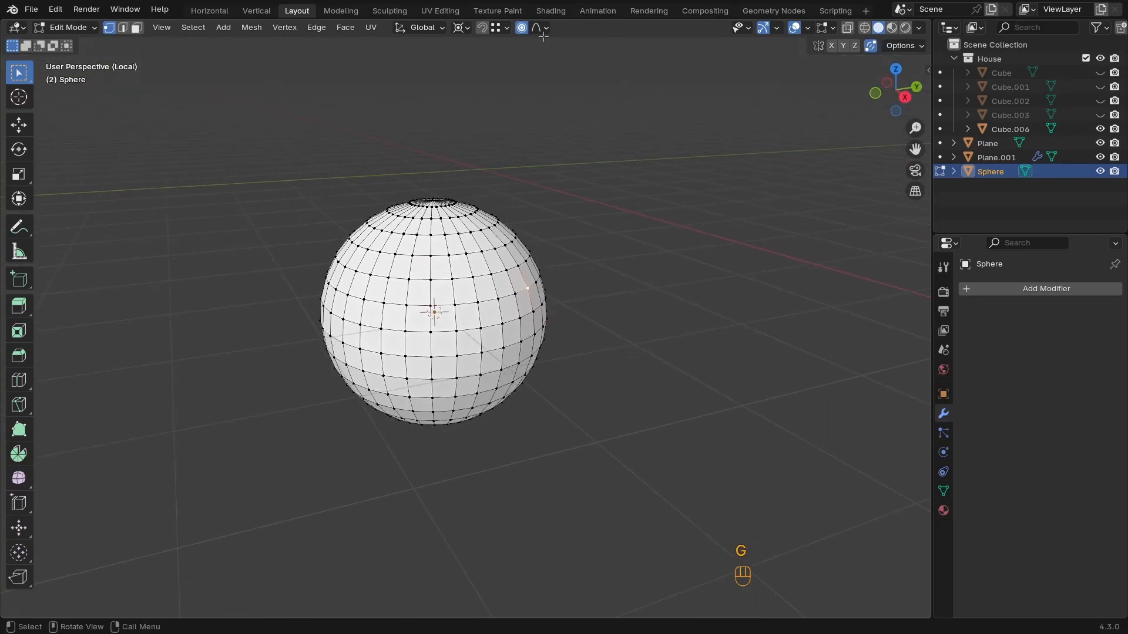
Set the proportional editing falloff to Smooth and try moving the selected sphere vertex
left_click(542, 28)
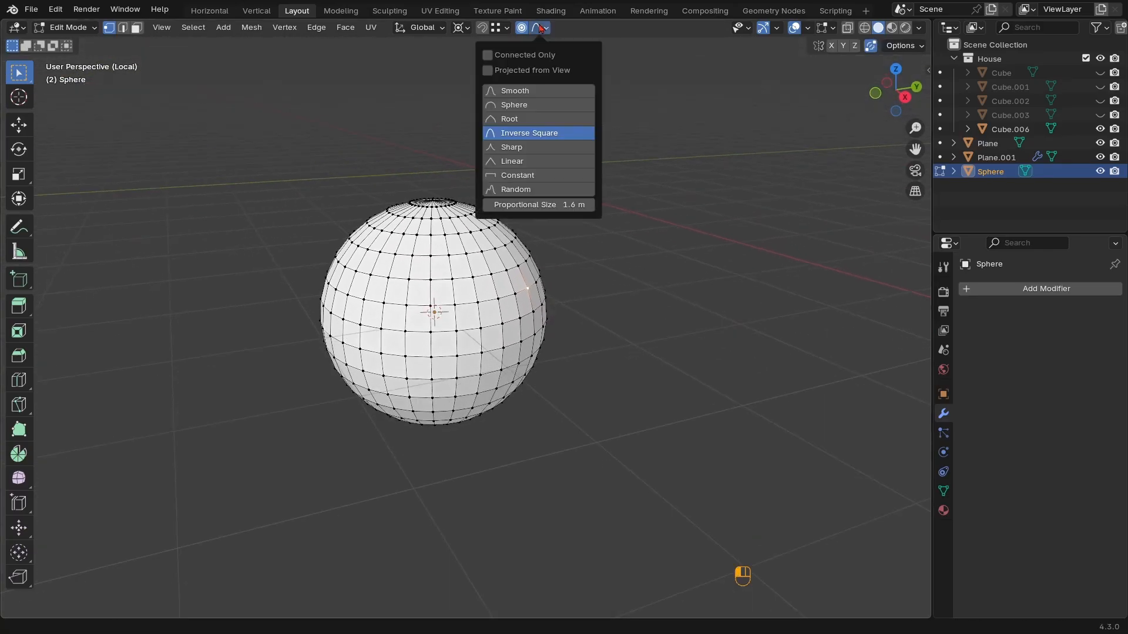
left_click(515, 91)
key("g")
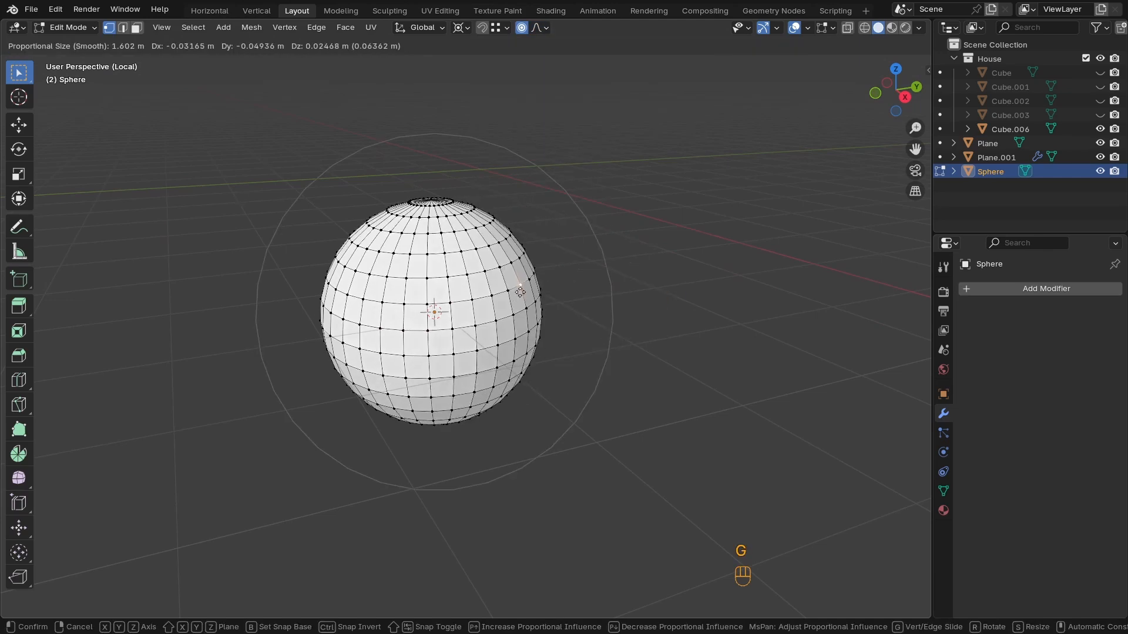
right_click(618, 295)
Set the proportional editing falloff to Constant and try moving the selected sphere vertex
left_click(542, 28)
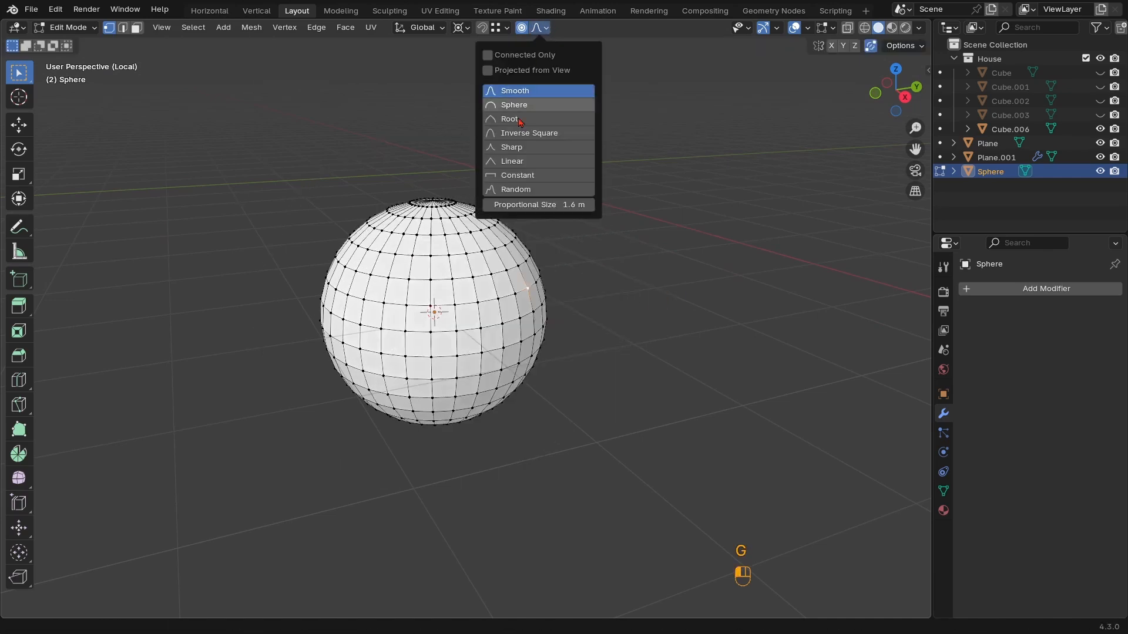
left_click(517, 176)
key("g")
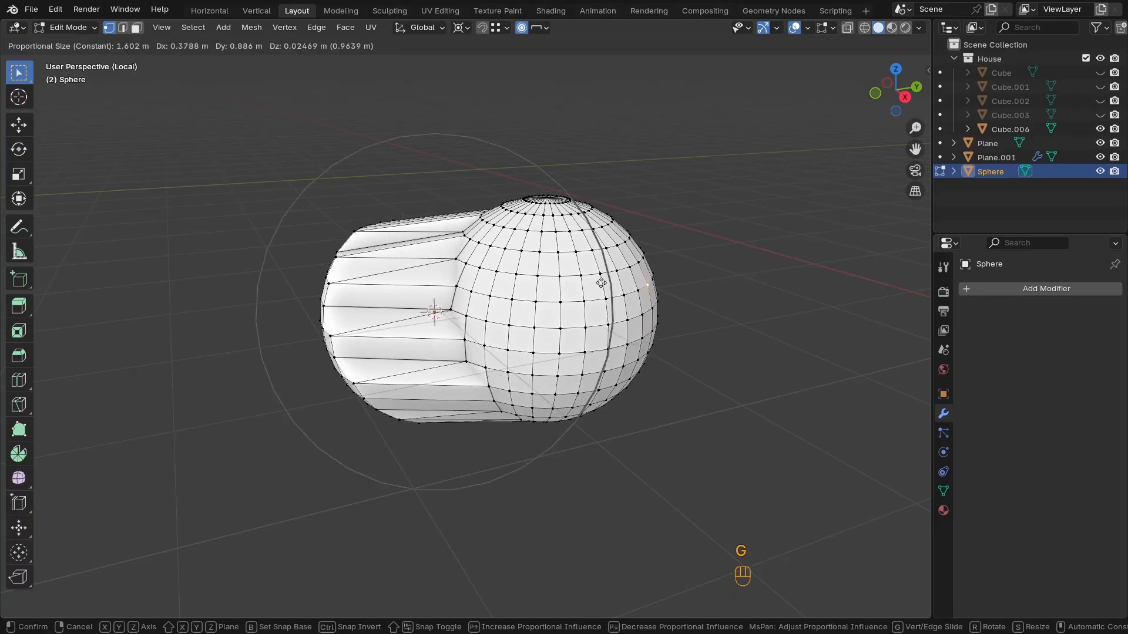
right_click(563, 283)
Open the proportional editing falloff options
left_click(540, 28)
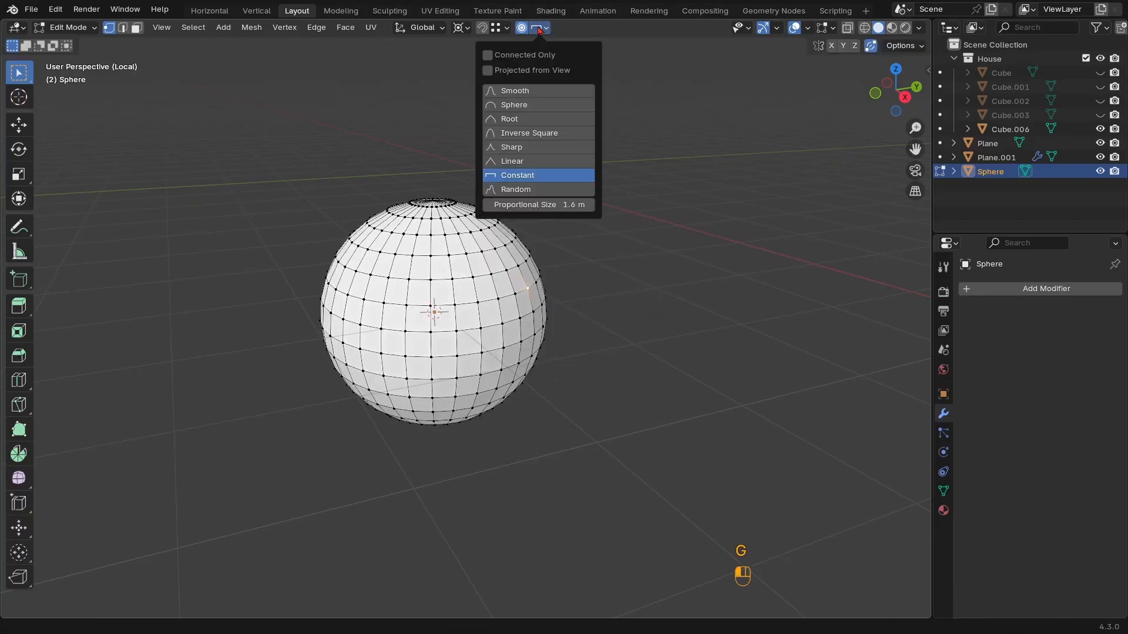
Try moving the selected sphere vertex with Random proportional falloff, using influence sizes of about 1.6 m and 11.5 m
left_click(515, 189)
key("g")
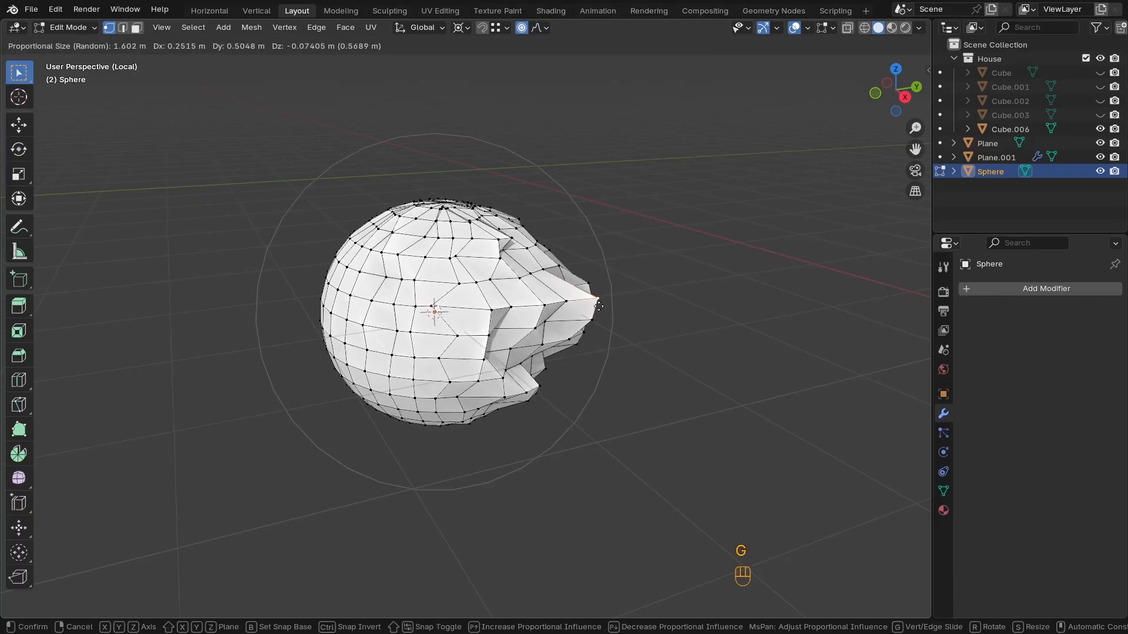
right_click(615, 303)
left_click(546, 29)
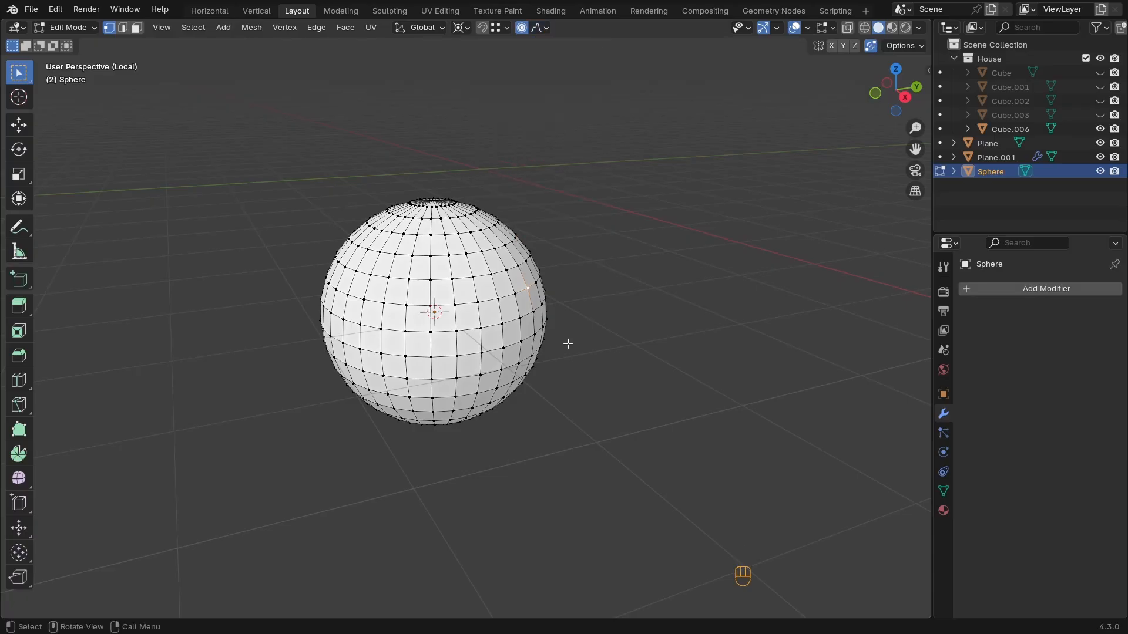
scroll(588, 306, "down", 2)
key("g")
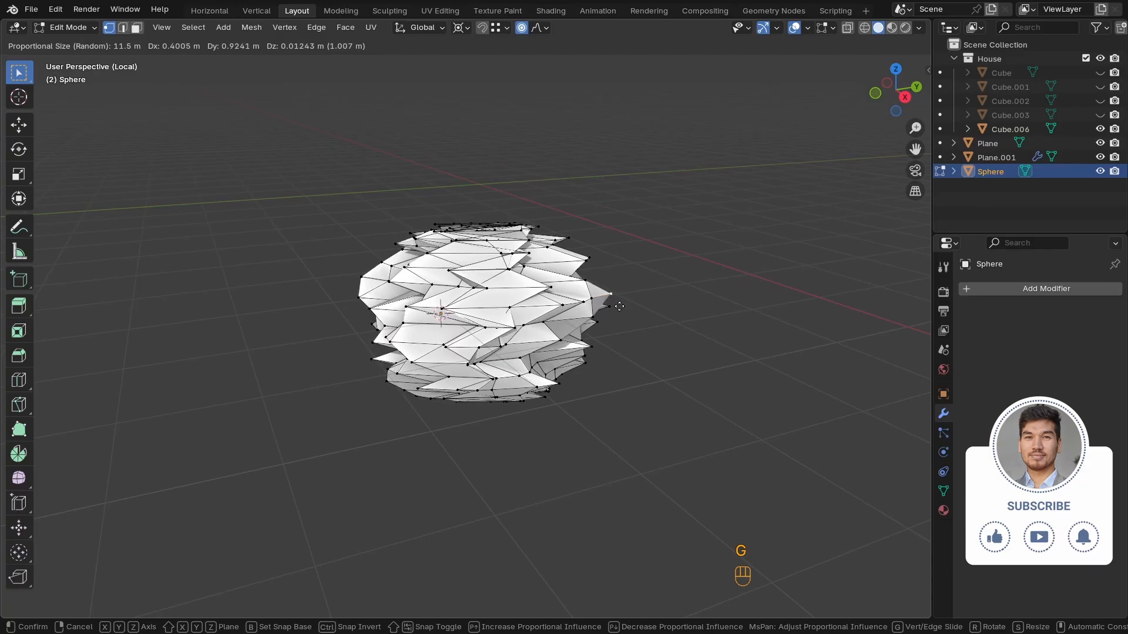
right_click(552, 260)
Set the proportional editing falloff to Smooth and try it by moving the selected sphere vertex
left_click(539, 29)
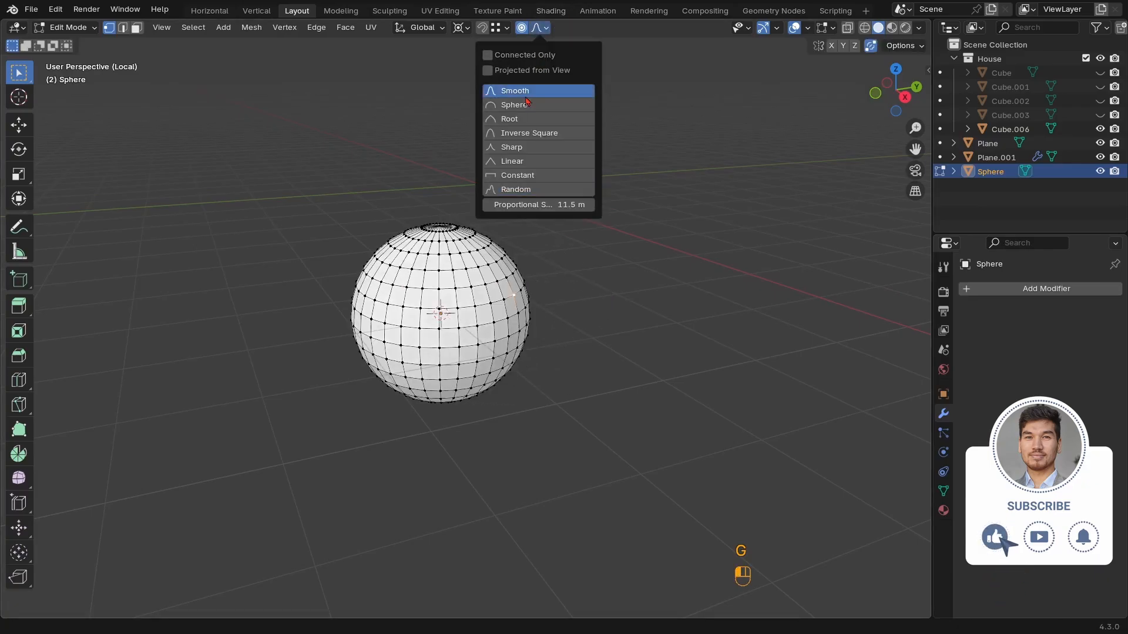
left_click(517, 91)
key("g")
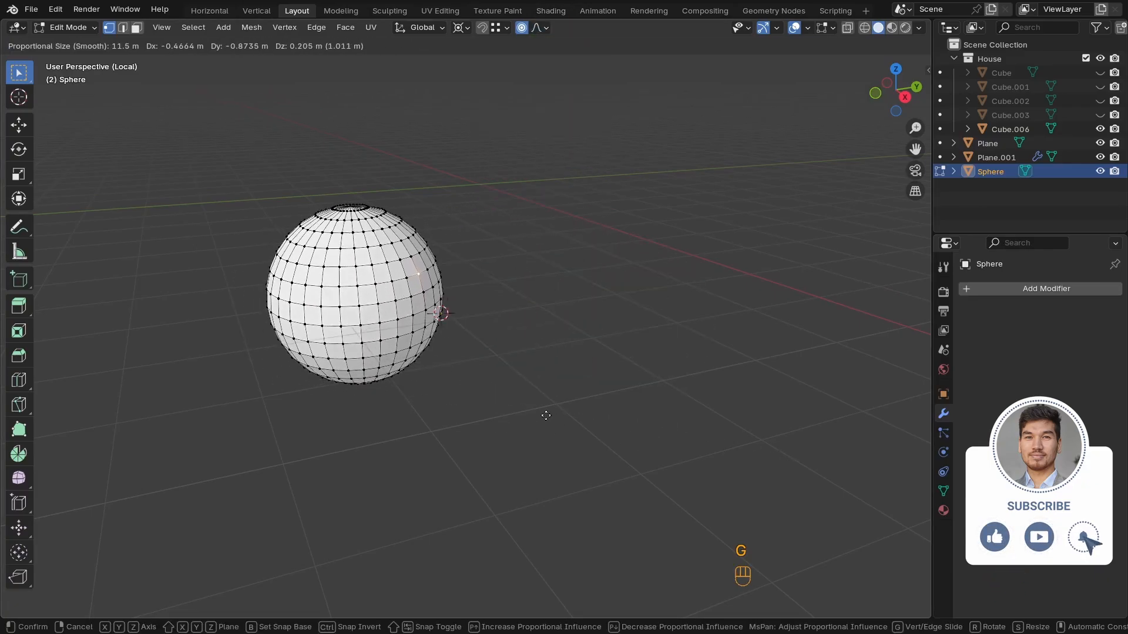
right_click(623, 455)
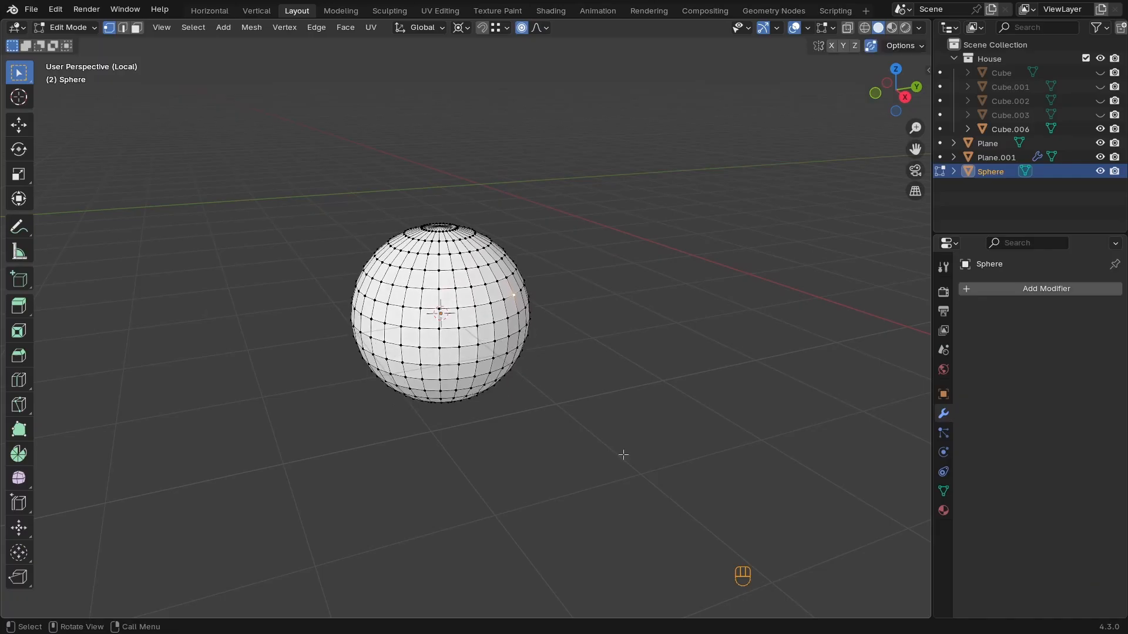
Enable Connected Only for proportional editing and try moving the selected vertex with it
left_click(541, 28)
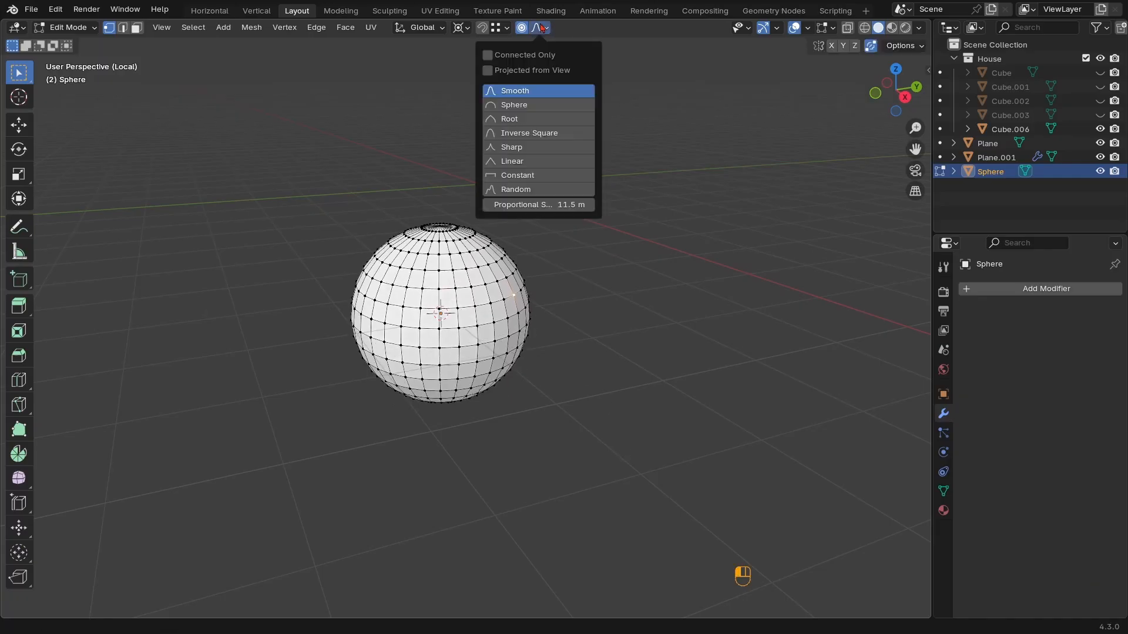
left_click(510, 56)
key("g")
right_click(587, 360)
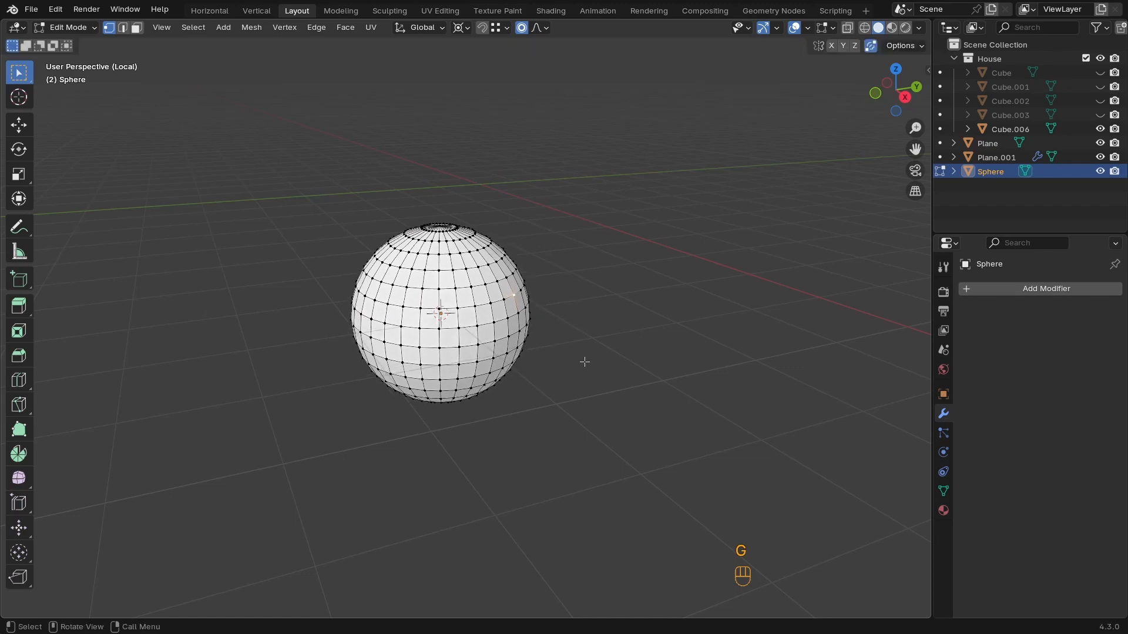
Snap the 3D cursor to the selected vertex and add a second UV sphere with a 1 m radius there
middle_click_drag(587, 360, 488, 365, "ctrl")
middle_click_drag(487, 365, 527, 335, "shift")
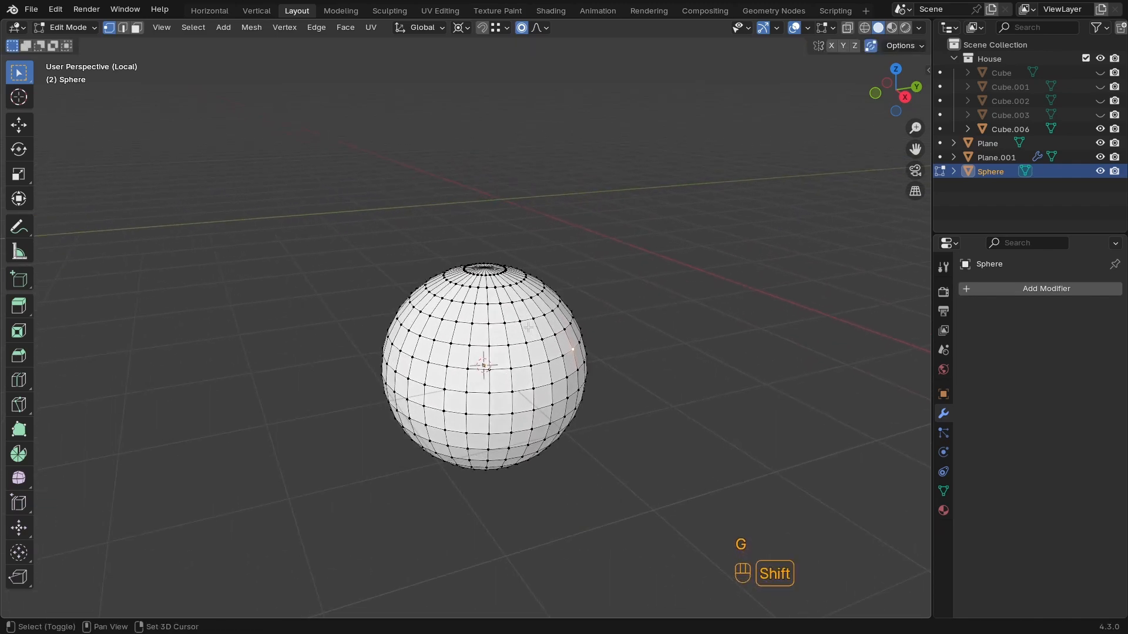
key("shift+s")
left_click(528, 406)
key("shift+a")
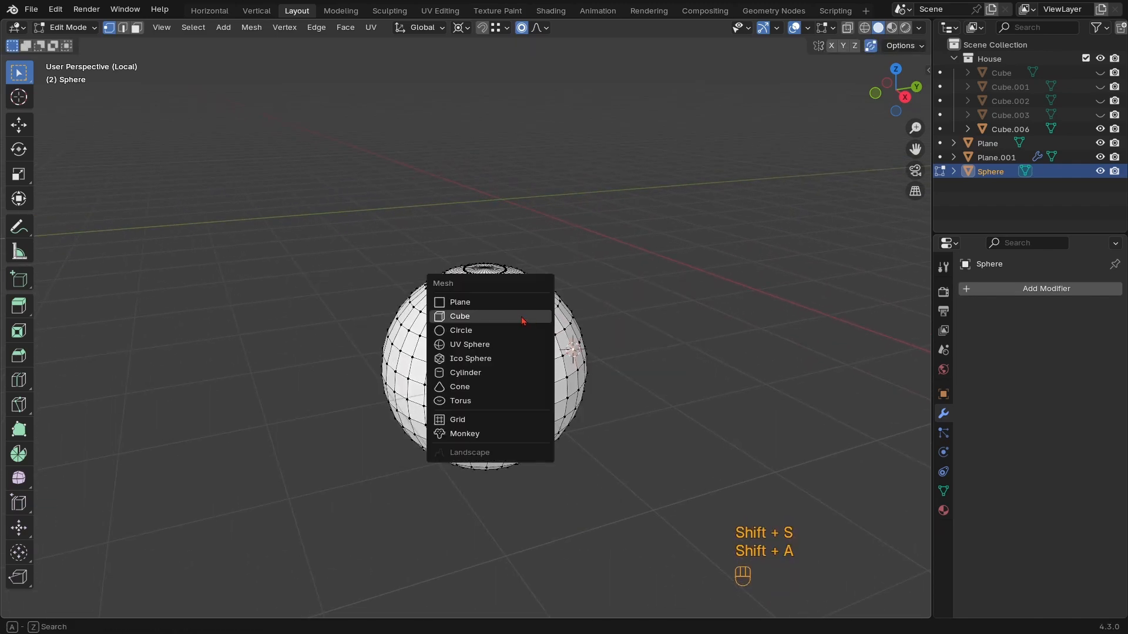
left_click(517, 344)
middle_click_drag(556, 372, 579, 330)
middle_click_drag(579, 330, 505, 344, "shift")
middle_click_drag(505, 343, 505, 369, "ctrl")
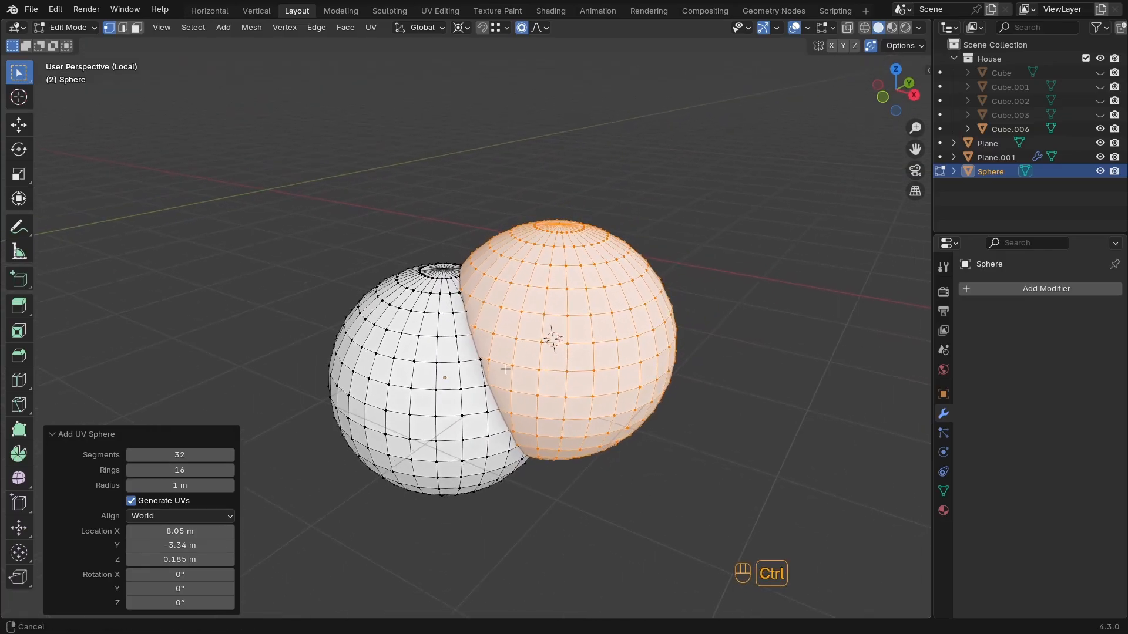
Select a vertex on the second sphere and try moving it with Connected Only proportional editing
left_click(521, 336)
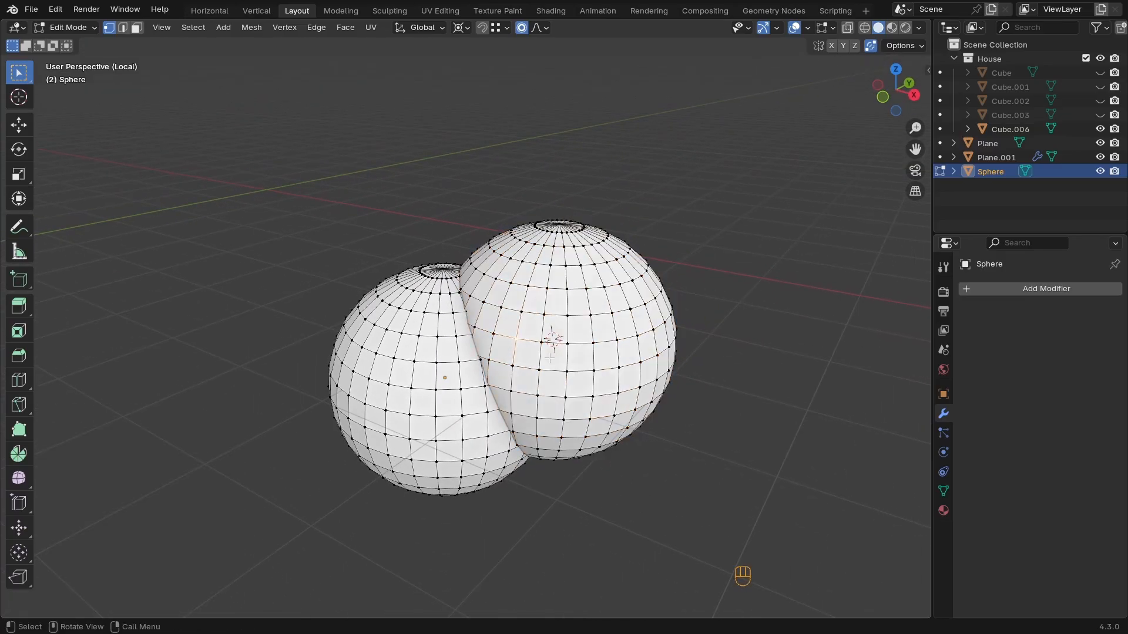
middle_click_drag(549, 358, 561, 356)
left_click(533, 29)
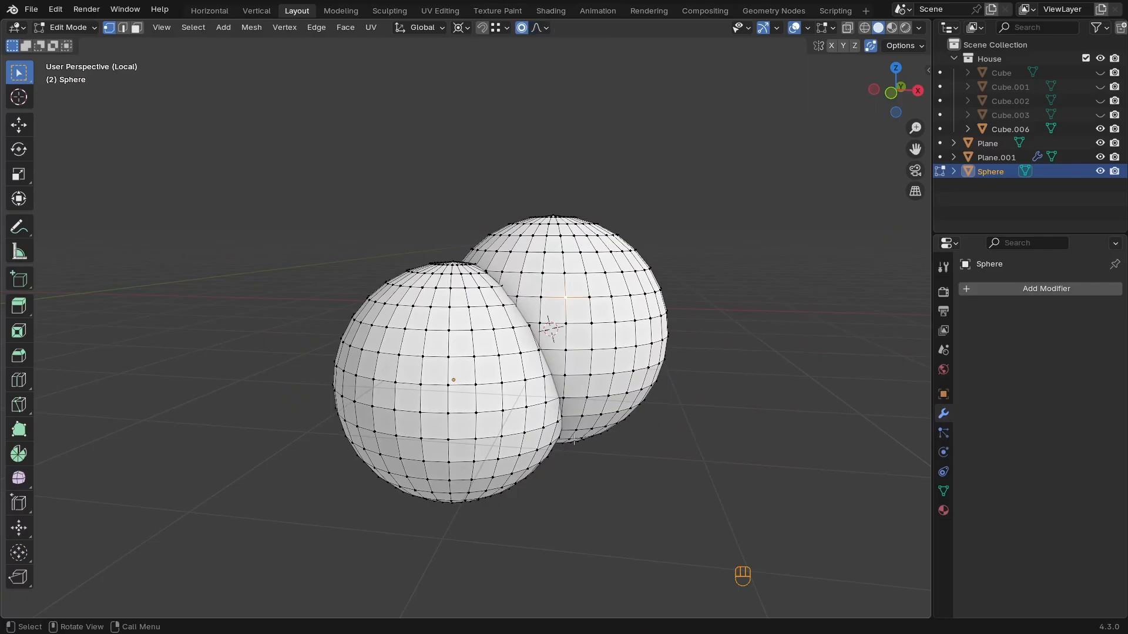
key("g")
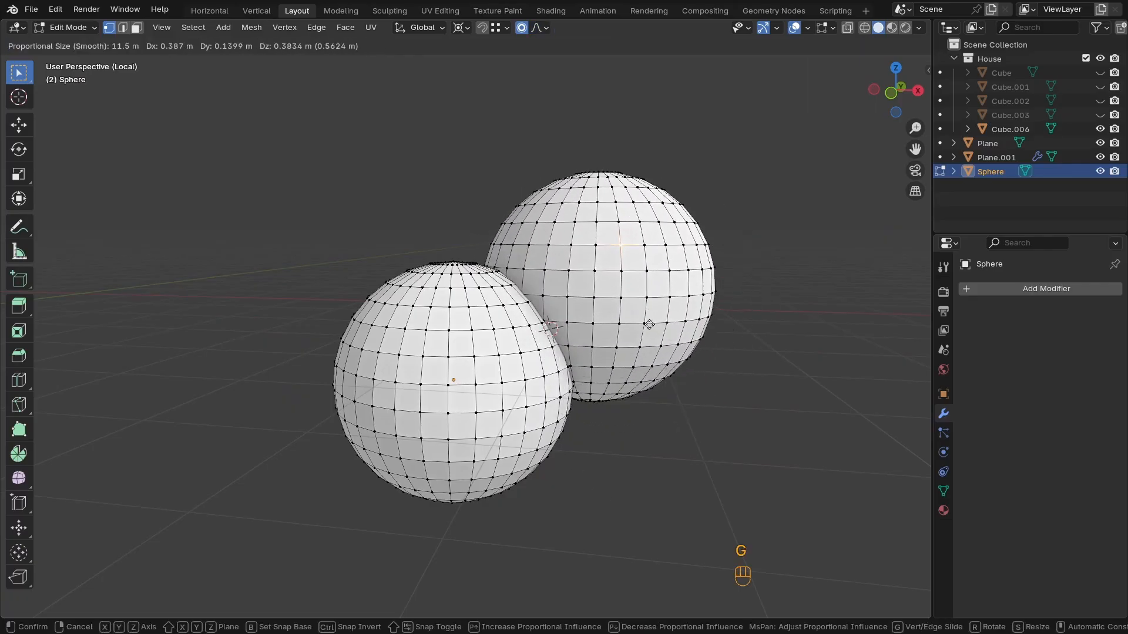
right_click(614, 352)
middle_click_drag(575, 333, 544, 350)
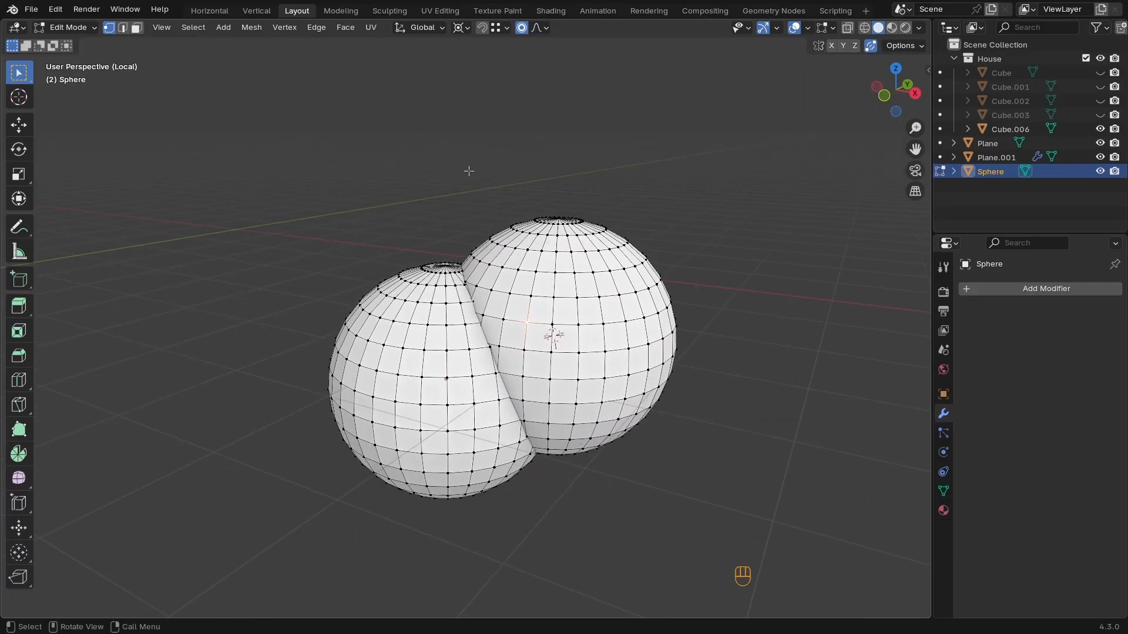
Set the proportional size to about 1.8 m and try moving the second sphere's vertex
left_click(539, 27)
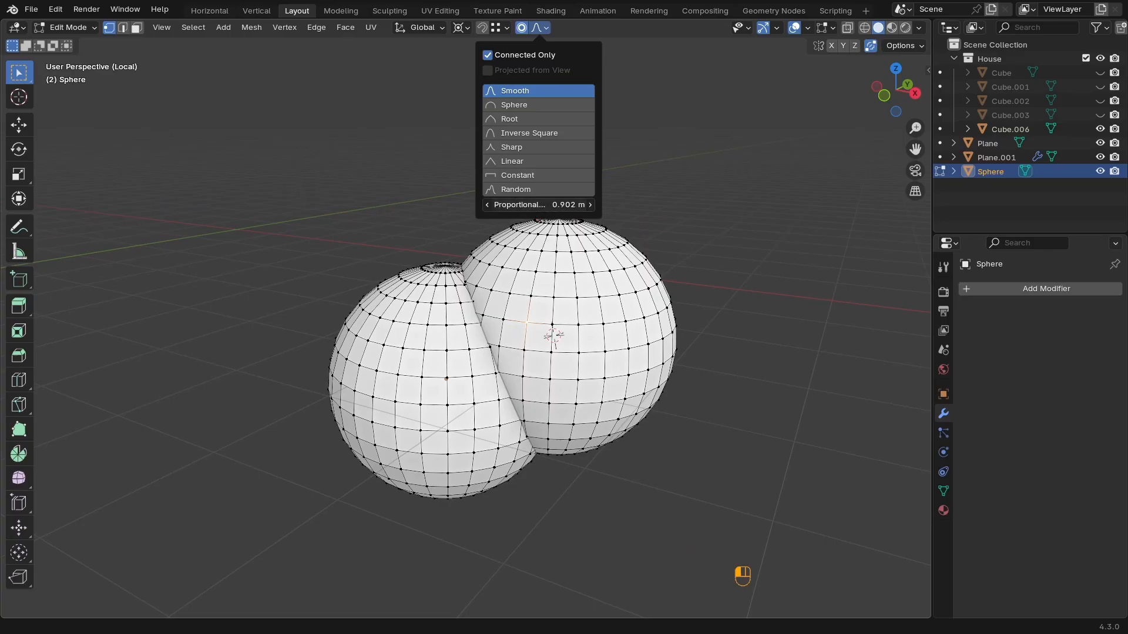
key("g")
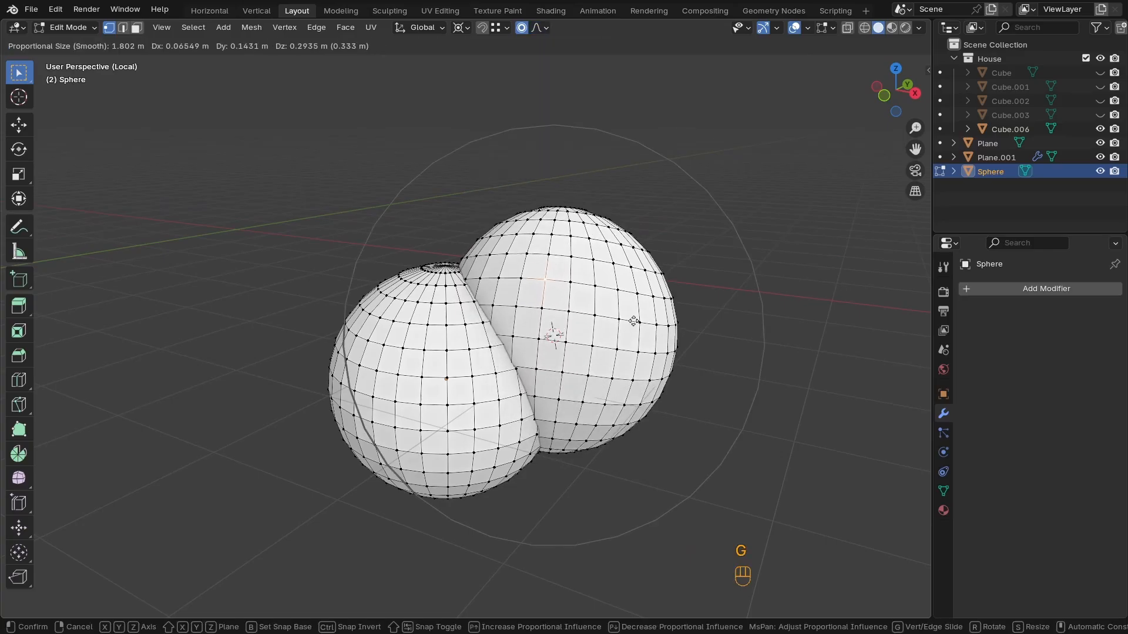
right_click(636, 351)
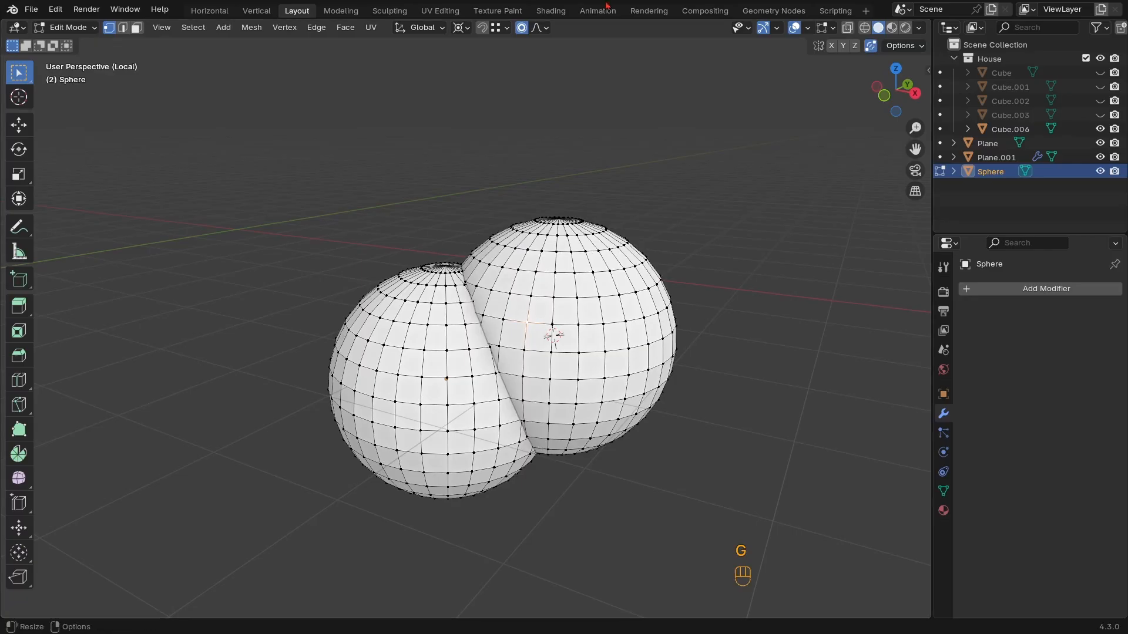
Disable Connected Only and try moving the same vertex so the influence can reach both spheres
left_click(538, 28)
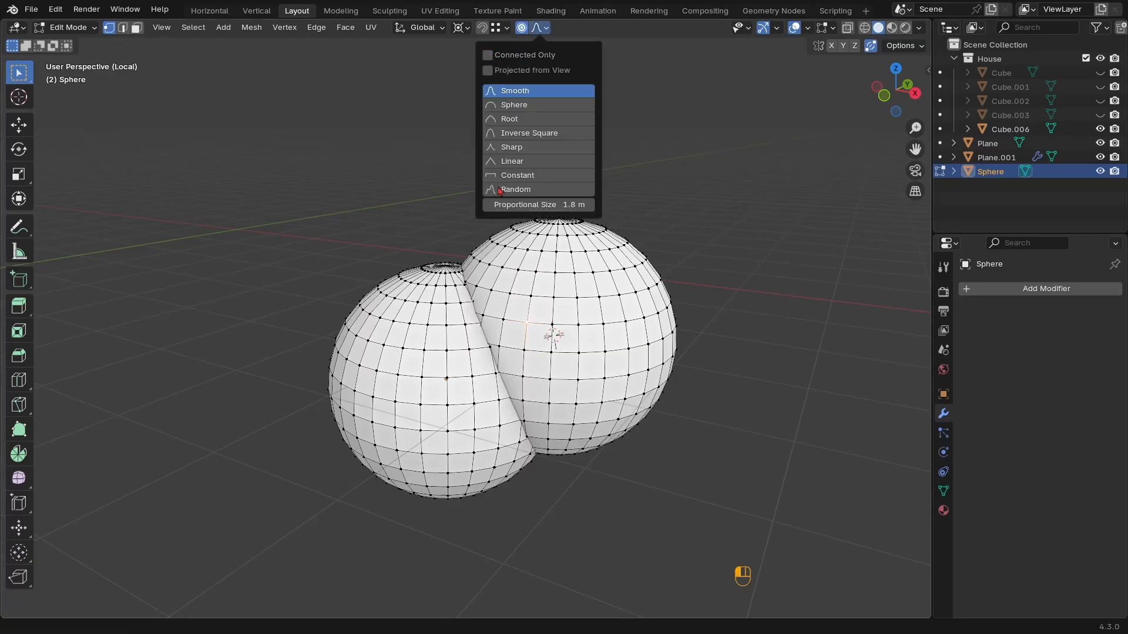
key("g")
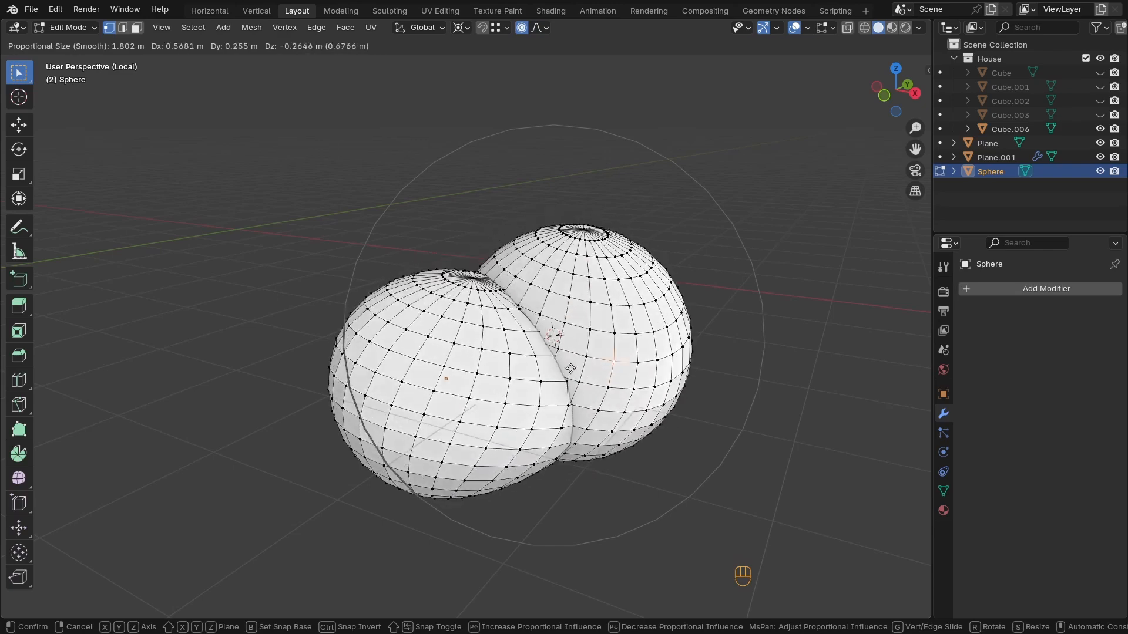
right_click(510, 359)
Leave Edit Mode, delete the test sphere object and return to the full scene
scroll(520, 349, "down", 2)
middle_click_drag(520, 349, 476, 347)
key("Tab")
key("Delete")
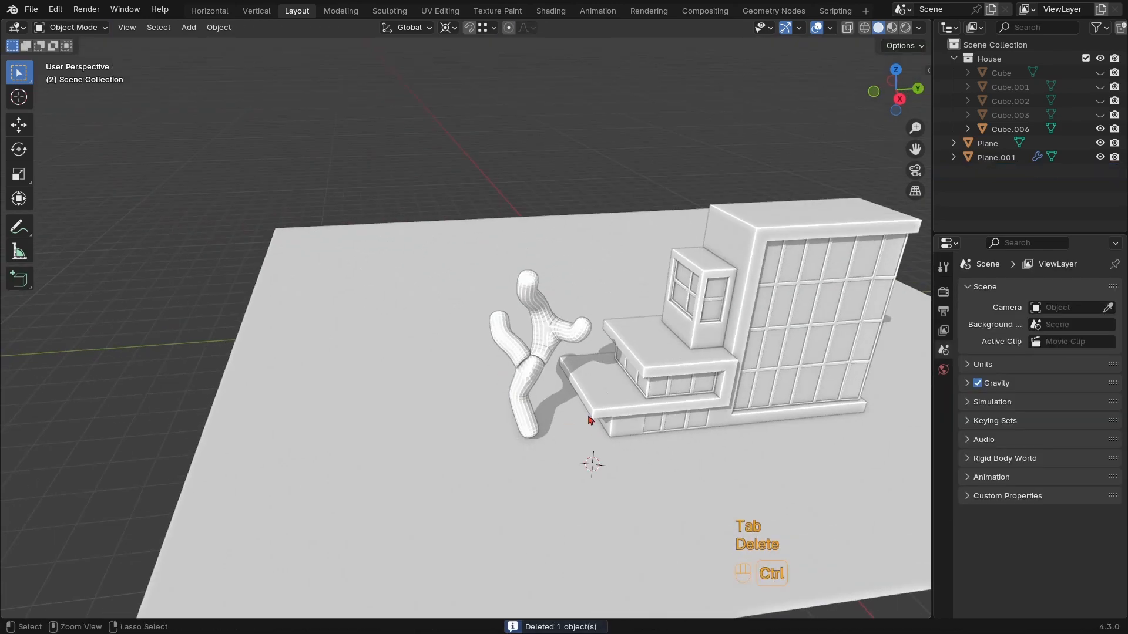
Open the branching tree beside the house for mesh editing and check it in wireframe before returning to solid shading
mouse_move(589, 420)
middle_mouse_down("ctrl")
mouse_move(612, 353)
mouse_move(567, 332)
mouse_move(581, 311)
mouse_move(585, 350)
mouse_move(503, 315)
mouse_move(525, 299)
middle_mouse_up("ctrl")
left_click(611, 352)
key("Tab")
key("z")
left_click(450, 315)
key("z")
left_click(511, 318)
Scale the skin at the three branch-tip vertices to about 0.387 with Smooth falloff and a proportional size of about 2.18
left_click(541, 28)
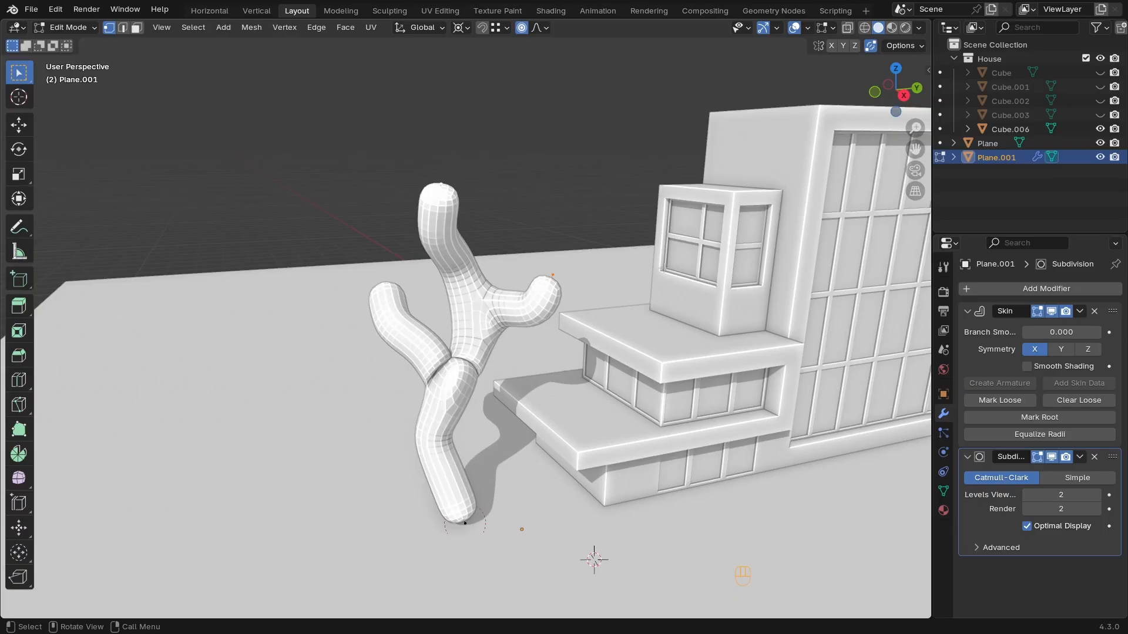
mouse_move(546, 289)
middle_mouse_down()
mouse_move(410, 296)
mouse_move(549, 298)
middle_mouse_up()
key("z")
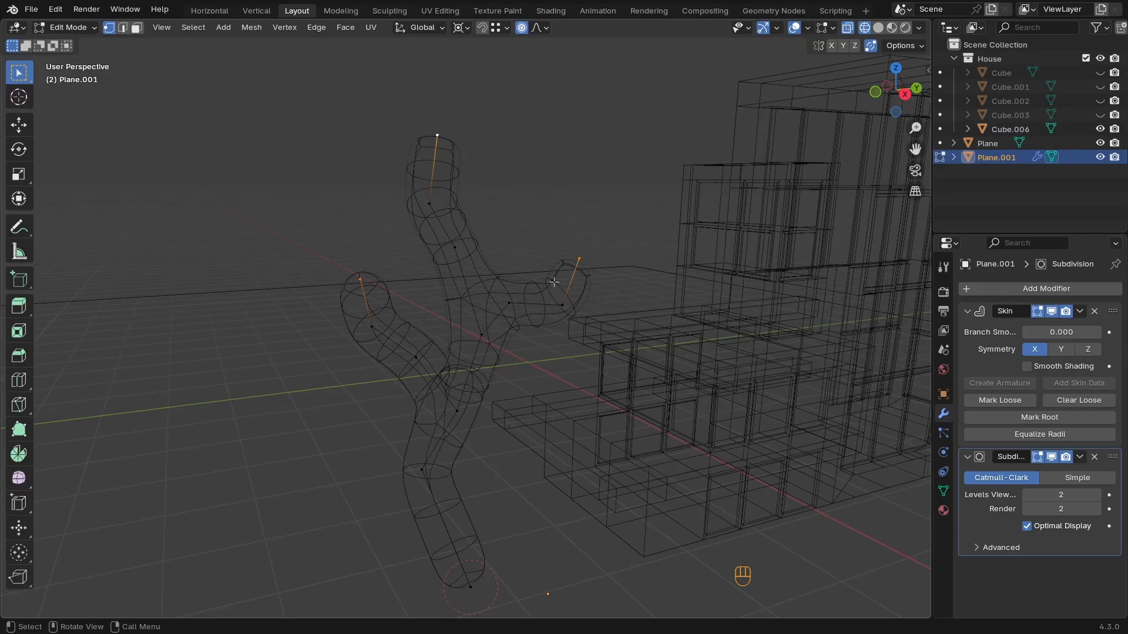
middle_click_drag(585, 257, 750, 233)
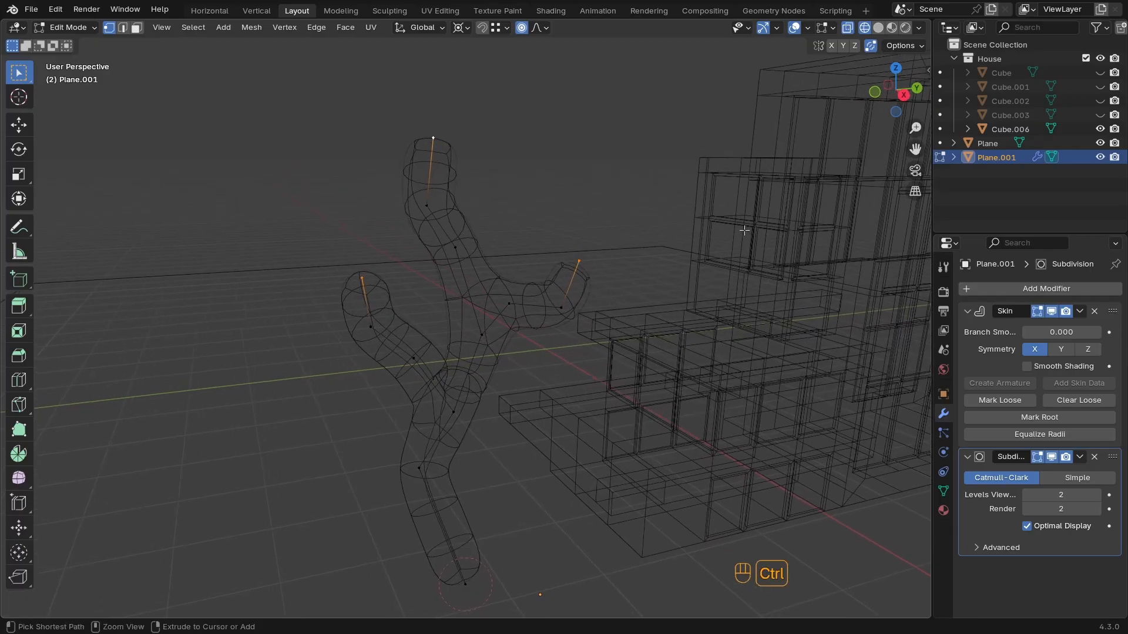
key("ctrl+a")
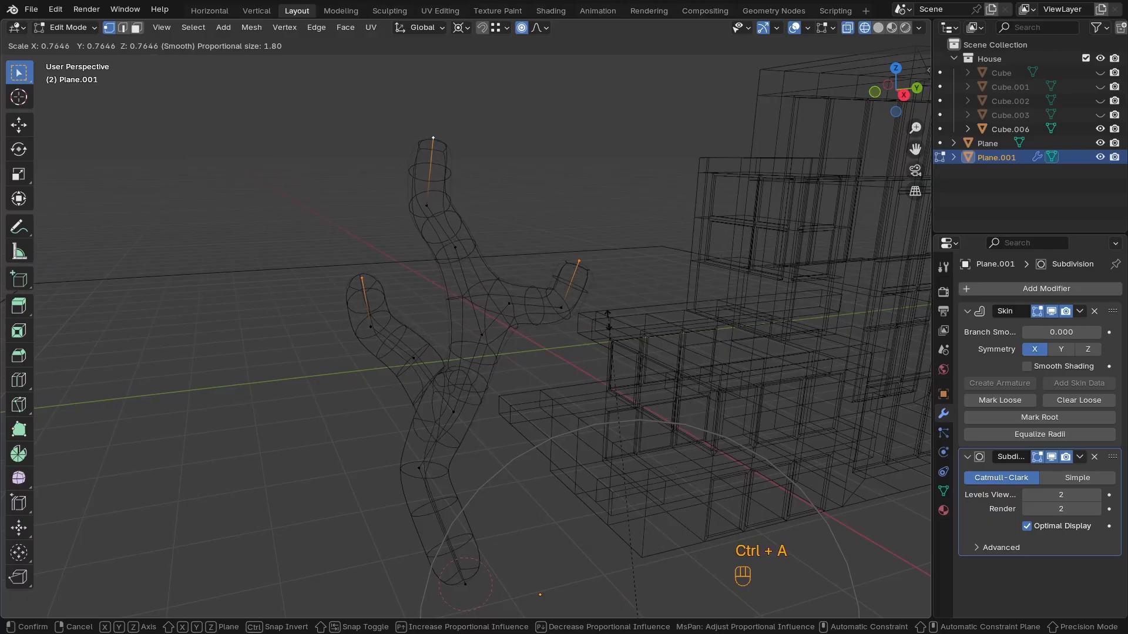
left_click(599, 456)
key("z")
left_click(611, 365)
Switch the proportional falloff to Sharp and scale the branch tips' skin to about 0.422
middle_click_drag(598, 267, 550, 293, "ctrl")
left_click(536, 31)
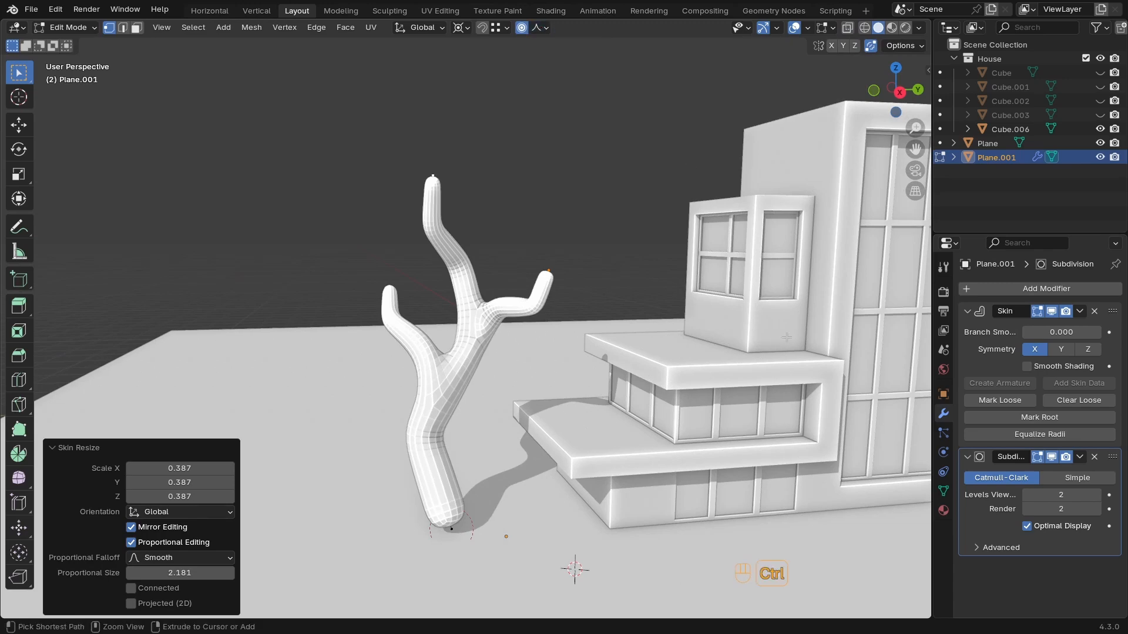
key("ctrl+a")
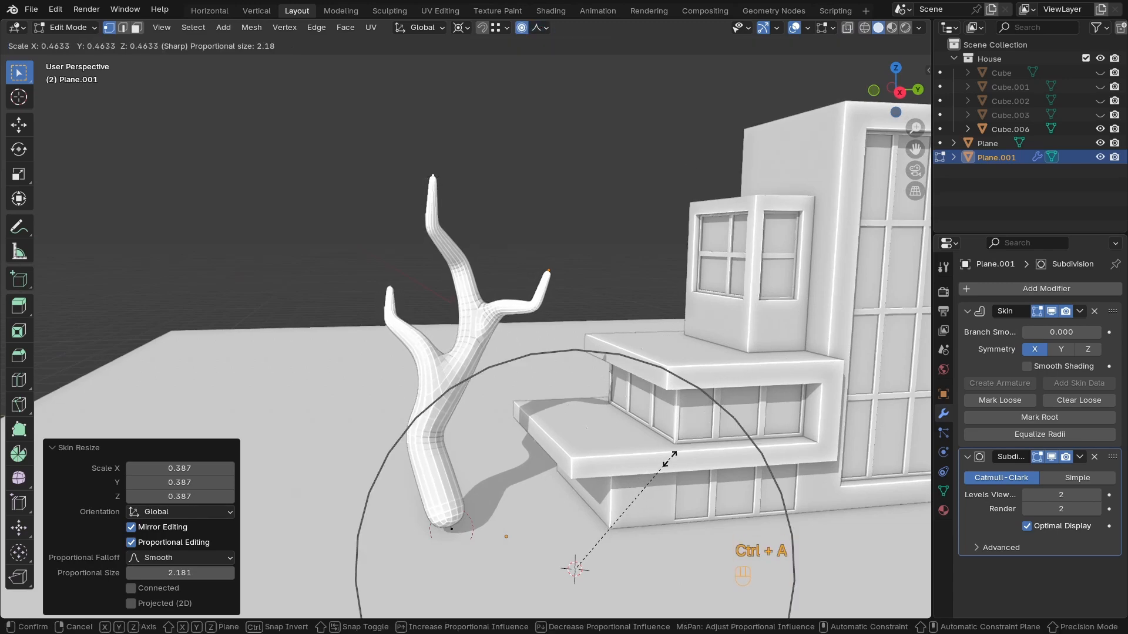
left_click(671, 478)
Leave Edit Mode and move the tree down about 0.42 m along Z to sink its base into the ground
scroll(611, 435, "down", 1)
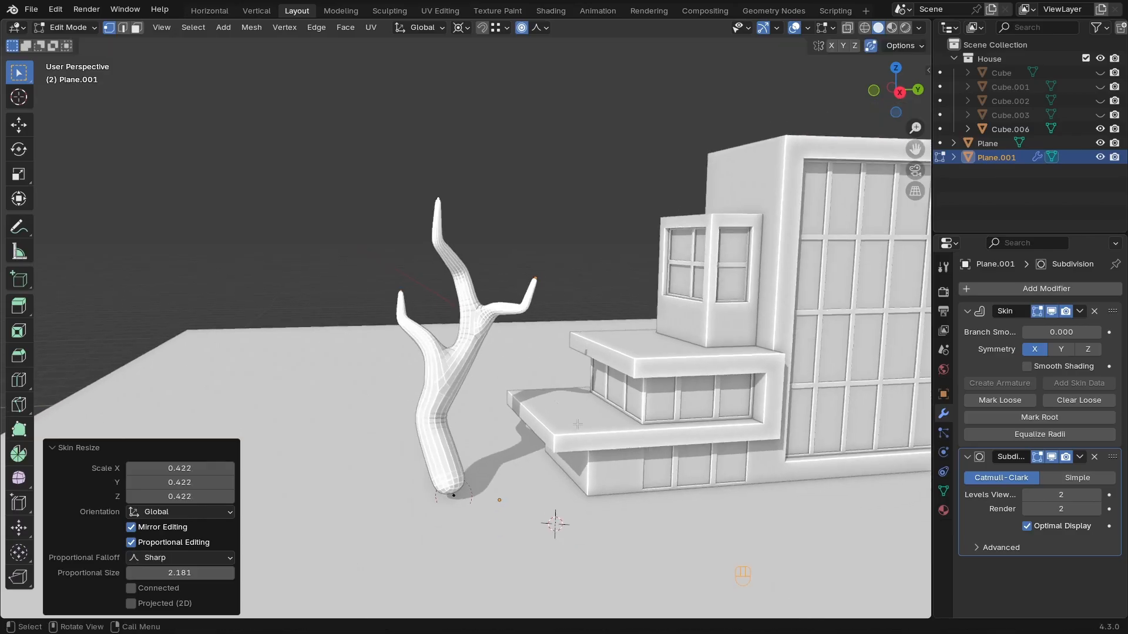
middle_click_drag(511, 388, 446, 316)
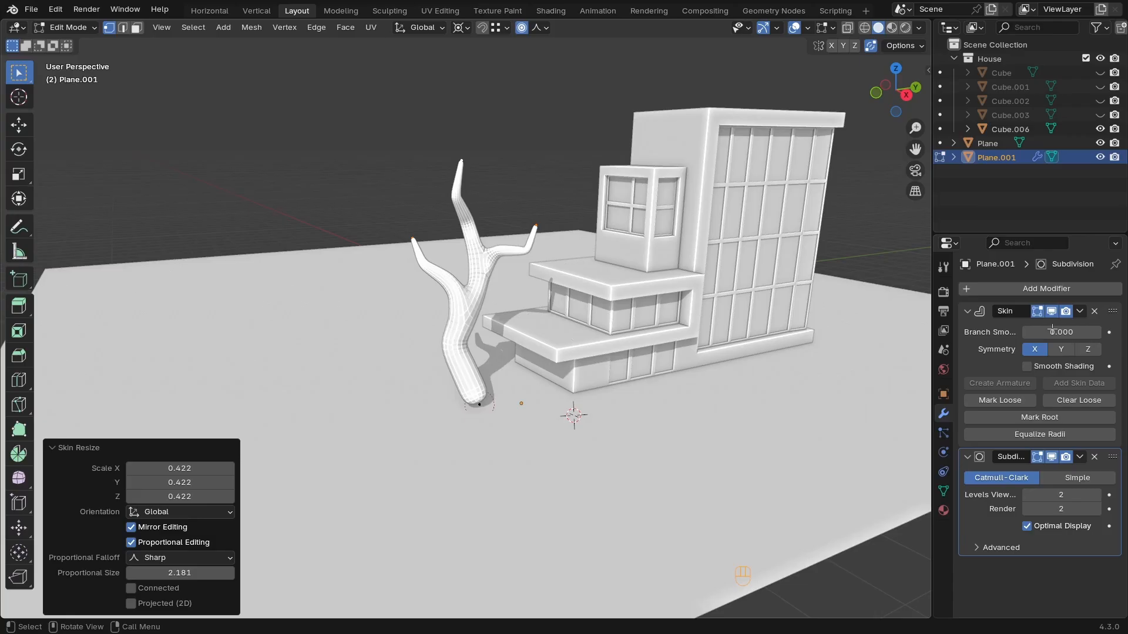
middle_click_drag(486, 354, 485, 305, "ctrl")
middle_click_drag(509, 476, 503, 440)
key("Tab")
key("g")
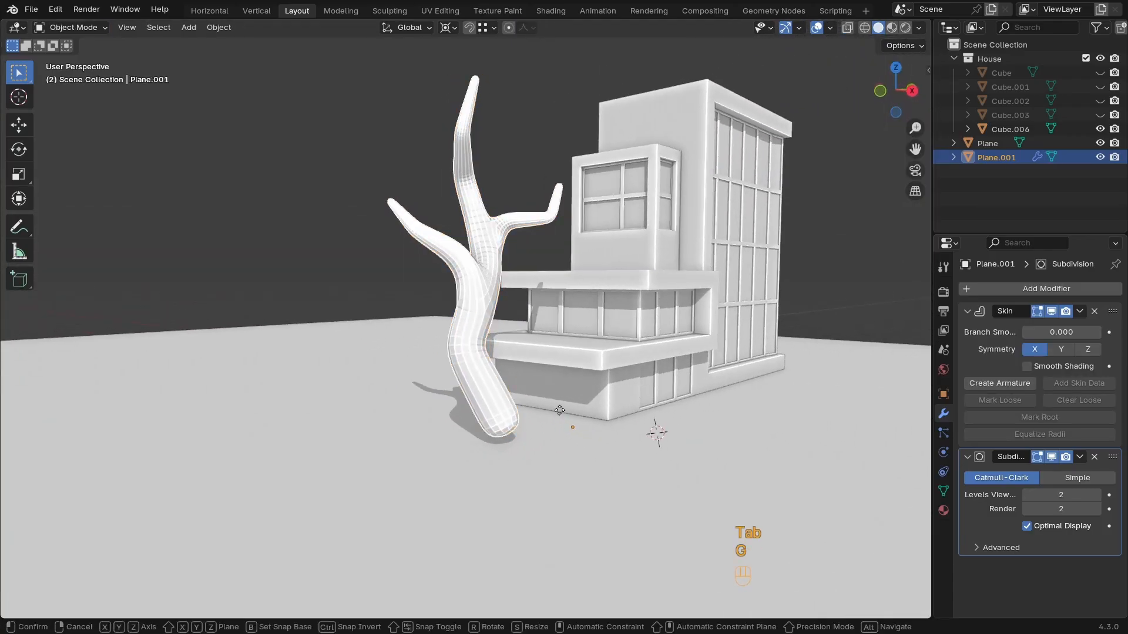
key("z")
left_click(569, 451)
Rotate the tree away from the house and move it by about -0.096 m X, 0.022 m Y and -0.259 m Z
middle_click_drag(564, 382, 558, 428, "ctrl")
middle_click_drag(559, 429, 506, 303)
middle_click_drag(507, 303, 523, 336, "shift")
middle_click_drag(523, 336, 496, 312, "ctrl")
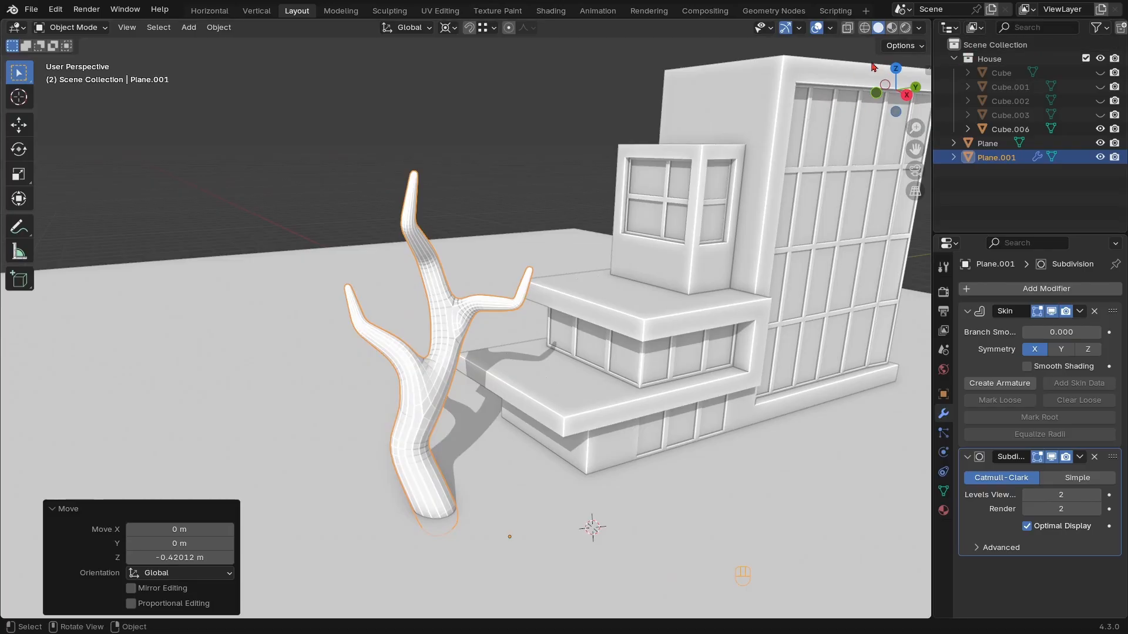
middle_click_drag(517, 241, 529, 294, "ctrl")
middle_click_drag(529, 294, 585, 278)
key("r")
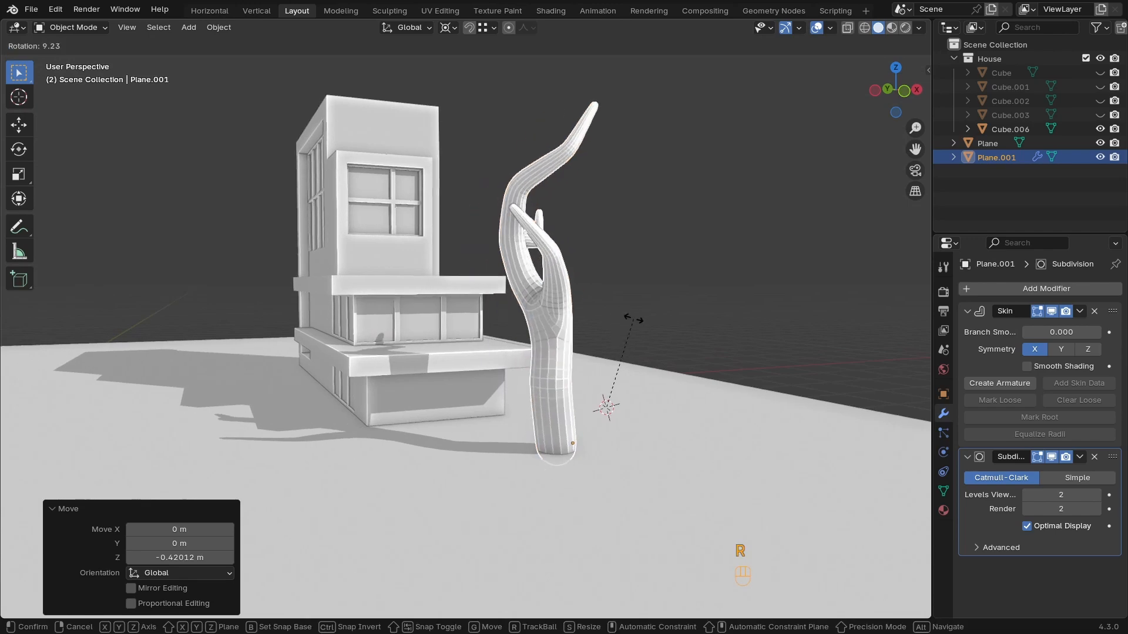
left_click(646, 328)
key("g")
left_click(645, 330)
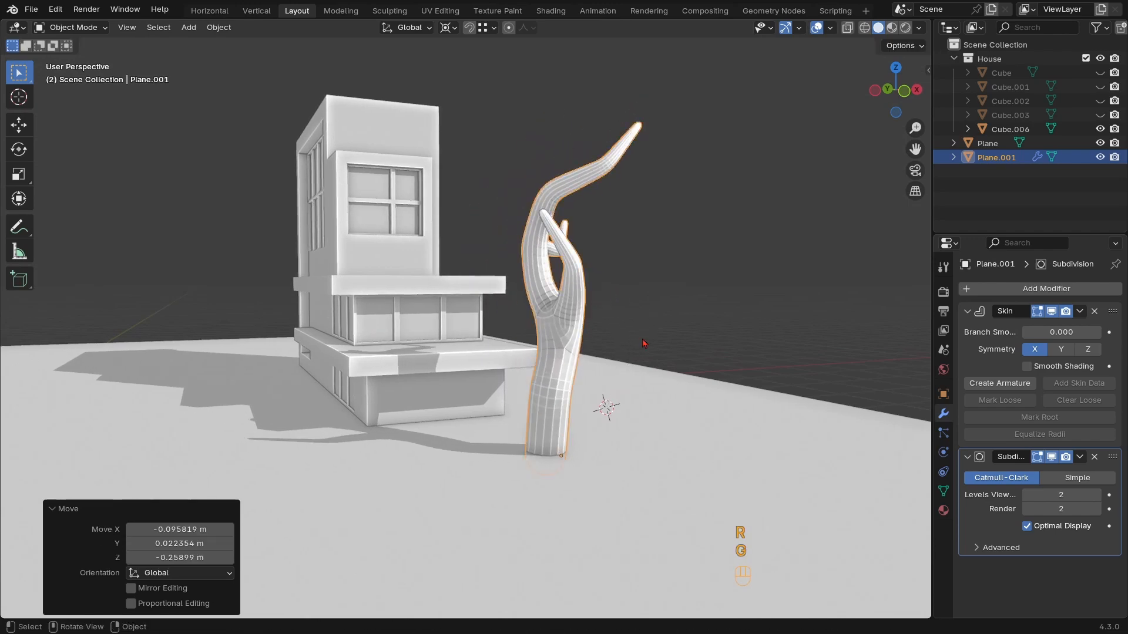
Add a UV sphere at the 3D cursor with 16 segments and 8 rings
middle_click_drag(644, 330, 473, 364)
middle_click_drag(473, 364, 492, 385)
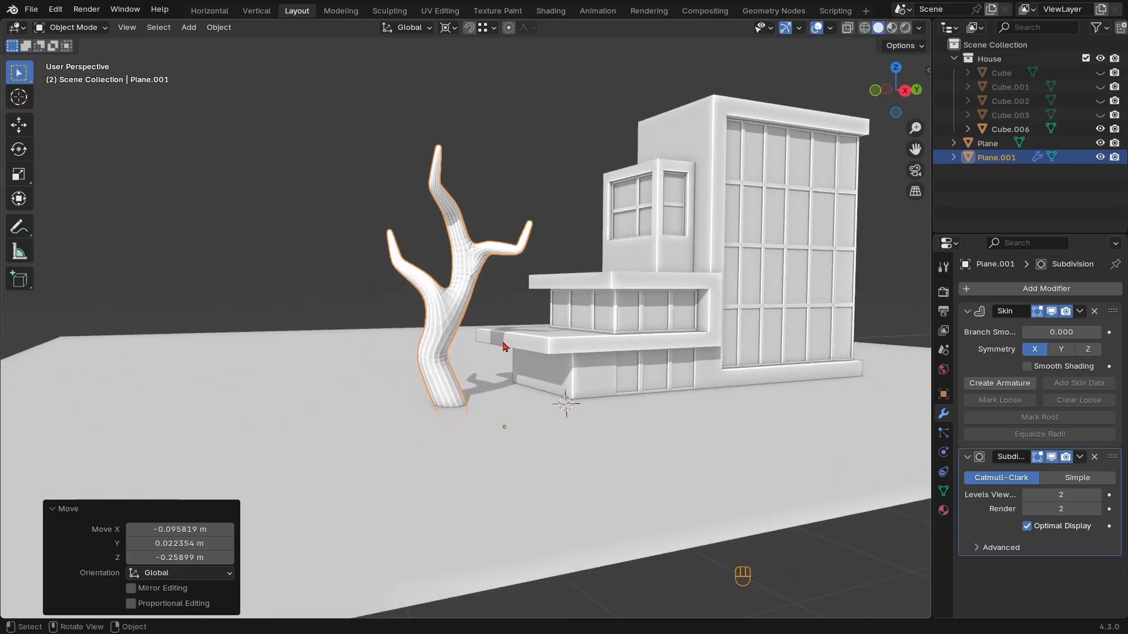
key("shift+a")
mouse_move(457, 365)
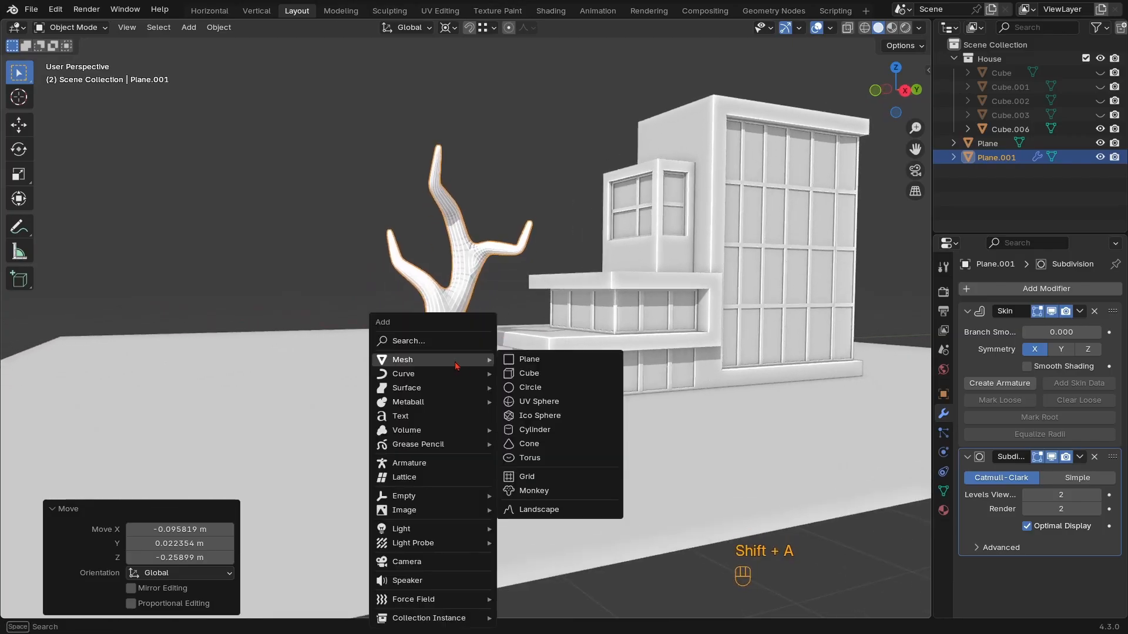
left_click(553, 403)
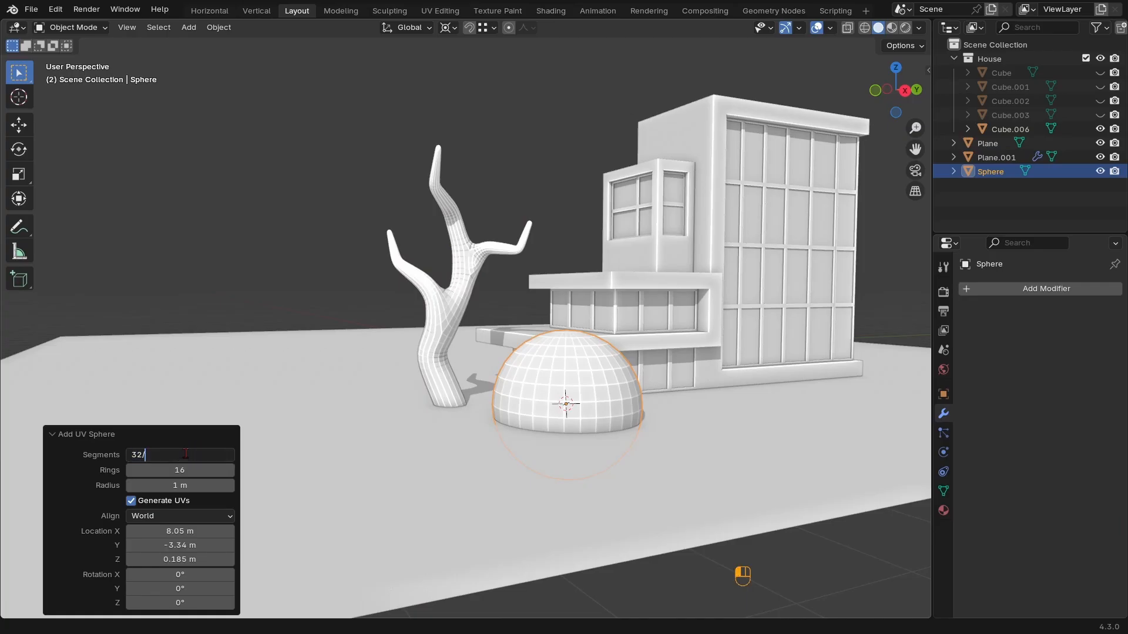
key("Return")
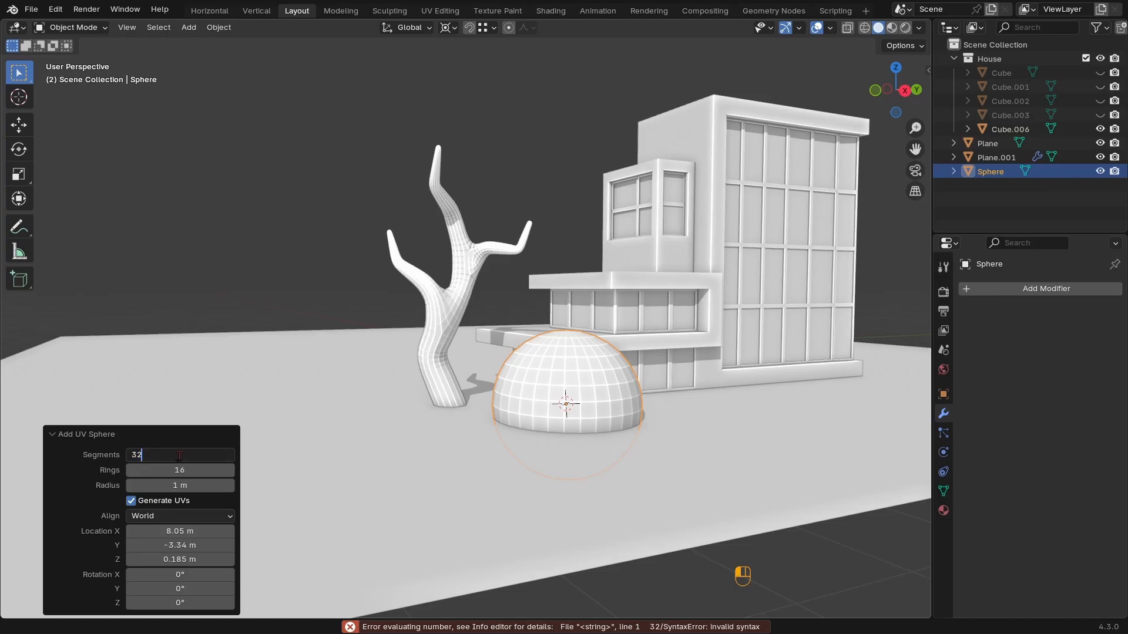
type("2")
key("Return")
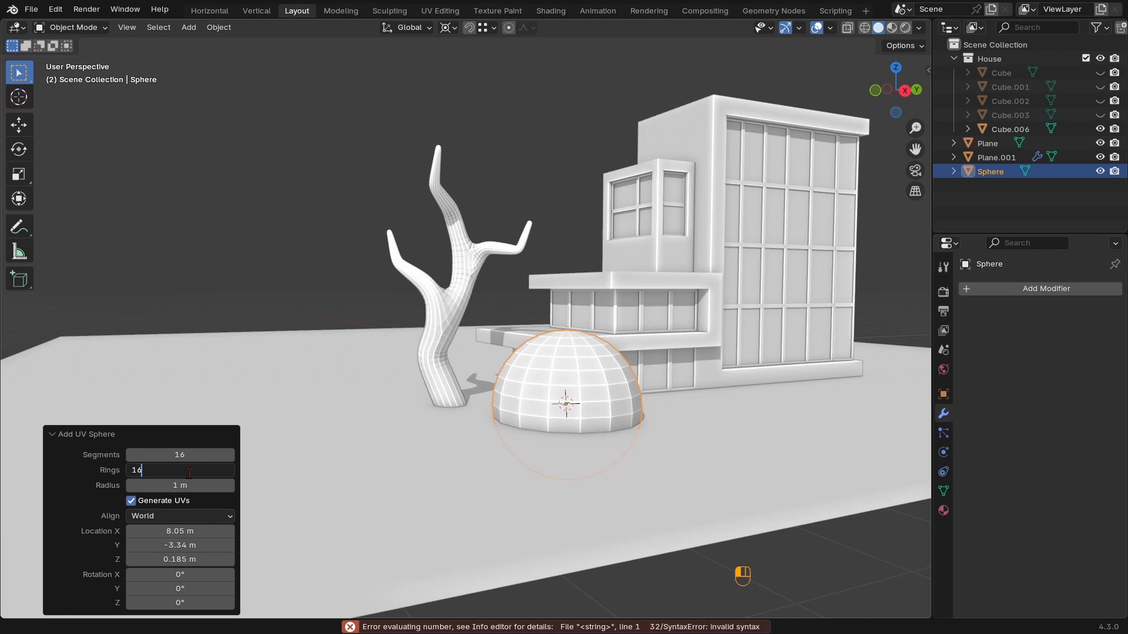
key("BackSpace")
key("BackSpace")
type("8")
key("Return")
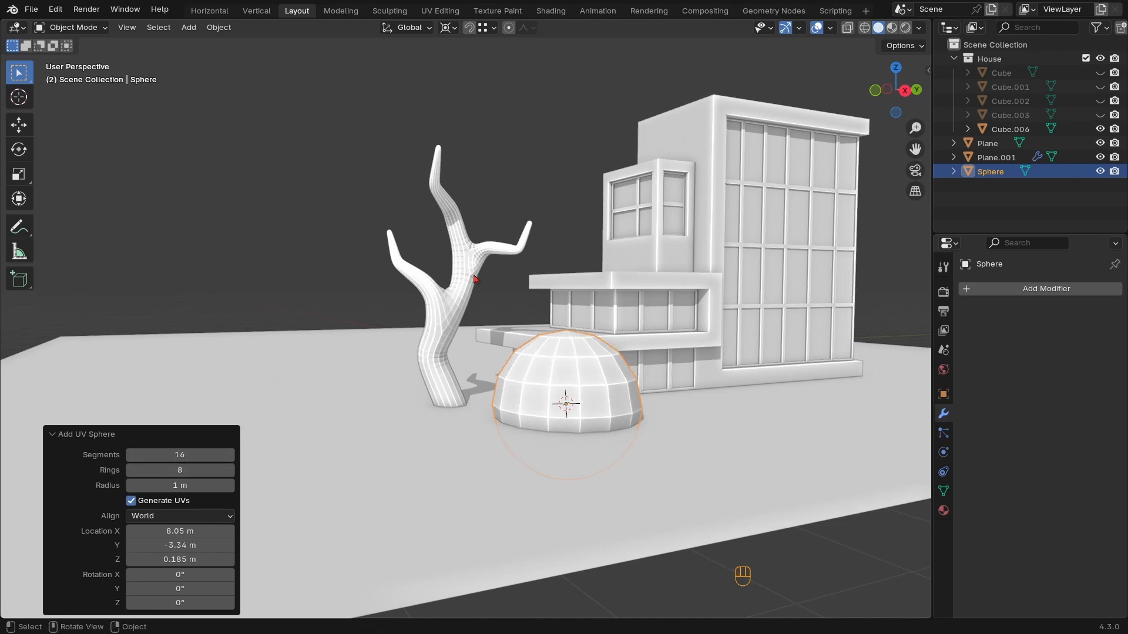
Try a level 1 Subdivision on the sphere and undo it
middle_click_drag(579, 374, 583, 403, "ctrl")
middle_click_drag(583, 403, 542, 392, "shift")
key("ctrl+1")
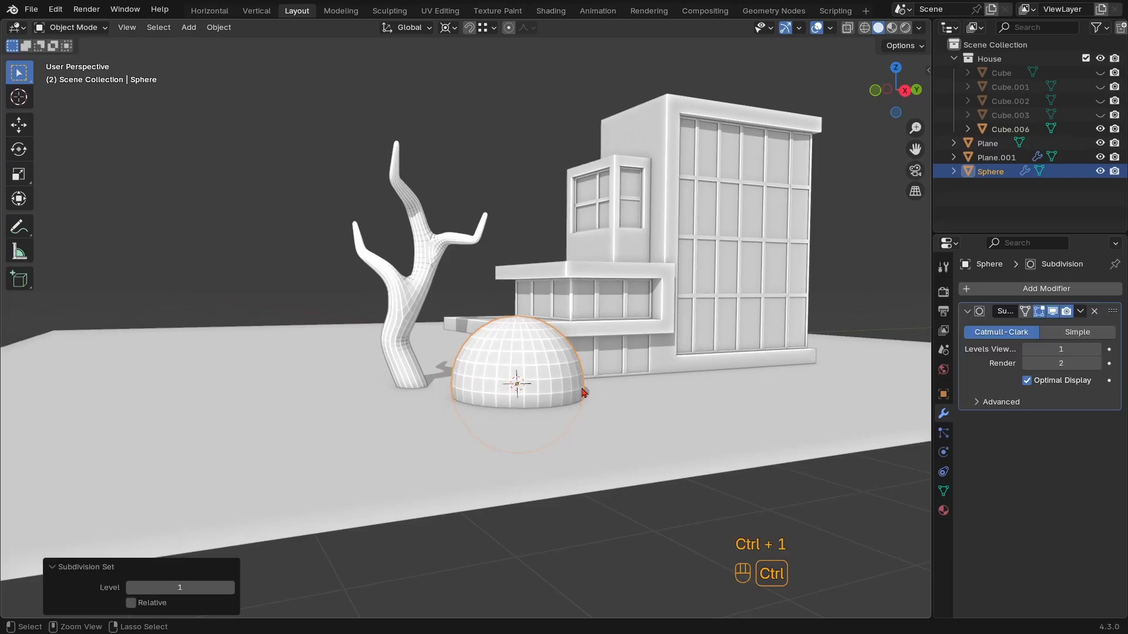
key("ctrl+z")
Raise the sphere above the ground near the tree and scale it to about 0.636
key("g")
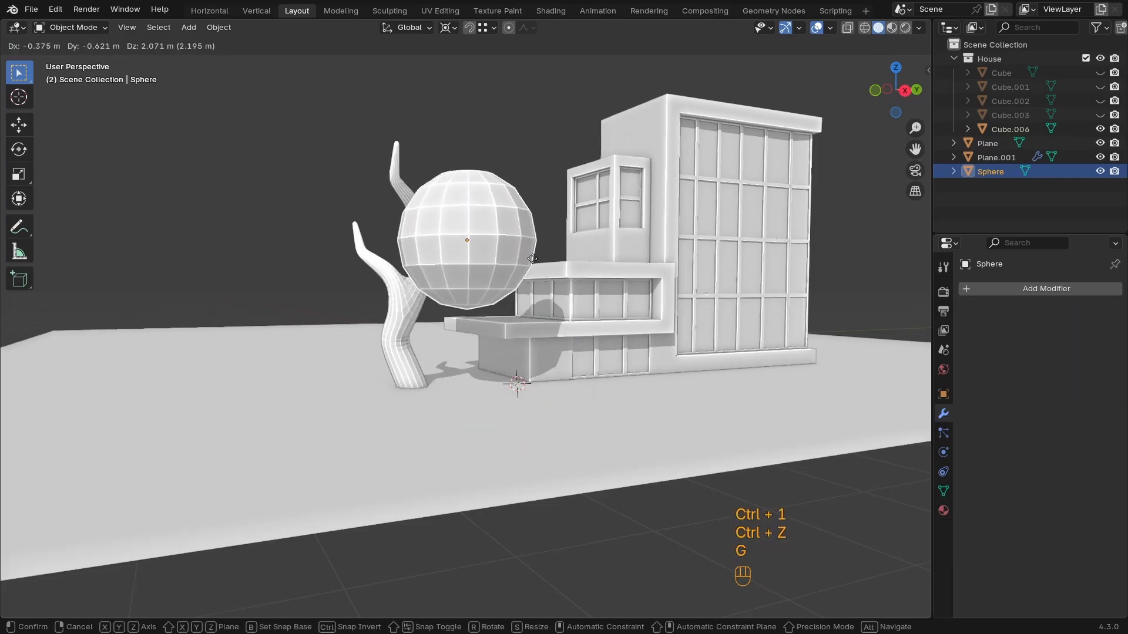
left_click(466, 308)
key("s")
left_click(581, 317)
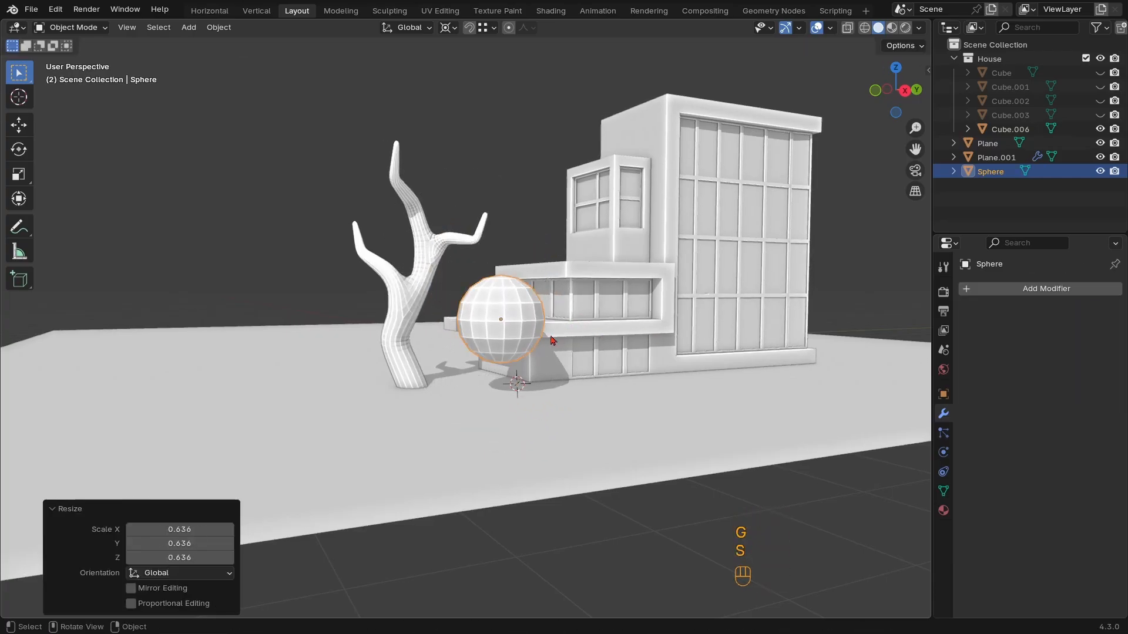
Set the transform pivot point to Individual Origins
middle_click_drag(543, 292, 549, 295)
left_click(448, 28)
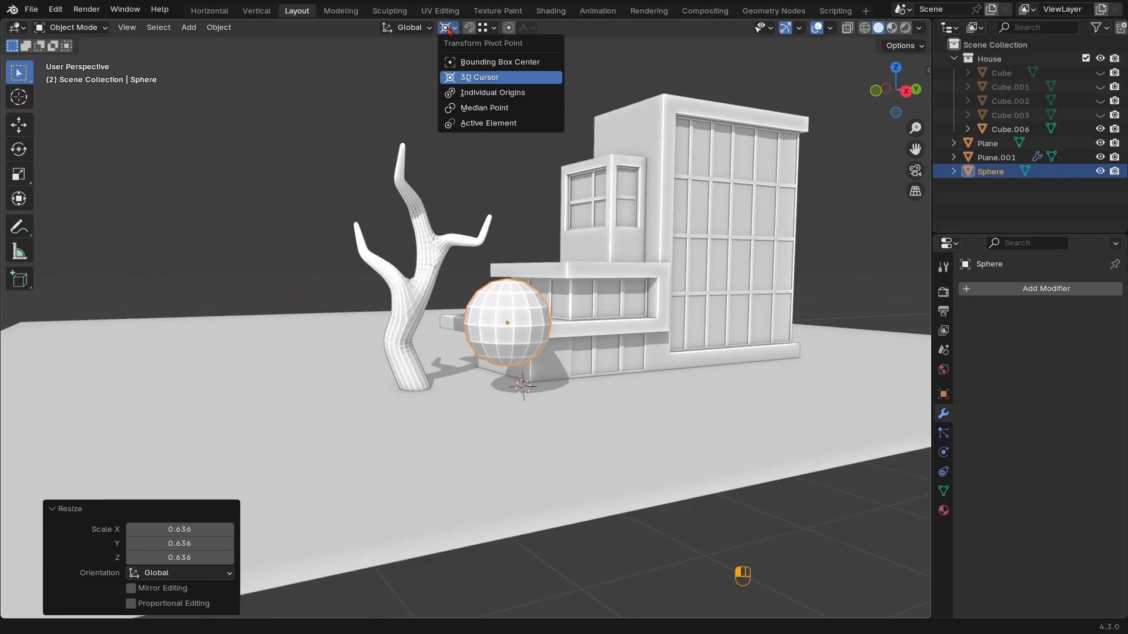
left_click(481, 93)
middle_click_drag(486, 119, 442, 345)
Snap the 3D cursor to the tip vertex of the tree branch farthest from the house
left_click(397, 309)
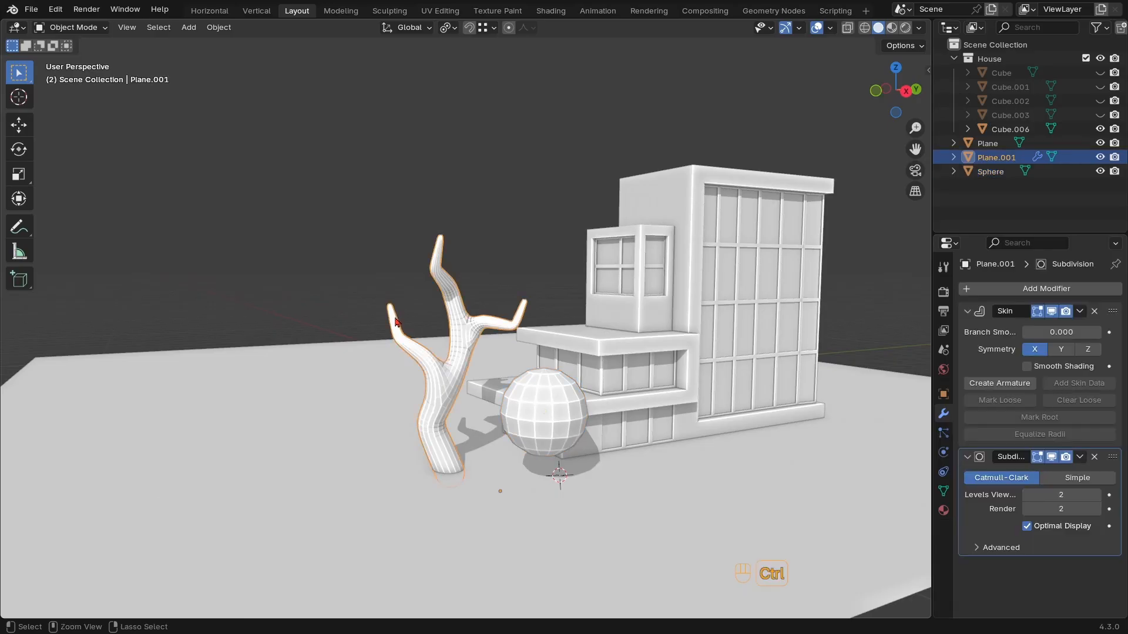
scroll(352, 291, "up", 3)
key("Tab")
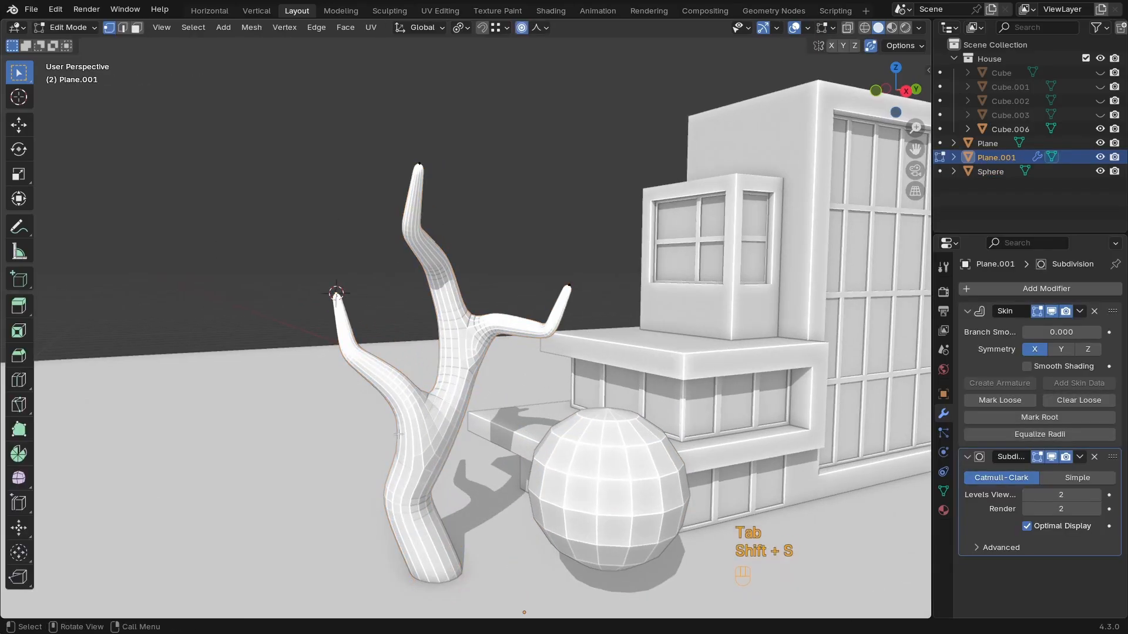
key("Tab")
Snap the sphere to the 3D cursor on the branch tip and scale it to about 0.791
middle_click_drag(516, 415, 604, 486)
left_click(604, 483)
key("shift+s")
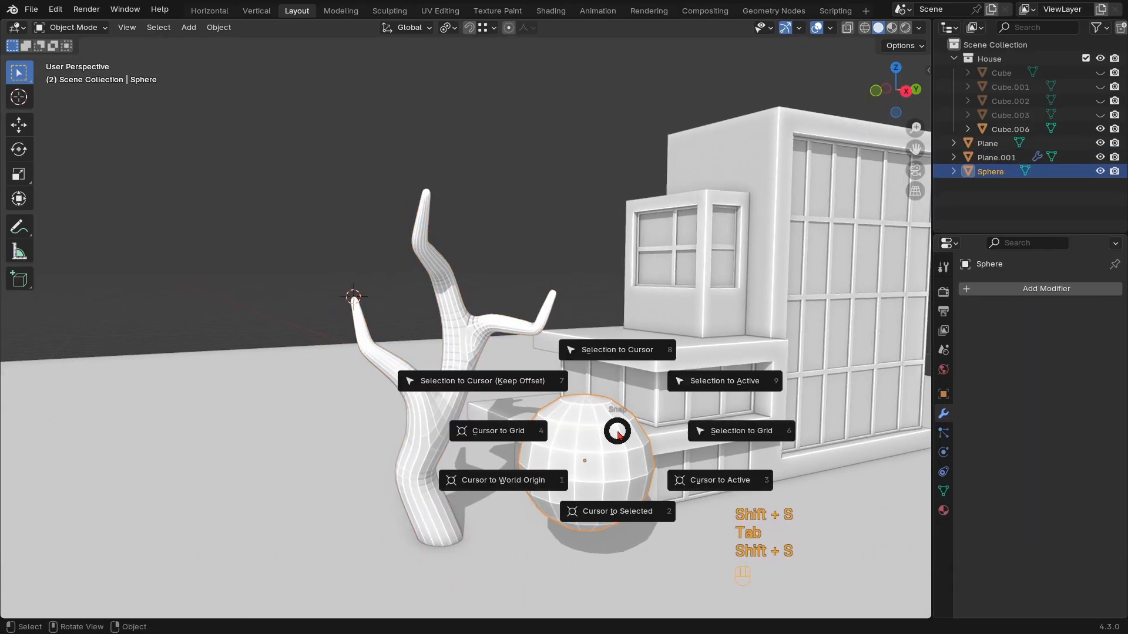
left_click(601, 355)
key("s")
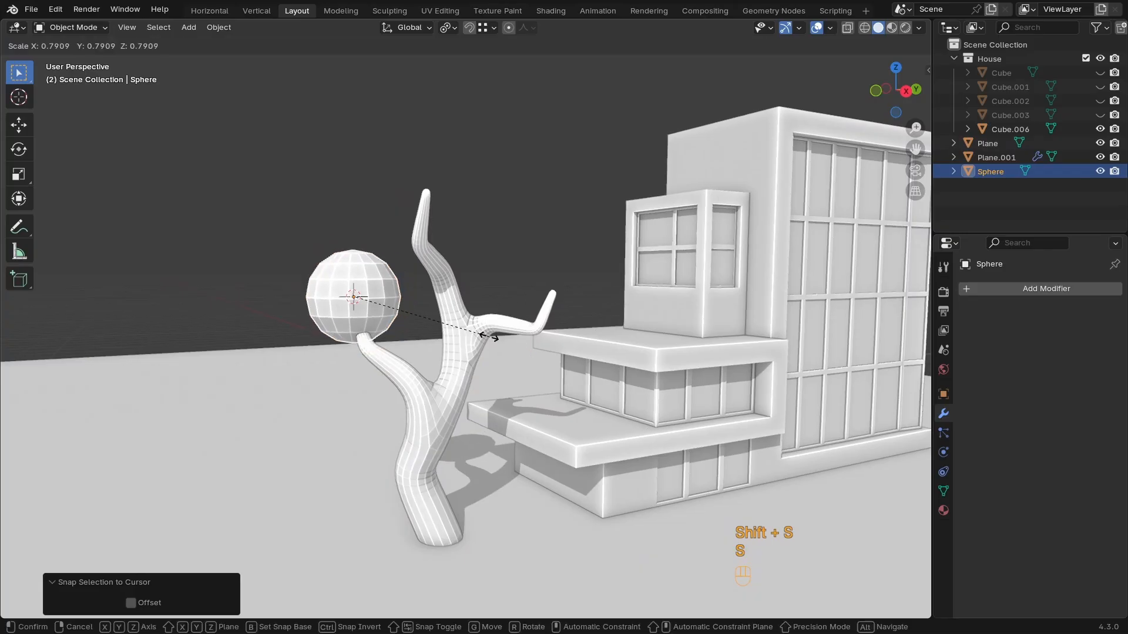
left_click(493, 343)
middle_click_drag(379, 341, 380, 351)
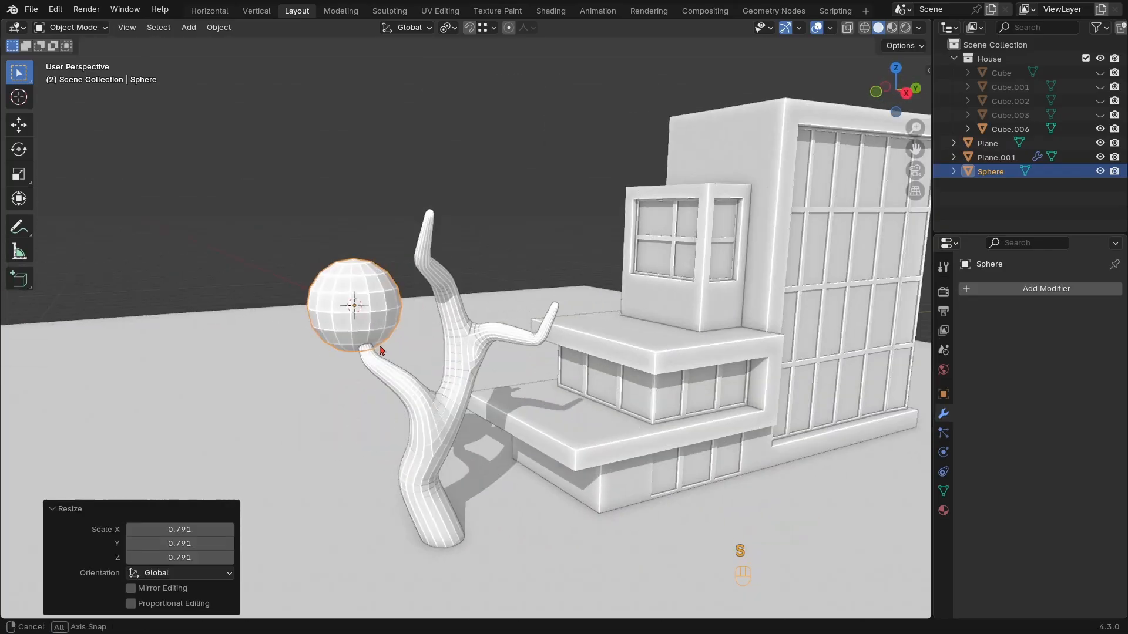
Snap the 3D cursor to the tip vertex of the tree's tallest branch
left_click(428, 221)
key("Tab")
key("Tab")
Duplicate the sphere and snap the copy to the 3D cursor on the tallest branch tip
left_click(374, 301)
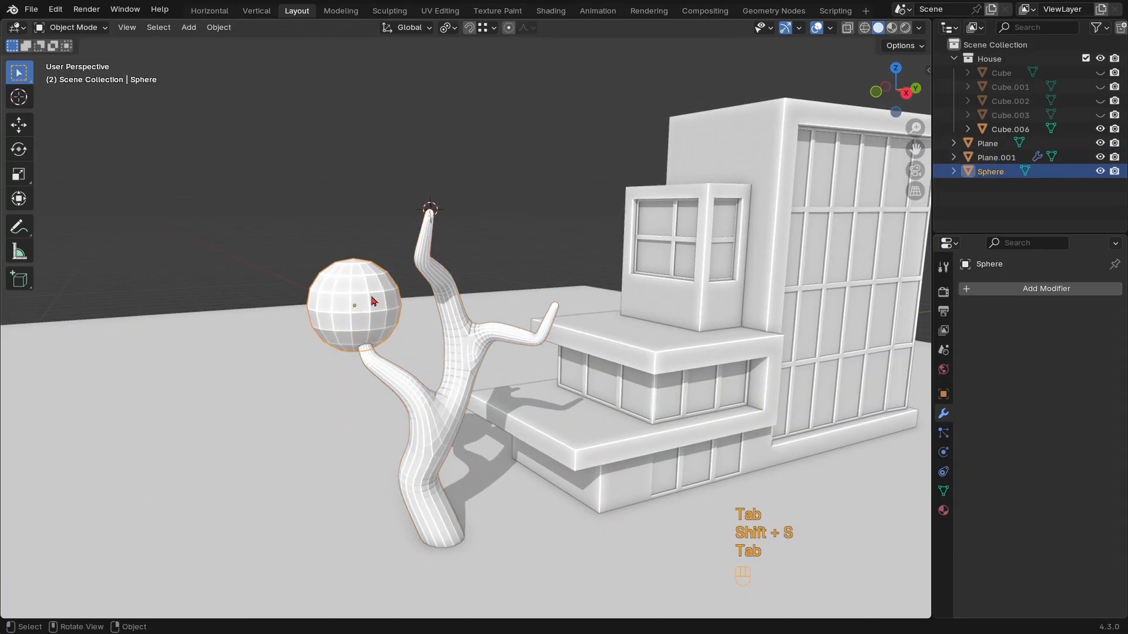
key("shift+d")
left_click(402, 230)
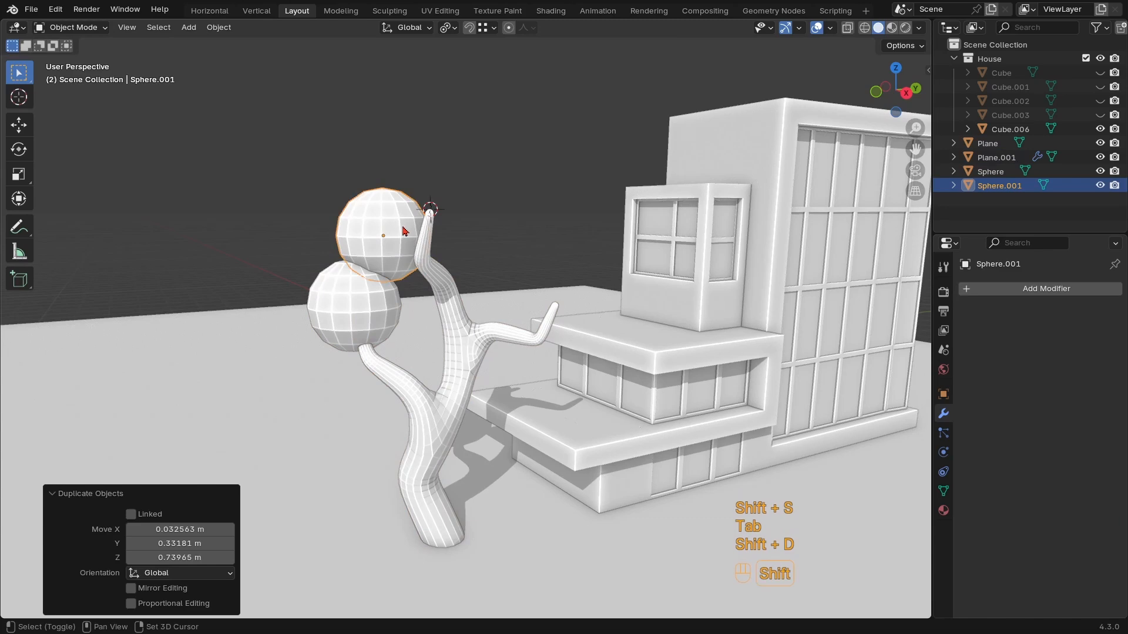
key("shift+s")
left_click(402, 147)
Enlarge the top sphere, raise it along Z and scale it again by about 1.197
key("s")
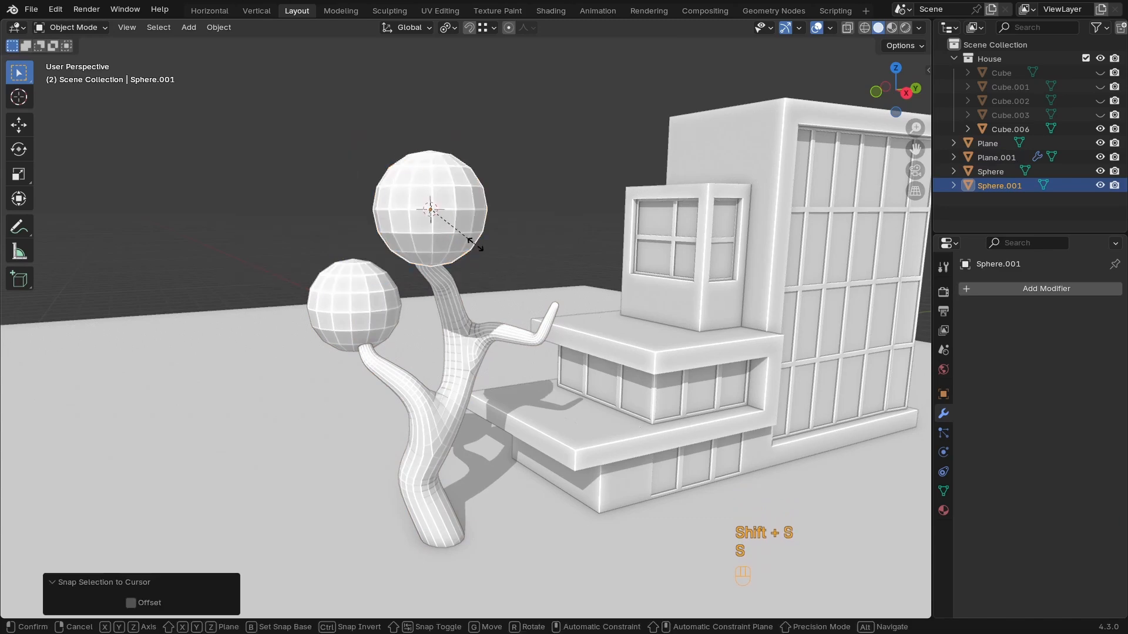
left_click(468, 285)
key("g")
key("z")
left_click(464, 261)
key("s")
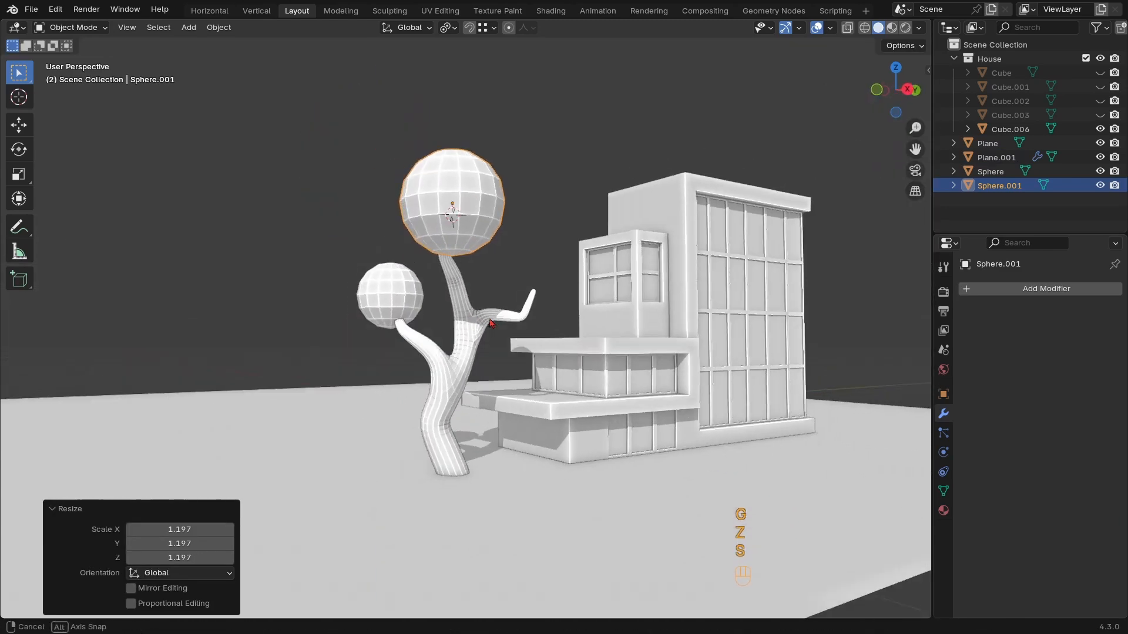
Scale up the side-branch sphere and the top sphere to make the foliage fuller
left_click(405, 297)
key("s")
left_click(488, 302)
key("s")
left_click(494, 262)
Duplicate the side-branch sphere and snap the copy to the 3D cursor placed from the tree mesh
left_click(464, 329)
key("Tab")
key("shift+s")
key("Tab")
key("shift+d")
left_click(435, 323)
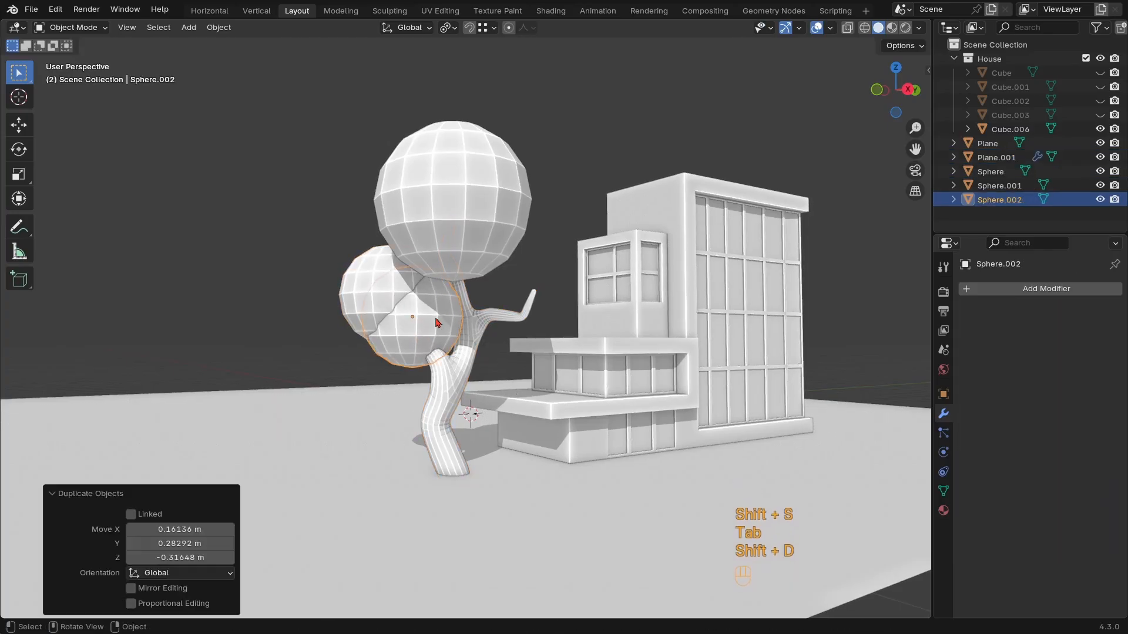
key("shift+s")
left_click(385, 267)
Snap the 3D cursor to the bare branch tip facing the house and move the copied sphere onto it
middle_click_drag(383, 317, 341, 317)
key("Tab")
key("shift+s")
left_click(511, 346)
key("Tab")
left_click(517, 364)
key("shift+s")
left_click(517, 312)
Extend a new branch from the tree skeleton in Edit Mode, working in wireframe display
mouse_move(517, 313)
middle_mouse_down()
mouse_move(519, 285)
mouse_move(570, 315)
mouse_move(478, 443)
mouse_move(501, 458)
mouse_move(458, 449)
mouse_move(433, 326)
mouse_move(505, 276)
middle_mouse_up()
left_click(477, 443)
key("shift+z")
key("Tab")
right_click(516, 252, "ctrl")
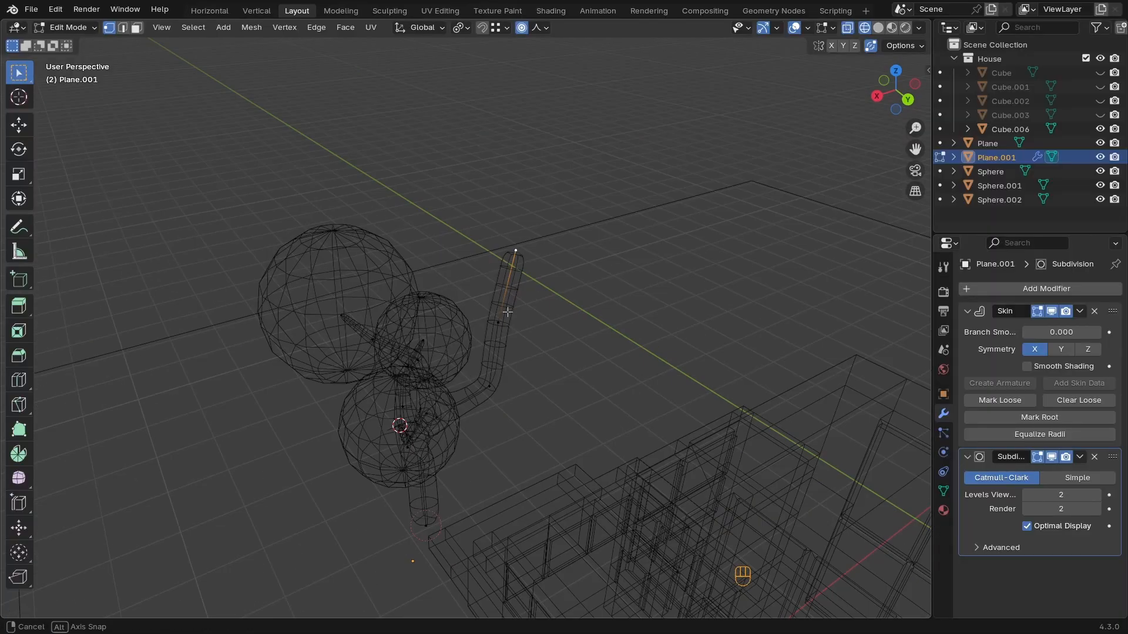
key("ctrl+a")
key("ctrl+a")
right_click(680, 303)
left_click(539, 27)
left_click_drag(552, 203, 511, 203)
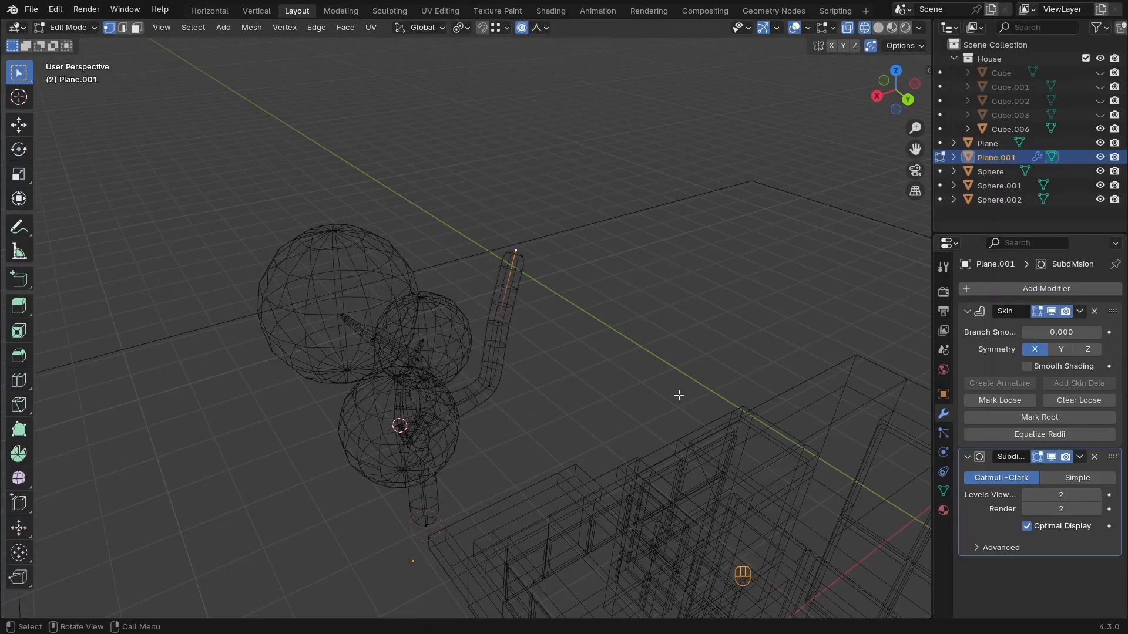
Scale the new branch tip's skin to about 1.339 with Sharp falloff and a proportional size of about 0.761
key("ctrl+a")
left_click(553, 351)
middle_click_drag(548, 350, 485, 351)
key("ctrl+a")
left_click(763, 403)
key("z")
middle_click_drag(758, 403, 702, 385)
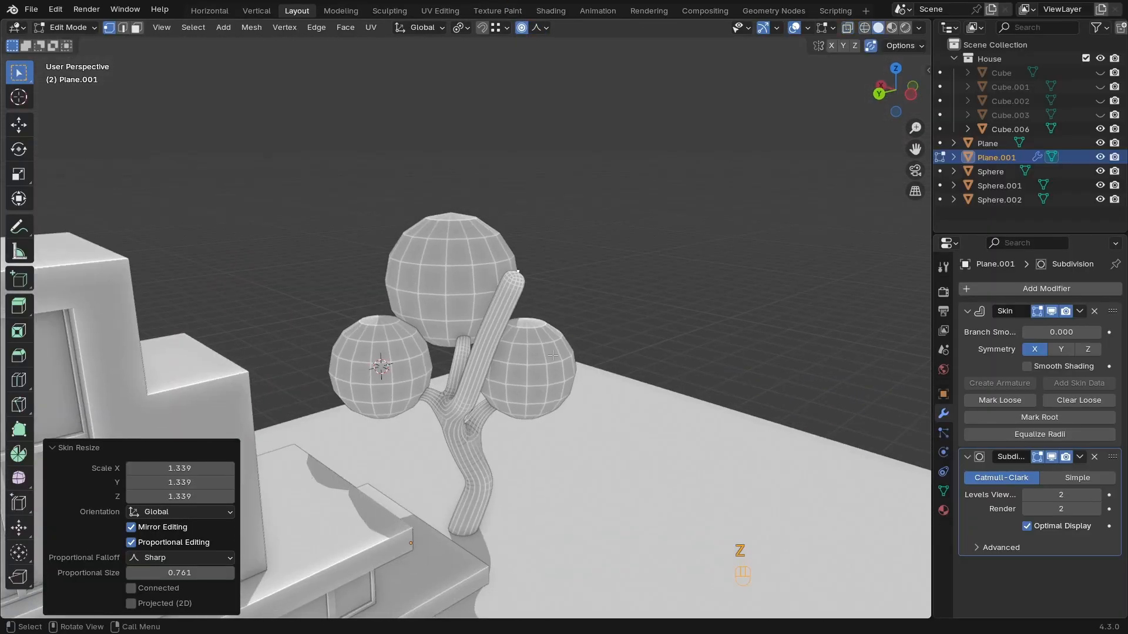
Resize the new branch's skin so it tapers toward the tip, and return to Object Mode in solid display
key("ctrl+a")
left_click(614, 371)
key("z")
left_click(482, 371, "shift")
key("ctrl+a")
key("Tab")
key("z")
mouse_move(329, 405)
middle_mouse_down()
mouse_move(370, 446)
mouse_move(493, 359)
mouse_move(499, 335)
middle_mouse_up()
Snap the 3D cursor to the tip vertex of the newly added branch
key("Tab")
left_click(435, 310)
key("shift+s")
key("Tab")
Duplicate a small foliage sphere, snap the copy to the new branch tip and scale it to about 1.670
left_click(486, 412)
key("shift+d")
left_click(483, 294)
key("shift+s")
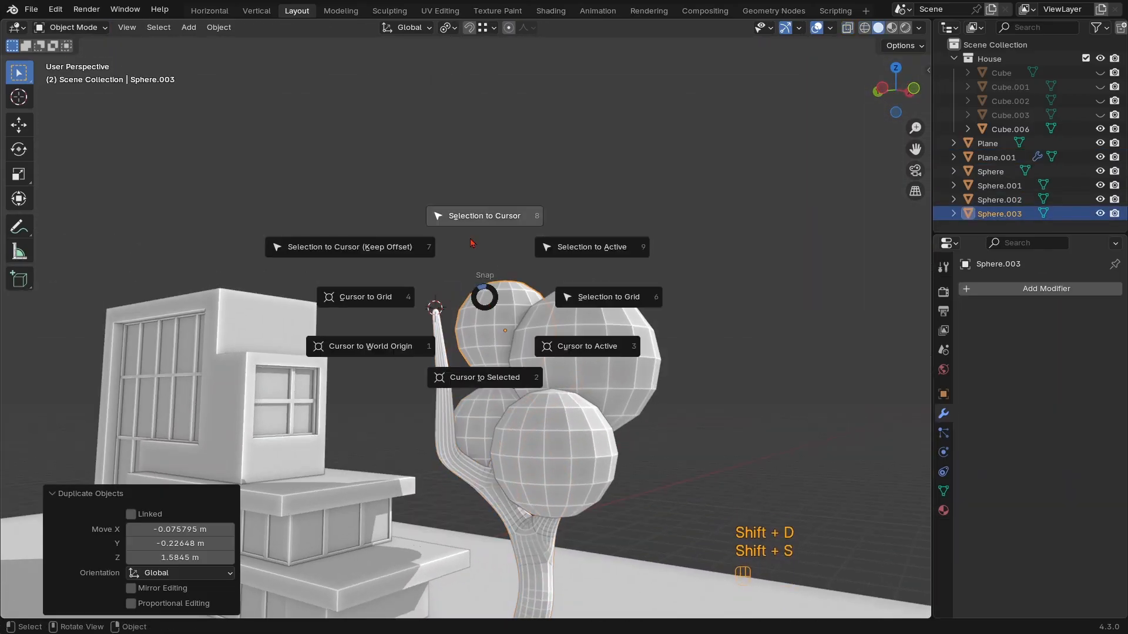
left_click(475, 243)
key("s")
left_click(552, 420)
middle_click_drag(552, 421, 556, 398)
key("r")
key("r")
right_click(518, 386)
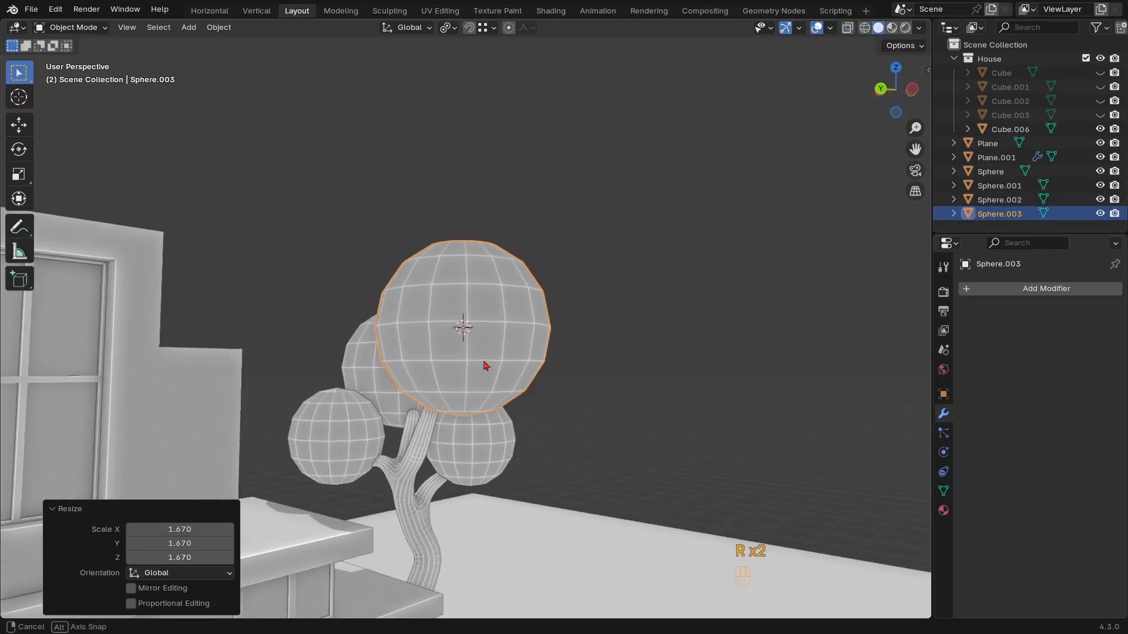
Rotate the new branch's sphere about the X axis and about the Y axis
key("r")
key("x")
left_click(461, 426)
middle_click_drag(460, 426, 388, 435)
key("r")
key("y")
left_click(516, 448)
Scale the tallest branch's sphere by about 1.041 and tilt it with a trackball rotation
left_click(617, 370)
key("s")
left_click(669, 383)
scroll(661, 434, "down", 2)
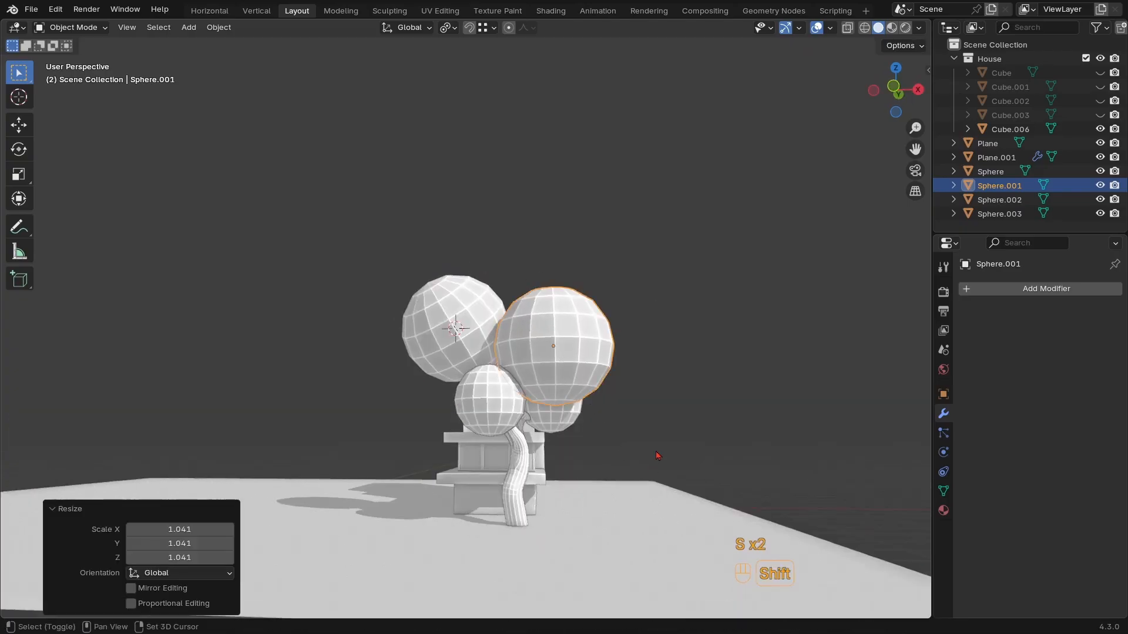
key("r")
key("r")
left_click(681, 459)
scroll(676, 458, "down", 1)
middle_click_drag(670, 458, 676, 458)
Trackball-rotate the small sphere farthest from the house by about 45.3° and -112°
left_click(478, 405)
key("r")
key("r")
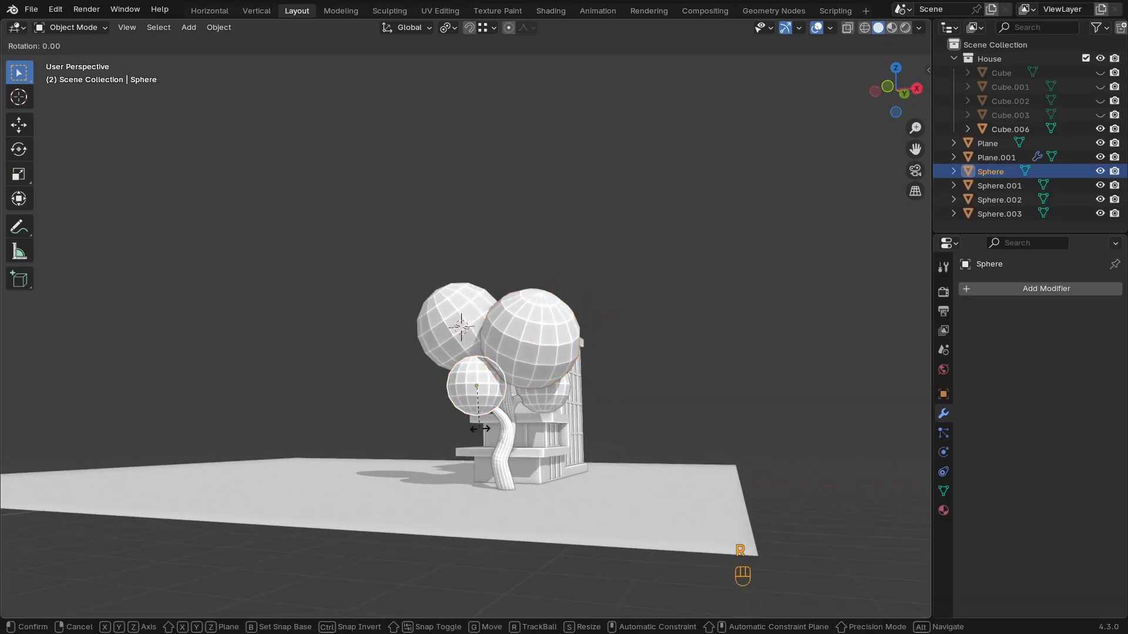
left_click(367, 472)
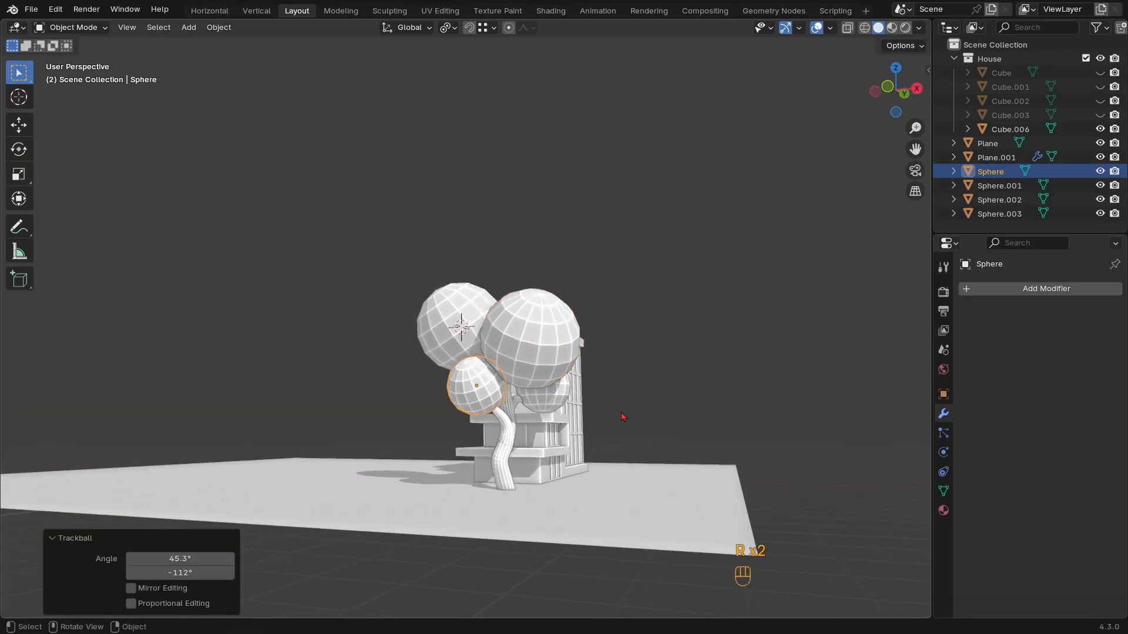
middle_click_drag(622, 420, 517, 412)
Trackball-rotate the small sphere nearest the house by about 53.3° and 64.2°
left_click(509, 402)
key("e")
key("e")
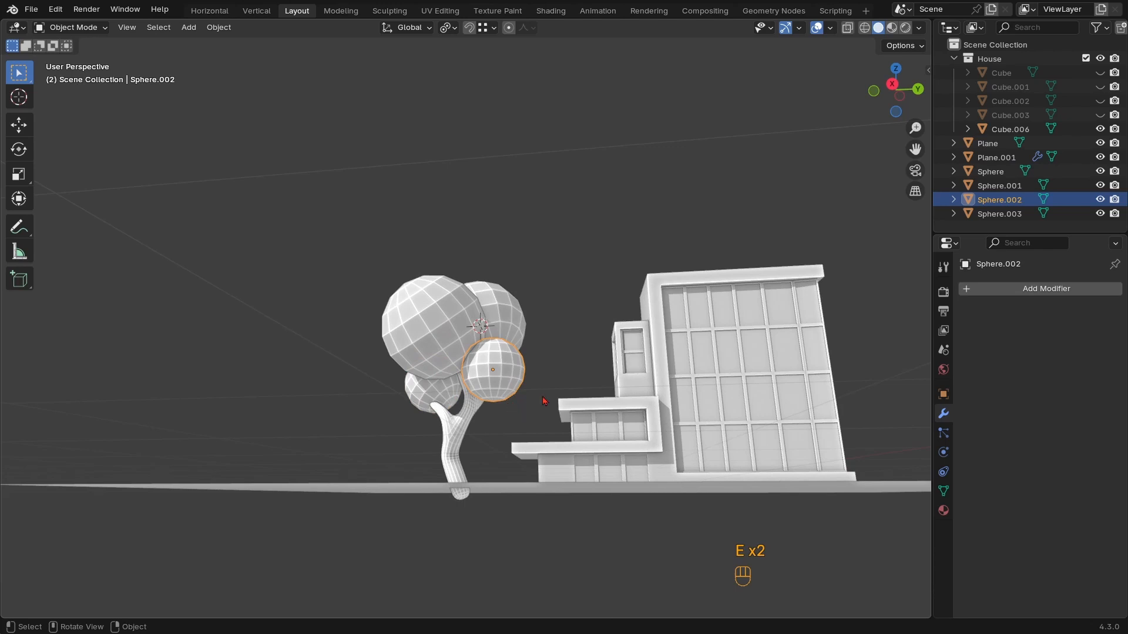
key("r")
key("r")
left_click(597, 442)
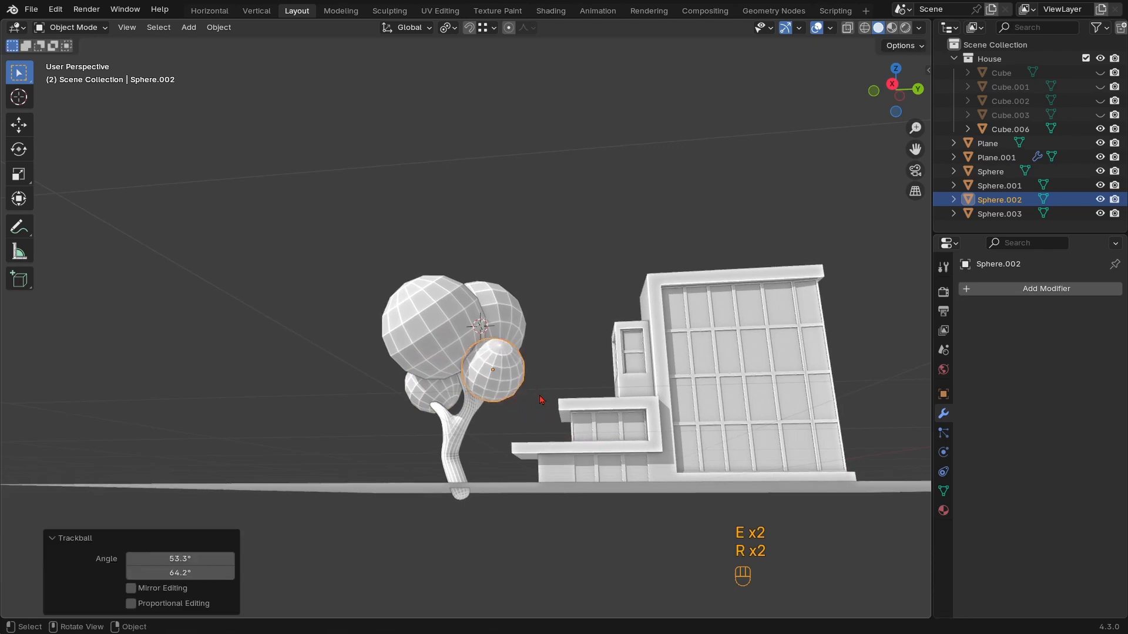
Scale up the small foliage sphere nearest the house
middle_click_drag(597, 442, 459, 346)
key("s")
left_click(644, 411)
Select the trunk with all four foliage spheres and set the pivot point to Bounding Box Center
left_click(455, 345)
scroll(470, 358, "down", 1)
scroll(486, 372, "up", 4)
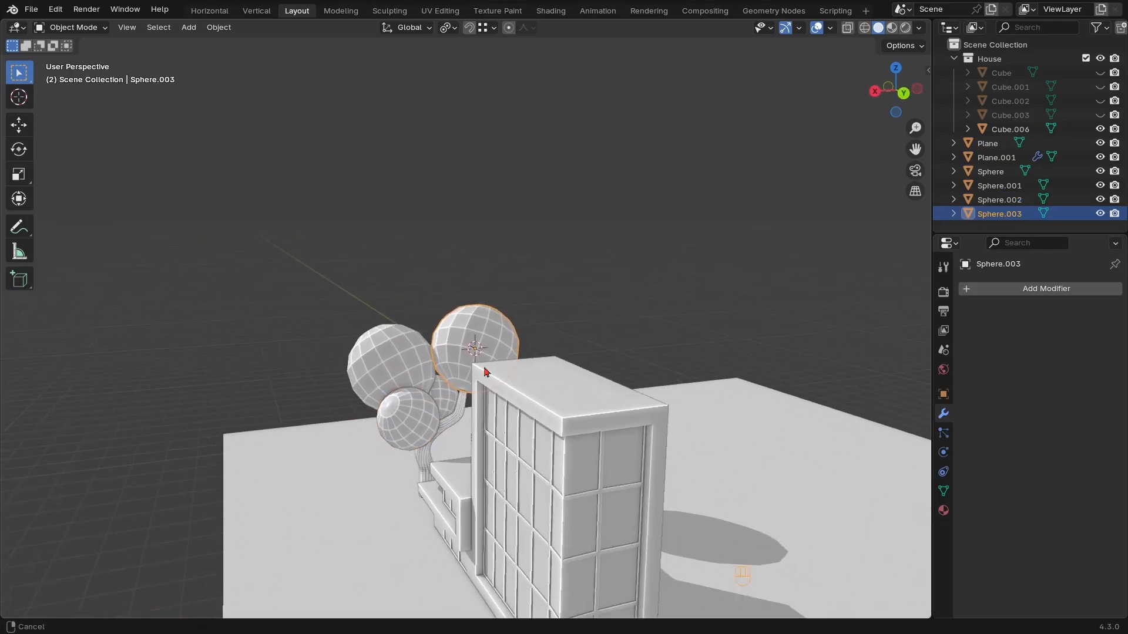
middle_click_drag(438, 456, 521, 405, "shift")
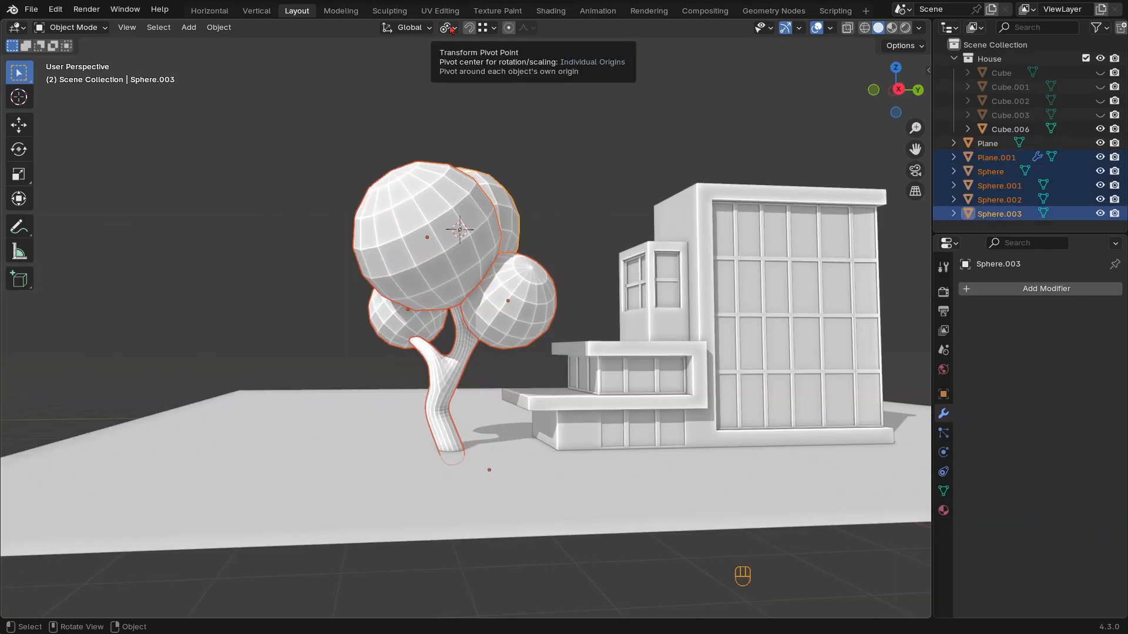
left_click(449, 27)
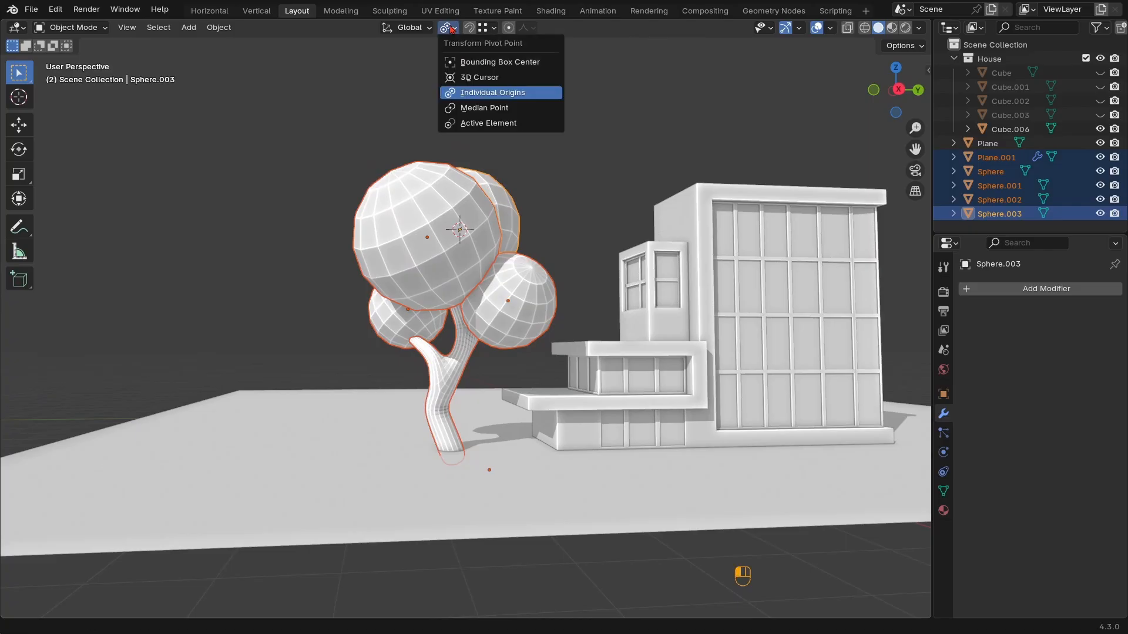
left_click(485, 64)
Scale the complete tree to about 0.458 and lower it along Z until the trunk meets the ground plane
key("s")
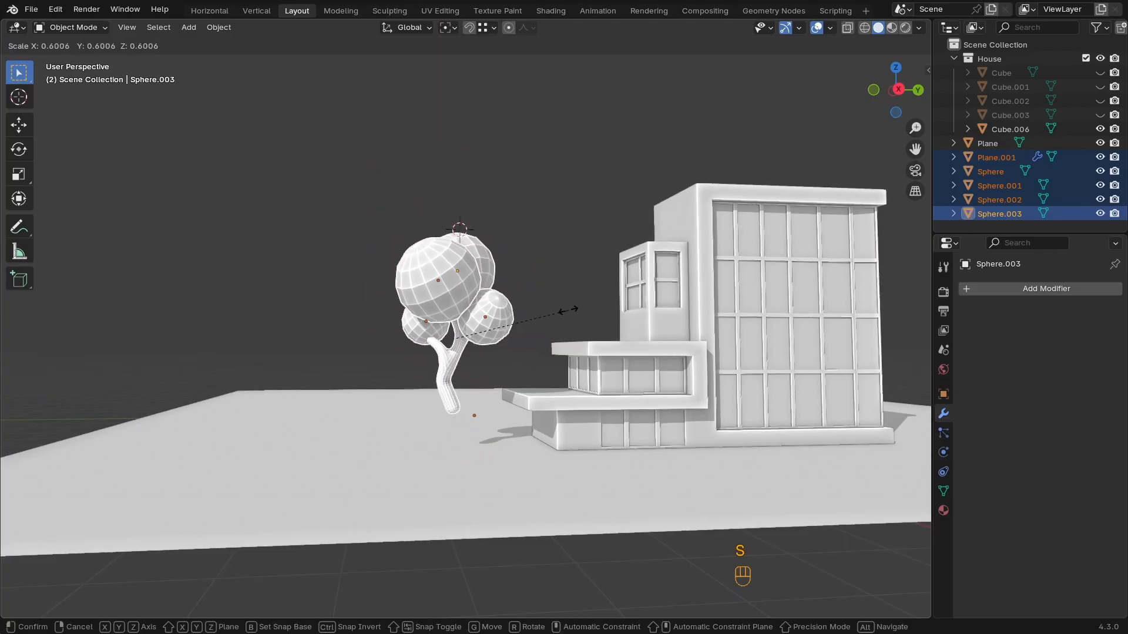
left_click(546, 307)
key("g")
key("z")
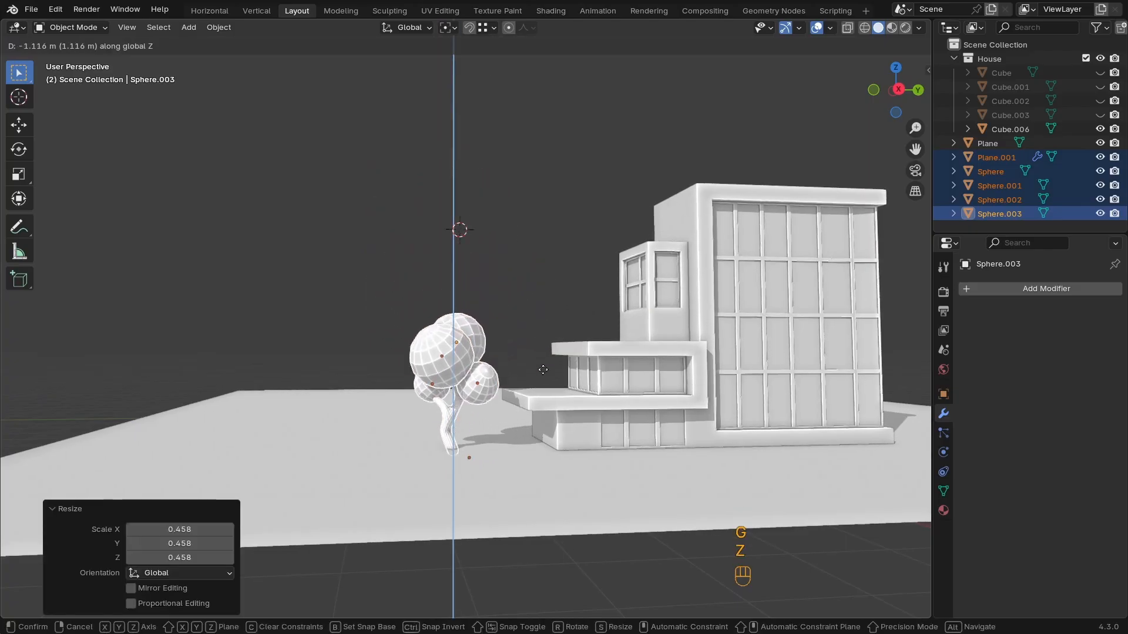
left_click(544, 376)
Add a plane mesh at the 3D cursor beside the base of the tree trunk
scroll(582, 396, "down", 1)
middle_click_drag(582, 396, 549, 378, "shift")
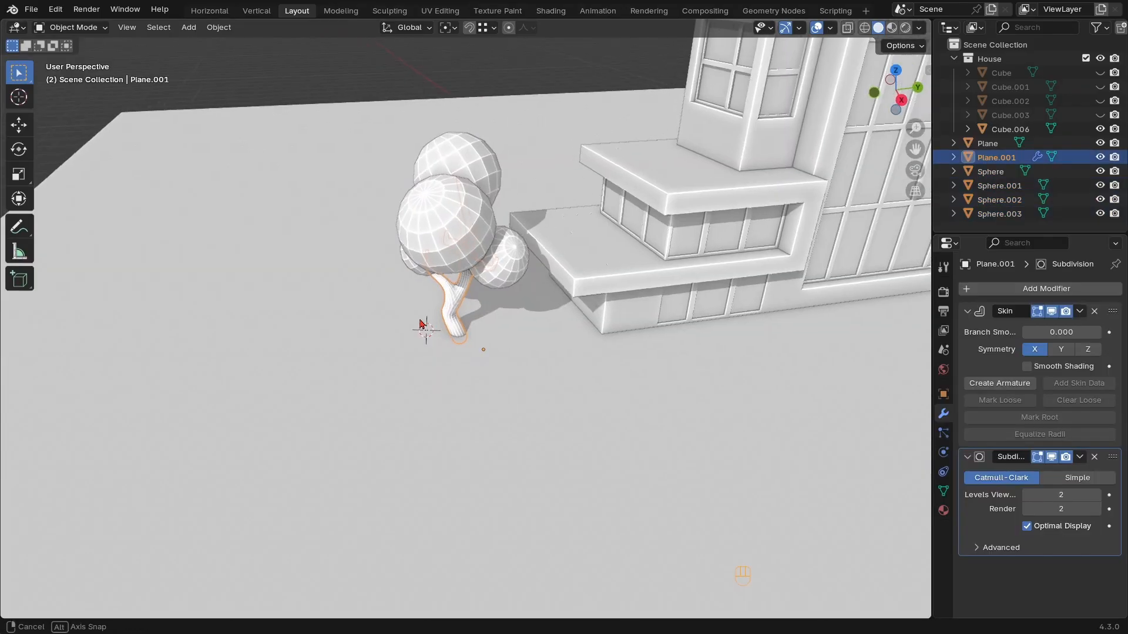
key("shift+a")
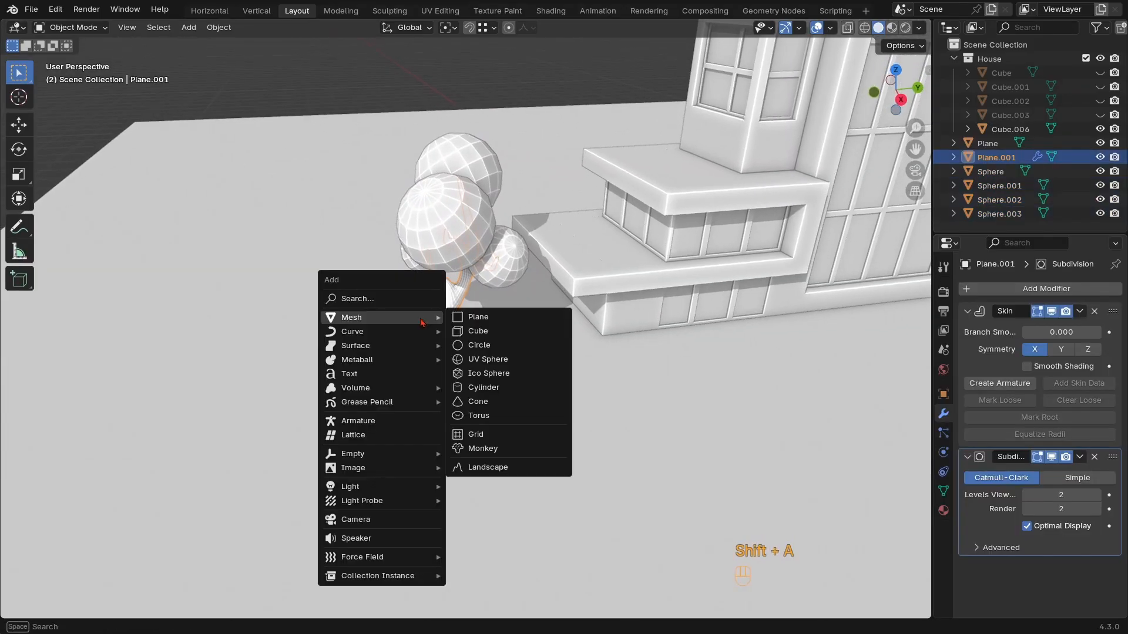
left_click(489, 320)
scroll(496, 330, "up", 1)
middle_click_drag(452, 355, 509, 412, "shift")
middle_click_drag(509, 411, 536, 372, "ctrl")
middle_click_drag(446, 425, 546, 353, "shift")
mouse_move(477, 383)
middle_mouse_down("ctrl")
mouse_move(460, 423)
mouse_move(462, 405)
middle_mouse_up("ctrl")
mouse_move(471, 395)
middle_mouse_down()
mouse_move(492, 375)
mouse_move(463, 374)
middle_mouse_up()
Edit the new plane in wireframe and extrude its edge farthest from the house about -1.827 m along Y
key("Tab")
key("z")
left_click(288, 372)
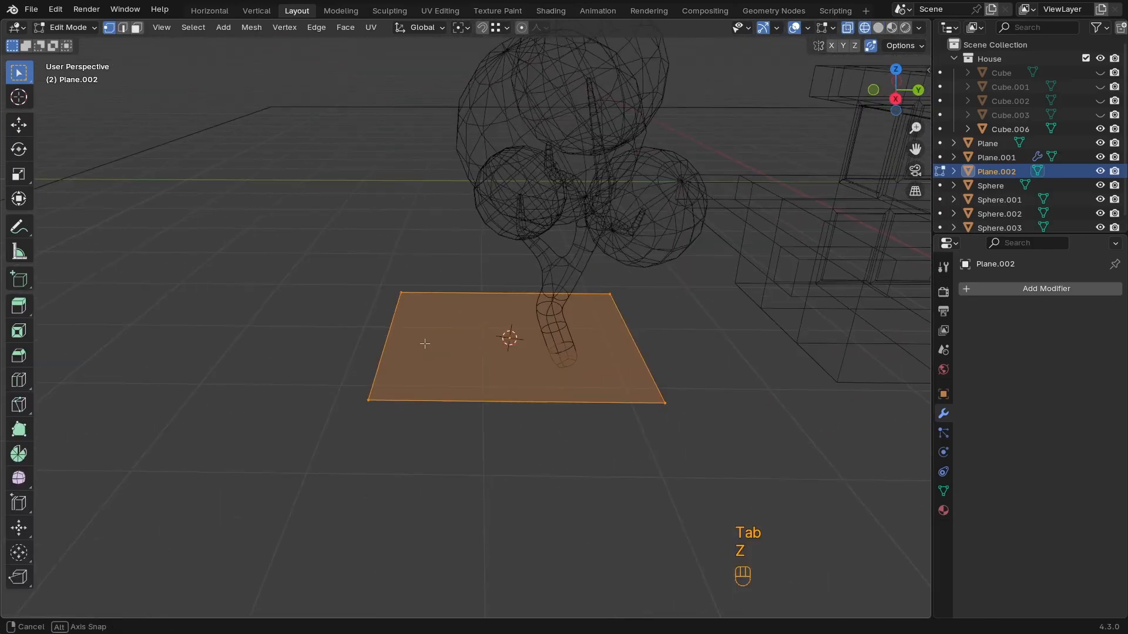
left_click_drag(468, 269, 264, 429)
key("e")
key("x")
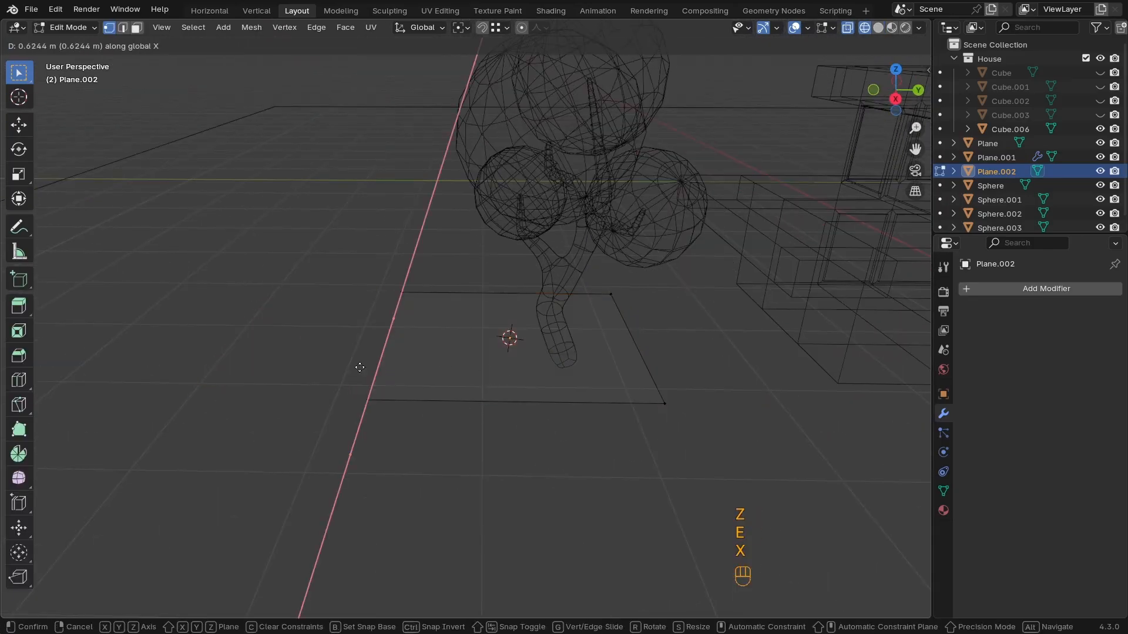
key("y")
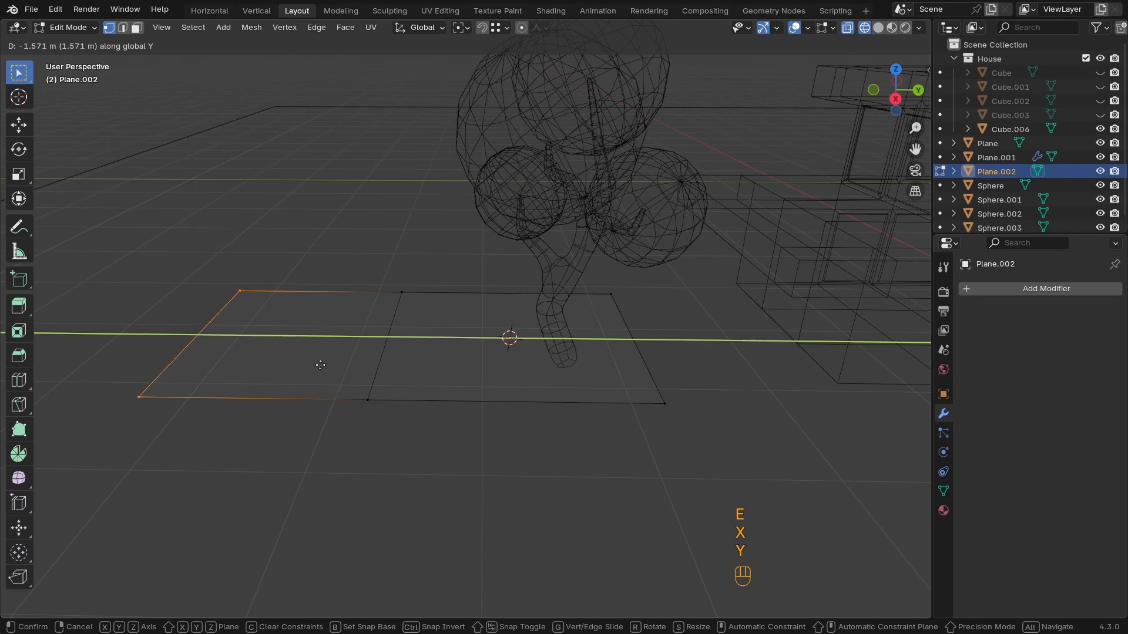
left_click(292, 359)
middle_click_drag(327, 351, 391, 337)
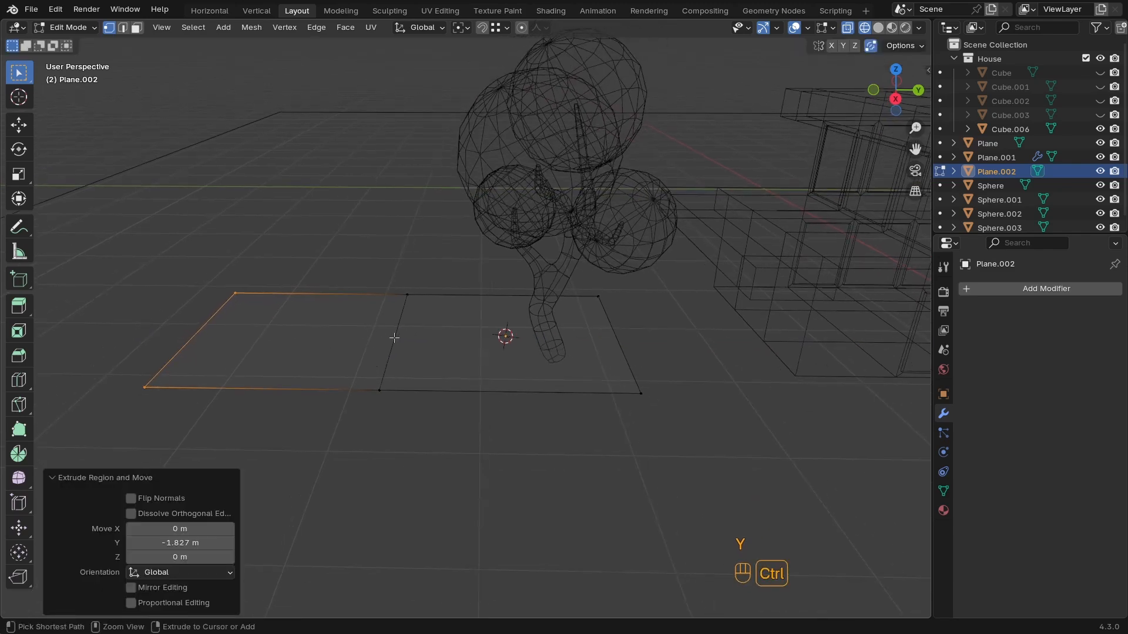
Add a centred lengthwise loop cut through the extended plane and bevel it about 0.283 m wide
key("ctrl+r")
left_click(394, 337)
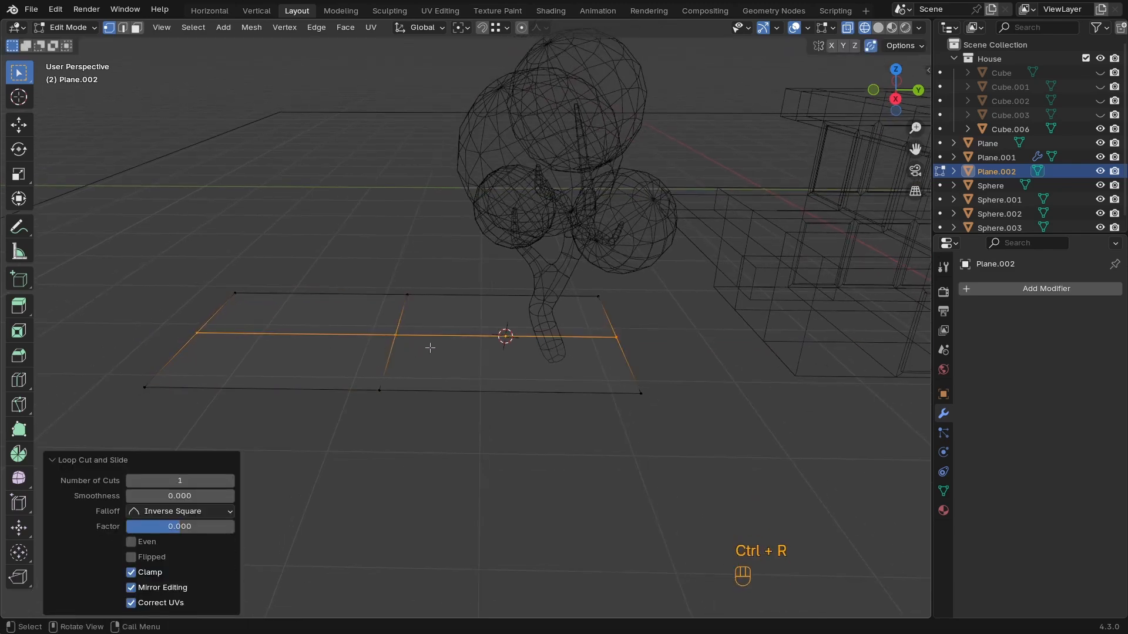
key("ctrl+b")
left_click(491, 390)
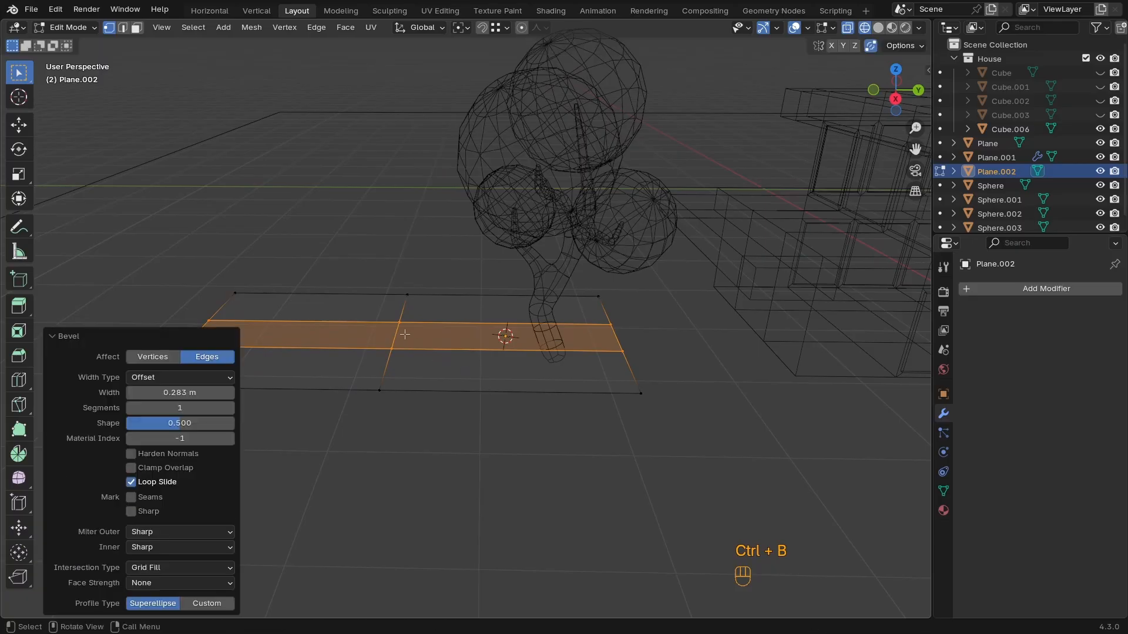
Narrow the crosswise edge loop between the plane's two sections to about 0.68 along X
middle_click_drag(405, 335, 439, 368, "shift")
left_click_drag(457, 291, 418, 411)
key("s")
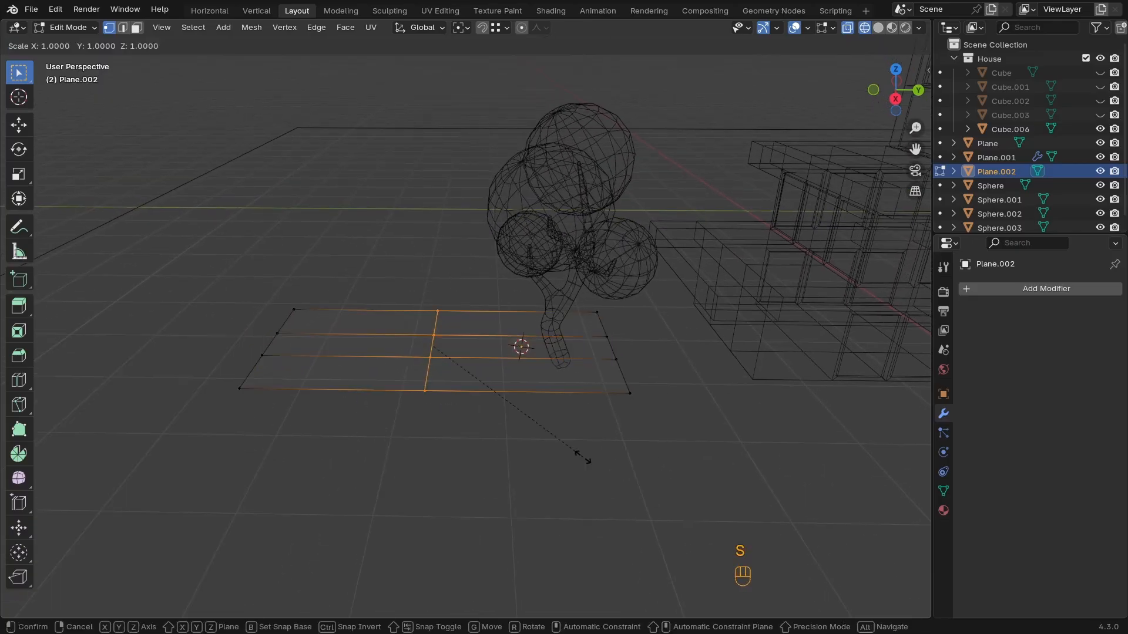
key("y")
key("x")
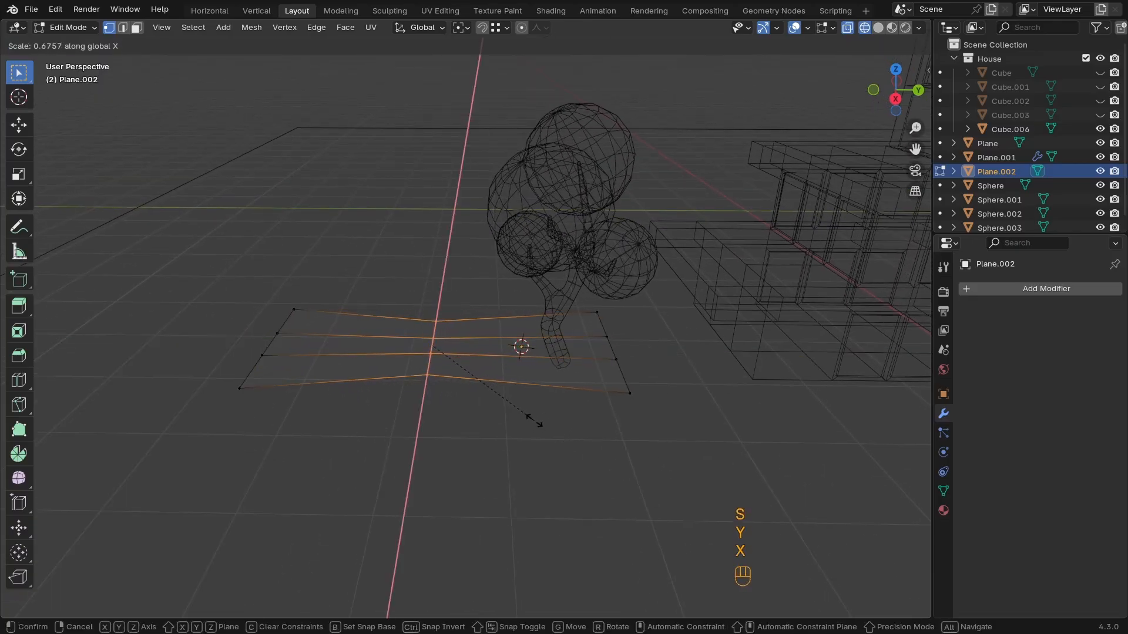
left_click(534, 419)
Add a centred crosswise loop cut in the section under the tree and scale it to about 1.341 along X
key("ctrl+r")
left_click(517, 346)
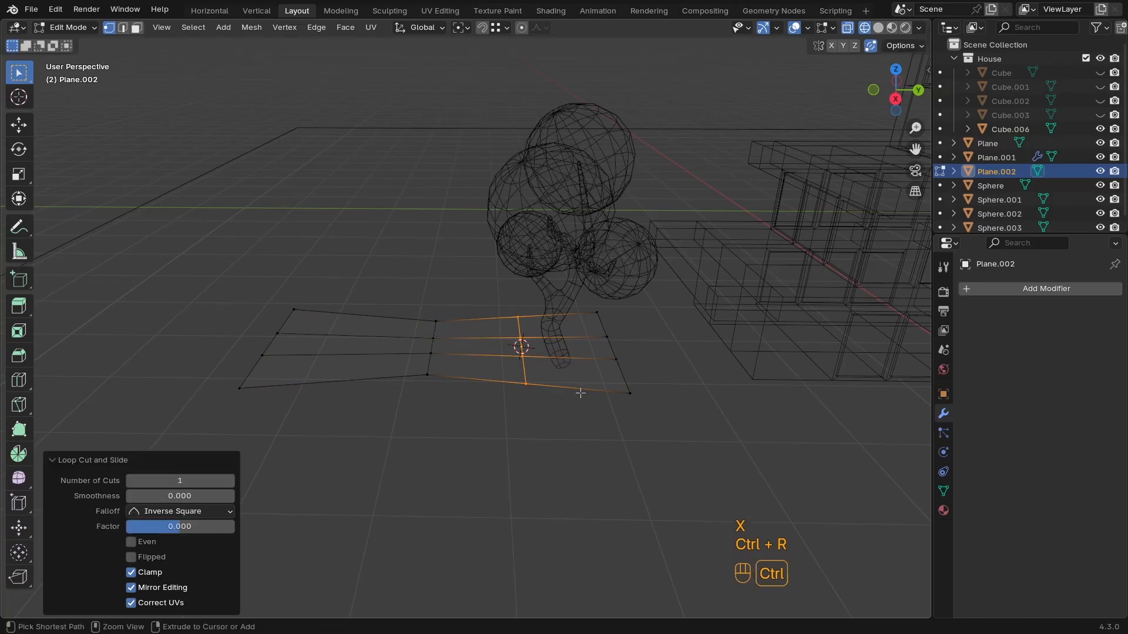
key("s")
key("x")
left_click(591, 418)
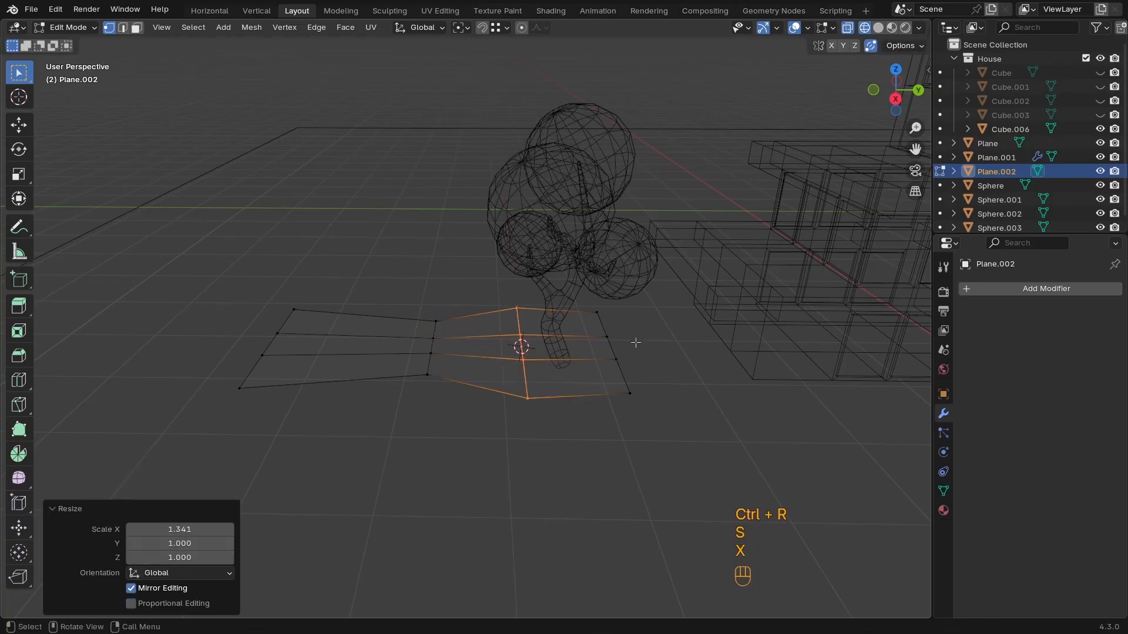
Round the outline by moving the middle vertices of both ends outward along Y, the house-side pair by about 0.286 m
left_click(618, 369, "alt")
key("g")
key("y")
left_click(668, 361)
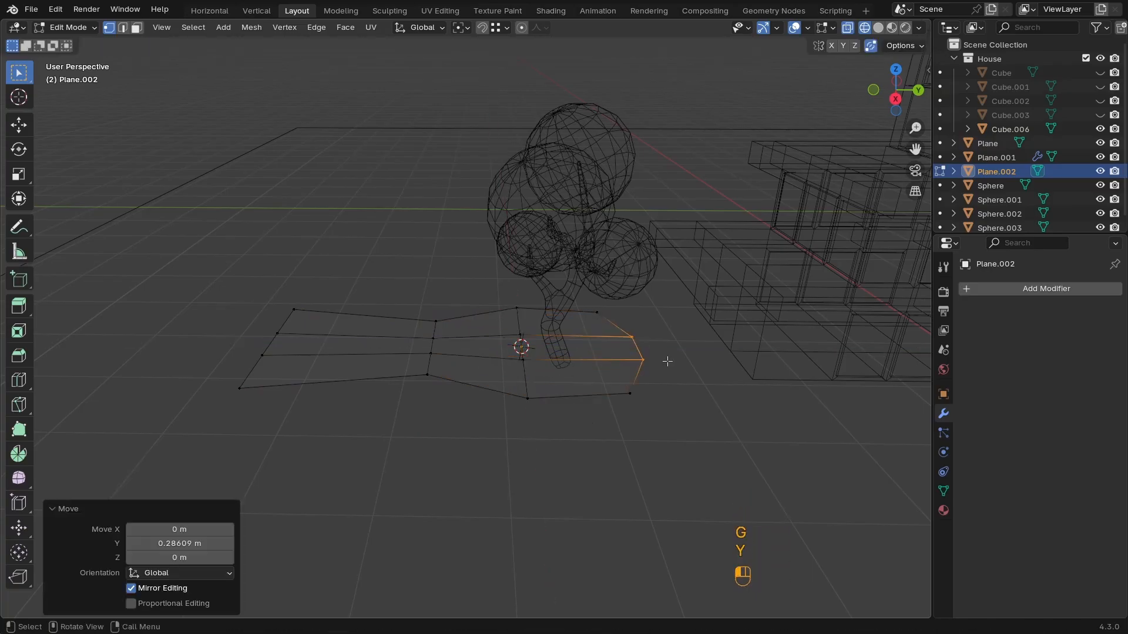
left_click_drag(287, 328, 253, 363)
key("g")
key("y")
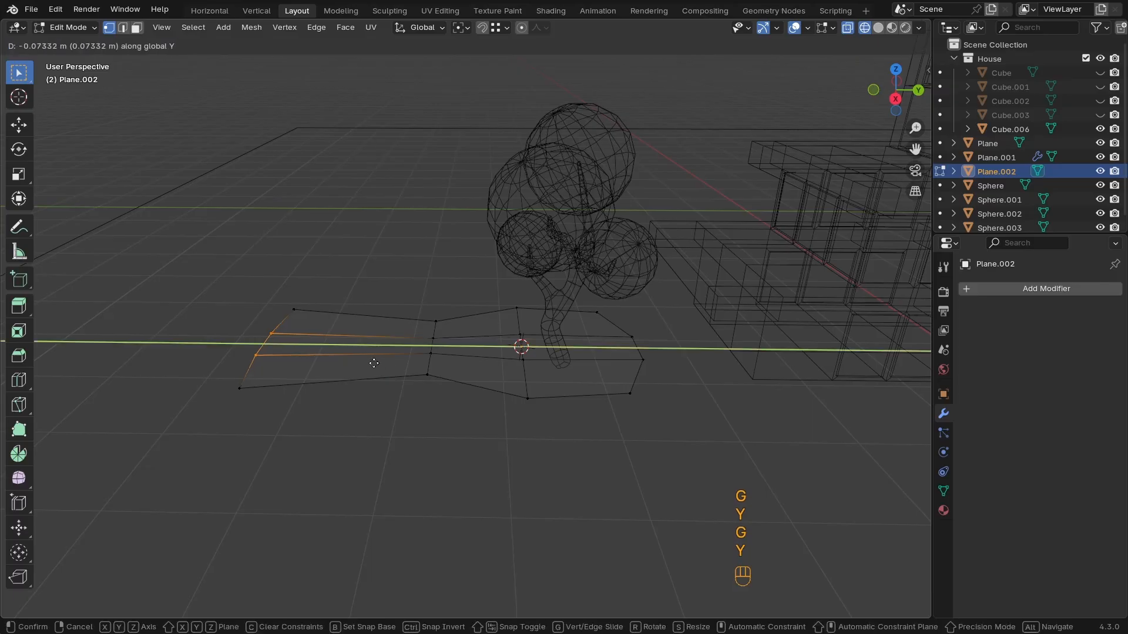
left_click(328, 359)
Add a centred crosswise loop cut in the section away from the tree and scale it up to widen the outline
key("ctrl+r")
left_click(352, 361)
right_click(461, 393)
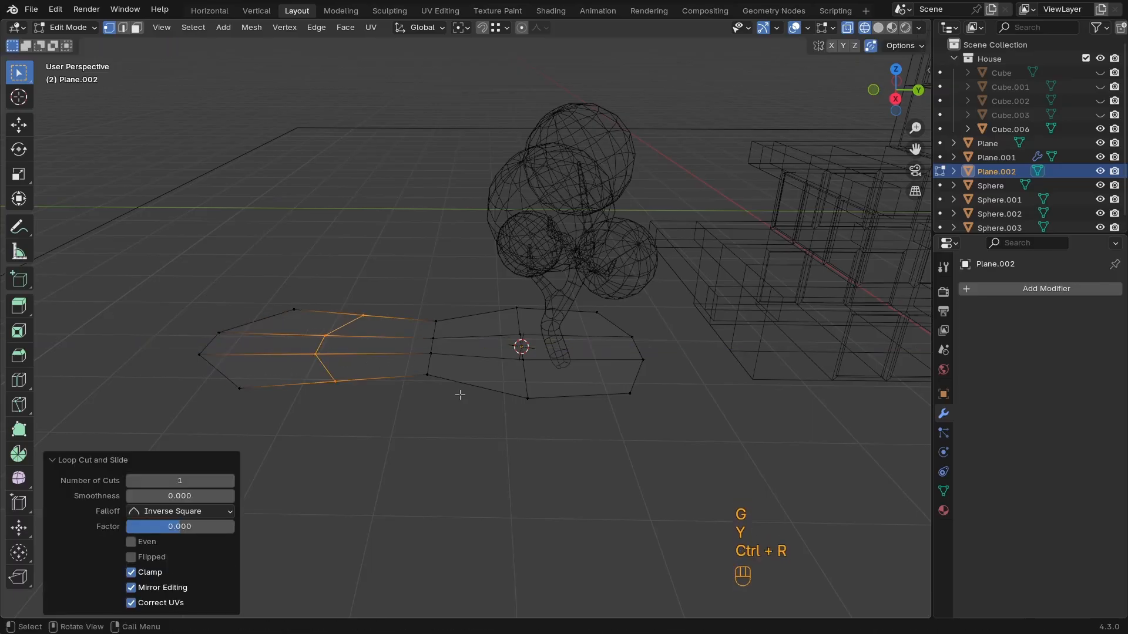
key("s")
left_click(490, 390)
Select the crosswise edge loop at the narrow waist of the outline and scale it up slightly
left_click_drag(450, 313, 389, 407)
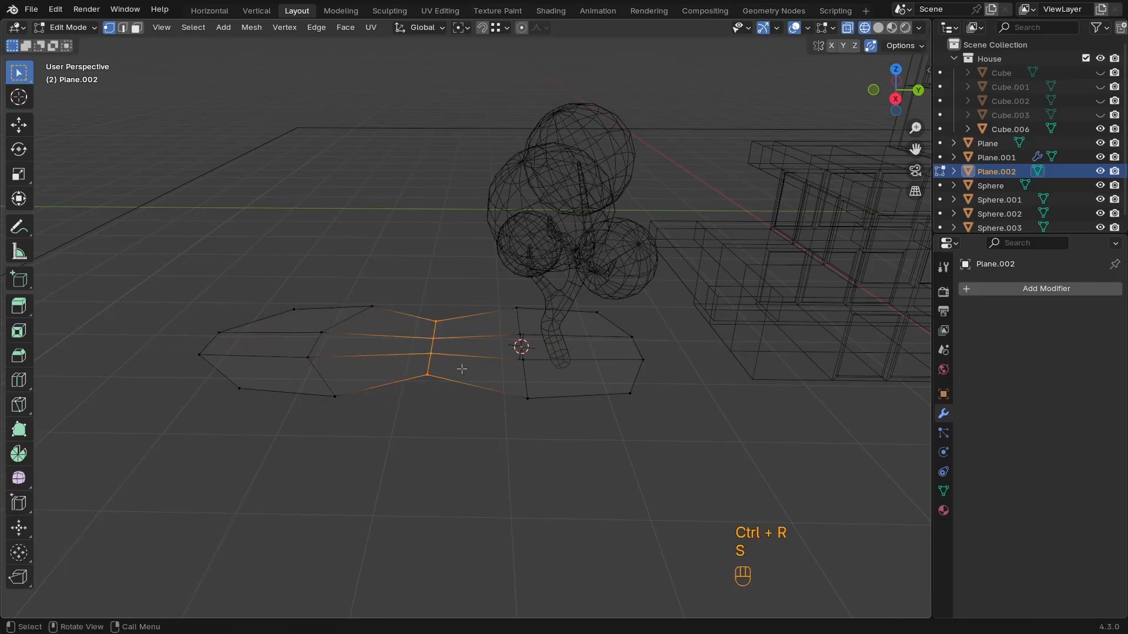
key("s")
left_click(471, 374)
scroll(443, 412, "down", 1)
Select the entire outline mesh and extrude it upward about 0.19 m along global Z
key("Tab")
middle_click_drag(450, 388, 420, 370)
middle_click_drag(421, 388, 491, 372, "shift")
key("Tab")
key("a")
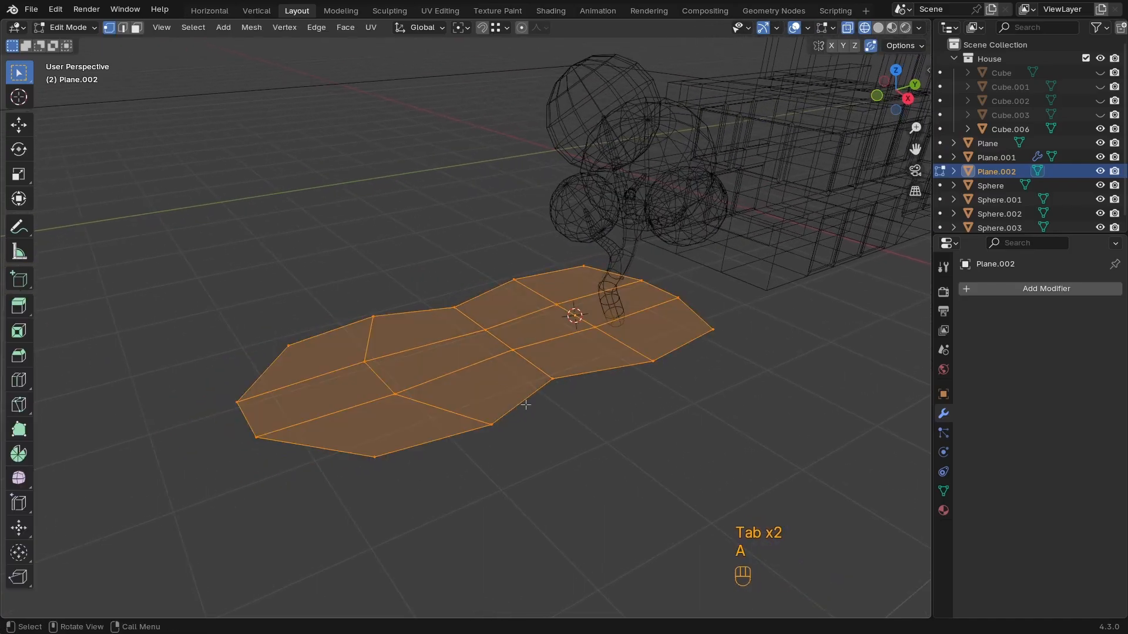
key("e")
key("z")
key("z")
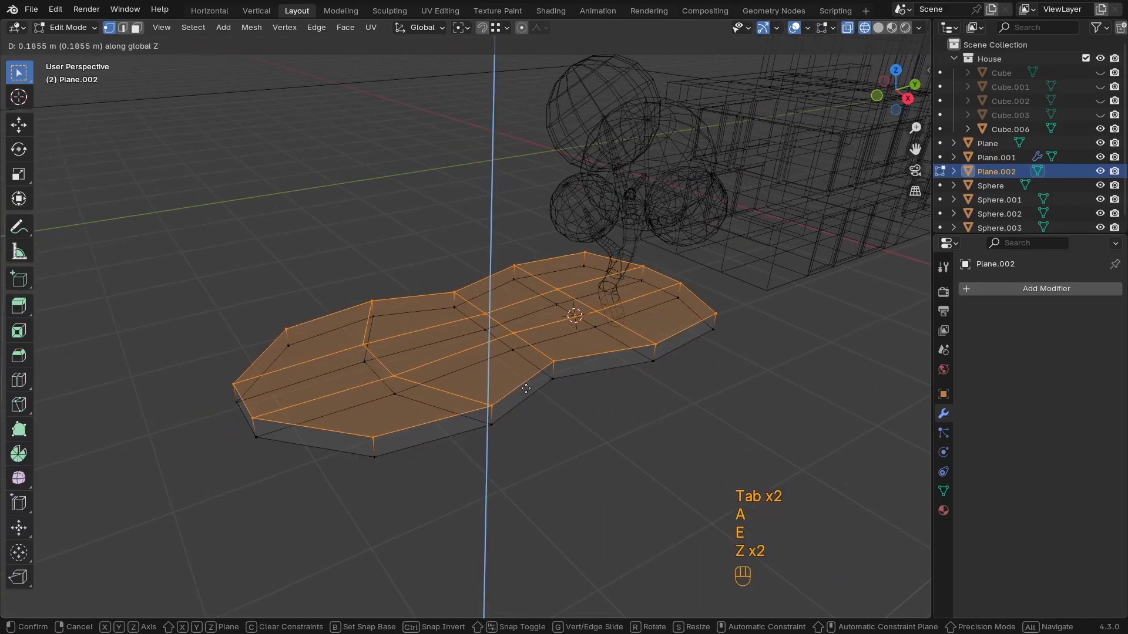
left_click(527, 389)
Return to Object Mode in solid shading and scale the extruded garden bed to about 0.482
key("Tab")
key("z")
key("s")
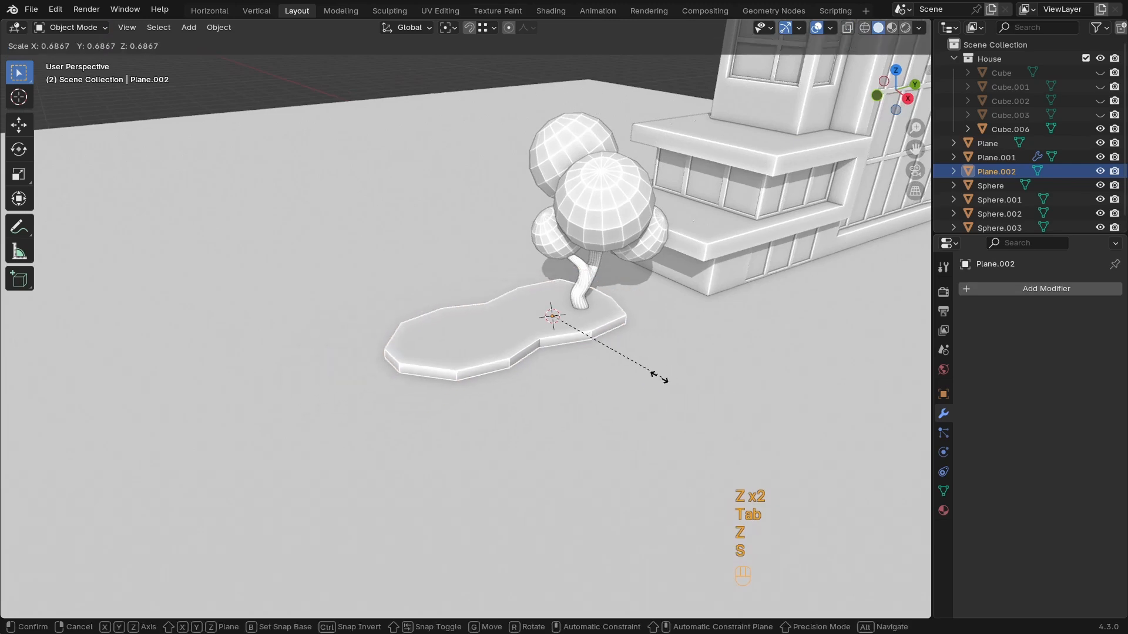
left_click(617, 372)
Move the garden bed about 0.533 m along Y under the tree and lower it about 0.097 m along Z
middle_click_drag(611, 367, 476, 403, "ctrl")
key("g")
key("y")
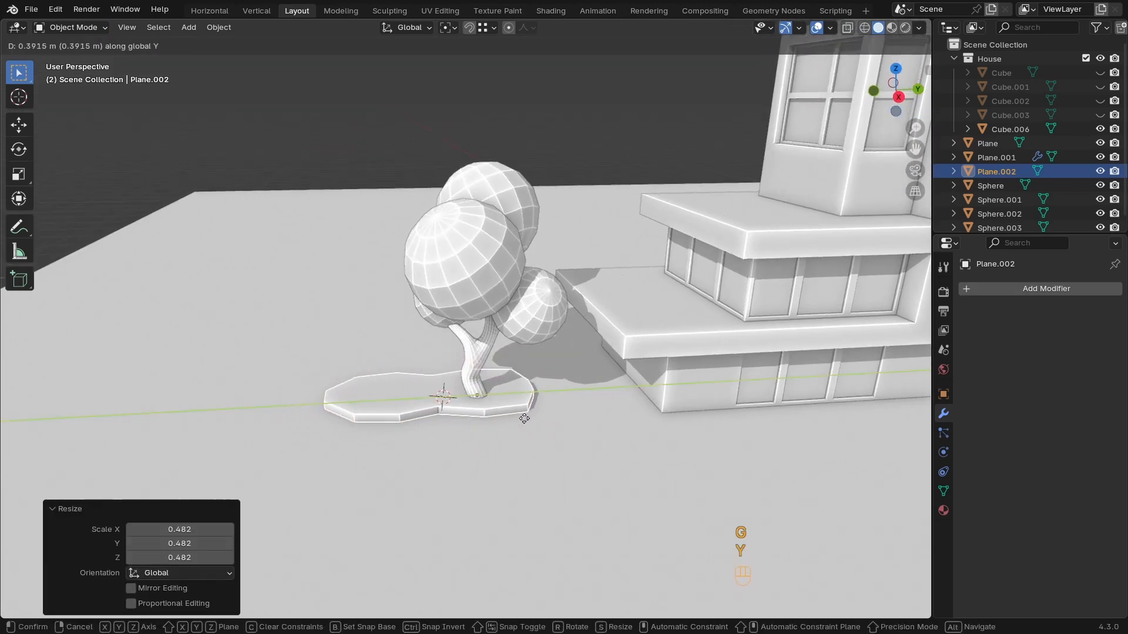
left_click(535, 418)
key("g")
key("z")
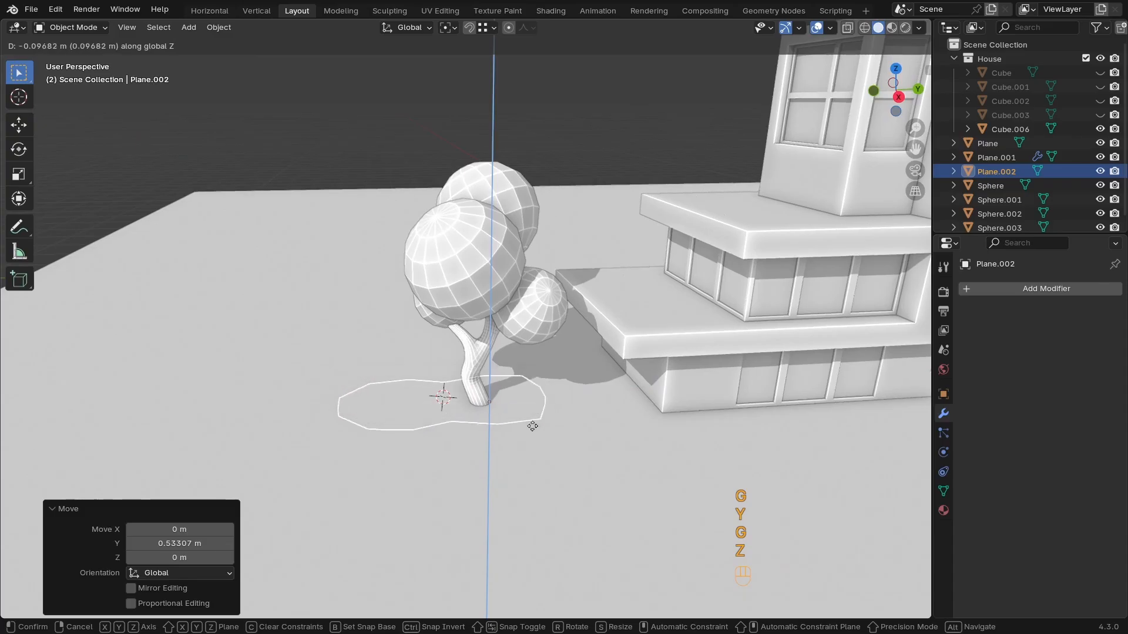
left_click(532, 426)
Select the tree and garden bed together without the ground plane and raise them along Z above the ground
key("z")
left_click_drag(554, 184, 435, 401)
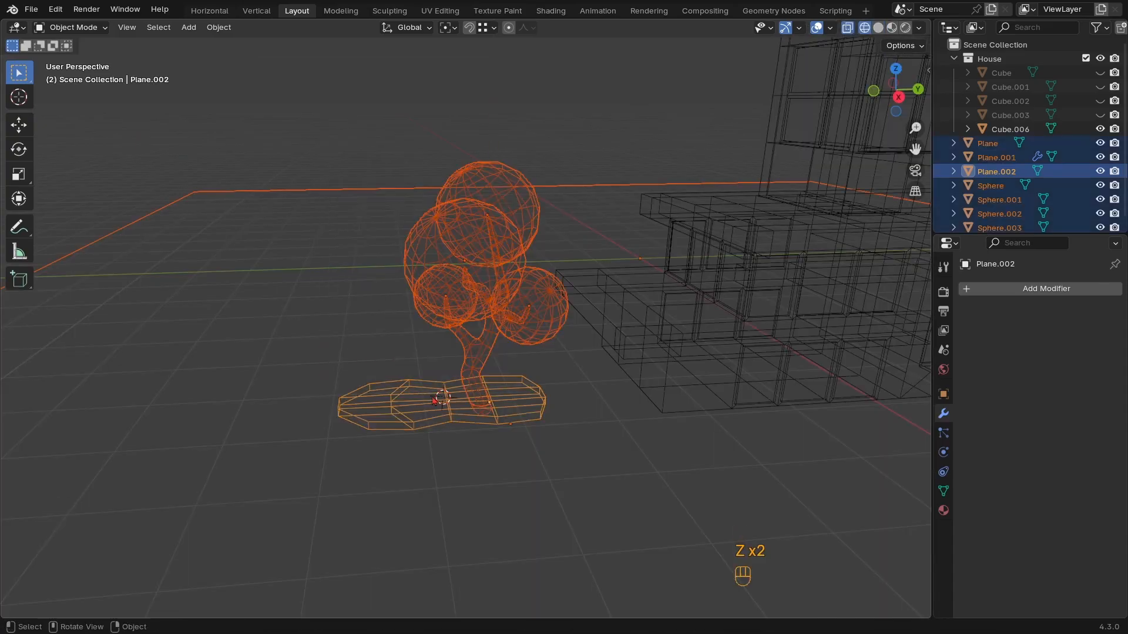
left_click_drag(379, 109, 323, 205, "ctrl")
key("z")
middle_click_drag(490, 448, 502, 416)
key("g")
key("z")
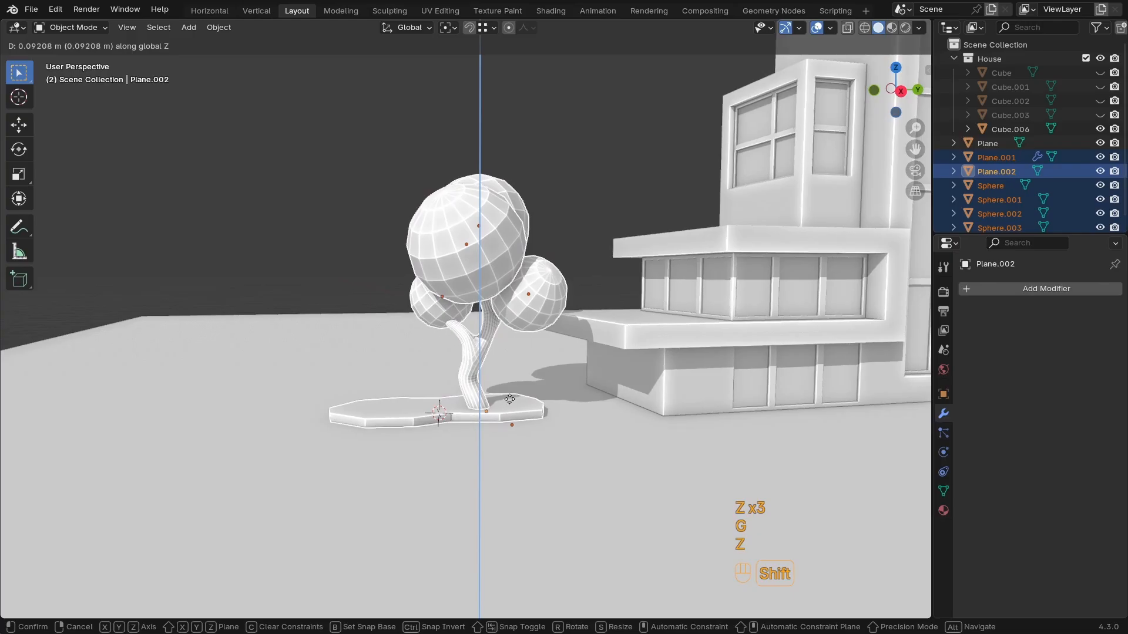
left_click(492, 365)
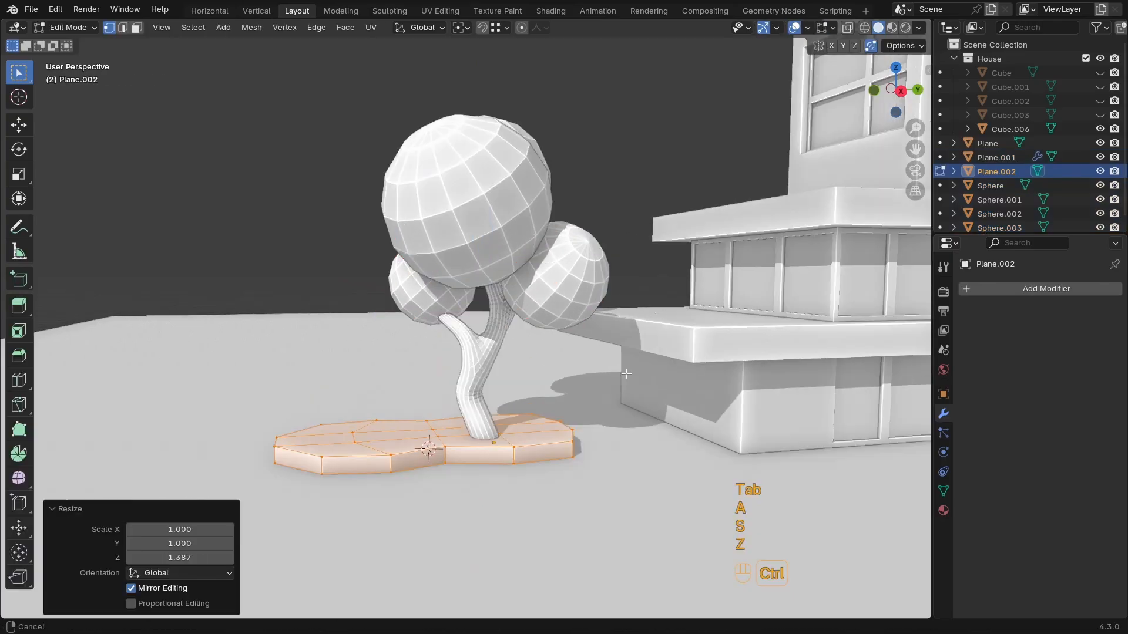
Leave Edit Mode on the garden bed and add a level 2 Subdivision Surface modifier
key("Tab")
middle_click_drag(491, 436, 493, 461)
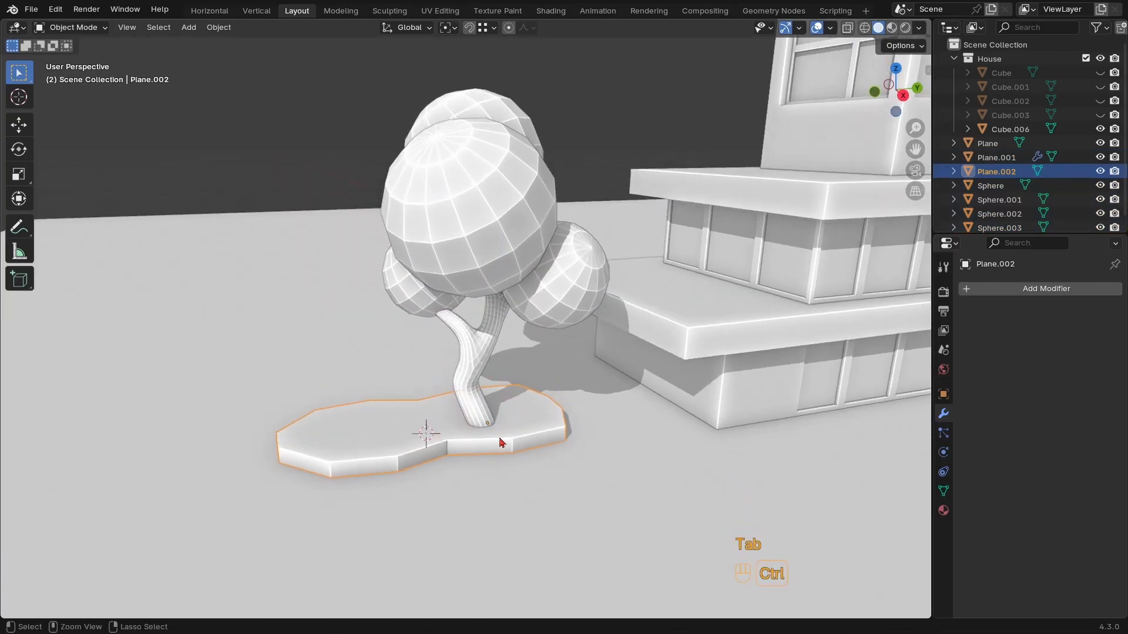
key("ctrl+2")
Add a horizontal loop cut around the garden bed's side wall to sharpen its subdivided profile
middle_click_drag(519, 423, 508, 398)
middle_click_drag(509, 398, 534, 368, "shift")
scroll(483, 375, "up", 2)
key("Tab")
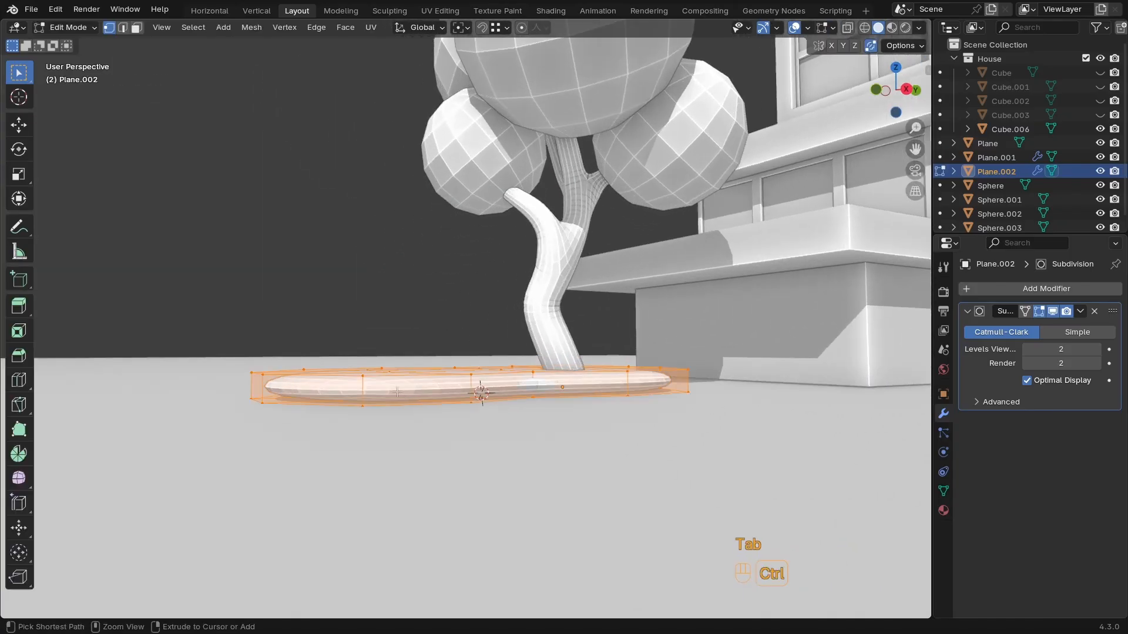
key("ctrl+r")
left_click(367, 391)
key("Tab")
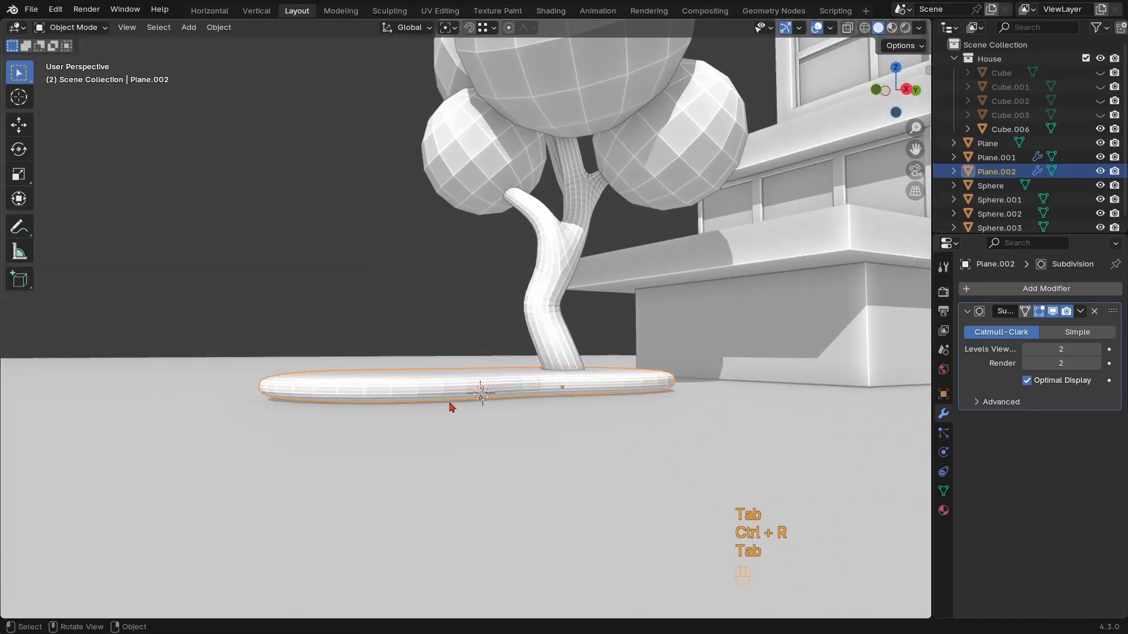
Move the garden bed's end vertices farthest from the house horizontally with Z locked, then return to Object Mode in solid shading
mouse_move(481, 395)
middle_mouse_down()
mouse_move(463, 433)
mouse_move(478, 382)
mouse_move(521, 350)
mouse_move(463, 382)
mouse_move(554, 347)
mouse_move(471, 420)
mouse_move(679, 385)
mouse_move(734, 343)
middle_mouse_up()
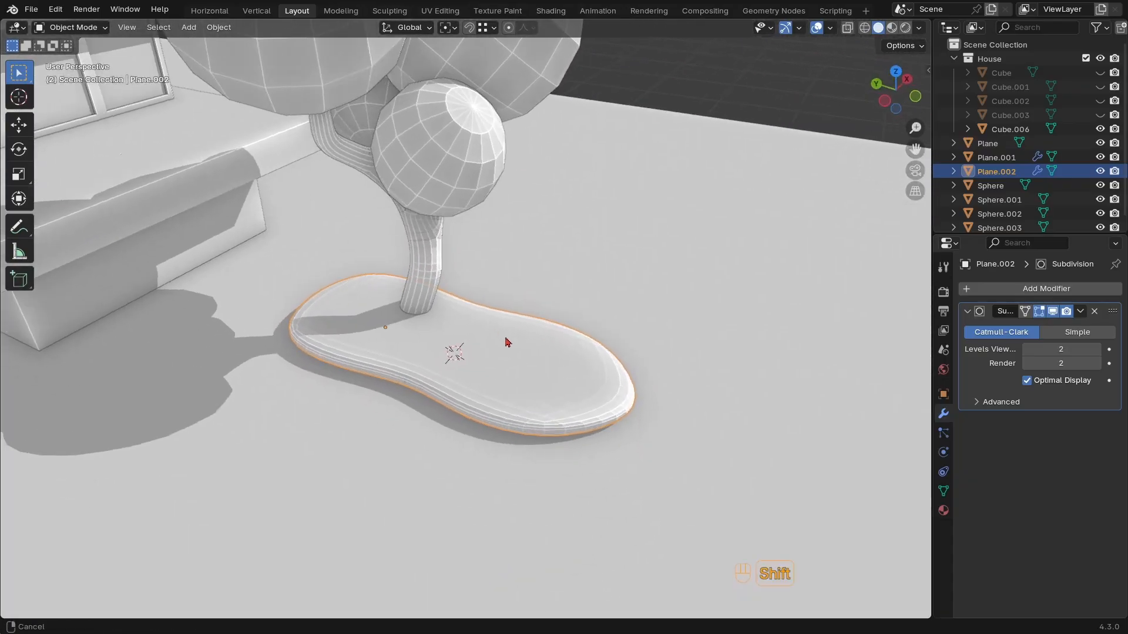
mouse_move(506, 343)
middle_mouse_down("ctrl")
mouse_move(513, 398)
mouse_move(466, 429)
mouse_move(424, 433)
middle_mouse_up("ctrl")
key("Tab")
key("z")
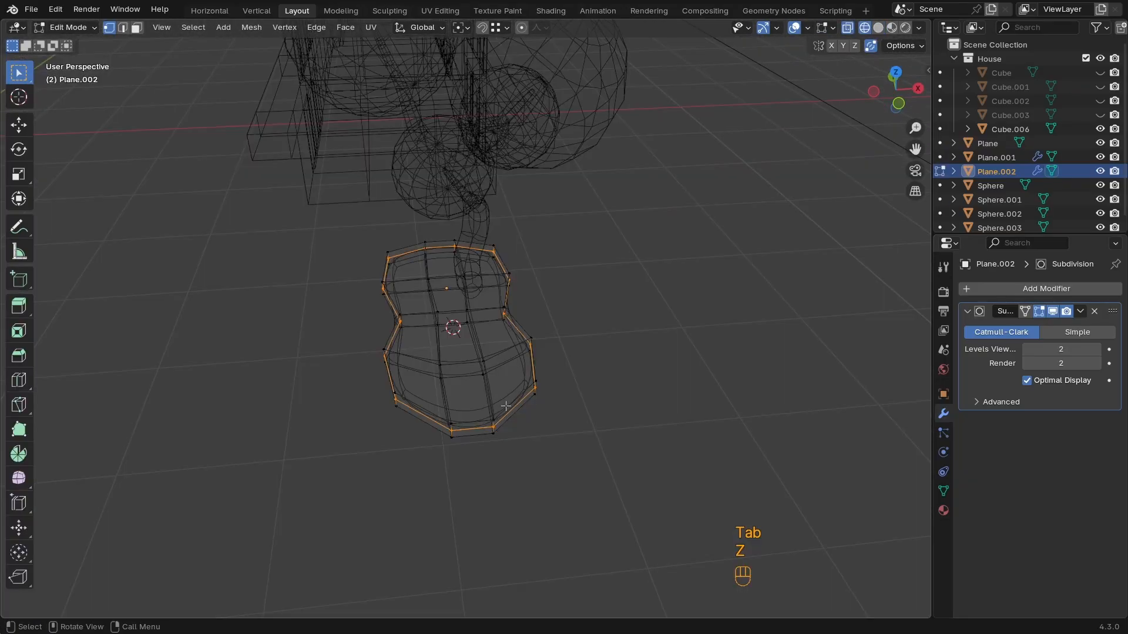
key("g")
key("y")
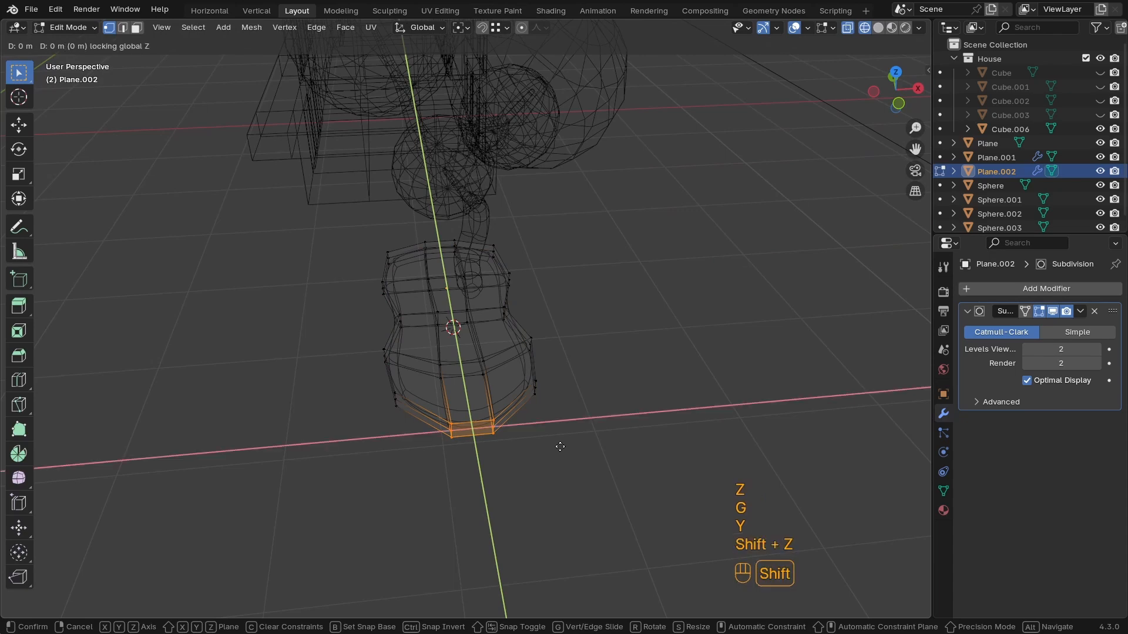
left_click(434, 280)
key("Tab")
middle_click_drag(435, 281, 390, 383)
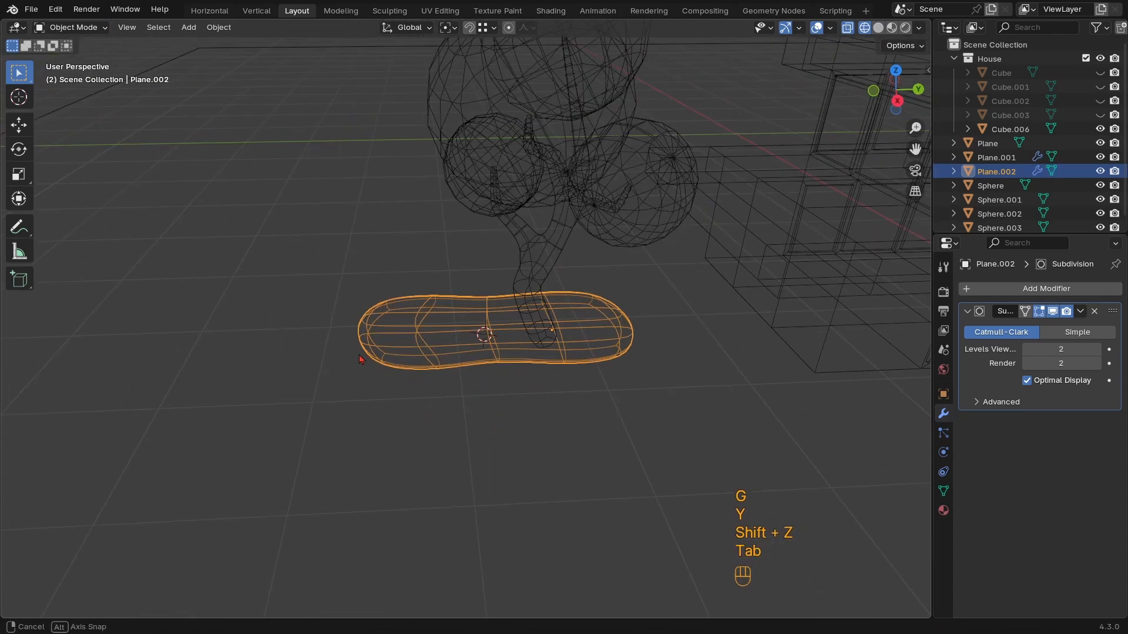
key("z")
left_click(541, 383)
mouse_move(541, 383)
middle_mouse_down()
mouse_move(491, 417)
mouse_move(473, 460)
mouse_move(486, 411)
mouse_move(612, 432)
mouse_move(556, 418)
middle_mouse_up()
In wireframe Edit Mode, move the garden bed's end vertices beside the trunk horizontally with Z locked and scale them
key("Tab")
key("z")
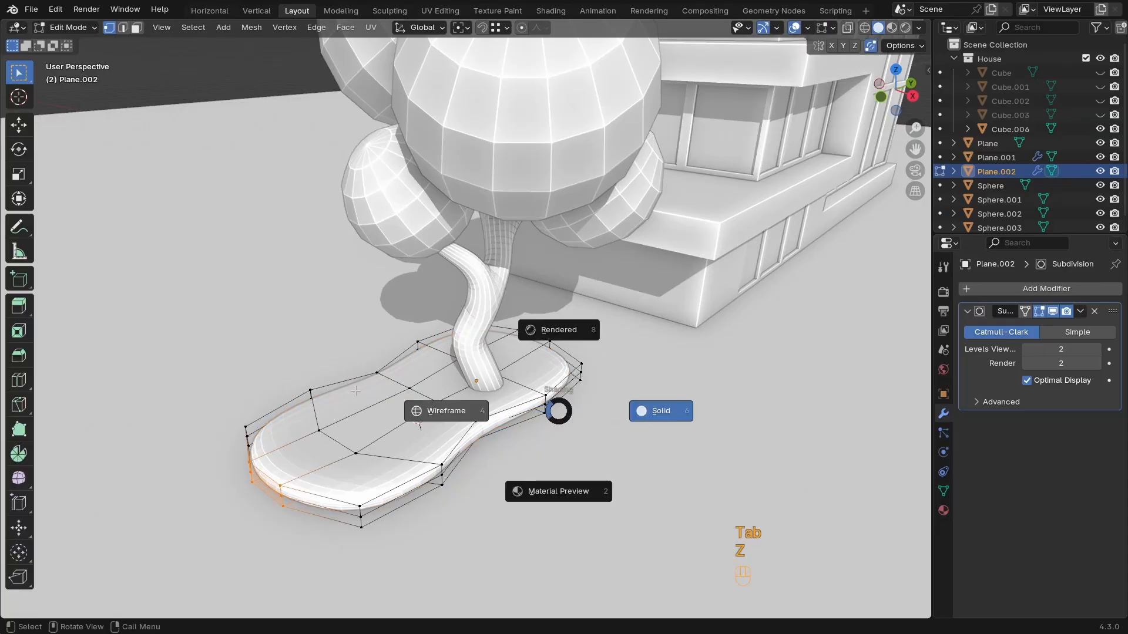
left_click(449, 410)
key("g")
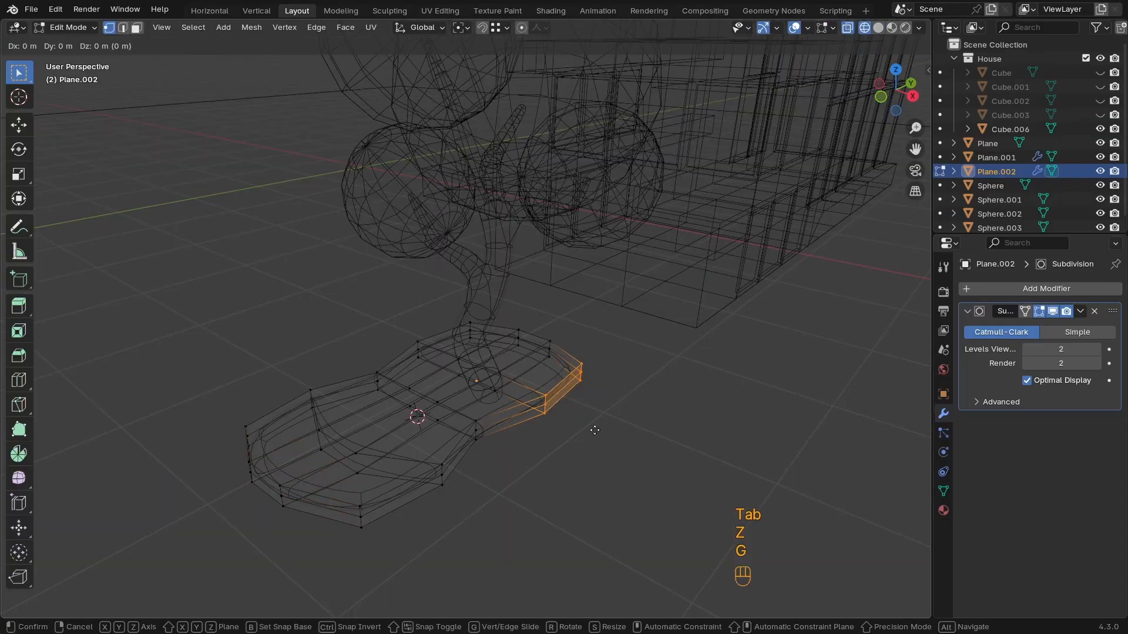
key("shift+z")
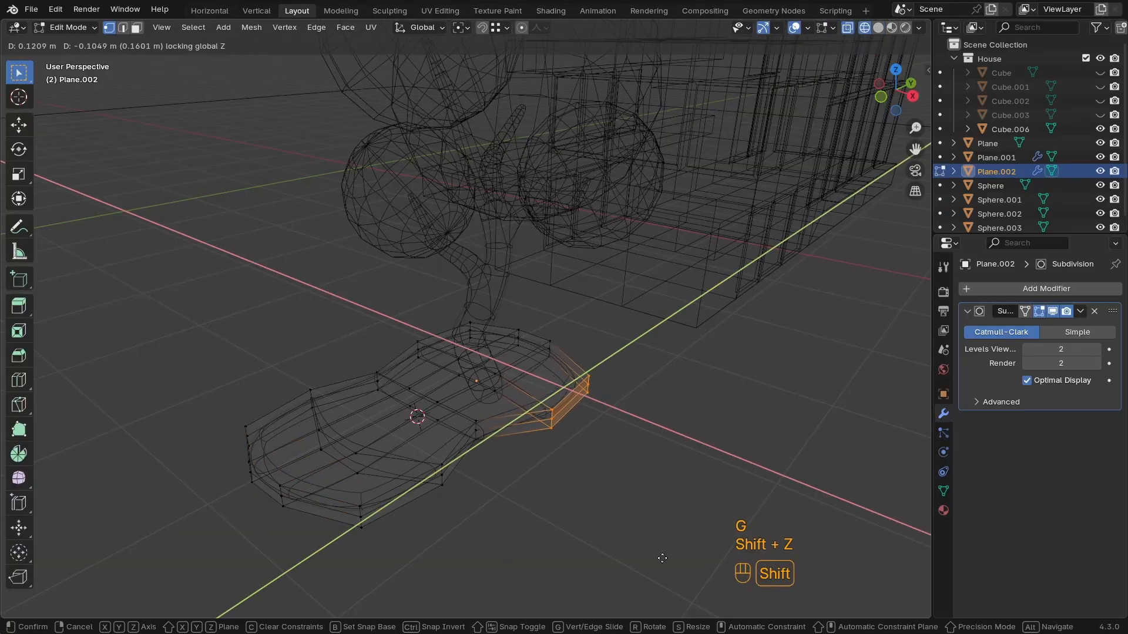
left_click(712, 494)
key("s")
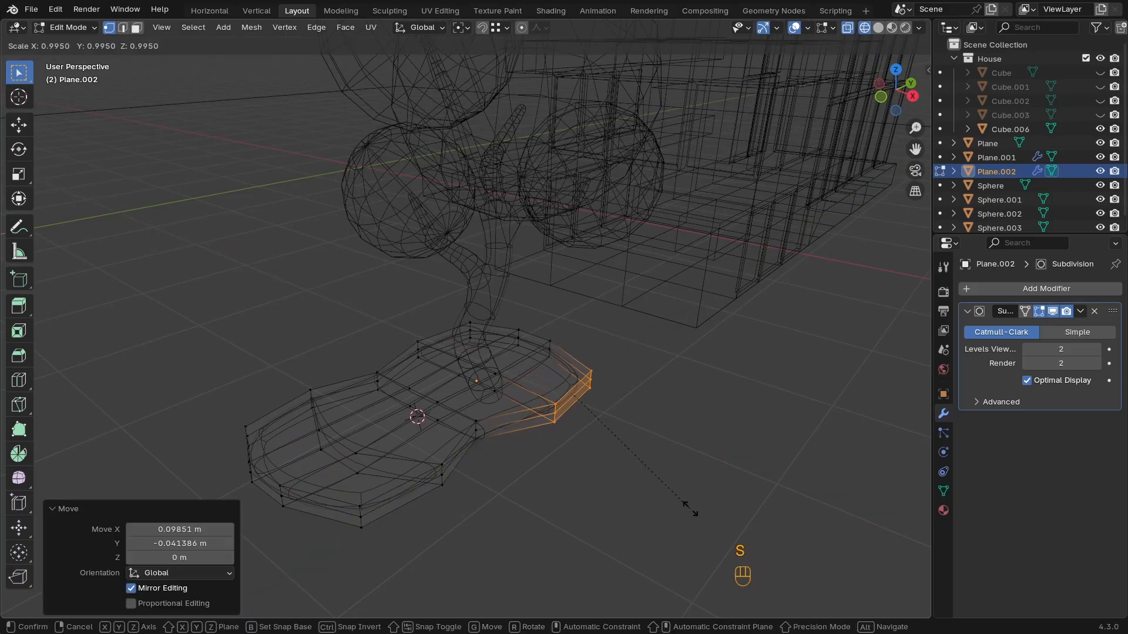
key("s")
left_click(761, 472)
Return to Object Mode in solid shading and lower the garden bed about 0.02 m along Z
key("Tab")
key("z")
mouse_move(509, 460)
middle_mouse_down("ctrl")
mouse_move(509, 478)
mouse_move(496, 464)
mouse_move(550, 423)
middle_mouse_up("ctrl")
key("Tab")
key("Tab")
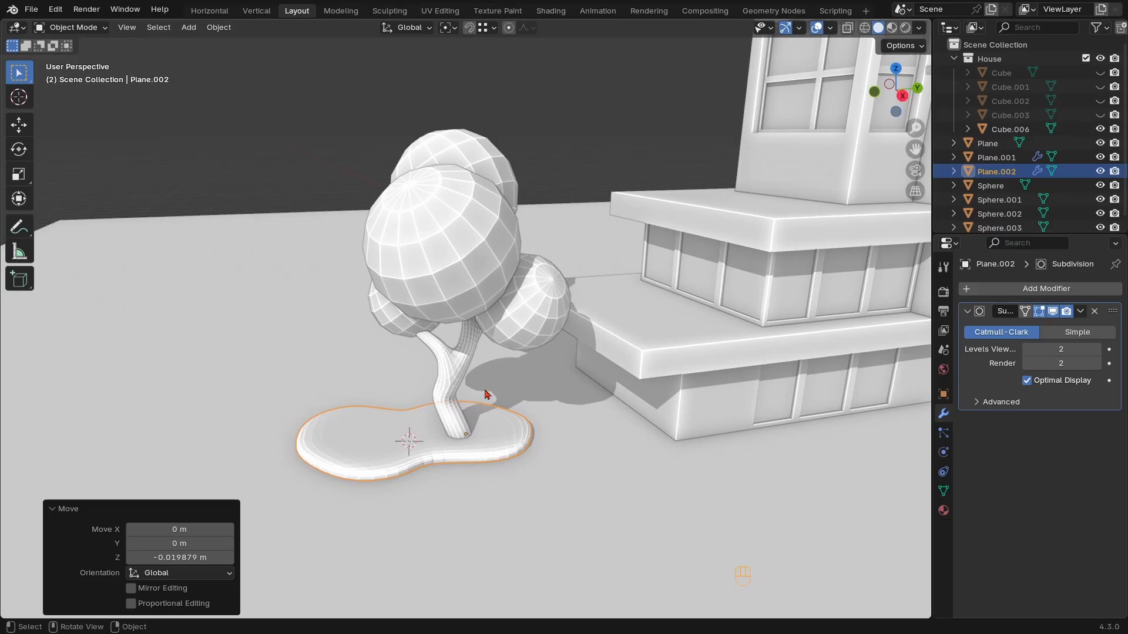
Duplicate the tree's small lower foliage sphere and snap the copy to the 3D cursor on the garden bed
scroll(486, 395, "up", 1)
middle_click_drag(486, 395, 499, 371, "shift")
scroll(499, 371, "down", 2)
scroll(485, 375, "up", 3)
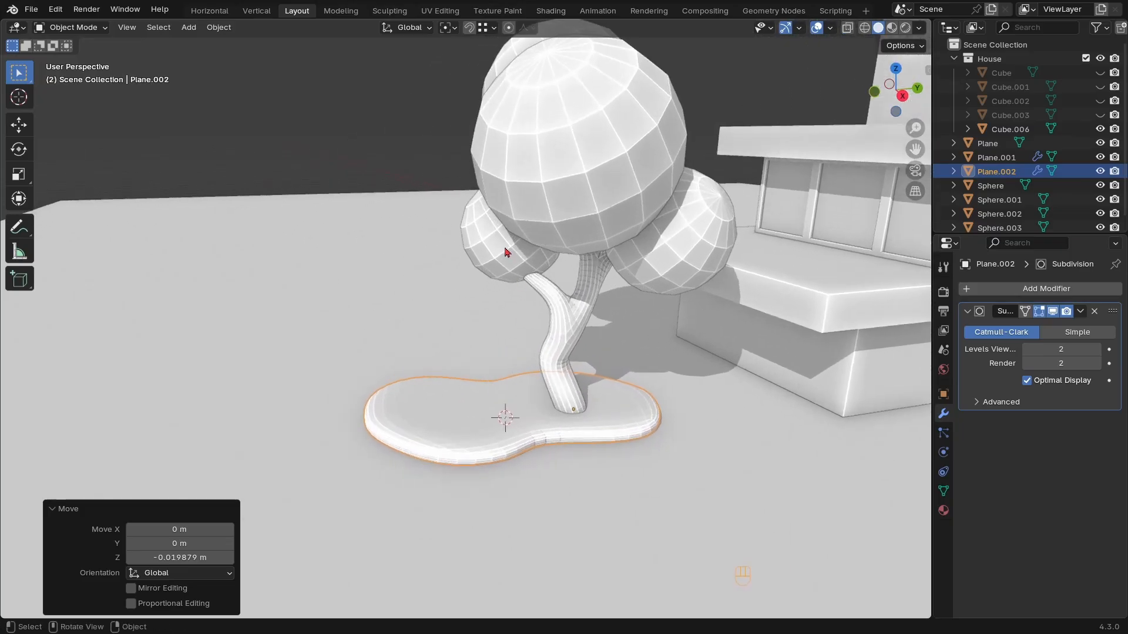
left_click(503, 245)
key("shift+d")
left_click(470, 429)
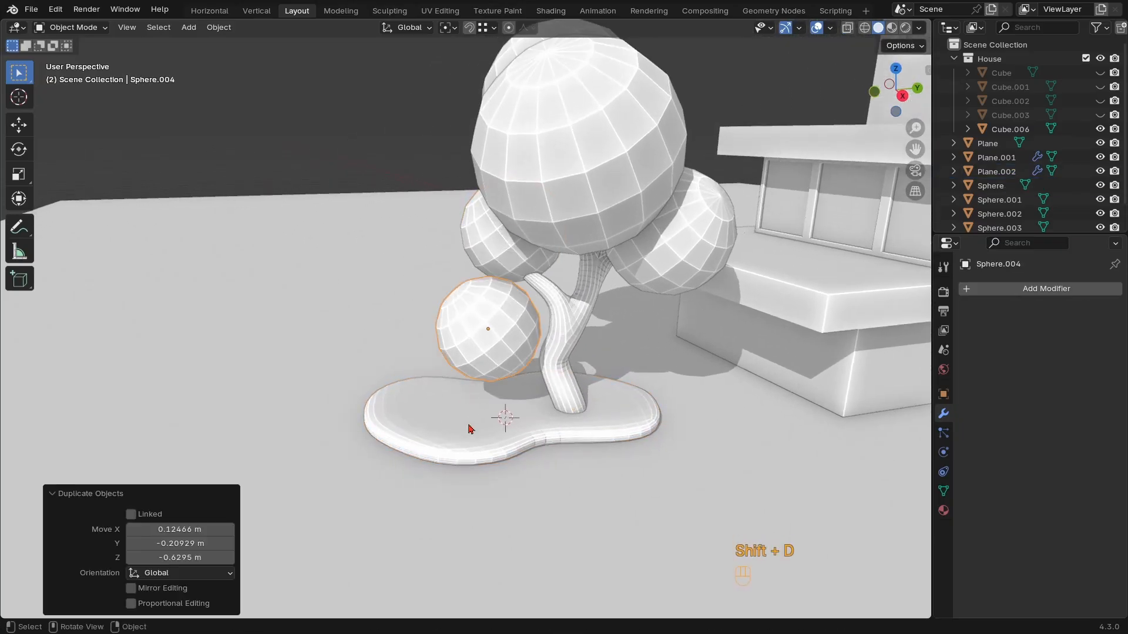
key("shift+s")
left_click(500, 398)
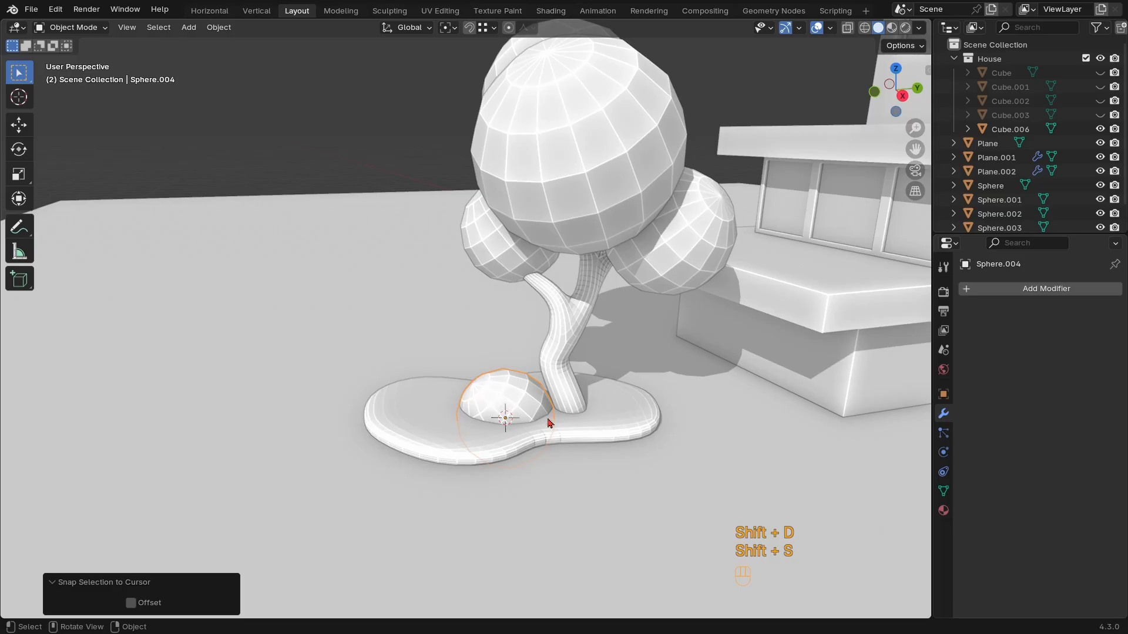
Rotate the copied bush sphere freely with the trackball and raise it along Z out of the garden bed
key("r")
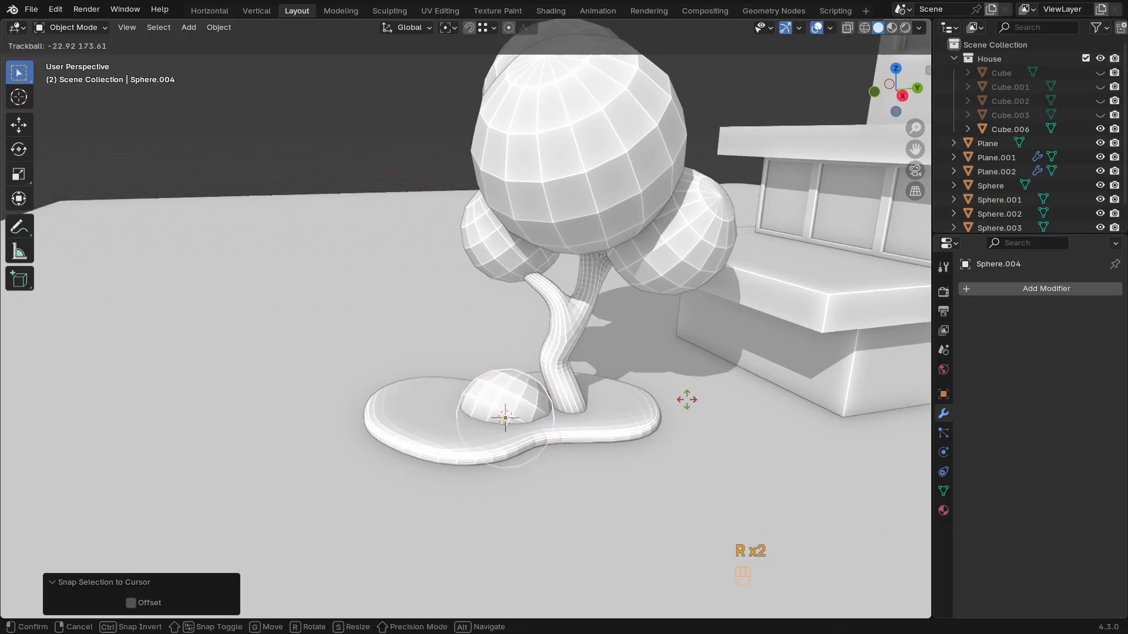
left_click(593, 405)
key("g")
key("z")
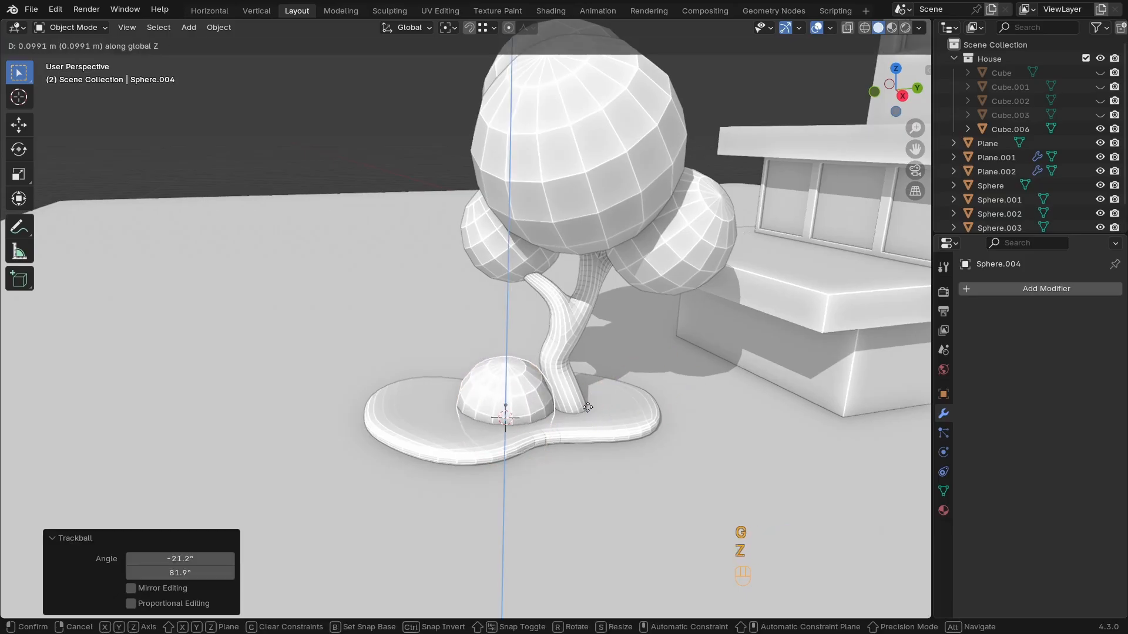
left_click(590, 395)
Scale the bush to 0.785 and move it horizontally about 0.14 m in X and -0.07 m in Y
key("s")
left_click(595, 406)
key("g")
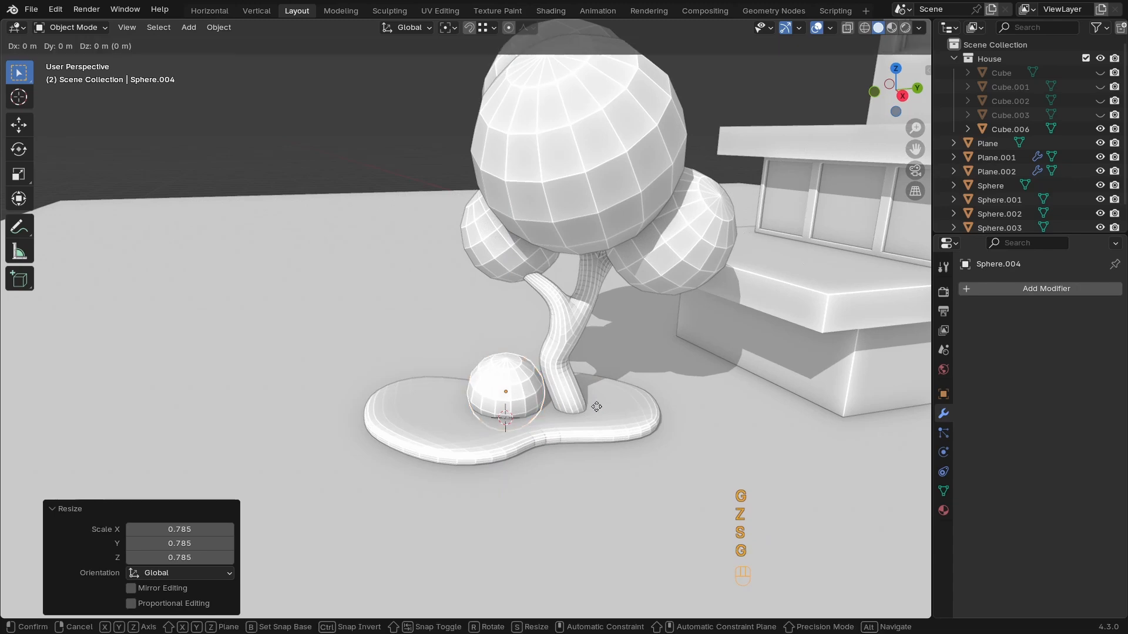
left_click(593, 491)
Duplicate the bush horizontally to the bed end farthest from the house and give the copy a free trackball rotation
key("shift+d")
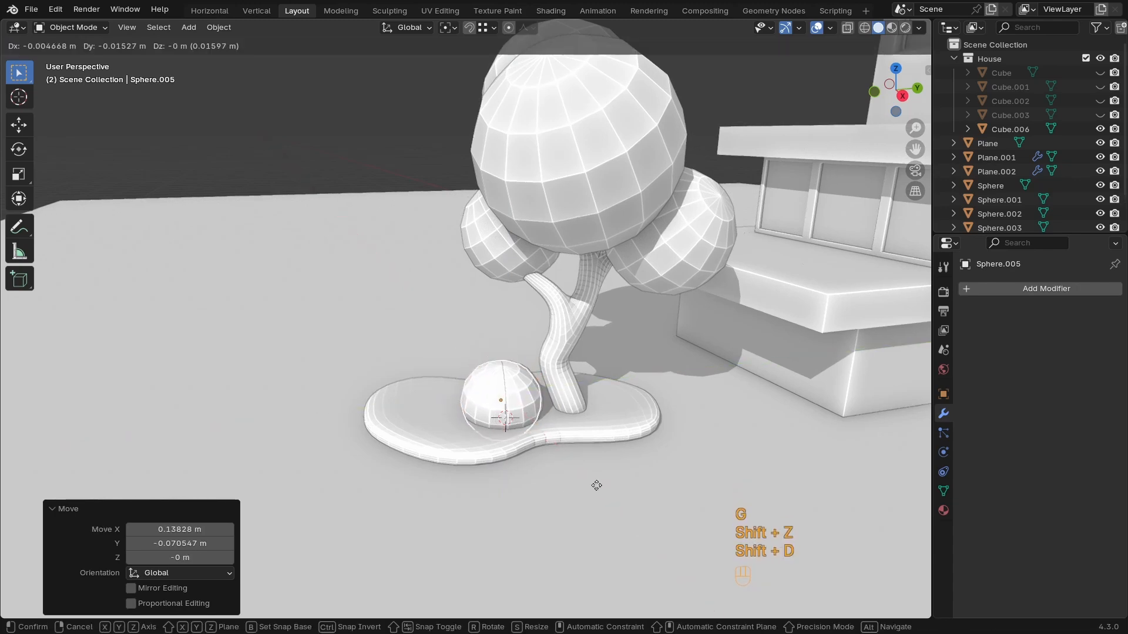
left_click(499, 454)
key("r")
key("r")
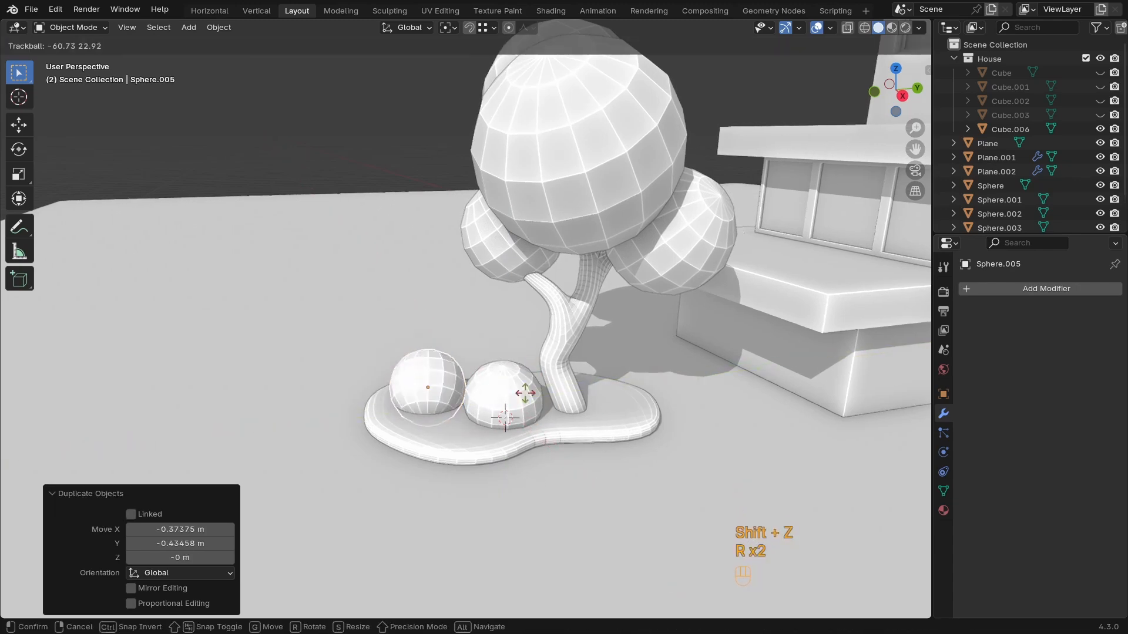
left_click(638, 443)
Duplicate the bush with Z locked to the house side of the trunk and rotate the copy freely with the trackball
middle_click_drag(638, 443, 694, 470)
key("shift+d")
key("shift+z")
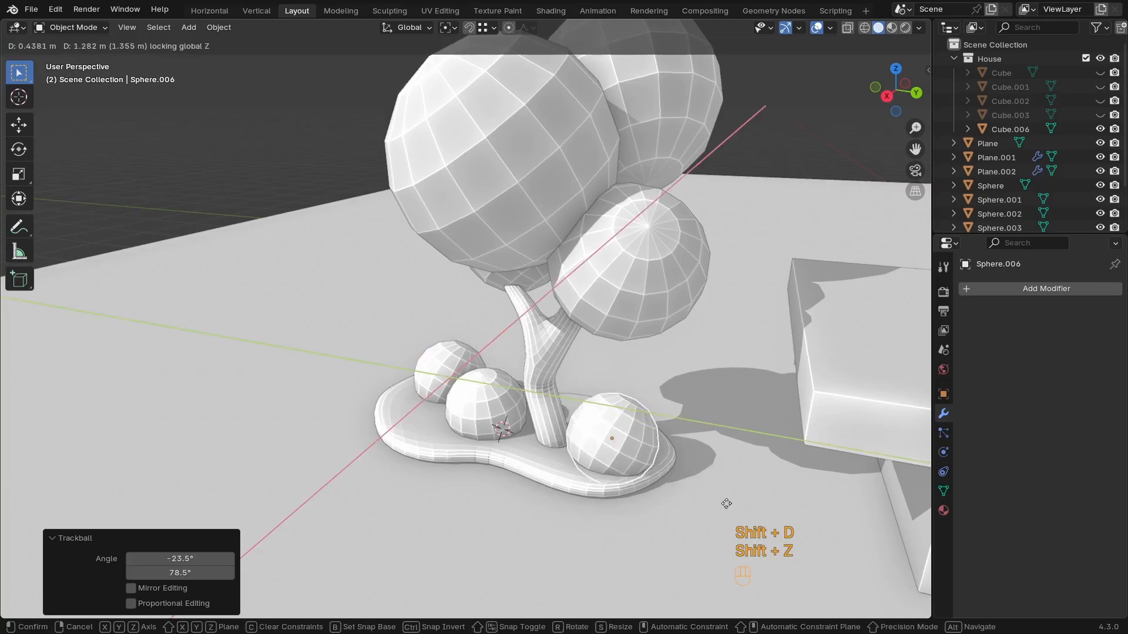
left_click(737, 497)
key("r")
key("r")
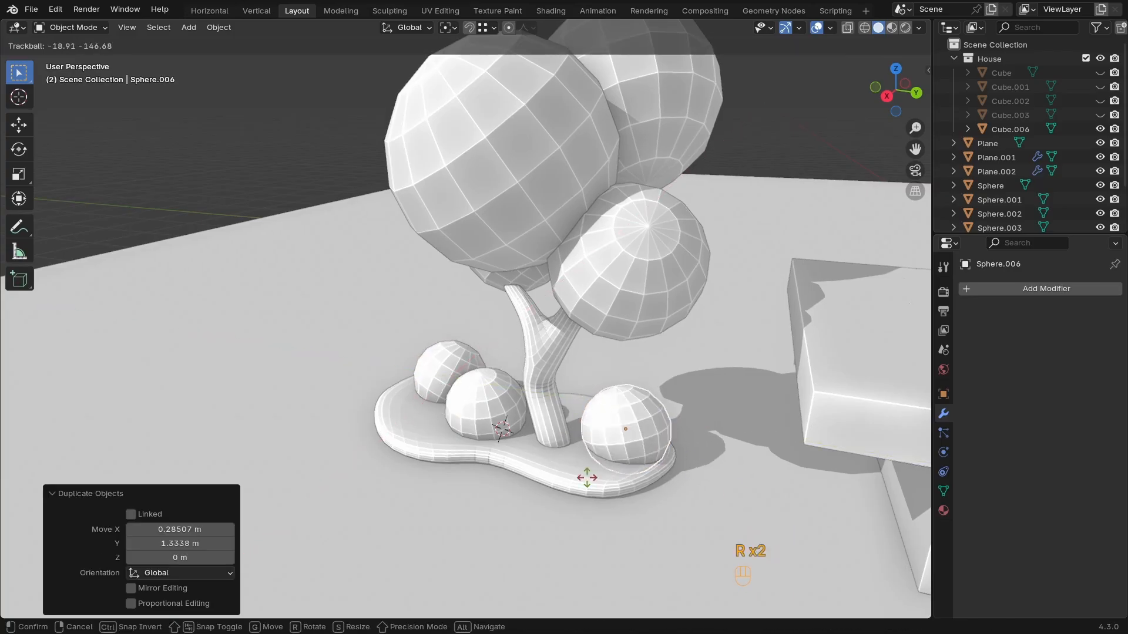
left_click(598, 487)
Scale up the bush at the bed end farthest from the house to about 1.5 times its size
middle_click_drag(520, 435, 487, 404)
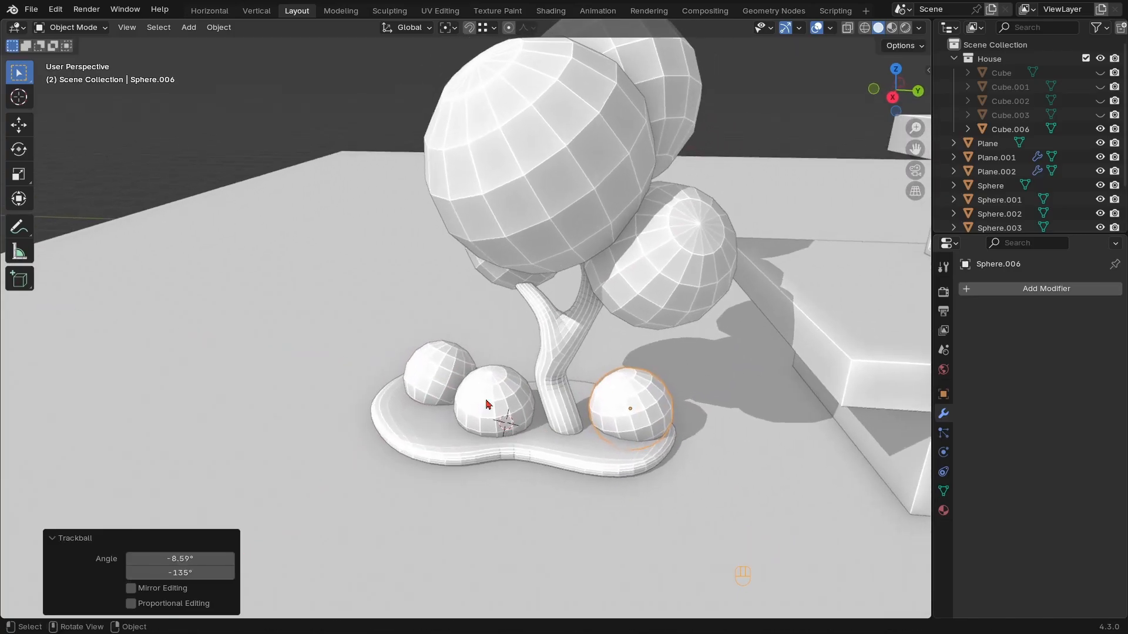
left_click(428, 373)
key("s")
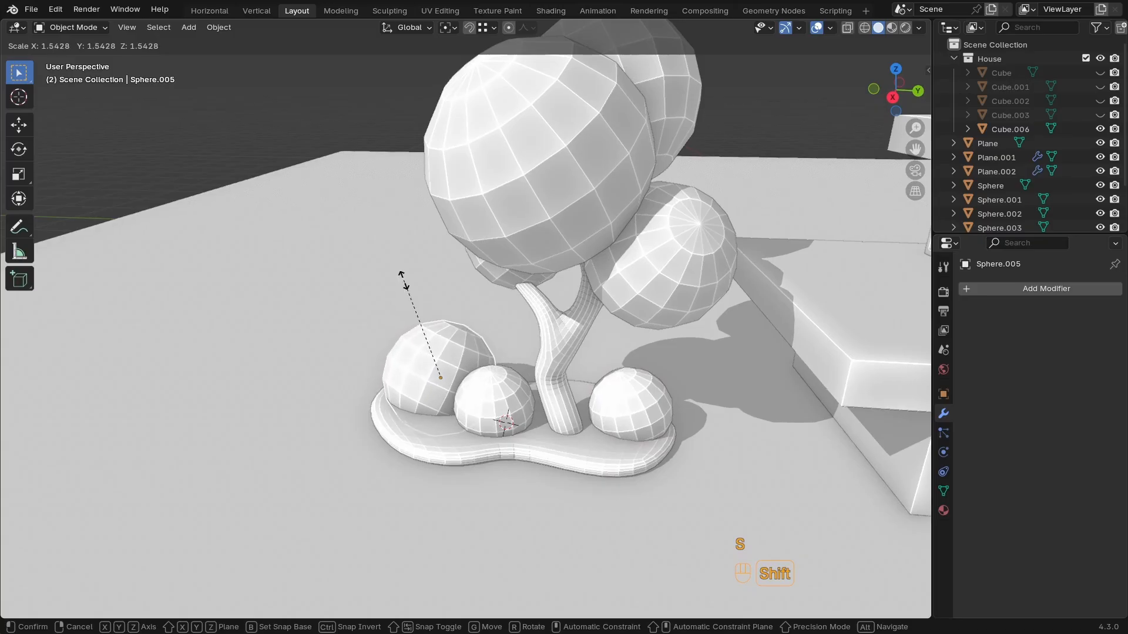
left_click(404, 284)
Scale the middle bush to 0.885 and move it about -0.13 m in X and 0.12 m in Y with Z locked
middle_click_drag(478, 411, 567, 424)
left_click(511, 388)
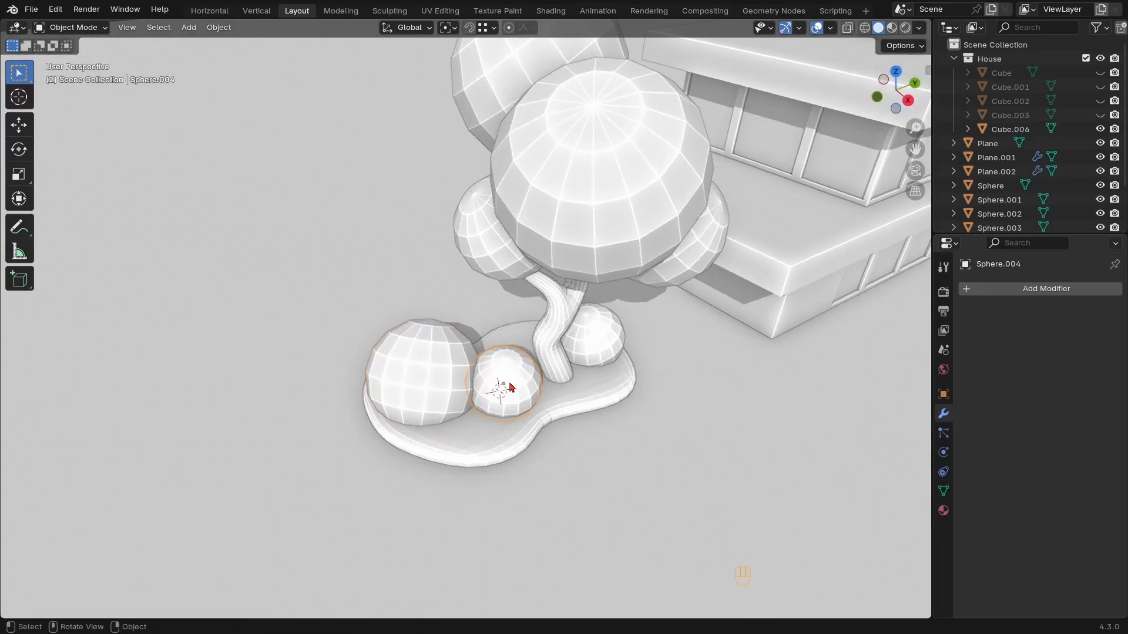
key("s")
left_click(569, 432)
key("g")
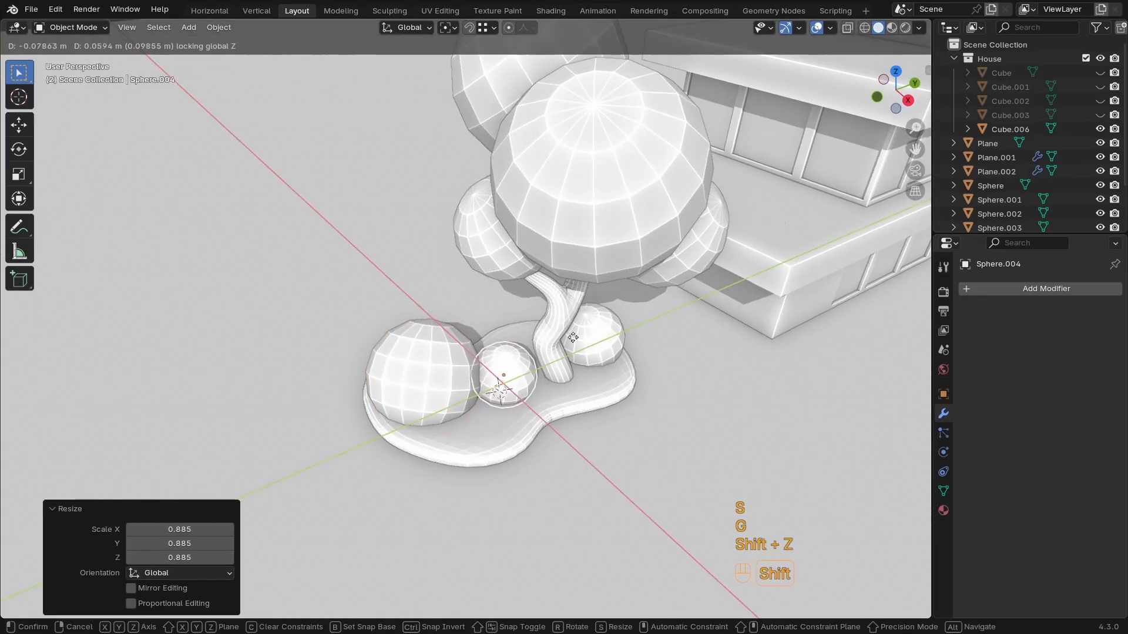
left_click(598, 274)
Duplicate the middle bush about 0.26 m in X and -0.38 m in Y with Z locked and rotate the copy freely
key("shift+d")
key("shift+z")
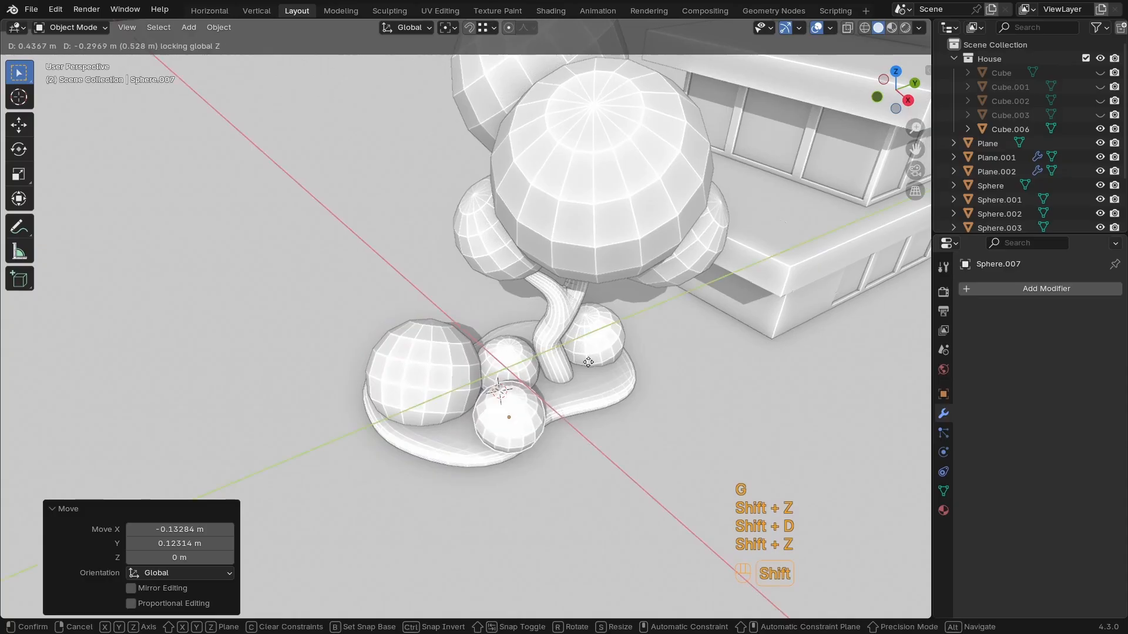
left_click(542, 352)
key("r")
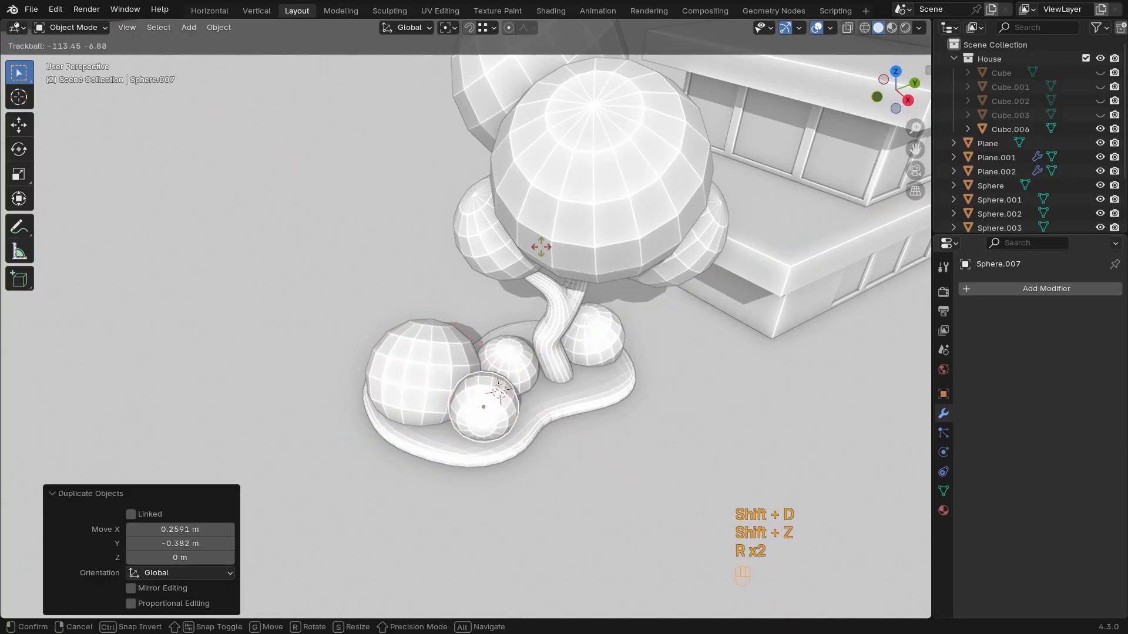
left_click(517, 295)
In wireframe shading, select the whole tree, its bushes and the garden bed without the ground plane
middle_click_drag(517, 300, 513, 400, "ctrl")
middle_click_drag(512, 400, 509, 461, "ctrl")
middle_click_drag(508, 461, 501, 419, "ctrl")
key("z")
left_click(446, 392)
middle_click_drag(478, 272, 517, 292)
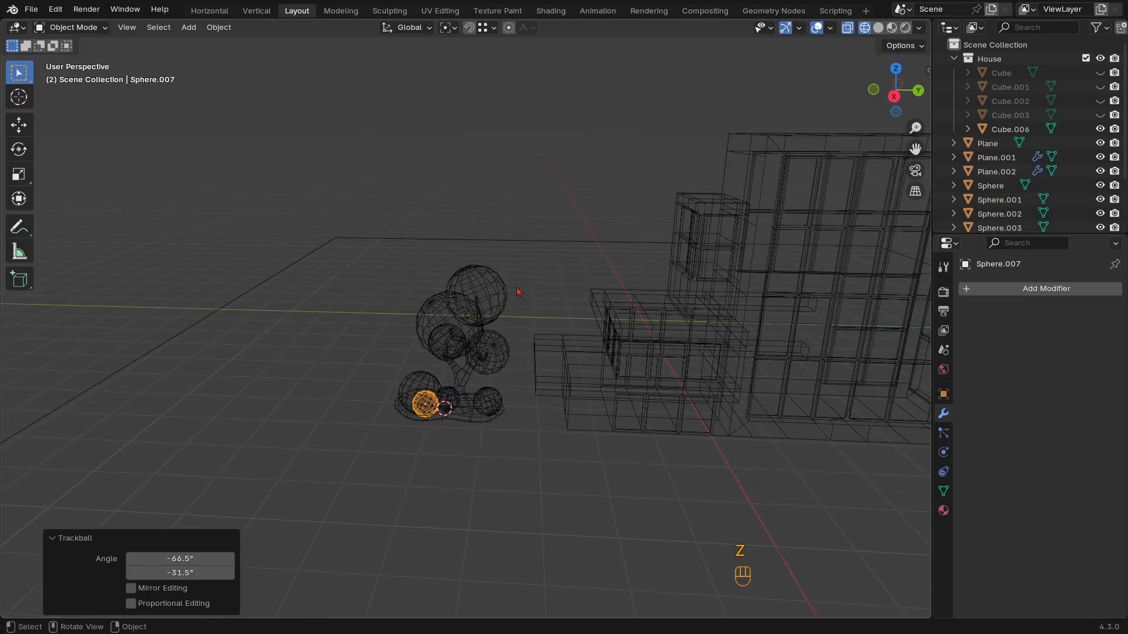
left_click_drag(407, 427, 395, 439)
middle_click_drag(447, 423, 465, 376, "ctrl")
middle_click_drag(482, 417, 491, 392, "ctrl")
mouse_move(492, 391)
middle_mouse_down("shift")
mouse_move(498, 352)
mouse_move(521, 364)
mouse_move(478, 400)
middle_mouse_up("shift")
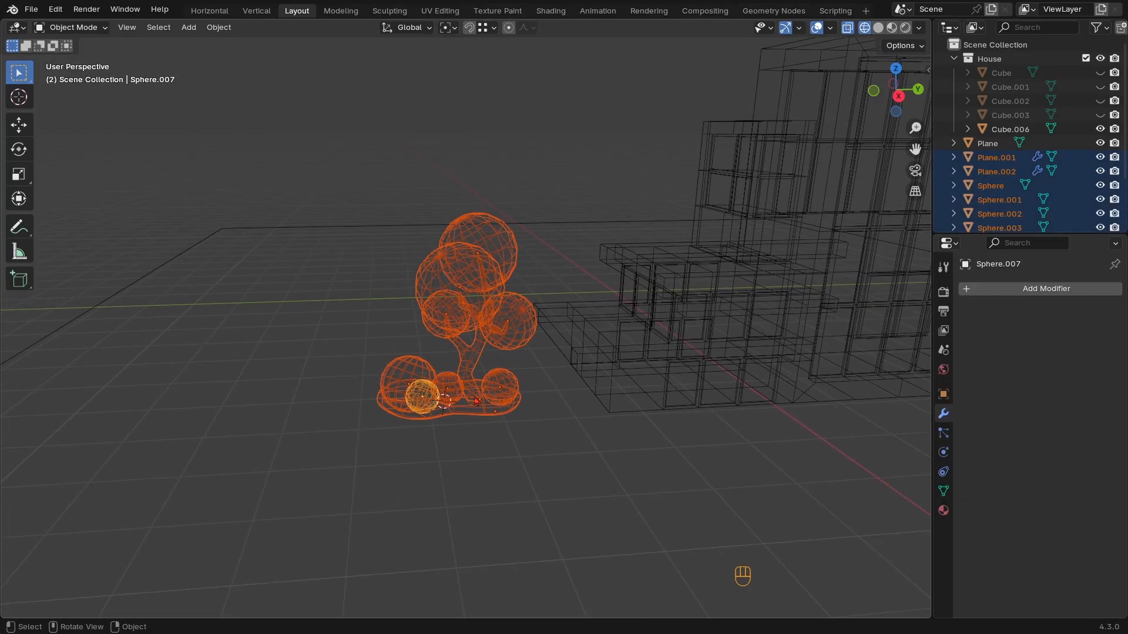
Return to solid shading and apply Shade Auto Smooth at 30° to the selected tree, bushes and garden bed
key("z")
left_click(558, 392)
middle_click_drag(579, 380, 564, 370)
right_click(411, 284)
left_click(406, 268)
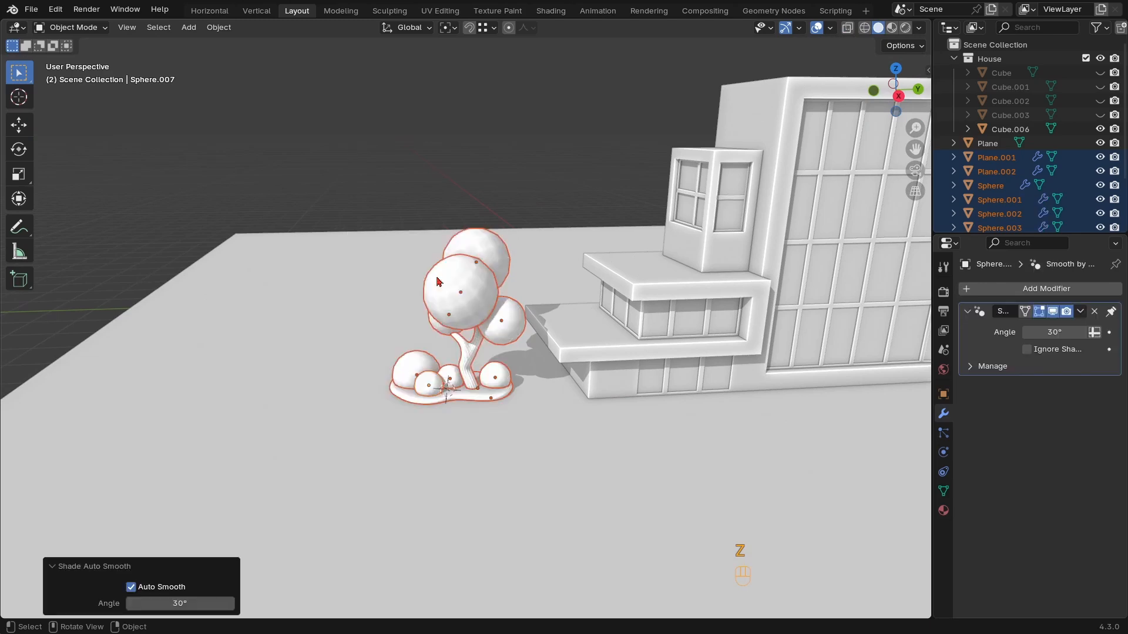
middle_click_drag(499, 319, 439, 305, "ctrl")
middle_click_drag(438, 305, 414, 374, "ctrl")
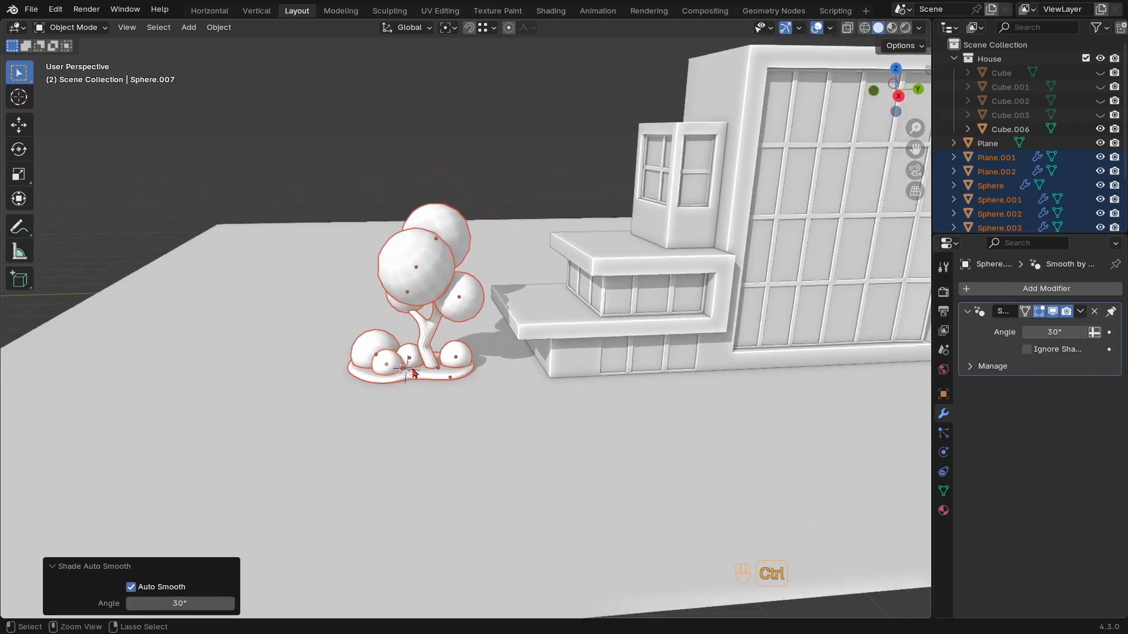
Make the trunk the active object and scale the selected tree, bushes and garden bed together to 0.677
left_click(431, 342)
right_click(432, 341)
left_click(433, 339)
middle_click_drag(430, 346, 511, 376)
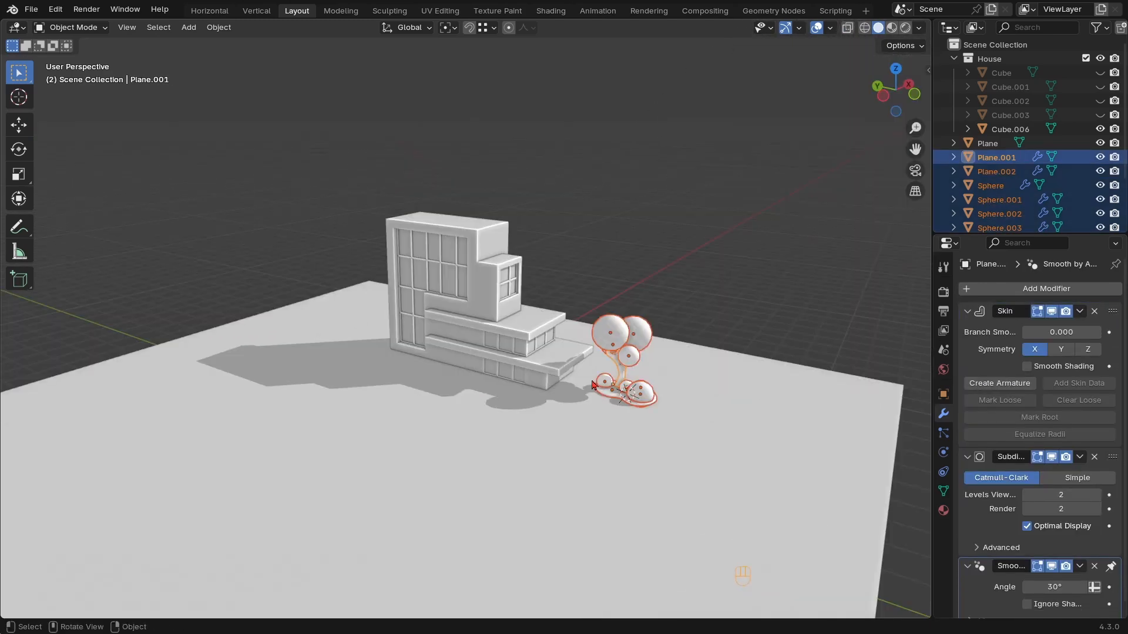
middle_click_drag(643, 391, 604, 336, "ctrl")
key("s")
left_click(695, 430)
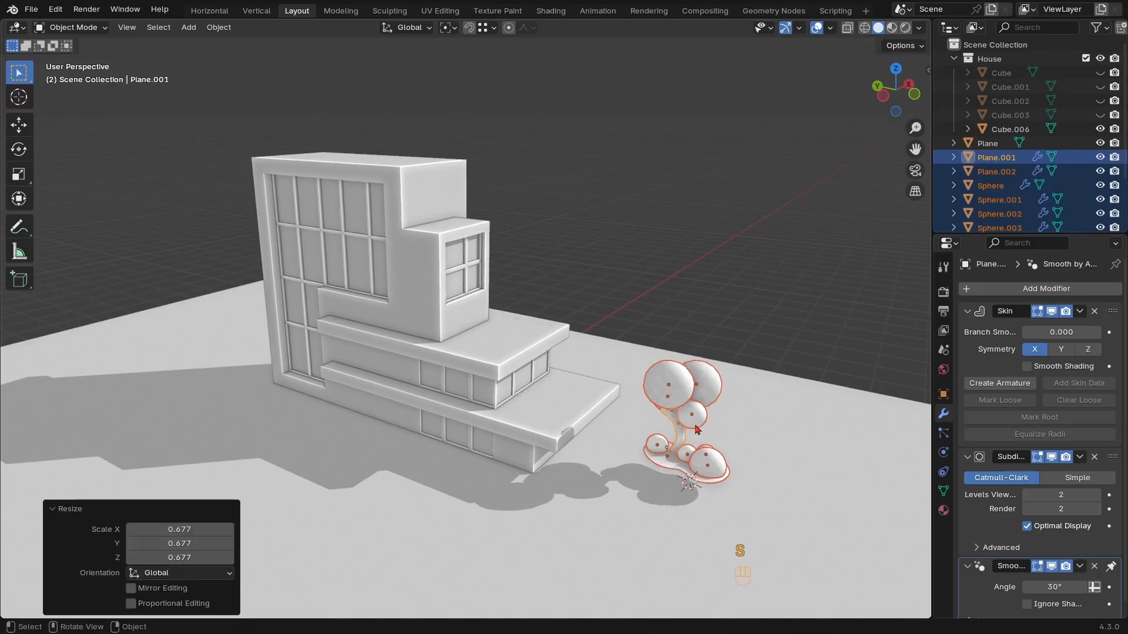
Lower the selected tree, bushes and garden bed together about 0.35 m along Z onto the ground
middle_click_drag(695, 430, 698, 411, "ctrl")
middle_click_drag(698, 411, 724, 352, "shift")
key("g")
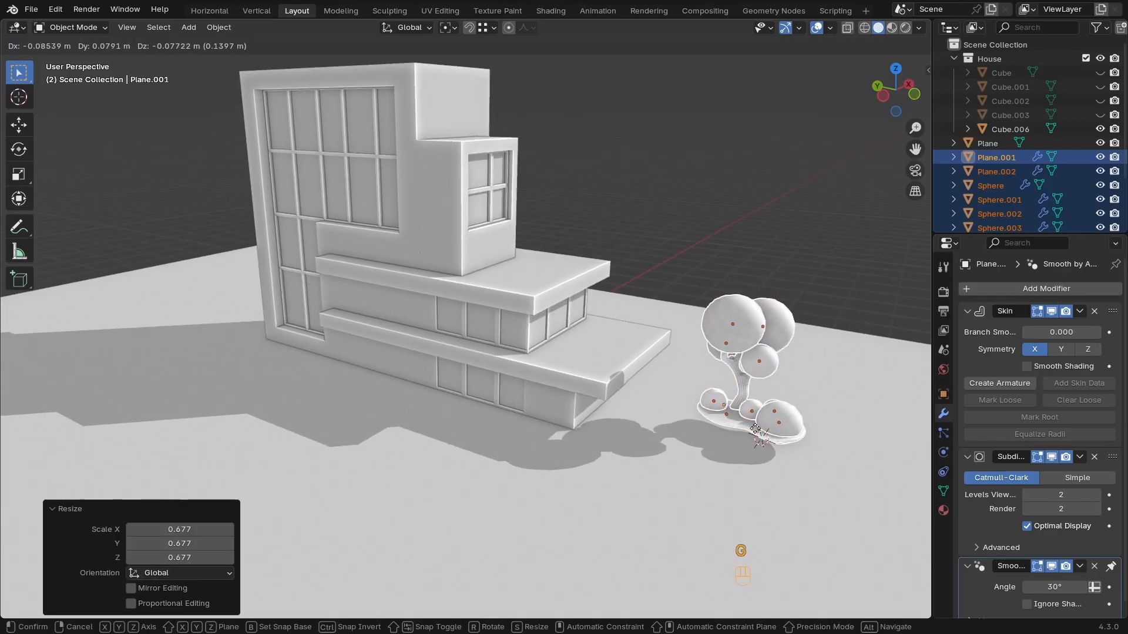
key("z")
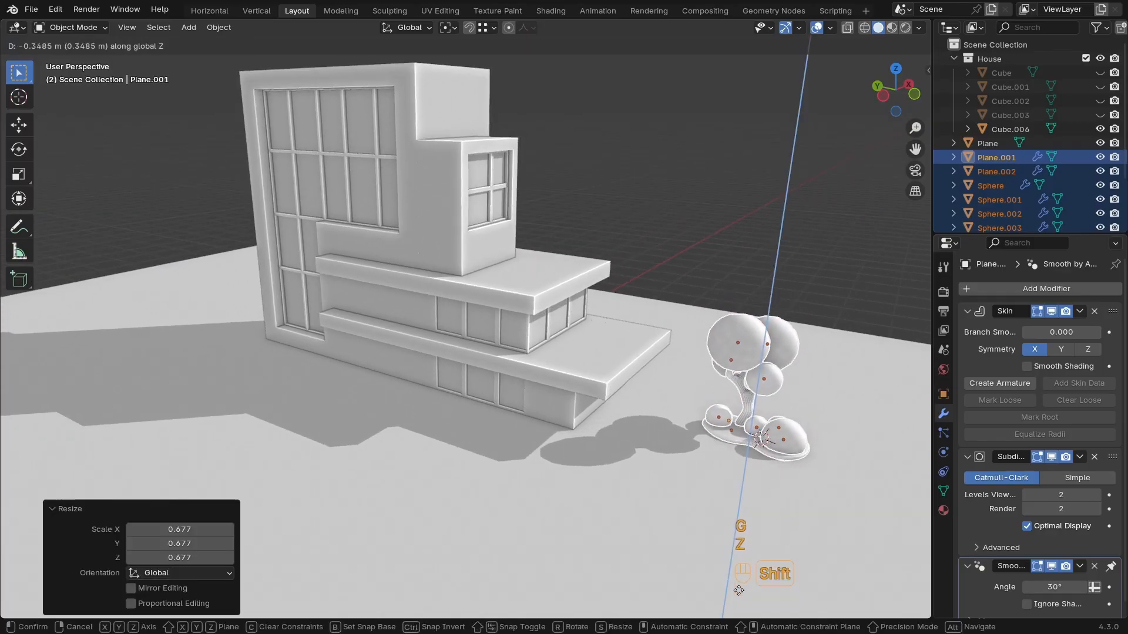
left_click(738, 590)
Enter Edit Mode on the house and select all its lowest vertices in the right orthographic wireframe view
middle_click_drag(738, 588, 616, 286, "ctrl")
left_click(545, 282)
key("Tab")
key("KP_1")
key("KP_3")
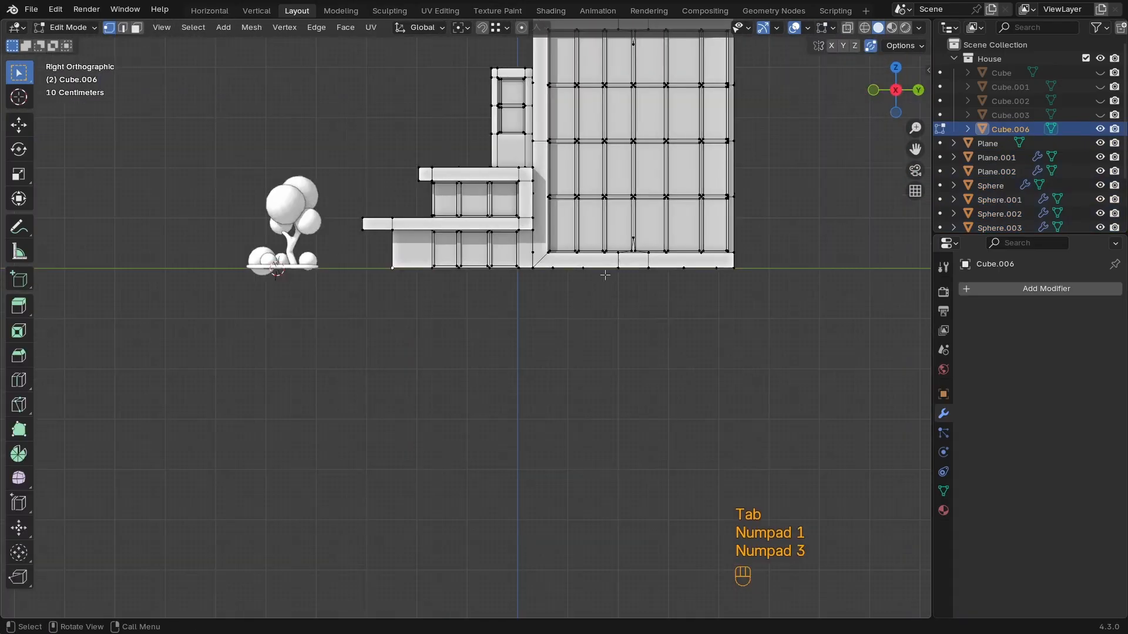
left_click(649, 337)
left_click_drag(804, 304, 349, 267)
middle_click_drag(466, 310, 559, 259, "ctrl")
scroll(561, 259, "down", 1)
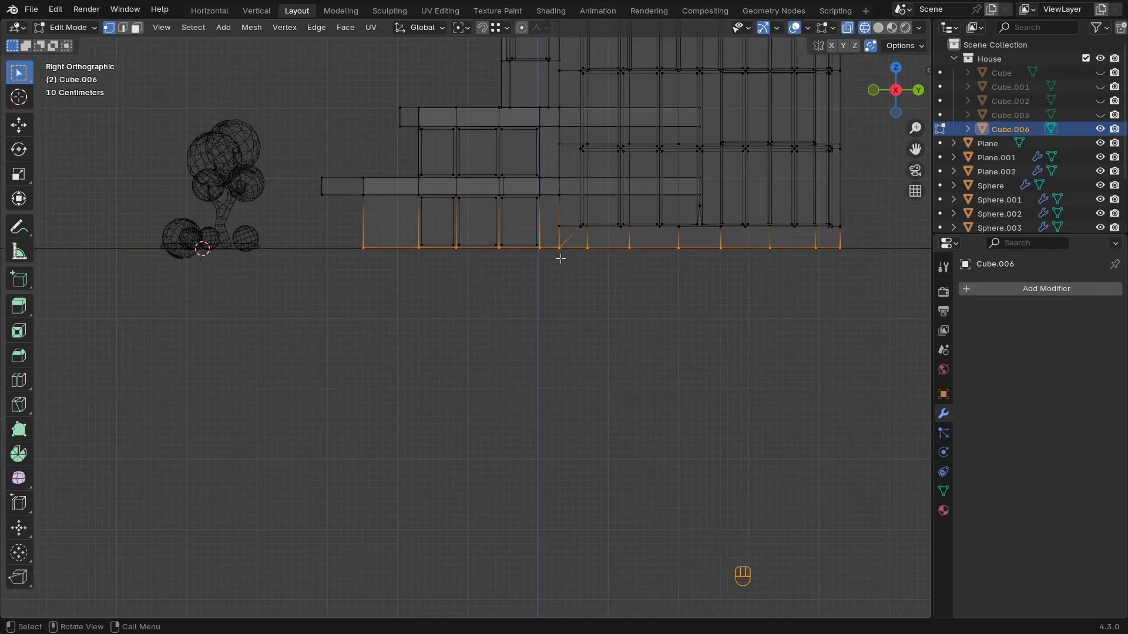
Extrude the house's bottom edges downward along Z by about 0.8 m
key("e")
key("z")
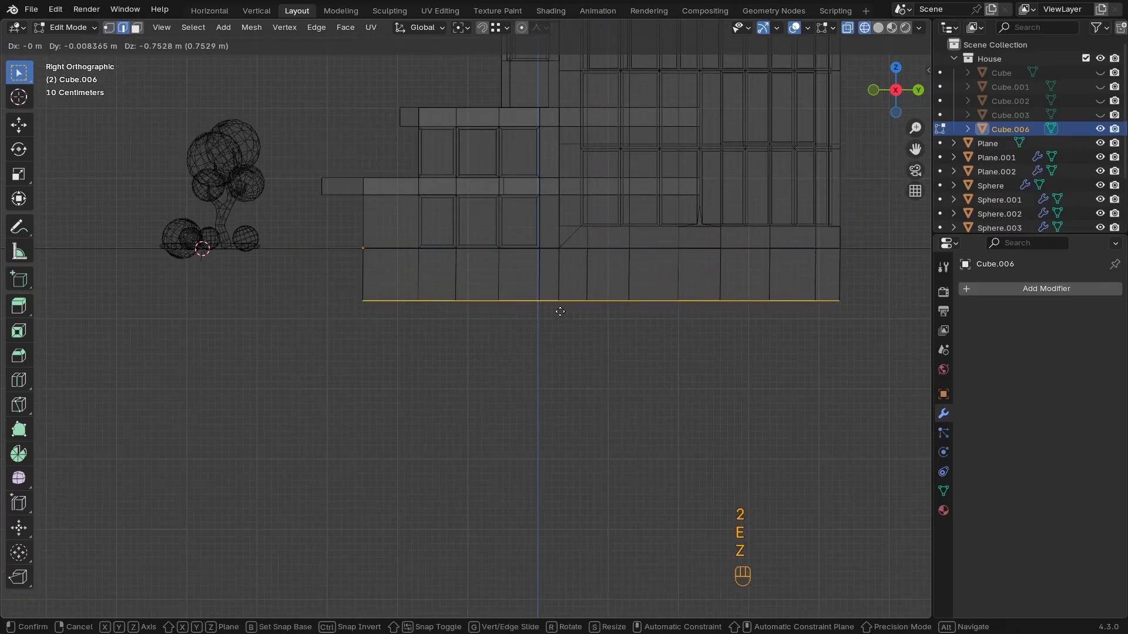
left_click(562, 317)
Leave Edit Mode on the house and switch the viewport to solid shading in a perspective view
key("Tab")
key("z")
left_click(646, 179)
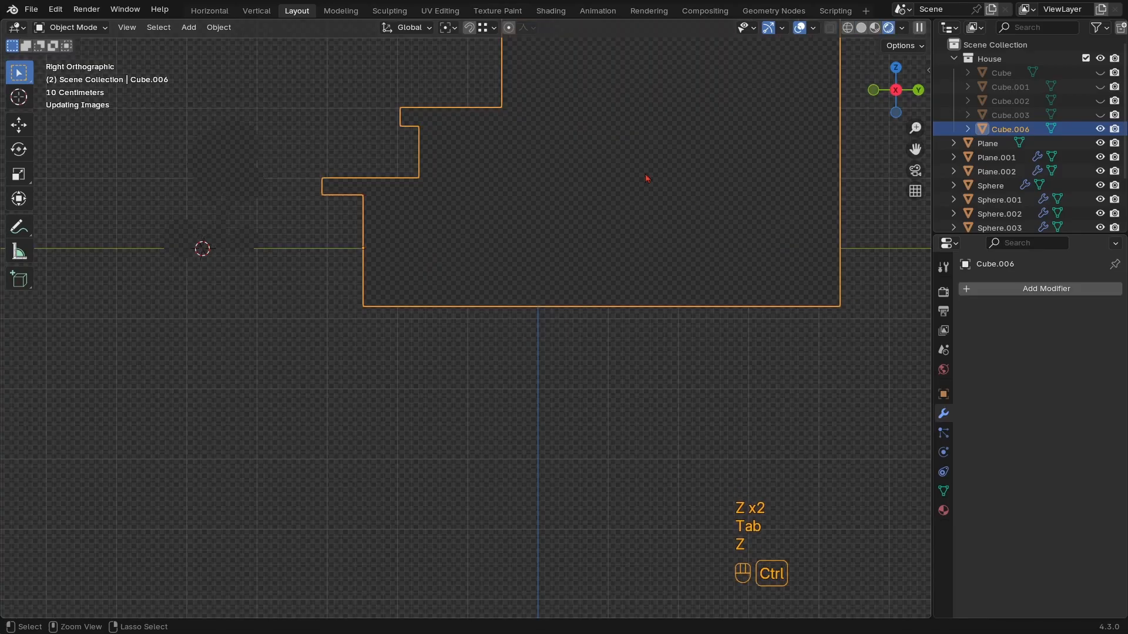
middle_click_drag(647, 178, 580, 249, "ctrl")
key("z")
mouse_move(558, 336)
middle_mouse_down()
mouse_move(535, 330)
mouse_move(562, 254)
mouse_move(584, 300)
middle_mouse_up()
left_click(508, 321)
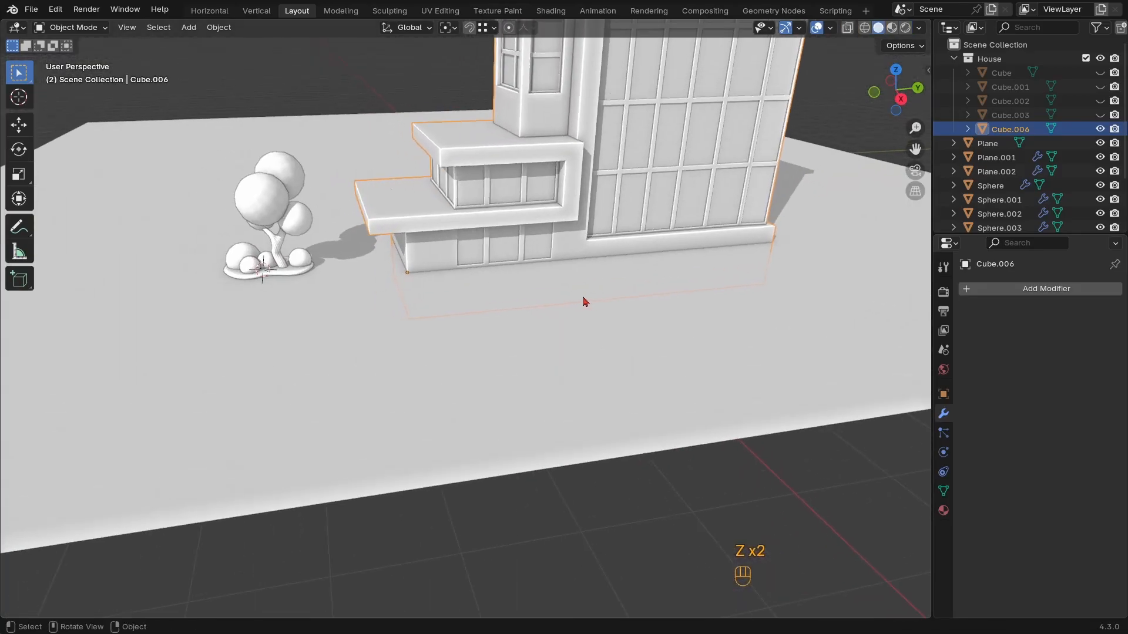
Raise the house about 0.8 m along Z so its extended base rests on the ground plane
key("g")
key("z")
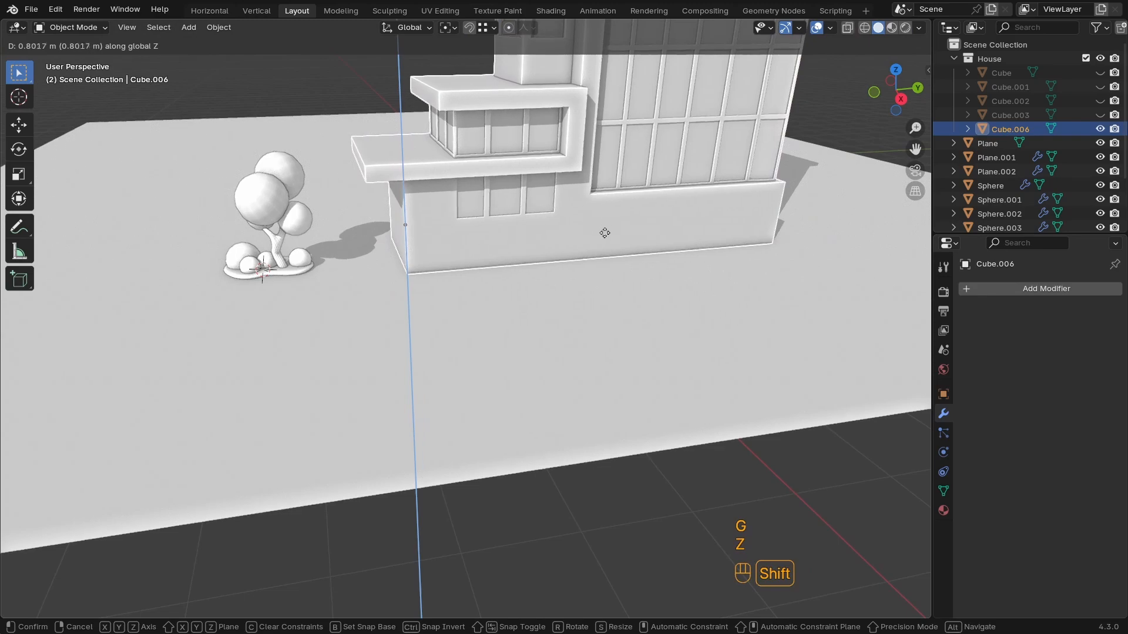
left_click(604, 233)
middle_click_drag(605, 234, 693, 315, "ctrl")
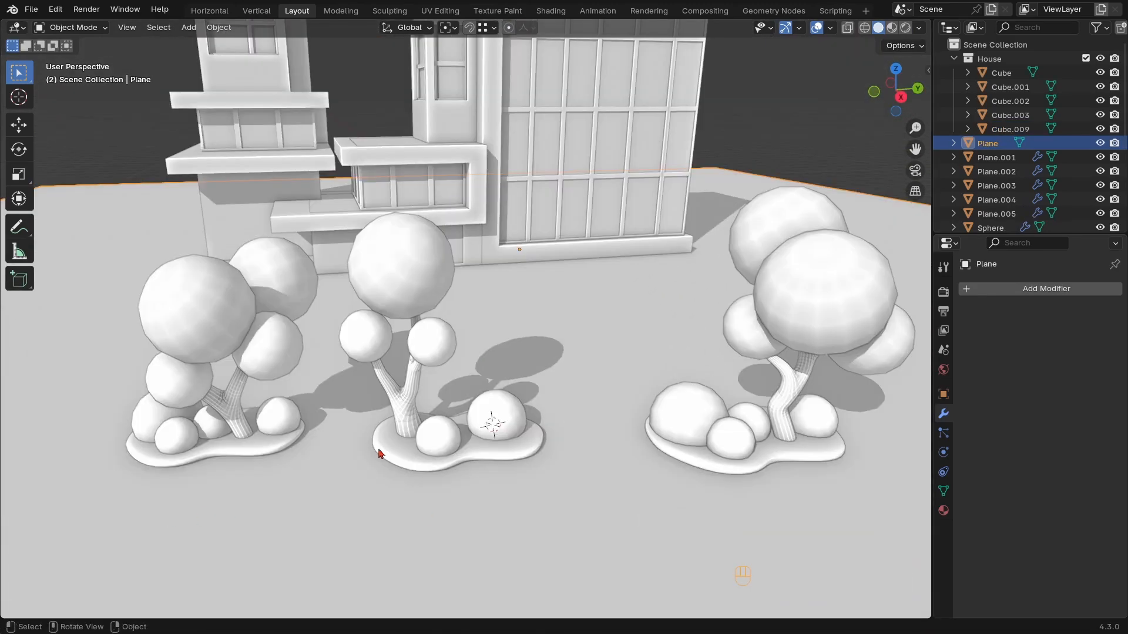
Examine the house blocks and the three tree groups on the ground plane from several angles
middle_click_drag(379, 453, 476, 487, "ctrl")
middle_click_drag(527, 433, 534, 438, "ctrl")
middle_click_drag(608, 264, 419, 437)
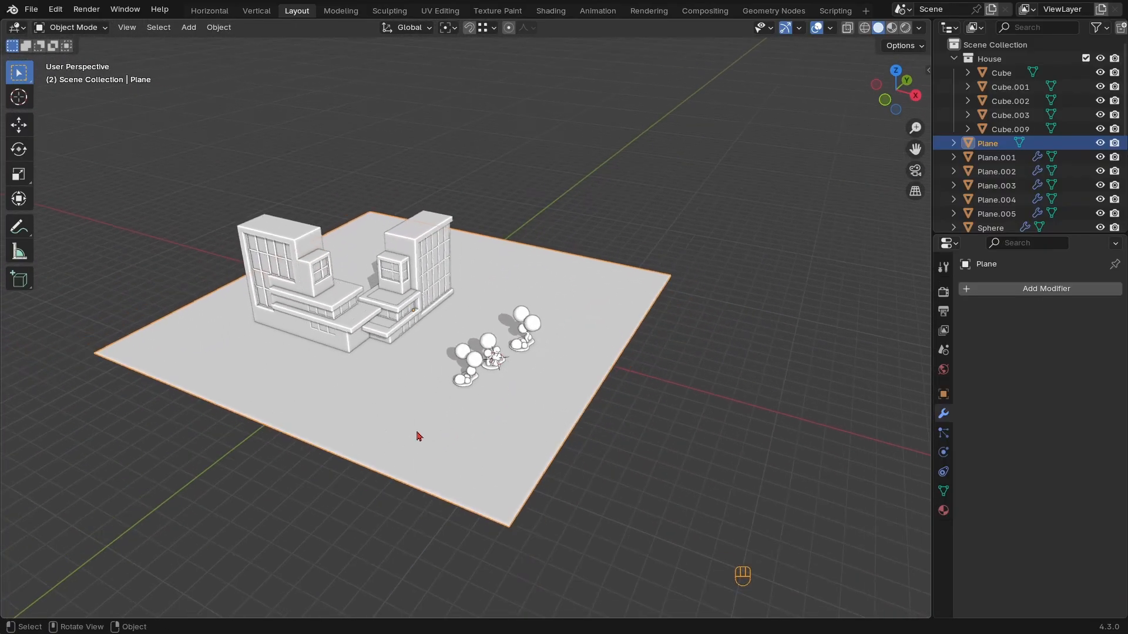
left_click(387, 289)
left_click(314, 306)
middle_click_drag(314, 307, 412, 400, "ctrl")
scroll(412, 400, "up", 6)
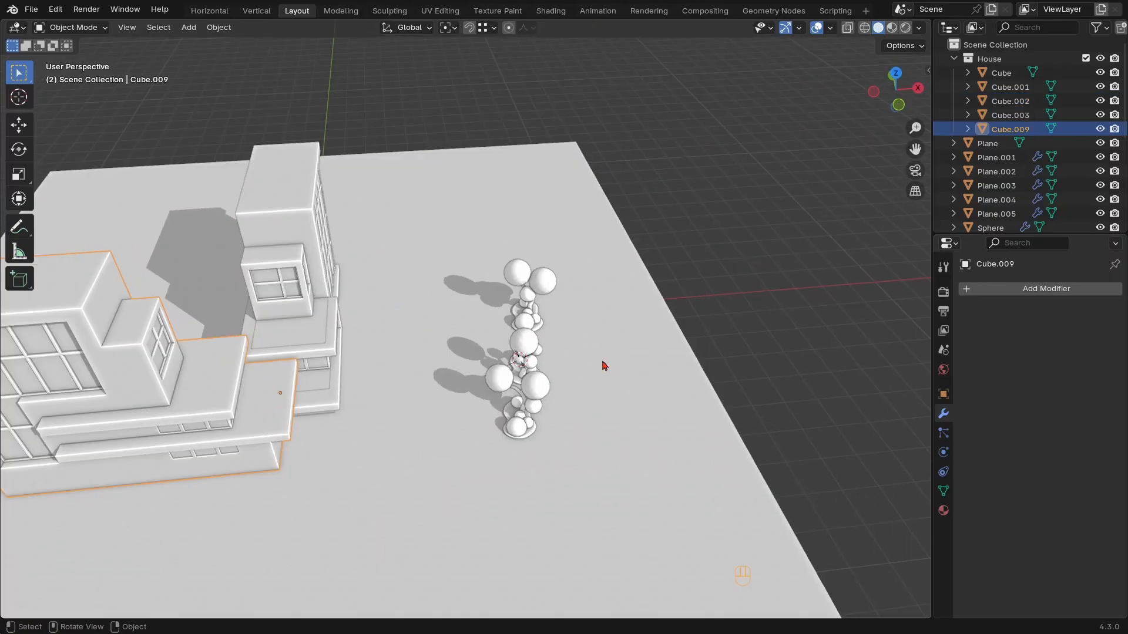
middle_click_drag(605, 366, 586, 301)
left_click_drag(586, 302, 548, 360)
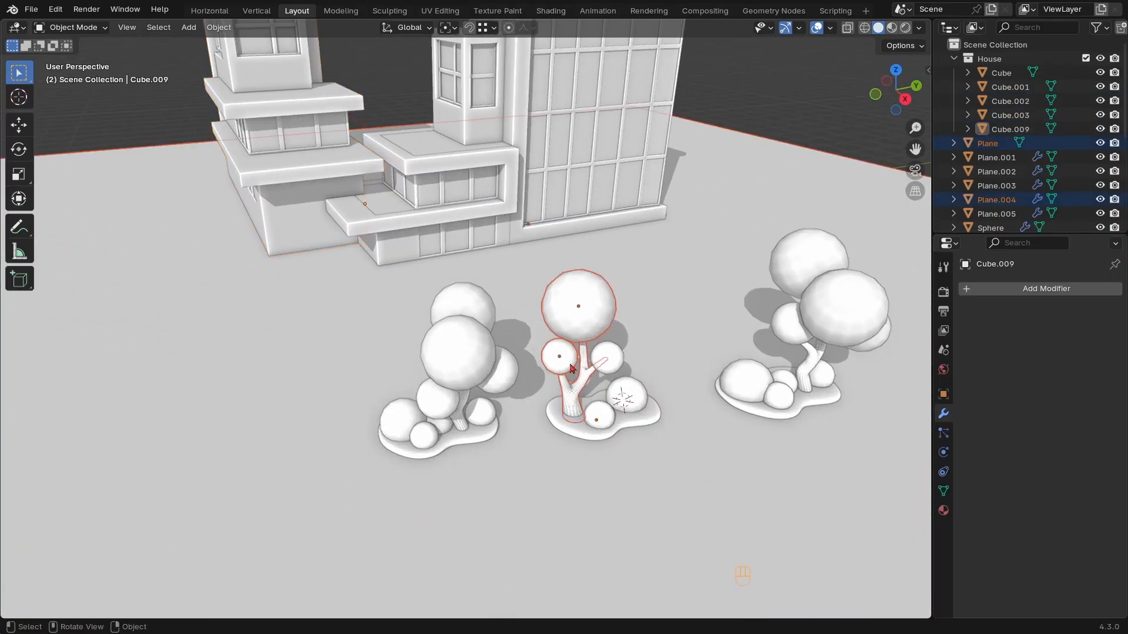
middle_click_drag(571, 369, 499, 414, "ctrl")
Move the separate house copy off the ground plane in top view, about 33.9 m along X and -2.3 m along Y
left_click(366, 246)
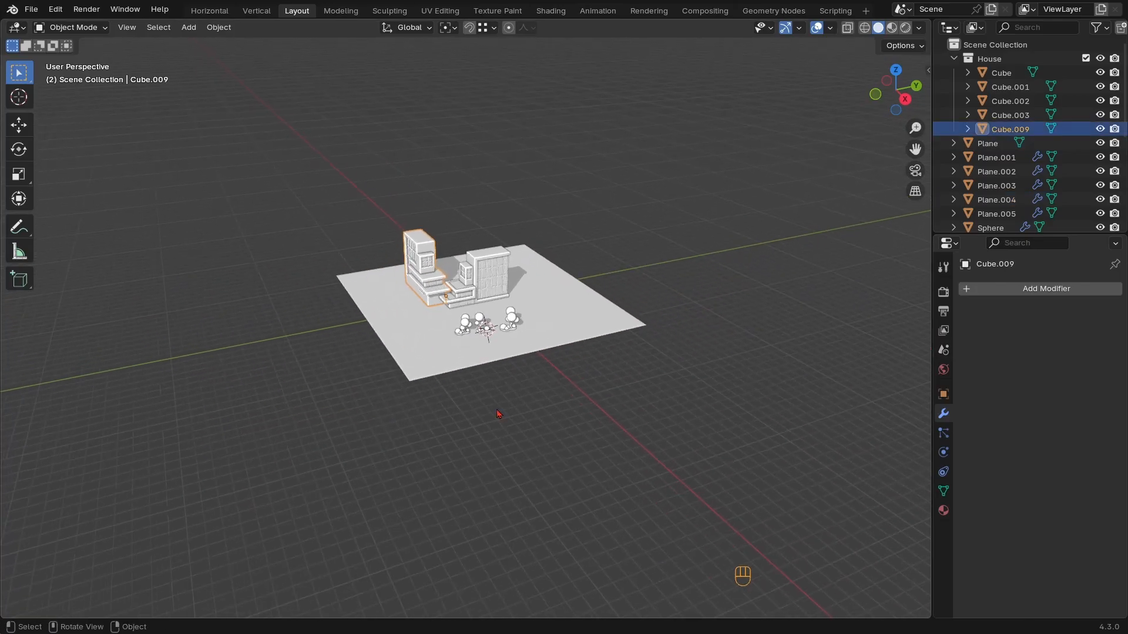
key("KP_7")
key("g")
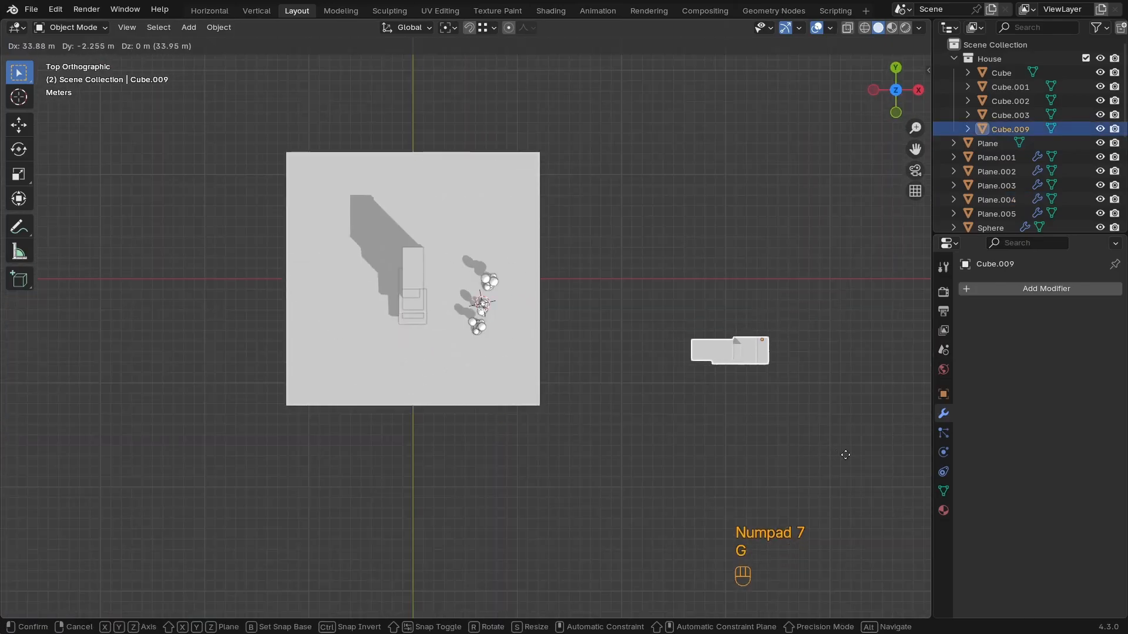
left_click(845, 455)
middle_click_drag(845, 455, 485, 342, "ctrl")
Hide the original house parts and the ground plane, and frame the moved building
left_click_drag(244, 336, 243, 338)
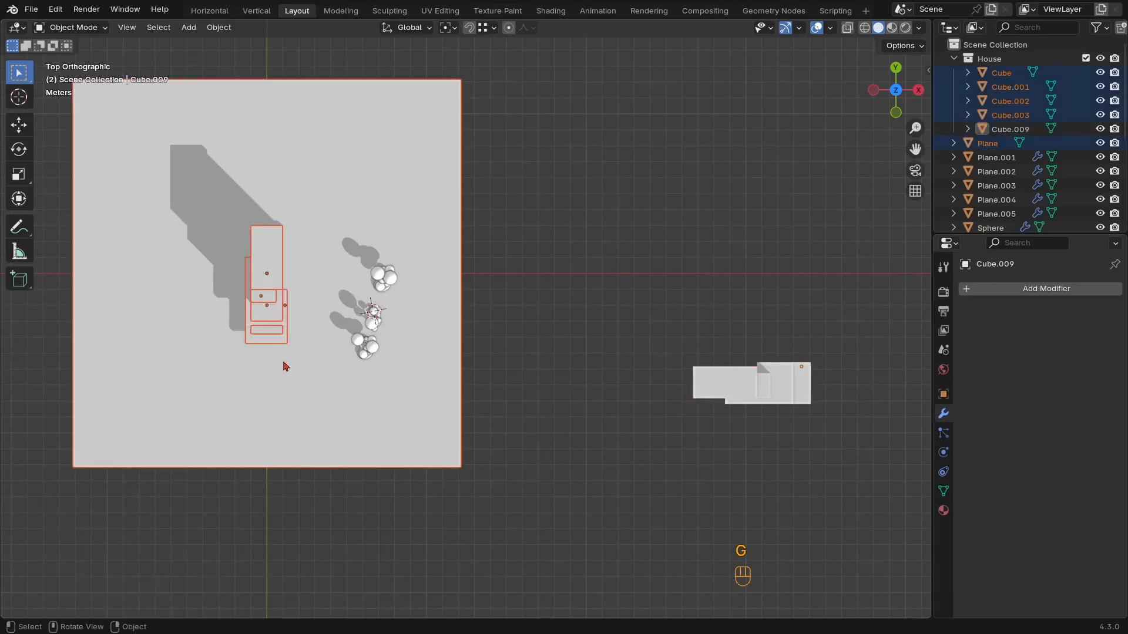
key("h")
left_click(732, 390)
key("KP_Decimal")
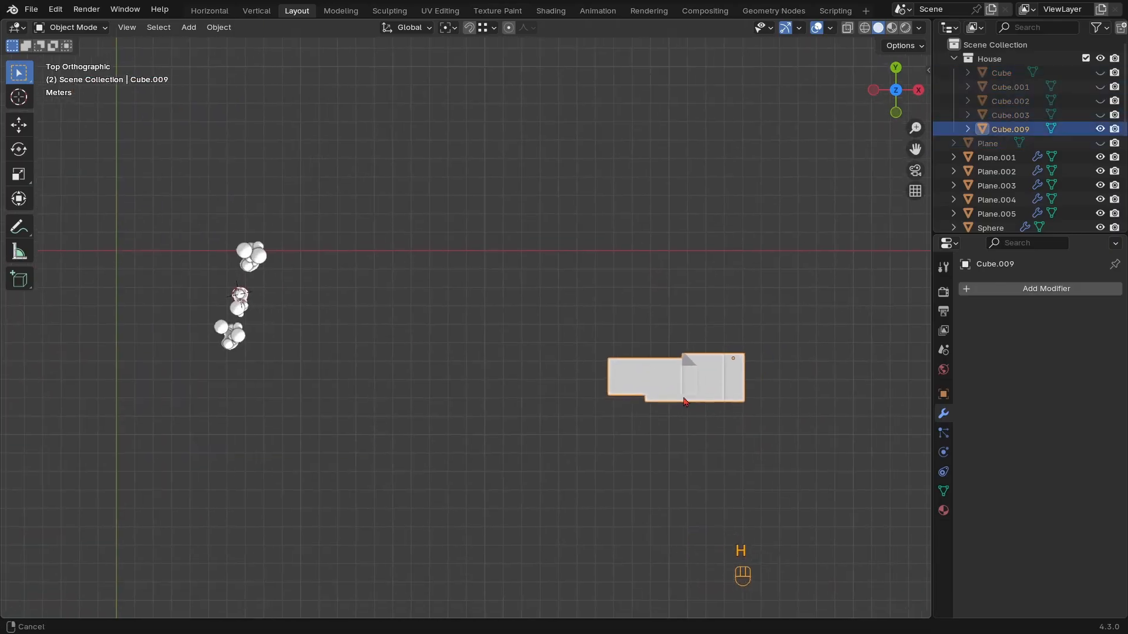
key("KP_7")
middle_click_drag(470, 439, 508, 438)
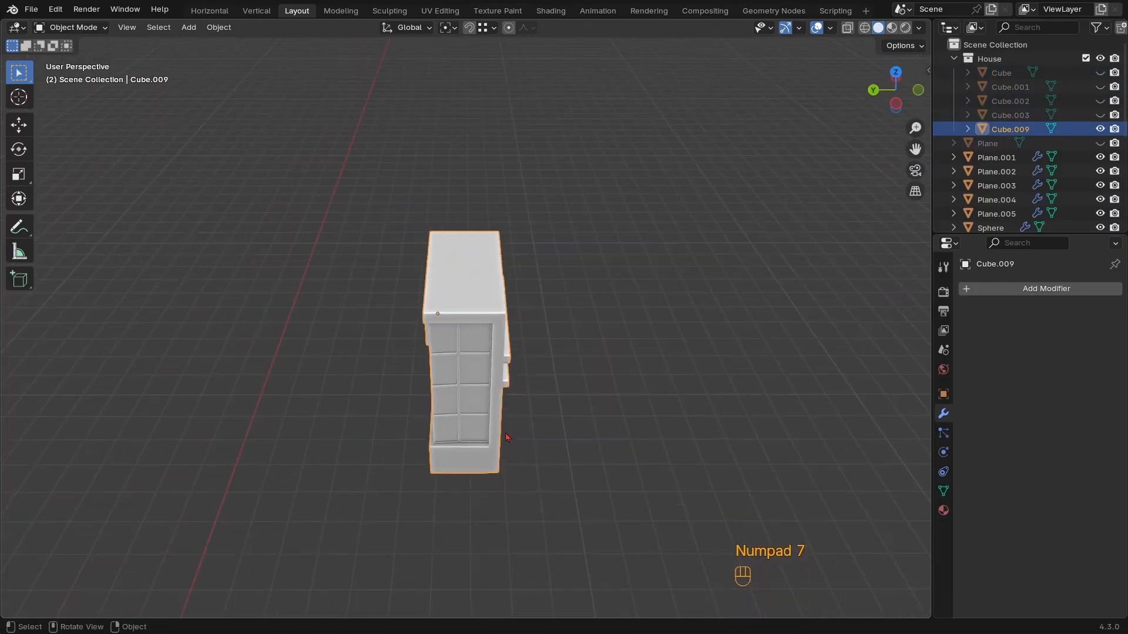
Duplicate the building about -8.37 m along Y and rotate the copy 90° around Z
key("shift+d")
key("x")
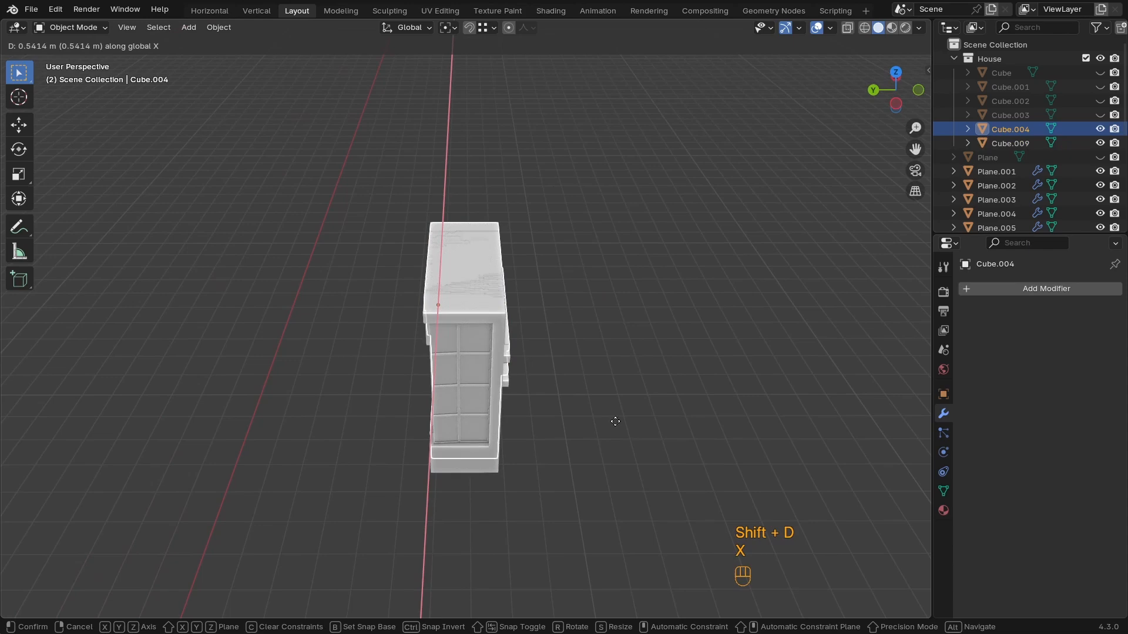
key("y")
left_click(732, 417)
type("r")
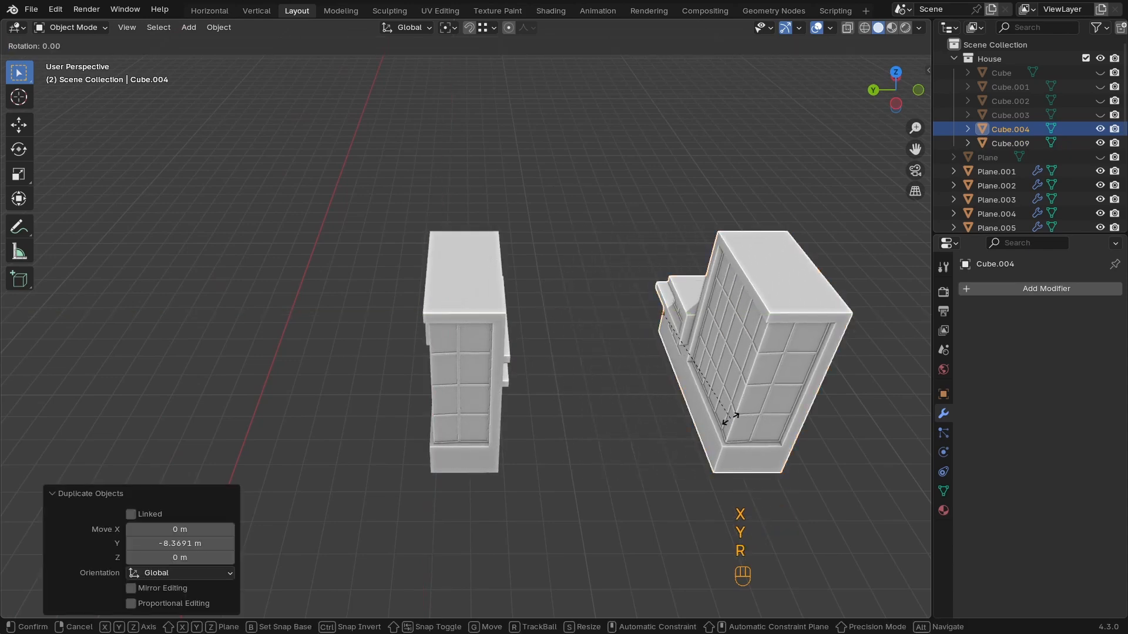
type("90z")
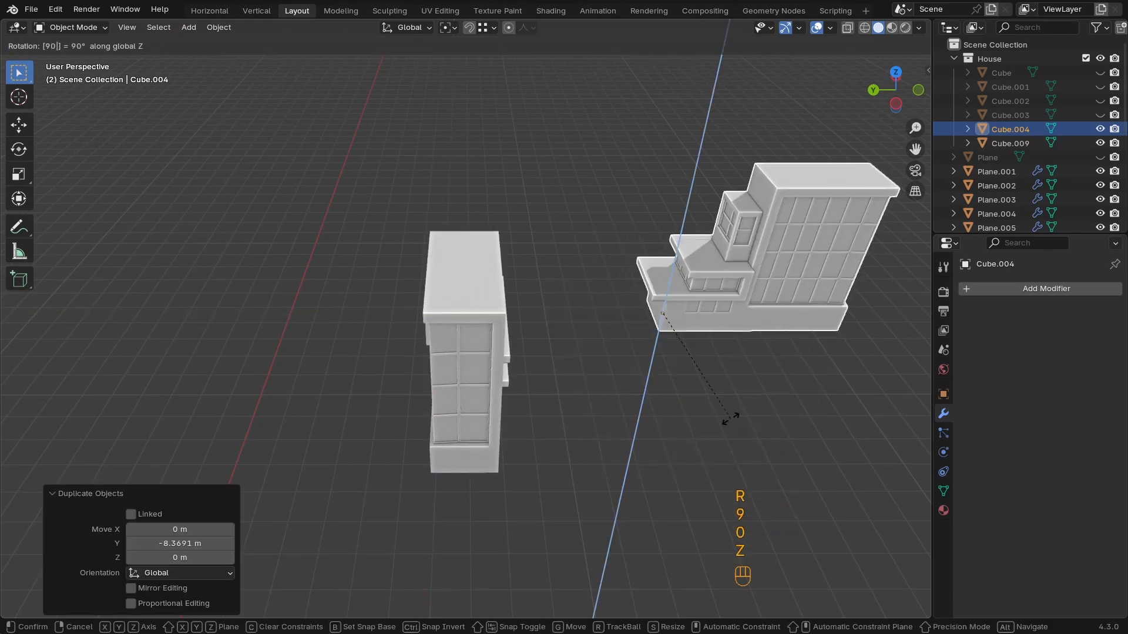
left_click(731, 420)
Set the rotated copy's origin to its geometry and place it perpendicular to the first building in top view
key("KP_7")
middle_click_drag(679, 394, 634, 360, "ctrl")
right_click(571, 424)
mouse_move(571, 421)
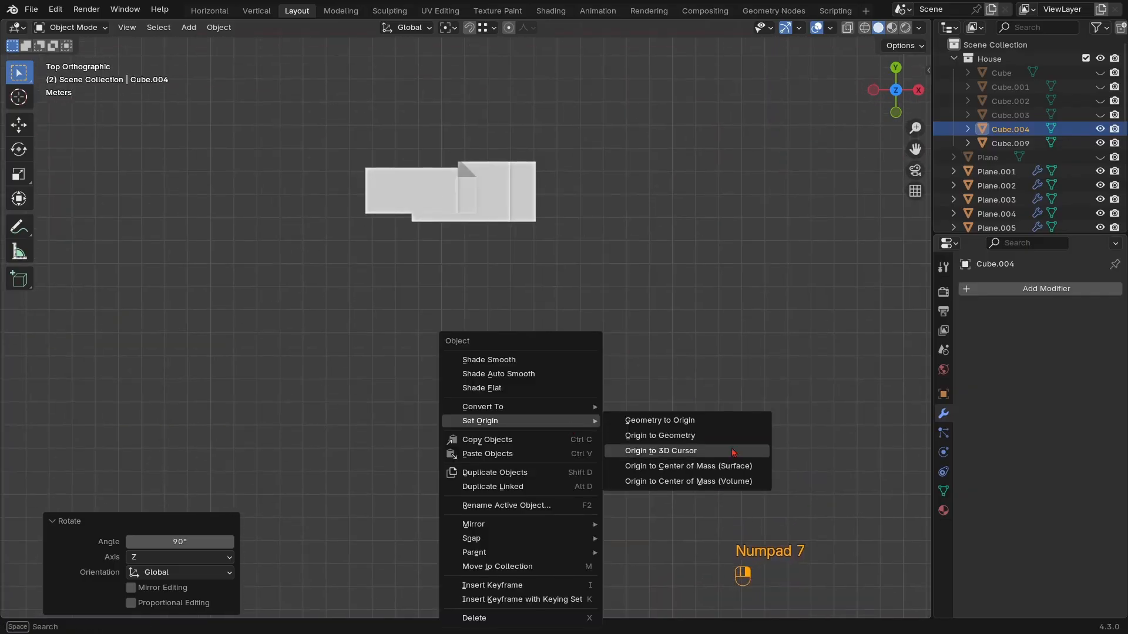
left_click(676, 439)
scroll(626, 469, "down", 1)
key("g")
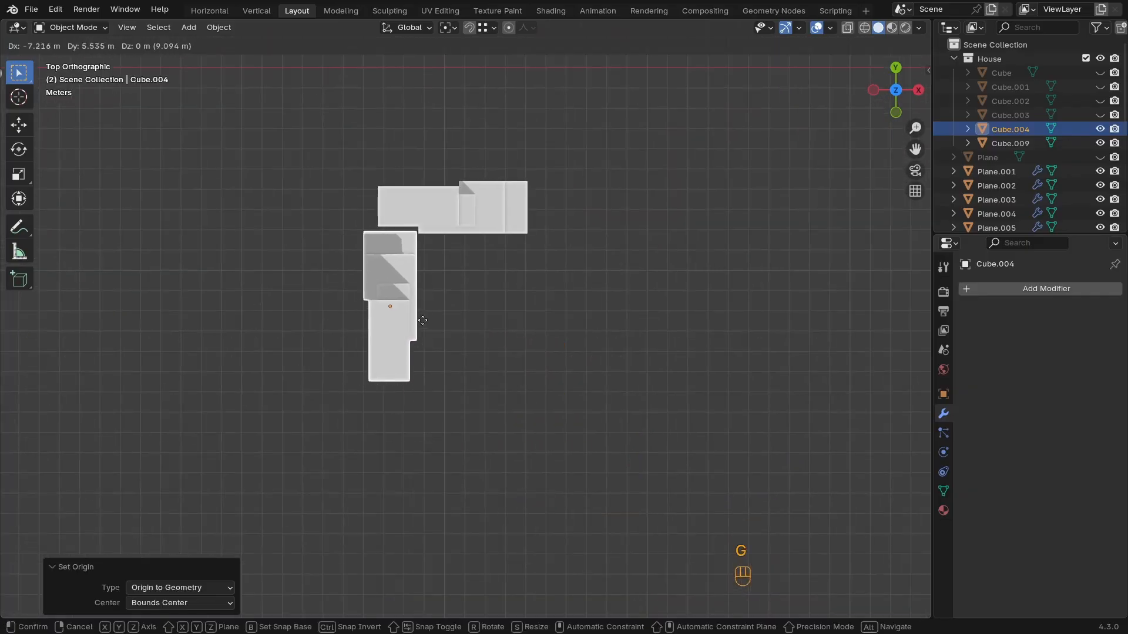
left_click(444, 323)
Delete the ledge faces that protrude from the rotated copy's lower roof toward the first building
mouse_move(445, 322)
middle_mouse_down()
mouse_move(447, 354)
mouse_move(447, 306)
middle_mouse_up()
middle_click_drag(447, 332, 536, 321, "shift")
middle_click_drag(488, 387, 567, 327, "ctrl")
middle_click_drag(532, 356, 515, 374)
key("Tab")
key("z")
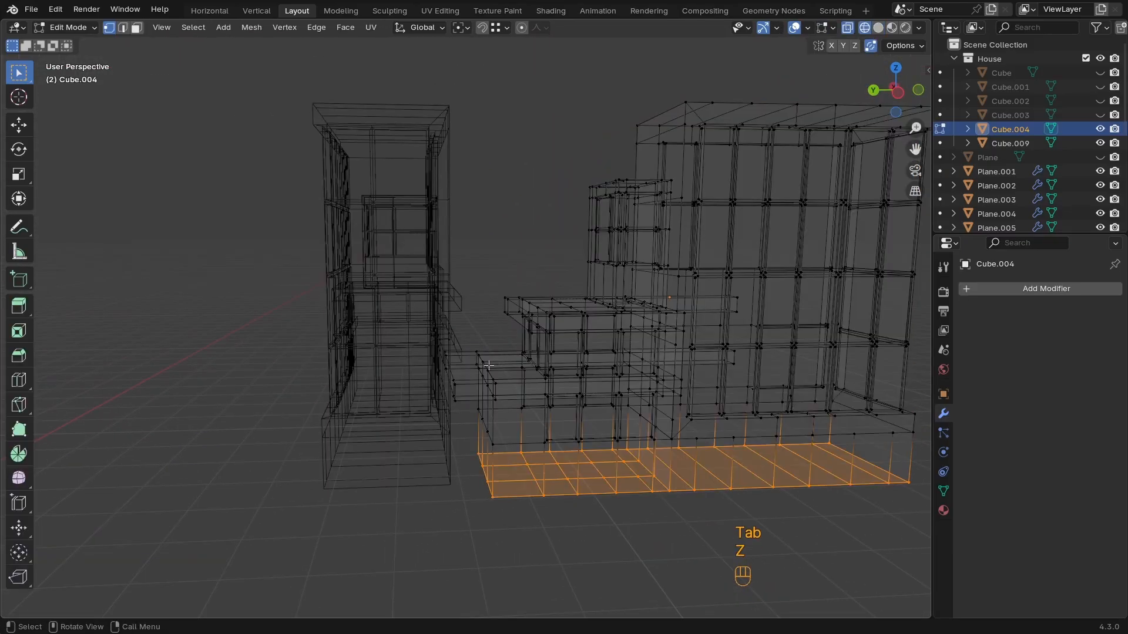
left_click(459, 405)
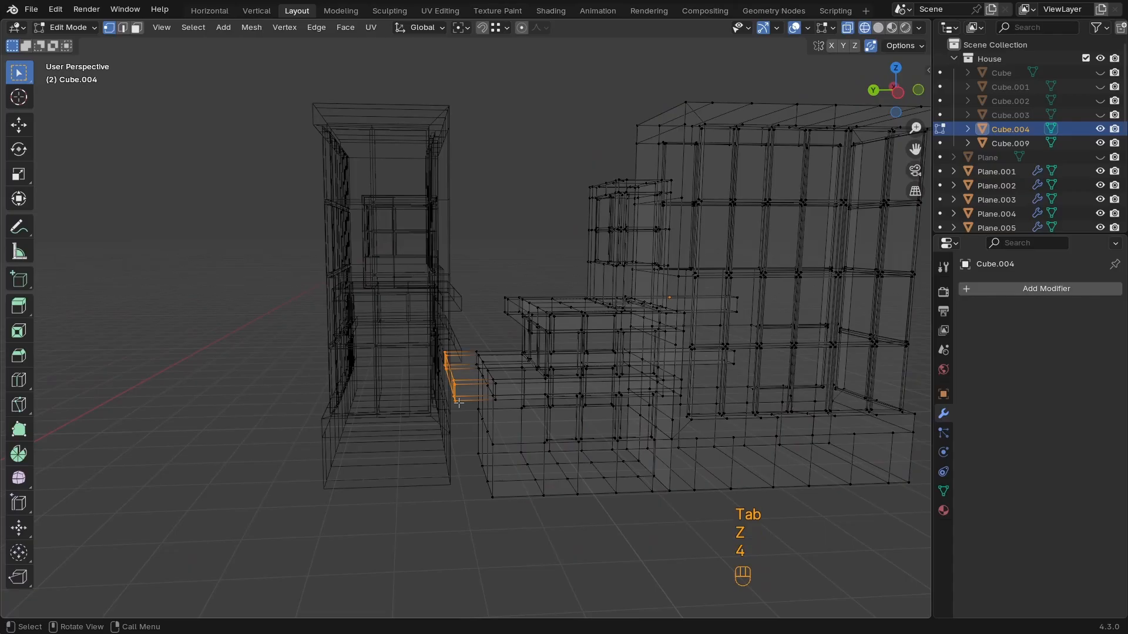
key("ctrl+KP_Add")
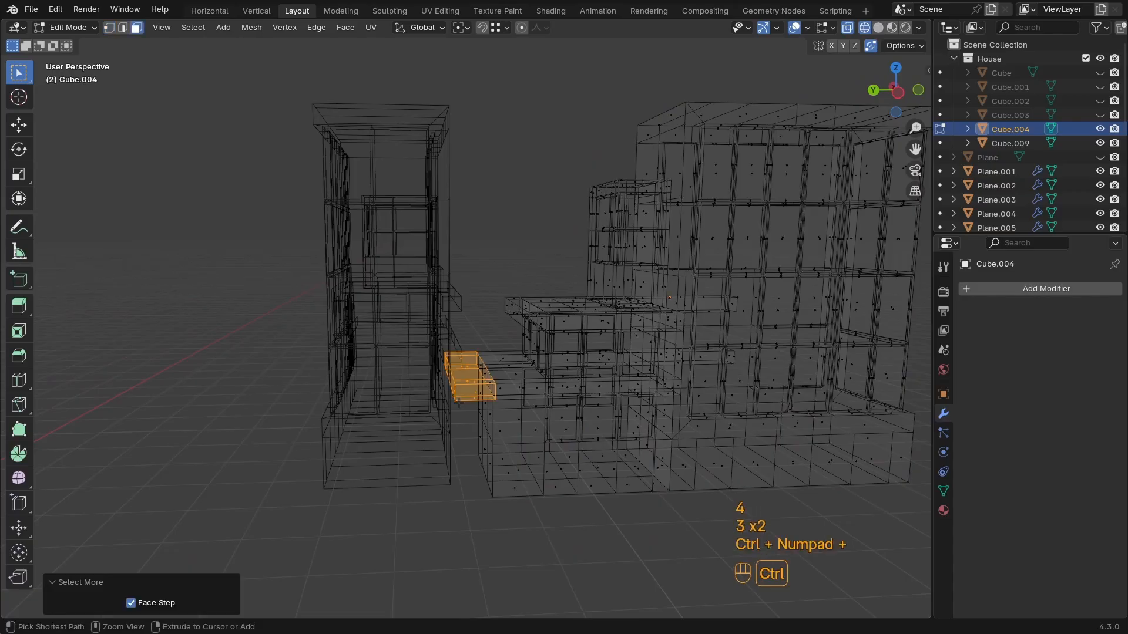
key("x")
left_click(412, 434)
key("Tab")
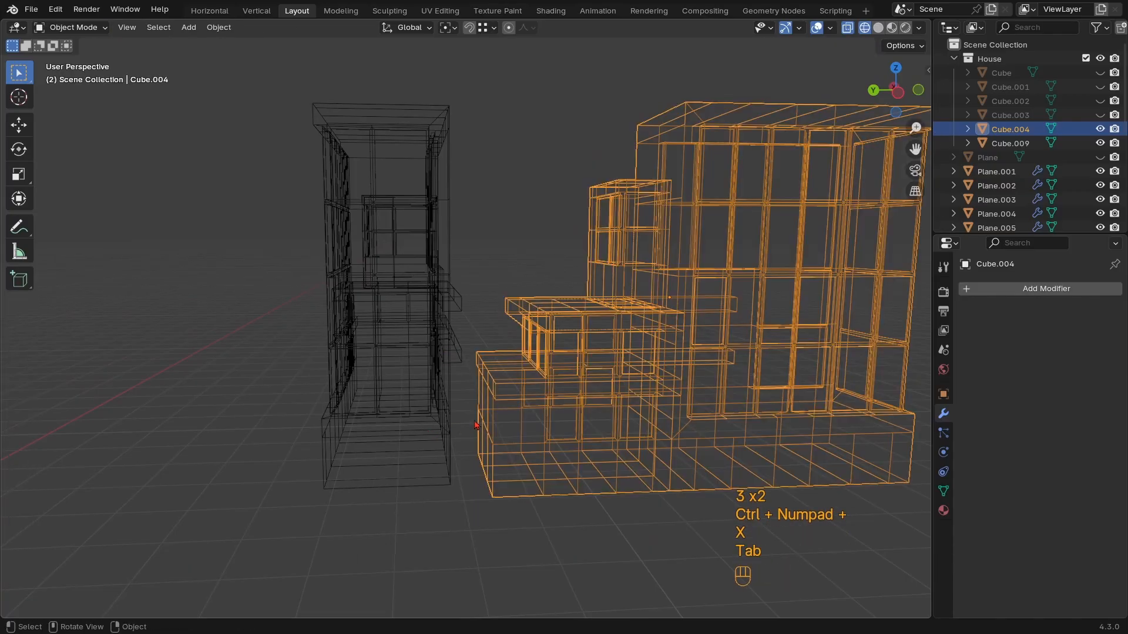
Fill the openings left by the deleted ledge with new faces in solid shading and leave Edit Mode
key("z")
scroll(542, 449, "up", 6)
scroll(549, 468, "up", 3)
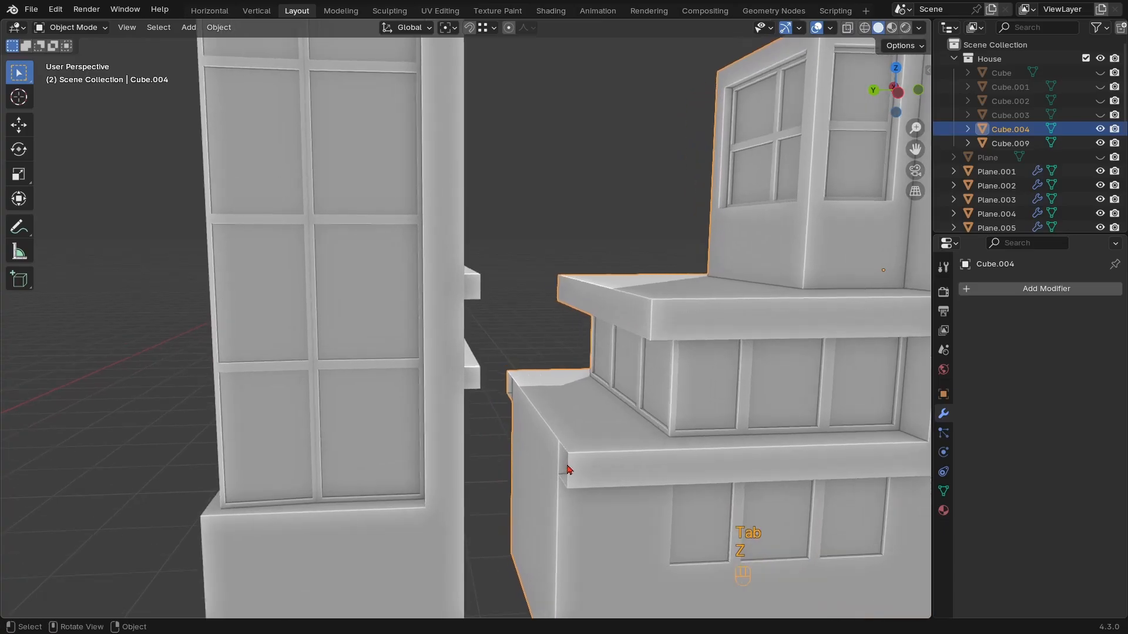
key("Tab")
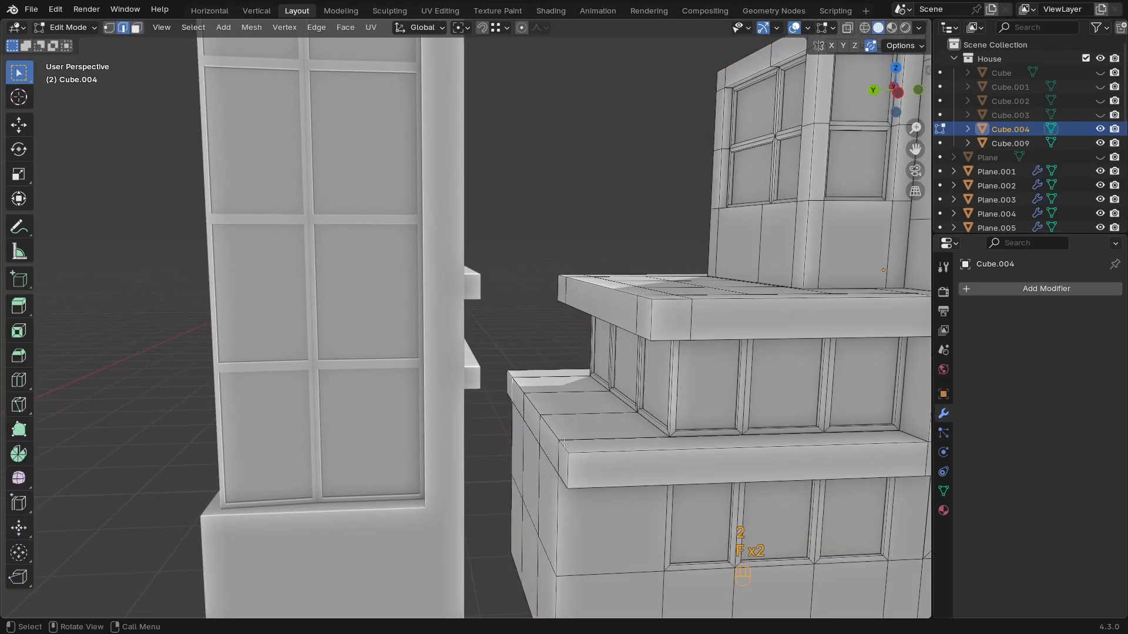
scroll(564, 442, "down", 5)
key("Tab")
Move the rotated copy along Y against the first building and shift it about 0.52 m along X
middle_click_drag(562, 425, 586, 465)
key("g")
key("y")
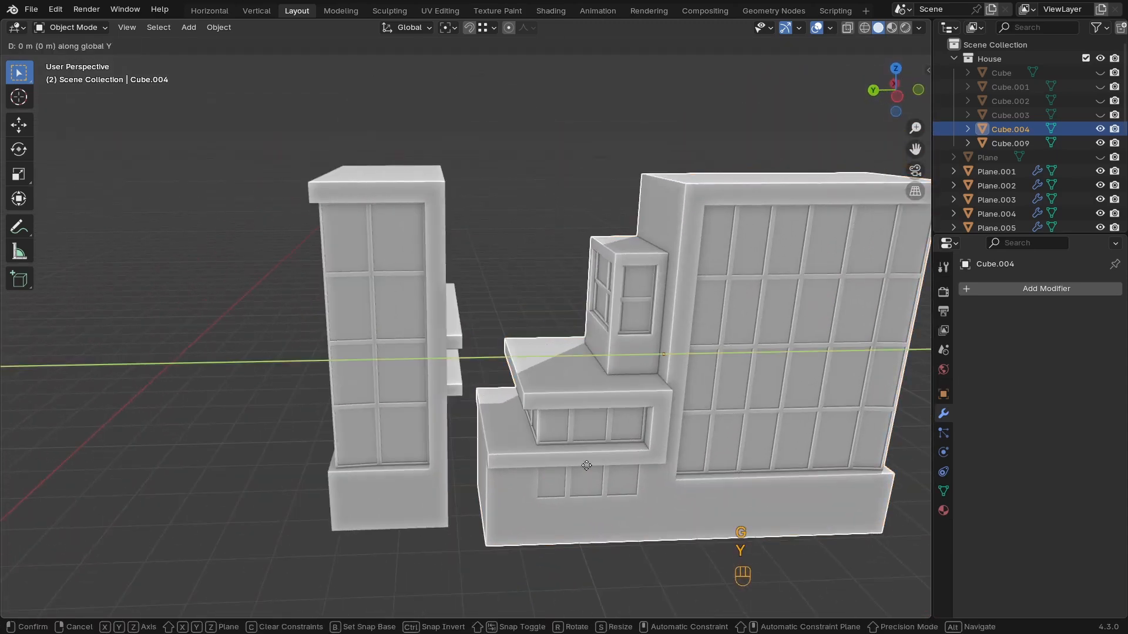
left_click(564, 461)
scroll(602, 403, "down", 4)
middle_click_drag(602, 403, 619, 391)
left_click(619, 392)
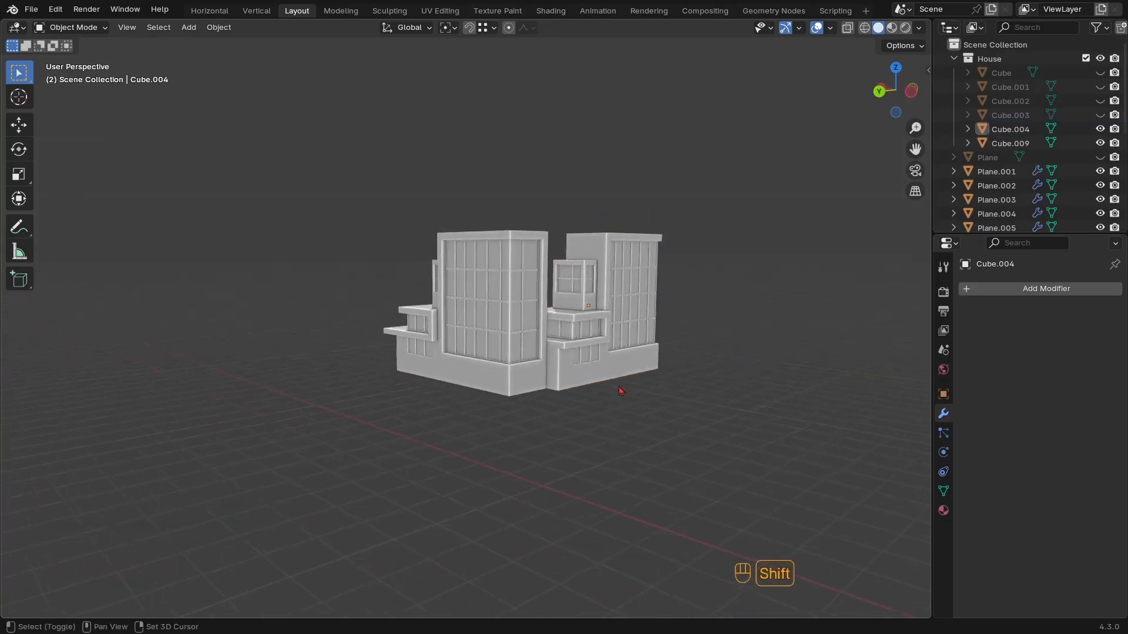
left_click(453, 440)
key("g")
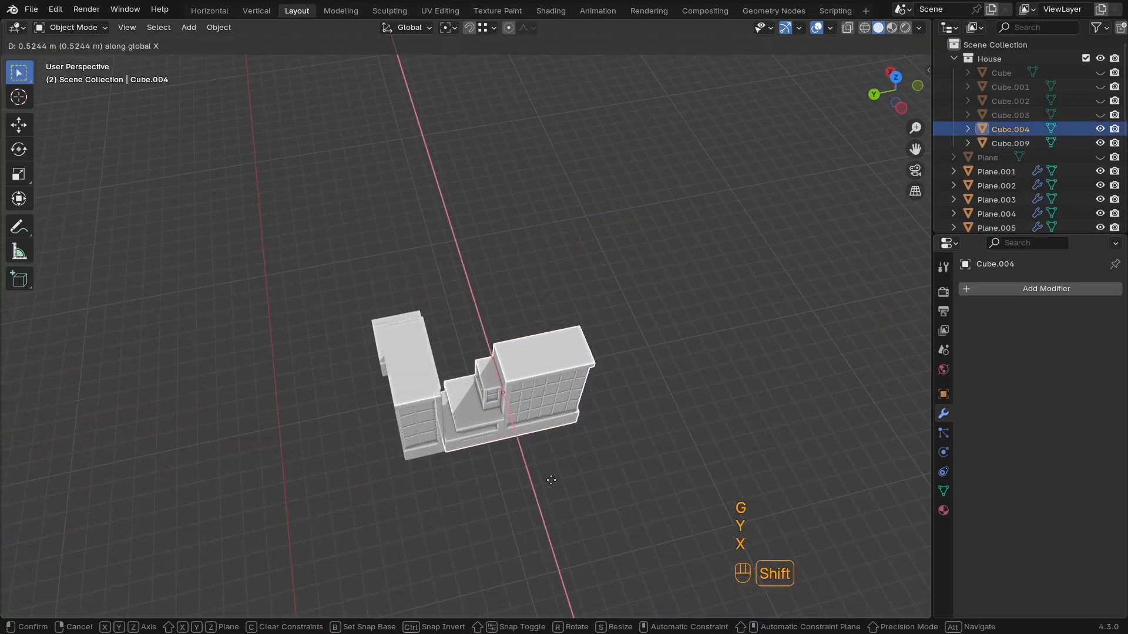
left_click(552, 479)
middle_click_drag(553, 479, 518, 370)
Duplicate the pair of adjoining buildings along Y to extend the row
middle_click_drag(558, 476, 632, 382)
key("KP_7")
key("shift+d")
key("y")
left_click(518, 534)
middle_click_drag(524, 380, 541, 552, "ctrl")
left_click(541, 552)
scroll(541, 551, "down", 3)
mouse_move(505, 475)
middle_mouse_down()
mouse_move(545, 493)
mouse_move(547, 529)
mouse_move(629, 433)
mouse_move(552, 523)
mouse_move(652, 447)
mouse_move(461, 433)
mouse_move(456, 448)
middle_mouse_up()
Select all four buildings in the top wireframe view, duplicate them and rotate the copies -90°
key("KP_7")
key("z")
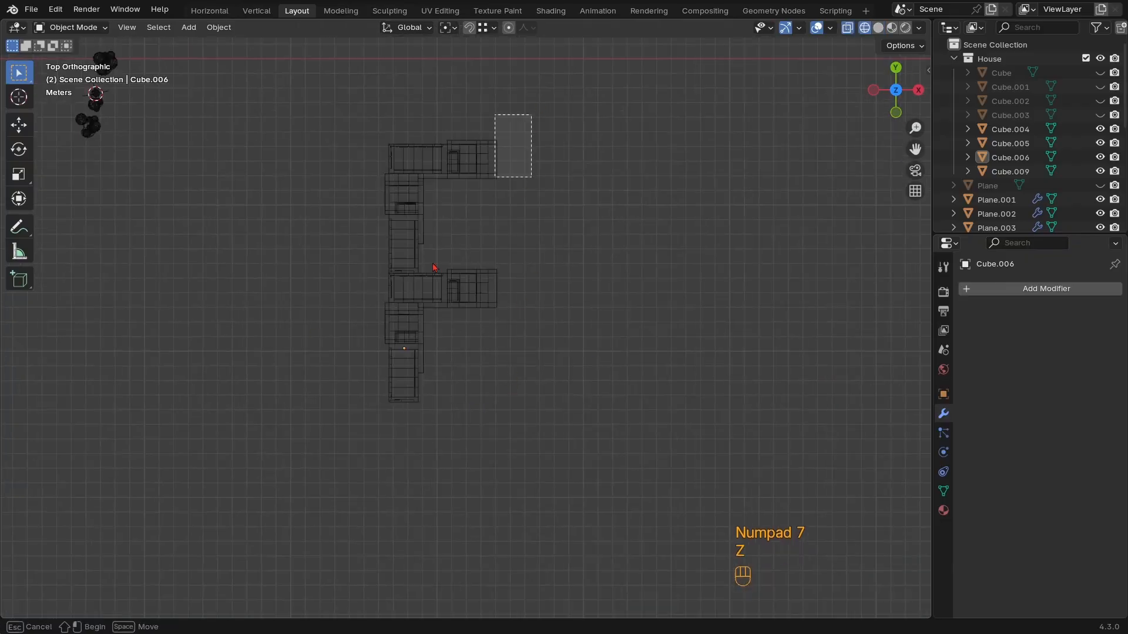
left_click_drag(433, 268, 382, 364)
key("shift+d")
key("r")
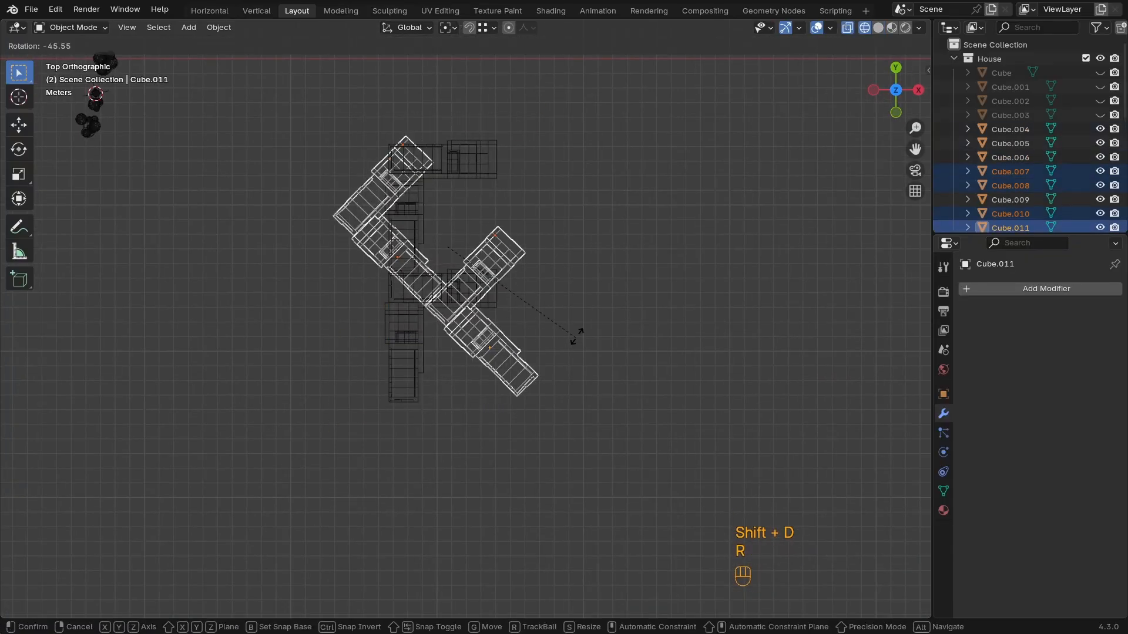
key("0")
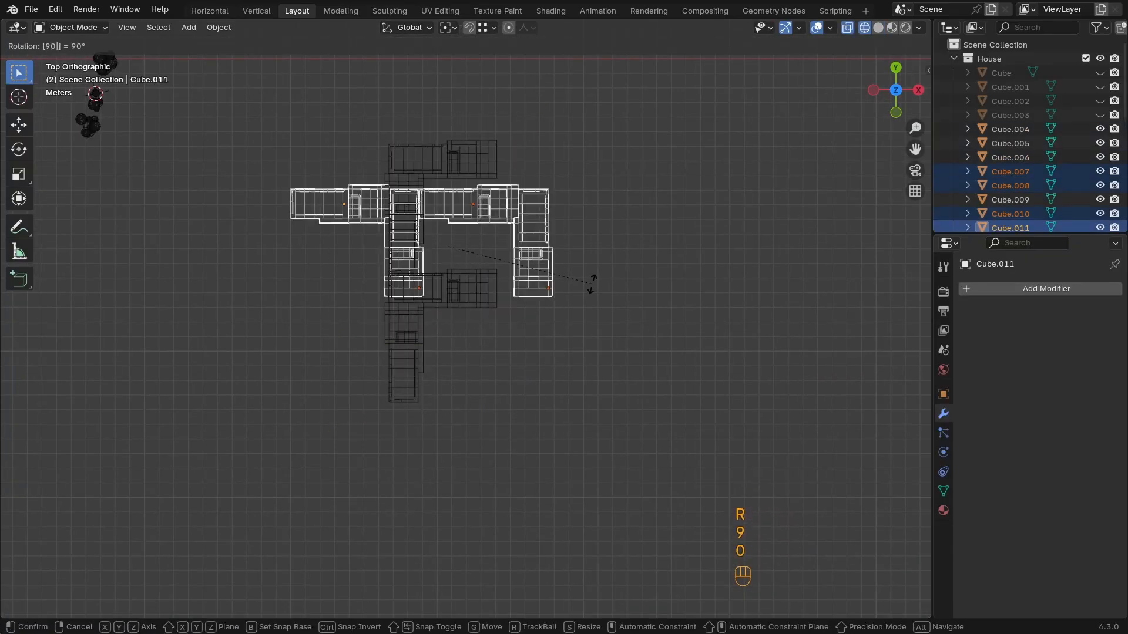
key("minus")
left_click(593, 289)
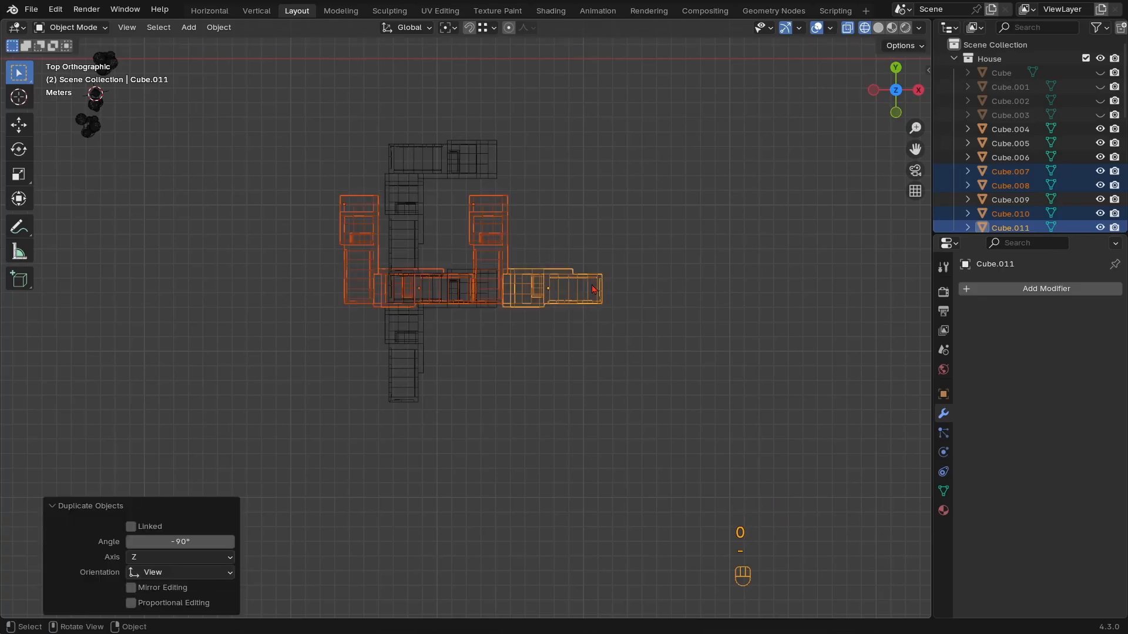
Move the rotated copies about 3.4 m along X and -14.2 m along Y to the end of the row
key("g")
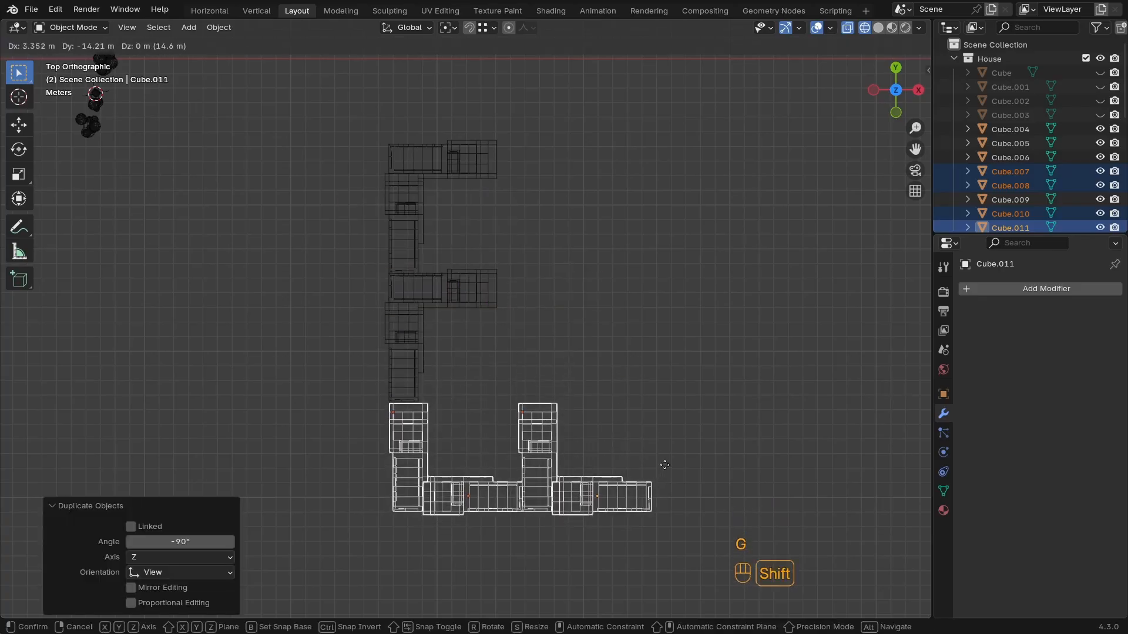
left_click(664, 463)
scroll(658, 458, "down", 2)
key("z")
Enter Edit Mode on the rotated building at the corner and delete the faces of its protruding ledge
mouse_move(542, 418)
middle_mouse_down()
mouse_move(650, 339)
mouse_move(523, 386)
mouse_move(546, 369)
mouse_move(572, 377)
mouse_move(502, 369)
middle_mouse_up()
left_click(571, 398)
key("Tab")
key("z")
left_click(502, 369)
key("ctrl+KP_Add")
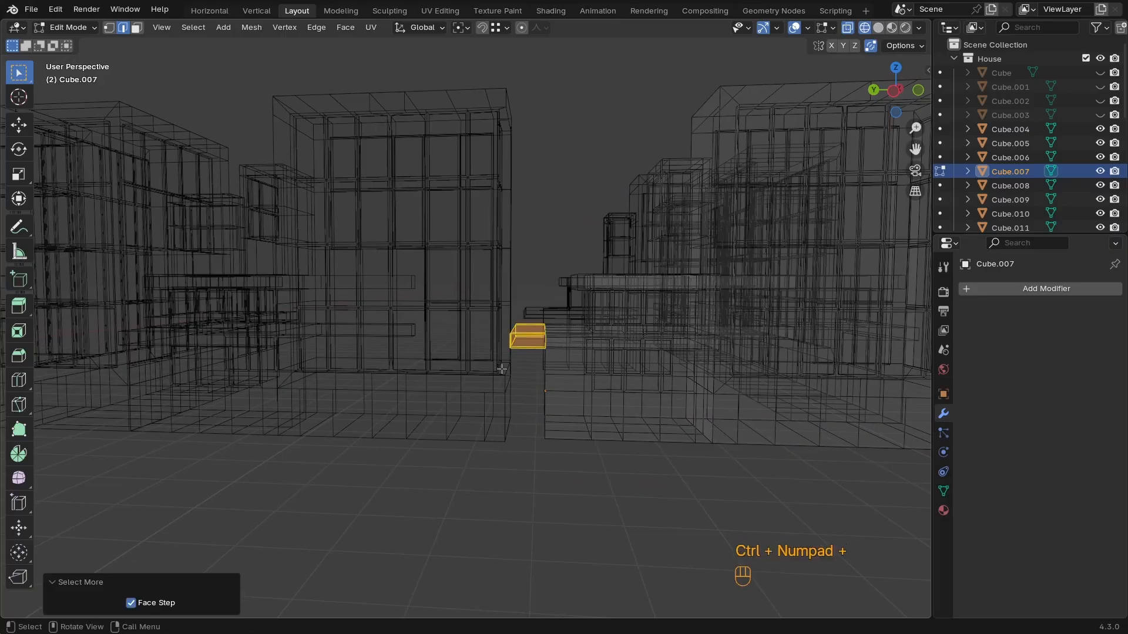
key("3")
key("x")
left_click(503, 371)
Fill the openings on the corner building's roof edge with faces and leave Edit Mode
middle_click_drag(503, 370, 595, 417)
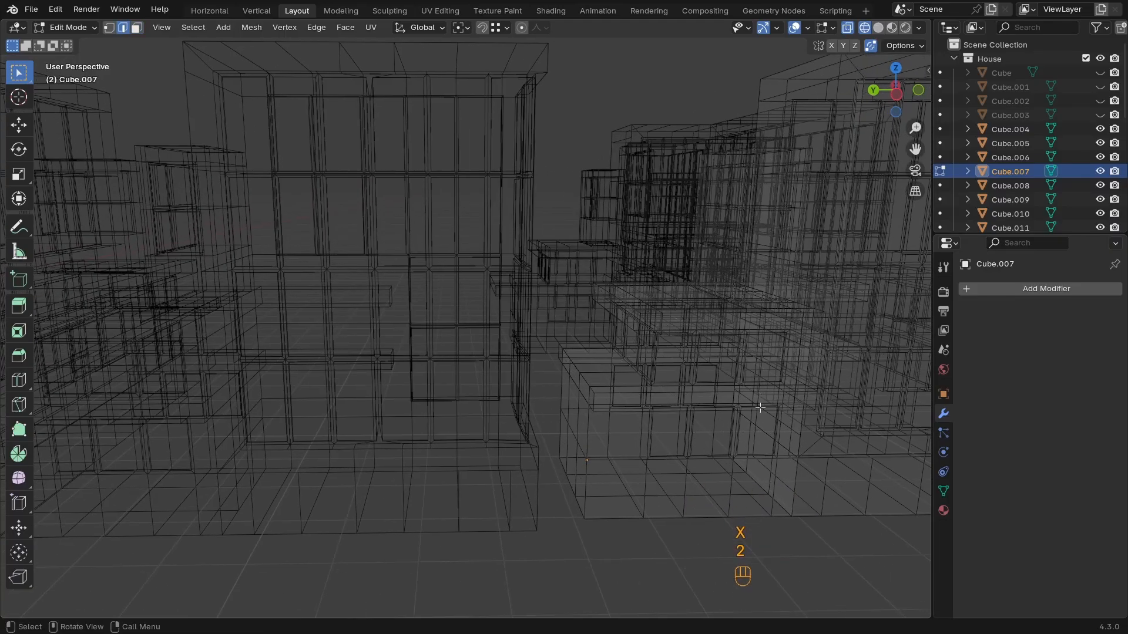
key("z")
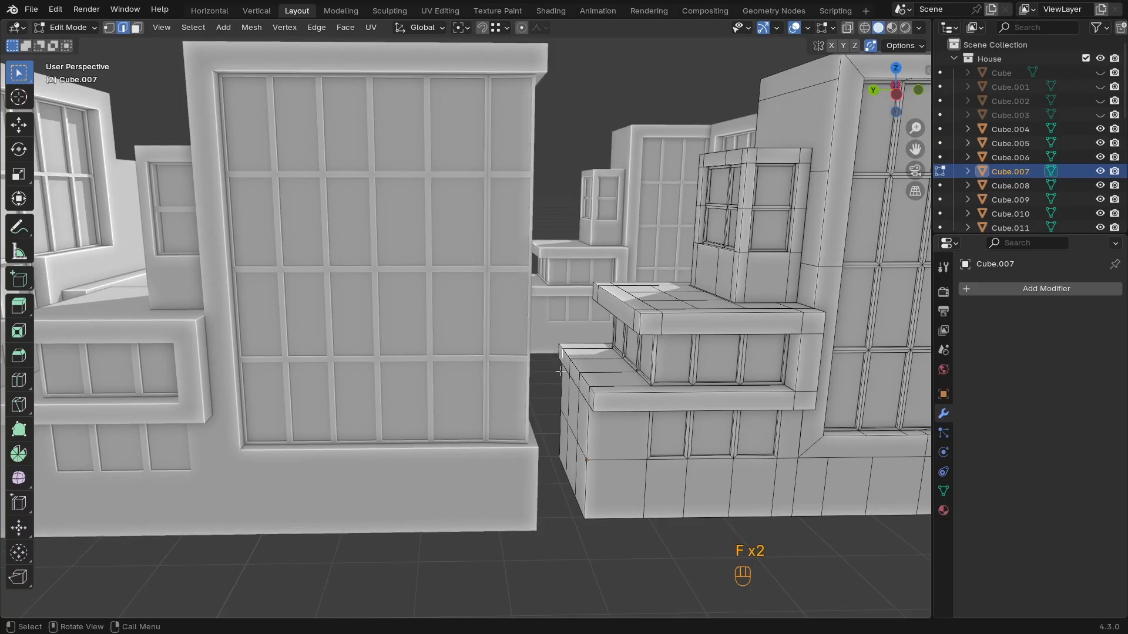
middle_click_drag(560, 371, 559, 462, "ctrl")
key("Tab")
Select the rotated house group and move it about 0.67 m along Y and -0.04 m along X to meet the row
middle_click_drag(594, 386, 590, 437)
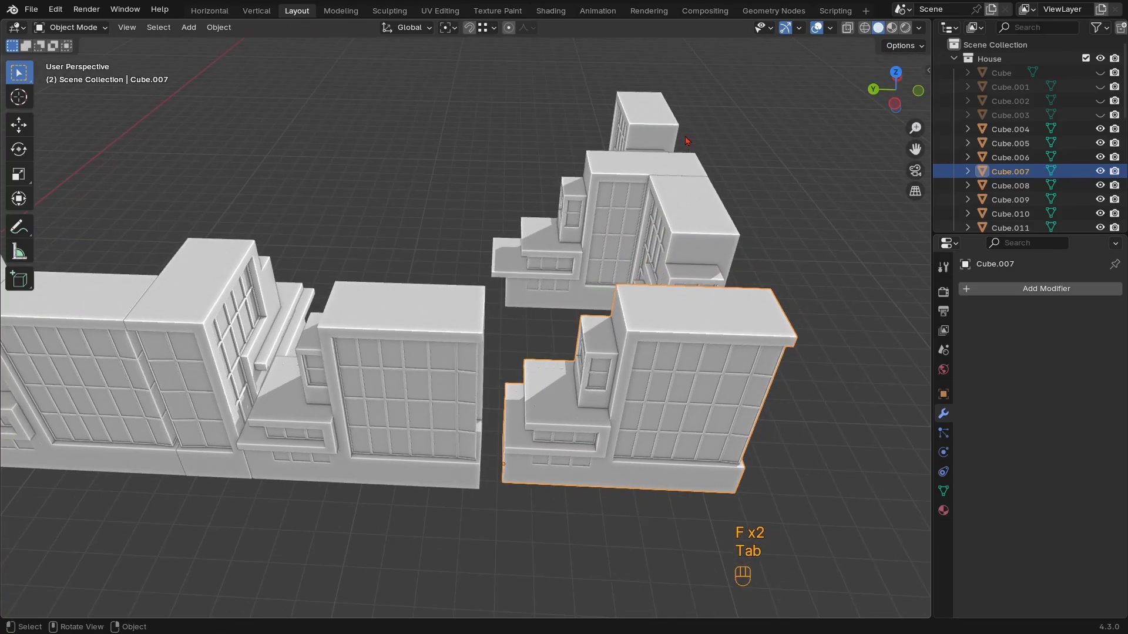
key("KP_7")
scroll(403, 394, "up", 5)
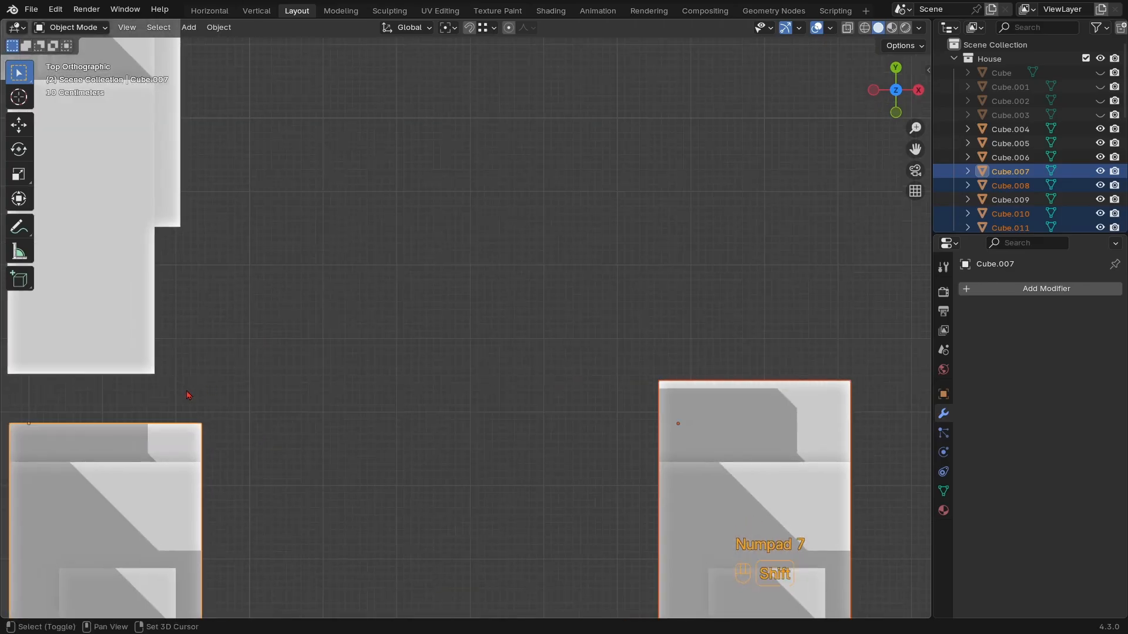
key("g")
key("y")
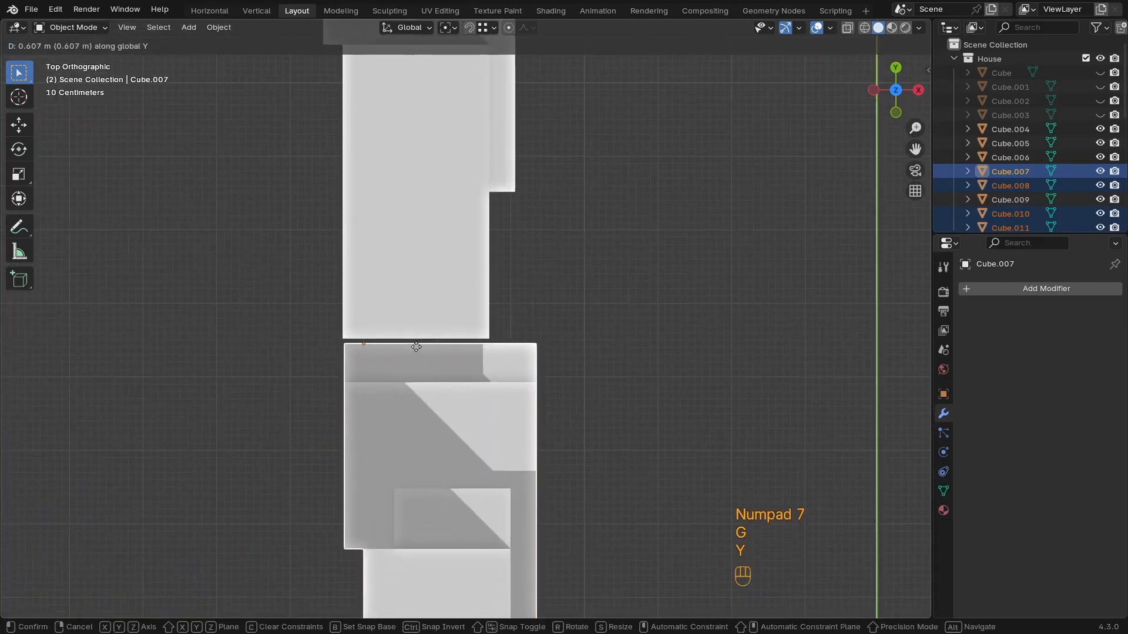
left_click(416, 346)
key("g")
key("x")
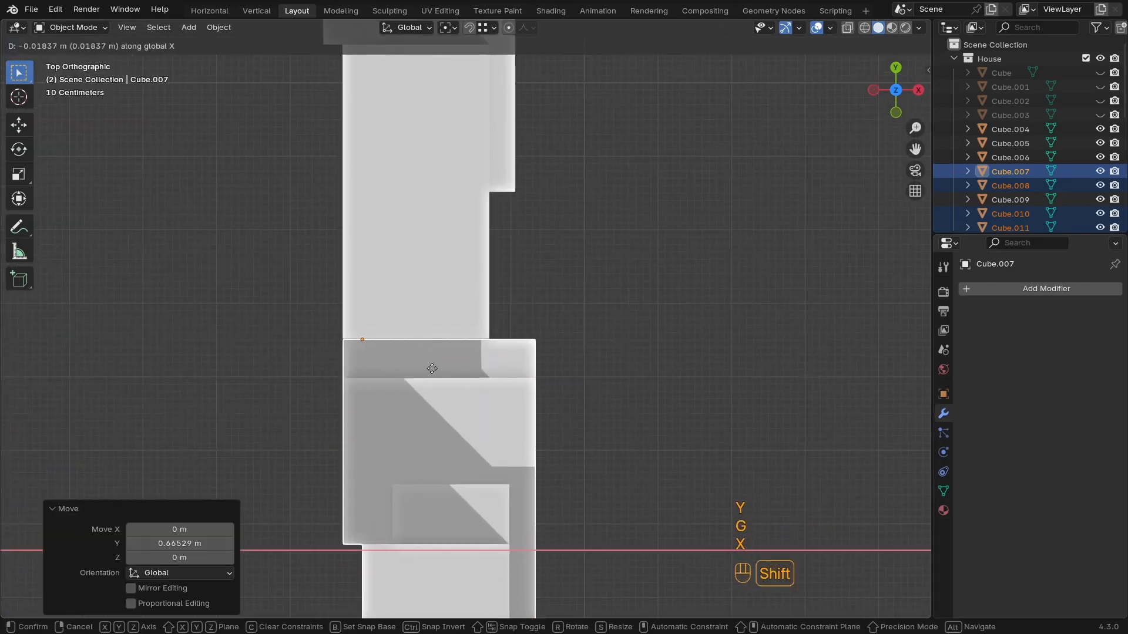
left_click(420, 372)
Fine-tune the house group's position by about -0.23 m along X so its base lines up with the adjoining building
scroll(421, 372, "down", 3)
middle_click_drag(378, 431, 509, 371)
scroll(561, 350, "up", 6)
middle_click_drag(509, 370, 491, 434)
key("g")
key("y")
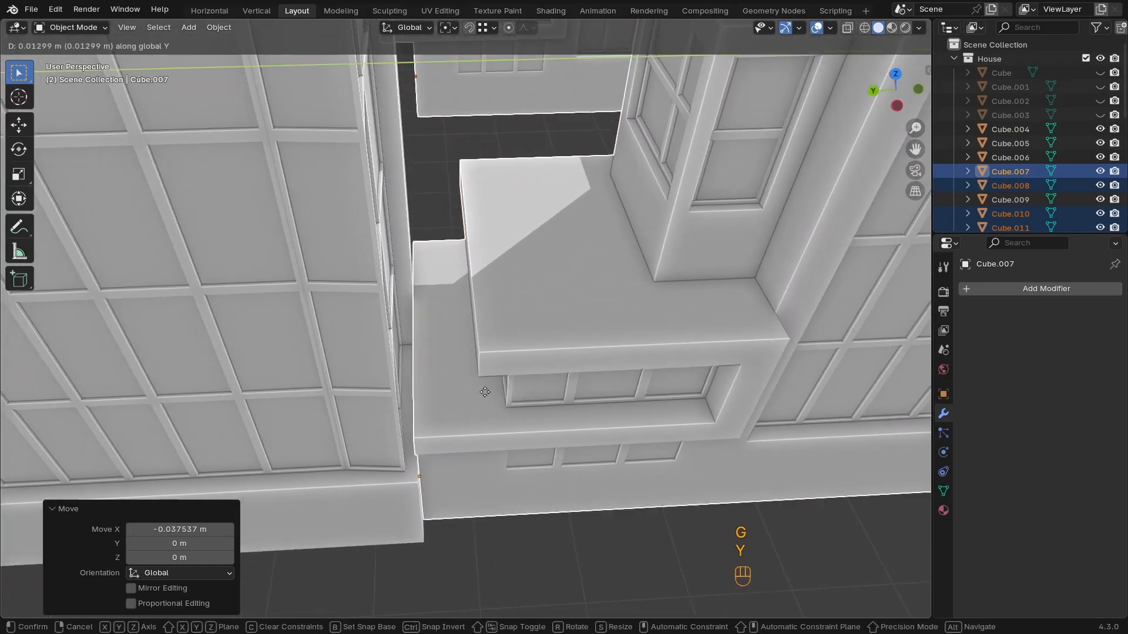
key("x")
key("shift")
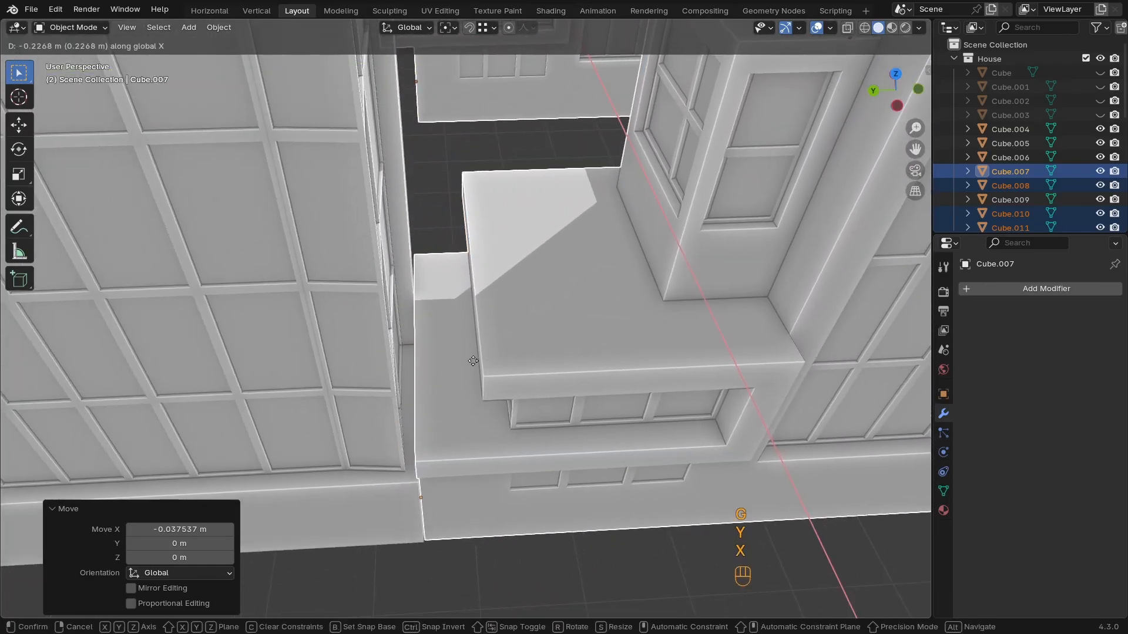
left_click(469, 357)
Delete the surplus house at the open end of the rotated wing
middle_click_drag(469, 358, 477, 448, "ctrl")
left_click(505, 468)
middle_click_drag(477, 448, 457, 499, "ctrl")
middle_click_drag(457, 500, 634, 529)
left_click(308, 341)
key("Delete")
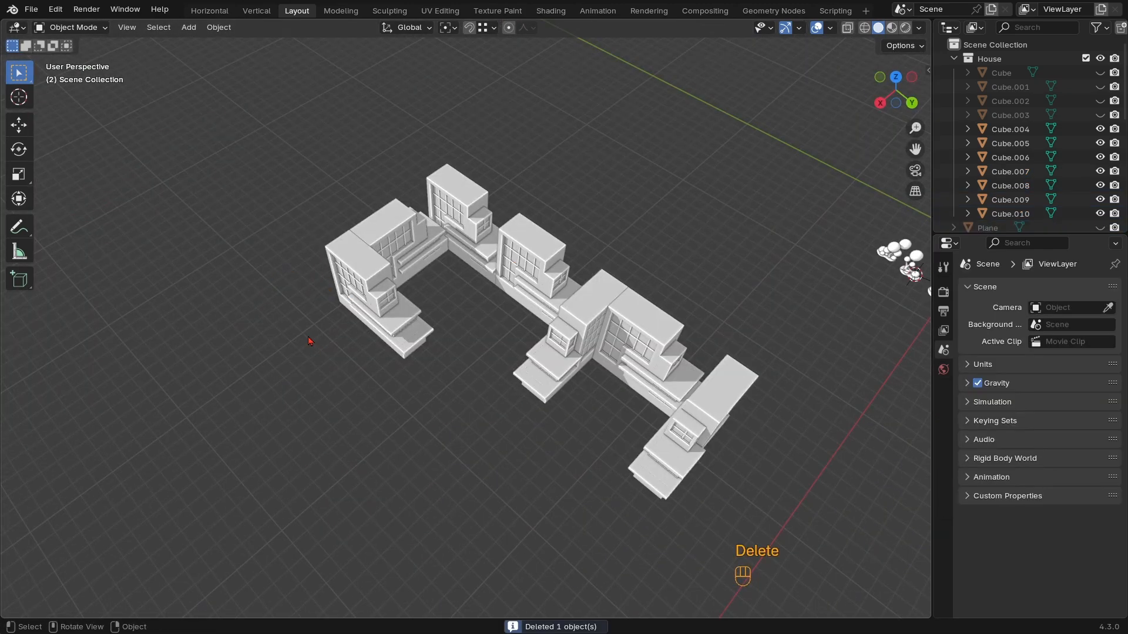
Select all the buildings, duplicate them in the top wireframe view and move the copies about 25 m along Y
middle_click_drag(470, 411, 573, 420, "ctrl")
left_click_drag(760, 462, 256, 238)
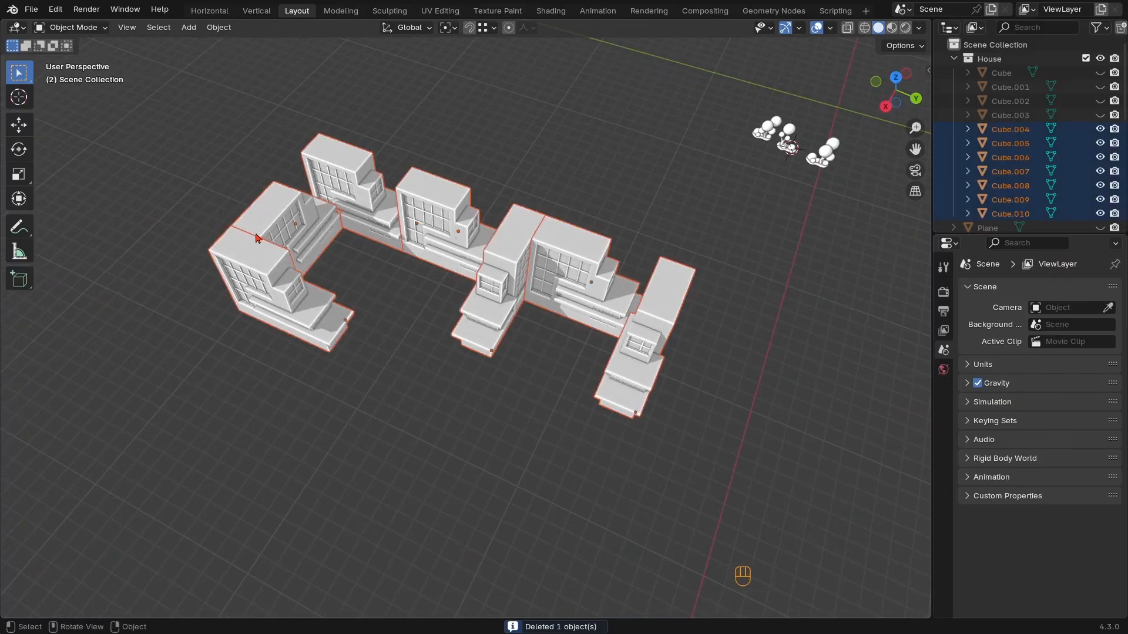
key("KP_7")
left_click(212, 316)
scroll(501, 448, "down", 2)
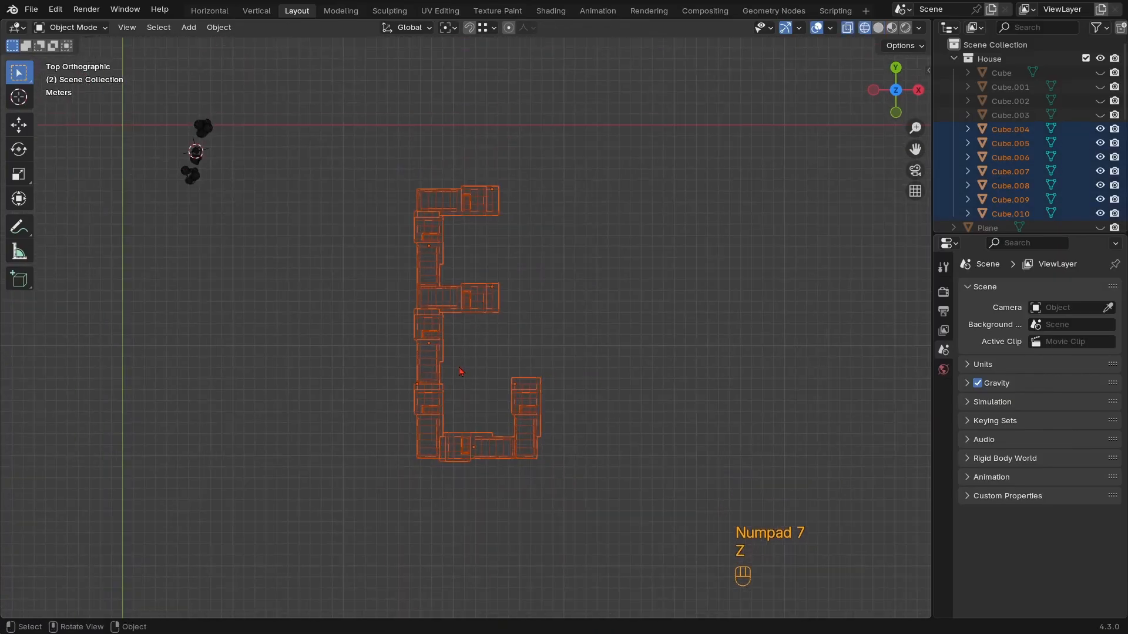
key("shift+d")
key("g")
key("y")
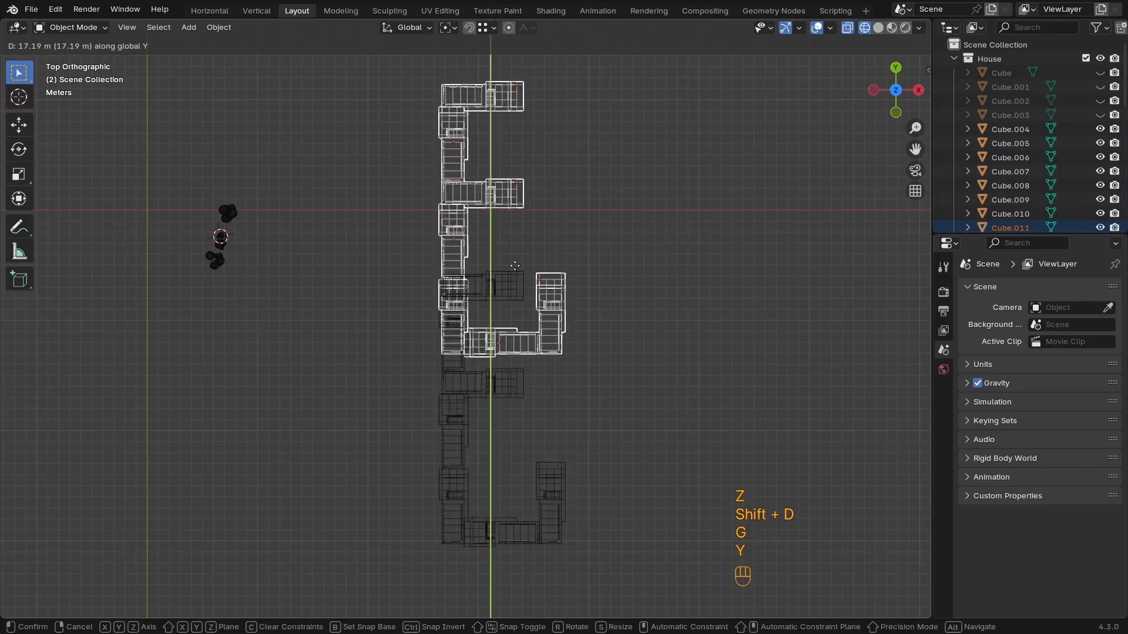
left_click(523, 182)
Return to solid shading and delete the front house at the end of the duplicated row's U-shaped wing
middle_click_drag(524, 183, 478, 117)
key("z")
left_click(615, 132)
middle_click_drag(614, 132, 529, 111)
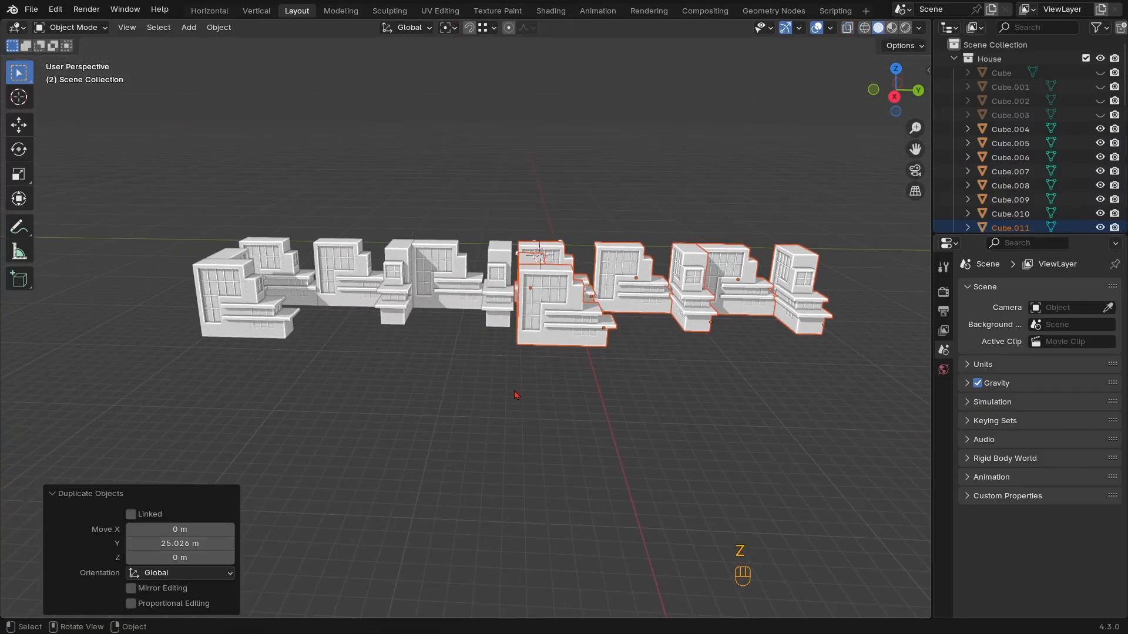
left_click(517, 393)
scroll(551, 372, "up", 1)
middle_click_drag(551, 371, 460, 403)
left_click(506, 431)
key("Delete")
Duplicate the remaining house that projects from the copied row's wing and move the copy about 6.82 m along Y
left_click(461, 402)
key("KP_7")
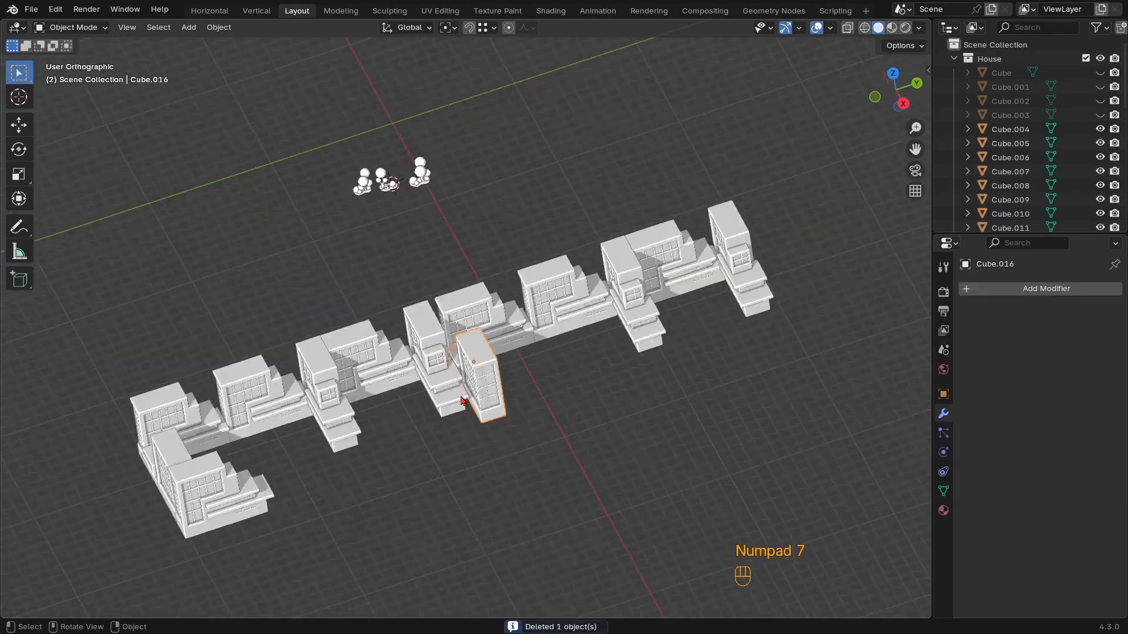
key("shift+d")
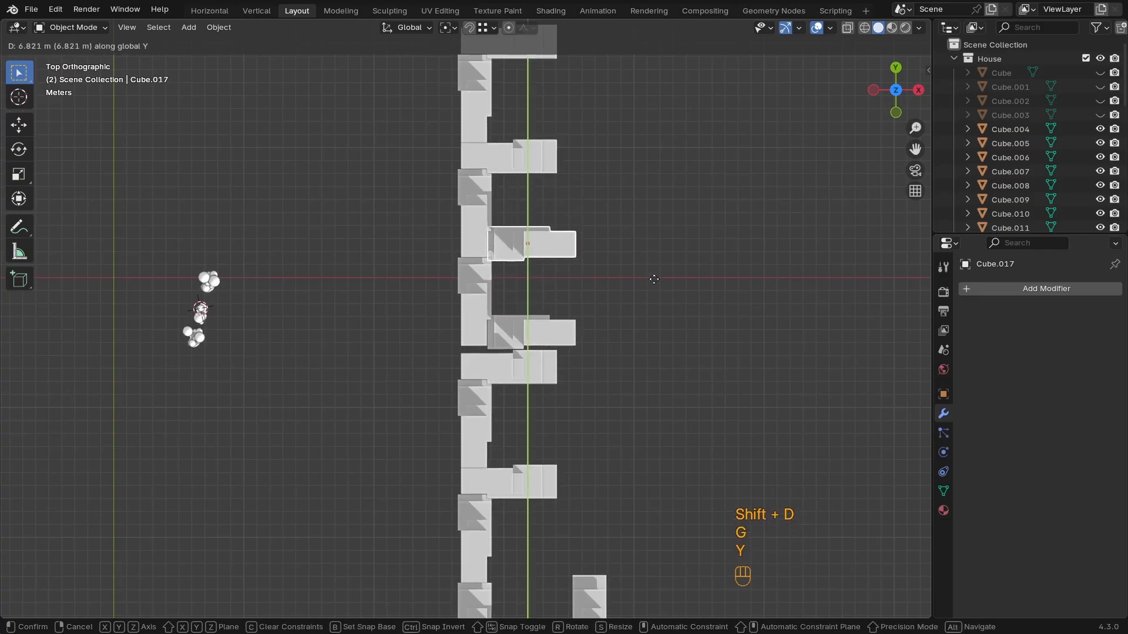
left_click(654, 279)
Duplicate the projecting house once more and move this copy about -13.71 m along Y
middle_click_drag(622, 272, 575, 420, "shift")
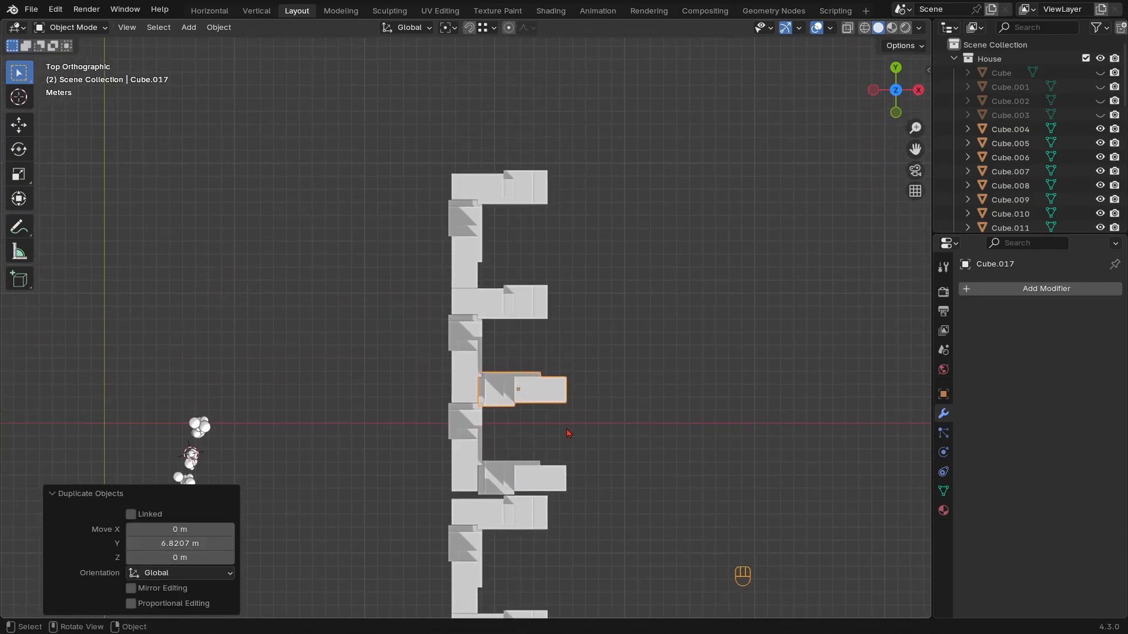
scroll(568, 433, "down", 2)
middle_click_drag(554, 471, 535, 335, "shift")
key("shift+d")
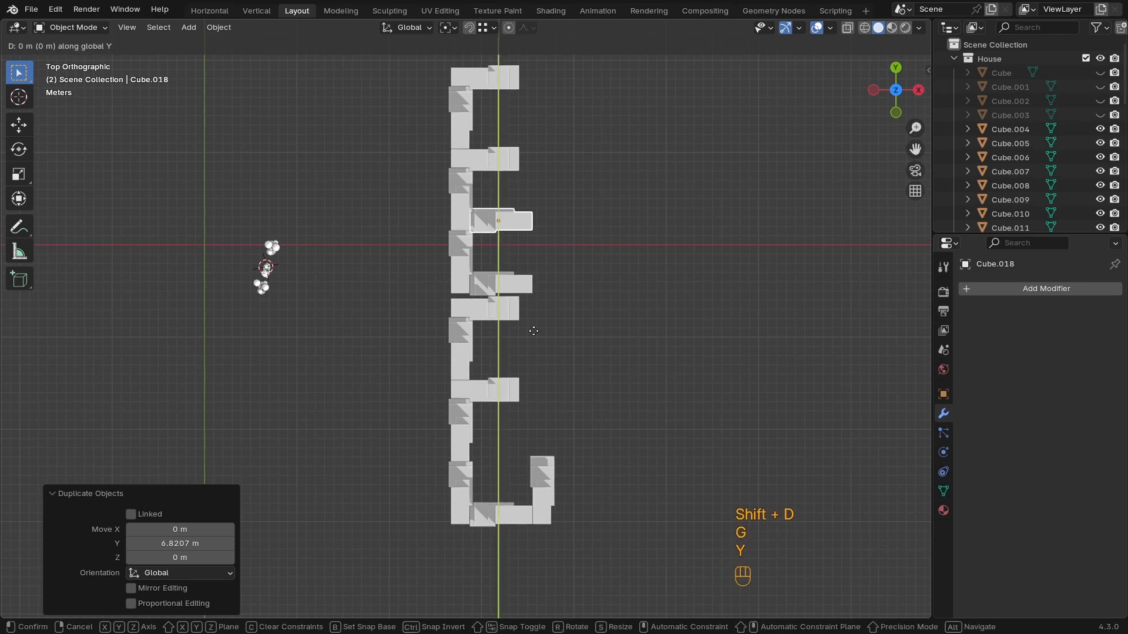
left_click(558, 473)
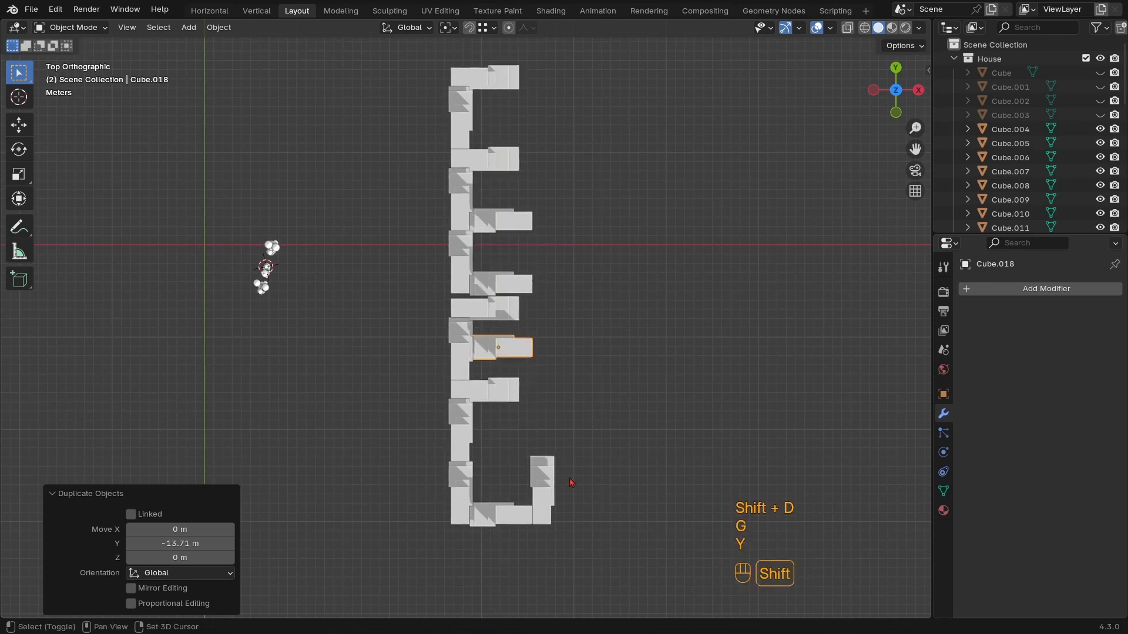
Rotate the first projecting copy 90° about Z and move it in front of the row
middle_click_drag(558, 473, 457, 343)
middle_click_drag(513, 422, 502, 507)
scroll(593, 439, "up", 4)
middle_click_drag(594, 483, 545, 419, "shift")
type("r")
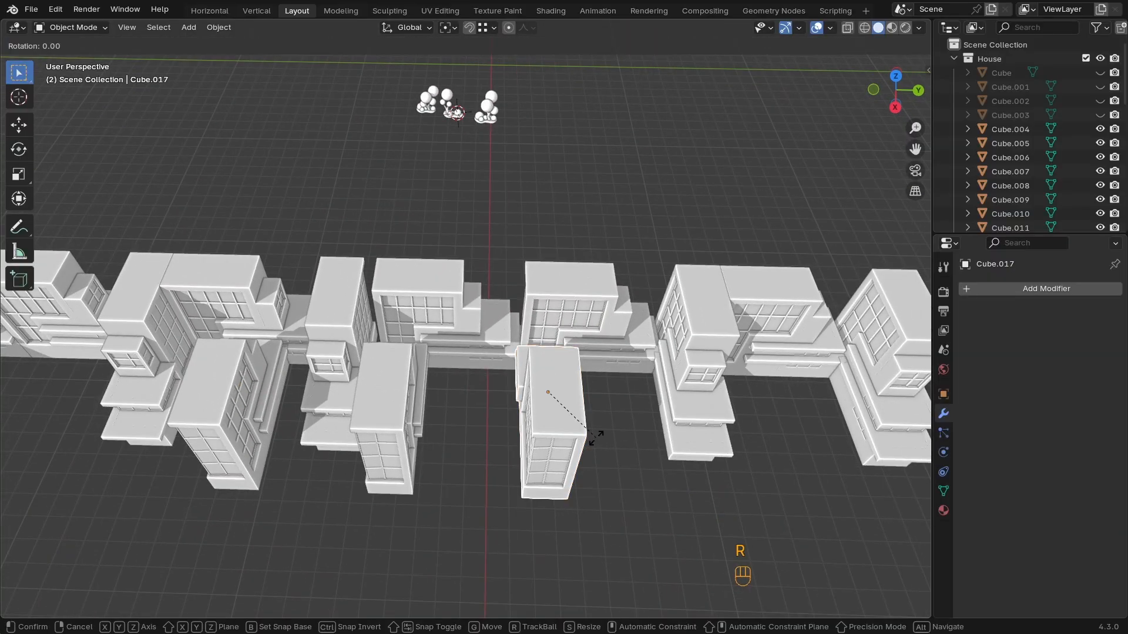
type("90")
left_click(597, 441)
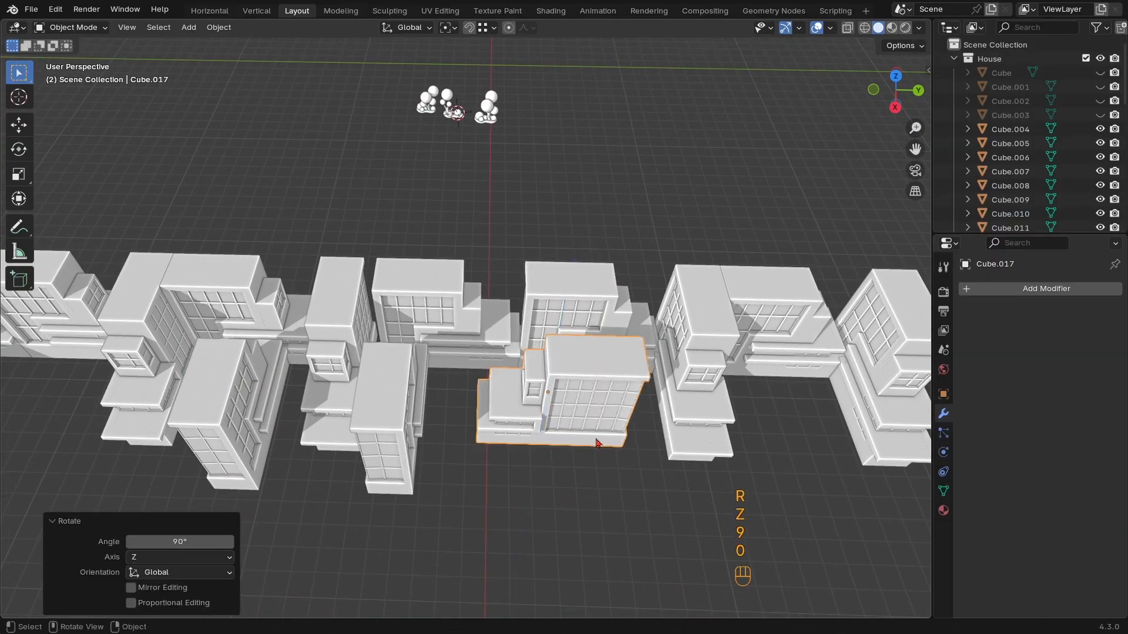
key("KP_7")
key("g")
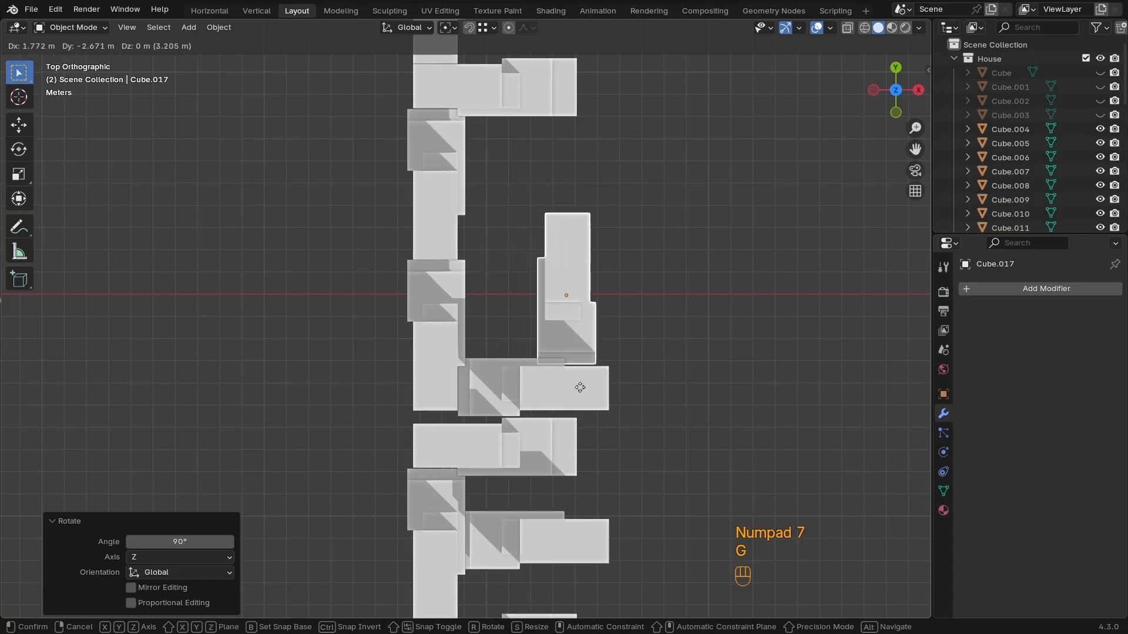
left_click(549, 386)
Delete the rotated copy and the projecting house it was duplicated from
mouse_move(550, 385)
middle_mouse_down()
mouse_move(603, 353)
mouse_move(564, 516)
mouse_move(573, 370)
mouse_move(567, 394)
mouse_move(516, 398)
mouse_move(546, 384)
mouse_move(514, 444)
mouse_move(676, 379)
mouse_move(553, 397)
middle_mouse_up()
key("Delete")
key("Delete")
Select the duplicated upper row of buildings and move it along Y to close the gap to the original row
left_click_drag(781, 257, 446, 355)
key("KP_7")
key("g")
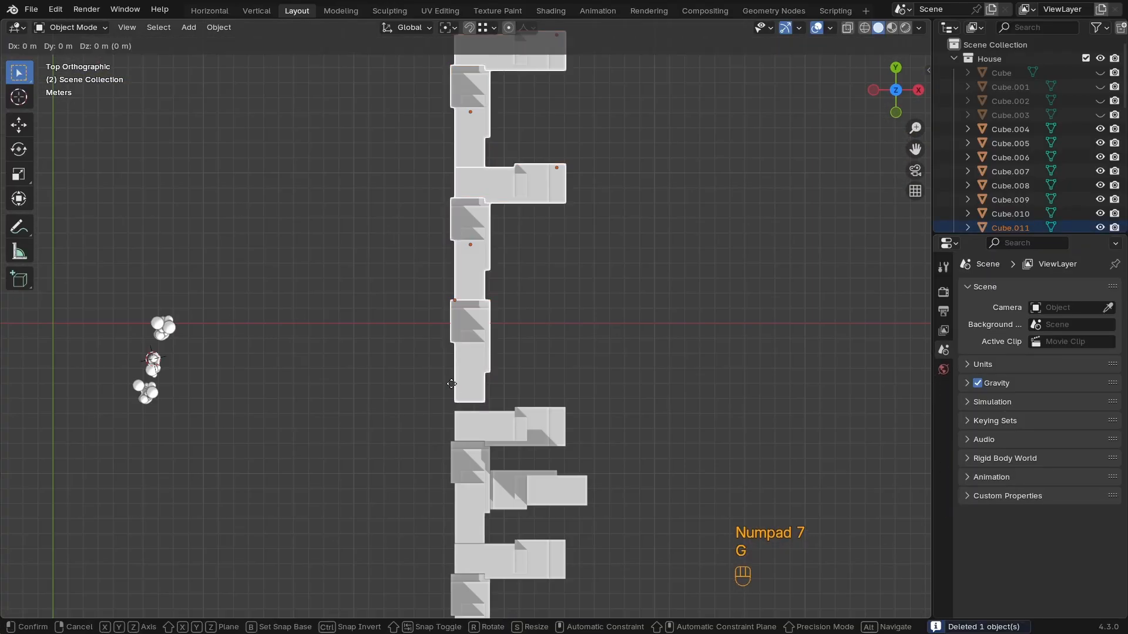
key("y")
left_click(581, 397)
Frame the three tree groups and try to join one tree's crowns, trunk, bushes and bed into one object
middle_click_drag(581, 398, 489, 190)
left_click_drag(489, 189, 413, 240)
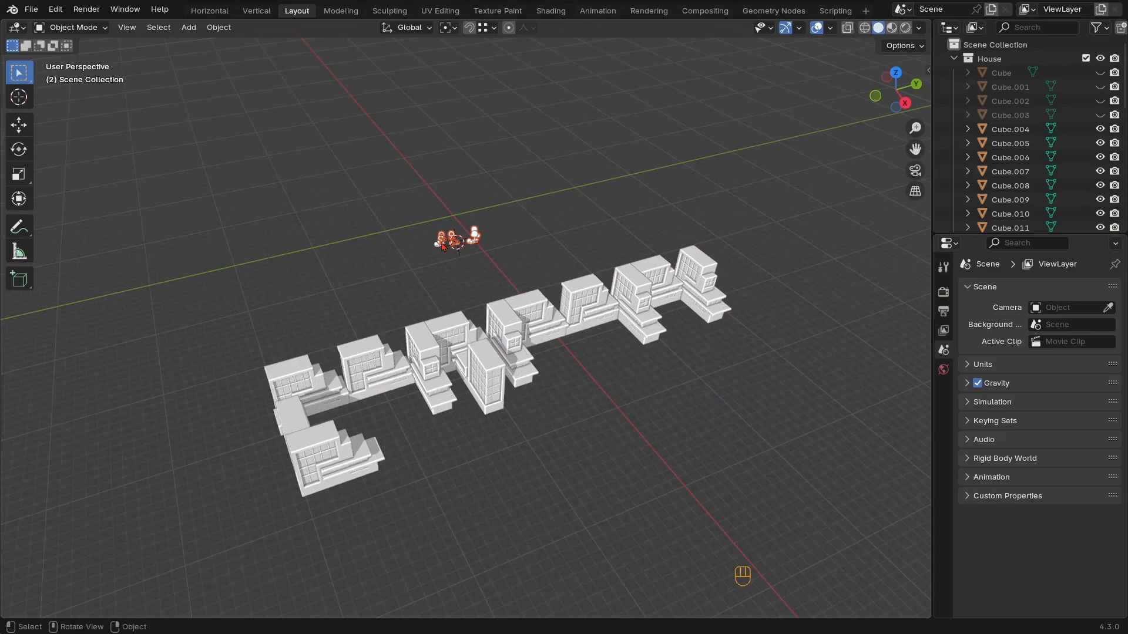
key("KP_Decimal")
middle_click_drag(442, 245, 520, 382)
middle_click_drag(520, 382, 470, 297, "shift")
left_click(631, 310)
middle_click_drag(631, 311, 705, 335)
middle_click_drag(705, 334, 637, 339, "shift")
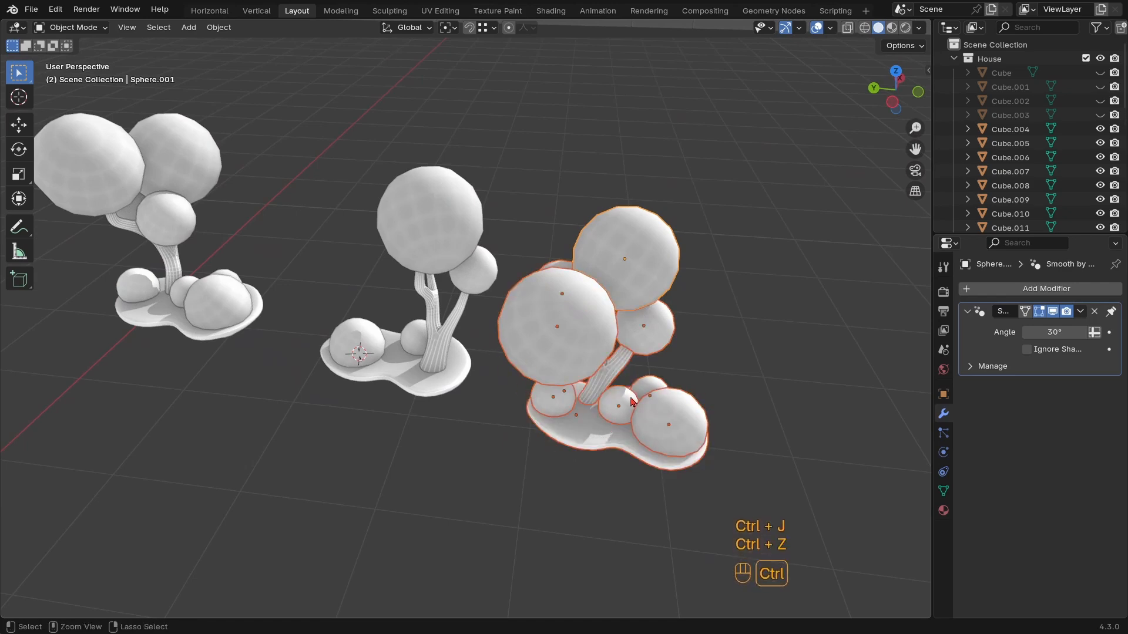
Apply the Skin modifier on that tree's trunk and the Subdivision modifier on its garden bed
left_click(618, 369)
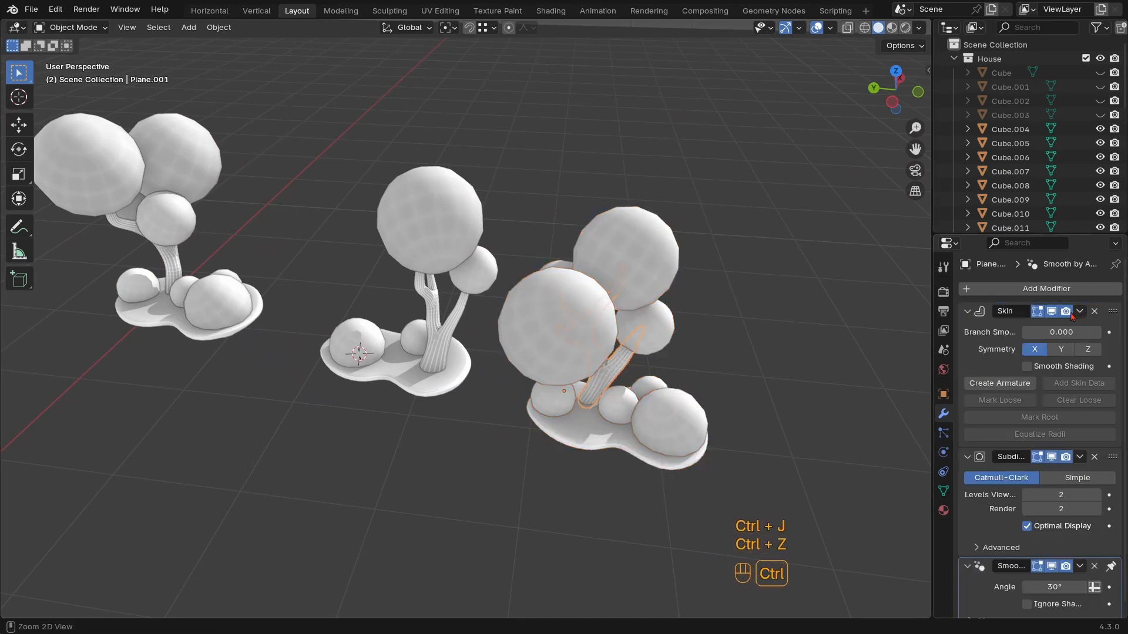
key("ctrl+a")
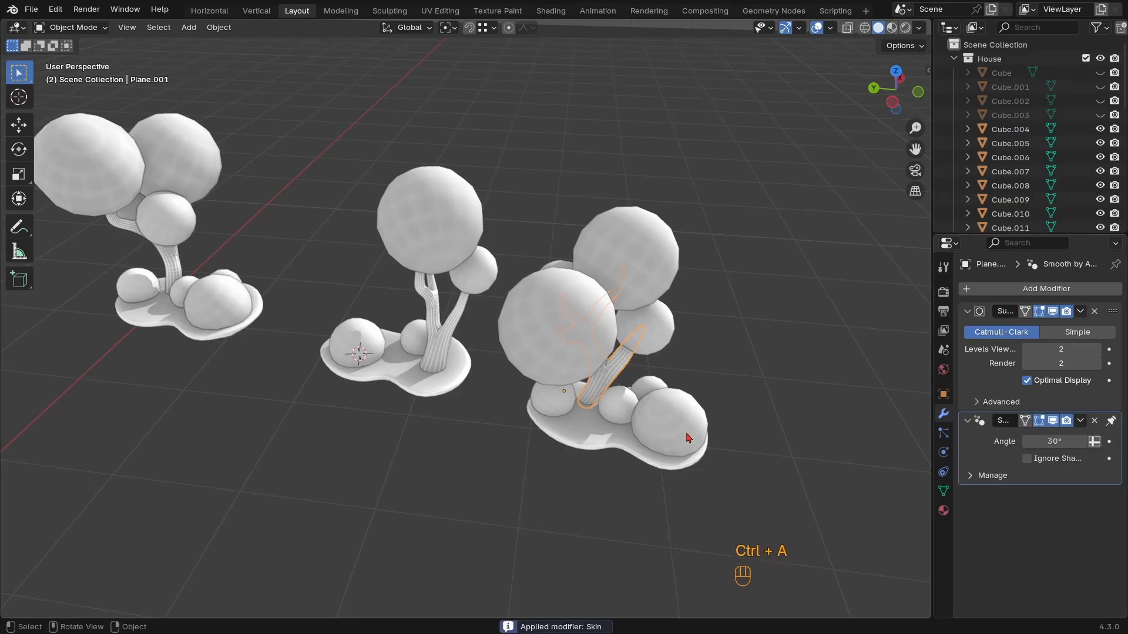
left_click(651, 435)
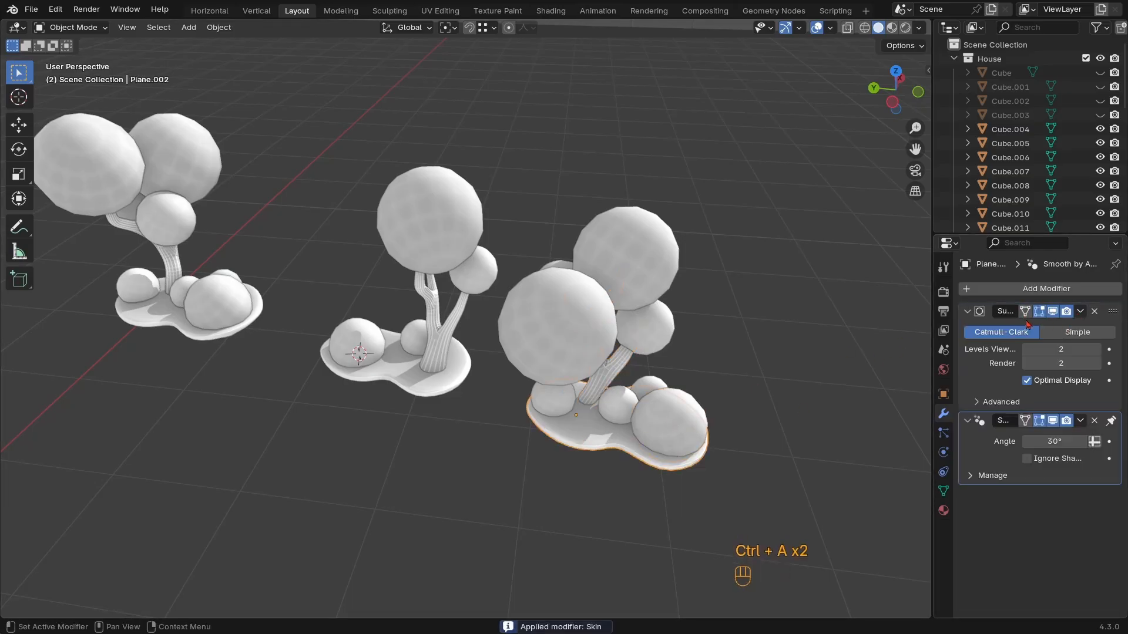
key("ctrl+a")
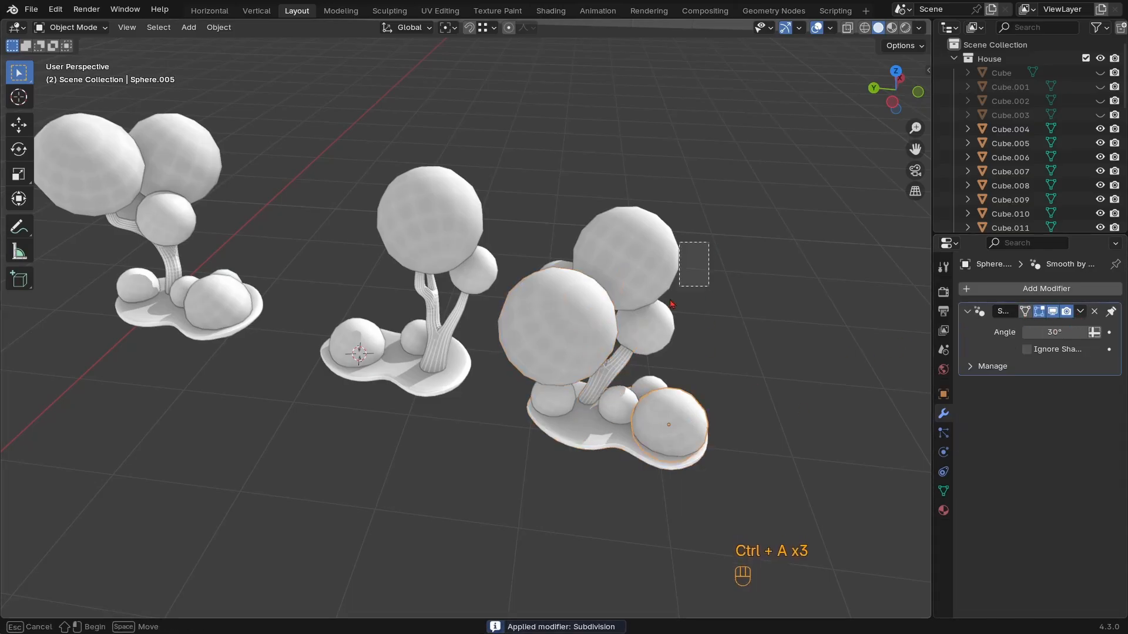
Apply the Subdivision modifier on the trunk and join all parts of the tree and its bed into one object
left_click_drag(671, 304, 630, 451)
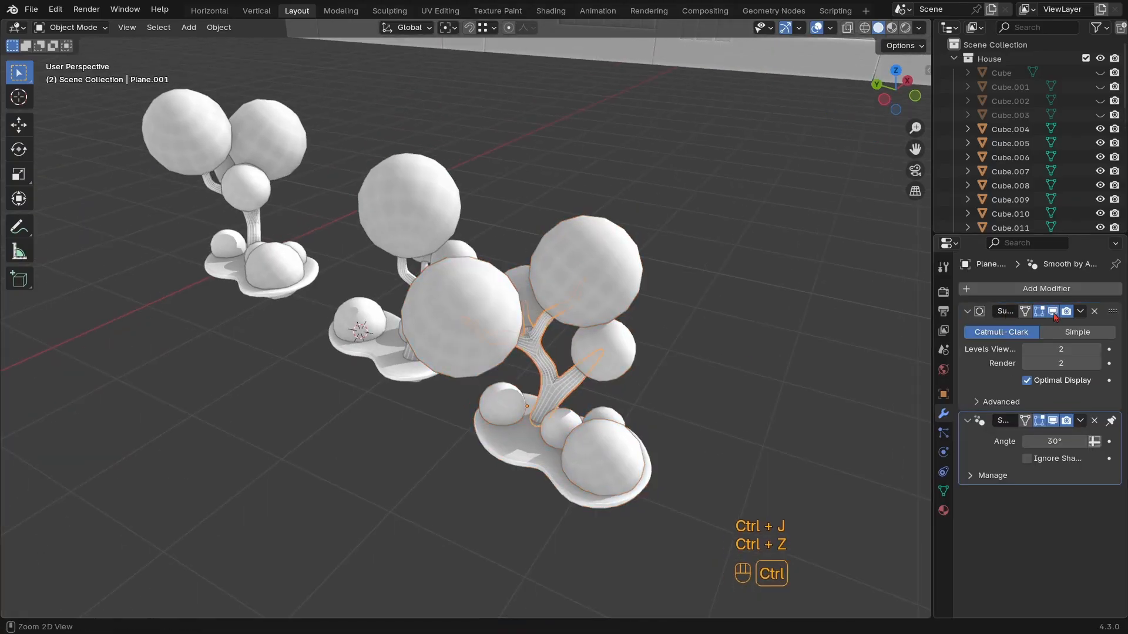
key("ctrl+a")
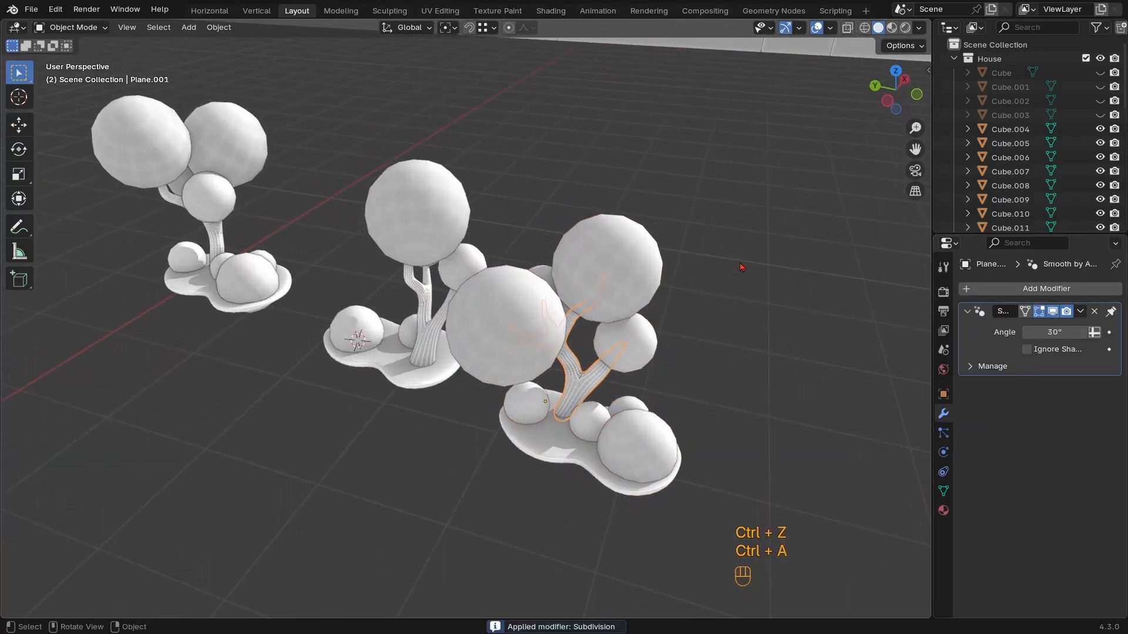
left_click_drag(733, 263, 584, 464)
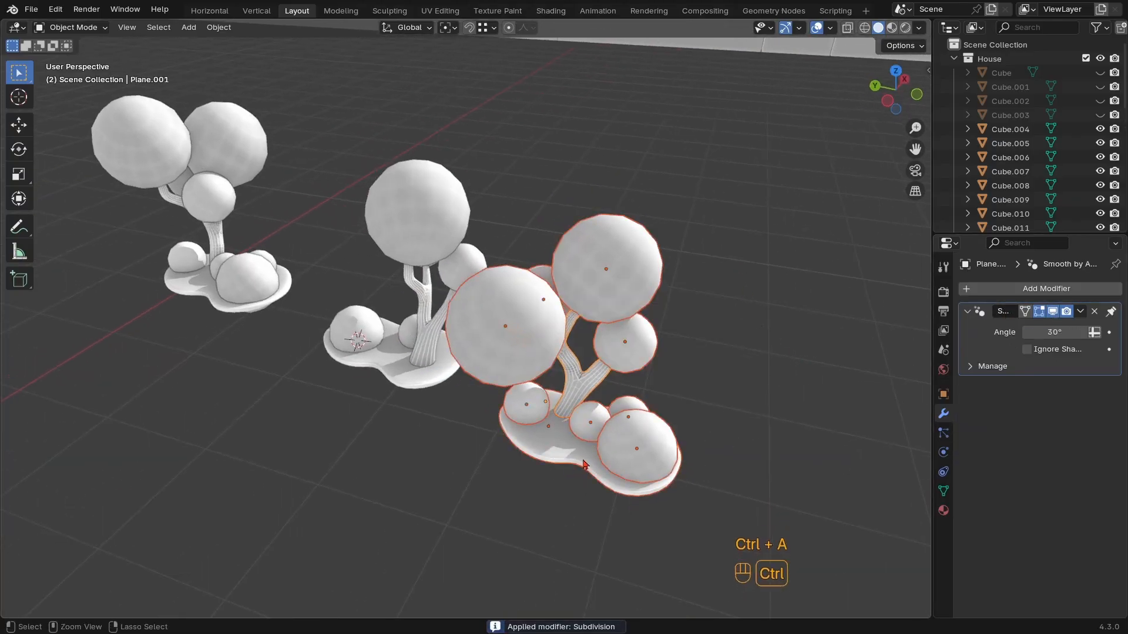
key("ctrl+j")
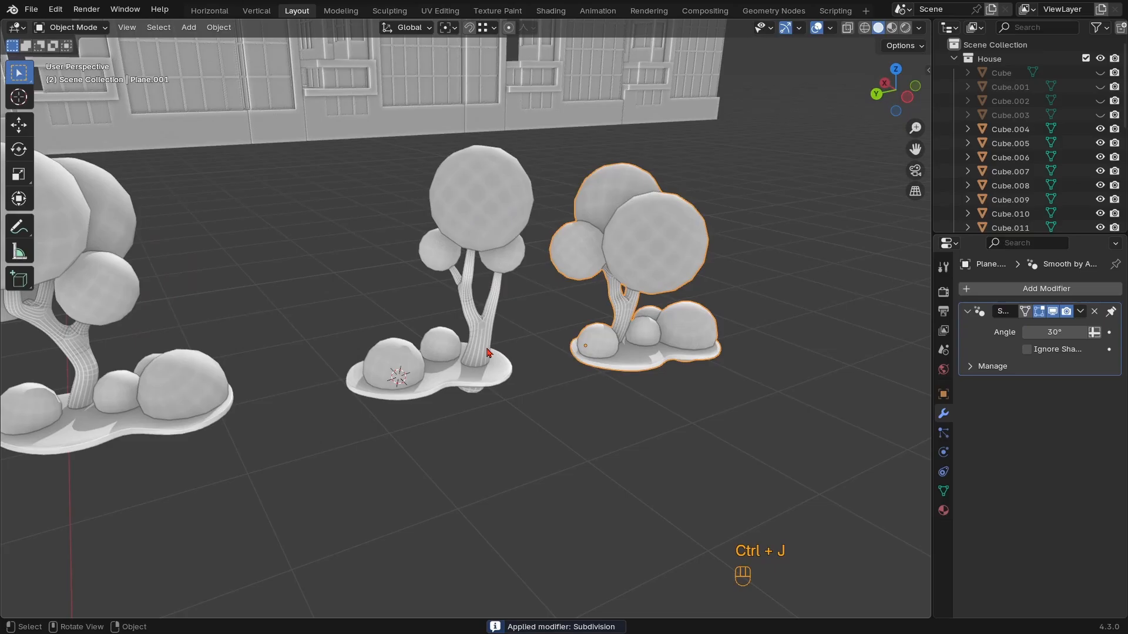
Apply the Skin and Subdivision modifiers on the middle tree's trunk and the Subdivision modifier on its garden bed
left_click(470, 305)
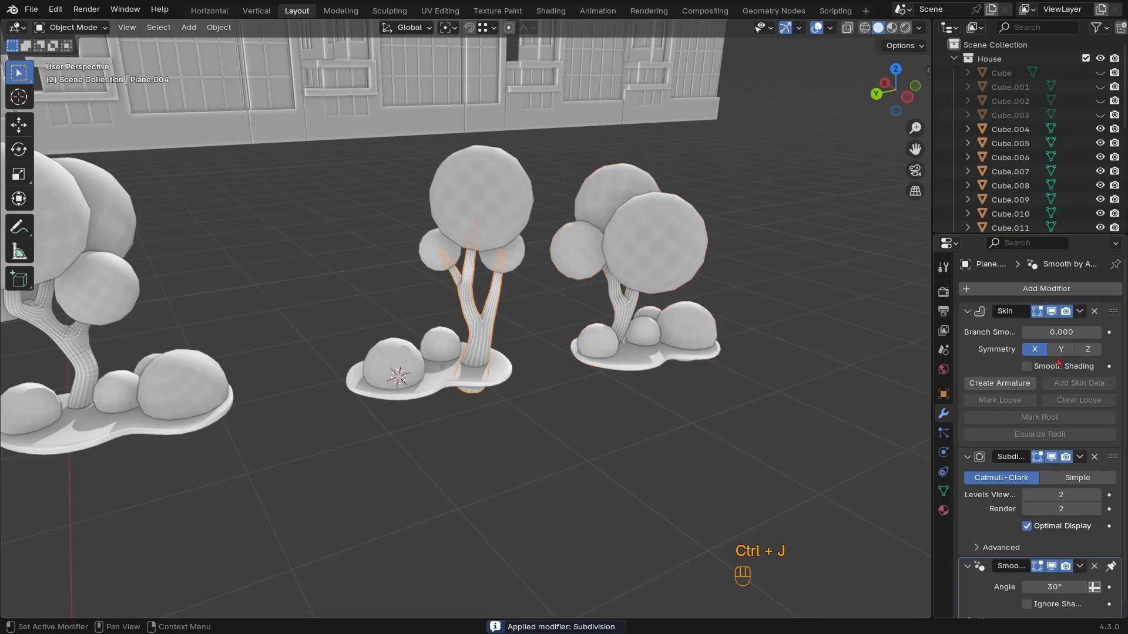
key("ctrl+a")
key("ctrl+a")
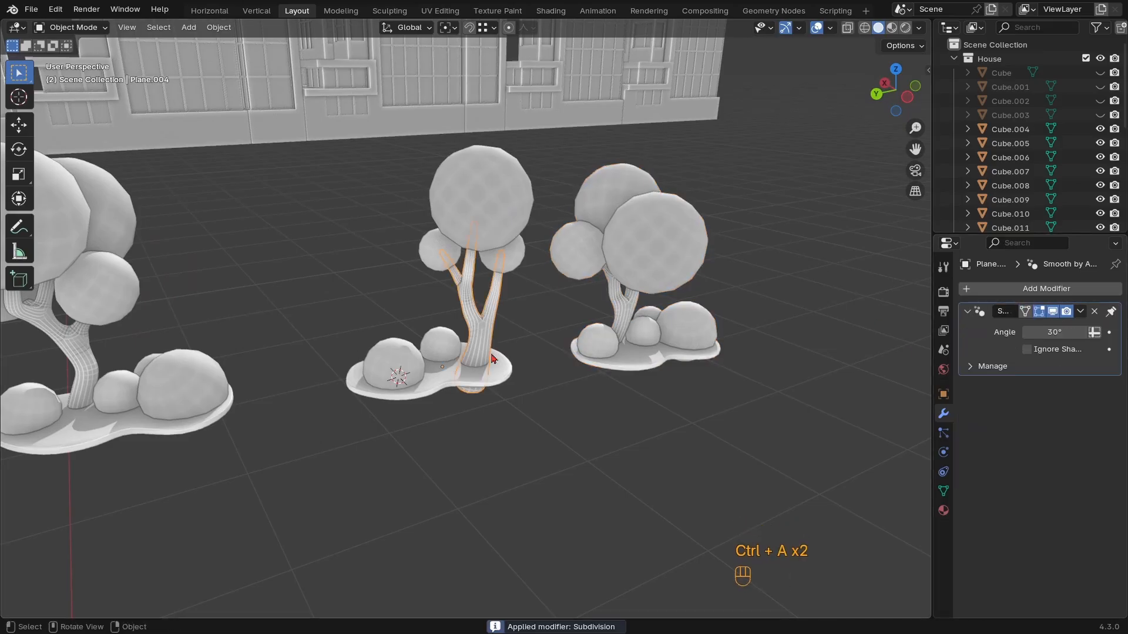
middle_click_drag(430, 356, 413, 359)
left_click(452, 388)
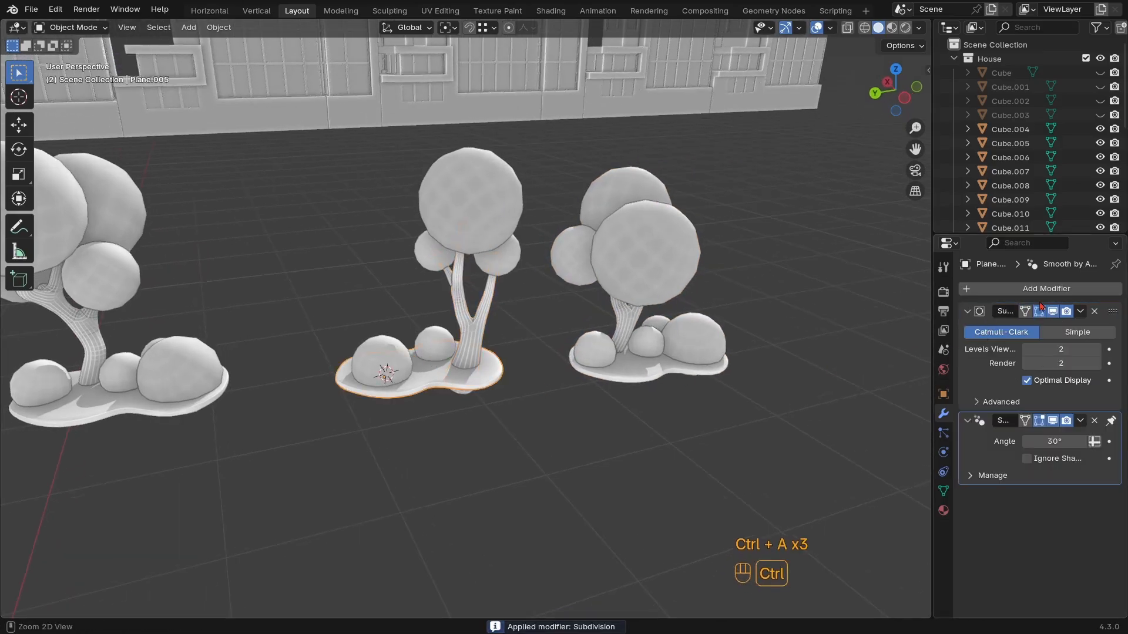
key("ctrl+a")
Join the middle tree's parts into one object and select all three tree groups
left_click_drag(495, 215, 368, 357)
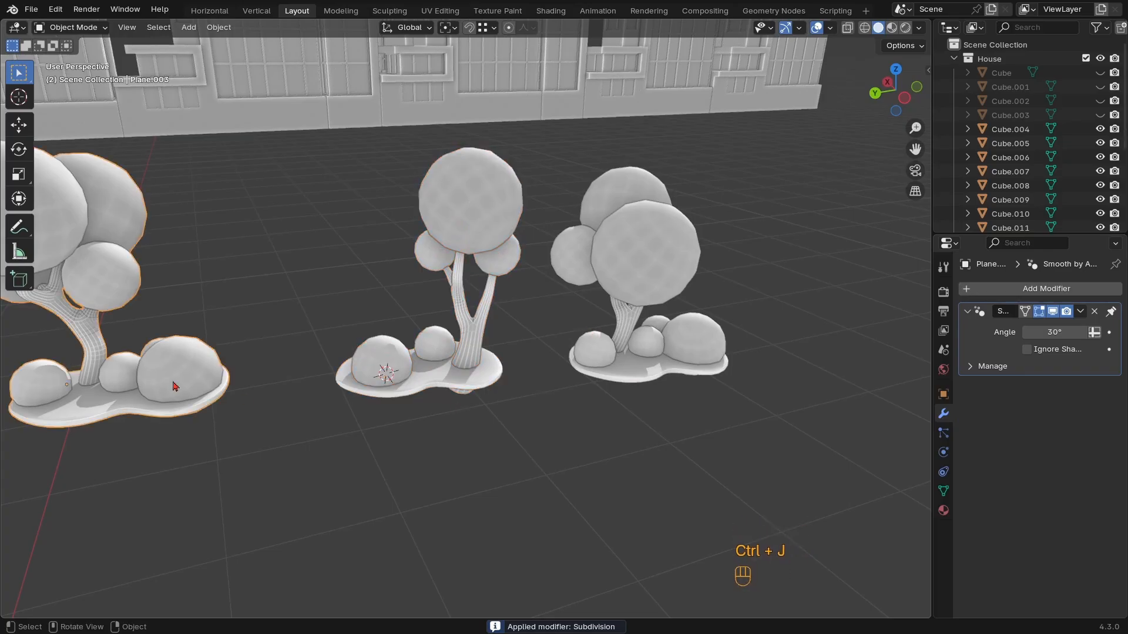
scroll(176, 386, "down", 2)
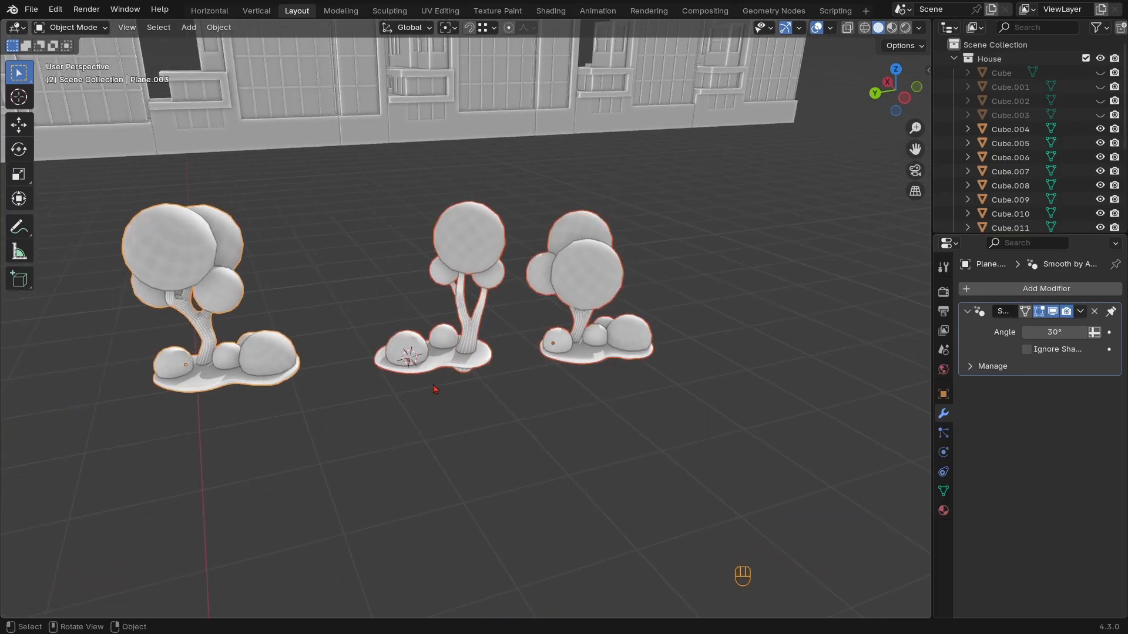
Move the three selected tree groups in top view about 25.3 m in X and 3.5 m in Y to the houses' front
key("KP_7")
middle_click_drag(435, 389, 497, 442, "ctrl")
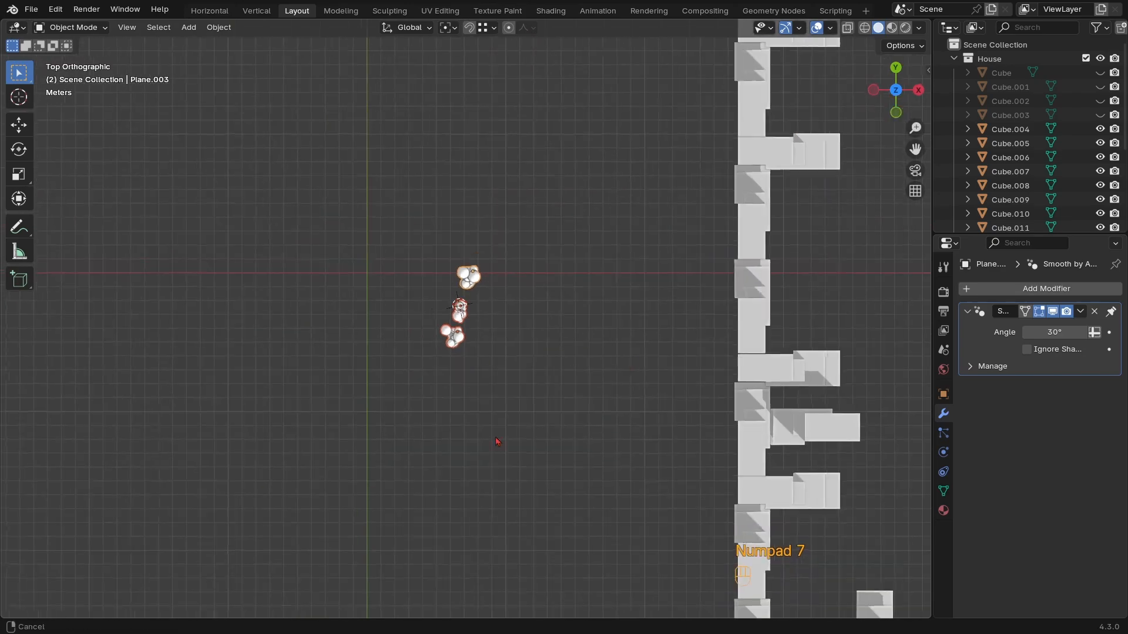
middle_click_drag(632, 363, 484, 380, "shift")
key("g")
left_click(838, 351)
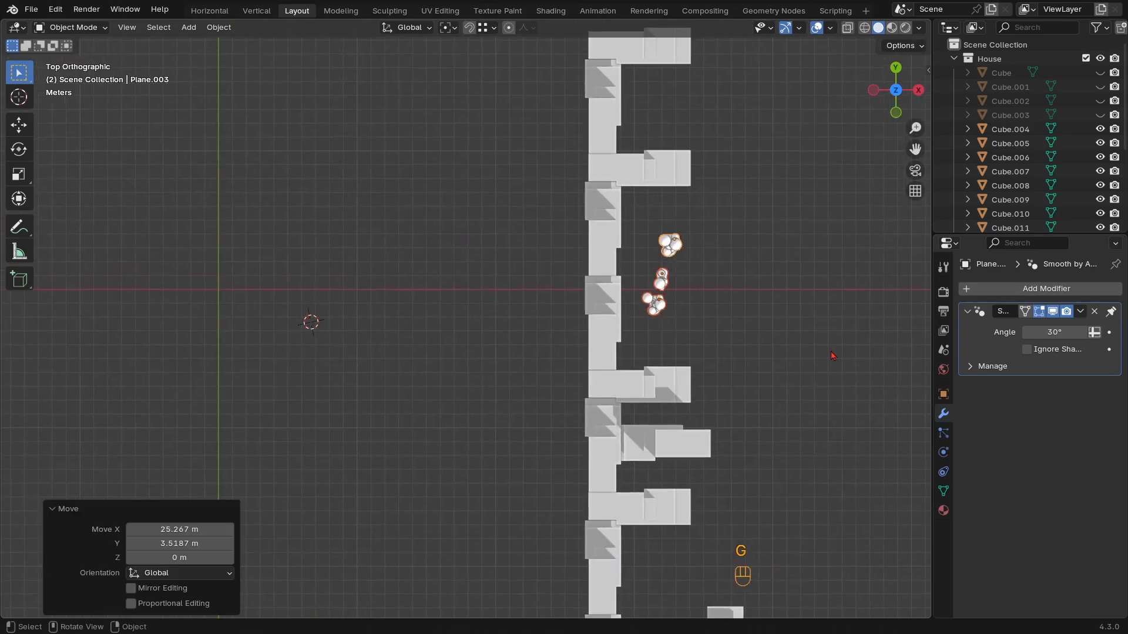
Move the tree group nearest the protruding wing along the ground into the corner between that wing and the facade
middle_click_drag(838, 352, 659, 205)
middle_click_drag(652, 505, 600, 400, "ctrl")
left_click(605, 458)
key("g")
key("shift+z")
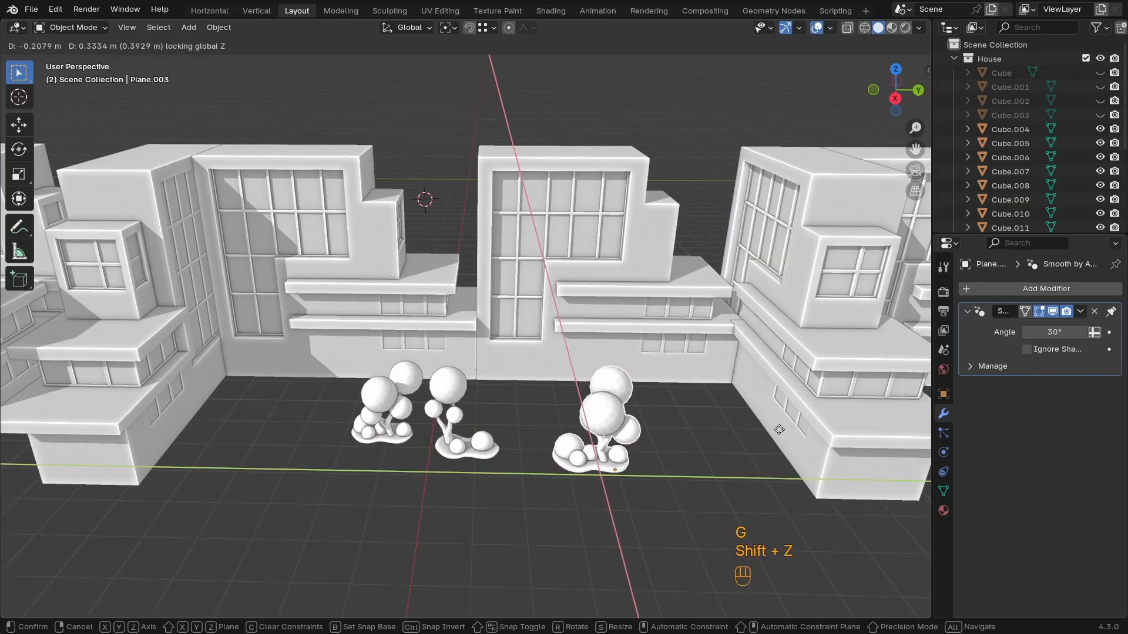
left_click(864, 383)
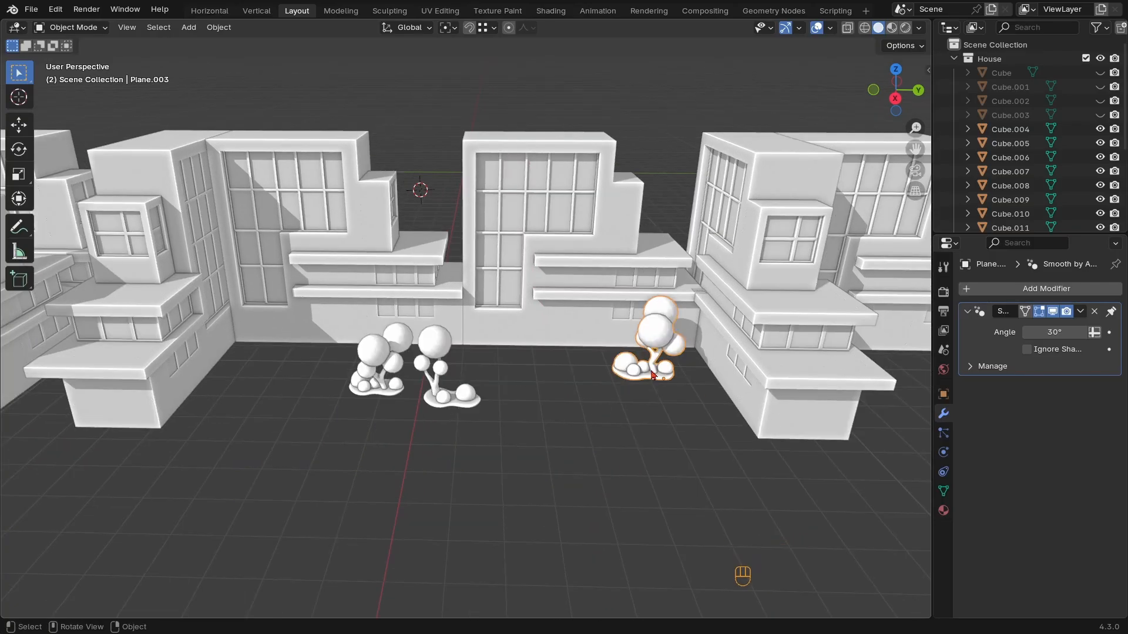
Duplicate that corner tree along the ground about -10.4 m in Y to the opposite corner of the courtyard
key("shift+d")
key("shift+z")
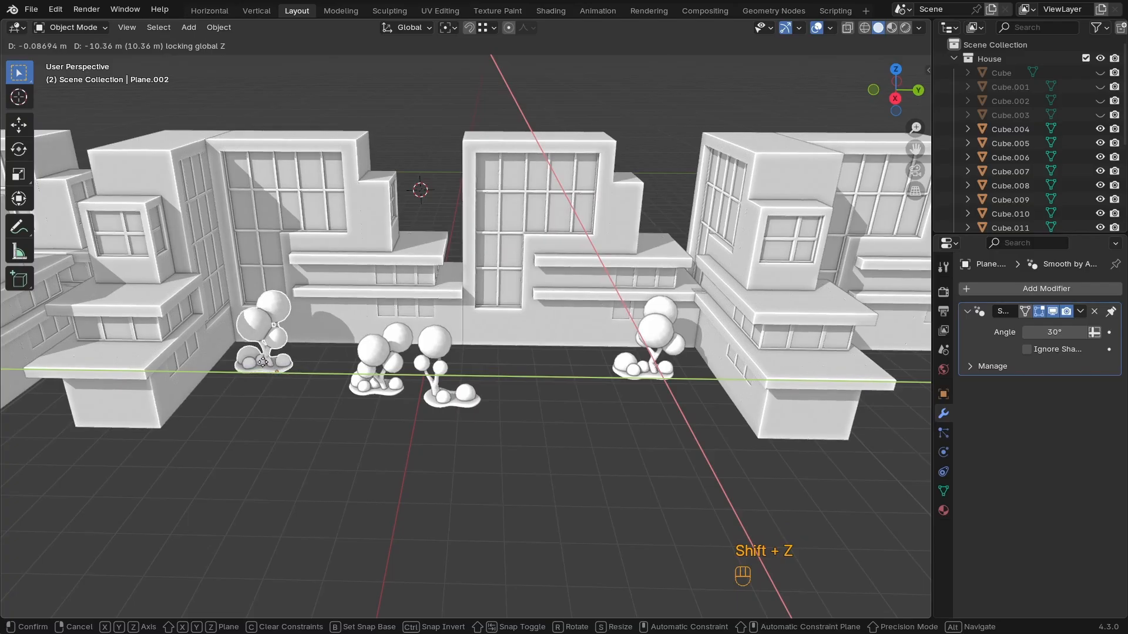
left_click(276, 368)
middle_click_drag(470, 392, 479, 374, "shift")
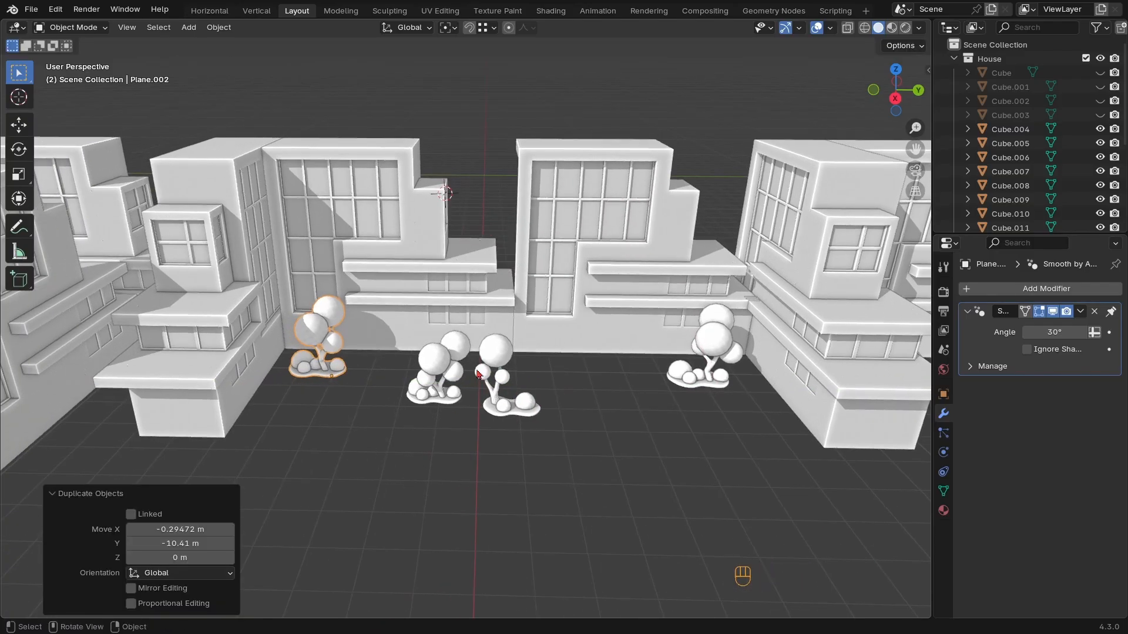
Move the bushy tree group along the ground about 3.4 m in X and -5.6 m in Y to the opposite wing's front
left_click(436, 393)
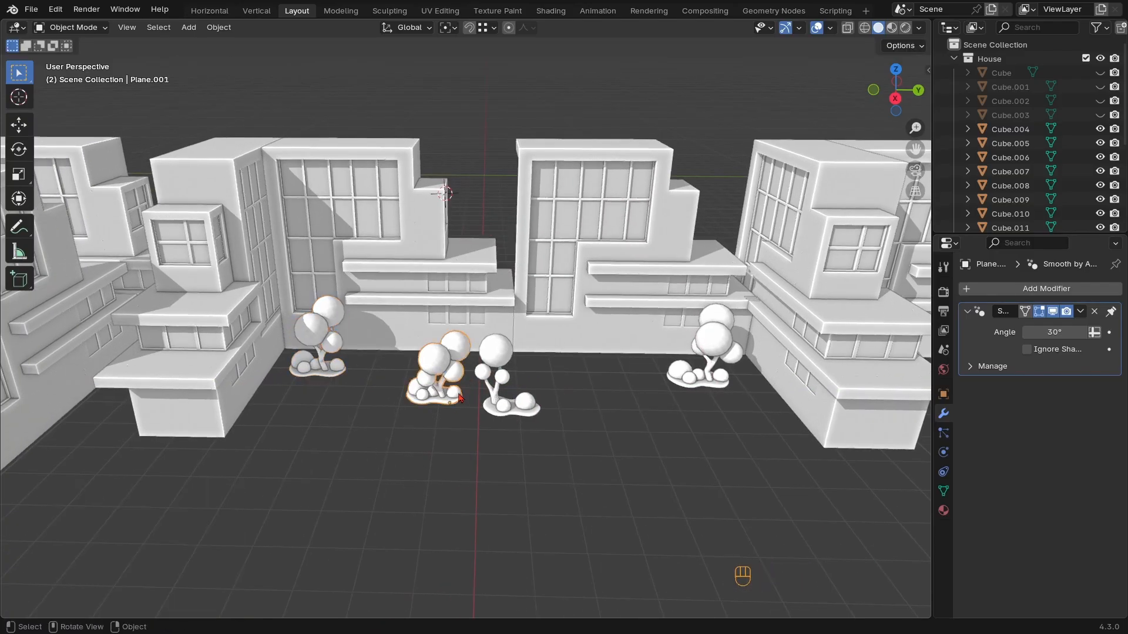
key("g")
key("shift+z")
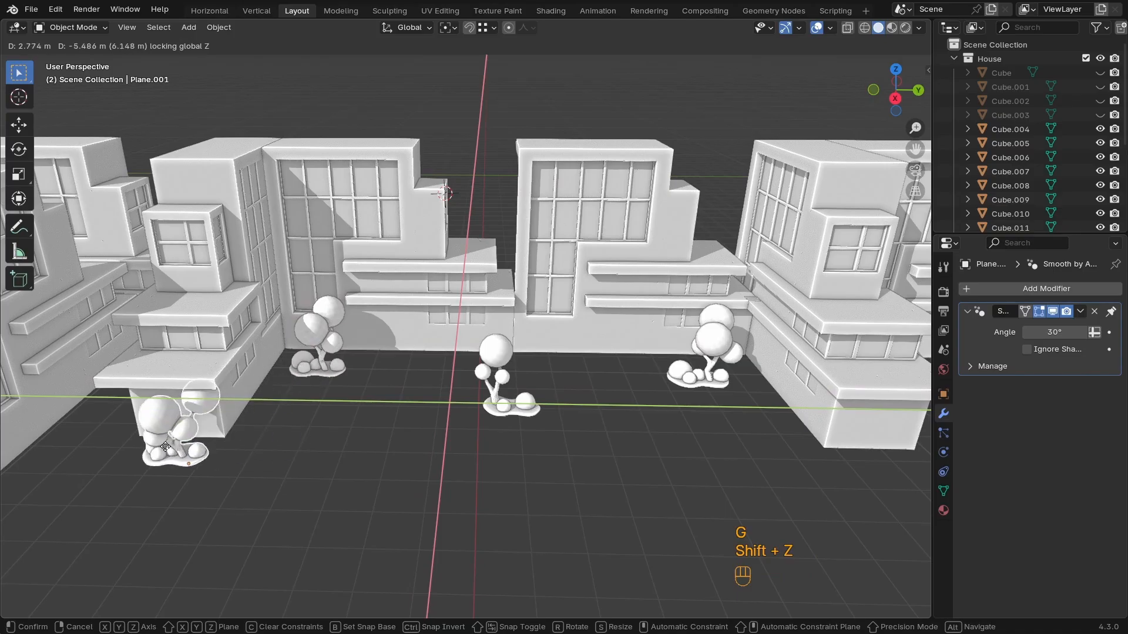
left_click(154, 466)
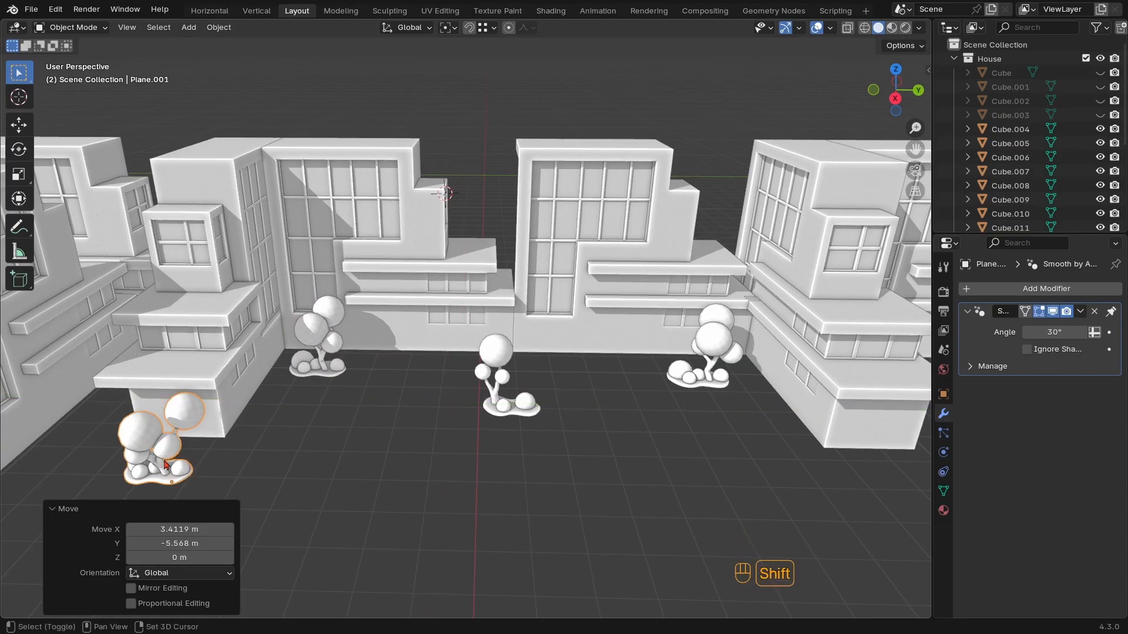
Duplicate the bushy tree group along the ground about -2.6 m in X and 13 m in Y, beside the other wing
key("shift+d")
key("shift+z")
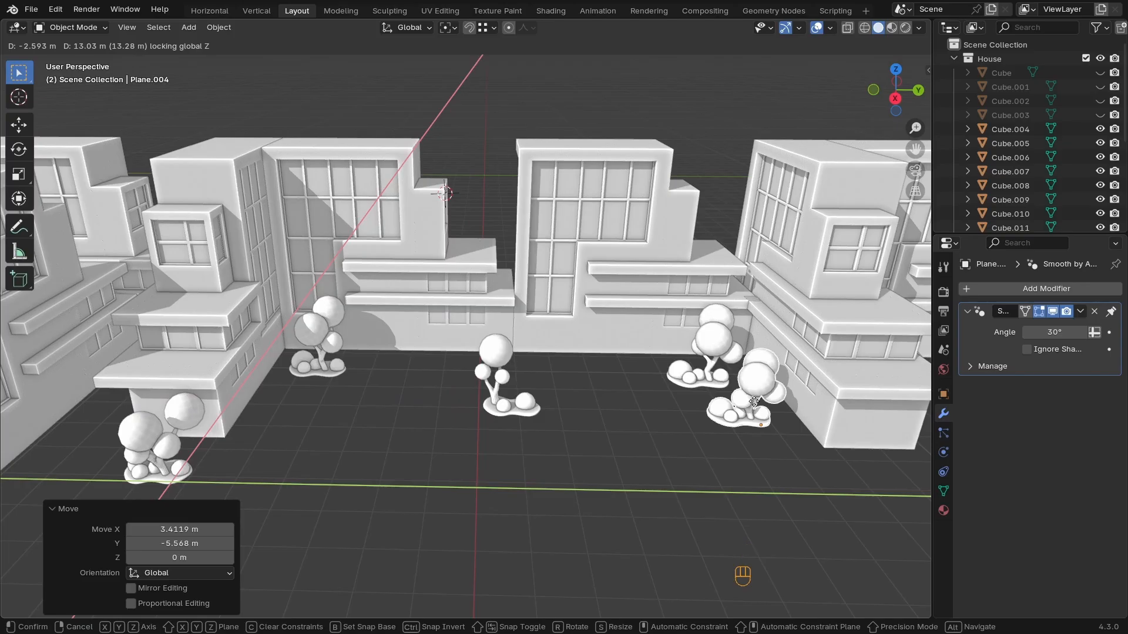
left_click(753, 402)
scroll(739, 416, "down", 3)
middle_click_drag(726, 428, 645, 440, "shift")
middle_click_drag(645, 441, 619, 401, "ctrl")
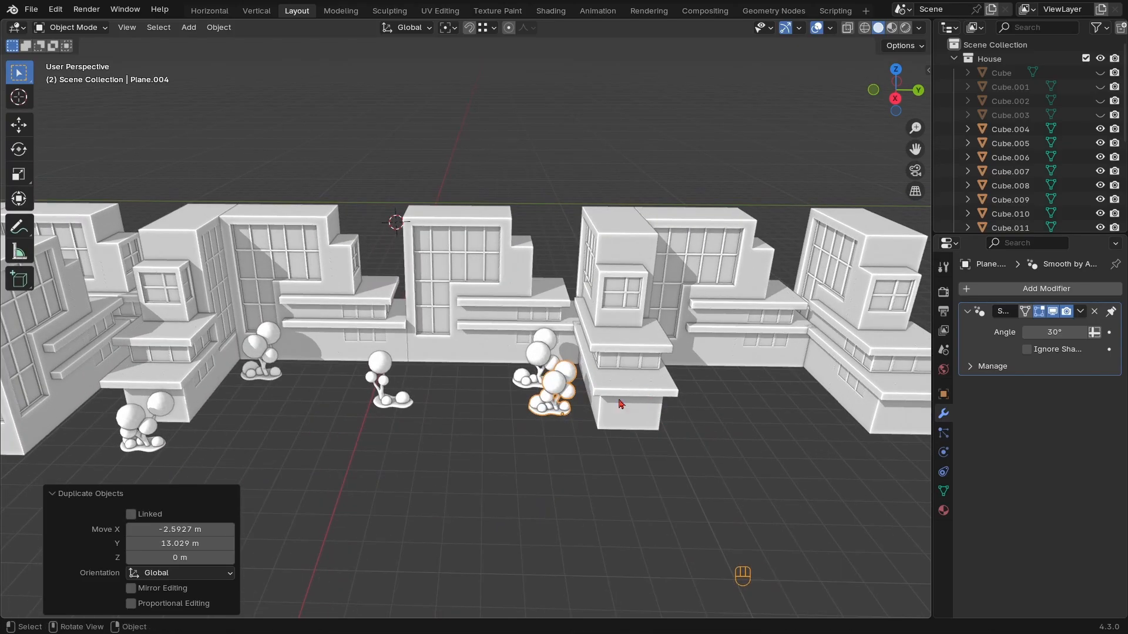
Add a ground plane, scale it by about 28.5 and check its extent against the buildings from above
key("KP_1")
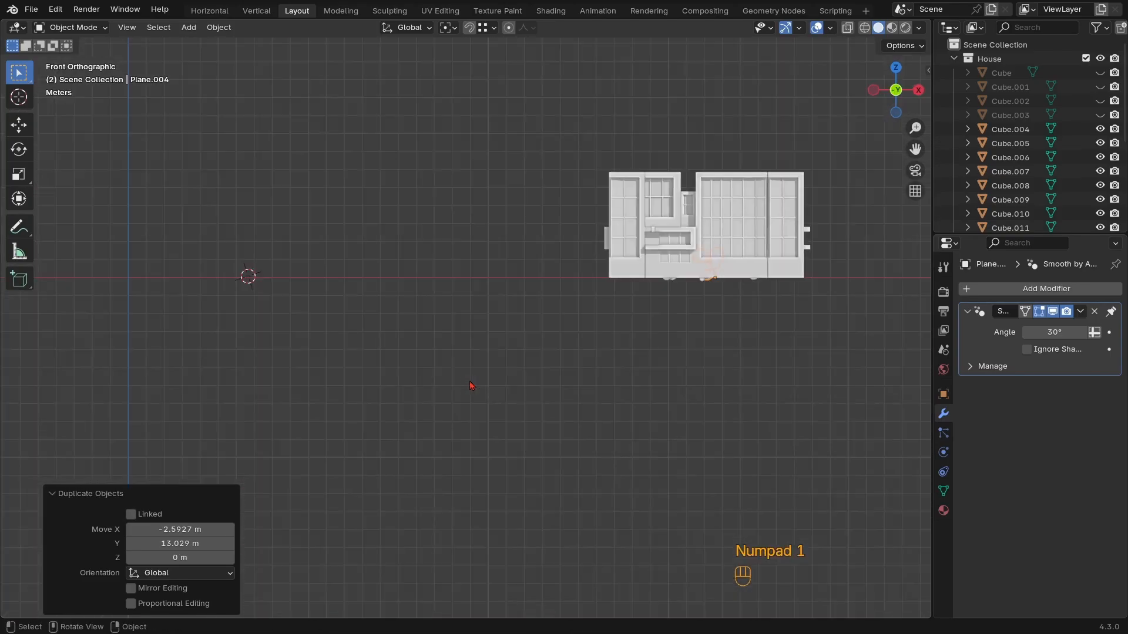
key("KP_3")
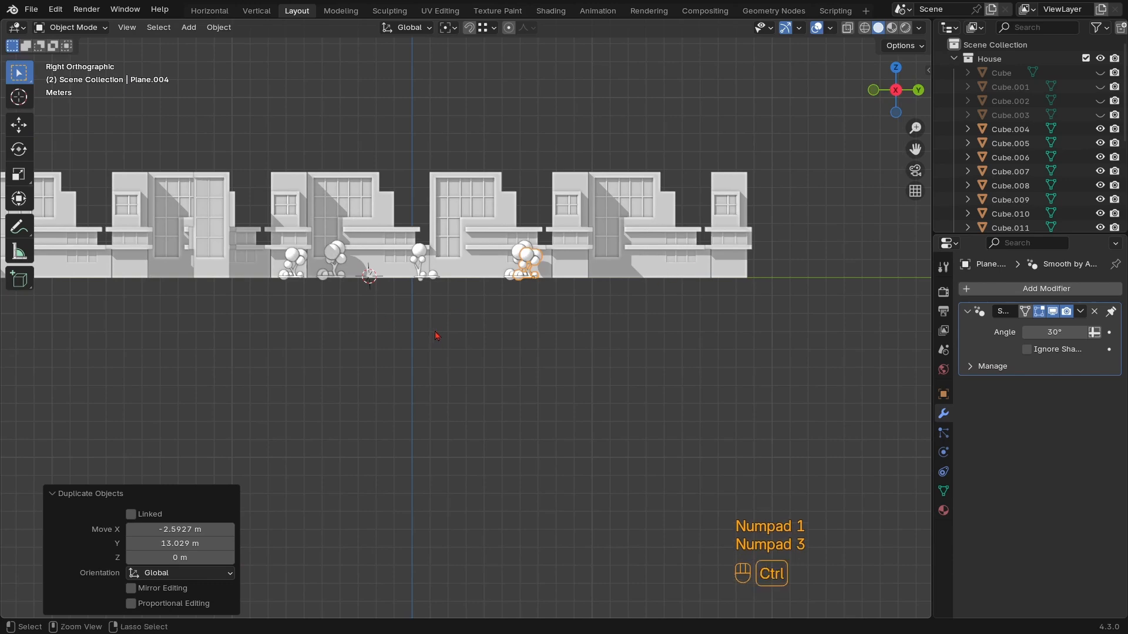
middle_click_drag(436, 336, 494, 310, "ctrl")
middle_click_drag(494, 310, 552, 396, "shift")
scroll(461, 395, "down", 2)
middle_click_drag(461, 395, 529, 387)
scroll(547, 397, "down", 3)
key("KP_7")
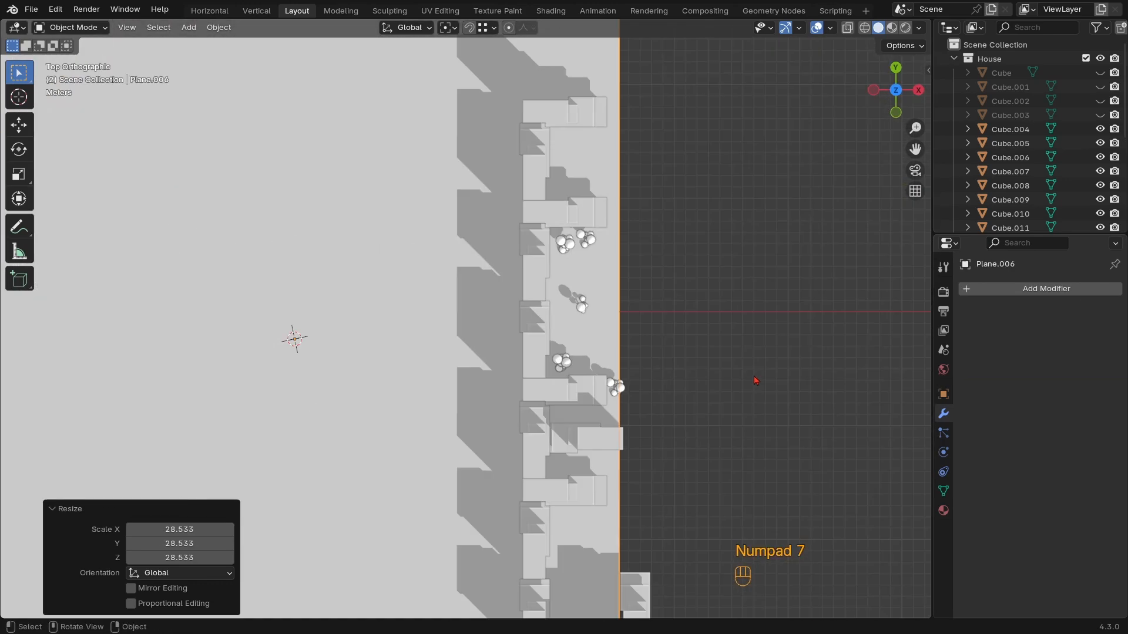
scroll(505, 372, "down", 3)
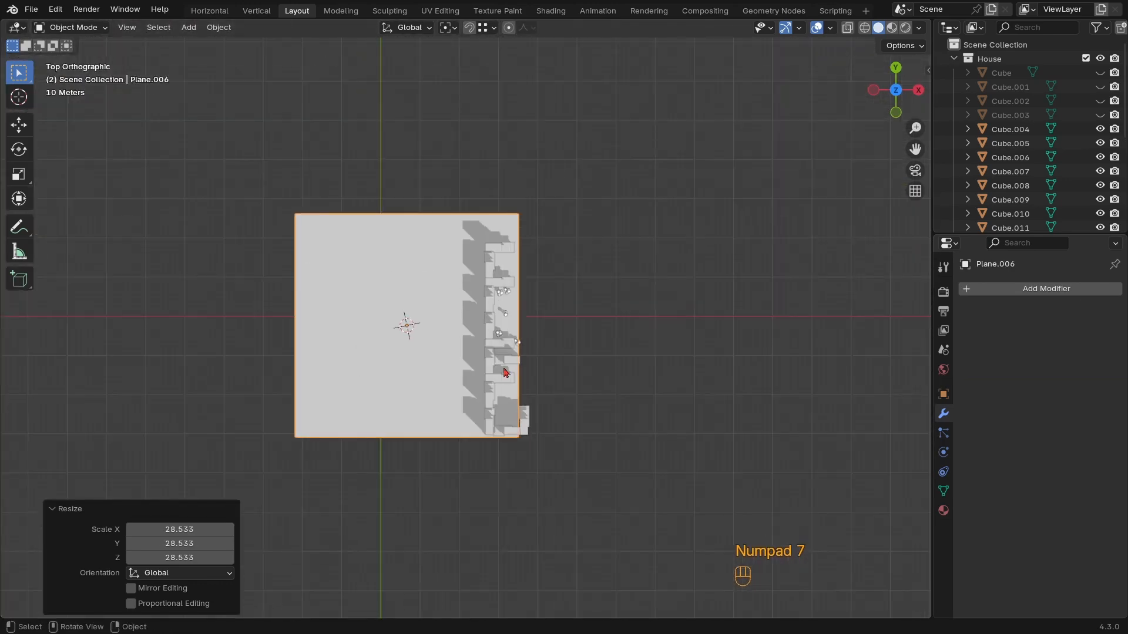
Move the ground plane along X under the buildings and scale its mesh along Y
key("g")
key("y")
key("x")
left_click(663, 395)
key("Tab")
key("a")
key("x")
key("s")
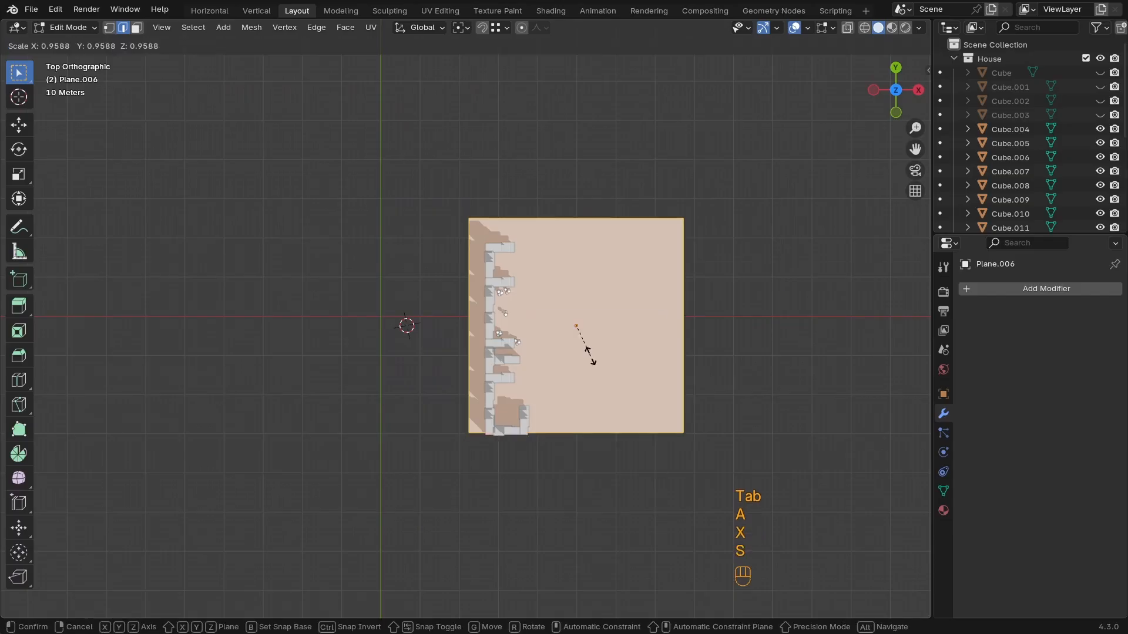
key("y")
left_click(637, 333)
key("Tab")
Lower the ground plane by about 0.06 m along Z so the garden beds sit above it
middle_click_drag(637, 332, 517, 447)
middle_click_drag(517, 446, 603, 447)
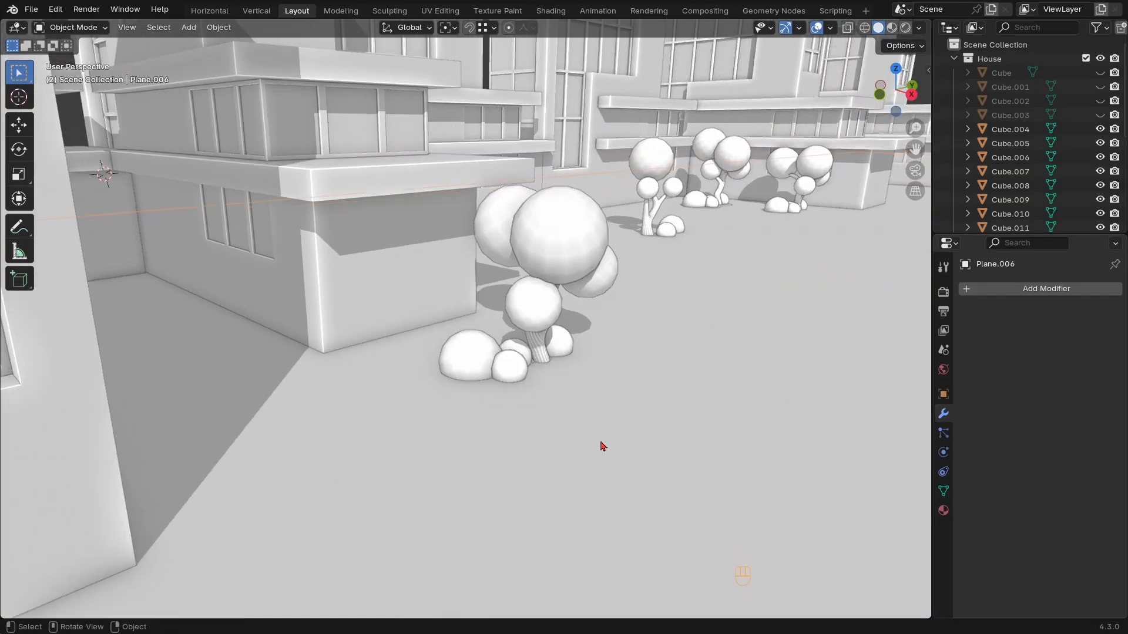
key("g")
key("z")
left_click(644, 227)
middle_click_drag(645, 227, 638, 335, "ctrl")
middle_click_drag(637, 335, 585, 346)
middle_click_drag(585, 347, 583, 349, "shift")
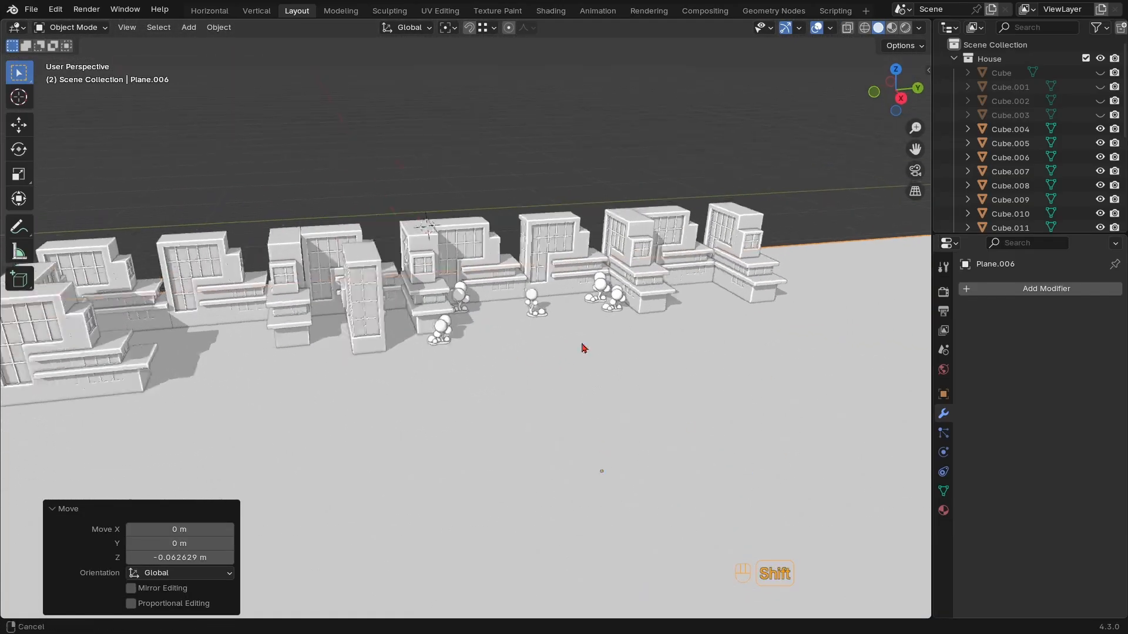
Duplicate the middle slim tree about 2.1 m along X, rotate the copy around Z and reposition it on the ground
scroll(583, 348, "up", 4)
left_click(532, 352)
key("shift+d")
key("x")
key("r")
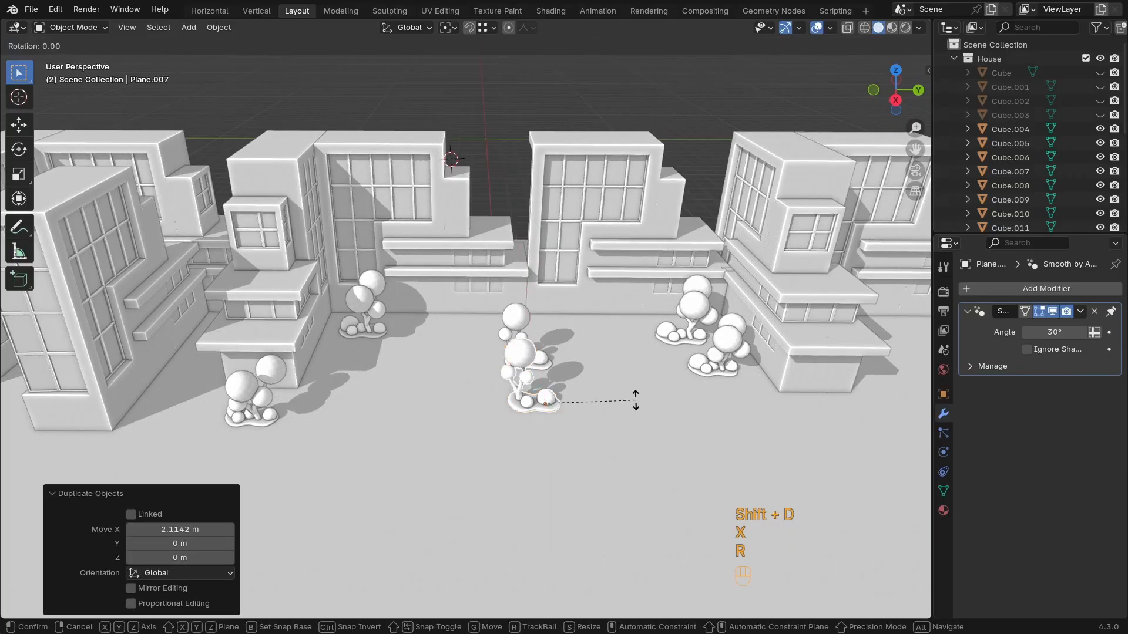
key("z")
left_click(526, 421)
key("g")
key("shift+z")
left_click(585, 383)
Duplicate the rotated slim tree together with the bushy tree beside the wing, placing both copies by the next courtyard
scroll(585, 378, "down", 3)
middle_click_drag(583, 367, 494, 398, "shift")
left_click(520, 383, "shift")
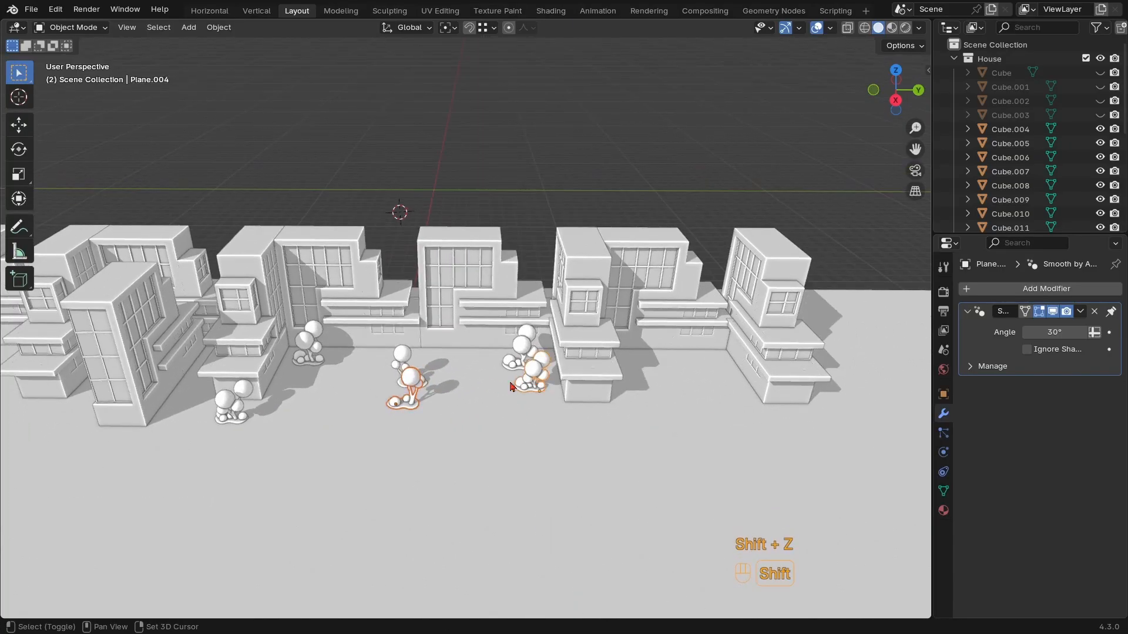
key("shift+d")
key("shift+z")
left_click(758, 405)
Move the bushy tree copy along the ground back toward the facade beside the last building
left_click(718, 375)
key("g")
key("shift+z")
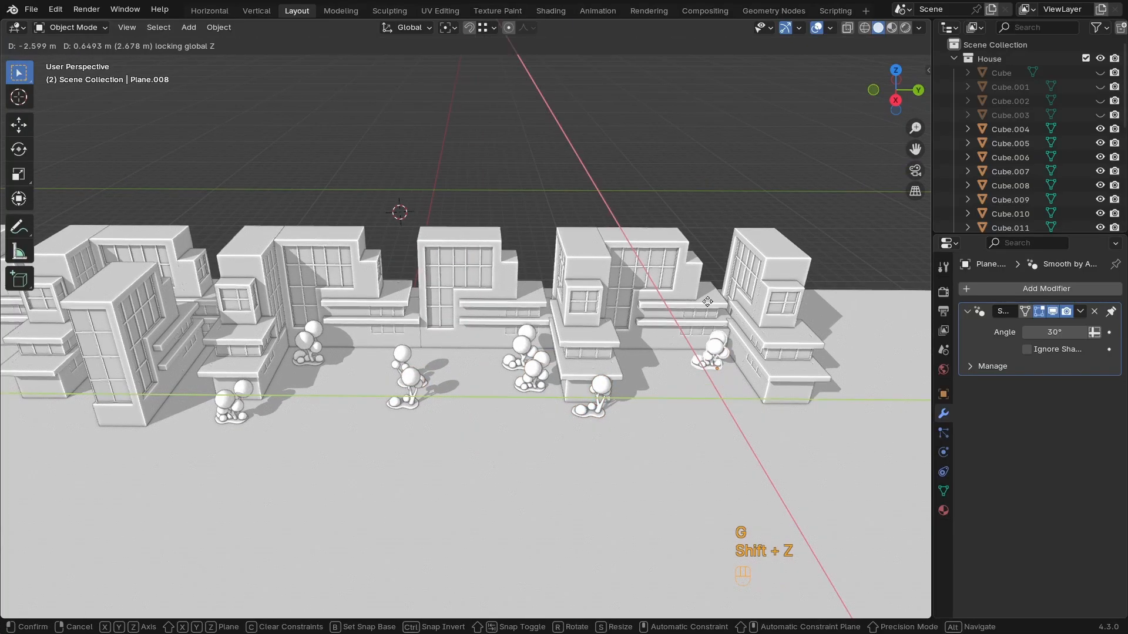
left_click(704, 310)
Duplicate the bushy tree to the front of the last building and rotate the copy 107° around Z
key("shift+d")
key("shift+z")
left_click(800, 377)
key("r")
key("z")
left_click(834, 456)
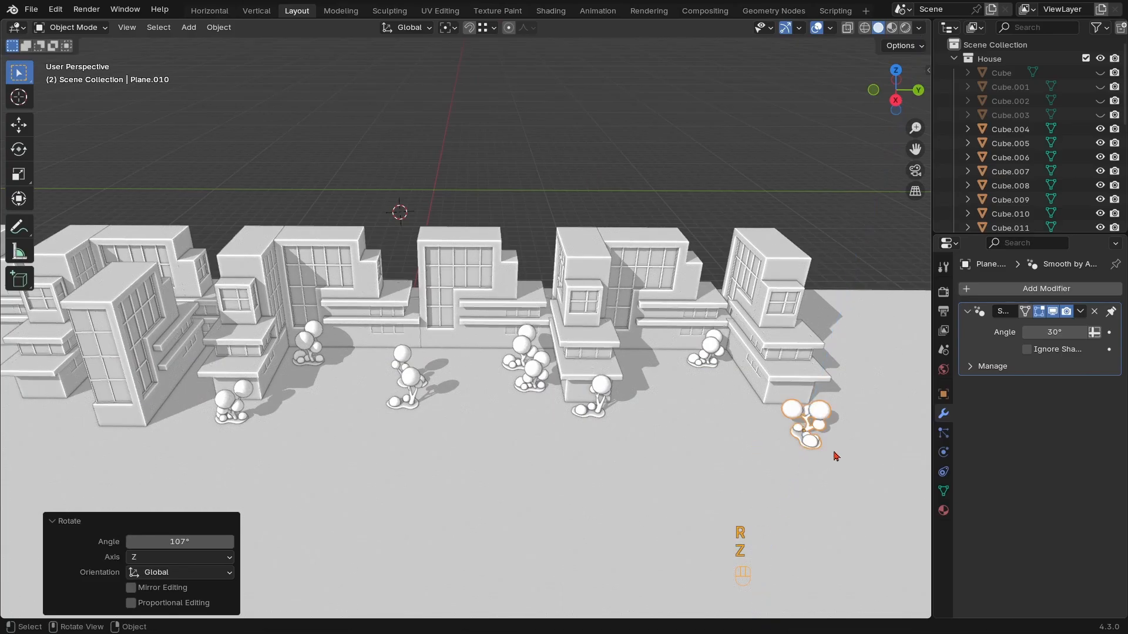
Duplicate the rotated tree along the ground to the tower's front, and duplicate it again into the far end courtyard
scroll(834, 456, "down", 2)
middle_click_drag(834, 456, 600, 390)
key("shift+d")
key("shift+z")
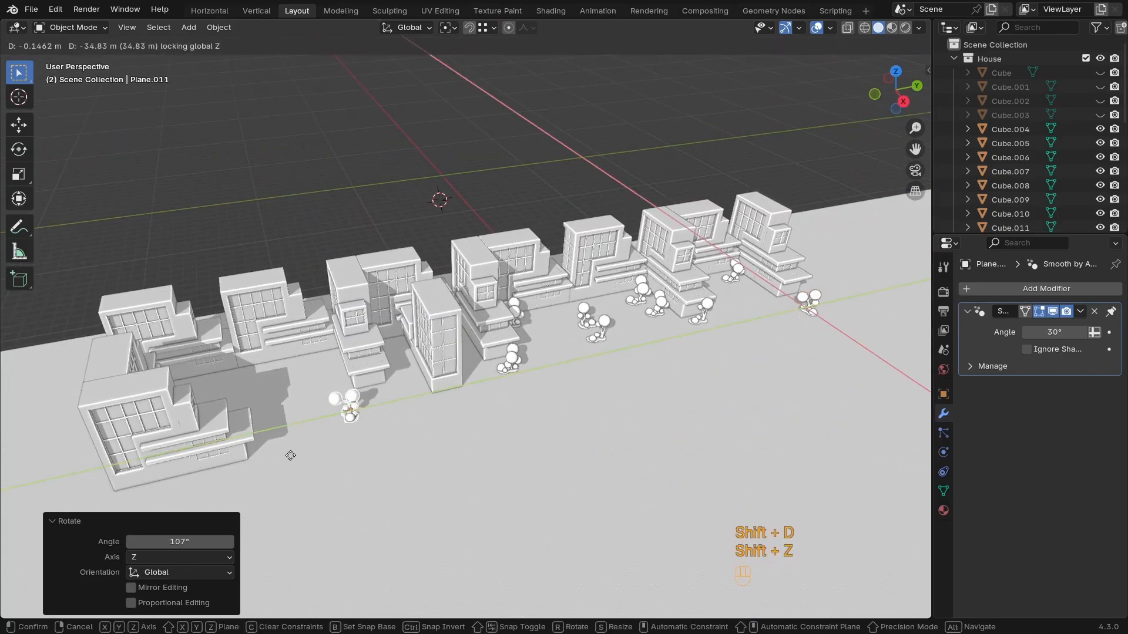
left_click(511, 433)
key("shift+d")
key("shift+z")
left_click(369, 393)
Duplicate the slim tree into the far end courtyard and copy it again about 5.7 m in X beside the end building
left_click(601, 330)
key("shift+d")
key("shift+z")
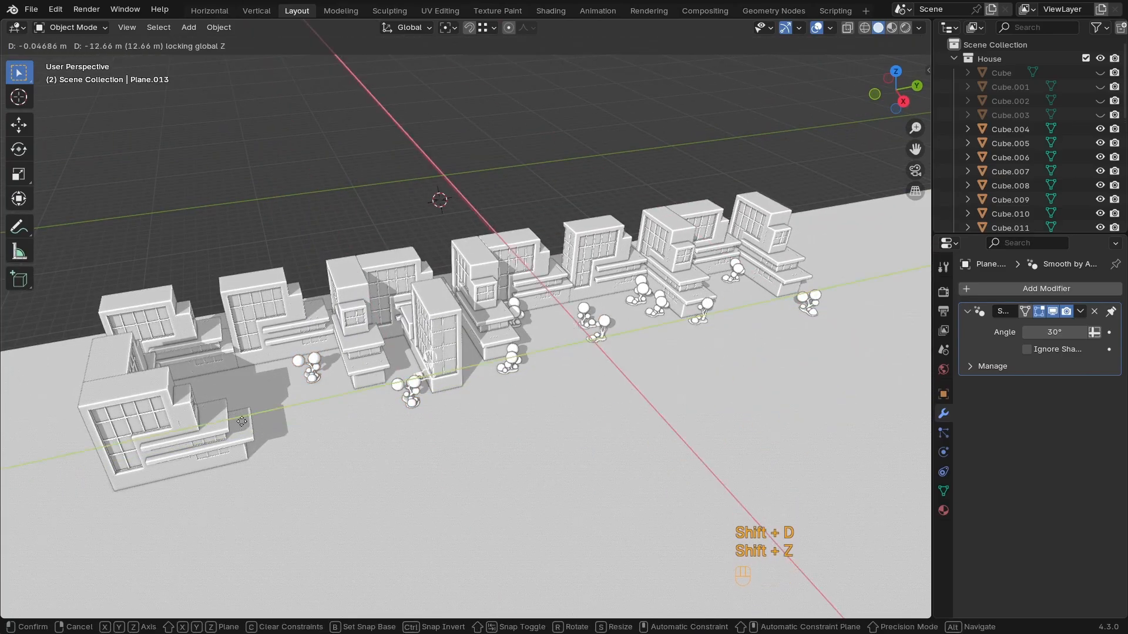
left_click(96, 423)
key("shift+d")
key("shift+z")
left_click(423, 427)
middle_click_drag(423, 426, 413, 443, "ctrl")
Place two more slim tree copies before the end building, about 3.7 m apart in Y, and rotate the last around Z
key("shift+d")
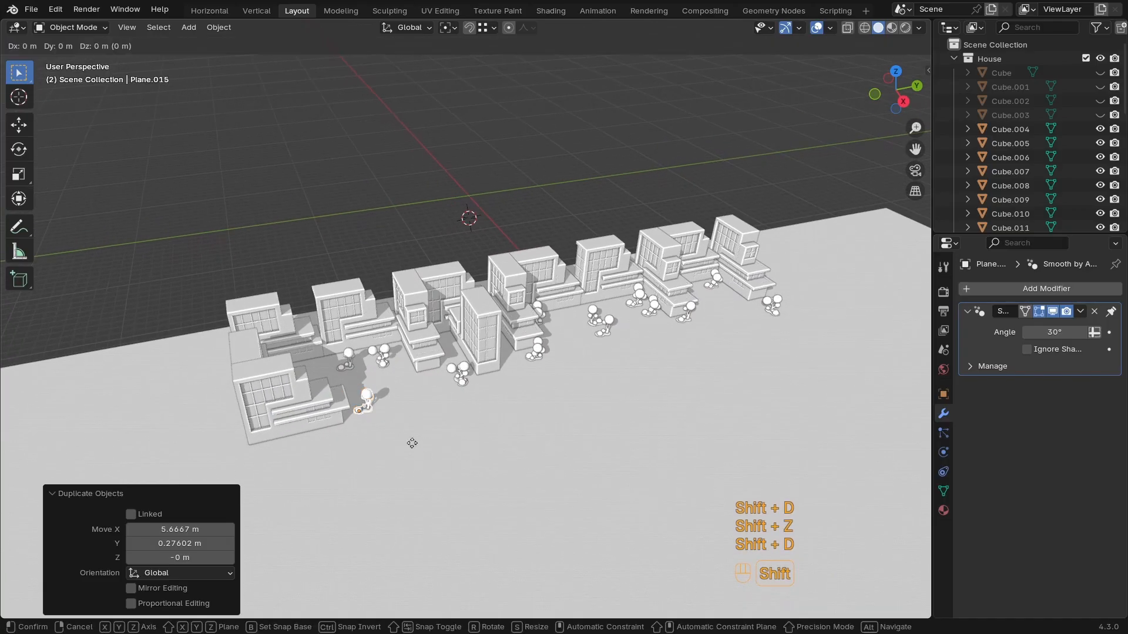
key("shift+z")
left_click(316, 492)
key("shift+s")
key("shift+d")
key("shift+z")
left_click(383, 468)
key("r")
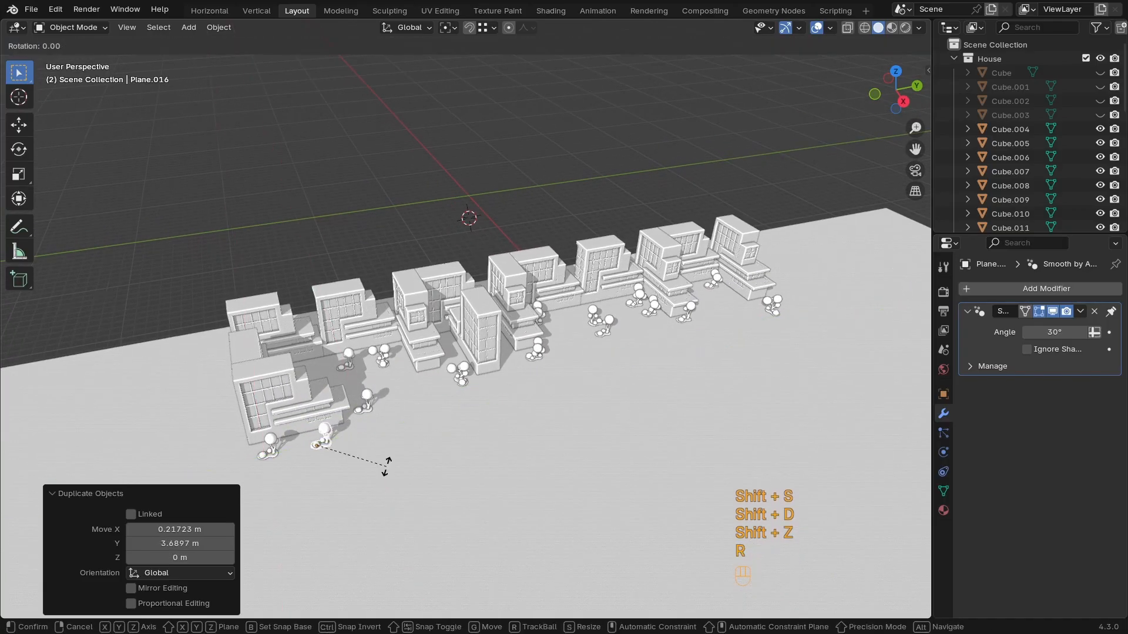
key("z")
left_click(233, 458)
Select all buildings and trees in wireframe display and duplicate them about 29 m along X
middle_click_drag(611, 317, 561, 353, "shift")
middle_click_drag(562, 352, 493, 400, "ctrl")
middle_click_drag(493, 399, 529, 359, "shift")
key("shift+z")
mouse_move(675, 196)
left_mouse_down()
mouse_move(381, 381)
mouse_move(276, 426)
left_mouse_up()
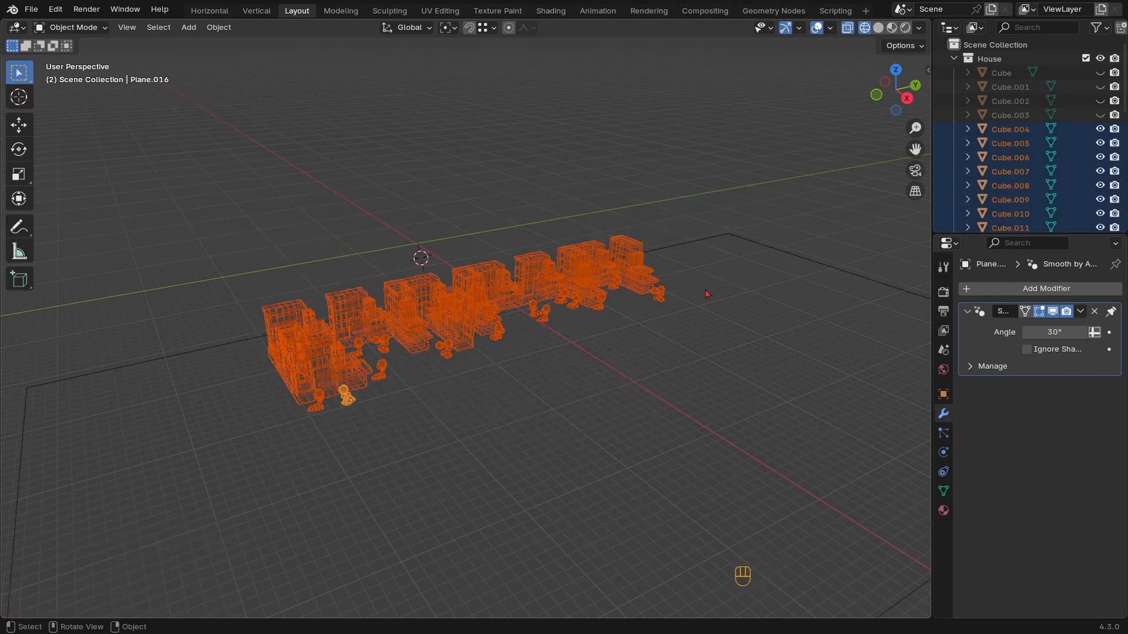
key("KP_7")
middle_click_drag(598, 351, 536, 322, "shift")
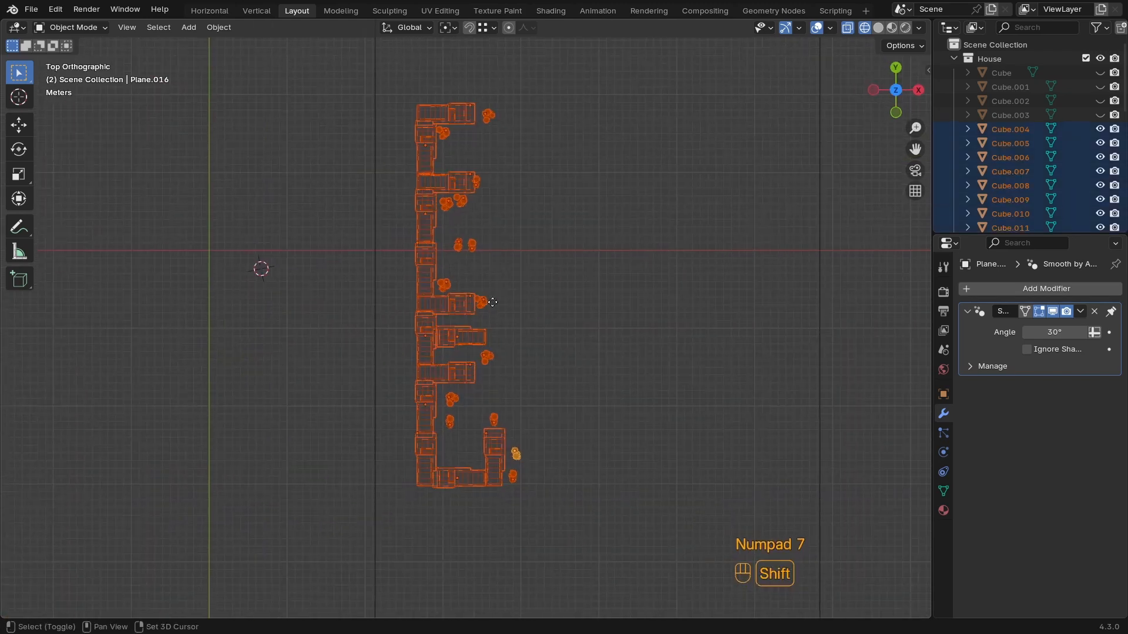
key("shift+d")
key("x")
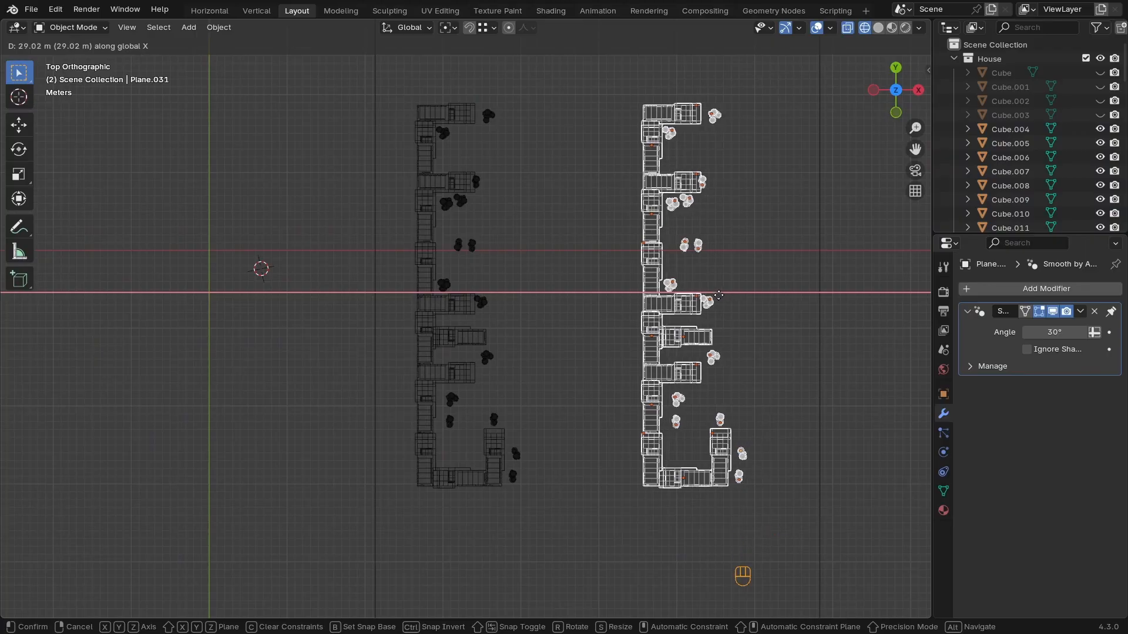
left_click(720, 301)
Rotate the duplicated row 180° around Z and move it about -9 m along X to face the original row
type("r")
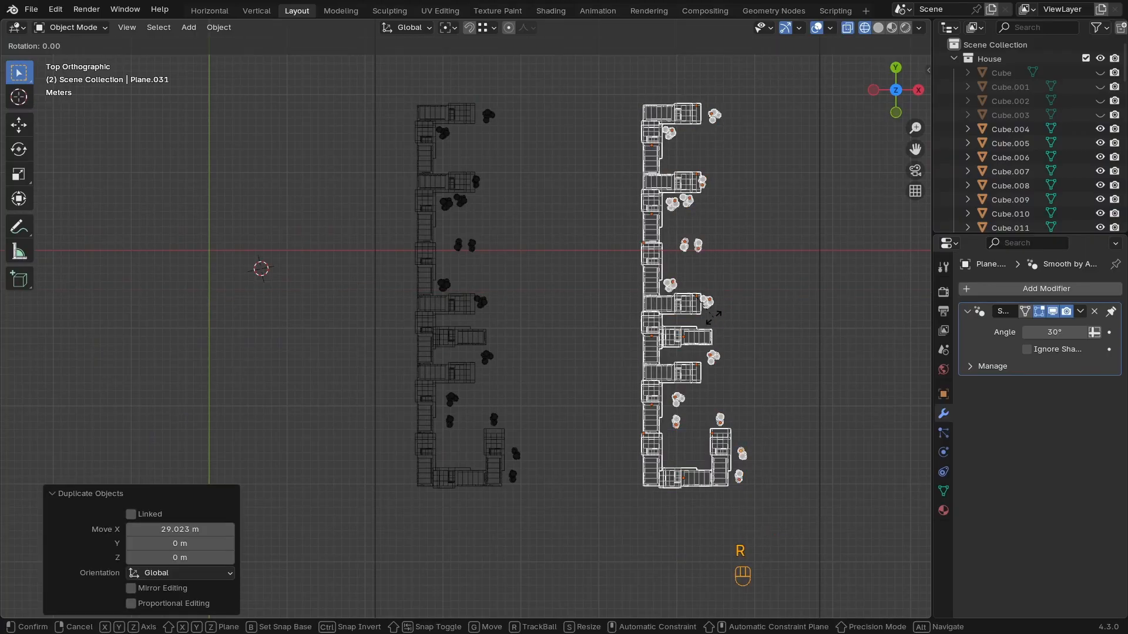
type("180")
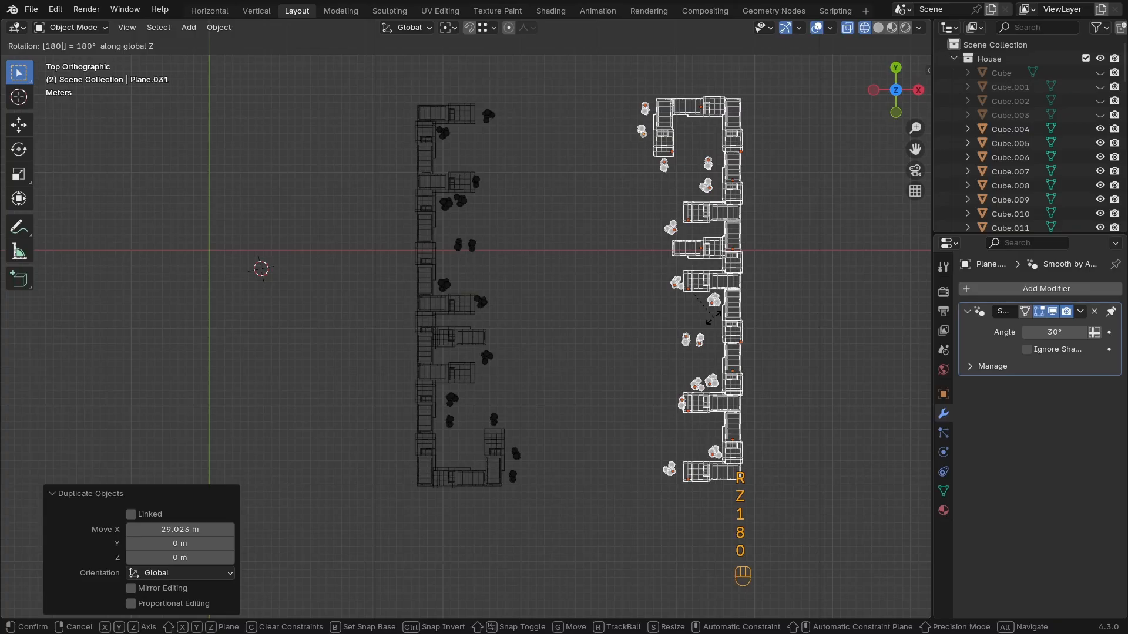
left_click(713, 318)
key("g")
key("x")
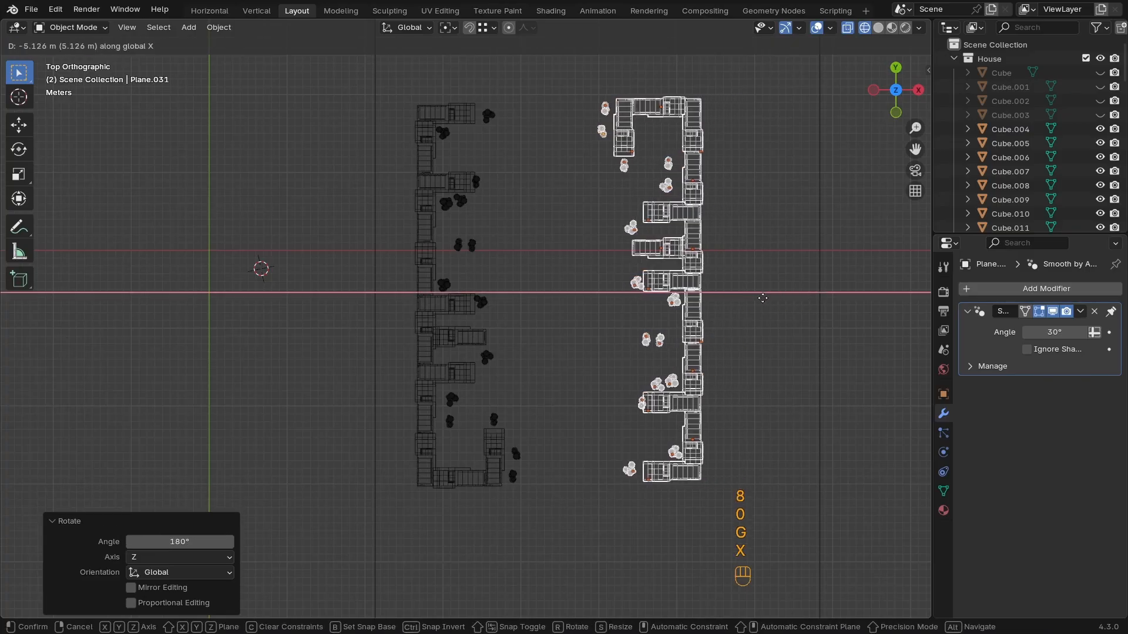
left_click(737, 309)
Return to solid shading in an orthographic overview of both rows and deselect everything
middle_click_drag(738, 309, 590, 340)
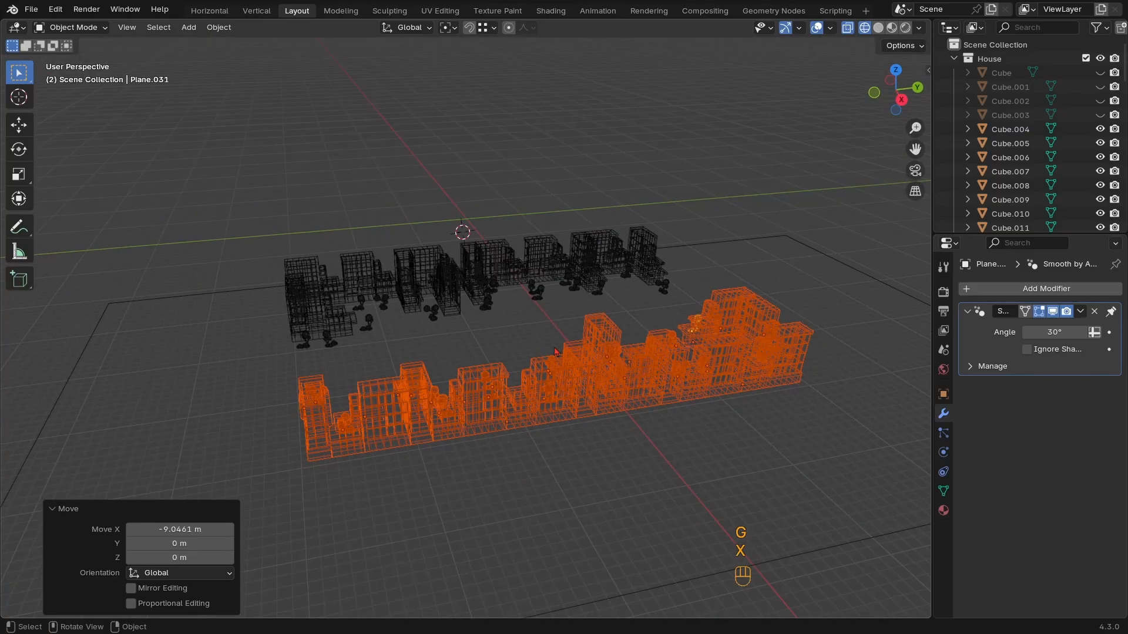
key("z")
key("KP_5")
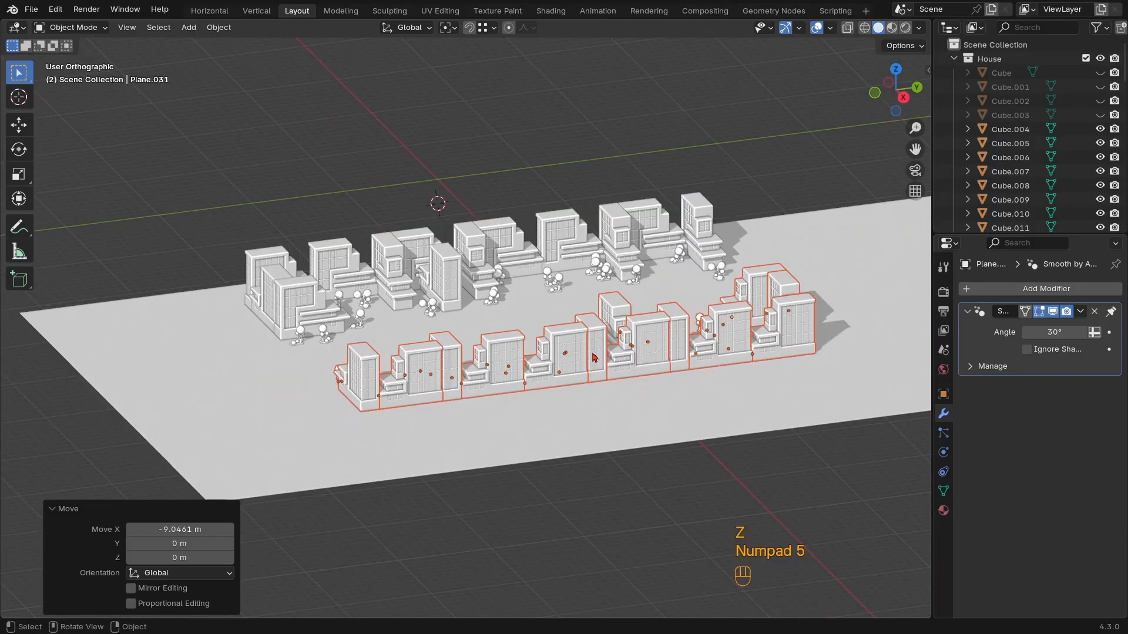
middle_click_drag(593, 357, 657, 294, "ctrl")
left_click(570, 105)
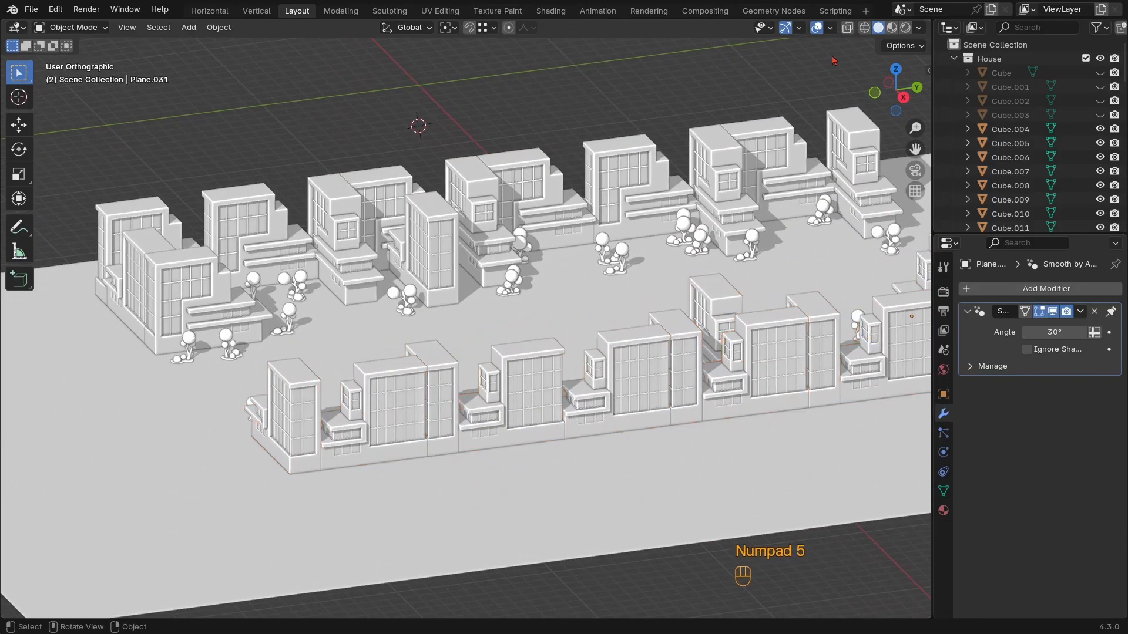
Examine the building rows and the surrounding trees from several angles, including from above in wireframe display
left_click(816, 28)
middle_click_drag(594, 326, 549, 318, "ctrl")
middle_click_drag(548, 319, 548, 358, "ctrl")
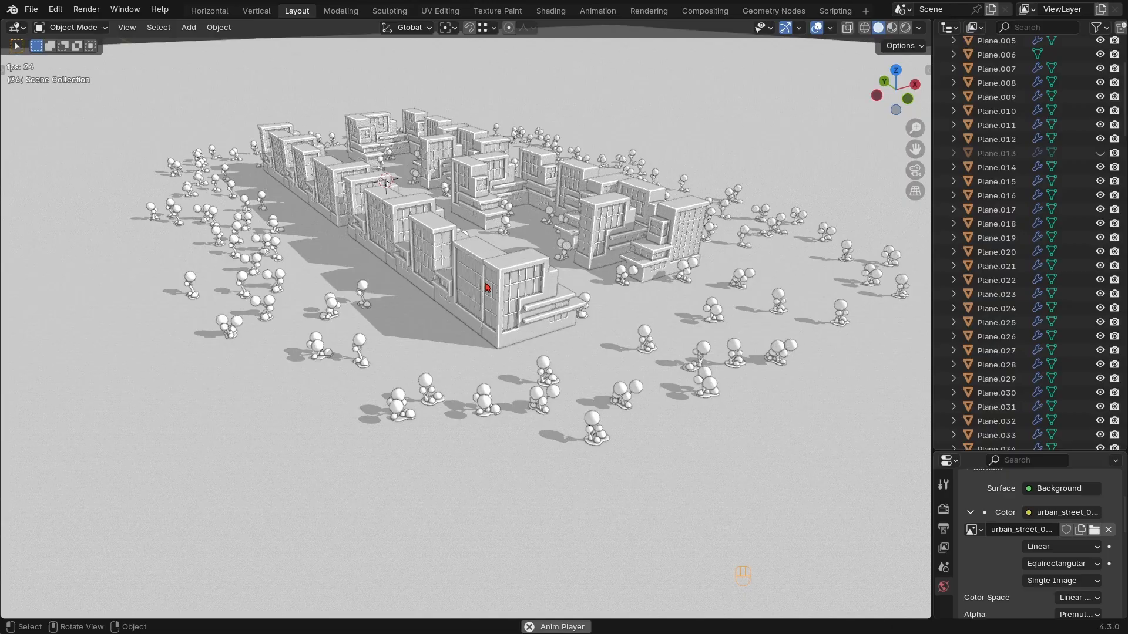
middle_click_drag(478, 353, 427, 309, "ctrl")
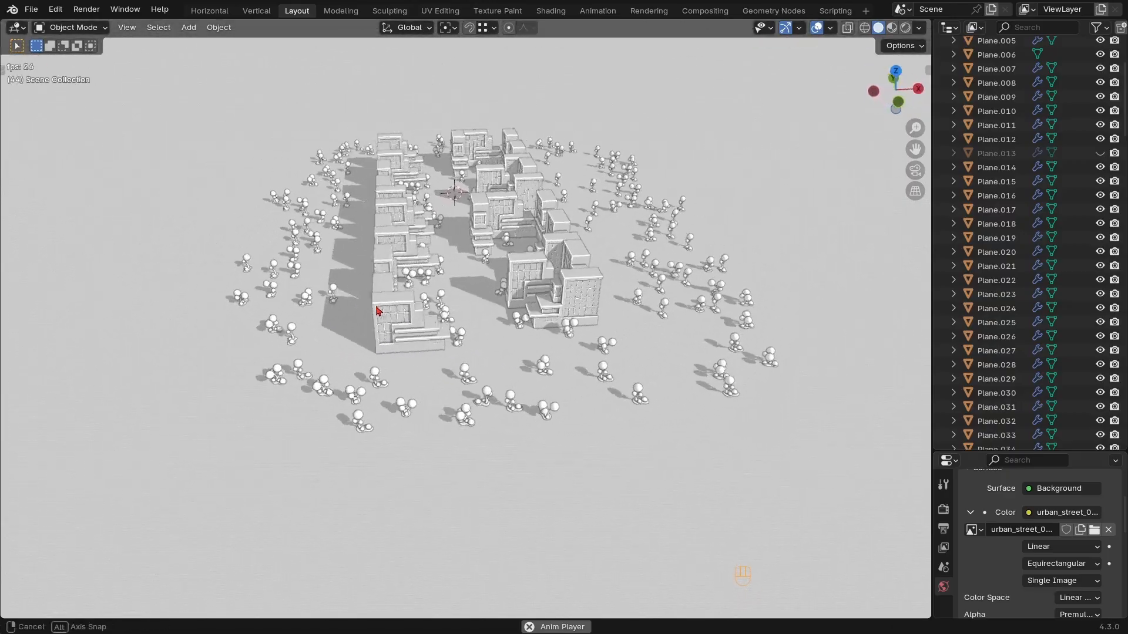
middle_click_drag(347, 307, 394, 247, "ctrl")
middle_click_drag(412, 258, 380, 301)
middle_click_drag(427, 336, 541, 320, "ctrl")
middle_click_drag(541, 320, 519, 355)
mouse_move(520, 355)
middle_mouse_down()
mouse_move(538, 358)
mouse_move(501, 320)
mouse_move(390, 377)
mouse_move(479, 358)
mouse_move(396, 372)
mouse_move(406, 322)
mouse_move(529, 369)
mouse_move(556, 348)
middle_mouse_up()
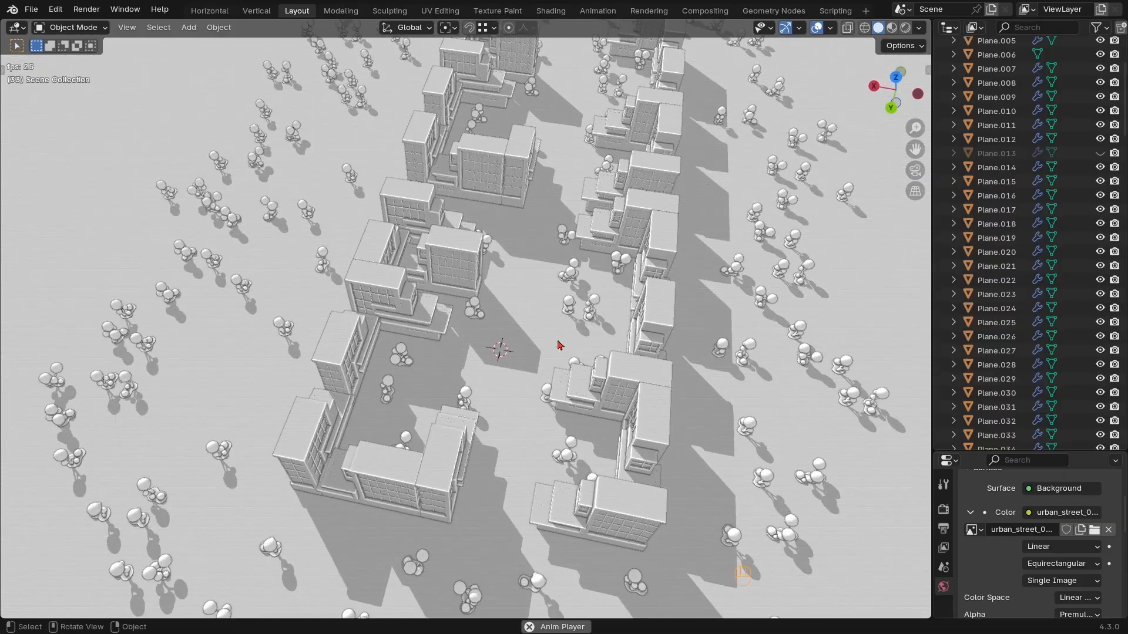
key("KP_7")
key("z")
left_click(513, 288)
middle_click_drag(513, 288, 437, 320, "shift")
key("KP_7")
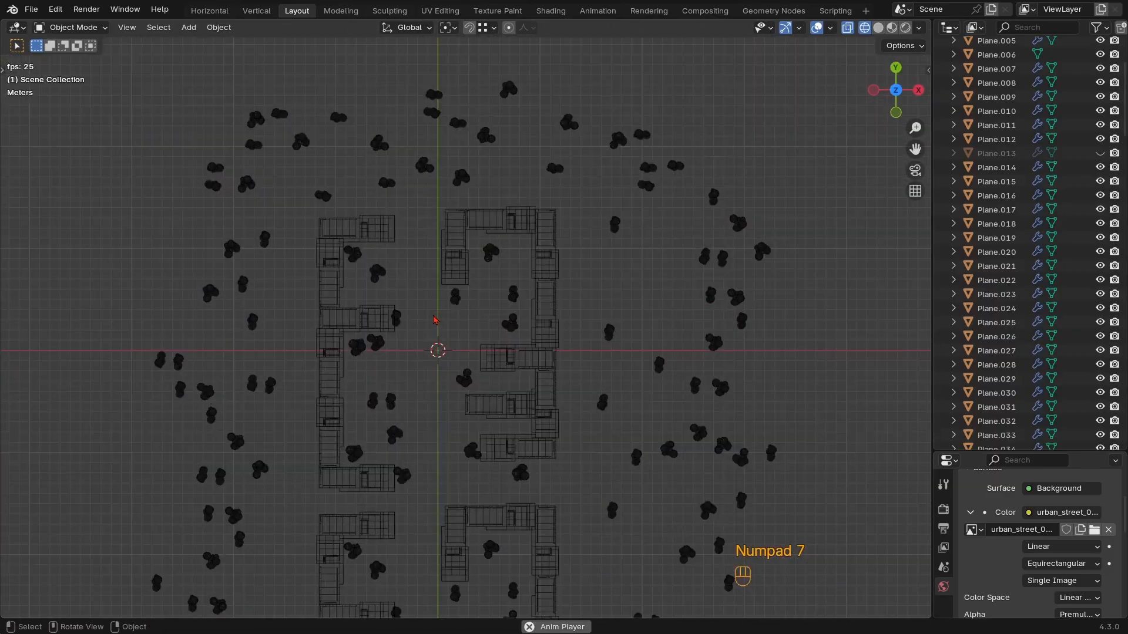
key("z")
left_click(747, 350)
middle_click_drag(456, 298, 496, 373)
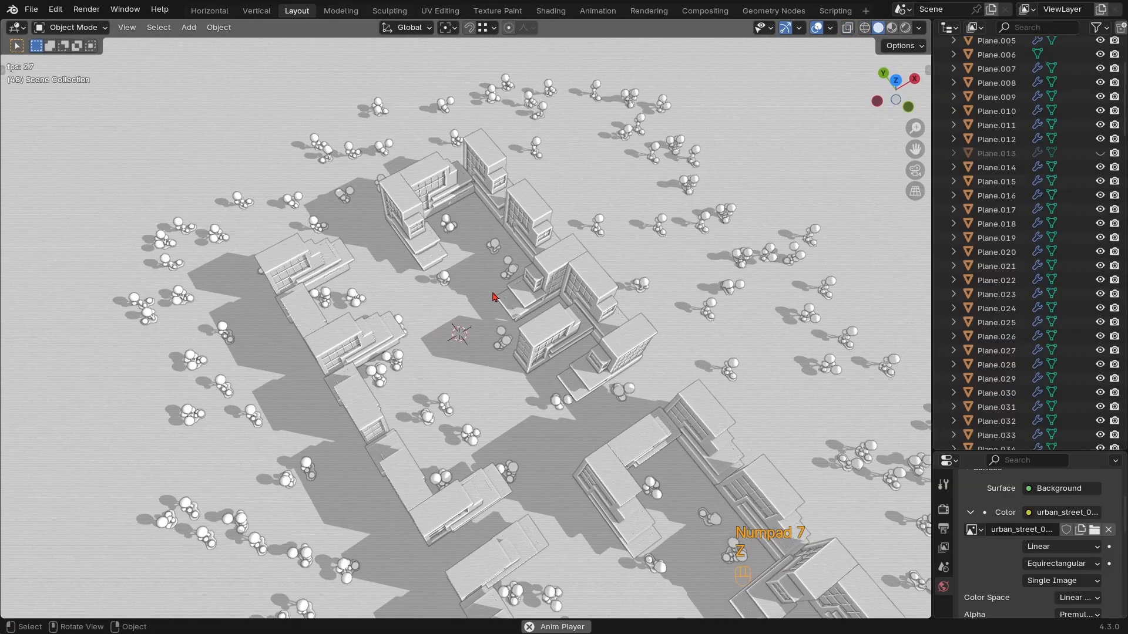
In a wireframe top view, select the building groups at two diagonally opposite corners of the block and snap the 3D cursor to their centre
key("shift+z")
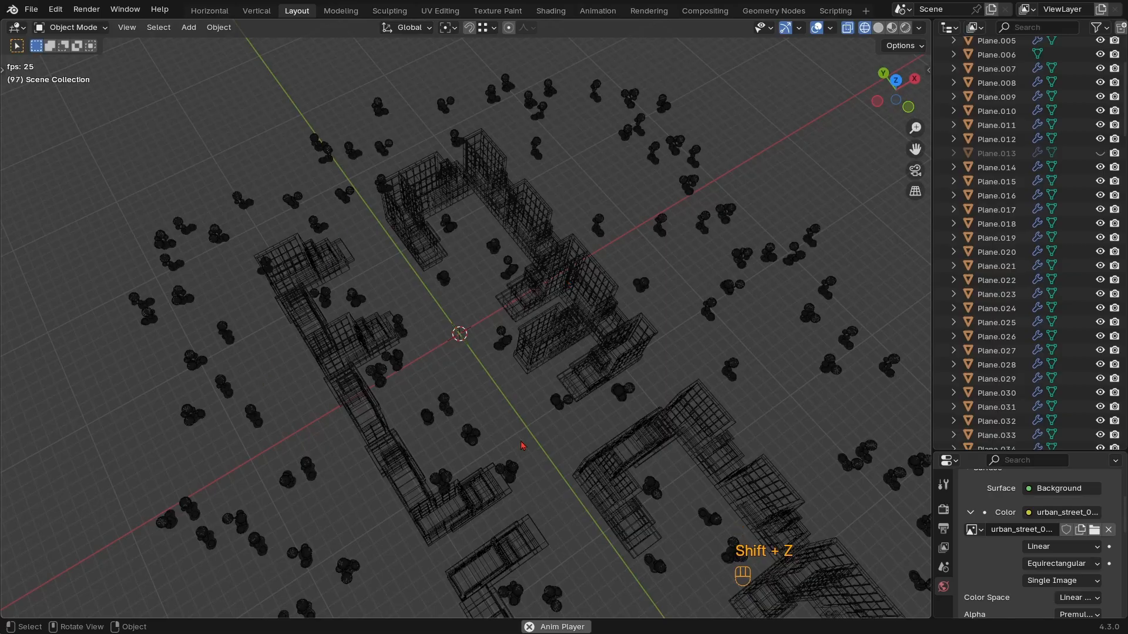
middle_click_drag(489, 379, 578, 320)
key("KP_7")
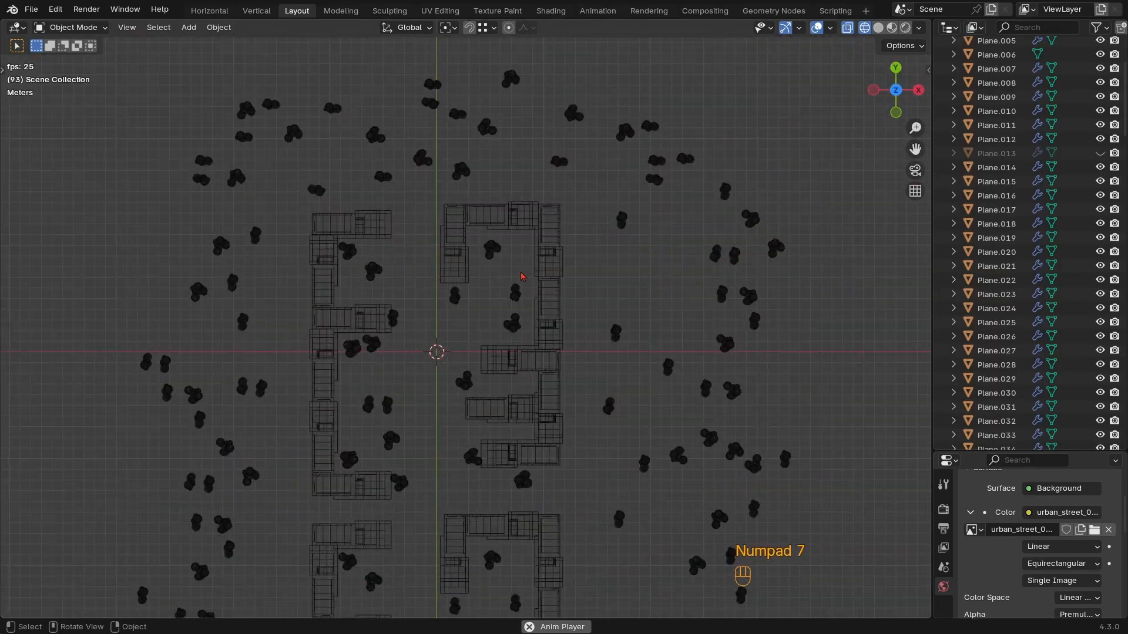
middle_click_drag(521, 276, 554, 231, "ctrl")
left_click(592, 185)
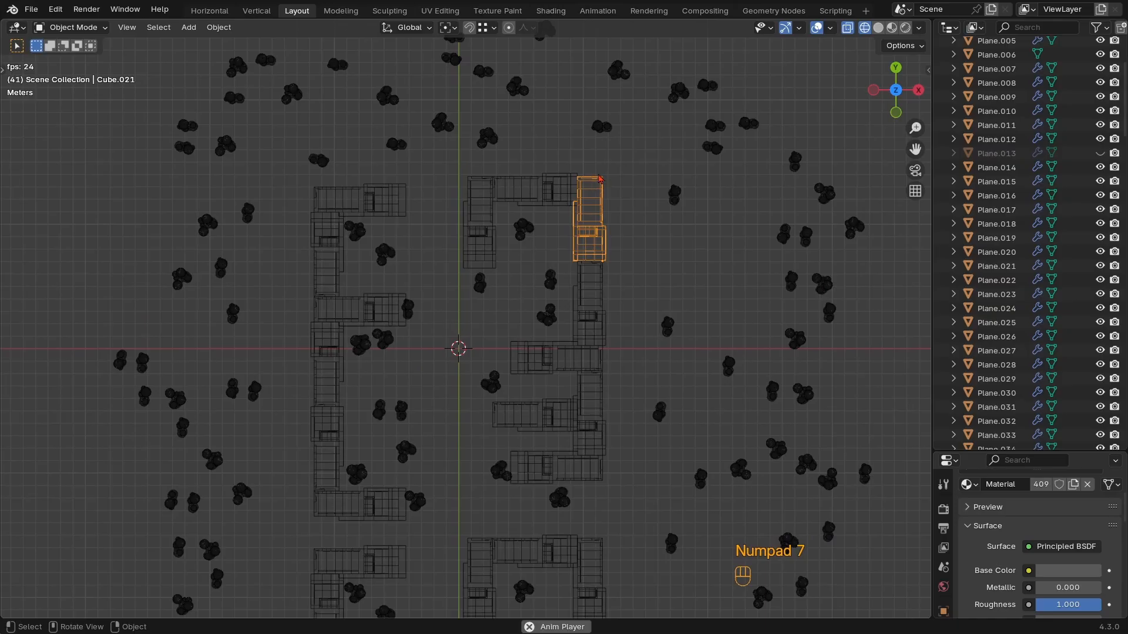
left_click(561, 186, "shift")
left_click(337, 487, "shift")
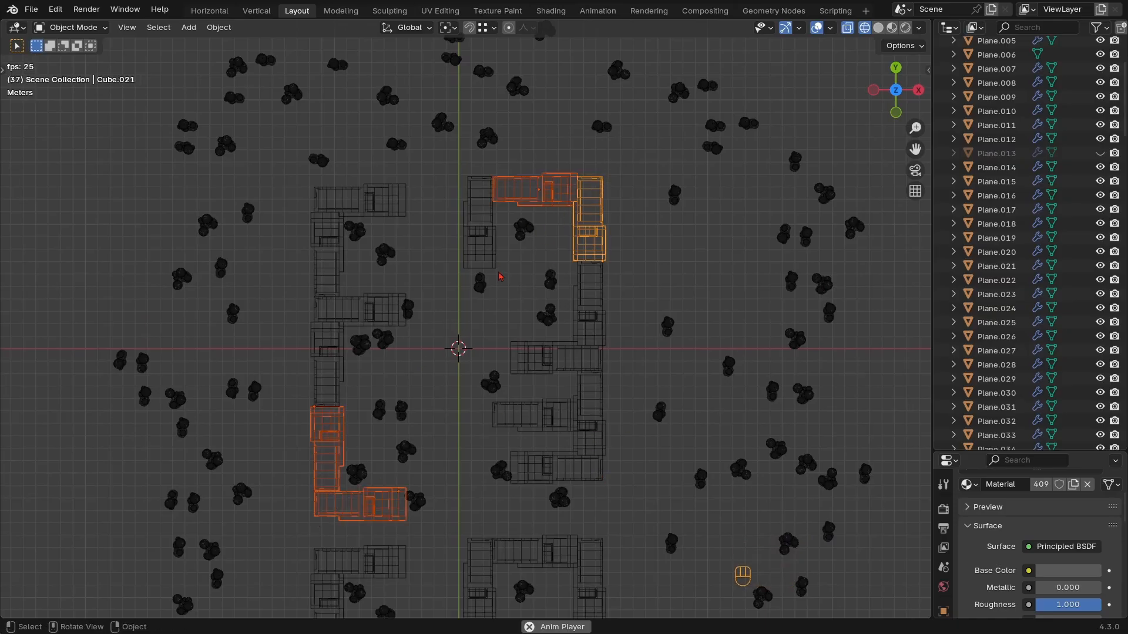
key("shift+s")
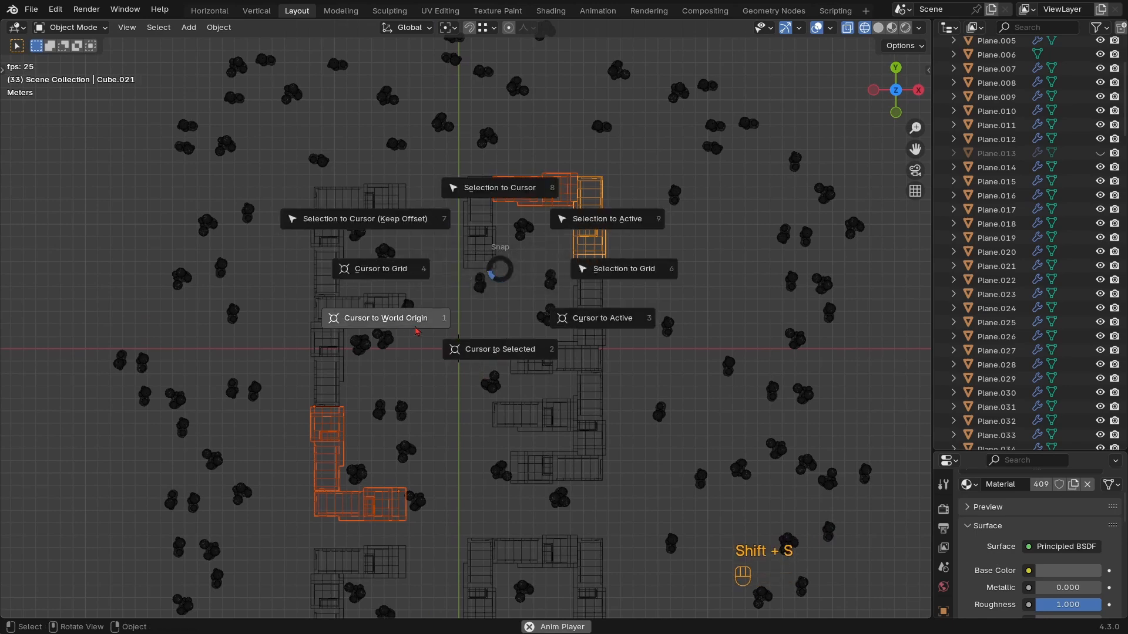
left_click(497, 349)
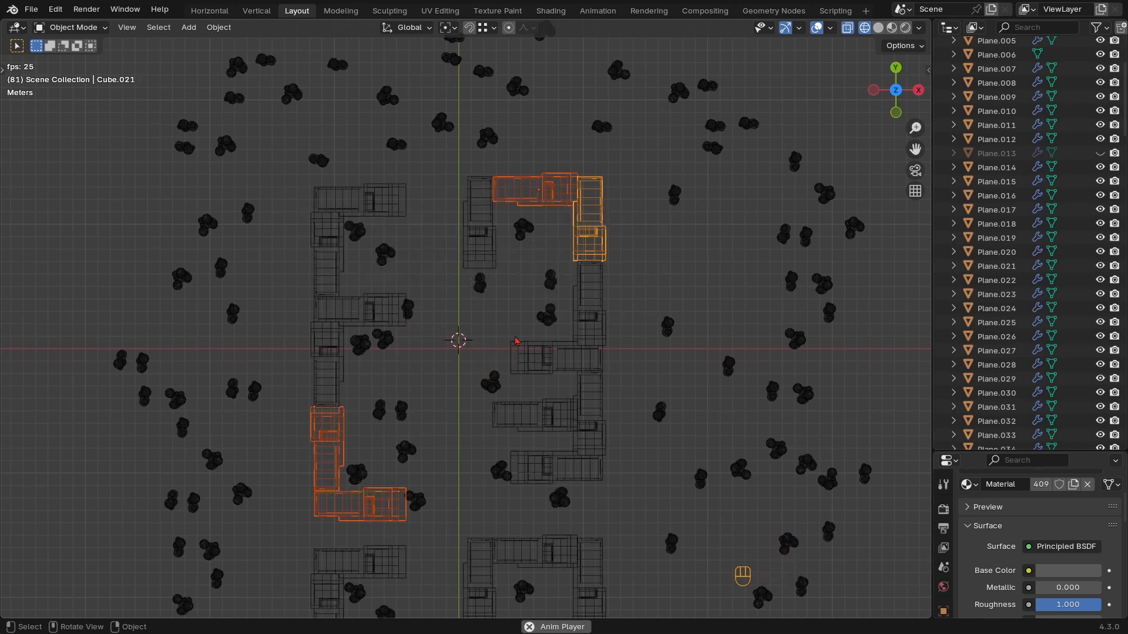
scroll(449, 376, "up", 2)
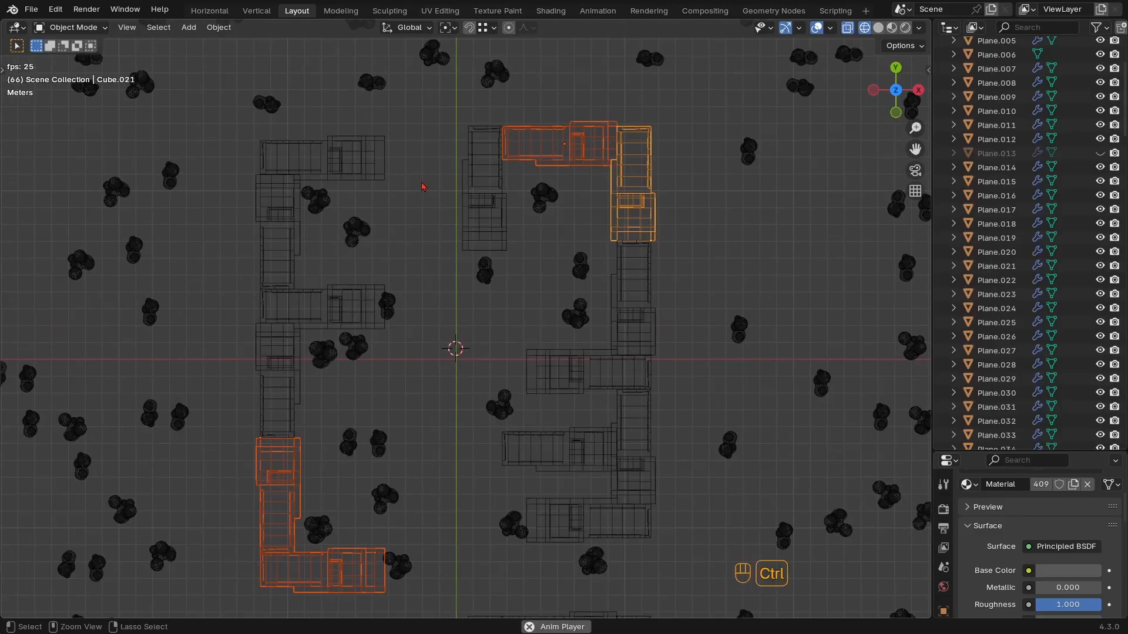
Deselect the buildings and return to solid shading in an angled overview of the whole block
mouse_move(425, 187)
middle_mouse_down("ctrl")
mouse_move(411, 358)
mouse_move(510, 272)
mouse_move(488, 277)
mouse_move(492, 266)
middle_mouse_up("ctrl")
left_click(493, 262)
middle_click_drag(493, 266, 410, 307, "shift")
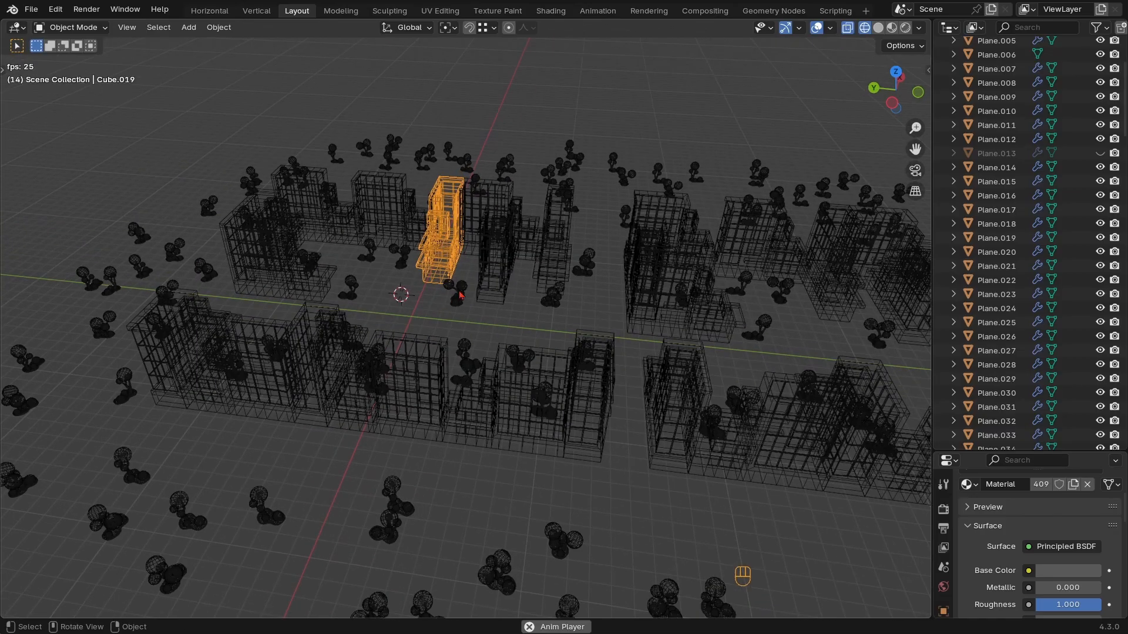
left_click(410, 307)
key("z")
left_click(537, 320)
middle_click_drag(347, 276, 422, 309)
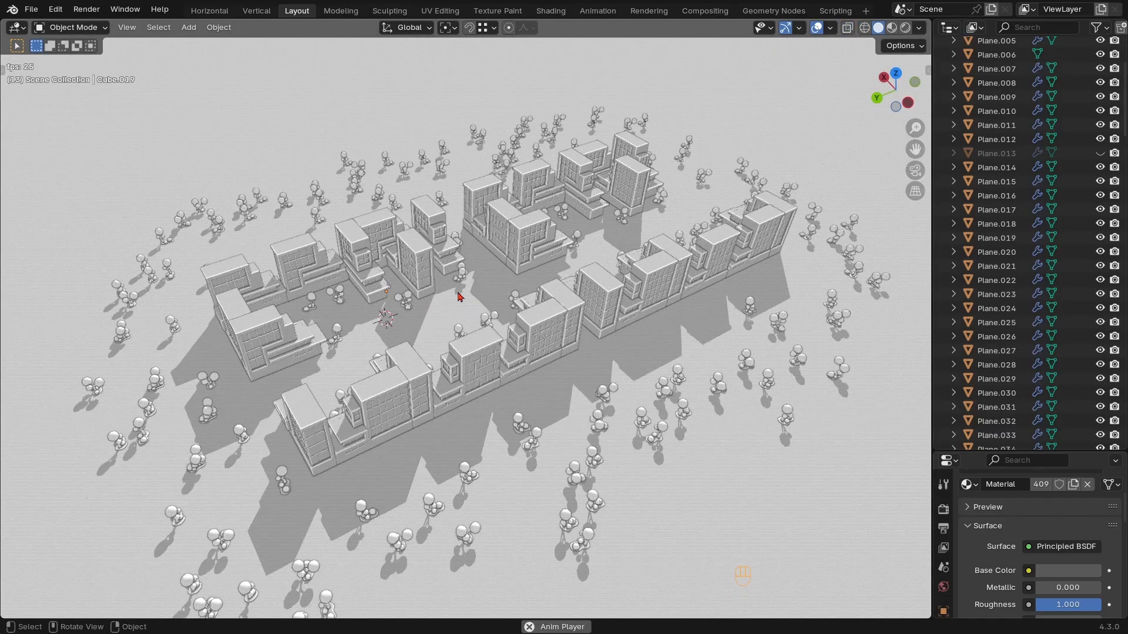
Add a text object at the 3D cursor between the building rows and replace its content with CITY
key("shift+a")
mouse_move(386, 293)
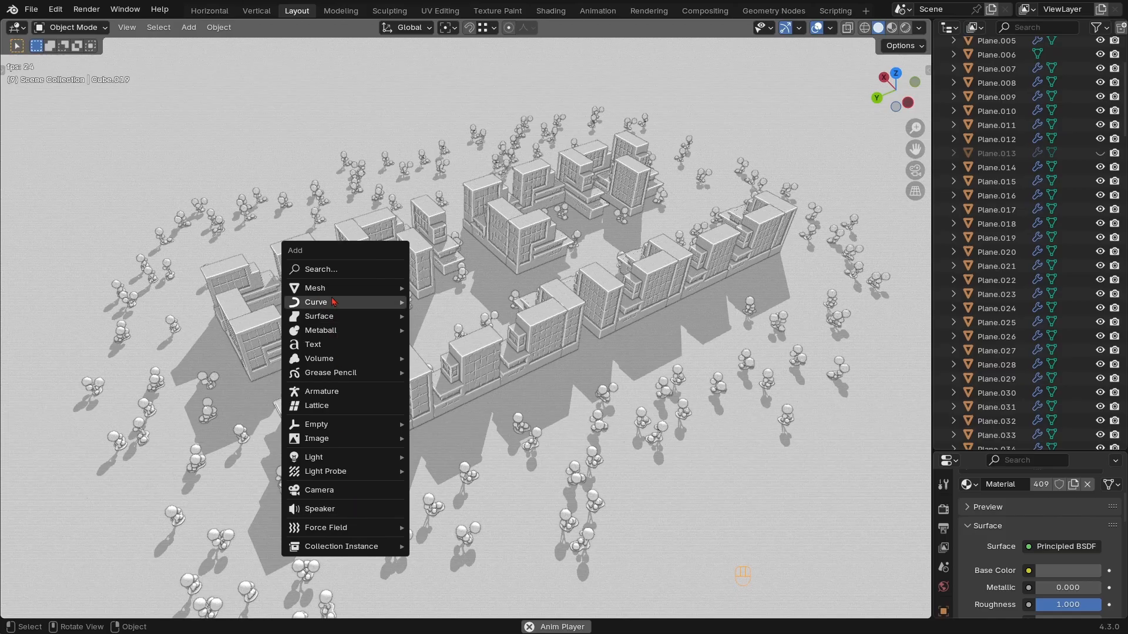
left_click(313, 344)
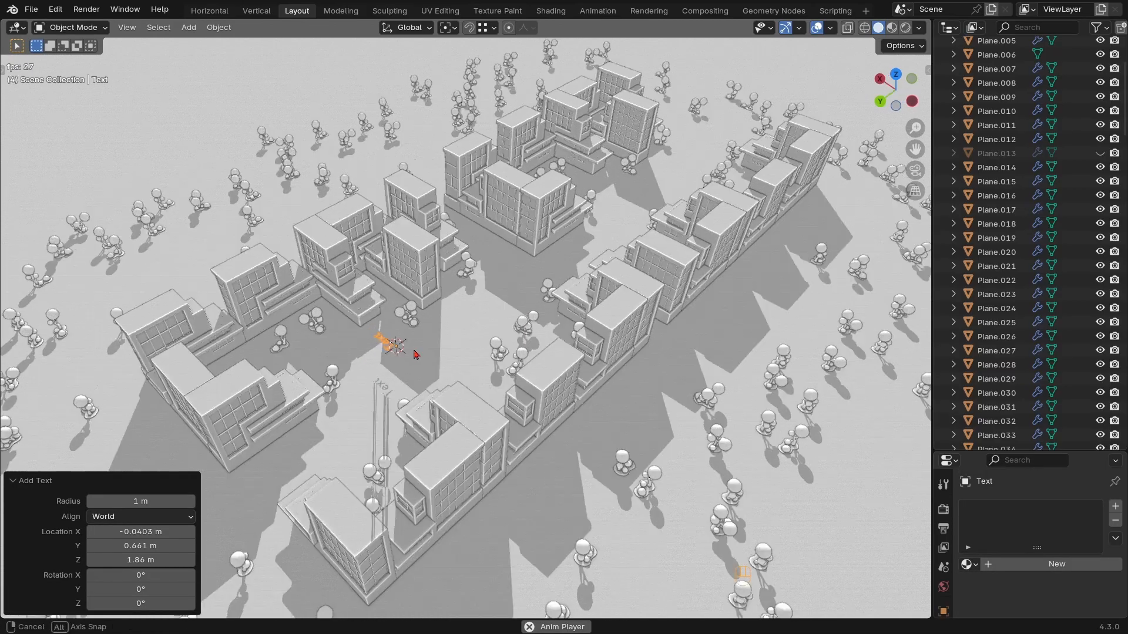
middle_click_drag(415, 355, 478, 360)
key("Tab")
type("a")
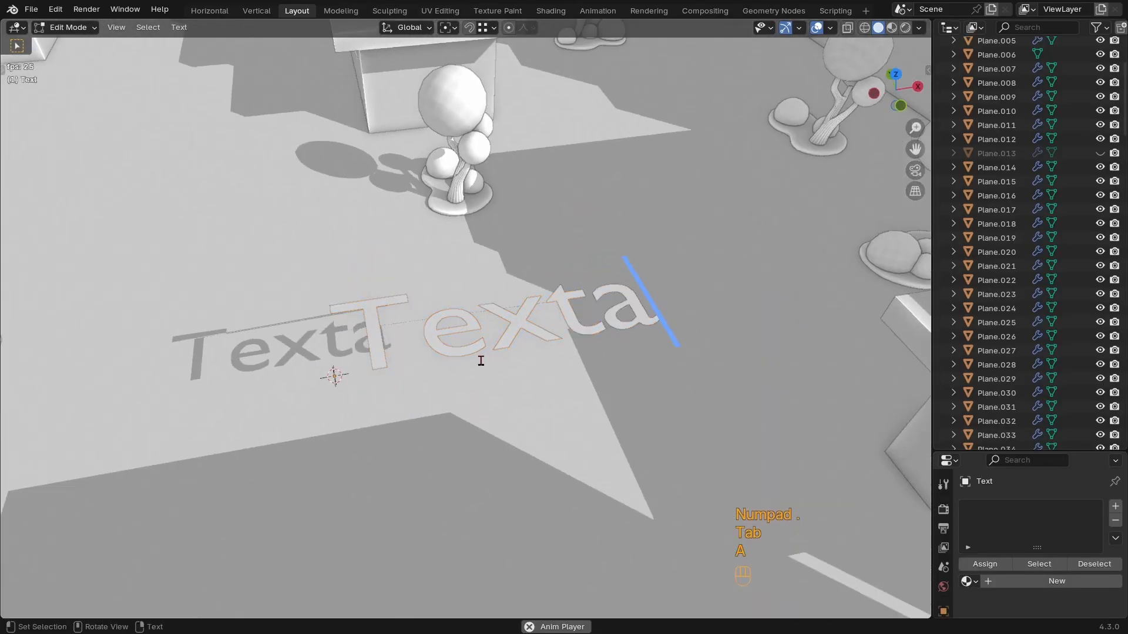
key("ctrl+a")
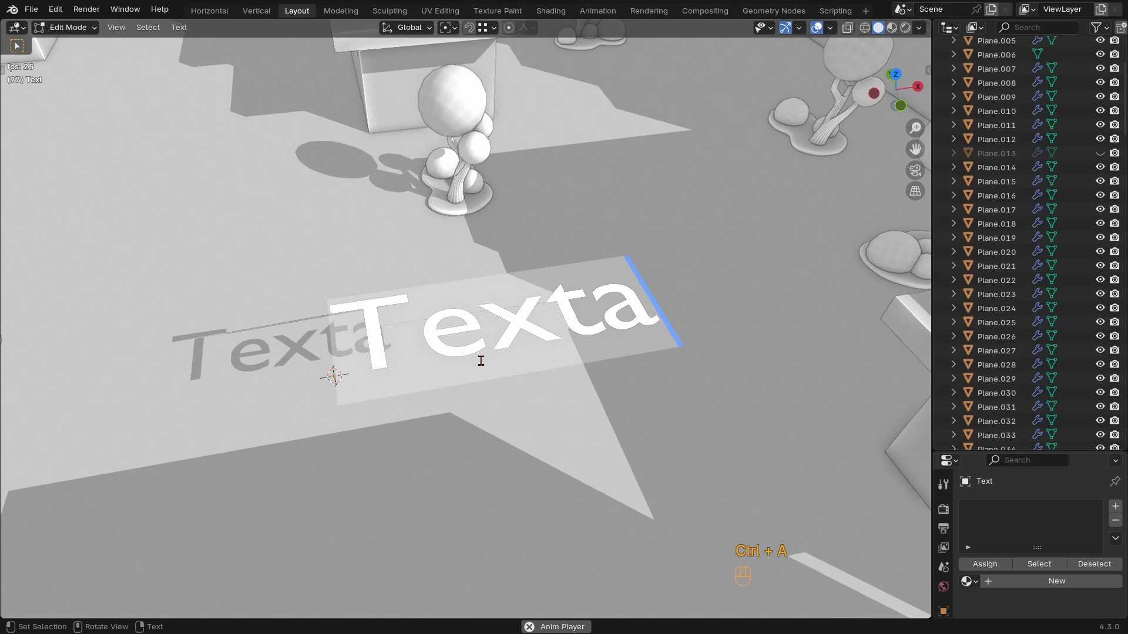
type("CITY")
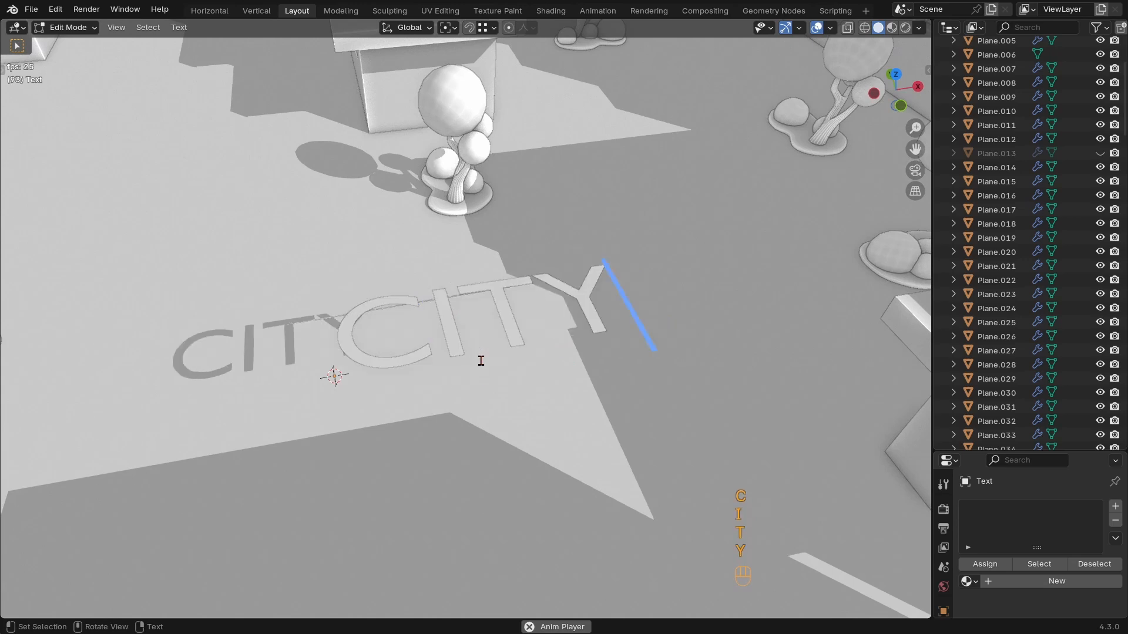
Select all the characters of CITY, enlarge the properties editor and show the text's shape, geometry and font settings
key("ctrl+a")
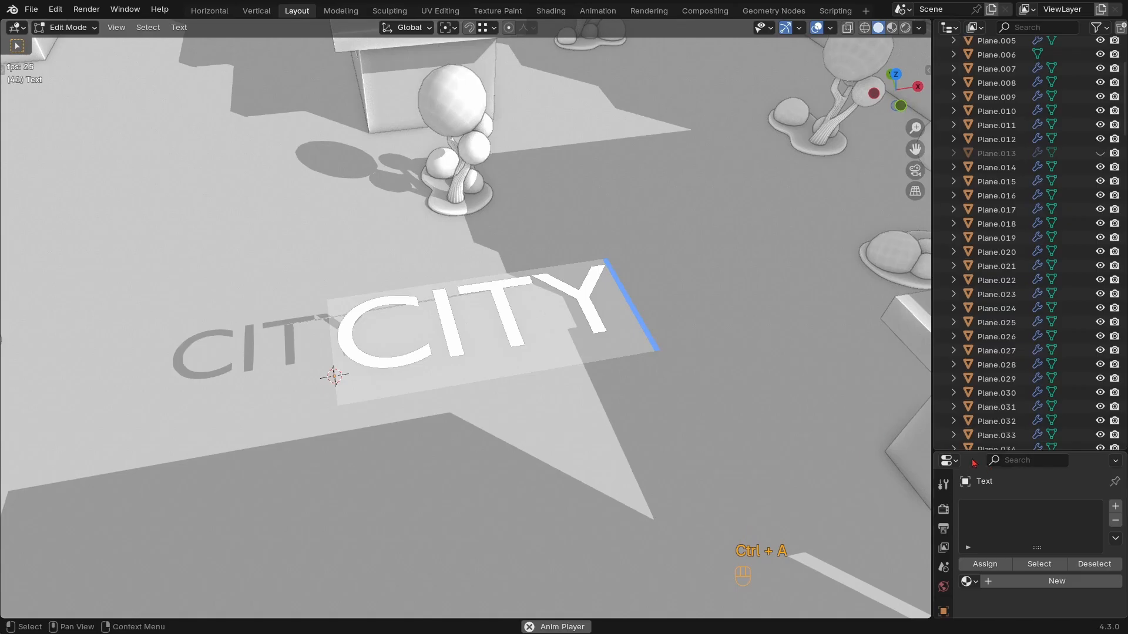
left_click_drag(975, 452, 975, 155)
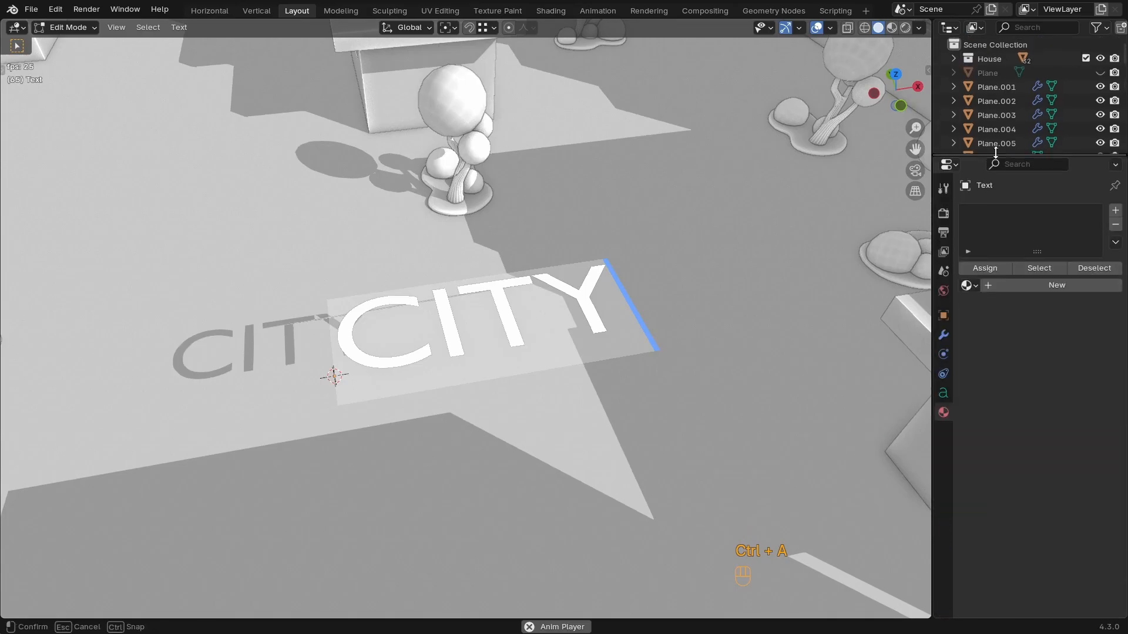
left_click(943, 391)
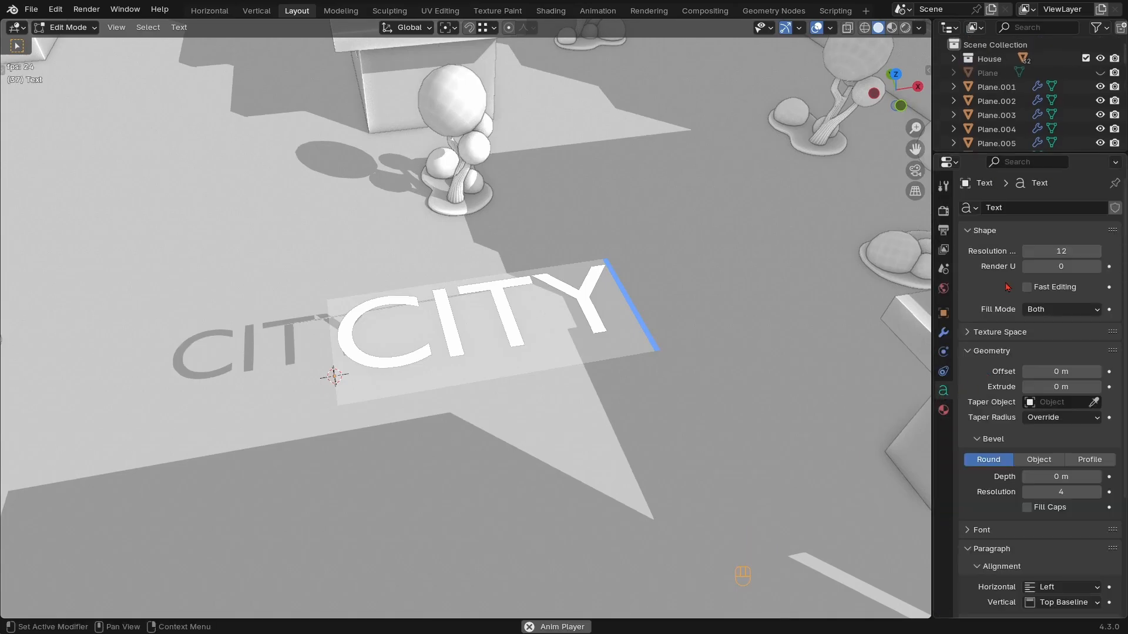
middle_click_drag(992, 418, 1017, 371)
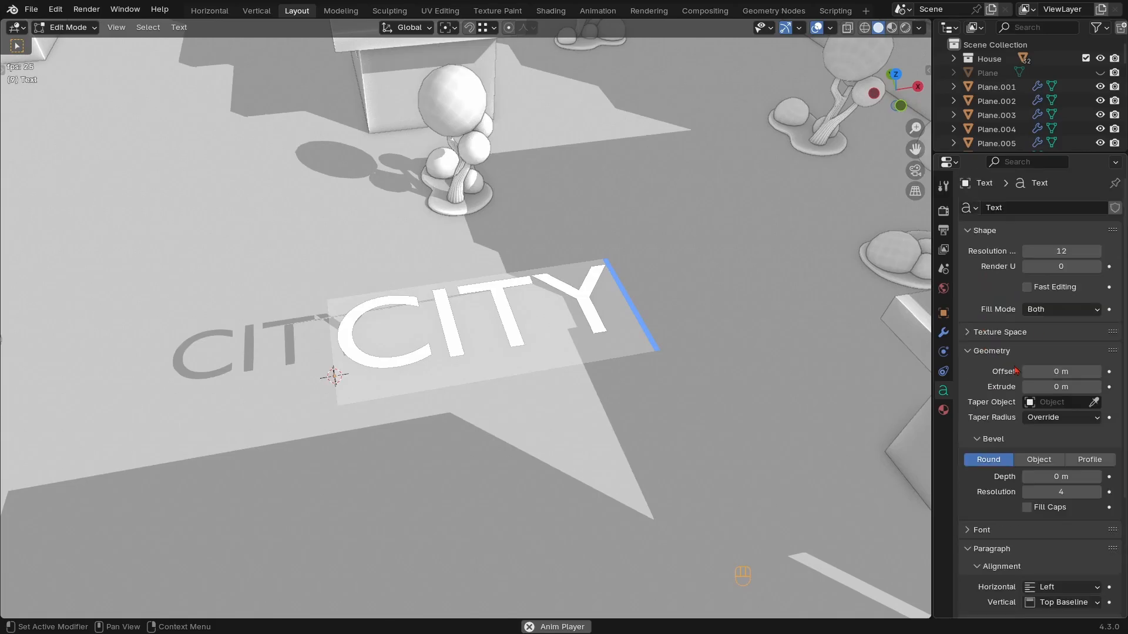
left_click(967, 332)
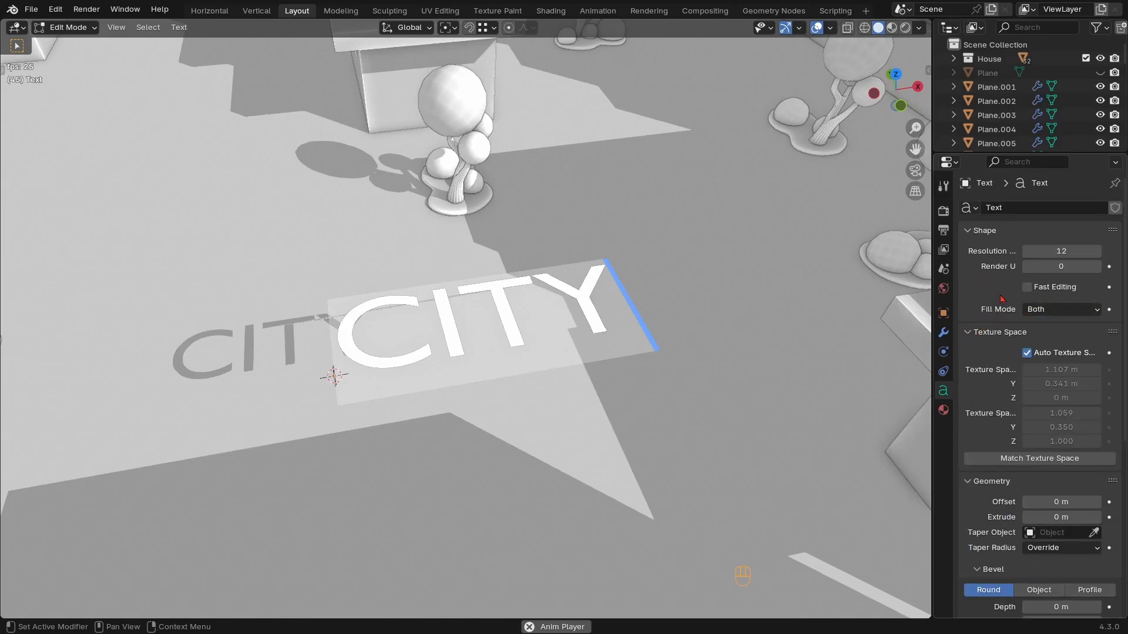
left_click(967, 333)
scroll(992, 321, "down", 3)
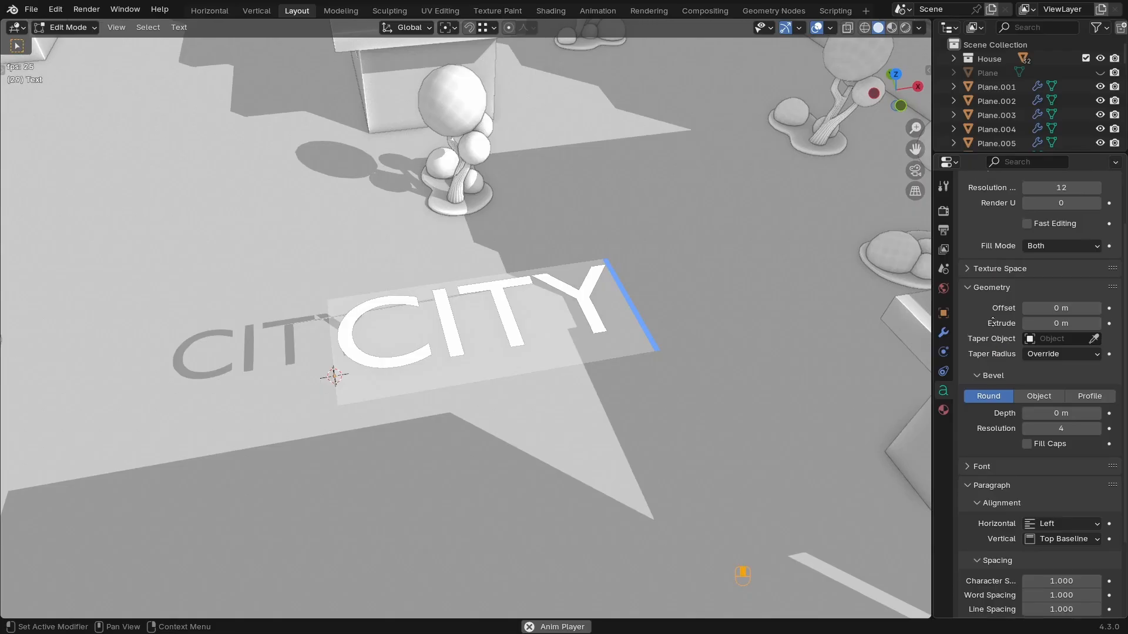
scroll(992, 321, "down", 5)
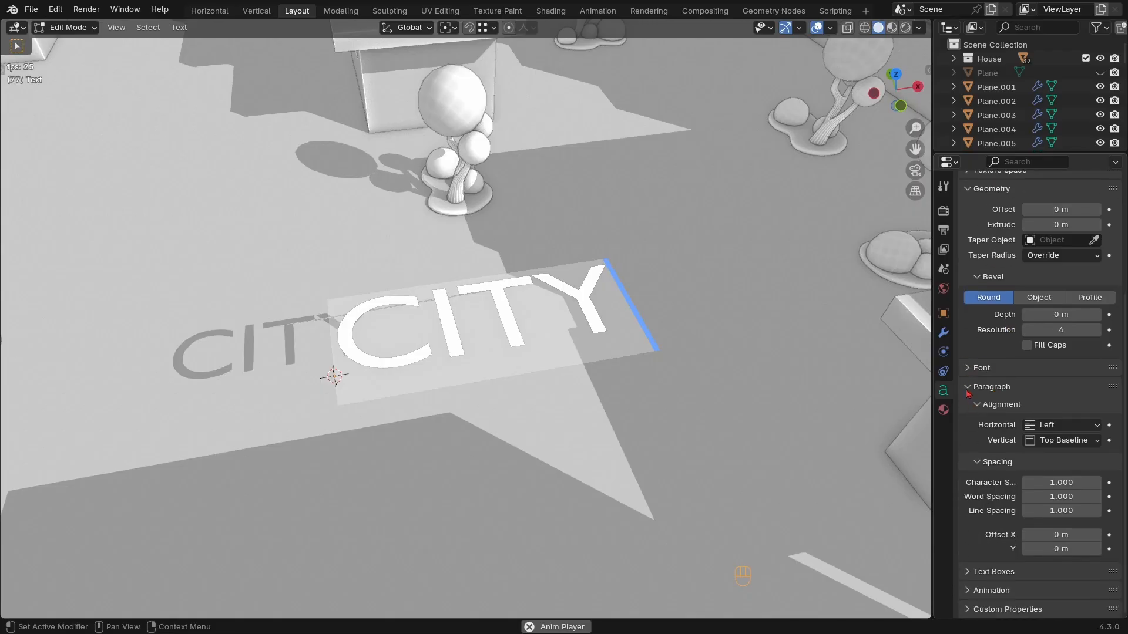
Load Segoe UI Black from the Windows fonts folder as the regular font of the CITY text
left_click(969, 389)
left_click(975, 531)
middle_click_drag(975, 530, 984, 322)
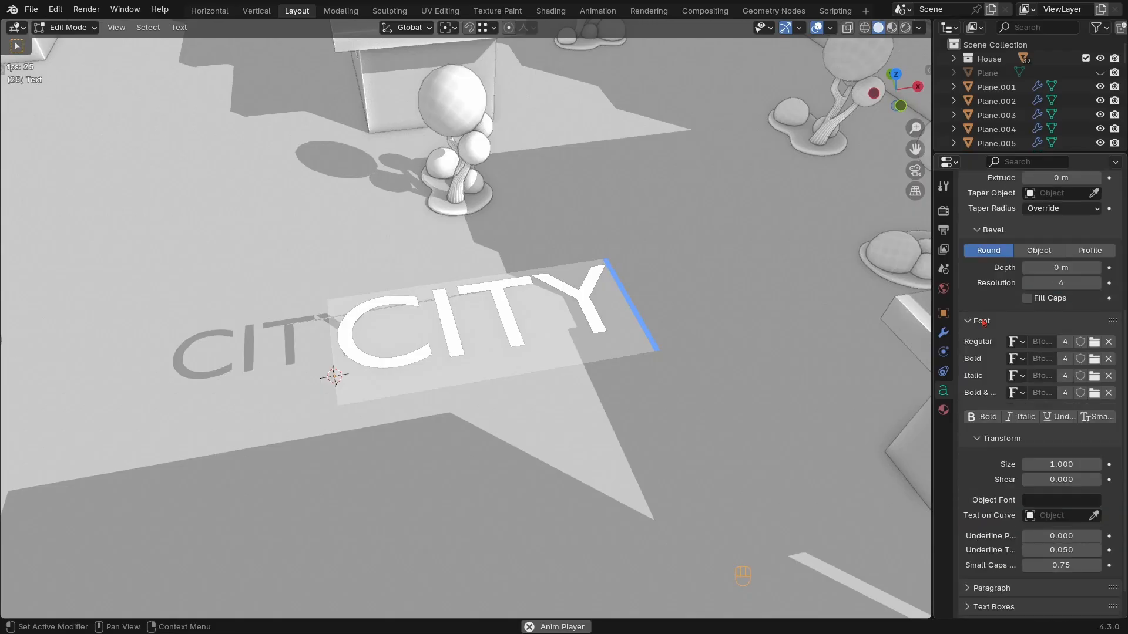
left_click(1094, 342)
scroll(539, 294, "down", 20)
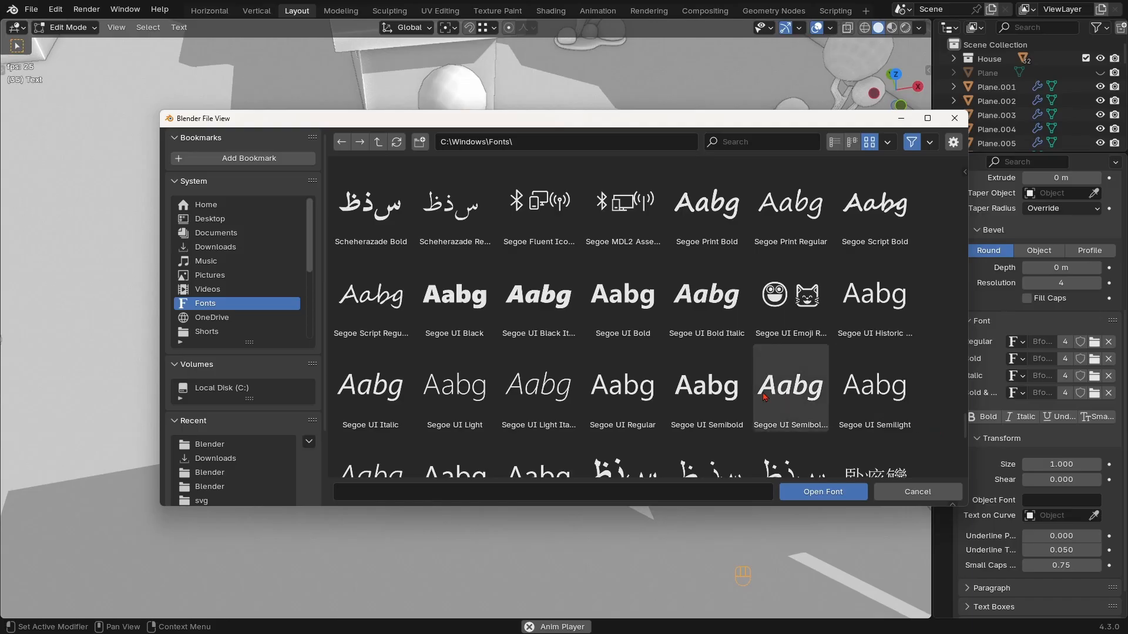
left_click(466, 317)
left_click(808, 492)
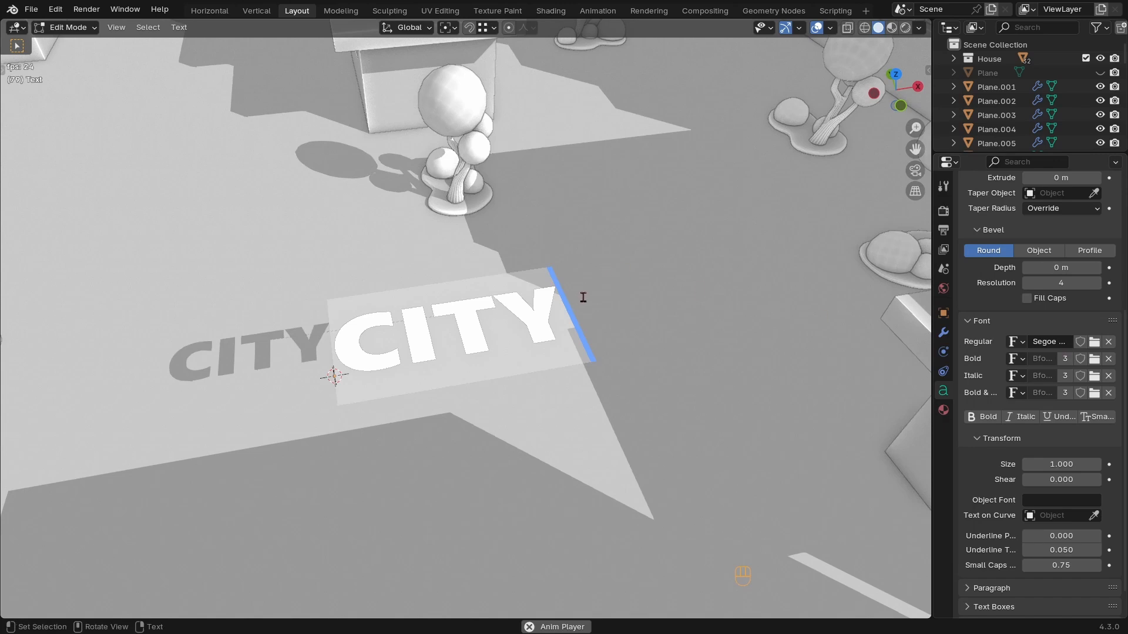
Give the CITY text thickness with an extrude of about 0.173 m
middle_click_drag(584, 297, 569, 323)
scroll(1034, 370, "down", 1)
scroll(980, 352, "up", 1)
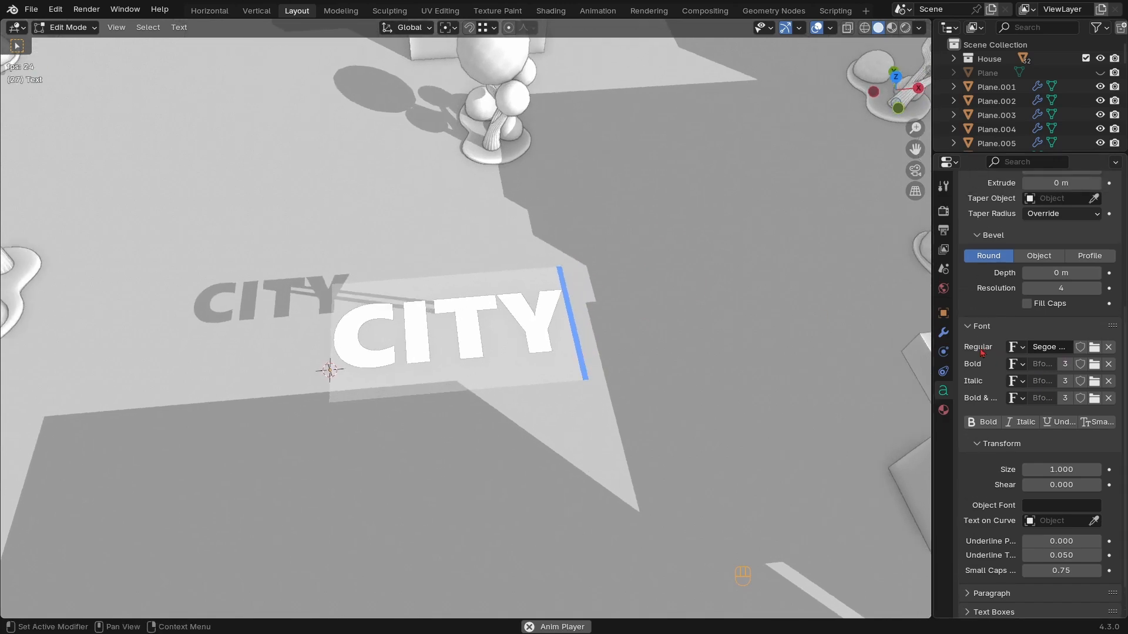
left_click(967, 328)
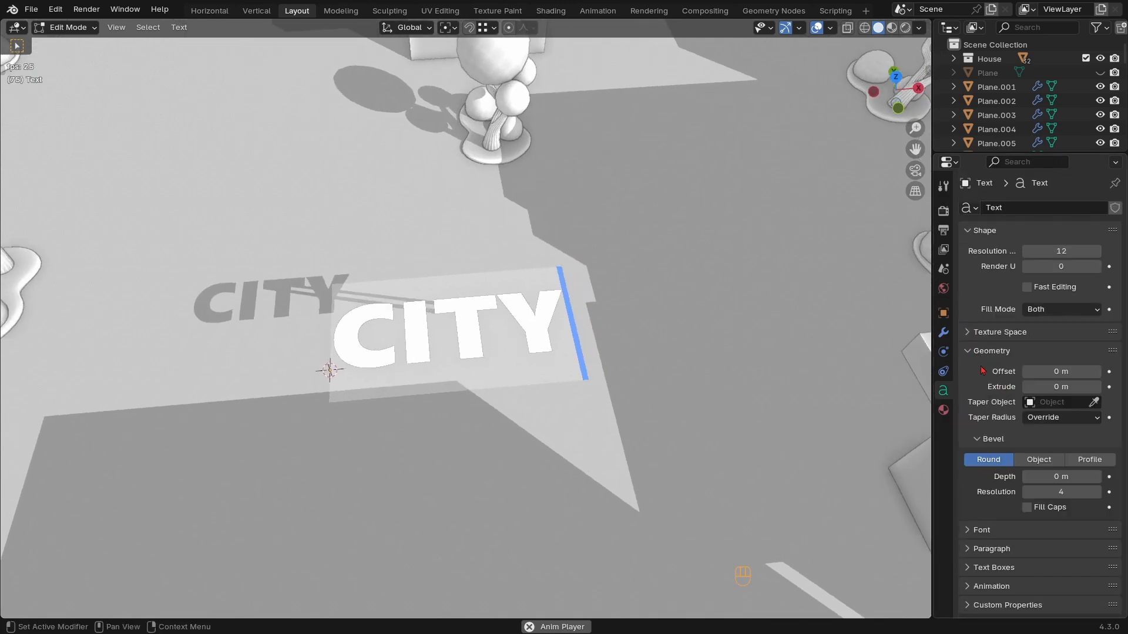
left_click_drag(1061, 387, 1113, 386, "shift")
middle_click_drag(520, 368, 564, 308)
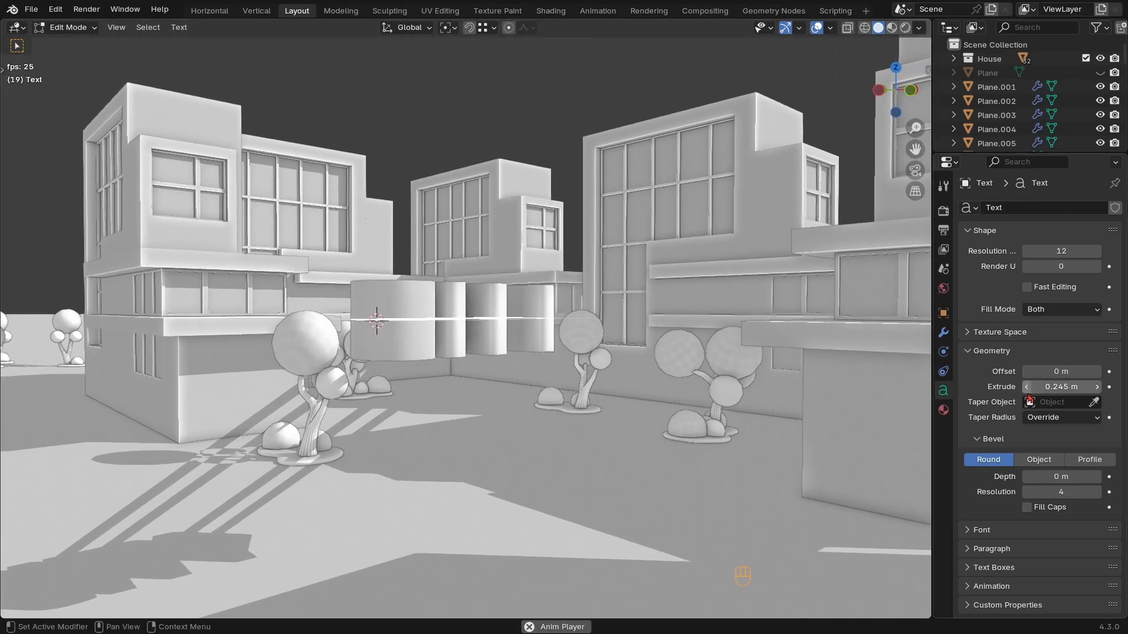
left_click_drag(1061, 388, 1045, 389, "shift")
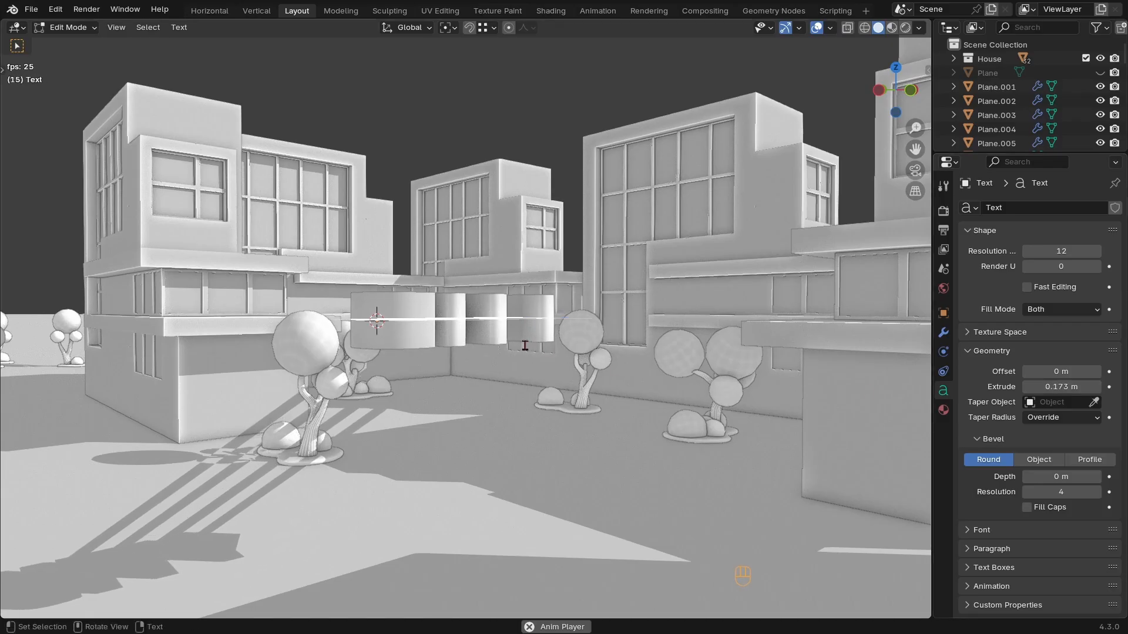
Leave text editing and scale the CITY text up uniformly to about 2.9 times its size
middle_click_drag(525, 346, 472, 410)
key("Tab")
scroll(543, 346, "up", 3)
key("s")
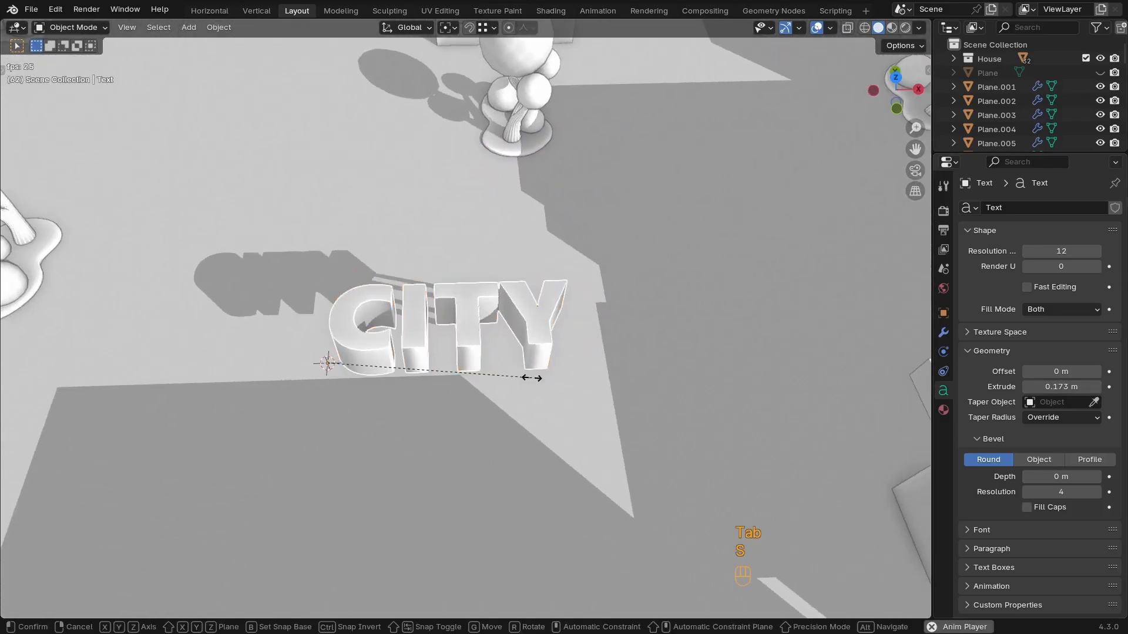
left_click(928, 361)
scroll(657, 405, "down", 6)
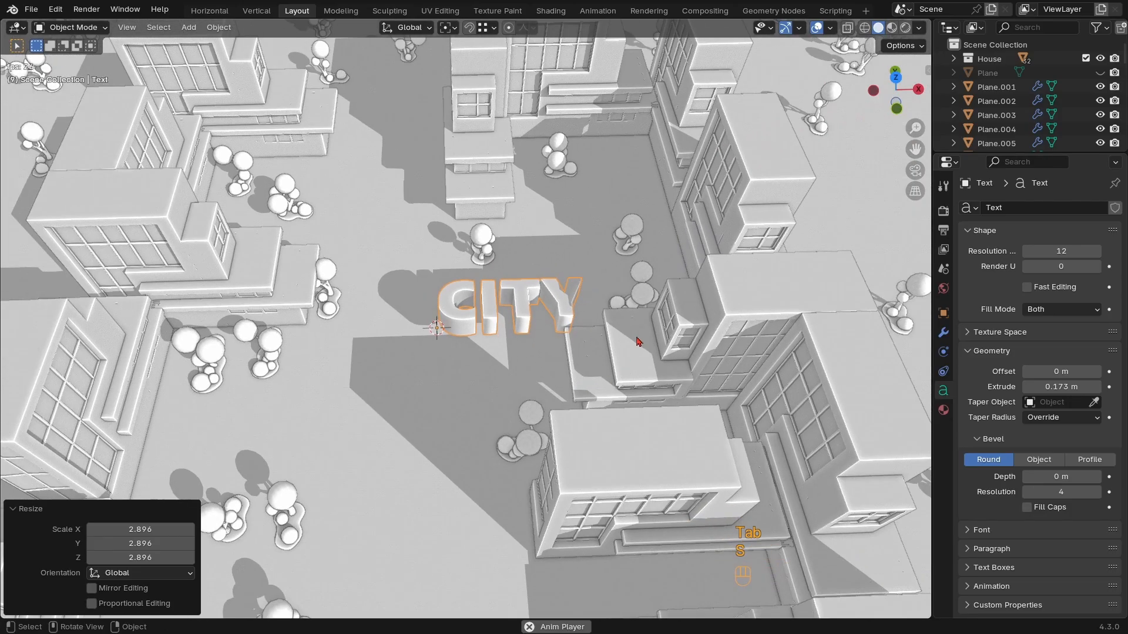
Stand the CITY text upright by rotating it 90° about the global X axis
key("r")
key("x")
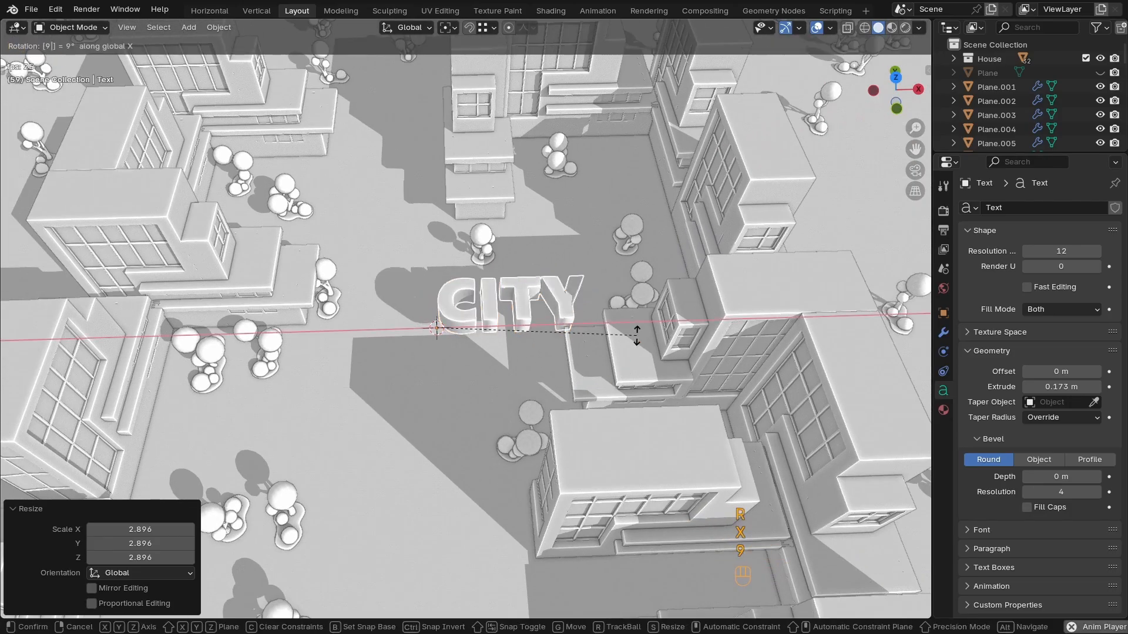
key("9")
key("0")
left_click(636, 336)
Scale the upright CITY text uniformly by 1.942 and again by 0.424
scroll(637, 336, "down", 4)
key("s")
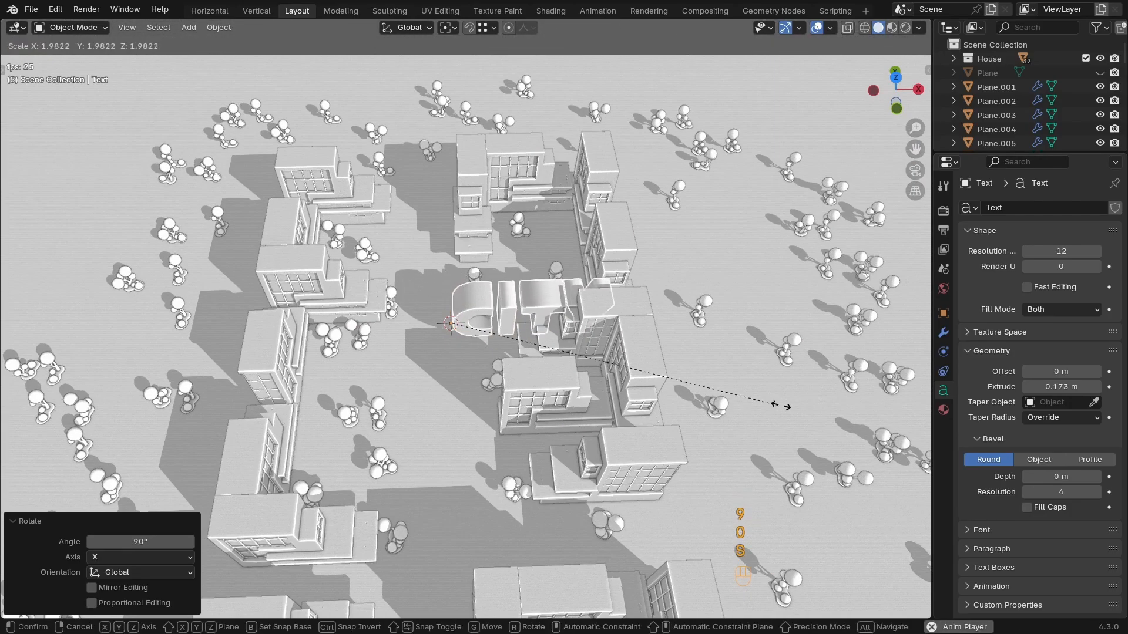
left_click(775, 407)
key("s")
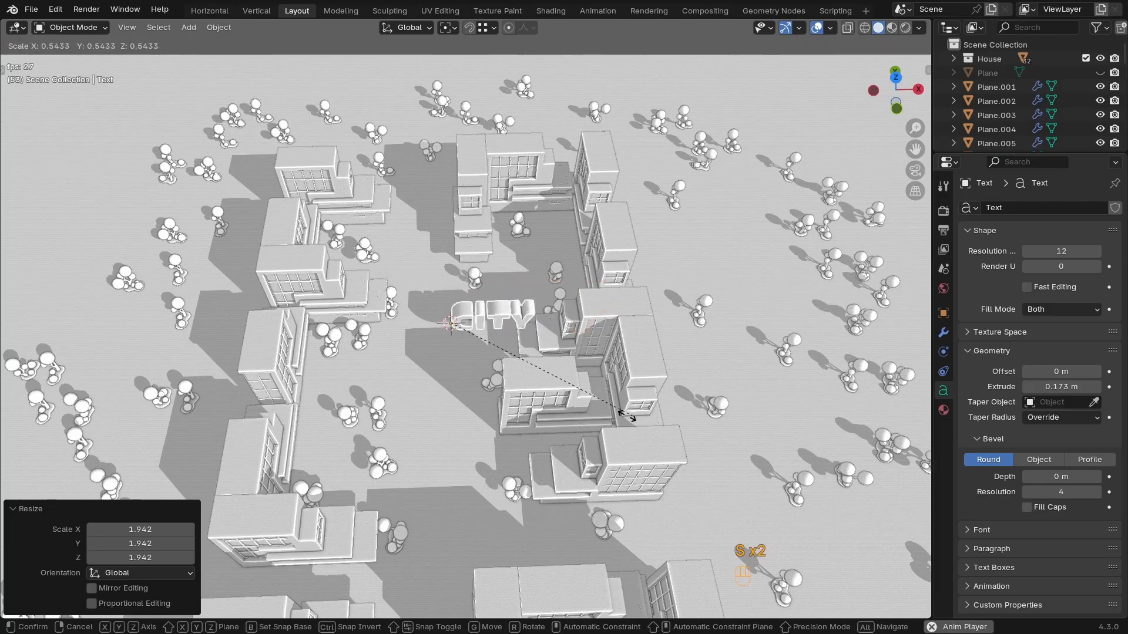
left_click(577, 409)
scroll(611, 315, "up", 5)
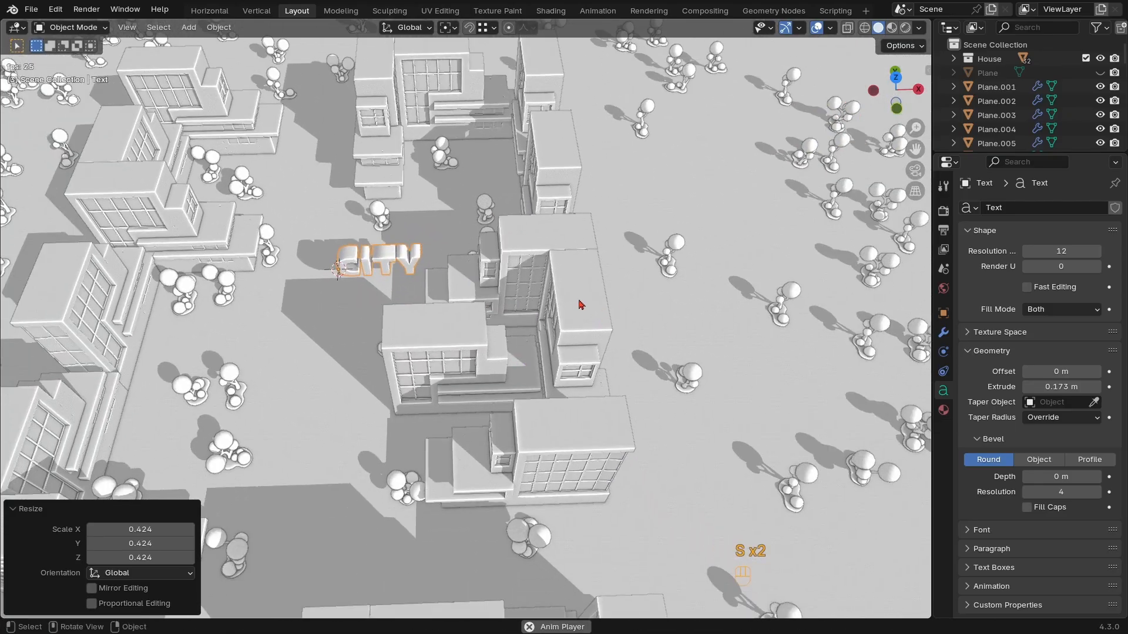
Place the 3D cursor on the roof of a house in the neighbouring row and snap the CITY text to it
middle_click_drag(580, 305, 628, 276)
middle_click_drag(629, 276, 669, 323, "ctrl")
scroll(669, 323, "up", 2)
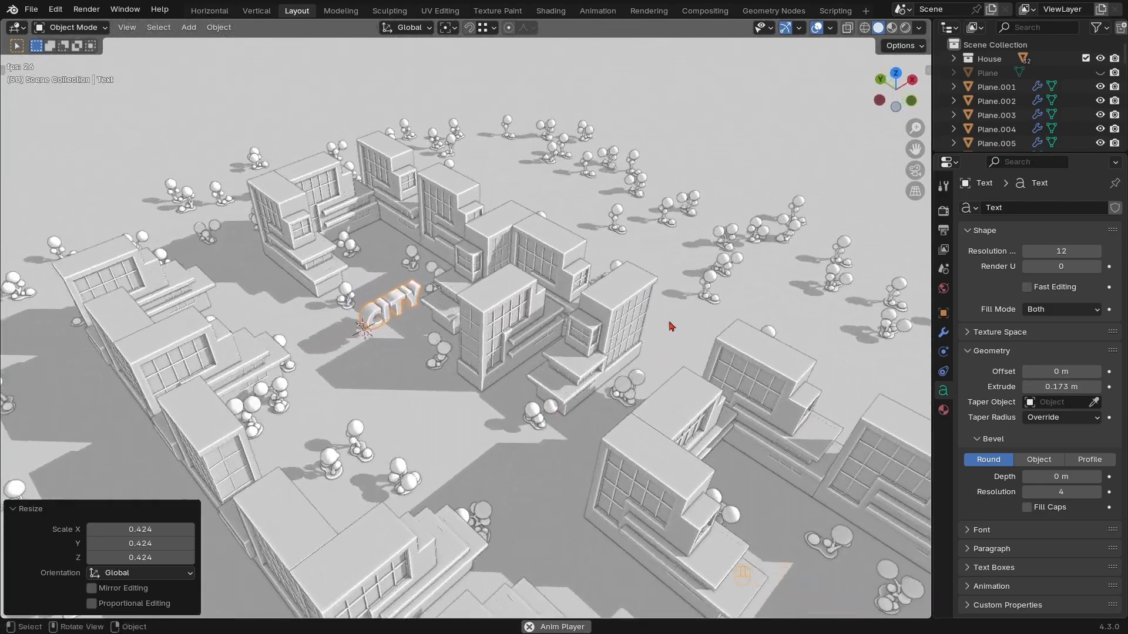
right_click(743, 339, "shift")
key("shift")
key("shift+s")
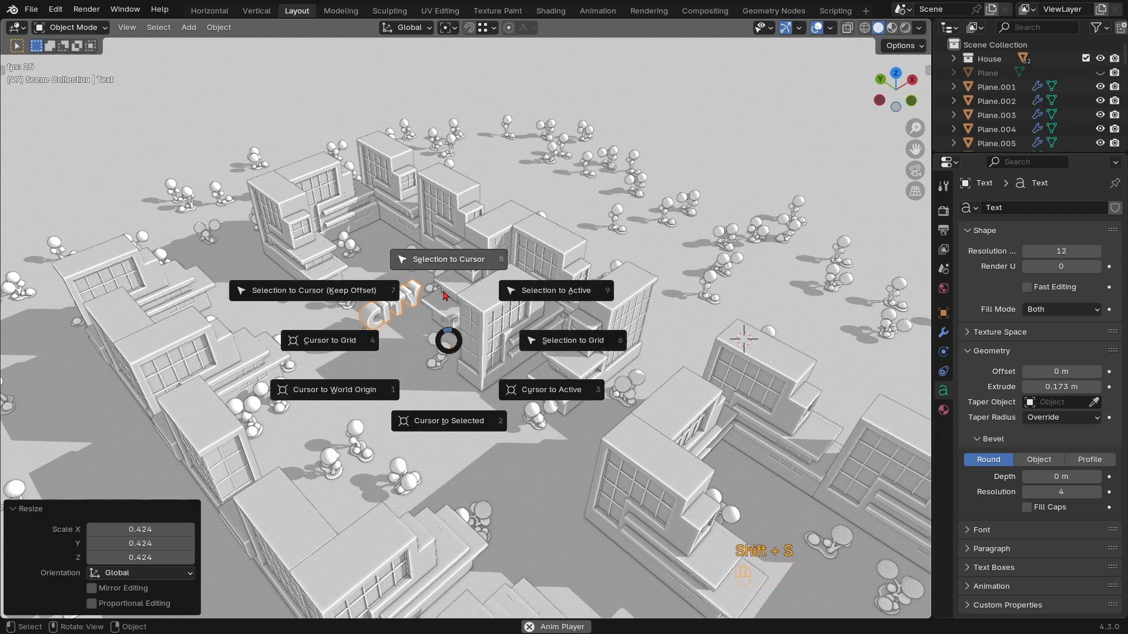
left_click(453, 272)
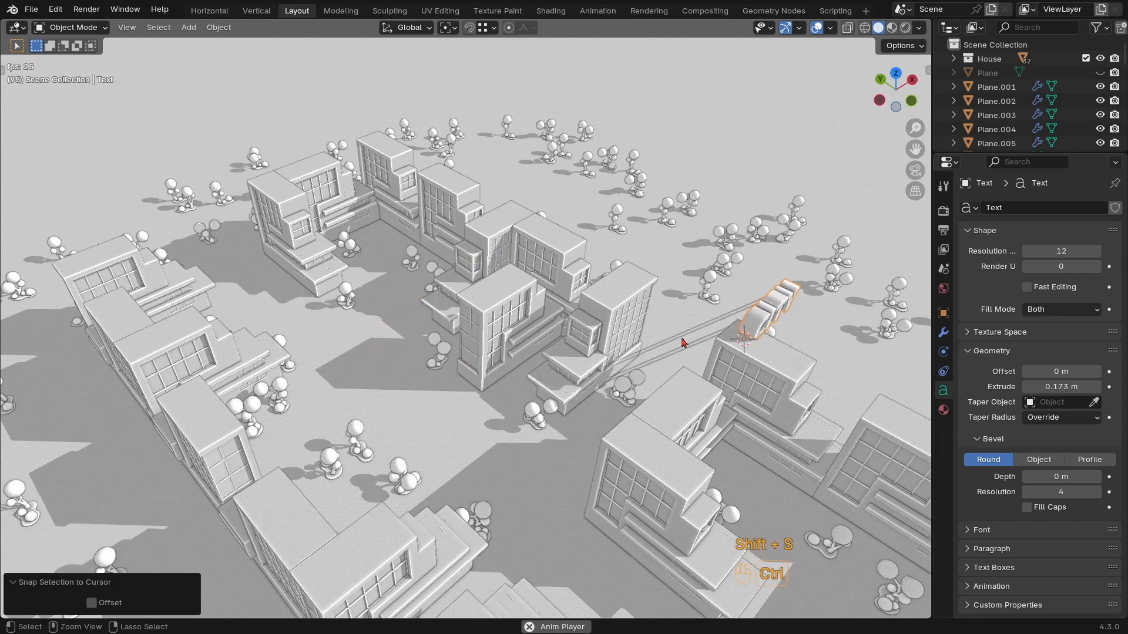
Rotate the CITY text -90° about the global Z axis and scale it down uniformly to 0.867
key("KP_Decimal")
type("rz")
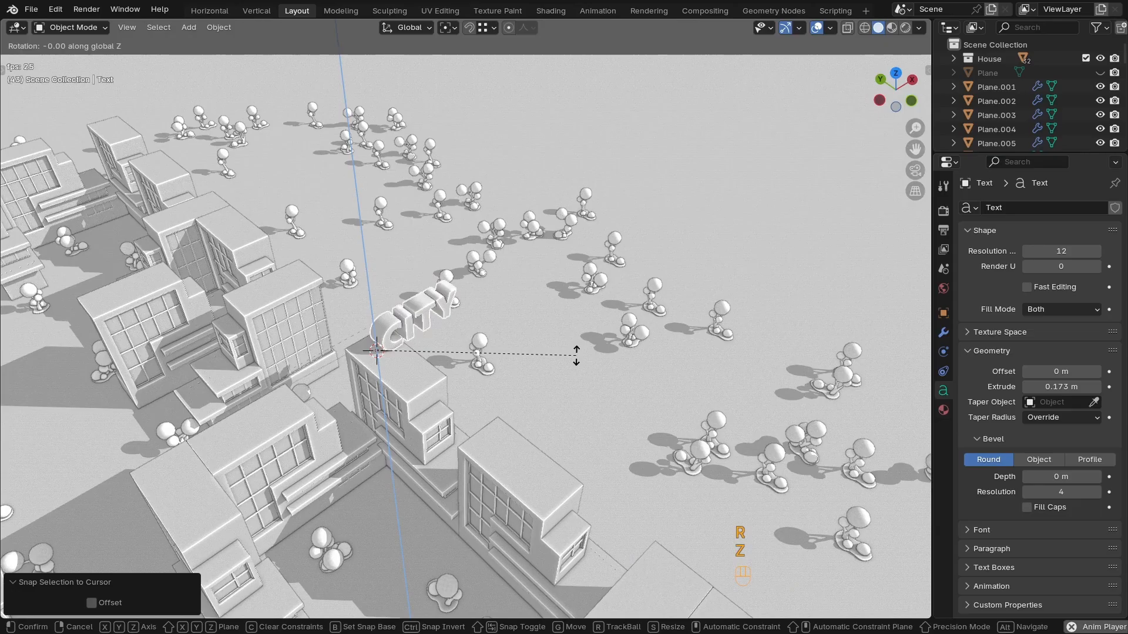
type("90")
type("-")
left_click(576, 356)
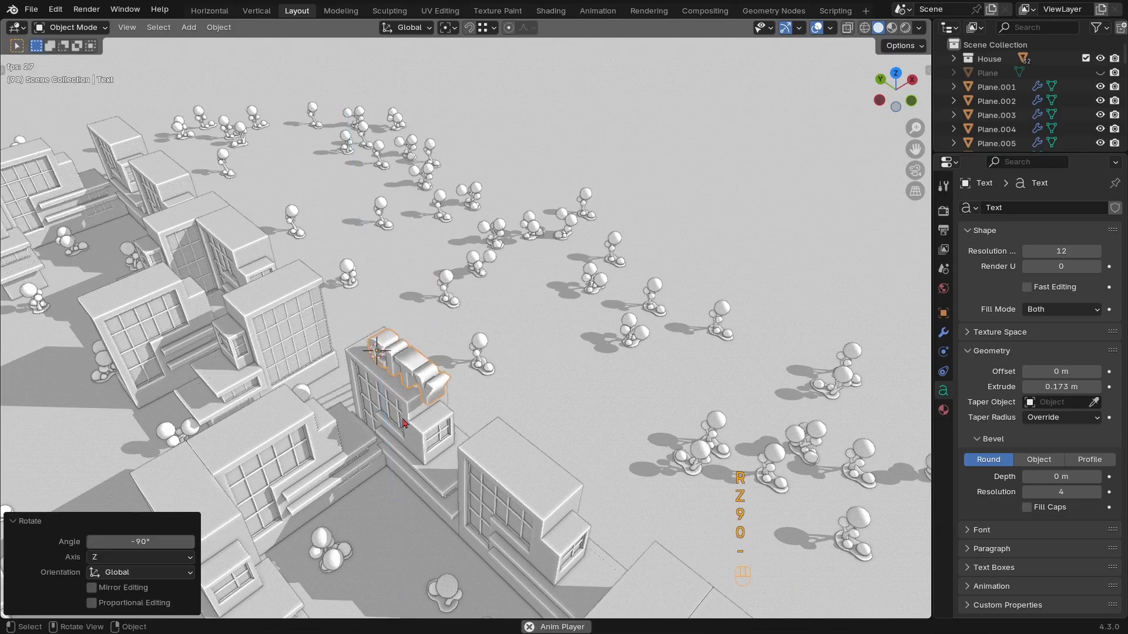
middle_click_drag(576, 356, 461, 423)
key("s")
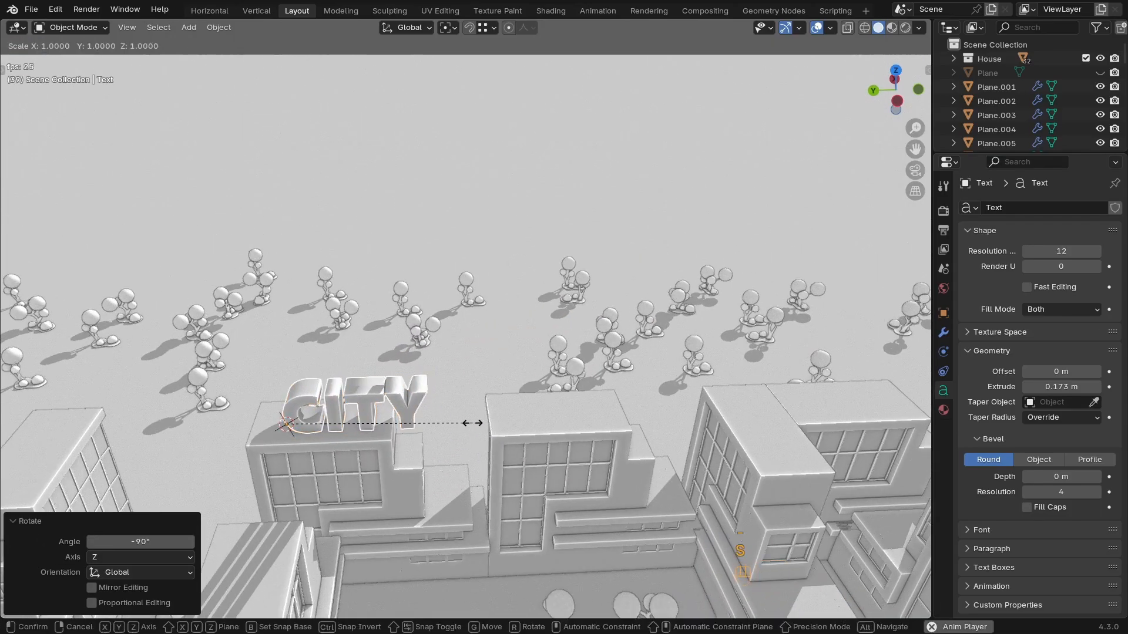
left_click(449, 426)
In side view, move the CITY text about 0.59 m along the global Y axis to centre it over the roof
key("KP_1")
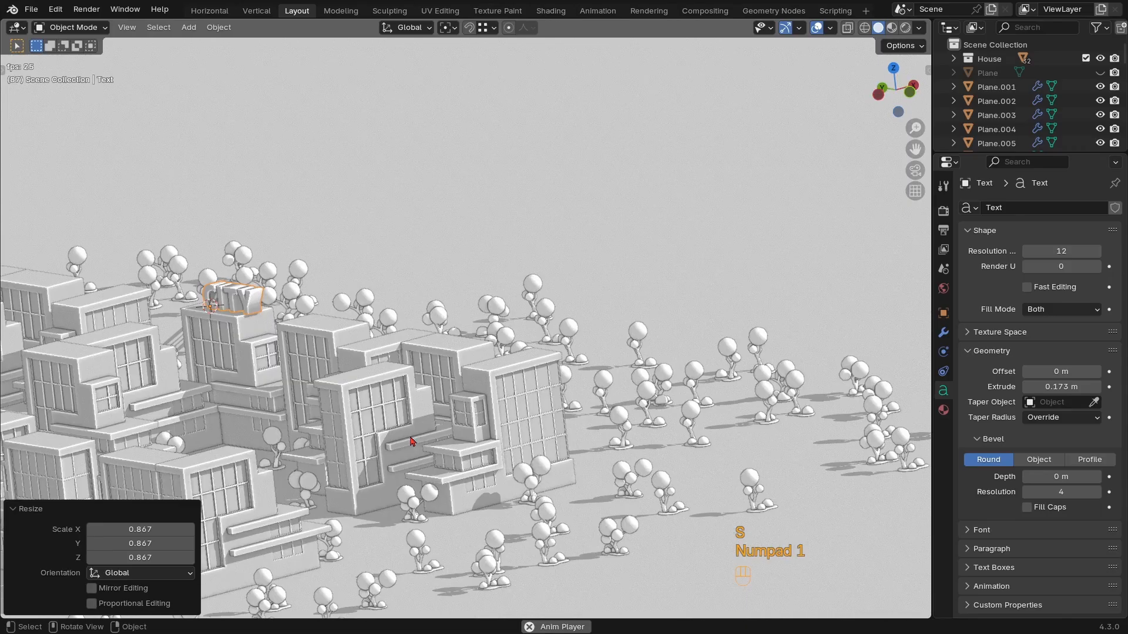
key("KP_3")
middle_click_drag(478, 404, 529, 331, "ctrl")
middle_click_drag(573, 302, 470, 344, "shift")
middle_click_drag(552, 376, 525, 368, "shift")
key("g")
key("x")
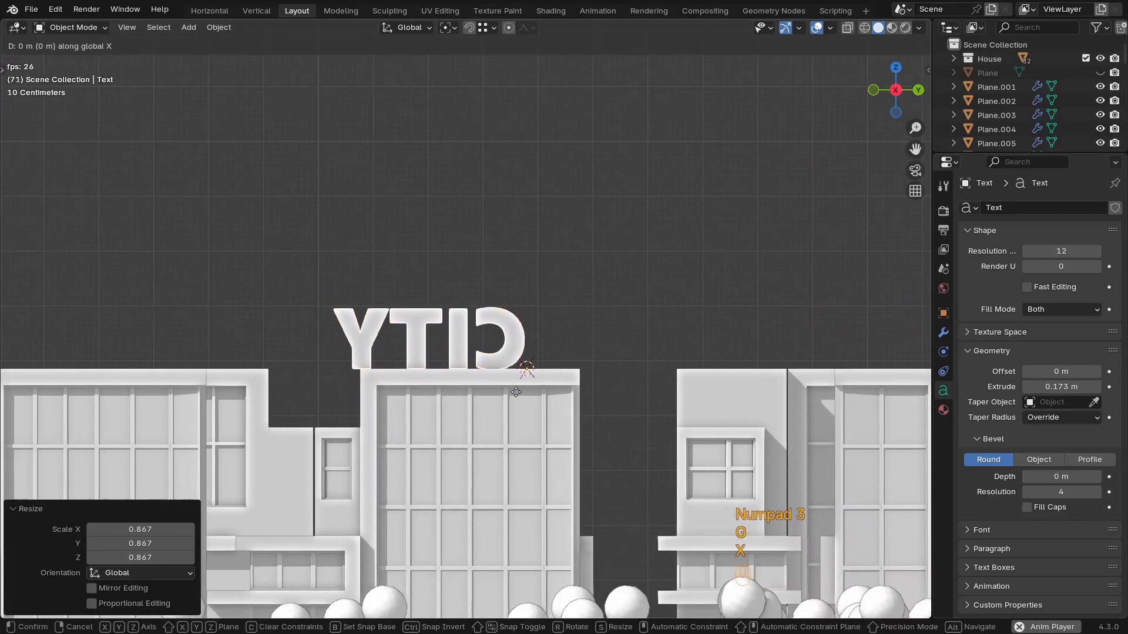
key("y")
left_click(546, 387)
middle_click_drag(494, 420, 409, 473, "ctrl")
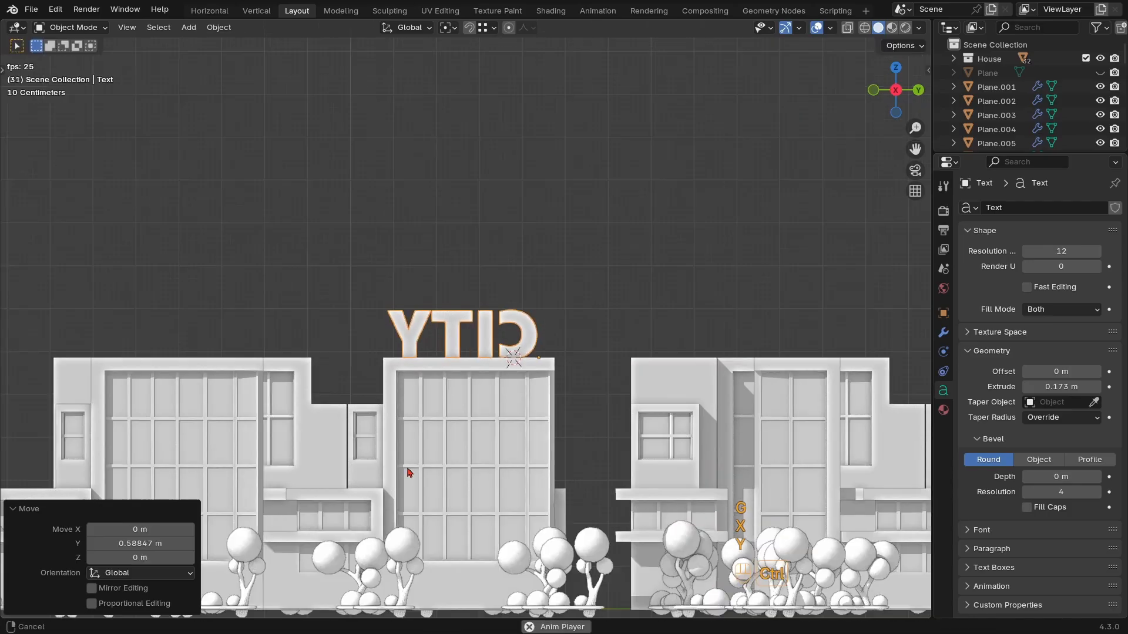
key("g")
key("shift+x")
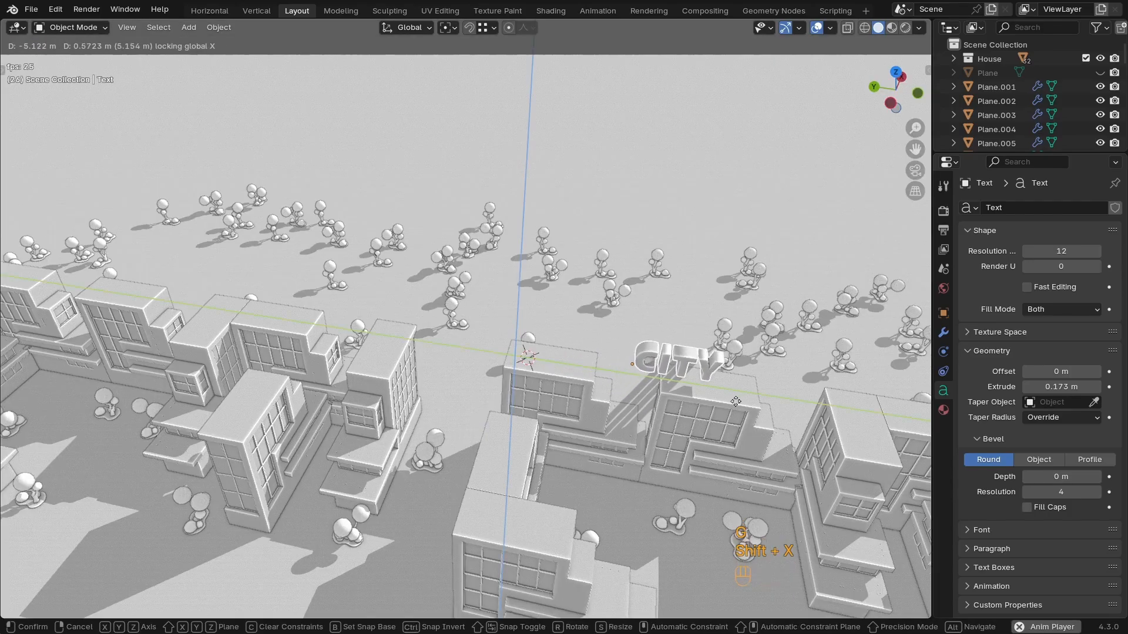
right_click(734, 406)
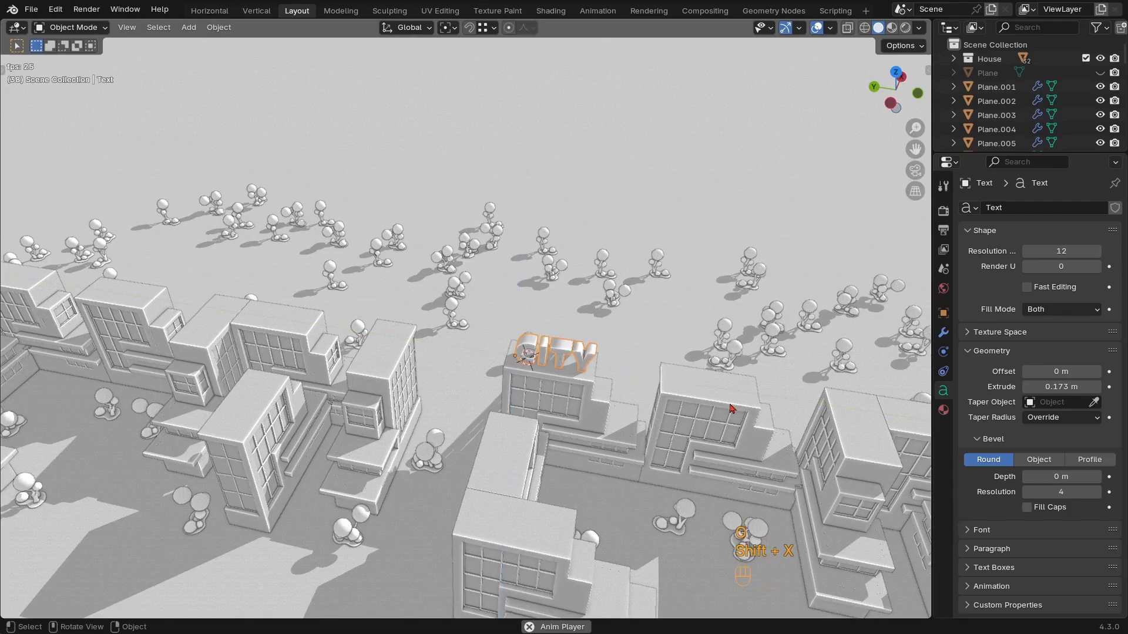
Duplicate the CITY text along the global Y axis onto the roof of the adjacent house
key("shift+d")
key("x")
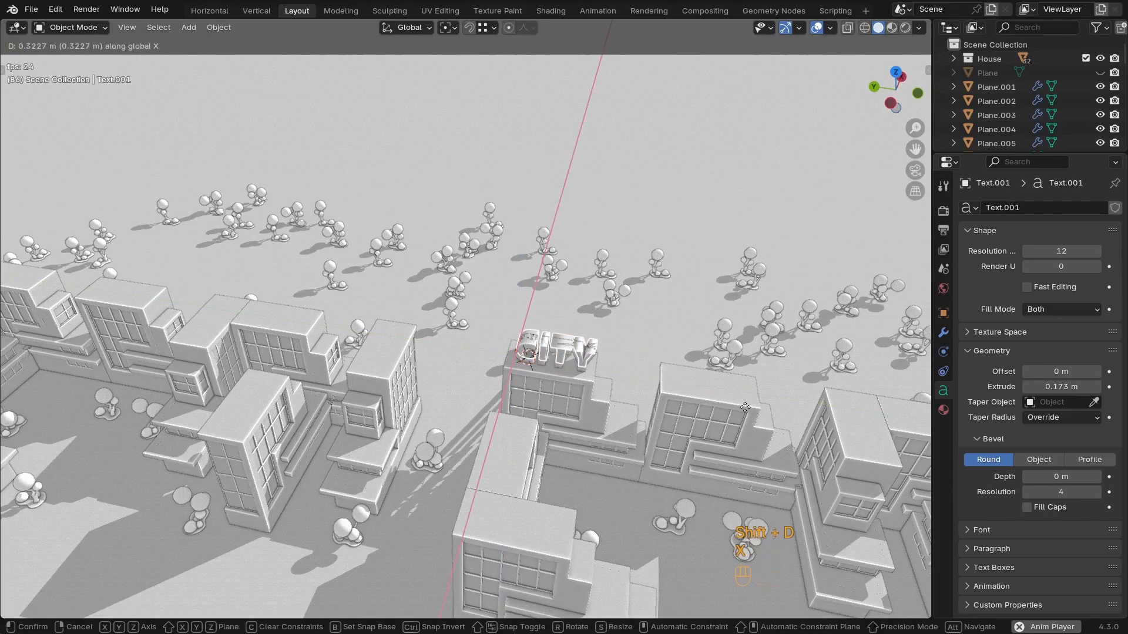
key("y")
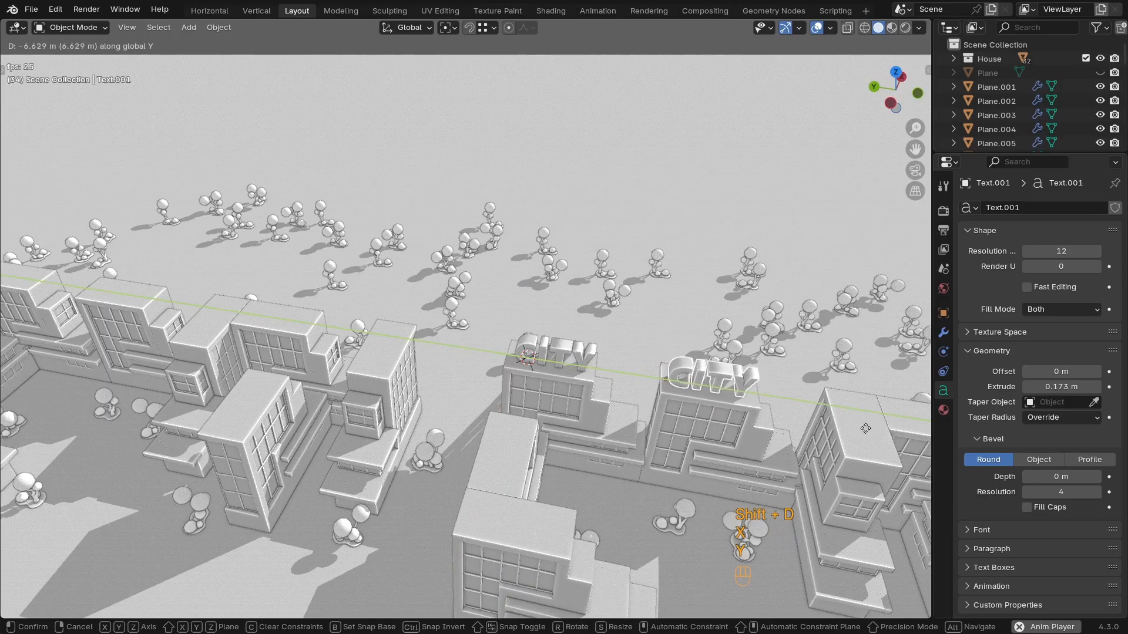
left_click(871, 435)
Replace the wording of the original roof text with ART
middle_click_drag(871, 435, 441, 353)
left_click(445, 322)
key("Tab")
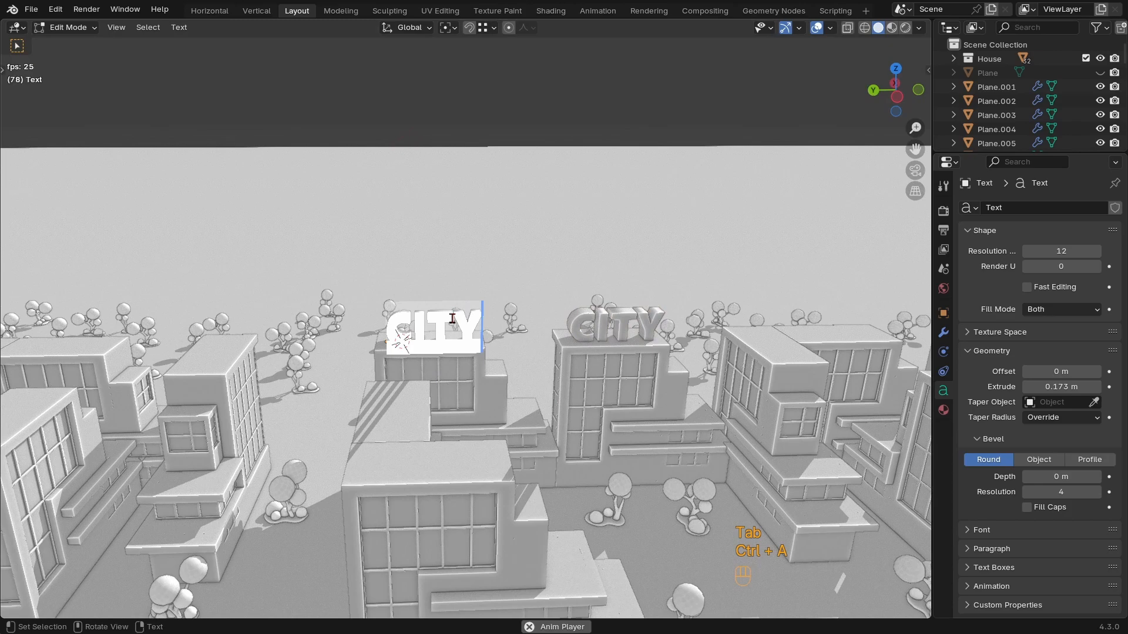
type("ART")
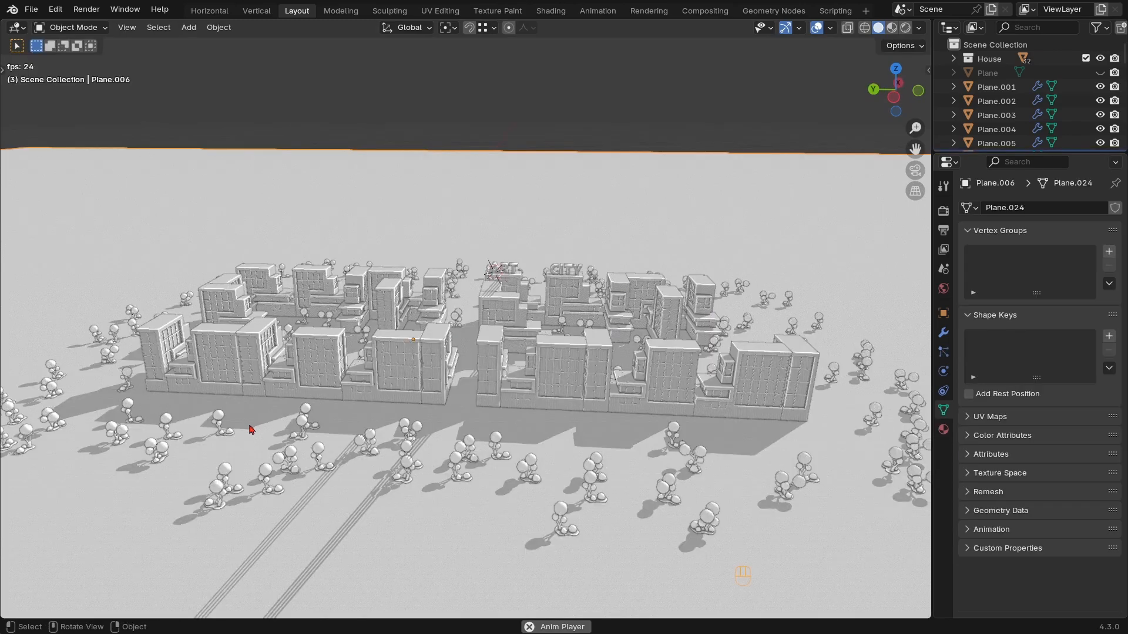
Add a camera to the scene
middle_click_drag(252, 429, 257, 183)
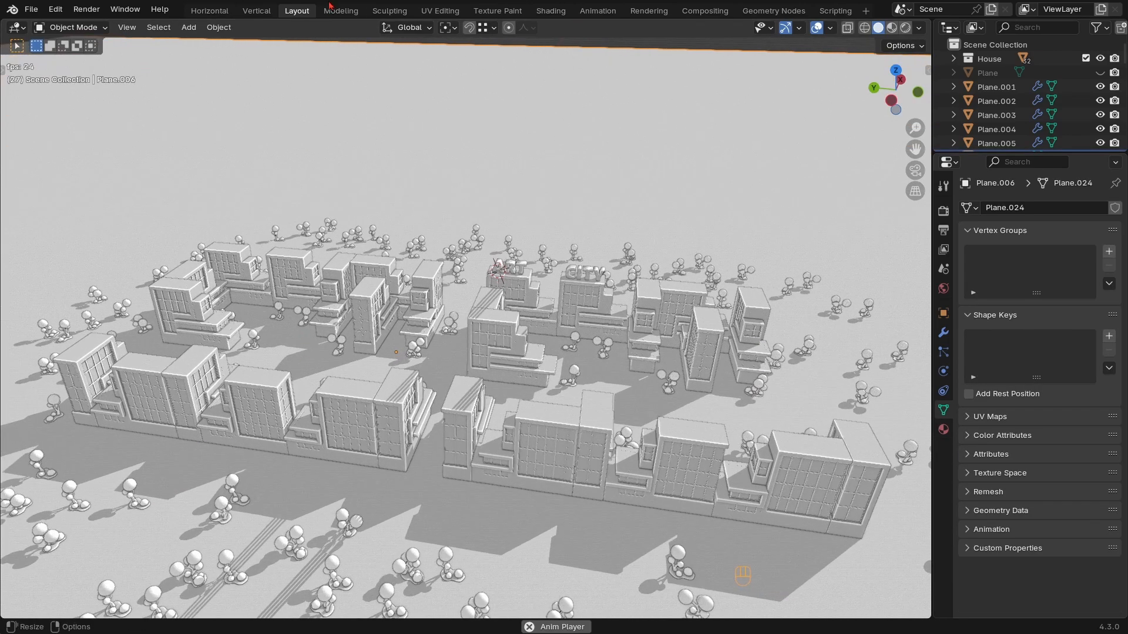
key("shift+a")
key("shift+a")
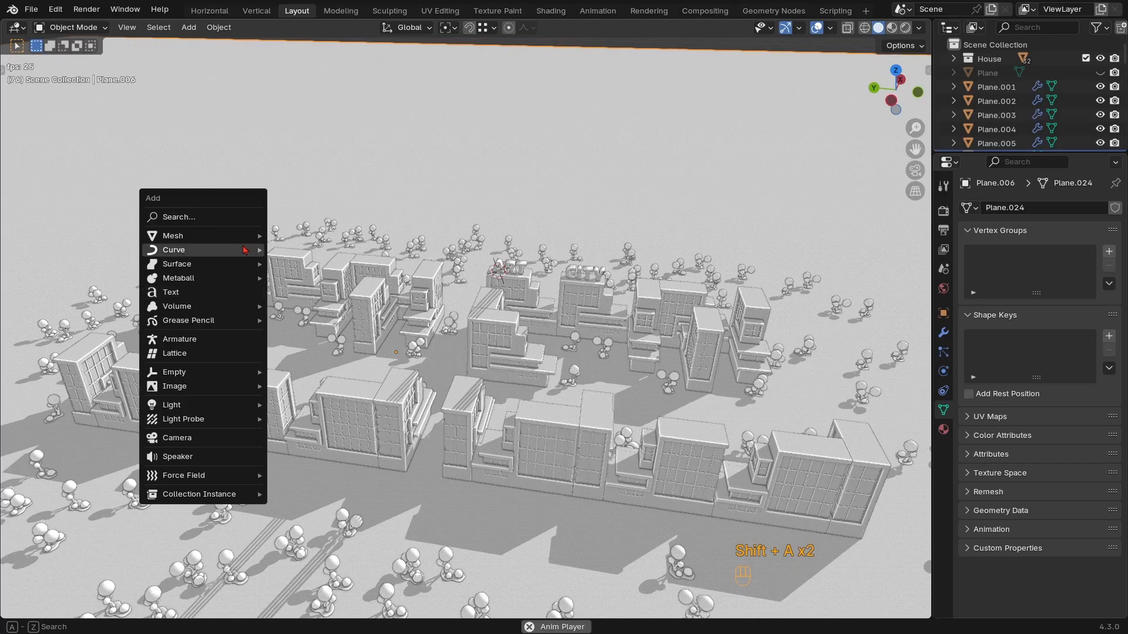
mouse_move(244, 250)
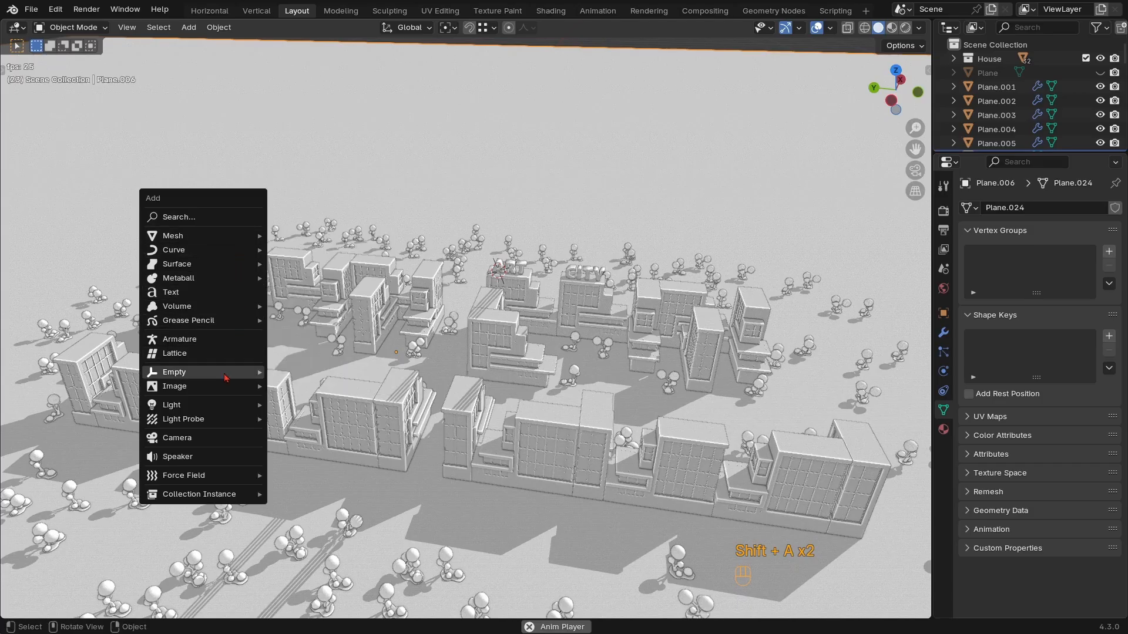
left_click(191, 439)
scroll(456, 372, "down", 4)
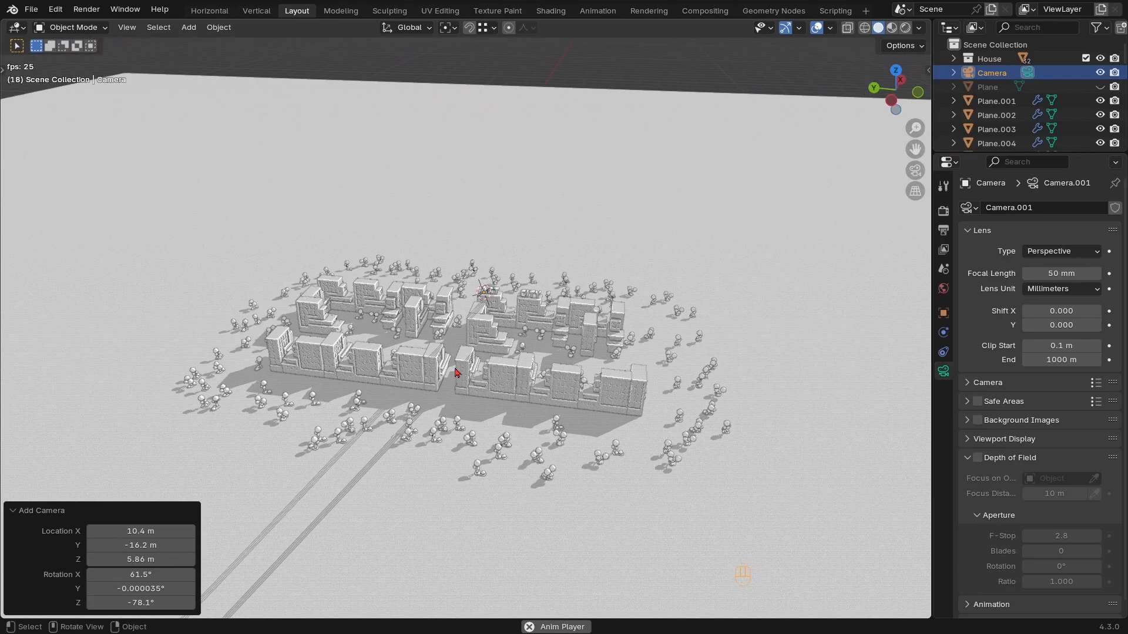
Frame the end of the house block from an elevated corner angle, align the camera to that view and leave the camera view
scroll(480, 355, "up", 1)
mouse_move(481, 355)
middle_mouse_down()
mouse_move(396, 351)
mouse_move(493, 352)
mouse_move(453, 360)
mouse_move(445, 323)
mouse_move(451, 371)
mouse_move(561, 347)
mouse_move(564, 194)
mouse_move(502, 438)
mouse_move(519, 385)
mouse_move(365, 370)
mouse_move(498, 378)
middle_mouse_up()
key("z")
key("z")
left_click(819, 399)
mouse_move(584, 378)
middle_mouse_down("ctrl")
mouse_move(513, 368)
mouse_move(506, 325)
mouse_move(517, 351)
mouse_move(526, 335)
middle_mouse_up("ctrl")
left_click(377, 435)
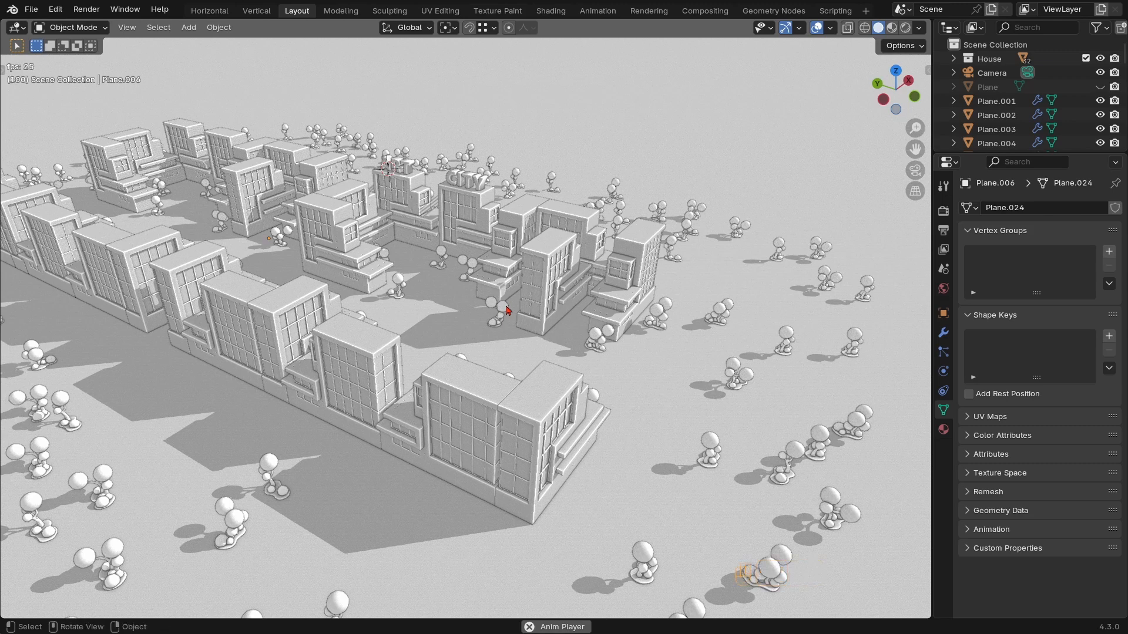
key("ctrl+alt+KP_0")
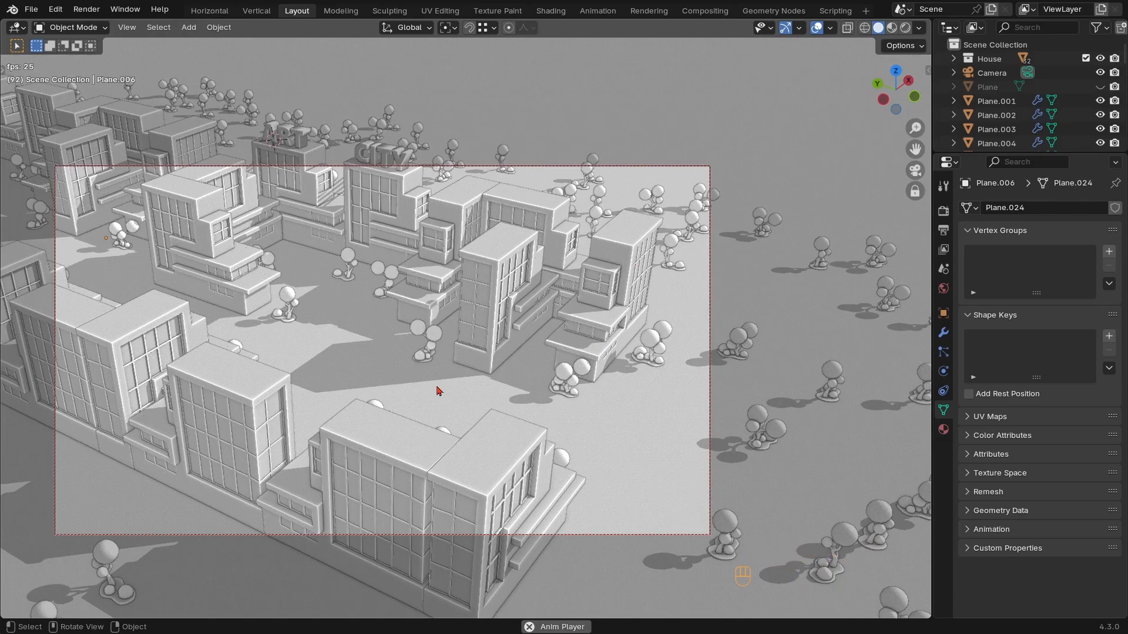
key("KP_0")
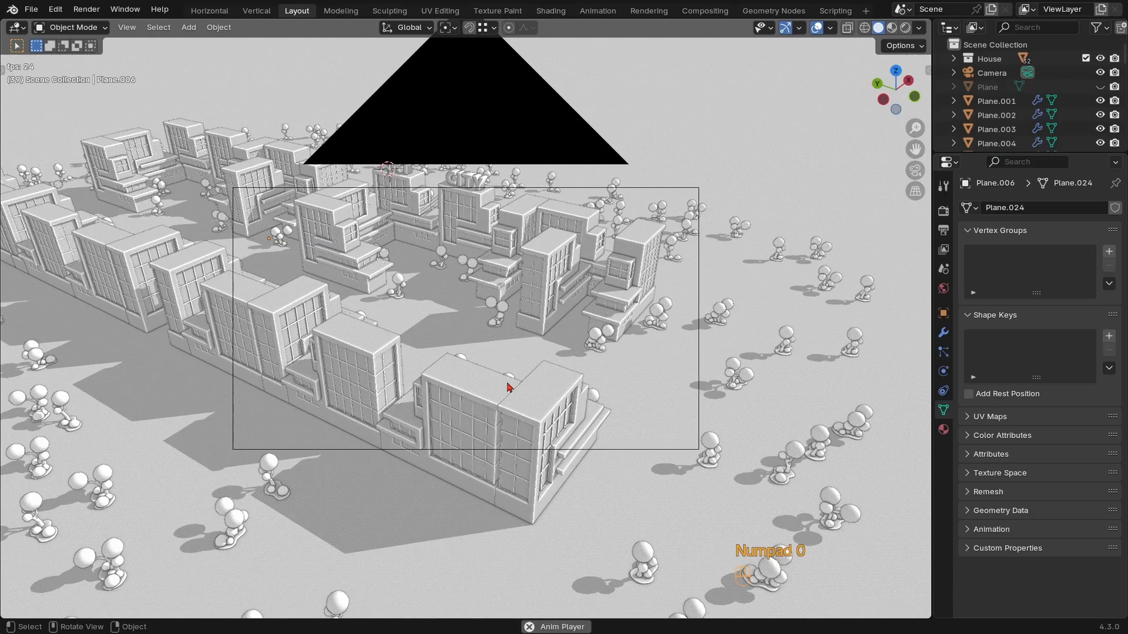
Select the camera, make it the active scene camera and look through it
left_click(518, 159)
key("ctrl+KP_0")
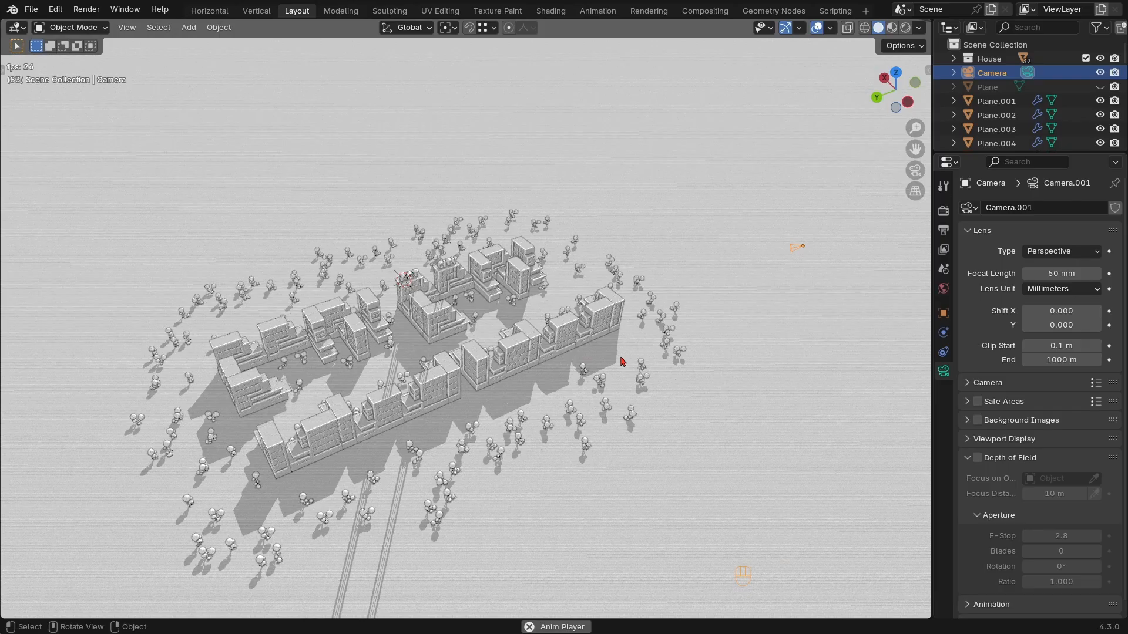
key("KP_0")
key("KP_0")
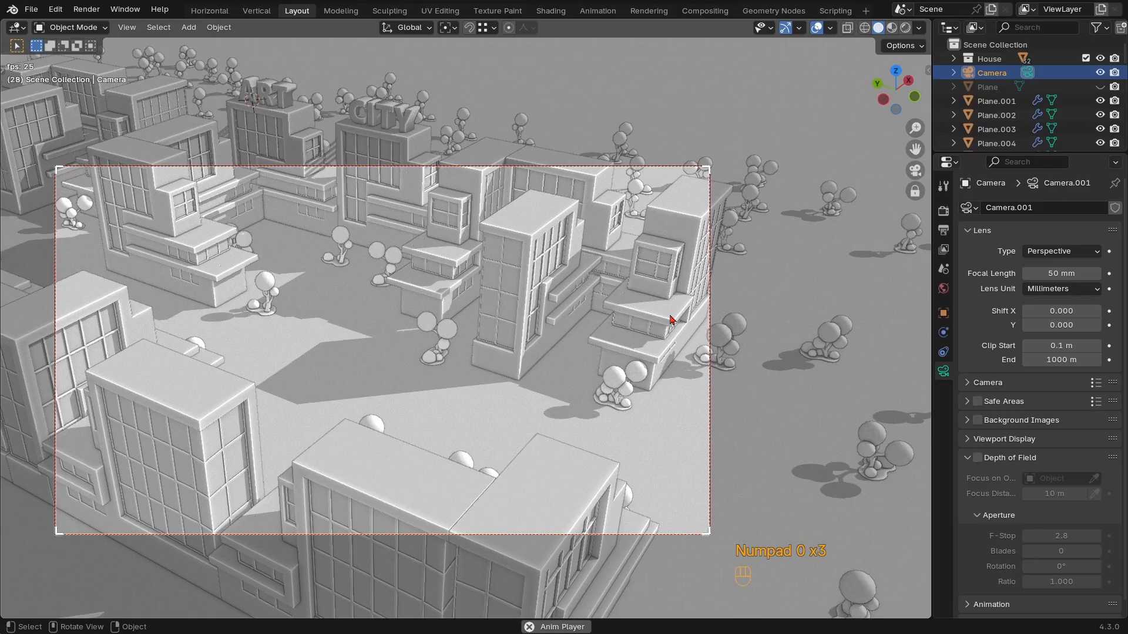
Lock the camera to the view and move it back to frame the end of the house block with the surrounding trees
key("n")
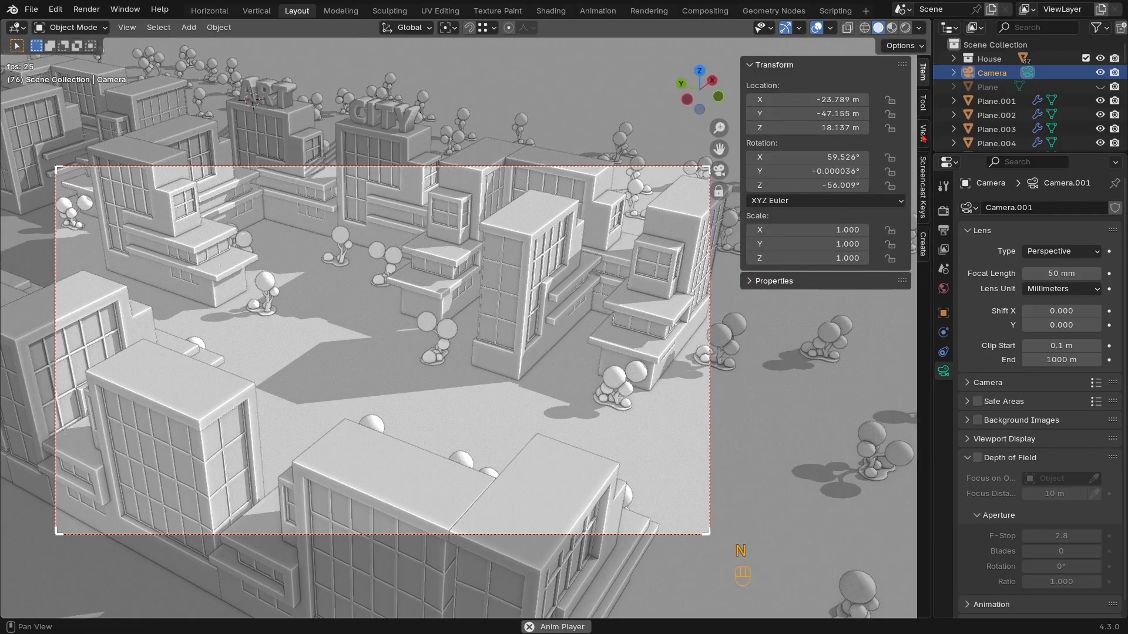
left_click(925, 136)
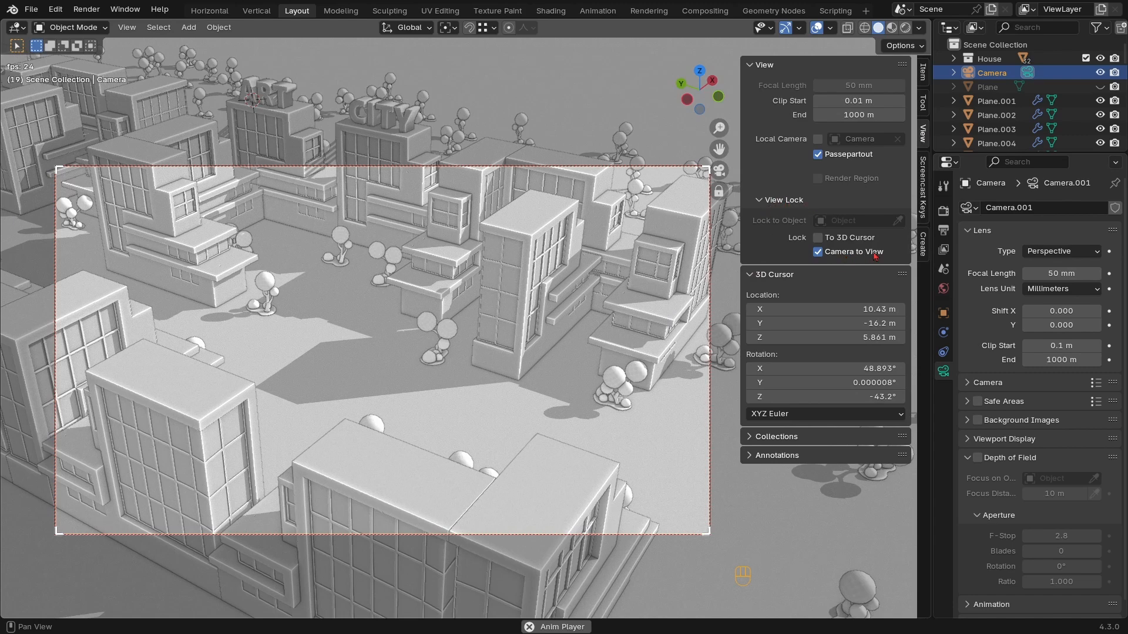
middle_click_drag(534, 310, 464, 329, "shift")
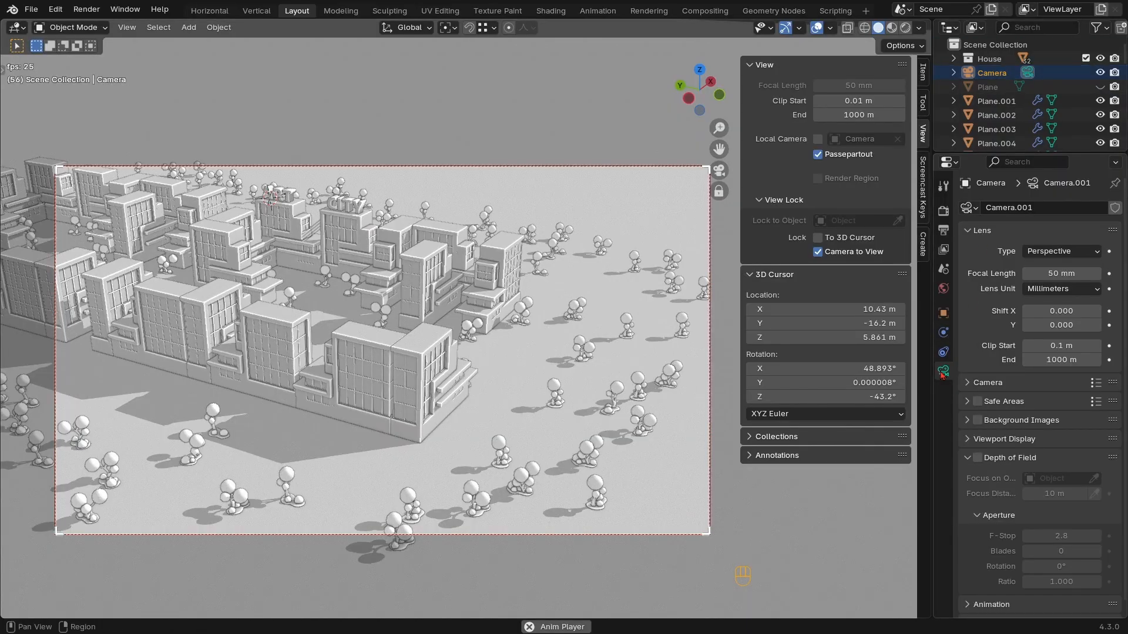
Switch the camera to orthographic with a scale of 44.82 and reframe the city in it
left_click(1064, 252)
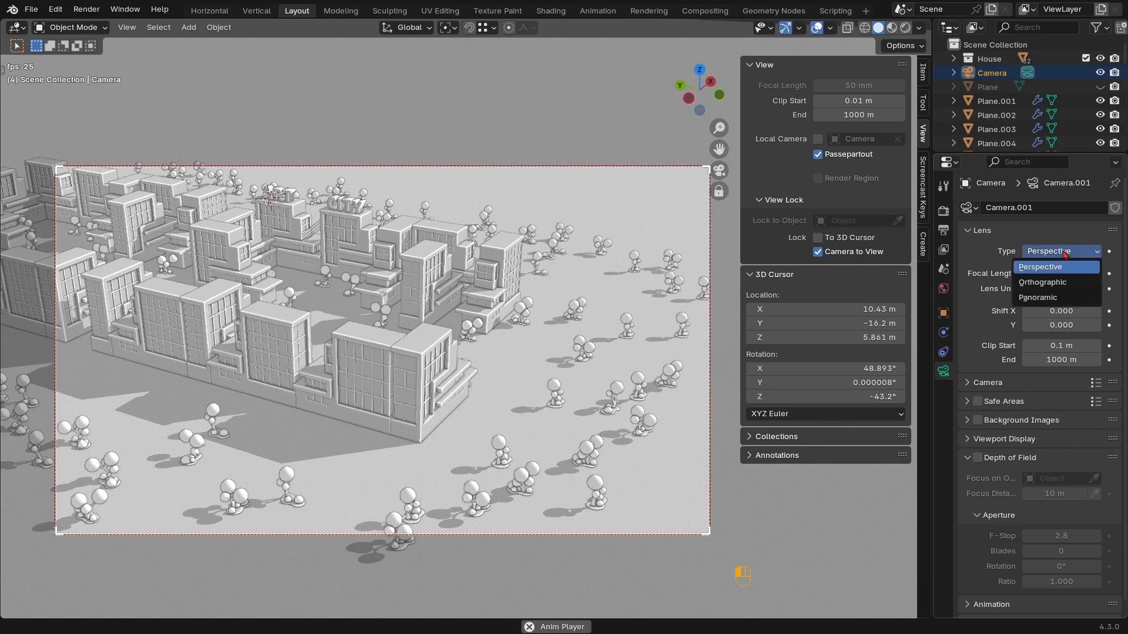
left_click(1042, 283)
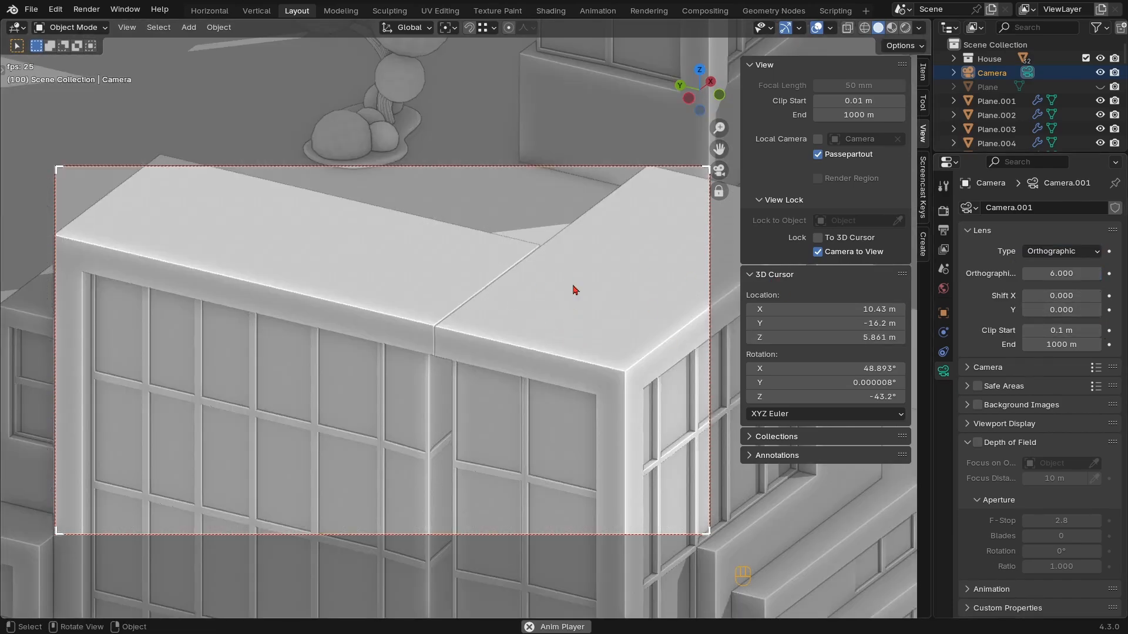
left_click_drag(1062, 274, 1093, 273, "shift")
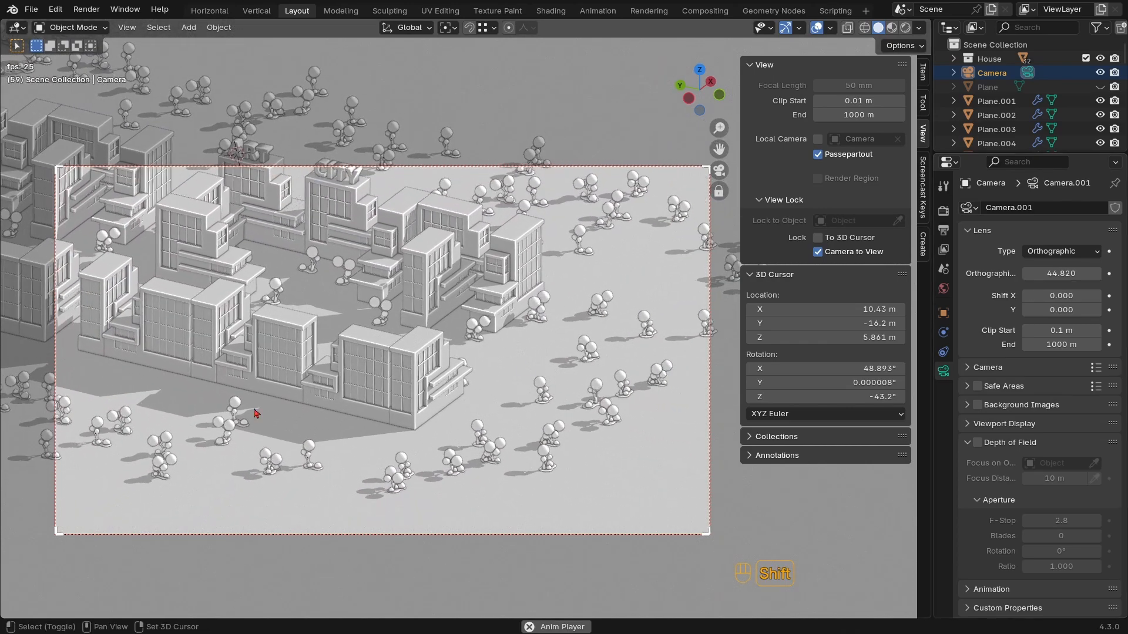
middle_click_drag(393, 394, 469, 338, "shift")
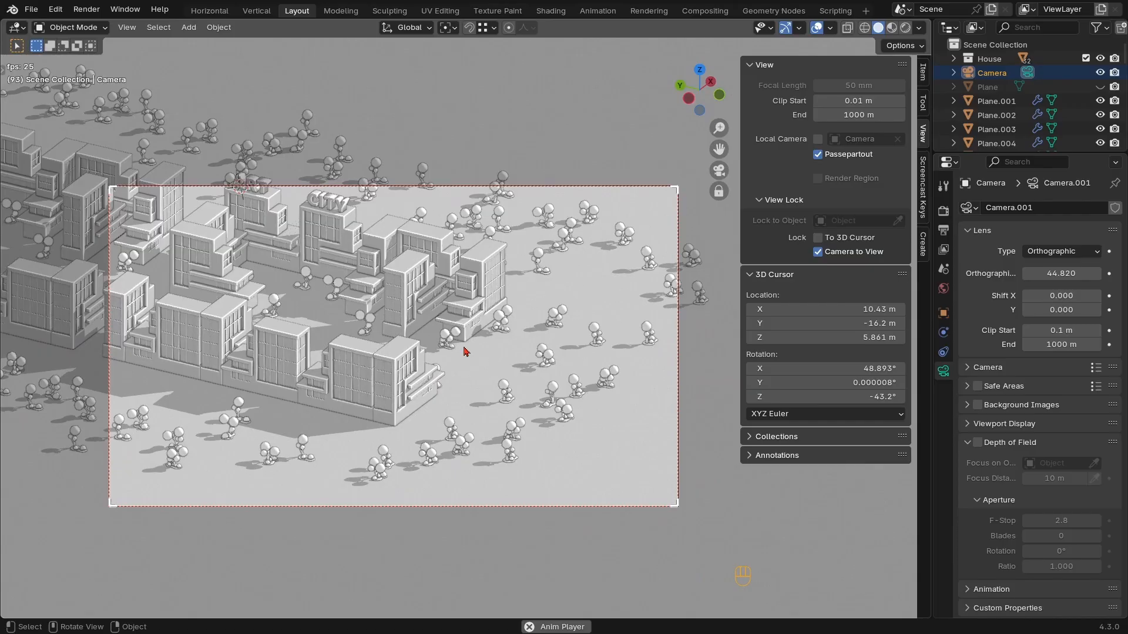
Set the camera's orthographic scale to 46.08, keep the end of the house block in frame and leave the camera view
middle_click_drag(469, 337, 480, 359, "shift")
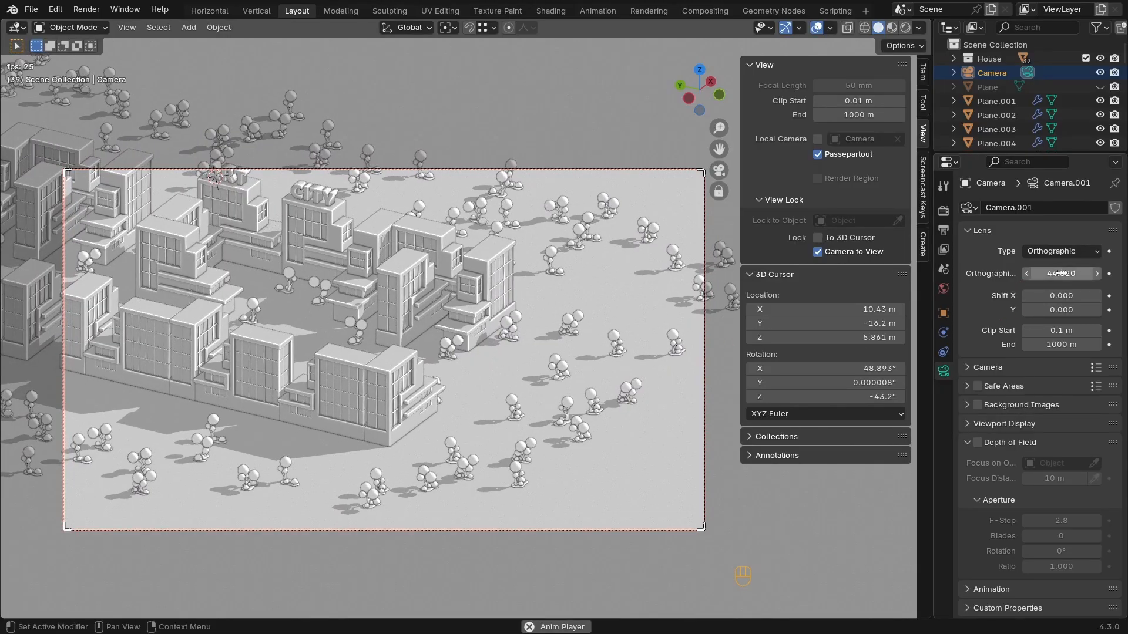
mouse_move(1057, 273)
left_mouse_down("shift")
mouse_move(1084, 273)
mouse_move(1060, 274)
left_mouse_up("shift")
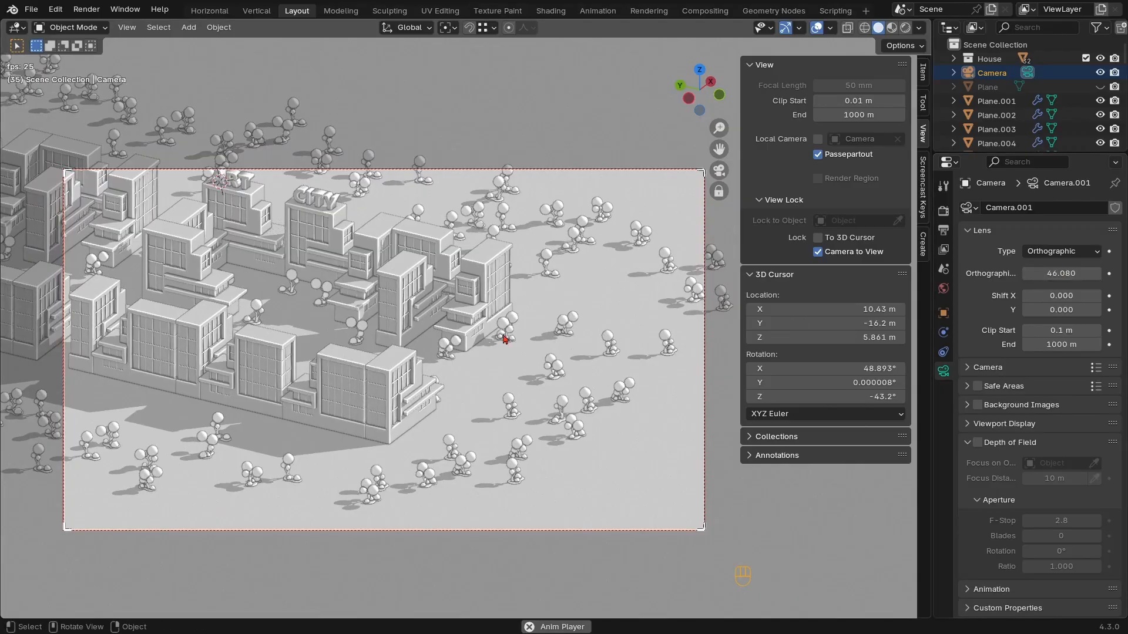
key("KP_0")
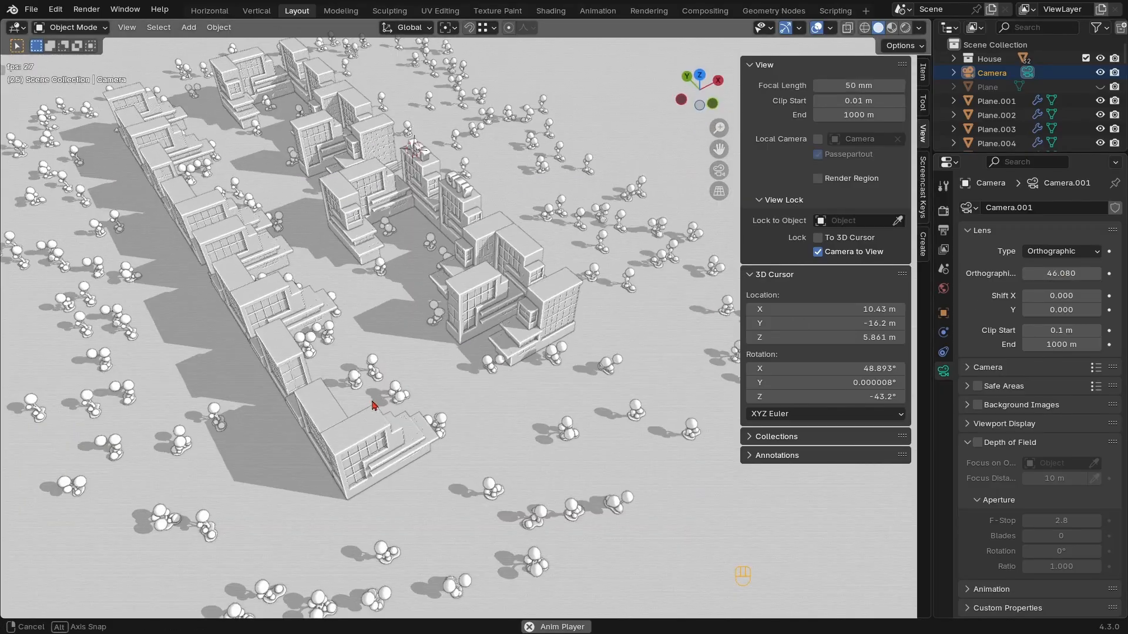
Select houses on both sides of the end block and snap the 3D cursor to the selection
left_click(340, 449, "shift")
left_click(354, 402, "shift")
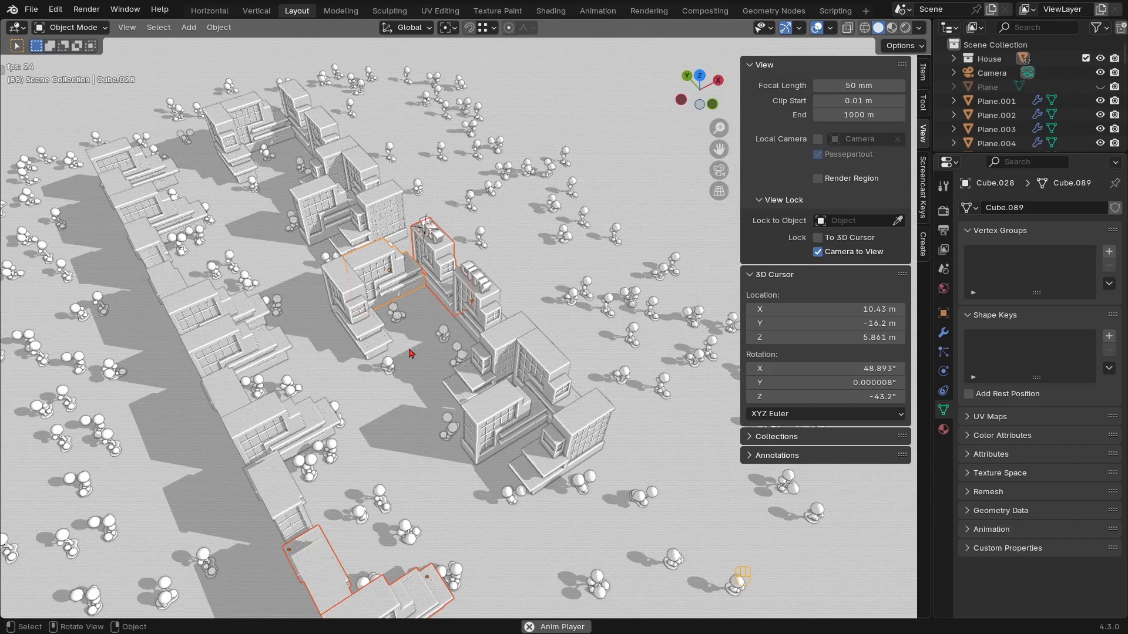
middle_click_drag(385, 424, 398, 397, "shift")
key("shift+s")
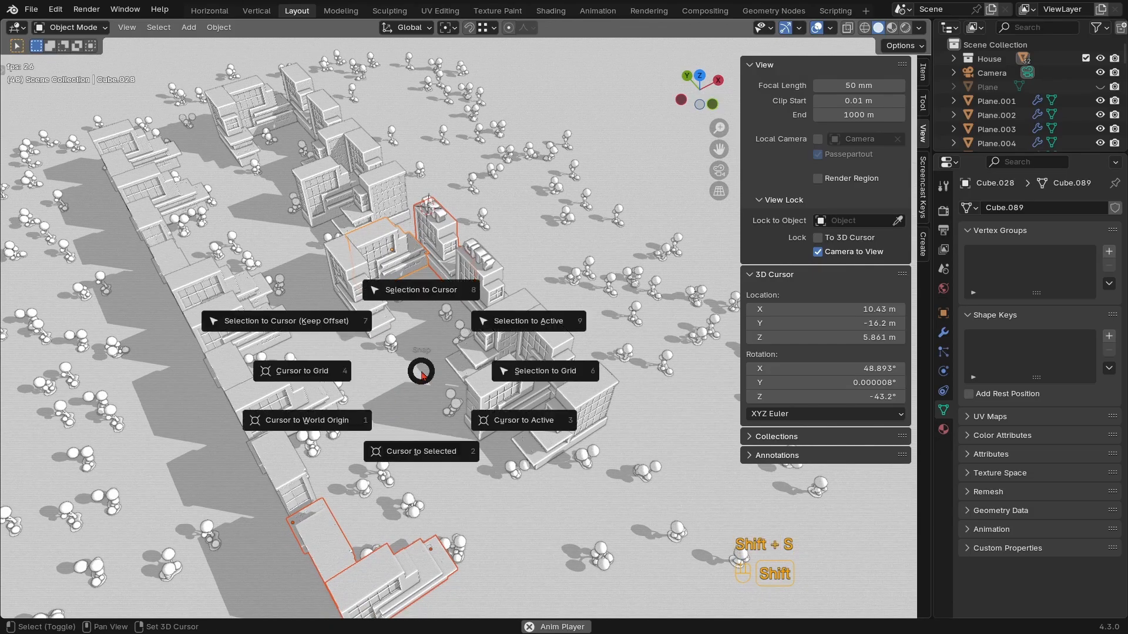
left_click(412, 459)
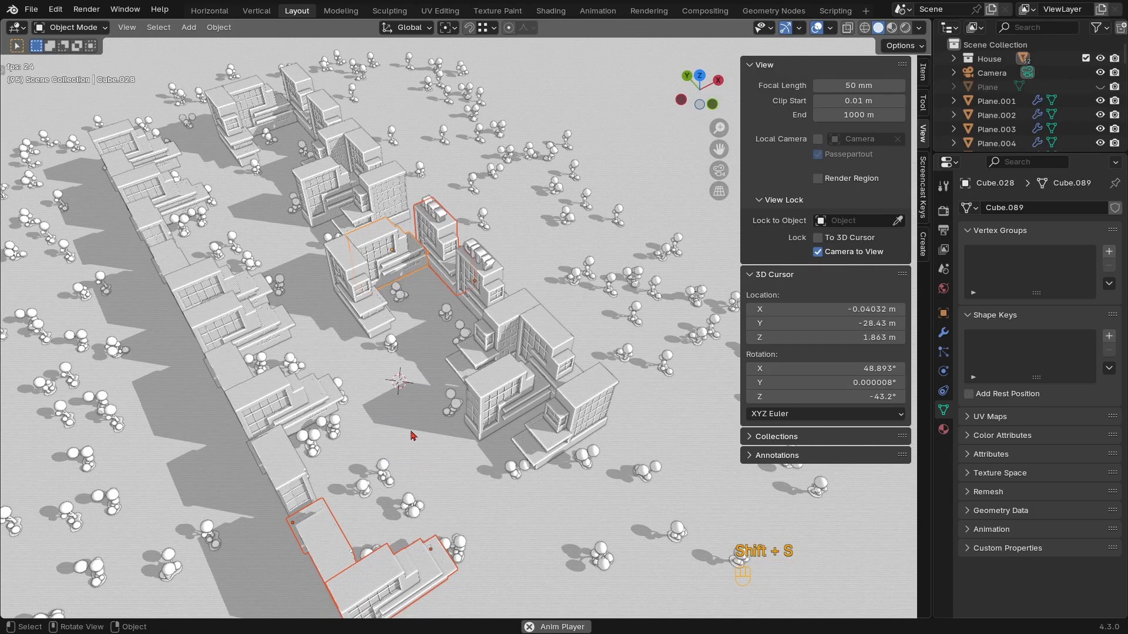
Add a cube-shaped empty at the 3D cursor between the house rows and scale it up by 3.959
middle_click_drag(413, 436, 422, 294)
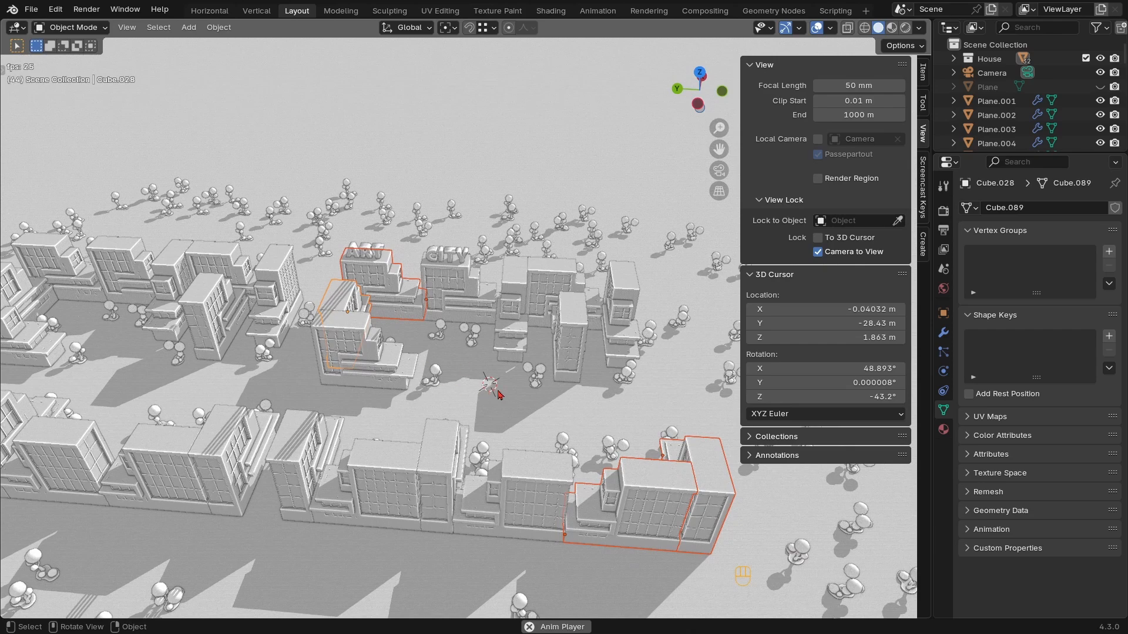
middle_click_drag(500, 395, 441, 366)
key("shift+a")
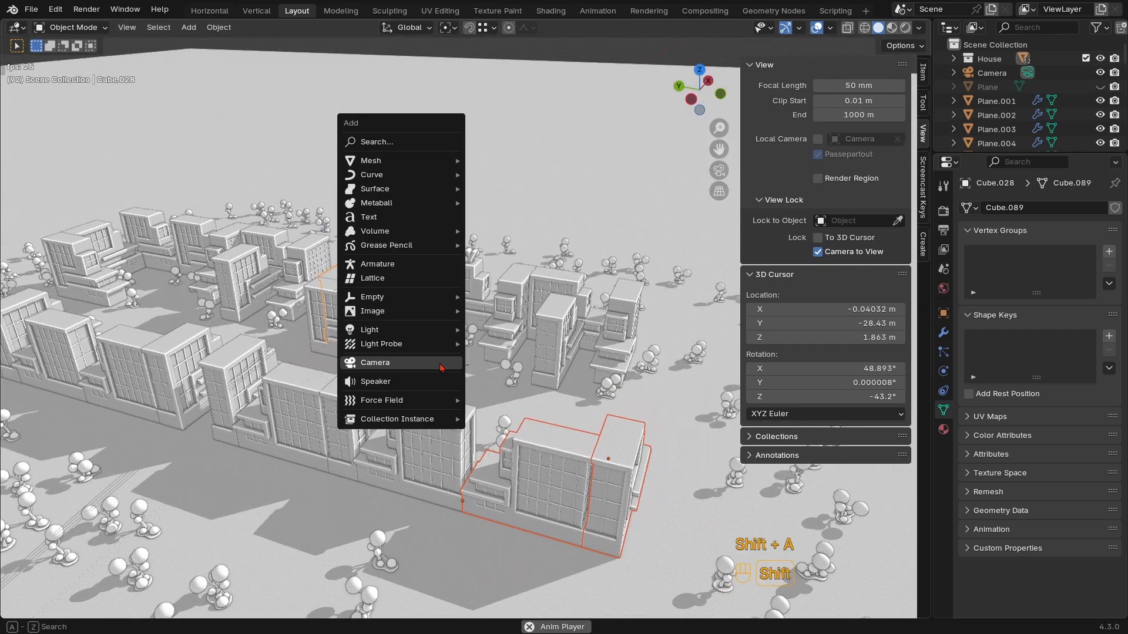
mouse_move(374, 301)
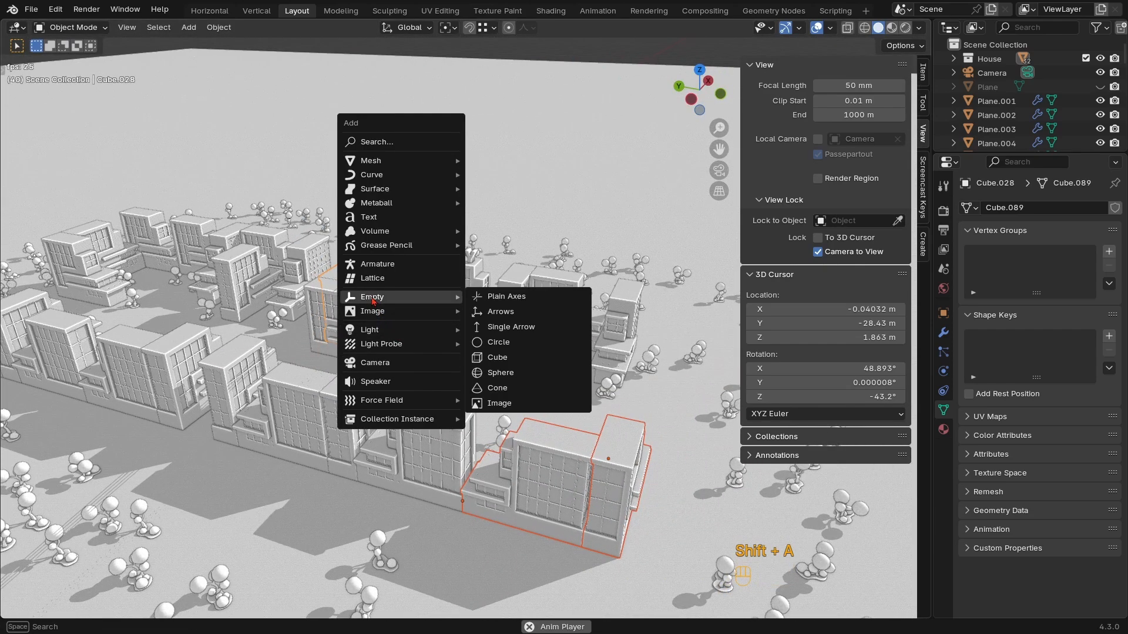
left_click(497, 364)
middle_click_drag(503, 360, 312, 370, "ctrl")
left_click(570, 287)
left_click(312, 371)
key("s")
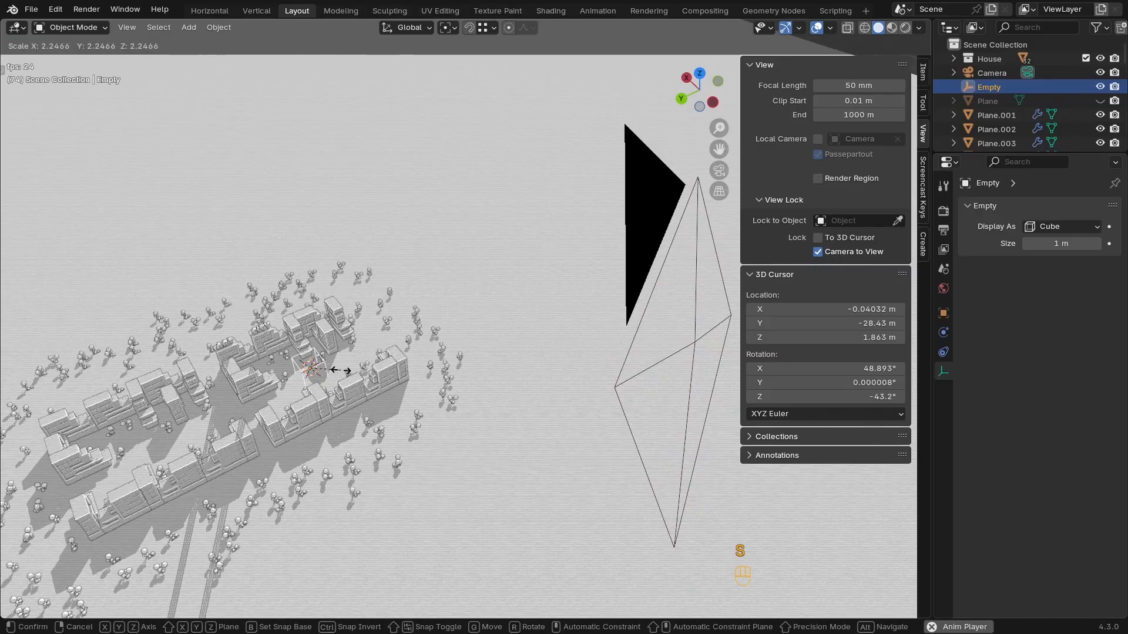
left_click(361, 388)
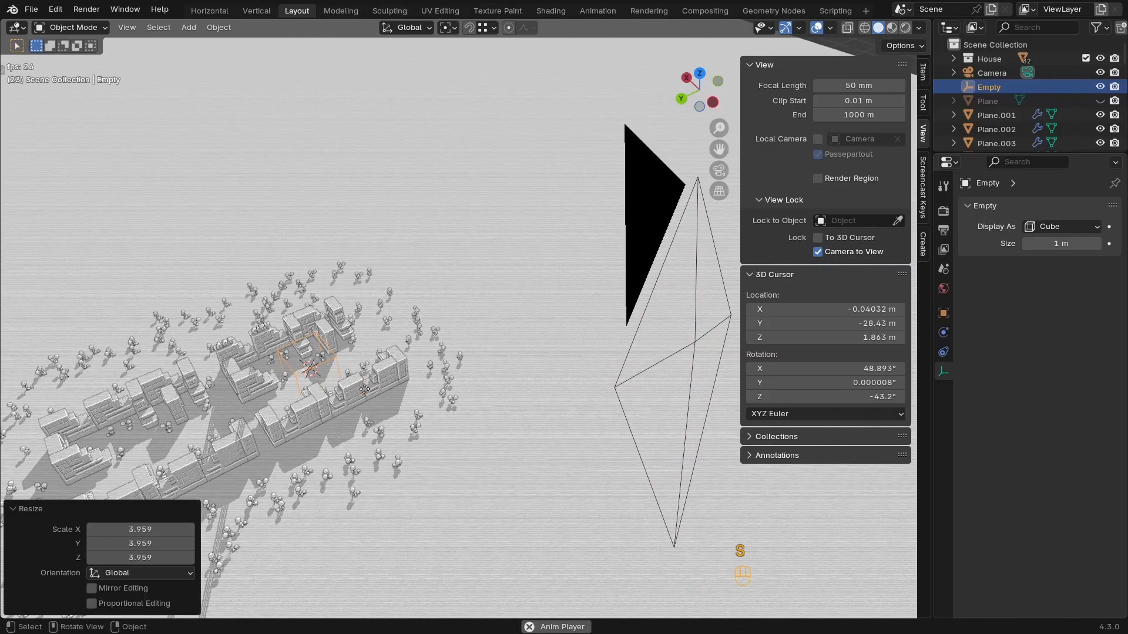
Raise the empty by about 4.31 m along the Z axis
key("g")
key("z")
left_click(364, 374)
middle_click_drag(364, 373, 356, 389, "ctrl")
mouse_move(356, 389)
middle_mouse_down()
mouse_move(399, 379)
mouse_move(355, 373)
middle_mouse_up()
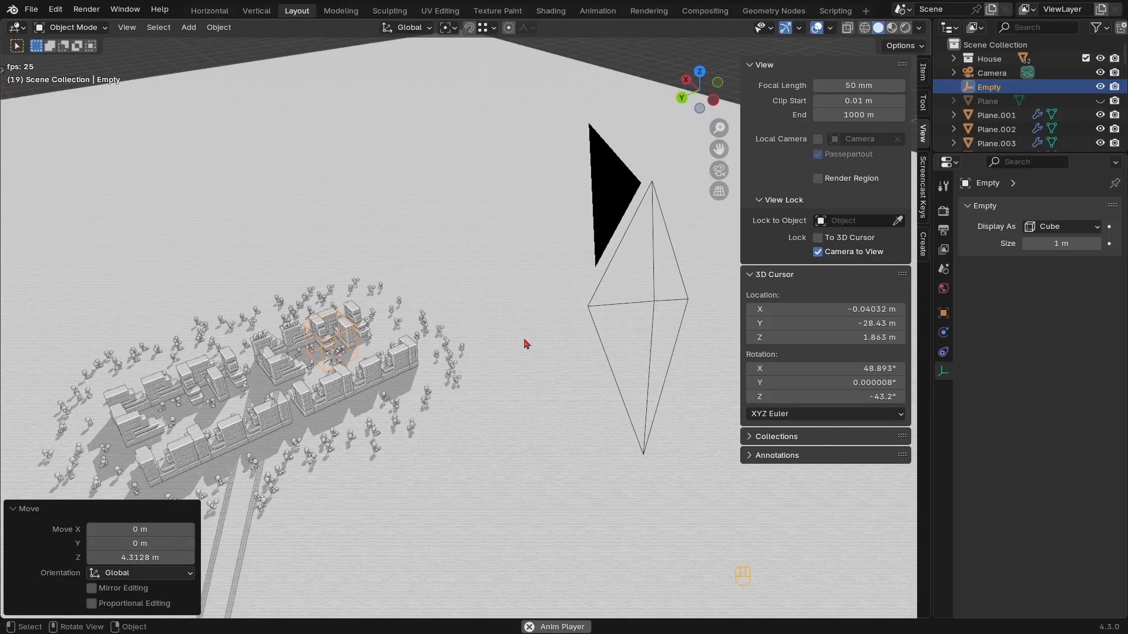
Try the Sphere display shape on the empty and return it to Cube
left_click(1057, 227)
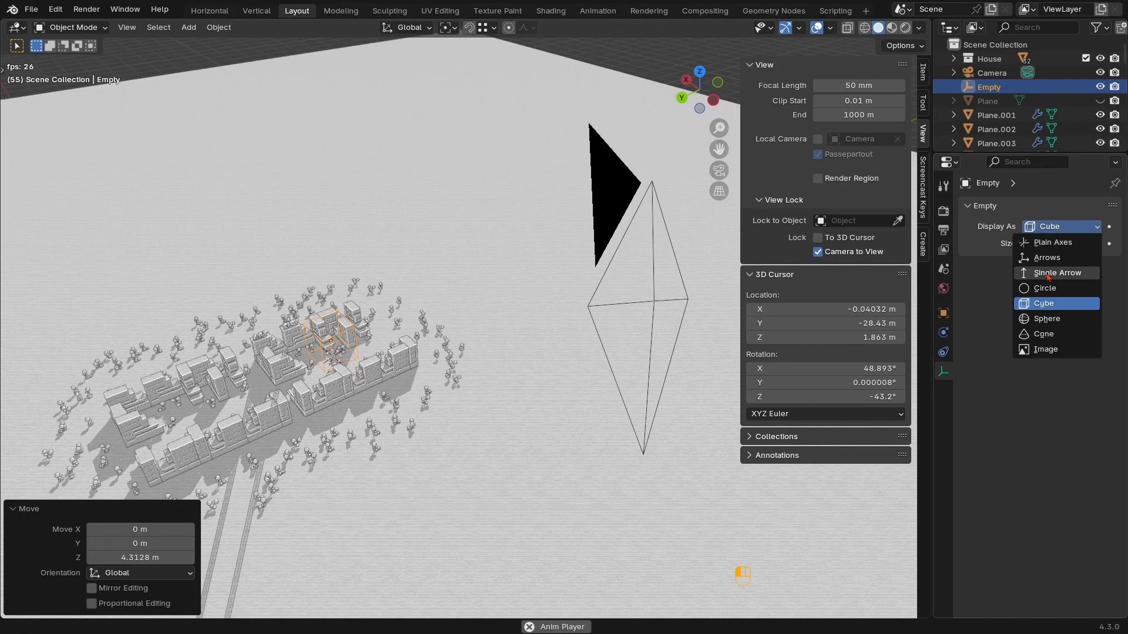
left_click(1046, 320)
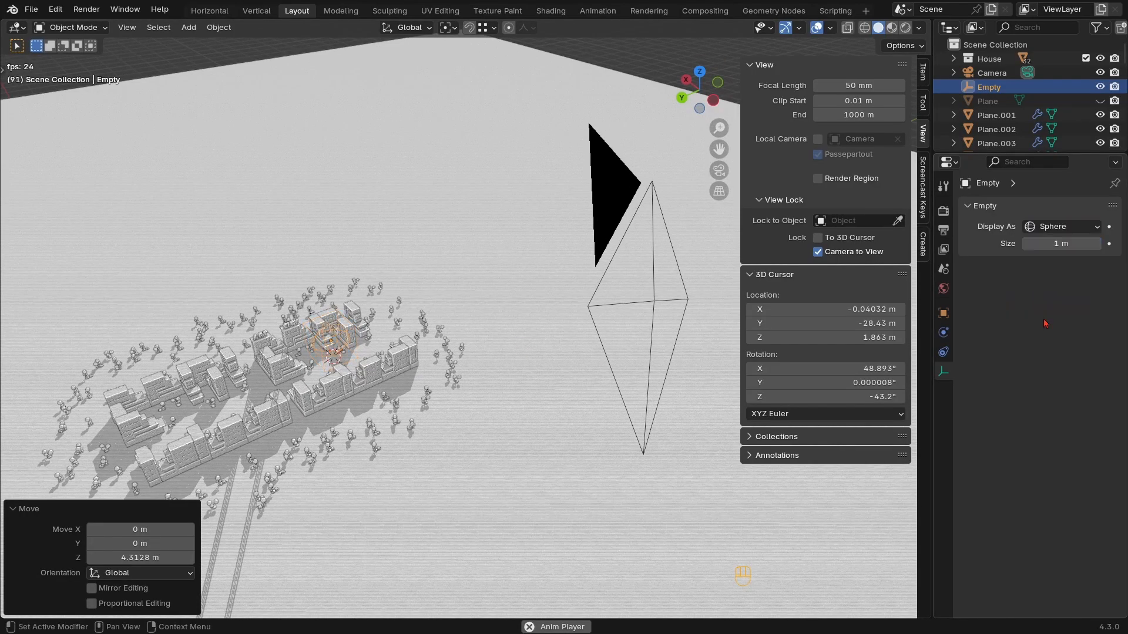
left_click(1062, 228)
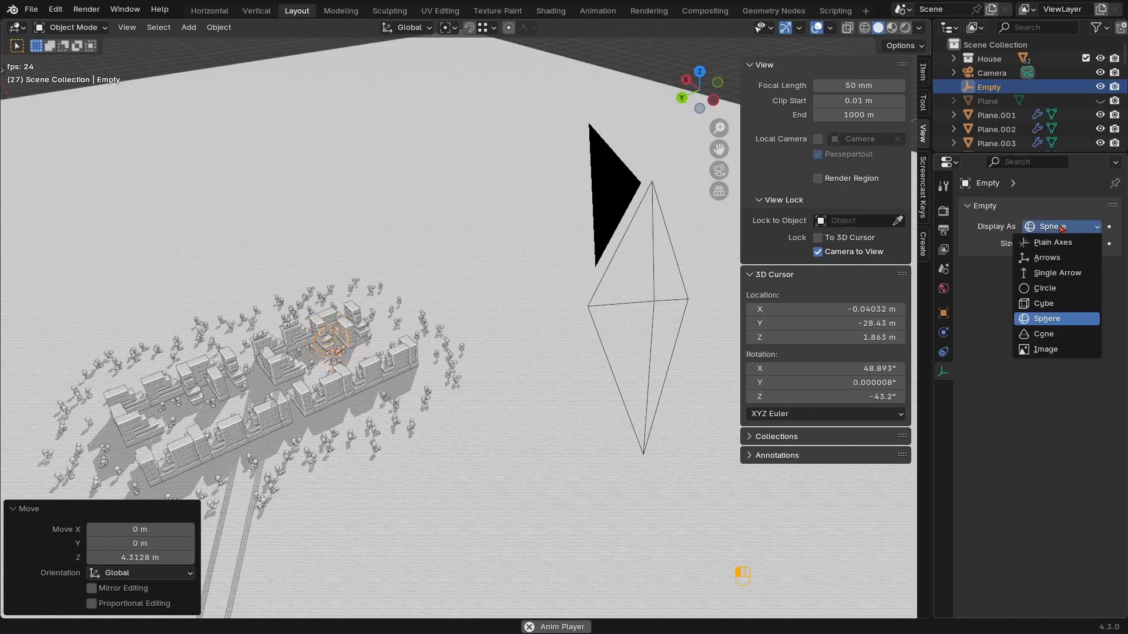
left_click(1044, 304)
Parent the camera to the empty as Object (Keep Transform)
left_click(607, 222)
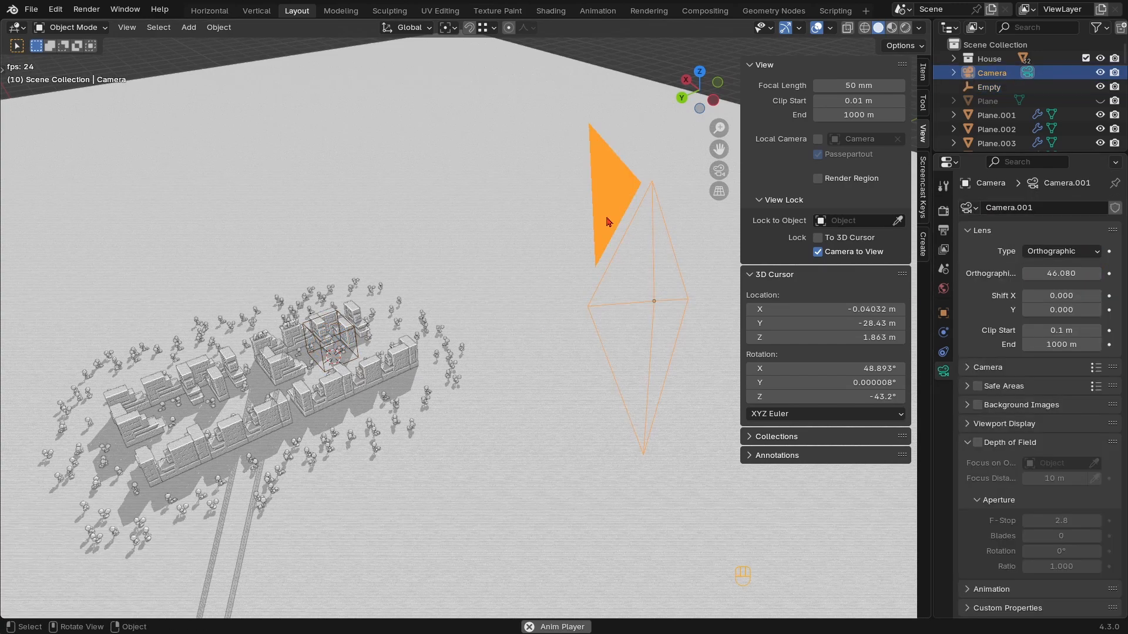
middle_click_drag(315, 363, 397, 369)
scroll(431, 381, "up", 2)
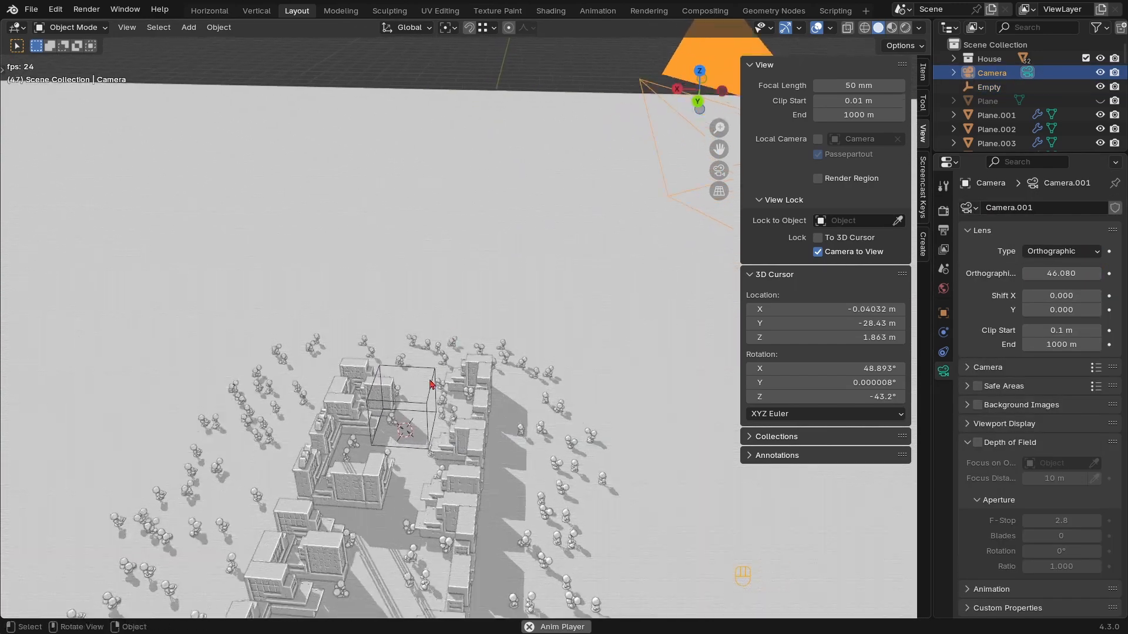
left_click(416, 408, "shift")
middle_click_drag(415, 408, 346, 330)
key("ctrl+p")
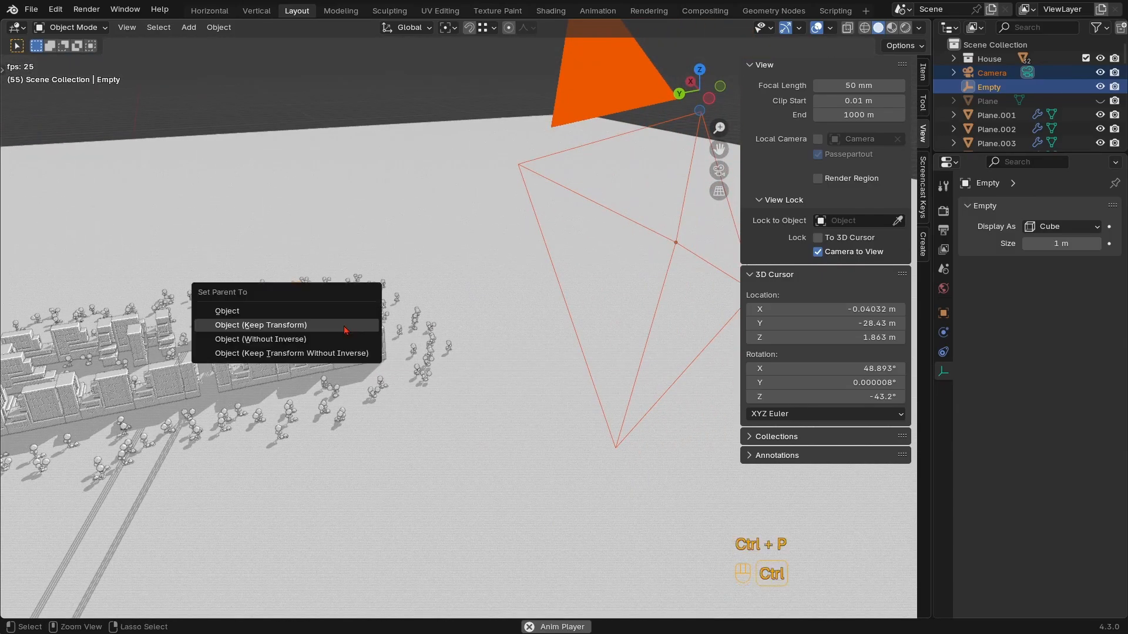
left_click(246, 327)
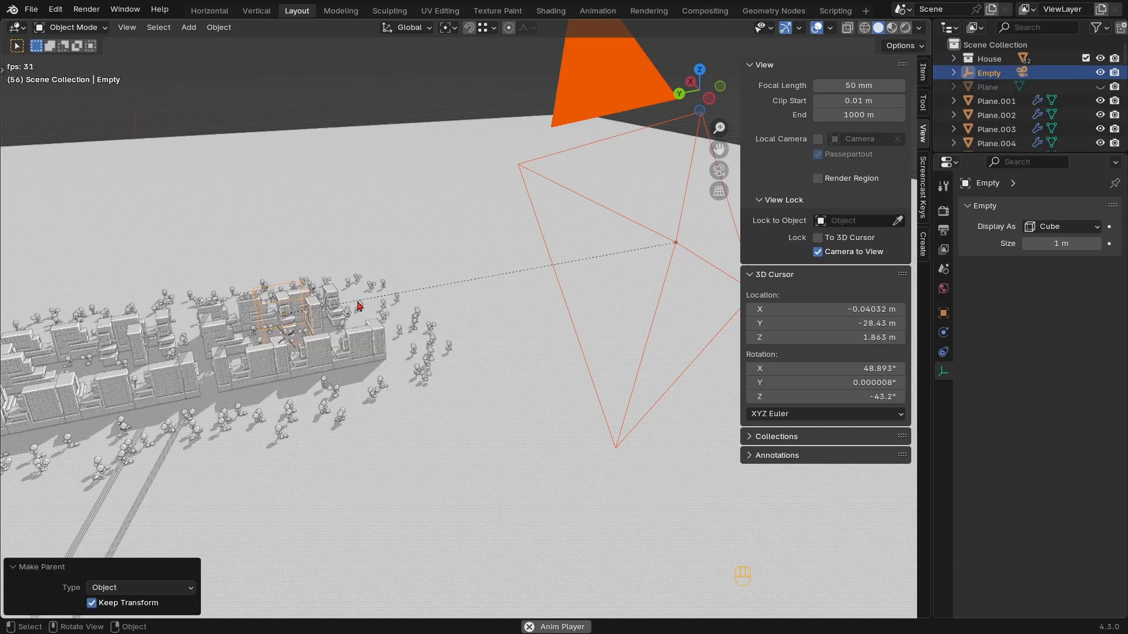
Try moving the empty along the global Y axis with the camera attached to it
left_click(305, 302)
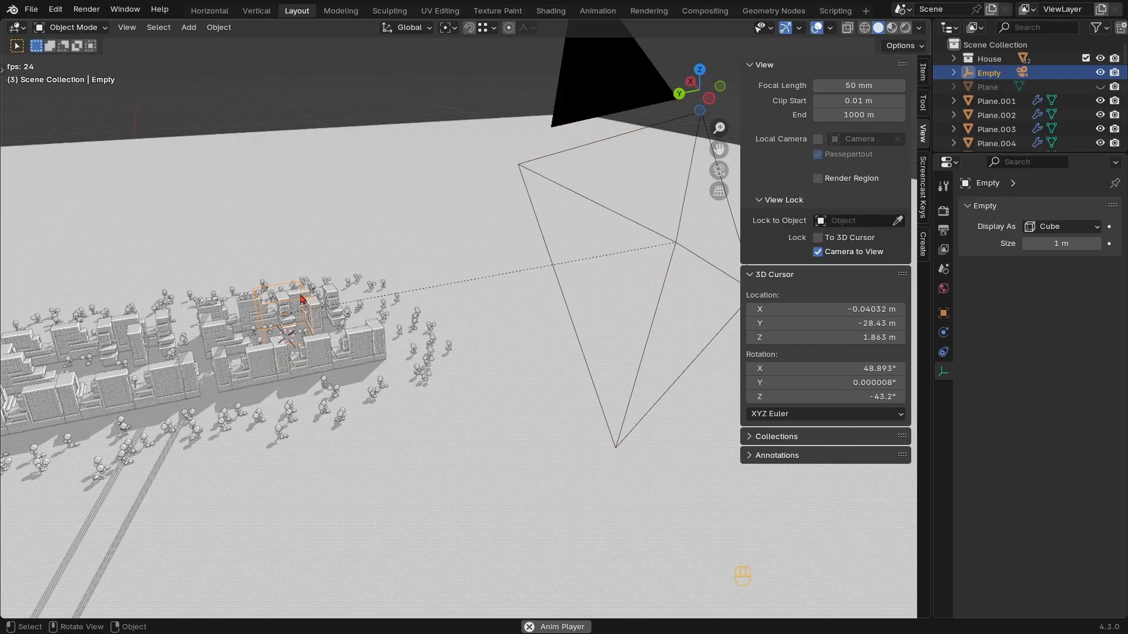
key("g")
right_click(325, 298)
middle_click_drag(325, 297, 338, 318, "ctrl")
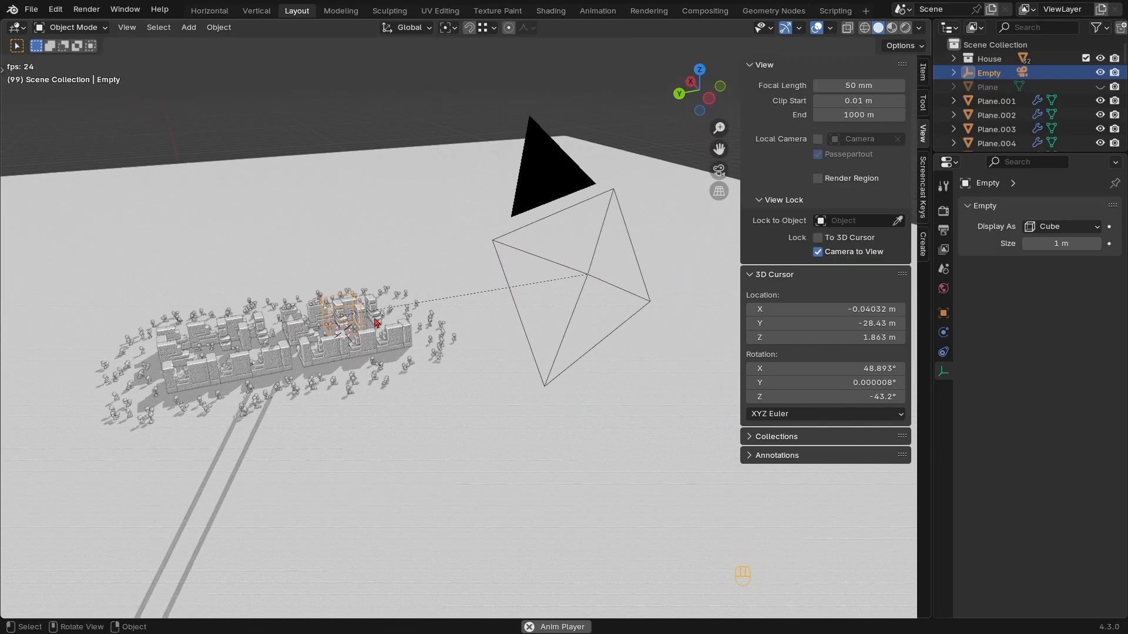
key("g")
key("y")
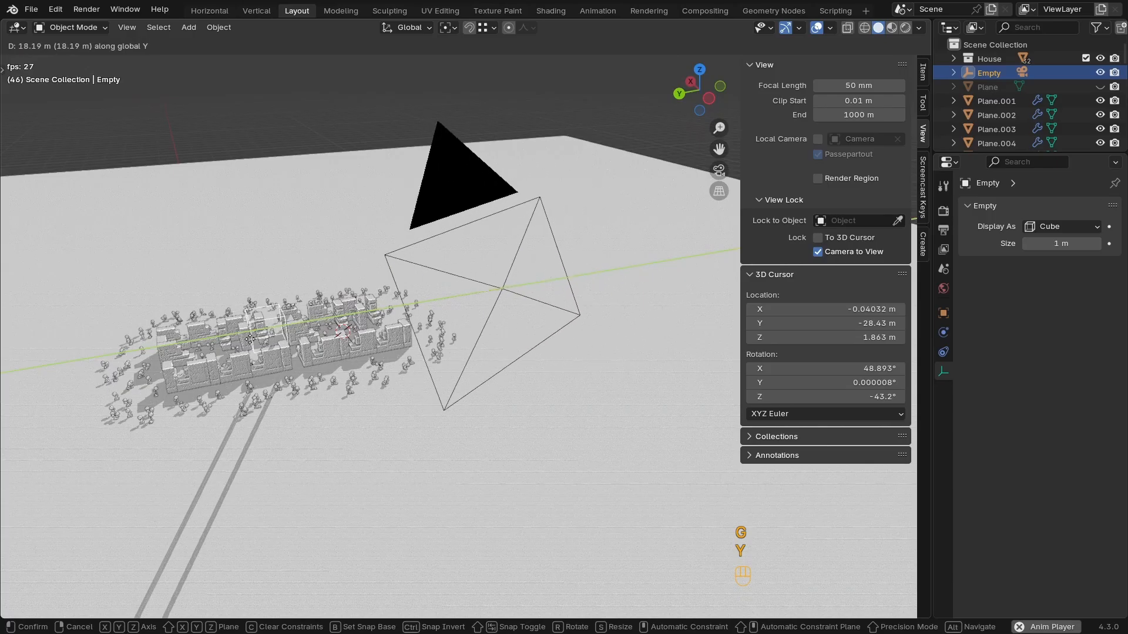
left_click(399, 336)
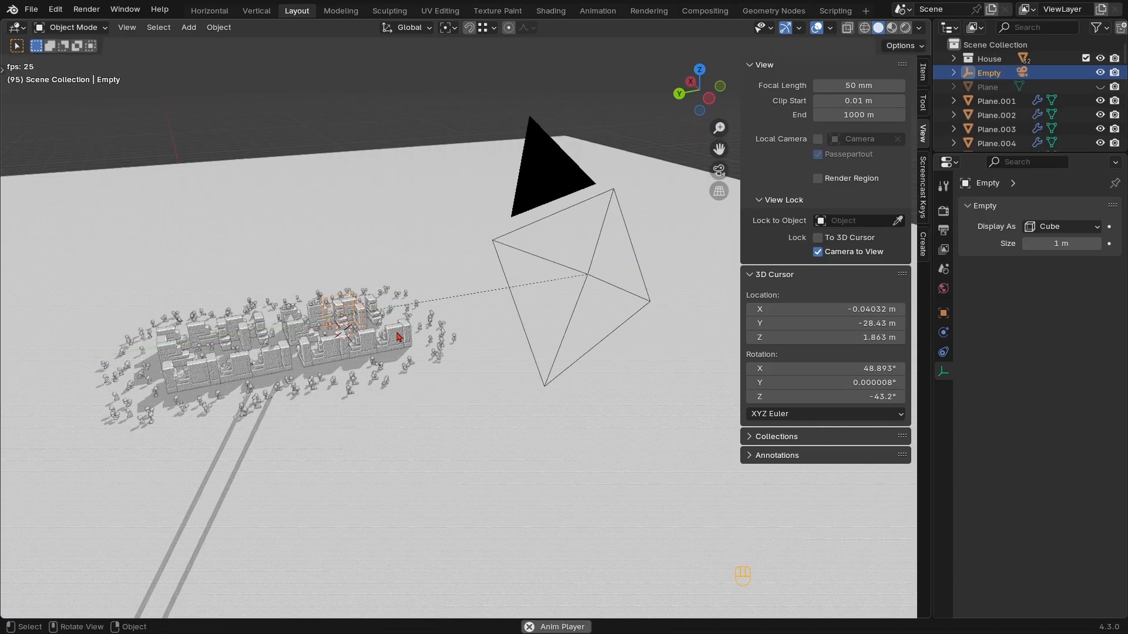
Look through the camera and shift the empty to a Y location of -24.966 m
left_click(558, 186)
key("KP_0")
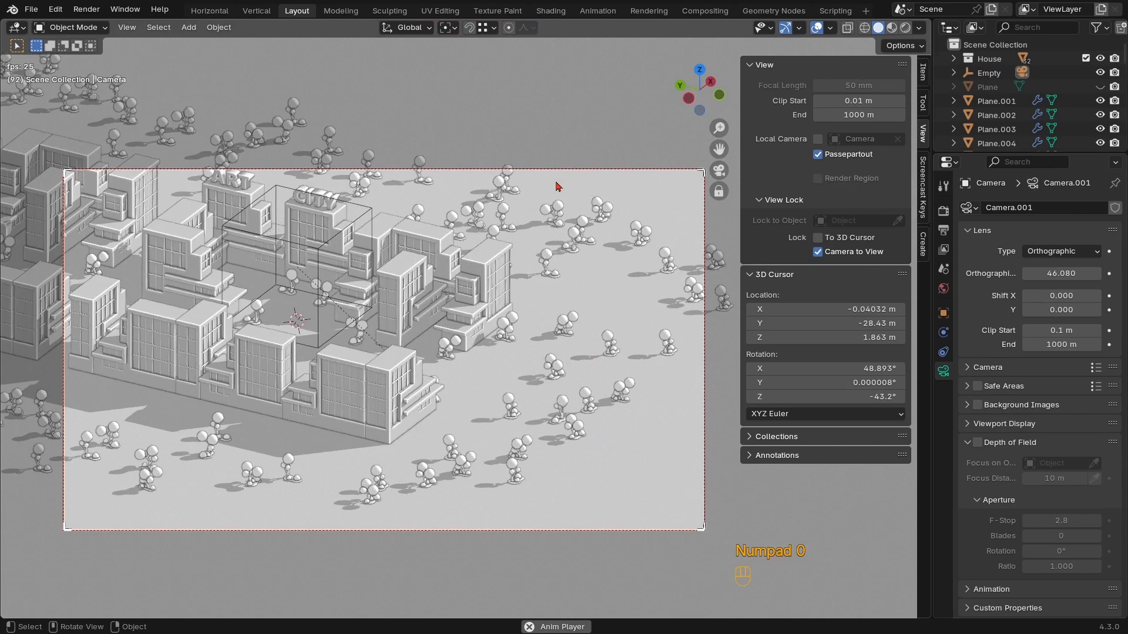
left_click(329, 244)
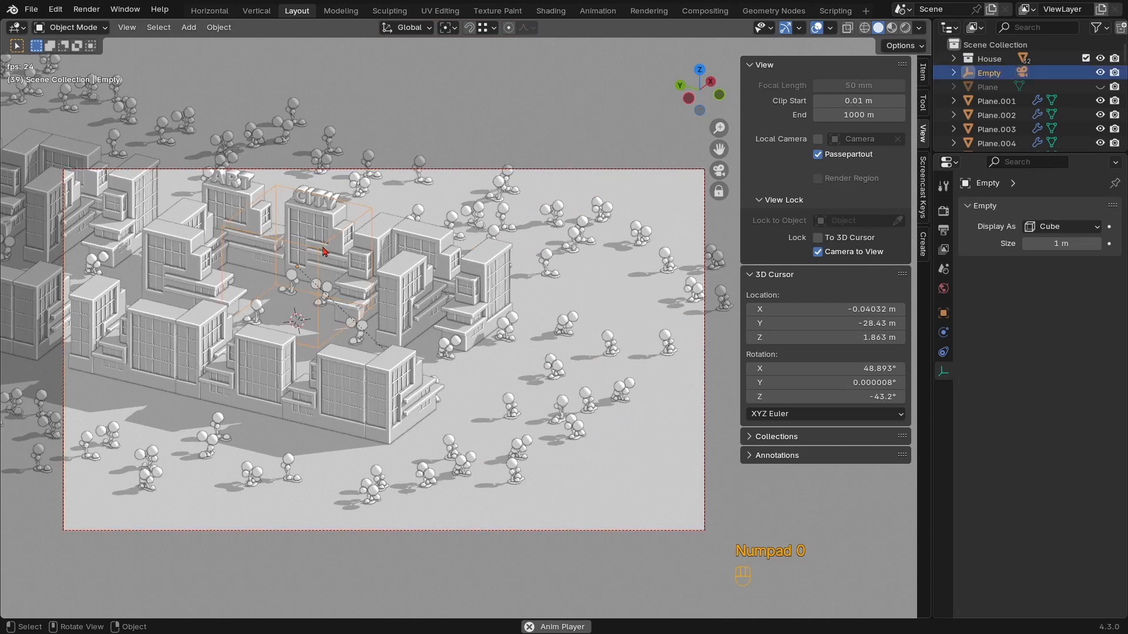
left_click(923, 73)
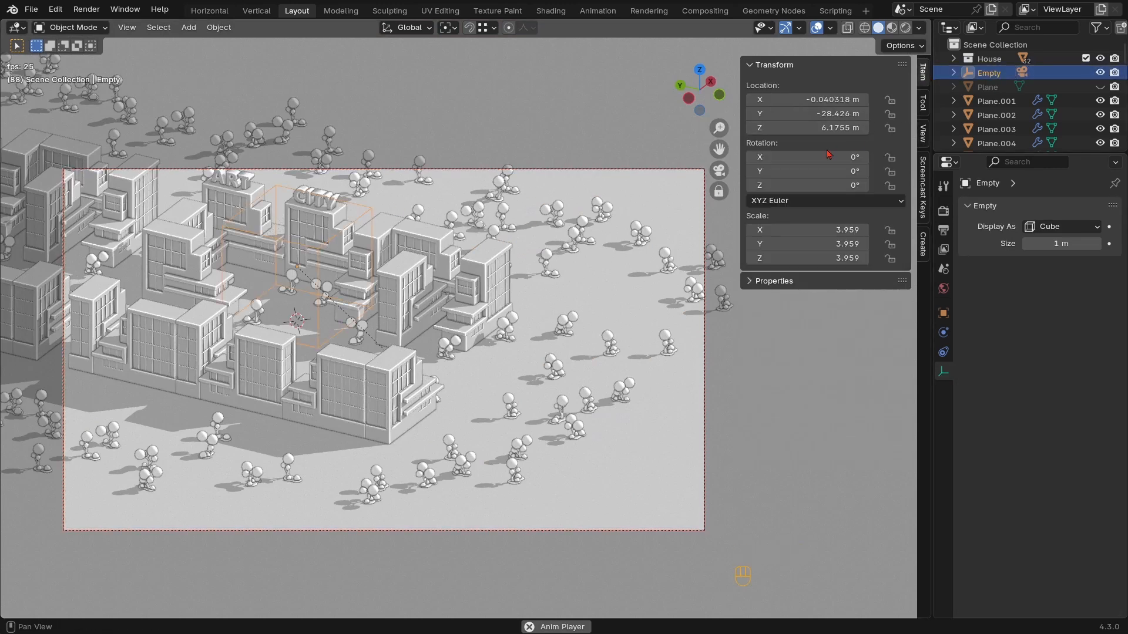
left_click_drag(811, 113, 837, 113)
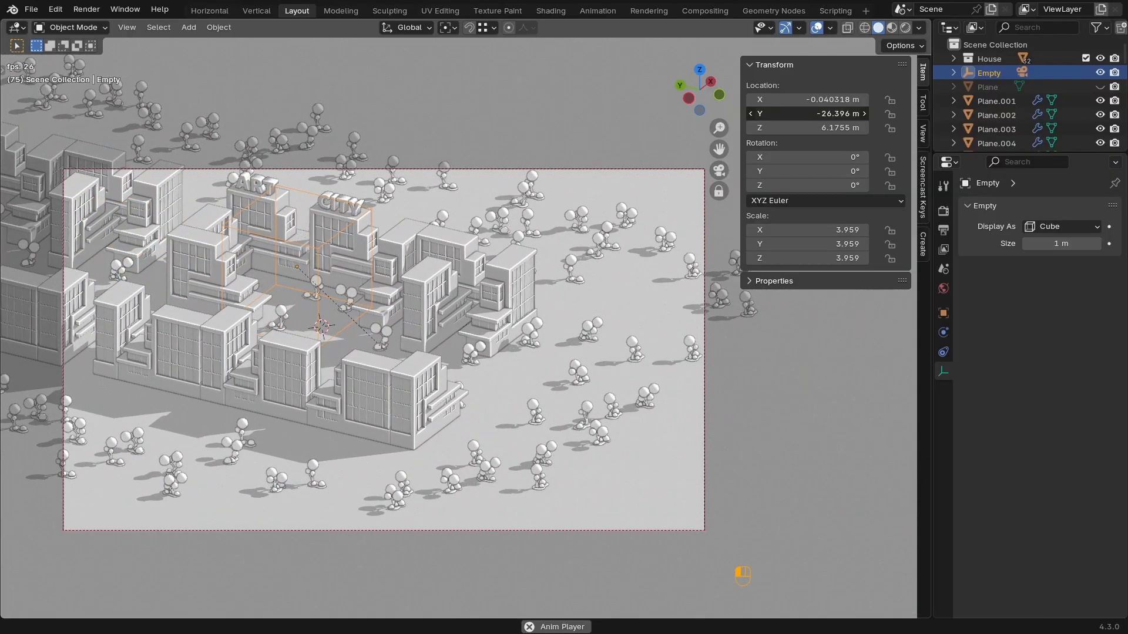
key("Escape")
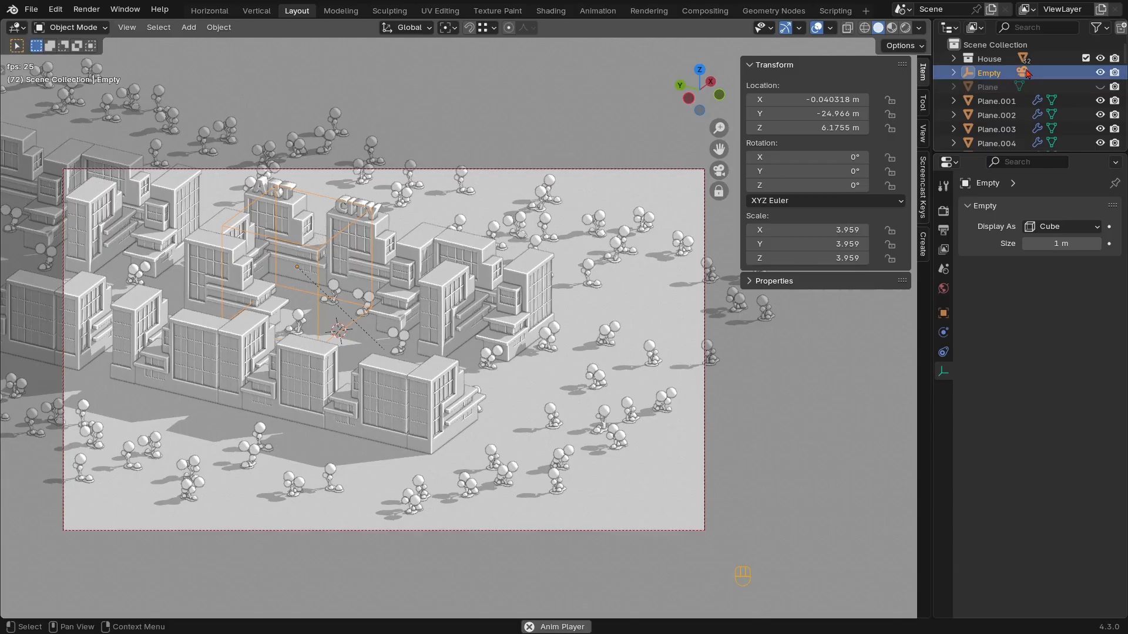
Select the camera under the empty, orbit it to reframe the city and place the empty at a Y location of -31.516 m
left_click(953, 73)
left_click(1004, 87)
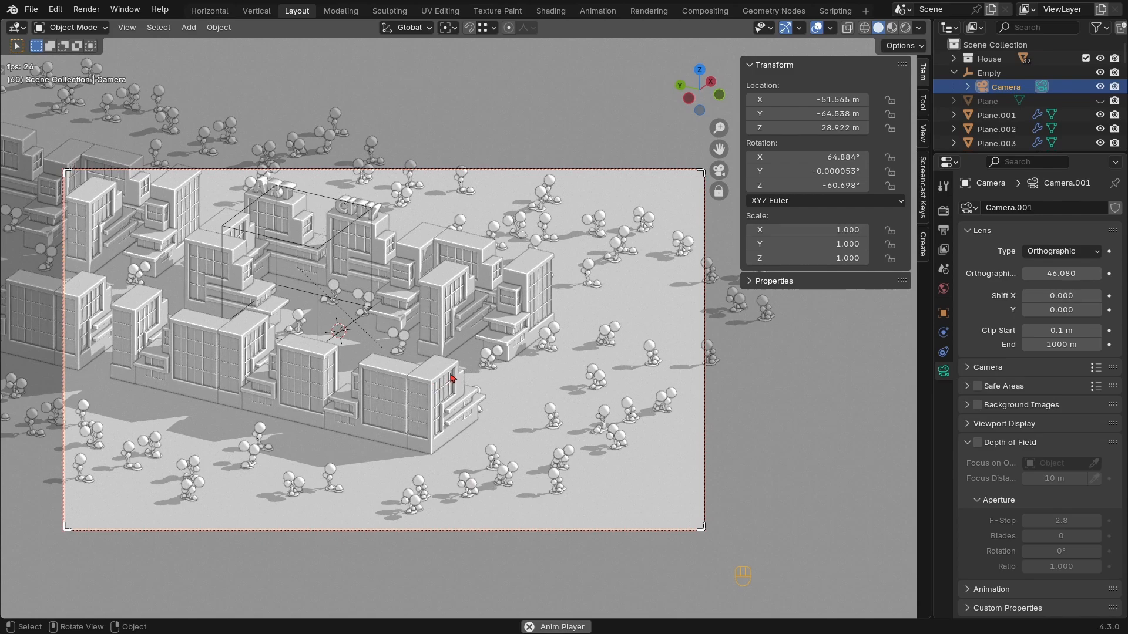
middle_click_drag(449, 343, 463, 334)
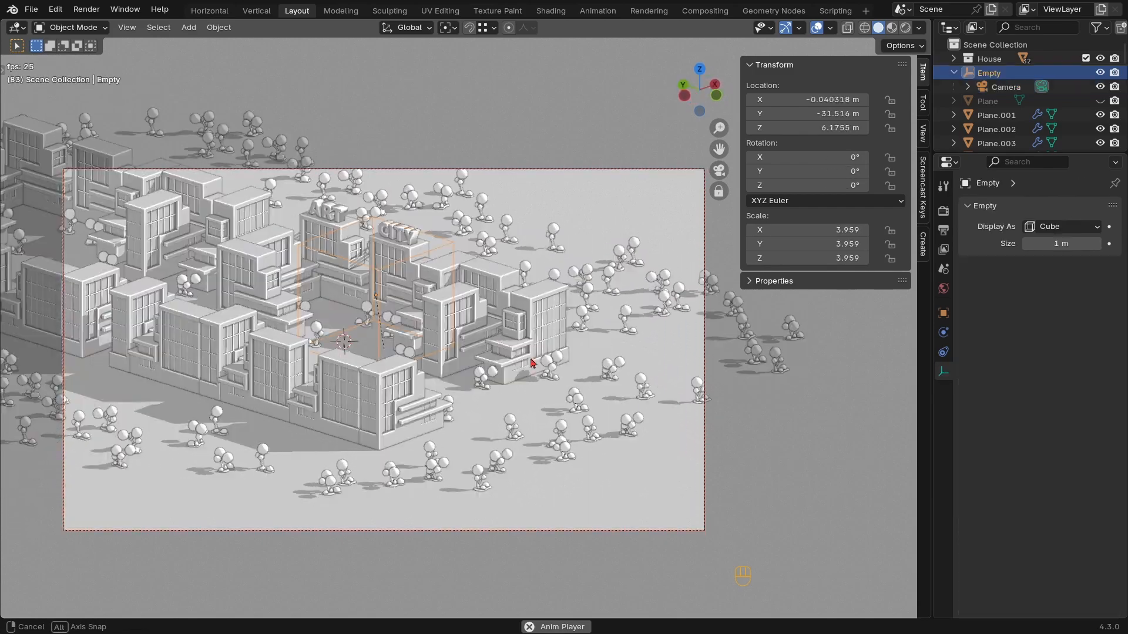
middle_click_drag(532, 362, 536, 360)
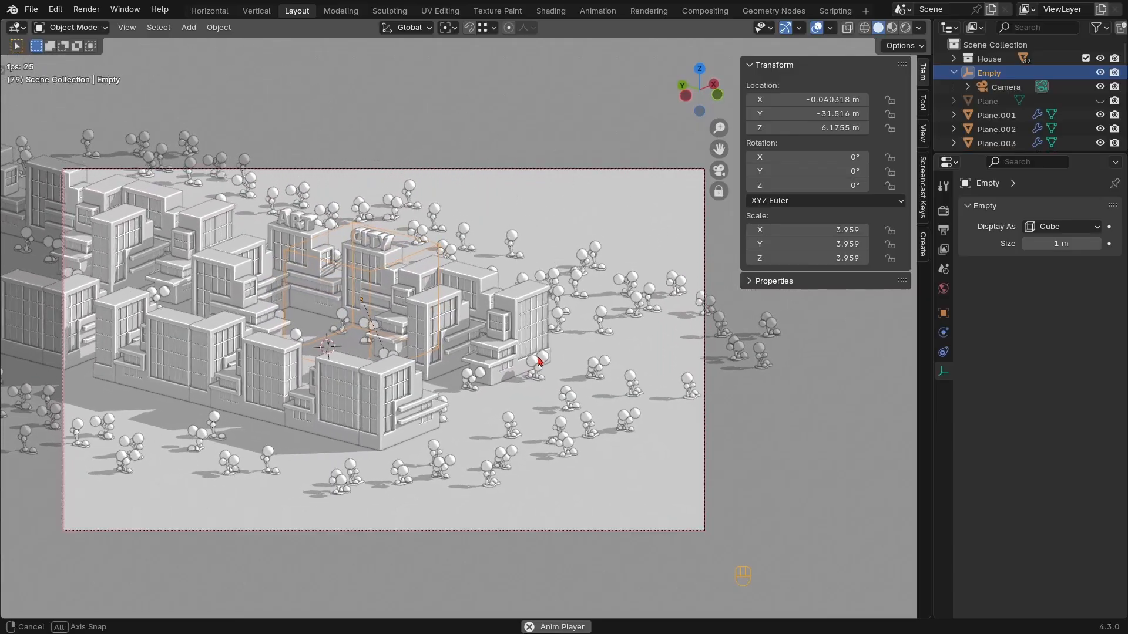
Duplicate the ART and CITY roof signs and place the copies on the roofs of the opposite house row
key("KP_0")
middle_click_drag(302, 263, 440, 275, "shift")
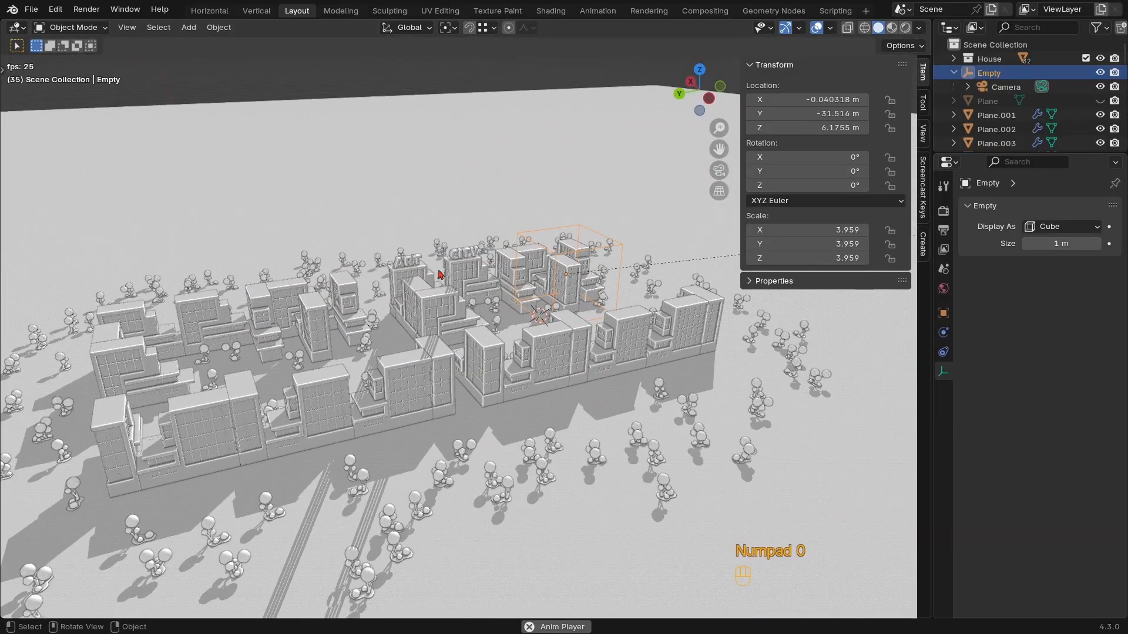
left_click(413, 266)
left_click(465, 256, "shift")
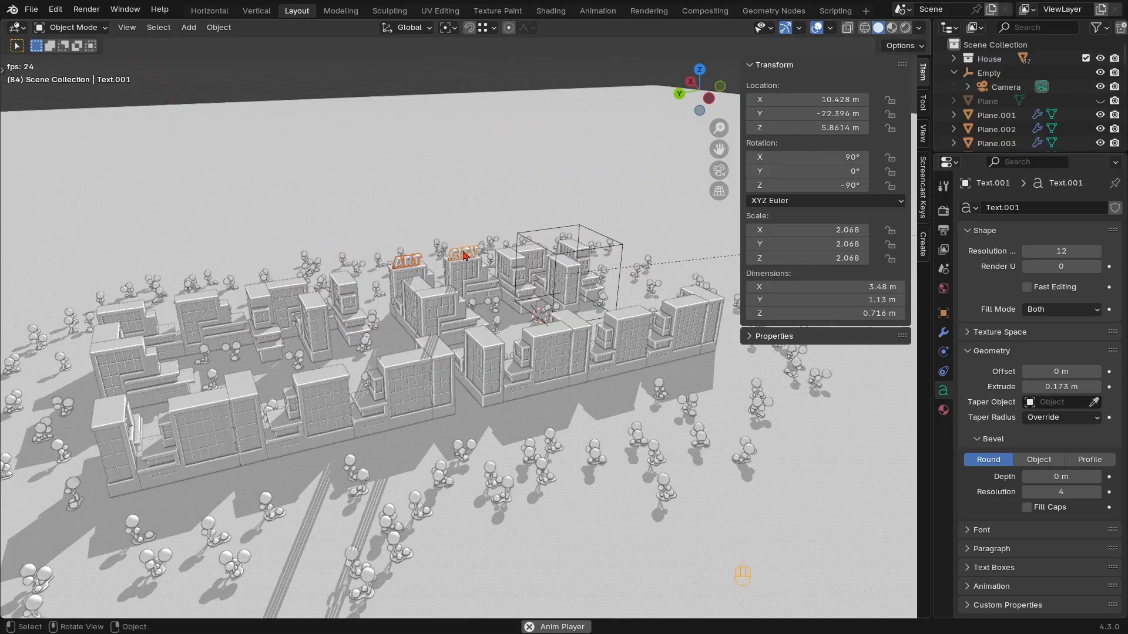
key("KP_7")
middle_click_drag(523, 251, 527, 289, "ctrl")
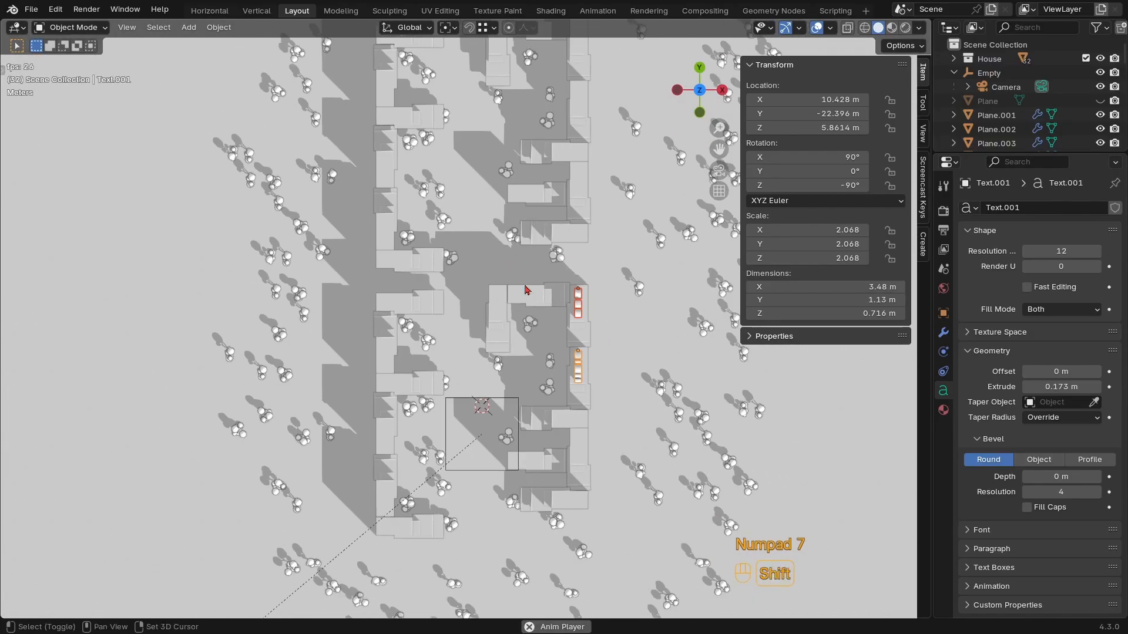
key("shift+d")
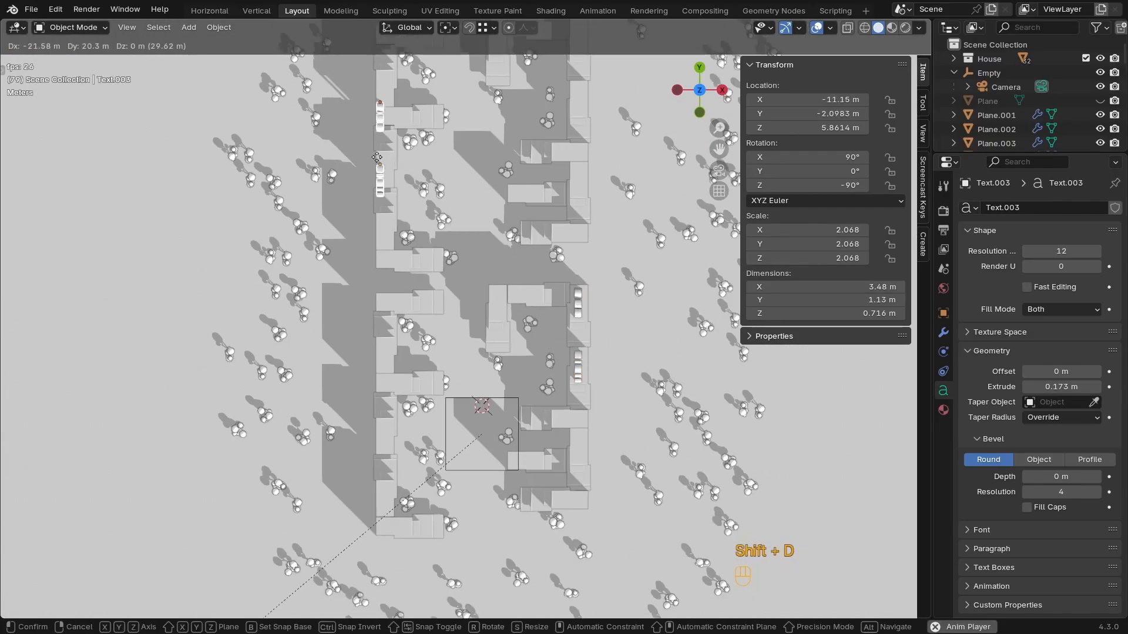
key("shift")
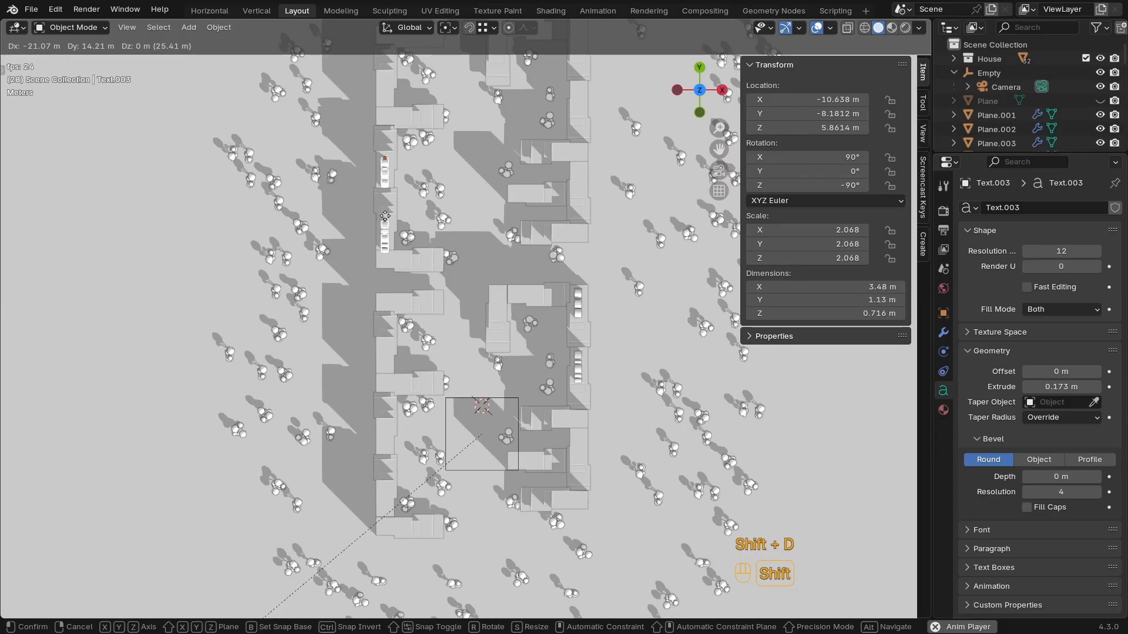
left_click(386, 186)
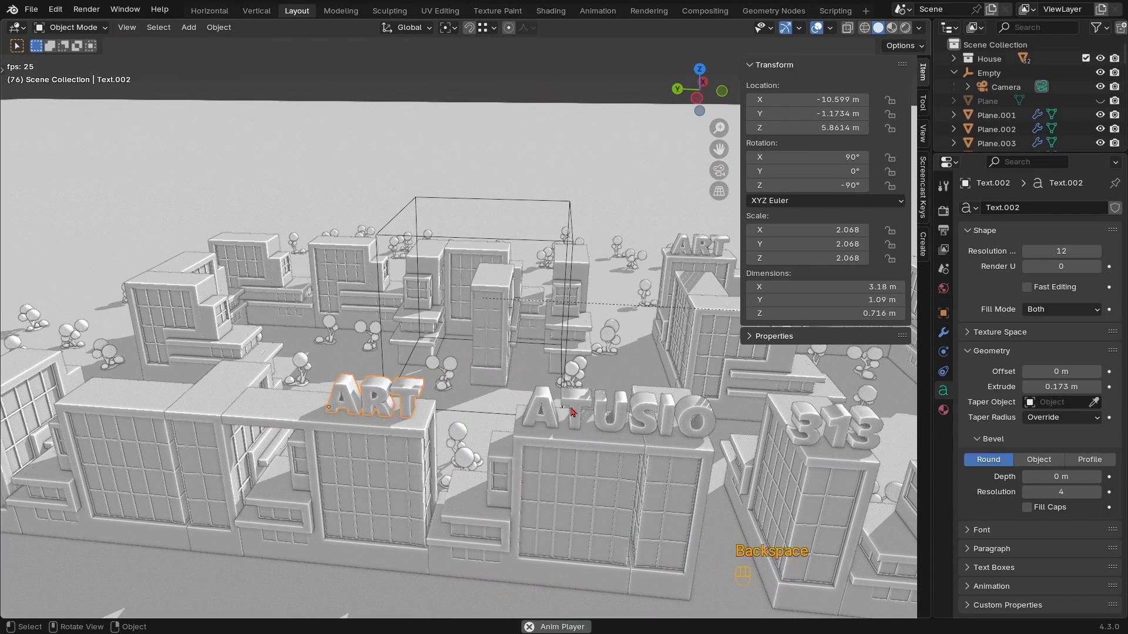
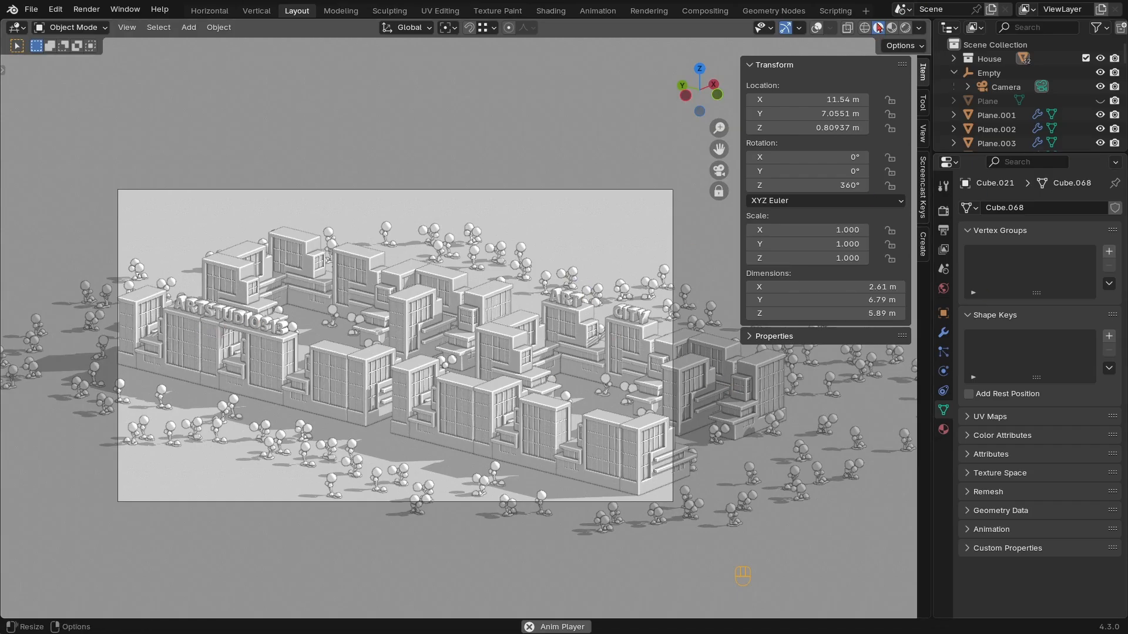
Show the viewport overlays and move the empty with its camera along the global Y axis to a Y location of -31.279 m
key("shift+alt+z")
left_click(409, 272)
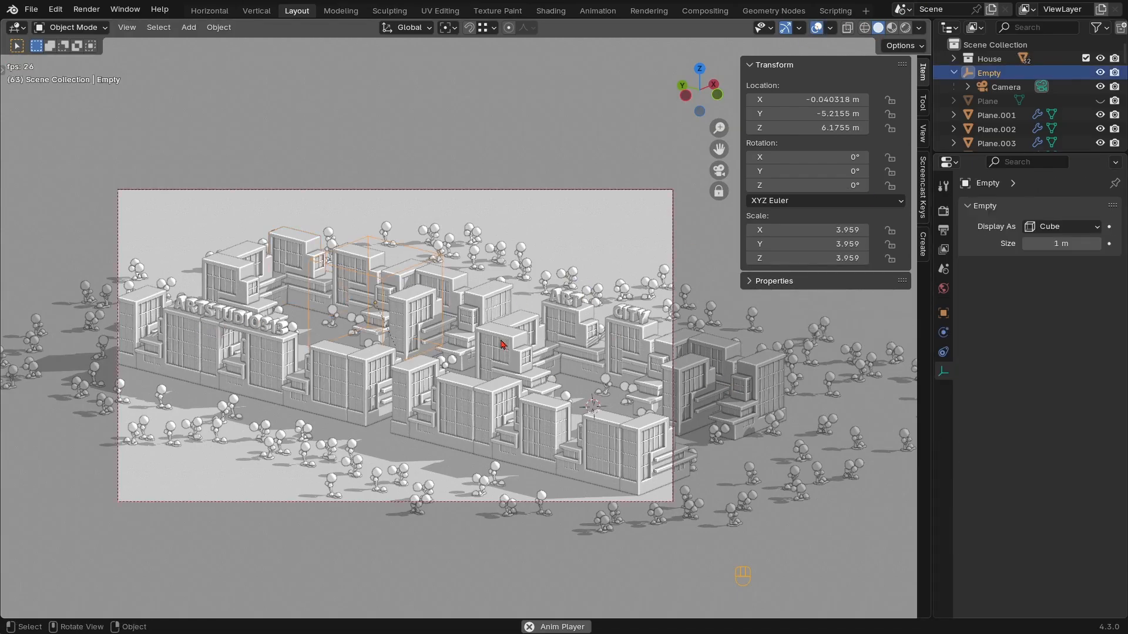
key("g")
key("y")
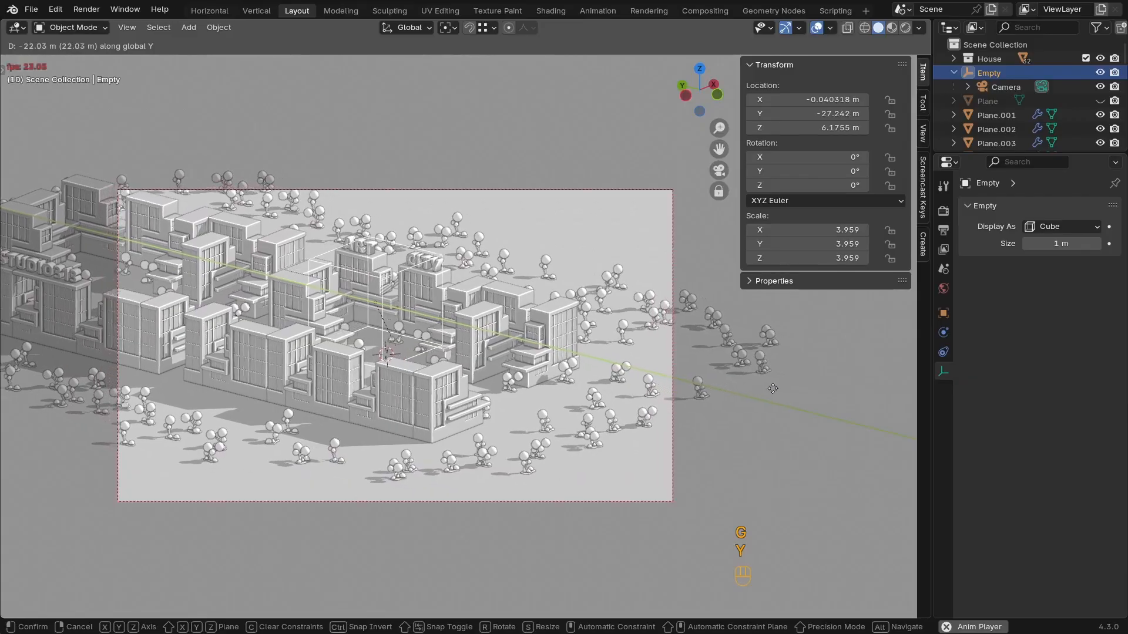
left_click(659, 403)
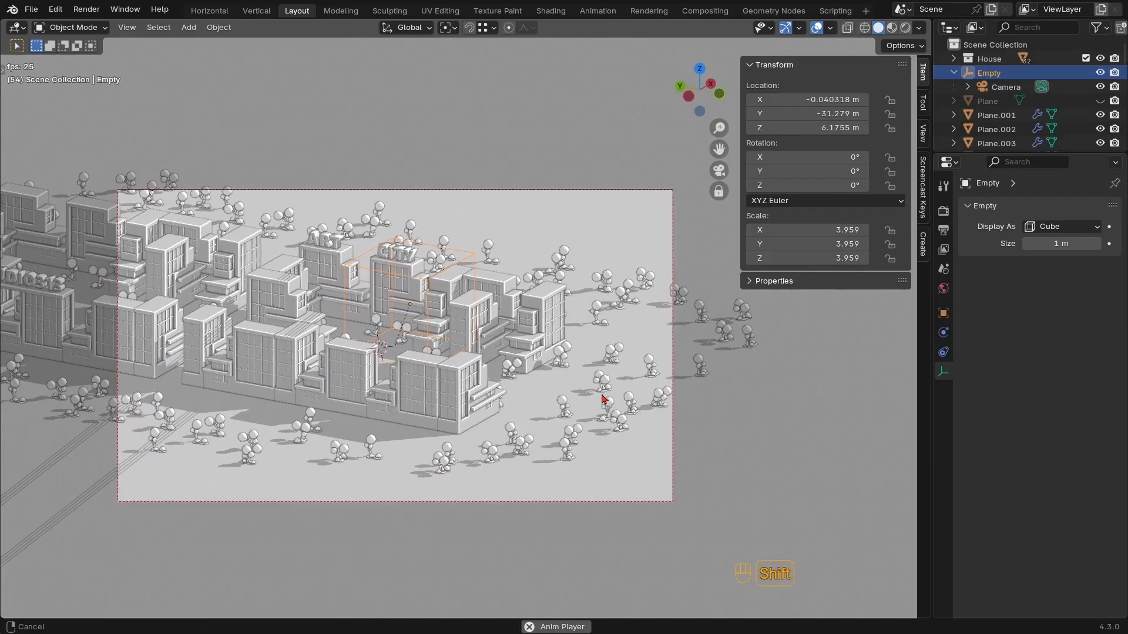
Delete the group of trees standing outside the camera frame beyond the end of the house rows, keeping the ground plane
left_click_drag(800, 388, 676, 310)
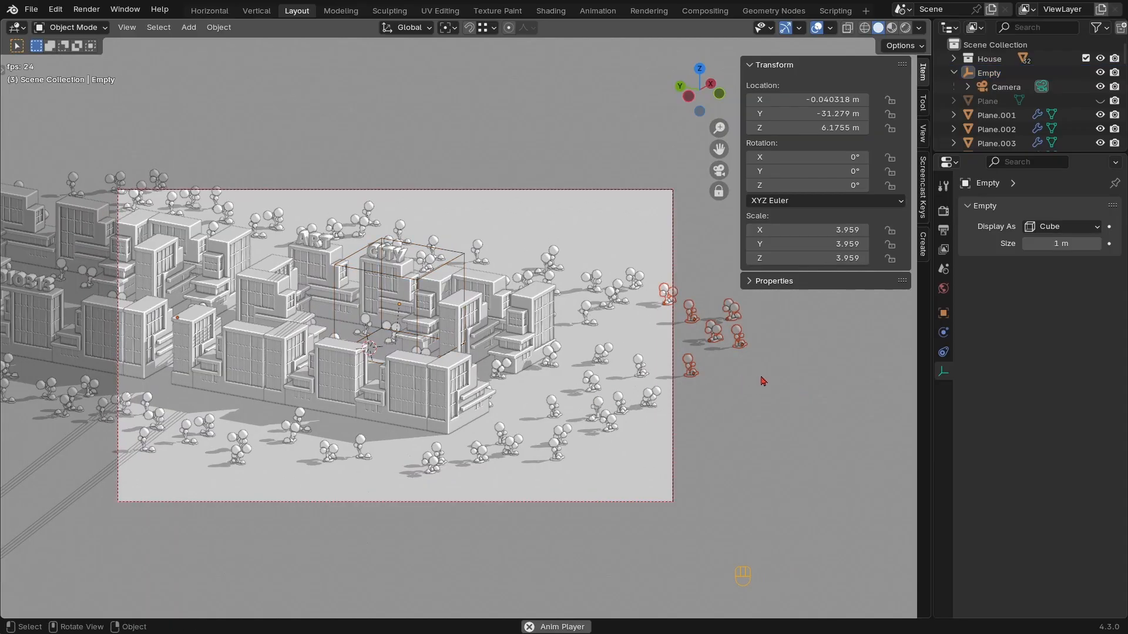
key("g")
key("x")
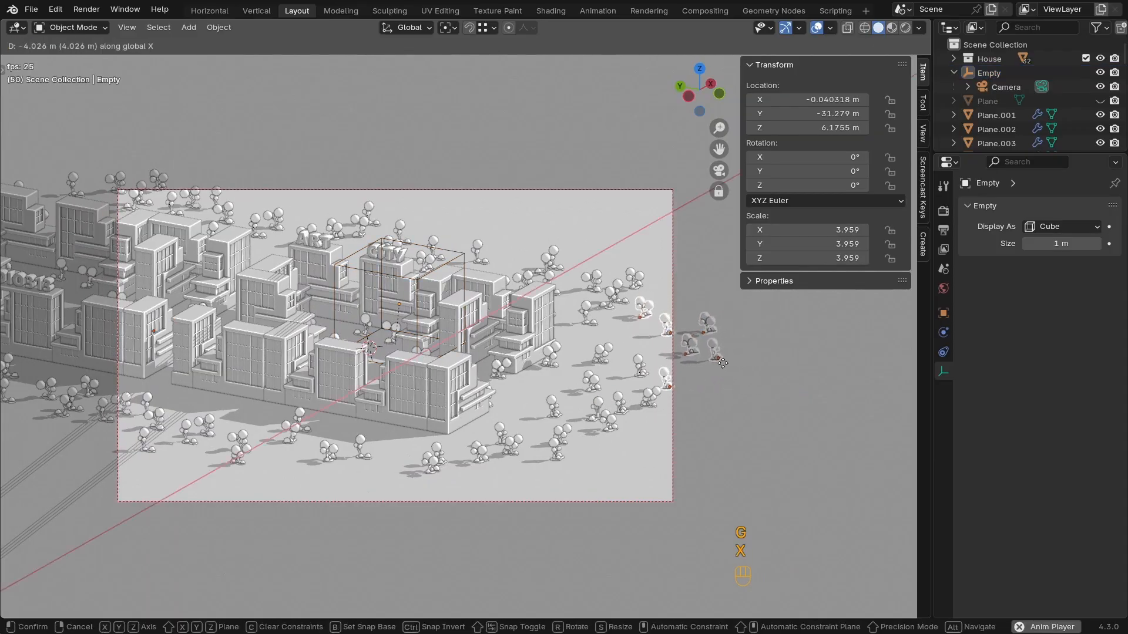
key("y")
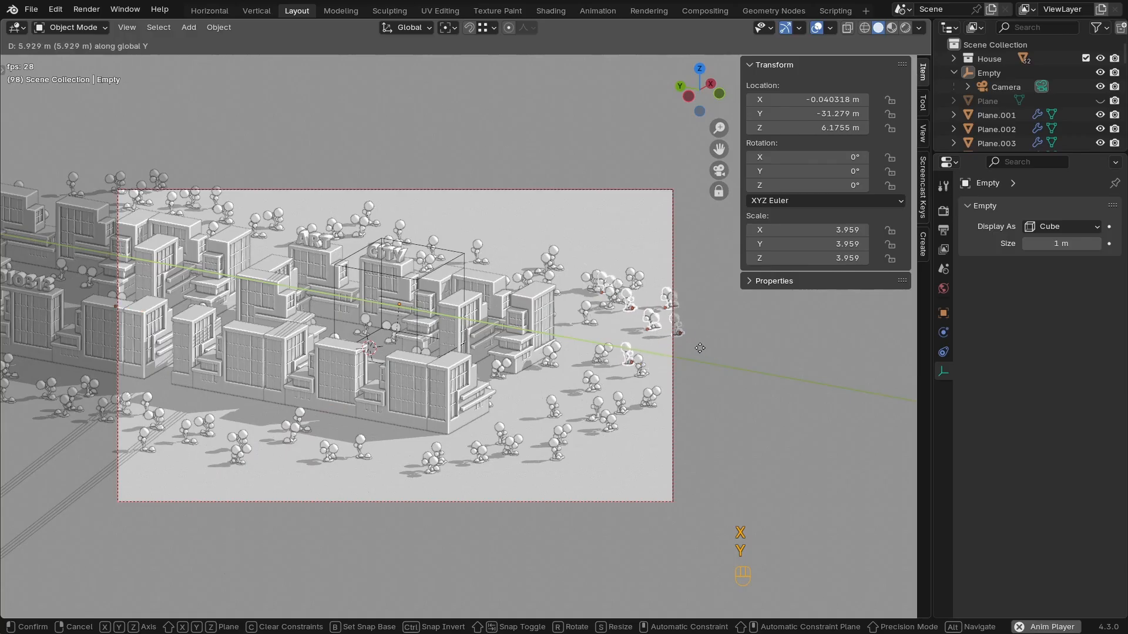
left_click(776, 360)
key("Delete")
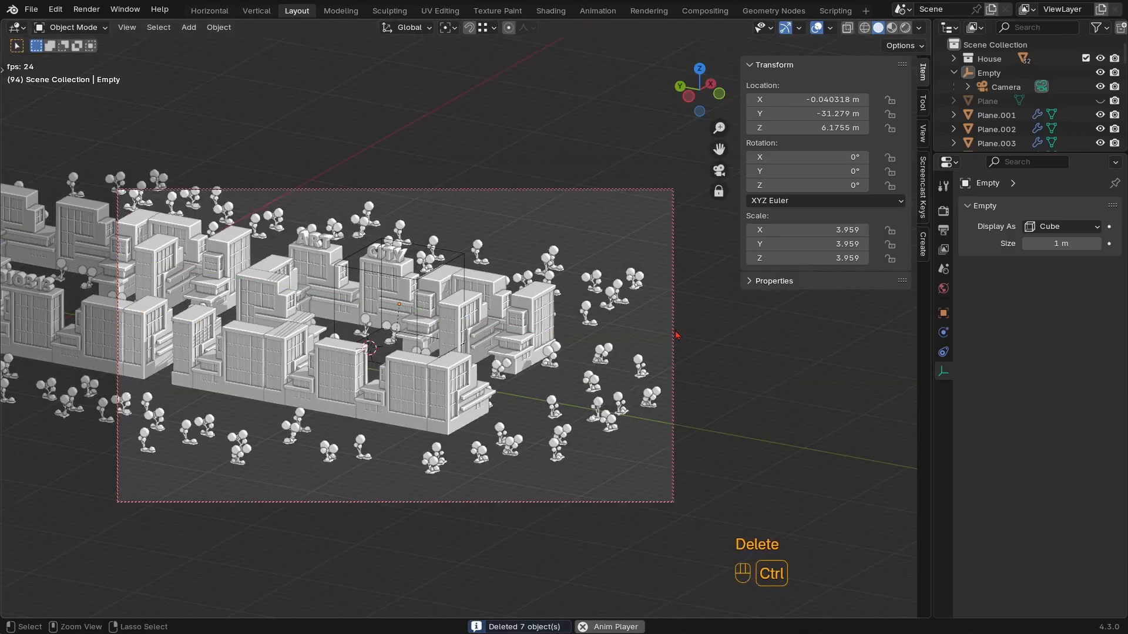
key("ctrl+z")
key("Delete")
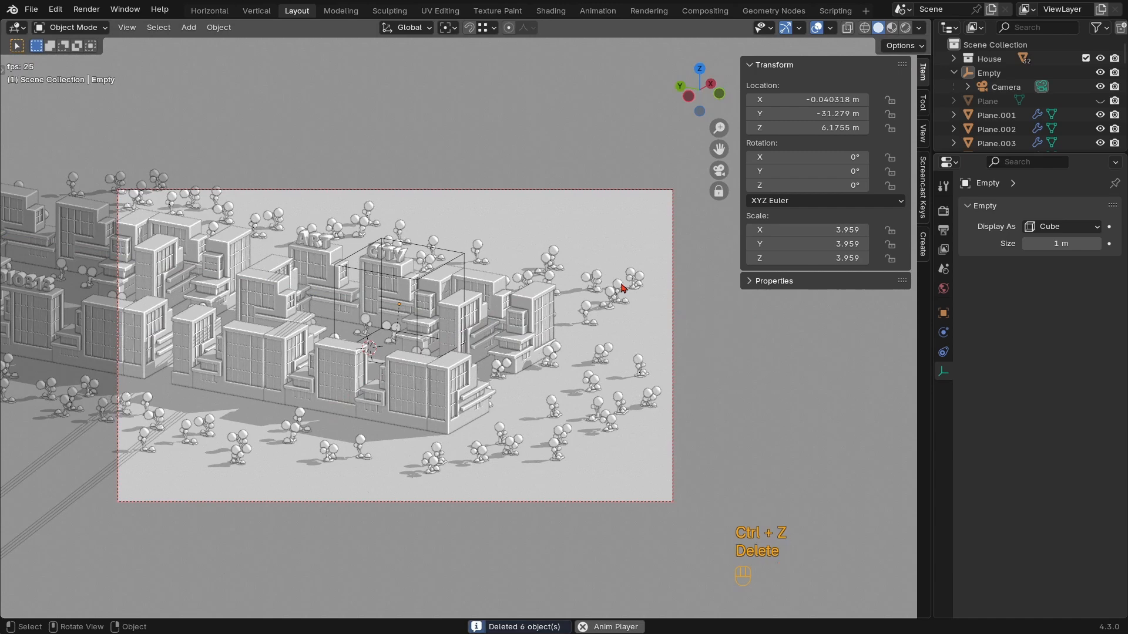
Move one tree near the frame's edge across the ground with Z locked, to X 19.538 m and Y -43.056 m
left_click(622, 297)
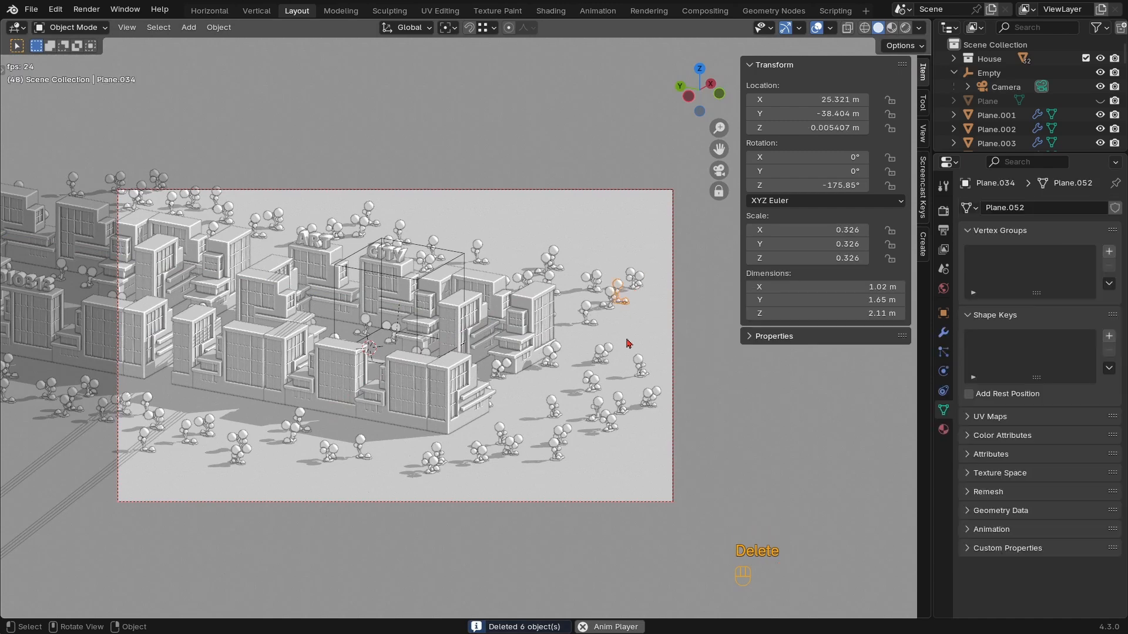
key("g")
key("shift+z")
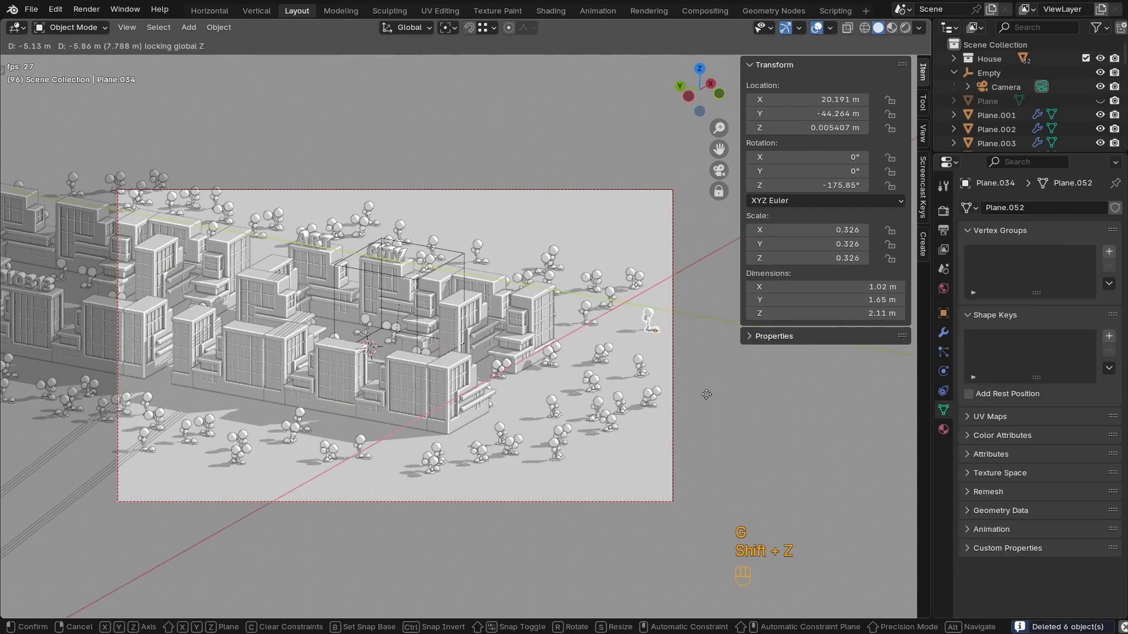
left_click(654, 373)
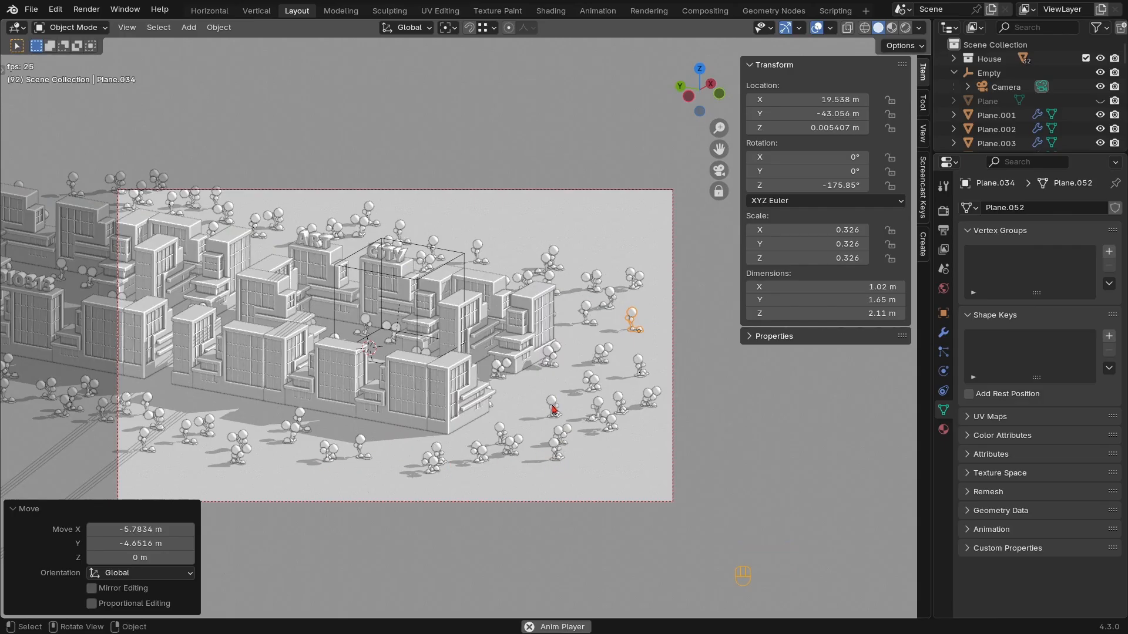
Inspect the modifiers and the mesh of a tree in front of the end house
left_click(553, 410)
left_click(944, 333)
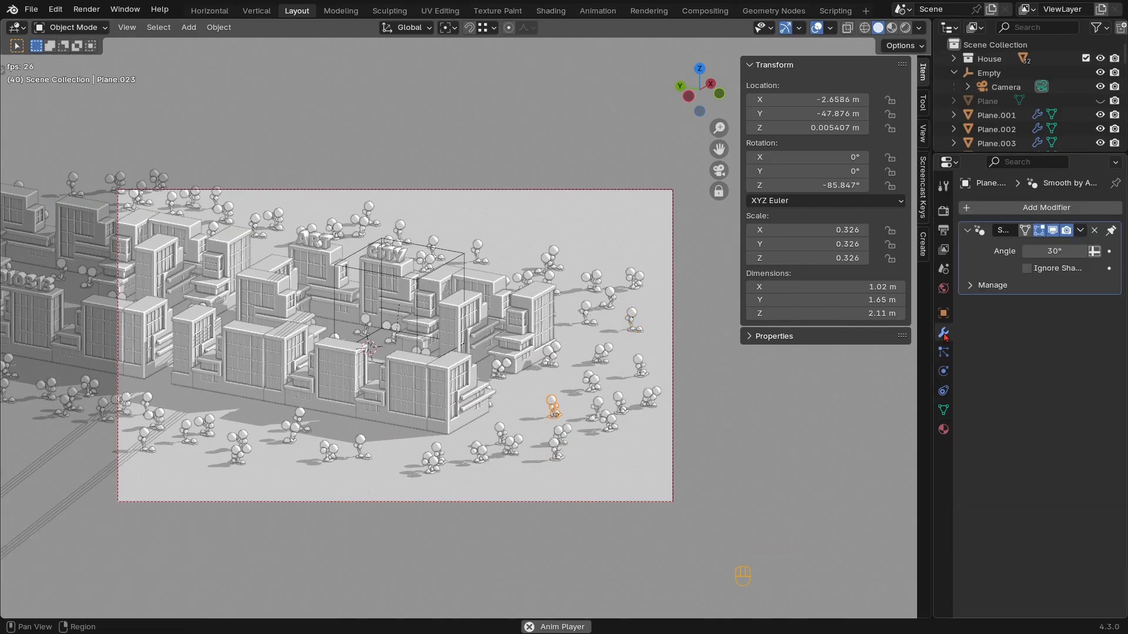
key("Tab")
key("Tab")
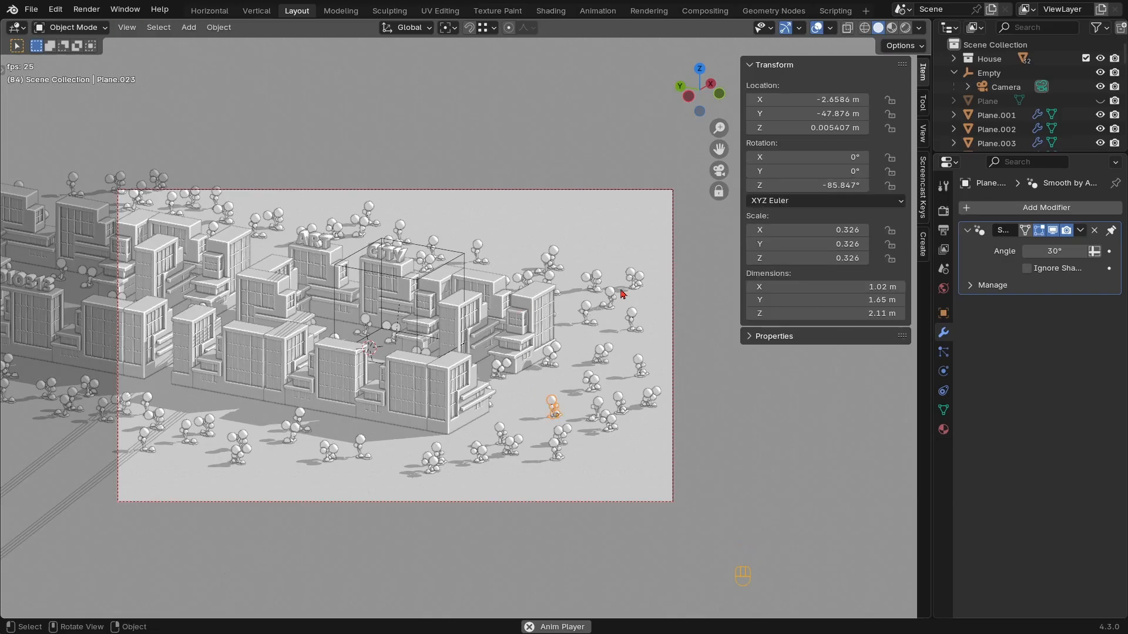
Select the ground plane instead of the tree and save the file
left_click(592, 240)
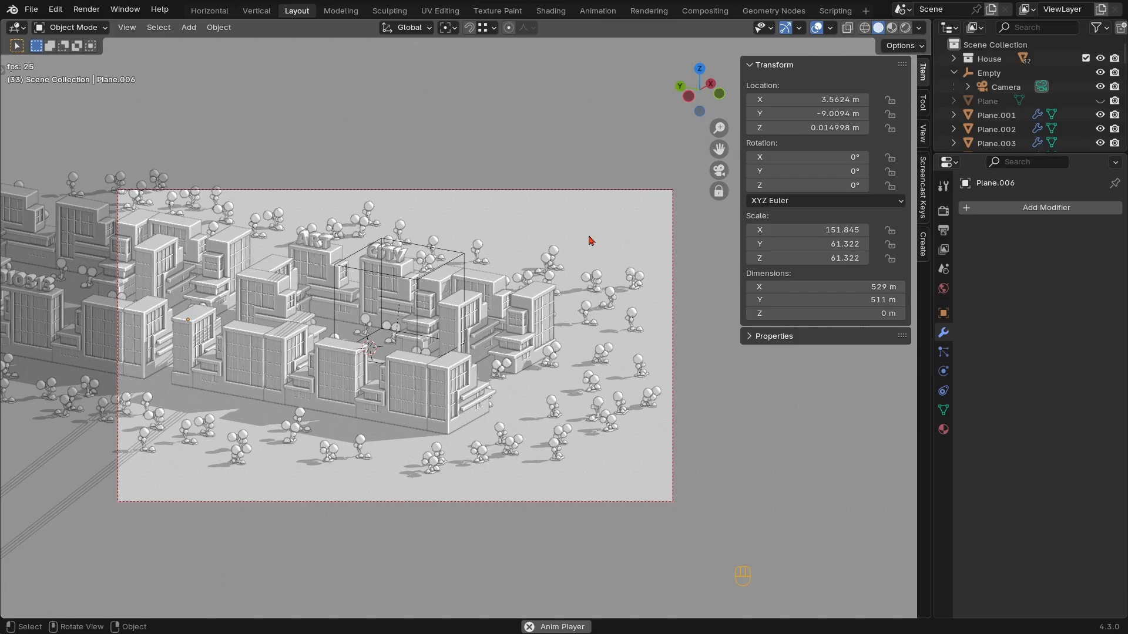
key("ctrl+s")
key("ctrl+s")
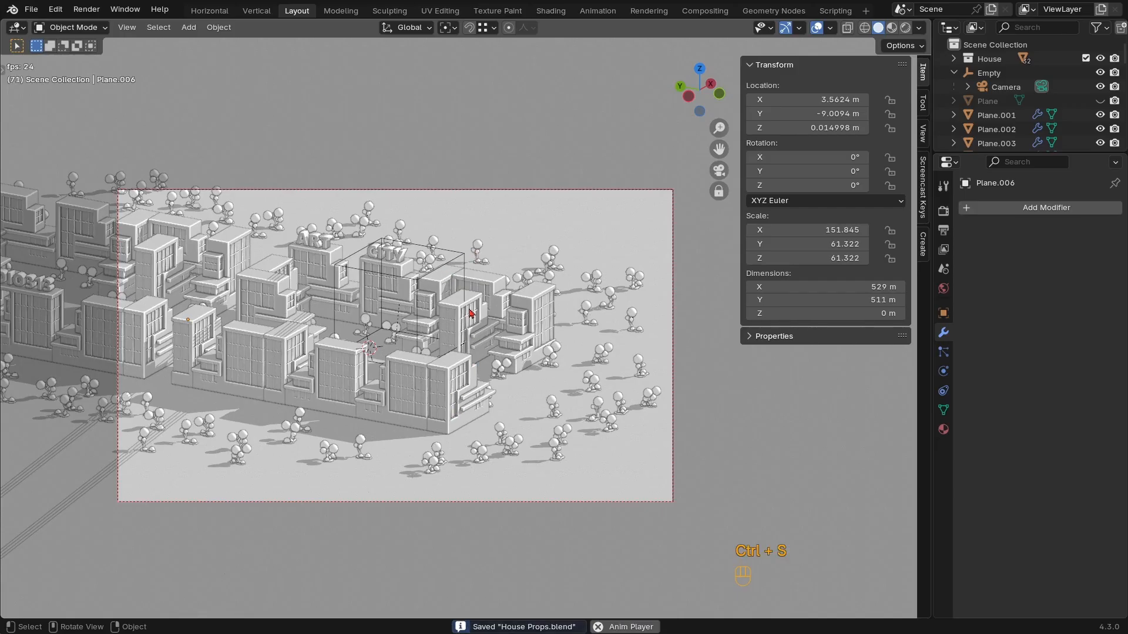
View the city in Wireframe shading and return the viewport to Solid shading
key("z")
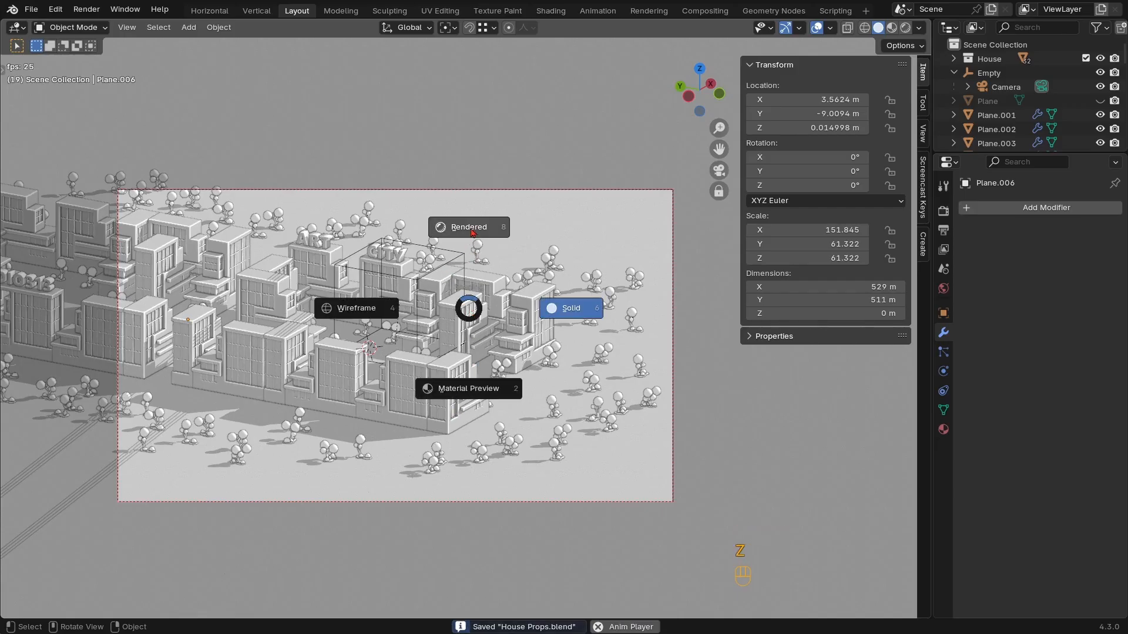
key("z")
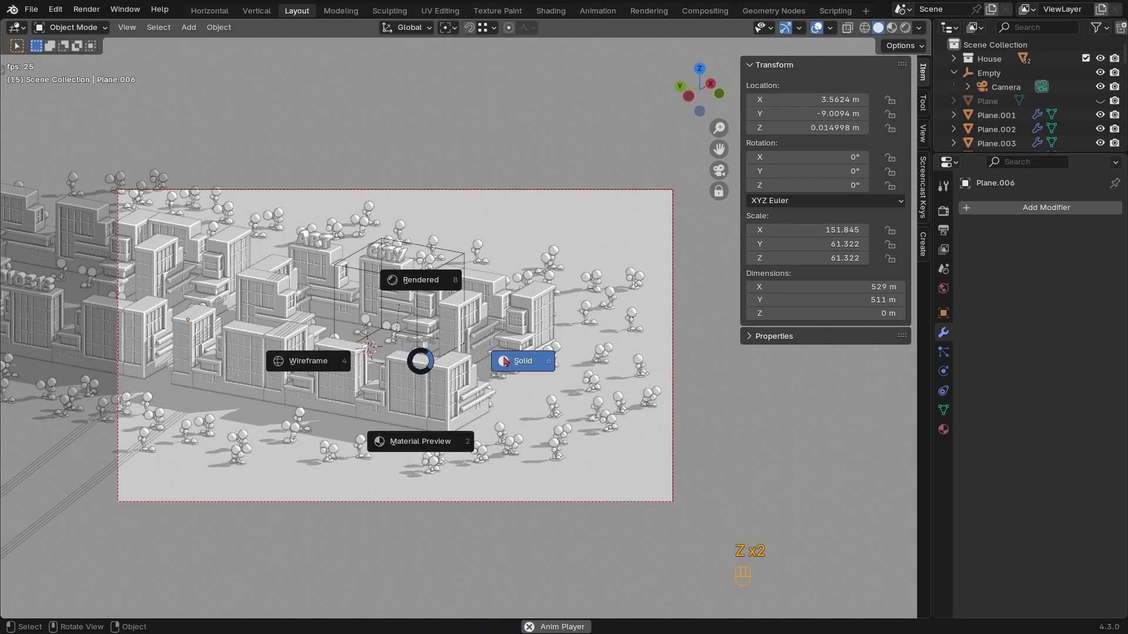
left_click(301, 362)
key("z")
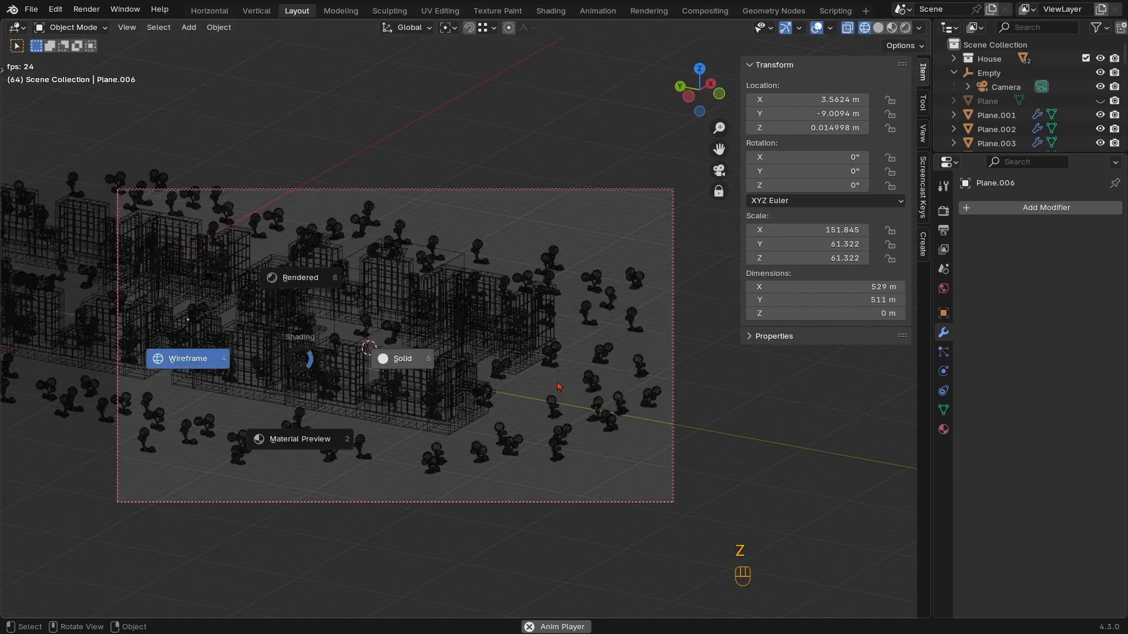
left_click(405, 385)
Select a building in the city and display the camera view in Rendered shading
key("z")
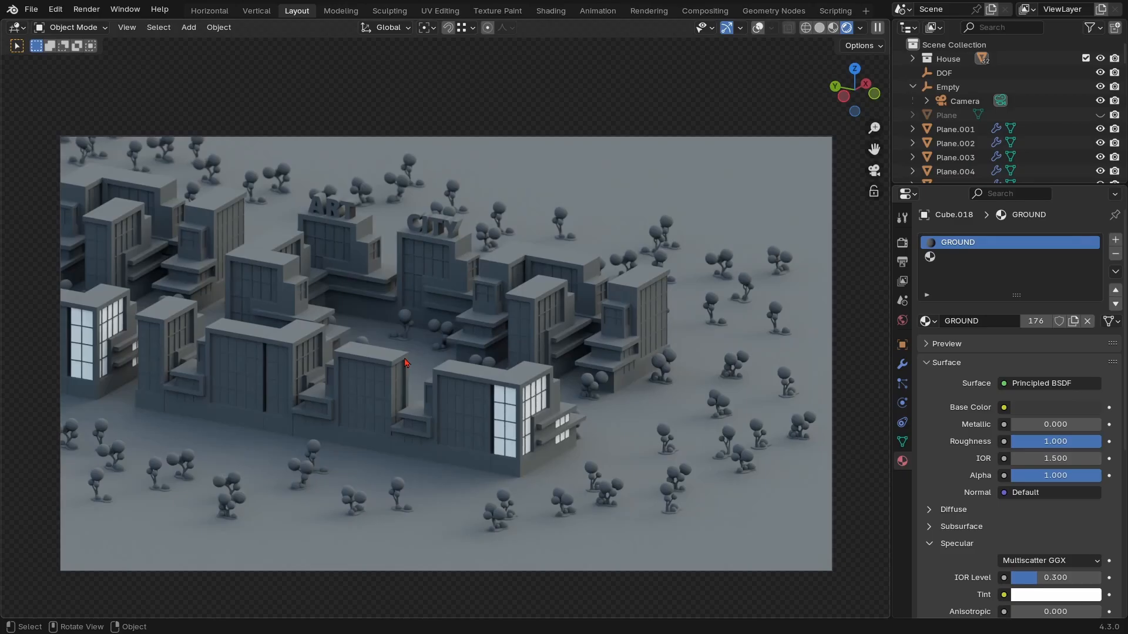
left_click(465, 325)
key("z")
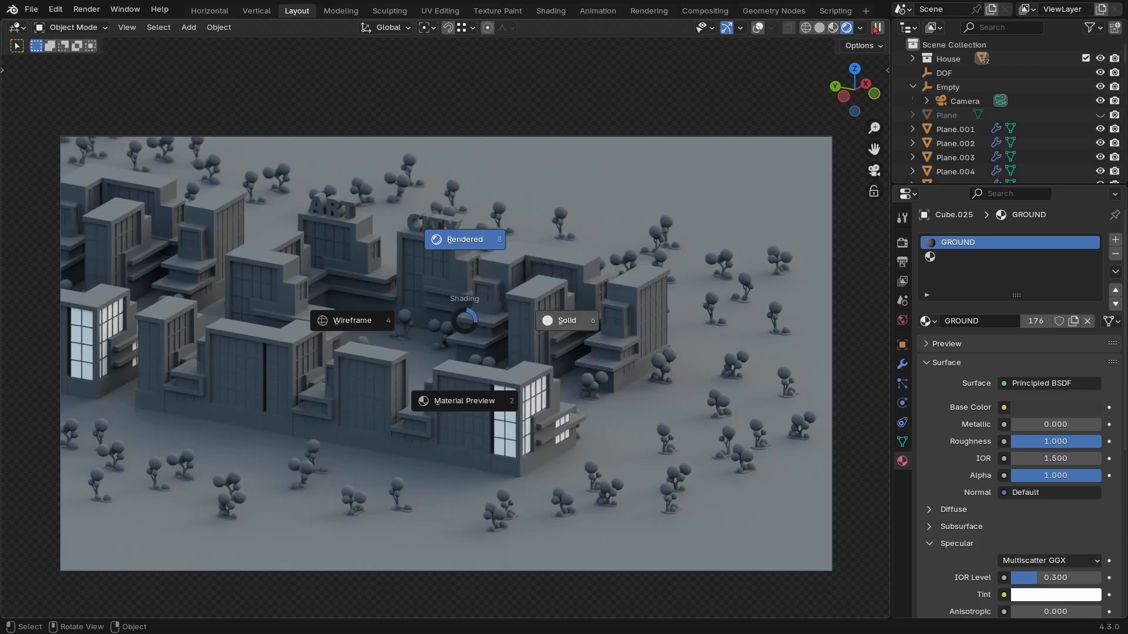
left_click(478, 241)
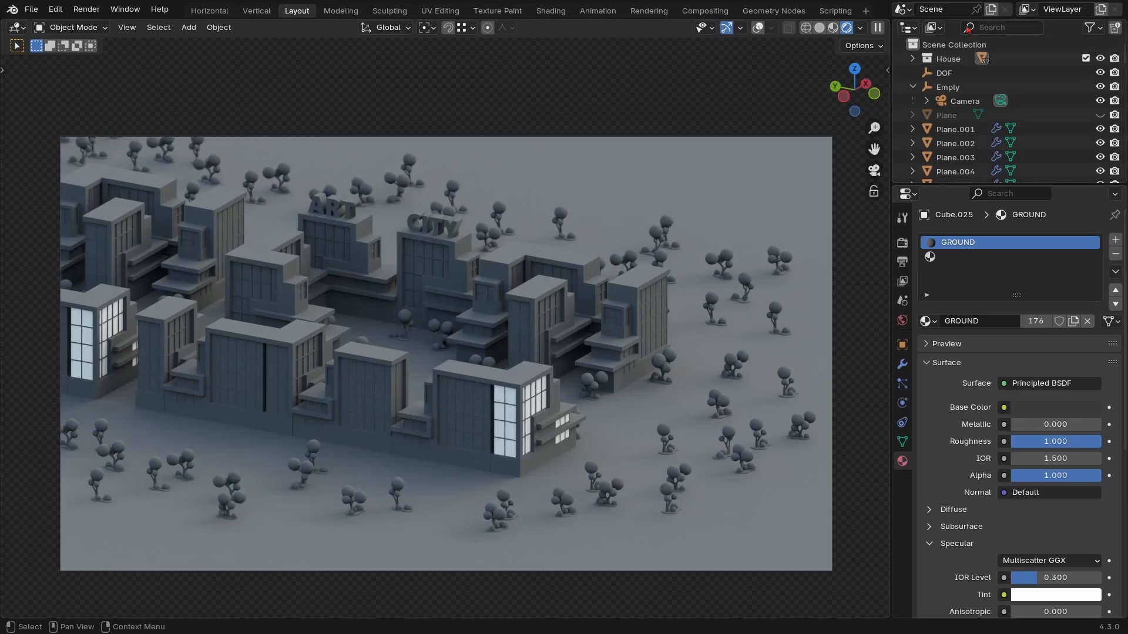
Set the outliner's display mode to Blender File and enlarge its area
left_click(939, 28)
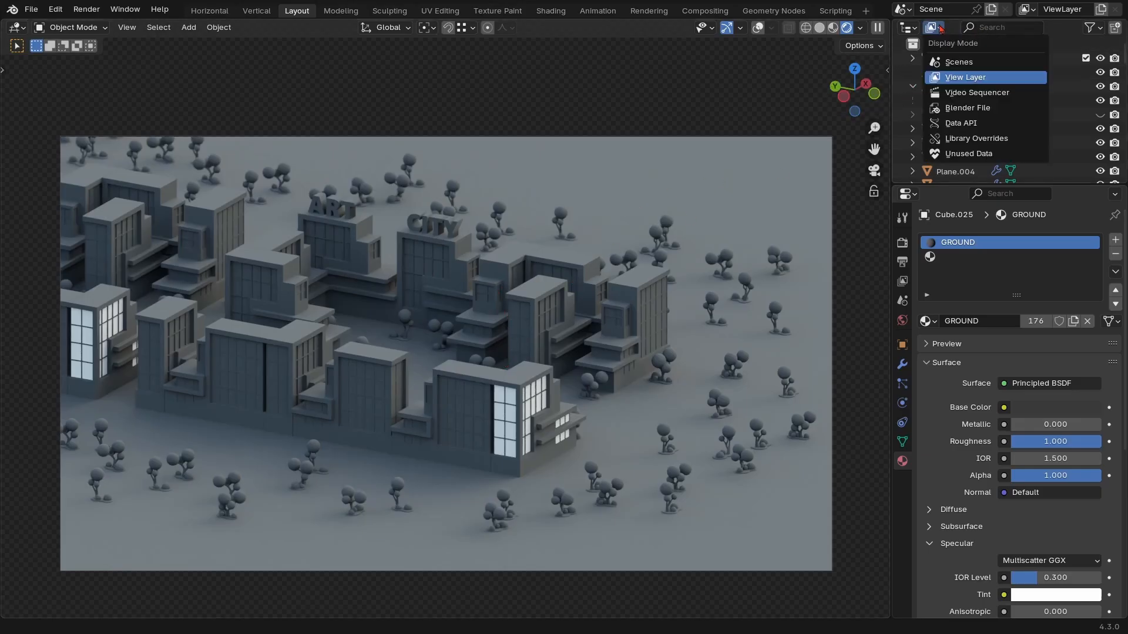
left_click(975, 110)
left_click_drag(950, 185, 951, 313)
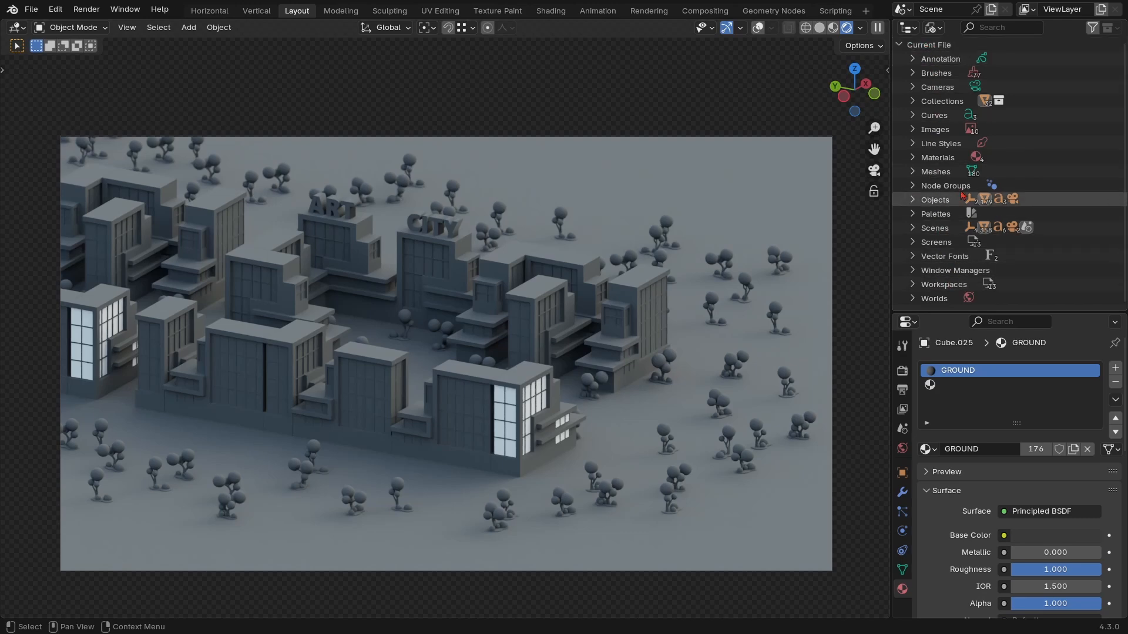
Delete all four materials from the file: GROUND, Material.001, Material.002 and Win
left_click(914, 159)
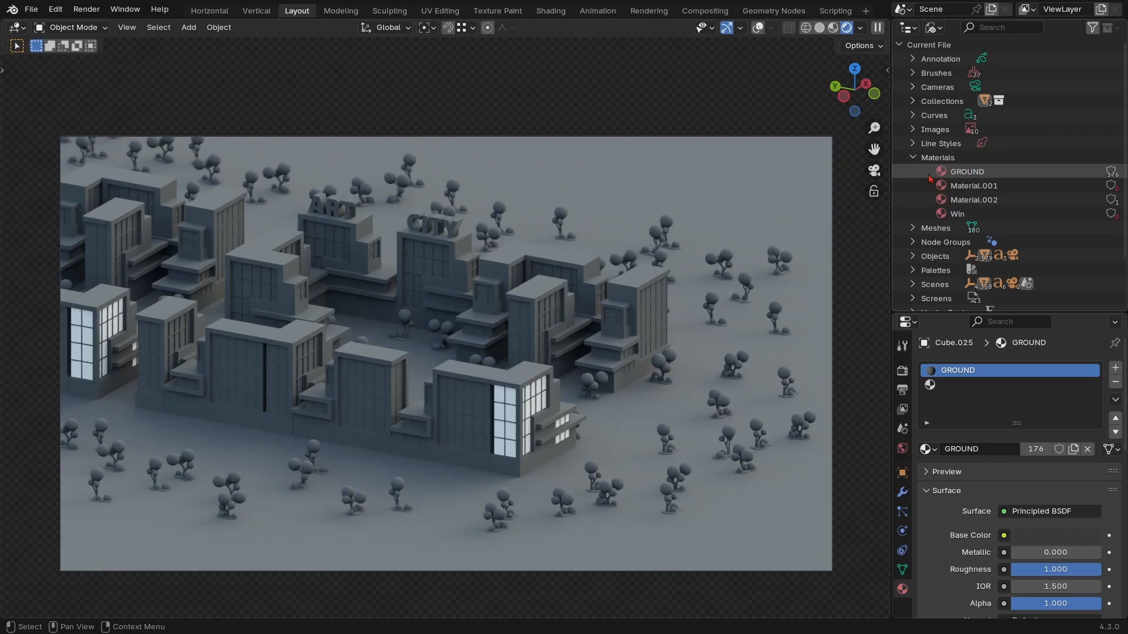
left_click(970, 187)
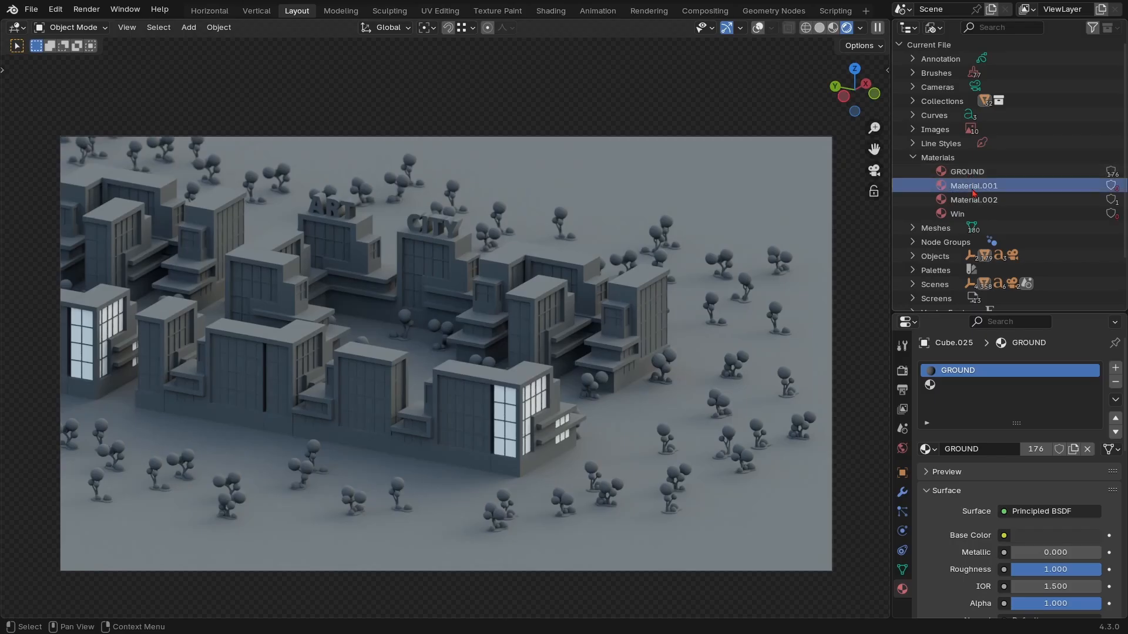
left_click(968, 215, "shift")
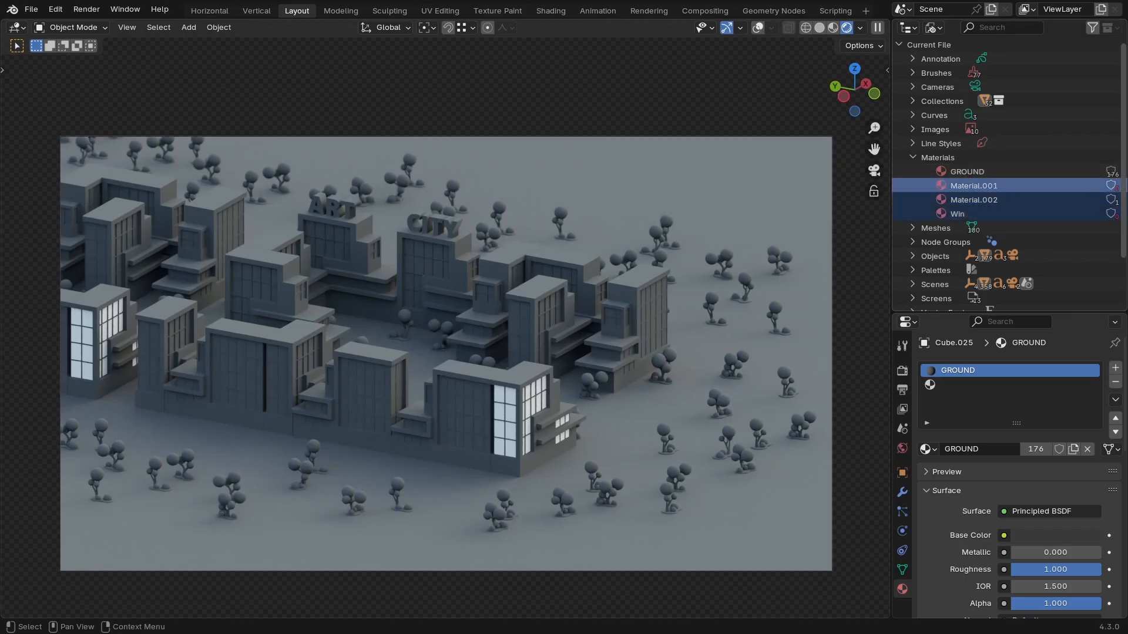
left_click(963, 173)
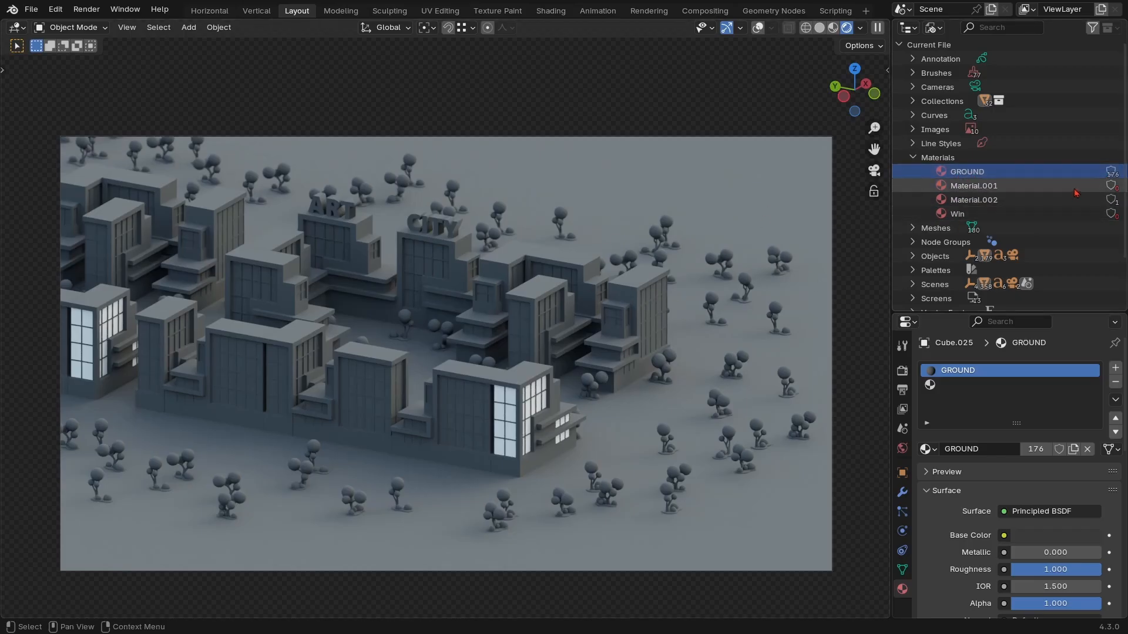
left_click(956, 213, "shift")
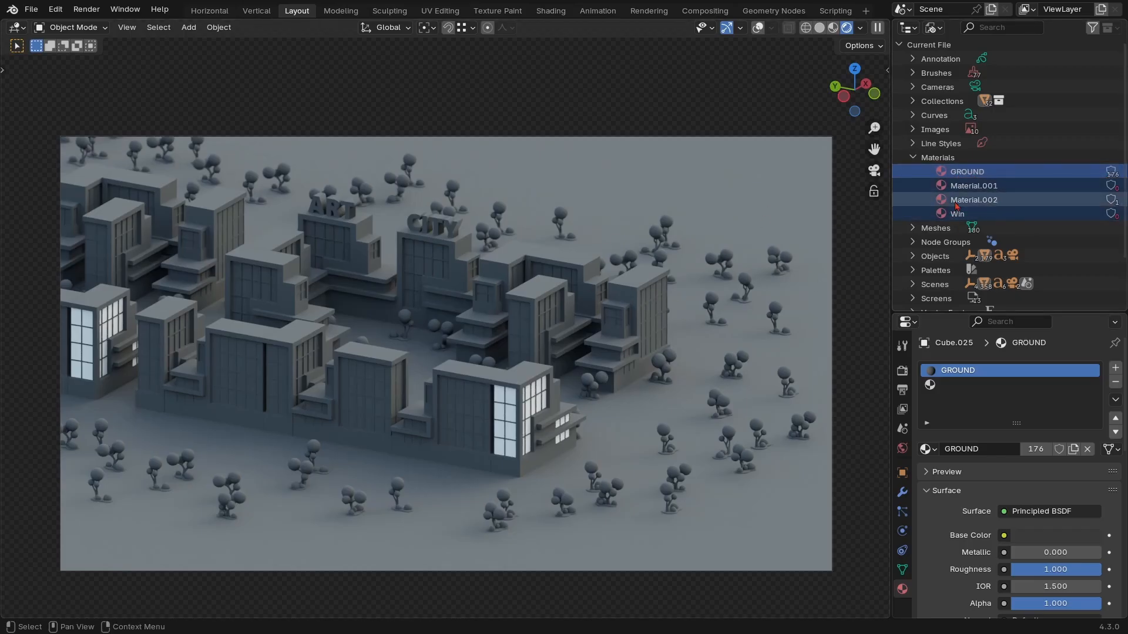
right_click(966, 188)
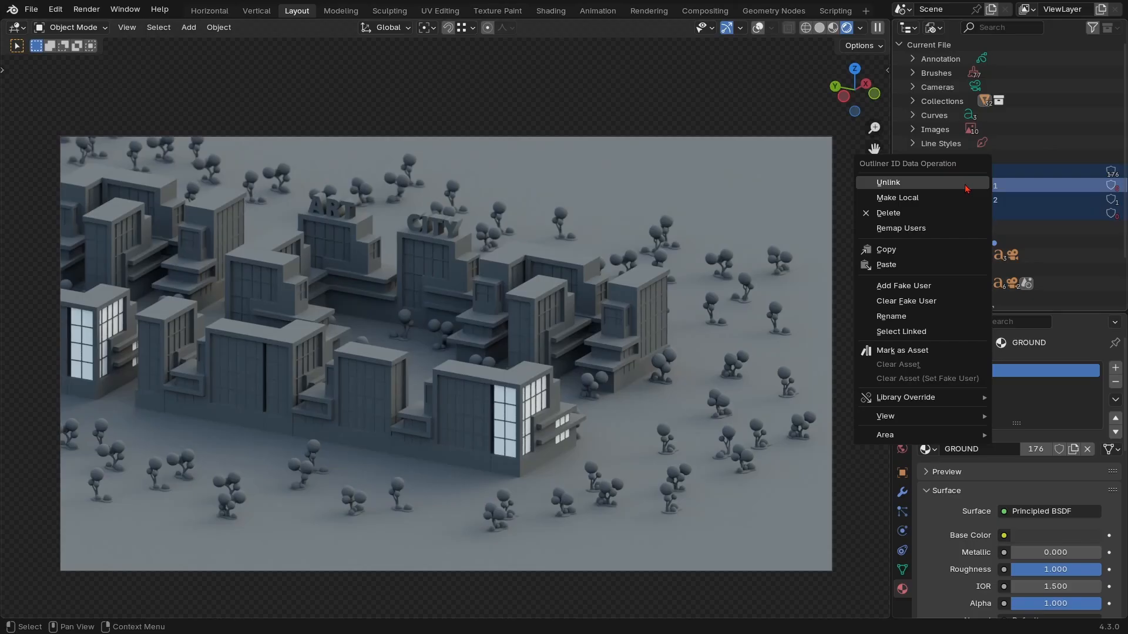
left_click(908, 218)
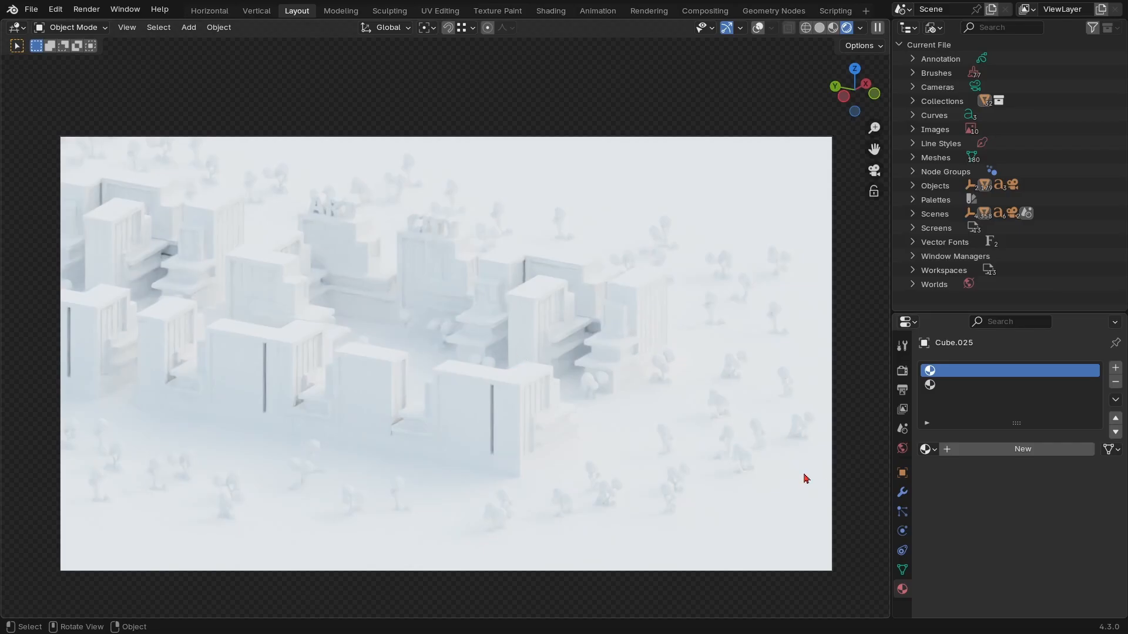
Open the HDRI world settings and split the 3D viewport into two side-by-side areas
left_click(902, 448)
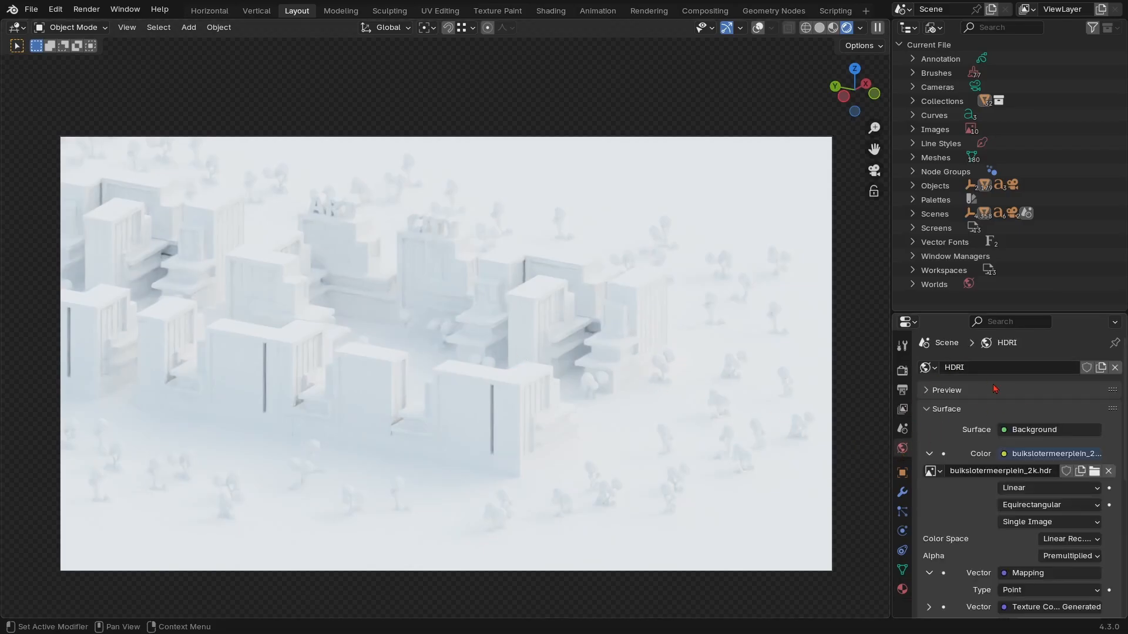
left_click_drag(891, 21, 429, 124)
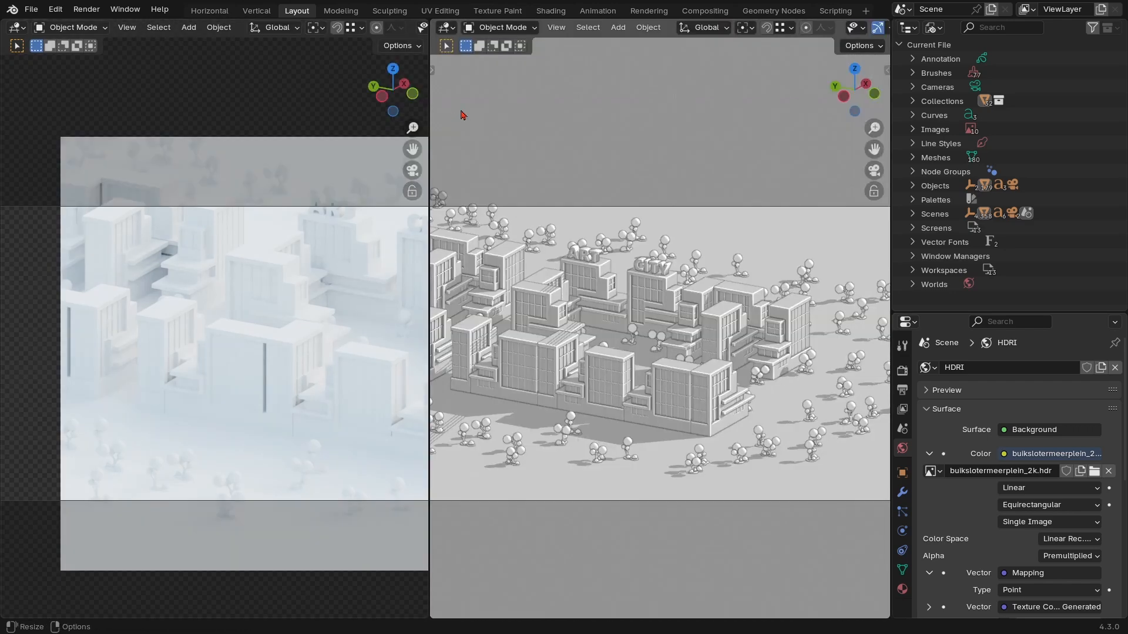
Change the solid-shaded 3D viewport into a Shader Editor with its sidebar hidden and display the World shader nodes
left_click(448, 27)
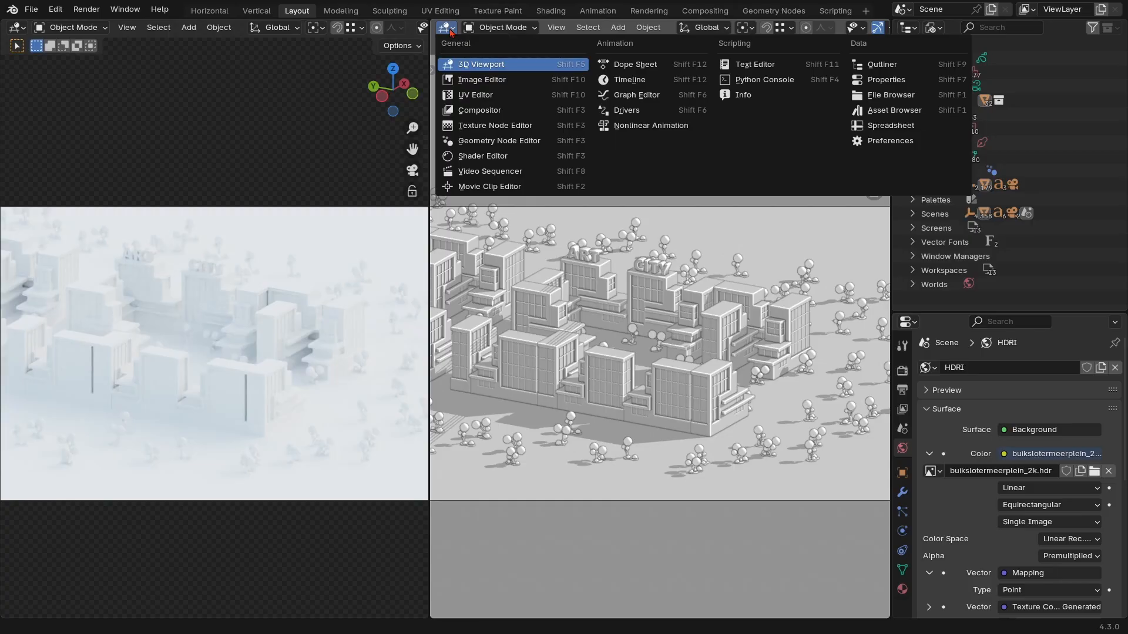
left_click(478, 158)
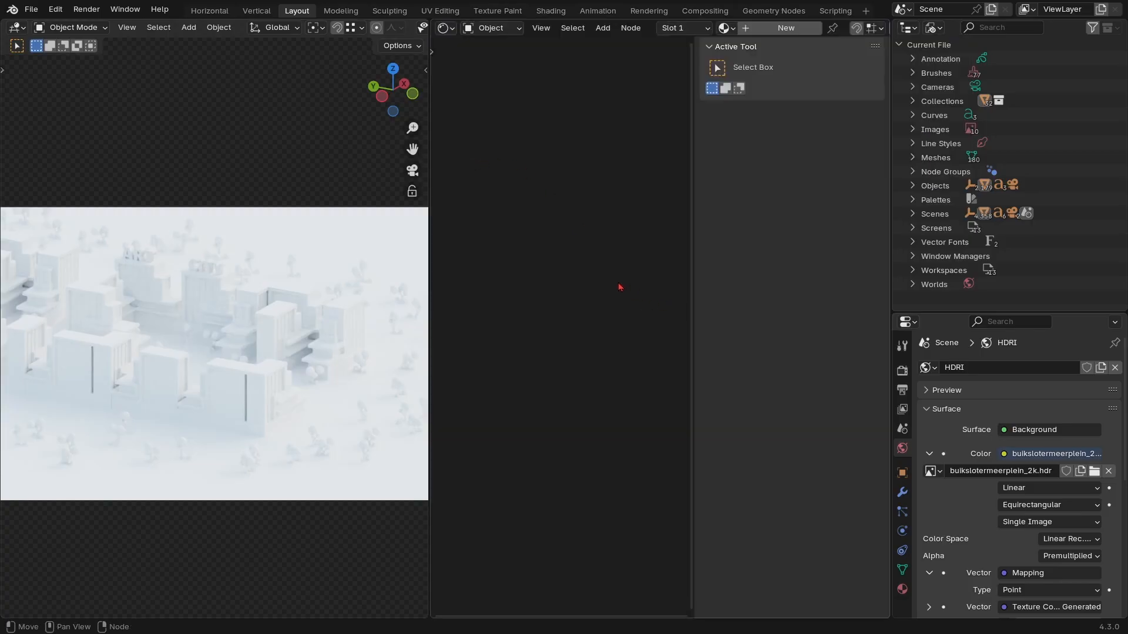
key("n")
left_click(493, 29)
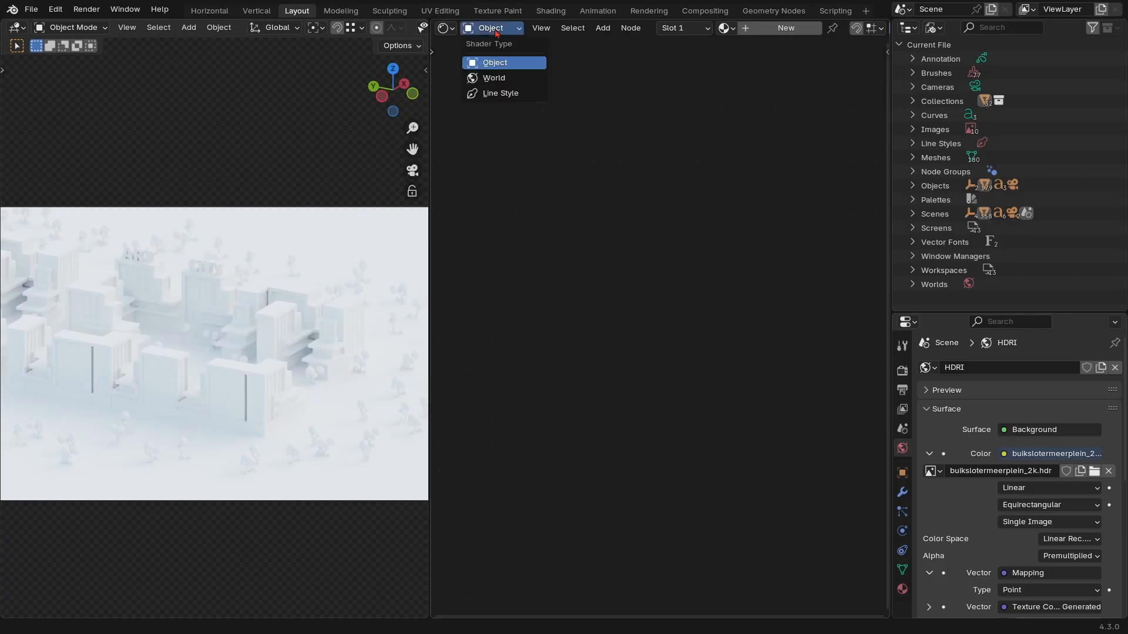
left_click(495, 79)
Delete the Texture Coordinate, Mapping and buikslotermeerplein_2k.hdr texture nodes from the HDRI world, keeping Background and World Output
middle_click_drag(574, 390, 710, 268, "ctrl")
left_click_drag(721, 221, 511, 420)
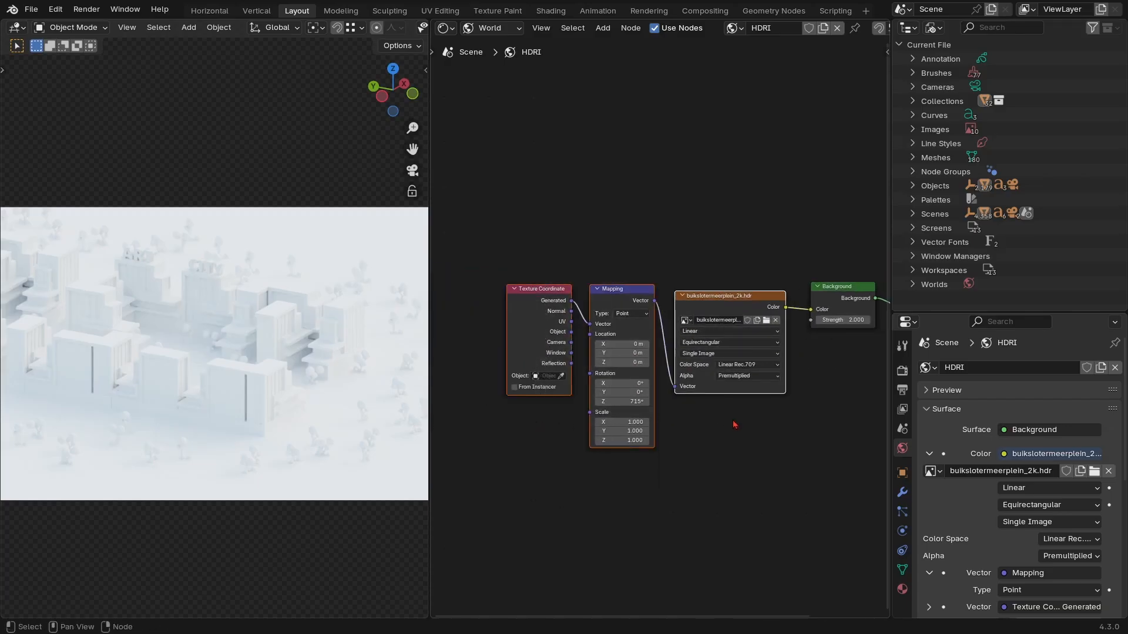
scroll(735, 423, "up", 1)
key("x")
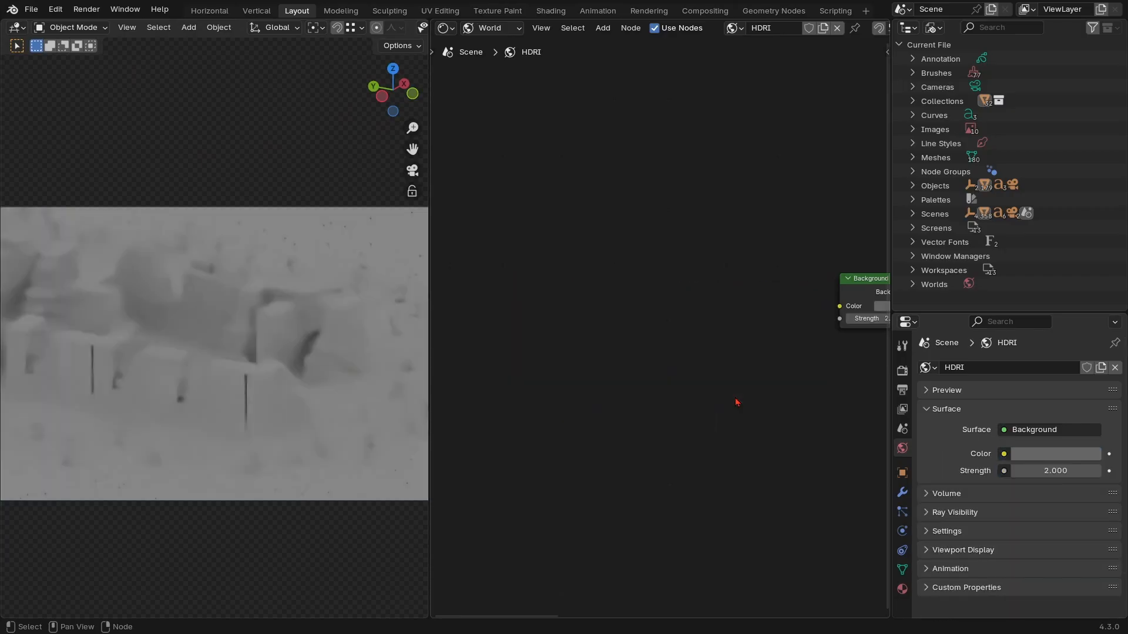
middle_click_drag(756, 372, 540, 426)
scroll(614, 389, "up", 2)
middle_click_drag(614, 414, 580, 341)
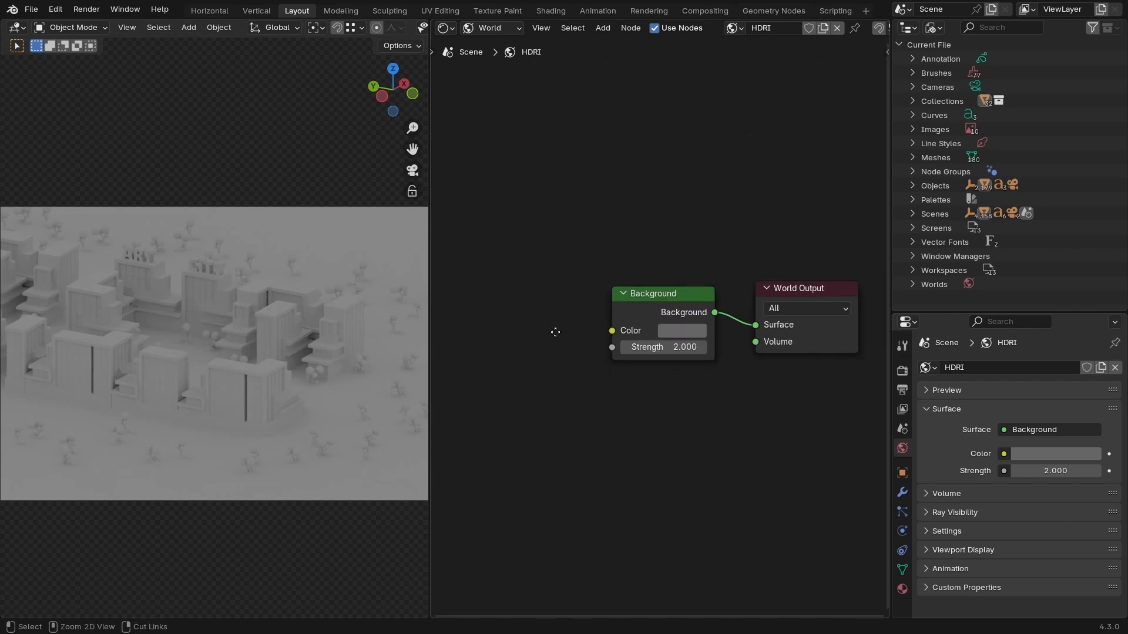
key("shift+a")
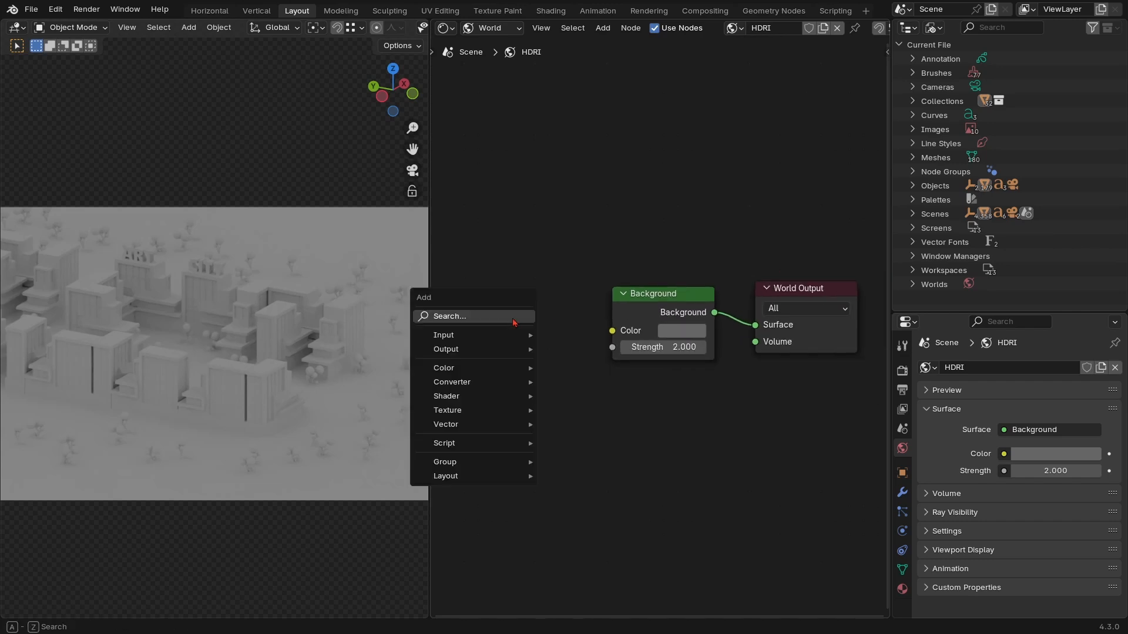
key("shift+a")
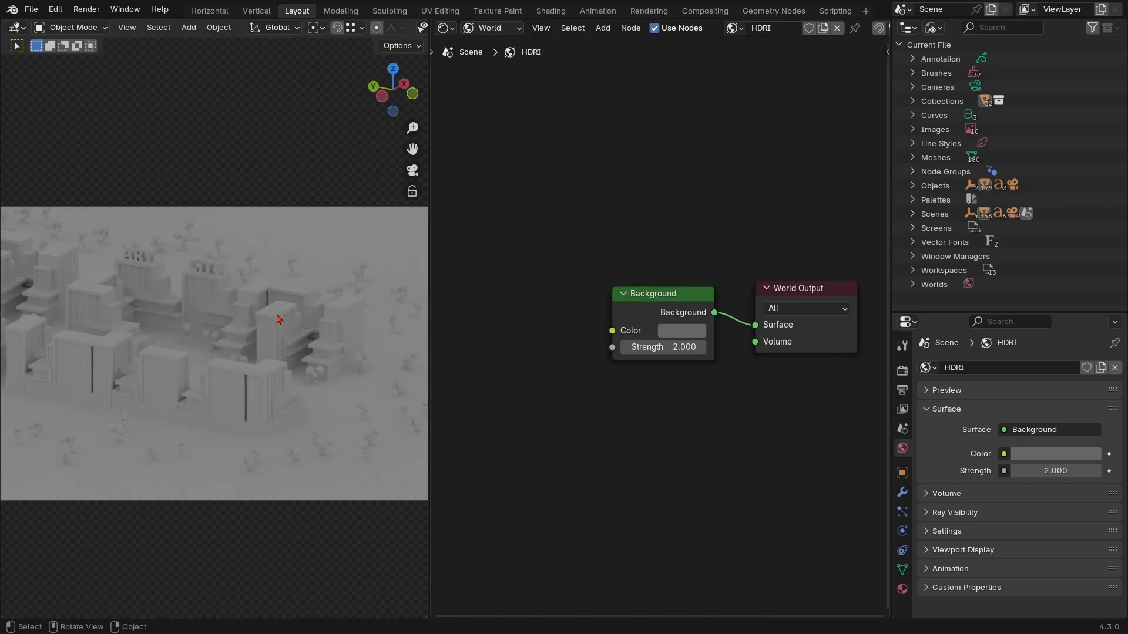
key("shift+a")
left_click(490, 34)
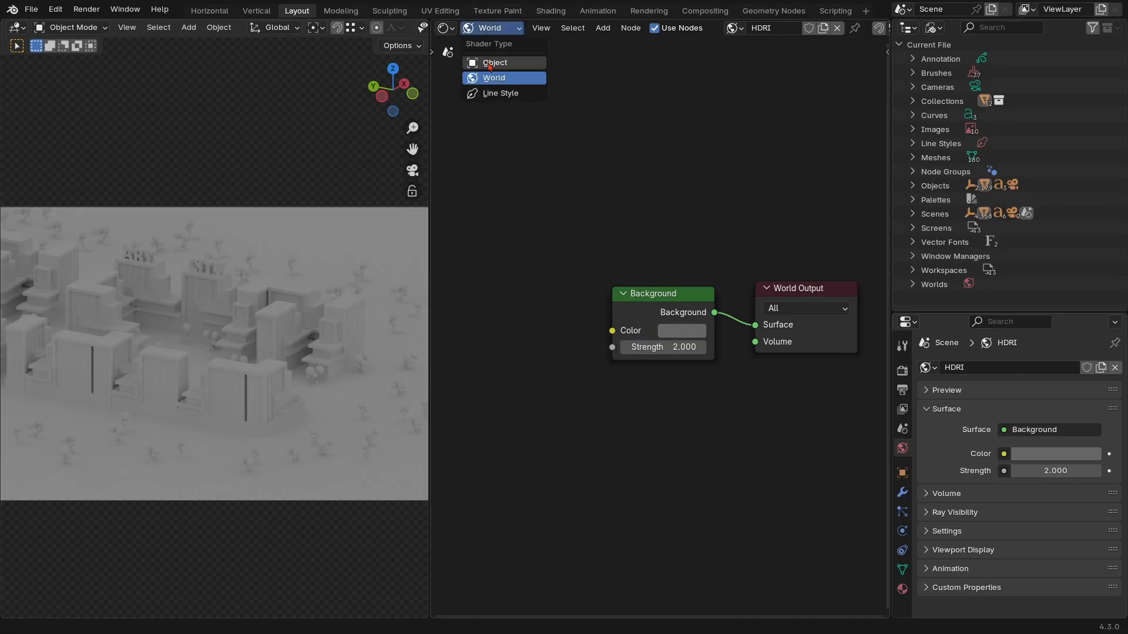
key("shift+a")
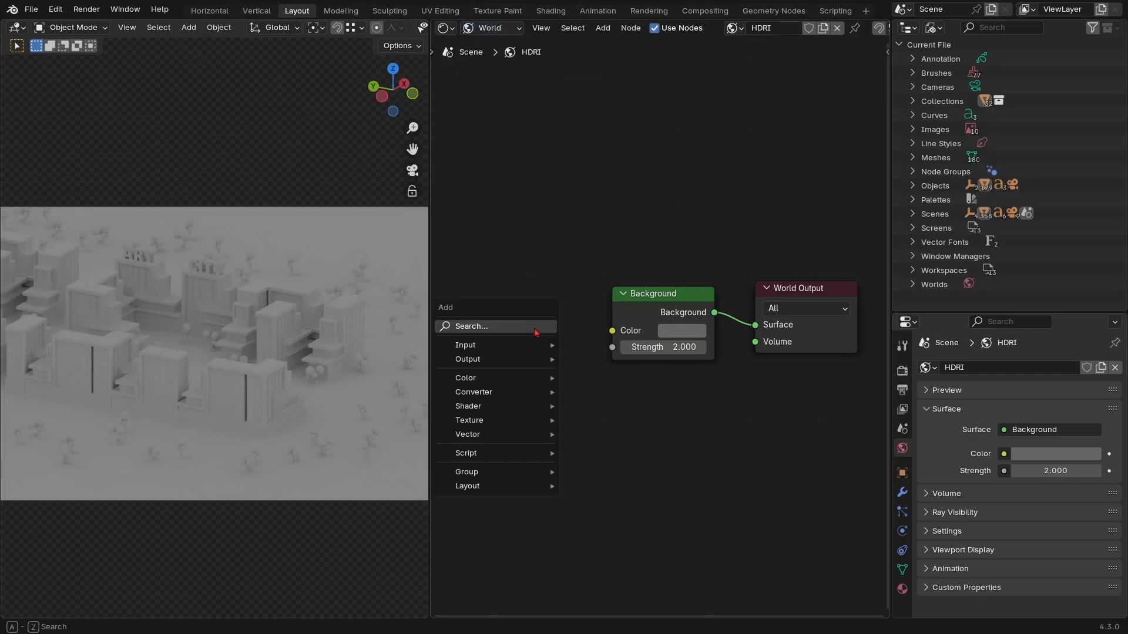
left_click(535, 328)
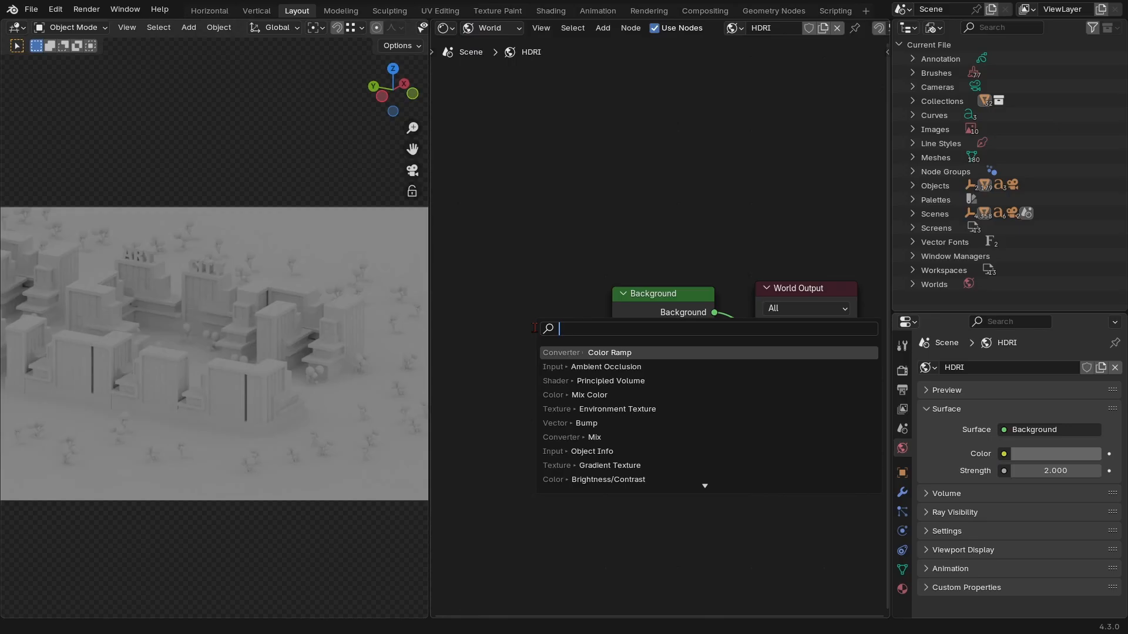
key("Escape")
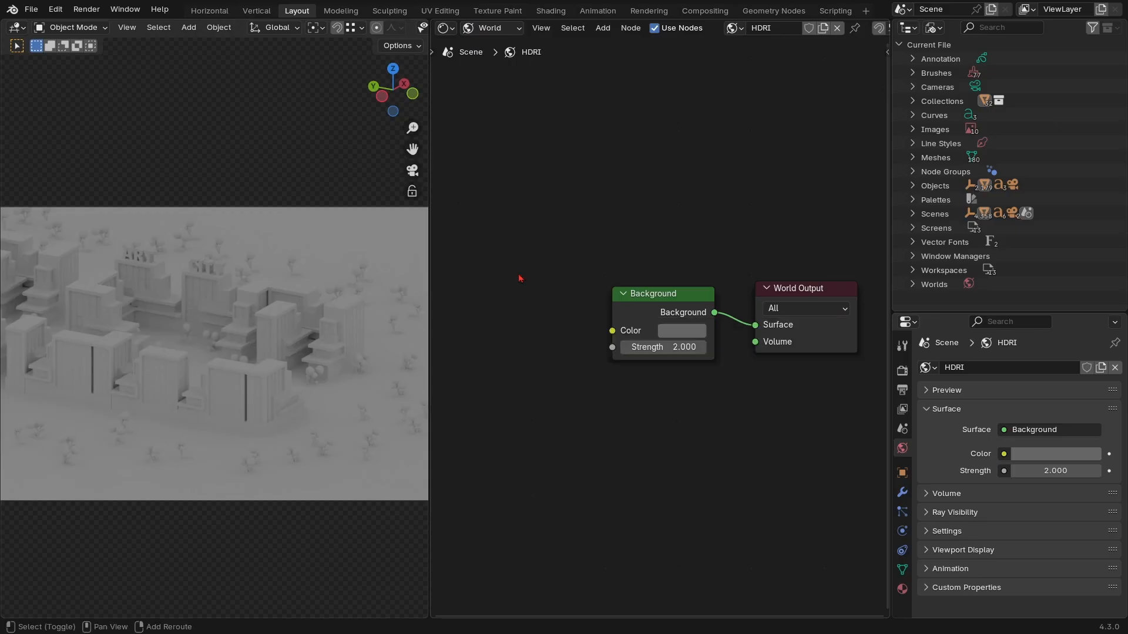
Add an Environment Texture node before the Background node and connect its Color output to the Background's Color input
key("shift+a")
mouse_move(501, 371)
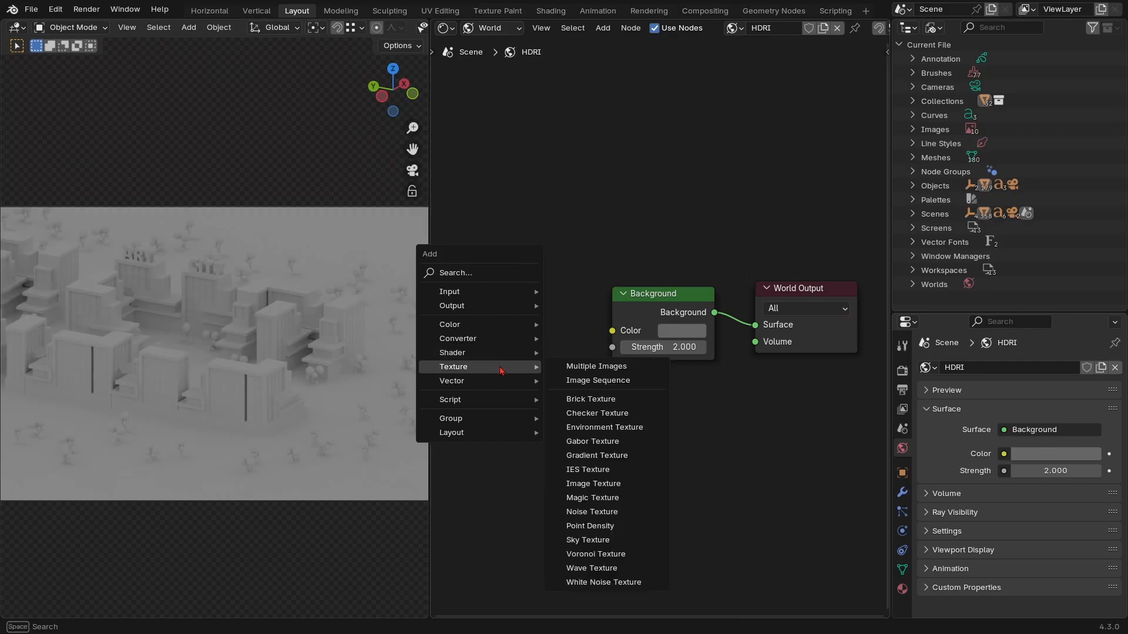
left_click(611, 432)
left_click(527, 297)
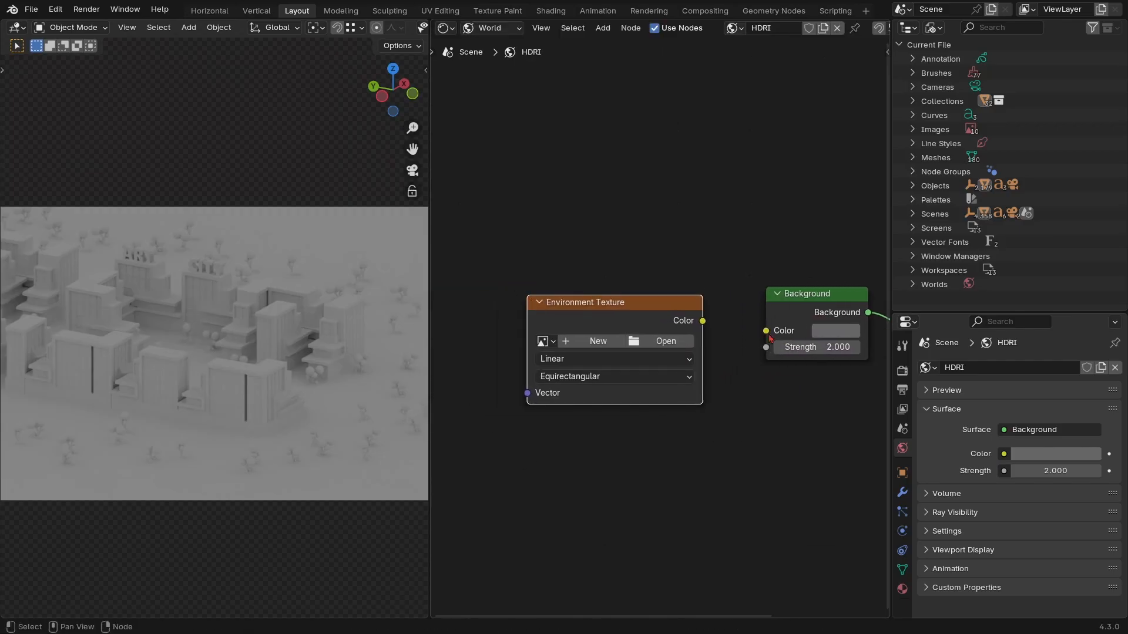
left_click_drag(704, 323, 766, 331)
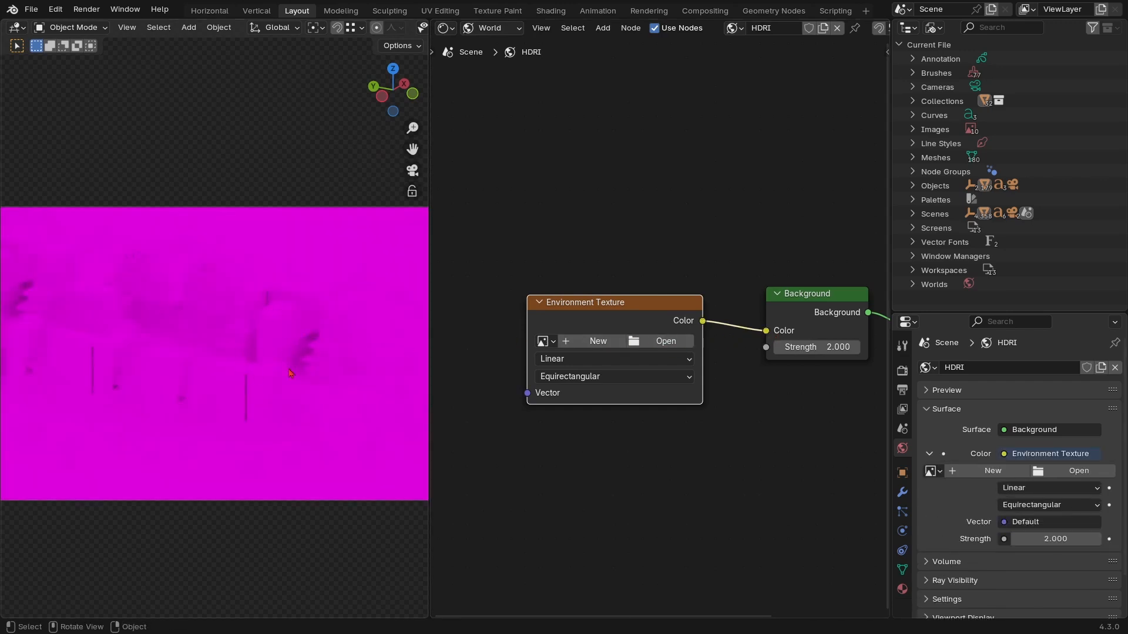
Load buikslotermeerplein_2k.hdr from the HDRI folder into the Environment Texture node
left_click(660, 342)
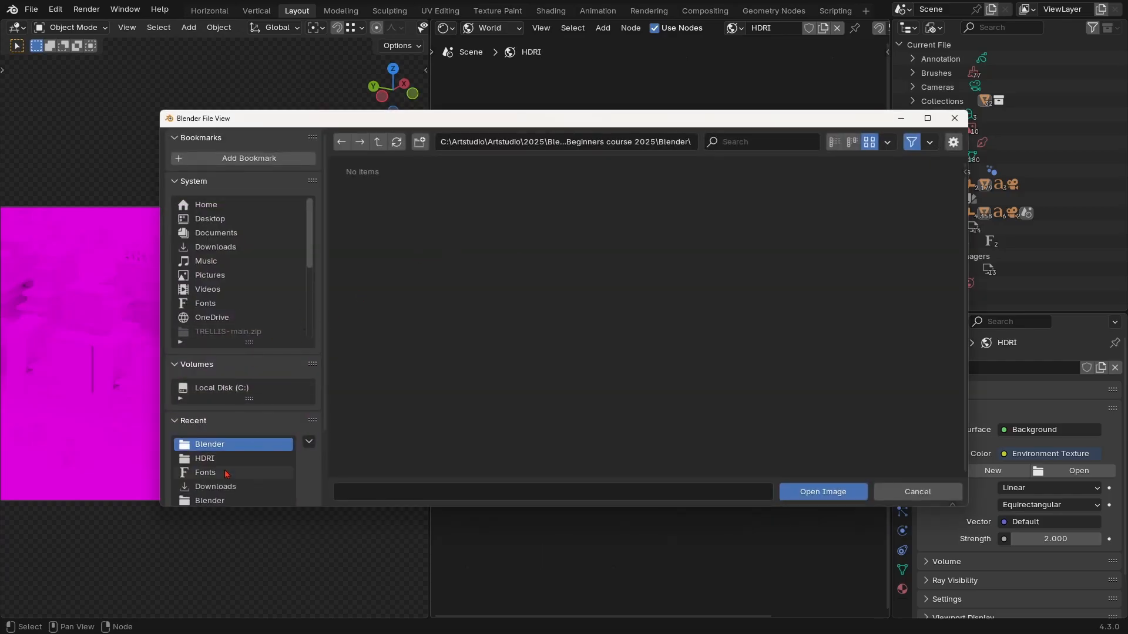
left_click(210, 460)
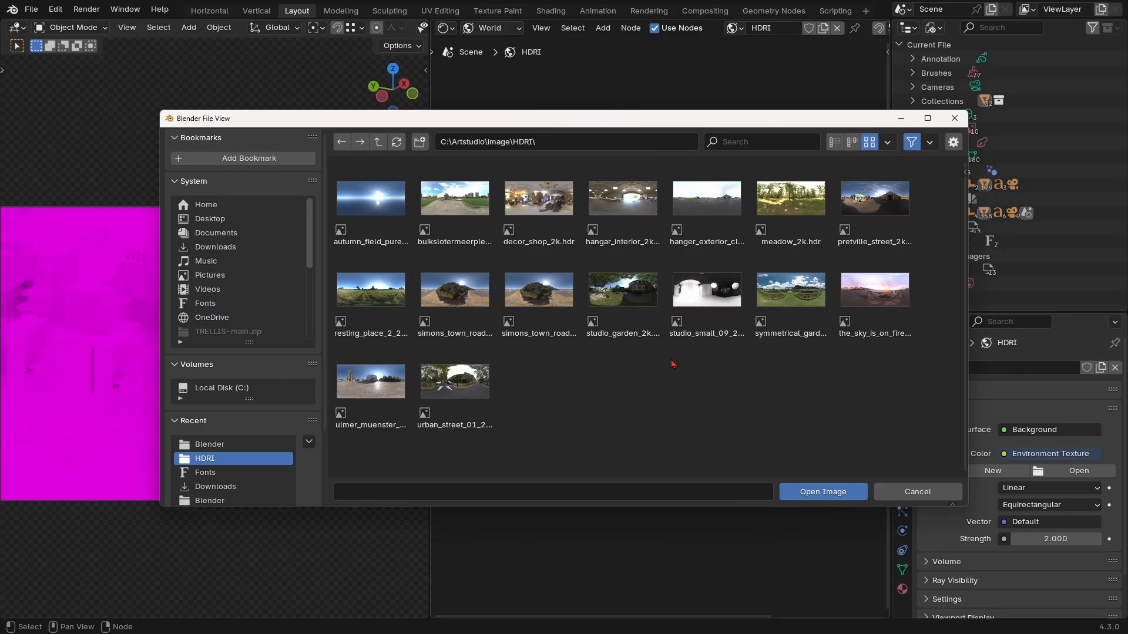
left_click(455, 203)
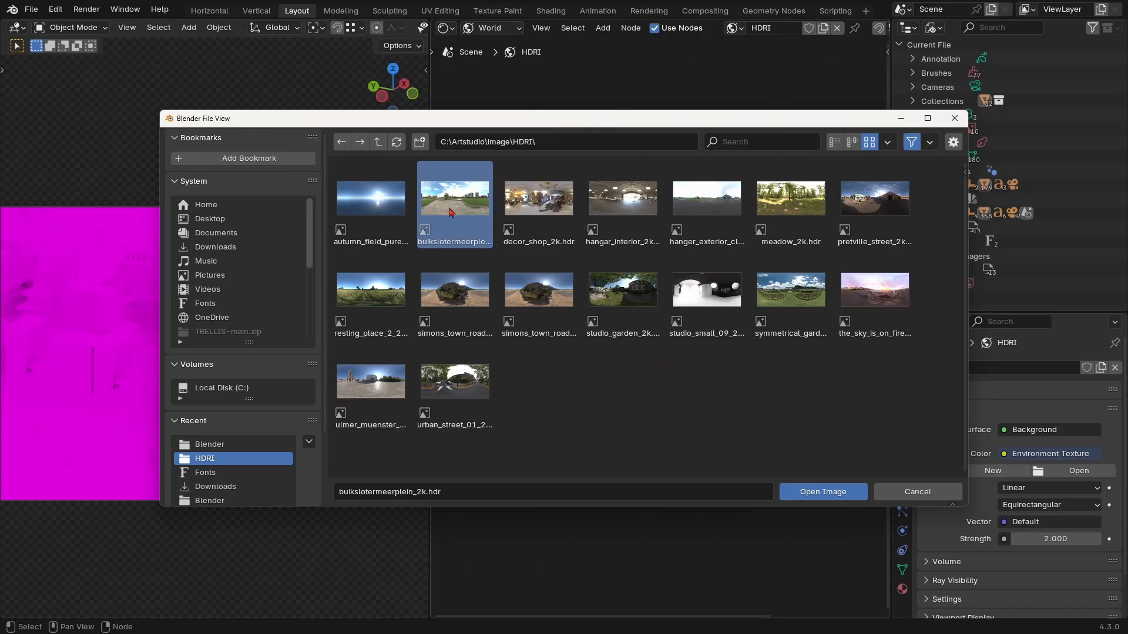
left_click(823, 491)
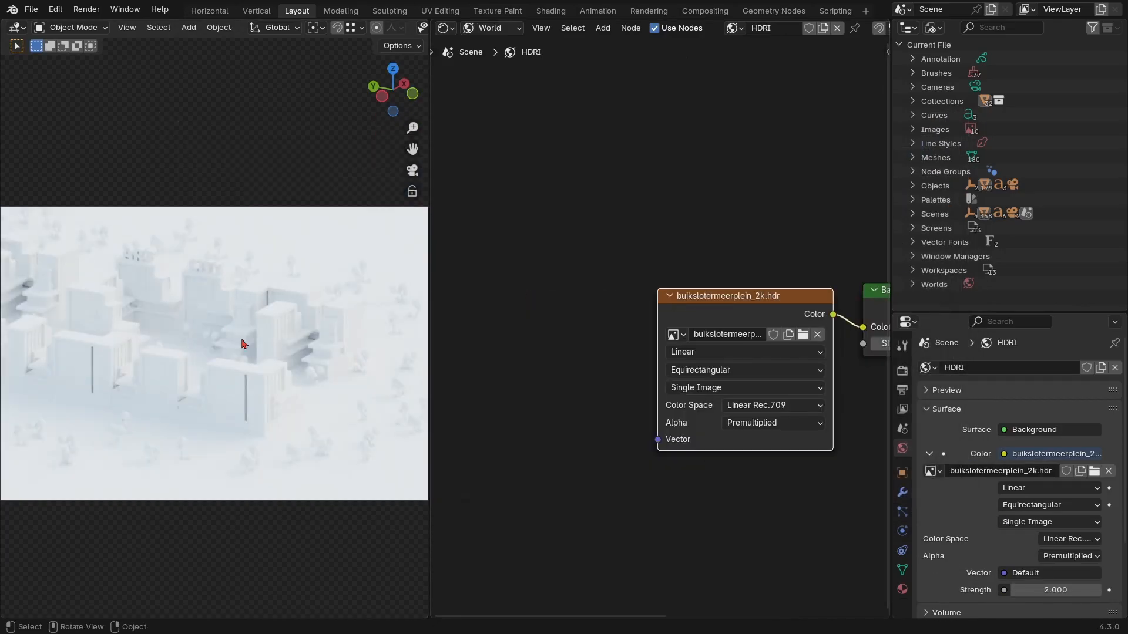
Check in the add-on preferences whether Node Wrangler is enabled, view the available extensions, and minimize the Preferences window
left_click(56, 11)
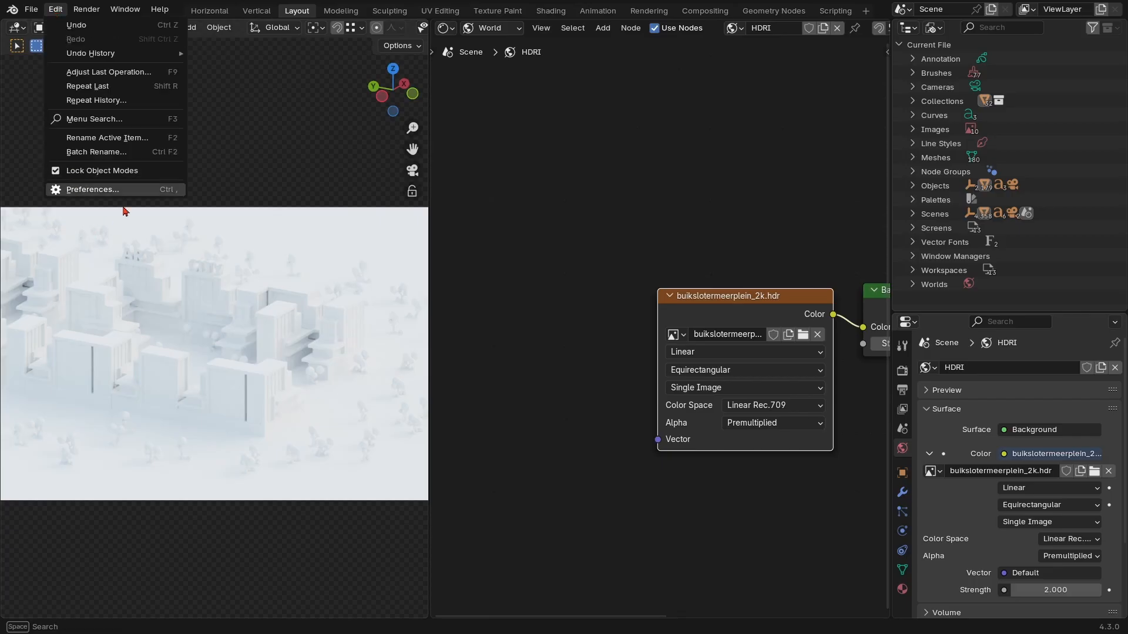
left_click(93, 189)
left_click_drag(273, 20, 372, 157)
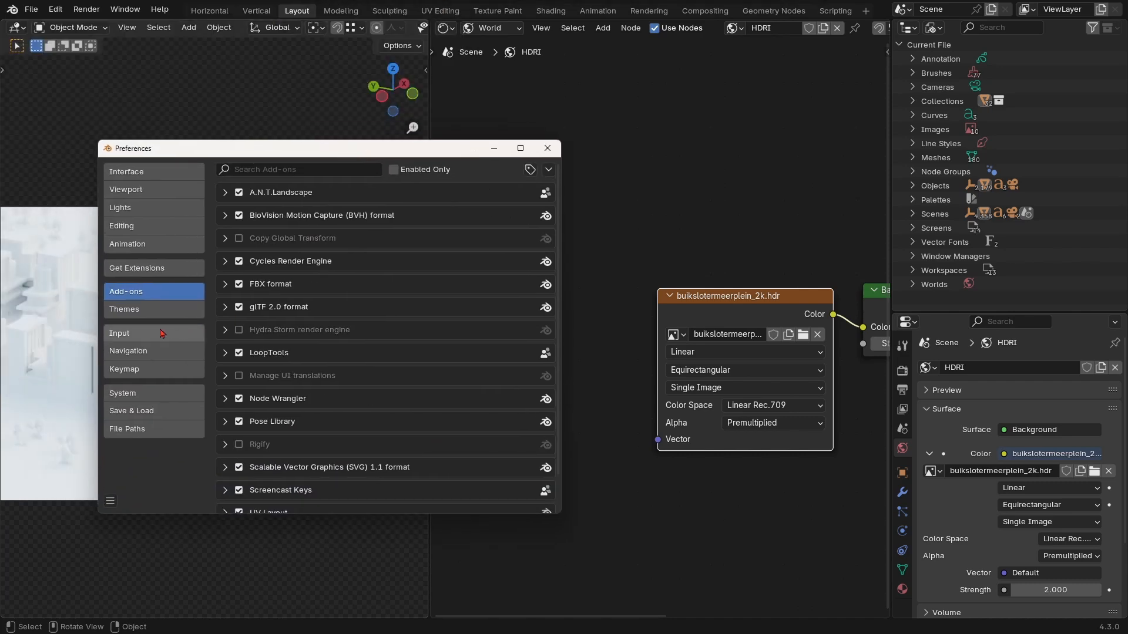
left_click(338, 170)
type("no")
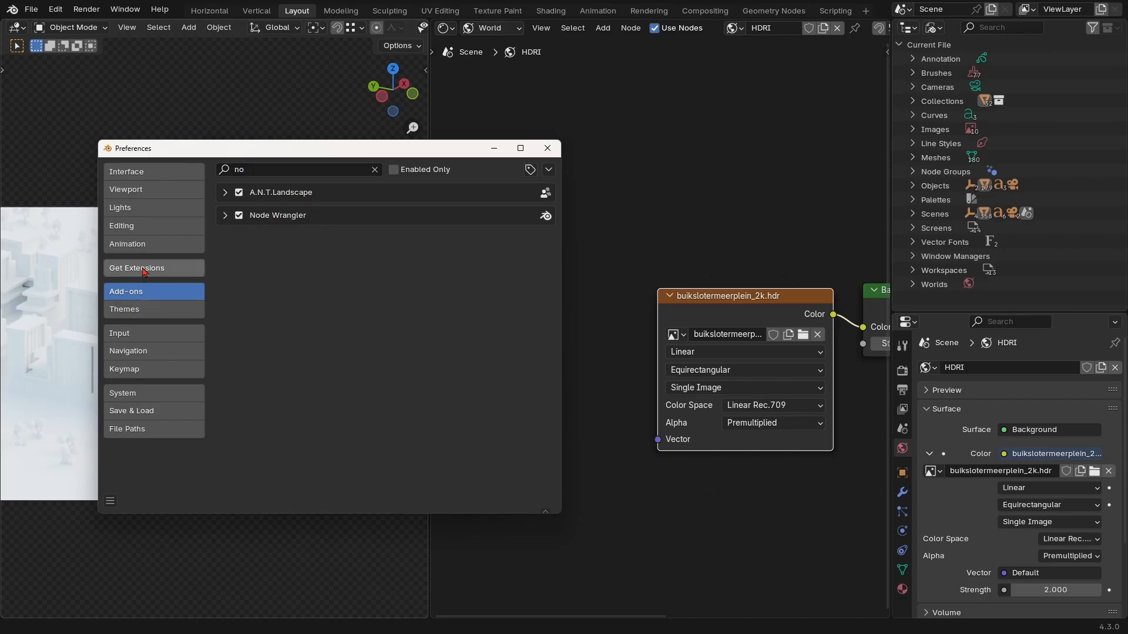
left_click(118, 275)
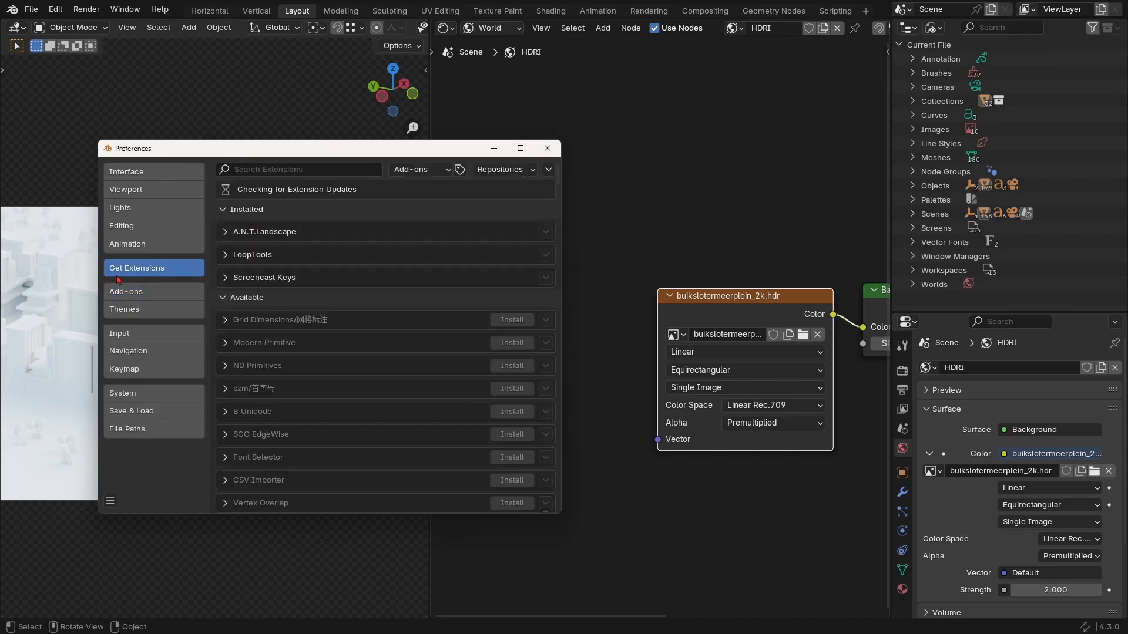
left_click(149, 292)
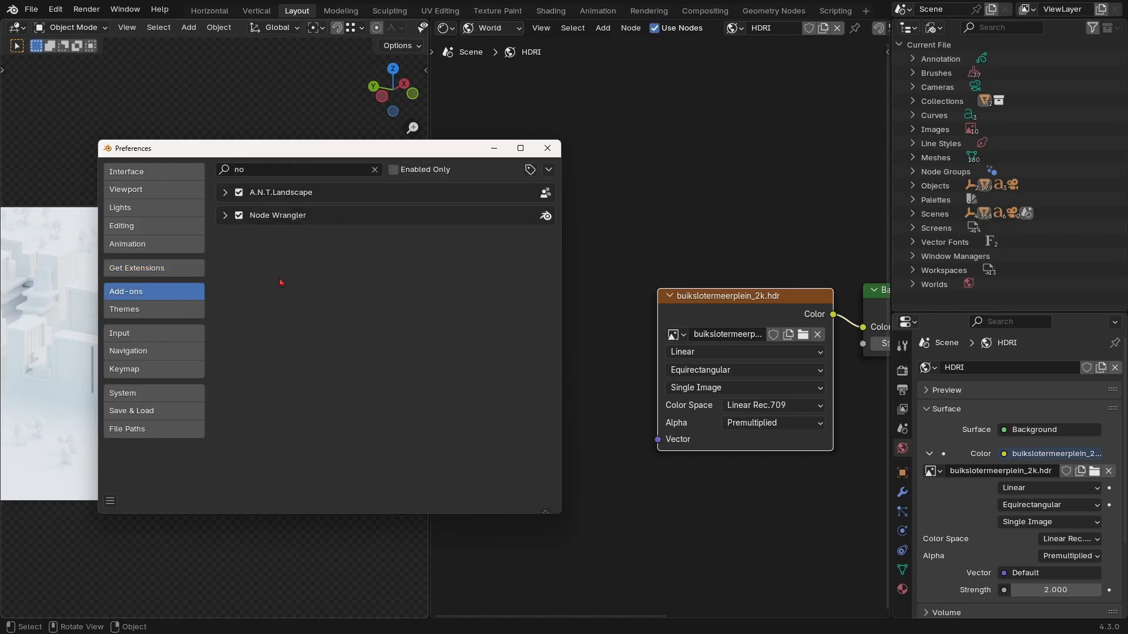
left_click(148, 269)
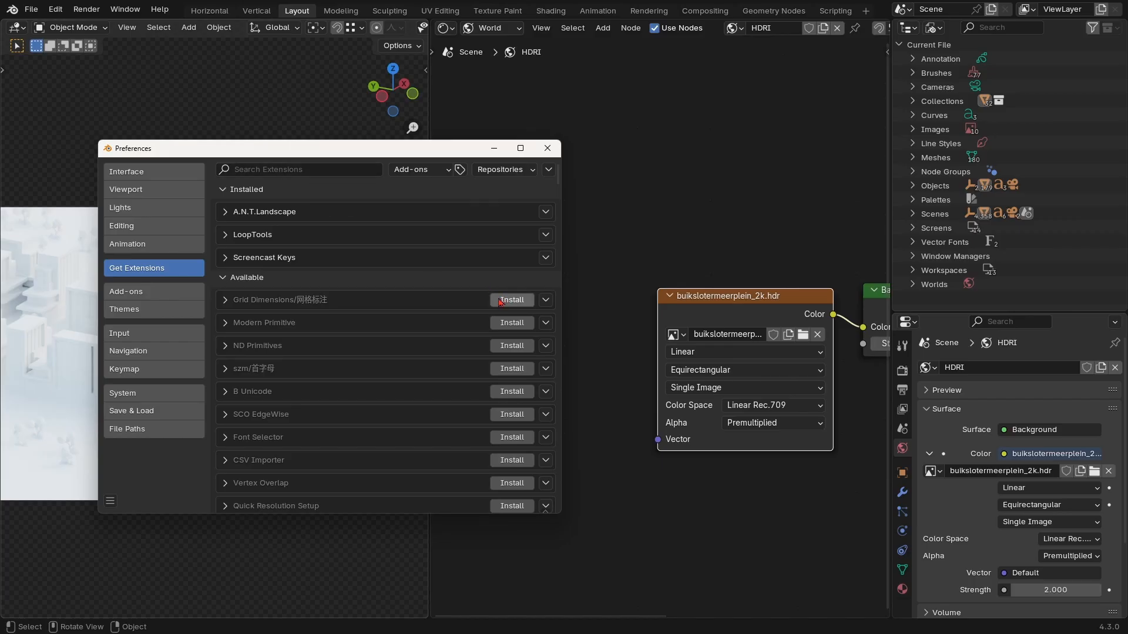
left_click(497, 149)
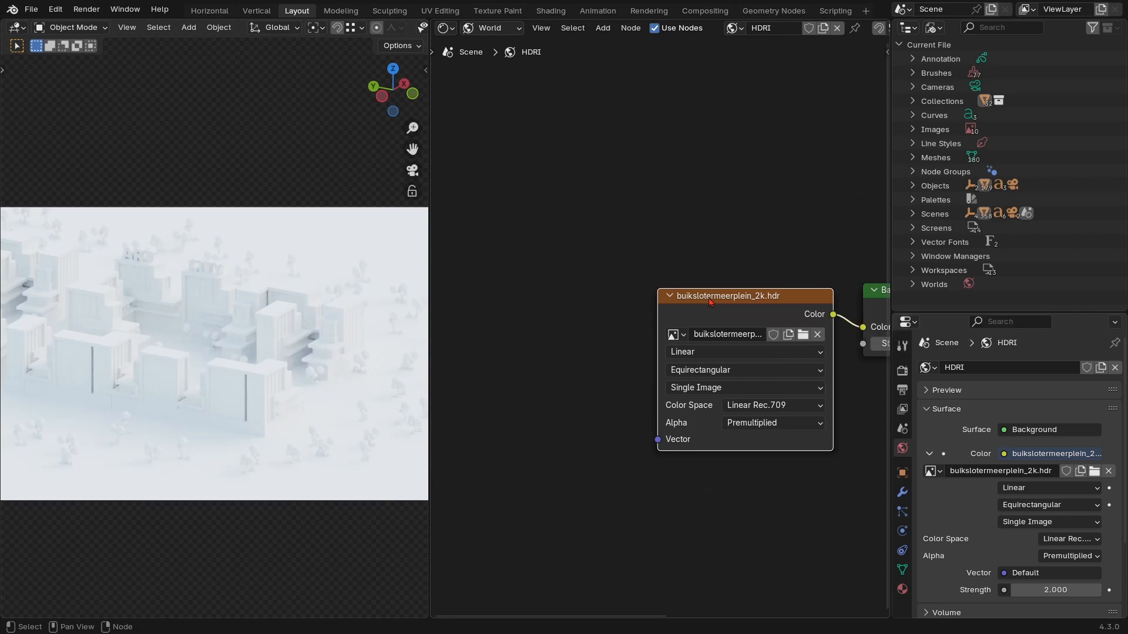
Add linked Texture Coordinate and Mapping nodes to the environment texture and set the mapping's Z rotation to 719°
key("ctrl+t")
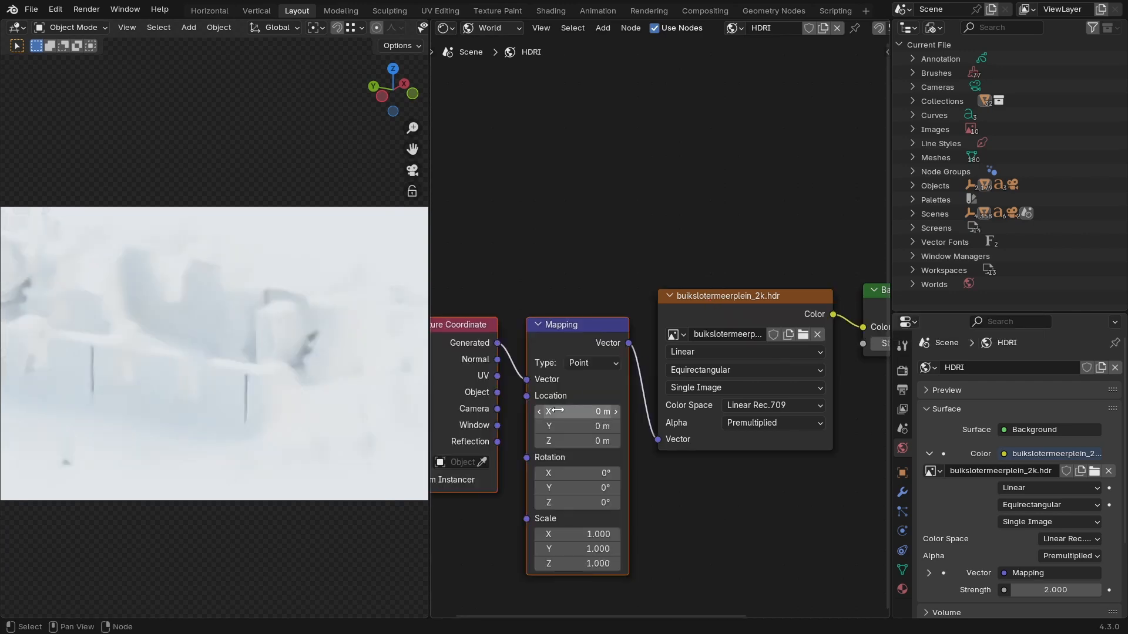
mouse_move(606, 414)
middle_mouse_down("ctrl")
mouse_move(604, 404)
mouse_move(604, 424)
middle_mouse_up("ctrl")
middle_click_drag(673, 451, 639, 368)
middle_click_drag(642, 452, 615, 399, "ctrl")
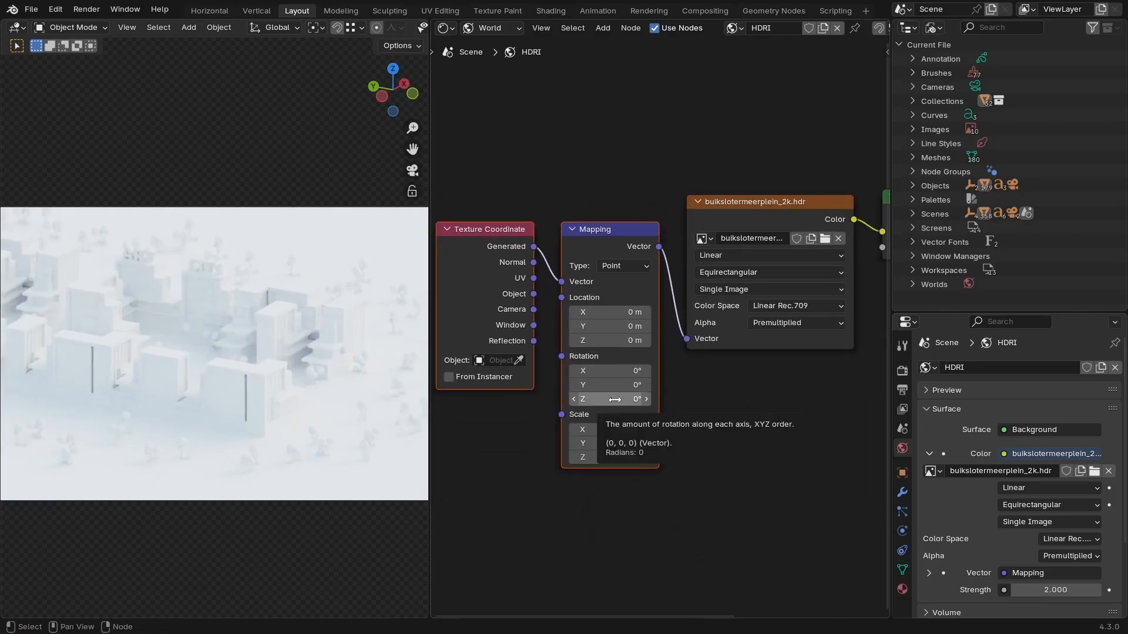
left_click_drag(614, 400, 579, 399)
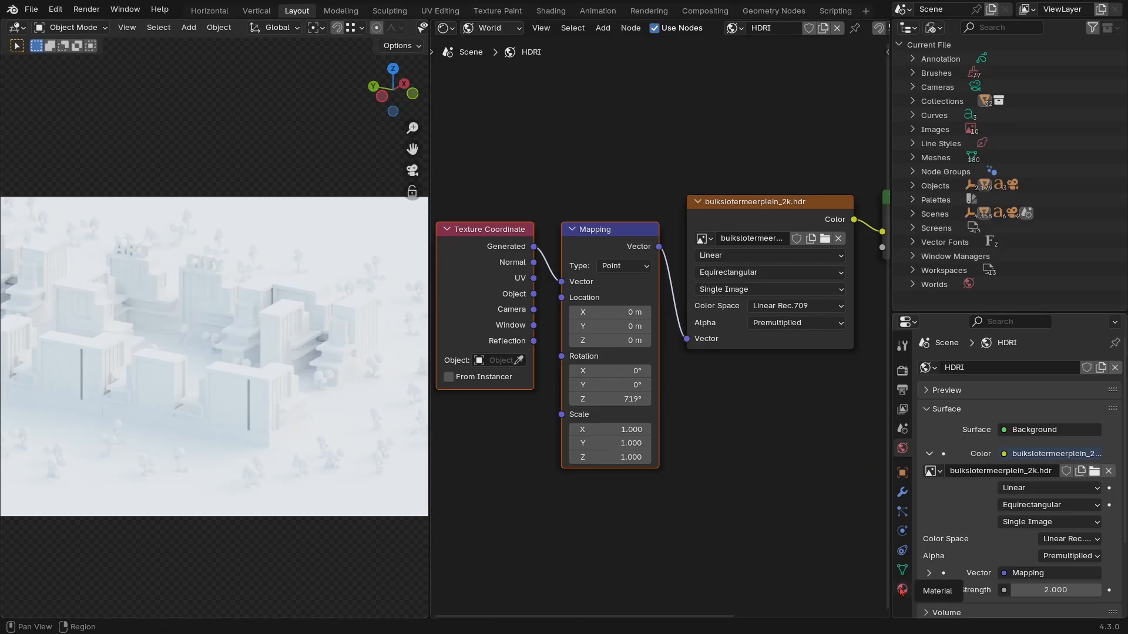
Switch the Shader Editor from World to Object shading and show the Material properties of Cube.025
left_click(491, 29)
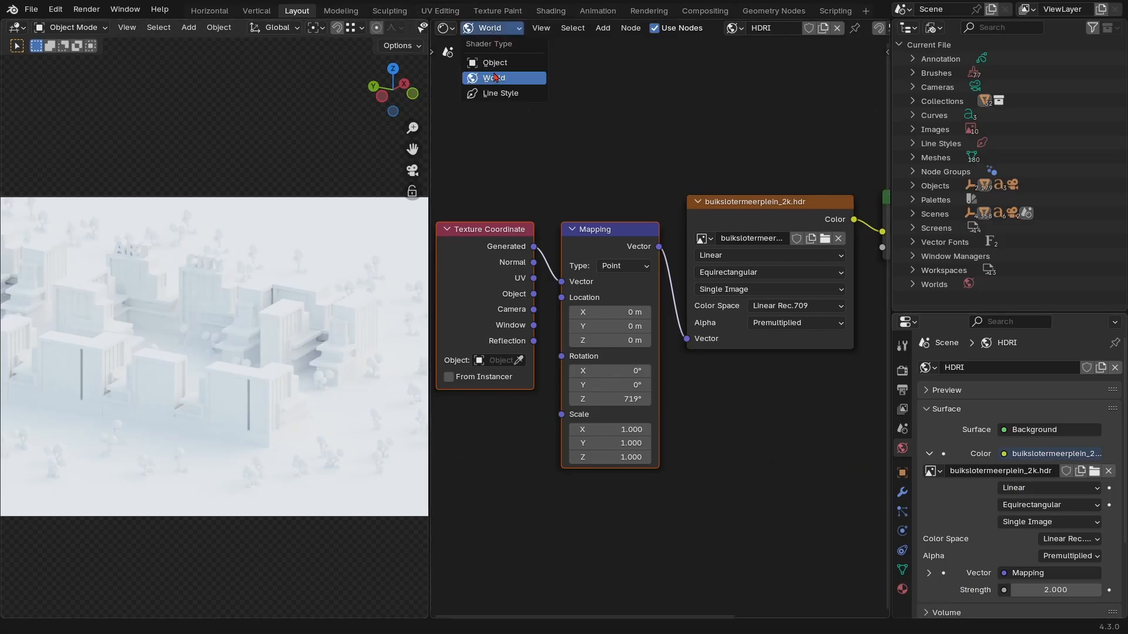
left_click(443, 28)
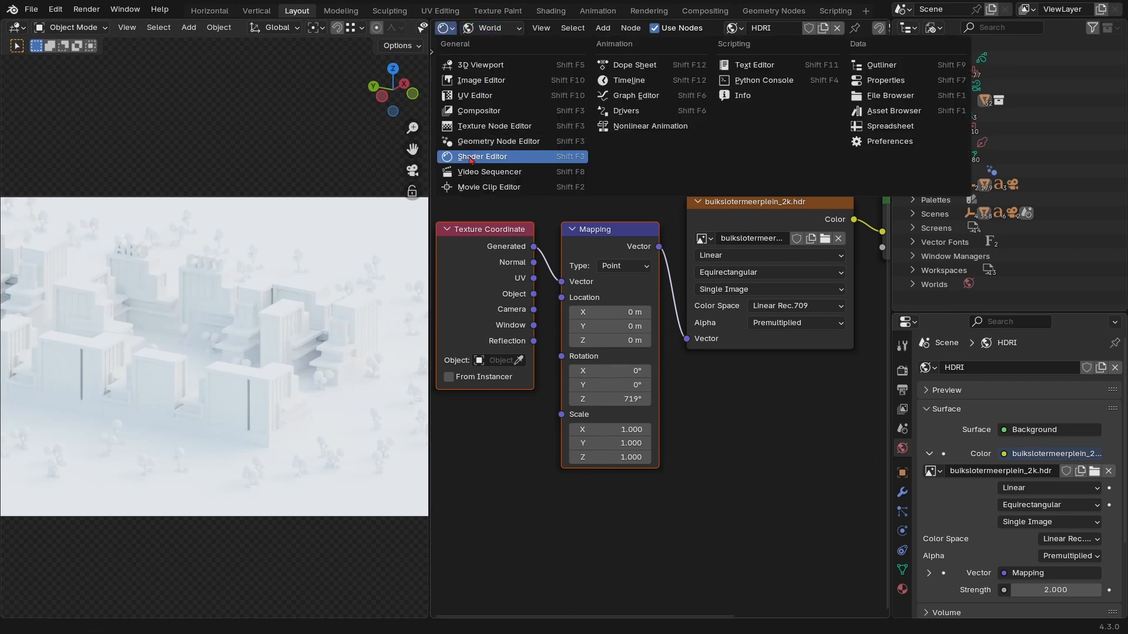
left_click(498, 31)
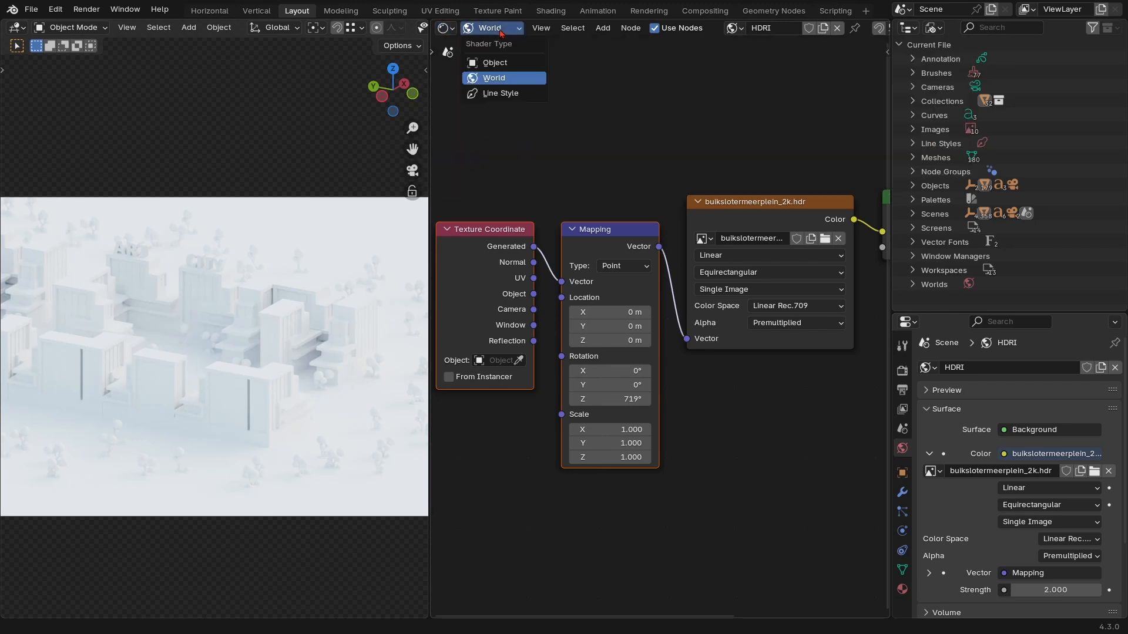
left_click(494, 63)
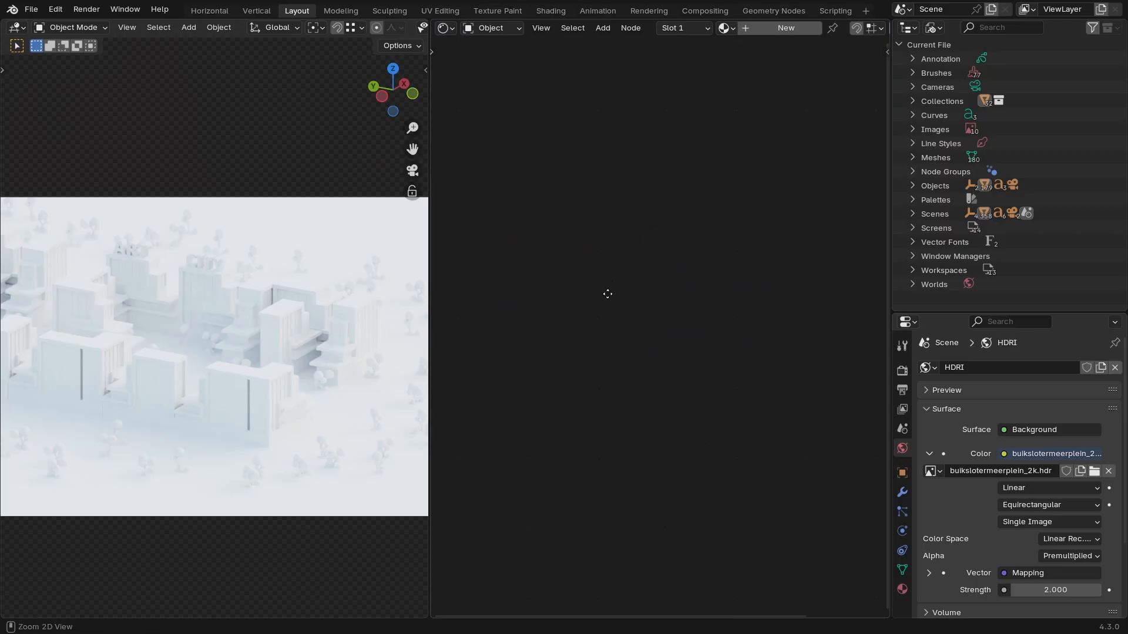
middle_click_drag(772, 32, 708, 53)
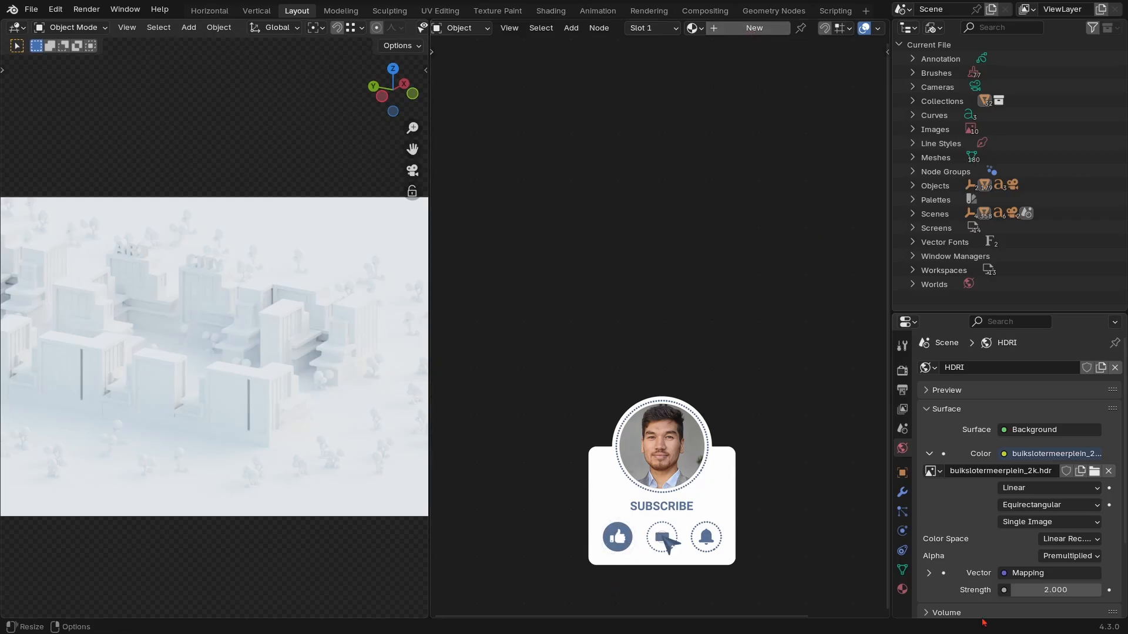
left_click(902, 589)
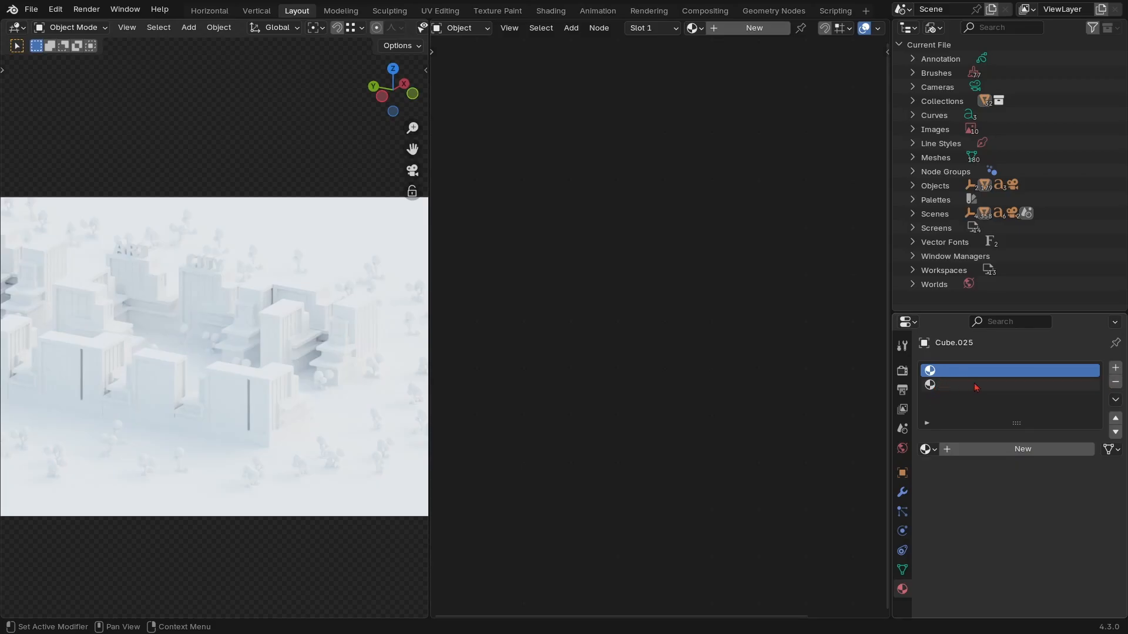
Remove Cube.025's two empty material slots and add one slot holding a new material
left_click(1116, 383)
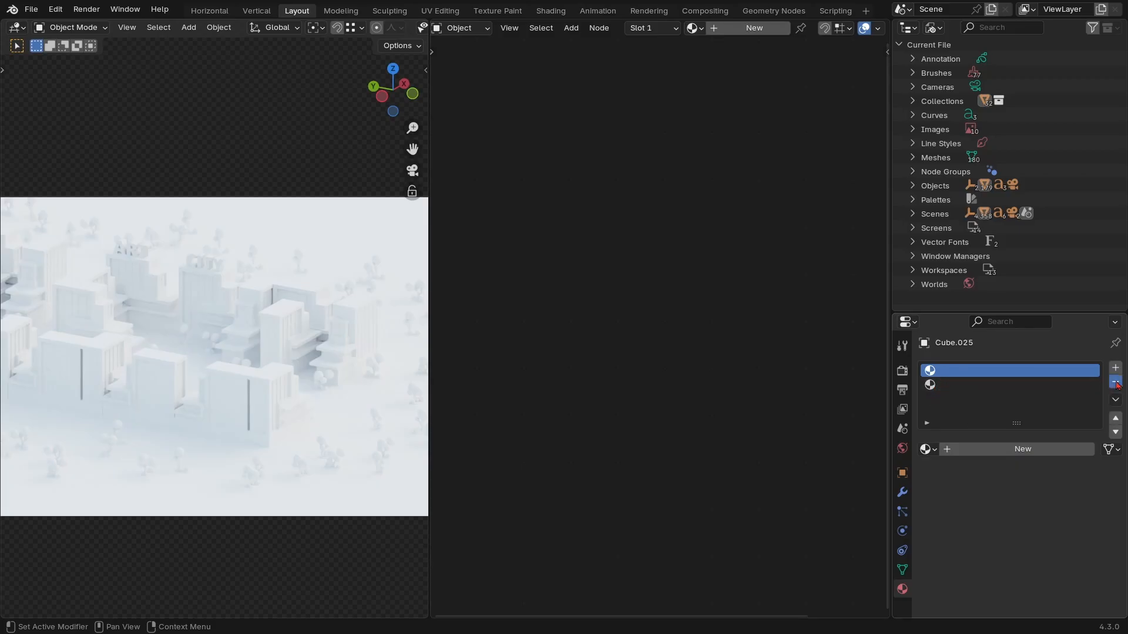
left_click(1115, 383)
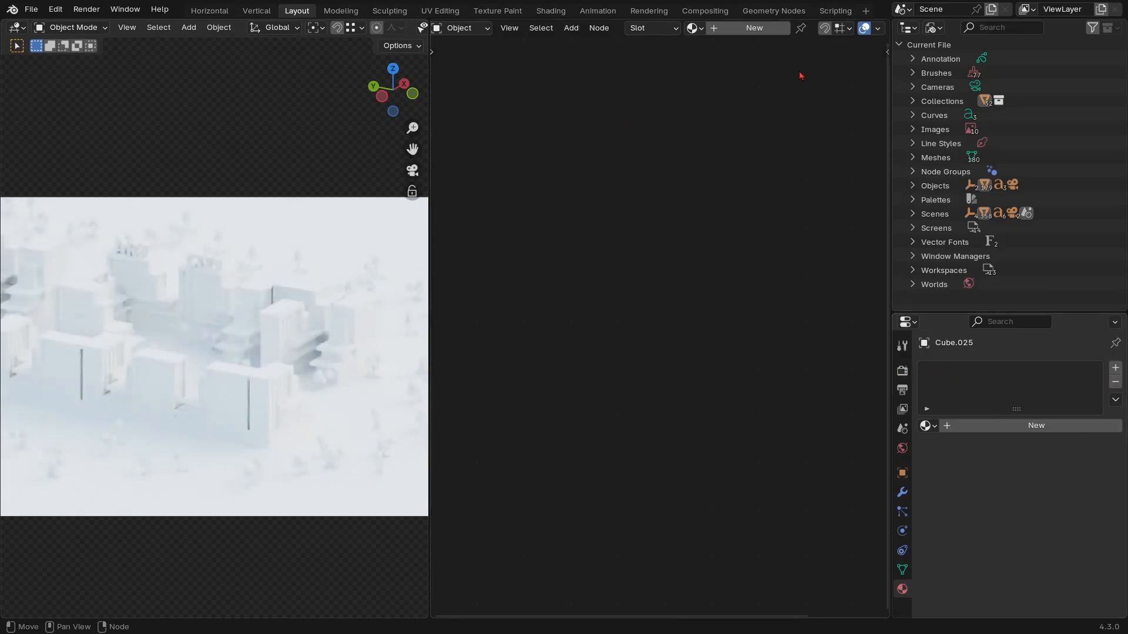
left_click(1116, 368)
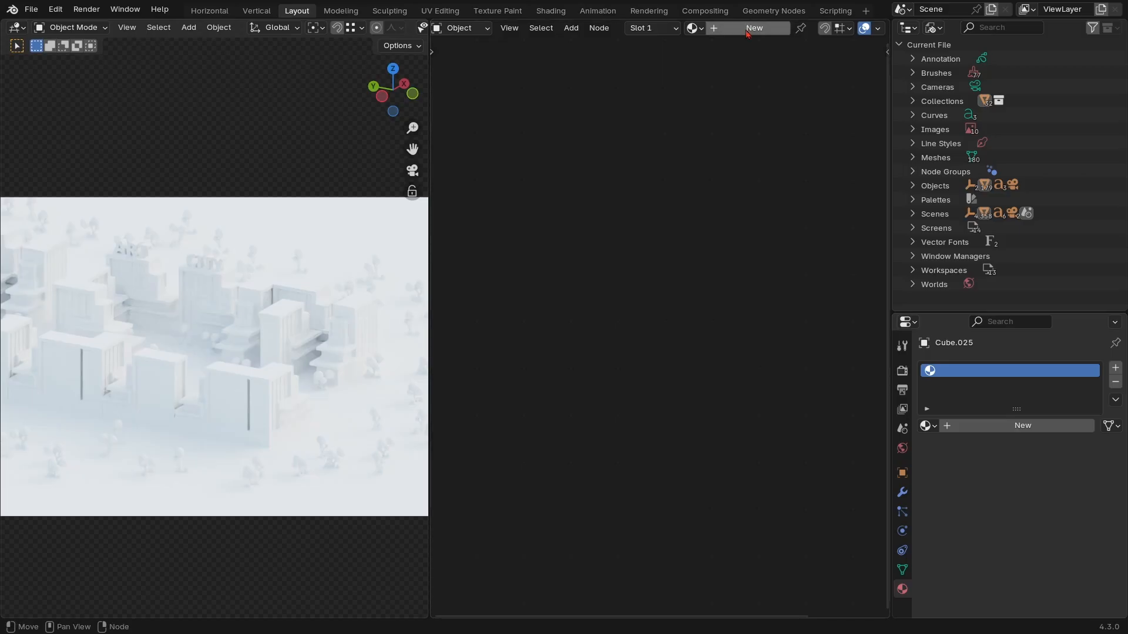
left_click(998, 426)
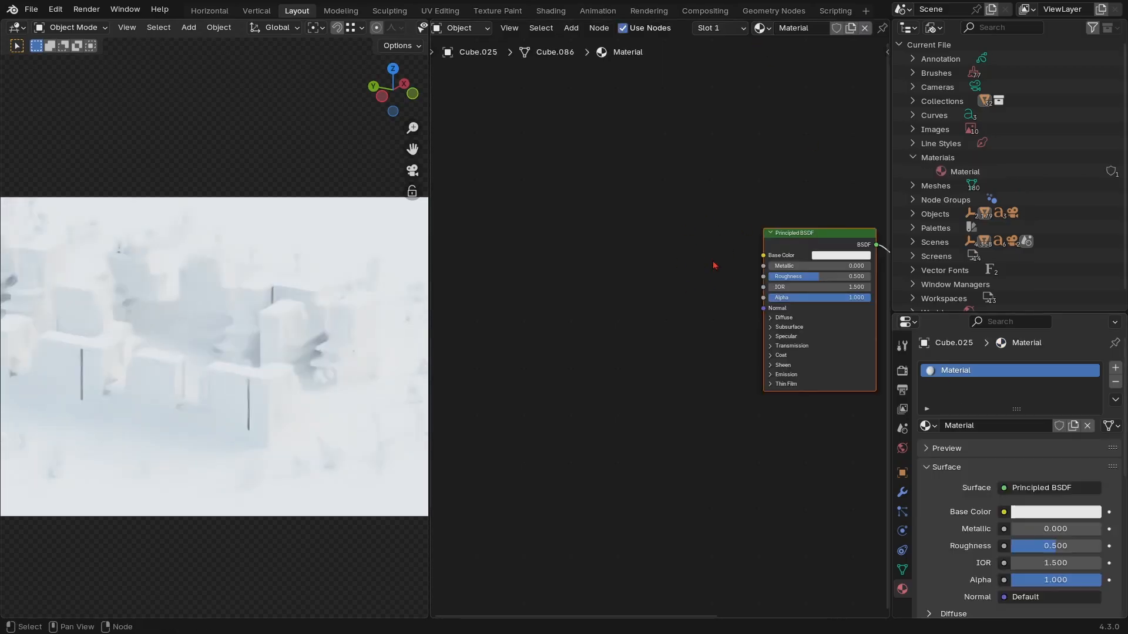
Try a light pink base color, E7B9B1FF, on the new material's Principled BSDF
key("Home")
scroll(980, 386, "down", 5)
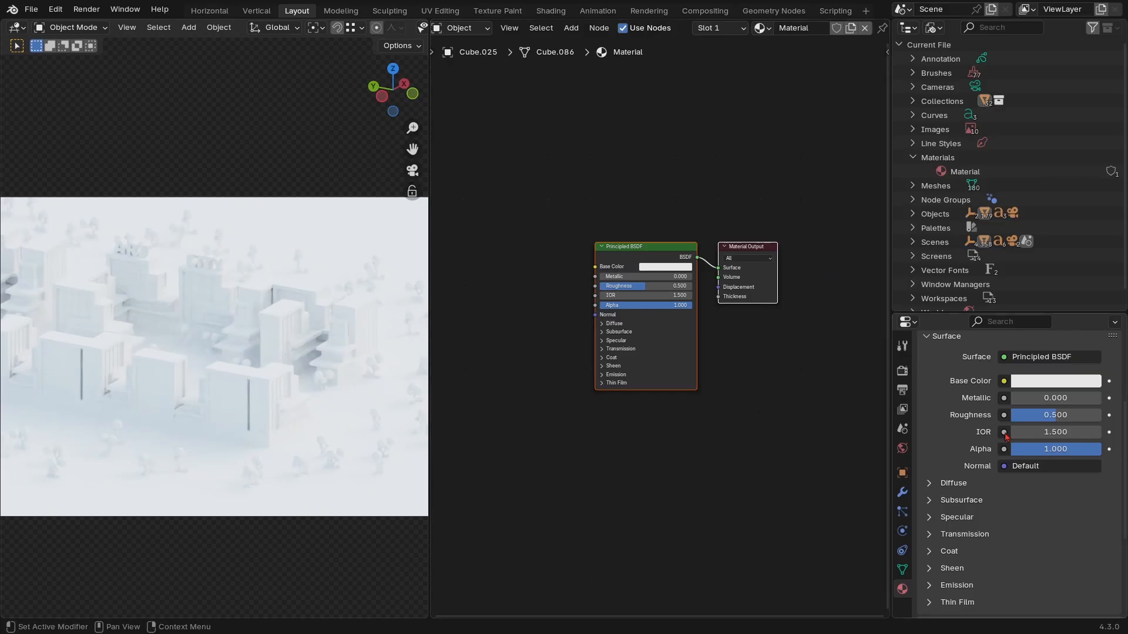
scroll(767, 340, "up", 1)
middle_click_drag(767, 336, 751, 372)
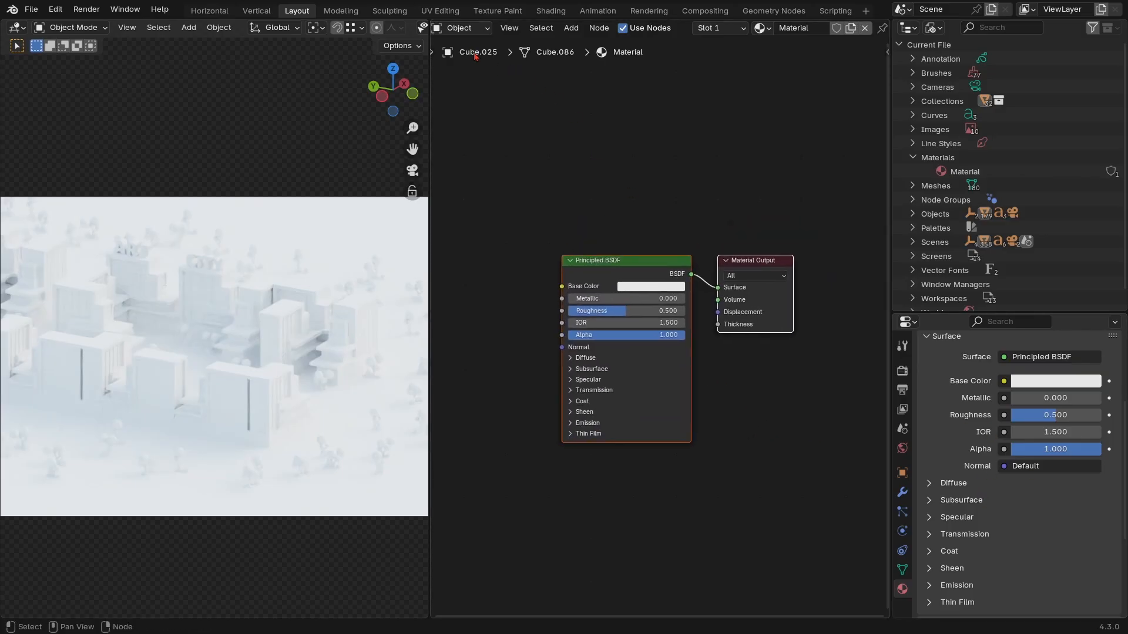
scroll(476, 29, "up", 2)
scroll(642, 395, "up", 2)
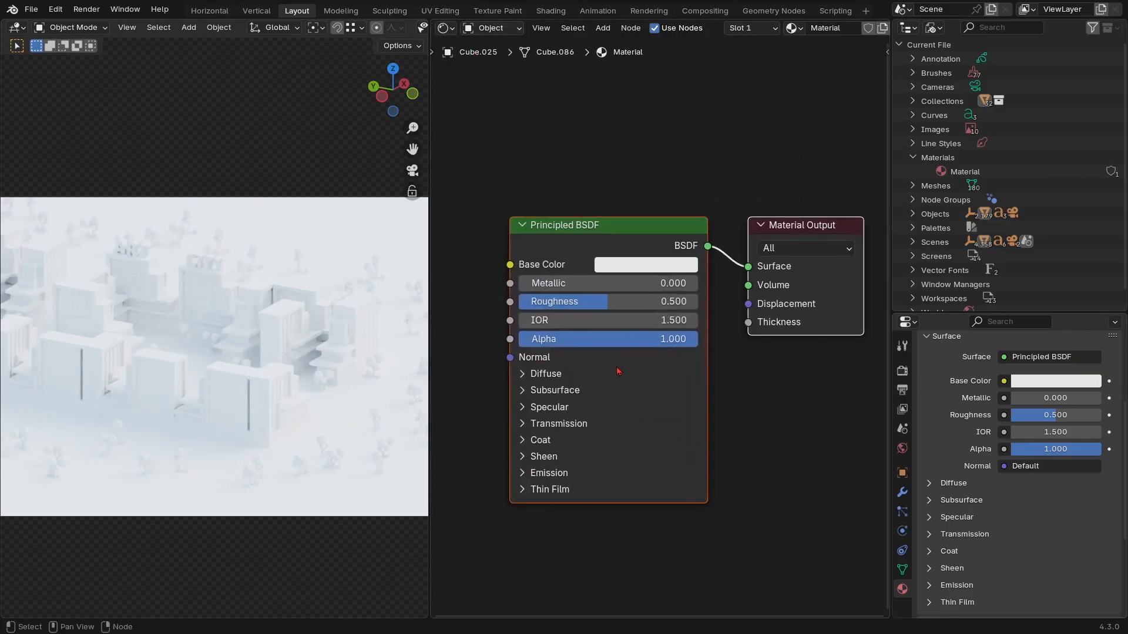
scroll(623, 376, "up", 2)
left_click(675, 269)
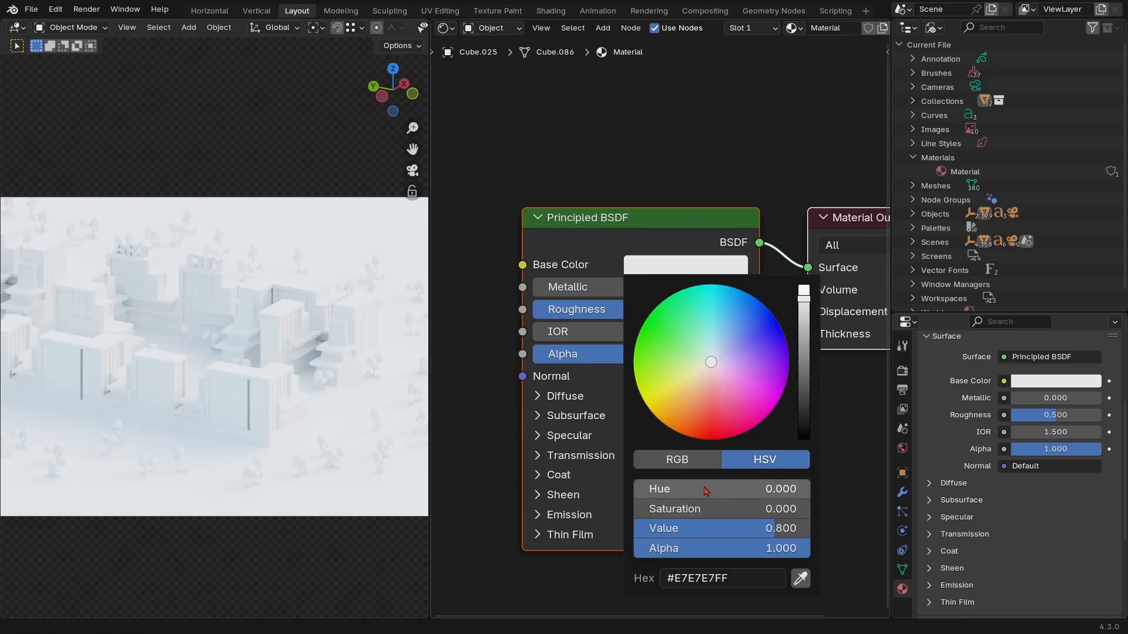
left_click_drag(726, 403, 696, 383)
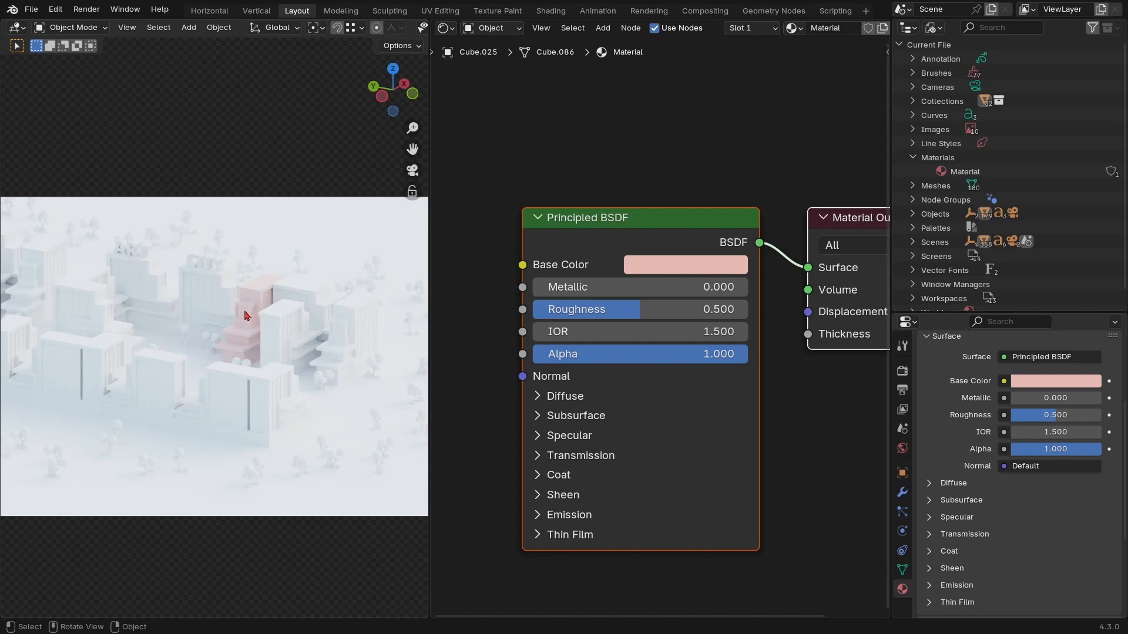
Set the Principled BSDF's base color to the dark grey hex value 393939FF
mouse_move(679, 269)
key("ctrl+v")
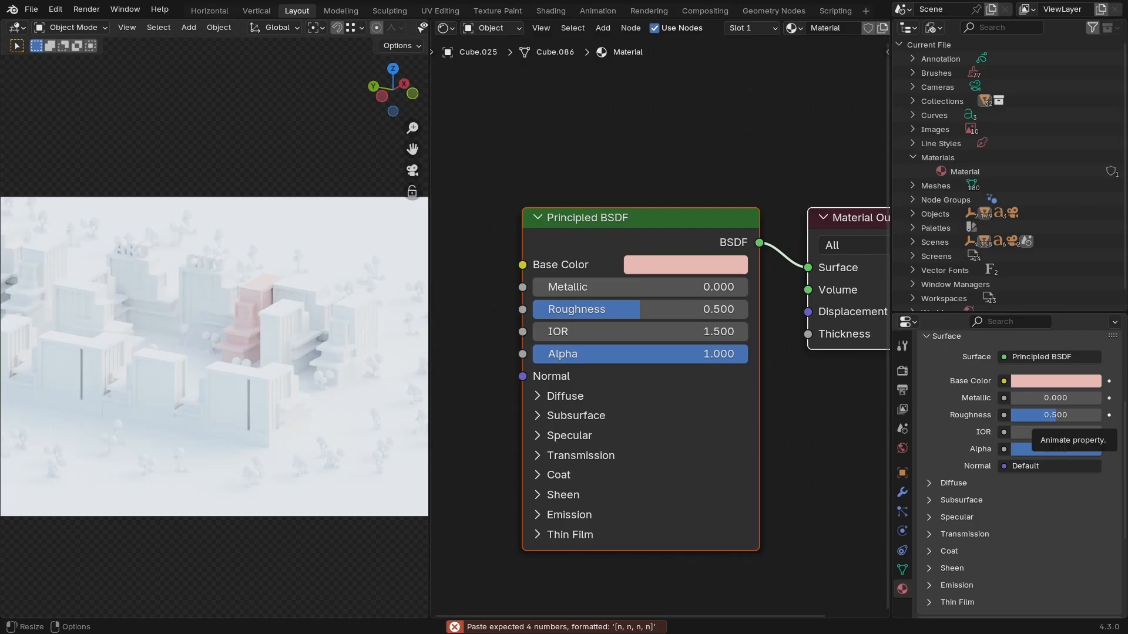
left_click(686, 265)
left_click(712, 579)
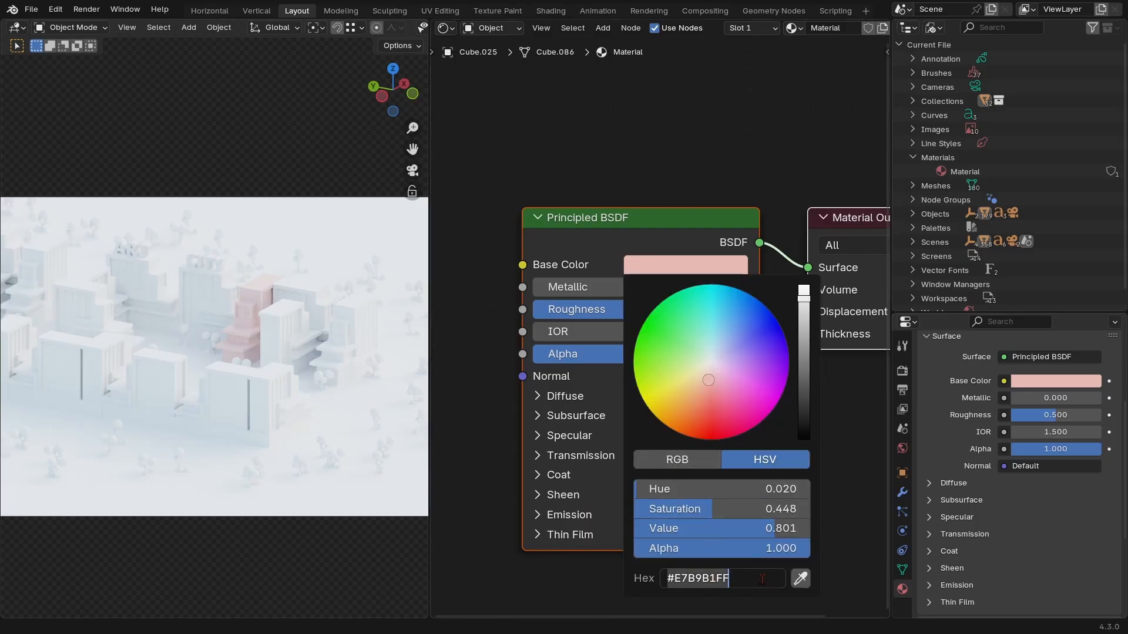
type("393939FF")
key("Return")
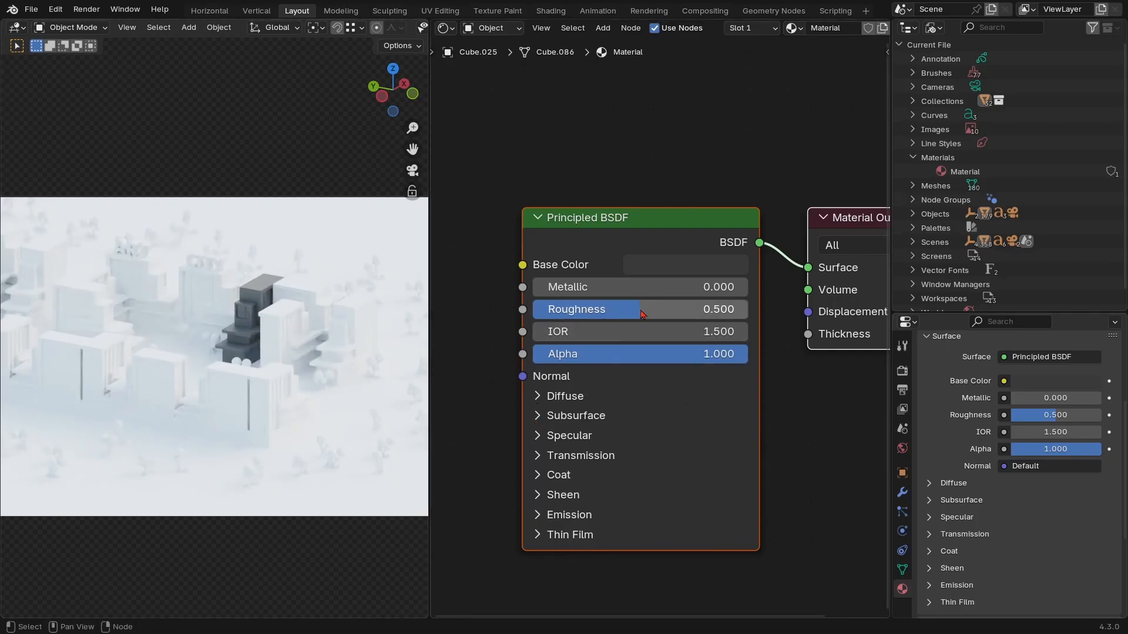
Set the material's roughness to 0.800 and its specular IOR level to 0.400
left_click_drag(629, 320, 693, 320)
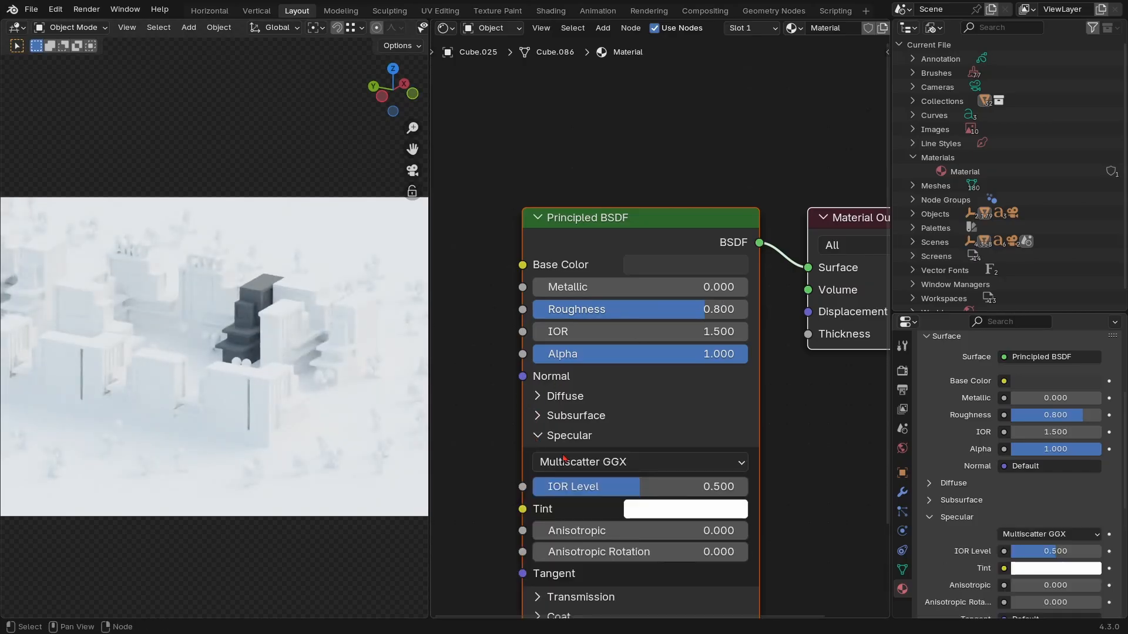
mouse_move(561, 487)
left_mouse_down()
mouse_move(583, 488)
mouse_move(539, 487)
left_mouse_up()
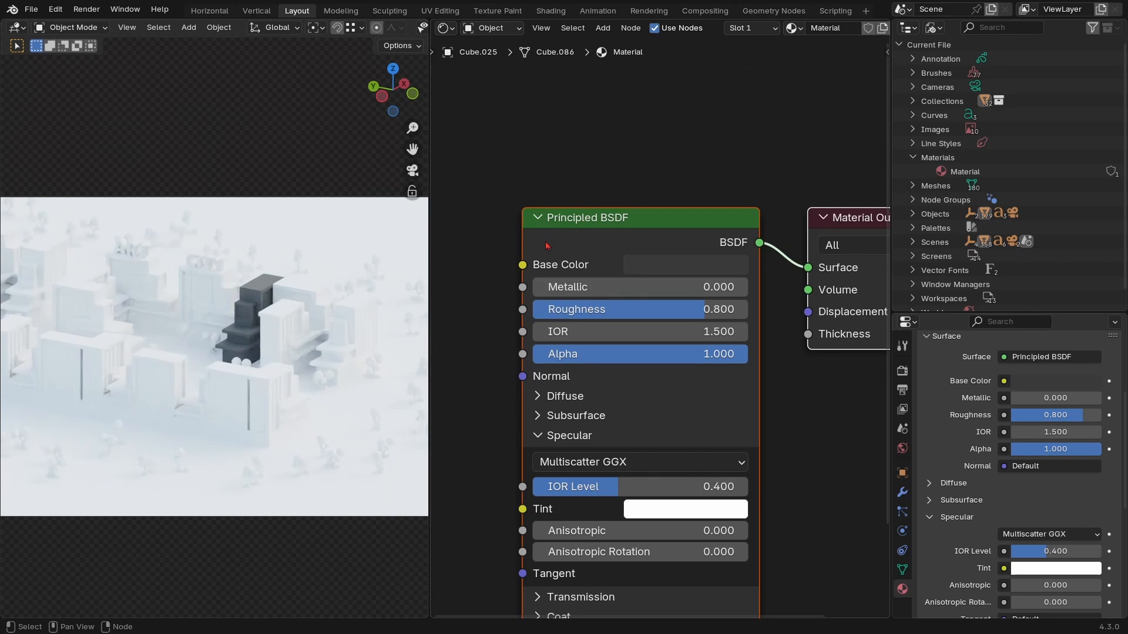
Compare roughness 0.000 and 1.000 on the building up close, and set the material's roughness to 0.900
scroll(632, 283, "down", 2, "shift")
left_click_drag(692, 287, 520, 288)
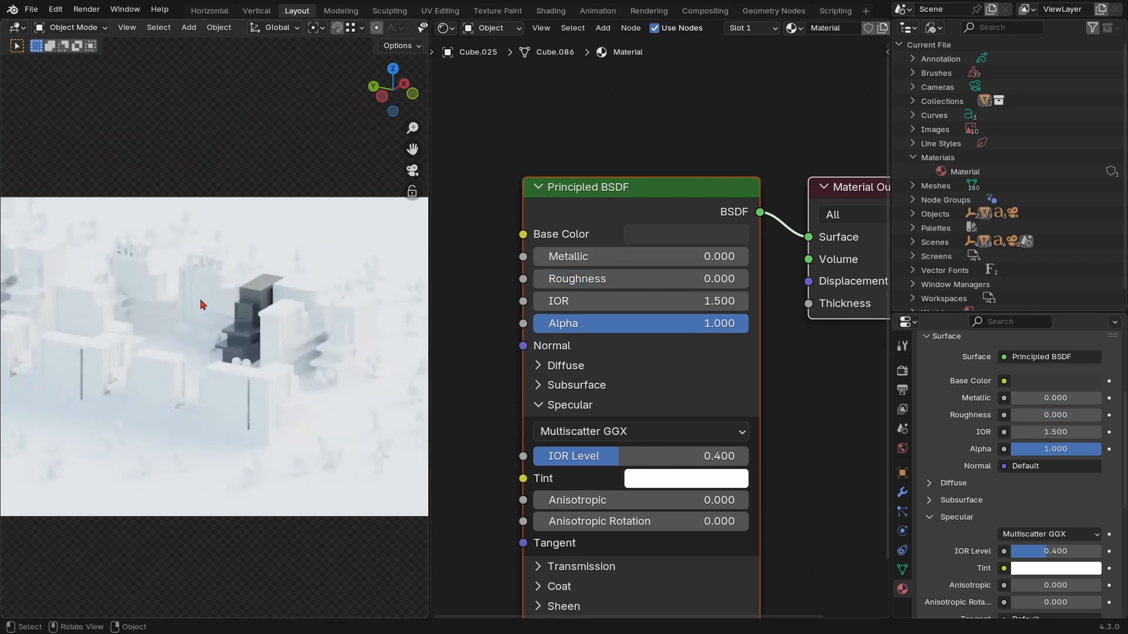
scroll(201, 302, "up", 3)
middle_click_drag(202, 302, 302, 384)
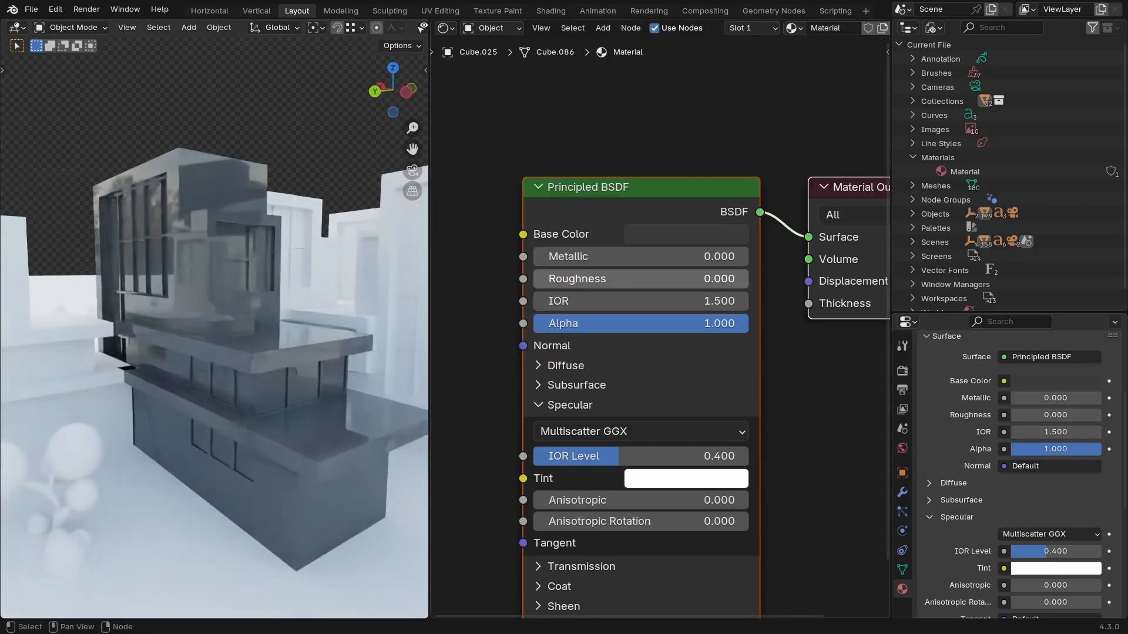
left_click_drag(564, 280, 748, 280)
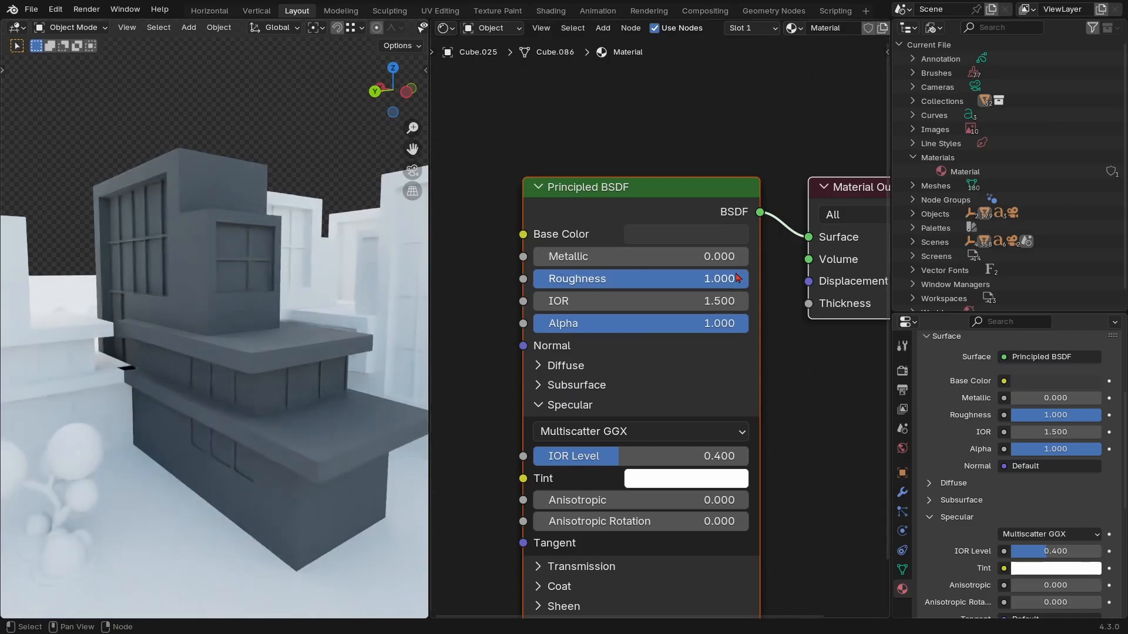
mouse_move(738, 278)
left_mouse_down()
mouse_move(695, 278)
mouse_move(718, 278)
left_mouse_up()
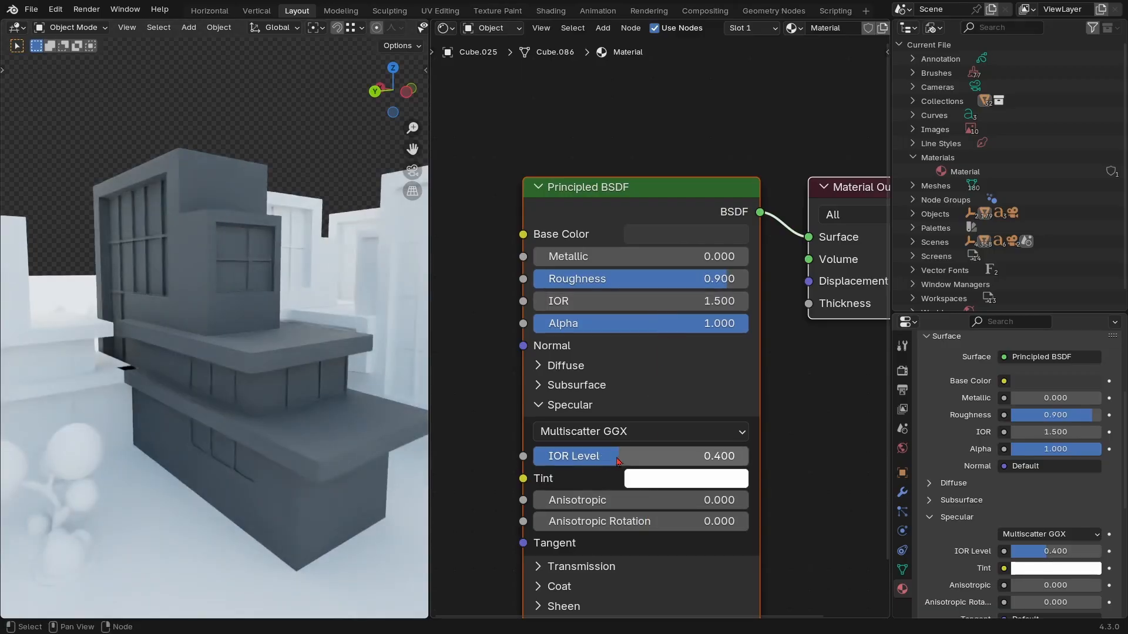
Compare specular IOR levels 1.000 and 0.000 on the building, and set the level to 0.200
left_click_drag(646, 456, 750, 462)
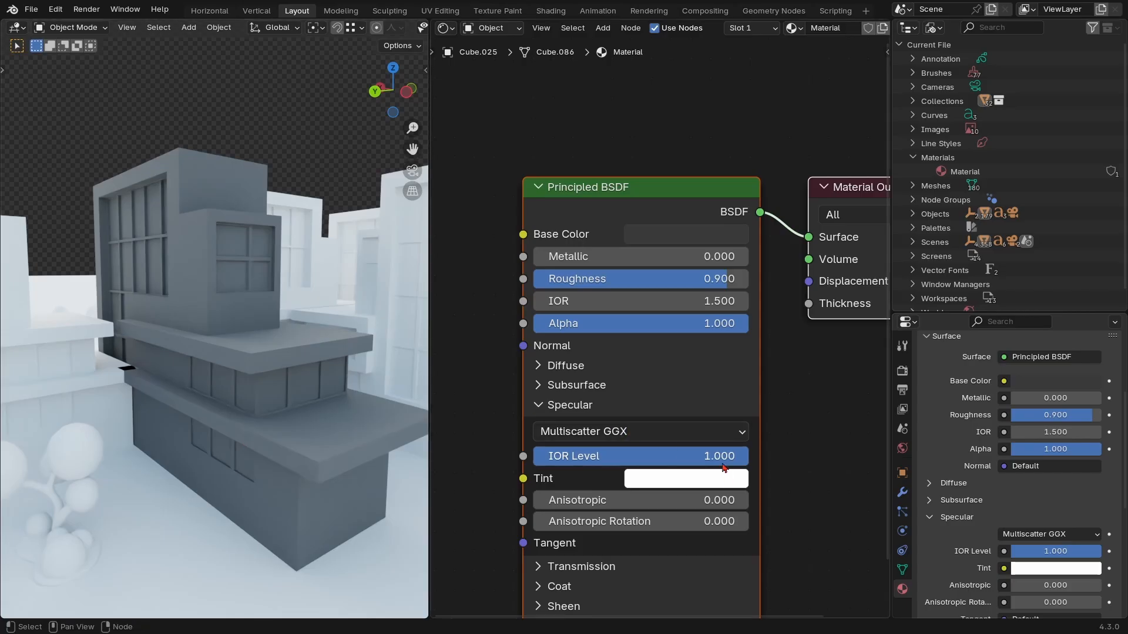
left_click_drag(723, 461, 524, 454)
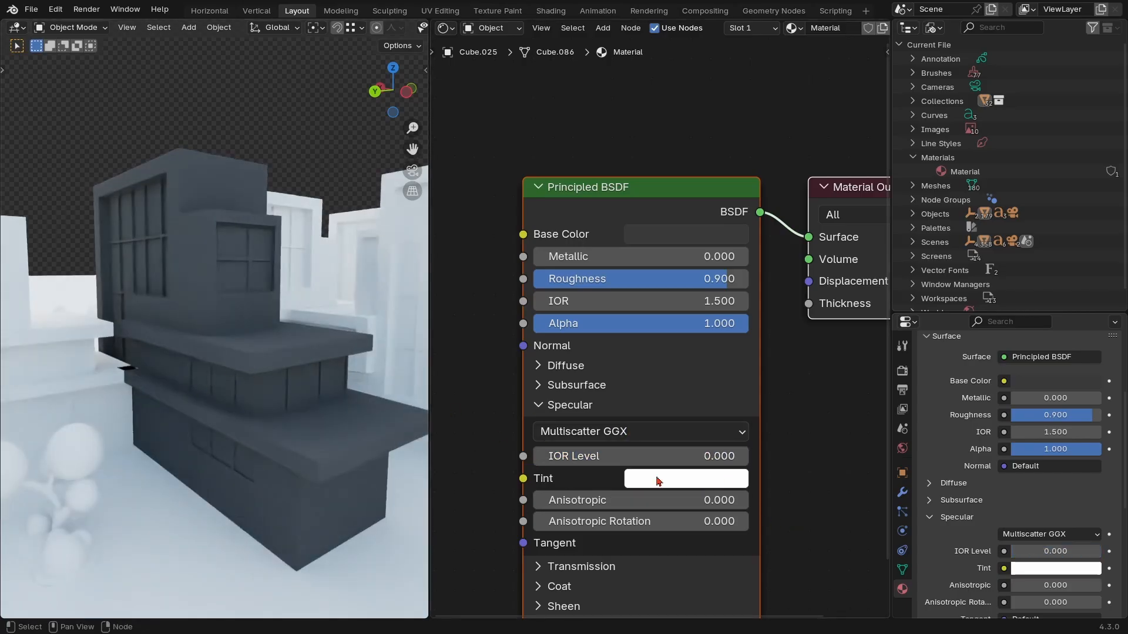
left_click_drag(658, 456, 575, 456)
Enter Edit Mode on the dark building, using Material Preview shading with viewport overlays shown
scroll(348, 358, "down", 4)
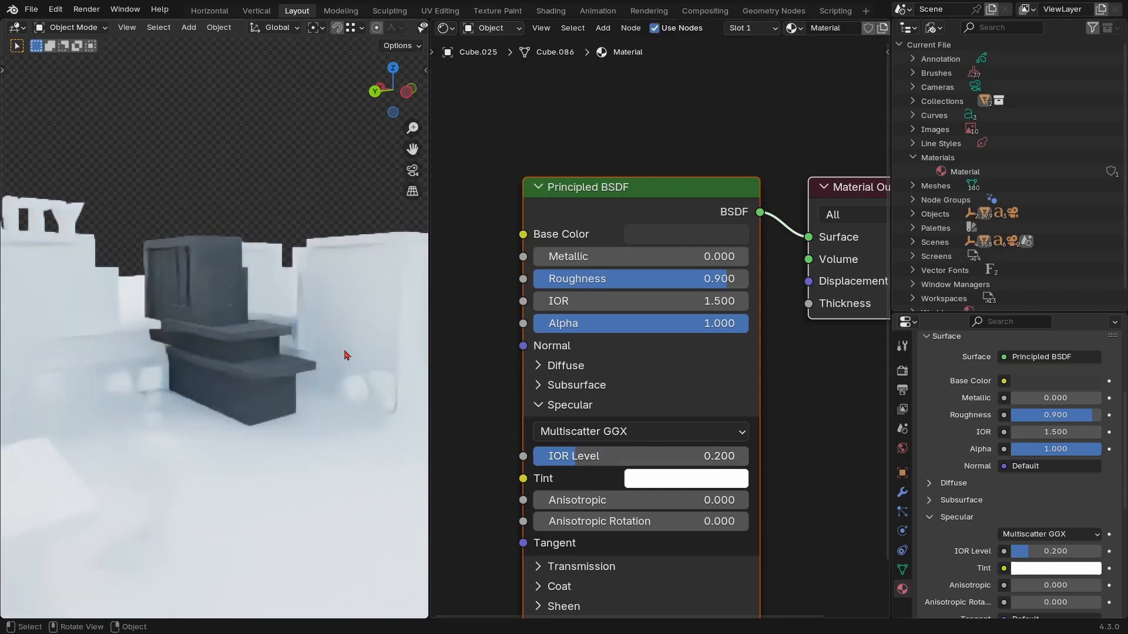
middle_click_drag(348, 358, 354, 399)
scroll(354, 399, "up", 5)
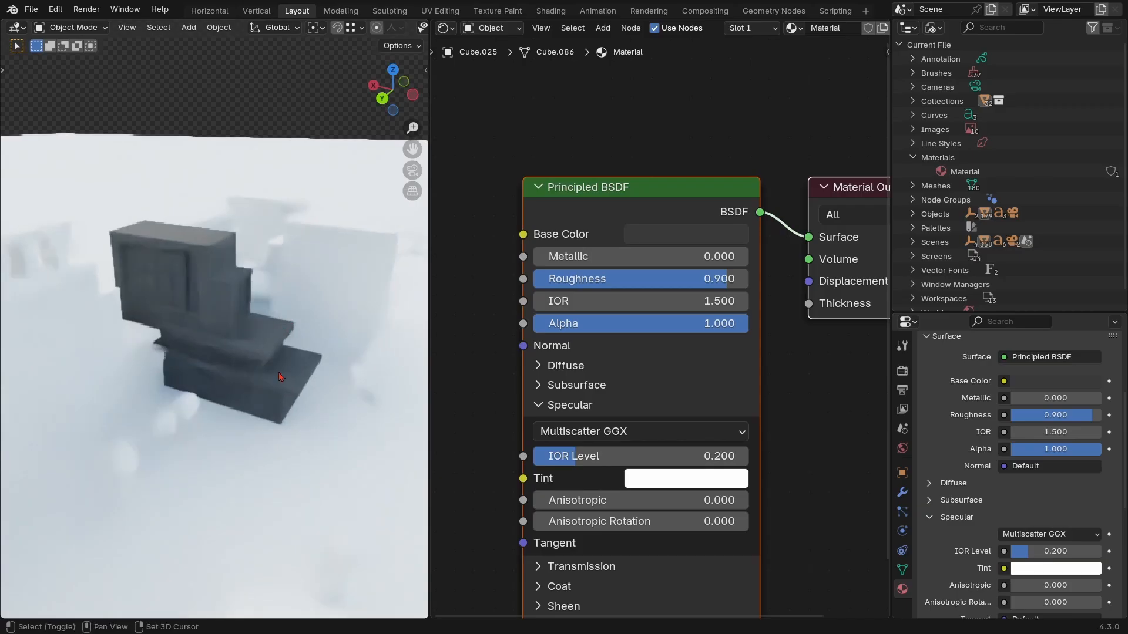
scroll(259, 381, "up", 3)
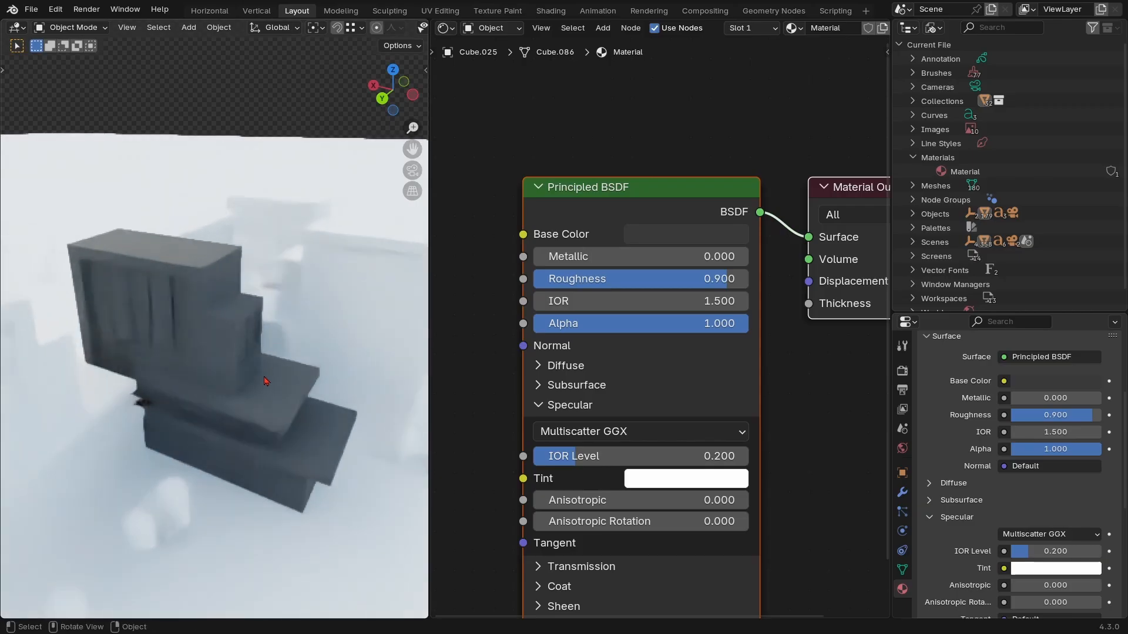
middle_click_drag(263, 381, 200, 368)
key("Tab")
key("z")
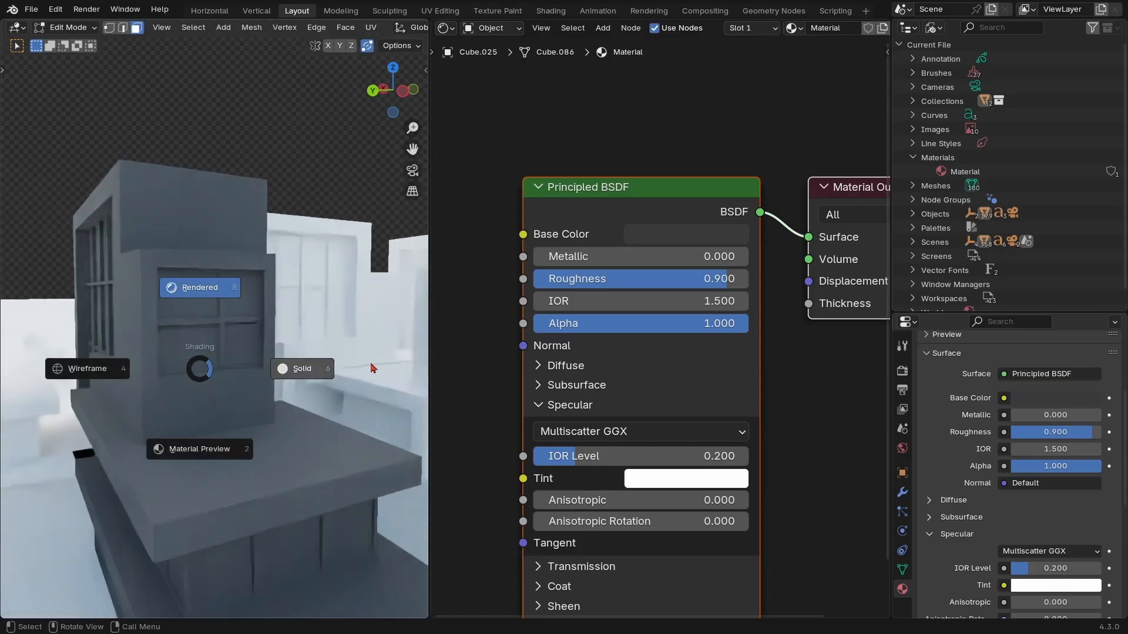
left_click(182, 449)
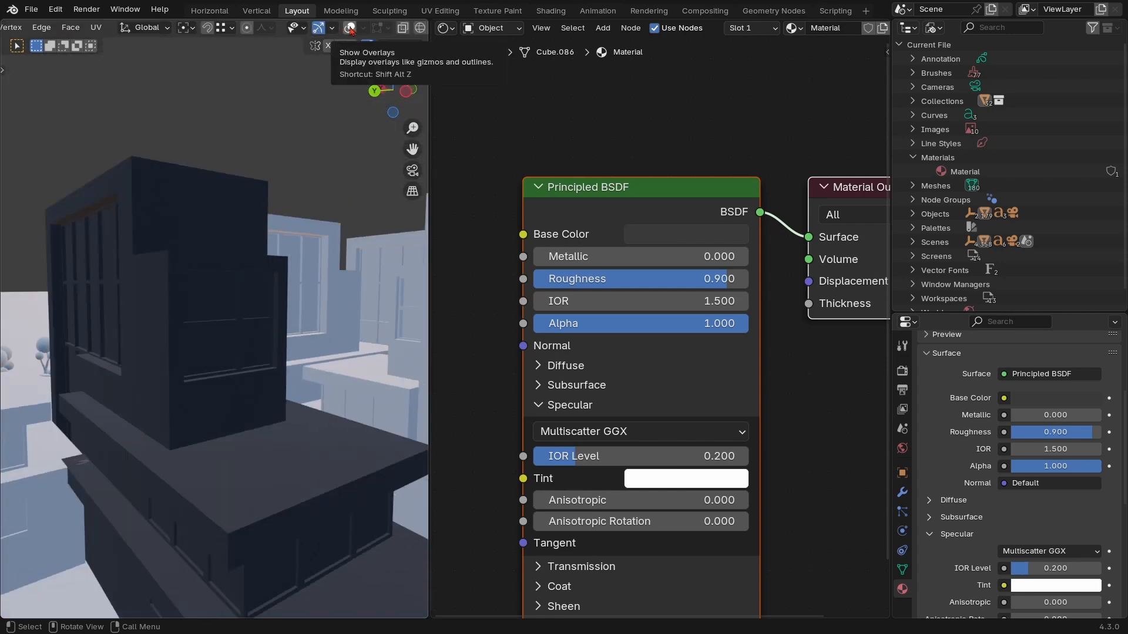
left_click(350, 28)
Select the four window pane faces on the side of the building's small upper block
middle_click_drag(246, 329, 214, 335)
left_click(212, 294)
left_click(198, 355, "shift")
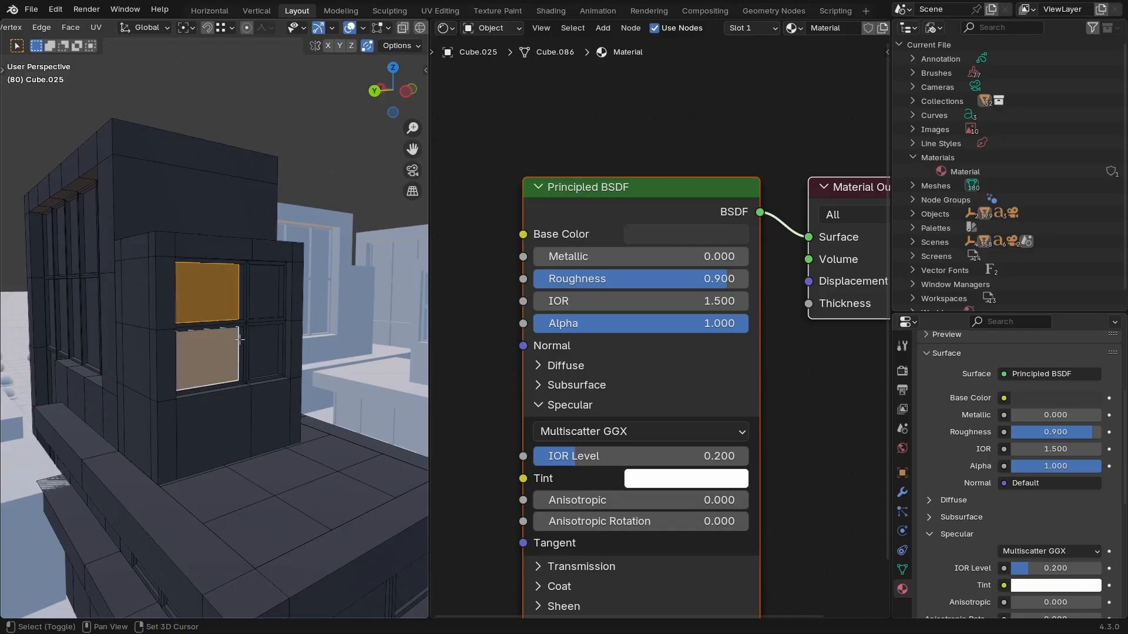
left_click(265, 352, "shift")
left_click(265, 292, "shift")
Isolate the building in local view and show its large window from the front
middle_click_drag(265, 517, 236, 467)
key("KP_Divide")
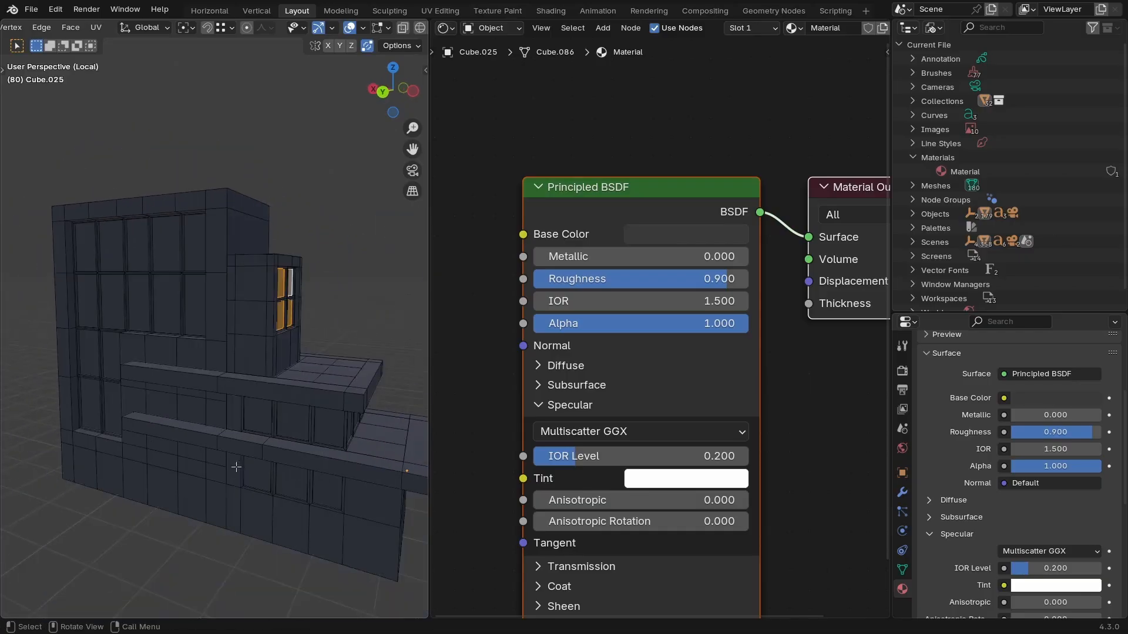
key("KP_1")
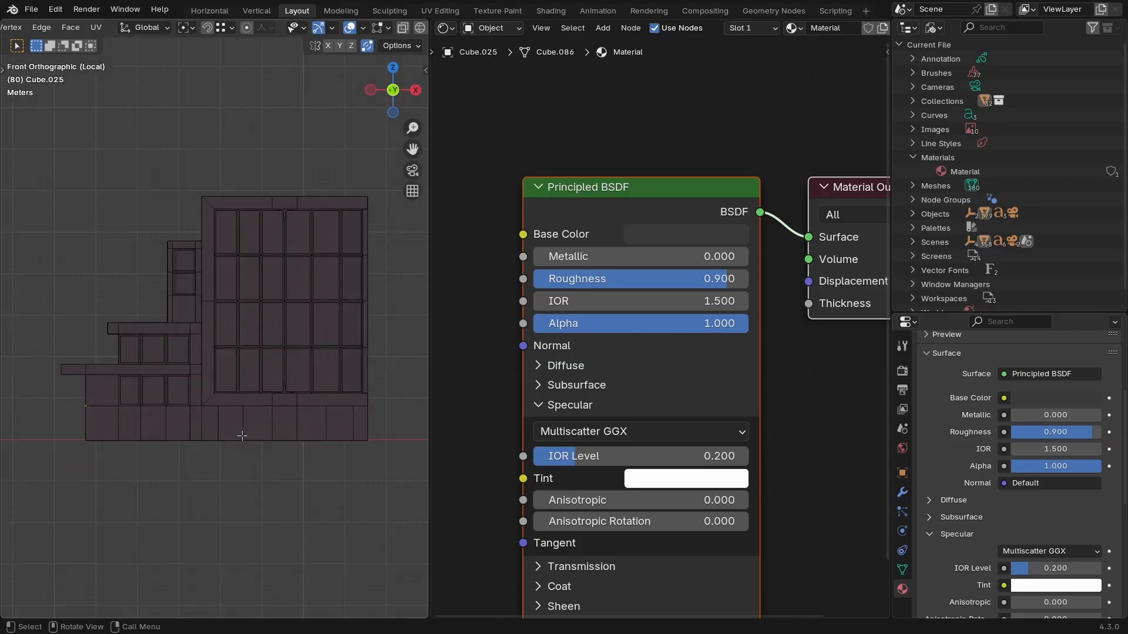
scroll(294, 357, "up", 1)
middle_click_drag(336, 292, 184, 363, "shift")
middle_click_drag(220, 285, 298, 255, "shift")
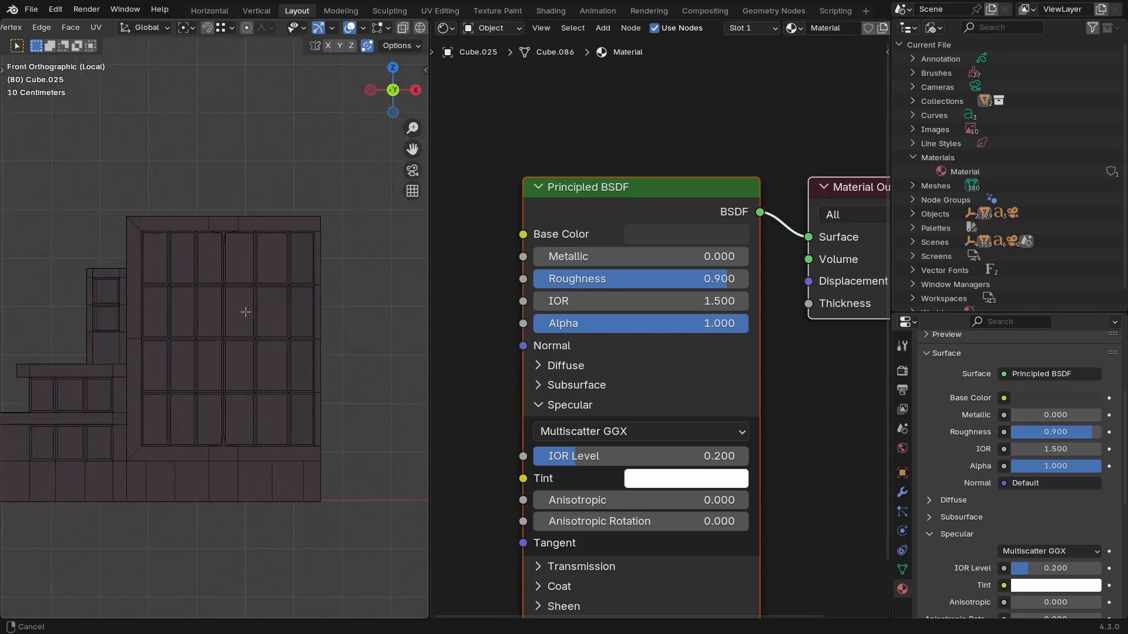
Select all pane faces of the large front window, four rows of six panes
left_click(297, 259)
left_click(264, 263, "shift")
left_click(240, 262, "shift")
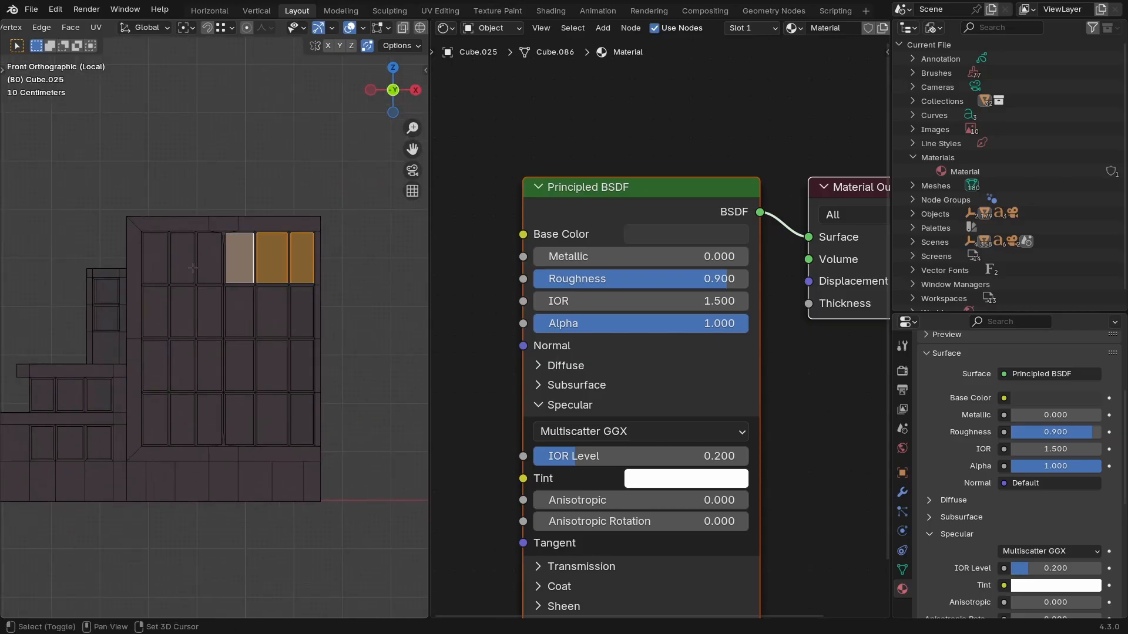
left_click(208, 263, "shift")
left_click(183, 259, "shift")
left_click(155, 259, "shift")
left_click(155, 311, "shift")
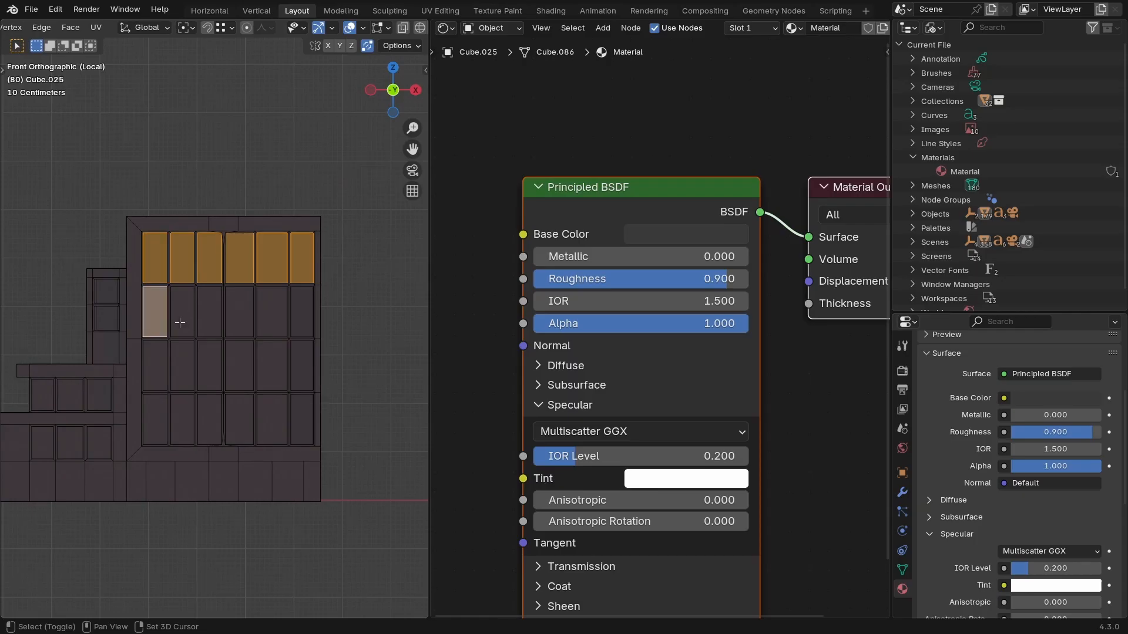
left_click(182, 312, "shift")
left_click(211, 323, "shift")
left_click(240, 317, "shift")
left_click(272, 318, "shift")
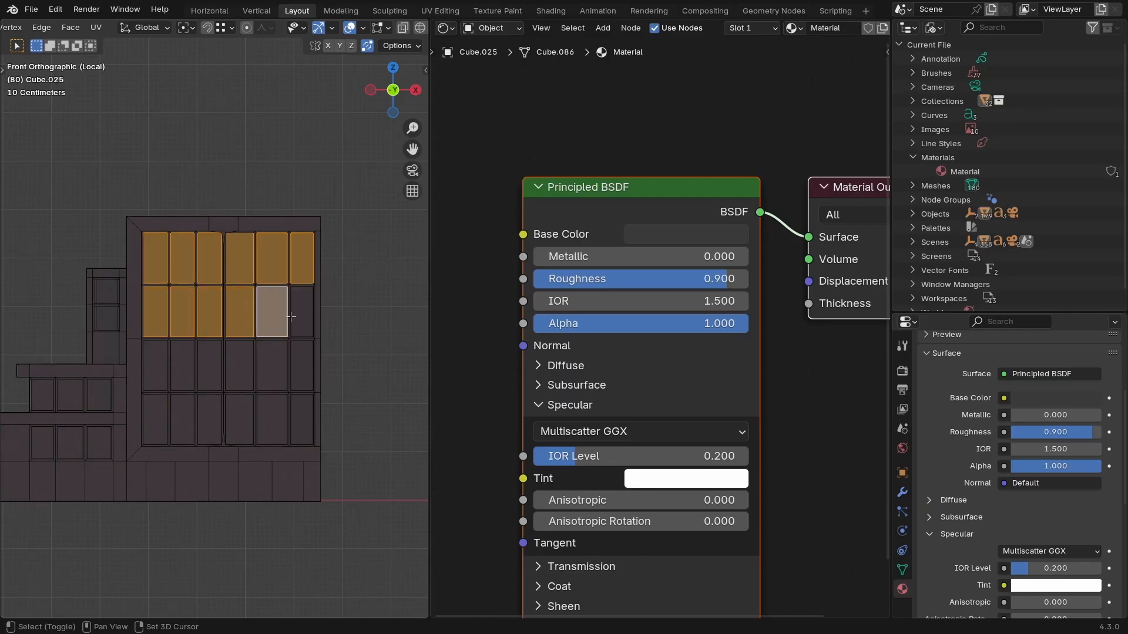
left_click(302, 321, "shift")
left_click(303, 367, "shift")
left_click(272, 367, "shift")
left_click(240, 367, "shift")
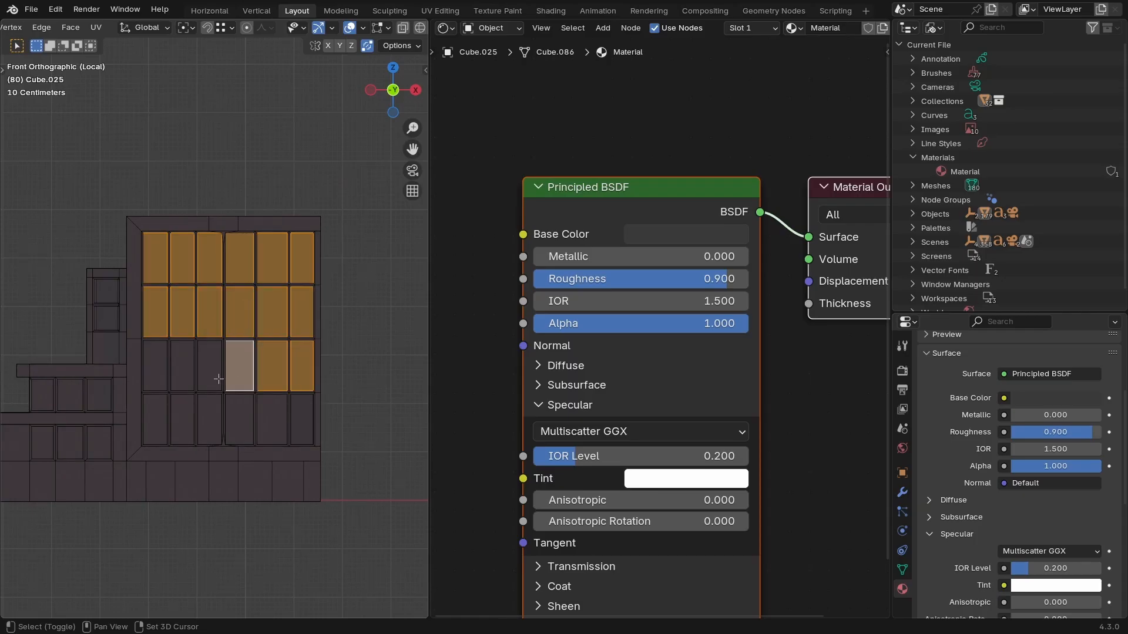
left_click(209, 371, "shift")
left_click(184, 374, "shift")
left_click(156, 370, "shift")
left_click(156, 414, "shift")
left_click(182, 418, "shift")
left_click(210, 418, "shift")
left_click(240, 418, "shift")
left_click(272, 418, "shift")
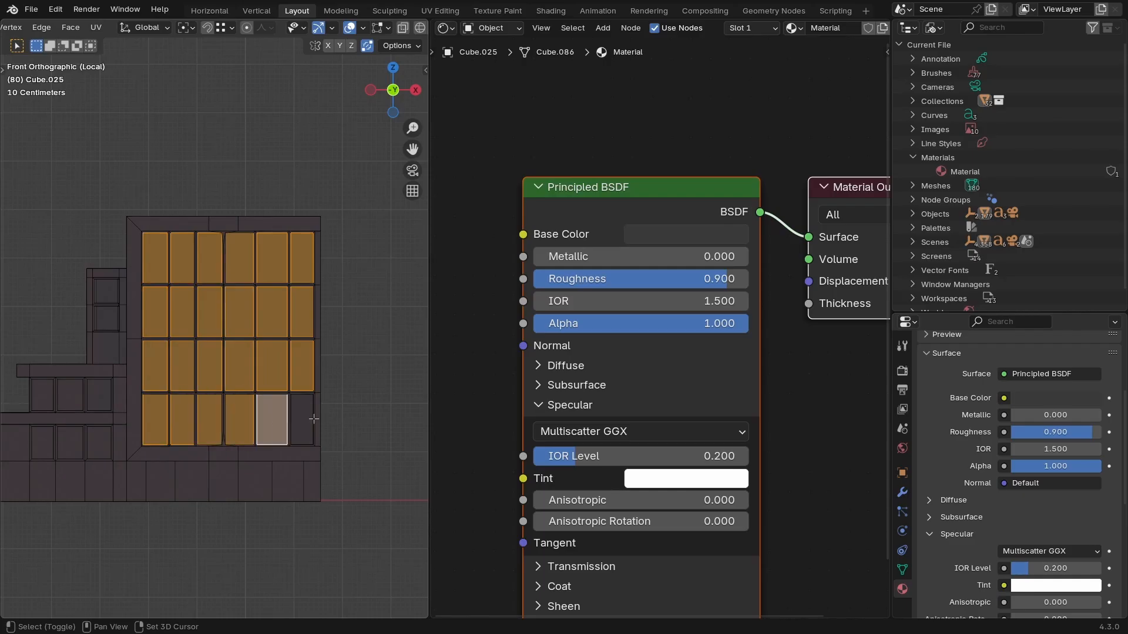
left_click(303, 418, "shift")
Add the large window's remaining panes and the front panes of the smaller upper and lower blocks to the face selection
left_click(196, 376, "shift")
left_click(225, 375, "shift")
left_click(232, 297, "shift")
left_click(233, 270, "shift")
key("KP_3")
left_click(225, 247, "shift")
left_click(186, 241, "shift")
left_click(187, 290, "shift")
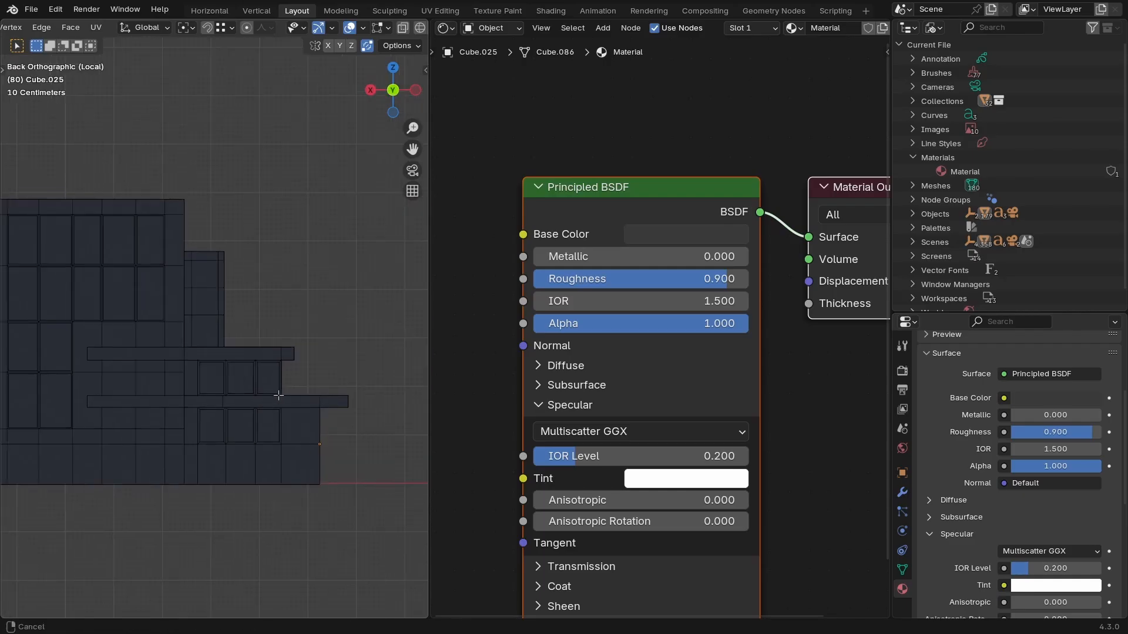
left_click(202, 232, "shift")
Add the end-side panes of the middle storey, between the two overhanging slabs, to the face selection
mouse_move(194, 419)
middle_mouse_down("shift")
mouse_move(341, 414)
mouse_move(194, 411)
middle_mouse_up("shift")
left_click(347, 293, "shift")
left_click(202, 357, "shift")
left_click(197, 411, "shift")
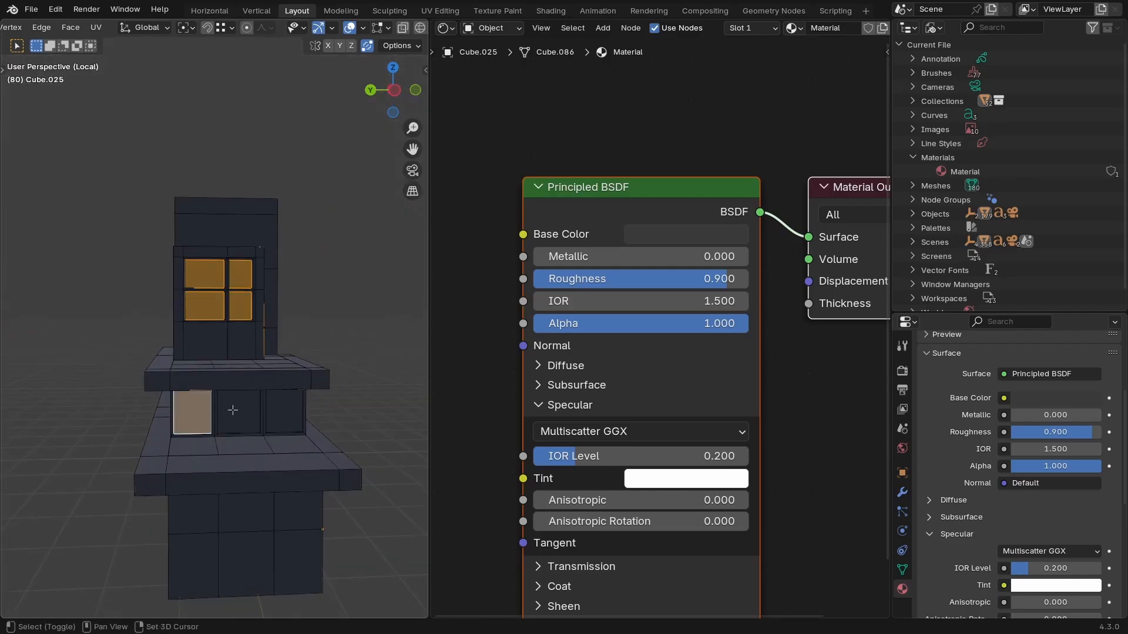
left_click(234, 410, "shift")
middle_click_drag(329, 393, 264, 400)
middle_click_drag(265, 400, 253, 429)
scroll(976, 602, "up", 5)
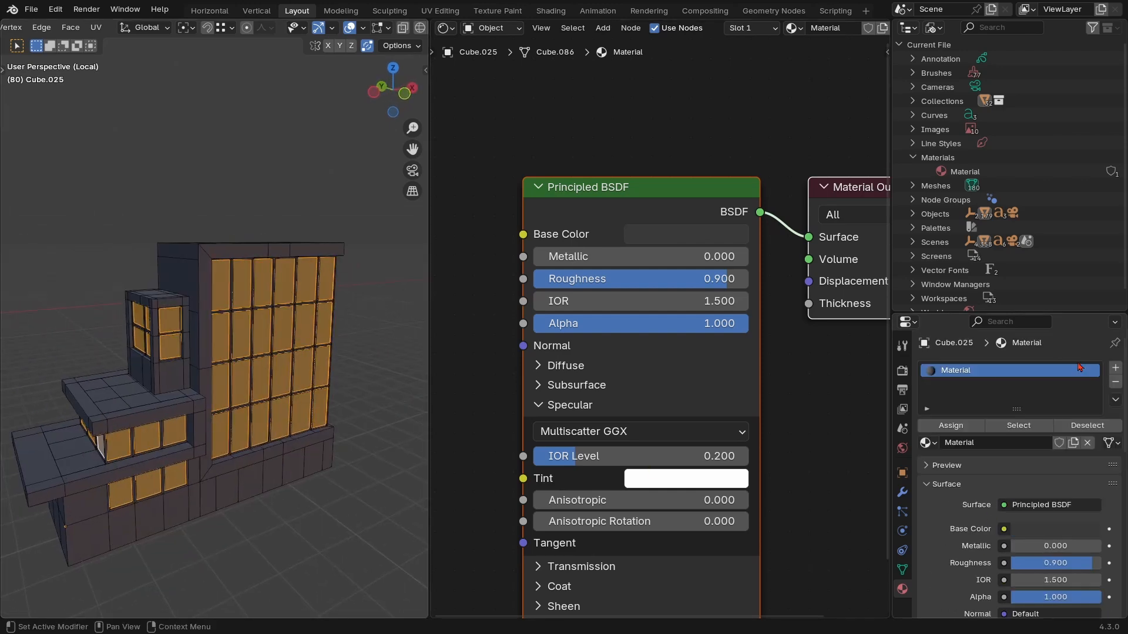
Create a new material in a second slot, assign it to the selected panes, and name it Window
left_click(1114, 369)
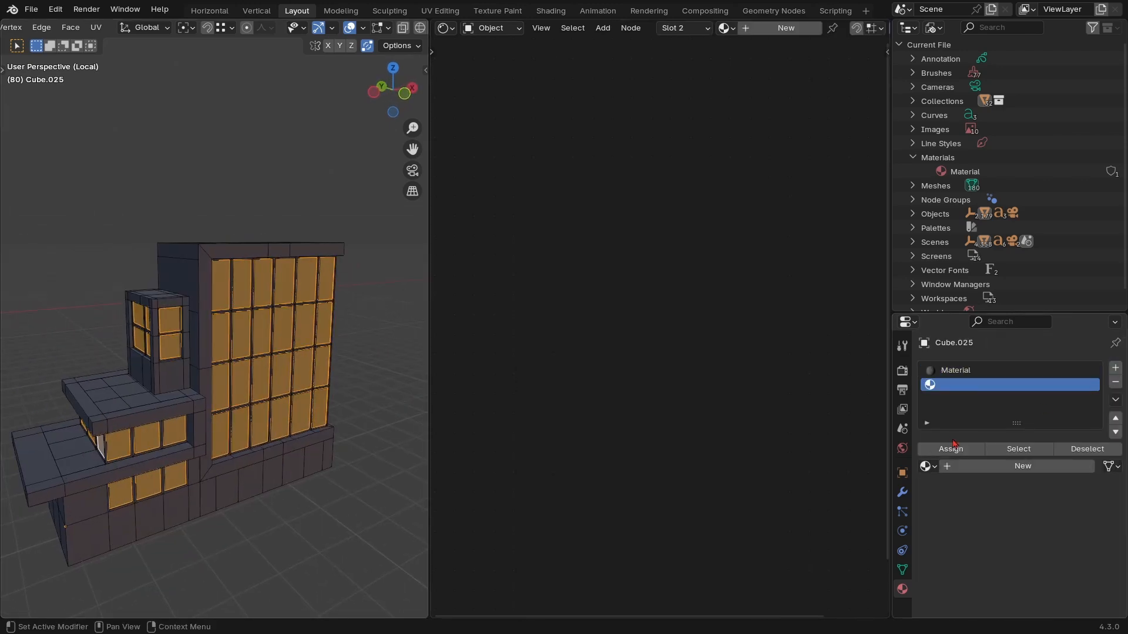
left_click(981, 466)
left_click(952, 450)
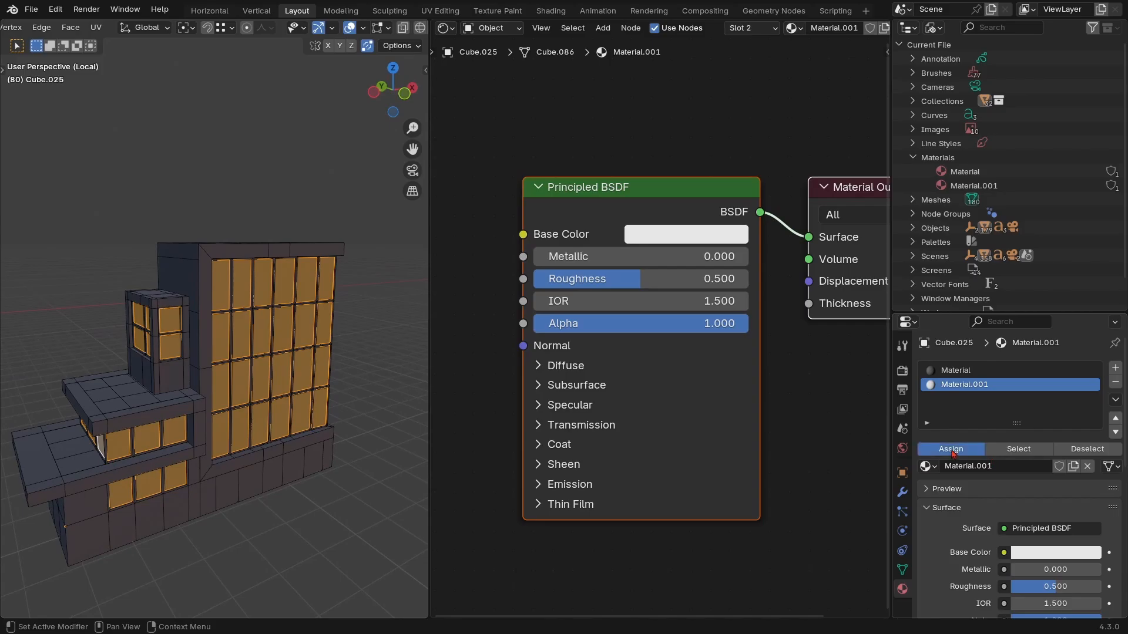
left_click(1007, 466)
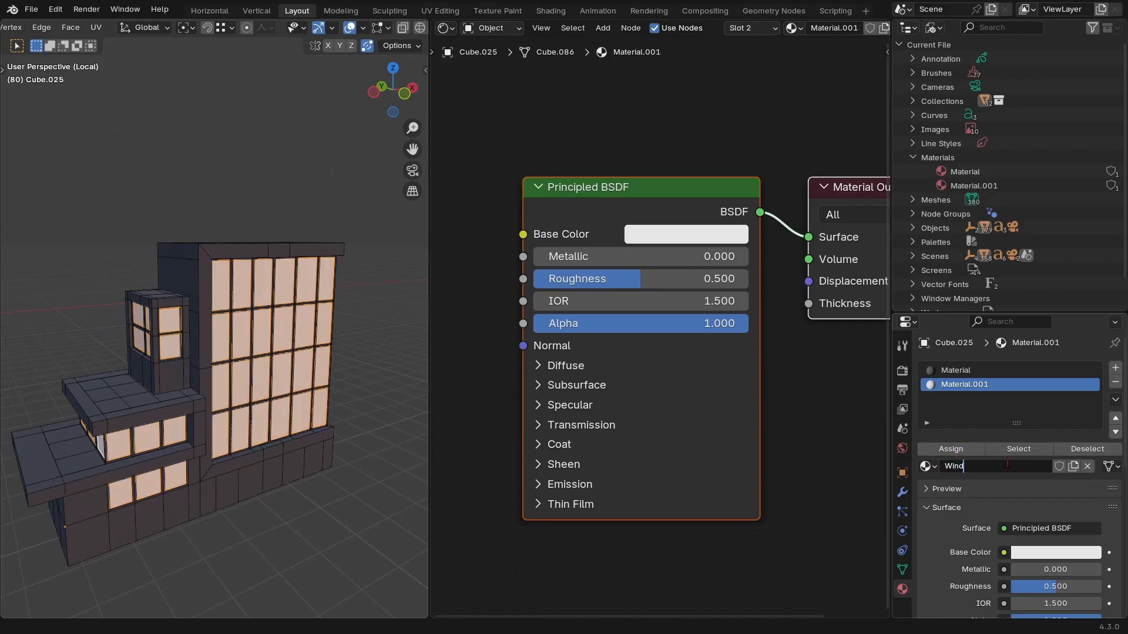
type("Window")
key("Return")
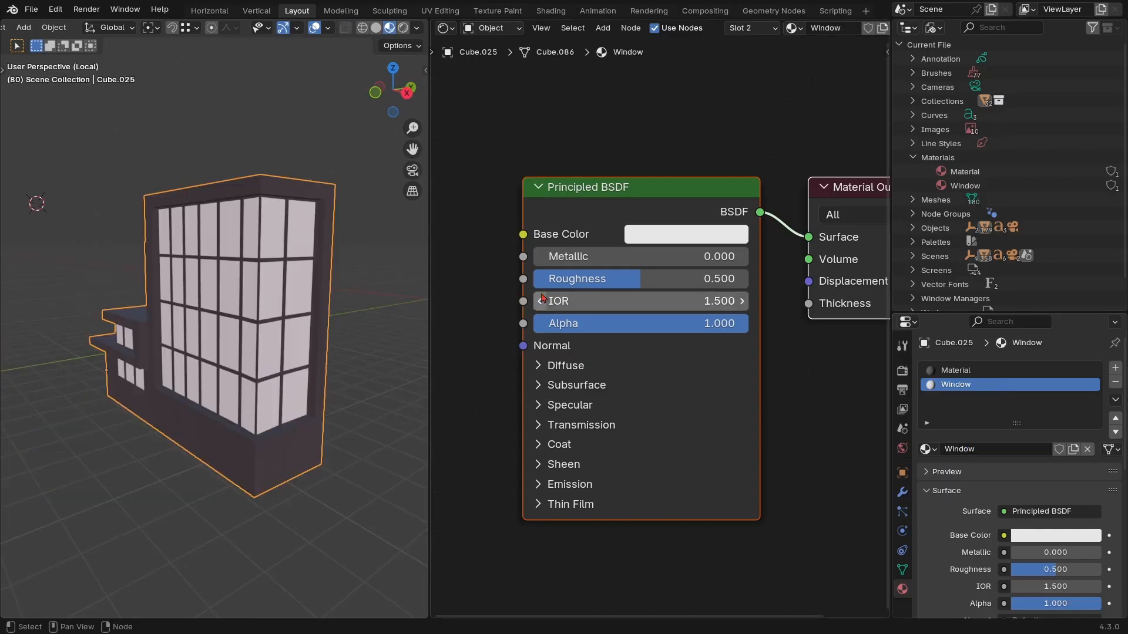
Reduce the Window material's Roughness to 0 on the building, checking the reflections on the panes up close
scroll(659, 327, "up", 2)
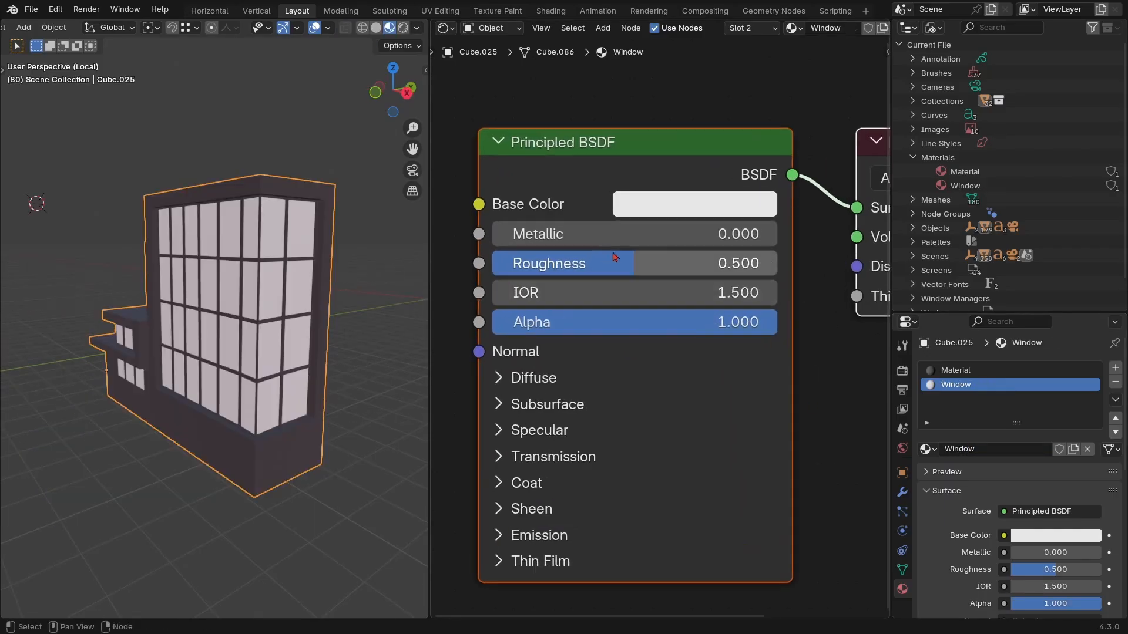
left_click_drag(619, 263, 498, 264)
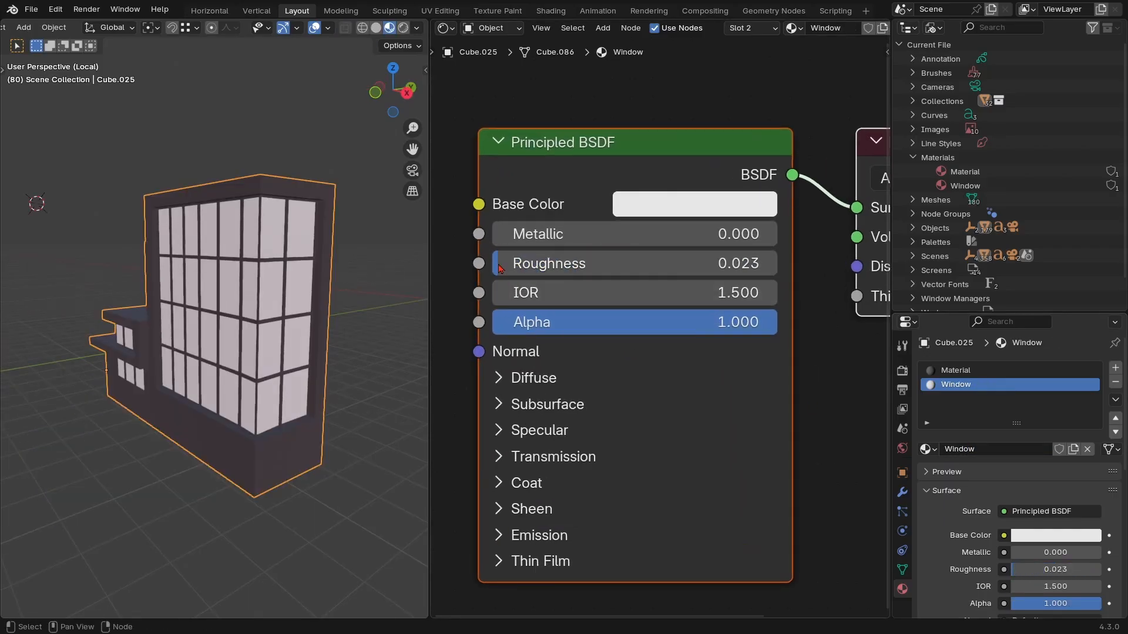
middle_click_drag(205, 250, 315, 312, "ctrl")
middle_click_drag(258, 253, 272, 350, "ctrl")
left_click_drag(529, 267, 506, 268)
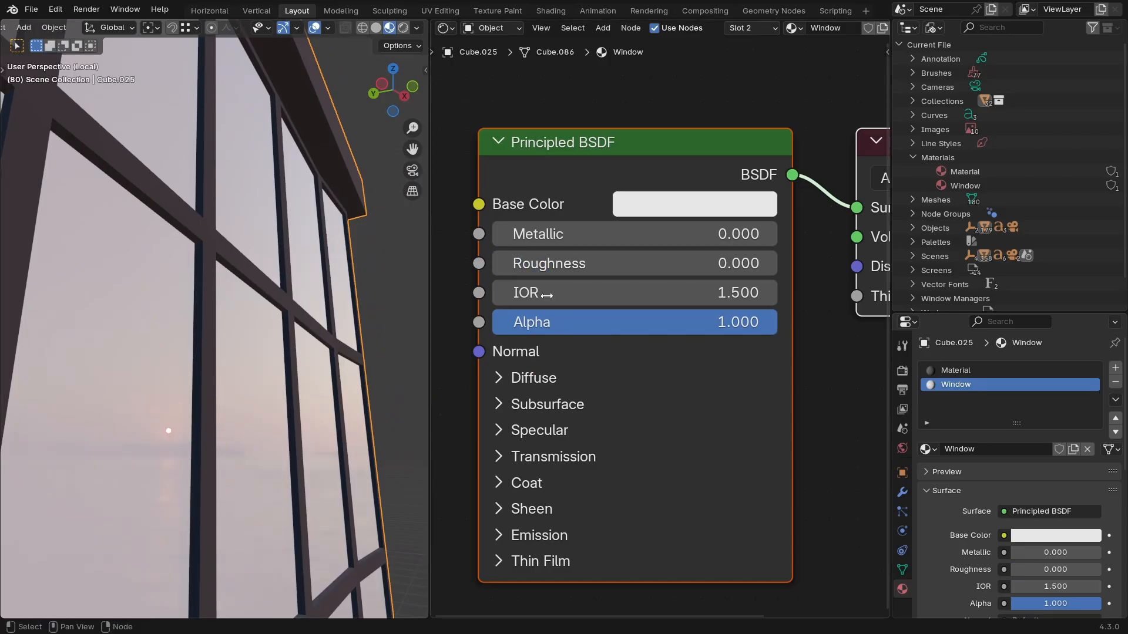
mouse_move(529, 268)
left_mouse_down()
mouse_move(559, 267)
mouse_move(543, 267)
left_mouse_up()
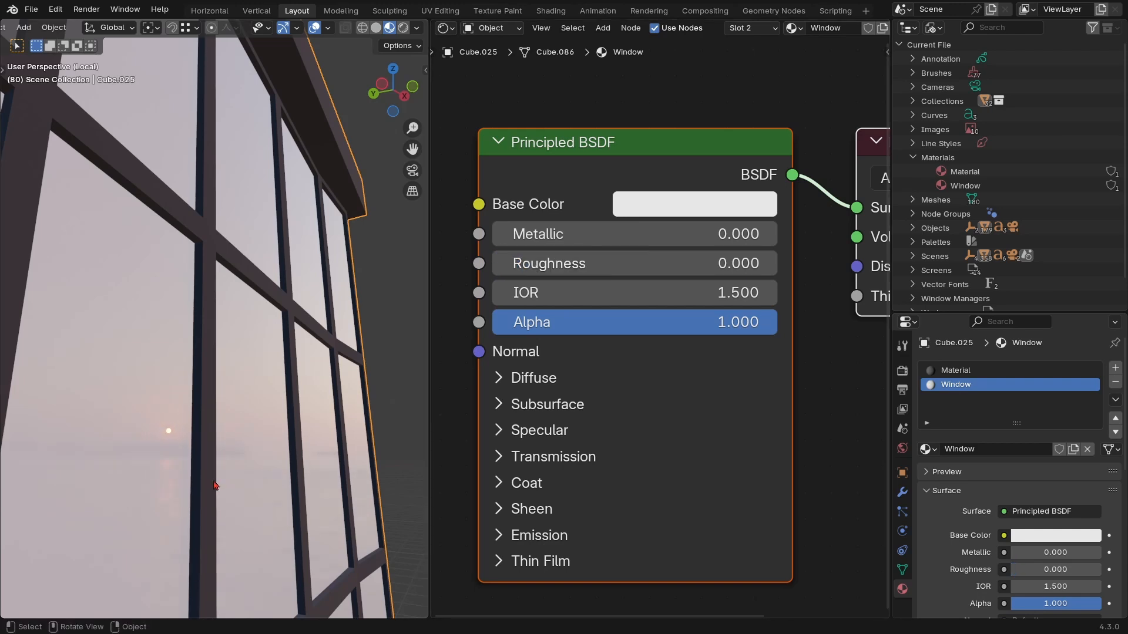
mouse_move(188, 482)
middle_mouse_down()
mouse_move(194, 461)
mouse_move(206, 489)
mouse_move(193, 496)
mouse_move(202, 473)
middle_mouse_up()
Set the Window material's specular IOR Level to 0.4 and collapse the Specular settings
left_click(498, 434)
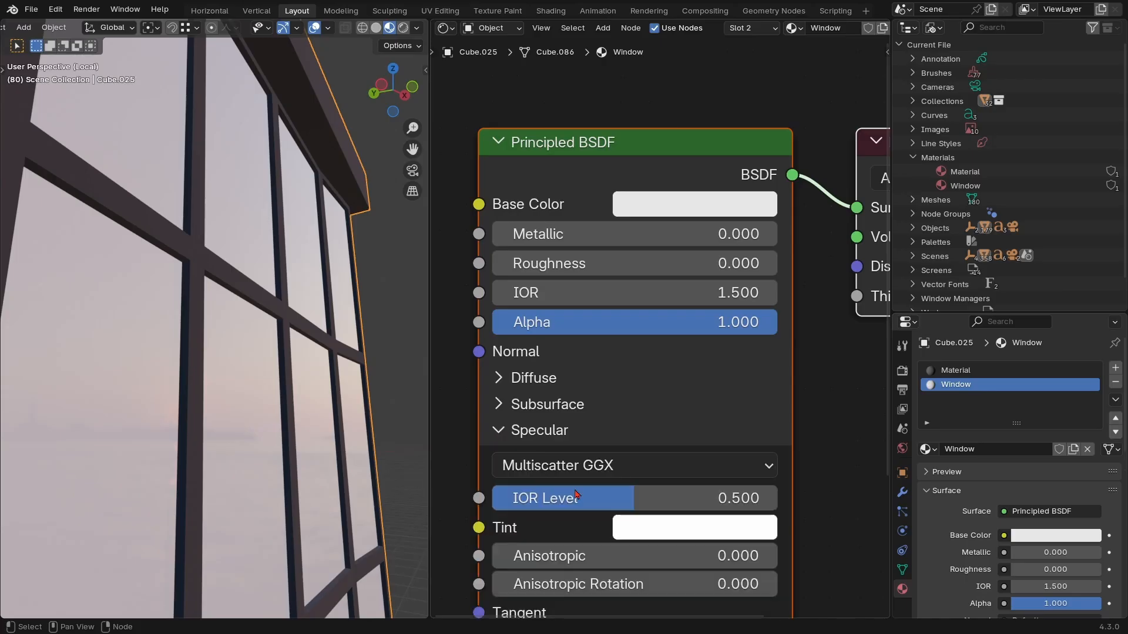
left_click_drag(630, 498, 606, 498)
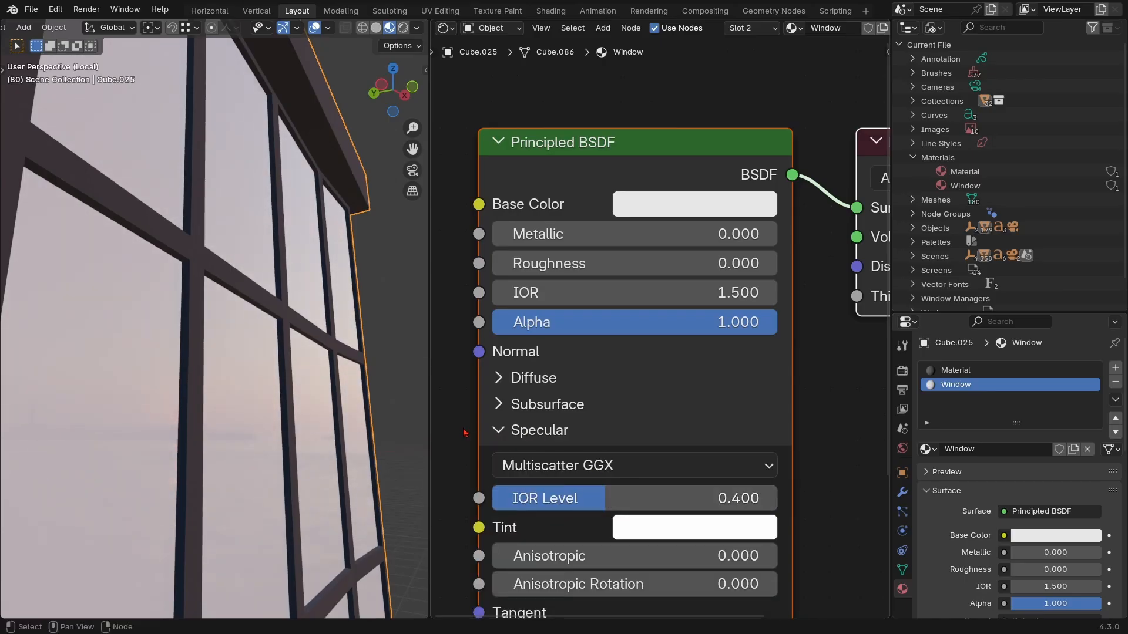
left_click(493, 431)
Raise the Window material's Transmission Weight to 1
middle_click_drag(534, 454, 558, 414)
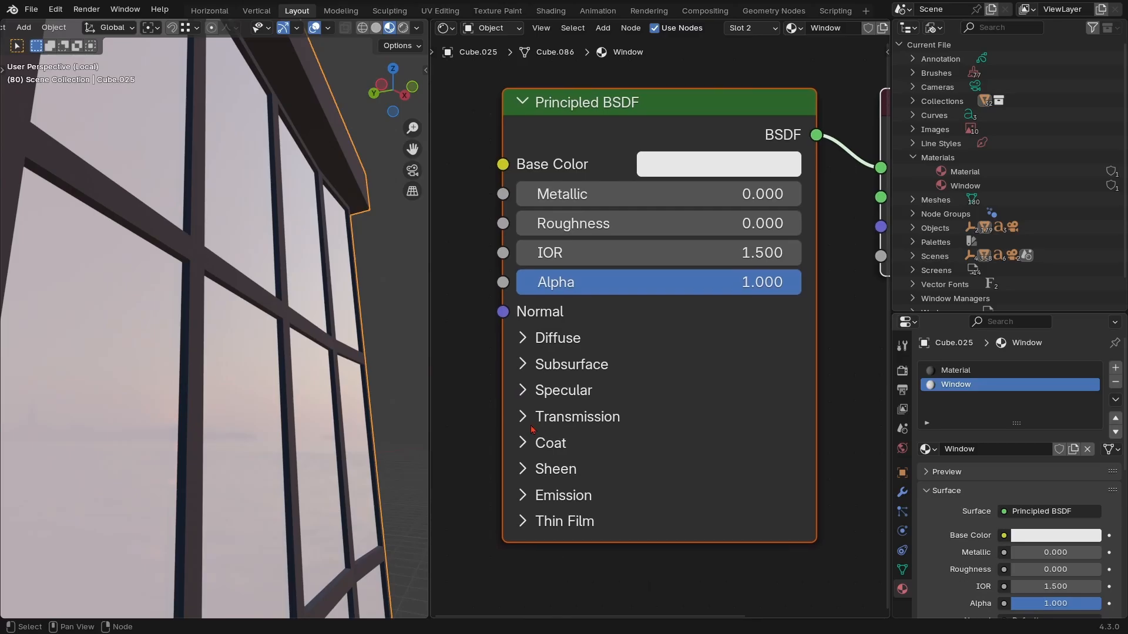
left_click(526, 421)
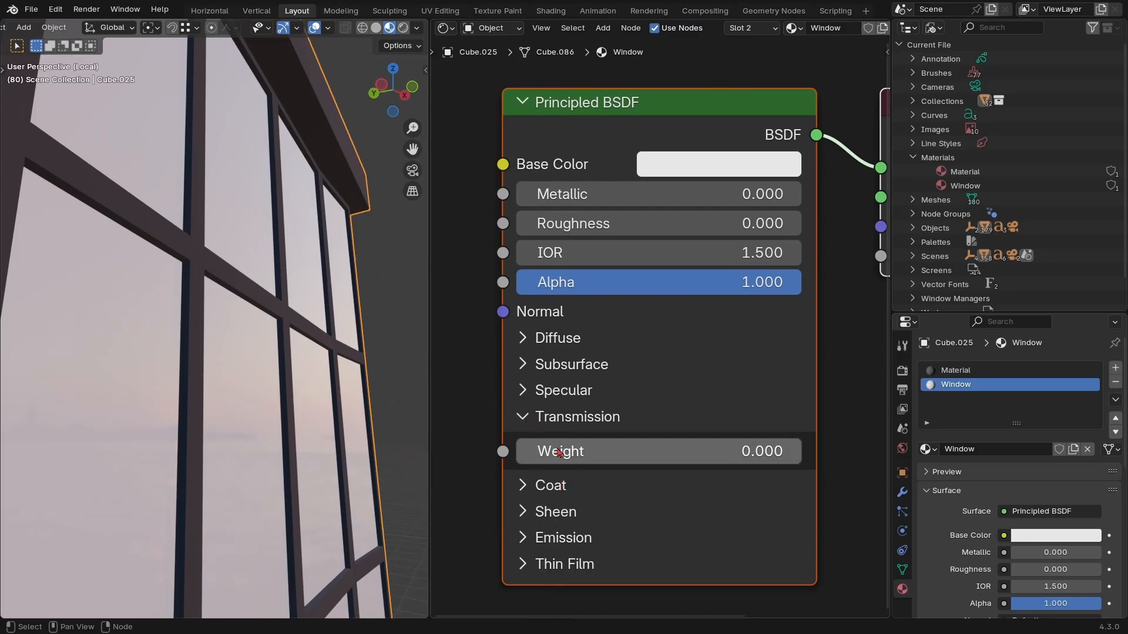
left_click_drag(560, 453, 811, 453)
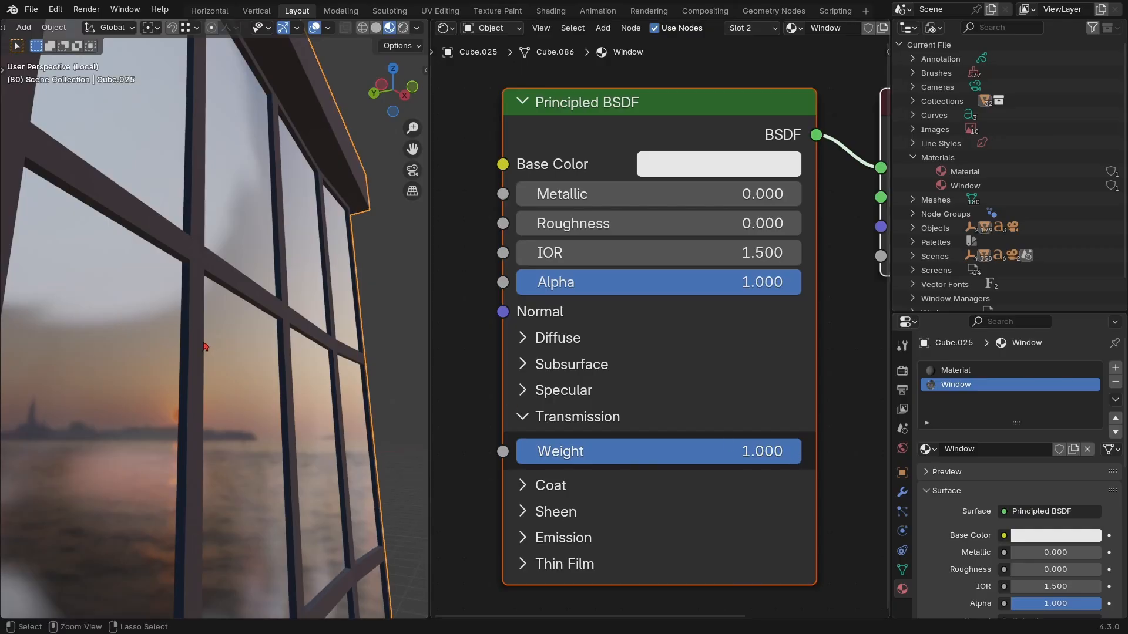
middle_click_drag(206, 346, 39, 456, "ctrl")
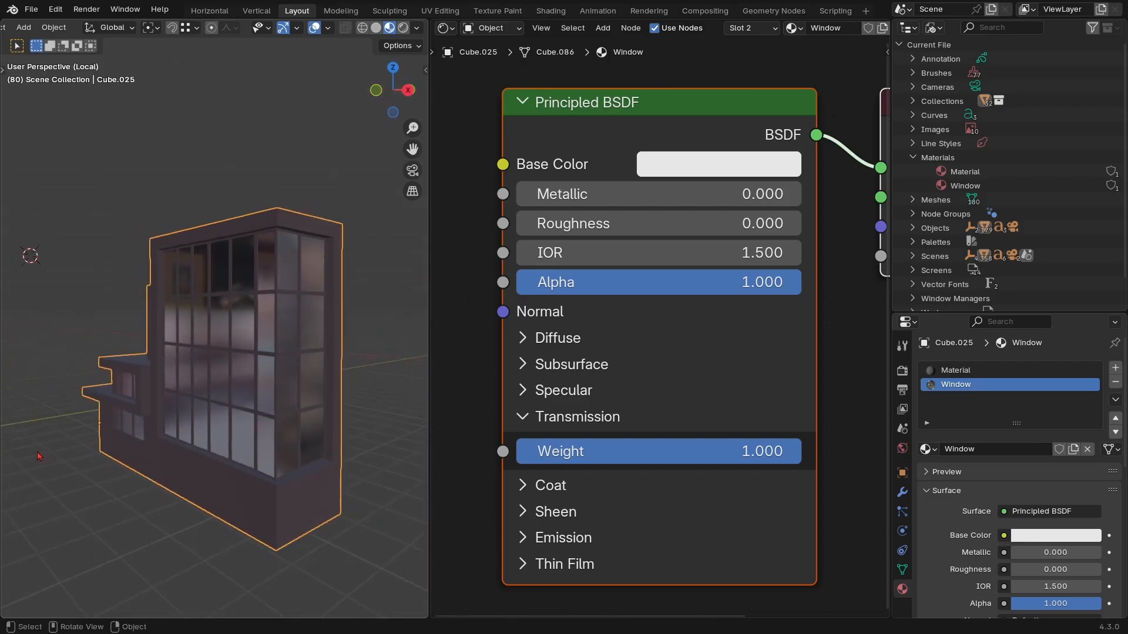
Examine the transparent window panes on the isolated building in Rendered shading
mouse_move(262, 341)
middle_mouse_down()
mouse_move(234, 397)
mouse_move(317, 341)
middle_mouse_up()
key("z")
left_click(317, 264)
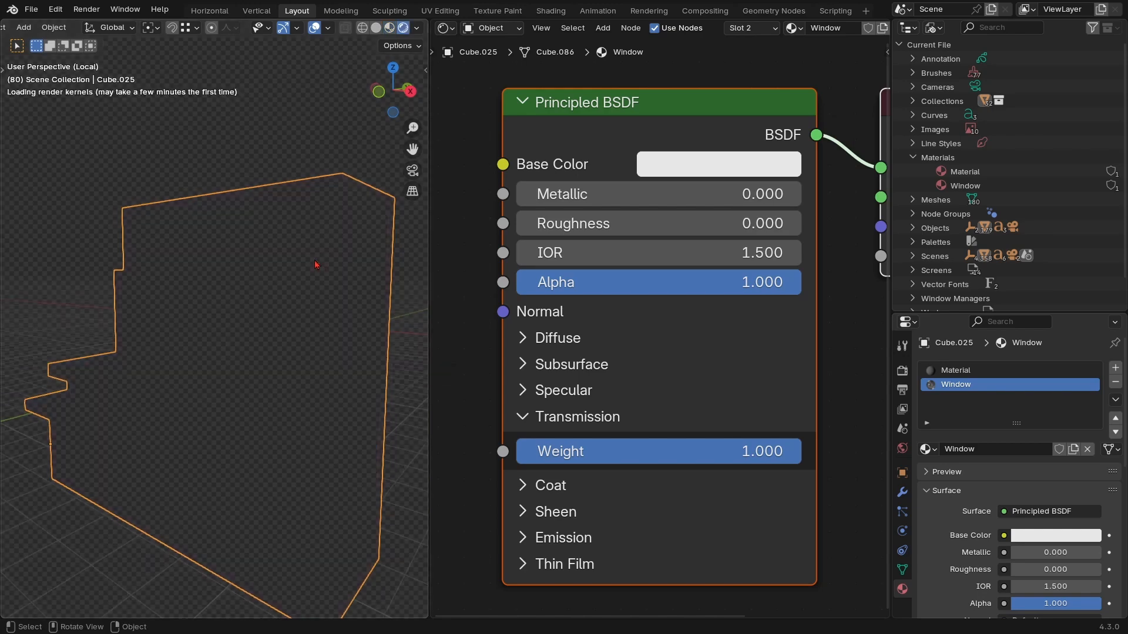
middle_click_drag(328, 380, 243, 384)
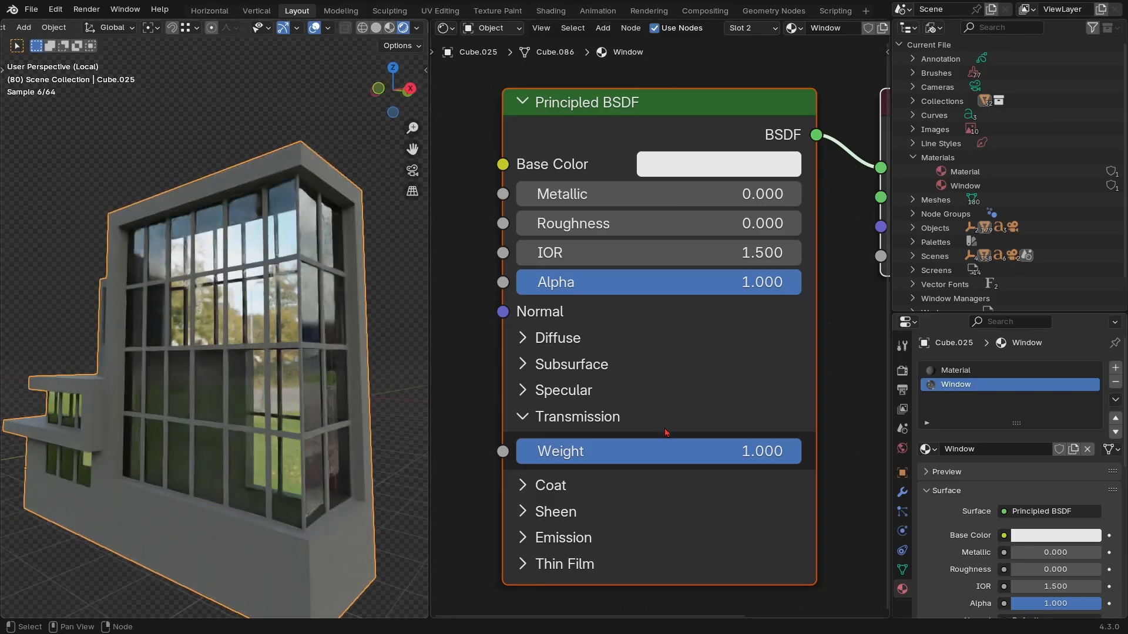
Try a Transmission Weight of 0.6 on the Window material, and return it to 0
left_click_drag(763, 451, 687, 452)
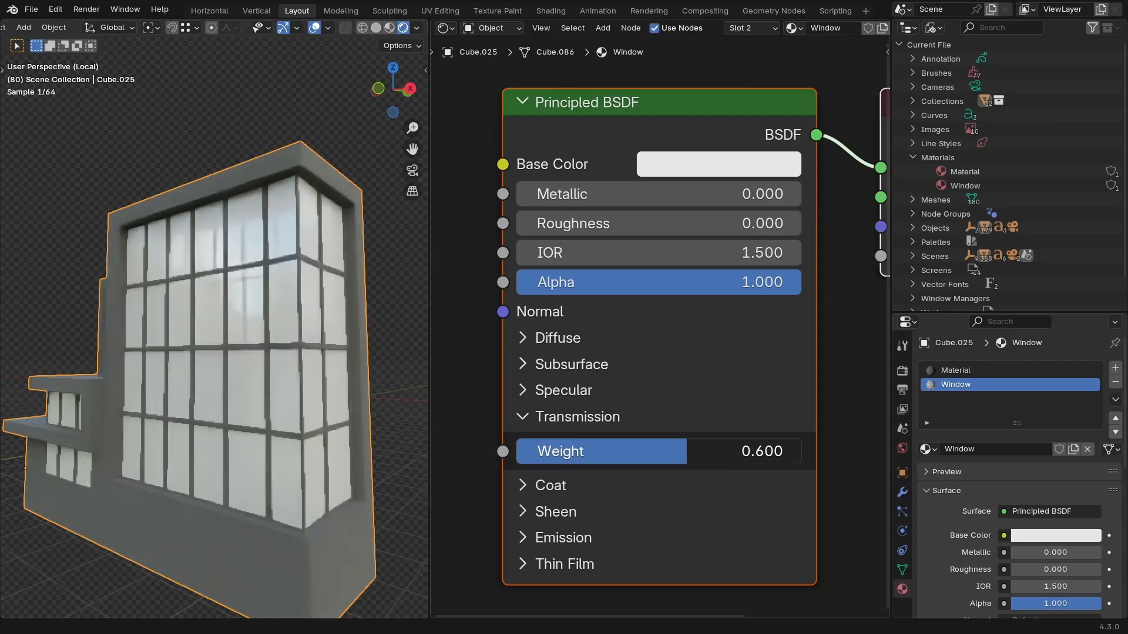
middle_click_drag(106, 365, 364, 335)
scroll(365, 335, "down", 2)
left_click_drag(688, 451, 517, 451)
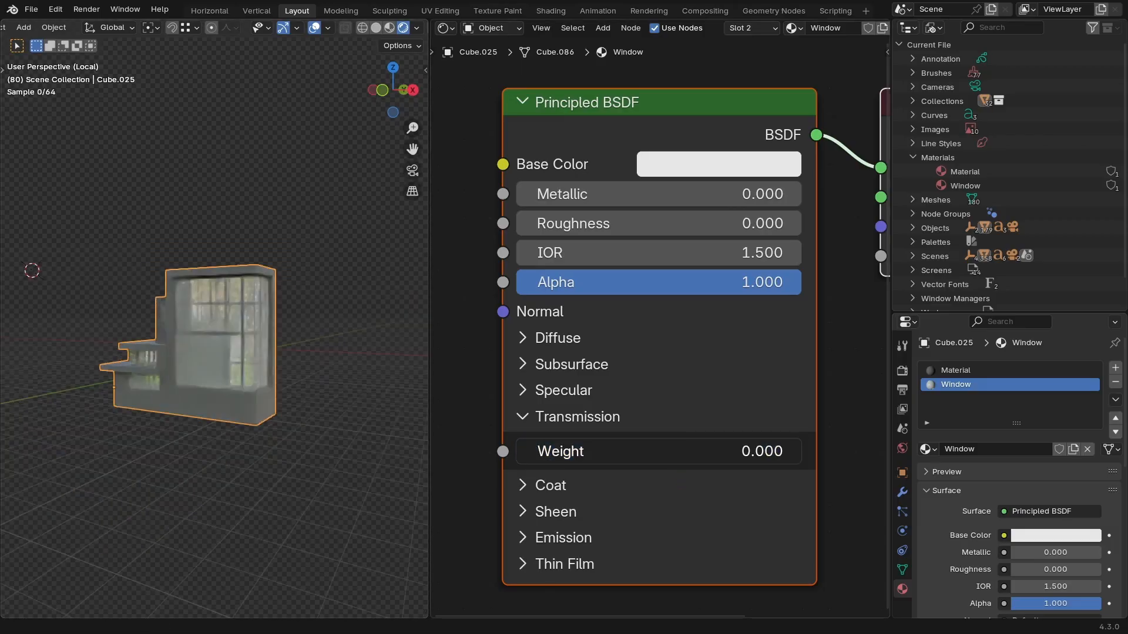
middle_click_drag(189, 377, 318, 392)
scroll(282, 299, "up", 3)
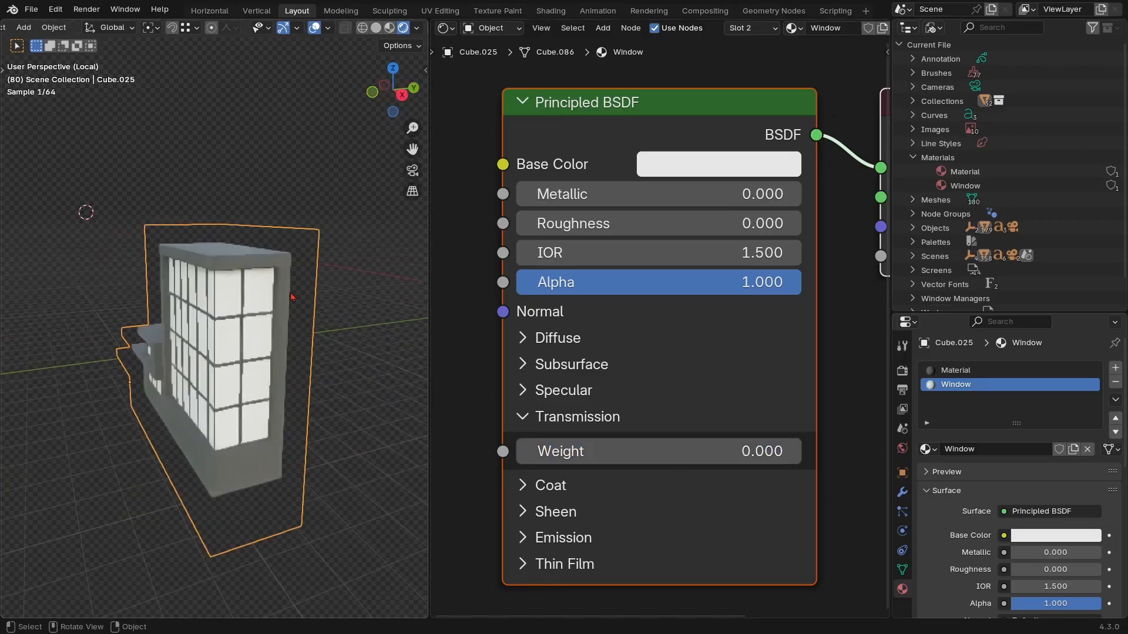
middle_click_drag(251, 348, 301, 326)
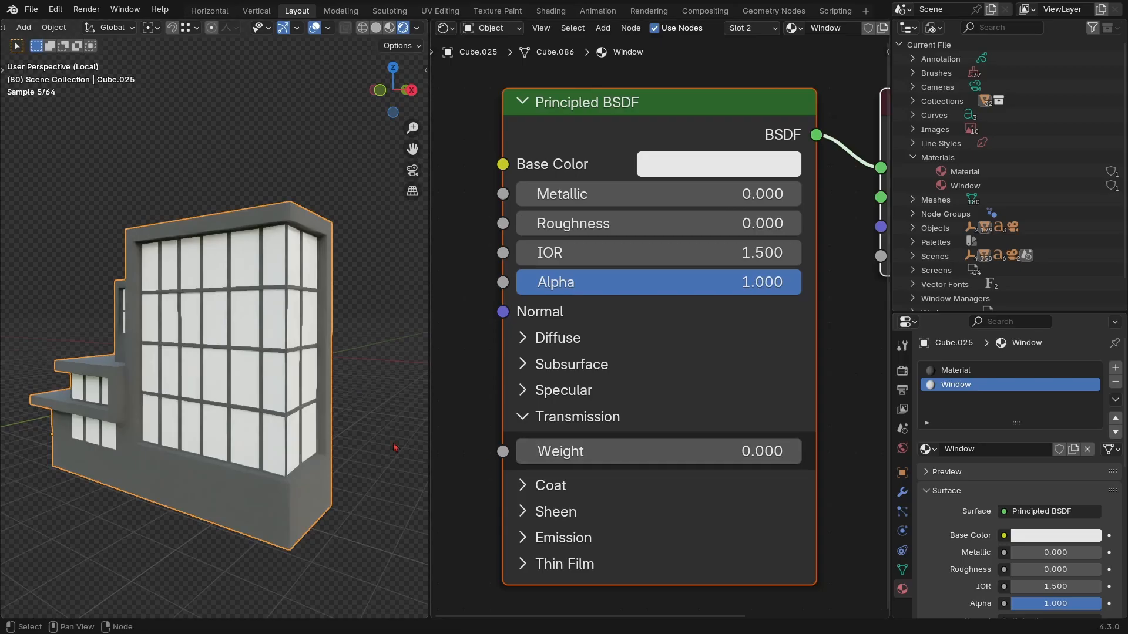
Leave local view to bring back the whole city and switch to Material Preview shading
scroll(247, 414, "down", 3)
key("slash")
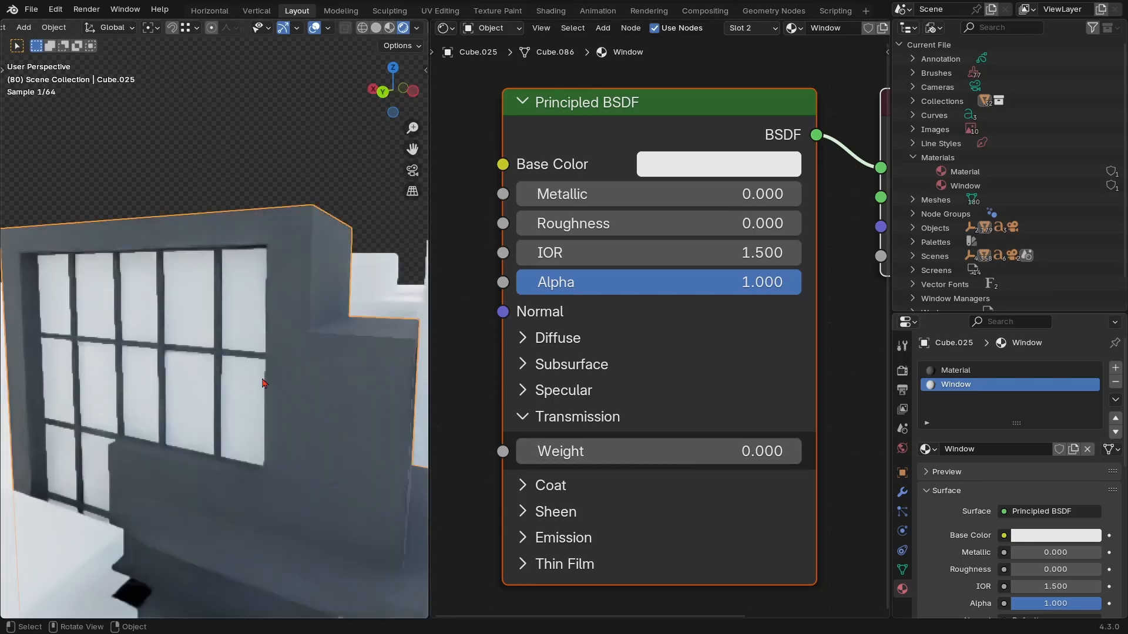
mouse_move(272, 305)
middle_mouse_down("ctrl")
mouse_move(182, 563)
mouse_move(258, 427)
mouse_move(181, 394)
mouse_move(232, 379)
mouse_move(205, 464)
middle_mouse_up("ctrl")
key("z")
key("z")
scroll(292, 418, "down", 4)
middle_click_drag(206, 464, 253, 447, "ctrl")
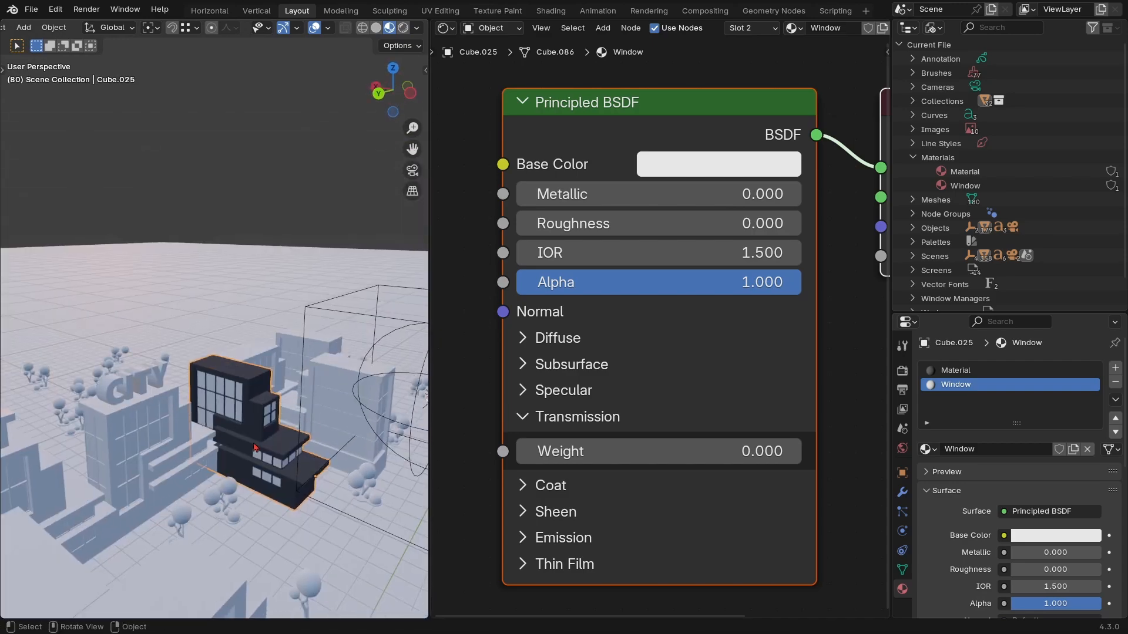
Rename the building's dark material in the first slot as Black
left_click(964, 370)
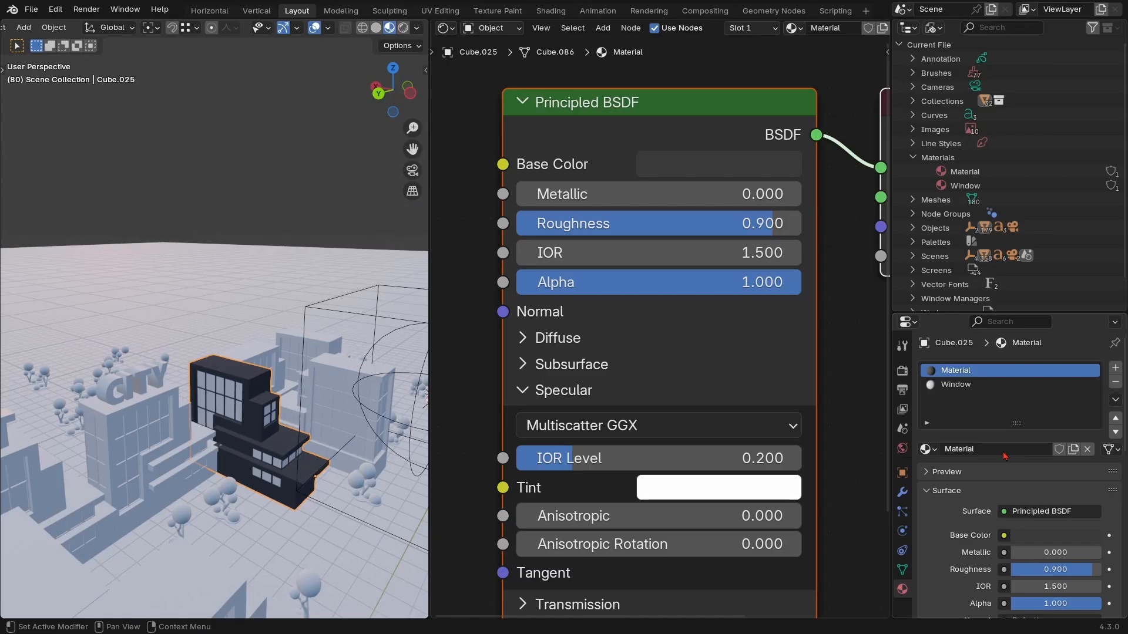
left_click(1004, 455)
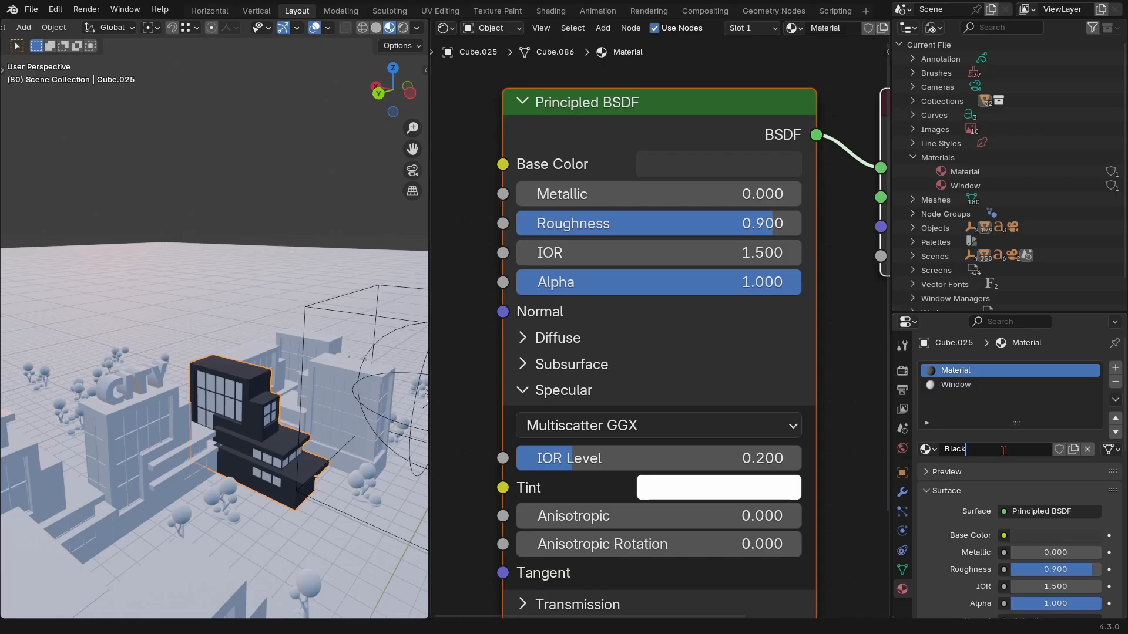
scroll(157, 357, "down", 4)
middle_click_drag(161, 463, 266, 441, "shift")
scroll(236, 419, "down", 2)
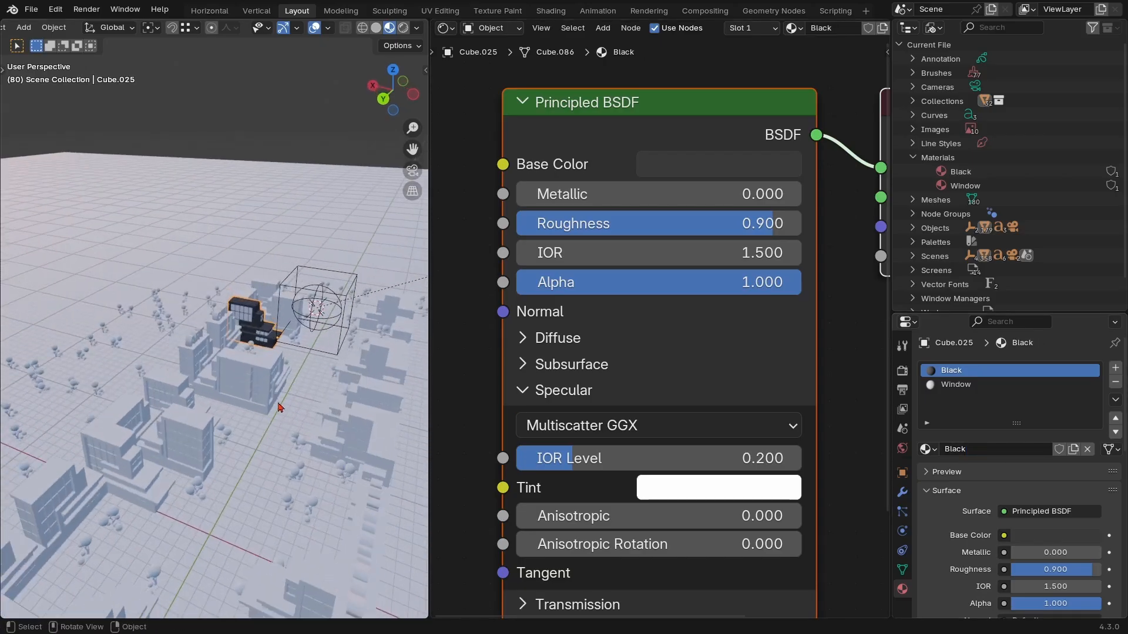
Box-select the city's building blocks from a top view in Wireframe shading
key("KP_7")
middle_click_drag(261, 235, 290, 331, "ctrl")
key("z")
left_click(33, 305)
mouse_move(188, 276)
middle_mouse_down("ctrl")
mouse_move(197, 322)
mouse_move(279, 395)
mouse_move(289, 338)
mouse_move(279, 344)
middle_mouse_up("ctrl")
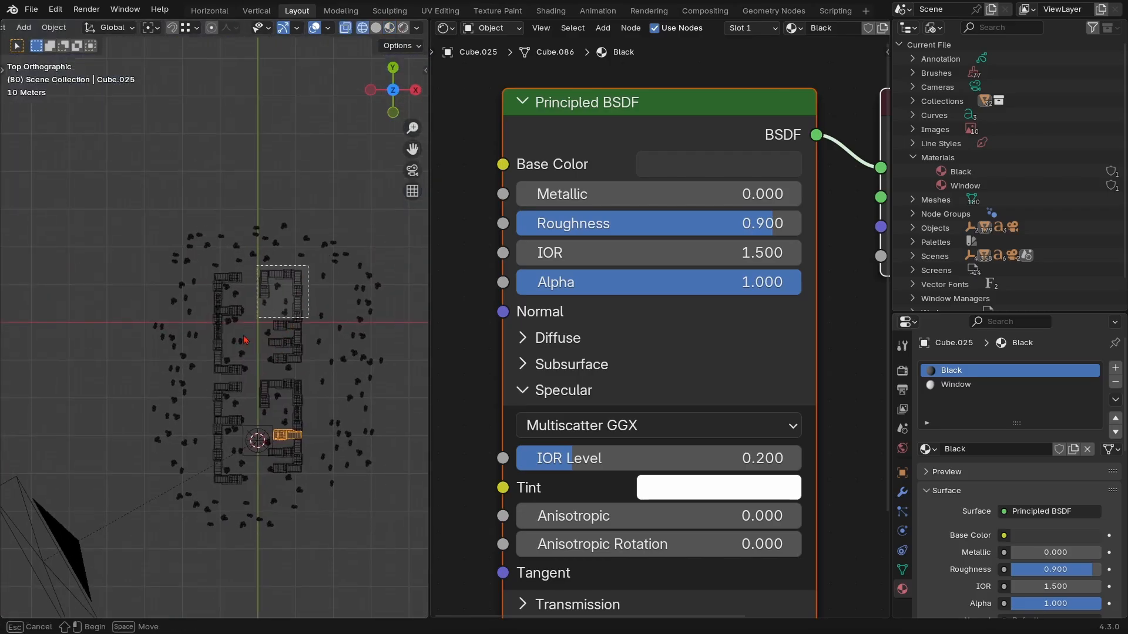
left_click_drag(245, 340, 209, 483)
scroll(381, 355, "up", 4)
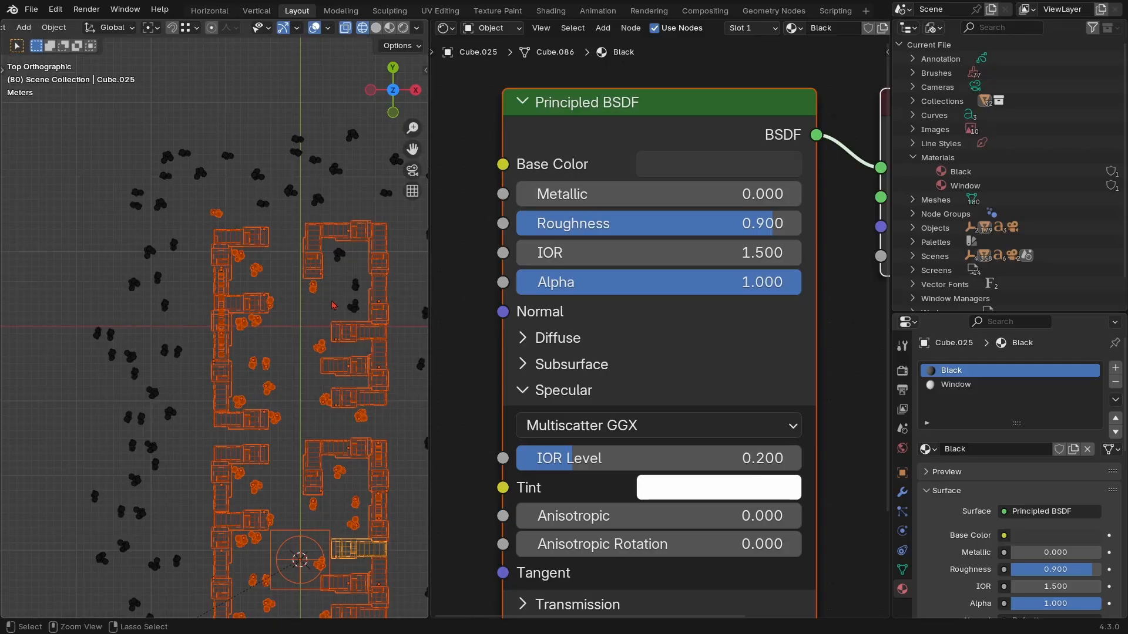
Select all objects in the scene, keeping the dark building as the active object
scroll(333, 305, "down", 3)
key("a")
middle_click_drag(272, 464, 263, 420, "shift")
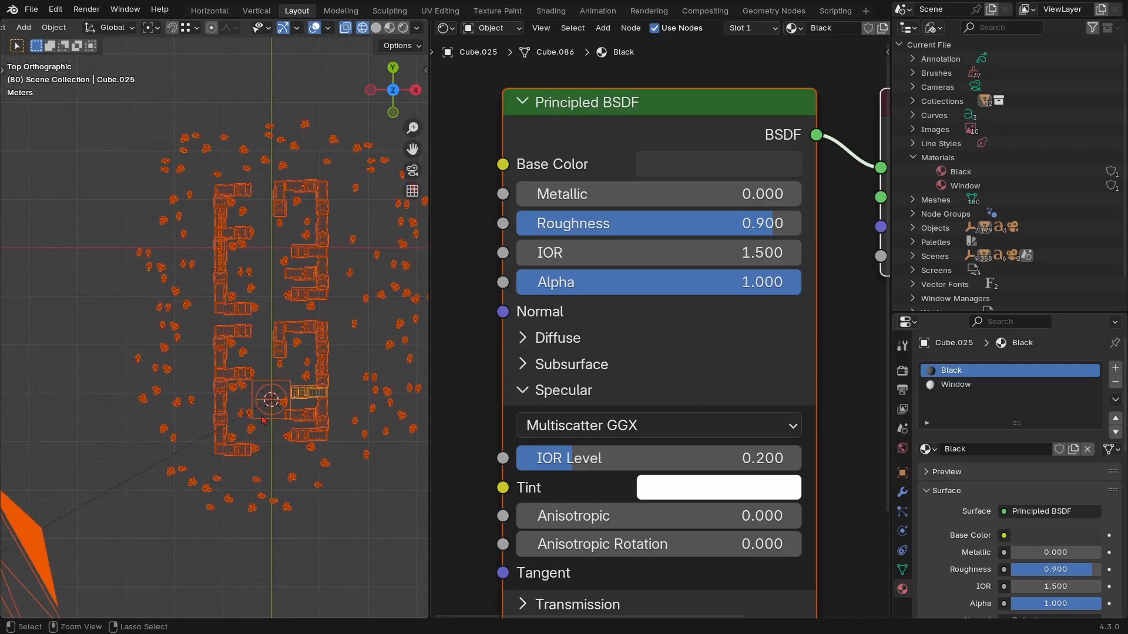
scroll(214, 462, "up", 3)
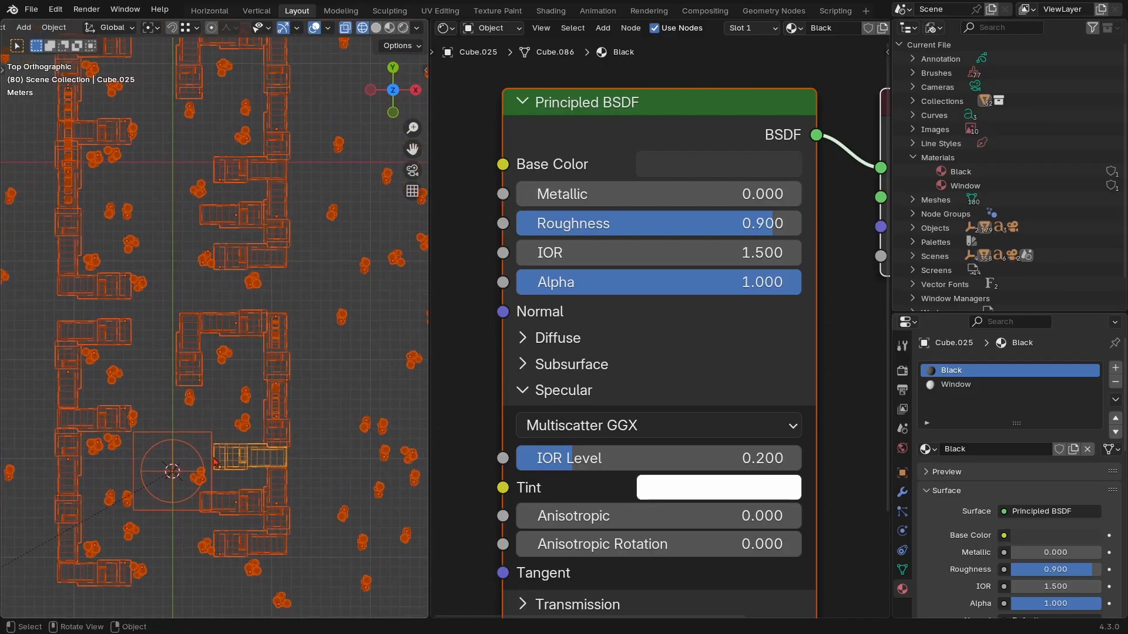
Switch to Solid shading and bring the selected buildings around the CITY sign into a close perspective view
middle_click_drag(215, 462, 277, 447)
key("z")
left_click(383, 453)
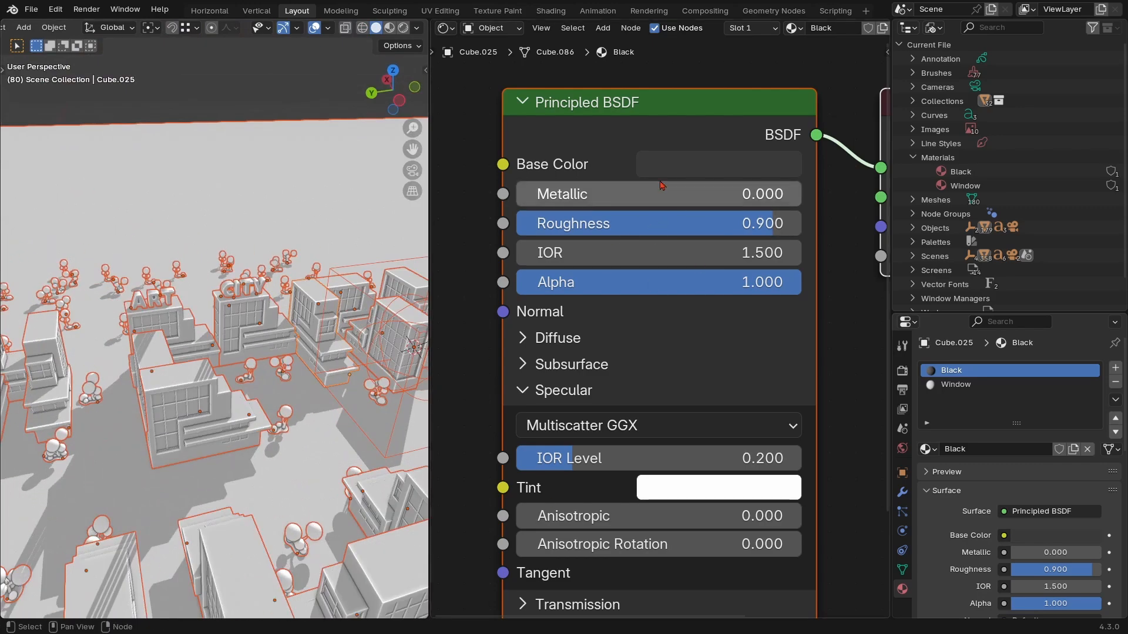
middle_click_drag(650, 176, 624, 281, "ctrl")
middle_click_drag(376, 377, 115, 428, "ctrl")
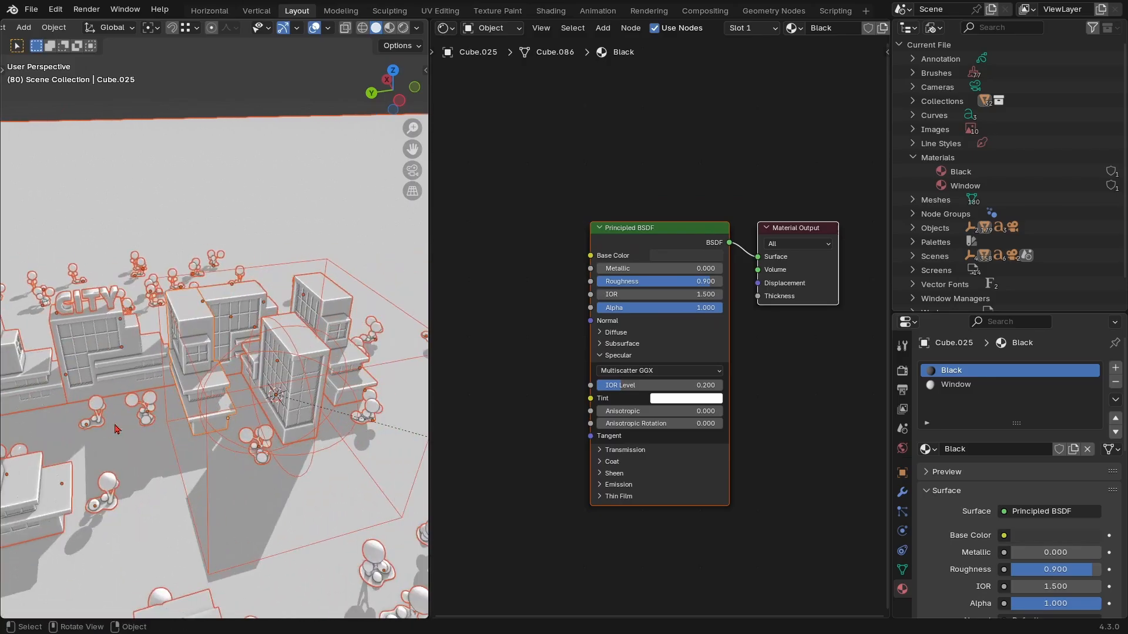
middle_click_drag(203, 396, 253, 406)
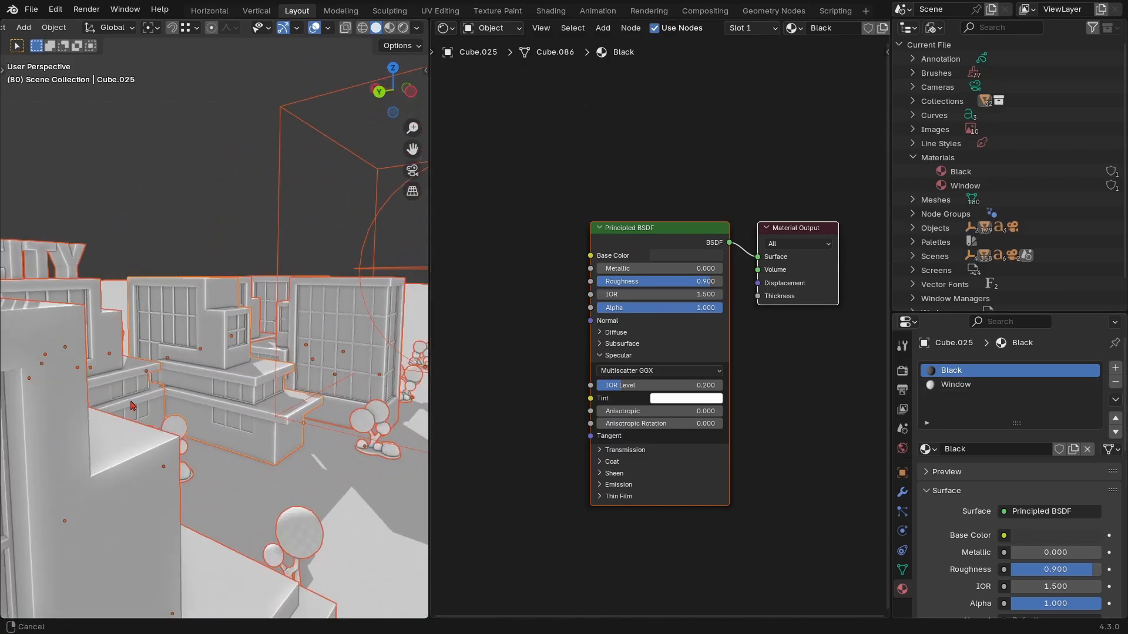
In Material Preview shading, link the dark building's materials to all selected objects and save the file
mouse_move(131, 405)
middle_mouse_down("ctrl")
mouse_move(237, 384)
mouse_move(218, 436)
mouse_move(200, 410)
mouse_move(234, 400)
middle_mouse_up("ctrl")
key("z")
left_click(300, 493)
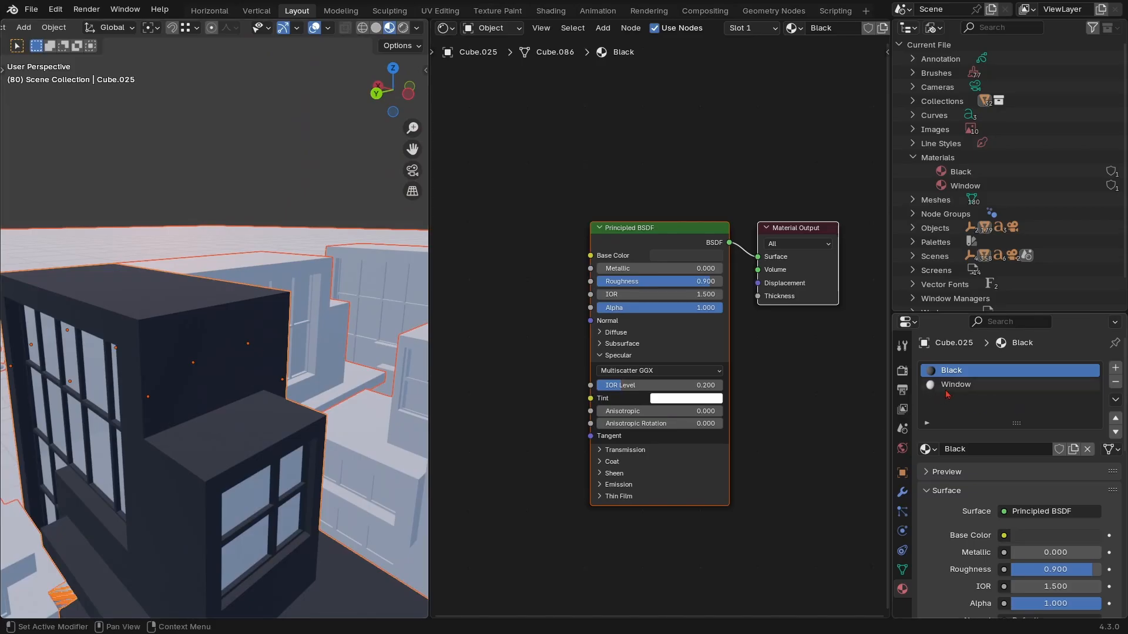
middle_click_drag(191, 365, 172, 465, "ctrl")
key("ctrl+l")
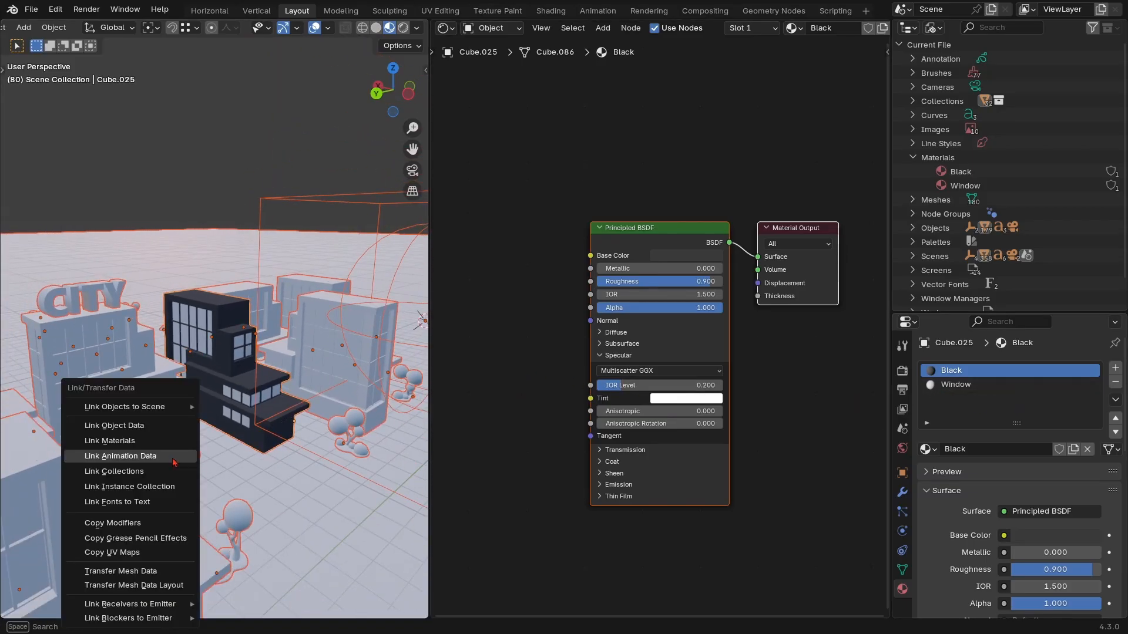
left_click(112, 441)
middle_click_drag(141, 440, 204, 385)
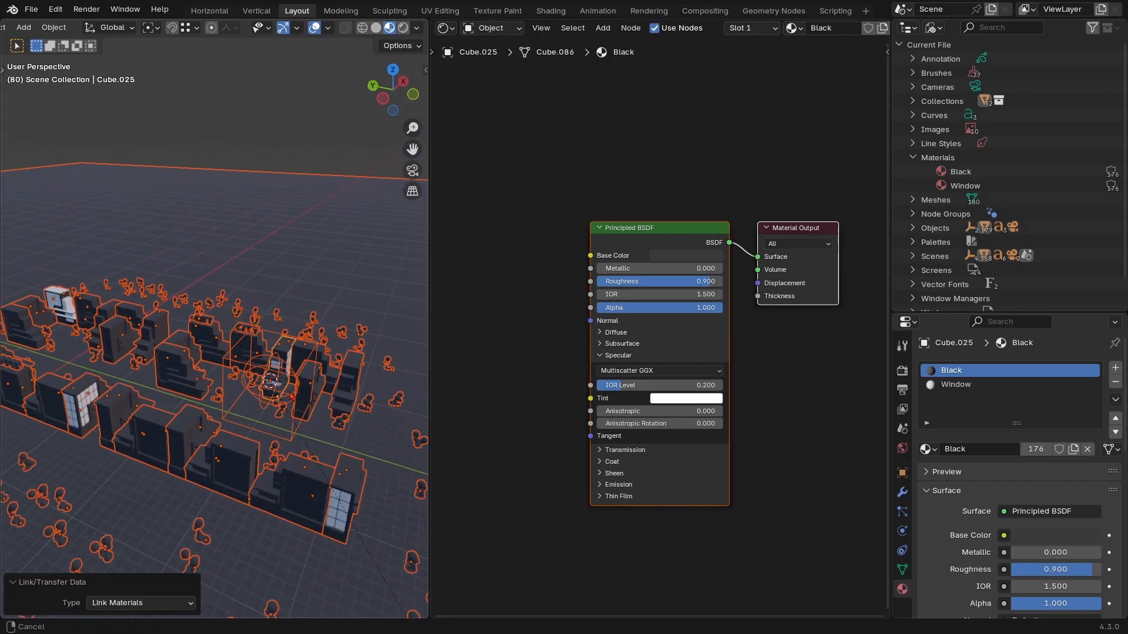
middle_click_drag(291, 396, 351, 414)
key("ctrl+s")
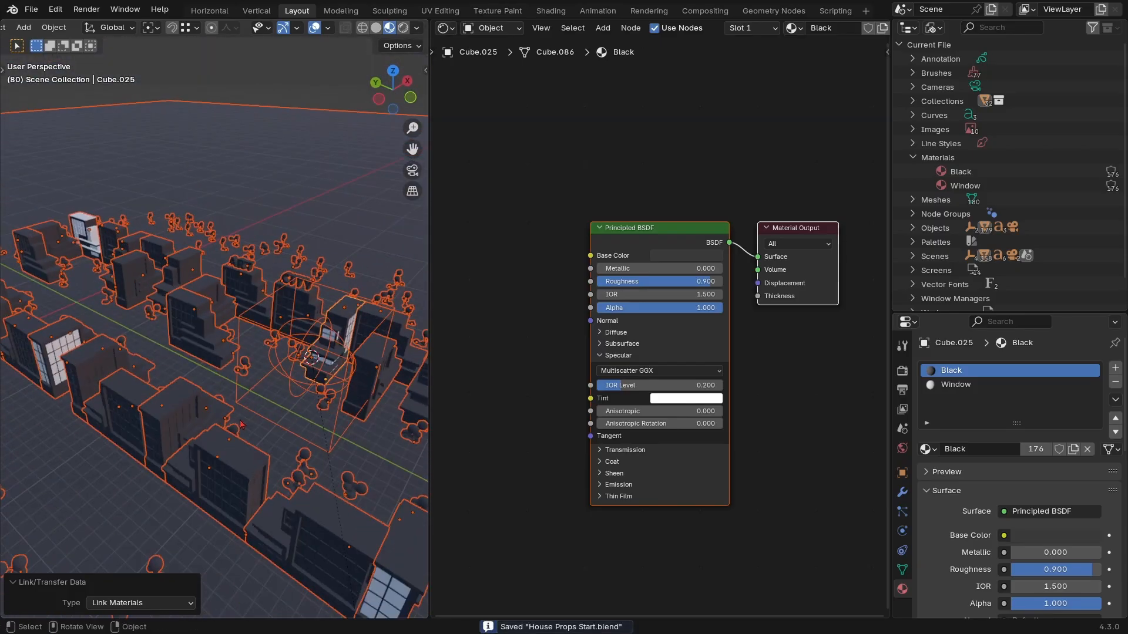
Deselect everything and select only the CITY sign text on the building's roof
left_click(239, 424)
scroll(247, 411, "up", 3)
middle_click_drag(306, 329, 267, 388, "shift")
left_click(272, 394)
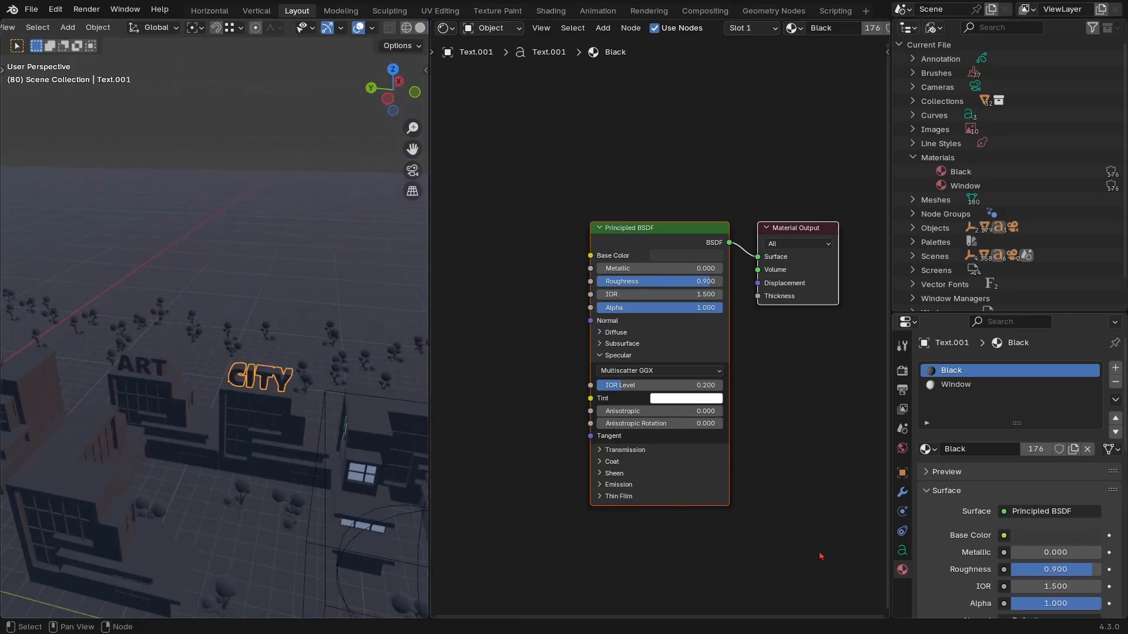
scroll(109, 351, "up", 4)
middle_click_drag(167, 387, 166, 351, "shift")
scroll(166, 351, "up", 2)
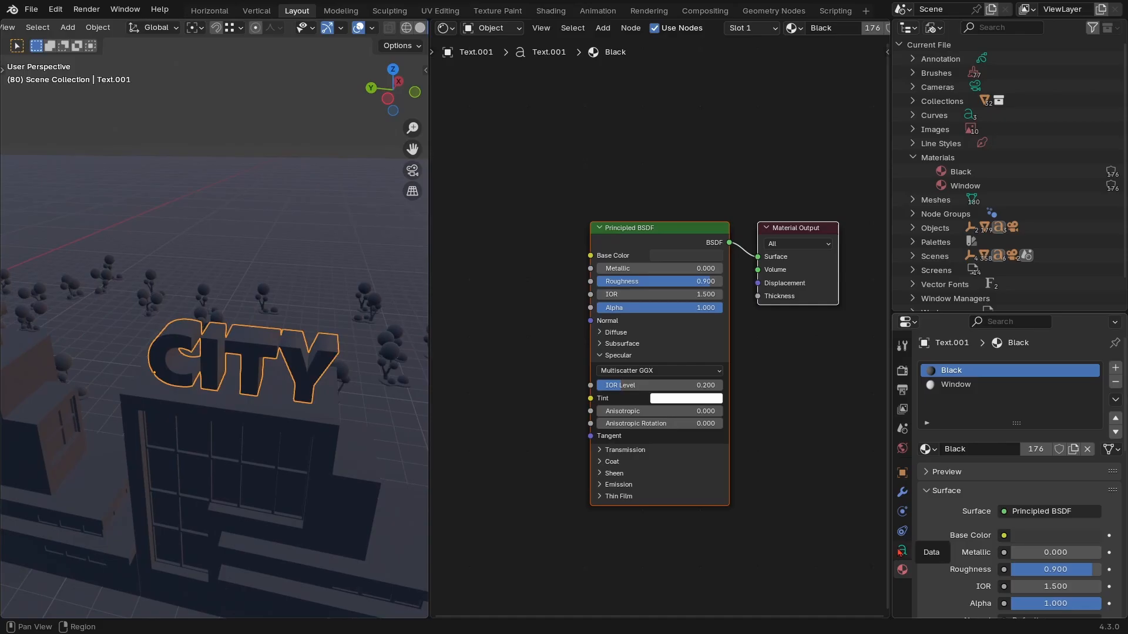
Try to convert the CITY sign text to a mesh and check it in Edit Mode
key("shift+a")
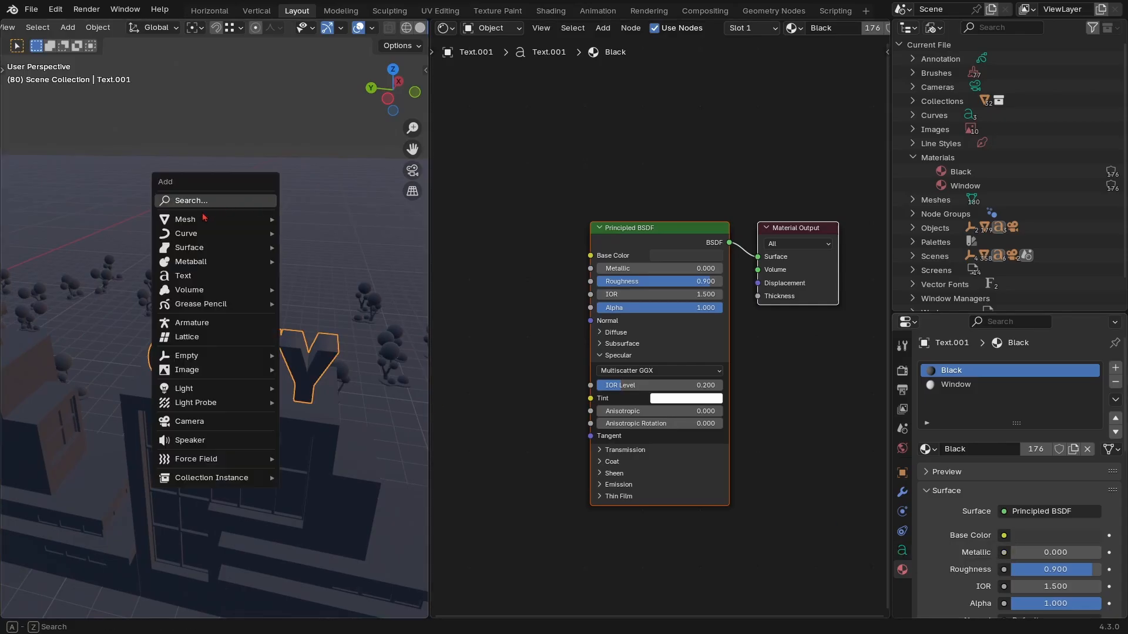
mouse_move(197, 221)
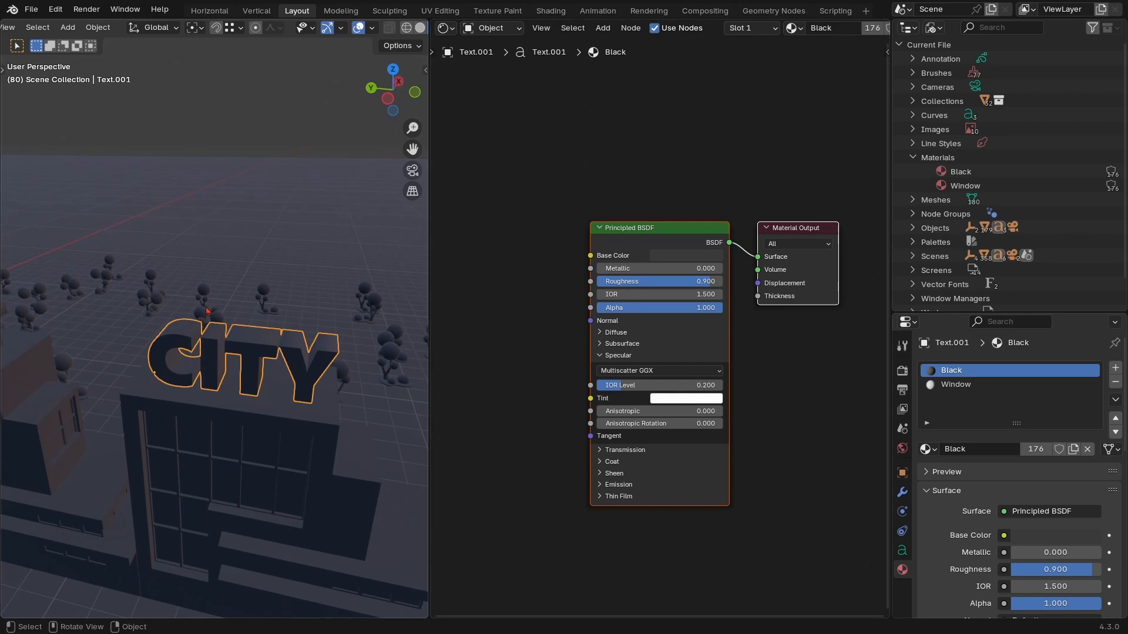
right_click(249, 351)
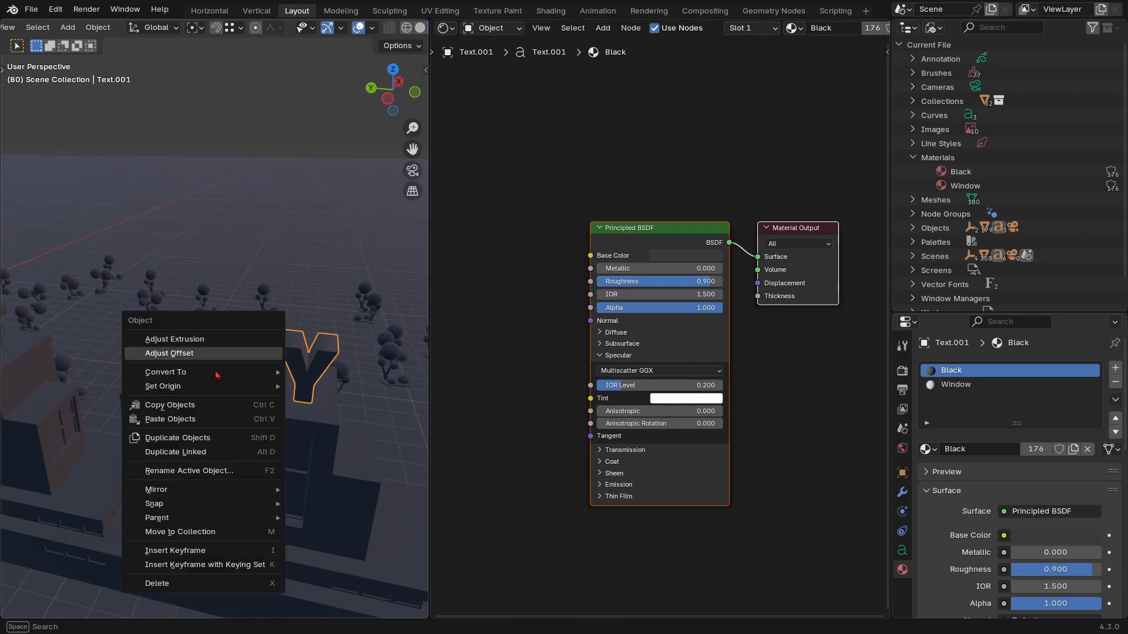
mouse_move(205, 379)
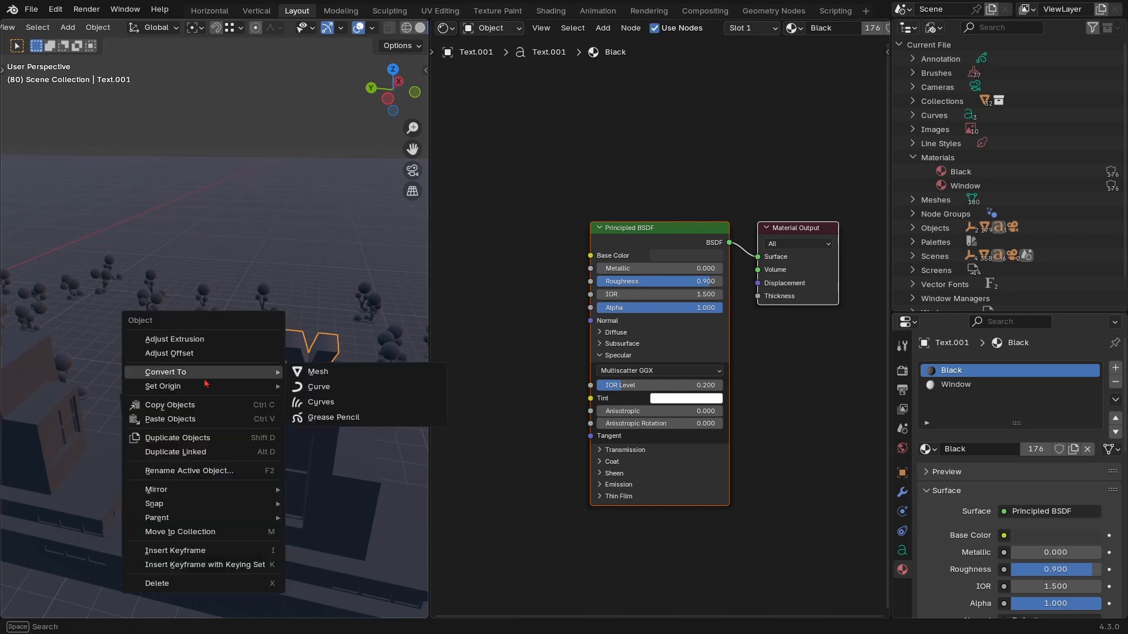
left_click(308, 372)
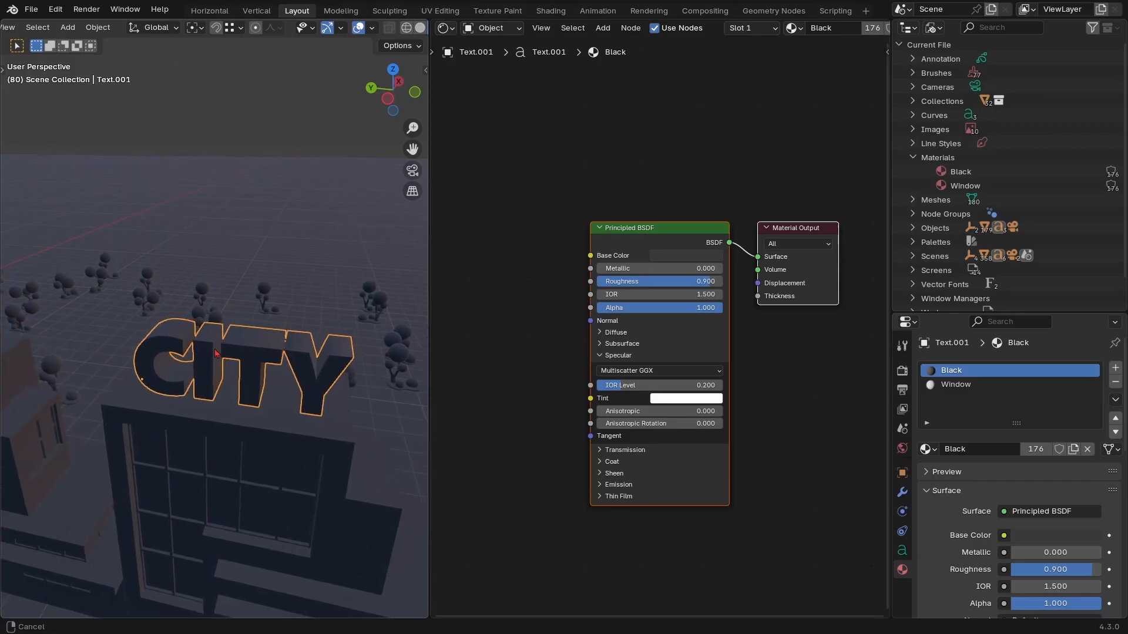
middle_click_drag(216, 353, 259, 347)
key("Tab")
key("Tab")
scroll(240, 298, "up", 3)
middle_click_drag(197, 281, 253, 309)
scroll(240, 298, "down", 3)
Convert the CITY sign from text to a mesh and check its geometry in Edit Mode
right_click(254, 309)
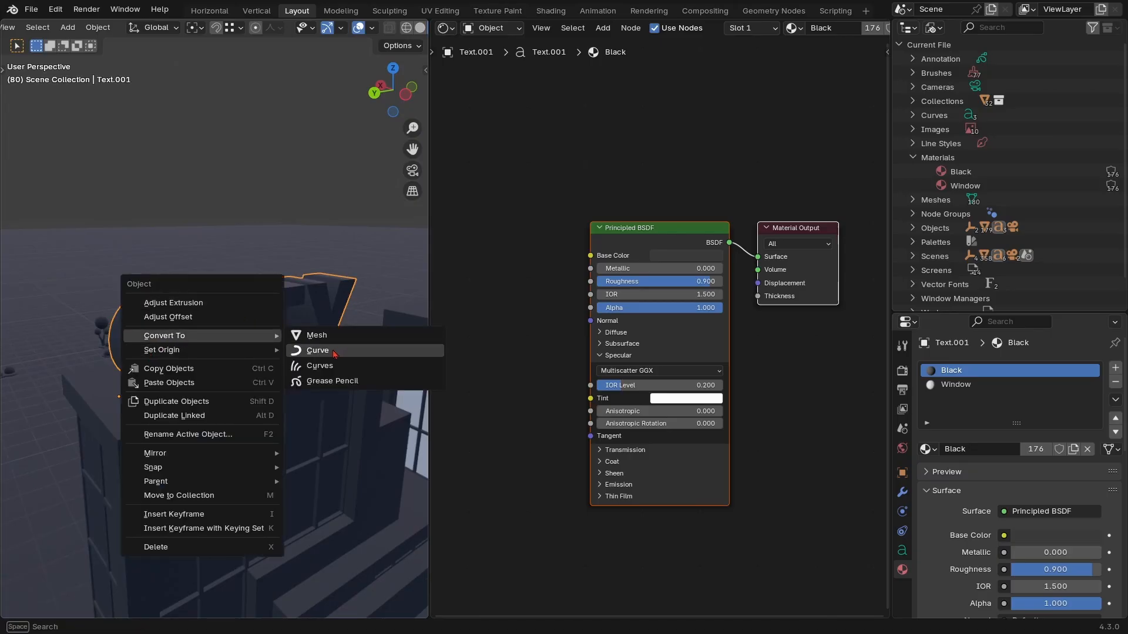
left_click(327, 341)
middle_click_drag(326, 340, 302, 416)
key("Tab")
key("Tab")
scroll(292, 341, "up", 2)
right_click(292, 341)
left_click(252, 301)
right_click(304, 345)
left_click(245, 354)
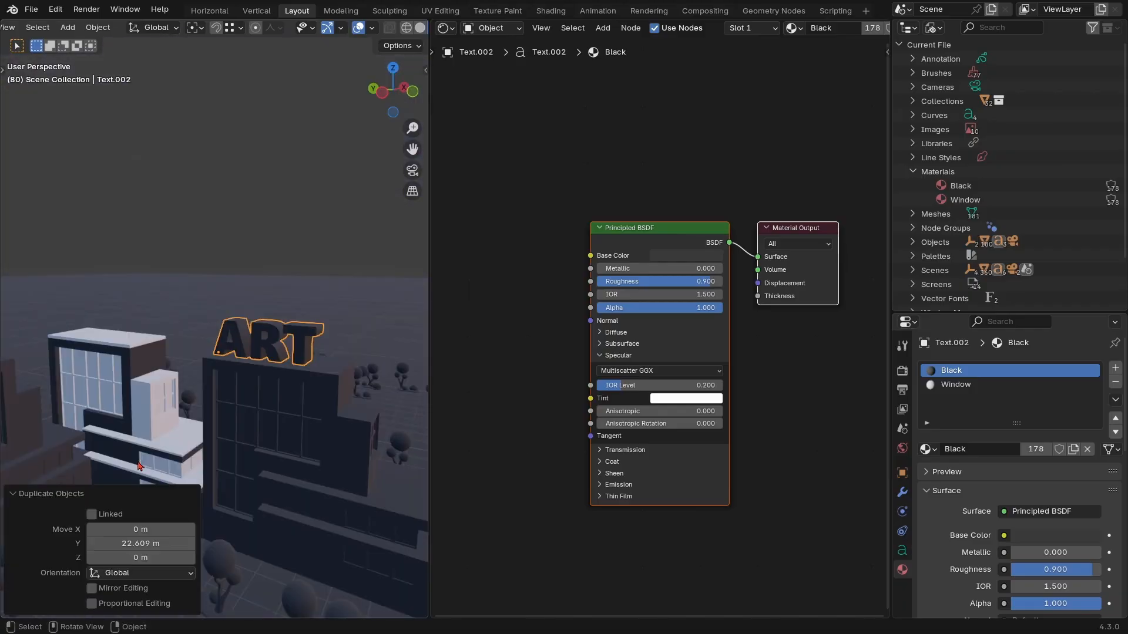
Remove the Window and empty material slots from the white building Cube.021, keeping only Black
left_click(169, 413)
middle_click_drag(113, 415, 340, 446)
left_click(968, 385)
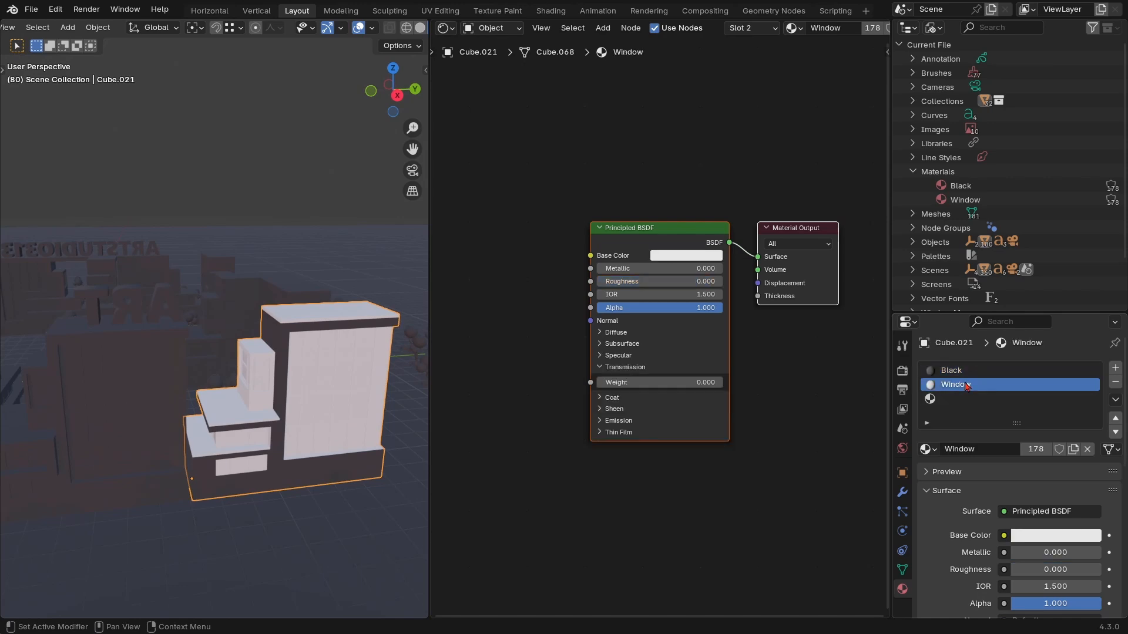
left_click(1115, 383)
middle_click_drag(249, 399, 292, 403)
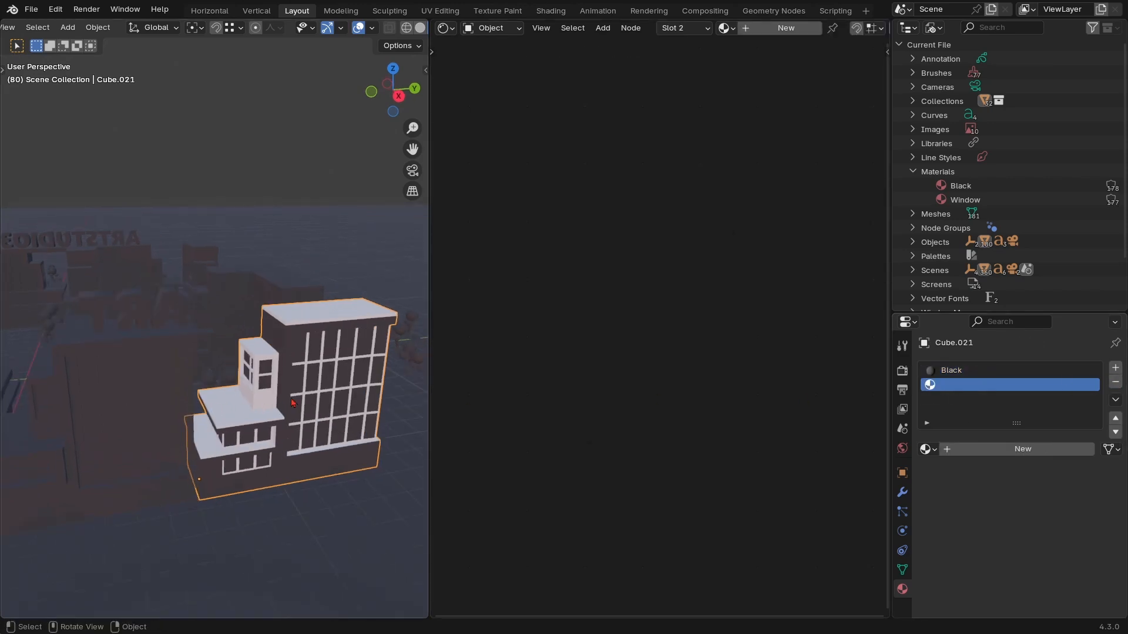
left_click(1115, 388)
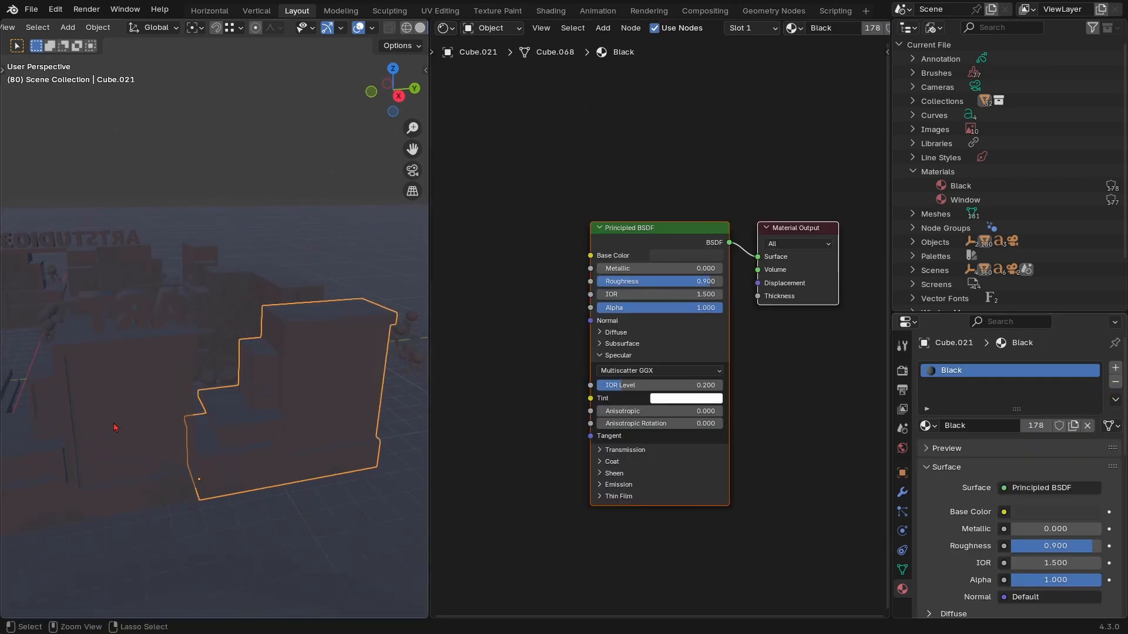
Replace the wording of the duplicated ART sign with BLENDER 2025
middle_click_drag(114, 428, 277, 410, "ctrl")
middle_click_drag(94, 447, 207, 414)
mouse_move(278, 404)
middle_mouse_down("shift")
mouse_move(382, 438)
mouse_move(411, 470)
mouse_move(294, 480)
mouse_move(290, 419)
middle_mouse_up("shift")
scroll(412, 470, "up", 3)
scroll(293, 480, "up", 2)
left_click(295, 481)
key("Tab")
key("ctrl+a")
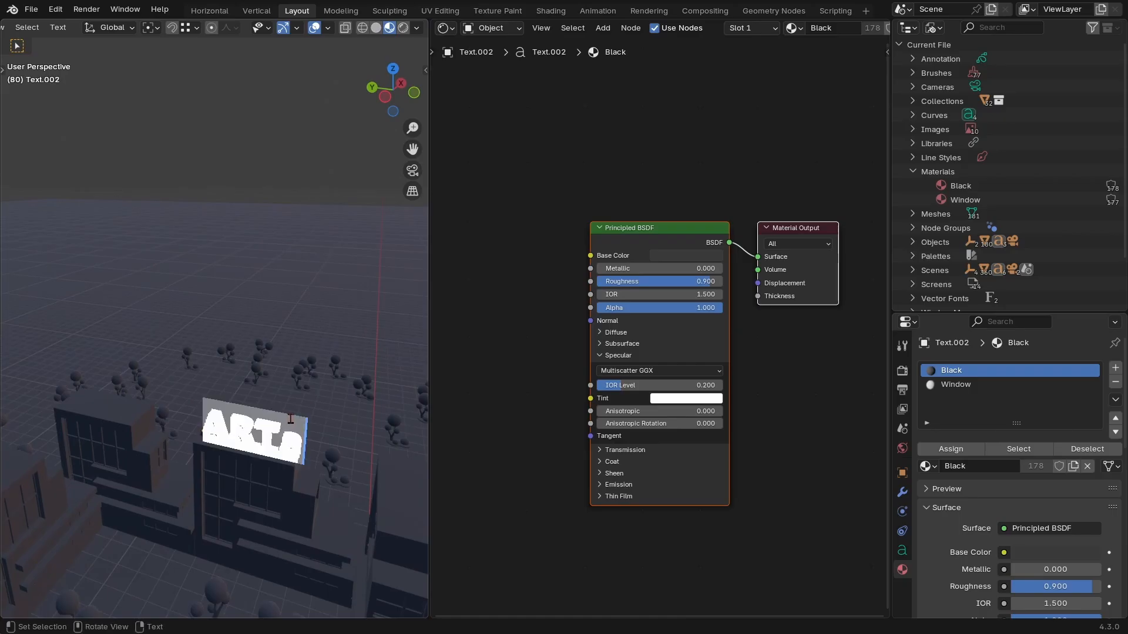
type("BLE")
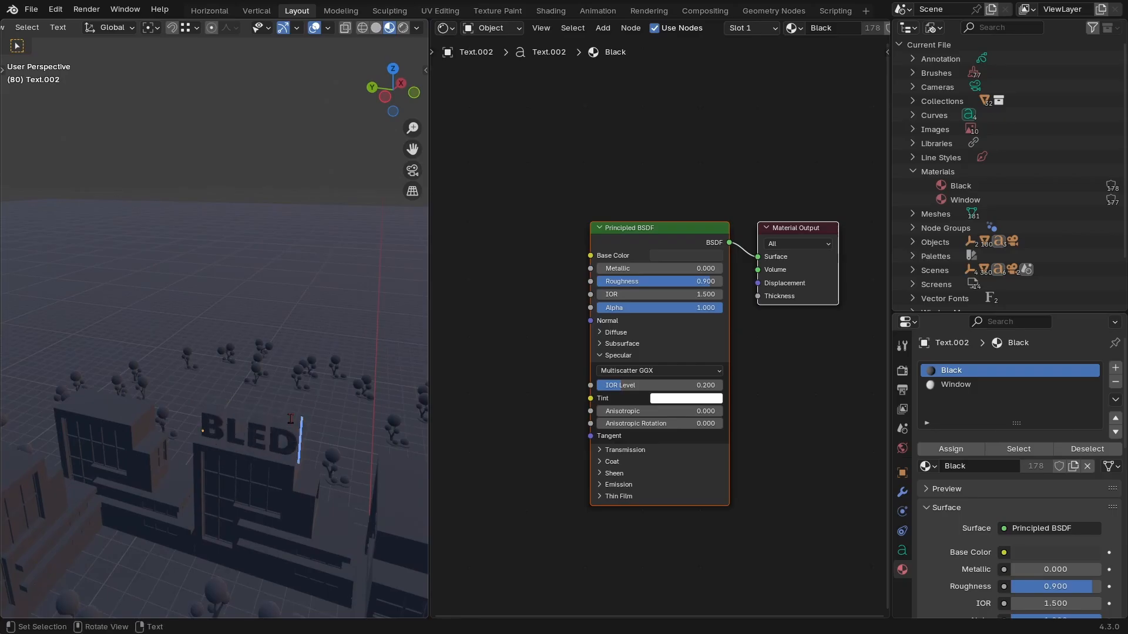
type("NDER 2025")
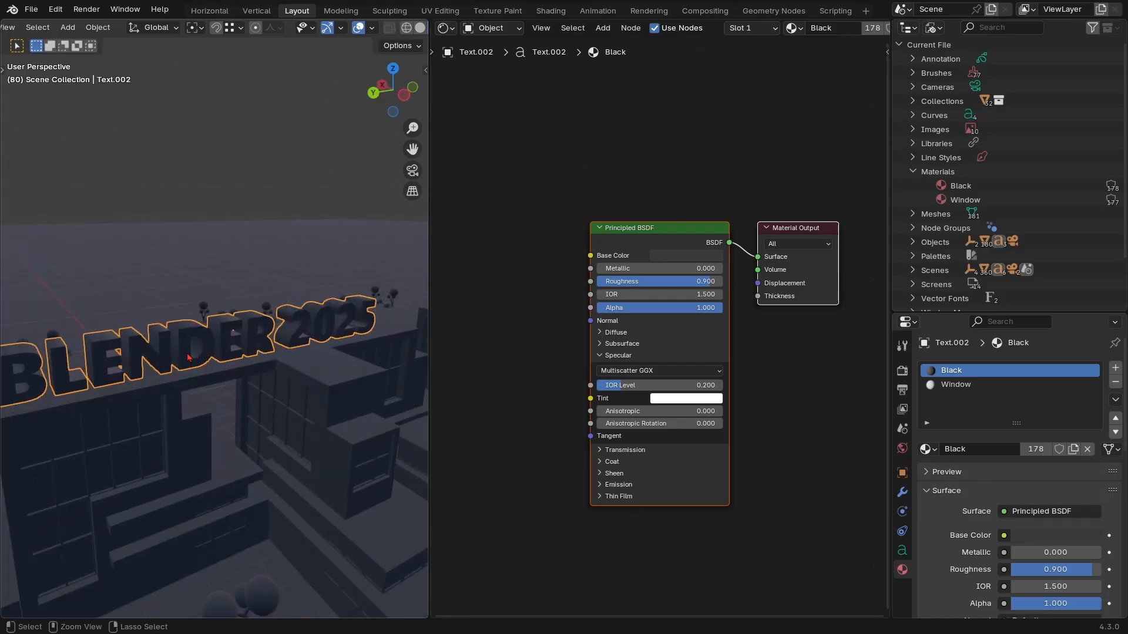
Move the BLENDER 2025 sign about 0.48 m along the X axis on its roof
middle_click_drag(126, 406, 251, 406)
scroll(251, 407, "up", 1)
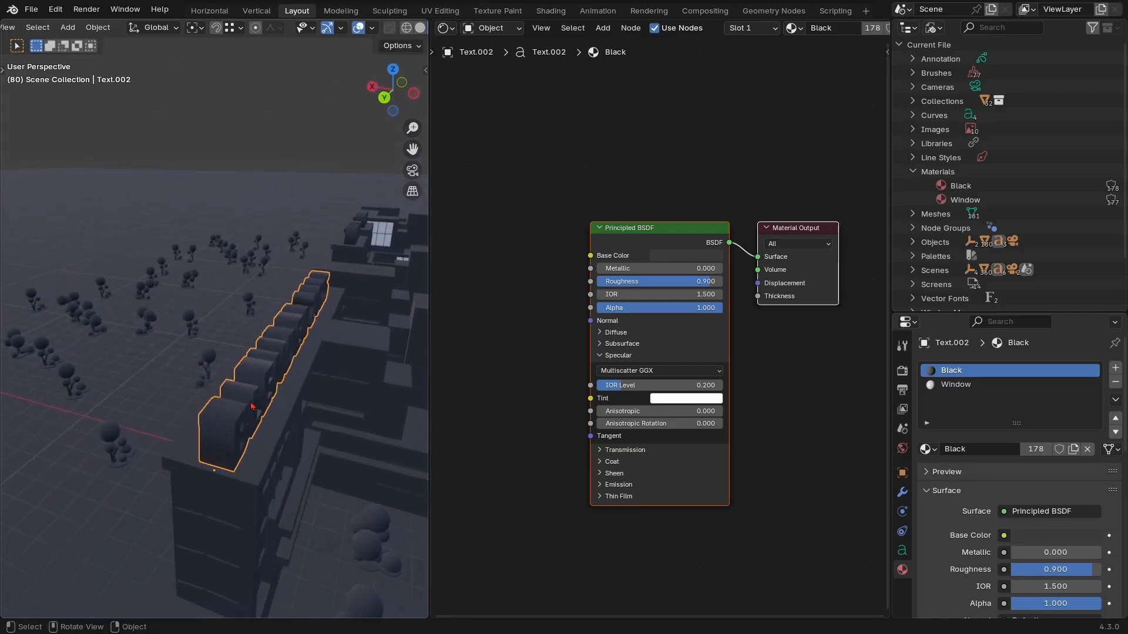
key("g")
key("y")
key("x")
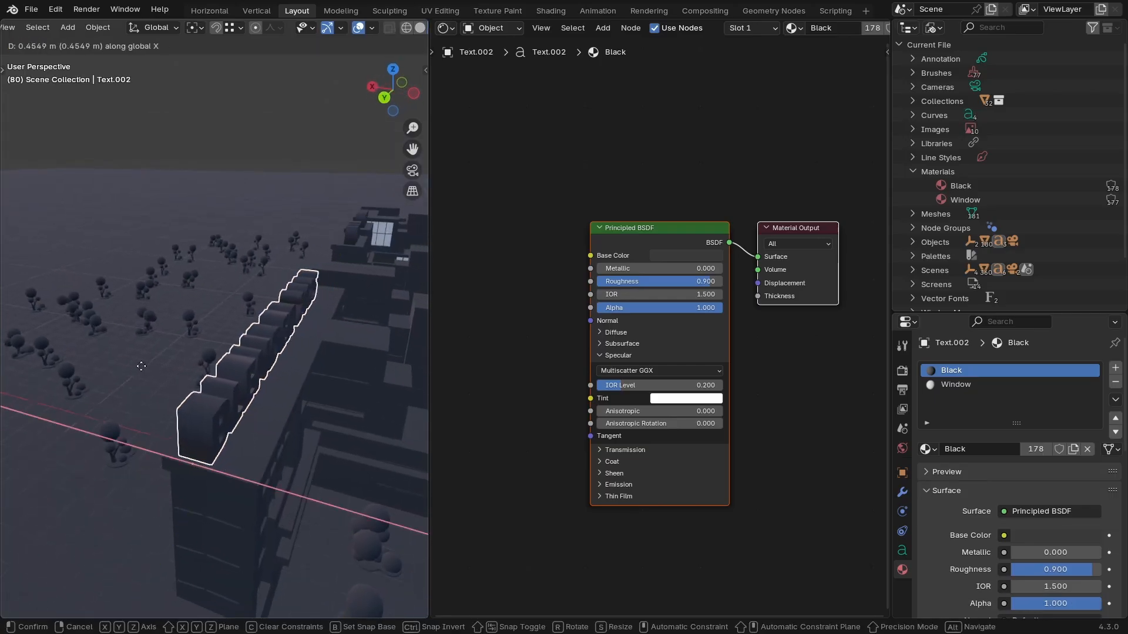
left_click(157, 387)
Add a cube beside the BLENDER 2025 sign and flatten its mesh to about 0.176 along X
key("shift+a")
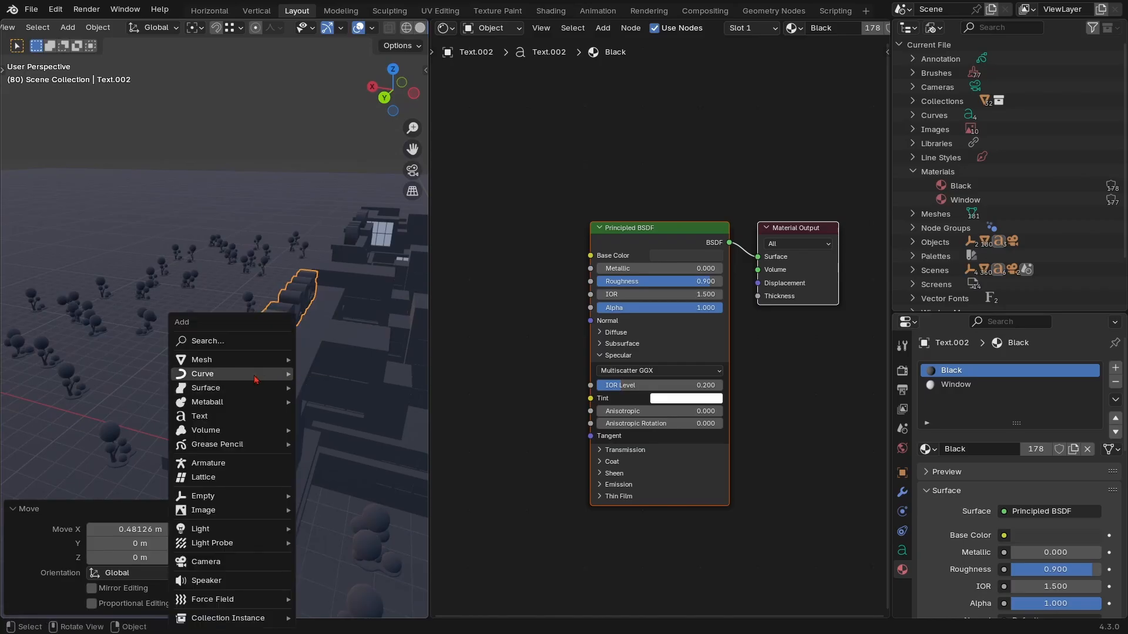
mouse_move(282, 360)
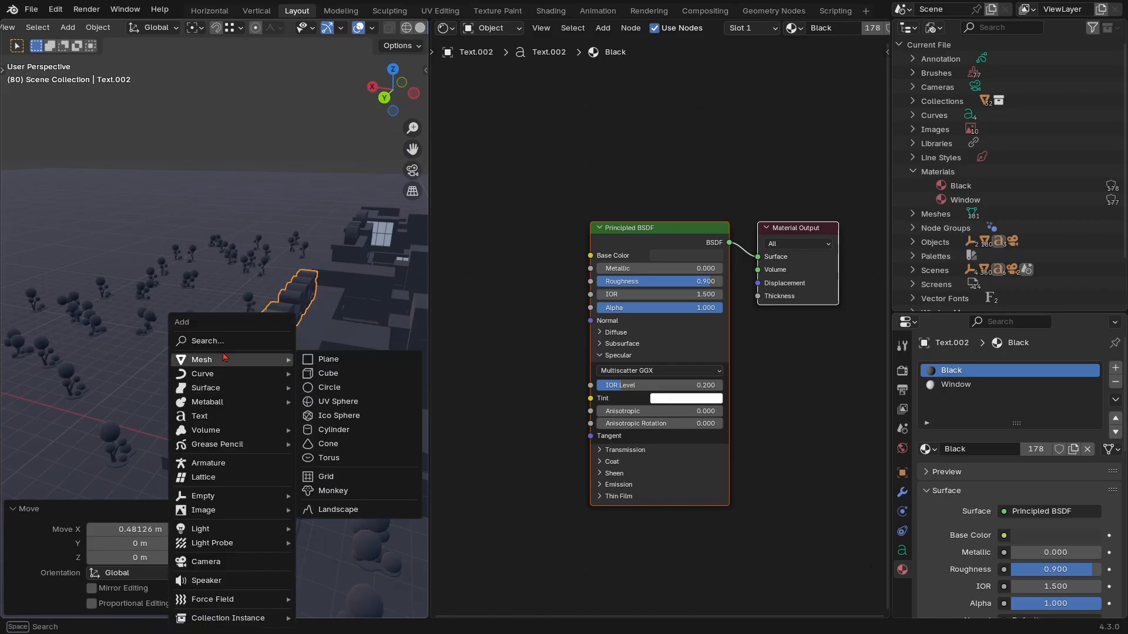
left_click(336, 379)
key("s")
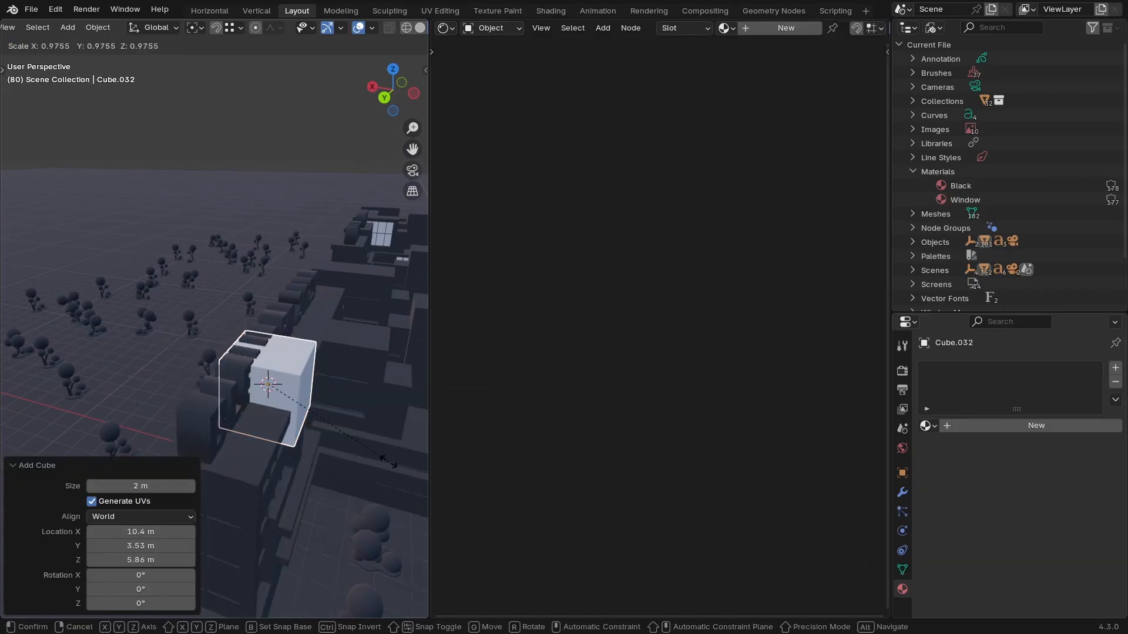
right_click(389, 462)
key("Tab")
key("s")
key("x")
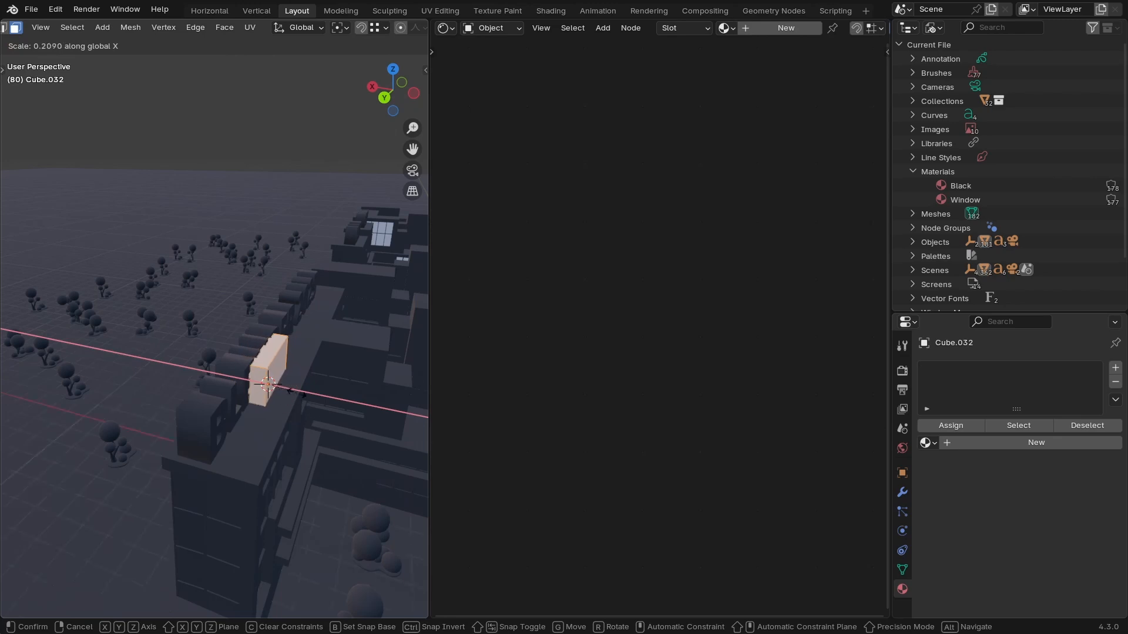
left_click(292, 381)
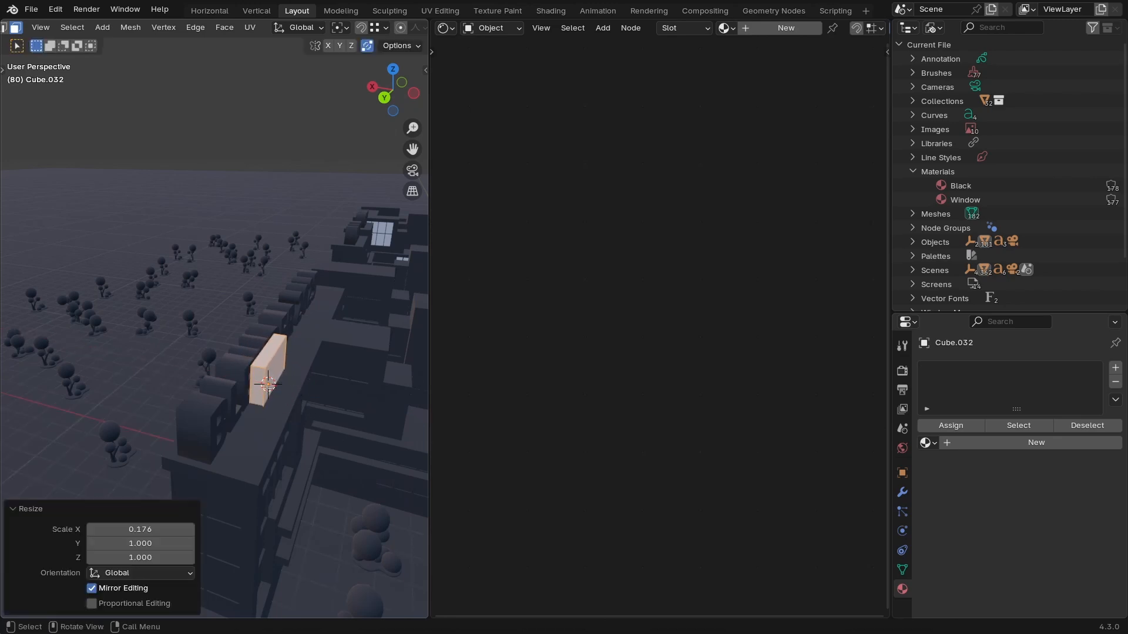
Stretch the flattened cube along Y to the sign's full length and move it about -2.17 m along Y
middle_click_drag(261, 386, 209, 418)
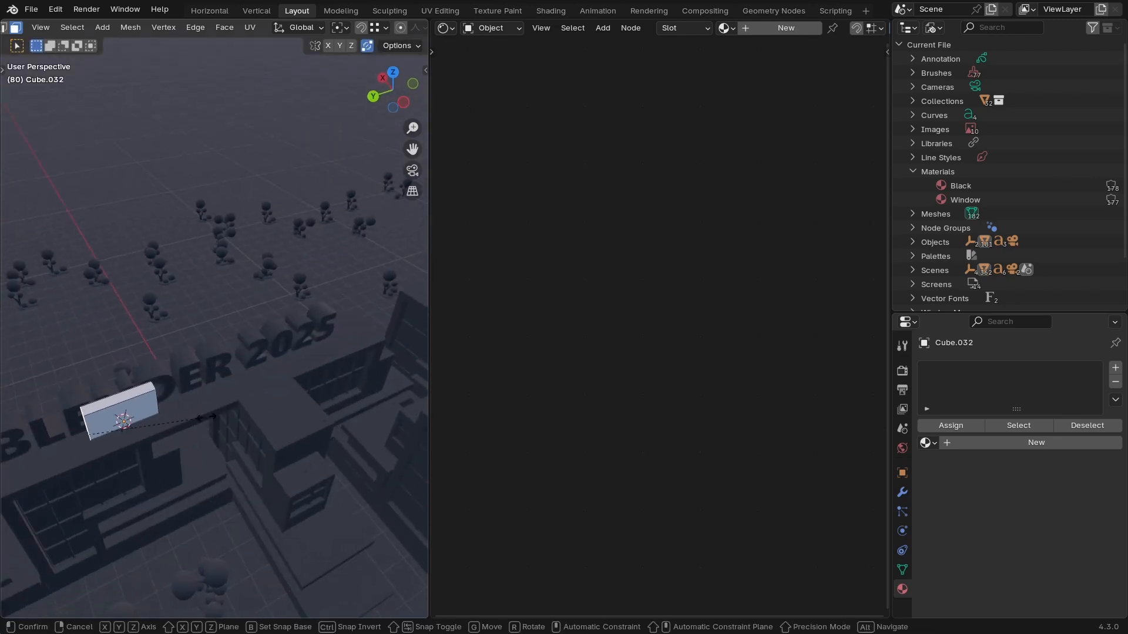
key("s")
key("x")
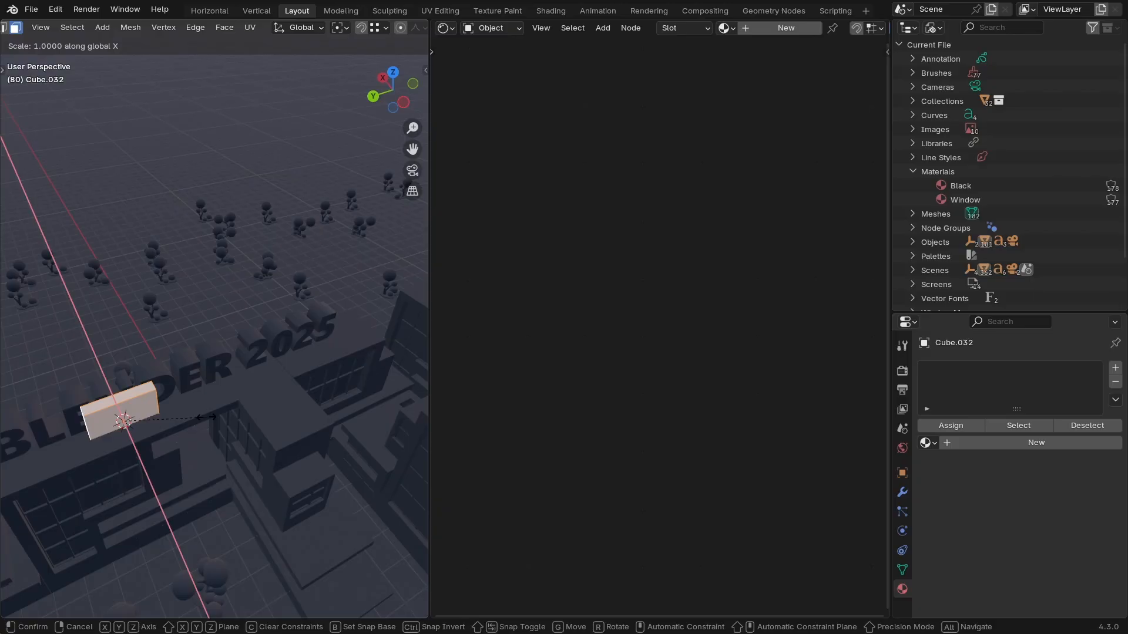
key("y")
left_click(20, 334)
middle_click_drag(88, 378, 134, 385, "shift")
key("s")
key("y")
left_click(252, 403)
key("g")
key("y")
left_click(298, 386)
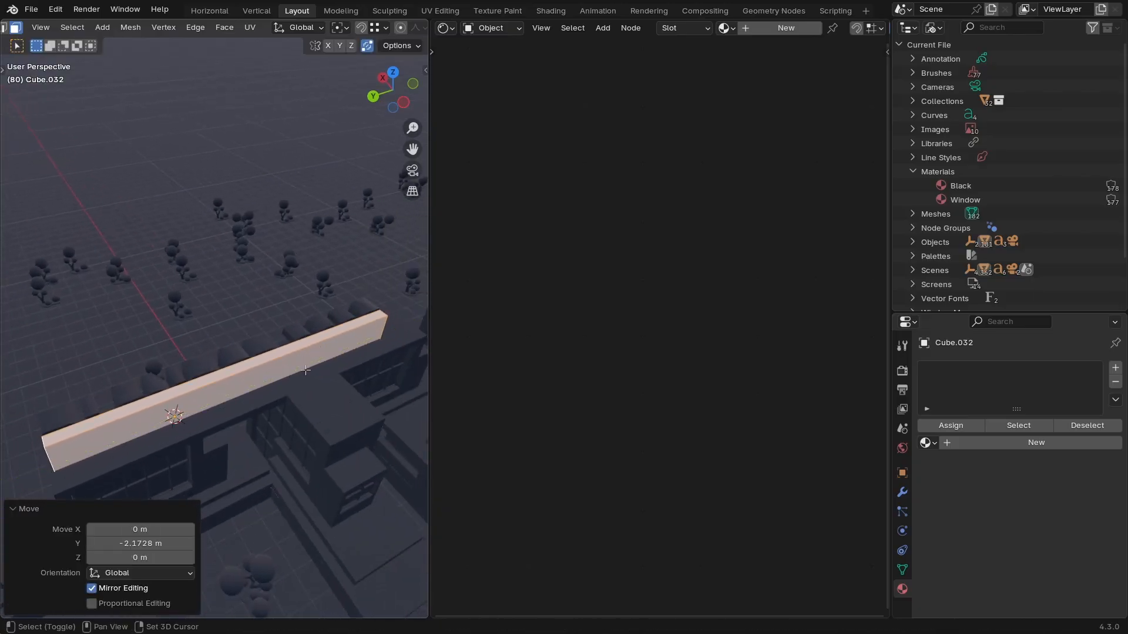
Align the long slab against the BLENDER 2025 letters by moving it along X and about 0.11 m along Z
middle_click_drag(253, 572, 357, 523)
key("g")
key("z")
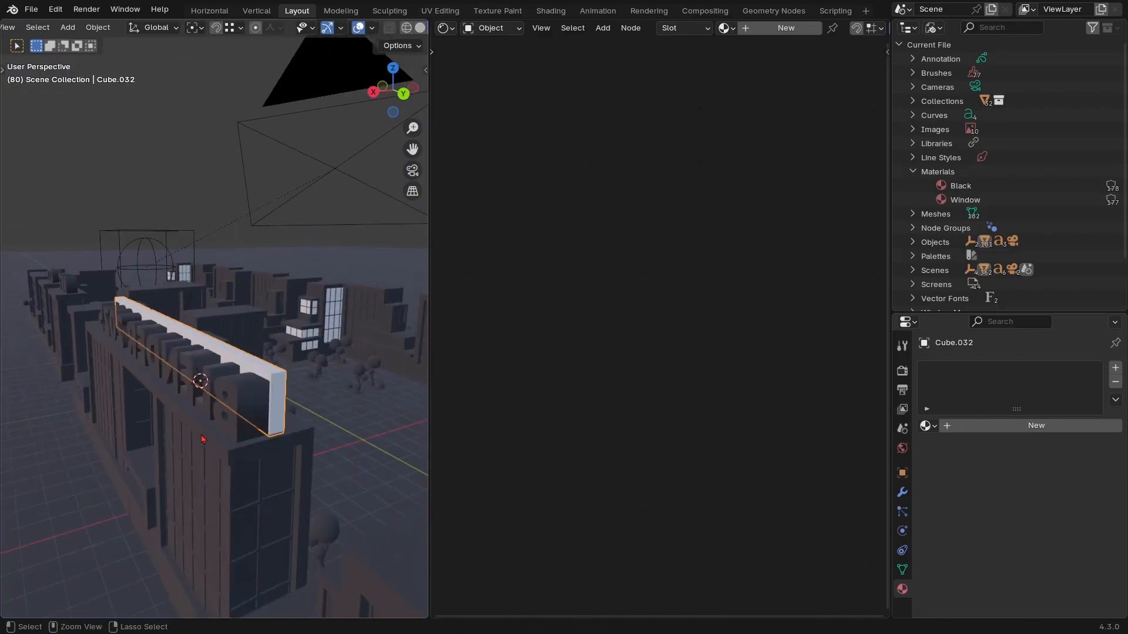
middle_click_drag(235, 411, 262, 418)
key("g")
key("x")
left_click(214, 453)
key("g")
key("z")
left_click(203, 432)
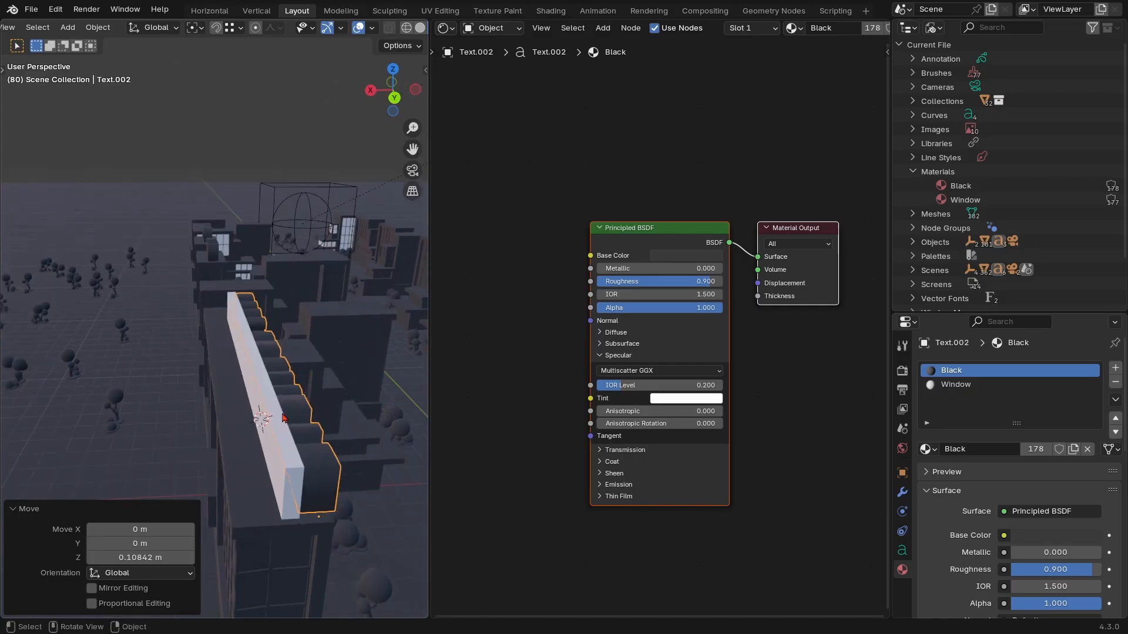
Duplicate the BLENDER 2025 text and rotate the copy 180° around the global Z axis
key("shift+d")
key("r")
key("z")
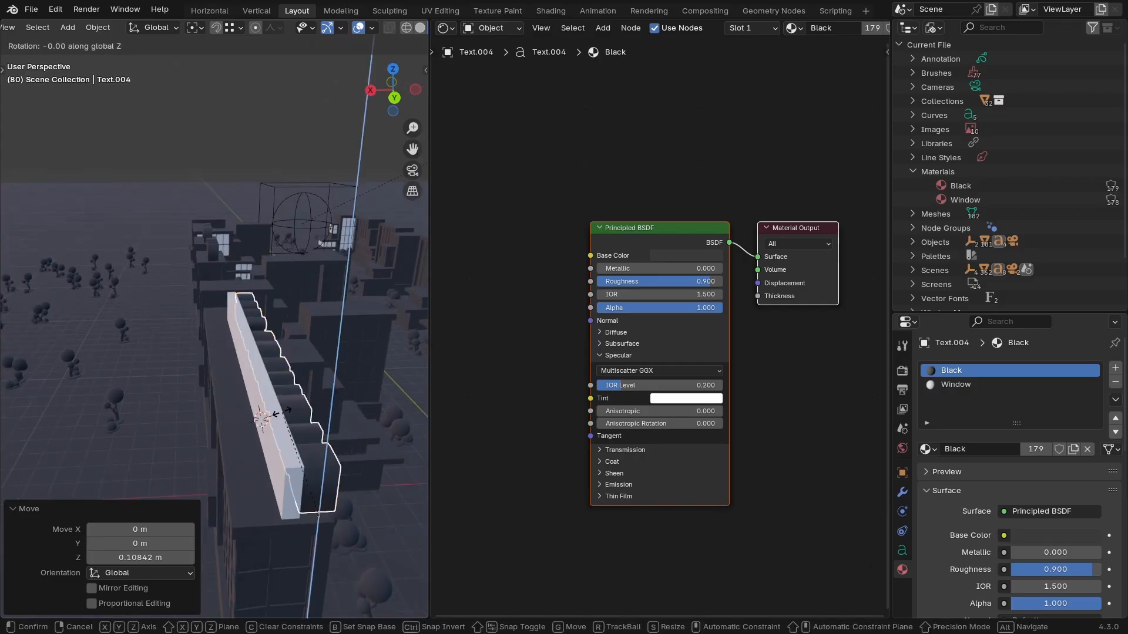
type("0")
key("Return")
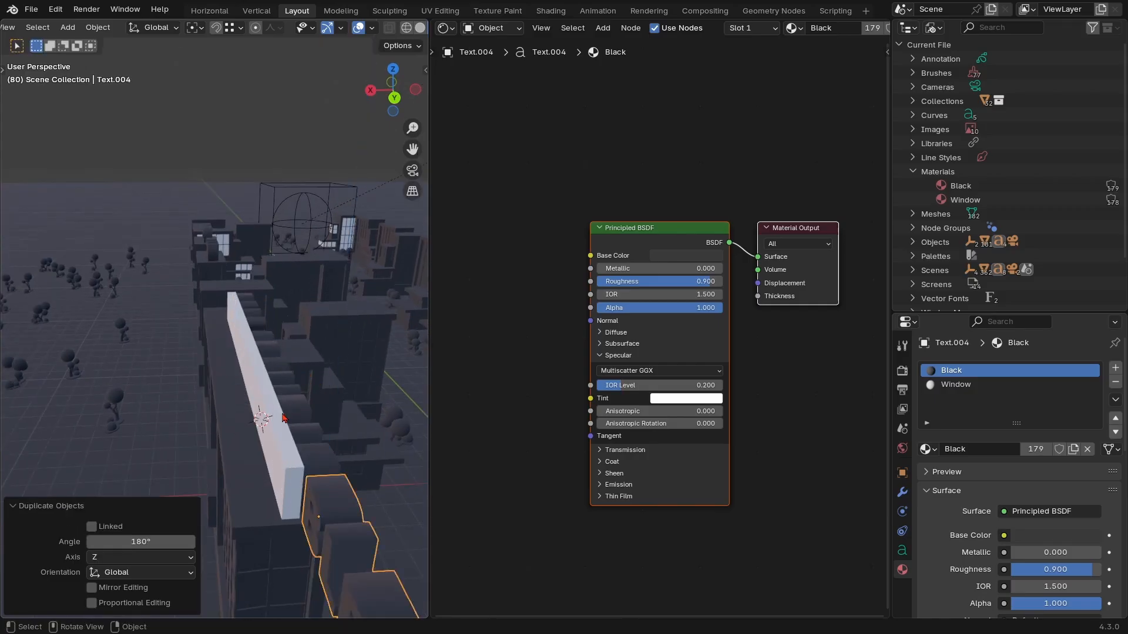
Move the rotated text copy about 1.07 m along X and -11.29 m along Y, flush against the slab's opposite side
key("KP_7")
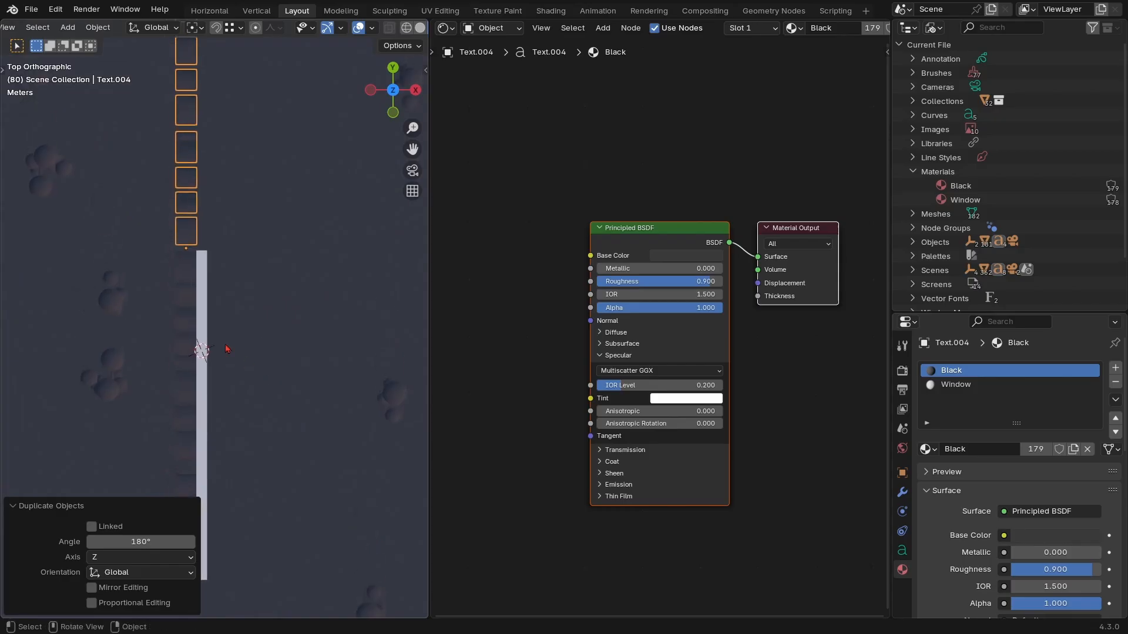
key("g")
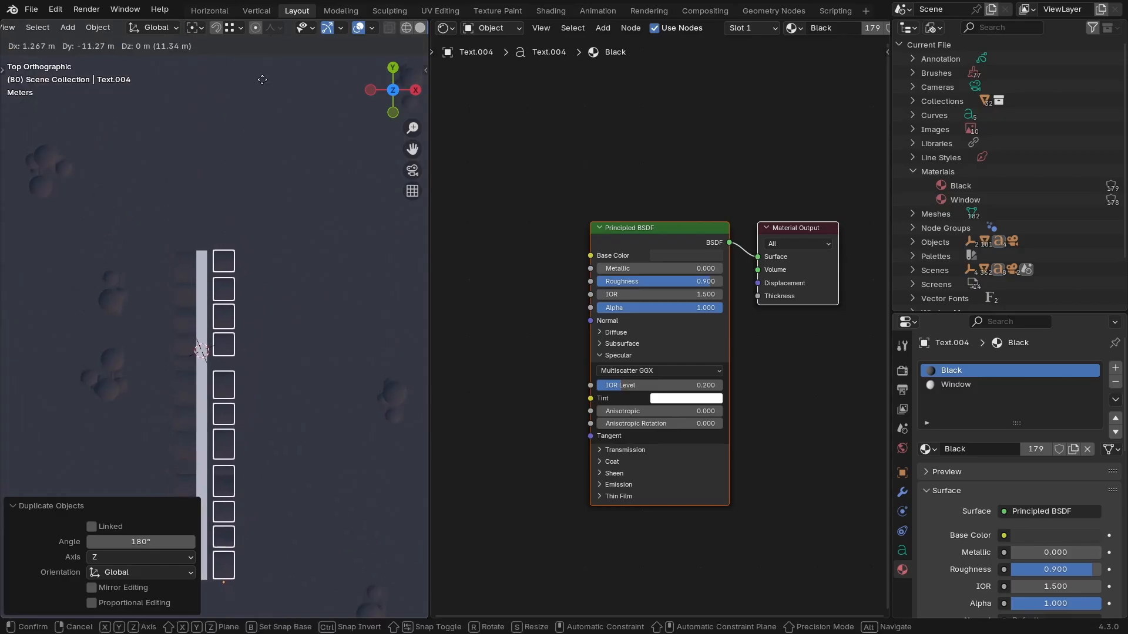
left_click(258, 79)
middle_click_drag(257, 312, 272, 222, "shift")
middle_click_drag(247, 582, 245, 332, "ctrl")
middle_click_drag(273, 428, 249, 298, "shift")
middle_click_drag(272, 559, 272, 411, "ctrl")
key("g")
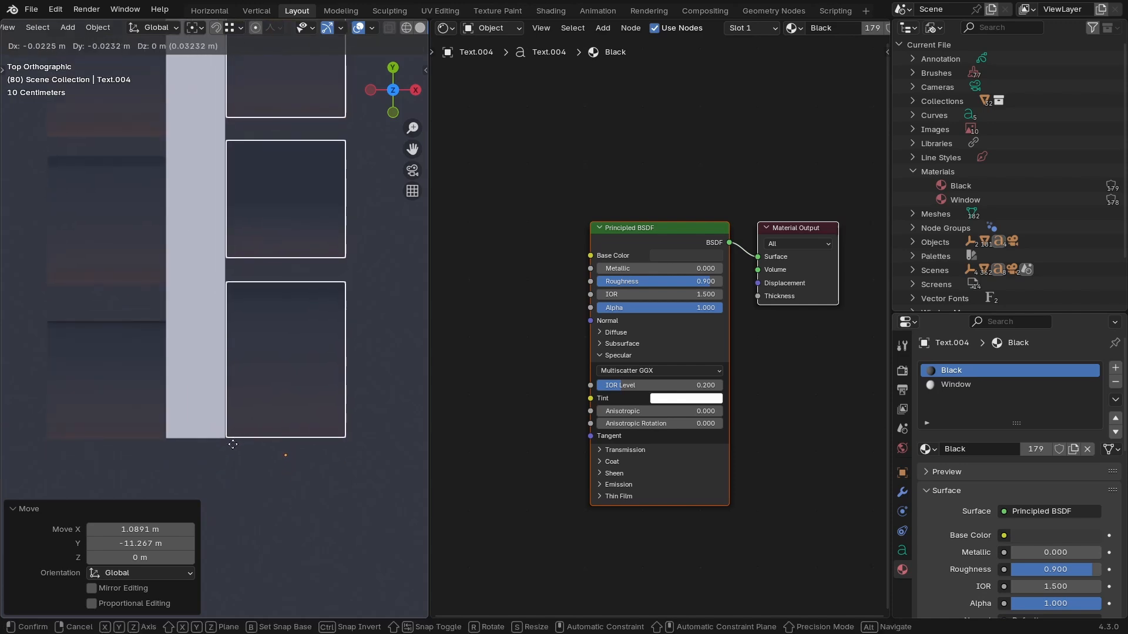
left_click(232, 444)
Give the long backing slab the existing Black material and save the file
middle_click_drag(232, 445, 329, 405)
scroll(237, 376, "down", 3)
scroll(262, 365, "up", 3)
left_click(197, 364)
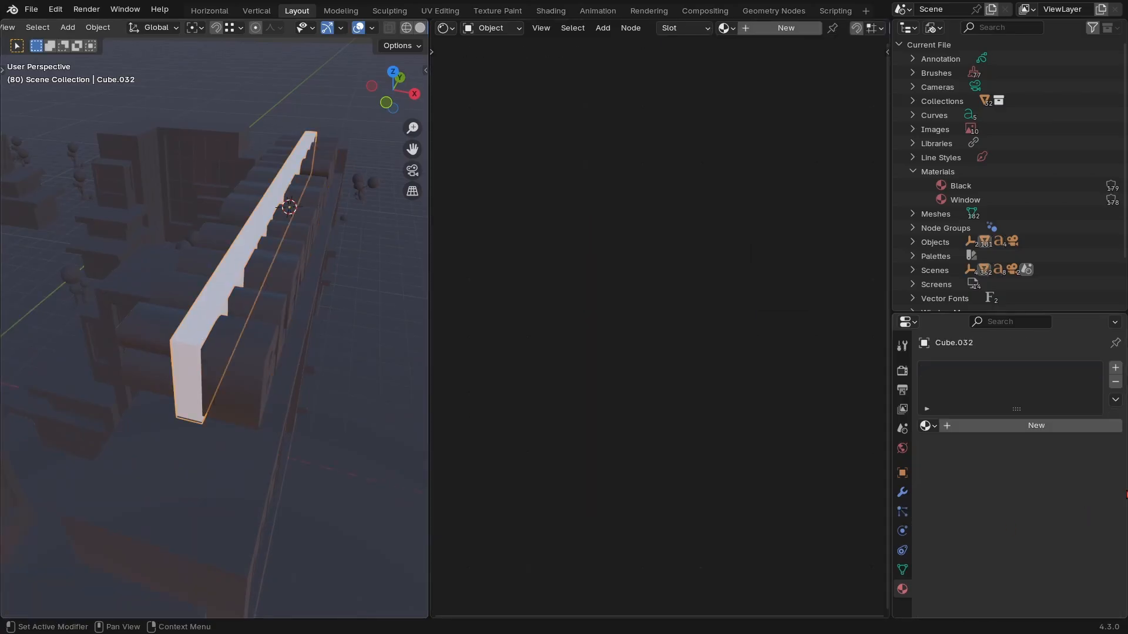
left_click(933, 426)
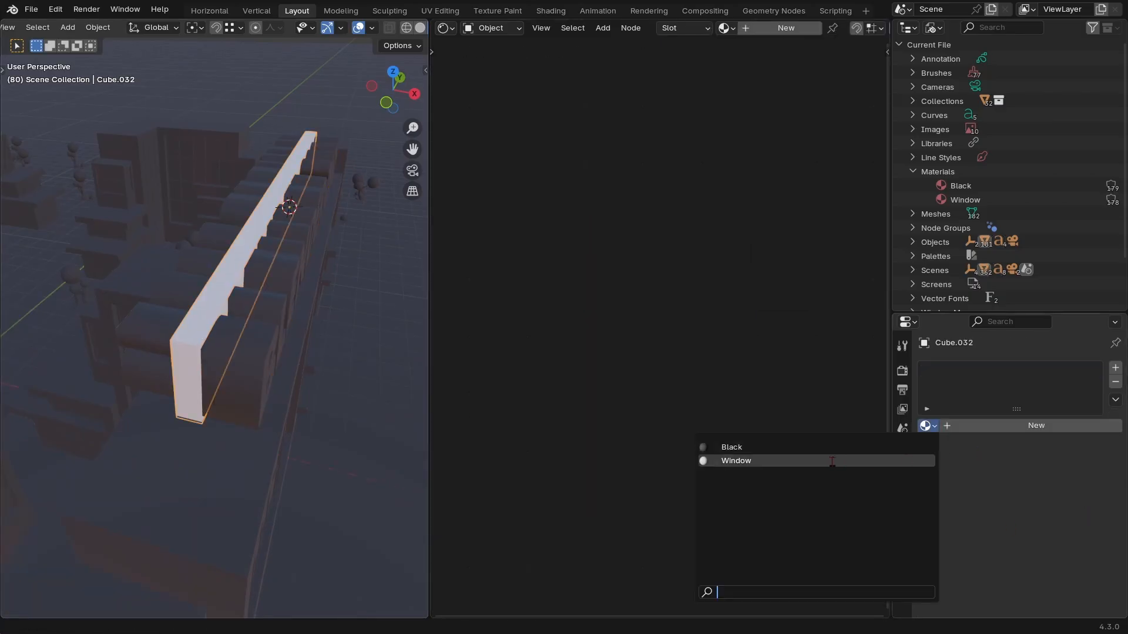
left_click(787, 448)
middle_click_drag(194, 341, 244, 364)
key("ctrl+s")
Add a second material named Light to the slab and assign it to the side behind the letters
key("Tab")
left_click(1115, 369)
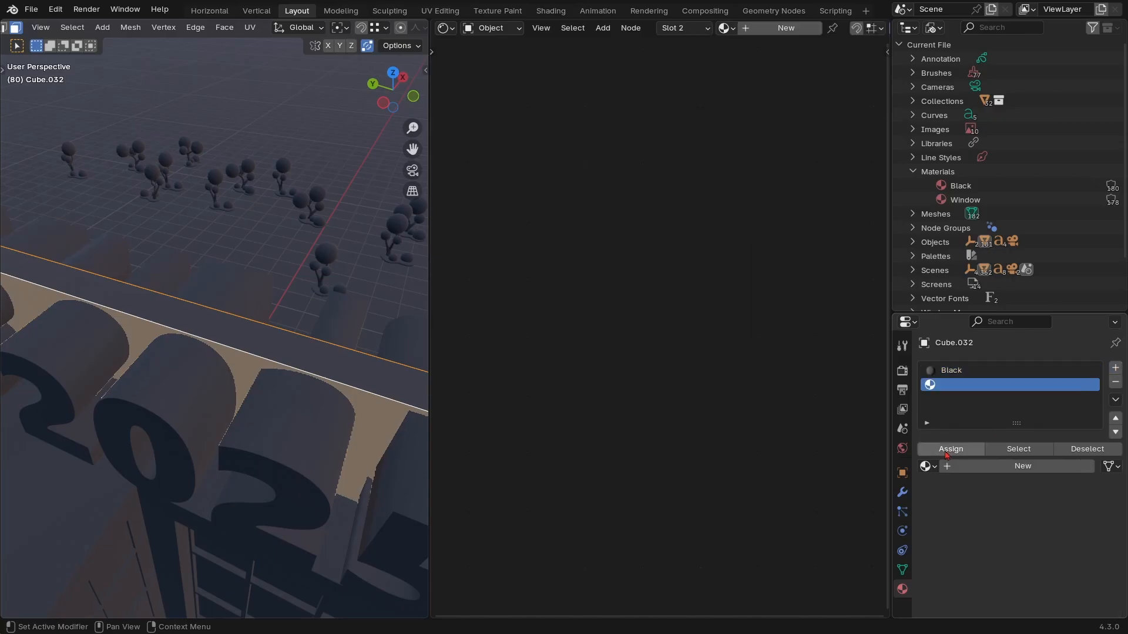
left_click(997, 467)
left_click(962, 450)
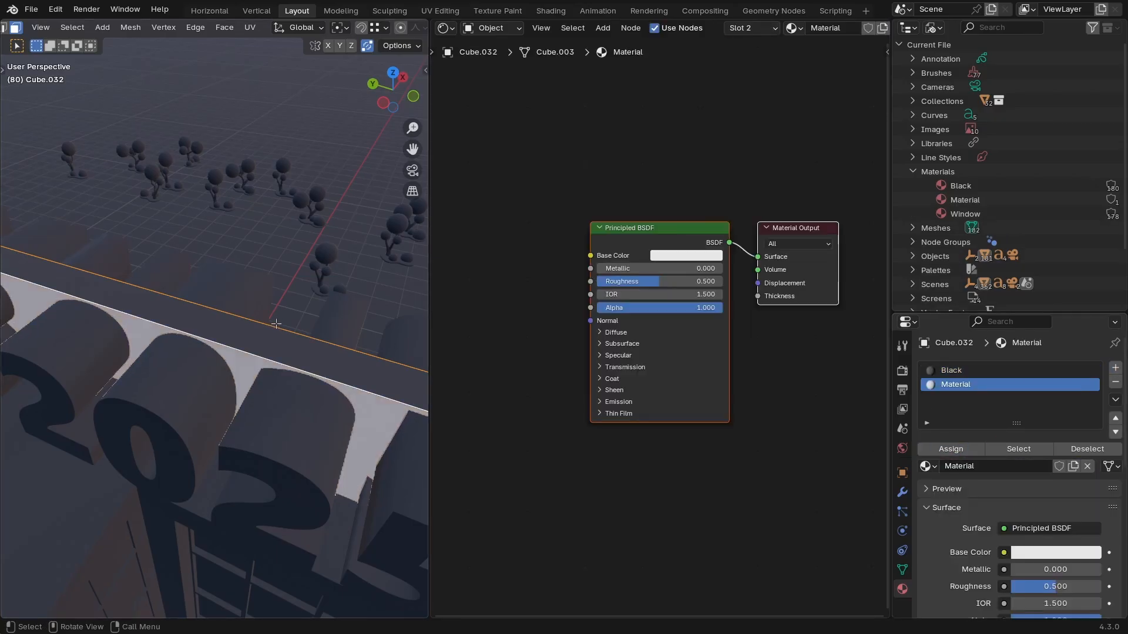
key("Tab")
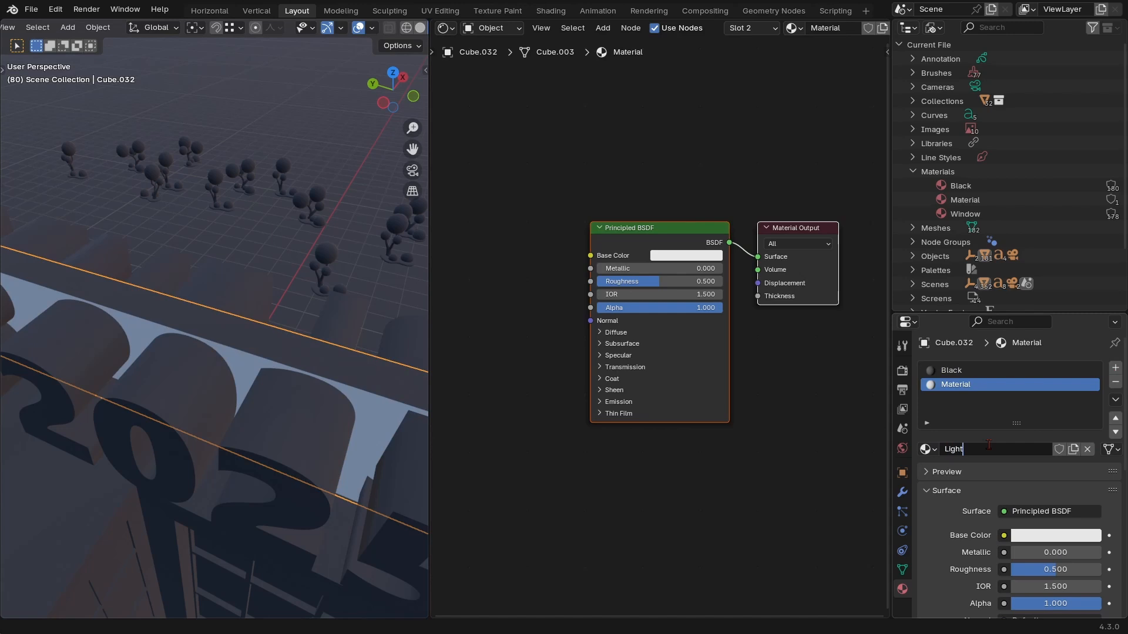
Set the Light material's emission strength to 6 and its emission color to orange #FF7436
scroll(993, 583, "down", 5)
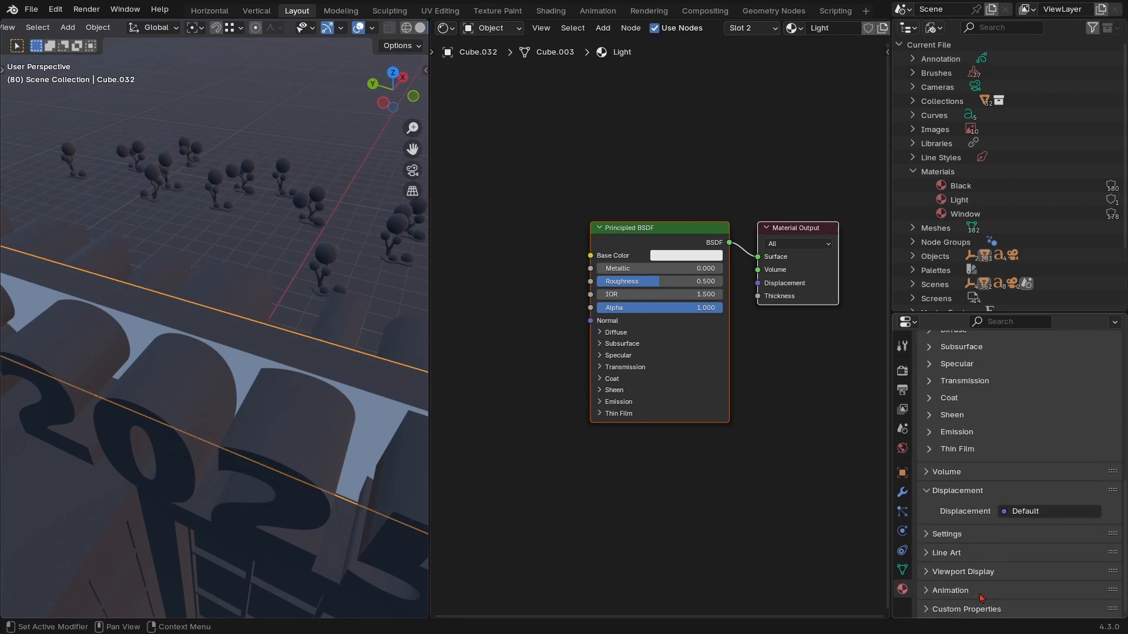
scroll(636, 347, "up", 2)
scroll(636, 347, "up", 1)
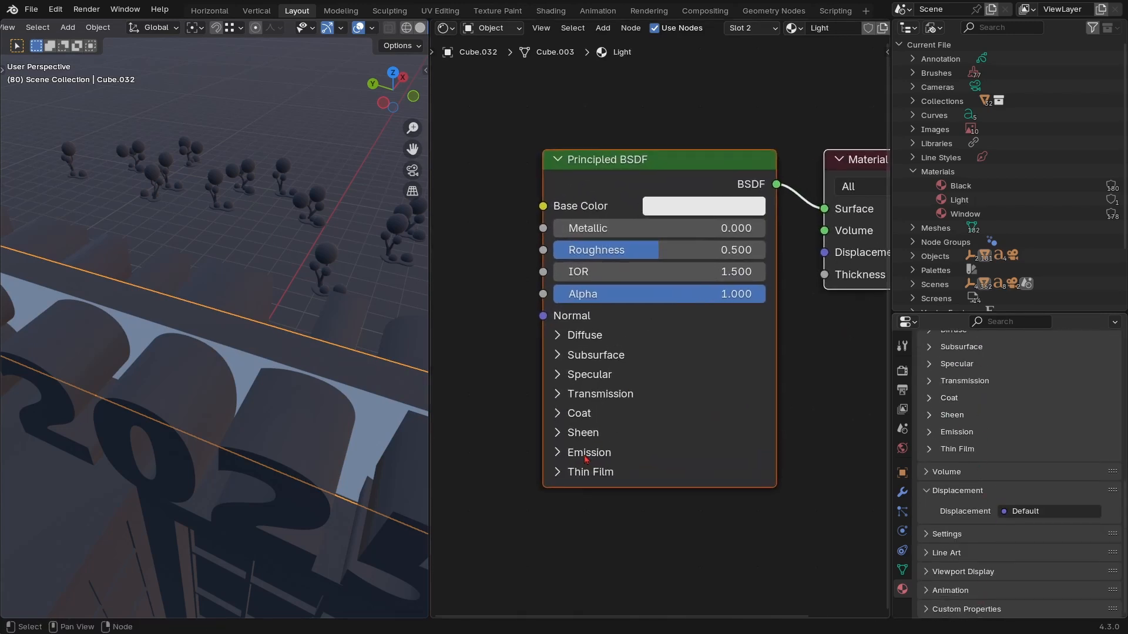
left_click(569, 450)
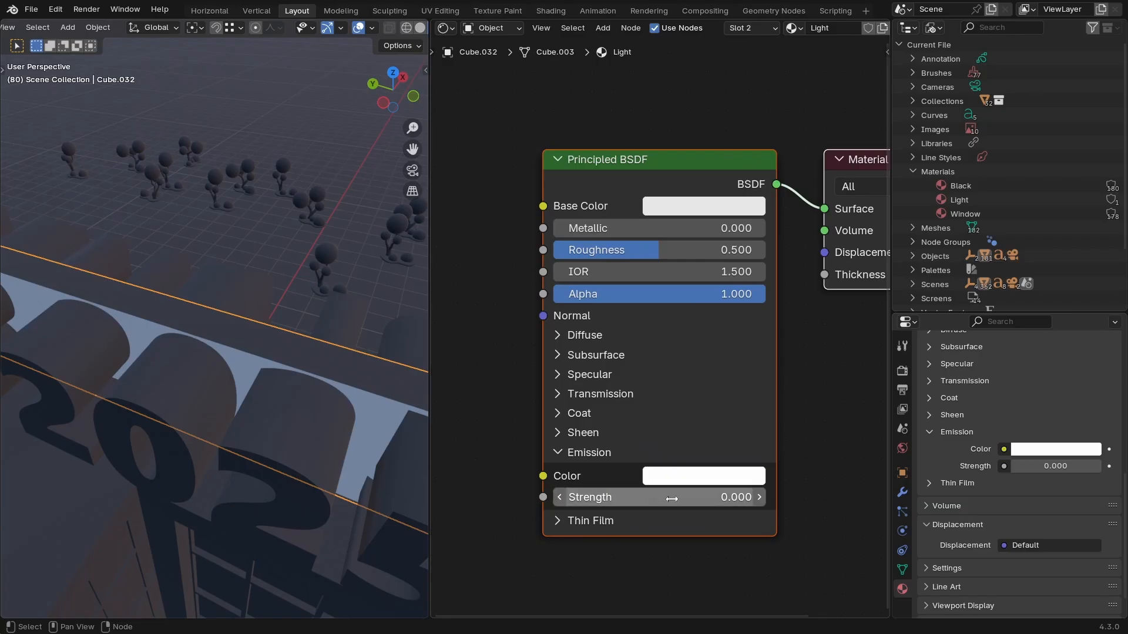
left_click(658, 499)
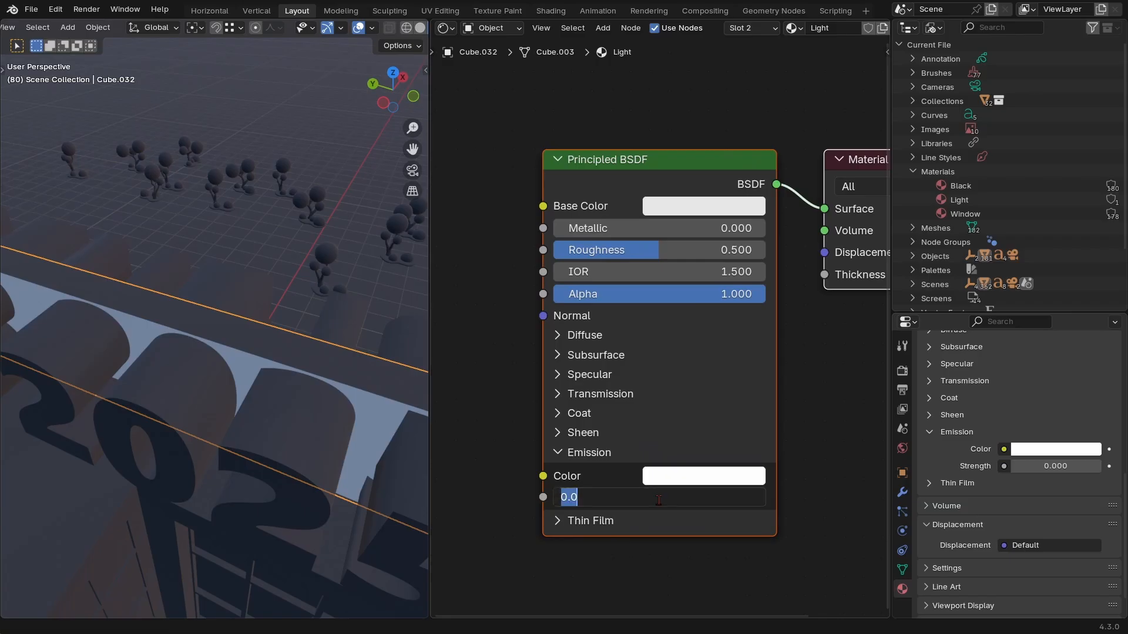
type("6")
key("Return")
left_click(721, 477)
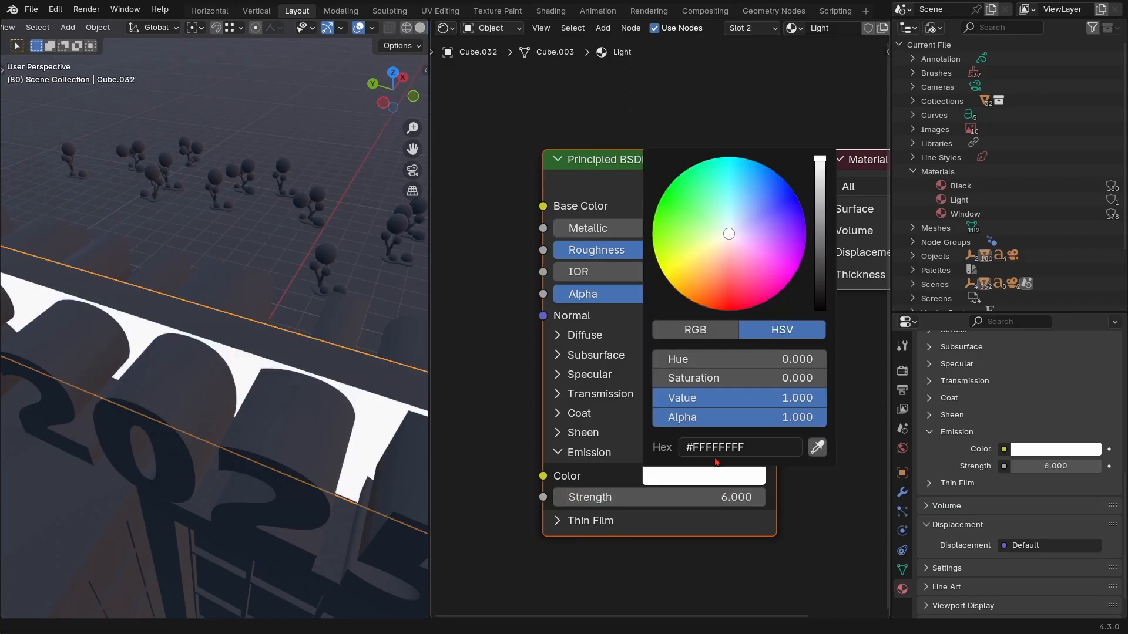
left_click_drag(712, 292, 708, 293)
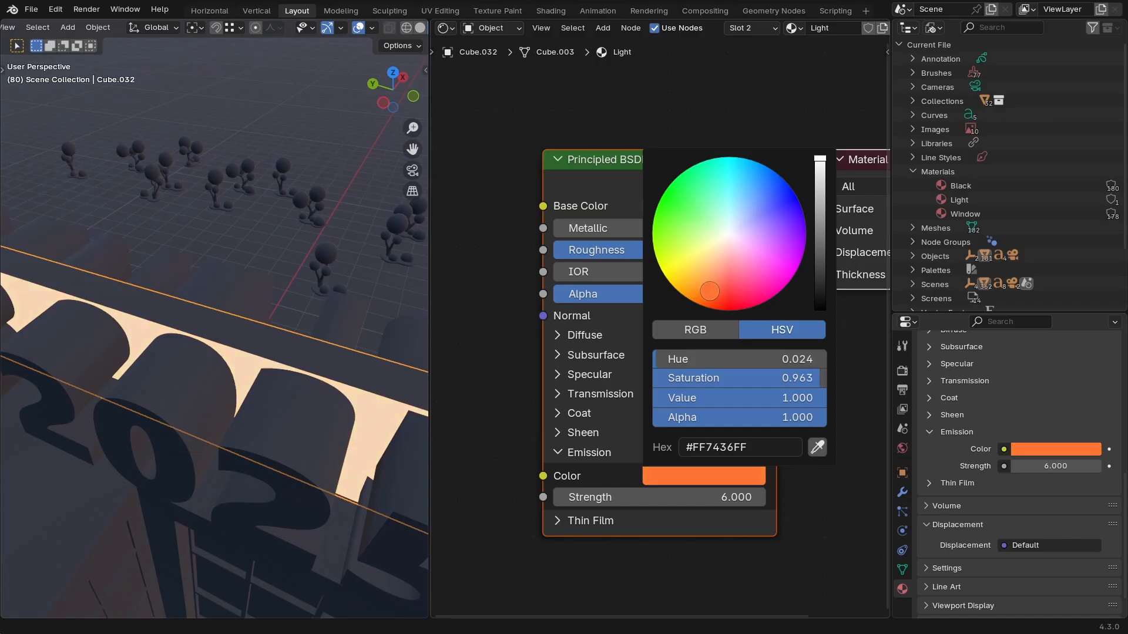
Examine the glowing BLENDER 2025 sign and the surrounding city from several angles and distances
scroll(134, 416, "down", 10)
key("Tab")
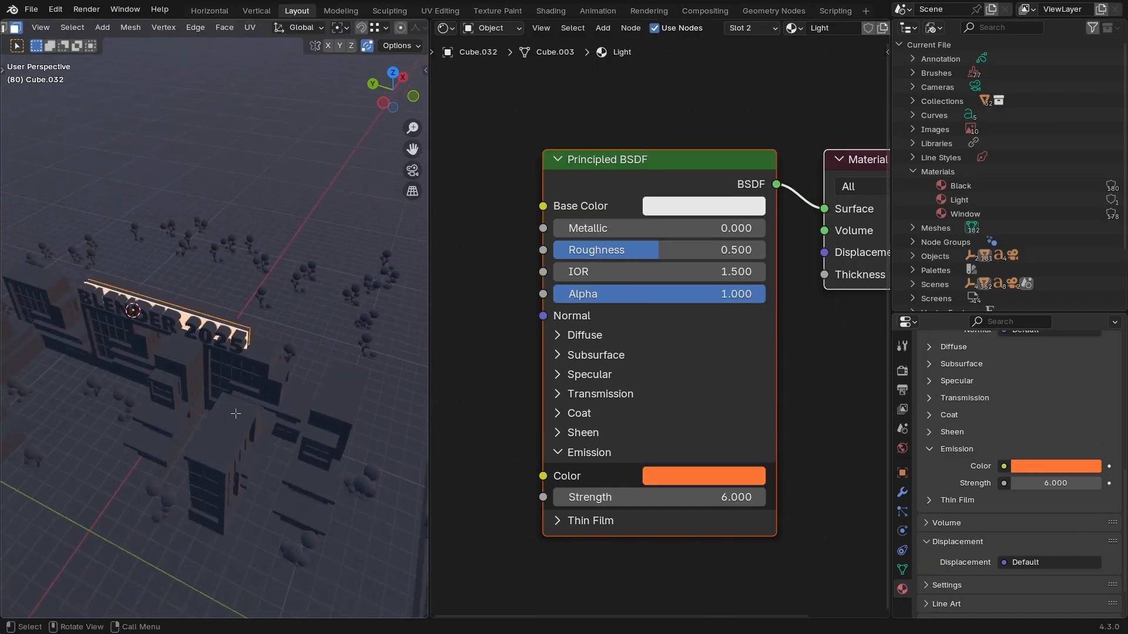
scroll(144, 369, "up", 4)
scroll(158, 396, "down", 4)
middle_click_drag(174, 423, 259, 309)
key("Tab")
scroll(282, 300, "up", 3)
middle_click_drag(209, 355, 253, 389, "ctrl")
middle_click_drag(278, 341, 275, 504, "ctrl")
middle_click_drag(275, 433, 293, 411, "shift")
middle_click_drag(294, 411, 191, 407, "ctrl")
scroll(294, 422, "up", 1)
Select the end building with the large windows and set its Window material's emission strength to 5
left_click(144, 401)
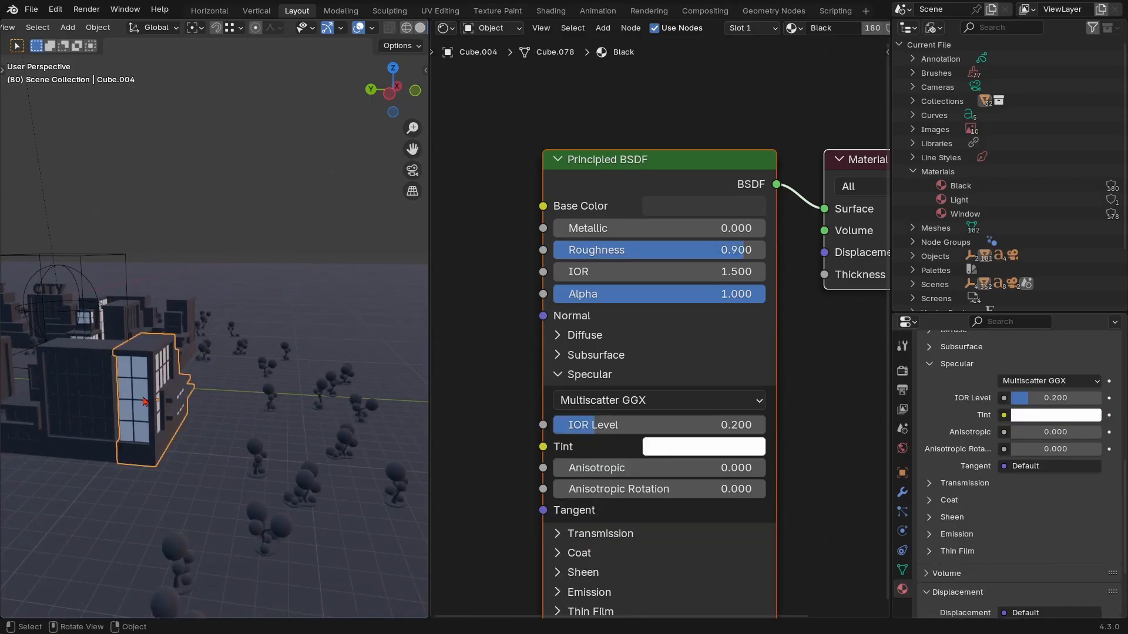
scroll(942, 390, "up", 5)
scroll(941, 389, "up", 4)
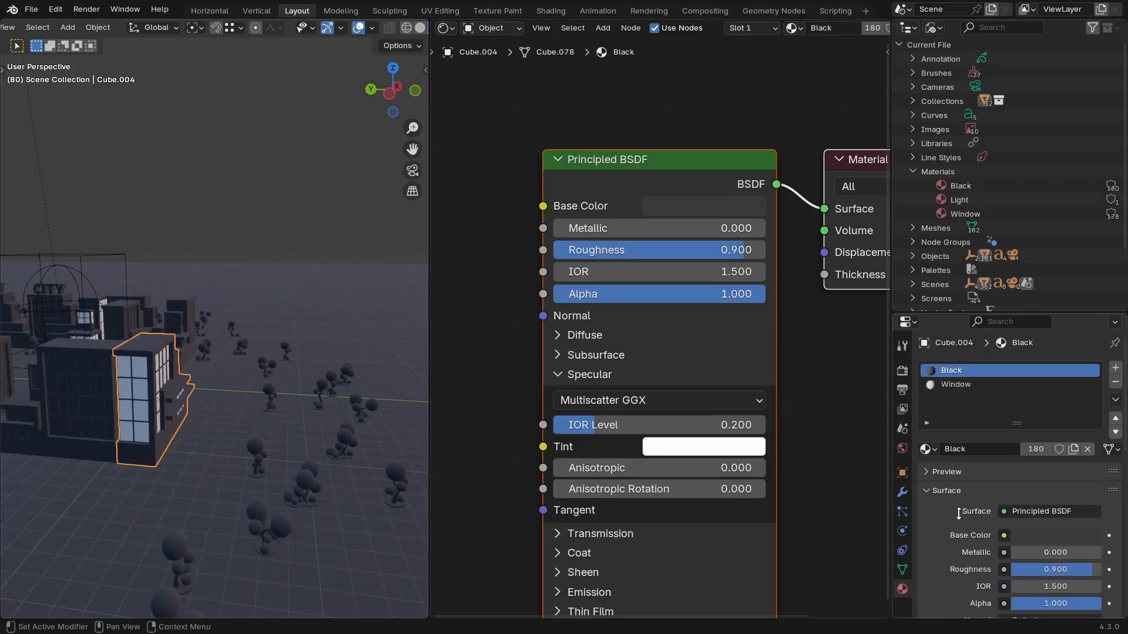
left_click(964, 385)
mouse_move(224, 416)
middle_mouse_down("shift")
mouse_move(400, 423)
mouse_move(234, 427)
middle_mouse_up("shift")
scroll(252, 428, "up", 1)
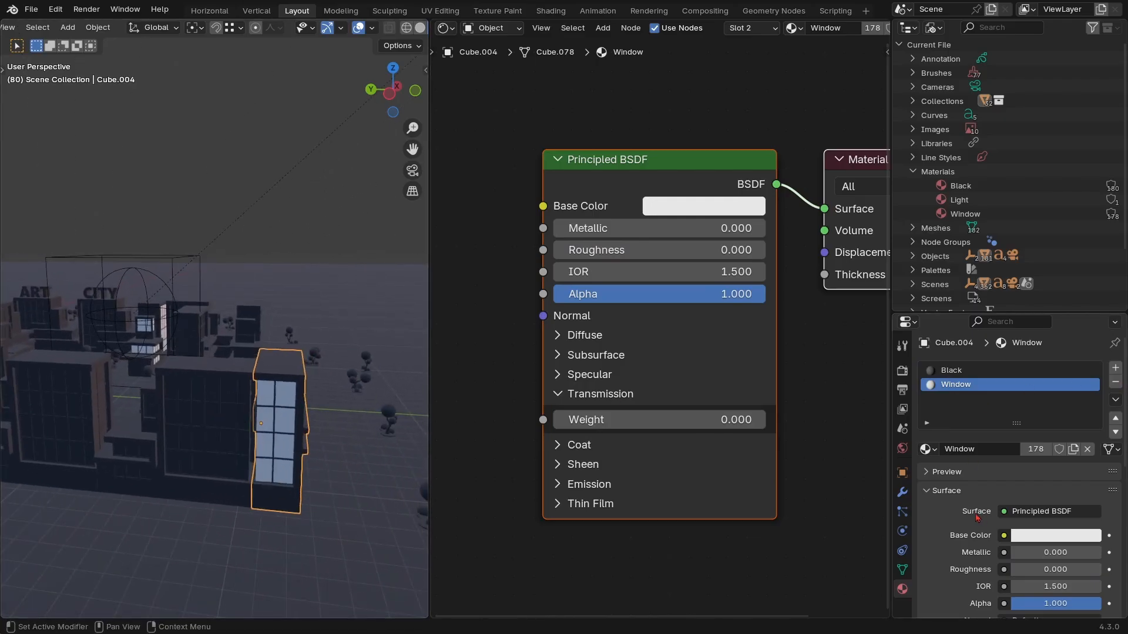
left_click(559, 484)
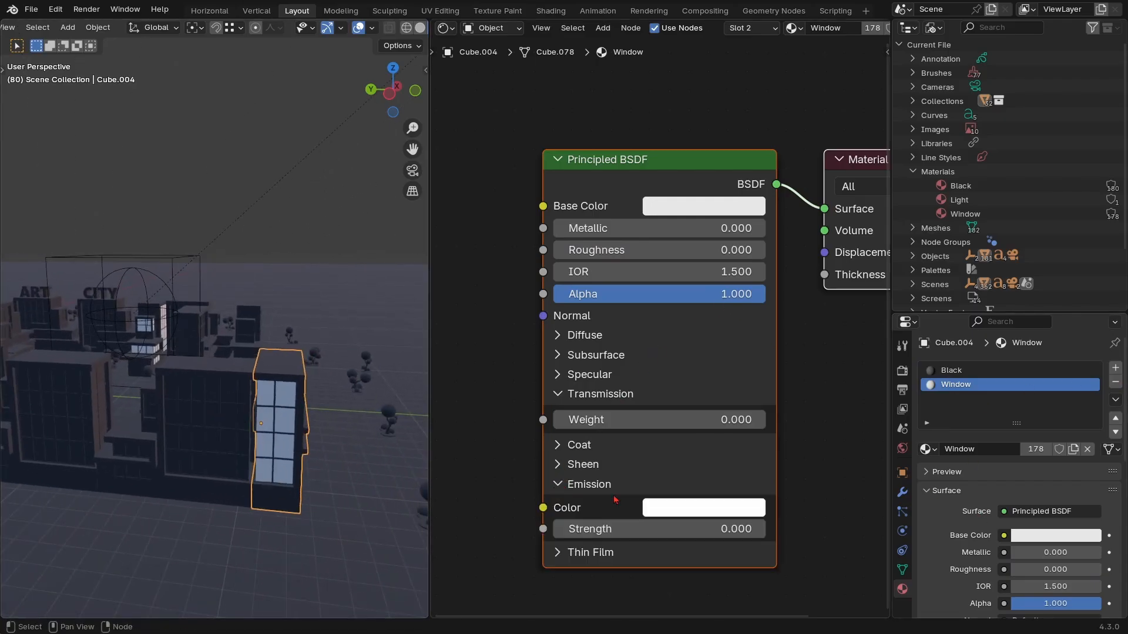
middle_click_drag(614, 502, 613, 449)
left_click_drag(619, 474, 693, 475)
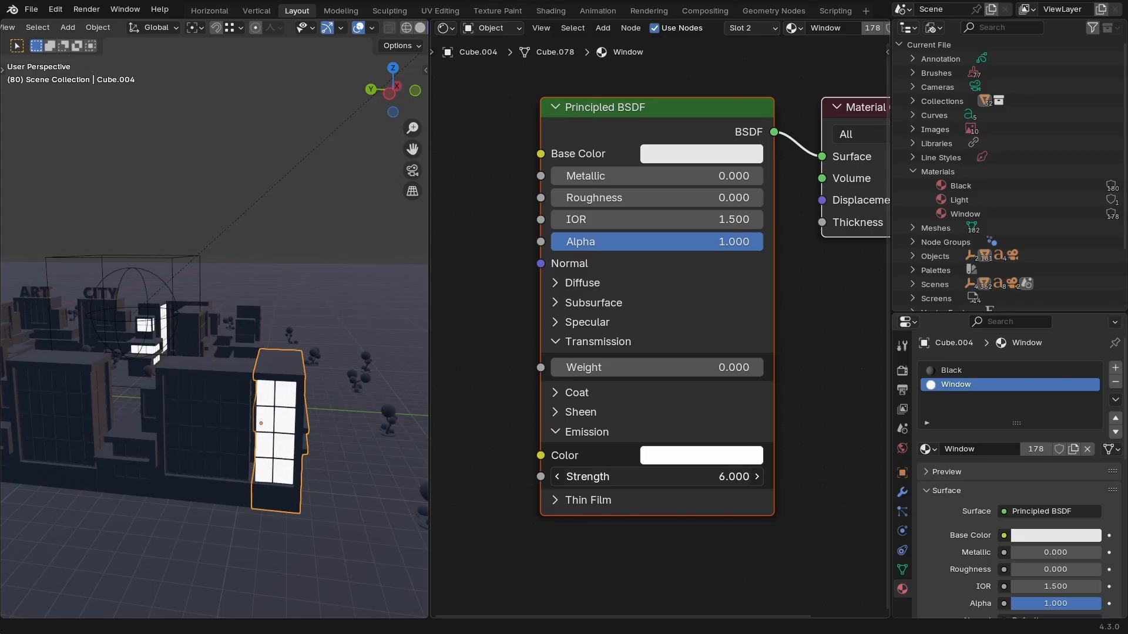
Set the Window material's emission color to orange #FF8740 and save the file
left_click(701, 455)
mouse_move(712, 256)
left_mouse_down()
mouse_move(693, 259)
mouse_move(704, 266)
left_mouse_up()
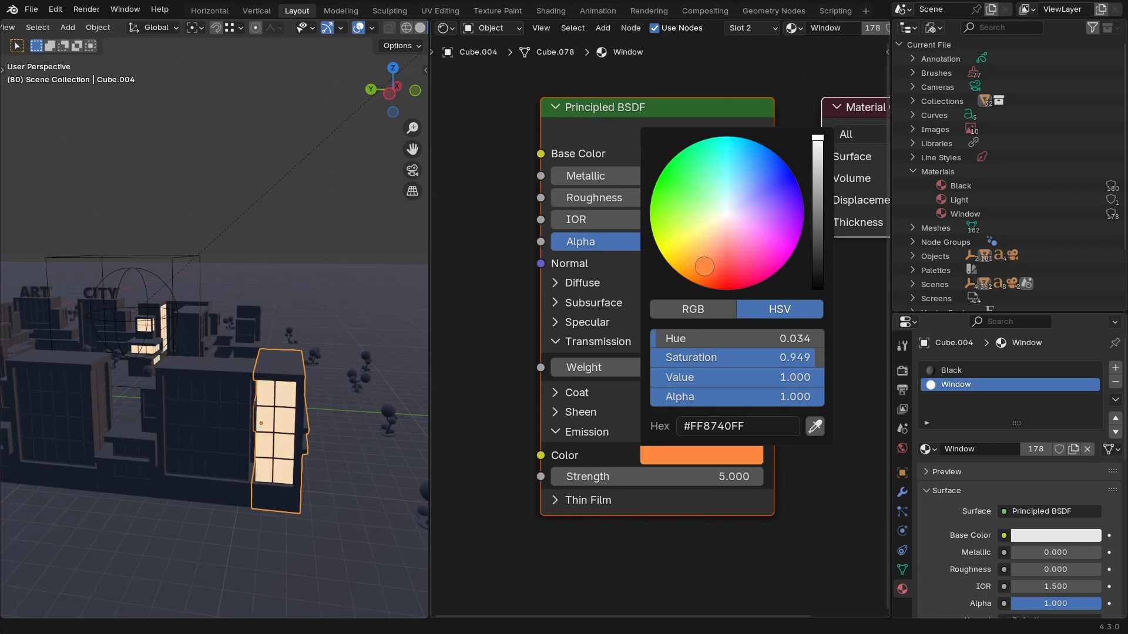
scroll(209, 397, "down", 6)
middle_click_drag(208, 397, 358, 435, "shift")
key("ctrl+s")
Close the shader editor area so the 3D viewport takes over its space
middle_click_drag(252, 320, 414, 352, "shift")
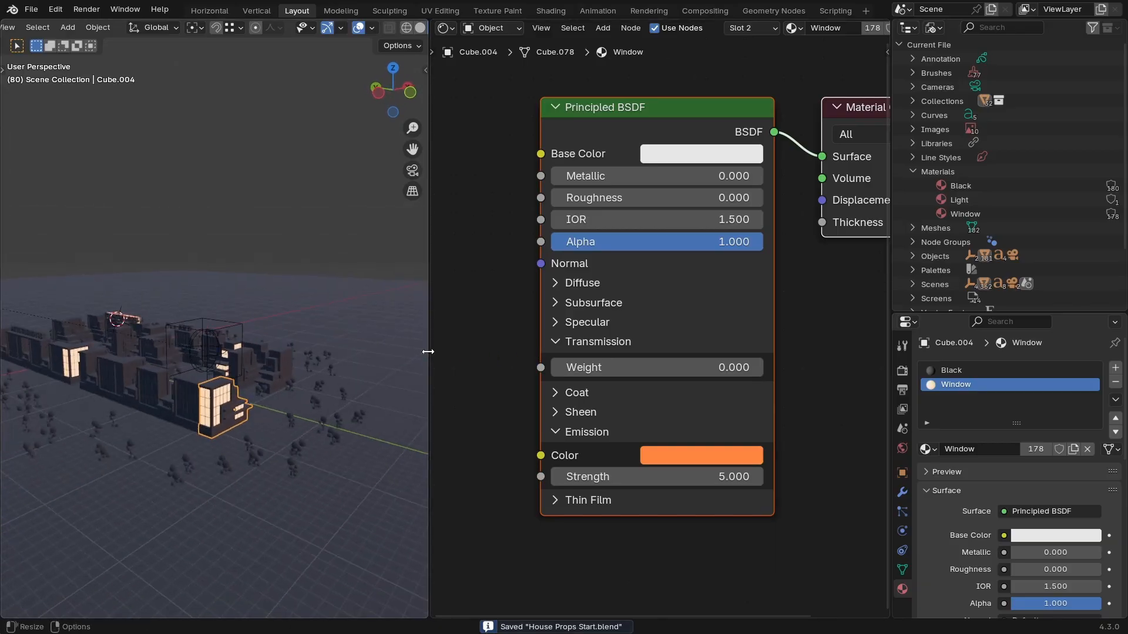
right_click(428, 352)
left_click(376, 384)
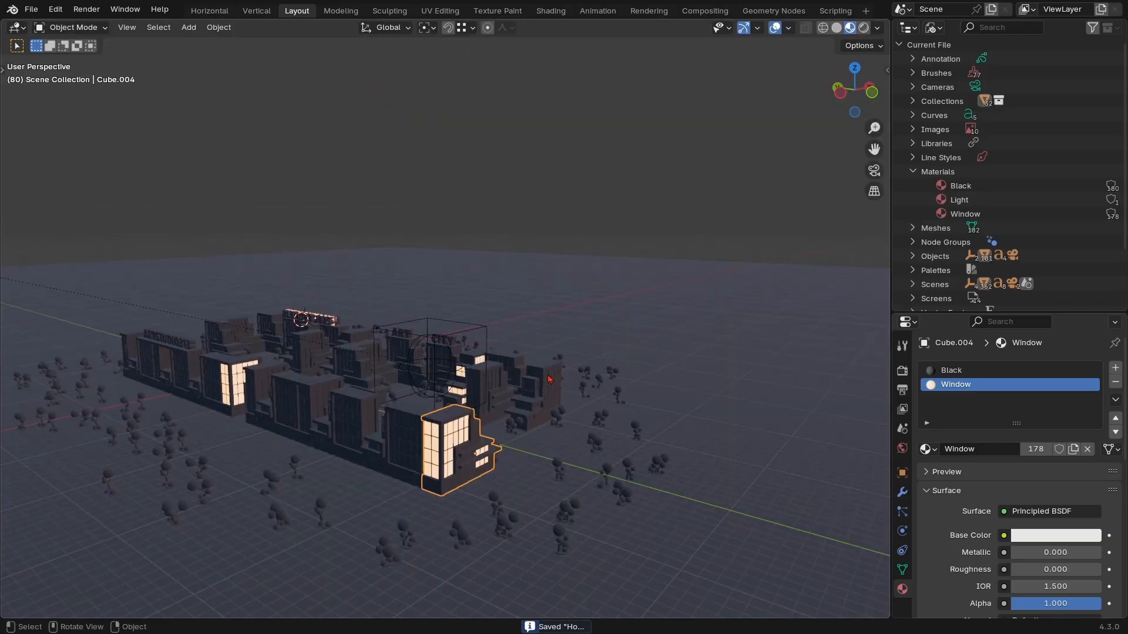
middle_click_drag(549, 379, 517, 373)
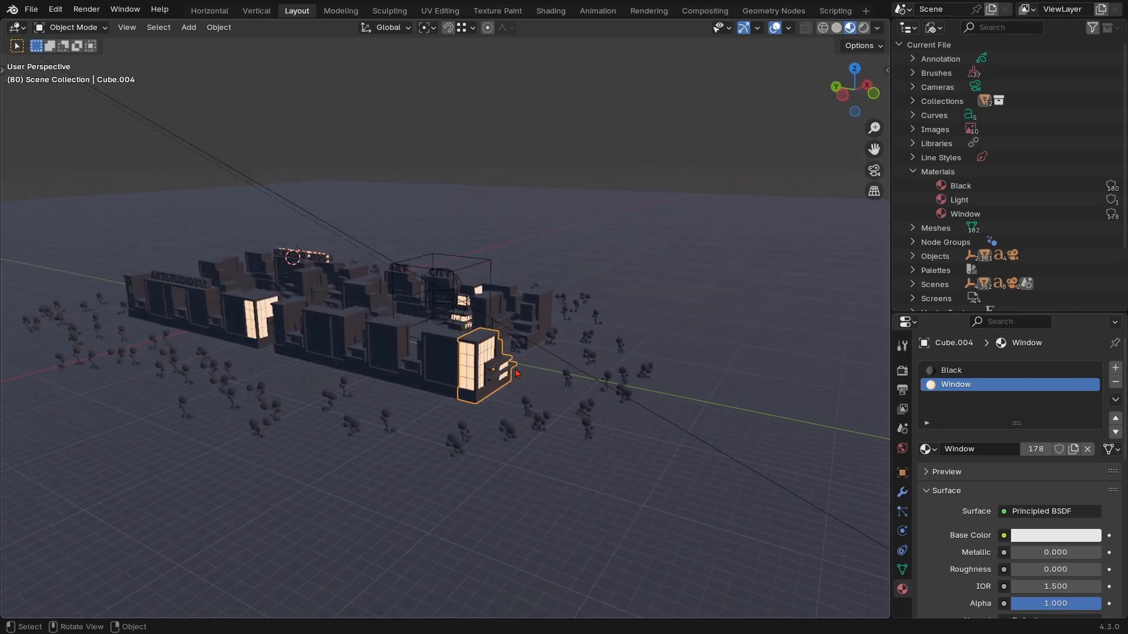
Look through the scene camera, save the file and switch the viewport to Rendered shading
key("KP_0")
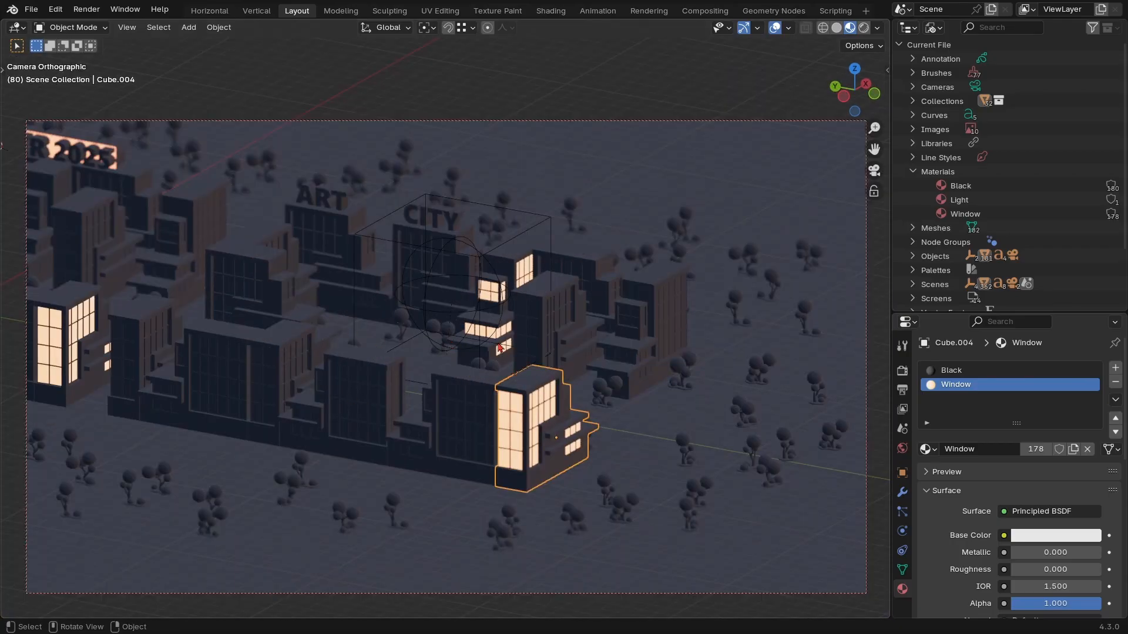
key("ctrl+s")
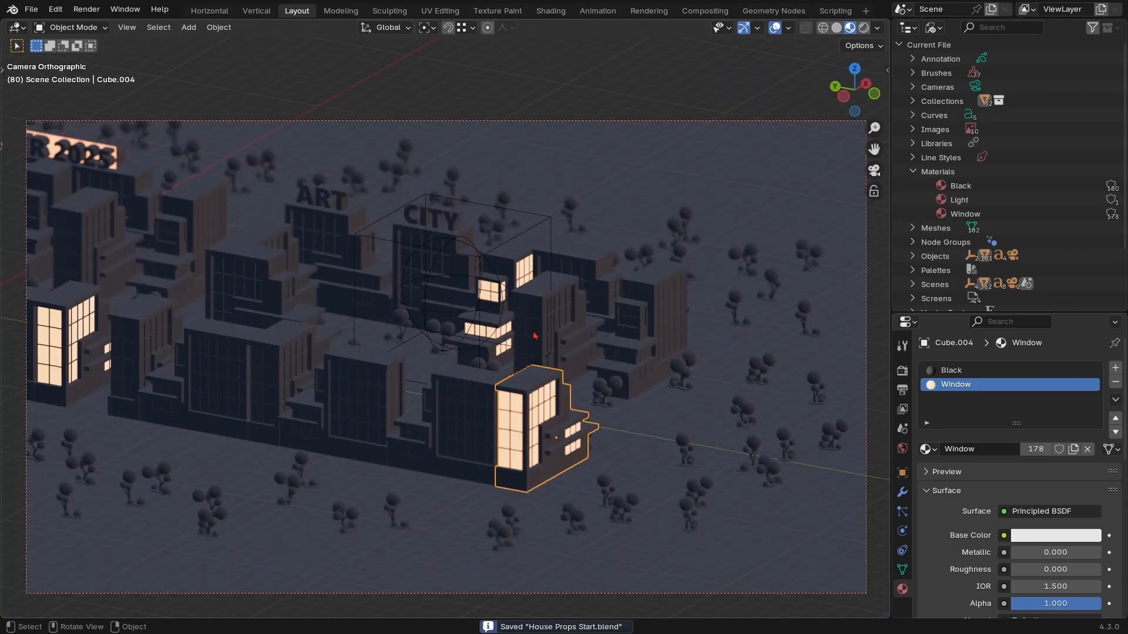
key("z")
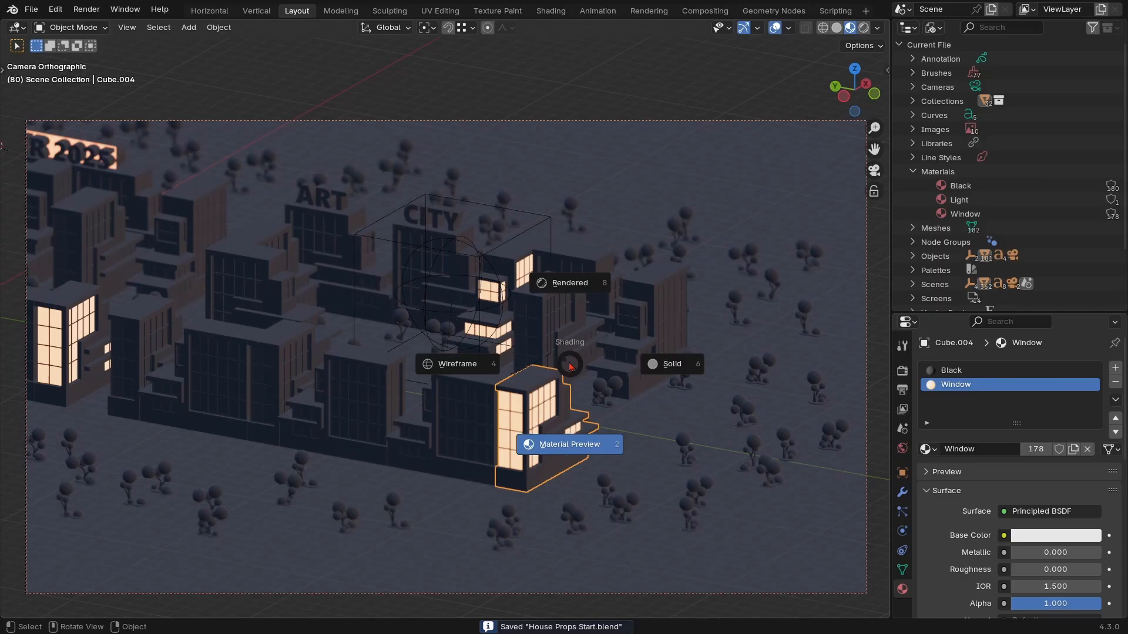
left_click(561, 291)
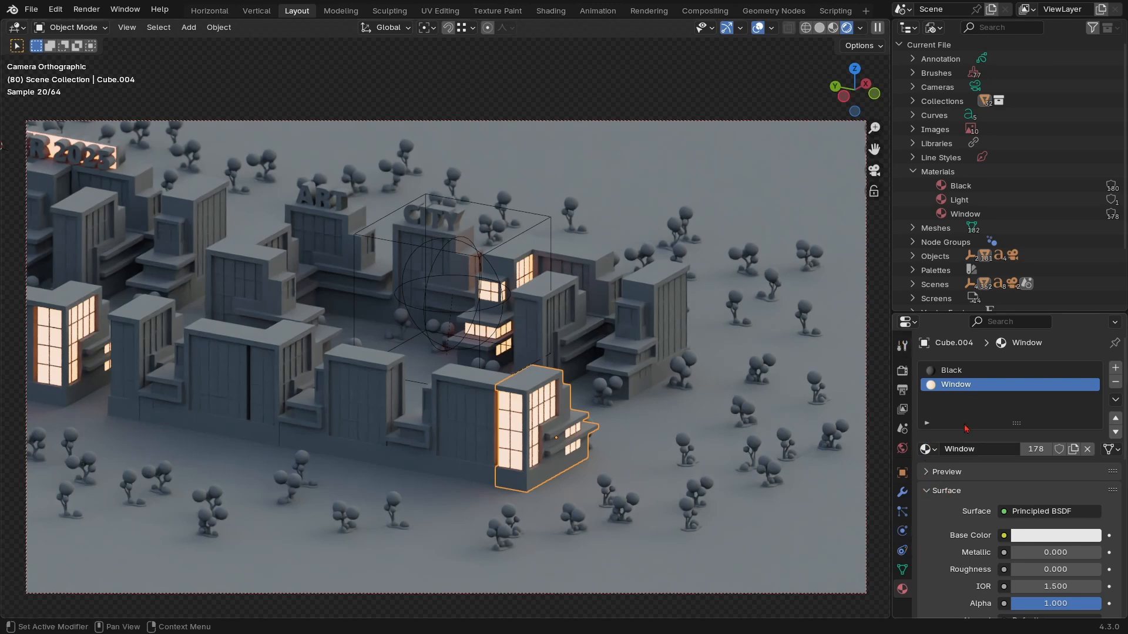
Darken the base color of the selected building's Black material
left_click(958, 370)
scroll(972, 461, "down", 4)
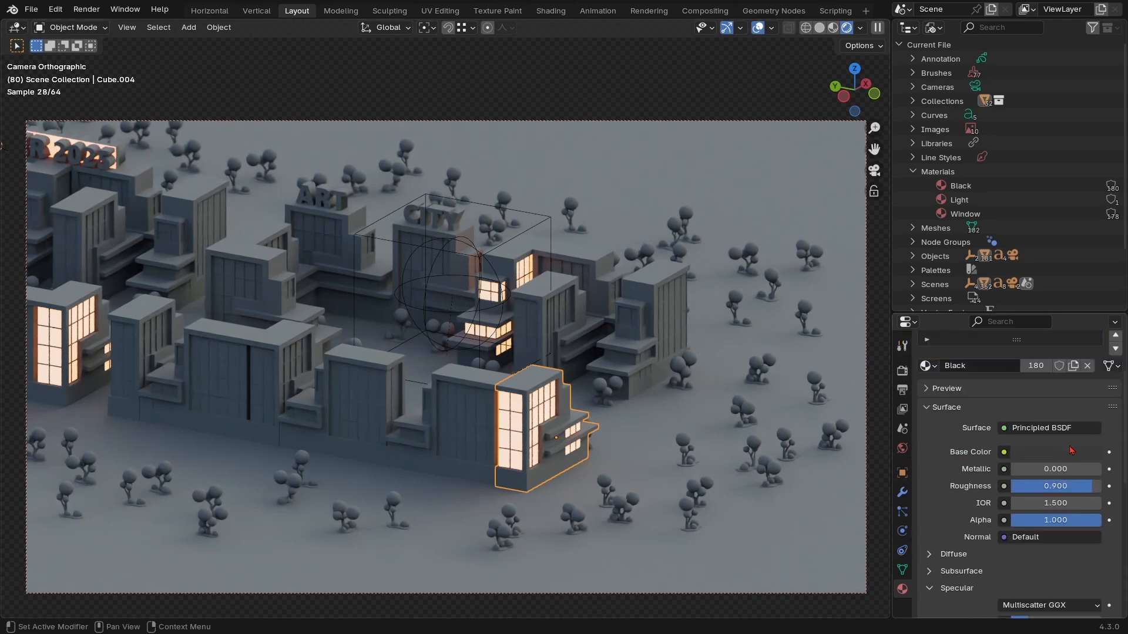
left_click(1071, 452)
mouse_move(1090, 312)
left_mouse_down()
mouse_move(1091, 277)
mouse_move(1090, 311)
left_mouse_up()
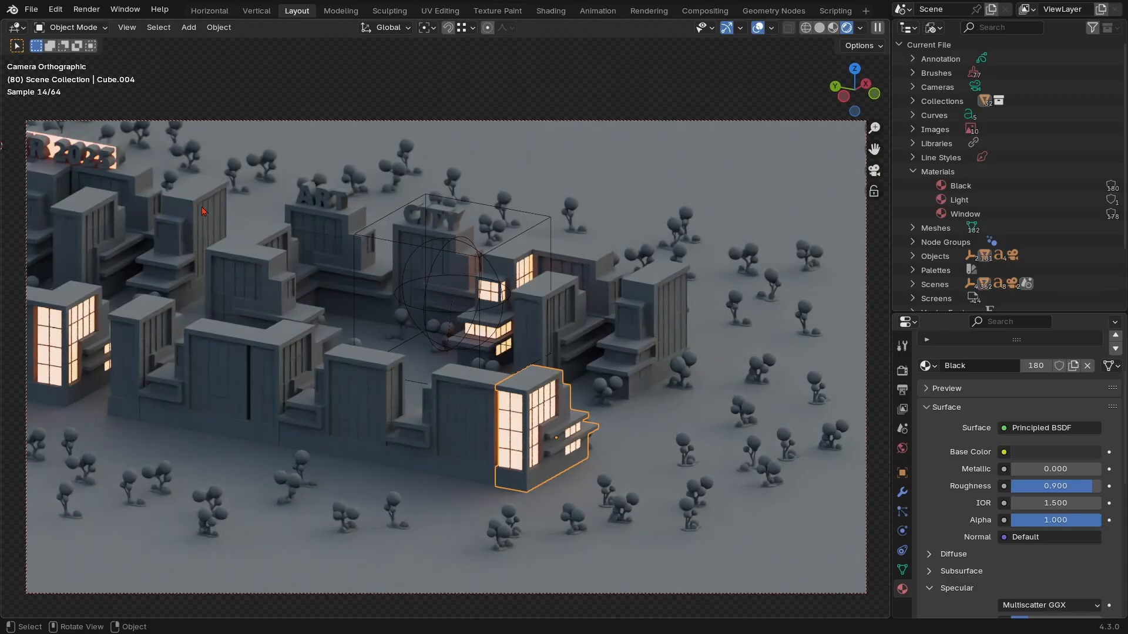
Preview the camera's travel along the city by sliding the cube-shaped empty along the global Y axis
left_click(535, 229)
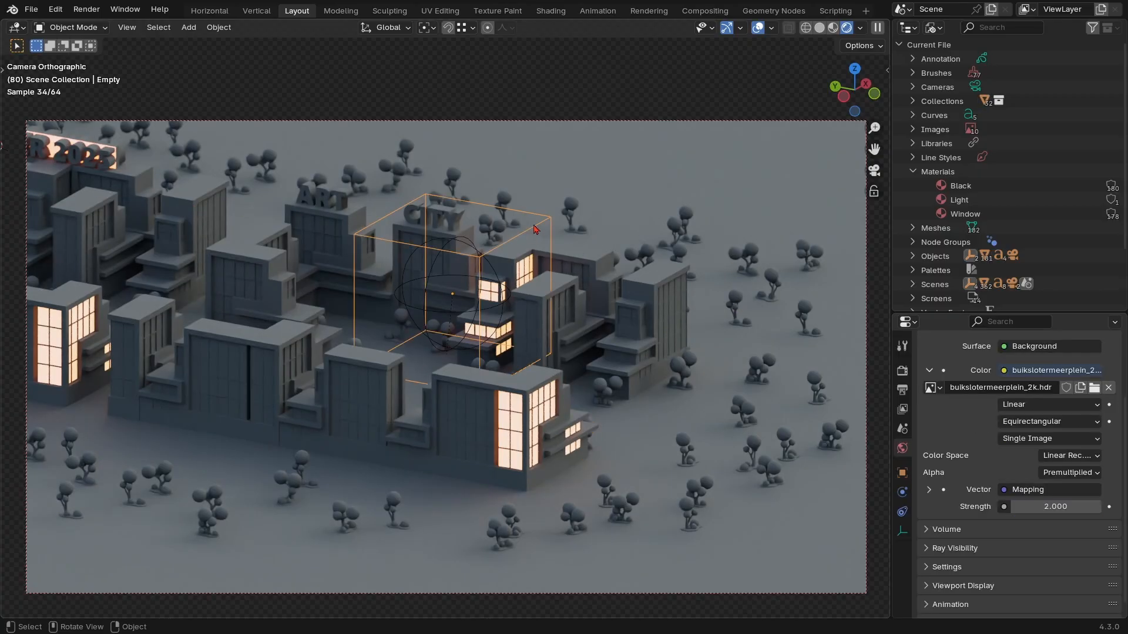
key("g")
key("y")
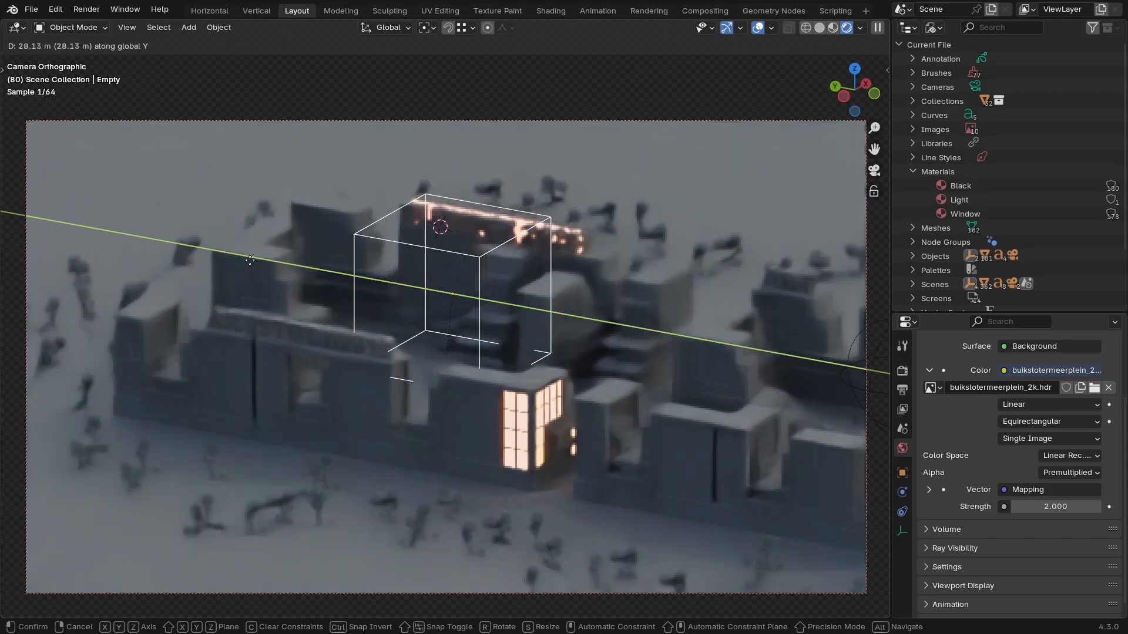
left_click(650, 334)
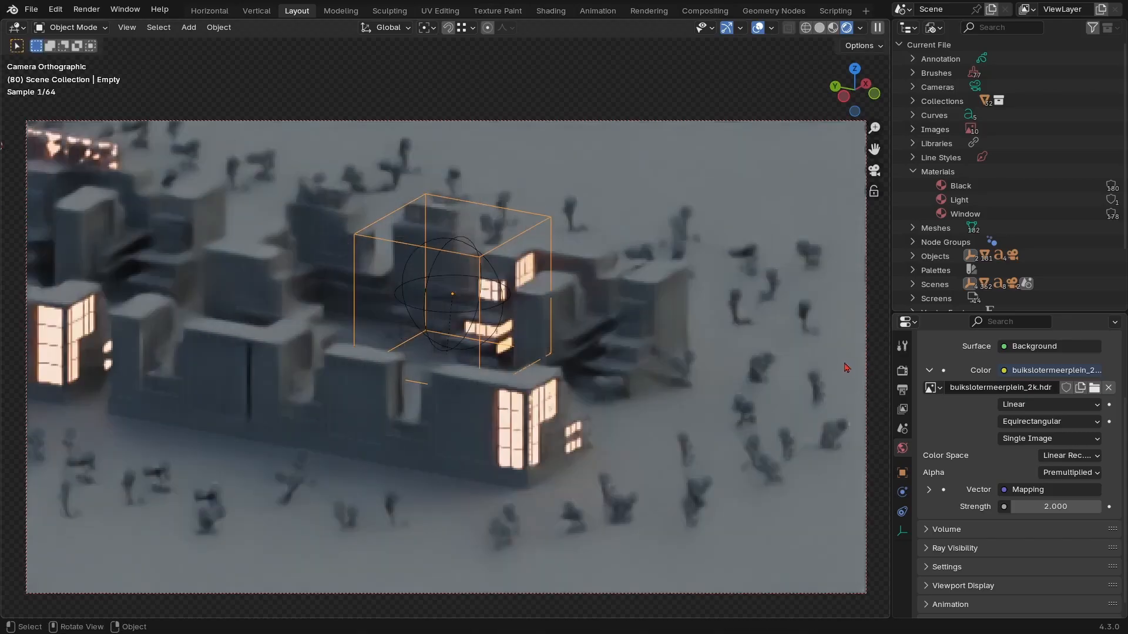
Save the file and split off a strip beneath the 3D viewport as a Timeline editor
key("ctrl+s")
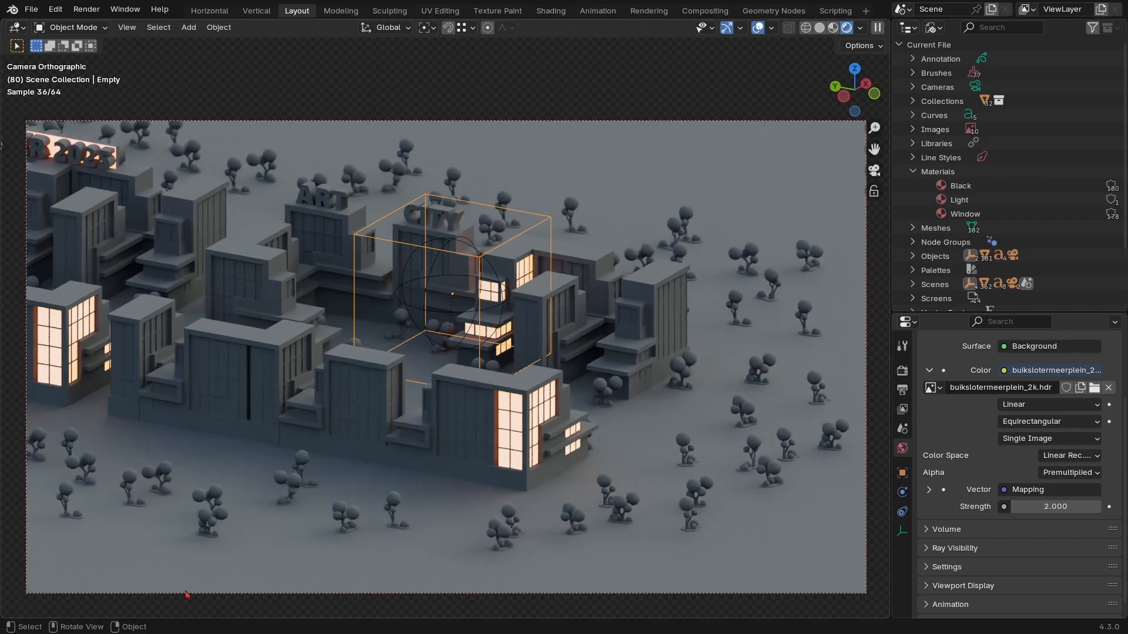
left_click_drag(3, 619, 26, 529)
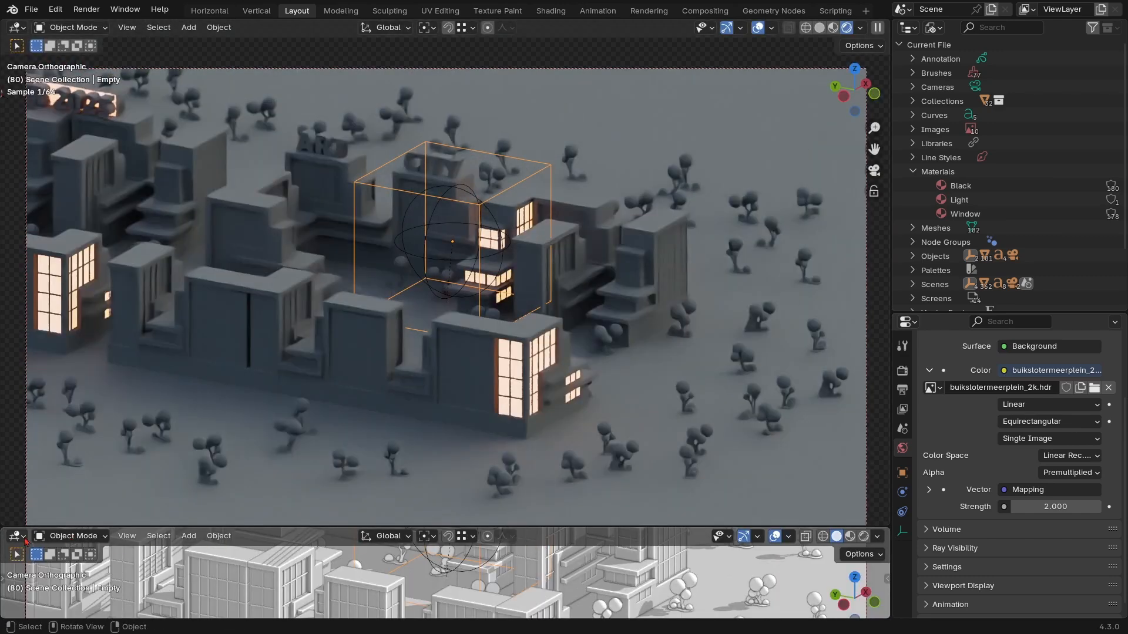
left_click(22, 537)
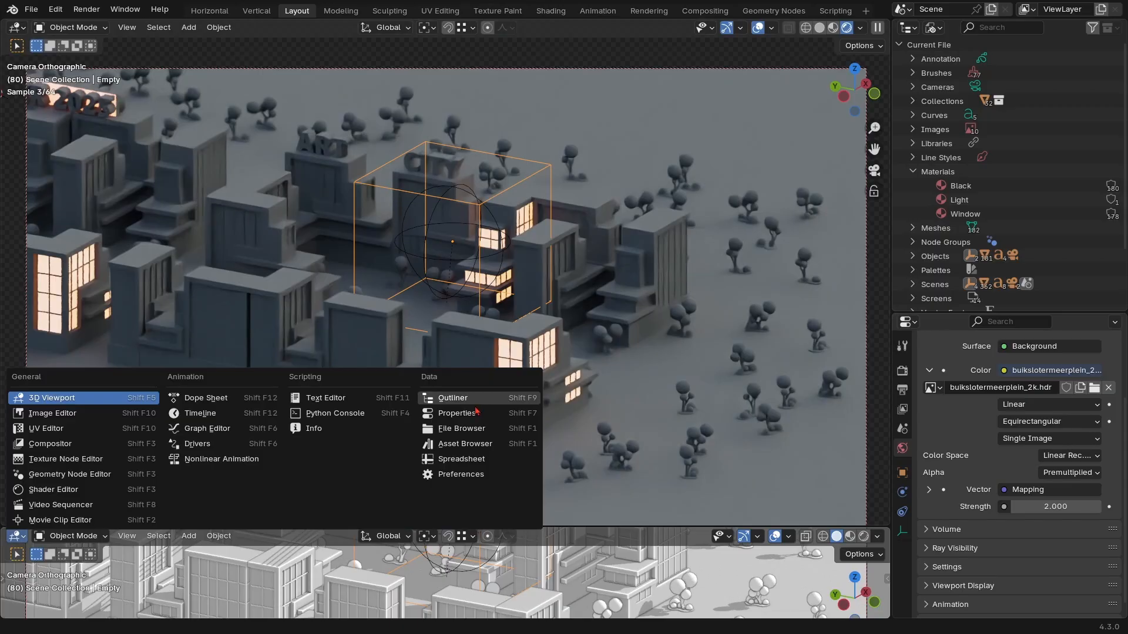
left_click(194, 415)
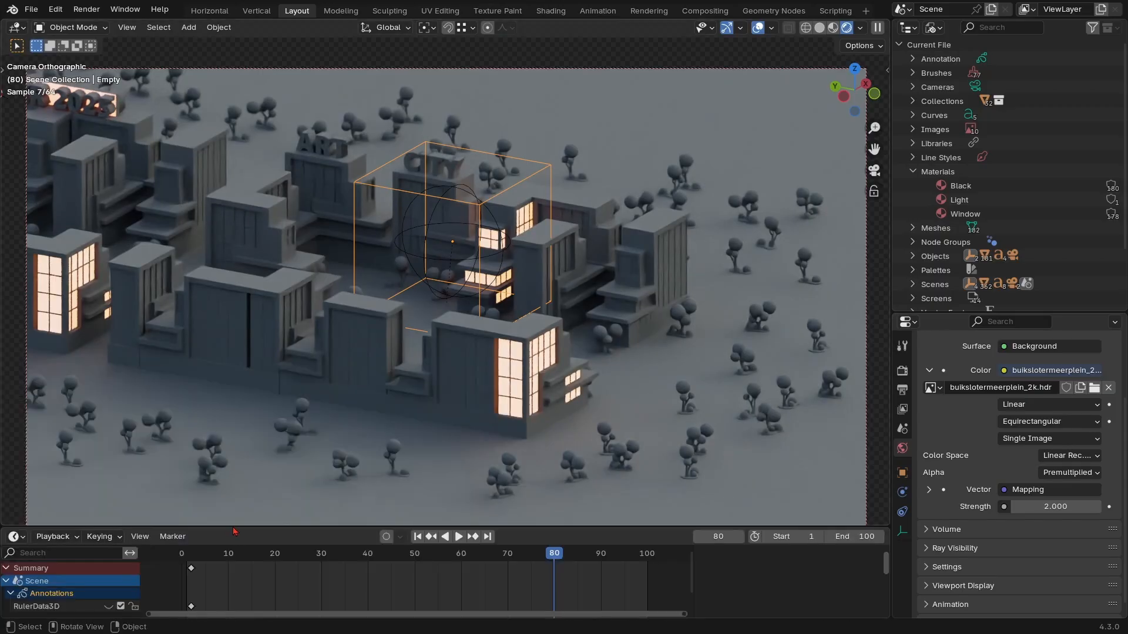
Return to frame 1 and delete the leftover annotation keyframe from the Timeline
left_click(416, 538)
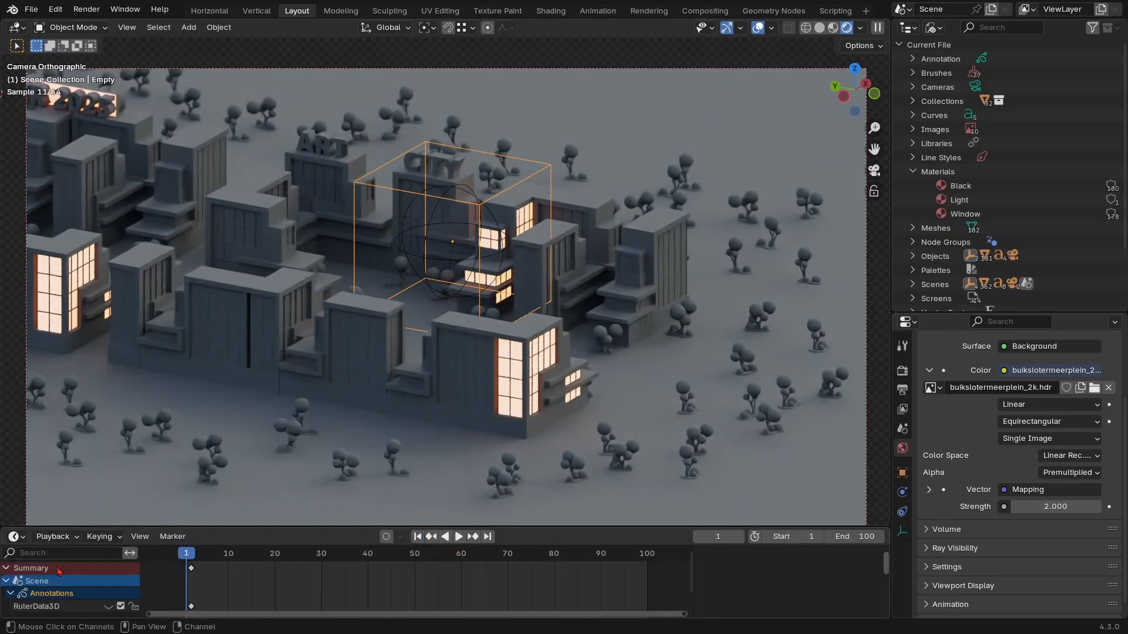
left_click(6, 582)
key("x")
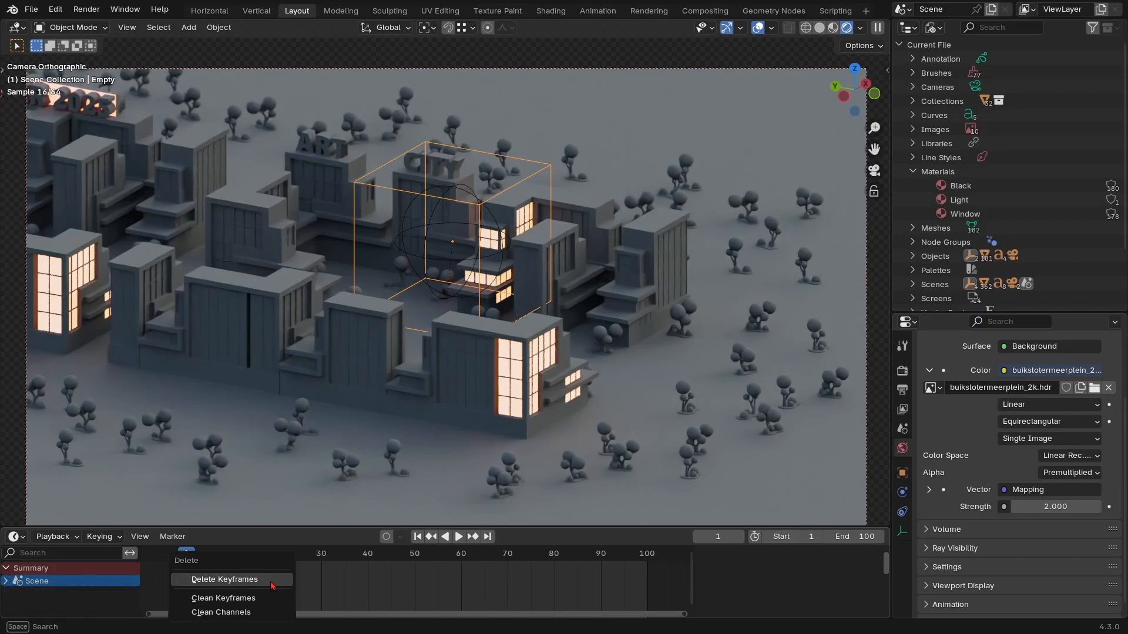
left_click(223, 565)
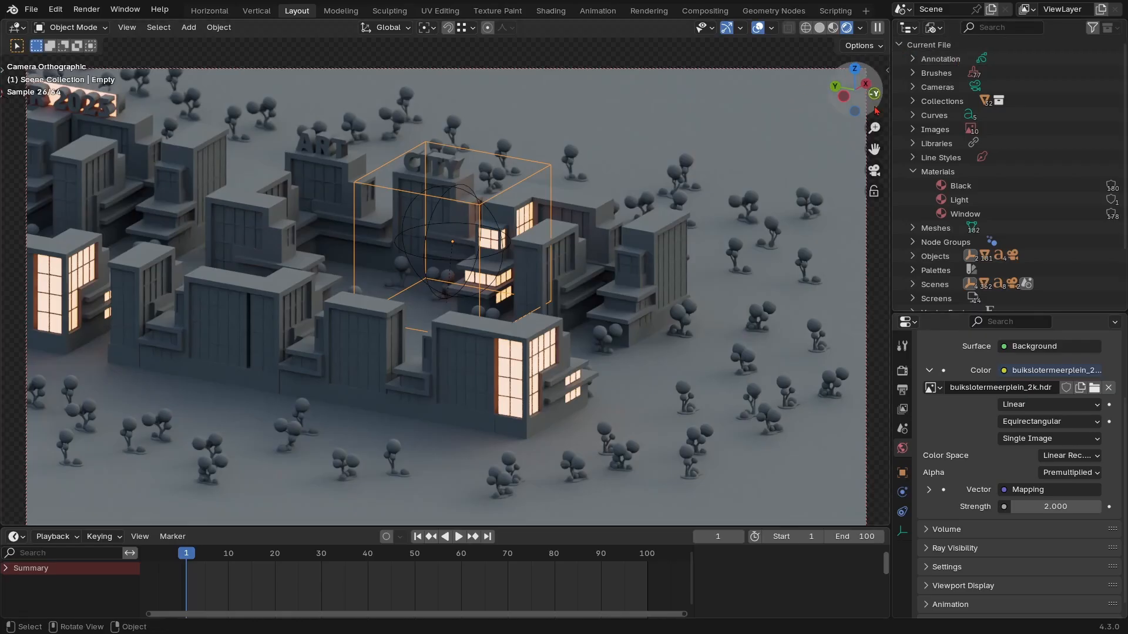
Switch the Outliner's display mode from Blender File back to View Layer
left_click(909, 28)
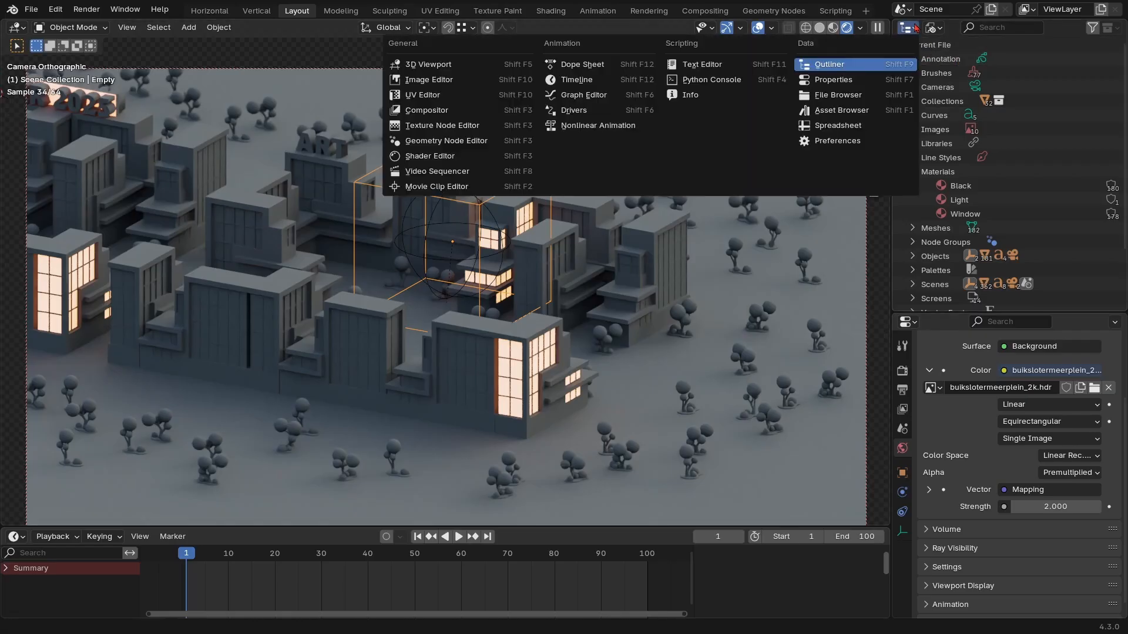
left_click(841, 66)
left_click(931, 27)
left_click(946, 72)
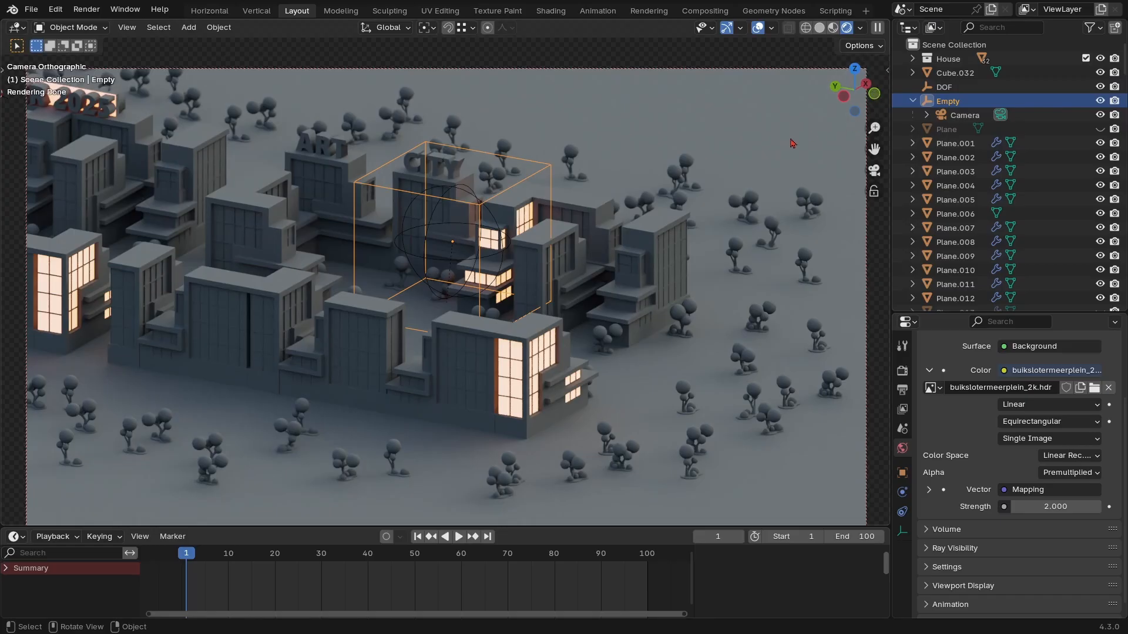
Switch the viewport to Solid shading
key("z")
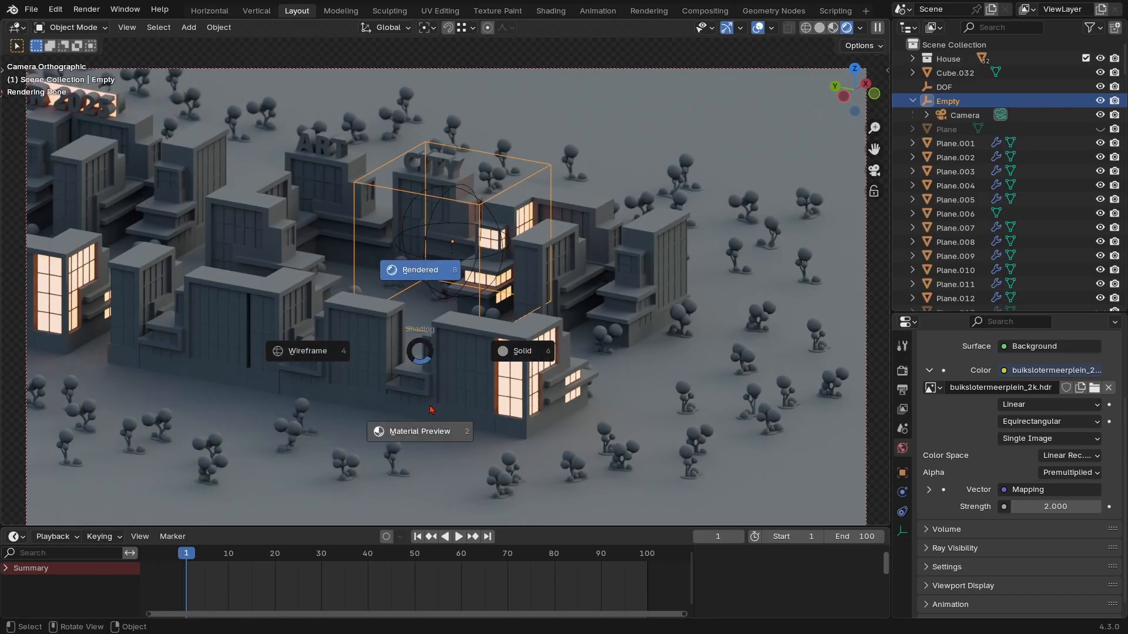
left_click(427, 437)
key("z")
left_click(600, 338)
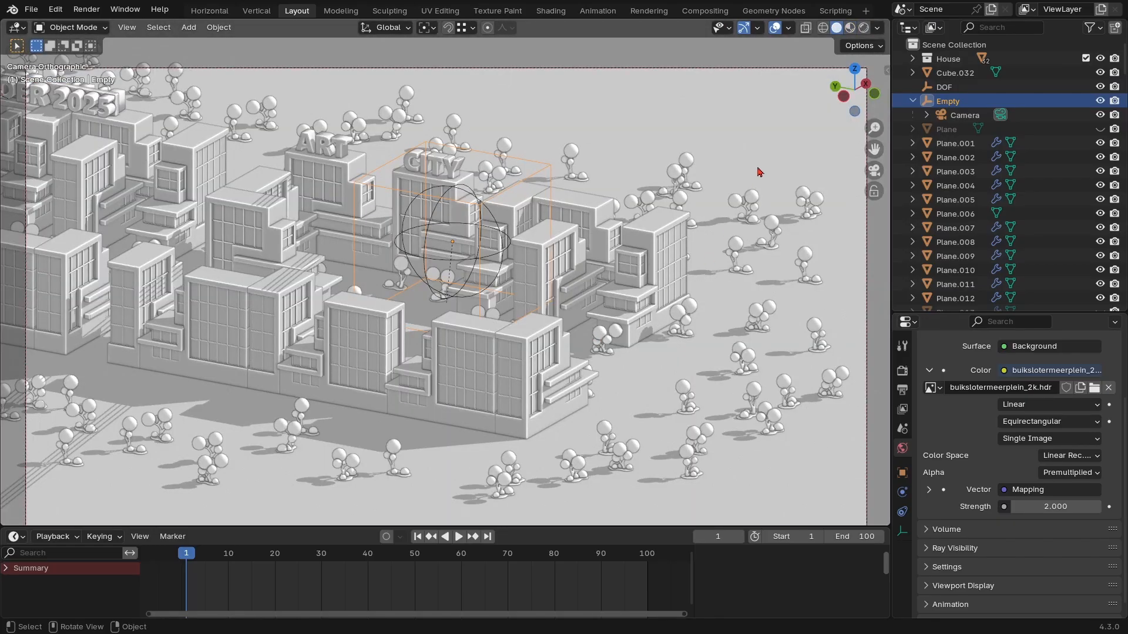
Show the Empty's object transform properties in the Properties editor
key("n")
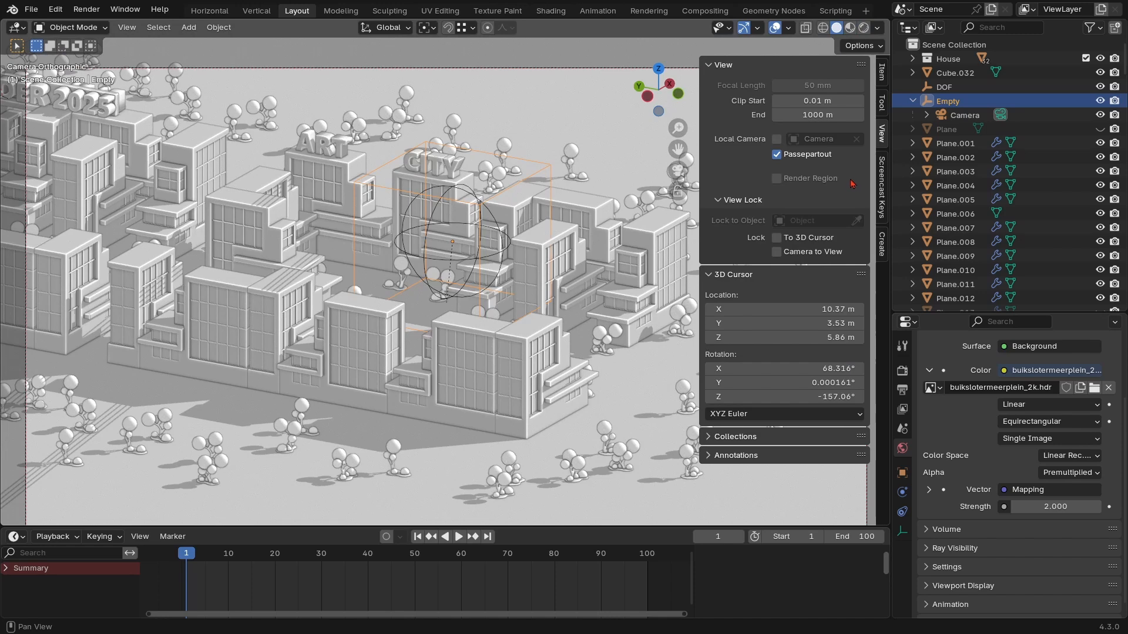
left_click(902, 476)
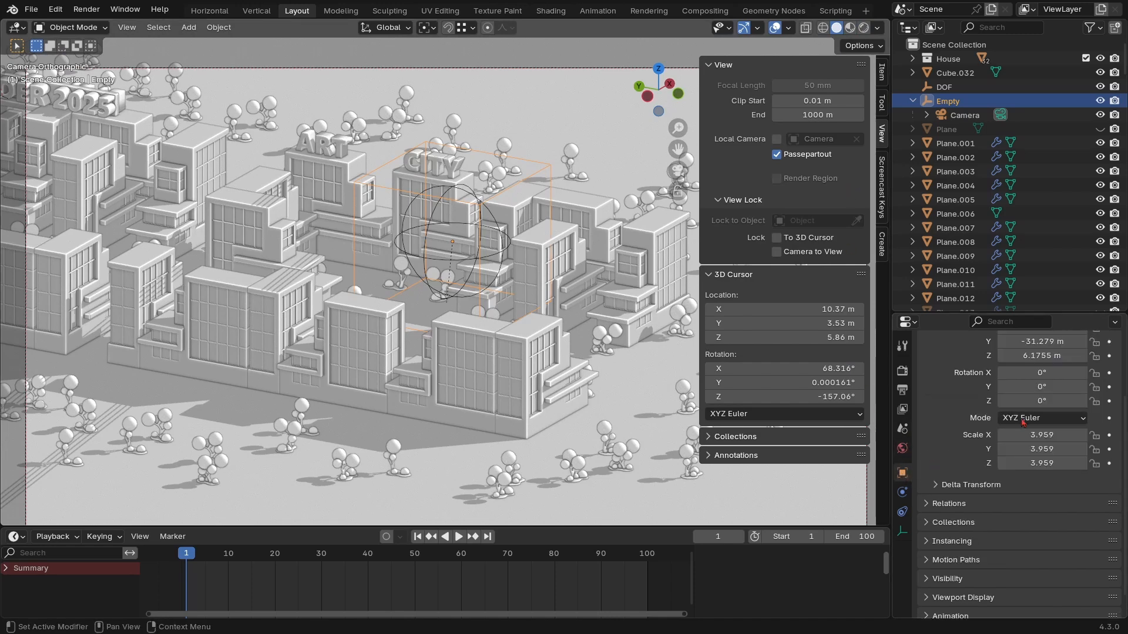
scroll(967, 379, "up", 5)
key("n")
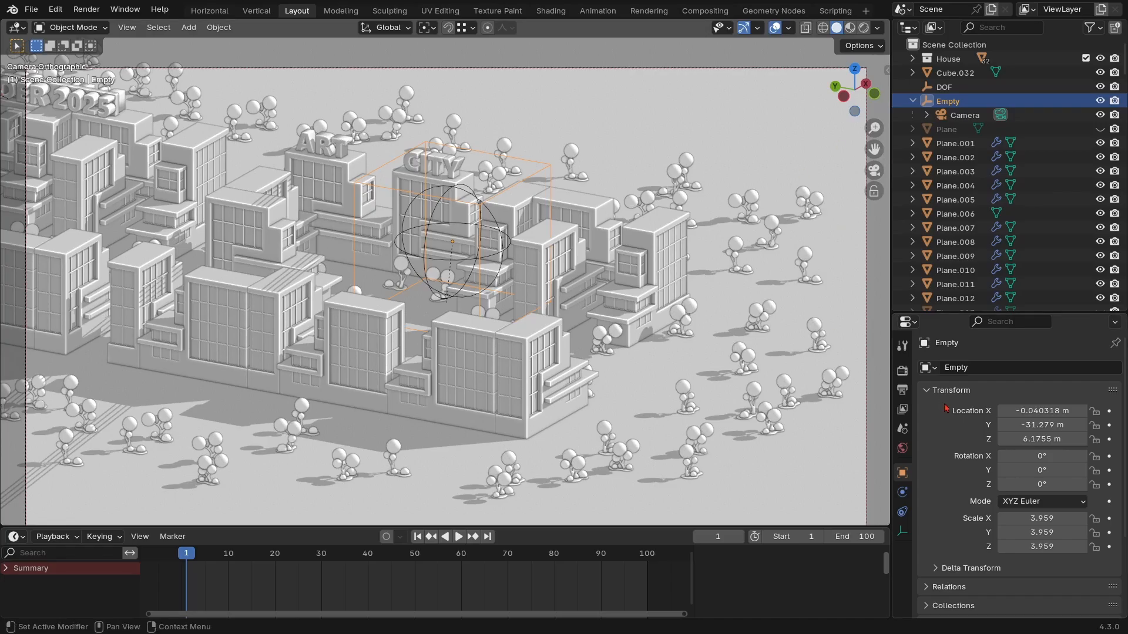
left_click_drag(1056, 430, 1080, 430)
key("ctrl+z")
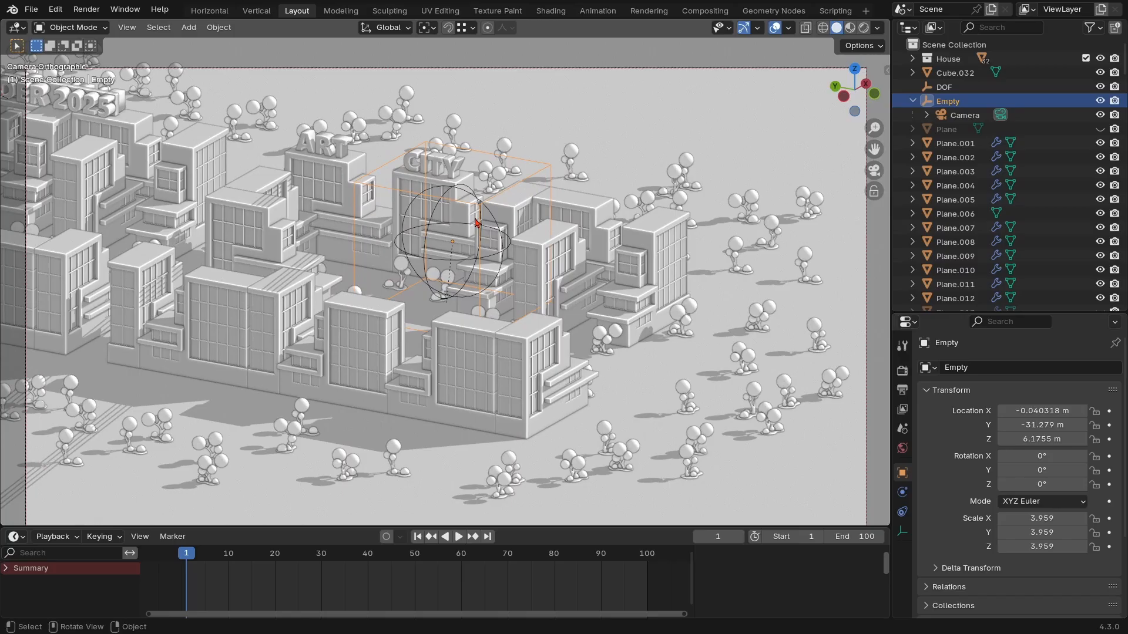
middle_click_drag(477, 223, 597, 335)
key("g")
key("Escape")
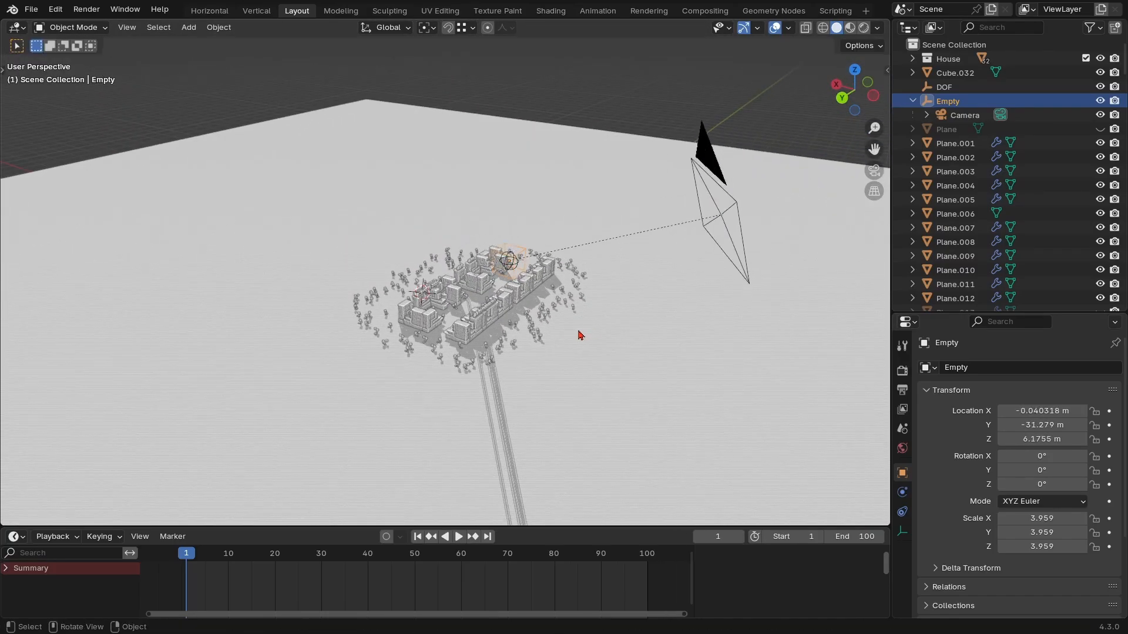
key("KP_0")
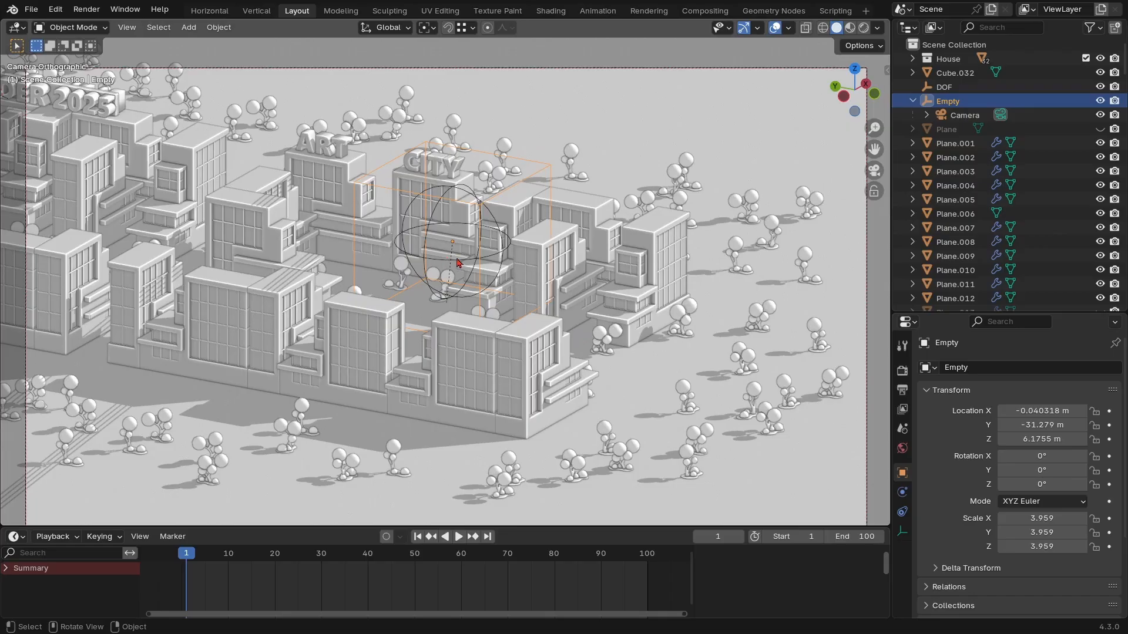
key("g")
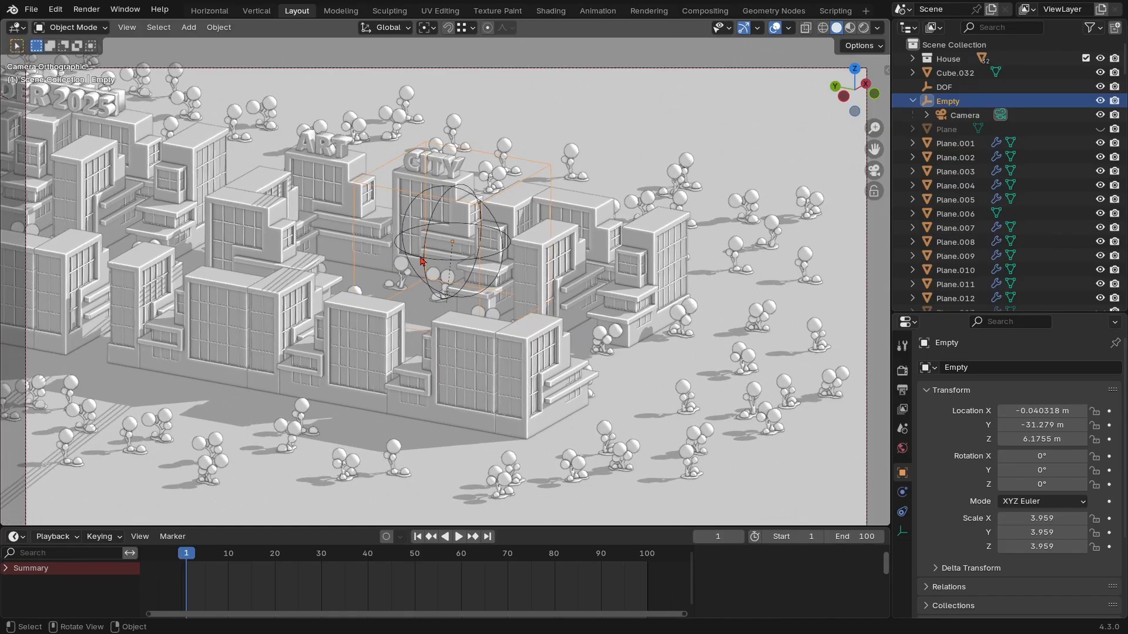
key("Escape")
key("x")
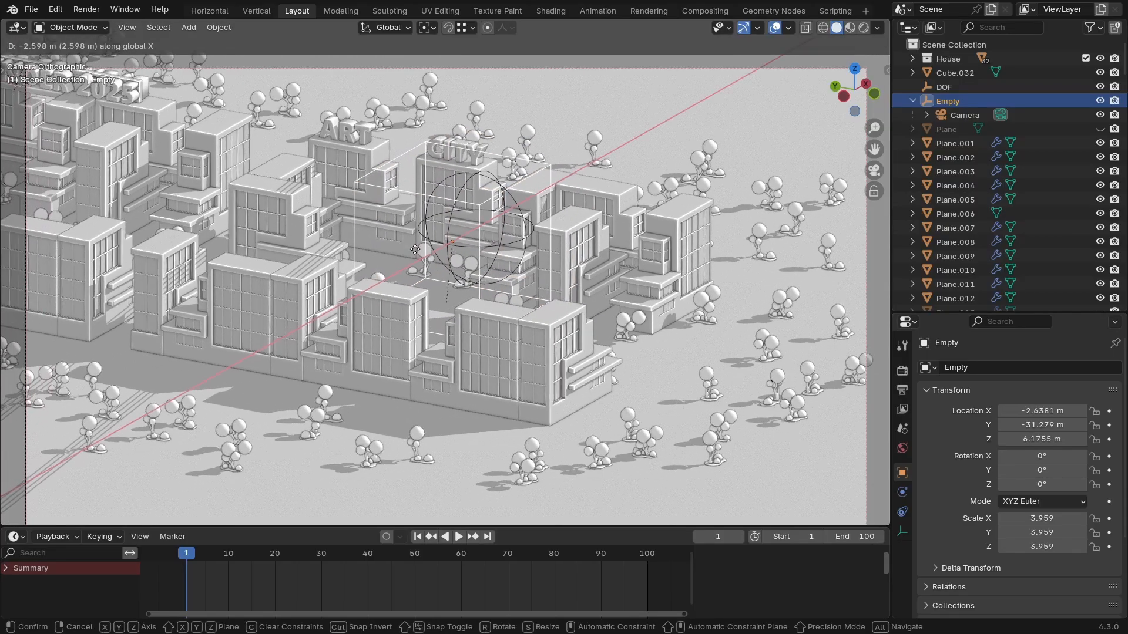
key("y")
left_click(394, 236)
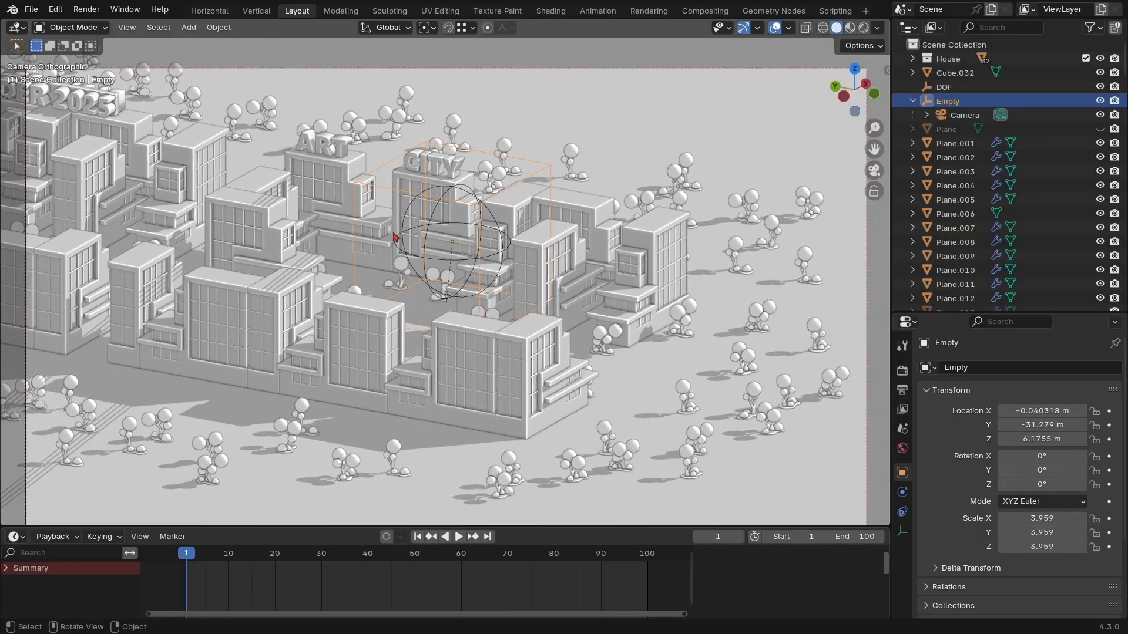
Parent the spherical DOF empty to the cube-shaped Empty as Object with Keep Transform
left_click(464, 263)
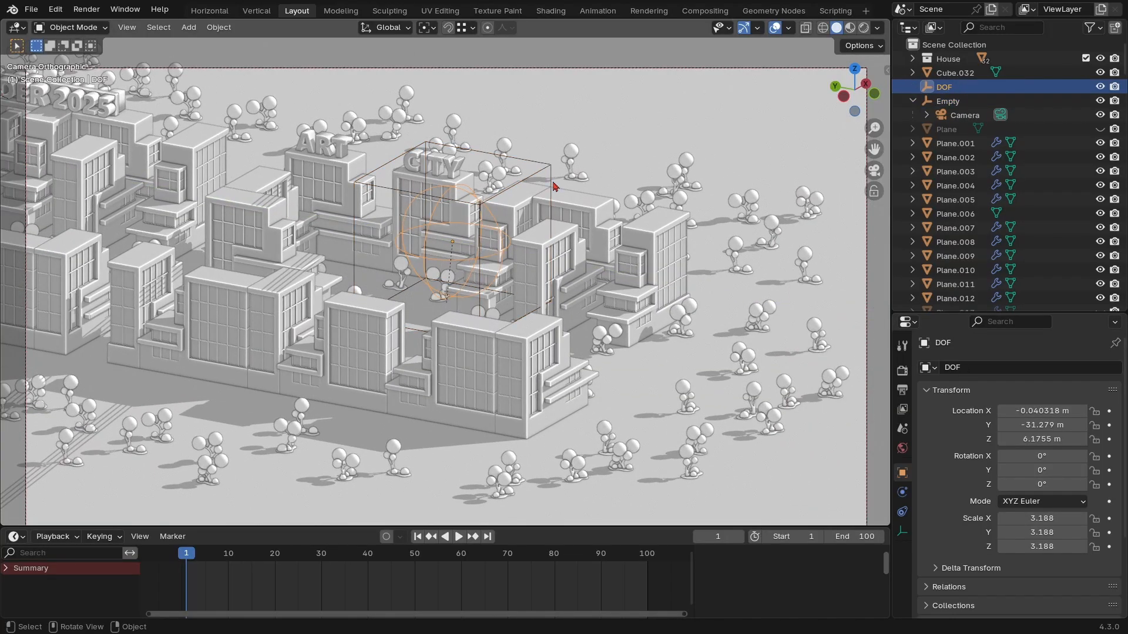
left_click(539, 169, "shift")
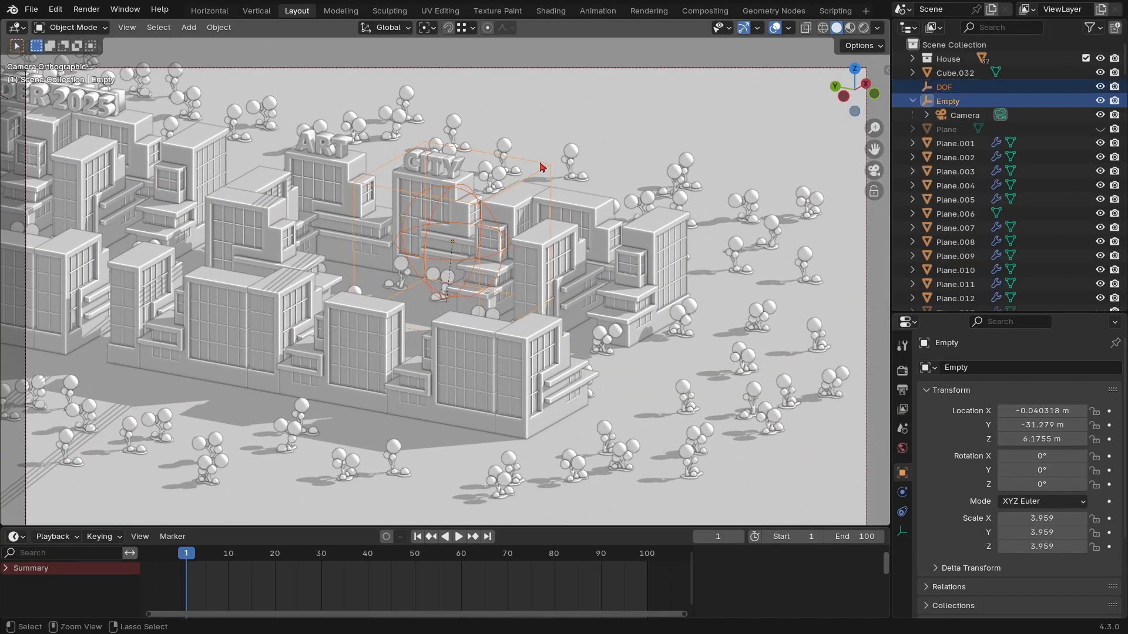
key("ctrl+p")
left_click(481, 176)
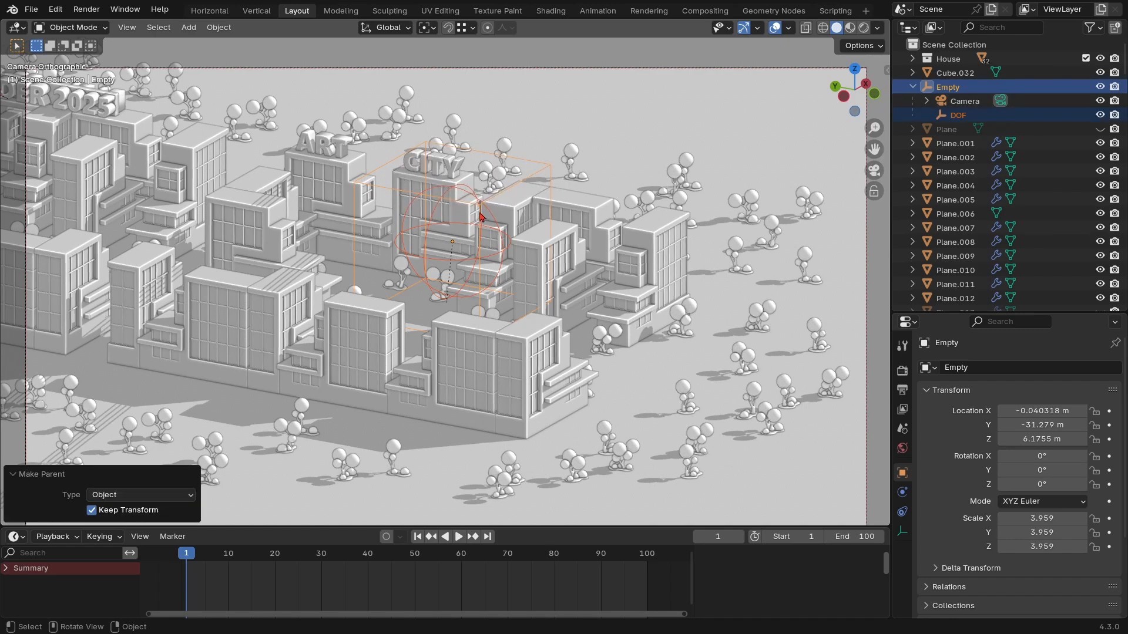
left_click(487, 230)
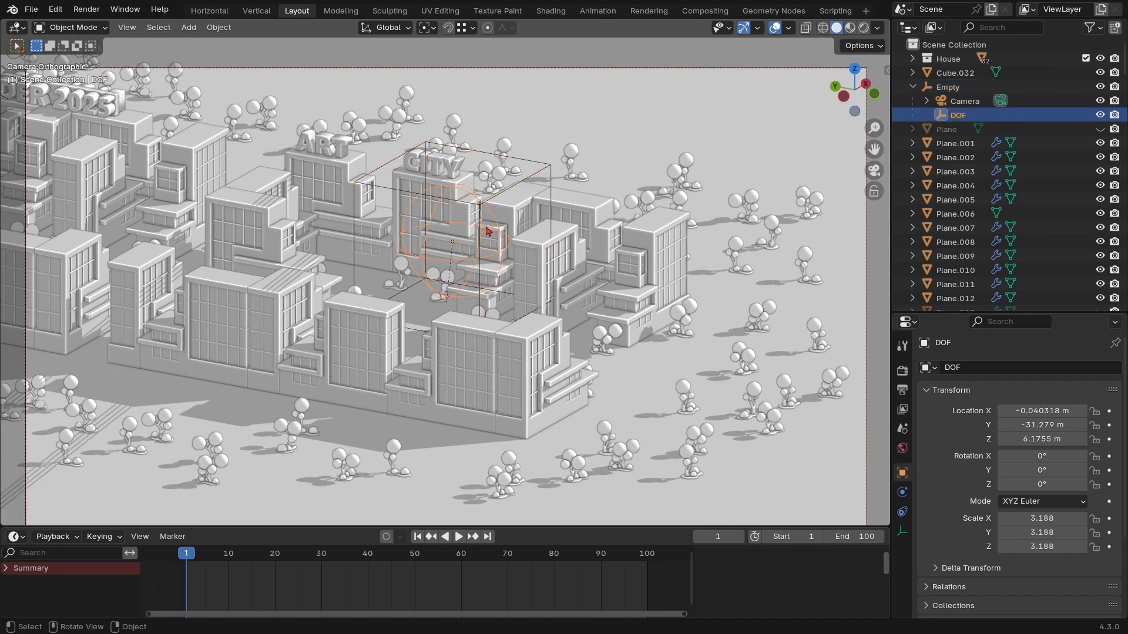
Set the cube-shaped Empty's Y location to -39.319 m and insert a single keyframe for it at frame 1
left_click(528, 179)
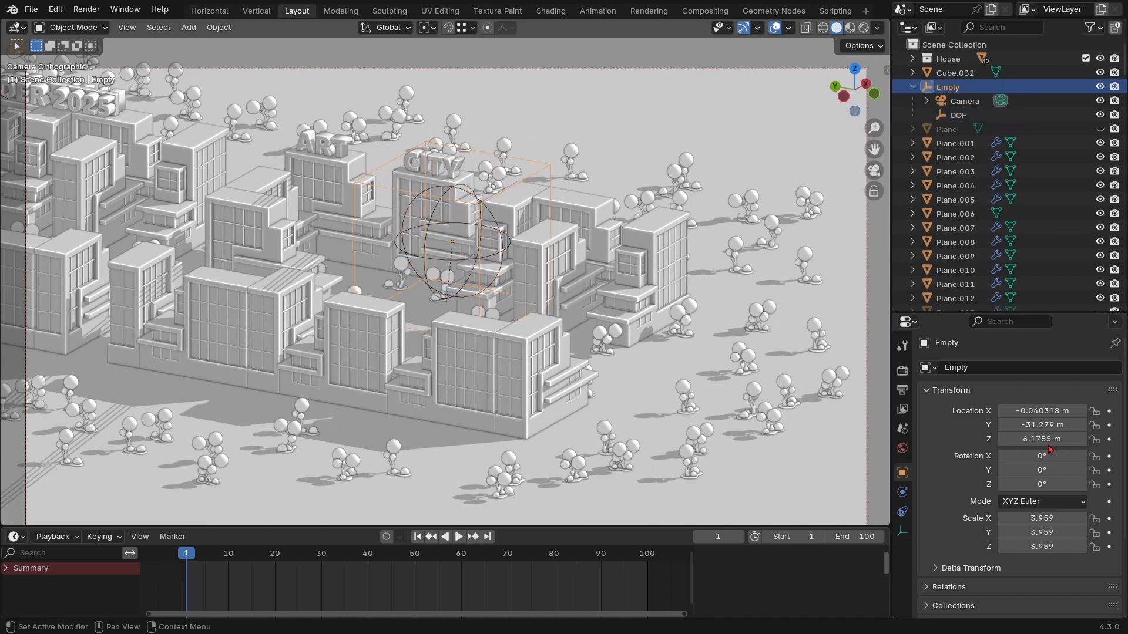
left_click_drag(1051, 424, 993, 424)
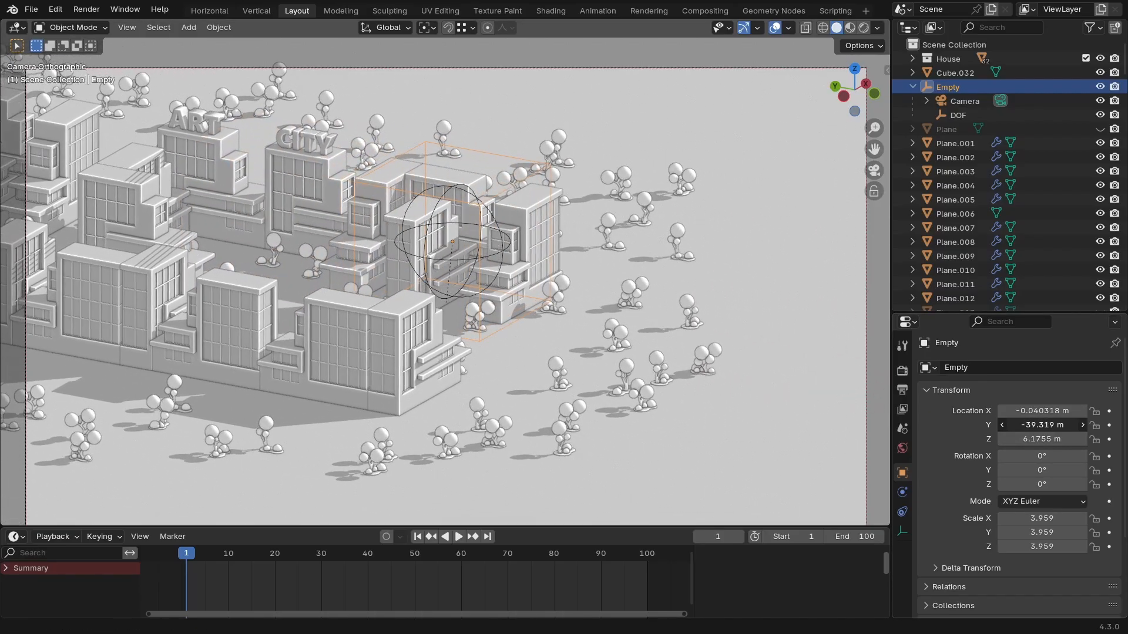
right_click(1054, 425)
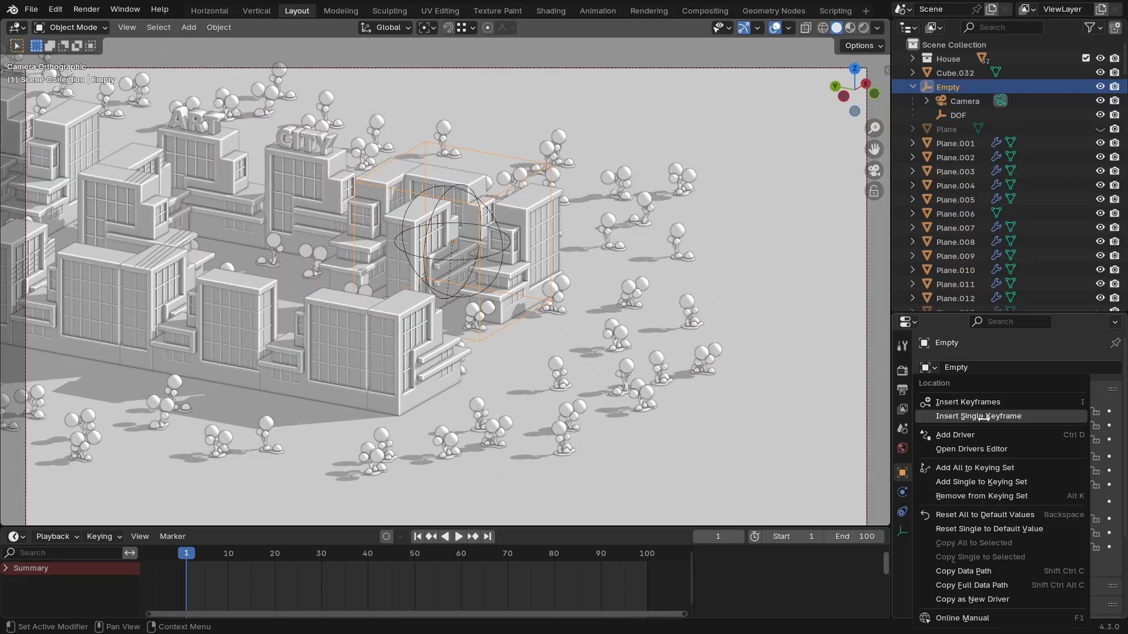
left_click(982, 417)
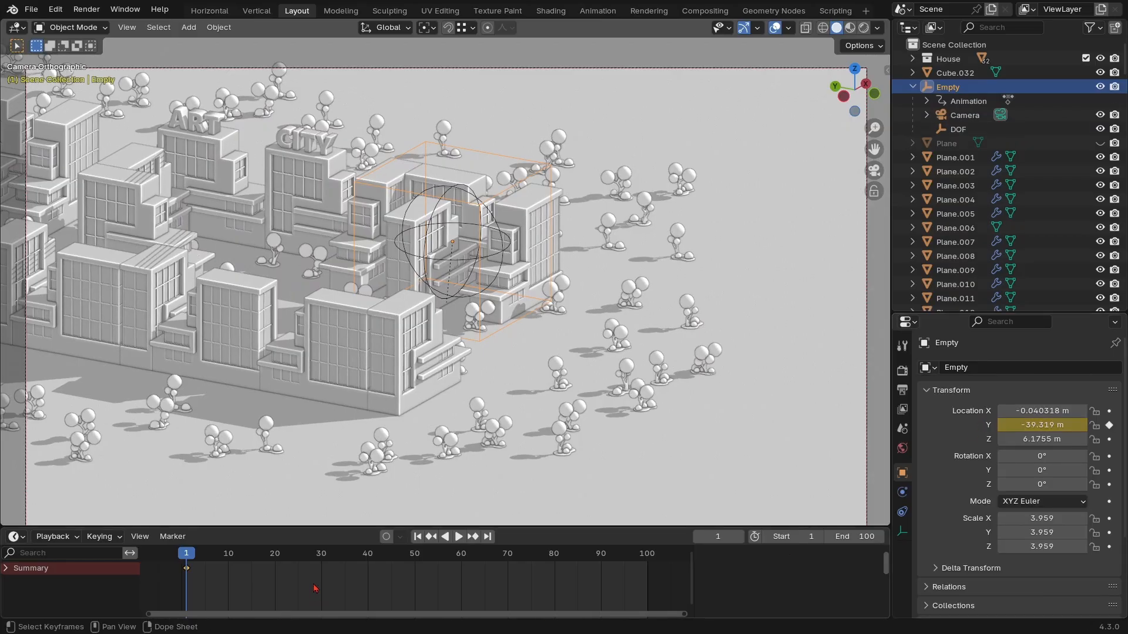
At frame 100, set the Empty's Y location to 9.5407 m and keyframe it
left_click(487, 537)
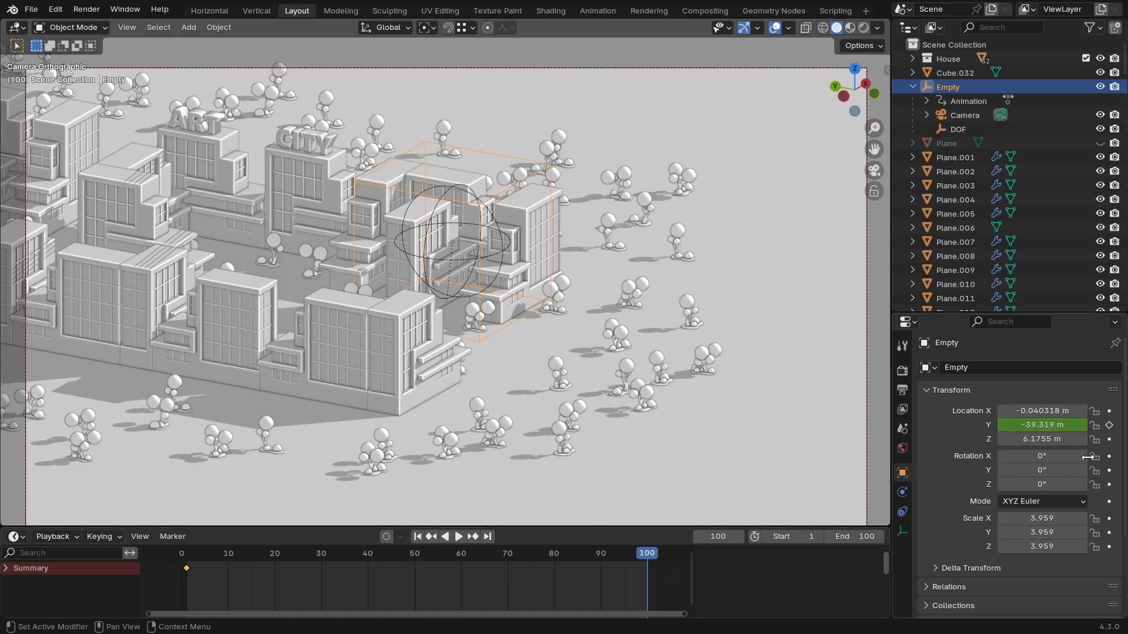
left_click_drag(1034, 425, 1127, 424)
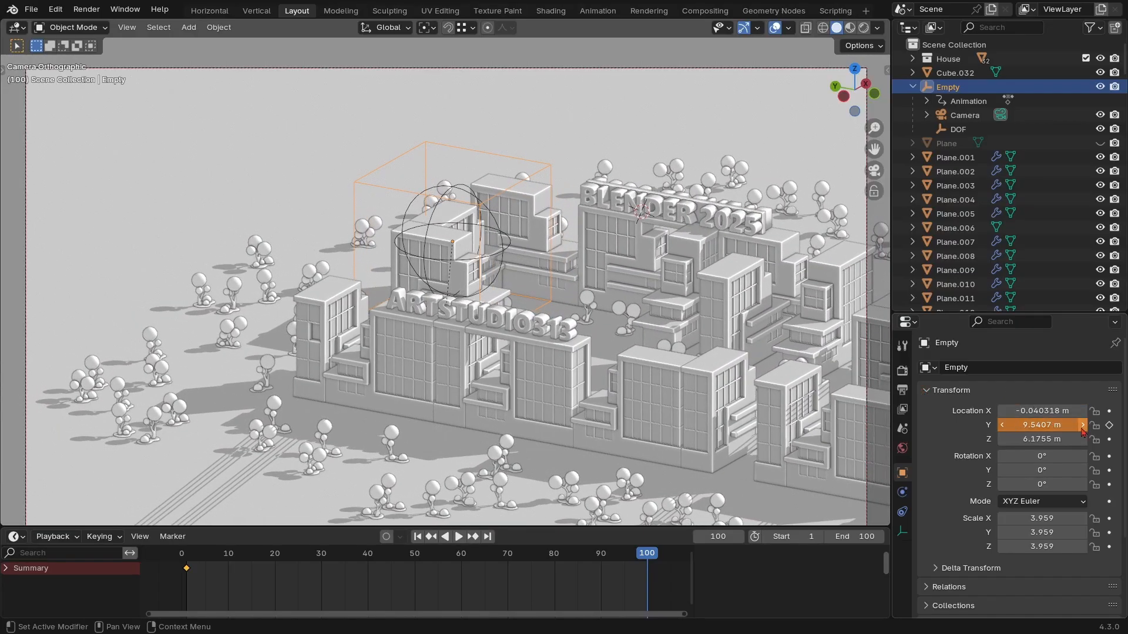
left_click(1109, 426)
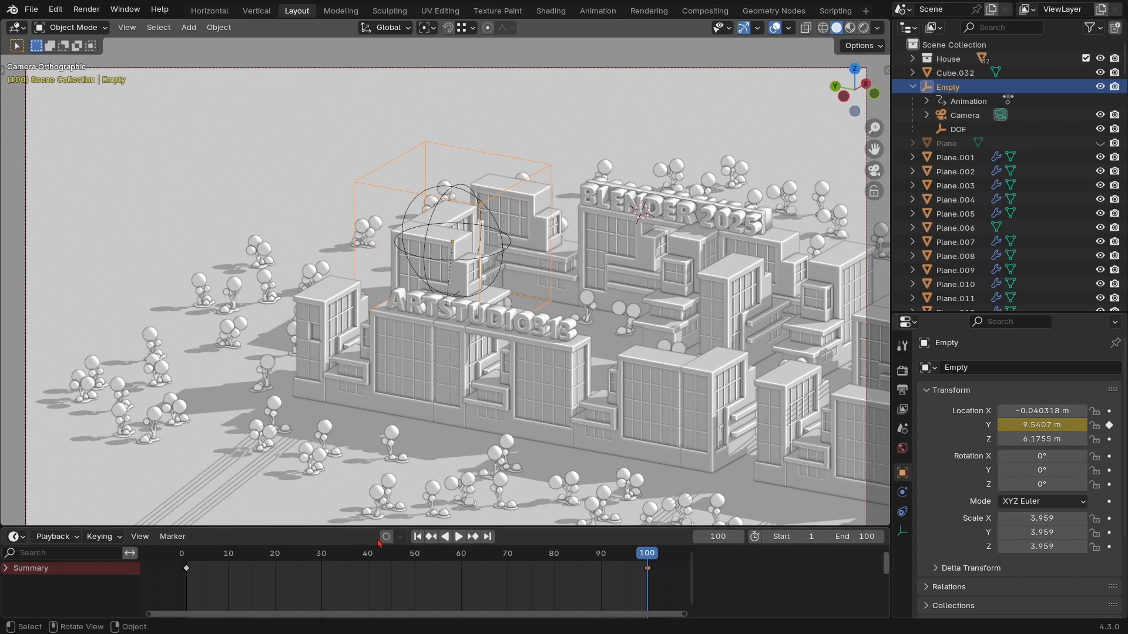
Play back the camera's travel along the city, then stop the animation
key("space")
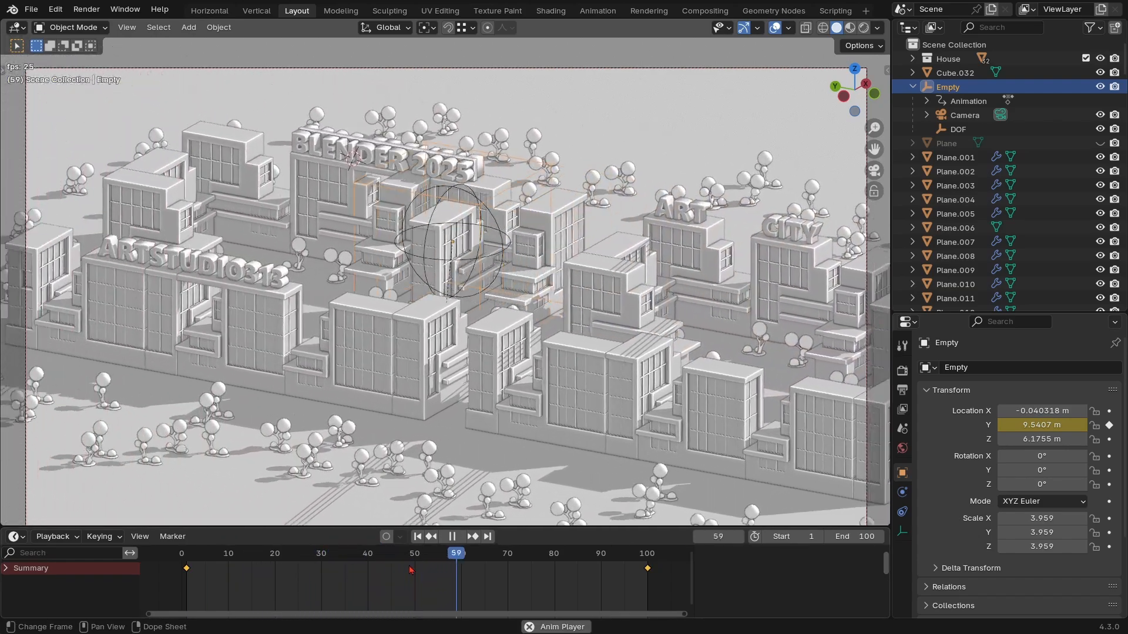
key("space")
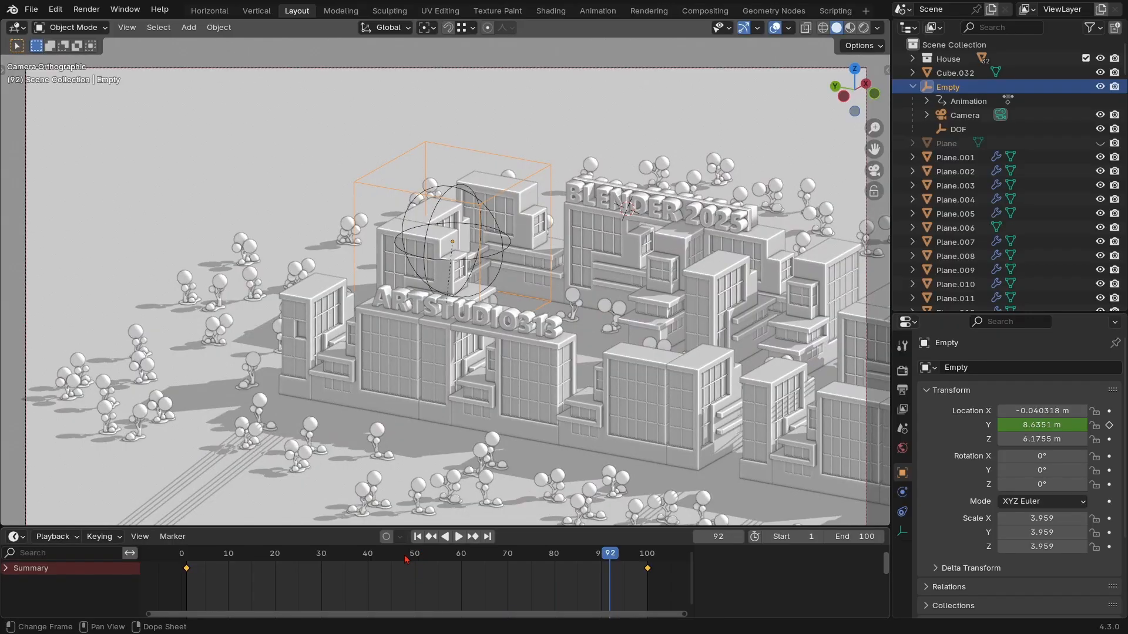
At frame 1, set the Empty's Y location to -26.929 m, replace its single keyframe and play back the animation
left_click_drag(446, 558, 186, 566)
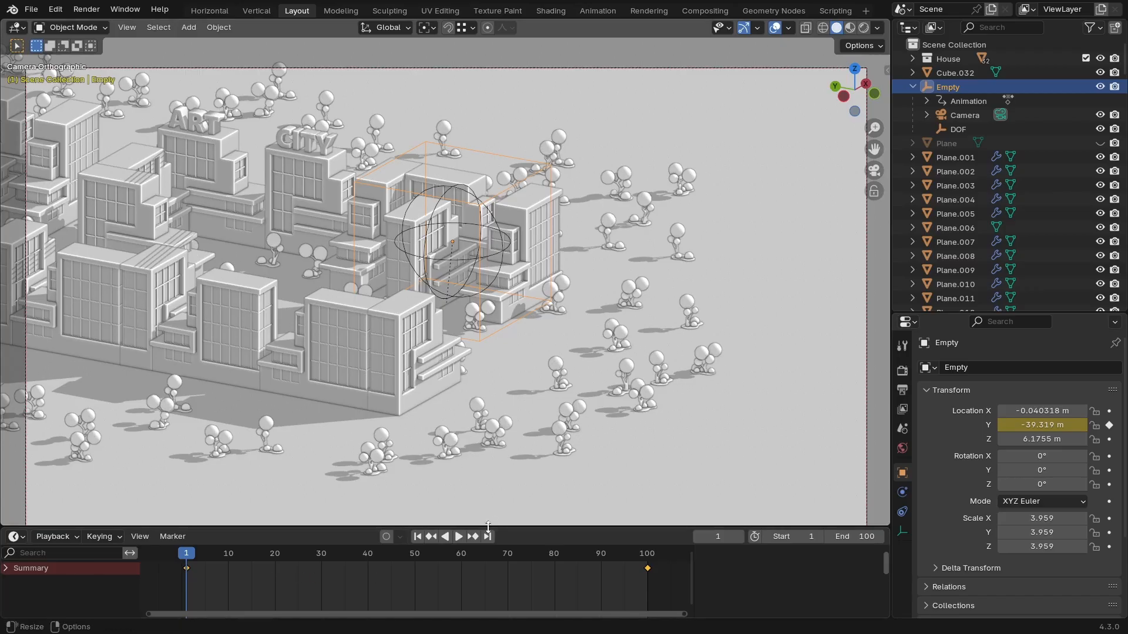
left_click(431, 536)
left_click_drag(1041, 425, 1089, 429)
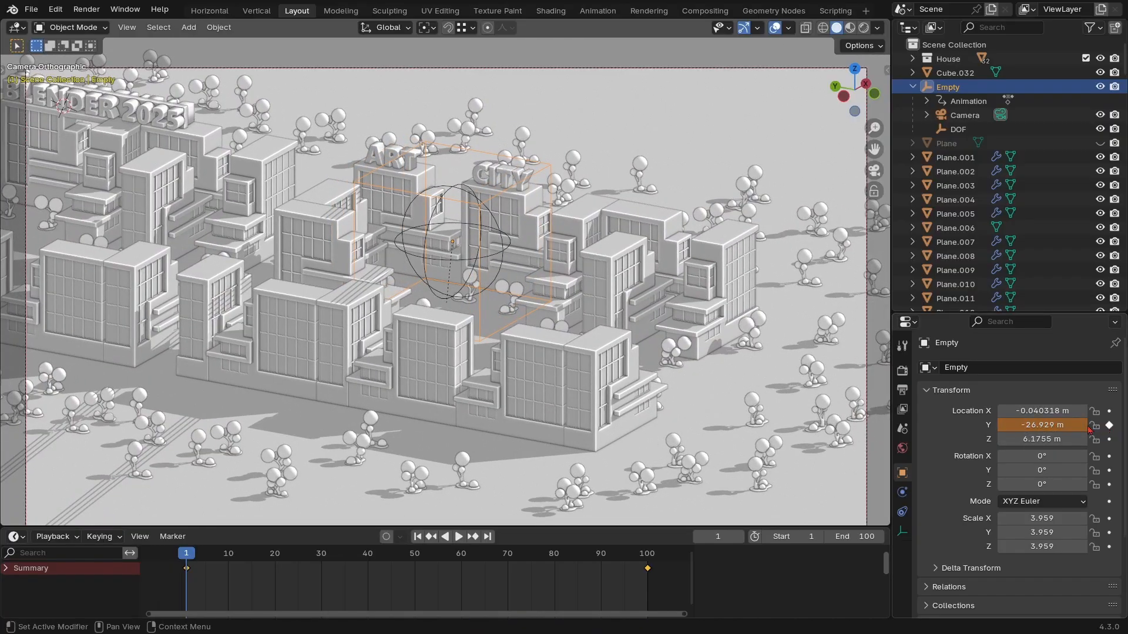
right_click(1011, 425)
left_click(974, 356)
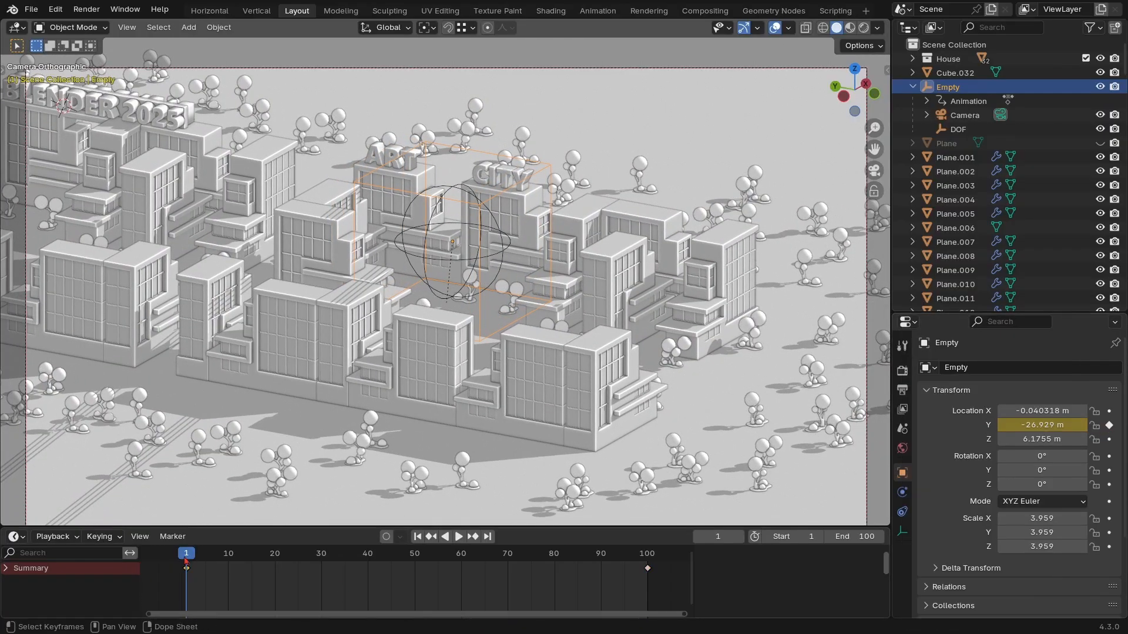
key("space")
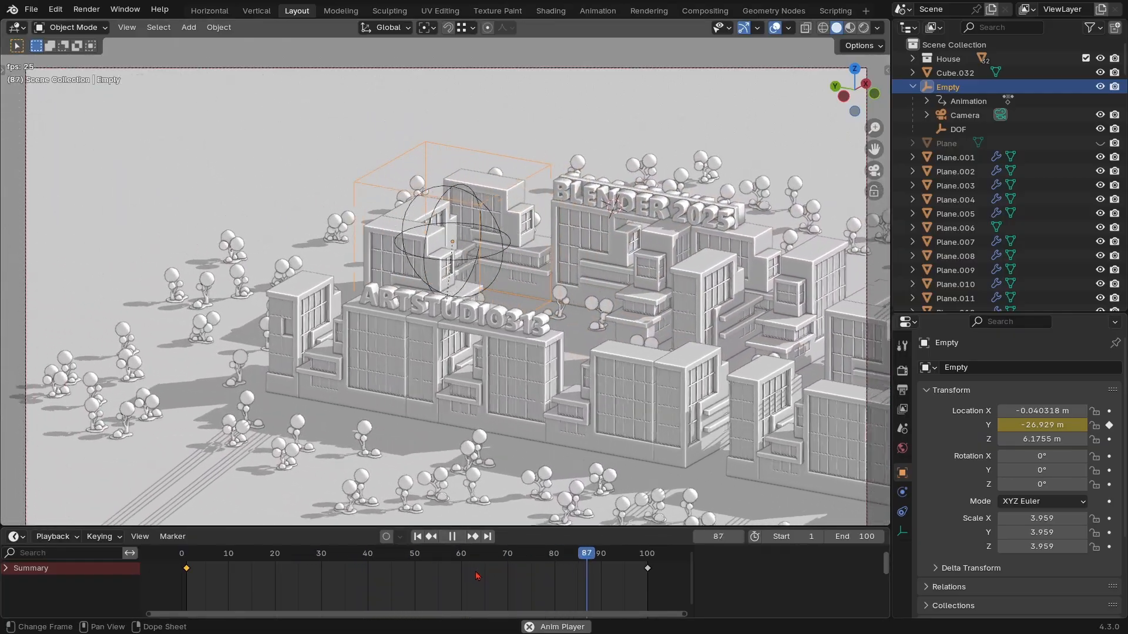
key("space")
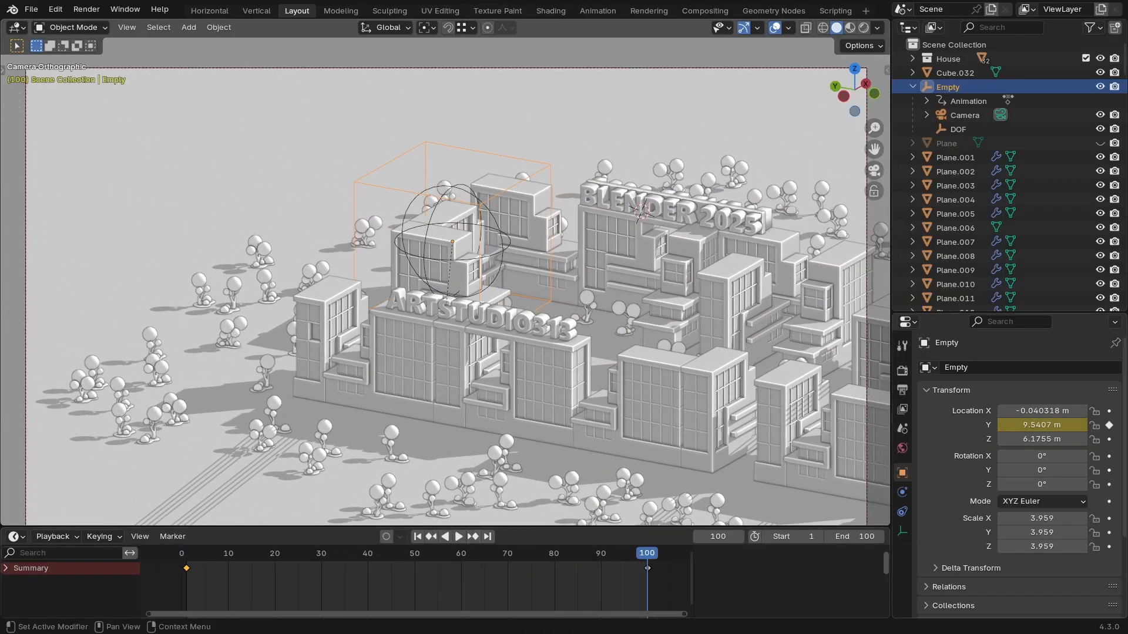
At frame 100, set the Empty's Y location to 1.0907 m and replace its single keyframe
left_click(474, 537)
left_click_drag(1042, 425, 965, 425)
right_click(1042, 425)
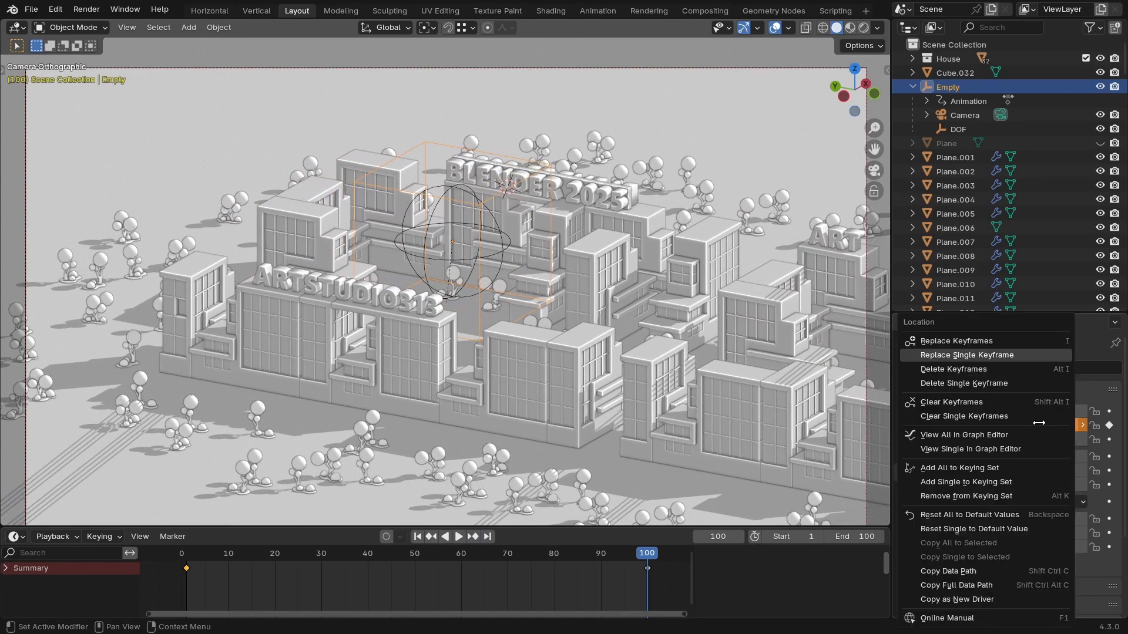
left_click(963, 356)
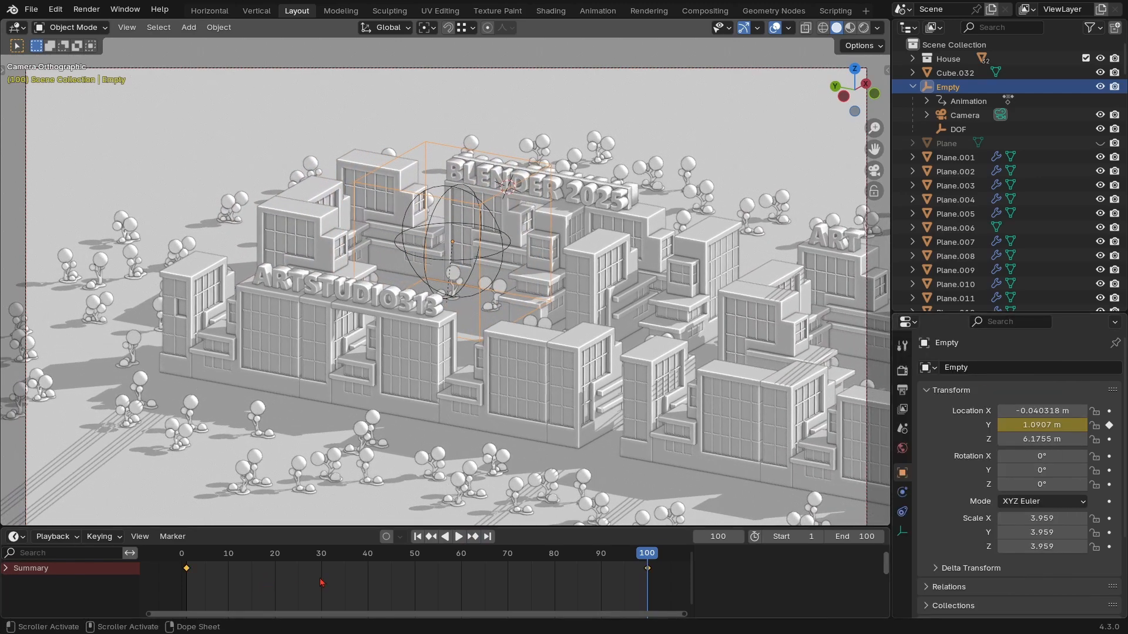
Enlarge the animation area below the viewport and switch it to the Graph Editor
key("ctrl+Tab")
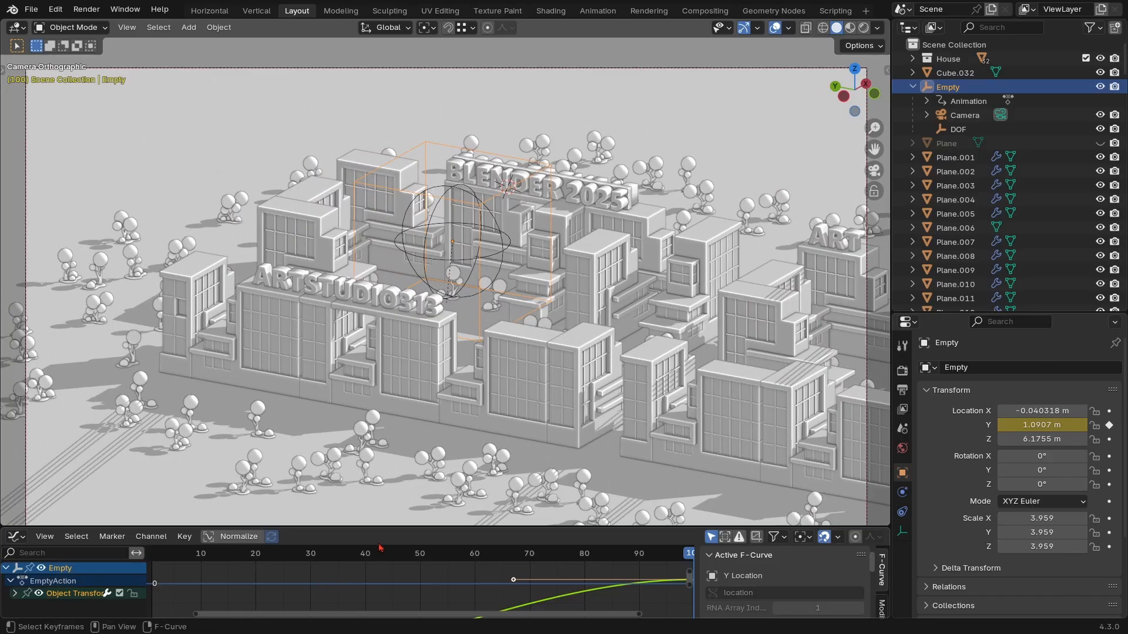
left_click_drag(386, 528, 394, 456)
key("ctrl+Tab")
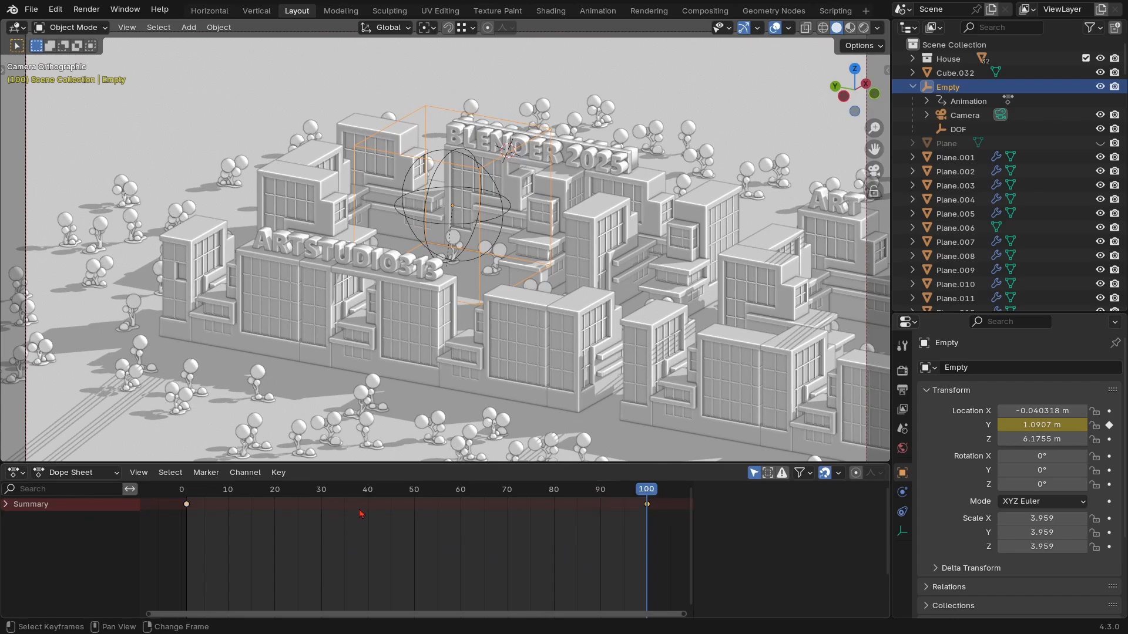
key("shift+F12")
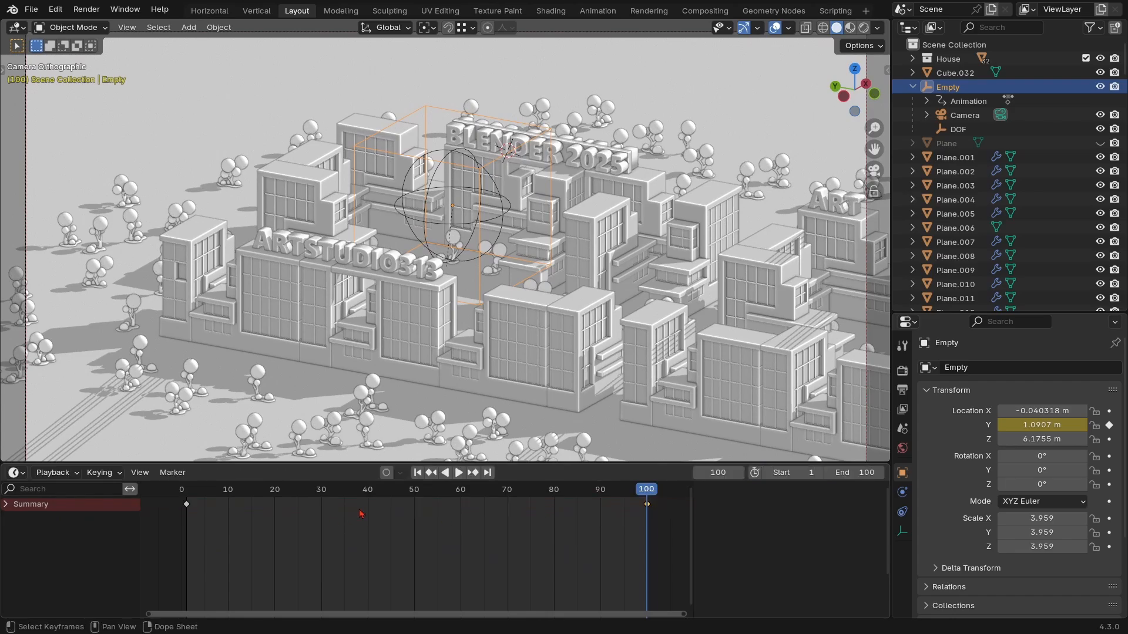
left_click_drag(257, 523, 144, 483)
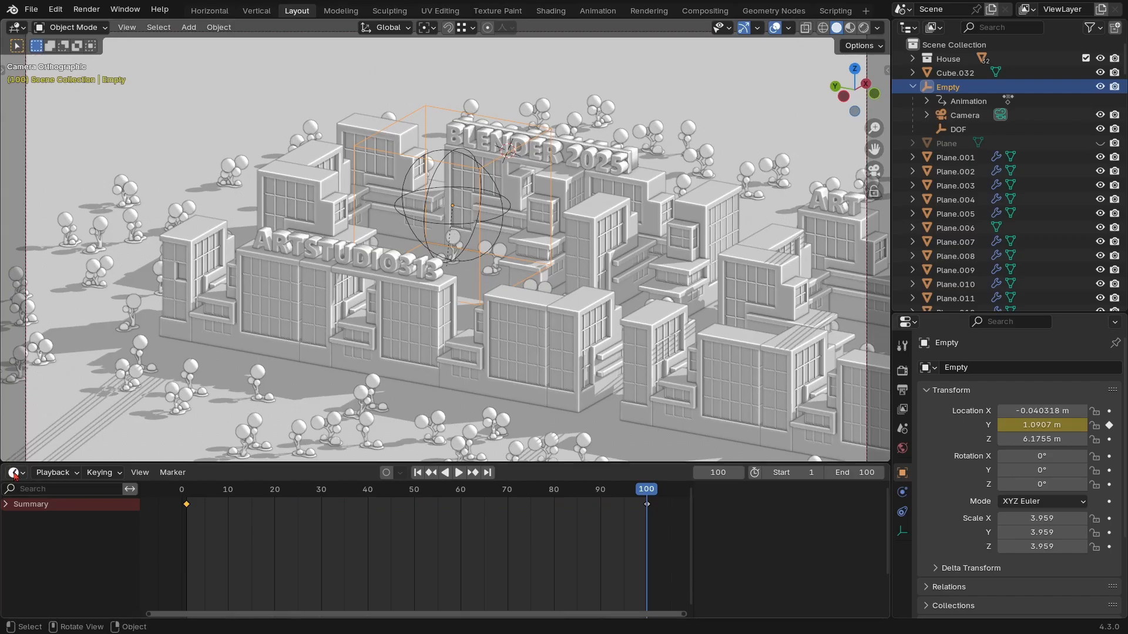
left_click(14, 473)
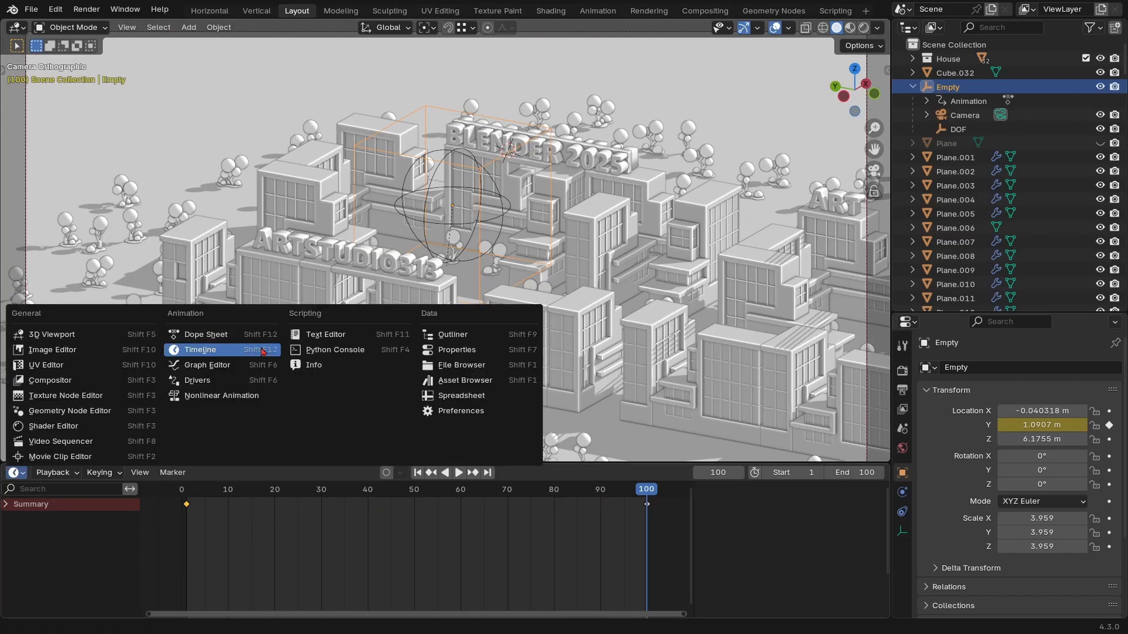
left_click(207, 365)
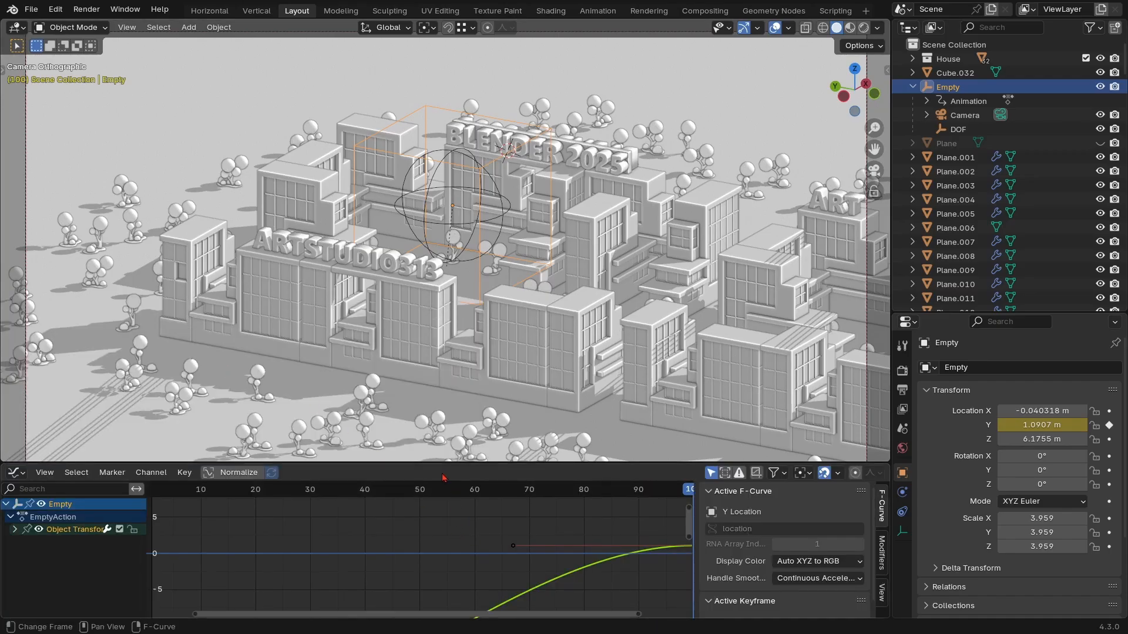
Normalize the display of the Empty's Y Location curve and set its keyframe interpolation to Linear
left_click(460, 546)
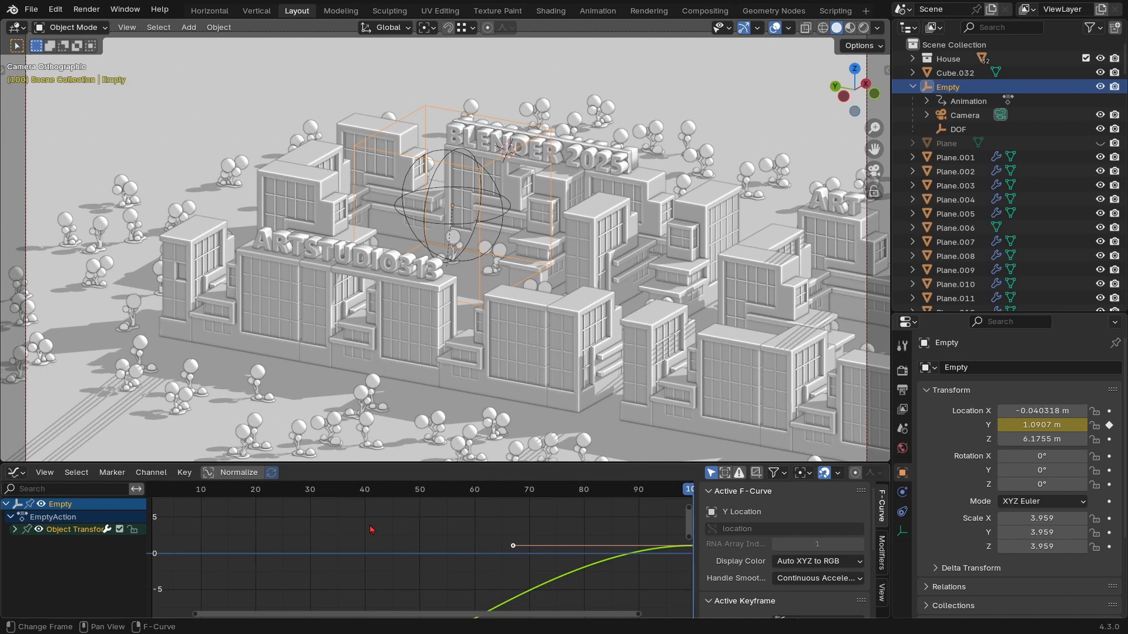
left_click(231, 472)
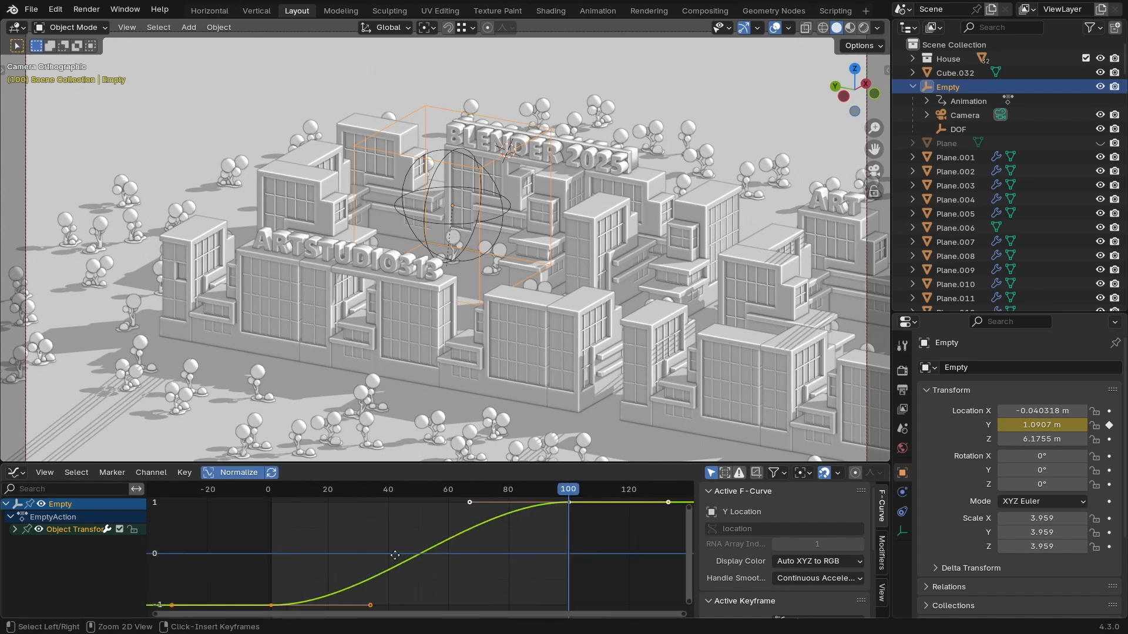
scroll(338, 539, "down", 5)
right_click(338, 538)
mouse_move(352, 530)
left_click(445, 463)
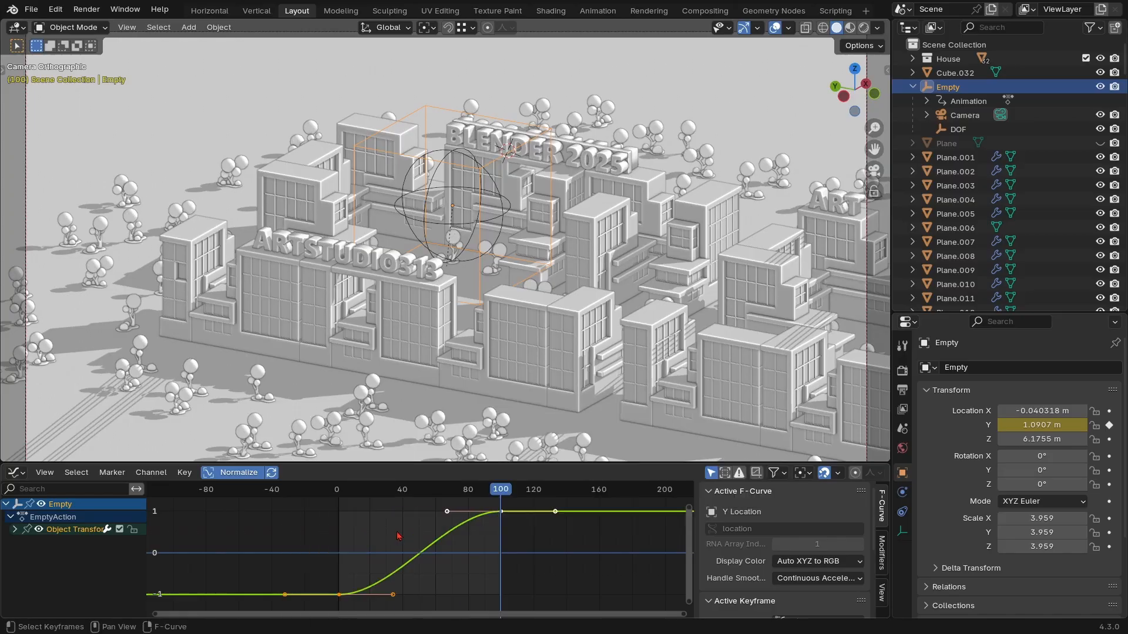
key("t")
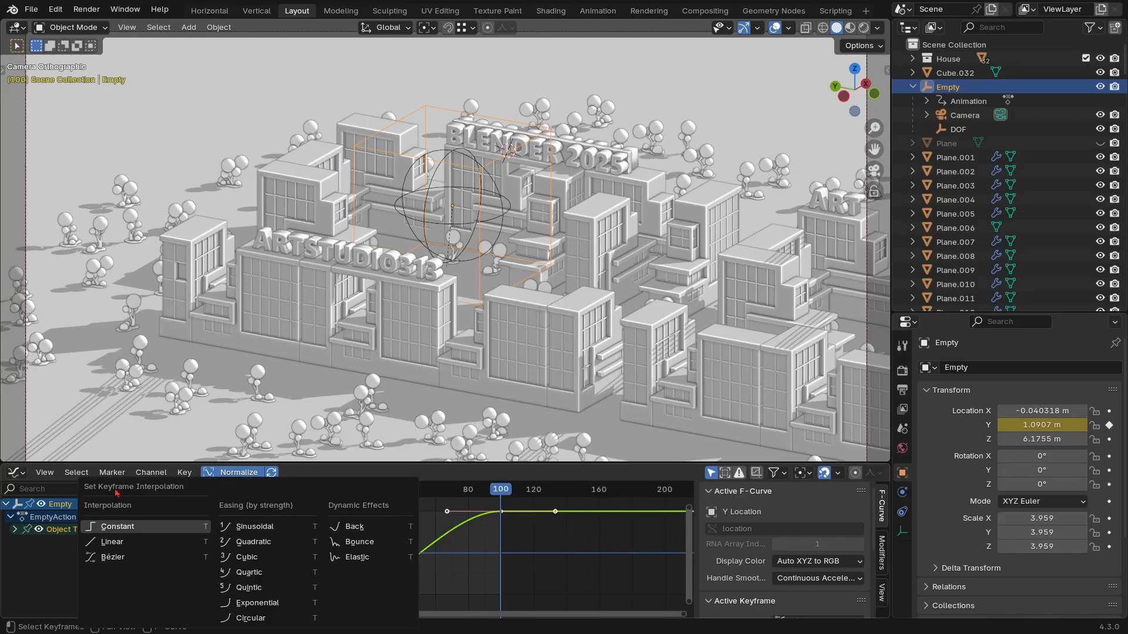
key("t")
key("t")
left_click(97, 542)
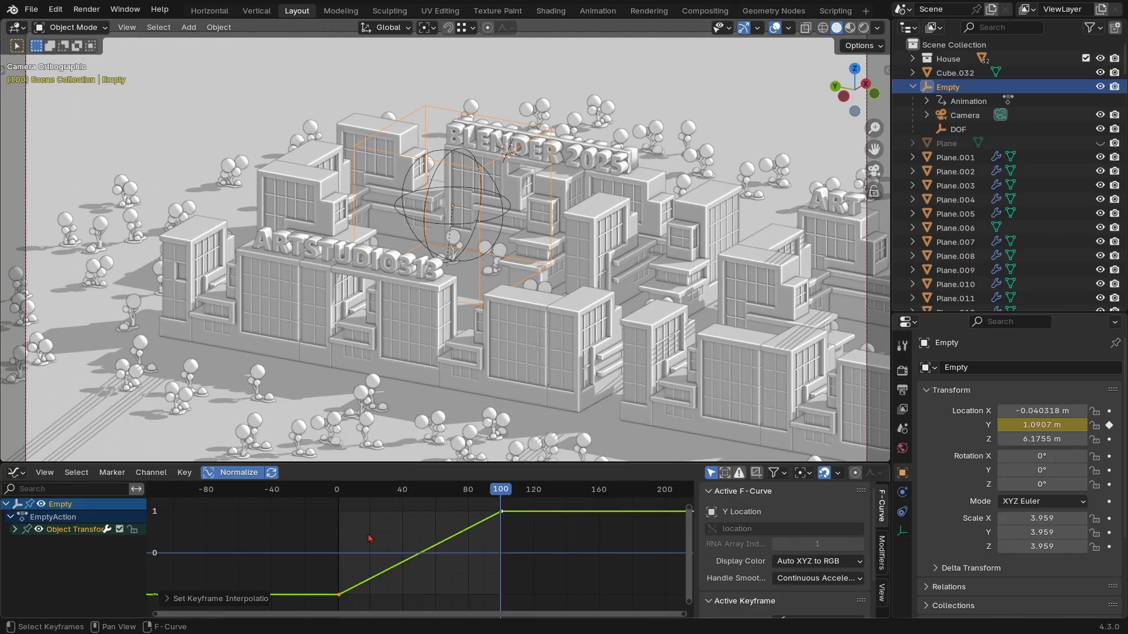
Play back the linear camera motion briefly and switch the Graph Editor back to the Dope Sheet
key("space")
key("space")
key("ctrl+Tab")
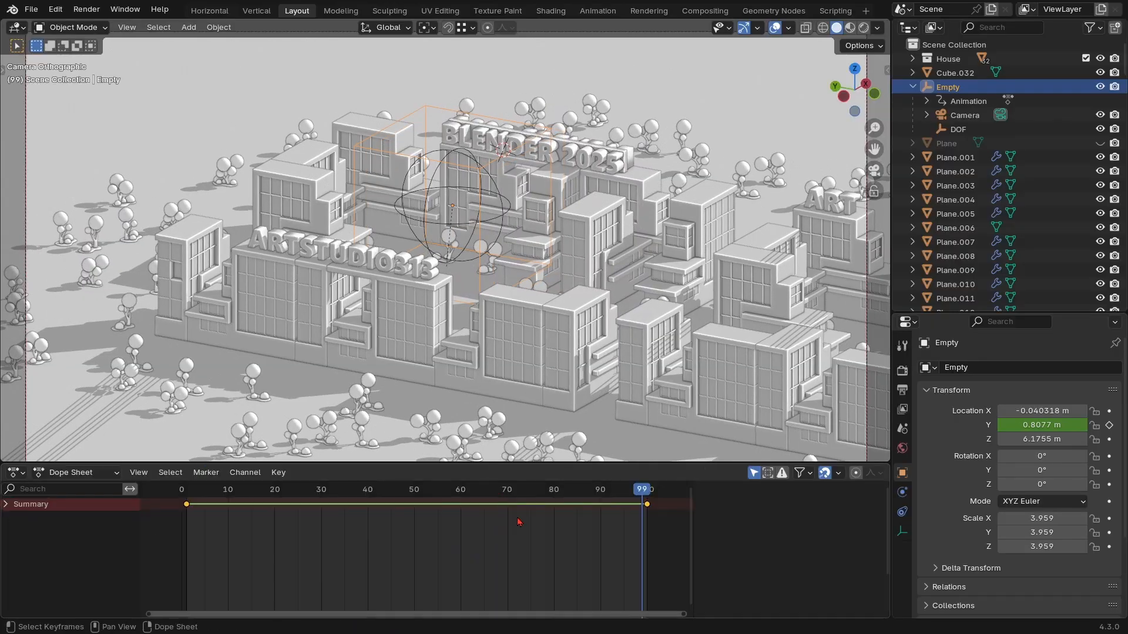
In the Timeline, go to frame 140 and set the animation's end frame to 140
scroll(518, 522, "down", 5)
left_click_drag(540, 490, 543, 514)
key("shift+F12")
left_click(854, 472)
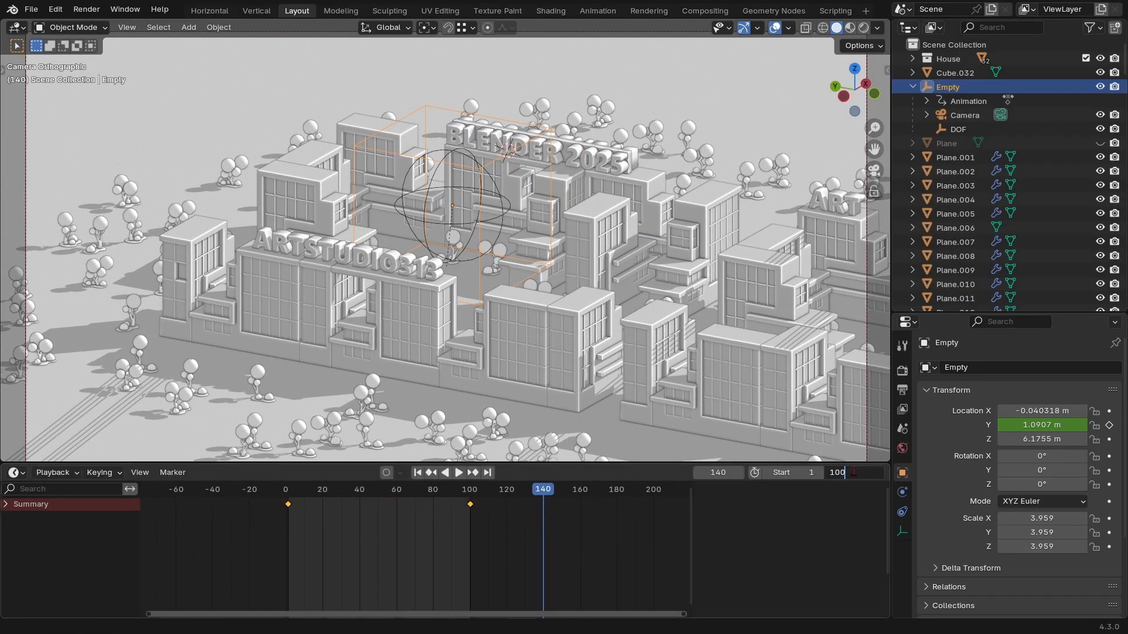
type("140")
key("Return")
Move the Empty's last keyframe from frame 100 to frame 140 and play back the slower camera travel
left_click(470, 504)
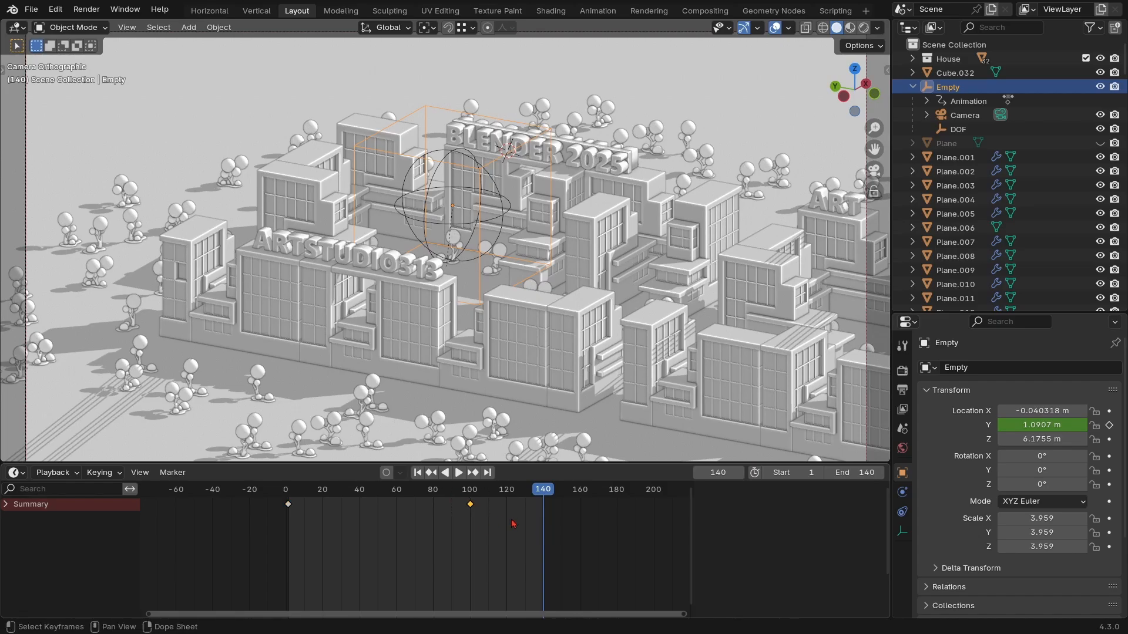
key("g")
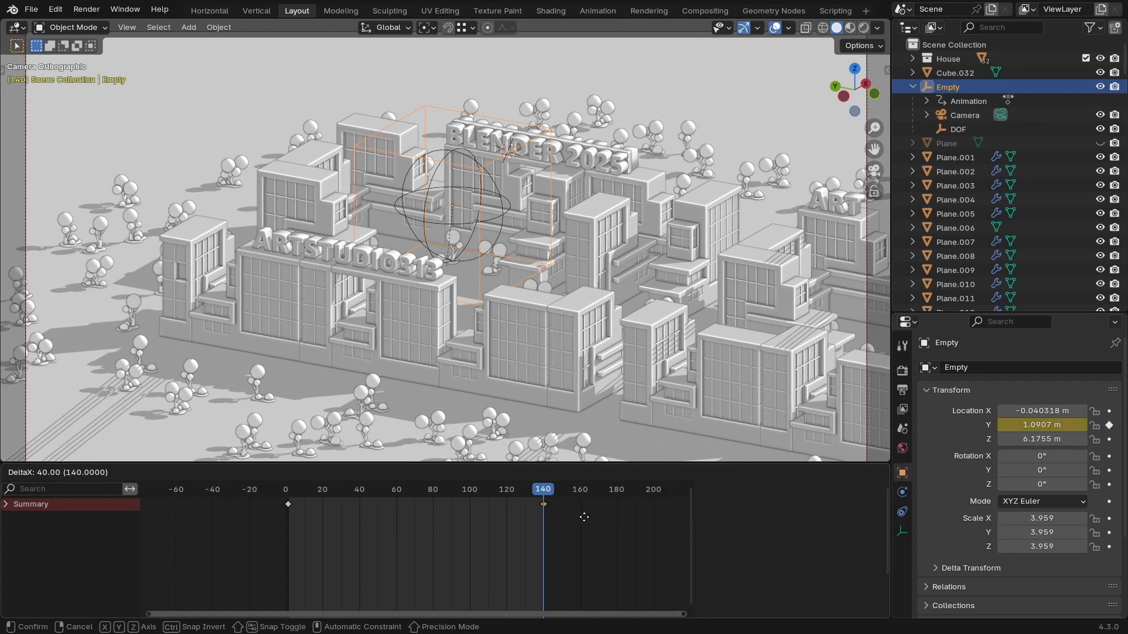
left_click(584, 517)
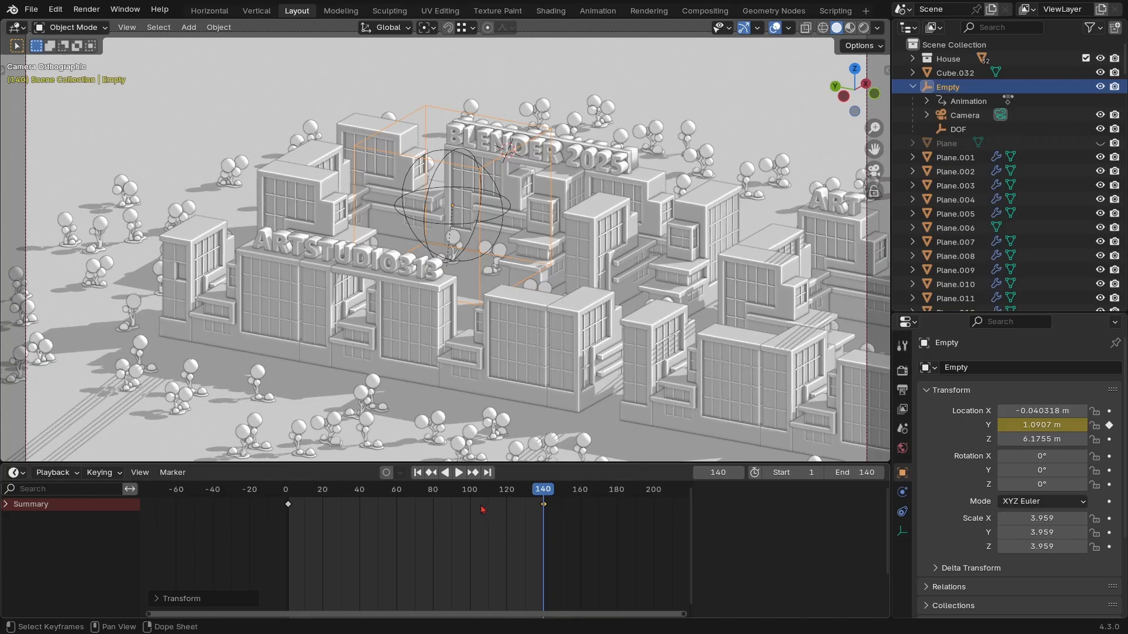
key("space")
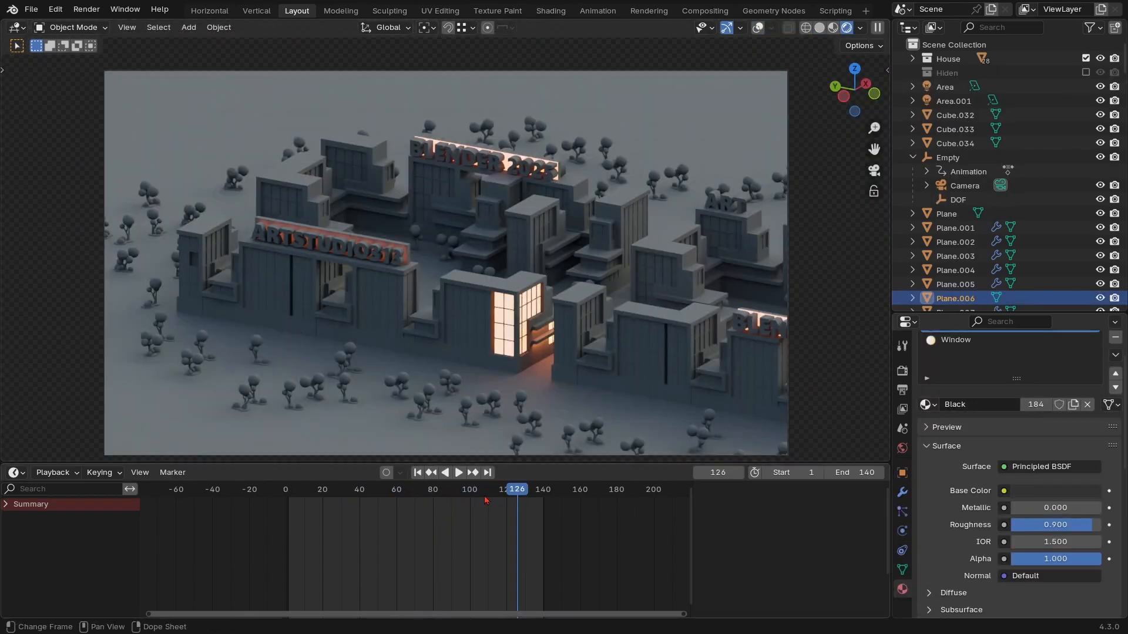
Return to frame 1, turn on the viewport overlays and select the cube-shaped Empty
left_click_drag(485, 500, 288, 500)
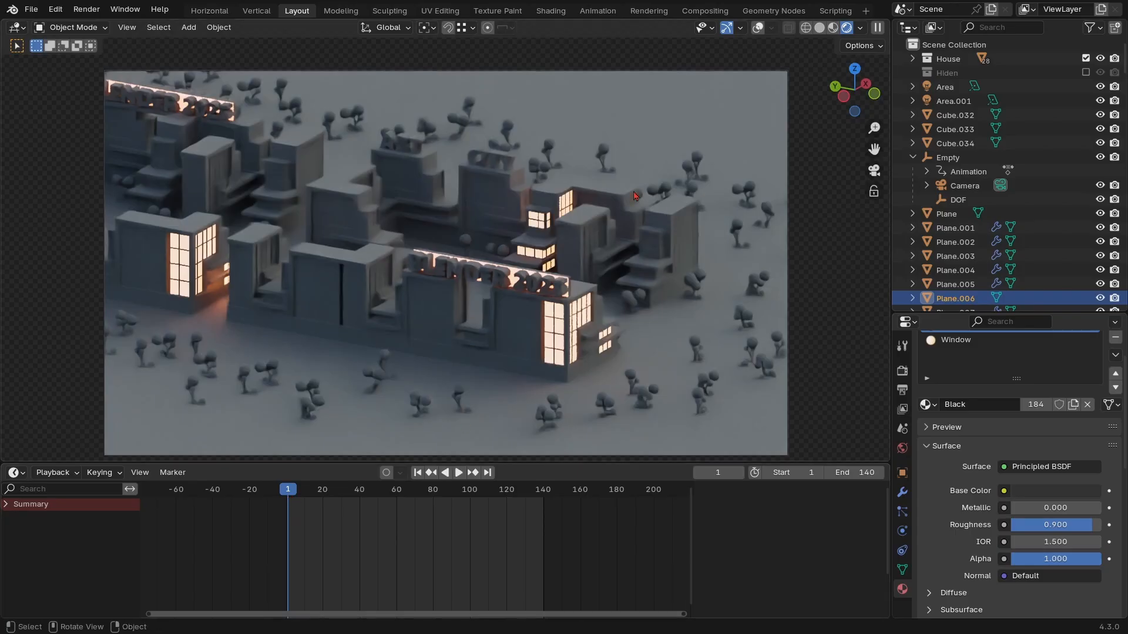
left_click(758, 29)
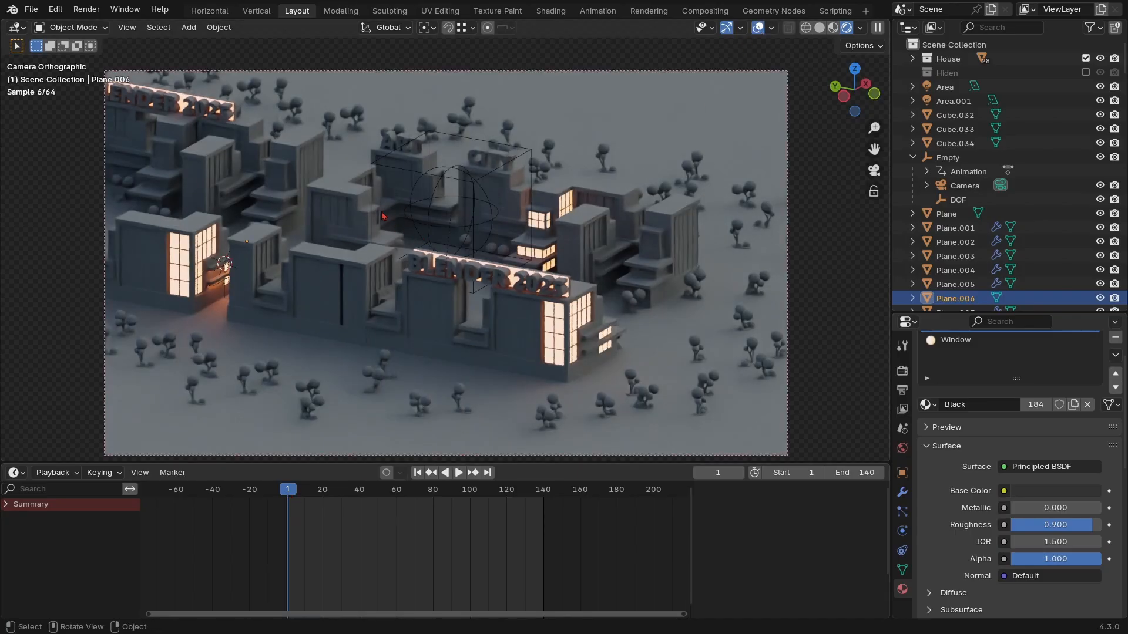
left_click(370, 205)
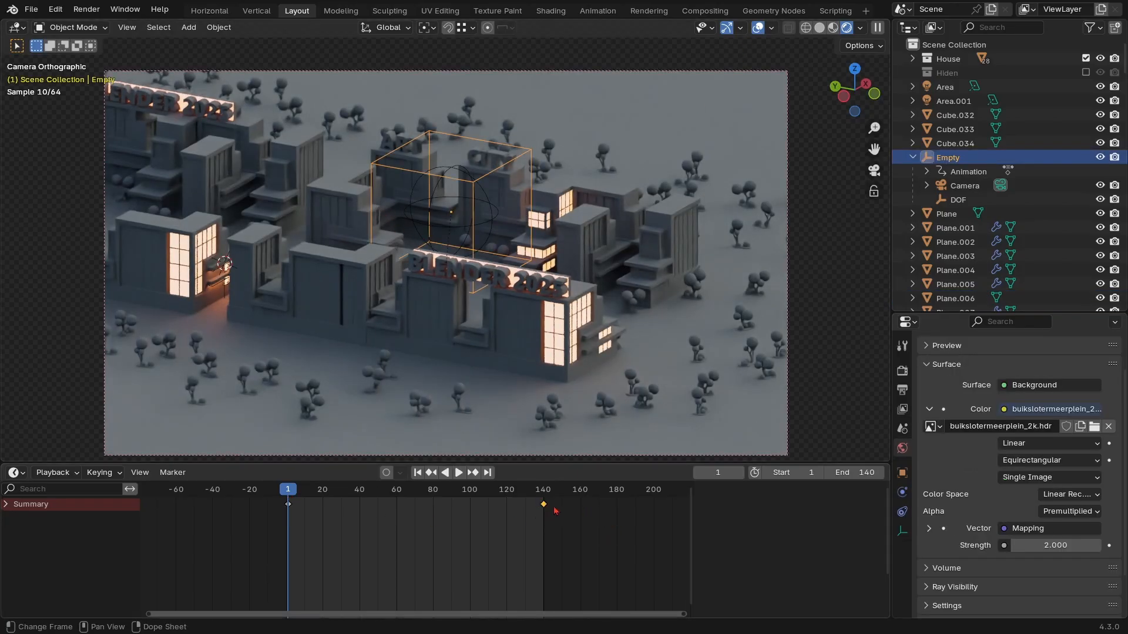
Play back the camera animation in the rendered view, then return to the first frame and save the file
key("space")
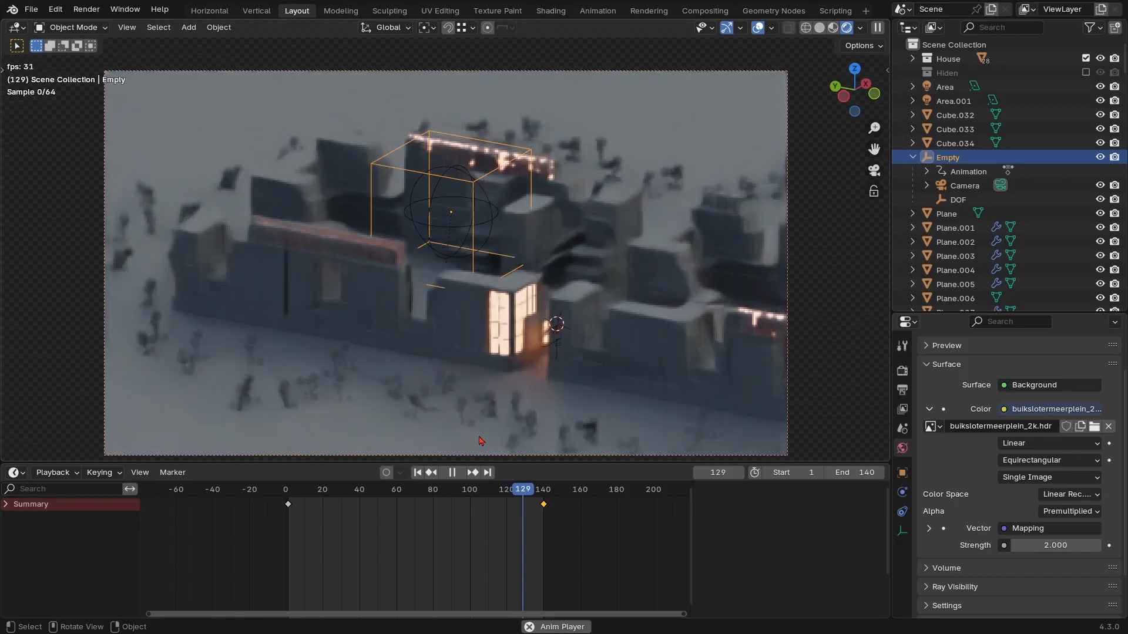
left_click(452, 472)
left_click(418, 472)
key("ctrl+s")
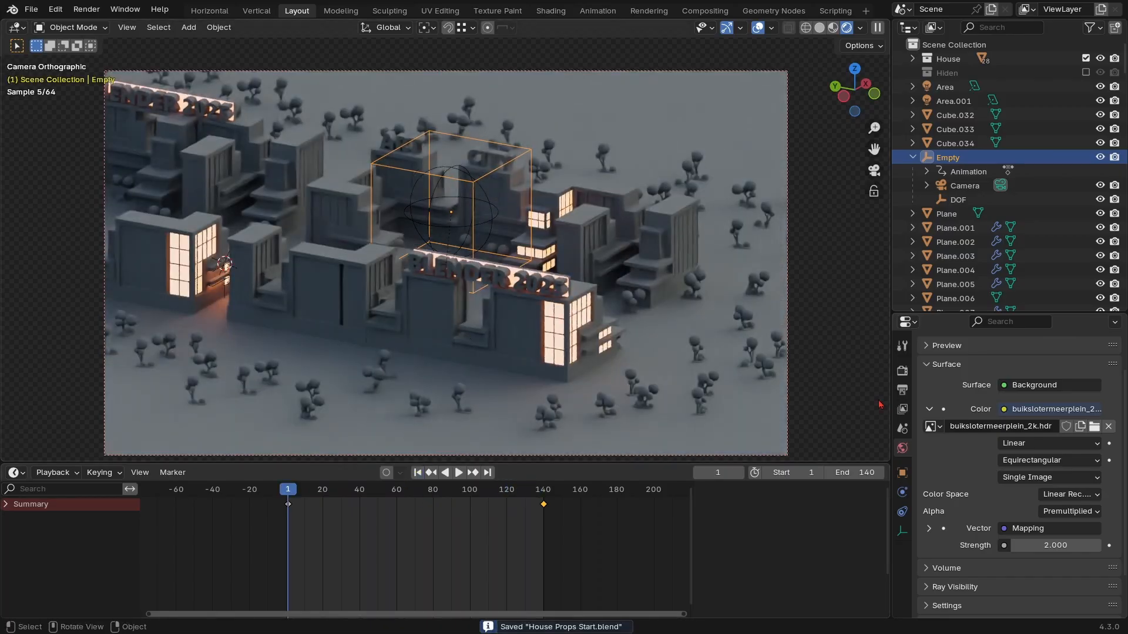
In the render settings, set the final render's maximum Cycles samples to 500
left_click(902, 371)
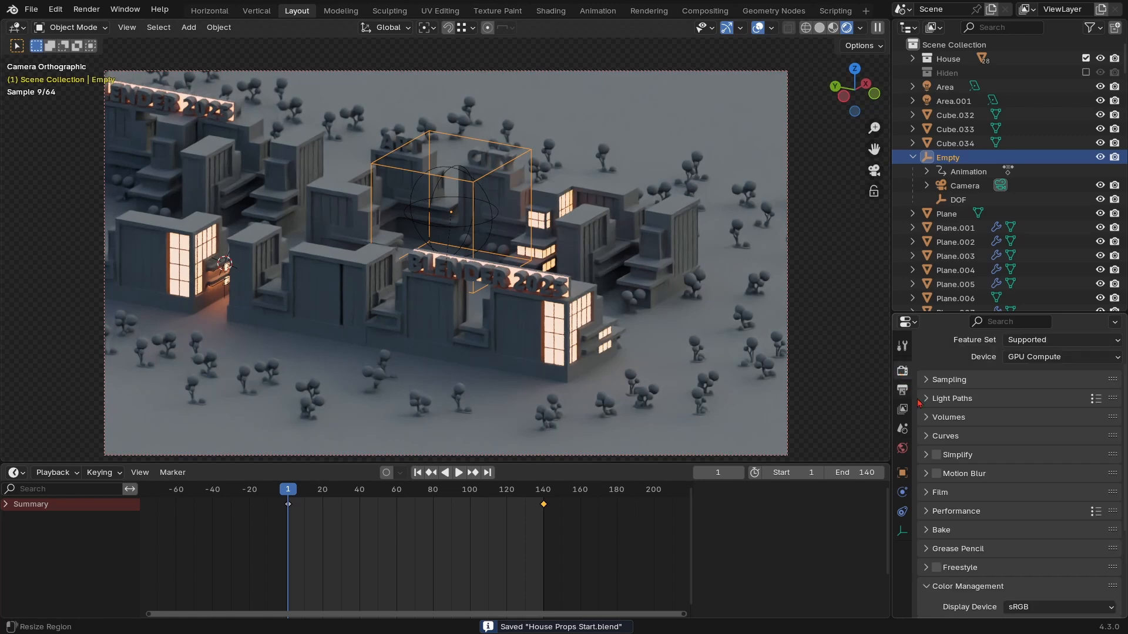
scroll(934, 432, "up", 2)
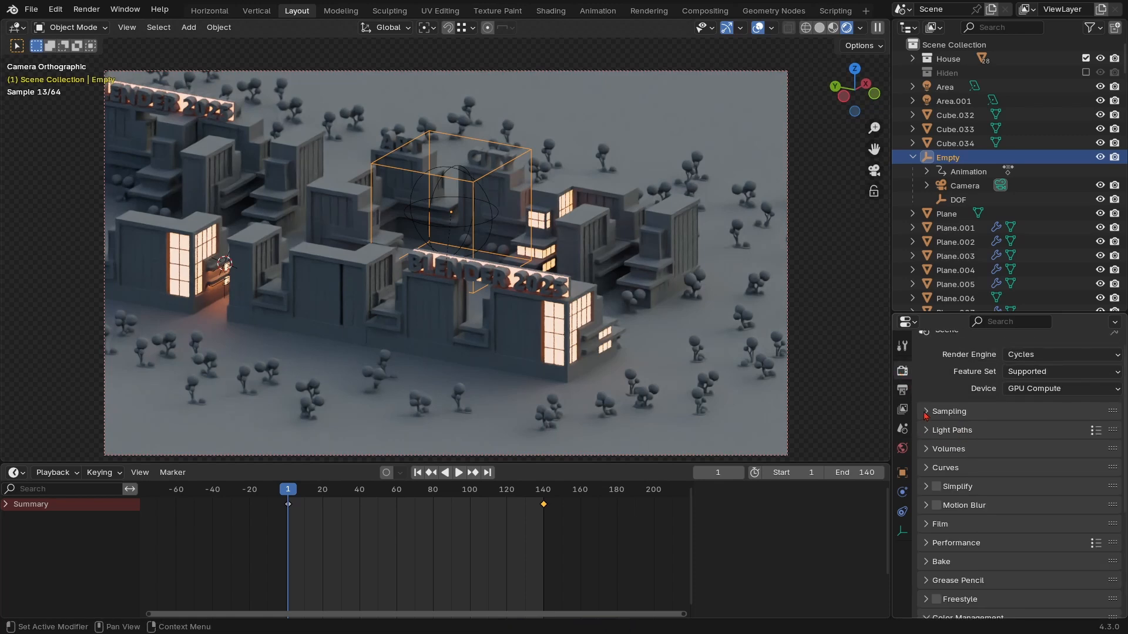
scroll(945, 429, "up", 1)
left_click(926, 425)
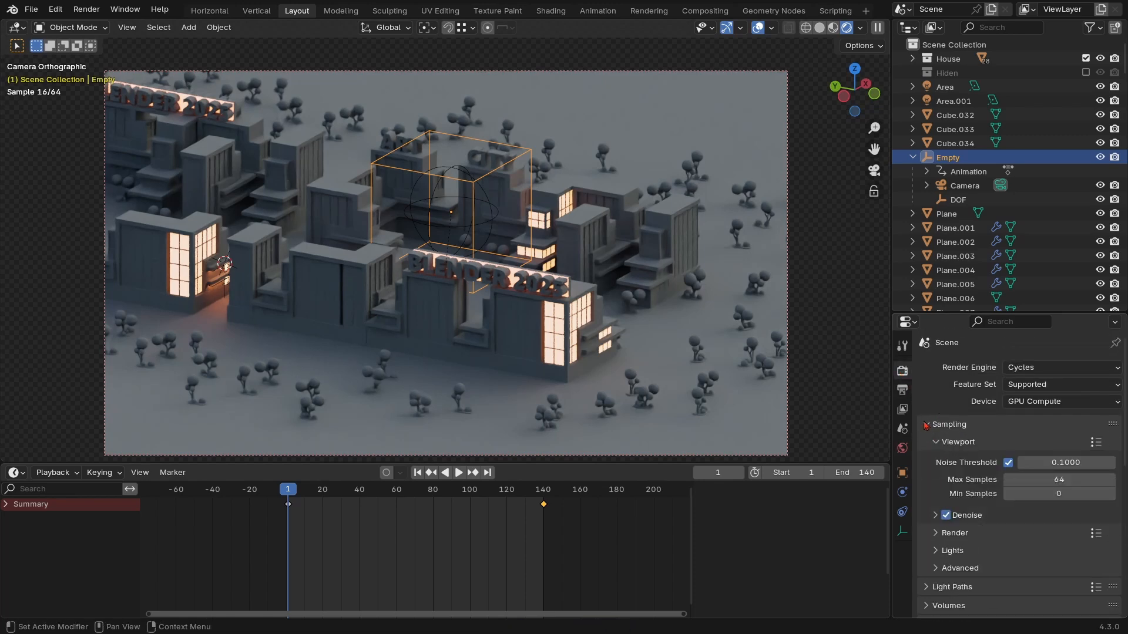
scroll(962, 488, "down", 4)
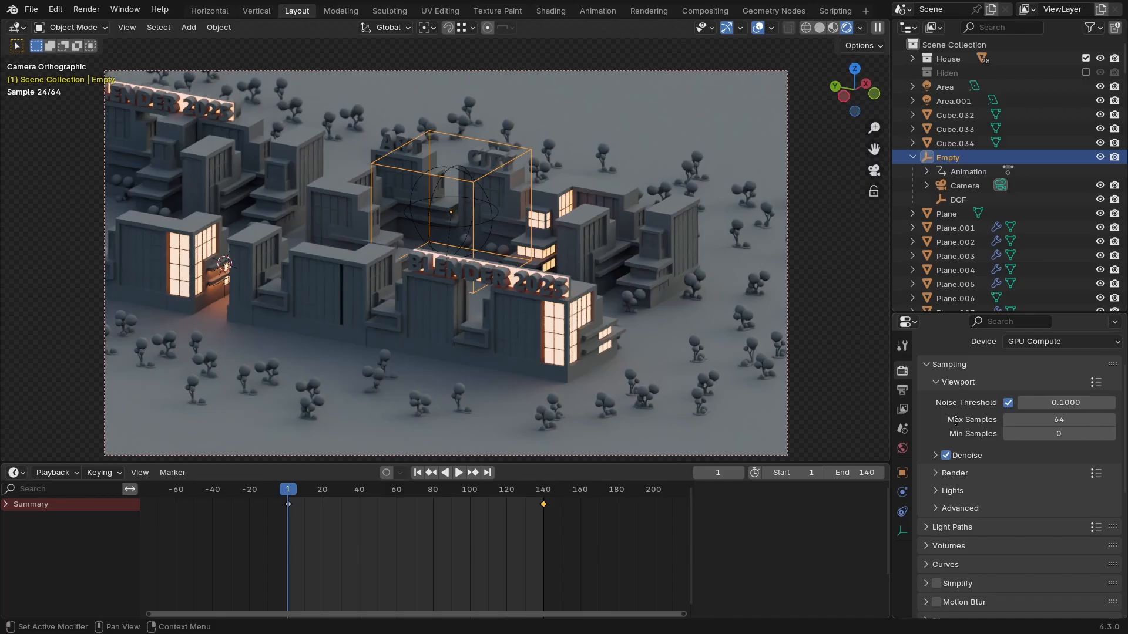
left_click(936, 473)
left_click(937, 381)
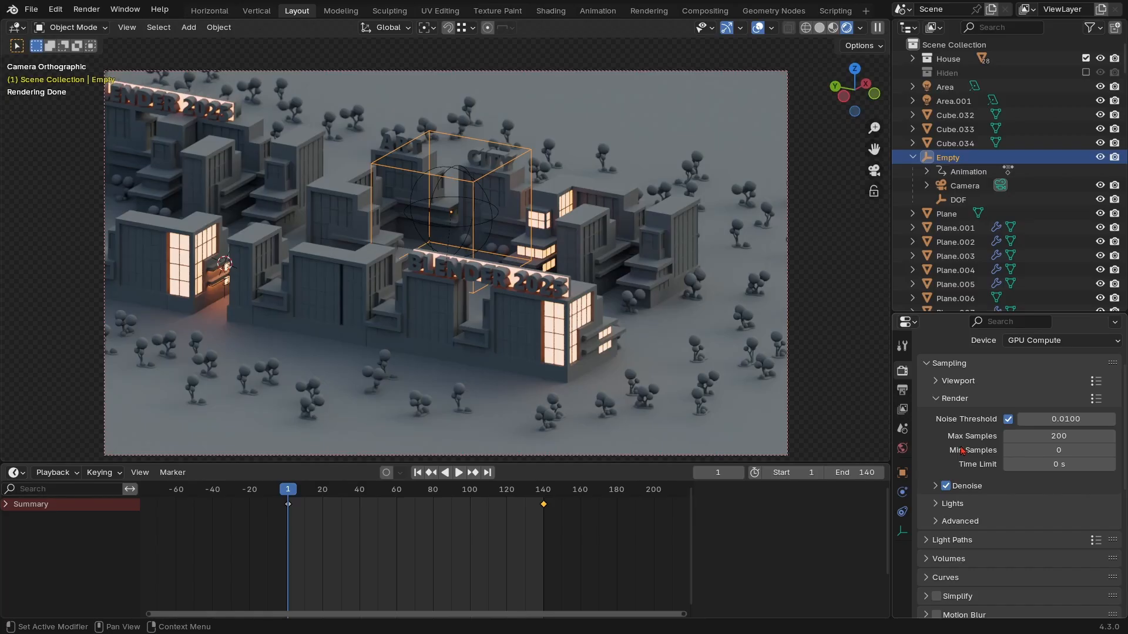
left_click(1039, 435)
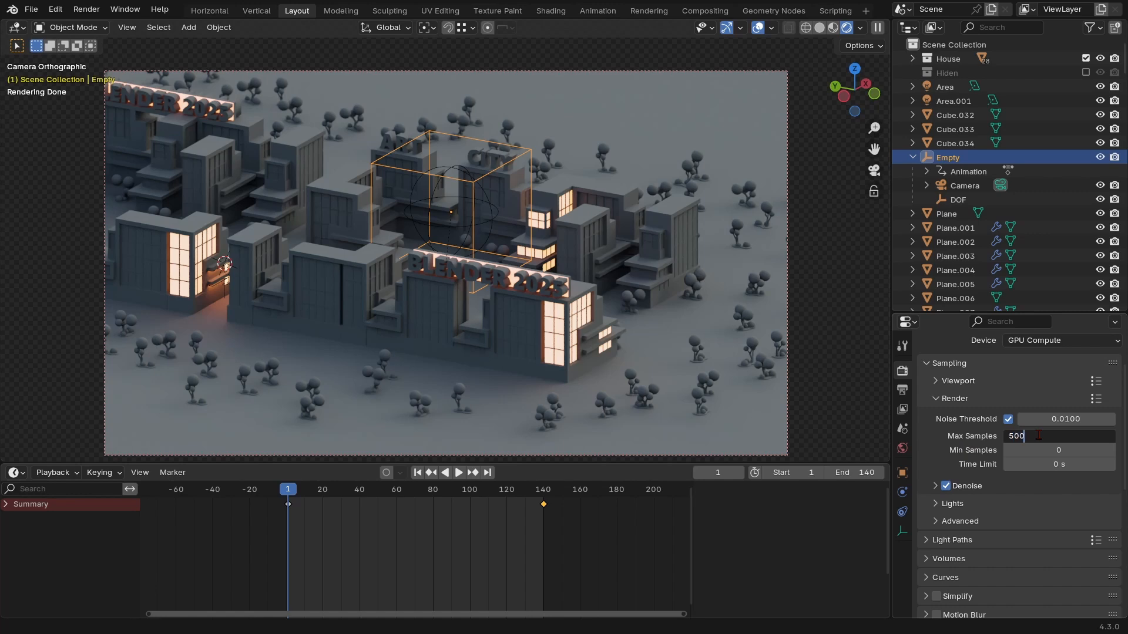
key("Return")
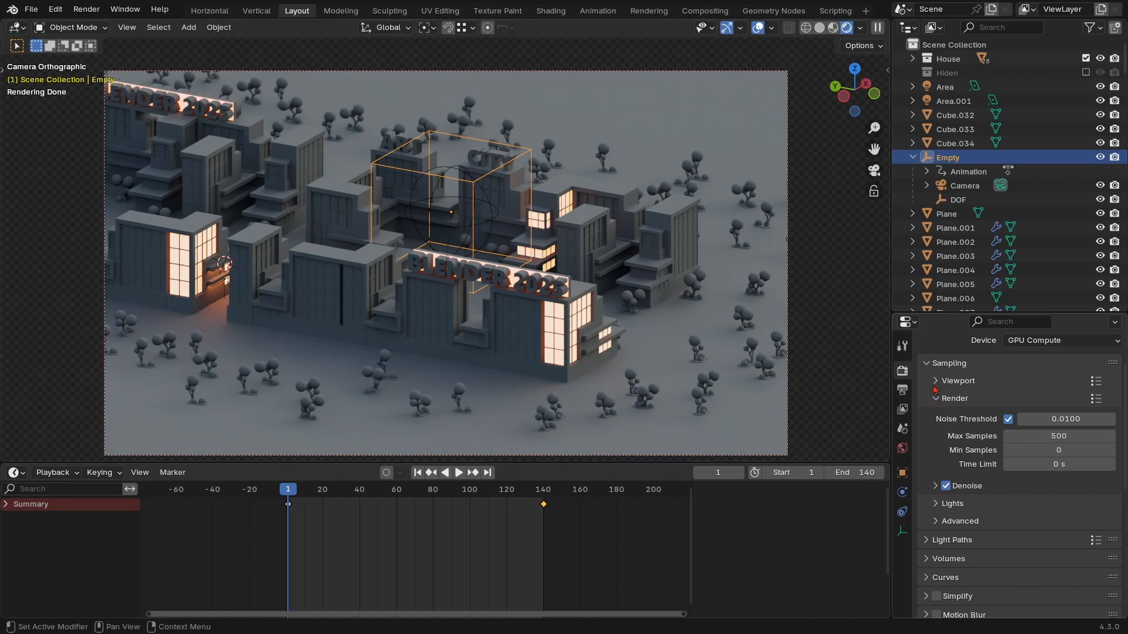
Open the output settings and review the render resolution and format options
scroll(949, 379, "up", 3)
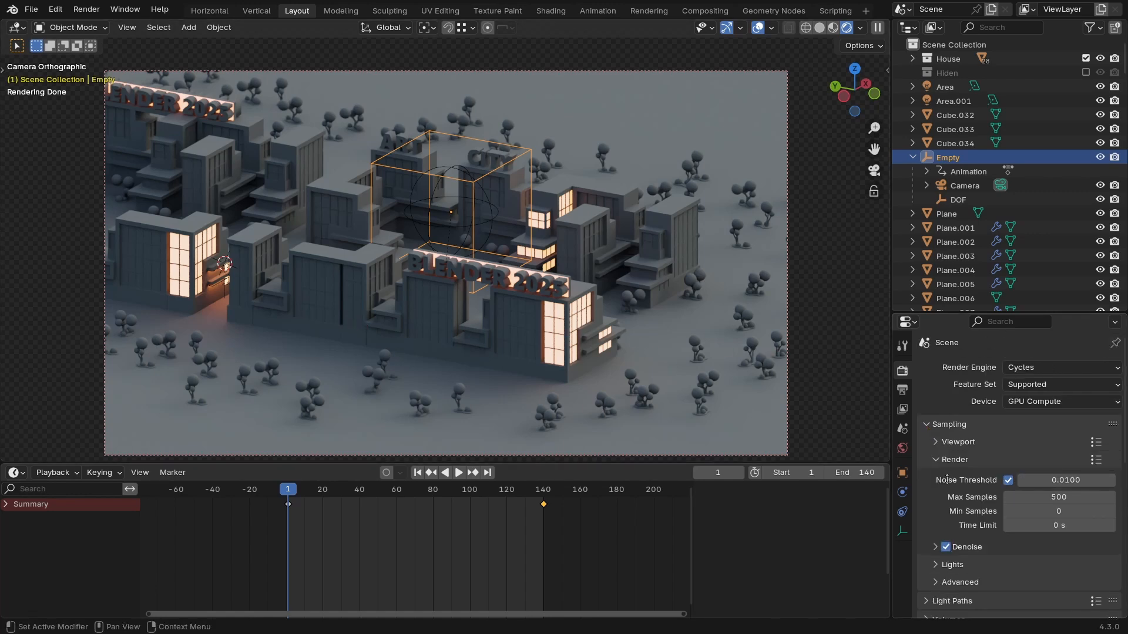
left_click(903, 390)
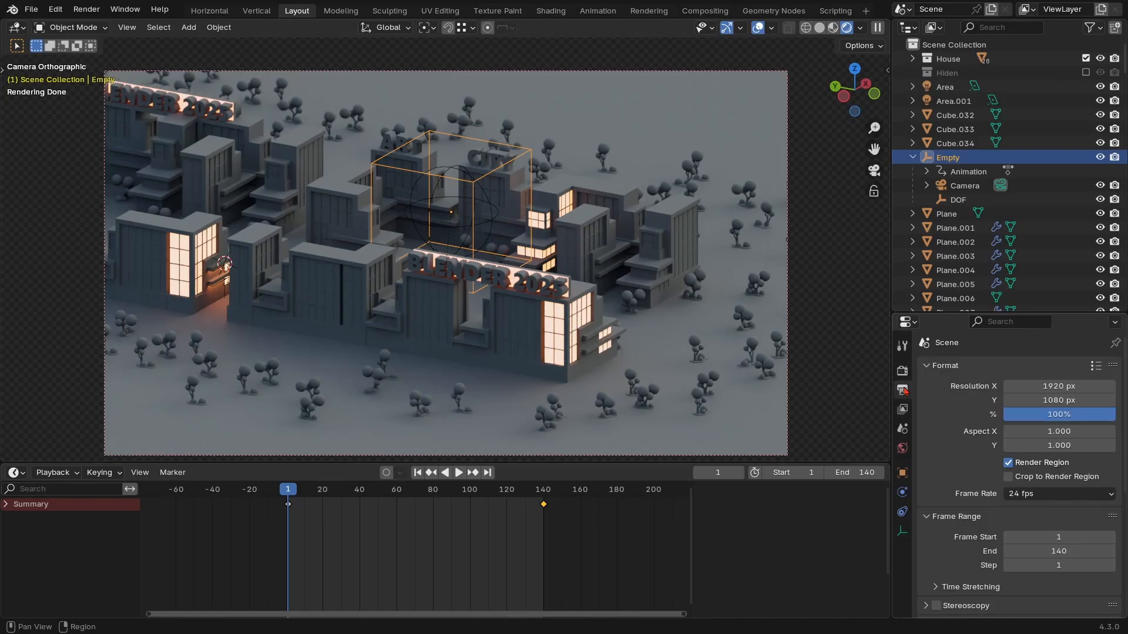
left_click(1097, 366)
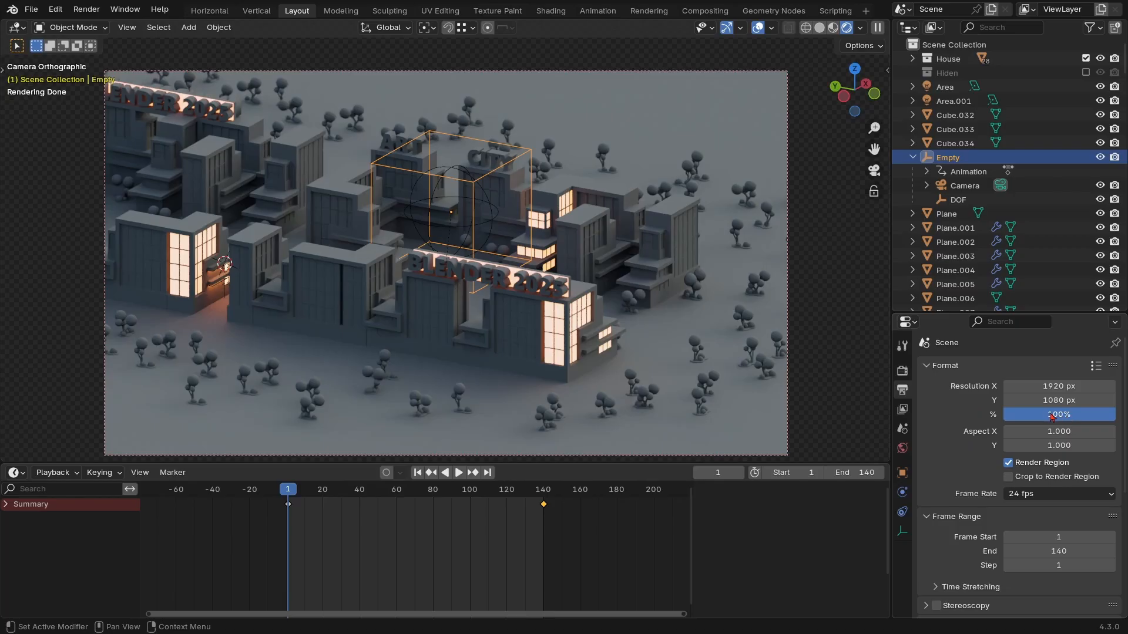
scroll(1050, 417, "down", 2)
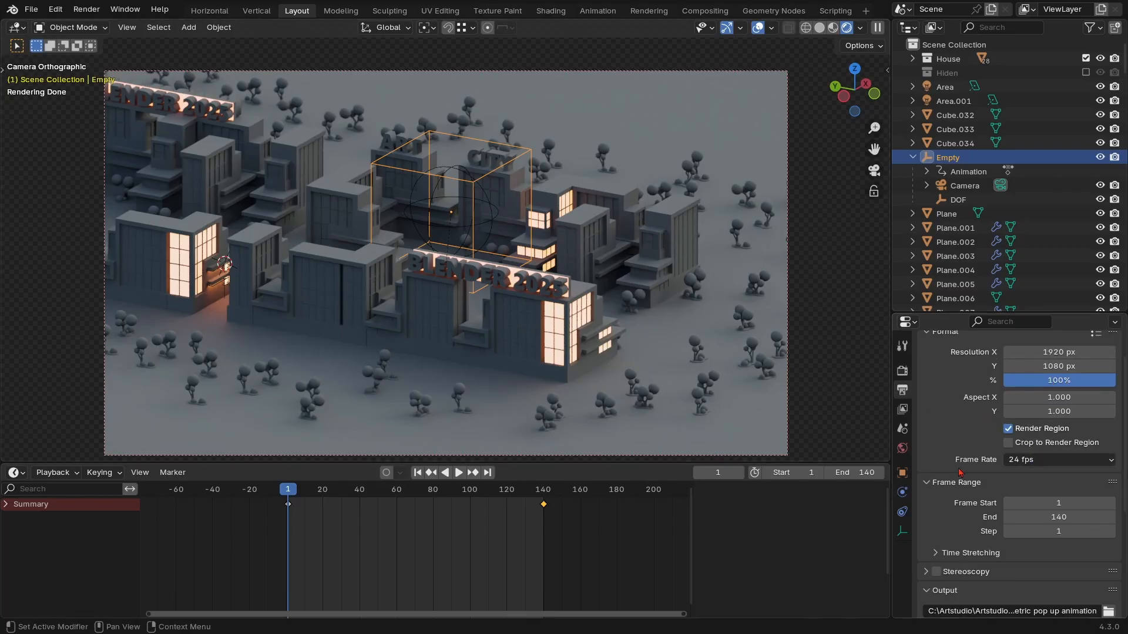
Try an output frame rate of 60 fps
left_click(1030, 460)
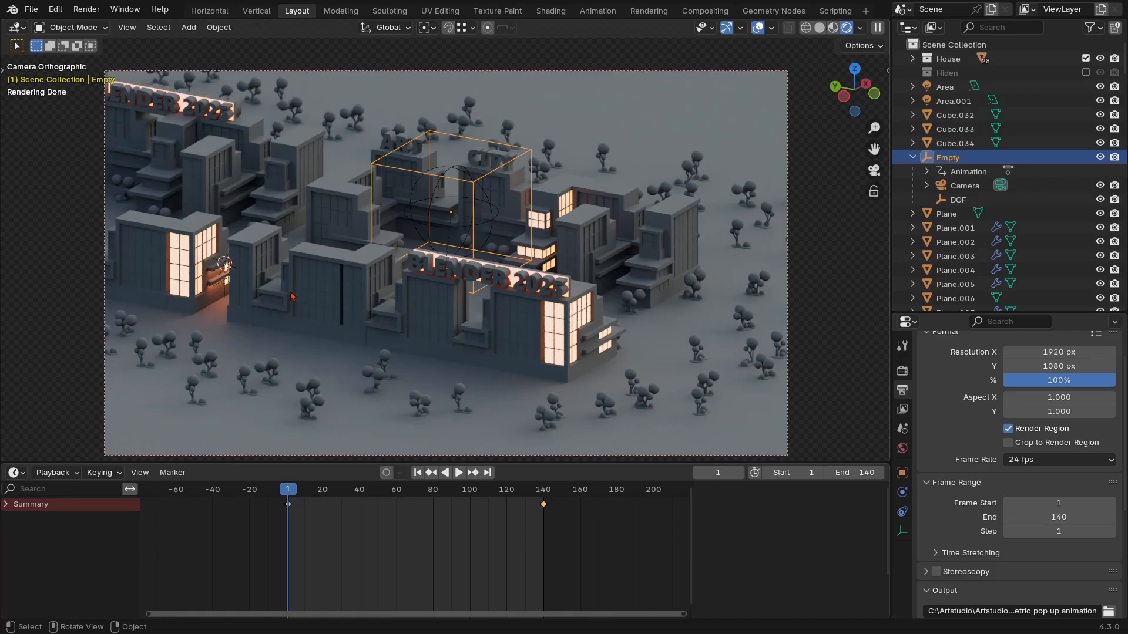
left_click(1038, 464)
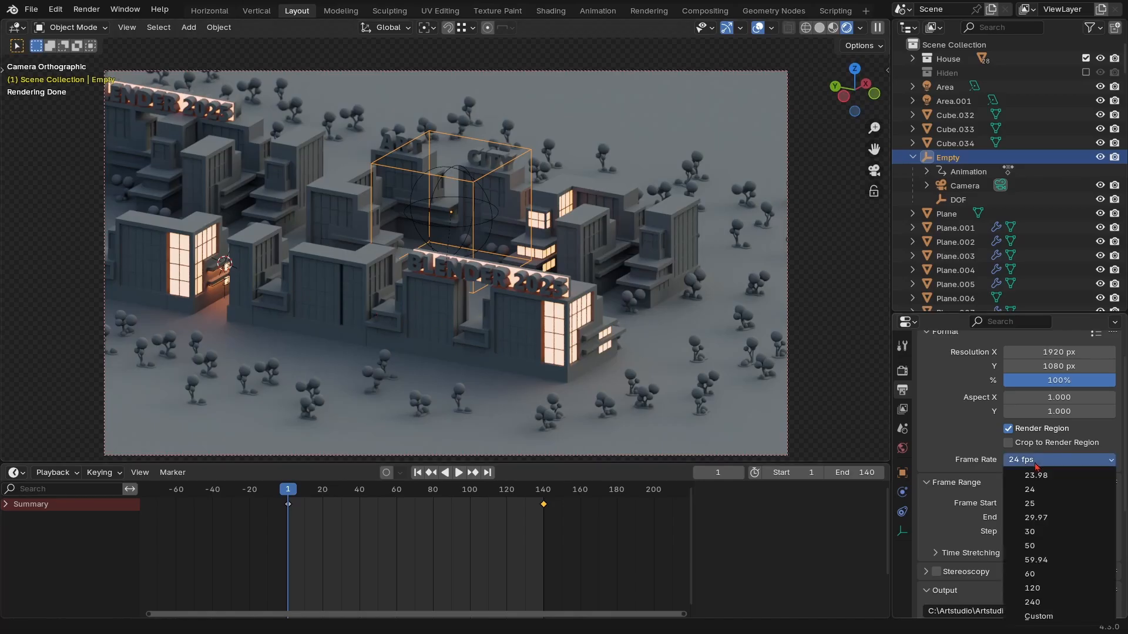
left_click(1044, 575)
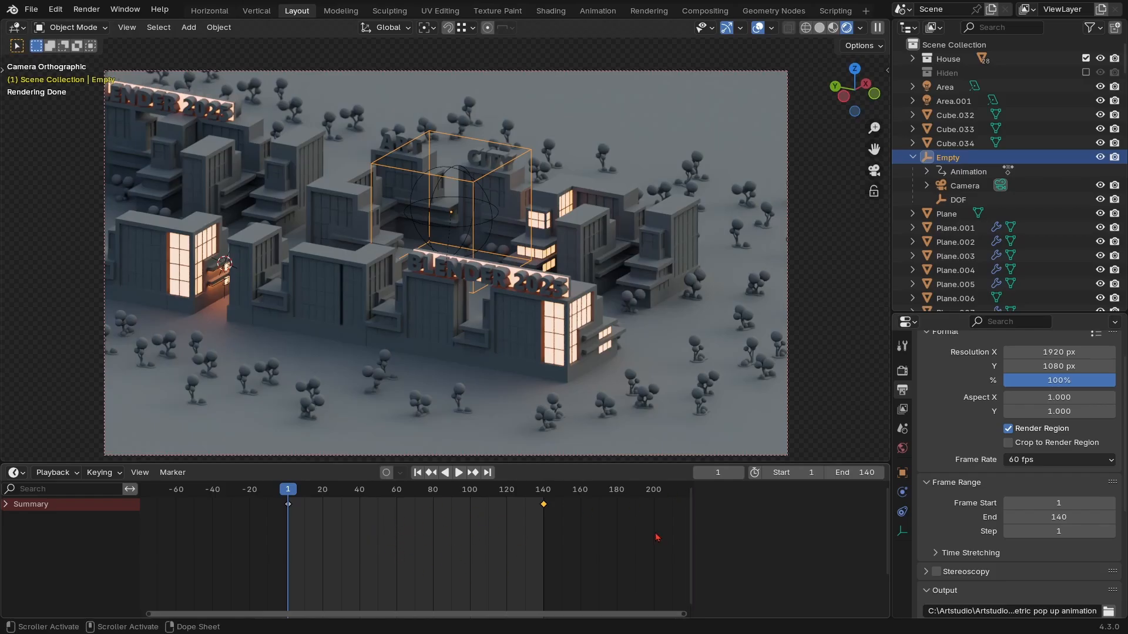
left_click(1027, 460)
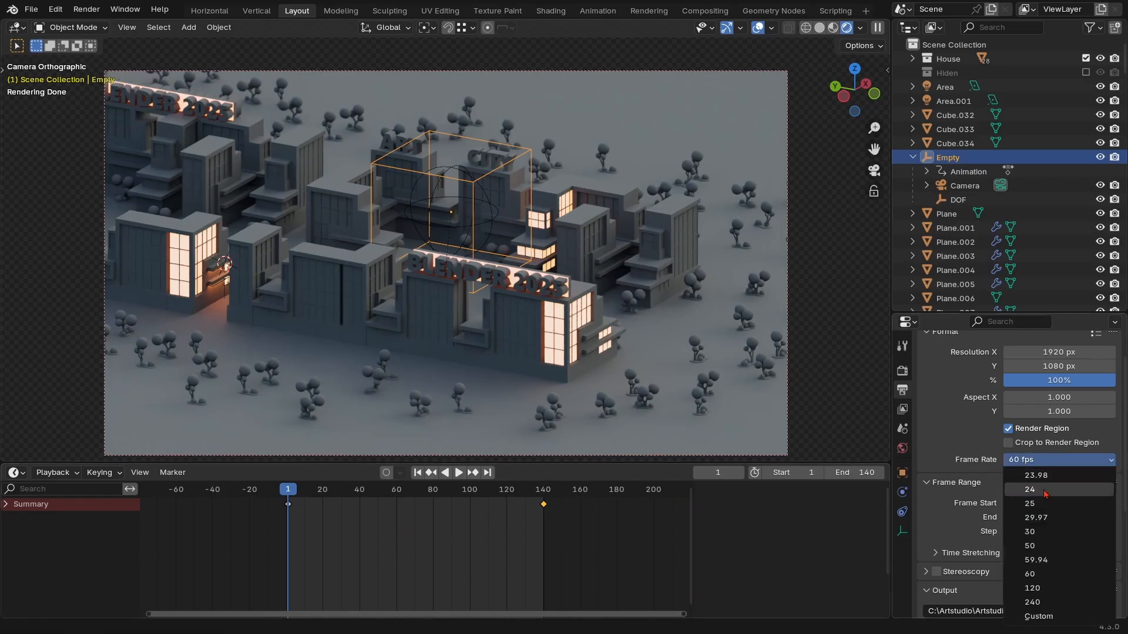
left_click(1038, 579)
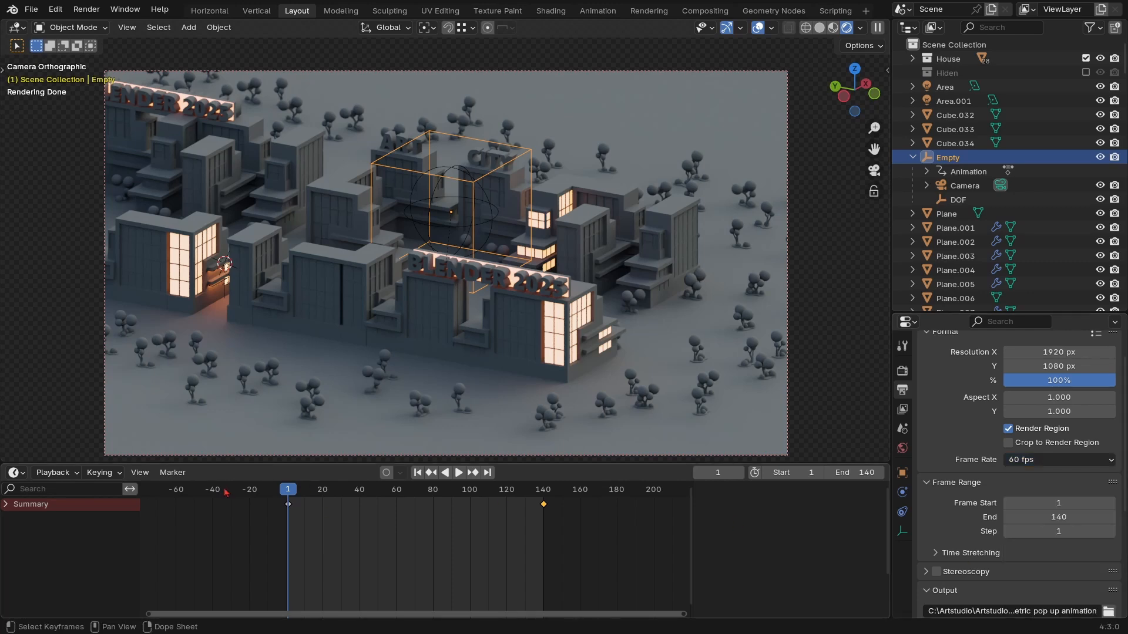
middle_click_drag(285, 548, 478, 558, "ctrl")
middle_click_drag(415, 537, 453, 497, "ctrl")
middle_click_drag(356, 529, 467, 529)
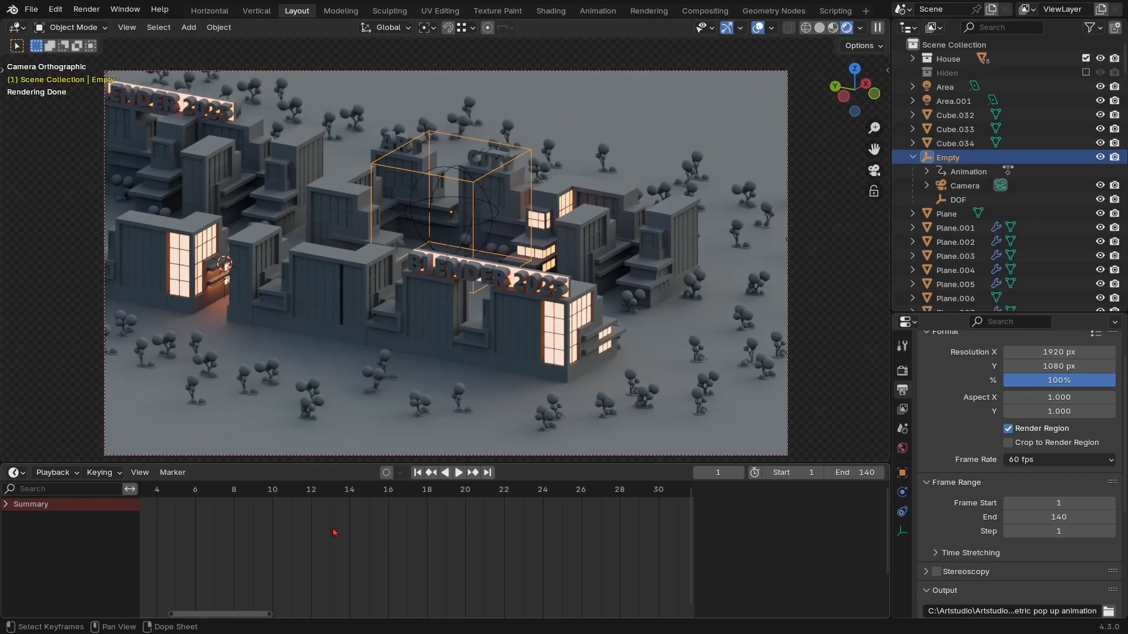
middle_click_drag(334, 533, 292, 512, "ctrl")
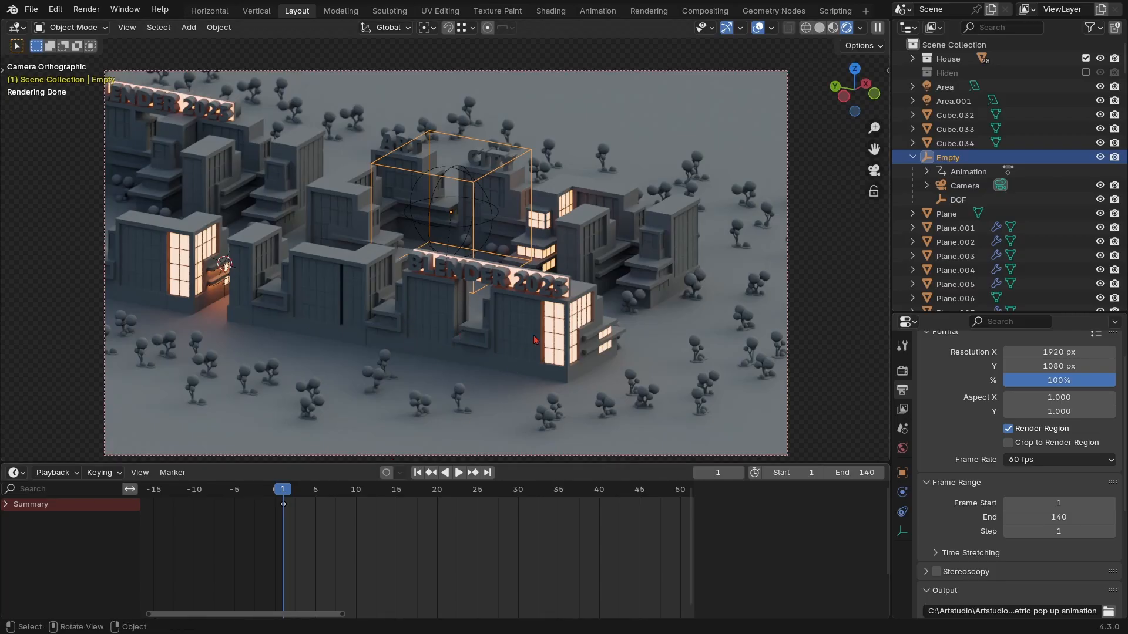
Set the output frame rate to 24 fps and save the file
scroll(952, 450, "up", 2)
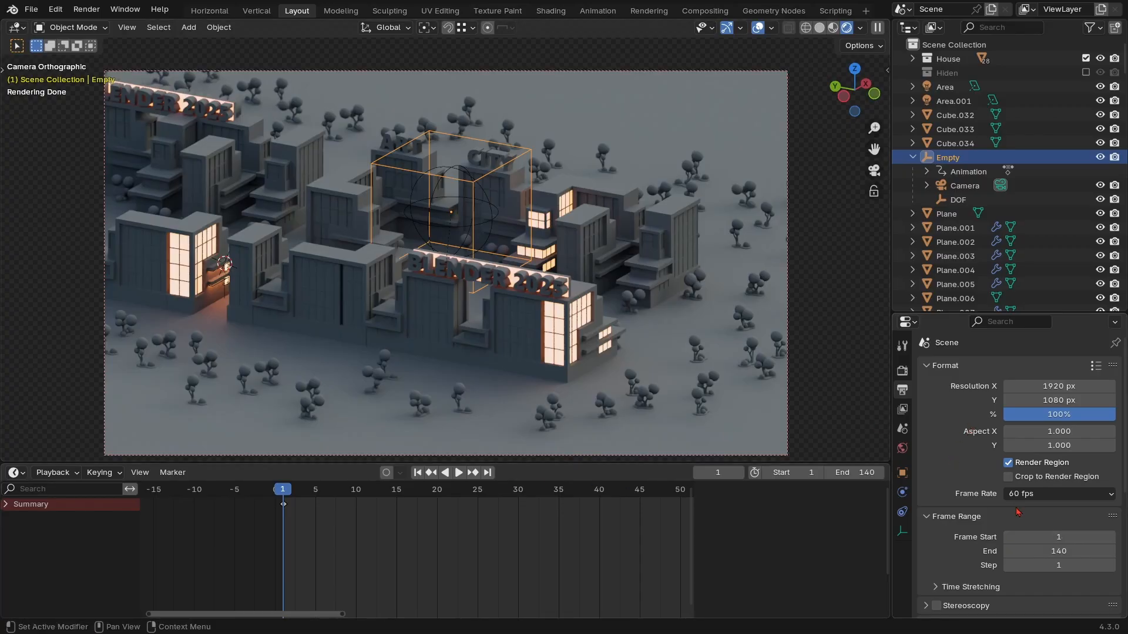
left_click(1045, 495)
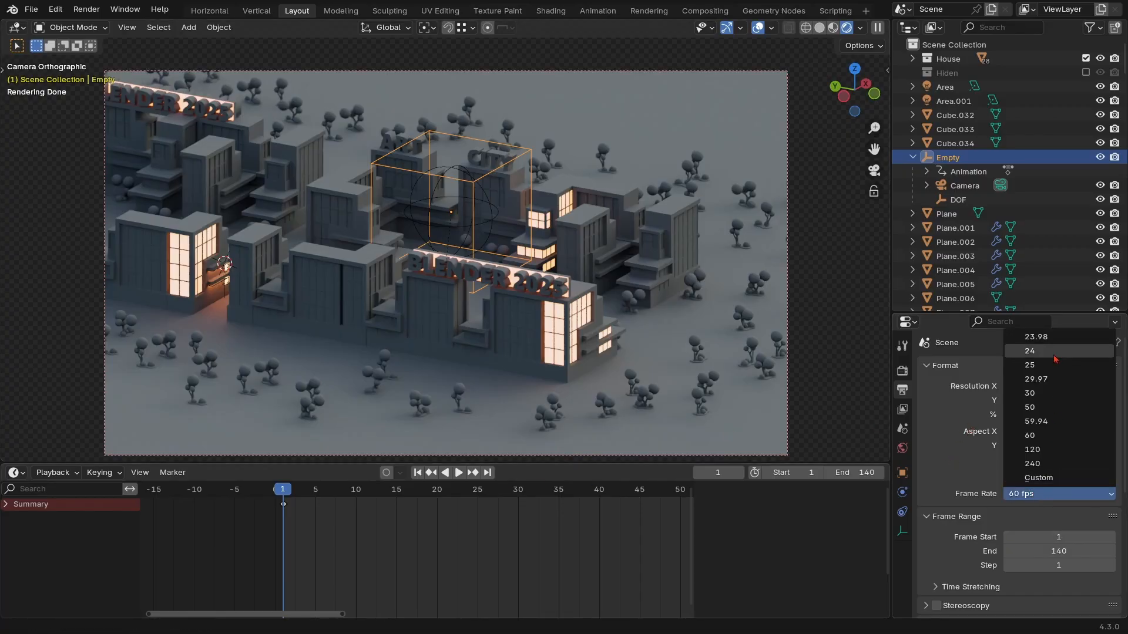
left_click(1056, 353)
scroll(972, 518, "down", 3)
scroll(972, 518, "up", 3)
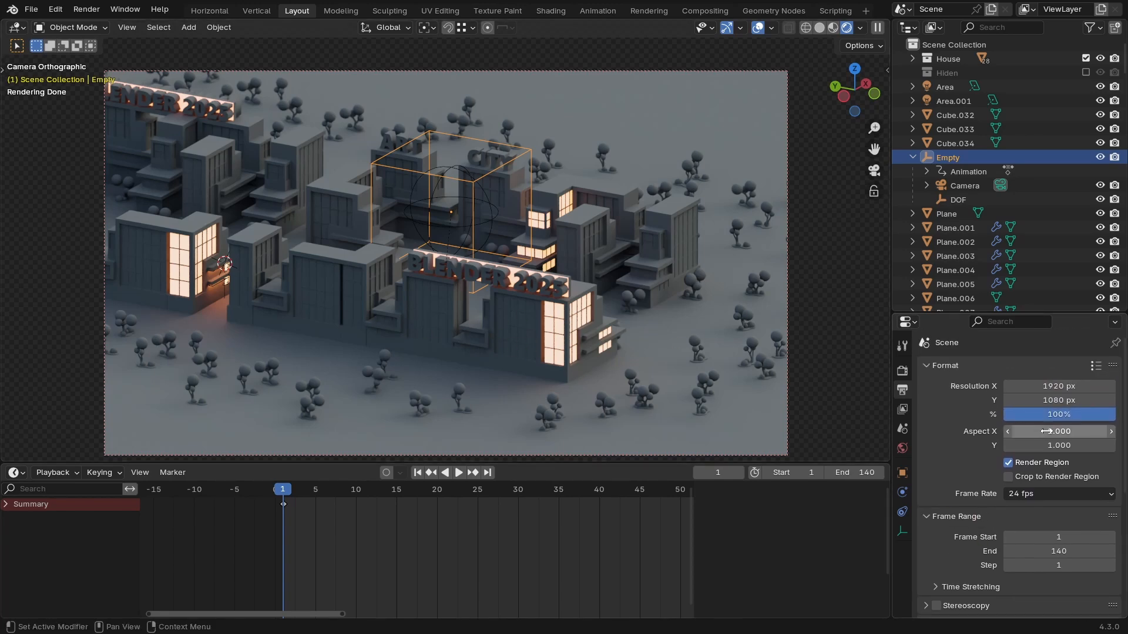
key("ctrl+s")
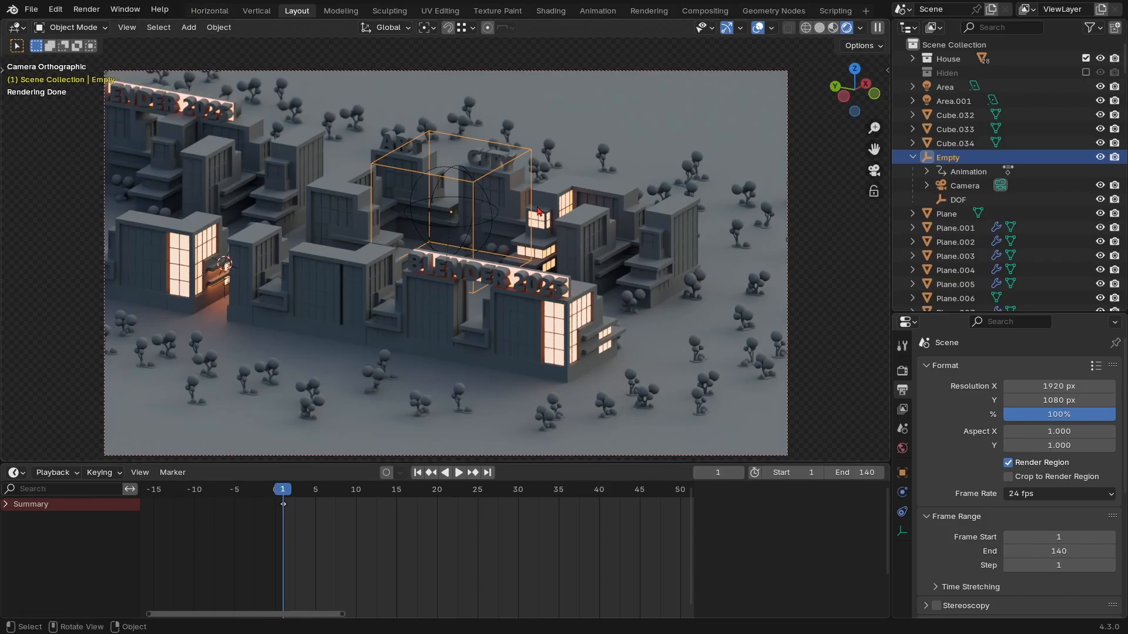
Switch the viewport shading to Wireframe briefly and end in Solid shading
key("z")
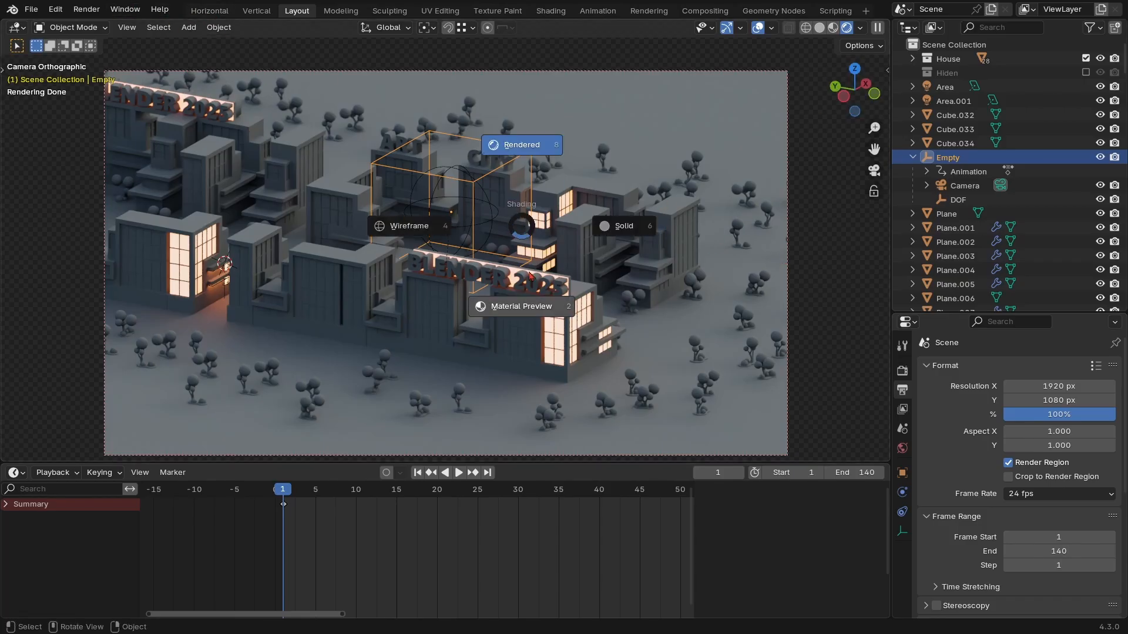
left_click(420, 233)
key("z")
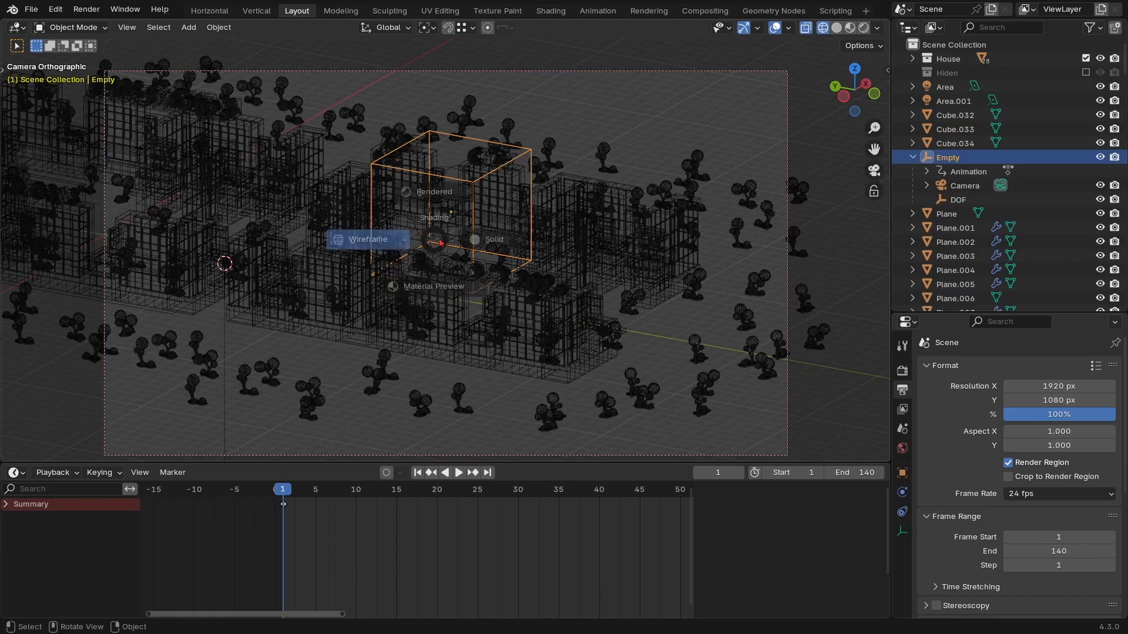
left_click(493, 241)
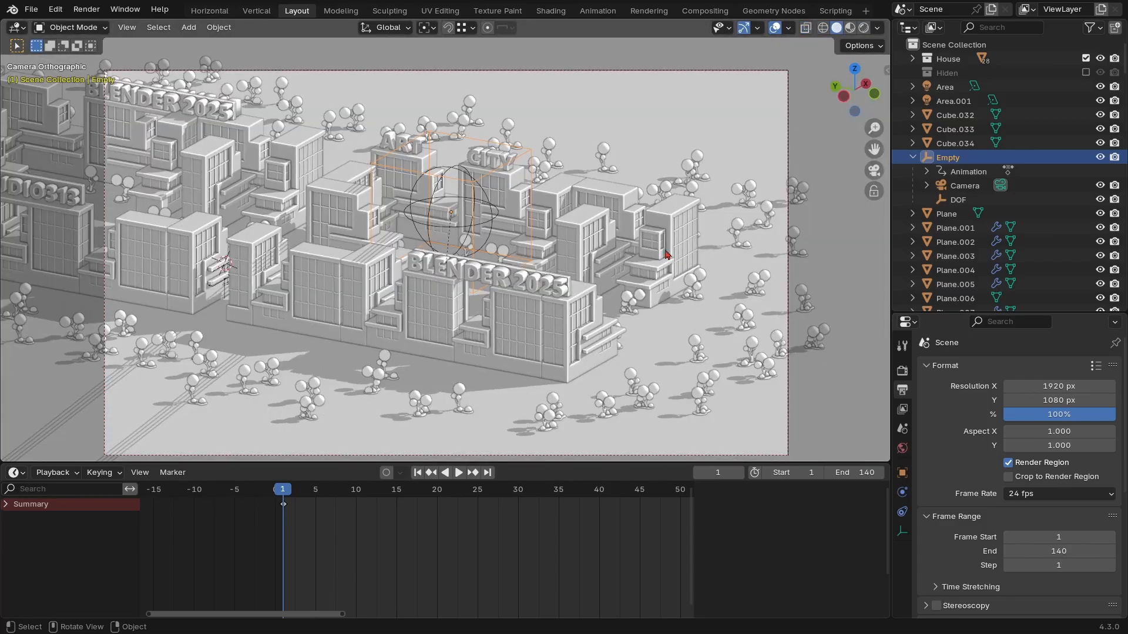
Render frame 1 as a still image and maximize the render window
left_click(86, 9)
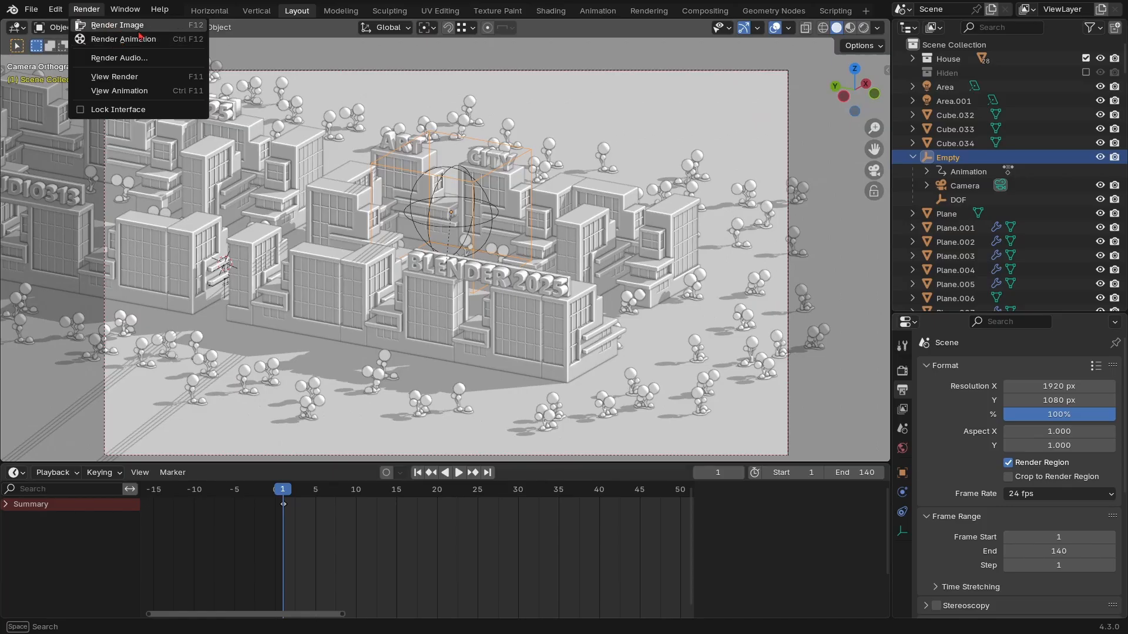
left_click(168, 27)
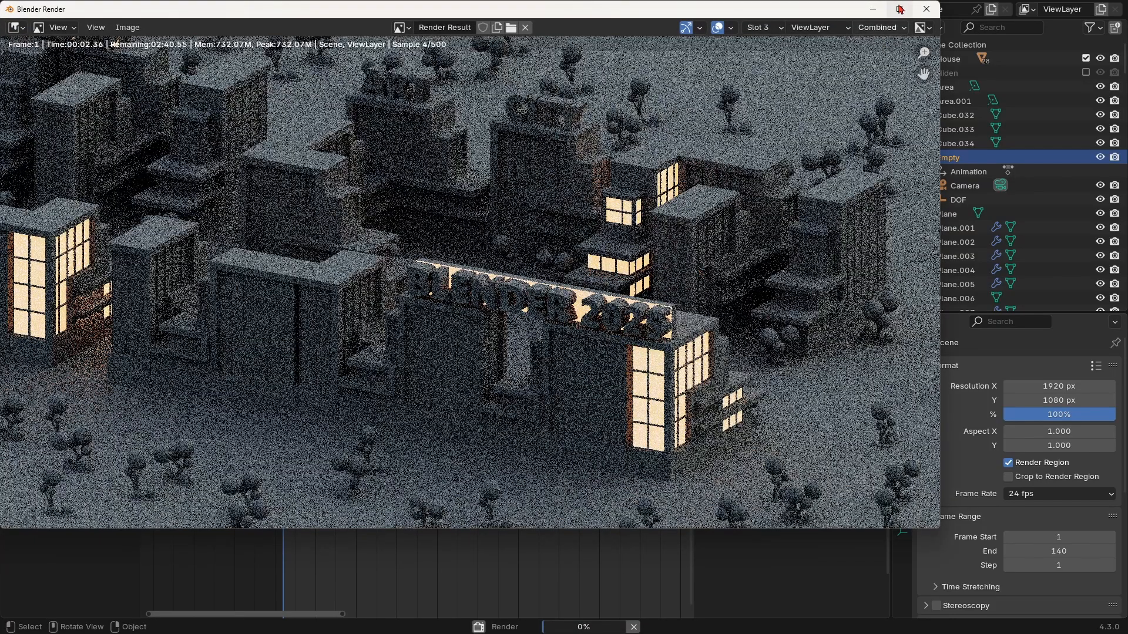
left_click(899, 9)
scroll(647, 341, "down", 1)
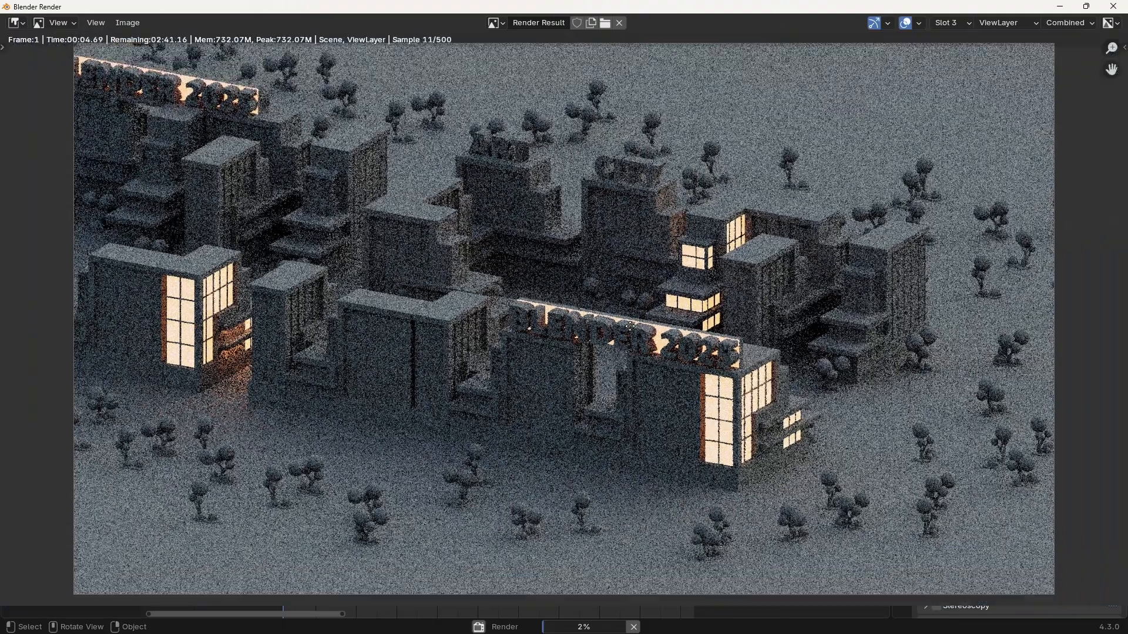
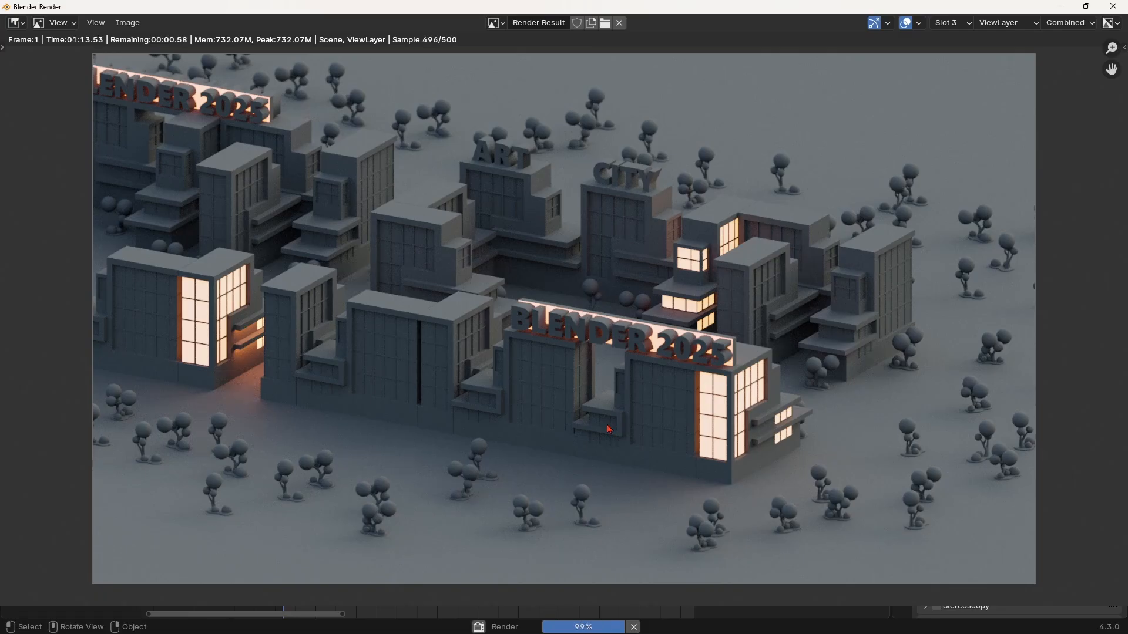
Examine the finished still render closely around the BLENDER 2025 sign and the surrounding buildings, then leave the render window
scroll(543, 250, "up", 2)
scroll(543, 251, "up", 3)
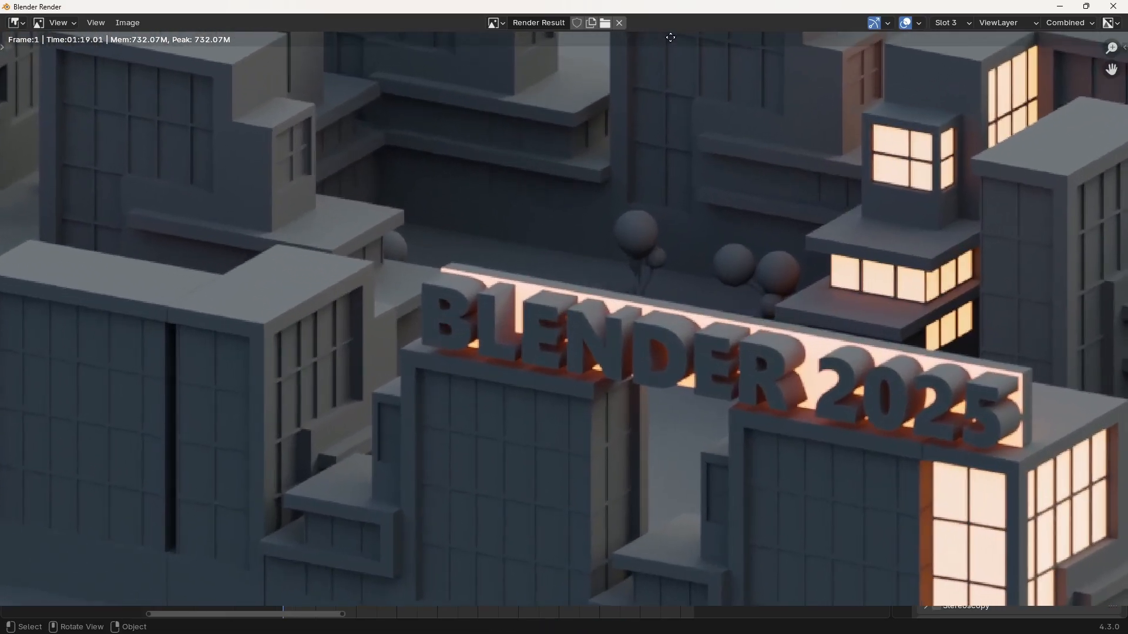
scroll(561, 267, "down", 6)
scroll(578, 286, "up", 2)
scroll(578, 286, "up", 2)
scroll(634, 151, "down", 5)
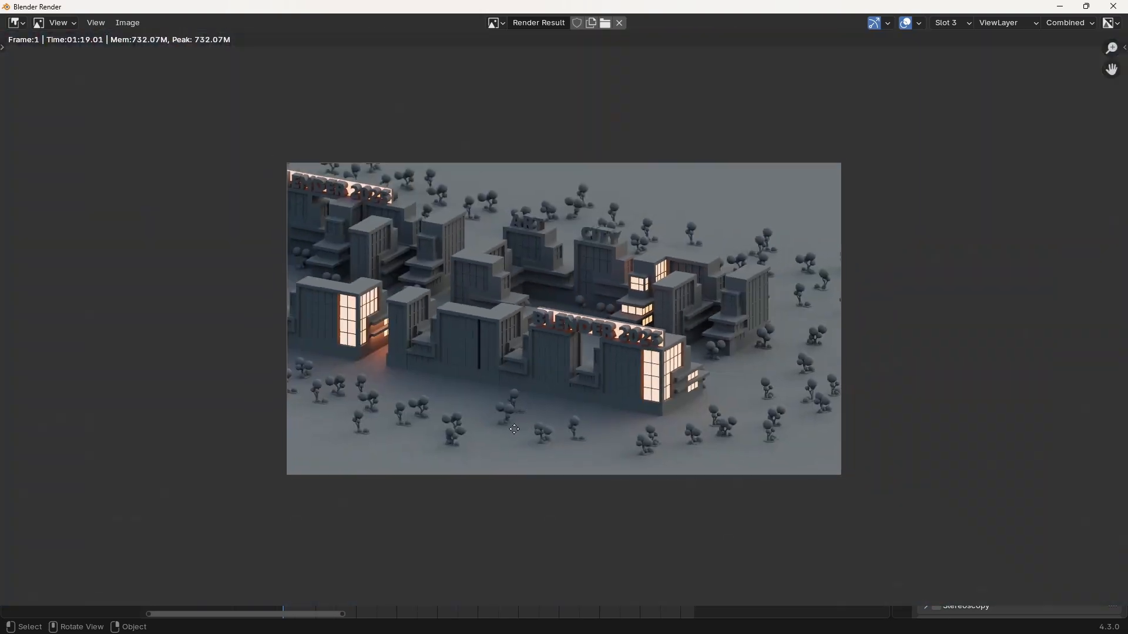
scroll(597, 252, "up", 5)
scroll(670, 105, "down", 5)
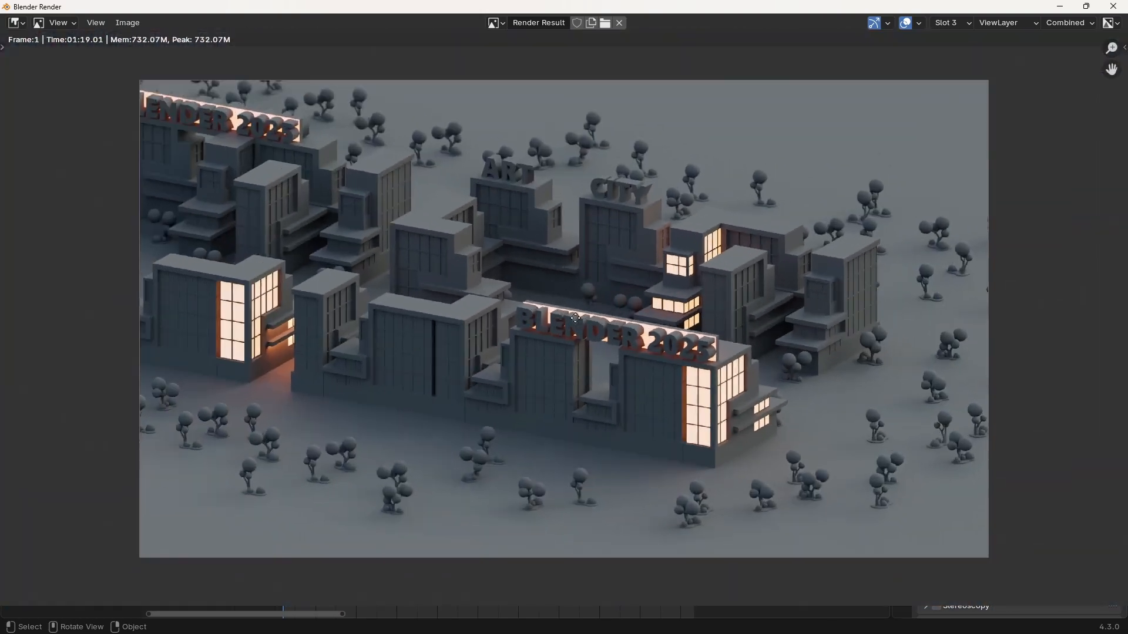
scroll(611, 229, "up", 4)
scroll(428, 320, "down", 4)
scroll(597, 274, "up", 4)
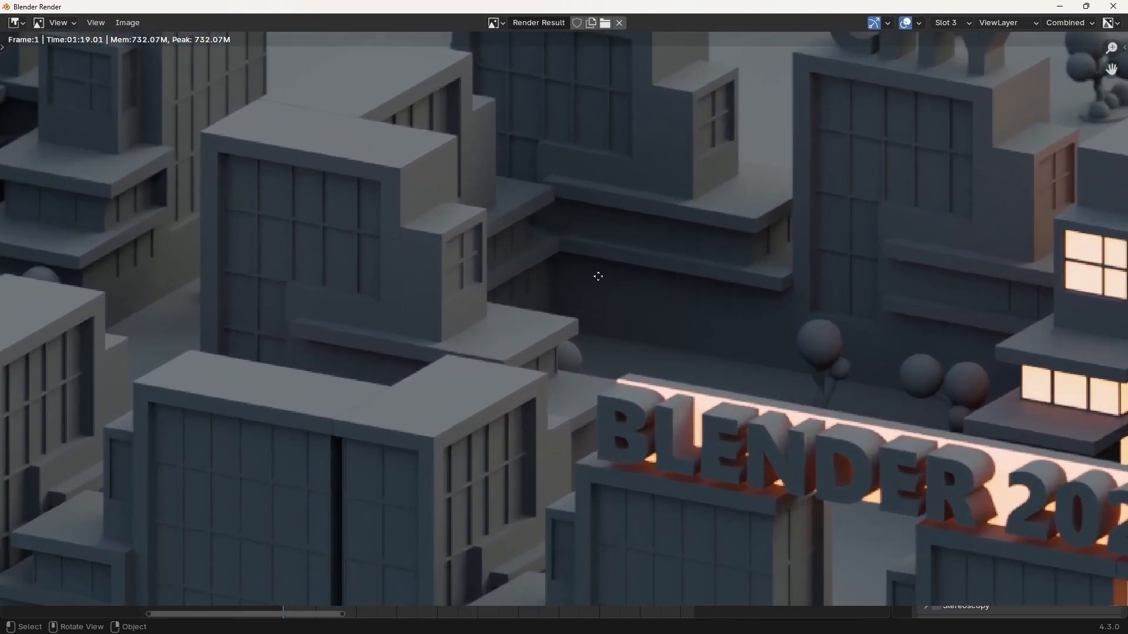
scroll(491, 435, "down", 2)
scroll(488, 432, "up", 1)
middle_click_drag(675, 403, 537, 354)
scroll(537, 353, "down", 1)
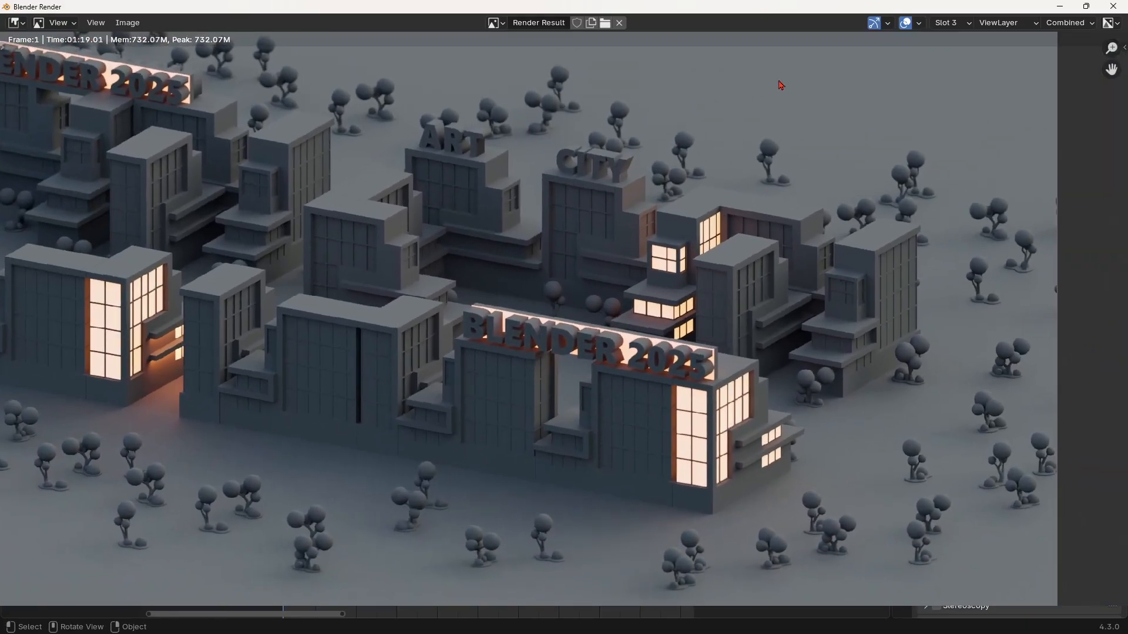
left_click(1068, 11)
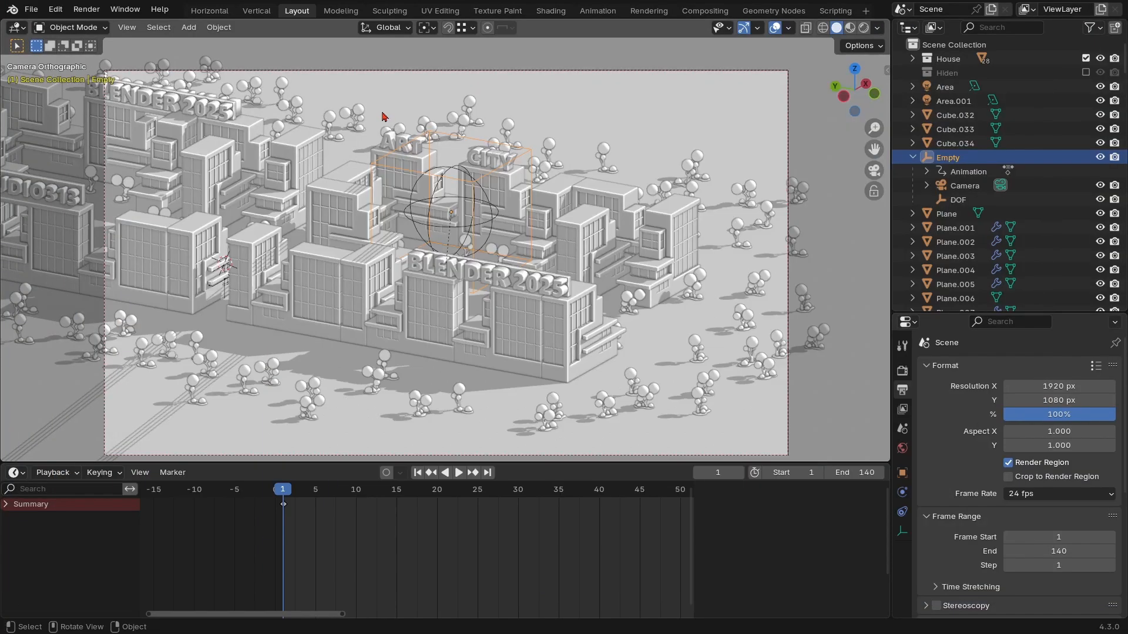
Switch to the Compositing workspace, expand the node editor over the Dope Sheet with its sidebar hidden, and enable nodes
left_click(731, 12)
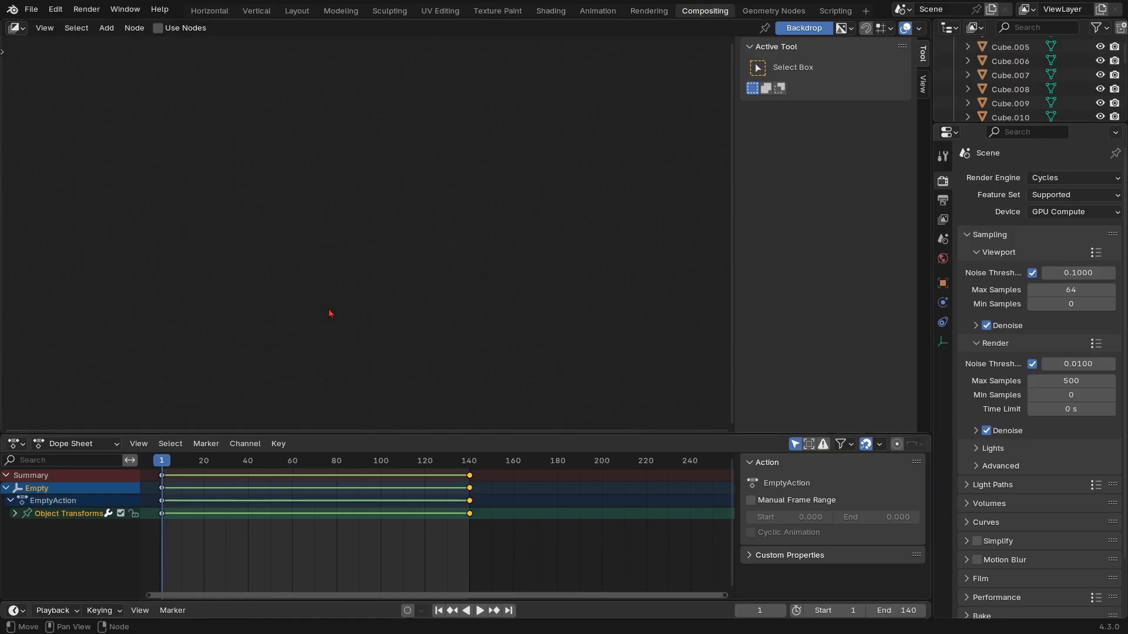
right_click(404, 433)
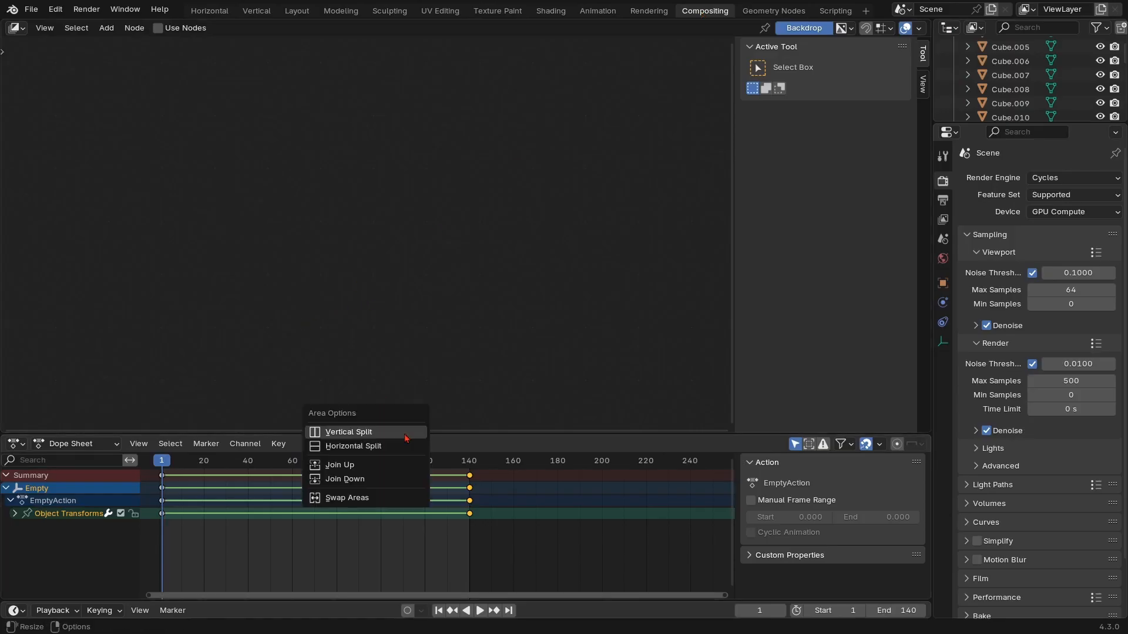
left_click(352, 480)
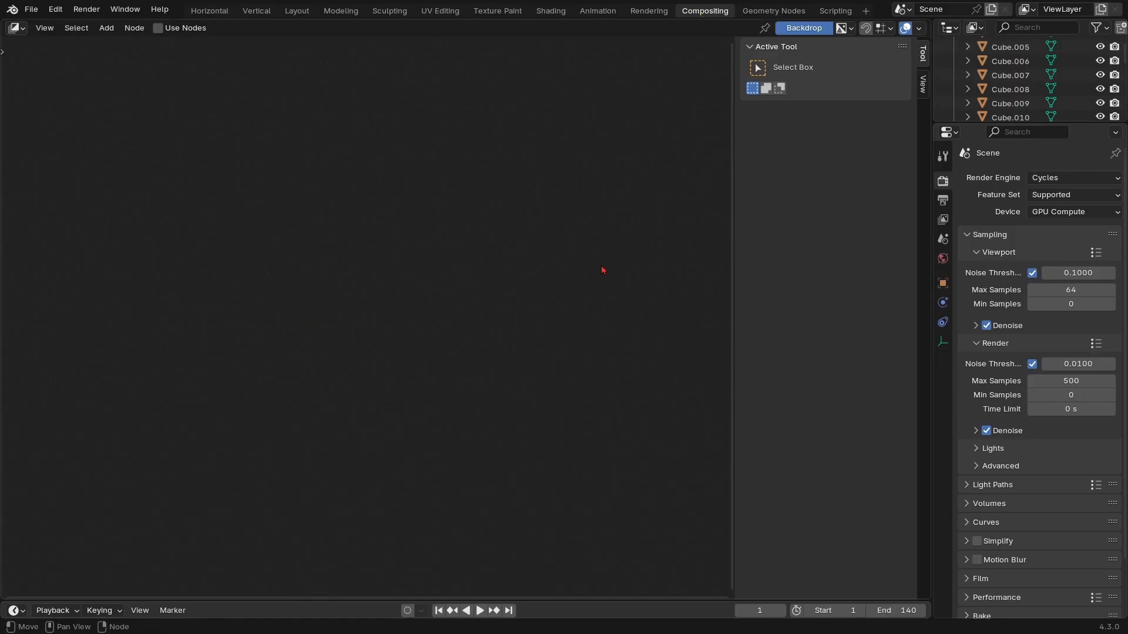
key("n")
left_click(158, 28)
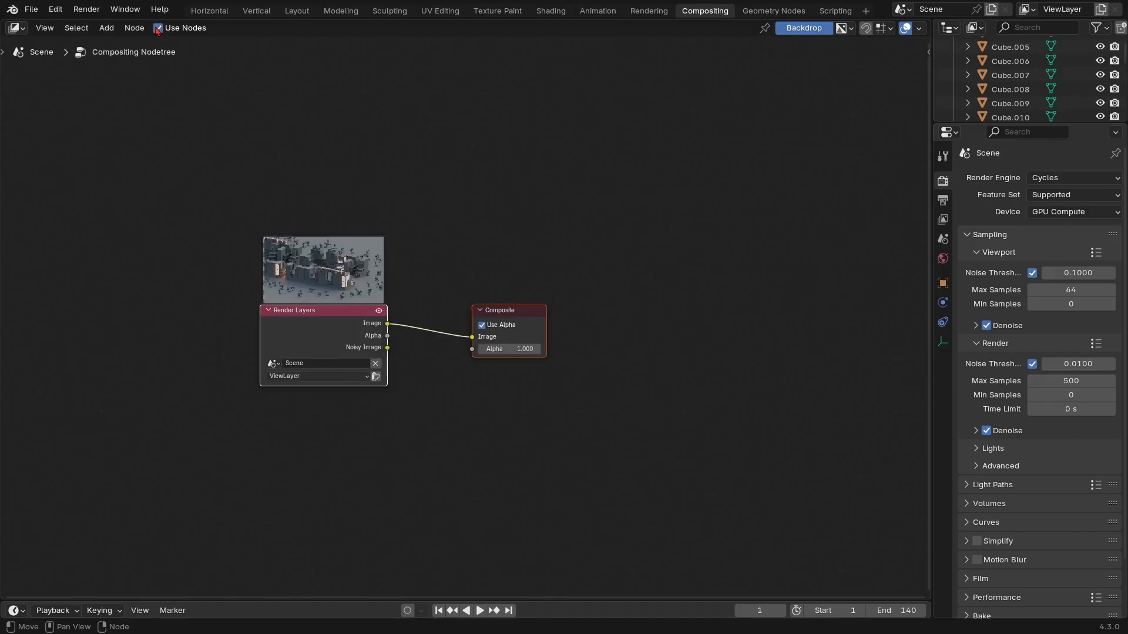
Add a Glare node and insert it between the Render Layers image output and the Composite node
scroll(372, 169, "up", 3)
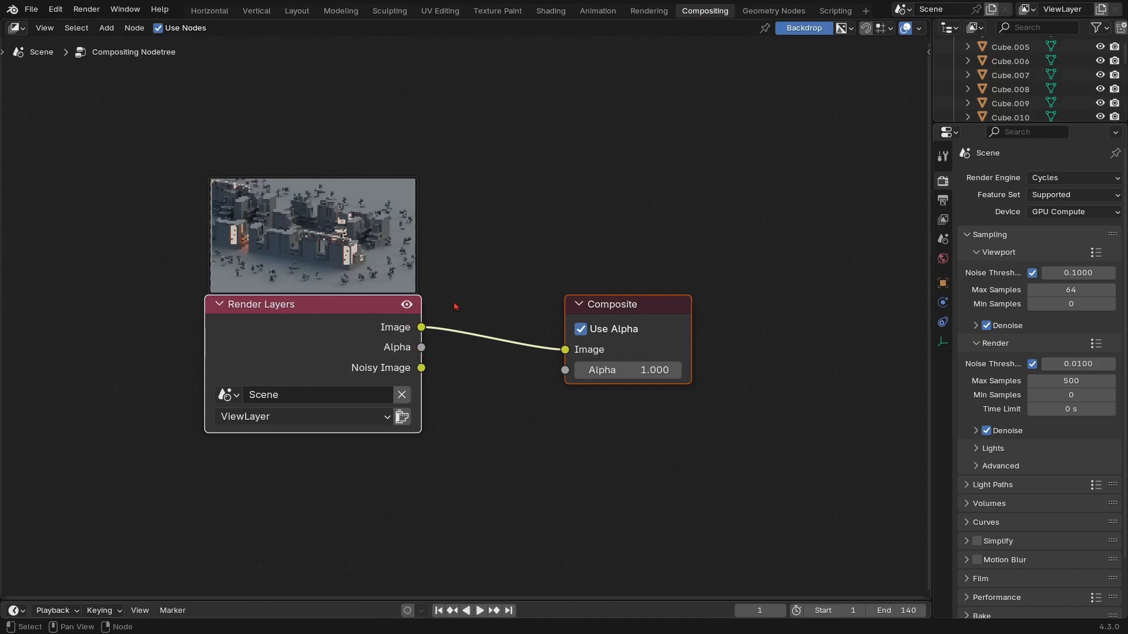
left_click(501, 232)
key("shift+a")
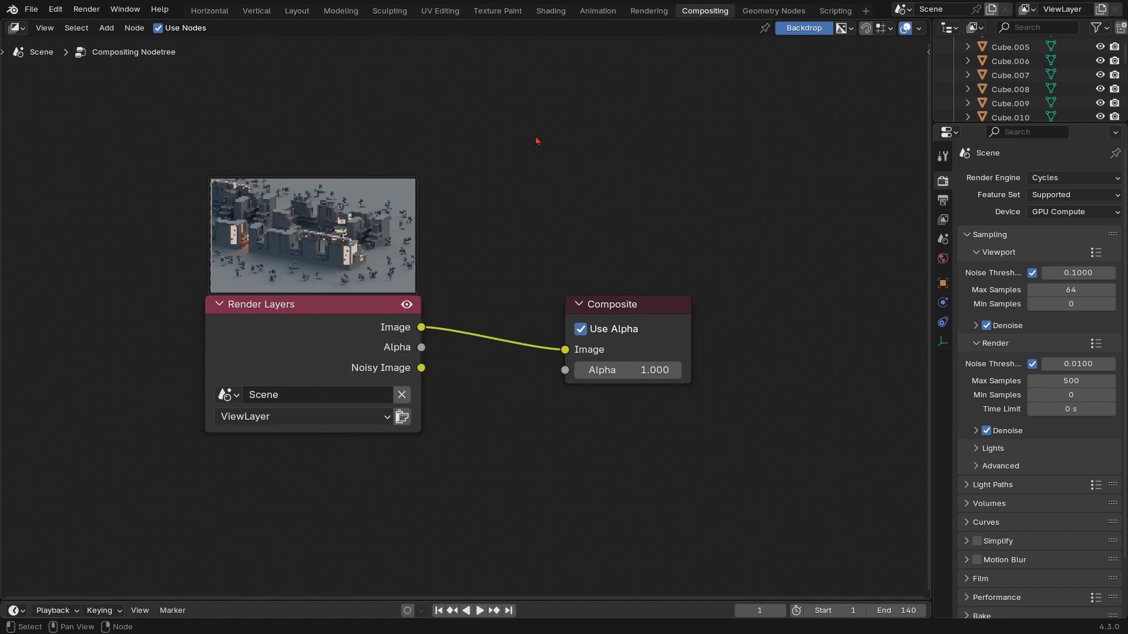
key("shift+a")
key("shift+a")
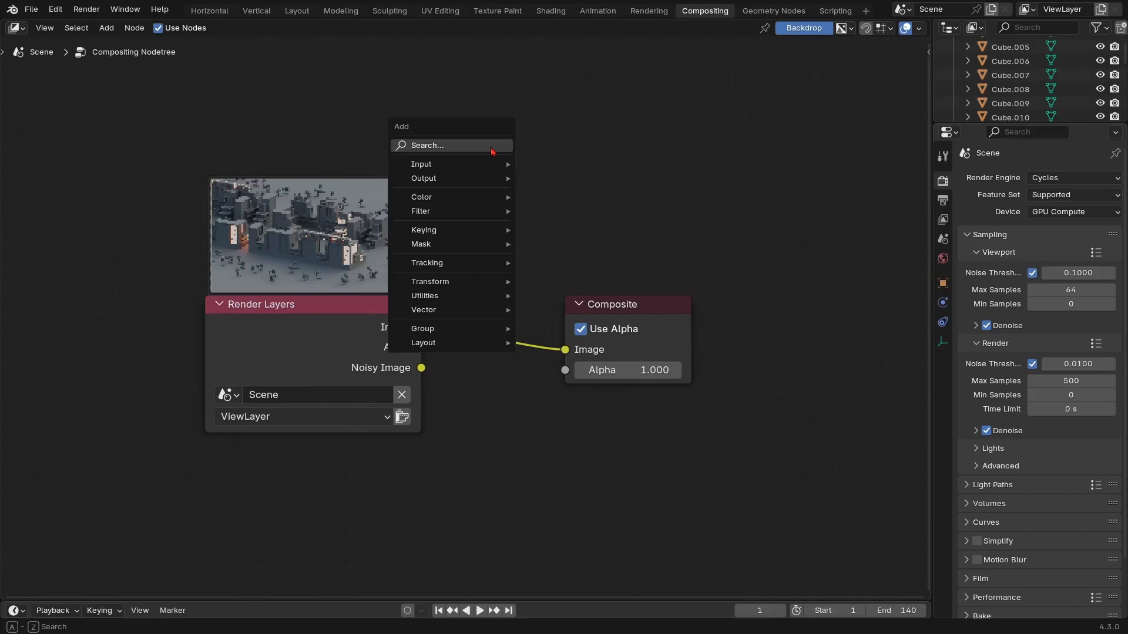
key("Escape")
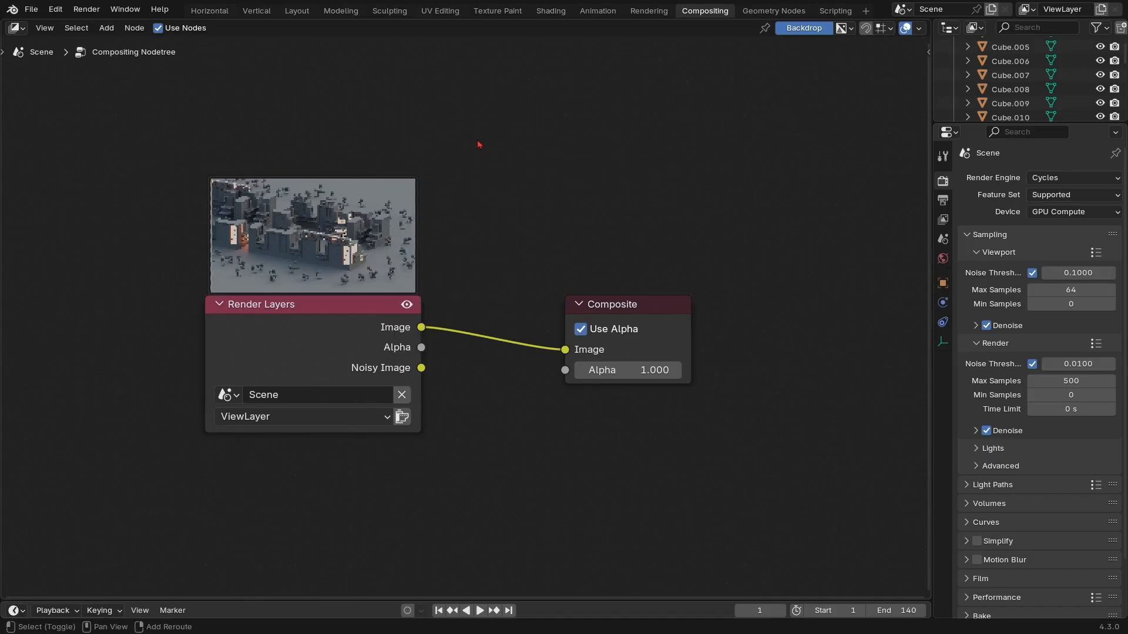
key("shift+a")
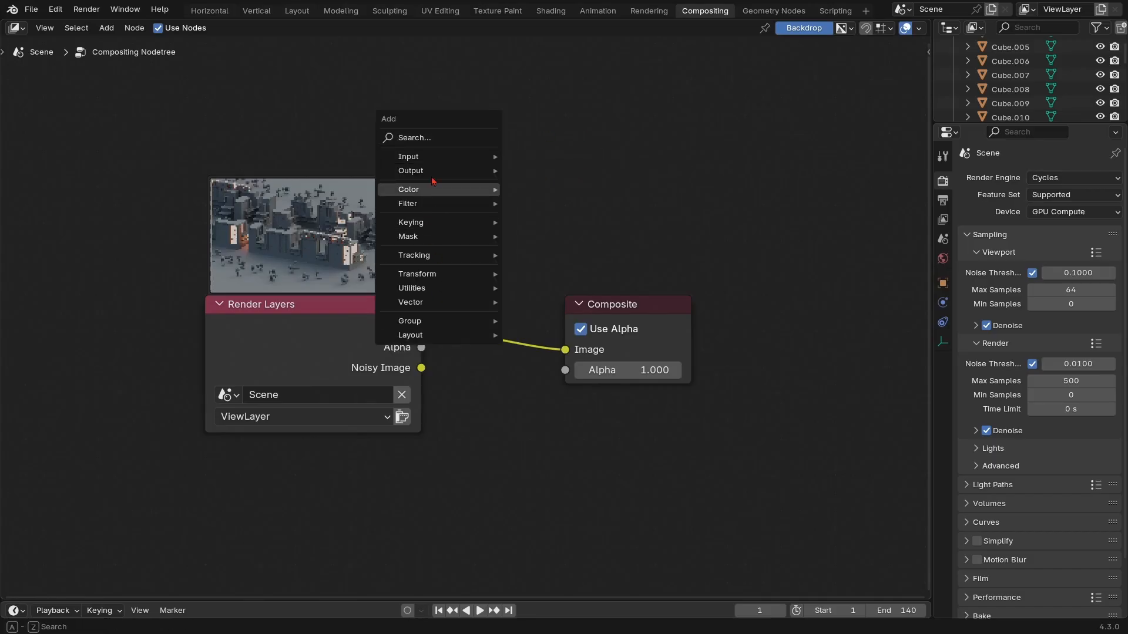
mouse_move(420, 159)
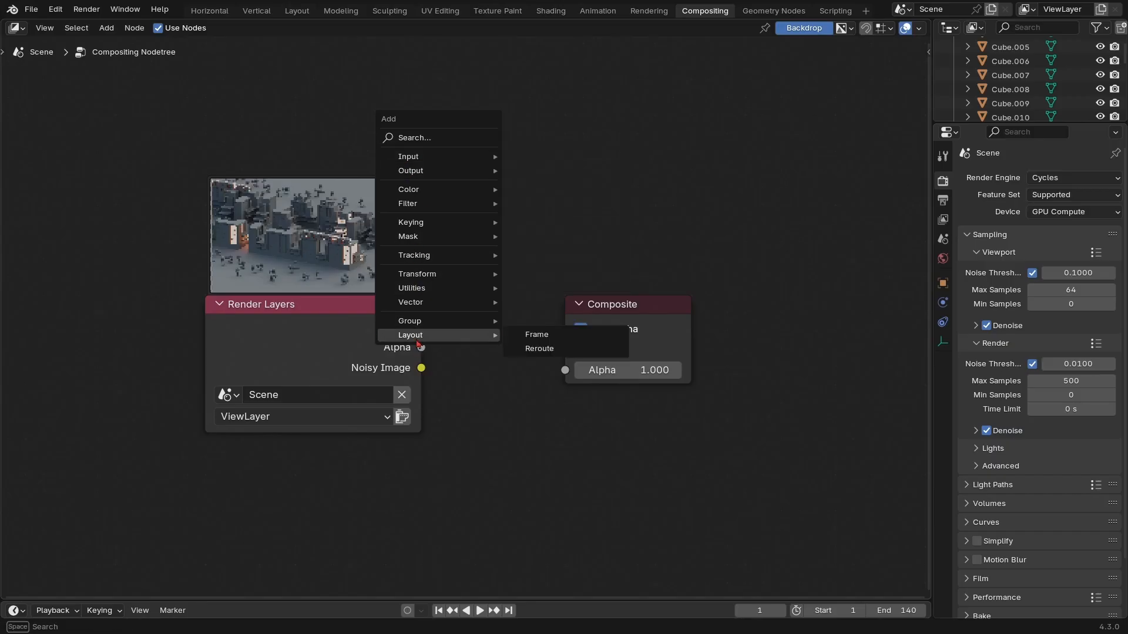
mouse_move(423, 191)
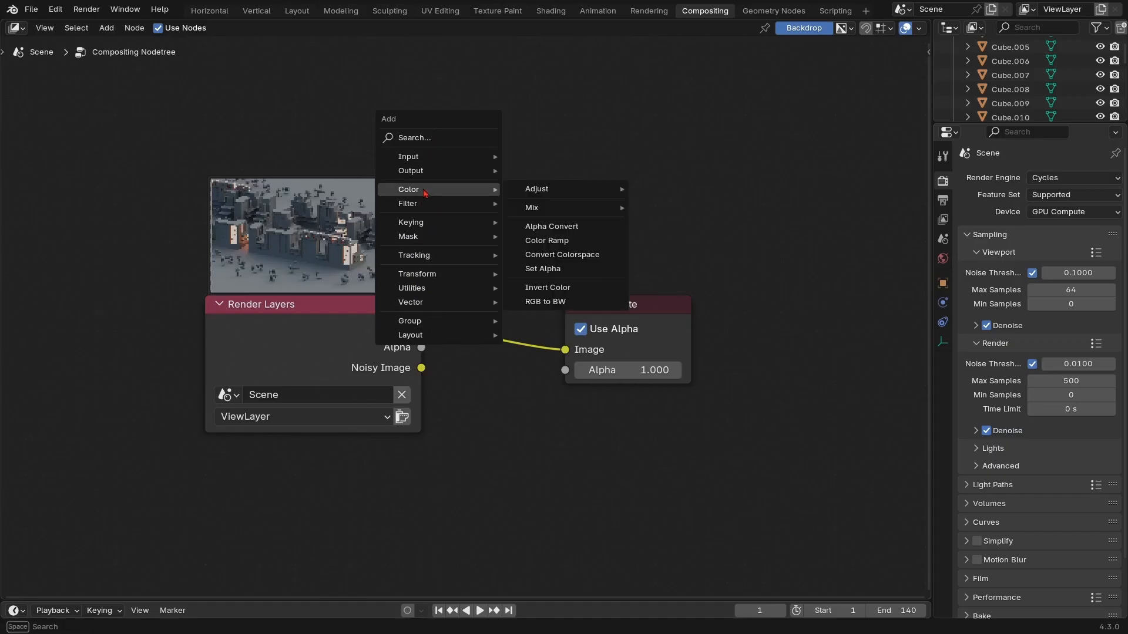
mouse_move(560, 188)
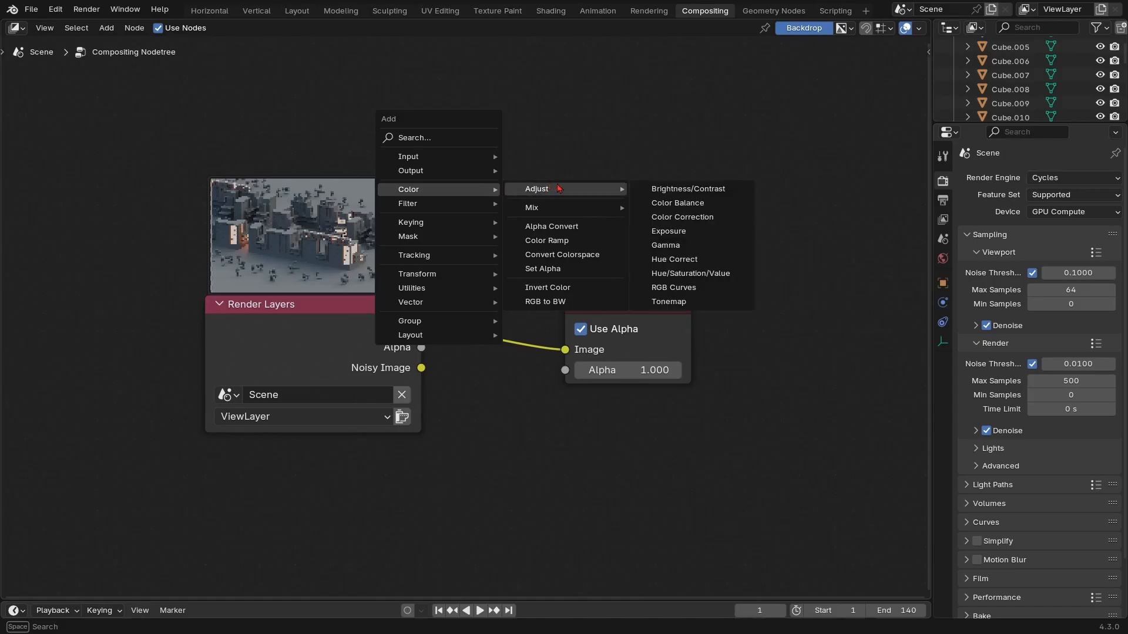
mouse_move(401, 211)
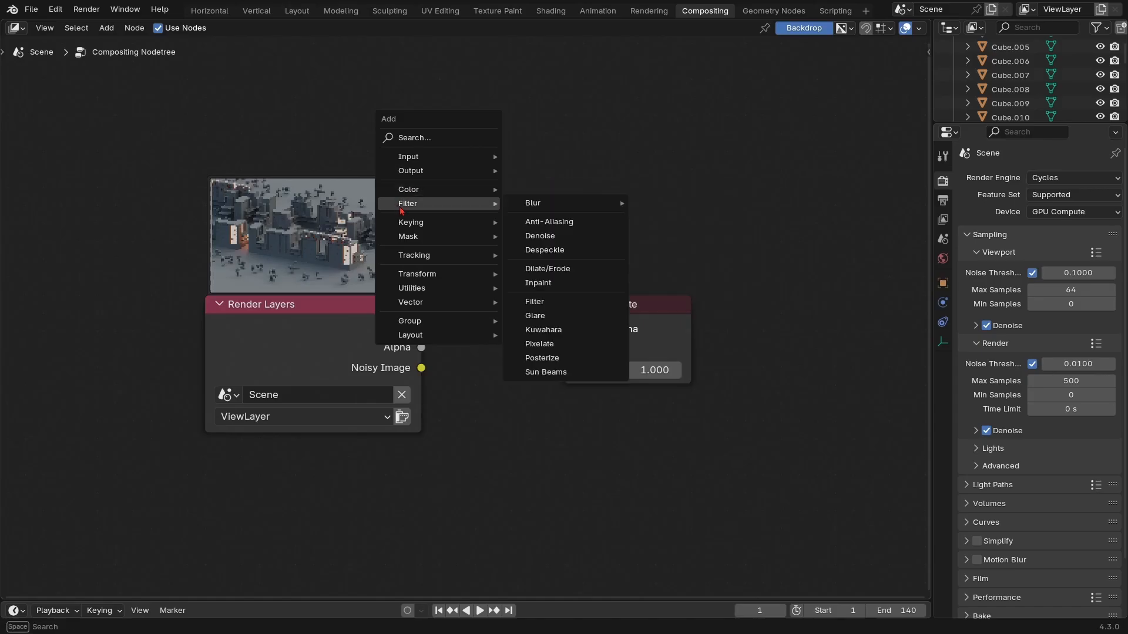
left_click(542, 319)
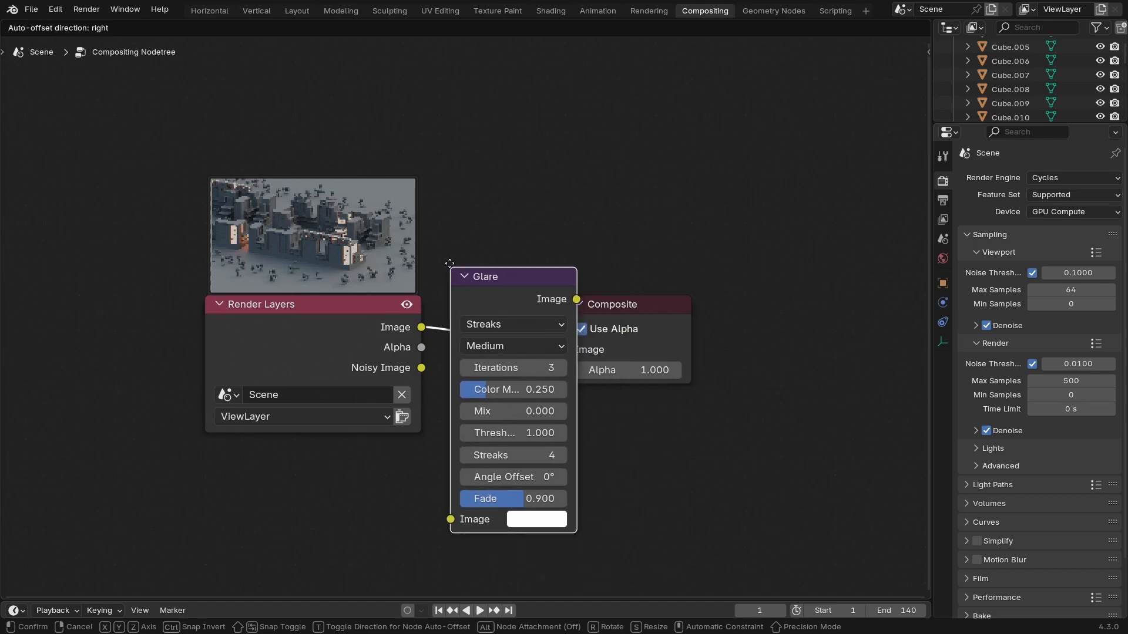
left_click(444, 202)
Move the Composite node away from Glare and add a Viewer node fed by the Glare image output
middle_click_drag(661, 249, 538, 269)
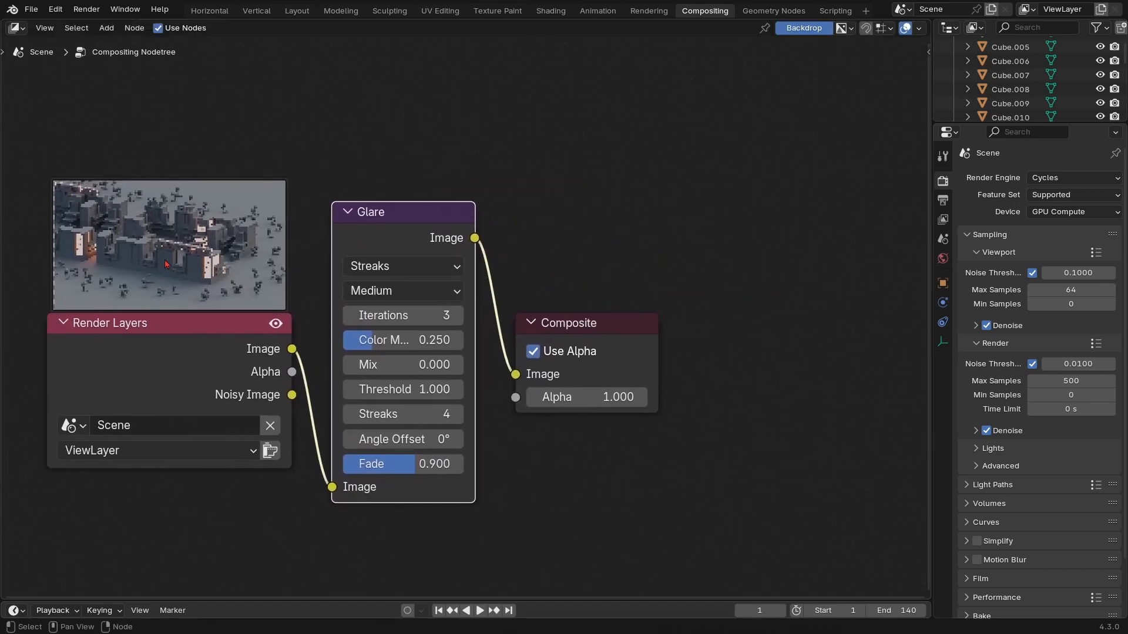
left_click_drag(588, 317, 677, 221)
key("shift+a")
mouse_move(487, 137)
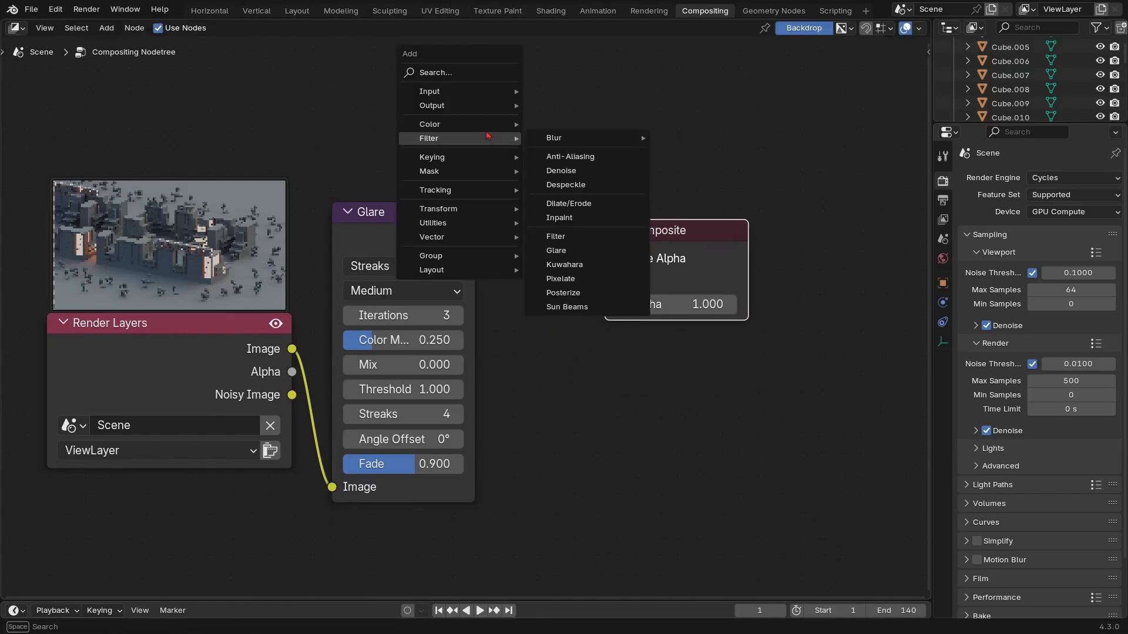
left_click(466, 72)
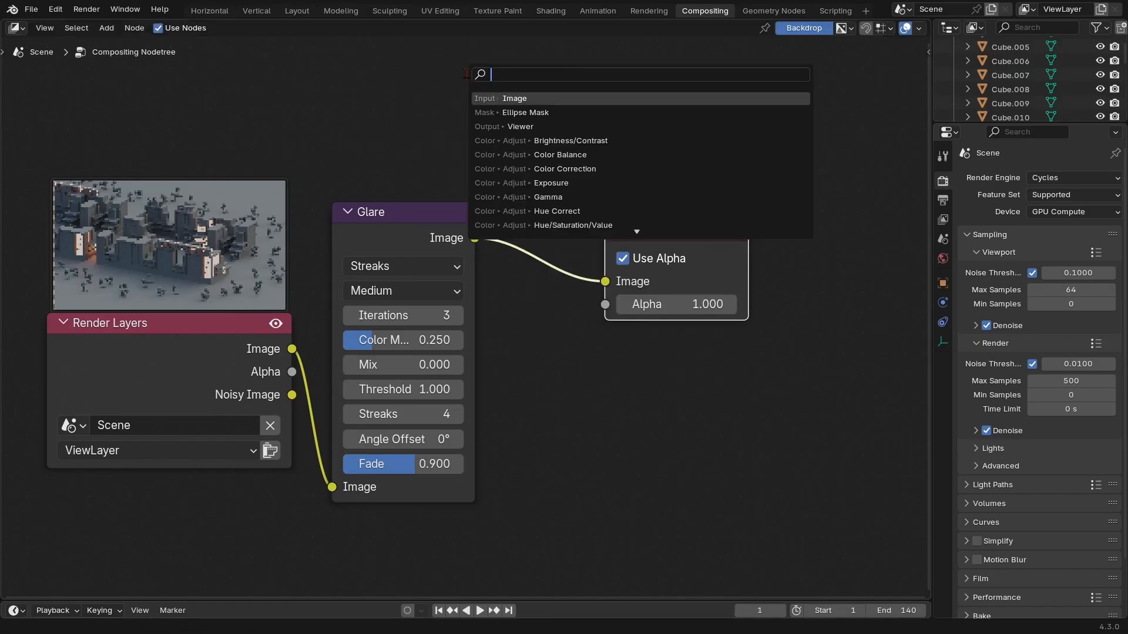
left_click(530, 127)
left_click(612, 103)
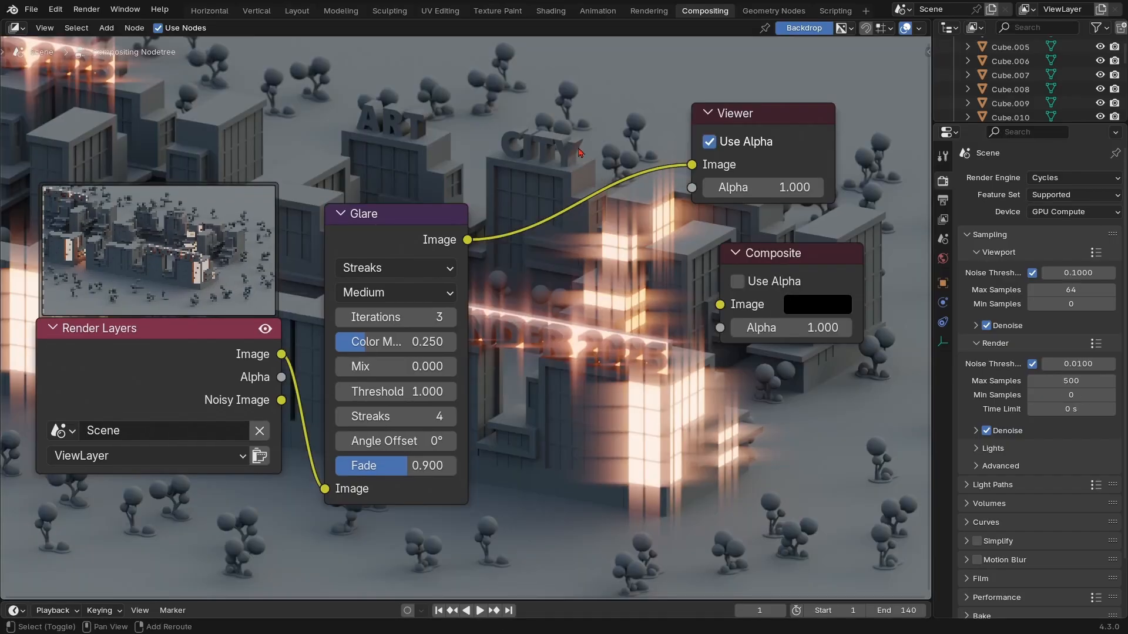
Insert a reroute on the Glare-to-Viewer link, connect it to the Composite image input, and enable Use Alpha on Composite
right_click_drag(580, 143, 578, 236, "shift")
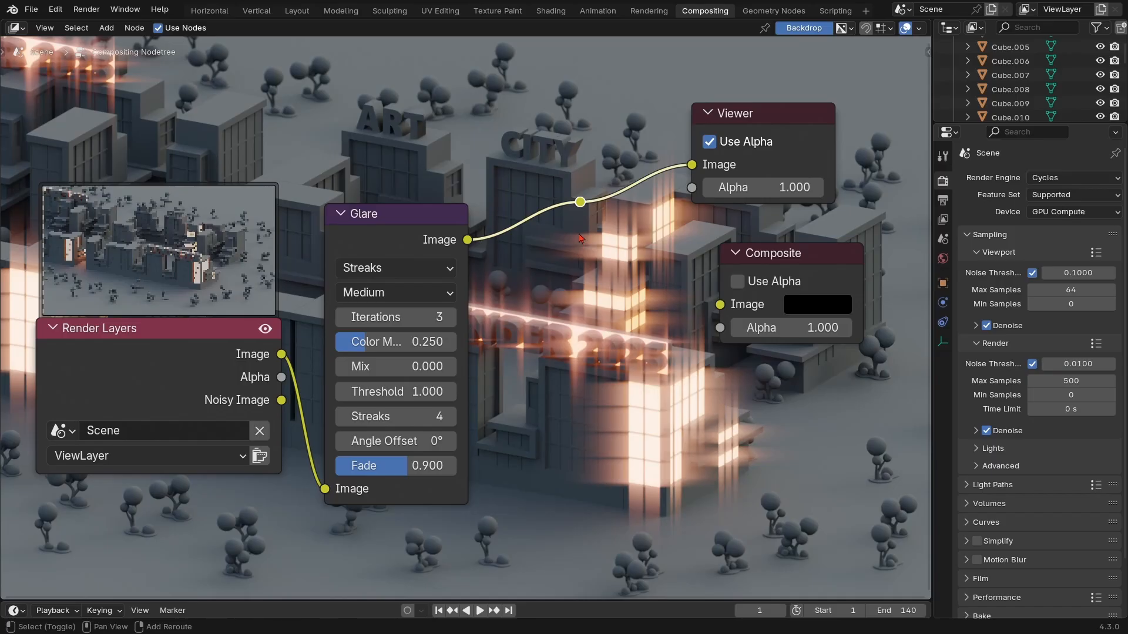
left_click_drag(581, 202, 722, 304)
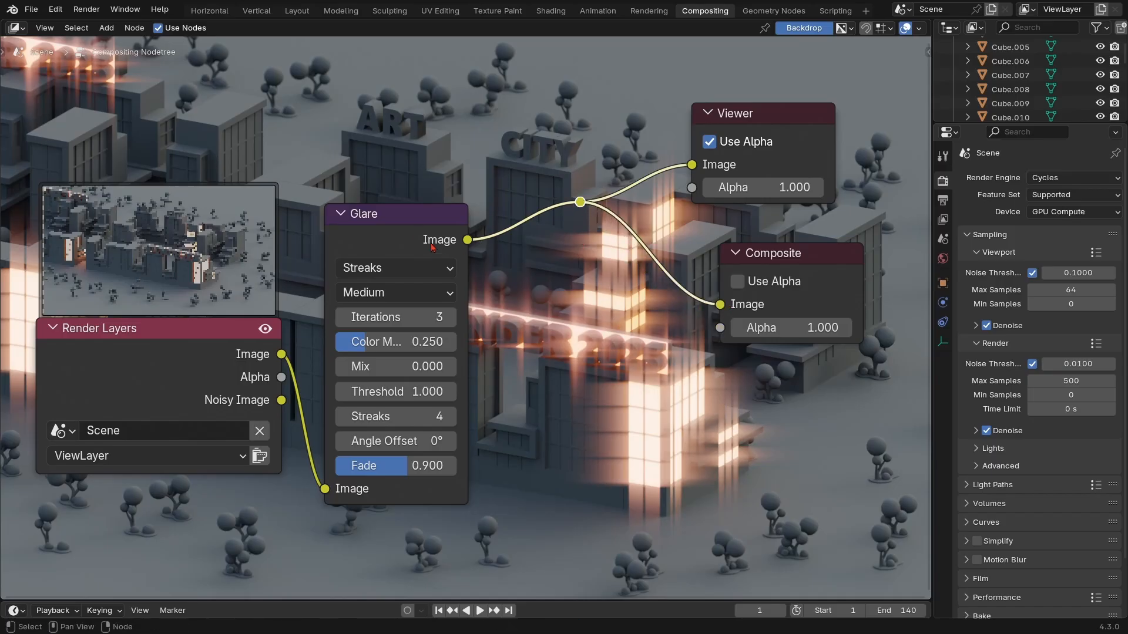
left_click_drag(434, 247, 415, 221)
mouse_move(304, 228)
left_mouse_down()
mouse_move(187, 245)
mouse_move(283, 227)
left_mouse_up()
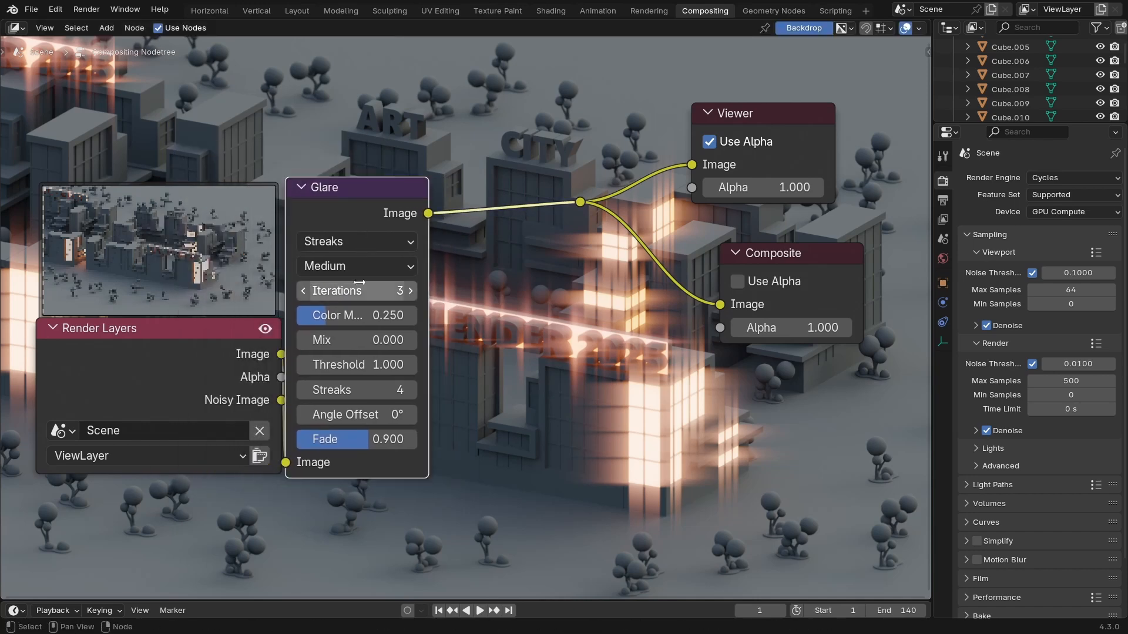
left_click_drag(861, 118, 741, 354)
middle_click_drag(654, 317, 574, 413, "ctrl")
left_click(642, 294)
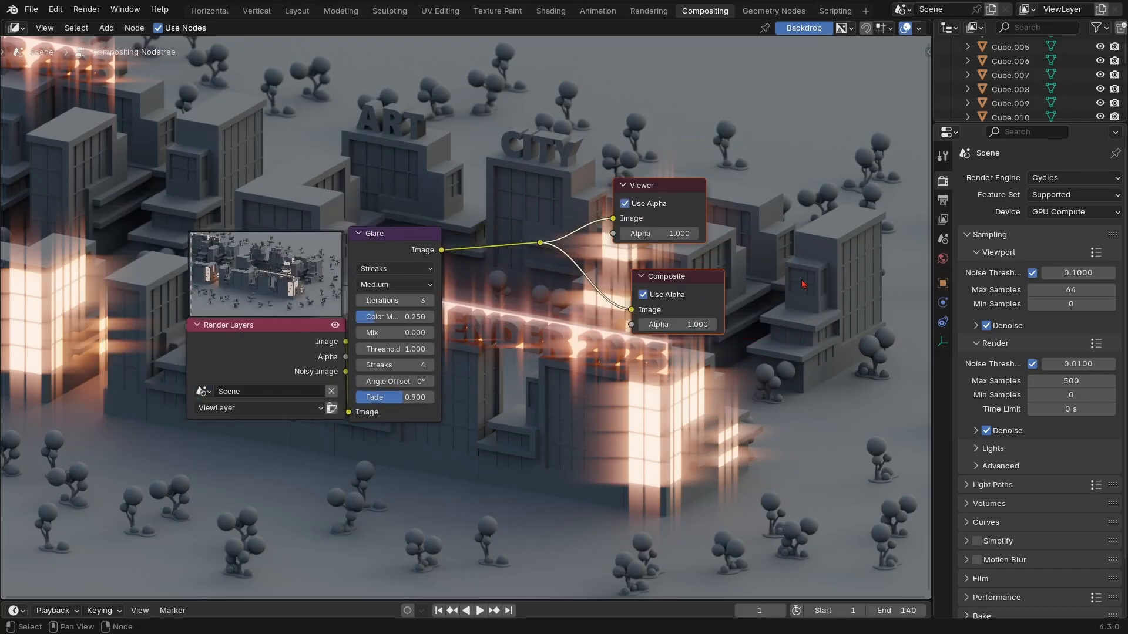
Spread the node layout by moving Viewer, Composite and the reroute farther from Glare, and Glare clear of Render Layers
left_click_drag(652, 310, 811, 319)
left_click_drag(528, 222, 548, 267)
key("g")
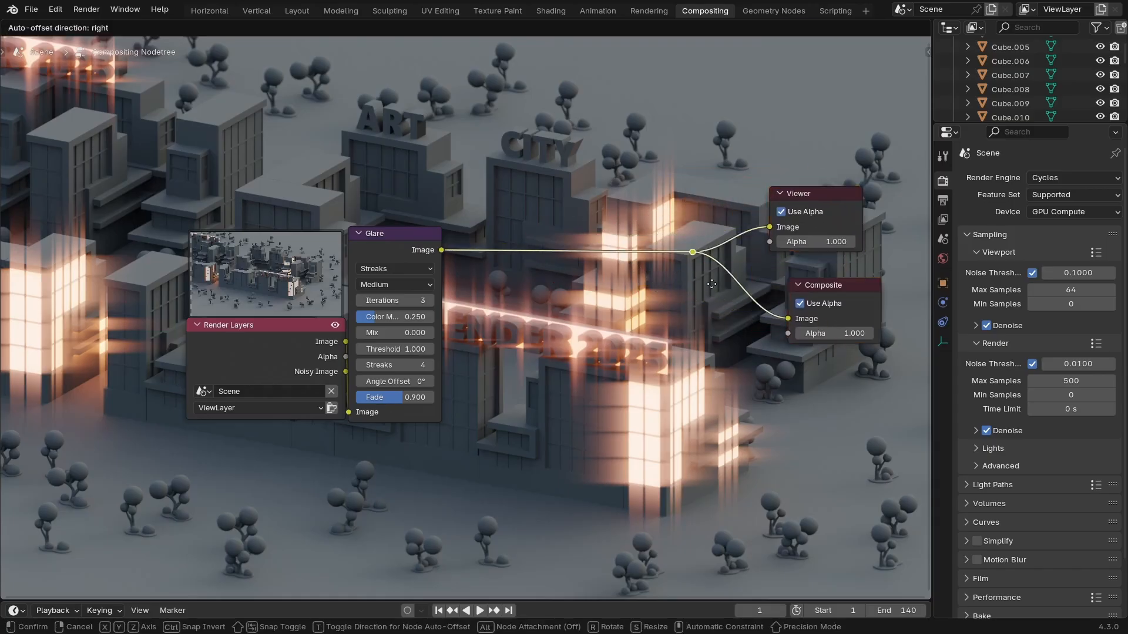
left_click(731, 288)
left_click_drag(383, 238, 415, 235)
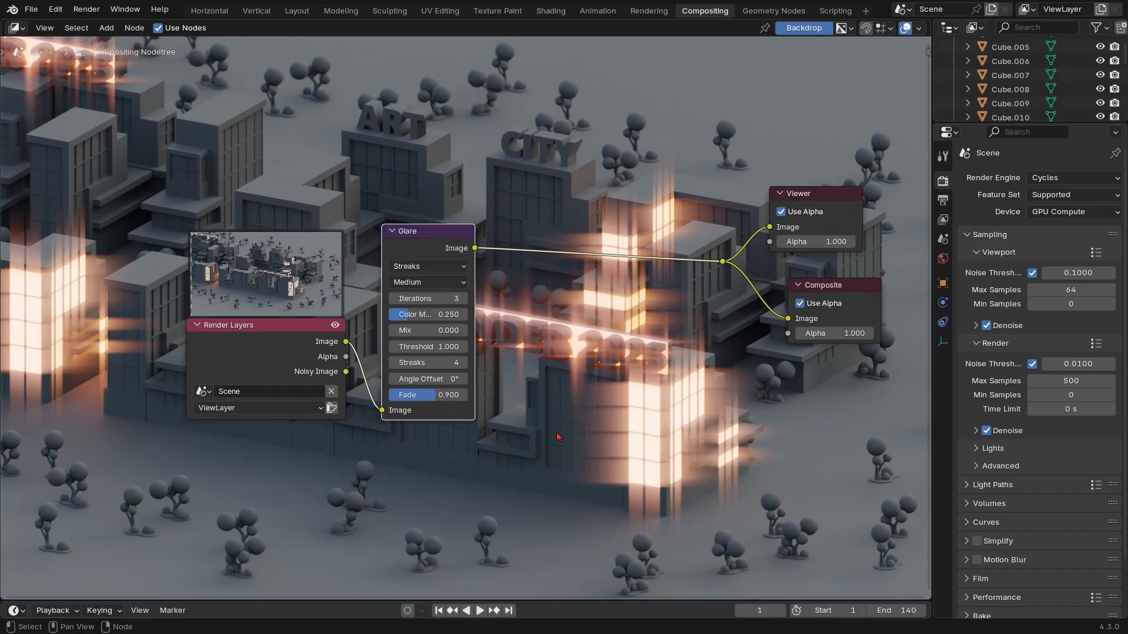
Examine the Streaks glare on the whole backdrop image and at closer magnification around the glowing windows
key("v")
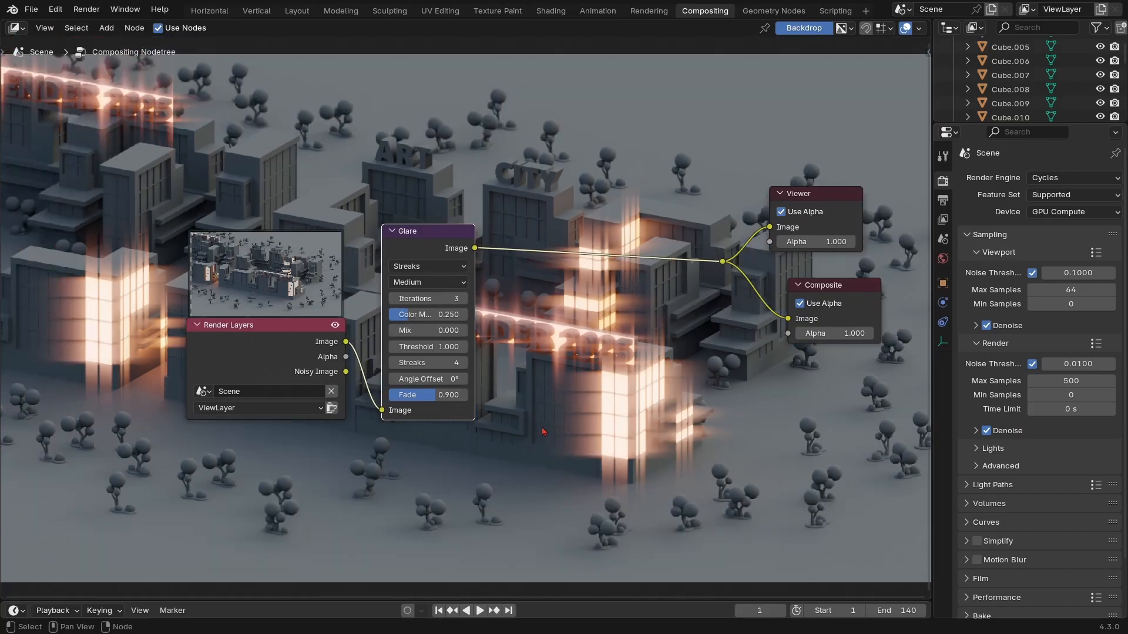
key("v")
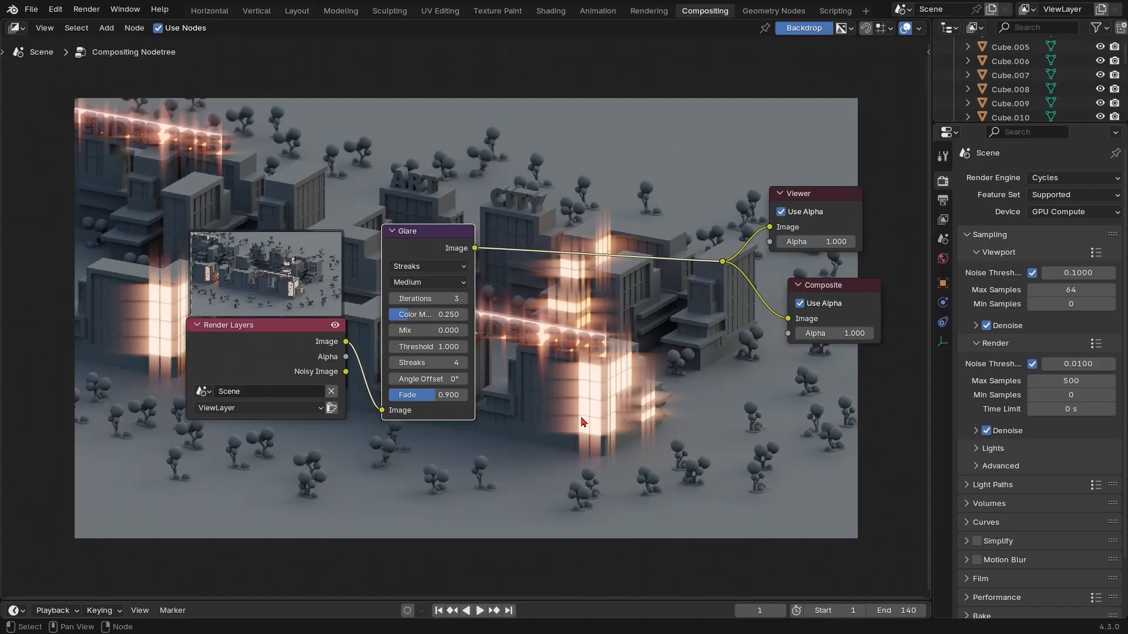
key("v")
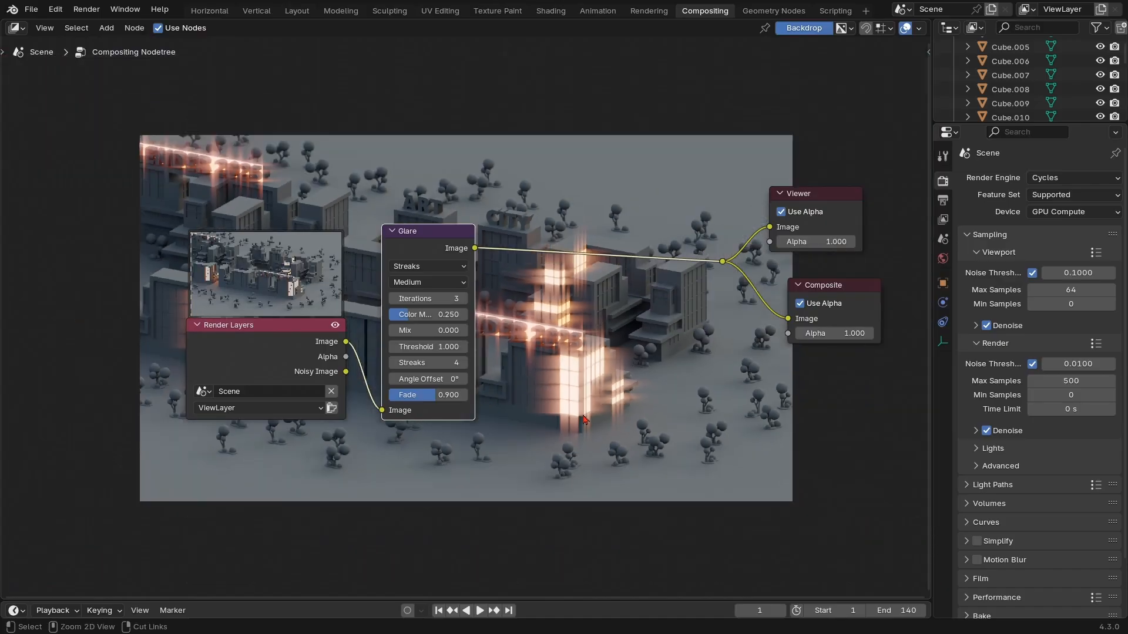
key("ctrl+v")
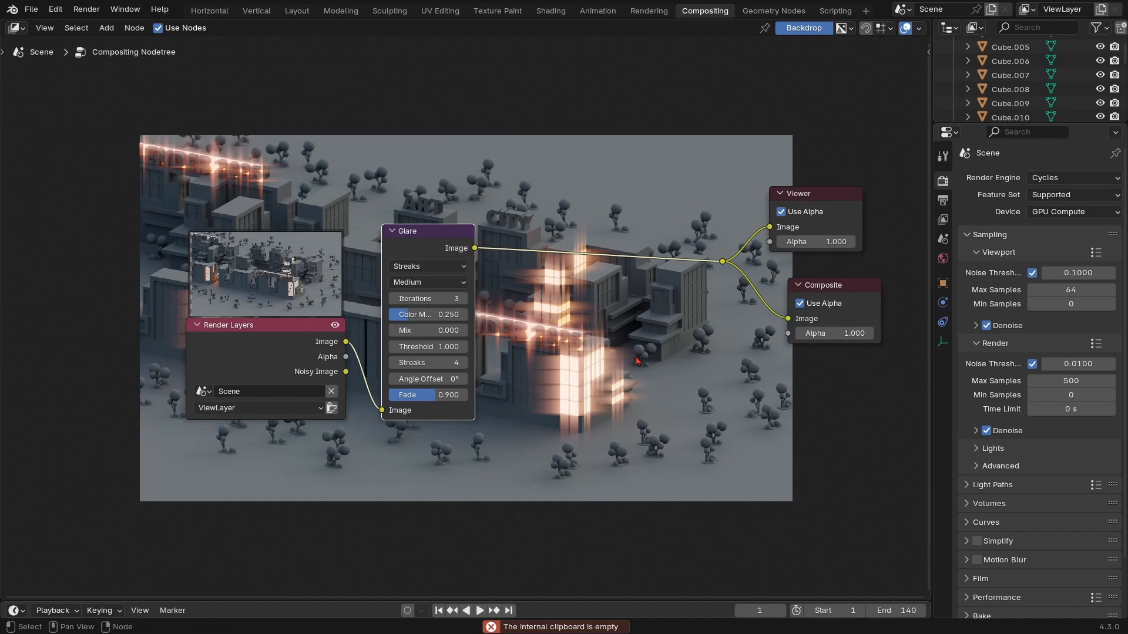
key("alt+v")
key("alt+v")
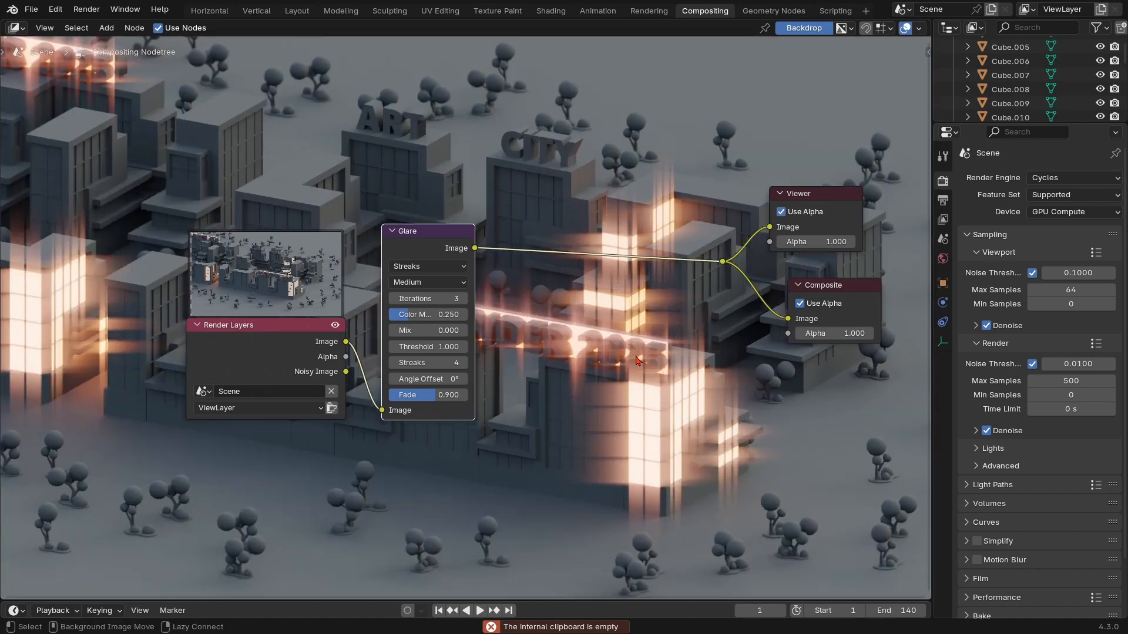
key("v")
key("v")
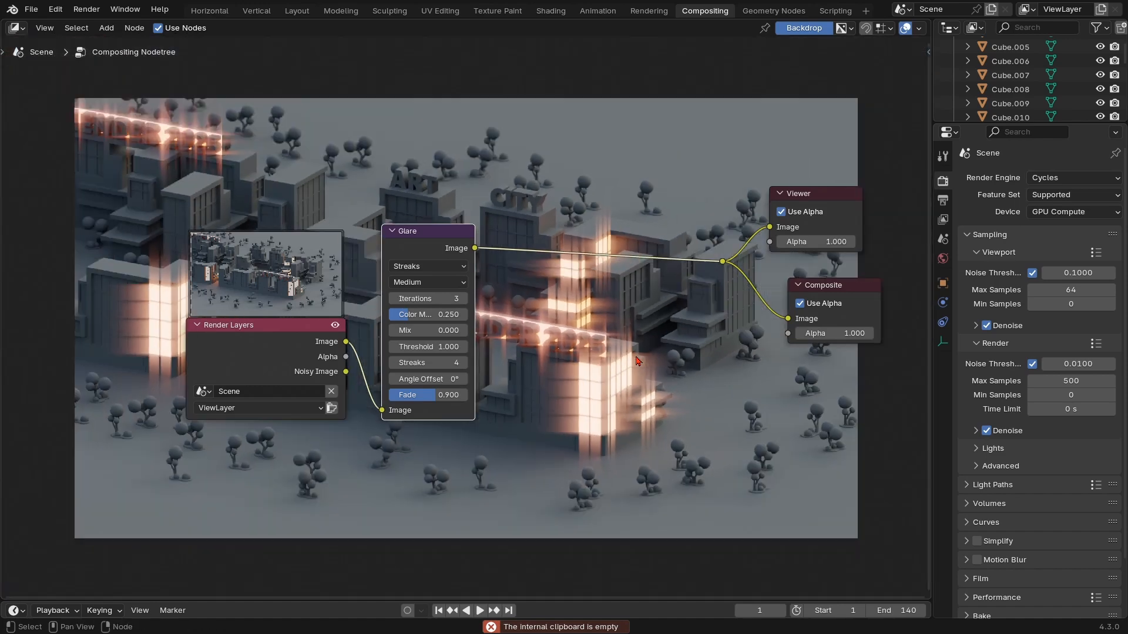
key("alt+v")
key("alt+v")
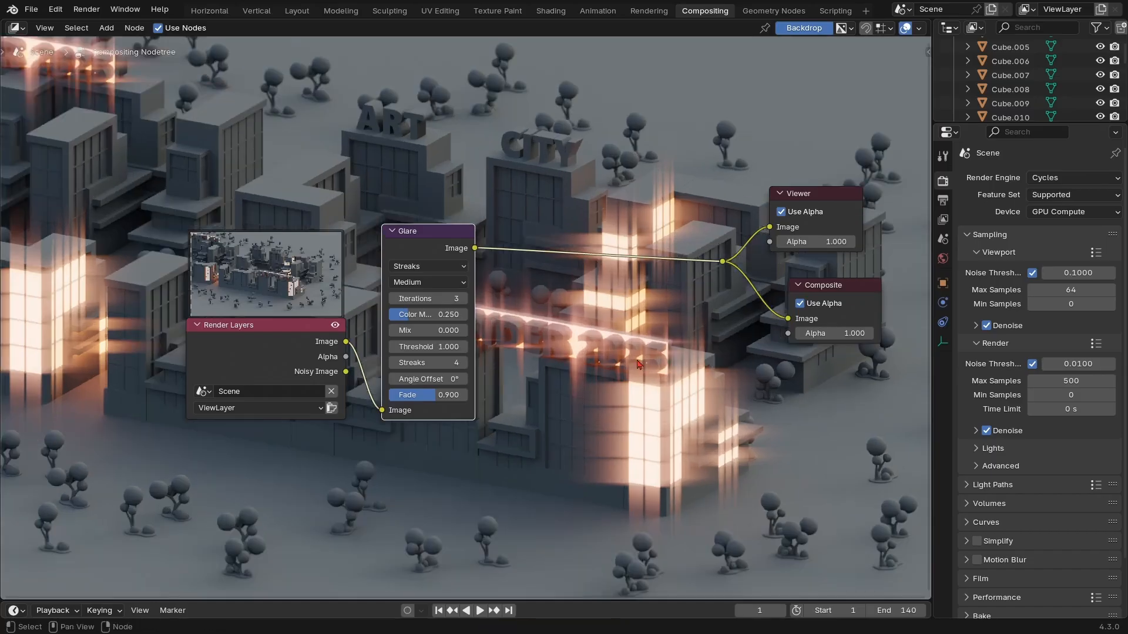
Change the Glare node's type to Fog Glow, keeping the backdrop and nodes in view
mouse_move(637, 395)
middle_mouse_down("ctrl")
mouse_move(636, 423)
mouse_move(621, 395)
middle_mouse_up("ctrl")
middle_click_drag(621, 394, 583, 426, "alt")
middle_click_drag(589, 321, 546, 402)
key("shift+a")
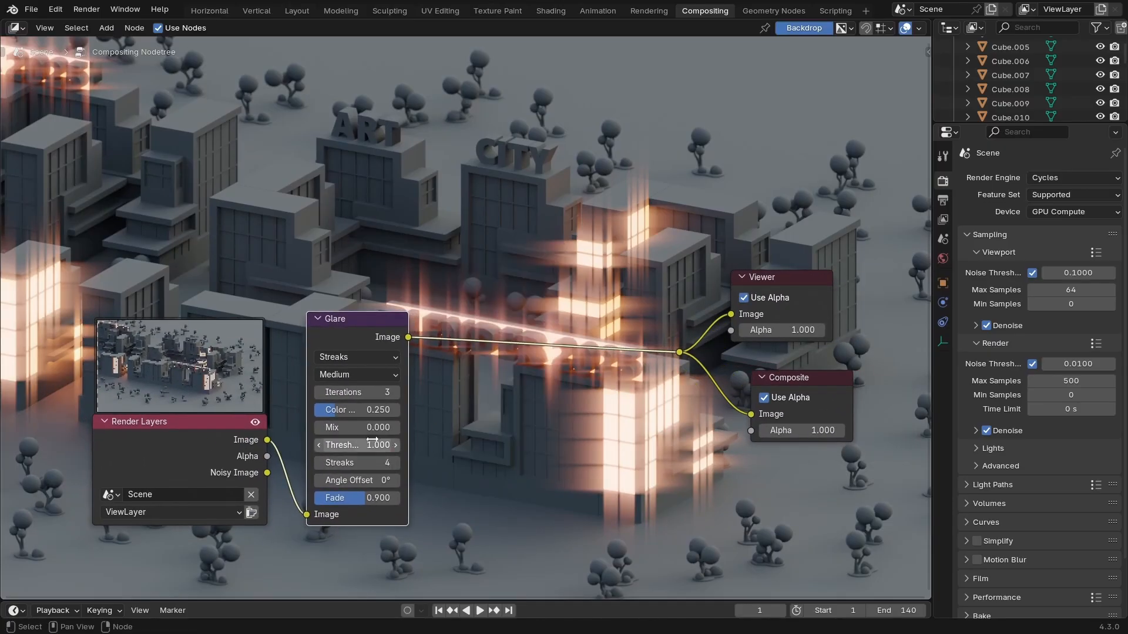
left_click(362, 357)
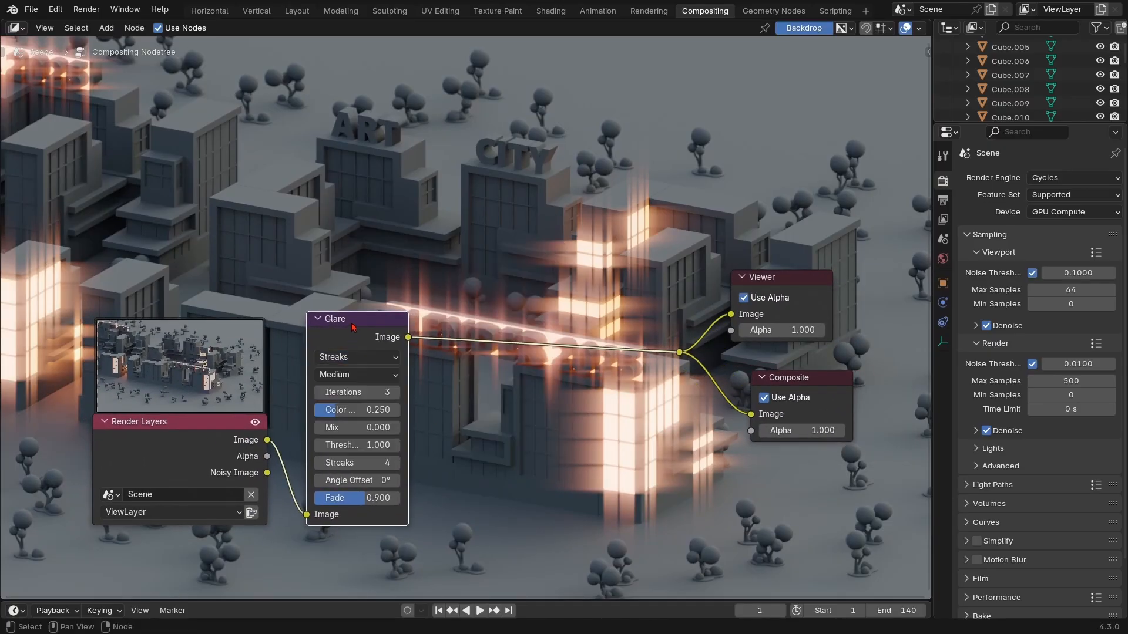
left_click(356, 359)
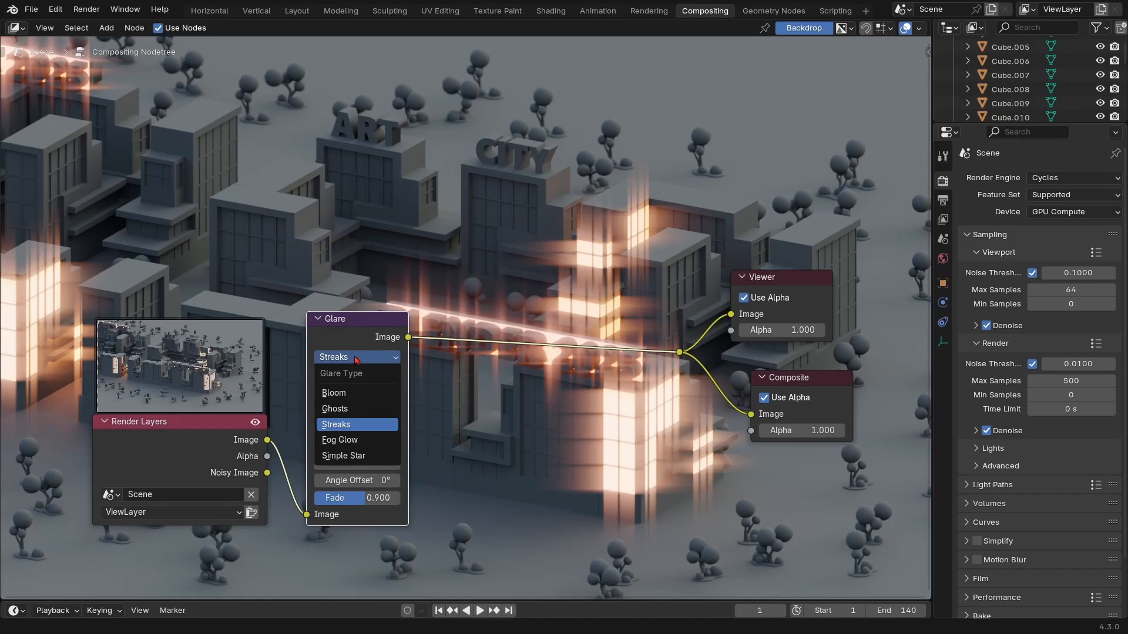
left_click(367, 440)
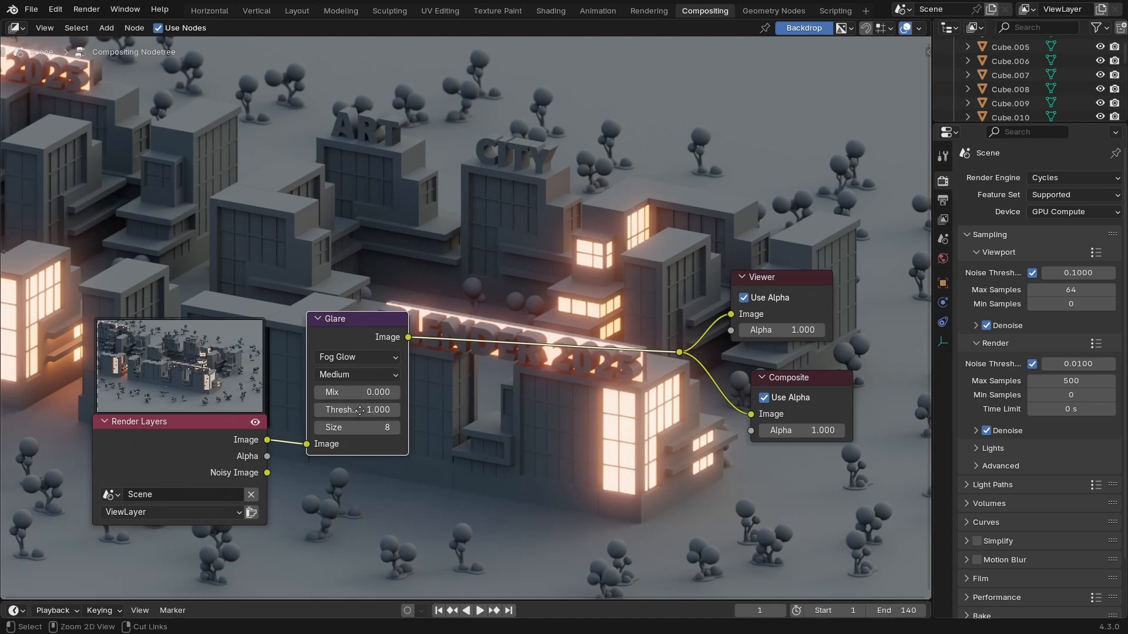
Try the Glare node's Threshold at 2, compare it with 1, and settle on 2
scroll(385, 411, "up", 2)
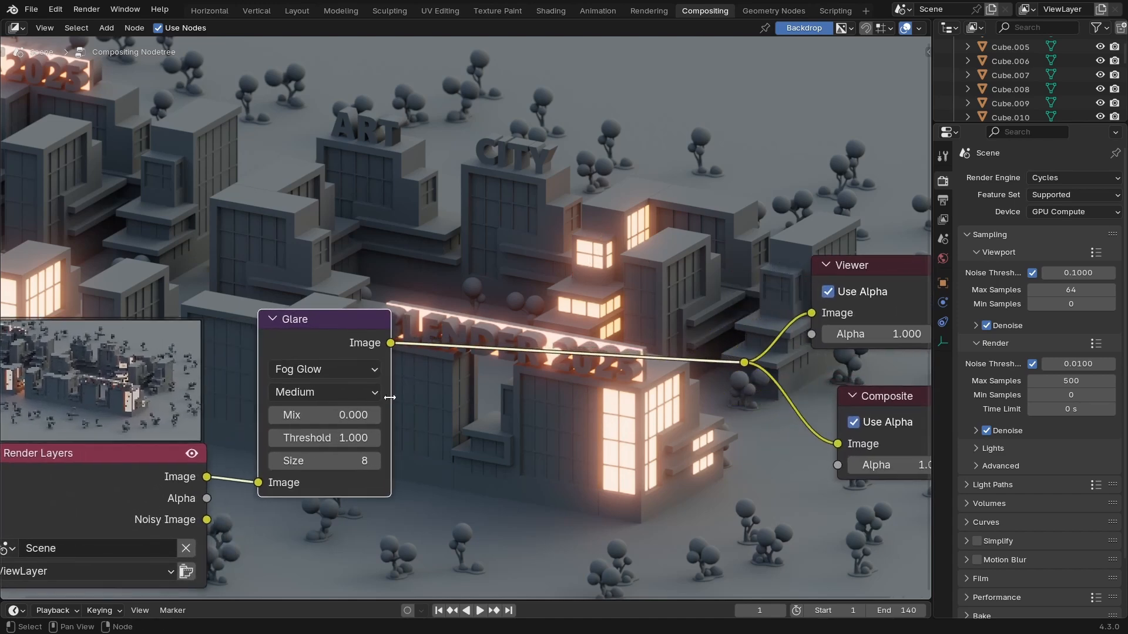
left_click(351, 441)
type("2")
key("Return")
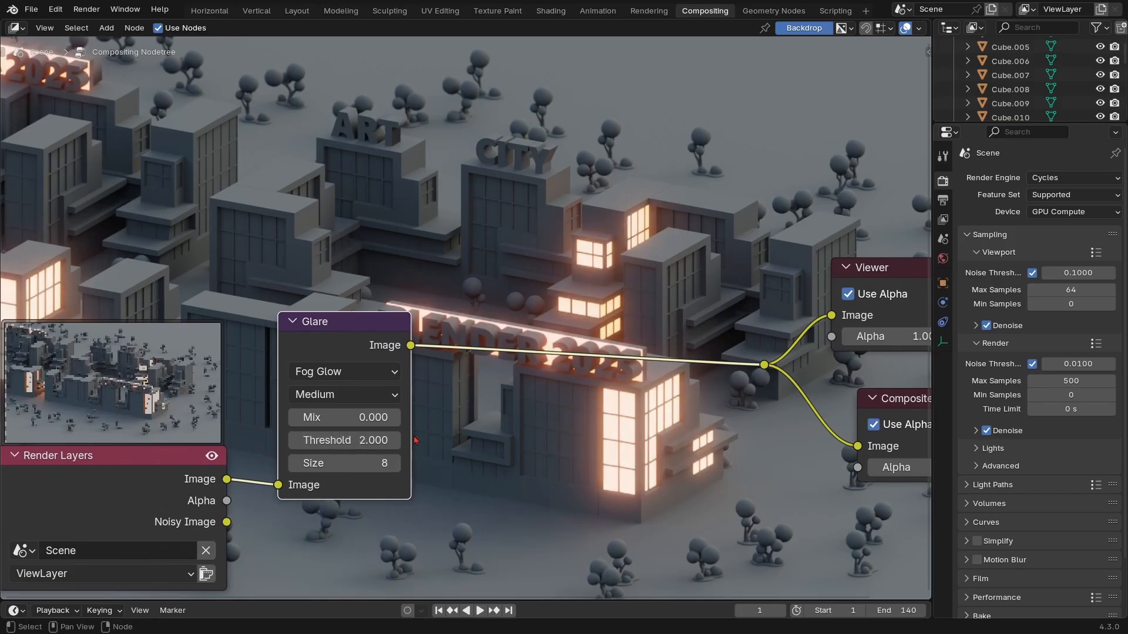
left_click(369, 439)
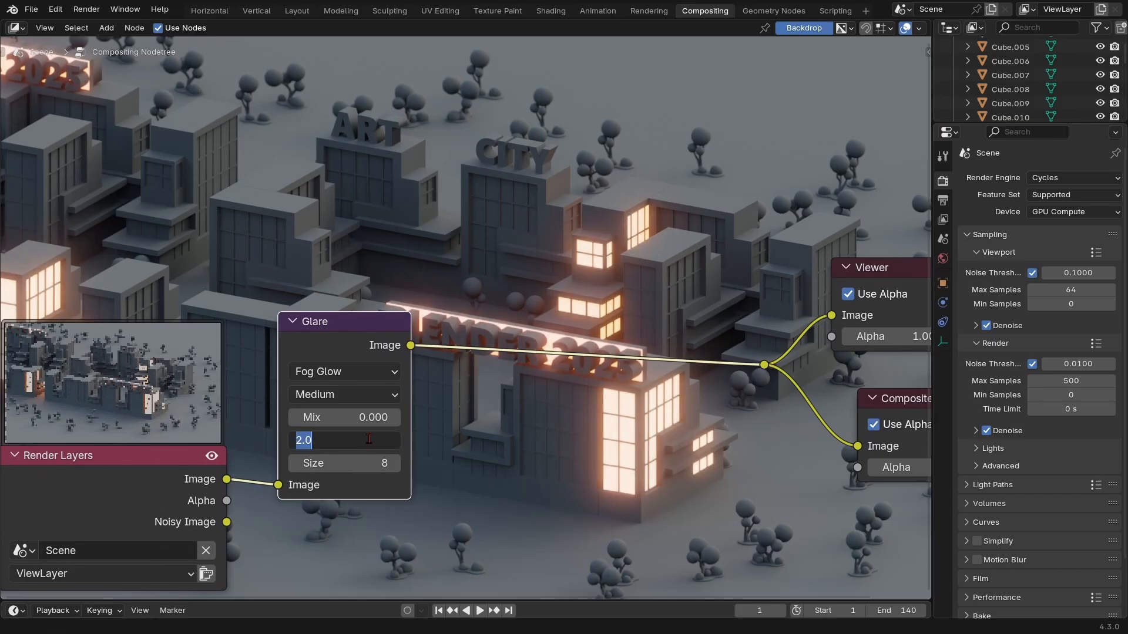
type("1")
key("Return")
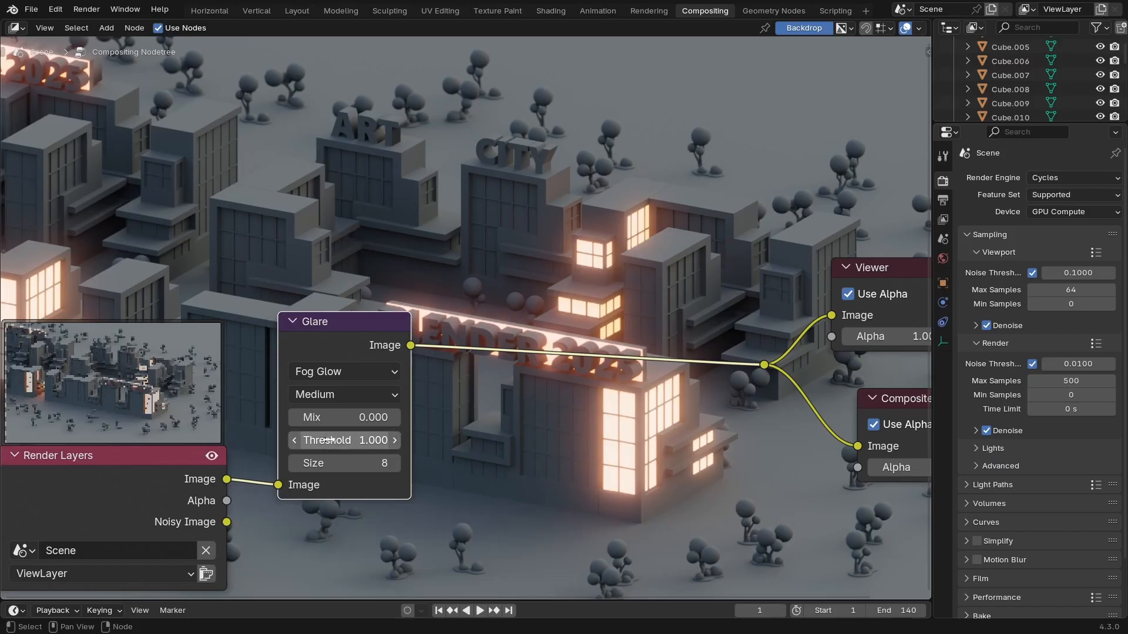
left_click(356, 440)
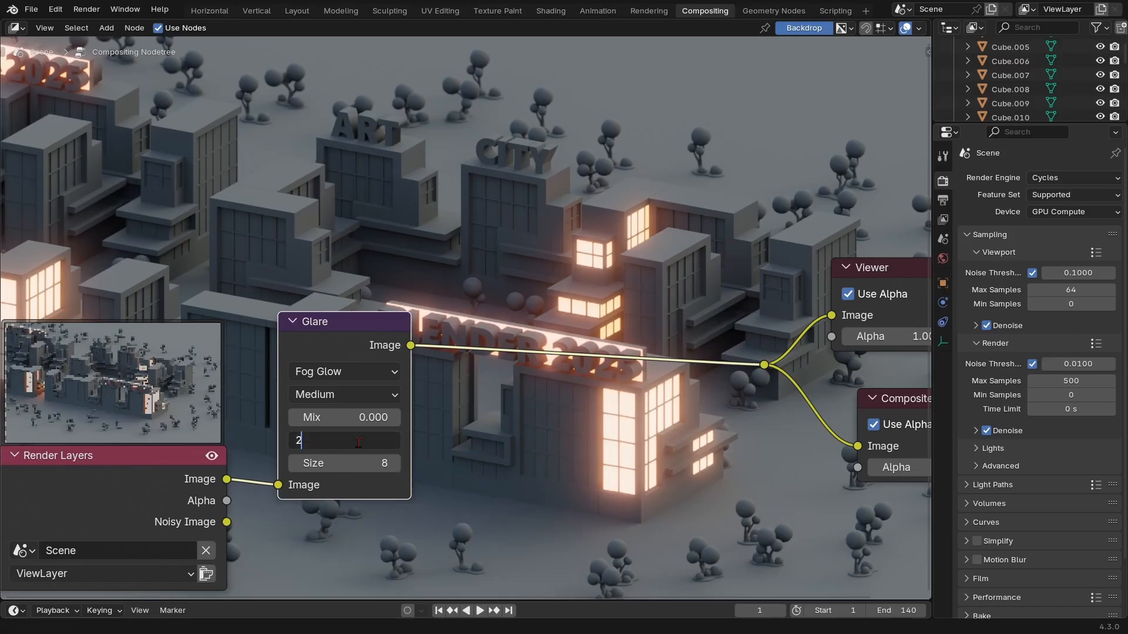
type("2")
key("Return")
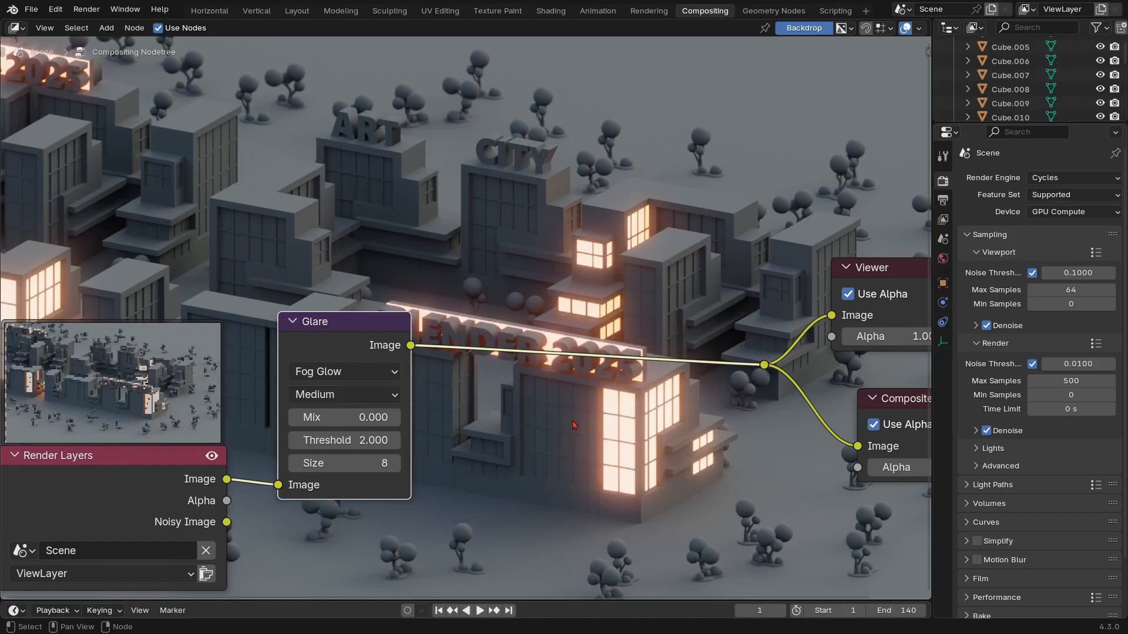
Add a Color Balance node on the link between Glare and the reroute
middle_click_drag(573, 421, 587, 485, "ctrl")
middle_click_drag(587, 485, 588, 471, "ctrl")
key("shift+a")
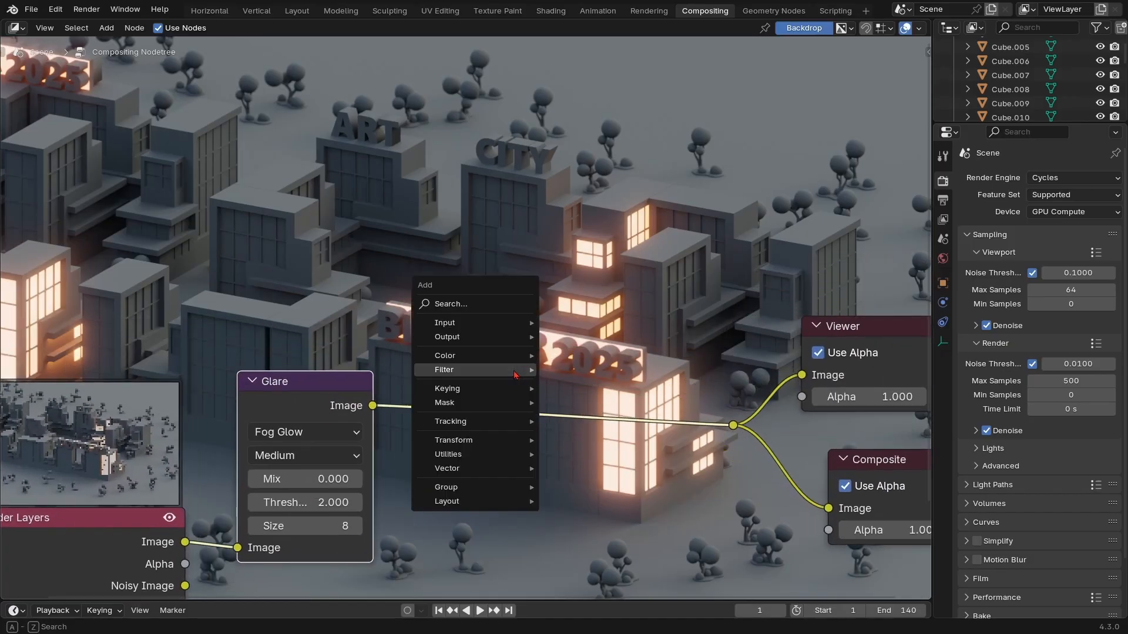
mouse_move(520, 355)
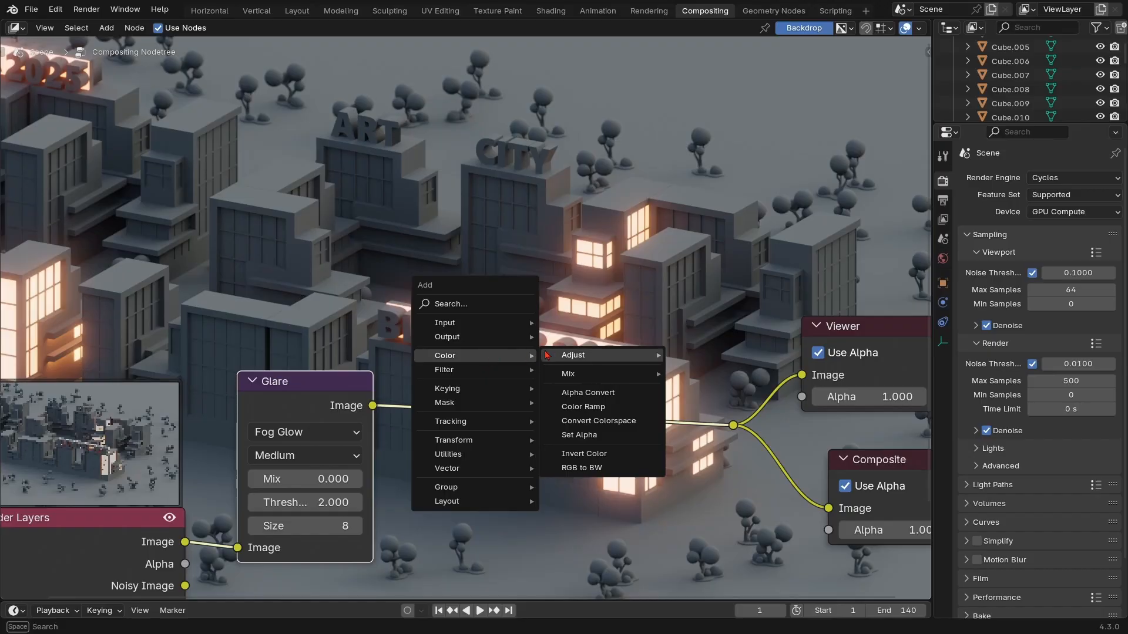
mouse_move(579, 356)
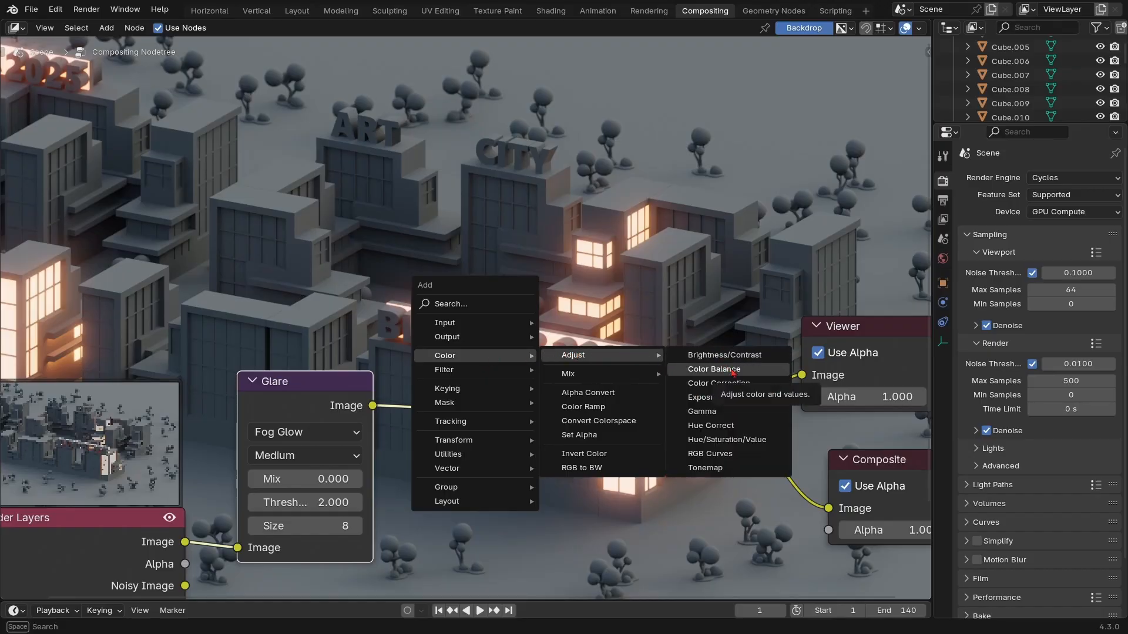
left_click(733, 373)
left_click(599, 412)
mouse_move(648, 307)
middle_mouse_down("ctrl")
mouse_move(649, 340)
mouse_move(649, 307)
middle_mouse_up("ctrl")
middle_click_drag(651, 446, 566, 410)
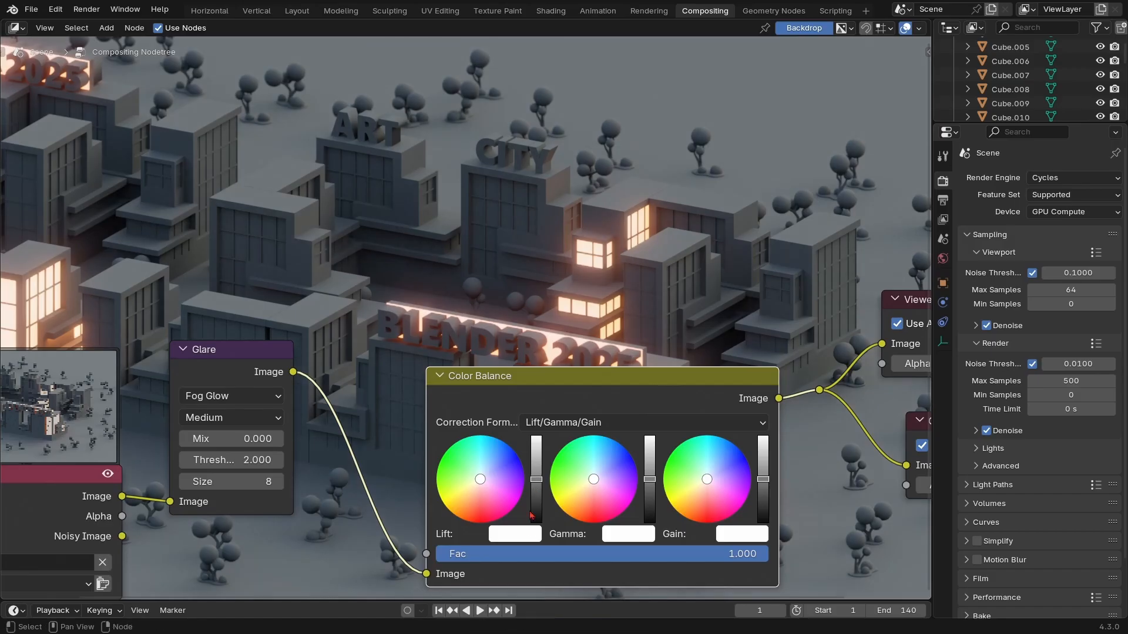
Lower the Value of the Color Balance node's Lift color to 0.996
left_click(528, 539)
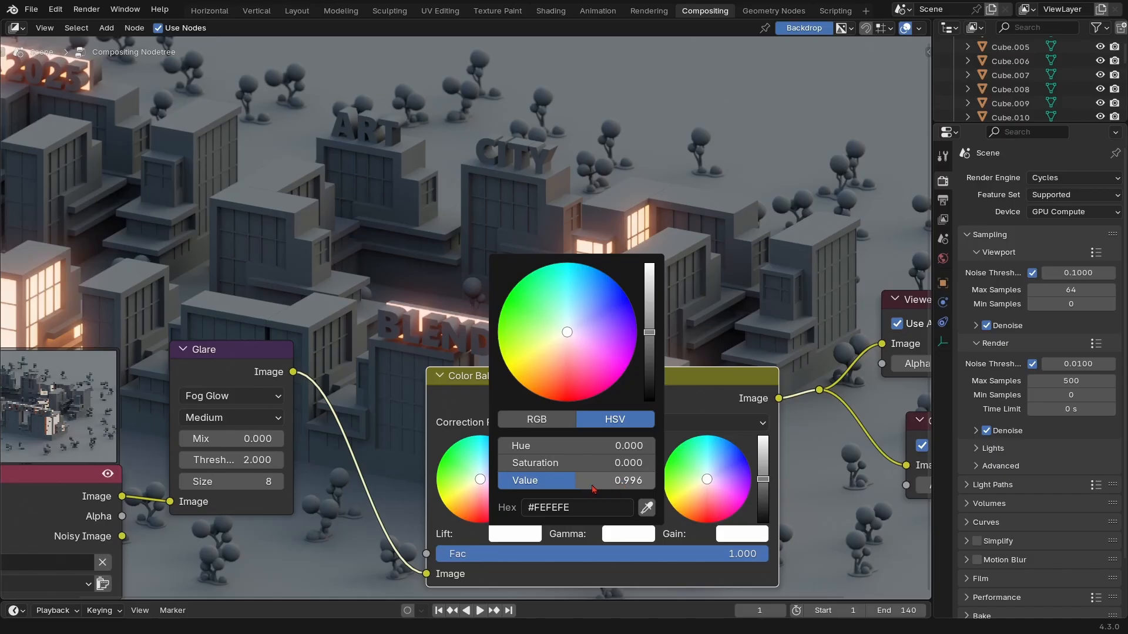
scroll(597, 430, "down", 2)
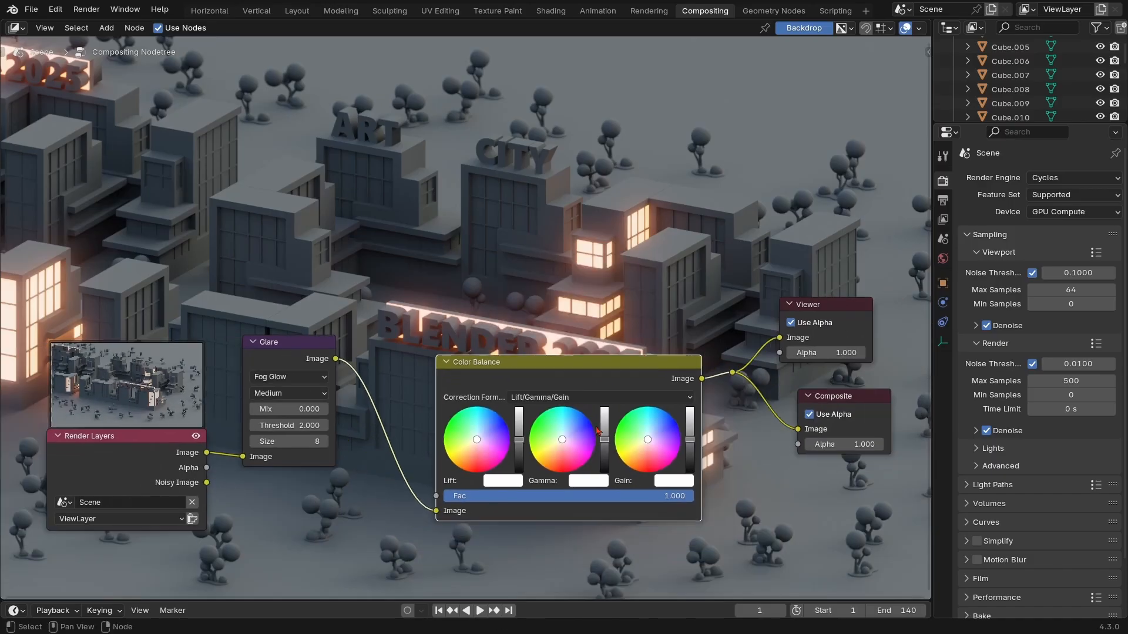
middle_click_drag(598, 430, 526, 475)
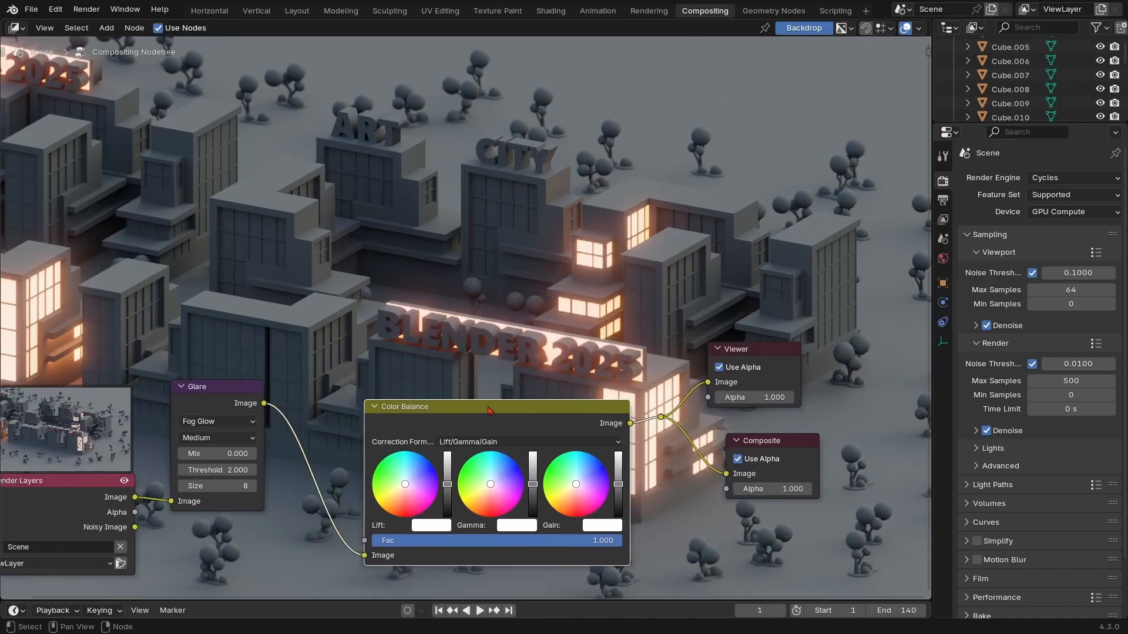
Mute and unmute the Color Balance node repeatedly to compare the image with and without it
key("m")
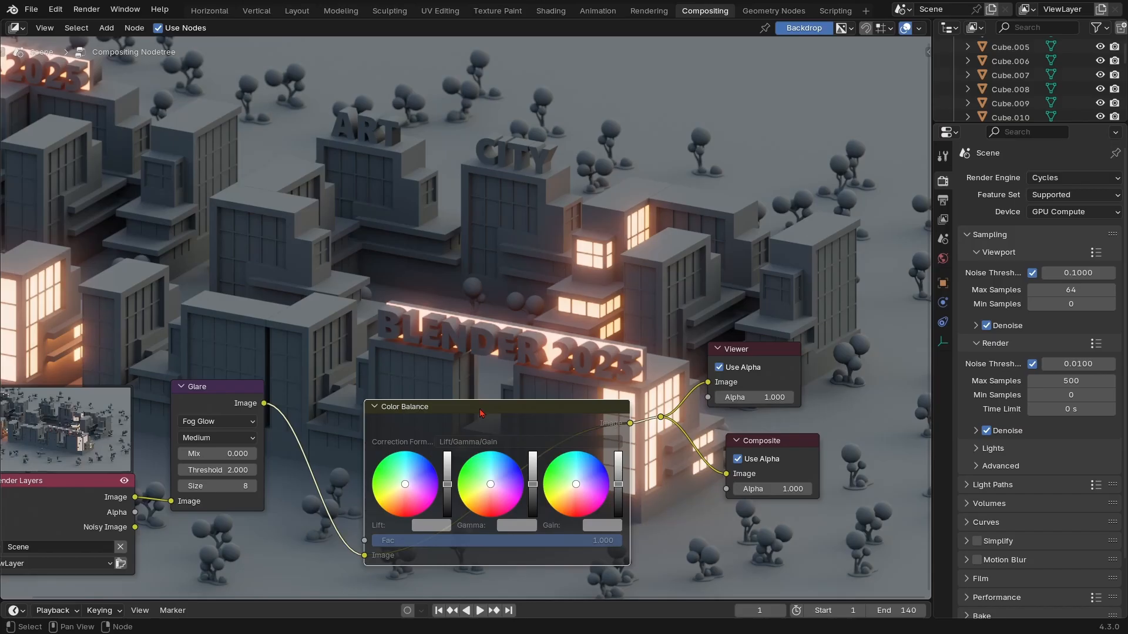
key("m")
key("m")
key("m")
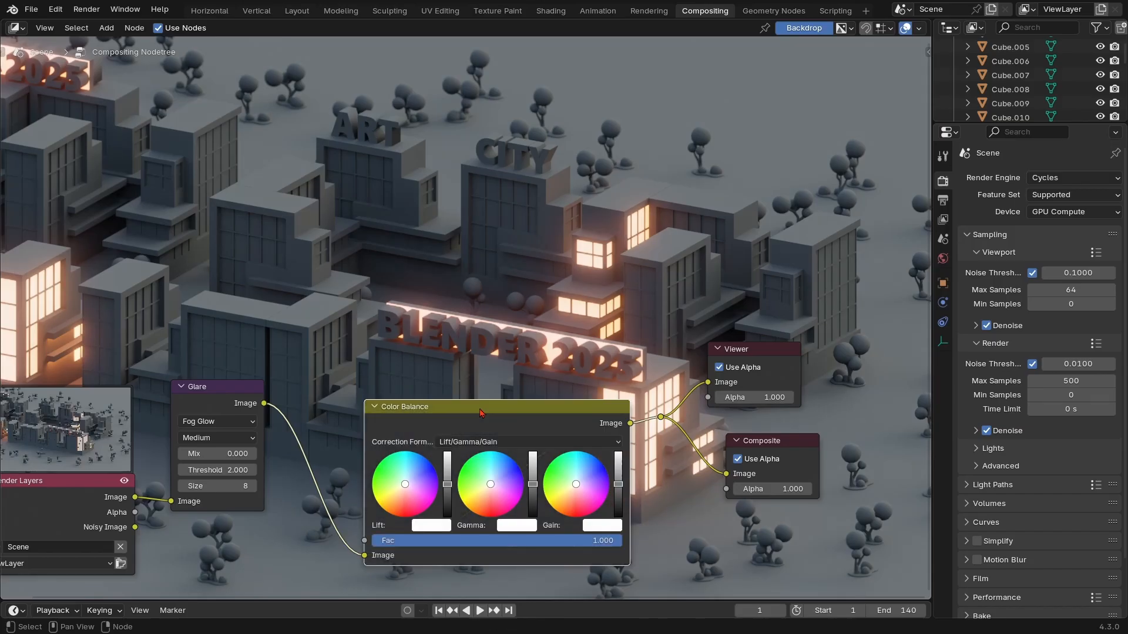
key("m")
key("m")
Lower the Color Balance node's Lift value slightly further and check the darker shadows on the backdrop
middle_click_drag(480, 413, 562, 524, "ctrl")
left_click(534, 558)
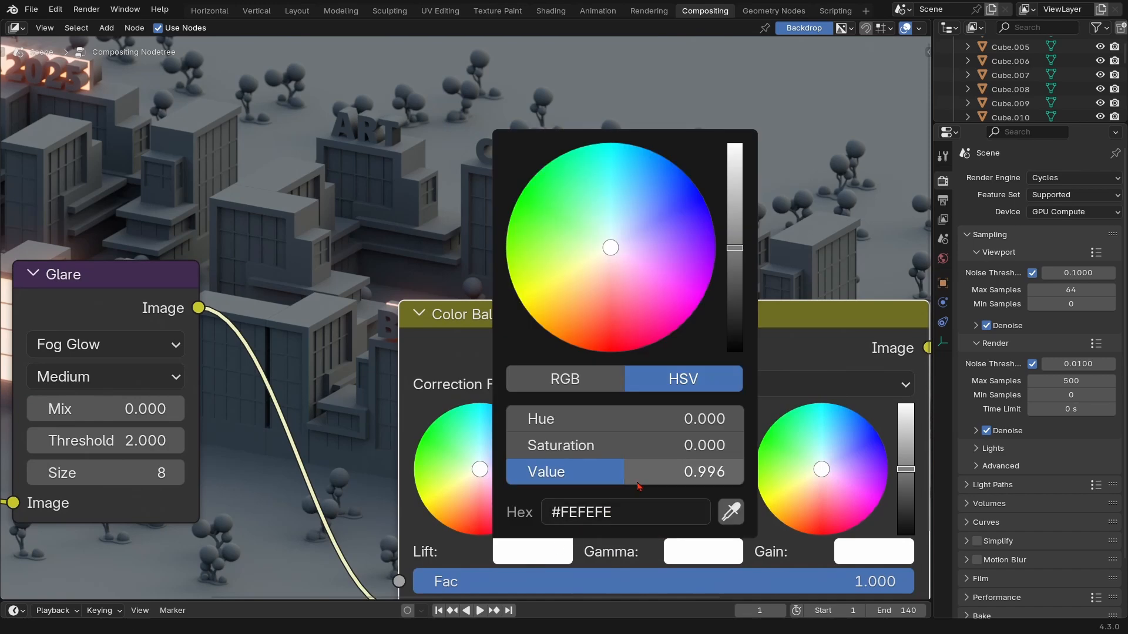
left_click_drag(629, 475, 624, 475)
scroll(270, 458, "down", 3)
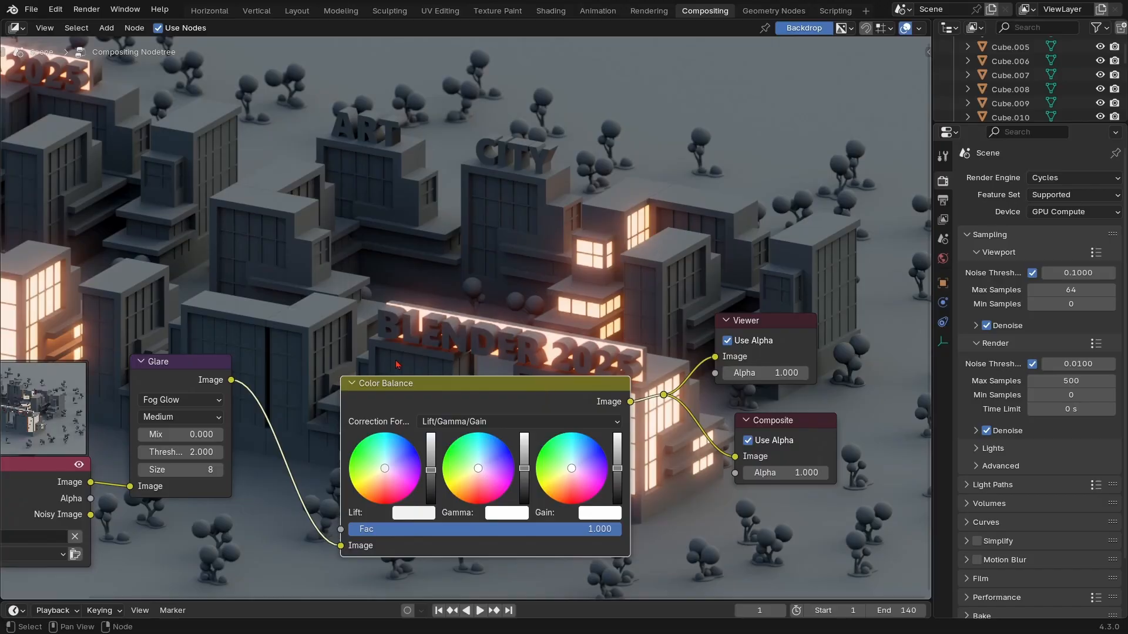
scroll(470, 320, "down", 3)
scroll(470, 320, "up", 7)
middle_click_drag(834, 198, 682, 185)
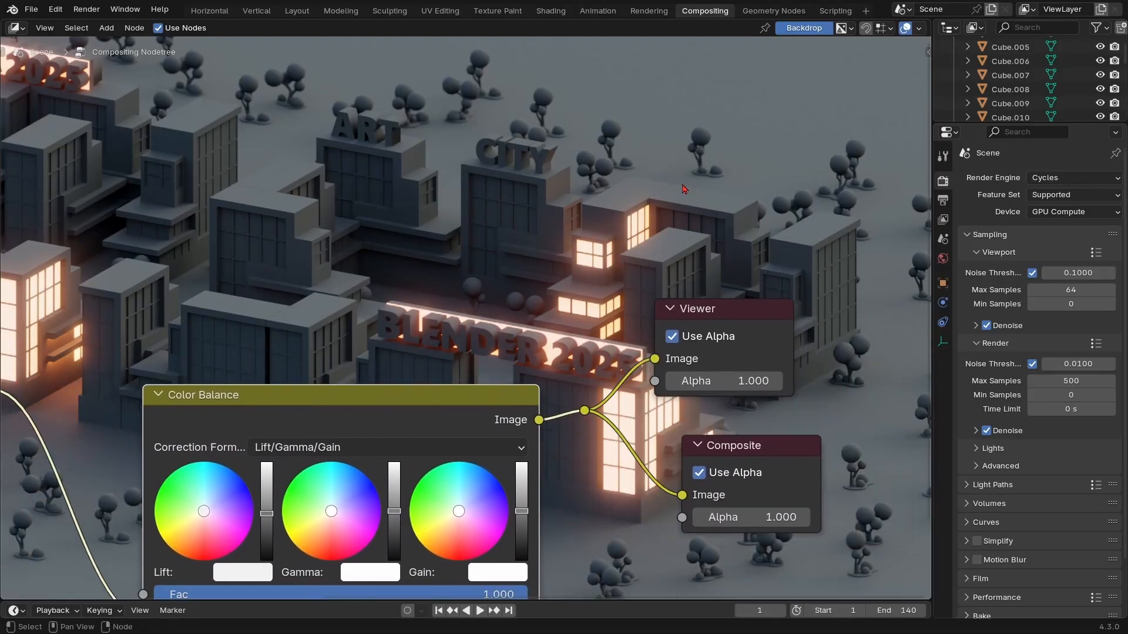
scroll(501, 236, "down", 3)
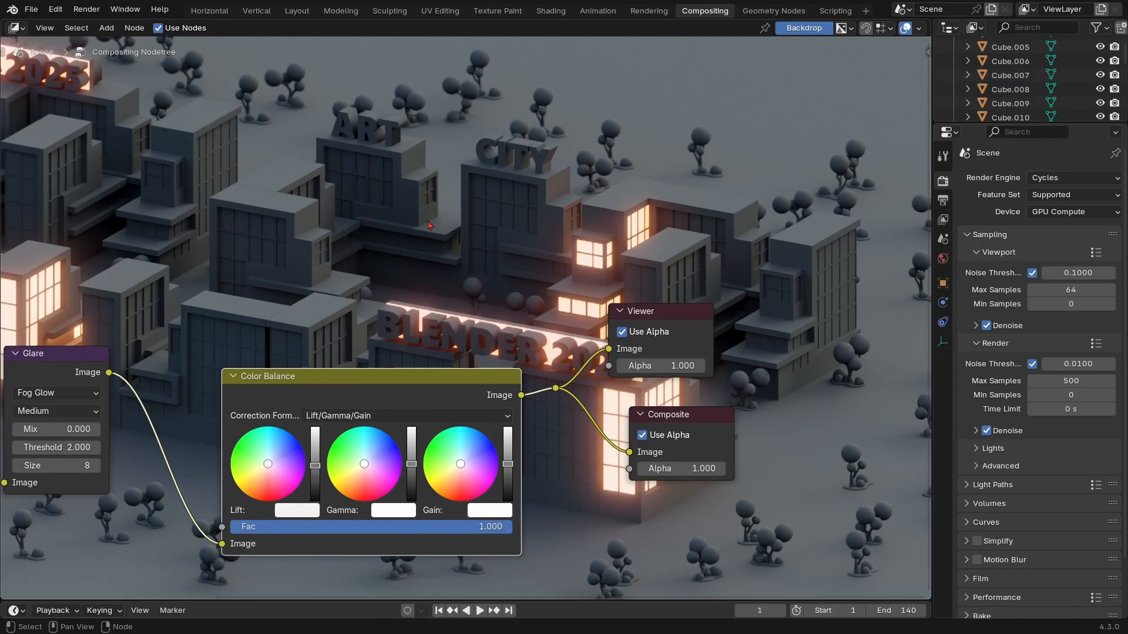
Add a Color Correction node between the Color Balance output and the reroute
middle_click_drag(519, 211, 541, 189)
key("shift+a")
mouse_move(499, 344)
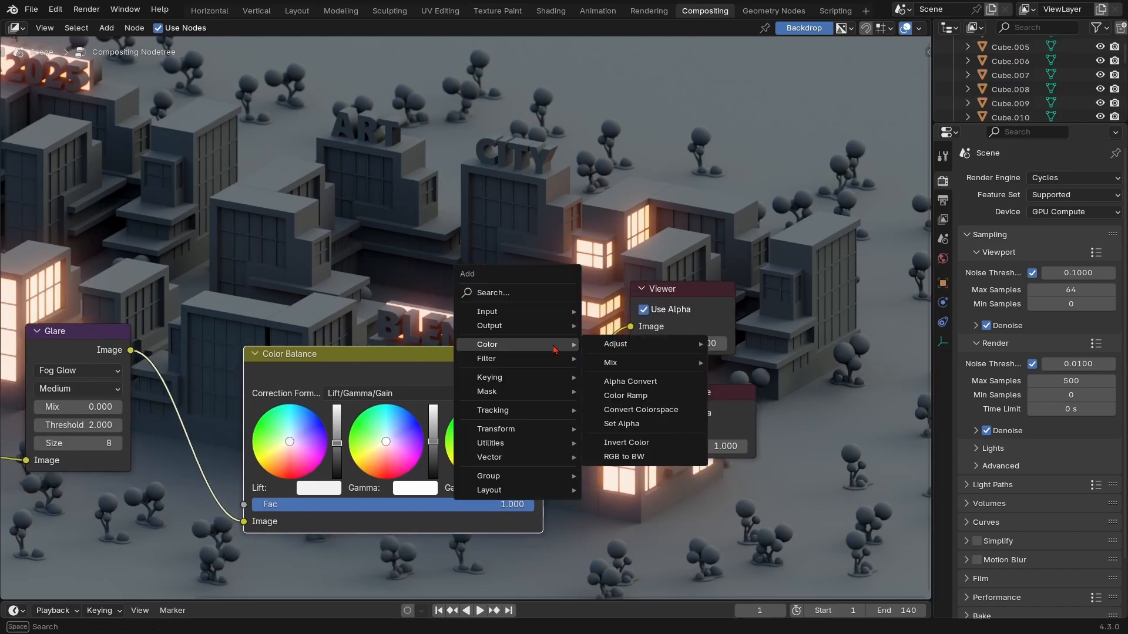
mouse_move(636, 345)
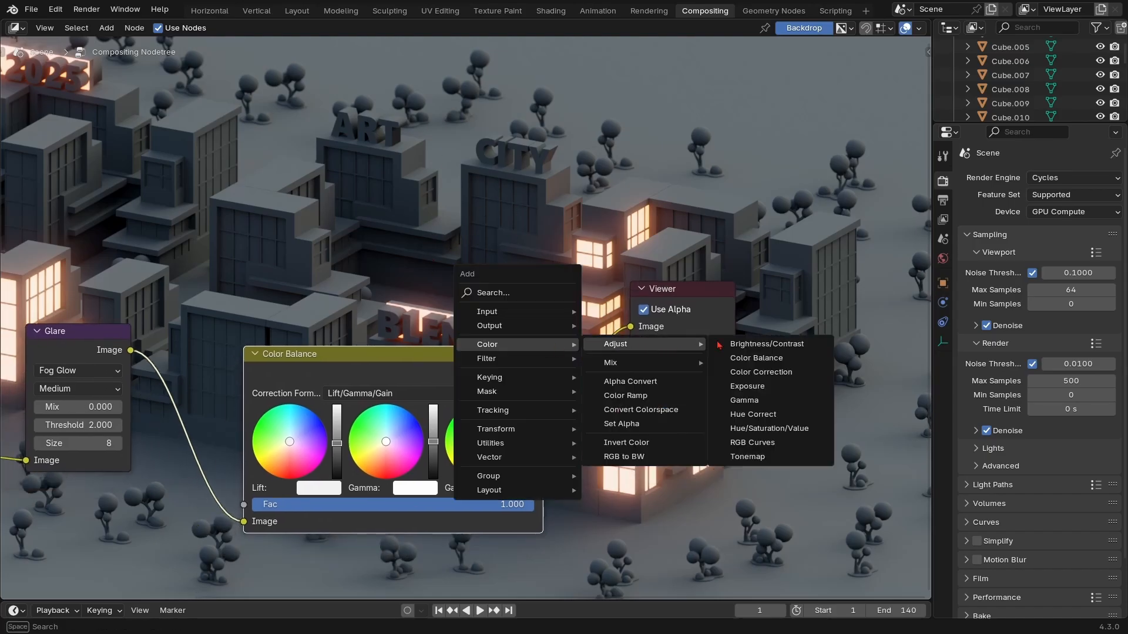
left_click(776, 374)
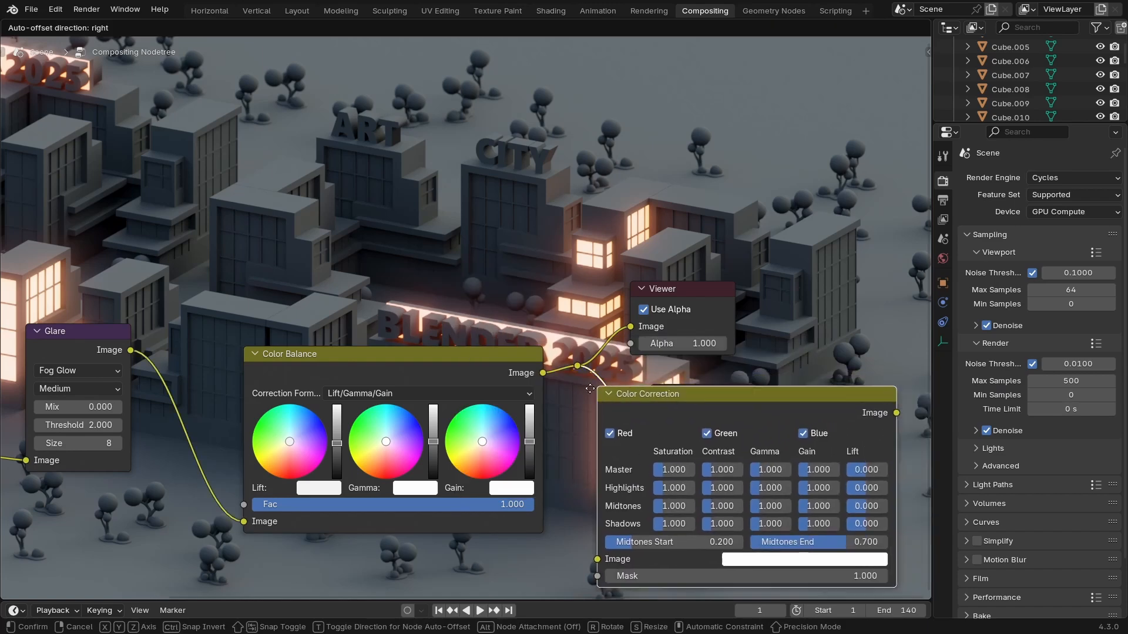
left_click(550, 377)
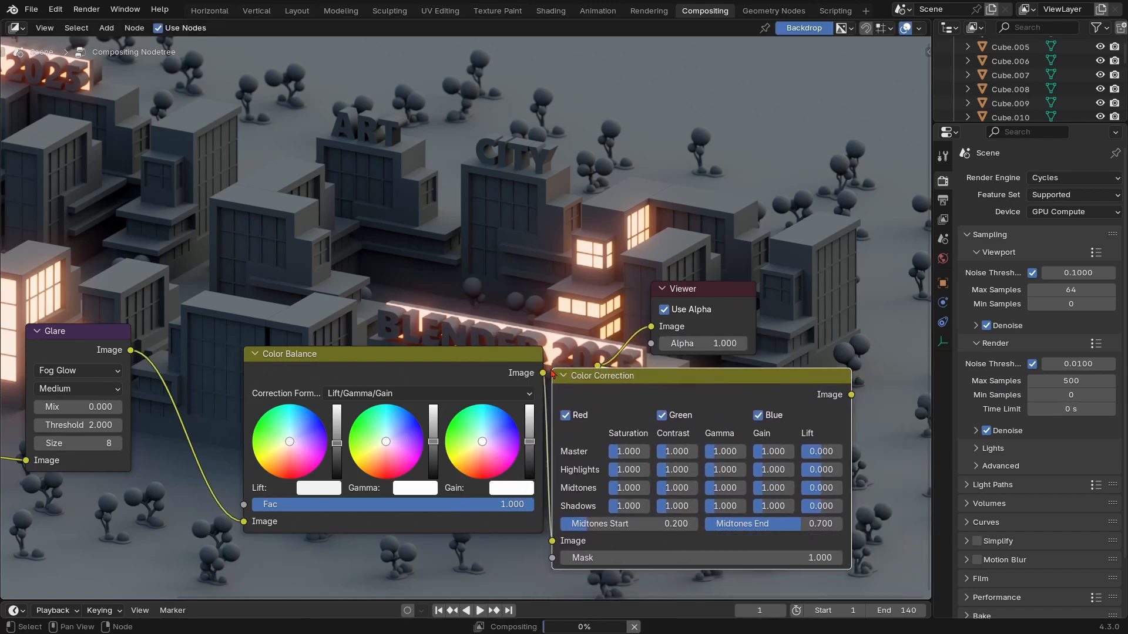
Set the Color Correction node's Master Saturation to 1.100
scroll(755, 406, "up", 1)
scroll(755, 406, "up", 2)
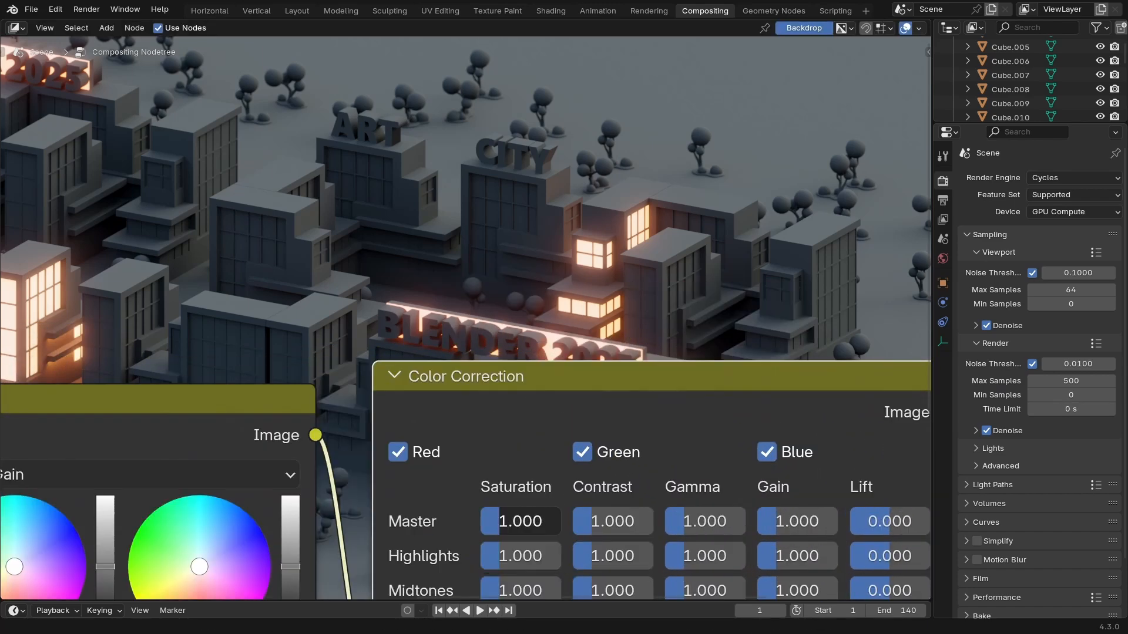
mouse_move(520, 521)
left_mouse_down()
mouse_move(664, 522)
mouse_move(540, 521)
left_mouse_up()
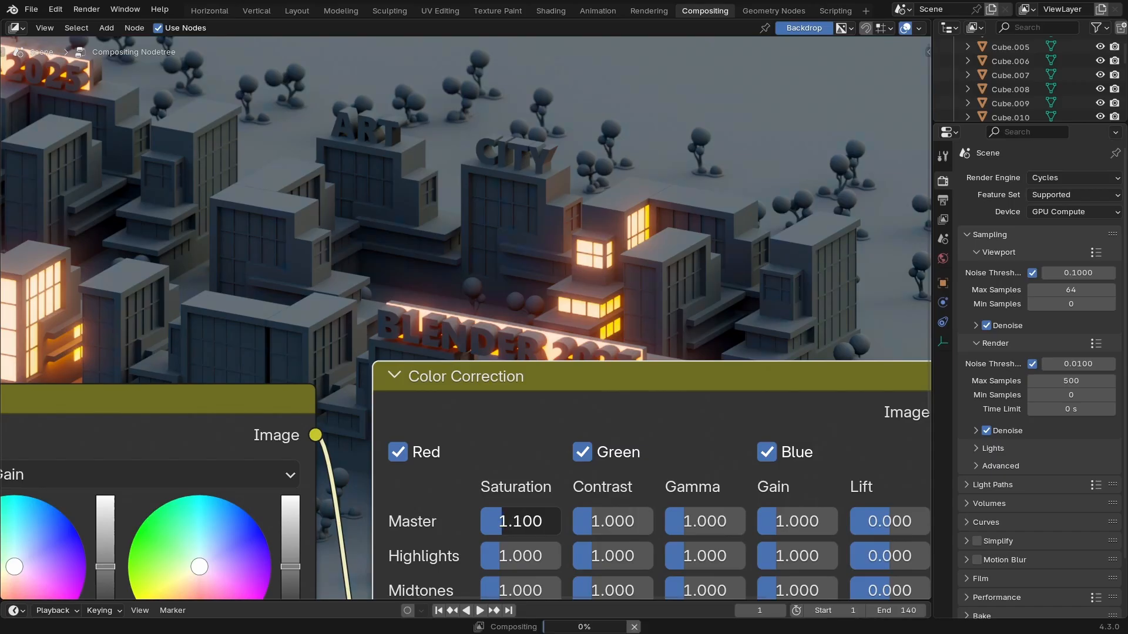
Mute and unmute the Color Correction node repeatedly to compare the image with and without the added saturation
scroll(464, 442, "down", 5)
scroll(465, 442, "down", 3)
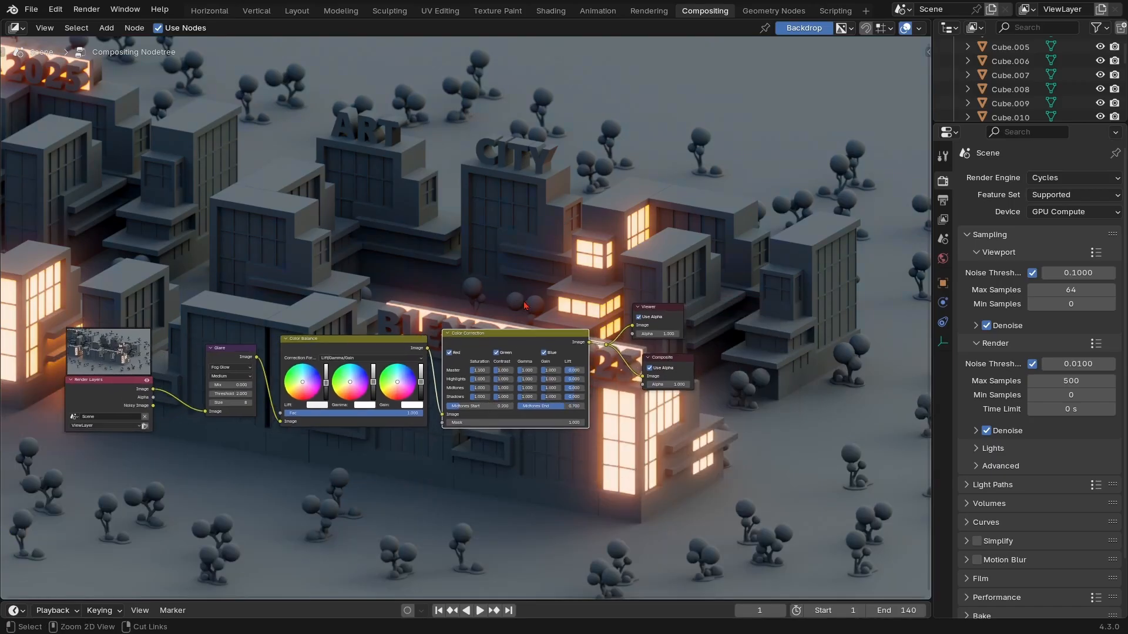
key("m")
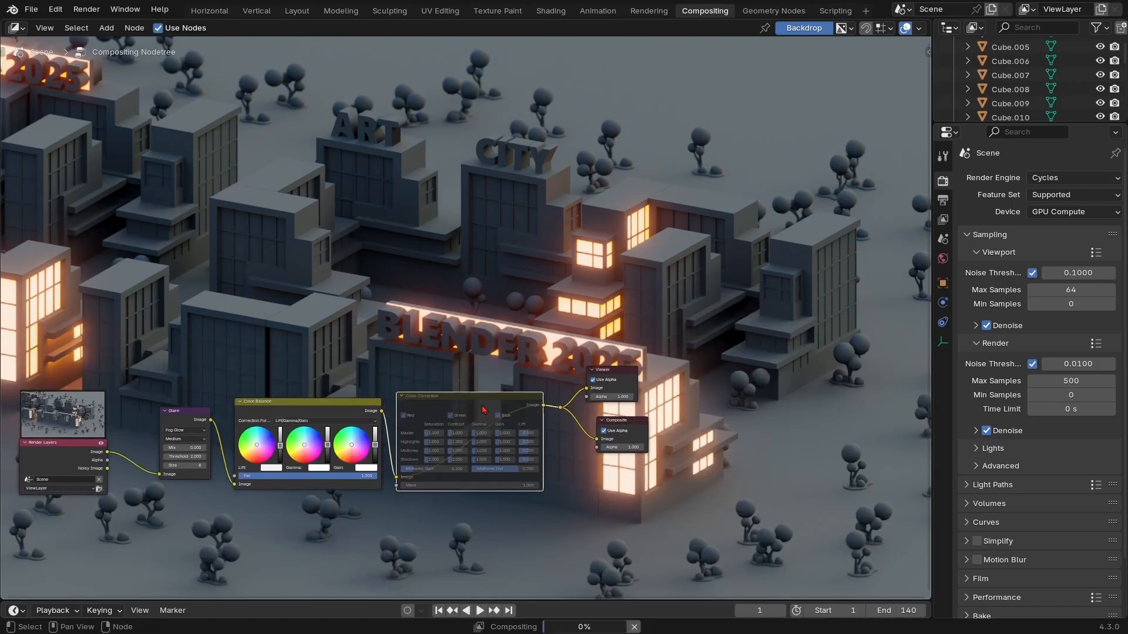
key("m")
key("m")
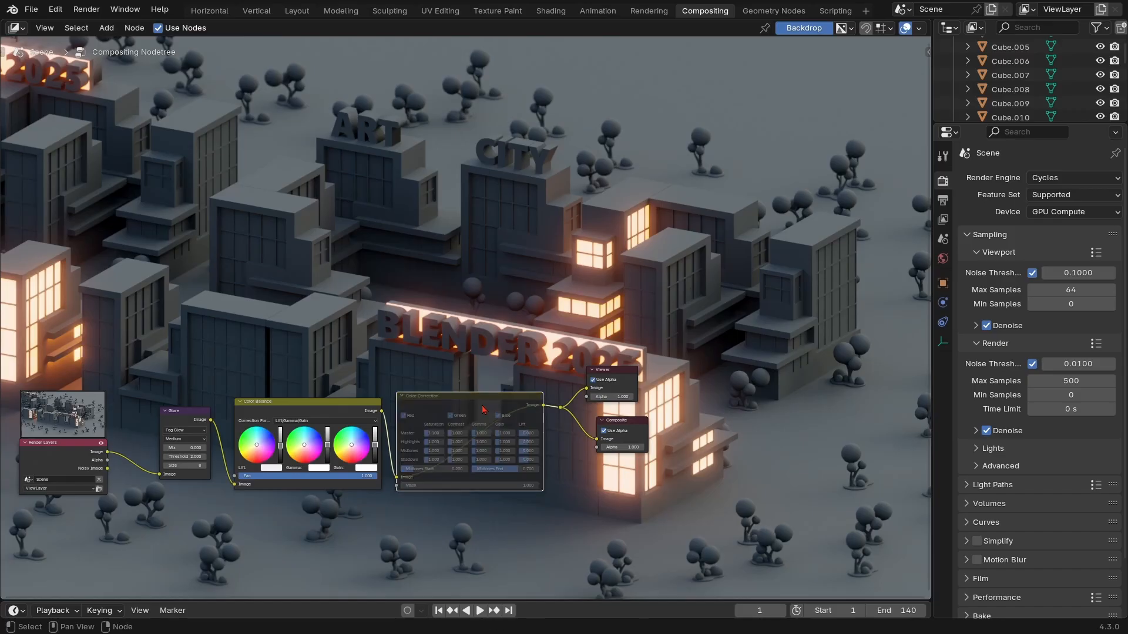
key("m")
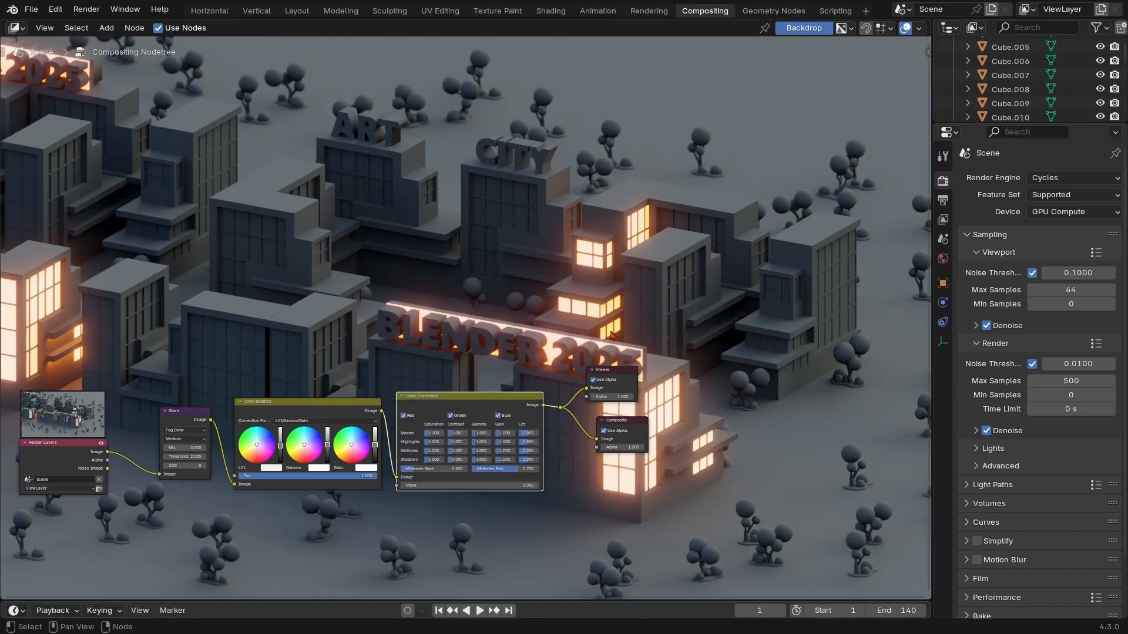
key("m")
key("m")
Add an RGB Curves node between the Color Correction output and the reroute
middle_click_drag(505, 388, 495, 369, "ctrl")
scroll(494, 368, "up", 3)
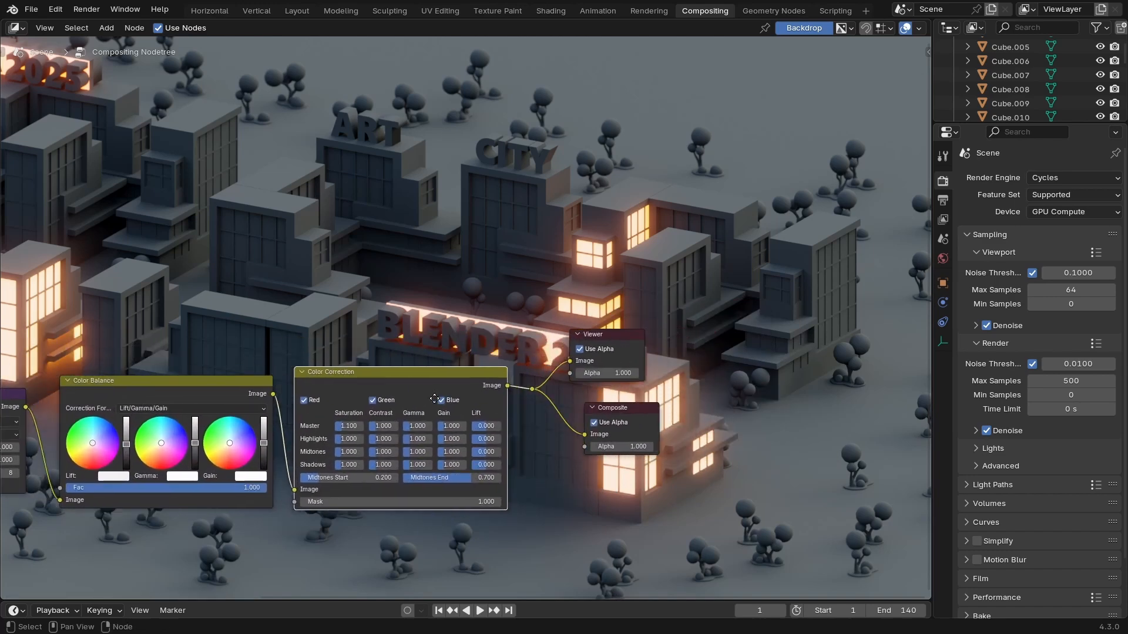
key("shift+a")
mouse_move(451, 385)
mouse_move(560, 382)
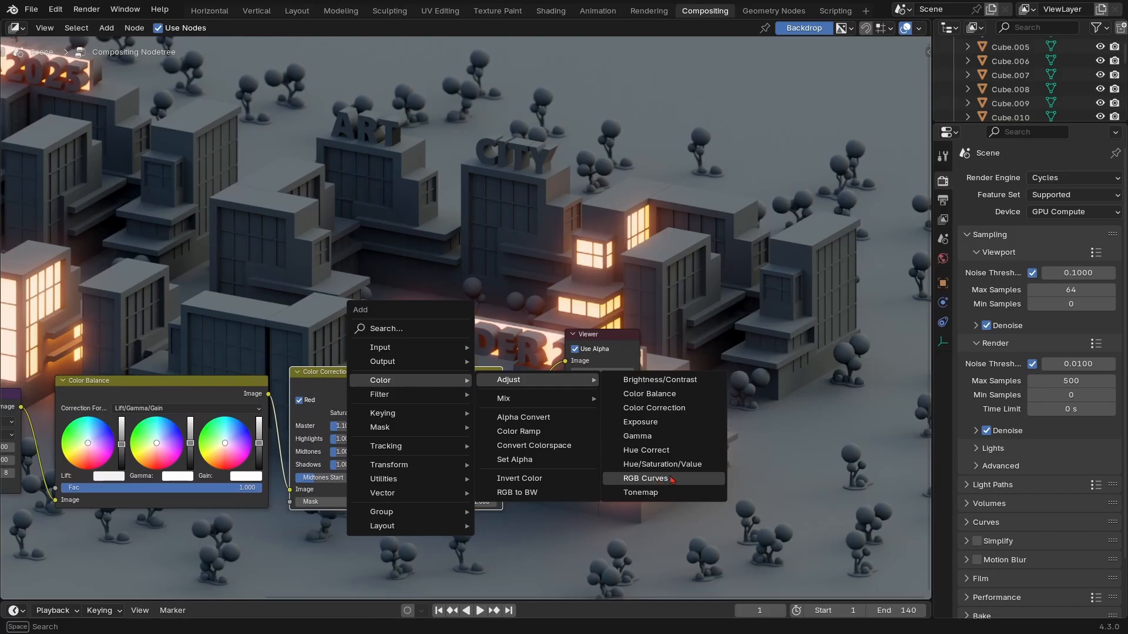
left_click(643, 478)
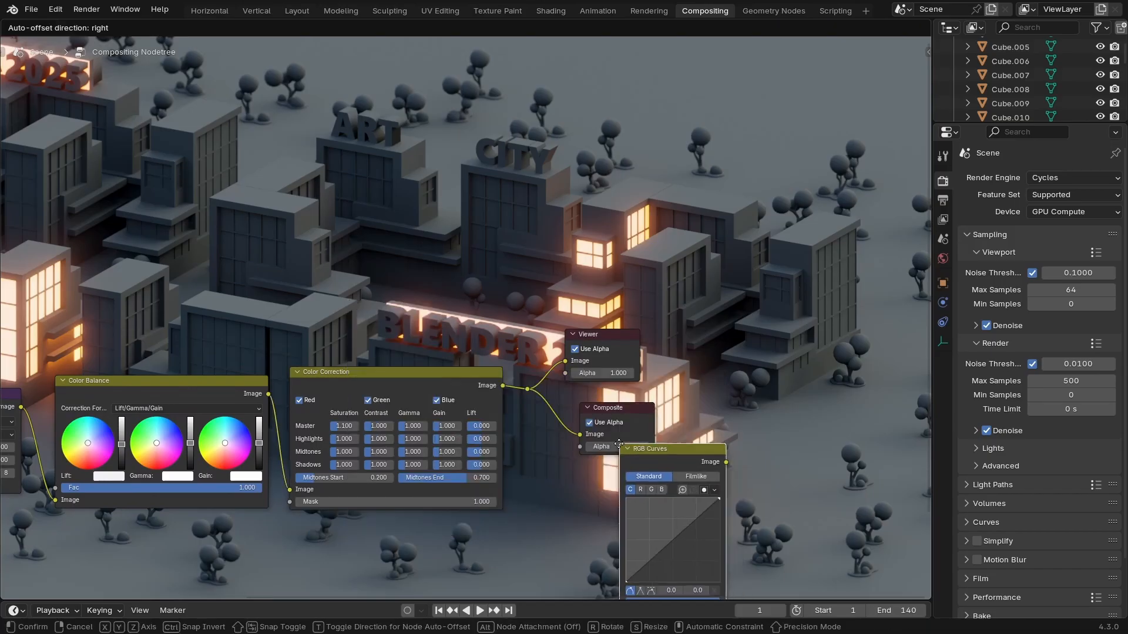
left_click(512, 389)
Add a control point near the middle of the RGB Curves node's combined curve, at about 0.5, 0.4
scroll(509, 435, "up", 5)
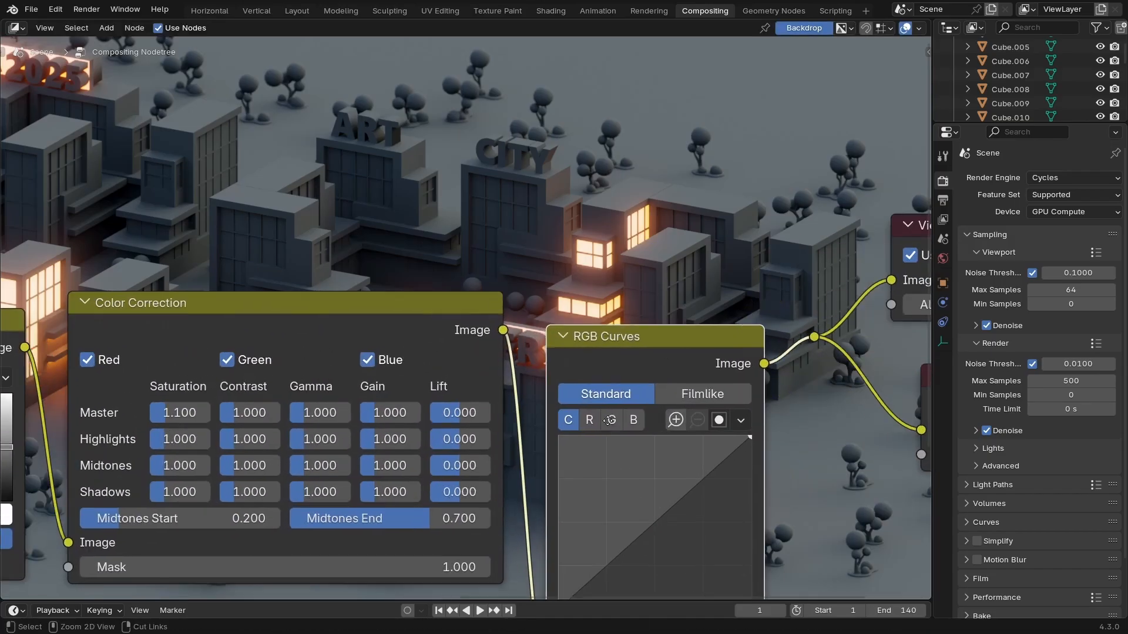
scroll(613, 493, "down", 2)
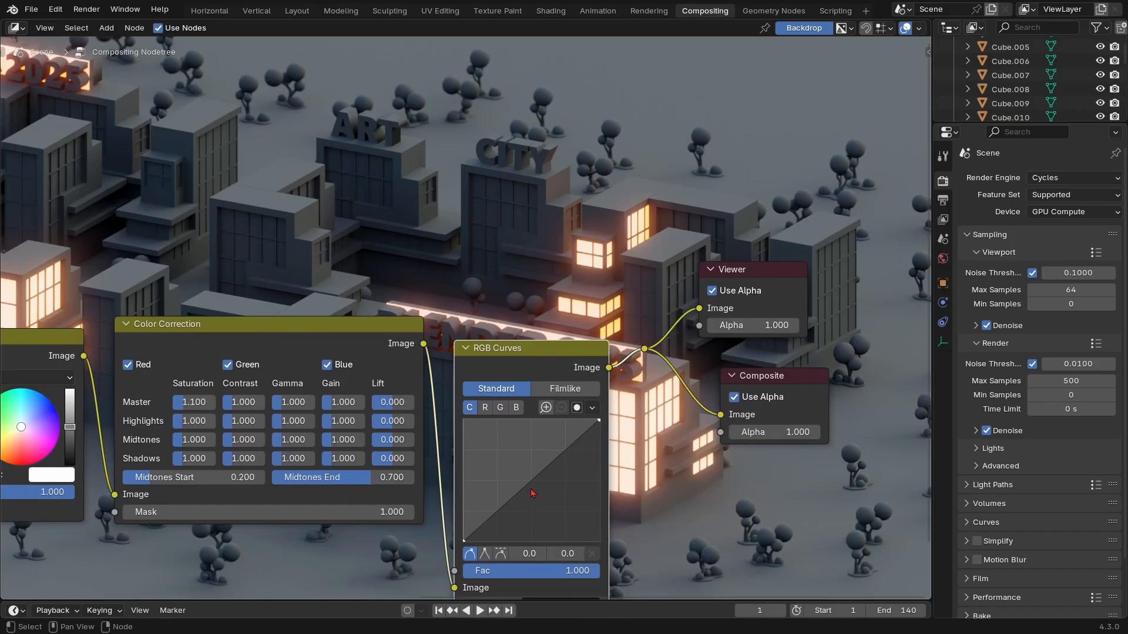
left_click(533, 484)
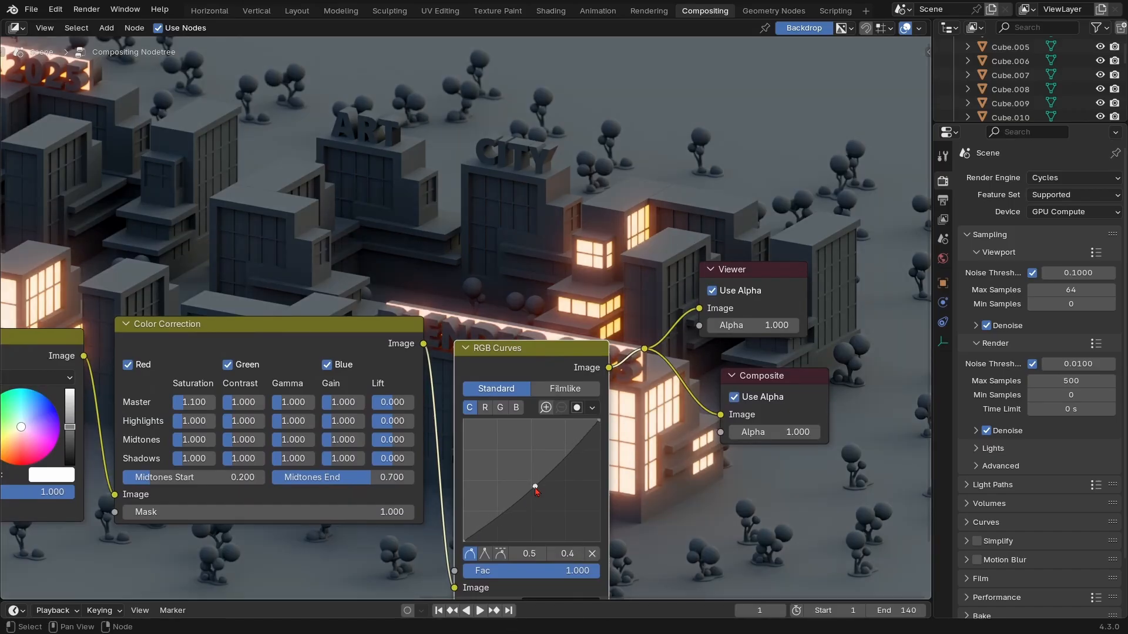
Adjust the combined curve's midpoint, test the black point at about 0.2, 0.0 before restoring it, and move the white point to about 0.8, 1.0
left_click_drag(535, 488, 534, 484)
left_click_drag(465, 543, 502, 541)
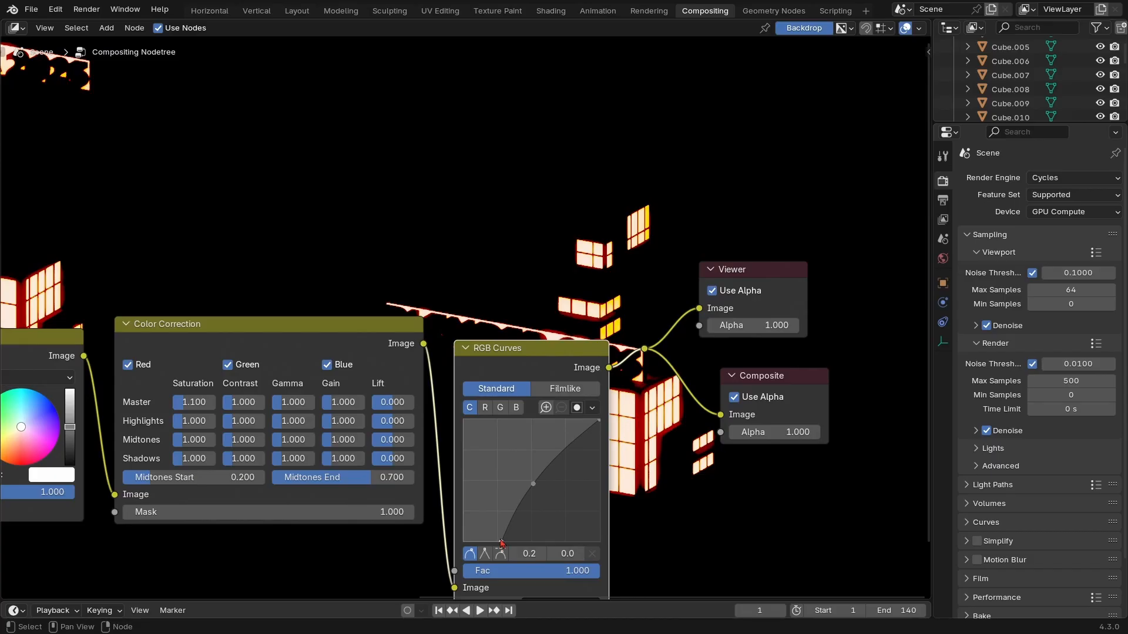
left_click_drag(503, 544, 464, 541)
mouse_move(601, 422)
left_mouse_down()
mouse_move(607, 445)
mouse_move(604, 429)
left_mouse_up()
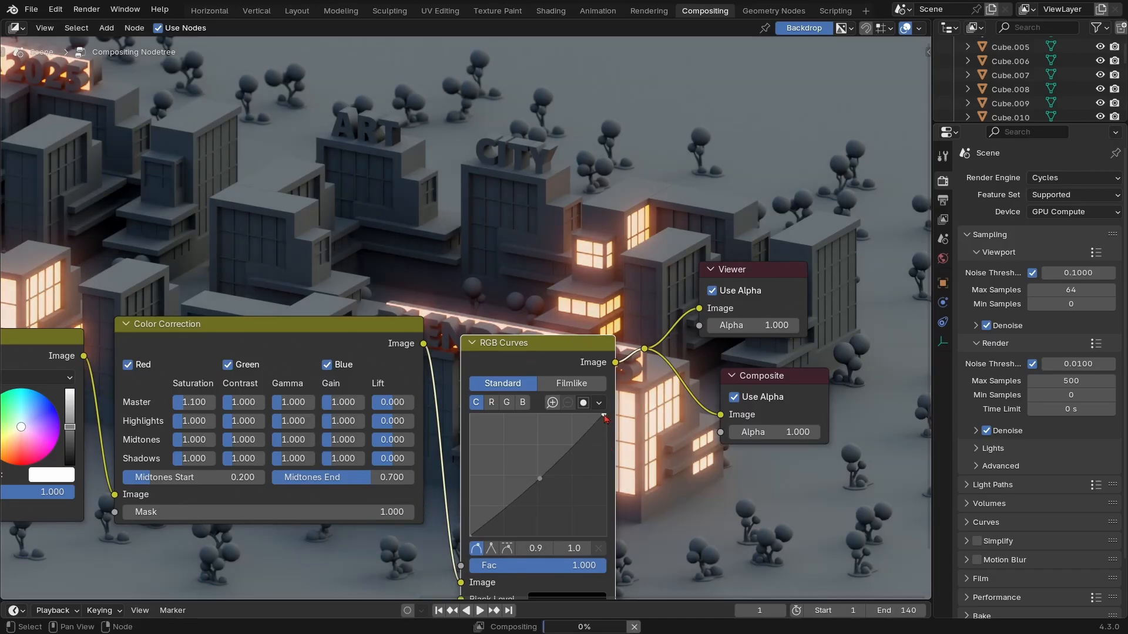
left_click_drag(594, 414, 588, 415)
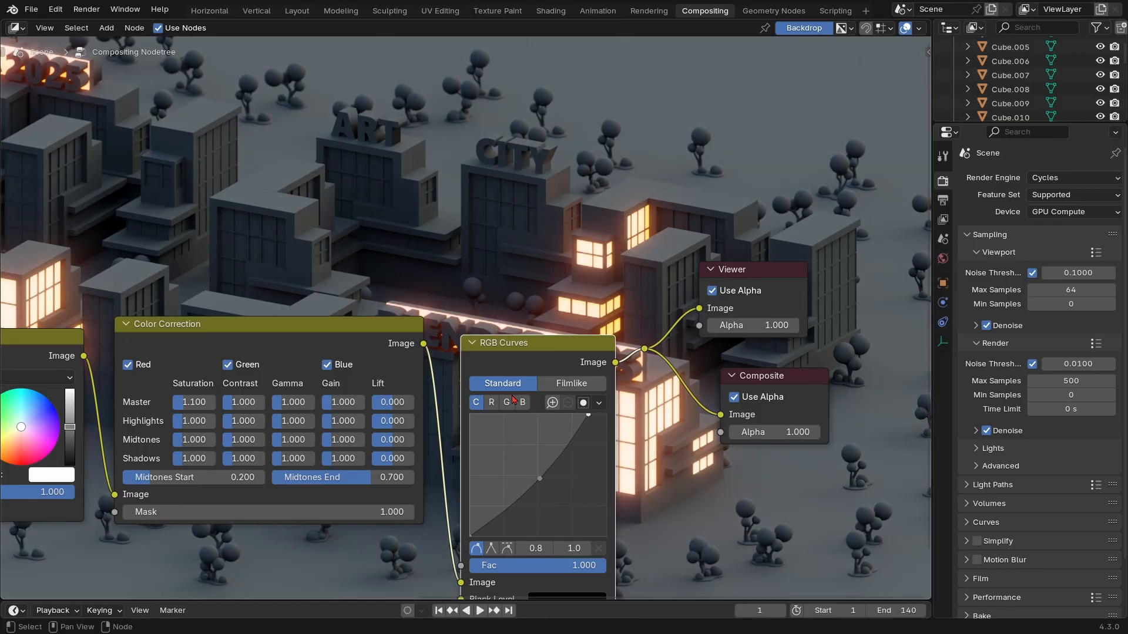
Add a control point at about 0.4, 0.4 on the red channel curve, discarding an extra one at about 0.7, 0.6
left_click(492, 404)
left_click_drag(537, 484, 515, 496)
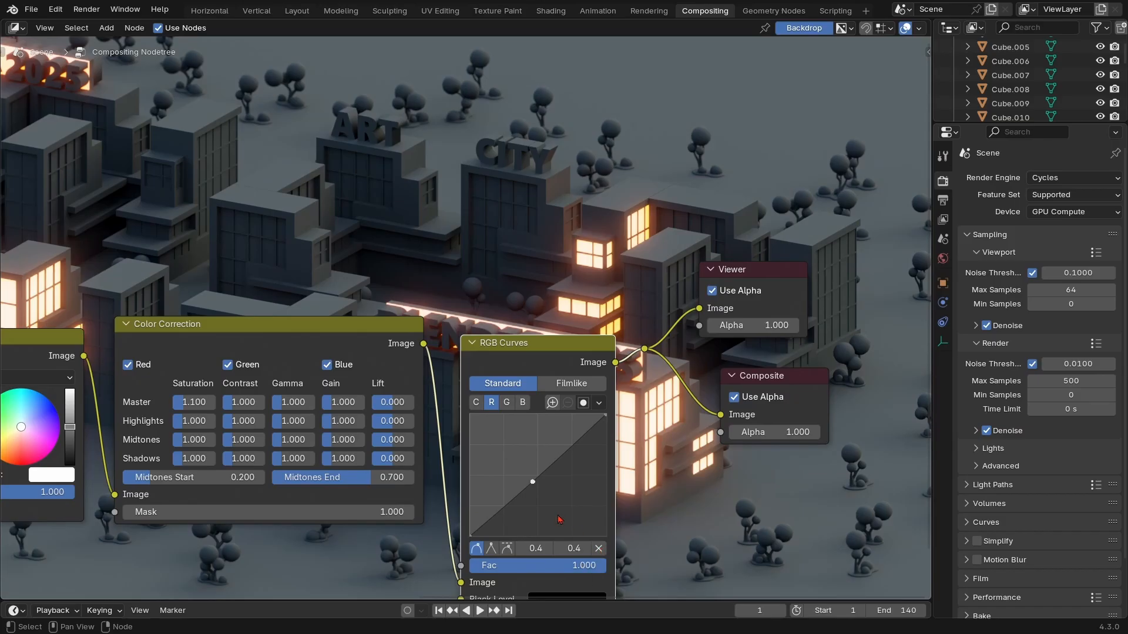
left_click(567, 453)
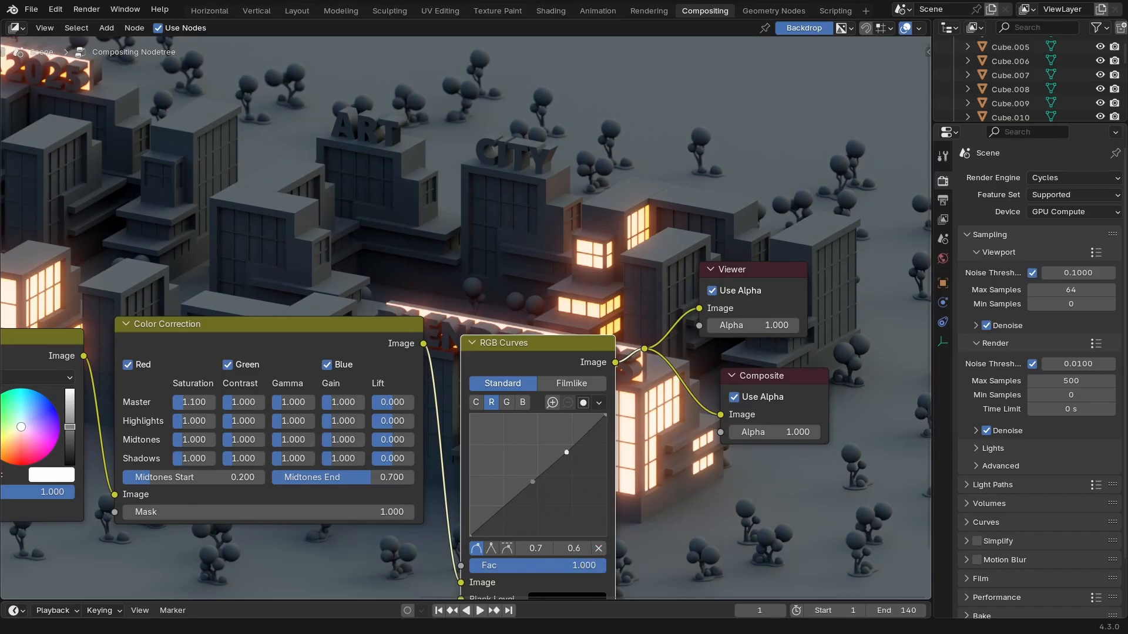
left_click(598, 549)
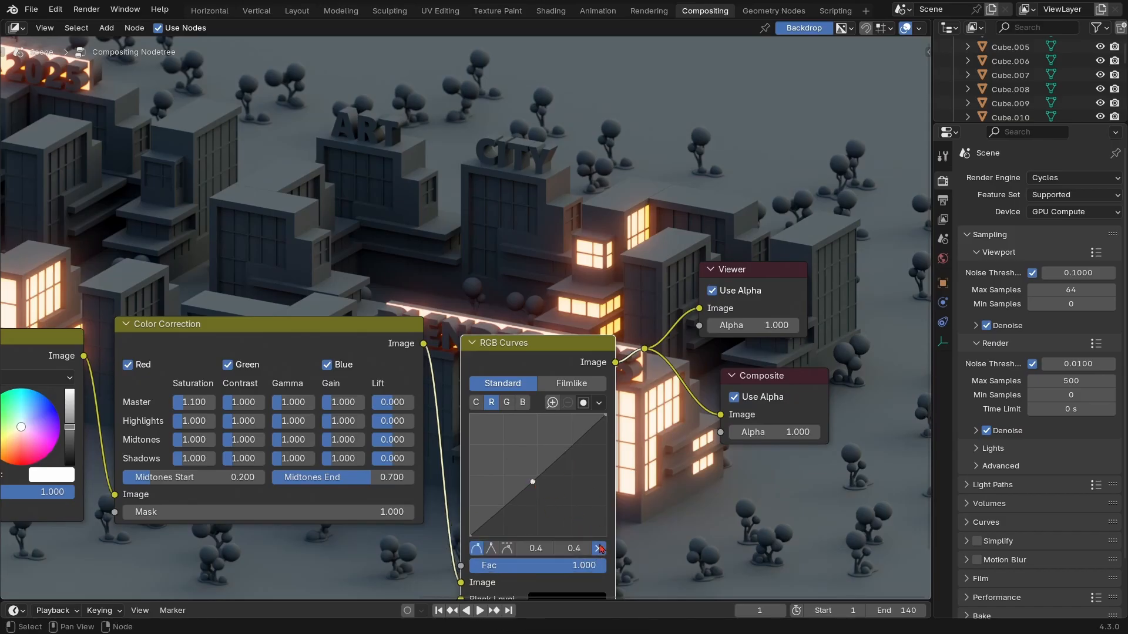
Shape the green channel curve with a point at about 0.5, 0.5 and further points in its upper and lower parts
scroll(517, 423, "up", 1)
left_click(512, 416)
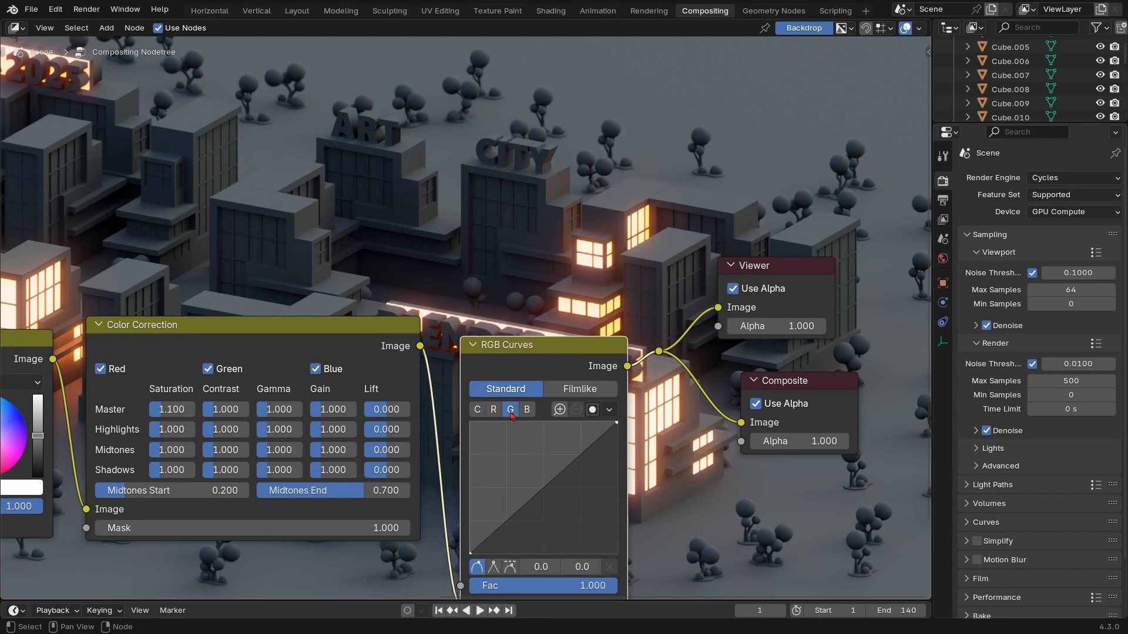
left_click(546, 483)
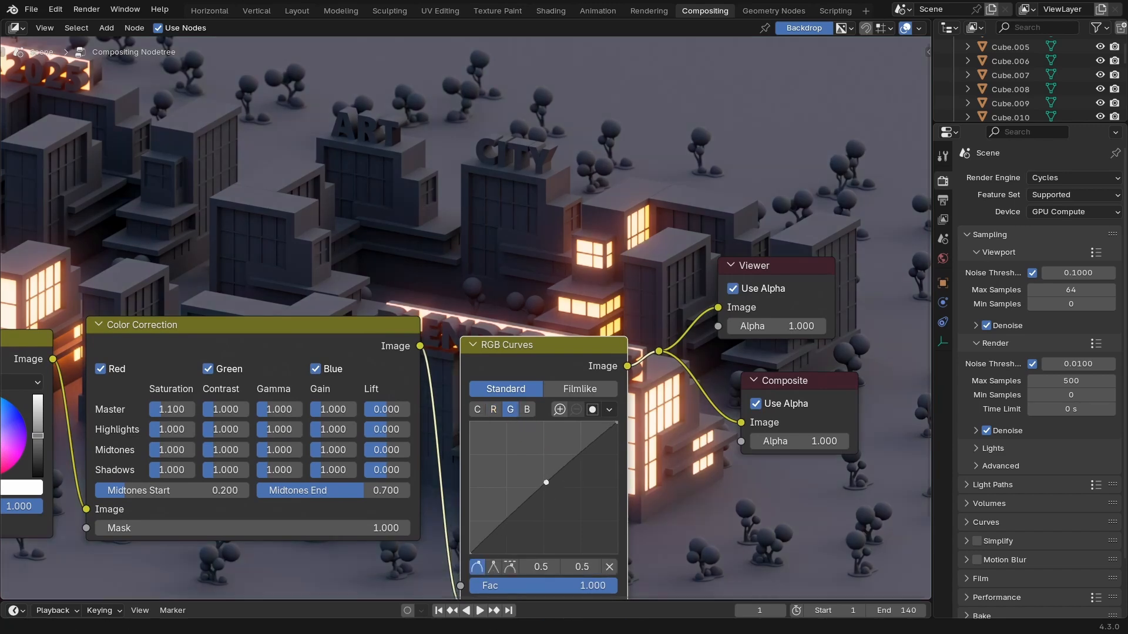
left_click_drag(546, 483, 547, 479)
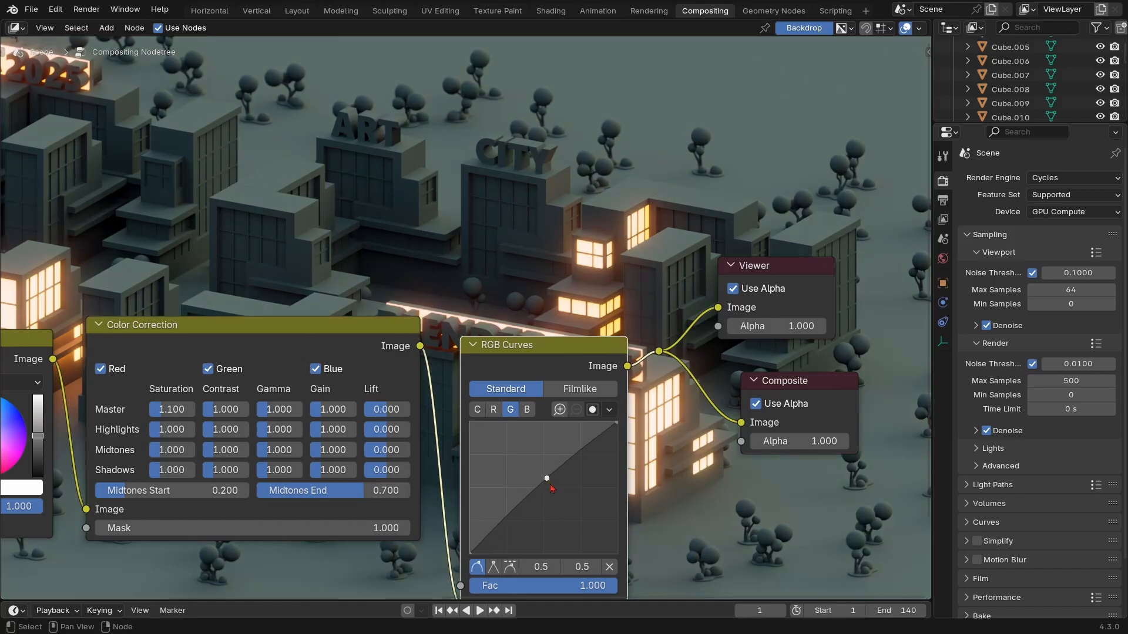
left_click(575, 460)
left_click(518, 510)
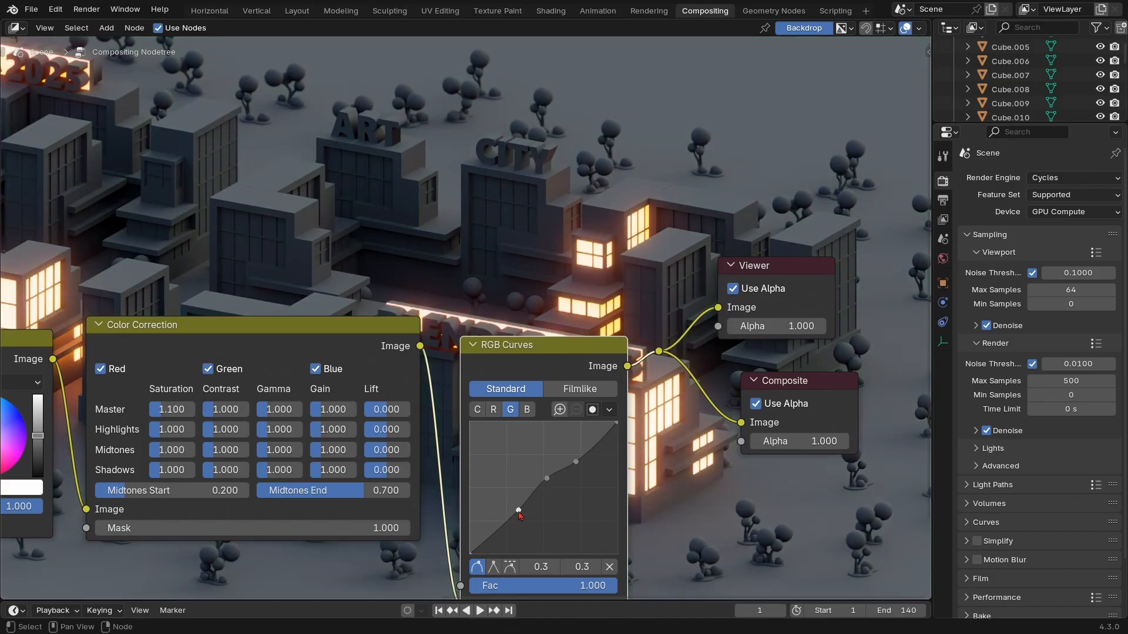
left_click_drag(519, 513, 547, 481)
Raise the blue channel curve with control points near its middle, at about 0.3, 0.4 and at about 0.1, 0.2
left_click(527, 409)
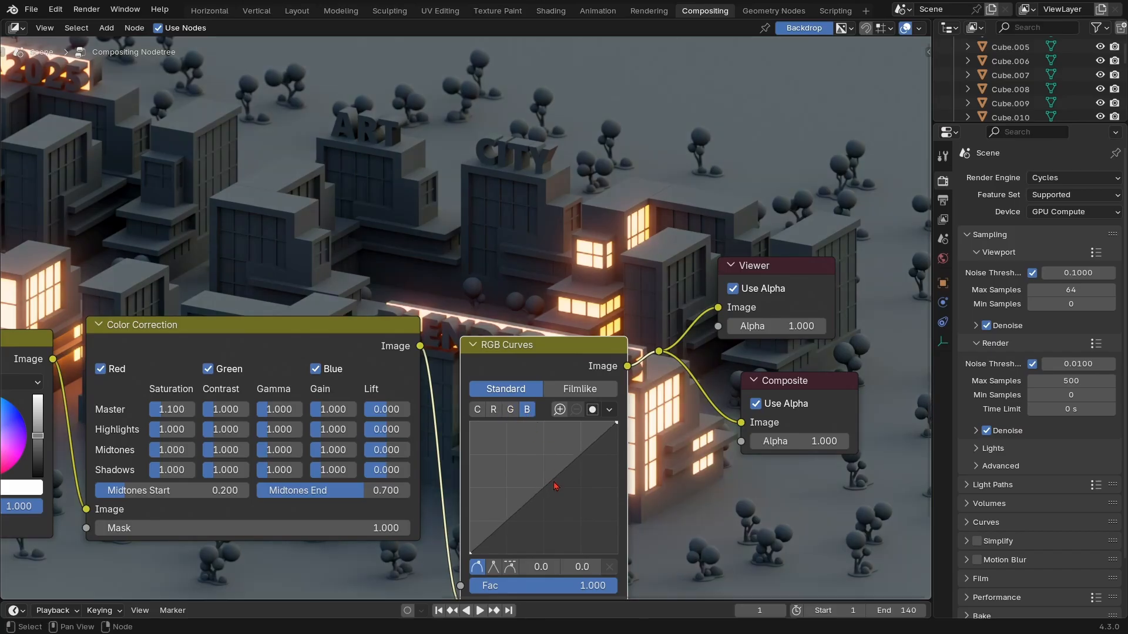
left_click(559, 474)
left_click_drag(559, 472, 551, 471)
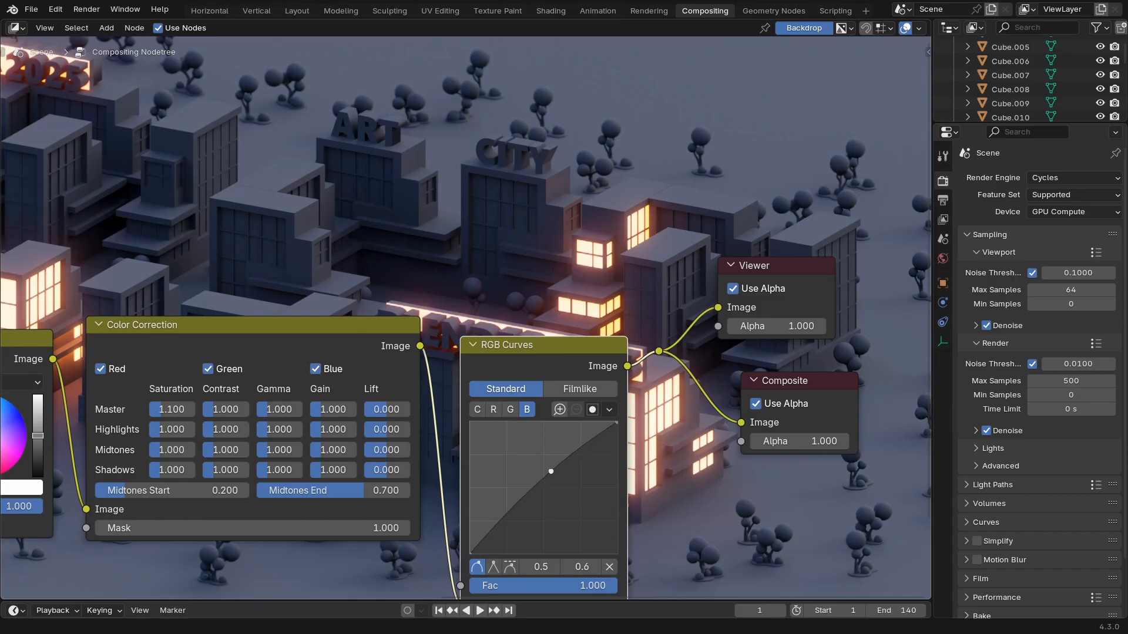
left_click(524, 497)
mouse_move(519, 508)
left_mouse_down()
mouse_move(550, 470)
mouse_move(530, 494)
left_mouse_up()
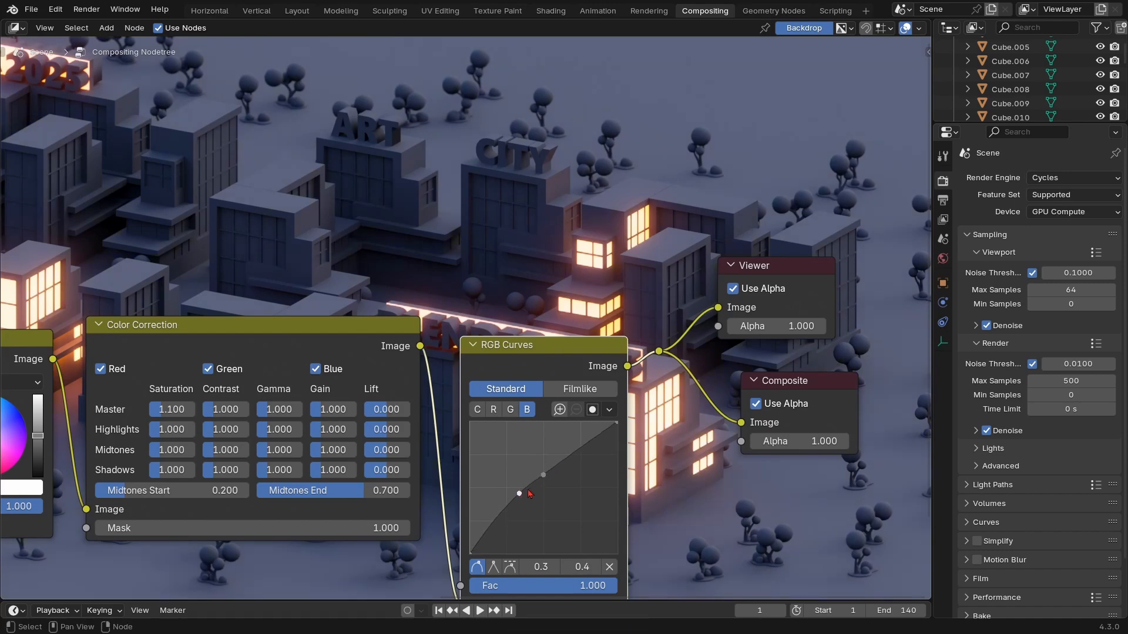
left_click(499, 526)
Mute and unmute the Color Correction node to compare the graded image with and without it
scroll(500, 527, "down", 3)
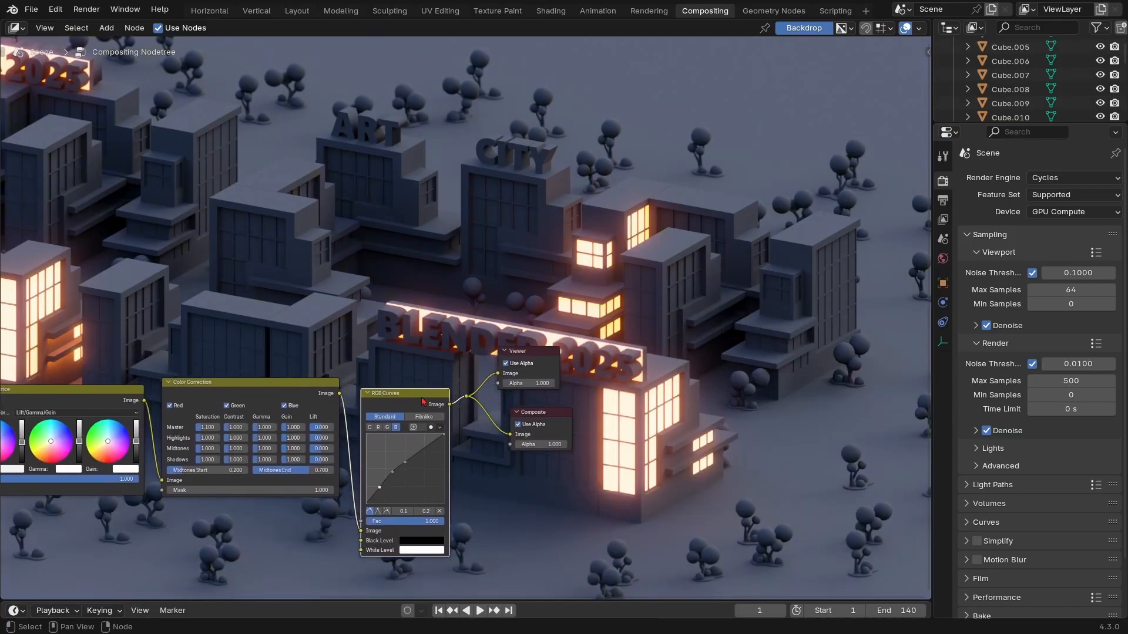
middle_click_drag(423, 402, 342, 428)
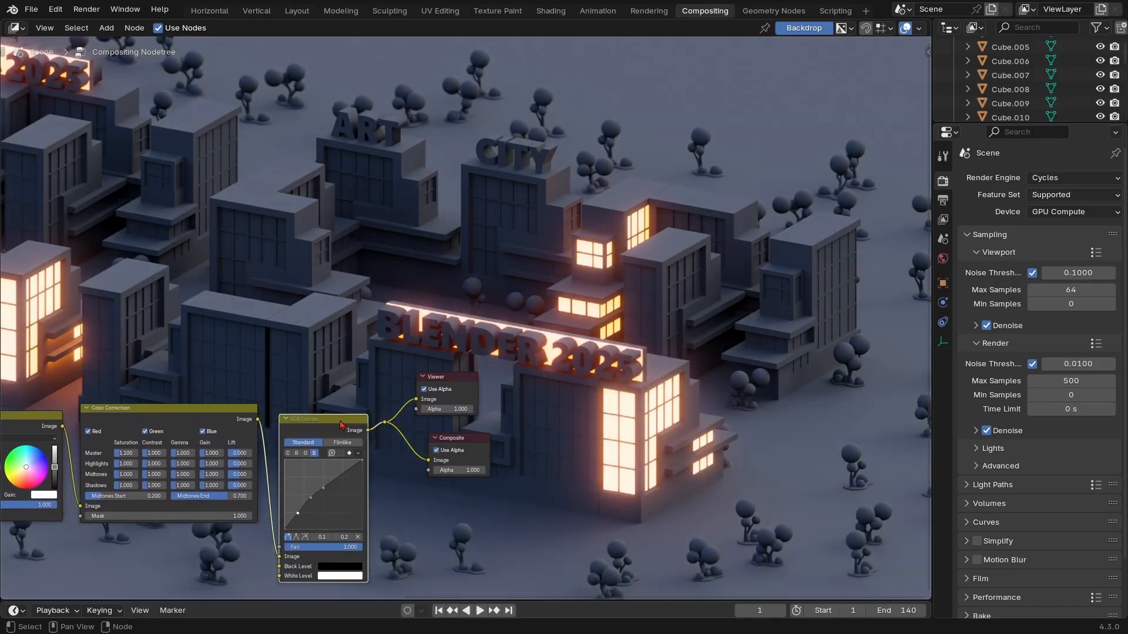
middle_click_drag(341, 424, 657, 398)
left_click(468, 390)
key("m")
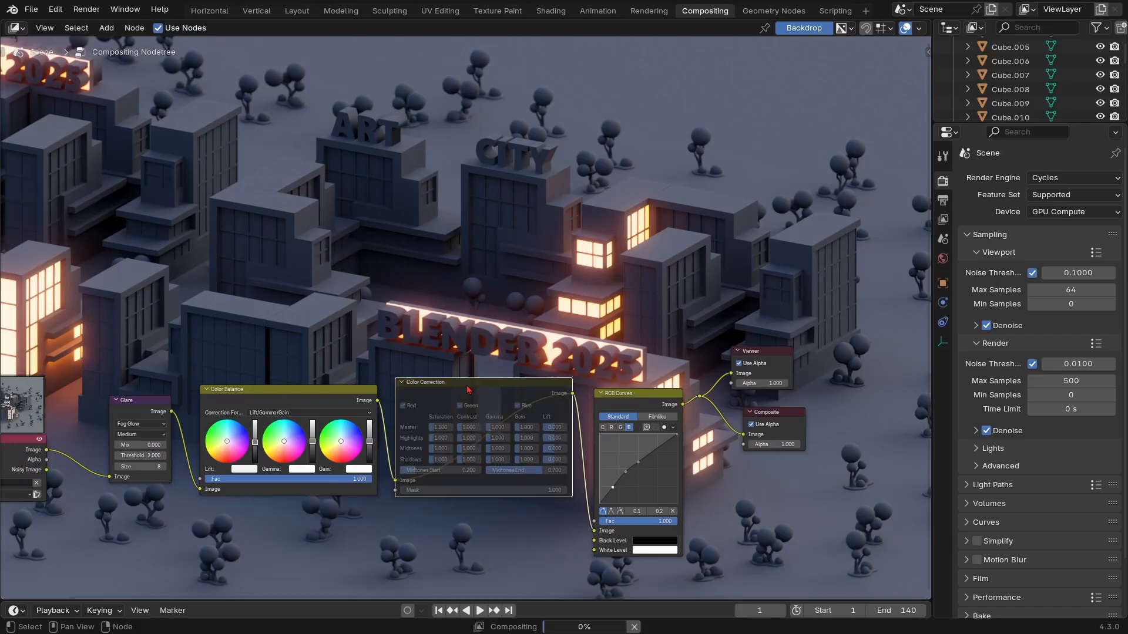
key("m")
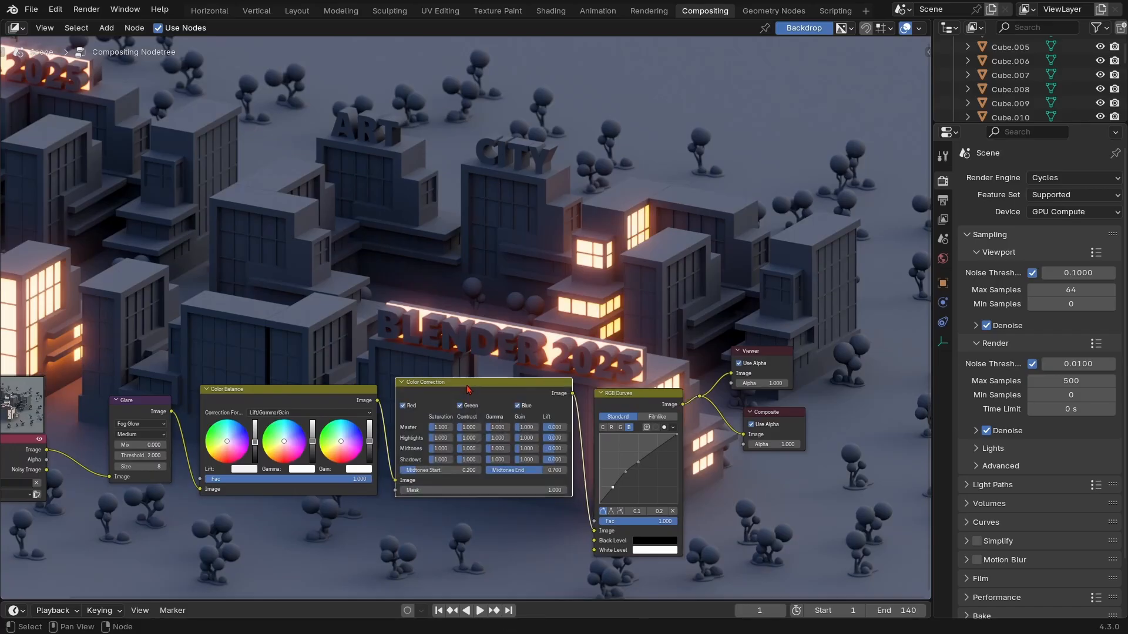
key("m")
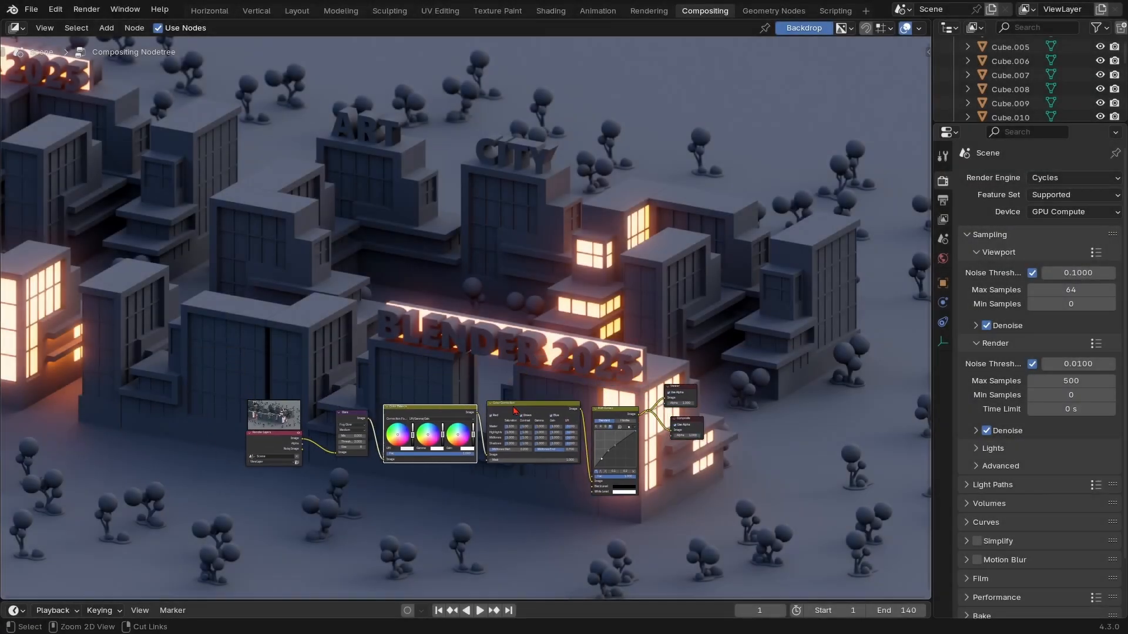
Move the Render Layers node closer to the Glare node to tidy the node layout
middle_click_drag(514, 407, 513, 392, "ctrl")
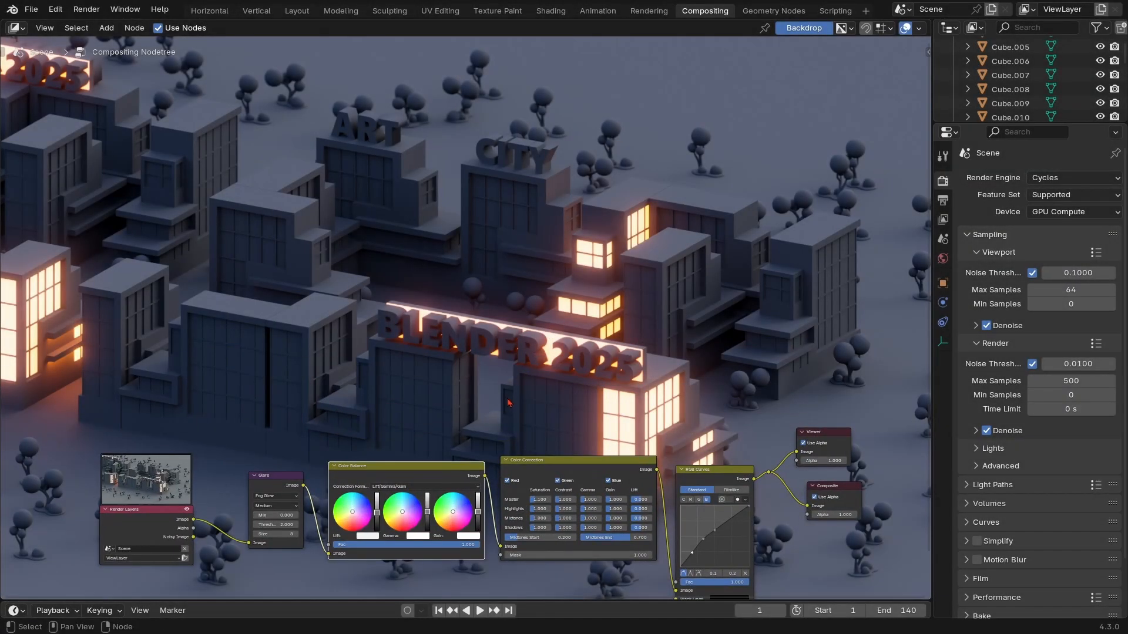
middle_click_drag(511, 447, 491, 326)
middle_click_drag(490, 326, 422, 308, "ctrl")
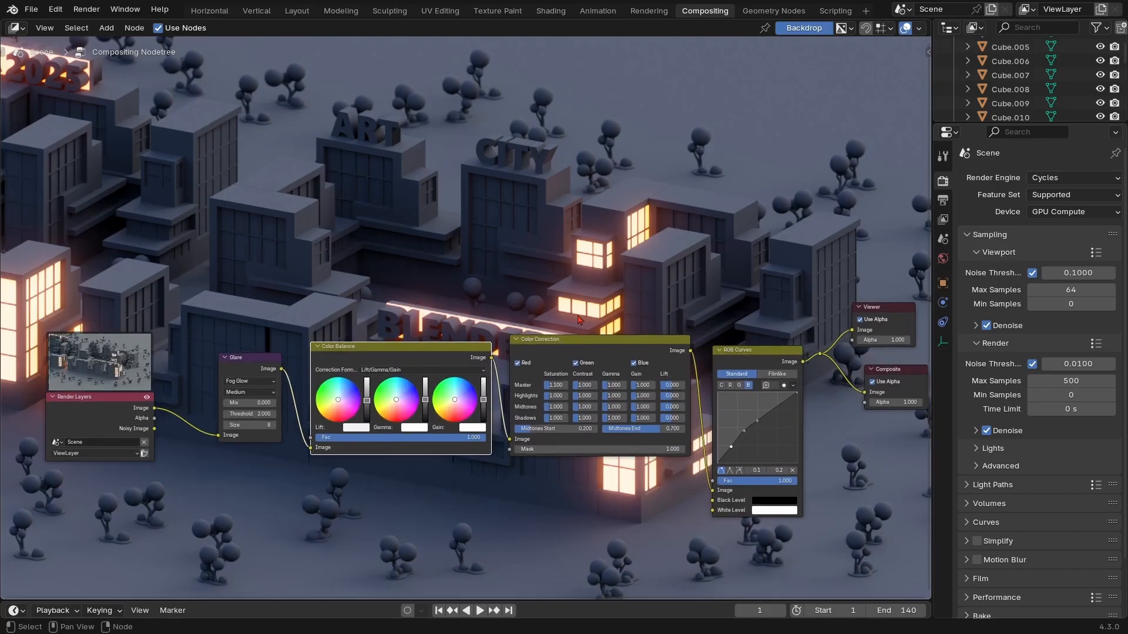
middle_click_drag(578, 320, 539, 328)
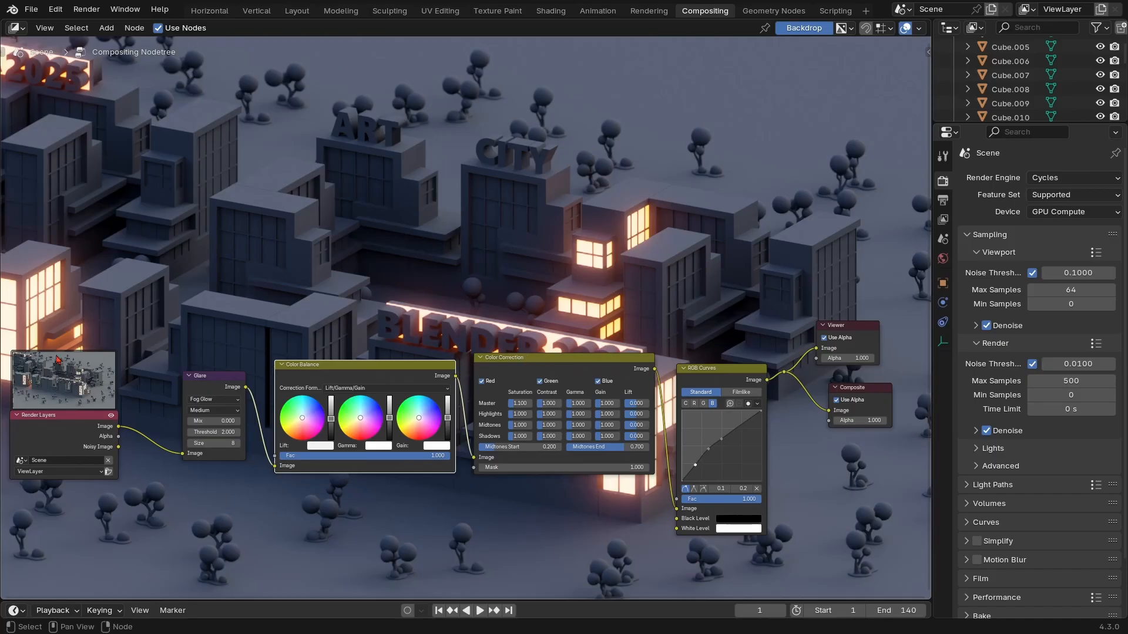
left_click_drag(54, 421, 104, 413)
middle_click_drag(532, 356, 512, 401)
middle_click_drag(789, 411, 877, 410)
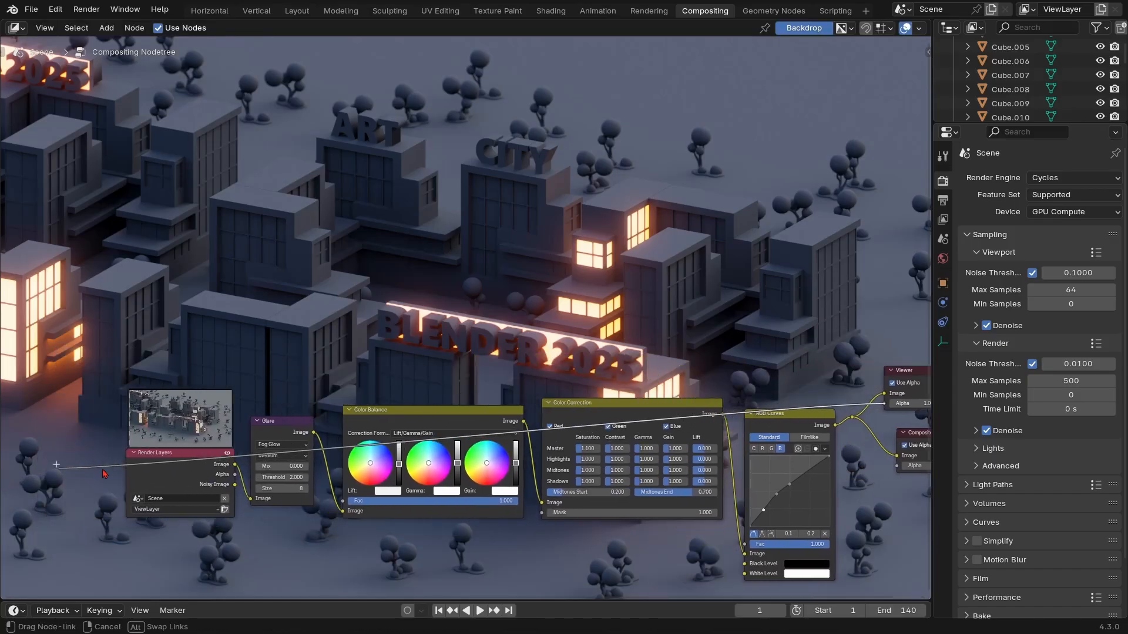
left_click_drag(884, 404, 732, 373)
left_click_drag(871, 410, 870, 406)
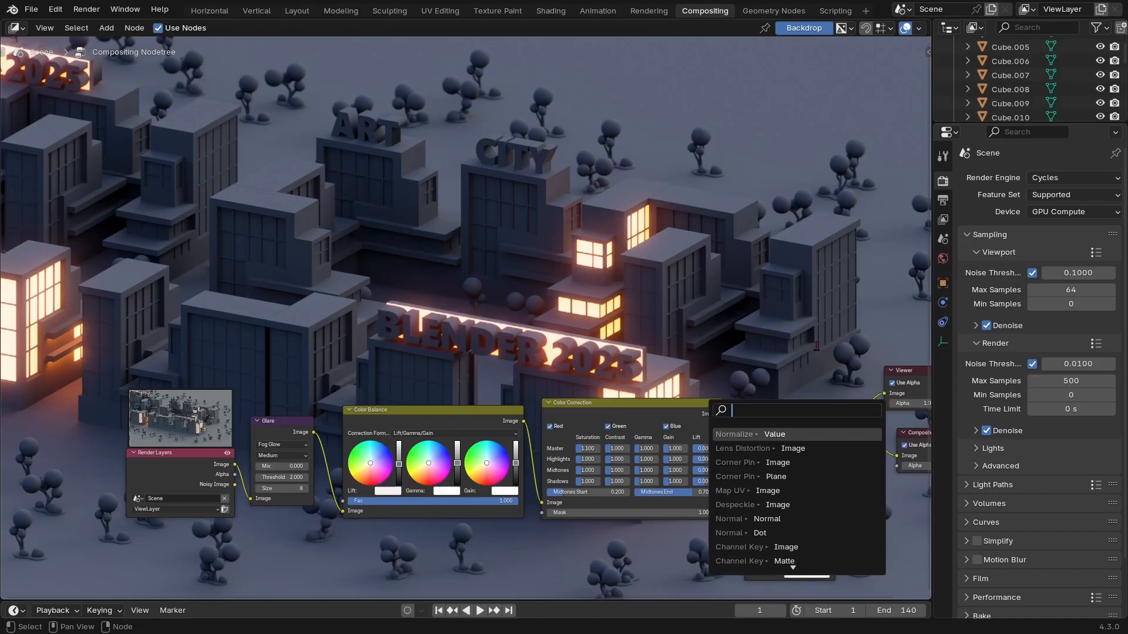
scroll(636, 382, "down", 1)
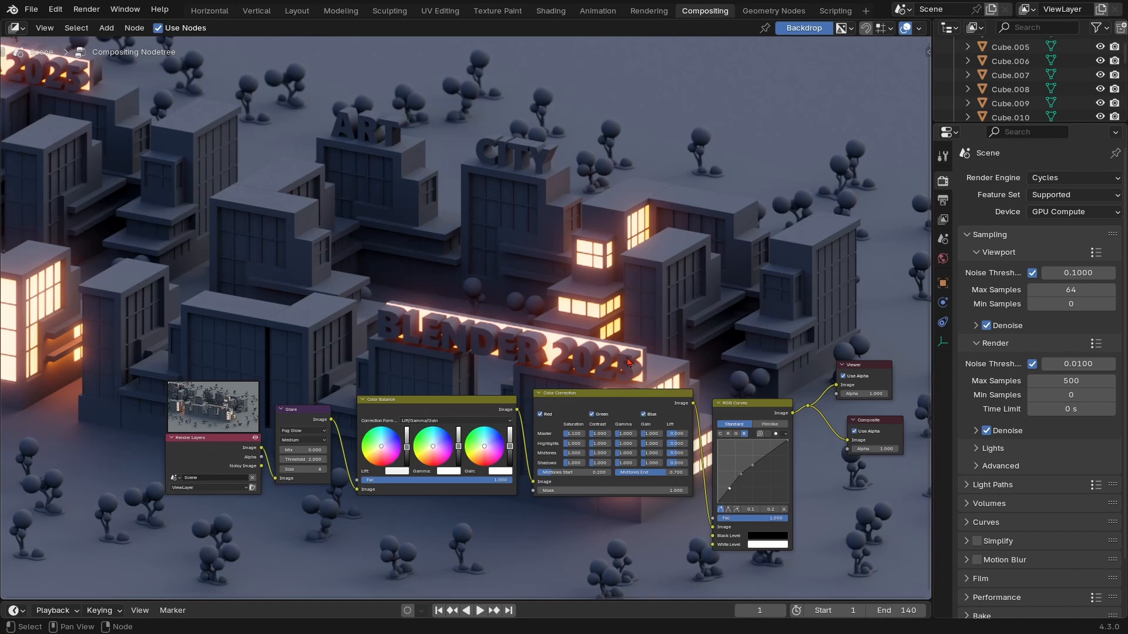
Save the file and view the composited render result from the Layout workspace
key("ctrl+s")
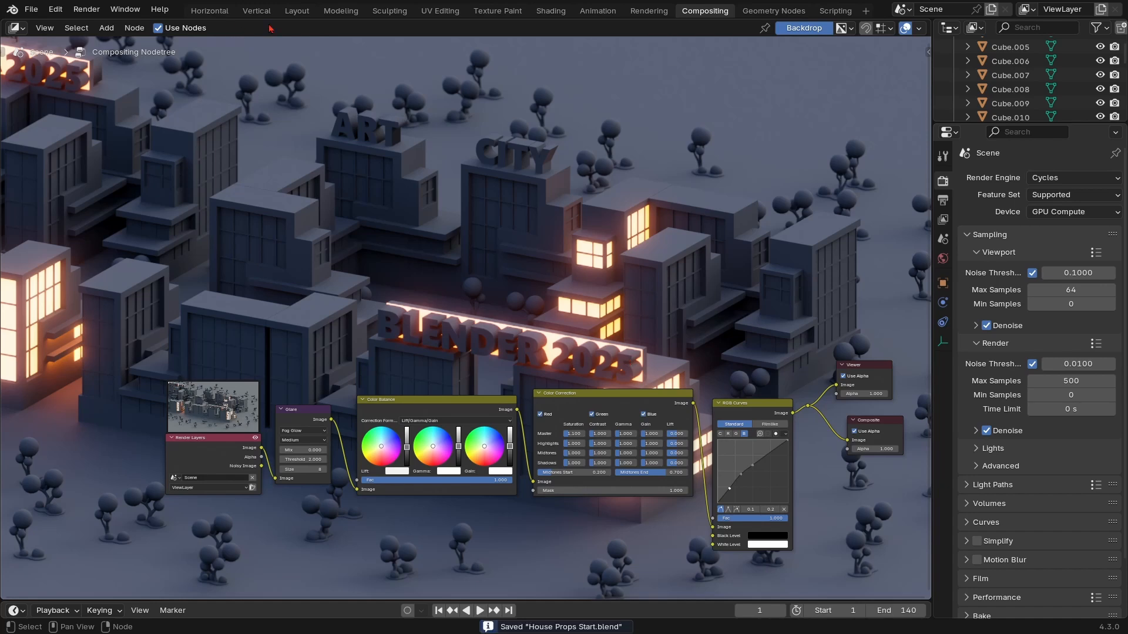
left_click(297, 11)
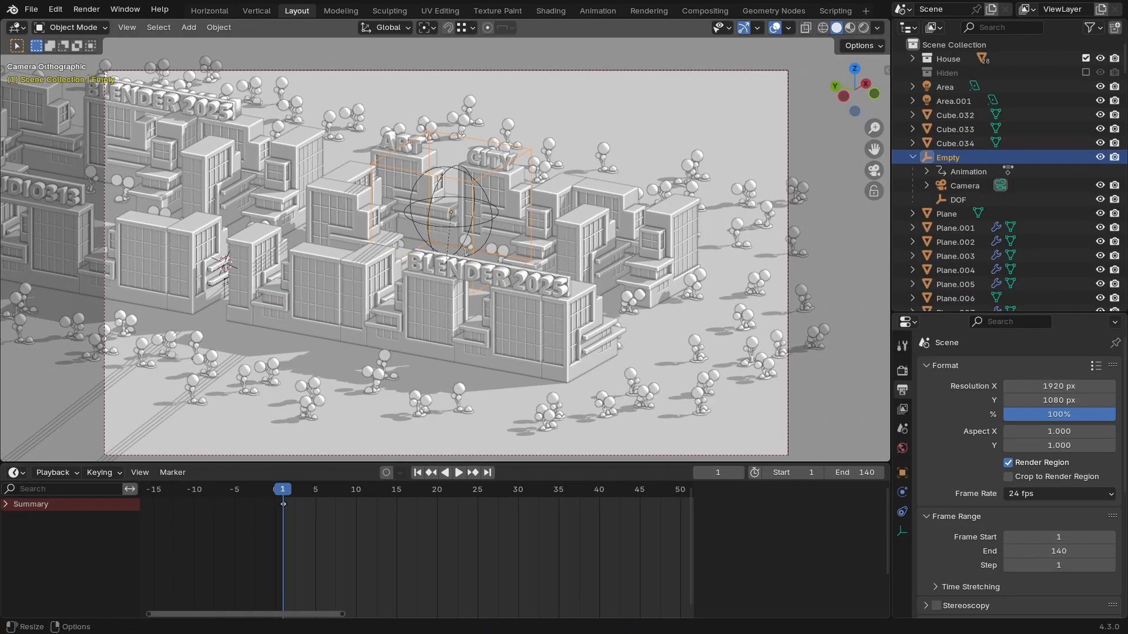
key("F12")
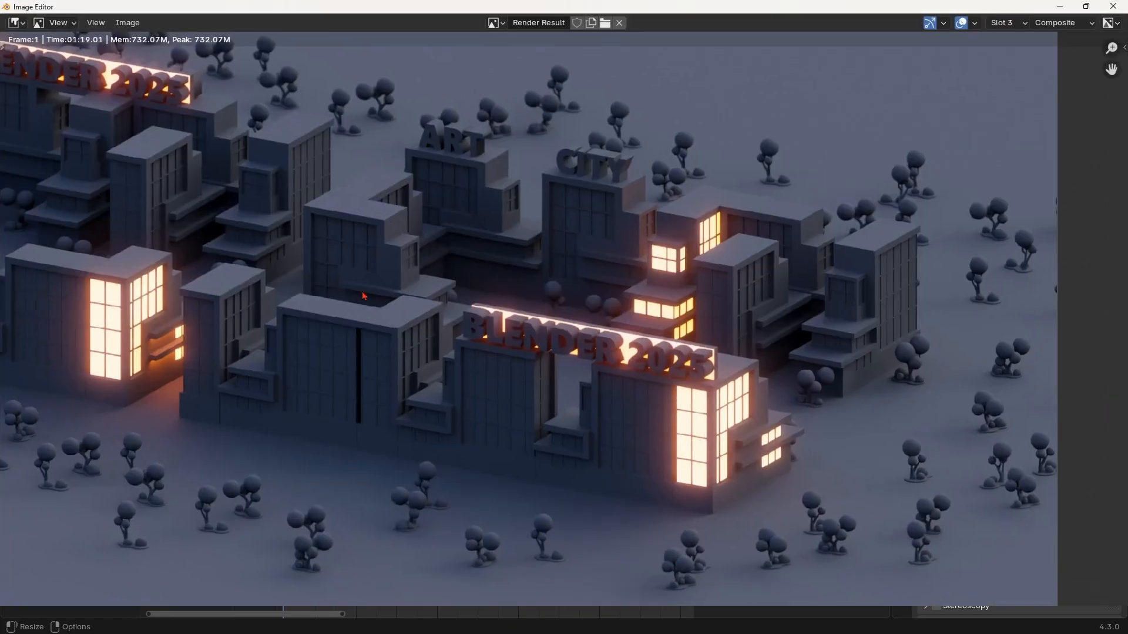
middle_click_drag(534, 329, 534, 354, "ctrl")
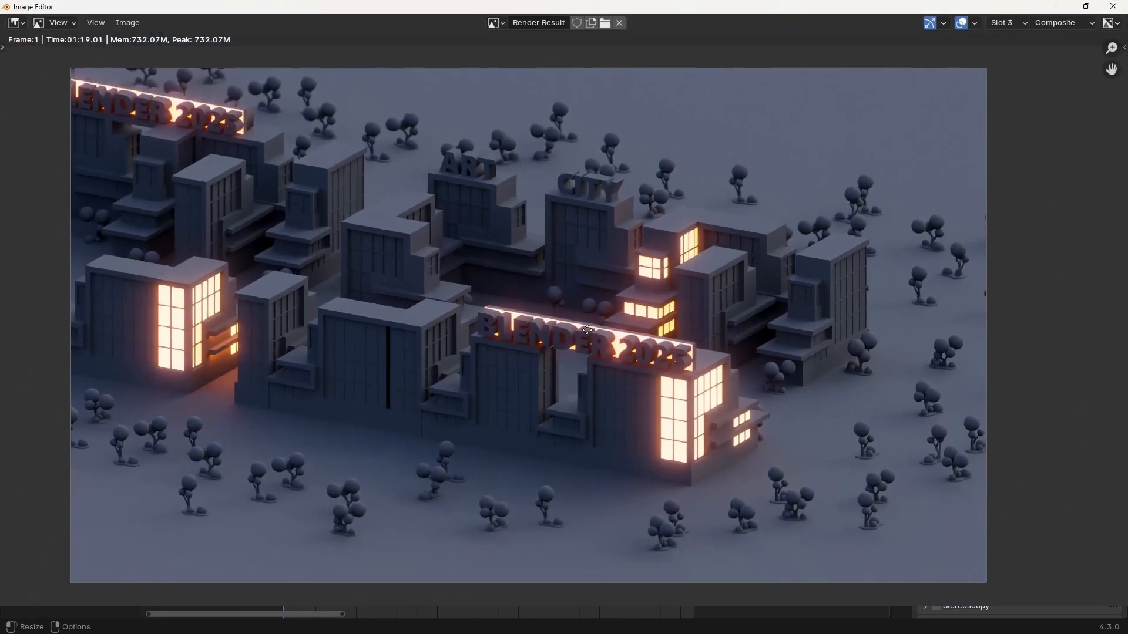
key("Escape")
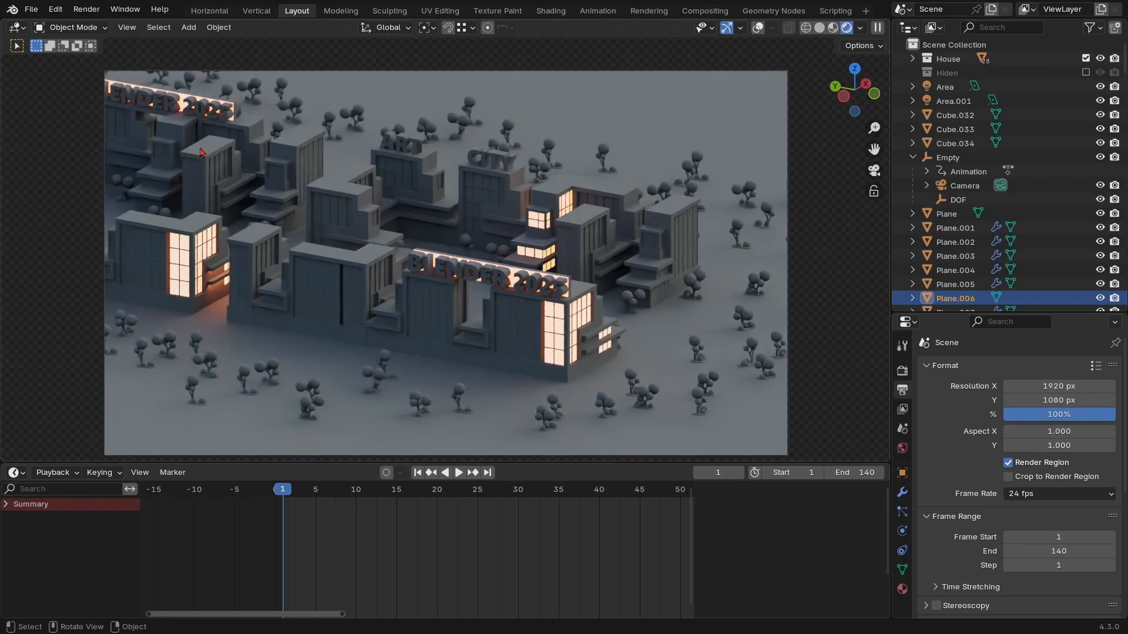
Browse for the render output path and create a folder named Animation inside the Render directory
left_click(88, 9)
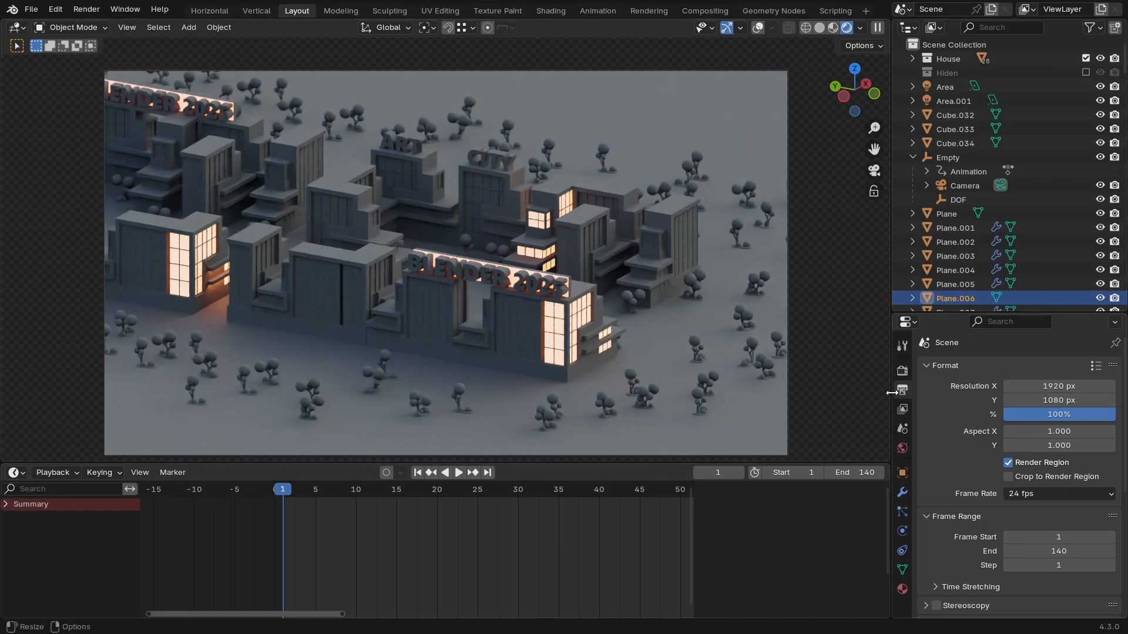
scroll(947, 485, "down", 2)
scroll(947, 486, "down", 8)
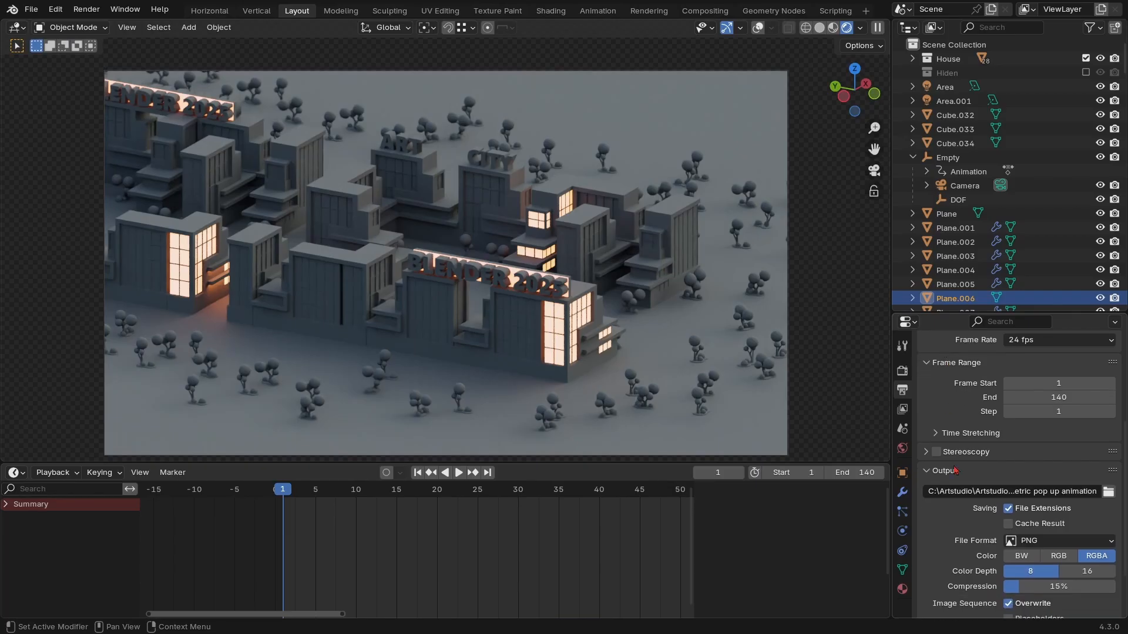
left_click(1108, 423)
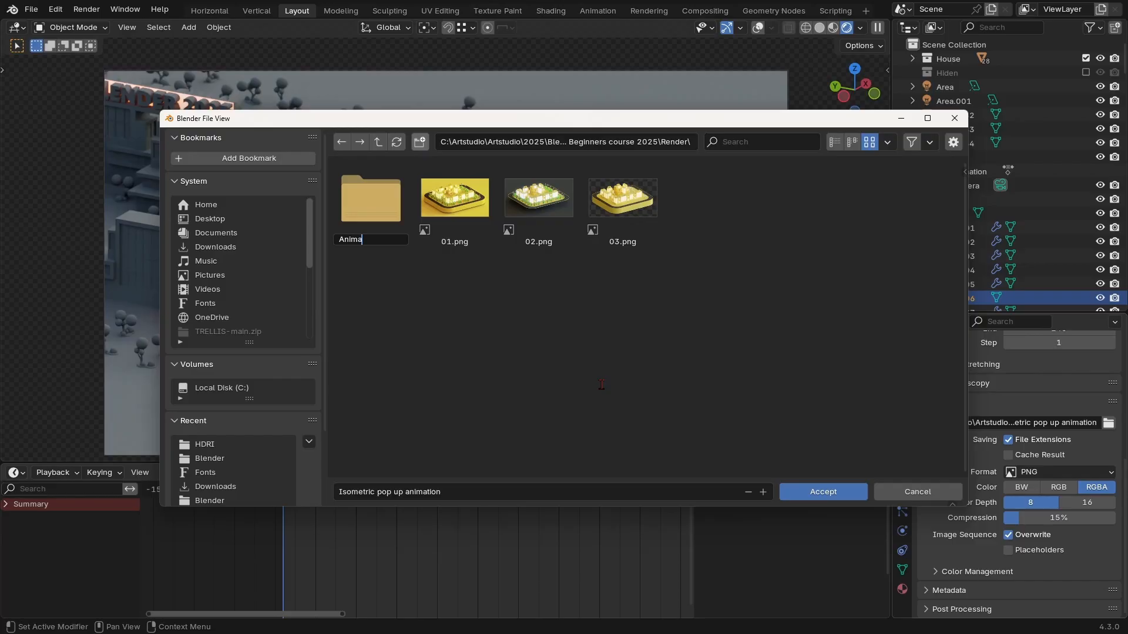
type("ation")
key("Return")
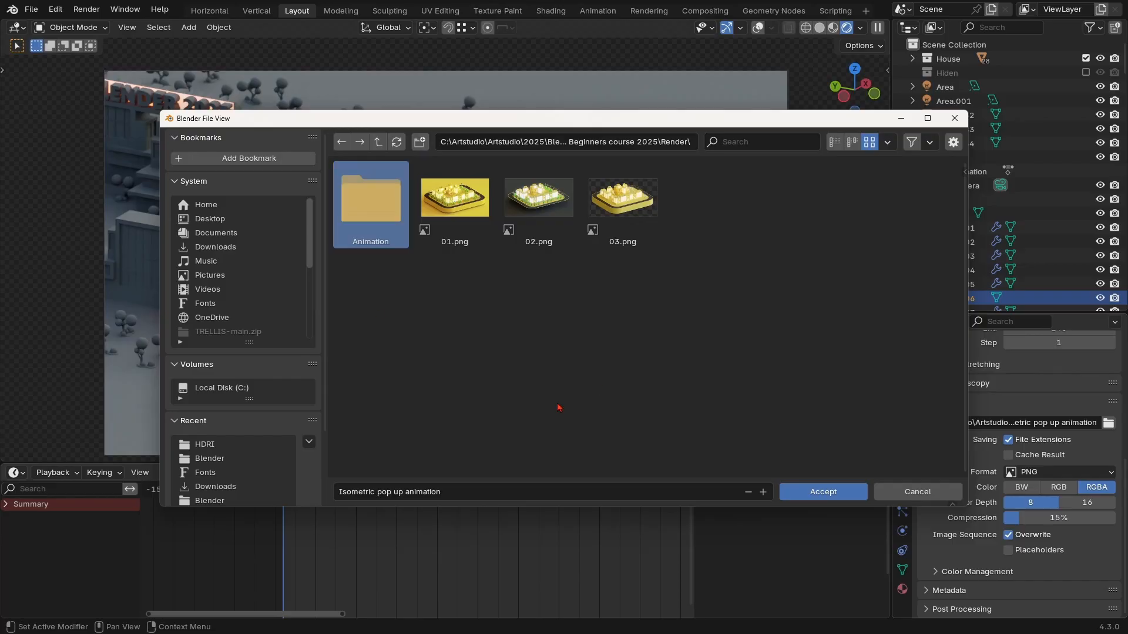
Set the output path to the Animation folder with the file name "animation"
double_click(365, 196)
left_click_drag(393, 492, 339, 491)
key("BackSpace")
left_click(824, 492)
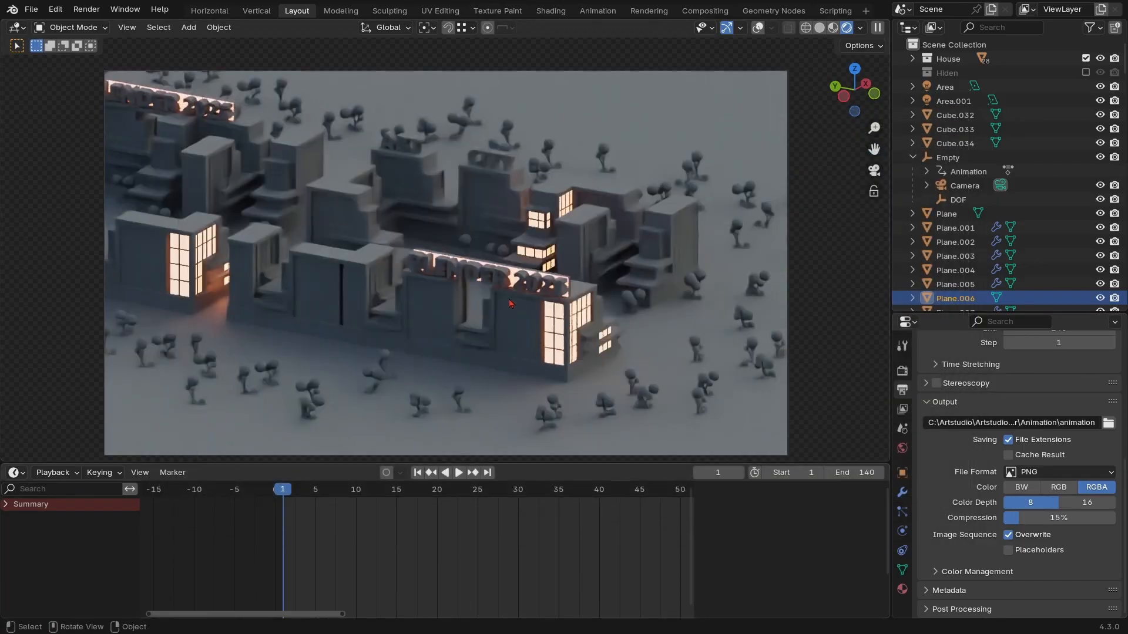
Switch the viewport to Solid shading and save the file
key("ctrl+s")
key("z")
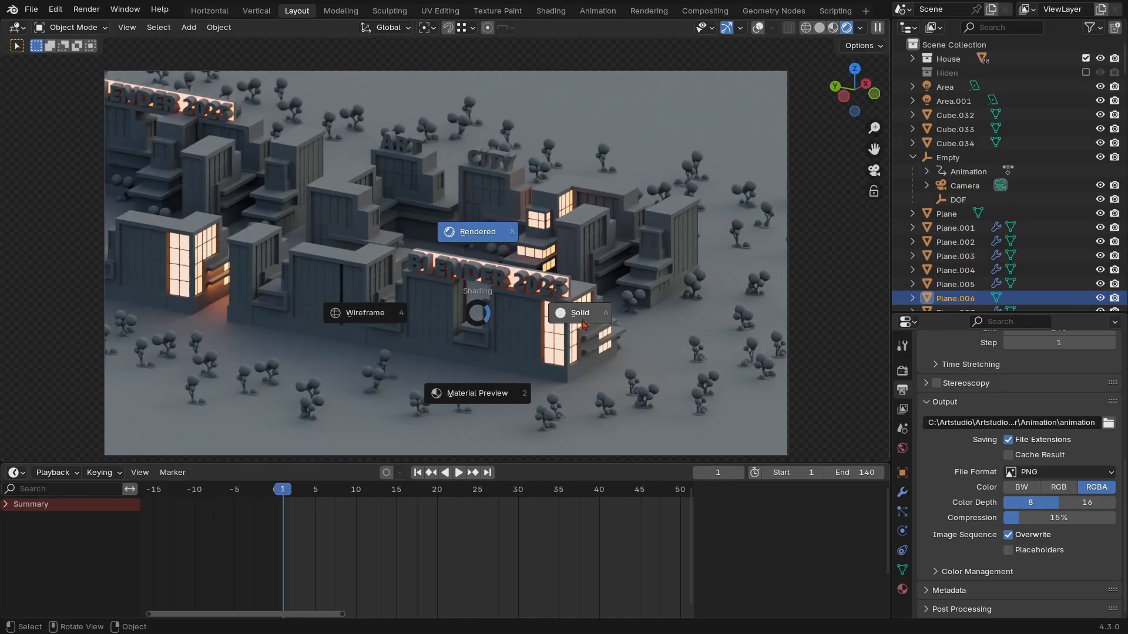
left_click(673, 323)
key("ctrl+s")
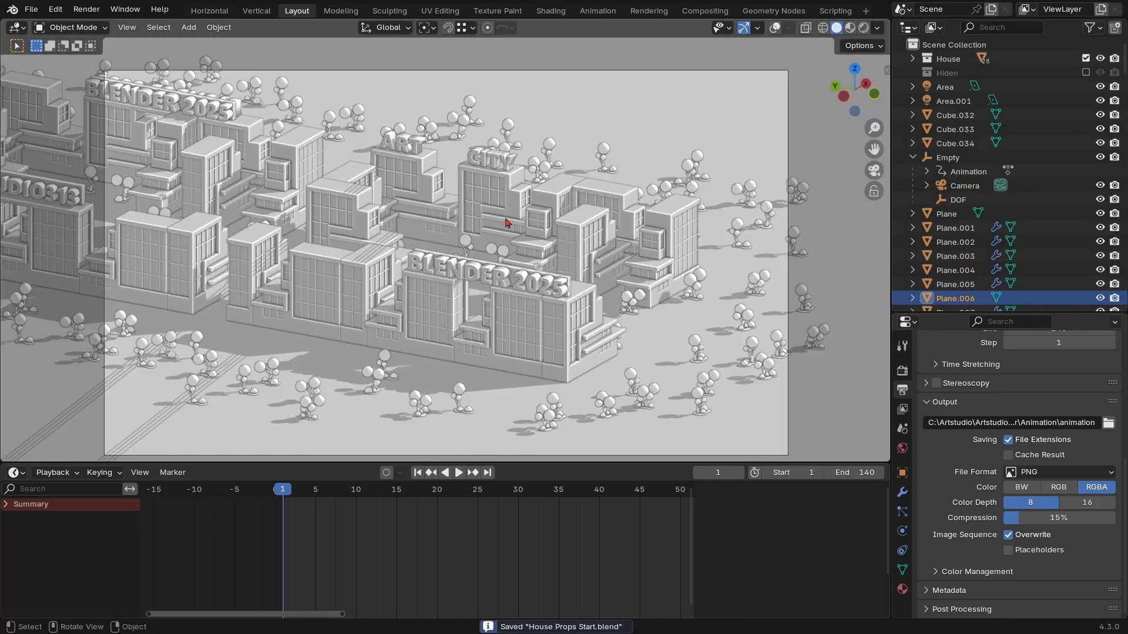
Start rendering the full animation and maximize the render window
left_click(86, 9)
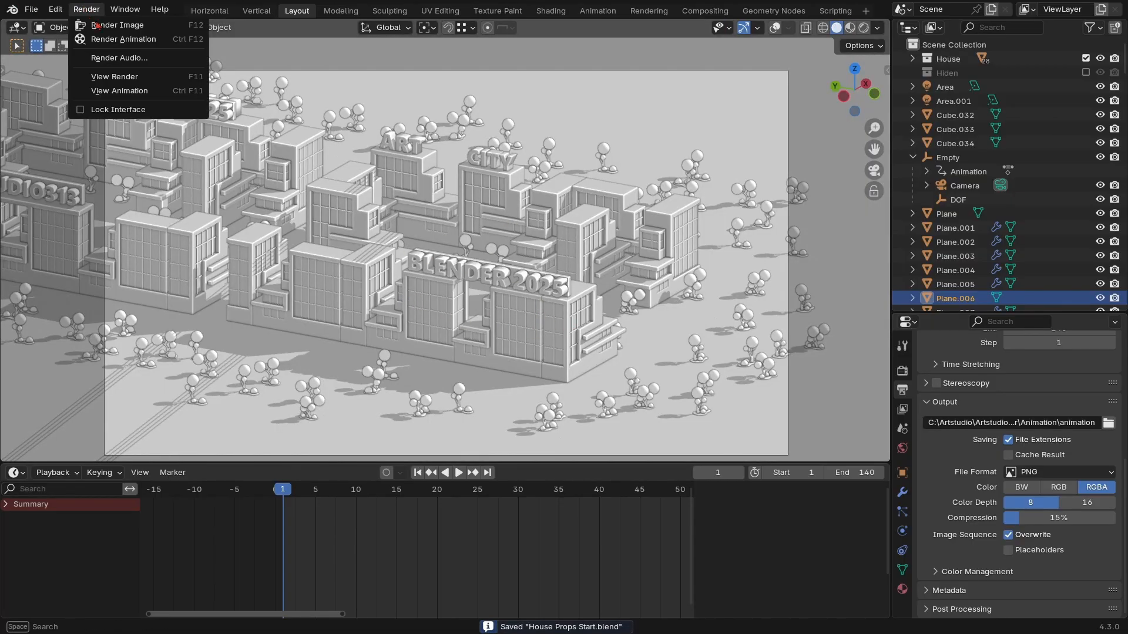
left_click(116, 41)
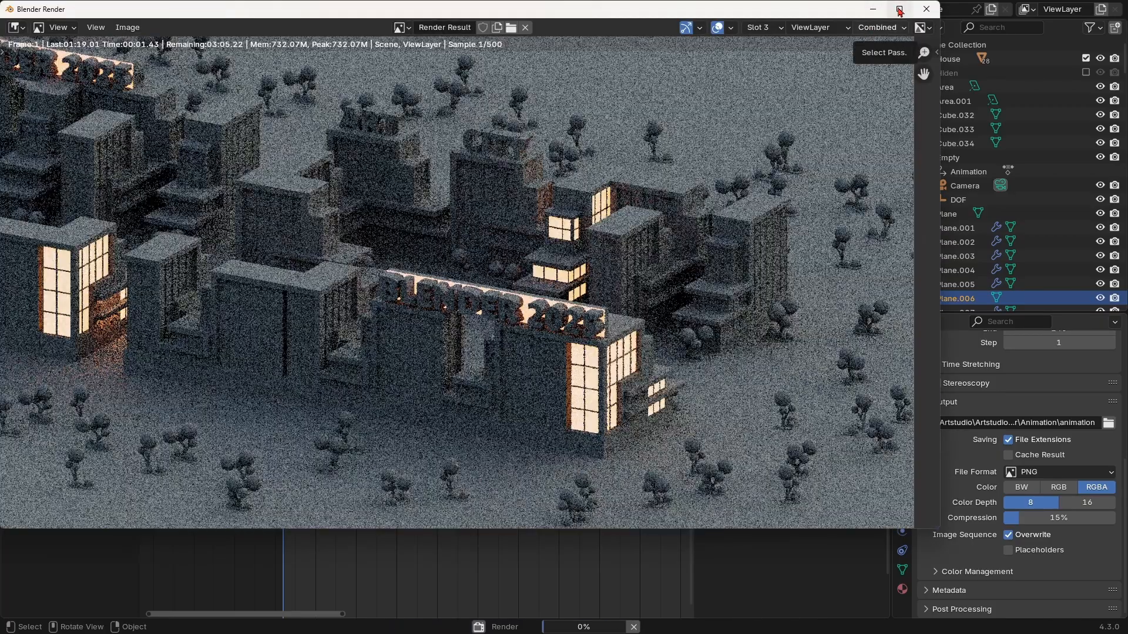
left_click(901, 9)
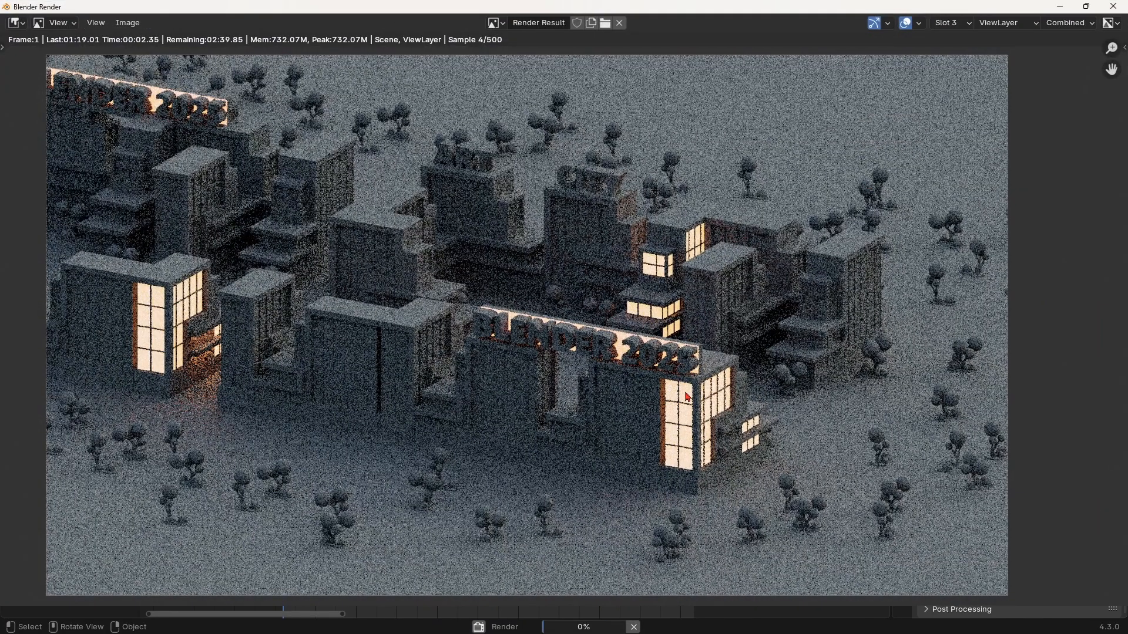